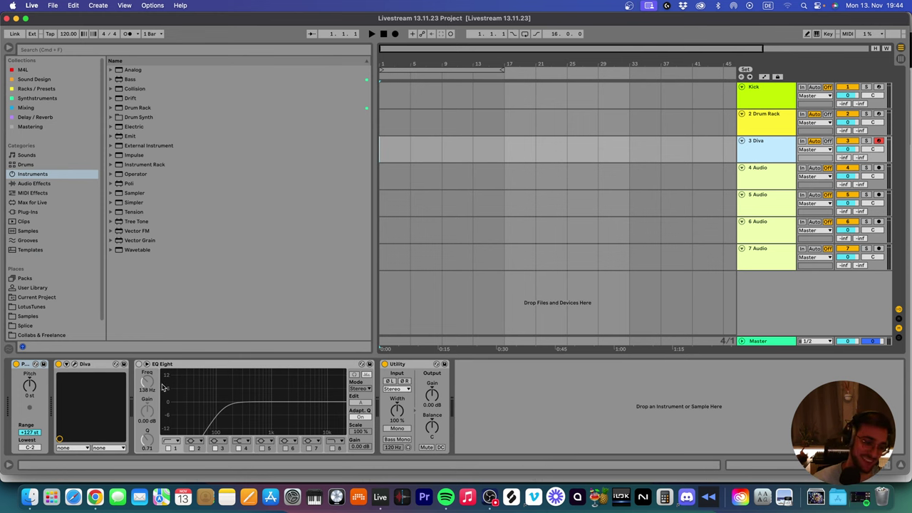
Check the livestream dashboard in YouTube Studio in Chrome with the preview sound turned on, and check the audio levels in OBS.
left_click(92, 499)
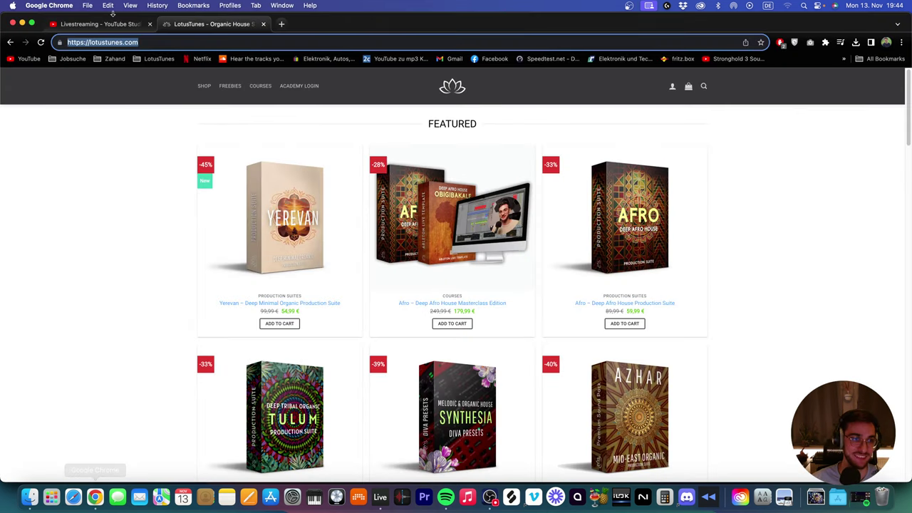
key("super+1")
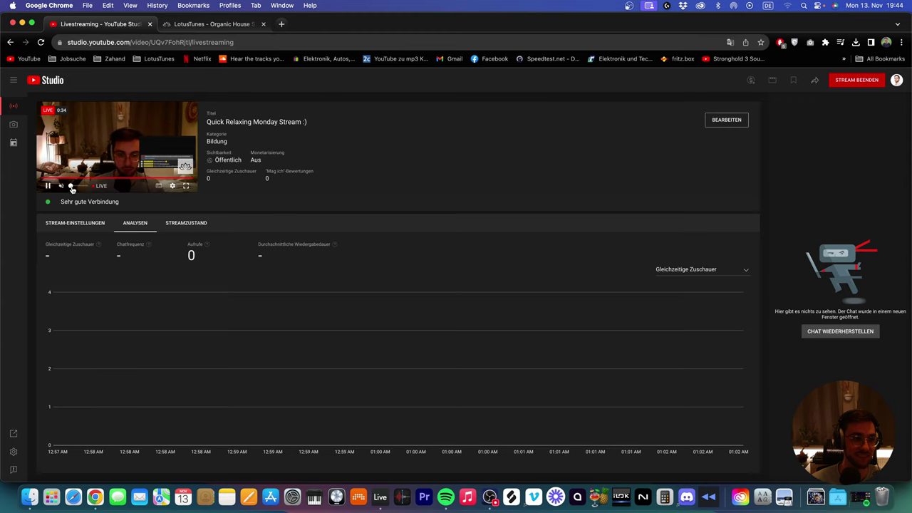
left_click(76, 189)
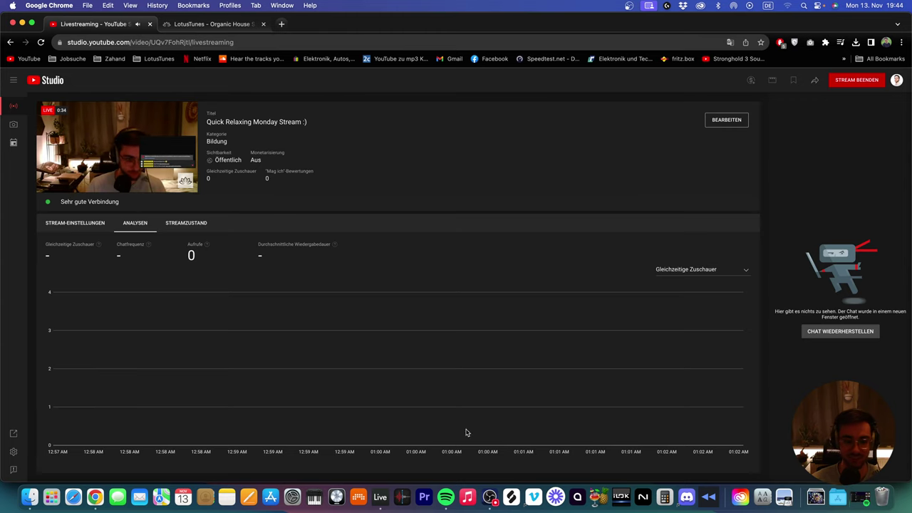
left_click(490, 495)
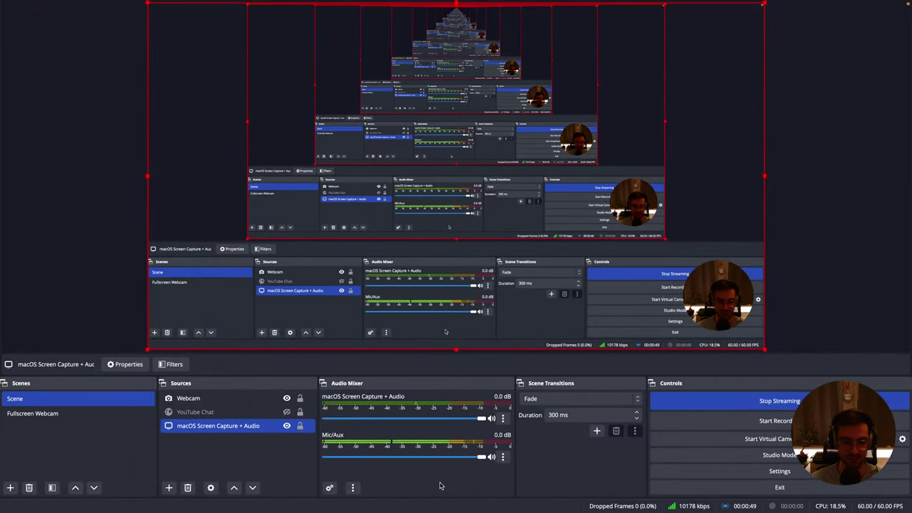
Return to Ableton Live in full screen and show the contents of the LotusTunes folder in the browser.
key("super+Tab")
left_click(380, 498)
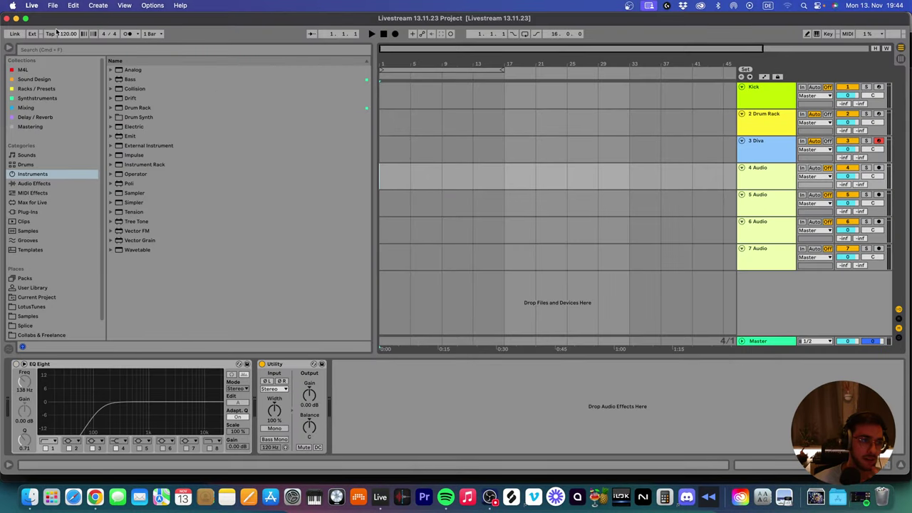
left_click(26, 18)
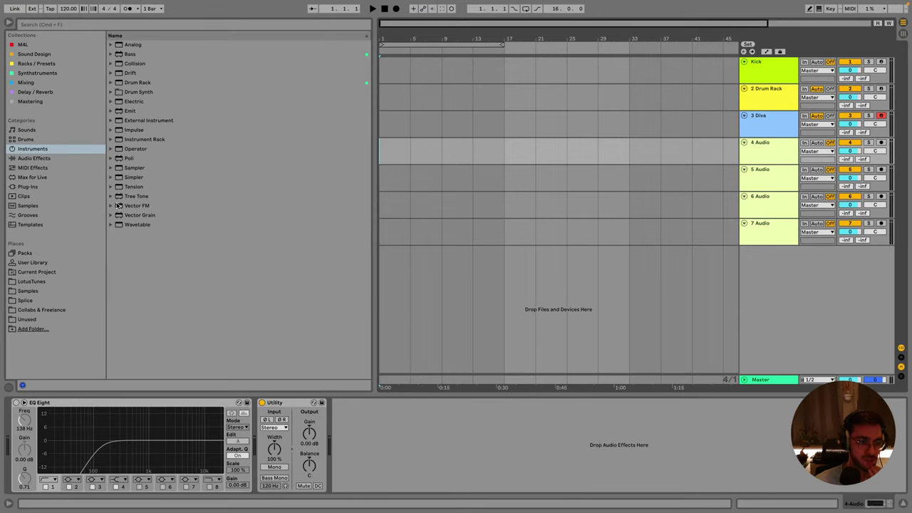
left_click(47, 284)
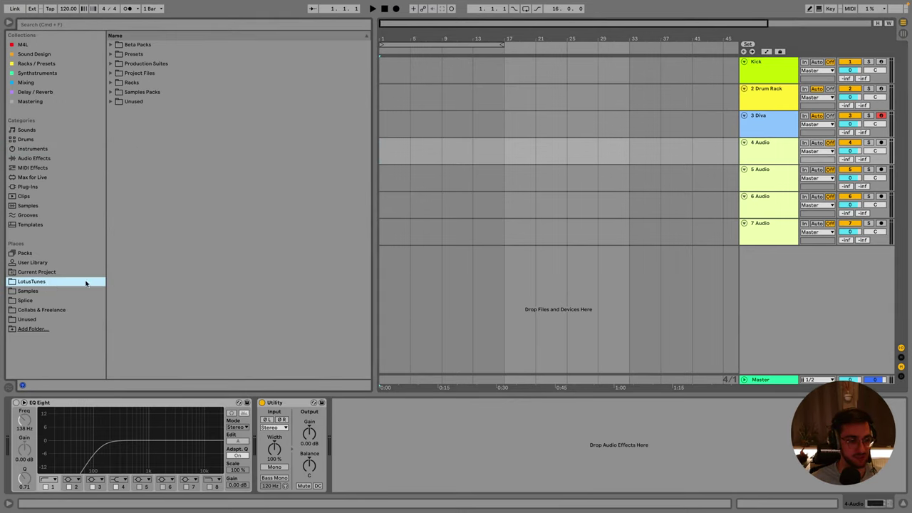
Select audio tracks 4 to 7 together, and finish with only the 3 Diva track selected.
left_click(790, 145)
left_click(774, 179)
left_click(772, 235)
left_click(763, 163)
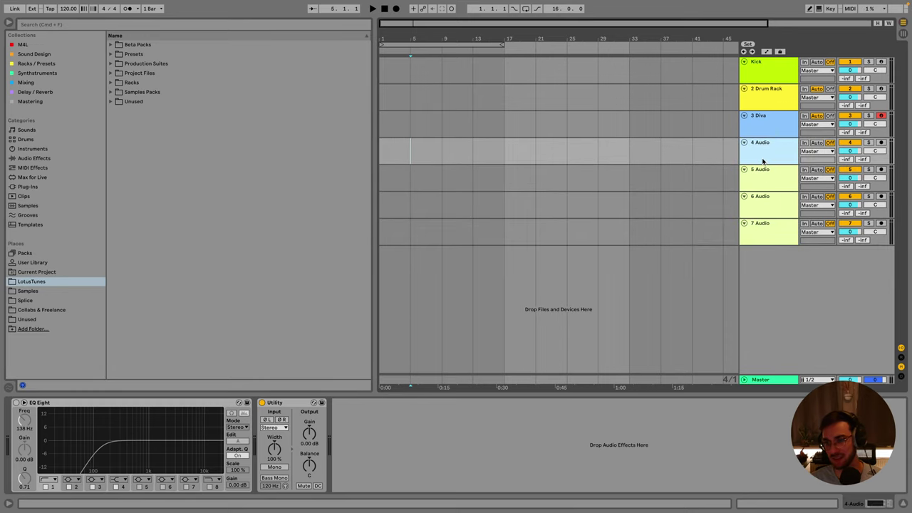
left_click(766, 237, "shift")
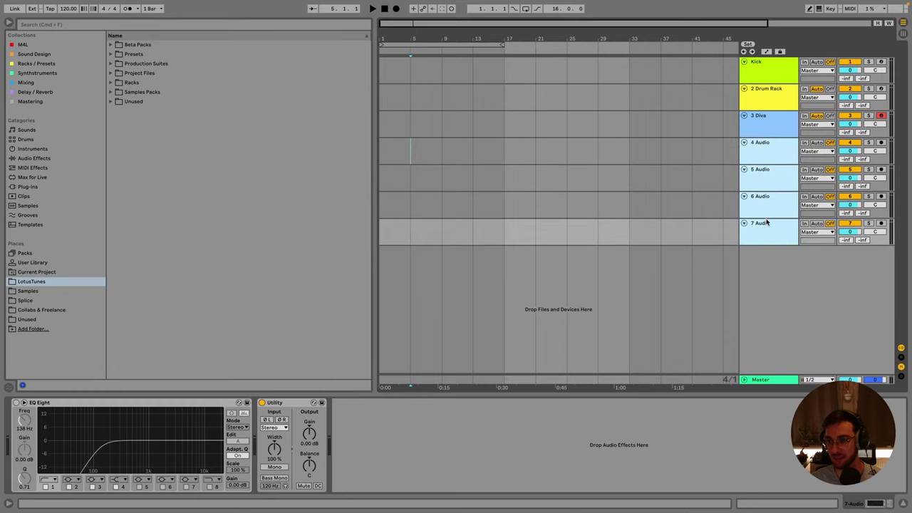
scroll(766, 221, "down", 2)
scroll(766, 214, "up", 2)
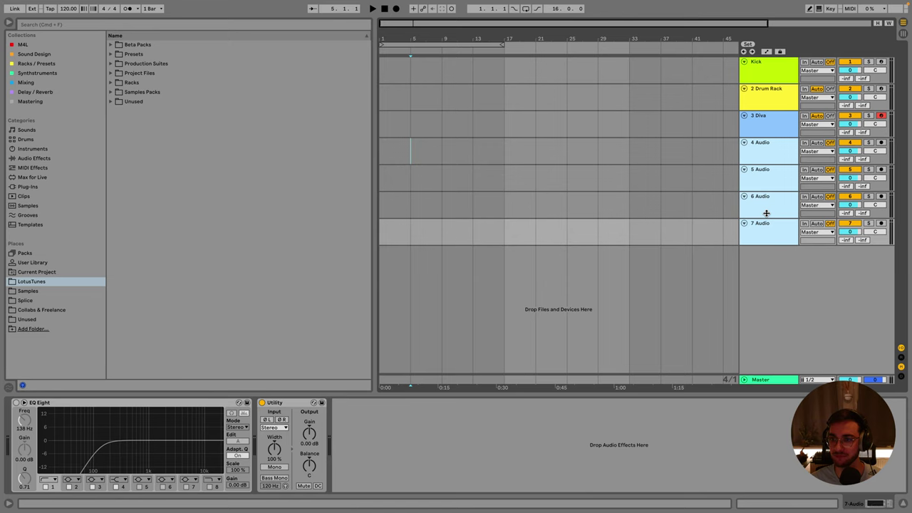
left_click(762, 134)
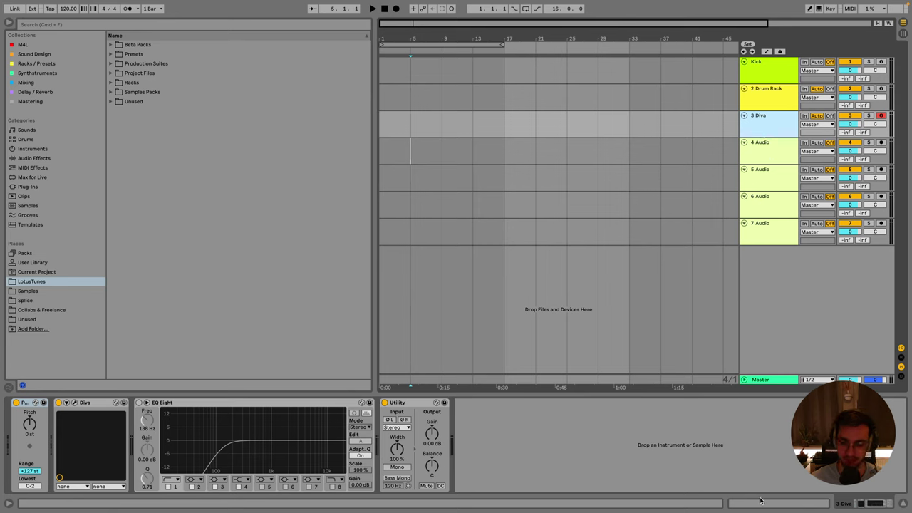
Switch to Chrome and open YouTube in a new tab.
mouse_move(760, 507)
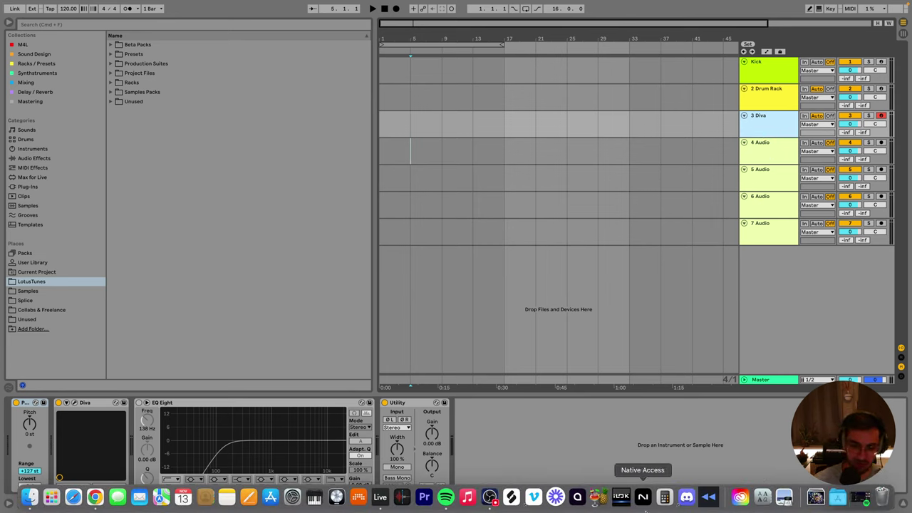
mouse_move(110, 501)
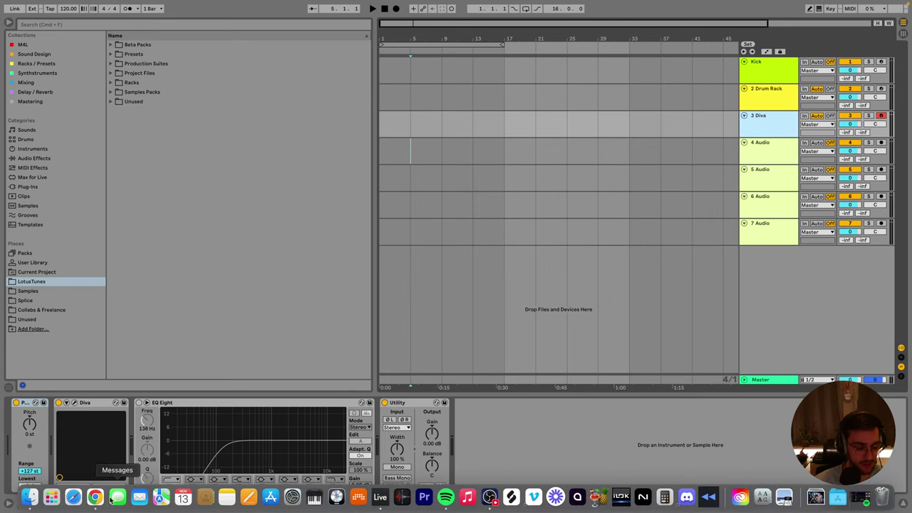
left_click(96, 498)
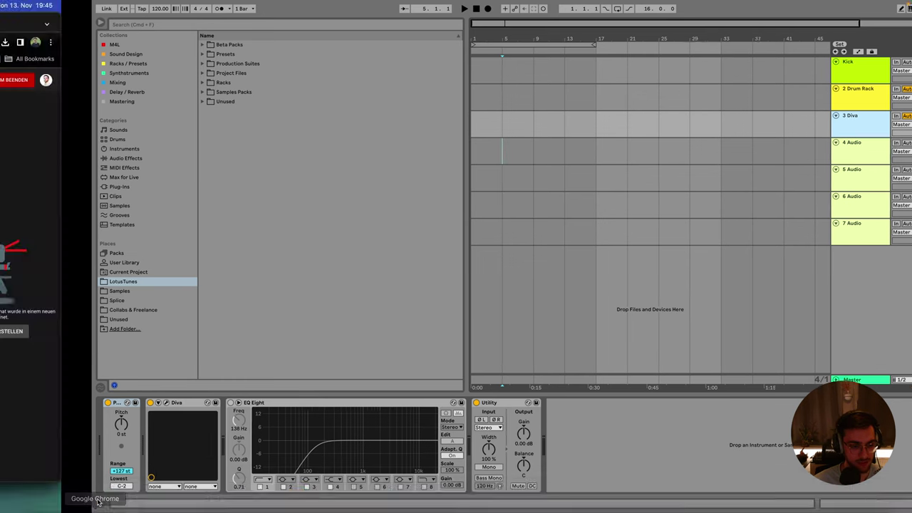
left_click(224, 27)
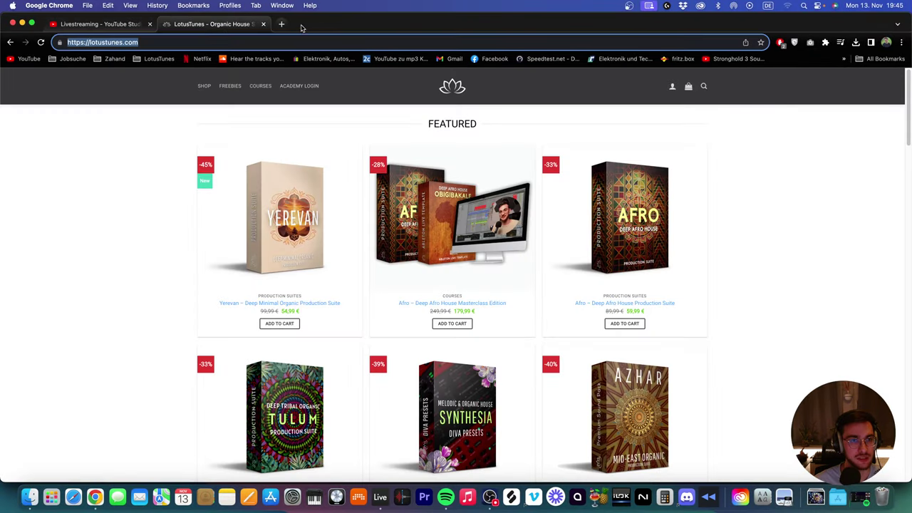
left_click(286, 24)
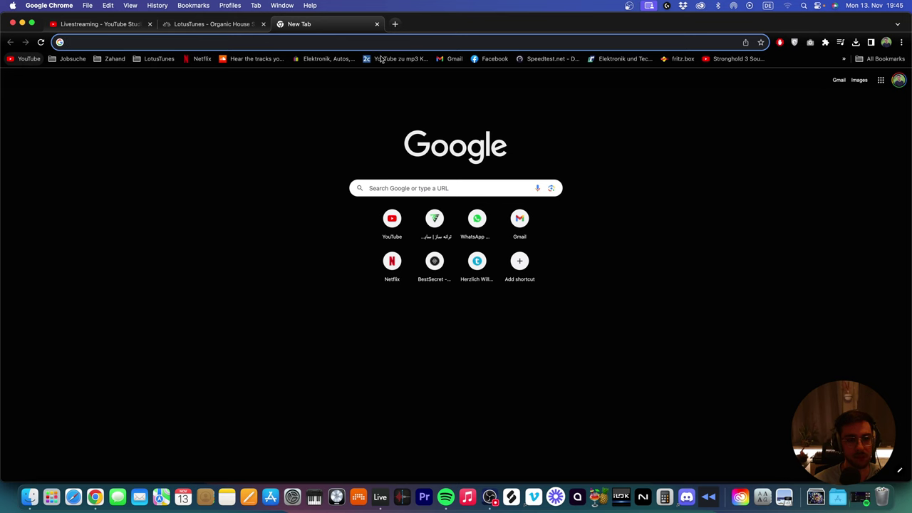
left_click(30, 61)
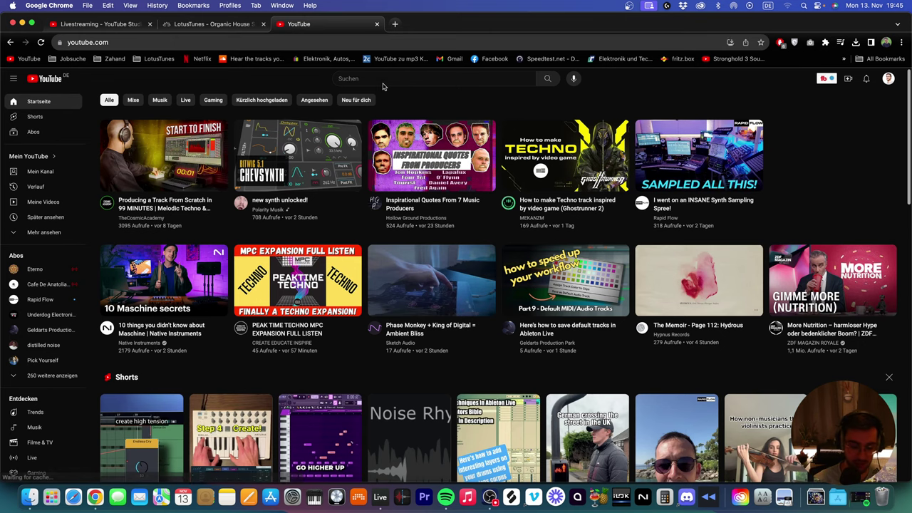
Search YouTube for "lucid polyrhythms".
scroll(383, 86, "down", 10)
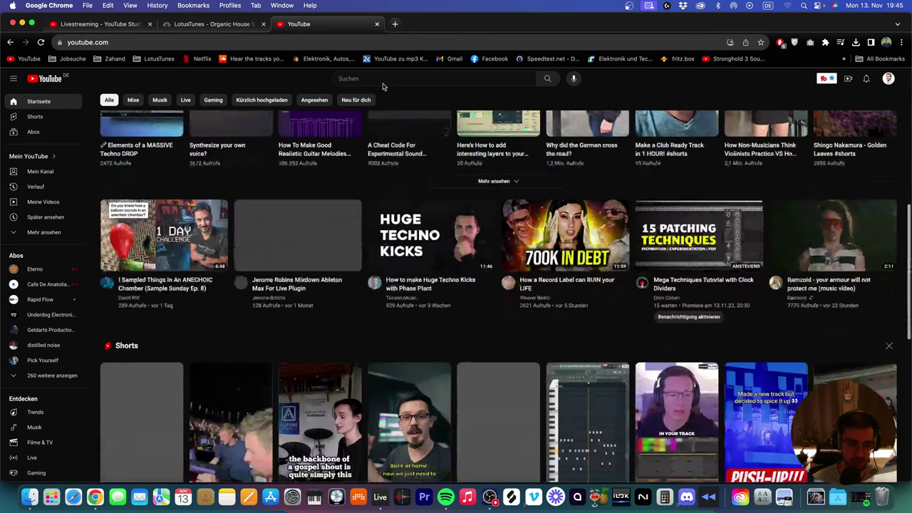
left_click(400, 78)
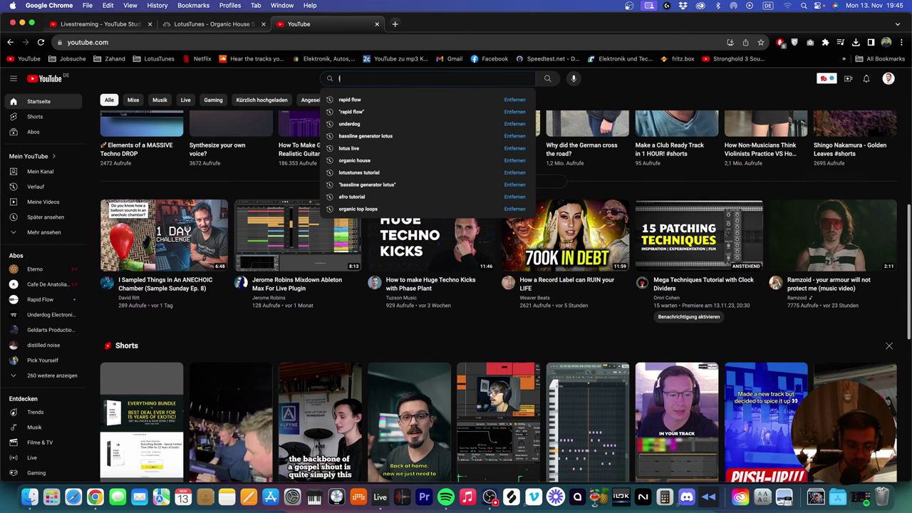
type("lucid pol")
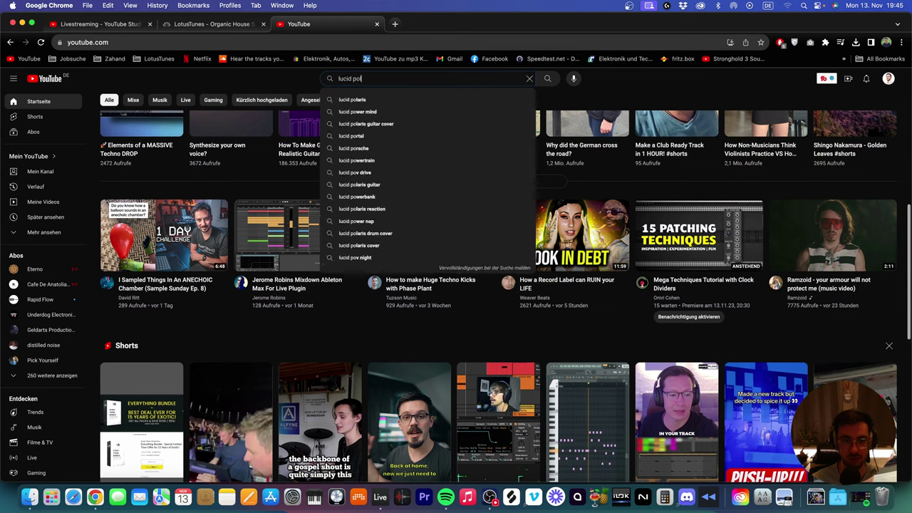
type("yrhy")
type("thms")
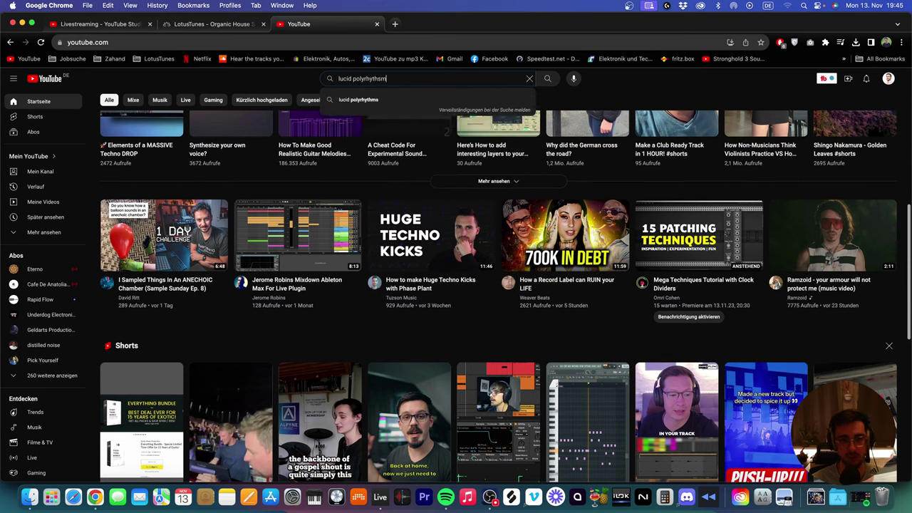
key("Return")
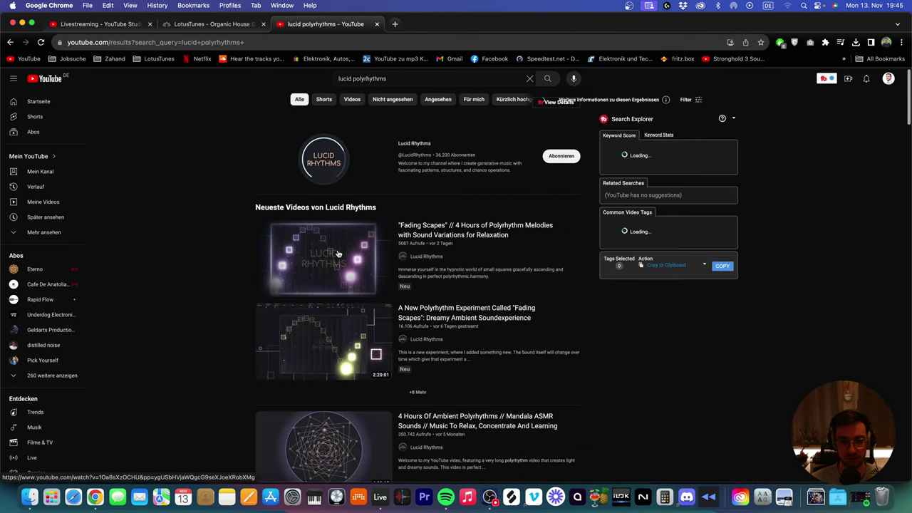
Open the "Fading Scapes" 4-hour polyrhythm video, subscribe to the Lucid Rhythms channel and pause playback.
mouse_move(328, 258)
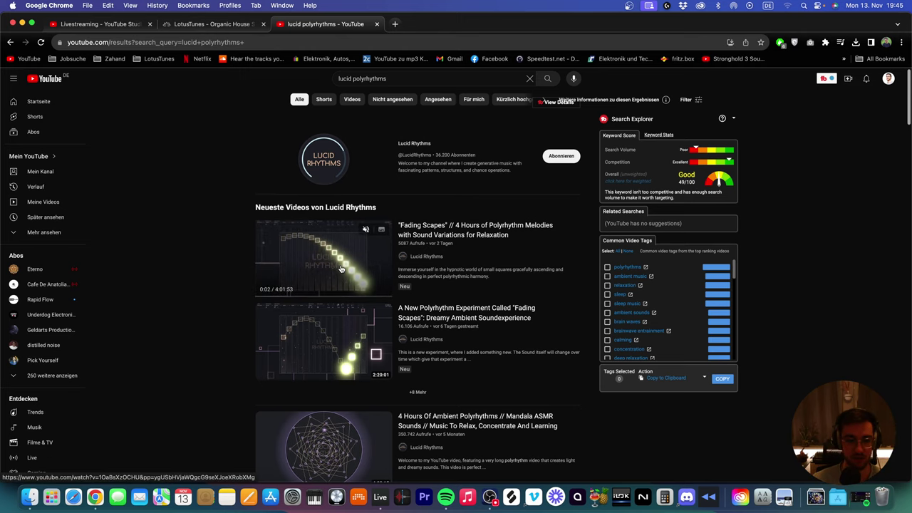
left_click(343, 266)
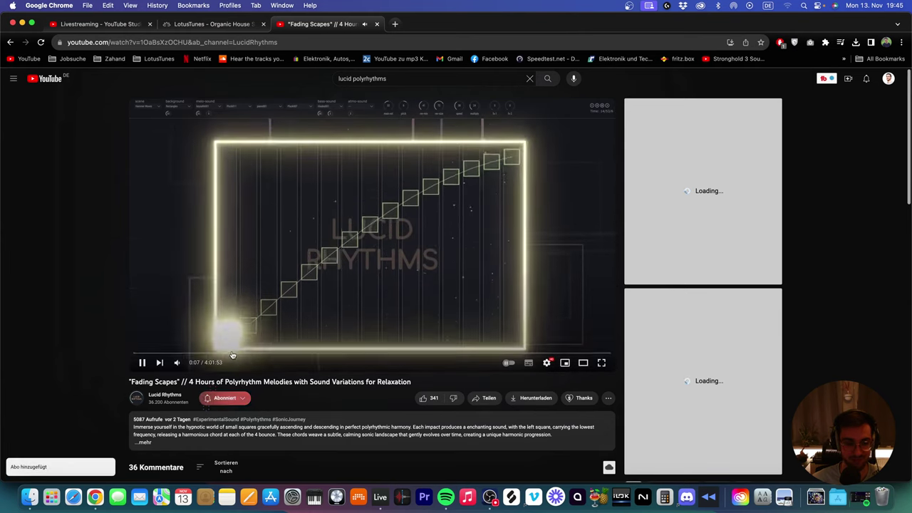
left_click(390, 261)
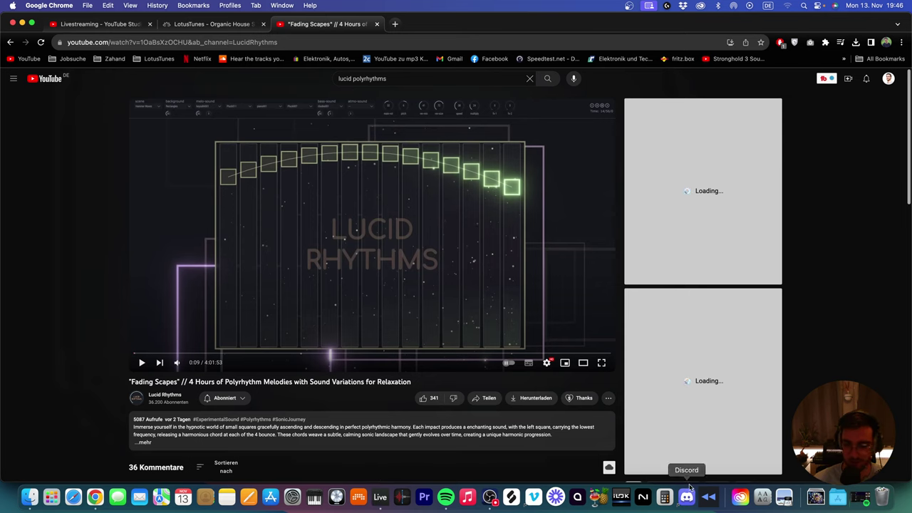
Open Rewind beside the video and record the system audio while the "Fading Scapes" video plays from its start.
left_click(708, 497)
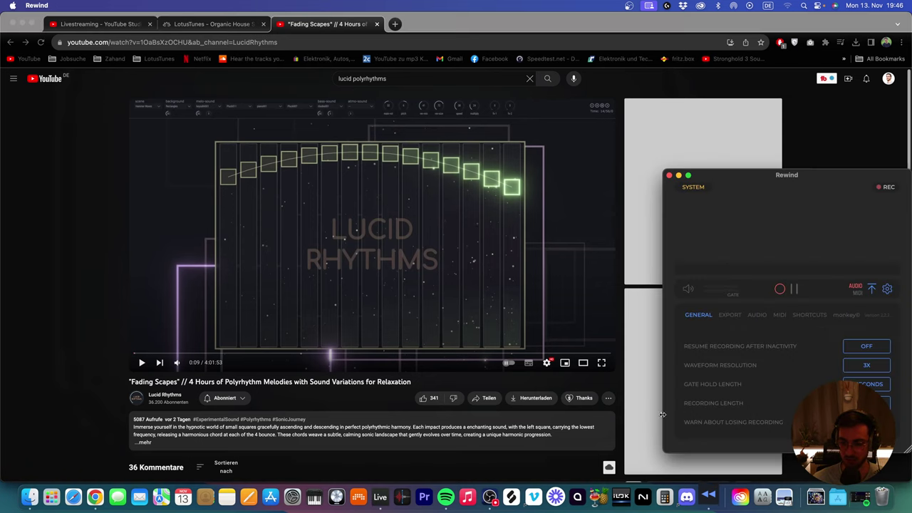
left_click_drag(834, 178, 608, 144)
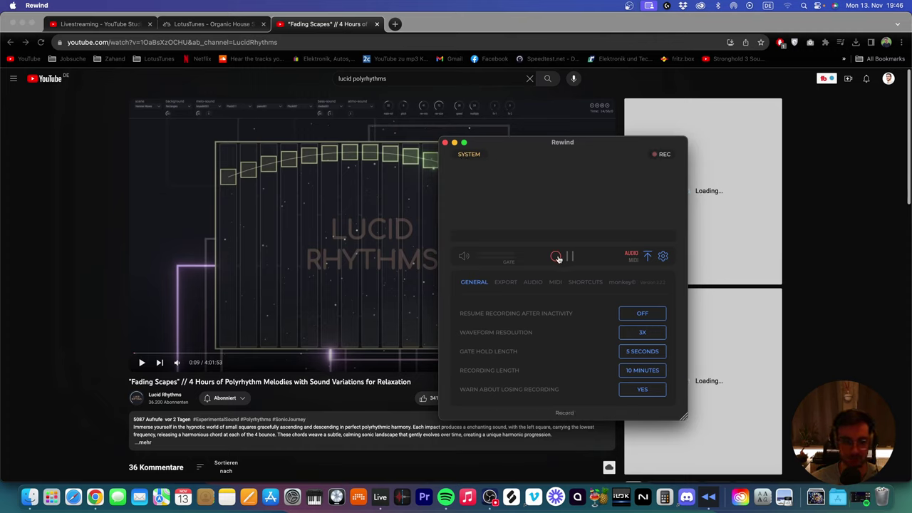
left_click(352, 263)
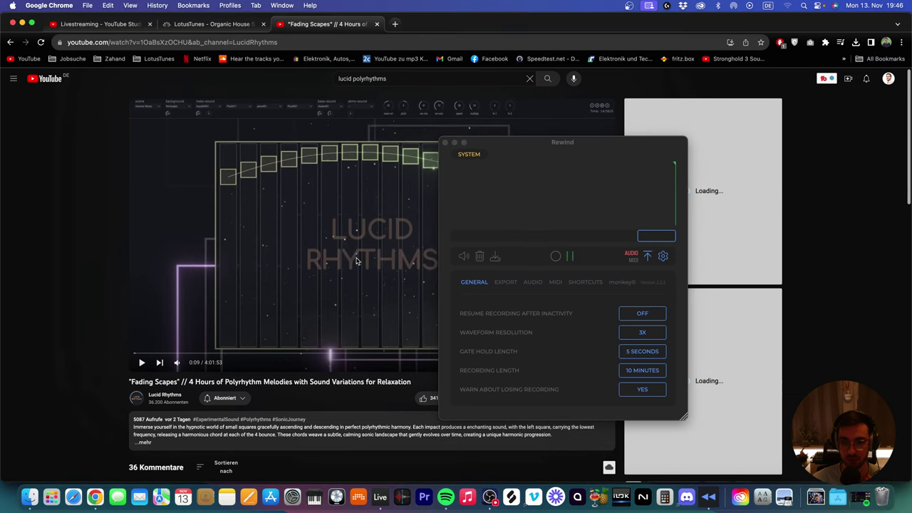
left_click(135, 353)
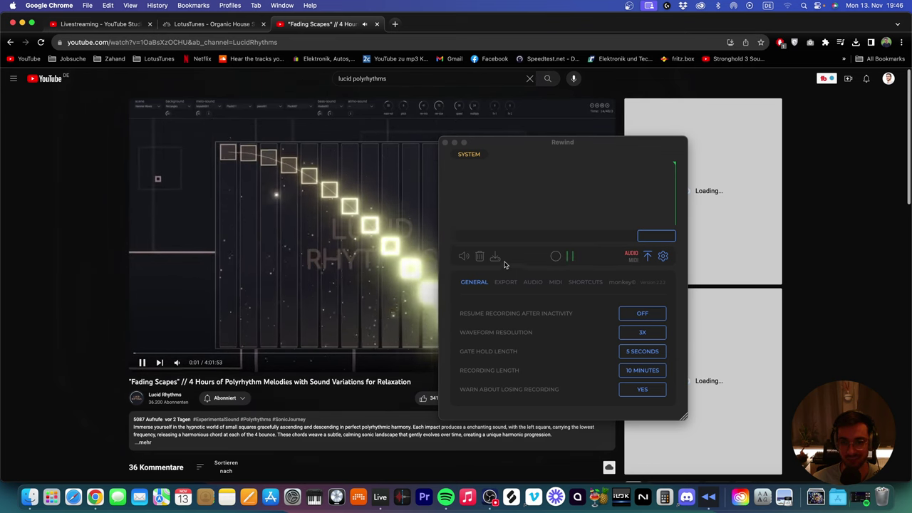
left_click(557, 258)
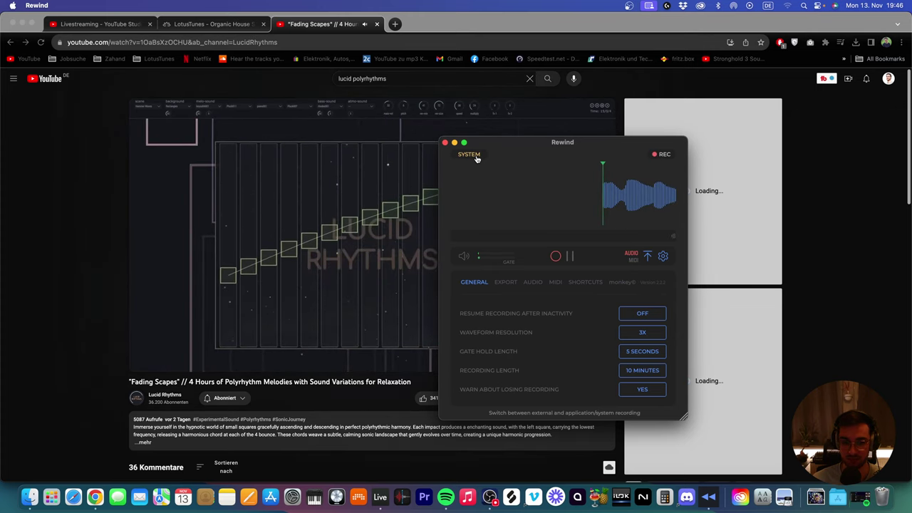
left_click_drag(506, 157, 592, 134)
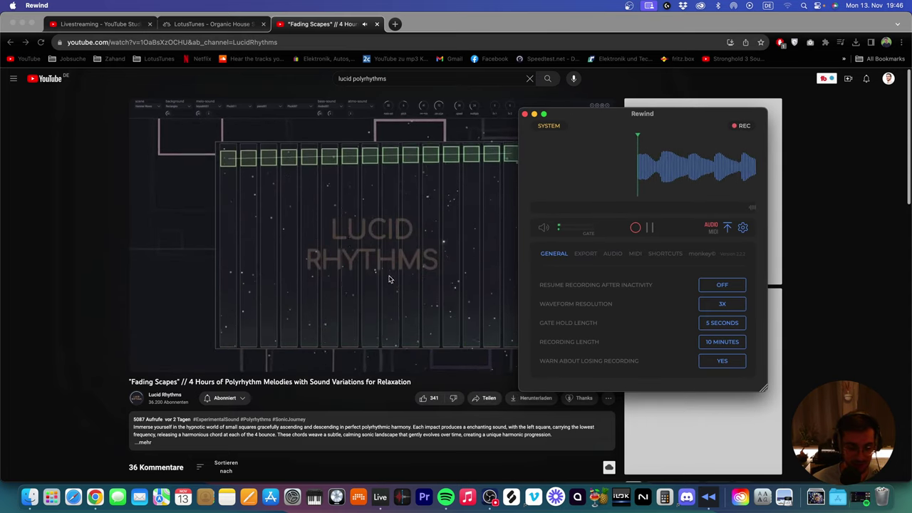
Check the livestream dashboard during the recording, and return to the "Fading Scapes" video with the Rewind window moved further off it.
left_click(84, 26)
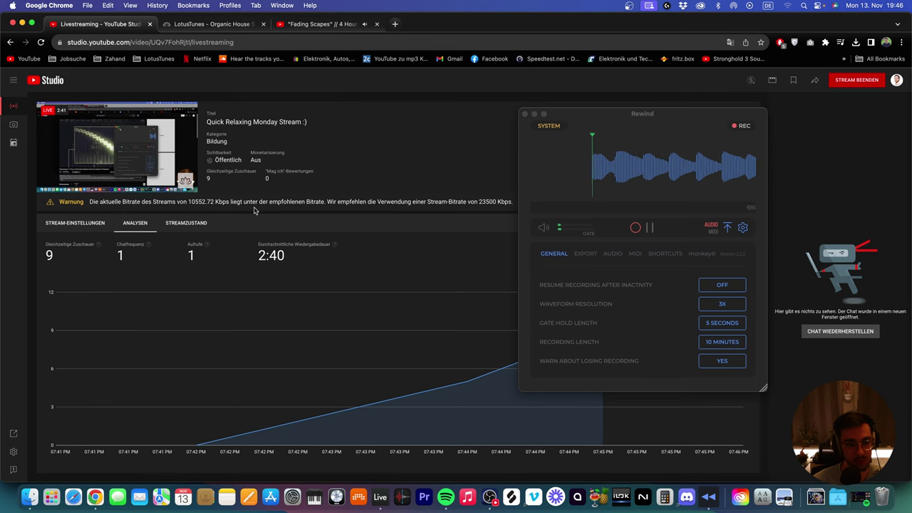
left_click(321, 29)
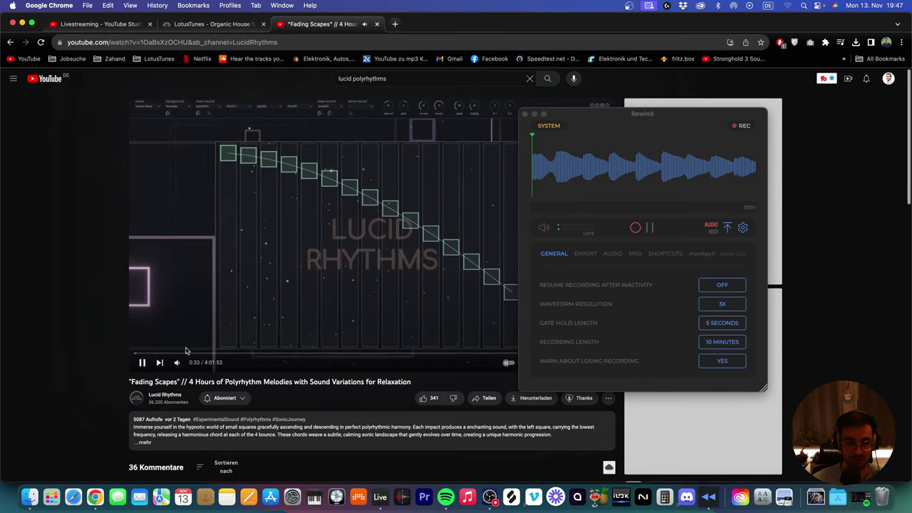
mouse_move(191, 367)
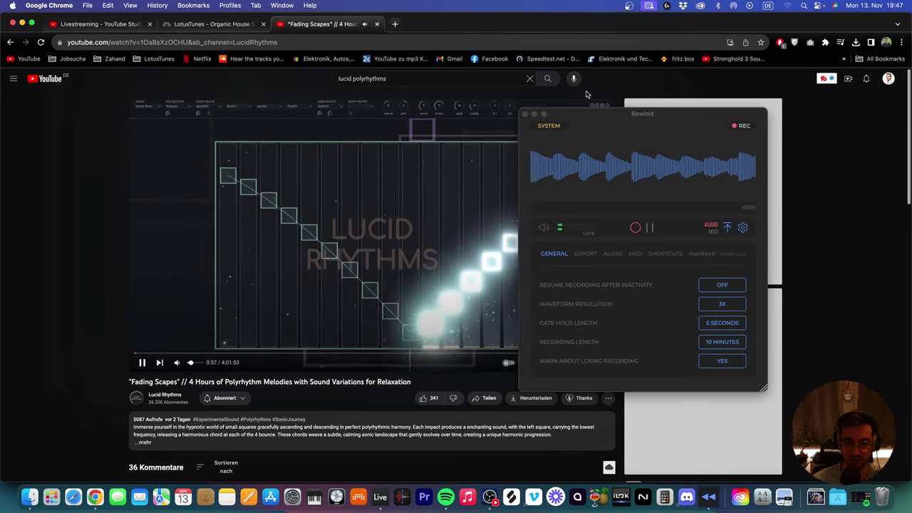
left_click_drag(599, 115, 620, 99)
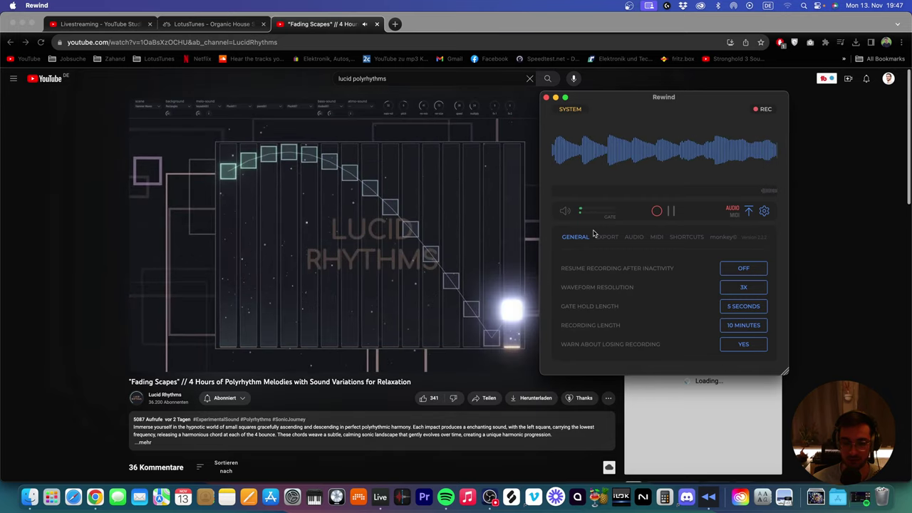
Keep the recording running while viewing the "Fading Scapes" video in full screen, and return to the normal page view.
left_click(750, 211)
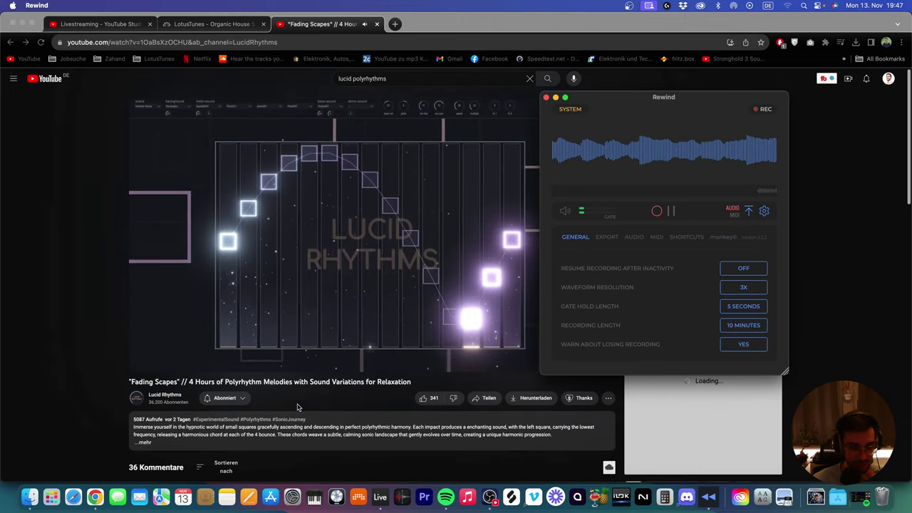
scroll(332, 378, "down", 1)
scroll(320, 395, "up", 1)
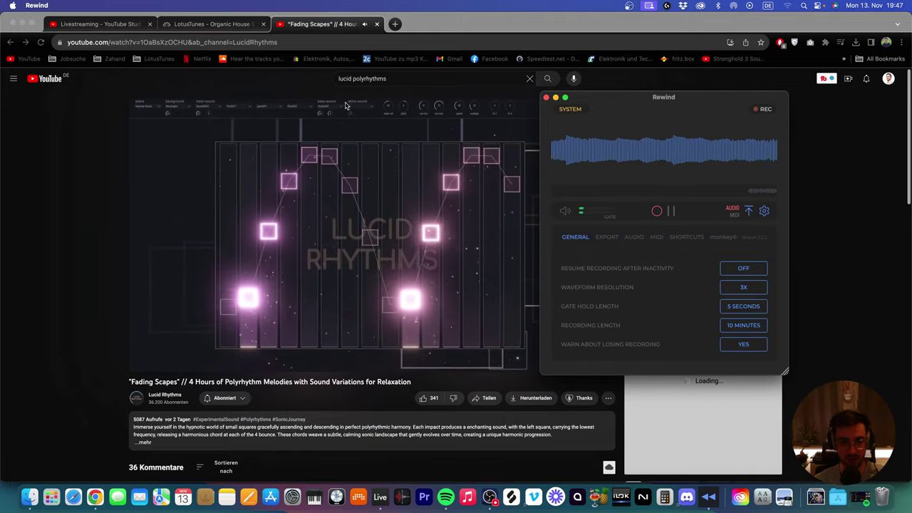
left_click(271, 223)
double_click(271, 223)
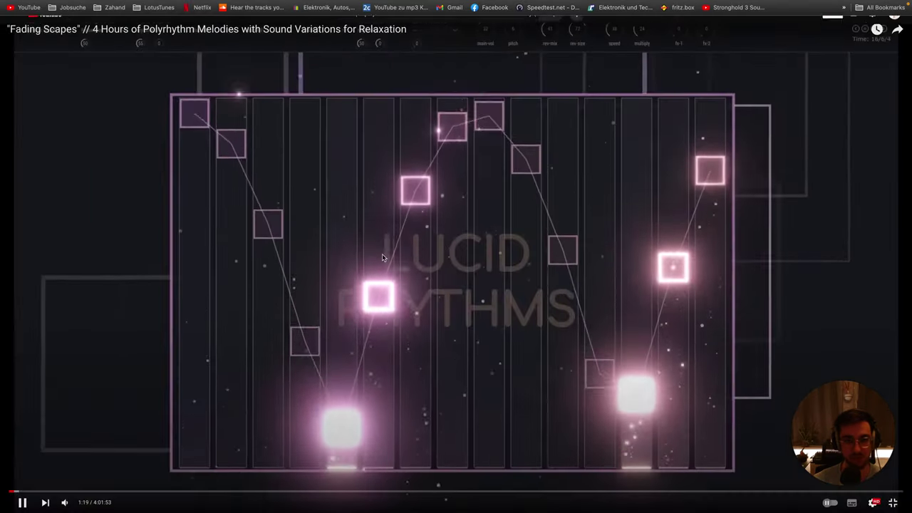
key("Escape")
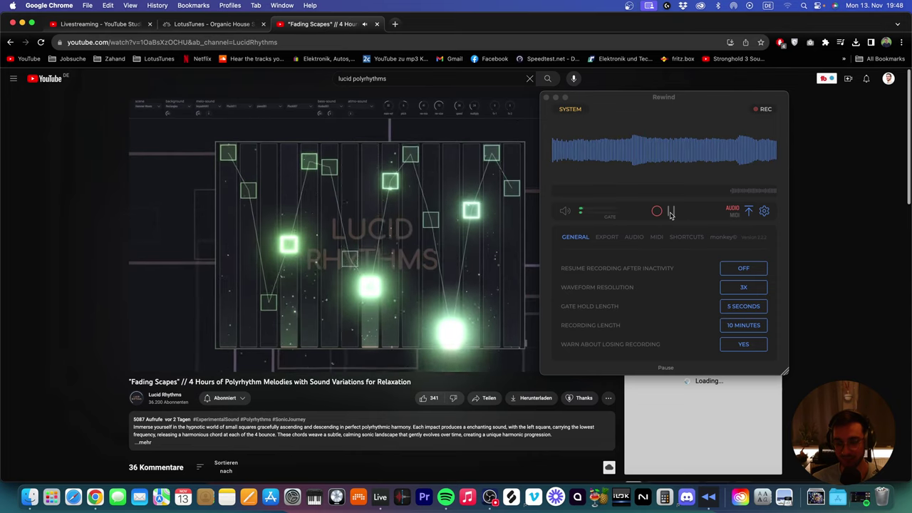
Pause the Rewind recording and the video, and switch to the Ableton Live project with its window out of full screen.
left_click(671, 212)
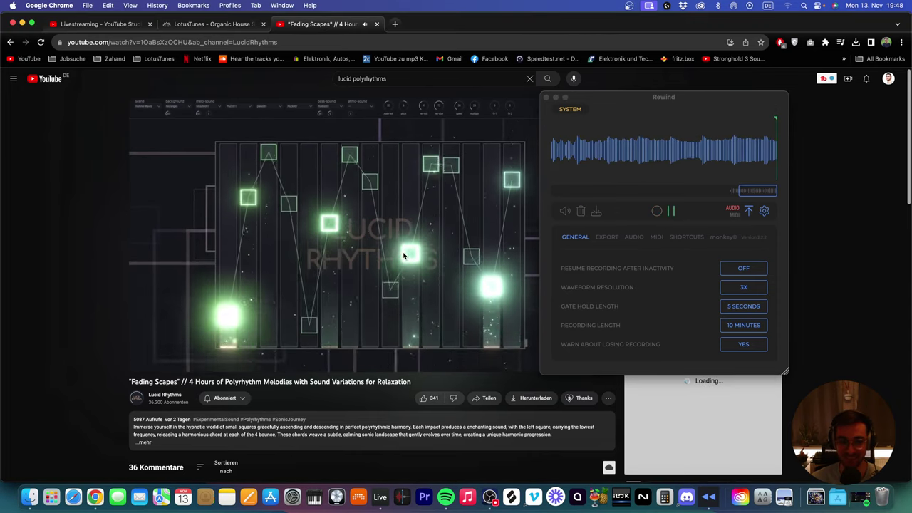
left_click(413, 311)
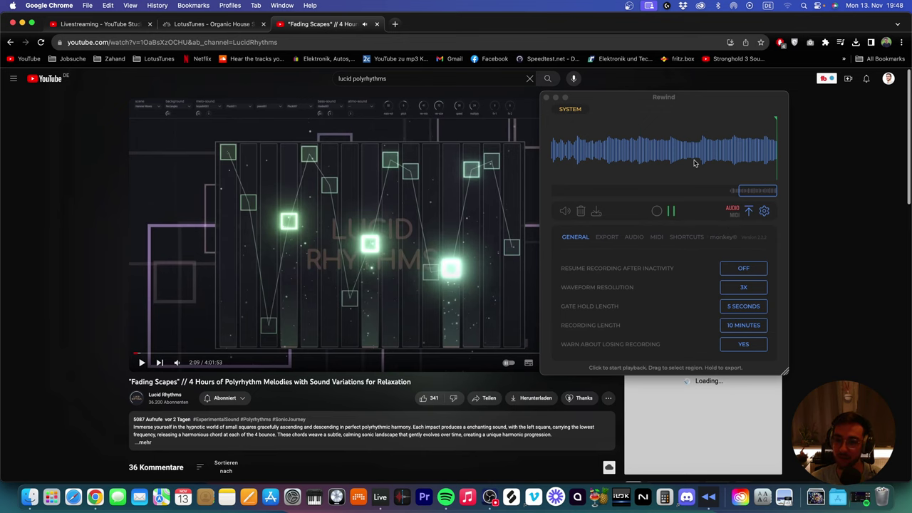
left_click(380, 496)
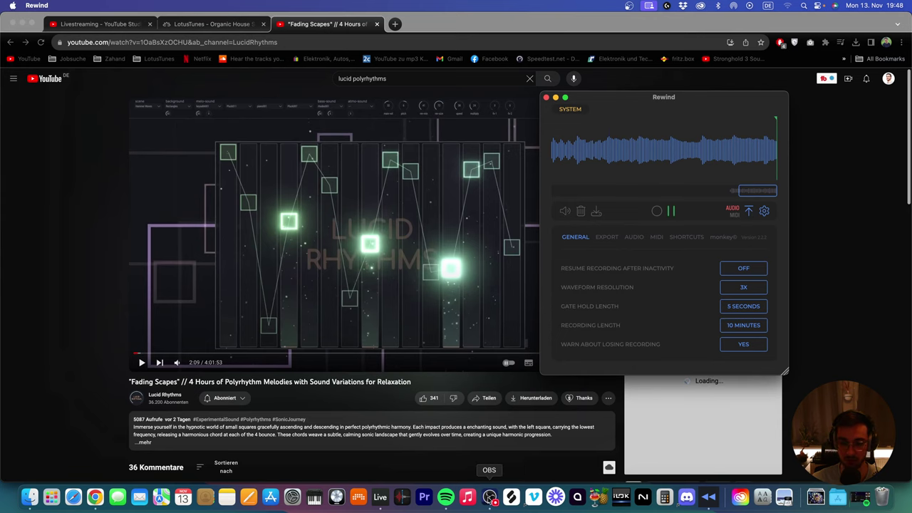
left_click(380, 497)
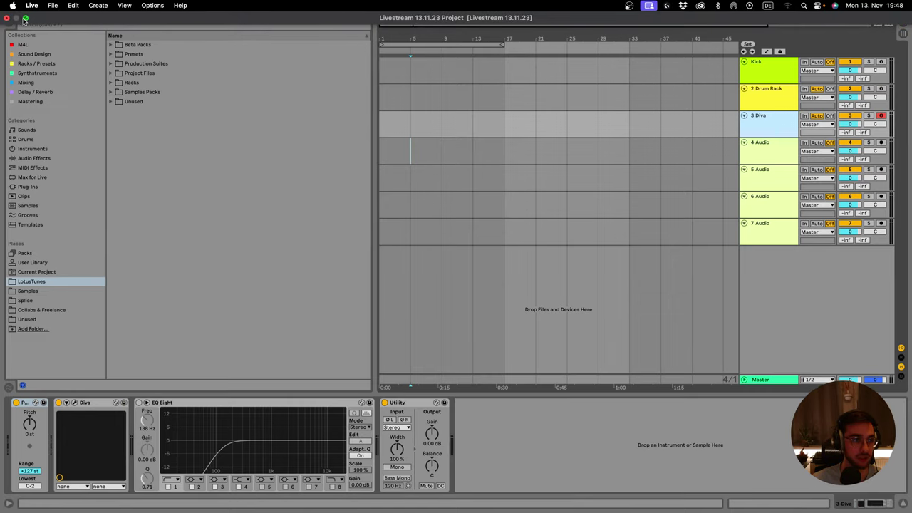
left_click(26, 20)
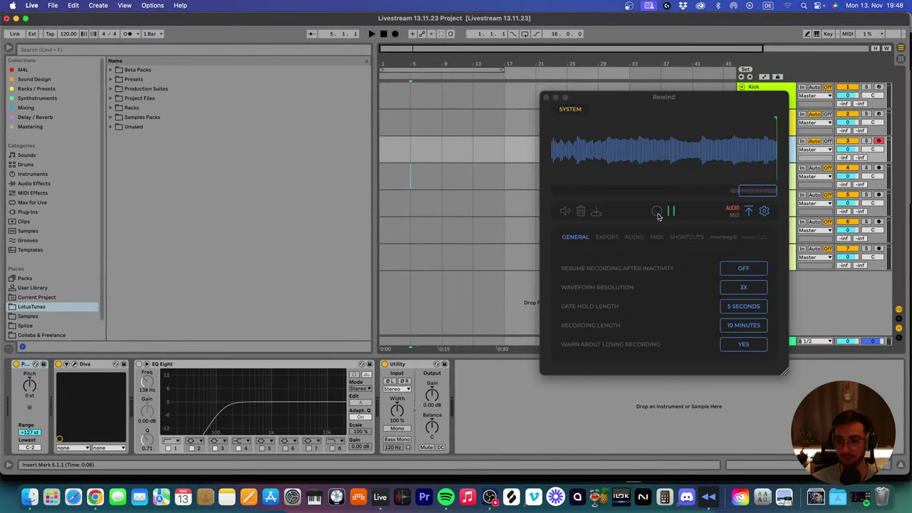
Select the whole recording in Rewind, place it on audio track 5 from bar 1, and minimize Rewind.
mouse_move(776, 191)
left_mouse_down()
mouse_move(767, 192)
mouse_move(777, 191)
left_mouse_up()
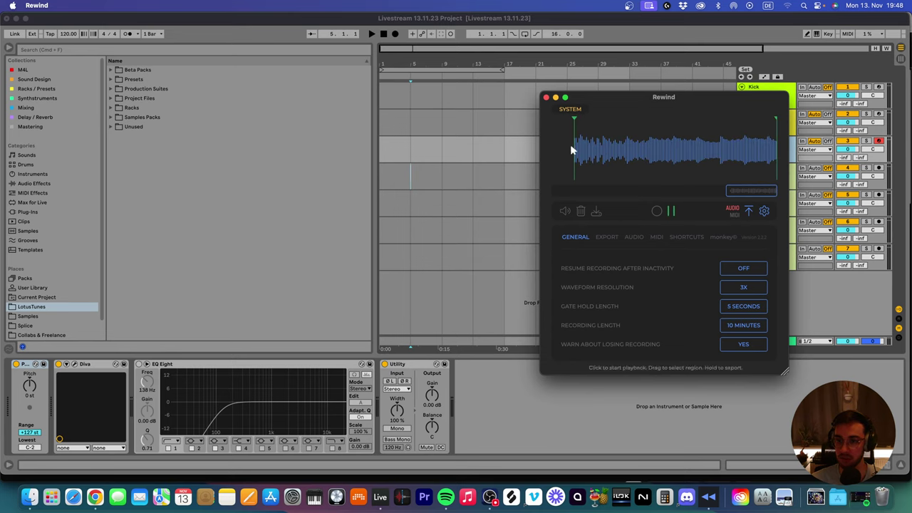
left_click_drag(574, 147, 777, 151)
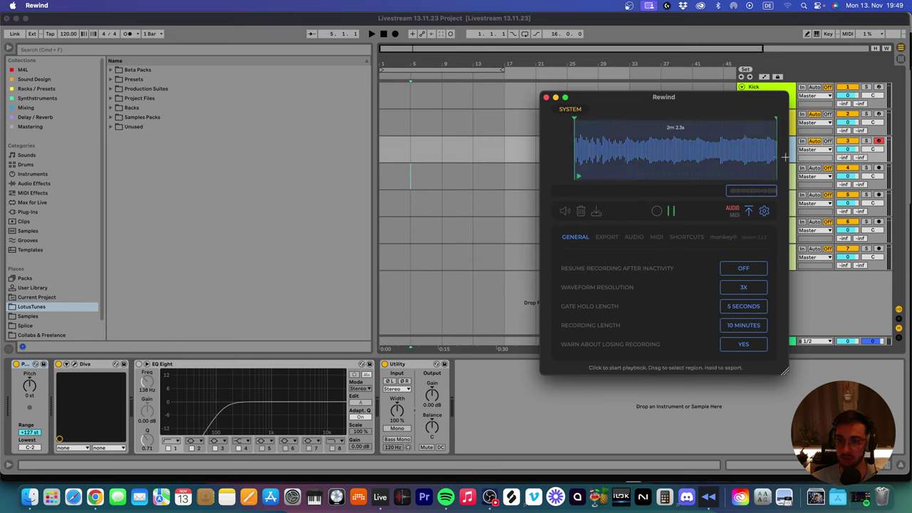
left_click_drag(694, 151, 525, 168)
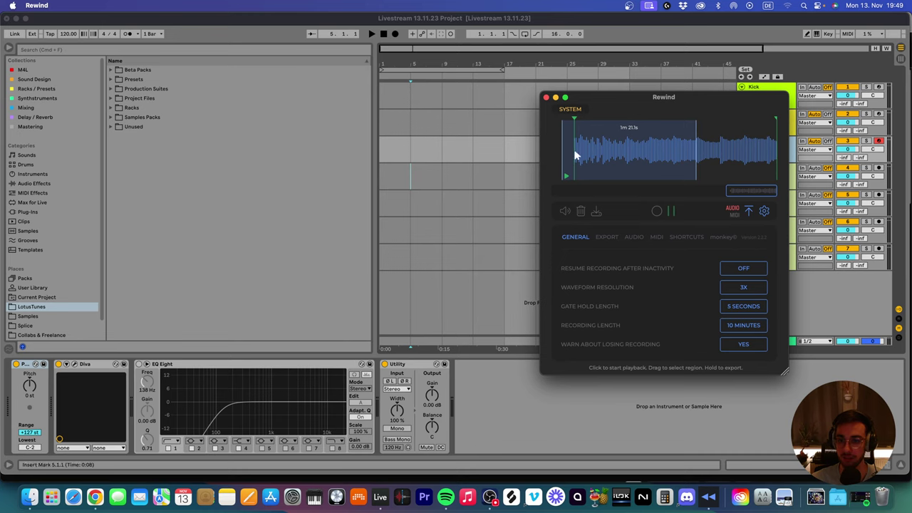
left_click_drag(576, 155, 388, 202)
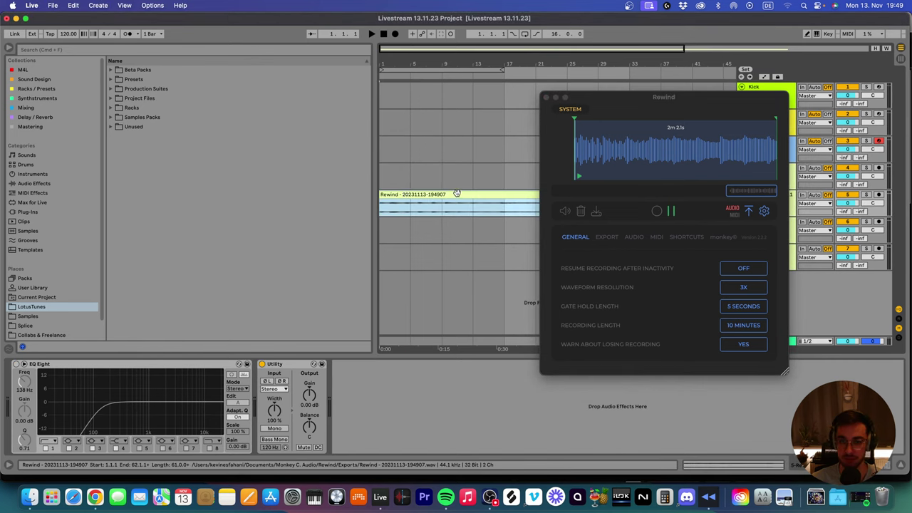
left_click(556, 98)
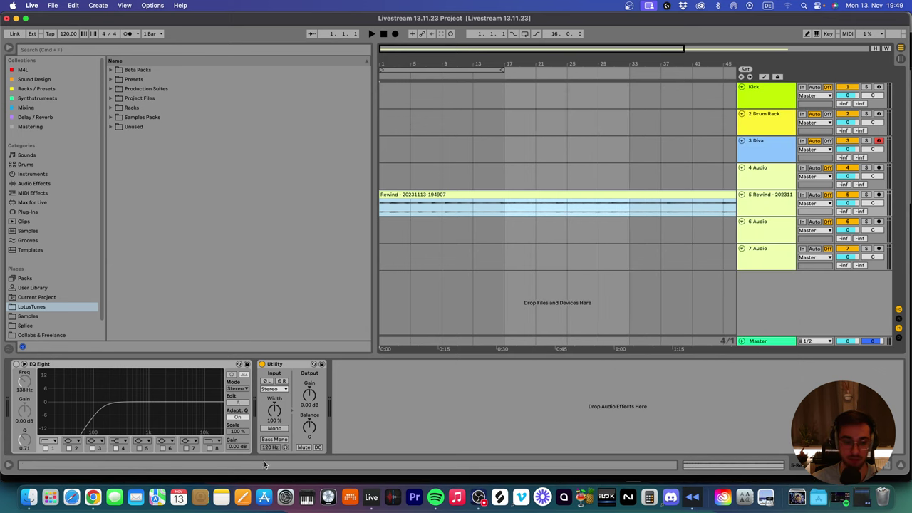
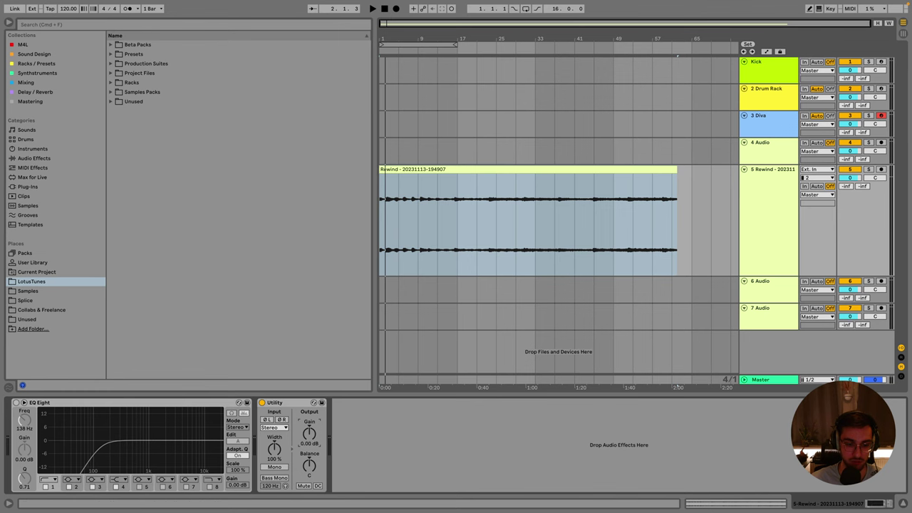
Raise the gain of the Rewind clip on track 5 to 9.88 dB.
key("shift+Tab")
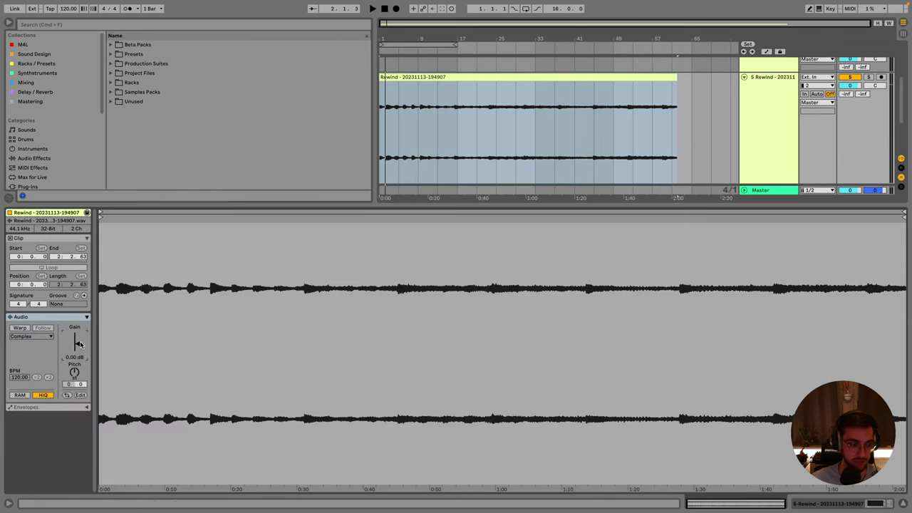
left_click_drag(79, 344, 79, 339)
left_click(770, 128)
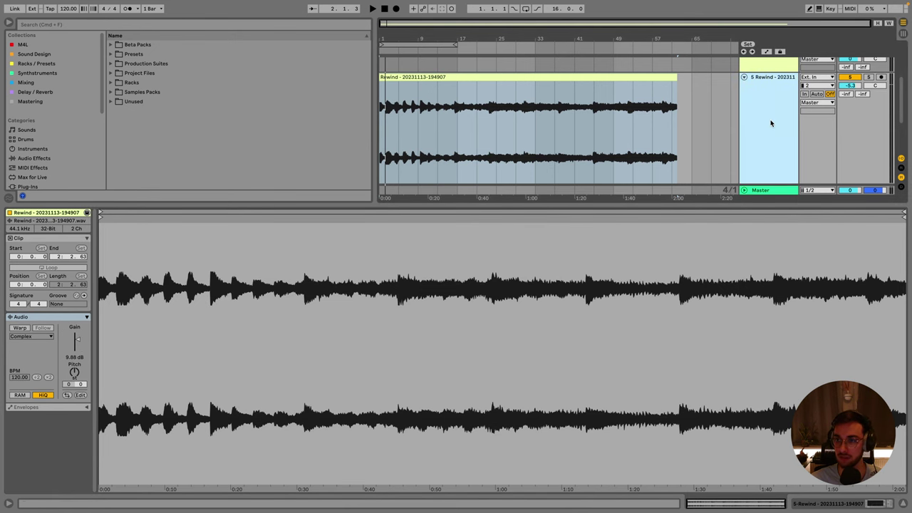
Find the Utility effect in the Mixing collection, add it to the Master track and set its gain to 5.56 dB.
left_click(763, 380)
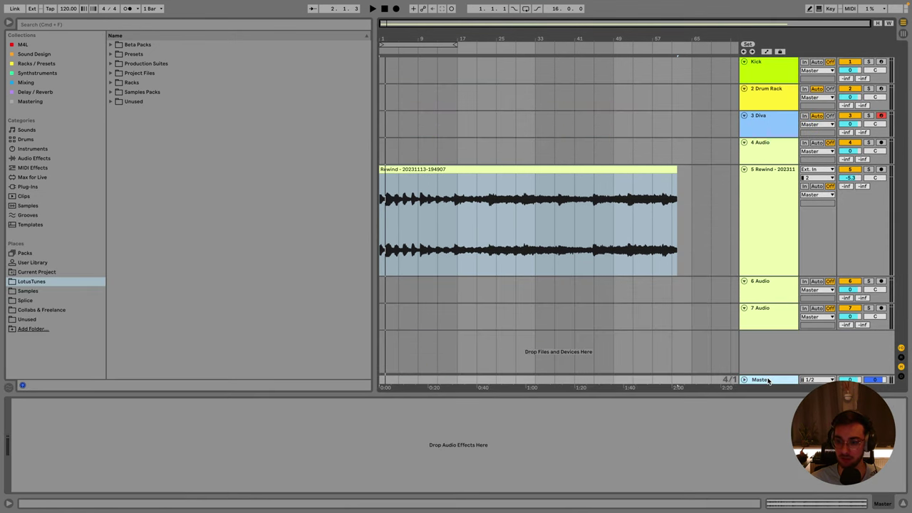
left_click(73, 25)
type("utily")
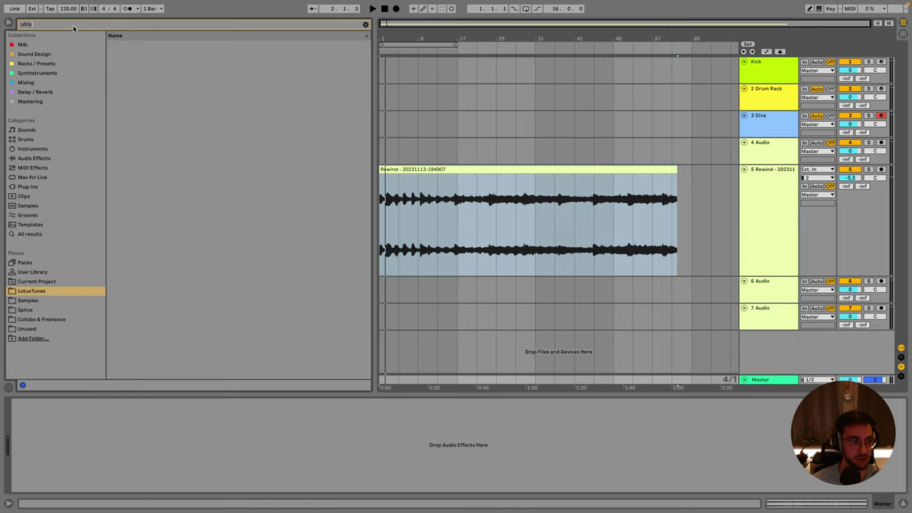
left_click(72, 82)
left_click(35, 24)
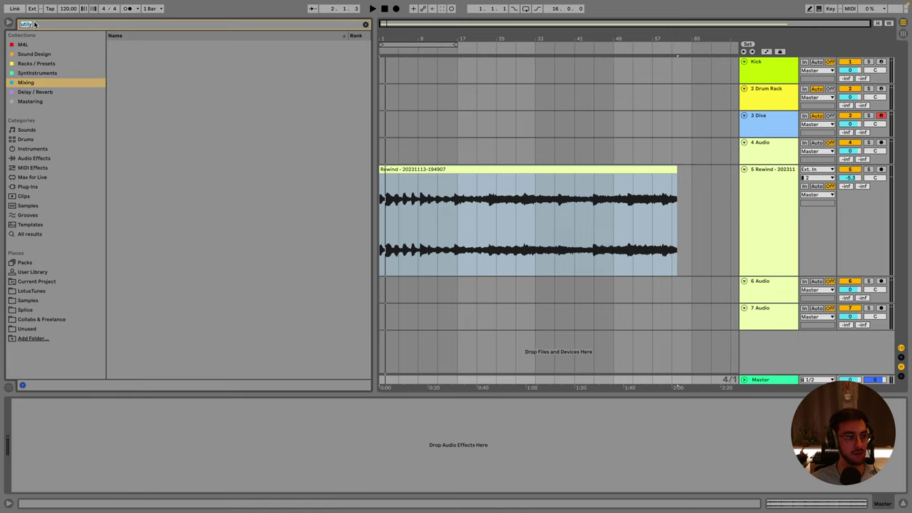
type("util")
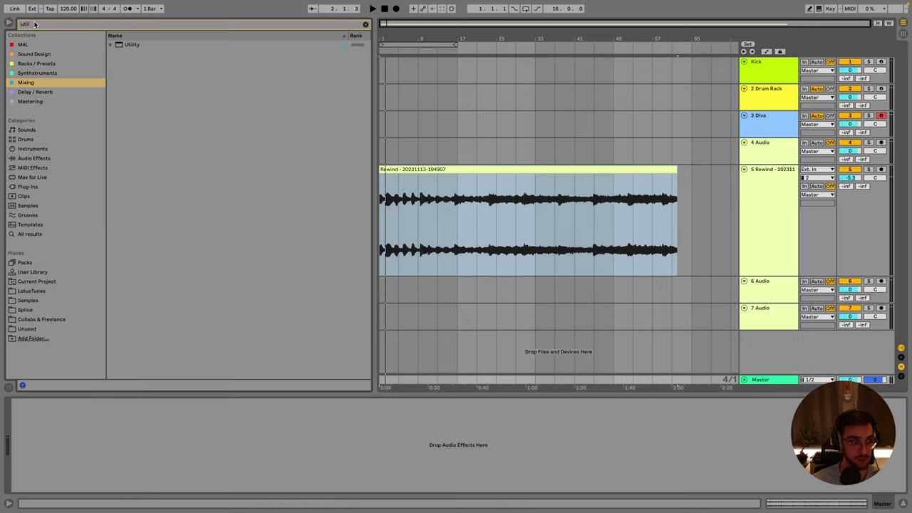
double_click(132, 44)
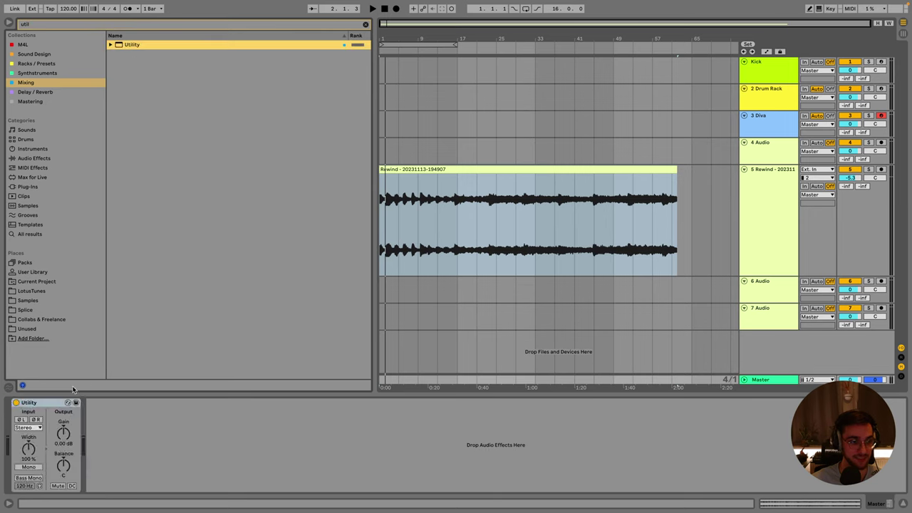
left_click_drag(65, 435, 65, 424)
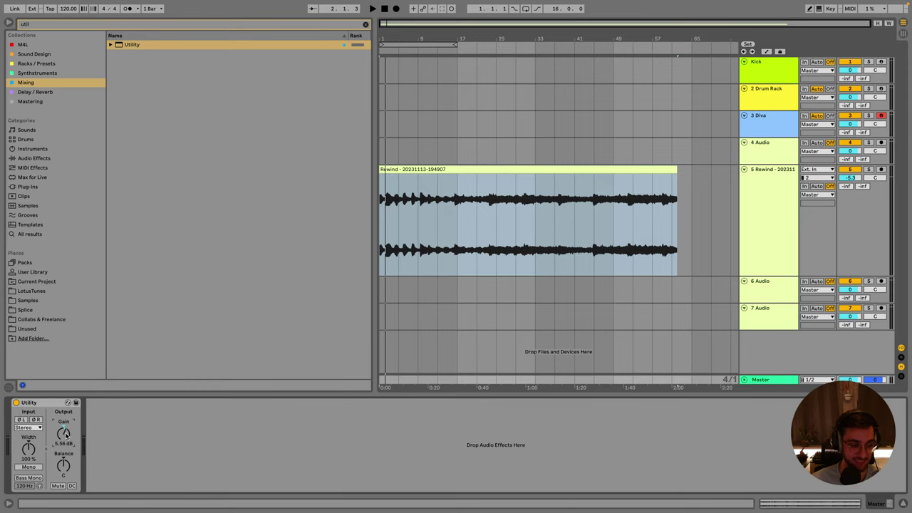
Play back the Rewind clip and lower the volume of track 5 to -15.6 dB.
left_click_drag(851, 178, 851, 183)
key("space")
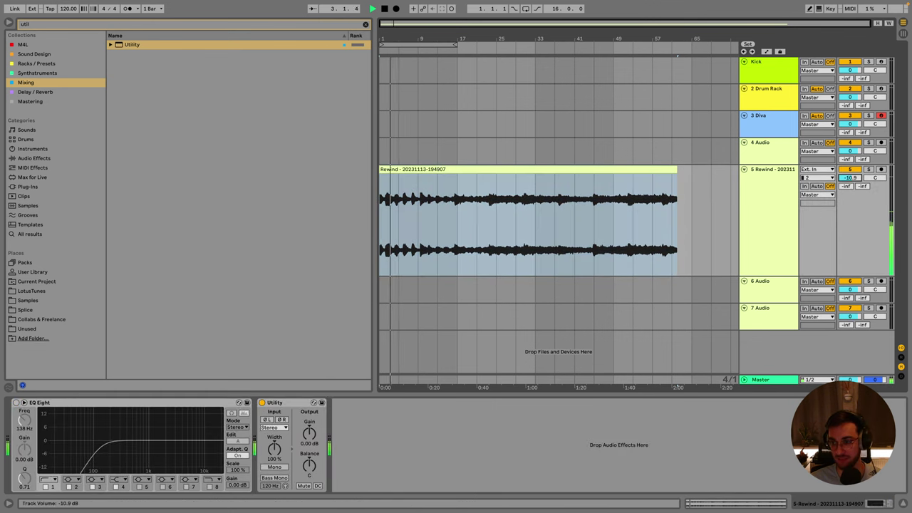
left_click(408, 168)
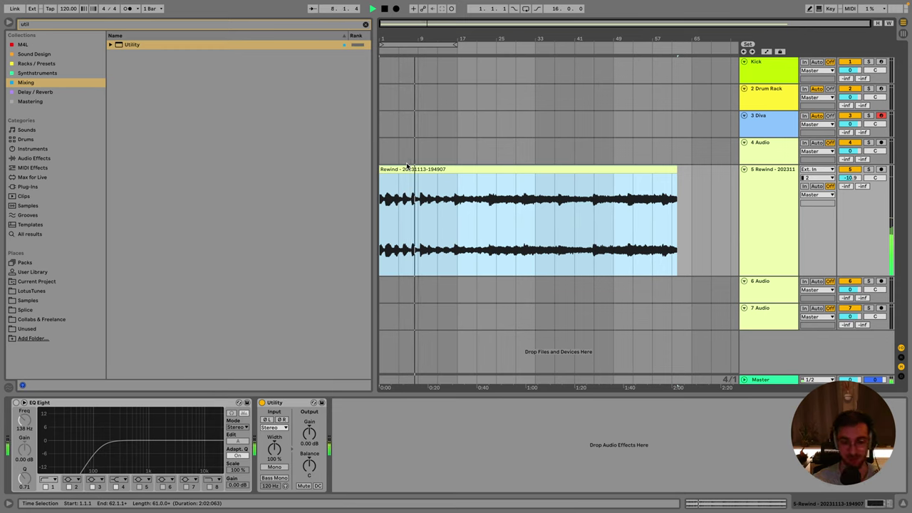
left_click_drag(851, 178, 850, 197)
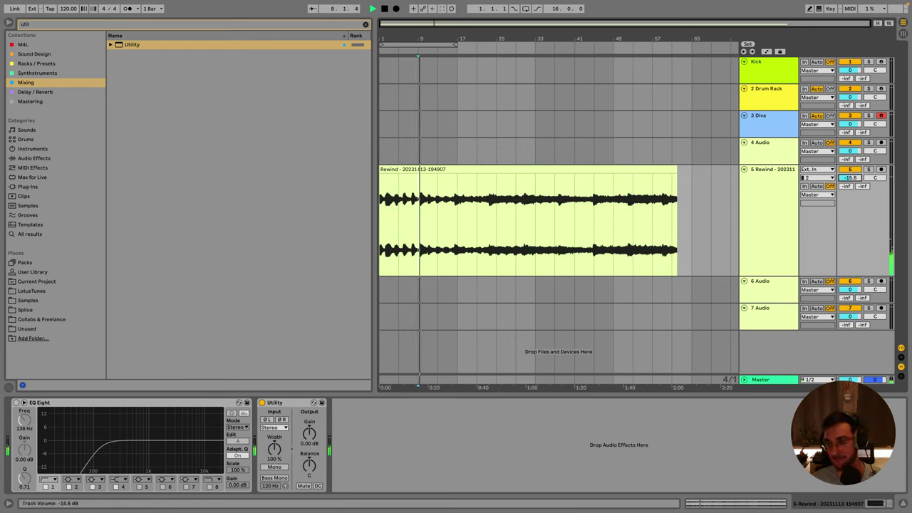
left_click(764, 205)
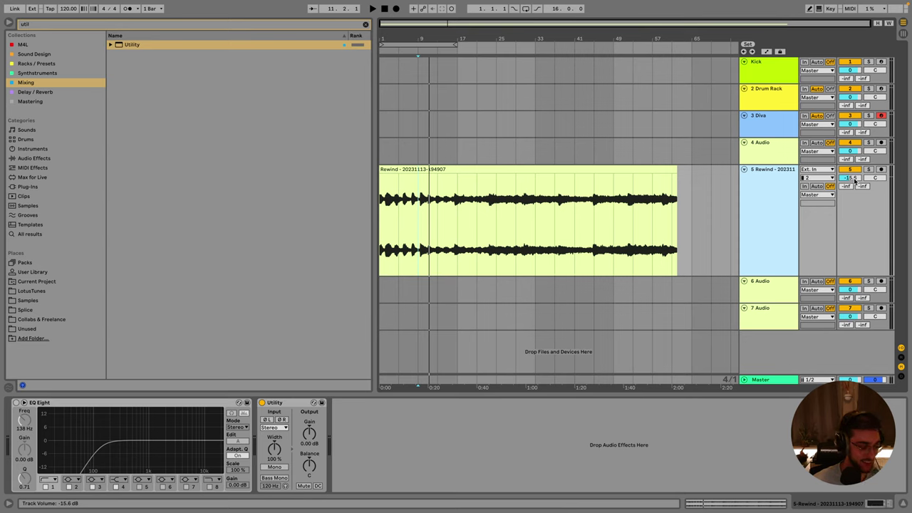
Fit all track heights to the arrangement and collapse the empty audio tracks 6 and 7.
left_click(437, 220)
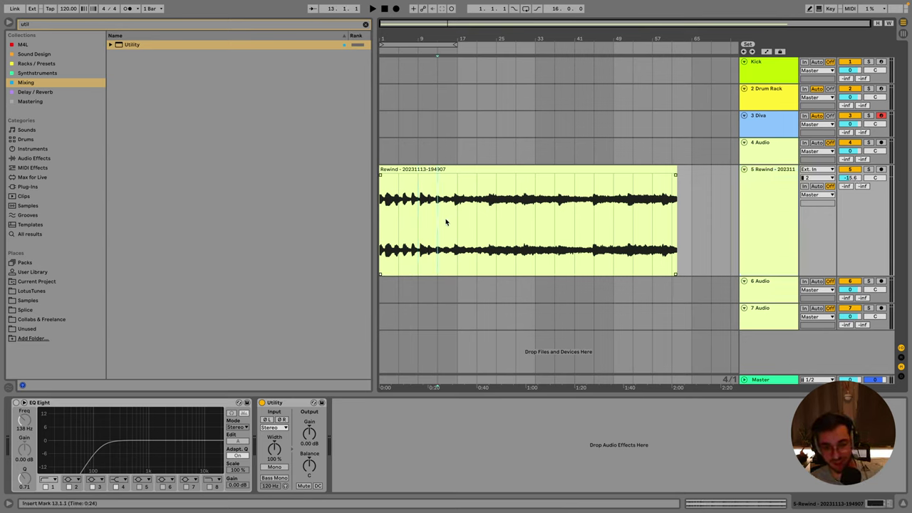
left_click_drag(441, 223, 461, 225)
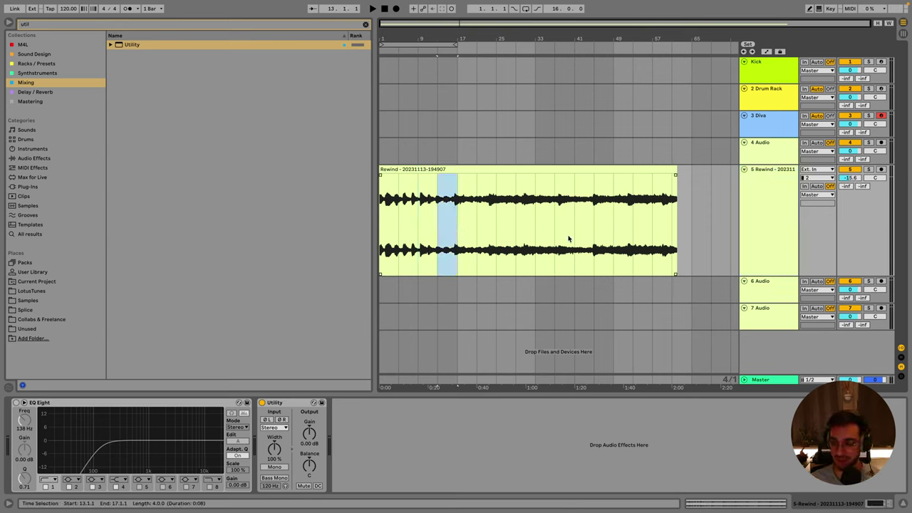
left_click(741, 221)
key("h")
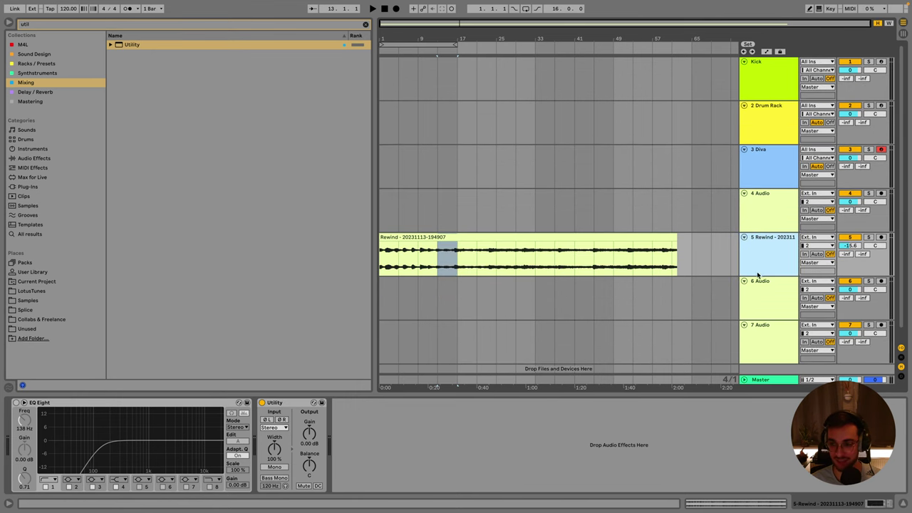
left_click(766, 292)
left_click(769, 343)
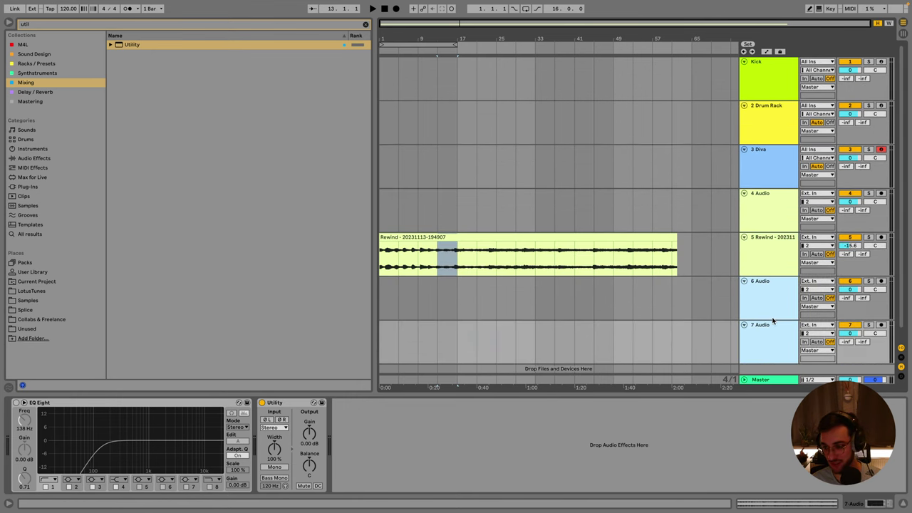
key("Left")
left_click(769, 259)
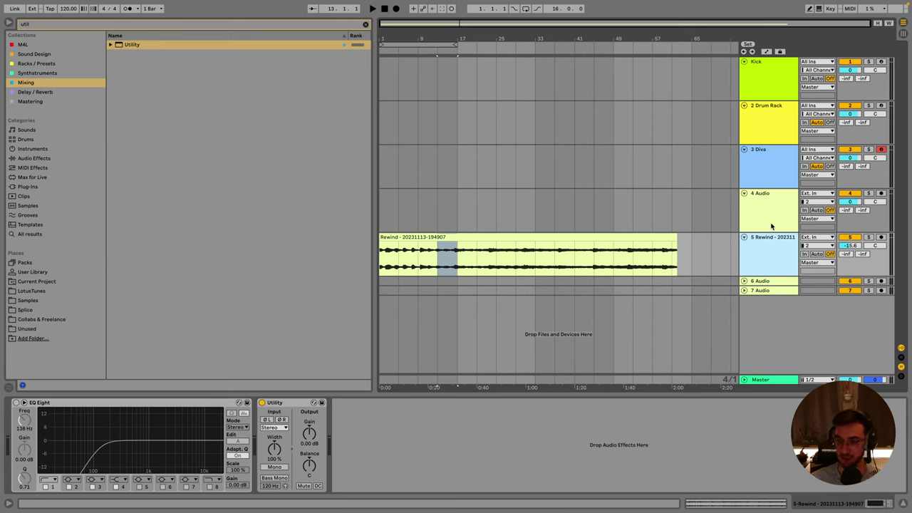
left_click(772, 226)
Set the insert marker at bar 21 in the Rewind clip and raise the volume of its track to -12.3 dB.
left_click(489, 278)
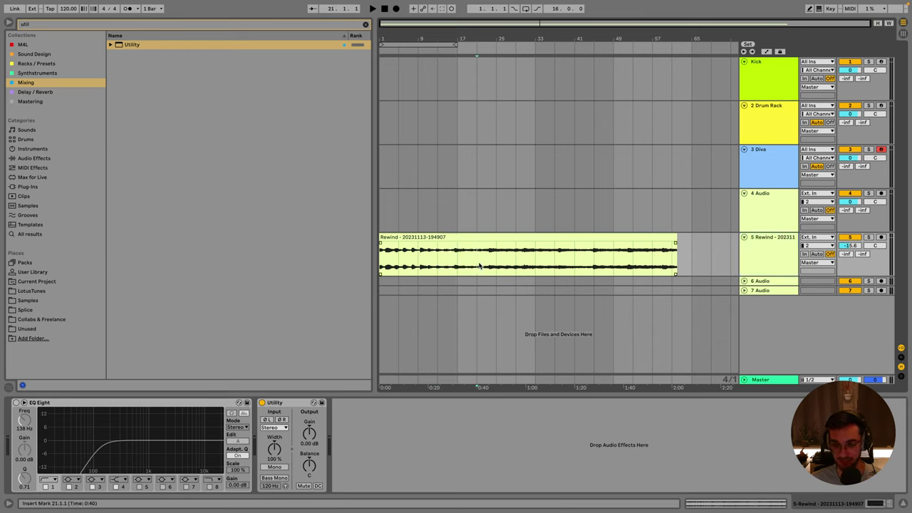
left_click(495, 236)
left_click(487, 253)
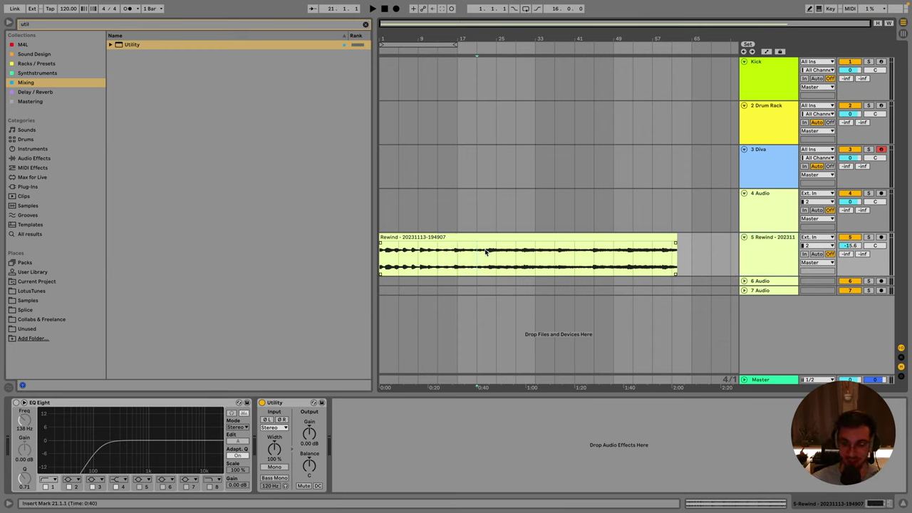
left_click(770, 248)
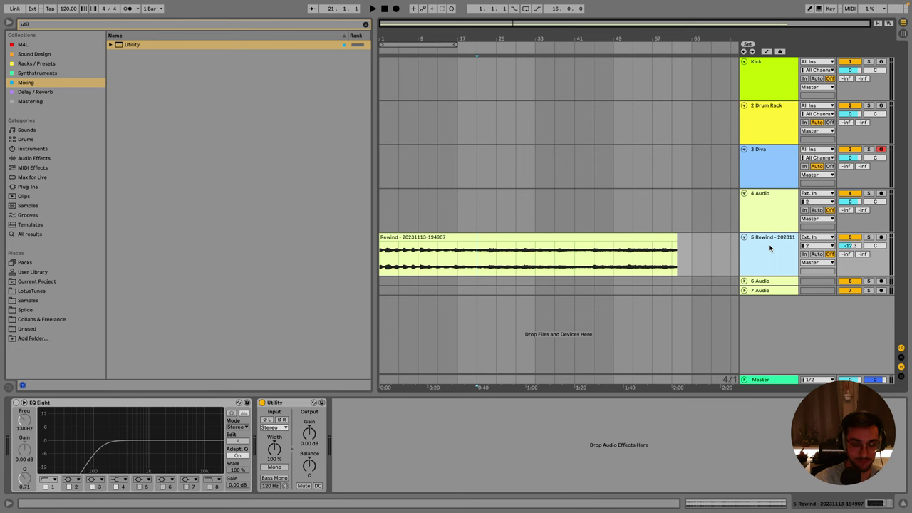
Play back the Rewind clip from its start and lower the volume of its track to -20.1 dB.
double_click(527, 258)
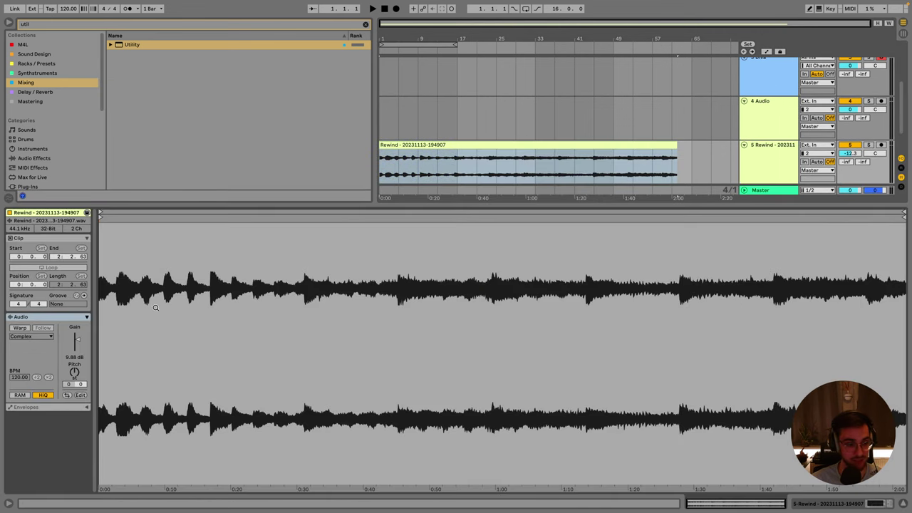
key("shift+Tab")
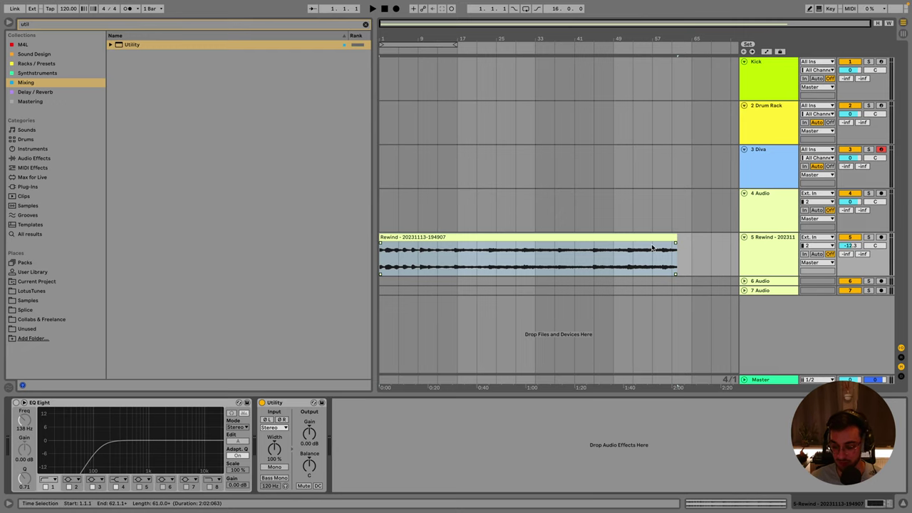
key("space")
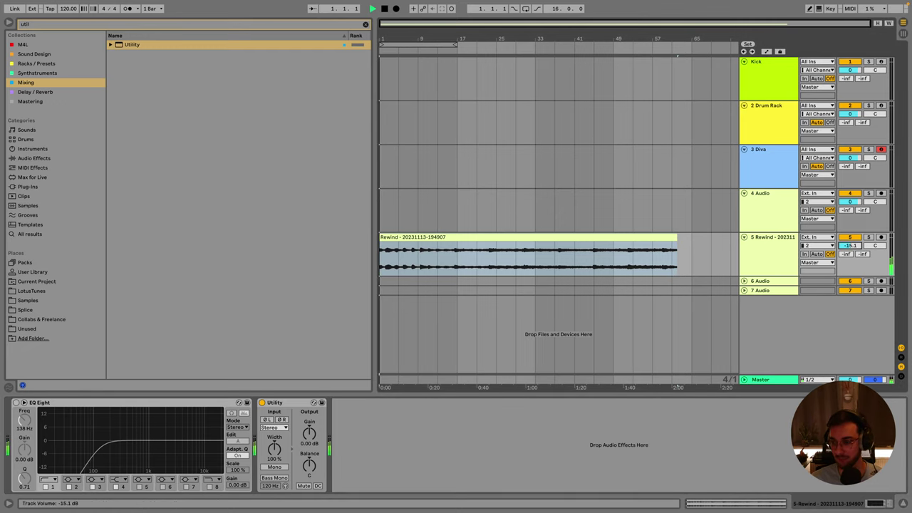
left_click_drag(850, 245, 850, 252)
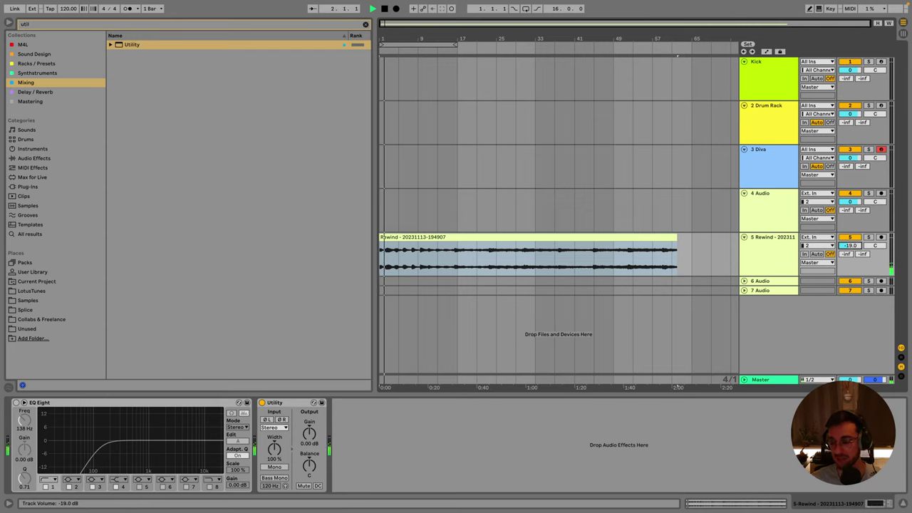
left_click(760, 256)
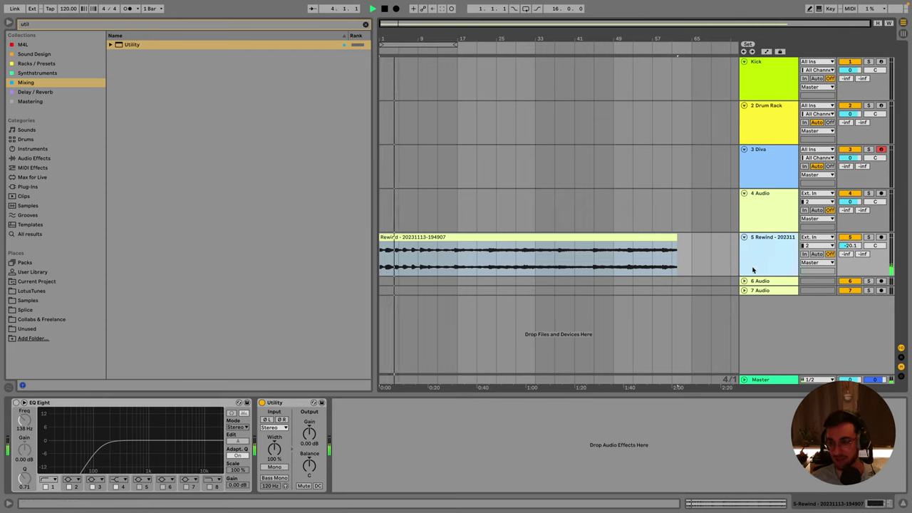
Increase the height of the Rewind track and select its clip.
left_click_drag(759, 276, 760, 298)
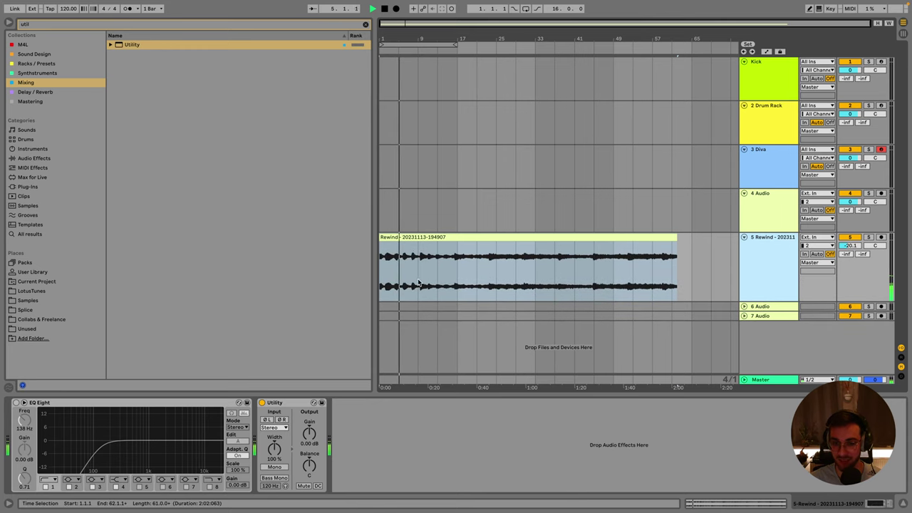
left_click(397, 237)
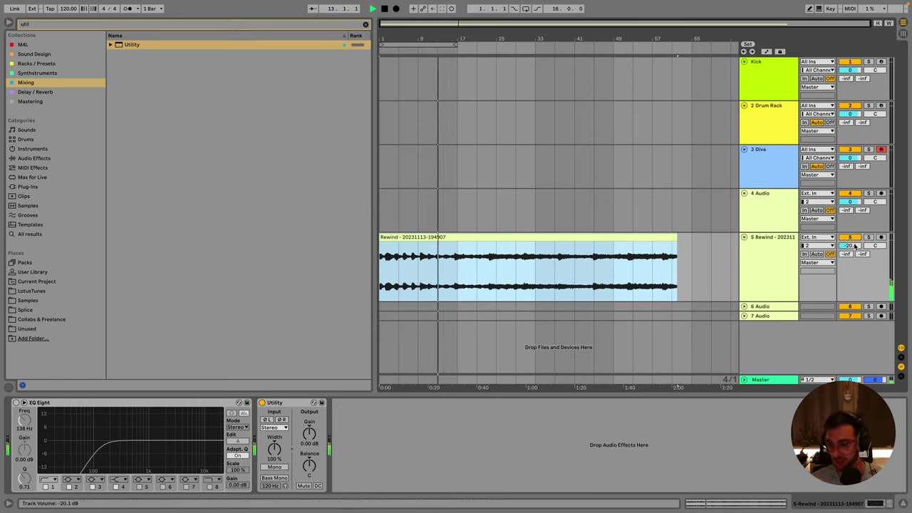
left_click(759, 271)
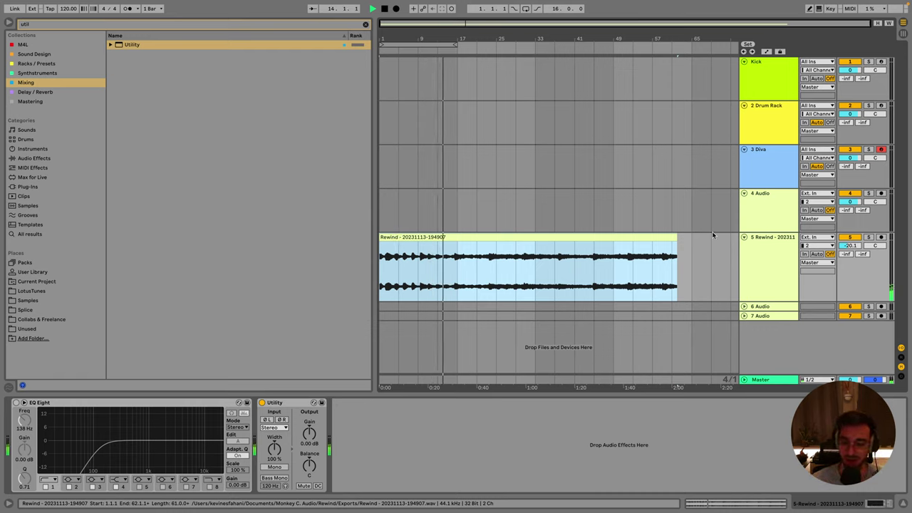
left_click(672, 237)
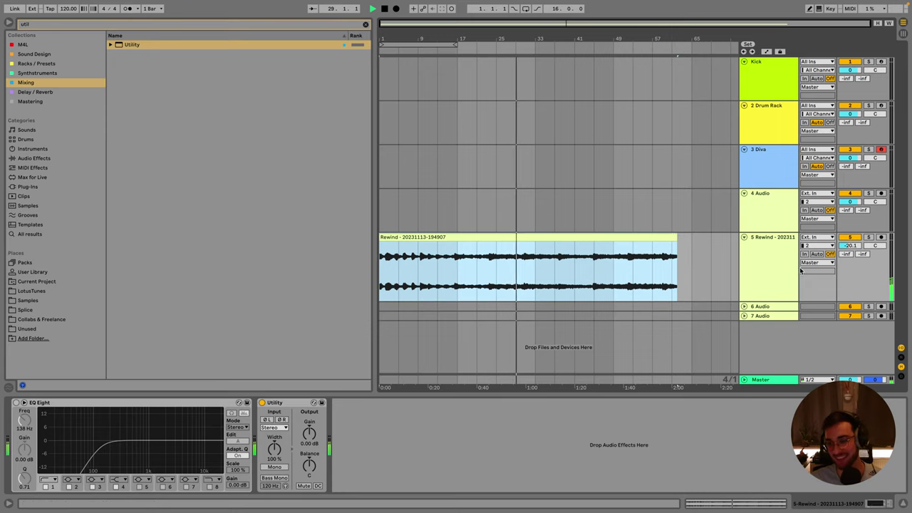
Insert a MIDI track above the Rewind audio track and load the Rewind clip into its empty instrument slot as a sample.
left_click(769, 209)
key("ctrl+shift+t")
left_click(767, 280)
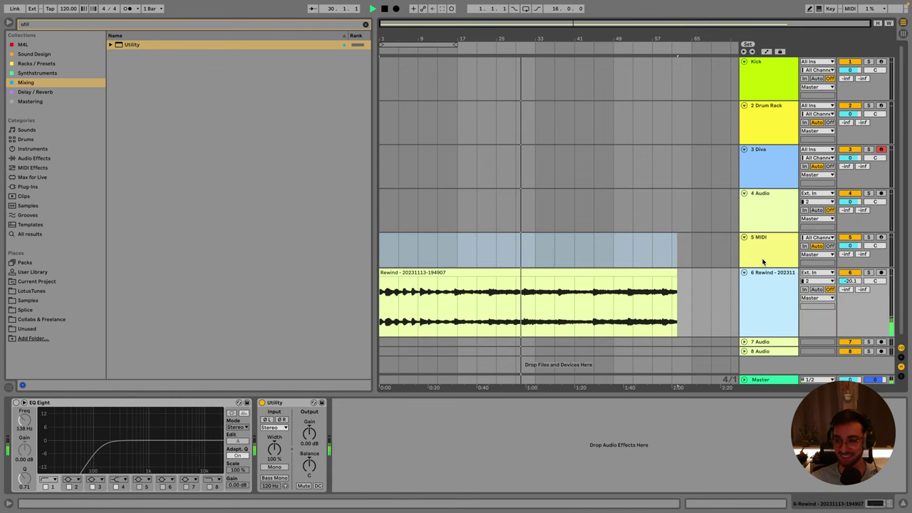
left_click(585, 275)
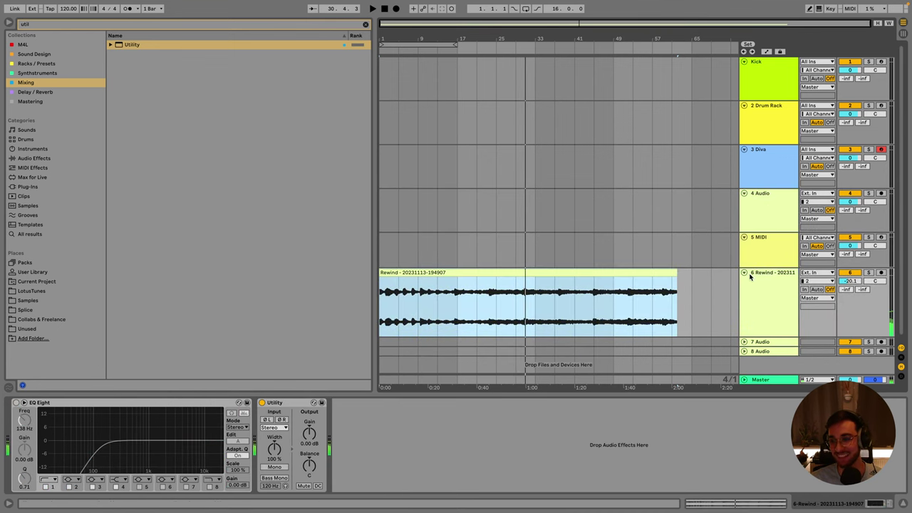
left_click(642, 243)
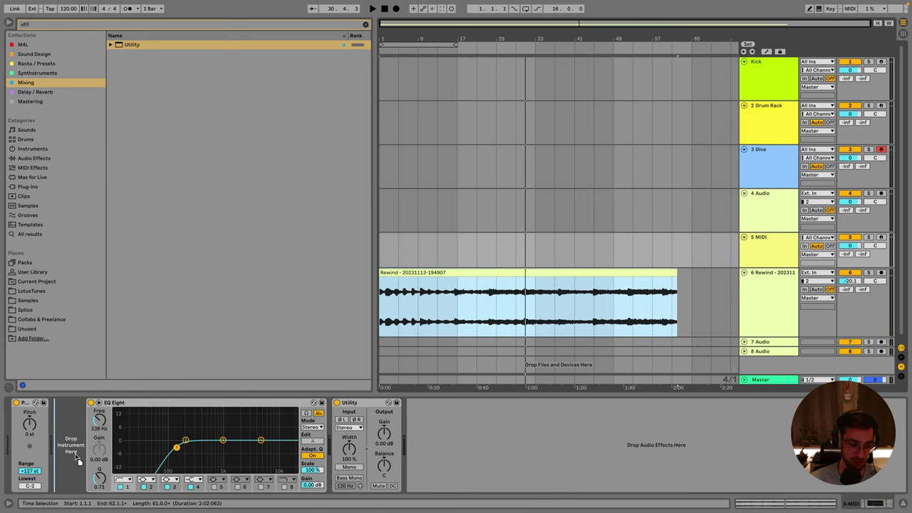
left_click_drag(77, 452, 76, 452)
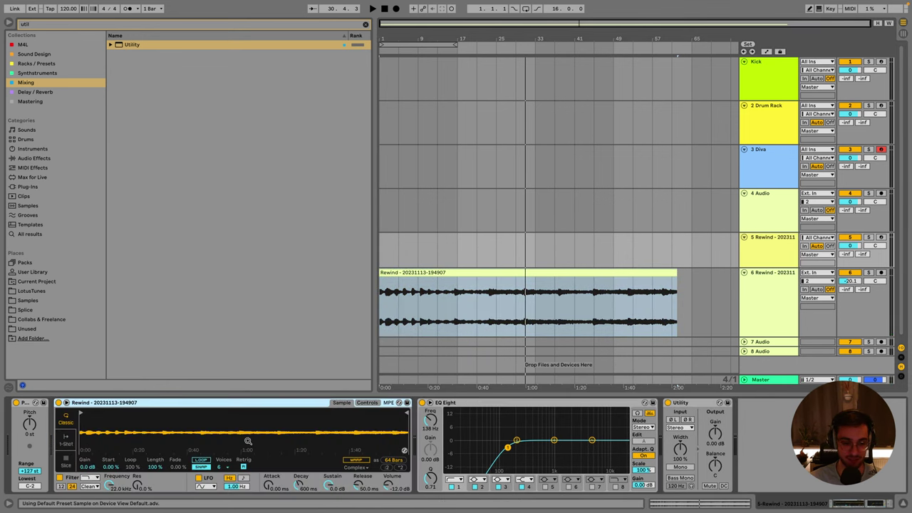
Lower the Rewind audio track's volume to -25.7 dB and shift its clip to start at bar 53.
left_click(494, 299)
left_click_drag(850, 281, 851, 279)
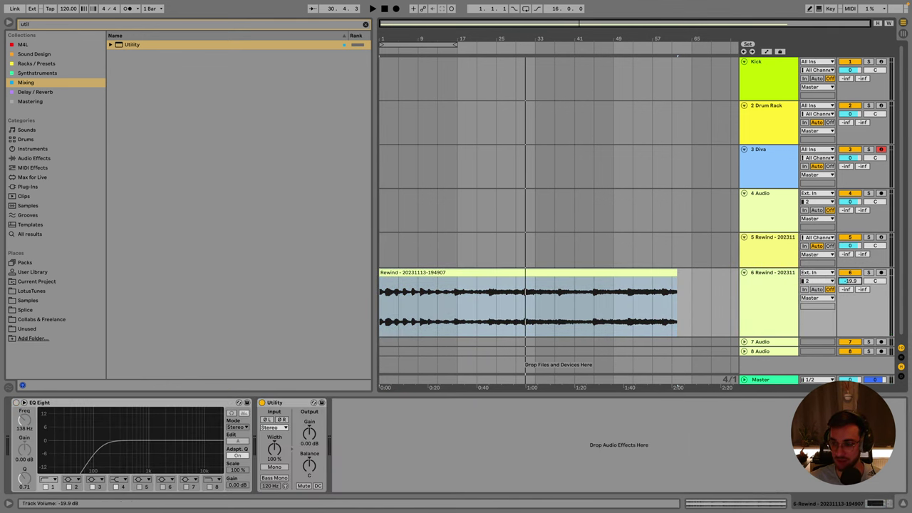
left_click(560, 283)
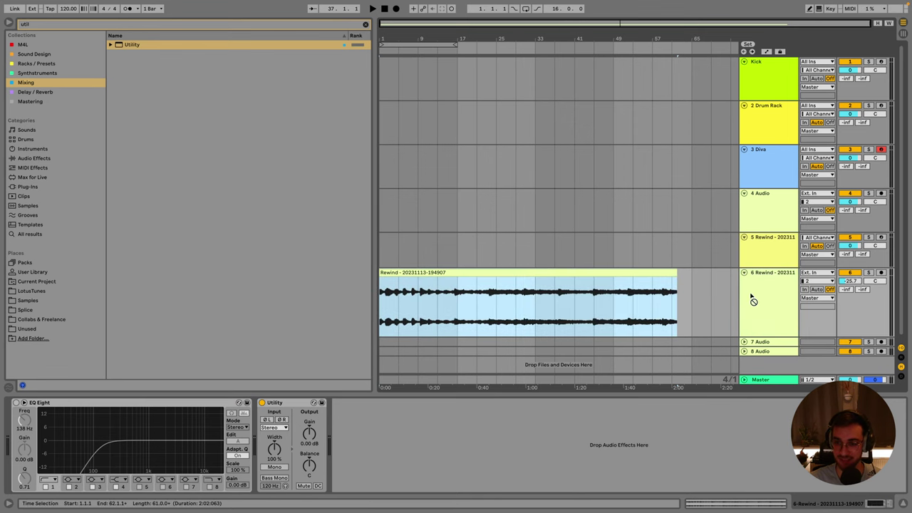
left_click_drag(560, 285, 805, 298)
Insert a MIDI track below the sampler track and load the VST3 version of Kontakt 7 on it.
left_click(776, 259)
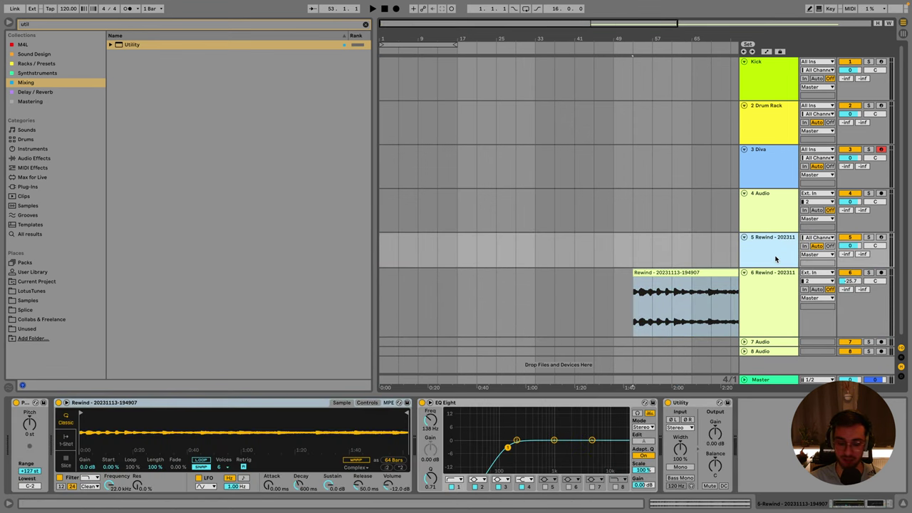
key("super+shift+t")
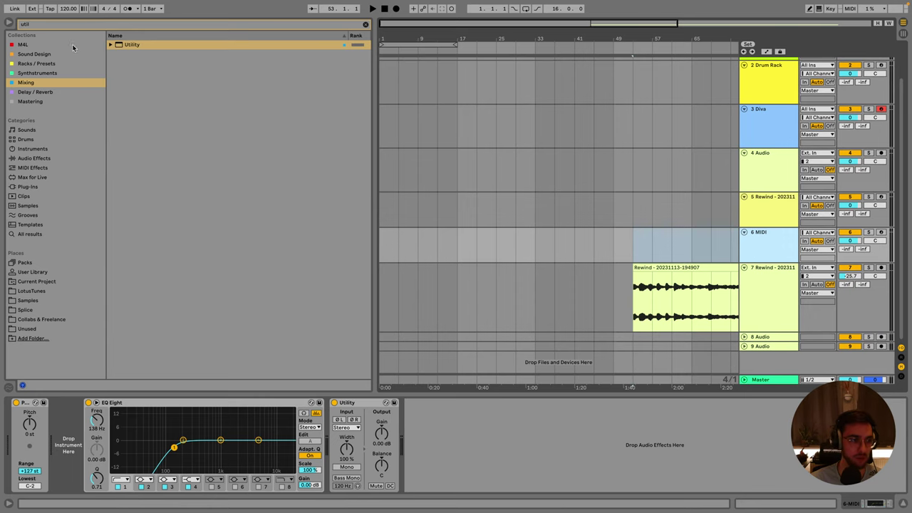
left_click(43, 25)
type("kontakt")
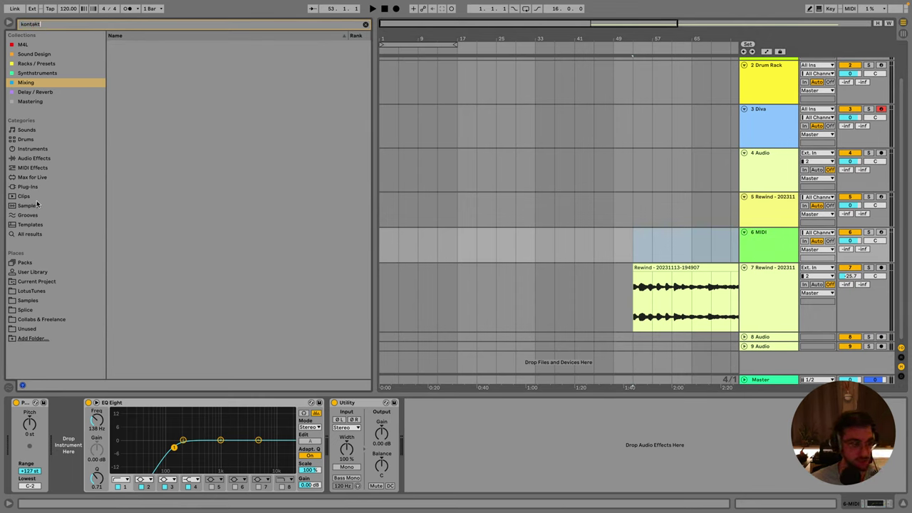
left_click(36, 188)
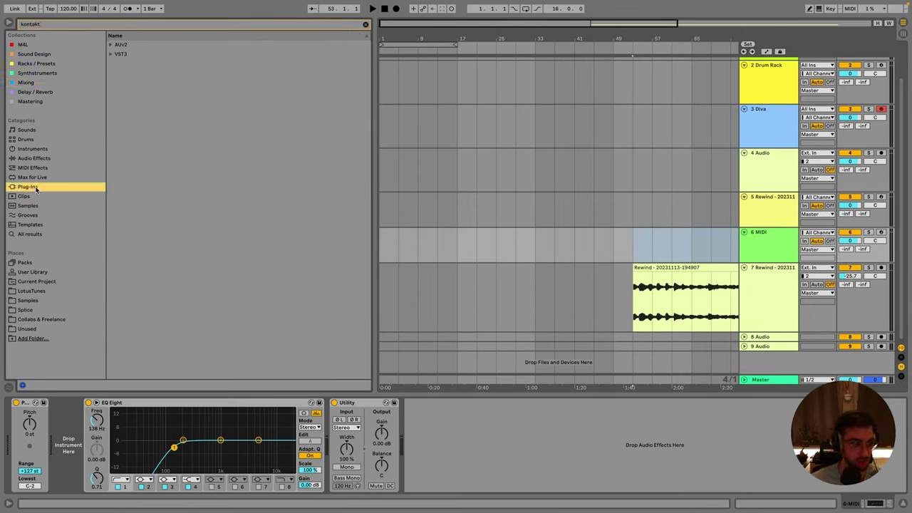
left_click(110, 53)
left_click(117, 63)
left_click(132, 82)
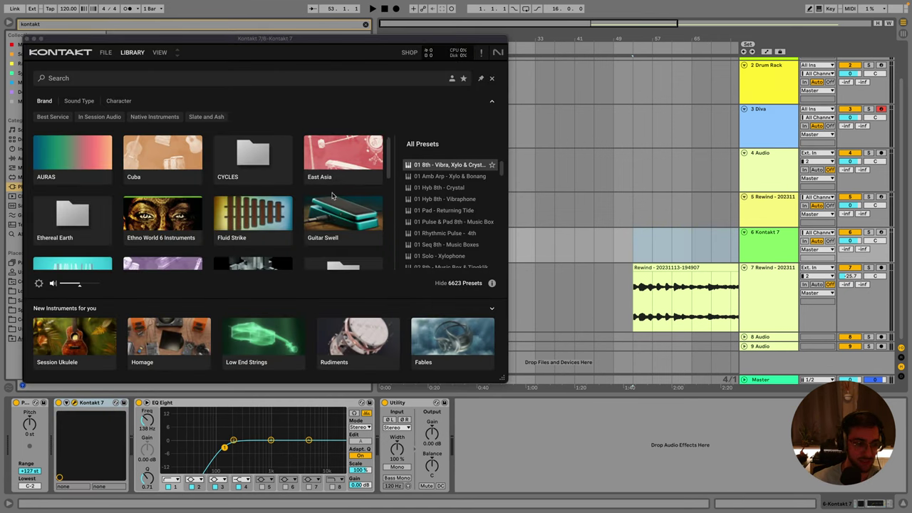
Enlarge the Kontakt window and collapse its section of new instrument suggestions.
scroll(285, 214, "down", 2)
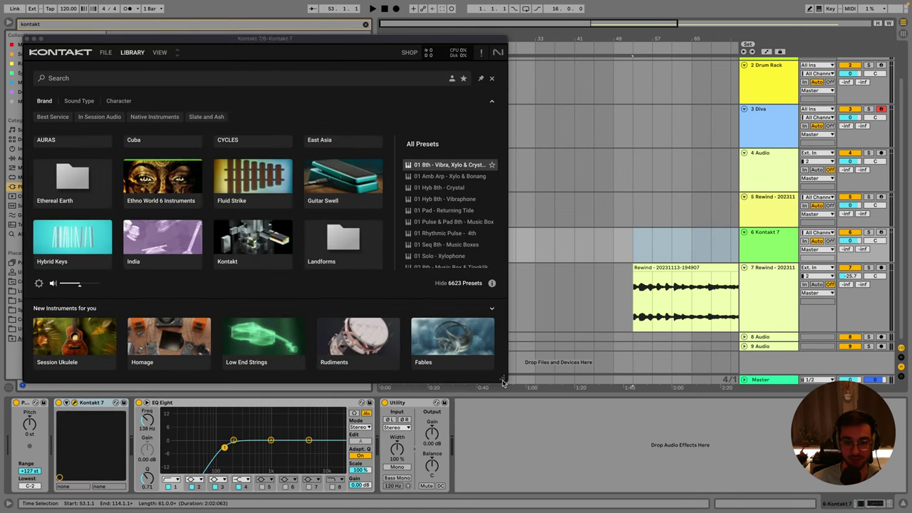
left_click_drag(503, 380, 539, 403)
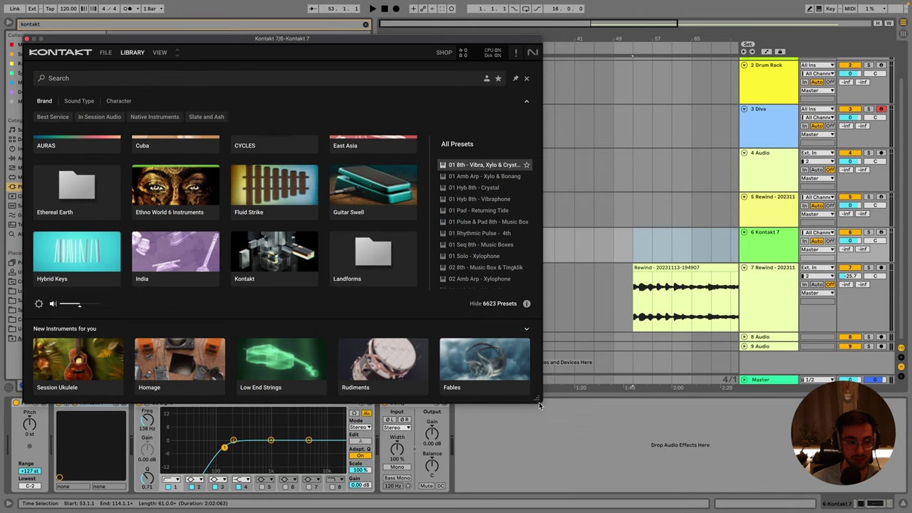
left_click(528, 333)
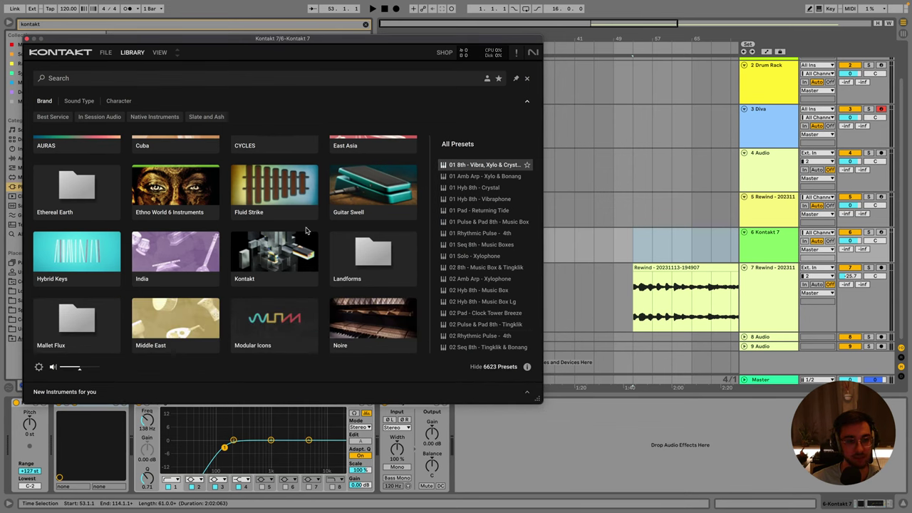
scroll(307, 230, "up", 1)
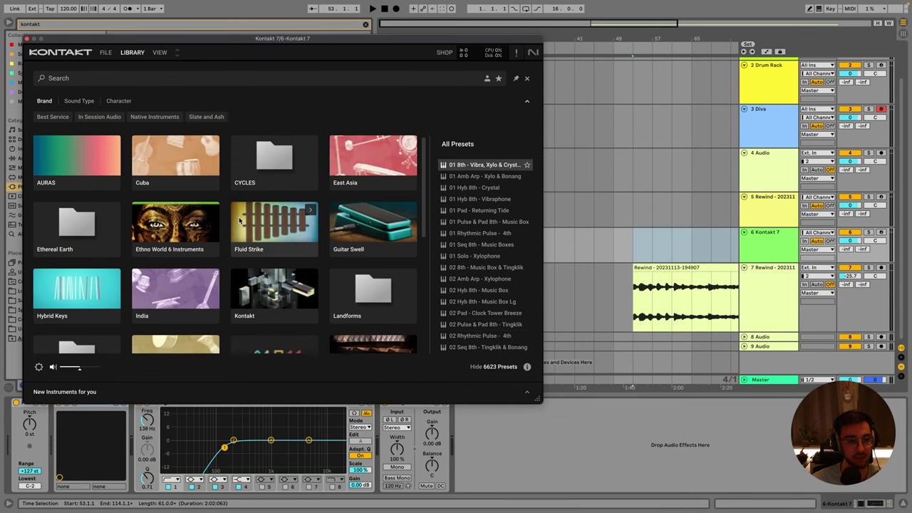
Try Kontakt's Rack View and return to Single View.
left_click(176, 58)
left_click(169, 57)
left_click(168, 60)
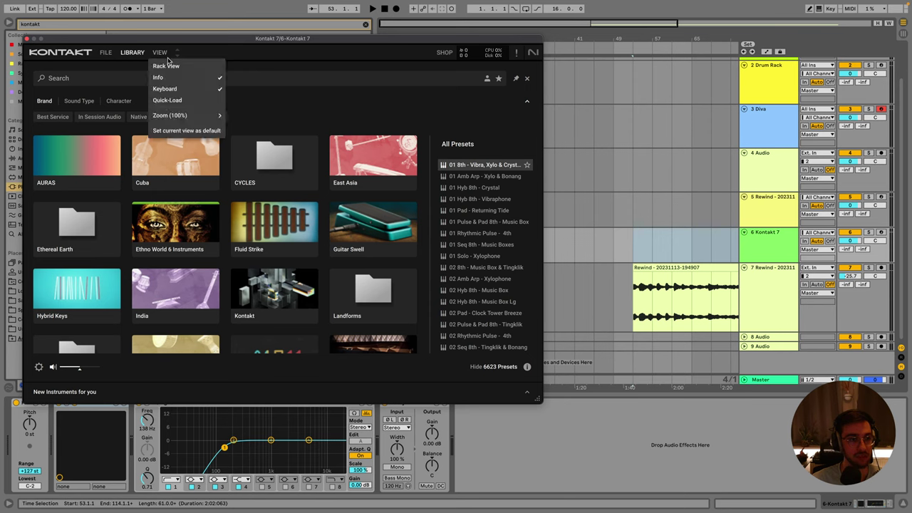
left_click(170, 68)
left_click(161, 57)
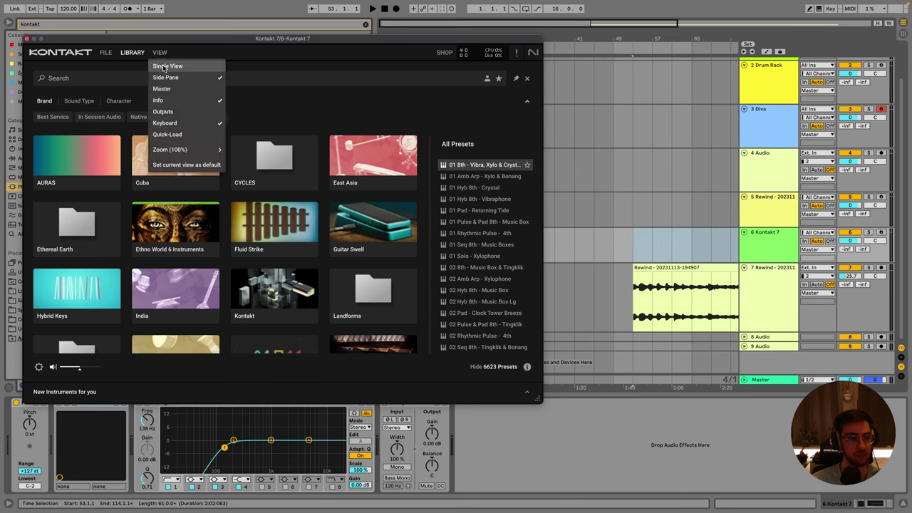
left_click(167, 69)
left_click(133, 54)
left_click(134, 55)
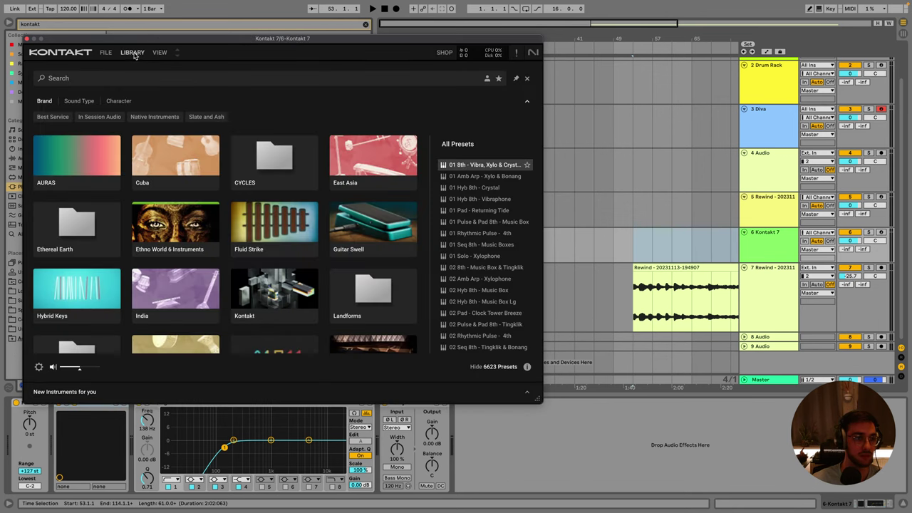
Set the Kontakt interface zoom to 75%.
left_click(163, 56)
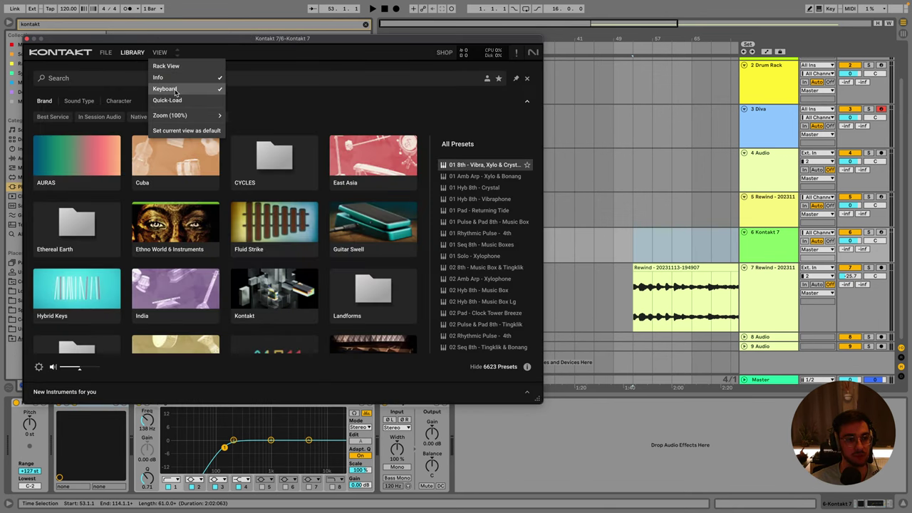
mouse_move(182, 116)
left_click(237, 127)
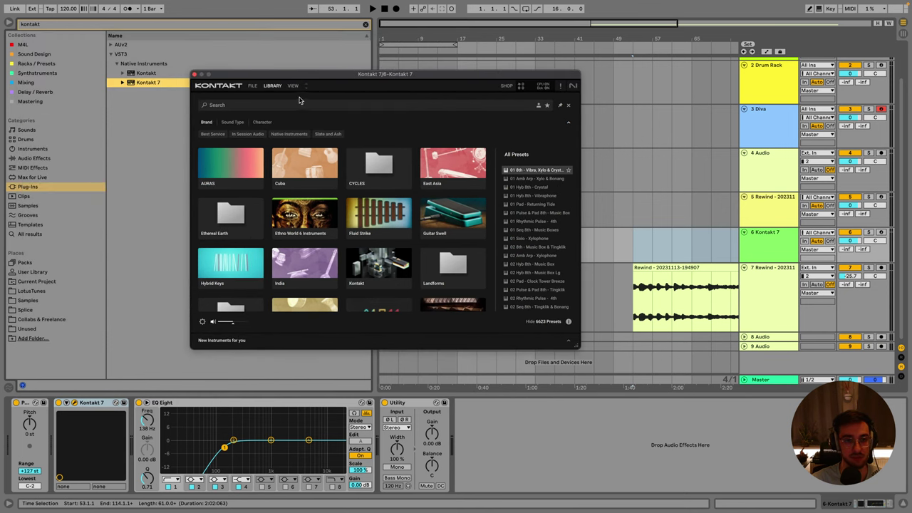
Switch Kontakt to Rack View and look through the instrument libraries.
left_click(293, 86)
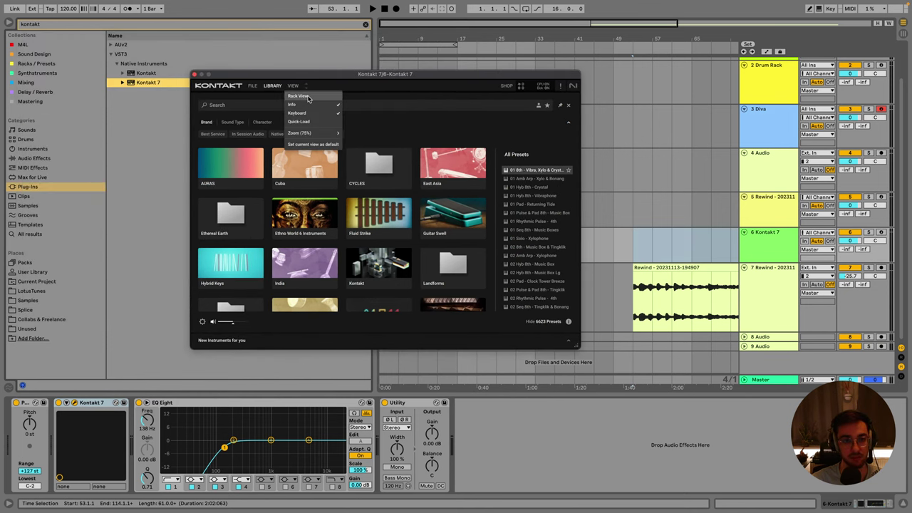
key("Escape")
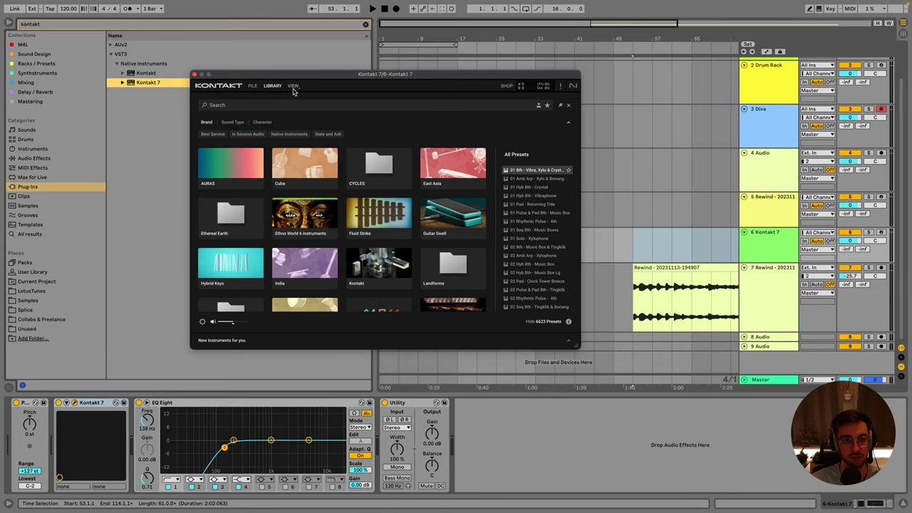
left_click(254, 86)
left_click(268, 88)
scroll(381, 246, "down", 3)
scroll(382, 246, "up", 1)
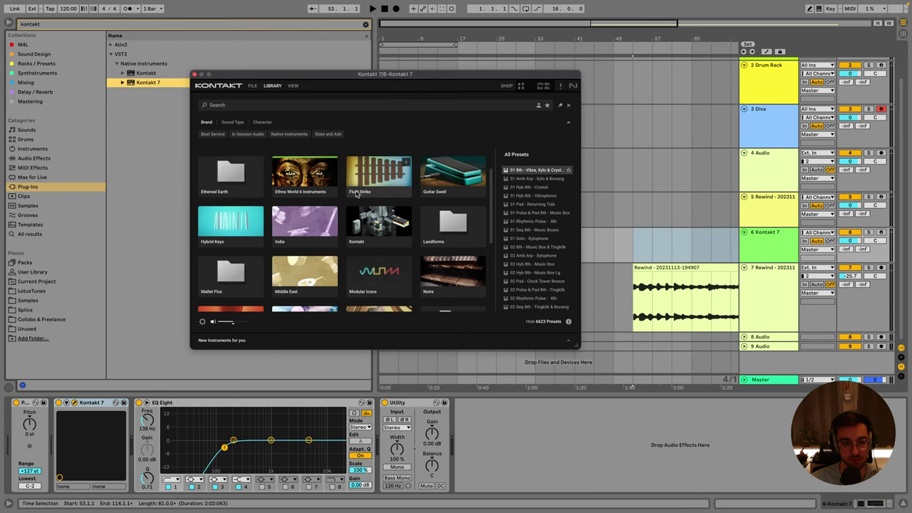
Try Kontakt's Single View and return to Rack View.
left_click(298, 86)
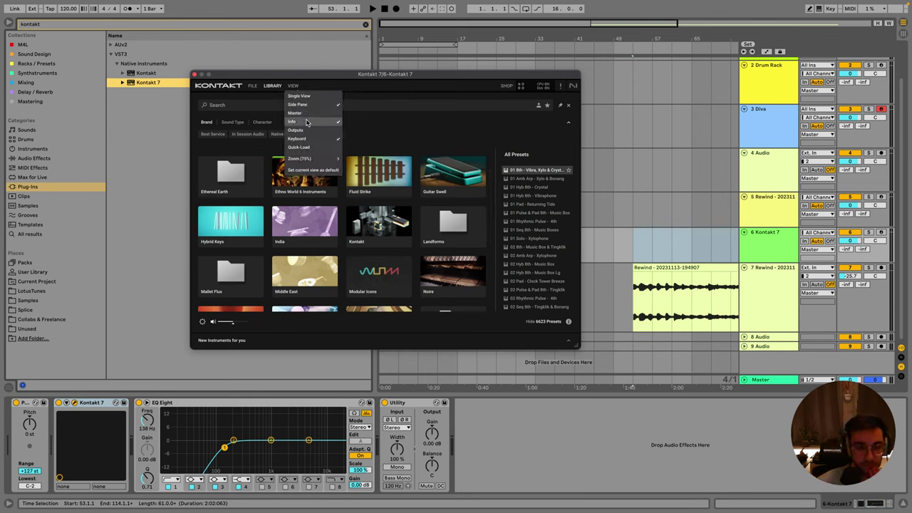
left_click(300, 89)
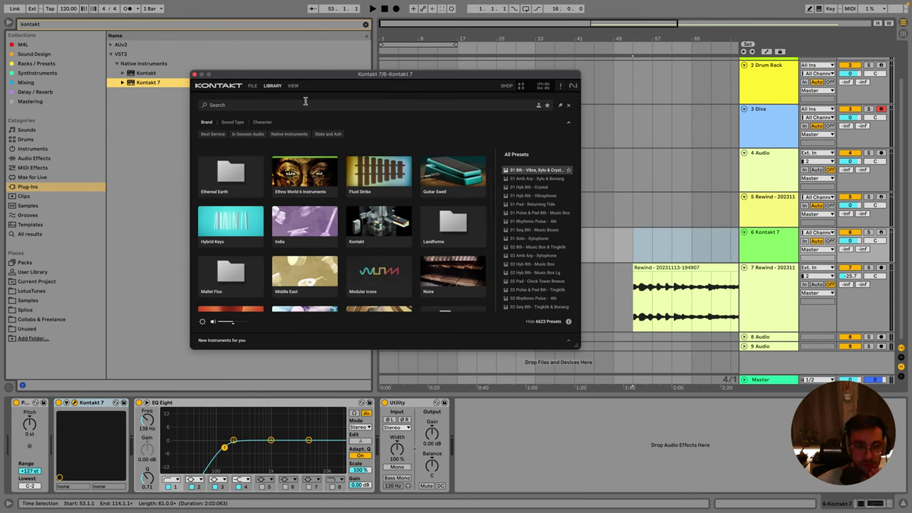
left_click(298, 88)
left_click(295, 88)
left_click(296, 87)
left_click(299, 96)
left_click(293, 86)
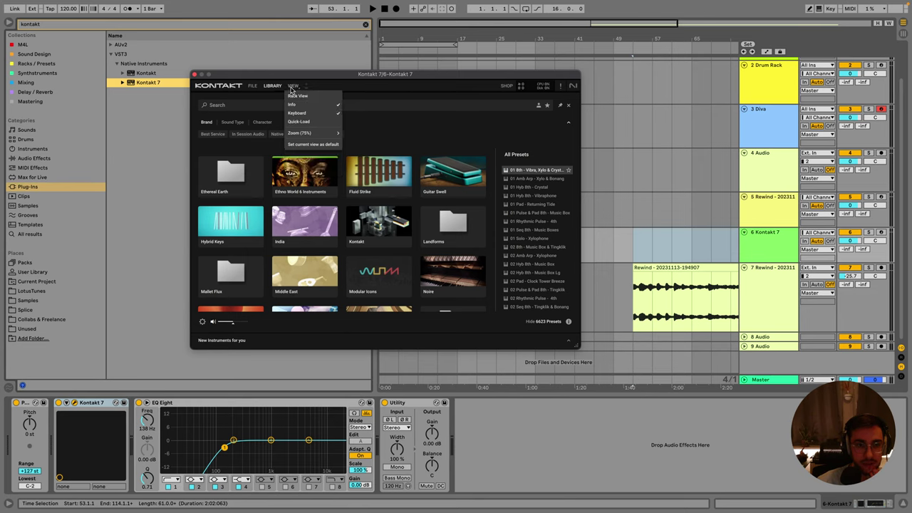
left_click(300, 99)
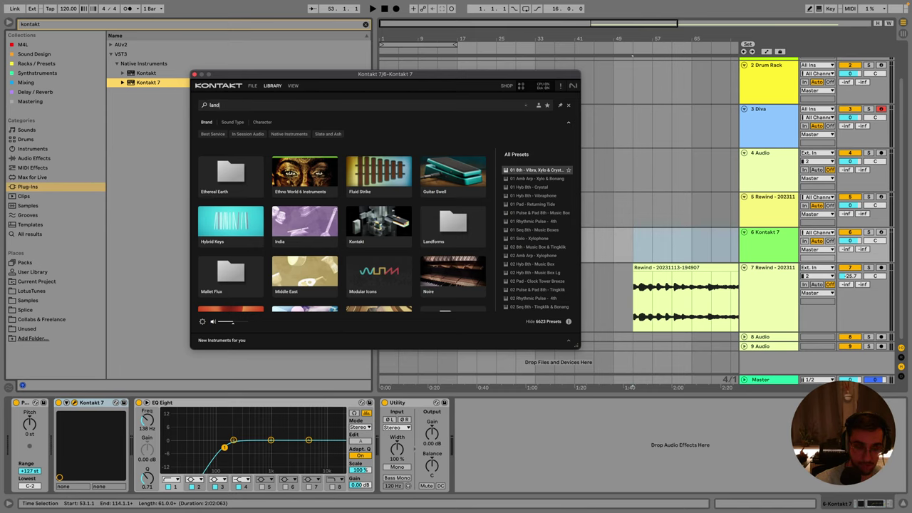
Search Kontakt's library for "cycles", filter to the CYCLES instrument and load its 7 Phase I preset.
type("fo")
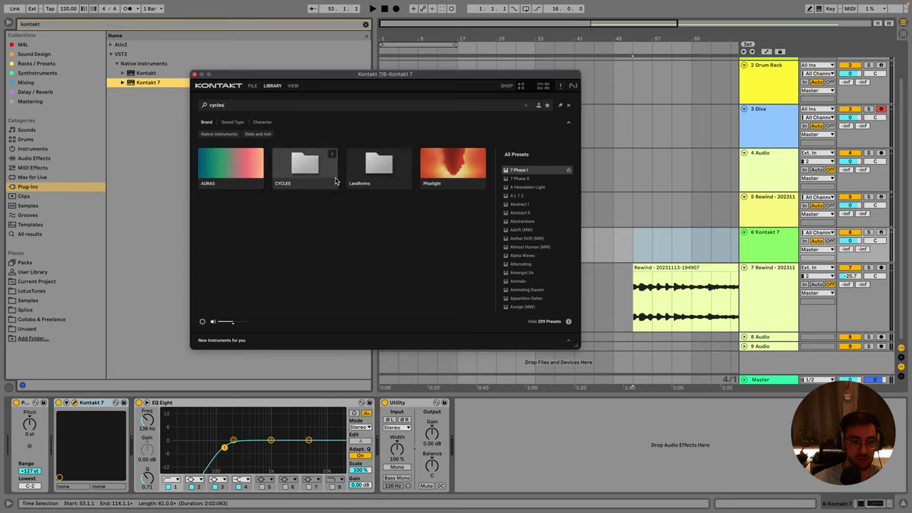
left_click(321, 179)
left_click(315, 168)
left_click(330, 156)
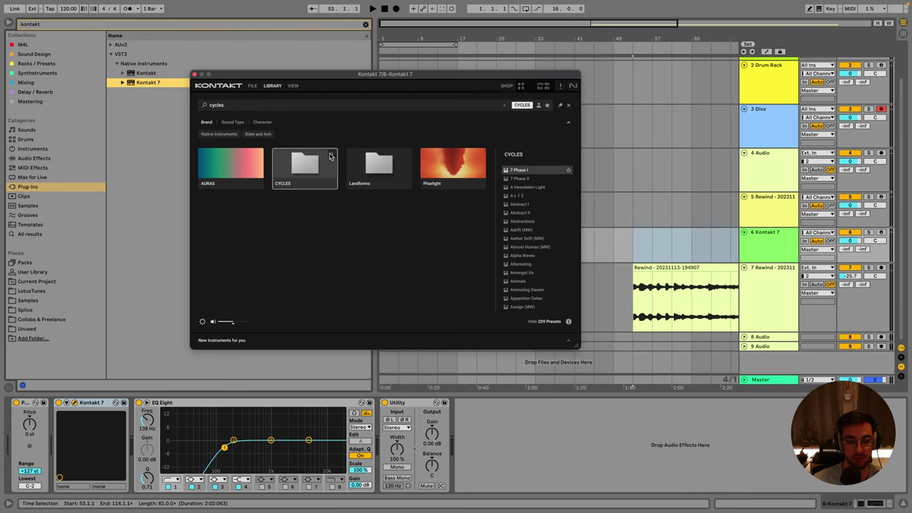
double_click(530, 173)
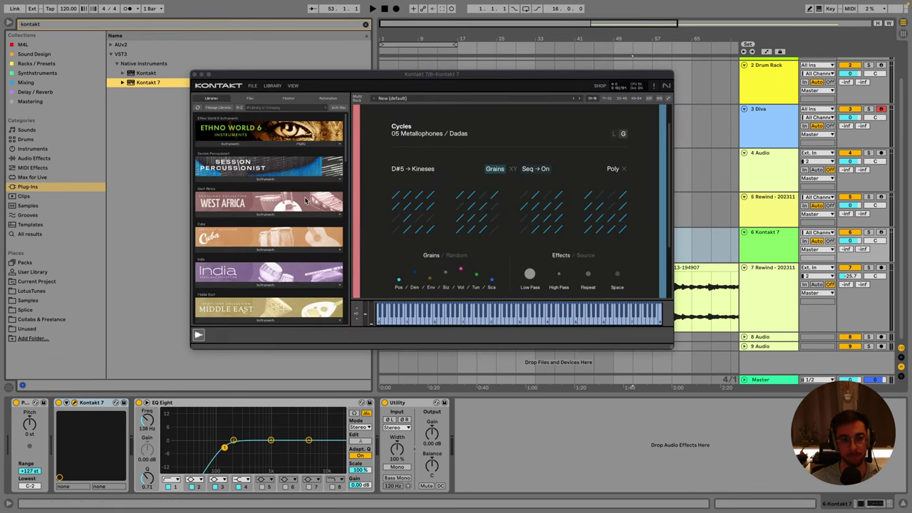
Load the User Sources.nki instrument from the CYCLES library into Kontakt.
scroll(299, 295, "down", 3)
scroll(275, 280, "down", 2)
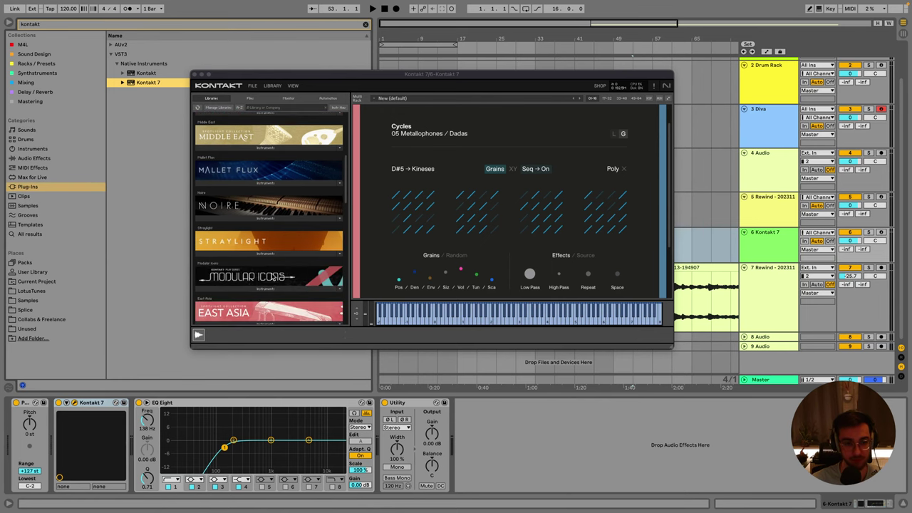
scroll(285, 218, "down", 1)
scroll(292, 249, "up", 5)
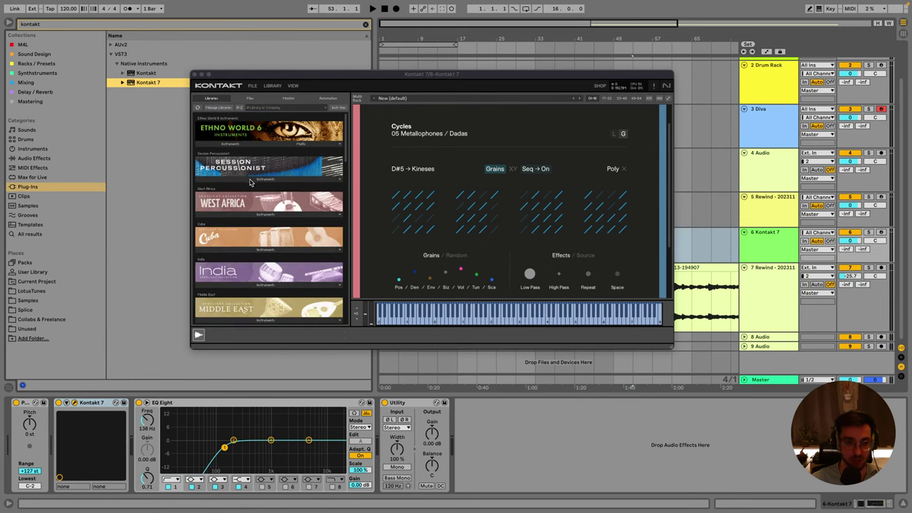
scroll(275, 282, "down", 10)
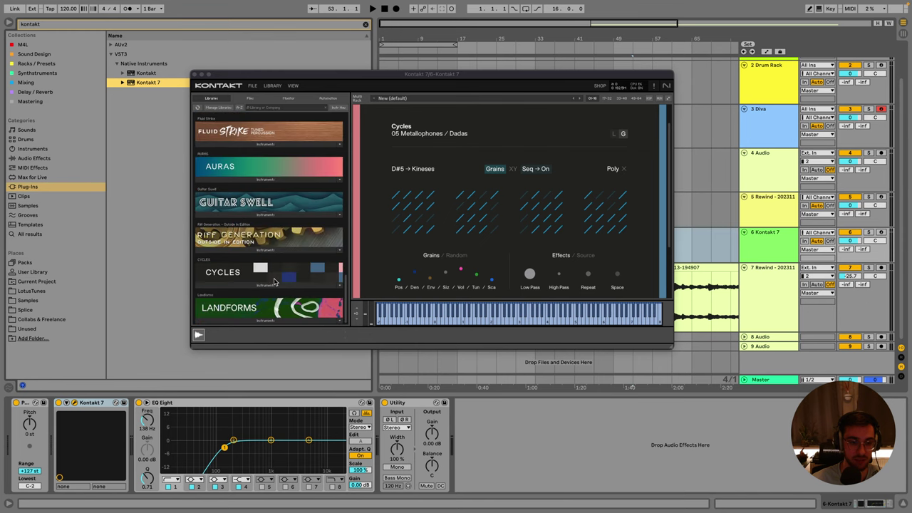
left_click(275, 284)
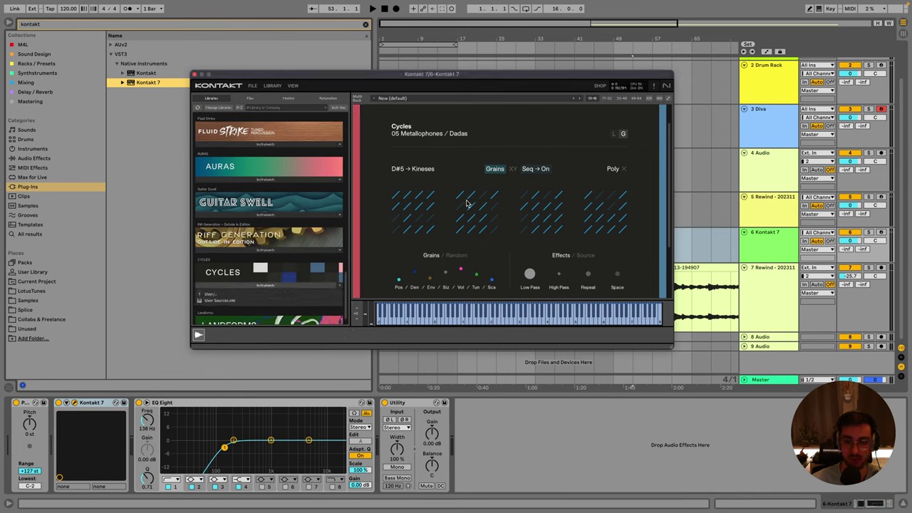
double_click(219, 301)
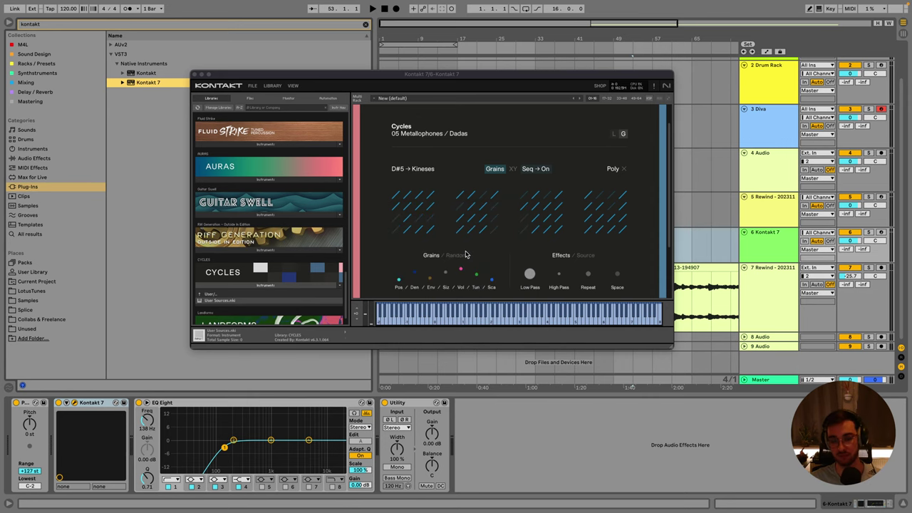
Select the Rewind clip, then bring back the Kontakt 7 track and check the user source area of Cycles.
left_click(674, 349)
left_click(660, 278)
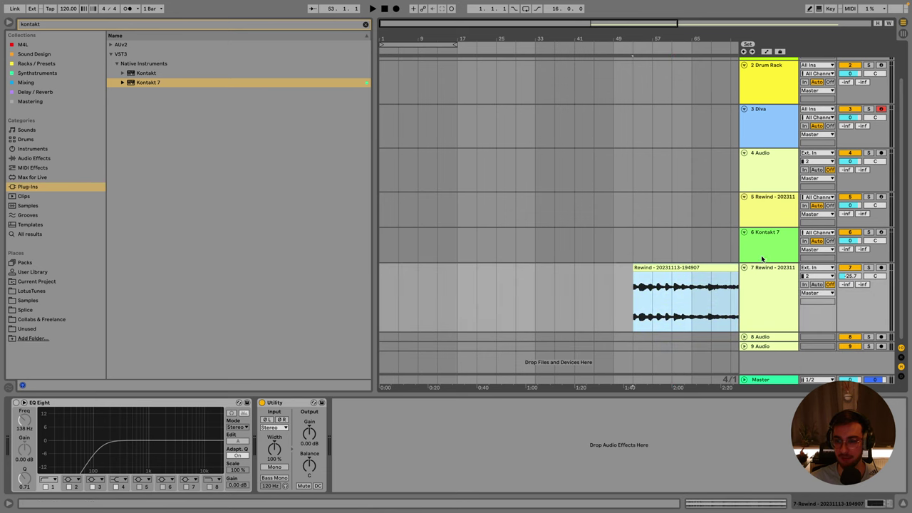
key("Up")
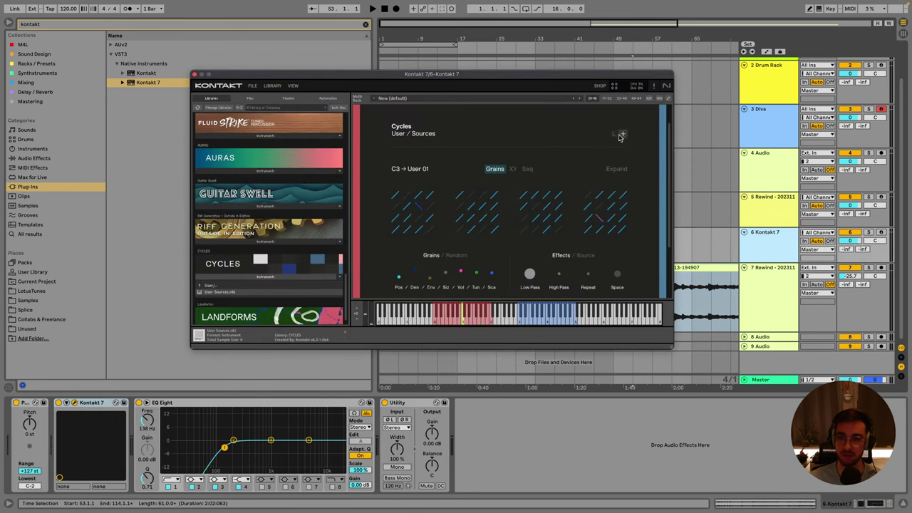
left_click(621, 136)
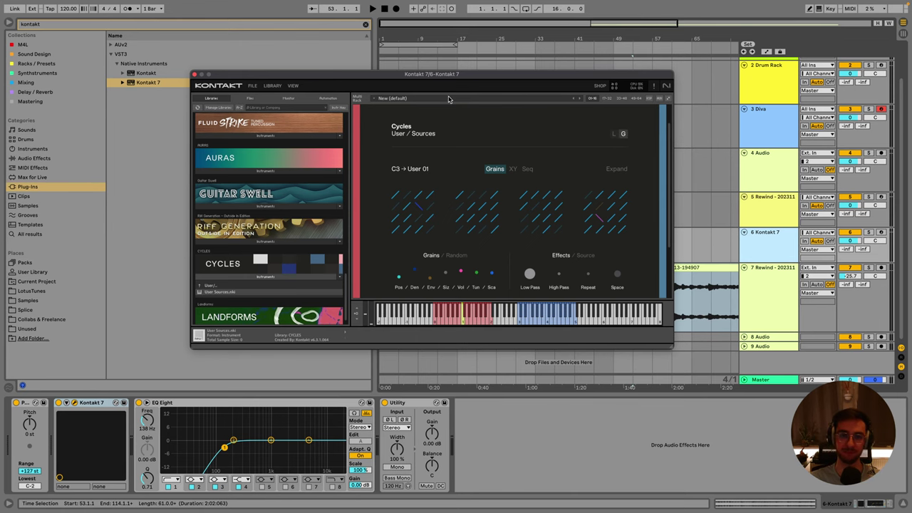
left_click(451, 75)
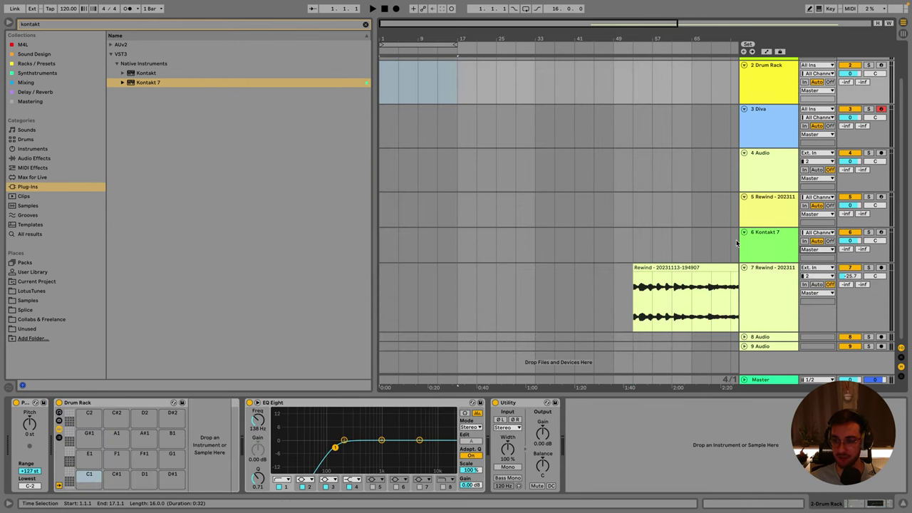
Insert a MIDI track below Kontakt 7 and load Granulator II from the M4L collection onto it.
left_click(738, 244)
key("ctrl+shift+t")
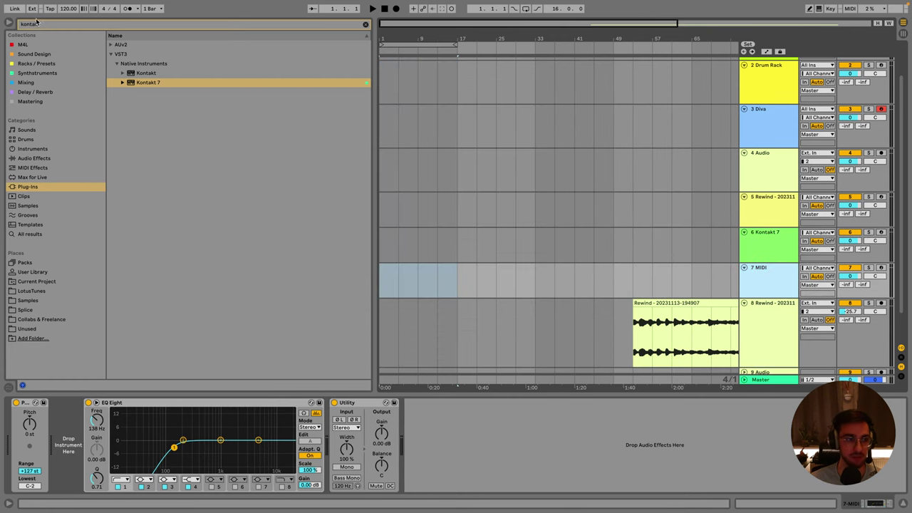
double_click(36, 24)
type("granul")
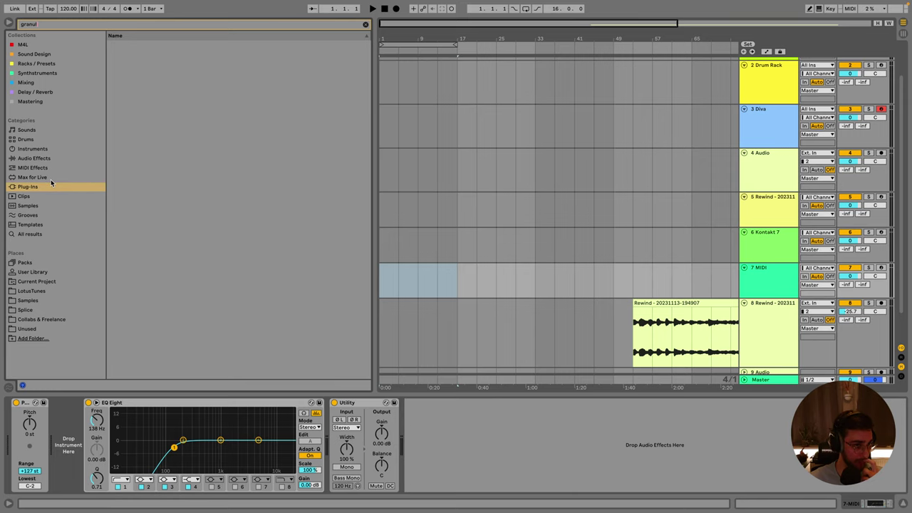
left_click(35, 83)
left_click(48, 93)
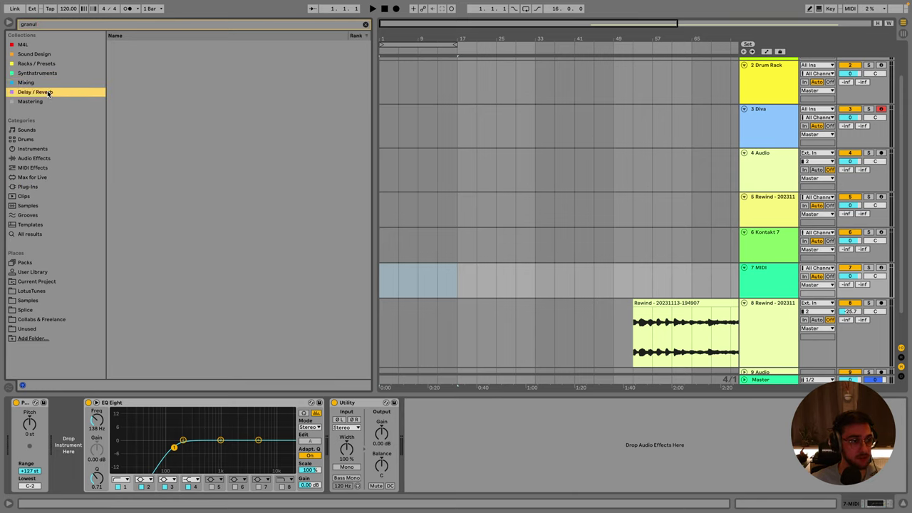
left_click(48, 83)
left_click(34, 45)
left_click(158, 47)
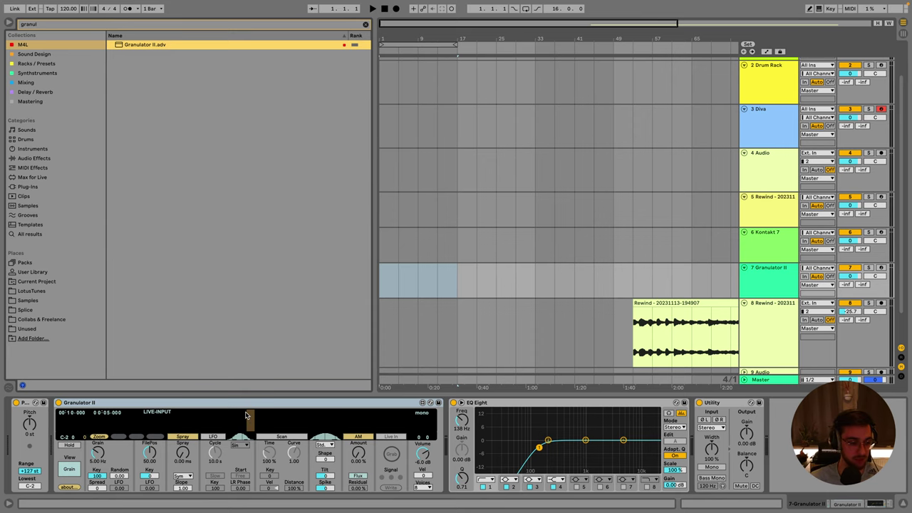
Reselect the Kontakt 7 track and lower its volume to -8.4 dB.
left_click(782, 287)
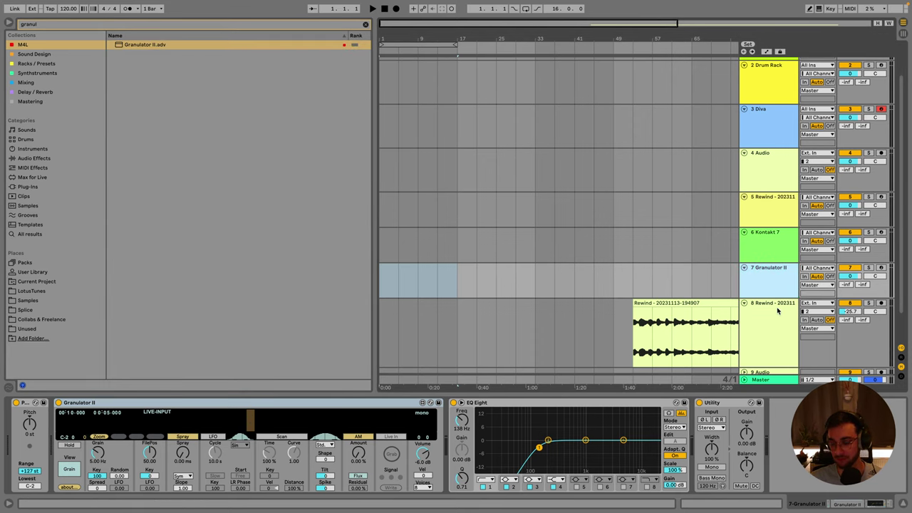
scroll(778, 311, "down", 1)
left_click(766, 314)
left_click(759, 279)
left_click(767, 231)
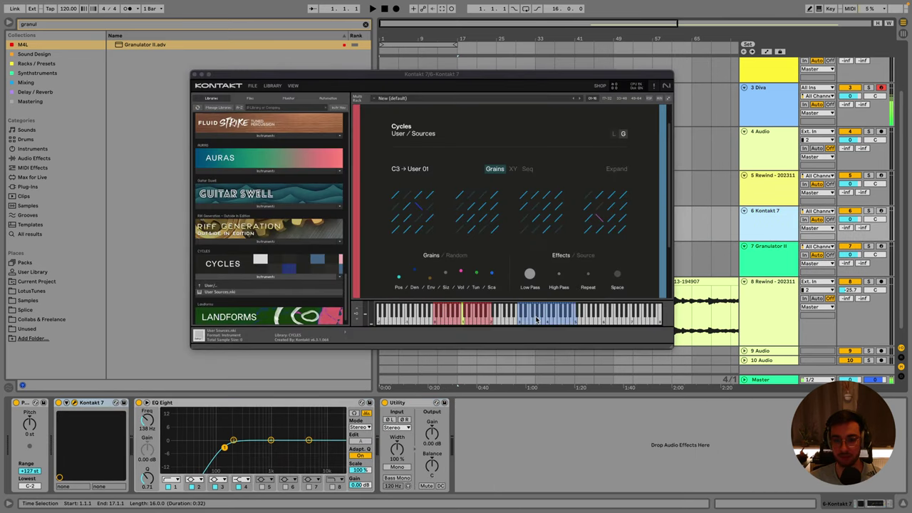
left_click_drag(850, 220, 852, 242)
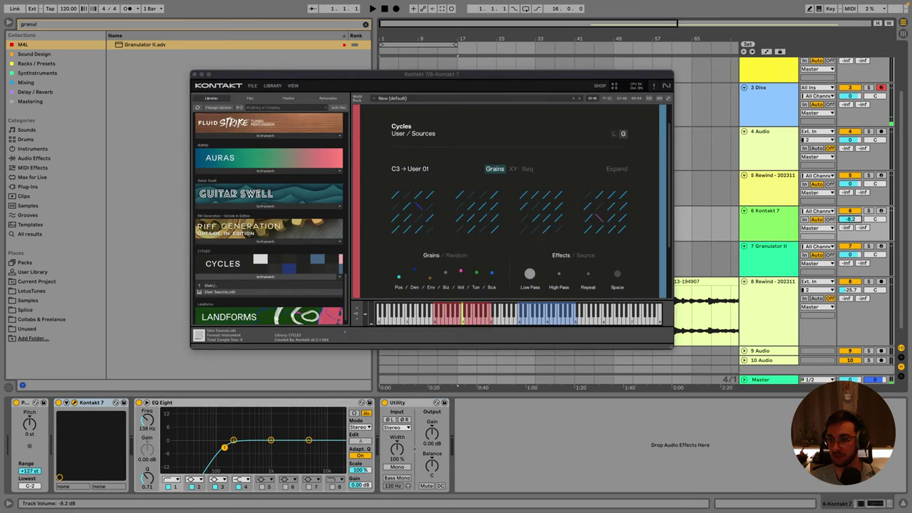
Load the Rewind clip into the C4 slot of Cycles and arm the Kontakt 7 track with its volume at -5.3 dB.
left_click_drag(720, 286, 508, 222)
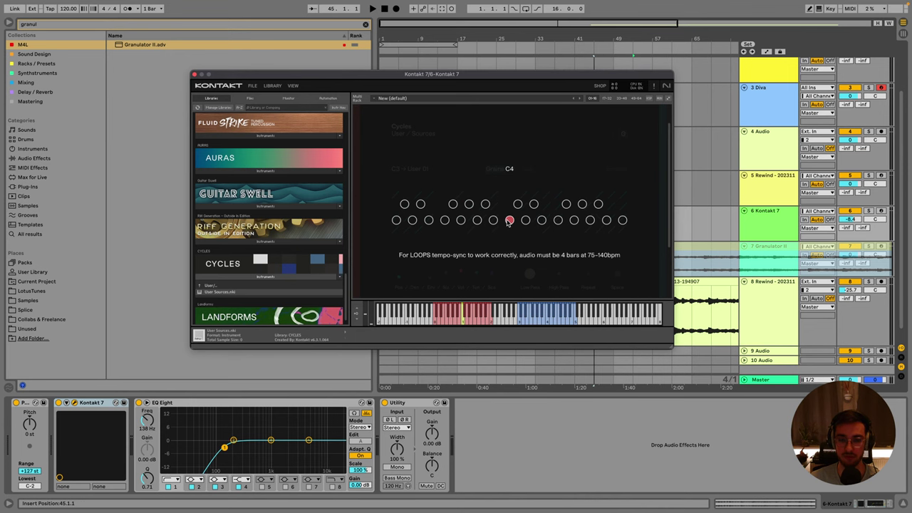
left_click(882, 247)
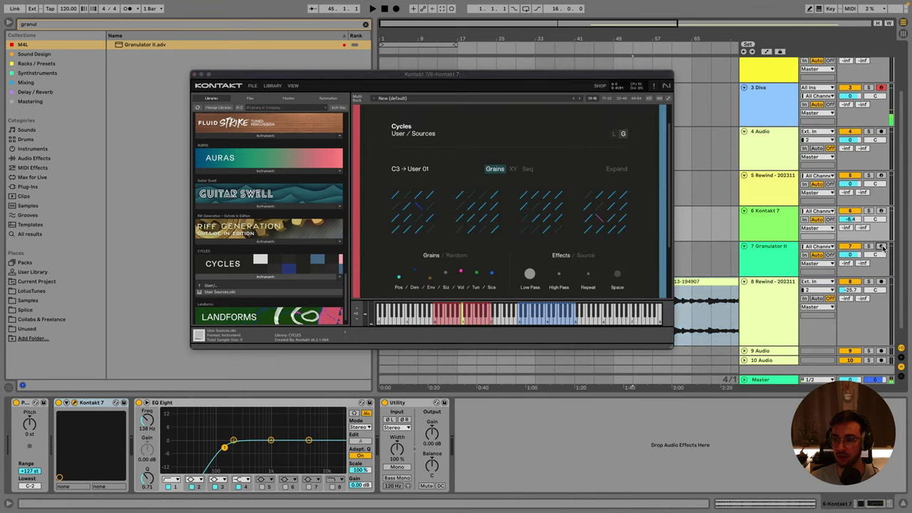
left_click(882, 247)
left_click(853, 234)
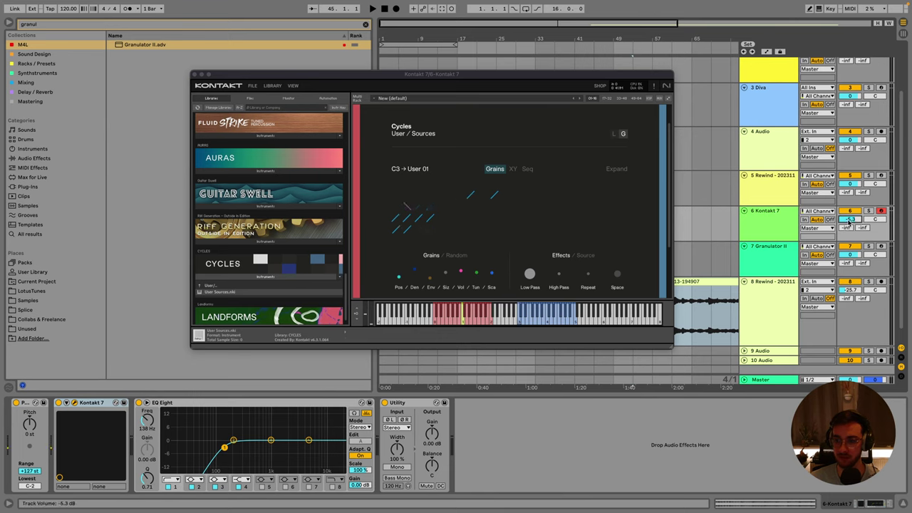
Play the C4 key on Kontakt's keyboard to audition the loaded Rewind sample.
scroll(568, 220, "down", 1)
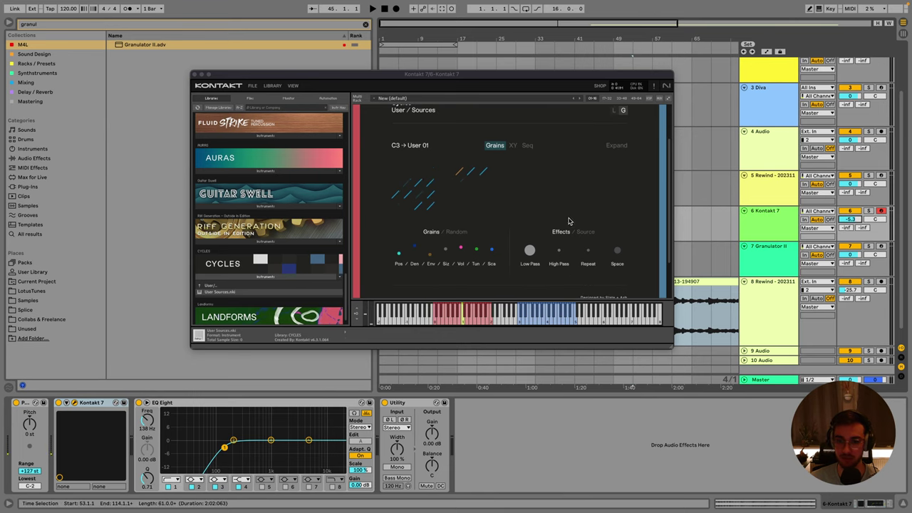
left_click(520, 323)
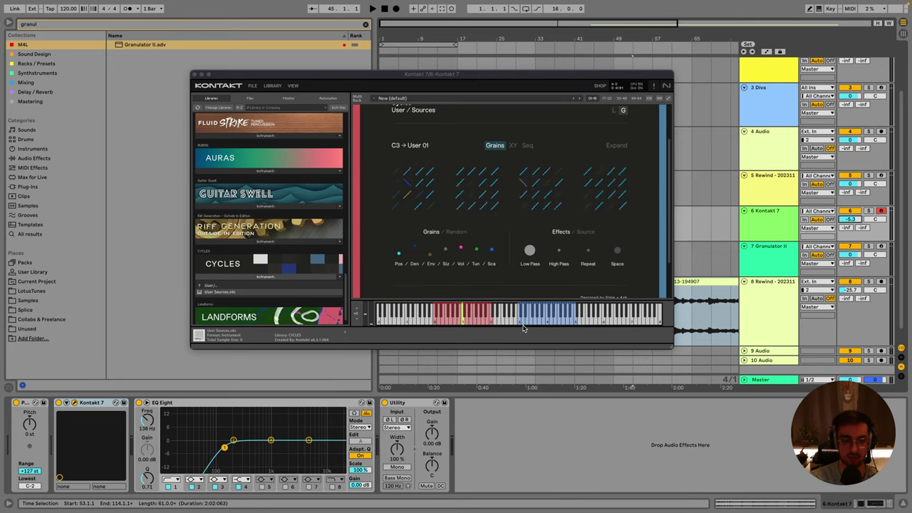
left_click(524, 327)
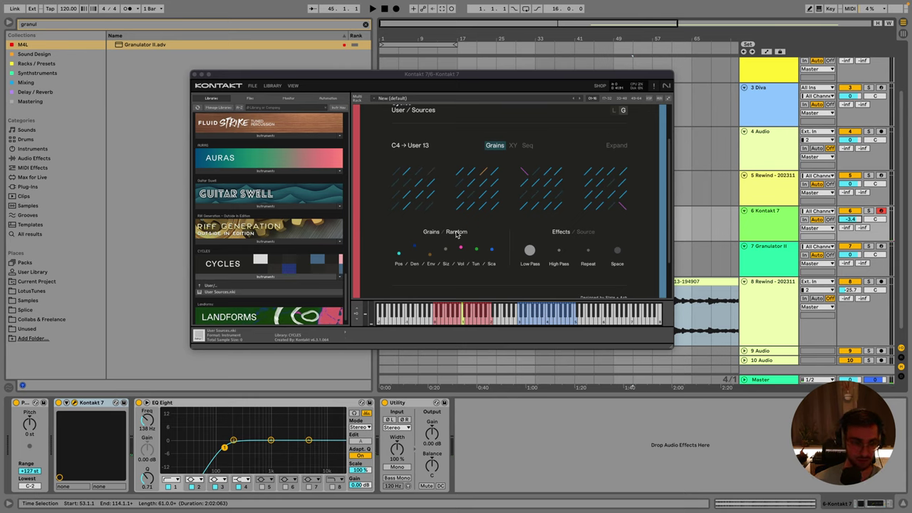
Turn on the Cycles sequencer and raise the Kontakt 7 track volume to 2.0 dB.
left_click(512, 146)
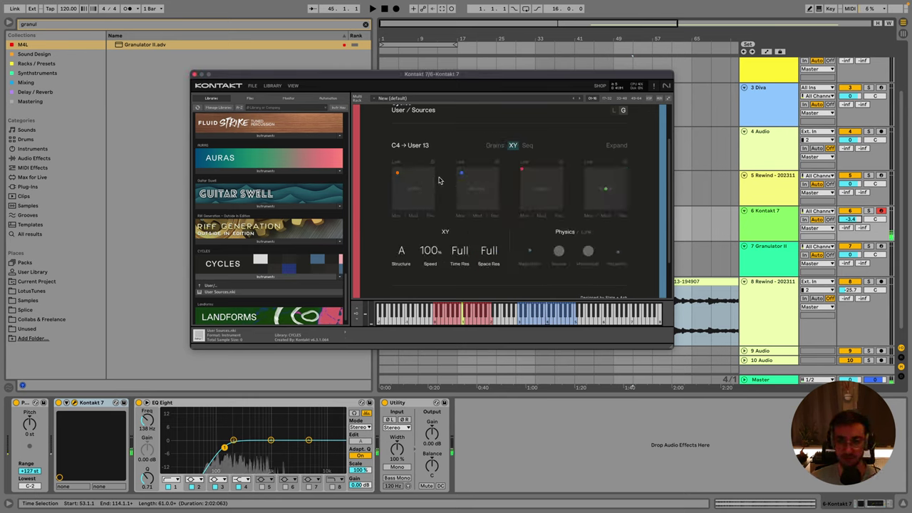
left_click(528, 146)
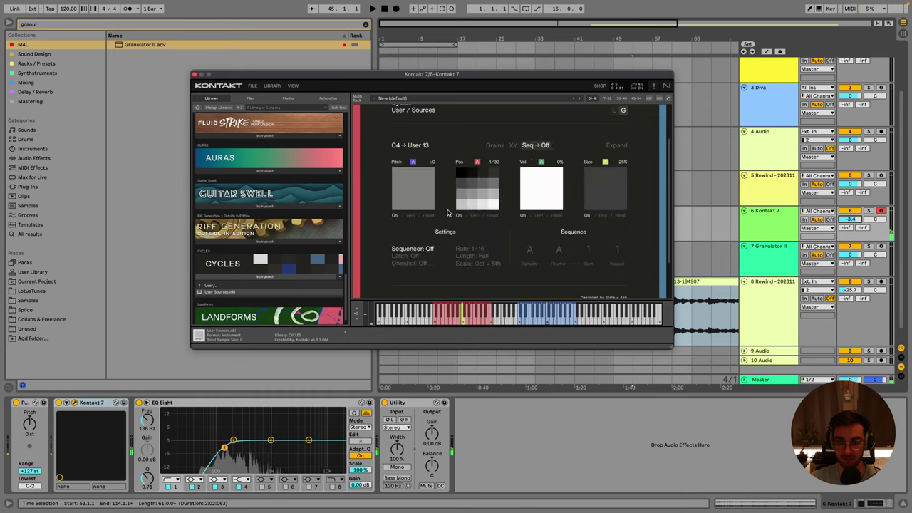
left_click(432, 253)
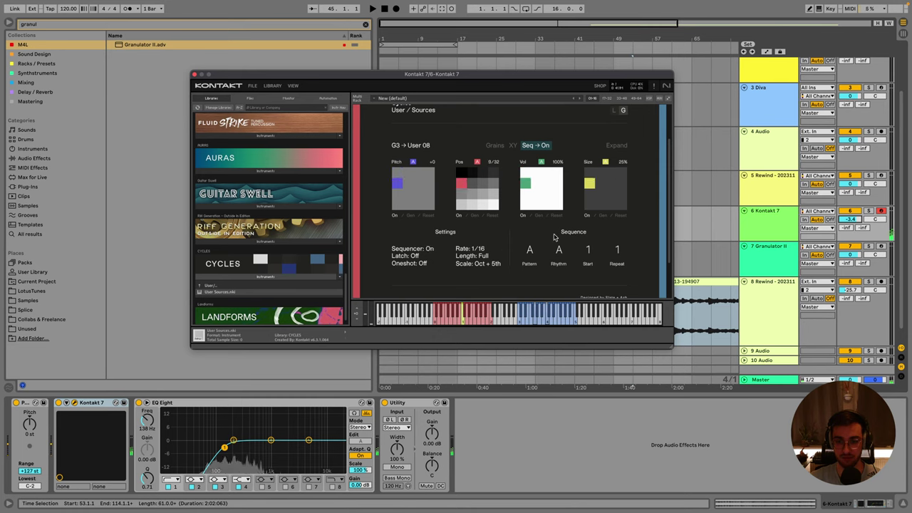
left_click_drag(851, 219, 850, 212)
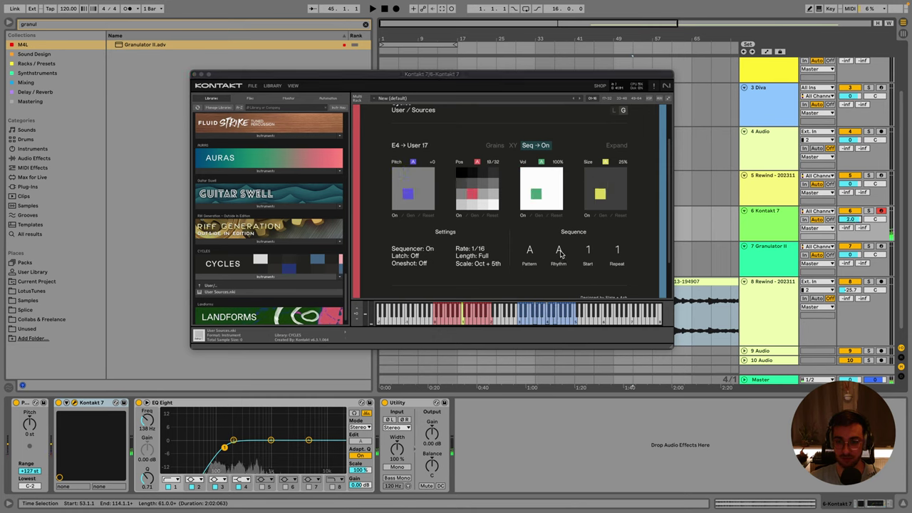
Set the Cycles sequence rhythm to E and the sequencer rate to 1/8.
left_click_drag(562, 255, 565, 237)
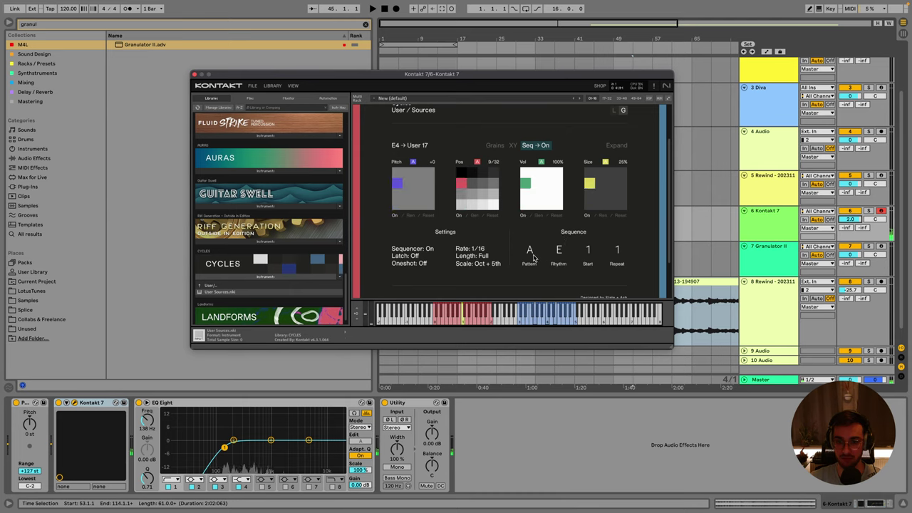
mouse_move(477, 249)
left_mouse_down()
mouse_move(483, 241)
mouse_move(488, 262)
left_mouse_up()
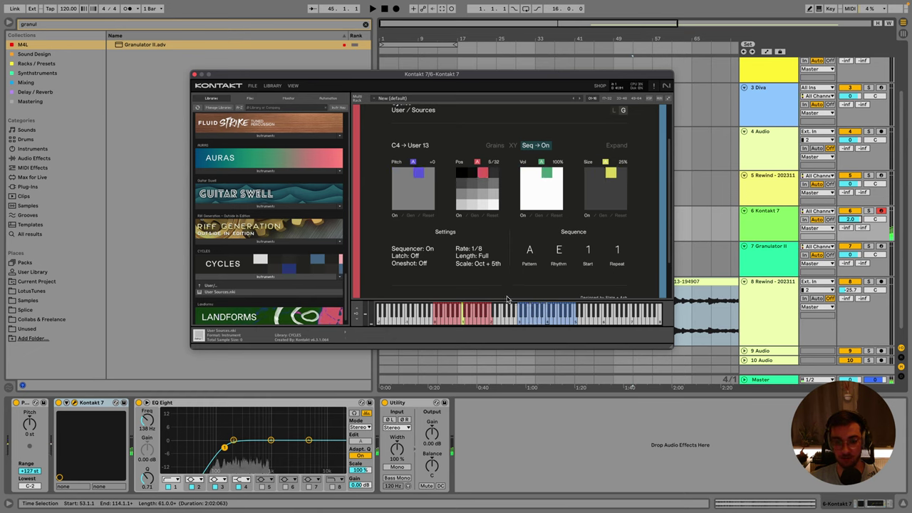
Turn on Latch in the Cycles sequencer settings and set the sequence pattern to D.
left_click(422, 256)
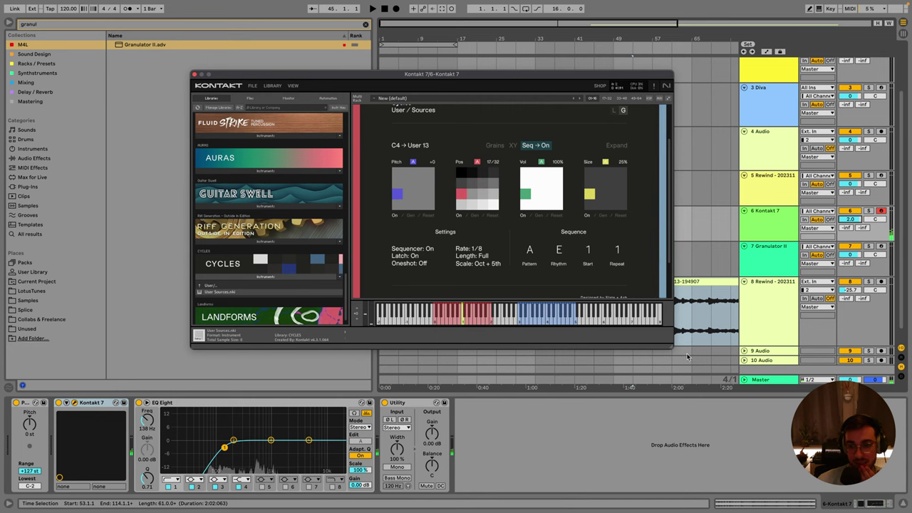
left_click_drag(673, 348, 680, 370)
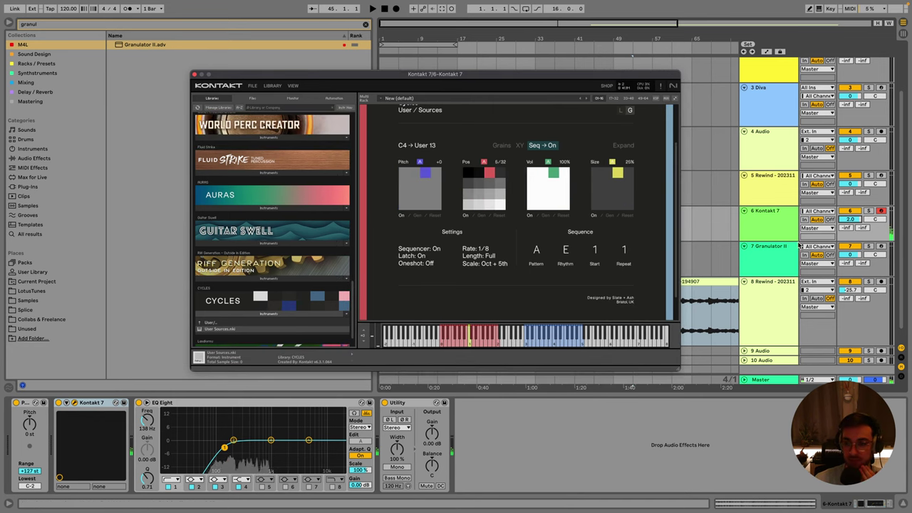
left_click_drag(535, 251, 540, 242)
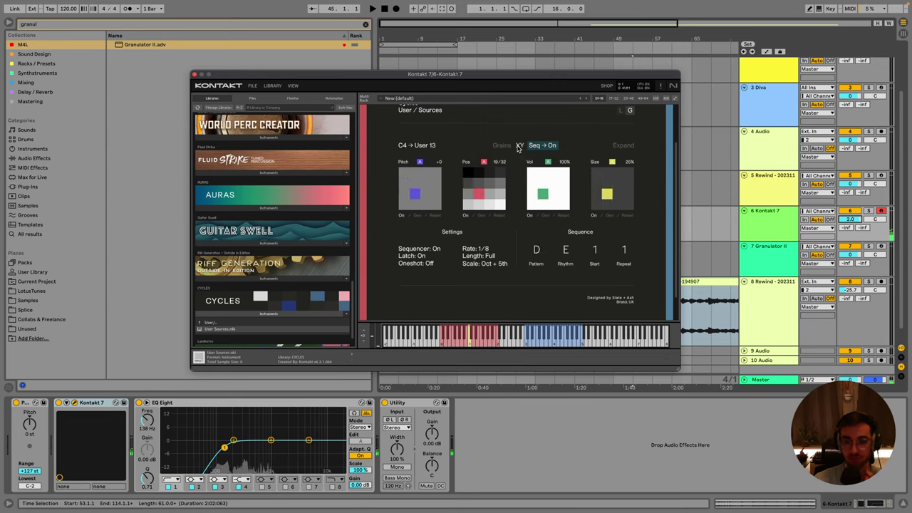
Adjust the Cycles grain position, size and other grain parameters, set the scale to Any Minor, and raise the Repeat and Space effects.
left_click(503, 148)
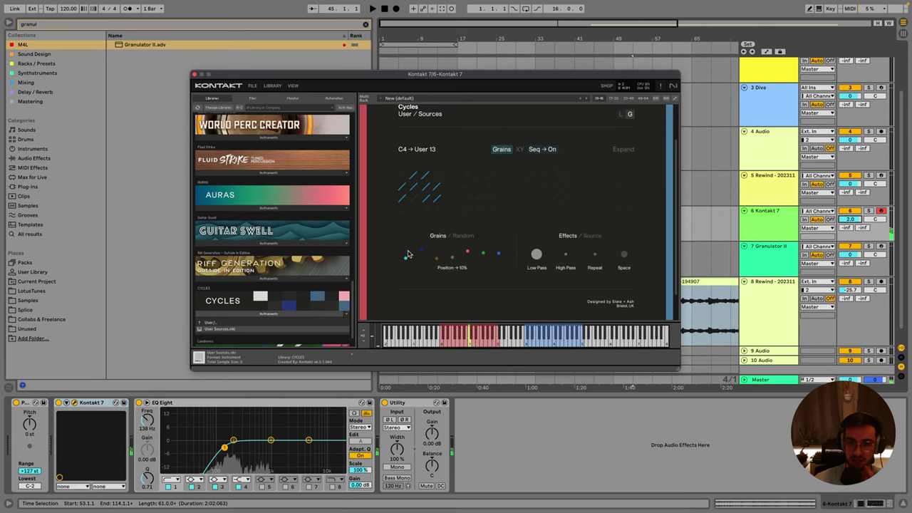
mouse_move(410, 255)
left_mouse_down()
mouse_move(413, 241)
mouse_move(440, 244)
left_mouse_up()
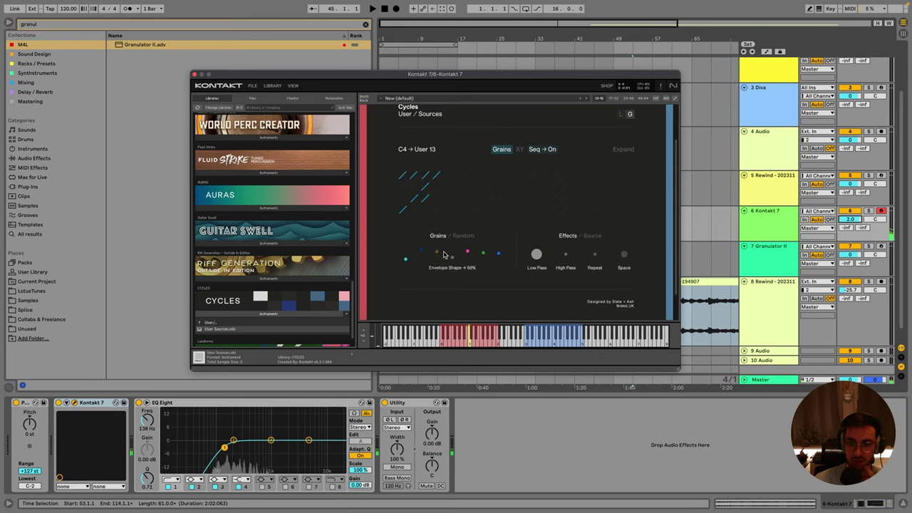
mouse_move(469, 254)
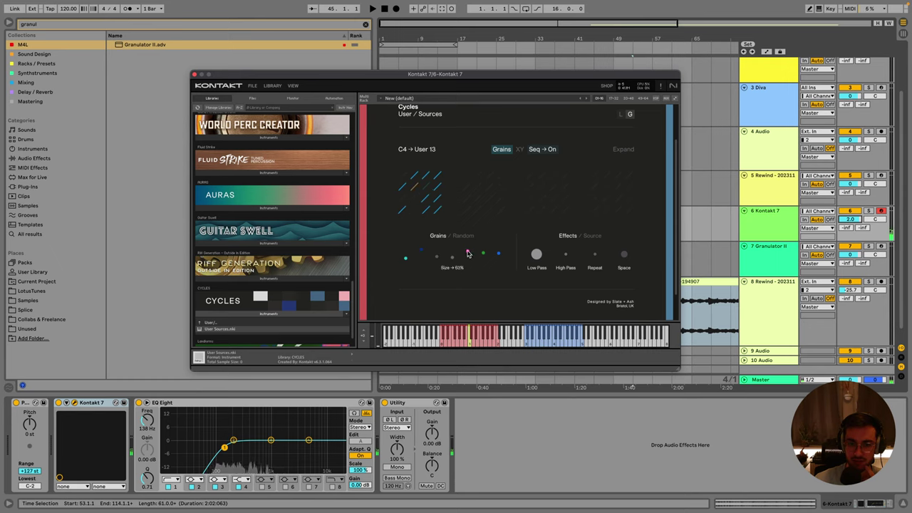
left_click_drag(468, 254, 468, 247)
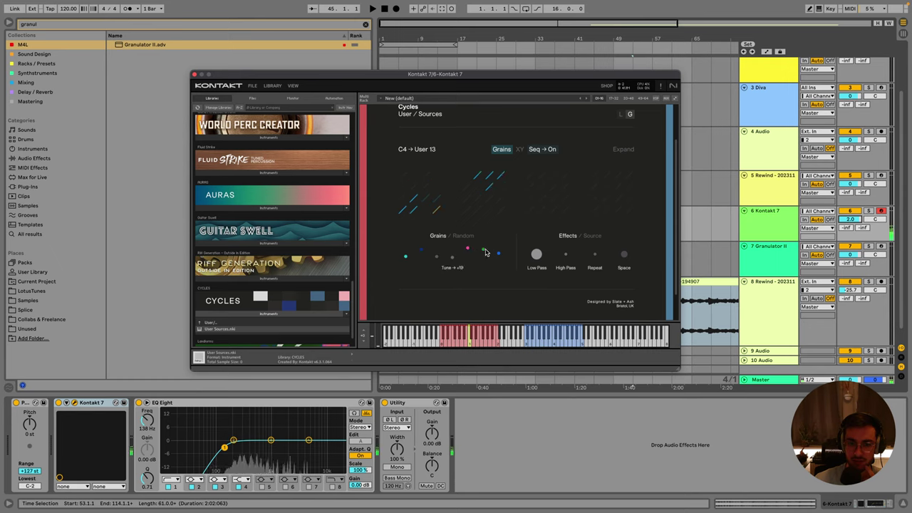
left_click_drag(498, 253, 500, 254)
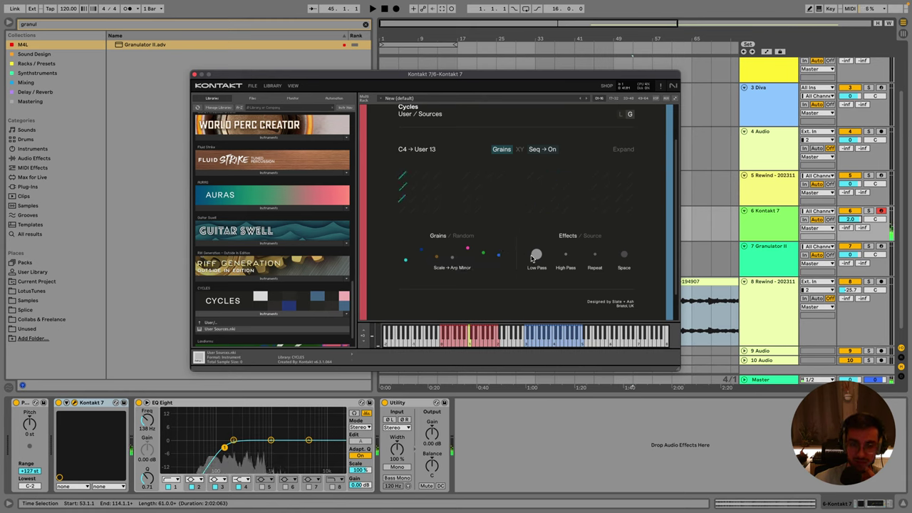
left_click_drag(536, 255, 627, 239)
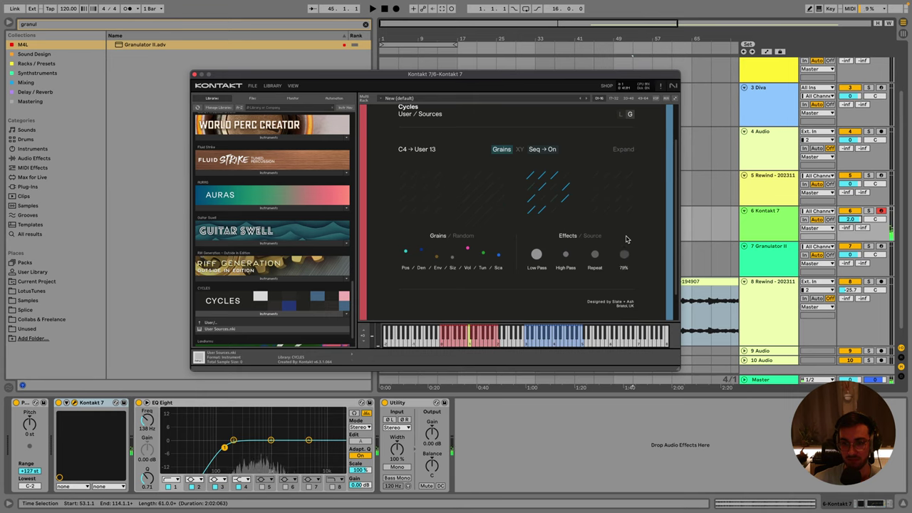
Set the Cycles XY speed to 21% and lower the Kontakt 7 track volume to -3.4 dB.
left_click(519, 149)
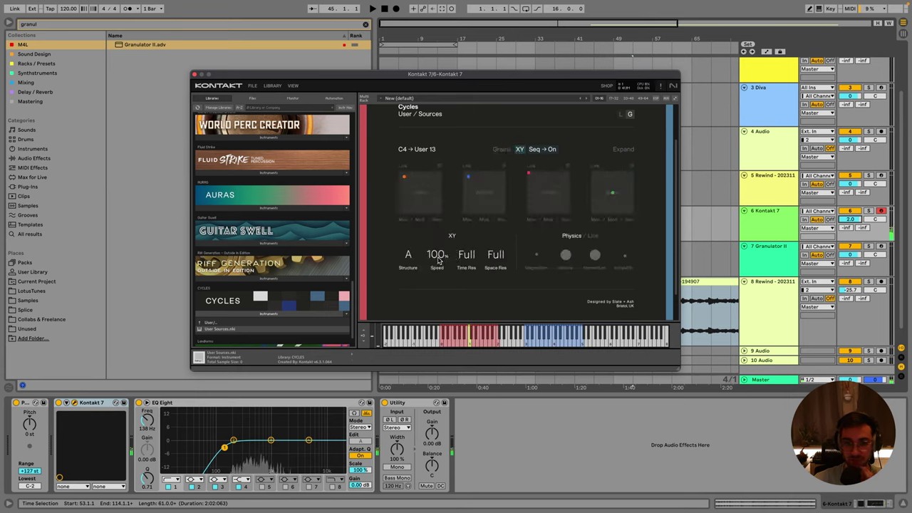
left_click_drag(439, 261, 449, 326)
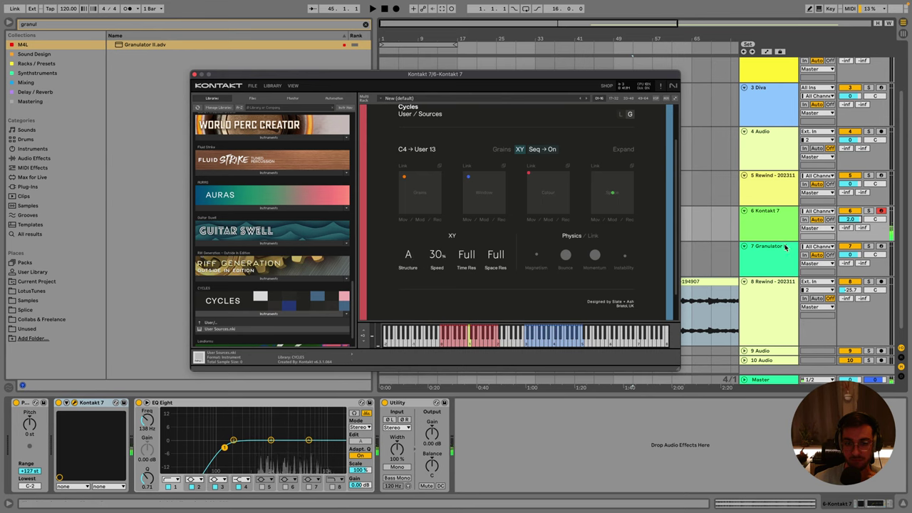
left_click(853, 221)
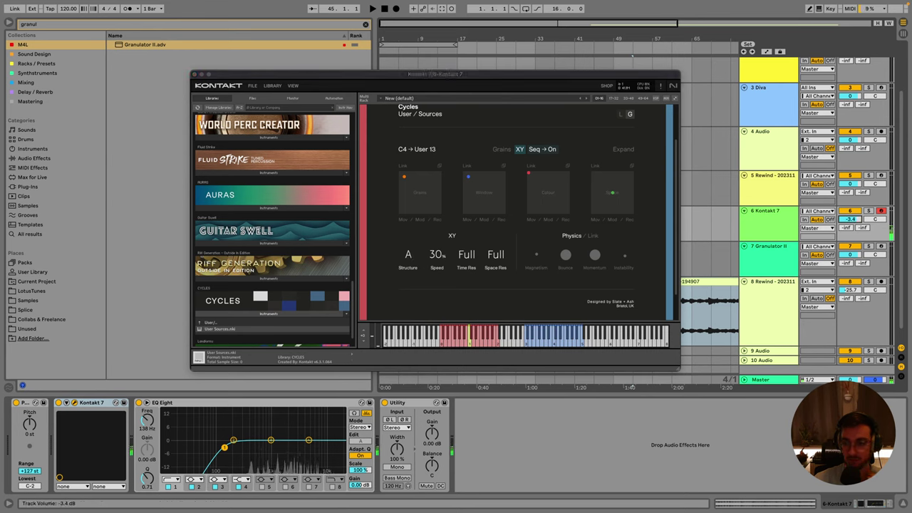
left_click(409, 257)
scroll(437, 255, "down", 3)
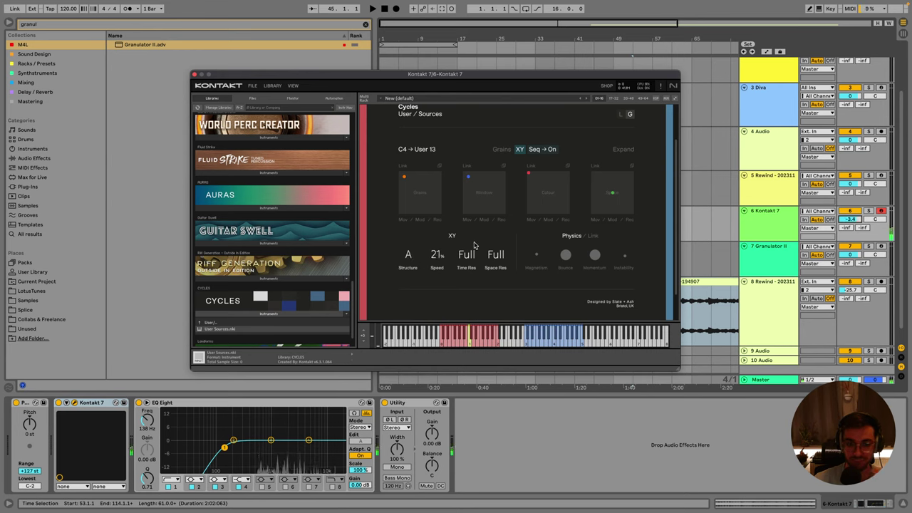
Return from the grains to the sequencer view, lower the Kontakt 7 track volume to -11.2 dB and briefly play the arrangement.
left_click(502, 149)
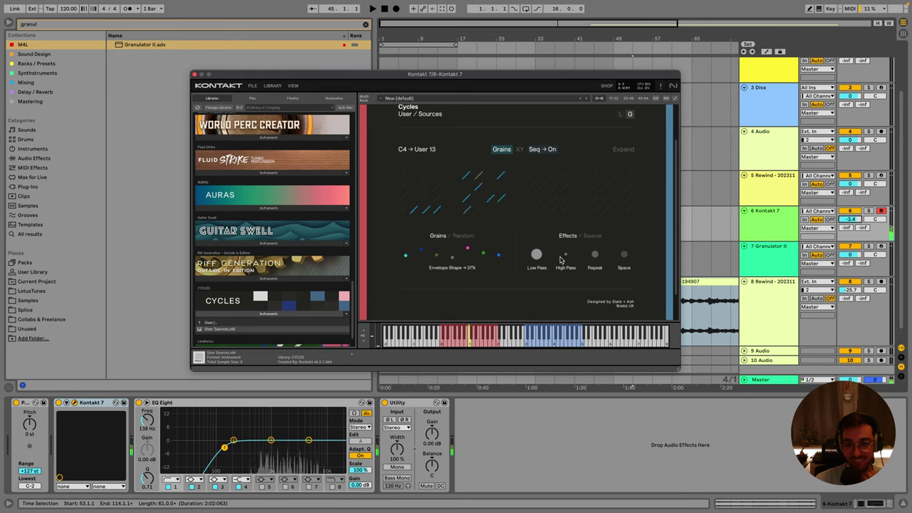
left_click(550, 150)
left_click(636, 378)
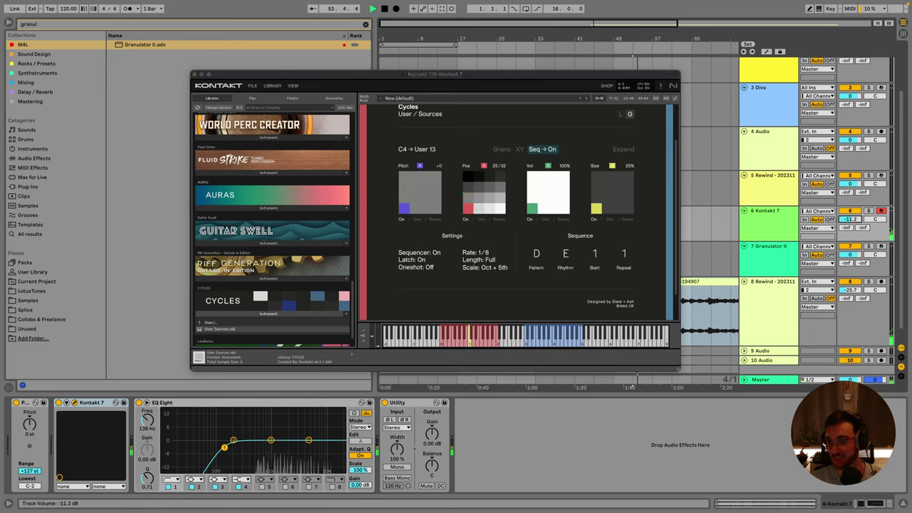
left_click(782, 229)
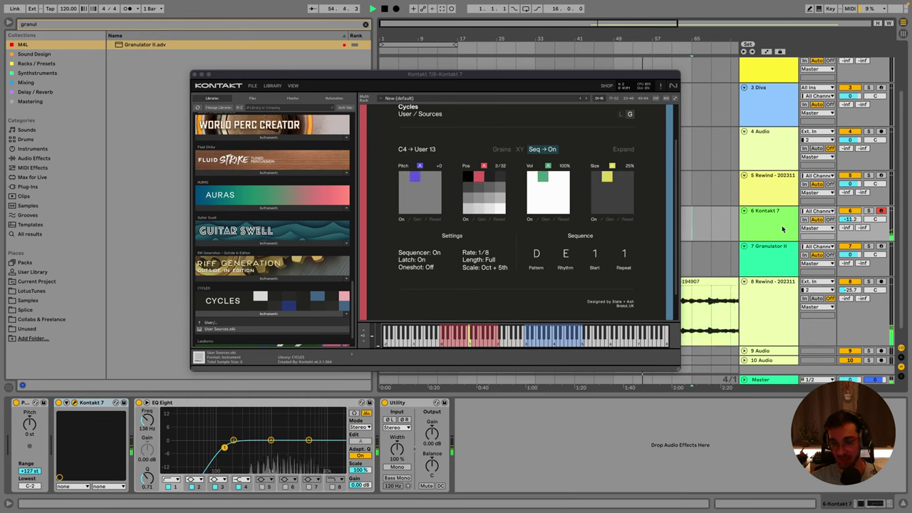
key("space")
Set the Kontakt 7 track volume to -3.7 dB and restart the Cycles sequencer with pattern A and rhythm A.
left_click(549, 150)
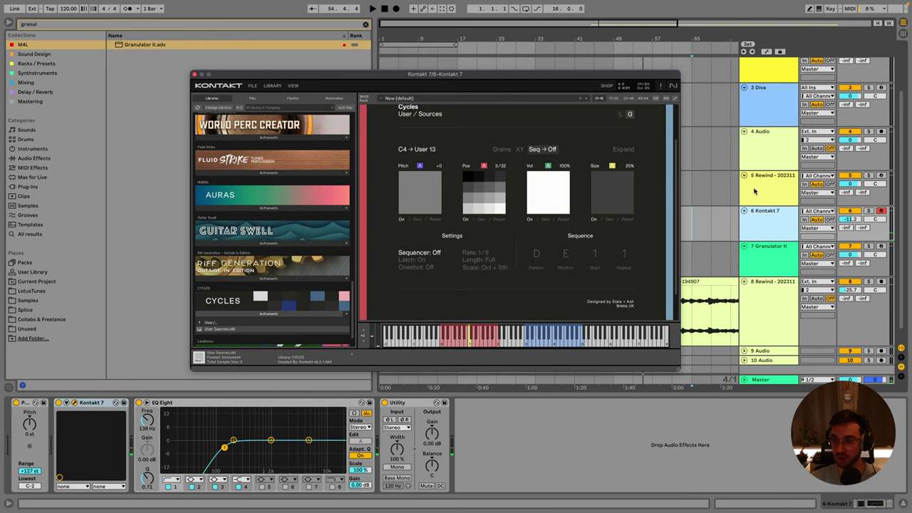
left_click(770, 222)
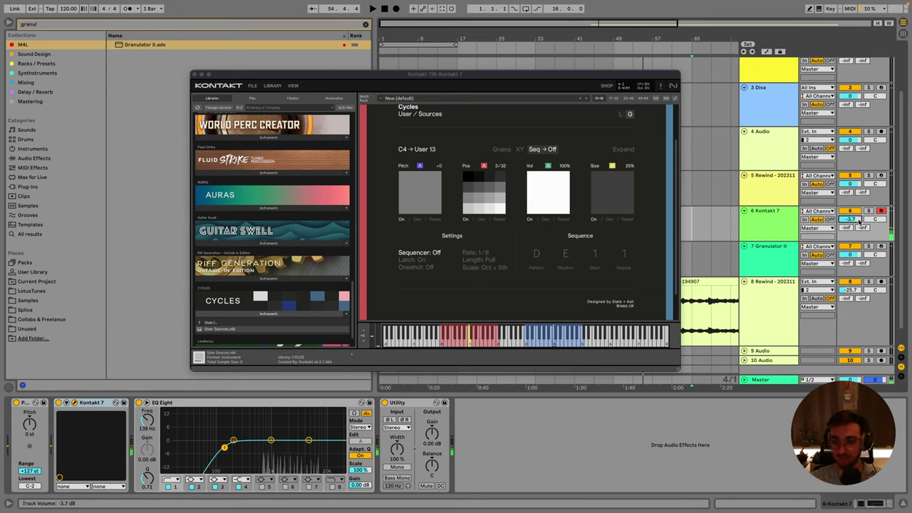
left_click(440, 252)
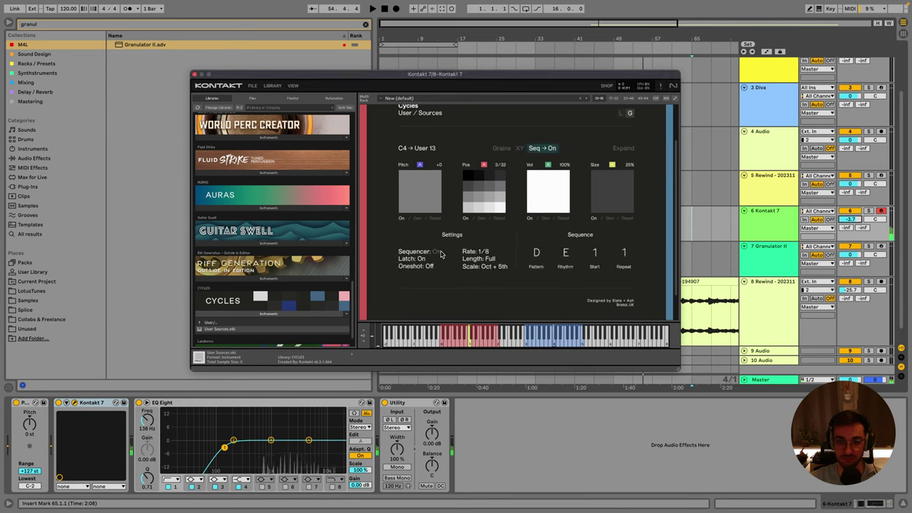
left_click(538, 258)
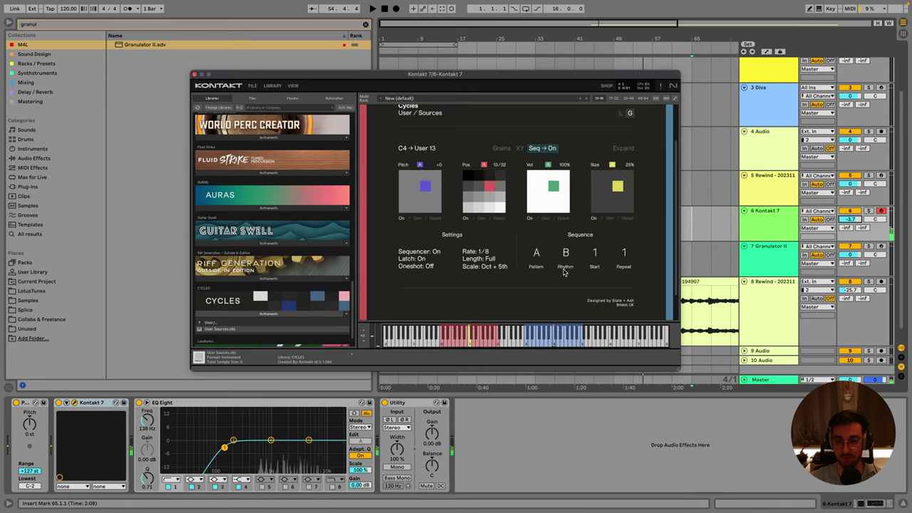
left_click(566, 255)
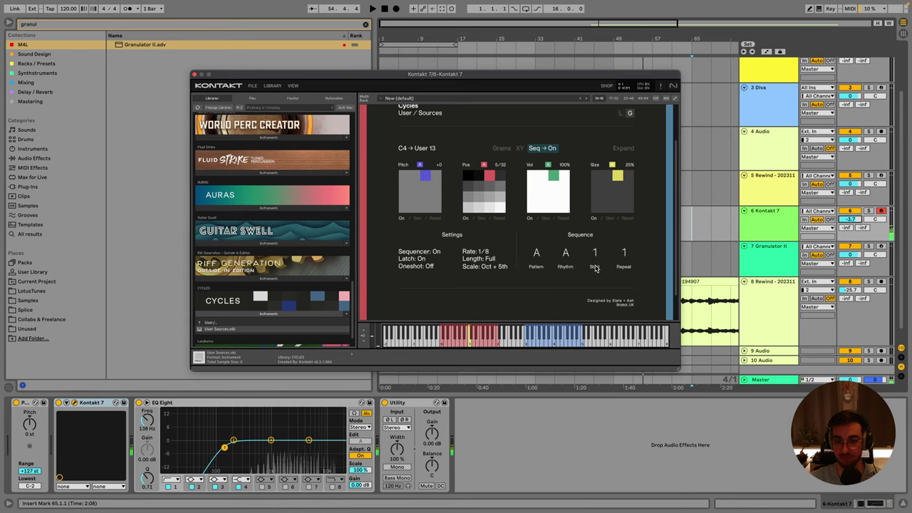
Turn off the Cycles sequencer and try to load the Rewind clip from track 8 into the instrument again.
left_click(550, 149)
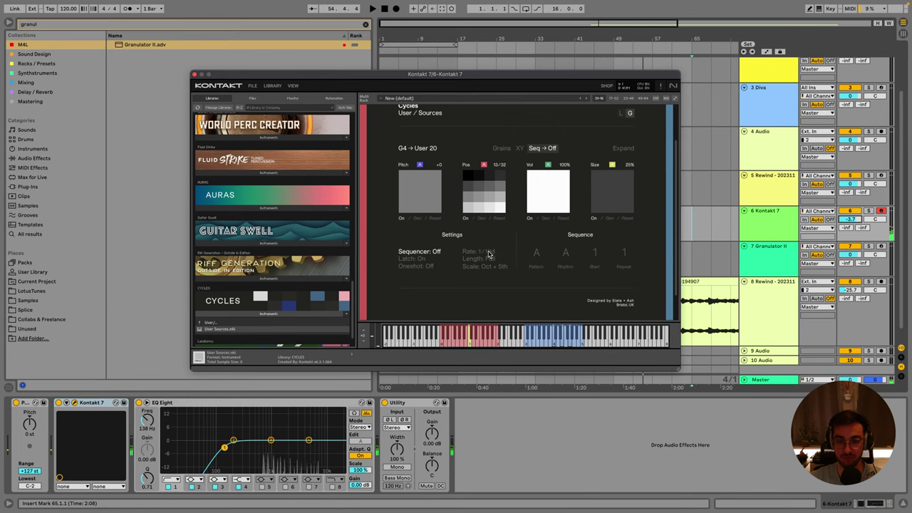
left_click(706, 281)
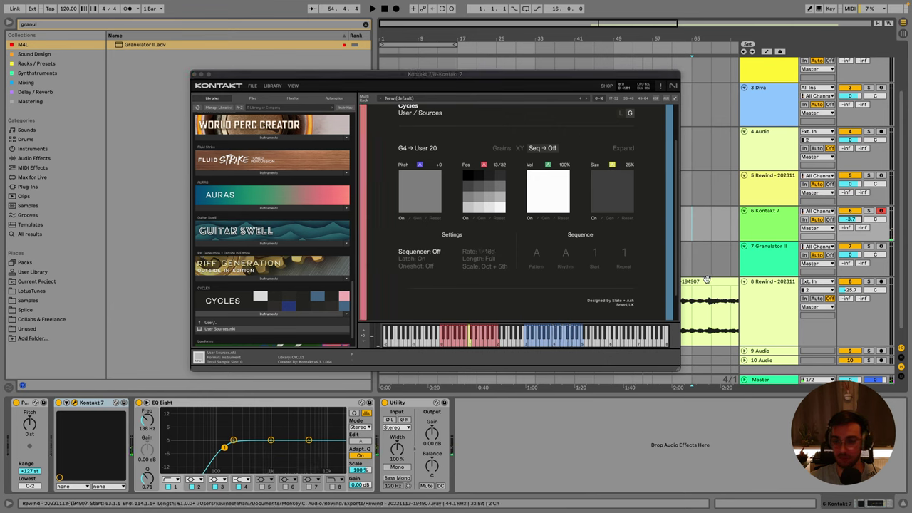
left_click_drag(706, 280, 516, 201)
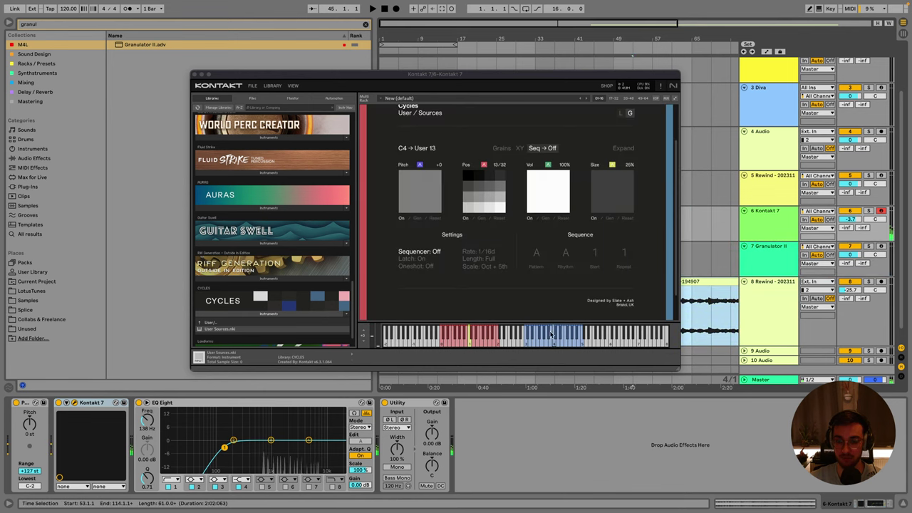
Delete Kontakt 7 from track 6, search the plug-ins for kontakt and load a fresh VST3 Kontakt 7 in its place.
left_click(96, 404)
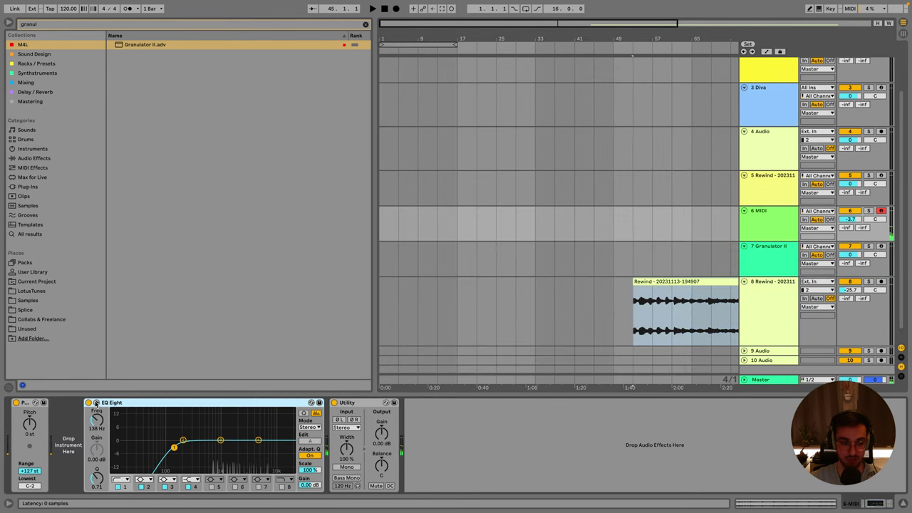
key("Delete")
left_click(60, 25)
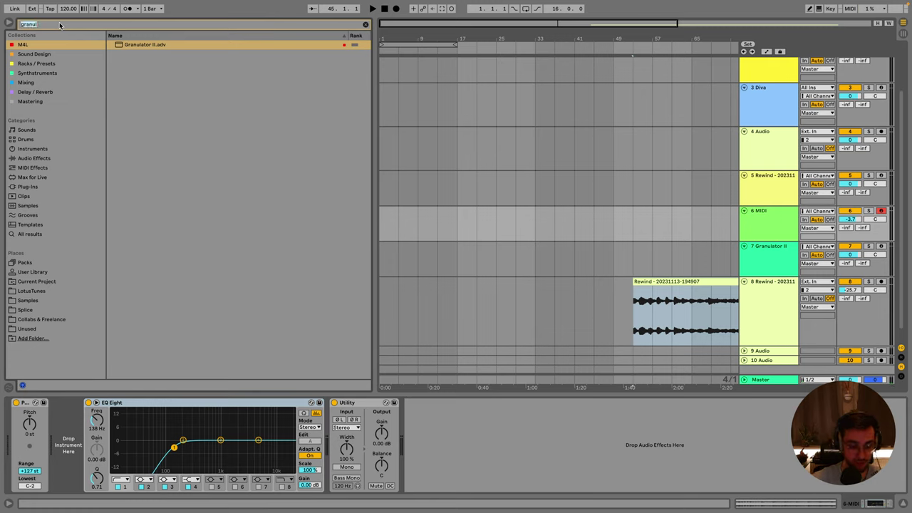
type("kontakt")
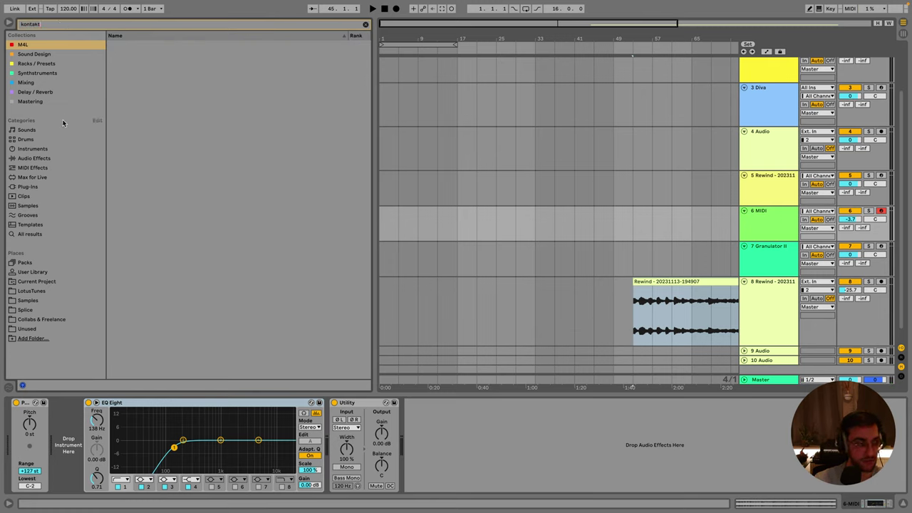
left_click(28, 187)
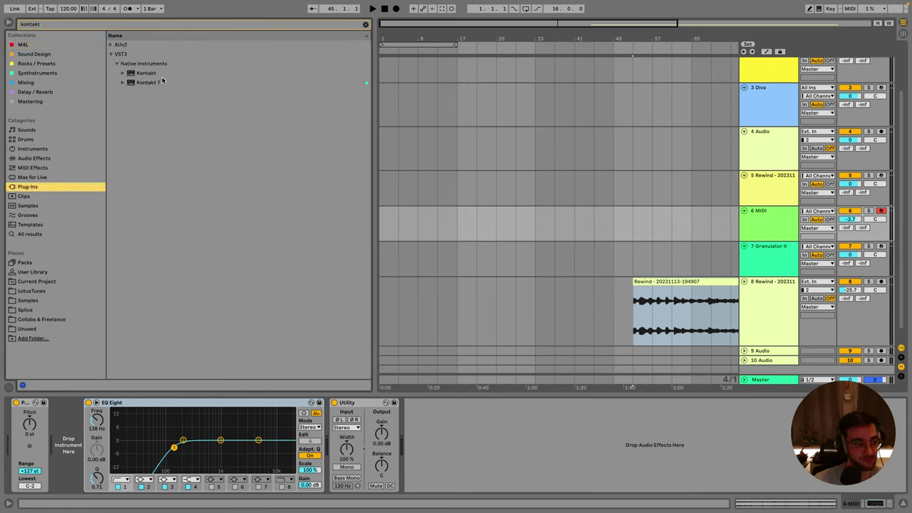
left_click_drag(163, 83, 84, 430)
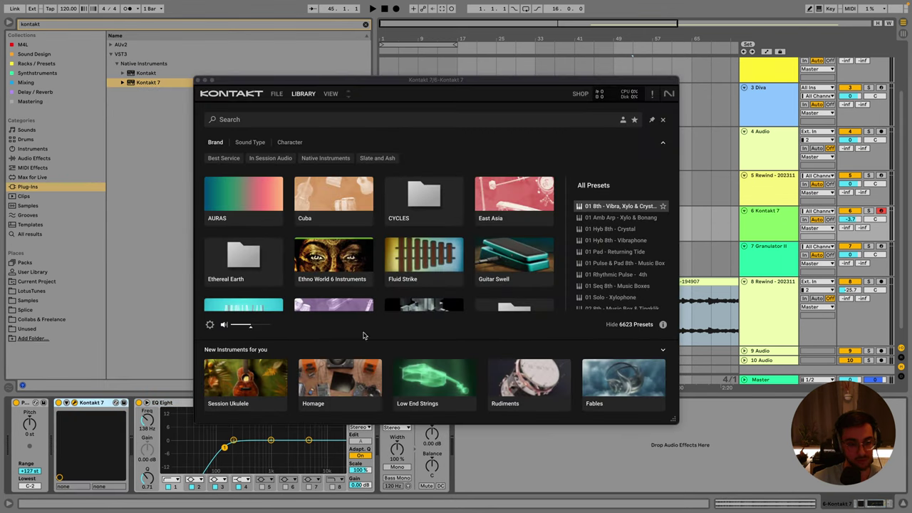
Collapse Kontakt's New Instruments section and switch the display between Rack View and Single View.
left_click(663, 351)
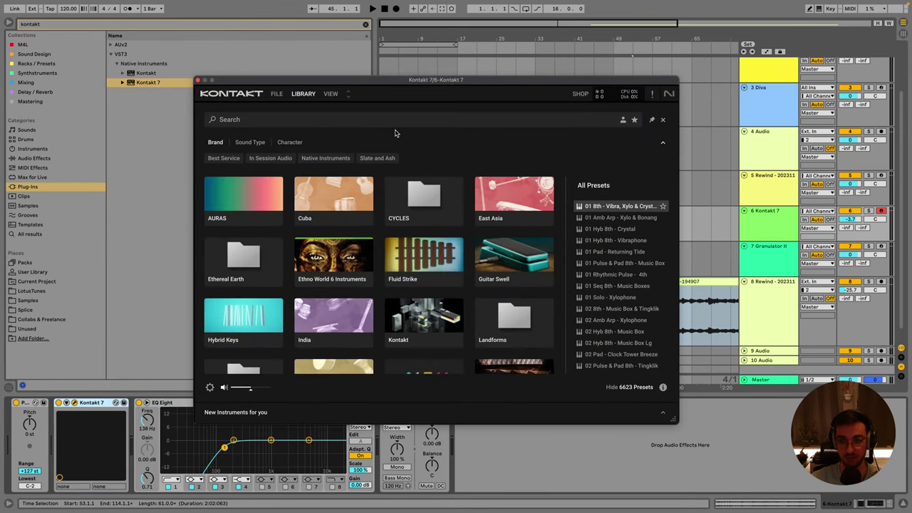
left_click(329, 95)
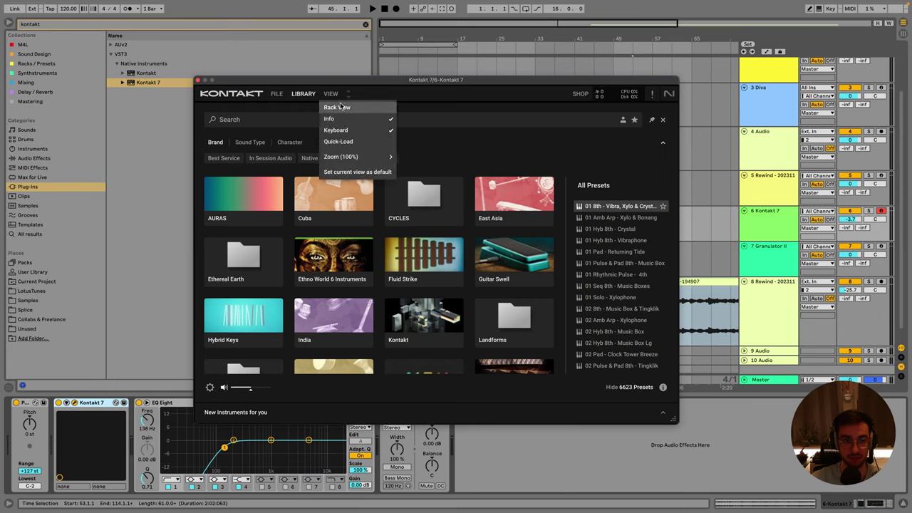
left_click(341, 108)
left_click(330, 94)
left_click(340, 107)
left_click(331, 94)
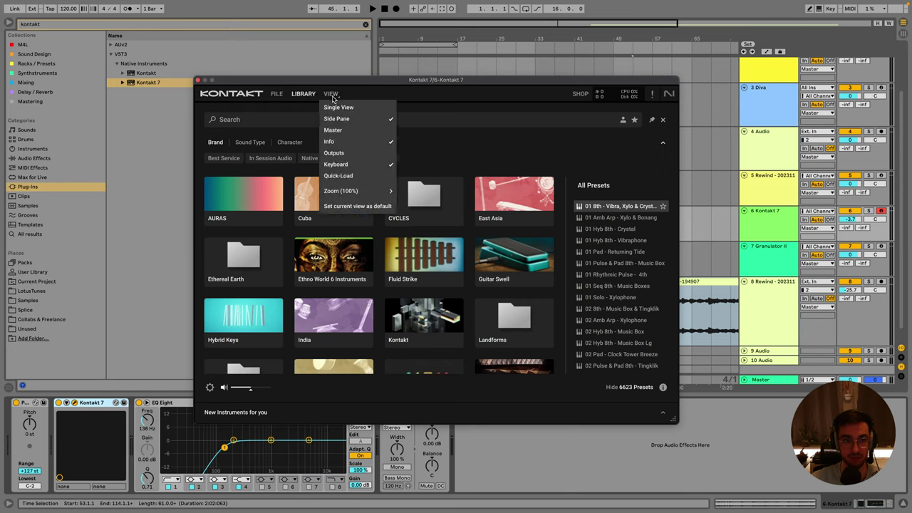
left_click(333, 107)
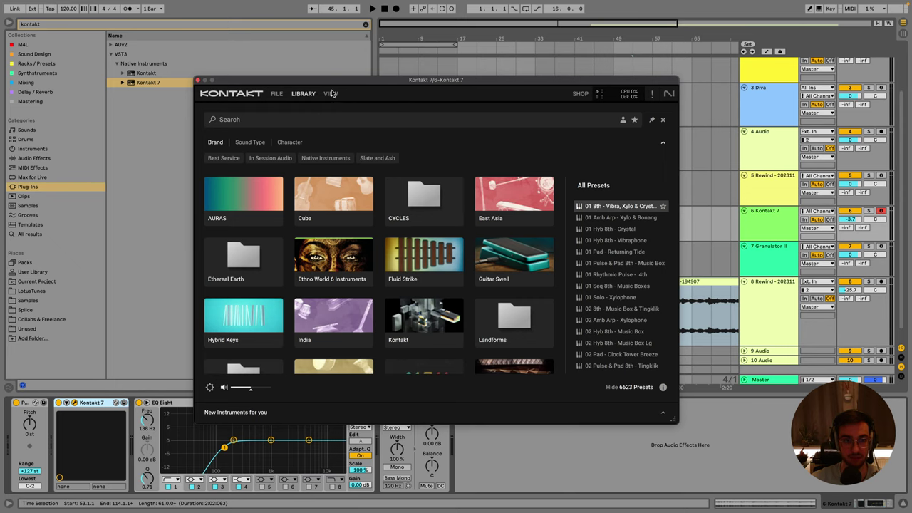
Filter the Kontakt library to CYCLES and look through its presets.
left_click(421, 205)
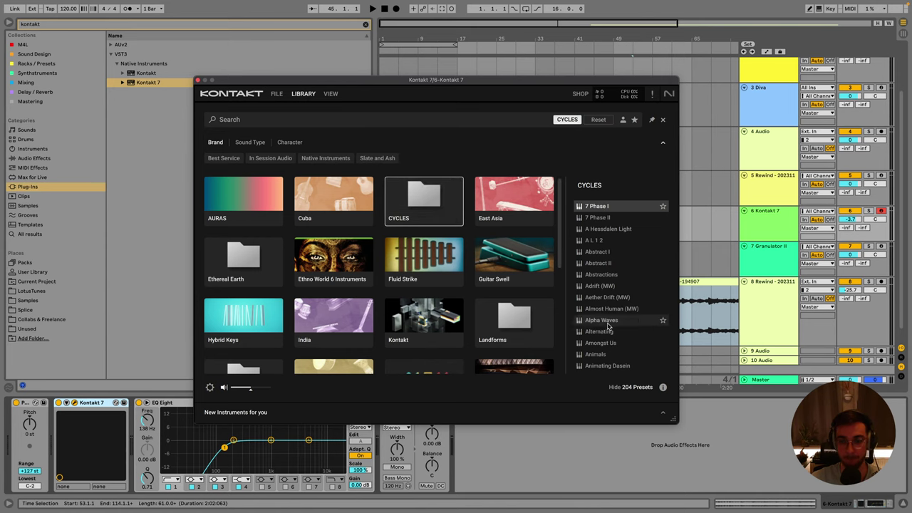
scroll(607, 325, "down", 3)
scroll(607, 314, "up", 3)
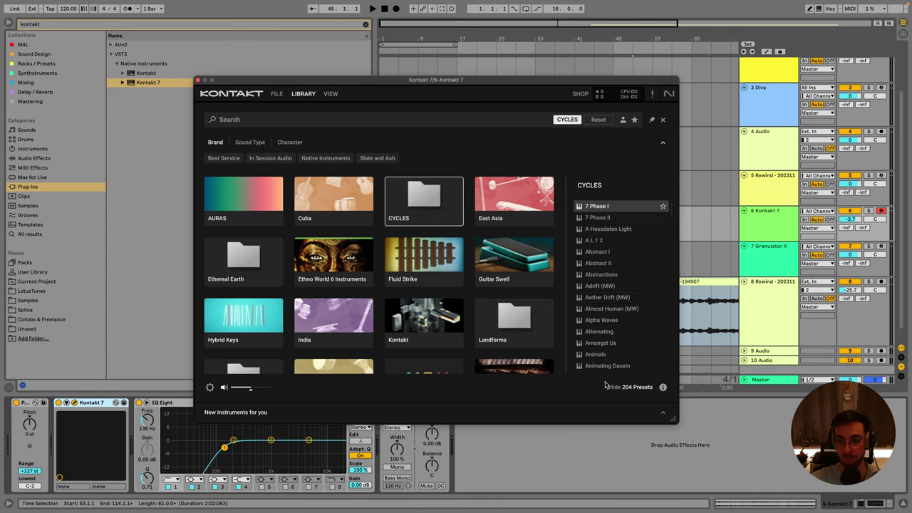
Load the User Sources preset from the CYCLES library.
scroll(608, 335, "down", 10)
scroll(609, 348, "down", 10)
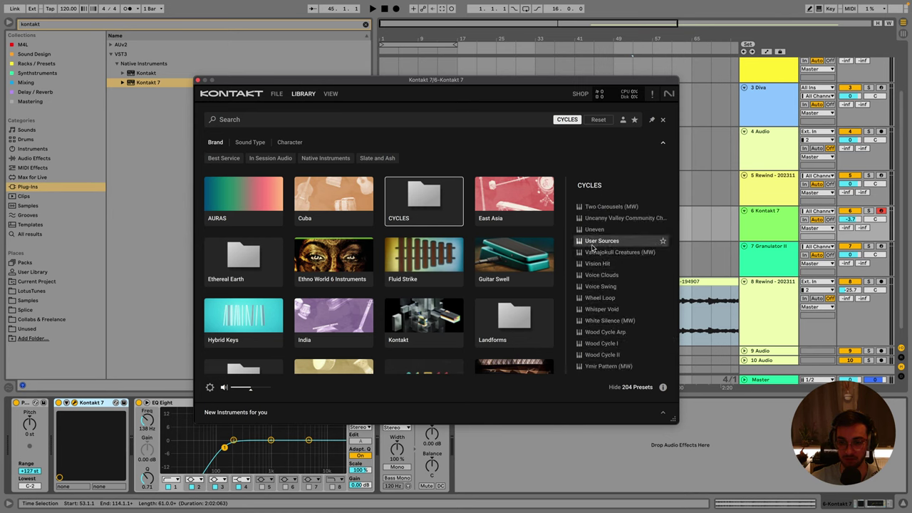
left_click(616, 246)
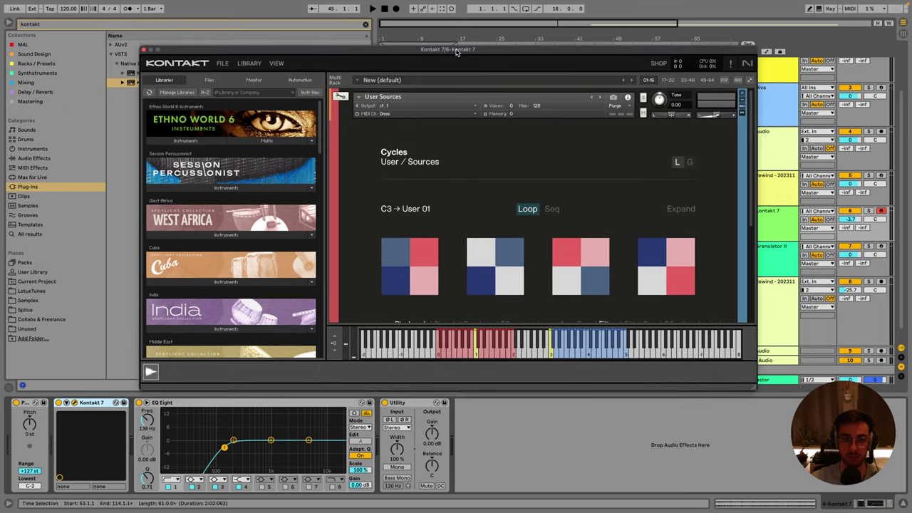
left_click(274, 62)
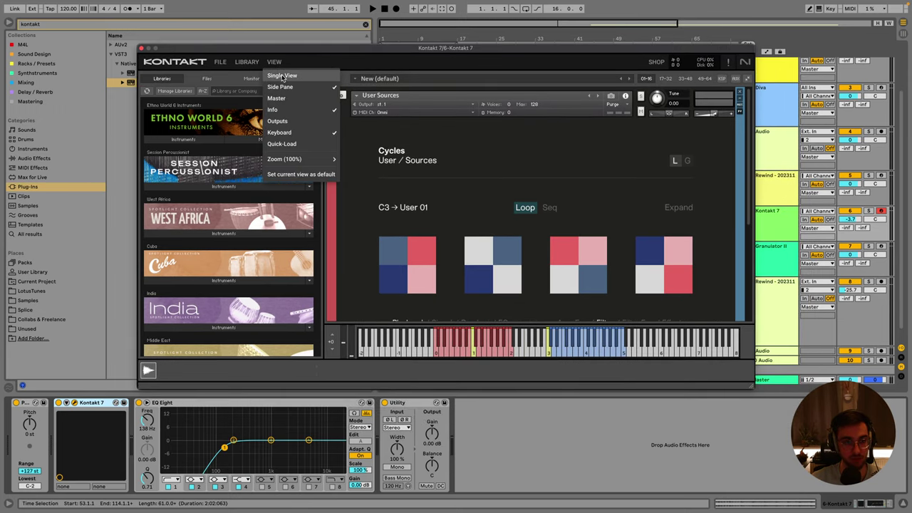
left_click(282, 76)
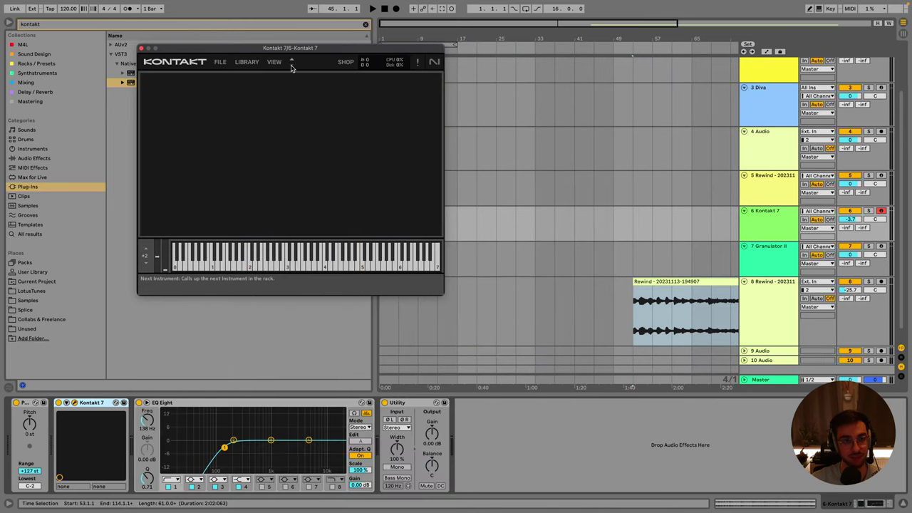
left_click(275, 63)
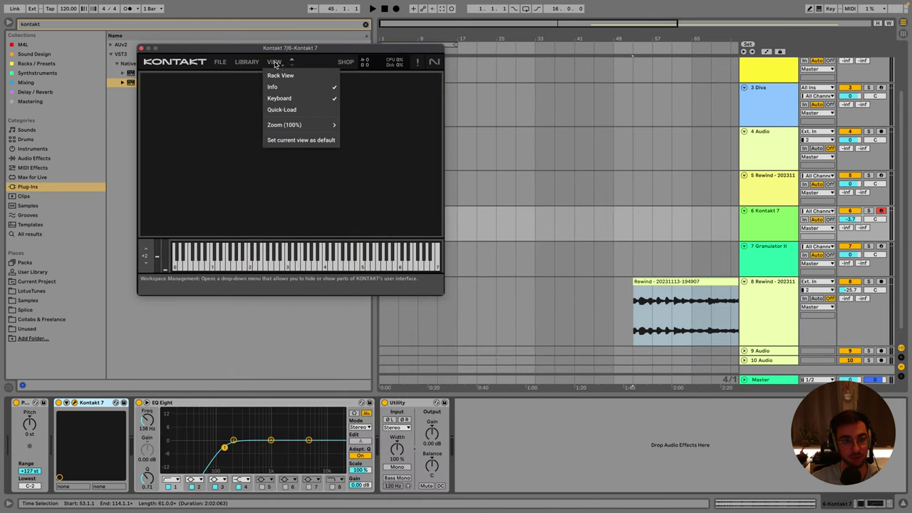
left_click(282, 76)
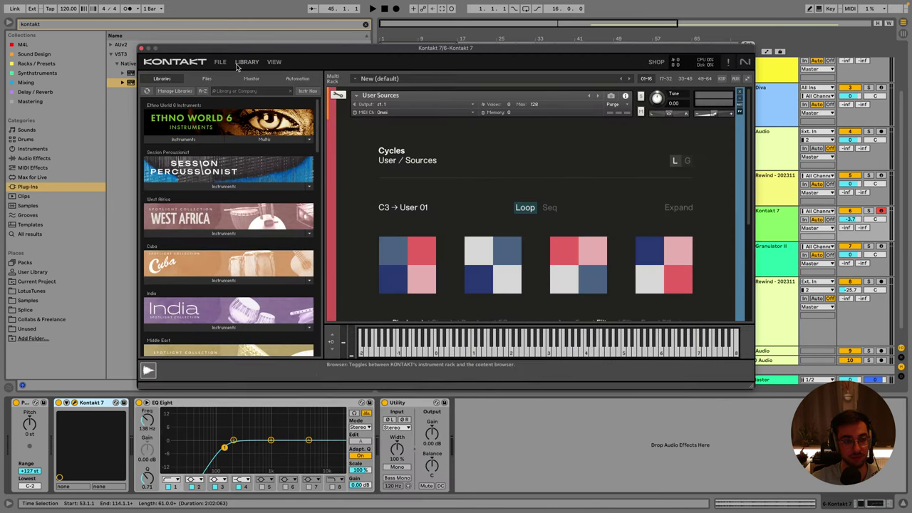
Set Kontakt's zoom to 75% and load the Rewind clip from track 8 into the Cycles user slot at C4, User 13.
left_click(274, 62)
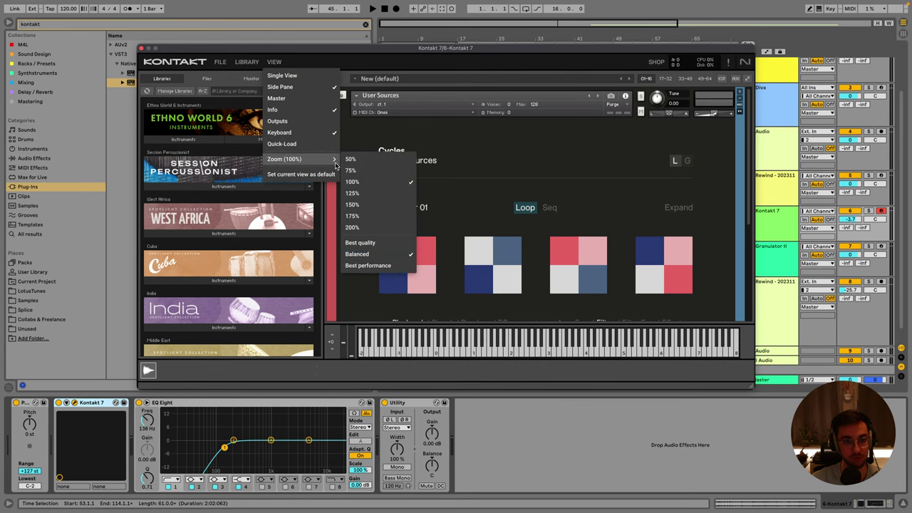
left_click(355, 171)
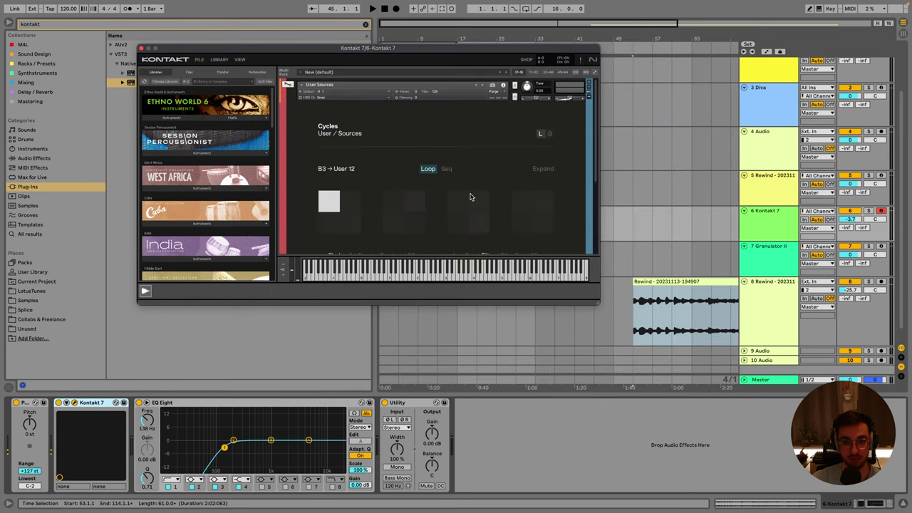
left_click_drag(673, 282, 473, 270)
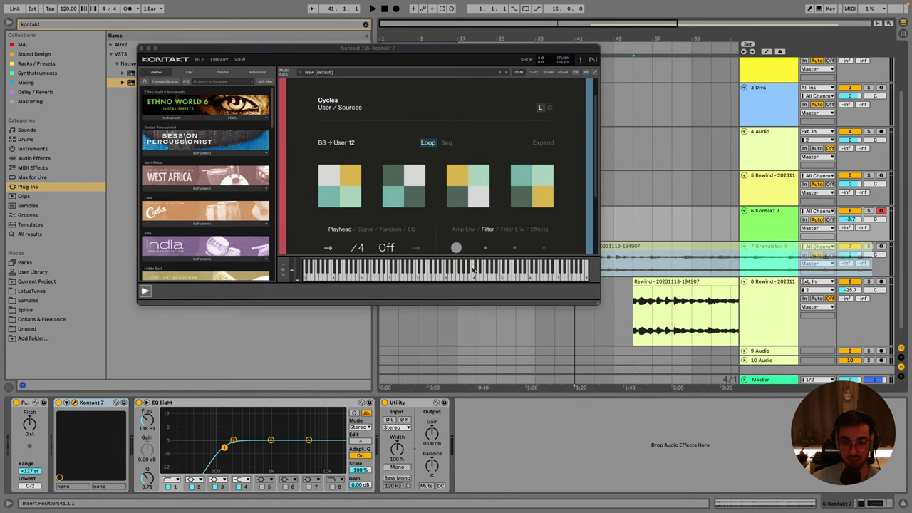
left_click_drag(528, 273, 436, 196)
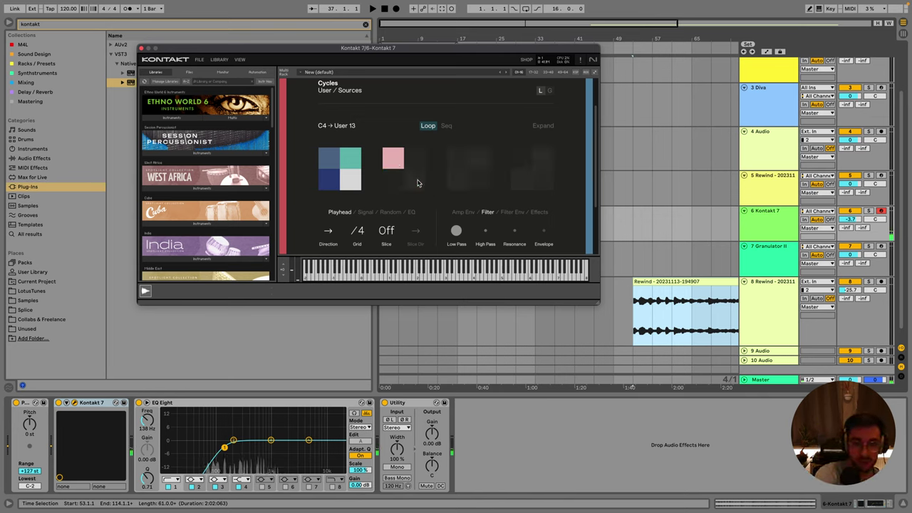
Set the Cycles playhead grid to /16 and raise the Kontakt 7 track's volume to -1.2 dB.
left_click_drag(363, 230, 366, 185)
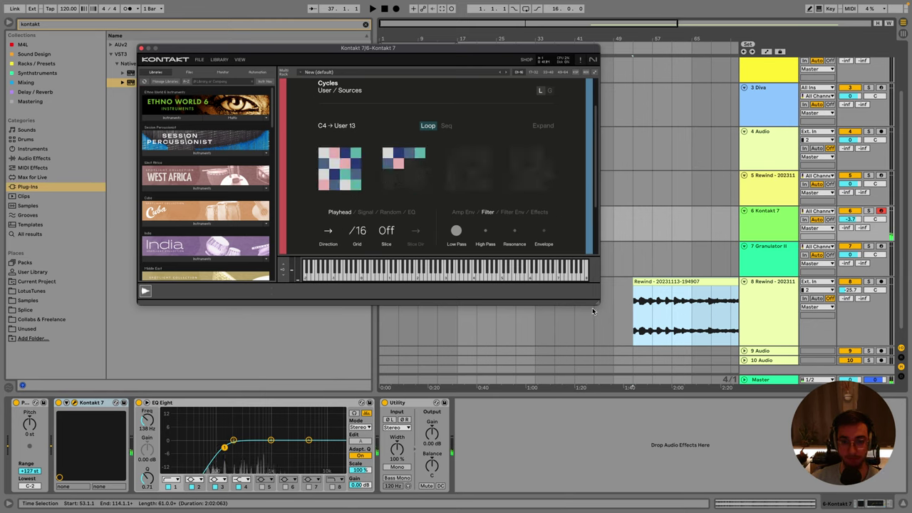
left_click_drag(600, 303, 613, 347)
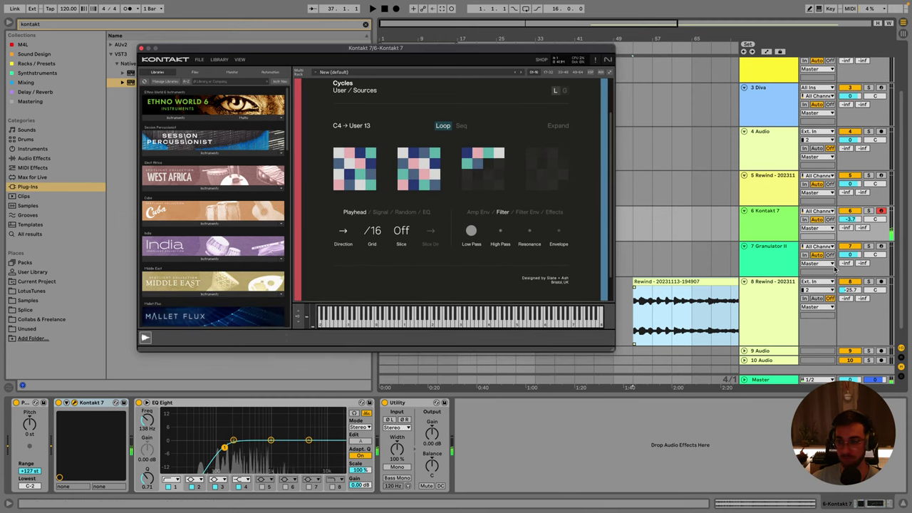
left_click_drag(848, 219, 848, 212)
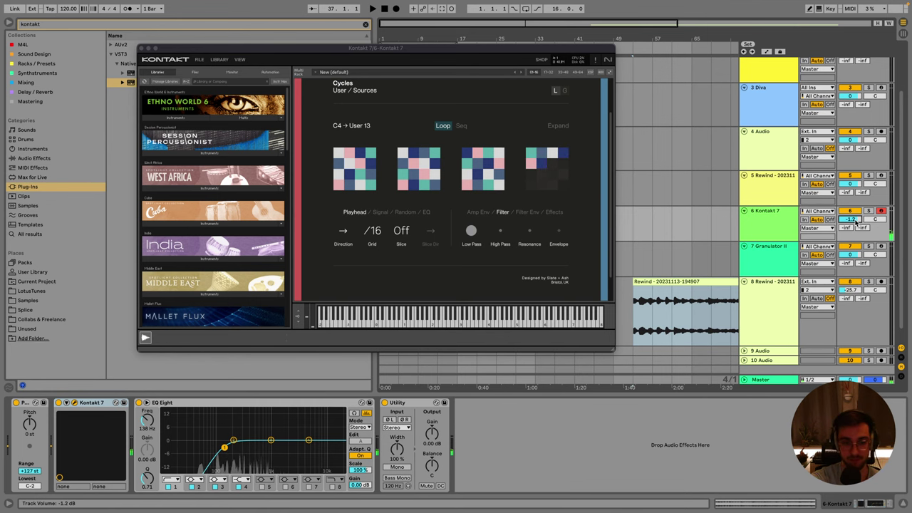
Browse Diva's LotusTunes and User preset folders on track 3 and show the User folder in Finder.
left_click(760, 104)
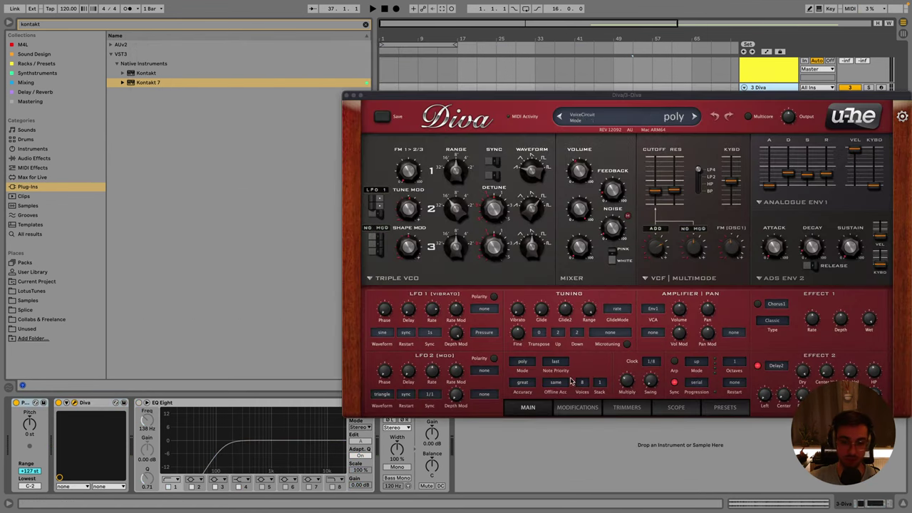
left_click(726, 409)
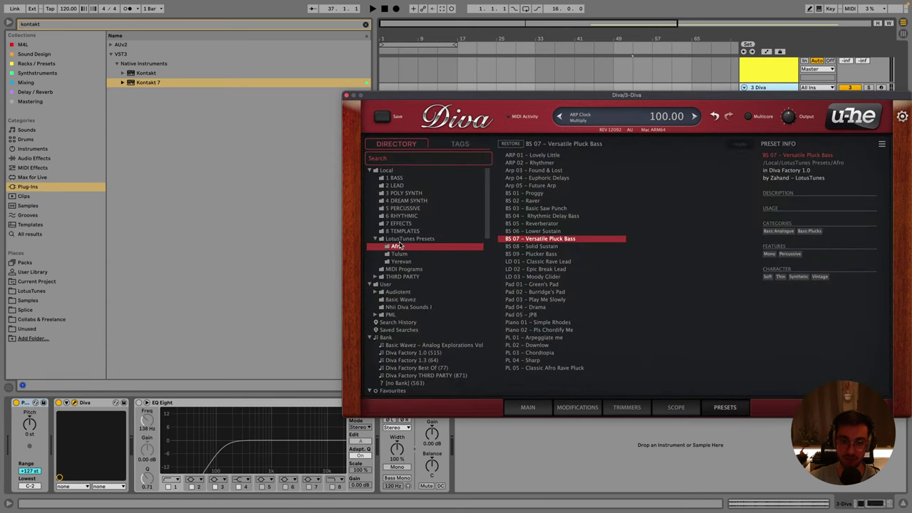
left_click(402, 239)
left_click(386, 285)
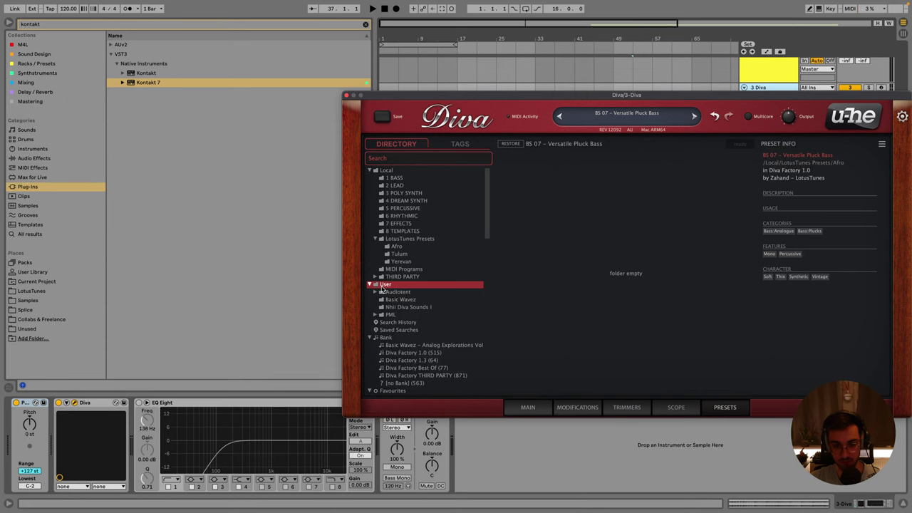
right_click(385, 286)
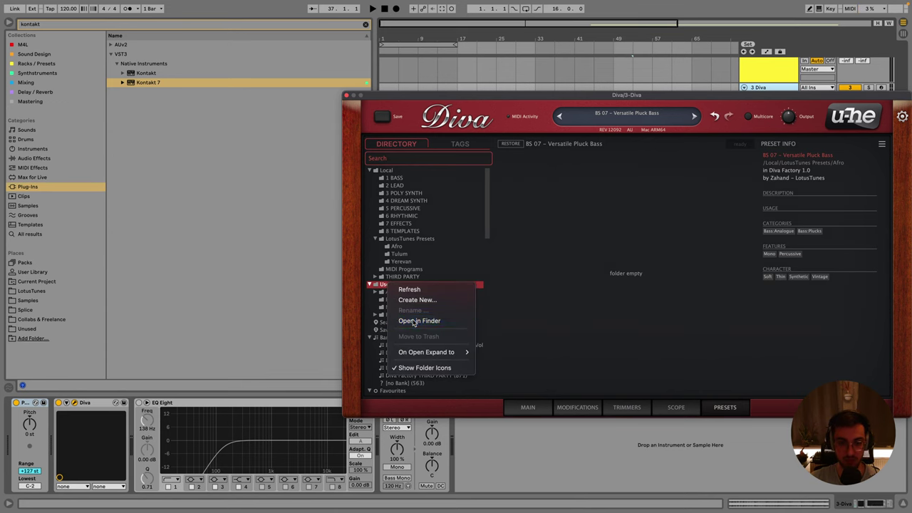
left_click(413, 322)
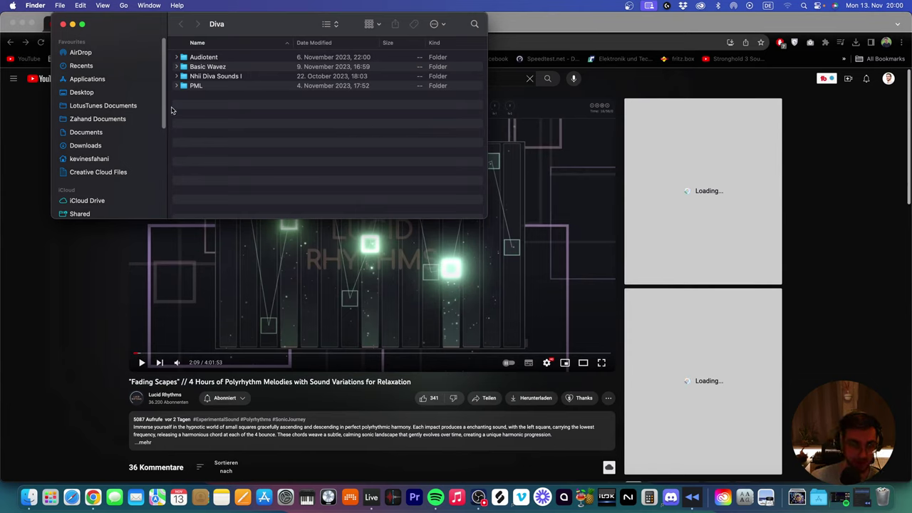
Close the Diva folder in Finder, switch back to Ableton Live and close the Diva plug-in window.
left_click(62, 25)
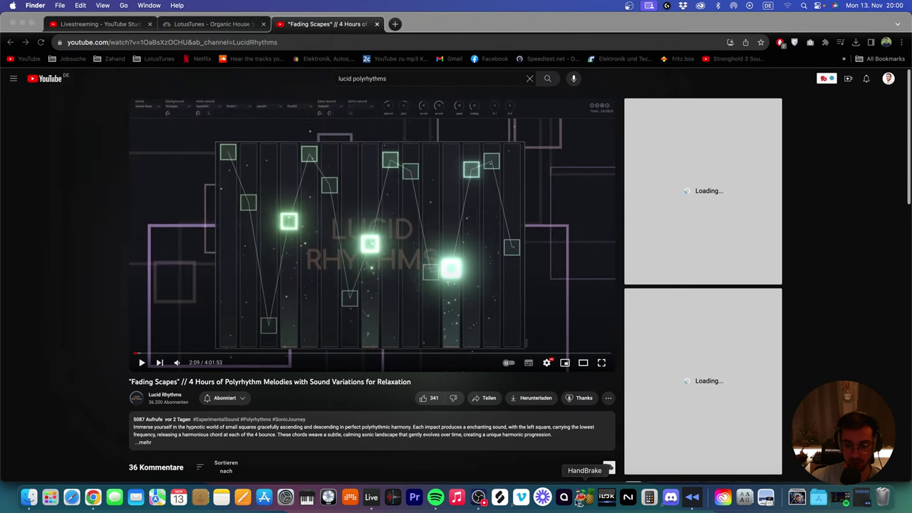
left_click(372, 499)
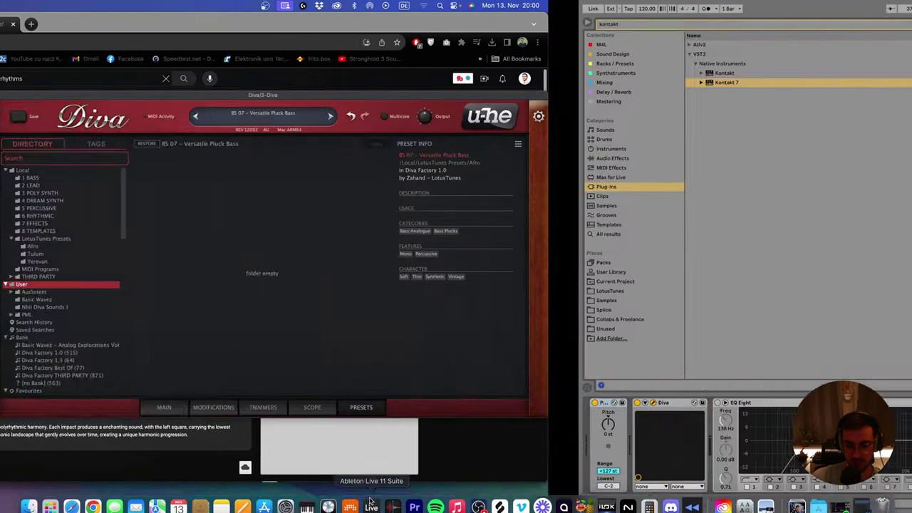
left_click_drag(558, 100, 327, 72)
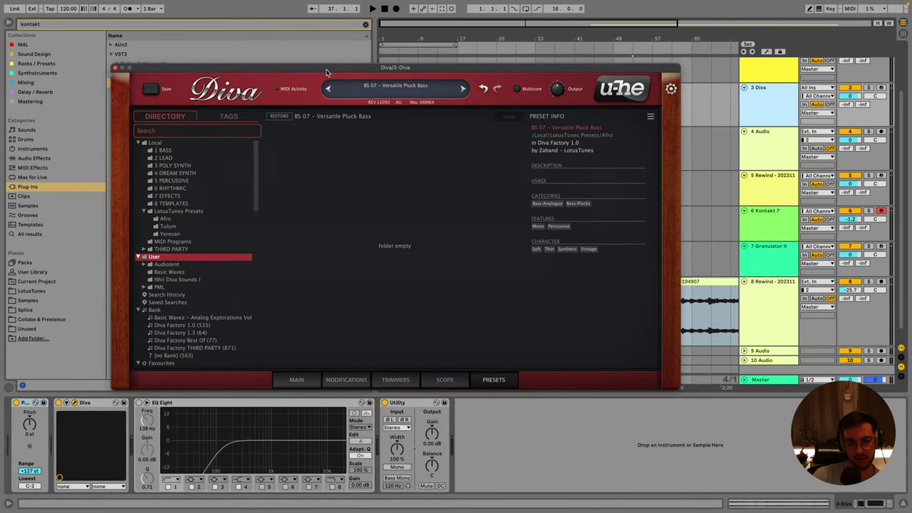
left_click(116, 69)
left_click(74, 404)
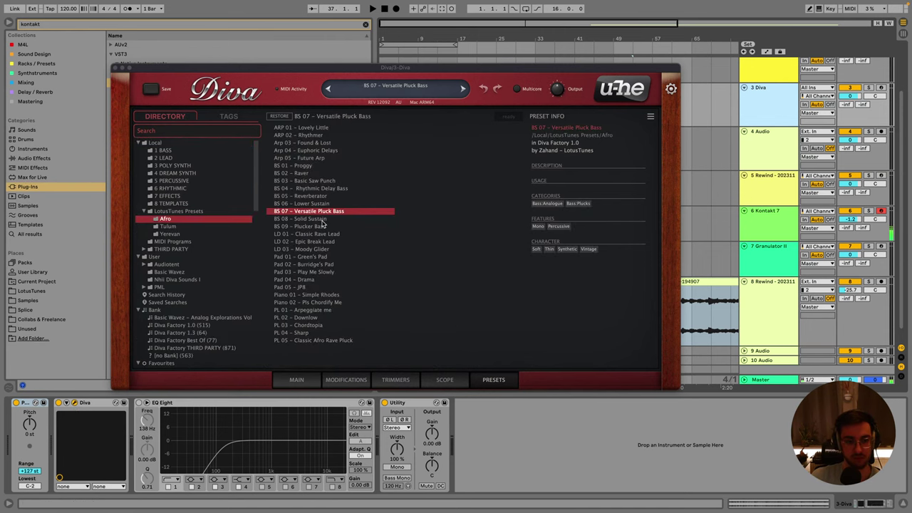
left_click(114, 69)
Reopen Kontakt 7 on track 6 and cycle the playhead Direction through reverse and back-and-forth to the ~ option.
left_click(766, 211)
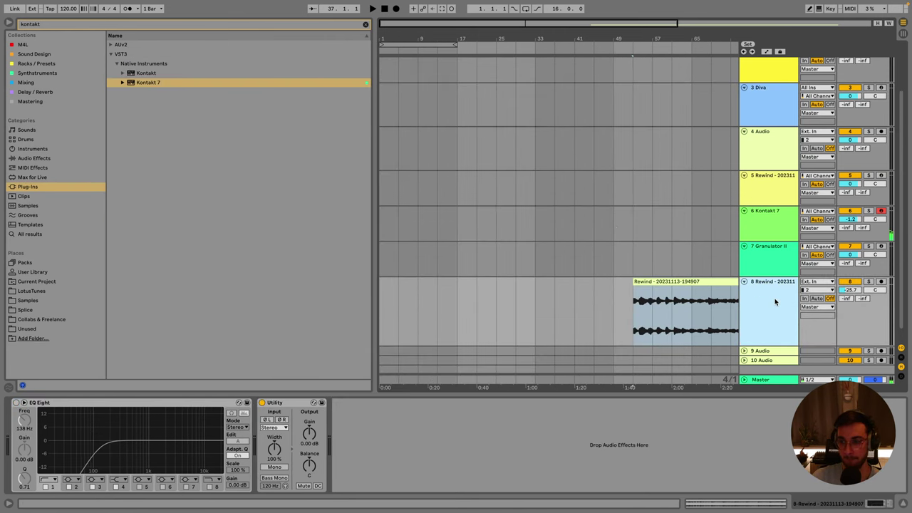
left_click(75, 404)
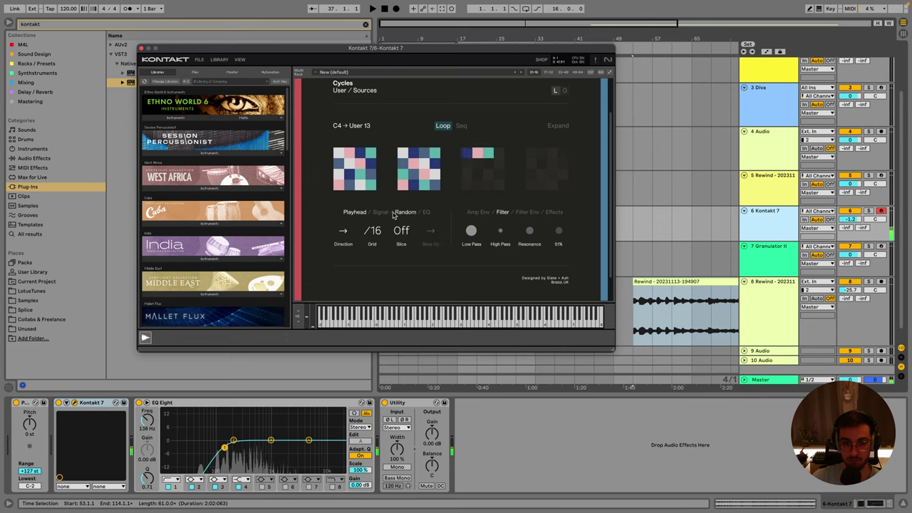
left_click(344, 232)
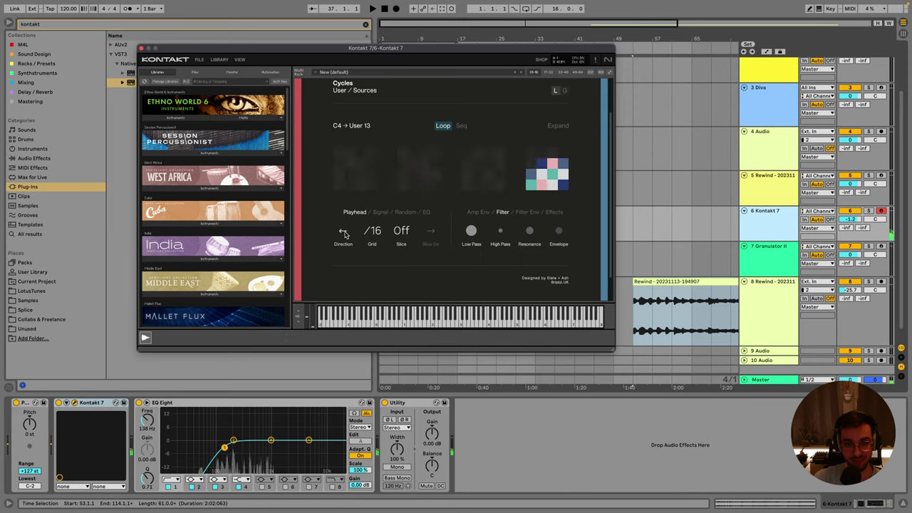
left_click(344, 233)
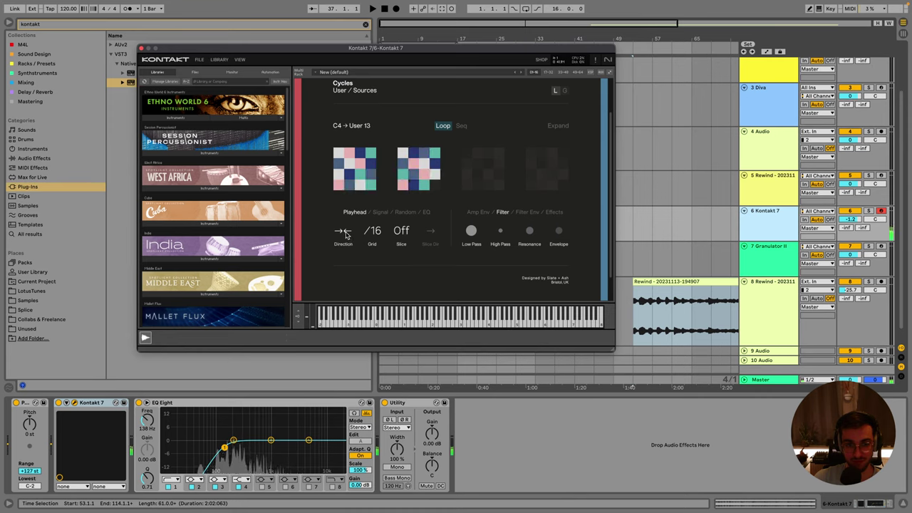
left_click(345, 234)
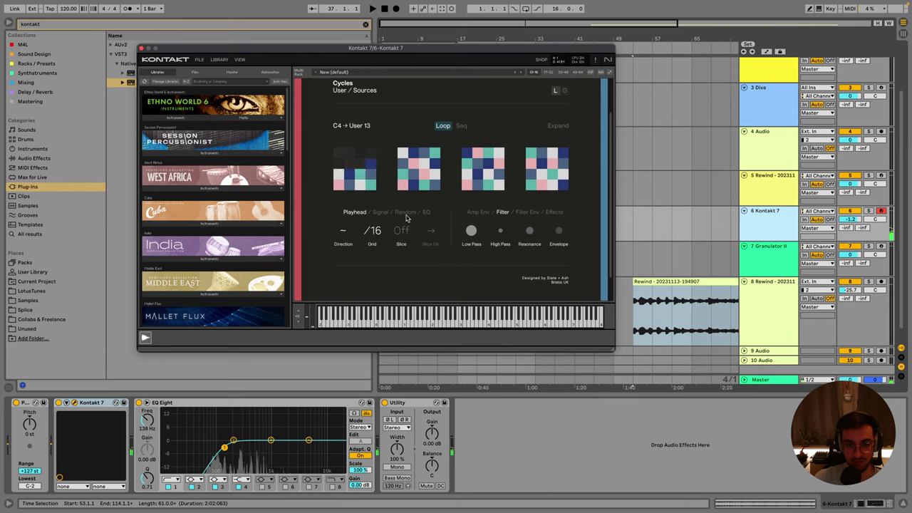
Try out the Cycles playhead with Slice switched on.
left_click(404, 232)
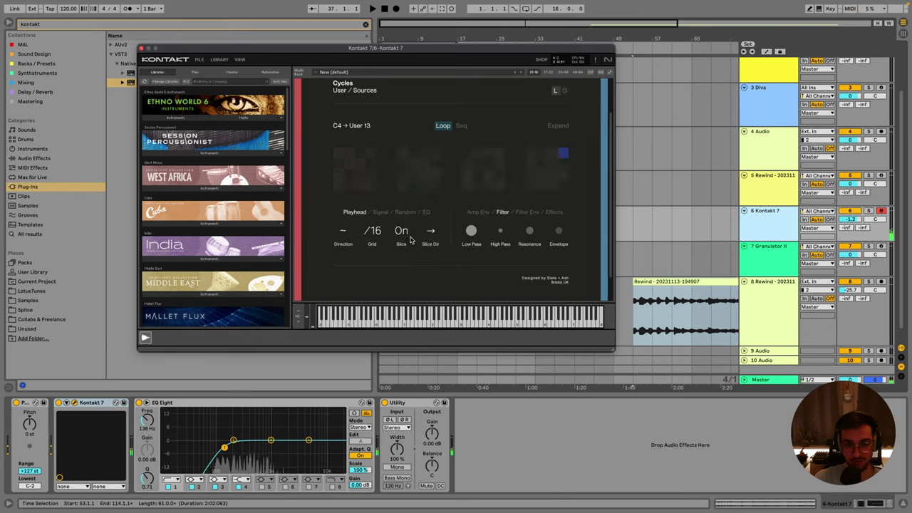
left_click(406, 233)
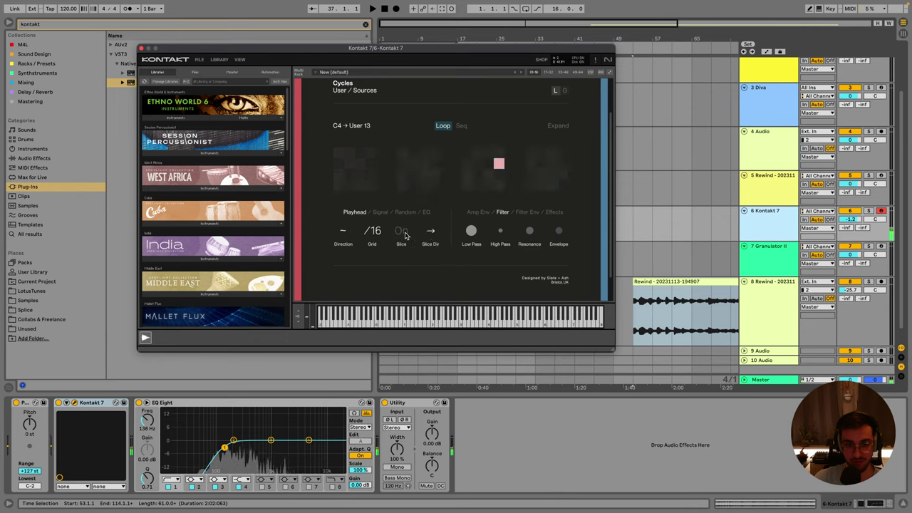
left_click(404, 232)
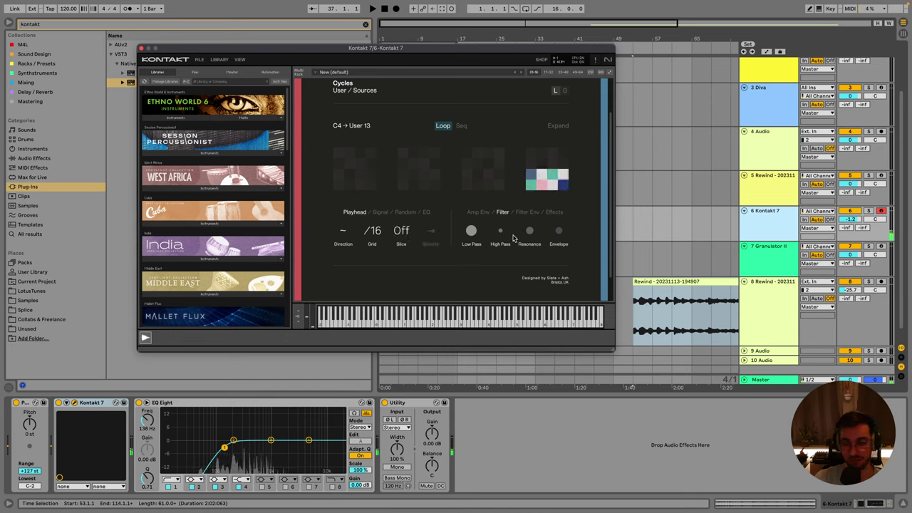
View the Cycles amp envelope, then try out the filter's Envelope and High Pass controls.
left_click(477, 212)
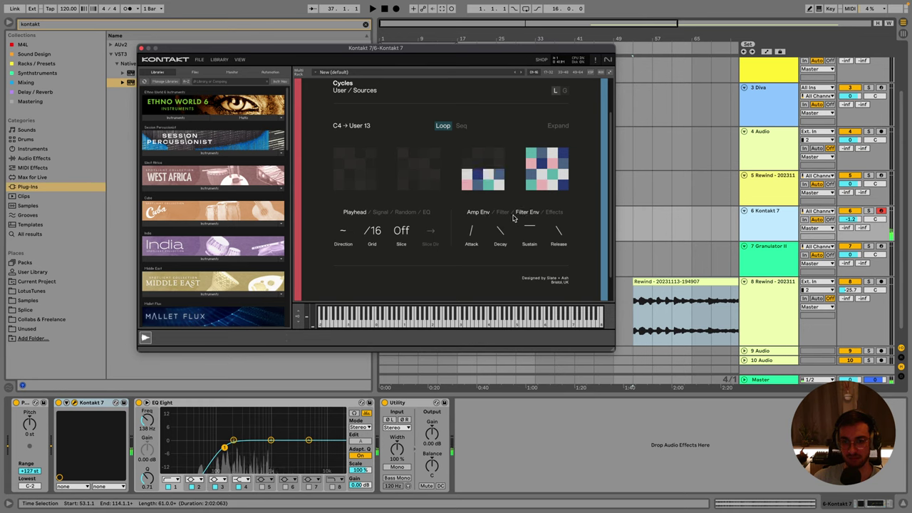
left_click(503, 212)
left_click_drag(564, 235, 565, 216)
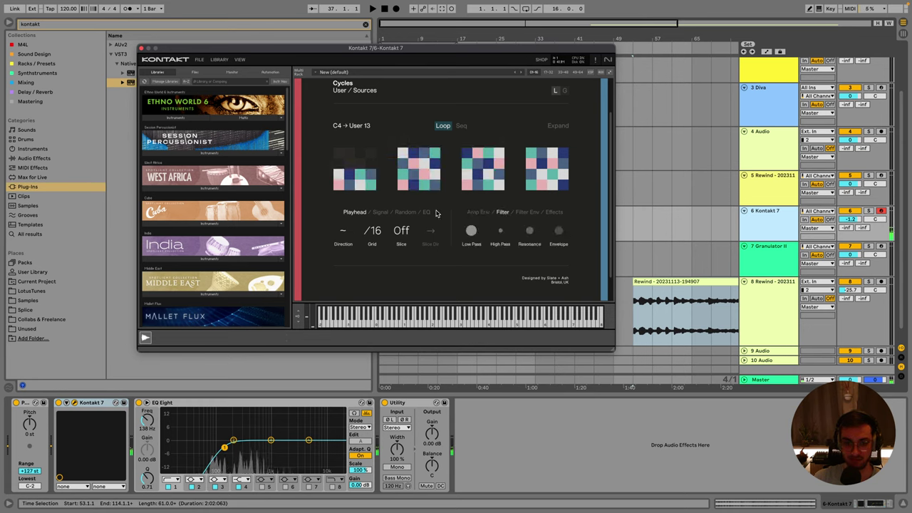
left_click_drag(501, 233, 506, 219)
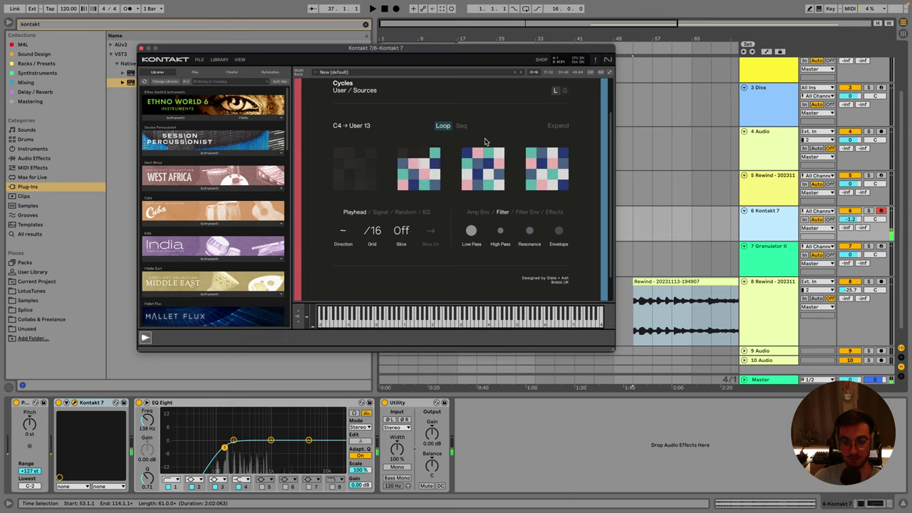
Expand the Cycles play mode options and choose Arp.
left_click(554, 127)
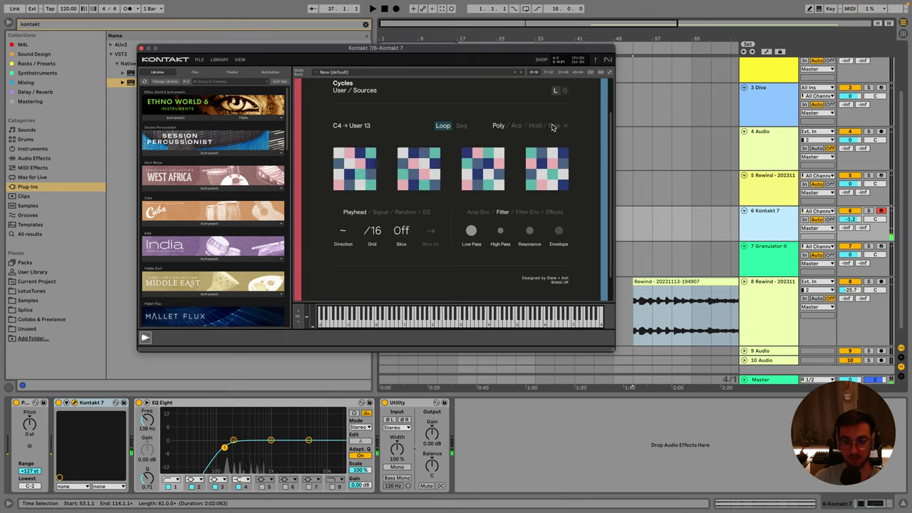
left_click(517, 126)
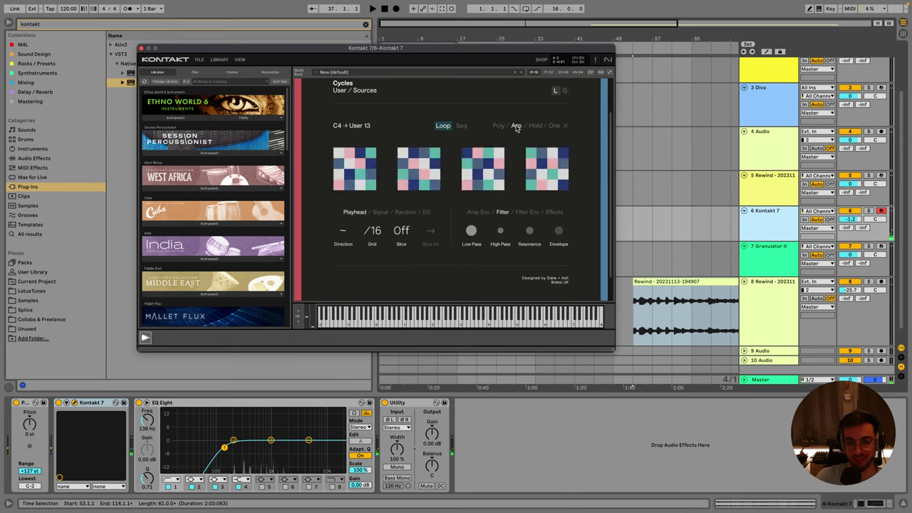
Try out the Arp and Hold play modes in Cycles and set the play mode back to Poly.
left_click(516, 126)
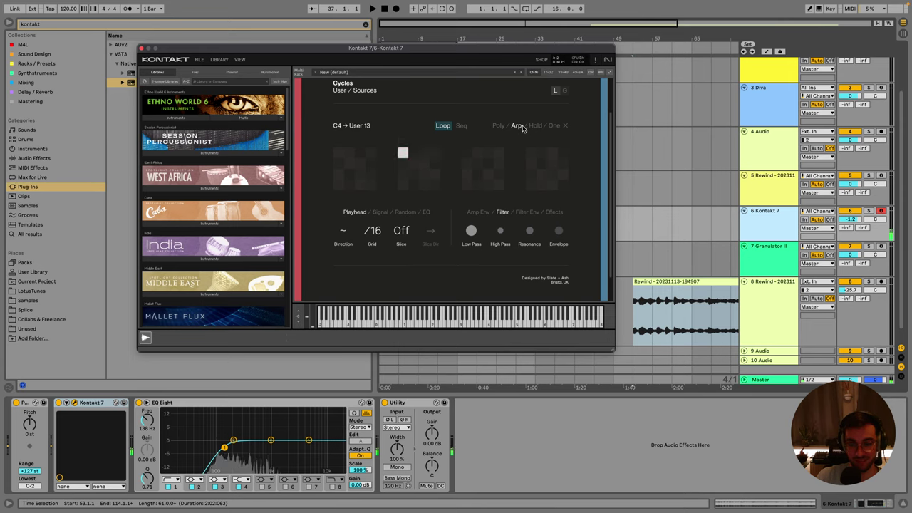
left_click(534, 127)
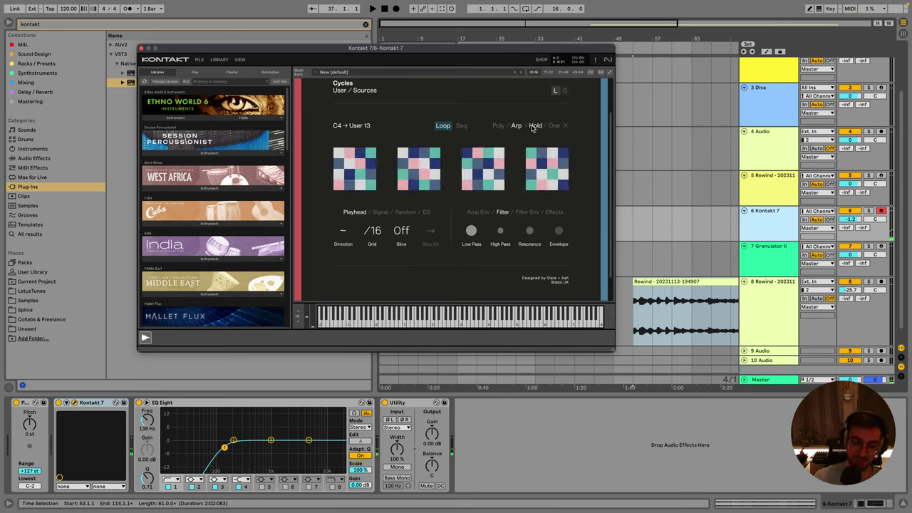
left_click(533, 127)
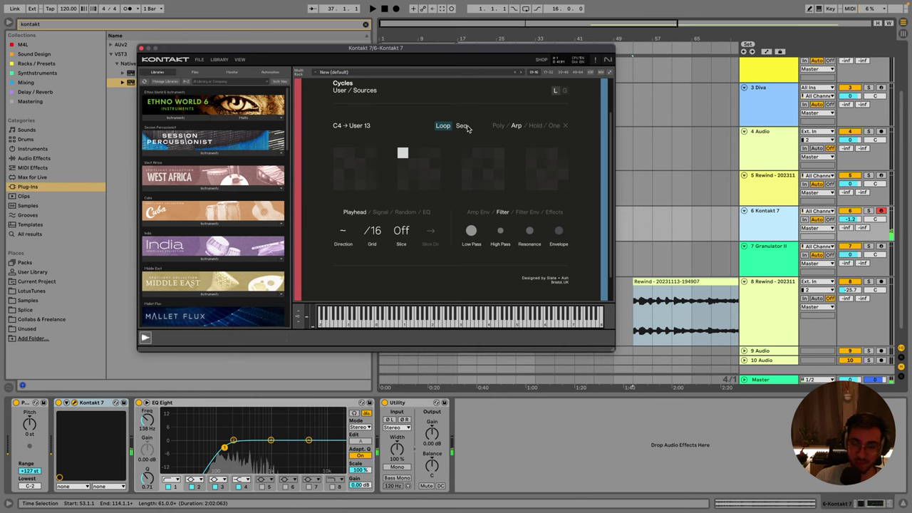
left_click(535, 127)
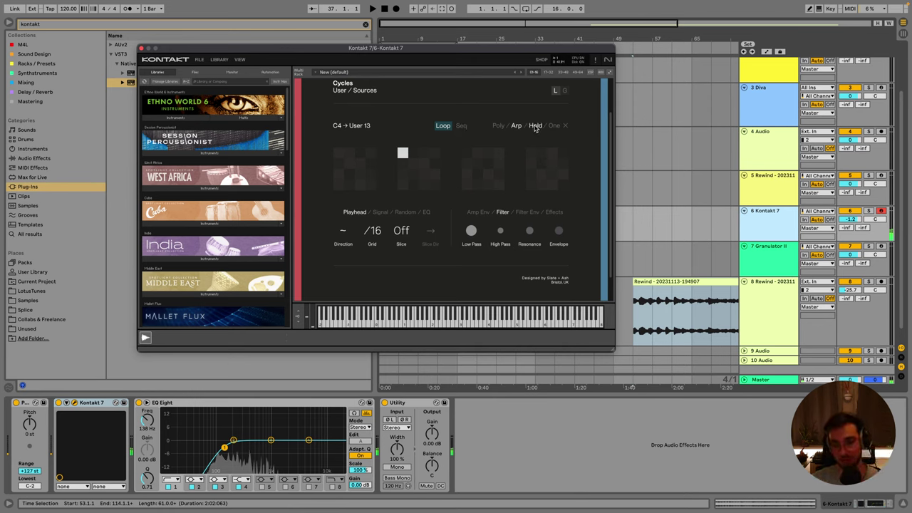
left_click(499, 126)
Switch the Cycles sequencer on, audition it with the loop grid, and switch it back off.
left_click(462, 126)
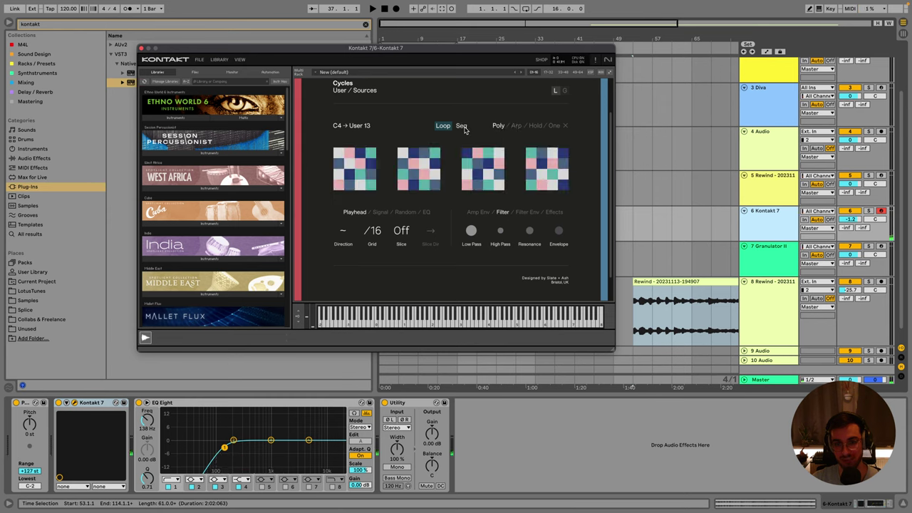
left_click(462, 126)
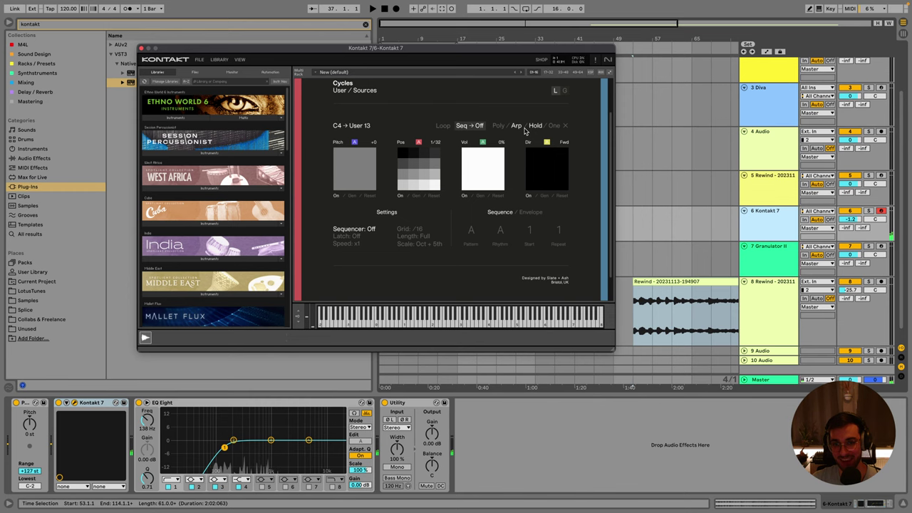
left_click(477, 126)
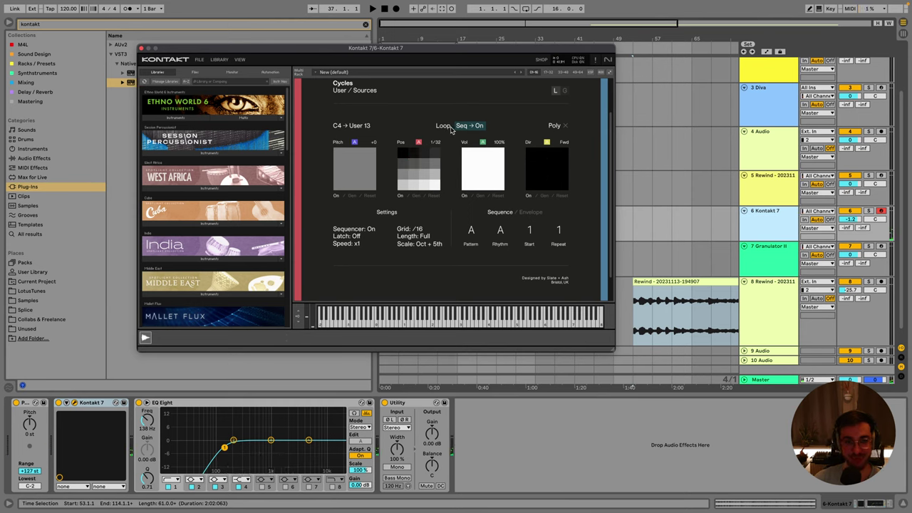
left_click(450, 130)
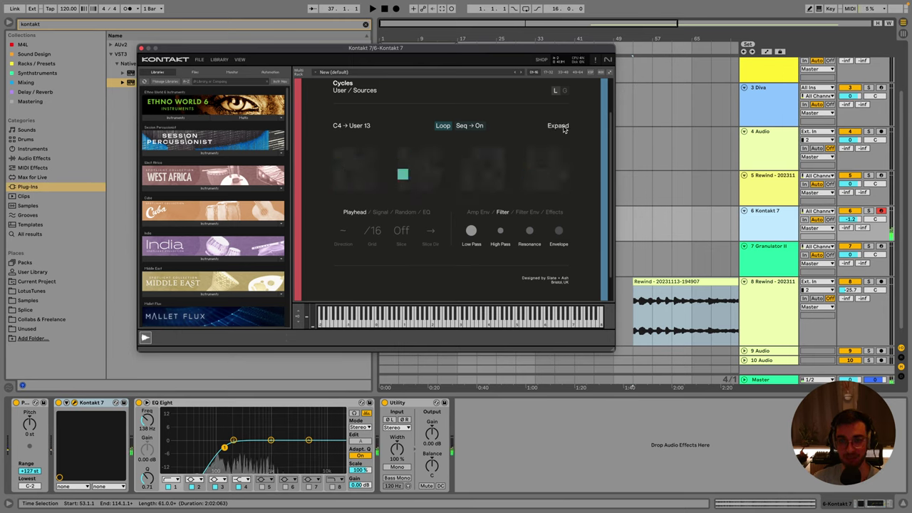
left_click(563, 126)
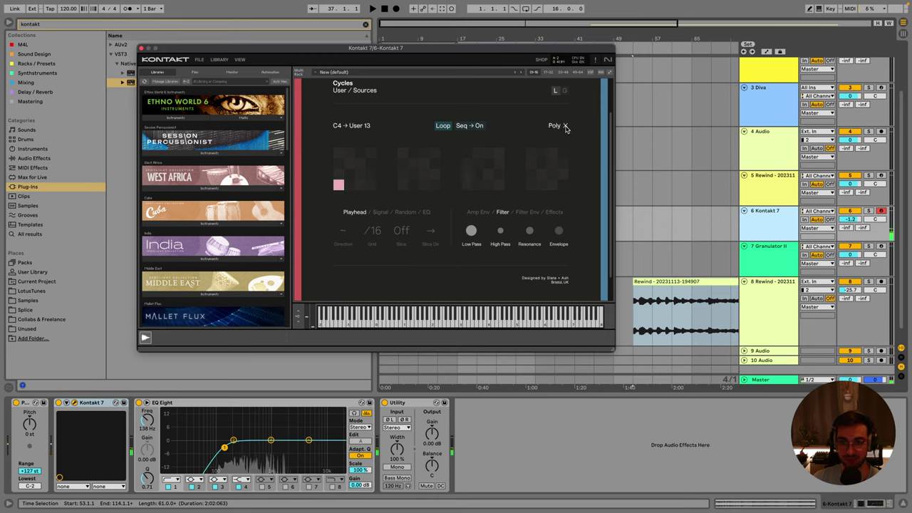
left_click(566, 126)
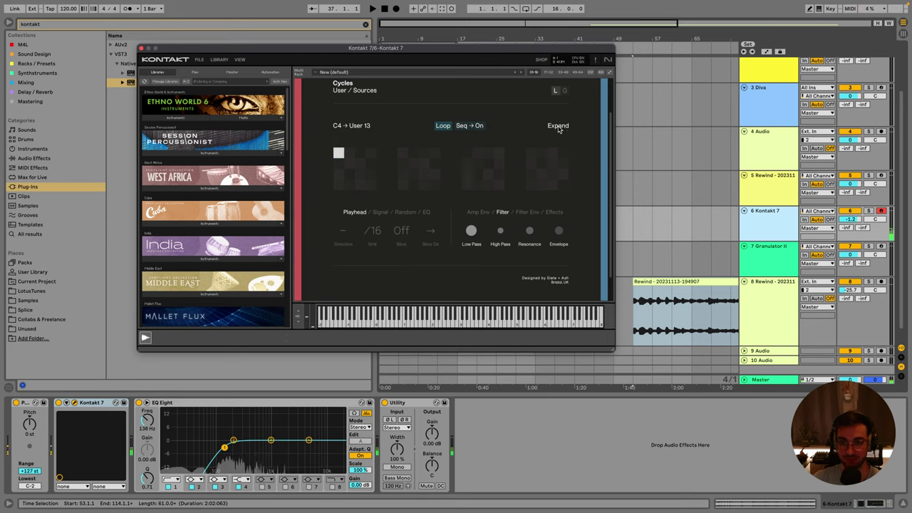
left_click(556, 92)
left_click(479, 129)
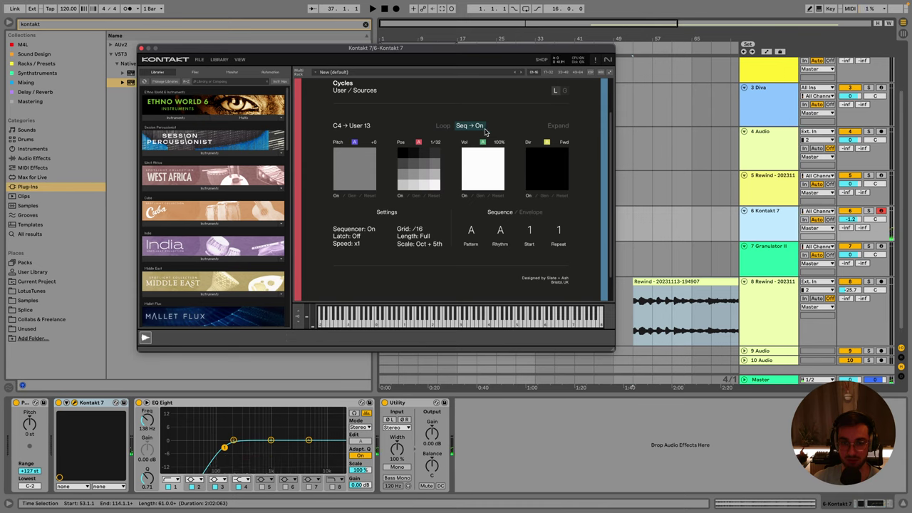
left_click(479, 127)
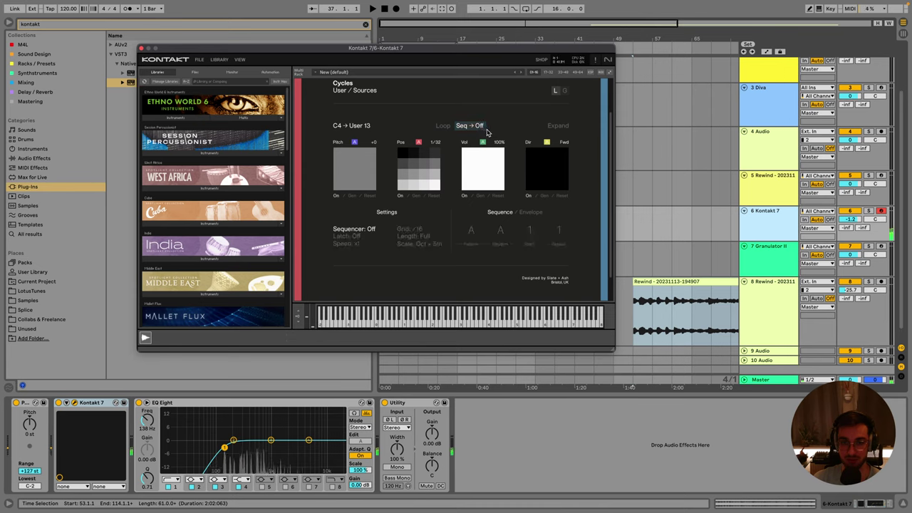
left_click(442, 126)
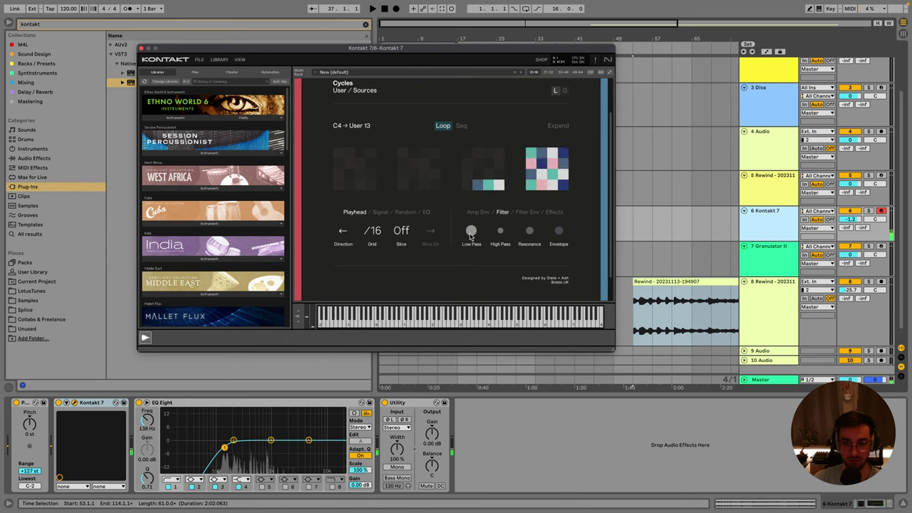
Adjust the Delay and Reverb amounts in the Cycles effects and set the reverb type to Hall.
left_click(553, 211)
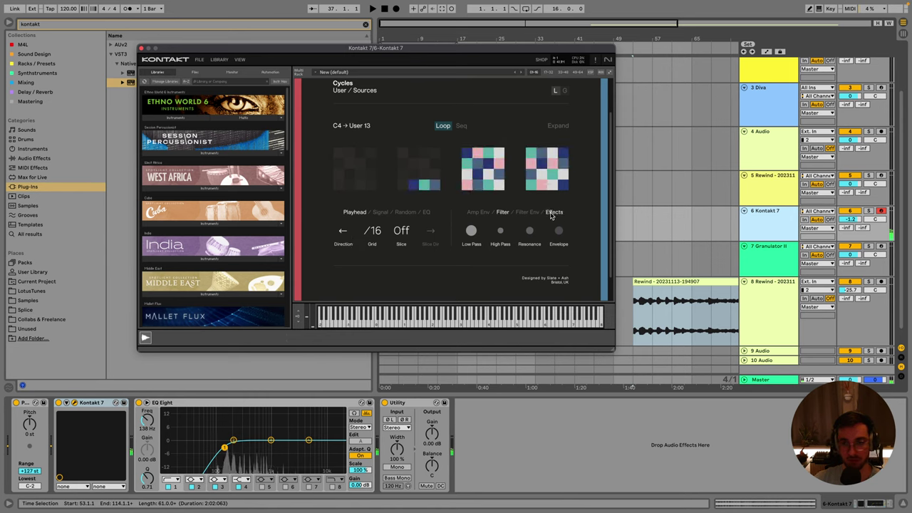
left_click_drag(530, 234, 541, 191)
left_click_drag(501, 231, 556, 226)
left_click(559, 228)
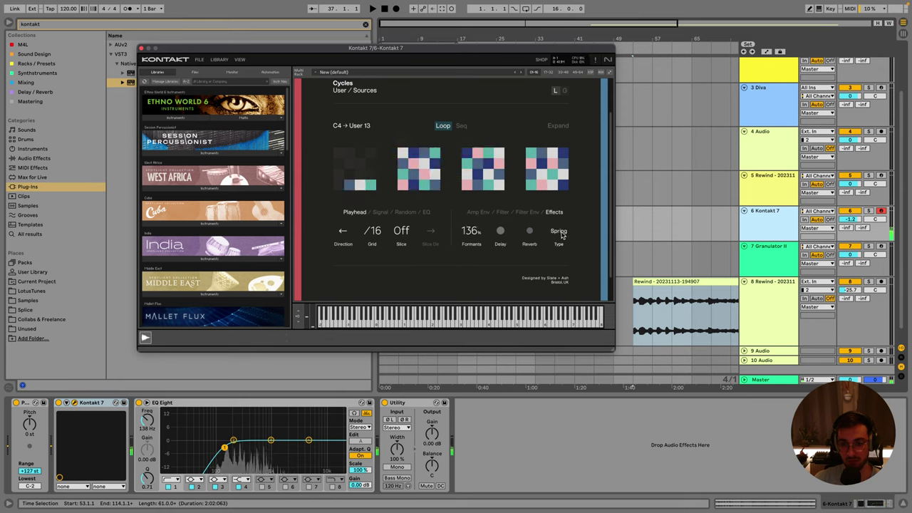
left_click(561, 226)
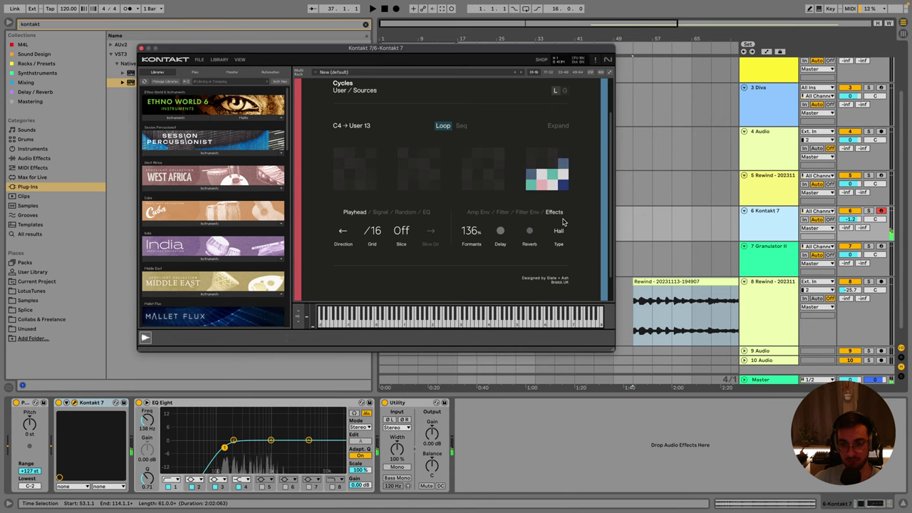
left_click_drag(498, 237, 526, 215)
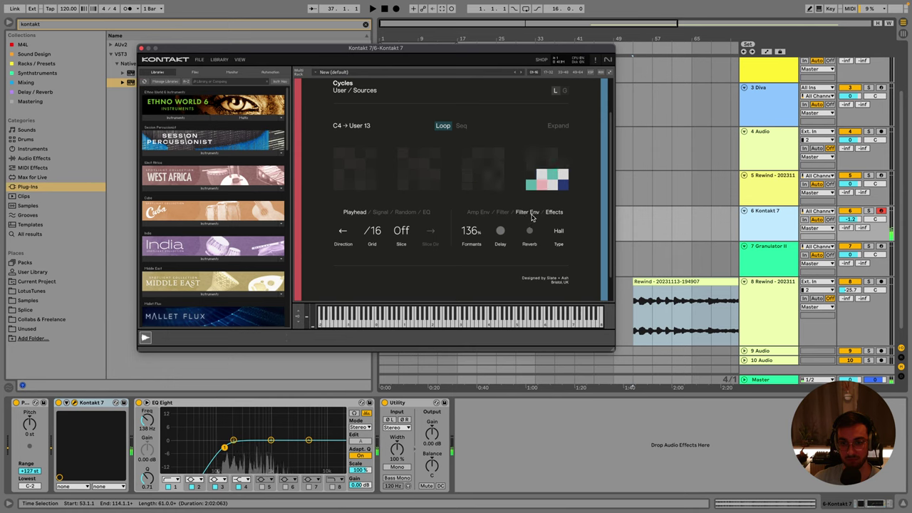
Look over the Attack, Decay, Sustain and Release settings of the Cycles filter envelope.
left_click(529, 214)
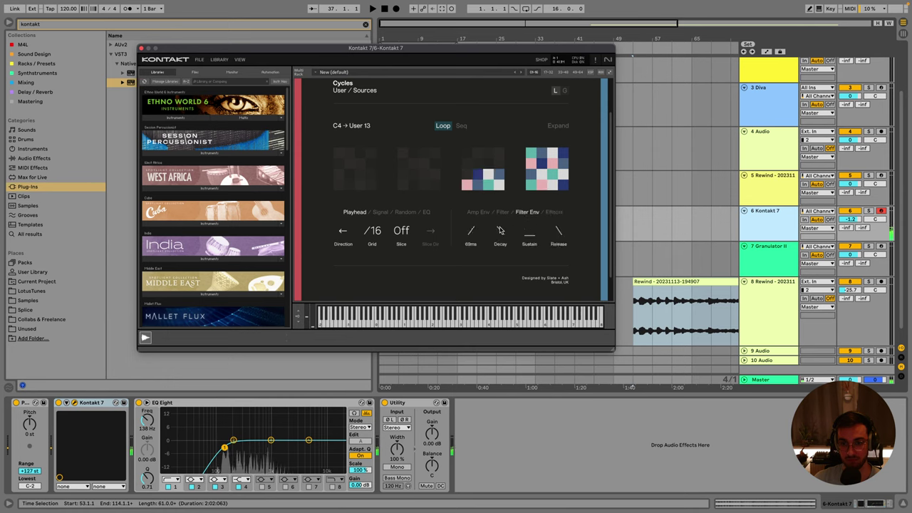
mouse_move(503, 232)
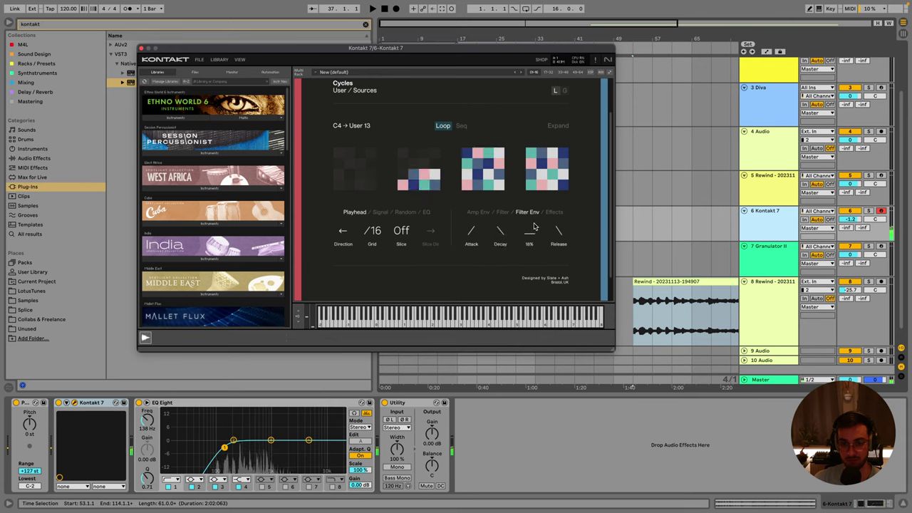
mouse_move(559, 228)
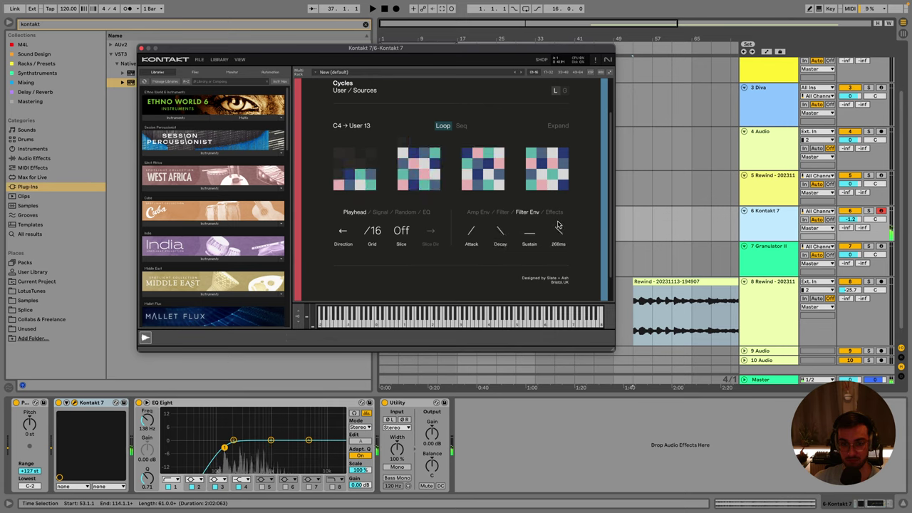
Toggle the playhead's Slice option on and back off, and close the Kontakt 7 window.
left_click(404, 232)
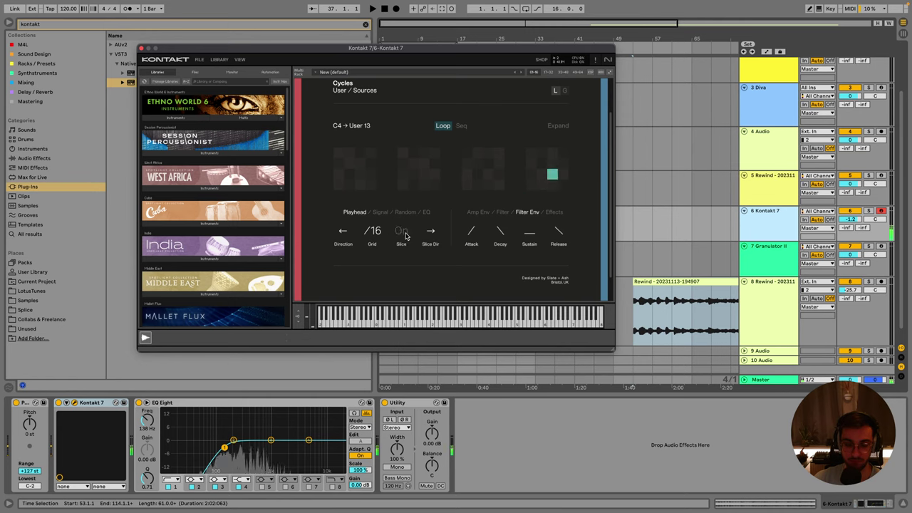
left_click(406, 237)
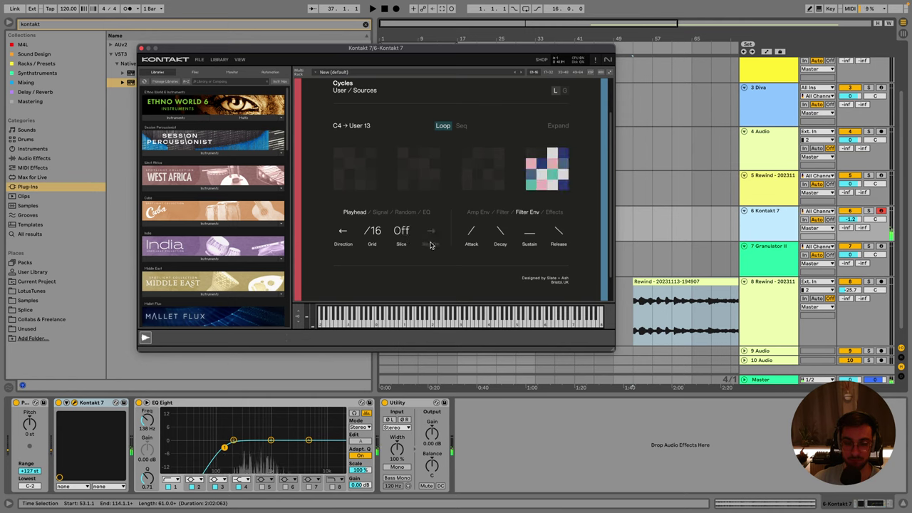
left_click(141, 49)
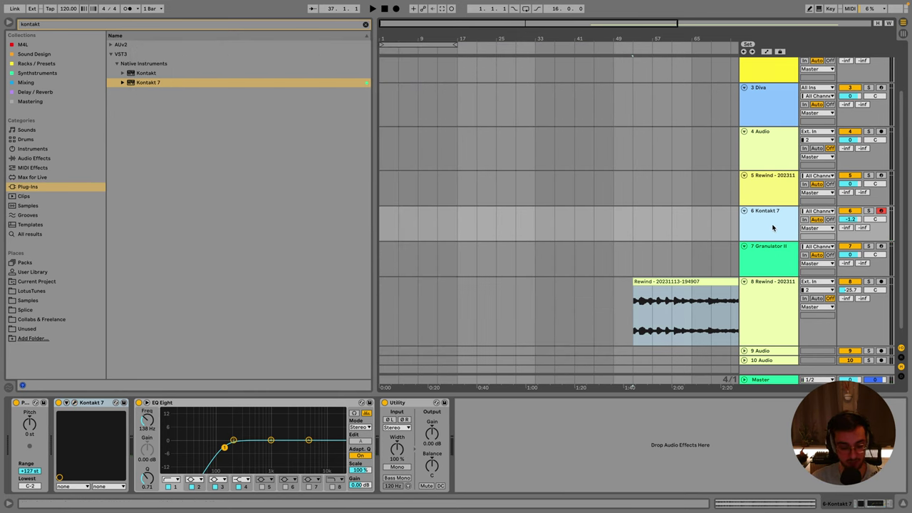
Insert an audio track below Kontakt 7 with Resampling as its input, and record-arm both tracks.
key("super+t")
scroll(777, 246, "down", 1)
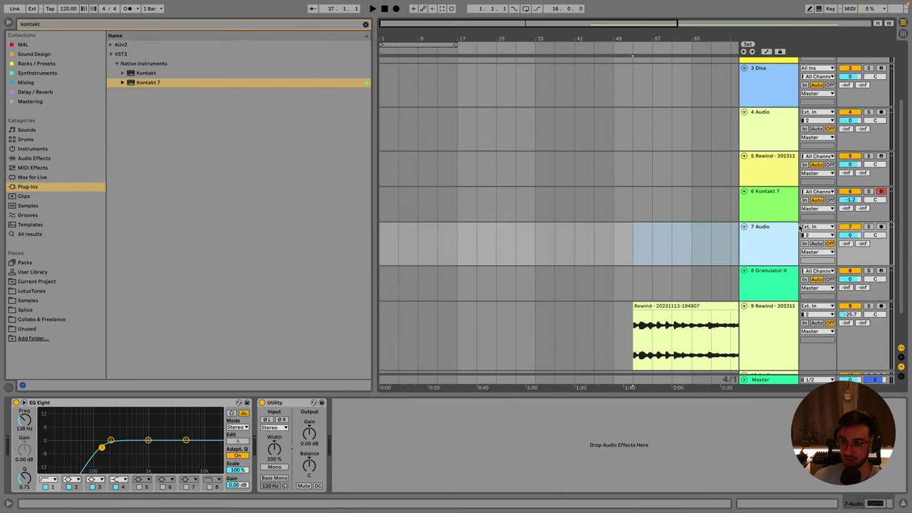
left_click(820, 227)
left_click(806, 251)
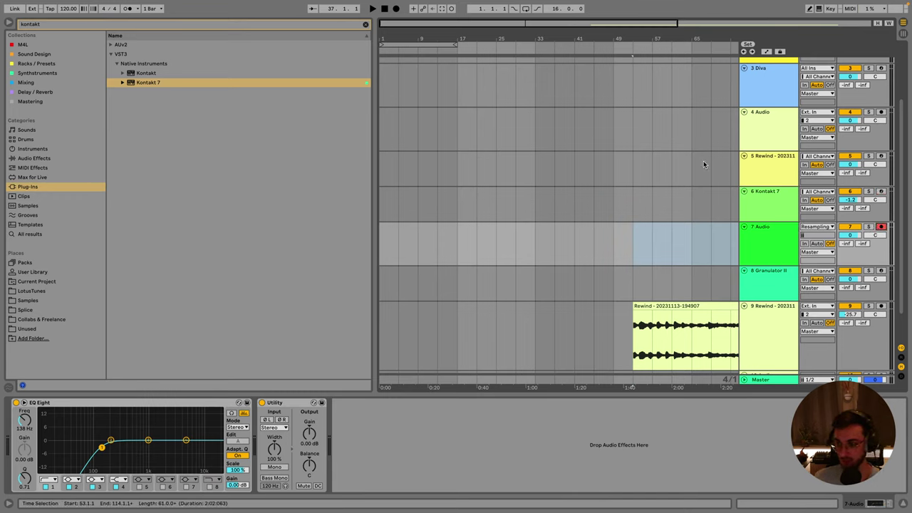
left_click(766, 204)
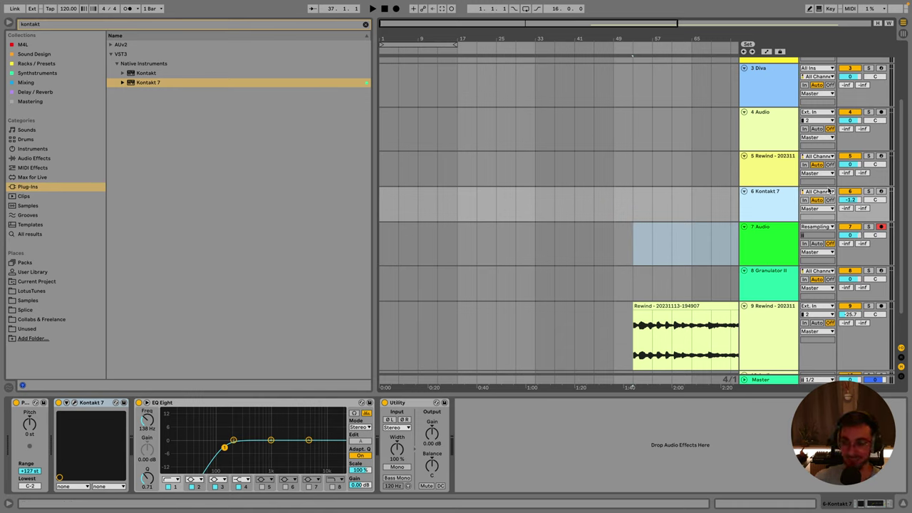
left_click(882, 192)
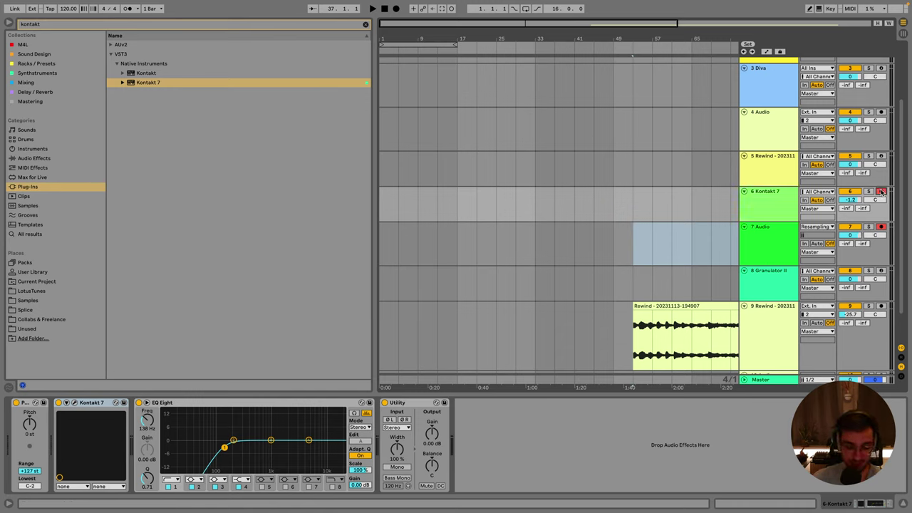
Move the Rewind audio clip further along the timeline to about bar 161.
left_click(384, 202)
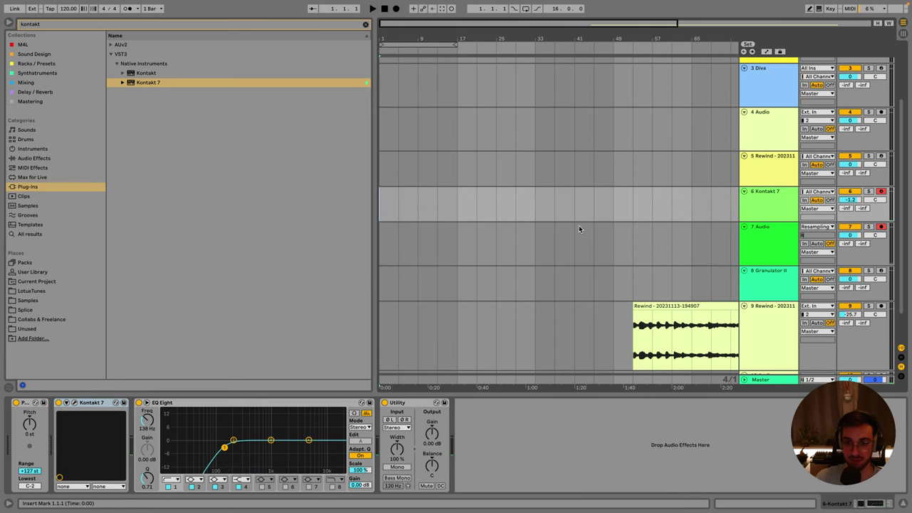
left_click_drag(539, 29, 540, 21)
left_click_drag(554, 304, 741, 319)
double_click(399, 37)
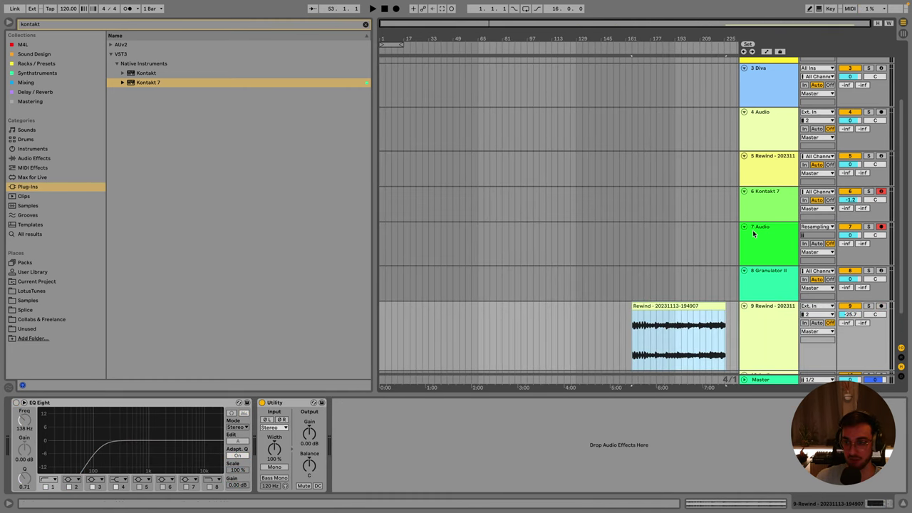
Set the arrangement grid to a fixed 8 bars.
left_click(753, 239)
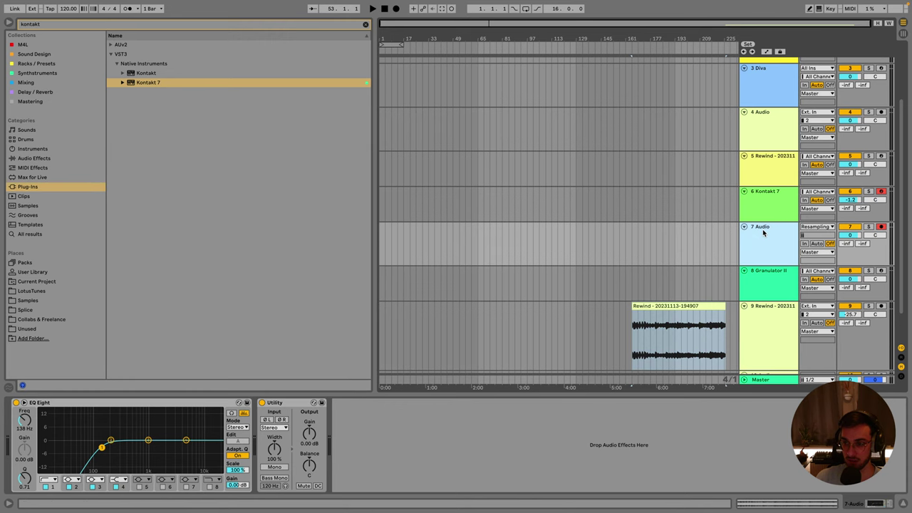
right_click(590, 228)
left_click(606, 319)
Record a take of about two bars on the Kontakt 7 and resampling tracks from the start of the arrangement.
left_click(720, 203)
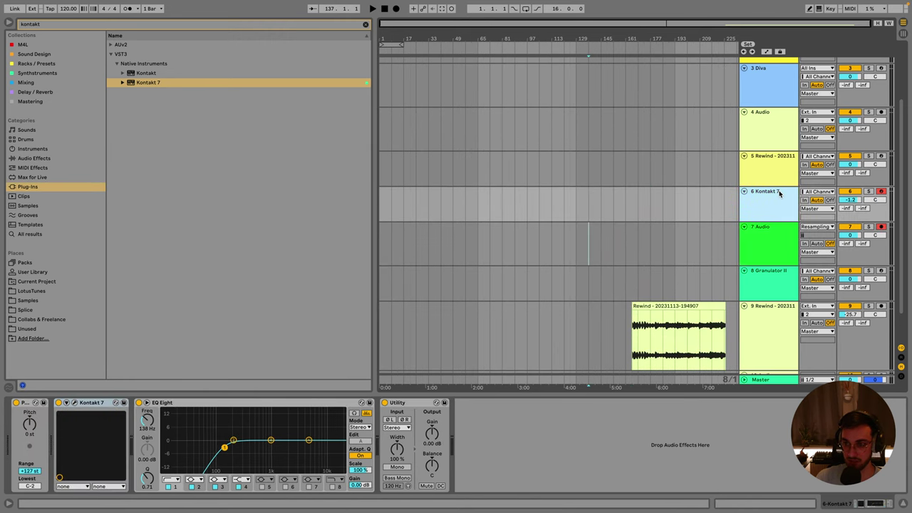
left_click(385, 203)
left_click(397, 8)
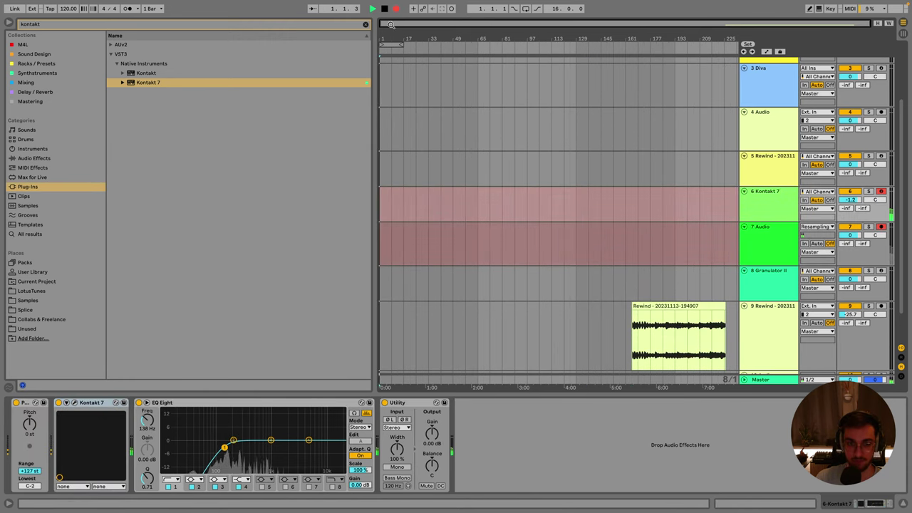
left_click_drag(380, 29, 380, 35)
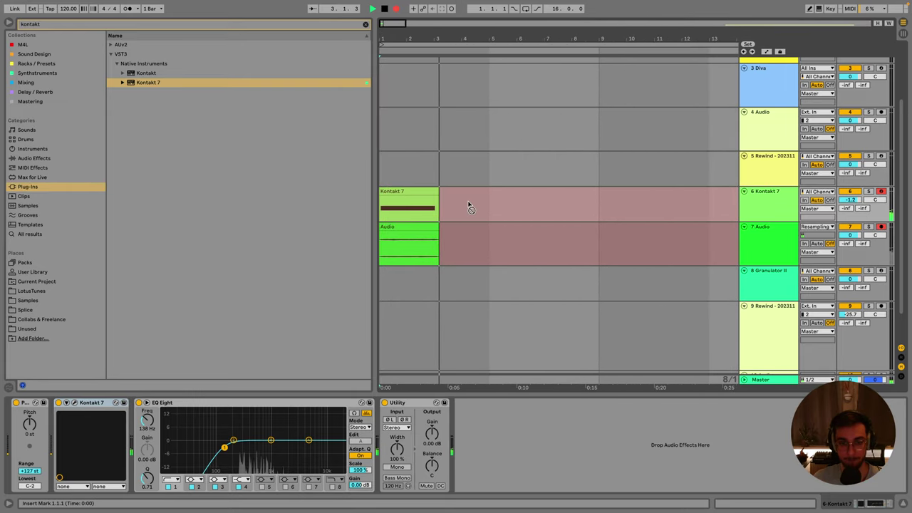
key("space")
Delete the recorded audio clip on track 7 and create an empty 8-bar MIDI clip at the start of track 5.
double_click(410, 246)
key("shift+Tab")
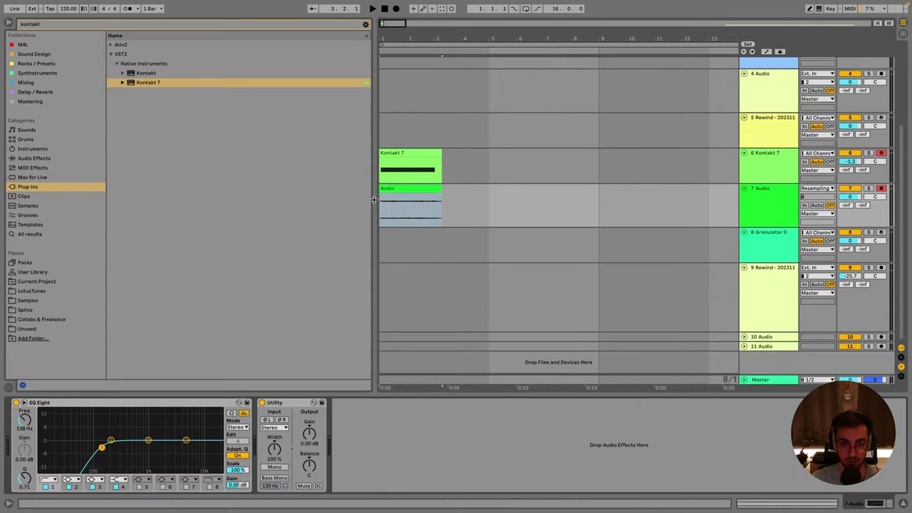
left_click(401, 192)
key("Delete")
double_click(392, 139)
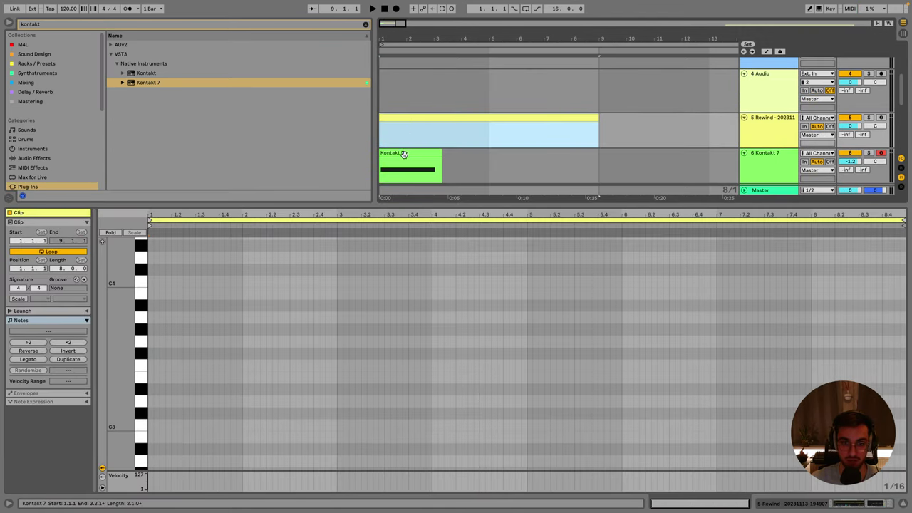
Delete the empty 8-bar MIDI clip at the start of track 5.
left_click(403, 154)
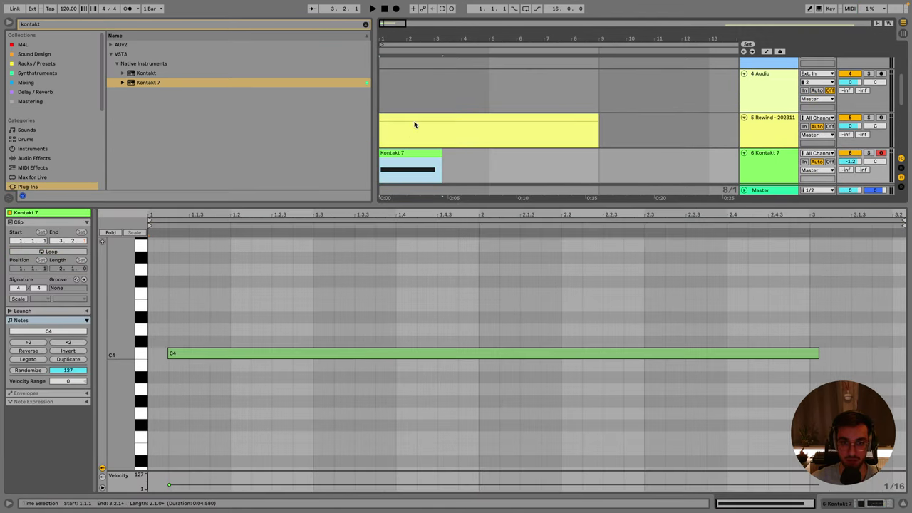
left_click(417, 117)
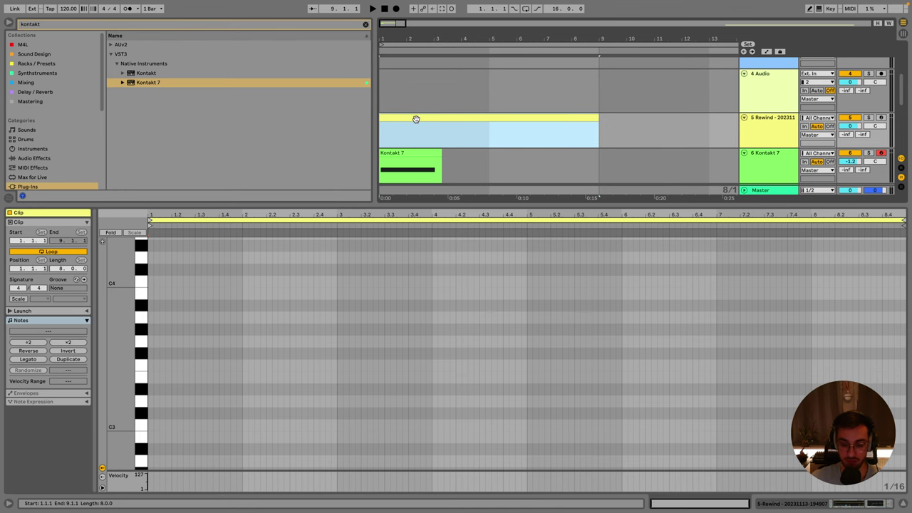
key("Delete")
Extend the Kontakt 7 clip to bar 129 and make its C4 note fill the whole clip from its start.
left_click(403, 153)
left_click_drag(226, 354, 288, 355)
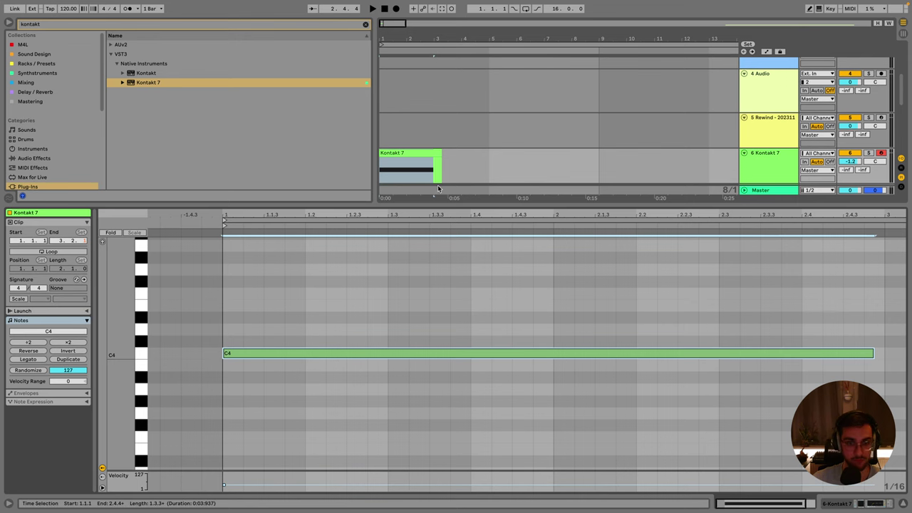
key("shift+Tab")
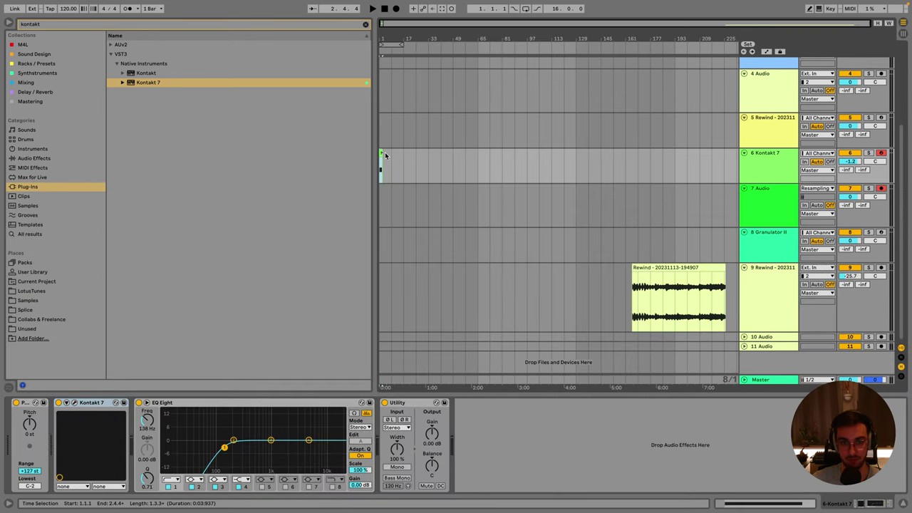
left_click_drag(383, 166, 574, 164)
double_click(391, 153)
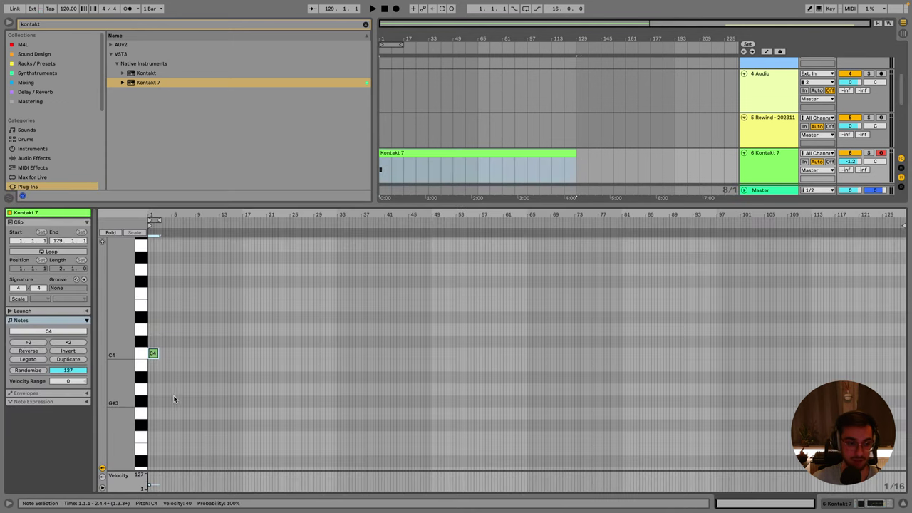
left_click(34, 360)
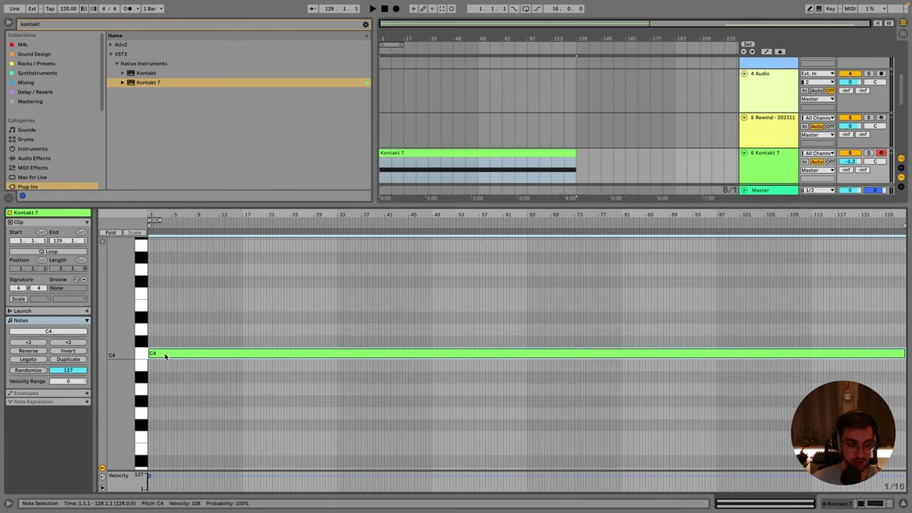
key("shift+Tab")
left_click(384, 202)
key("F9")
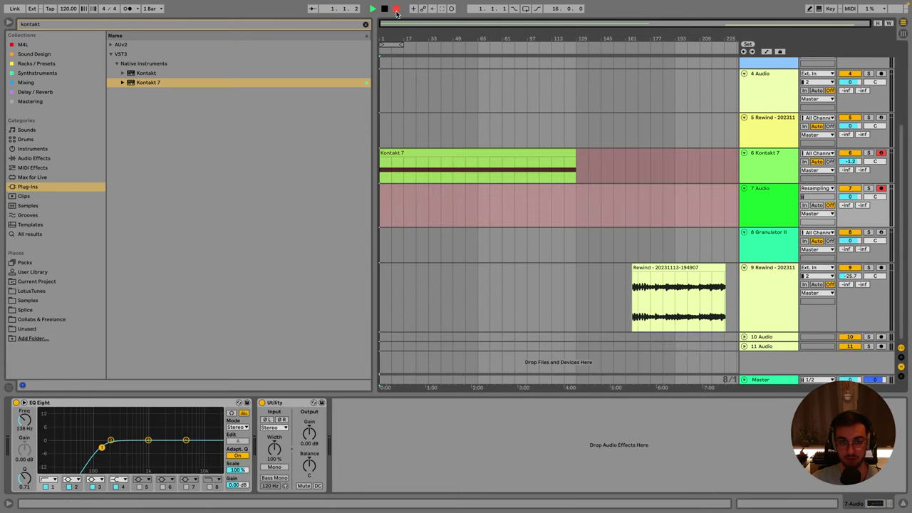
key("space")
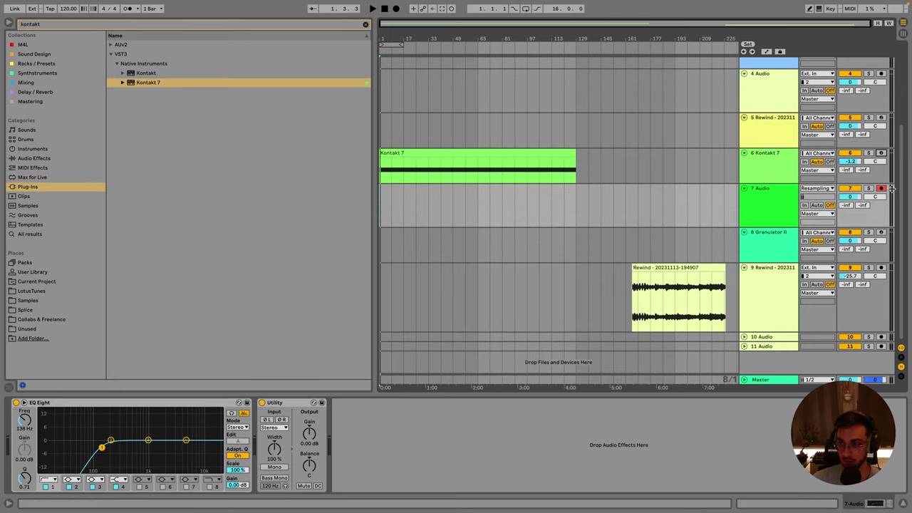
left_click(397, 9)
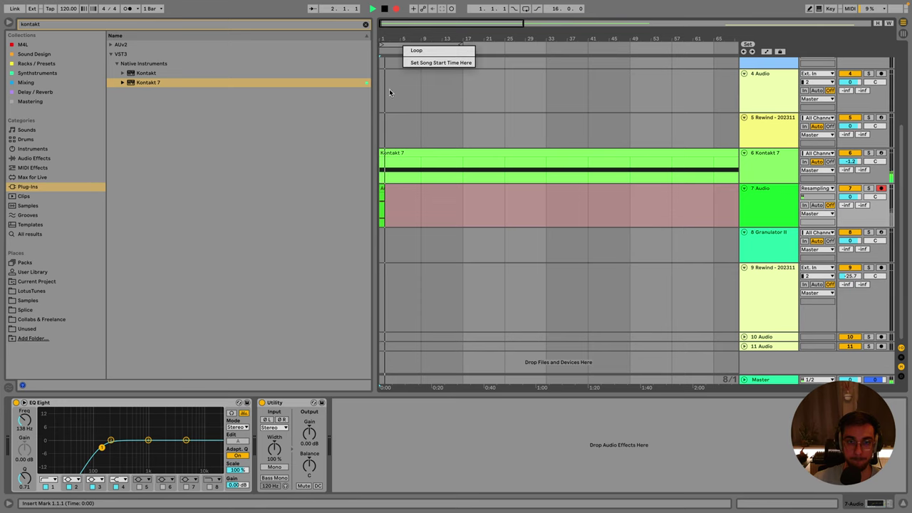
key("minus")
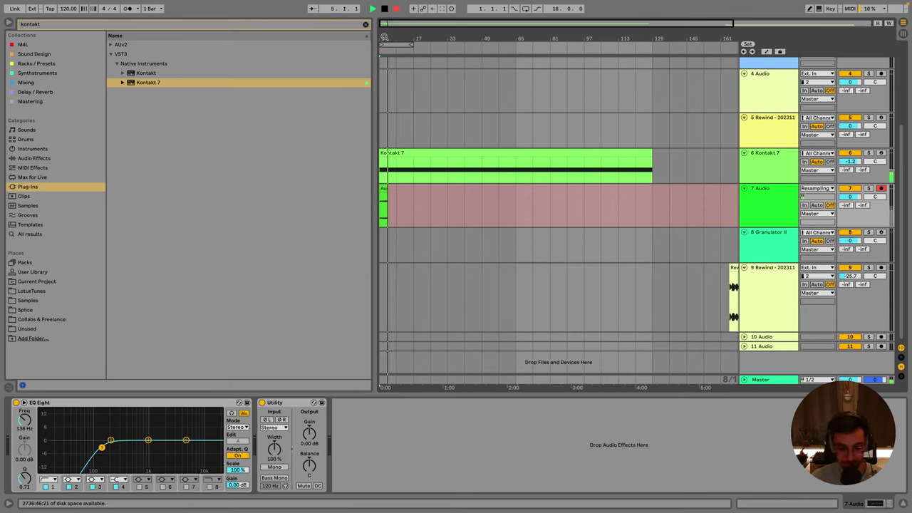
key("space")
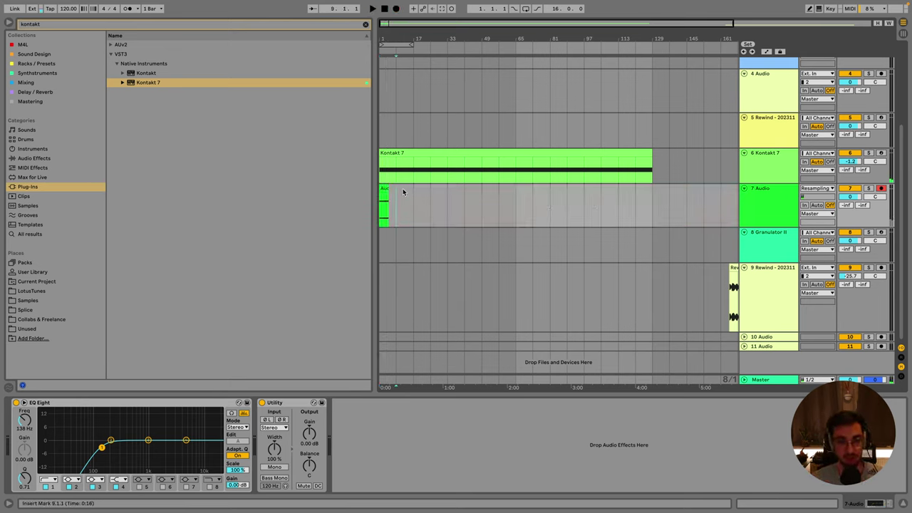
left_click(396, 196)
Set the tempo to 117 BPM and start recording on resampling track 7 from the beginning of the arrangement.
left_click_drag(65, 10, 64, 82)
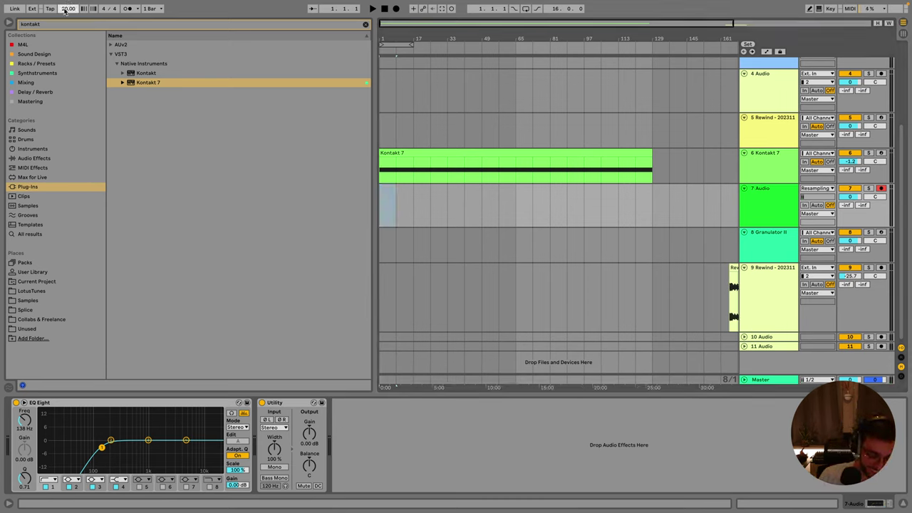
key("Return")
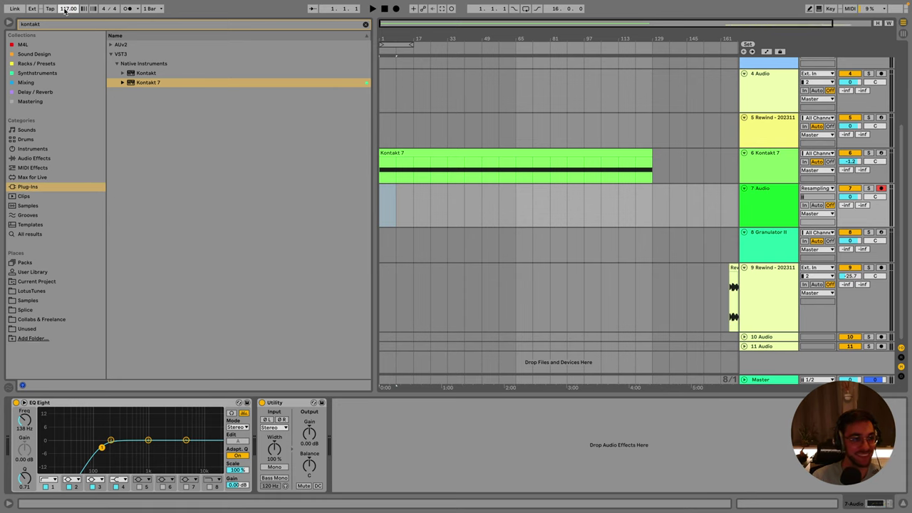
left_click(380, 200)
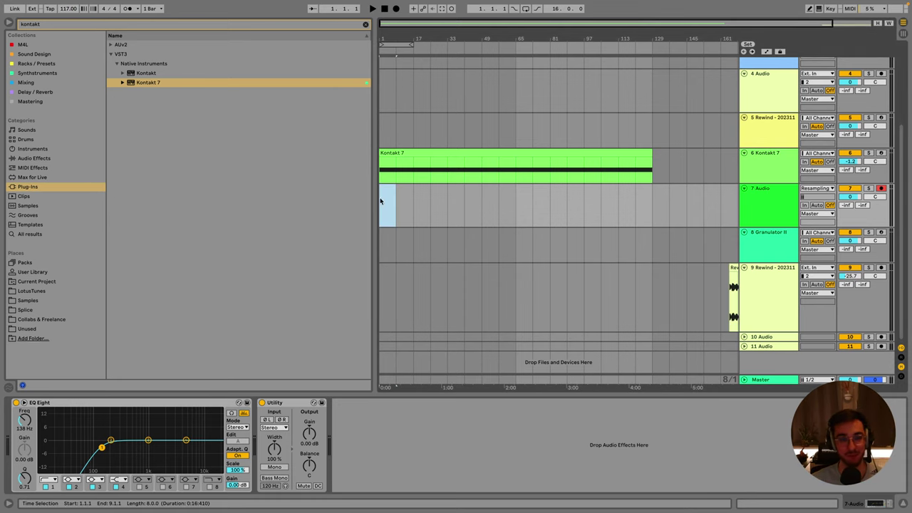
left_click(396, 8)
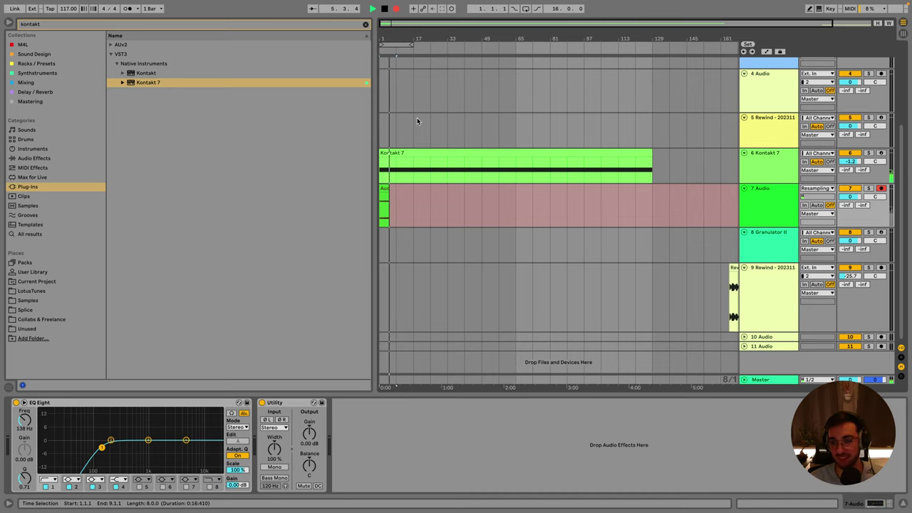
Browse the instrument libraries in the Kontakt 7 window on track 6 while the recording runs.
left_click(747, 175)
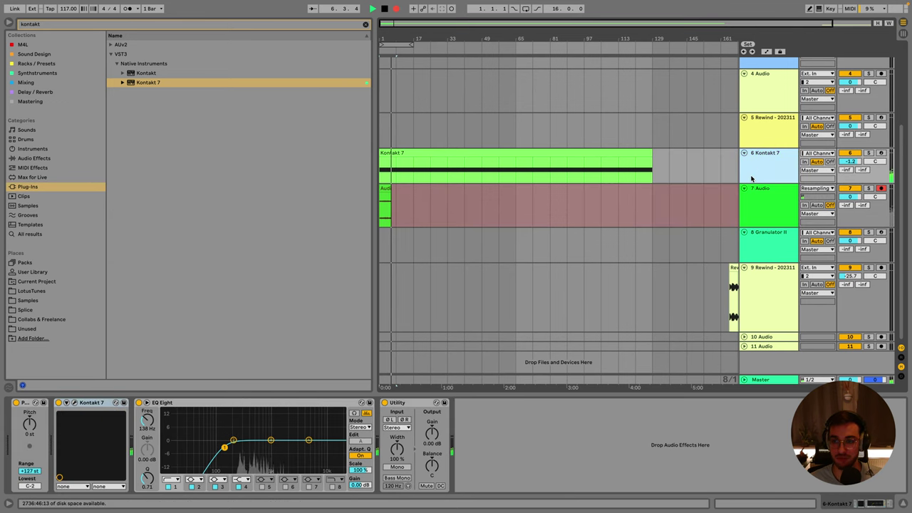
left_click(75, 403)
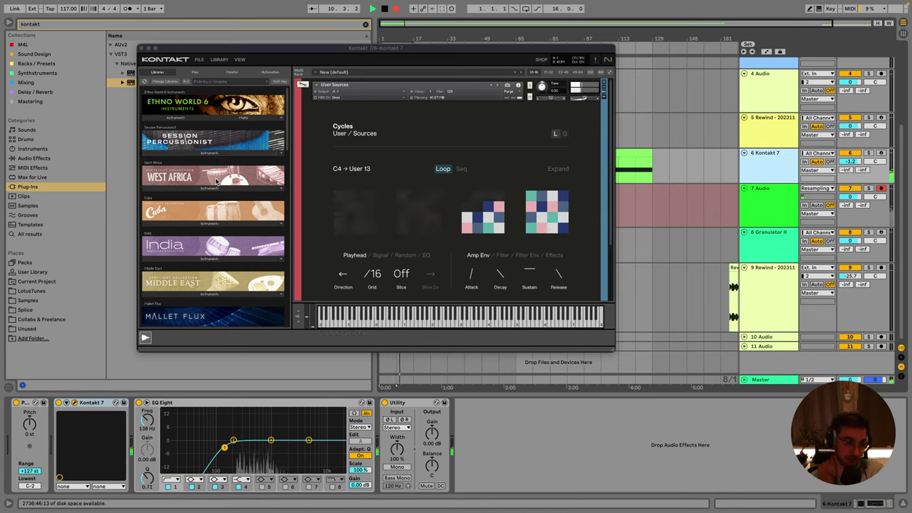
scroll(217, 243, "down", 1)
scroll(217, 266, "down", 8)
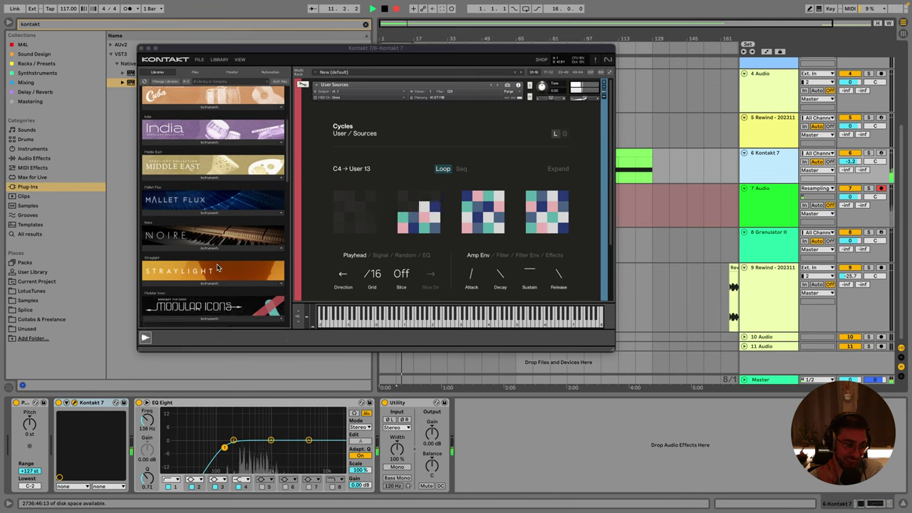
scroll(220, 271, "down", 7)
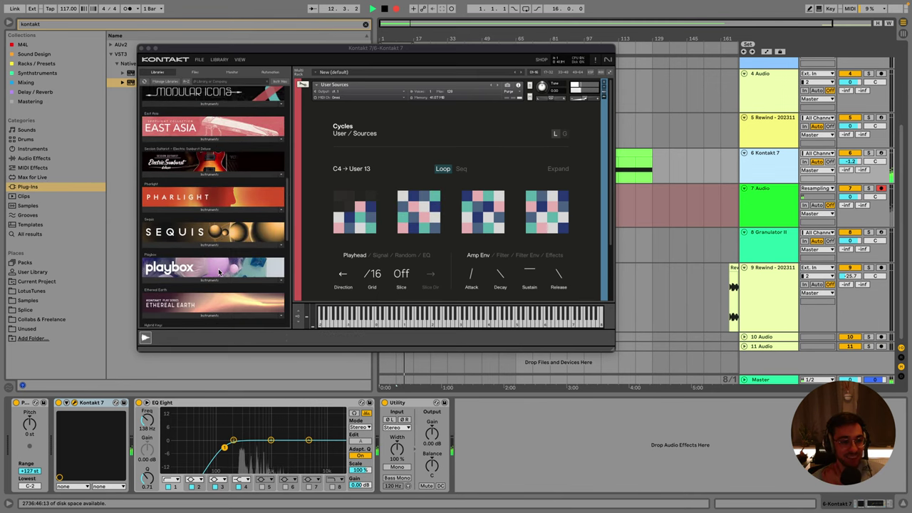
scroll(218, 243, "down", 3)
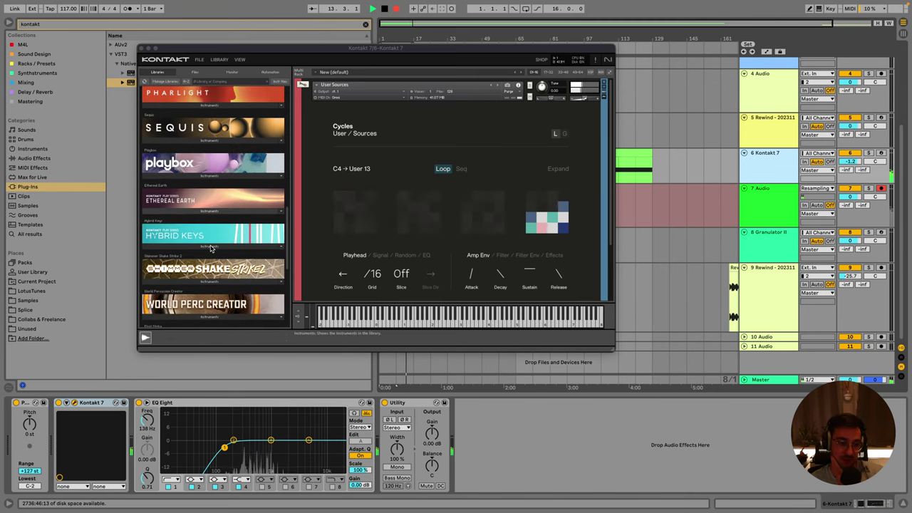
scroll(231, 279, "up", 3)
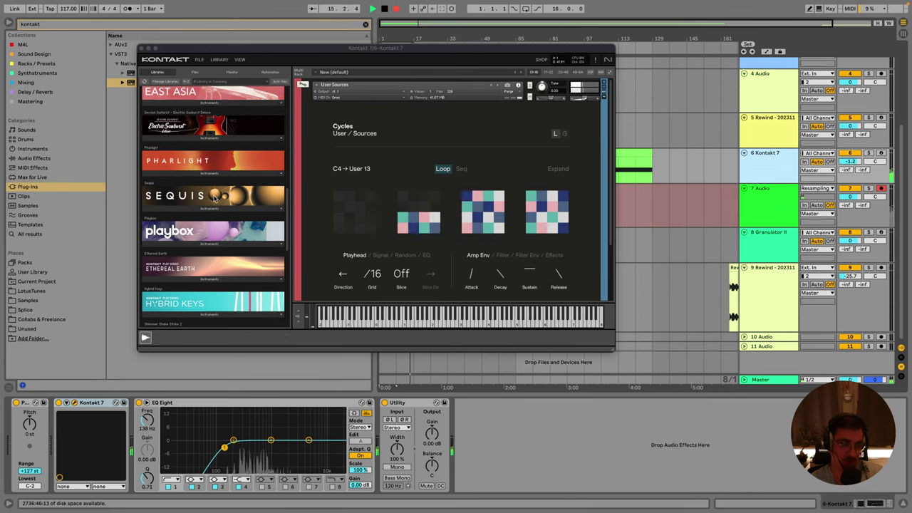
scroll(212, 200, "down", 6)
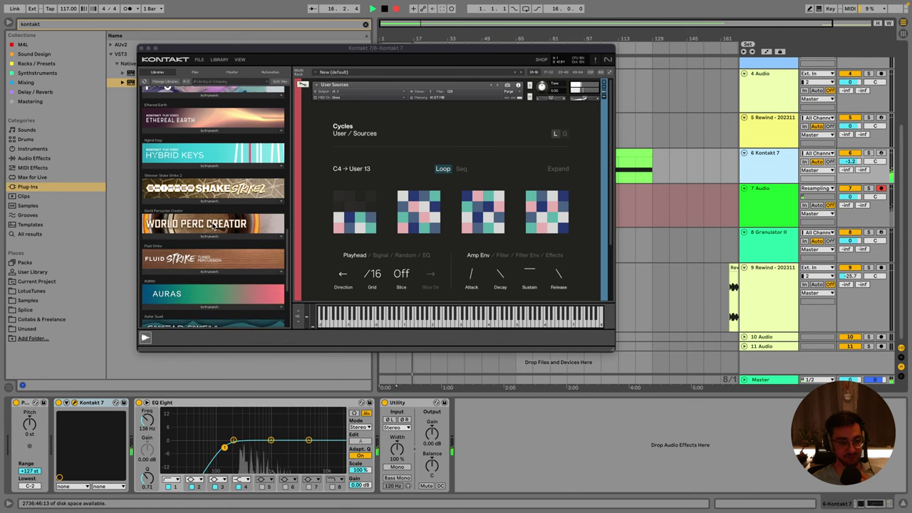
scroll(207, 239, "down", 2)
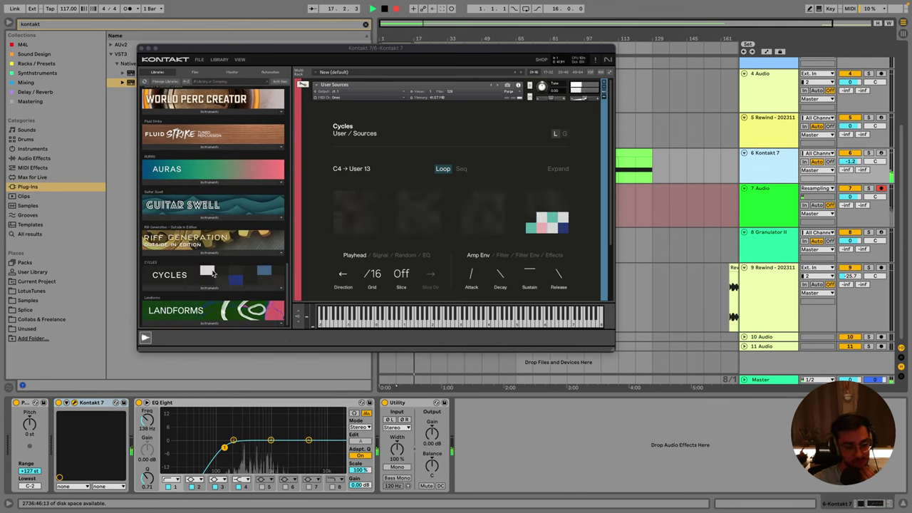
scroll(210, 244, "up", 1)
scroll(210, 241, "up", 8)
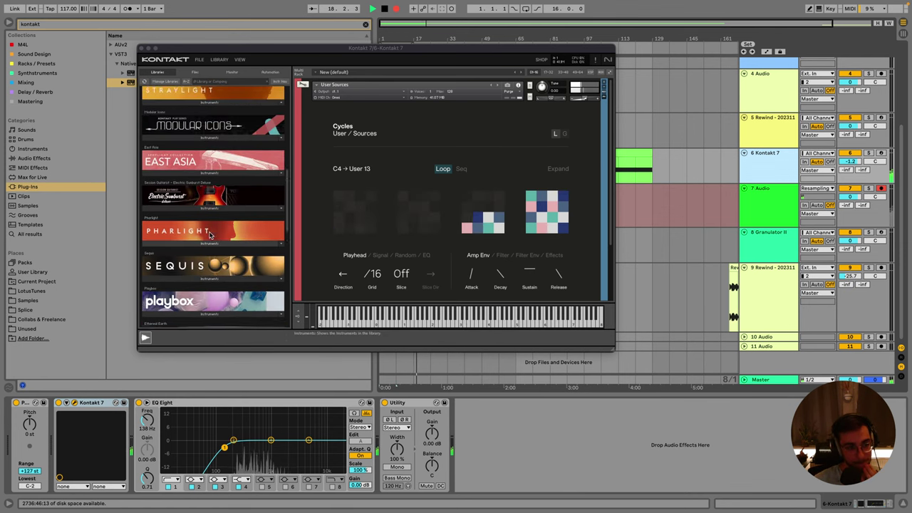
scroll(211, 238, "up", 2)
scroll(218, 264, "up", 5)
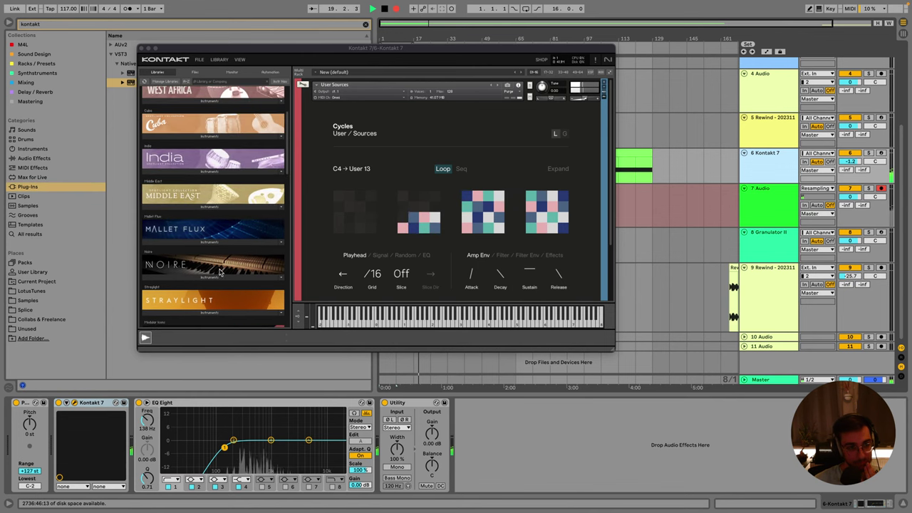
scroll(219, 264, "down", 1)
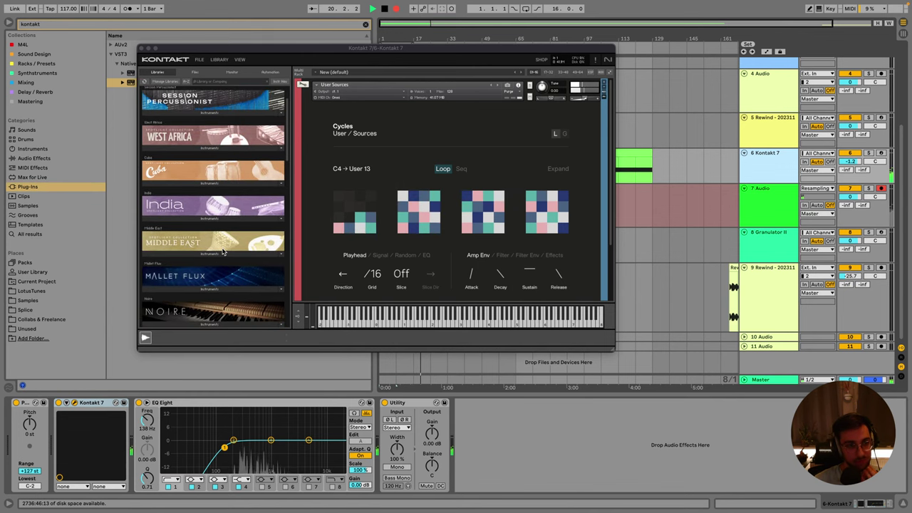
scroll(210, 178, "up", 1)
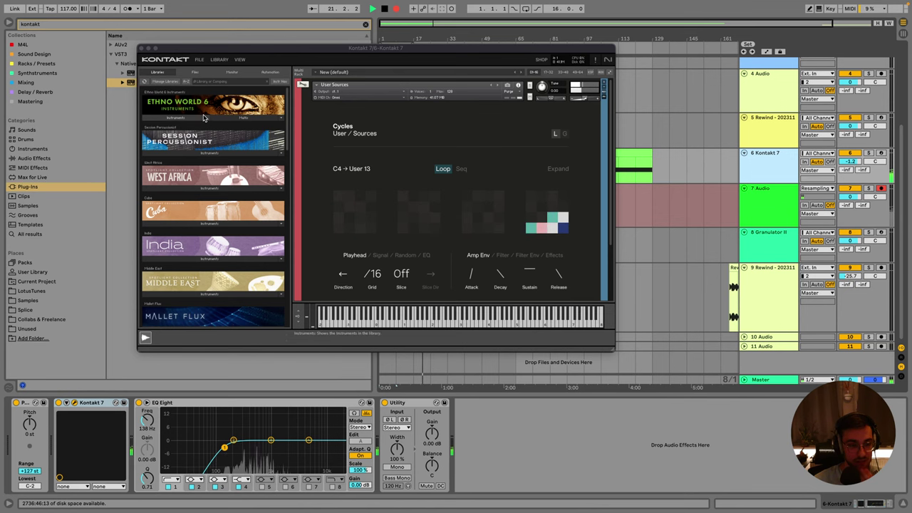
left_click(671, 231)
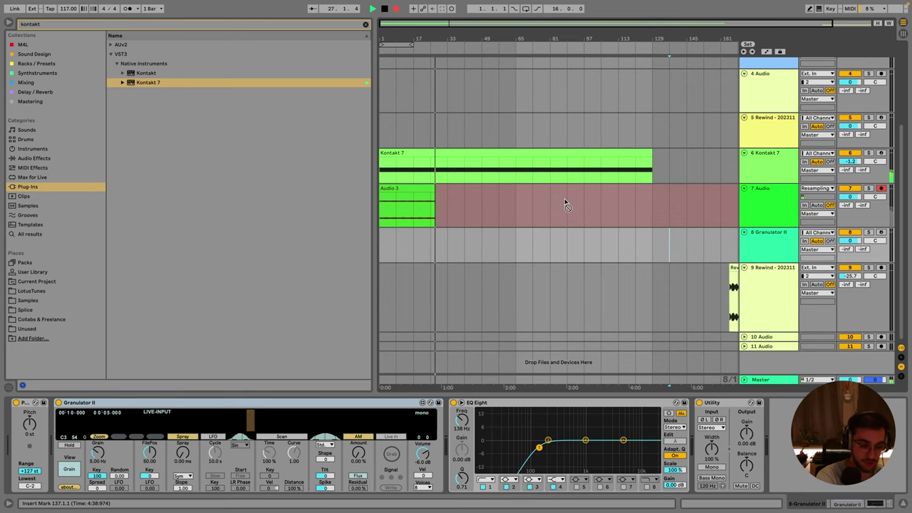
Stop the recording and cut the take on track 7 at bar 17, deleting everything after its first 16 bars.
left_click_drag(438, 45, 439, 55)
key("space")
left_click(461, 188)
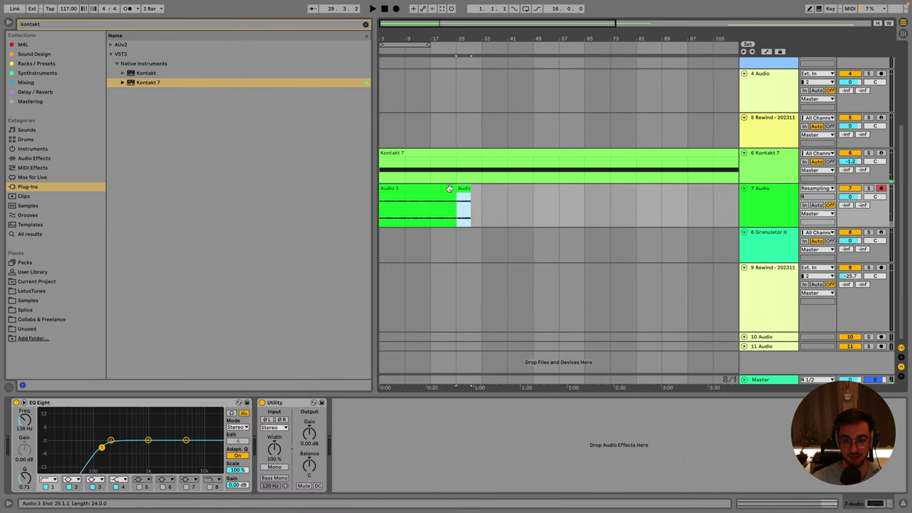
left_click(418, 43)
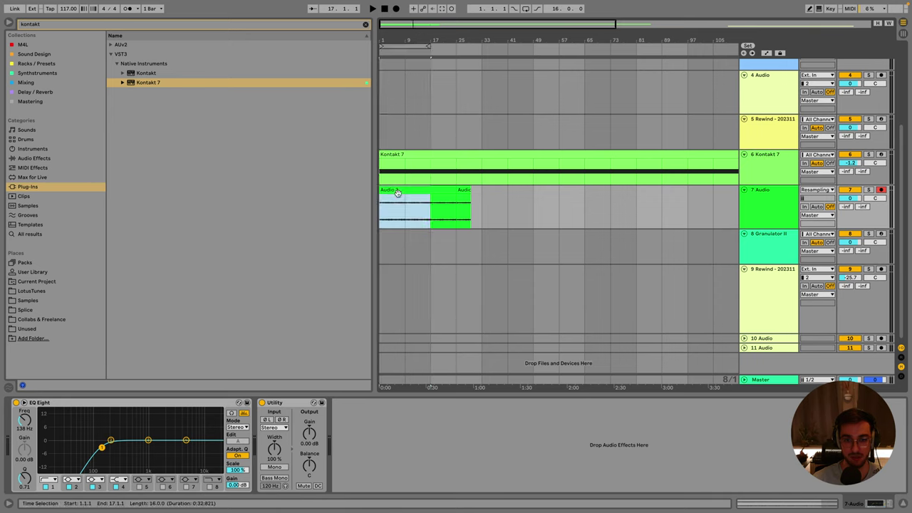
key("ctrl+e")
left_click(440, 200)
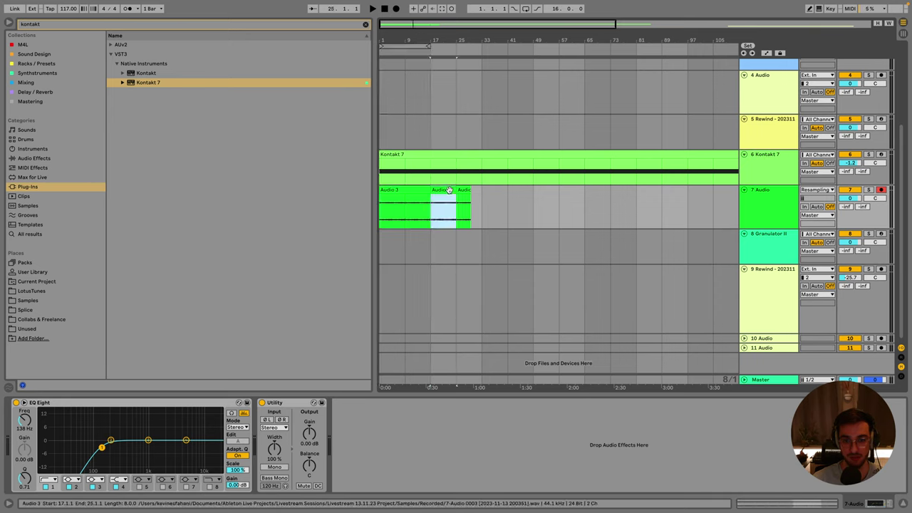
left_click(482, 191, "shift")
key("Delete")
left_click(464, 201)
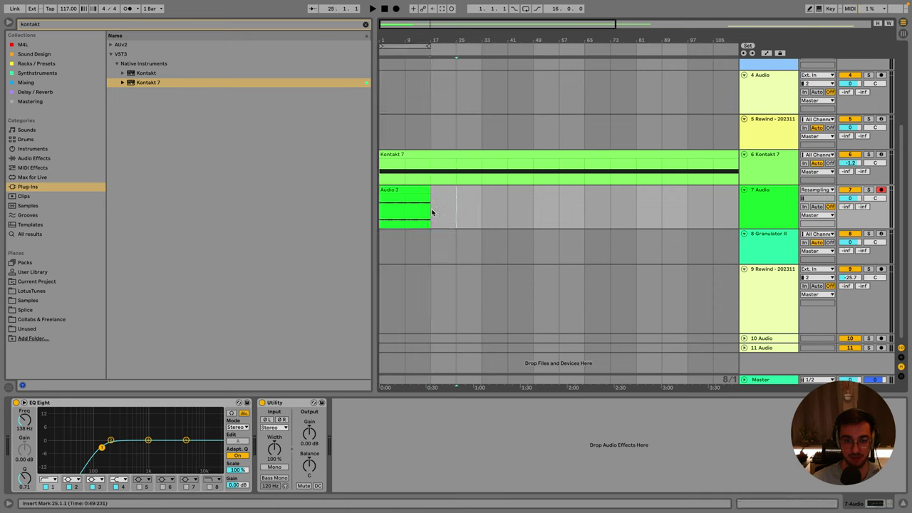
Deactivate the Kontakt 7 track and close its plug-in window.
left_click_drag(432, 210, 380, 209)
left_click(841, 152)
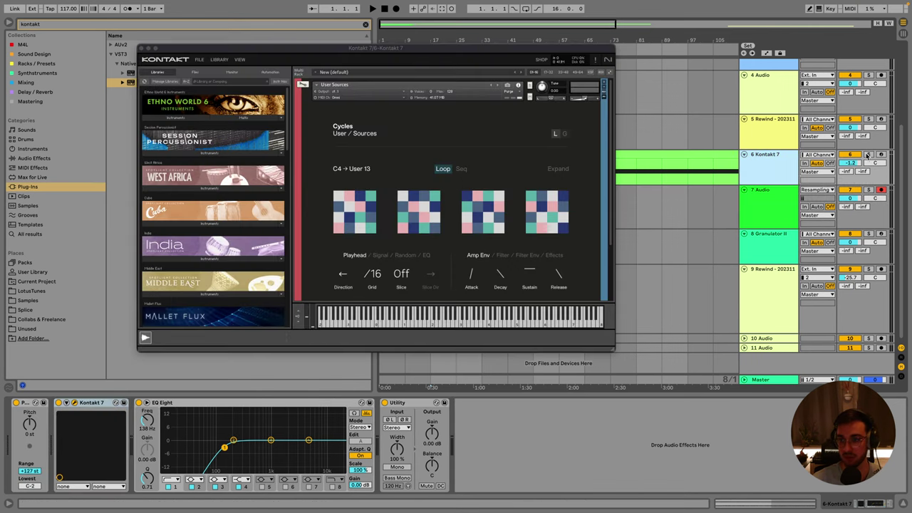
left_click(142, 48)
Duplicate the 16-bar recorded clip on track 7 six times in a row, up to bar 113.
left_click_drag(442, 38, 443, 31)
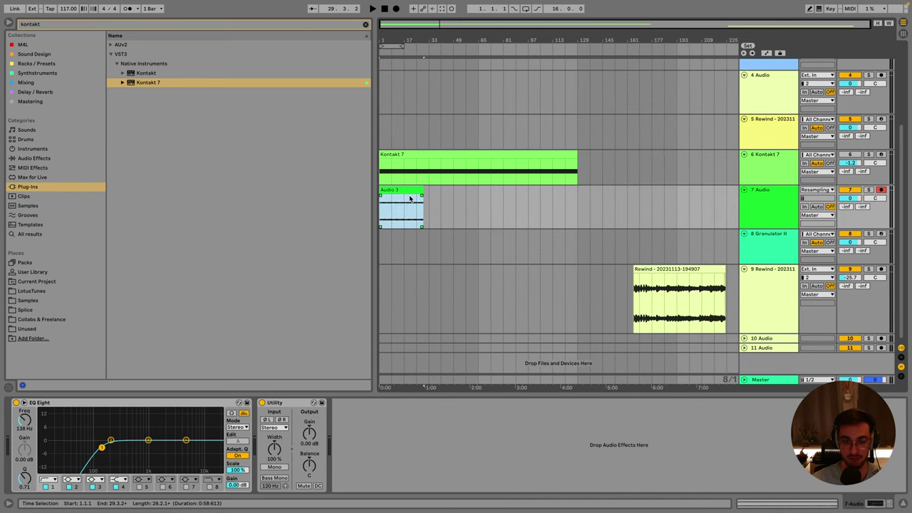
key("ctrl+d")
key("ctrl+d")
key("ctrl+d")
key("ctrl+d")
key("ctrl+d")
key("ctrl+d")
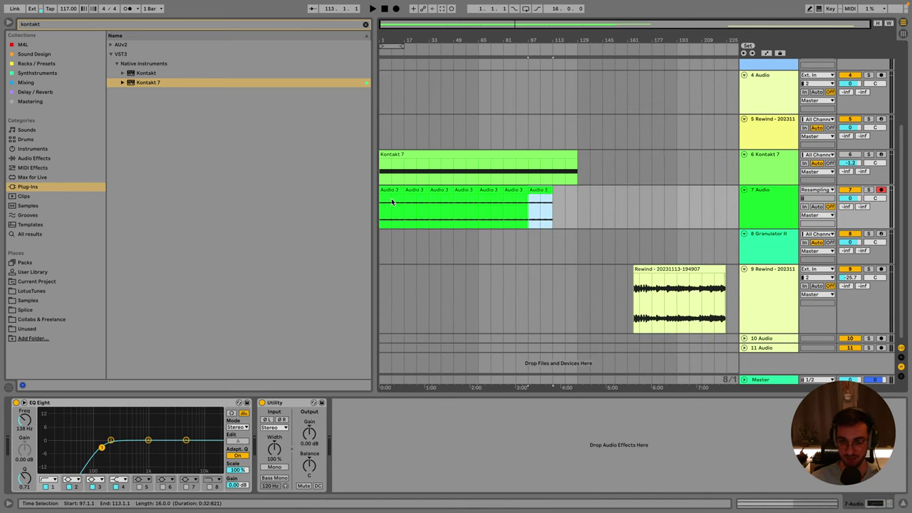
Duplicate the recorded clip on track 7 once more, up to bar 129, and optimise the arrangement height to fit all tracks.
key("ctrl+d")
left_click(783, 166)
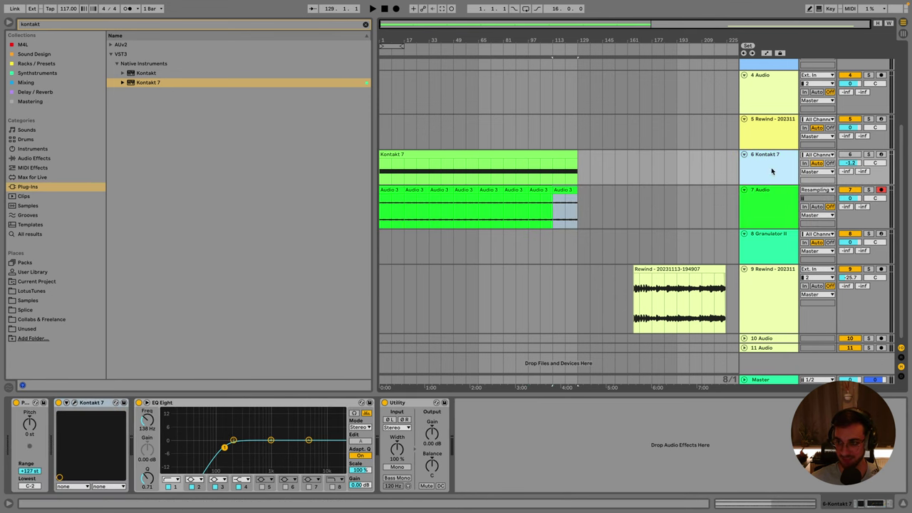
left_click(755, 197)
key("h")
left_click(789, 200)
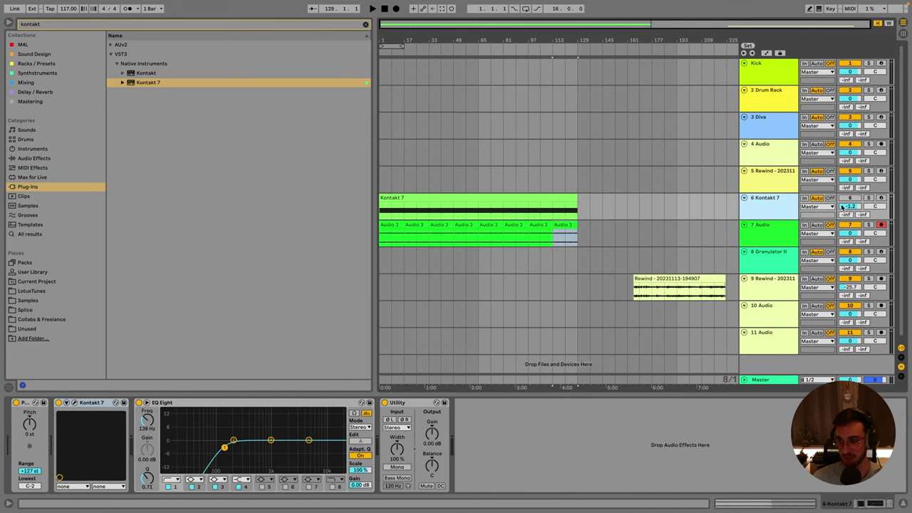
Loop the first two clips on track 7, covering 32 bars from bar 1 to bar 33.
left_click(392, 235)
left_click(423, 223, "shift")
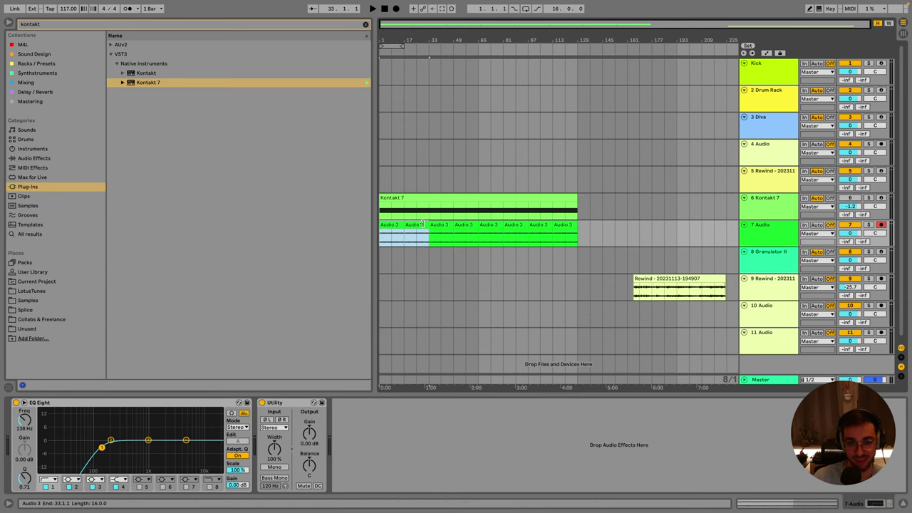
key("ctrl+l")
Move the Rewind clip on track 9 to the start of the arrangement and set the fixed grid to 1/8.
left_click_drag(402, 42, 457, 30)
left_click_drag(648, 291, 394, 290)
key("z")
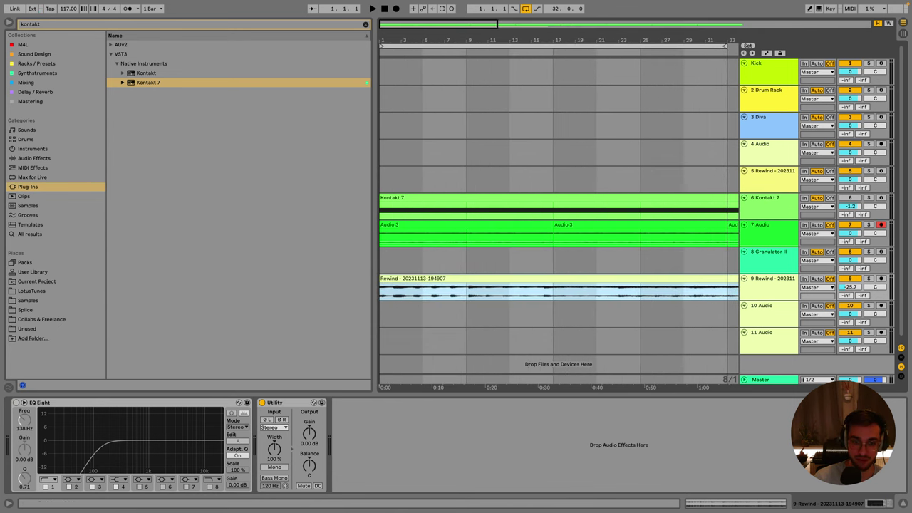
right_click(392, 267)
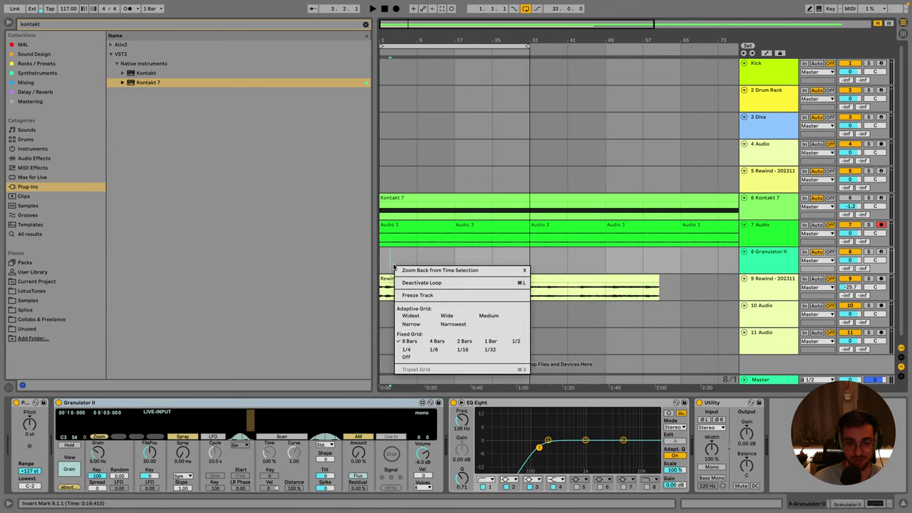
left_click(433, 351)
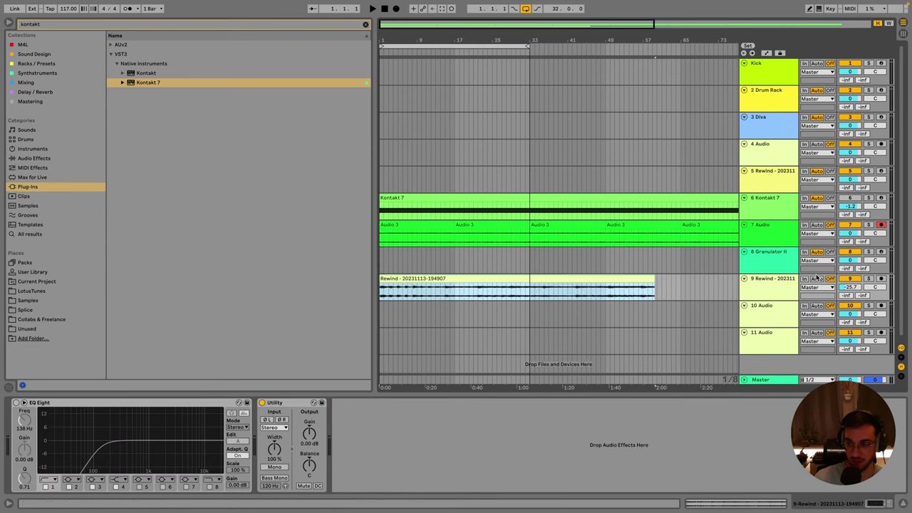
During playback, set the volume of track 9 to -18.9 dB and track 7 to -15.9 dB.
left_click_drag(851, 287, 850, 280)
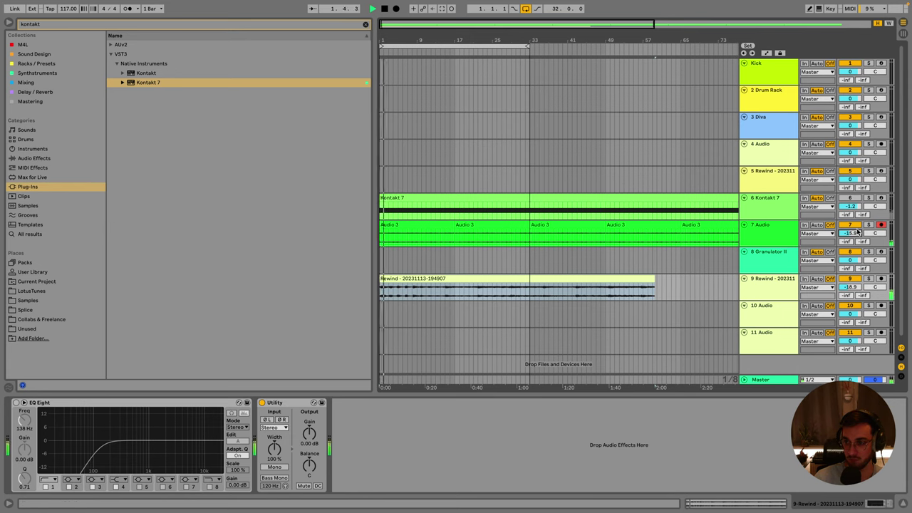
left_click(516, 278)
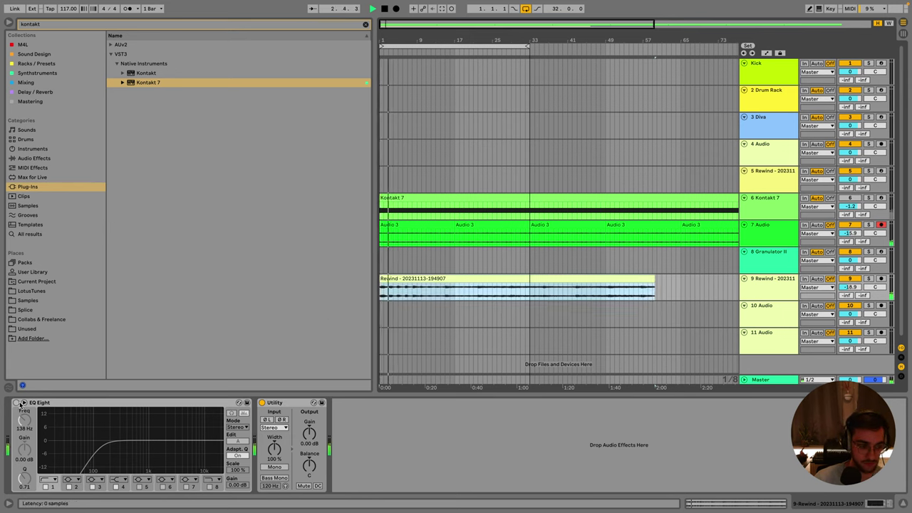
Activate EQ Eight on track 9, enable band 8 as a low-pass at about 1 kHz and lower the low-cut band to 10 Hz.
left_click(211, 487)
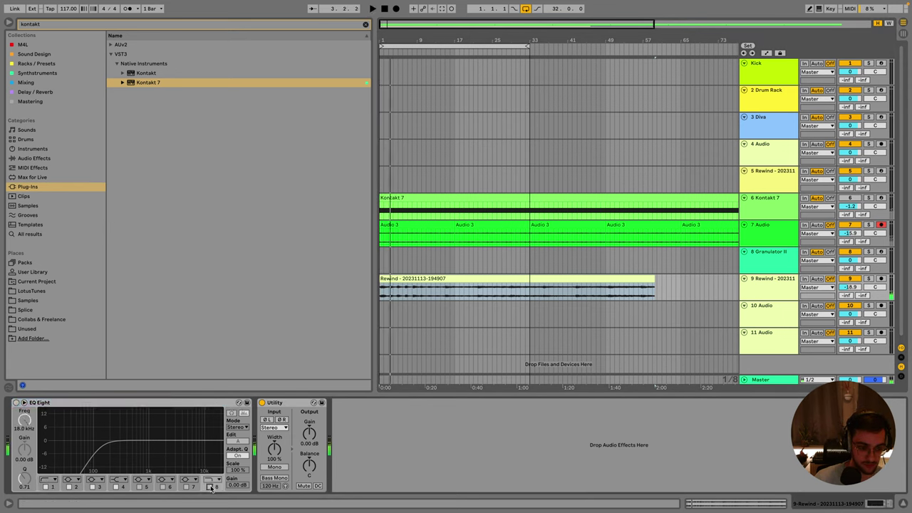
left_click(16, 403)
left_click_drag(102, 448, 97, 447)
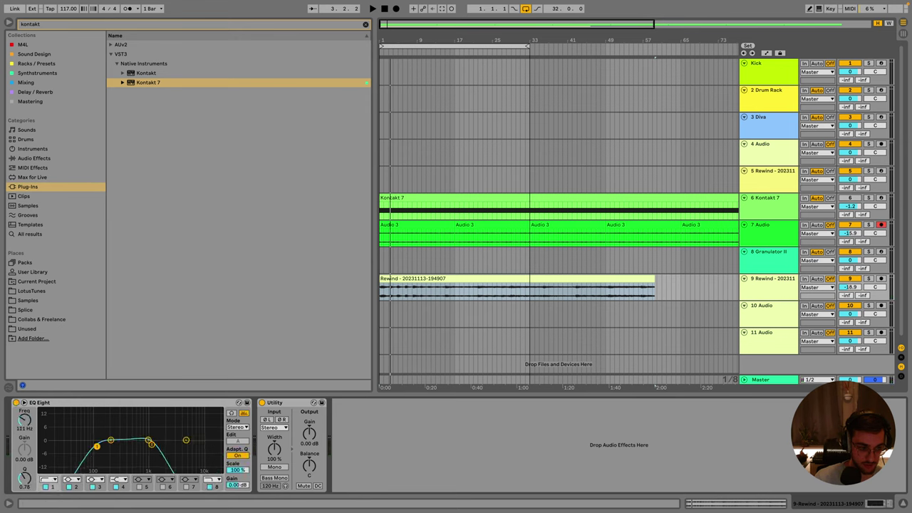
Play the loop and nudge the Rewind clip on track 9 so that it starts at 1.1.1.
left_click(394, 281)
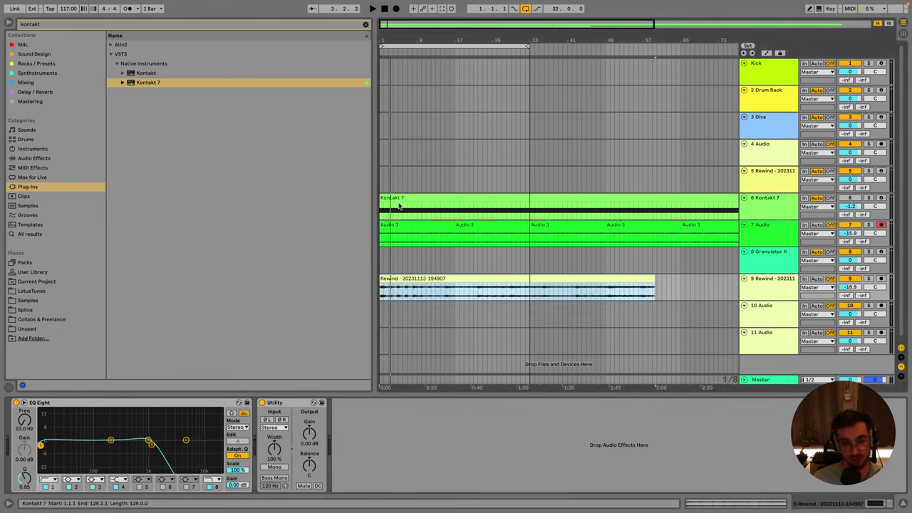
key("space")
scroll(382, 122, "up", 5)
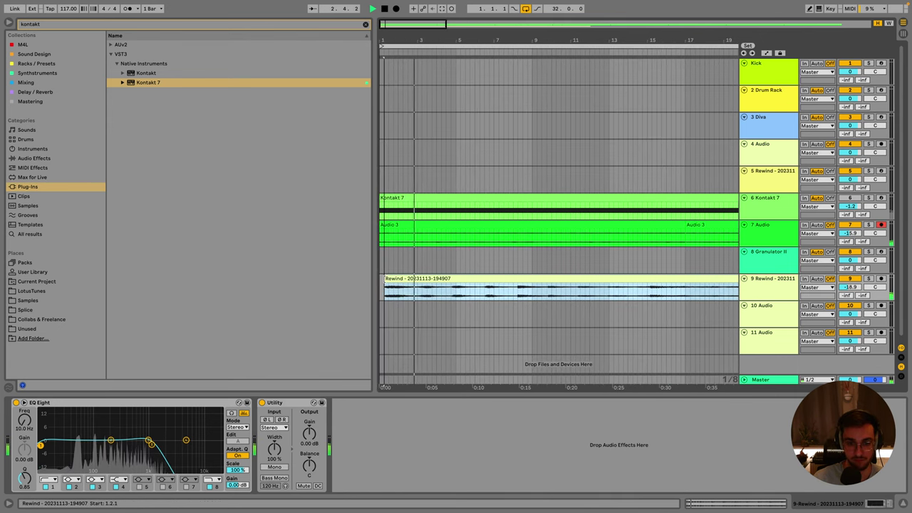
scroll(392, 283, "down", 1)
left_click_drag(394, 282, 393, 285)
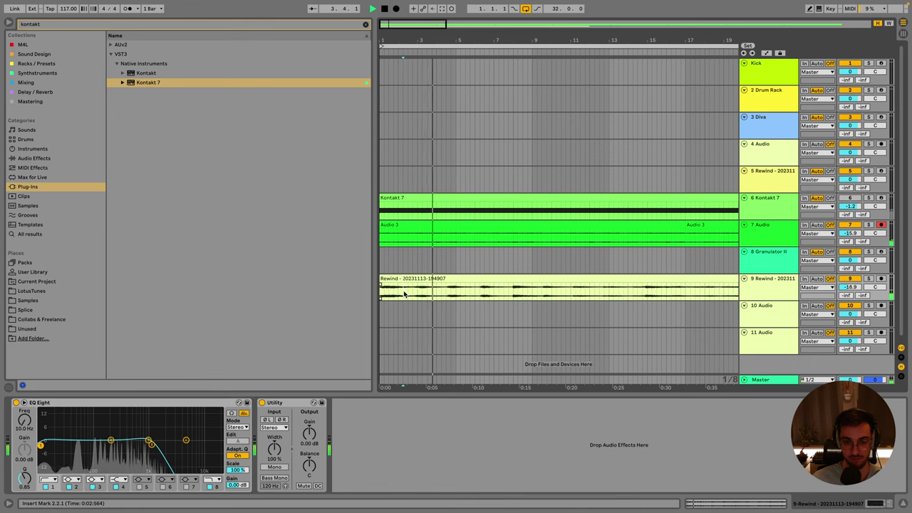
right_click(436, 263)
key("Escape")
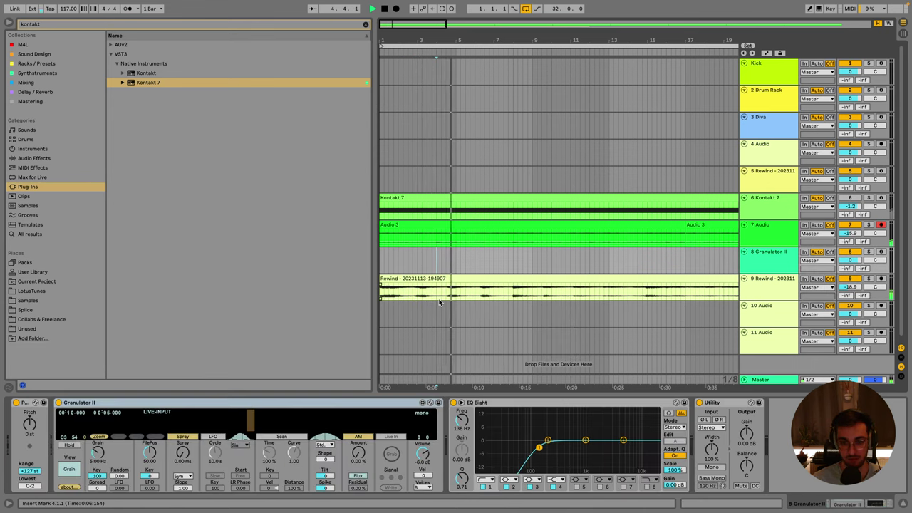
mouse_move(463, 41)
left_mouse_down()
mouse_move(453, 27)
mouse_move(456, 44)
left_mouse_up()
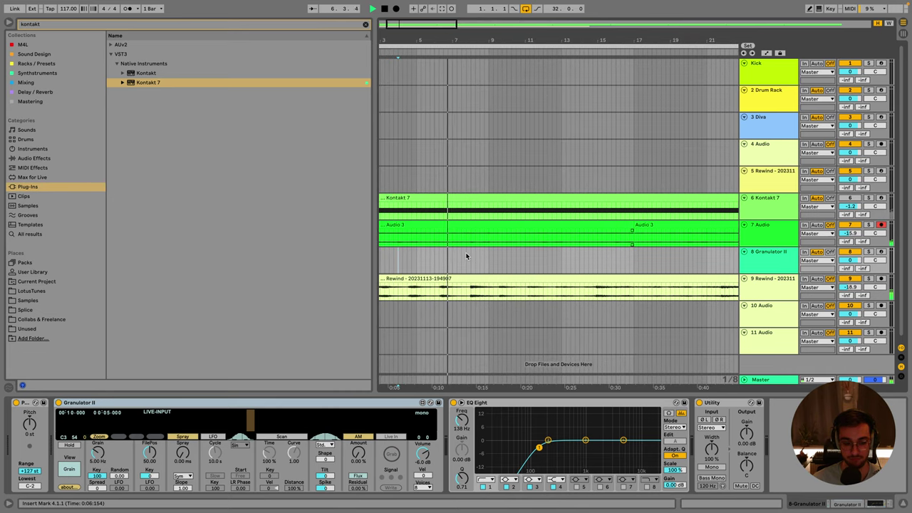
left_click(471, 295)
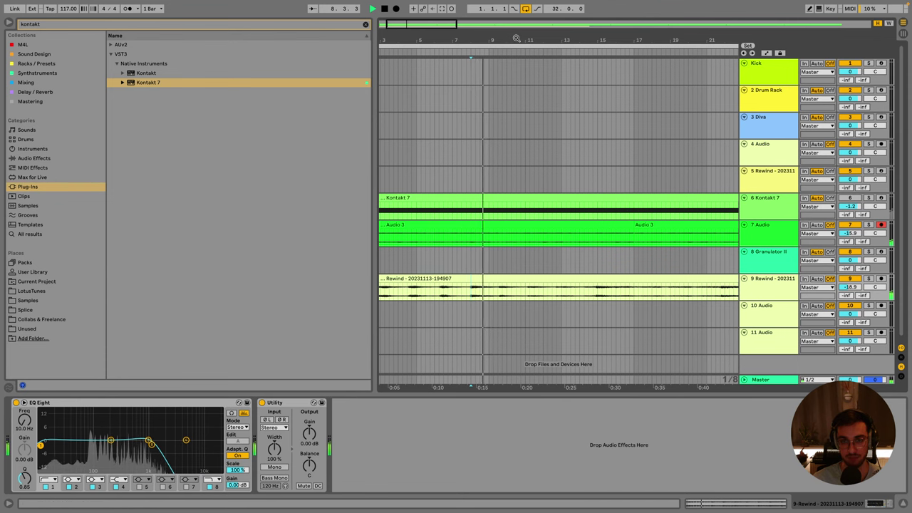
Trim the start of the Rewind clip on track 9 to 14.3.3, raise the track's volume to -14.1 dB and stop playback.
key("minus")
key("minus")
left_click(387, 278)
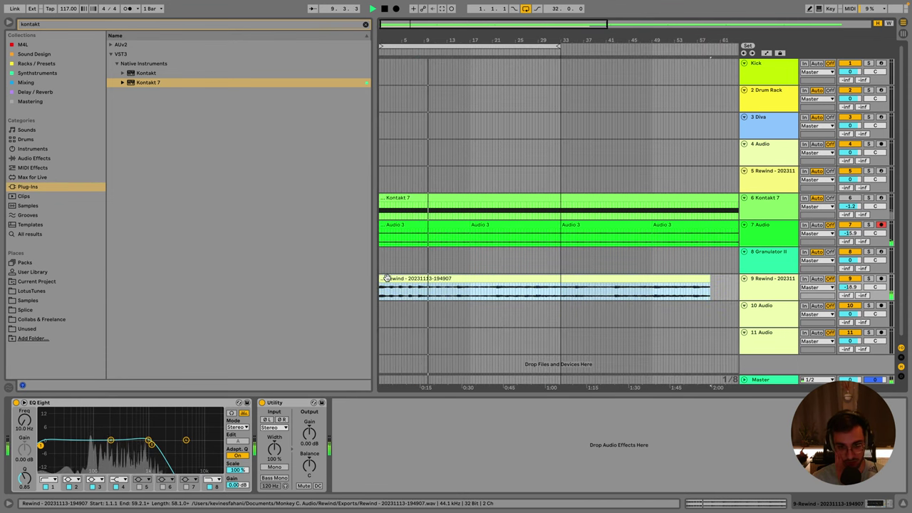
left_click(387, 286)
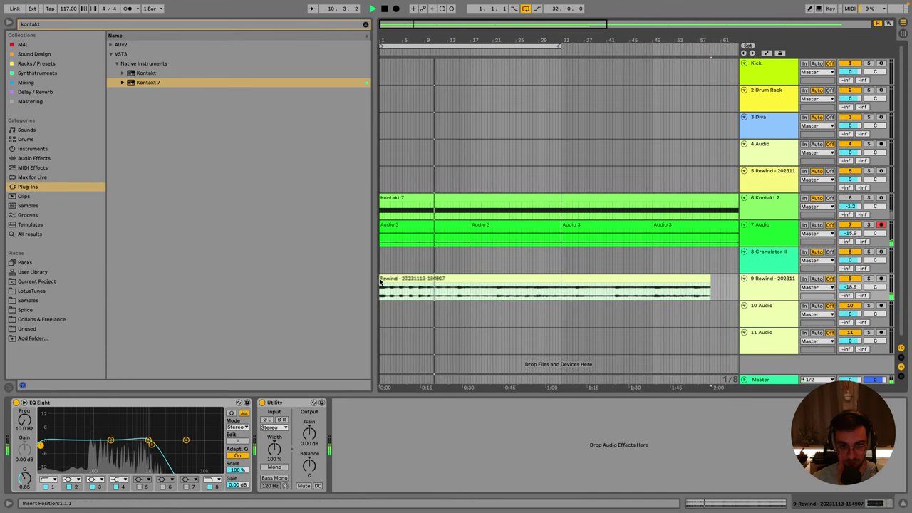
left_click_drag(380, 281, 426, 281)
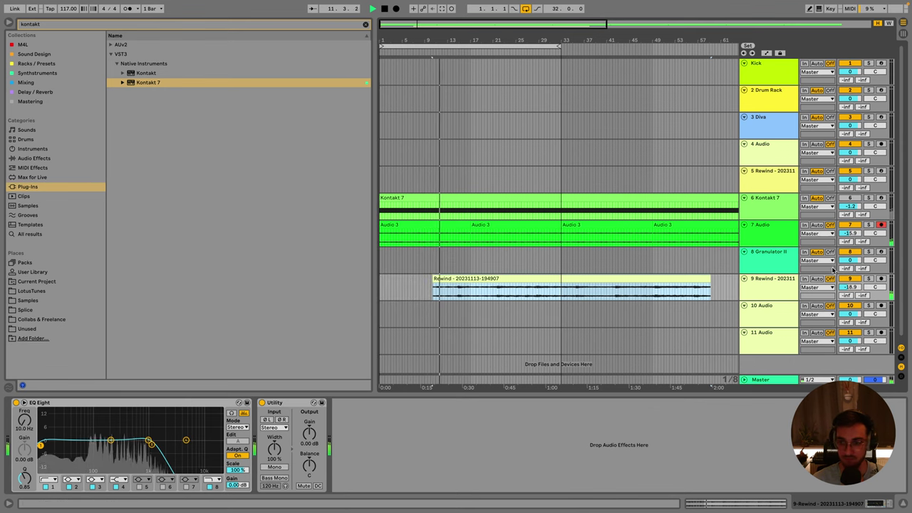
left_click_drag(850, 287, 850, 281)
left_click(436, 286)
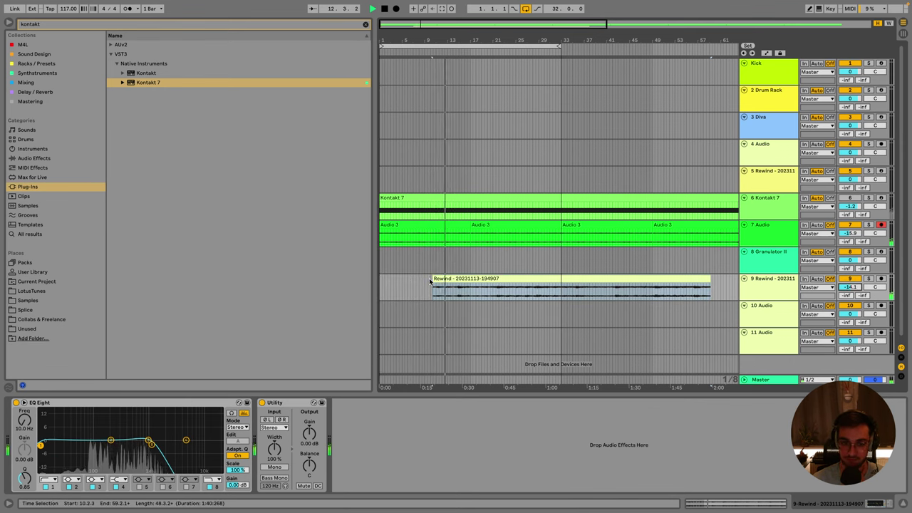
left_click_drag(430, 281, 456, 280)
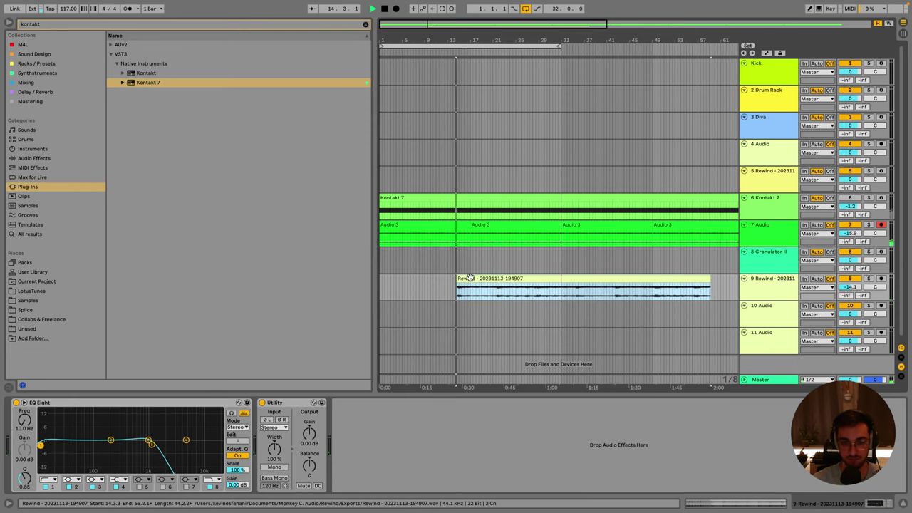
key("space")
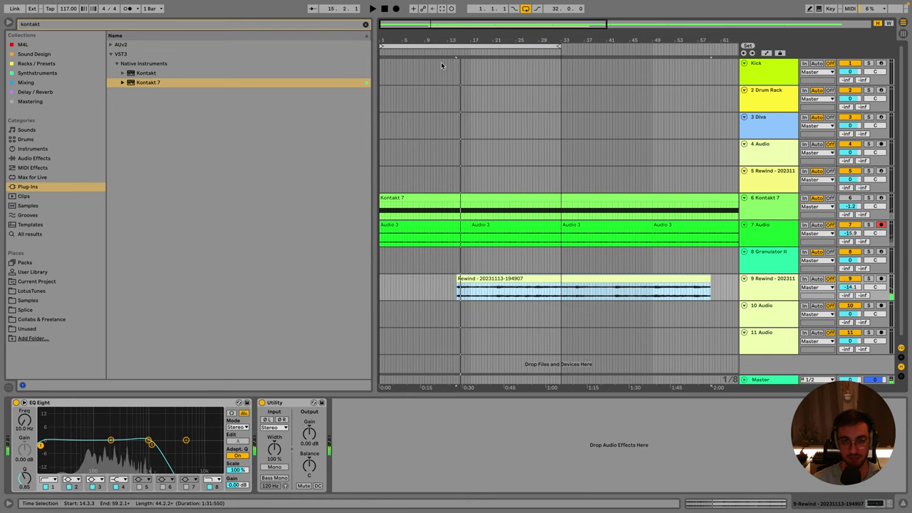
Move the trimmed Rewind clip to the start of the arrangement and align it to 1.1.1 while the loop plays.
scroll(457, 280, "up", 3)
left_click_drag(521, 288, 468, 282)
left_click_drag(460, 35, 460, 22)
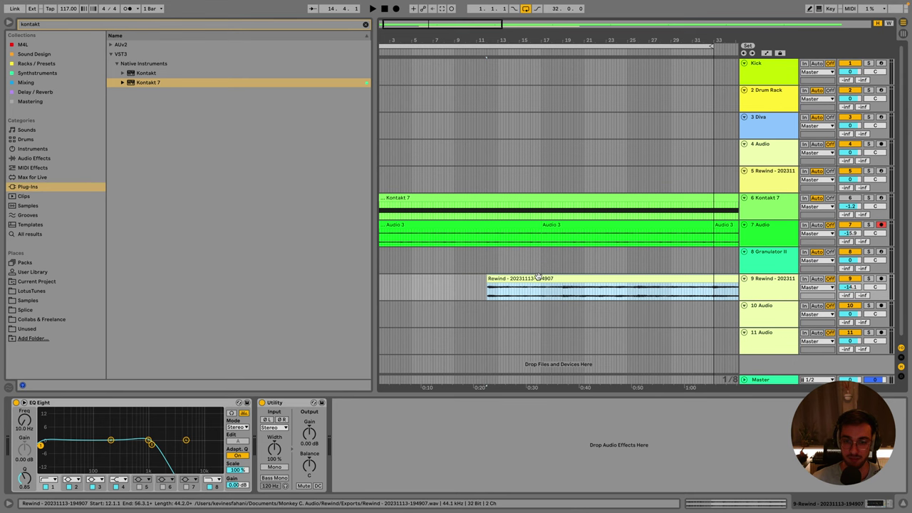
left_click_drag(489, 281, 425, 289)
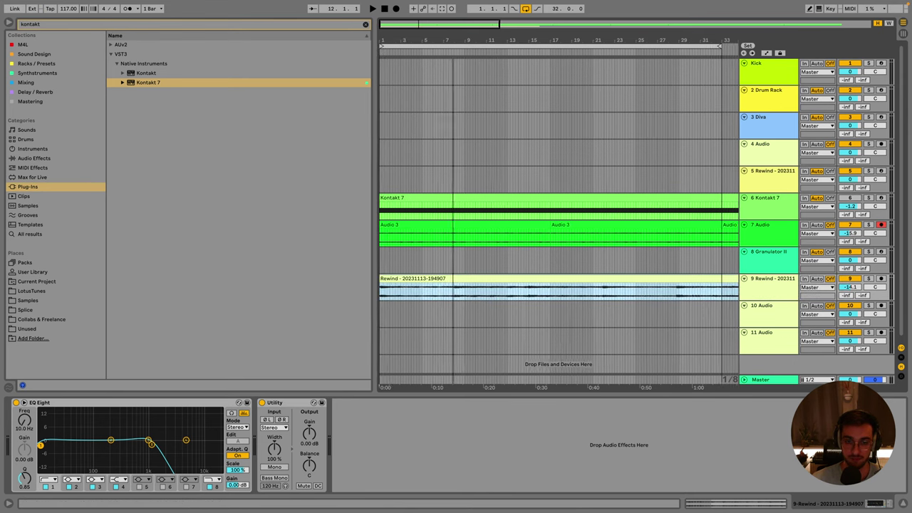
scroll(384, 274, "down", 3)
scroll(383, 288, "up", 5)
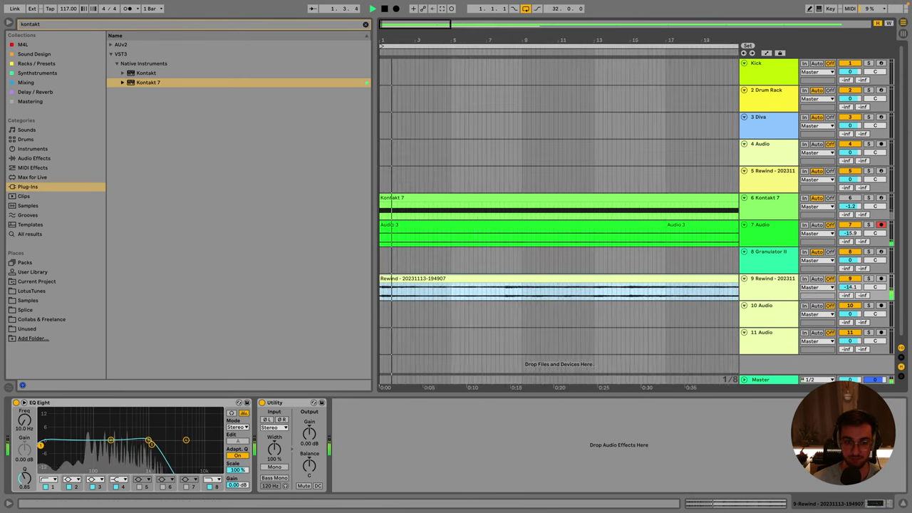
left_click_drag(382, 279, 380, 279)
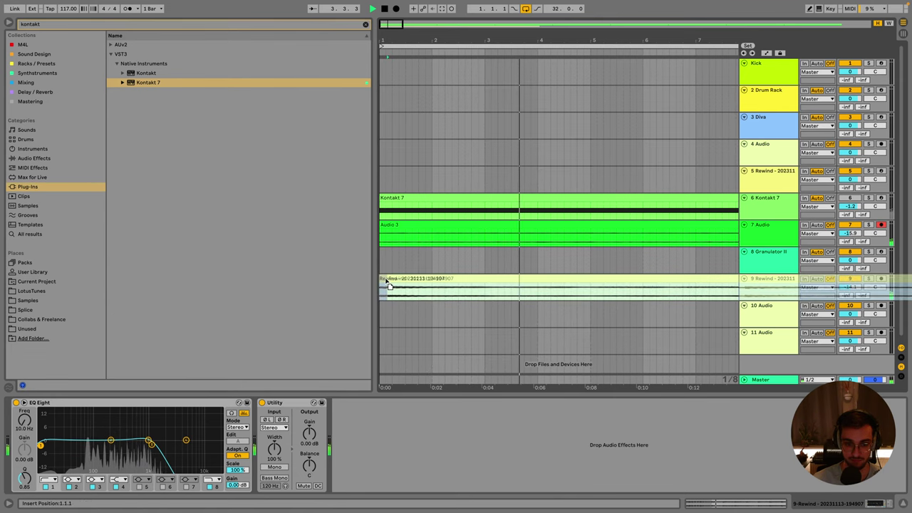
Set the arrangement's fixed grid to 1 Bar.
scroll(401, 199, "down", 4)
scroll(403, 198, "down", 2)
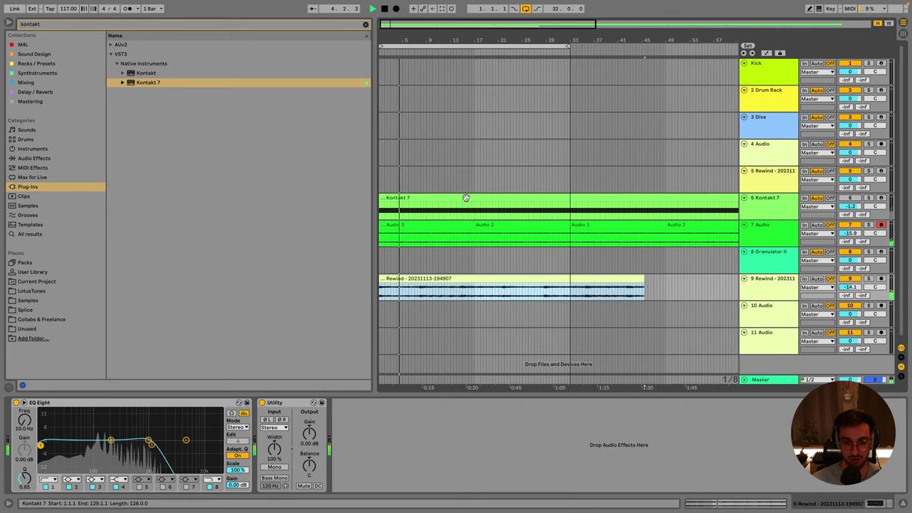
left_click(421, 261)
right_click(421, 261)
left_click(515, 344)
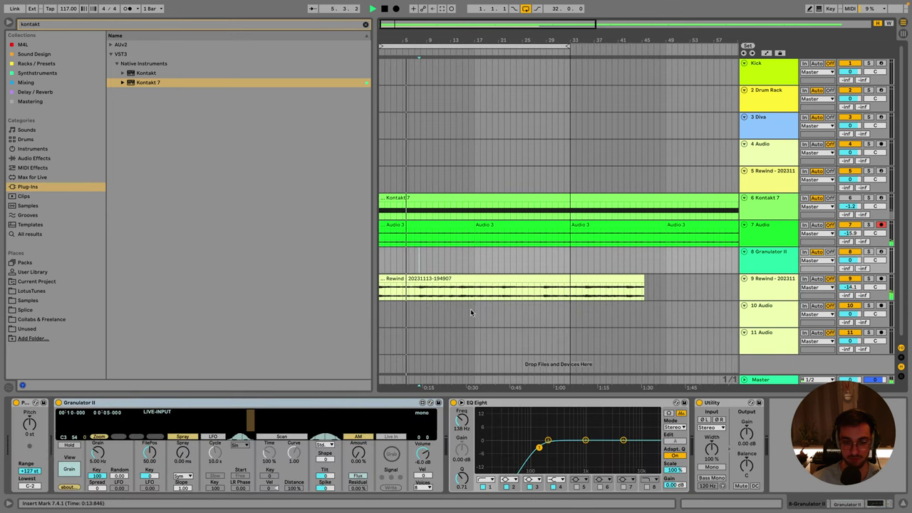
Audition the Rewind clip with the other loop at successive points between bars 14 and 28.
left_click(419, 298)
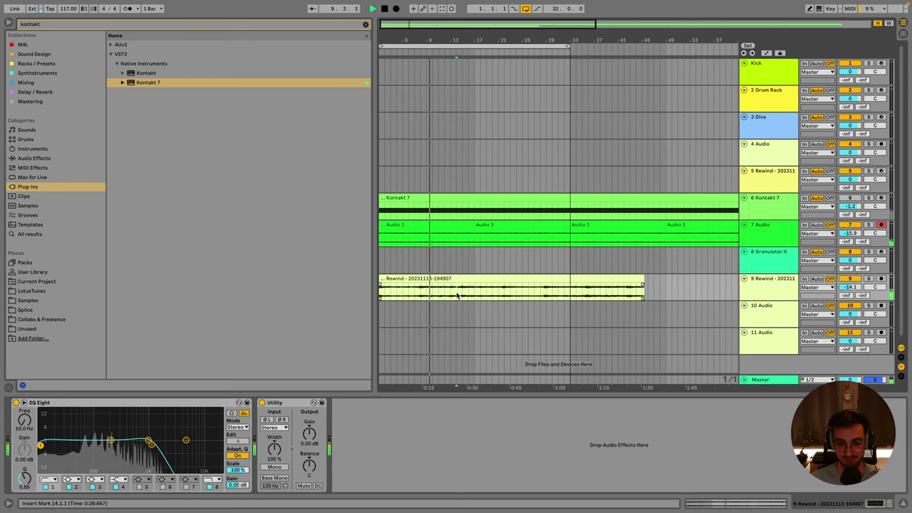
left_click(458, 293)
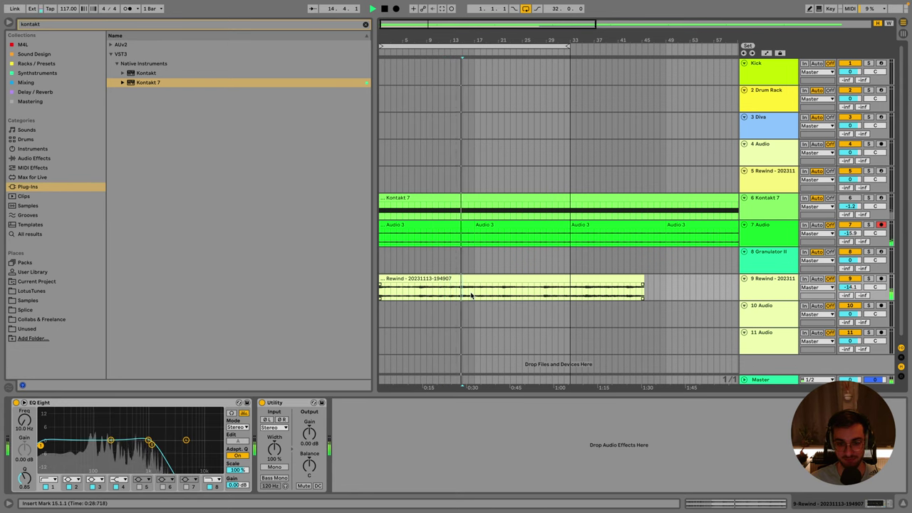
left_click(475, 295)
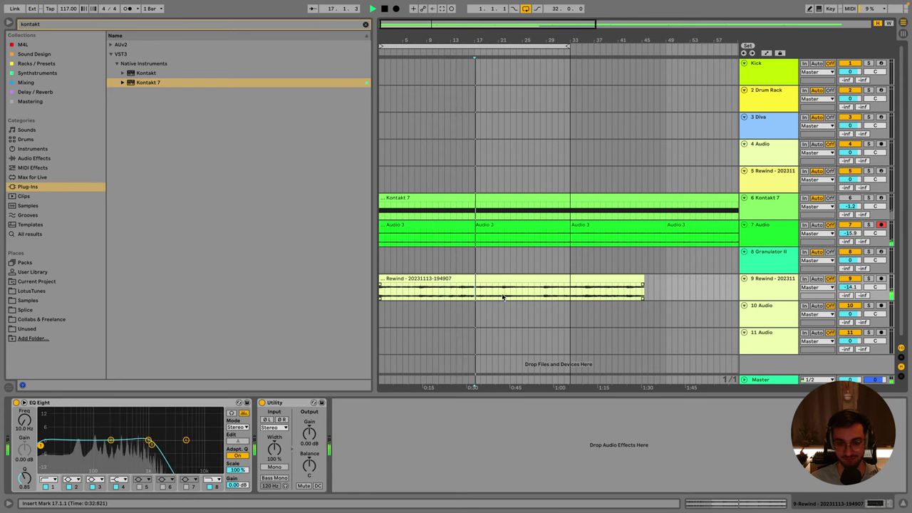
left_click(500, 293)
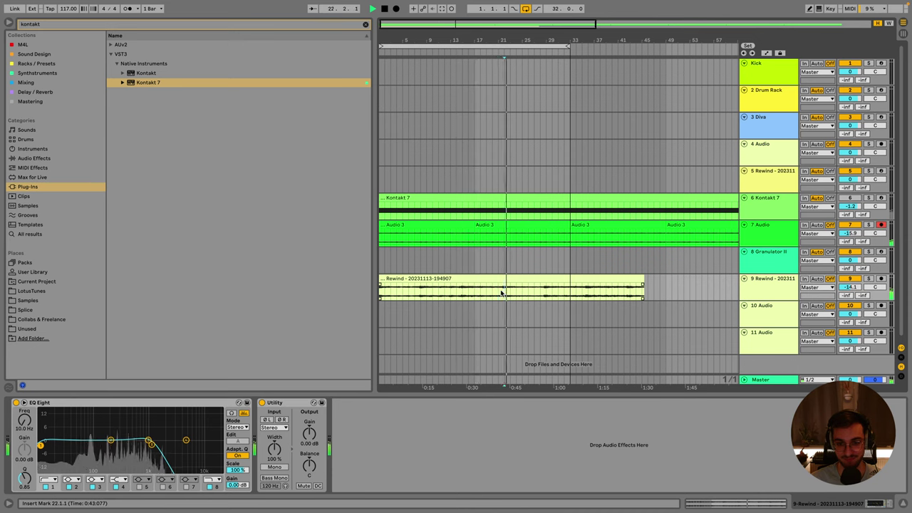
left_click(542, 295)
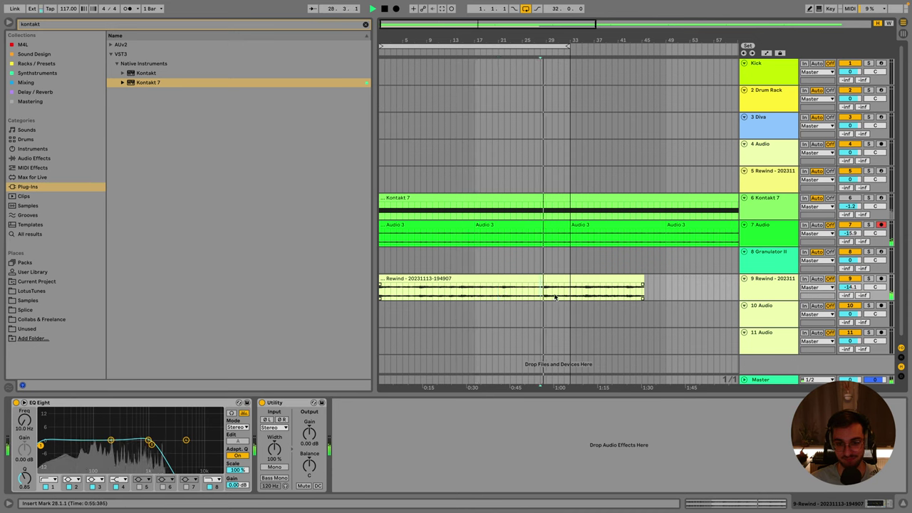
Extend the arrangement loop to 44 bars and audition the Rewind clip from bar 35.
left_click(571, 293)
left_click(570, 279)
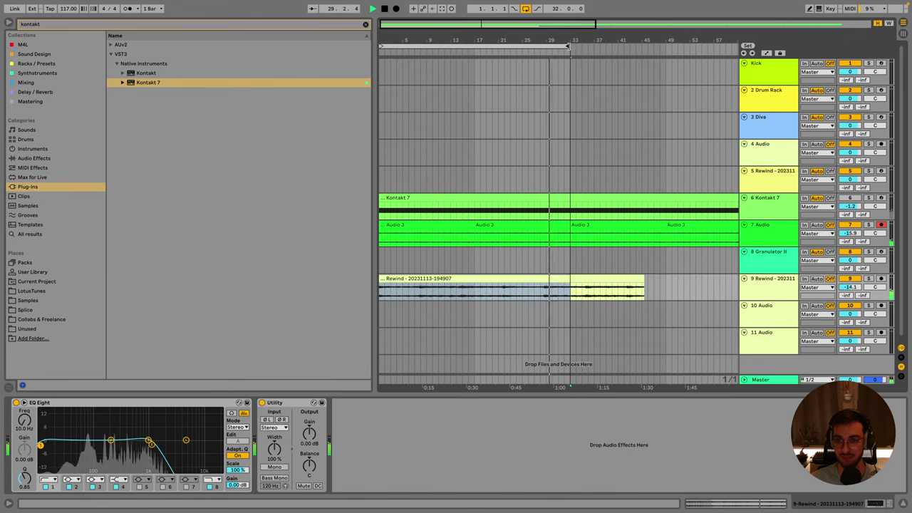
left_click(584, 295)
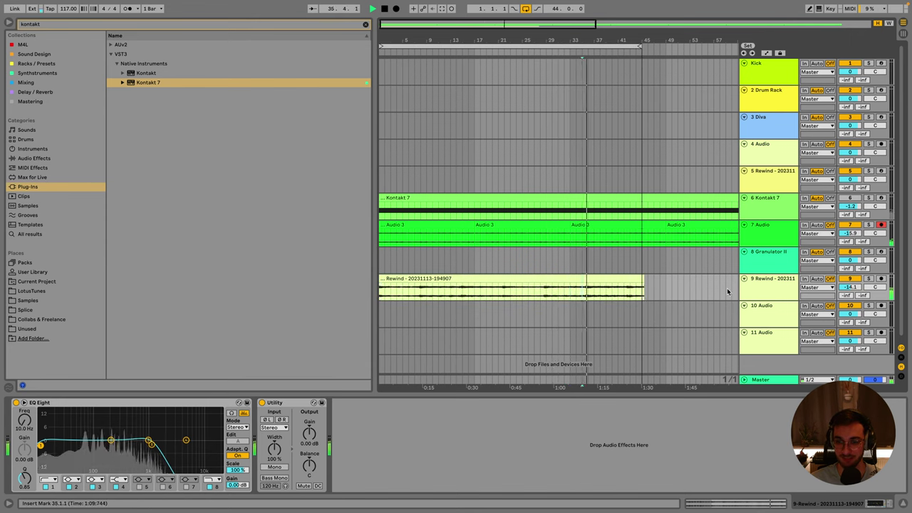
Raise the Rewind track's volume to -13.0 dB and place the playback marker at bar 39.
left_click_drag(850, 287, 850, 280)
left_click(631, 285)
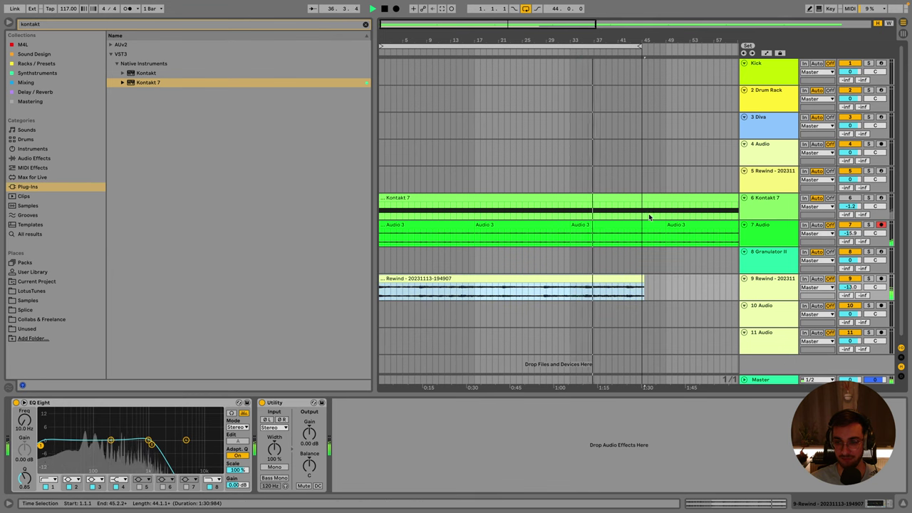
left_click(637, 182)
left_click(641, 208)
key("z")
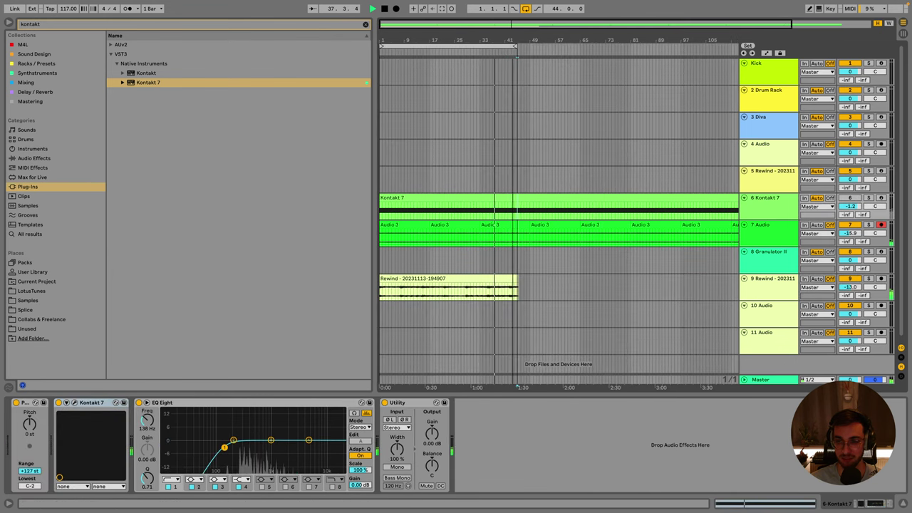
left_click(480, 262)
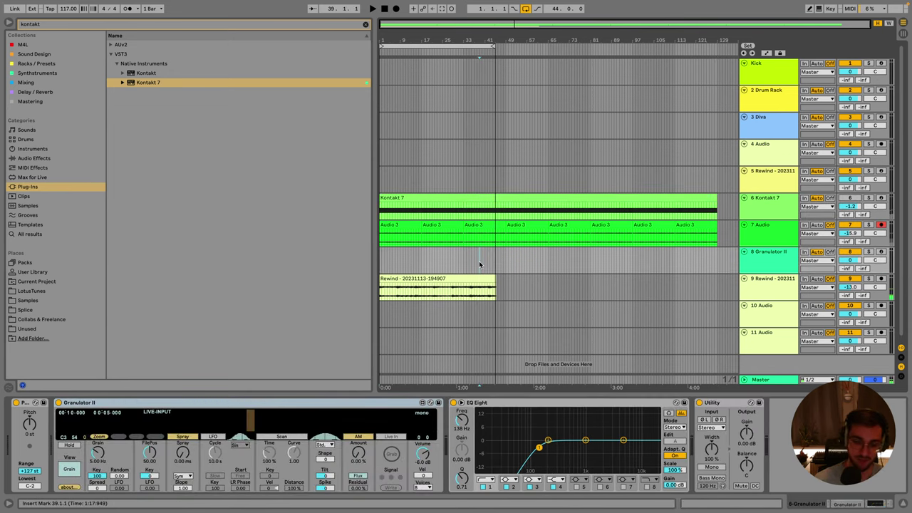
Set the arrangement's fixed grid to 4 Bars and place the marker at bar 17 while the loop plays.
right_click(493, 263)
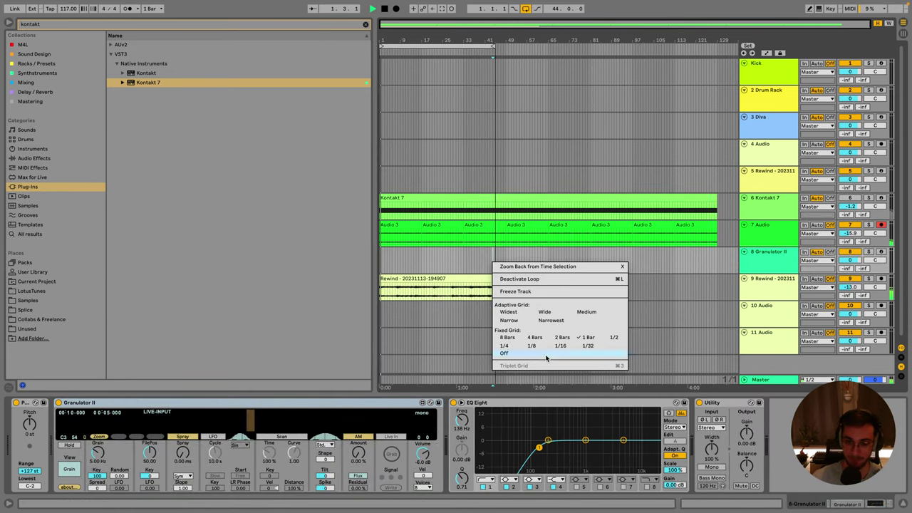
left_click(536, 338)
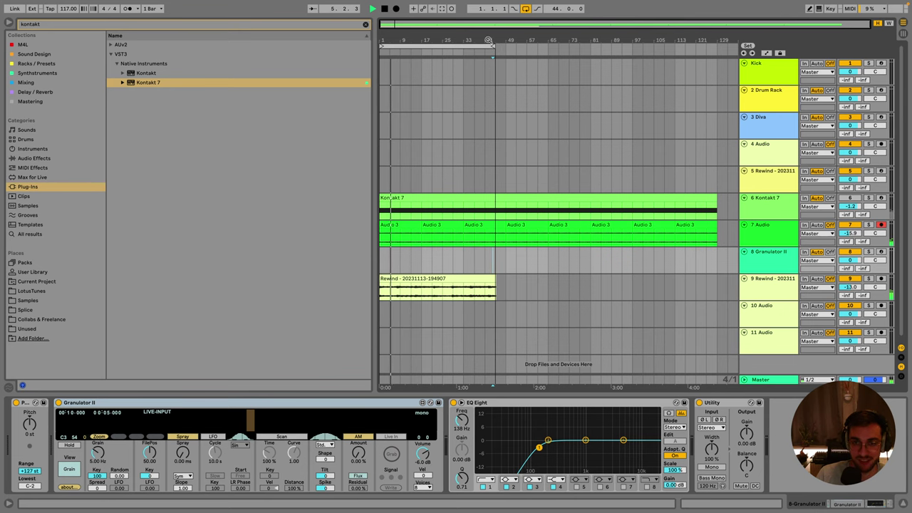
left_click_drag(497, 48, 571, 228)
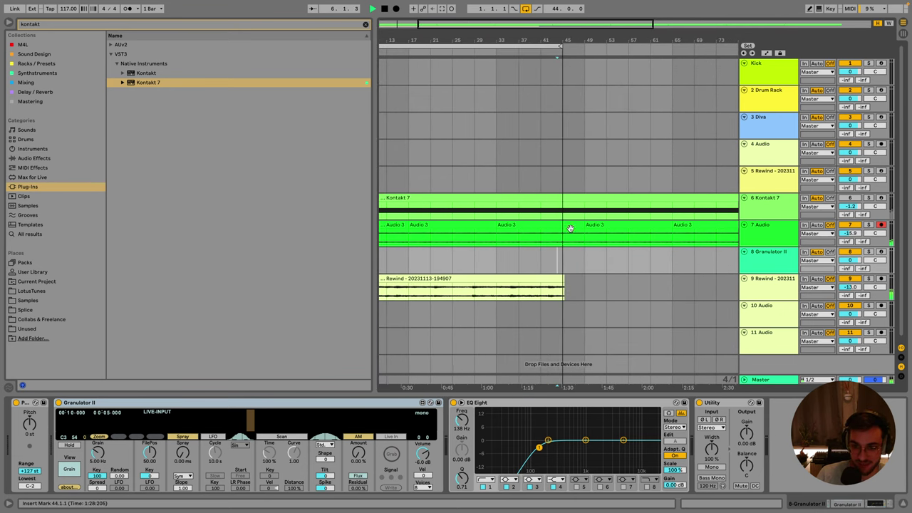
left_click(560, 284)
mouse_move(450, 52)
left_mouse_down()
mouse_move(449, 78)
mouse_move(445, 42)
left_mouse_up()
left_click(429, 265)
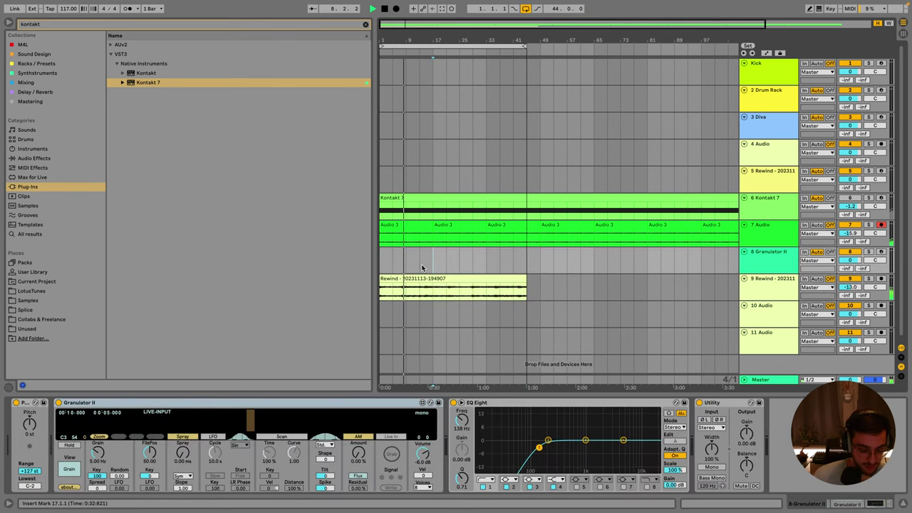
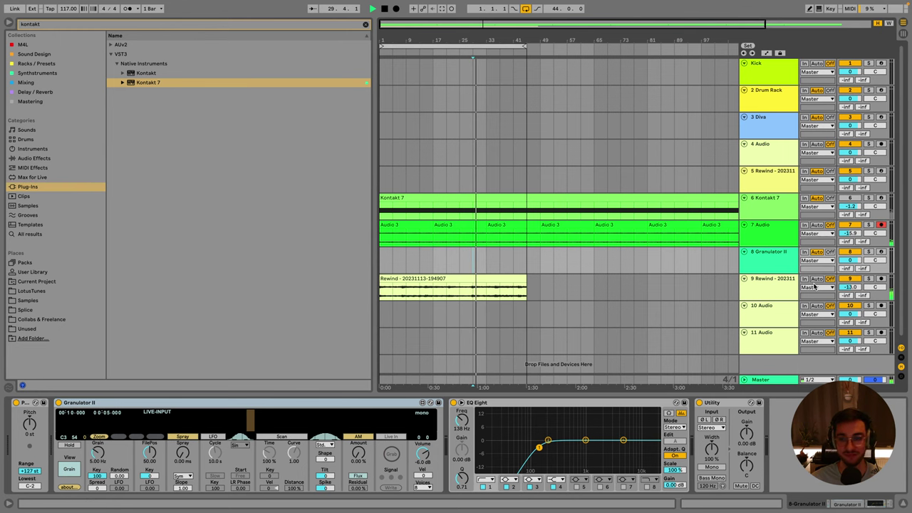
Set track 7 to -14.5 dB and the Rewind track to -9.9 dB, and cut 3.10 dB at 211 Hz in the Rewind track's EQ Eight.
left_click(780, 208)
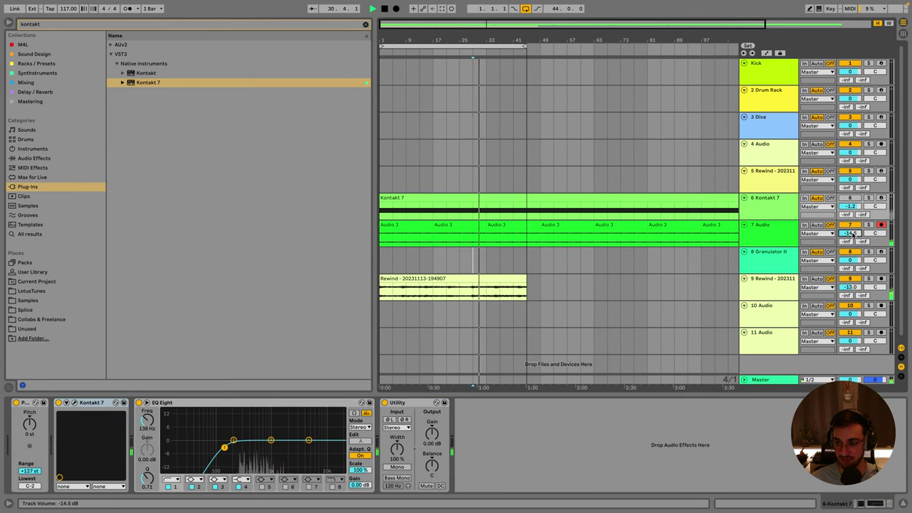
left_click(761, 288)
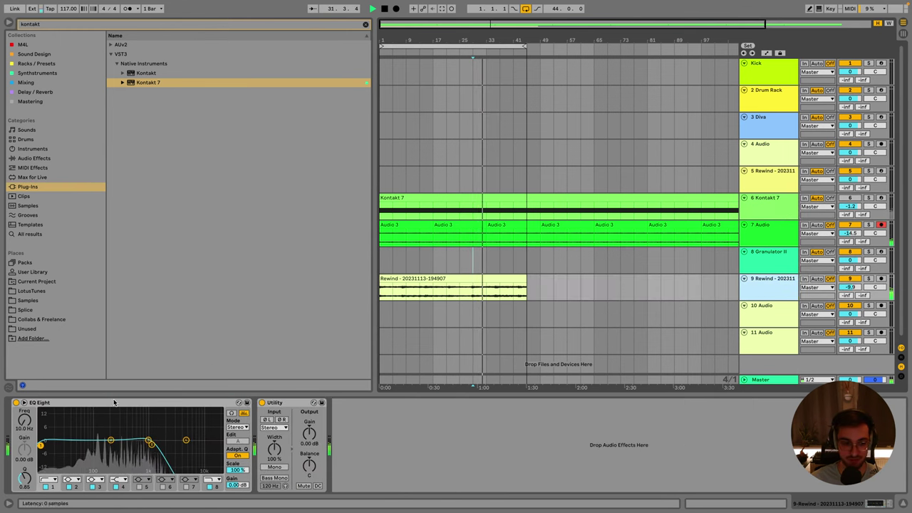
mouse_move(151, 443)
left_mouse_down()
mouse_move(214, 447)
mouse_move(136, 437)
left_mouse_up()
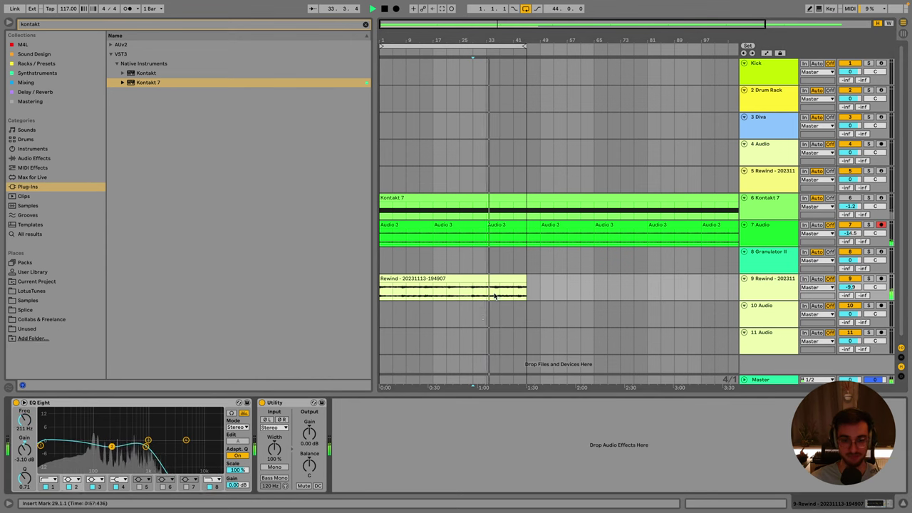
left_click(500, 260)
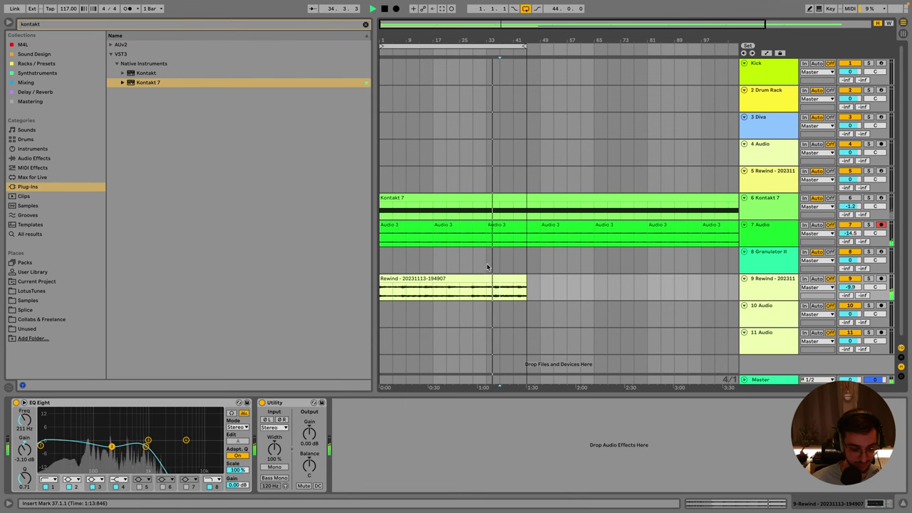
Try warping the Rewind clip in Complex Pro mode with an envelope of 256.
scroll(489, 264, "down", 1)
double_click(475, 285)
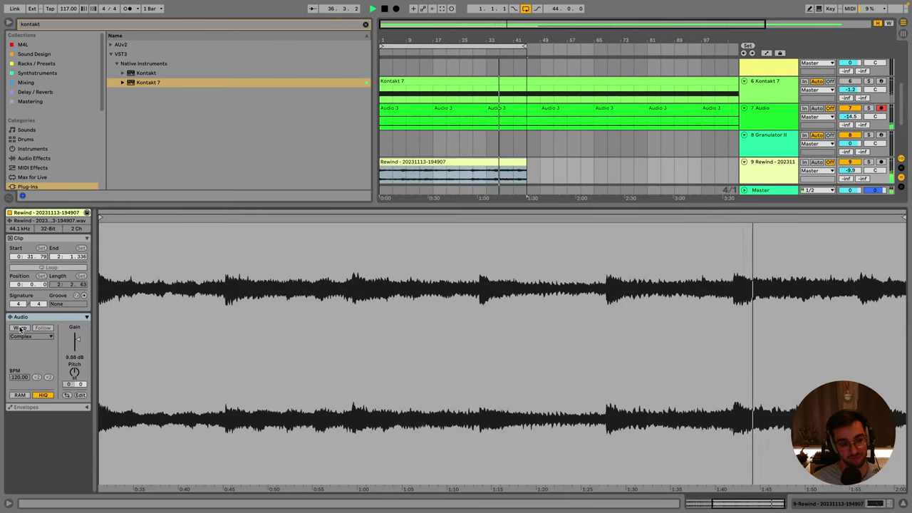
left_click(19, 327)
left_click(27, 337)
left_click(25, 382)
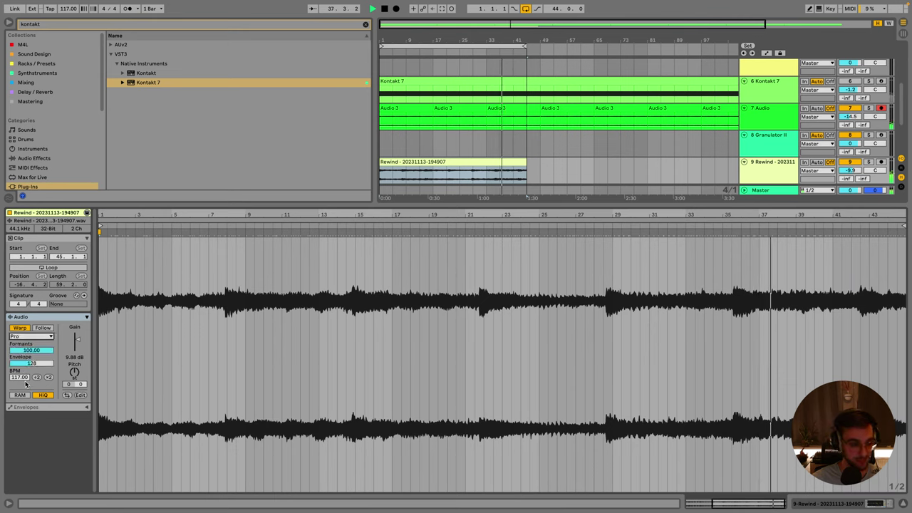
left_click_drag(32, 364, 31, 341)
left_click(22, 329)
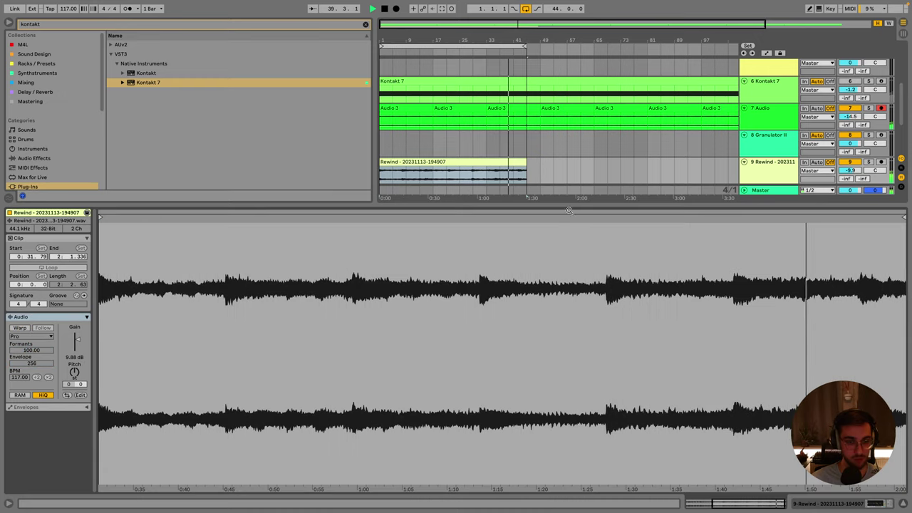
Return to the device view and check the end of the Rewind clip against the 44-bar loop during playback.
key("shift+Tab")
left_click_drag(447, 51, 446, 103)
left_click(437, 257)
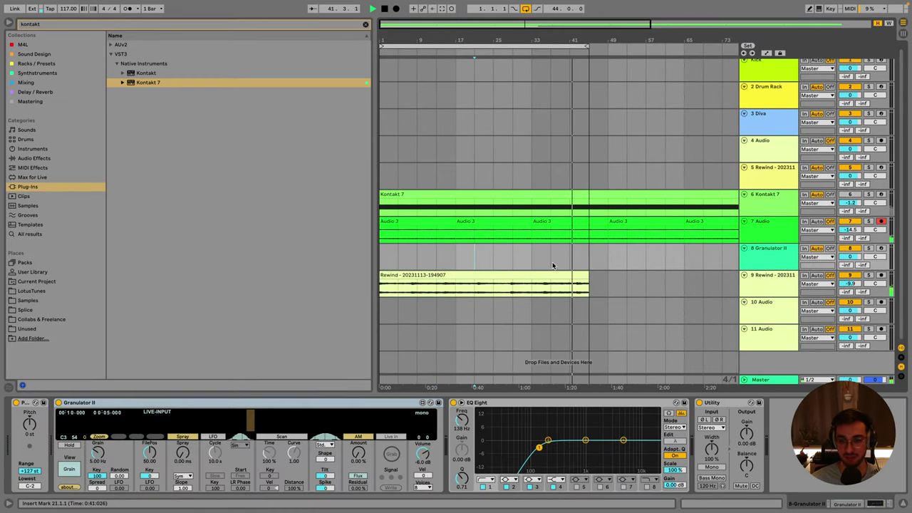
left_click(591, 274)
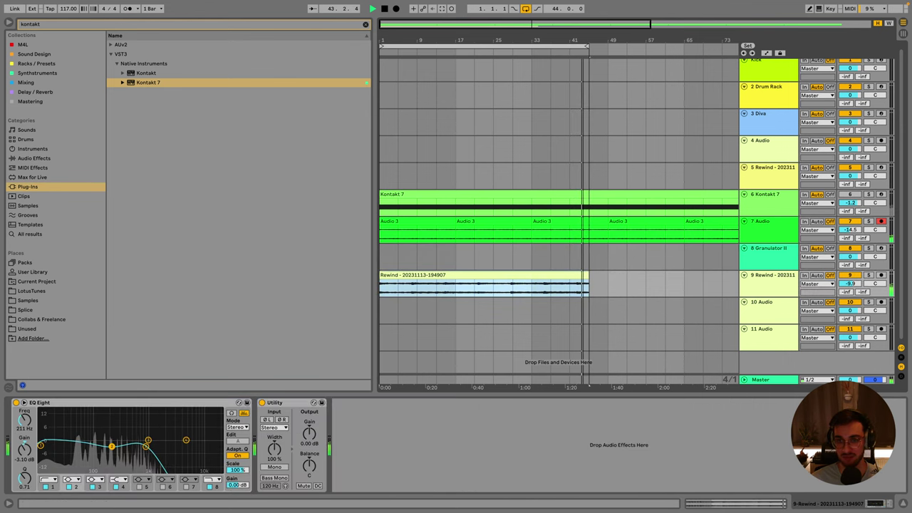
scroll(602, 171, "up", 3)
scroll(559, 214, "down", 3)
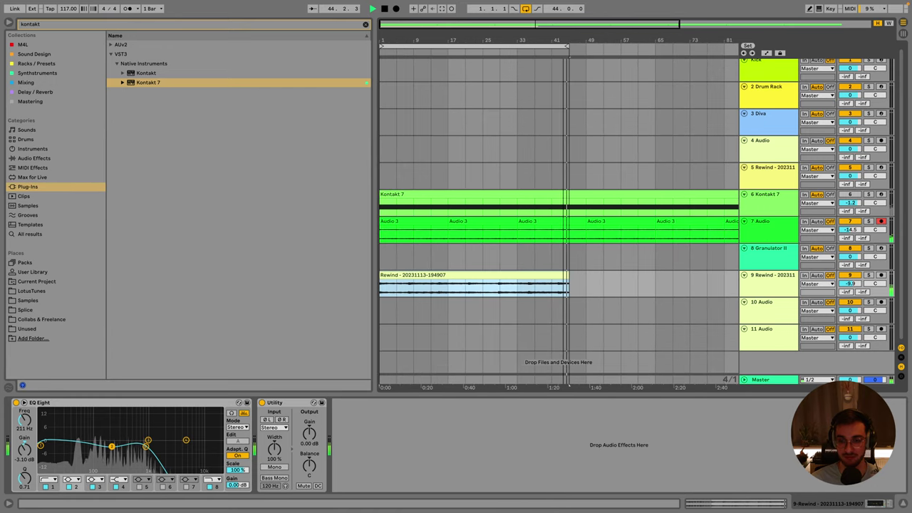
Set the arrangement's fixed grid to 2 Bars.
right_click(574, 266)
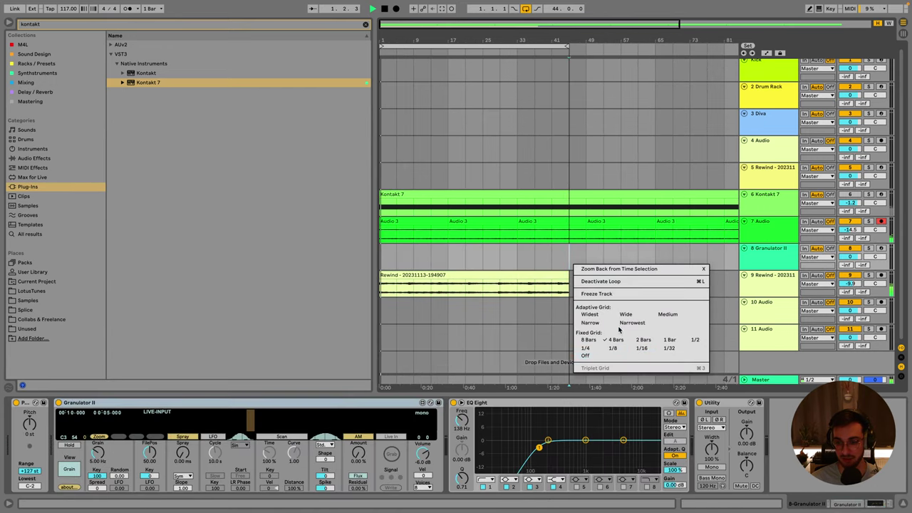
left_click(644, 340)
scroll(409, 40, "down", 2)
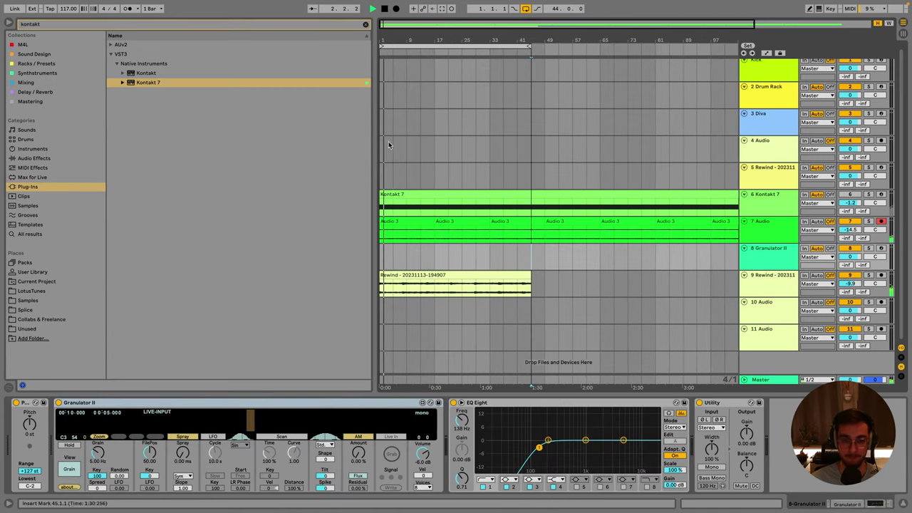
key("plus")
Stop playback and set the arrangement's fixed grid to 8 Bars.
left_click(128, 9)
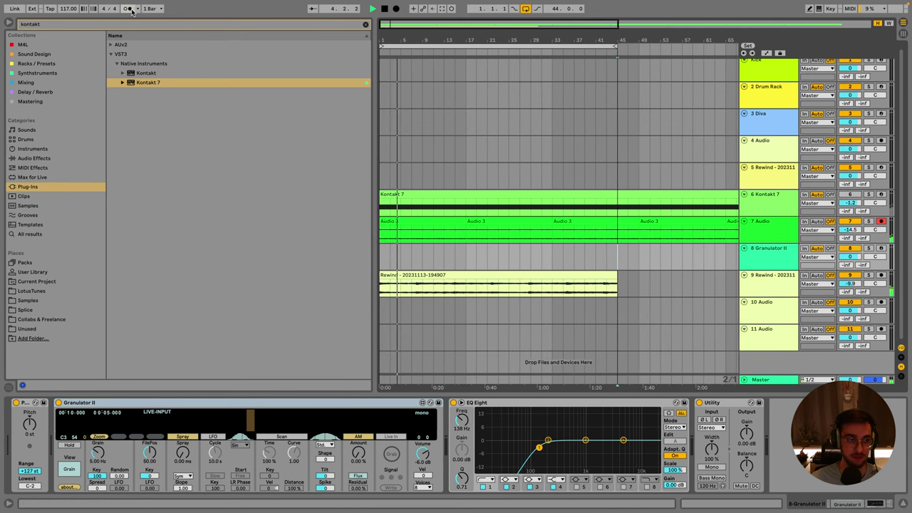
left_click(426, 76)
right_click(558, 145)
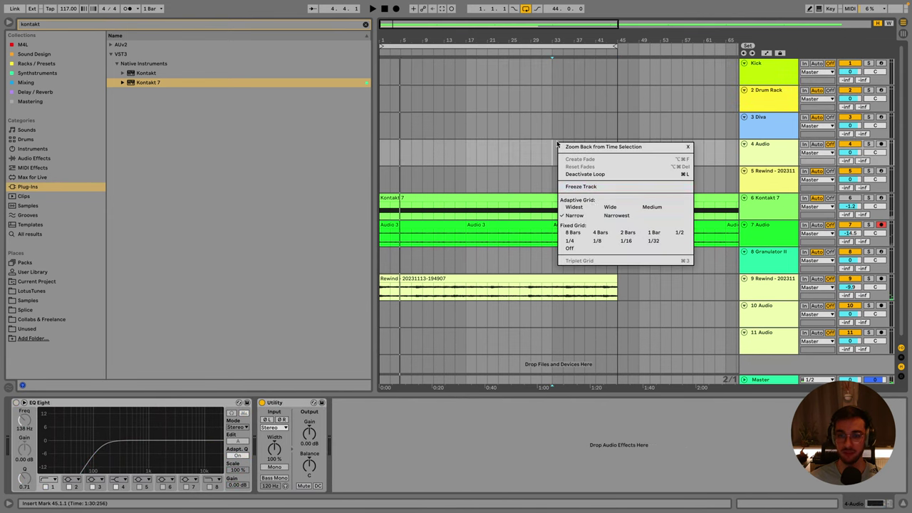
left_click(573, 232)
Clear the browser search and open the drum one-shot Kicks folder of the Yerevan production suite in LotusTunes.
left_click(763, 84)
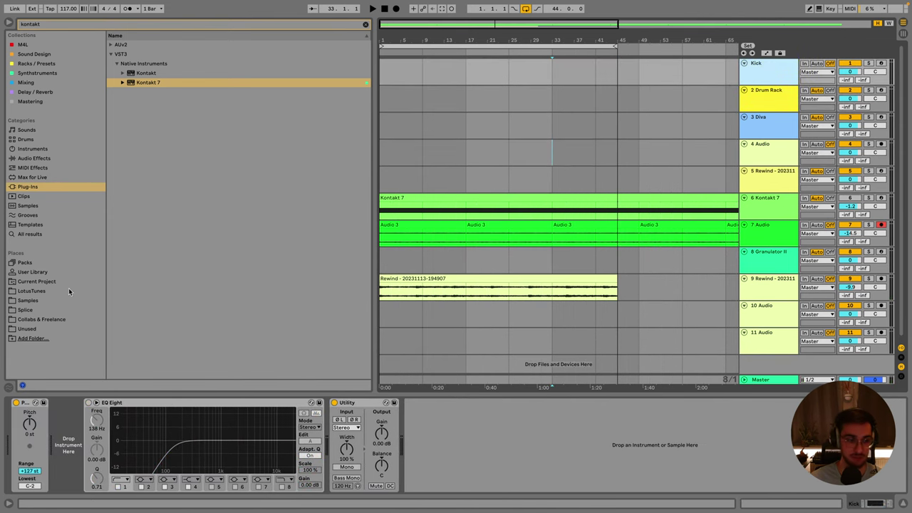
left_click(29, 301)
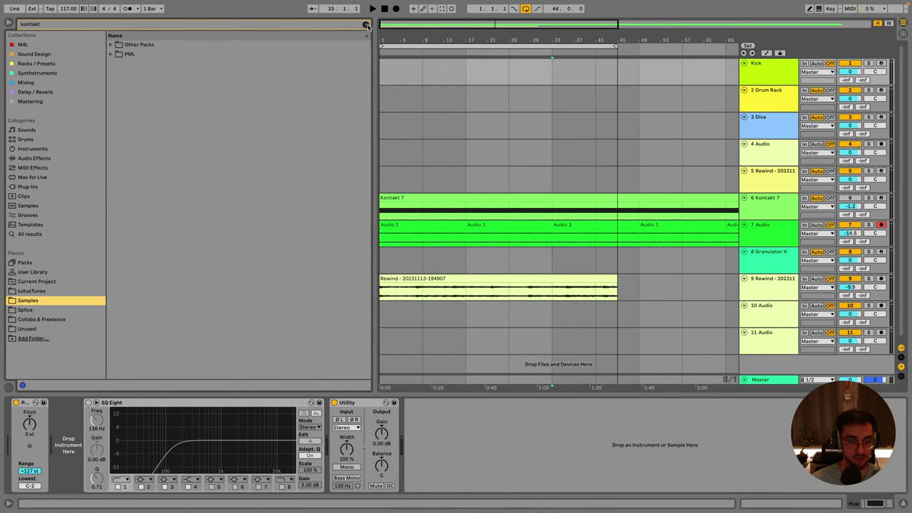
left_click(366, 25)
left_click(29, 282)
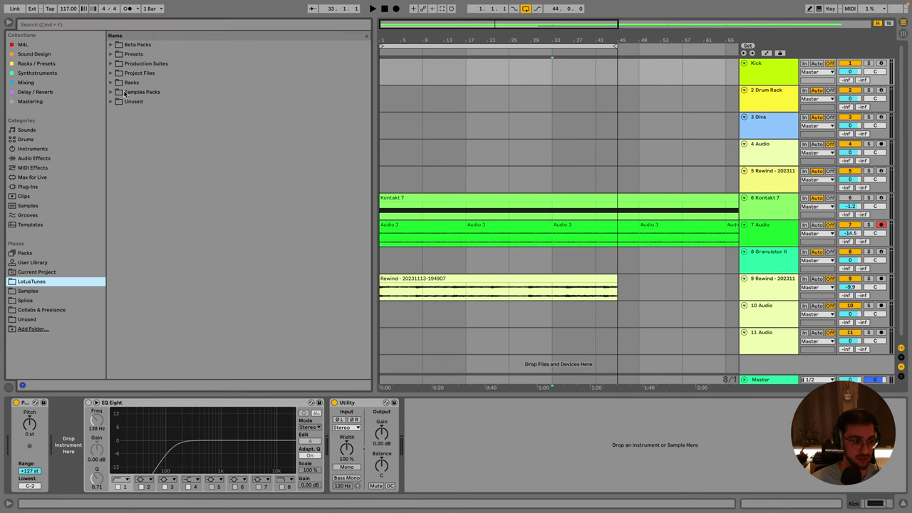
left_click(111, 63)
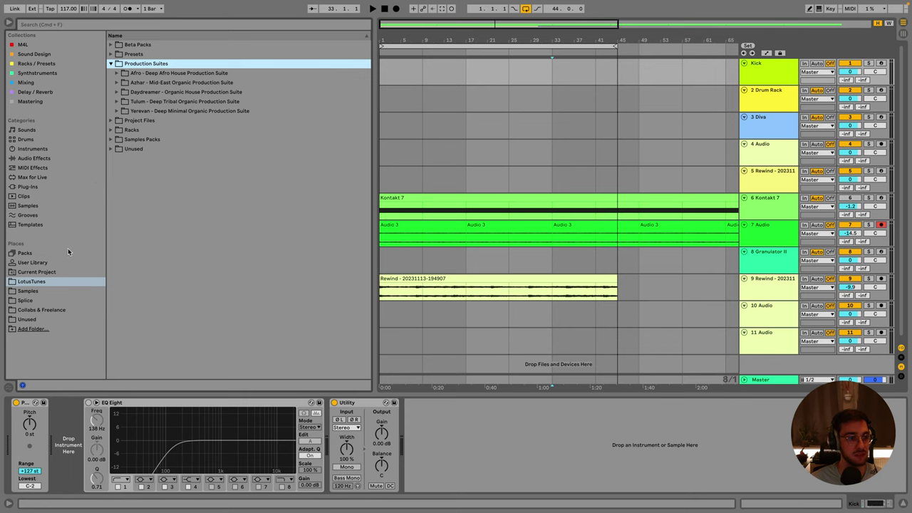
left_click(117, 111)
left_click(123, 121)
left_click(129, 140)
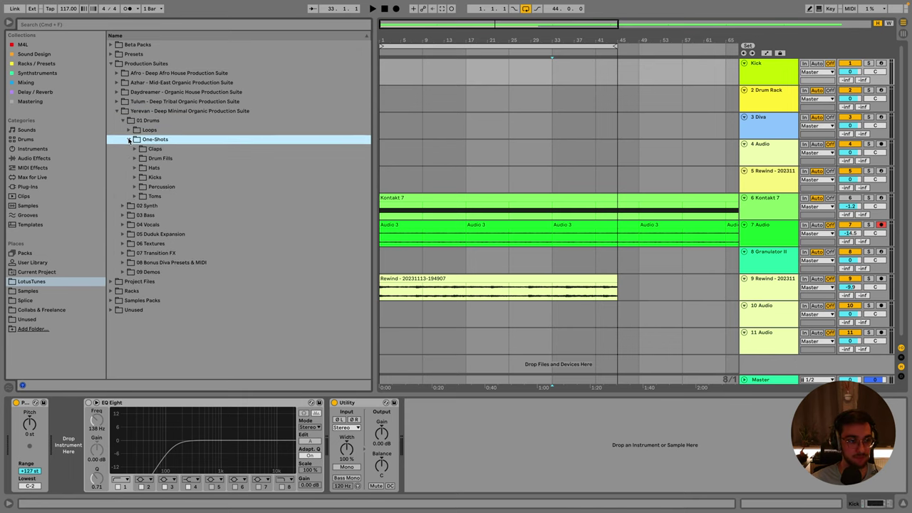
left_click(134, 177)
Audition the Yerevan kick samples and load LT_Yerevan_Kick 05 - Small Knock onto the Drum Rack's C1 pad.
key("Down")
key("Down")
key("Down")
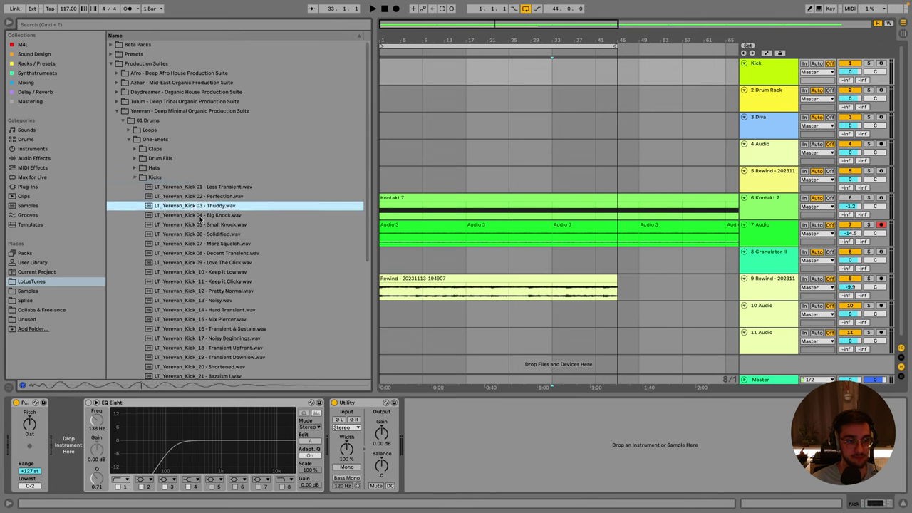
scroll(214, 225, "down", 1)
key("Down")
key("Down")
key("Down")
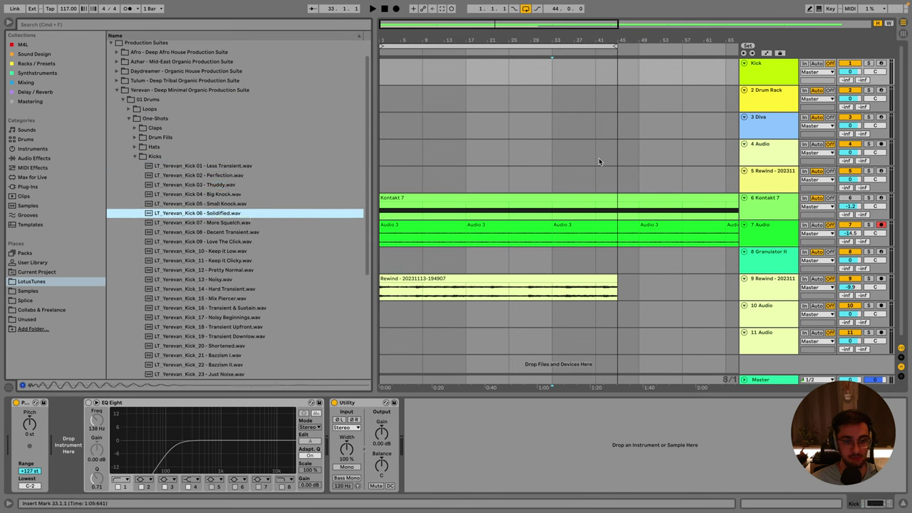
key("Down")
key("Down")
key("Down")
key("Down")
key("Down")
key("Down")
key("Down")
key("Down")
key("Up")
key("Up")
key("Up")
key("Up")
key("Up")
key("Up")
key("Up")
key("Up")
key("Up")
key("Up")
key("Down")
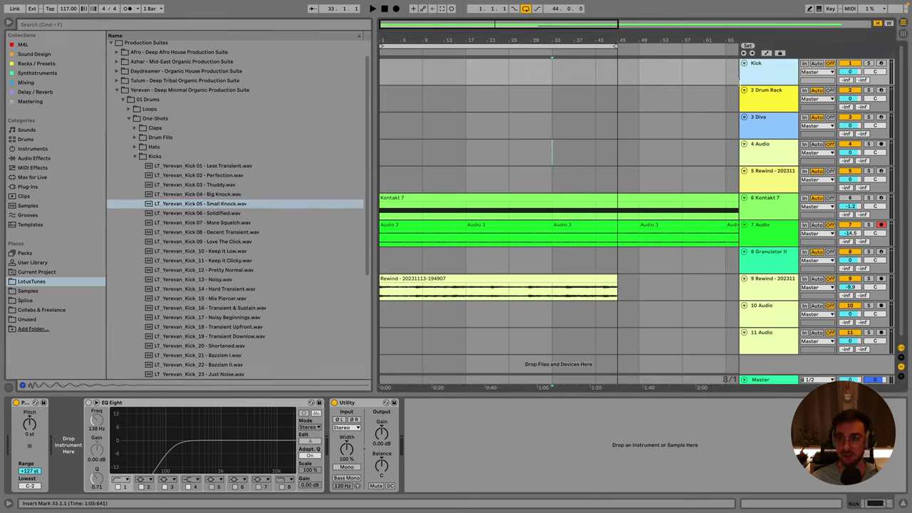
key("Down")
left_click_drag(227, 205, 90, 479)
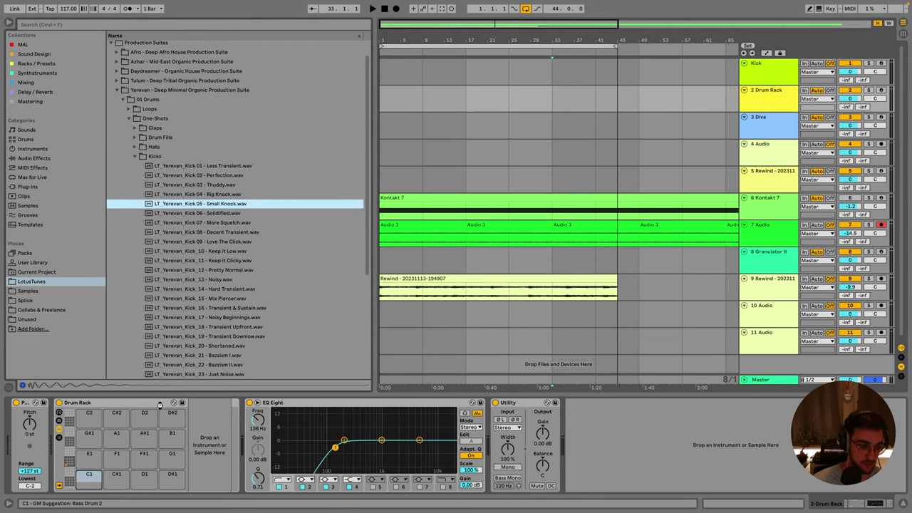
Audition the remaining Yerevan kick samples through Kick_26 - Digital Minimalism and back to Kick_22 - Bazzism II.
key("Down")
key("Down")
key("Down")
key("Down")
key("Down")
key("Down")
key("Down")
key("Down")
key("Down")
scroll(240, 343, "down", 1)
key("Down")
key("Down")
key("Down")
key("Down")
key("Down")
key("Down")
key("Down")
key("Down")
key("Down")
key("Down")
key("Down")
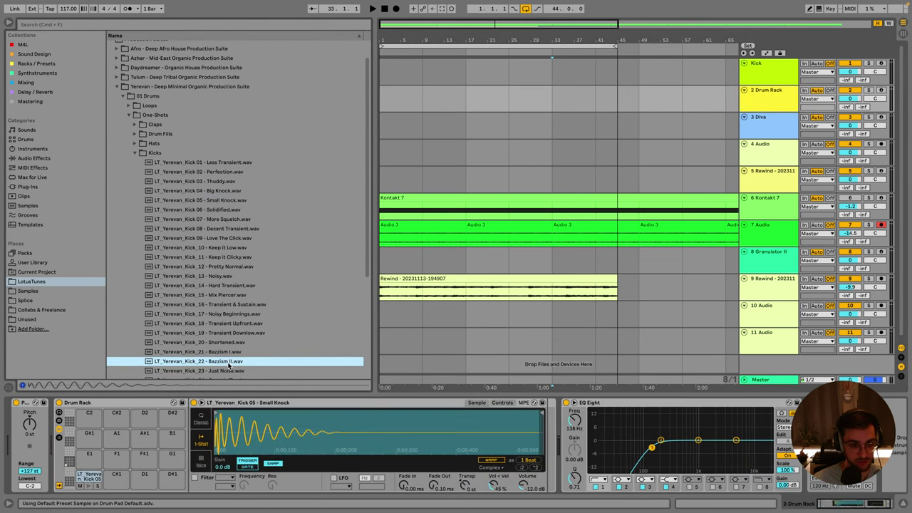
key("Down")
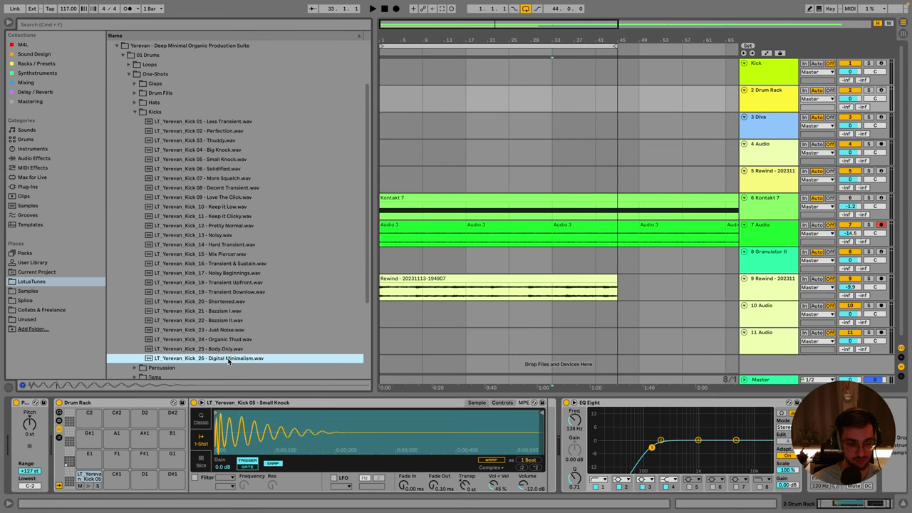
key("Up")
key("Up")
key("Up")
key("Up")
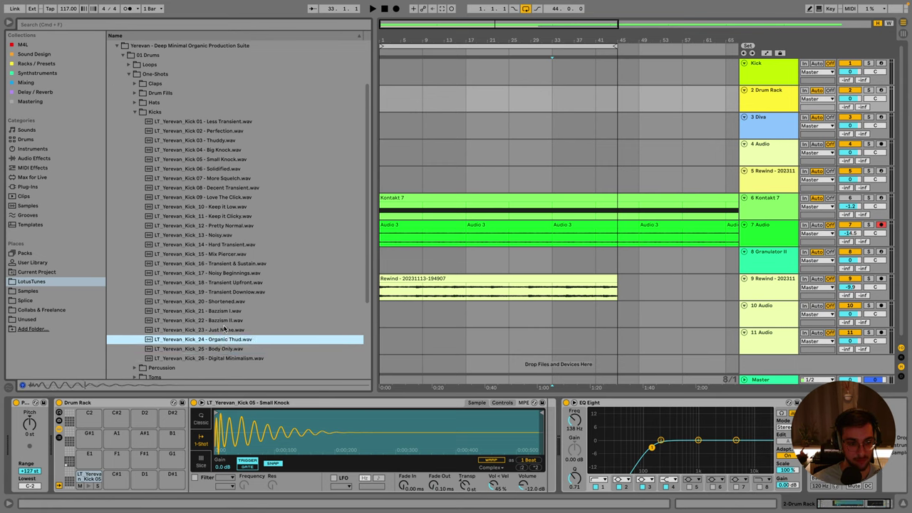
scroll(221, 314, "up", 1)
scroll(221, 313, "up", 1)
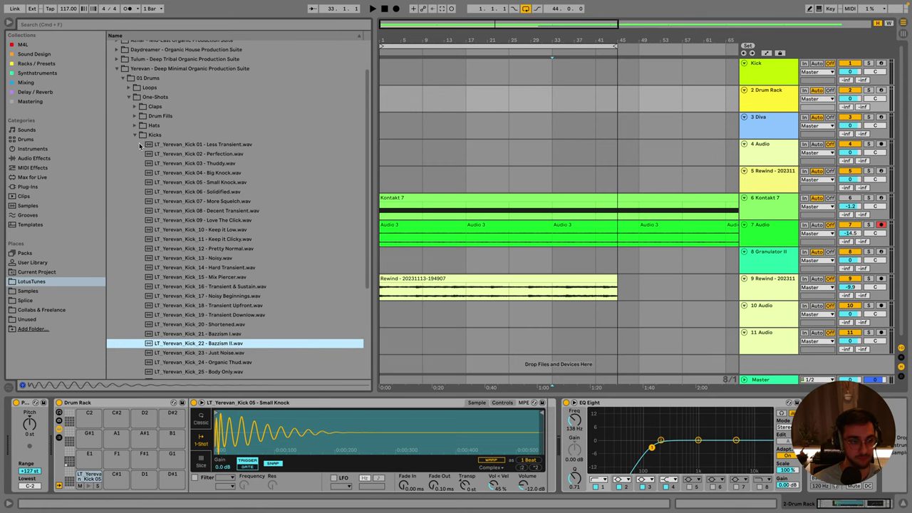
Switch from the Yerevan suite to the Afro production suite's one-shot Kick folder and audition LT_Afro_Kick_20_Acoustic.
left_click(135, 135)
left_click(129, 139)
left_click(123, 120)
left_click(117, 111)
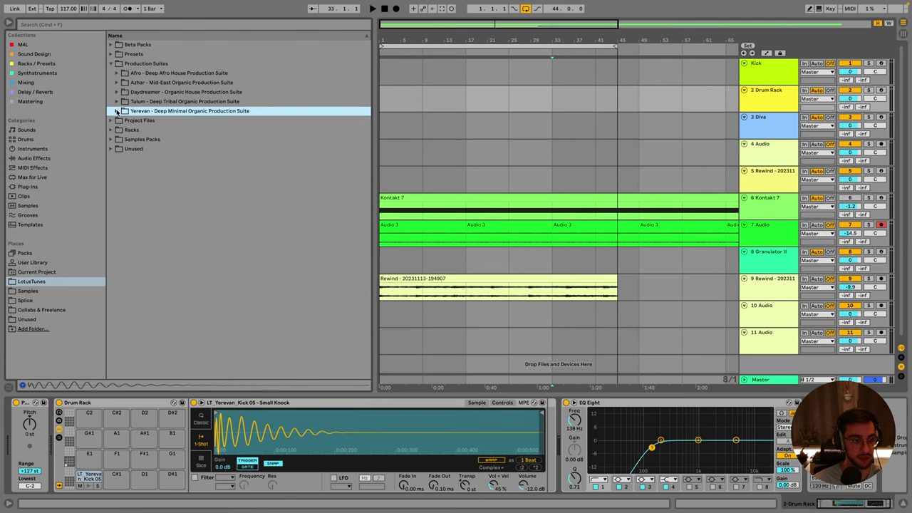
left_click(116, 73)
left_click(122, 83)
left_click(129, 101)
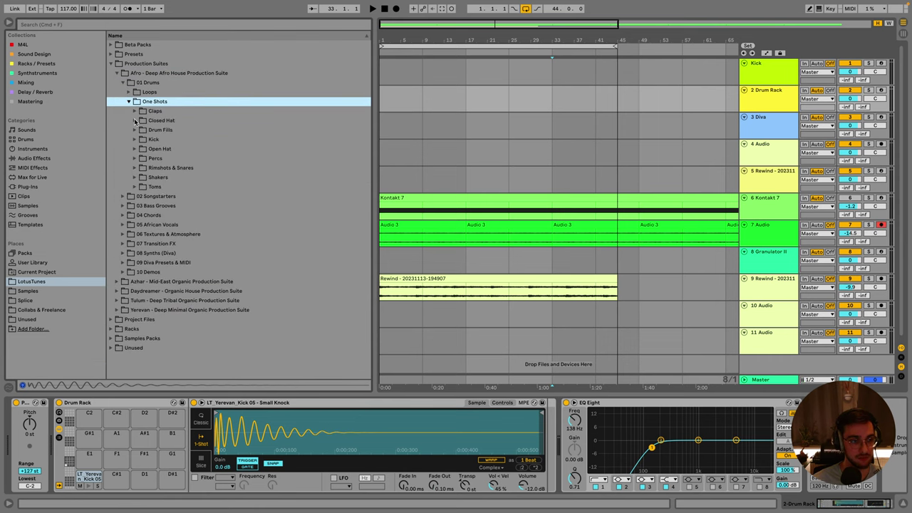
left_click(134, 140)
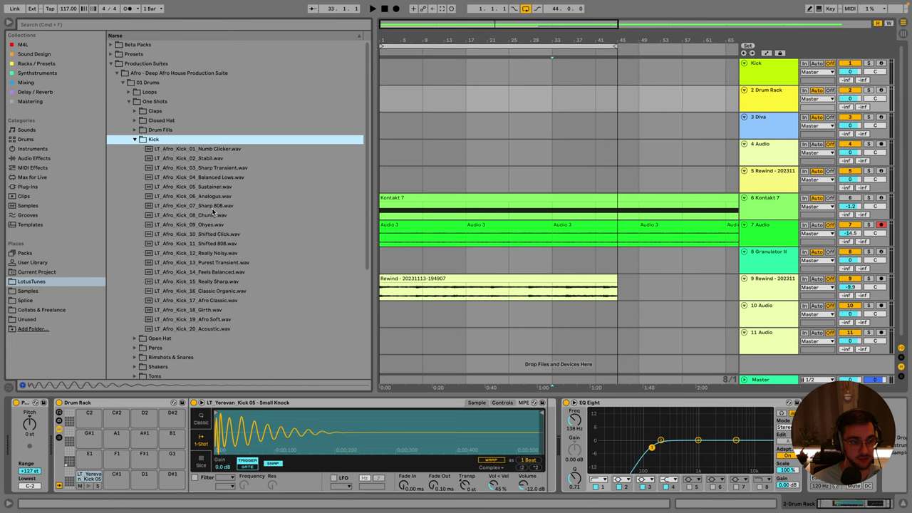
left_click(214, 329)
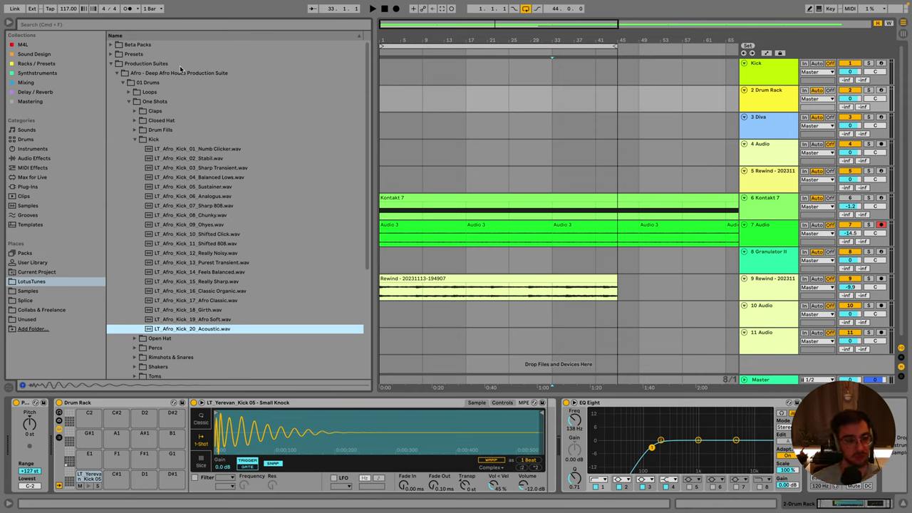
left_click(135, 26)
type("Goto")
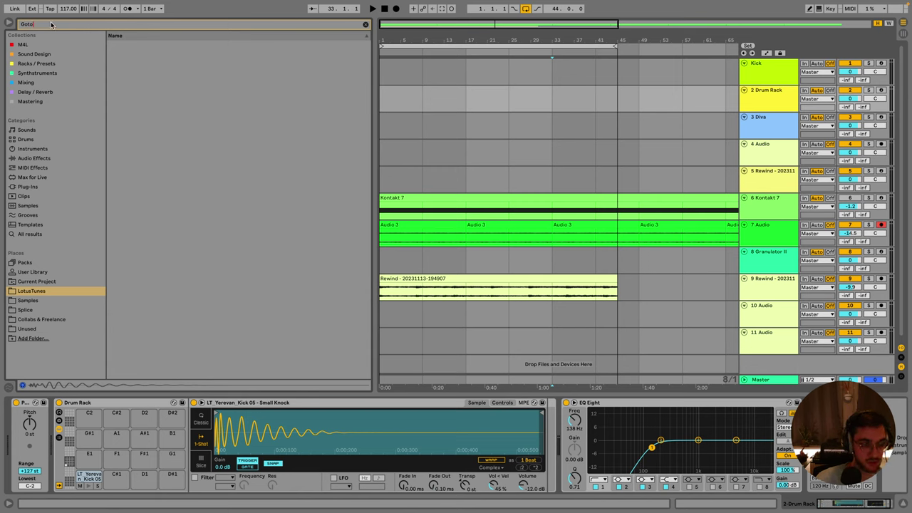
key("Escape")
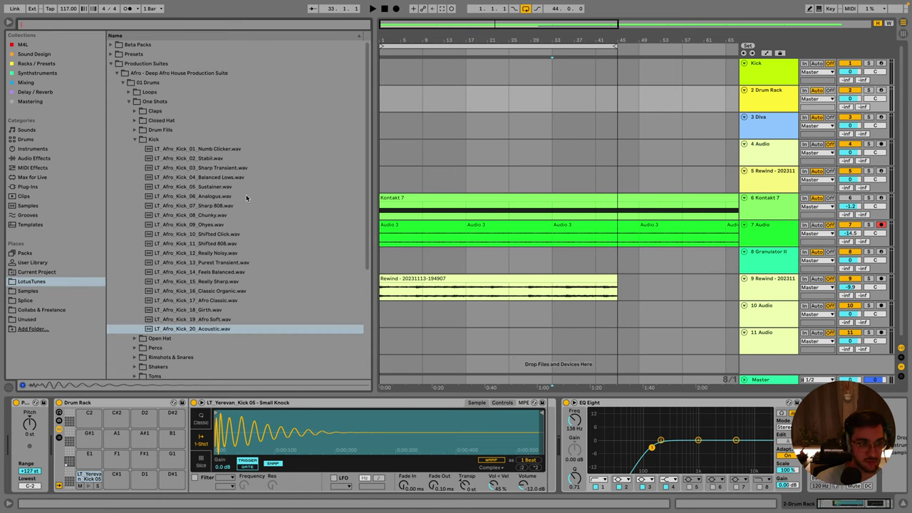
Load LT_Afro_Kick_03_Sharp Transient onto the Drum Rack's C#1 pad.
left_click(212, 169)
left_click_drag(211, 175, 115, 476)
Audition other Afro kick samples, from the end of the list back to Kick_04_Balanced Lows.
left_click(219, 324)
left_click(214, 311)
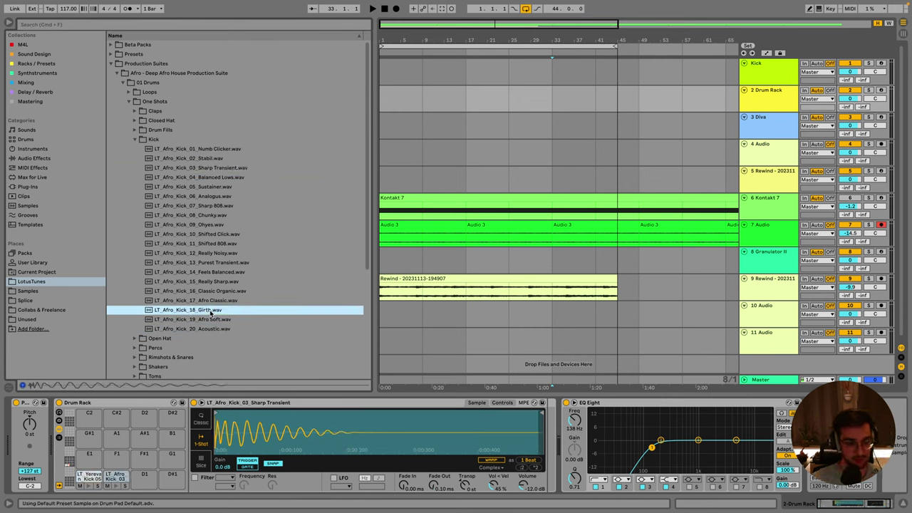
left_click(218, 300)
left_click(218, 292)
left_click(221, 282)
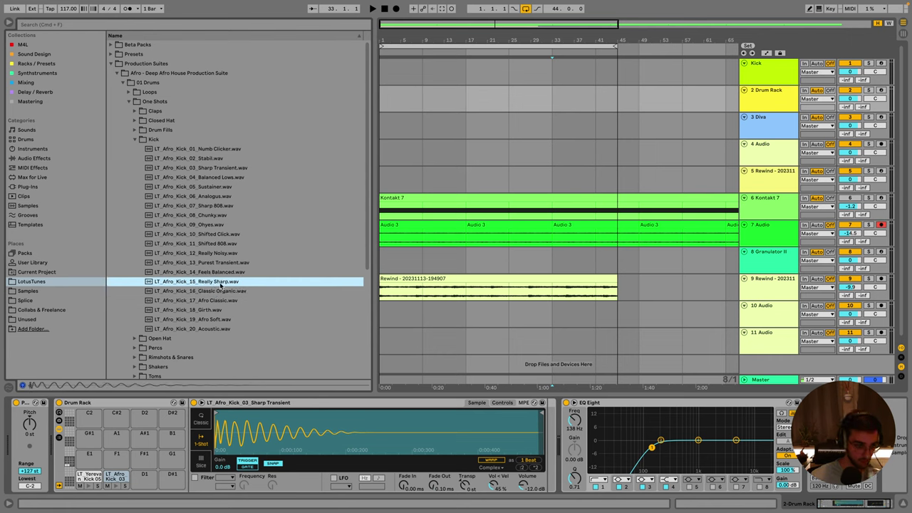
left_click(220, 273)
left_click(201, 215)
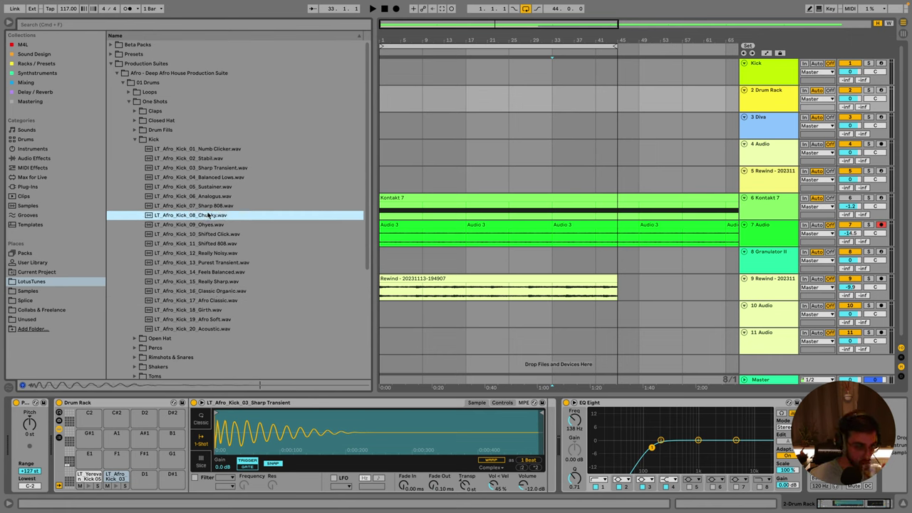
left_click(210, 224)
left_click(213, 199)
left_click(221, 176)
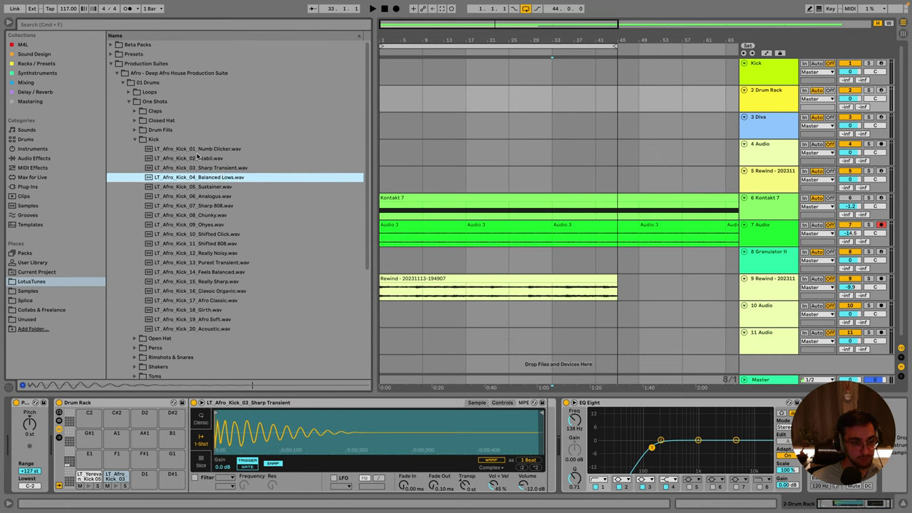
Search the browser's Samples place for "victho" and open the VICTHOR - Organic House - Kick Drums folder.
left_click(60, 28)
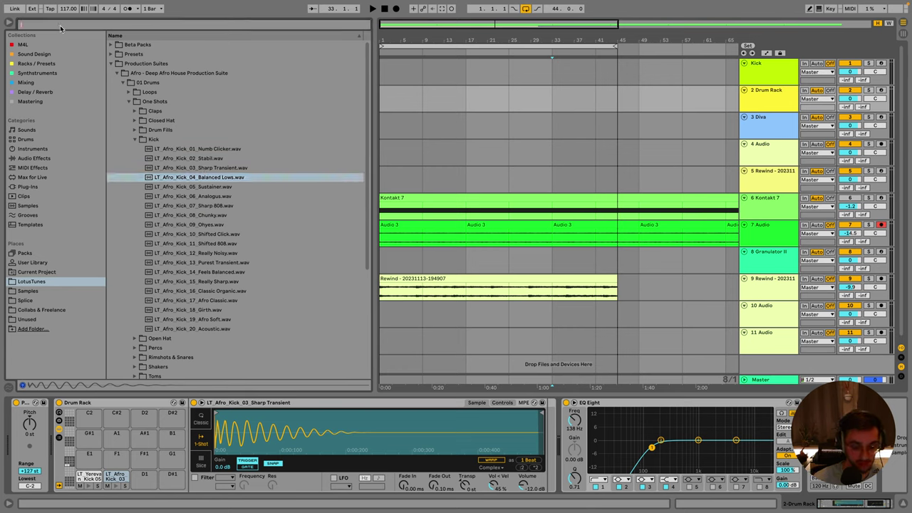
type("victho")
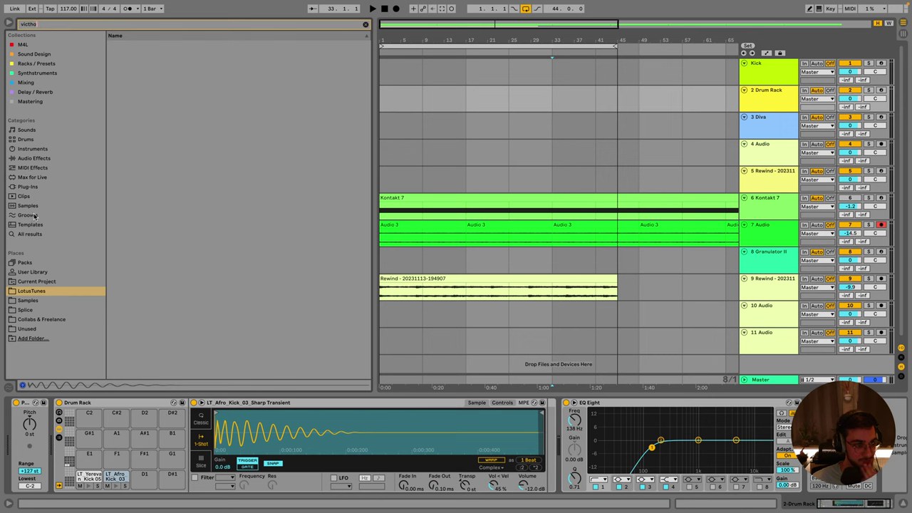
left_click(28, 301)
left_click(111, 45)
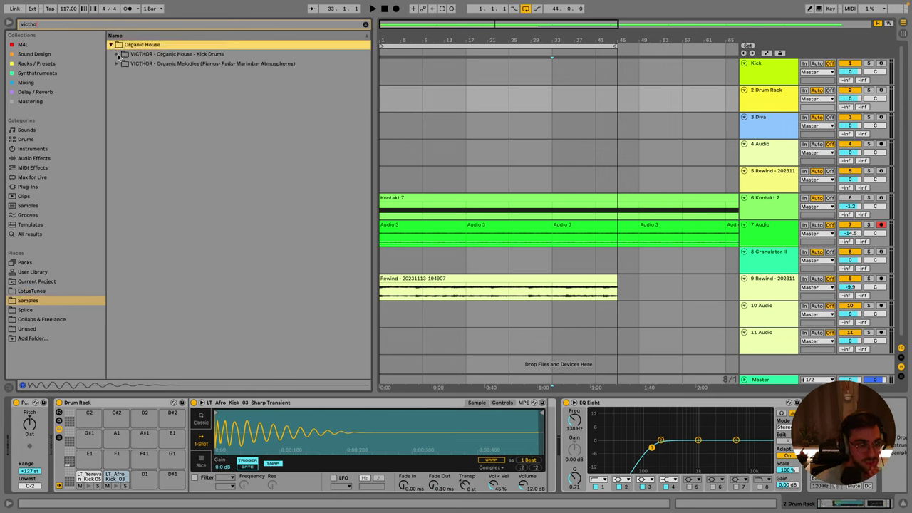
left_click(117, 55)
Audition the VICTHOR kick drums and load 03 Kick_03.mp3 onto the Drum Rack's D1 pad.
left_click(146, 73)
left_click(183, 66)
left_click(211, 83)
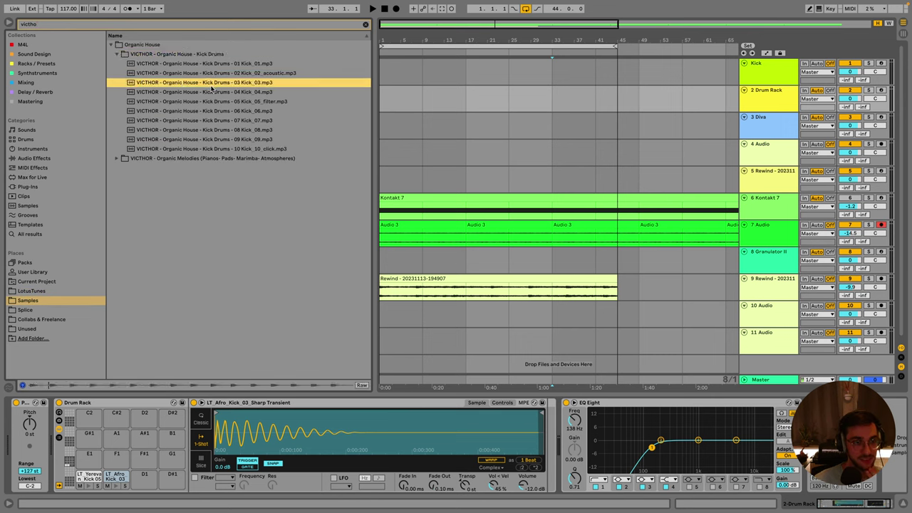
left_click_drag(231, 83, 133, 448)
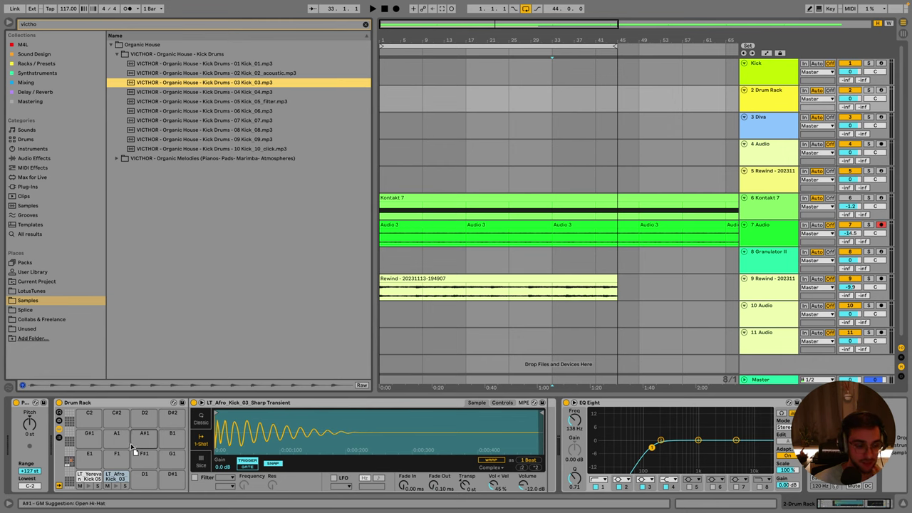
left_click_drag(140, 479, 143, 478)
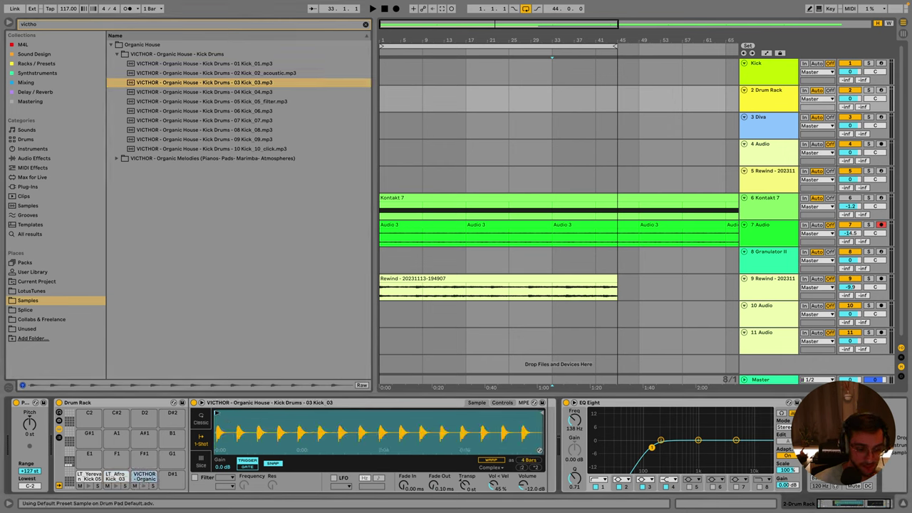
Trim the VICTHOR kick loop down to its opening section in Simpler and crop the sample.
left_click_drag(532, 415, 243, 415)
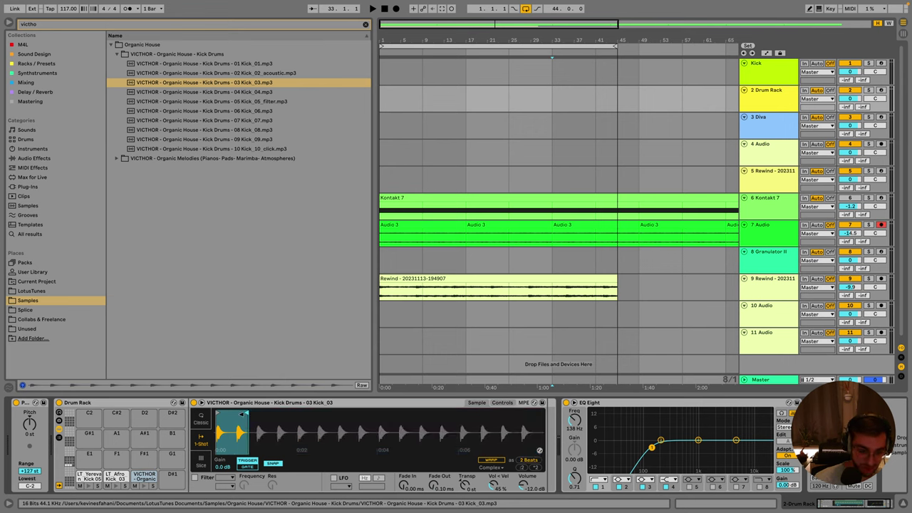
right_click(226, 424)
left_click(257, 473)
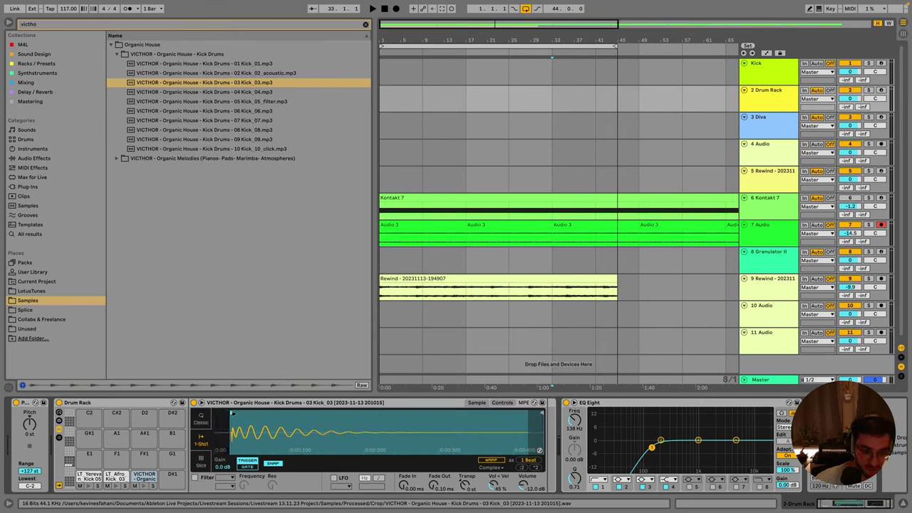
Shorten the cropped VICTHOR kick's silent tail and crop the sample again.
scroll(231, 420, "up", 5)
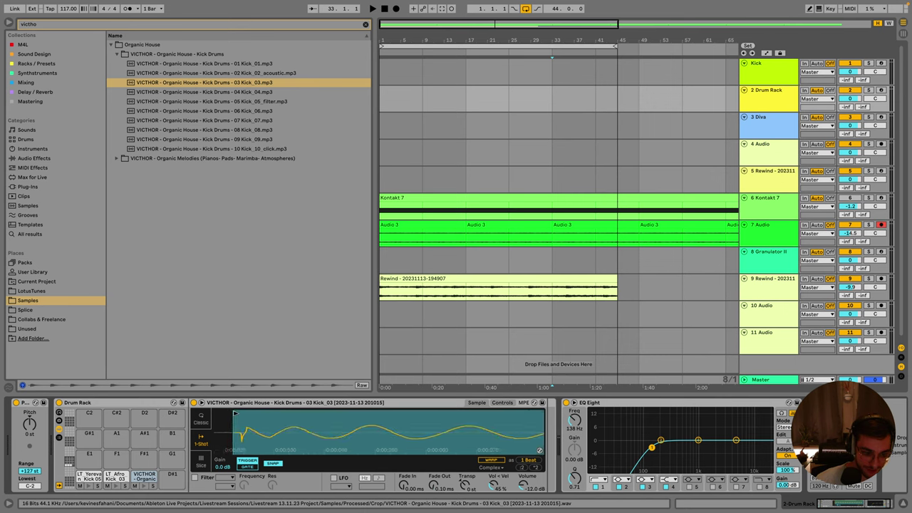
scroll(240, 419, "down", 5)
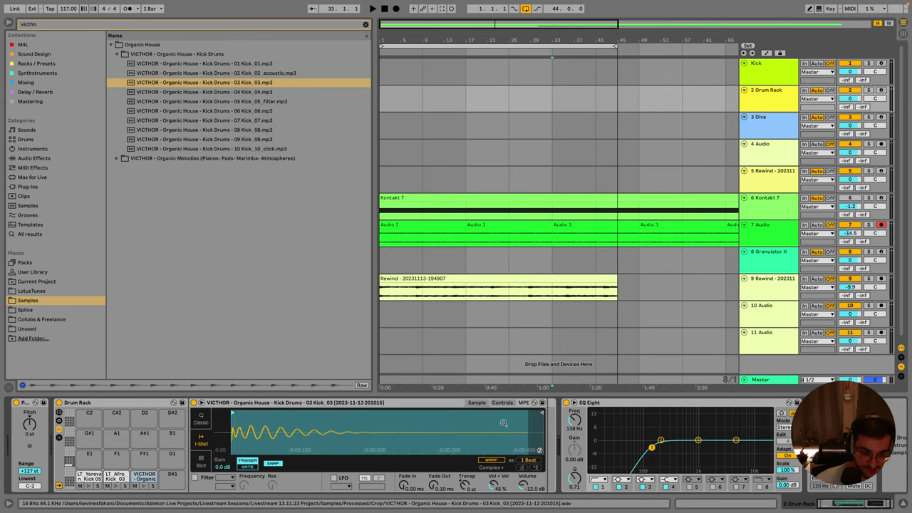
left_click_drag(540, 414, 432, 413)
right_click(432, 427)
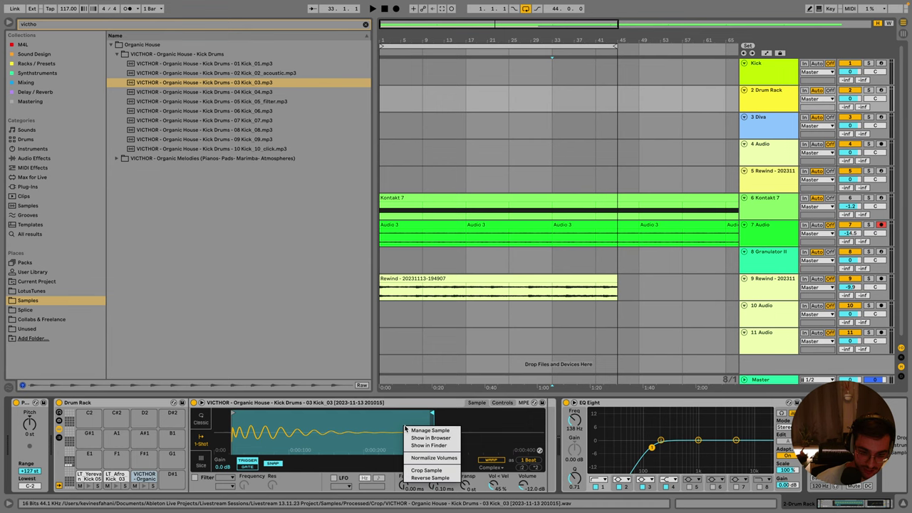
left_click(426, 472)
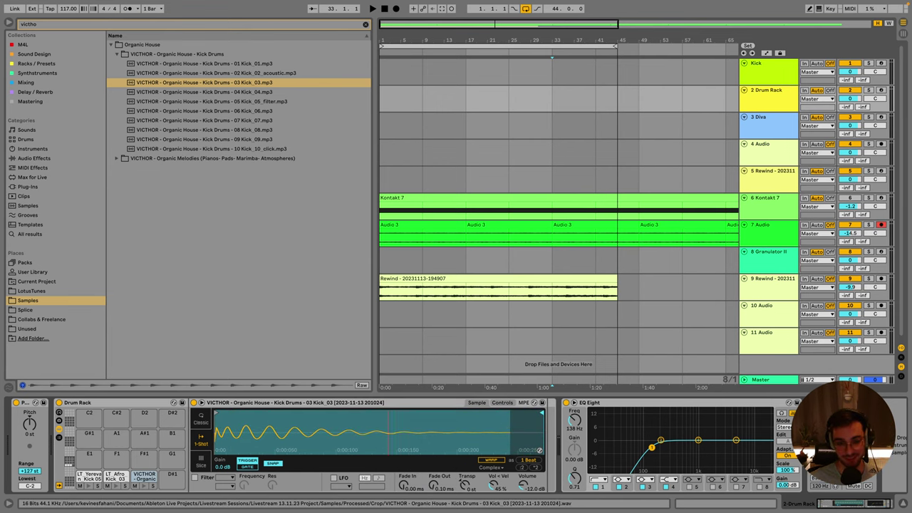
Place the insert marker at the start of the Drum Rack track and raise the VICTHOR kick's Simpler volume to -5.71 dB.
left_click(397, 91)
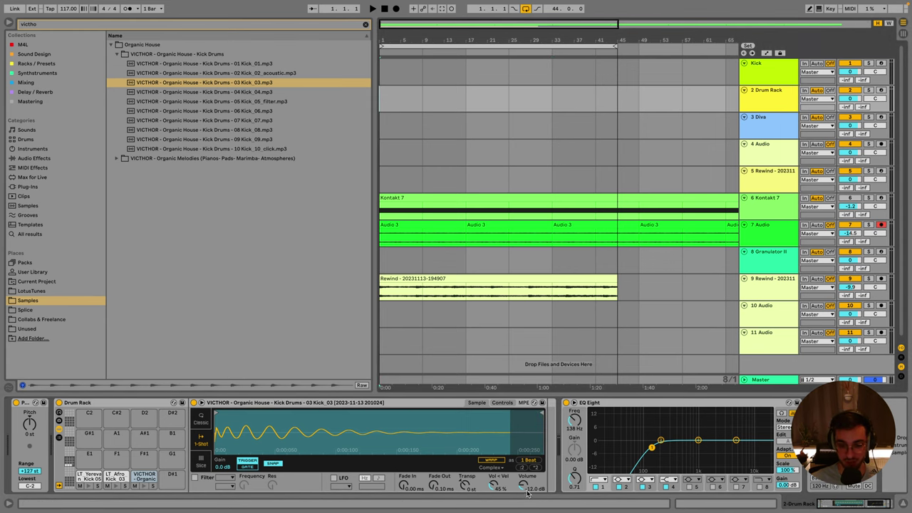
left_click_drag(528, 493, 528, 481)
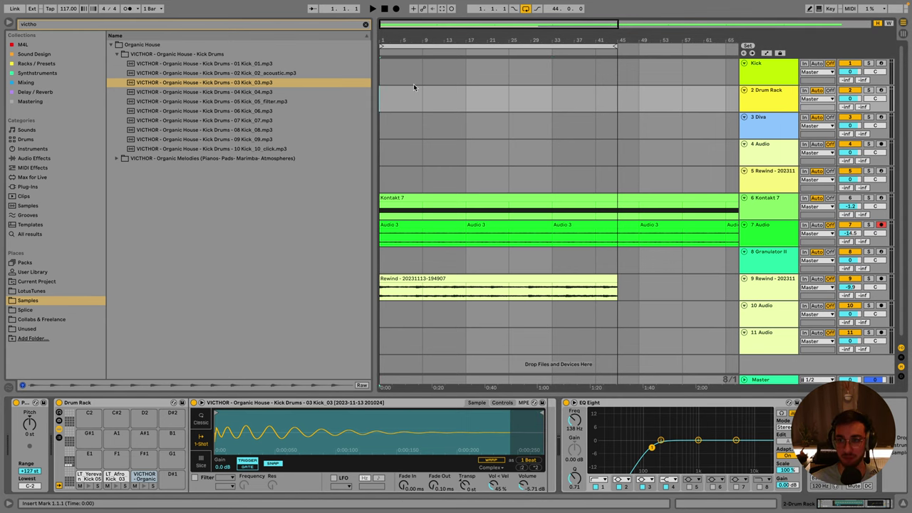
Create an 8-bar MIDI clip at the start of the Kick track and add a C3 note on beat 1 using a fixed 1/4 grid.
double_click(390, 73)
right_click(271, 308)
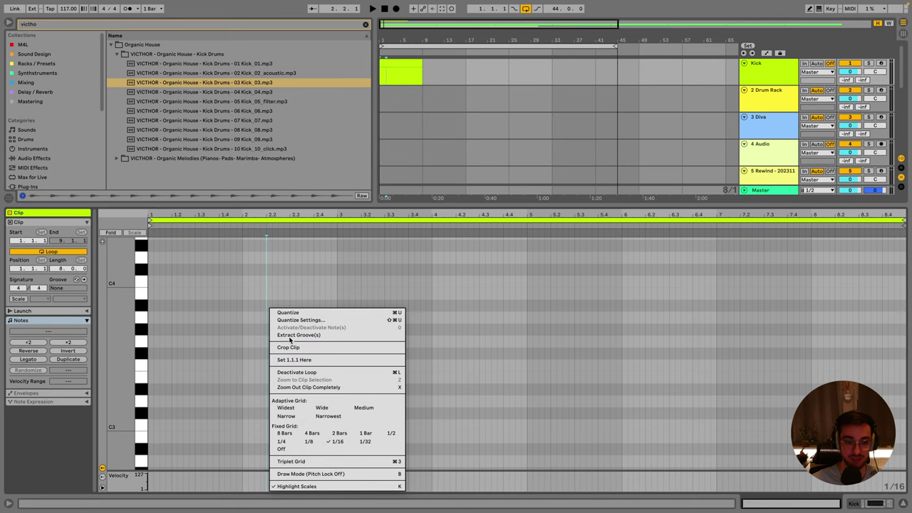
left_click(284, 443)
double_click(159, 426)
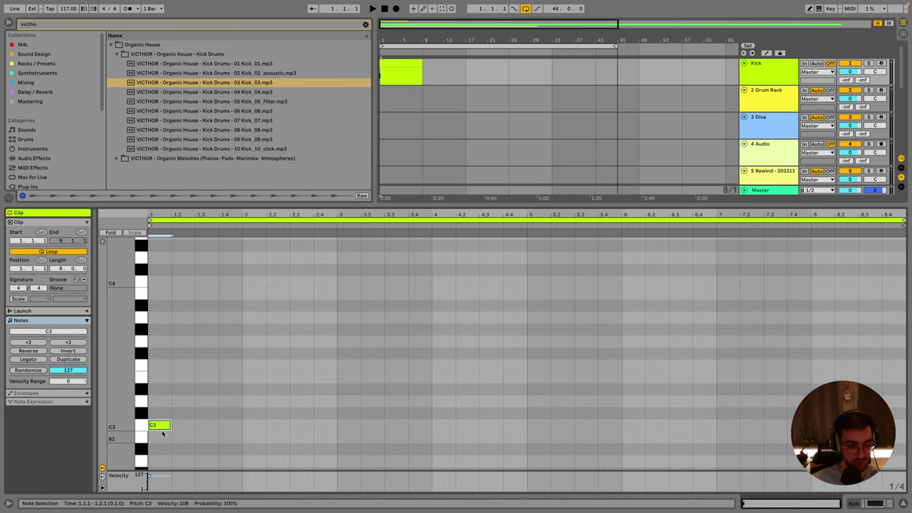
Move the kick clip from the Kick track to the Drum Rack track and place its note on the VICTHOR kick pad (D1).
left_click_drag(408, 69, 395, 86)
left_click_drag(201, 244, 201, 256)
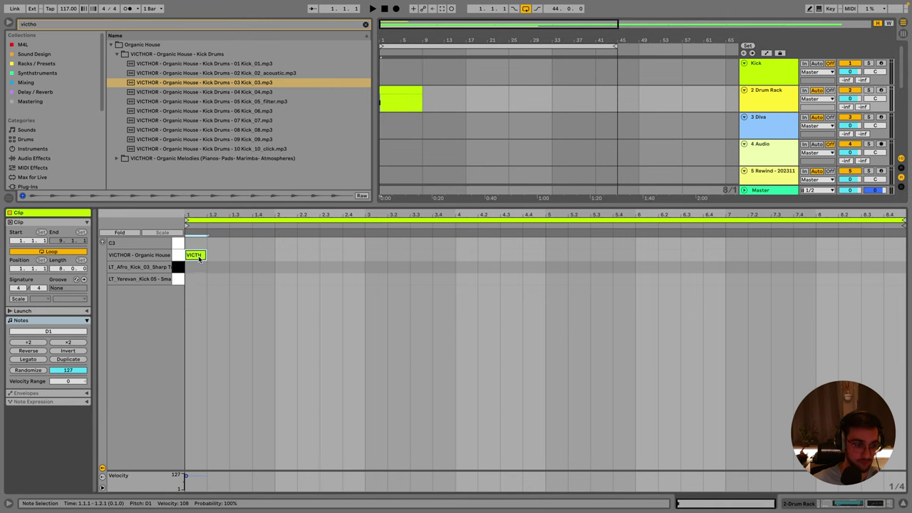
Audition the kick and lower the Drum Rack track's volume to -12.7 dB.
key("space")
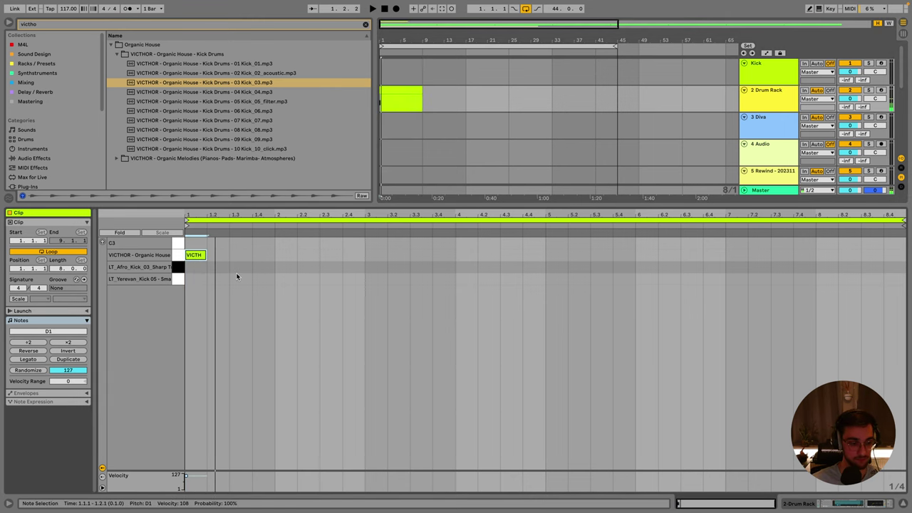
key("shift+Tab")
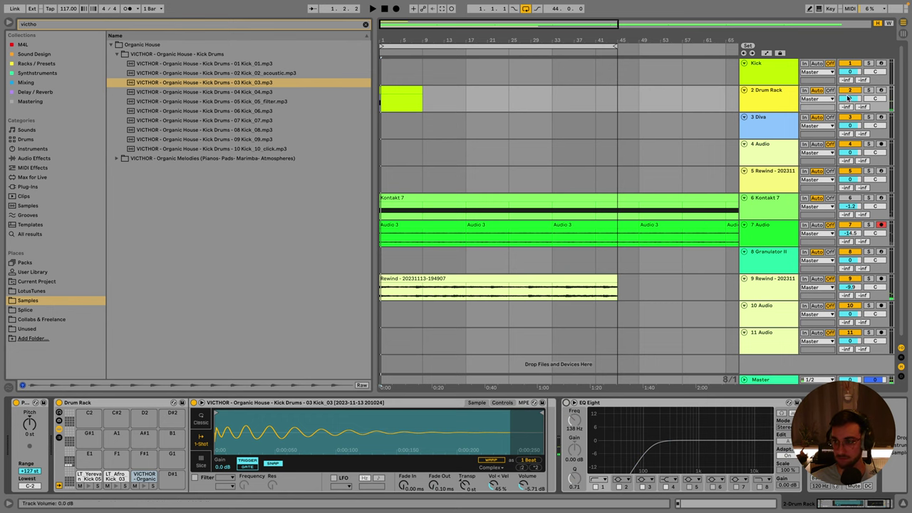
left_click_drag(848, 98, 848, 135)
Loop the Drum Rack clip over its first beat and move its note to the LT_Yerevan_Kick 05 - Small Knock pad.
double_click(406, 87)
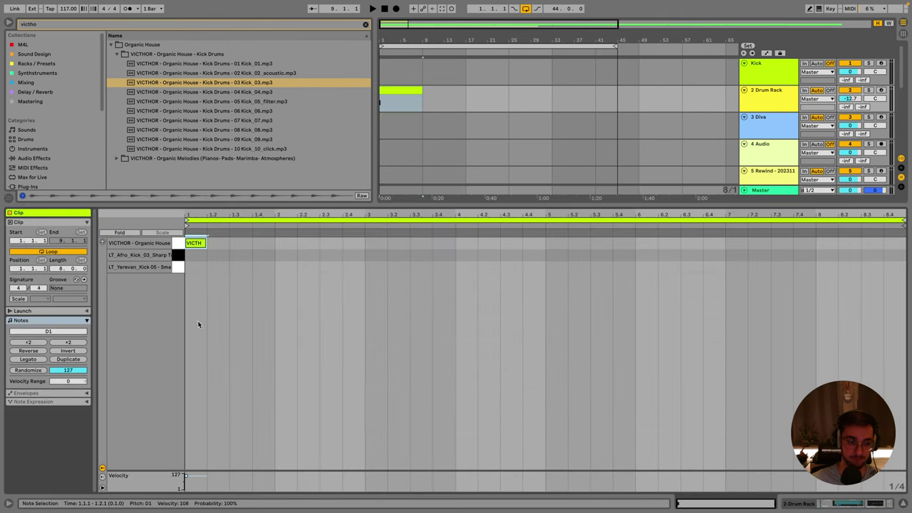
right_click(200, 246)
left_click(242, 218)
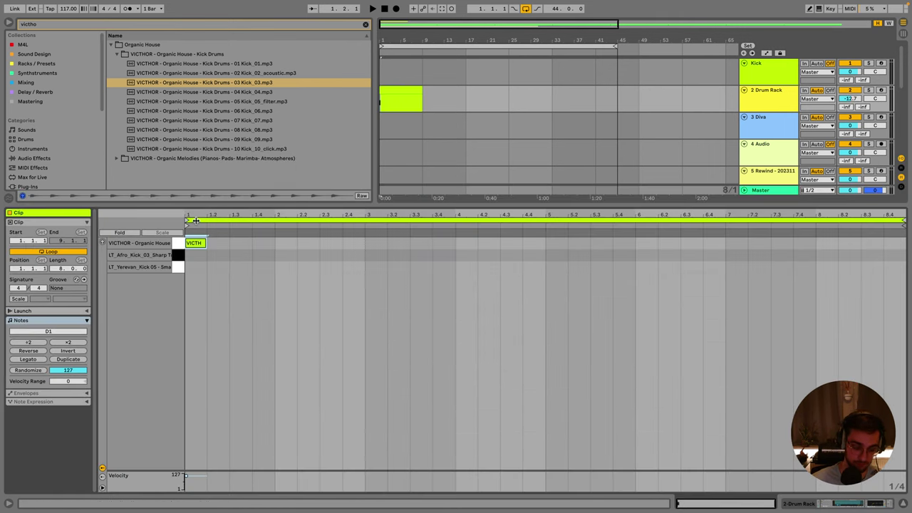
key("z")
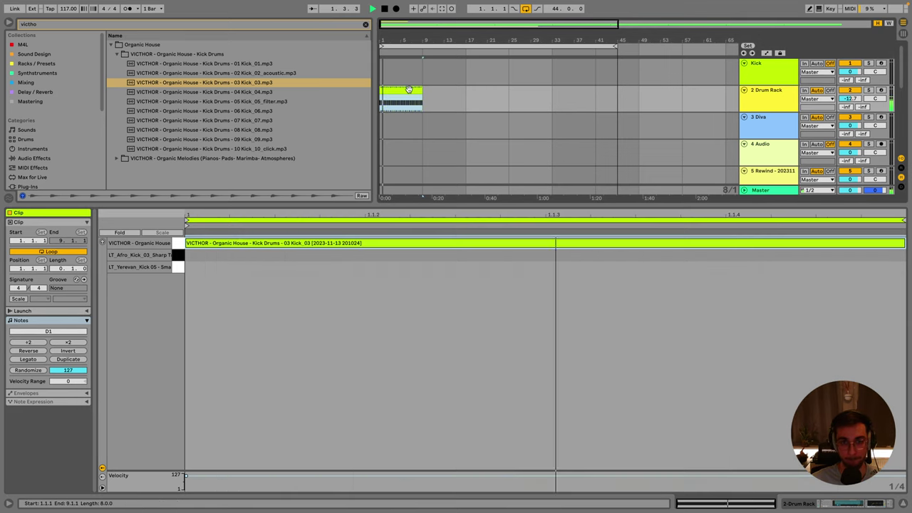
key("space")
left_click_drag(310, 243, 277, 267)
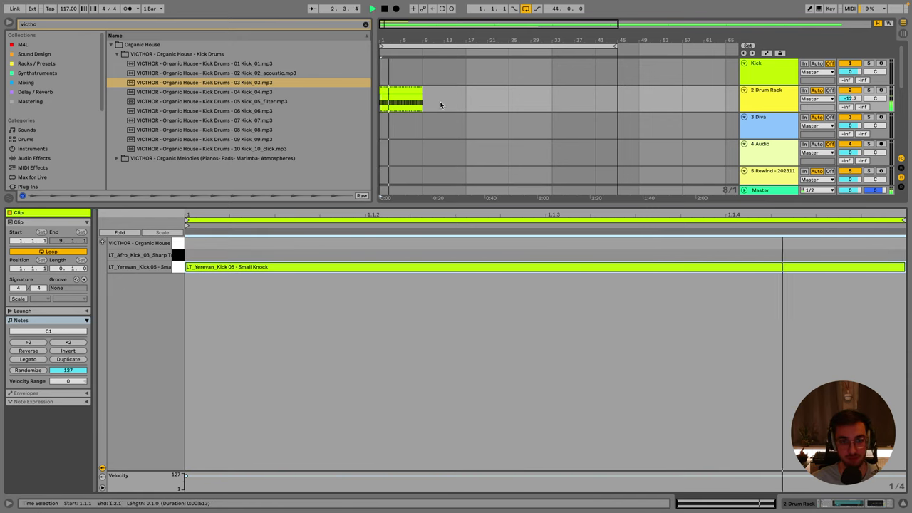
Extend the Drum Rack clip to bar 41 and set the arrangement loop to the same 40 bars.
left_click_drag(422, 98, 599, 98)
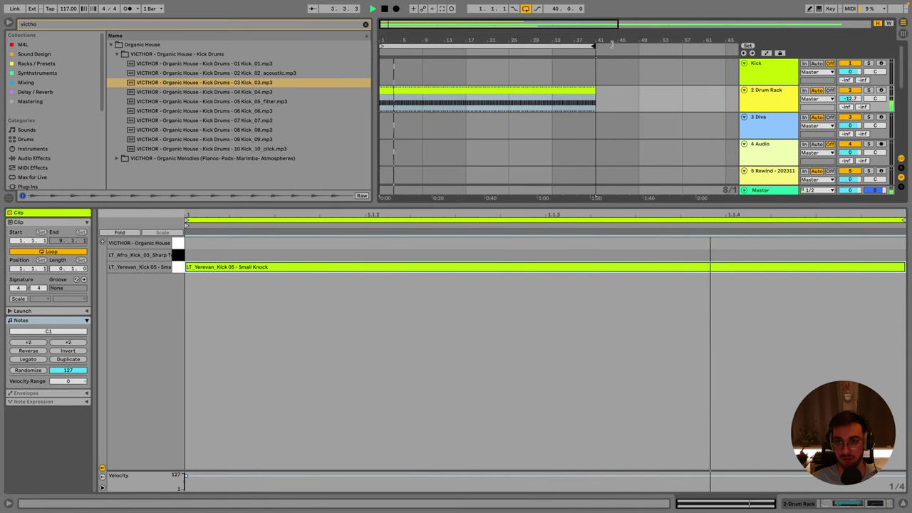
left_click(540, 100)
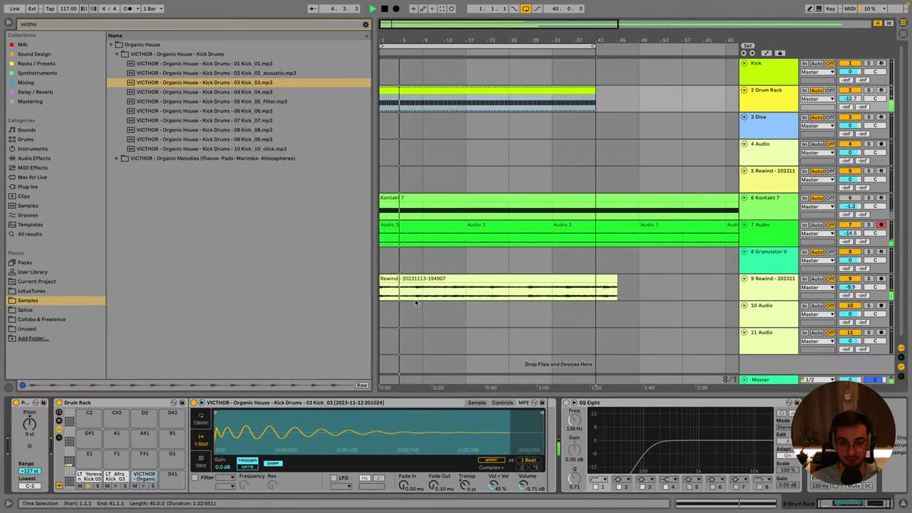
Set the arrangement grid to a fixed 1/16.
right_click(416, 320)
left_click(483, 419)
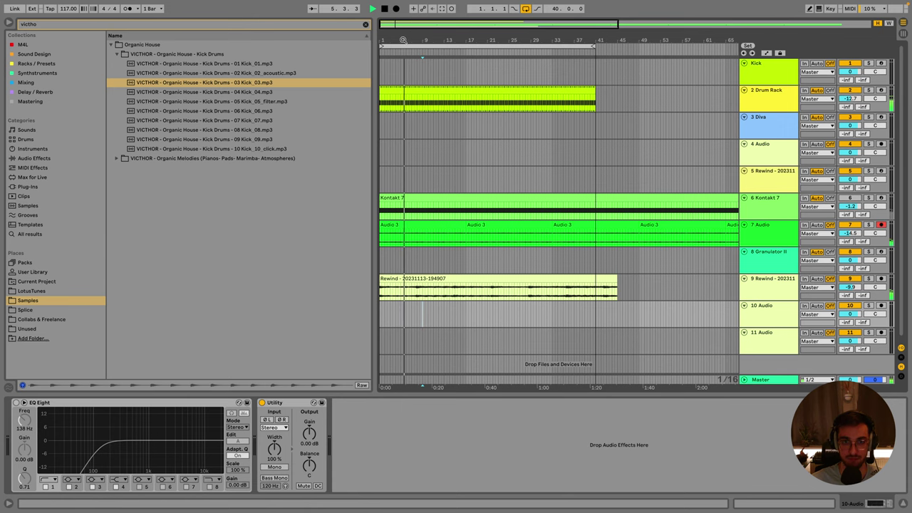
left_click_drag(403, 40, 407, 79)
key("Up")
key("Up")
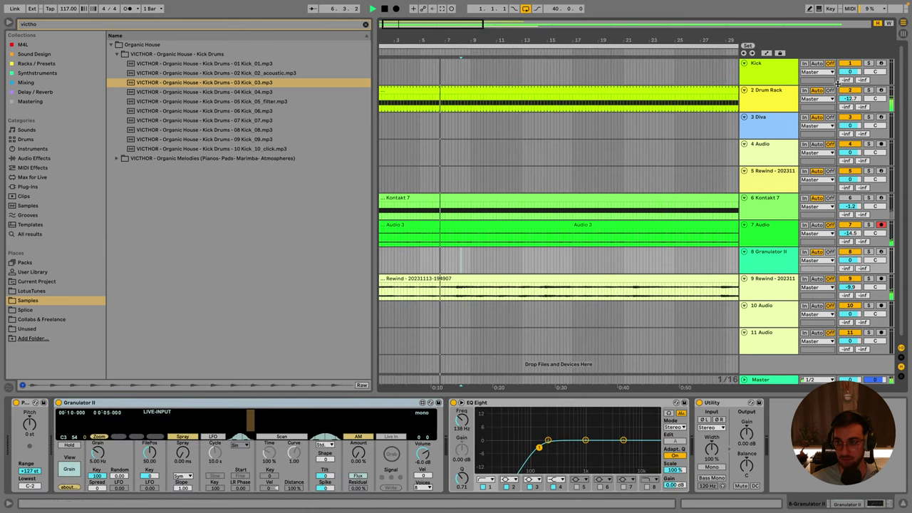
Lower the Drum Rack track's volume to -13.9 dB and set the arrangement grid to adaptive Narrowest.
right_click(492, 264)
left_click(458, 262)
right_click(467, 281)
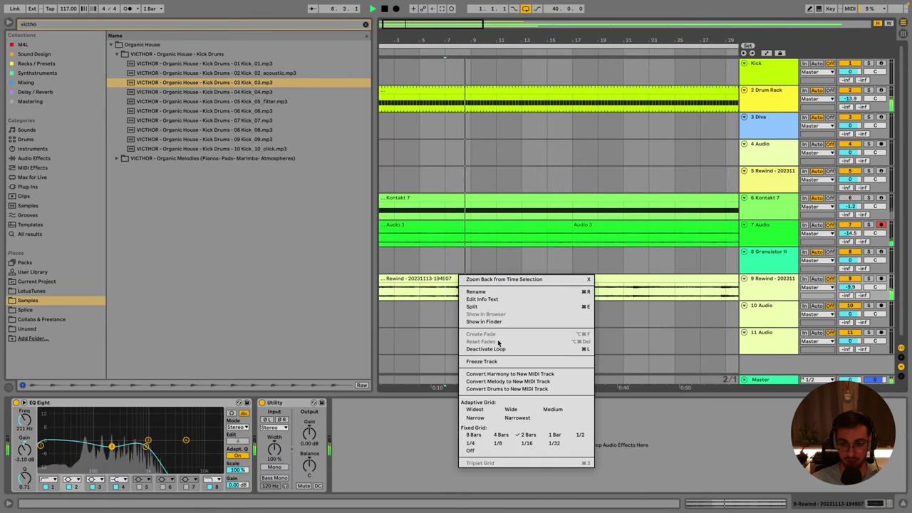
key("Escape")
left_click(456, 294)
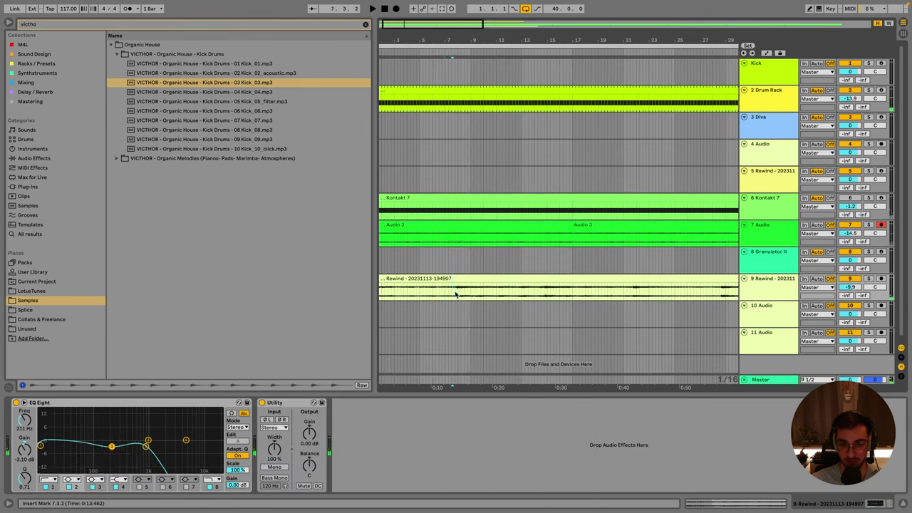
right_click(454, 326)
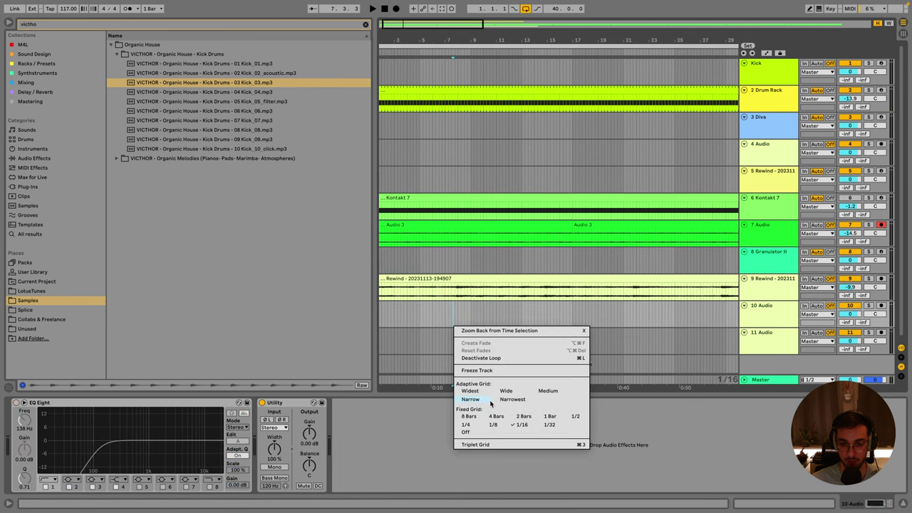
left_click(514, 401)
Split the Rewind clip on track 9 just before bar 8 and move its second part to start at bar 5.
left_click_drag(451, 46, 480, 298)
left_click(485, 293)
key("ctrl+e")
left_click(489, 283)
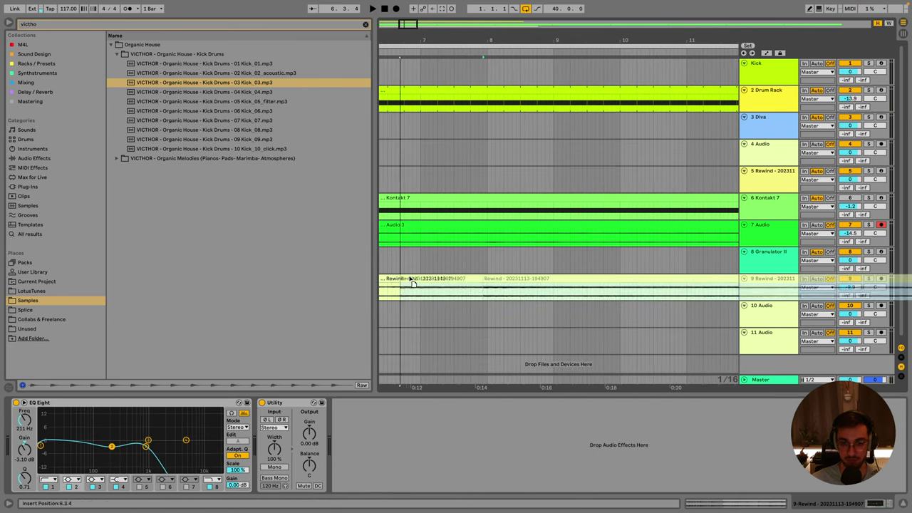
left_click_drag(413, 44, 414, 24)
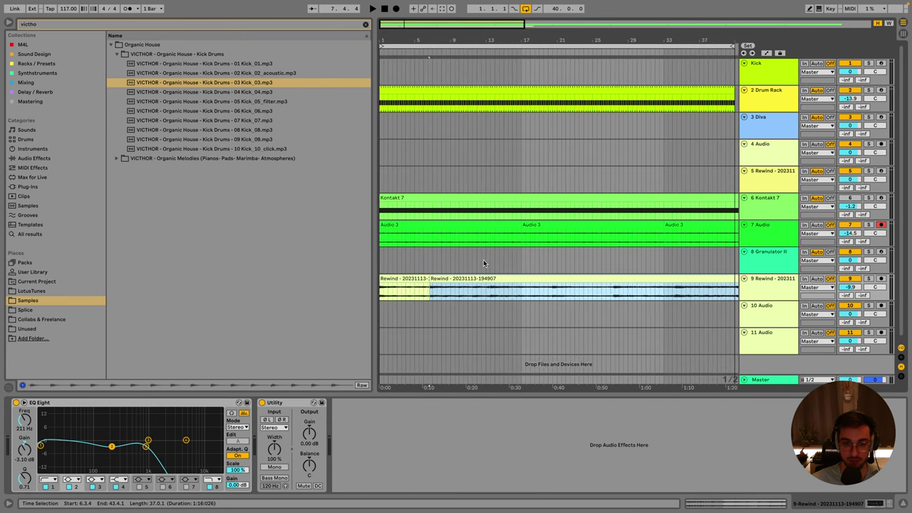
left_click_drag(432, 279, 415, 279)
Play the arrangement from bar 1 through about bar 12 to check the Rewind chords against the kick and examine the next chord change.
left_click(397, 278)
key("space")
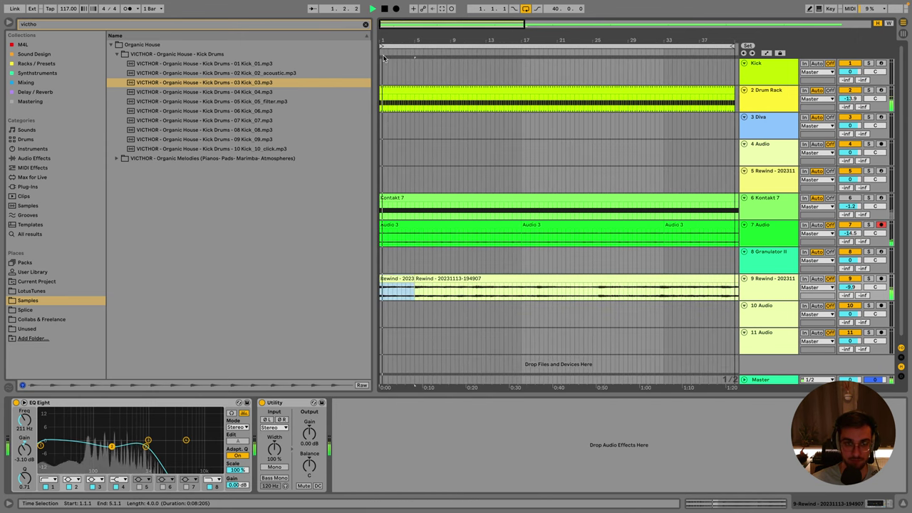
scroll(494, 223, "up", 3)
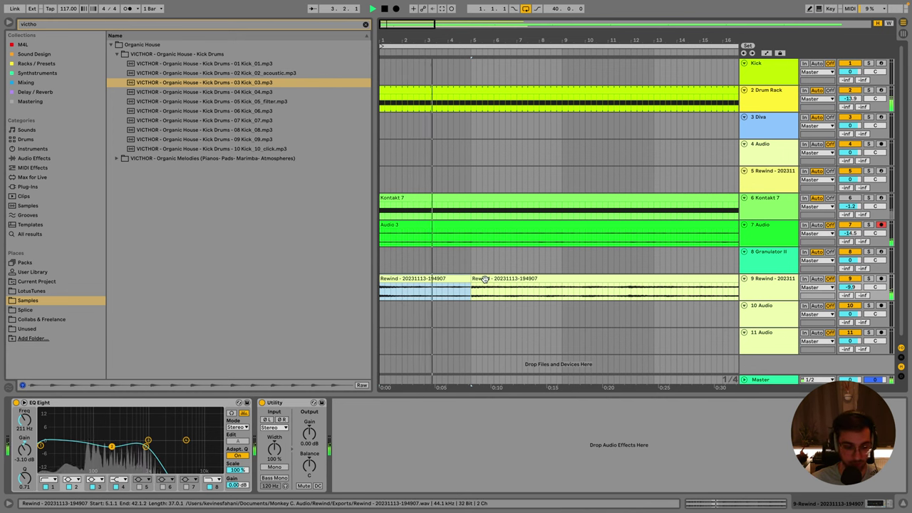
left_click(484, 279)
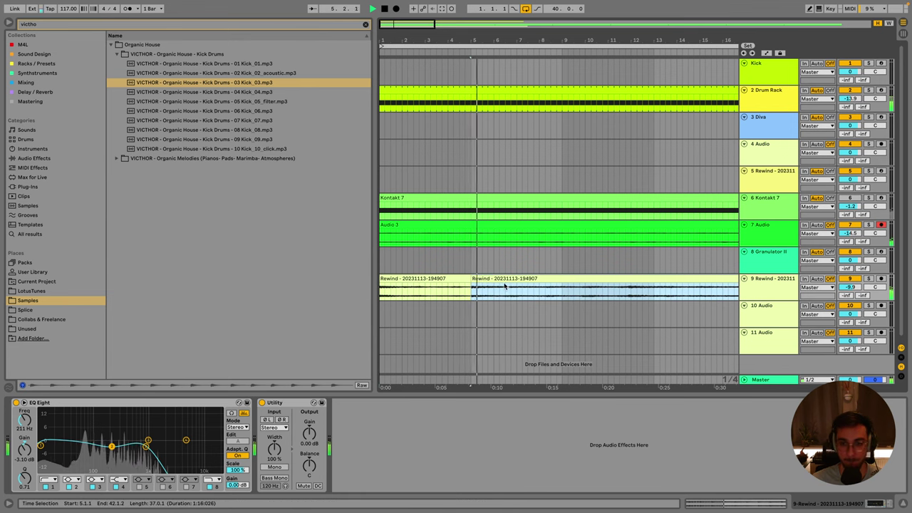
left_click(563, 297)
key("minus")
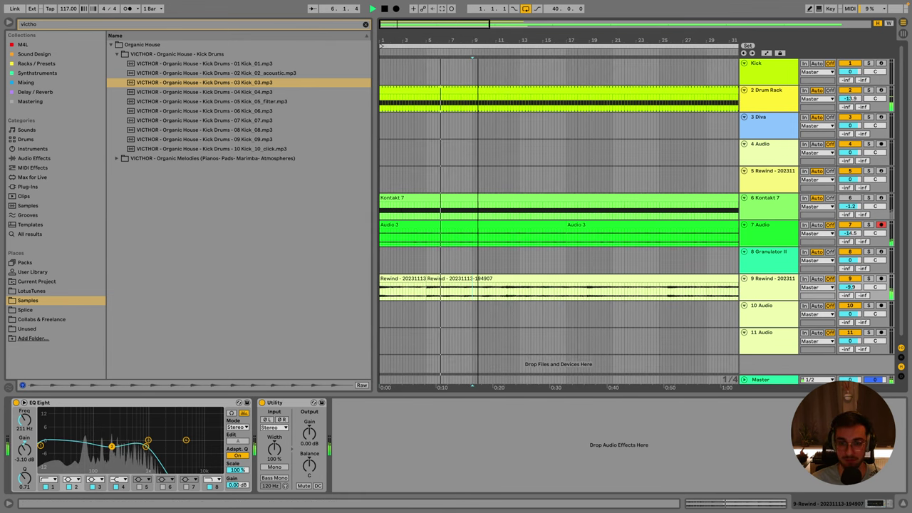
key("plus")
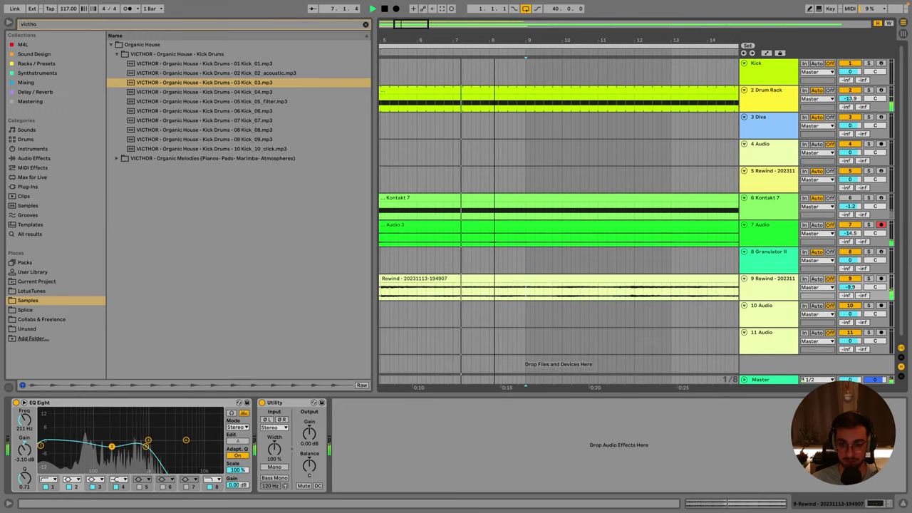
left_click(627, 288)
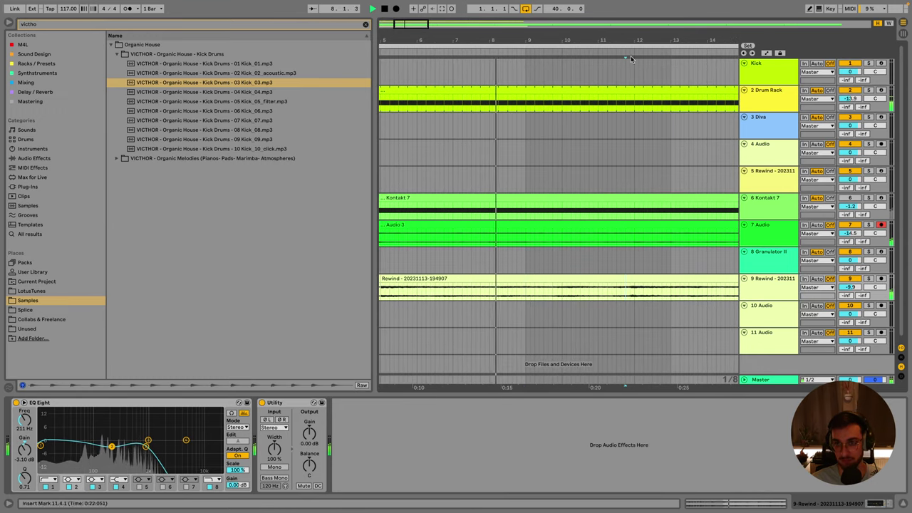
key("minus")
left_click(561, 289)
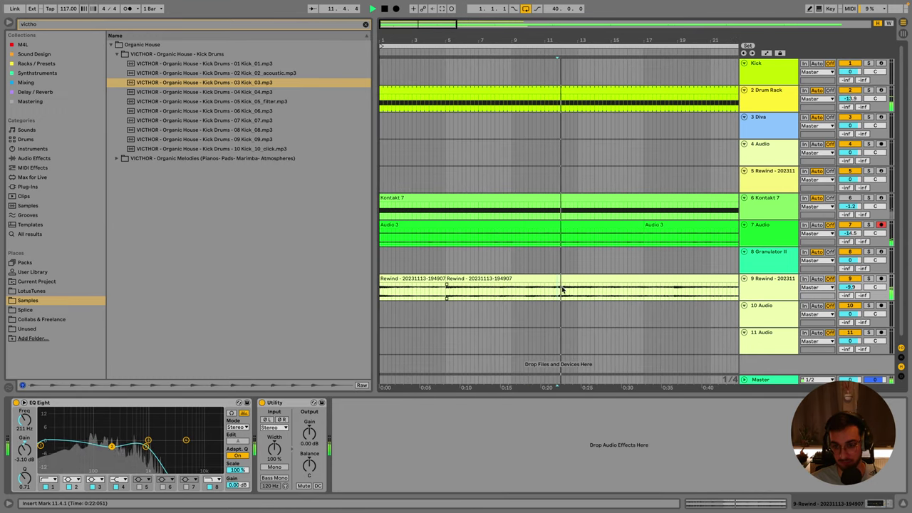
mouse_move(564, 41)
left_mouse_down()
mouse_move(563, 50)
mouse_move(563, 41)
left_mouse_up()
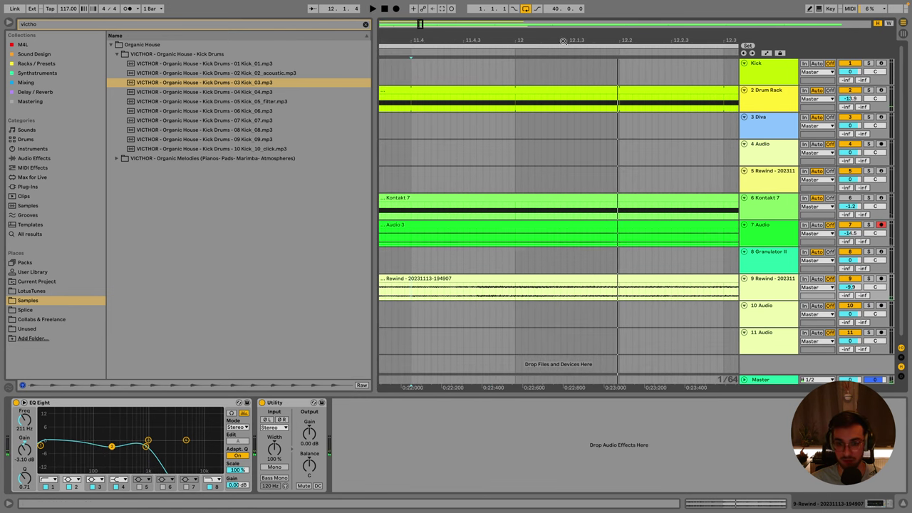
Inspect the start of the second Rewind clip at bar 5 and listen to the passage up to bar 11 again.
left_click(479, 279)
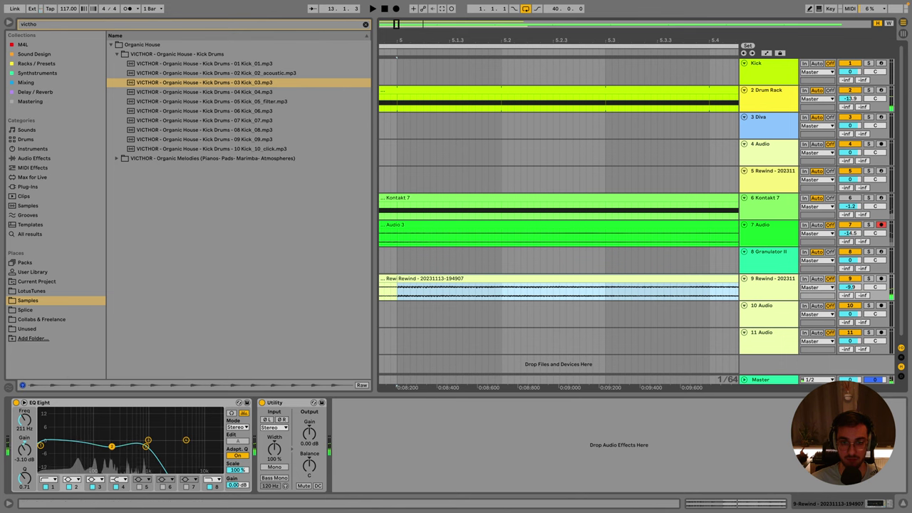
left_click_drag(430, 54, 431, 41)
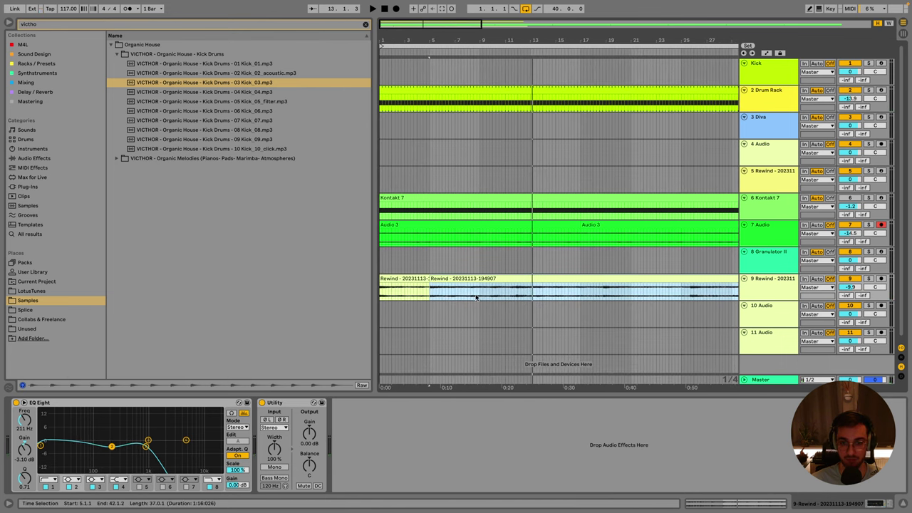
left_click(446, 290)
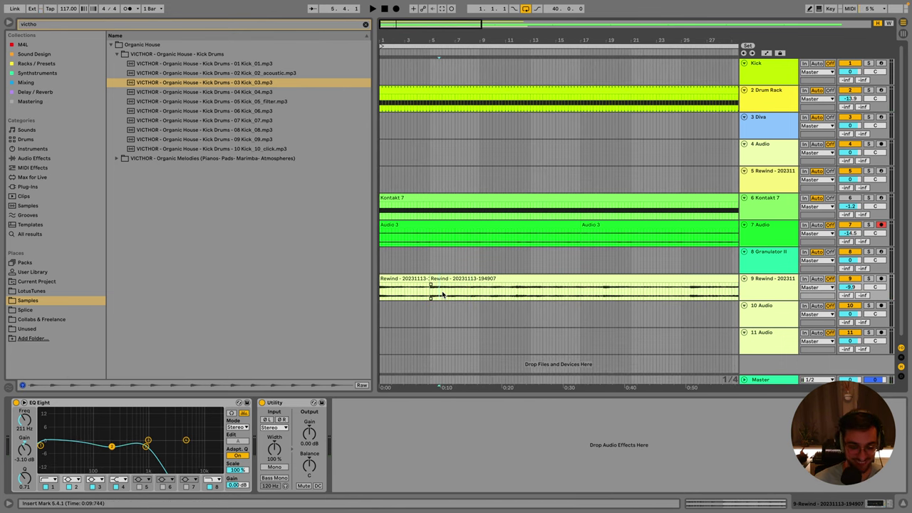
scroll(583, 210, "up", 5)
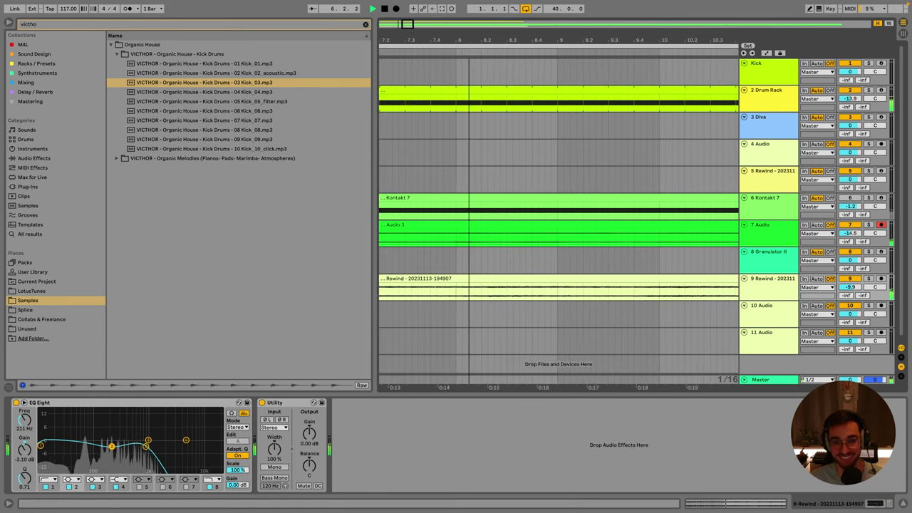
left_click(570, 296)
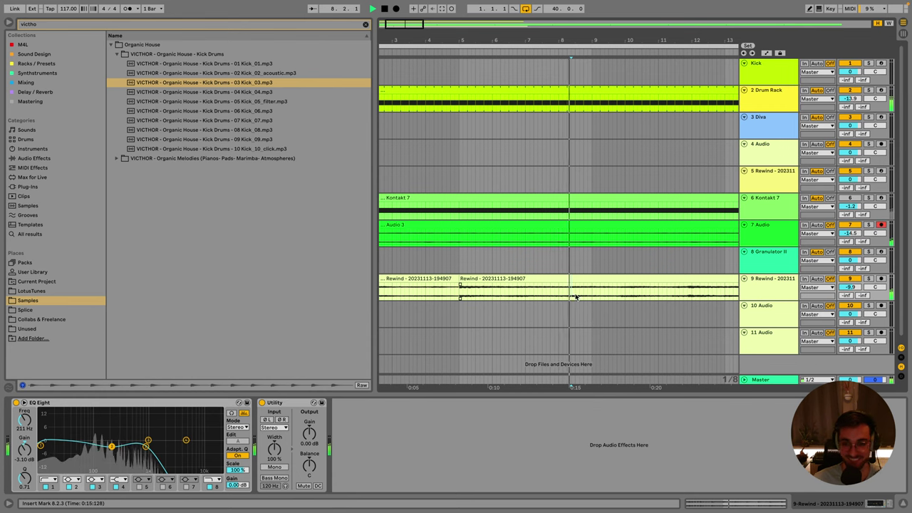
left_click(621, 289)
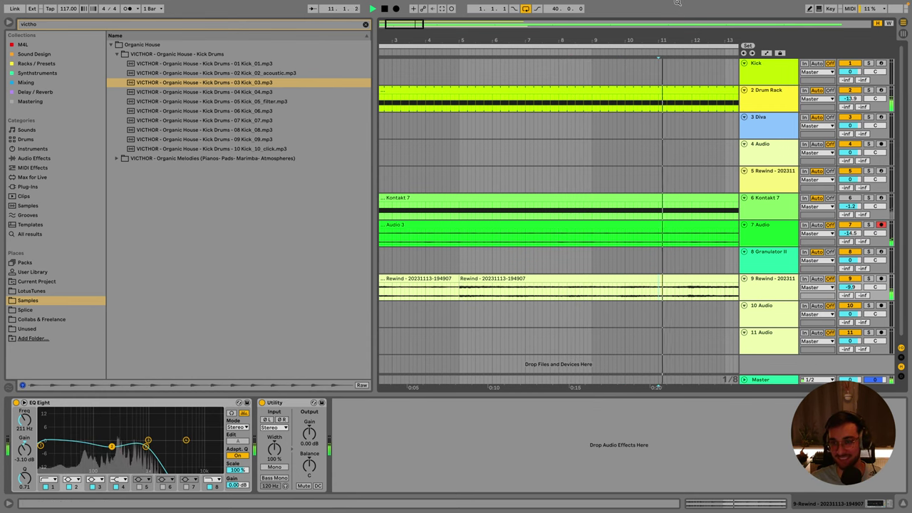
Split the second Rewind clip just before bar 12 and move the remainder earlier to start at 8.3.1.
scroll(660, 295, "up", 4)
scroll(583, 227, "up", 3)
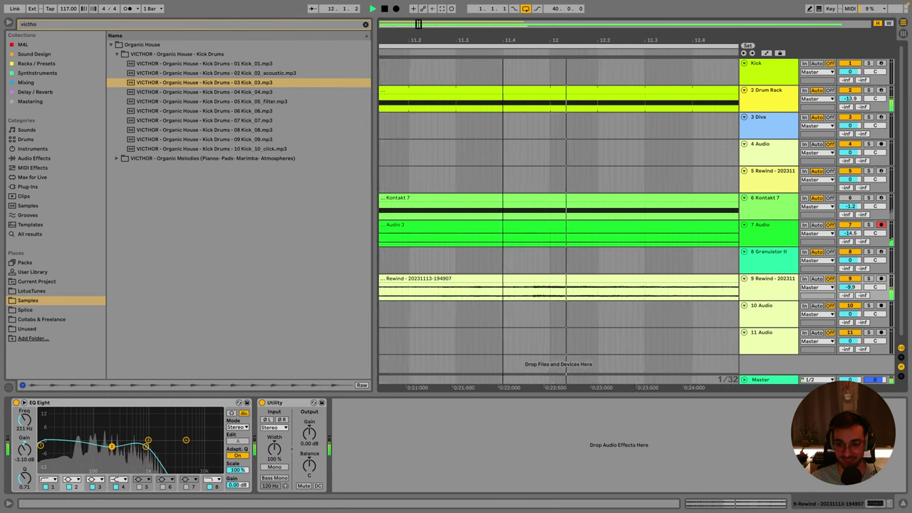
key("space")
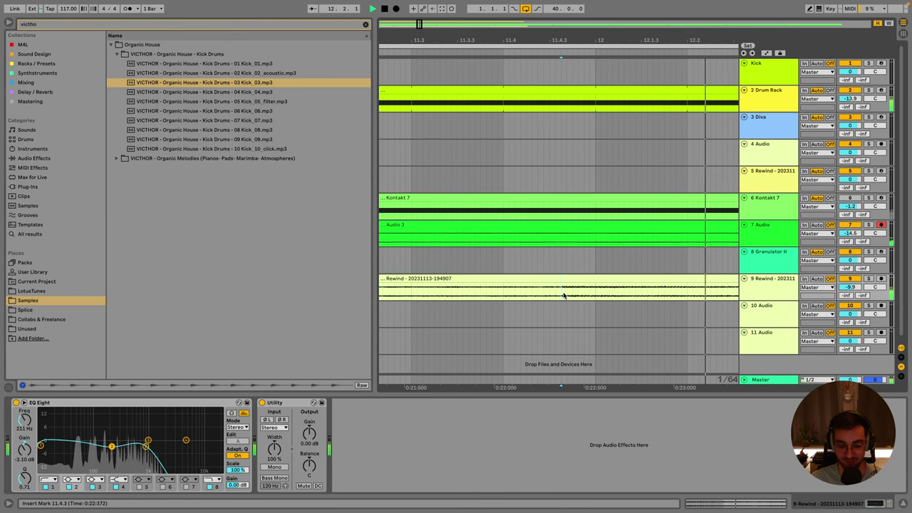
left_click(563, 294)
scroll(563, 294, "down", 8)
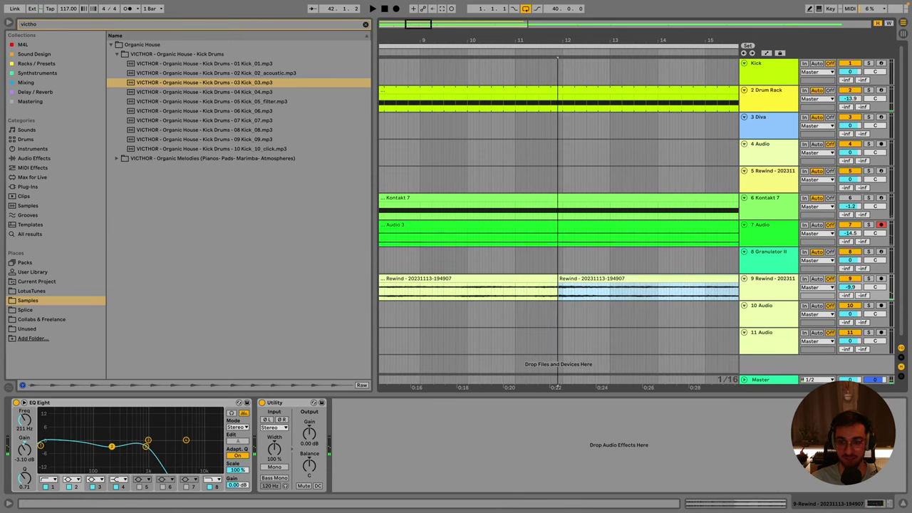
left_click_drag(516, 279, 483, 287)
Replay the Rewind clips from the beginning of the arrangement and move the third clip on track 9 to start at 9.1.1.
left_click(400, 290)
key("space")
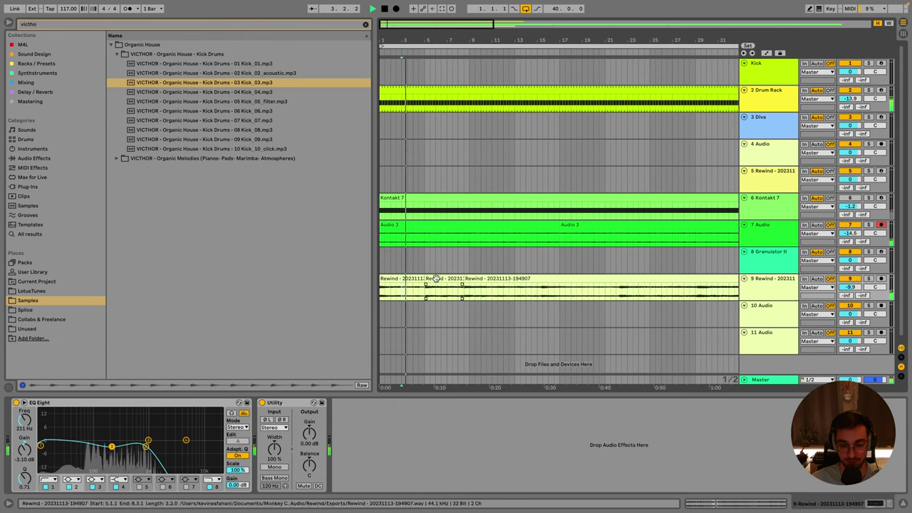
left_click_drag(455, 37, 505, 63)
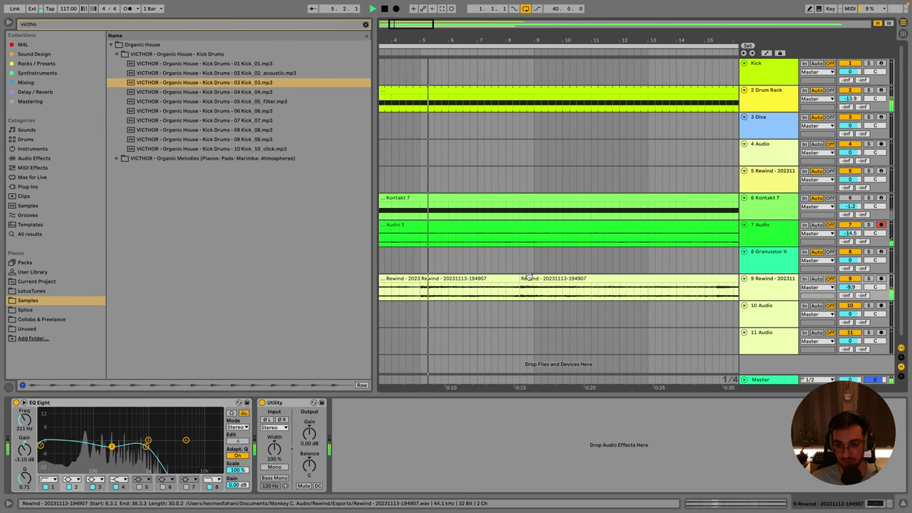
left_click_drag(523, 285, 535, 279)
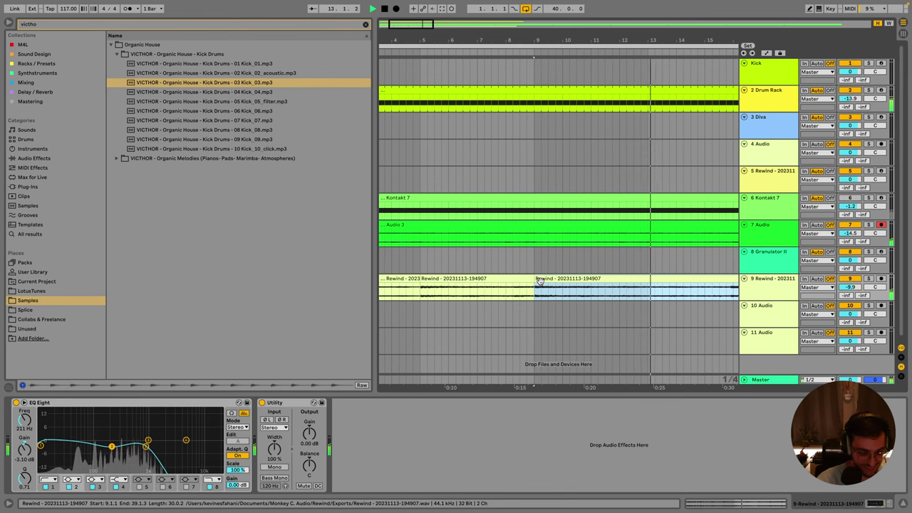
Mark the next chord change around bar 16, check the first clip's length and set the fixed grid to 1 bar.
key("minus")
key("minus")
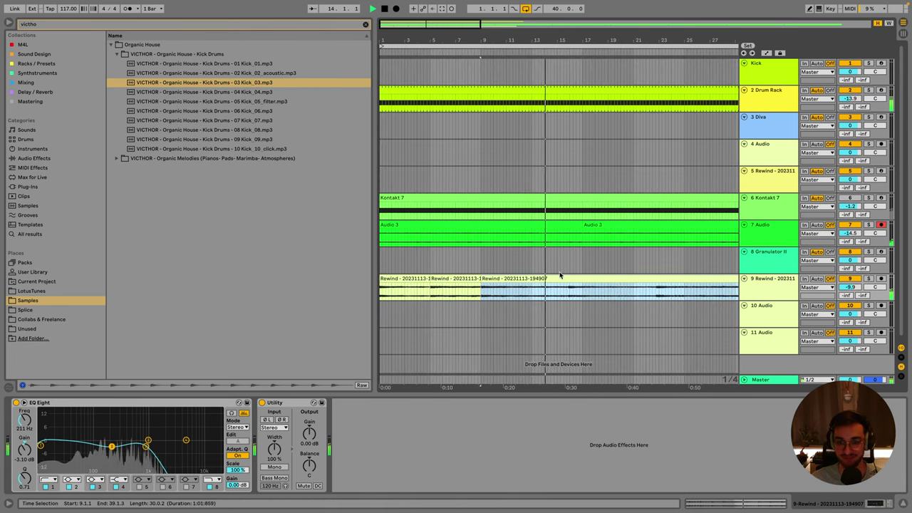
left_click(569, 296)
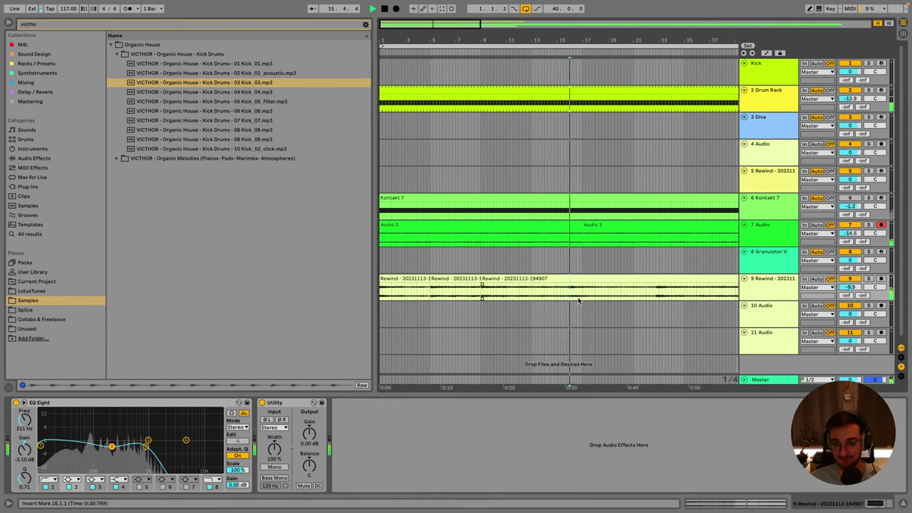
left_click(405, 289)
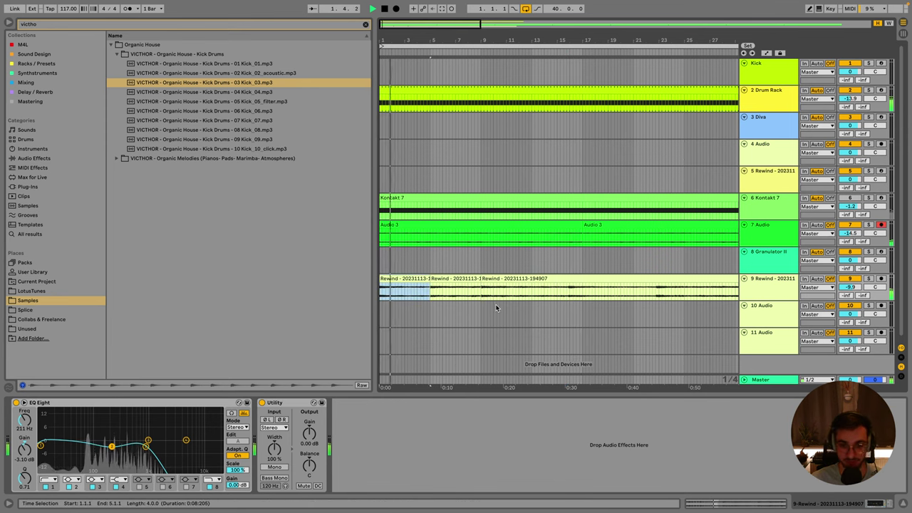
left_click(456, 291)
right_click(448, 268)
left_click(536, 348)
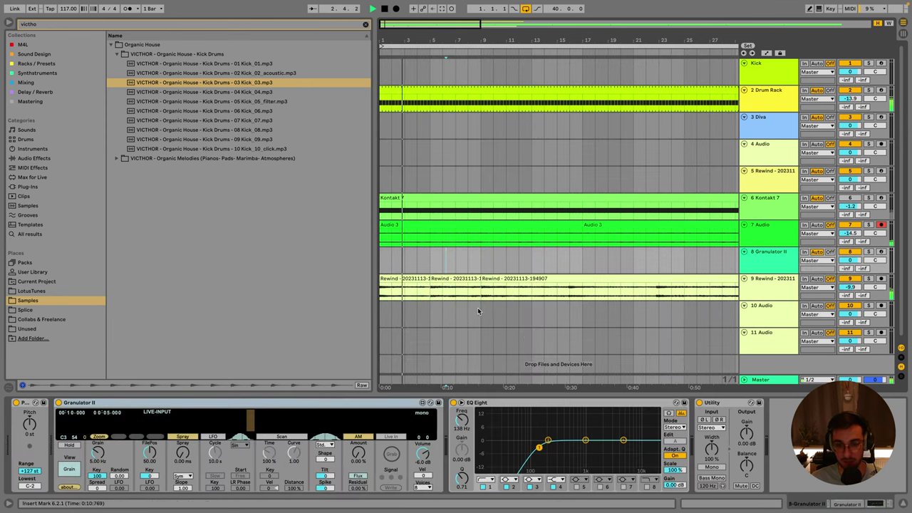
Split the third Rewind clip on track 9 at bar 13, four bars after its start.
left_click(446, 279)
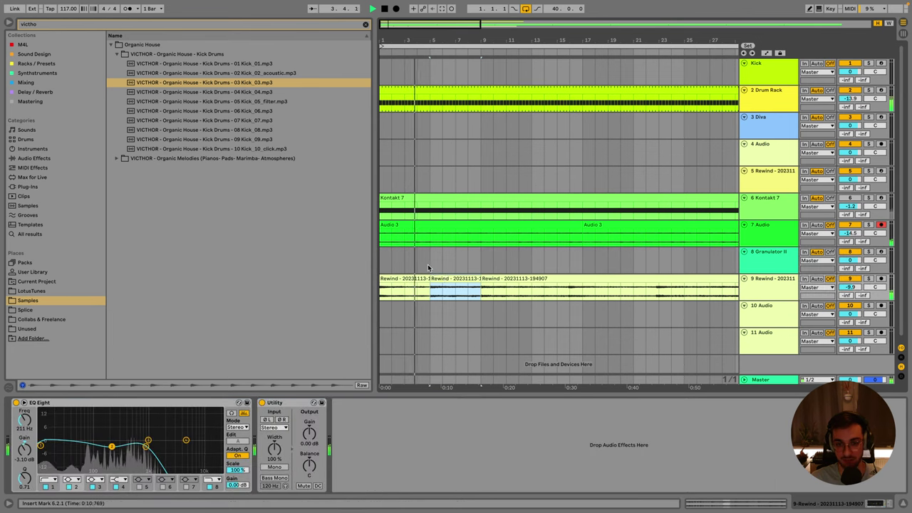
left_click_drag(429, 263, 508, 265)
left_click(424, 262)
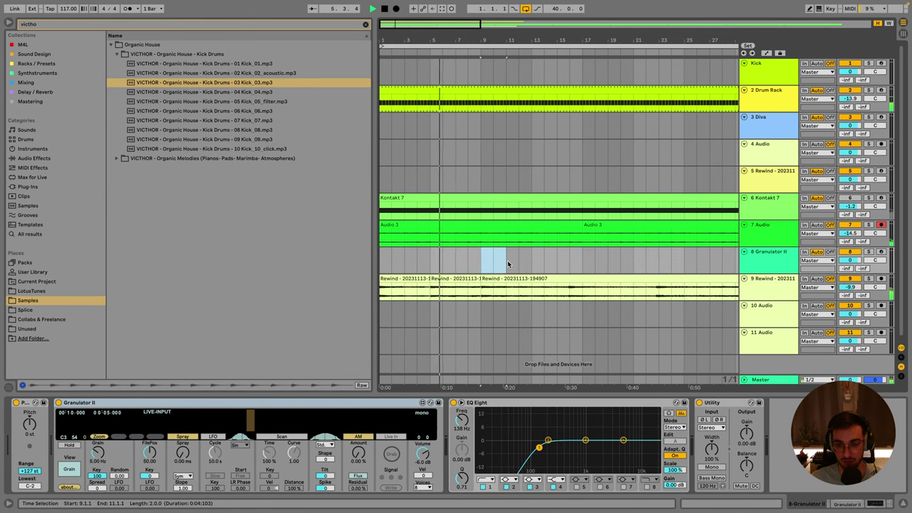
left_click(534, 292)
key("ctrl+e")
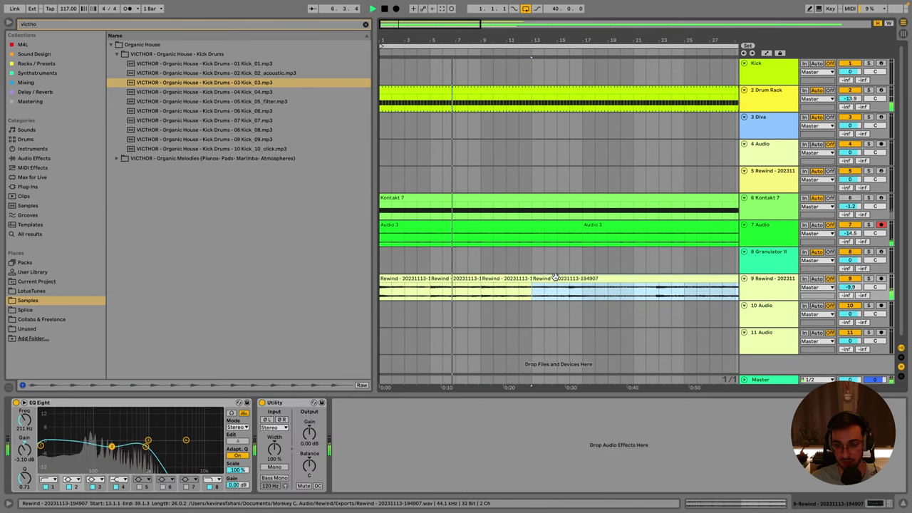
Trim the split remainder's start to the chord change just before bar 16 on a 1/16 grid and move it to 13.1.1.
left_click_drag(535, 279, 566, 278)
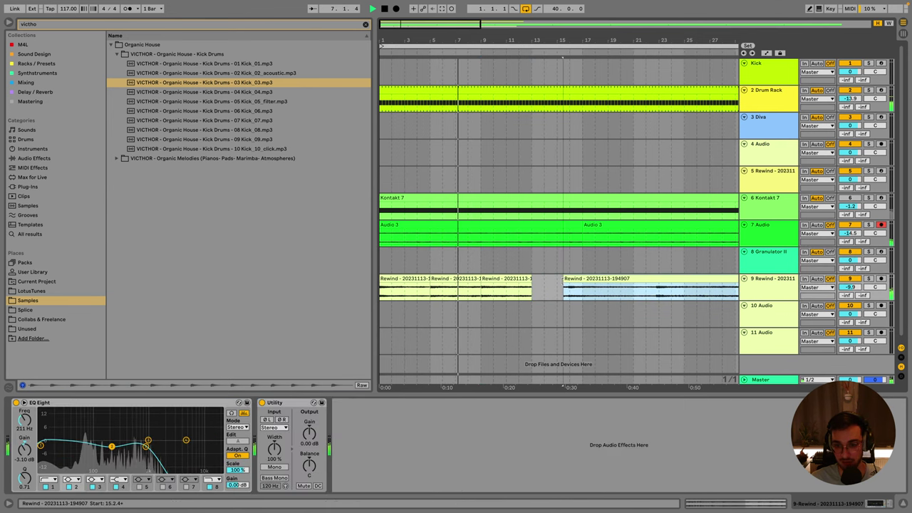
right_click(577, 265)
left_click(646, 353)
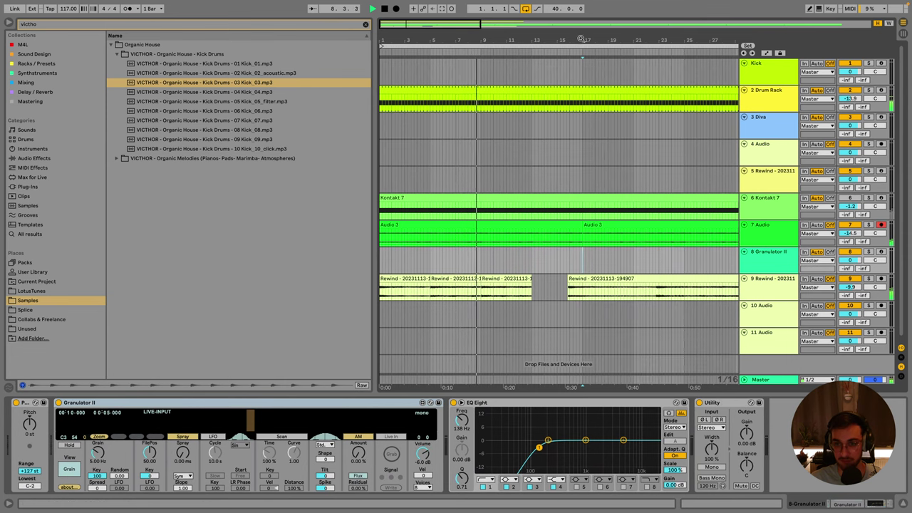
left_click_drag(583, 39, 451, 245)
left_click_drag(430, 280, 464, 285)
Inspect the Rewind clip's start at bar 13 up close and listen to the transition into the following bars.
key("minus")
key("minus")
key("minus")
key("minus")
key("plus")
key("plus")
key("plus")
key("plus")
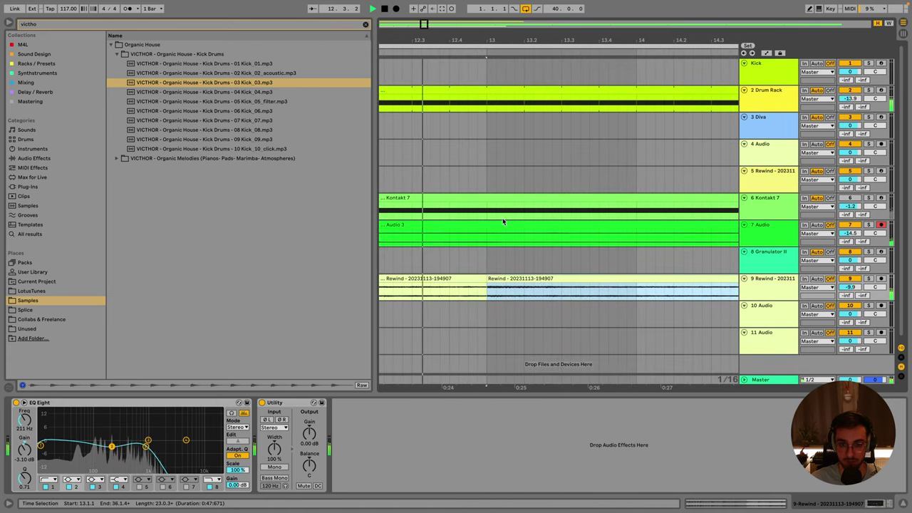
key("plus")
key("plus")
key("plus")
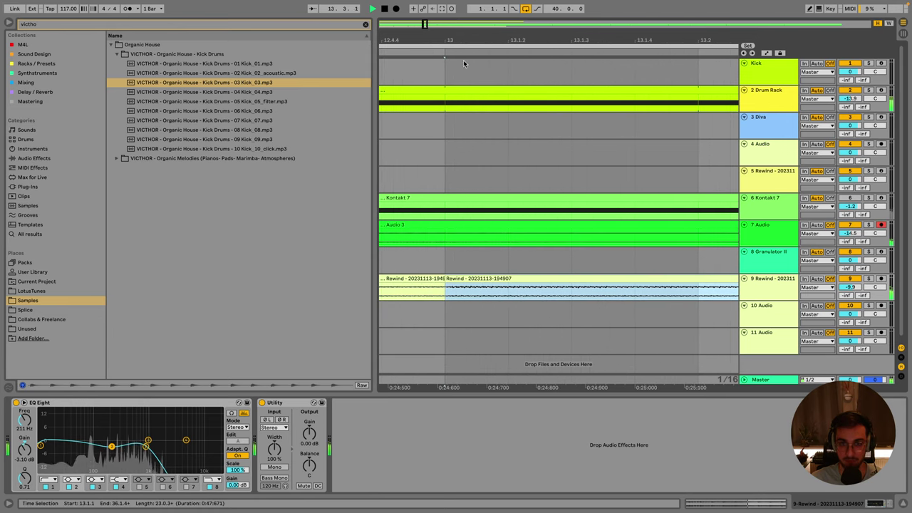
key("minus")
key("minus")
key("minus")
key("minus")
key("minus")
key("minus")
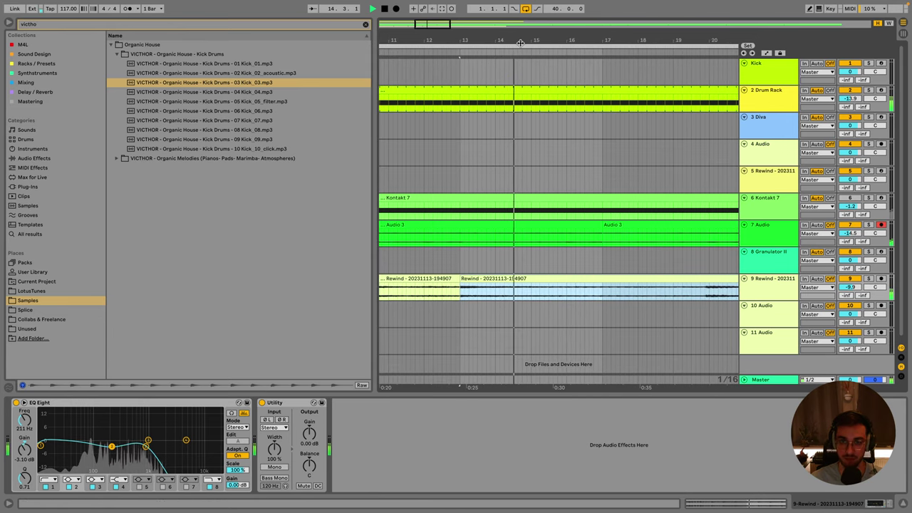
key("minus")
key("minus")
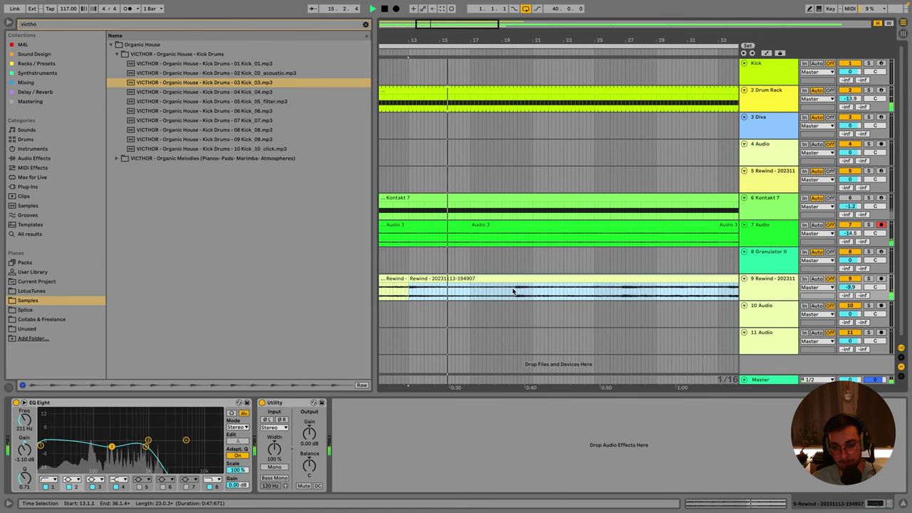
Split the fourth Rewind clip at the chord change just after 19.4.3, using the narrowest adaptive grid.
left_click(513, 291)
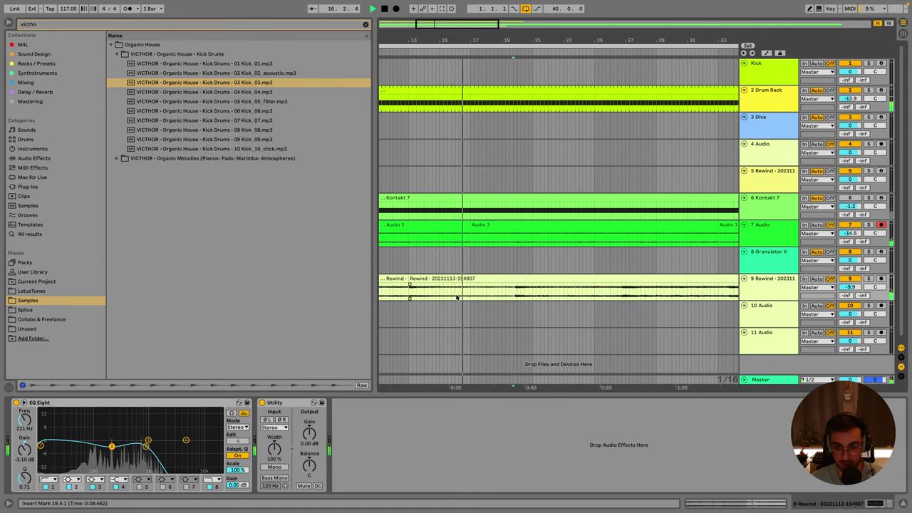
left_click_drag(469, 291, 477, 292)
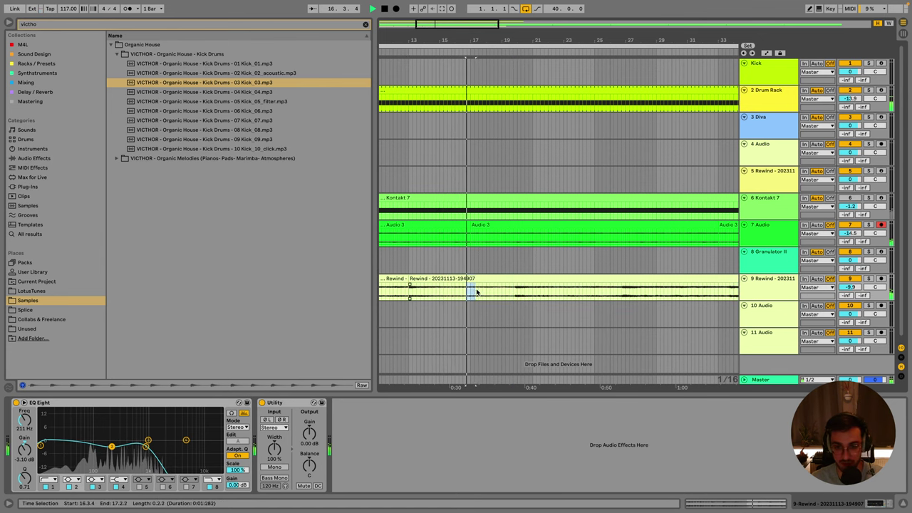
left_click(517, 285)
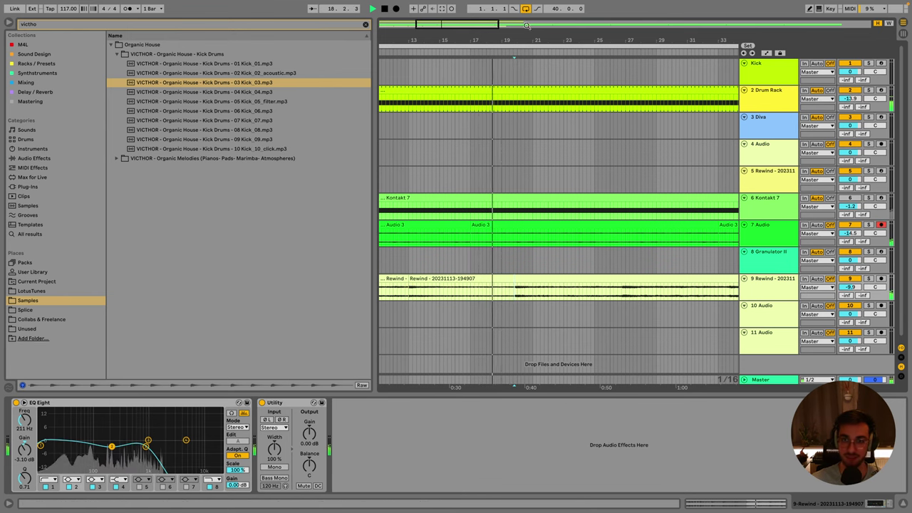
scroll(556, 298, "up", 10)
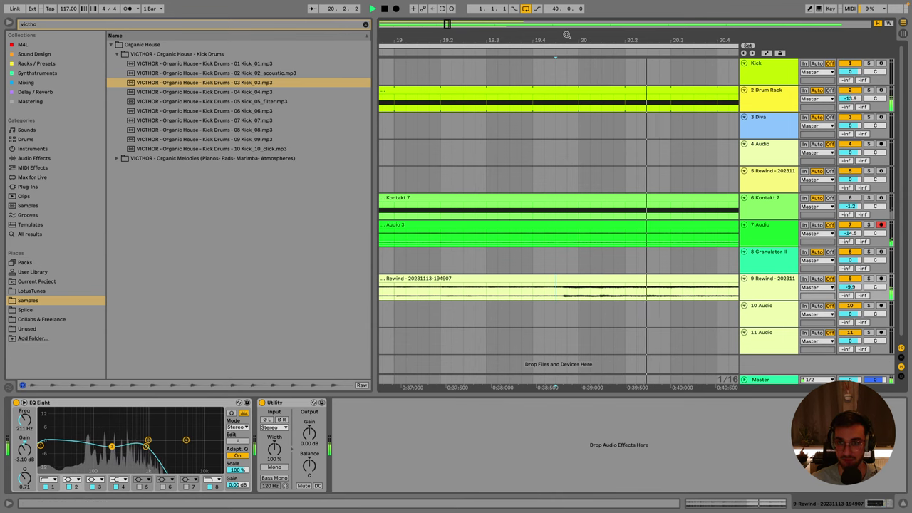
right_click(563, 269)
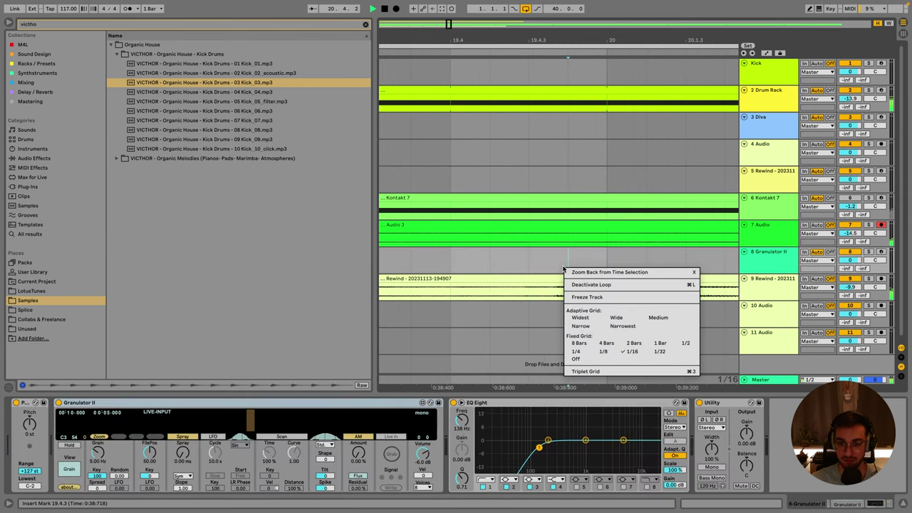
left_click(622, 326)
left_click(556, 292)
double_click(559, 291)
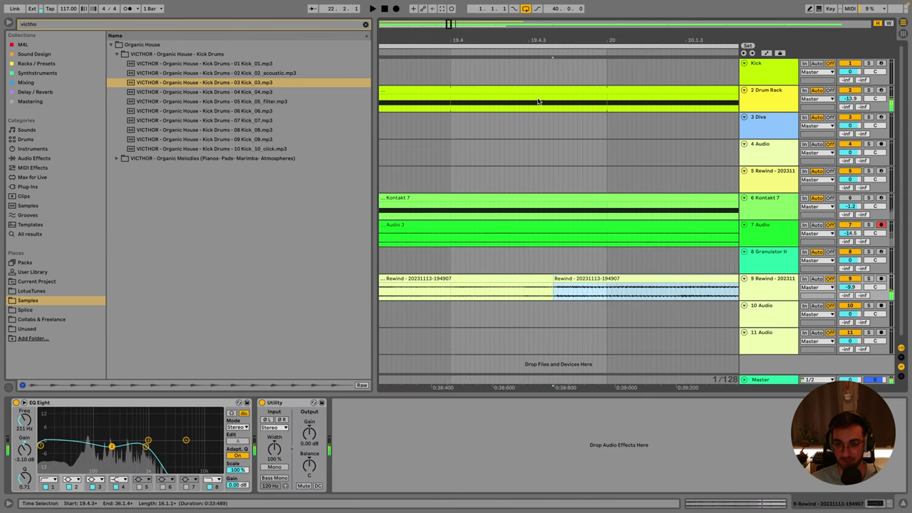
Set the fixed grid to 1 bar, measure four bars from 13.1.1 and move the split remainder to start at 17.1.1.
key("minus")
key("minus")
key("minus")
key("minus")
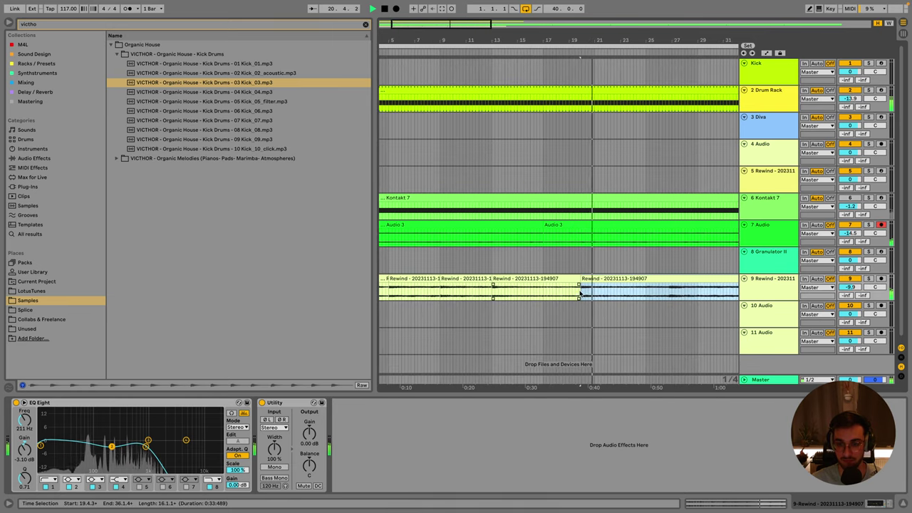
right_click(571, 260)
left_click(670, 333)
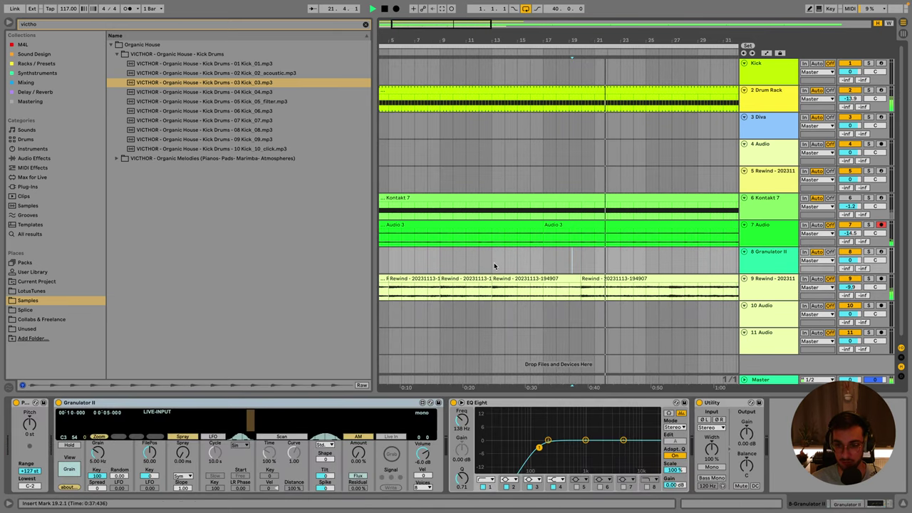
left_click_drag(495, 264, 533, 272)
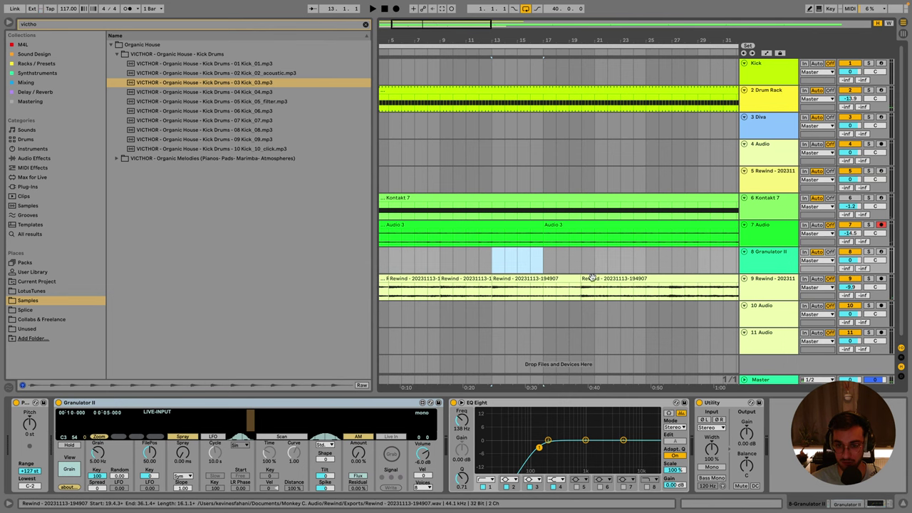
left_click(569, 285)
Play from 16.1.1 and examine the clip joint at bar 17 up close, replaying from 17.1.1.
left_click(533, 297)
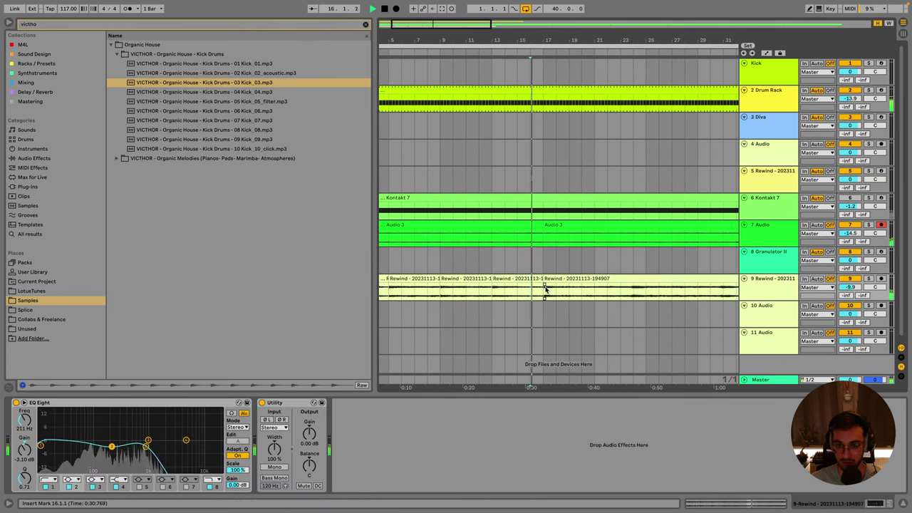
left_click(550, 278)
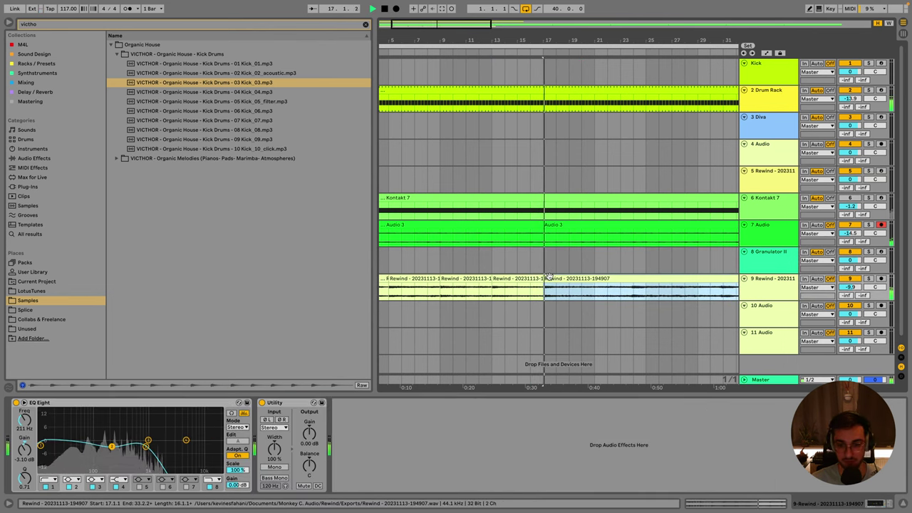
left_click(542, 287)
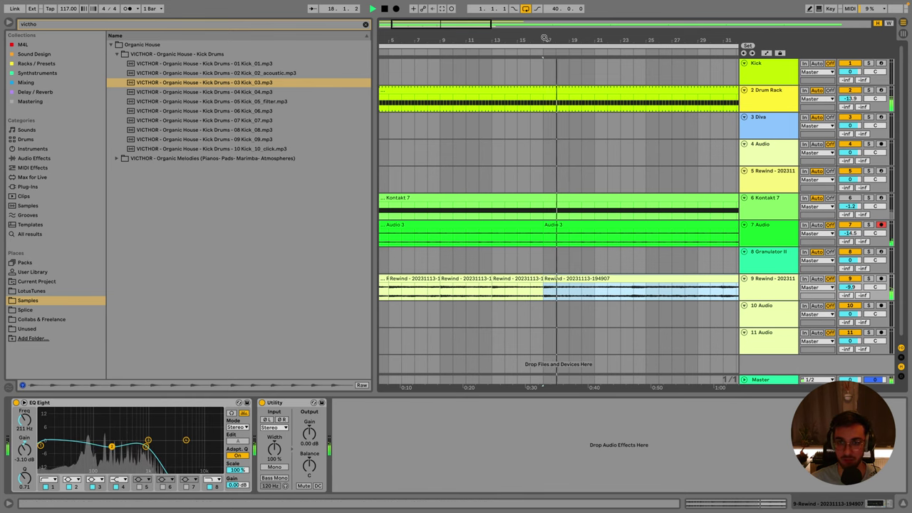
scroll(540, 278, "up", 10)
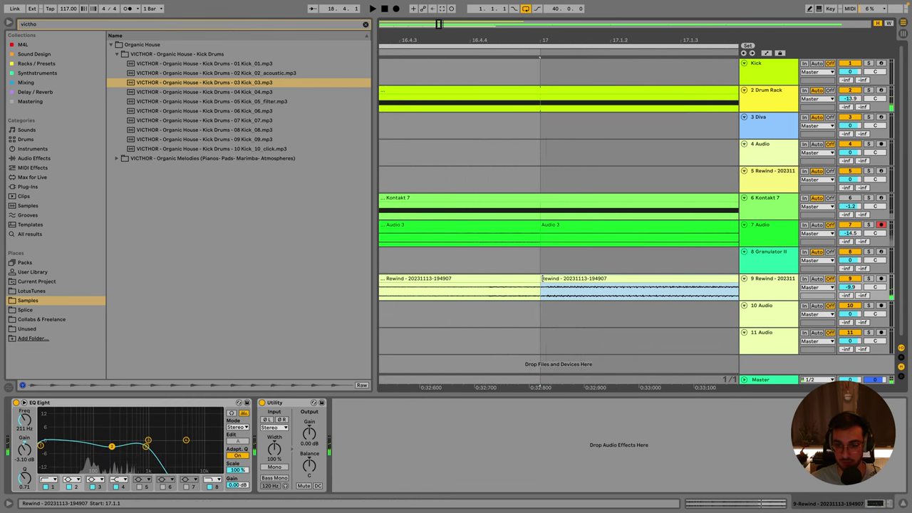
left_click(537, 292)
key("space")
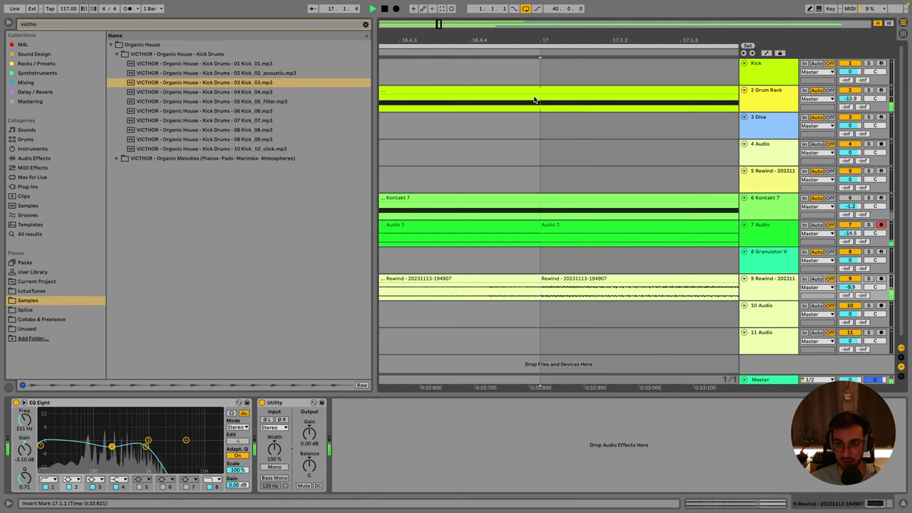
Play the last Rewind clip from 22.1.1 and 24.1.1 to locate its next chord change.
scroll(505, 246, "down", 15)
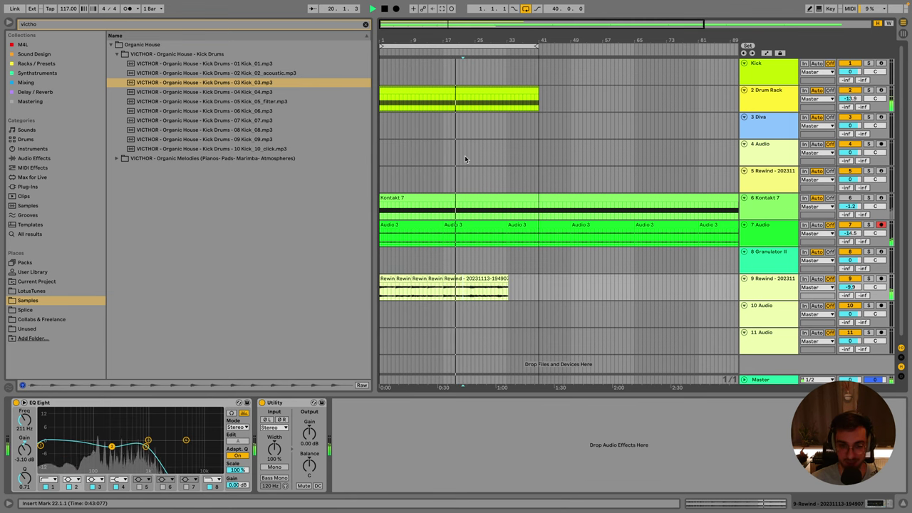
left_click_drag(474, 41, 421, 305)
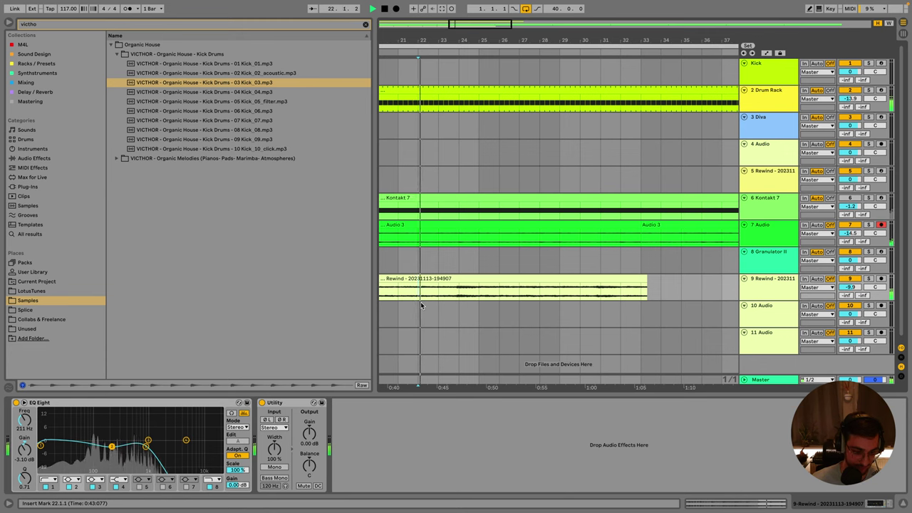
left_click(459, 297)
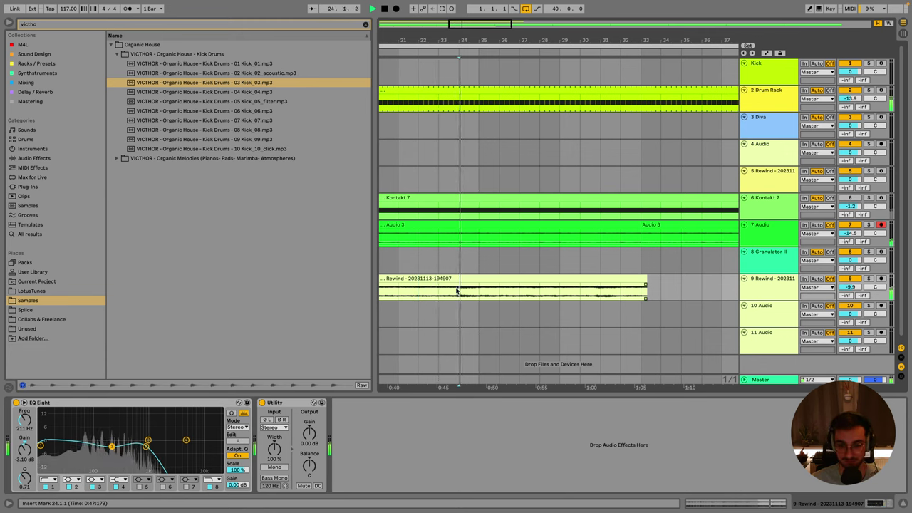
Split the last Rewind clip at 23.4.3 using the narrowest adaptive grid, and pull the remainder slightly away from the cut.
left_click(463, 257)
right_click(465, 260)
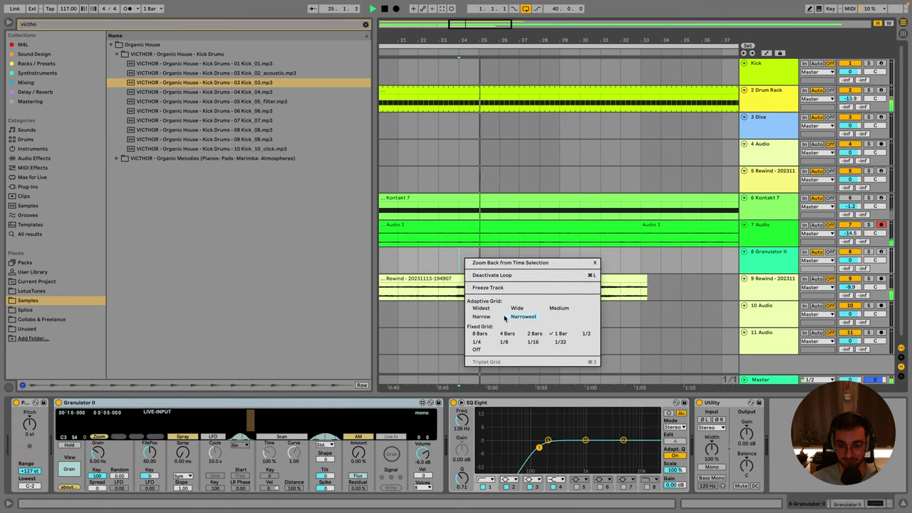
left_click(505, 318)
left_click(459, 288)
key("plus")
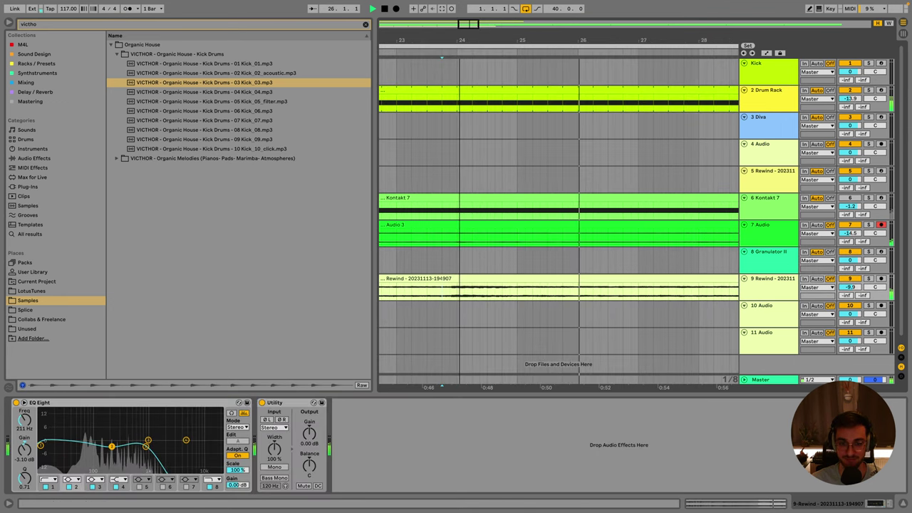
key("plus")
key("plus")
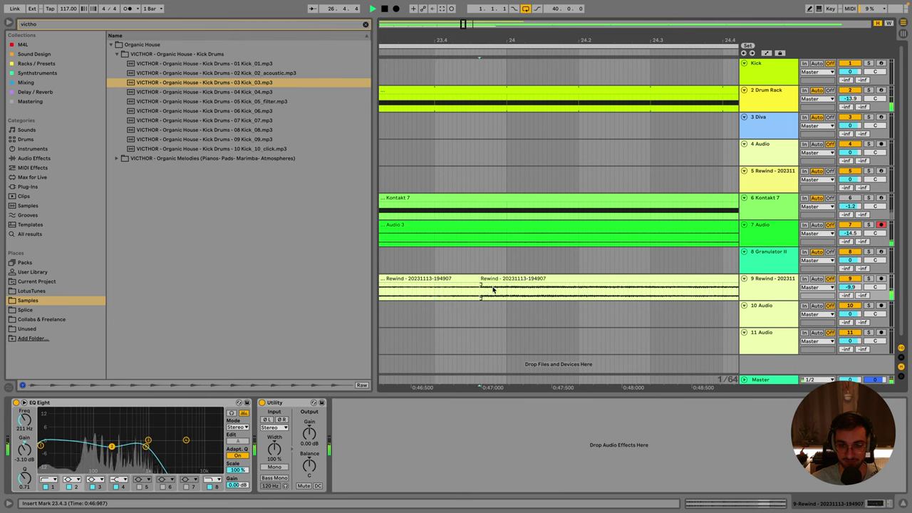
left_click_drag(492, 289, 523, 285)
left_click(443, 313)
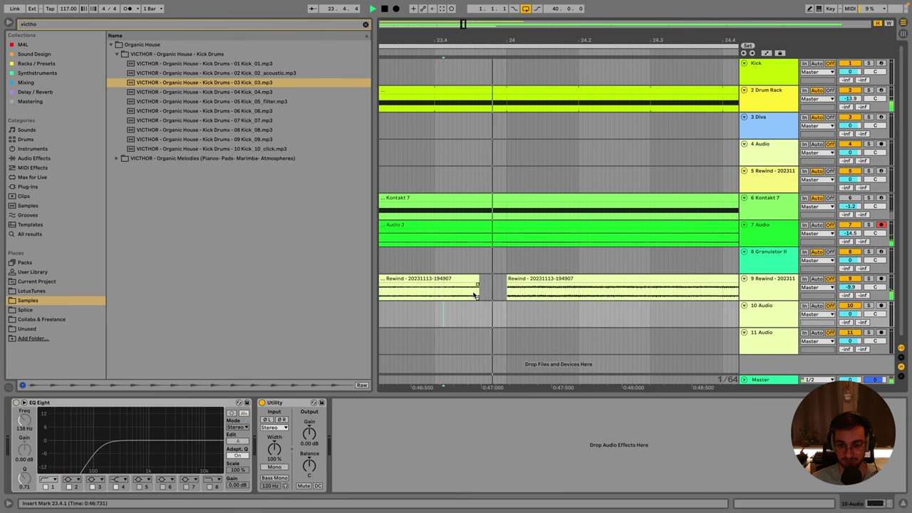
left_click(475, 293)
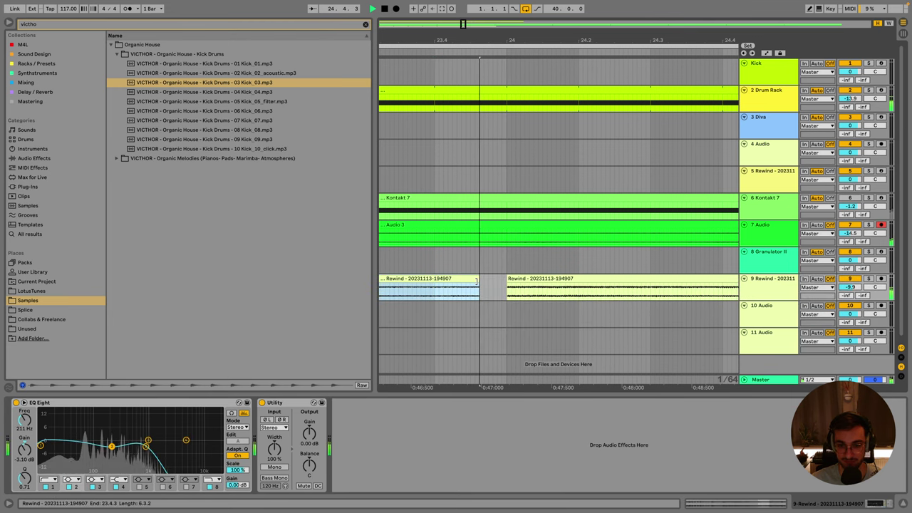
Set the fixed grid to 1 bar and move the split Rewind remainder to start at 21.1.1.
key("minus")
key("minus")
key("minus")
key("minus")
key("minus")
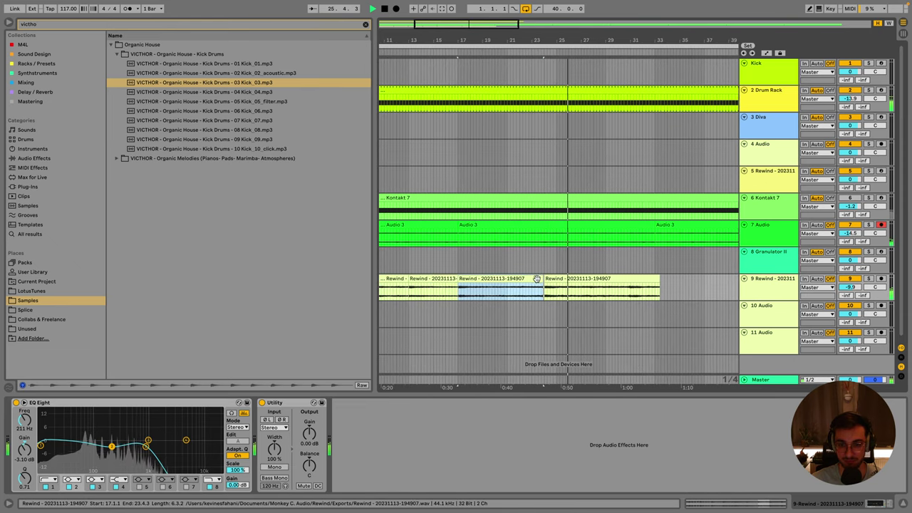
right_click(558, 264)
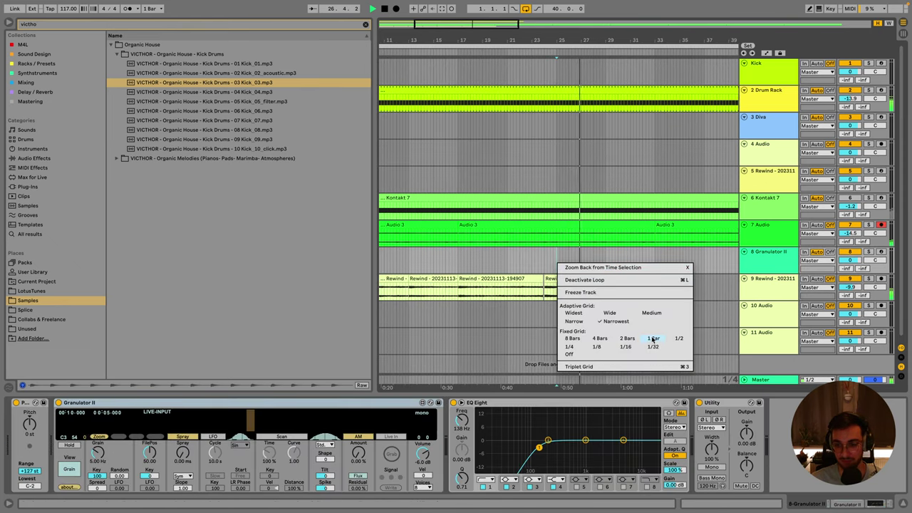
left_click(653, 339)
left_click(555, 278)
mouse_move(524, 287)
left_mouse_down()
mouse_move(482, 290)
mouse_move(509, 293)
left_mouse_up()
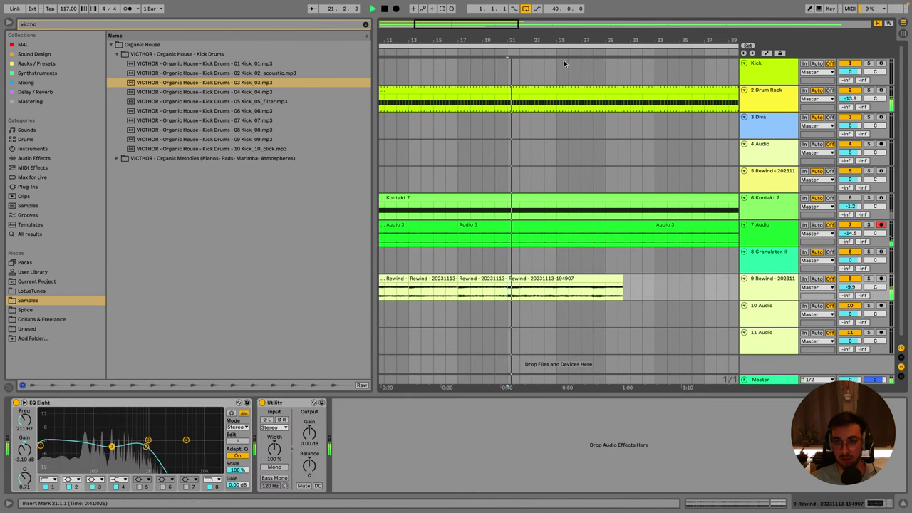
Split the last Rewind clip at its next chord change, move the remainder to bar 25 and inspect the joint.
key("minus")
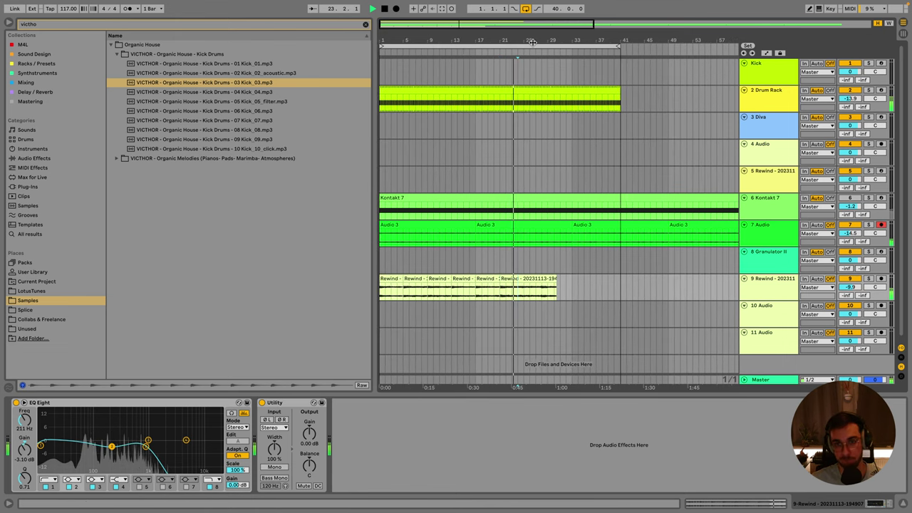
left_click_drag(546, 41, 543, 176)
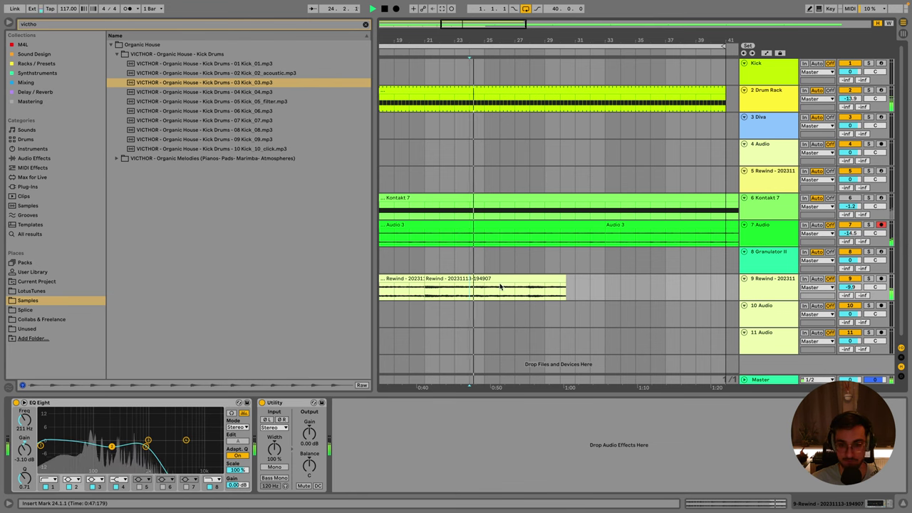
key("ctrl+e")
mouse_move(489, 297)
left_mouse_down()
mouse_move(528, 298)
mouse_move(494, 289)
left_mouse_up()
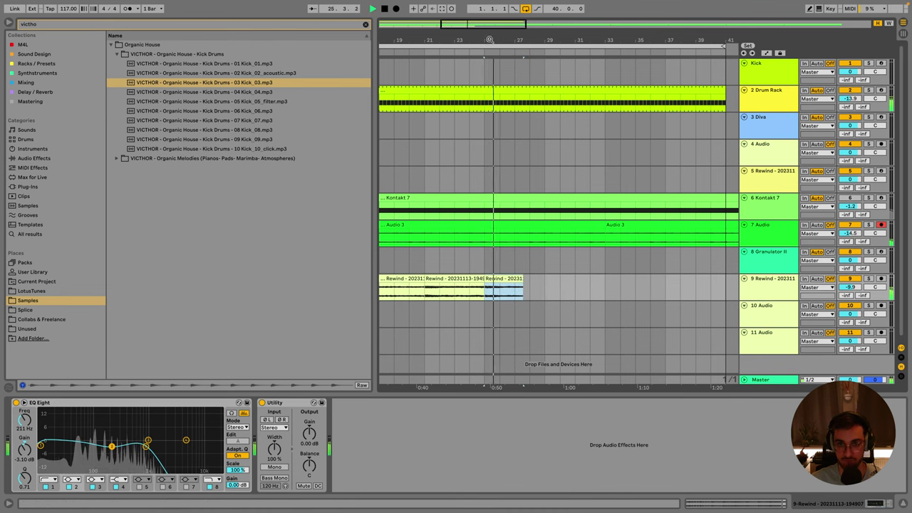
scroll(495, 292, "up", 5)
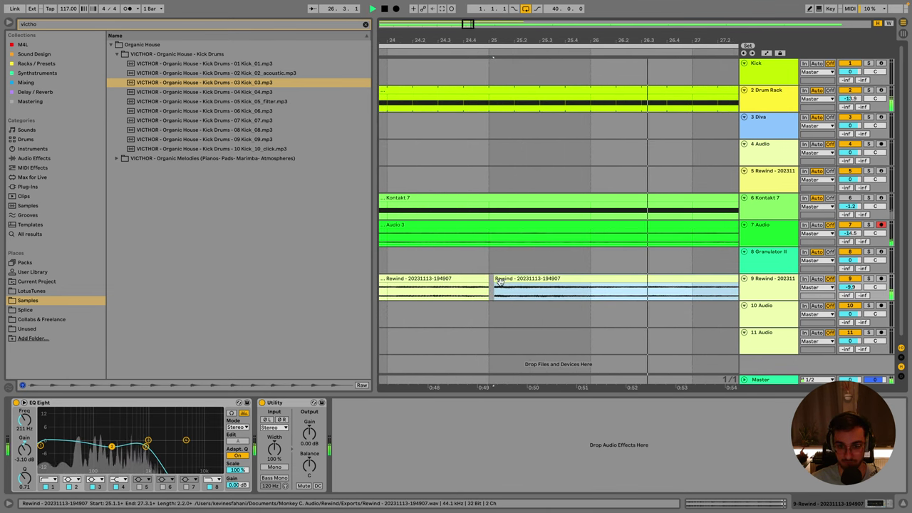
left_click(495, 296)
scroll(492, 72, "down", 10)
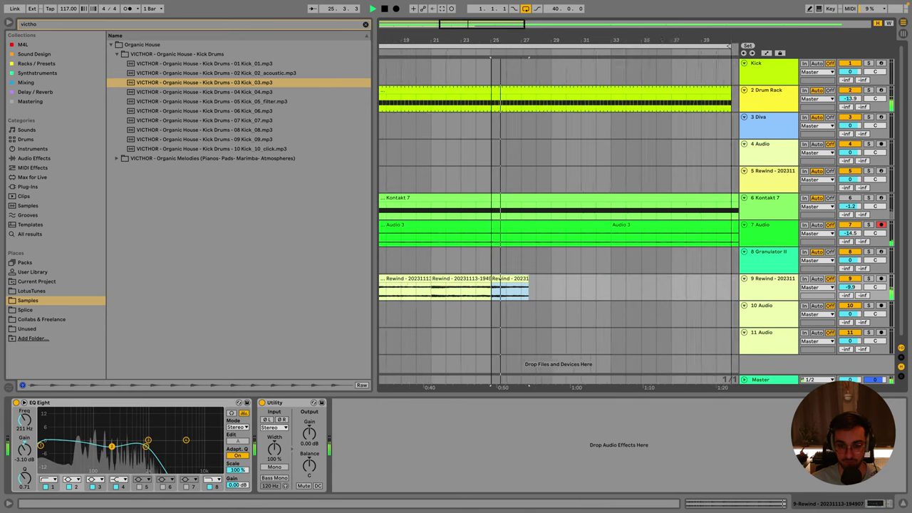
scroll(478, 36, "down", 5)
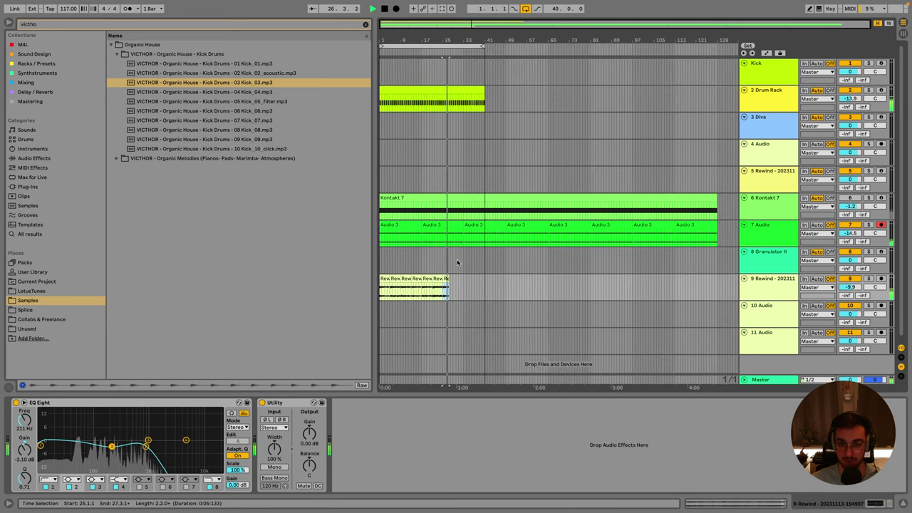
scroll(415, 34, "up", 8)
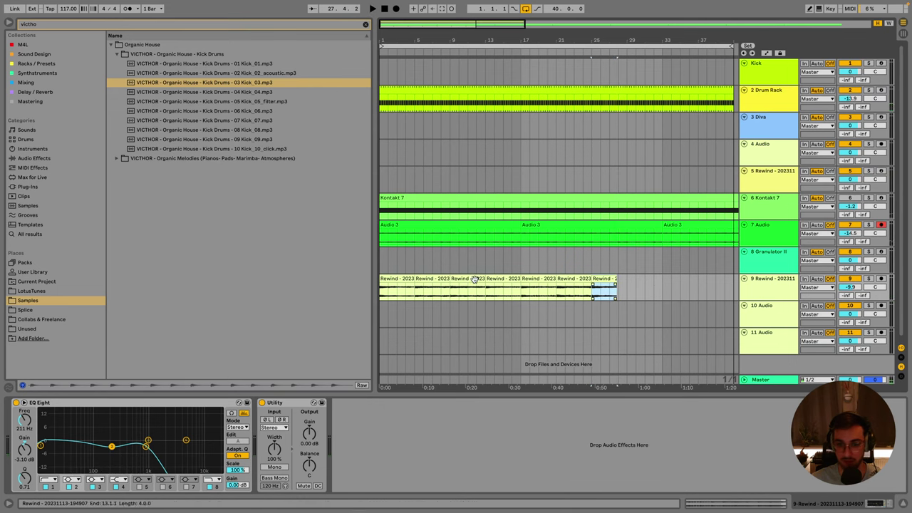
While playing from the start, raise the Rewind track's EQ low cut, cut 5.58 dB at 225 Hz and set the track volume to -11.1 dB.
key("Home")
key("space")
scroll(428, 289, "down", 6)
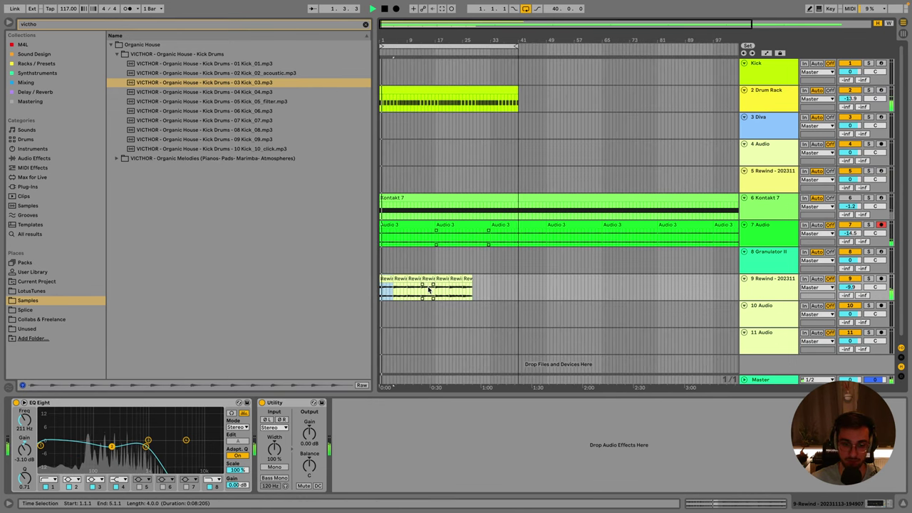
left_click_drag(41, 447, 114, 446)
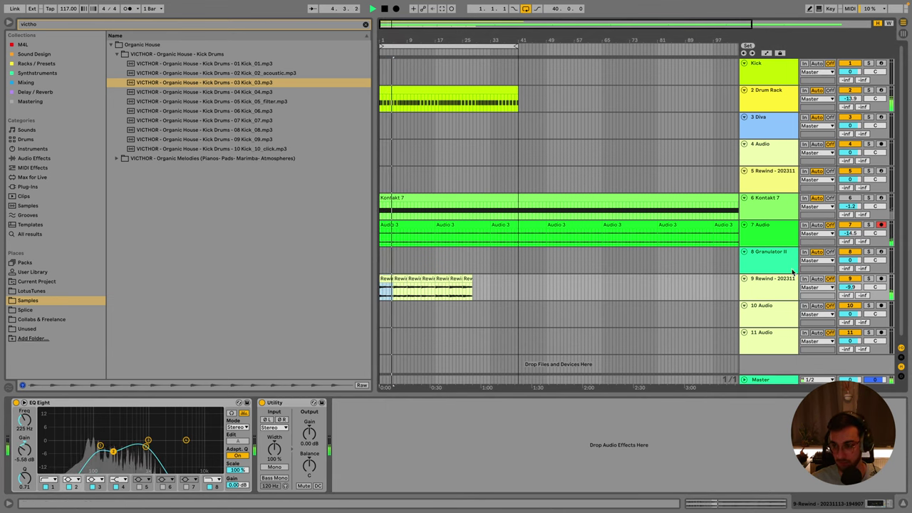
left_click_drag(850, 287, 850, 292)
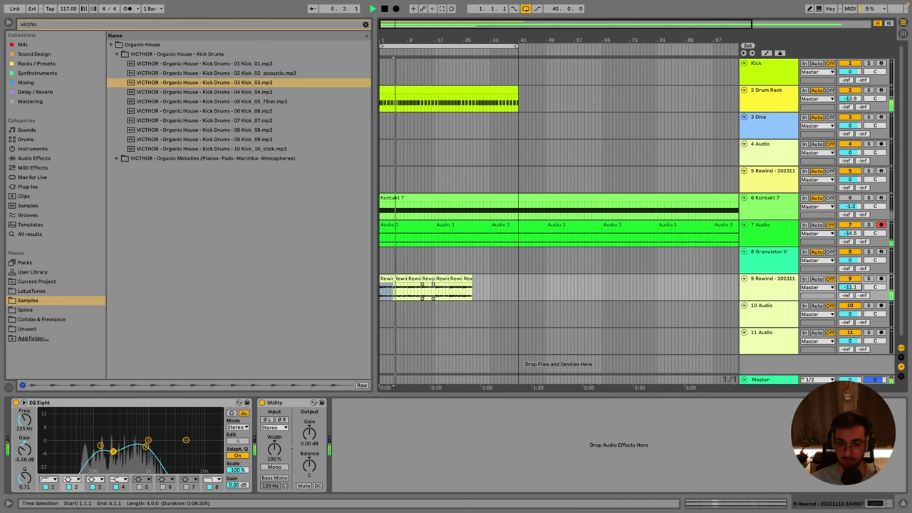
Identify what the 7 Audio track holds by checking the neighbouring tracks, and rename it Reverse.
left_click(431, 258)
left_click(775, 127)
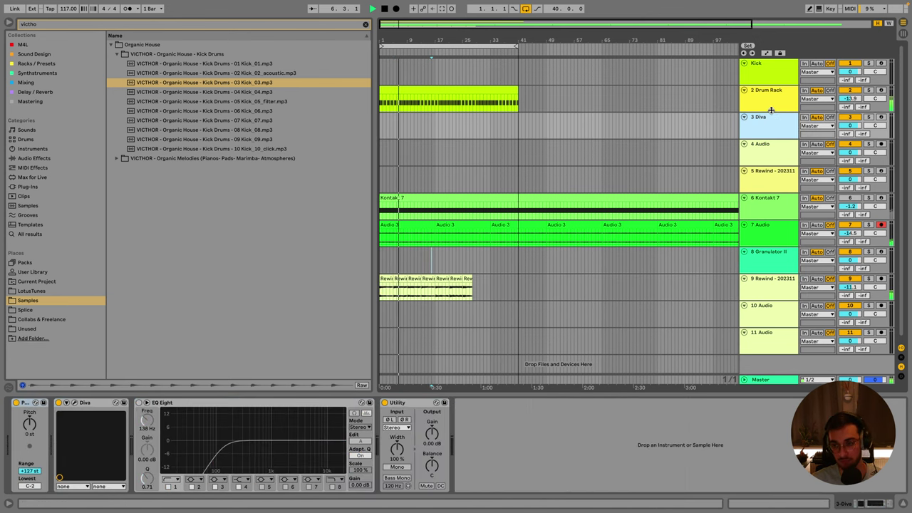
left_click(767, 236)
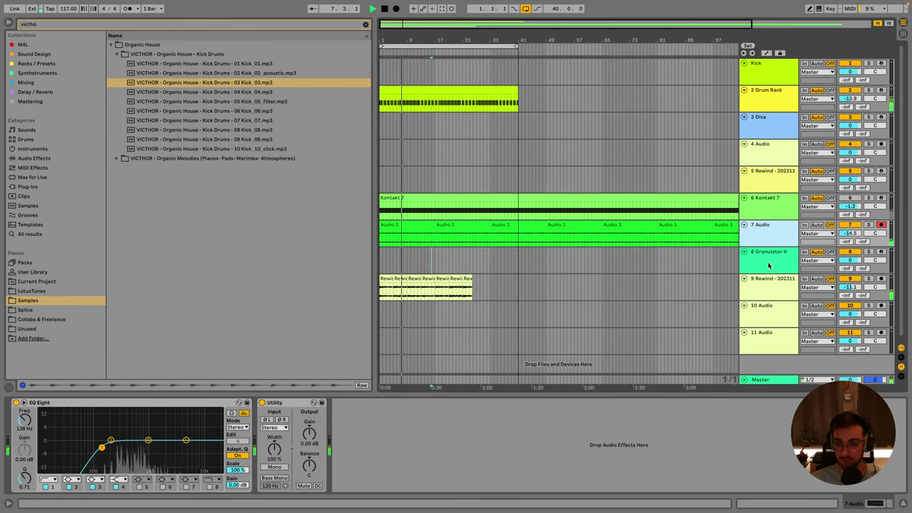
left_click(775, 290)
left_click(769, 206)
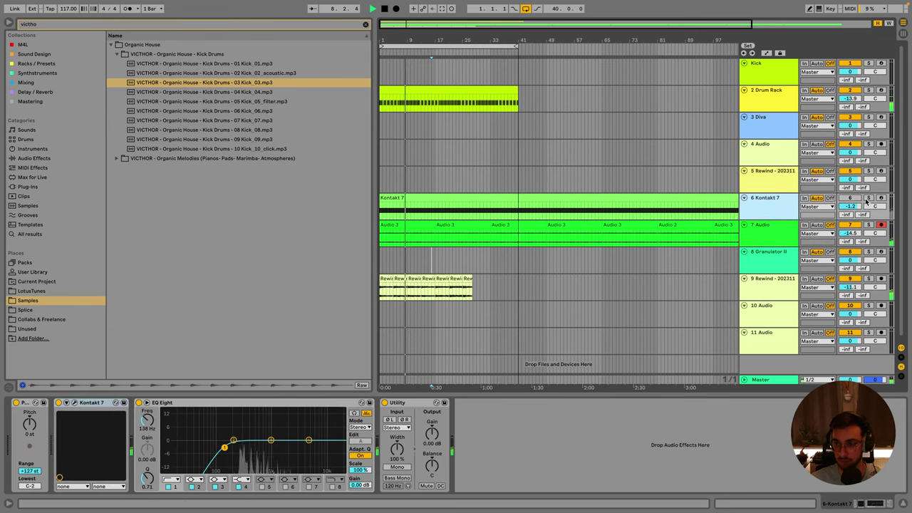
left_click(764, 233)
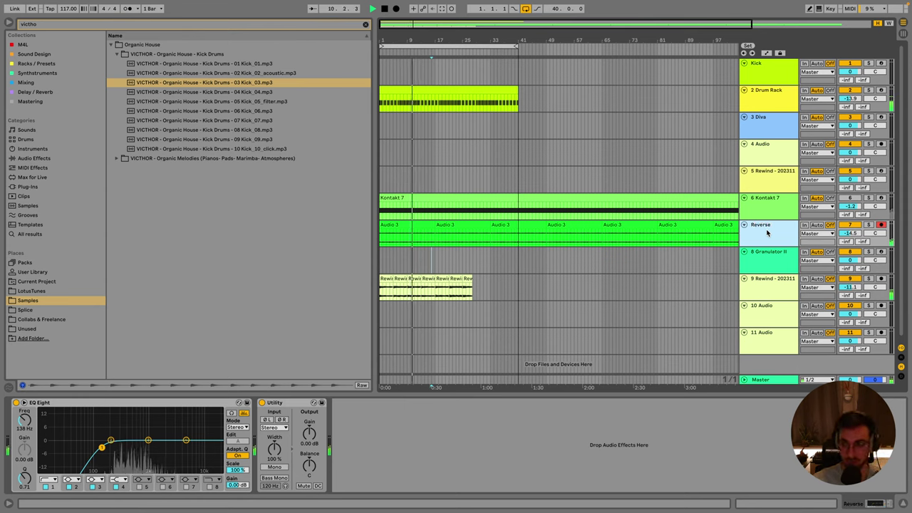
left_click(853, 226)
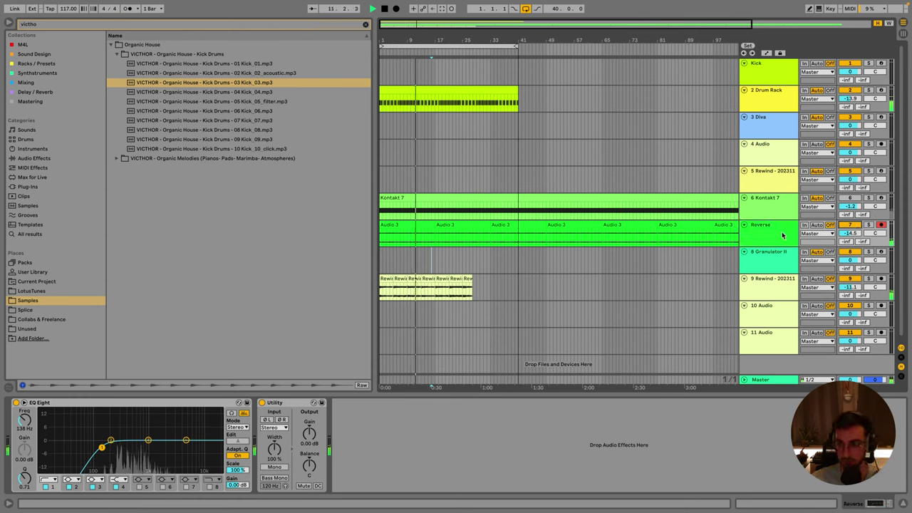
Cut about 4.59 dB at 272 Hz in the Reverse track's EQ Eight.
left_click(408, 261)
left_click_drag(433, 238, 380, 238)
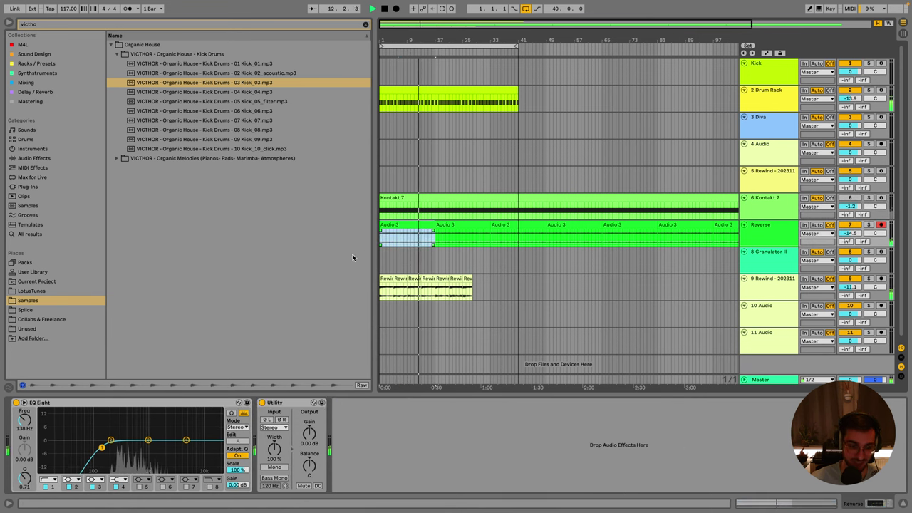
left_click_drag(114, 447, 117, 450)
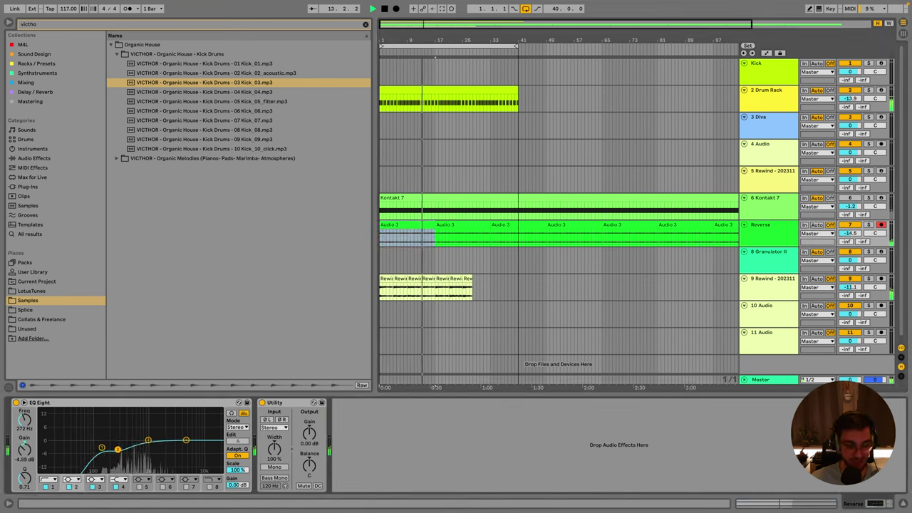
Colour the Reverse track and its clips blue, and move the Rewind track directly above Granulator II.
right_click(771, 233)
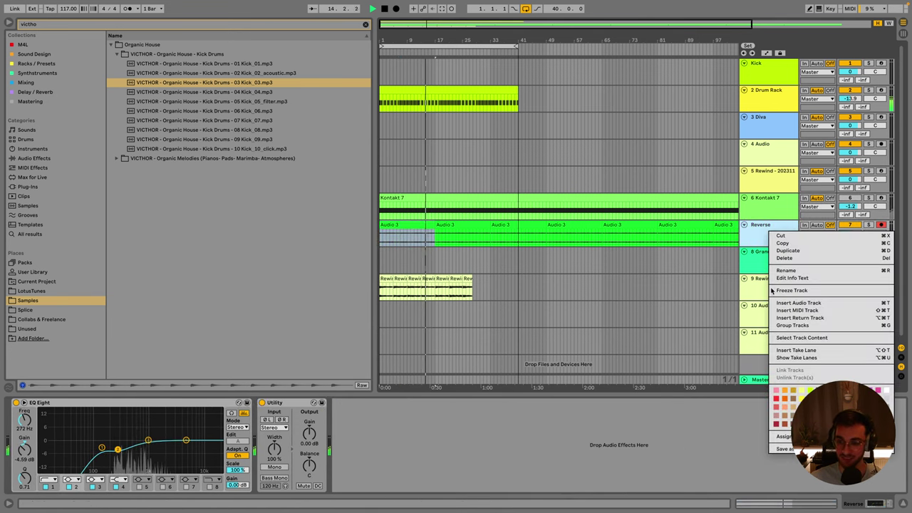
right_click(758, 226)
right_click(758, 226)
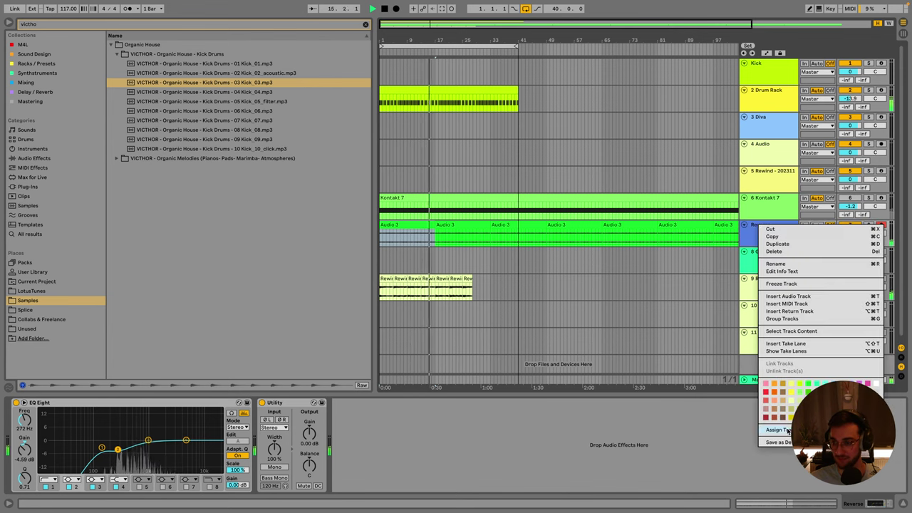
left_click(834, 392)
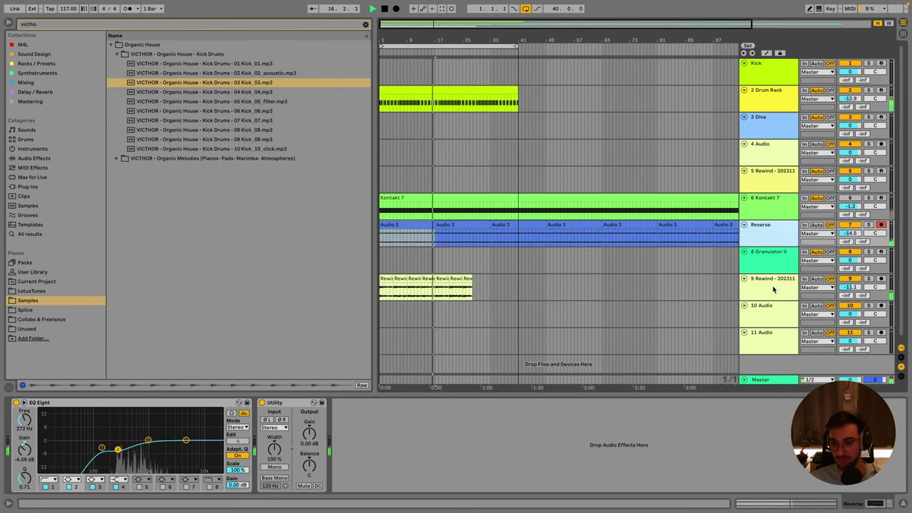
left_click_drag(774, 289, 776, 259)
Set the Rewind track's EQ Eight low-pass band to 1.07 kHz and the track volume to -10.9 dB.
left_click(440, 256)
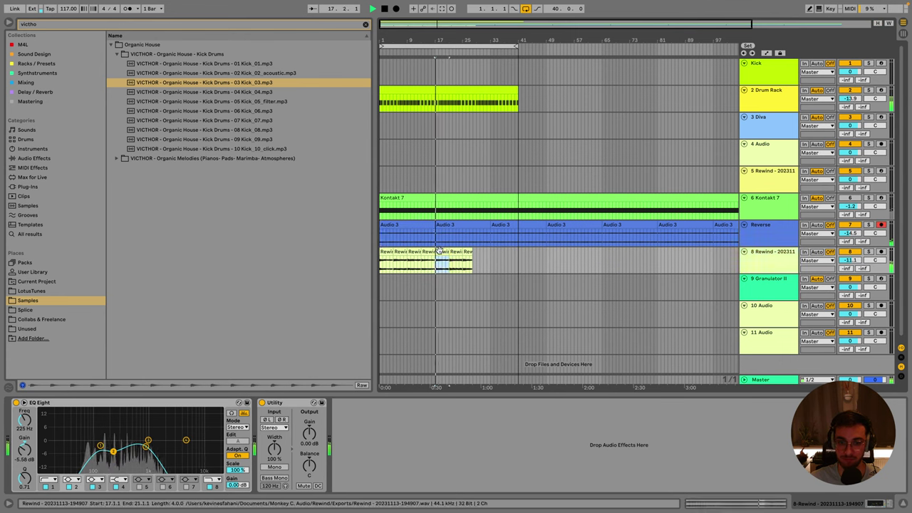
left_click(150, 449)
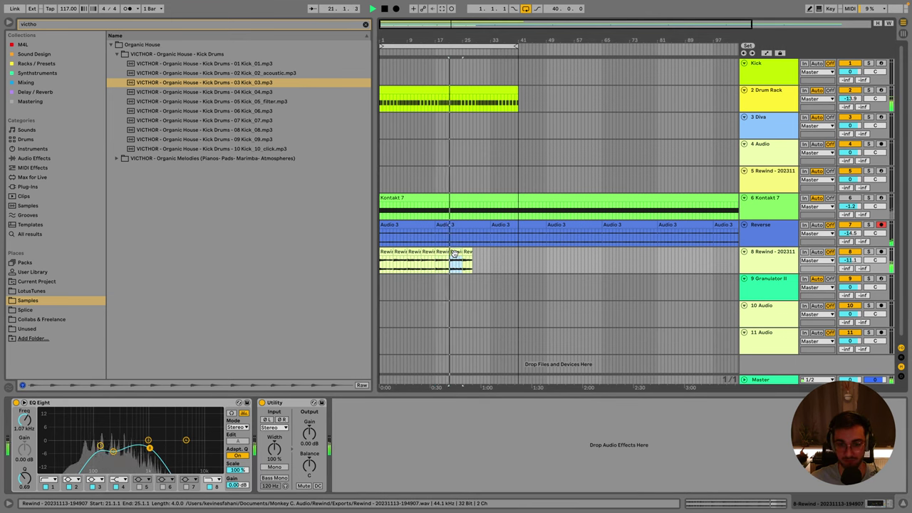
left_click_drag(408, 260, 421, 260)
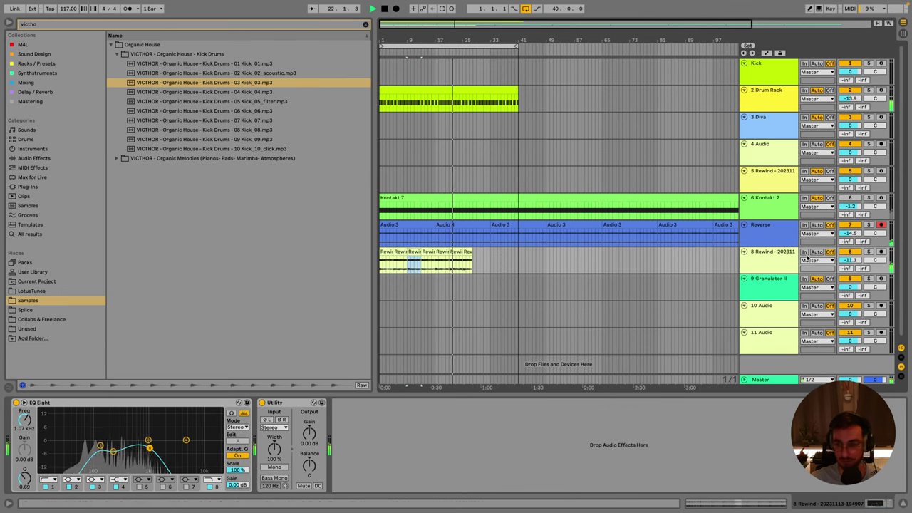
left_click_drag(850, 261, 851, 258)
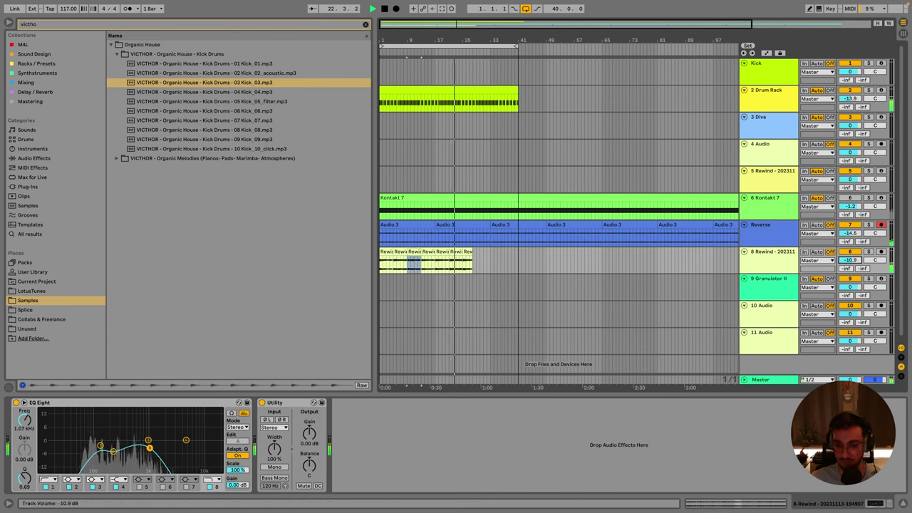
Copy the Rewind clip spanning bars 9 to 13 to 28.1.1, after the last Rewind clip.
right_click(500, 270)
key("Escape")
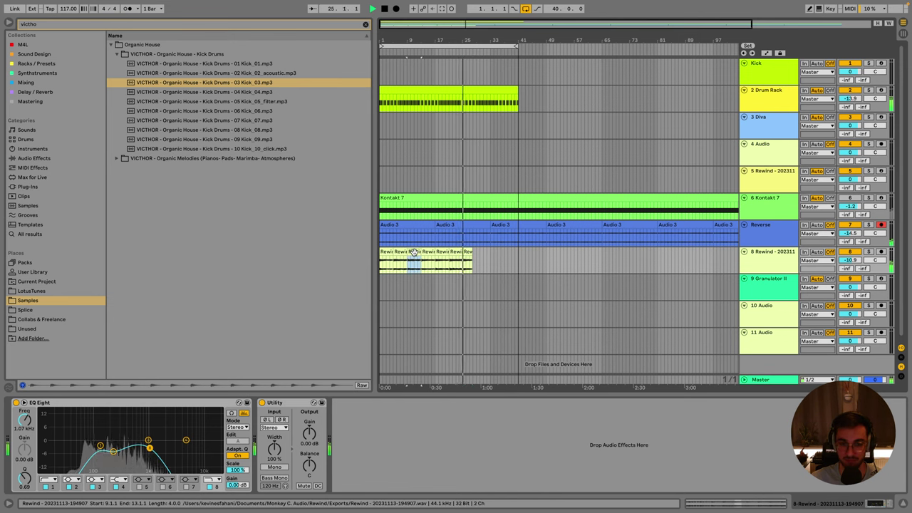
left_click_drag(412, 252, 482, 265)
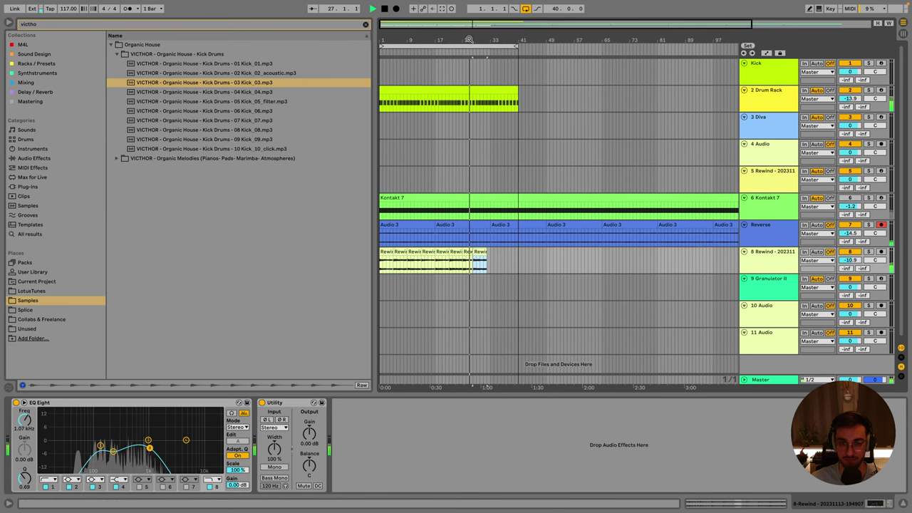
left_click_drag(469, 39, 485, 96)
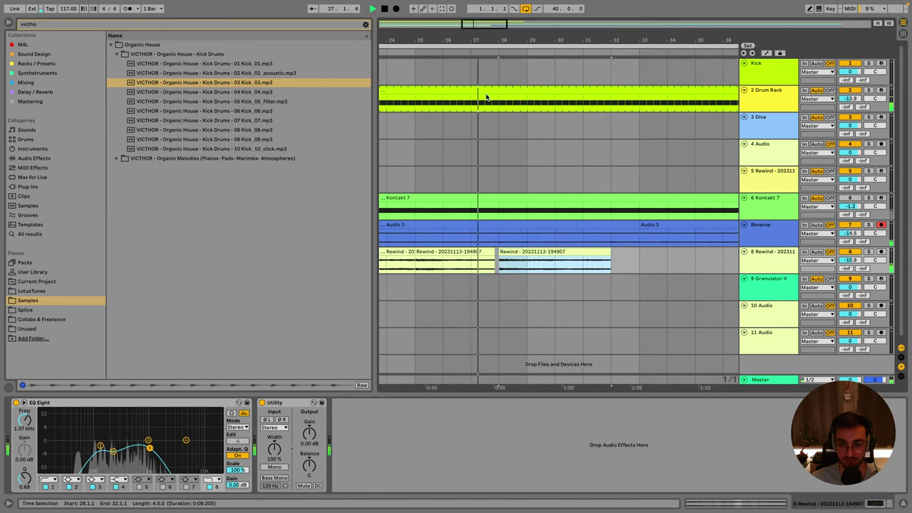
Audition the Rewind clips starting at bars 28, 25 and 17.
left_click(511, 258)
key("minus")
key("minus")
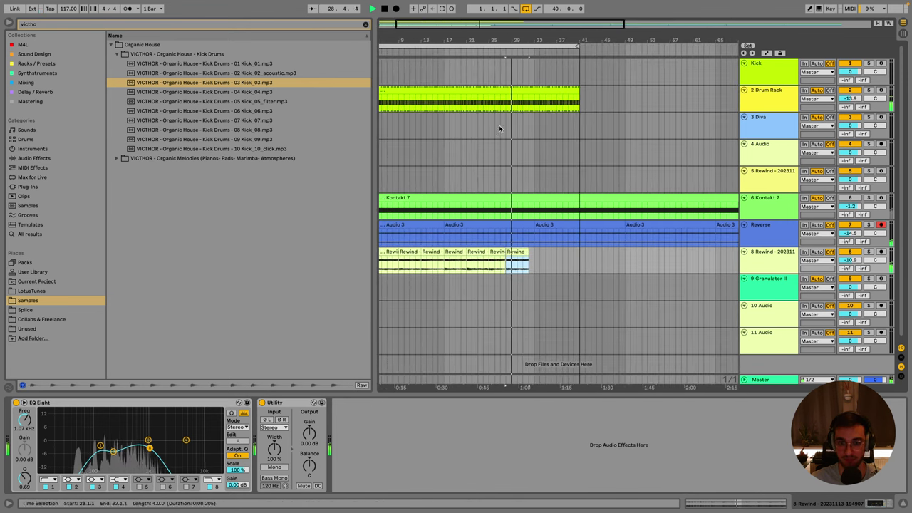
left_click(499, 262)
key("minus")
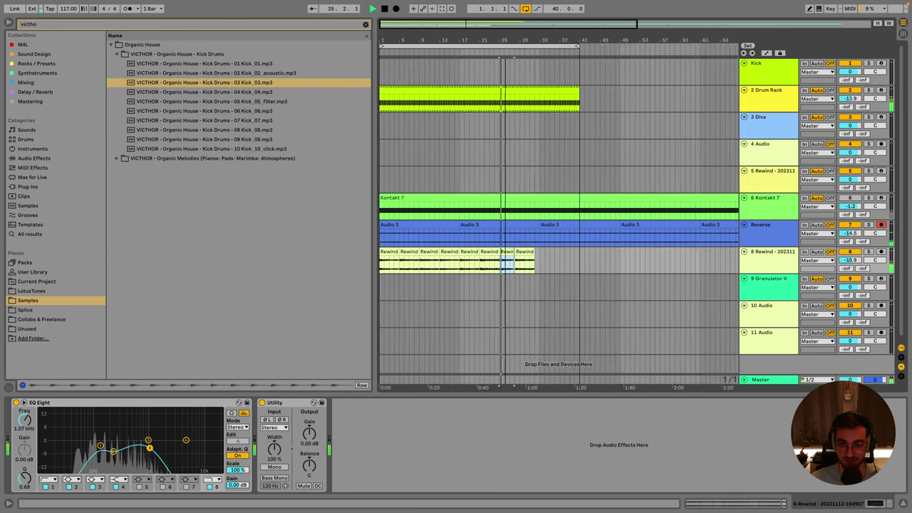
key("minus")
left_click(478, 256)
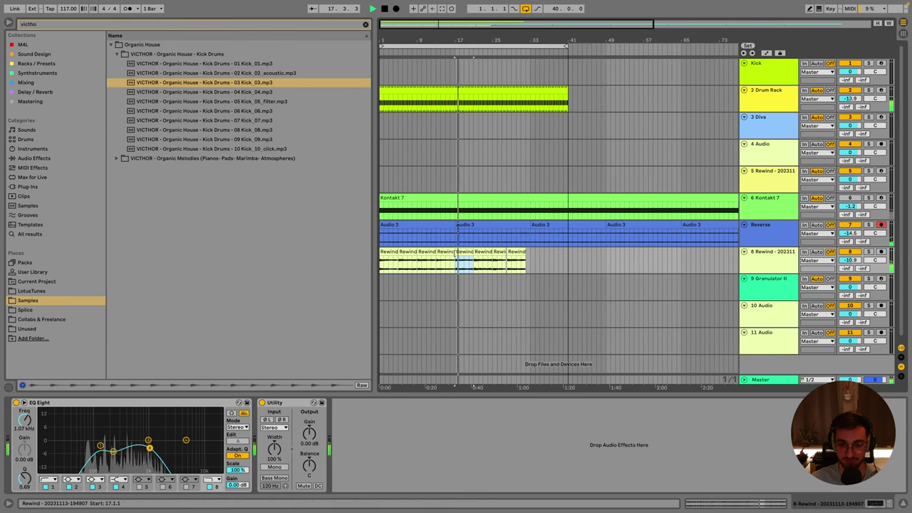
Replace the Rewind clip at 28.1.1 with a copy of a four-bar Rewind clip from the bar 13 to 21 section.
left_click(441, 254)
left_click(510, 263)
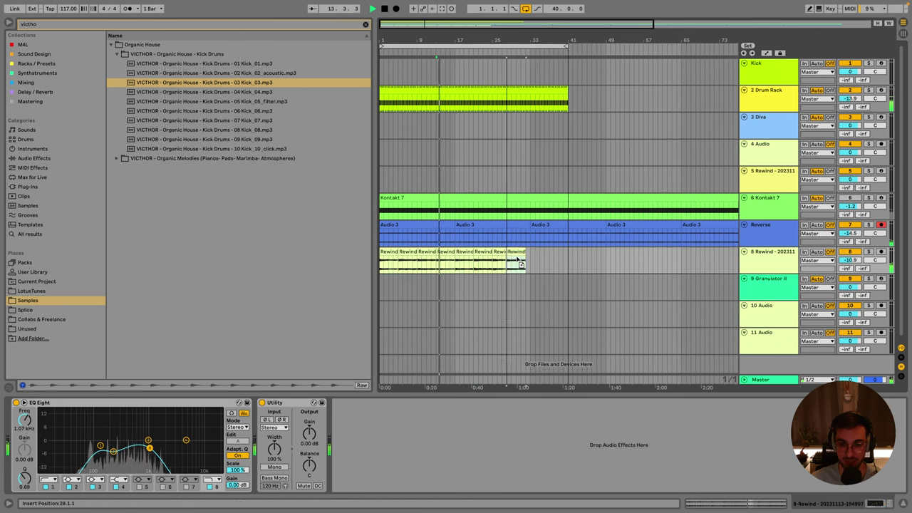
left_click(513, 262)
left_click(443, 254)
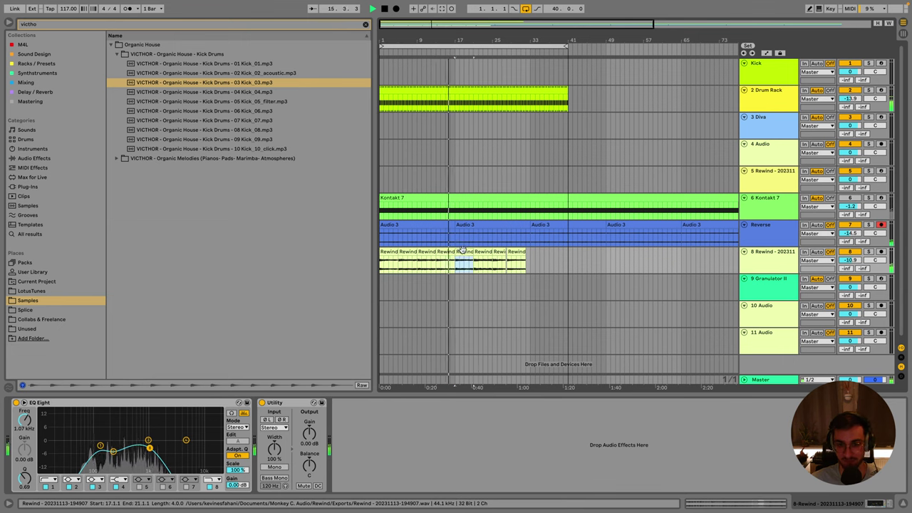
left_click(521, 254)
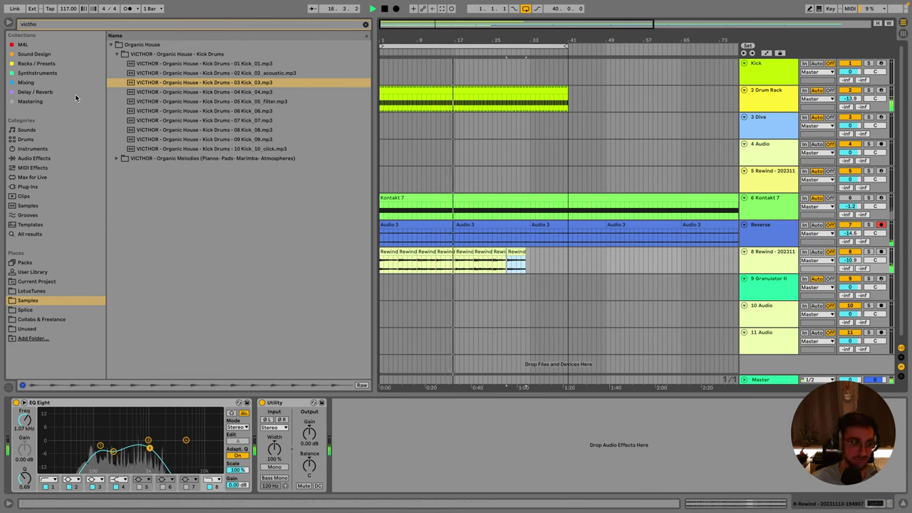
Clear the browser search, add the SuperPlate reverb from the Delay / Reverb collection to the Rewind track, and close its plug-in window.
left_click(57, 27)
key("BackSpace")
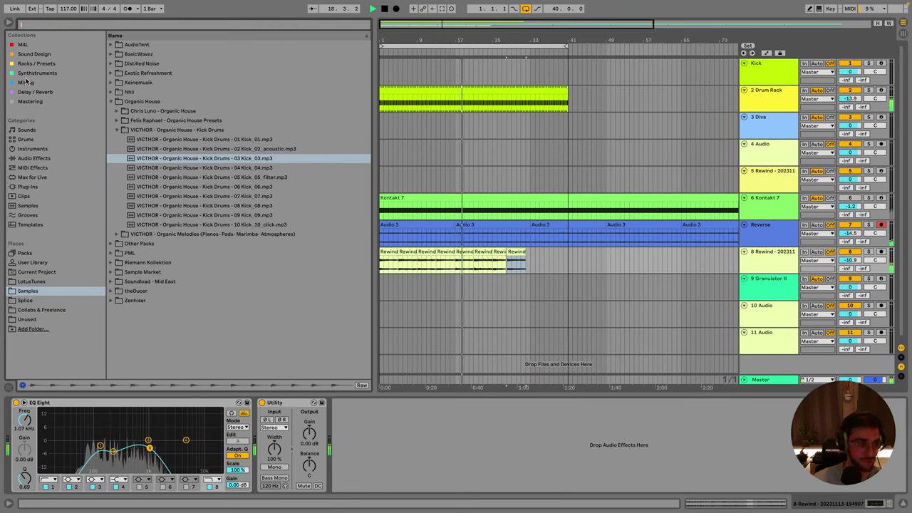
left_click(104, 93)
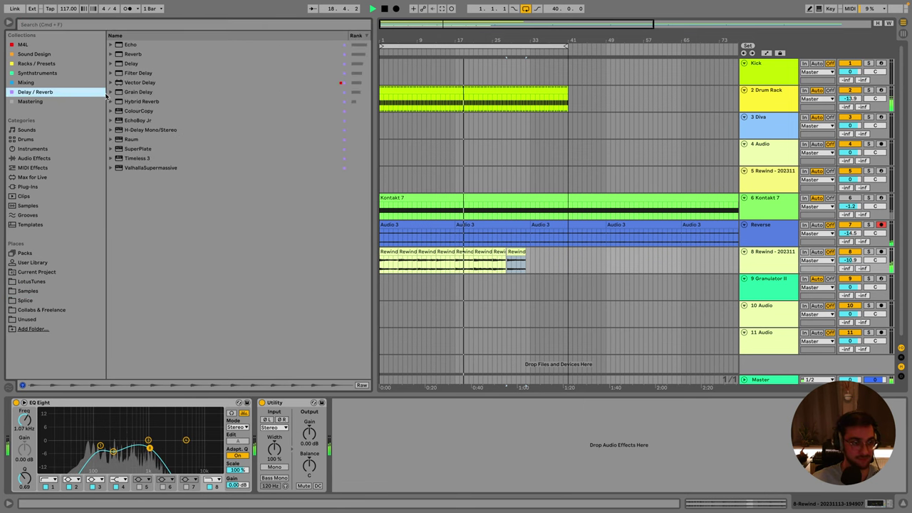
left_click(144, 152)
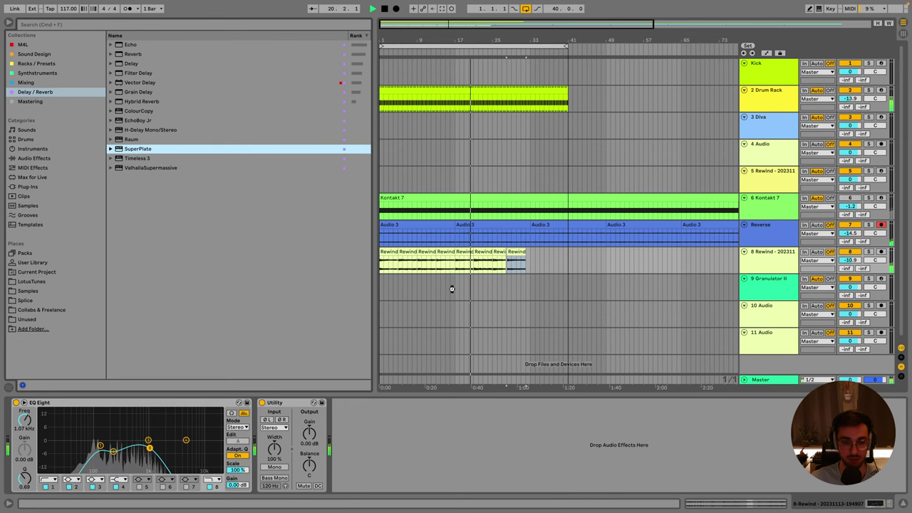
key("Return")
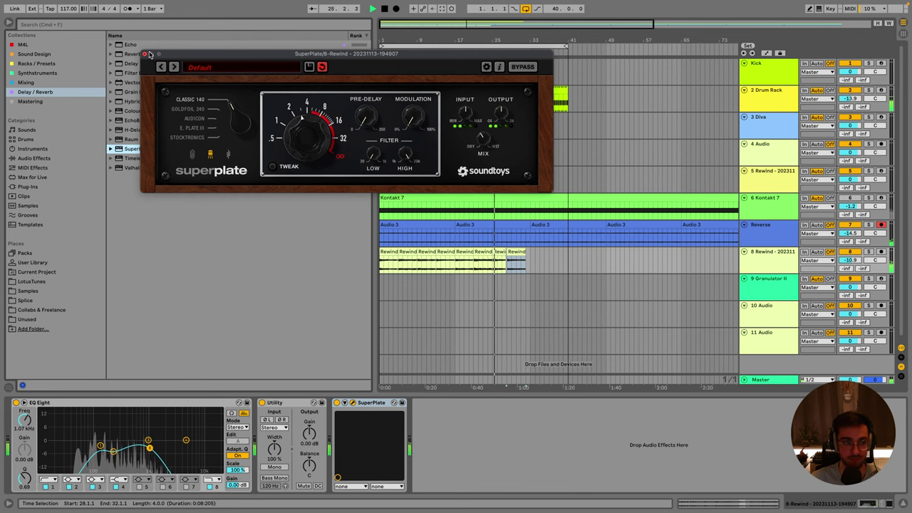
left_click(145, 54)
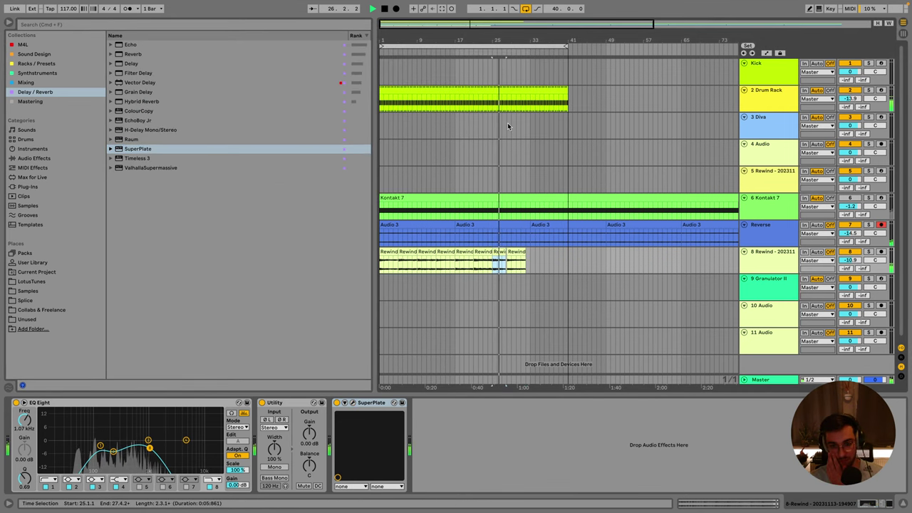
Examine the transition between the Rewind clips starting at 25.1.1 and 28.1.1 while it plays.
scroll(505, 126, "up", 2)
scroll(505, 126, "up", 2)
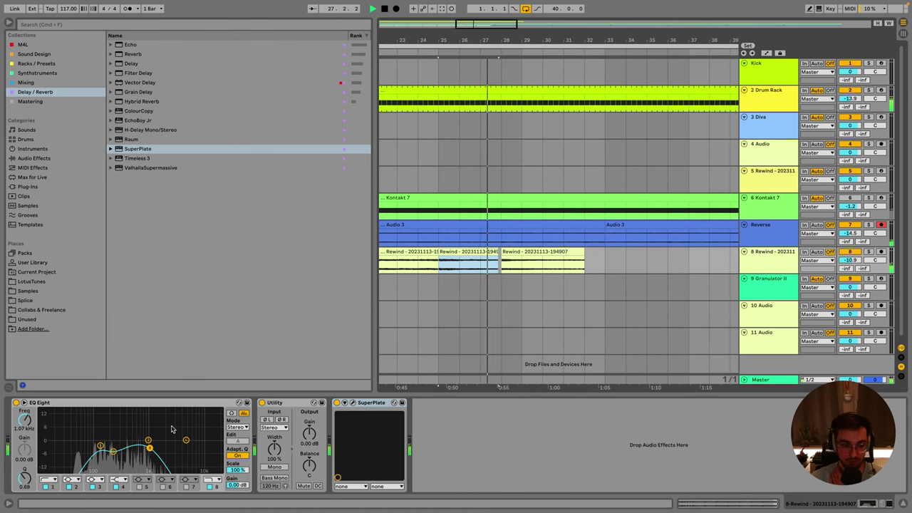
left_click(511, 255)
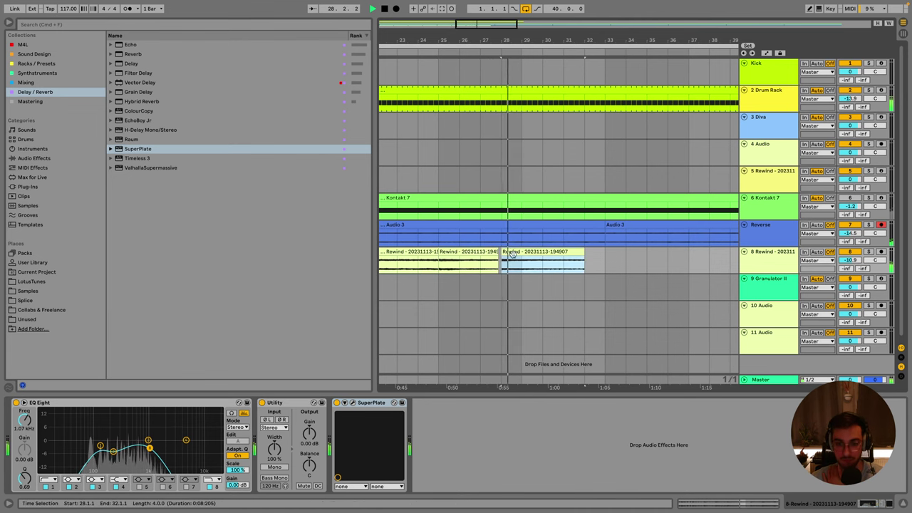
scroll(515, 205, "down", 5)
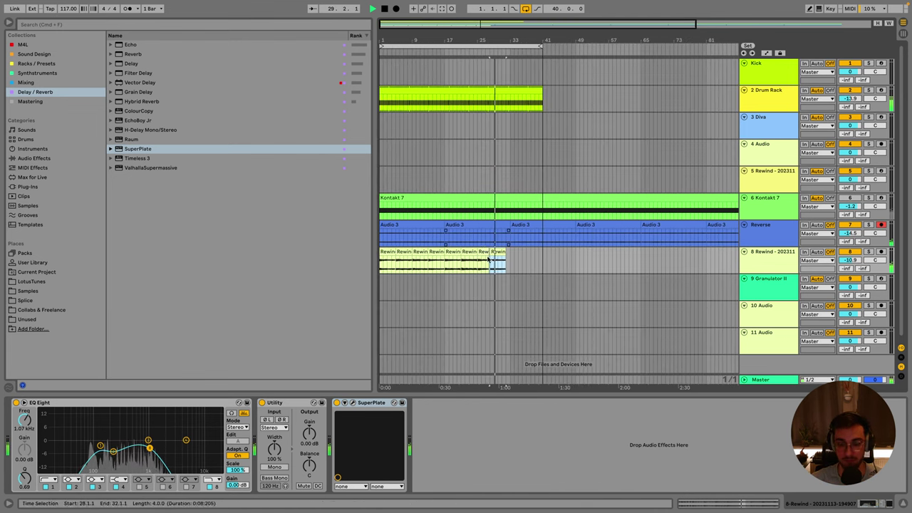
left_click_drag(484, 37, 487, 100)
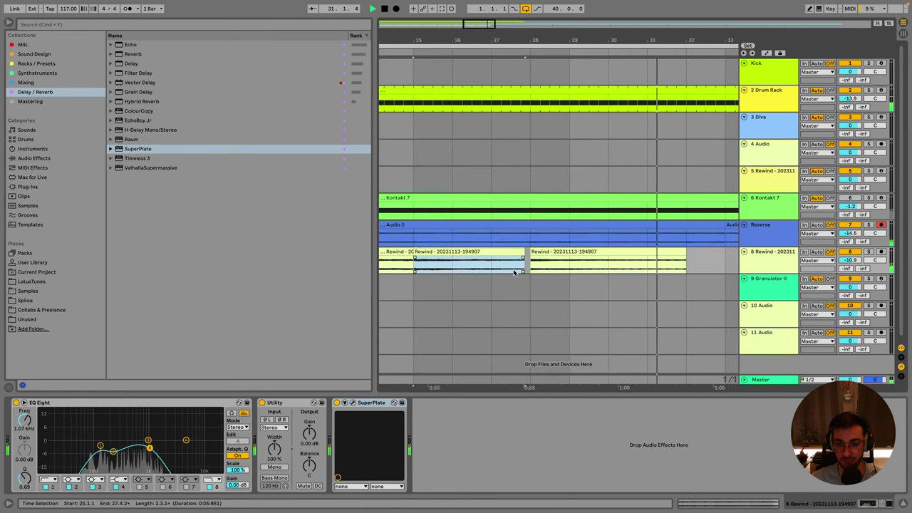
left_click(573, 262)
scroll(653, 140, "down", 5)
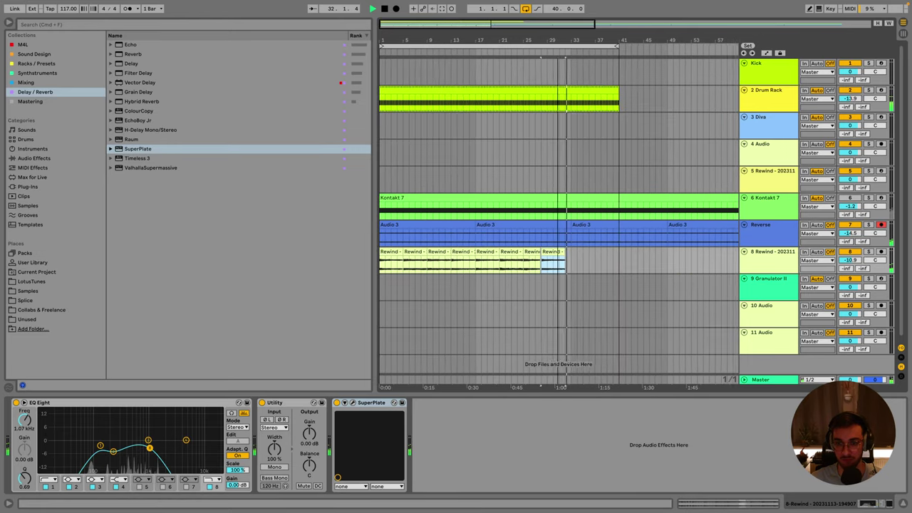
Audition the earlier Rewind clips and copy the one starting at 17.1.1 to 32.1.1, directly after the last clip.
left_click(427, 251)
left_click(407, 260)
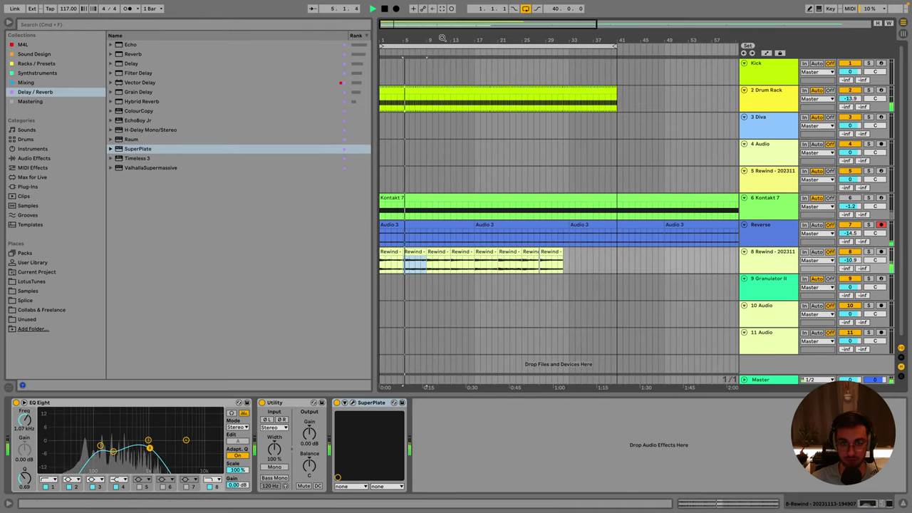
scroll(424, 250, "down", 3)
left_click(428, 260)
key("space")
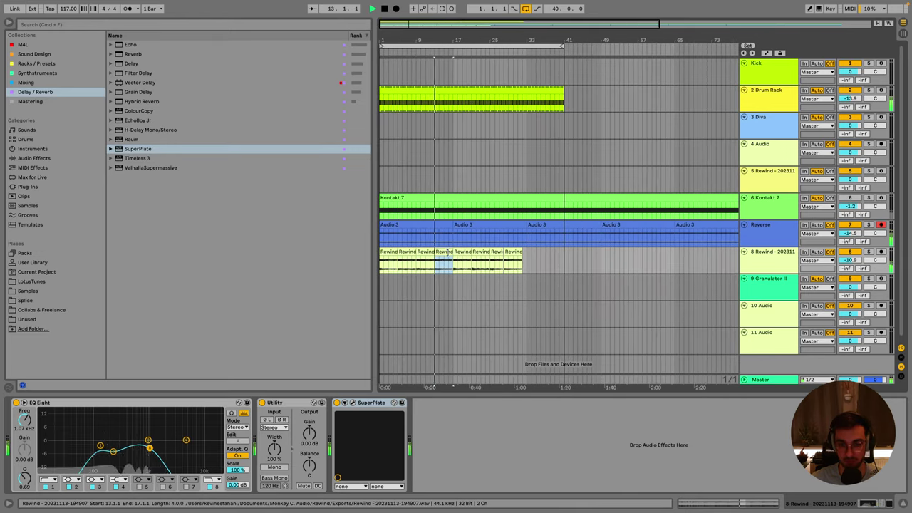
left_click(461, 257)
left_click(513, 260)
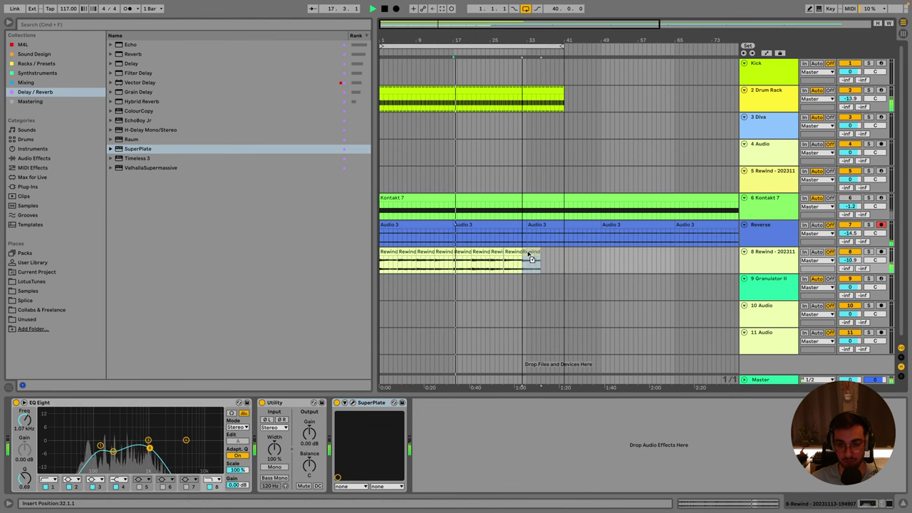
key("super+d")
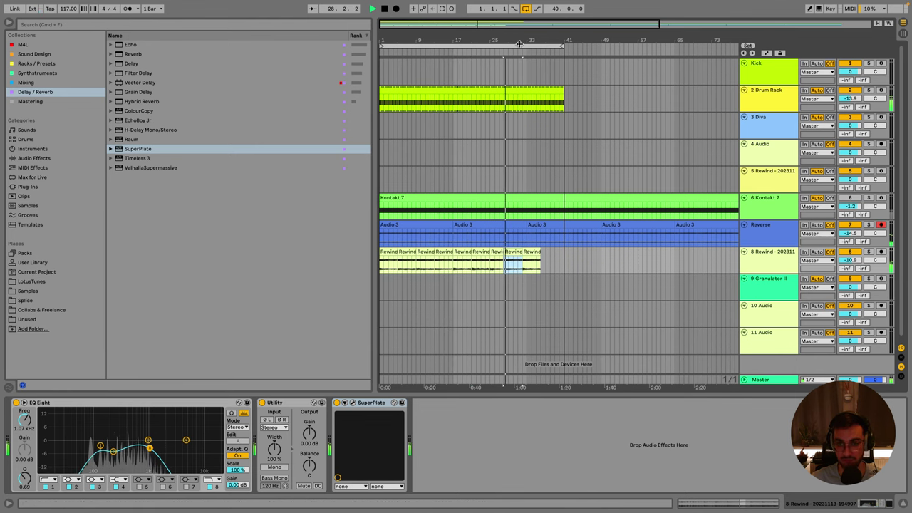
Listen through the Rewind clips at 28.1.1 and 32.1.1 to check how the transition plays.
scroll(535, 128, "up", 3)
left_click(536, 255)
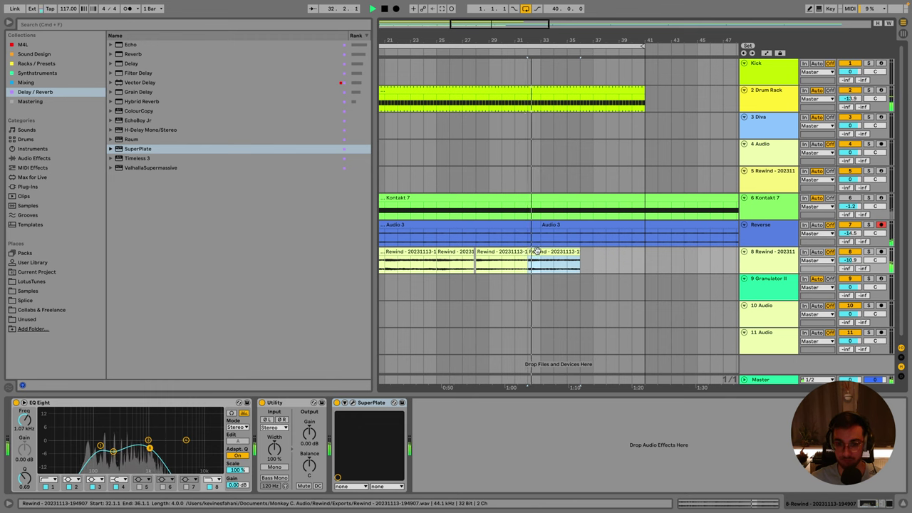
key("minus")
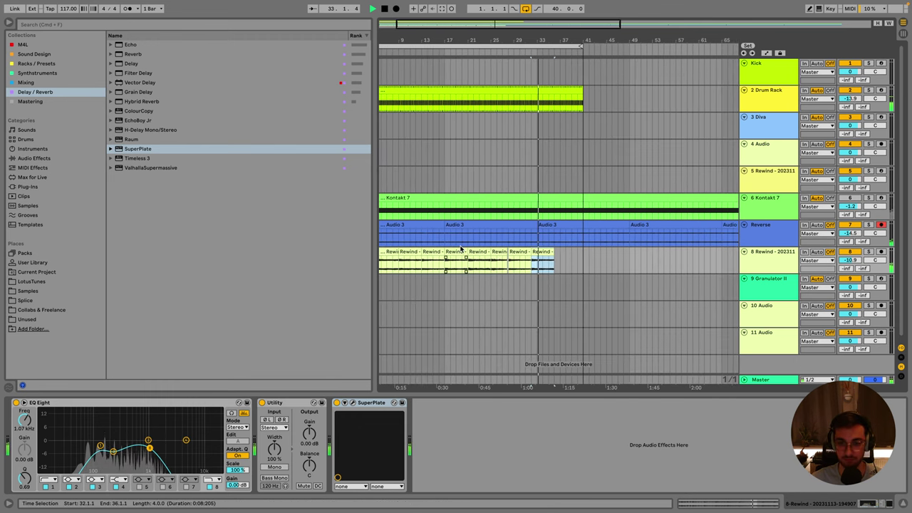
left_click(456, 263)
key("minus")
key("minus")
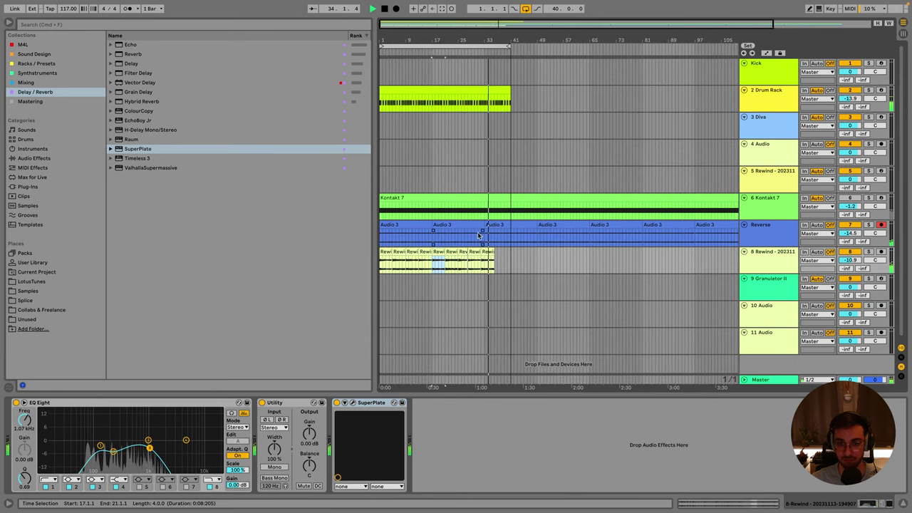
Audition the Rewind clip starting at 21.1.1 and copy it to 36.1.1.
left_click(437, 252)
left_click(447, 252)
left_click(447, 252)
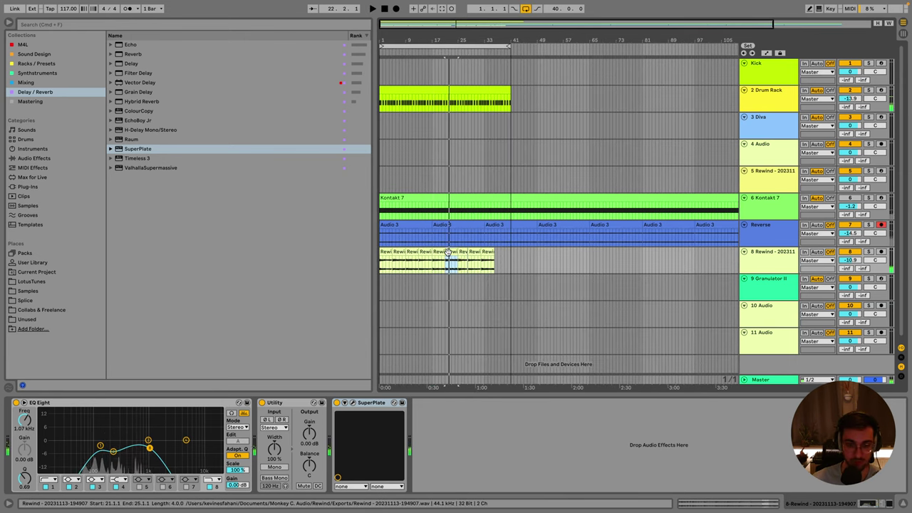
left_click_drag(452, 253, 501, 252)
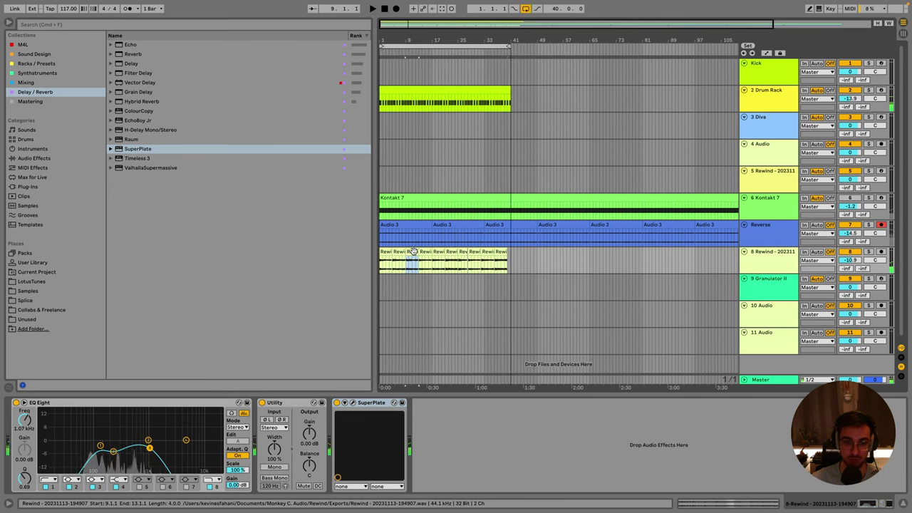
Place a copy of the Rewind clip starting at 9.1.1 at 36.1.1 and extend its end to 41.1.1.
left_click_drag(415, 252, 510, 259)
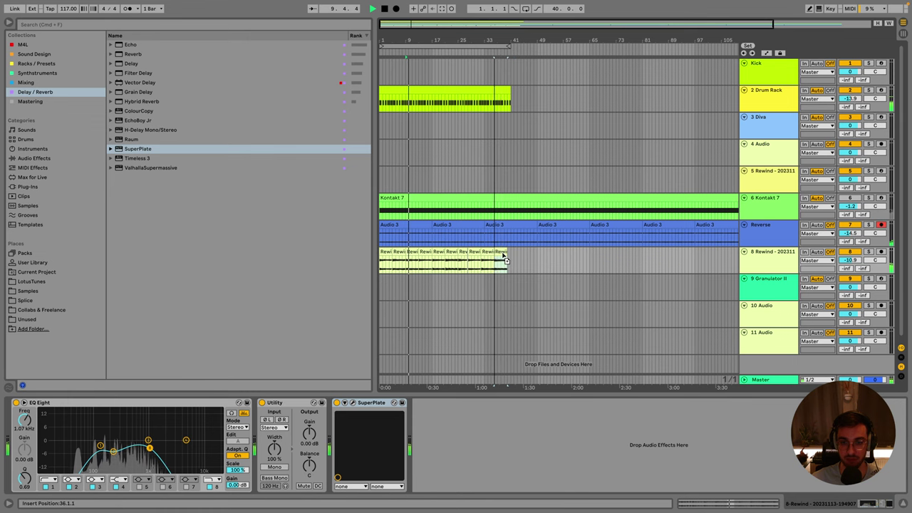
key("super+l")
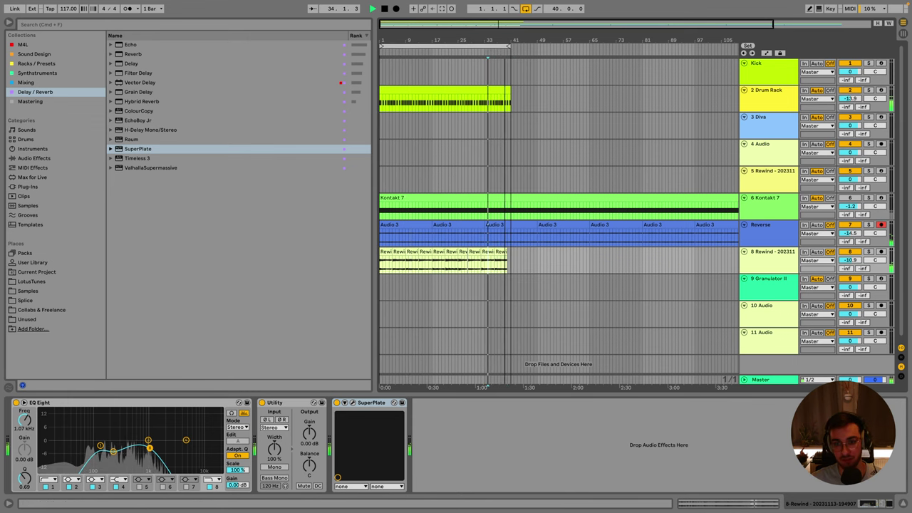
left_click_drag(507, 37, 528, 46)
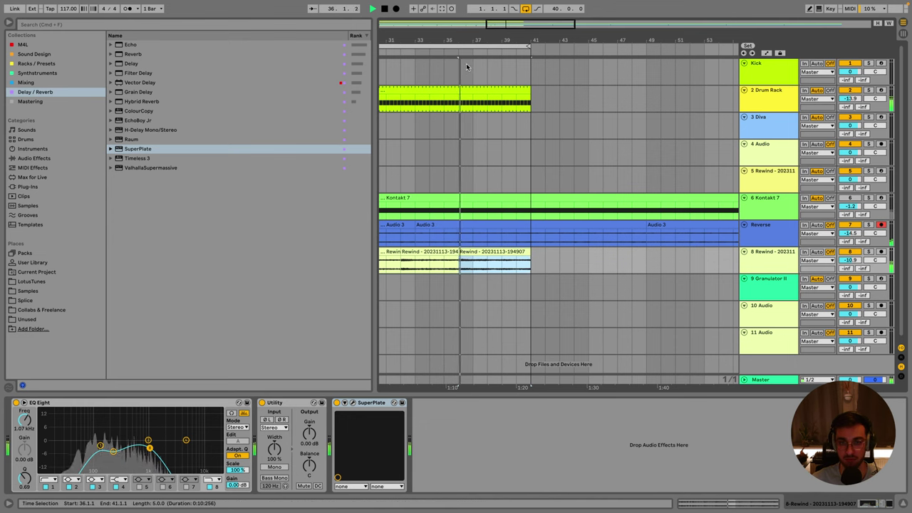
key("minus")
key("minus")
key("minus")
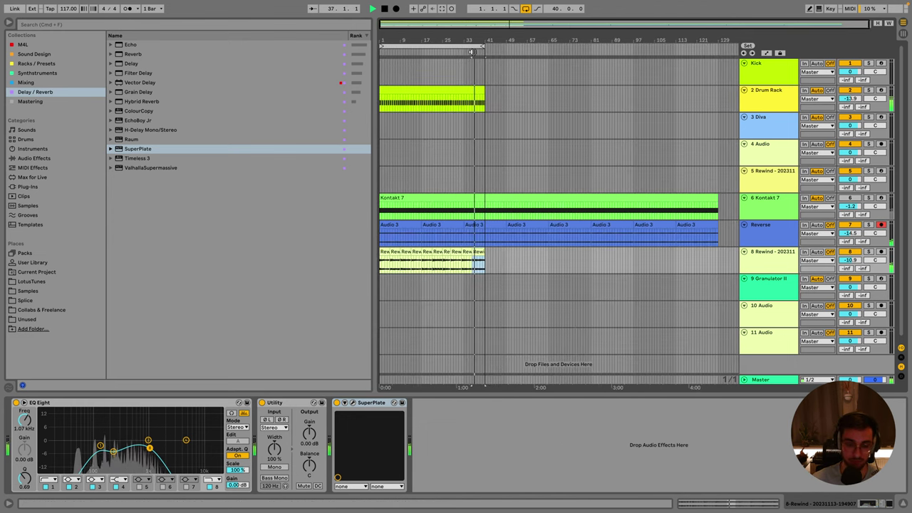
Audition the sequence of Rewind clips from several starting points, including bars 5, 21 and 25.
left_click(403, 249)
key("space")
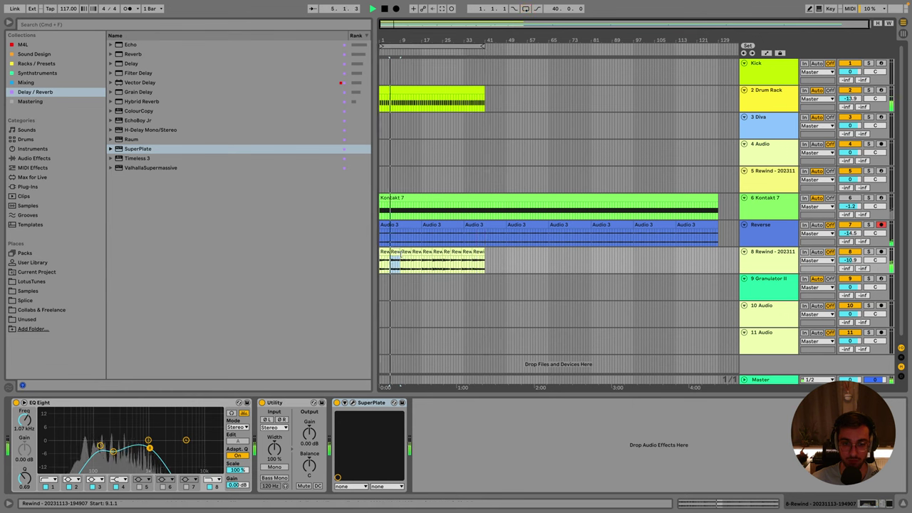
left_click(391, 255)
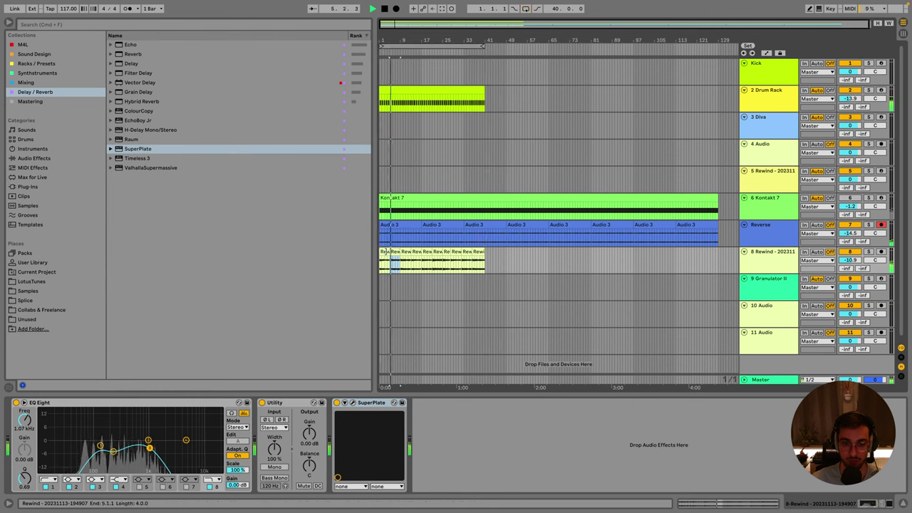
left_click(424, 253)
key("space")
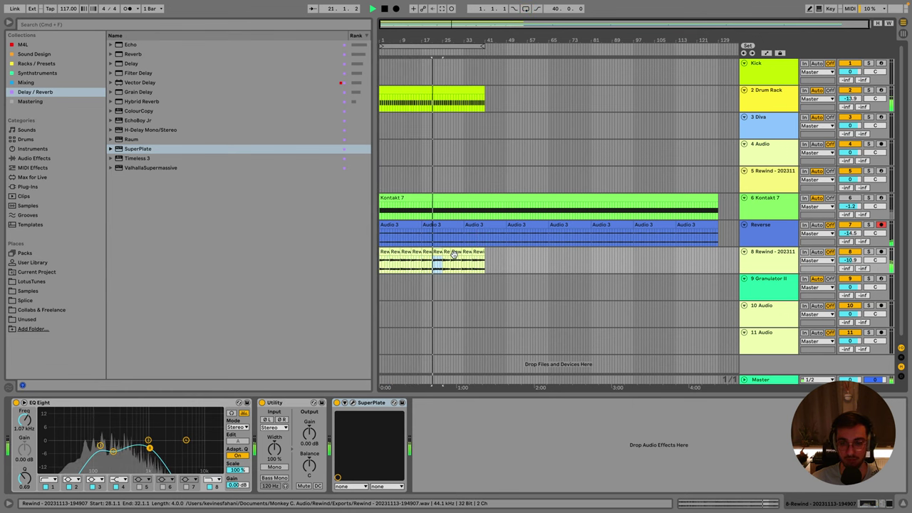
left_click(452, 253)
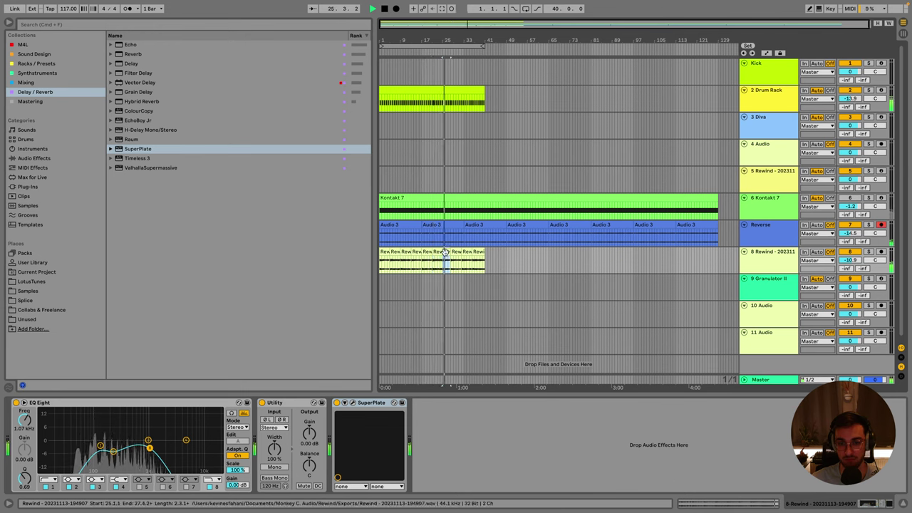
left_click(453, 253)
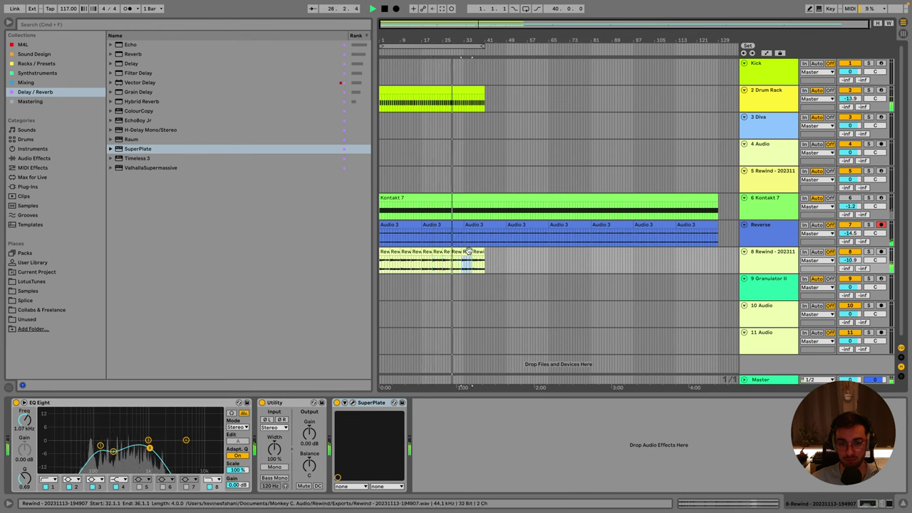
left_click(438, 253)
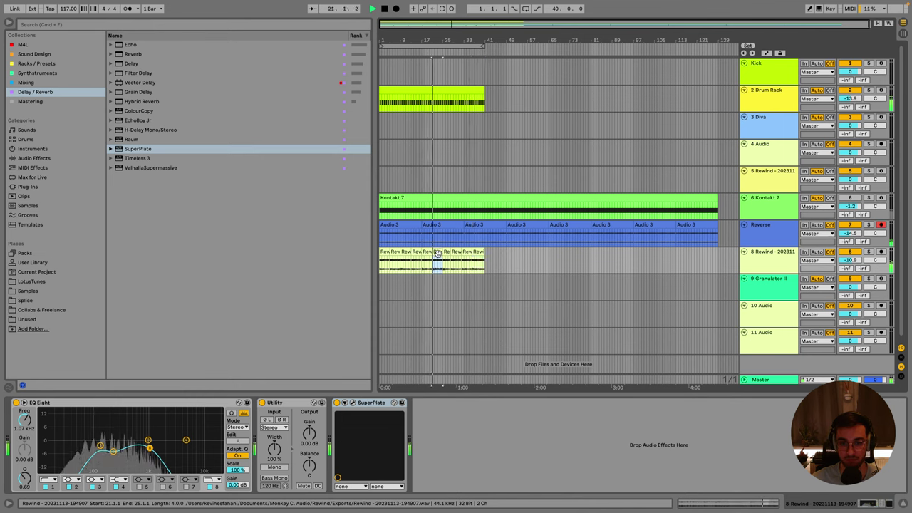
Listen to the Rewind clip at 36.1.1 and the 40-bar loop's return to bar 1.
left_click(482, 251)
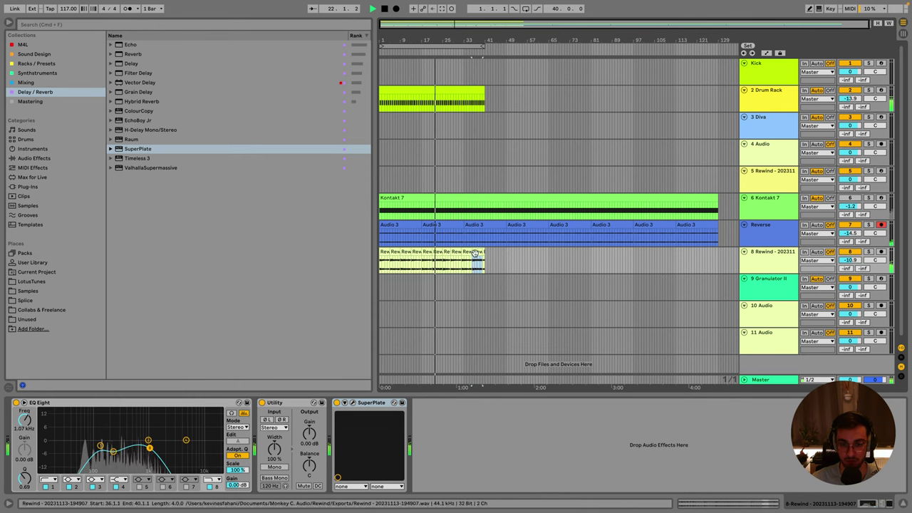
key("super+l")
left_click(481, 251)
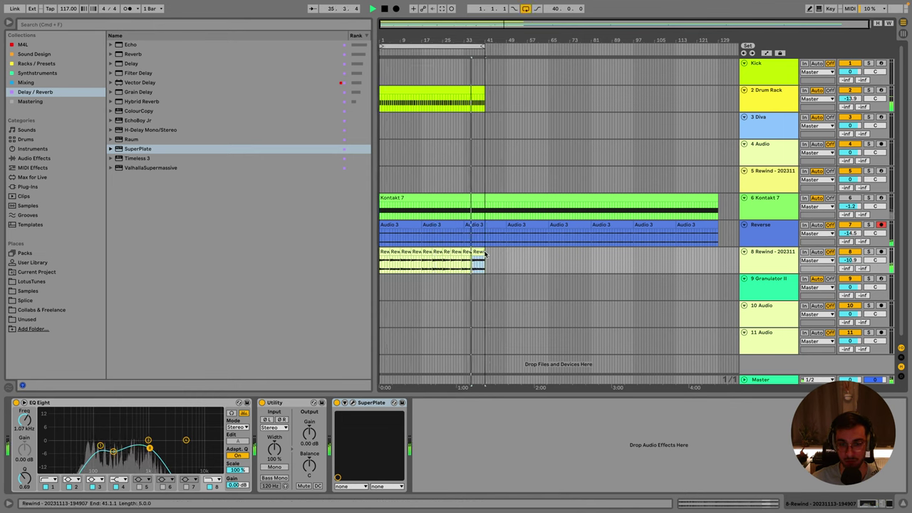
mouse_move(476, 50)
left_mouse_down()
mouse_move(478, 78)
mouse_move(478, 68)
mouse_move(462, 77)
mouse_move(476, 72)
mouse_move(477, 57)
left_mouse_up()
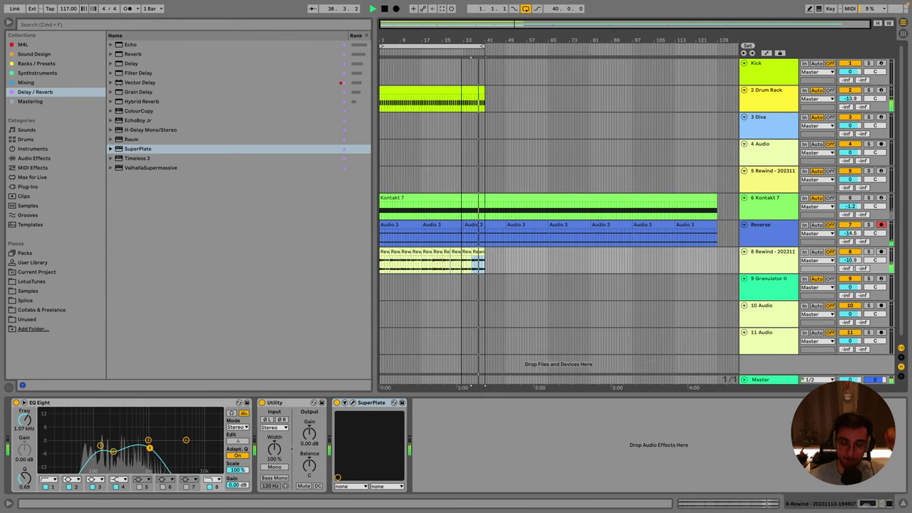
left_click(771, 264)
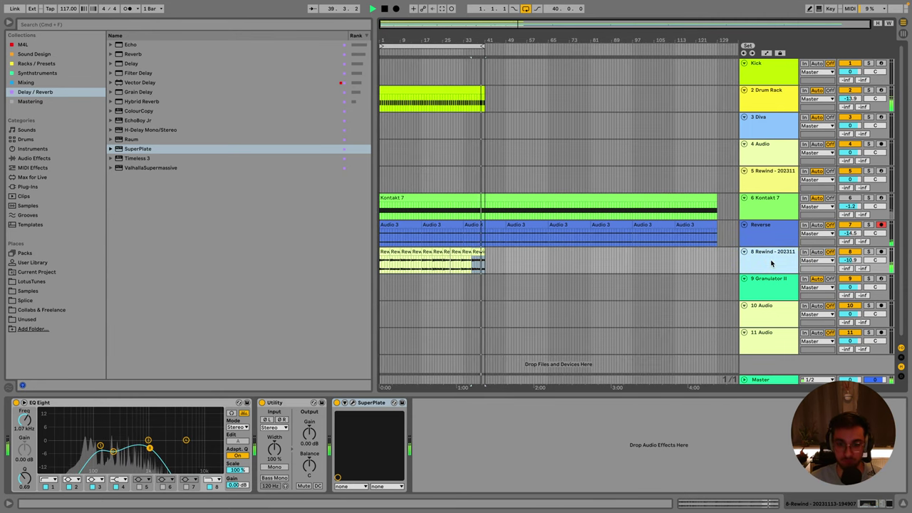
left_click_drag(470, 19, 467, 45)
key("minus")
key("minus")
key("minus")
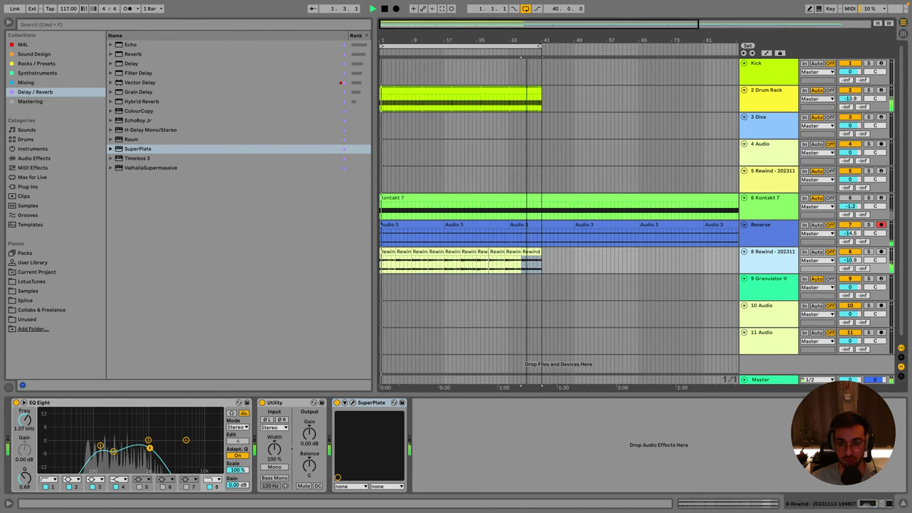
key("space")
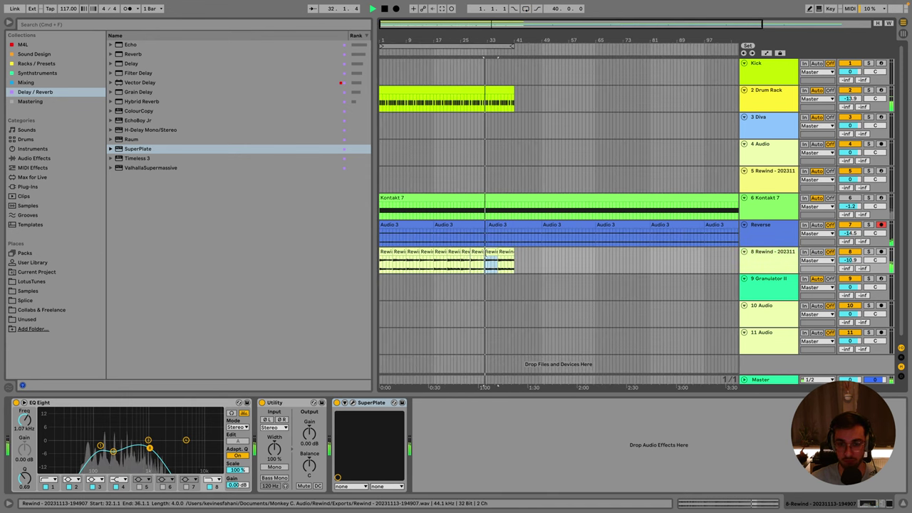
Audition the Rewind clips around bar 28 and those starting at 1.1.1, 5.1.1 and 9.1.1.
left_click(474, 255)
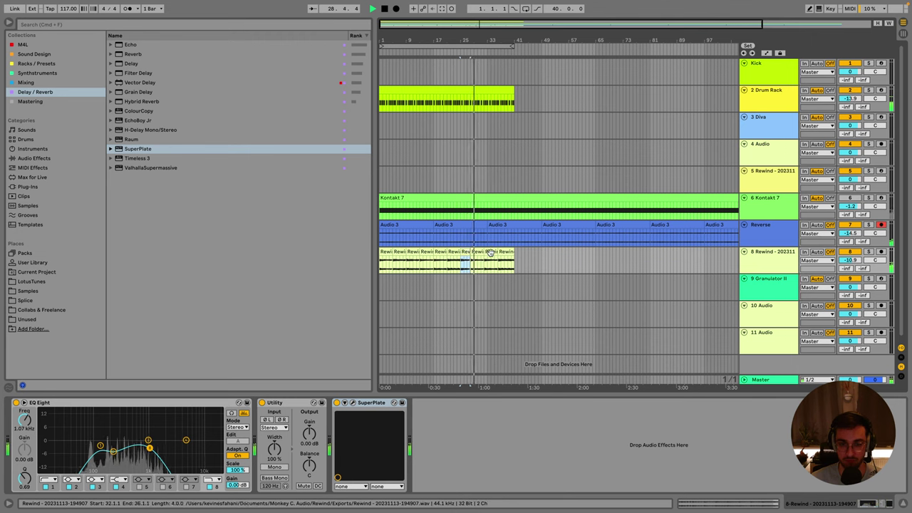
left_click(393, 255)
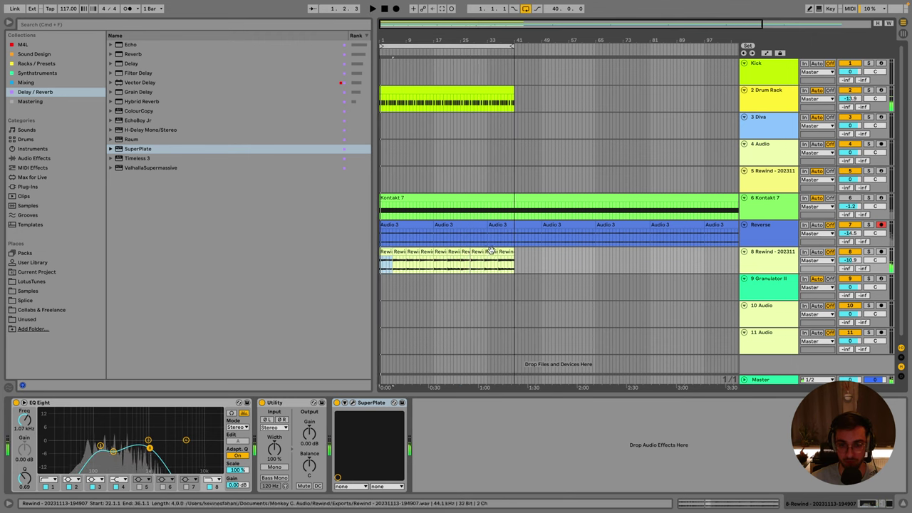
left_click(401, 253)
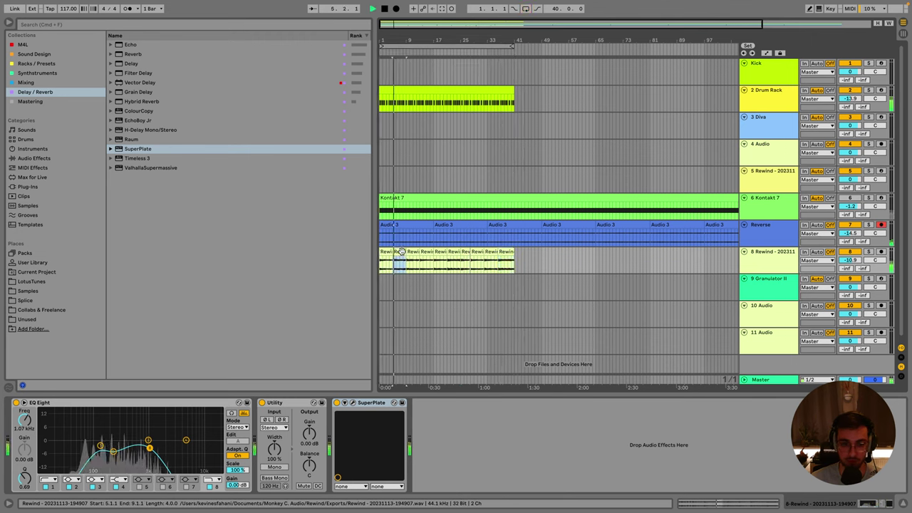
left_click(411, 253)
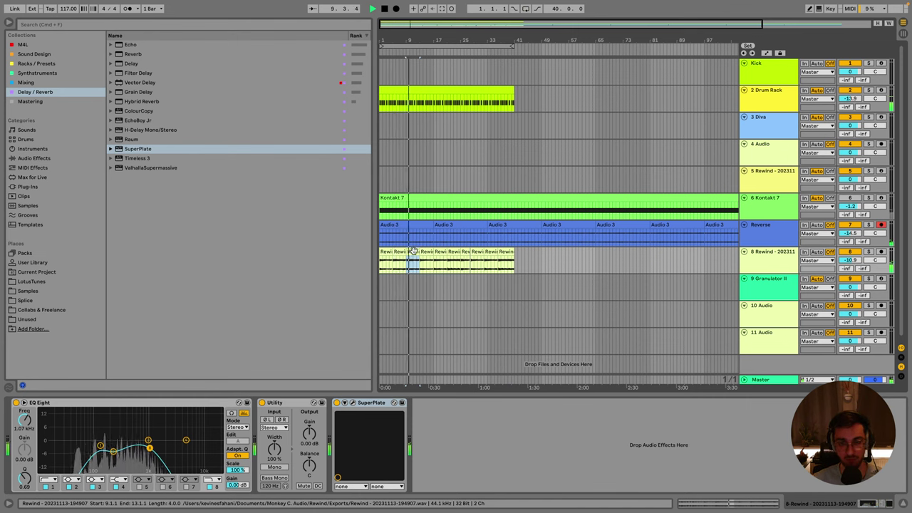
Reorder the first three Rewind clips, moving the first to 9.1.1 and the other two to 1.1.1 and 5.1.1.
left_click_drag(412, 251, 540, 258)
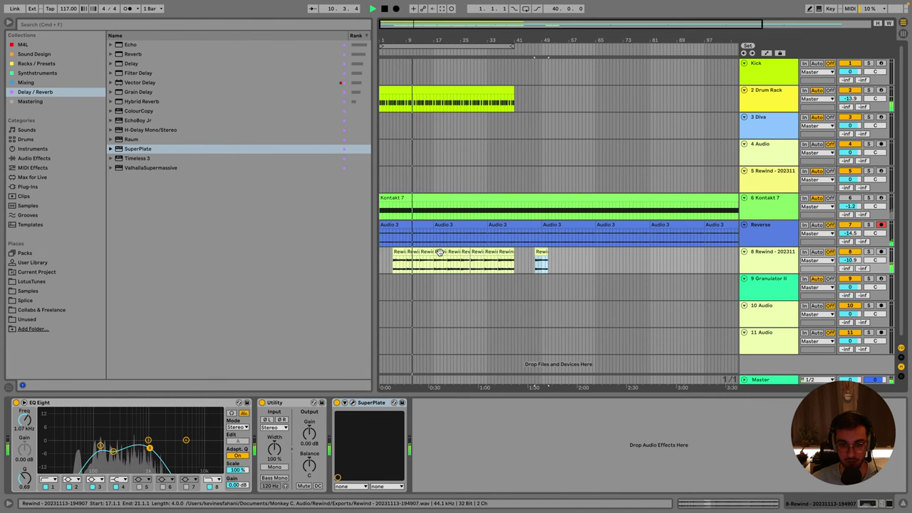
left_click_drag(399, 255, 386, 255)
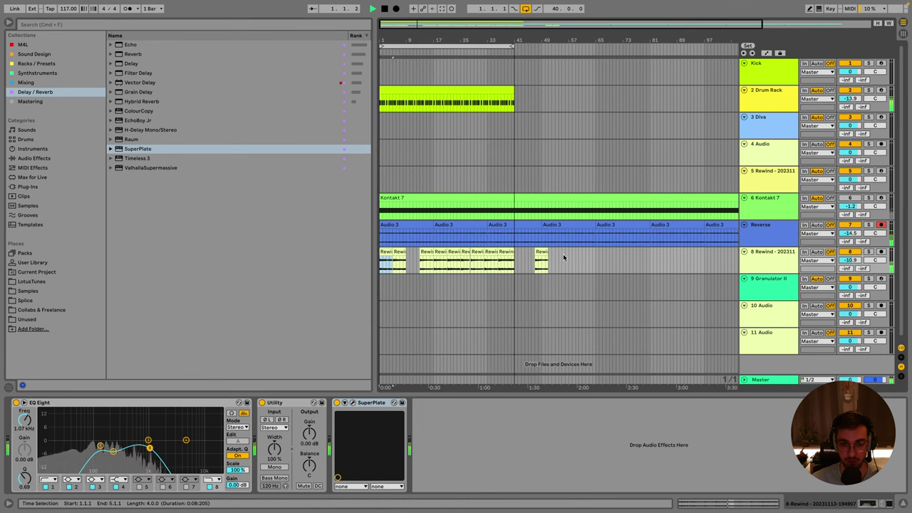
left_click_drag(541, 257, 411, 254)
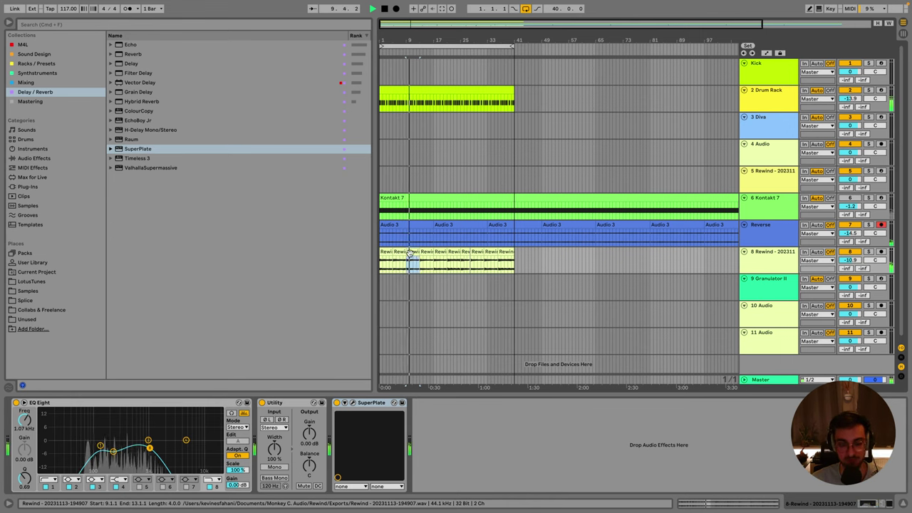
Copy the Rewind clip at 9.1.1 to 32.1.1 and listen through its transition into the clip at 36.1.1.
left_click_drag(412, 253, 489, 254)
key("space")
key("space")
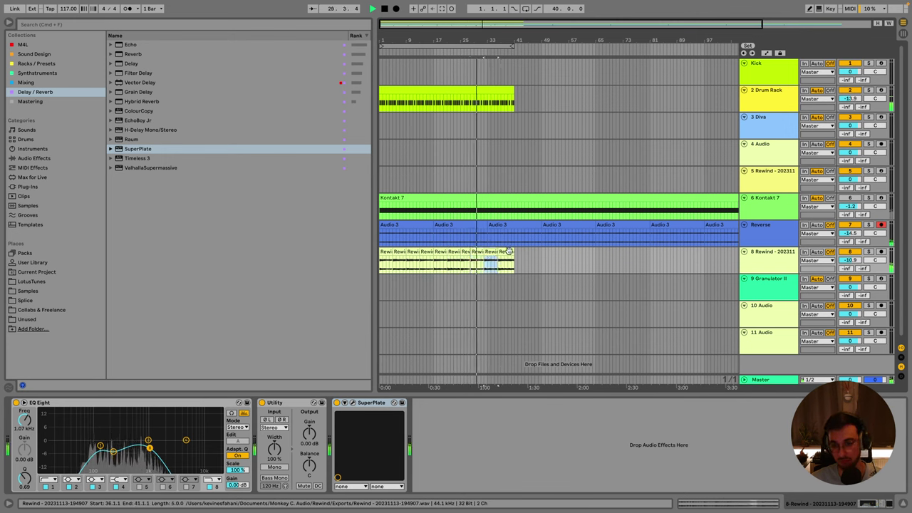
left_click(510, 253)
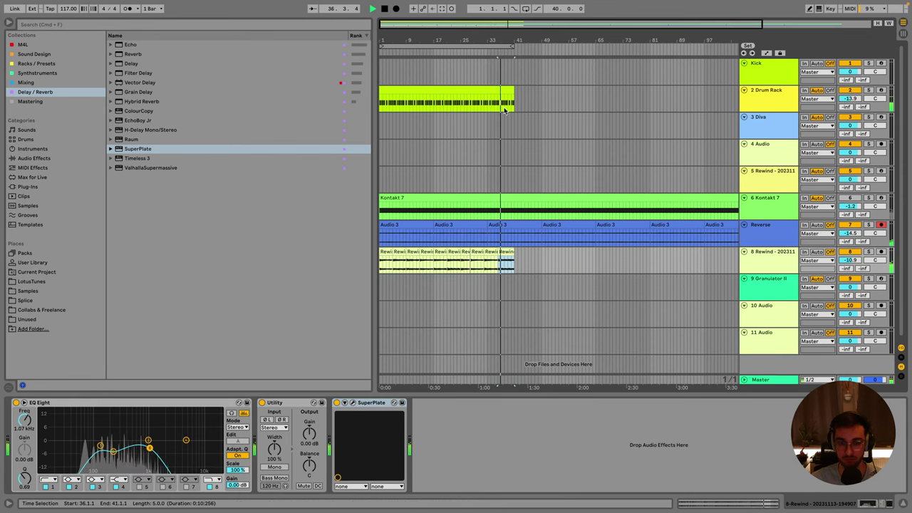
Loop playback over the full length of the Drum Rack clip.
left_click_drag(501, 34, 509, 61)
left_click(531, 90)
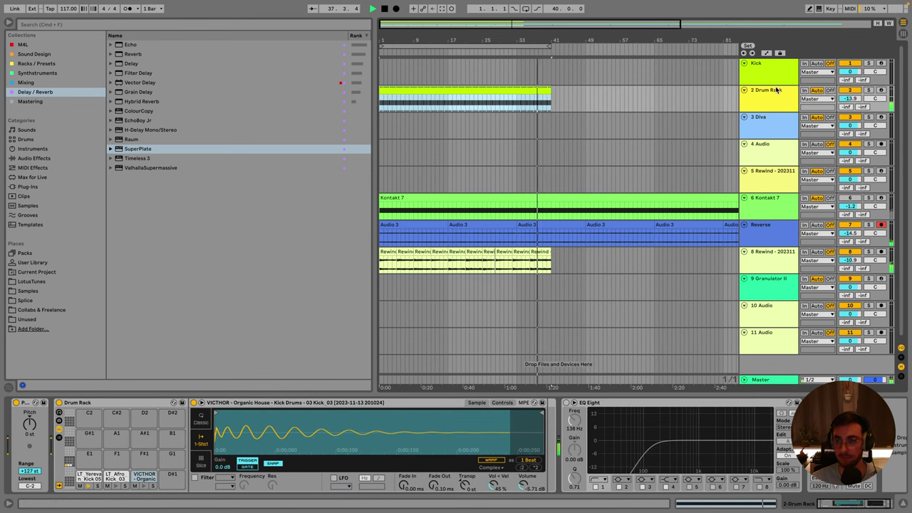
right_click(532, 90)
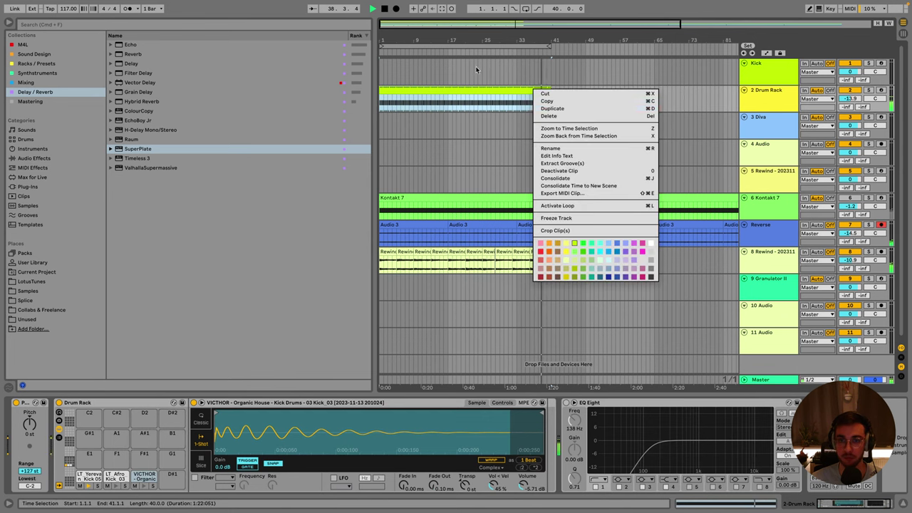
left_click(550, 187)
key("ctrl+l")
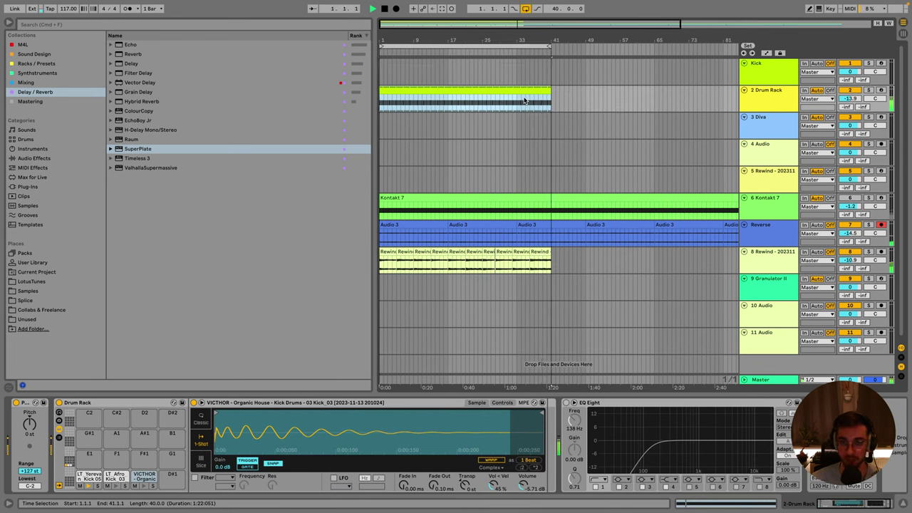
Set the arrangement grid to eight bars and the playback loop to 32 bars starting at 1.1.1.
right_click(594, 174)
left_click(564, 178)
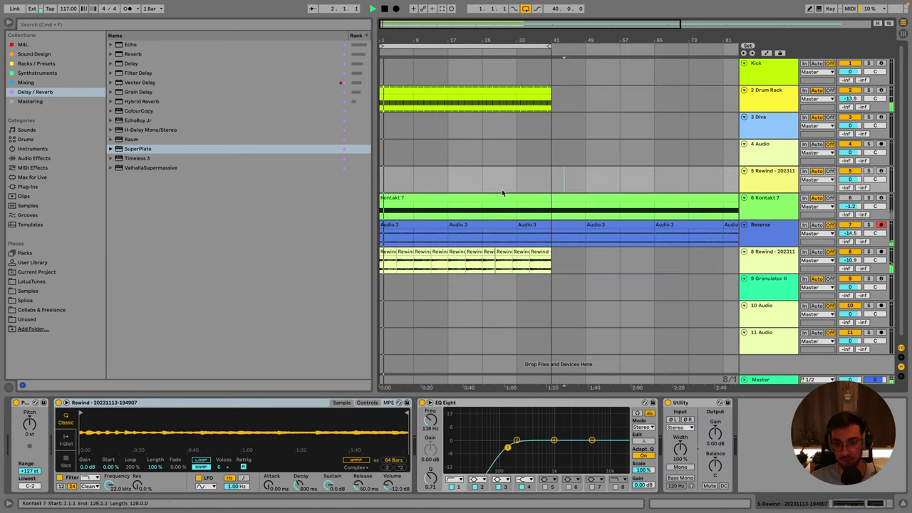
left_click_drag(380, 177, 517, 184)
left_click_drag(516, 100, 521, 264)
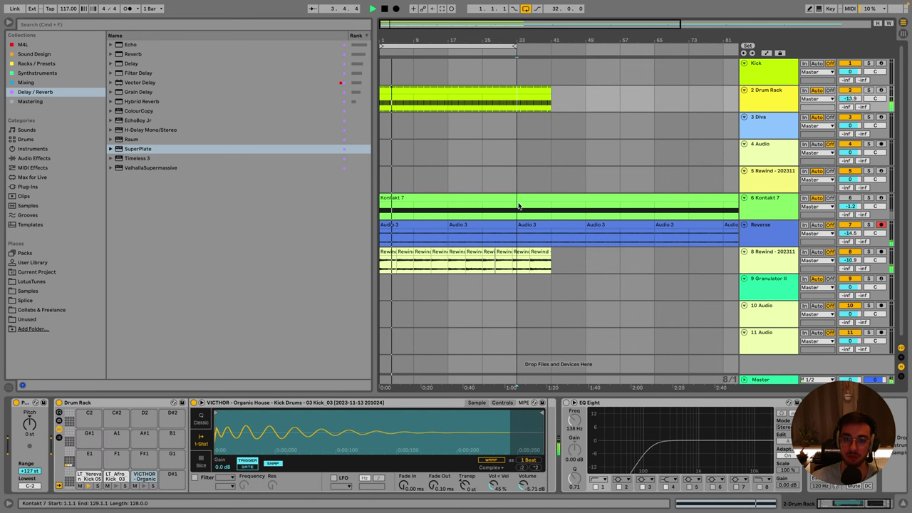
Switch the arrangement grid to one bar and back to eight bars.
left_click(511, 284)
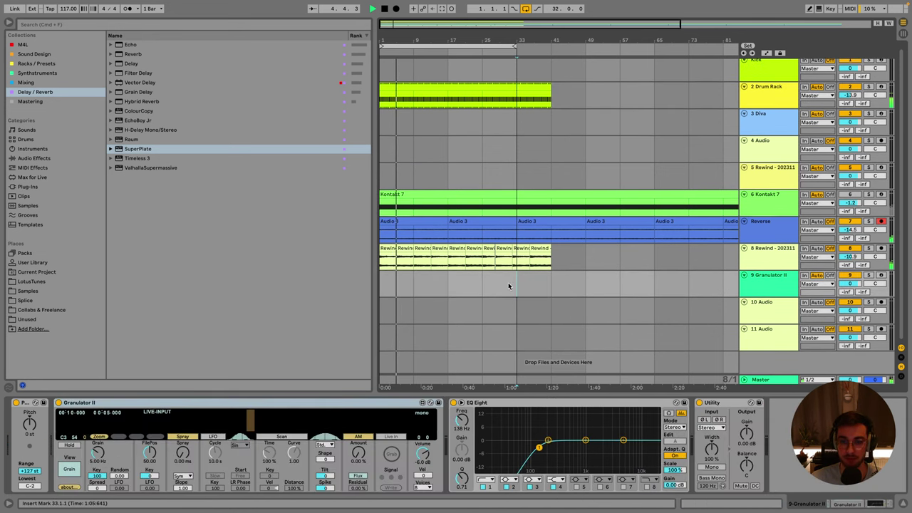
right_click(511, 281)
key("Escape")
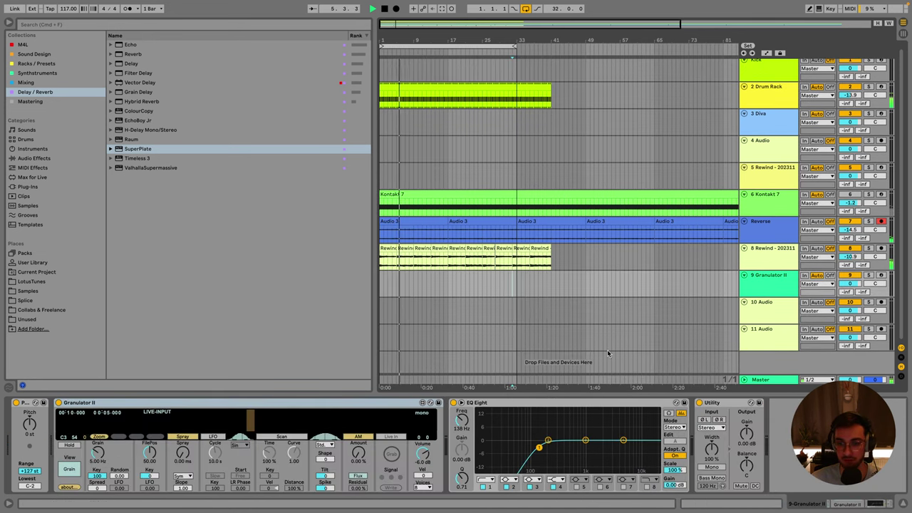
left_click(405, 252)
key("plus")
left_click(534, 156)
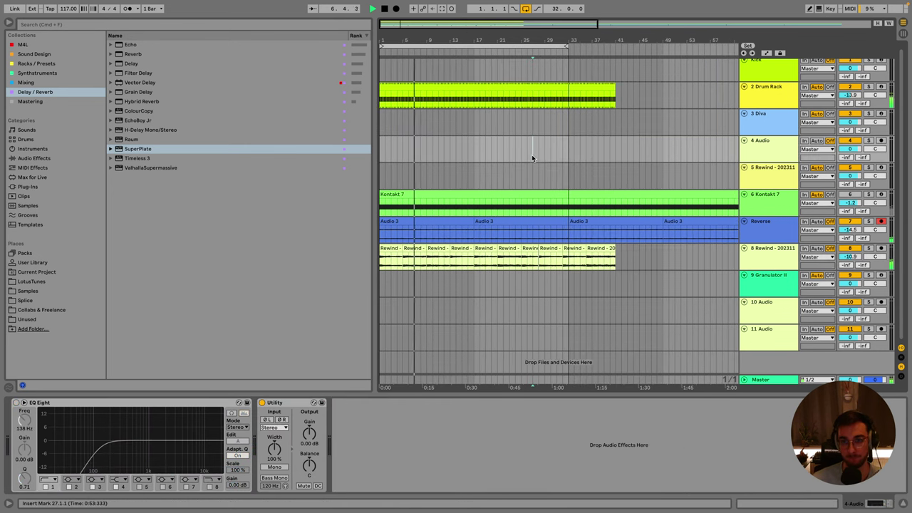
right_click(534, 157)
key("Escape")
left_click(481, 136)
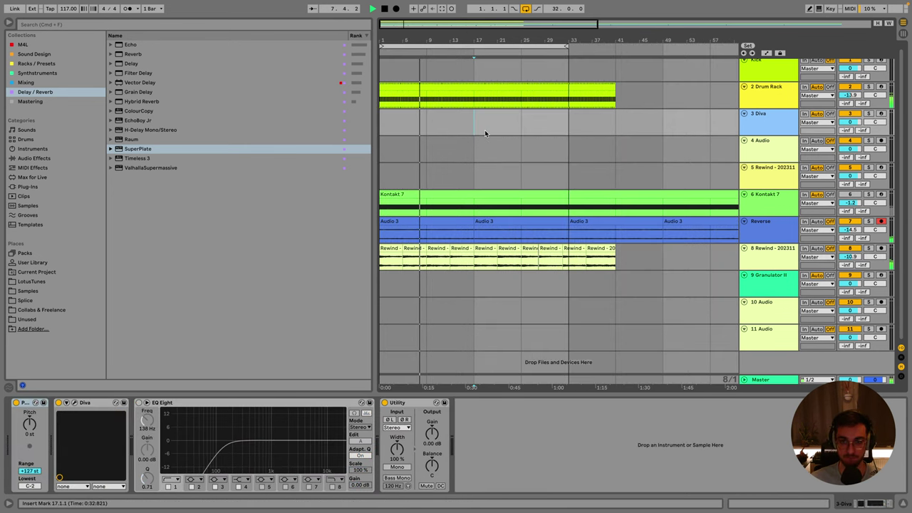
Shorten the Drum Rack clip to end at 33.1.1.
left_click_drag(466, 128, 334, 122)
left_click_drag(477, 120, 567, 125)
left_click_drag(616, 90, 569, 90)
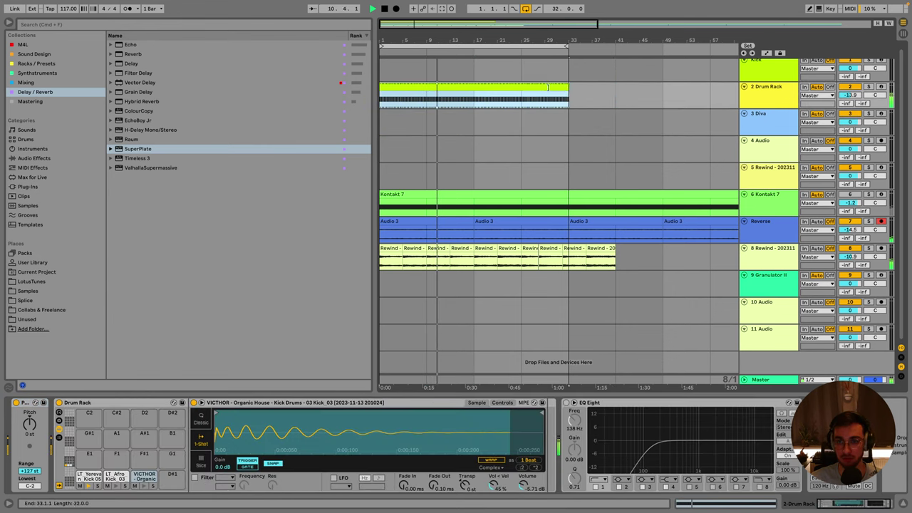
Add EchoBoy Jr to the layered Rewind track, lower its mix, and place it before SuperPlate.
left_click(516, 250)
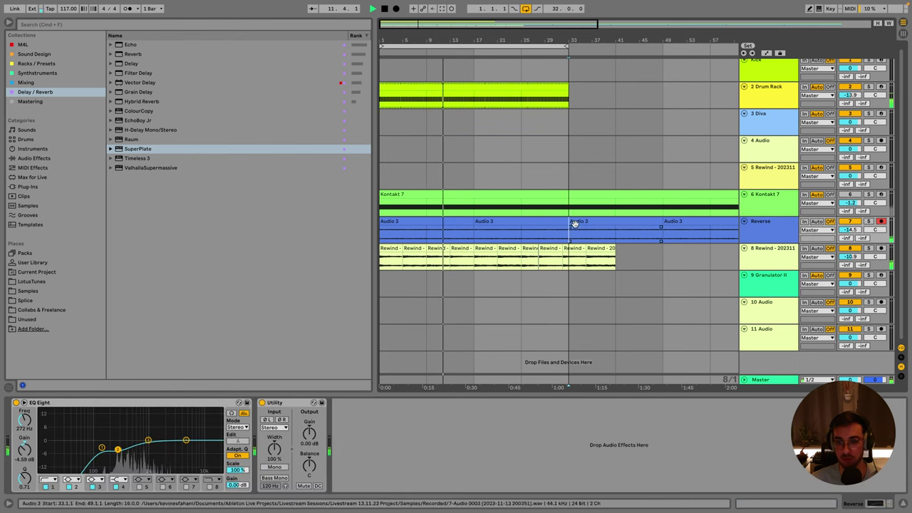
left_click(515, 251)
left_click(490, 250)
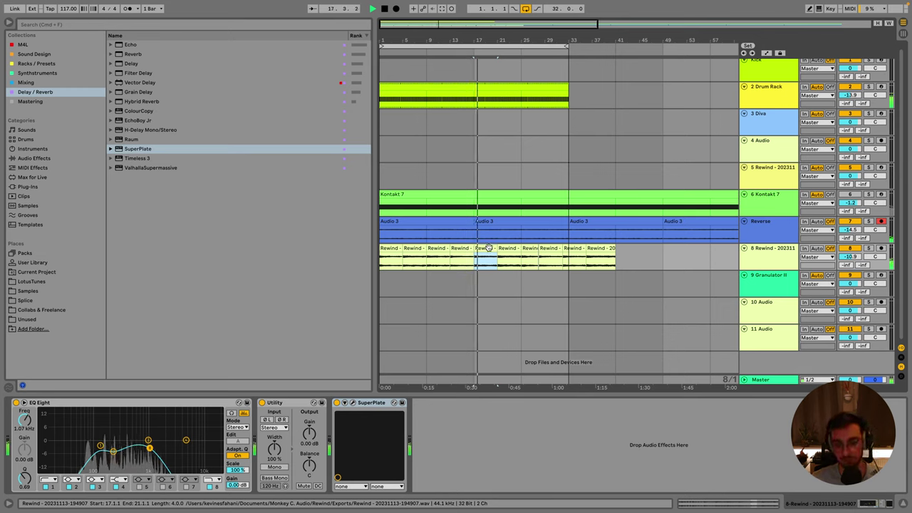
left_click(137, 121)
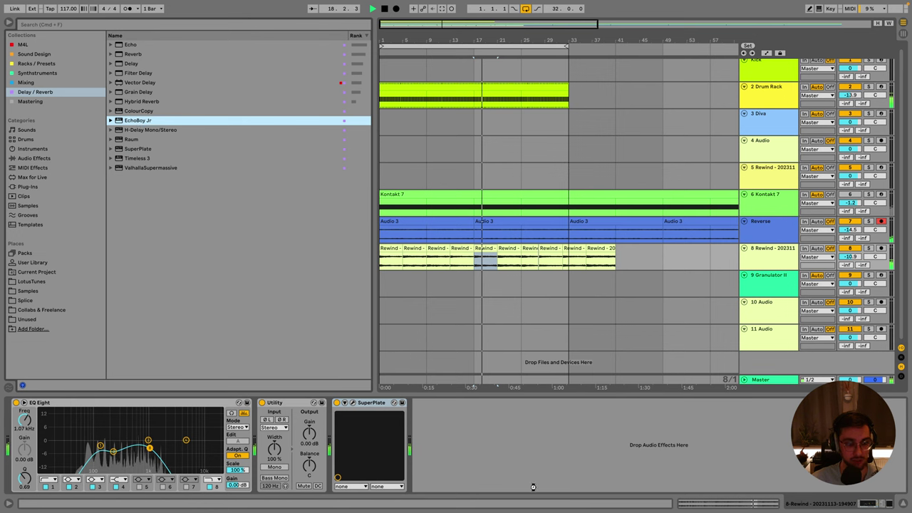
left_click_drag(389, 398, 438, 412)
left_click_drag(210, 119, 203, 125)
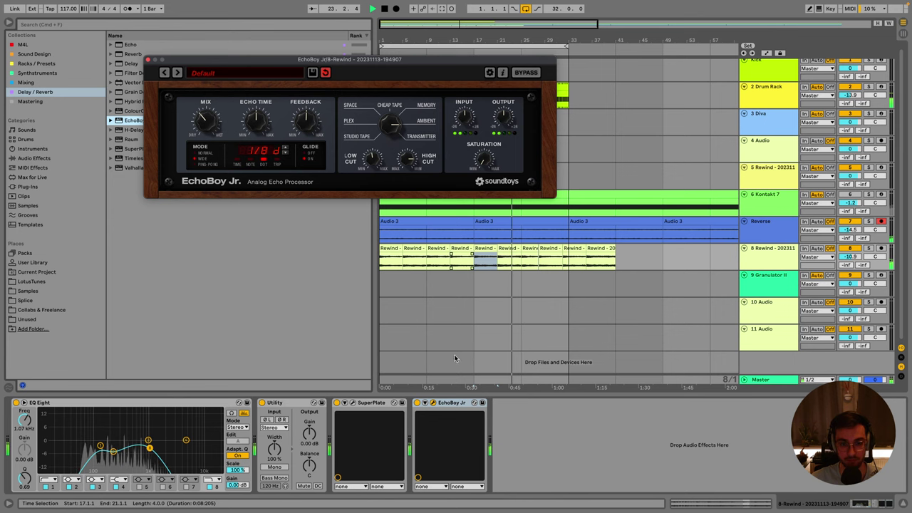
left_click_drag(451, 403, 346, 426)
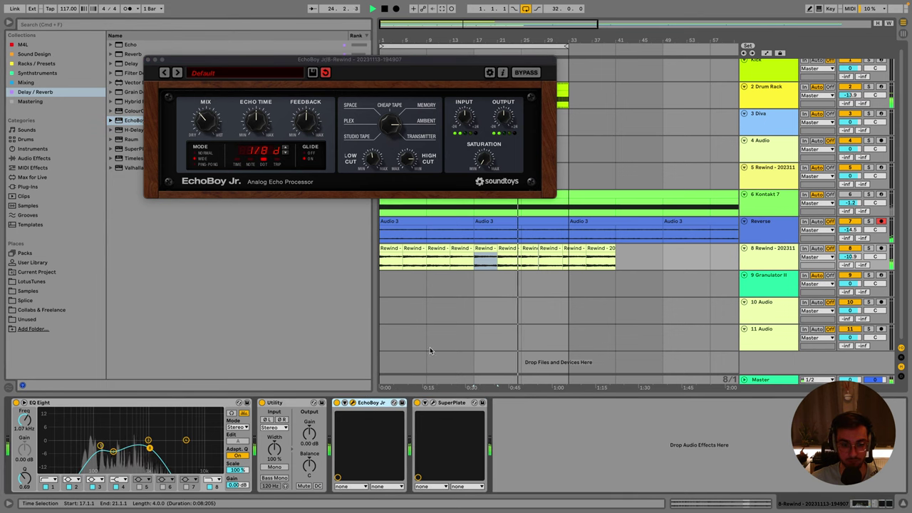
Extend the end of the Rewind clip starting at 28.1.1 to 33.1.1 and save the set.
left_click_drag(524, 256, 541, 255)
left_click(563, 256)
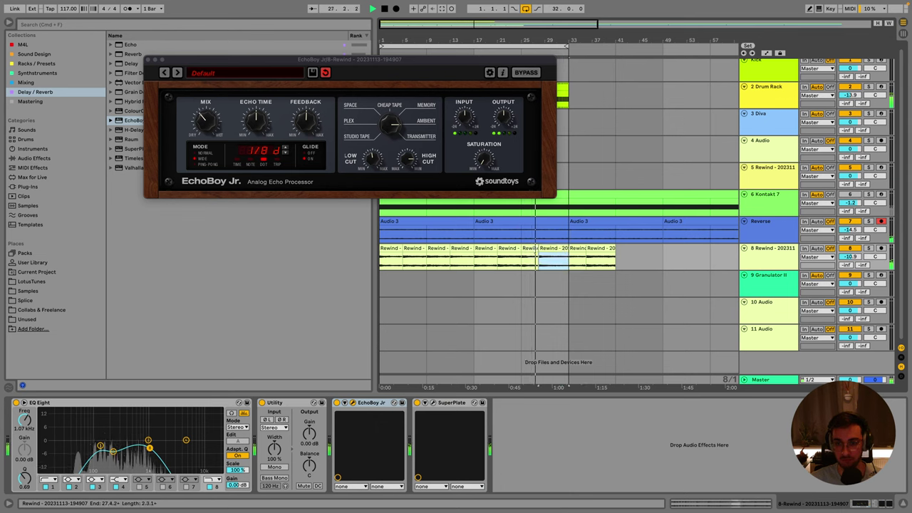
left_click(539, 251)
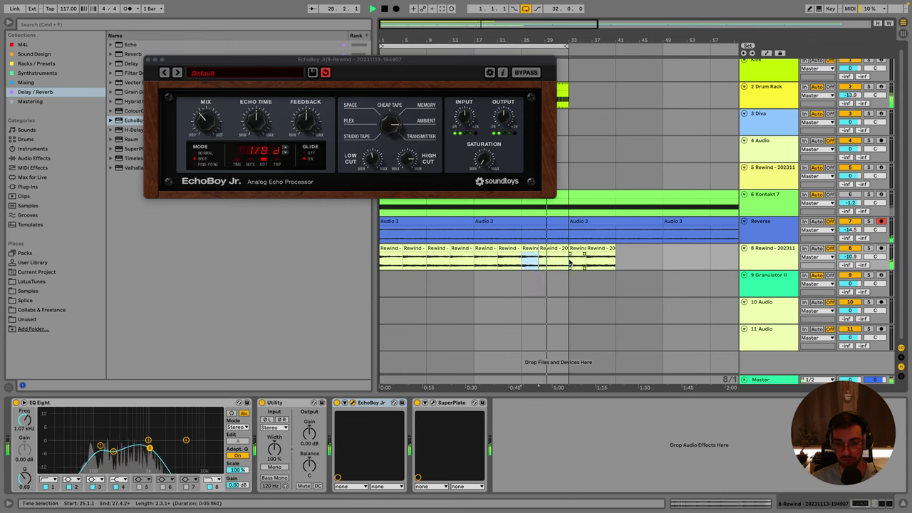
left_click(548, 248)
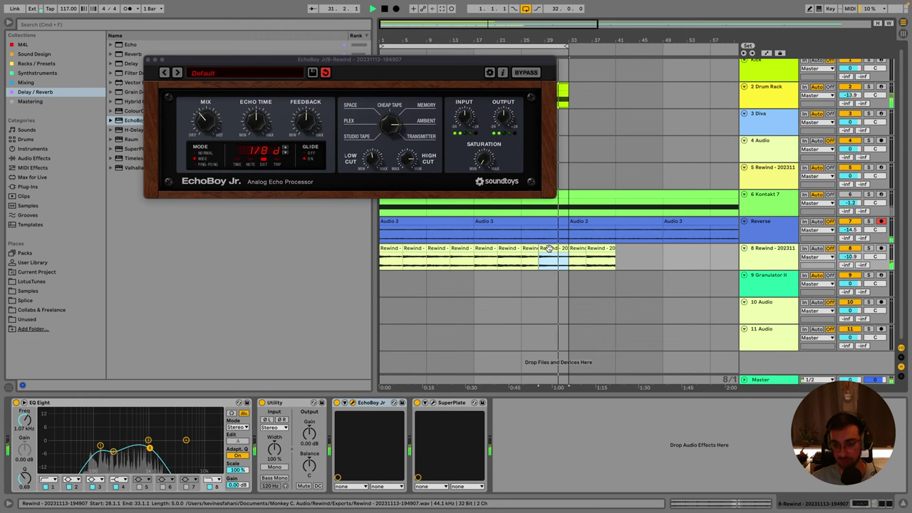
left_click(569, 286)
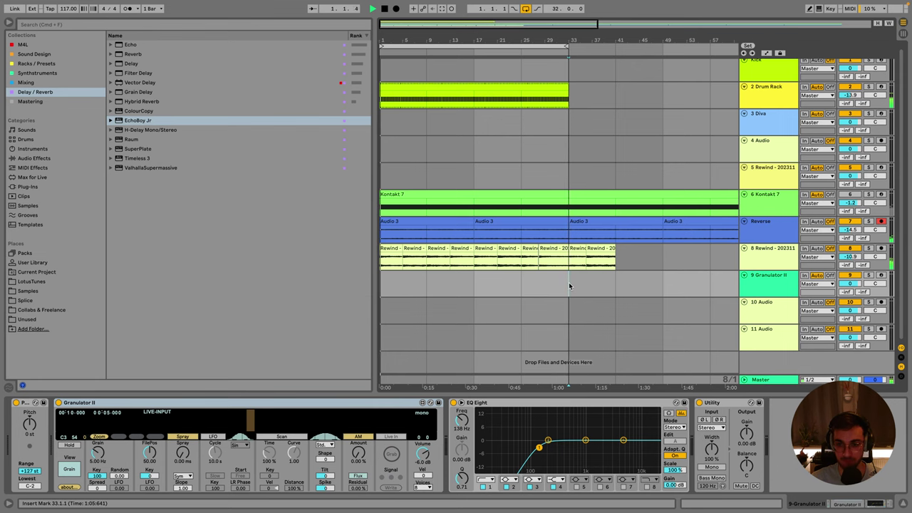
left_click_drag(382, 257, 402, 255)
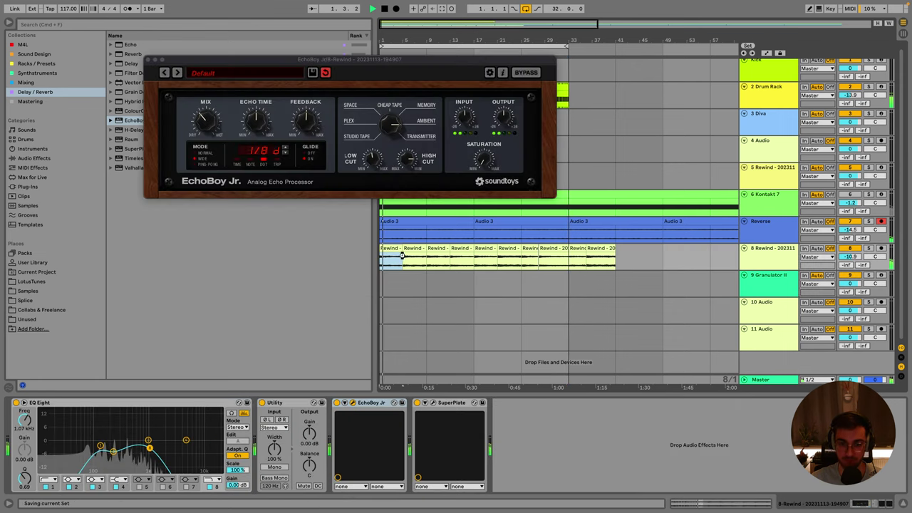
Close the EchoBoy Jr window and lower the layered Rewind track's volume to -11.6 dB.
left_click(148, 60)
scroll(570, 214, "up", 1)
left_click(784, 120)
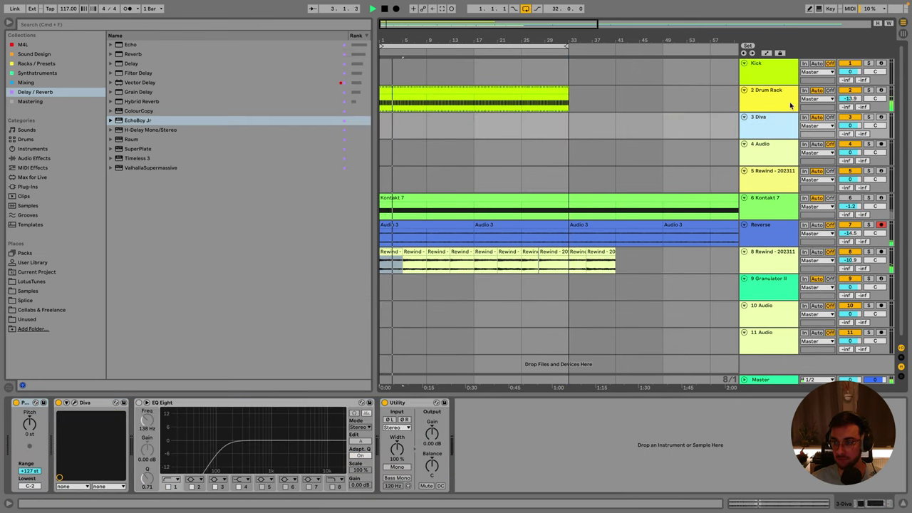
left_click(789, 106)
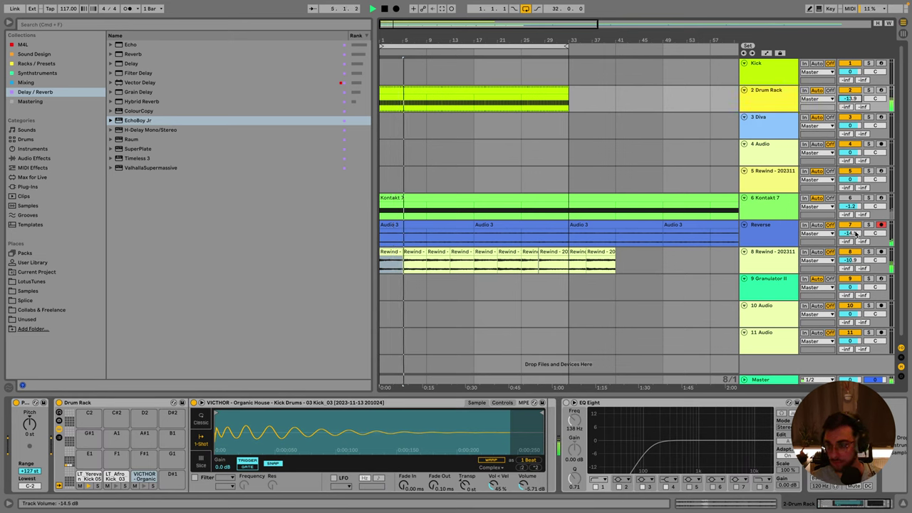
left_click(778, 259)
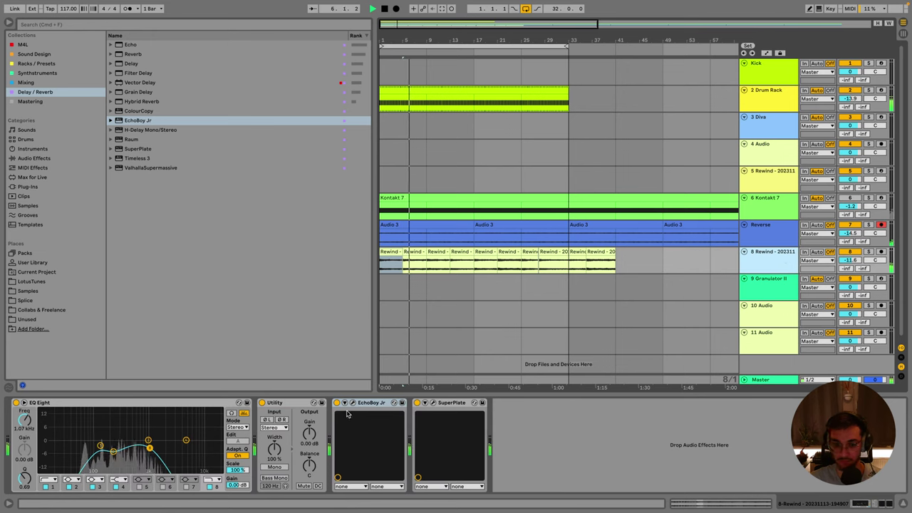
Find EQ Eight in the Mixing collection and add it after SuperPlate on the layered Rewind track, boosting 4.83 dB from 825 Hz.
left_click(59, 27)
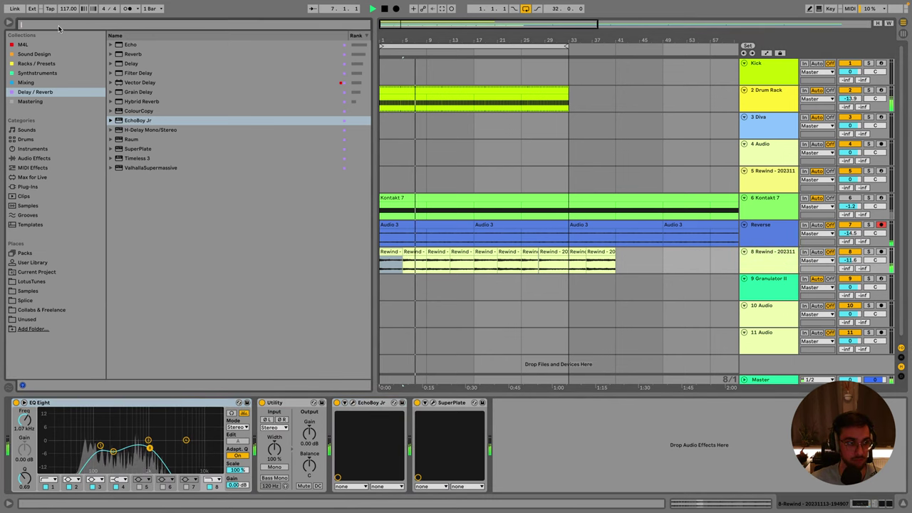
type("eq")
left_click(35, 64)
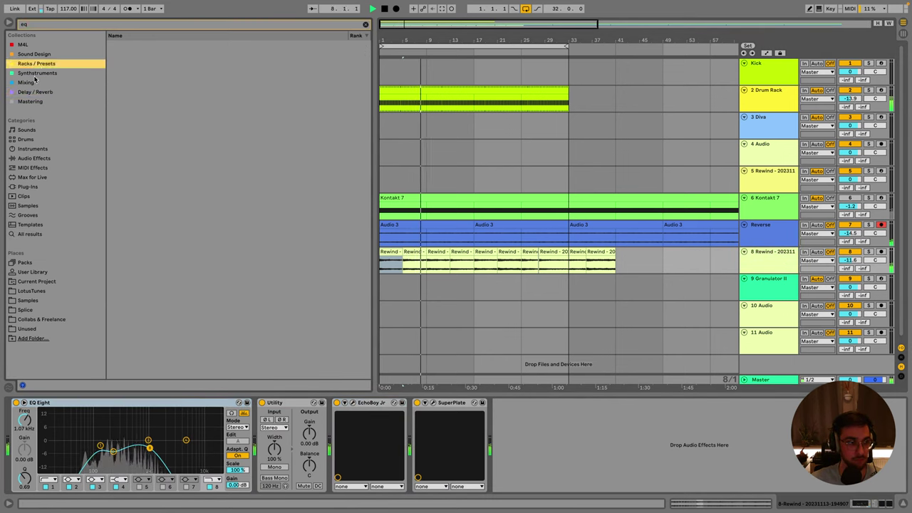
left_click(35, 73)
left_click(34, 54)
left_click(33, 45)
left_click(35, 64)
left_click(34, 73)
left_click(34, 60)
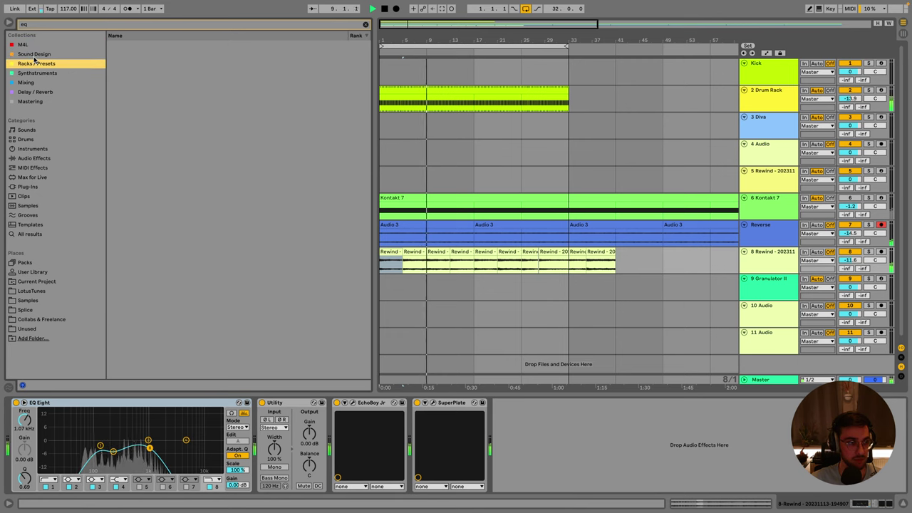
left_click(26, 82)
left_click_drag(135, 45, 626, 430)
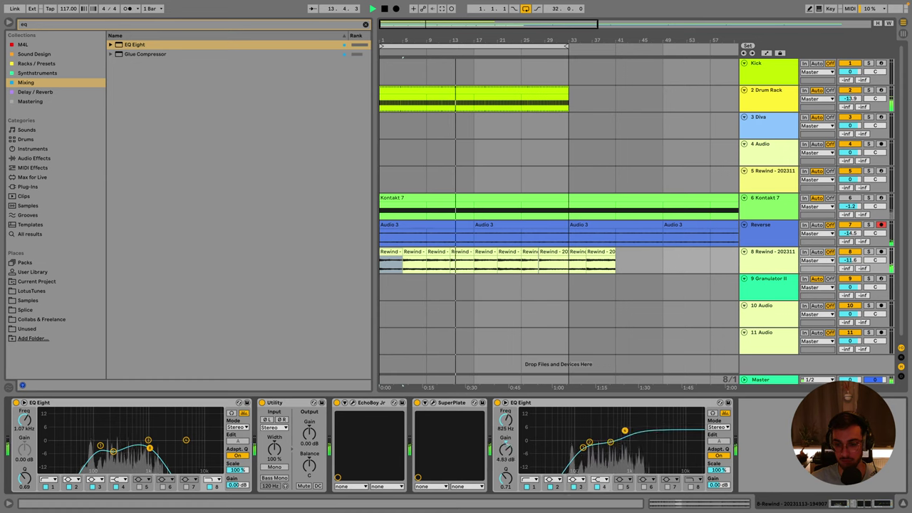
Try widening the Reverse track's stereo width to 276 % in Utility.
left_click(769, 230)
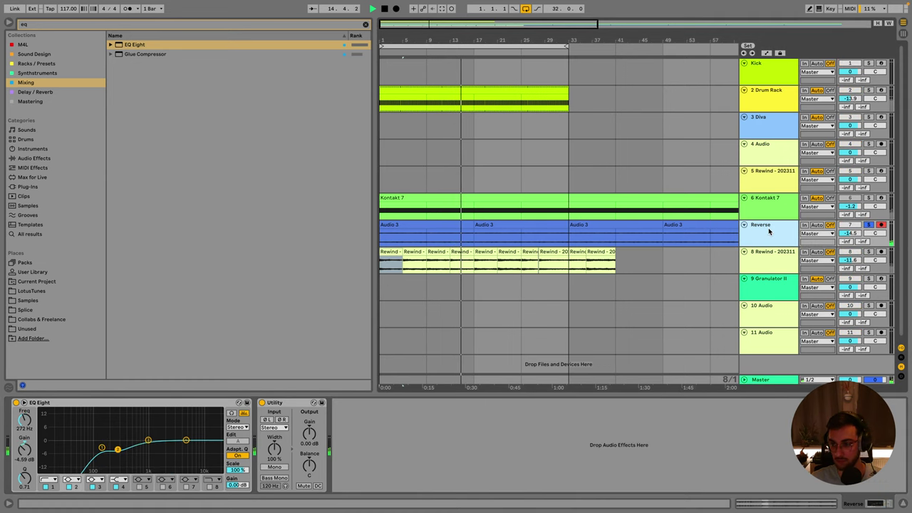
left_click_drag(274, 449, 274, 428)
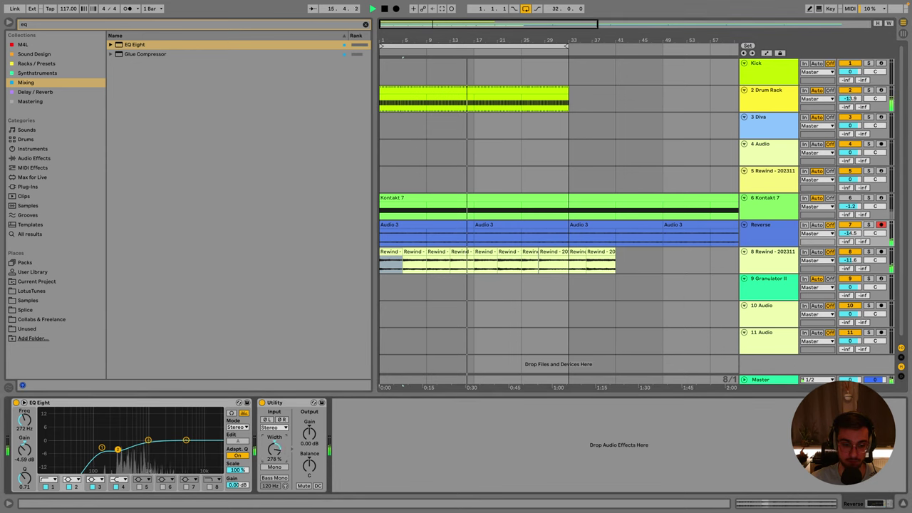
left_click(428, 239)
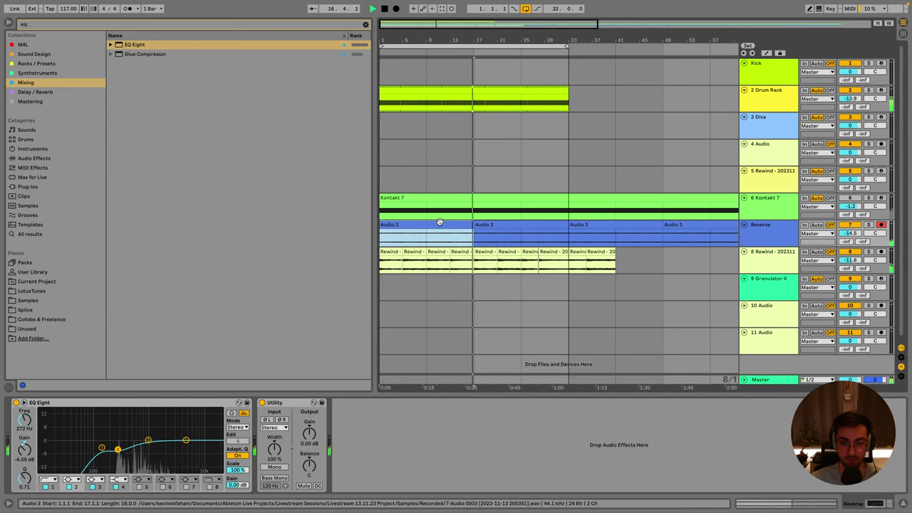
Search for "pro" in the Mixing collection, add Pro-Q 3 to the Reverse track and open its analyzer options.
double_click(73, 26)
type("pro")
double_click(125, 45)
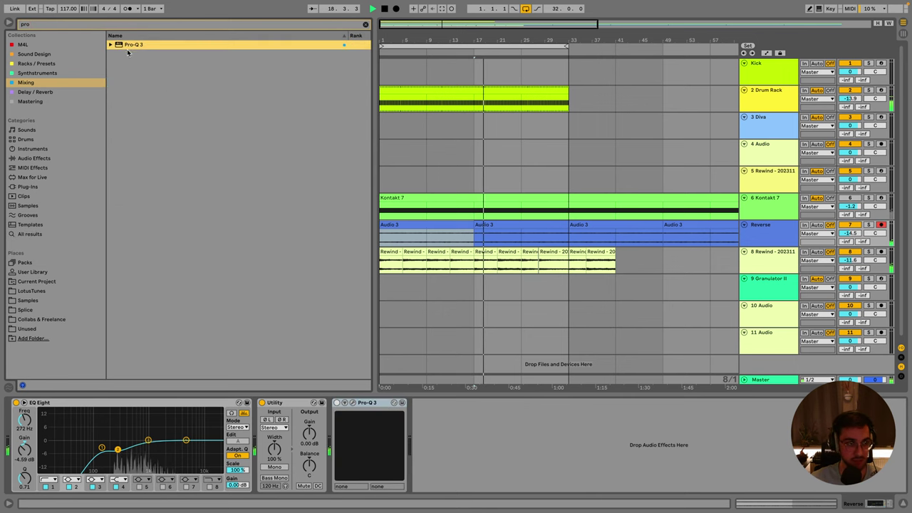
left_click(509, 406)
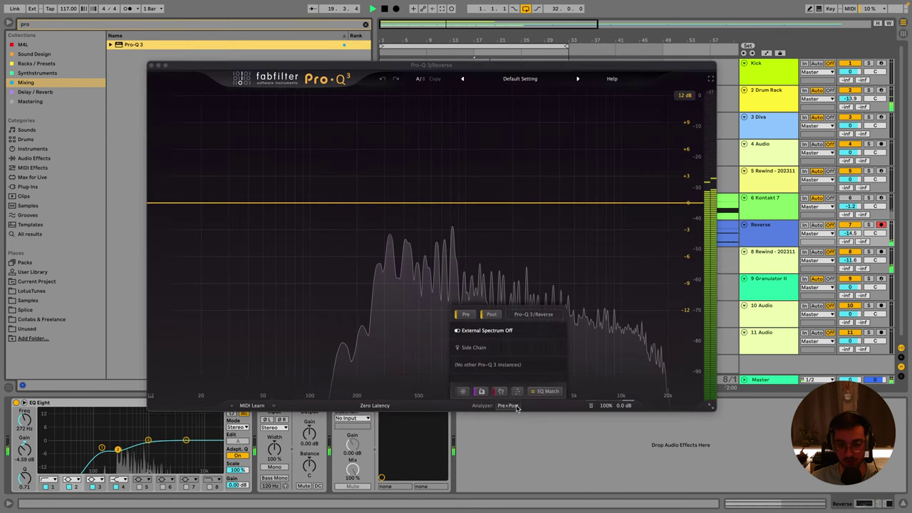
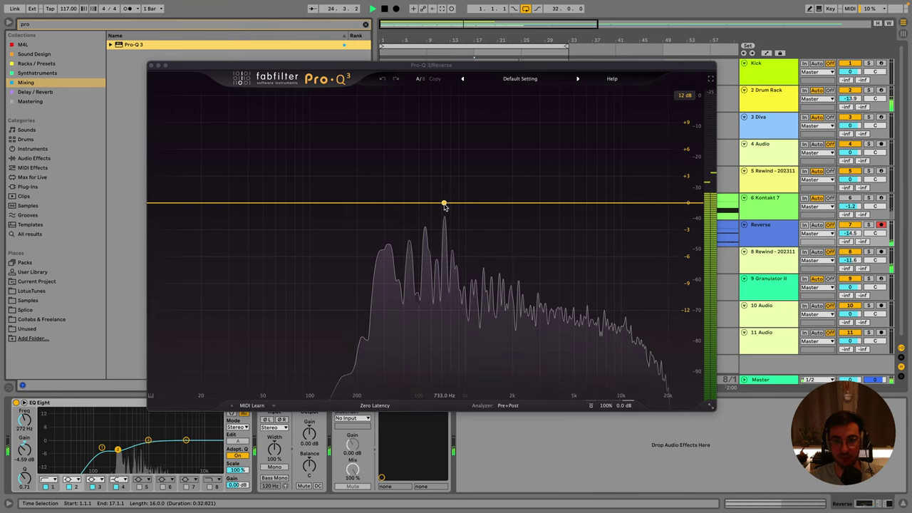
Create a side-only high shelf in Pro-Q 3 on the Reverse track at about 2695.5 Hz with a 6.67 dB boost.
left_click_drag(444, 205, 442, 229)
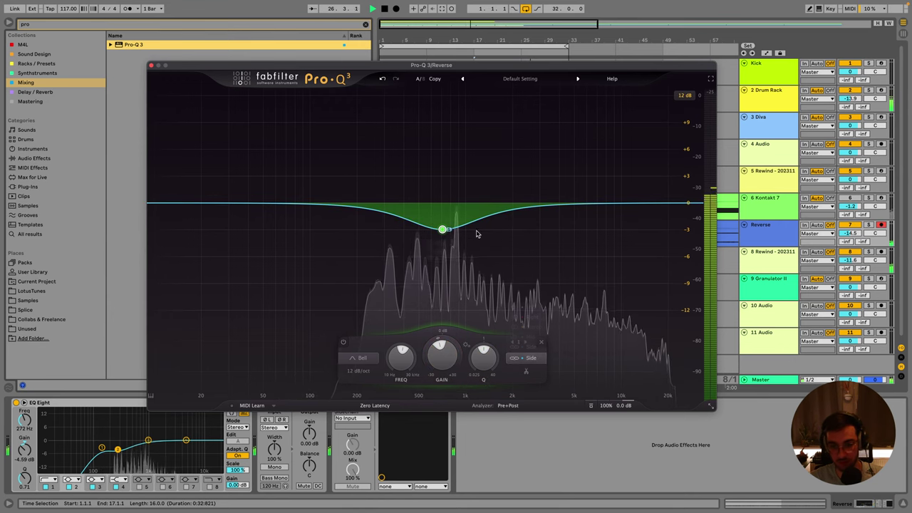
left_click_drag(442, 229, 618, 139)
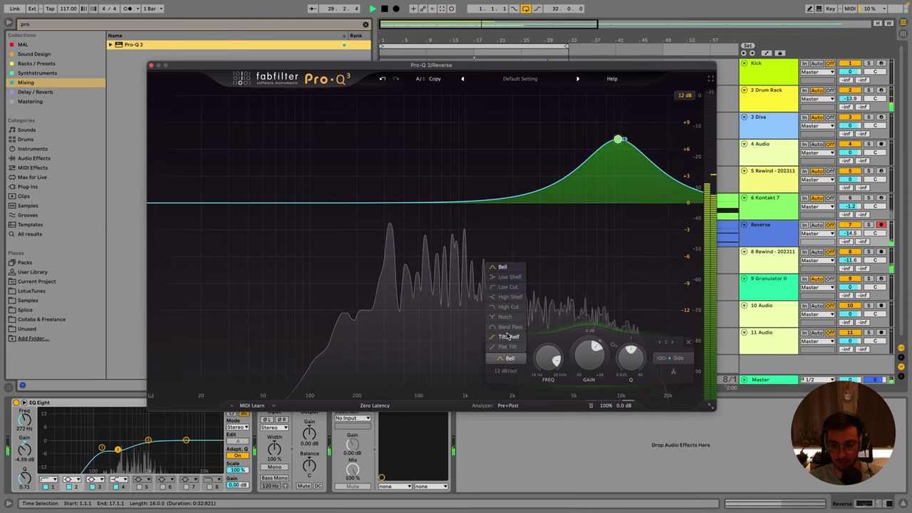
left_click(508, 337)
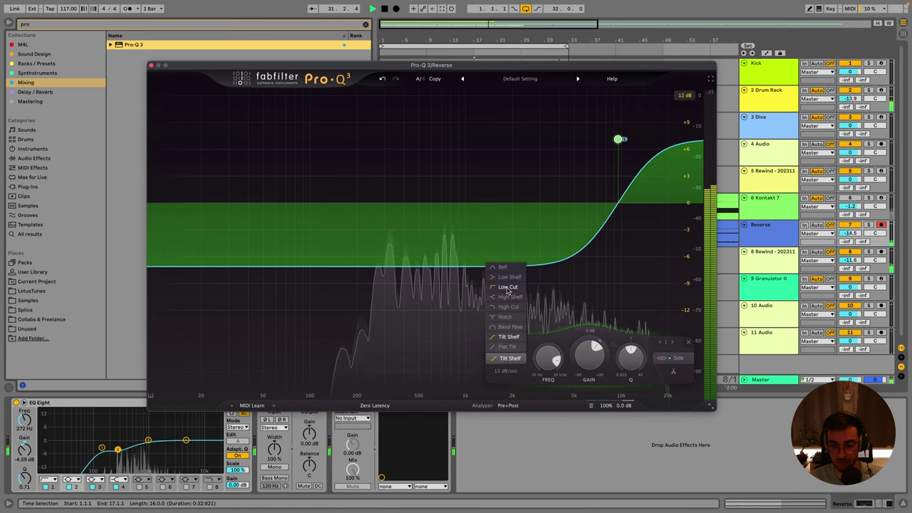
left_click(506, 298)
left_click_drag(617, 162, 532, 179)
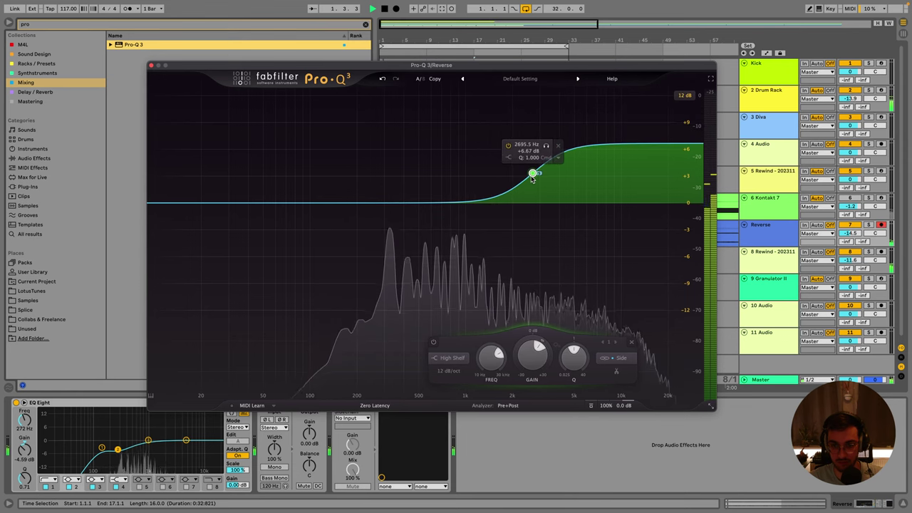
Add two side-only bell cuts in Pro-Q 3, a deeper one near 750 Hz and a shallower one near 300 Hz.
double_click(448, 172)
left_click_drag(448, 173, 449, 228)
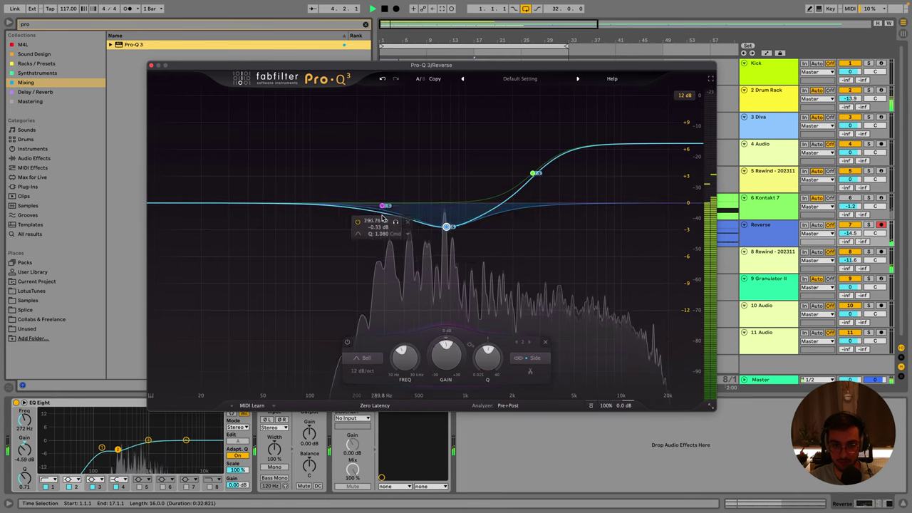
mouse_move(384, 218)
left_mouse_down()
mouse_move(380, 227)
mouse_move(386, 220)
left_mouse_up()
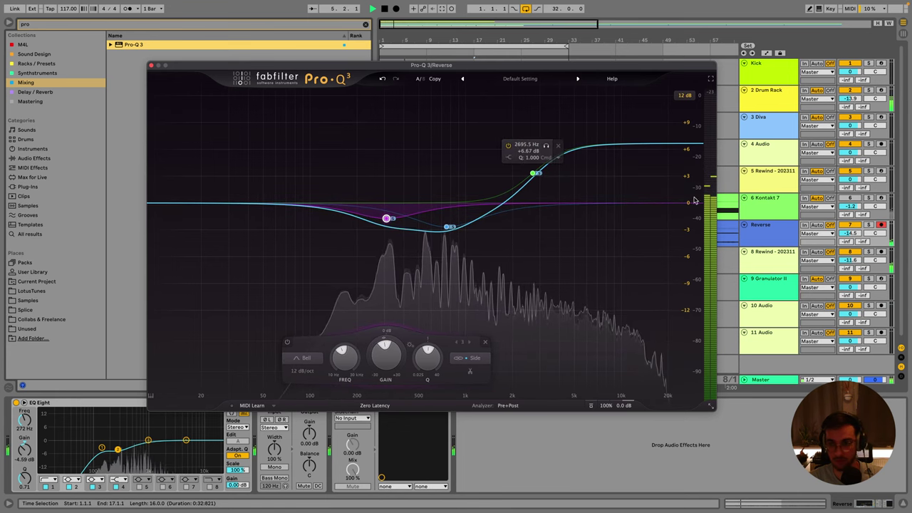
Raise the Reverse track's volume to -13.7 dB and the layered Rewind track's volume to -9.9 dB, closing the Pro-Q 3 window.
left_click_drag(852, 233, 852, 227)
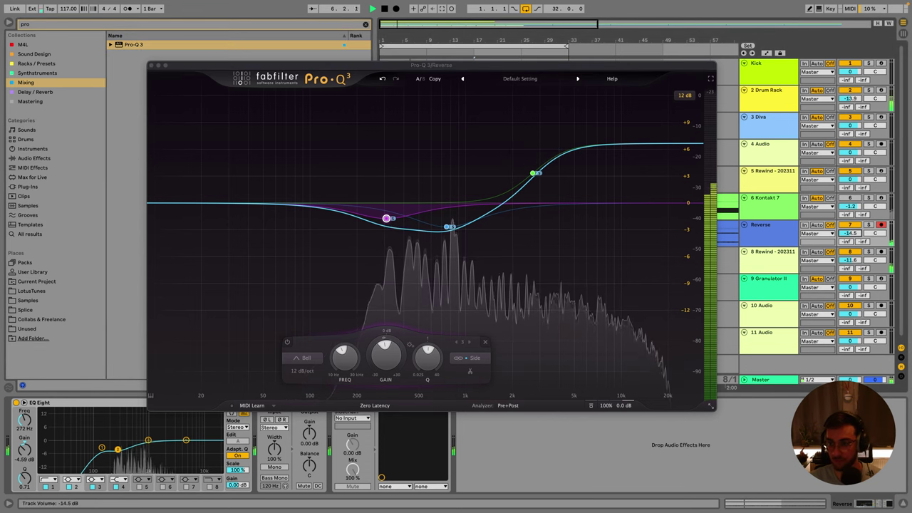
left_click(152, 65)
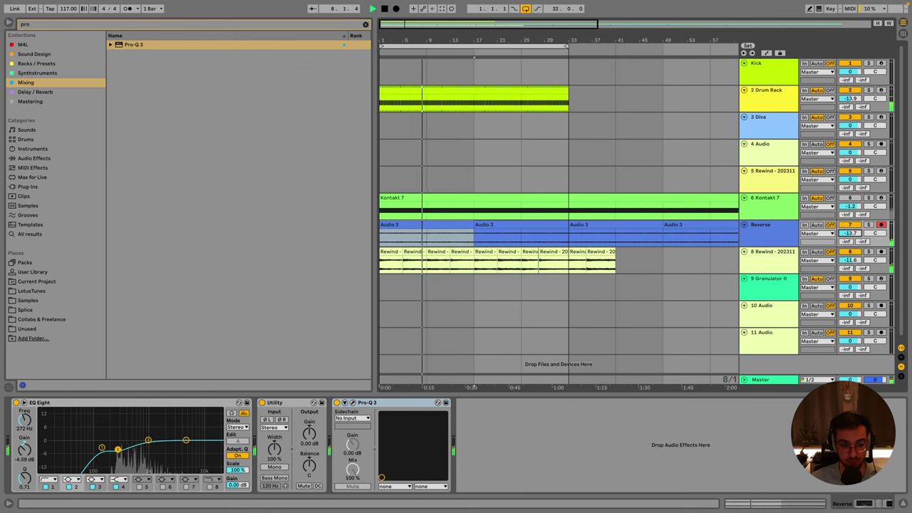
left_click(516, 255)
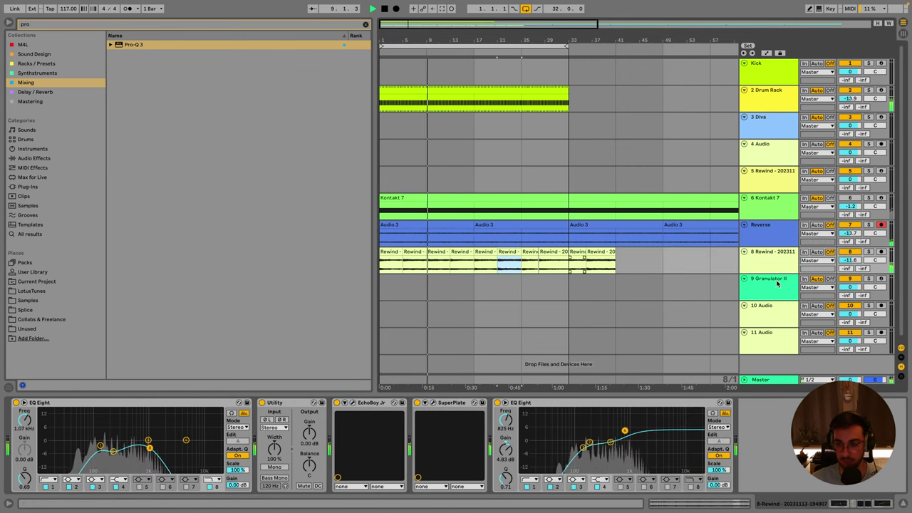
Enable EQ Eight on the Drum Rack track and shape it with a slight low boost, a low-mid dip and a 3.84 dB lift at 899 Hz.
left_click(752, 128)
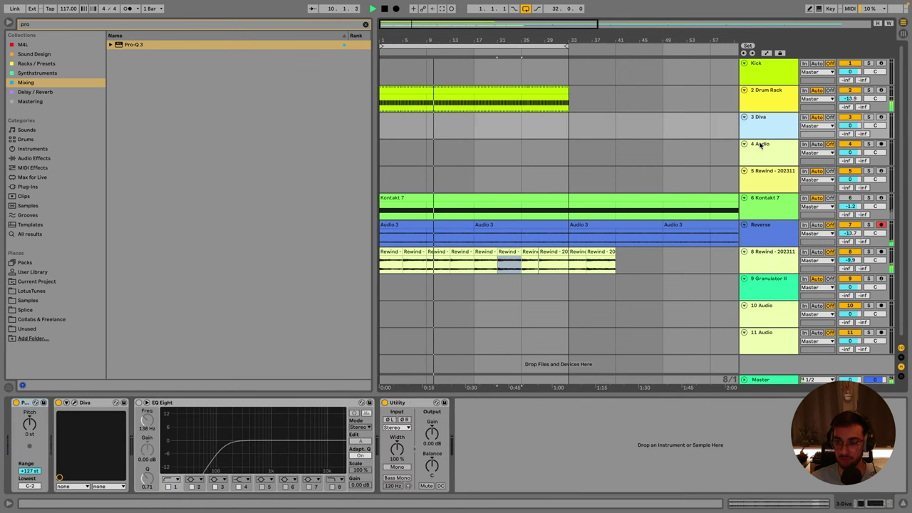
left_click(767, 110)
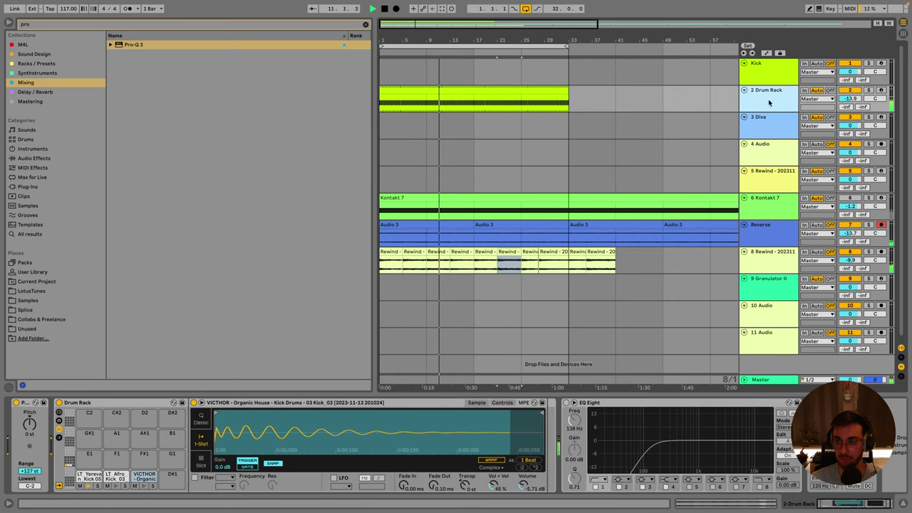
left_click(566, 403)
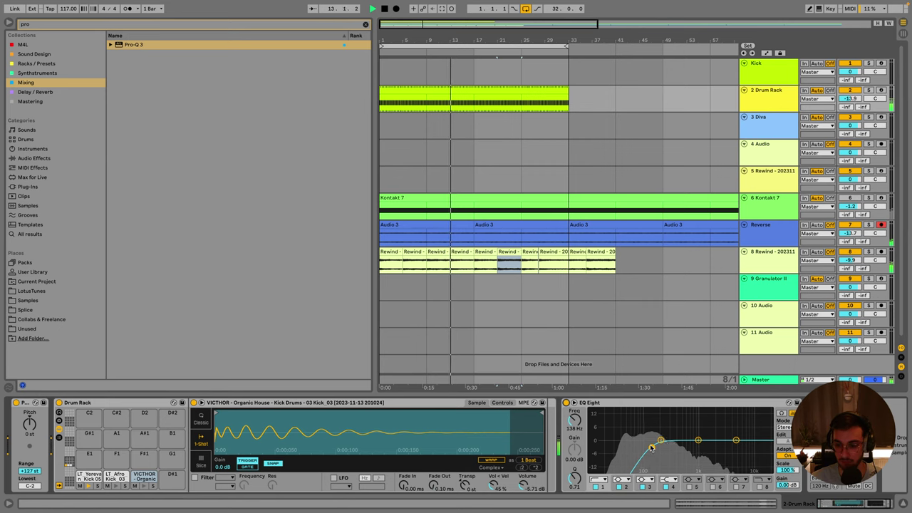
left_click_drag(662, 440, 628, 435)
left_click_drag(699, 440, 651, 451)
left_click_drag(735, 440, 695, 433)
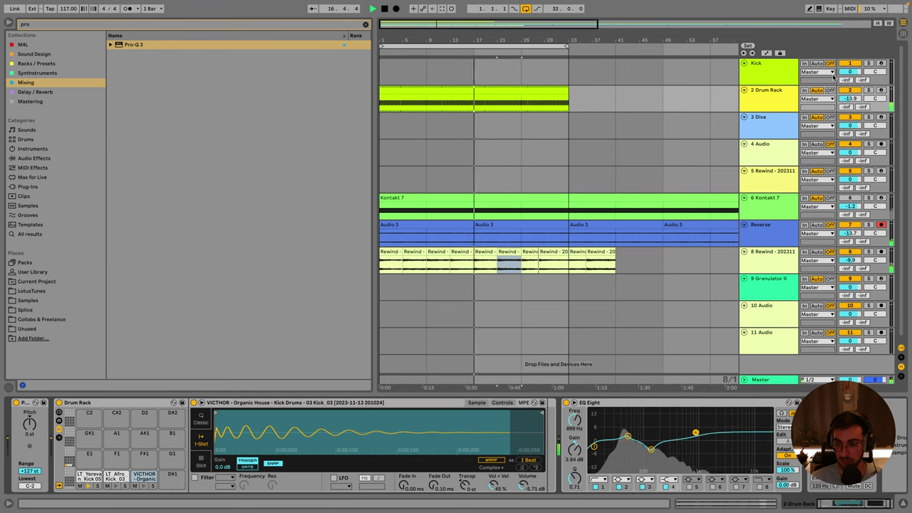
Lower the Drum Rack track's volume to -15.3 dB.
left_click(843, 103)
left_click_drag(844, 103, 844, 112)
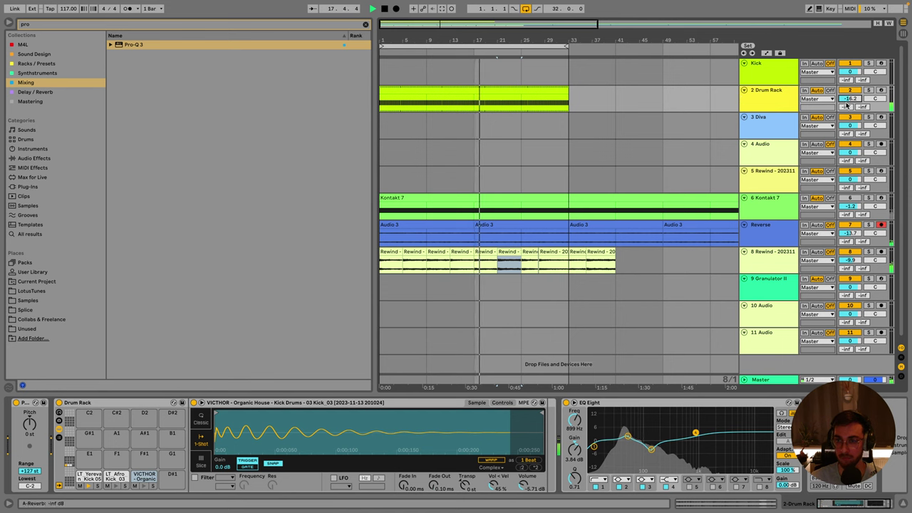
Clear the browser search, show the LotusTunes Afro one-shot folders with Kick collapsed, and insert a MIDI track below Drum Rack.
left_click(773, 145)
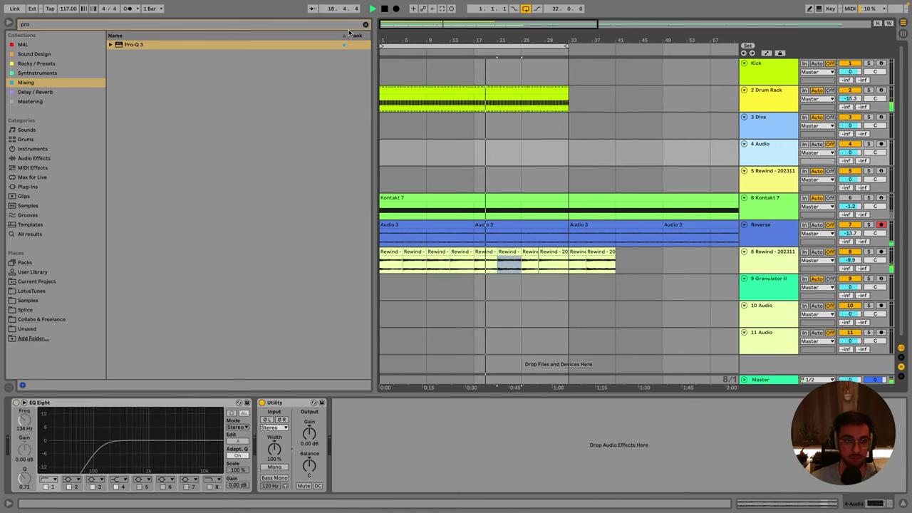
left_click(366, 26)
left_click(32, 282)
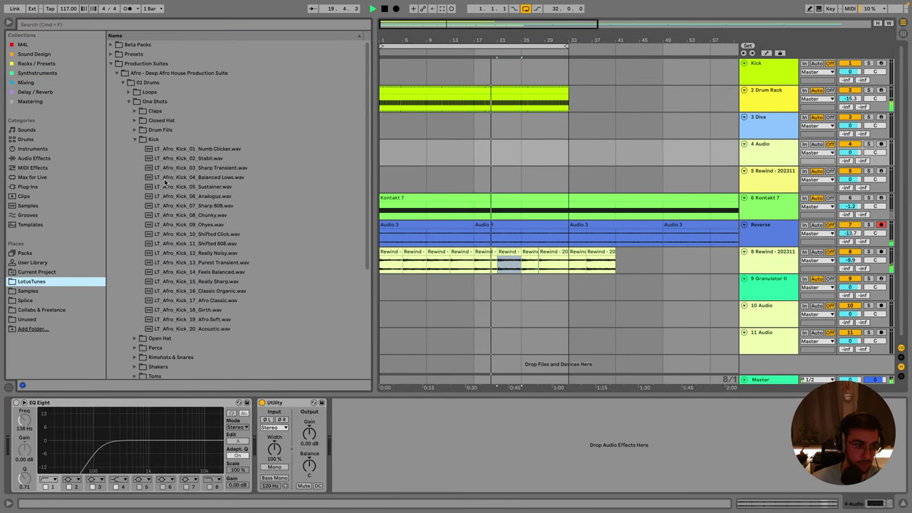
left_click(133, 140)
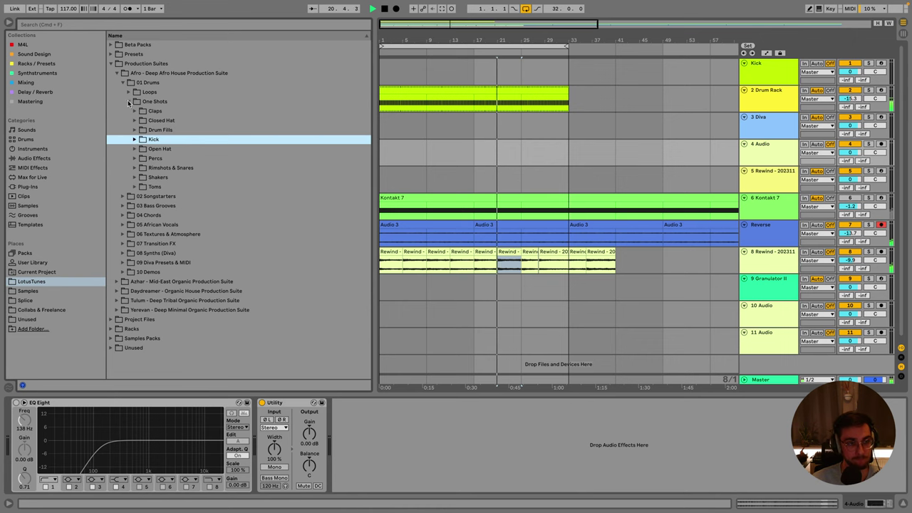
left_click(770, 120)
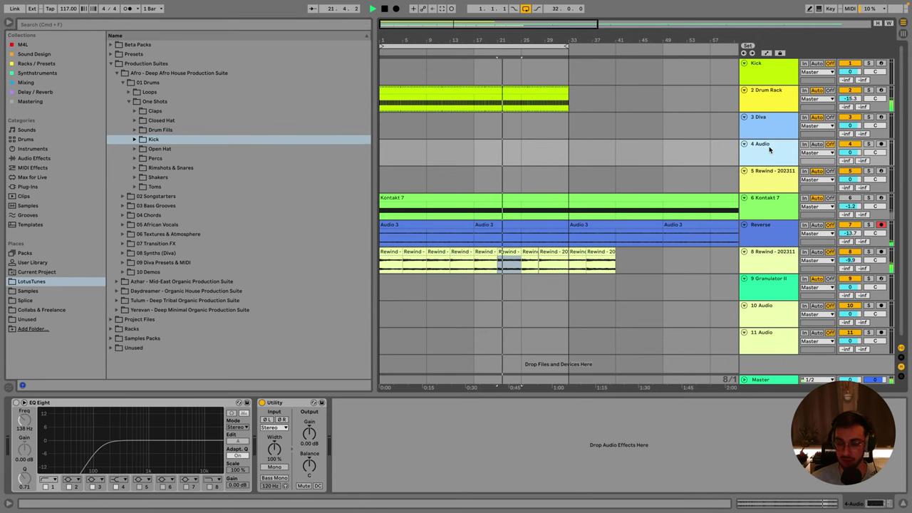
key("ctrl+shift+t")
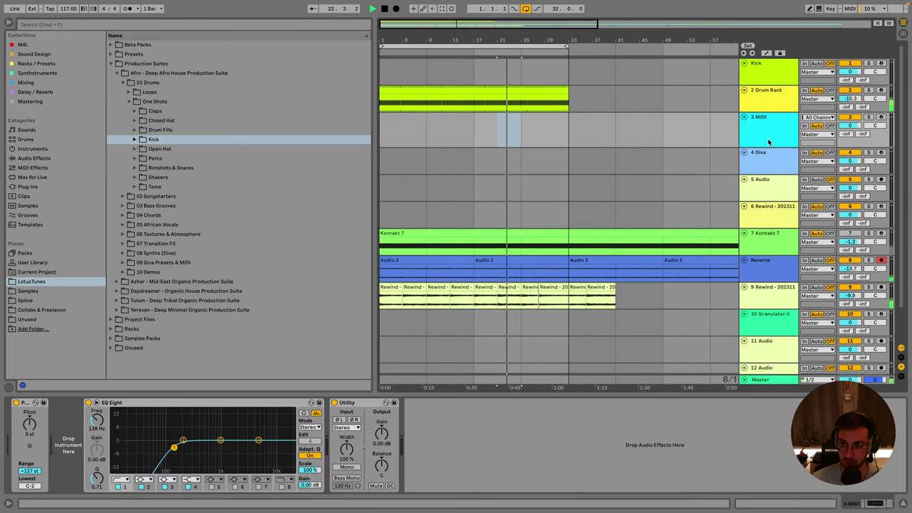
Audition samples in the Closed Hat folder and load LT_Afro_Closed Hat_15.wav onto the empty MIDI track below Drum Rack.
left_click(161, 121)
left_click(171, 139)
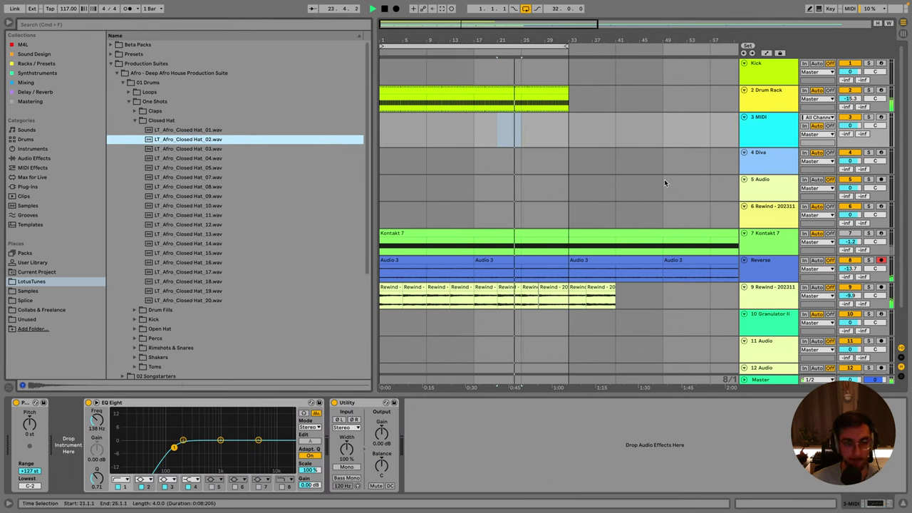
left_click(258, 178)
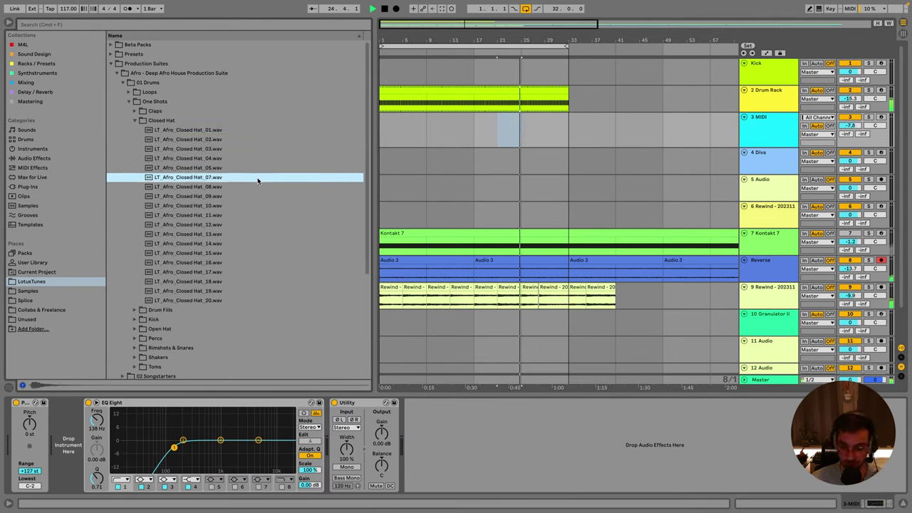
key("Down")
key("Down")
key("Up")
key("Down")
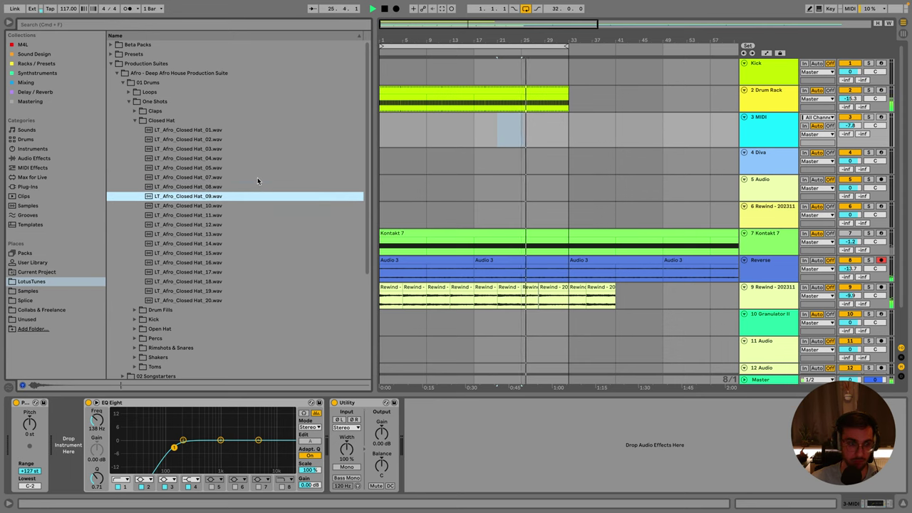
key("Down")
key("Down")
key("Down")
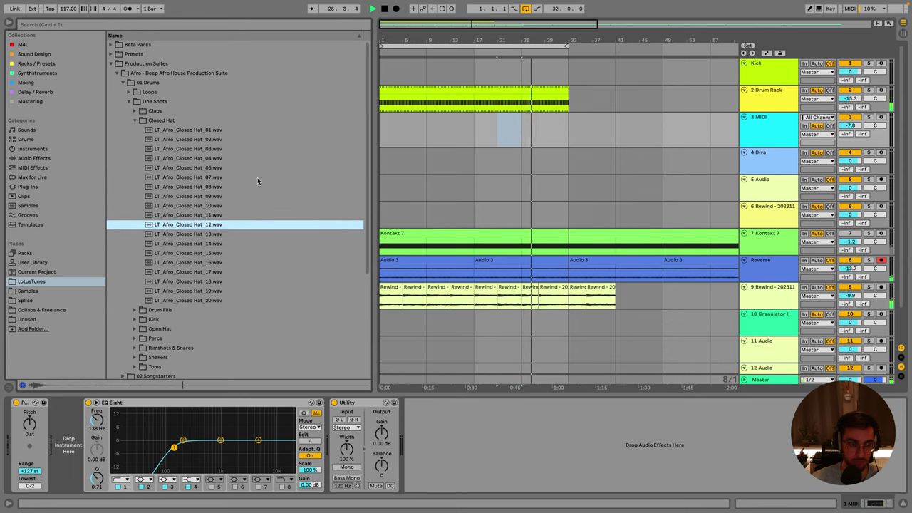
key("Down")
key("Down")
left_click(200, 255)
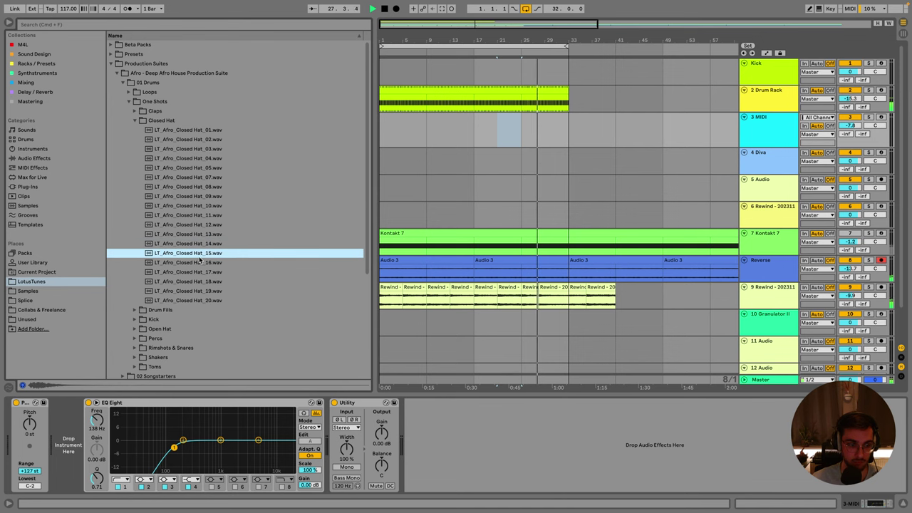
left_click_drag(207, 258, 120, 420)
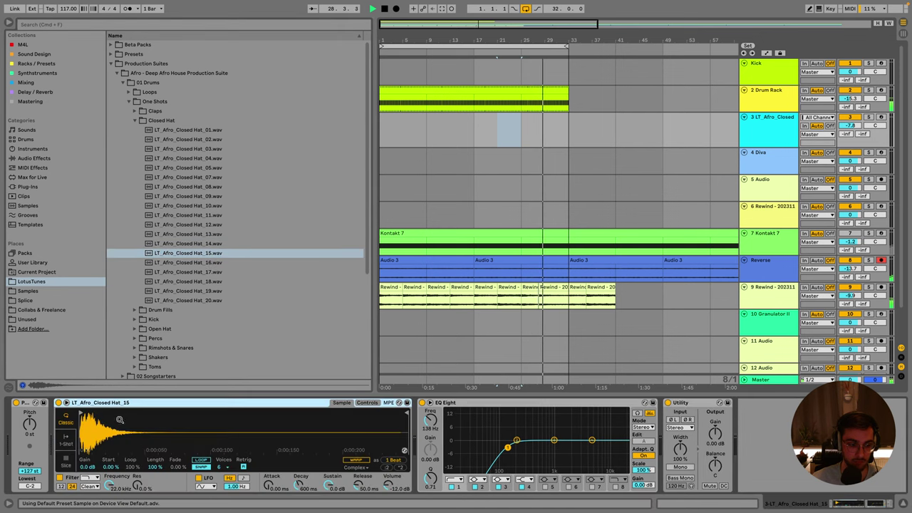
Create an eight-bar MIDI clip at bar 1 of the closed hat track and set its grid to 1/8.
double_click(398, 119)
right_click(191, 332)
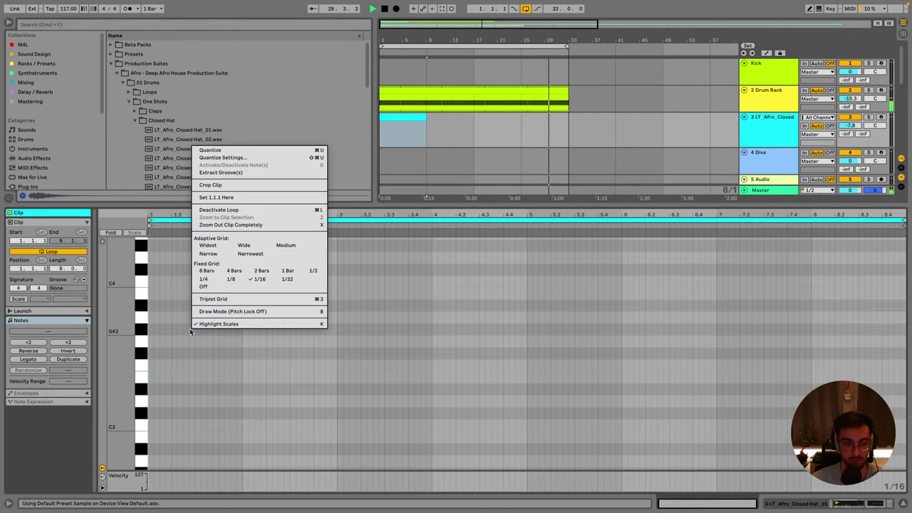
left_click(243, 288)
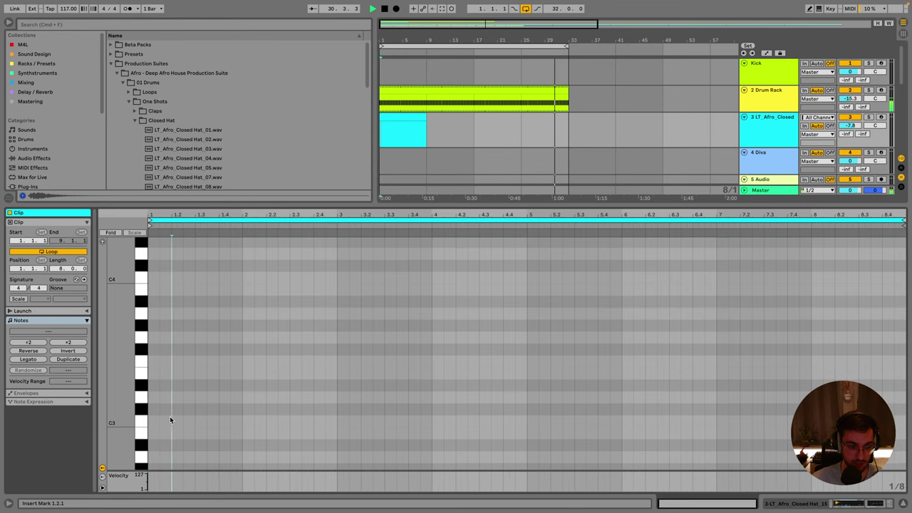
Add C3 eighth notes at 1.1.3 and 1.2.3, loop the clip over those two beats and start playback.
double_click(167, 420)
left_click_drag(167, 434, 132, 408)
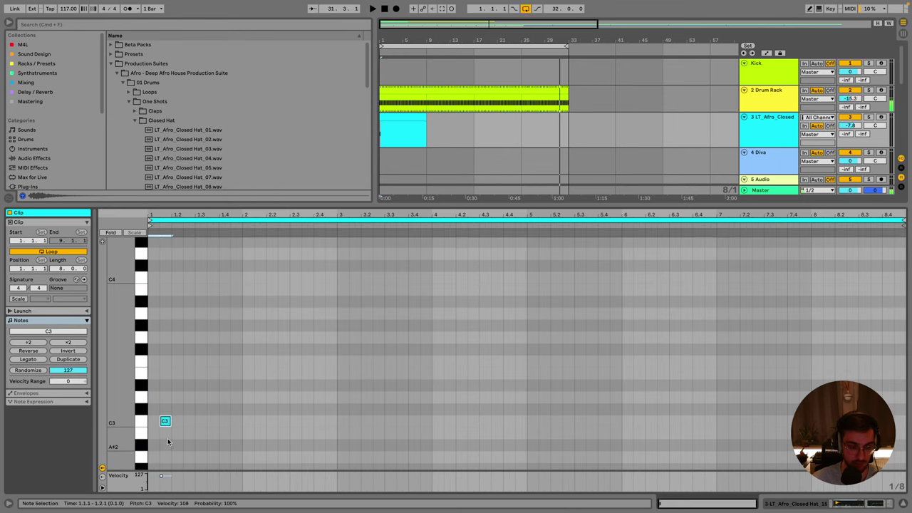
double_click(188, 421)
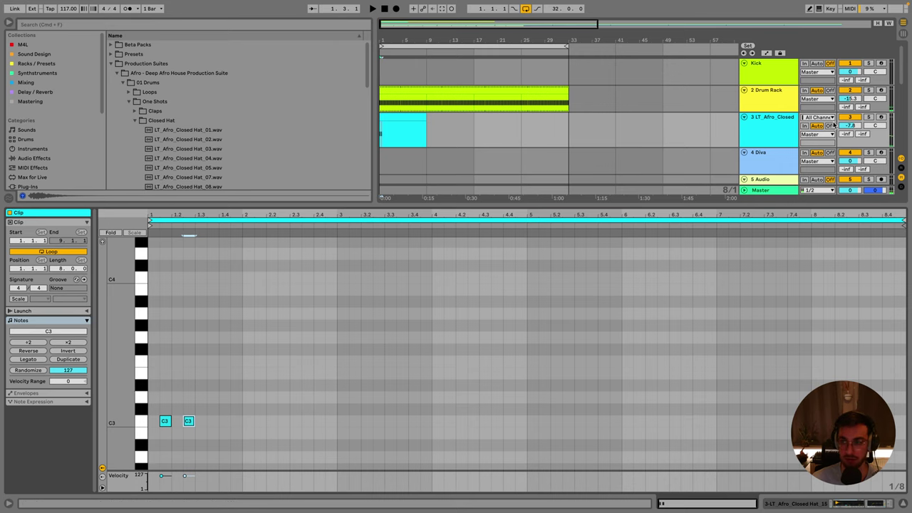
left_click_drag(196, 435, 132, 378)
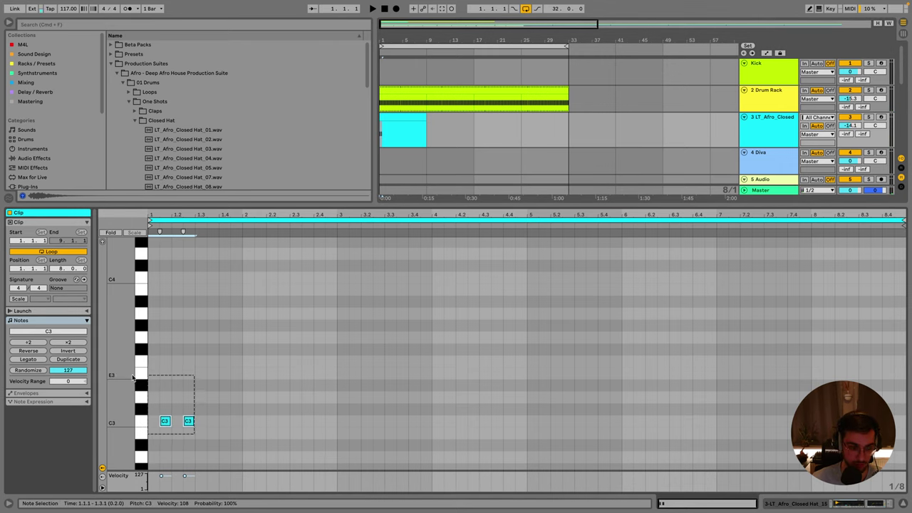
key("super+l")
key("space")
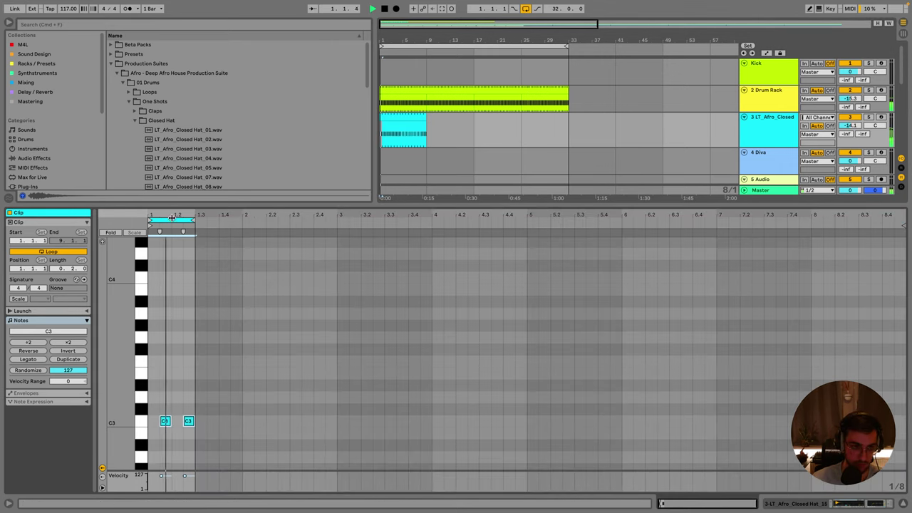
Shorten the closed hat with sustain at -inf dB and decay at 188 ms, and set its track volume to -15.2 dB.
key("shift+Tab")
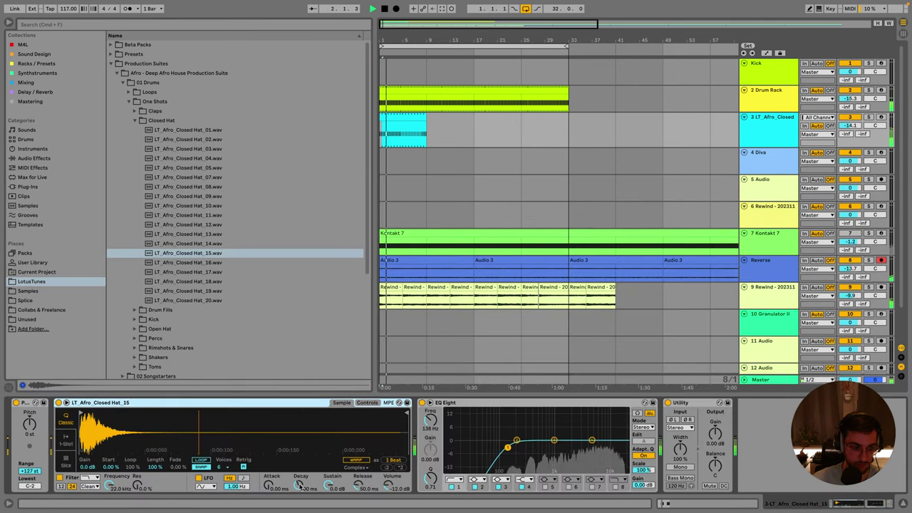
left_click_drag(328, 485, 298, 499)
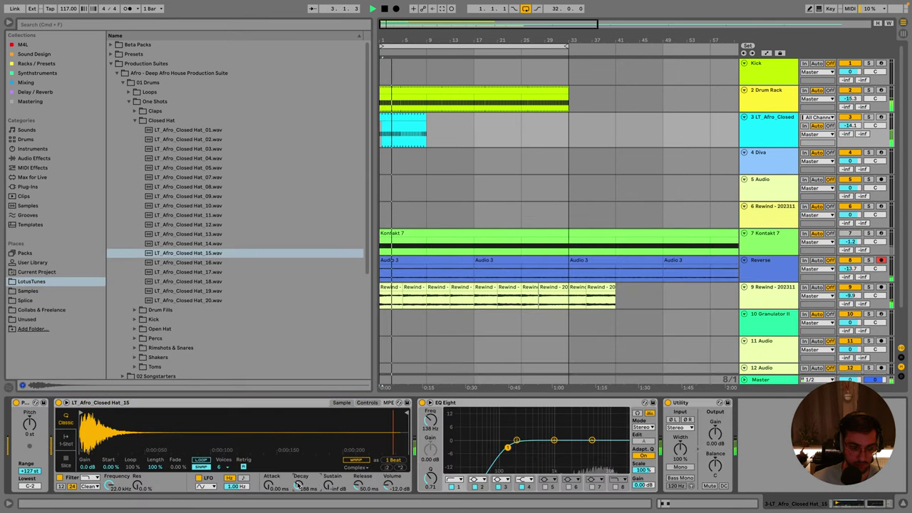
left_click_drag(851, 125, 851, 128)
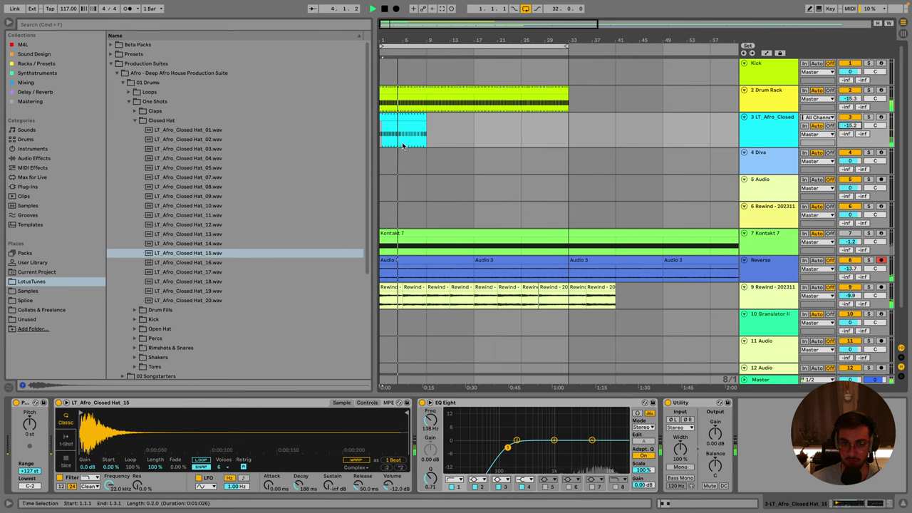
Nudge the two closed hat notes slightly off the grid and lower the hat track's volume to -19.9 dB.
key("shift+Tab")
key("space")
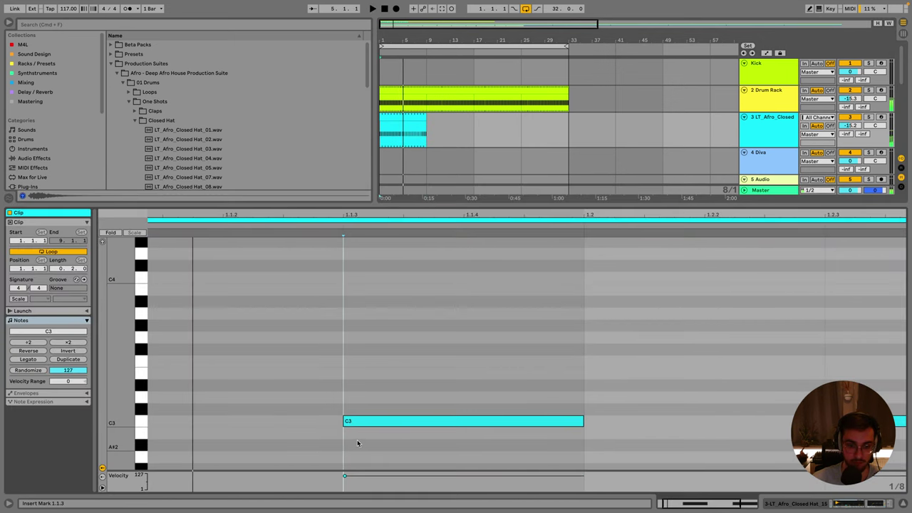
left_click(358, 421)
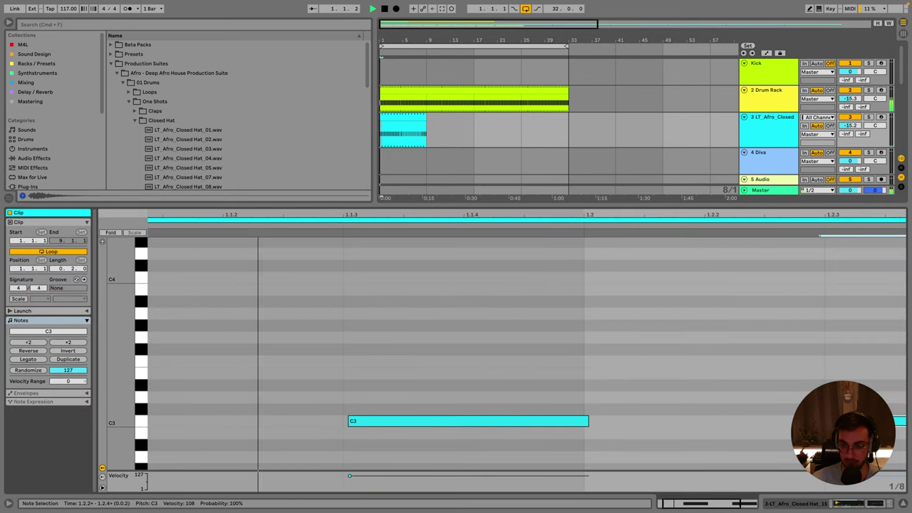
left_click_drag(497, 423, 492, 426)
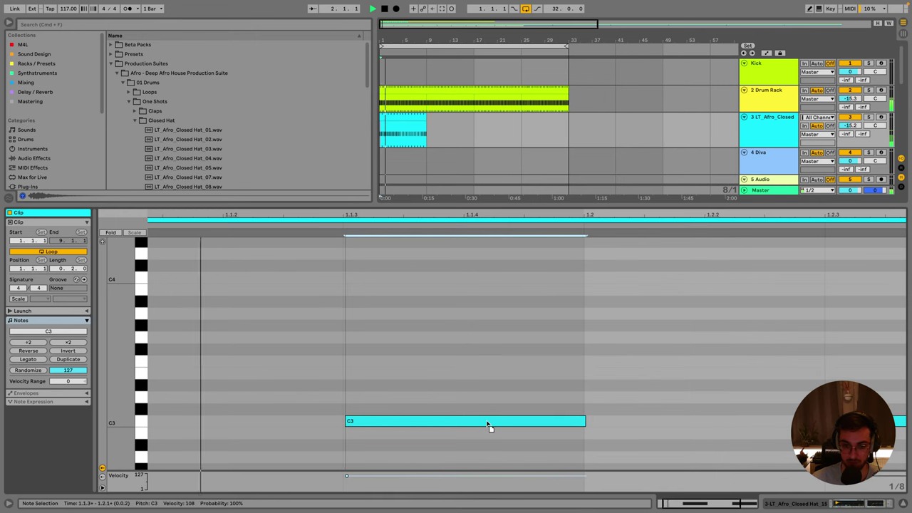
left_click(540, 225)
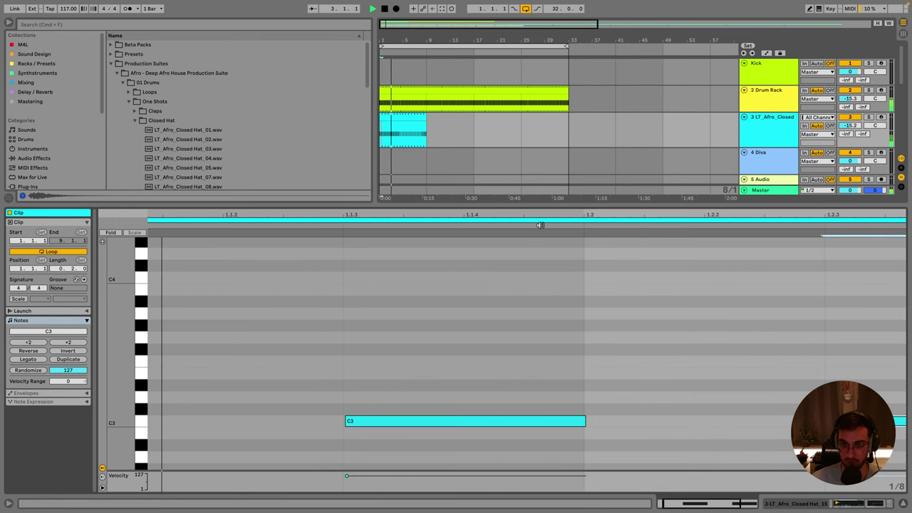
key("shift+Tab")
left_click_drag(850, 126, 850, 143)
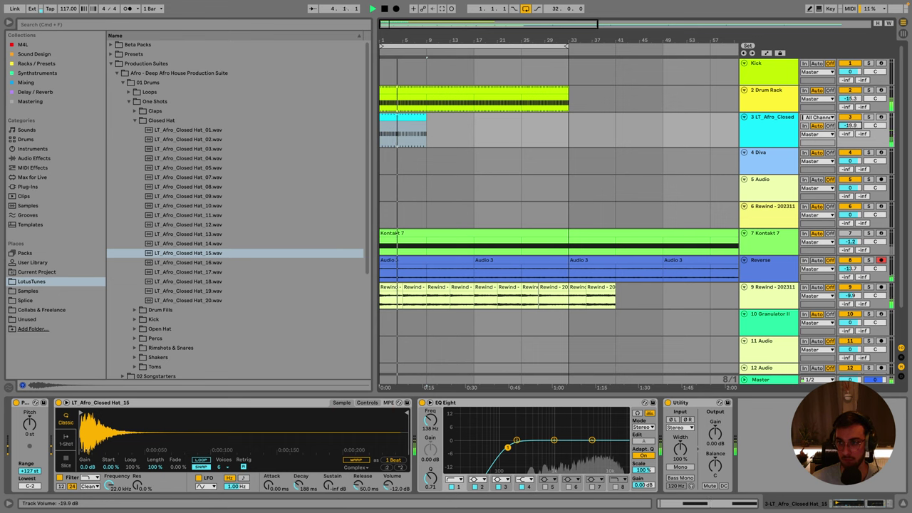
Replace the closed hat track's sample with LT_Afro_Closed Hat_09.wav and audition LT_Afro_Closed Hat_10.wav.
left_click(137, 121)
key("Right")
left_click(156, 203)
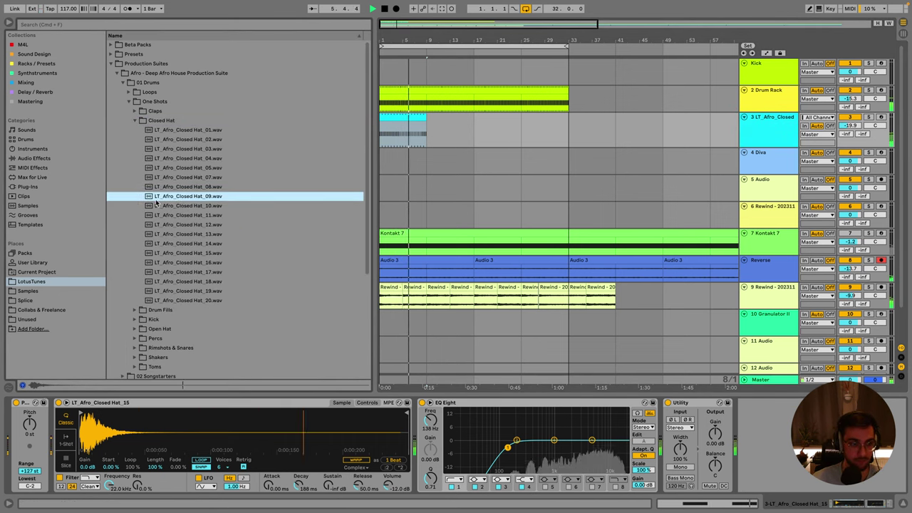
double_click(187, 196)
left_click_drag(187, 205, 278, 239)
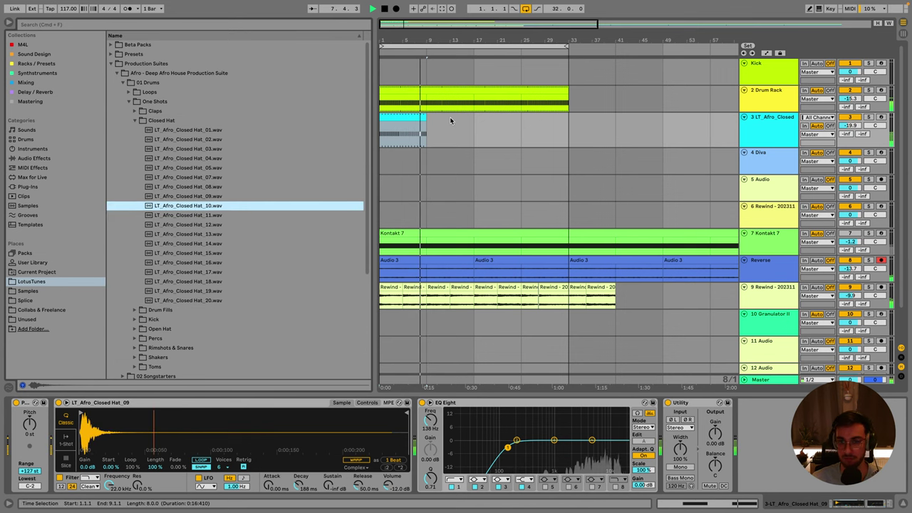
Extend the closed hat clip to bar 33, lower its track to -20.8 dB and collapse the Closed Hat folder.
left_click(430, 118)
left_click_drag(427, 118, 569, 118)
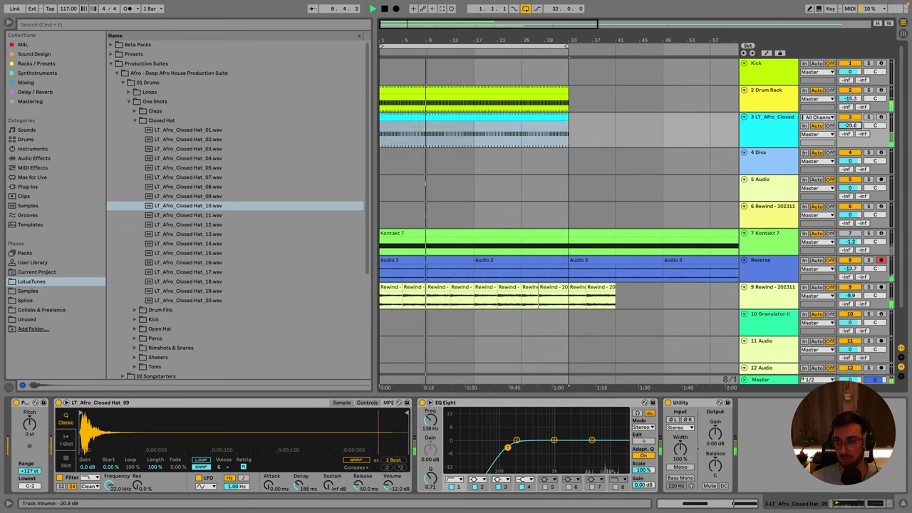
left_click(136, 120)
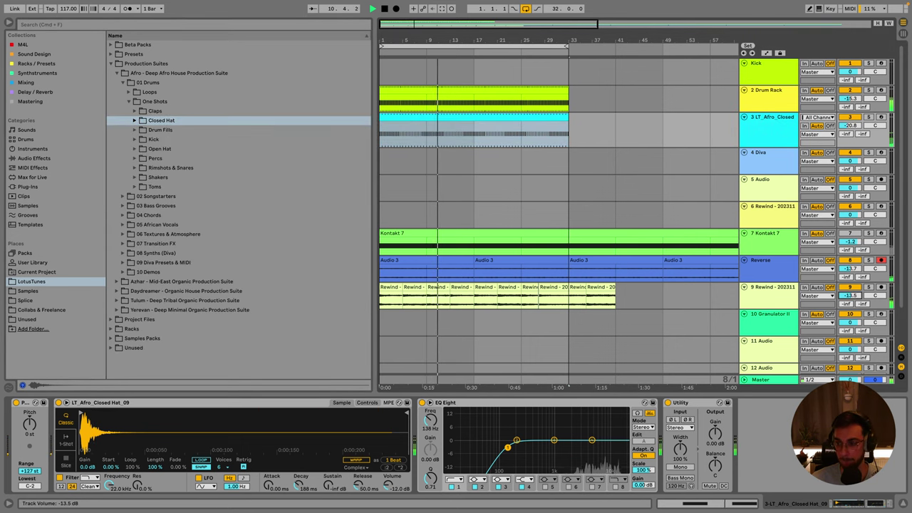
Cut the highs in the layered Rewind track's second EQ Eight by -7.07 dB at 505 Hz and set its volume to -10.0 dB.
left_click(809, 297)
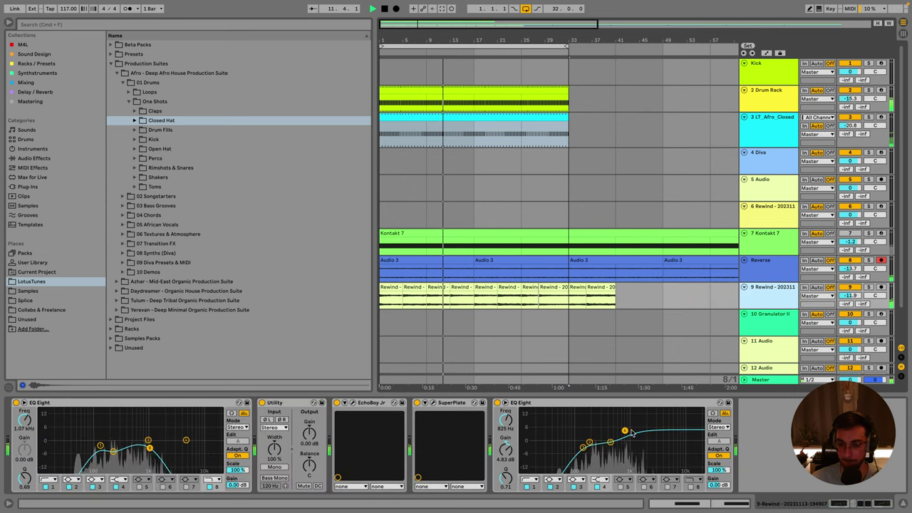
left_click_drag(624, 432, 613, 454)
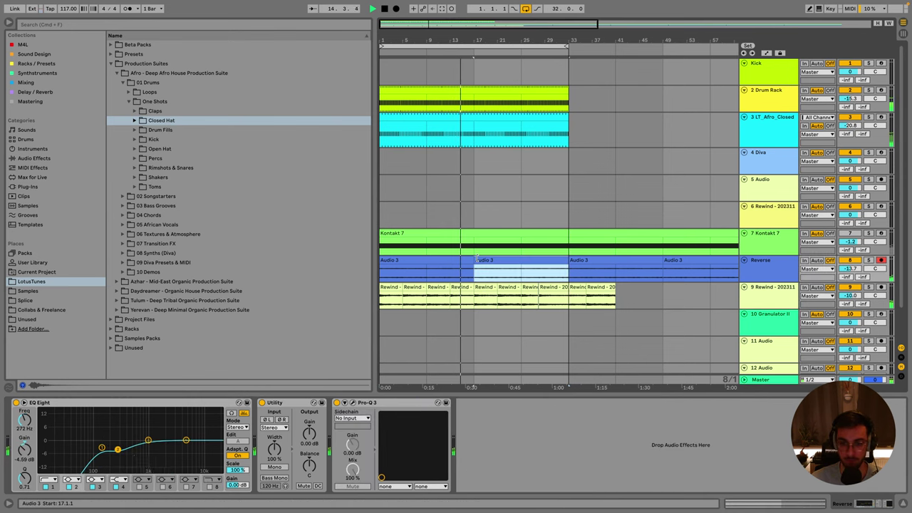
Check the chord tracks' devices and load the layered Rewind track's last audio clip into Granulator II.
left_click(483, 229)
left_click(767, 220)
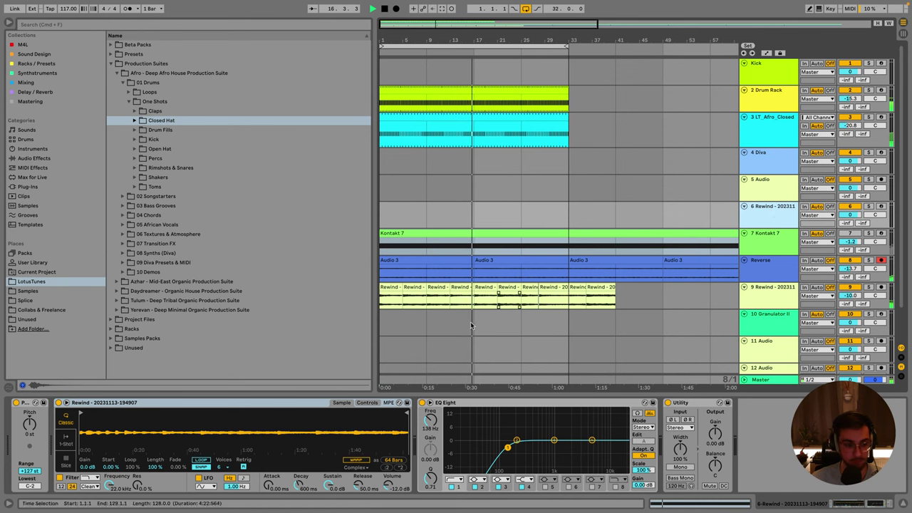
left_click(780, 189)
left_click(774, 213)
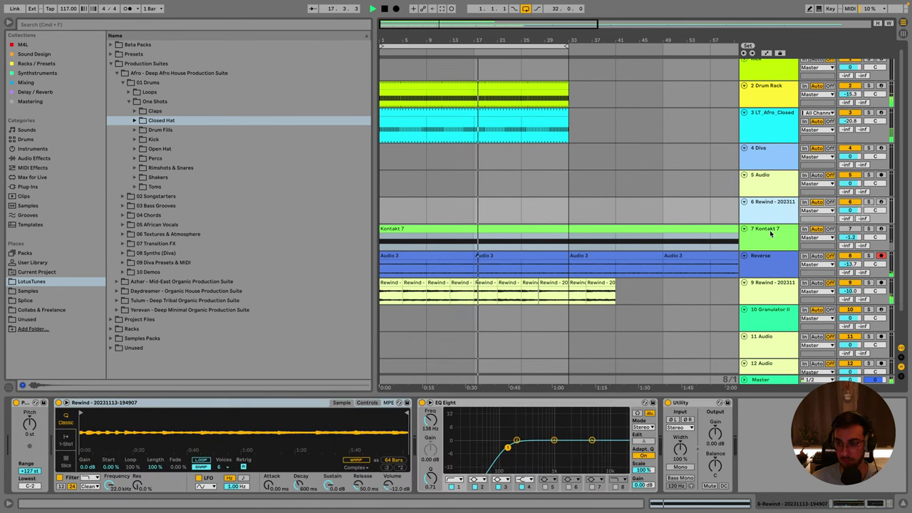
left_click(770, 239)
scroll(769, 239, "down", 2)
left_click(770, 227)
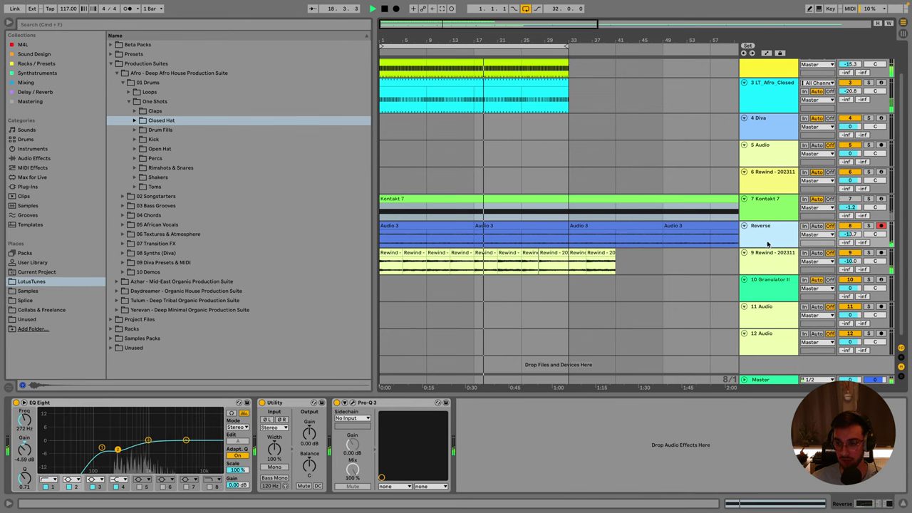
left_click(770, 285)
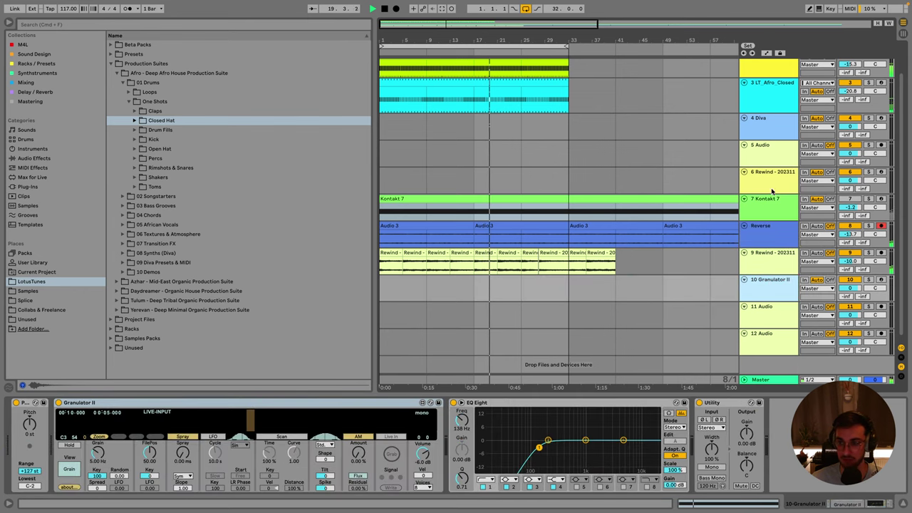
left_click(606, 258)
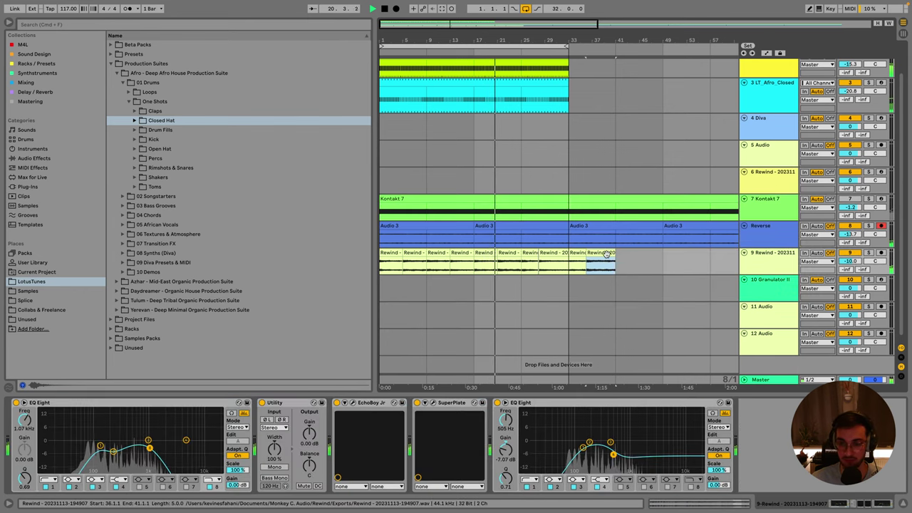
left_click(780, 284)
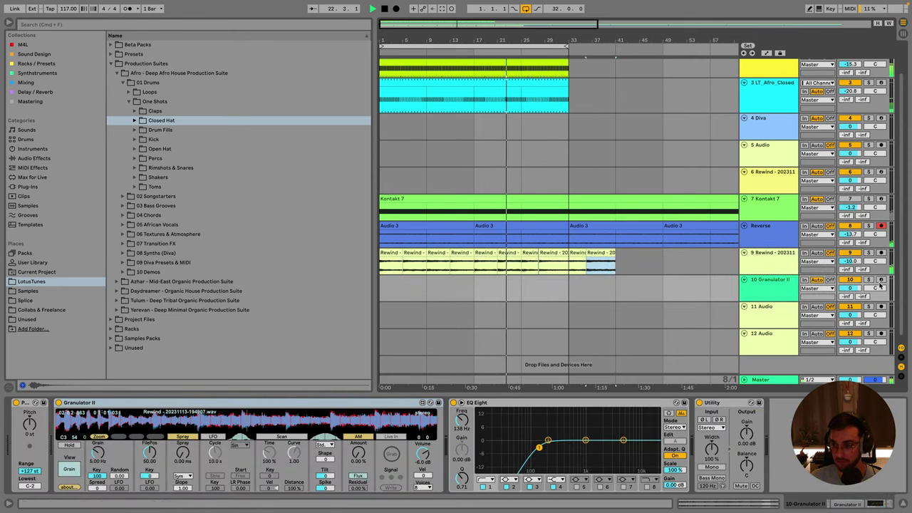
Arm the Granulator II track at -23.2 dB and set Grain to 0.77 Hz, FilePos to 10.54 and Spray to 125 ms.
left_click(881, 280)
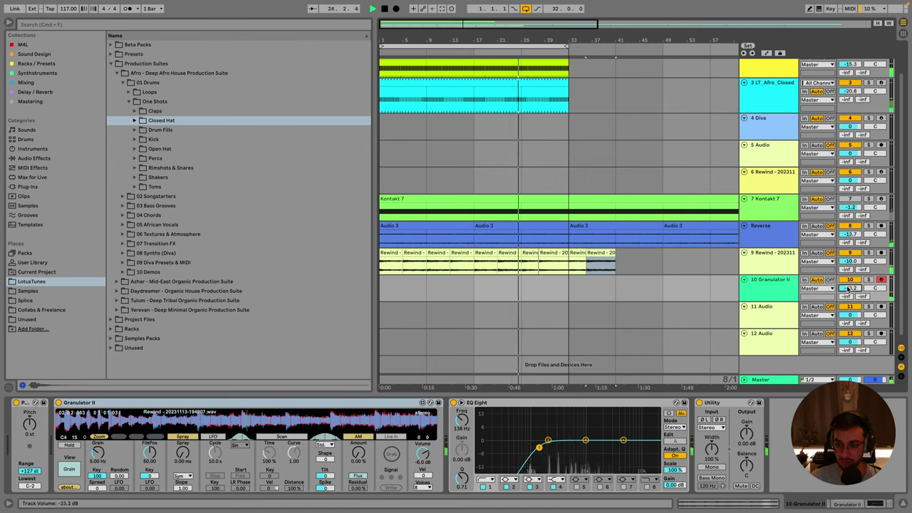
left_click(318, 422)
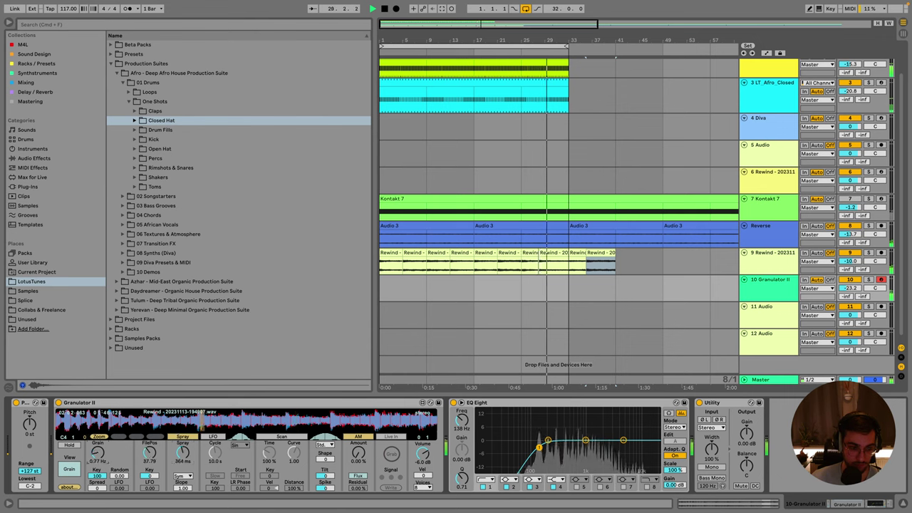
left_click_drag(151, 453, 151, 465)
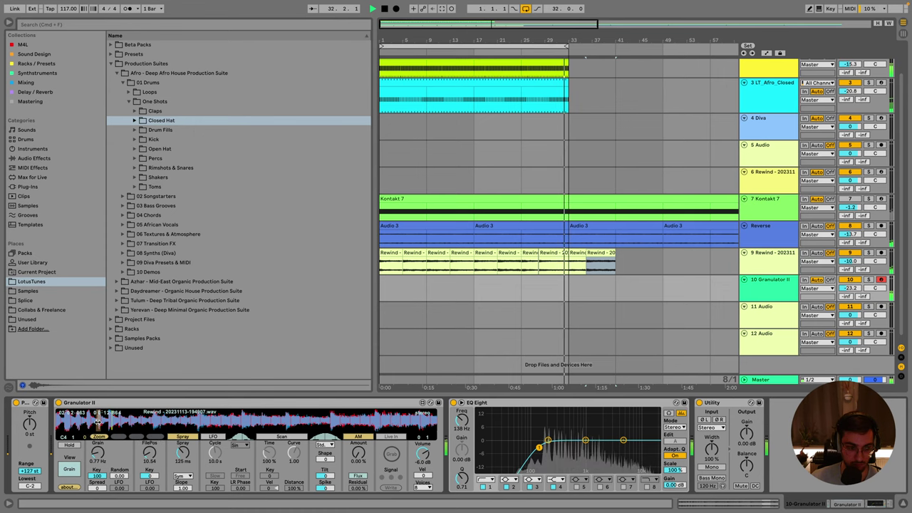
Set Granulator II to FilePos 78.58 and Grain 0.56 Hz with a -6.32 dB EQ cut at 202 Hz, and record a short MIDI clip.
mouse_move(98, 423)
left_mouse_down()
mouse_move(82, 422)
mouse_move(370, 417)
mouse_move(358, 419)
left_mouse_up()
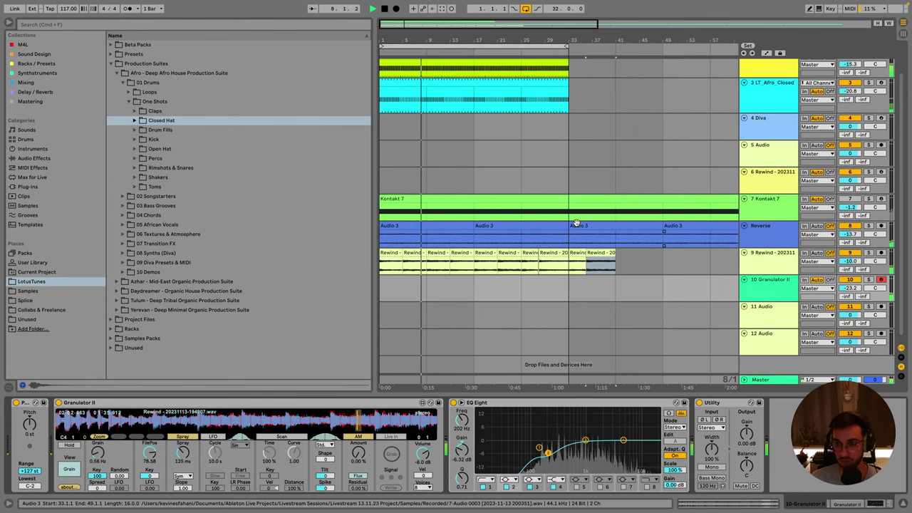
key("F9")
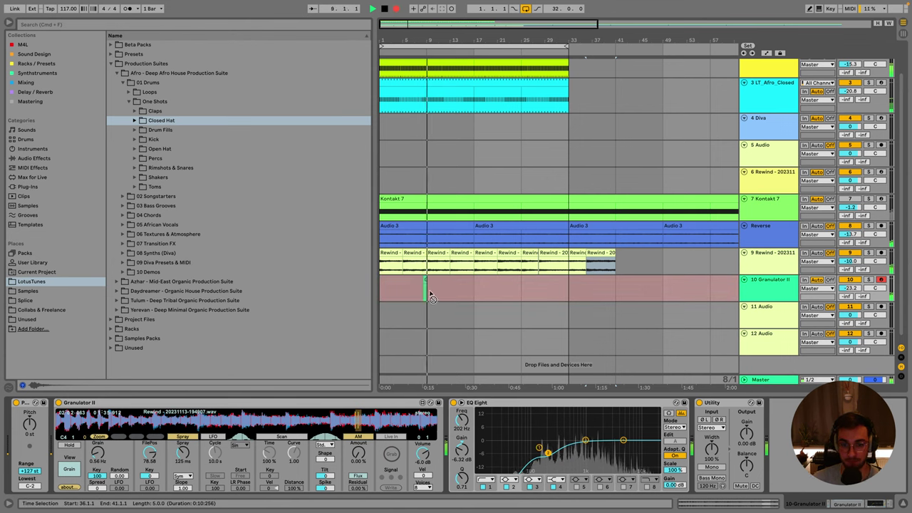
key("space")
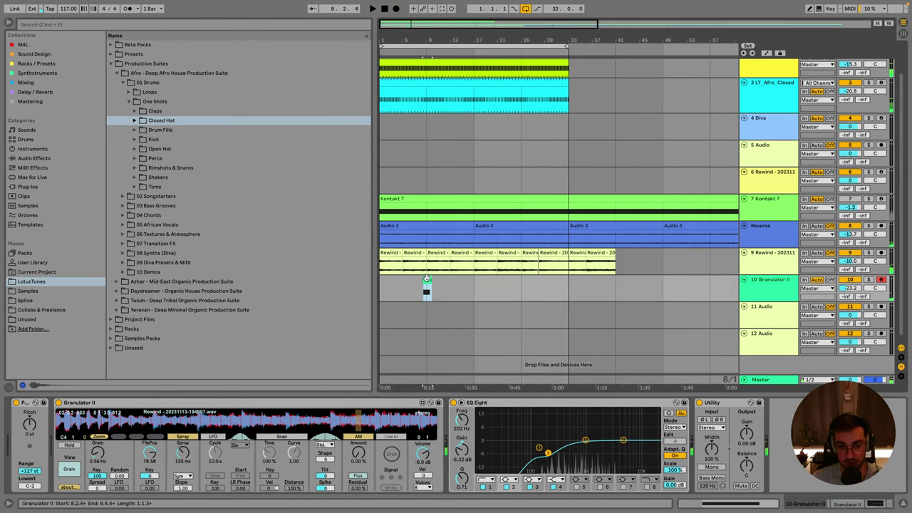
Enlarge the 11 Audio track, set its input to Resampling and solo the Granulator II track.
left_click(792, 311)
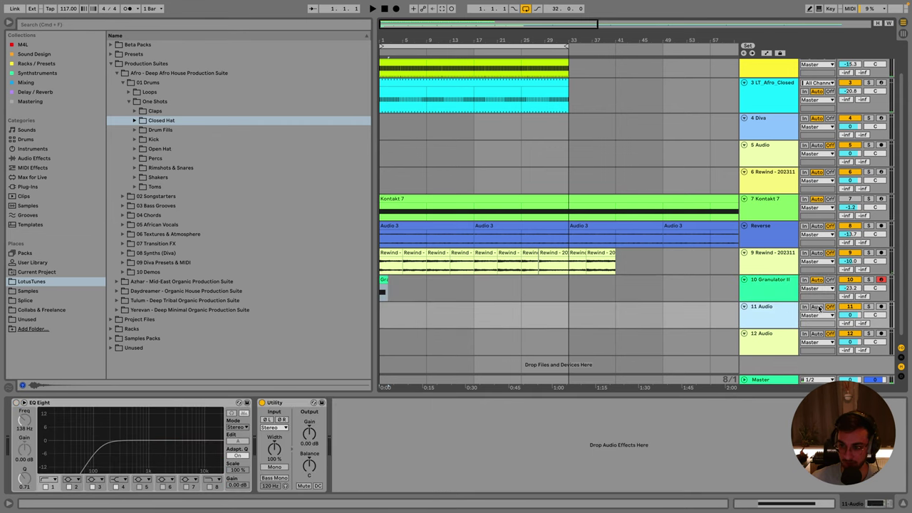
left_click_drag(768, 328, 765, 352)
scroll(780, 325, "down", 1)
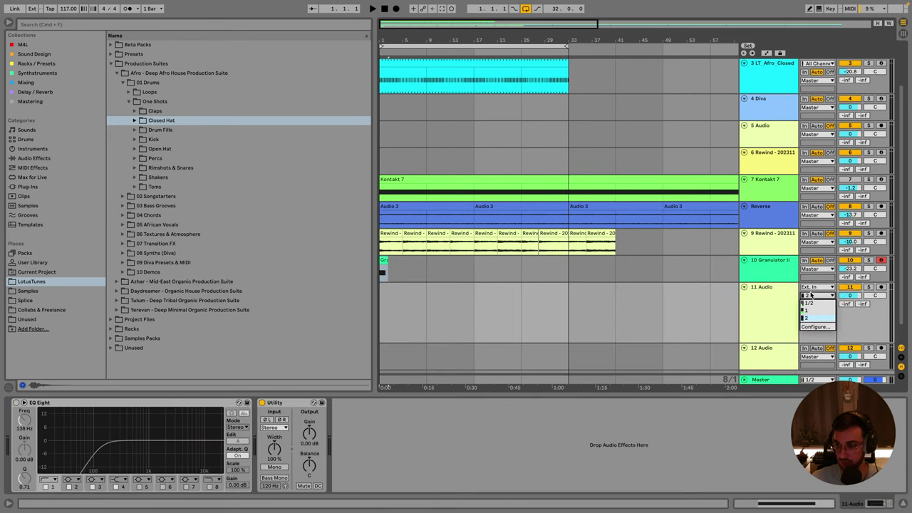
left_click(810, 288)
left_click(814, 314)
left_click(868, 261)
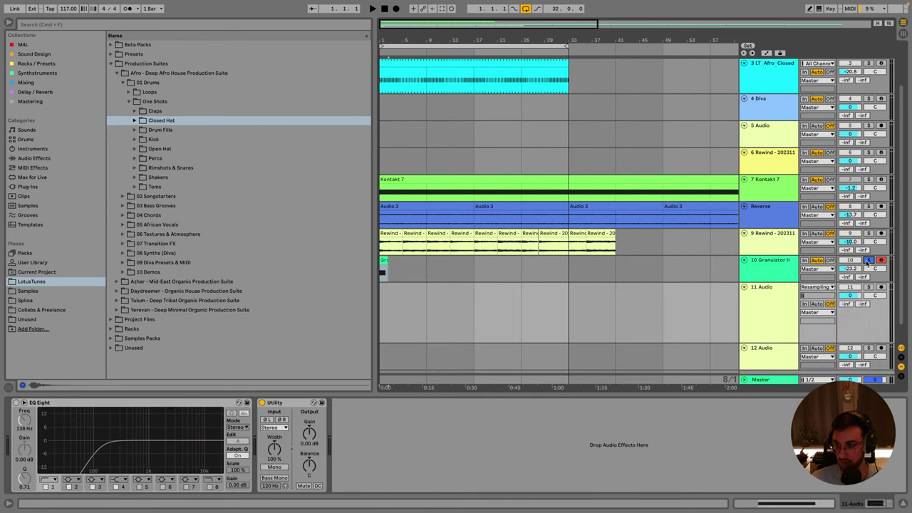
Record the Granulator II track's output at -12.9 dB onto the armed 11 Audio track from bar 1 and end its solo.
key("F9")
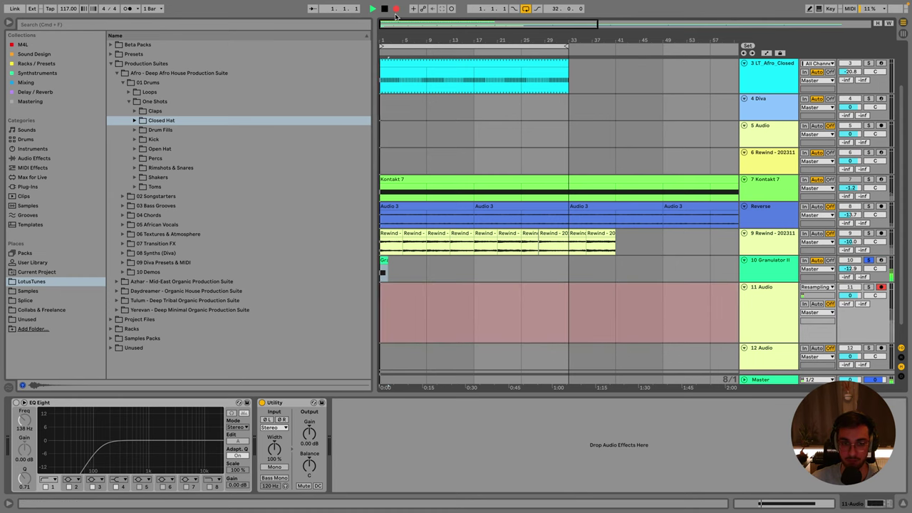
left_click_drag(385, 35, 385, 86)
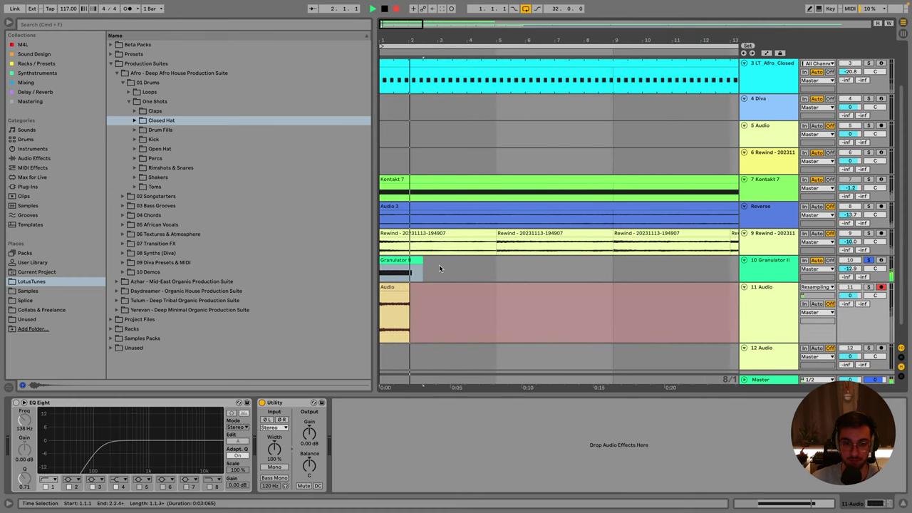
key("space")
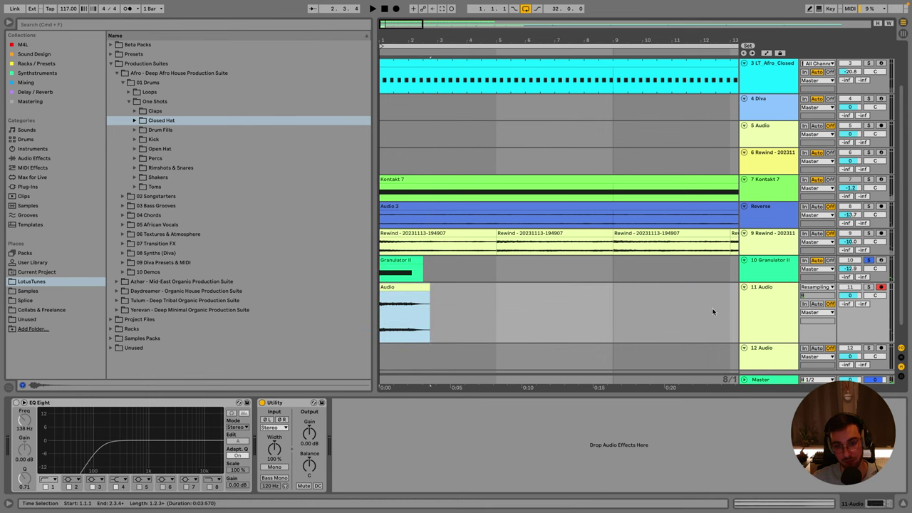
left_click(869, 261)
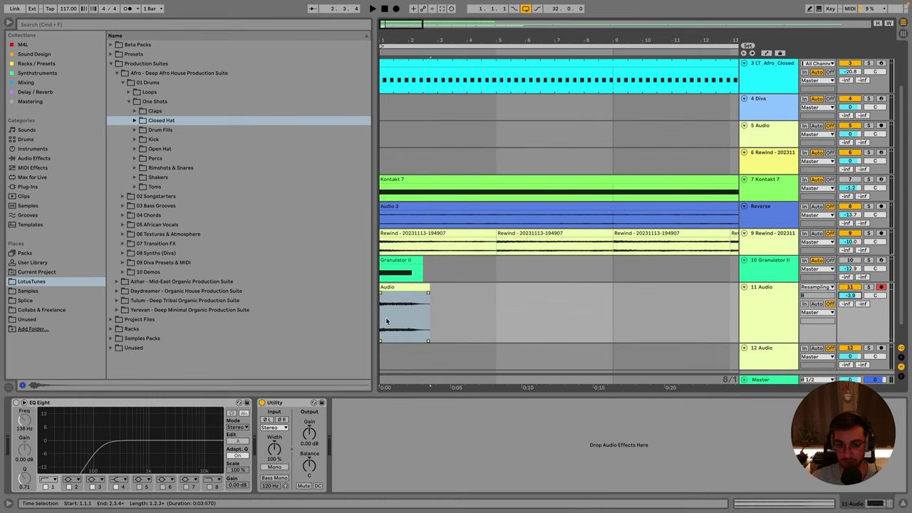
Set the resampled clip's warp mode to Beats, preserving 1/16 with an envelope of 20, and play it back.
left_click(387, 287)
double_click(392, 287)
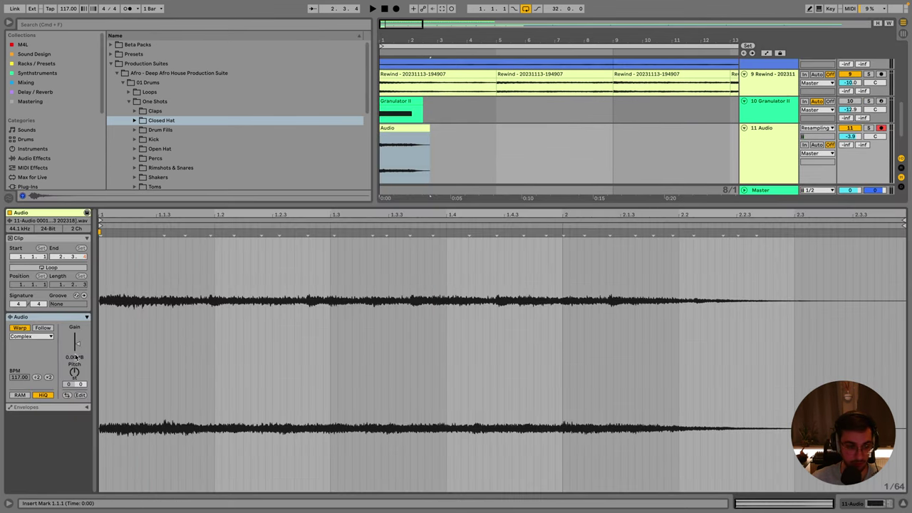
left_click(24, 337)
left_click(21, 338)
left_click(21, 350)
left_click(19, 360)
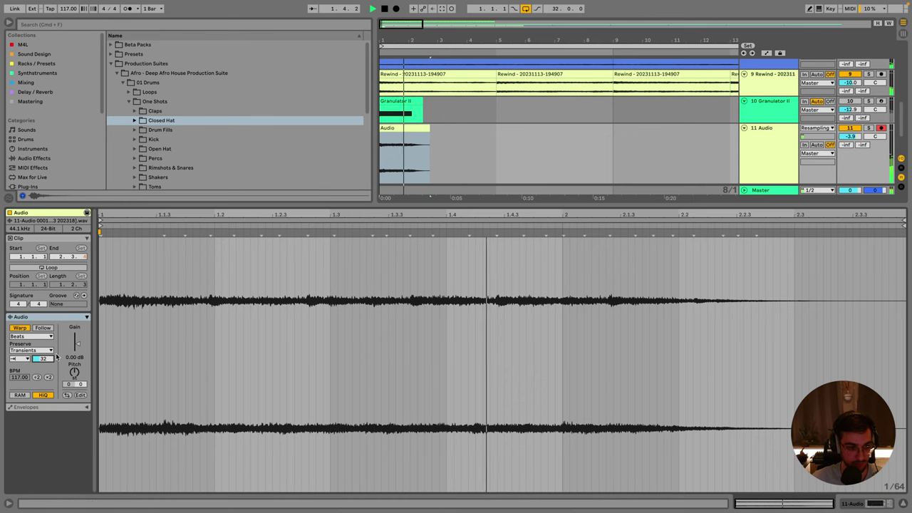
left_click(32, 339)
left_click(32, 339)
left_click(31, 351)
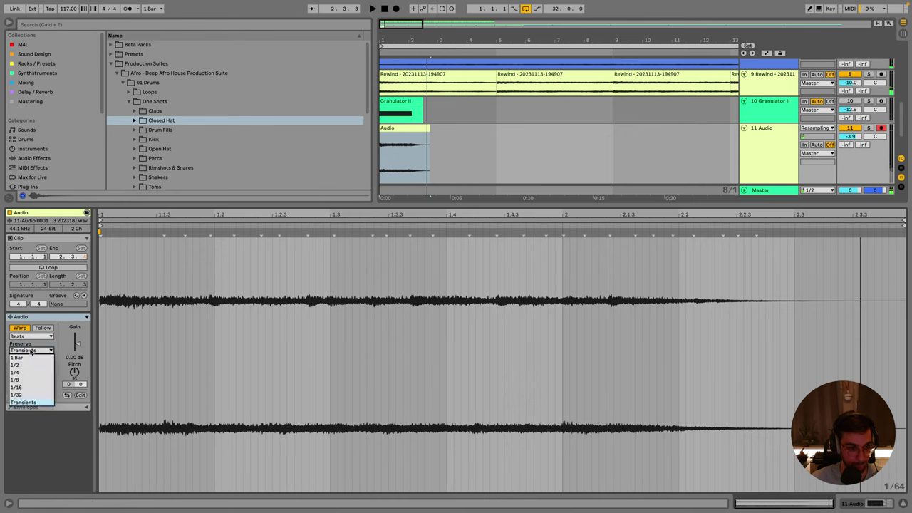
left_click(22, 387)
key("space")
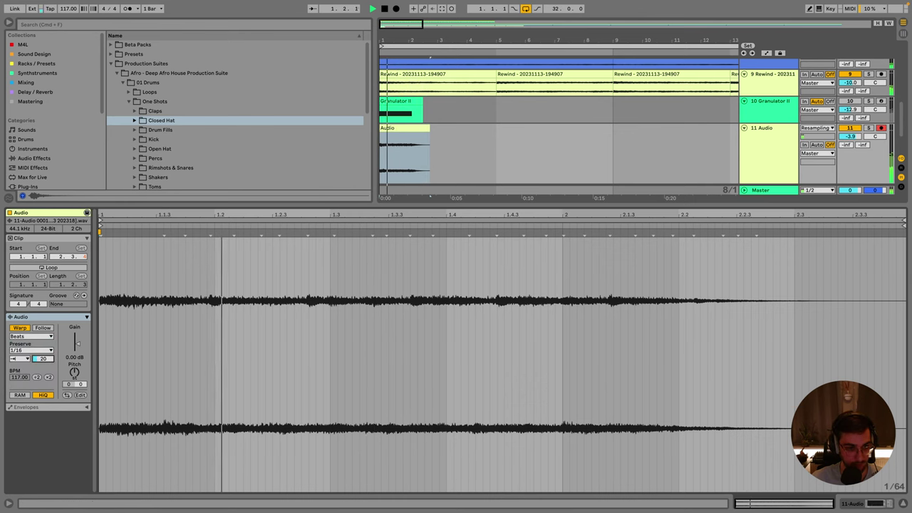
Copy EchoBoy Jr and SuperPlate from the layered Rewind track to the 11 Audio track and set its volume to -10.1 dB.
key("shift+Tab")
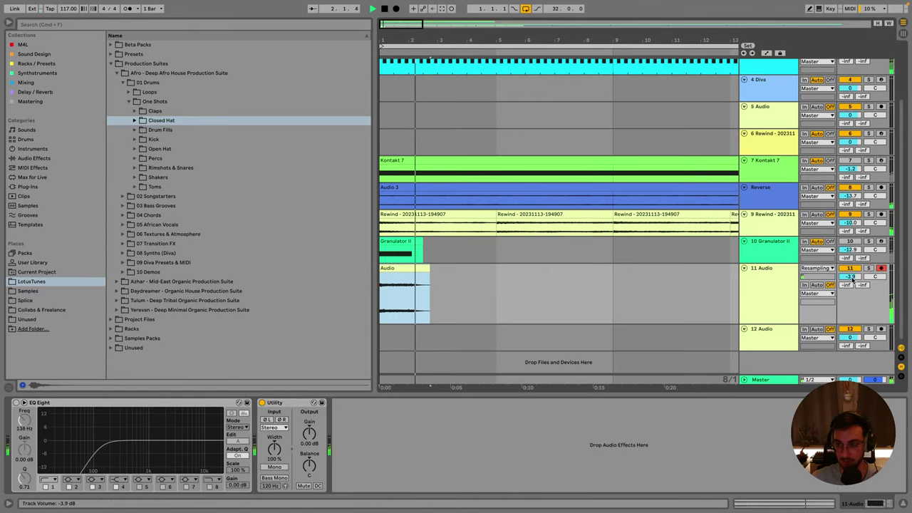
key("minus")
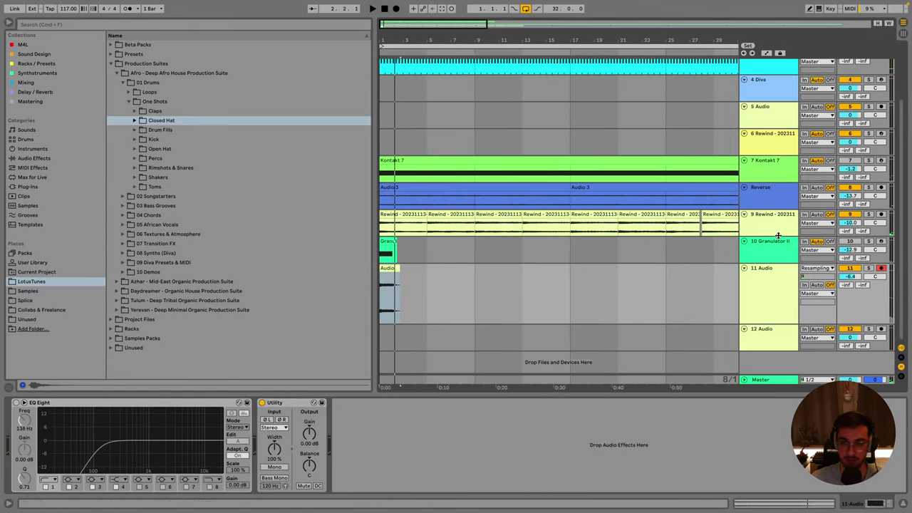
left_click(757, 278)
left_click(409, 213)
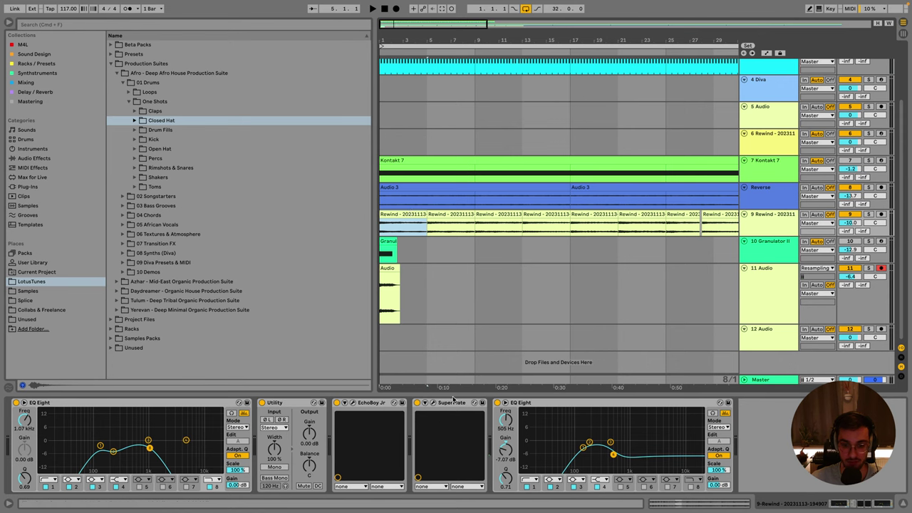
left_click(397, 269)
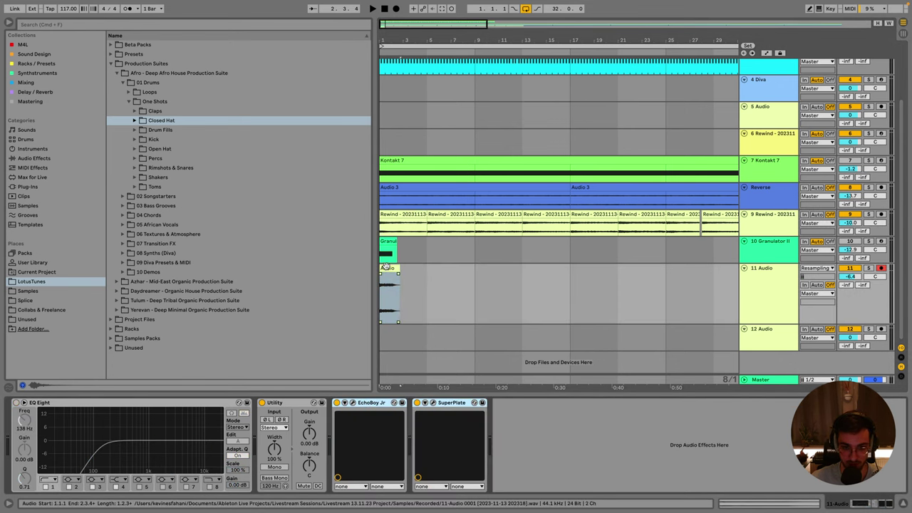
left_click(775, 276)
left_click_drag(854, 285, 853, 292)
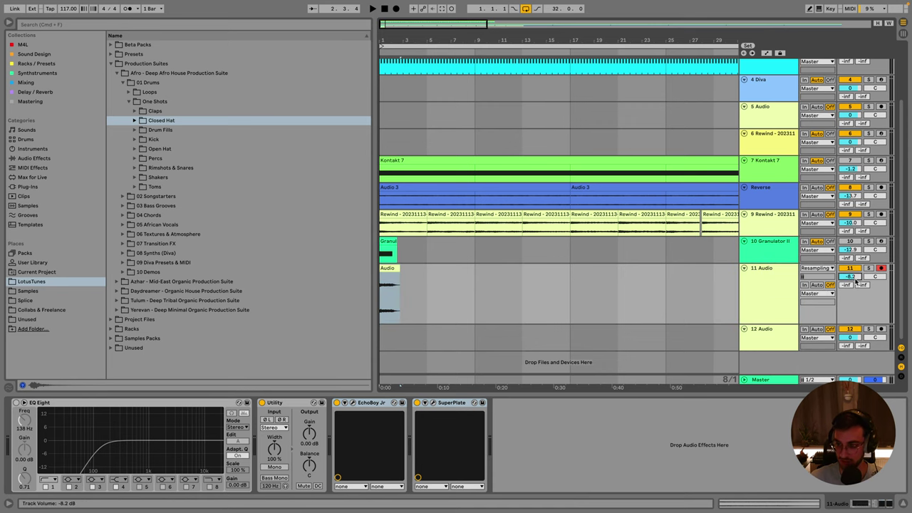
key("space")
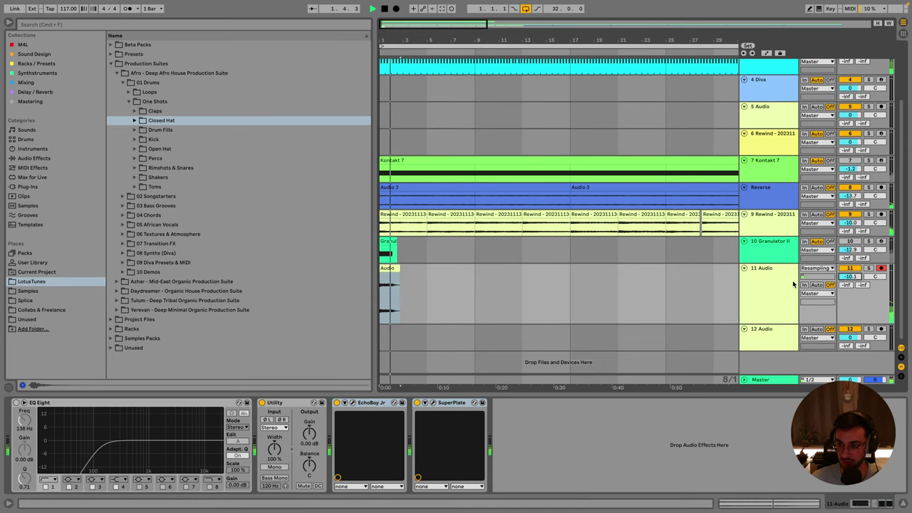
Enable the 11 Audio track's EQ Eight and set its low cut to 178 Hz with a Q of 0.78.
left_click(391, 267)
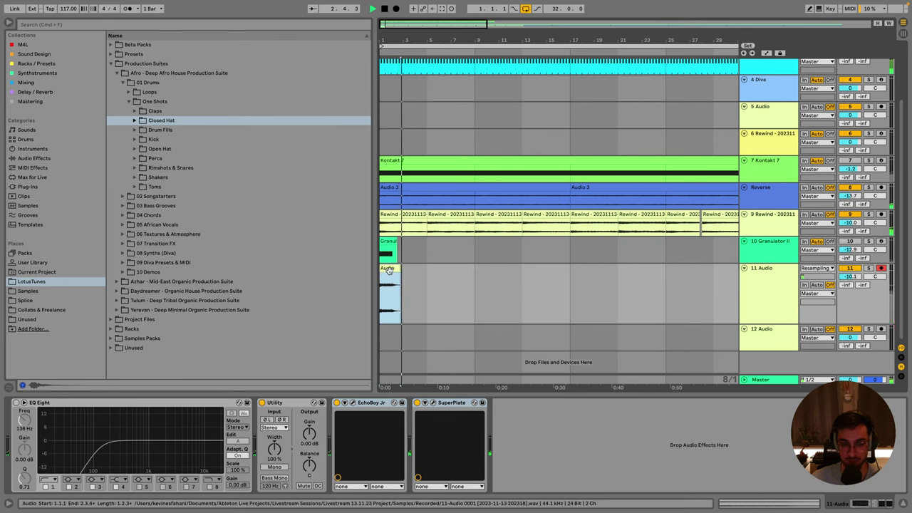
left_click(50, 415)
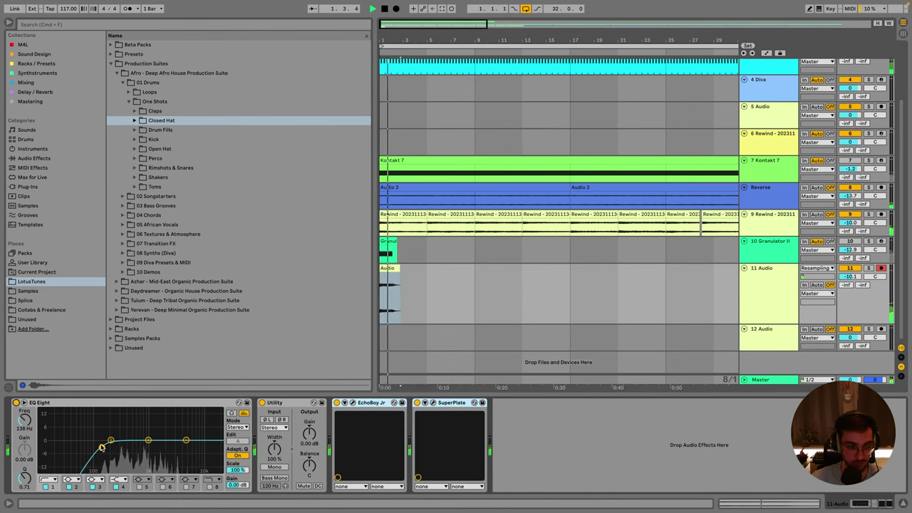
left_click(391, 292)
key("space")
Set the arrangement grid to 1 bar and trim the resampled clip to end at bar 2.
right_click(431, 278)
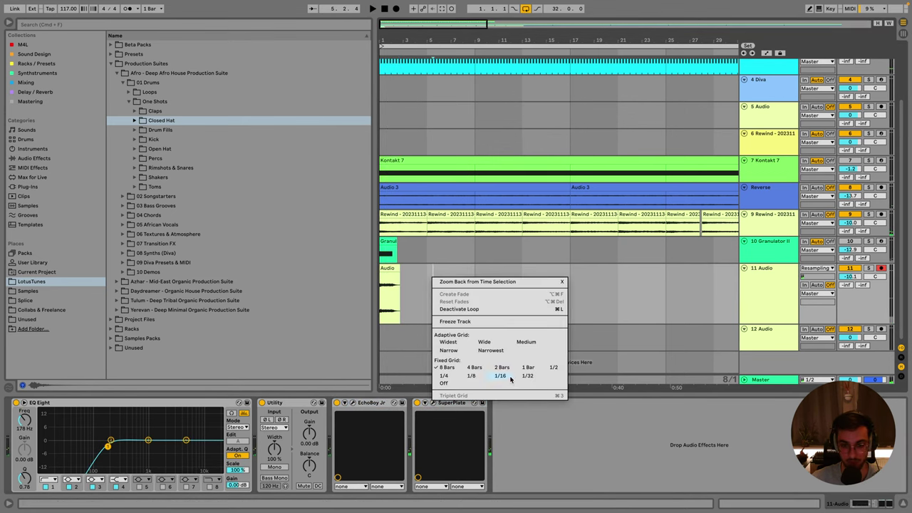
left_click(527, 368)
left_click_drag(400, 271, 386, 269)
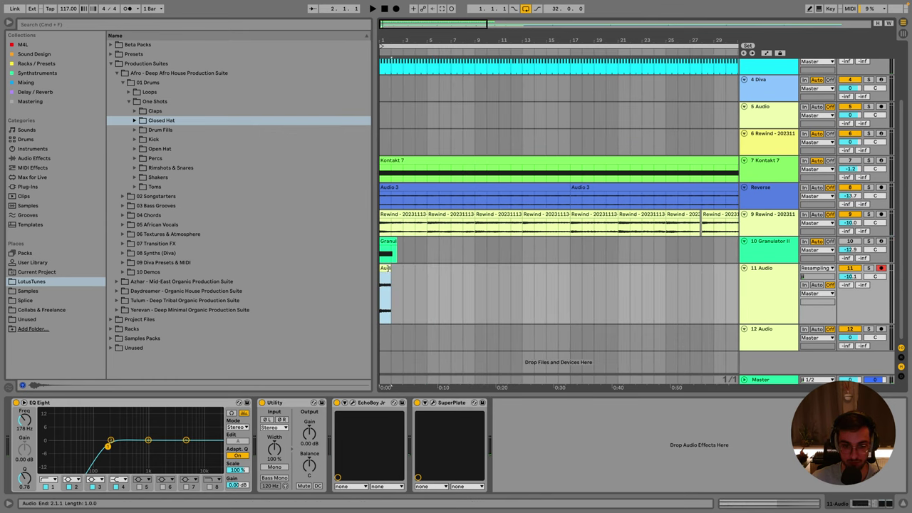
Loop the one-bar resampled clip and extend it to bar 33.
double_click(386, 266)
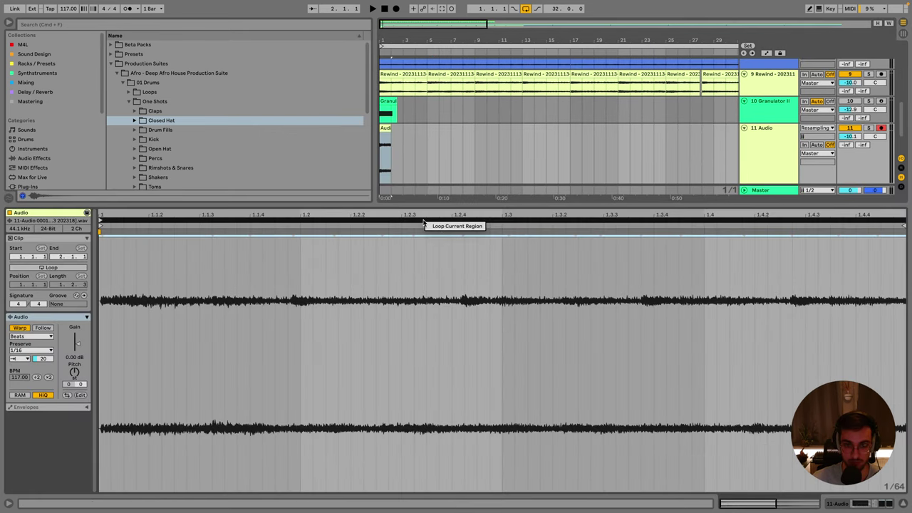
left_click(403, 185)
left_click_drag(389, 271, 474, 285)
key("space")
left_click_drag(462, 40, 461, 26)
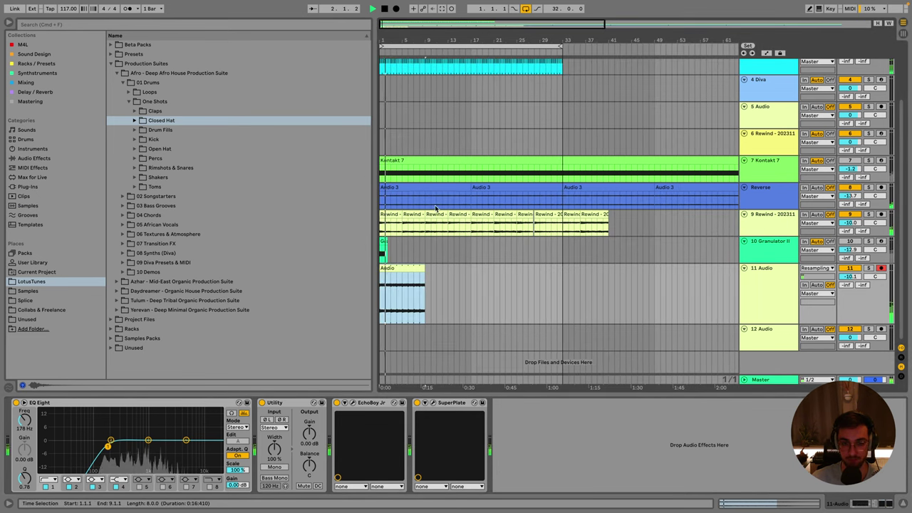
left_click_drag(429, 269, 561, 268)
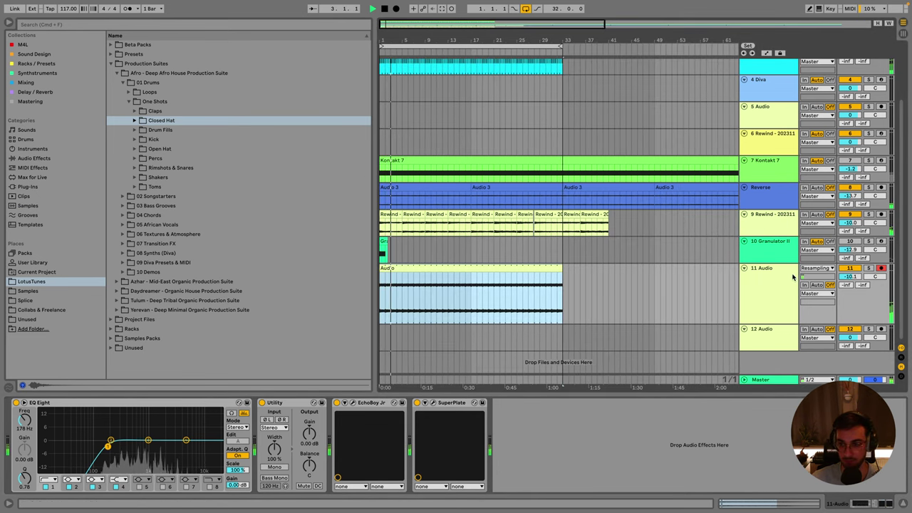
Raise the low cut in the 11 Audio track's EQ Eight, flatten its 1.09 kHz band and set the track volume to -18.7 dB.
left_click_drag(850, 276, 851, 285)
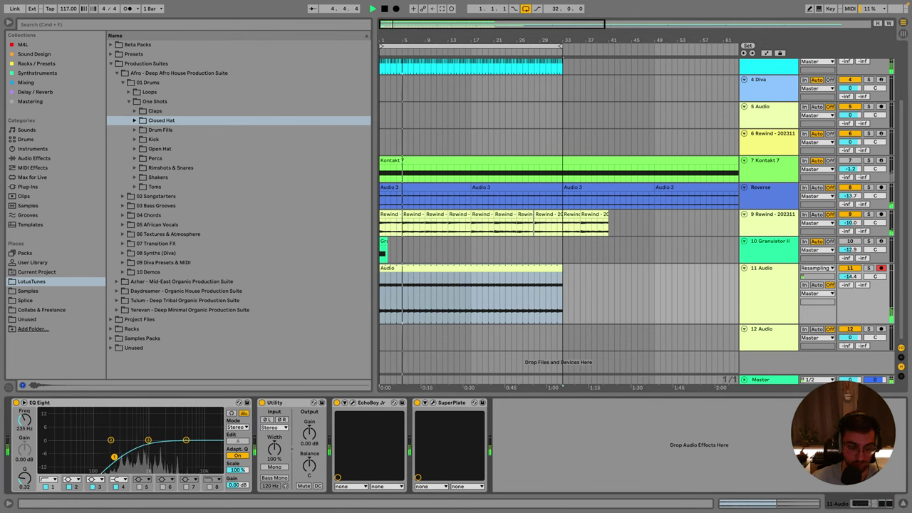
left_click_drag(184, 439, 159, 436)
mouse_move(115, 456)
left_mouse_down()
mouse_move(119, 439)
mouse_move(156, 457)
mouse_move(150, 447)
mouse_move(132, 453)
left_mouse_up()
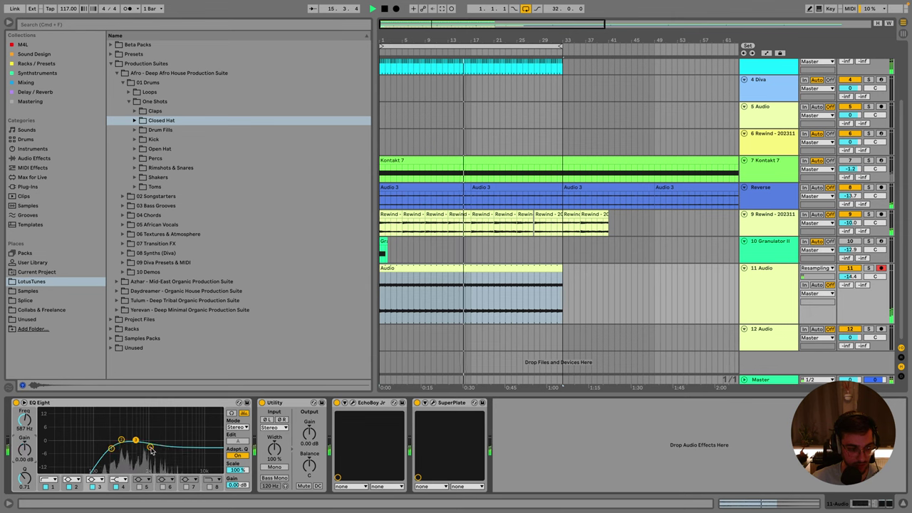
left_click_drag(23, 449, 35, 454)
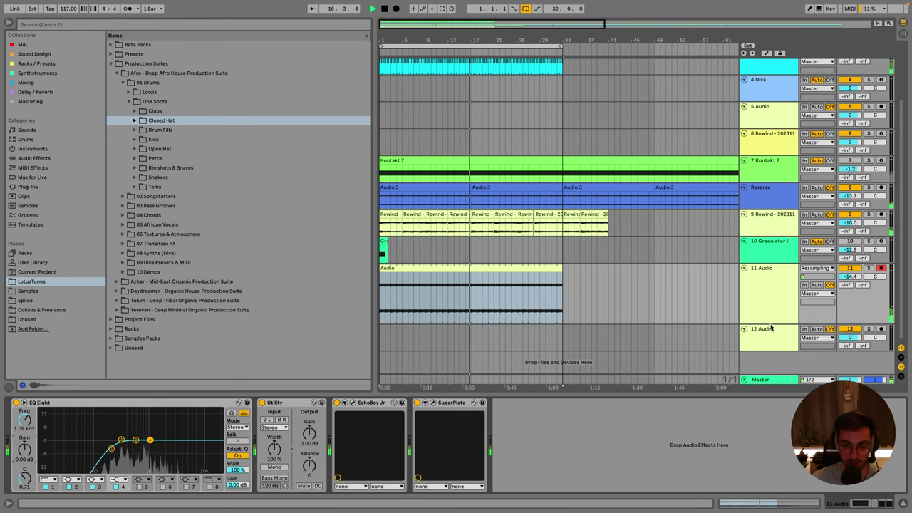
left_click_drag(850, 276, 852, 279)
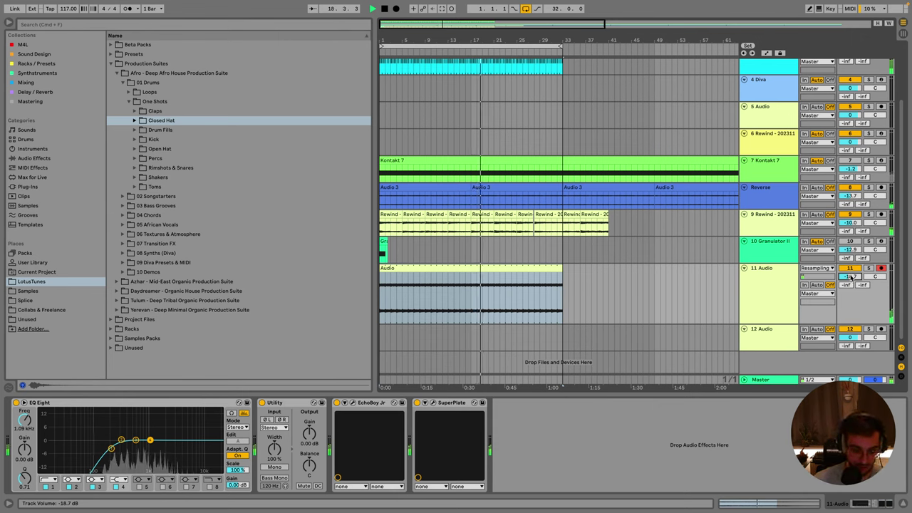
Try cutting the highs in the 11 Audio track's EQ Eight by -5.83 dB at 1.02 kHz.
left_click(774, 285)
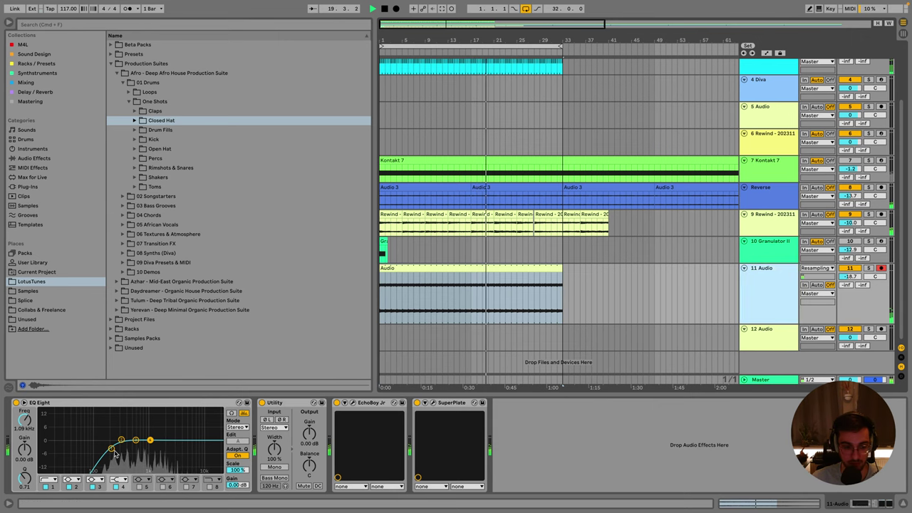
mouse_move(149, 440)
left_mouse_down()
mouse_move(147, 452)
mouse_move(119, 445)
mouse_move(148, 440)
left_mouse_up()
left_click(148, 452)
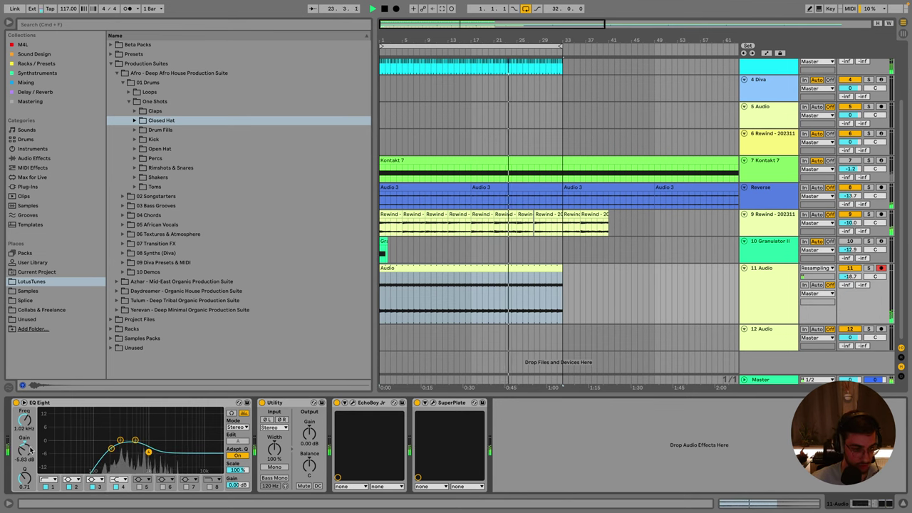
Add the OTT preset to the 11 Audio track with Time at 417% and Amount at 47%, and lower the track volume to -20.8 dB.
left_click(759, 291)
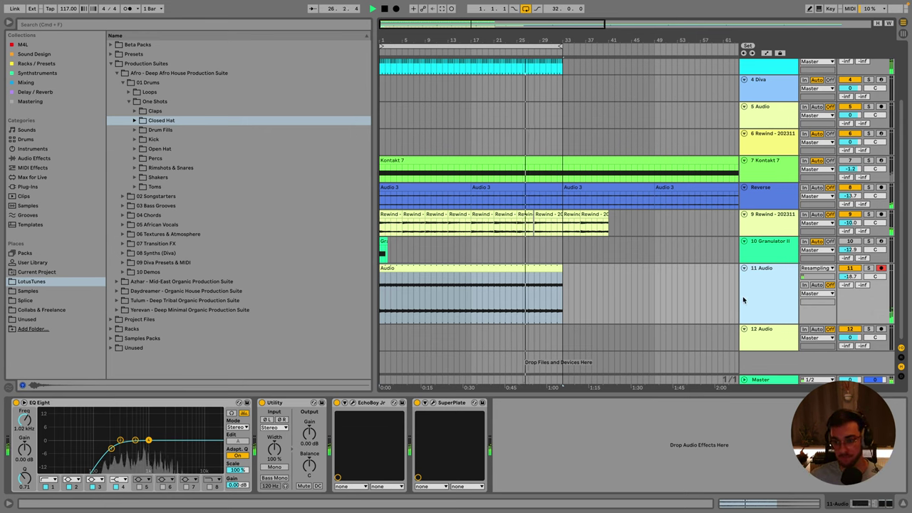
left_click(77, 25)
type("ott")
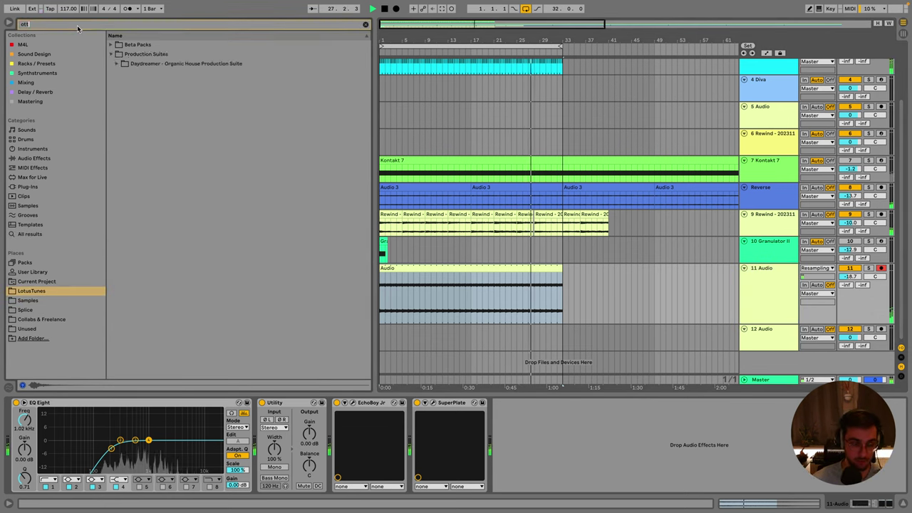
left_click(120, 45)
double_click(120, 45)
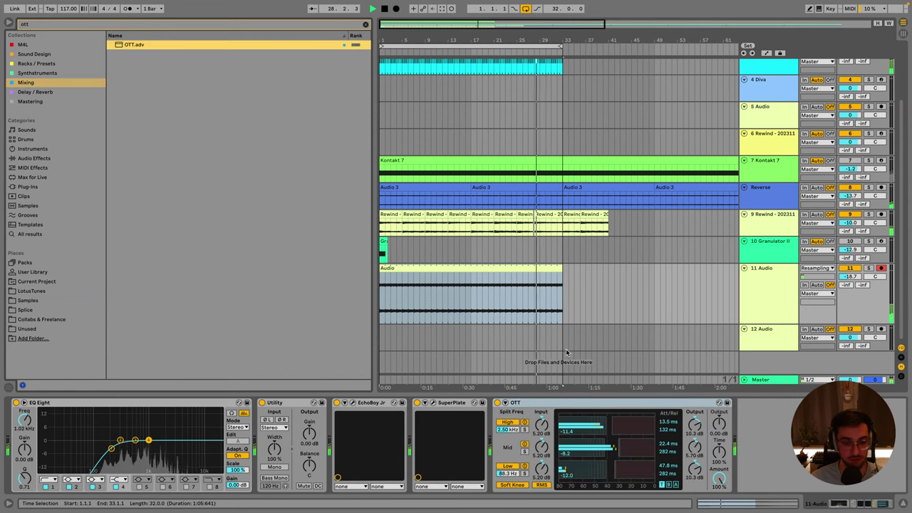
left_click_drag(724, 457, 723, 436)
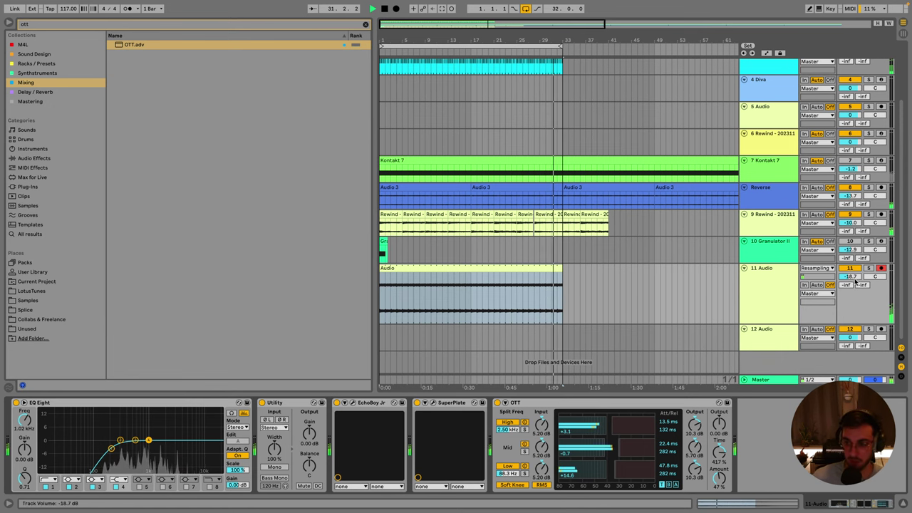
Review the device chains of the Granulator II, closed hat and Rewind audio tracks.
left_click(780, 250)
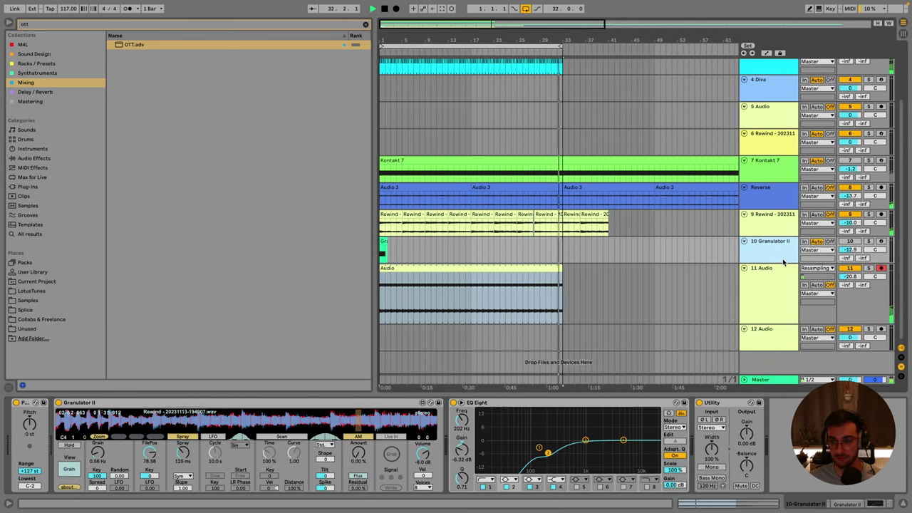
scroll(590, 179, "up", 2)
left_click(685, 120)
scroll(528, 178, "up", 1)
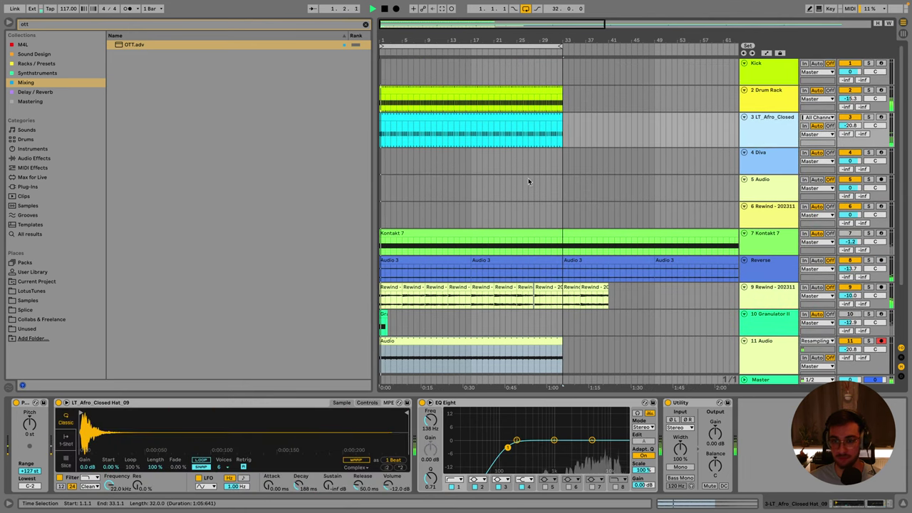
scroll(560, 253, "down", 2)
left_click(560, 253)
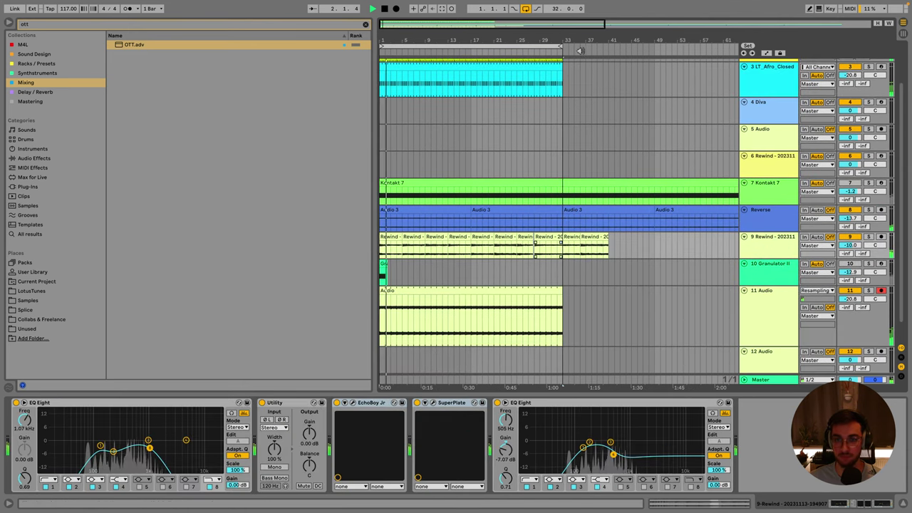
left_click(770, 107)
scroll(776, 126, "up", 1)
left_click(519, 96)
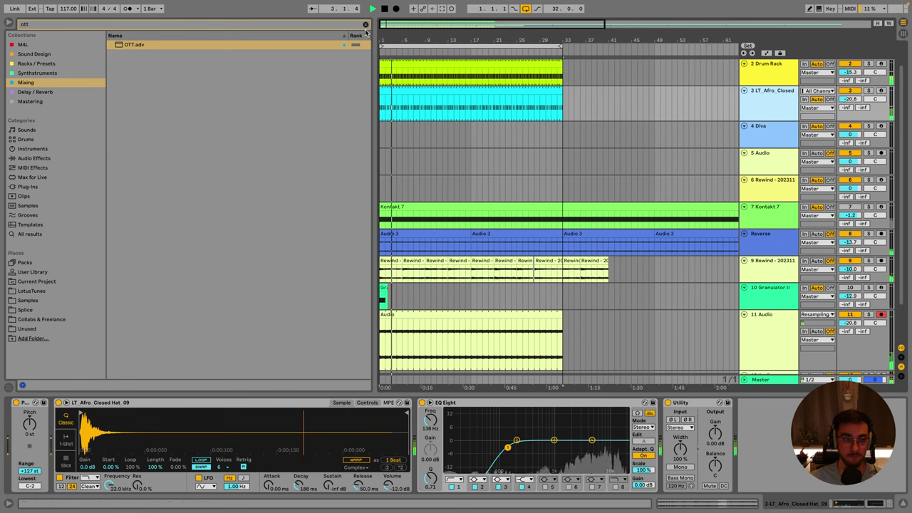
Browse the LotusTunes Yerevan suite's Textures folder and preview LT_Yerevan_Texture Loop 02_110 BPM.wav.
left_click(25, 82)
left_click(37, 281)
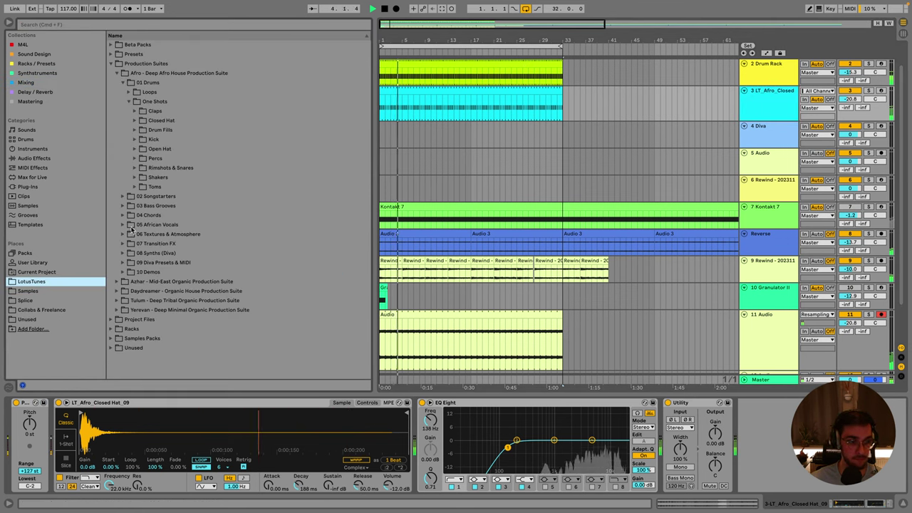
left_click(121, 235)
left_click(123, 234)
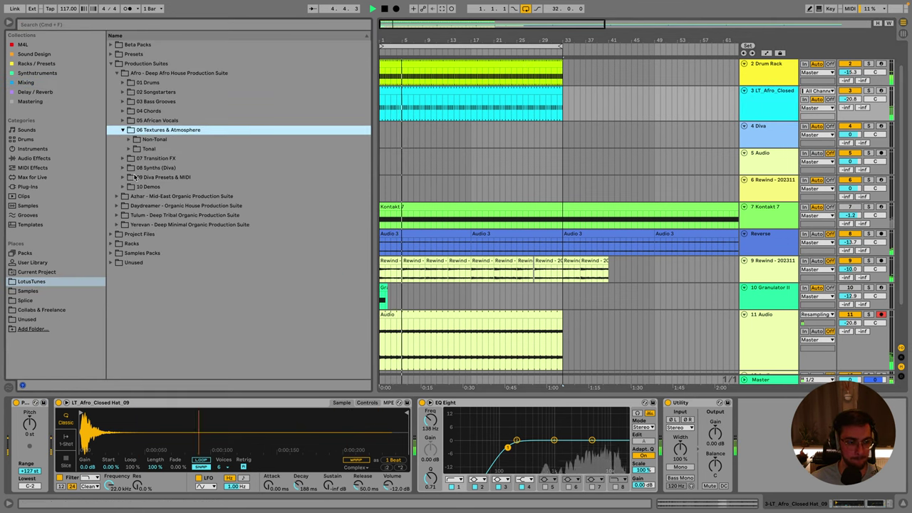
key("Left")
key("Left")
key("Left")
left_click(117, 111)
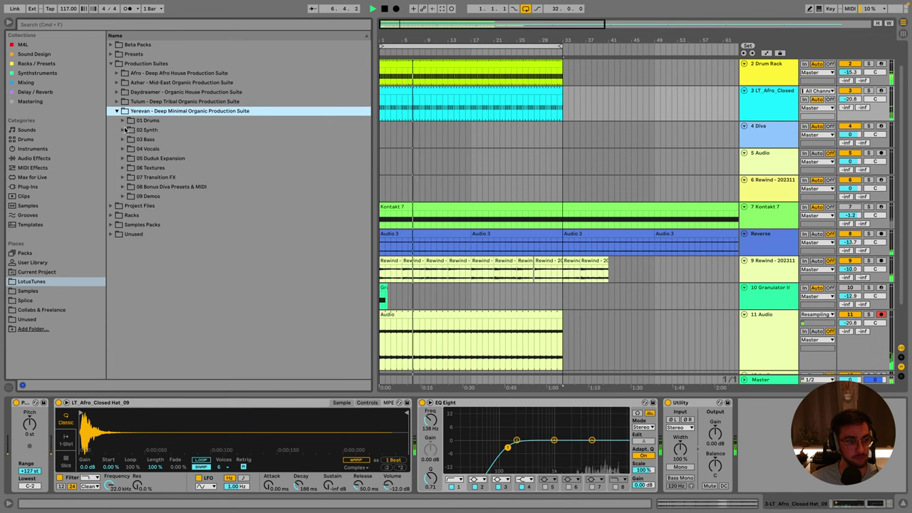
left_click(122, 167)
left_click(140, 184)
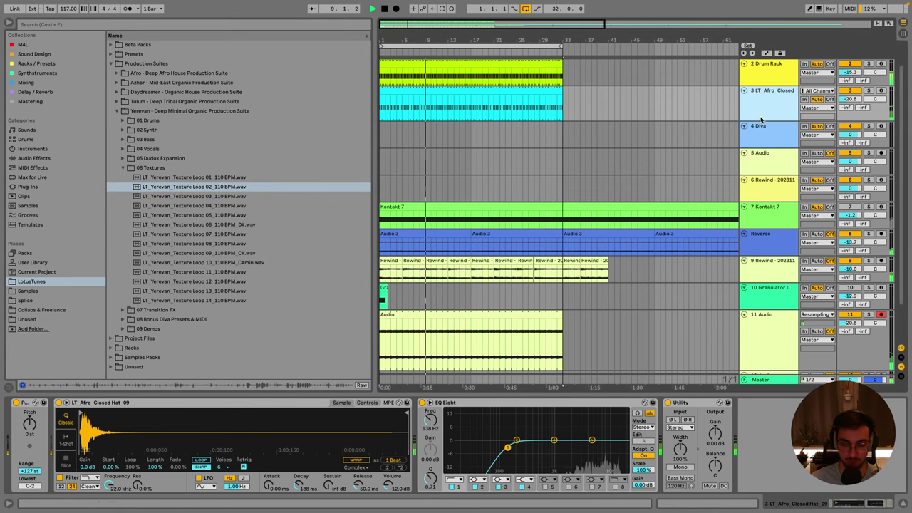
Create an audio track below the closed hats and place LT_Yerevan_Texture Loop 02 on it at bar 1.
key("super+t")
left_click_drag(205, 188, 382, 142)
key("space")
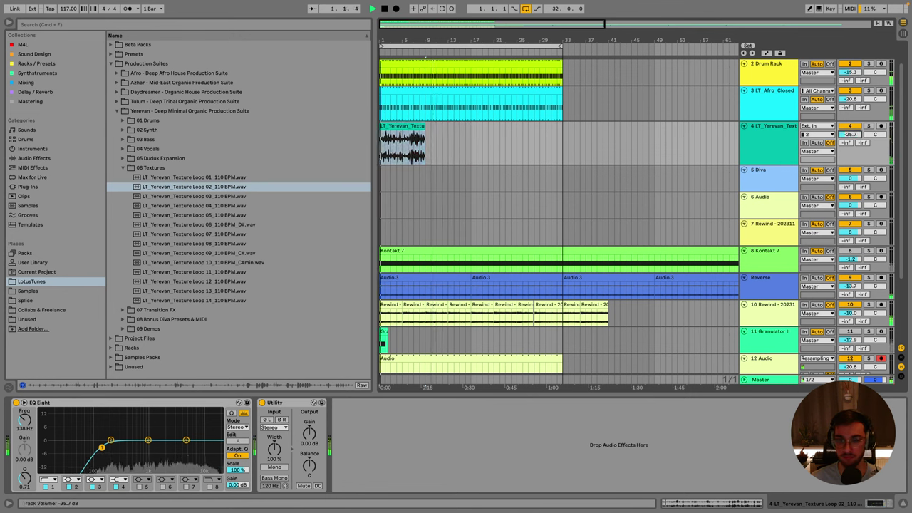
Duplicate the texture loop three times to reach bar 33 and lower its track volume to -33.5 dB.
key("super+d")
key("super+d")
key("super+d")
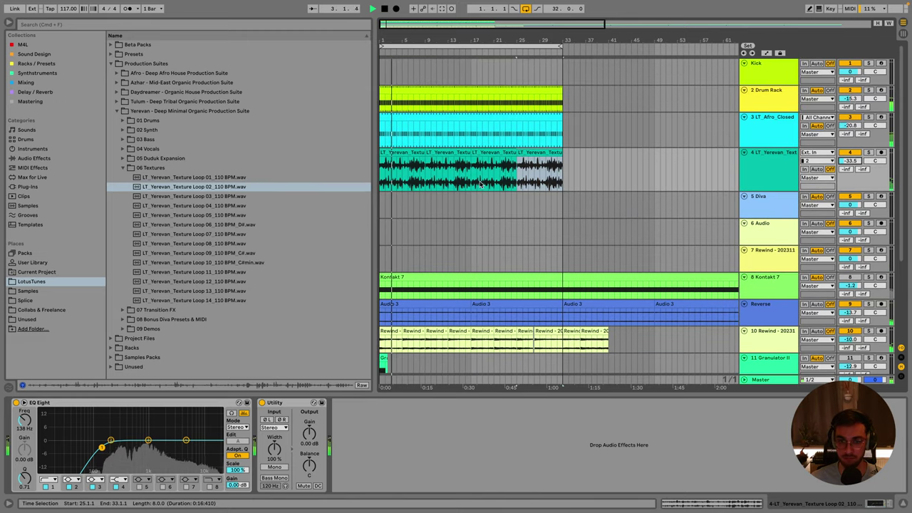
Fit all tracks into the arrangement height, hide the automation lanes and set the master Utility gain to 8.89 dB.
left_click(480, 178)
key("h")
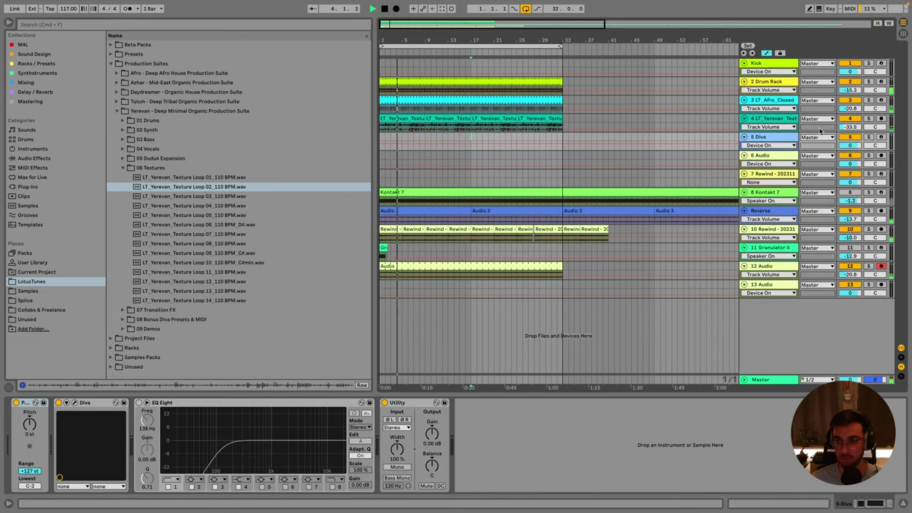
key("a")
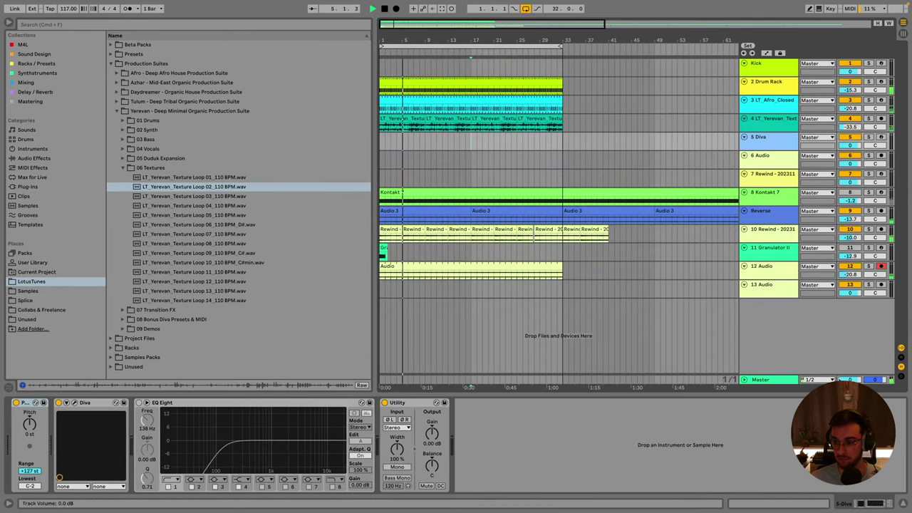
left_click(763, 379)
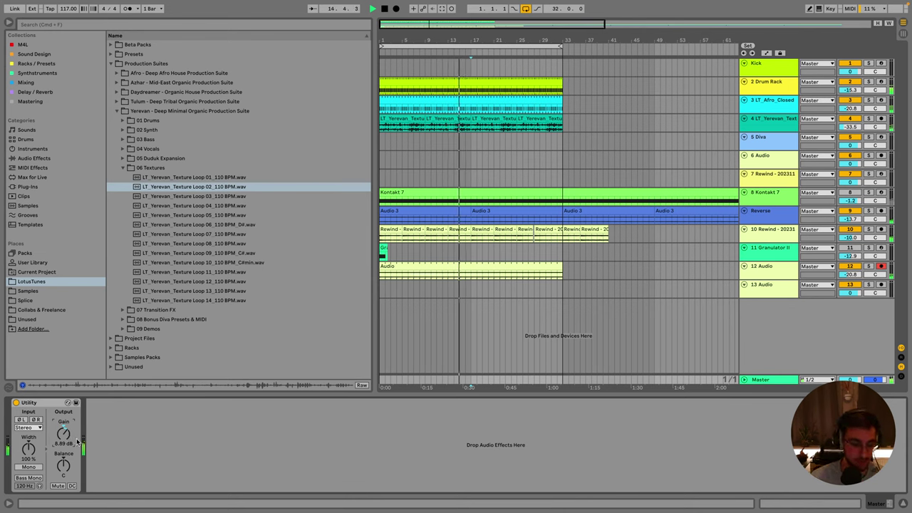
Try the loop at a tempo of 80 BPM.
left_click_drag(60, 7, 60, 3)
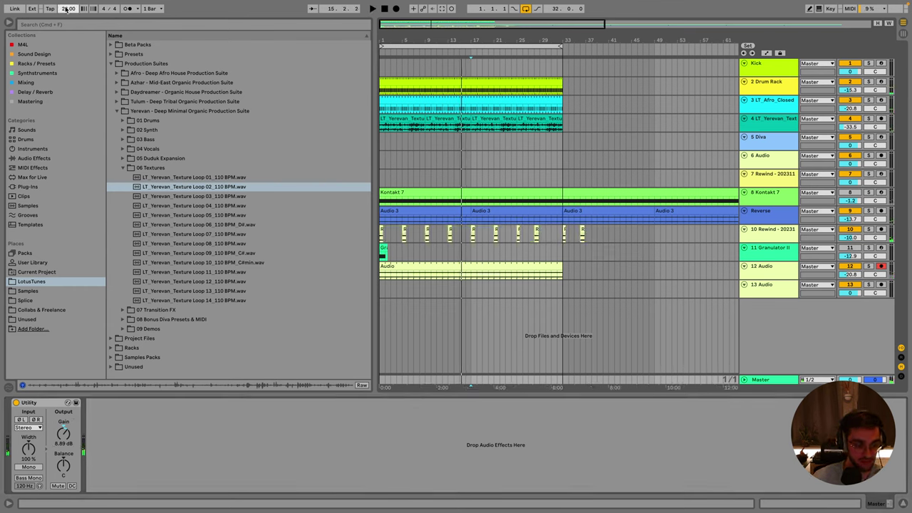
type("88")
key("Return")
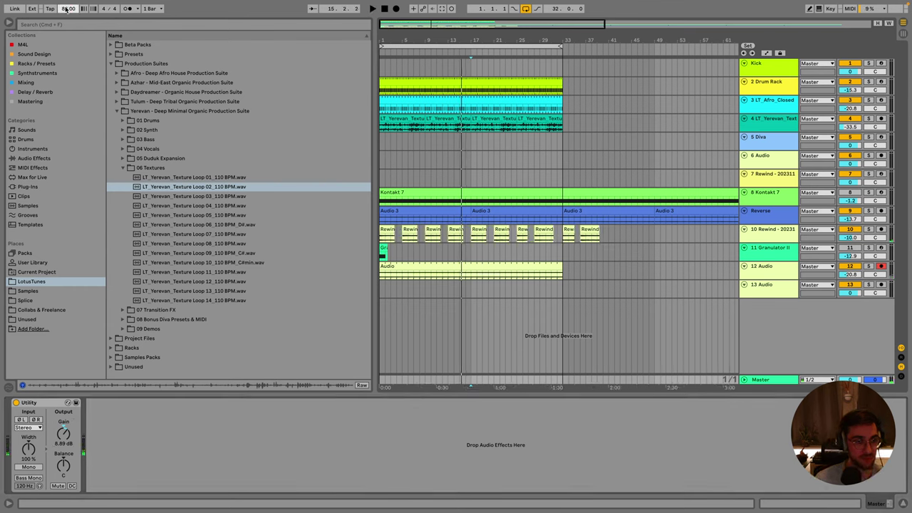
Raise the low cut to about 316 Hz and move the high cut upward in the Rewind audio track's first EQ Eight.
left_click(482, 235)
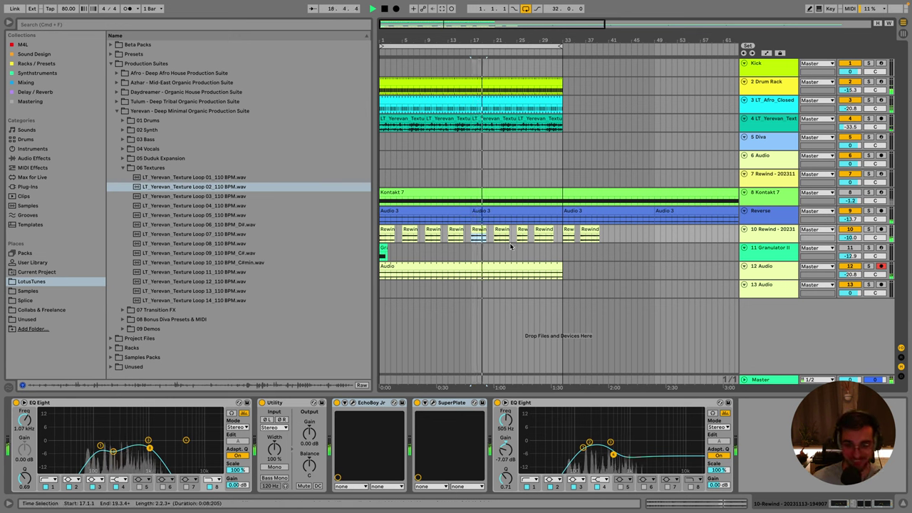
left_click(502, 235)
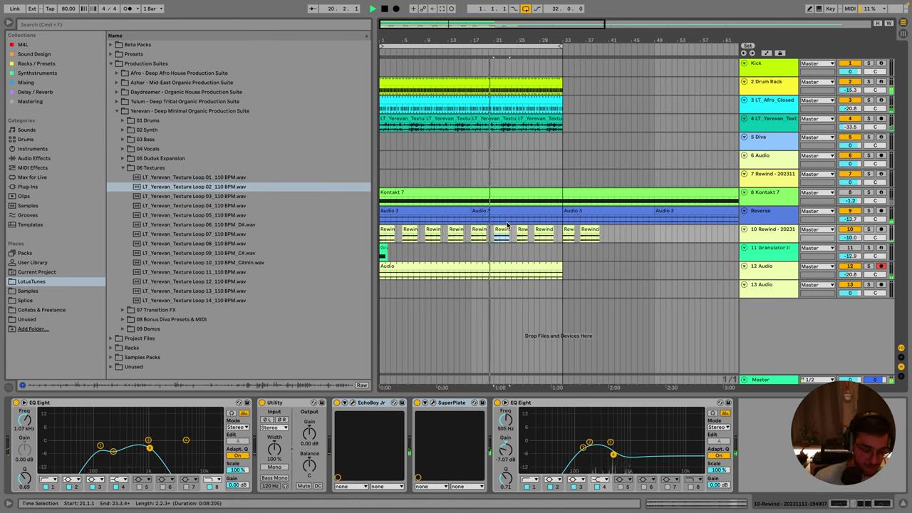
left_click(387, 229)
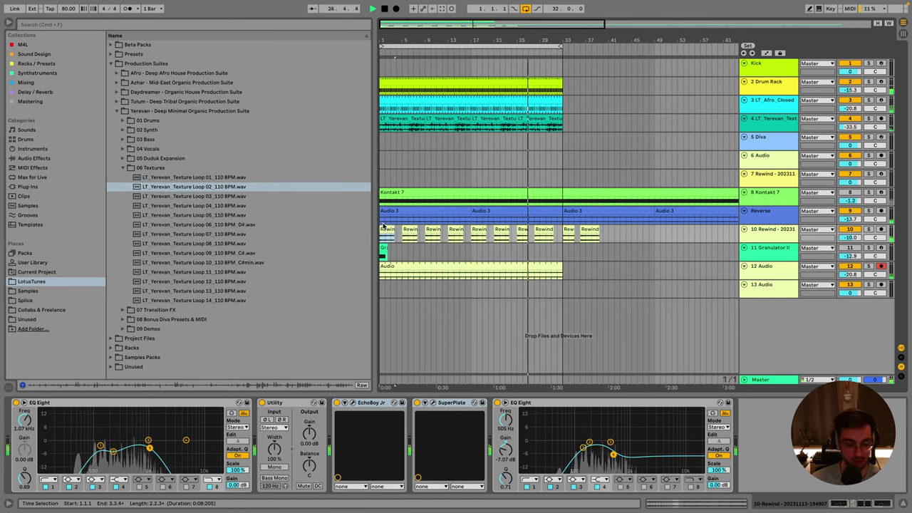
left_click(523, 234)
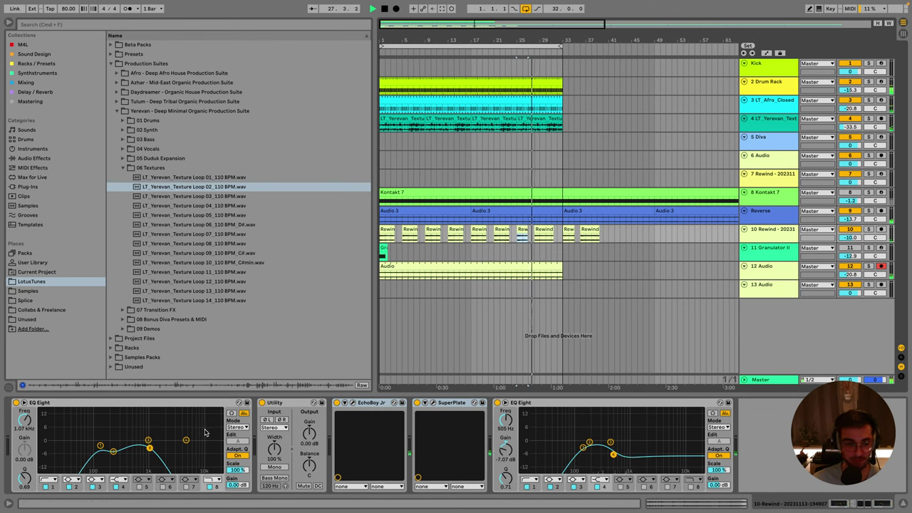
left_click(101, 448)
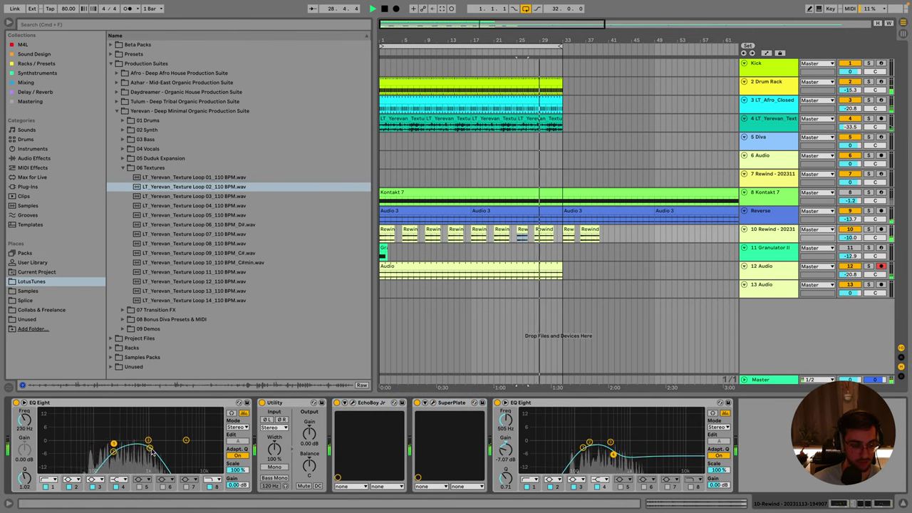
left_click_drag(149, 447, 121, 442)
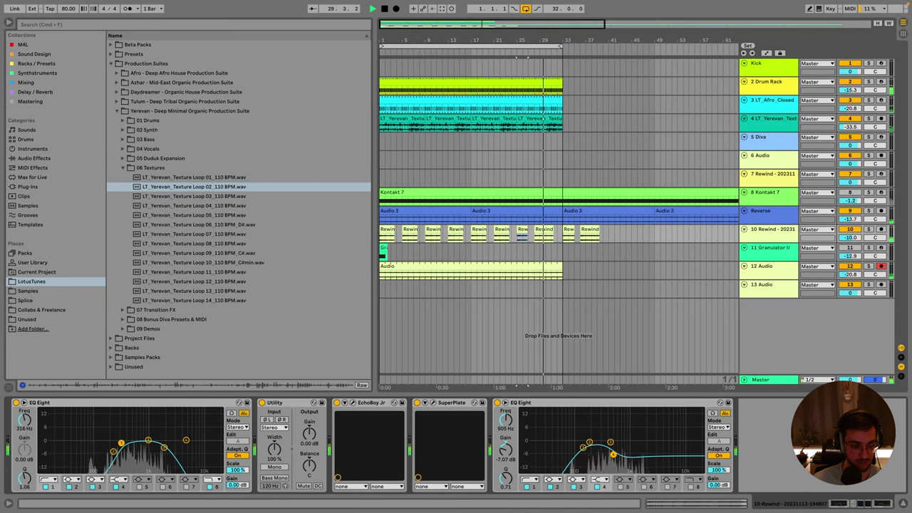
left_click(163, 447)
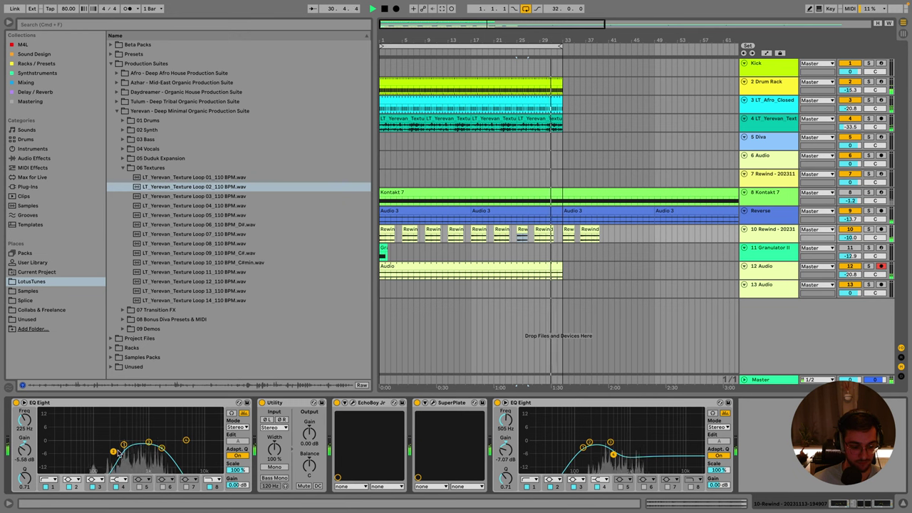
Set the project tempo back to 117 BPM.
left_click(50, 8)
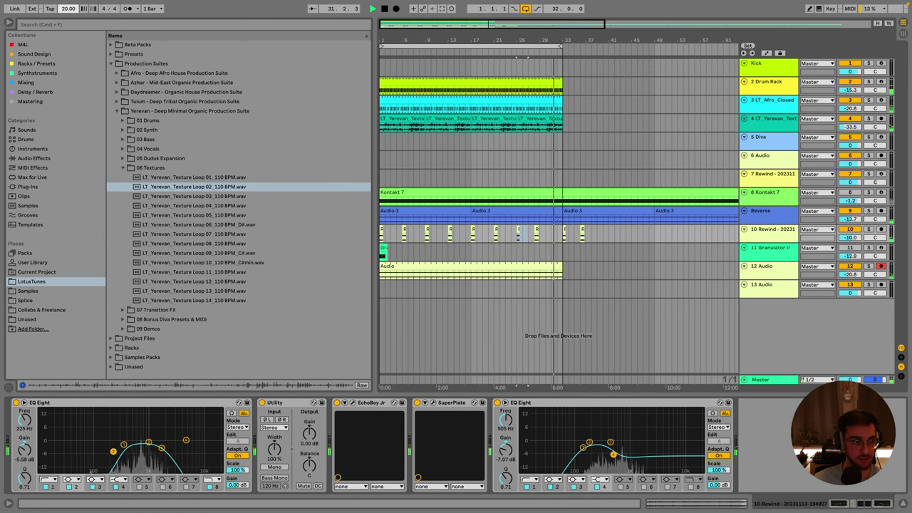
left_click(66, 13)
type("117")
key("Return")
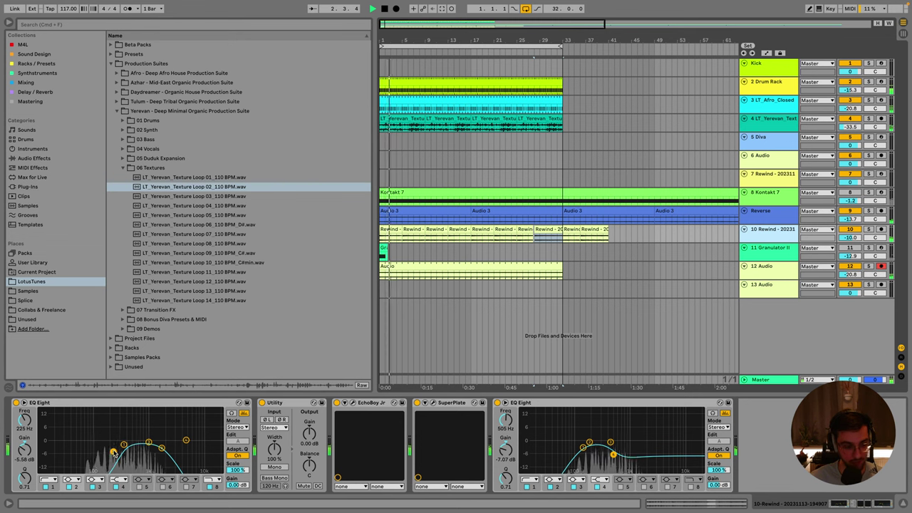
Lower the Rewind track's low cut, deepen its 220 Hz EQ cut to -10.5 dB and set the track volume to -11.4 dB.
mouse_move(114, 453)
left_mouse_down()
mouse_move(110, 441)
mouse_move(94, 446)
mouse_move(112, 462)
left_mouse_up()
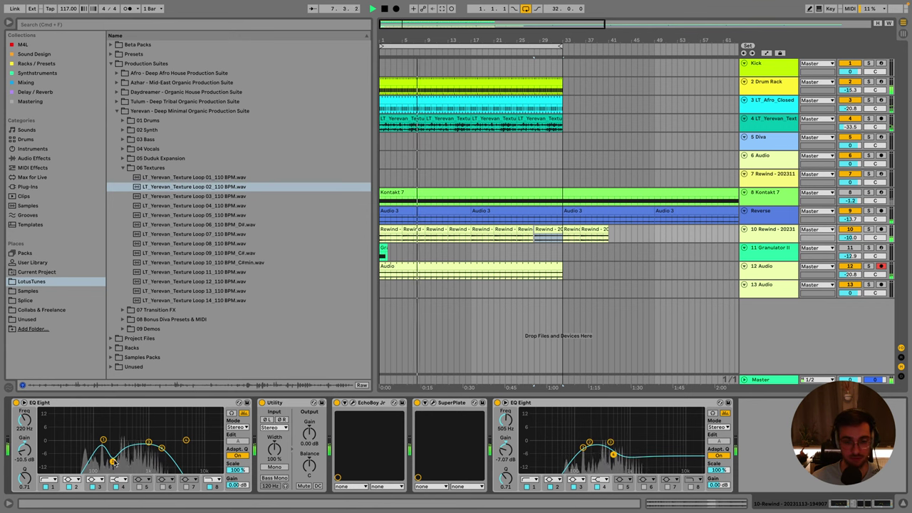
left_click_drag(850, 237, 846, 240)
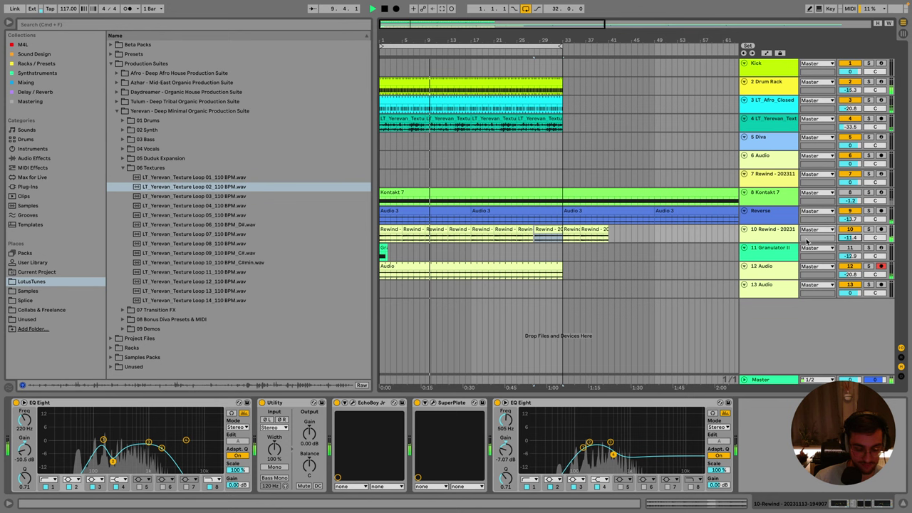
Set the arrangement grid to 4 bars.
left_click(778, 217)
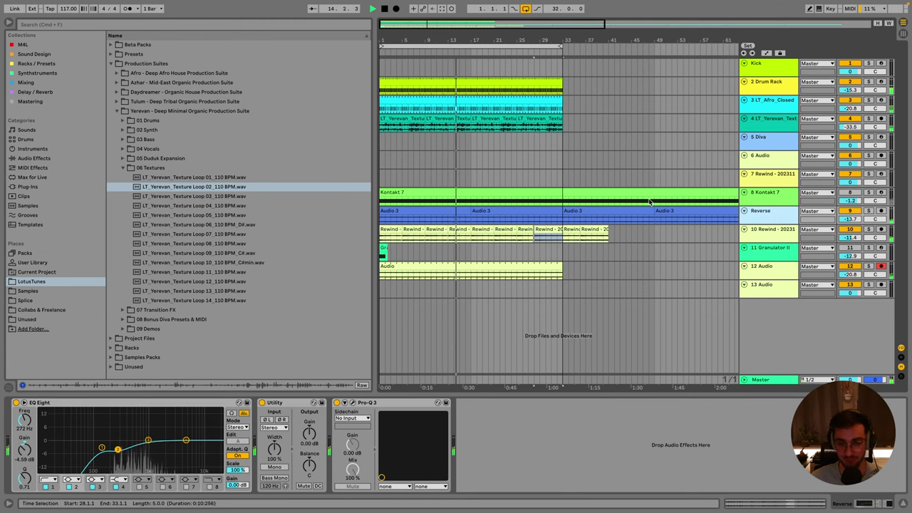
right_click(591, 178)
left_click(631, 254)
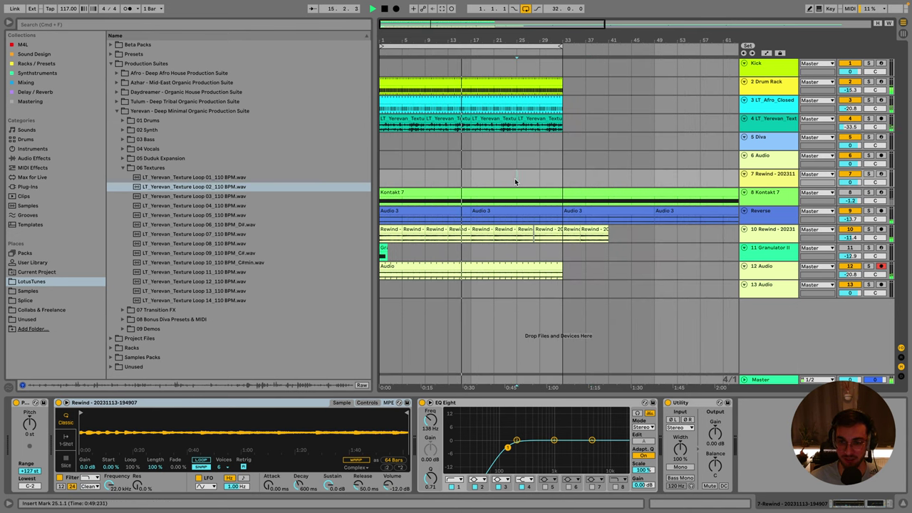
Browse the Yerevan suite's Hat Loops folder and preview LT_Yerevan_Hat Loop 02_110BPM.wav.
left_click(516, 124)
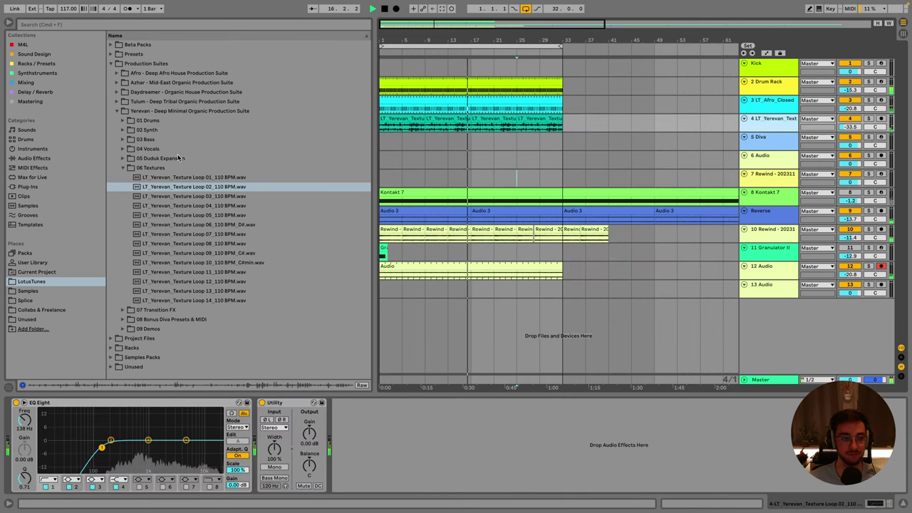
left_click(123, 169)
left_click(123, 122)
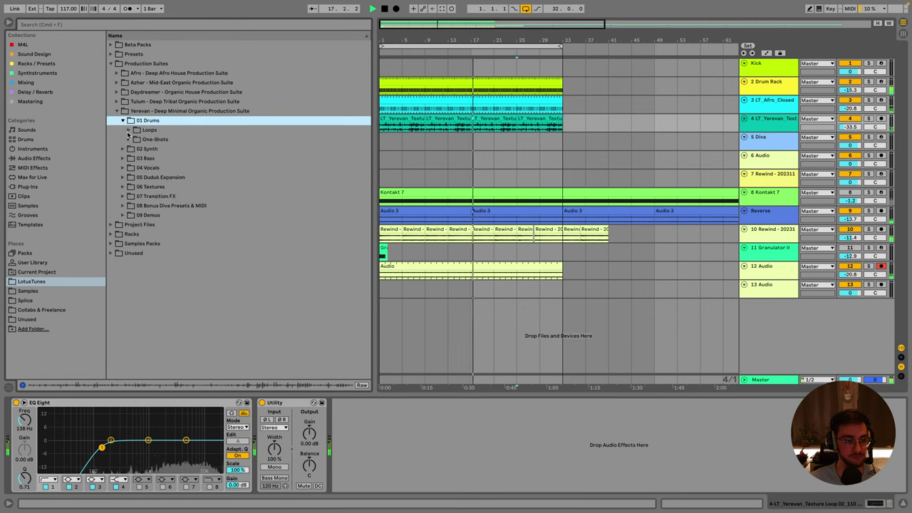
left_click(129, 129)
left_click(135, 148)
left_click(158, 169)
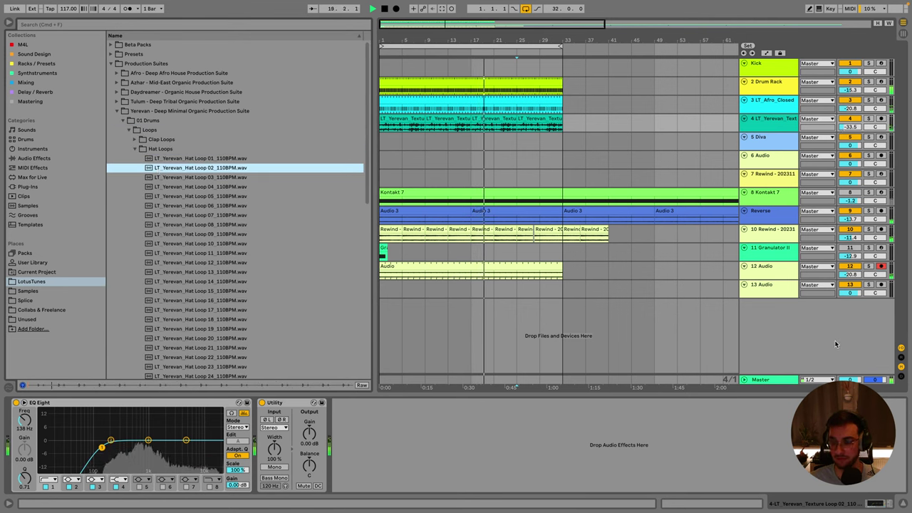
Preview Hat Loops 10 and 11, then place LT_Yerevan_Hat Loop 11_110BPM.wav at bar 1 on a new audio track below the closed hats.
left_click(261, 244)
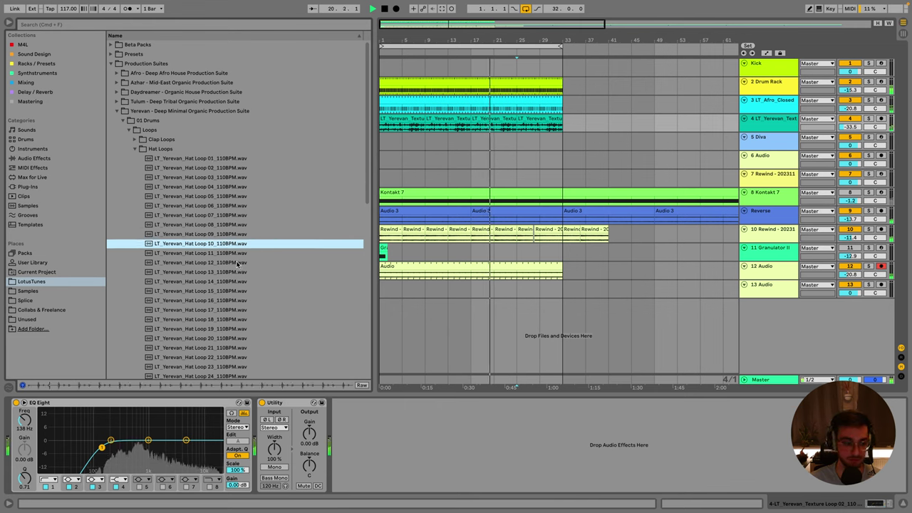
left_click(235, 252)
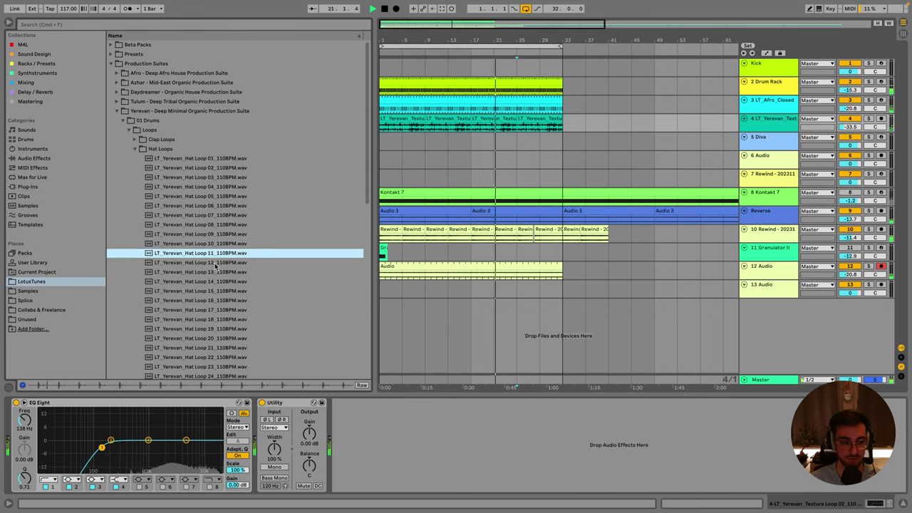
left_click(703, 129)
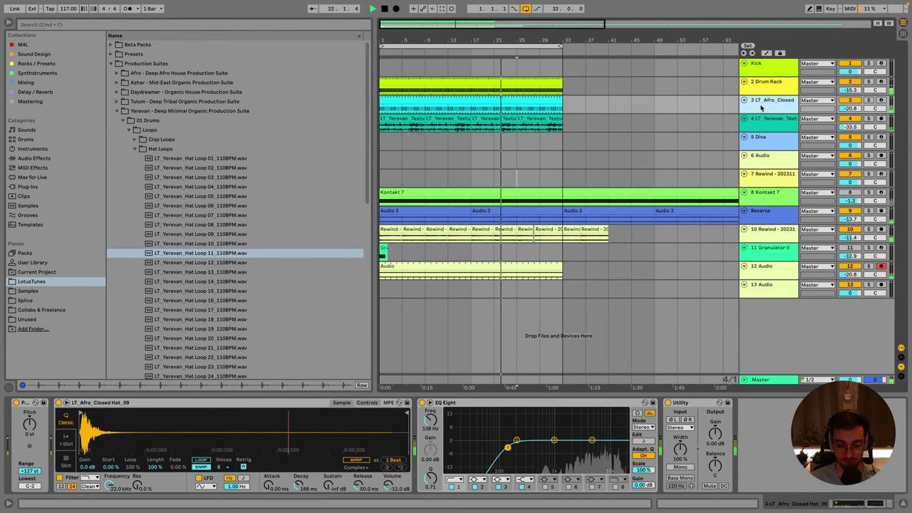
key("ctrl+t")
left_click_drag(198, 251, 391, 134)
left_click(385, 126)
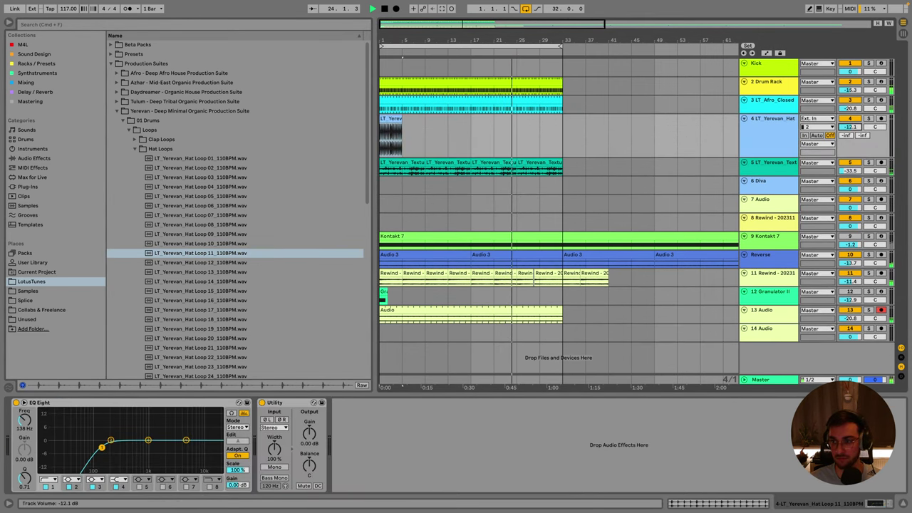
Repeat the Hat Loop 11 clip up to bar 33 and set its track volume to -16.8 dB.
key("ctrl+d")
key("ctrl+d")
key("ctrl+d")
key("ctrl+d")
key("ctrl+d")
key("ctrl+d")
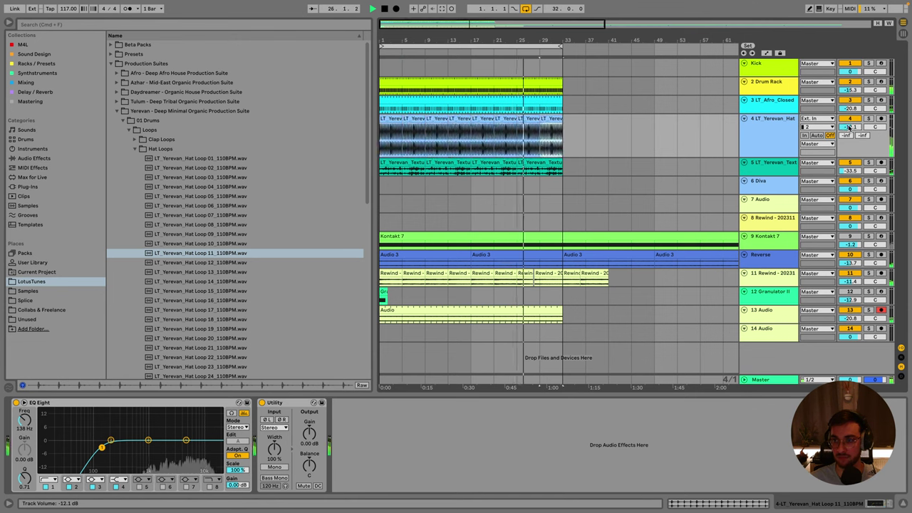
key("ctrl+d")
left_click_drag(850, 127, 850, 132)
Set the closed hat track volume to -12.6 dB and the master Utility gain to 5.00 dB.
left_click(777, 380)
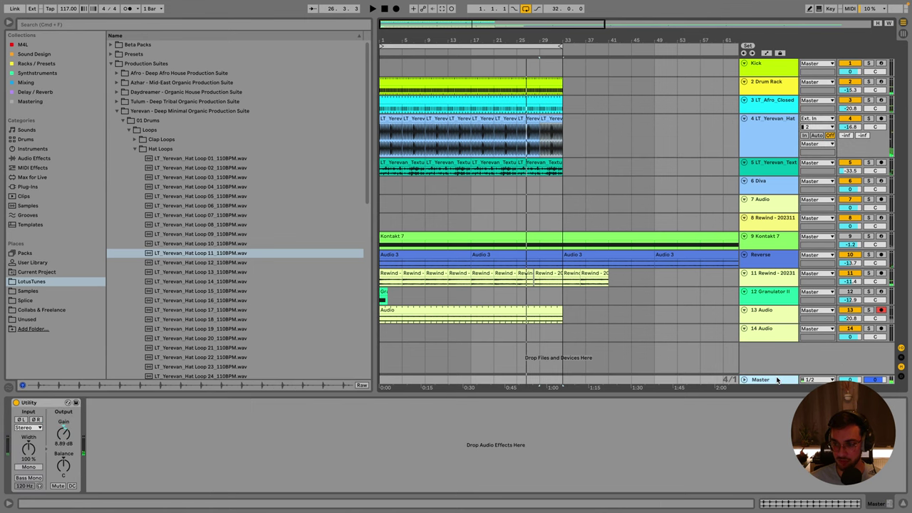
left_click(767, 90)
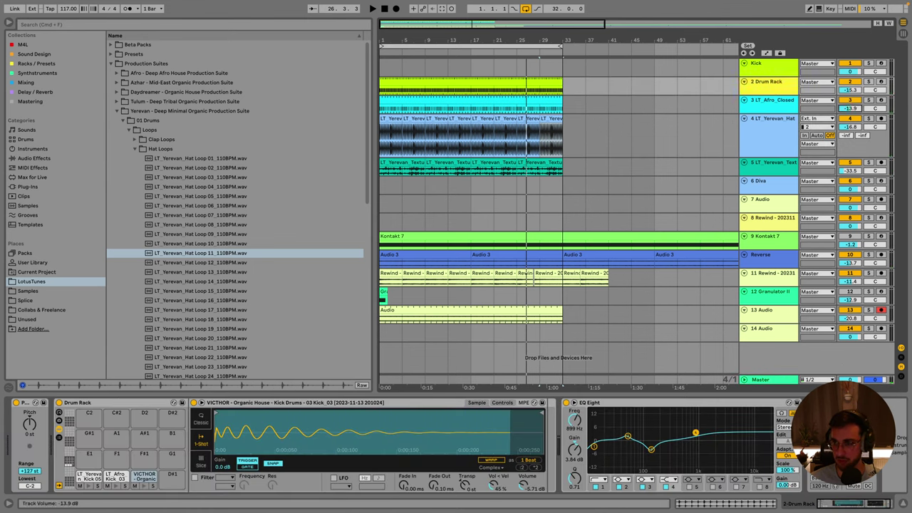
left_click(798, 109)
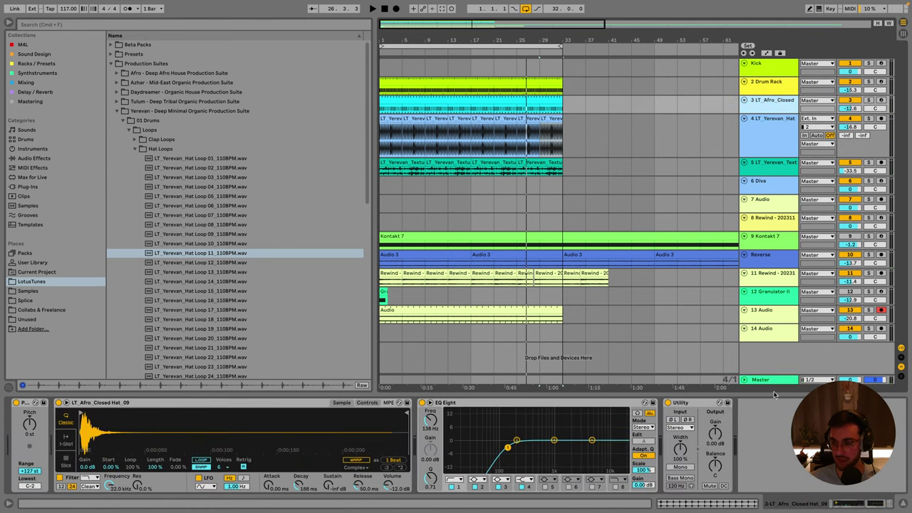
left_click(773, 381)
left_click(65, 433)
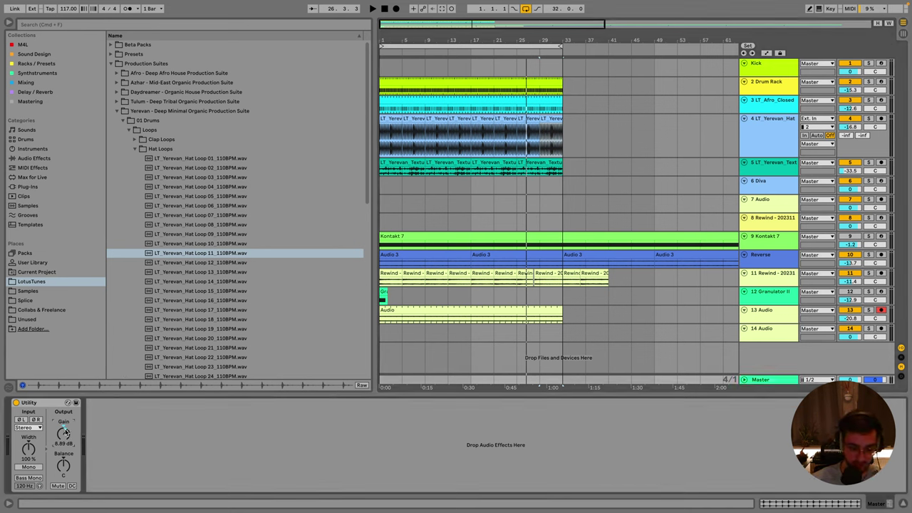
Play from bar 1 and set the volumes of the closed hats to -12.5 dB, hat loop to -29.8 dB and texture loop to -30.6 dB.
left_click(777, 83)
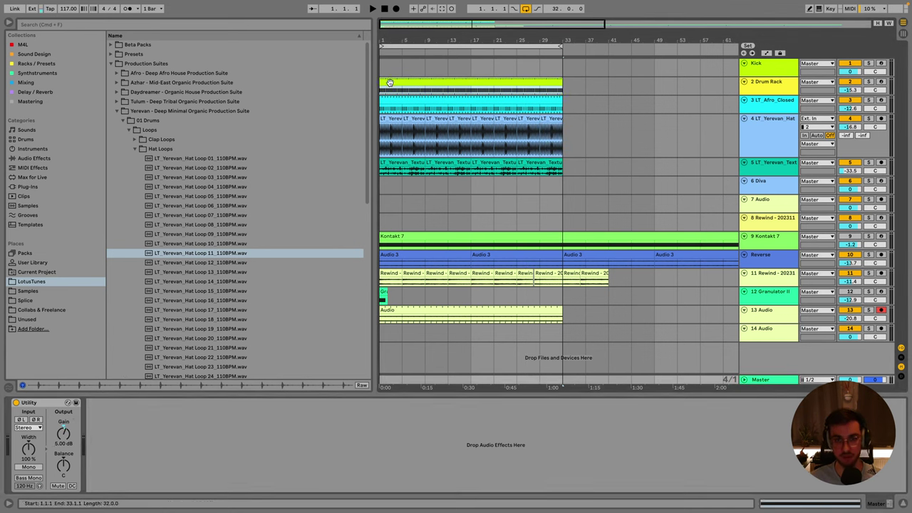
key("space")
left_click_drag(849, 126, 849, 172)
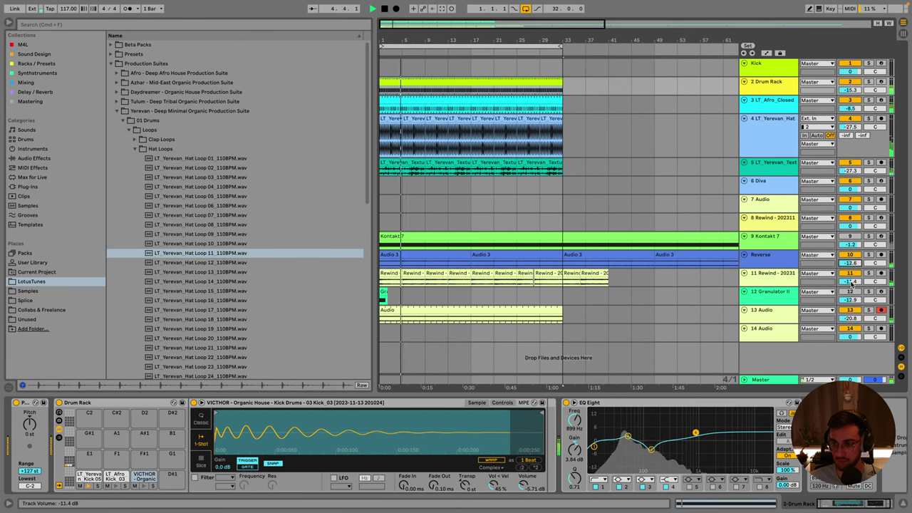
left_click_drag(850, 108, 850, 118)
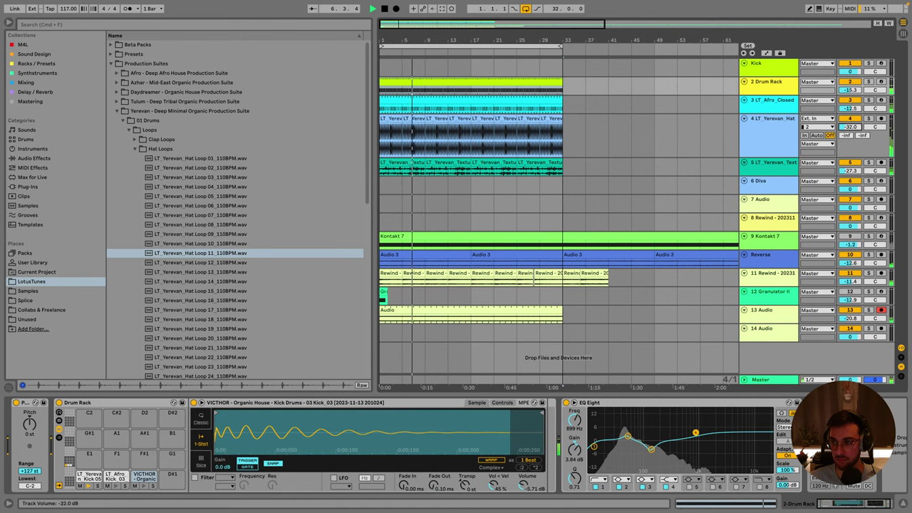
left_click_drag(850, 171, 849, 175)
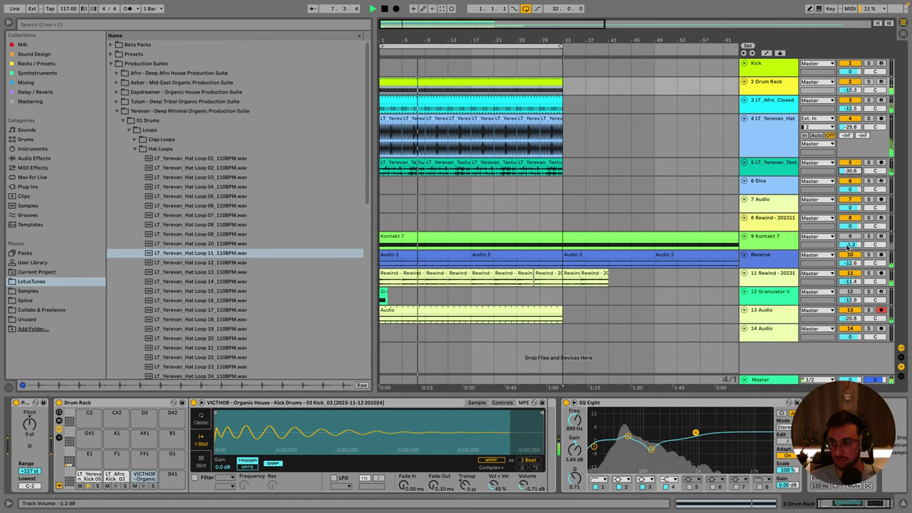
Set the volumes of Kontakt 7 to -0.9 dB, Reverse to -11.0 dB, Rewind to -9.0 dB and the resampled audio track to -19.7 dB.
left_click_drag(850, 245, 850, 243)
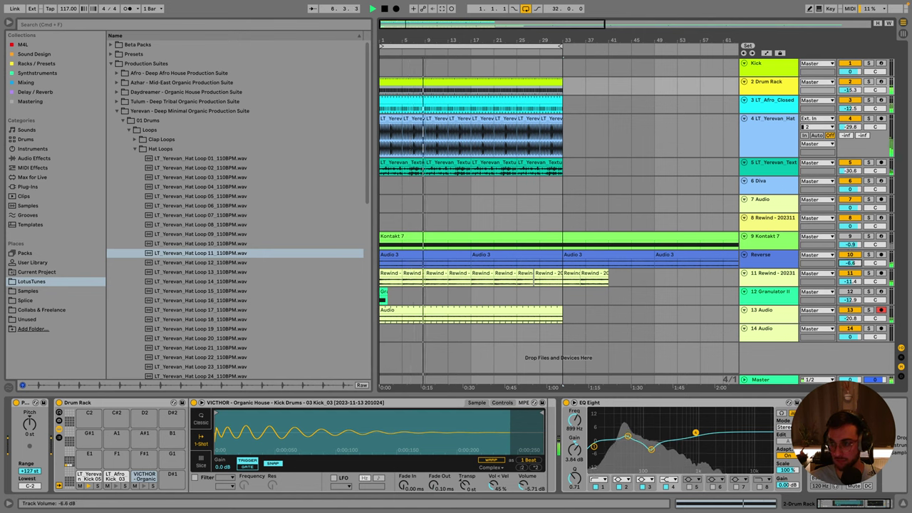
left_click_drag(850, 280, 849, 277)
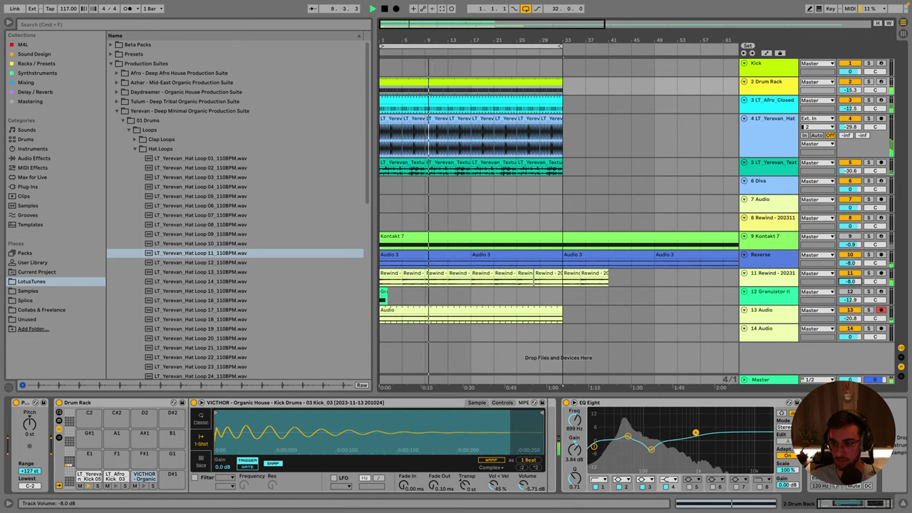
left_click_drag(850, 318, 850, 314)
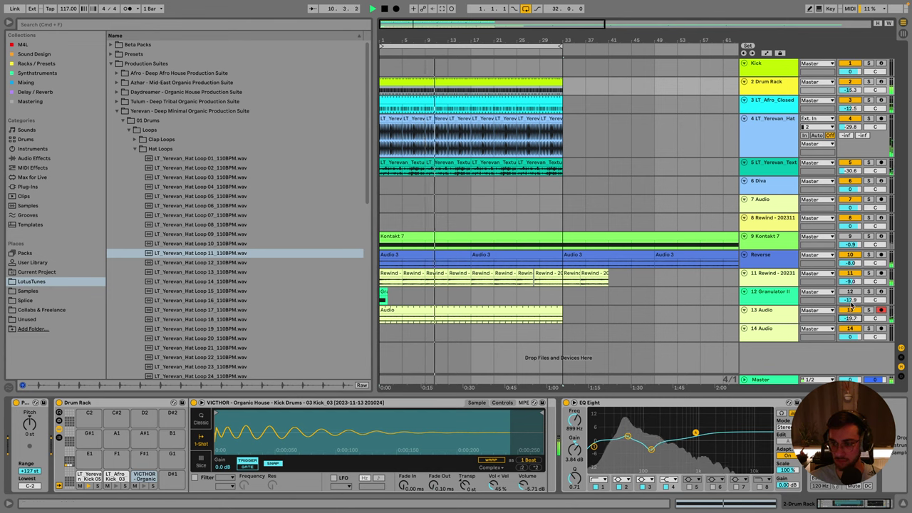
Preview loops in the Shaker Loops folder and place LT_Yerevan_Shaker Loop 12_110 BPM.wav at bar 1 on a new audio track below the texture loop.
left_click(134, 148)
left_click(136, 177)
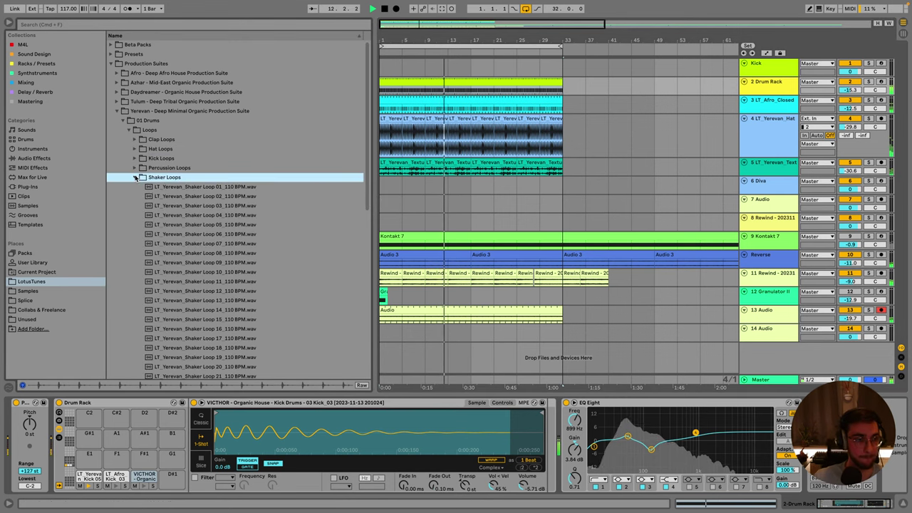
left_click(184, 207)
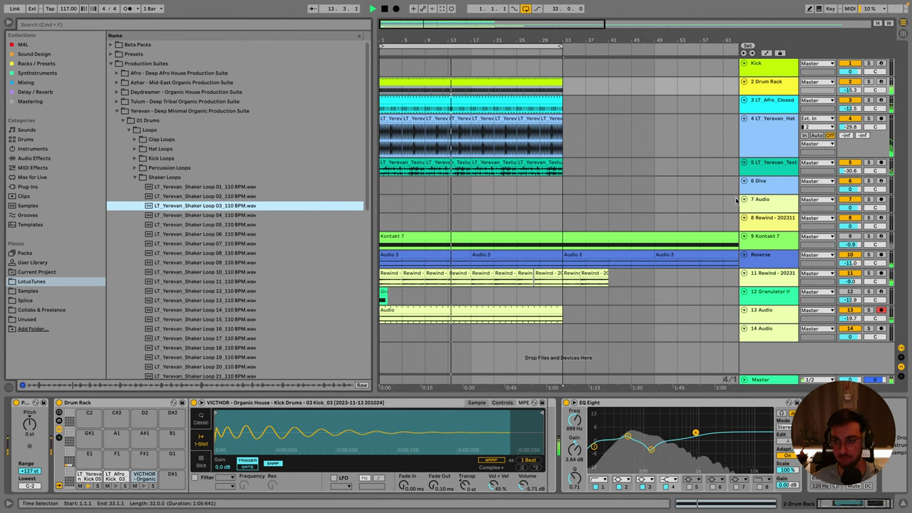
key("super+t")
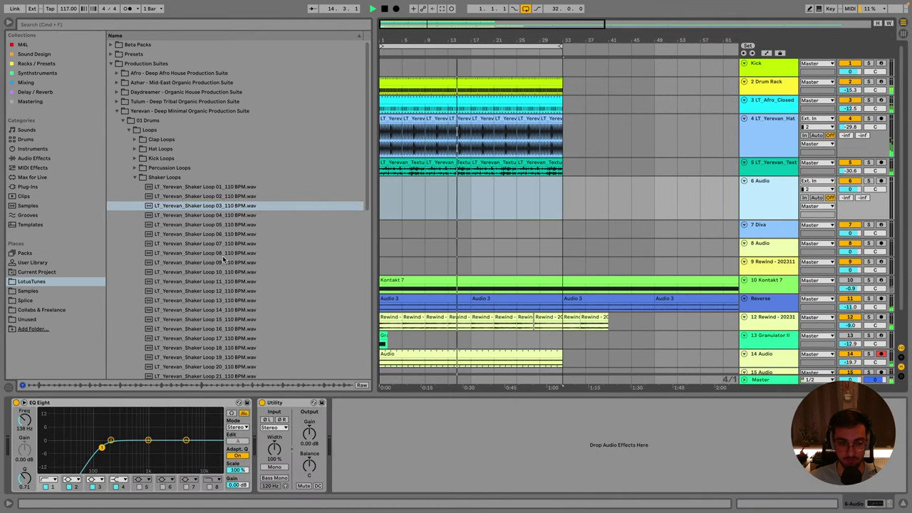
left_click(211, 291)
left_click_drag(212, 292, 428, 180)
Solo the drum, hat, texture and shaker tracks, play from bar 1 and set the shaker track volume to -22.5 dB.
left_click_drag(859, 191, 860, 203)
left_click(868, 180)
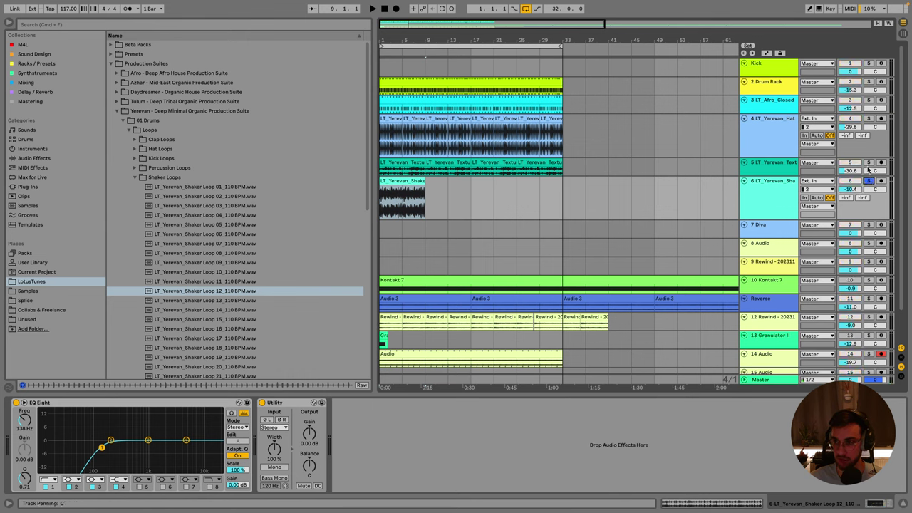
left_click(868, 83)
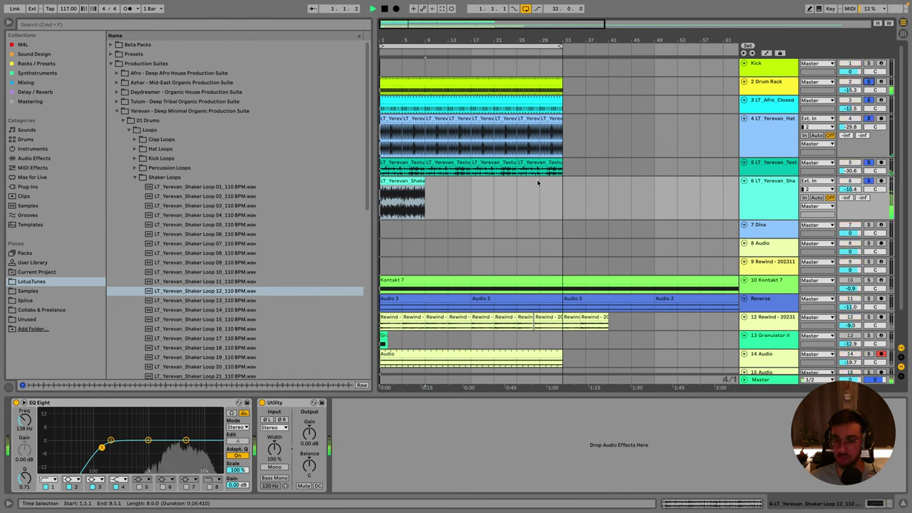
key("space")
left_click_drag(850, 189, 850, 207)
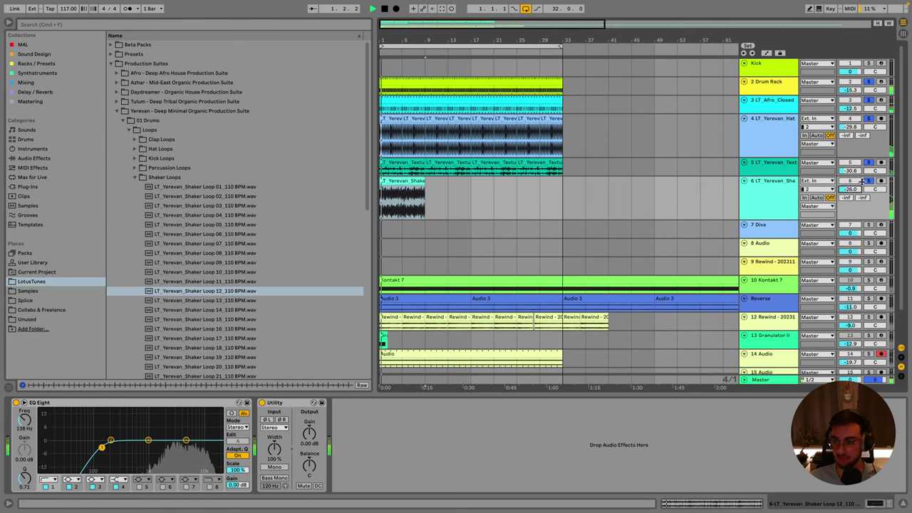
Swap the shaker clip for LT_Yerevan_Shaker Loop 13_110 BPM.wav and turn off soloing on the tracks.
left_click(409, 205)
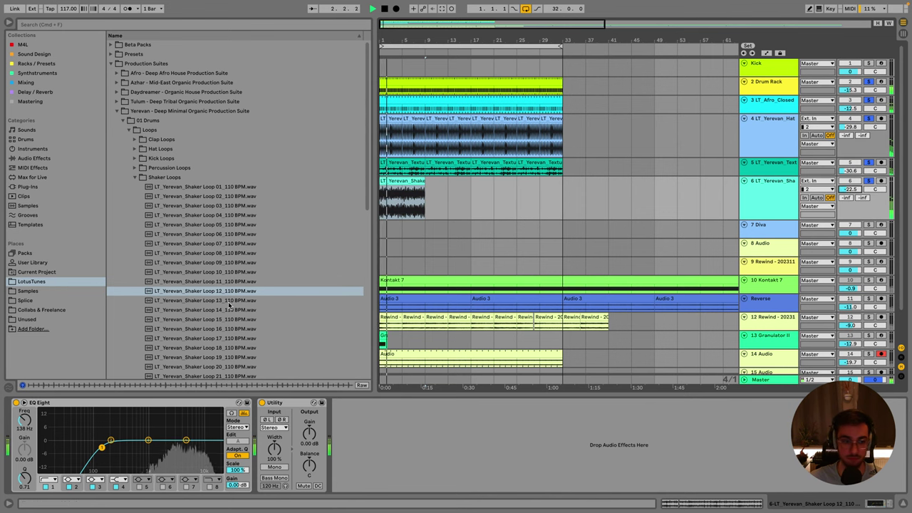
key("Down")
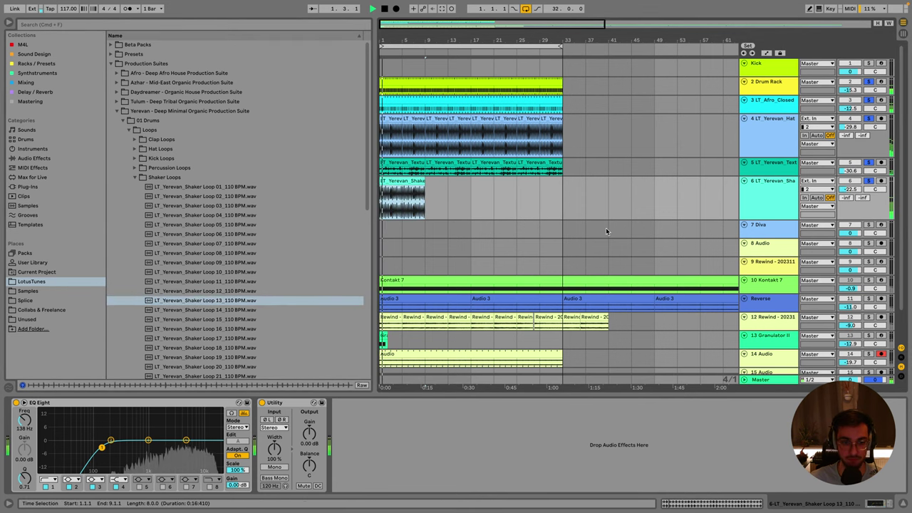
left_click(868, 180)
Extend the Shaker Loop 13 clip to bar 33 and set its track to -25.0 dB, pan 19L and an EQ low cut at 1.41 kHz.
left_click_drag(851, 189, 850, 200)
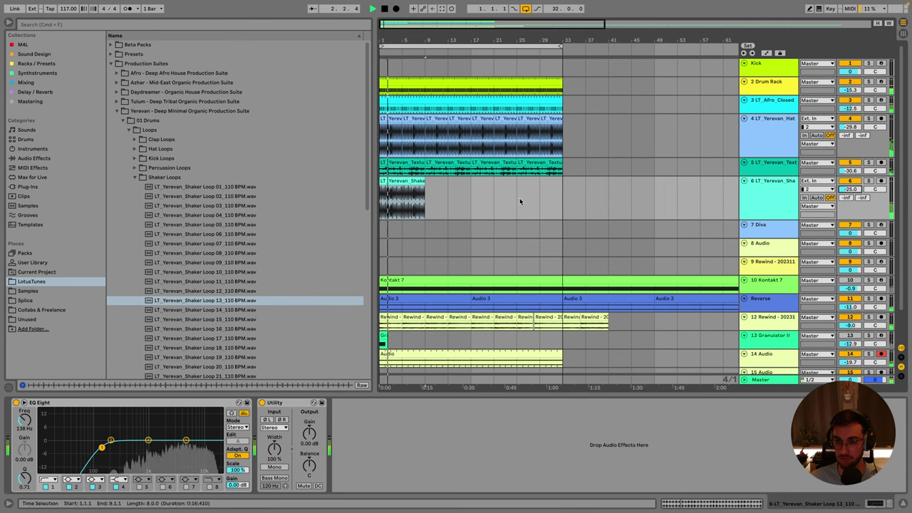
left_click_drag(425, 181, 560, 181)
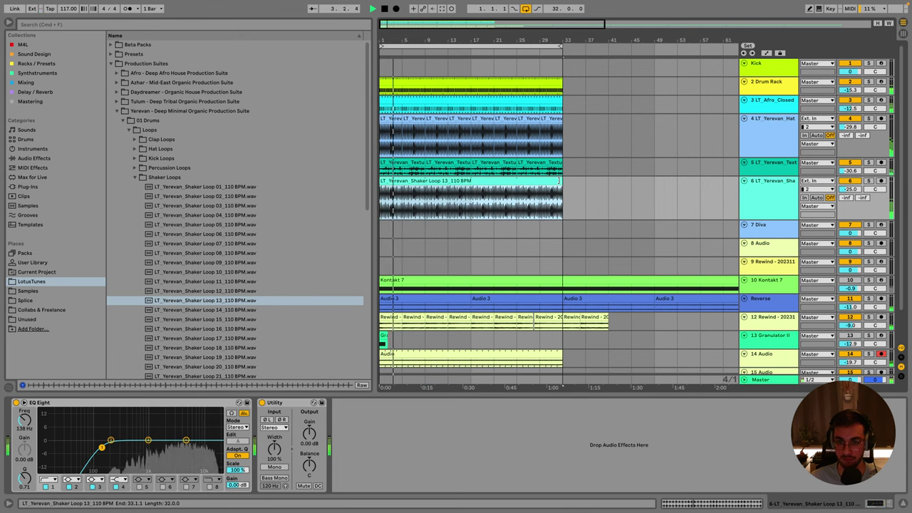
left_click_drag(875, 189, 875, 197)
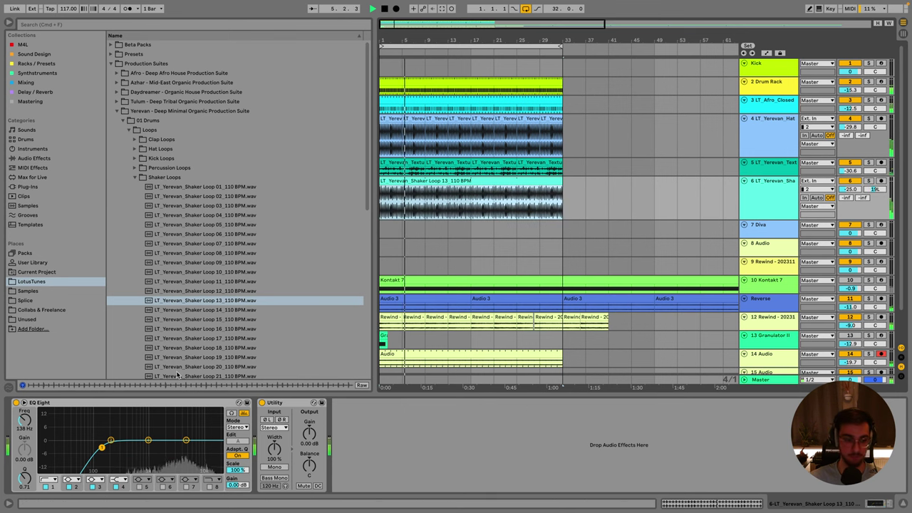
left_click_drag(101, 451, 151, 448)
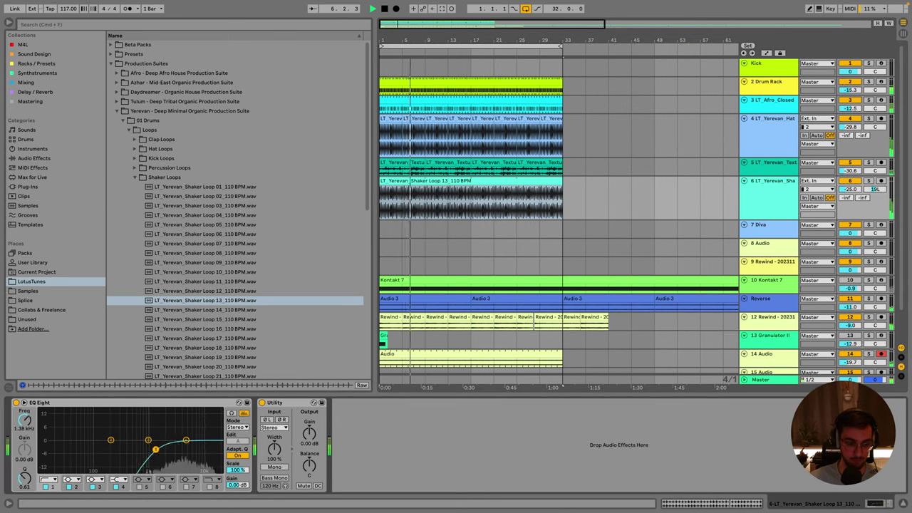
Preview Shaker Loops 14 and 16, then place LT_Yerevan_Shaker Loop 16_110 BPM.wav at bar 37 on the shaker track.
left_click(214, 310)
scroll(220, 322, "down", 1)
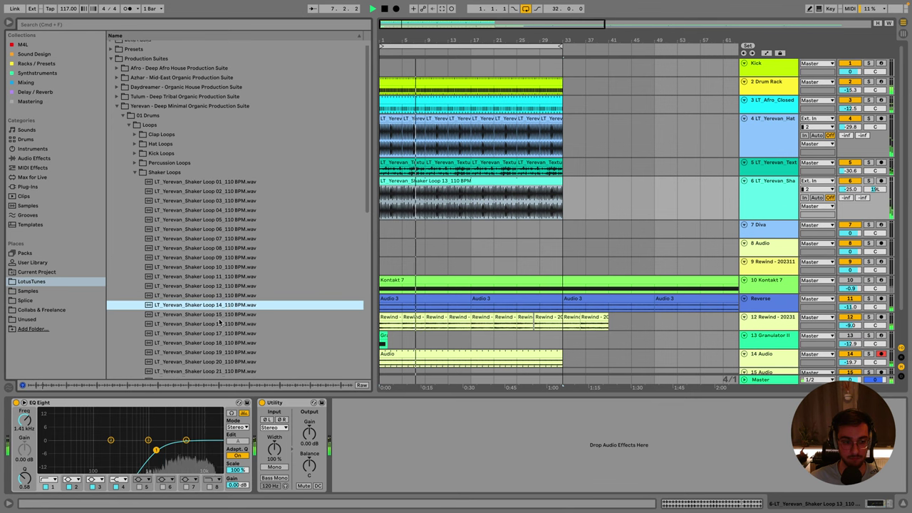
scroll(220, 323, "down", 4)
left_click(236, 231)
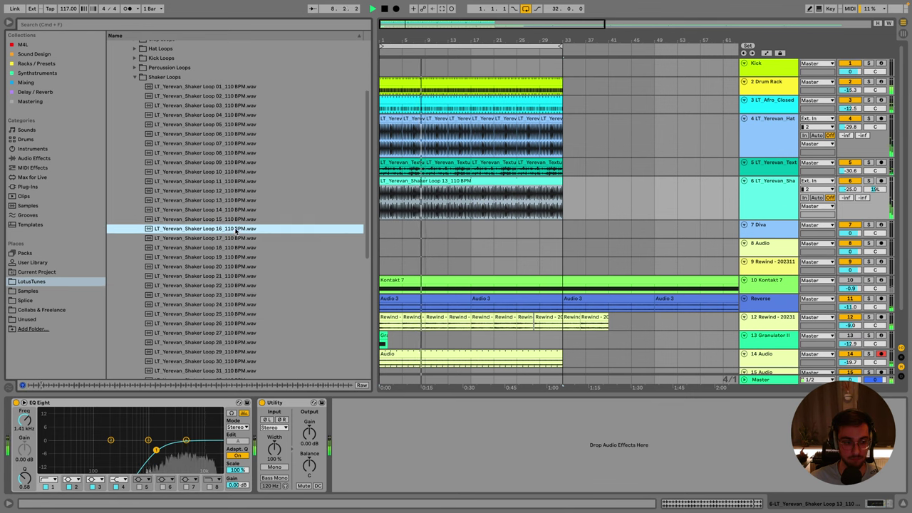
left_click_drag(236, 231, 589, 199)
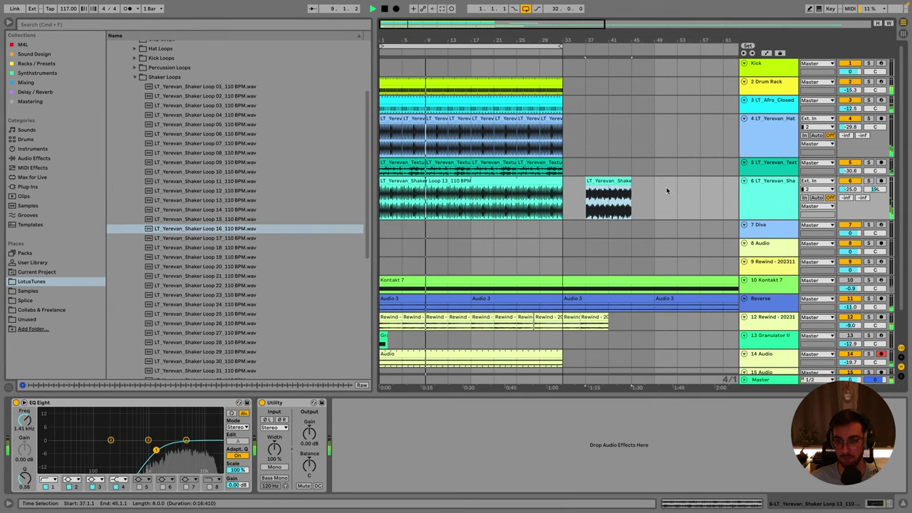
Duplicate the shaker track, fill bars 1 to 33 of the copy with Shaker Loop 16 clips and delete the spare clips at bar 37.
left_click(750, 195)
key("super+d")
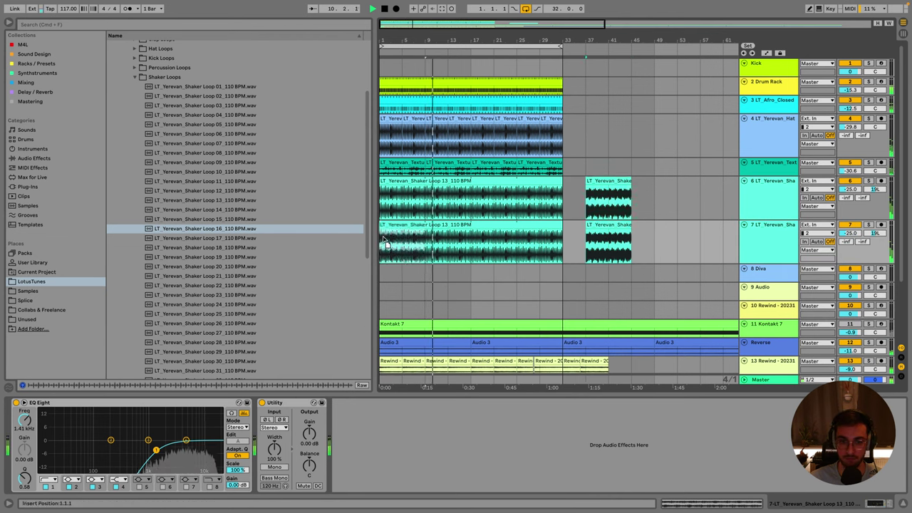
left_click_drag(384, 244, 385, 243)
key("super+d")
key("super+d")
key("super+d")
left_click(607, 242)
key("Delete")
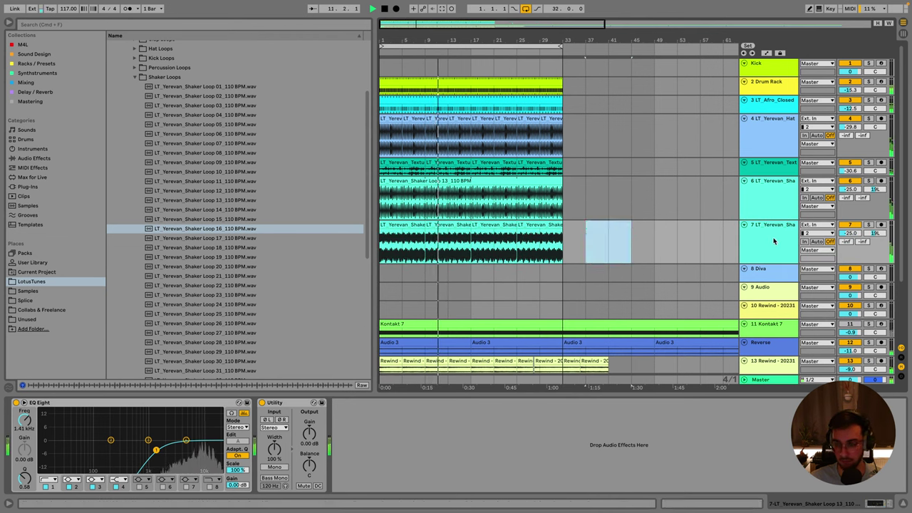
Pan the second shaker track to 16R and set its volume to -30.4 dB.
left_click(875, 233)
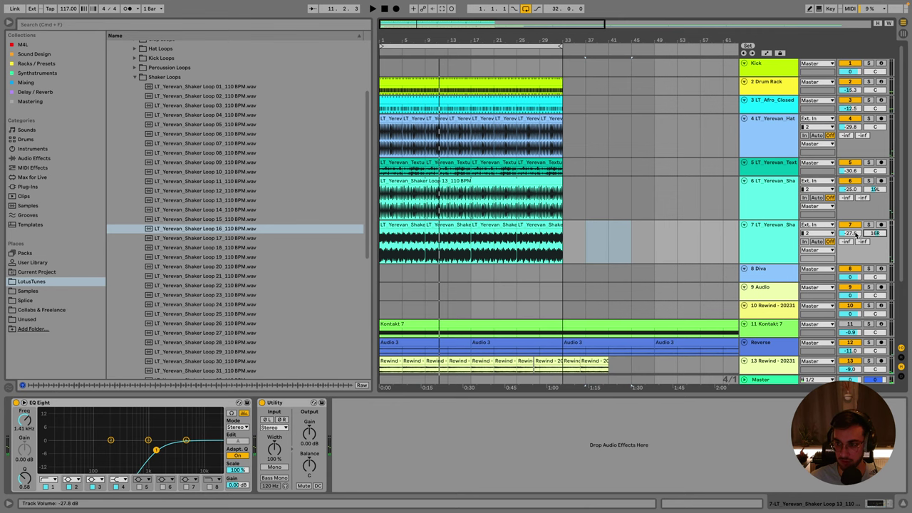
left_click_drag(875, 233, 875, 241)
left_click(394, 223)
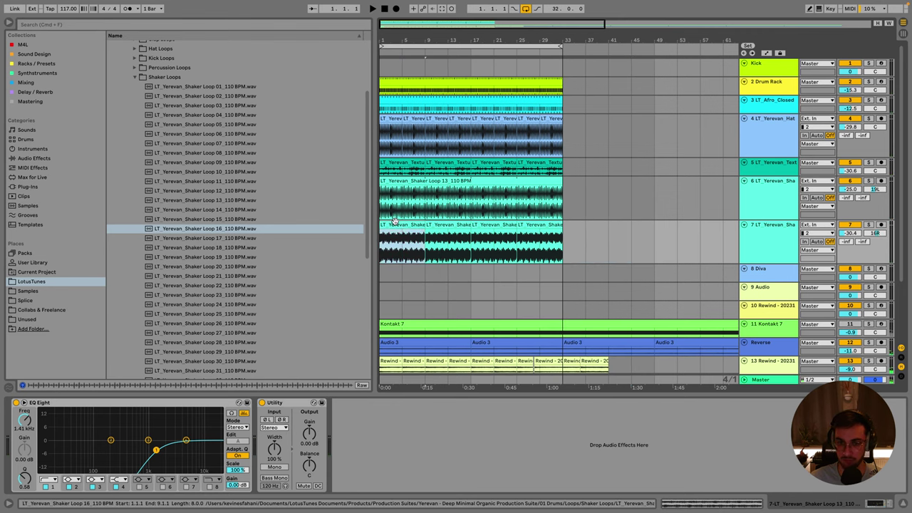
Play the loop and review the device chains on the Granulator II, Rewind and recorded audio tracks.
key("space")
scroll(470, 214, "down", 3)
left_click(783, 305)
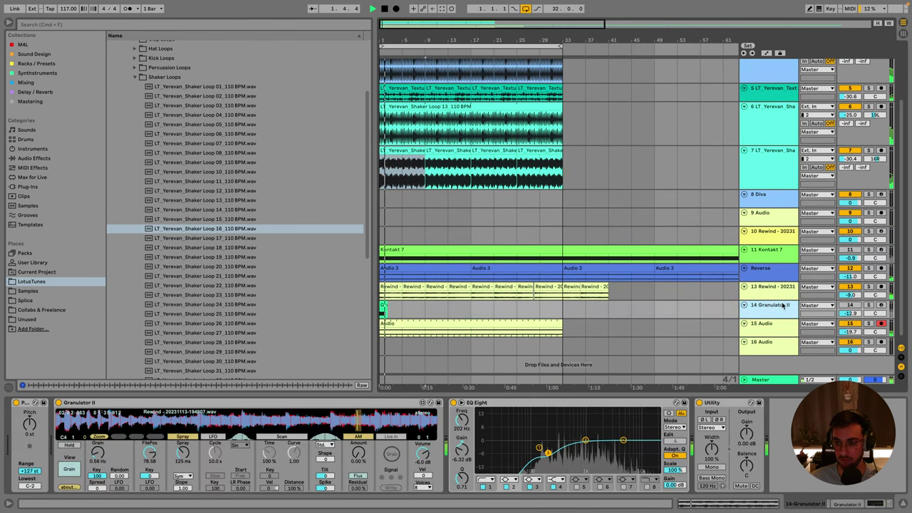
scroll(783, 305, "down", 1)
left_click(793, 287)
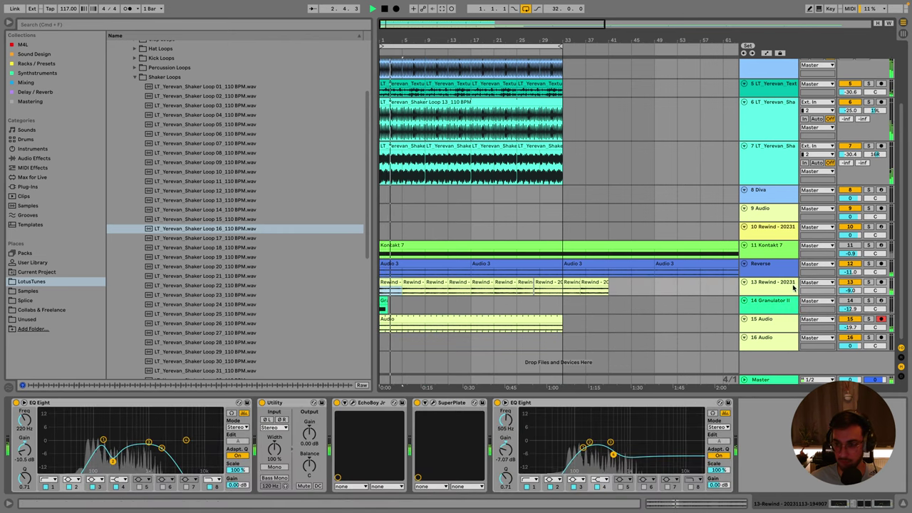
left_click(769, 311)
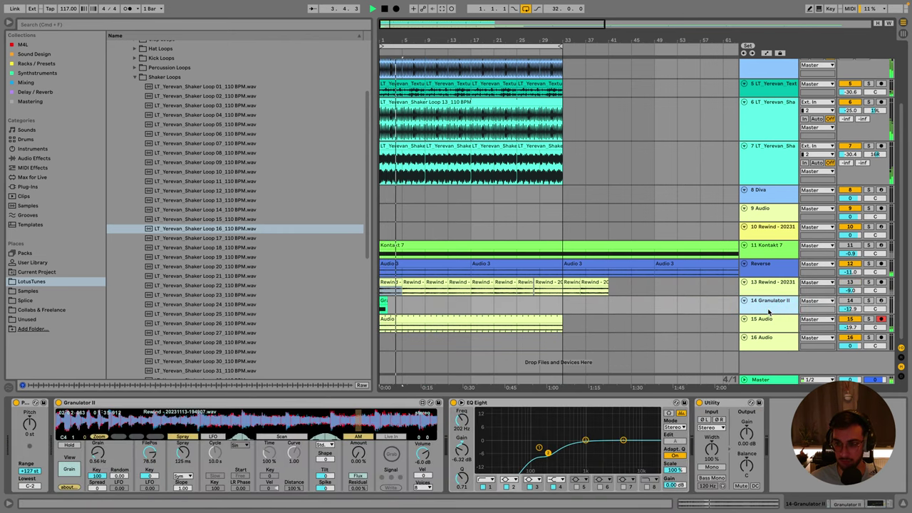
left_click(391, 289)
scroll(393, 312, "up", 1)
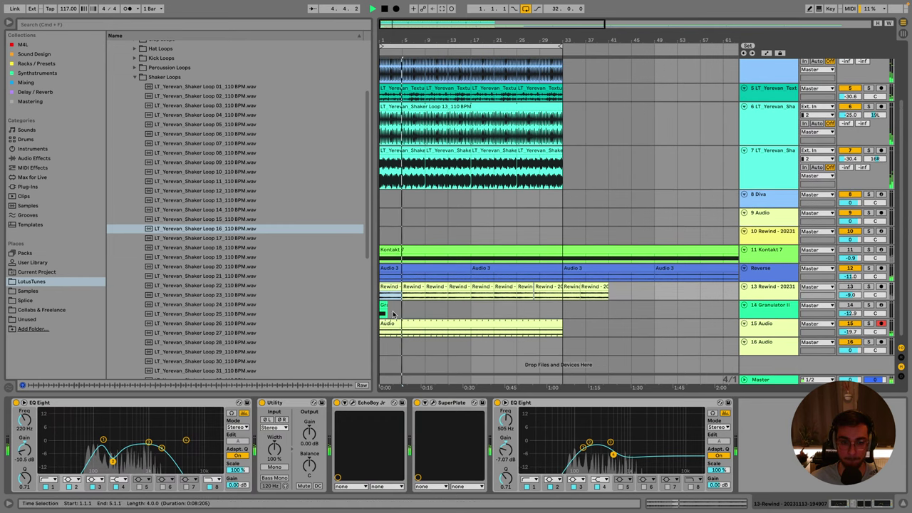
left_click(394, 322)
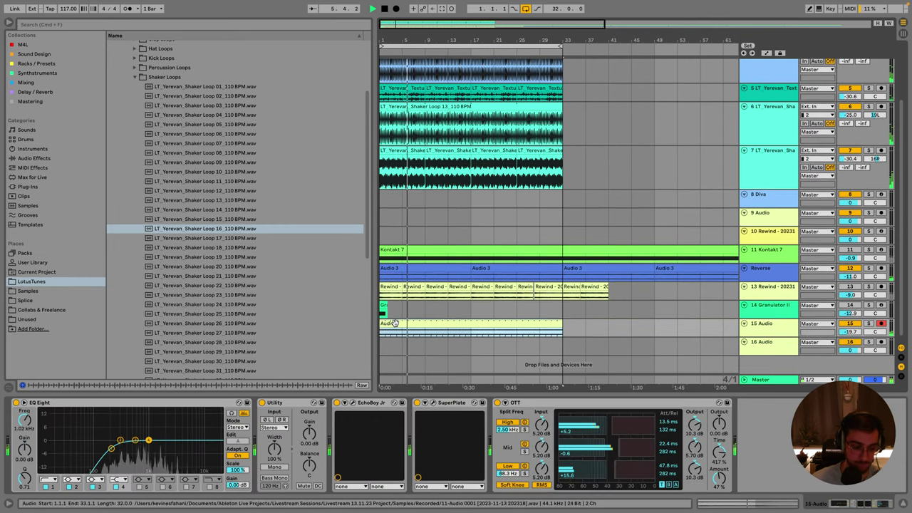
scroll(456, 265, "up", 1)
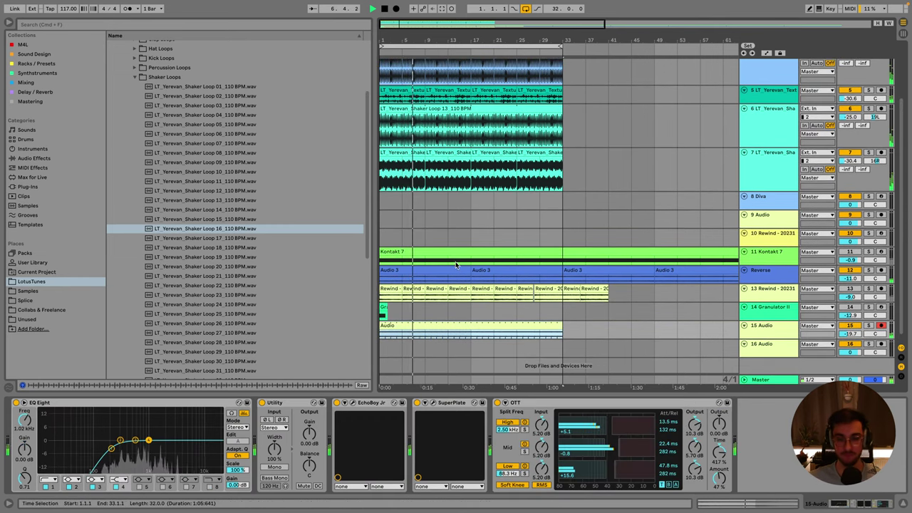
left_click(633, 238)
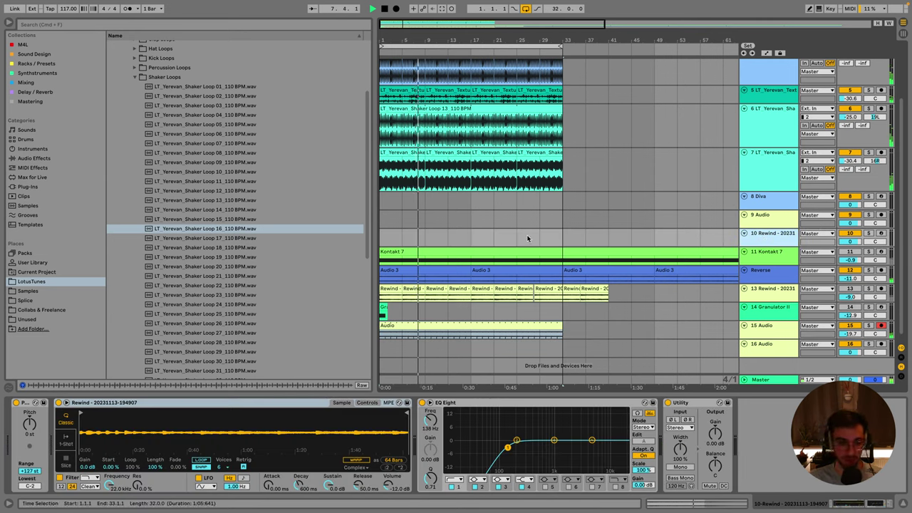
Collapse the Shaker Loops folder and reduce the tracks to compact height so the whole arrangement fits in view.
left_click(135, 78)
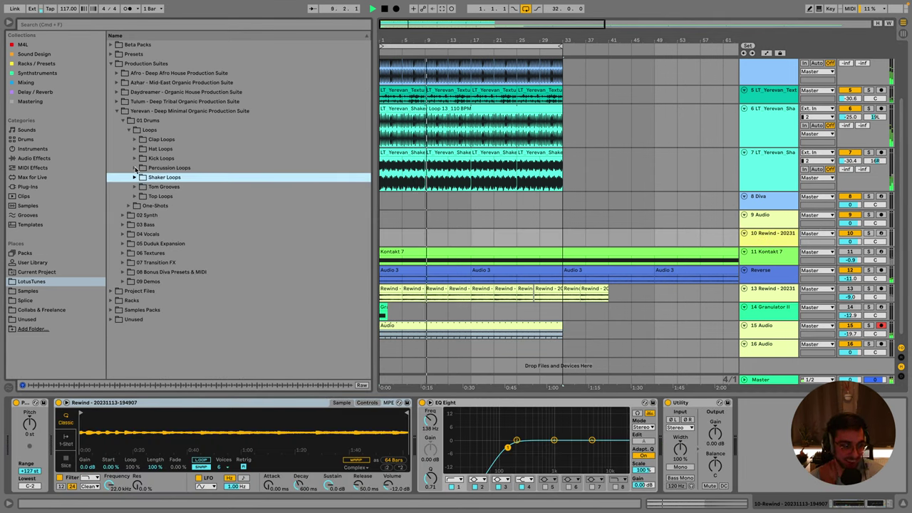
left_click(779, 184)
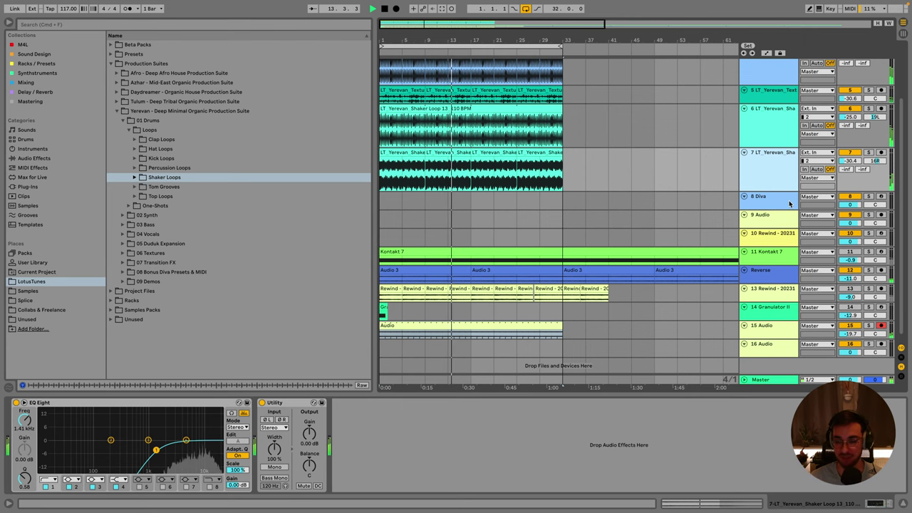
scroll(787, 177, "up", 1)
scroll(786, 182, "up", 3)
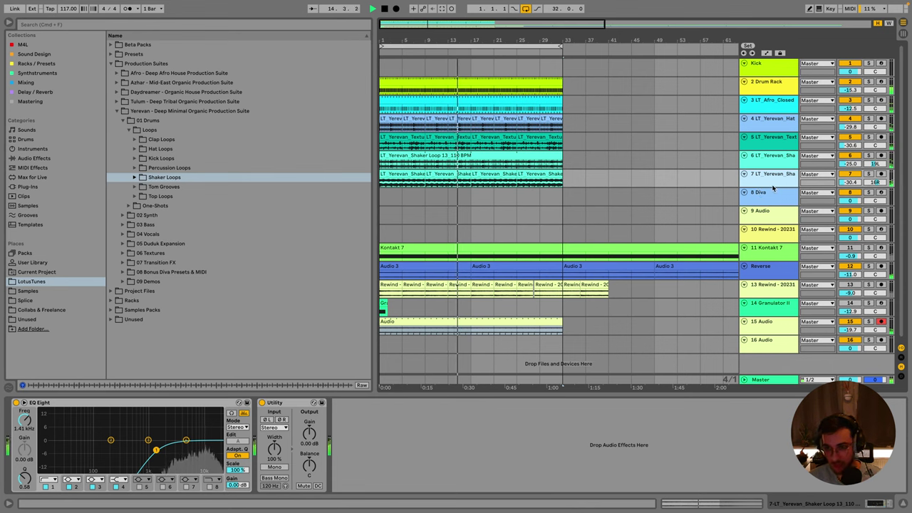
left_click(773, 190)
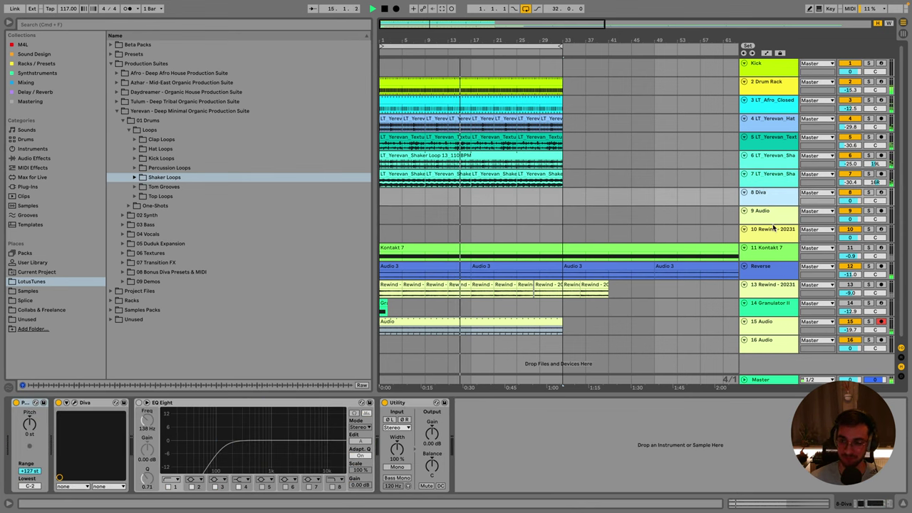
left_click(388, 178)
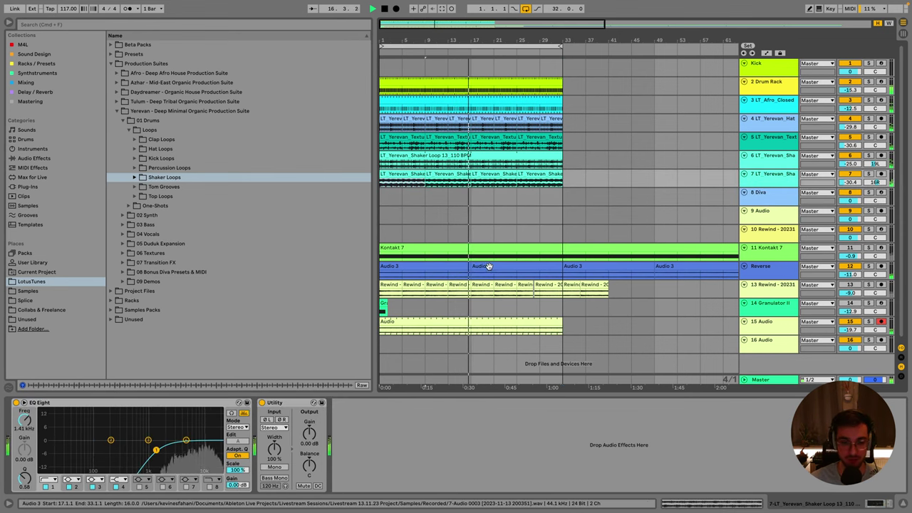
left_click(460, 290)
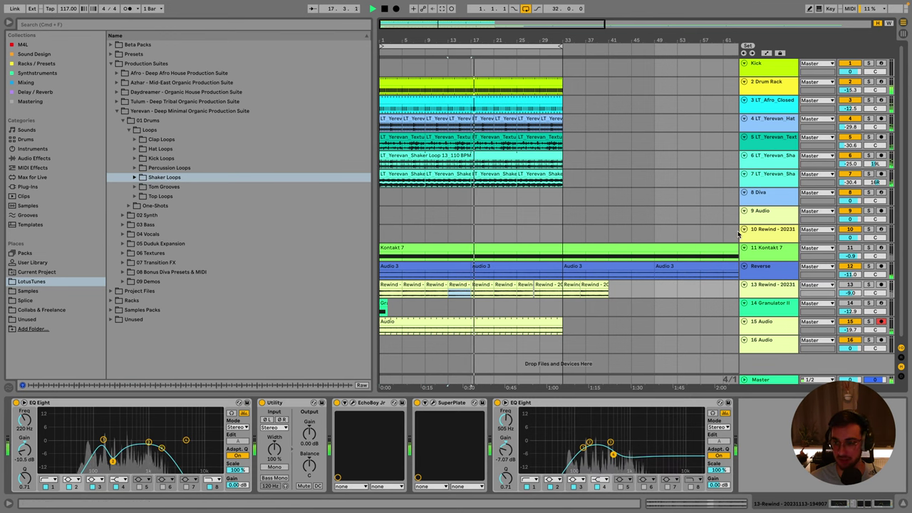
Arm the Diva track for live playing and set its volume to -12.0 dB.
left_click(773, 198)
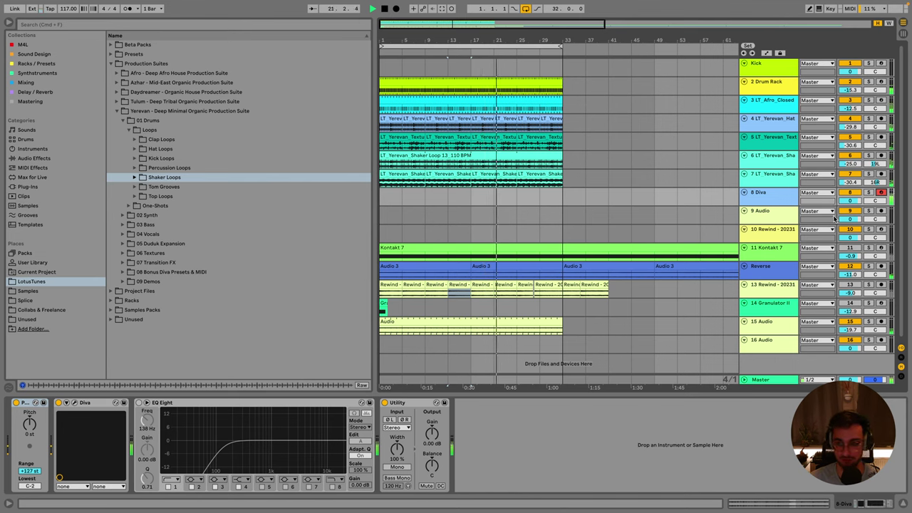
left_click_drag(850, 201, 850, 214)
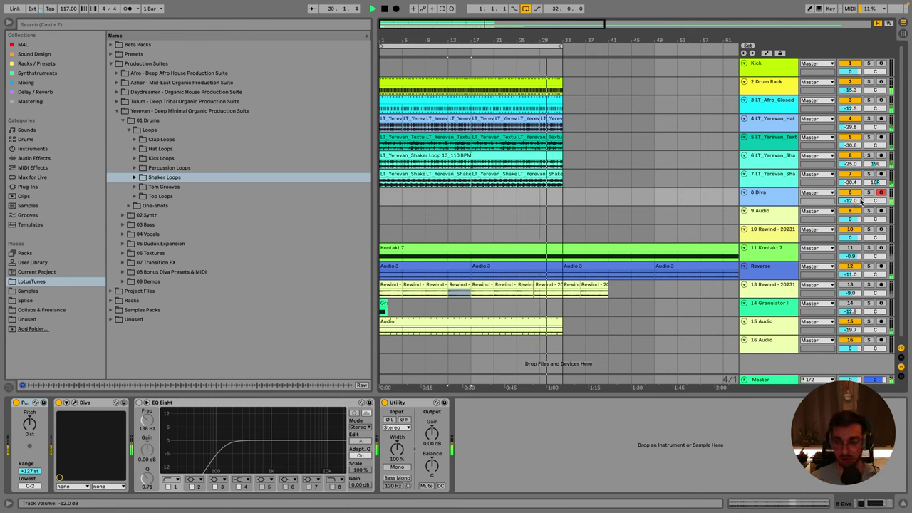
left_click(770, 199)
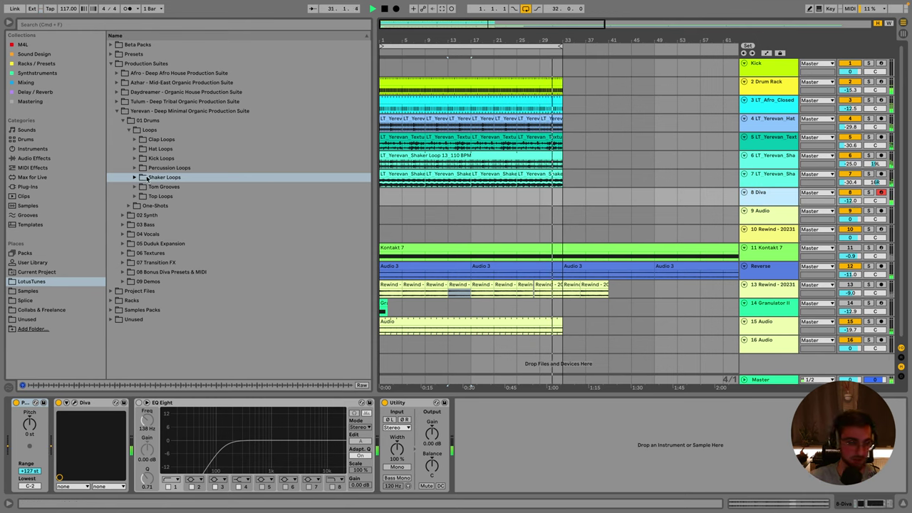
left_click(388, 197)
left_click(776, 201)
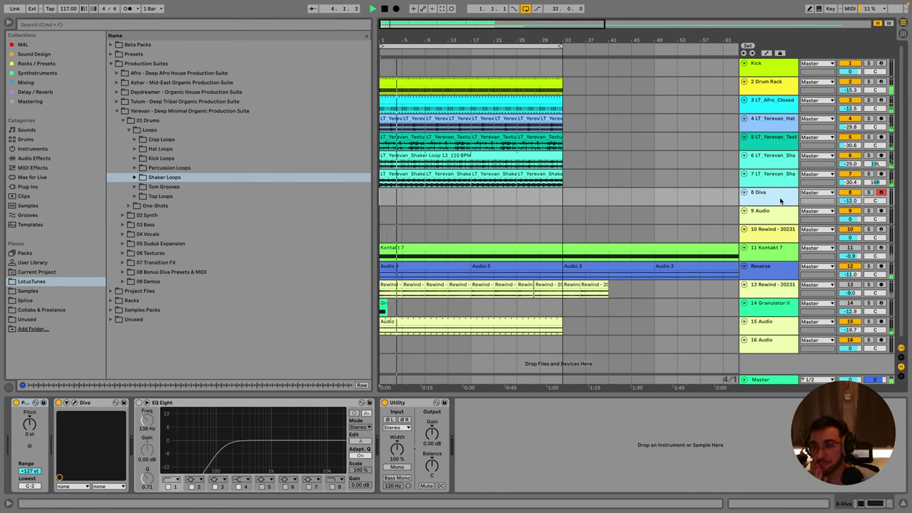
key("Up")
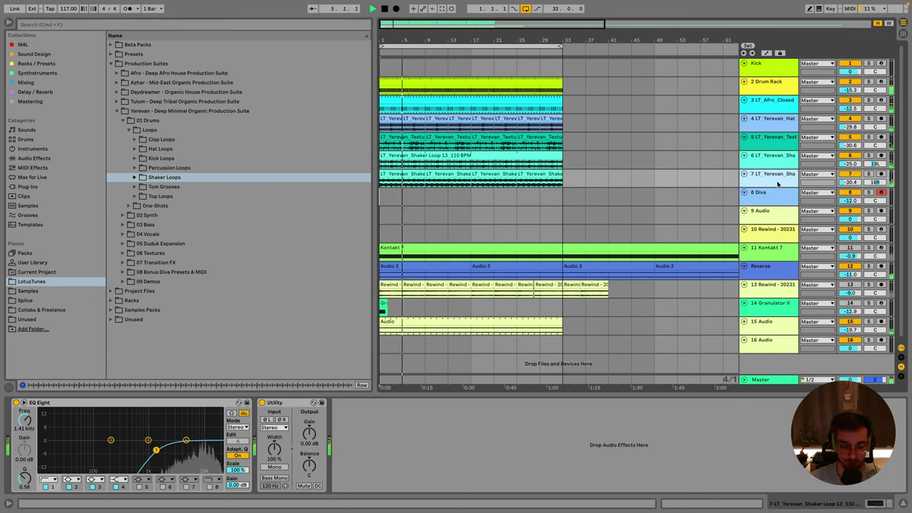
left_click(769, 194)
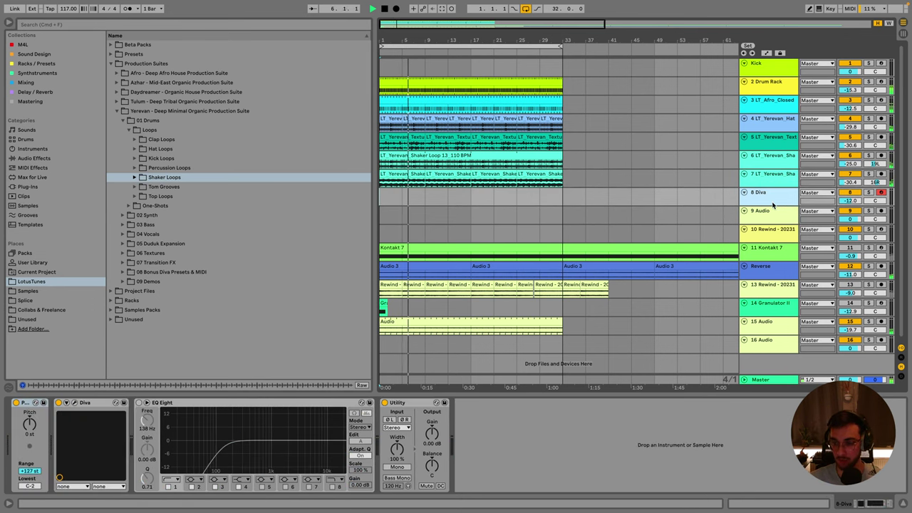
left_click(773, 211)
left_click(777, 195)
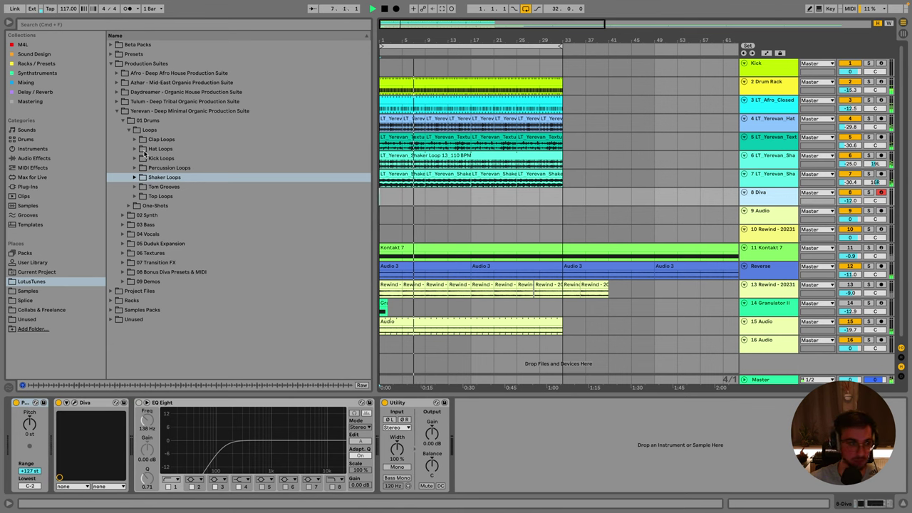
Collapse the Yerevan suite and open the Woodwinds folder under 05 Traditional Instrument Fills in the Tulum suite.
left_click(128, 129)
left_click(124, 120)
left_click(116, 111)
left_click(116, 101)
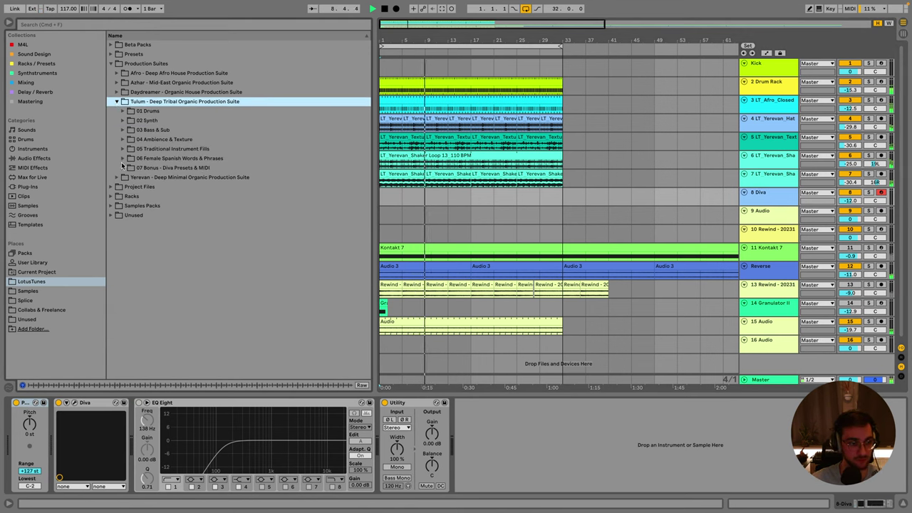
left_click(122, 120)
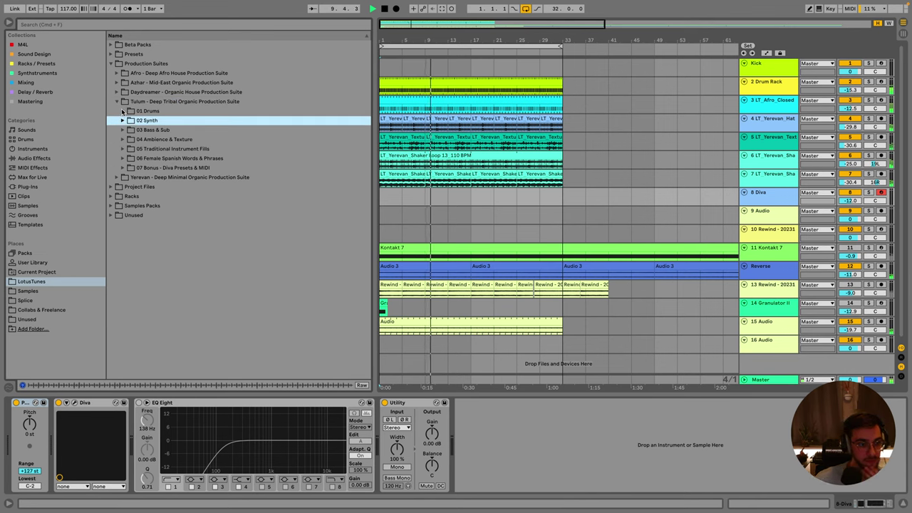
left_click(122, 149)
left_click(129, 177)
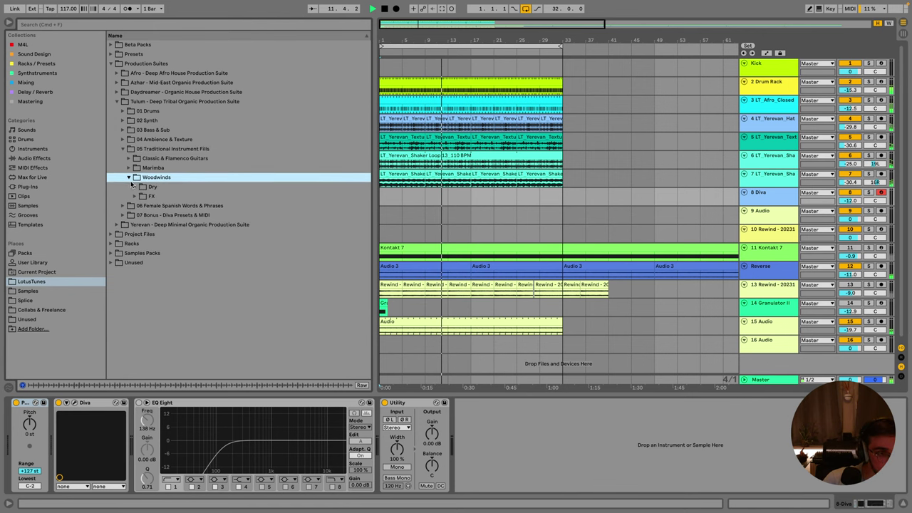
Browse the FX Bansuri and Native American Flute samples and preview 02 LT_Tulum_Native American Flute (FX)_121 BPM_A#min.wav.
left_click(134, 196)
left_click(140, 205)
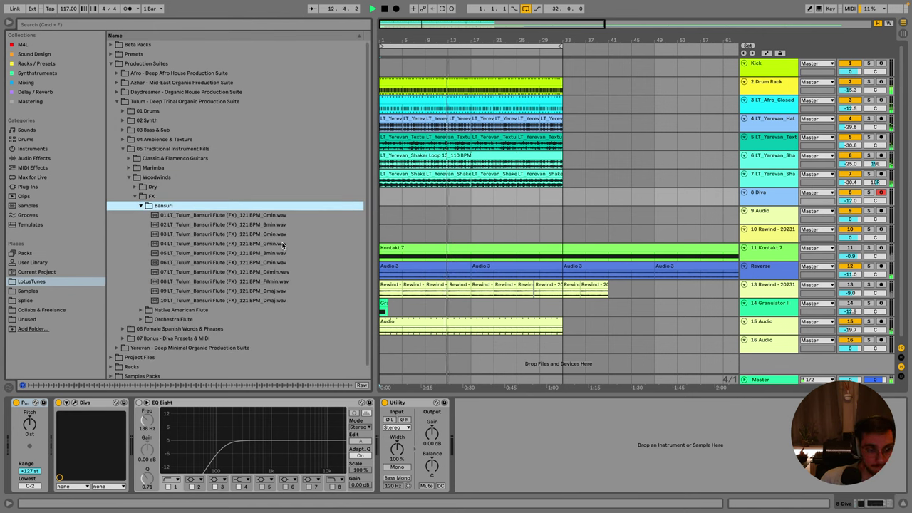
left_click(140, 205)
left_click(141, 215)
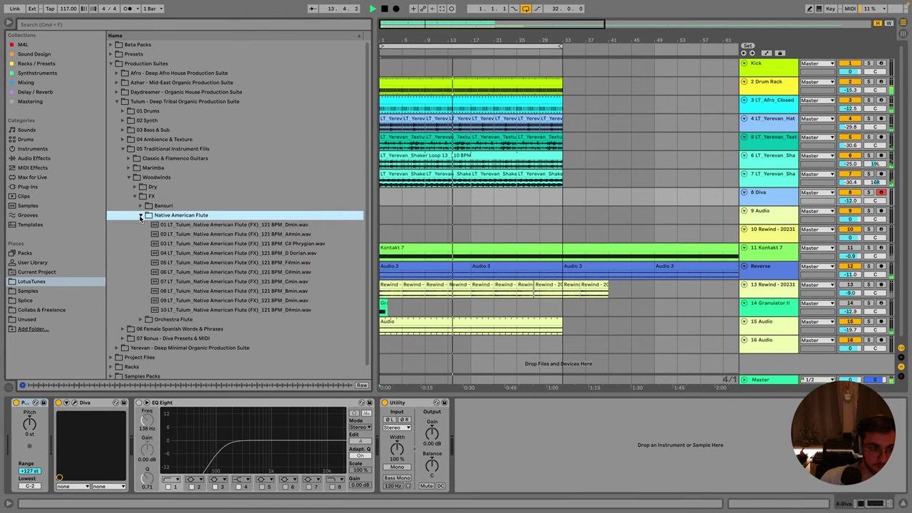
left_click(296, 237)
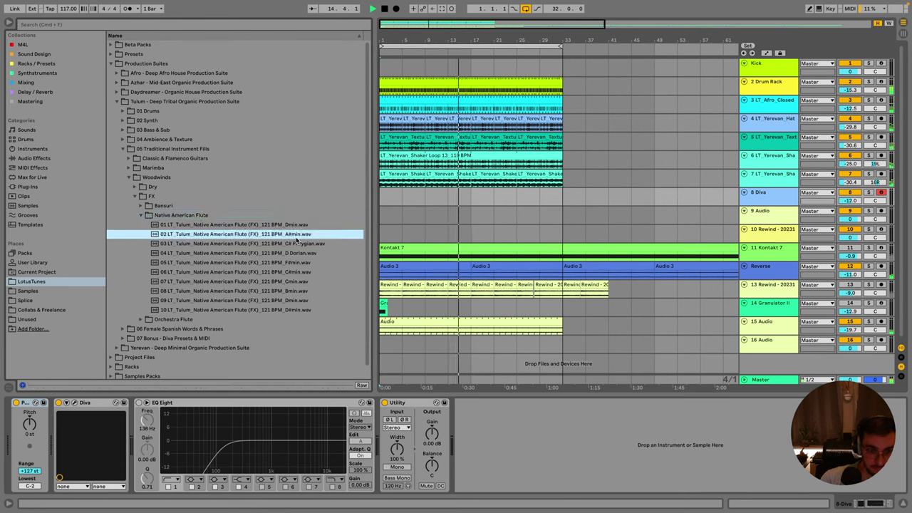
left_click(411, 216)
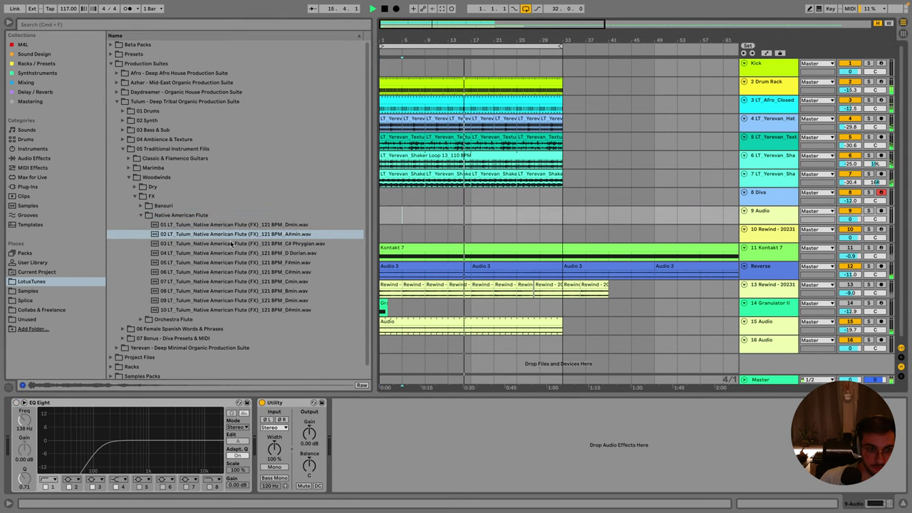
Look through the FX Orchestra Flute samples and place the insert marker at bar 5 on the 9 Audio track.
left_click(141, 216)
left_click(141, 225)
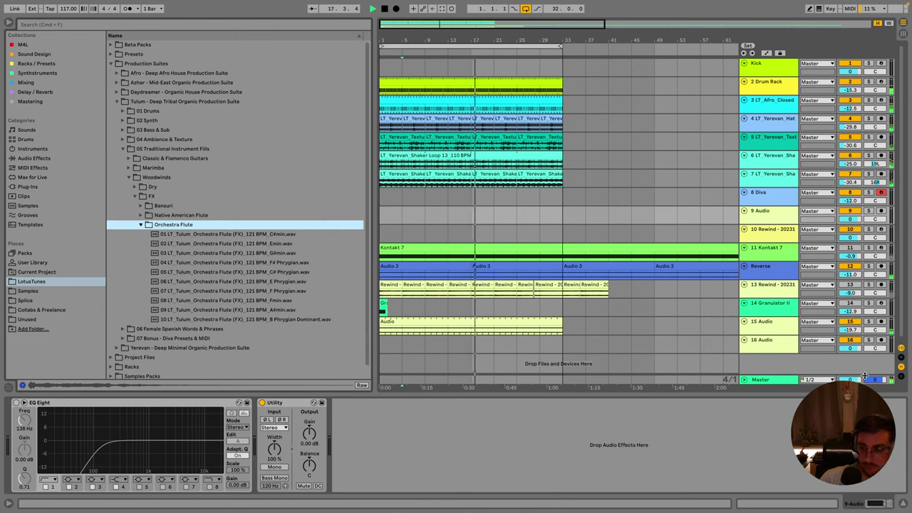
left_click(402, 214)
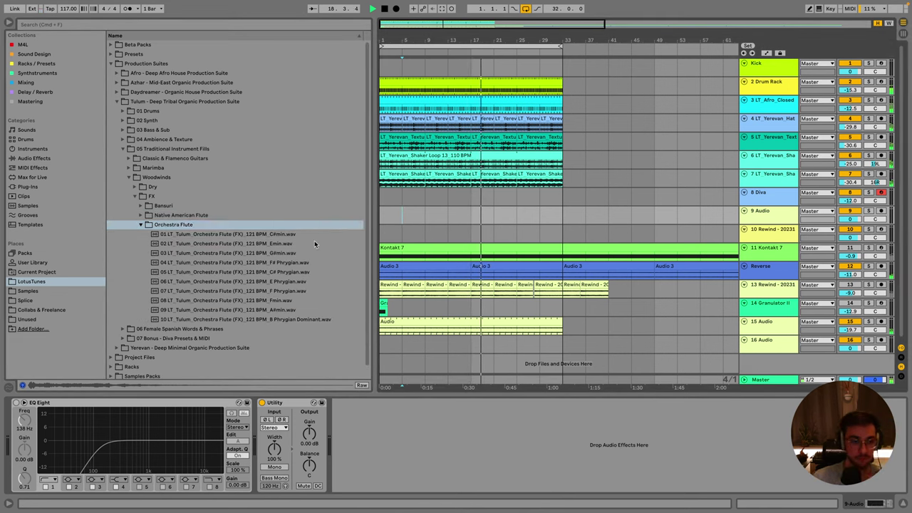
Switch to the Dry woodwinds and preview 02 LT_Tulum_Native American Flute (Dry) - 121 BPM_Amaj.wav.
left_click(140, 224)
left_click(134, 196)
left_click(134, 186)
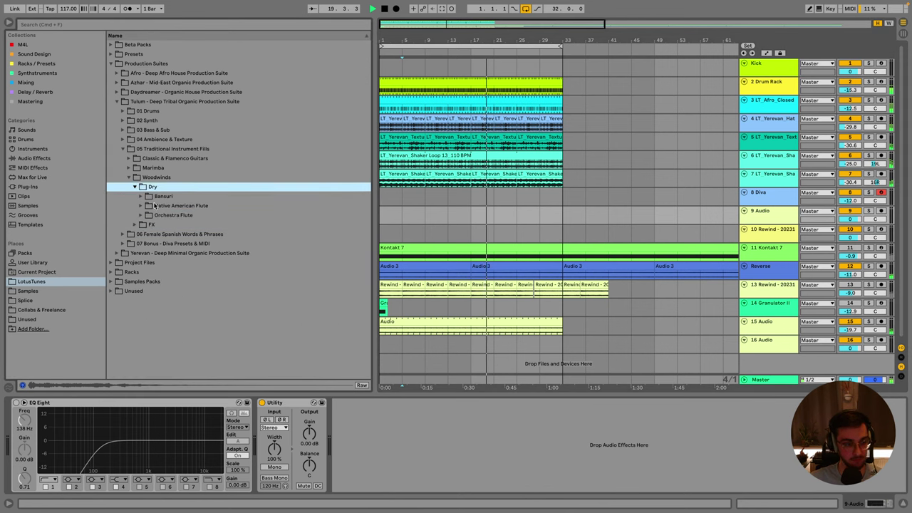
left_click(141, 205)
left_click(245, 225)
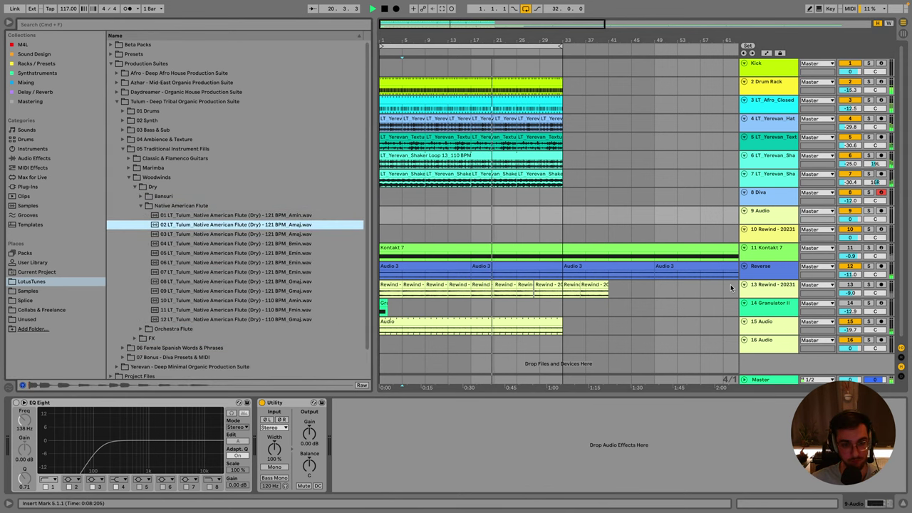
left_click(271, 225)
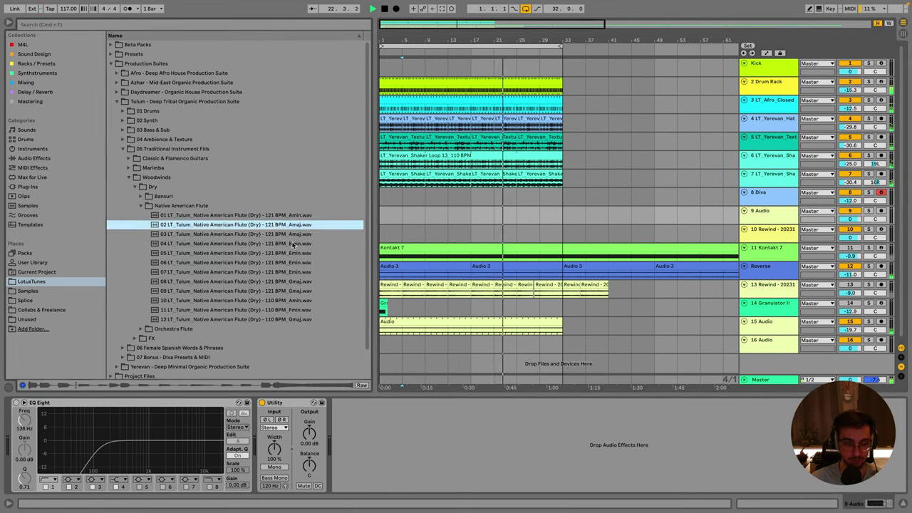
Audition several Native American Flute (Dry) samples, including 01 Amin, 06 Emin and the 110 BPM 10 Amin.
key("Up")
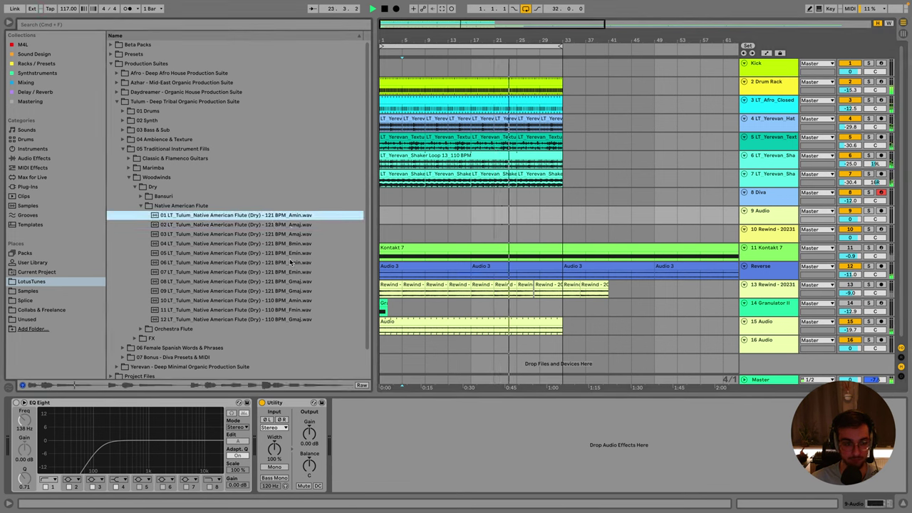
left_click(291, 262)
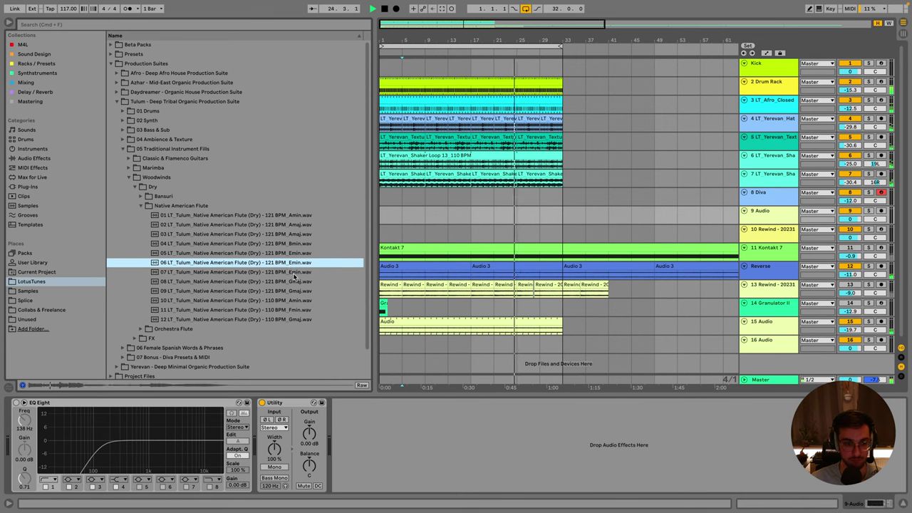
left_click(294, 291)
left_click(299, 302)
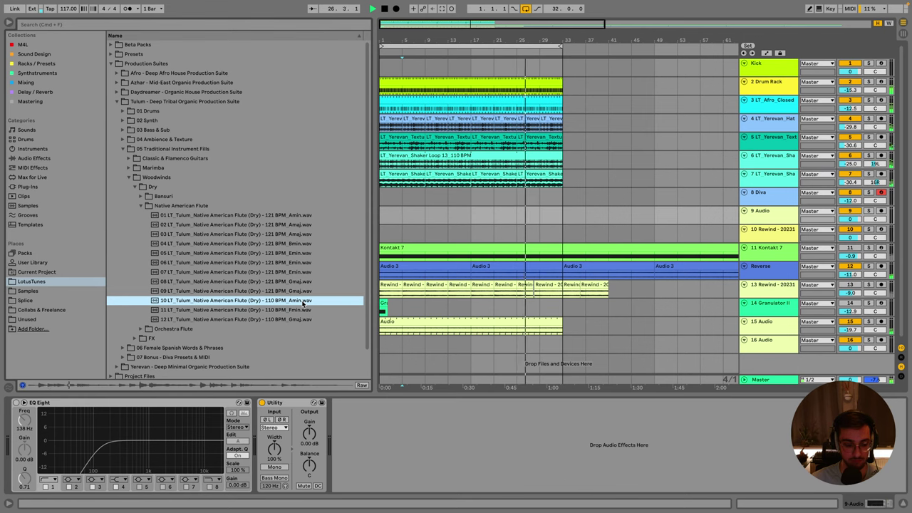
Insert a MIDI track below the 9 Audio track and set its volume to -2.8 dB.
left_click(386, 229)
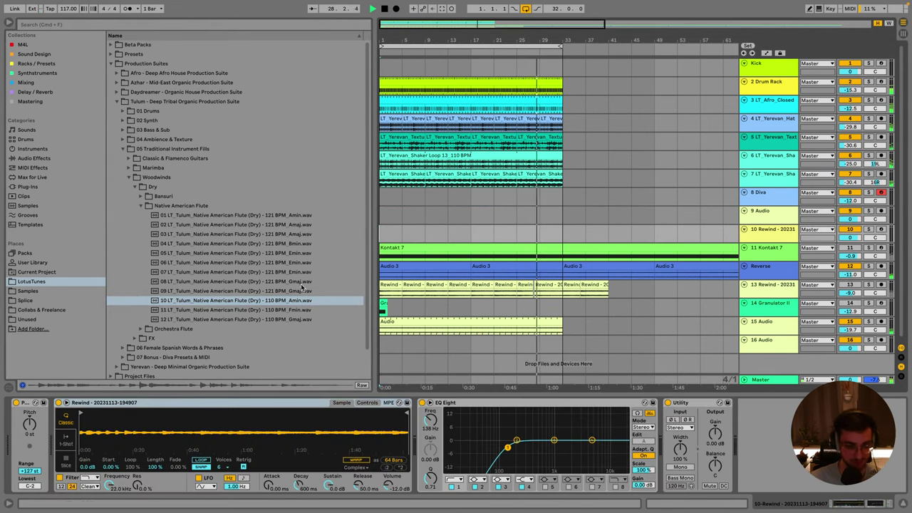
left_click(855, 219)
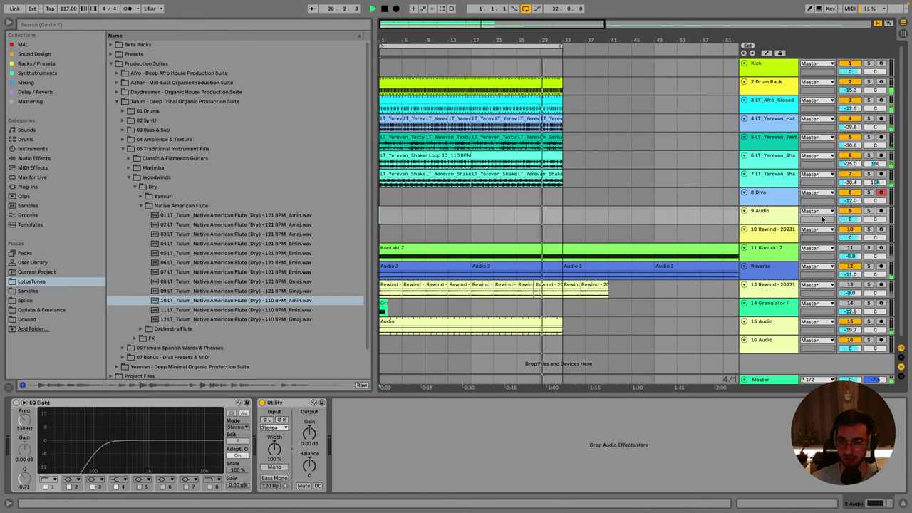
key("Up")
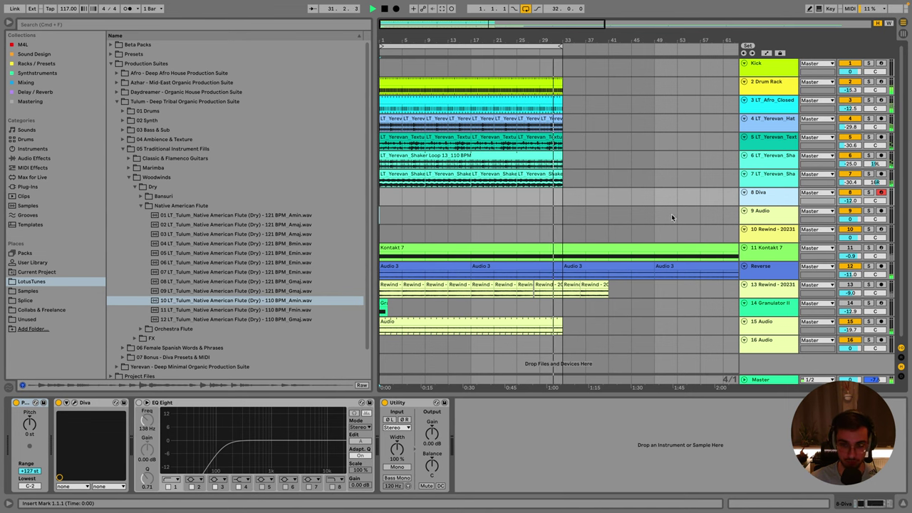
left_click(777, 210)
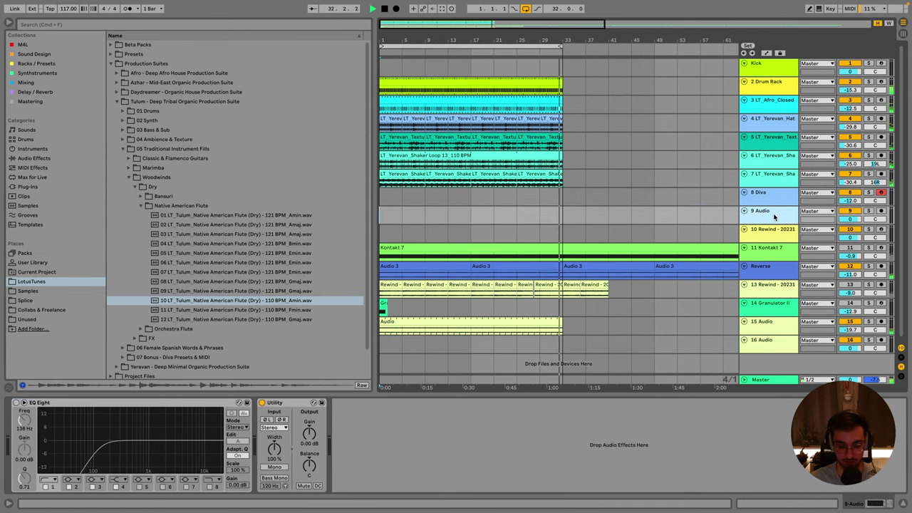
key("super+shift+t")
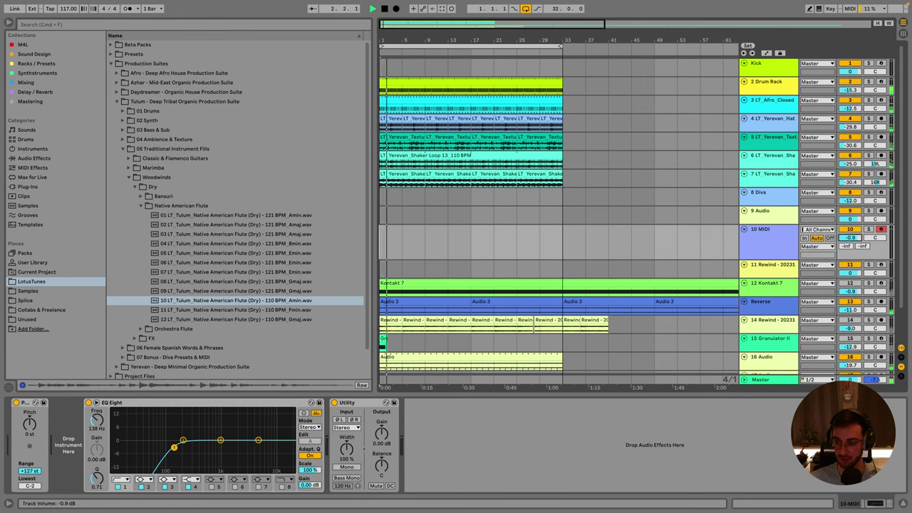
left_click_drag(850, 237, 849, 241)
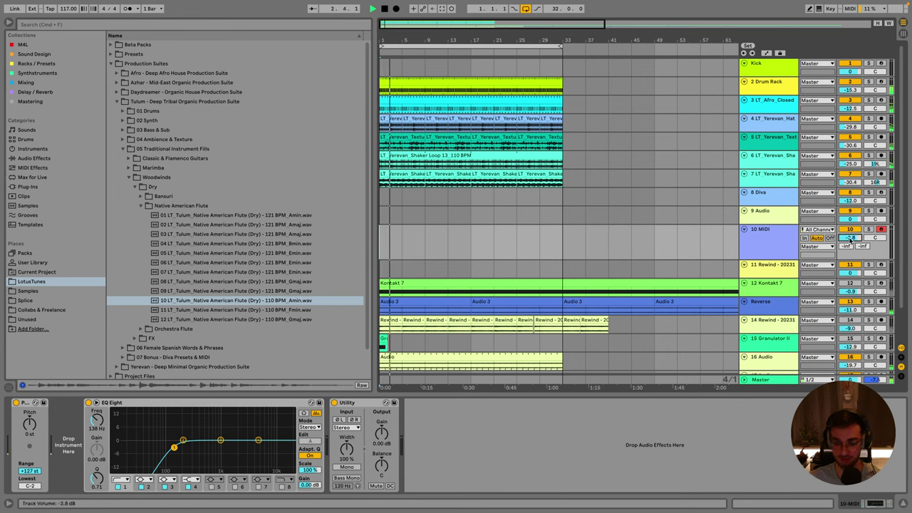
left_click(876, 200)
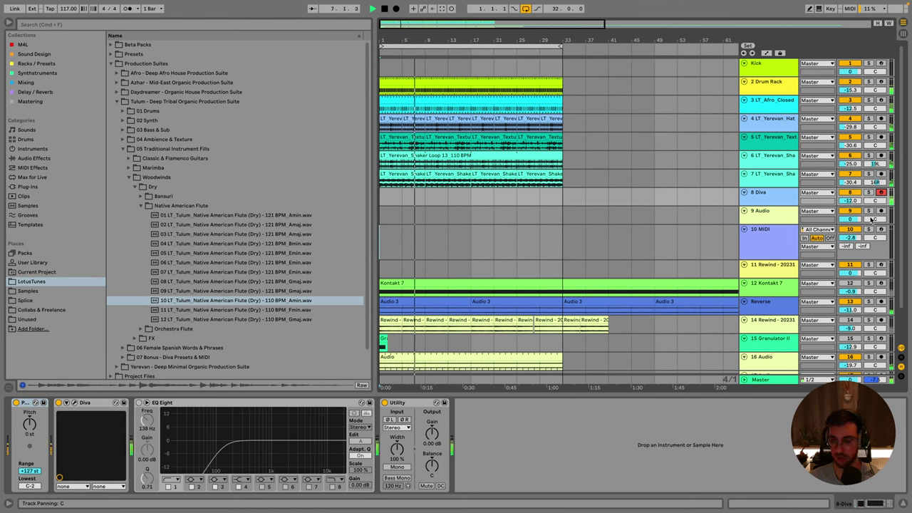
Audition the 02 Amin sample from the dry Orchestra Flute folder and place it at bar 1 of the 9 Audio track.
left_click(140, 206)
left_click(140, 215)
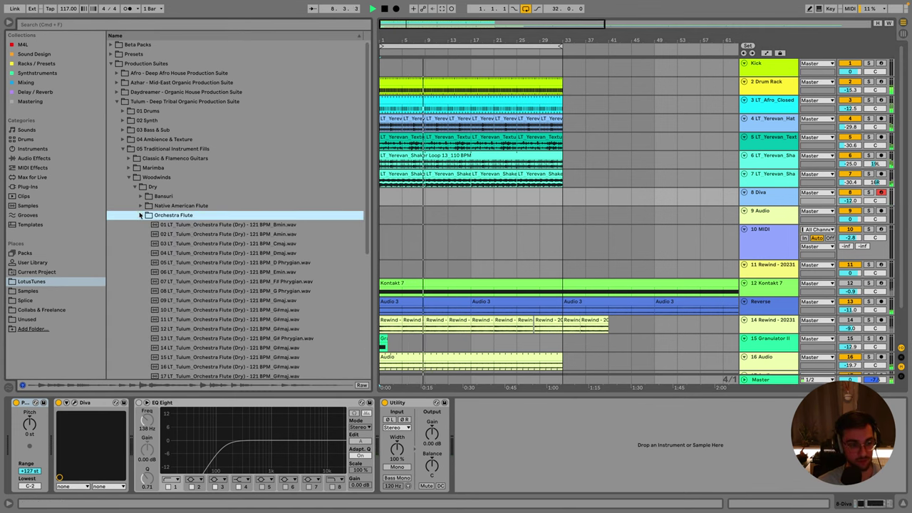
left_click(282, 234)
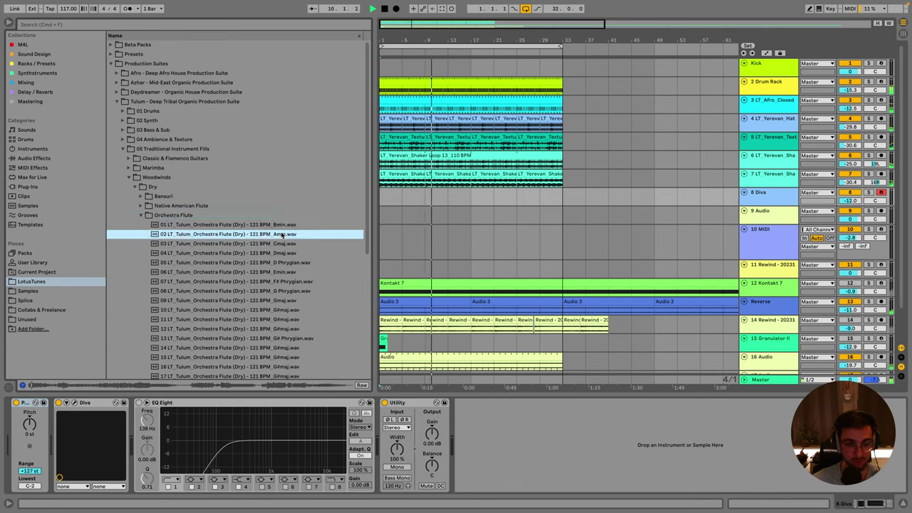
scroll(282, 235, "down", 1)
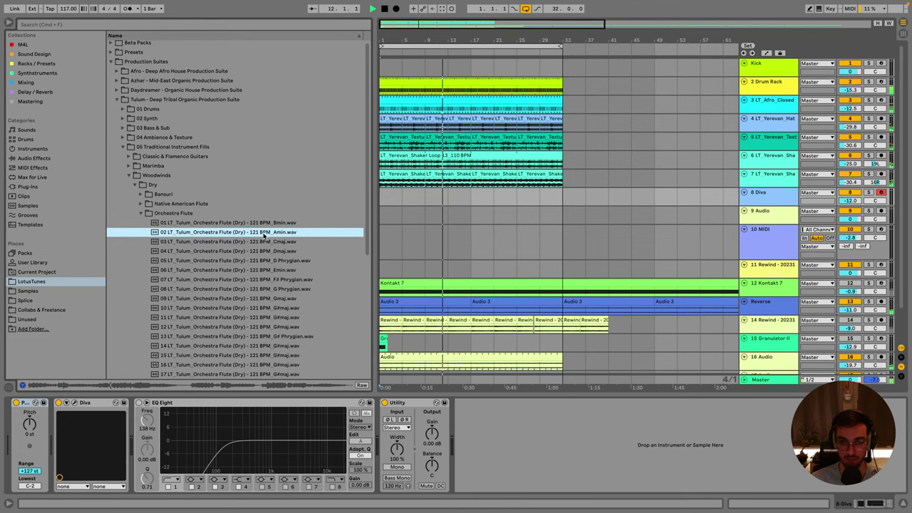
left_click_drag(264, 235, 392, 221)
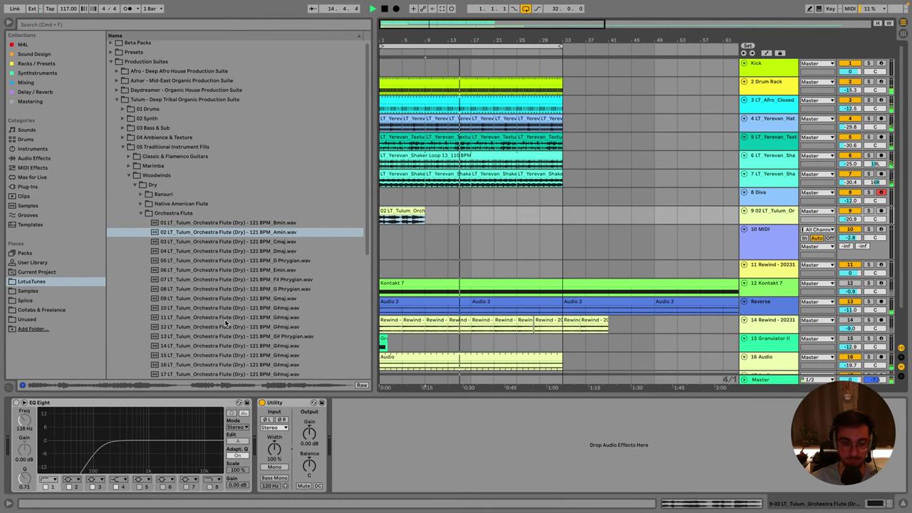
Copy EchoBoy Jr and SuperPlate from the 16 Audio track to the flute track and set the flute track's volume to -26.4 dB.
left_click(428, 360)
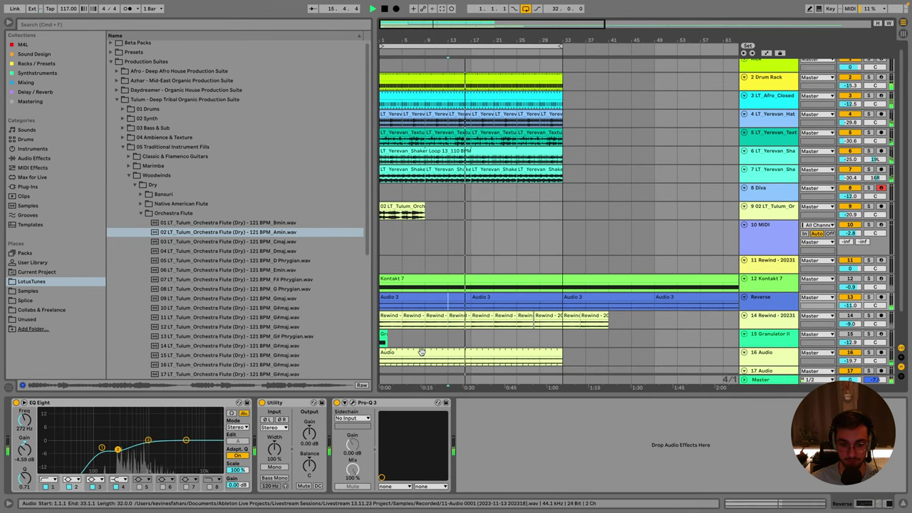
scroll(431, 377, "down", 1)
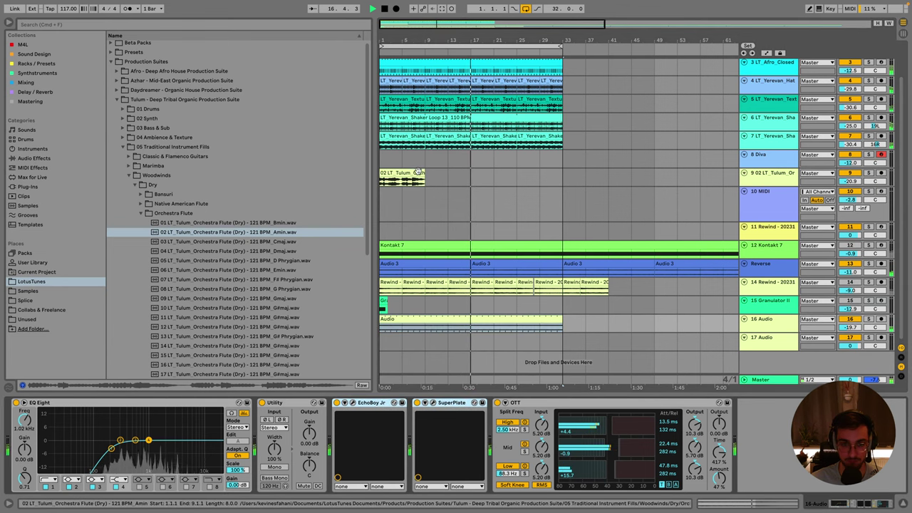
left_click(456, 178)
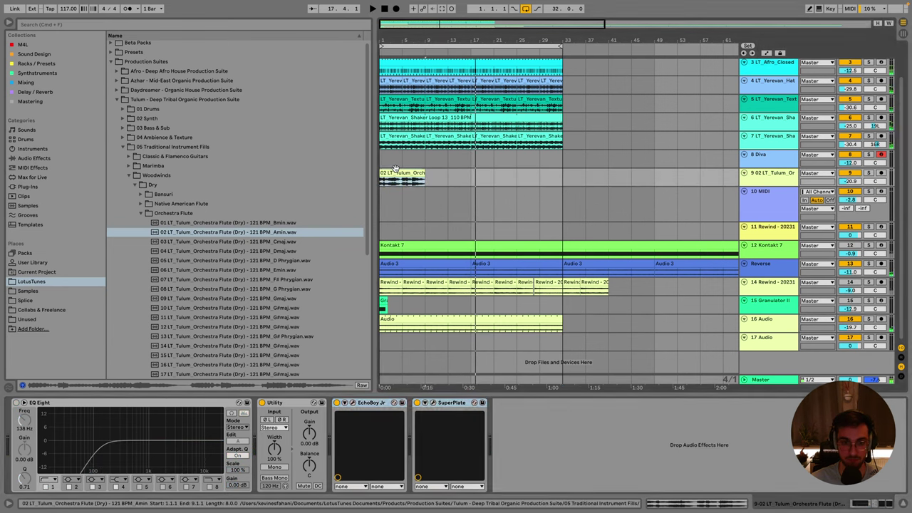
mouse_move(851, 181)
left_mouse_down()
mouse_move(851, 207)
mouse_move(851, 178)
left_mouse_up()
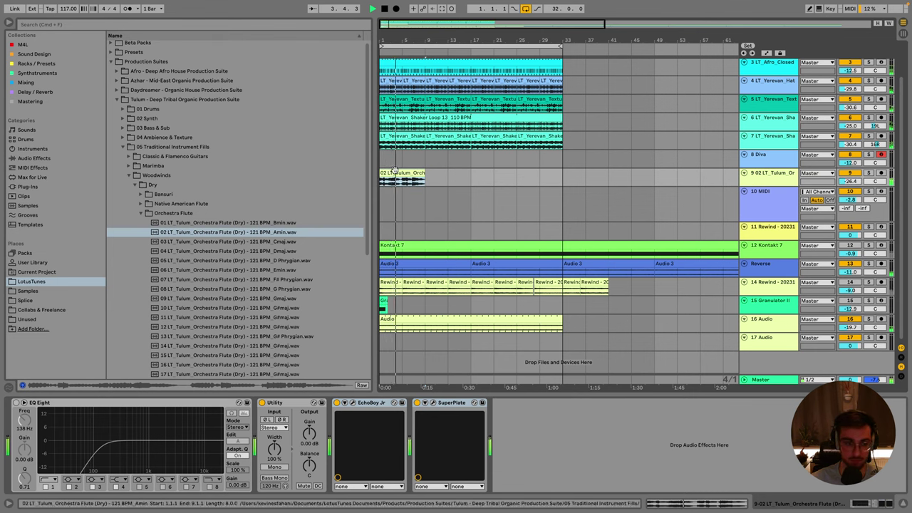
Collapse the Orchestra Flute folder and delete the flute clip at the start of track 9.
left_click(141, 213)
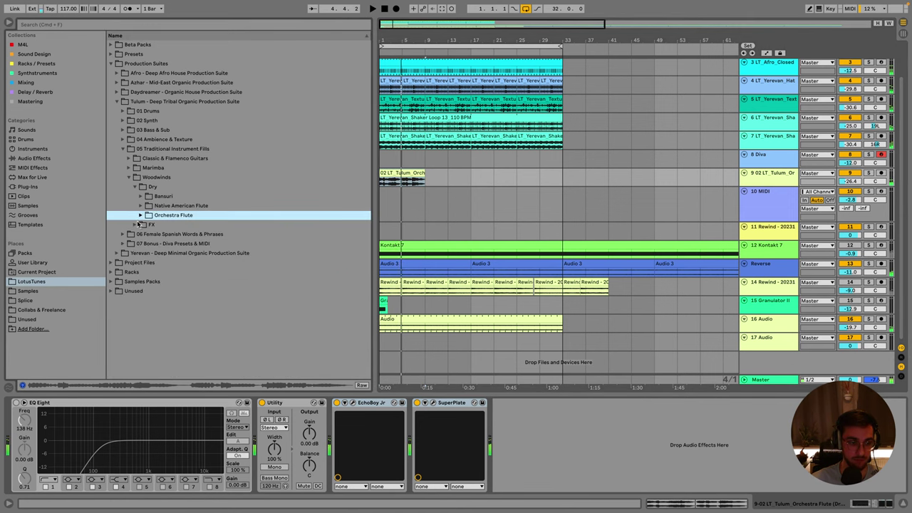
key("Delete")
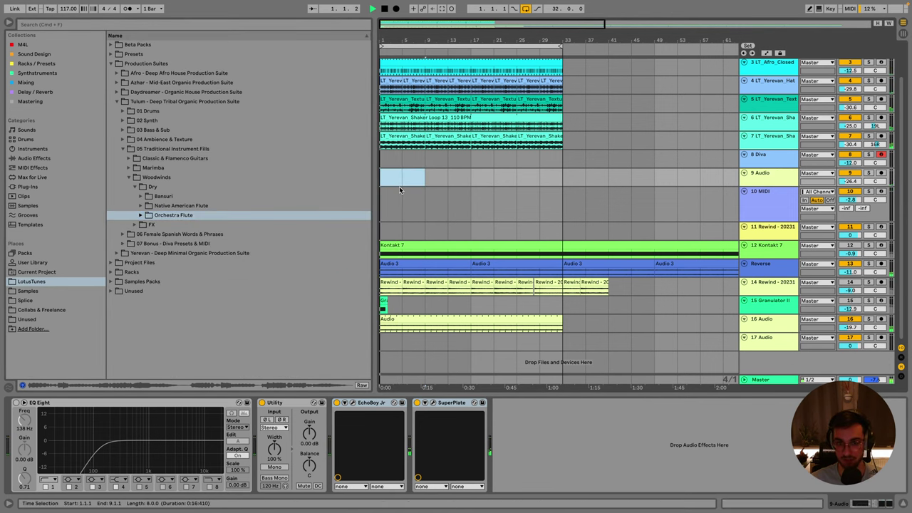
Reduce the height of the empty 10 MIDI track in the arrangement.
scroll(627, 209, "up", 2)
left_click(770, 211)
key("Down")
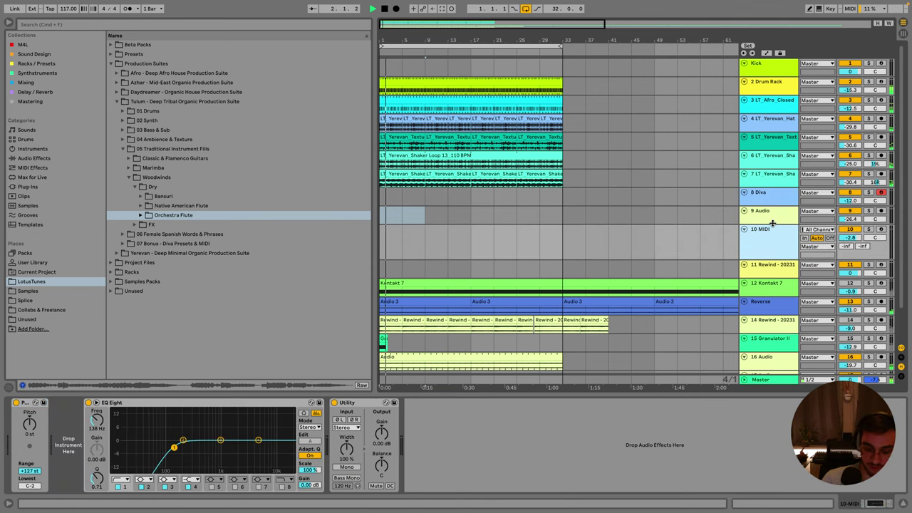
key("Left")
left_click(767, 183)
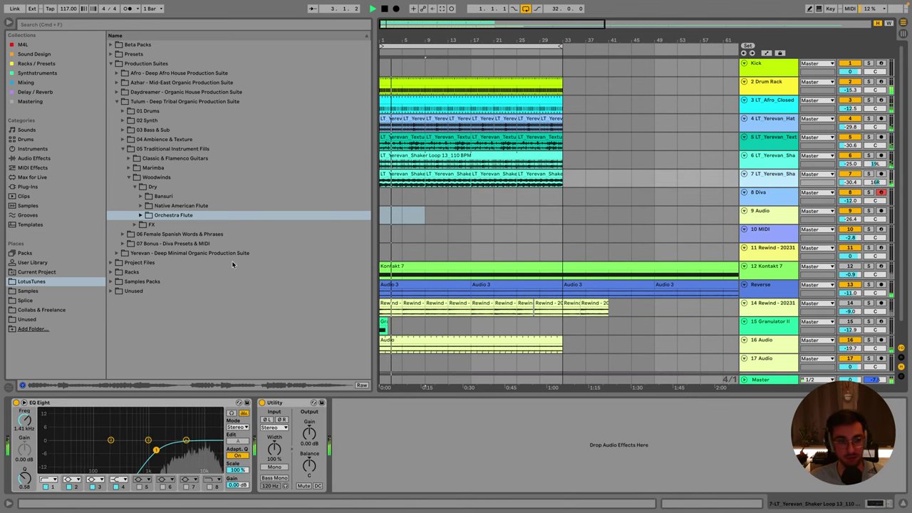
Look through the Tulum suite's Marimba, Ambience & Texture, Synth and Drums folders for suitable sounds.
key("Left")
key("Left")
key("Up")
key("Right")
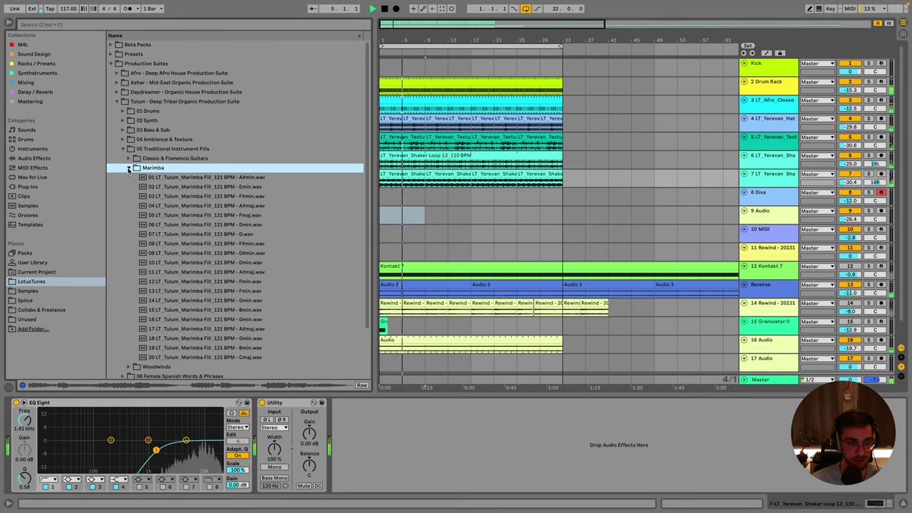
key("Left")
key("Left")
key("Left")
key("Up")
key("Right")
key("Up")
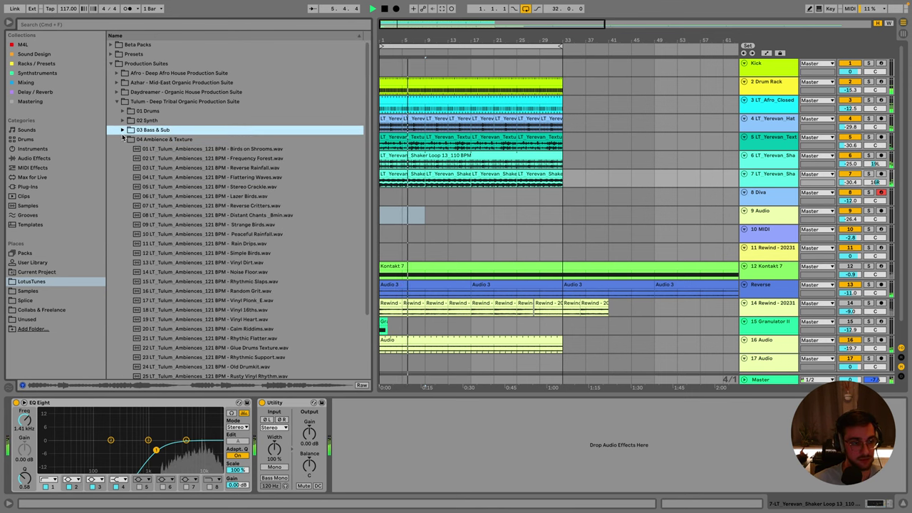
left_click(122, 120)
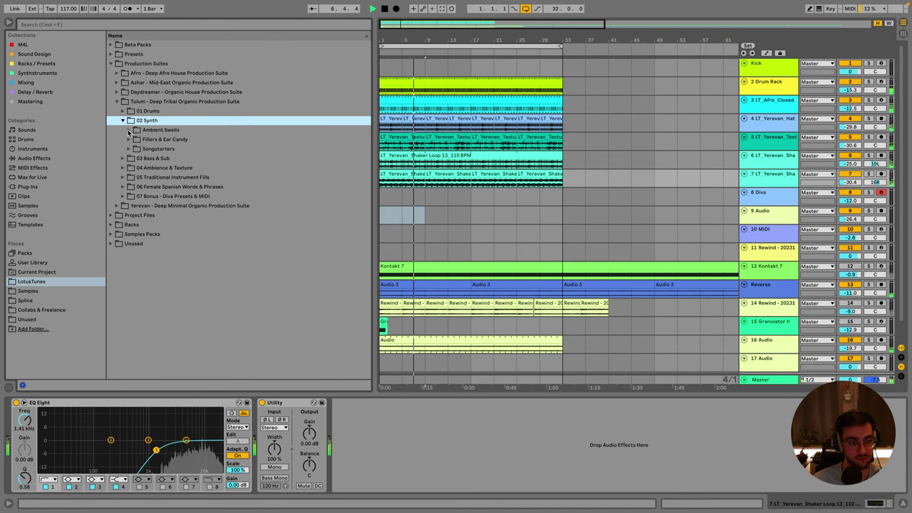
left_click(431, 235)
left_click(121, 110)
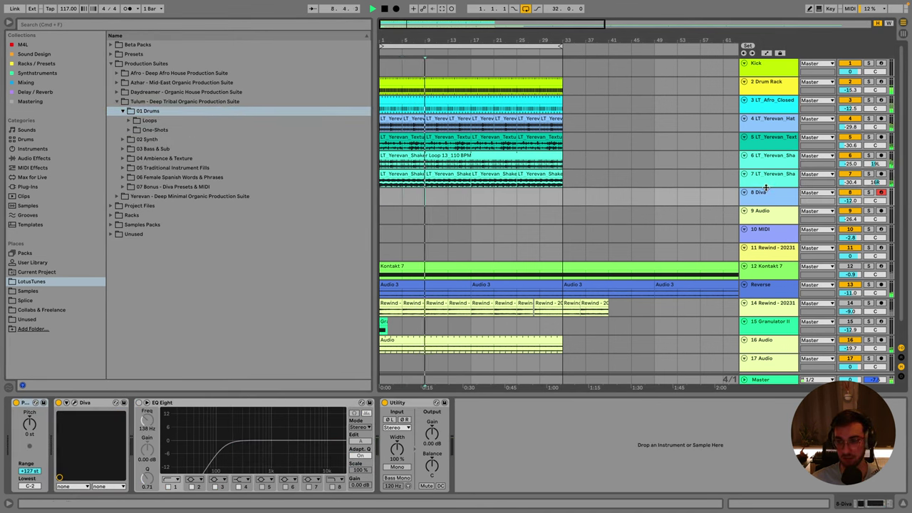
Insert a new MIDI track and move it directly above the Diva track.
key("ctrl+shift+t")
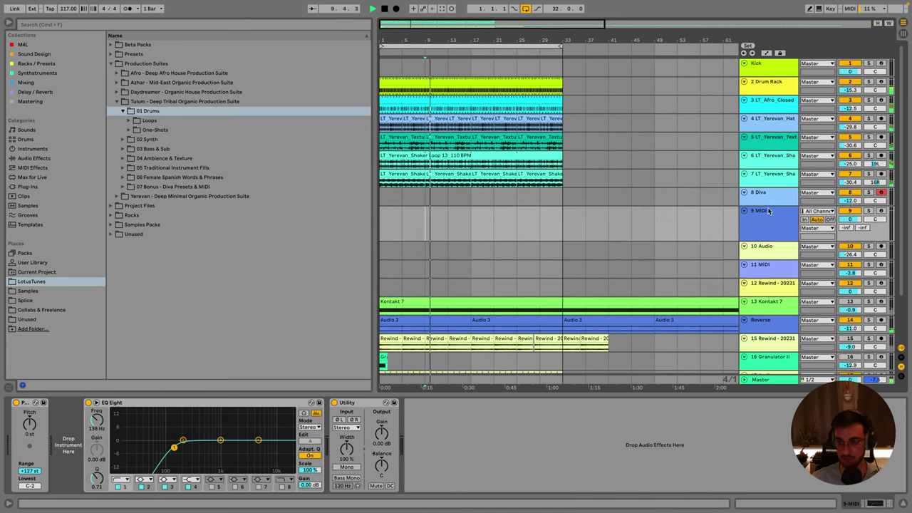
left_click_drag(768, 206, 771, 240)
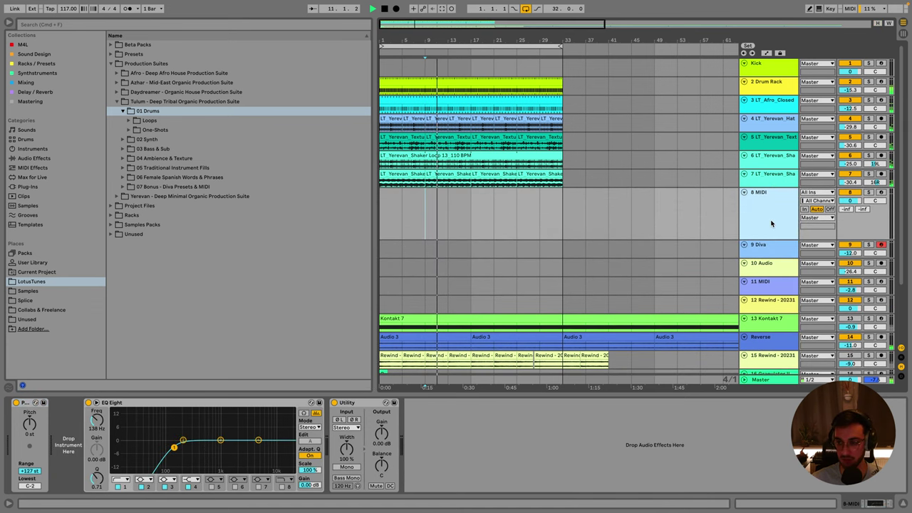
Search the browser for "rack" and check the matches in Racks / Presets and Instruments.
left_click(76, 26)
type("rack")
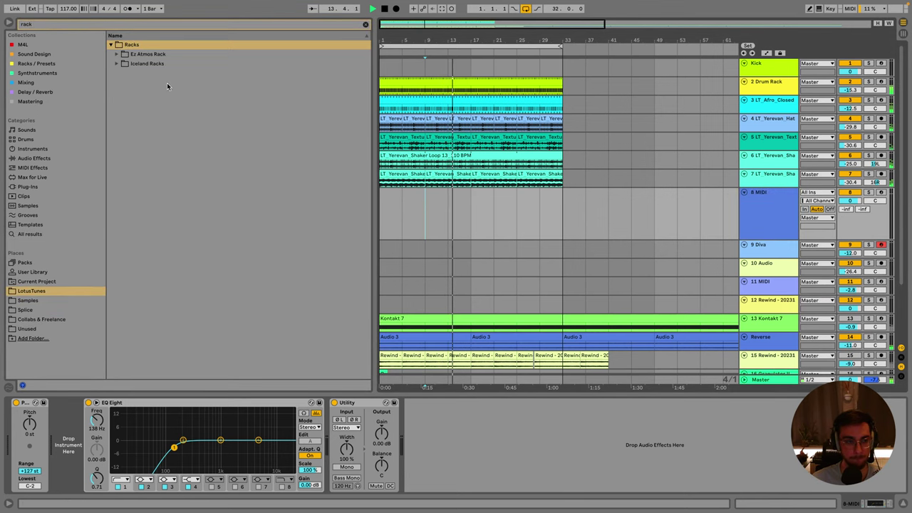
left_click(37, 73)
left_click(36, 64)
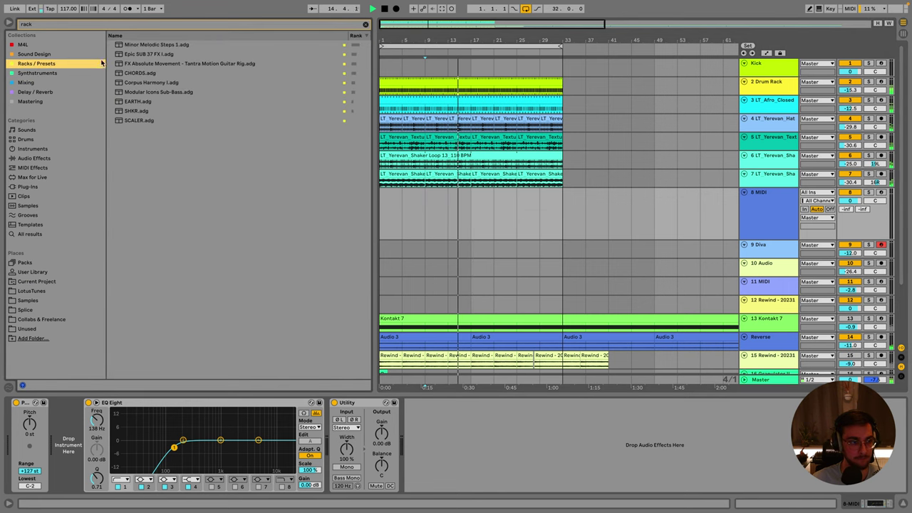
left_click(33, 149)
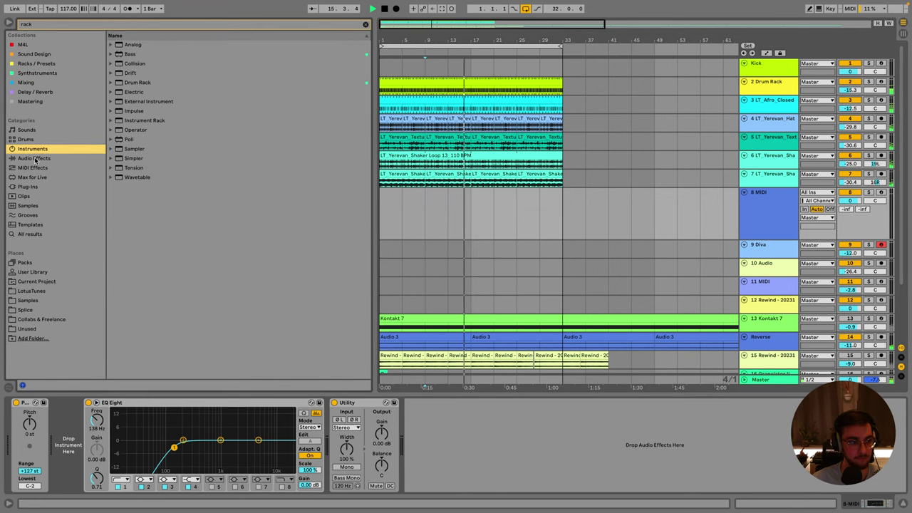
Load 808 Core Kit from the Drums category onto the new MIDI track.
left_click(26, 139)
left_click(146, 92)
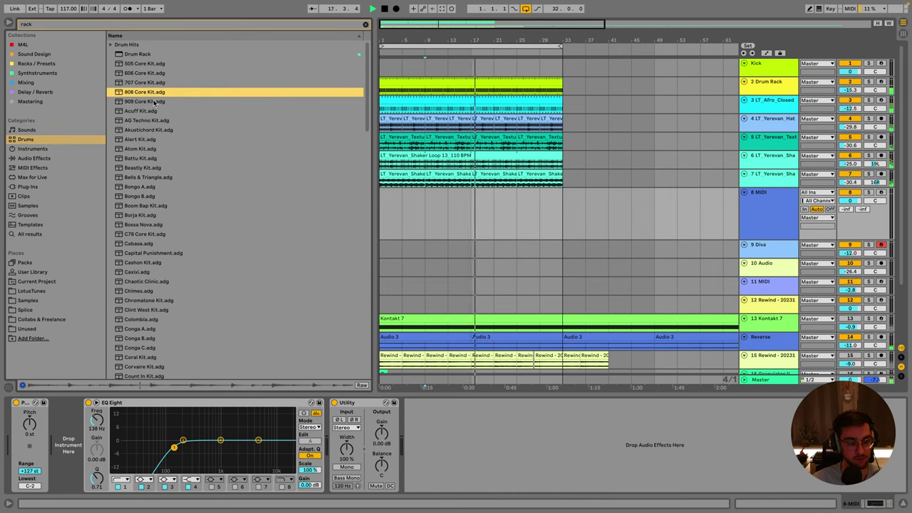
left_click_drag(145, 96, 69, 437)
left_click_drag(391, 206, 390, 206)
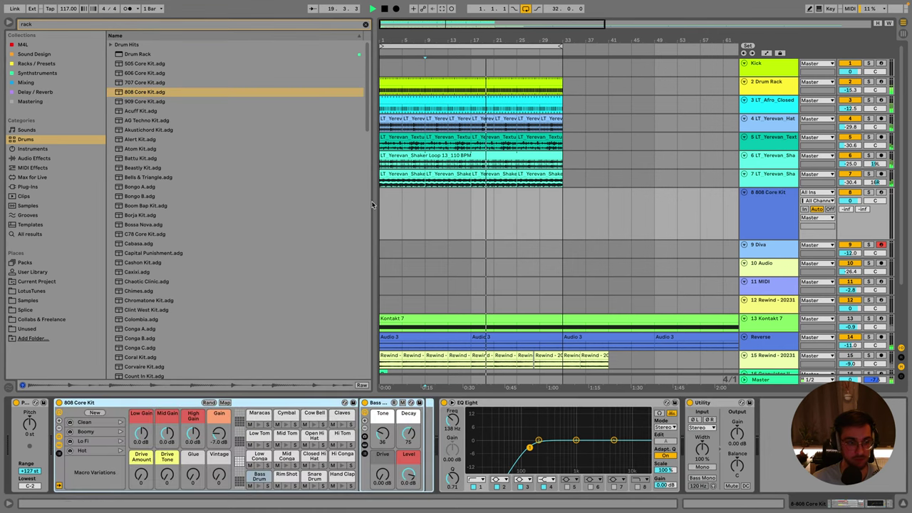
Search the browser for "clip" and check the effects categories, Max for Live and Clips for matches.
left_click(63, 27)
type("clip")
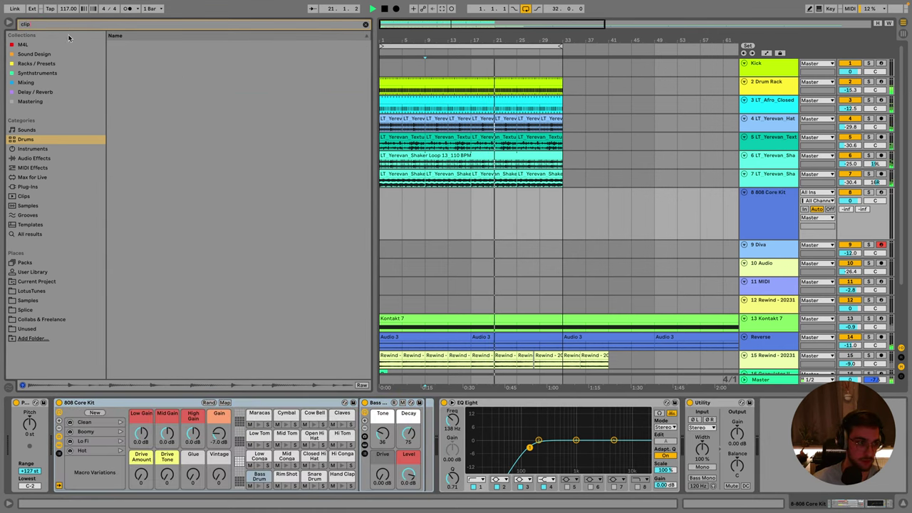
left_click(30, 160)
left_click(30, 169)
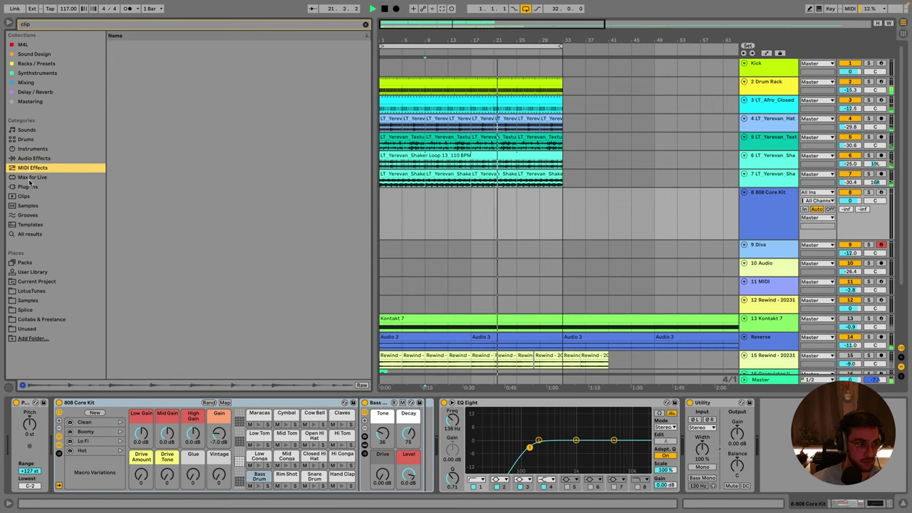
left_click(30, 177)
left_click(29, 196)
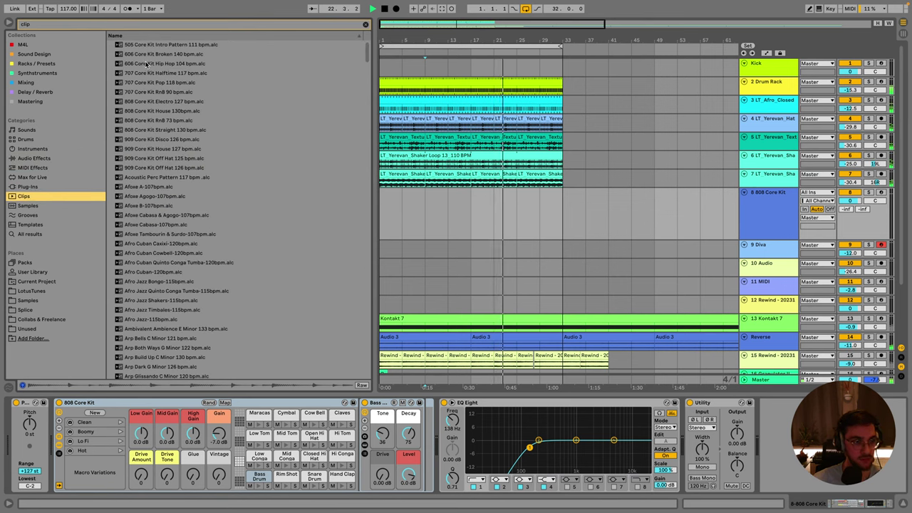
Preview the 808 Core Kit Straight, RnB, House and Electro clips.
left_click(143, 130)
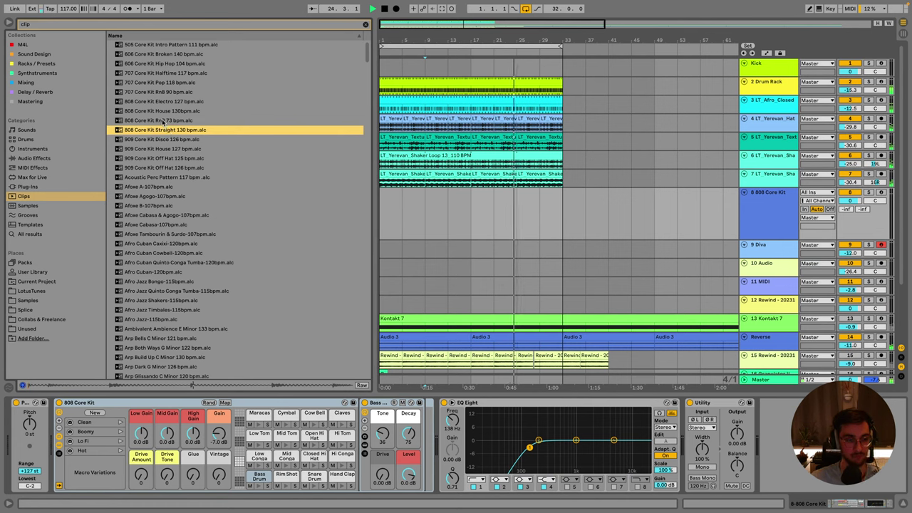
left_click(163, 120)
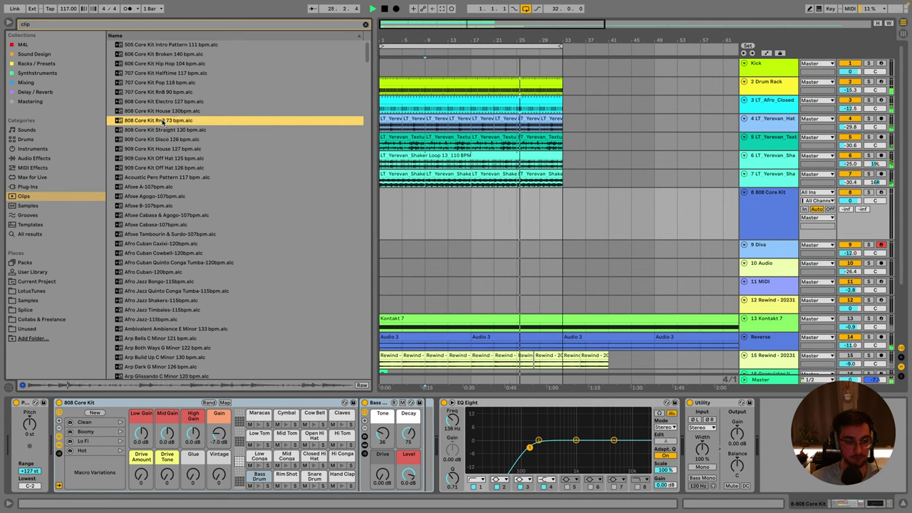
left_click(163, 111)
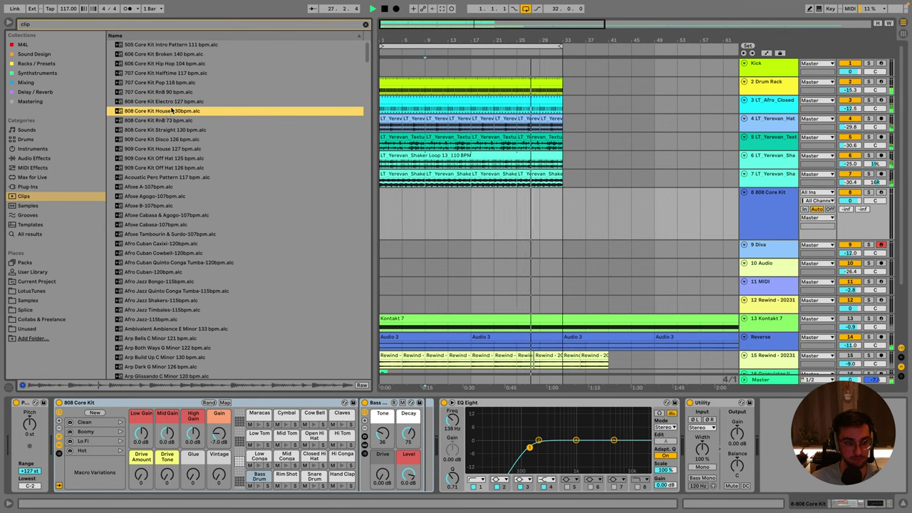
left_click(174, 102)
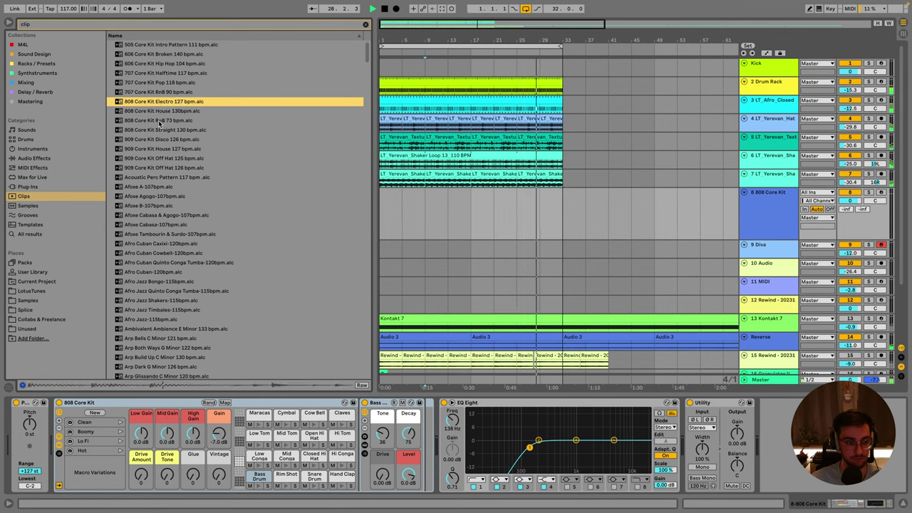
left_click(160, 121)
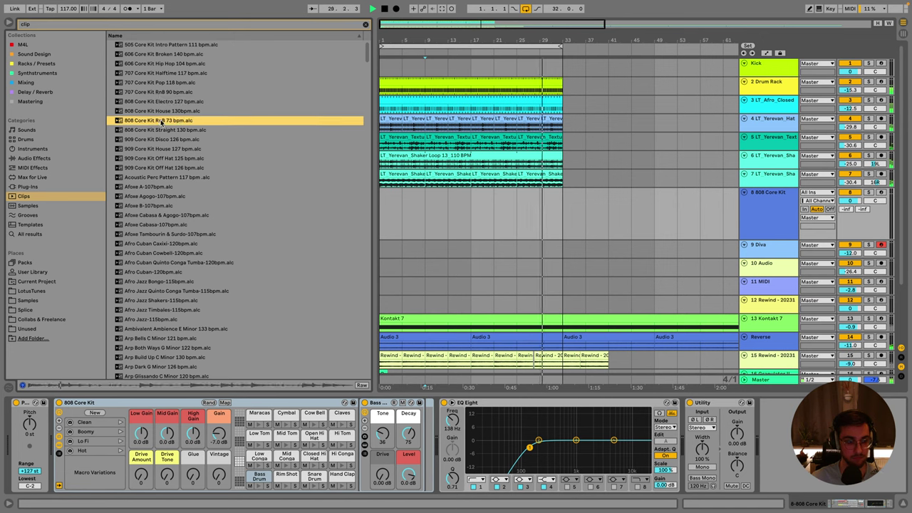
left_click(163, 111)
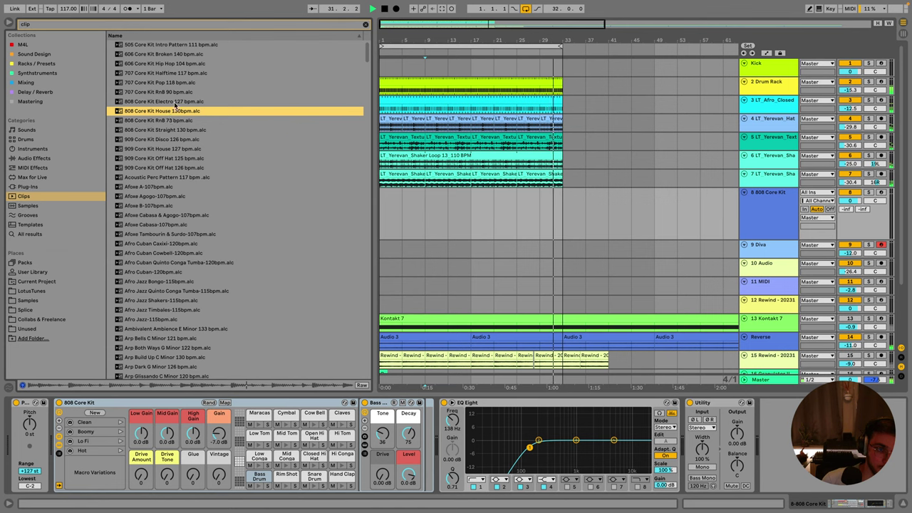
Place the 808 Core Kit Electro 127 bpm clip at bar 1 of the 808 Core Kit track and deactivate its bass drum notes.
left_click(176, 103)
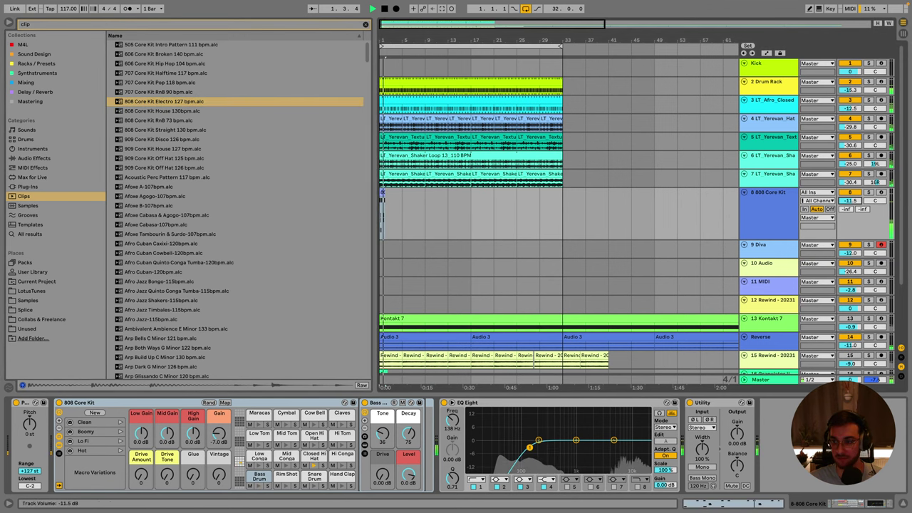
key("space")
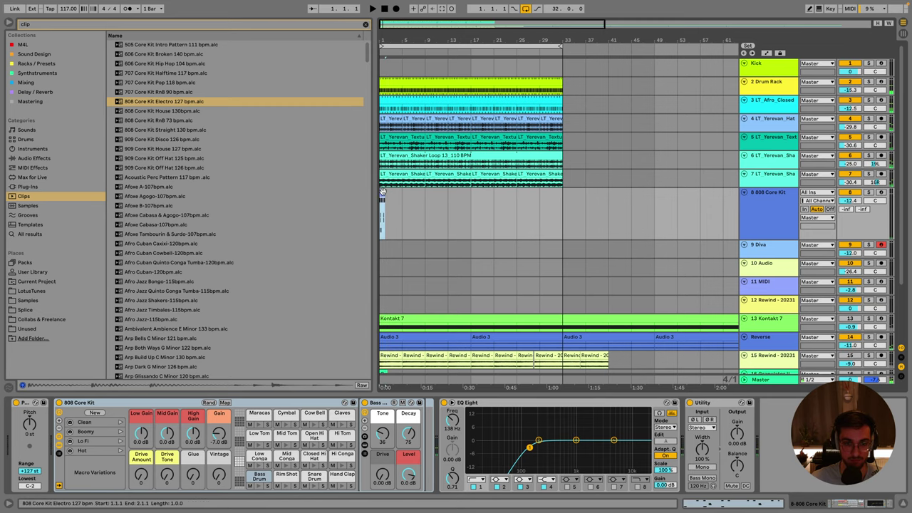
key("shift+Tab")
left_click_drag(163, 408, 797, 413)
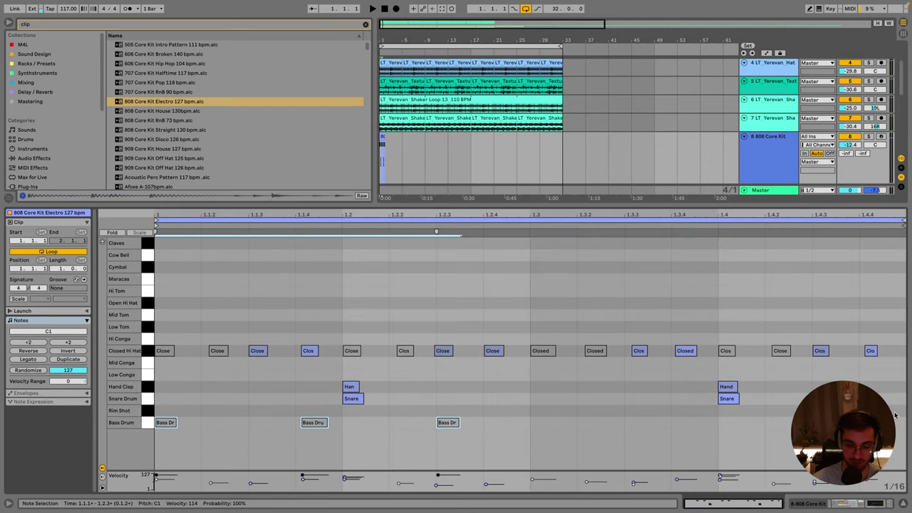
Extend the Electro clip to bar 33 and set the 808 Core Kit track's volume to -17.1 dB during playback.
key("space")
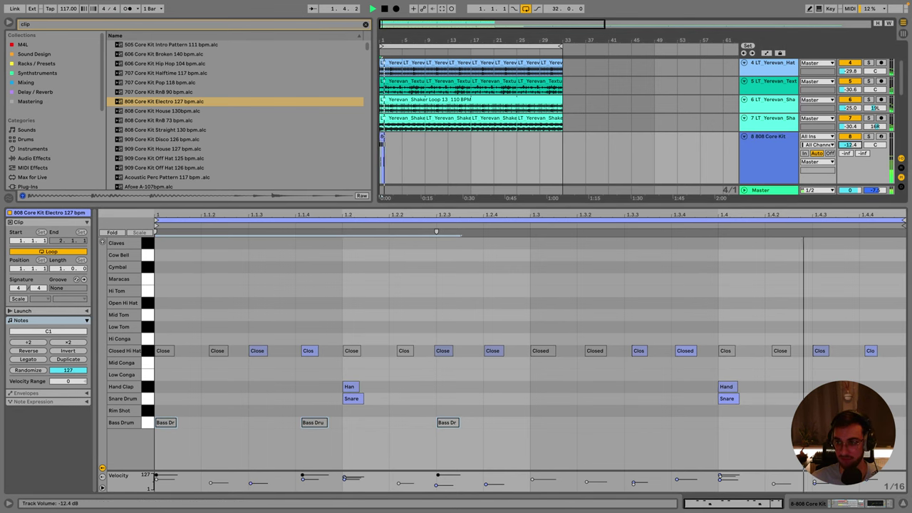
key("ctrl+v")
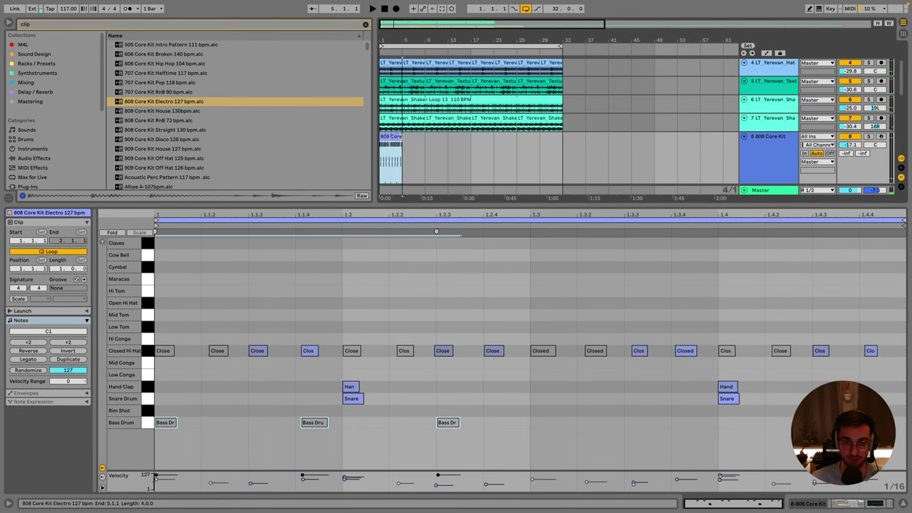
key("space")
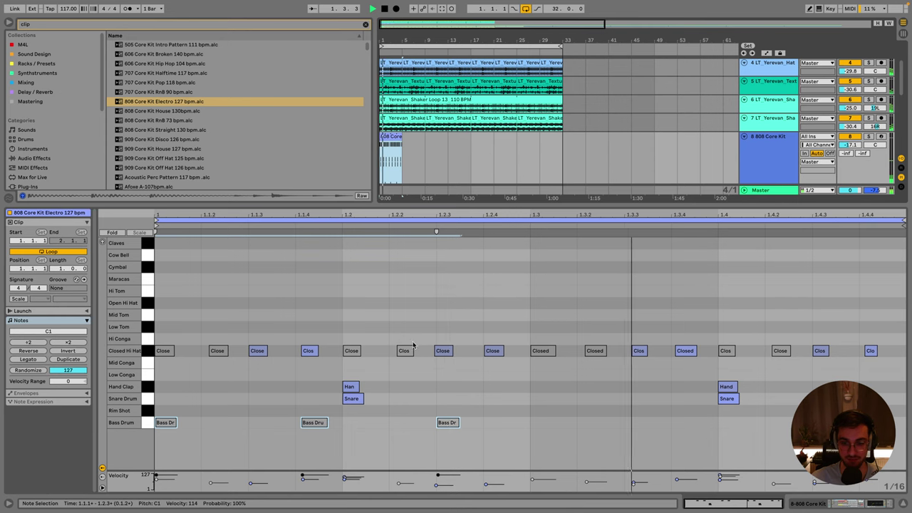
left_click_drag(403, 142, 563, 143)
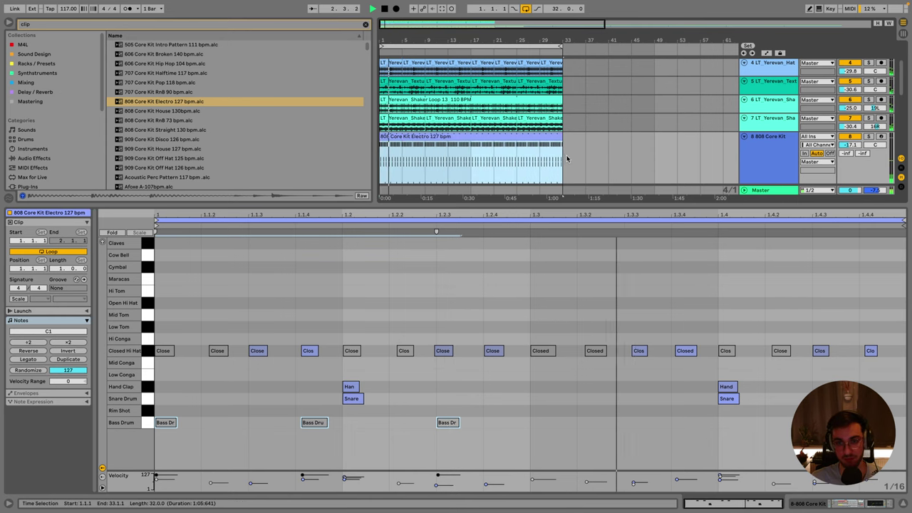
key("shift+Tab")
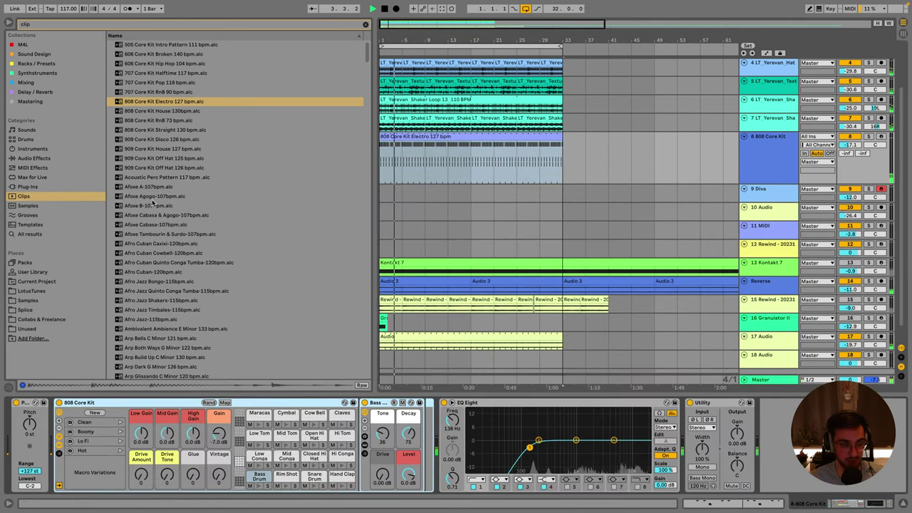
Look further through the Clips category and search the LotusTunes folder for "f#min".
left_click(41, 197)
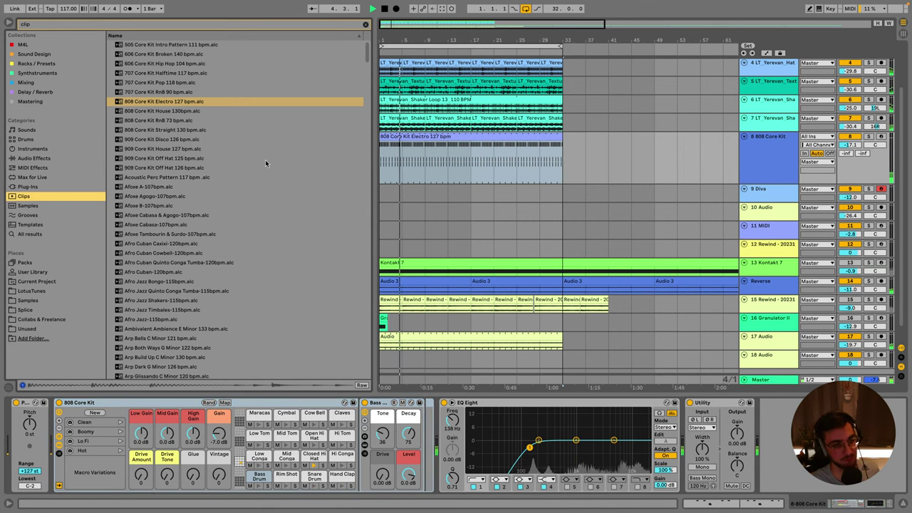
scroll(178, 206, "down", 3)
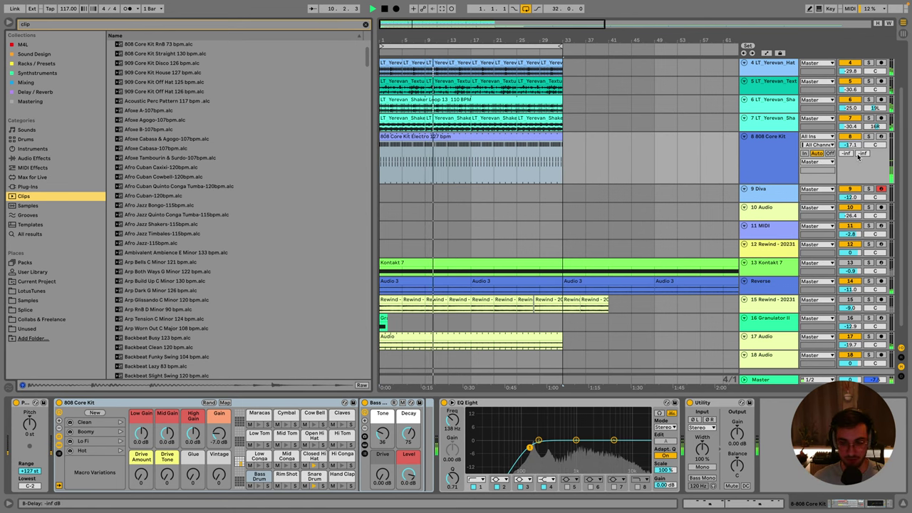
left_click(771, 169)
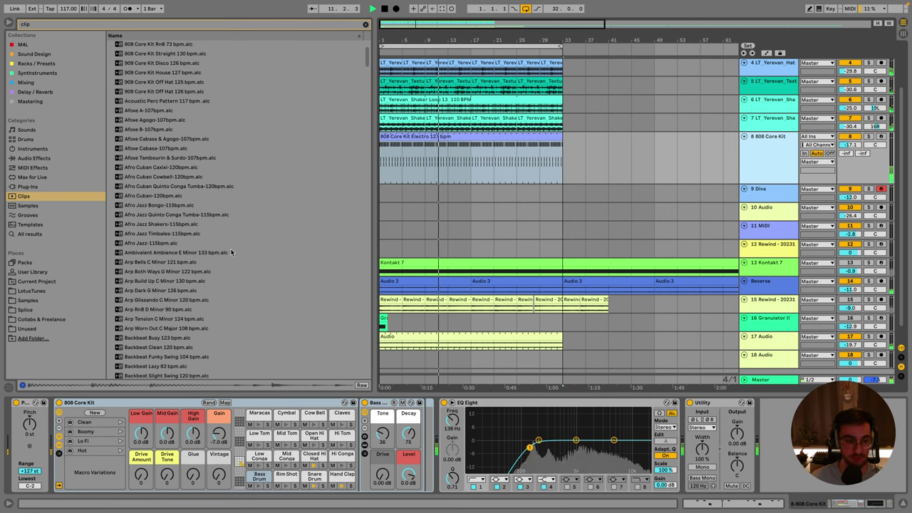
left_click(31, 291)
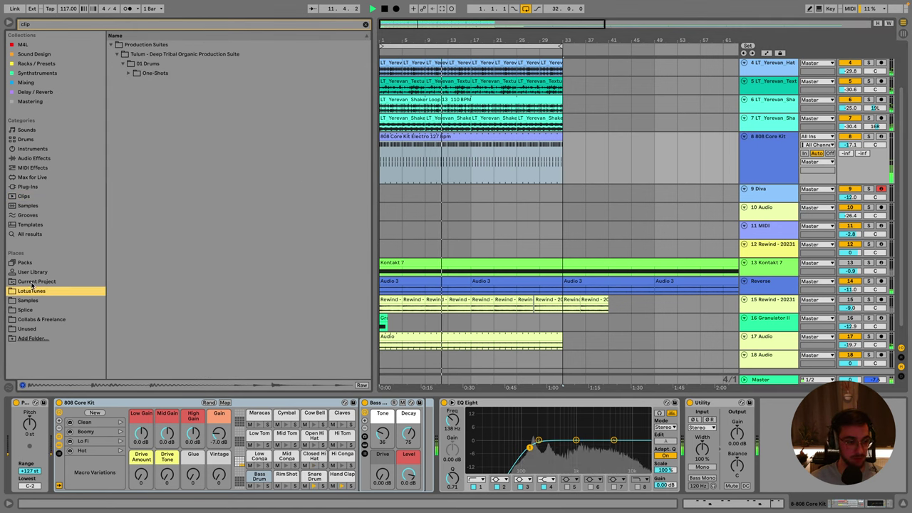
left_click(87, 25)
type("filmin")
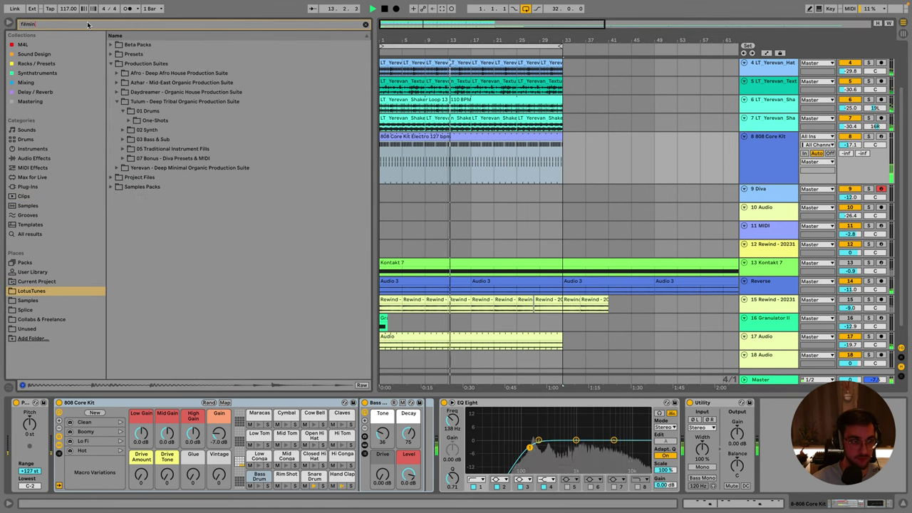
Preview the first F#min sample in the Tulum suite's Synth Fillers & Ear Candy folder.
left_click(146, 121)
left_click(123, 121)
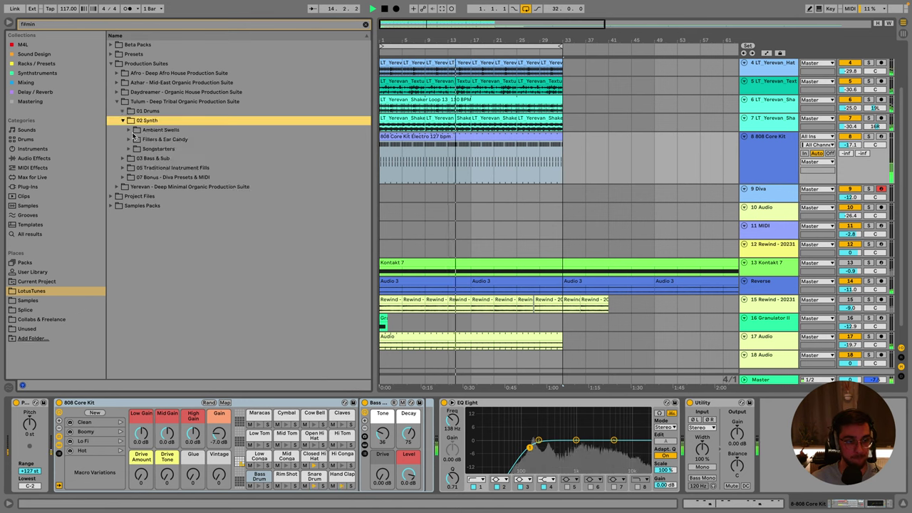
left_click(133, 139)
left_click(179, 149)
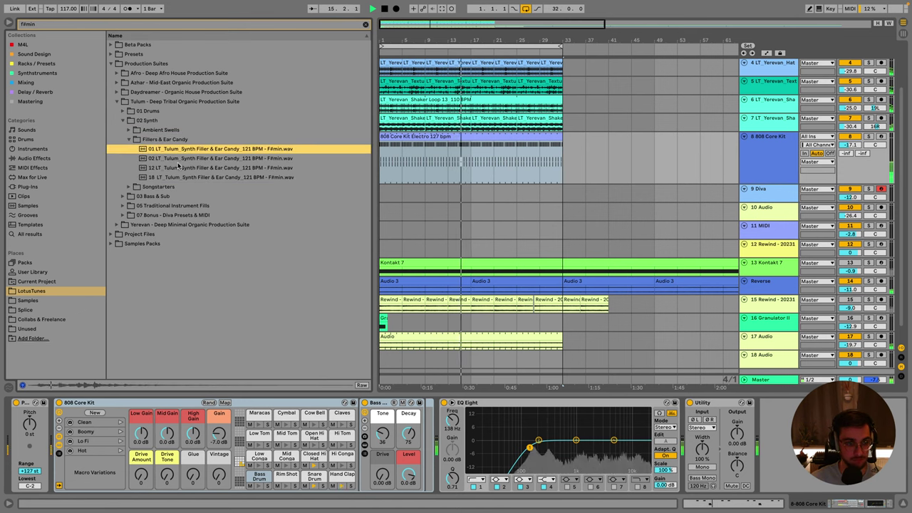
left_click(135, 139)
Preview the Tulum suite's F#min songstarter sample and check its Bass & Sub folder.
left_click(140, 149)
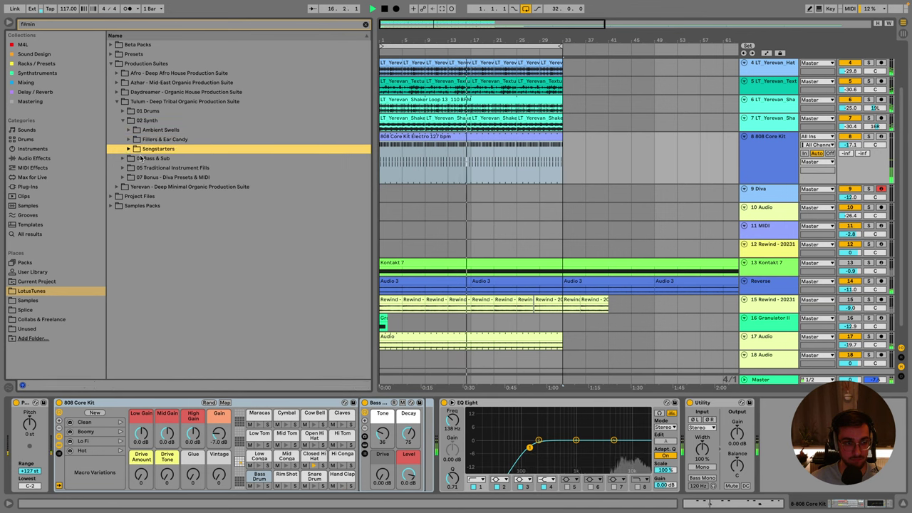
key("Right")
left_click(140, 159)
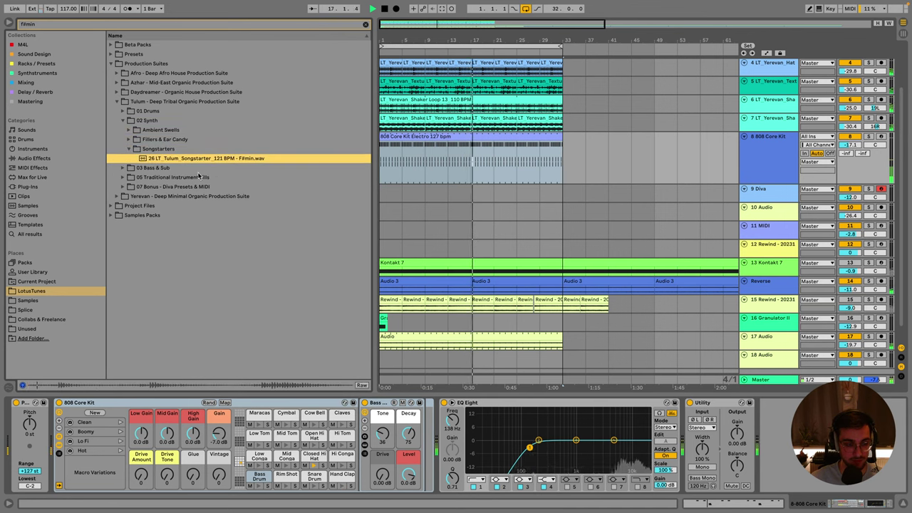
left_click(125, 168)
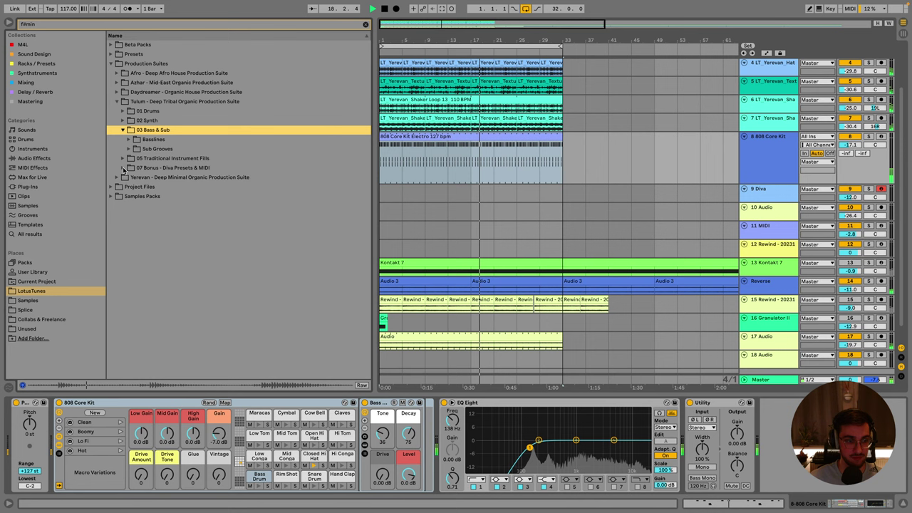
left_click(124, 121)
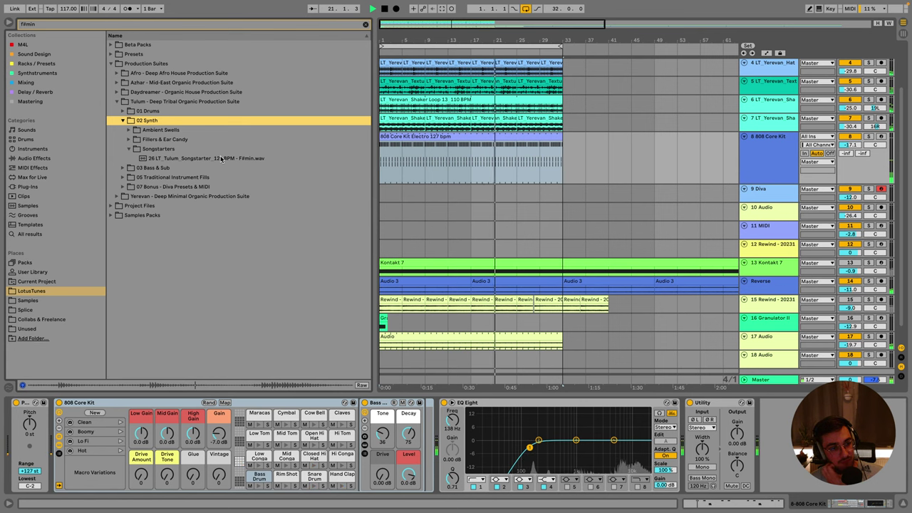
left_click(279, 158)
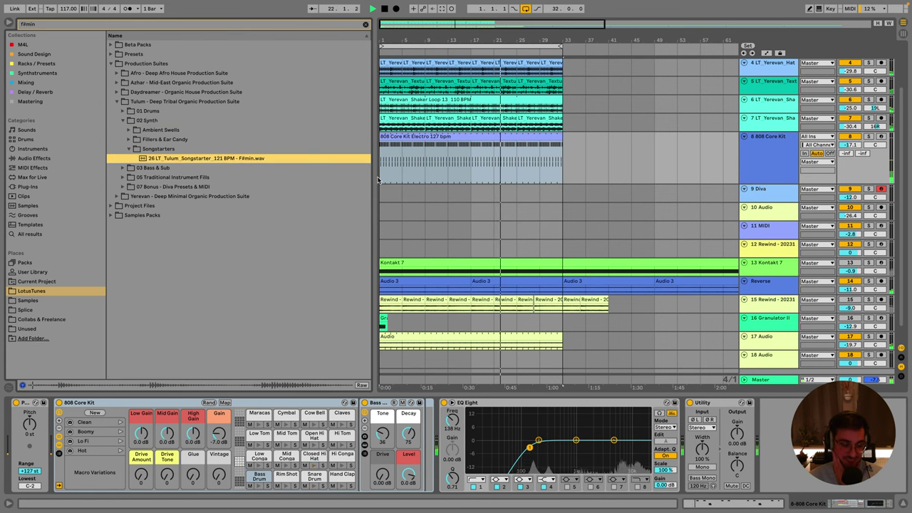
Reduce the high-mid cut in the second EQ Eight on track 15 Rewind and set the track's volume to -6.9 dB.
left_click(428, 196)
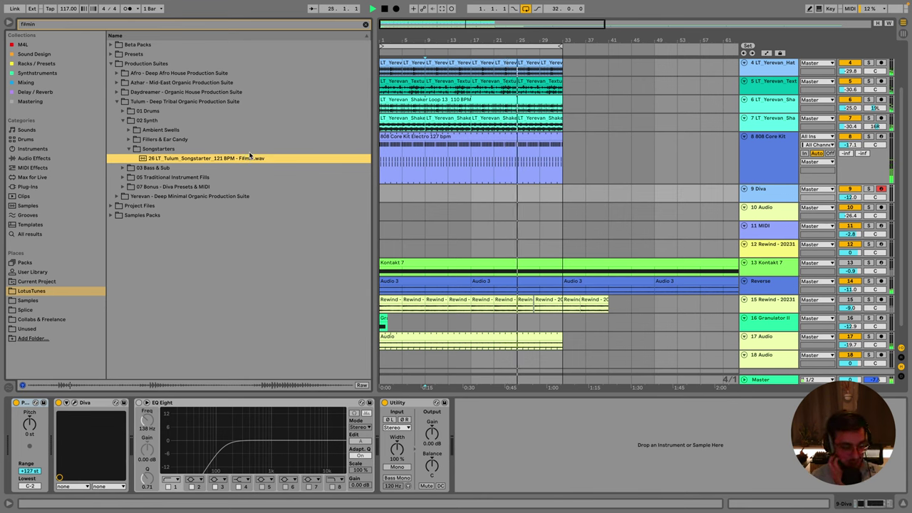
left_click(778, 164)
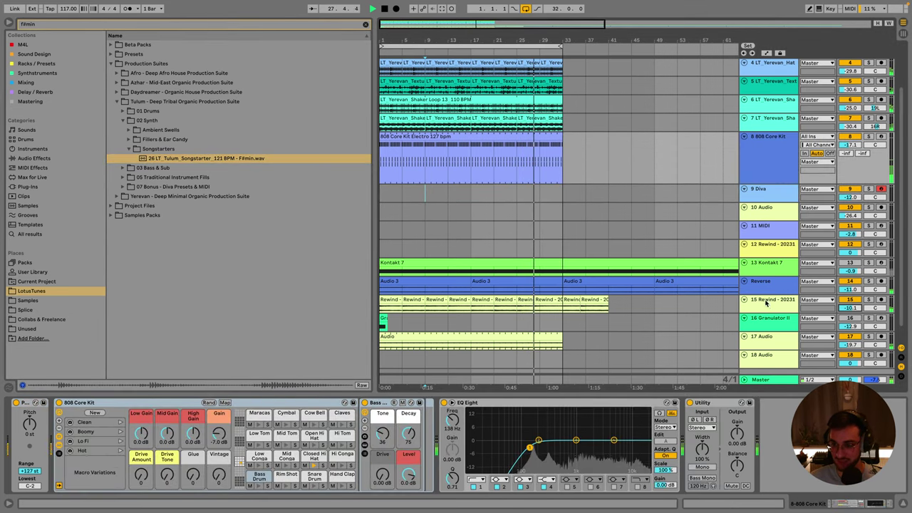
left_click(784, 308)
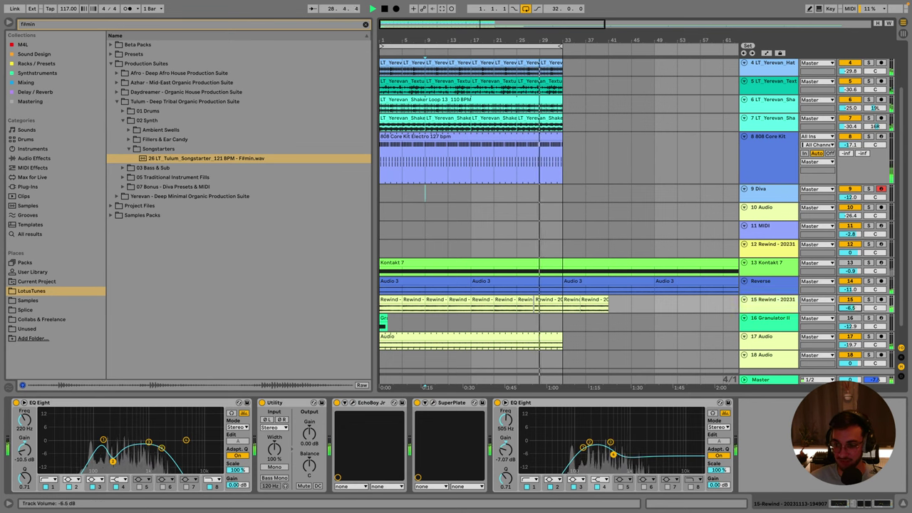
left_click_drag(613, 454, 611, 448)
Find Auto Filter by searching the Mixing collection for "auto" and add it after Utility on the Master track.
left_click(425, 192)
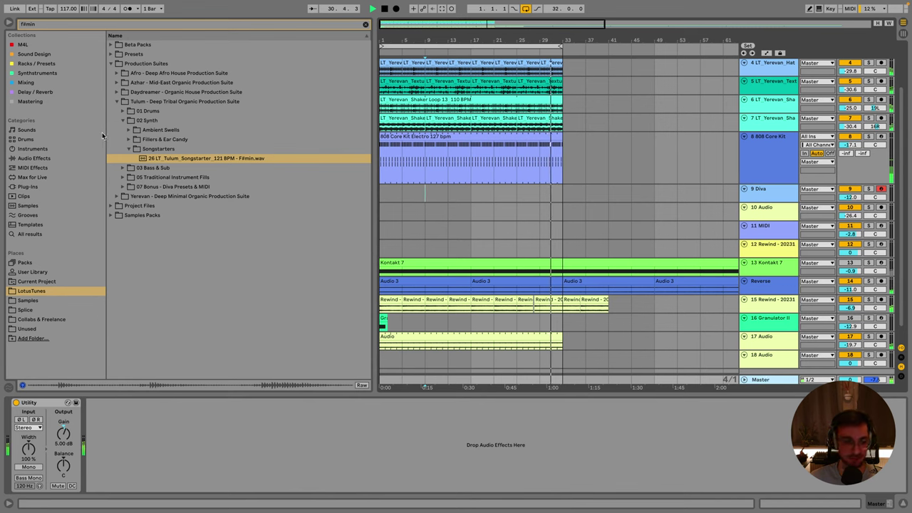
left_click(62, 25)
type("auto")
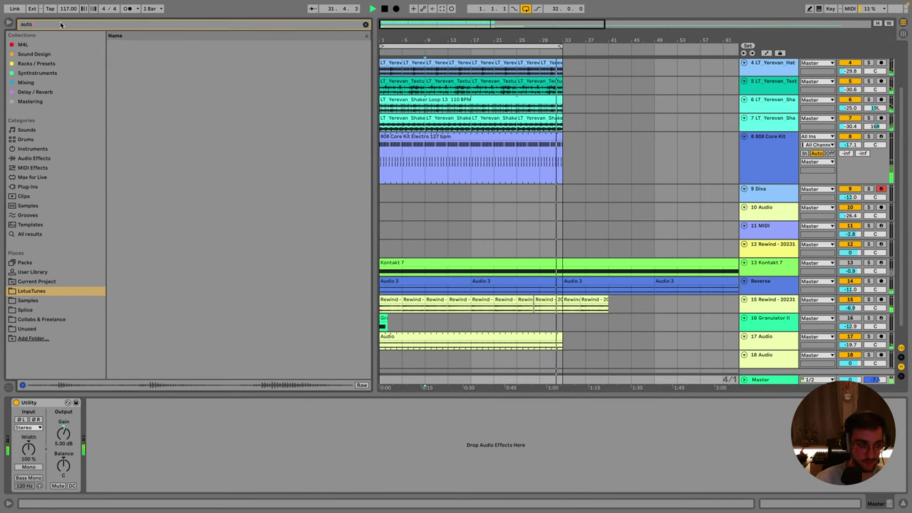
left_click(53, 82)
double_click(137, 44)
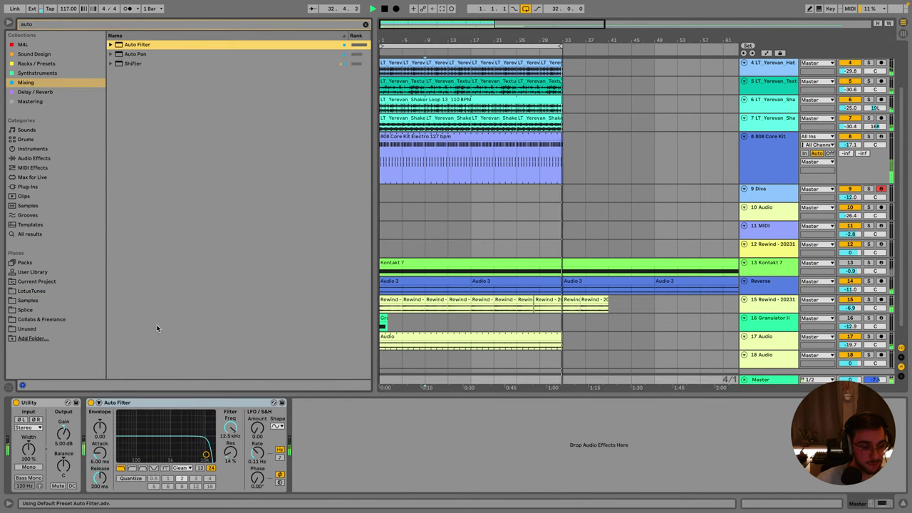
Switch the Master track's Auto Filter to high-pass with a cutoff of about 97 Hz and a resonance of 17%.
left_click(132, 468)
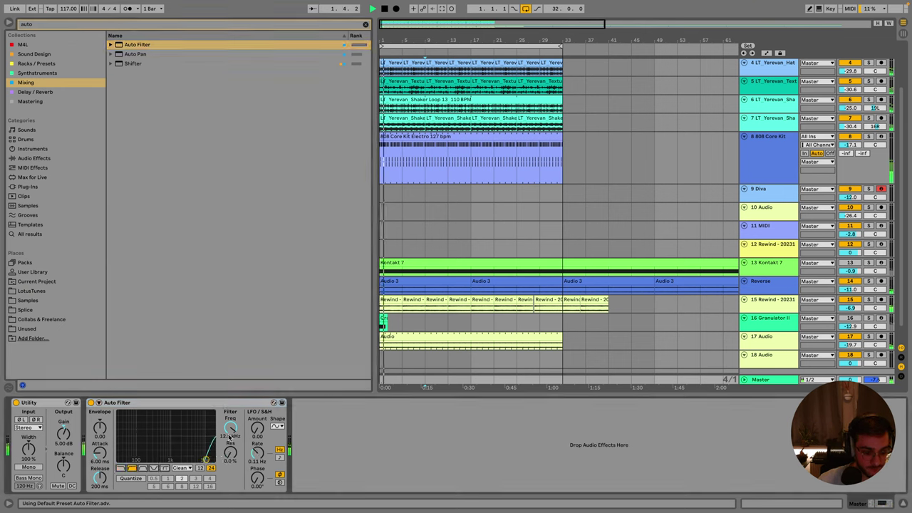
left_click_drag(206, 454, 139, 460)
mouse_move(230, 432)
left_mouse_down()
mouse_move(232, 441)
mouse_move(233, 425)
left_mouse_up()
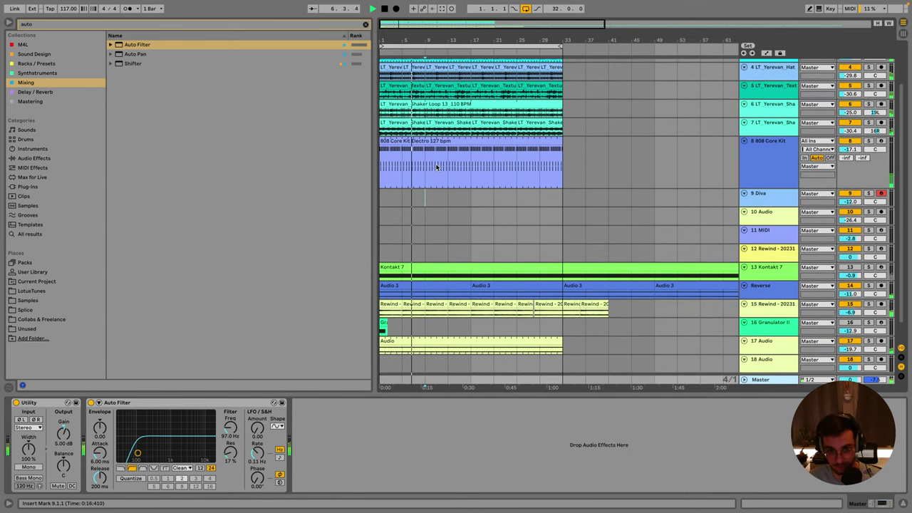
Bypass Auto Filter on the Master track and deactivate track 15 Rewind.
left_click(436, 142)
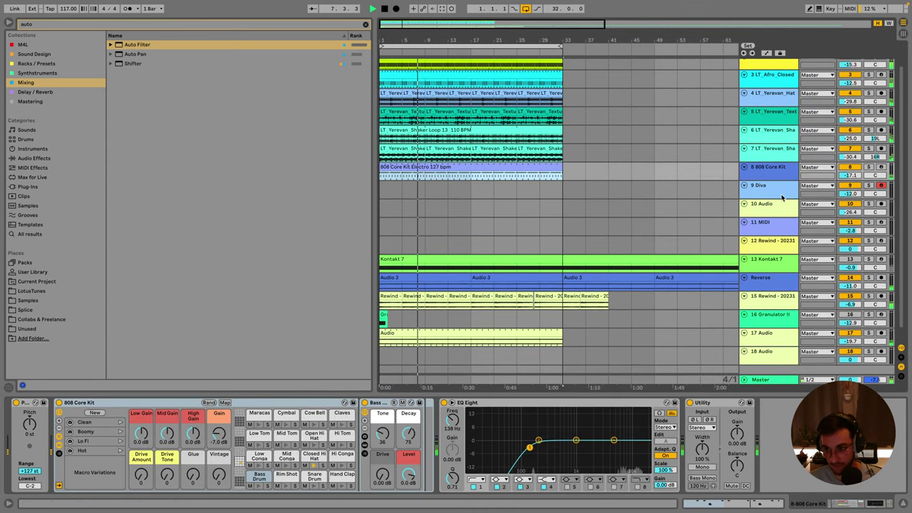
left_click(775, 278)
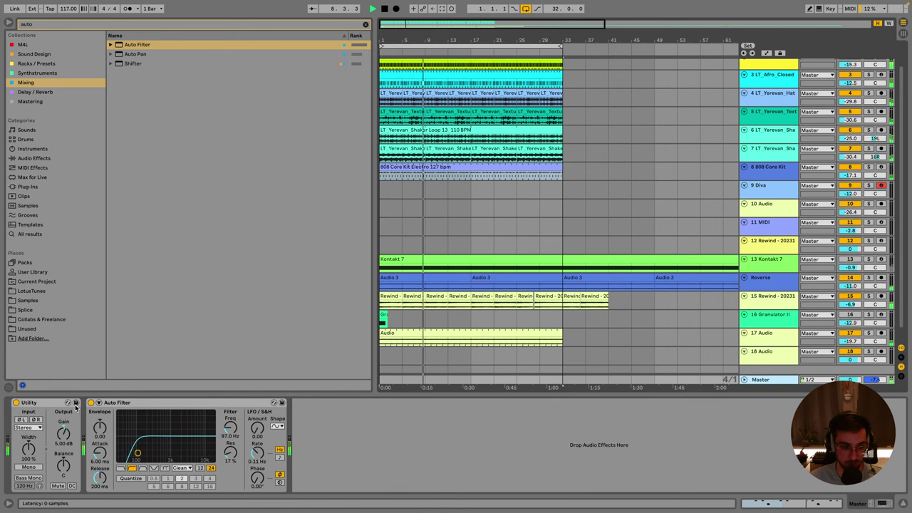
left_click(91, 402)
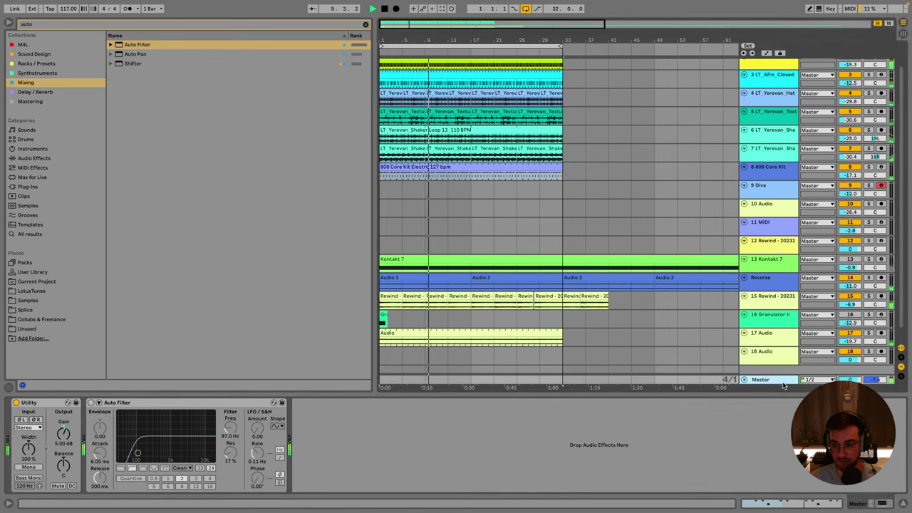
key("ctrl+s")
left_click(850, 295)
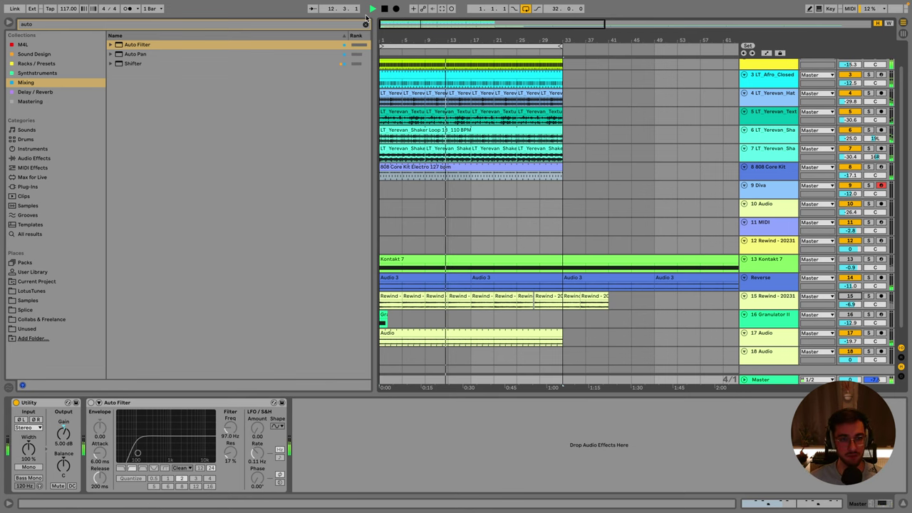
Clear the previous search and search the LotusTunes folder for "f#min".
left_click(365, 25)
key("Up")
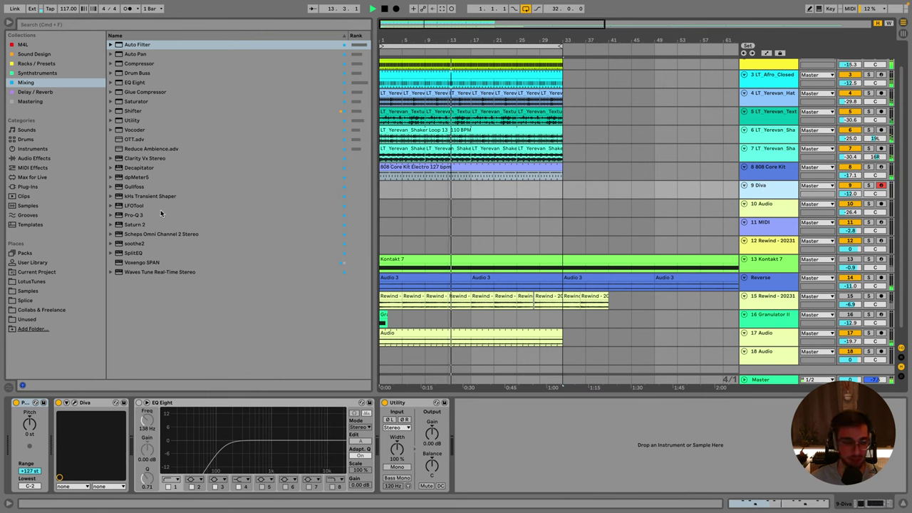
left_click(28, 282)
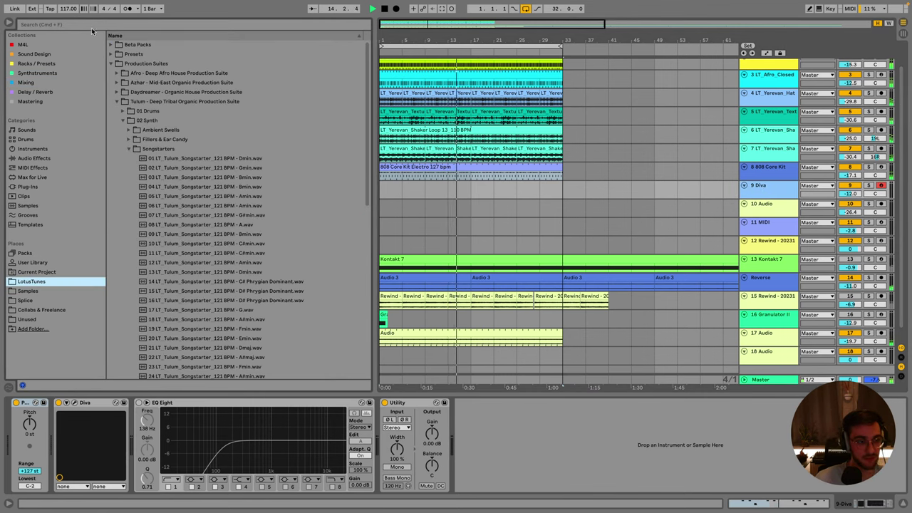
left_click(70, 25)
type("f#min")
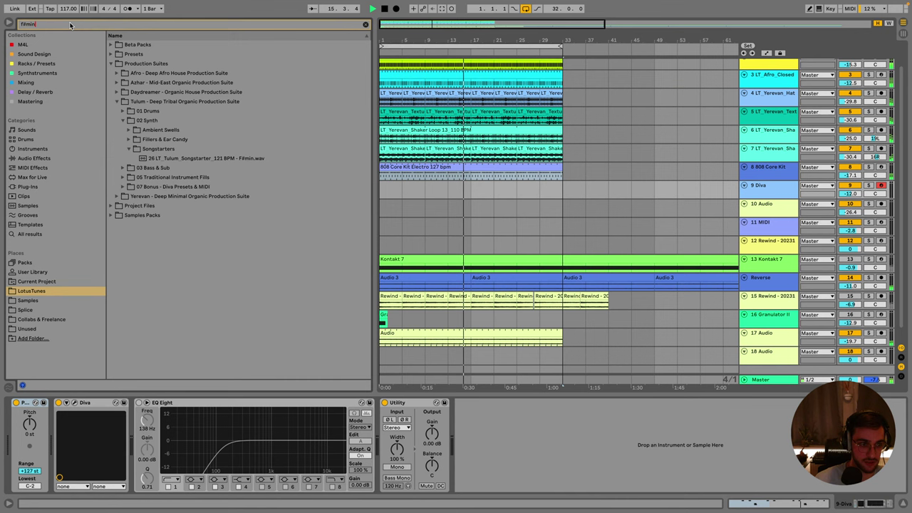
Preview the F#min samples in the Tulum suite's Fillers & Ear Candy folder, from 01 through 18.
left_click(129, 139)
left_click(138, 149)
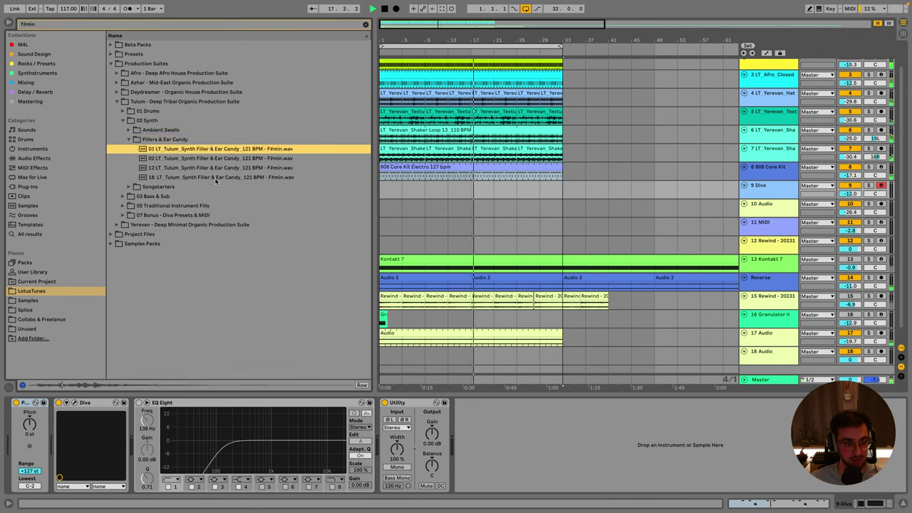
key("Down")
key("Down")
key("Down")
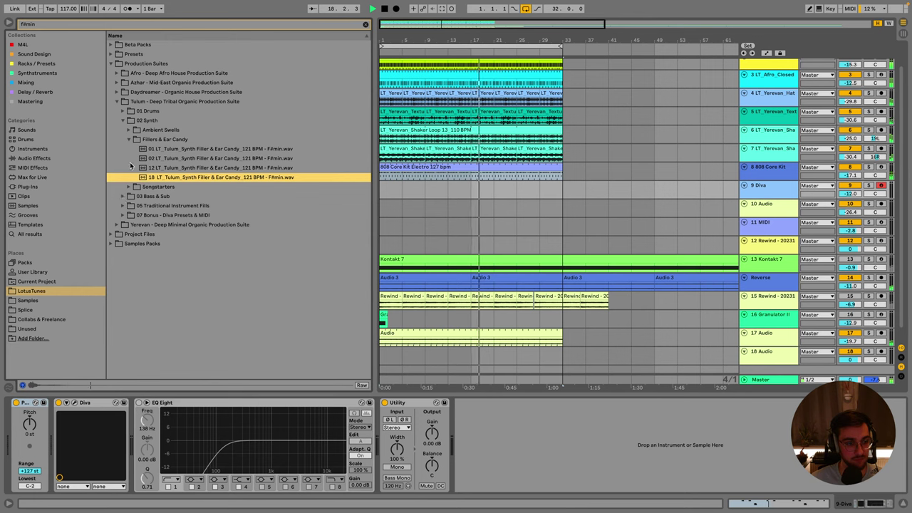
Preview the two F#min samples in the Tulum suite's Ambient Swells folder.
left_click(153, 130)
left_click(148, 142)
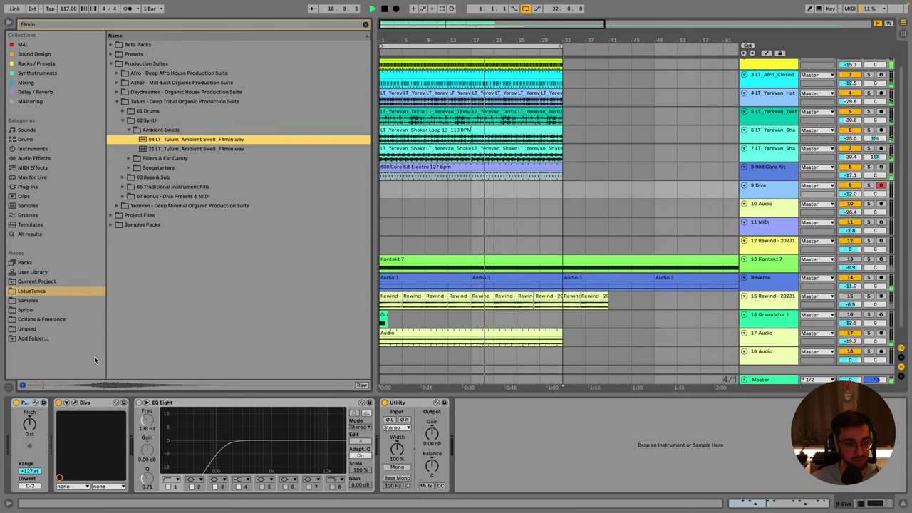
key("Down")
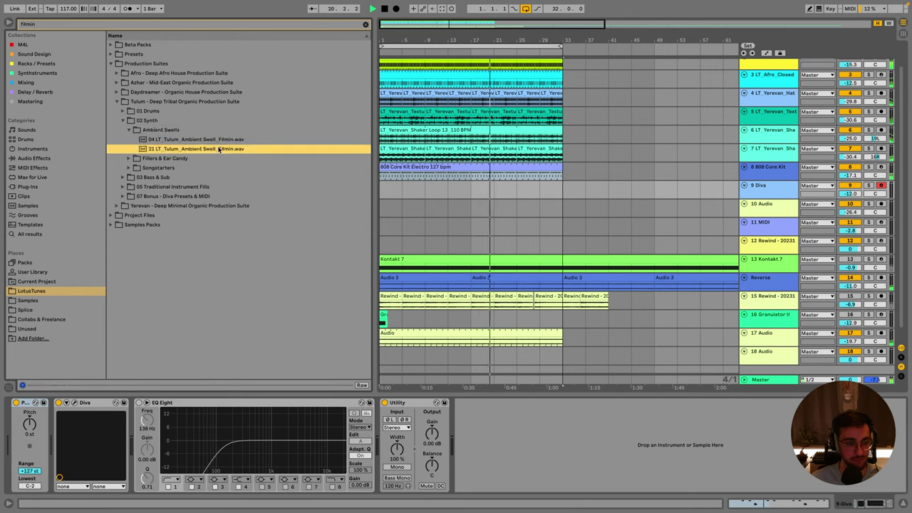
Change the sample search to "f#maj" and preview the Tulum suite's F#maj songstarter.
key("BackSpace")
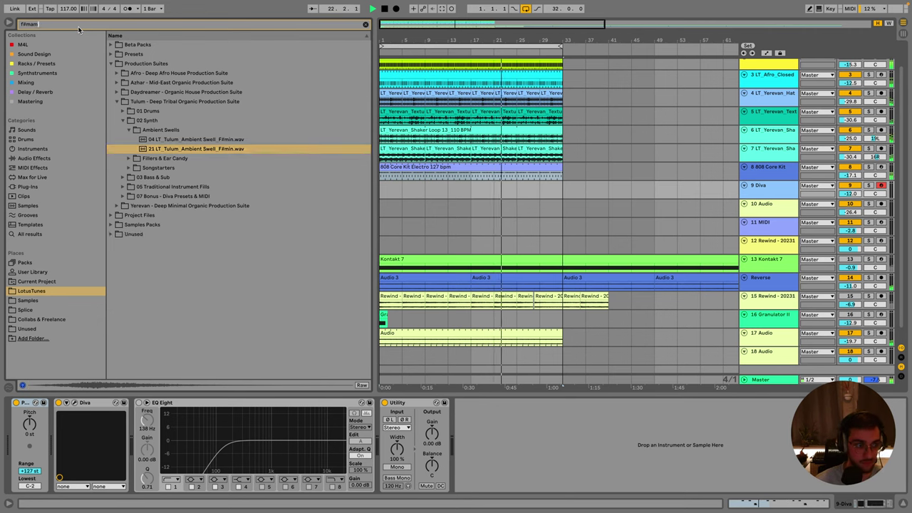
key("BackSpace")
type("aj")
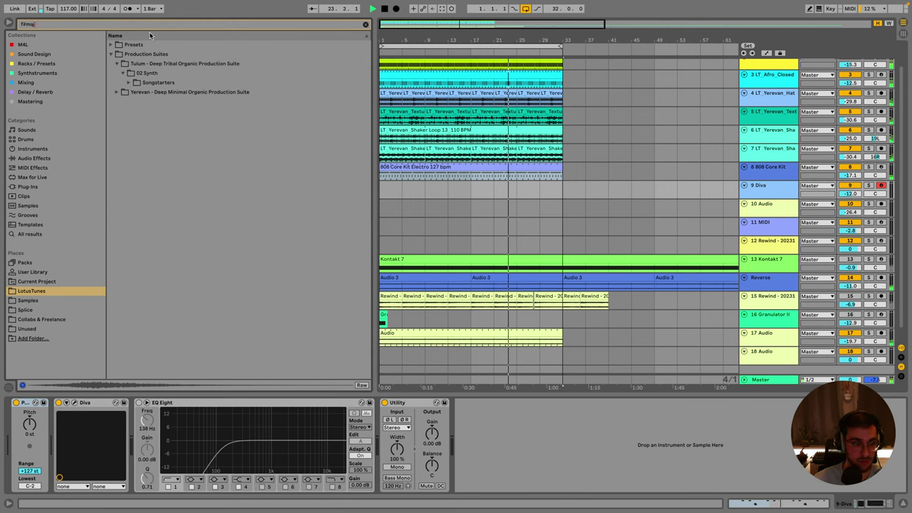
left_click(156, 82)
left_click(148, 91)
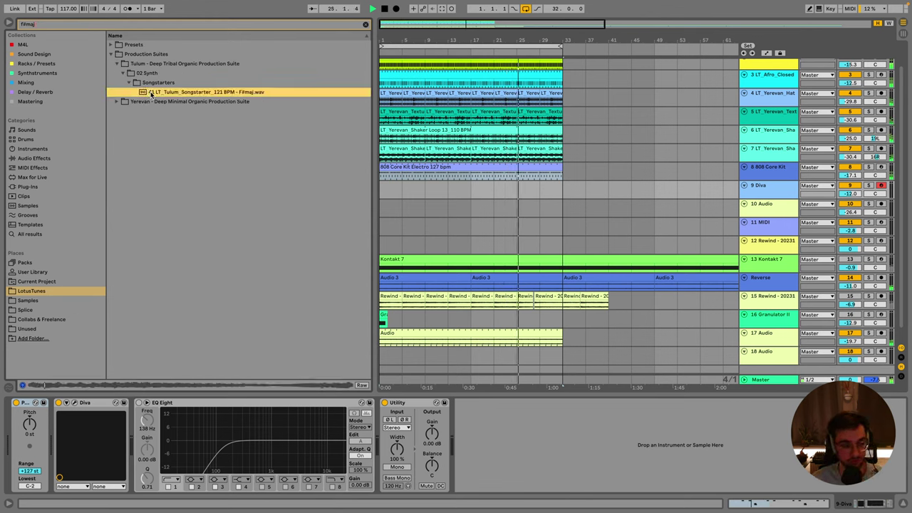
Preview the F#maj Atmos Loop 25 in the Yerevan suite's Synth folder.
left_click(126, 100)
left_click(124, 83)
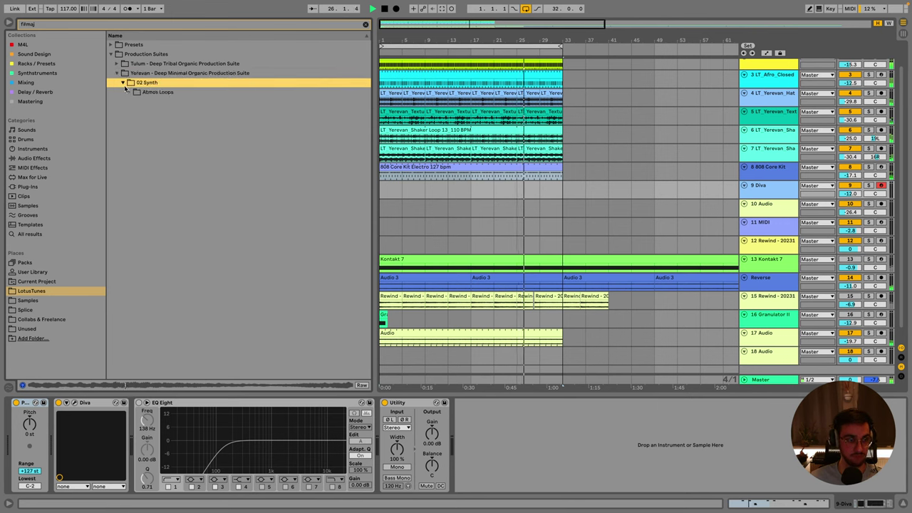
left_click(142, 92)
left_click(146, 102)
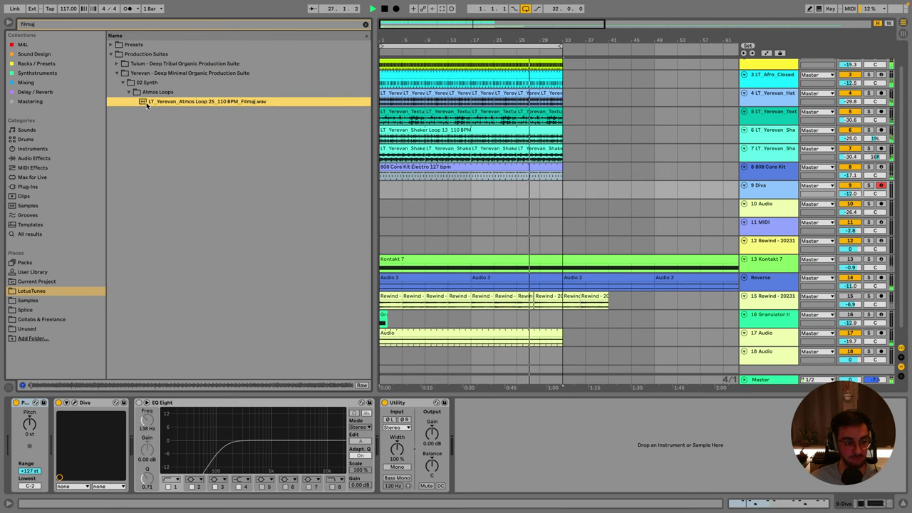
left_click(121, 72)
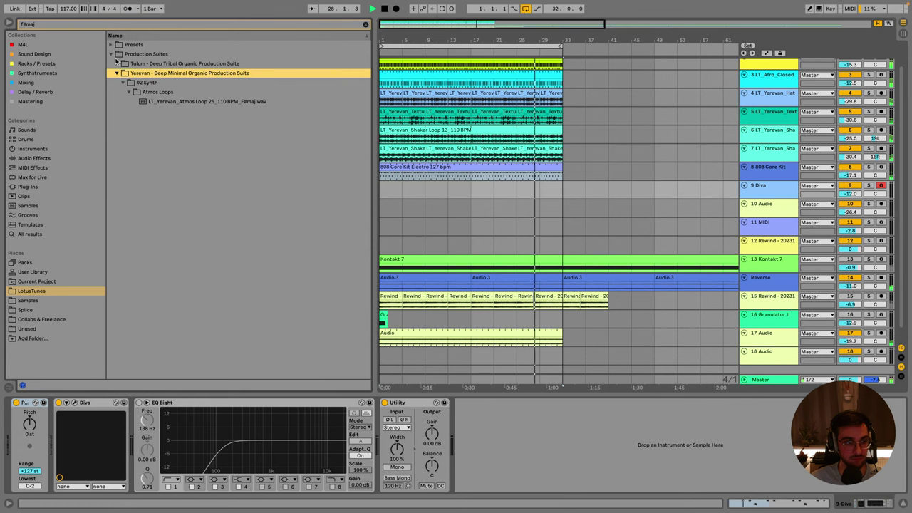
Clear the search, switch to the Samples folder and search it for "f#maj".
key("Escape")
left_click(105, 247)
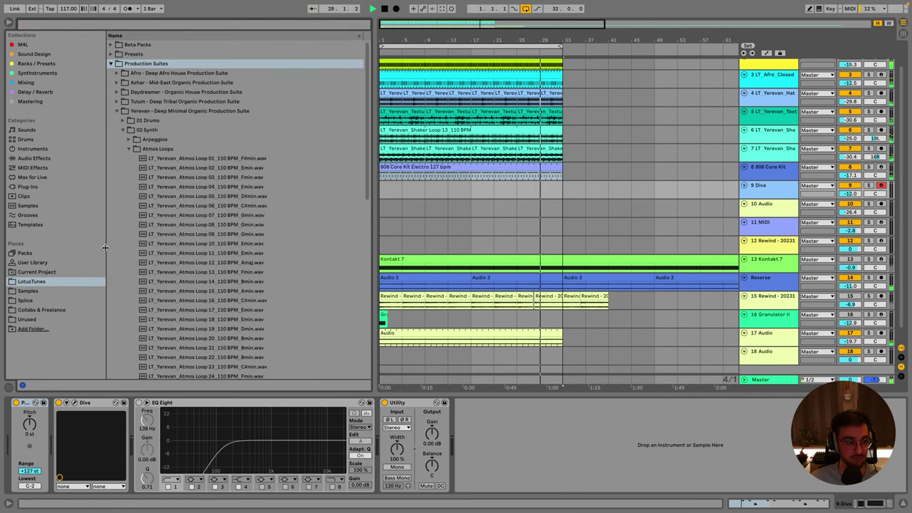
left_click(27, 291)
left_click(91, 26)
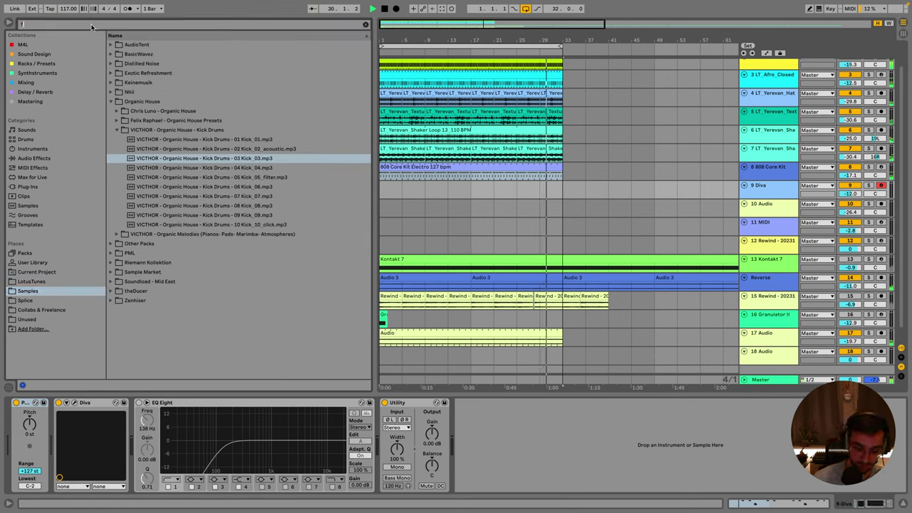
type("f#maj")
Preview Arp_3 120 F#Maj.wav in the Arps folder of Exotic Refreshment's Himbrecht Deep Melodic Exotics 2 pack.
left_click(109, 53)
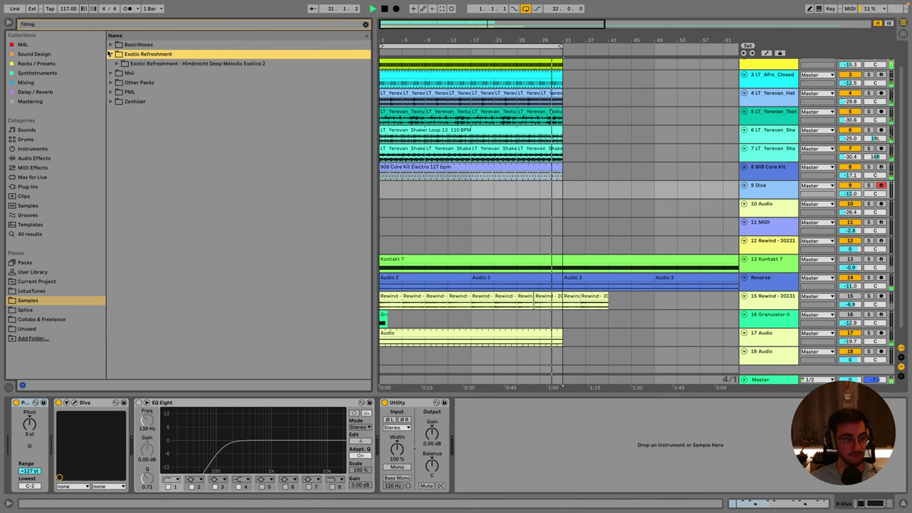
key("Down")
key("Right")
key("Down")
key("Right")
key("Down")
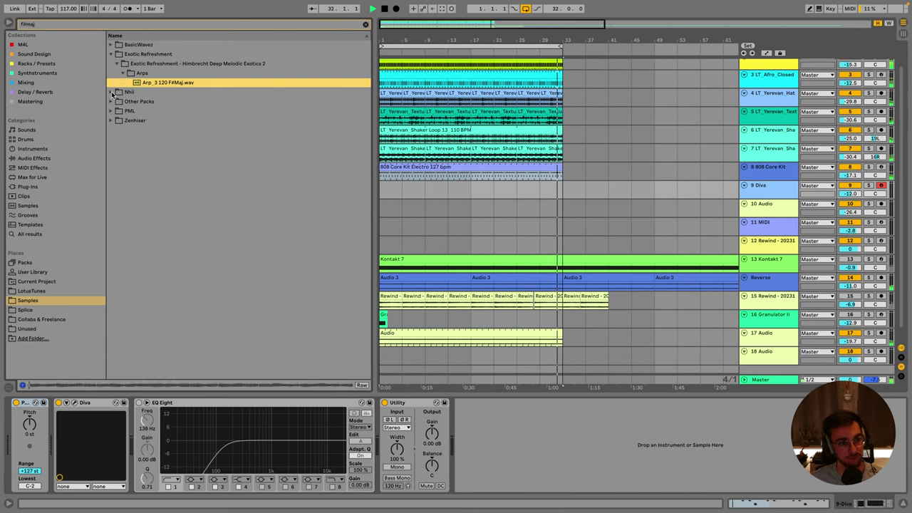
Preview the F Sharp Maj samples NA 001b to NA 001d in Nhii Rhythmical Ambiences' Patreon Bonus folder.
key("Down")
key("Right")
key("Down")
key("Right")
key("Down")
key("Right")
key("Down")
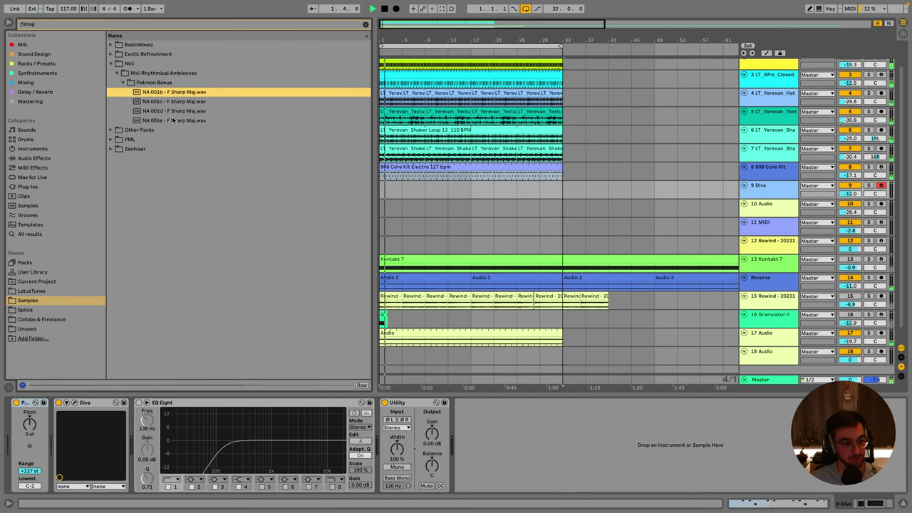
key("Down")
key("Down")
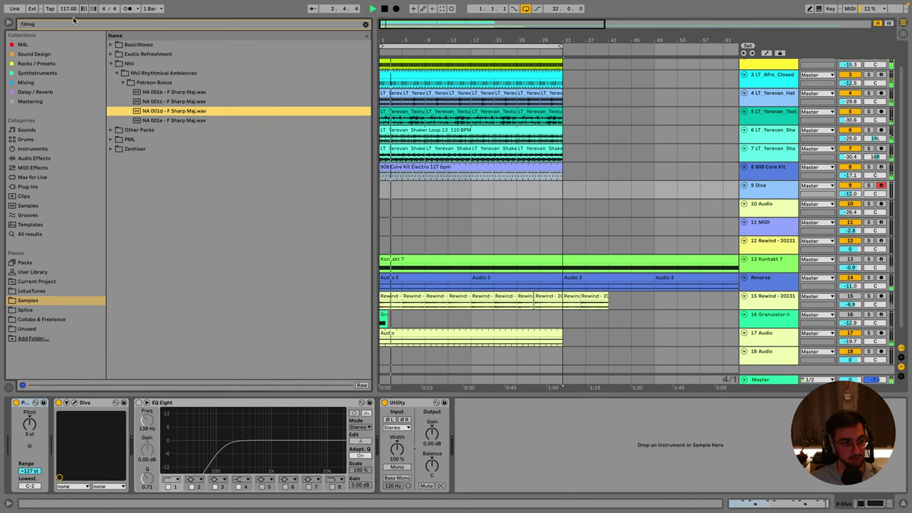
Search the Samples folder for "amaj" and preview 005 Musical Loop 110 Amaj.wav in Exotic Refreshment's Ancient Rhythms 2 pack.
key("ctrl+f")
type("amaj")
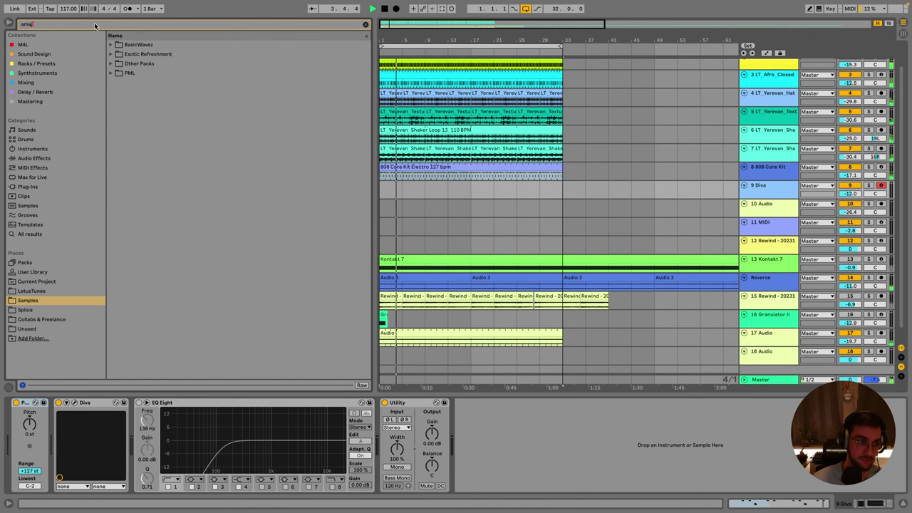
left_click(111, 53)
left_click(117, 63)
left_click(122, 73)
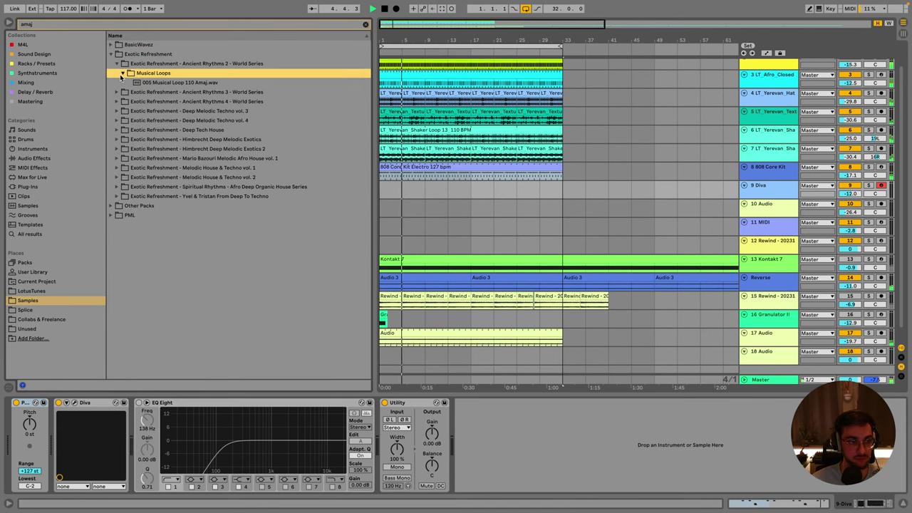
key("Down")
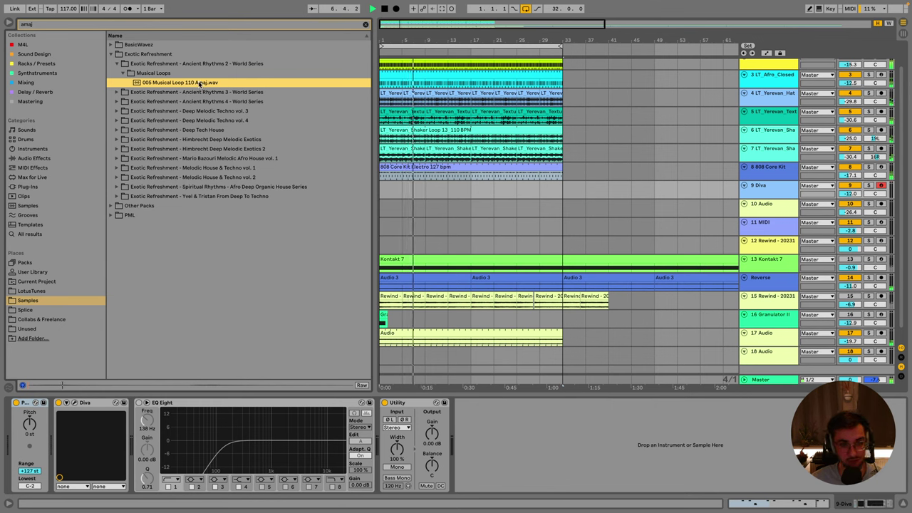
Place the 005 Musical Loop 110 Amaj sample at the start of track 10 and shorten the clip to four bars.
left_click_drag(372, 141, 390, 213)
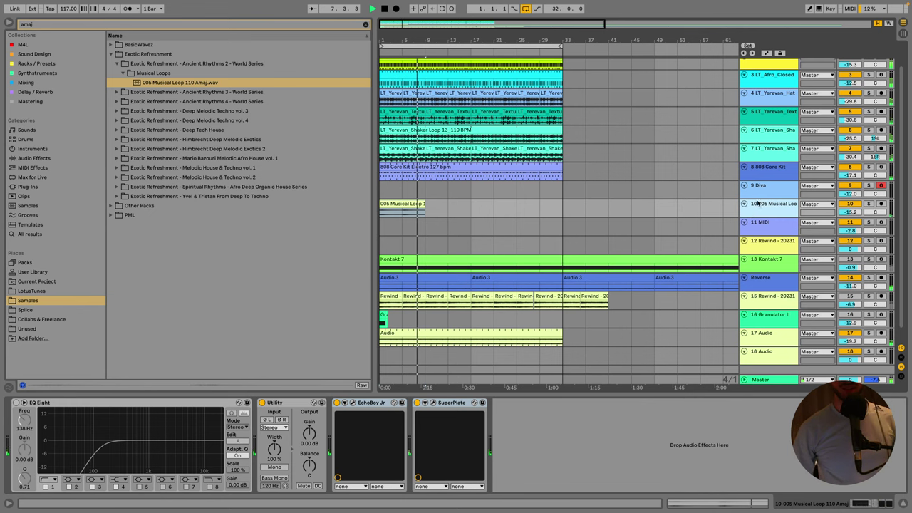
left_click(417, 205)
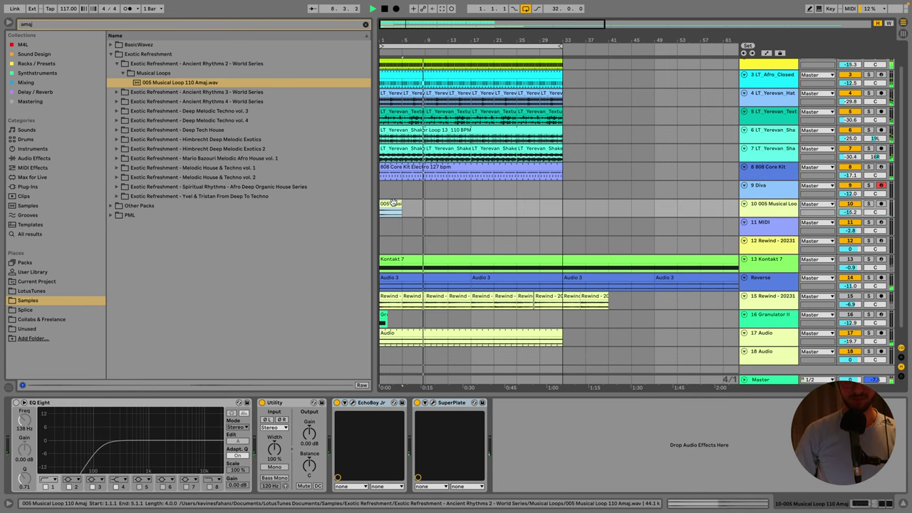
Set the 005 Musical Loop clip's warp mode to Complex Pro and its pitch to 0 semitones, and return to the device view.
double_click(416, 204)
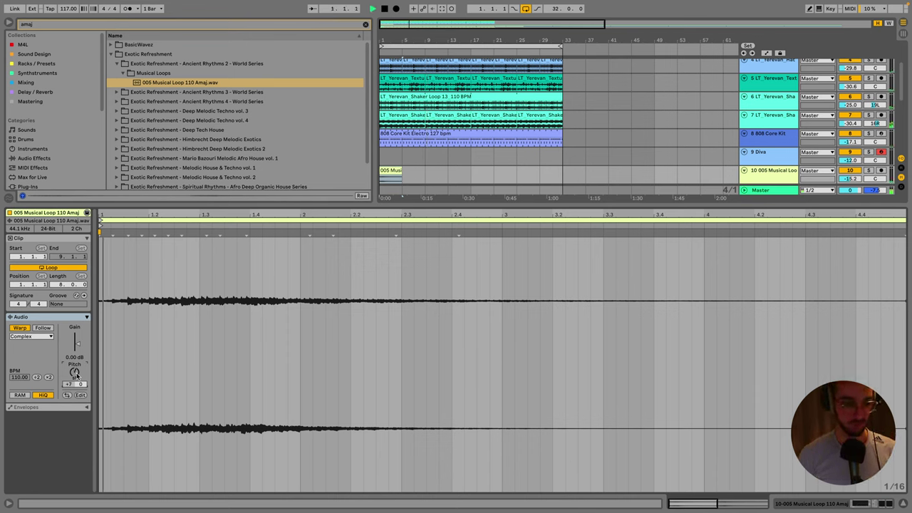
left_click(30, 336)
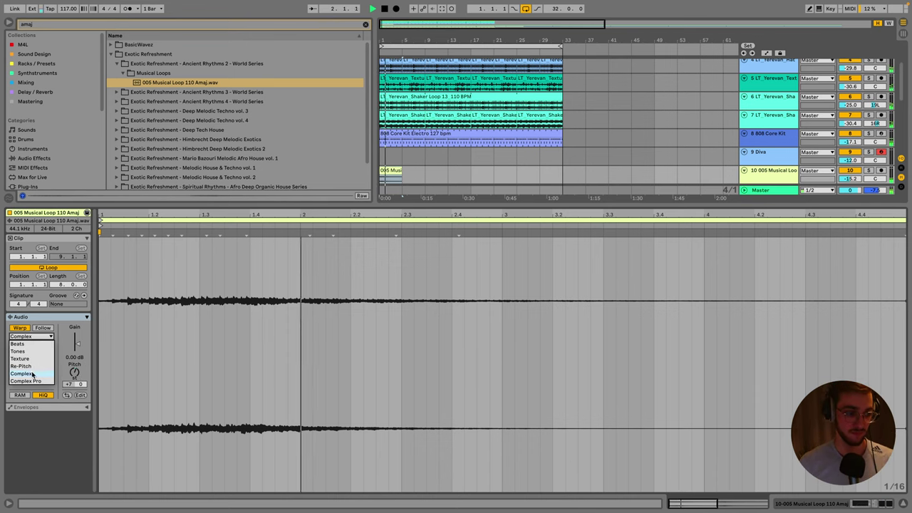
left_click(29, 380)
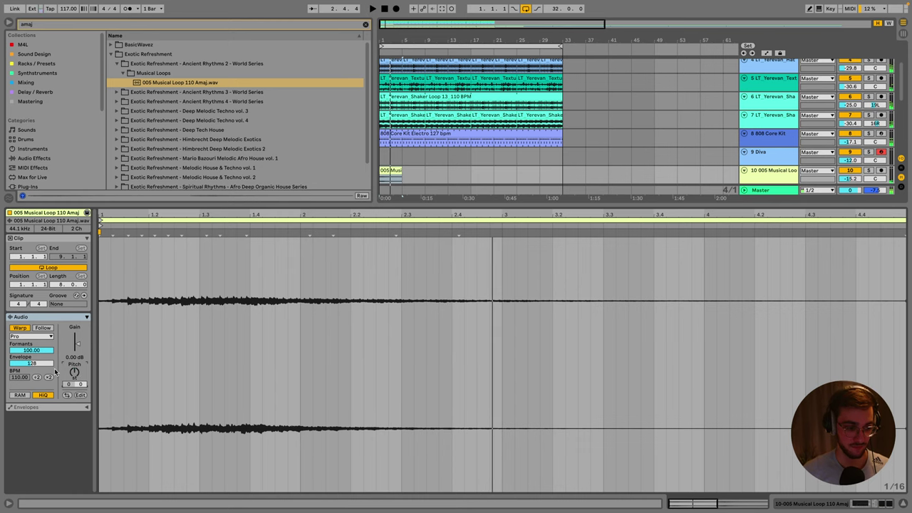
key("shift+Tab")
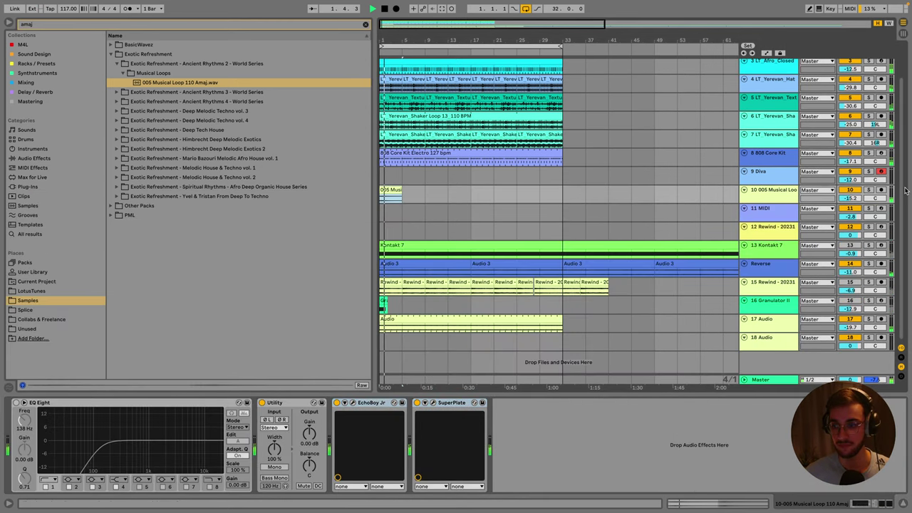
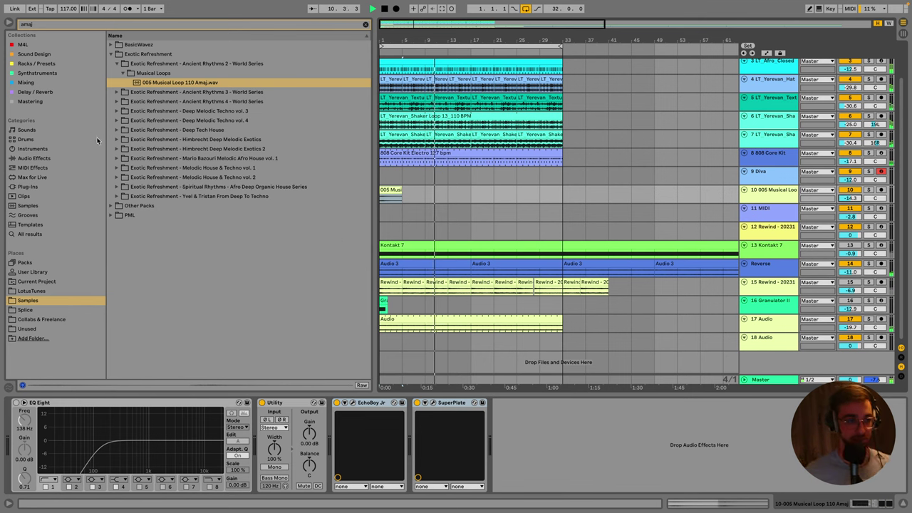
Preview 012 and 010 Musical & Synth Loop 120 Amaj in Exotic Refreshment's Melodic House & Techno vol. 2 pack.
left_click(117, 177)
left_click(121, 169)
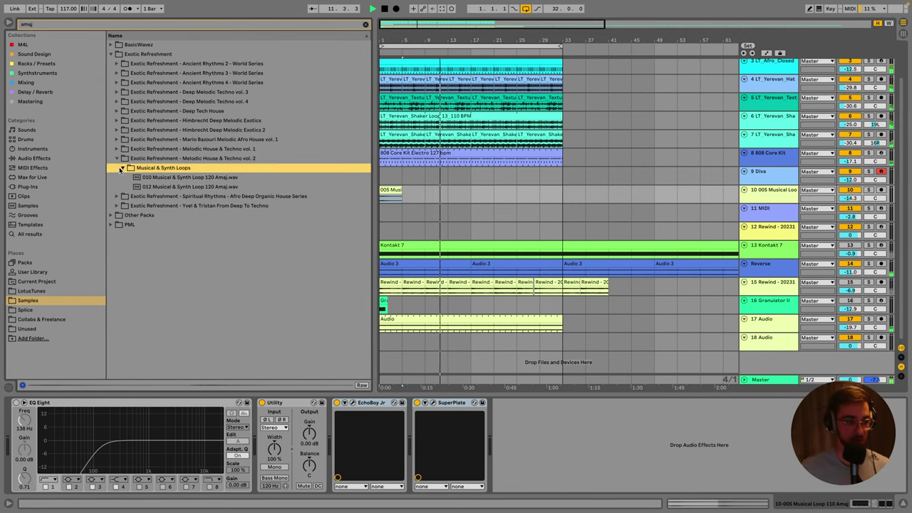
left_click(197, 186)
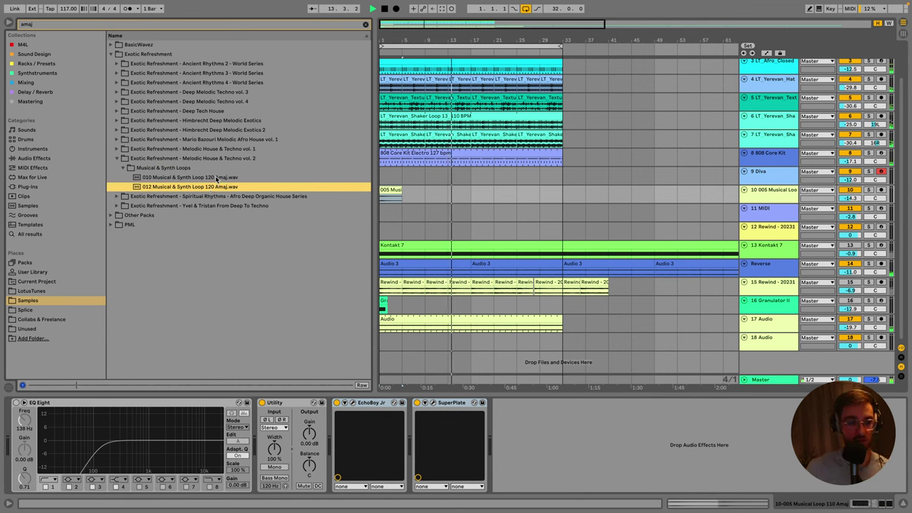
left_click(216, 178)
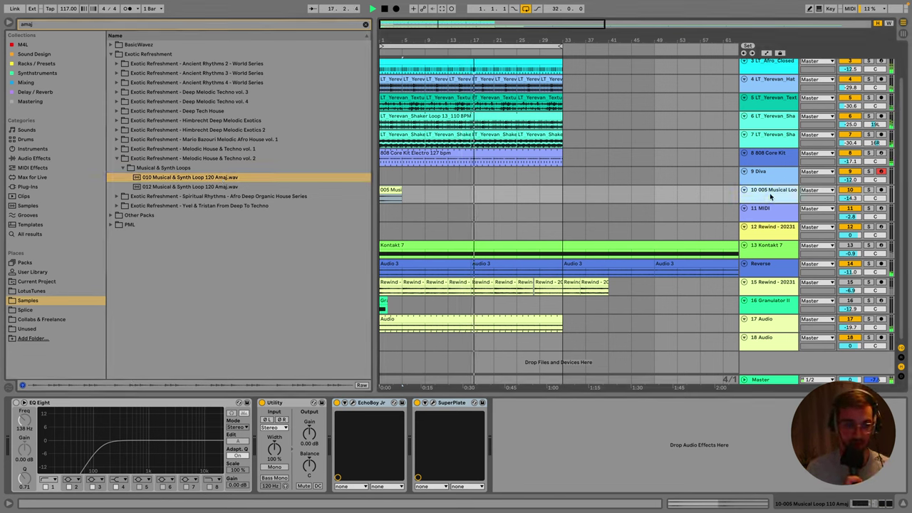
Add an audio track below track 10 and place 009 Musical Loop 120 Amaj from the Spiritual Rhythms pack on it at bar 5.
key("ctrl+t")
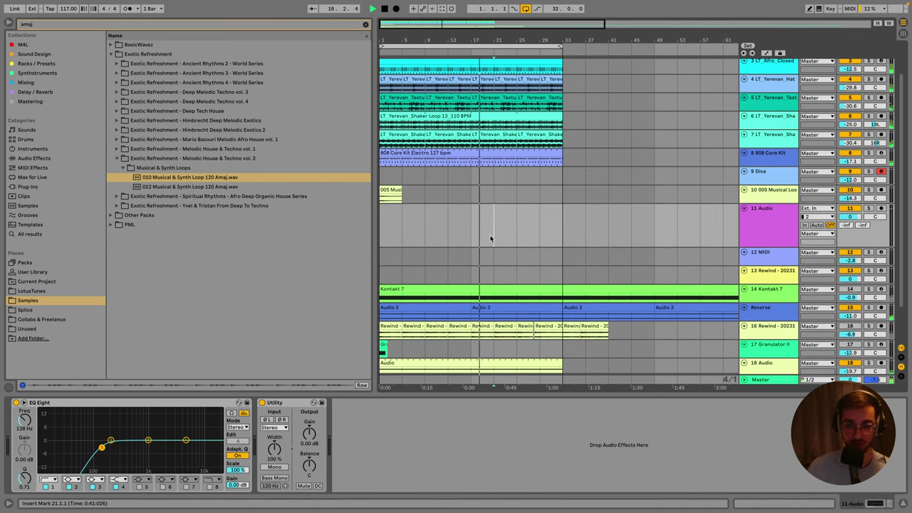
left_click(118, 196)
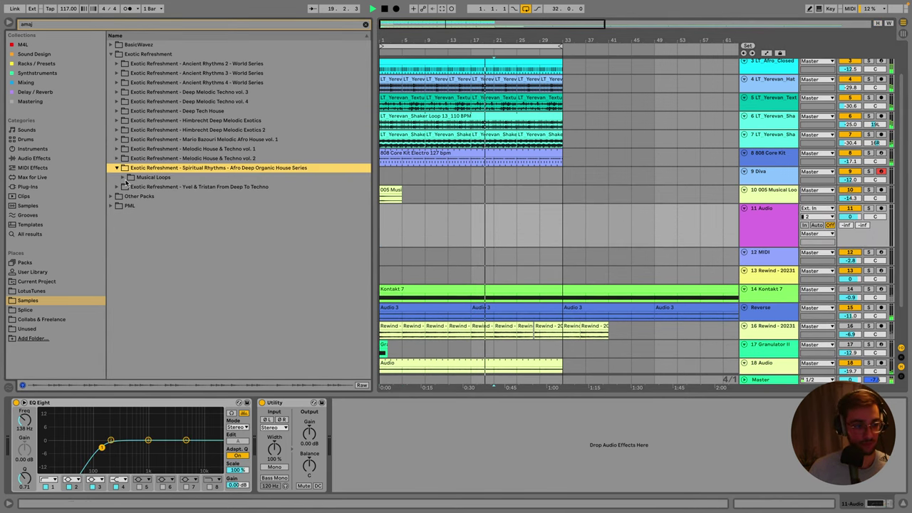
left_click(123, 178)
left_click(154, 187)
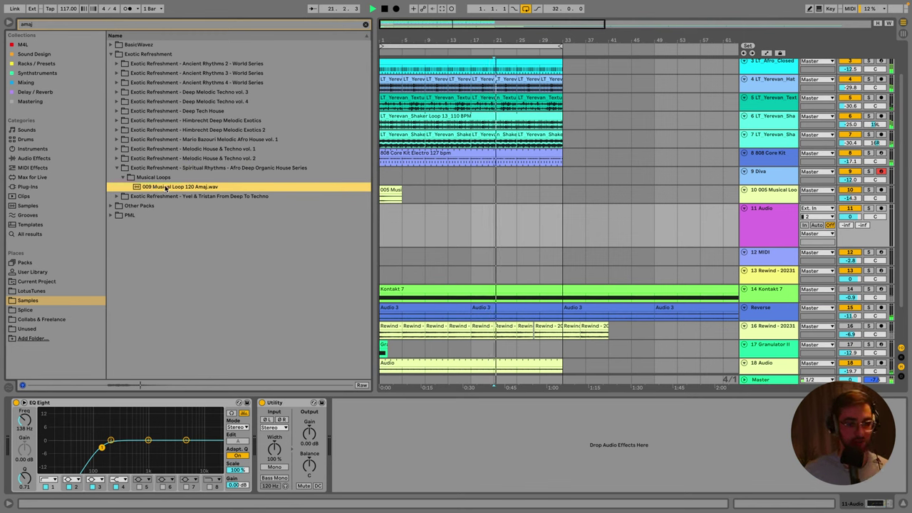
left_click_drag(163, 188, 411, 208)
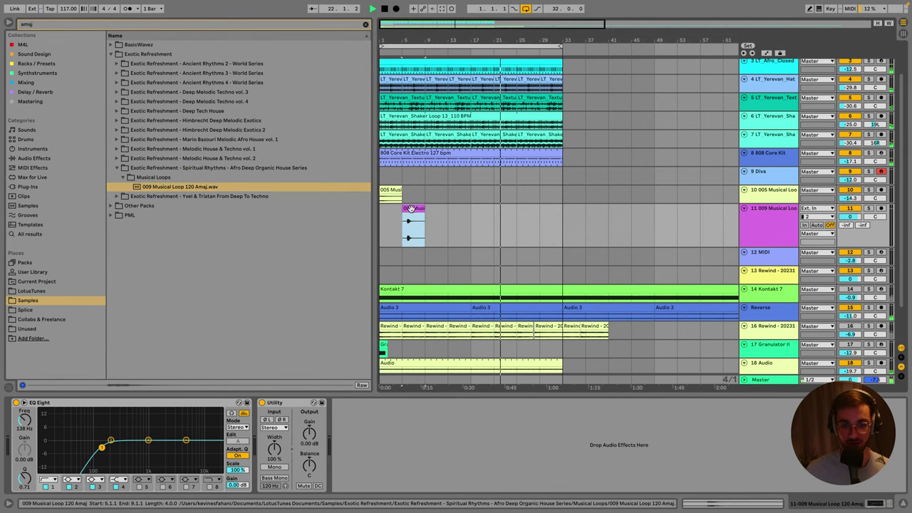
Show the return tracks and replace the Reverb on return A with a copy of track 10's SuperPlate.
left_click(591, 214)
left_click(450, 403)
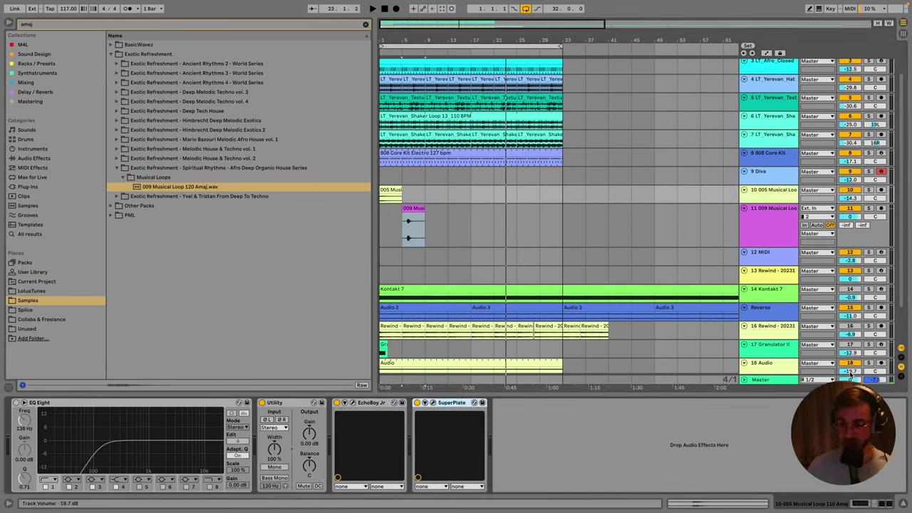
left_click(901, 359)
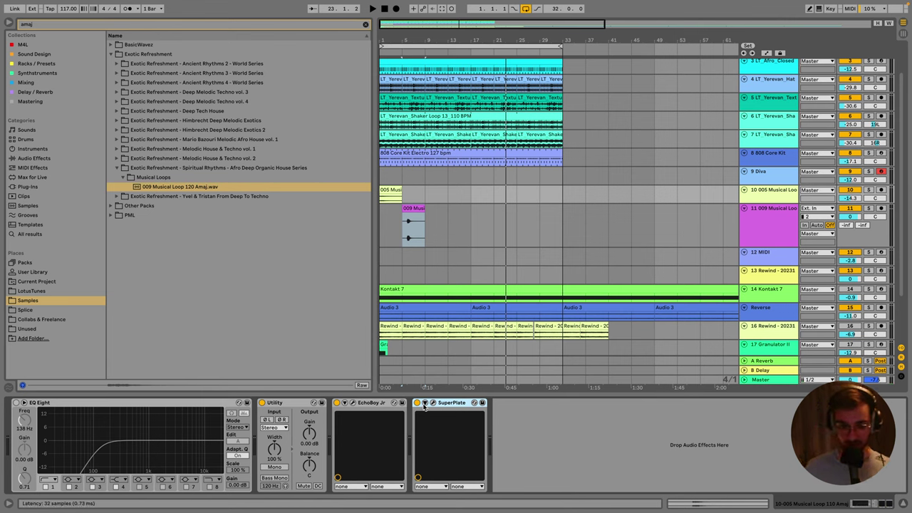
left_click(373, 404)
left_click(467, 403)
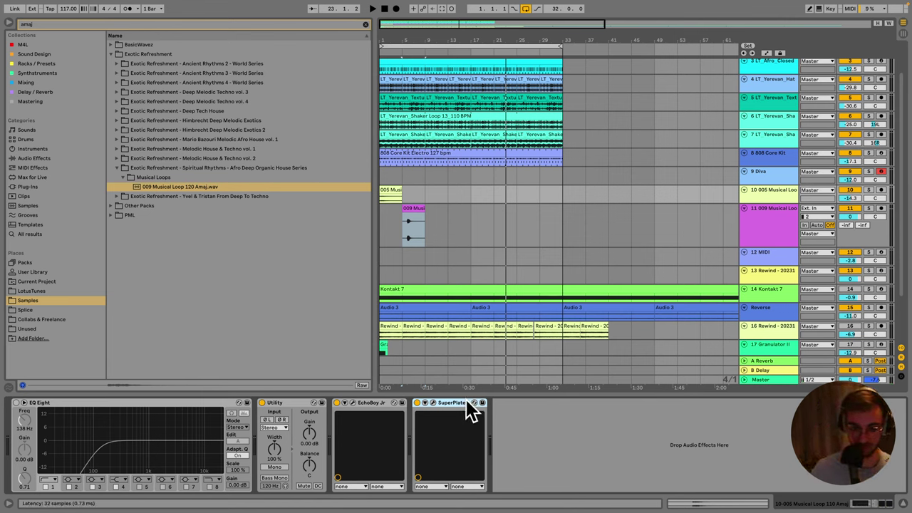
left_click(763, 362)
key("ctrl+z")
key("ctrl+z")
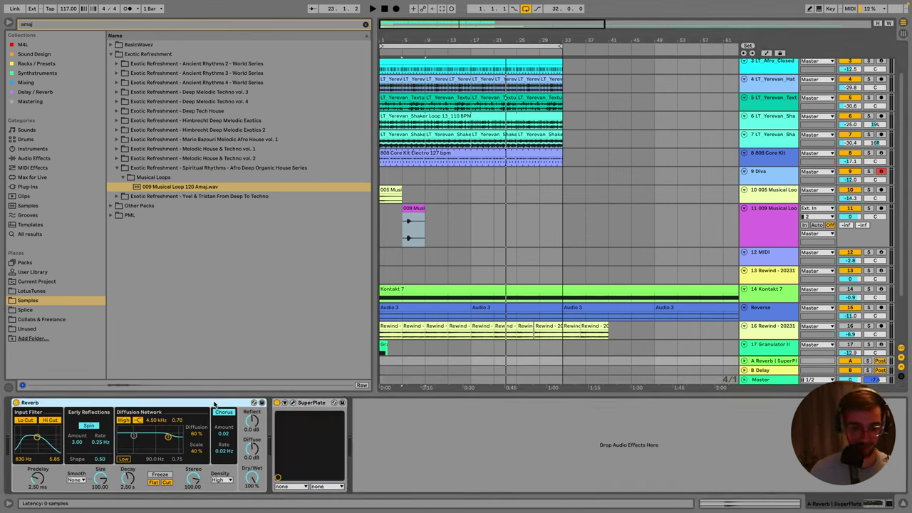
Cut EchoBoy Jr from track 10's device chain and delete SuperPlate from it.
left_click(763, 370)
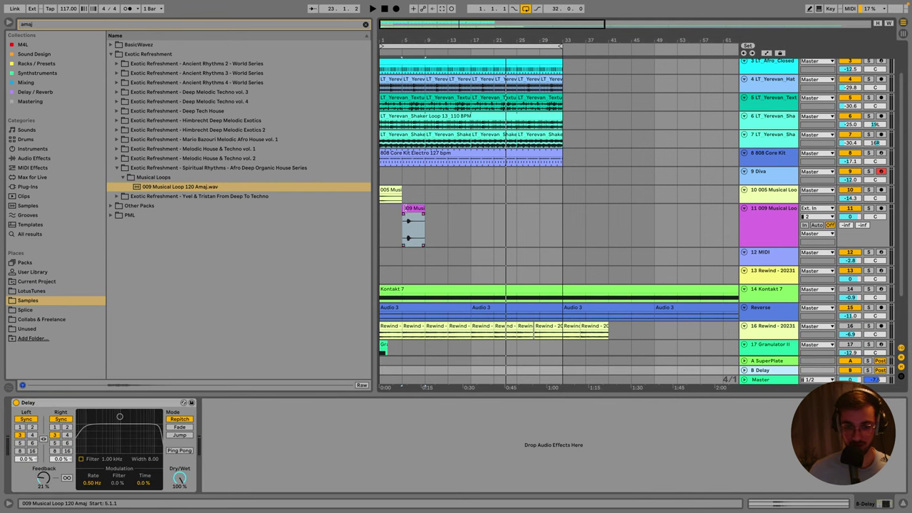
left_click(399, 210)
left_click(424, 197)
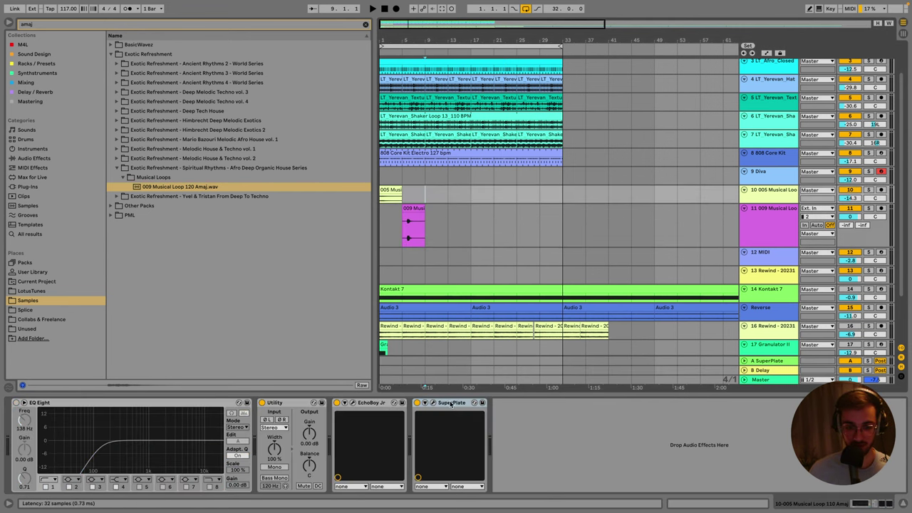
left_click(370, 407)
key("Delete")
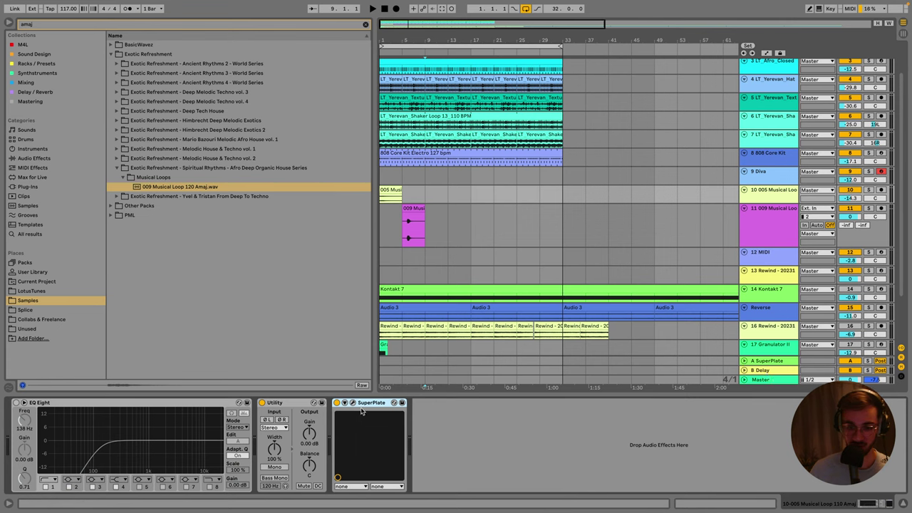
key("Delete")
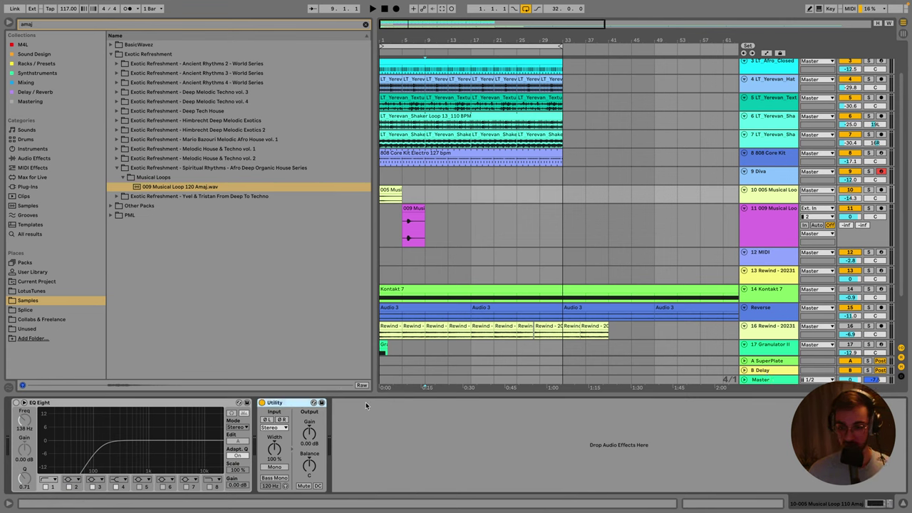
Paste EchoBoy Jr onto return B and delete the Delay device there.
left_click(677, 370)
key("ctrl+v")
left_click(163, 404)
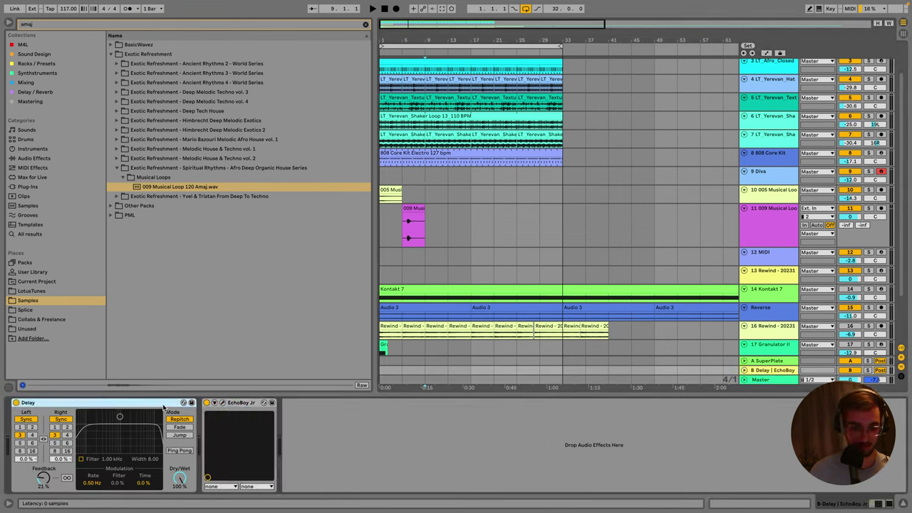
key("Delete")
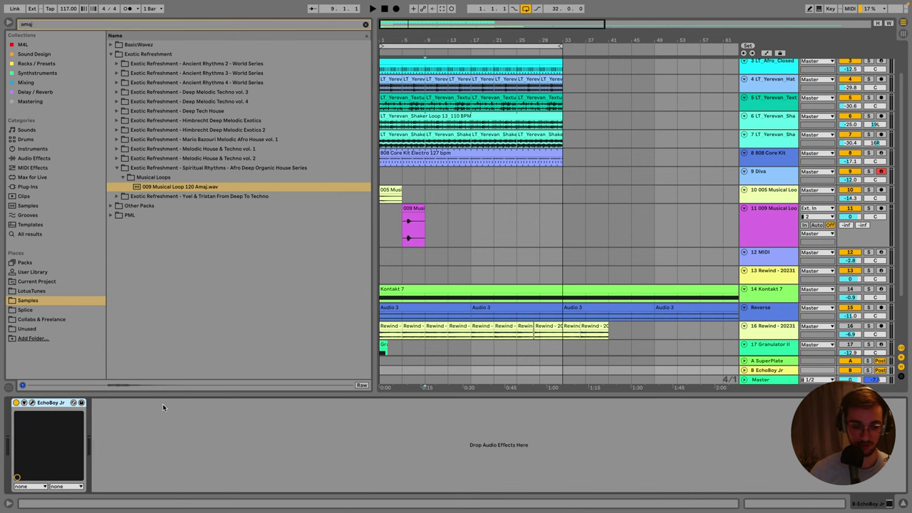
Open the EchoBoy Jr interface on return B and the SuperPlate interface on return A to check their settings.
left_click(32, 403)
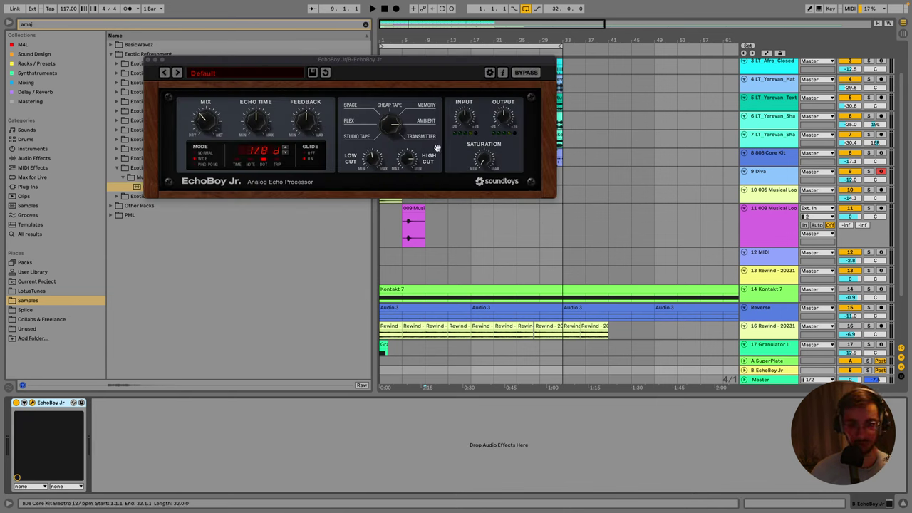
left_click_drag(225, 126, 484, 86)
left_click(785, 368)
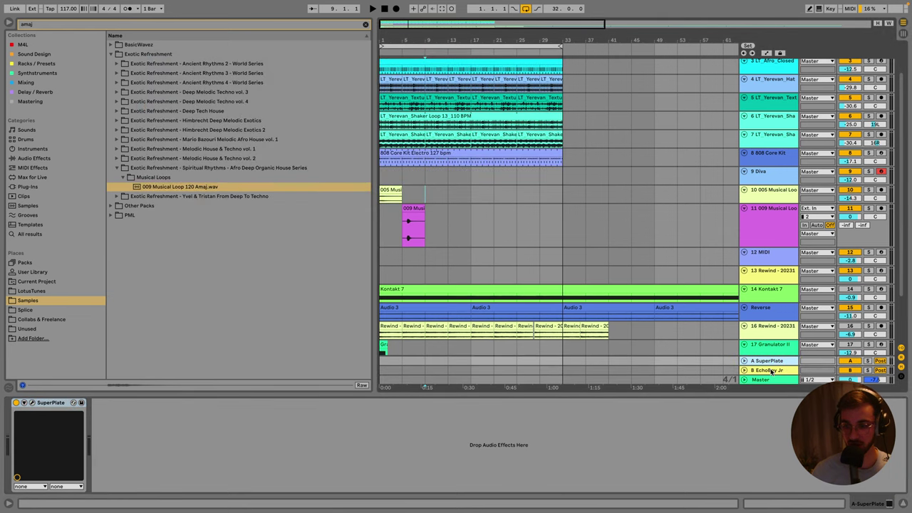
left_click(769, 362)
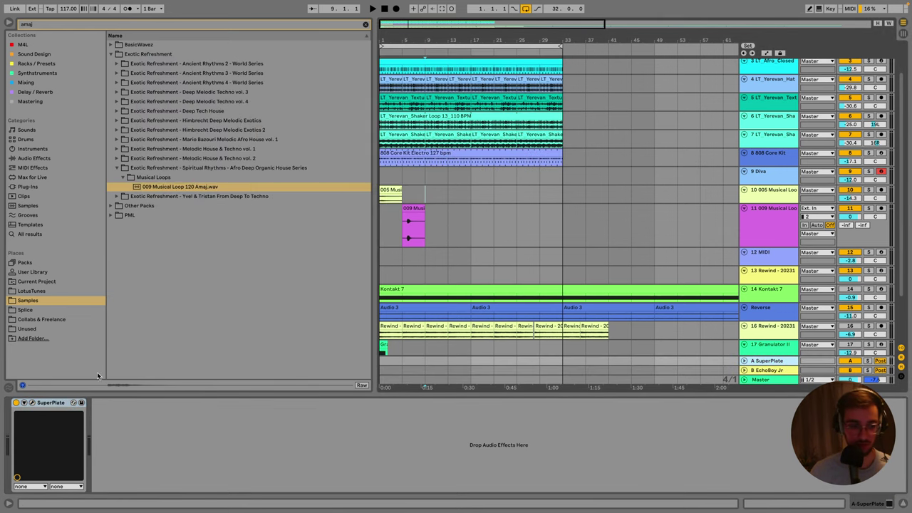
key("super+alt+p")
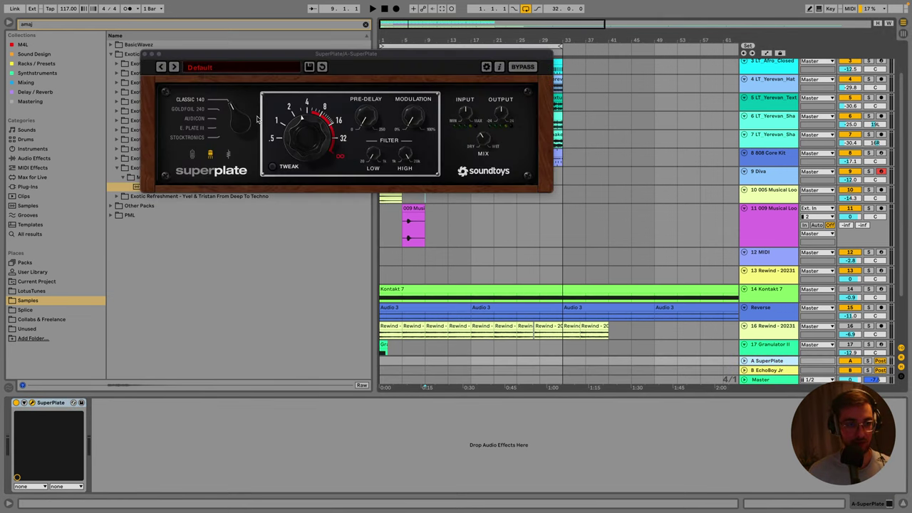
Set track 11's sends to -2.8 dB for SuperPlate and 0 dB for EchoBoy Jr, and its volume to -23.8 dB while playing the clip.
left_click(788, 228)
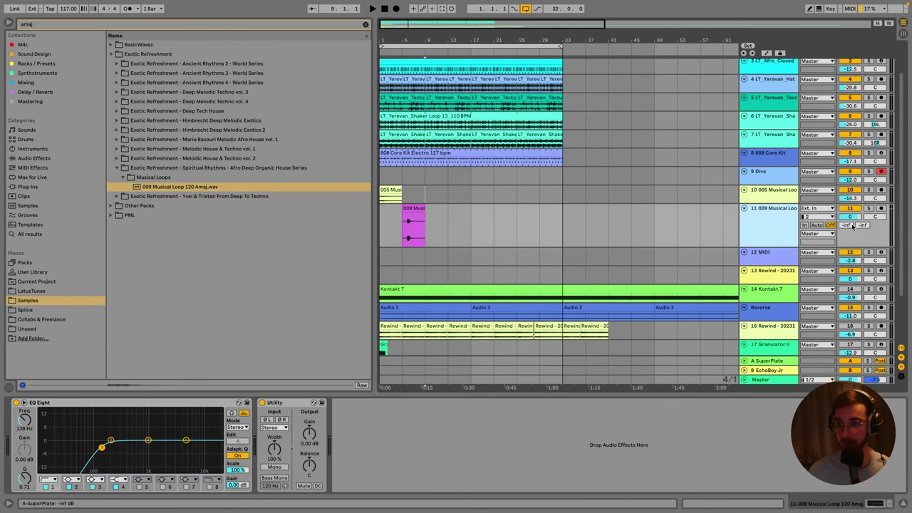
left_click_drag(861, 225, 861, 213)
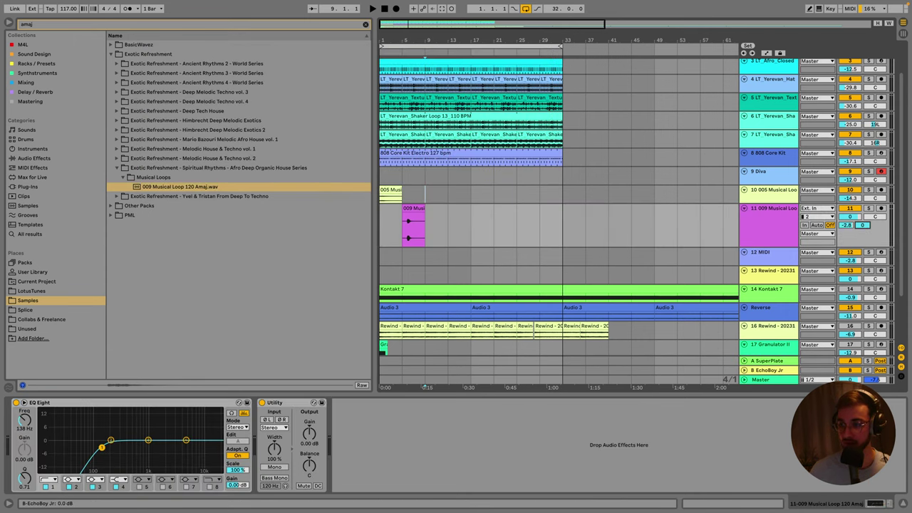
left_click(407, 208)
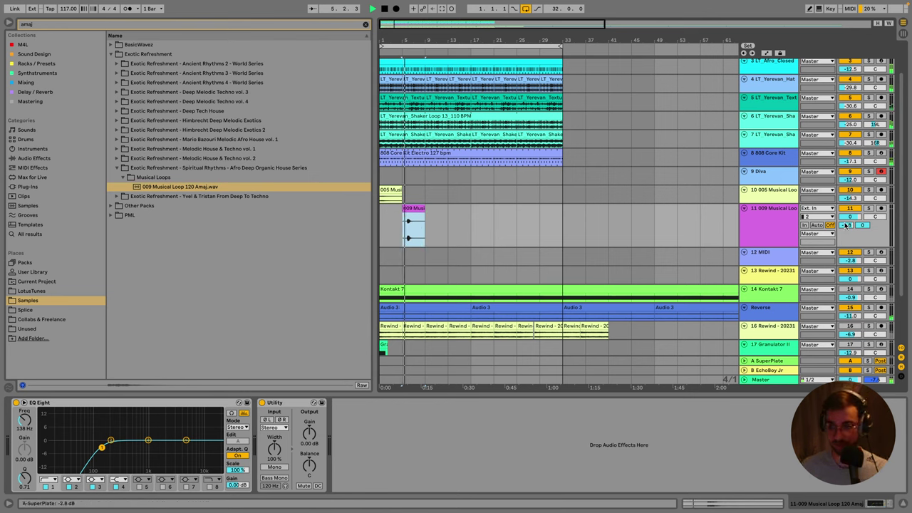
left_click_drag(850, 216, 850, 235)
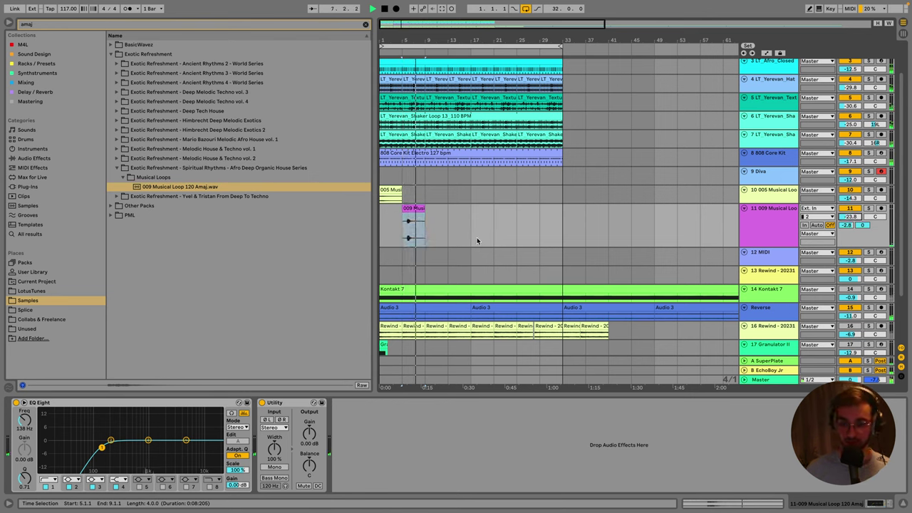
Set the 009 Musical Loop clip's warp mode to Complex Pro with an envelope of 9.
double_click(410, 214)
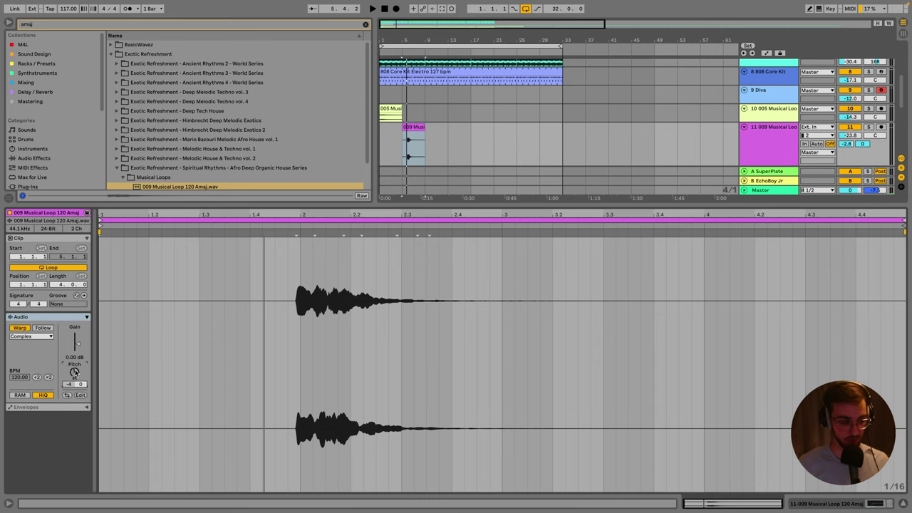
left_click(31, 335)
left_click(26, 382)
left_click_drag(31, 364, 31, 388)
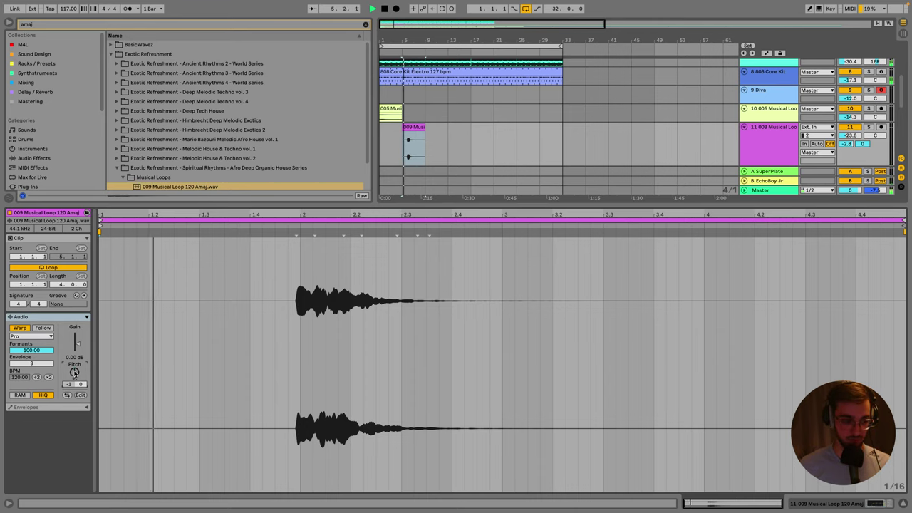
Audition the 009 Musical Loop clip at +7 and +6 semitones and set its pitch to 0 semitones.
scroll(74, 372, "up", 5)
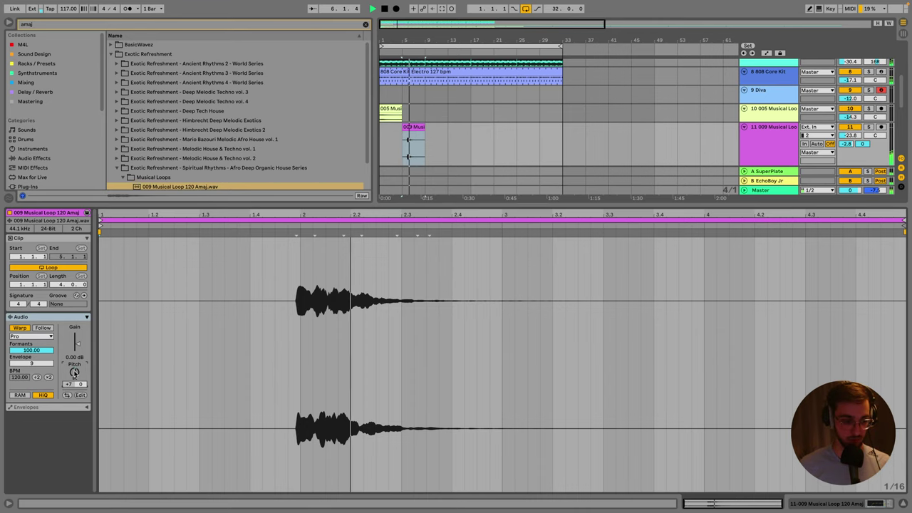
left_click(278, 305)
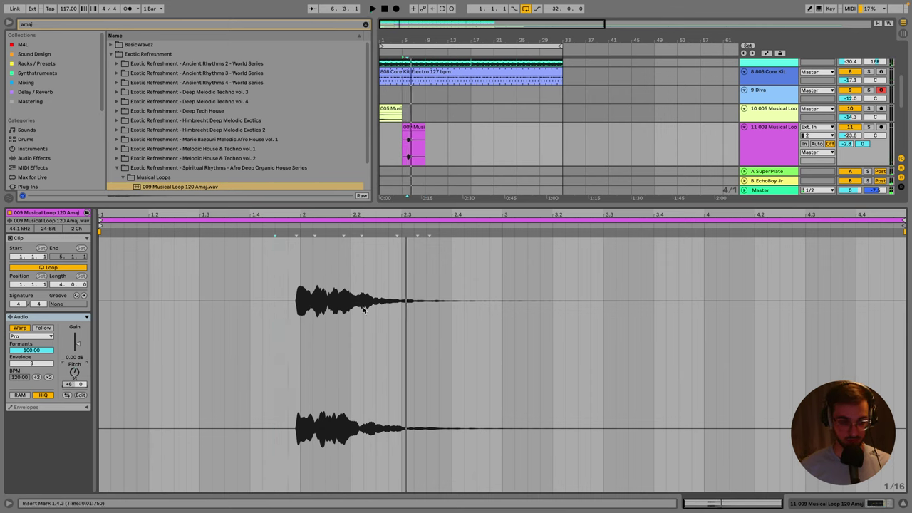
left_click(281, 311)
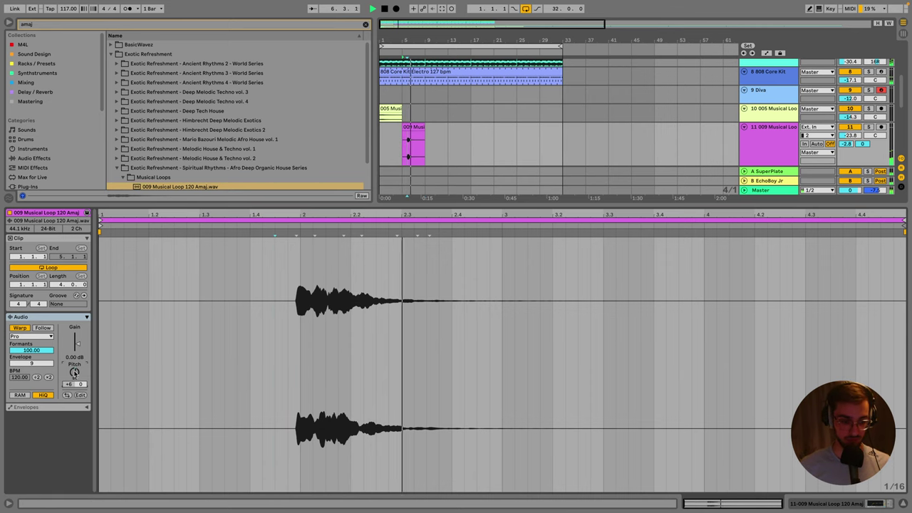
left_click_drag(74, 372, 75, 392)
left_click(288, 311)
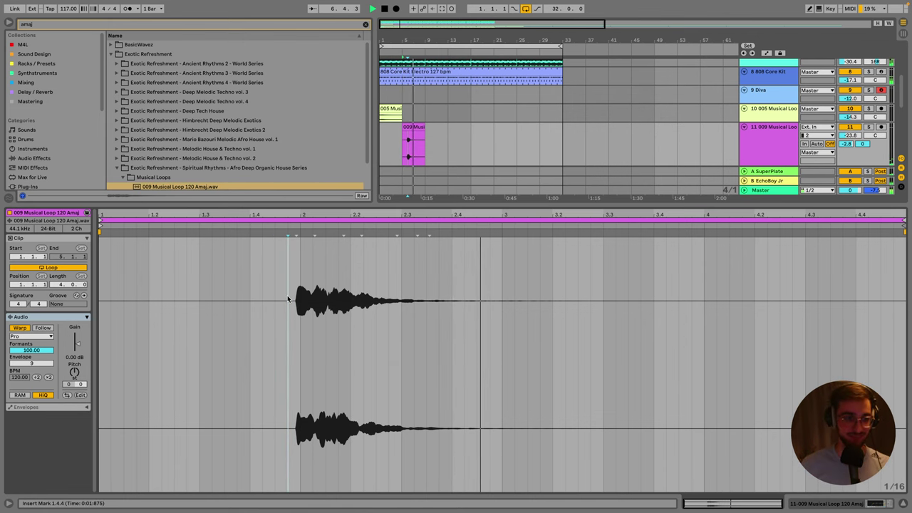
Lower track 11's volume to -26.1 dB and its SuperPlate send to -6.6 dB.
left_click(777, 153)
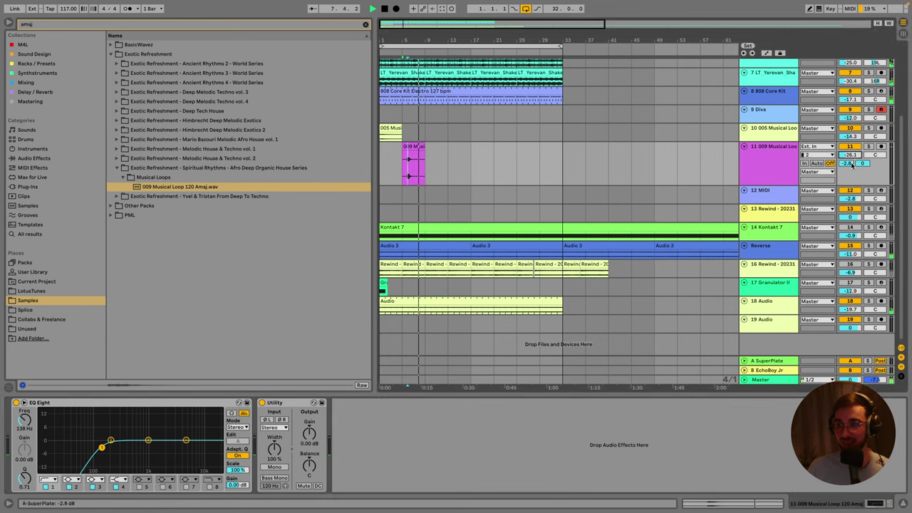
left_click(868, 146)
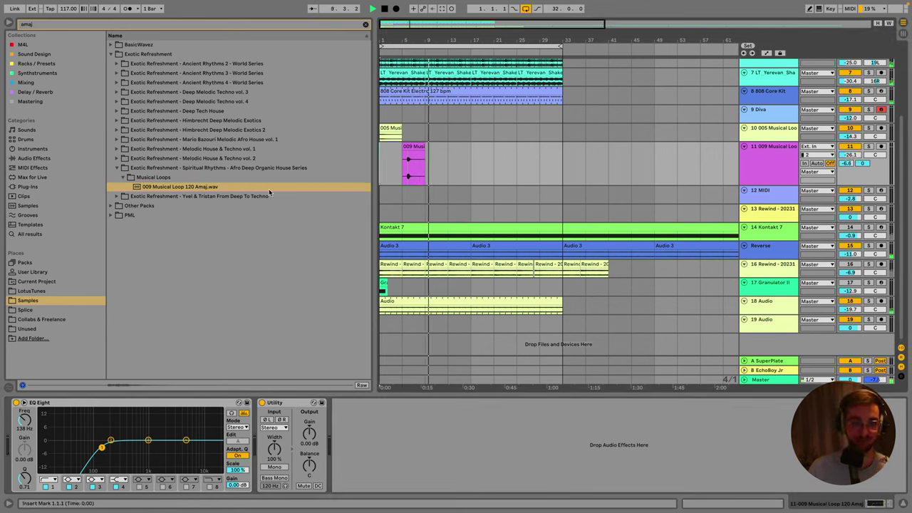
Restart playback from the beginning, adjust track 10's EchoBoy Jr send, and set the track's volume to -18.6 dB.
key("space")
key("space")
left_click(850, 130)
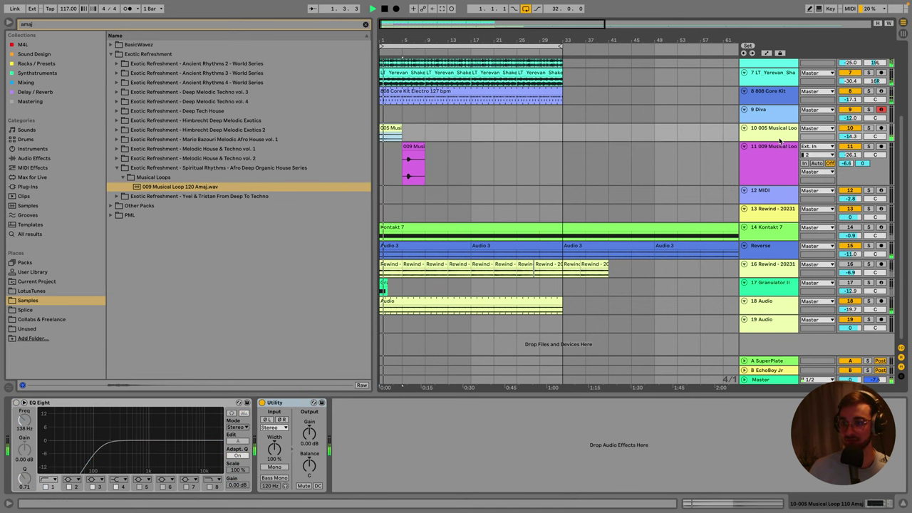
left_click_drag(781, 142, 780, 184)
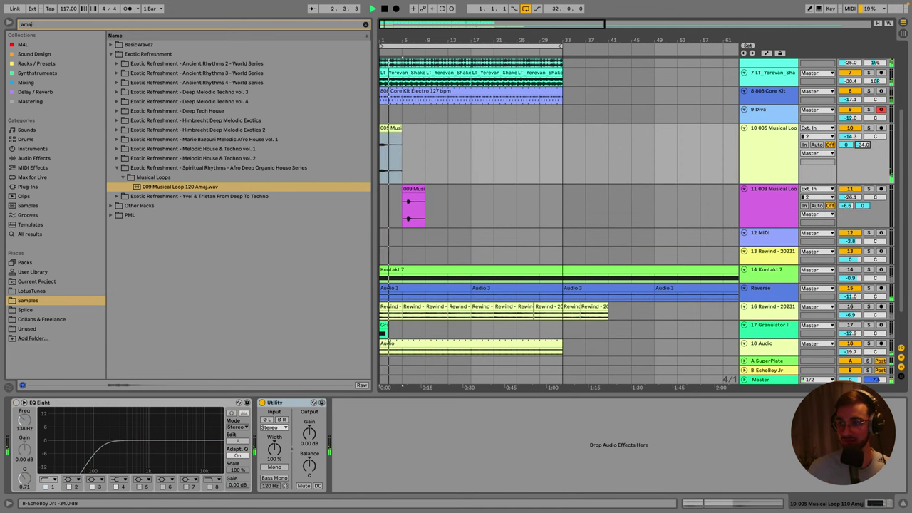
mouse_move(863, 145)
left_mouse_down()
mouse_move(863, 121)
mouse_move(864, 149)
left_mouse_up()
key("h")
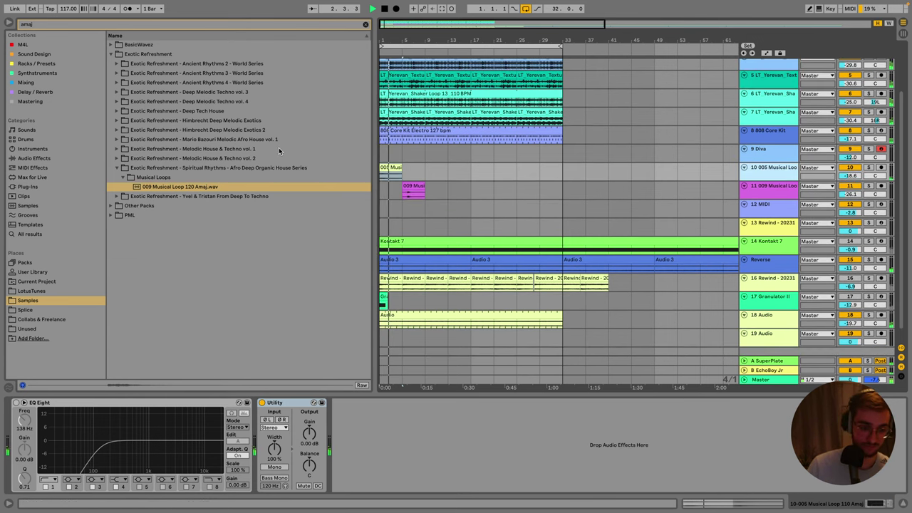
Collapse the Spiritual Rhythms pack folder and listen to the 808 Core Kit track in solo.
key("Left")
key("Left")
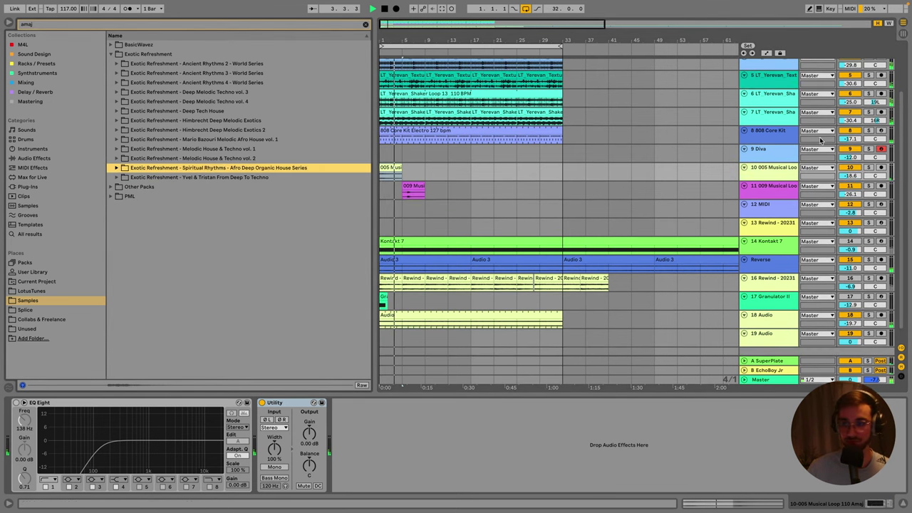
left_click(777, 132)
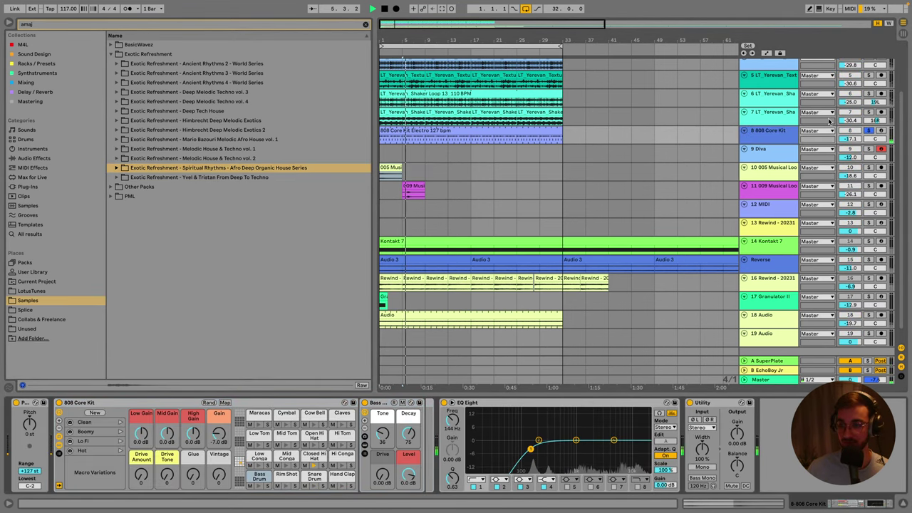
scroll(766, 214, "up", 3)
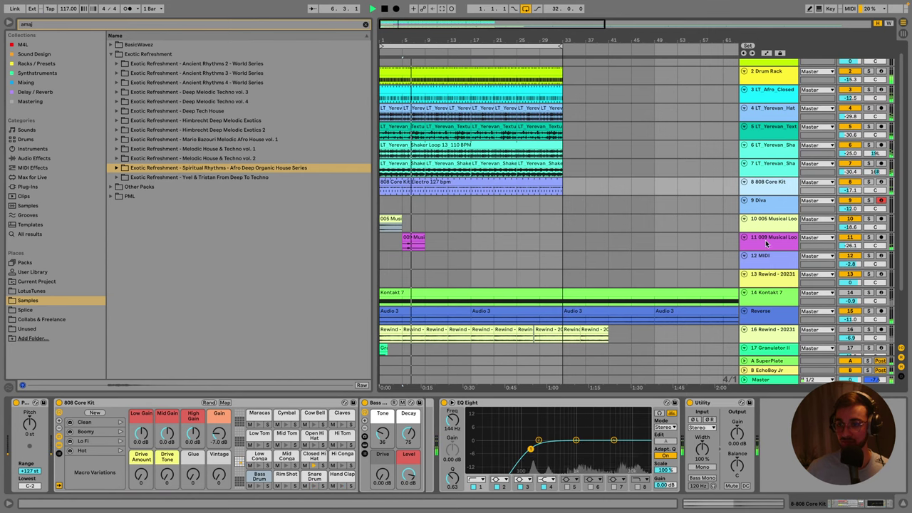
left_click(765, 243)
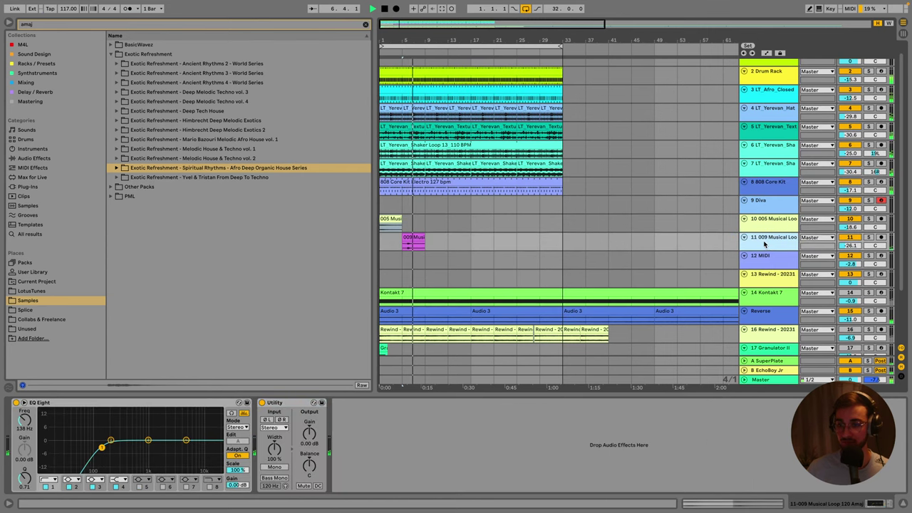
Audition the Melodic House & Techno loops, place 006 Musical & Synth Loop 120 Amaj on track 11 at bar 13, and set the track's volume to -23.4 dB.
left_click(118, 159)
left_click(143, 177)
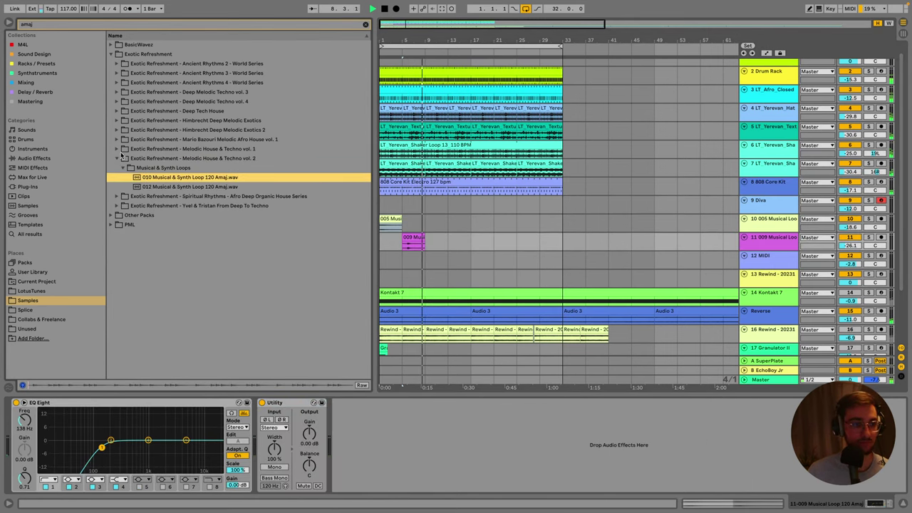
left_click(121, 149)
left_click(153, 158)
left_click(158, 178)
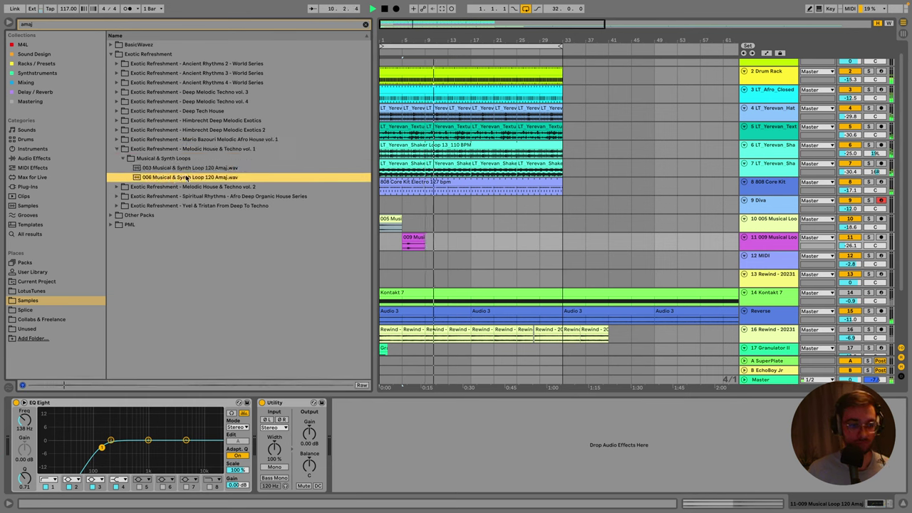
left_click_drag(200, 177, 449, 242)
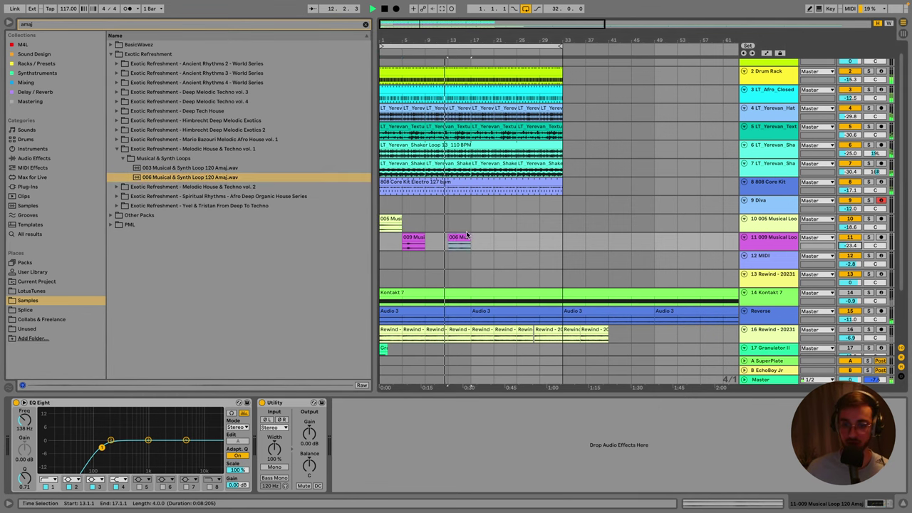
left_click(777, 244)
left_click_drag(772, 249, 772, 267)
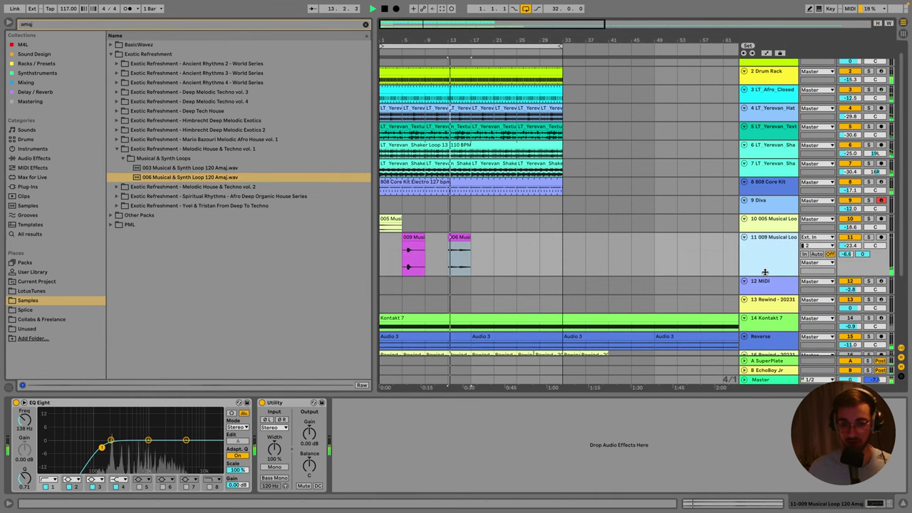
Set the arrangement to a fixed 1/16 grid, select the 006 Musical & Synth Loop clip, and save the set.
left_click(487, 244)
right_click(487, 251)
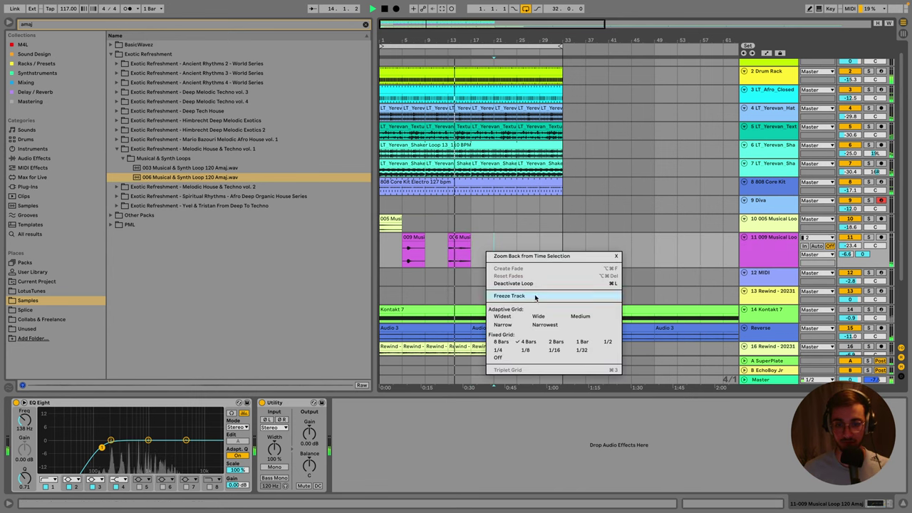
left_click(555, 350)
left_click(460, 250)
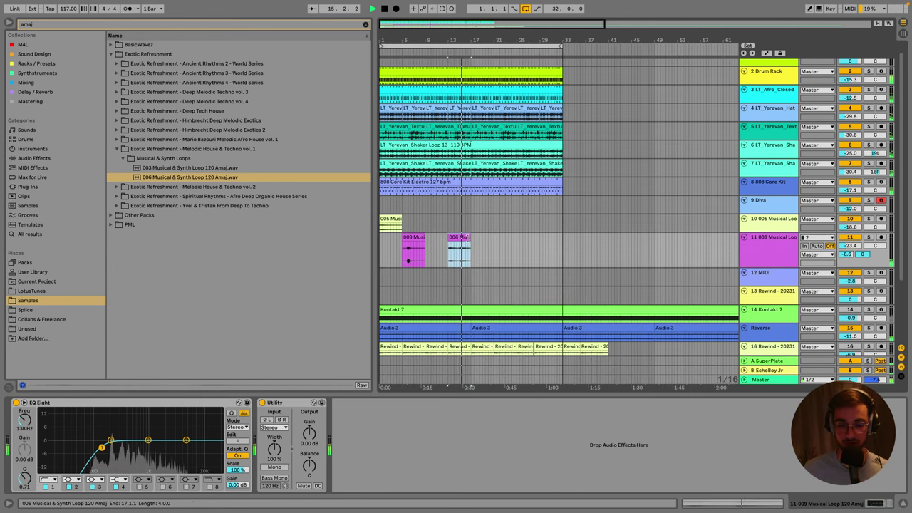
key("ctrl+s")
Group the 005 and 009 Musical Loop tracks and name the group Ear Candy.
left_click(775, 223)
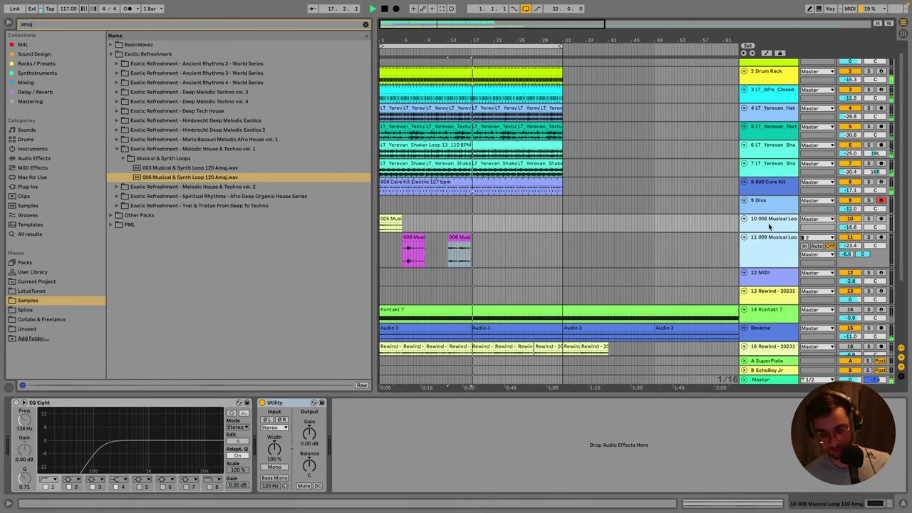
key("ctrl+g")
scroll(767, 193, "down", 2)
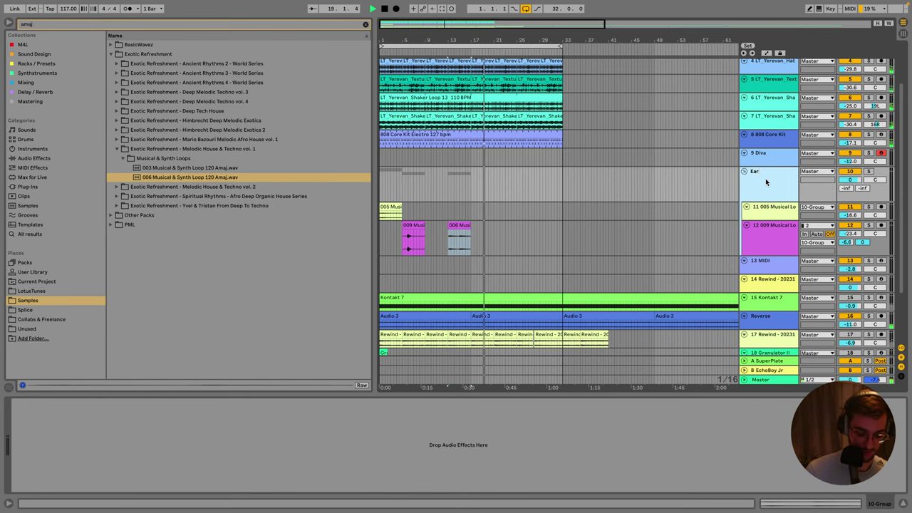
type("ndy")
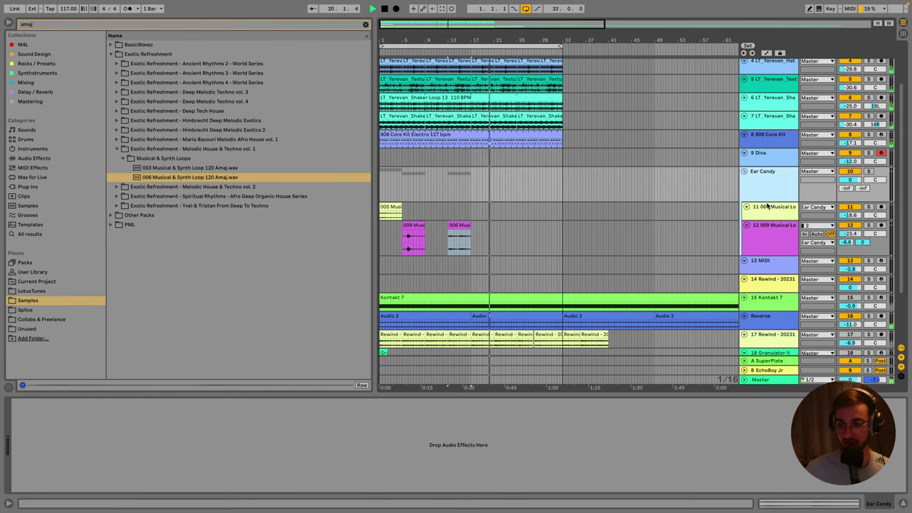
key("Return")
key("ctrl+alt+b")
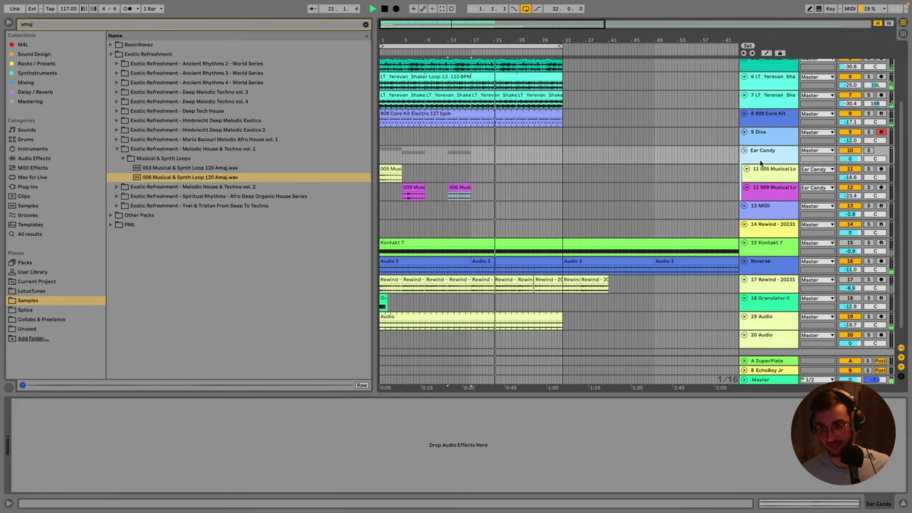
Color the Ear Candy group light blue and apply that color to its grouped tracks and clips.
right_click(774, 153)
left_click(848, 285)
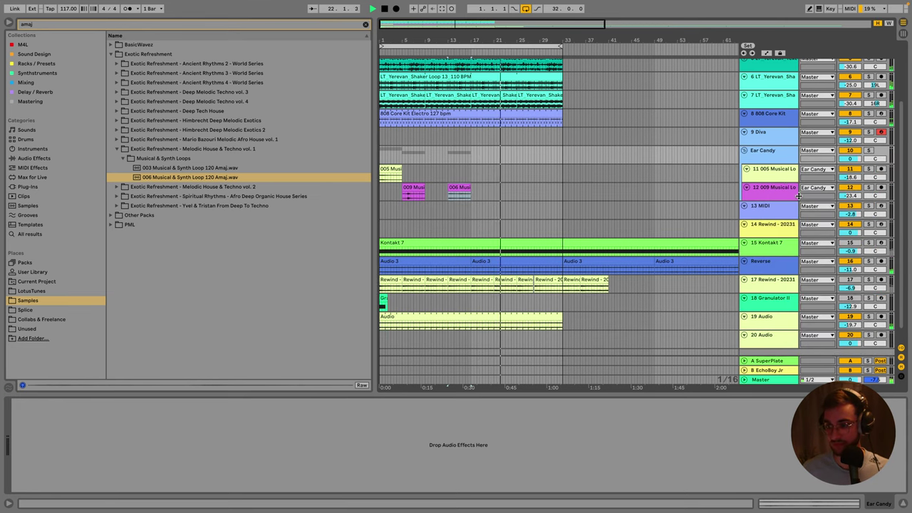
right_click(771, 166)
left_click(803, 342)
Insert a new MIDI track below the 009 Musical Loop track inside the Ear Candy group.
left_click(767, 179)
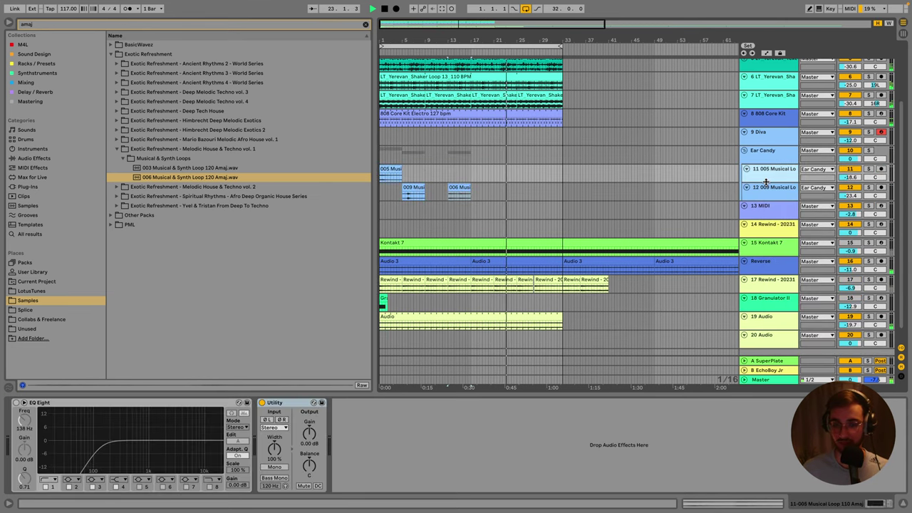
left_click(769, 193)
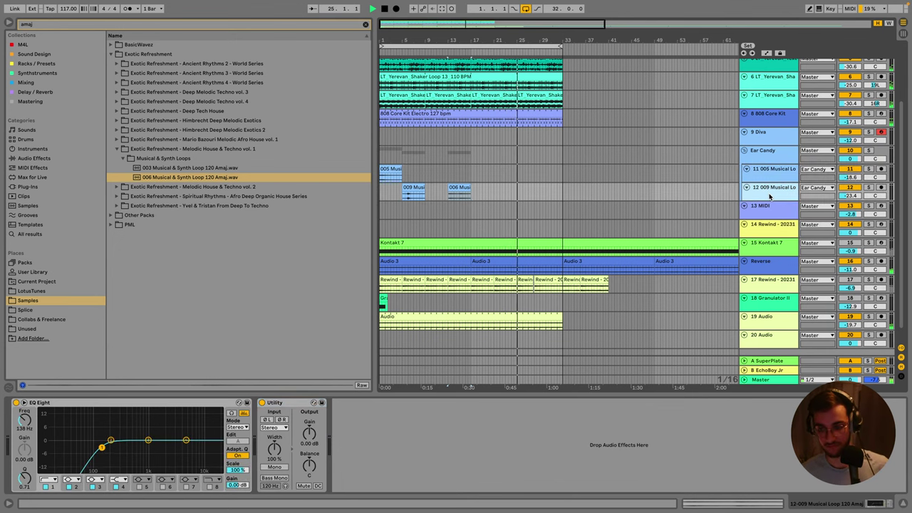
key("ctrl+shift+t")
Audition the 009 Musical Loop 120 Amaj and 22 Musical Loops 122 Amaj samples over the arrangement.
left_click(60, 27)
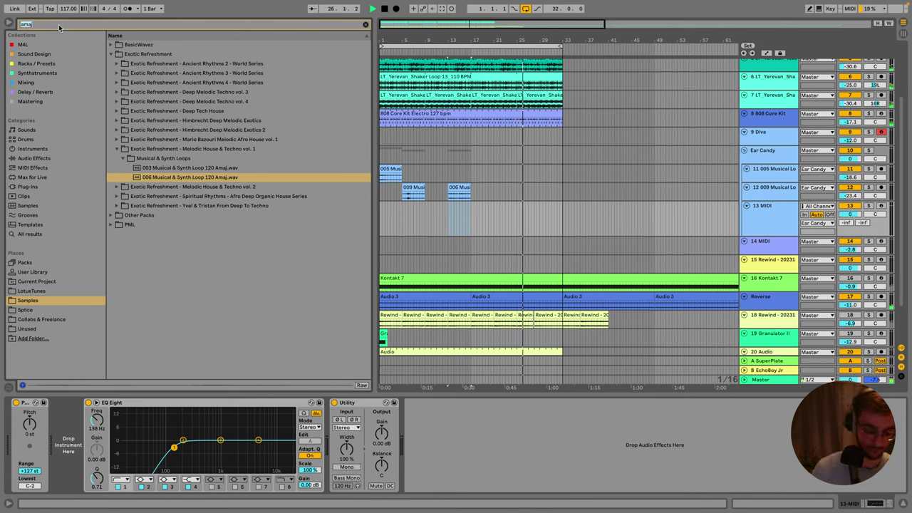
left_click(110, 199)
left_click(143, 188)
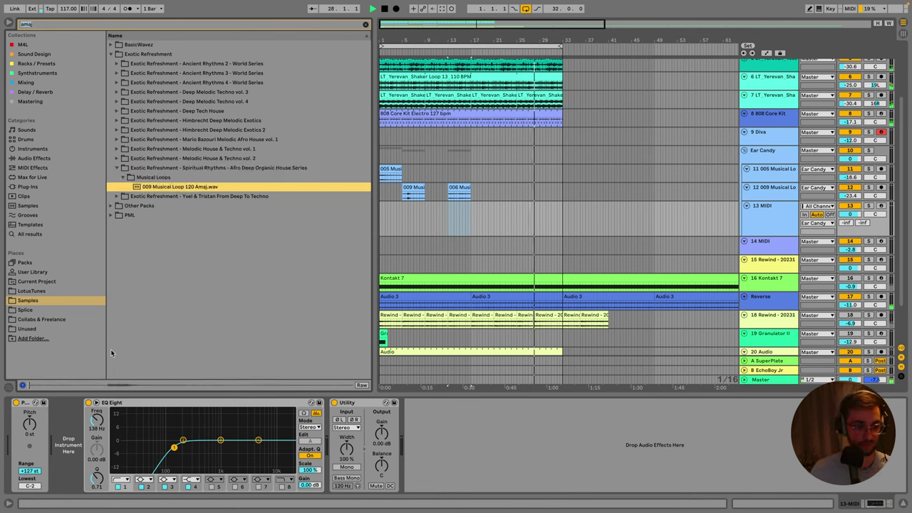
left_click(137, 195)
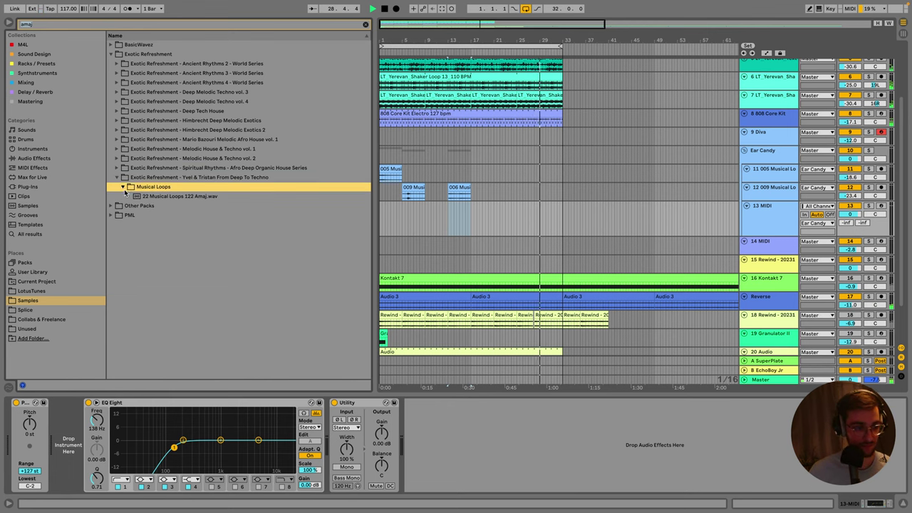
left_click(156, 197)
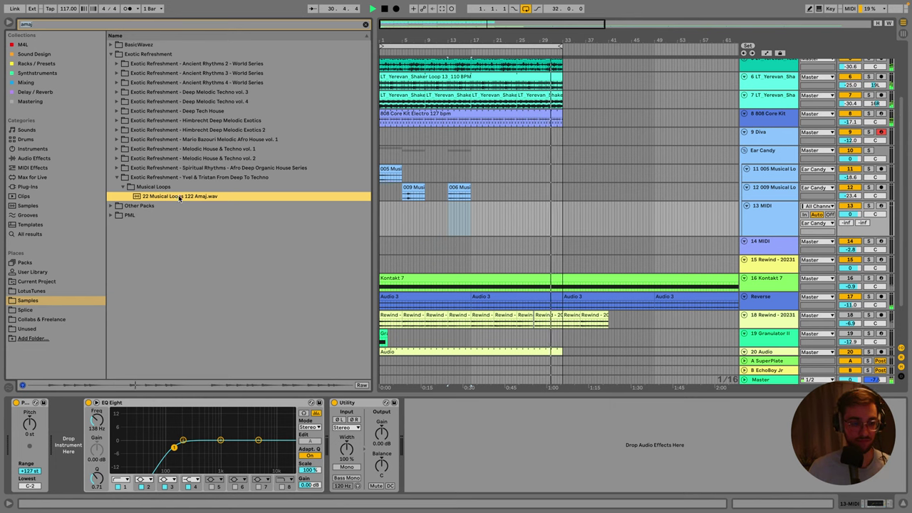
Audition the 003 and 006 Musical & Synth Loops, try placing 006 on track 12 around bar 22, and undo the placement.
left_click(118, 158)
left_click(119, 148)
left_click(139, 168)
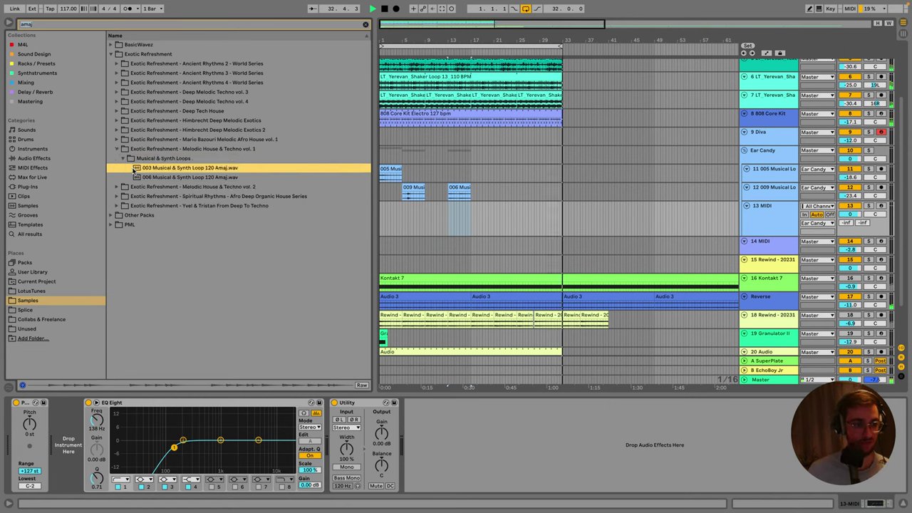
left_click(147, 178)
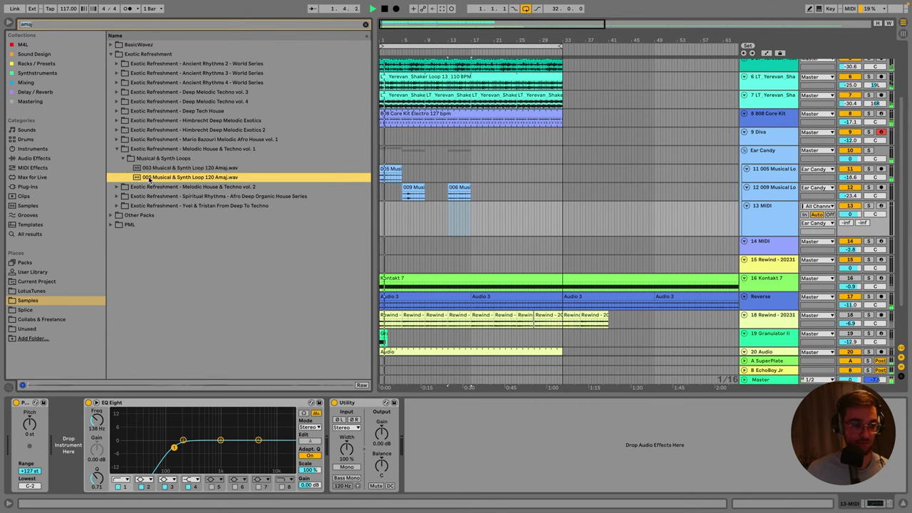
left_click_drag(185, 178, 506, 189)
key("ctrl+z")
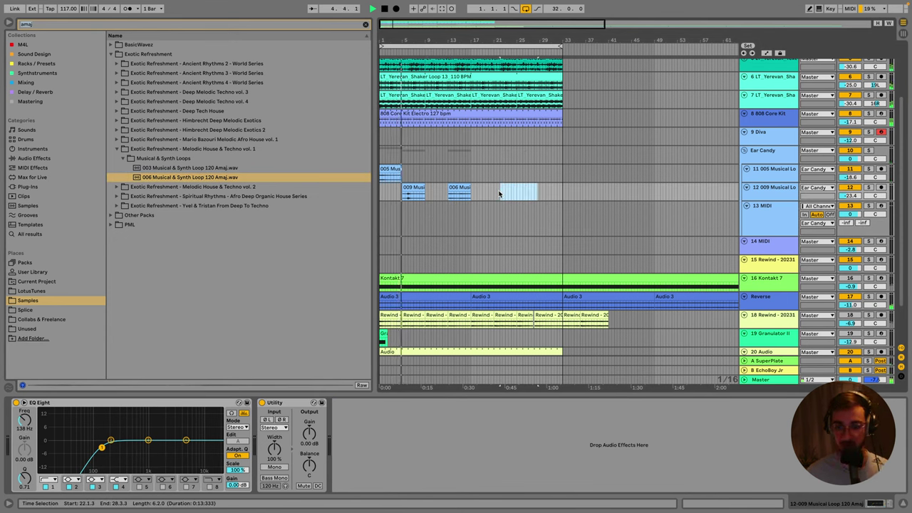
Audition the Amaj synth loops and the 05 and 06 bass loops from the Melodic Afro House vol. 1 pack.
left_click(117, 148)
left_click(116, 139)
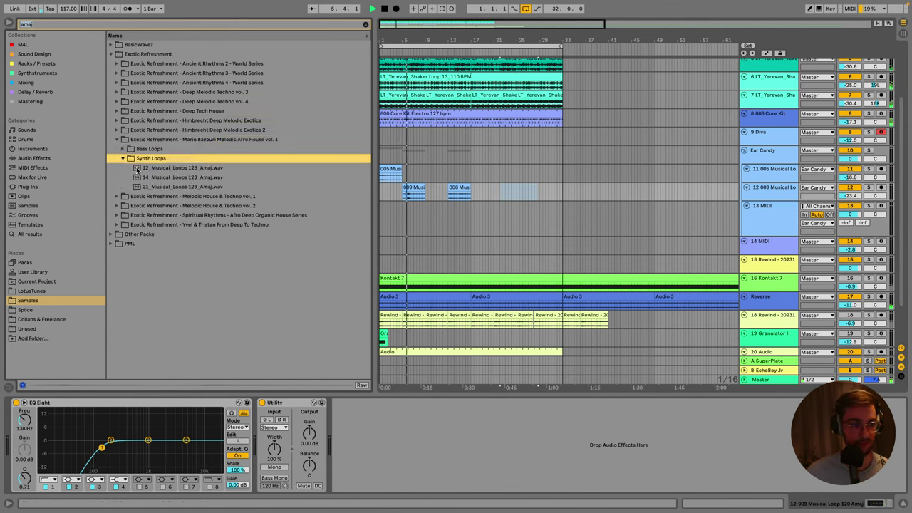
left_click(125, 159)
left_click(178, 168)
left_click(179, 187)
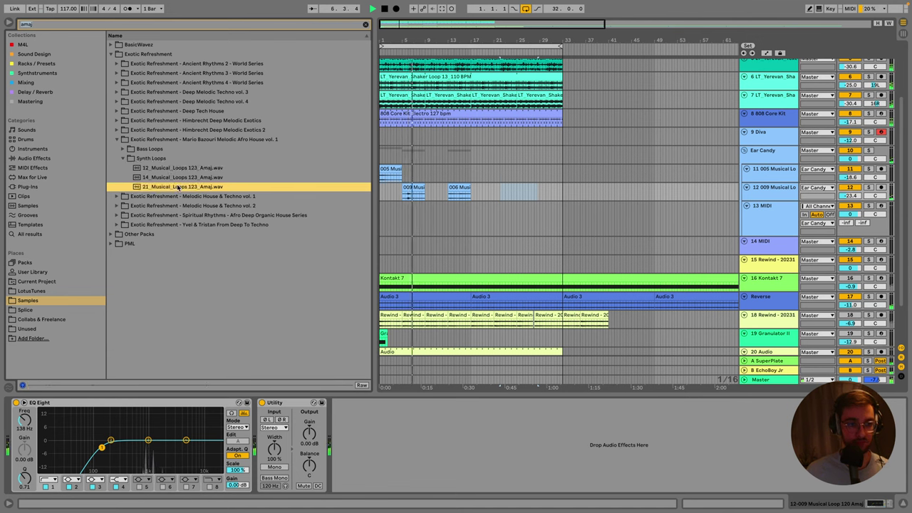
left_click(126, 158)
left_click(121, 148)
left_click(152, 159)
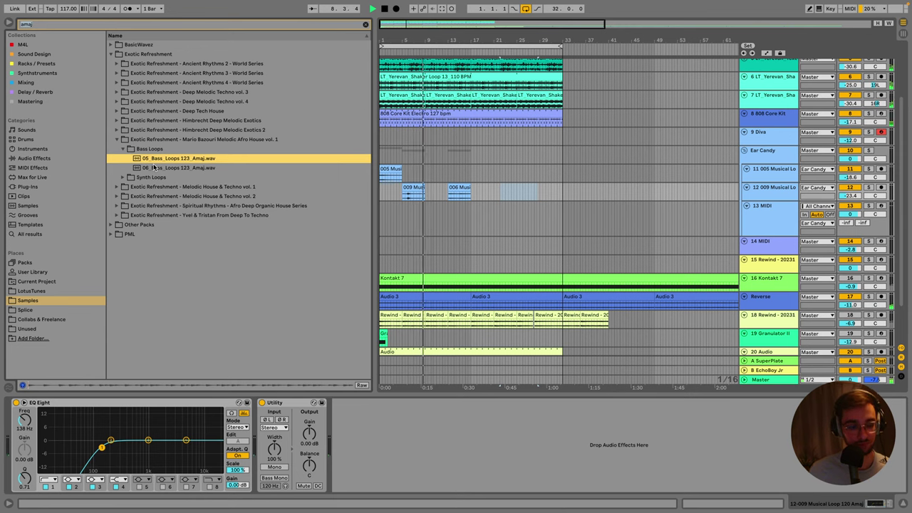
left_click(158, 169)
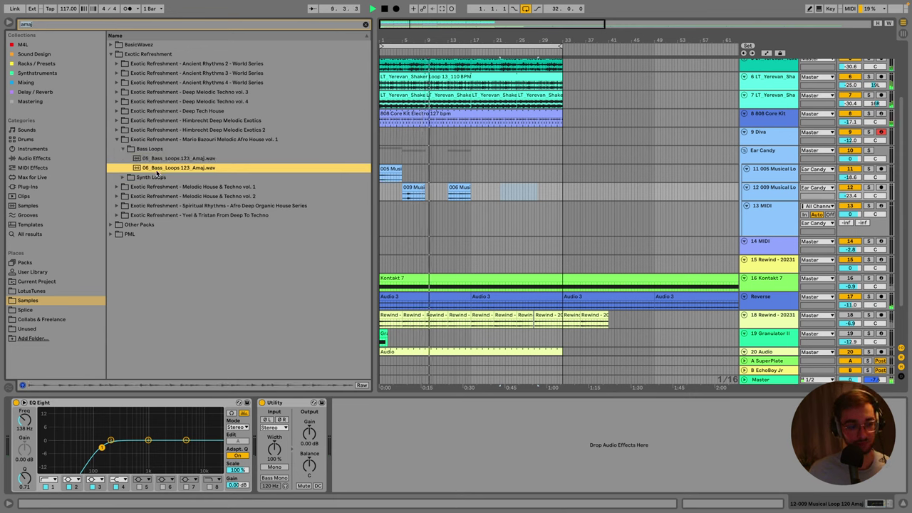
Audition the Deep Melodic Exotics 2 synth leads and place Lead_21 AMaj 120 on track 12, starting midway through bar 21.
left_click(118, 139)
left_click(118, 131)
left_click(118, 145)
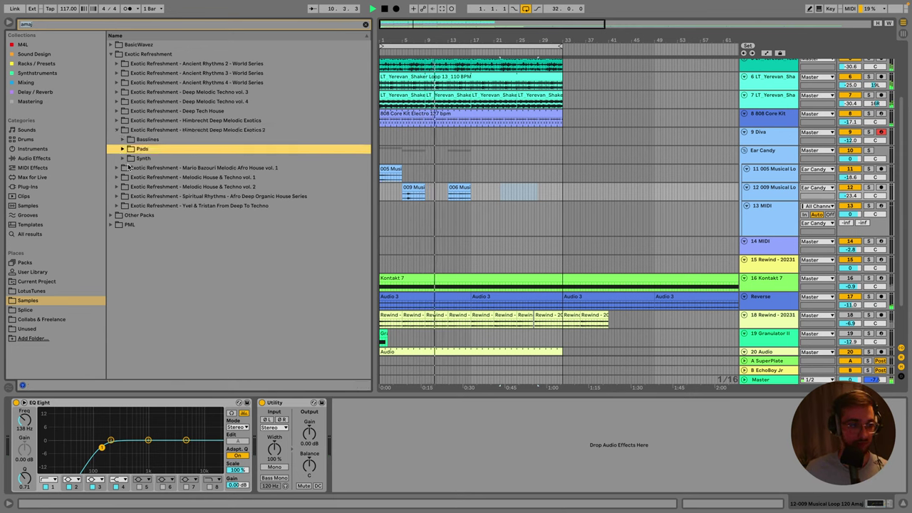
left_click(127, 158)
key("Down")
key("Down")
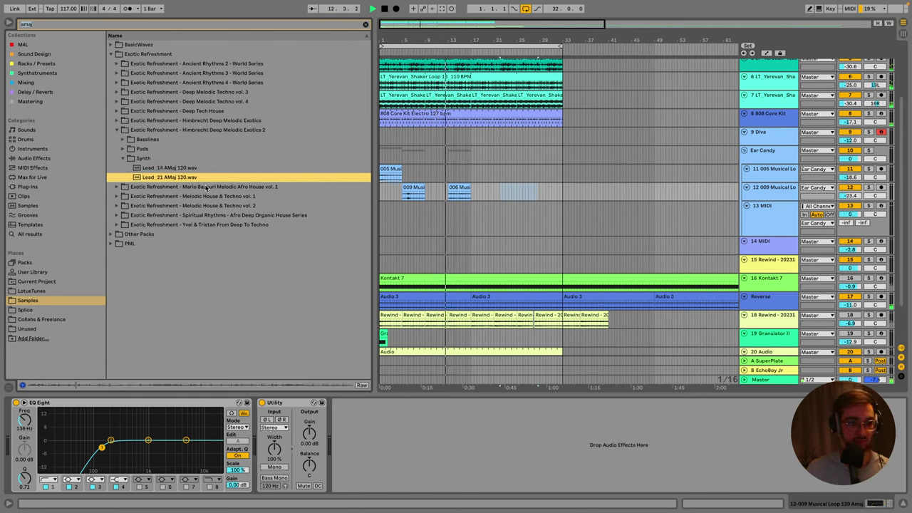
left_click_drag(300, 194, 499, 193)
Cut the Lead_21 AMaj 120 clip on track 12 down to a slice two sixteenths long and move it to 17.3.2.
scroll(499, 192, "up", 3)
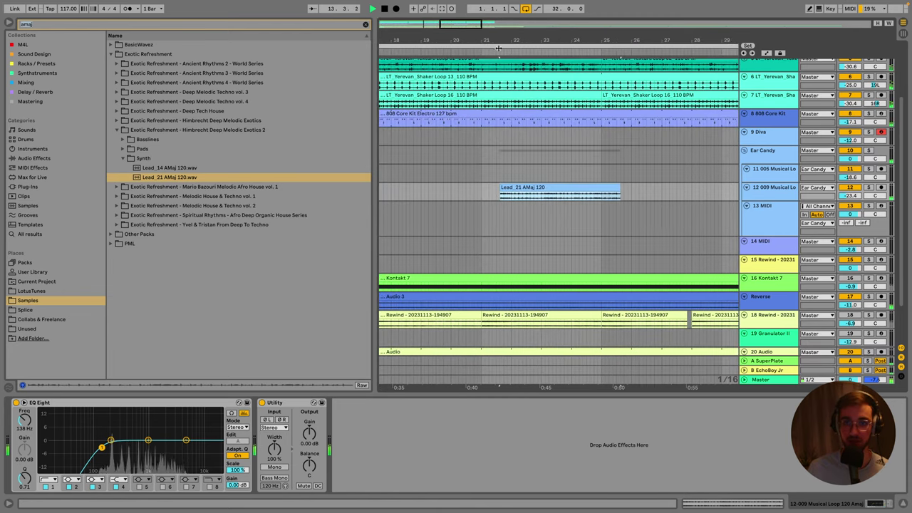
left_click_drag(624, 192, 553, 193)
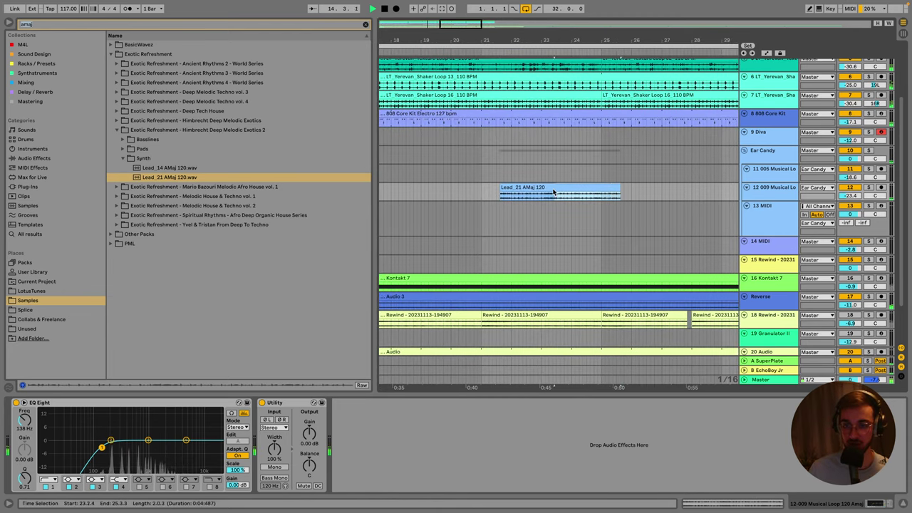
left_click(511, 187)
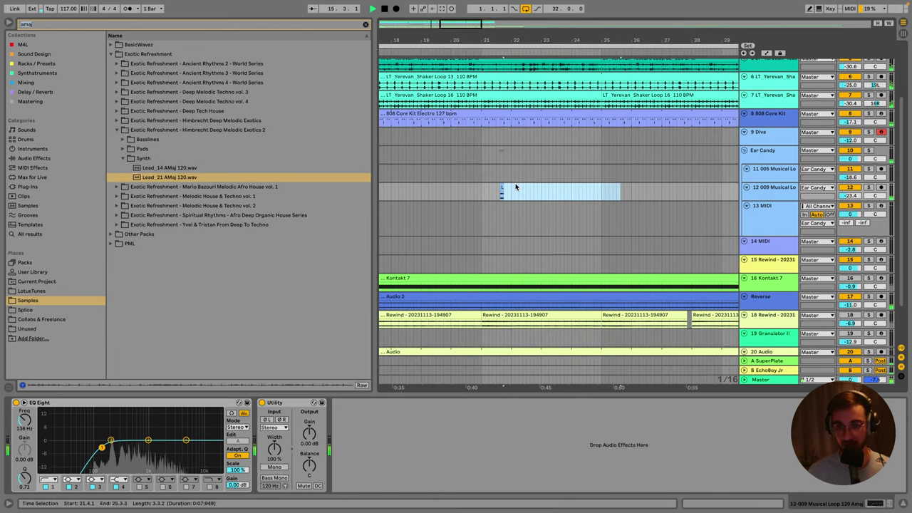
scroll(497, 43, "down", 3)
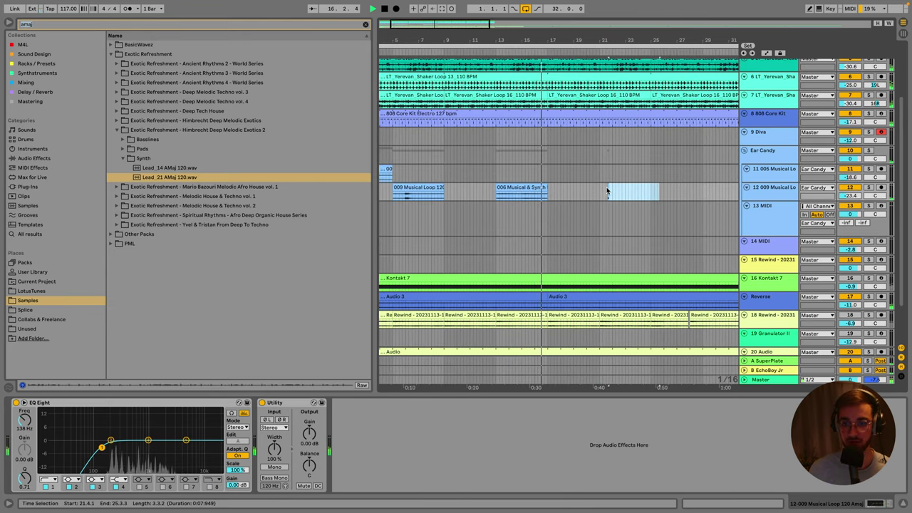
left_click(608, 187)
left_click(747, 187)
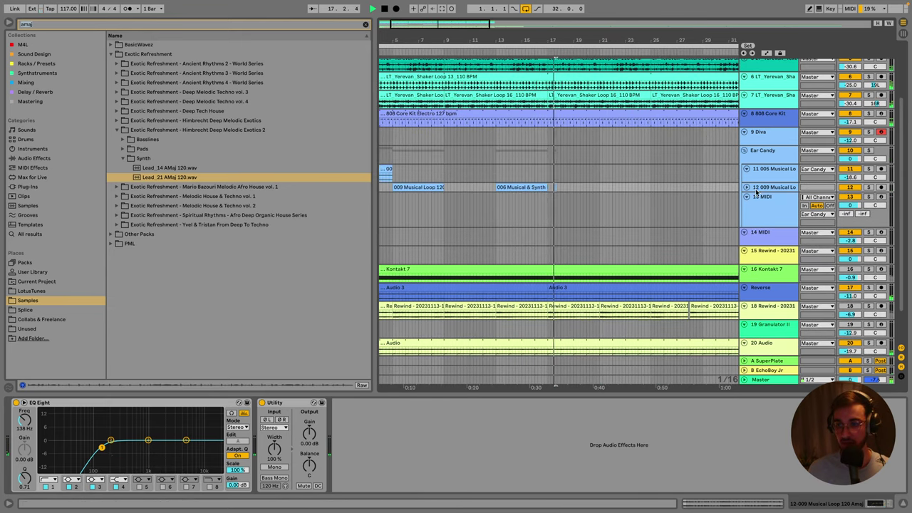
Insert an audio track below track 12 in the Ear Candy group and move the Lead_21 slice onto it at 1.1.3.
key("ctrl+t")
key("space")
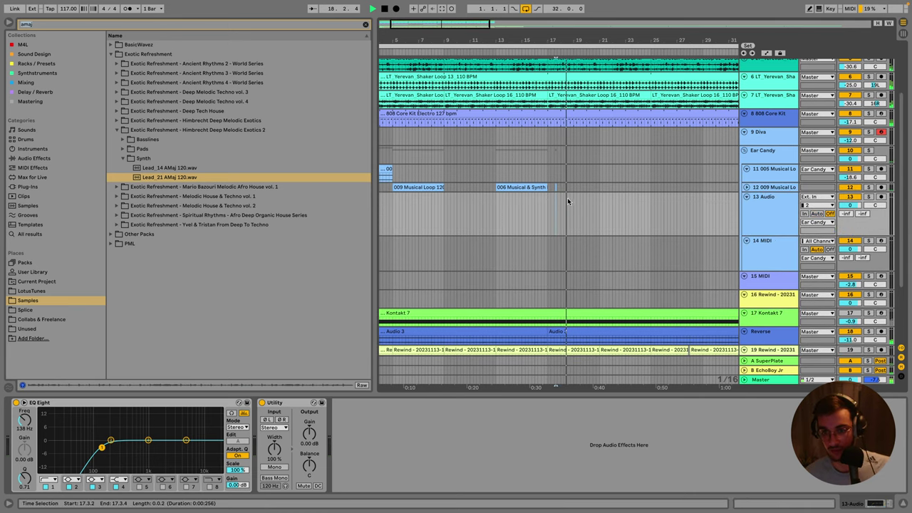
key("plus")
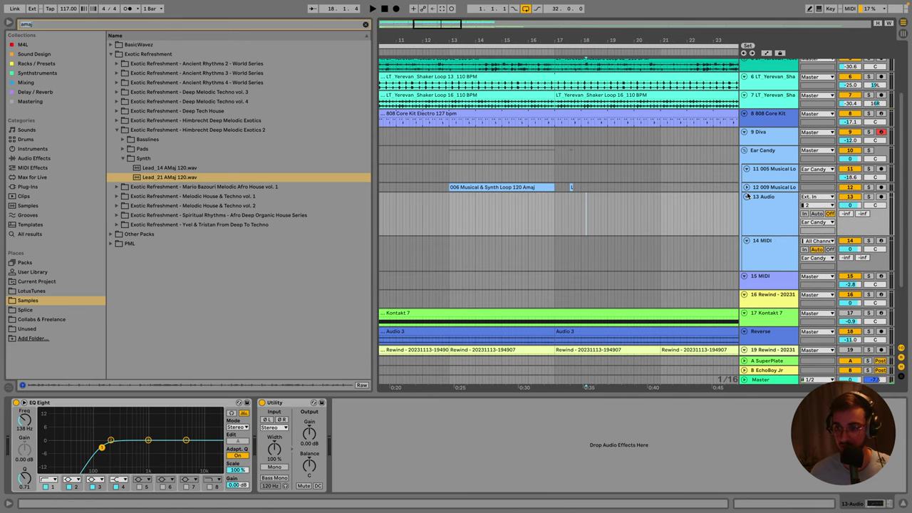
left_click(747, 188)
left_click_drag(570, 185, 471, 207)
key("minus")
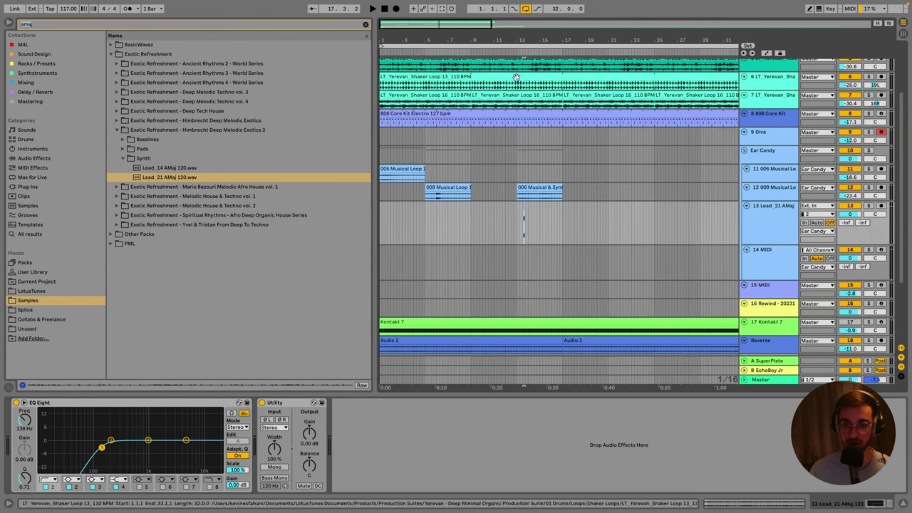
left_click(383, 220)
key("space")
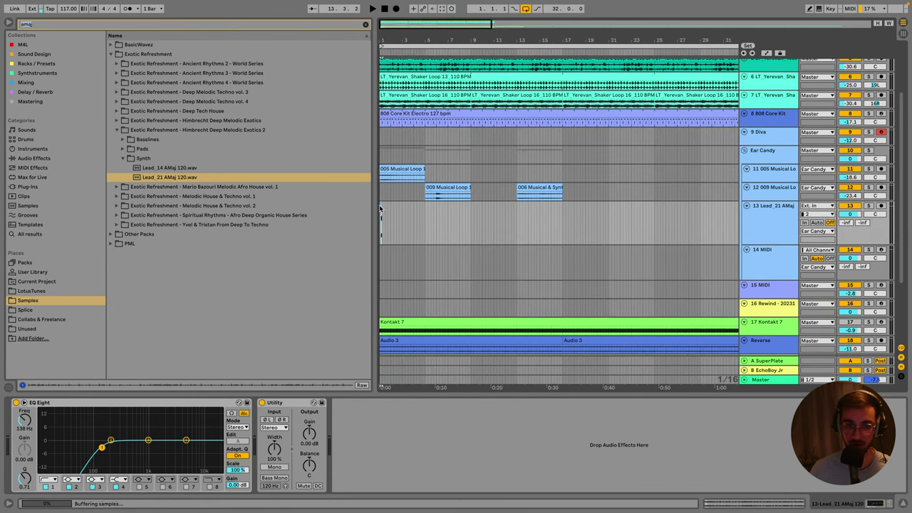
Lower the Lead_21 track's volume to -17.3 dB and apply EQ Eight with its low cut at 303 Hz.
left_click_drag(385, 42, 382, 48)
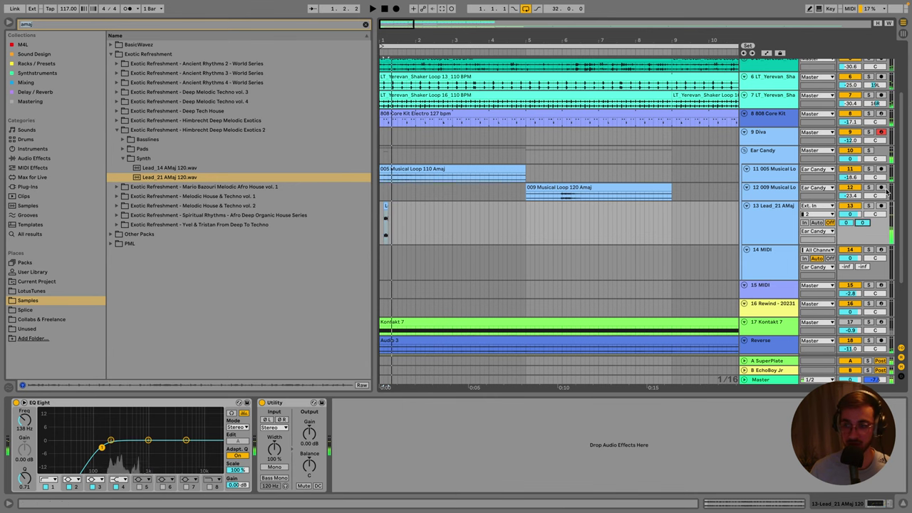
left_click_drag(851, 214, 850, 235)
key("space")
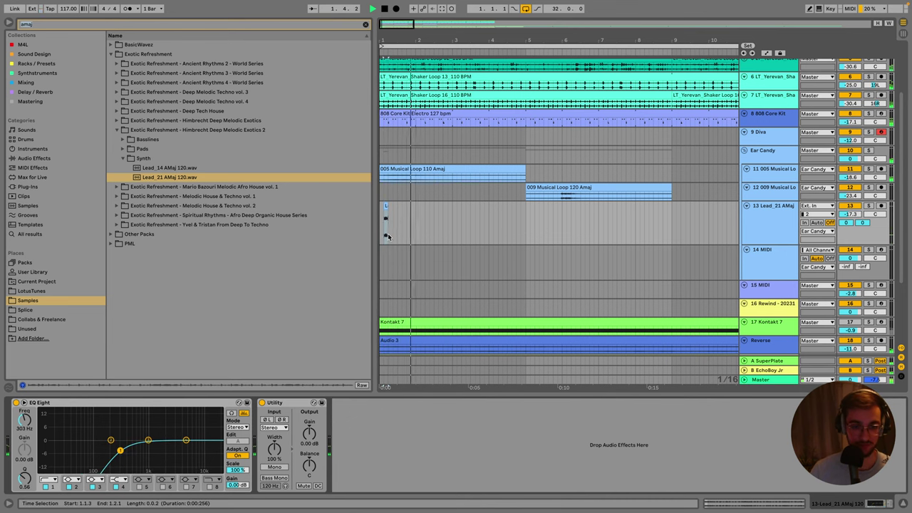
Move the Lead_21 clip to 5.1.1, lengthen it to half a bar, and play it.
left_click_drag(386, 203, 536, 206)
key("space")
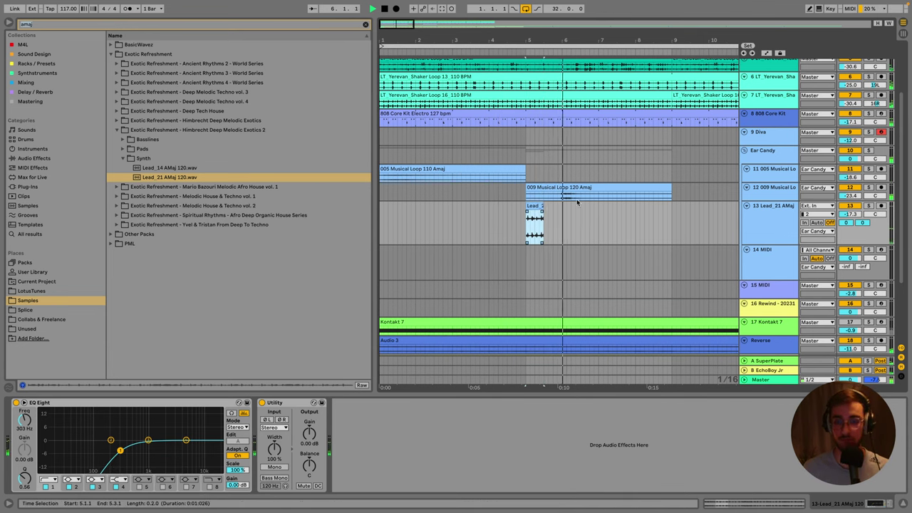
Delete the 009 Musical Loop clip from track 12 and play the Lead_21 clip at bar 5 on its own.
left_click(599, 189)
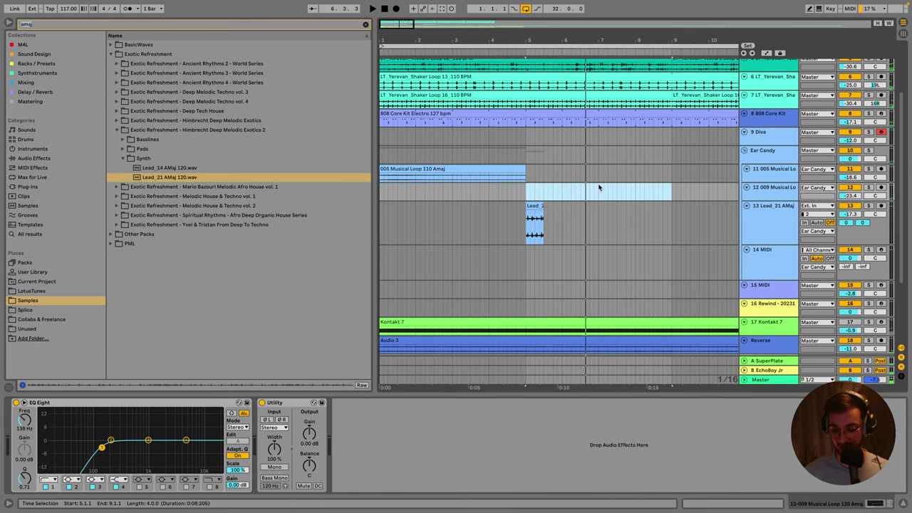
key("Delete")
key("minus")
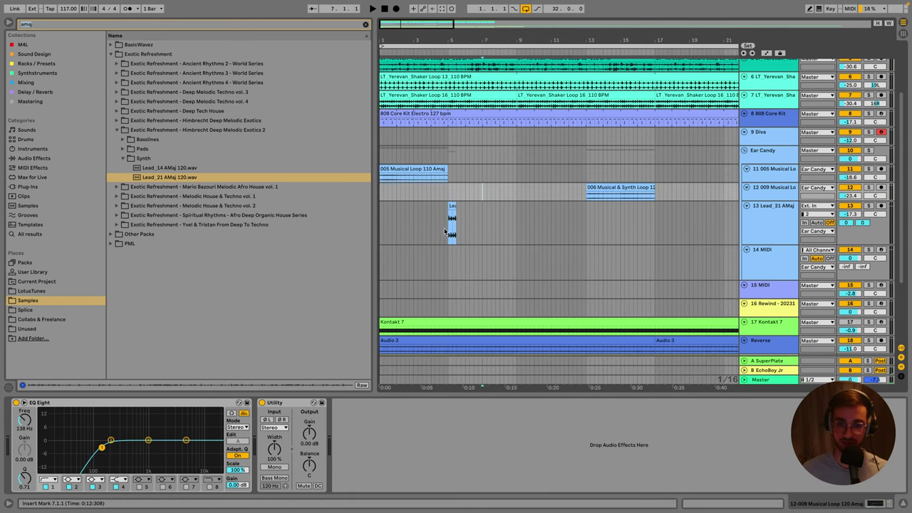
left_click(452, 230)
key("space")
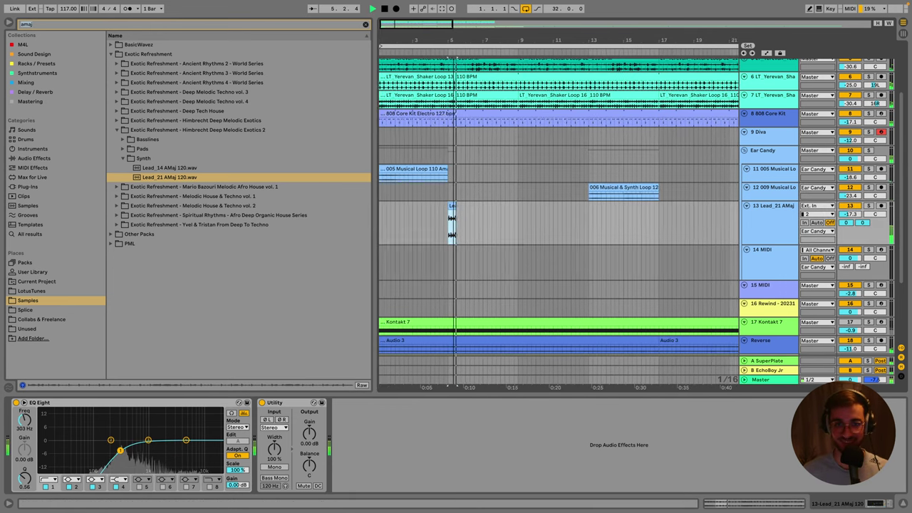
Copy the half-bar Lead_21 clip to 7.1.1 on track 13 and play the transition into it.
key("plus")
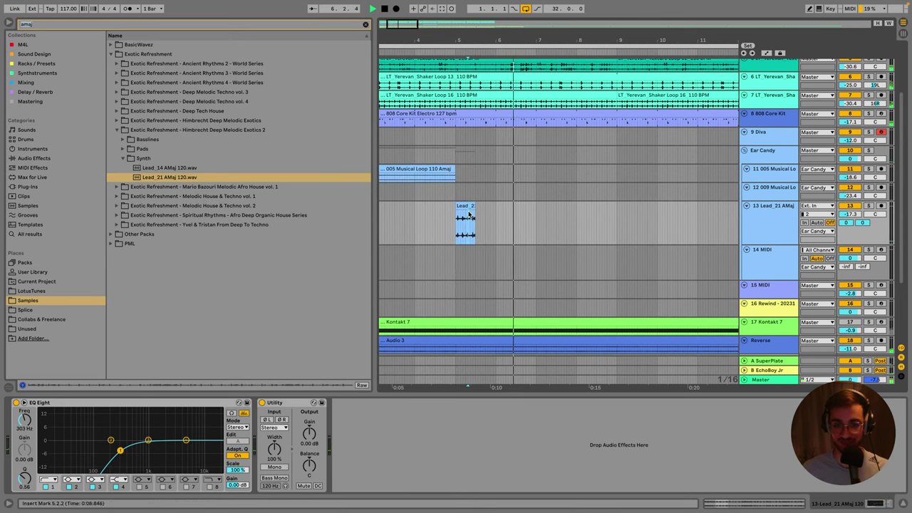
left_click(539, 222)
key("ctrl+v")
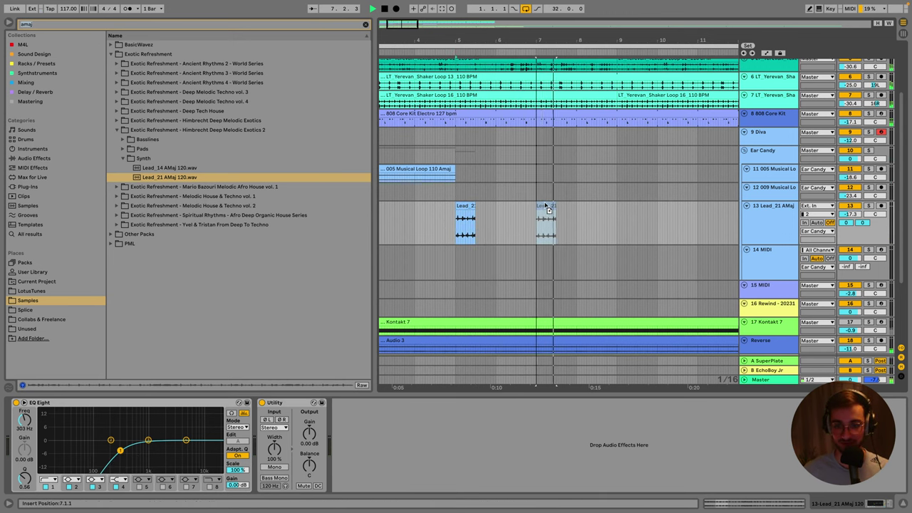
left_click(527, 221)
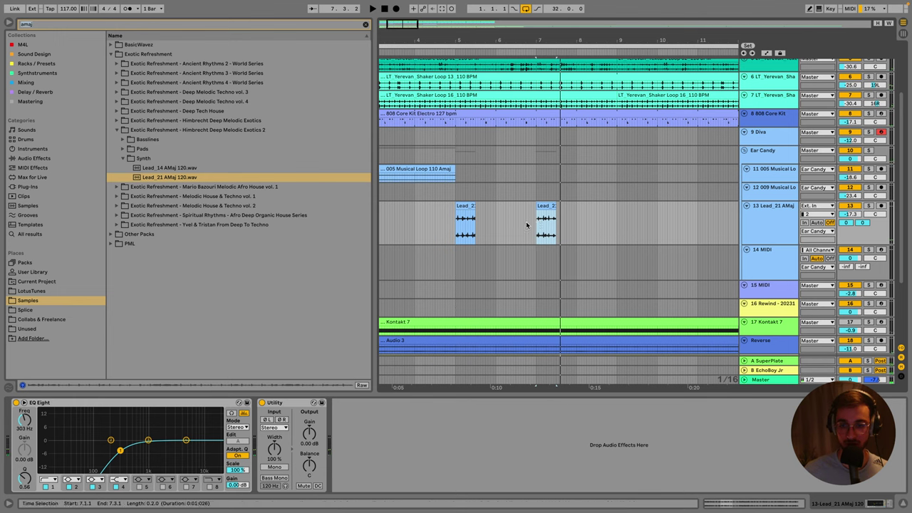
key("space")
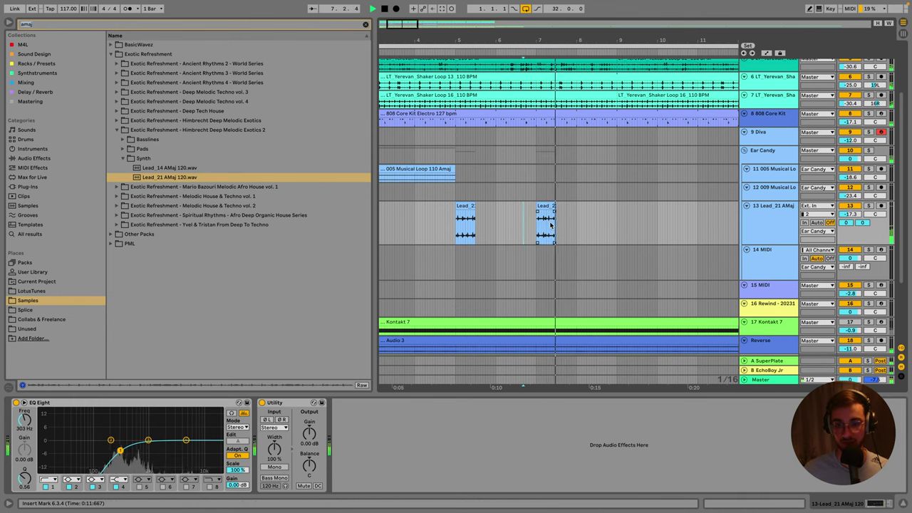
Slip the audio inside the bar 7 Lead_21 clip to a different phrase, auditioning each position.
left_click(546, 222)
left_click(533, 223)
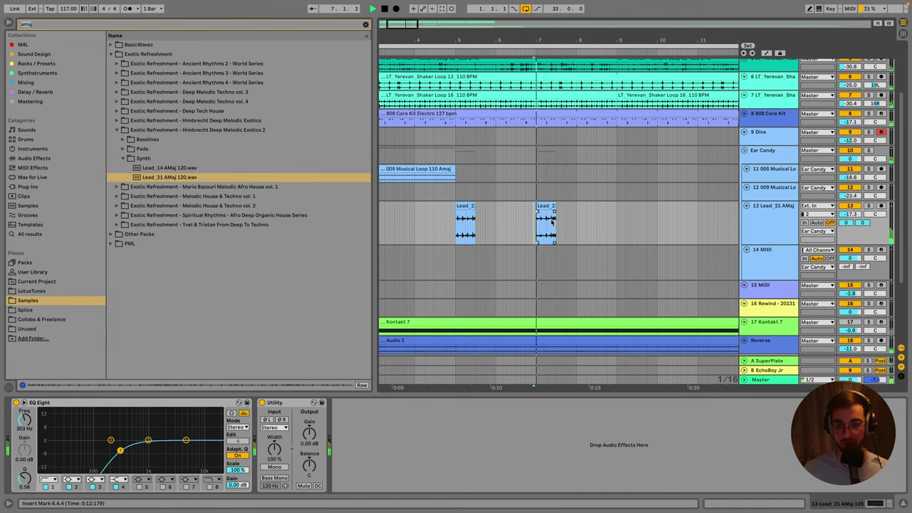
left_click(537, 226)
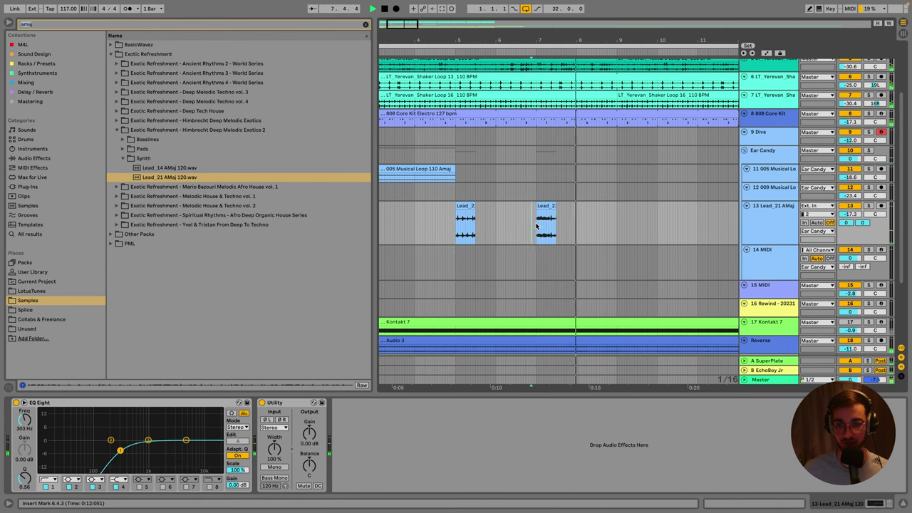
left_click(536, 225)
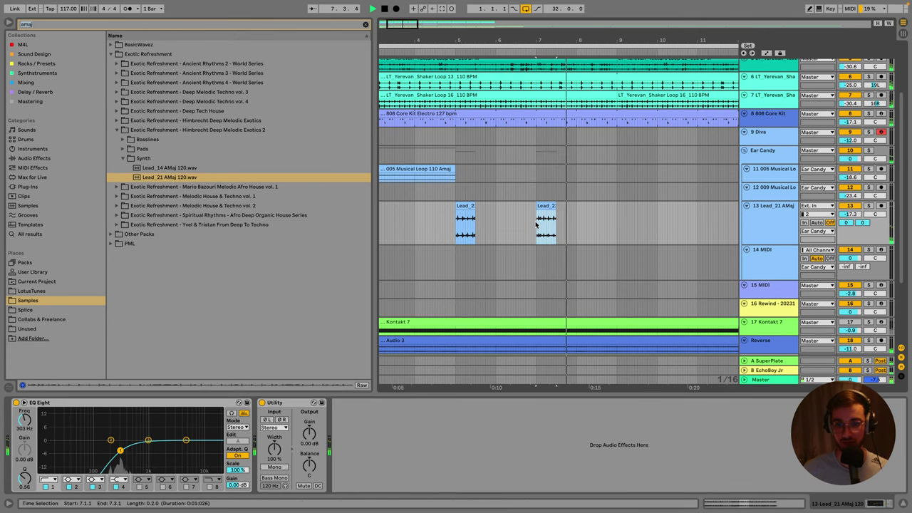
left_click(539, 228)
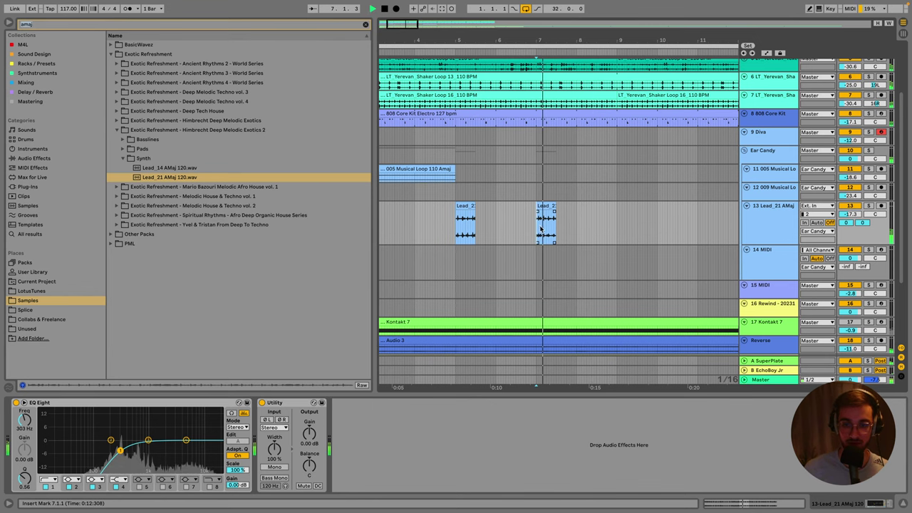
Transpose the bar 7 Lead_21 clip up 5 semitones and play it against the bar 5 clip at 0 semitones.
key("minus")
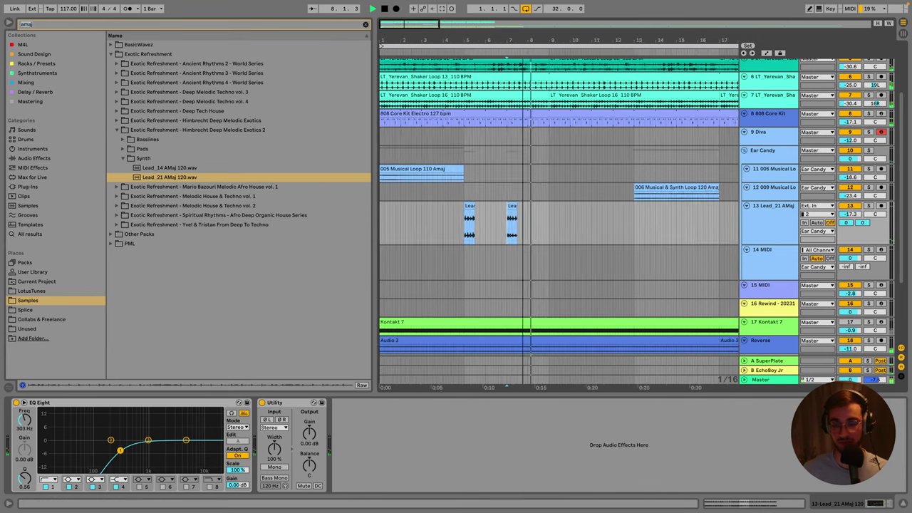
key("minus")
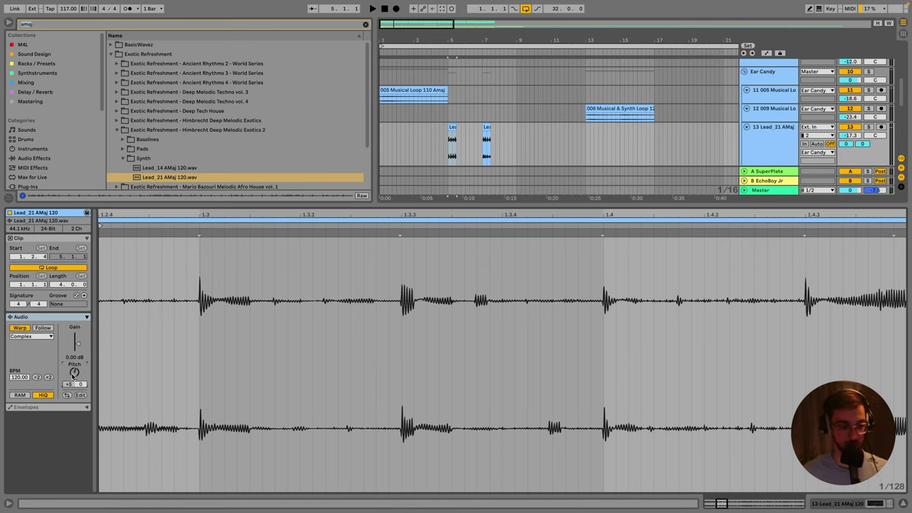
key("space")
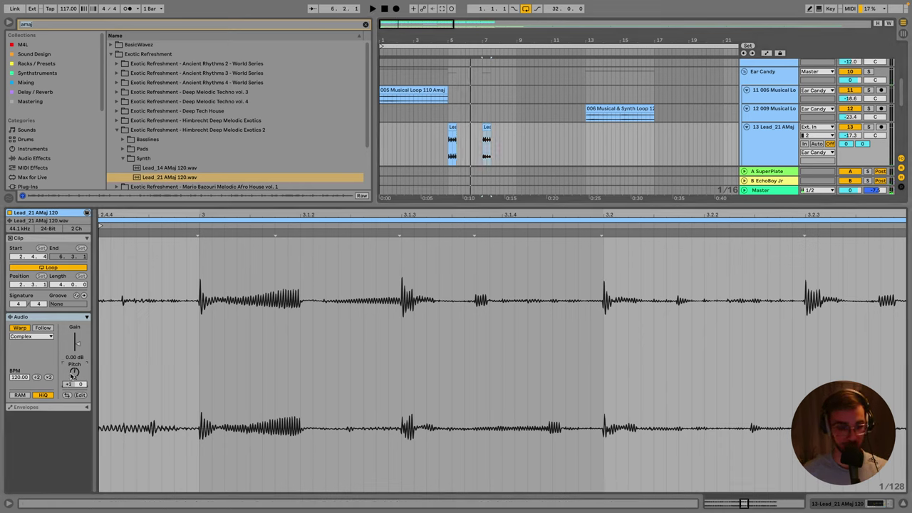
scroll(72, 376, "up", 2)
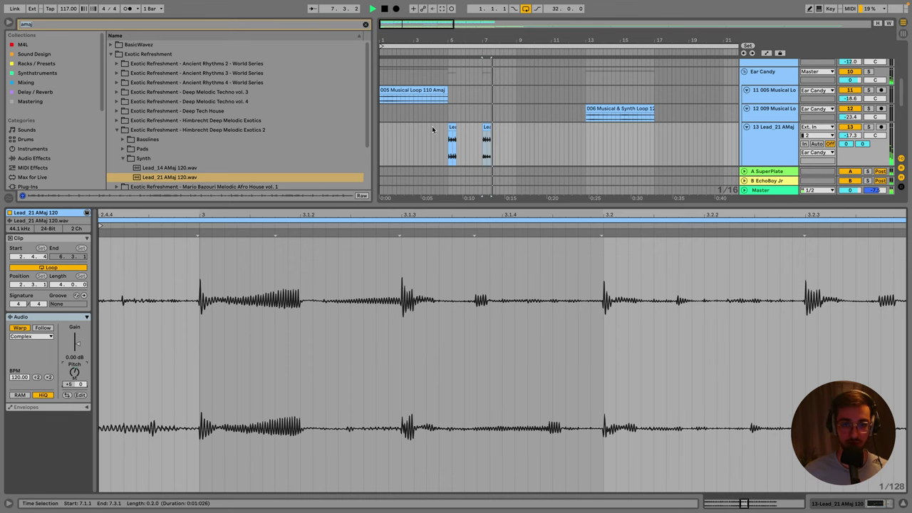
left_click(452, 136)
key("space")
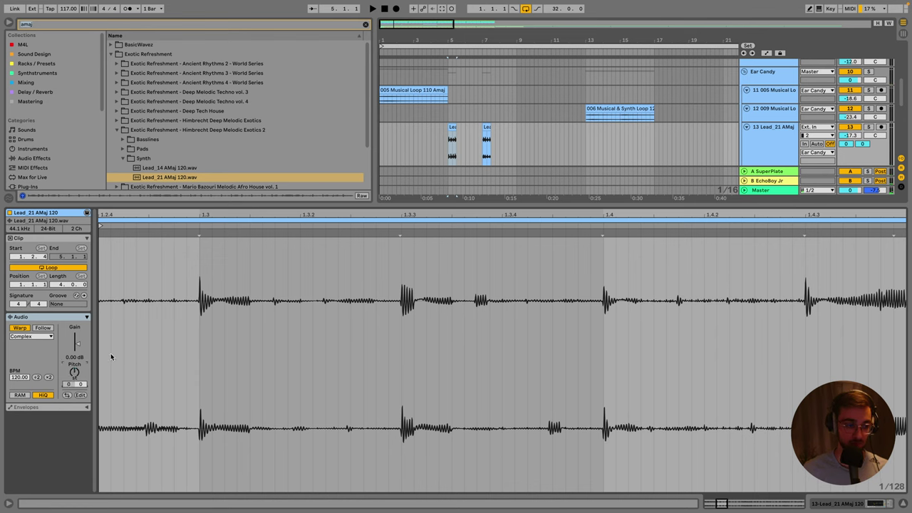
key("space")
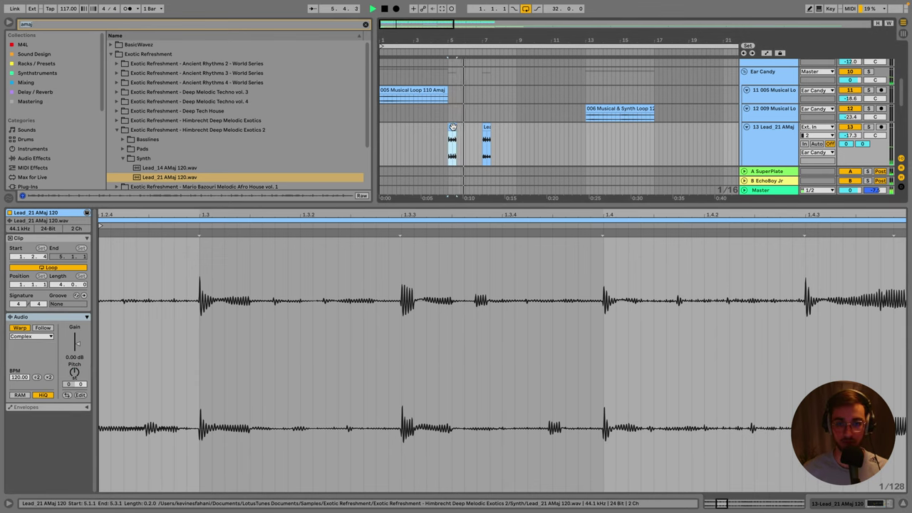
Shorten the bar 7 Lead_21 clip to end at 7.2.3 and raise its EQ Eight low cut, setting one band to 2.20 kHz and -1.12 dB.
left_click(484, 127)
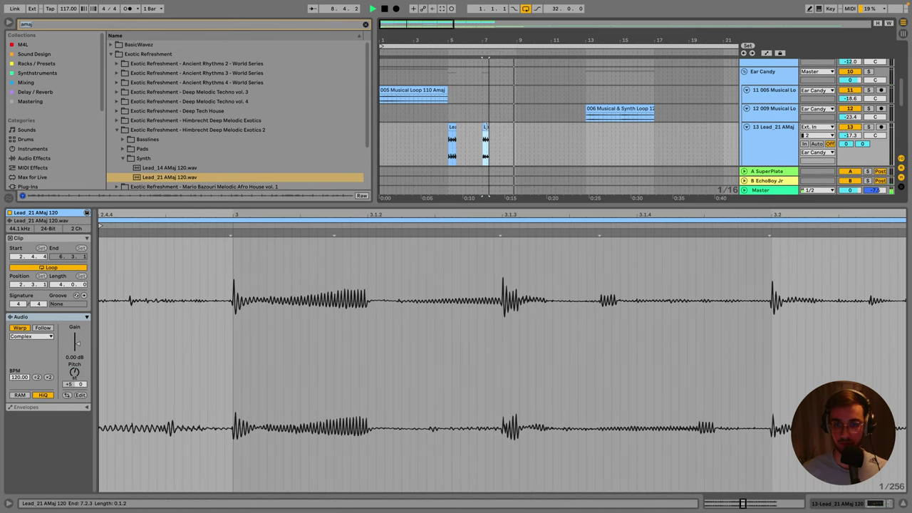
left_click(497, 42)
mouse_move(497, 42)
left_mouse_down()
mouse_move(508, 53)
mouse_move(508, 35)
left_mouse_up()
key("shift+Tab")
mouse_move(149, 440)
left_mouse_down()
mouse_move(118, 449)
mouse_move(143, 446)
mouse_move(139, 438)
mouse_move(164, 435)
mouse_move(166, 443)
left_mouse_up()
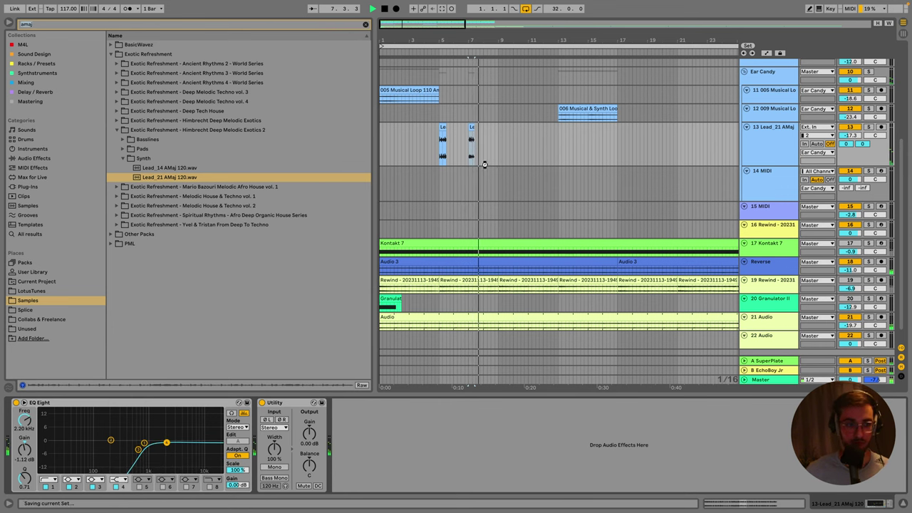
Audition the Pad_14 AMaj 120 and Pad_2 AMaj 120 samples from the Himbrecht Deep Melodic Exotics 2 pack.
left_click(122, 158)
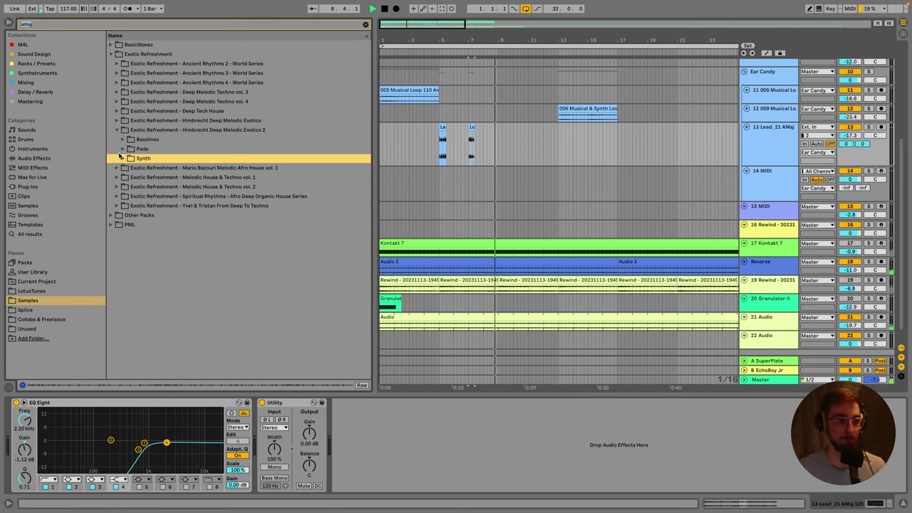
left_click(122, 149)
left_click(128, 166)
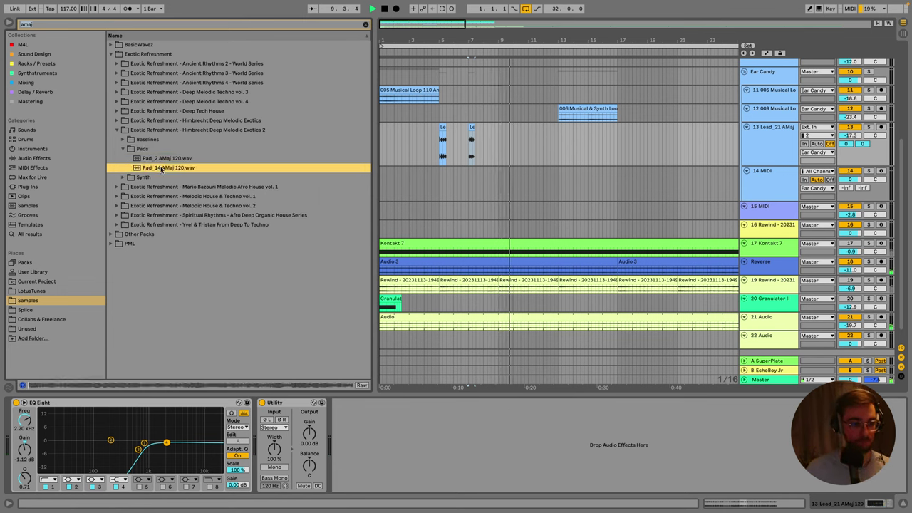
left_click(210, 158)
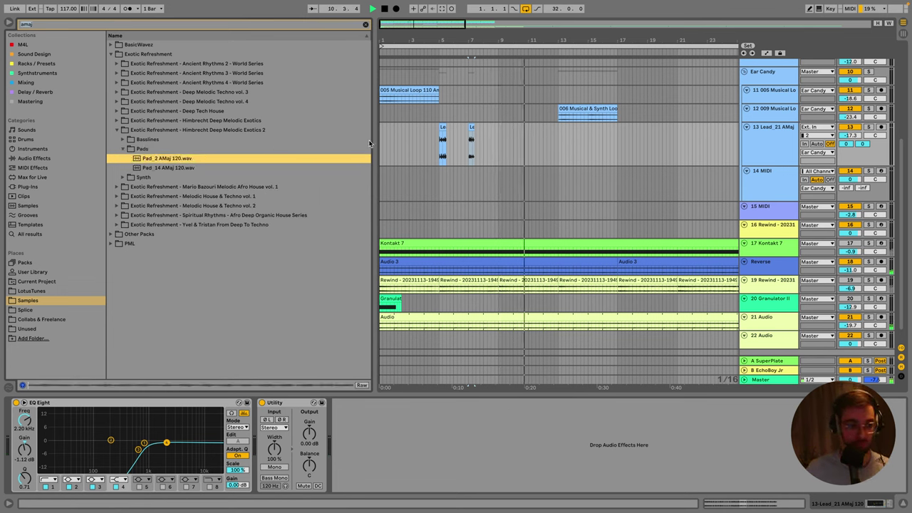
key("w")
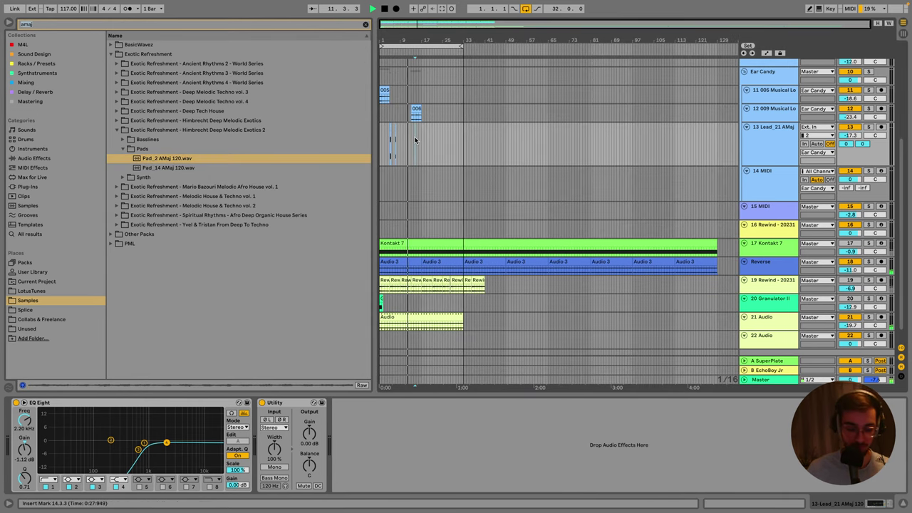
Duplicate the Ear Candy group's clips from bars 1–16 so the pattern repeats from bar 17.
key("h")
right_click(425, 178)
left_click(494, 266)
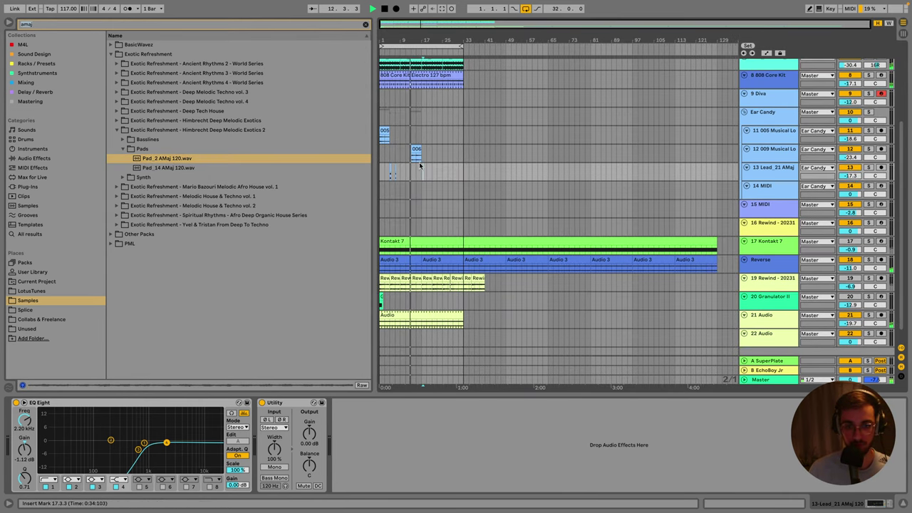
left_click_drag(418, 166, 365, 129)
key("ctrl+d")
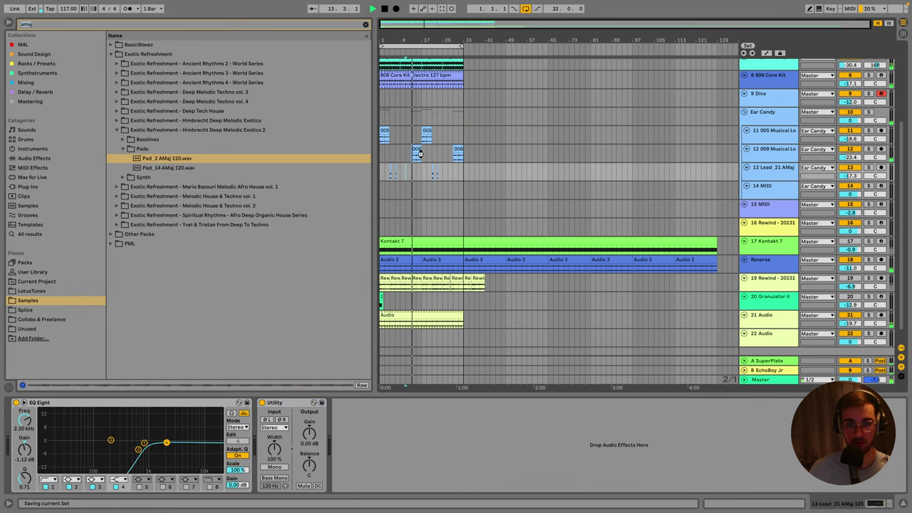
Raise the 009 Musical Loop track's volume to -19.7 dB.
left_click(416, 150)
key("plus")
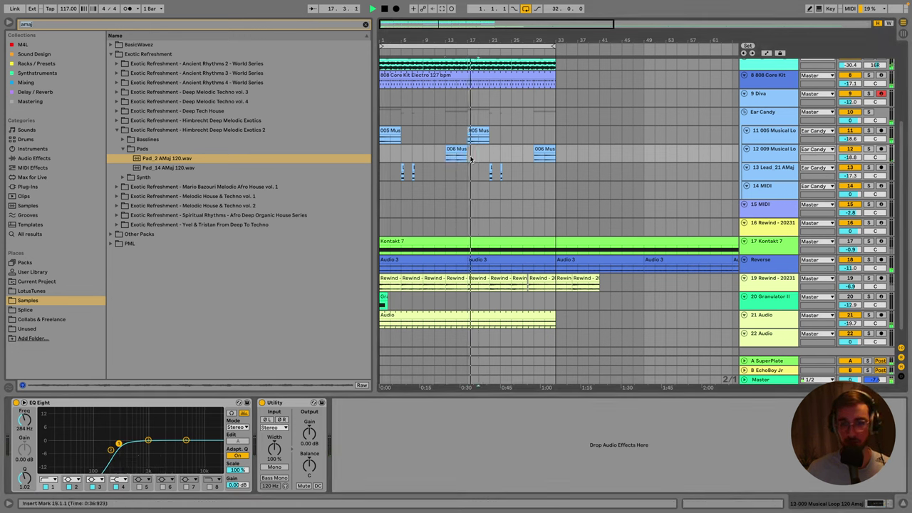
left_click(746, 149)
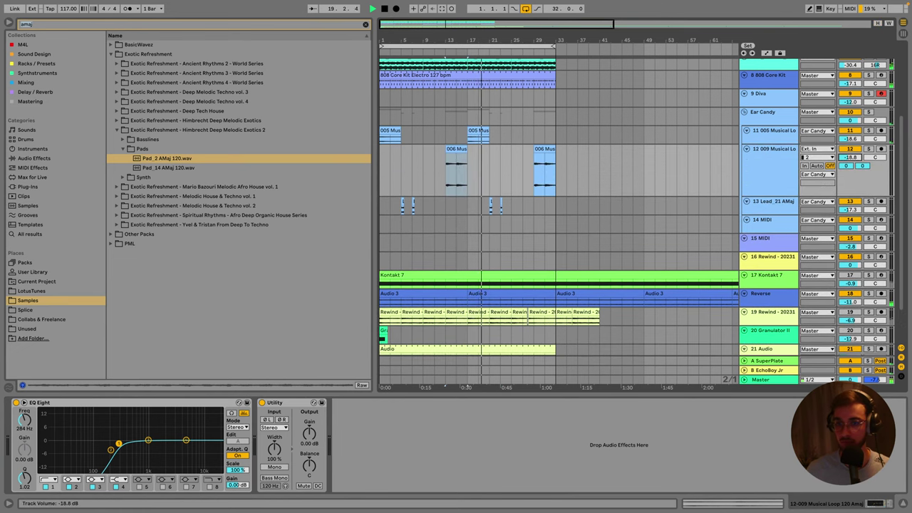
Pull the 005 Musical Loop's EQ Eight high band to 2.40 kHz and -7.07 dB, and raise the Lead_21 track's volume to -14.9 dB.
key("Up")
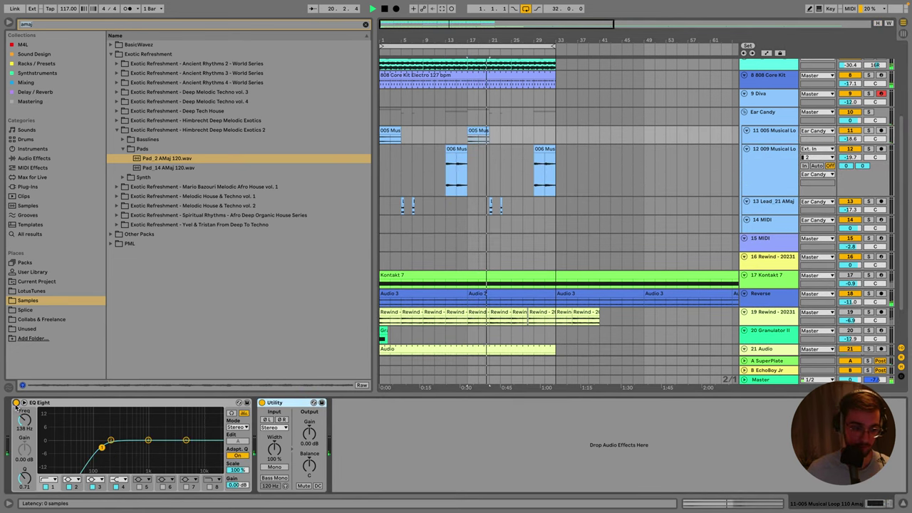
left_click_drag(169, 440, 169, 456)
key("space")
key("space")
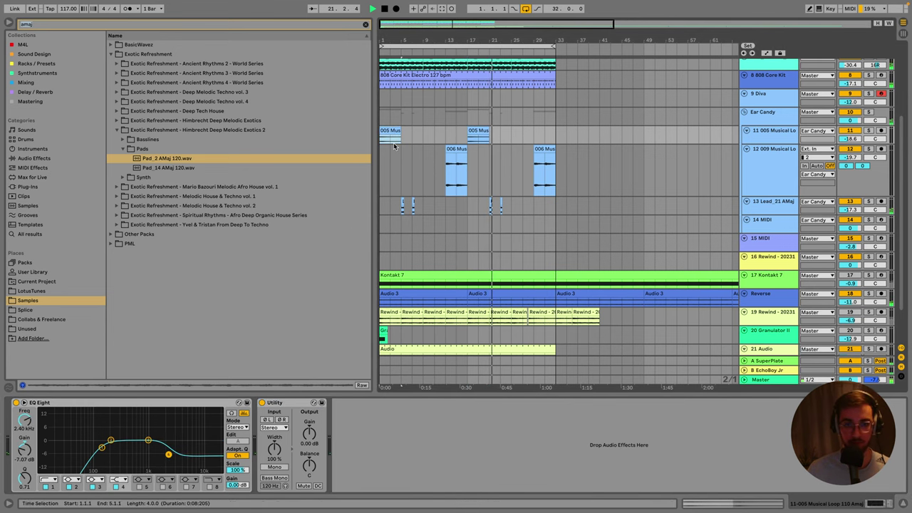
key("Down")
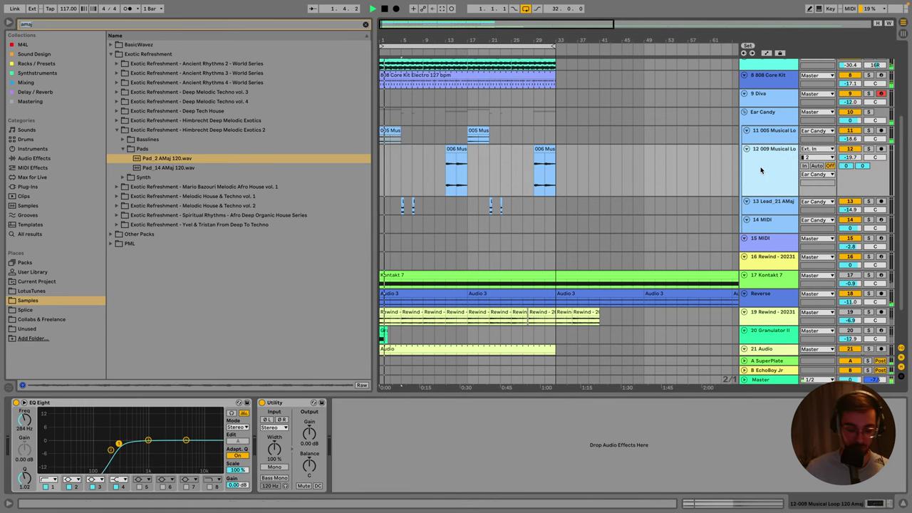
Search the plug-ins for "cube" and load the VST3 version of Lunacy Audio CUBE onto the empty 14 MIDI track.
left_click(611, 175)
left_click(786, 194)
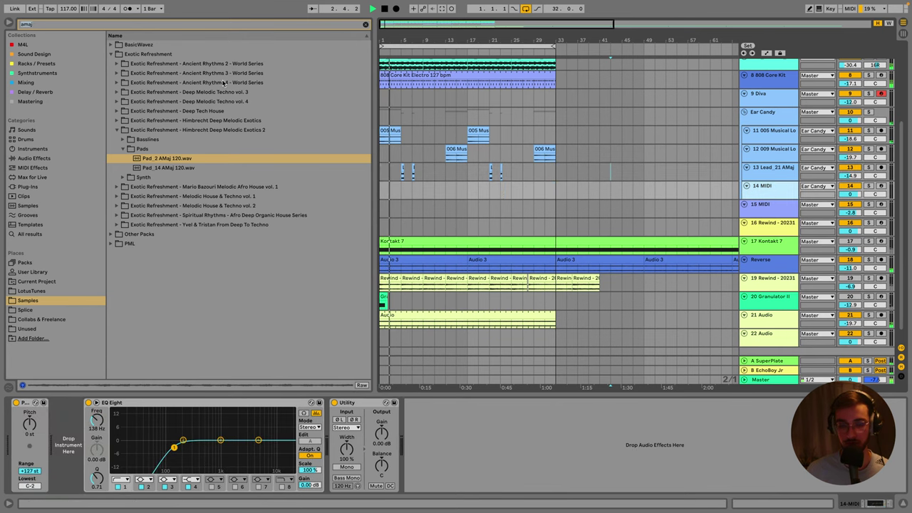
type("cube")
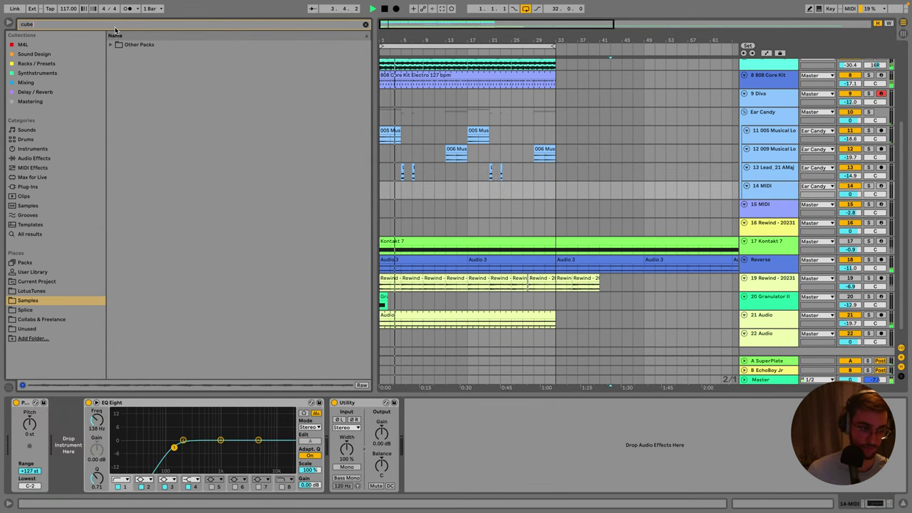
left_click(32, 186)
left_click(116, 74)
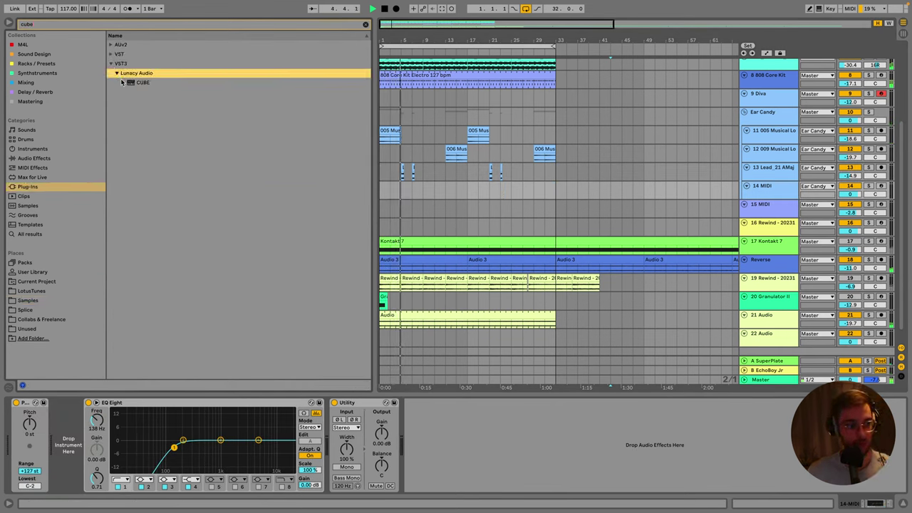
left_click(127, 84)
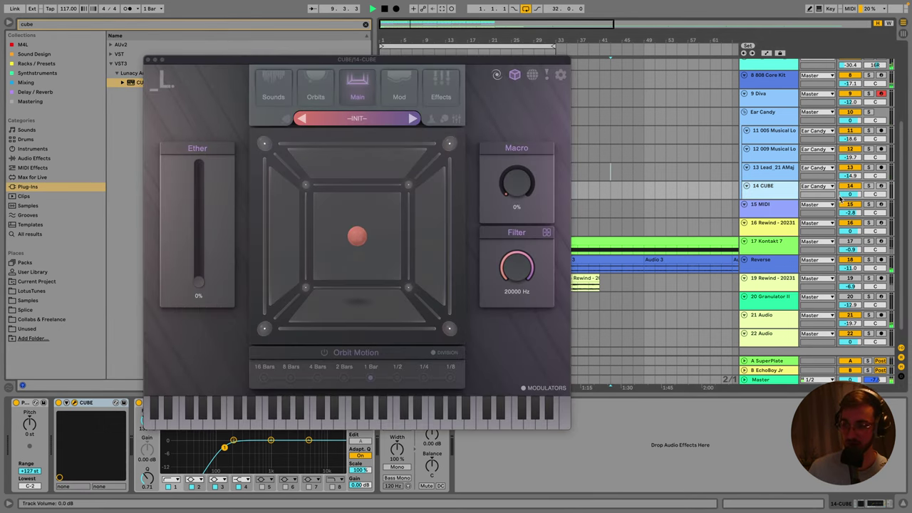
Lower the CUBE track's volume to -5.4 dB, arm it for recording and enlarge its lane.
left_click_drag(850, 194, 850, 203)
left_click(881, 186)
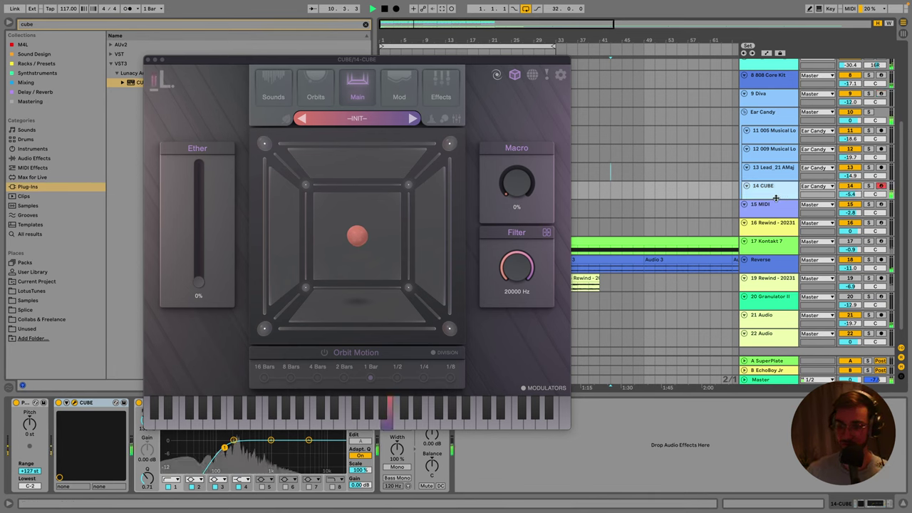
left_click_drag(771, 202, 771, 219)
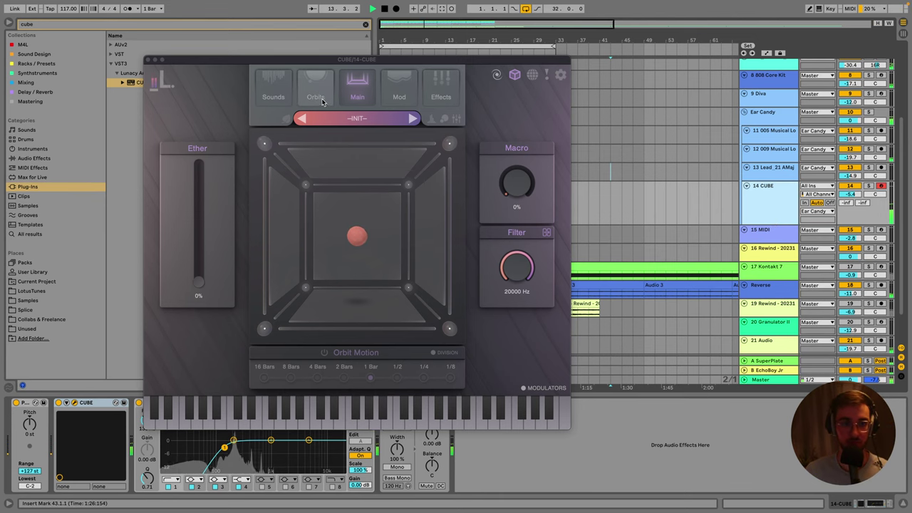
Load the Andean Balloons preset from the Canopies pack, set the CUBE track's volume to -10.9 dB and its EQ Eight low cut to 194 Hz.
left_click(343, 119)
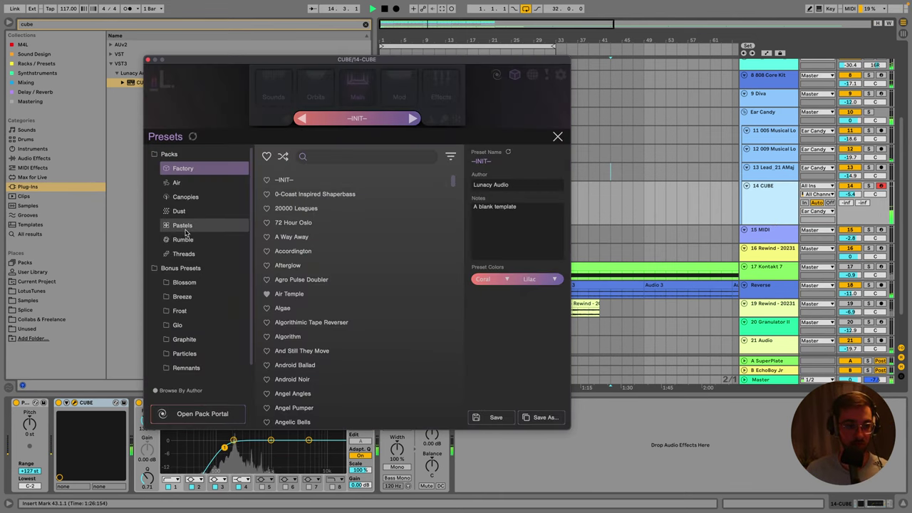
left_click(184, 197)
left_click(285, 195)
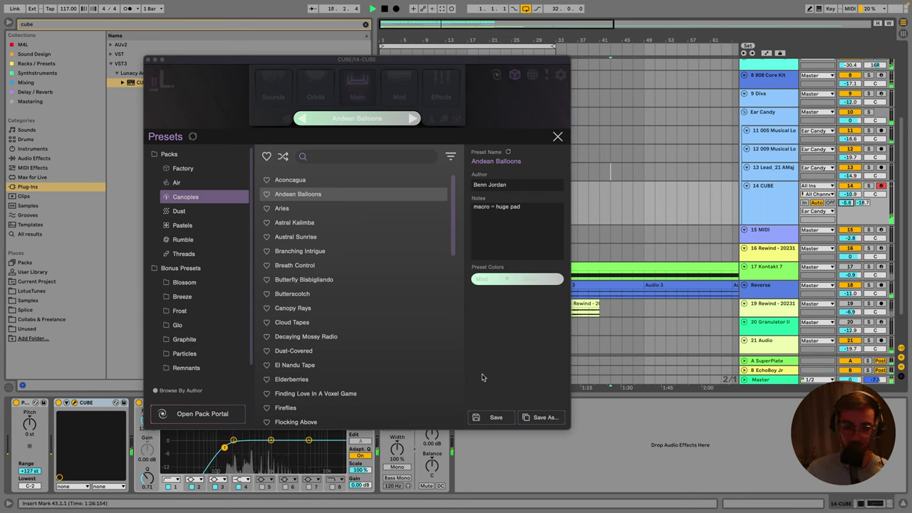
left_click_drag(229, 451, 229, 449)
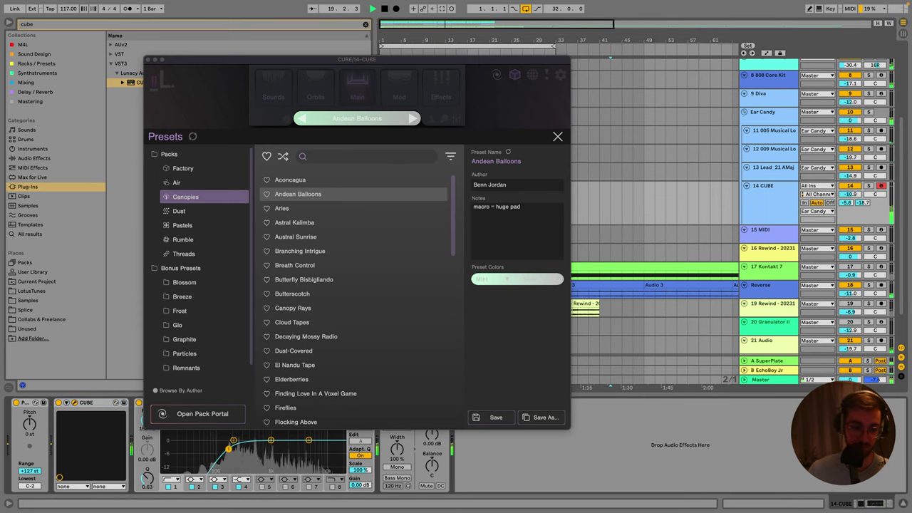
left_click(148, 60)
Search the browser for "major", checking the Mixing collection and the Plug-Ins and Audio Effects categories.
left_click(107, 24)
type("major")
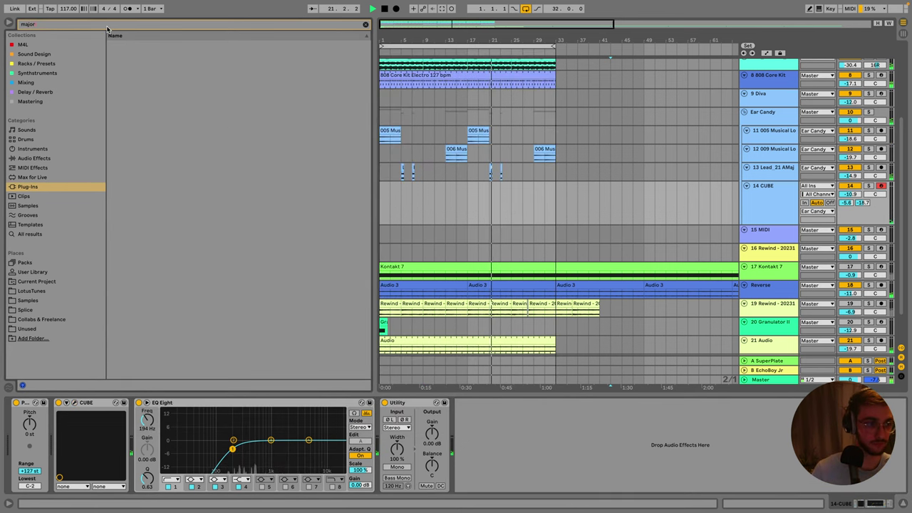
left_click(27, 82)
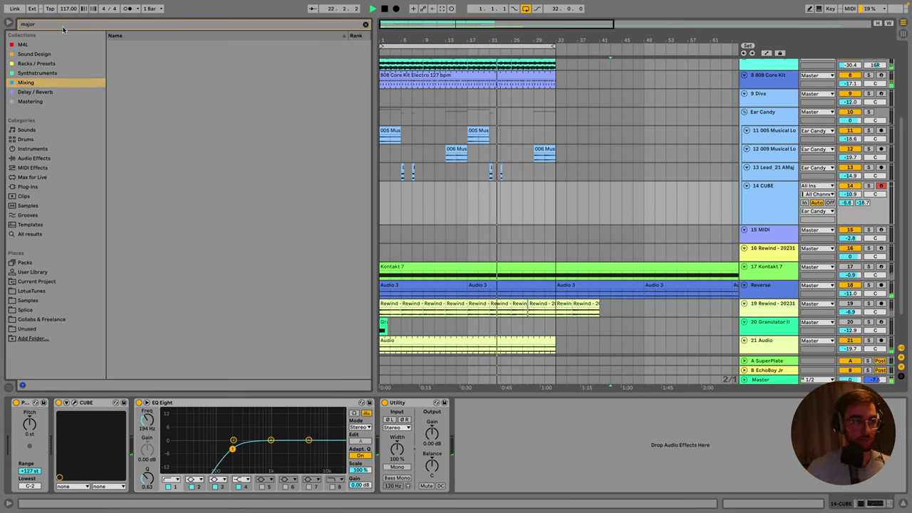
left_click(32, 187)
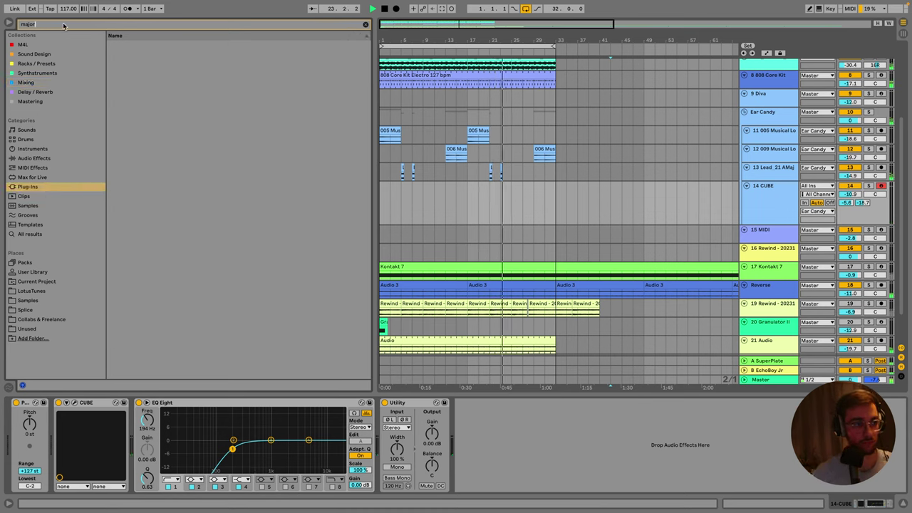
left_click(27, 83)
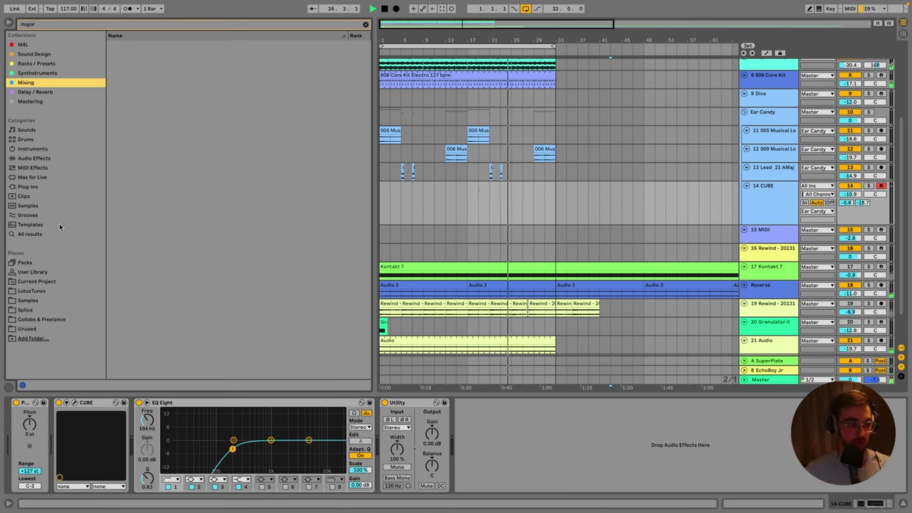
left_click(36, 187)
key("Up")
key("Up")
key("Up")
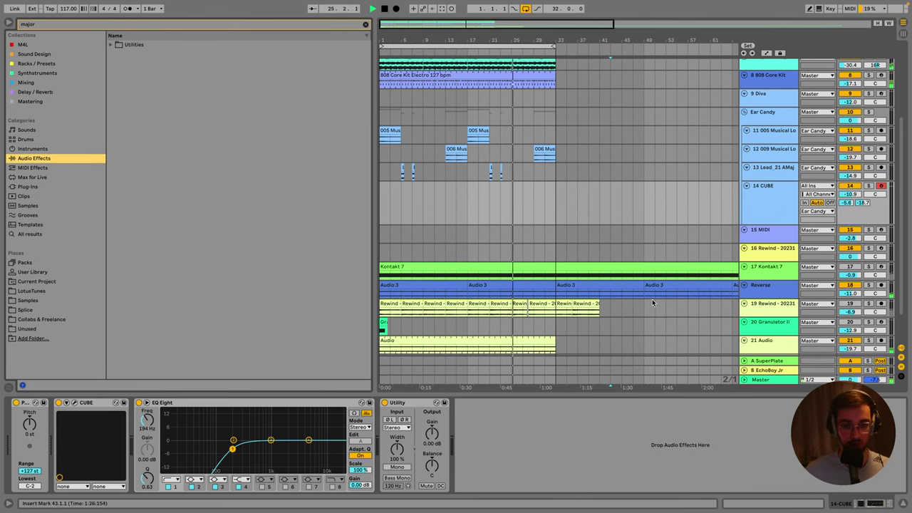
Lower the 19 Rewind track's volume to -9.0 dB.
left_click(659, 282)
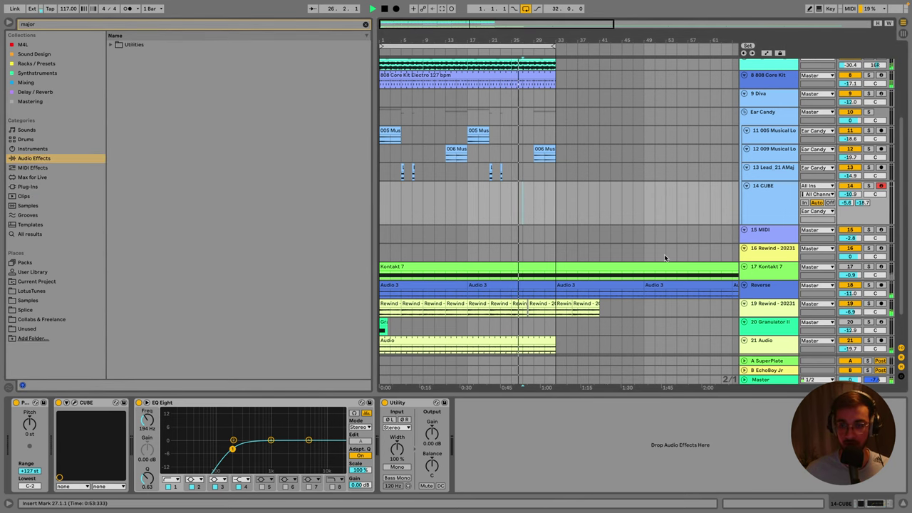
key("ctrl+t")
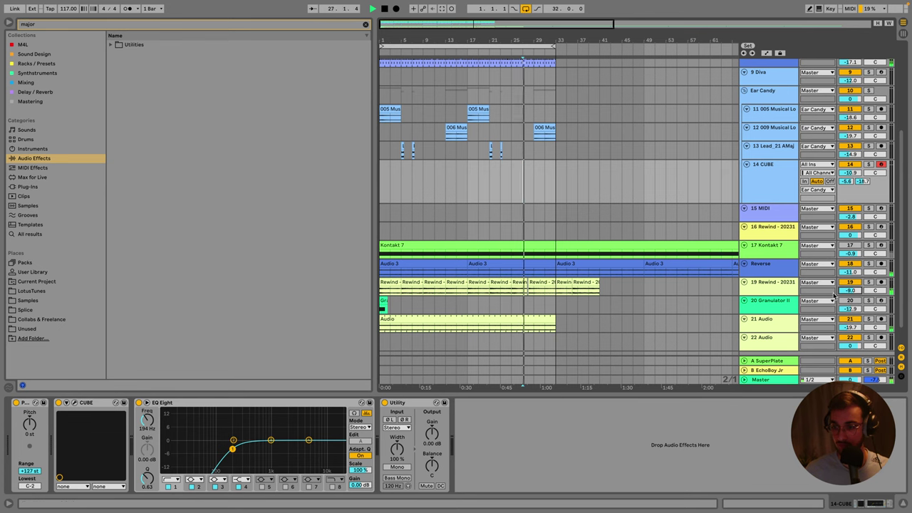
Map the on/off switch of the master track's Auto Filter to MIDI controller CC 24.
left_click(761, 379)
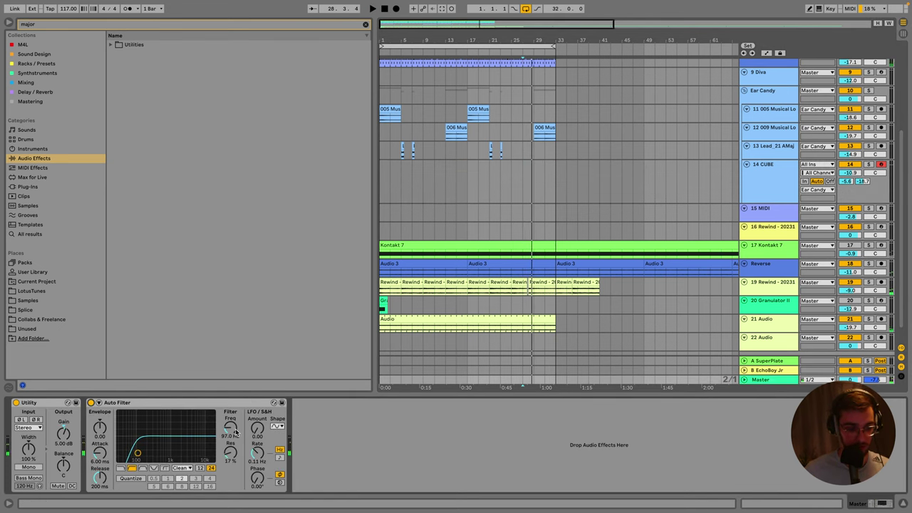
right_click(91, 405)
left_click(93, 409)
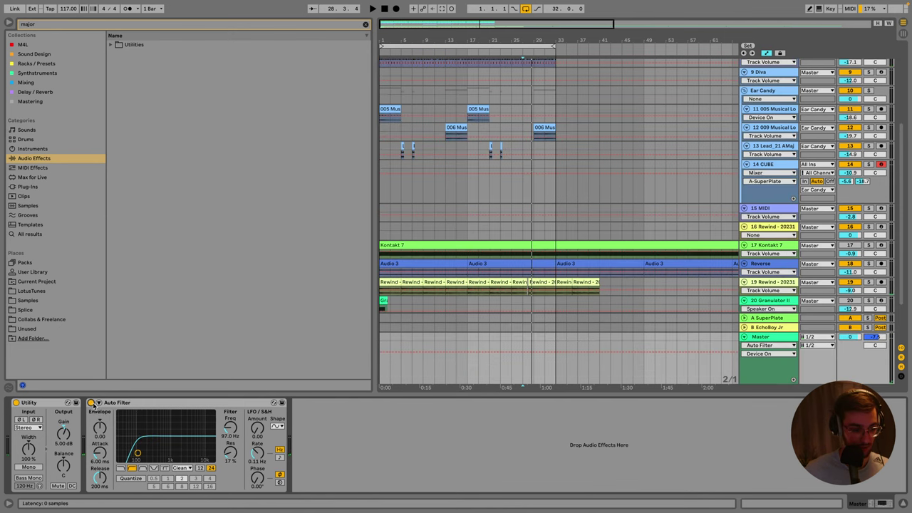
right_click(91, 405)
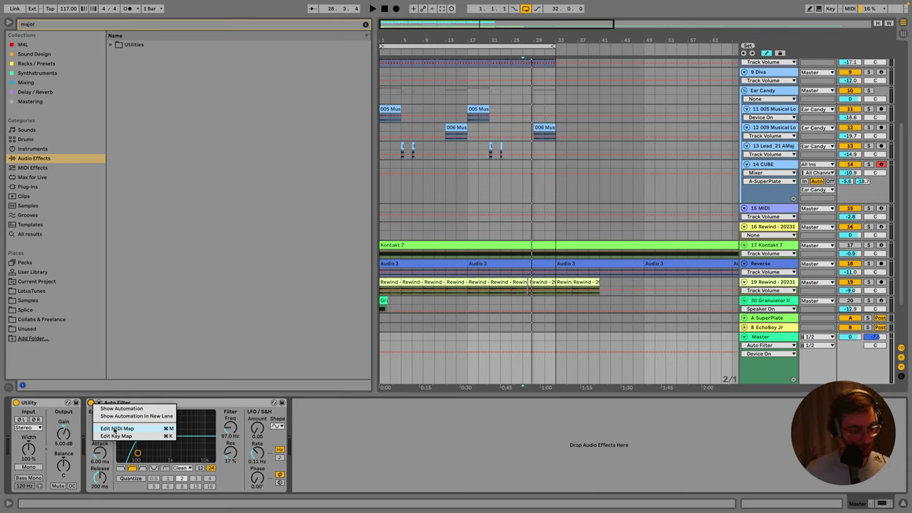
left_click(117, 428)
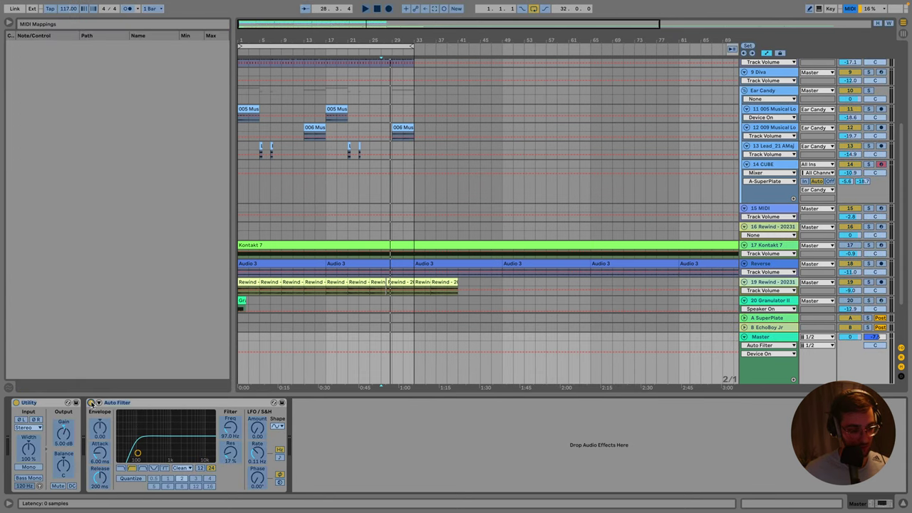
left_click(91, 403)
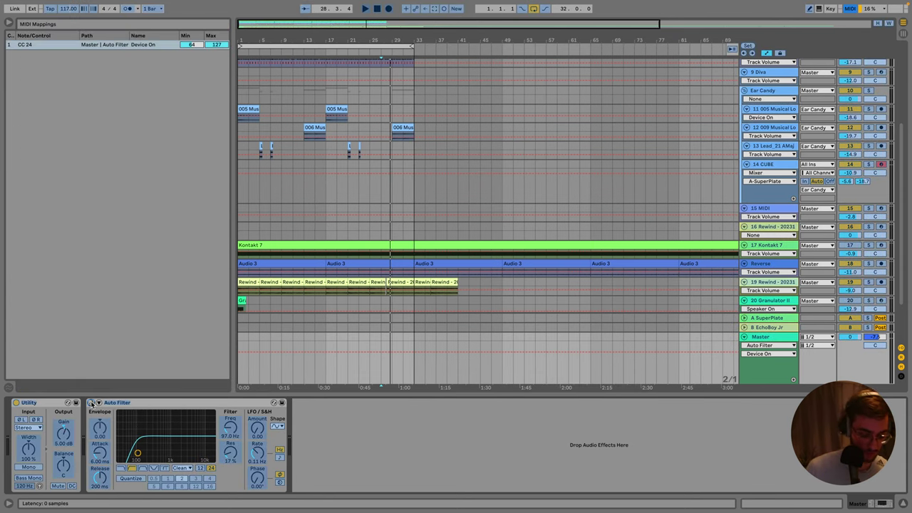
key("ctrl+m")
Play the loop, raise the master Auto Filter's frequency to 116 Hz and hide the automation lanes.
key("space")
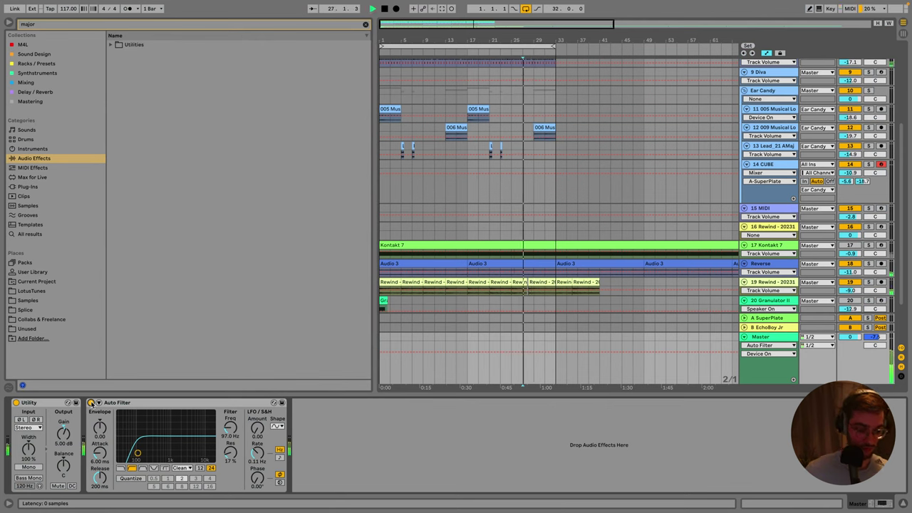
left_click(230, 430)
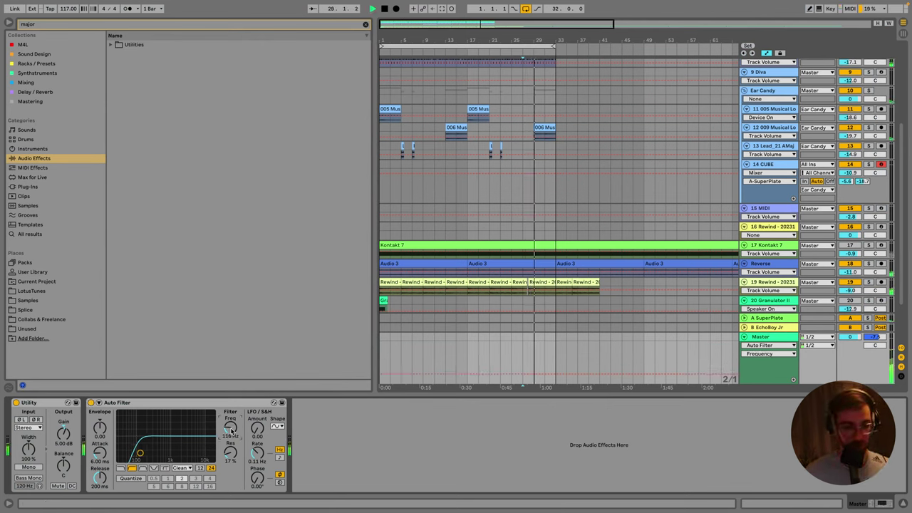
left_click(760, 339)
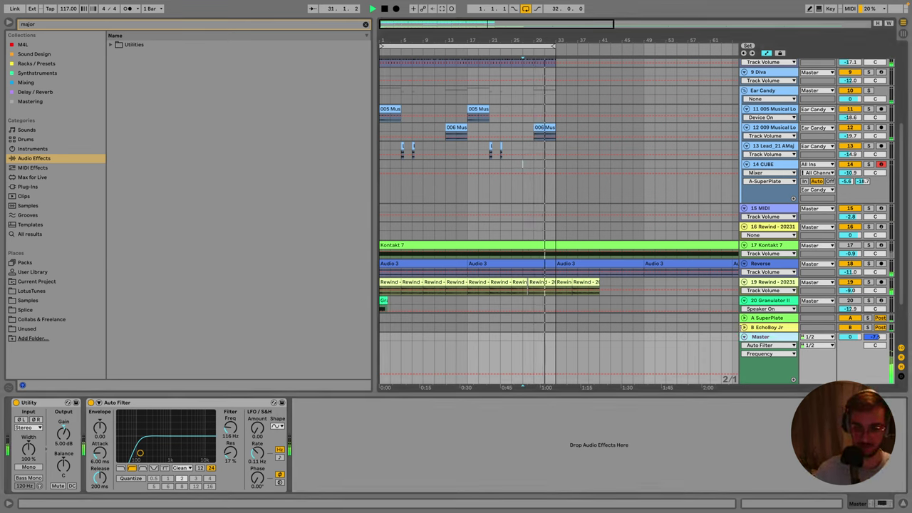
key("a")
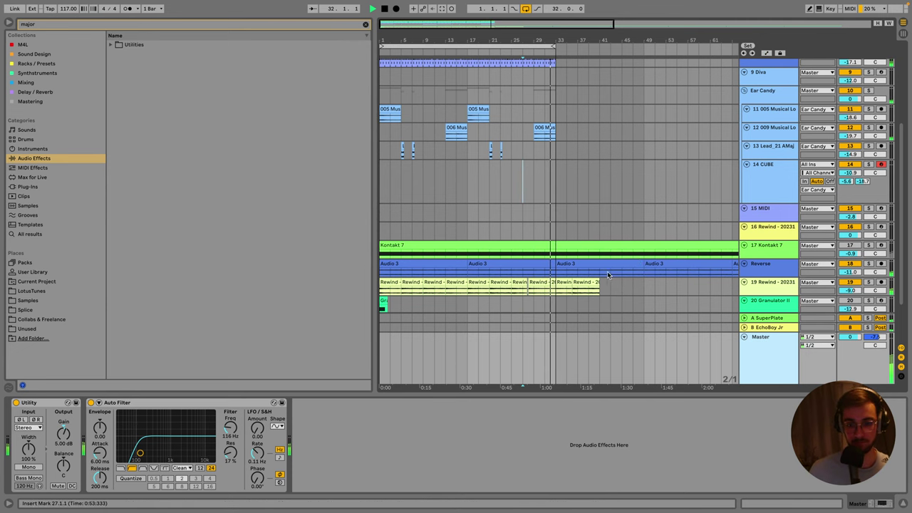
key("ctrl+z")
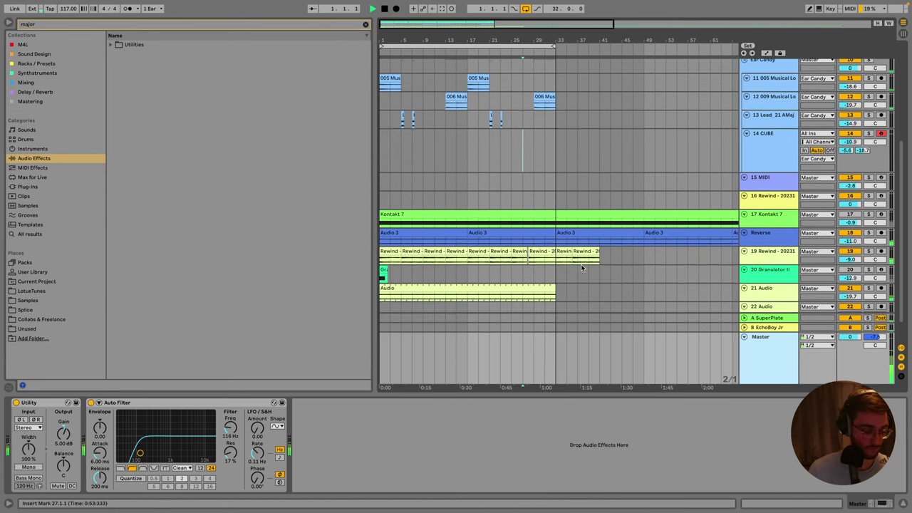
Move the two 005 Musical Loop clips eight bars later, starting at bars 9 and 25.
scroll(452, 185, "up", 3)
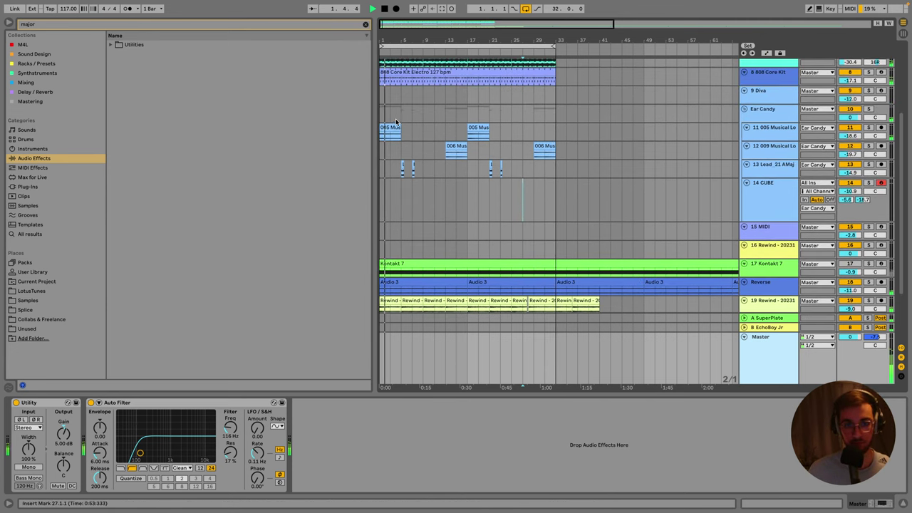
left_click(387, 127)
left_click_drag(387, 127, 521, 137)
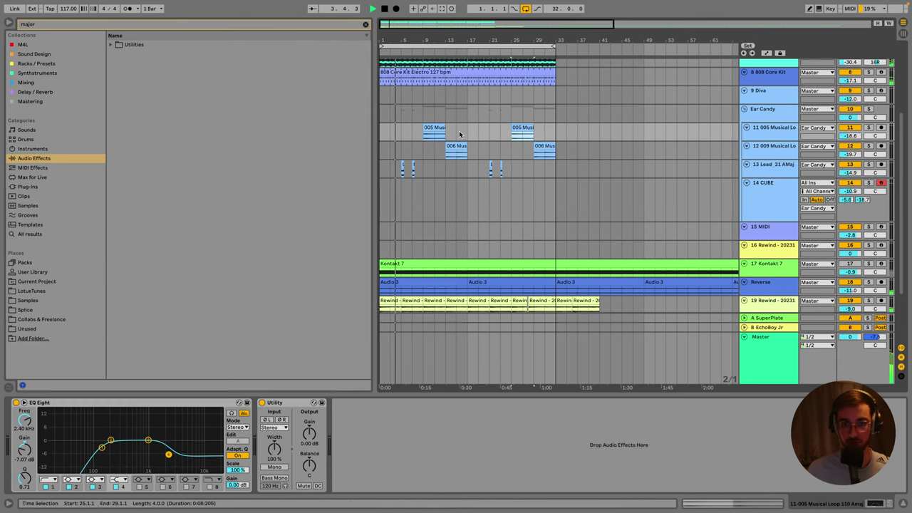
Listen to the playing loop while checking the 005 and 006 Musical Loop and Lead_21 clips in the Ear Candy group.
left_click(431, 129)
scroll(428, 220, "down", 3)
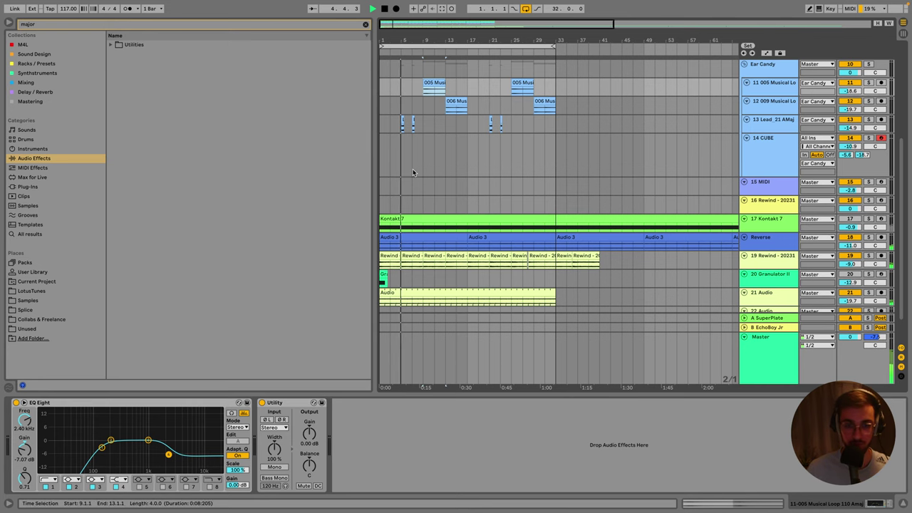
left_click(411, 124)
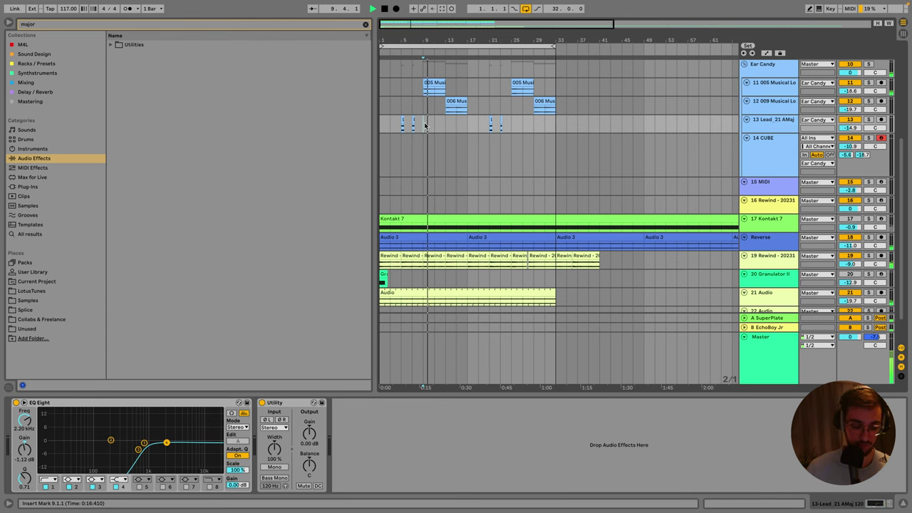
left_click(432, 82)
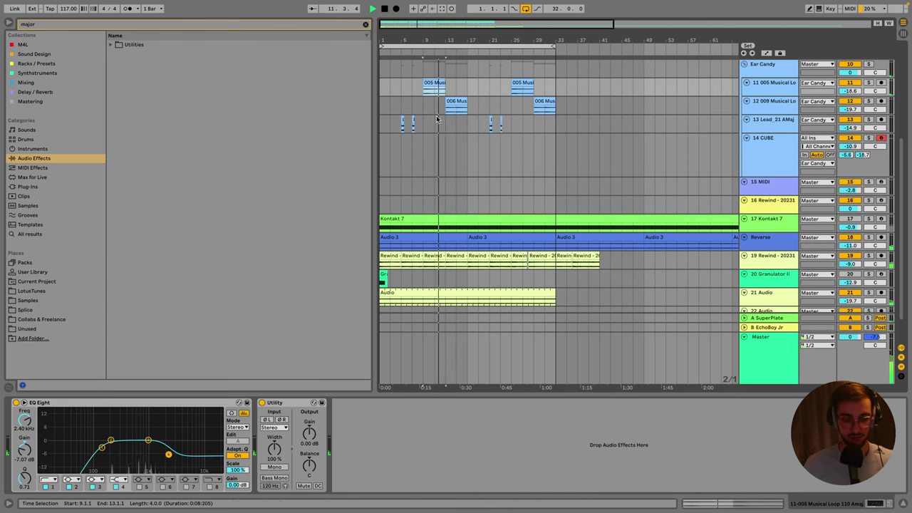
scroll(435, 85, "up", 1)
left_click(449, 137)
left_click(451, 129)
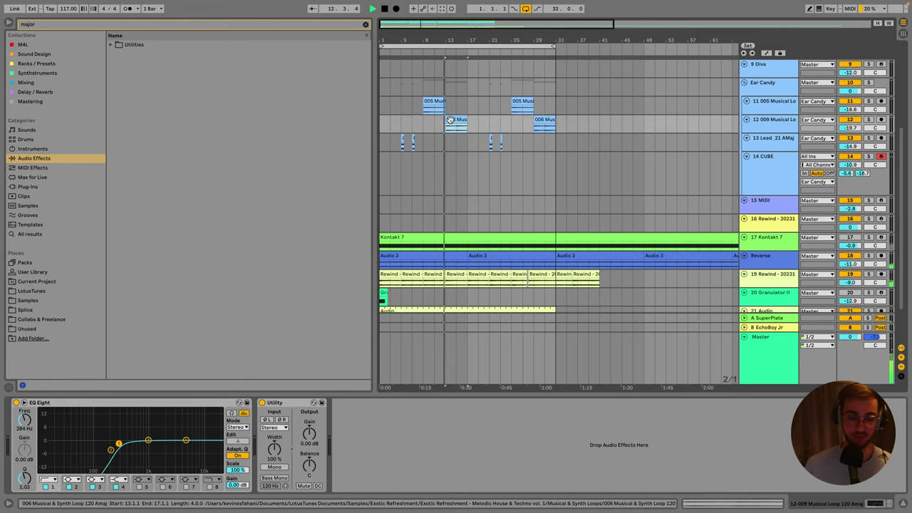
scroll(452, 143, "up", 2)
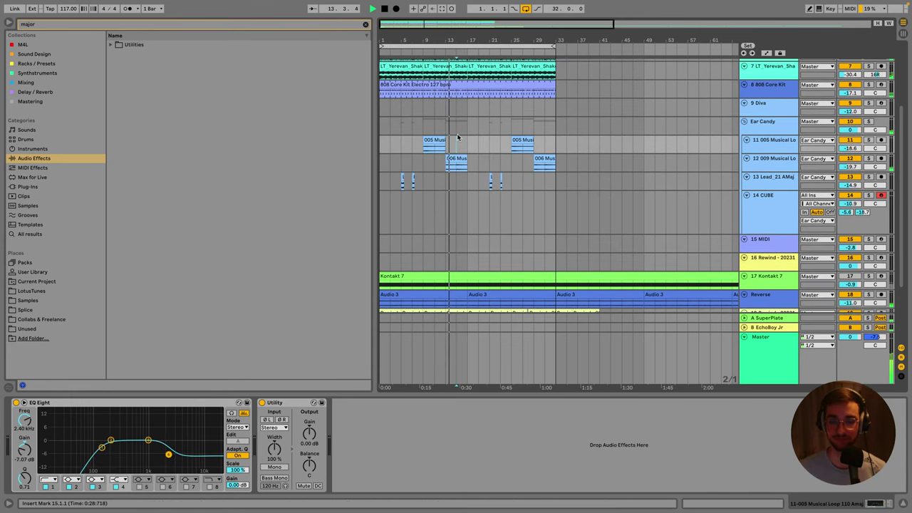
scroll(460, 139, "up", 1)
left_click(464, 141)
left_click(762, 145)
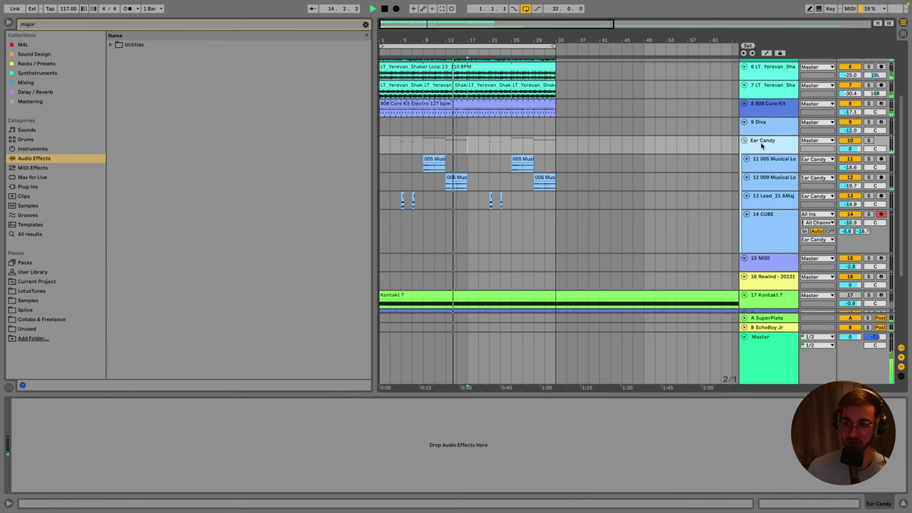
Insert the Major scale preset from the Sound Design collection before the CUBE synth on the CUBE track.
left_click(771, 223)
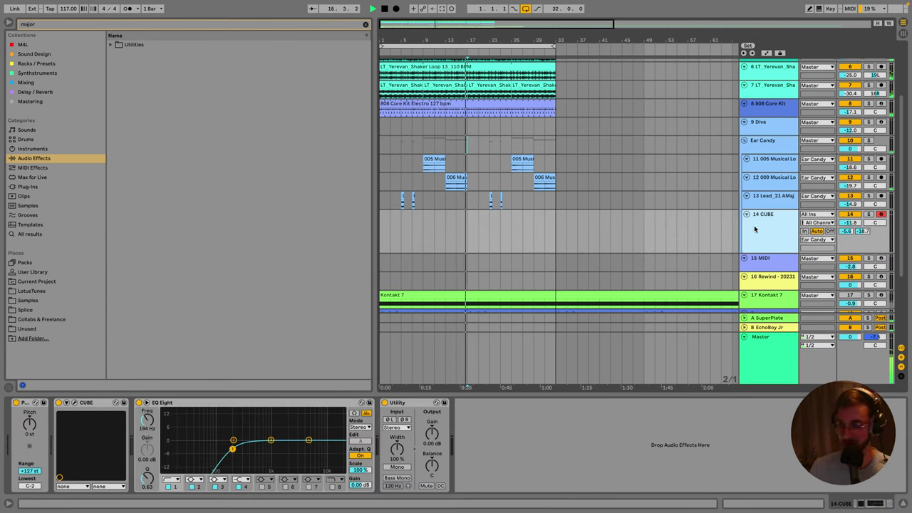
key("Left")
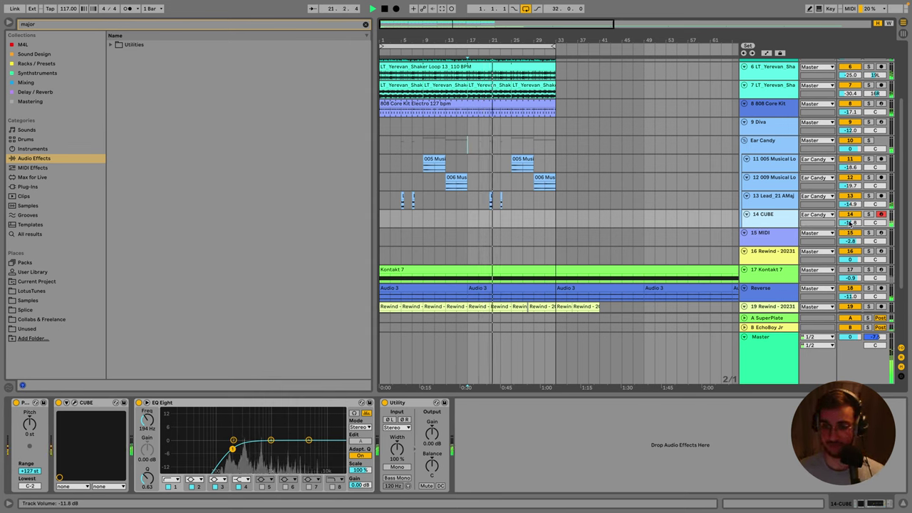
left_click(60, 25)
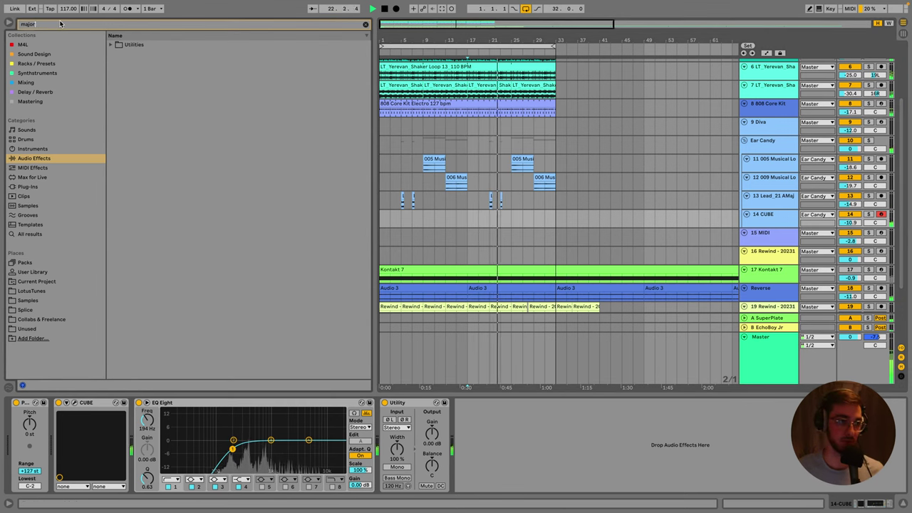
left_click(61, 138)
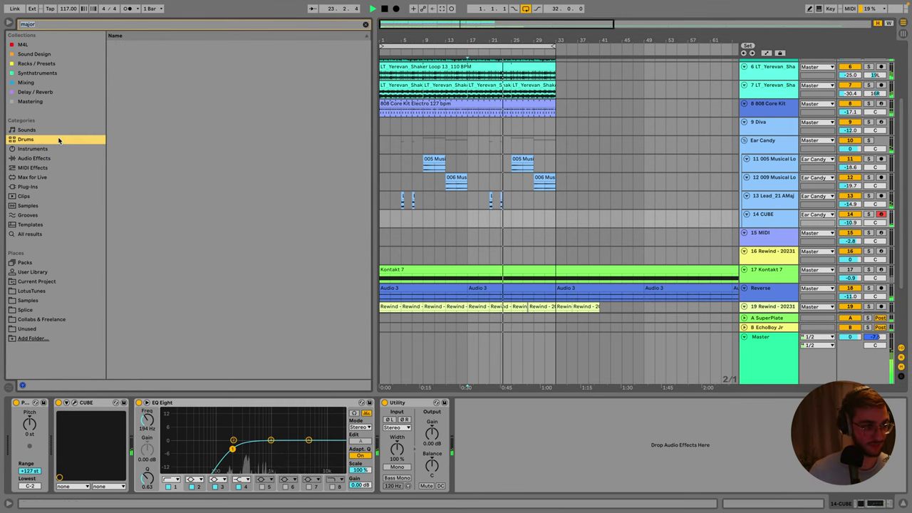
key("Up")
key("Up")
key("Up")
key("Up")
key("Up")
left_click(37, 63)
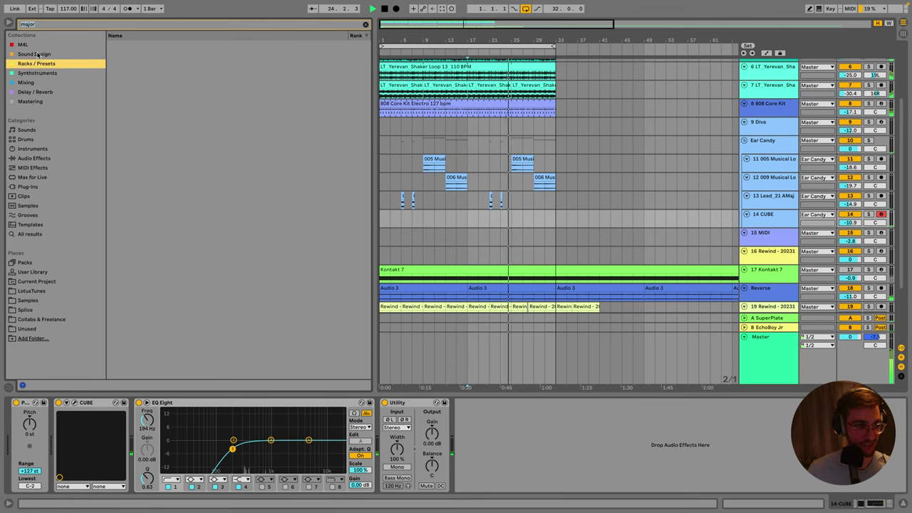
left_click(35, 54)
double_click(135, 54)
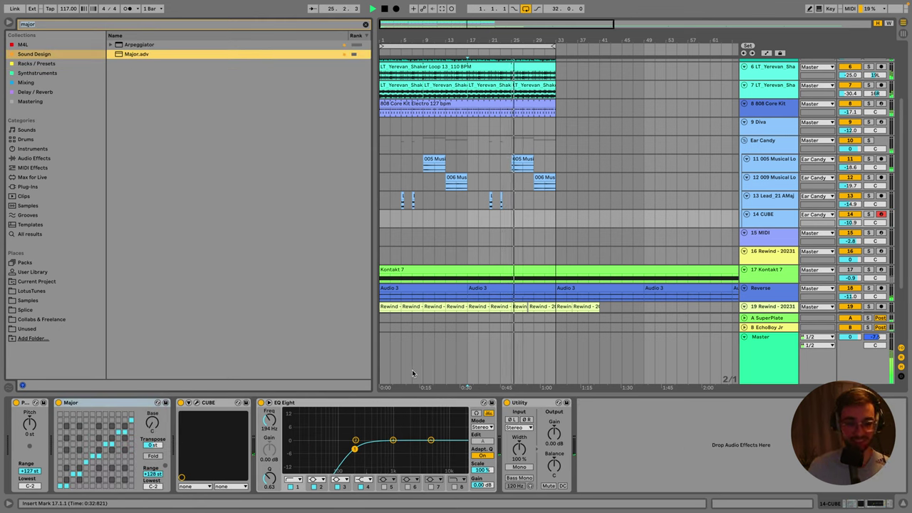
Adjust the Major scale device's base note and lower the CUBE track's volume to -13.5 dB.
left_click(155, 426)
left_click_drag(157, 429, 157, 429)
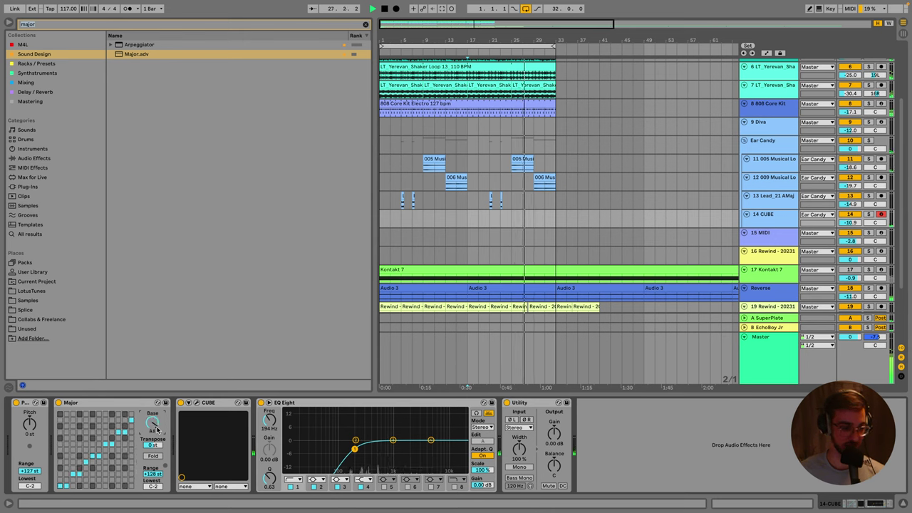
left_click(152, 407)
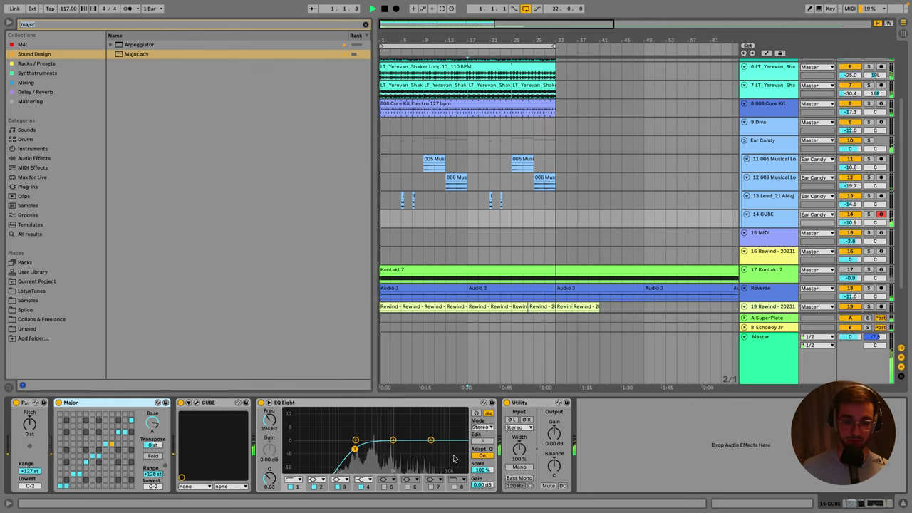
left_click_drag(849, 221, 849, 225)
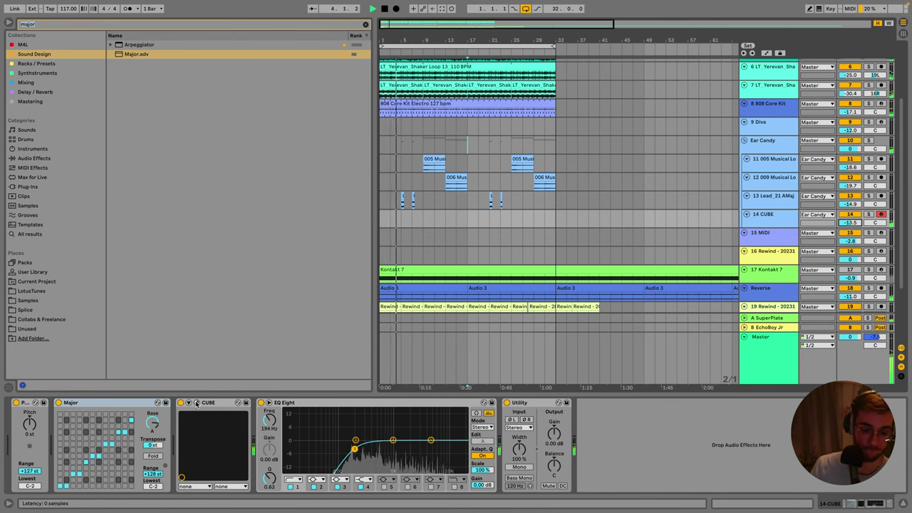
key("super+alt+p")
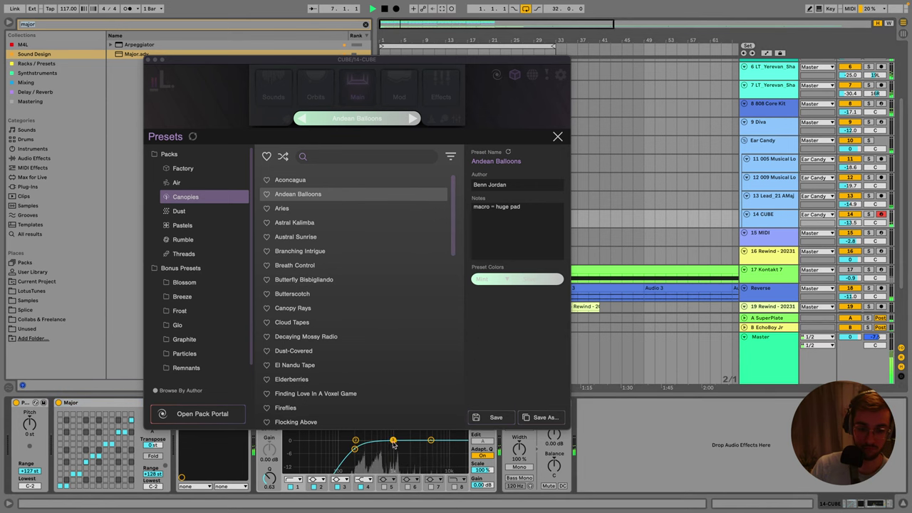
Find EQ Eight in the Mixing collection and add it after EchoBoy Jr on return track B.
left_click(779, 331)
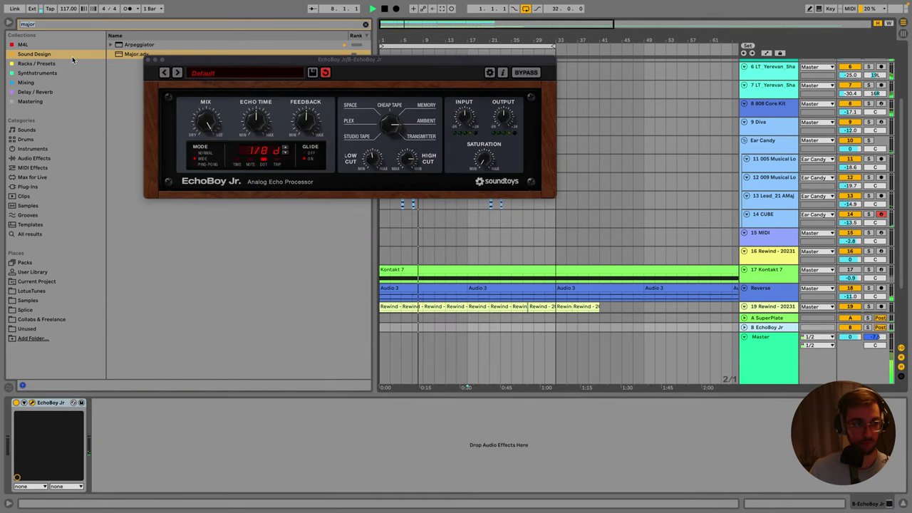
key("super+f")
type("eq")
left_click(85, 82)
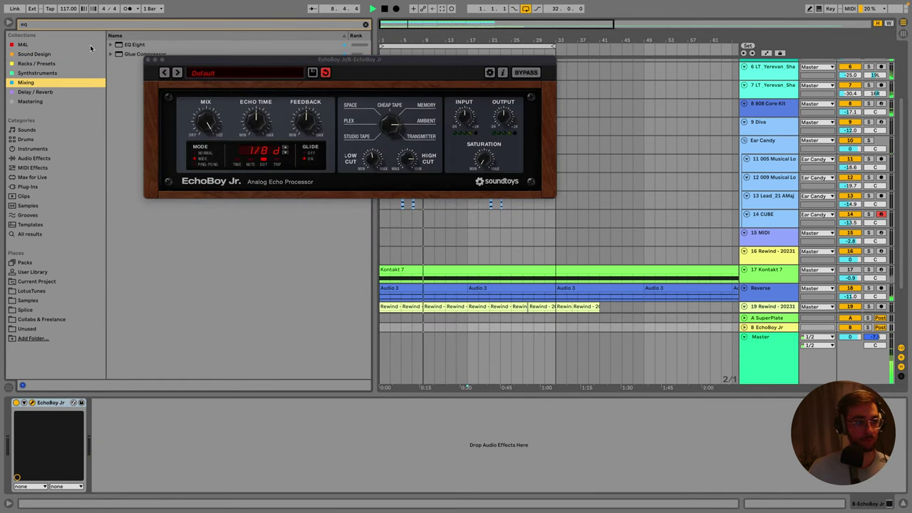
left_click_drag(132, 45, 122, 400)
Set the echo return's EQ Eight low cut to 150 Hz and copy the device to the SuperPlate return.
left_click_drag(181, 448, 185, 447)
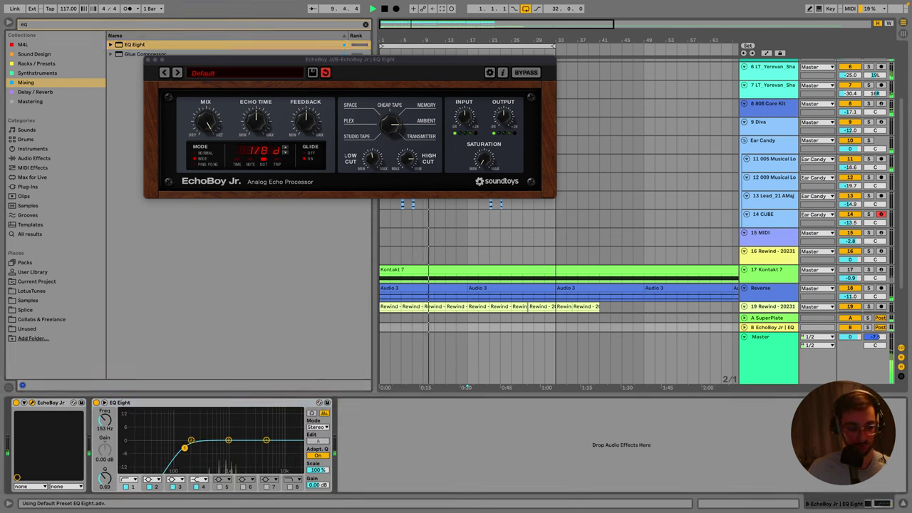
left_click(101, 429)
type("150")
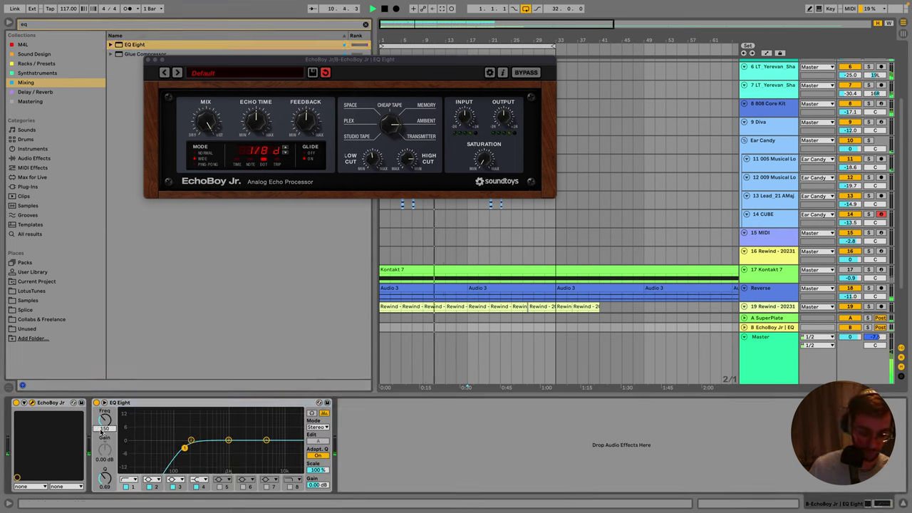
key("Return")
left_click(162, 403)
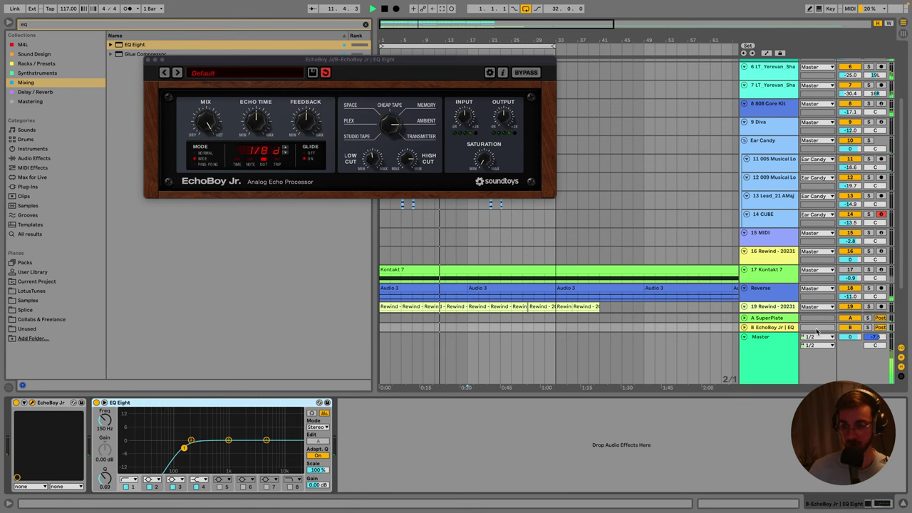
key("Up")
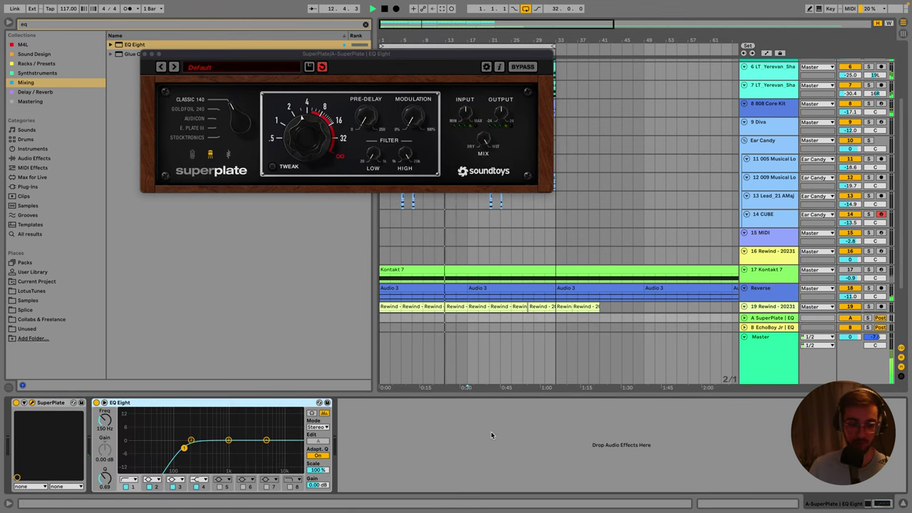
Lower the CUBE track's volume to -16.8 dB and audition the Breath Control preset from the Canopies pack.
left_click(673, 221)
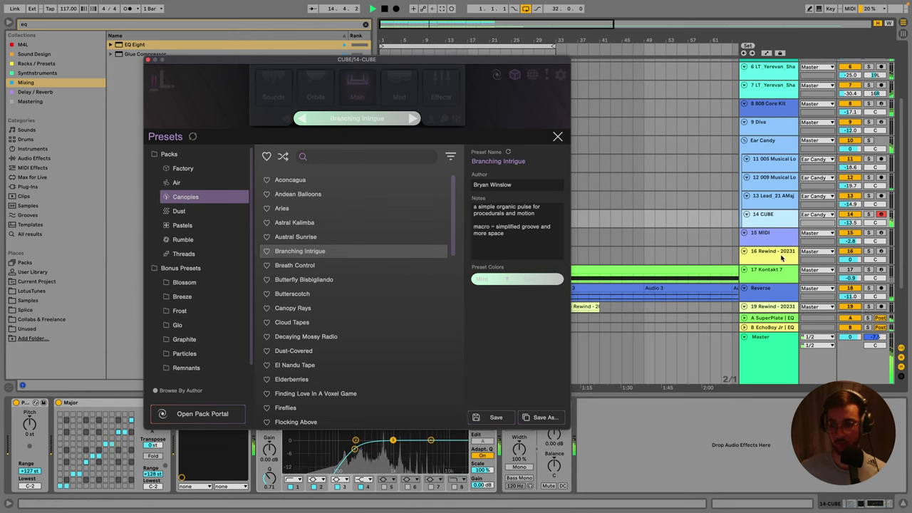
left_click(838, 230)
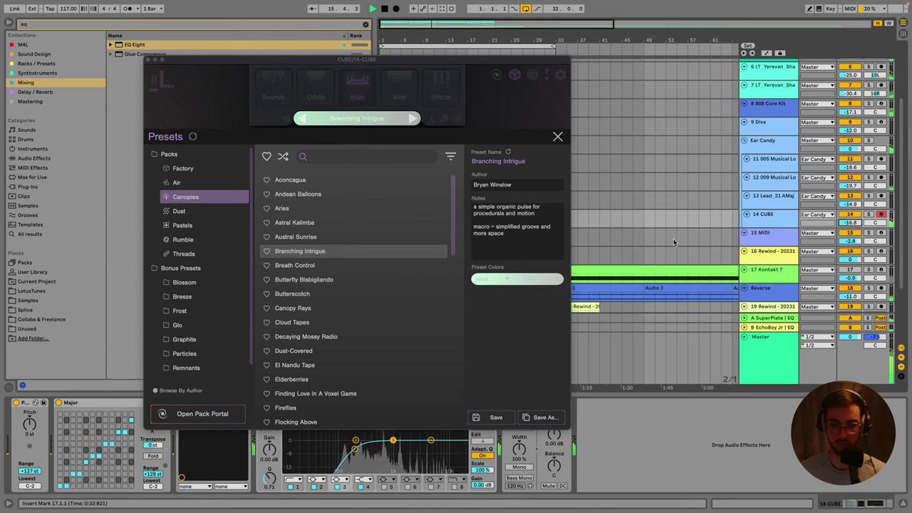
left_click(305, 265)
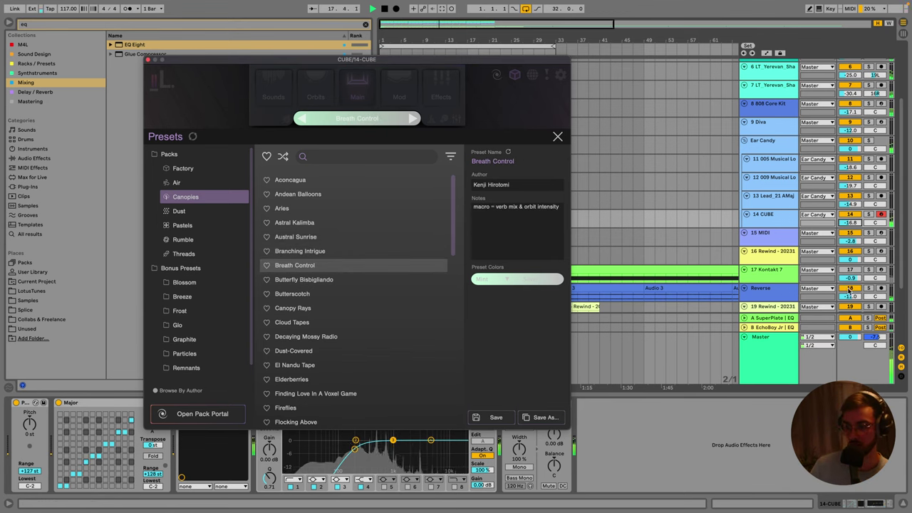
left_click(849, 289)
scroll(841, 273, "down", 1)
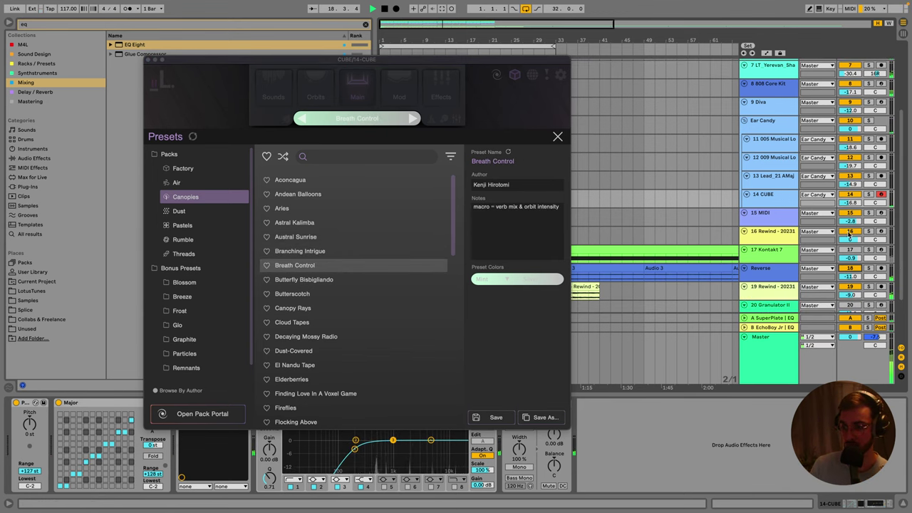
scroll(850, 232, "down", 3)
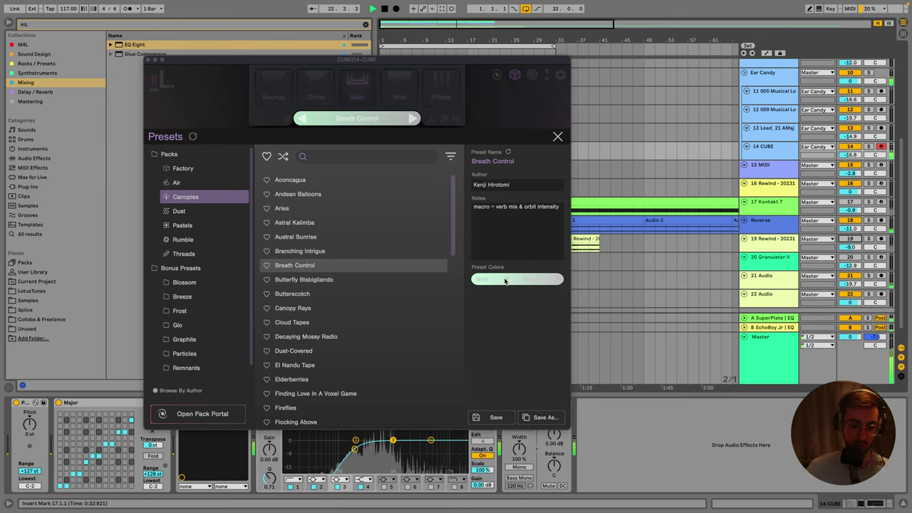
Audition the Butterfly Bisbigliando, Butterscotch and Canopy Rays presets in CUBE, ending with Cloud Tapes loaded.
left_click(311, 280)
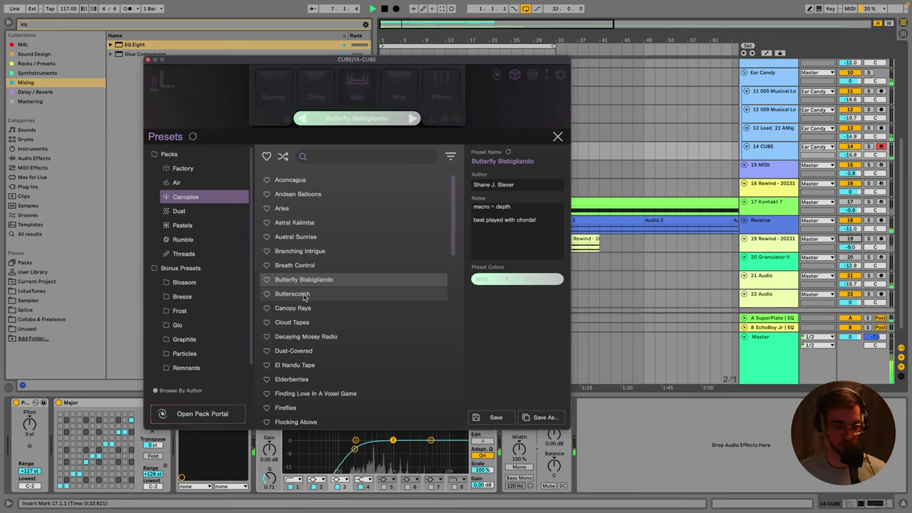
left_click(305, 295)
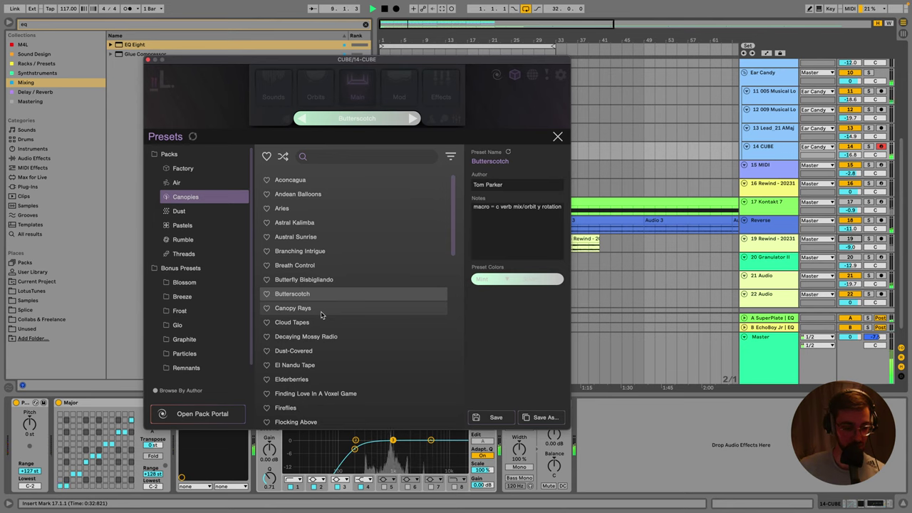
left_click(328, 311)
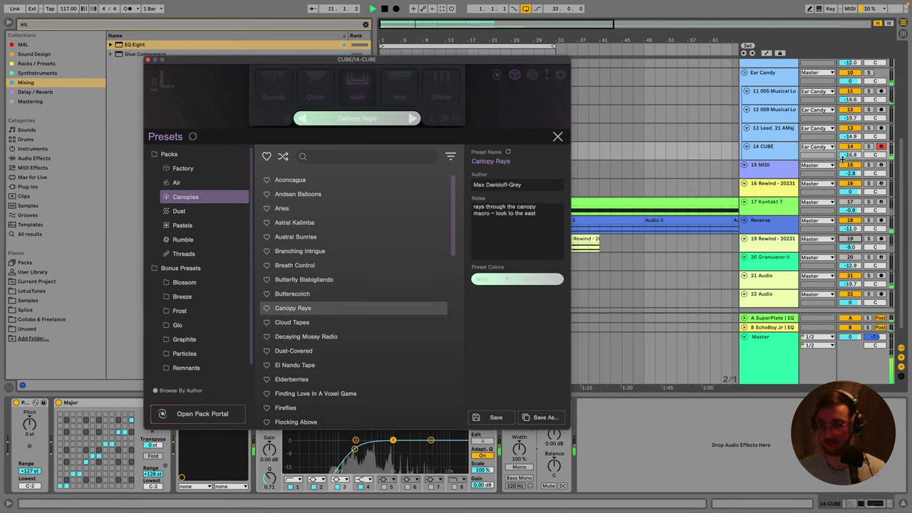
left_click(314, 309)
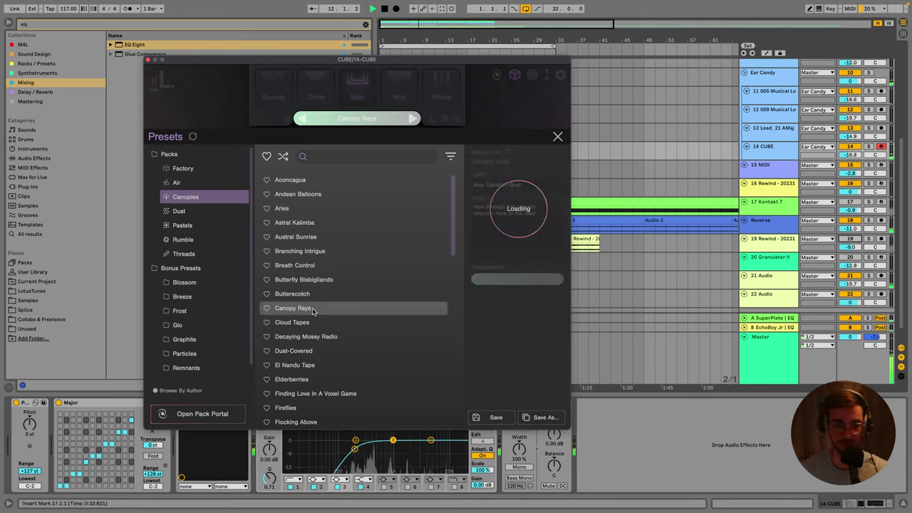
left_click(316, 324)
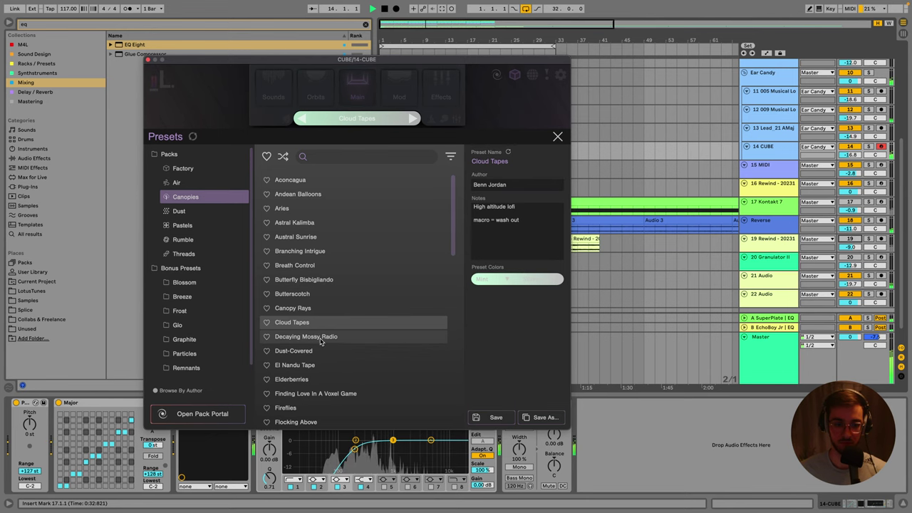
Lower the CUBE track's volume to -17.2 dB, then record a short CUBE MIDI phrase over the playing loop from about bar 20.
left_click(768, 147)
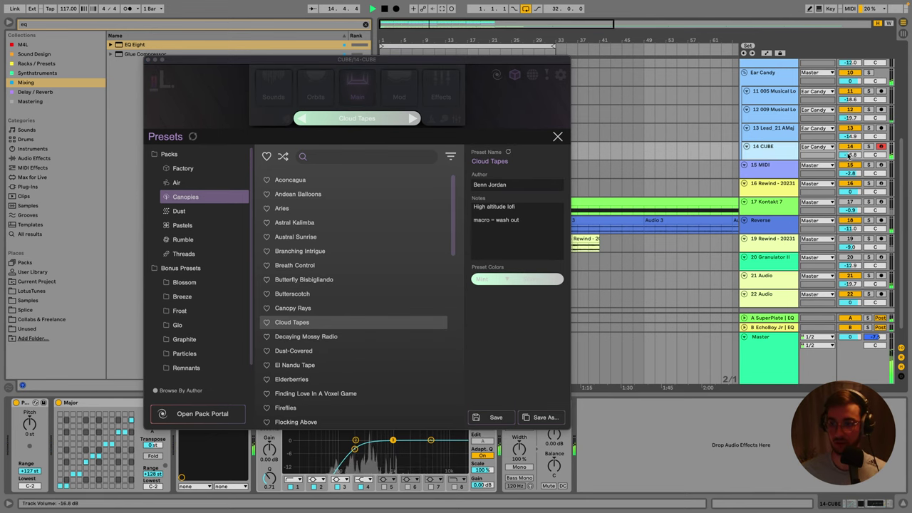
scroll(849, 156, "down", 1)
left_click(149, 61)
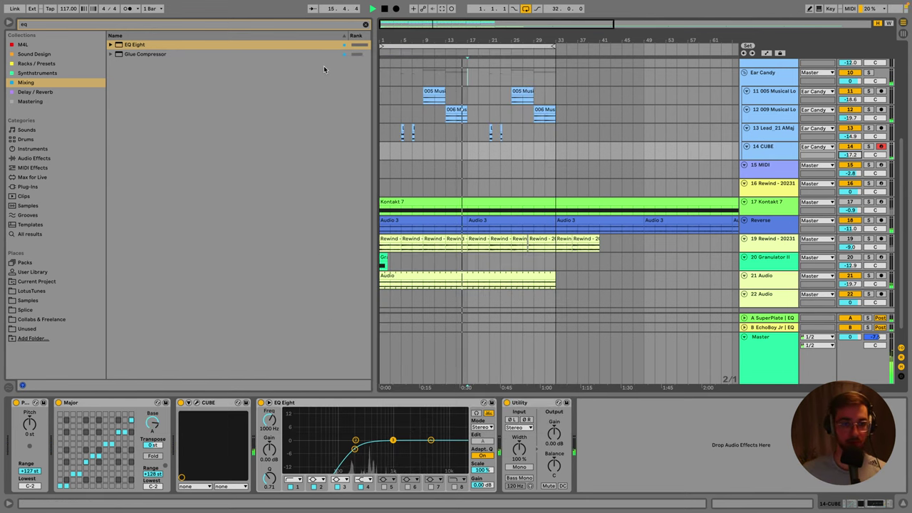
left_click(397, 8)
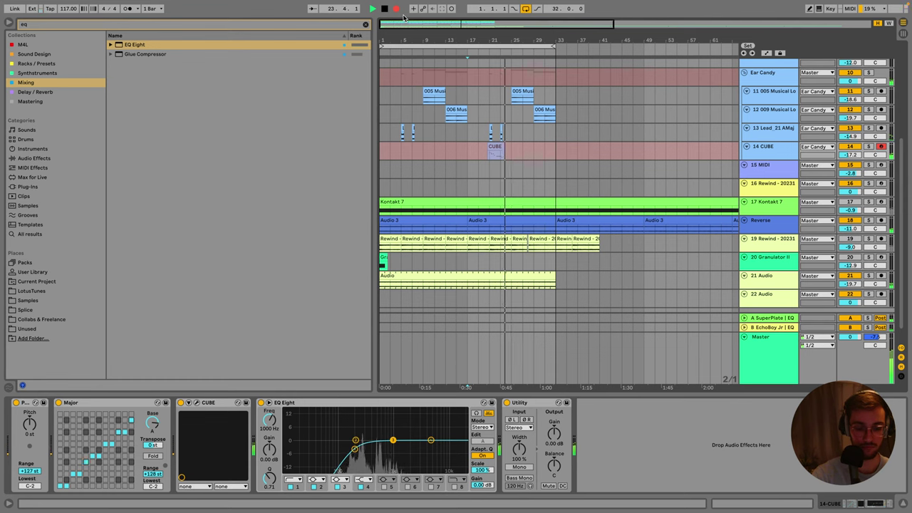
key("space")
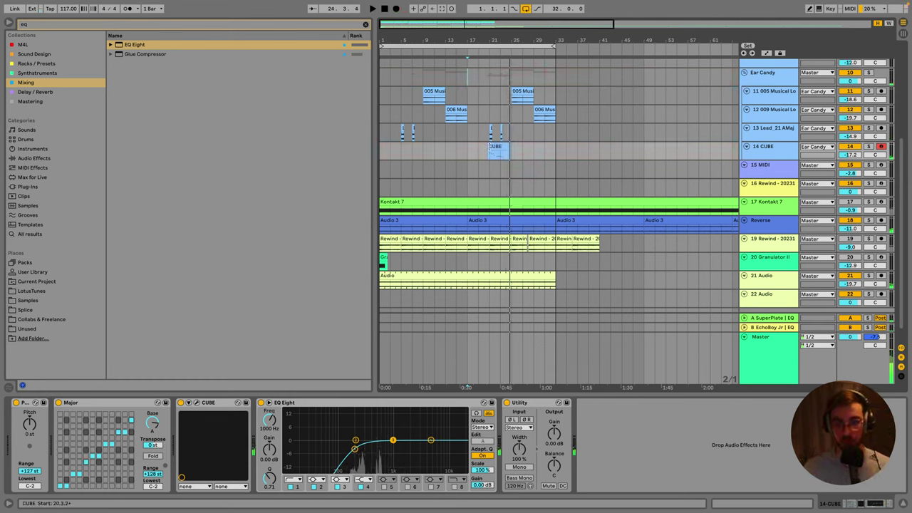
Move the recorded CUBE clip to bar 1 and quantize all of its notes, checking the phrase by playback.
left_click(385, 153)
key("space")
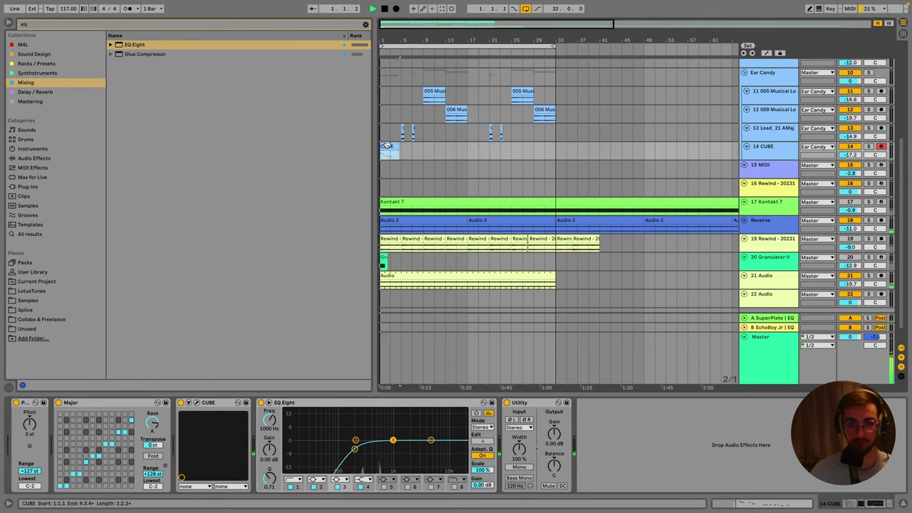
key("plus")
double_click(401, 144)
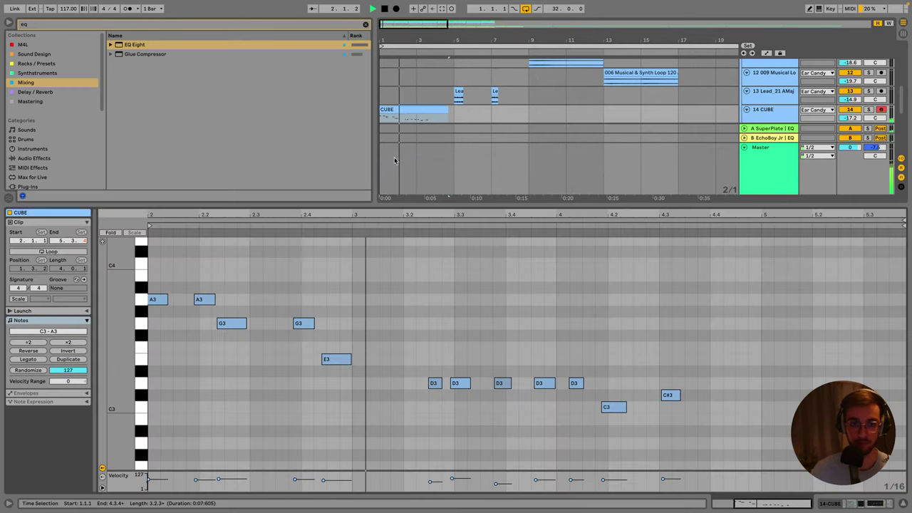
key("space")
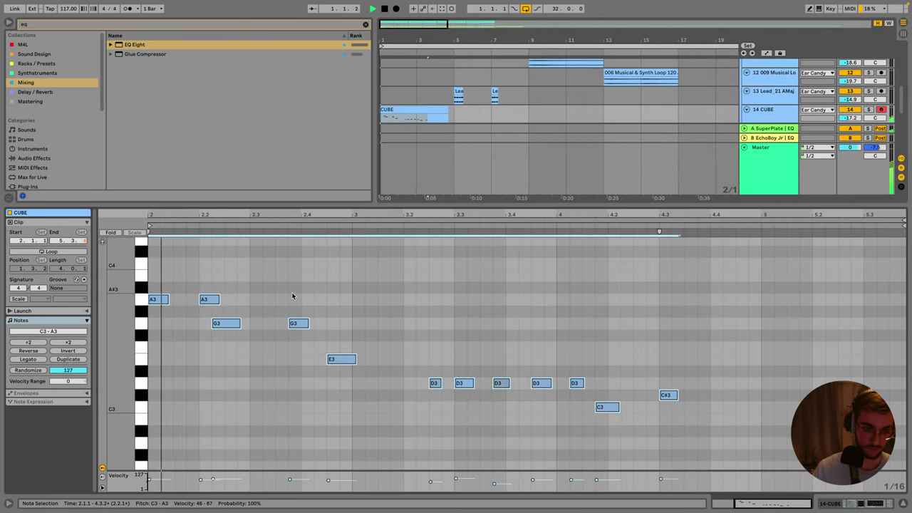
left_click(292, 296)
left_click(340, 358)
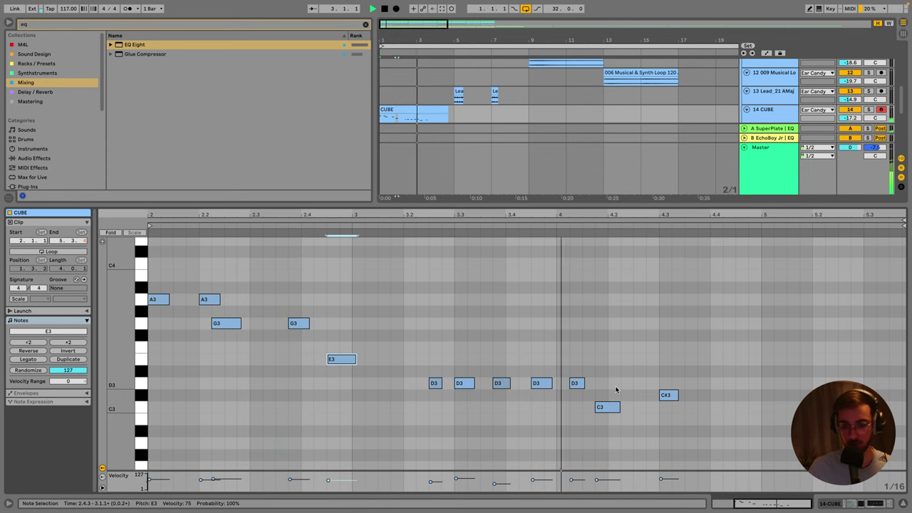
left_click(596, 368)
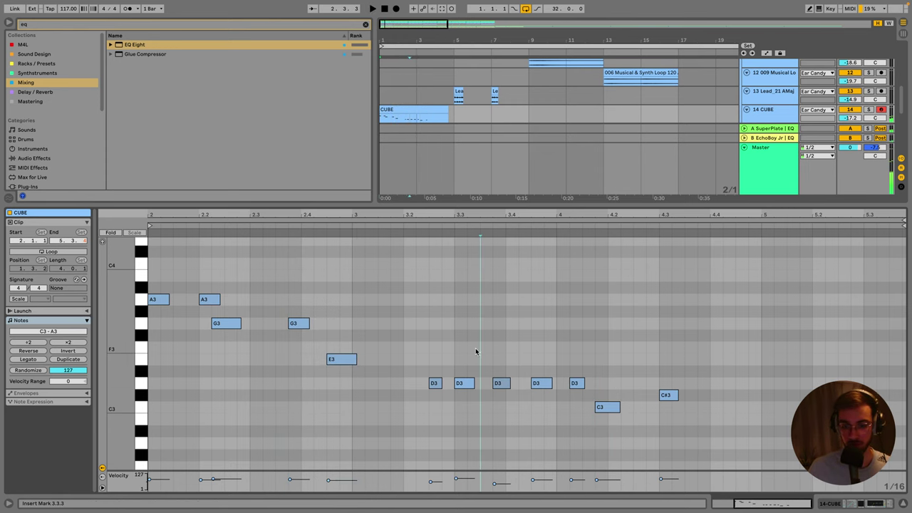
left_click(445, 358)
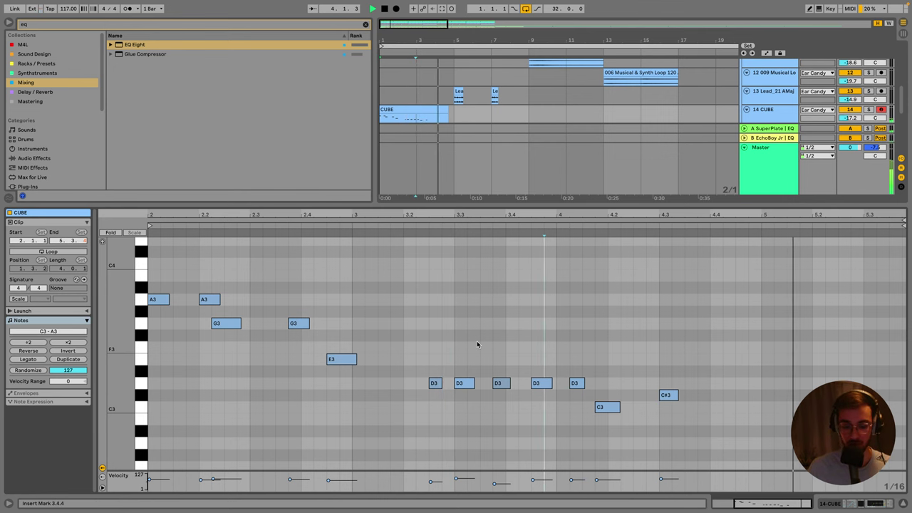
Reopen the CUBE plugin and audition the Decaying Mossy Radio and El Nandu Tape presets with the recorded phrase.
key("shift+Tab")
key("ctrl+alt+p")
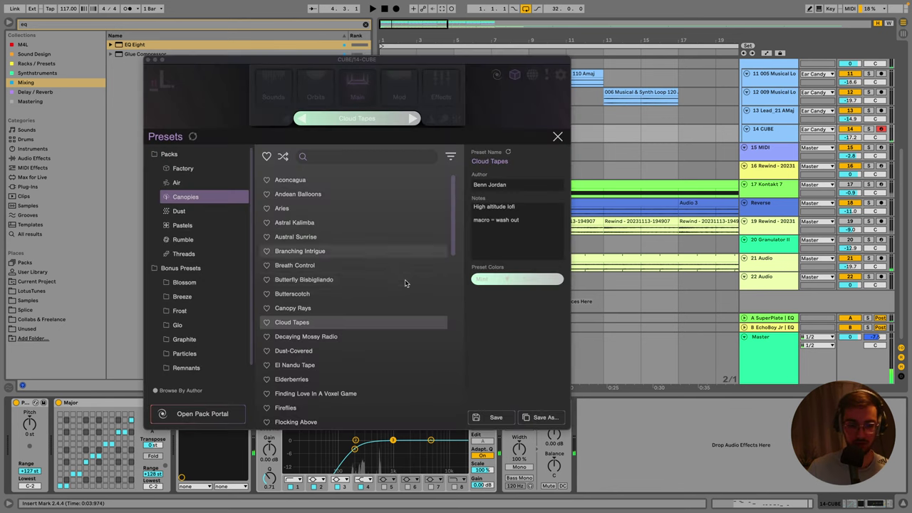
left_click(298, 338)
key("space")
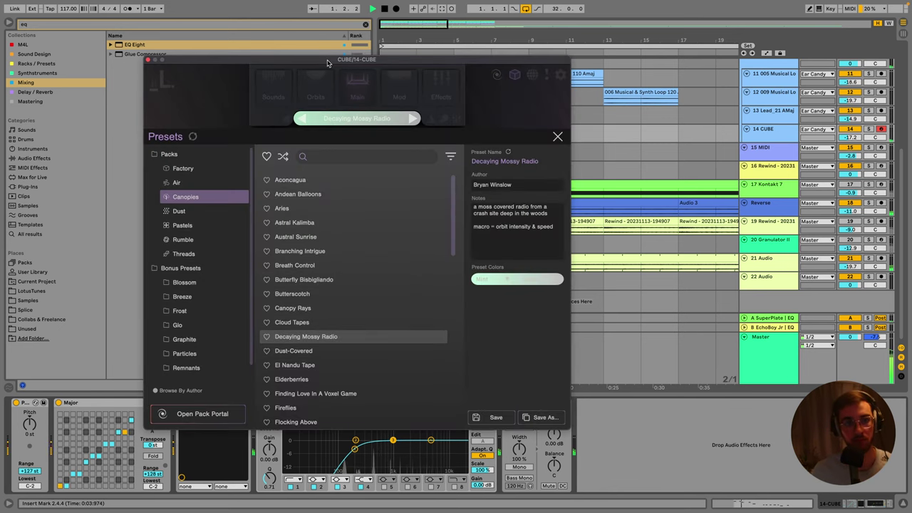
mouse_move(328, 63)
left_mouse_down()
mouse_move(632, 59)
mouse_move(322, 63)
left_mouse_up()
left_click(293, 364)
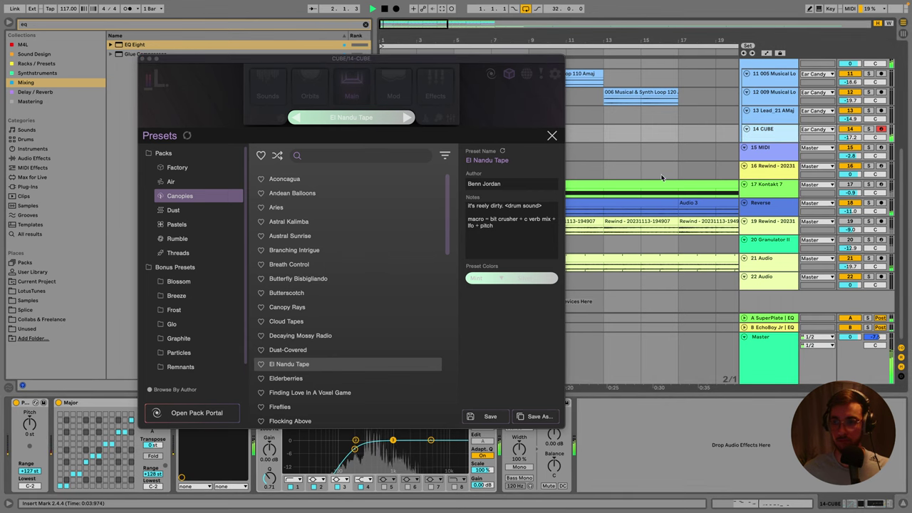
Audition the Elderberries and Fireflies presets from the Canopies pack with the recorded phrase.
scroll(306, 377, "down", 1)
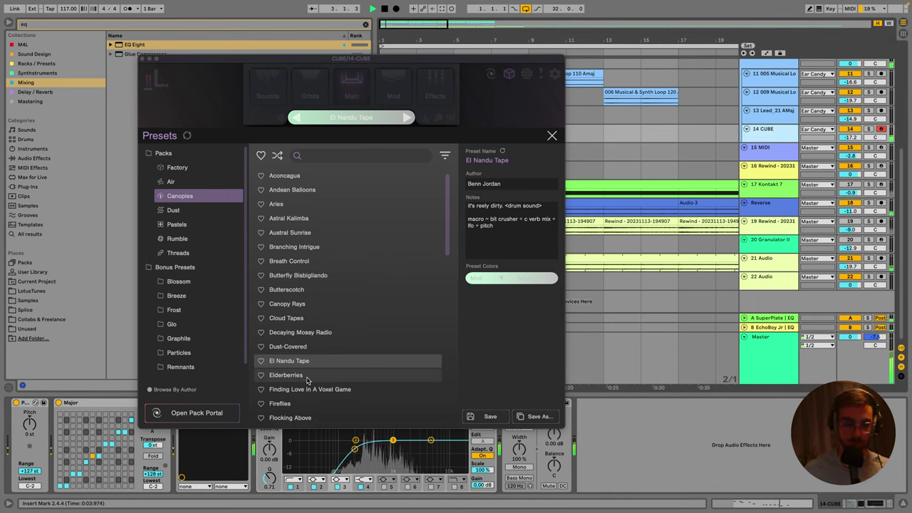
left_click(309, 378)
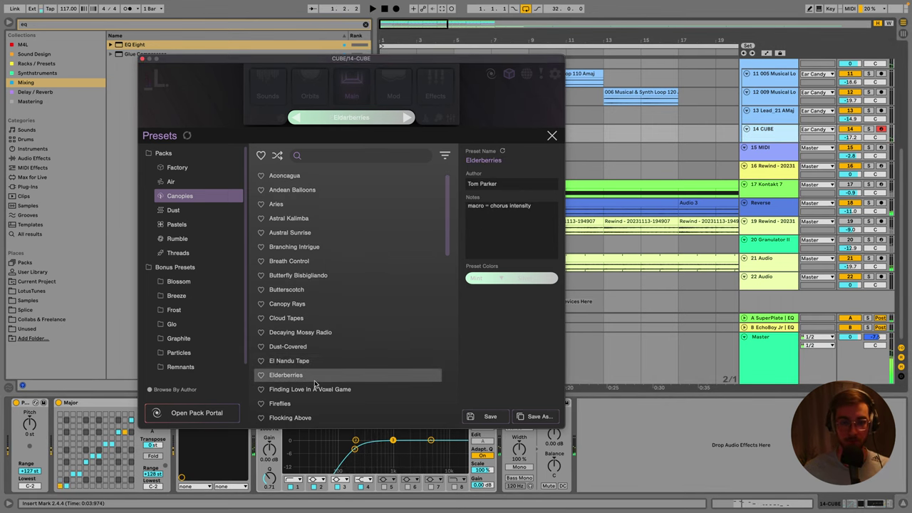
scroll(315, 384, "down", 3)
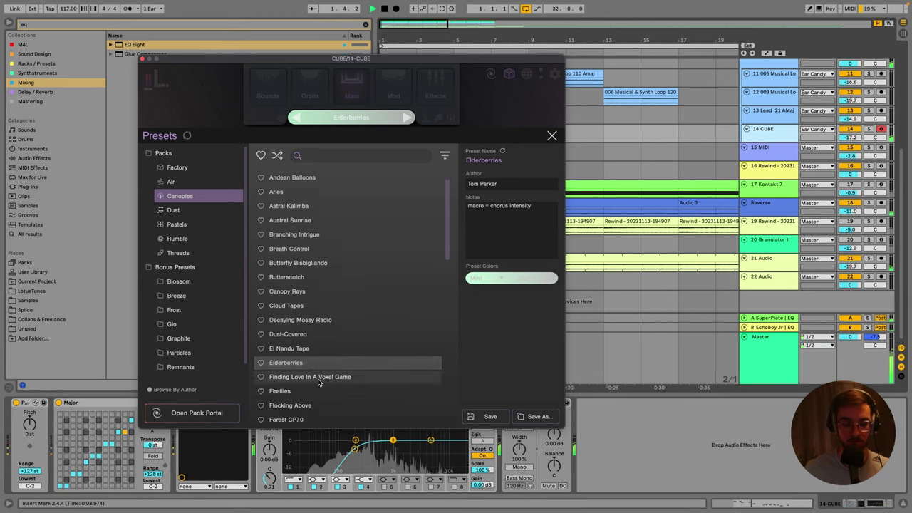
left_click(299, 391)
key("space")
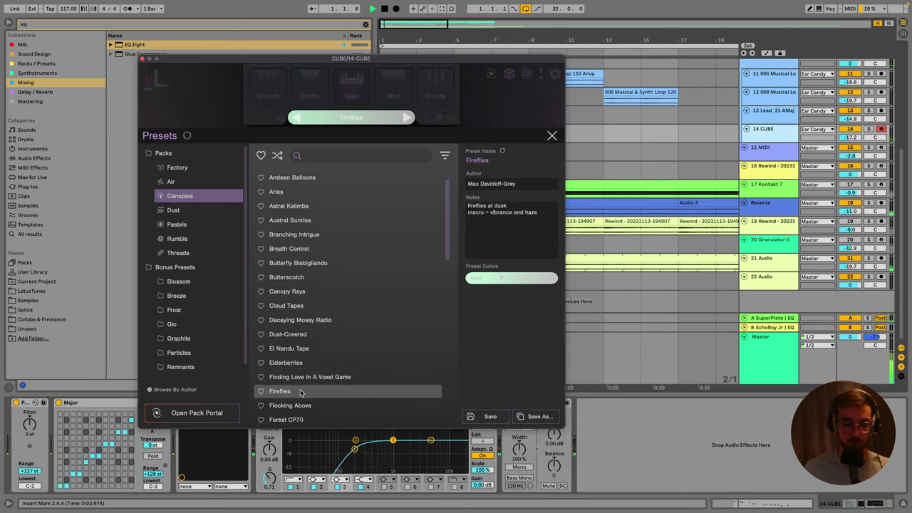
Audition the Finding Love In A Voxel Game preset and load Flocking Above in CUBE.
left_click(306, 377)
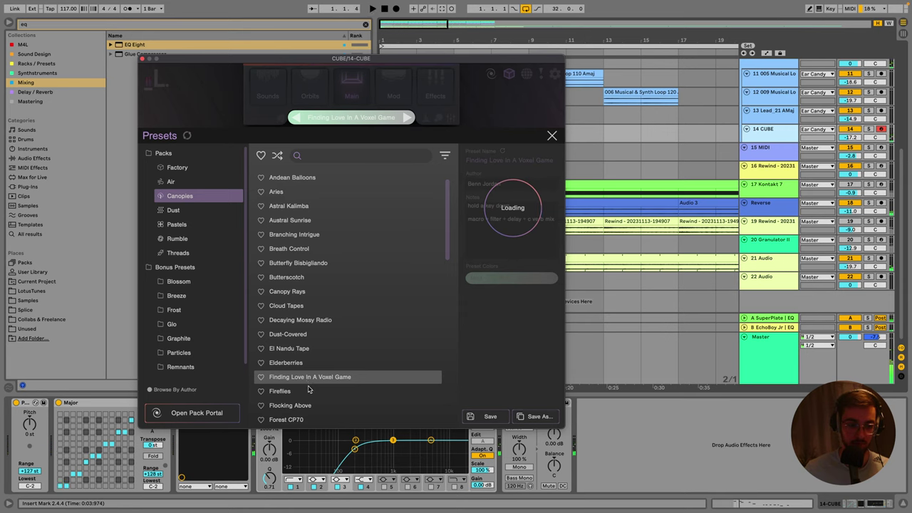
key("space")
scroll(308, 409, "down", 1)
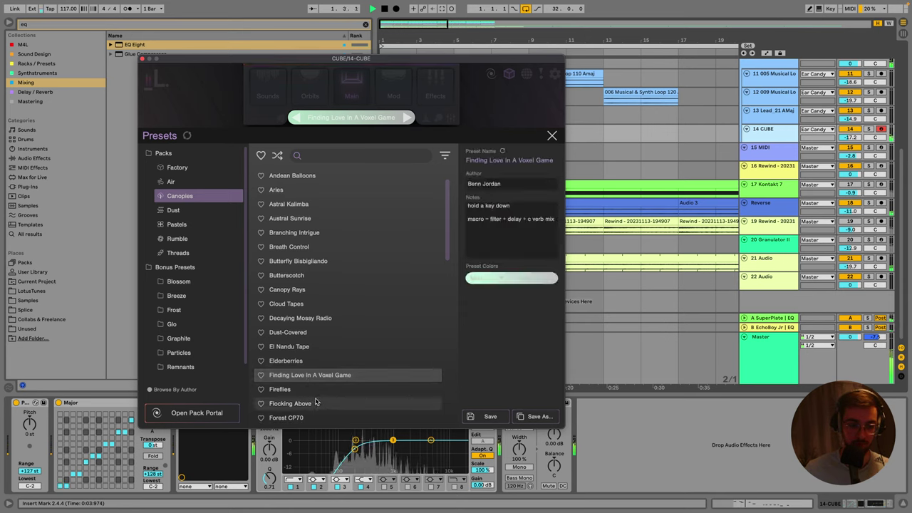
left_click(293, 404)
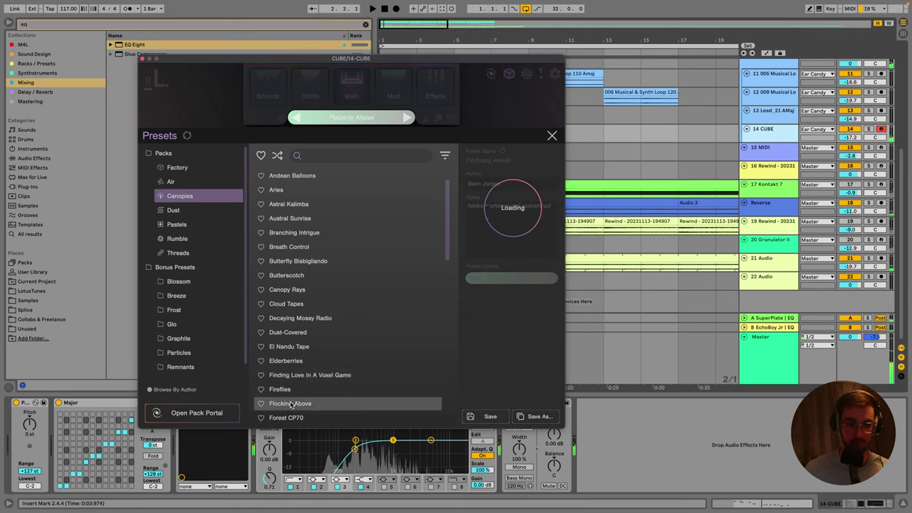
scroll(300, 401, "down", 1)
key("space")
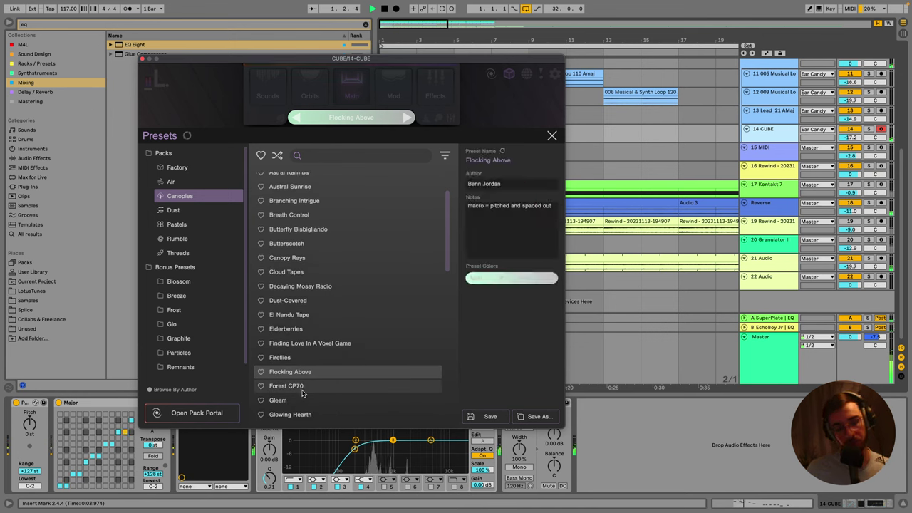
scroll(303, 393, "down", 1)
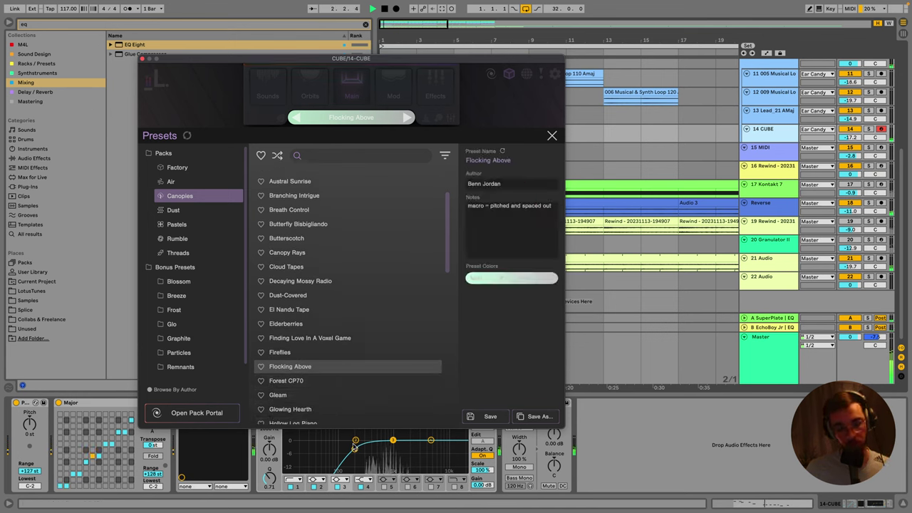
Shape CUBE's EQ Eight with a 367 Hz low cut and a high boost of about 6 dB, and raise the track volume to -15.5 dB.
left_click(356, 441)
key("space")
left_click(357, 449)
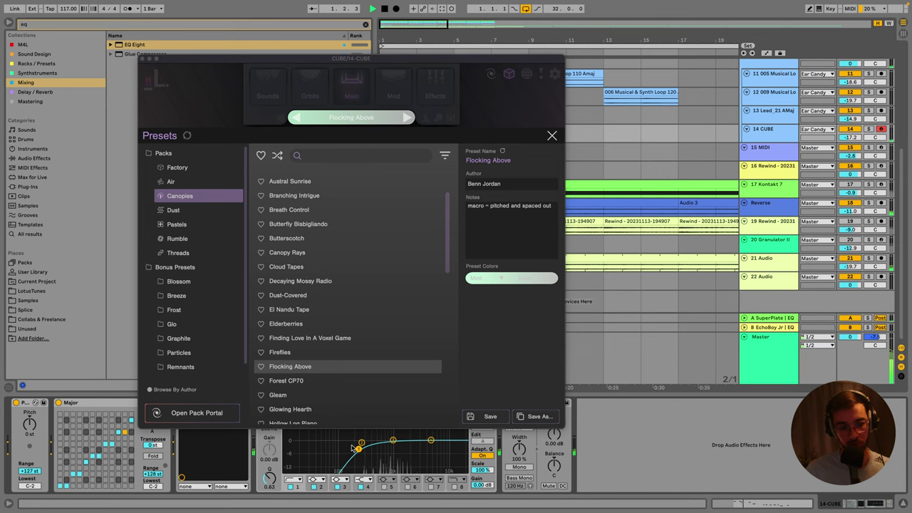
left_click(552, 135)
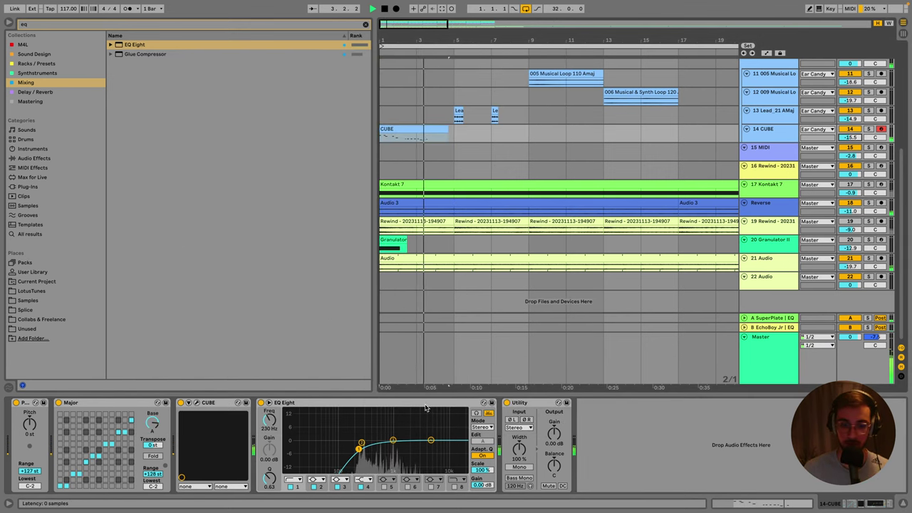
left_click_drag(431, 440, 423, 430)
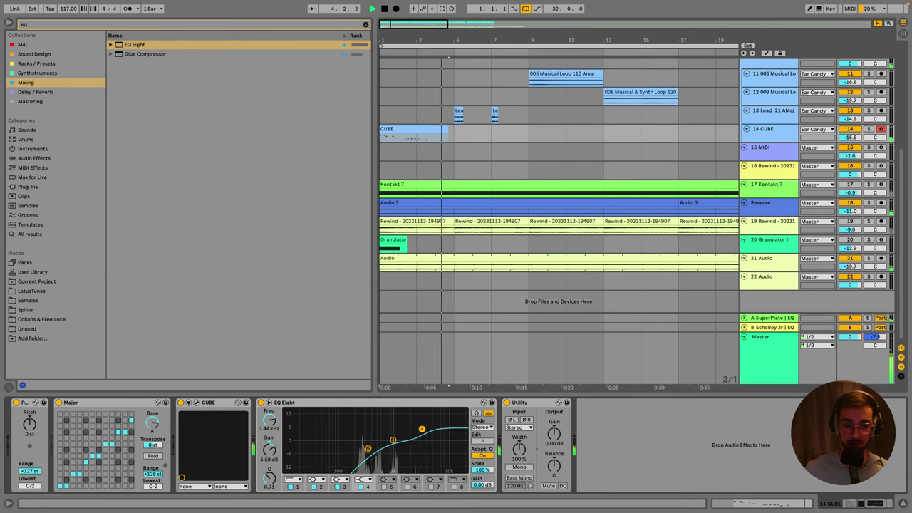
left_click(368, 449)
Duplicate the CUBE clip to bar 17 on the same track.
scroll(395, 127, "down", 3)
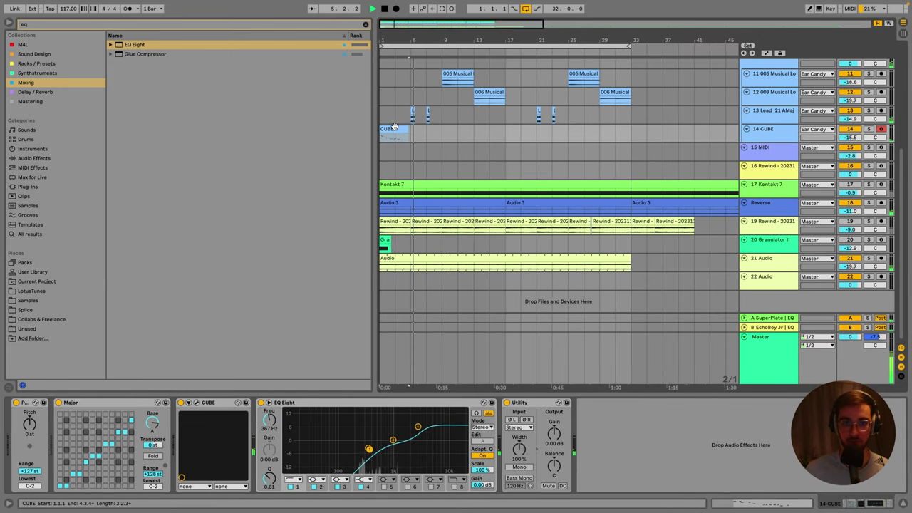
left_click_drag(394, 127, 521, 128)
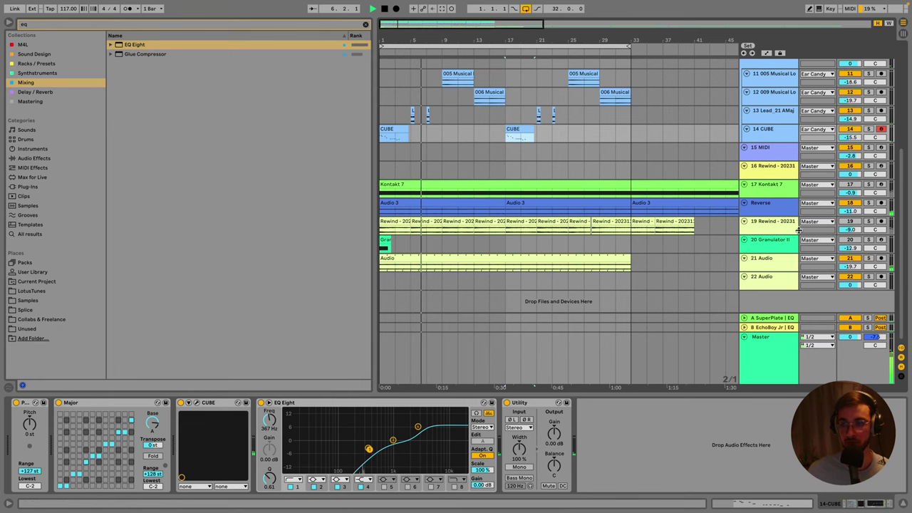
Insert a new purple MIDI track directly below the 808 Core Kit track and browse the Clips category.
scroll(477, 198, "up", 2)
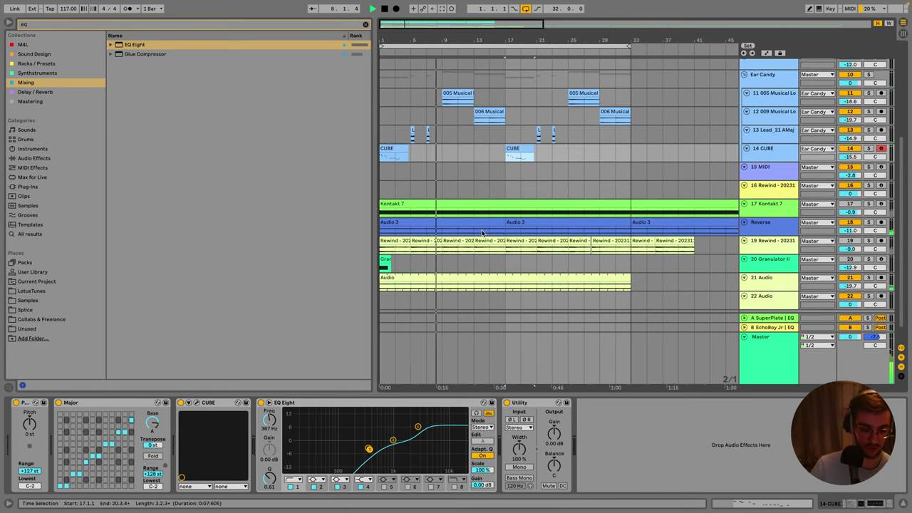
scroll(692, 197, "up", 5)
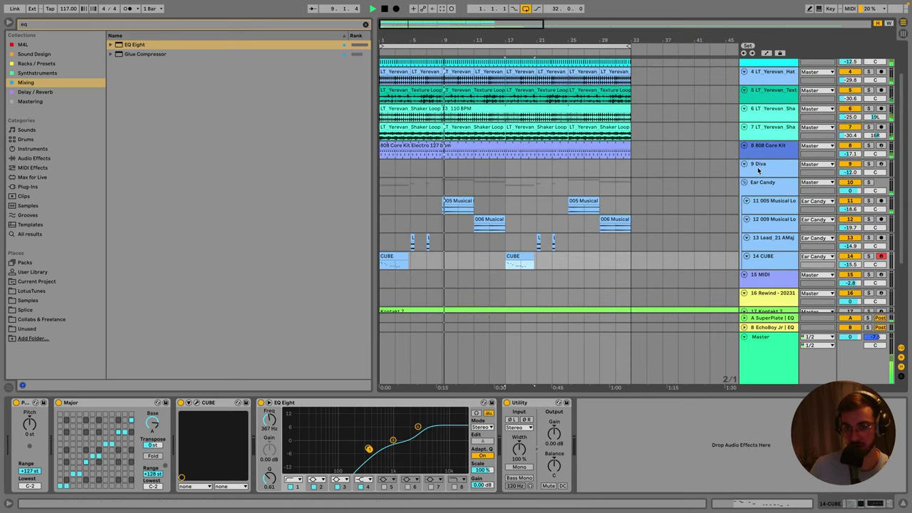
left_click(768, 148)
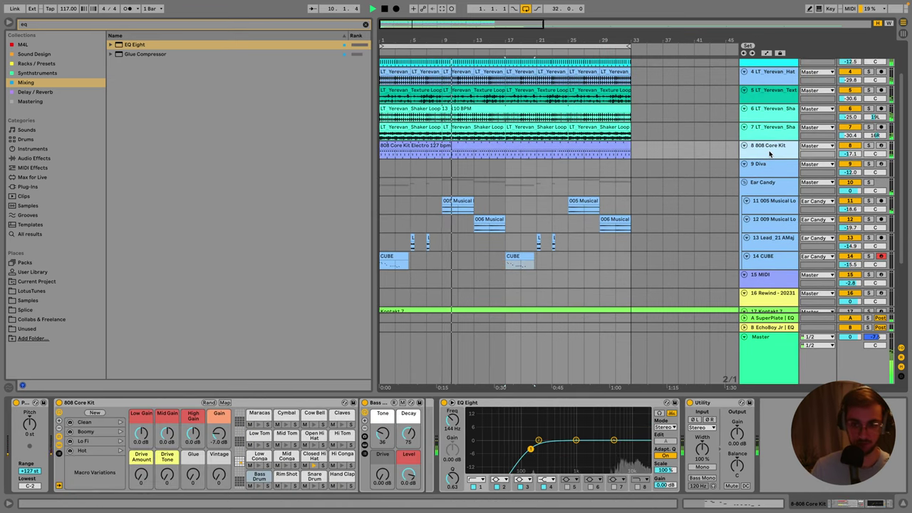
key("ctrl+shift+t")
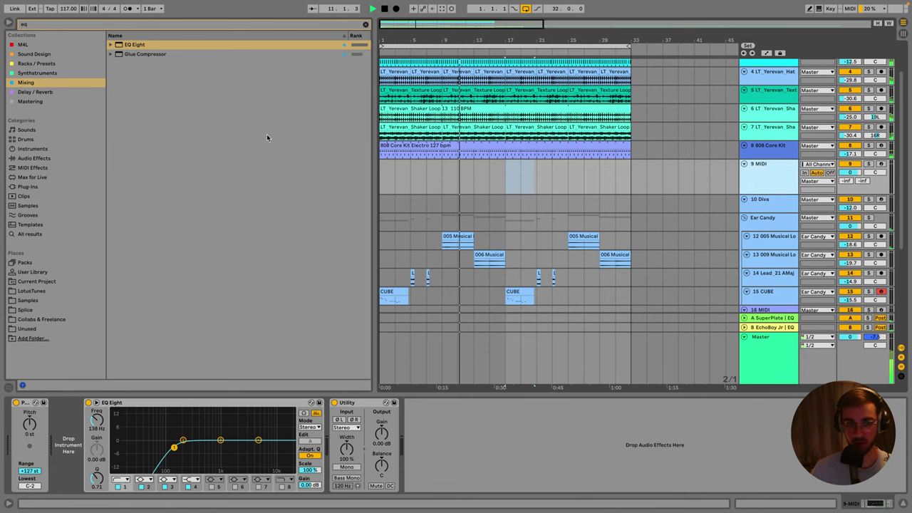
left_click(23, 196)
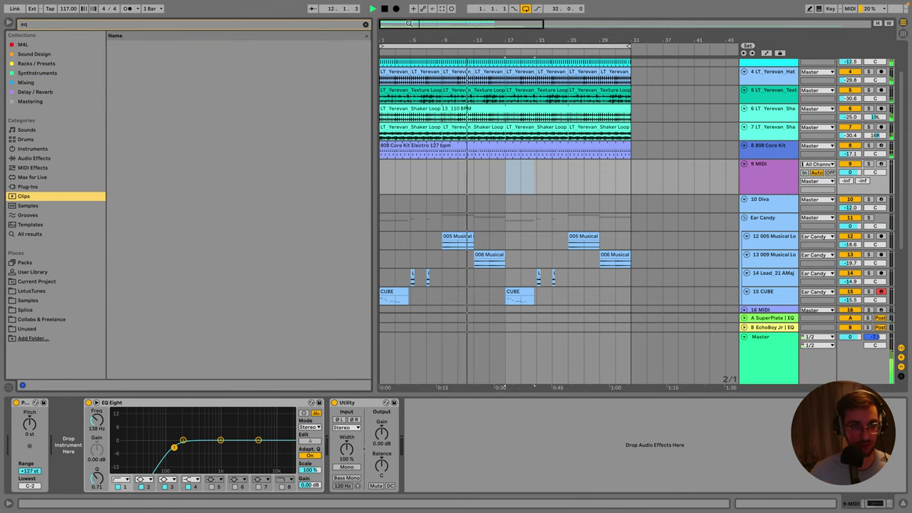
Copy the 808 Core Kit rack and its neighbouring bass rack onto the new MIDI track, ahead of EQ Eight.
left_click(442, 148)
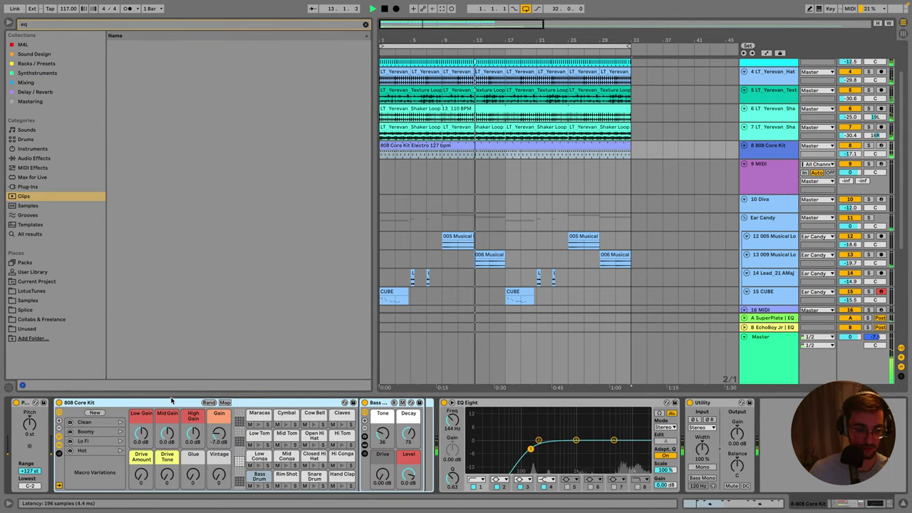
key("Down")
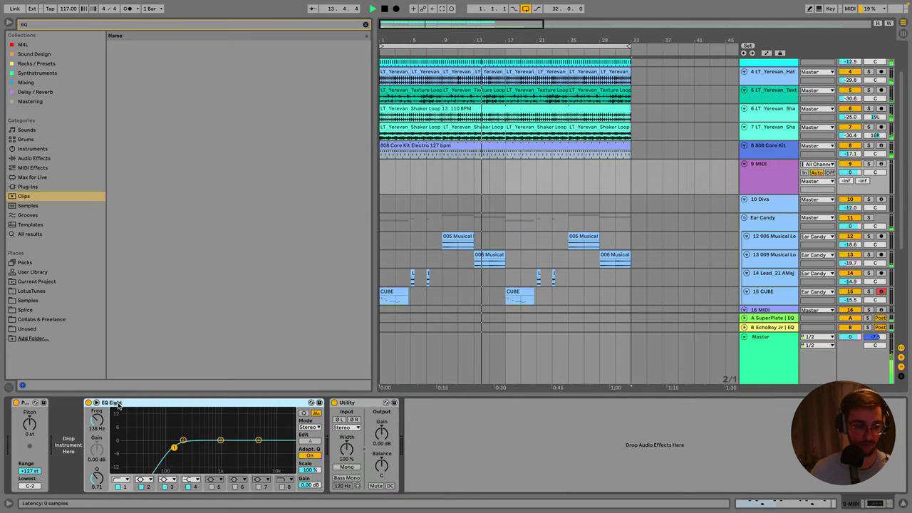
key("ctrl+v")
Clear the browser search and list the available MIDI clips in the Clips category.
left_click(33, 167)
left_click(34, 159)
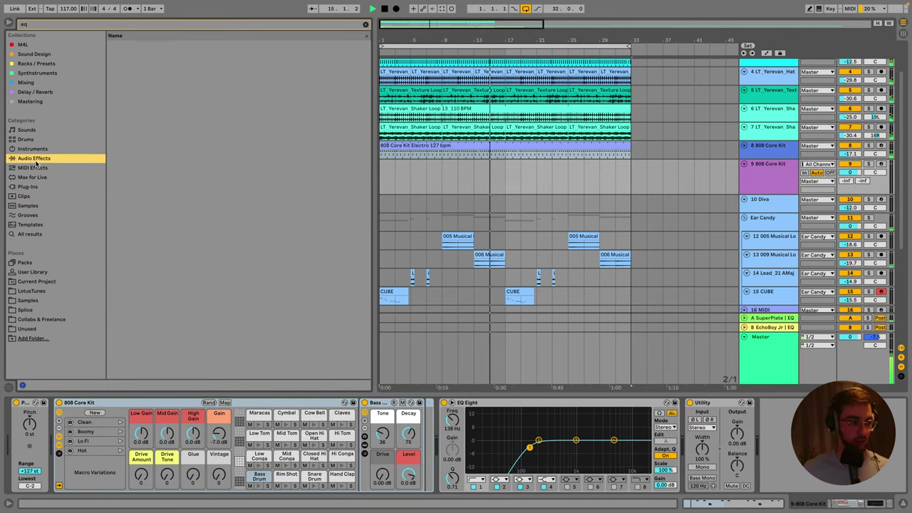
left_click(32, 149)
left_click(26, 140)
left_click(27, 198)
left_click(31, 170)
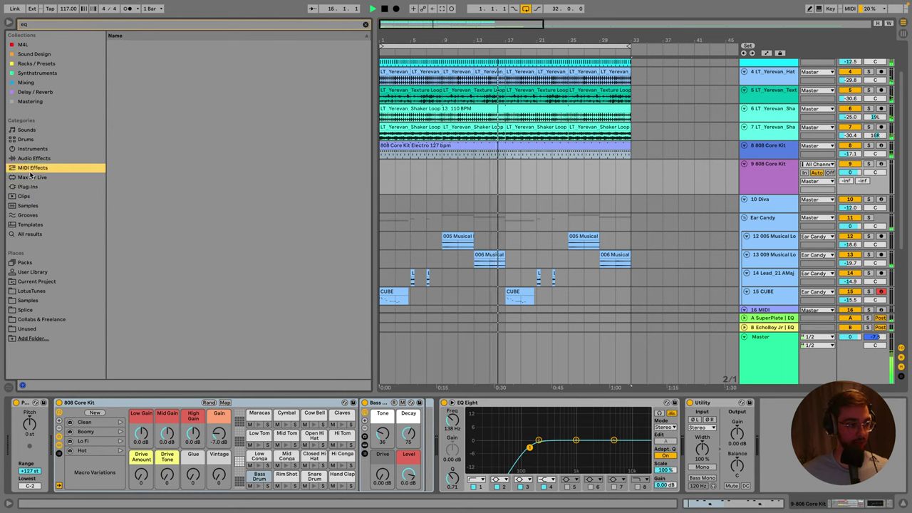
left_click(26, 196)
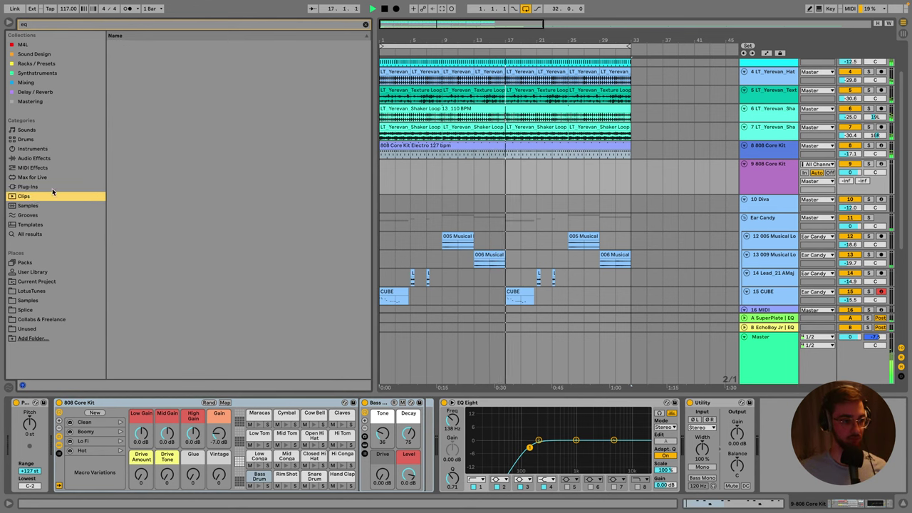
key("BackSpace")
key("BackSpace")
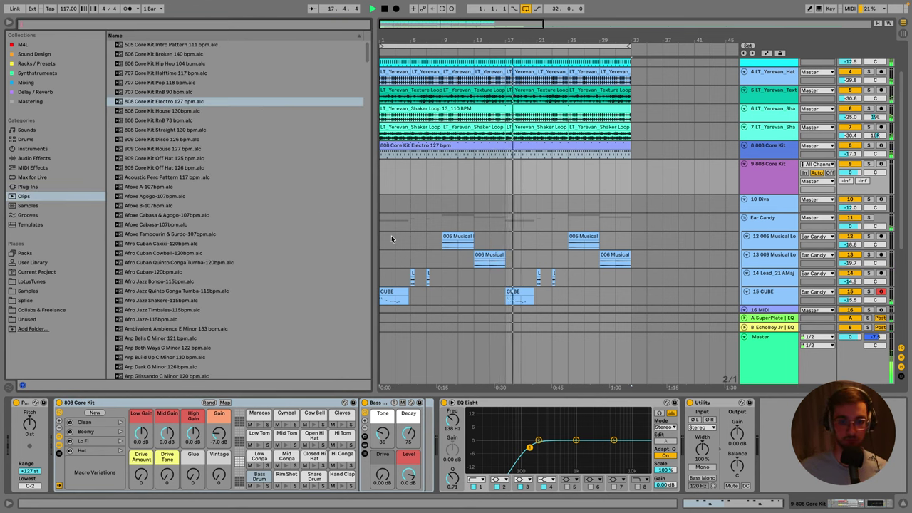
Search the Mixing collection for "auto" and add Auto Filter to the end of the 22 Audio track's device chain.
left_click(474, 296)
scroll(474, 296, "down", 1)
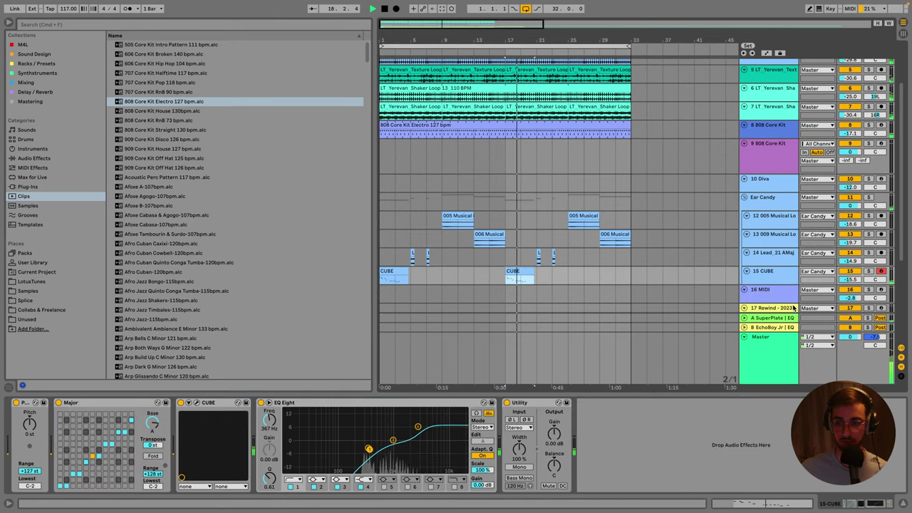
left_click(467, 152)
scroll(467, 153, "down", 7)
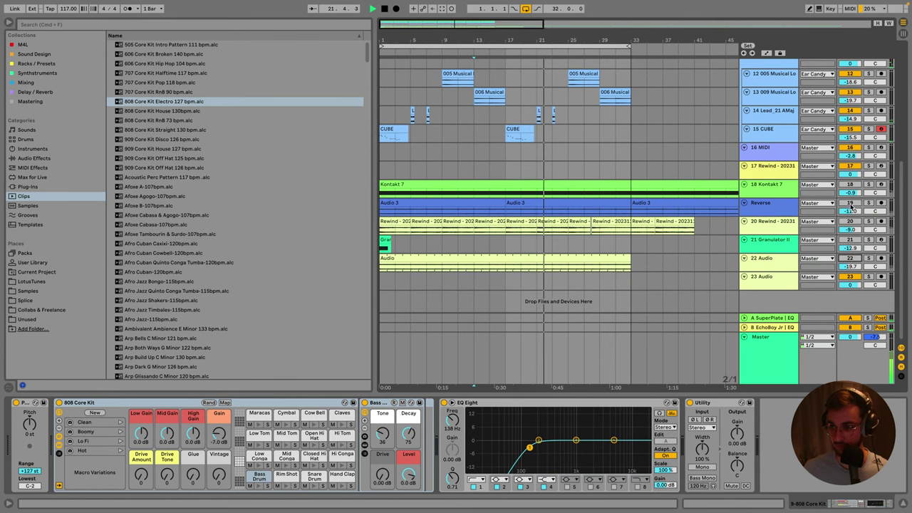
left_click(784, 262)
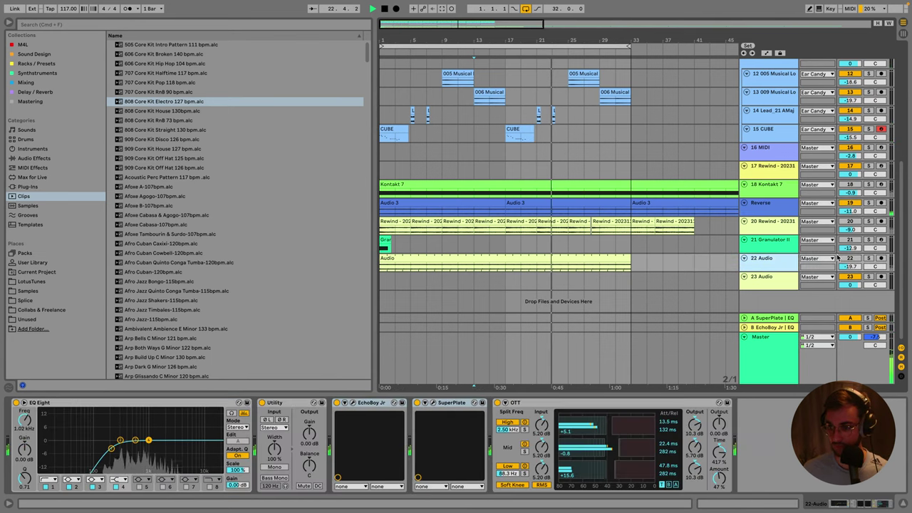
left_click(94, 26)
type("augo")
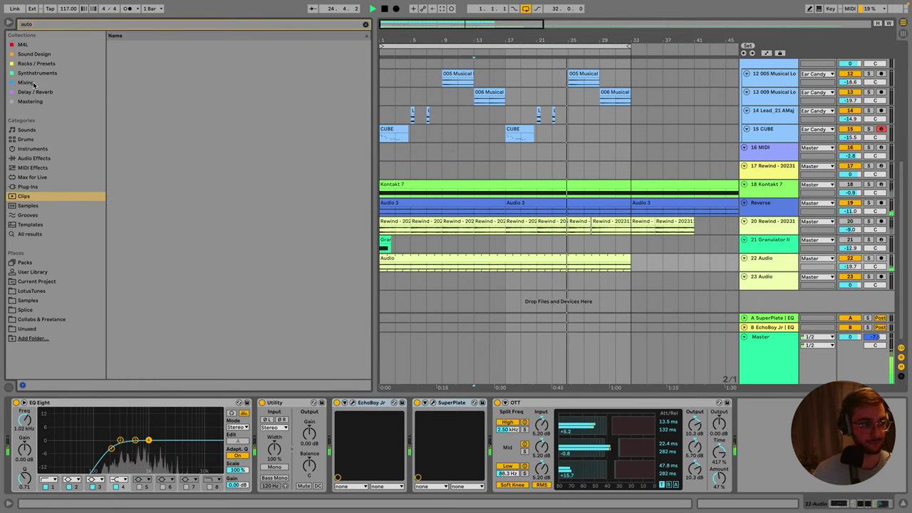
left_click(26, 82)
double_click(137, 45)
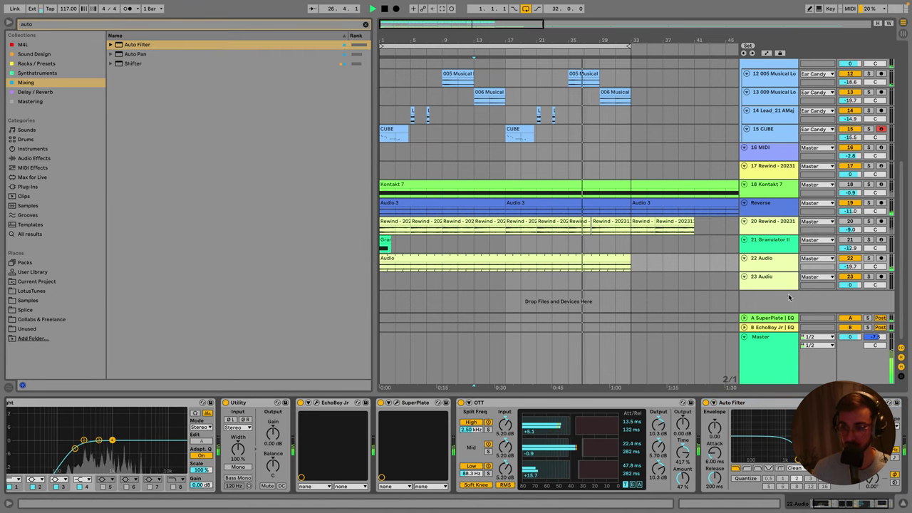
Automate the Auto Filter frequency on 22 Audio to rise gradually from 2.42 kHz at bar 1 until bar 33, and play from the start.
left_click(768, 269)
key("a")
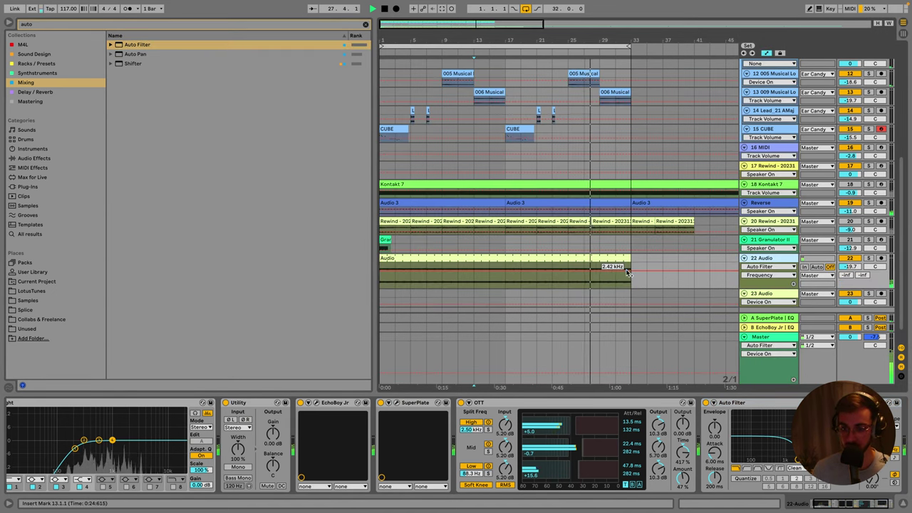
left_click(533, 265)
left_click(381, 270)
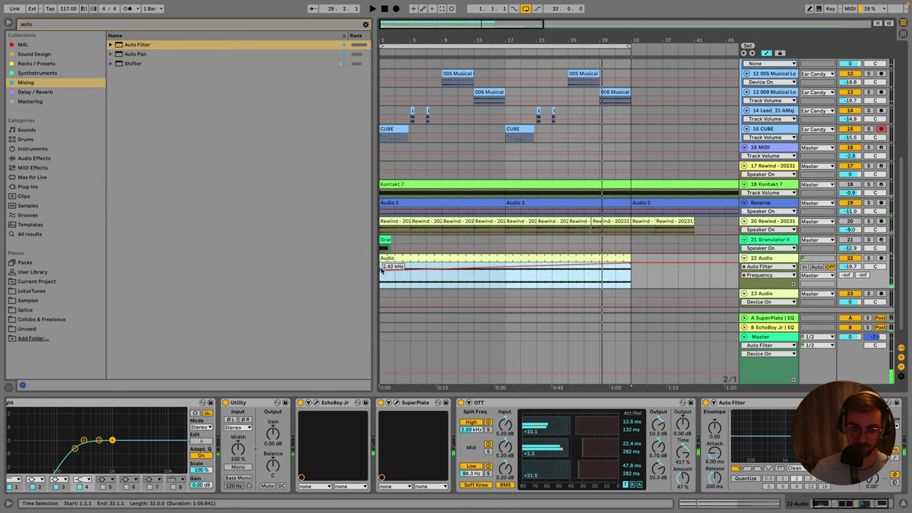
key("space")
key("a")
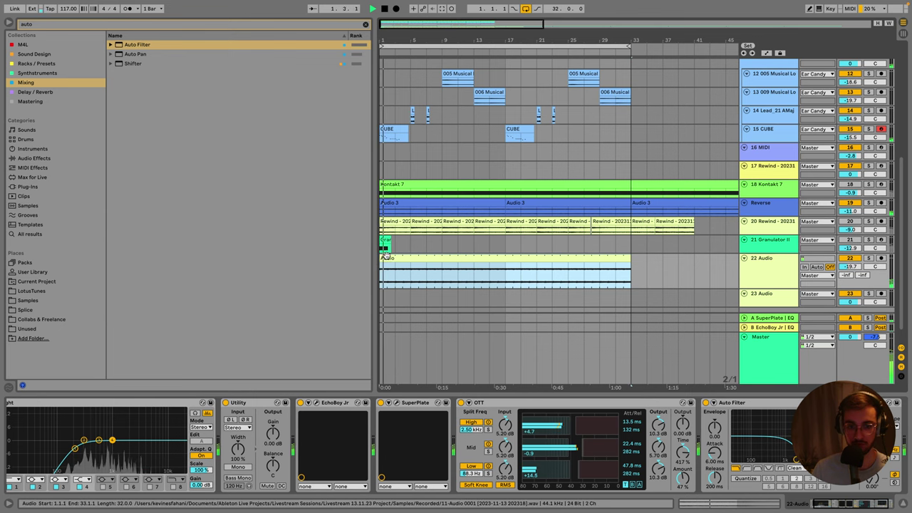
Add an Auto Filter after Pro-Q 3 on the Reverse track.
key("Up")
key("Up")
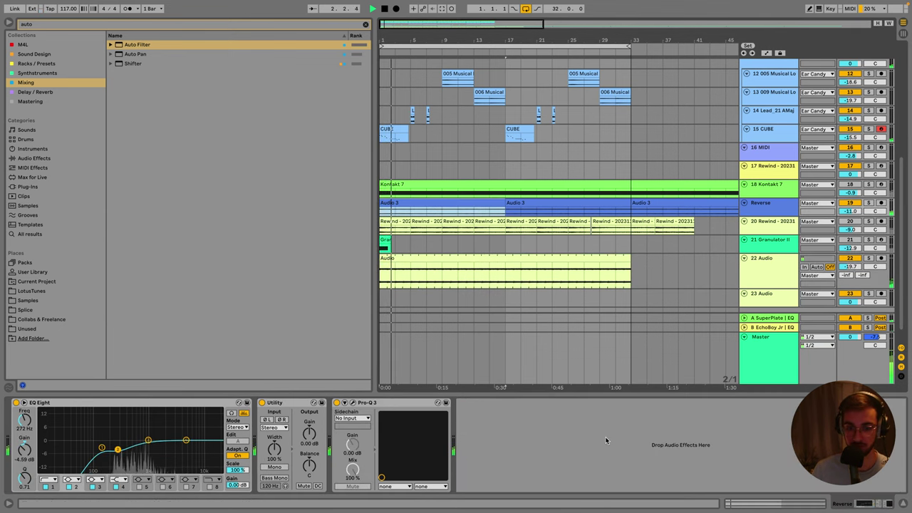
left_click(491, 283)
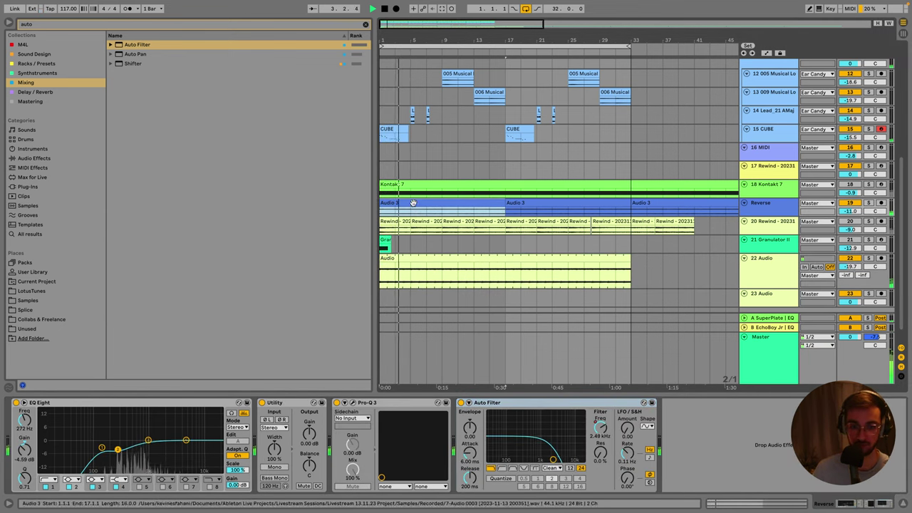
scroll(677, 285, "up", 5)
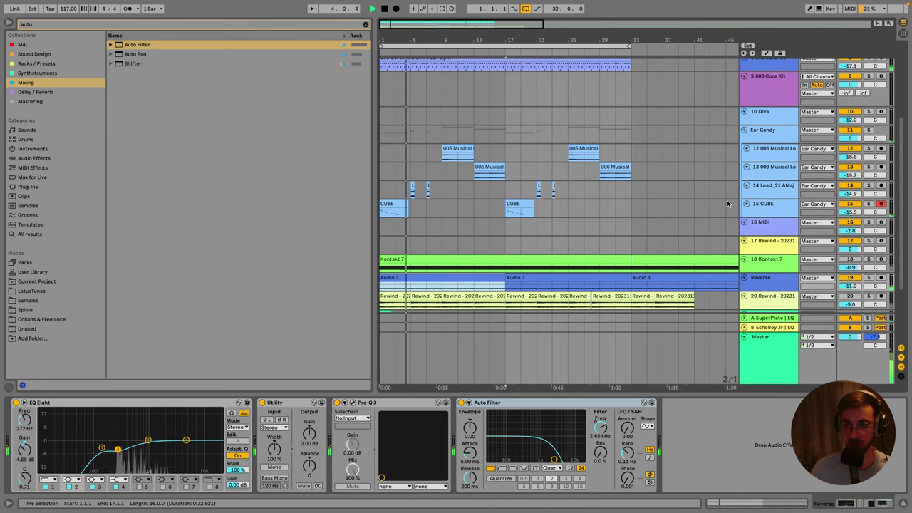
Find 808 Core Kit Electro 127 bpm among the Clips and place it at bar 1 of the 16 MIDI track.
left_click(774, 194)
key("Down")
scroll(774, 200, "down", 1)
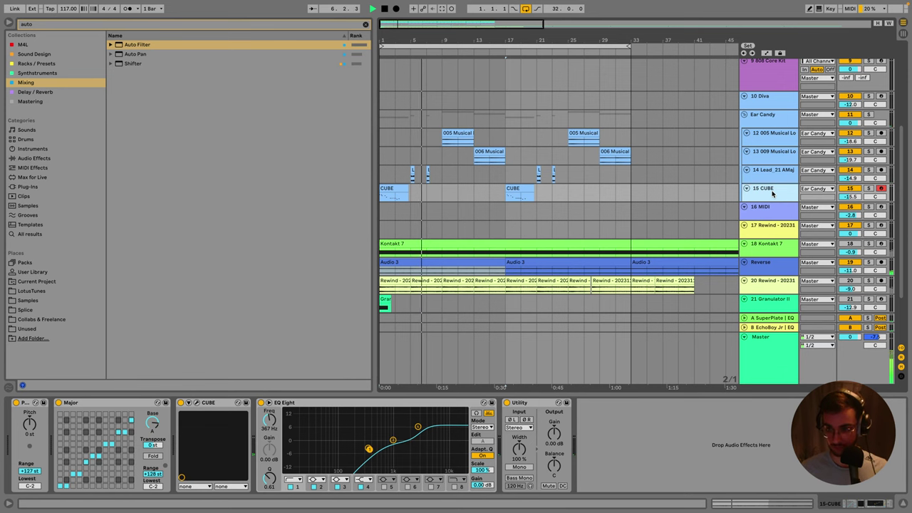
scroll(772, 194, "down", 1)
key("Down")
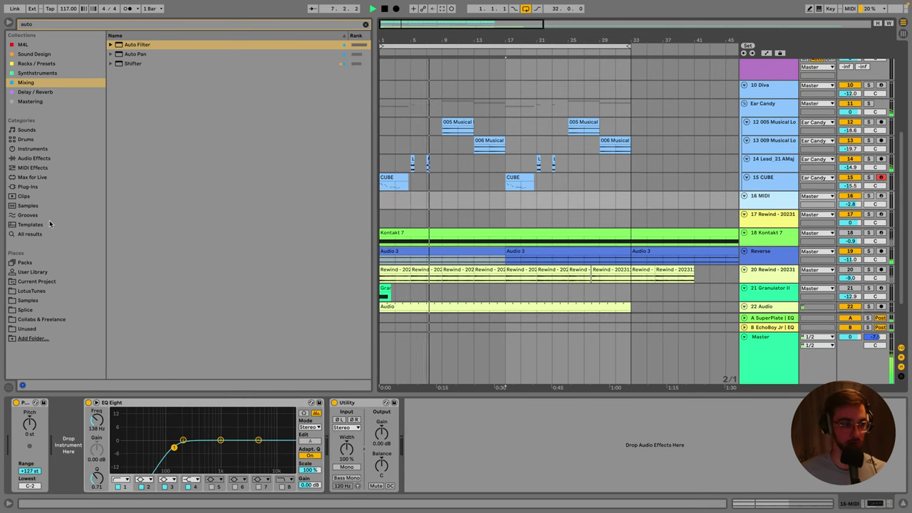
left_click(34, 196)
left_click(365, 27)
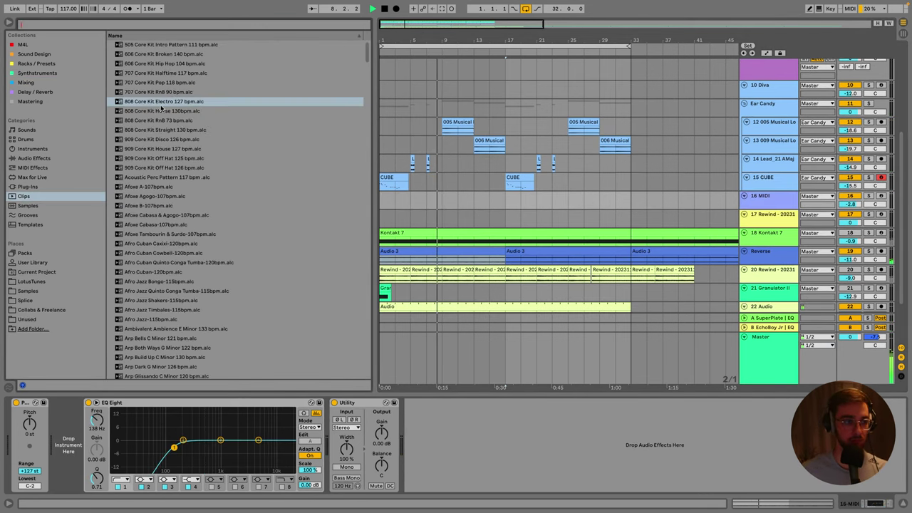
left_click(165, 105)
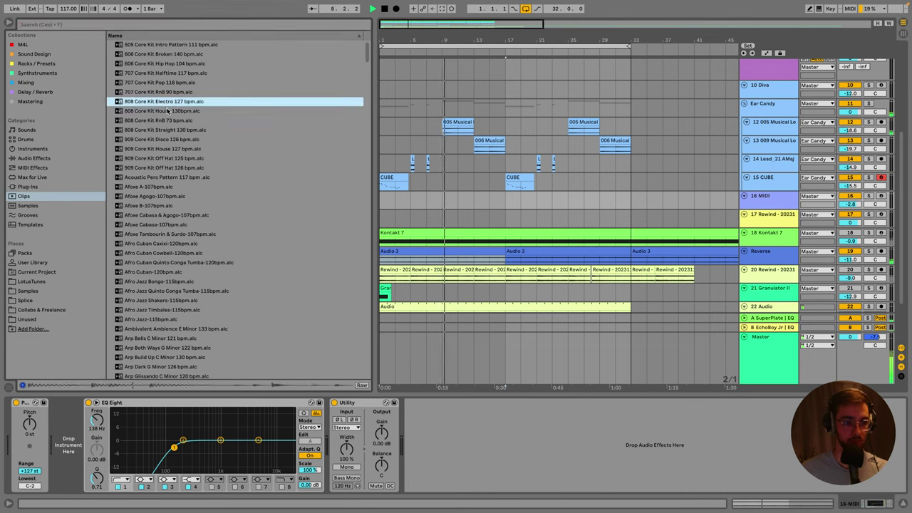
left_click_drag(165, 104, 385, 203)
Move the Electro clip to bar 1 of the purple 808 Core Kit track and audition it soloed at -7.8 dB.
scroll(793, 205, "up", 4)
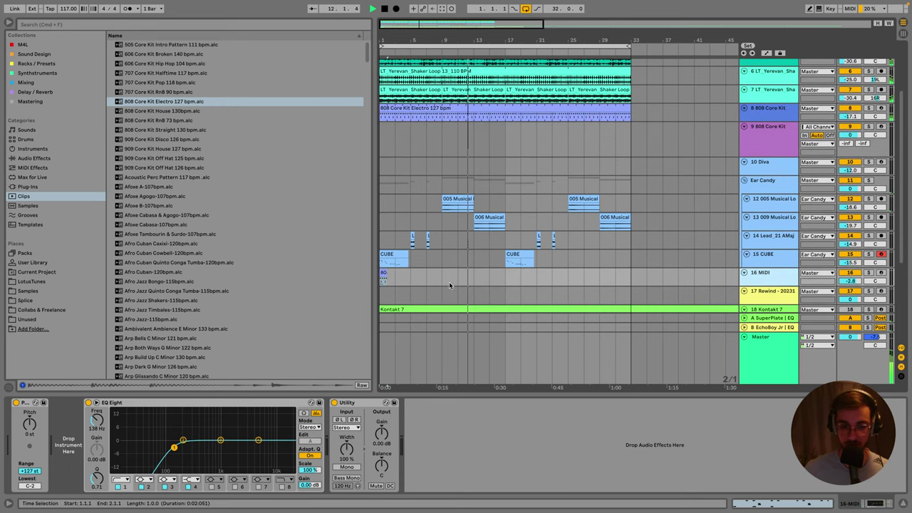
left_click(449, 282)
scroll(452, 294, "up", 1)
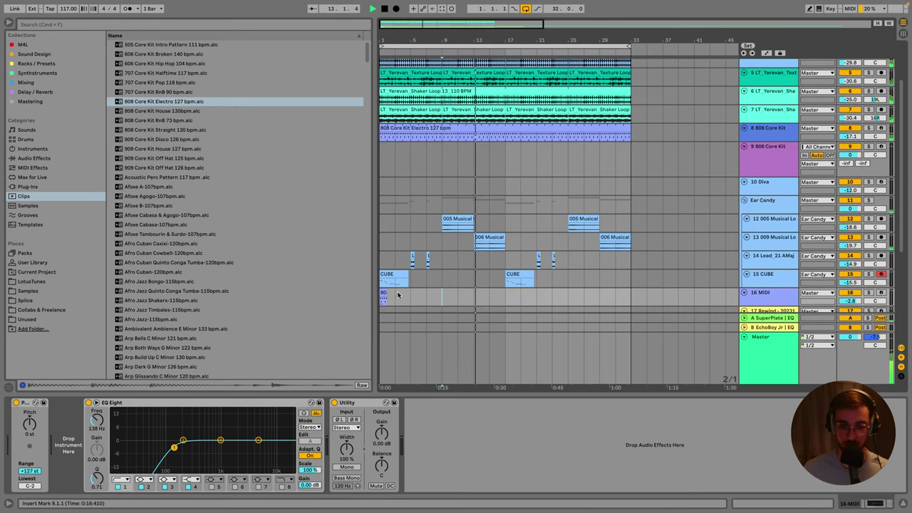
left_click_drag(384, 298, 385, 161)
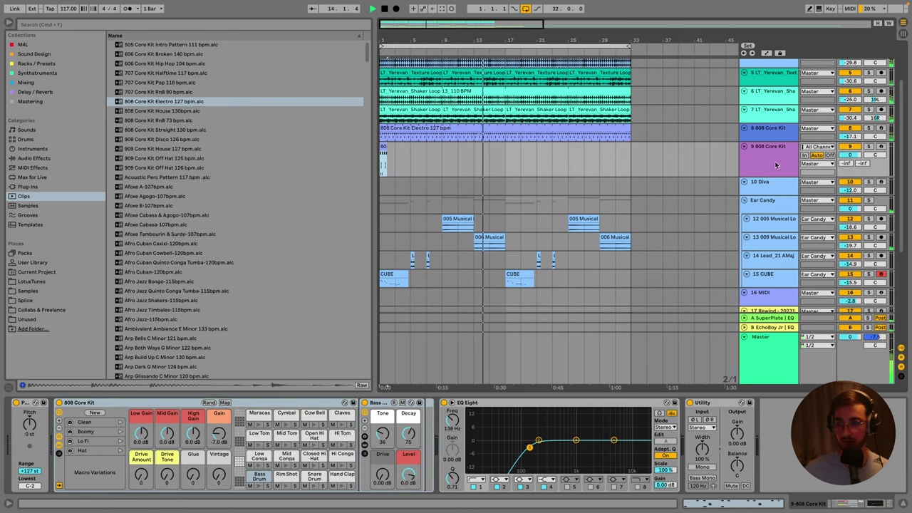
left_click(868, 145)
left_click_drag(851, 155, 850, 167)
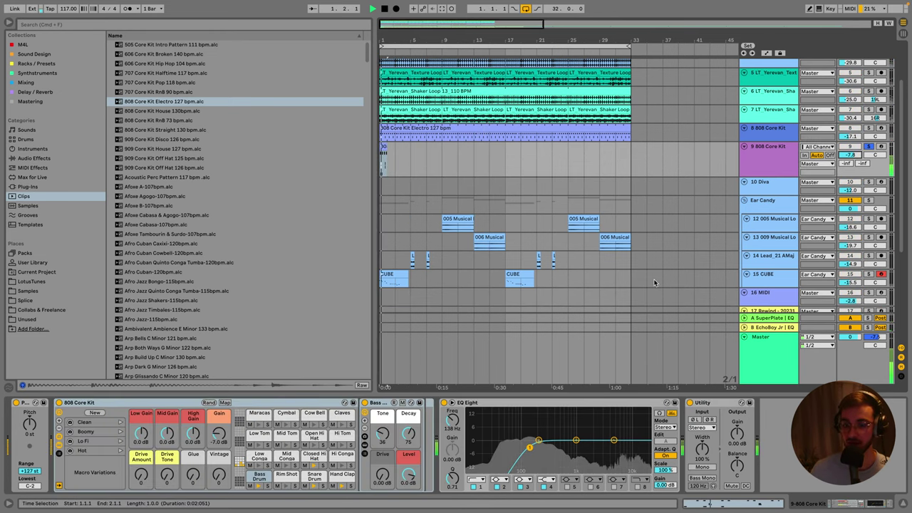
Inspect the bass drum notes in the Electro clip and play the pattern back with the purple track soloed.
double_click(384, 144)
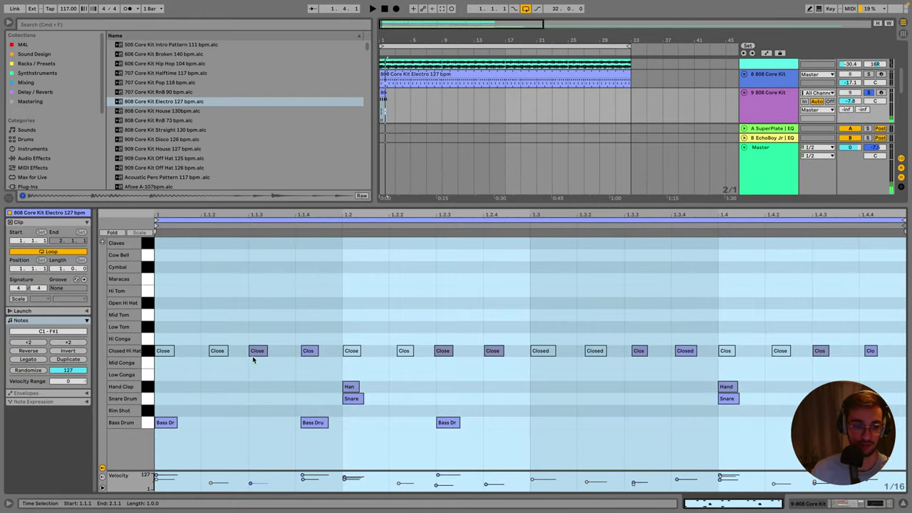
left_click(159, 406)
left_click_drag(161, 437, 439, 430)
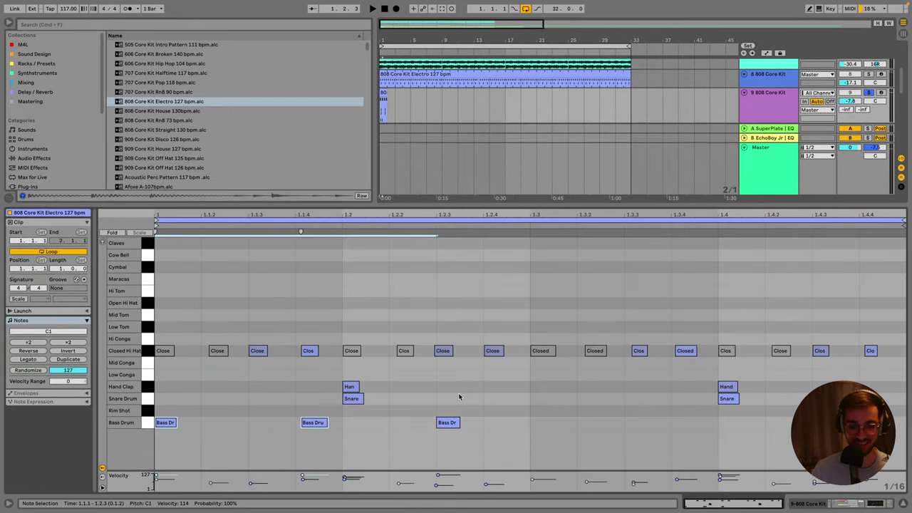
left_click(853, 93)
left_click(869, 94)
key("space")
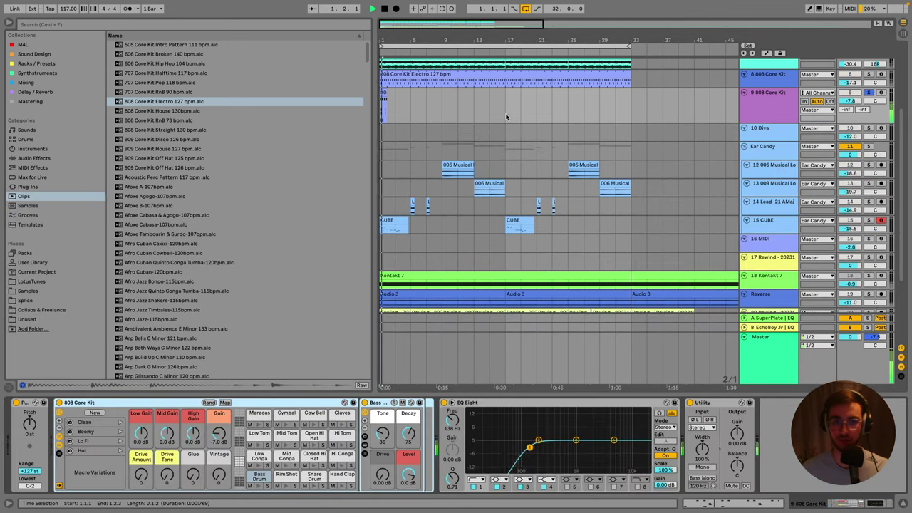
key("shift+Tab")
key("space")
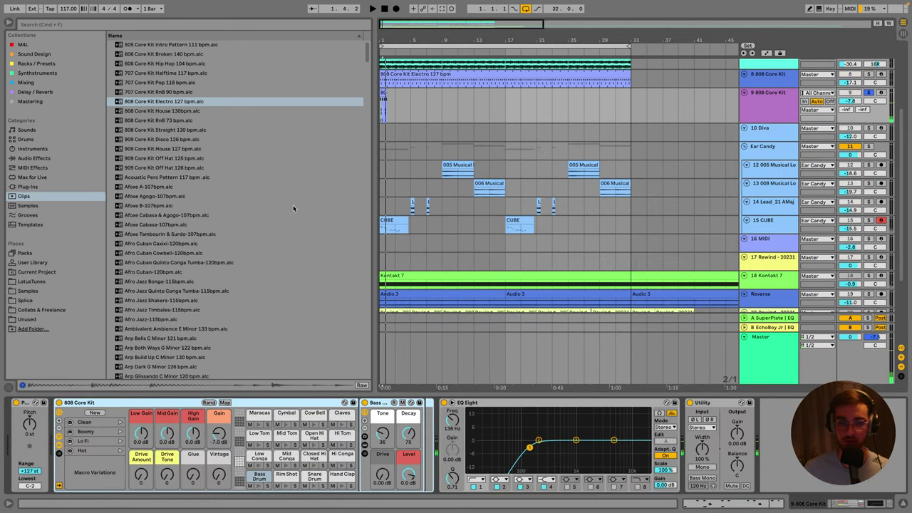
Place 808 Core Kit House 130bpm at bar 1 of the purple track and audition it unsoloed at -9.6 dB with the track armed.
left_click(183, 106)
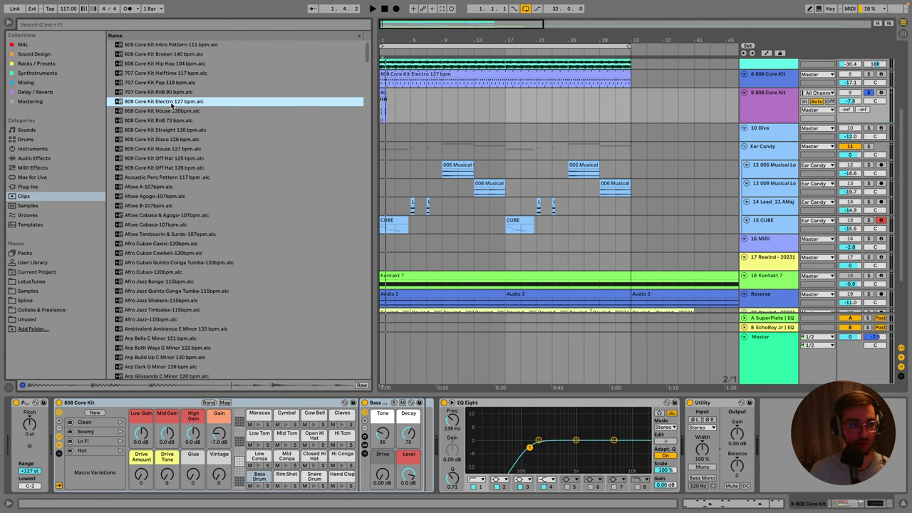
left_click(164, 112)
key("space")
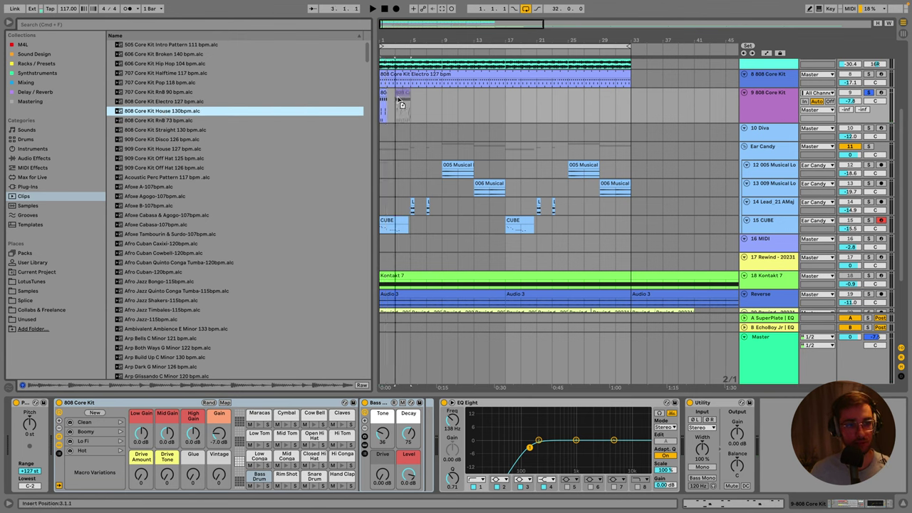
left_click(881, 92)
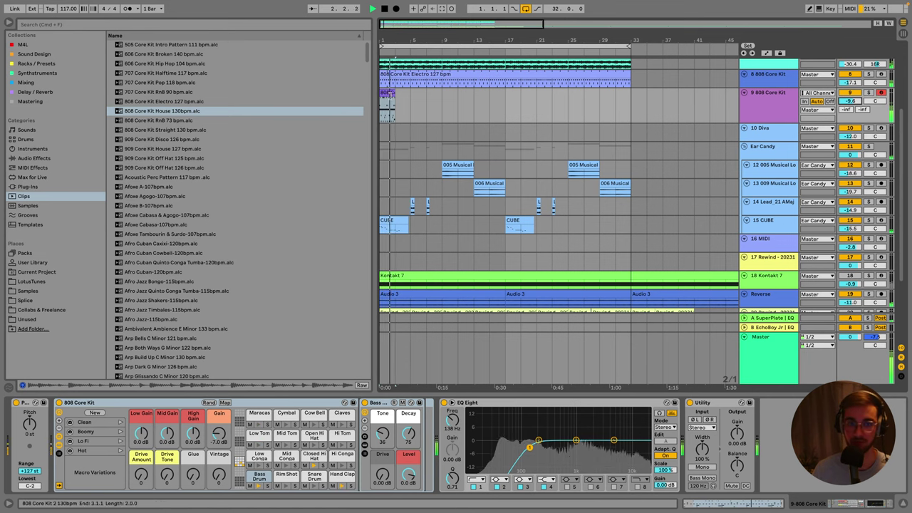
key("space")
Place 808 Core Kit Electro 127 bpm over the first bar of the purple track's House clip and play it with its notes open.
left_click(164, 101)
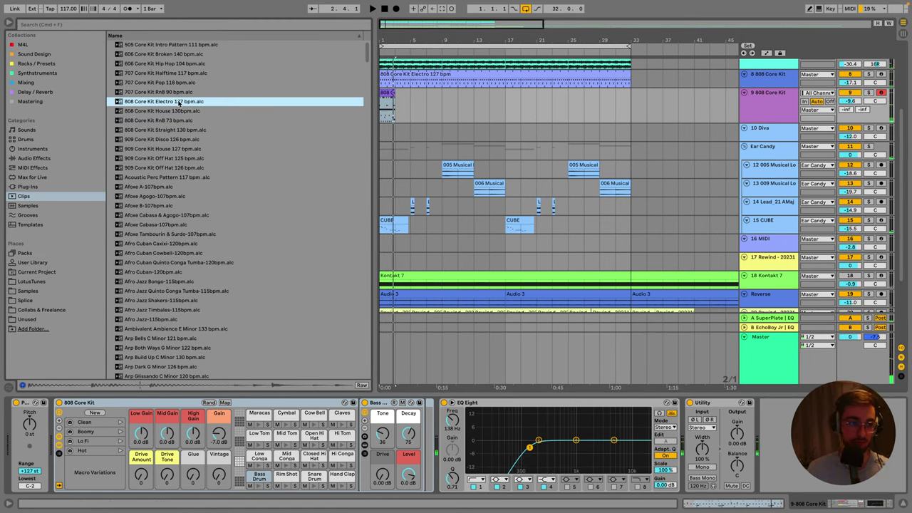
left_click_drag(336, 95, 389, 96)
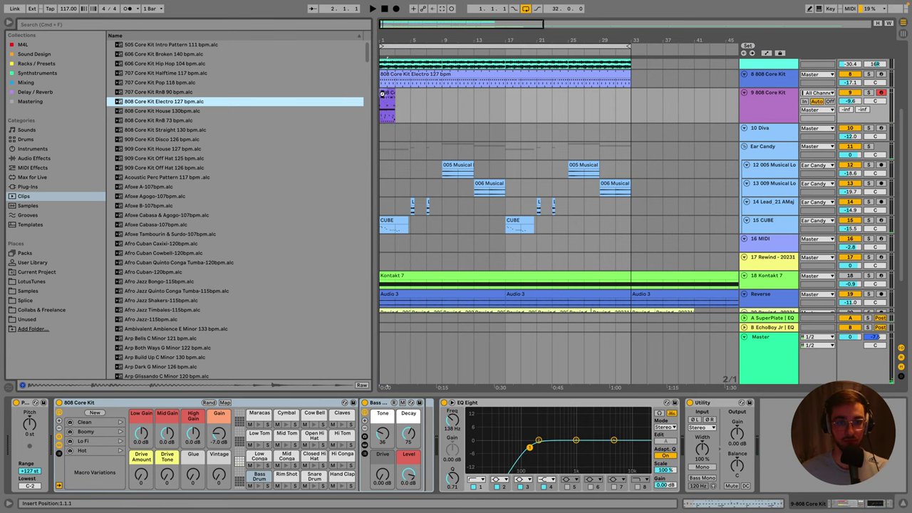
double_click(388, 96)
key("space")
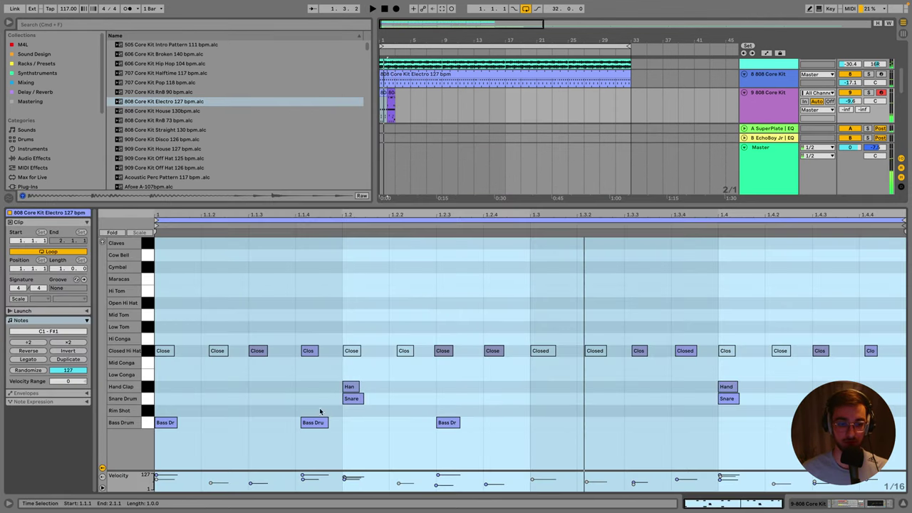
Stop playback and try a 1/32 fixed grid in the note editor before returning it to 1/16.
key("space")
left_click(295, 398)
right_click(243, 428)
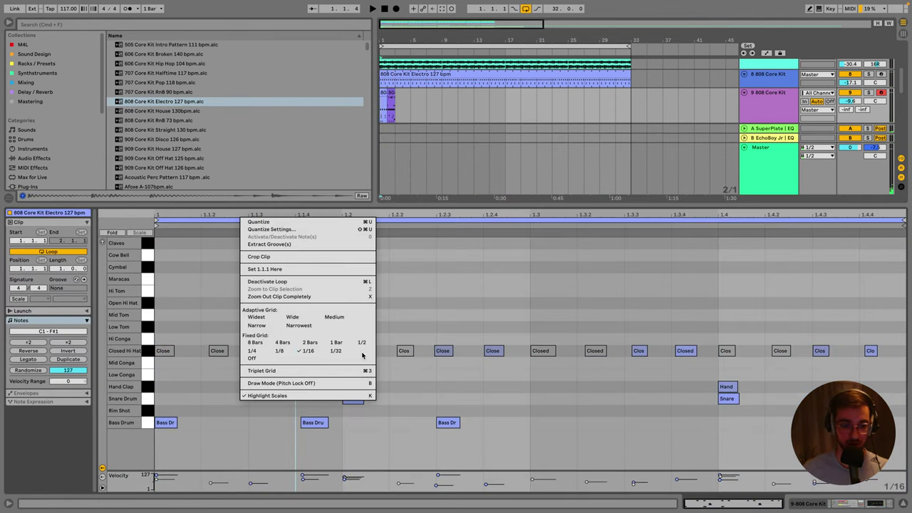
left_click(339, 352)
right_click(292, 407)
left_click(358, 355)
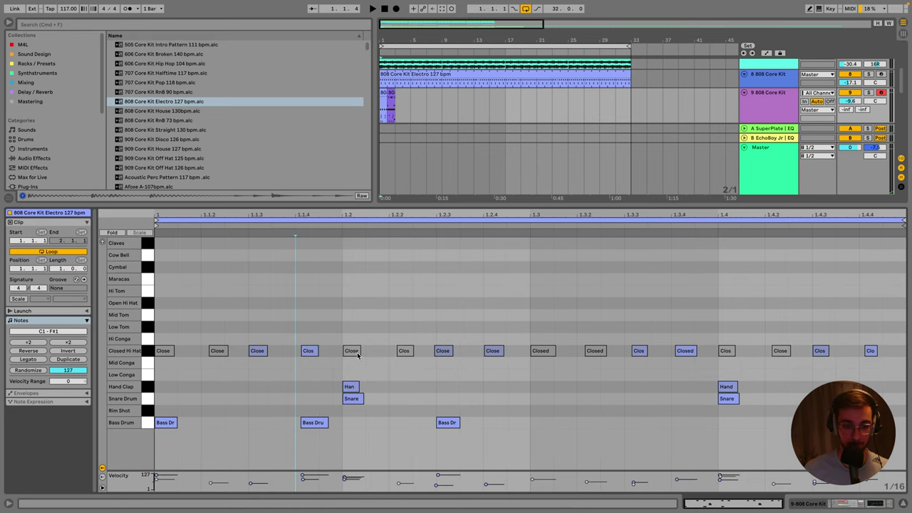
Delete every note except the bass drum hits from the Electro clip and remove the leftover House clip at bar 2.
left_click_drag(312, 399, 422, 367)
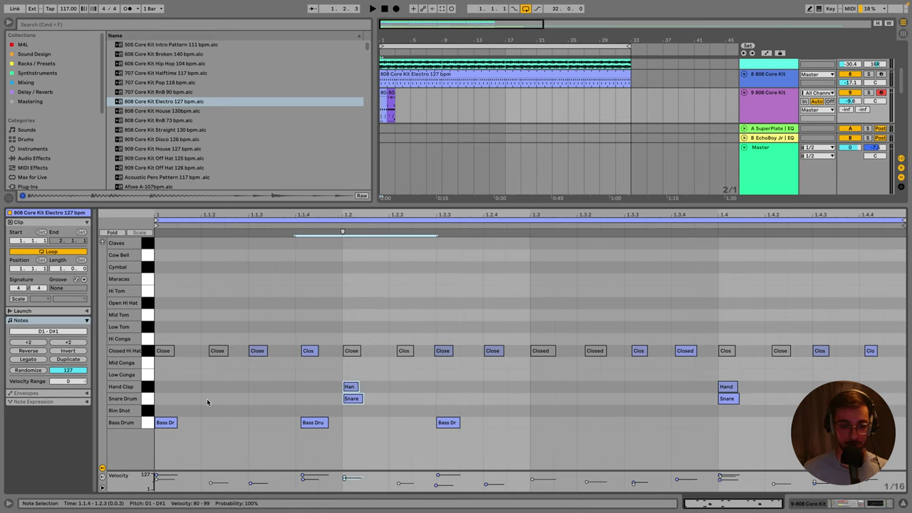
left_click_drag(165, 405, 909, 264)
key("Delete")
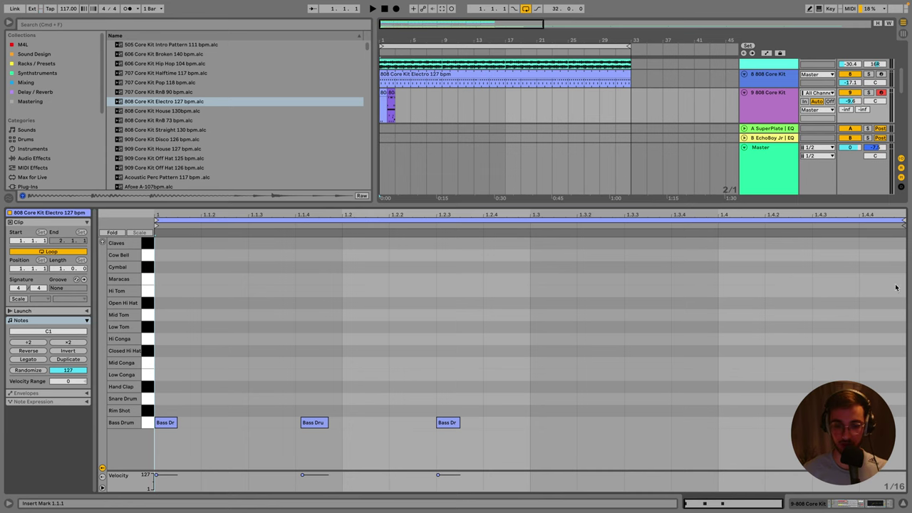
key("shift+Tab")
left_click(390, 91)
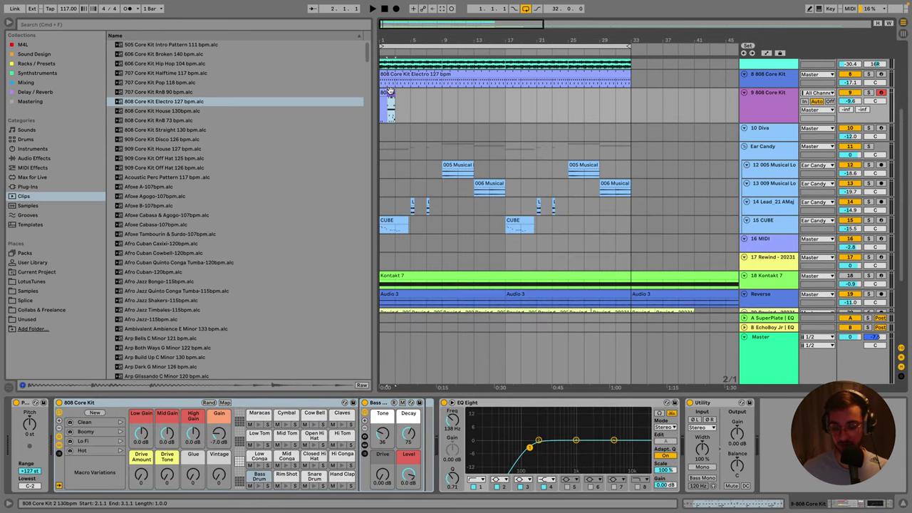
key("shift+Tab")
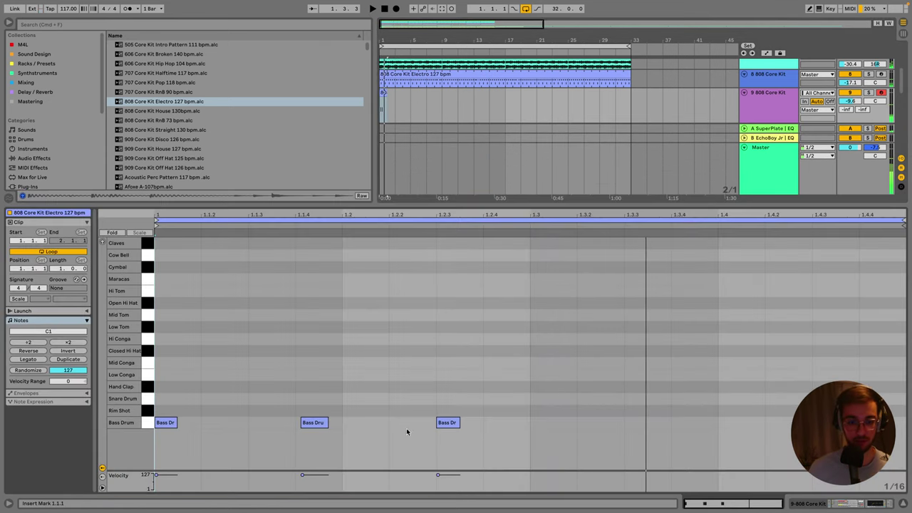
Delete the bass drum note on beat 1 of the Electro clip and play the pattern in the arrangement.
left_click(163, 425)
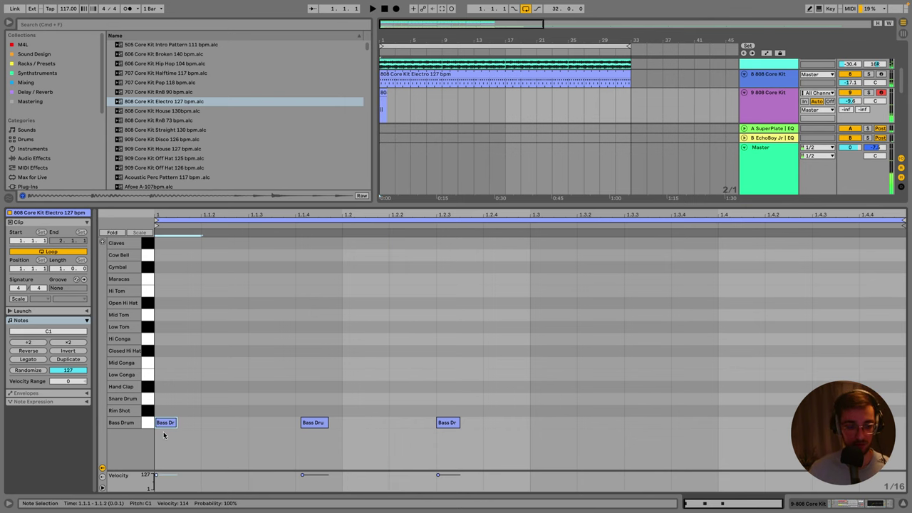
key("Delete")
key("space")
key("shift+Tab")
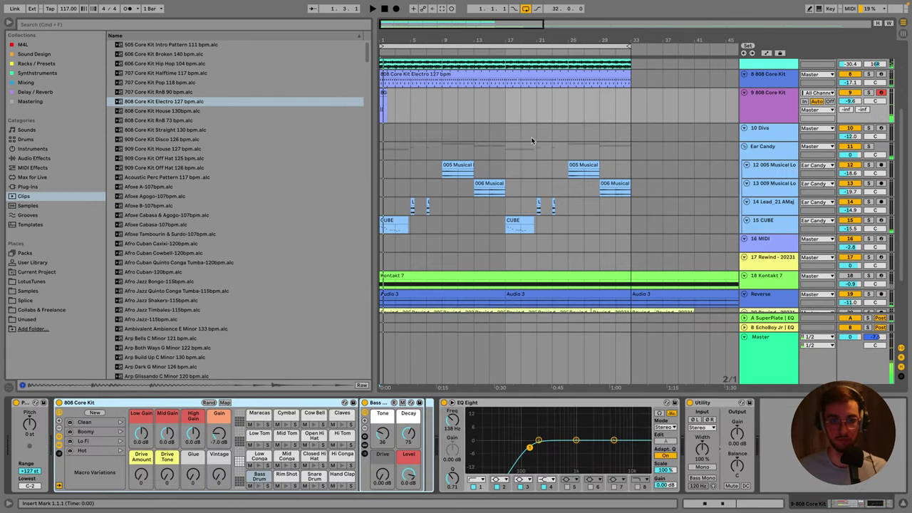
Audition the purple 808 Core Kit track soloed, then unsolo it and set its volume to -12.8 dB.
left_click(869, 74)
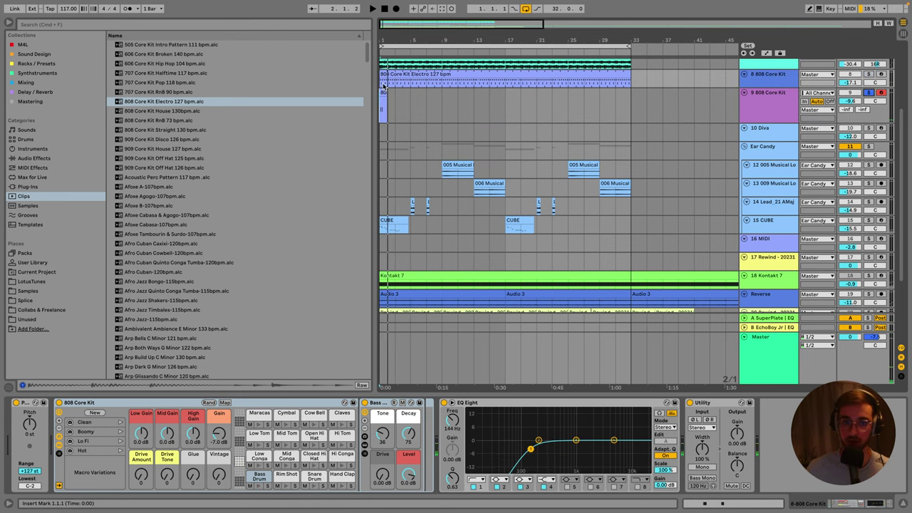
key("plus")
key("plus")
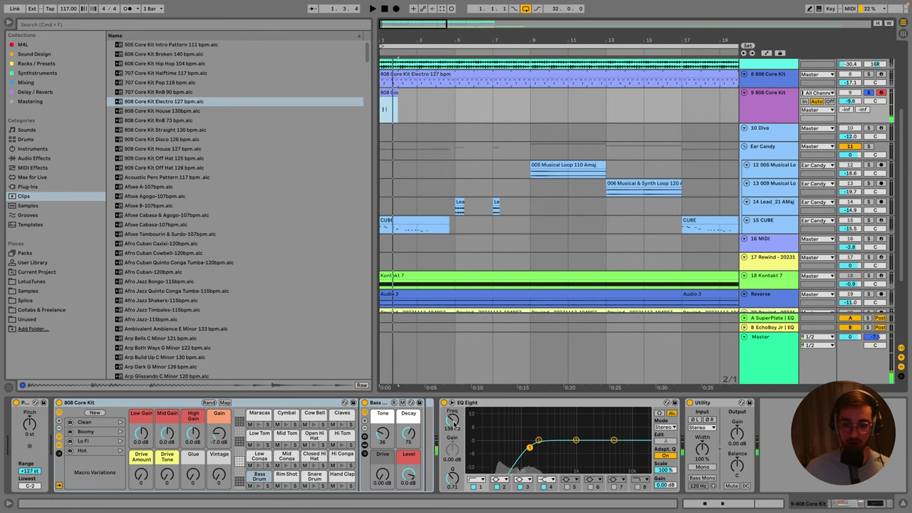
left_click(869, 93)
left_click_drag(850, 100, 851, 123)
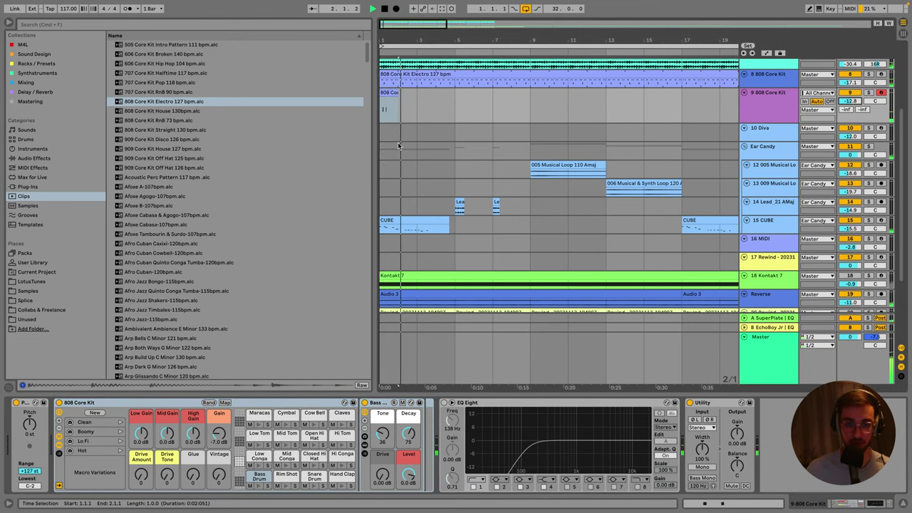
Add a third bass drum note at 1.4.3 in the purple track's Electro clip and play it back.
double_click(385, 93)
left_click(451, 402)
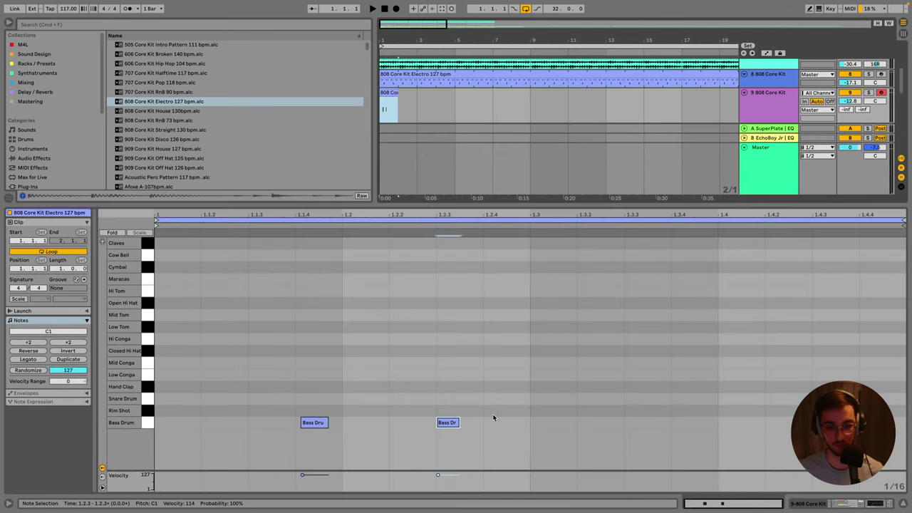
left_click(670, 425)
key("space")
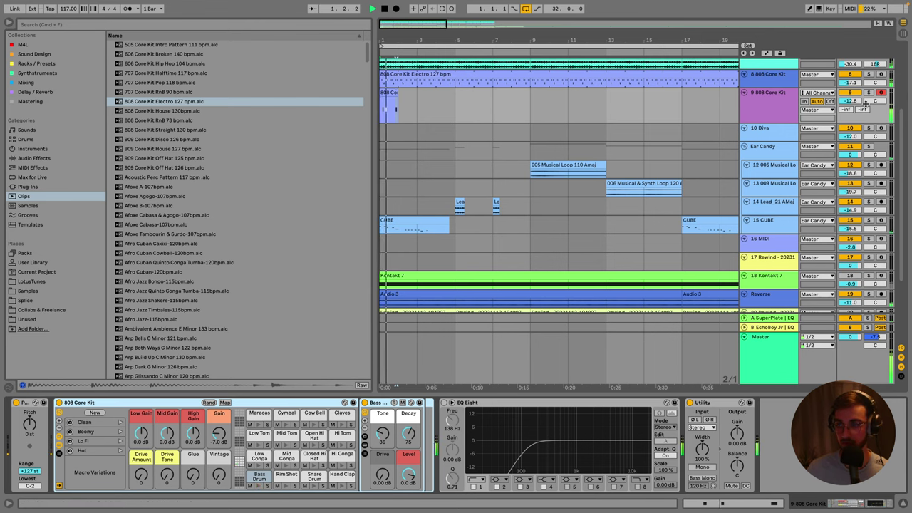
Repeat the one-bar clip through bar 4, removing the last note from bar 2's copy, and set the track to -16.6 dB.
left_click(385, 107)
key("ctrl+d")
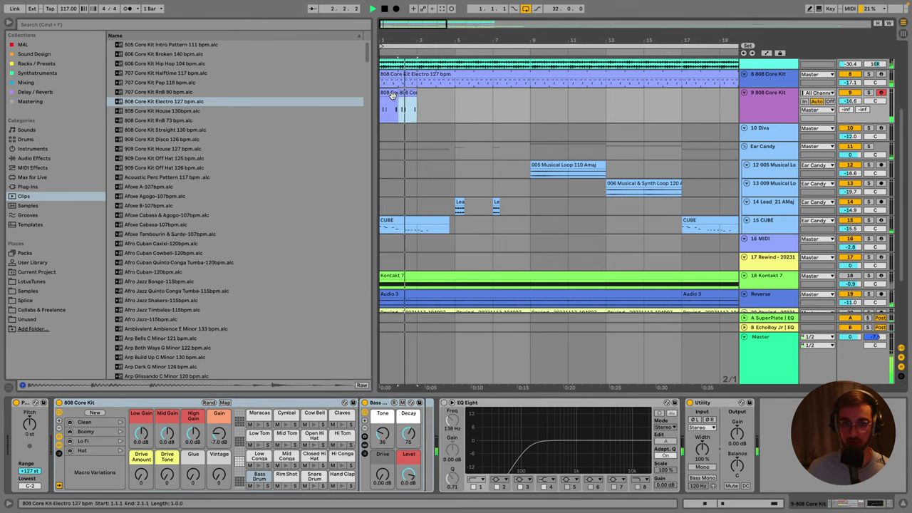
key("ctrl+d")
left_click(411, 94)
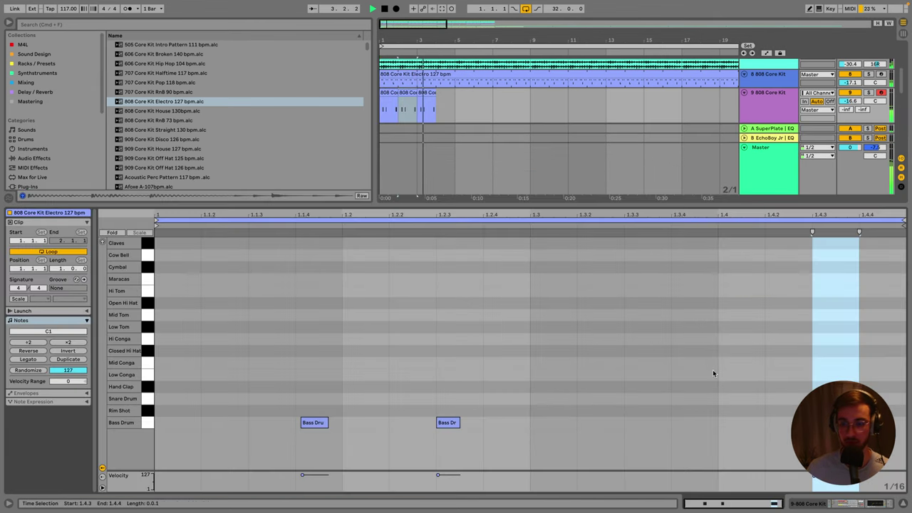
left_click(451, 164)
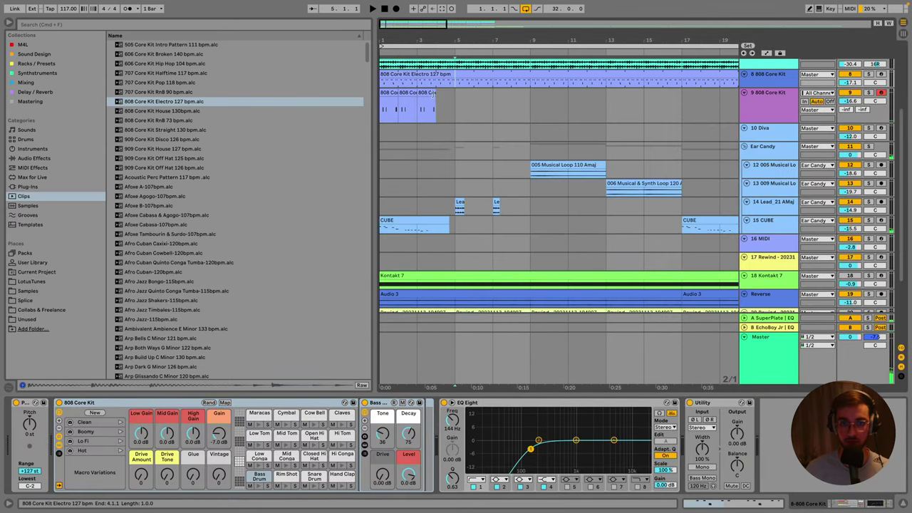
left_click(426, 96)
key("ctrl+d")
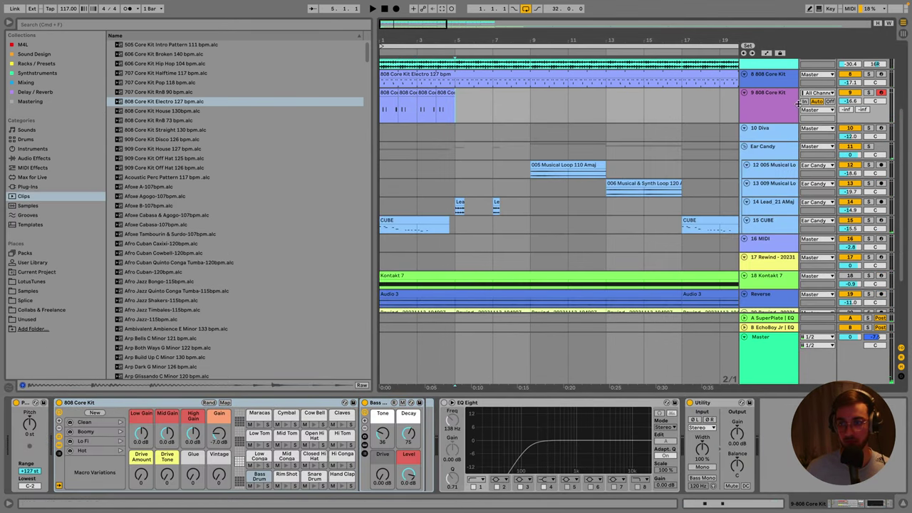
Recolour the purple 808 Core Kit track red and assign the track colour to its clips.
right_click(766, 102)
key("Escape")
right_click(773, 109)
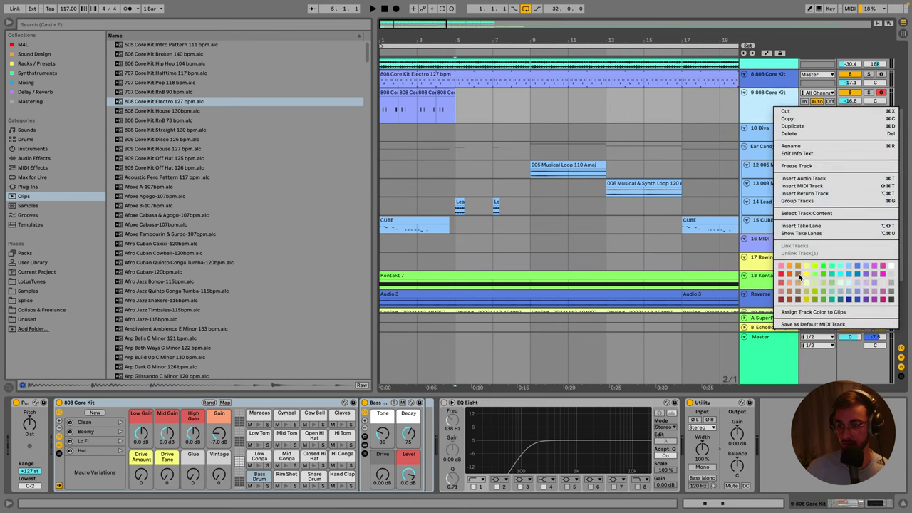
left_click(790, 312)
Duplicate the red track's four-bar block of clips repeatedly until it fills the arrangement up to bar 33.
left_click(445, 111)
left_click(408, 107, "shift")
key("ctrl+d")
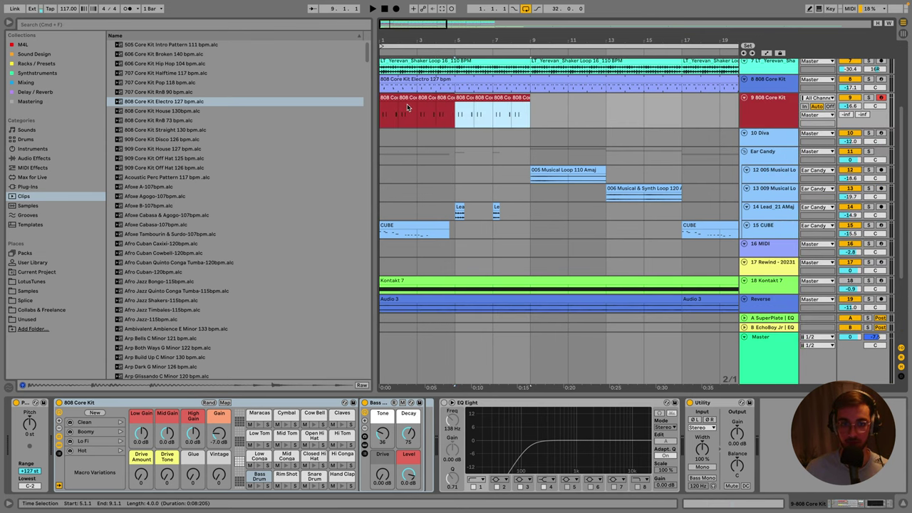
key("minus")
key("minus")
key("ctrl+d")
key("ctrl+d")
key("ctrl+d")
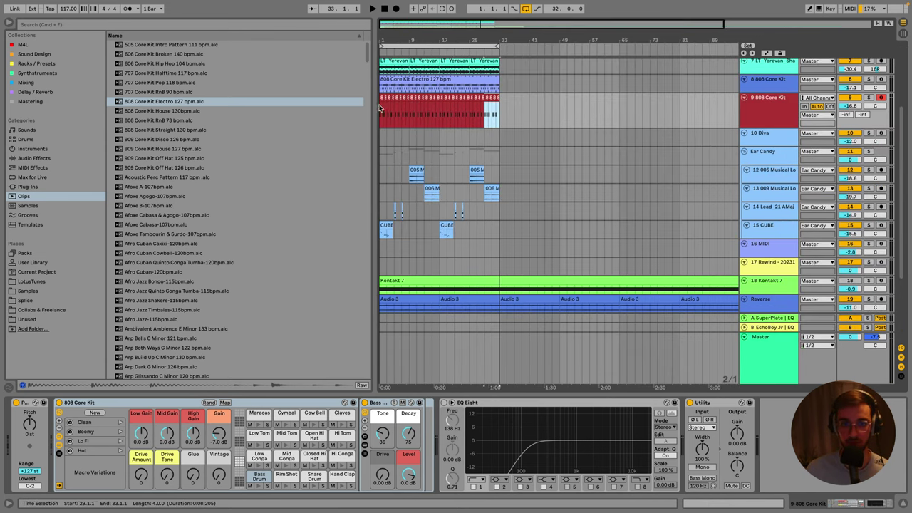
Set the Bass Drum pad's Tone to 75 during playback and, after a solo check, balance the red track at -14.4 dB.
key("space")
left_click_drag(850, 106, 850, 111)
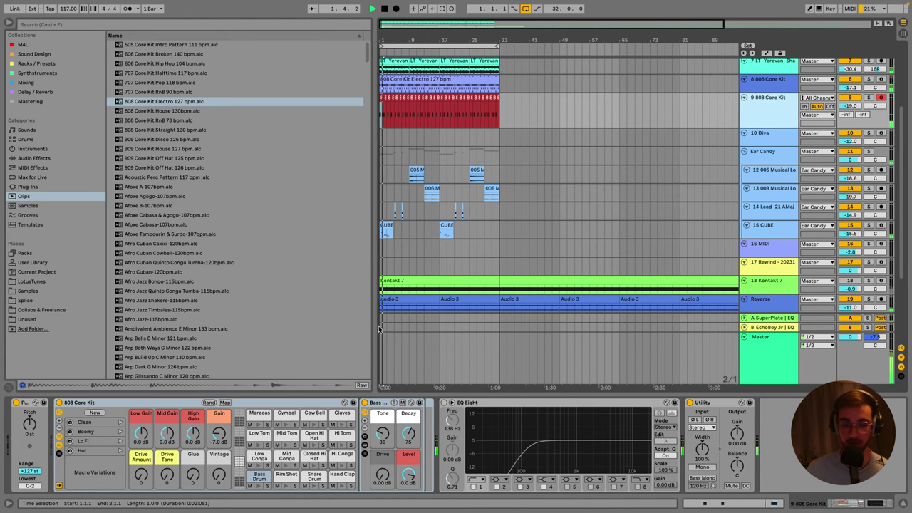
left_click(259, 476)
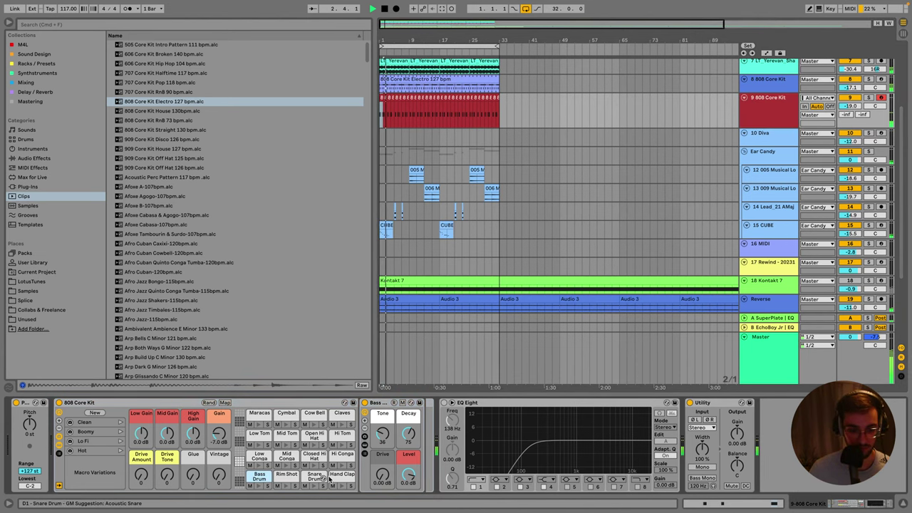
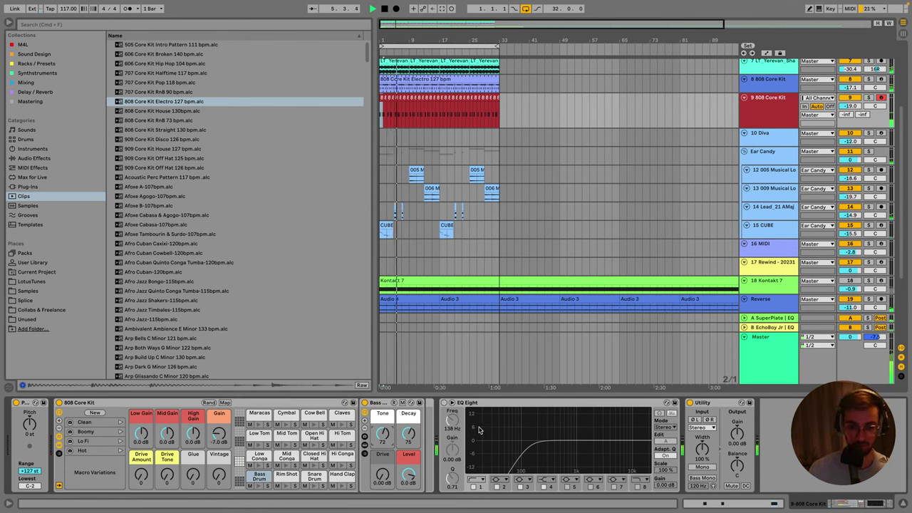
left_click(868, 98)
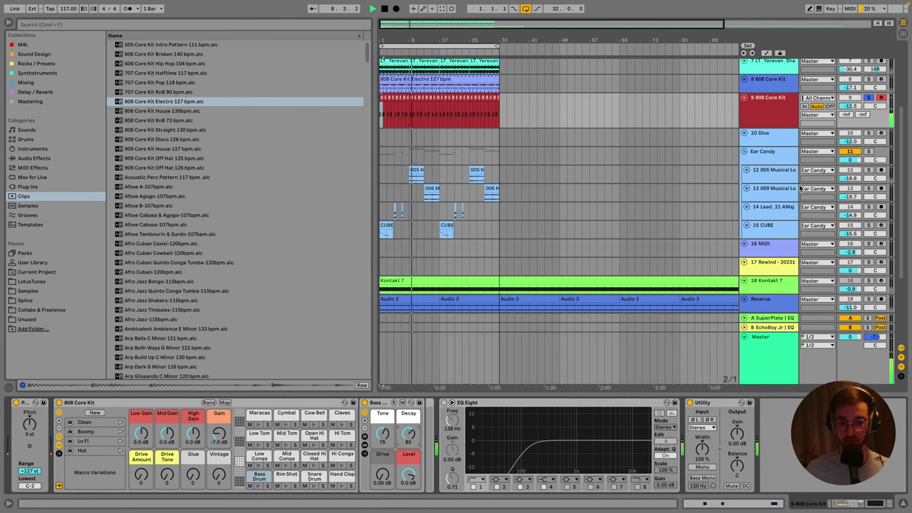
left_click(869, 97)
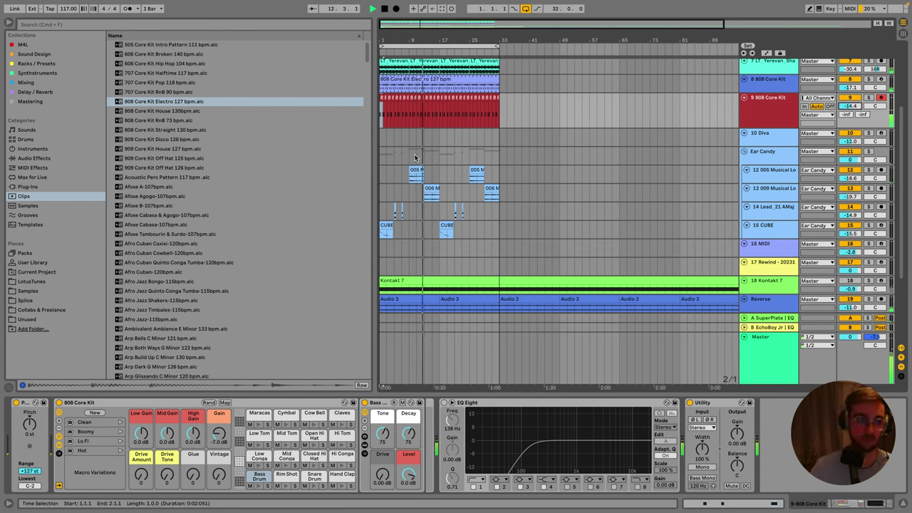
Preview library clips against the playing loop, from Afoxe A-107bpm through the Afro Jazz patterns to Arp Bells C Minor 121 bpm.
left_click(159, 188)
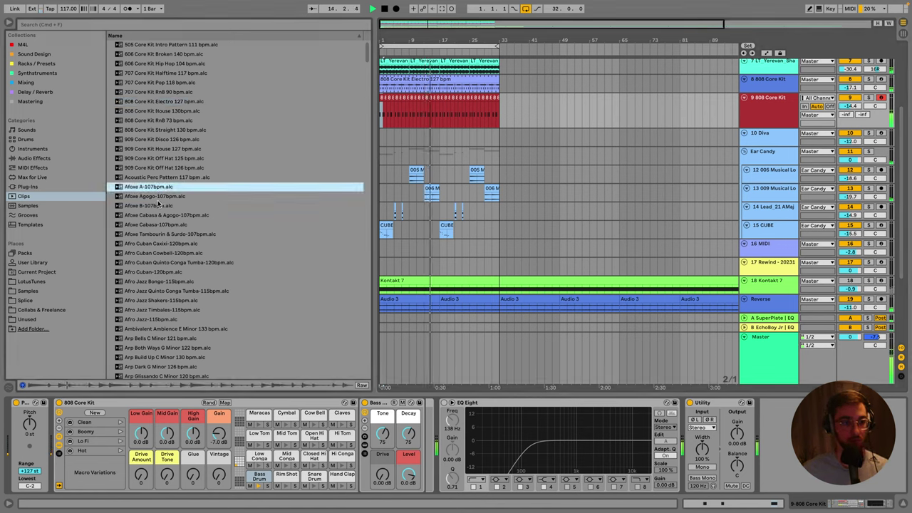
left_click(158, 205)
scroll(157, 242, "down", 2)
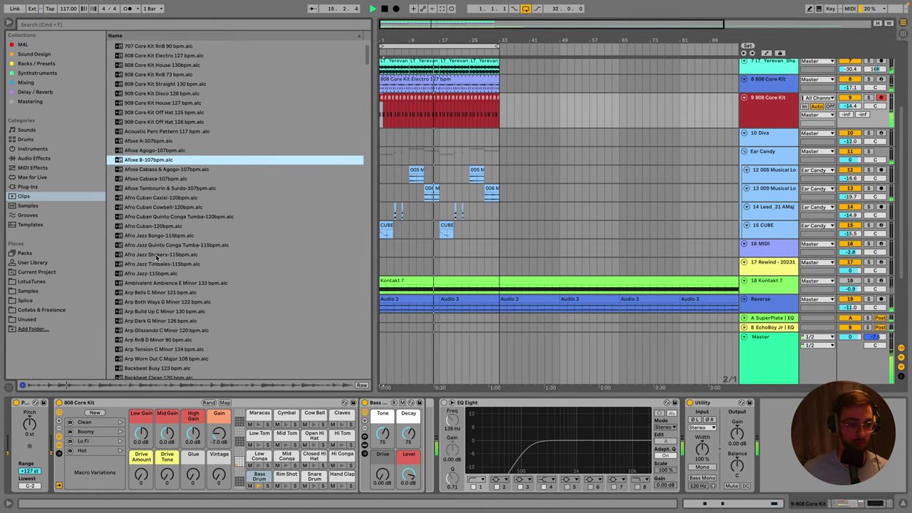
left_click(157, 257)
scroll(161, 255, "down", 1)
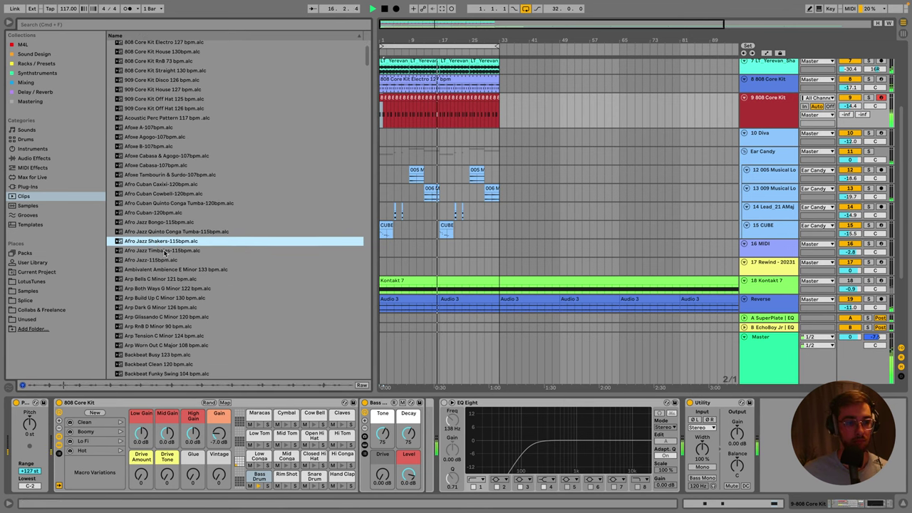
left_click(162, 251)
scroll(161, 258, "down", 1)
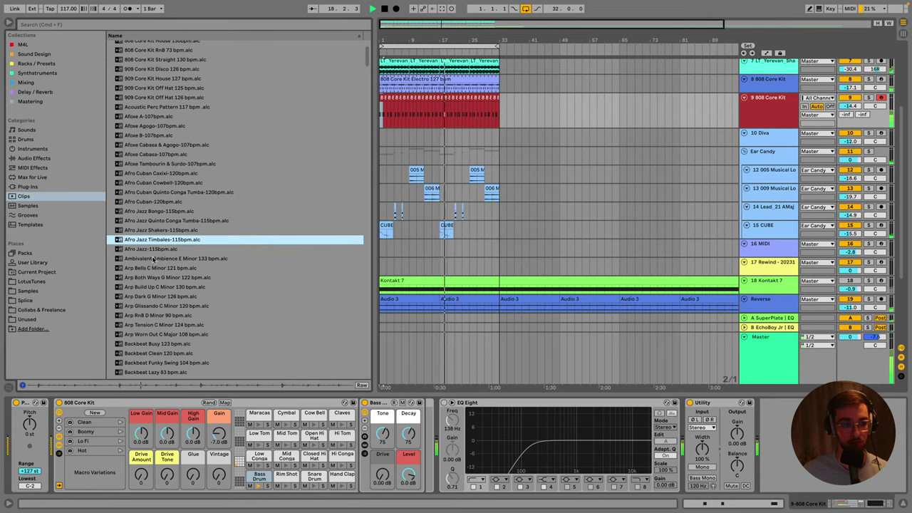
key("Down")
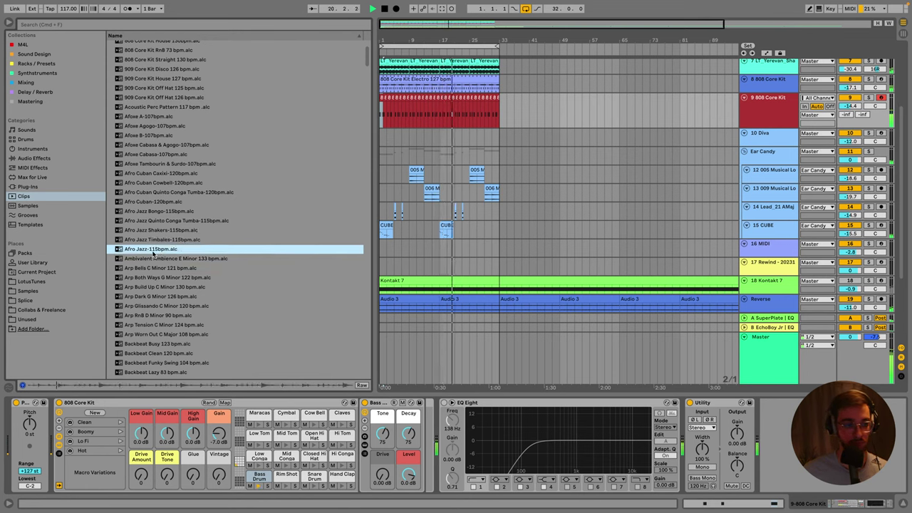
key("Down")
scroll(156, 255, "down", 1)
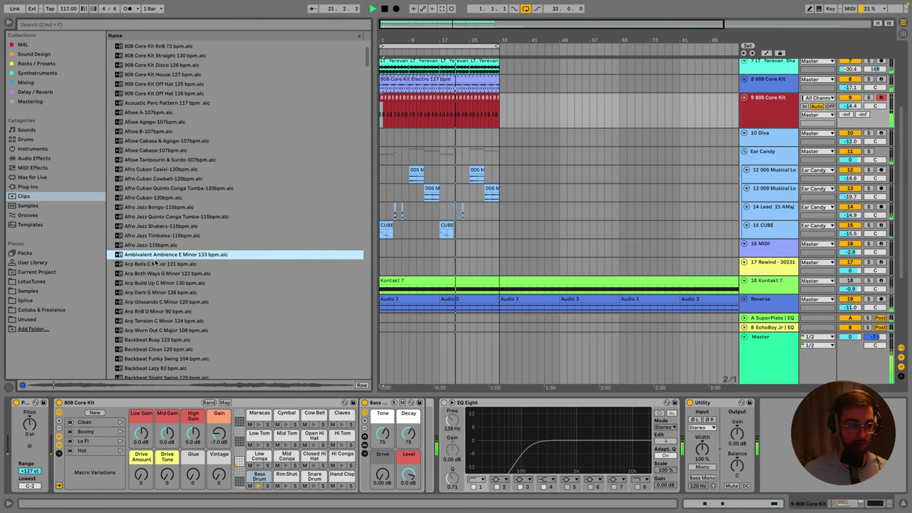
key("Down")
scroll(179, 265, "down", 1)
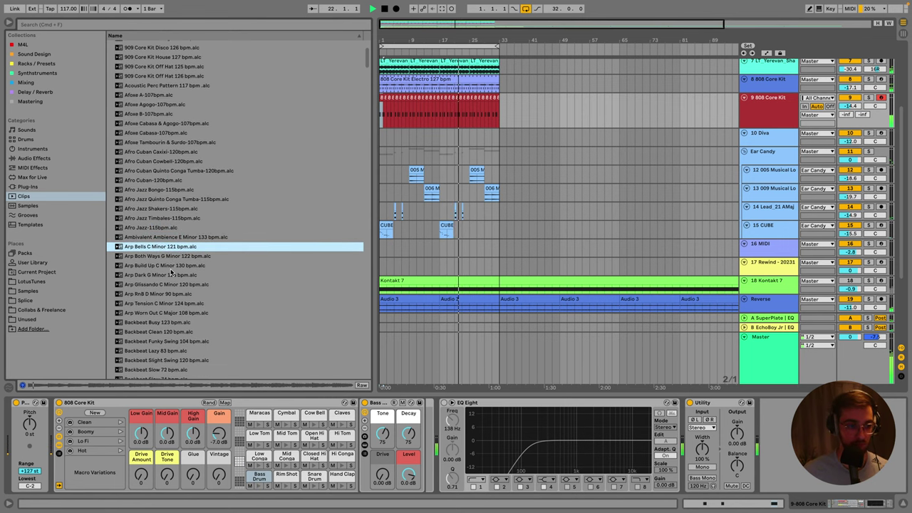
Preview the Backbeat Slow 74, Backbeat Snap 106 and Backbeat Swing 110 bpm clips against the playing loop.
scroll(171, 271, "down", 3)
left_click(156, 304)
scroll(164, 307, "down", 2)
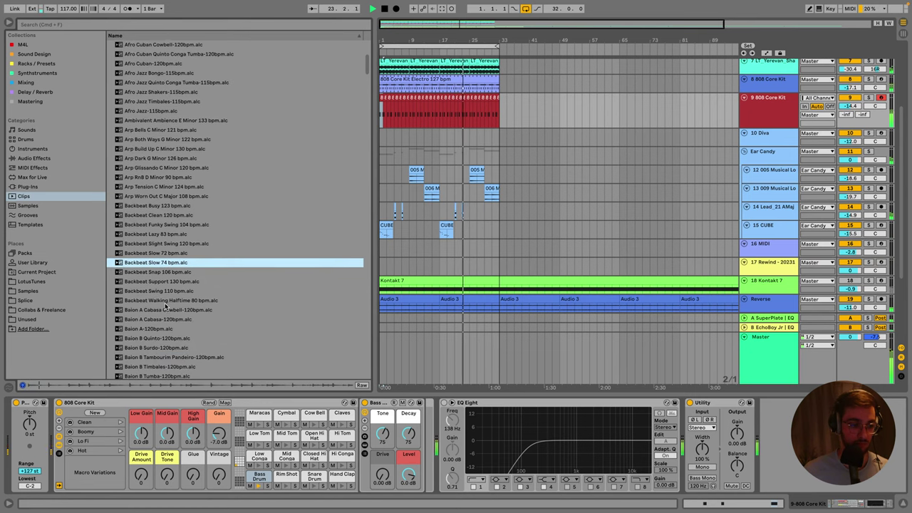
left_click(166, 275)
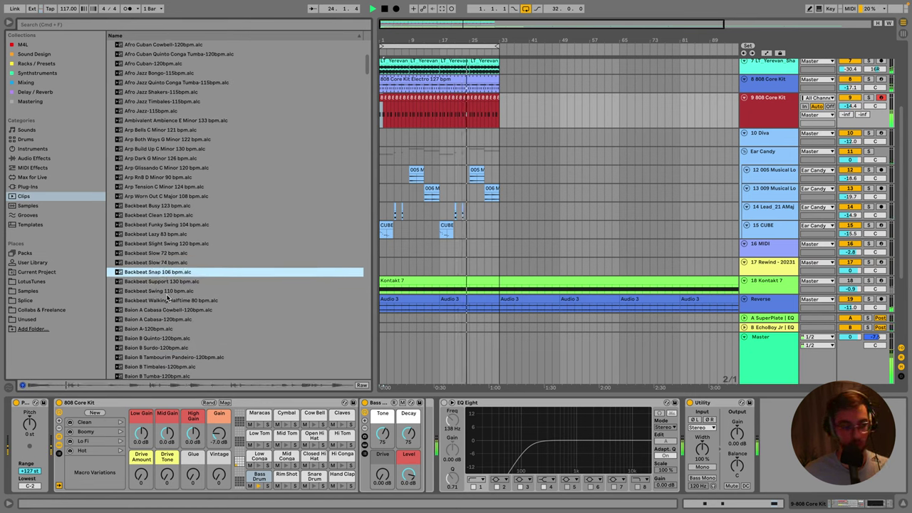
scroll(167, 299, "down", 1)
left_click(168, 272)
scroll(166, 285, "down", 3)
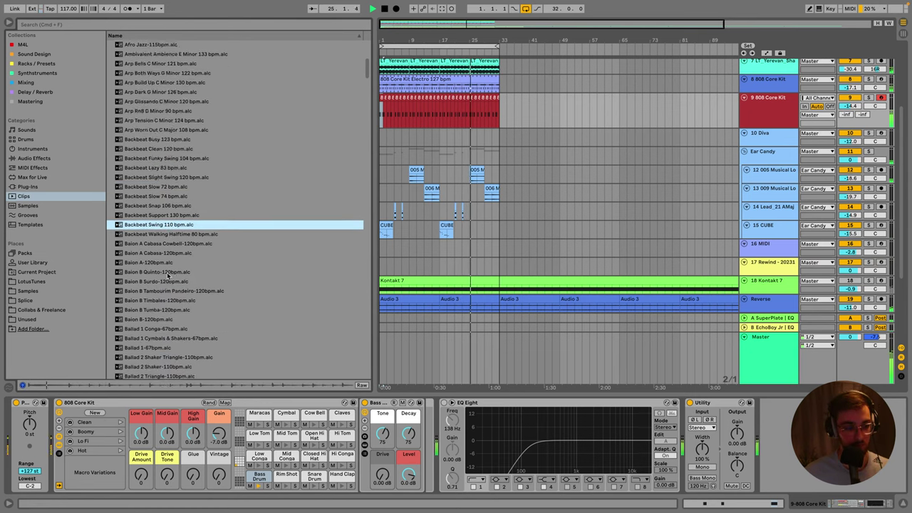
Audition the Ballad percussion clips, including Ballad 1 Cymbals & Shakers-67bpm and Ballad 2 Triangle-110bpm, against the playing arrangement.
left_click(164, 296)
scroll(164, 296, "down", 1)
left_click(162, 301)
scroll(161, 299, "down", 2)
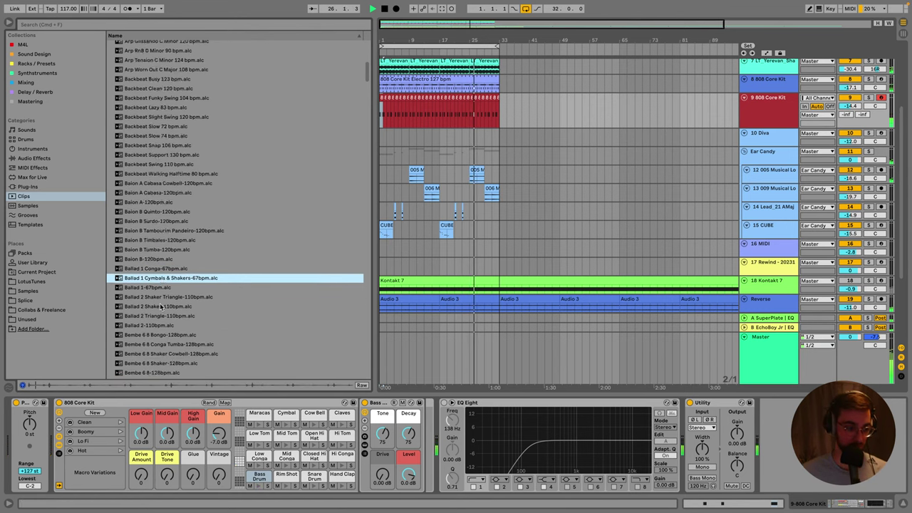
left_click(159, 296)
scroll(162, 298, "down", 2)
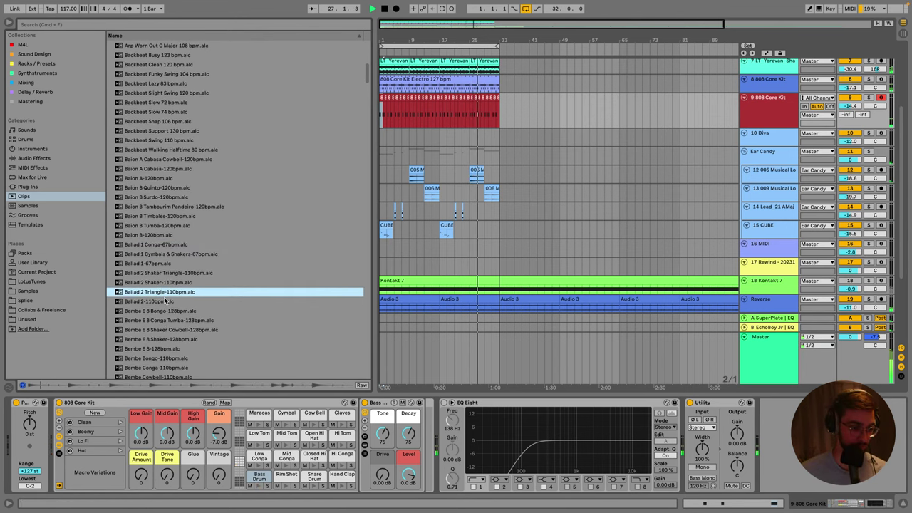
Audition the Bembe 6 8 Shaker, Bembe 6 8, Bembe Conga and Bembe Cowbell clips over the playing arrangement.
left_click(173, 295)
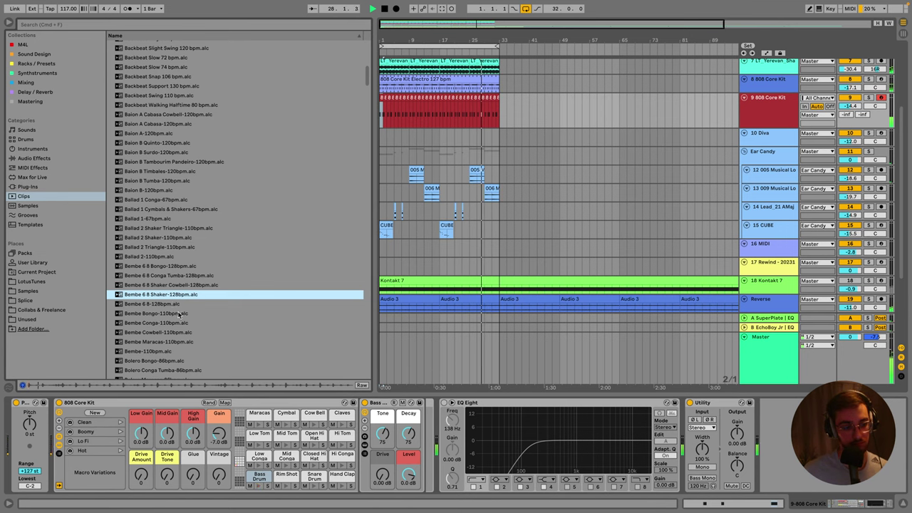
scroll(179, 314, "down", 1)
left_click(168, 297)
left_click(166, 287)
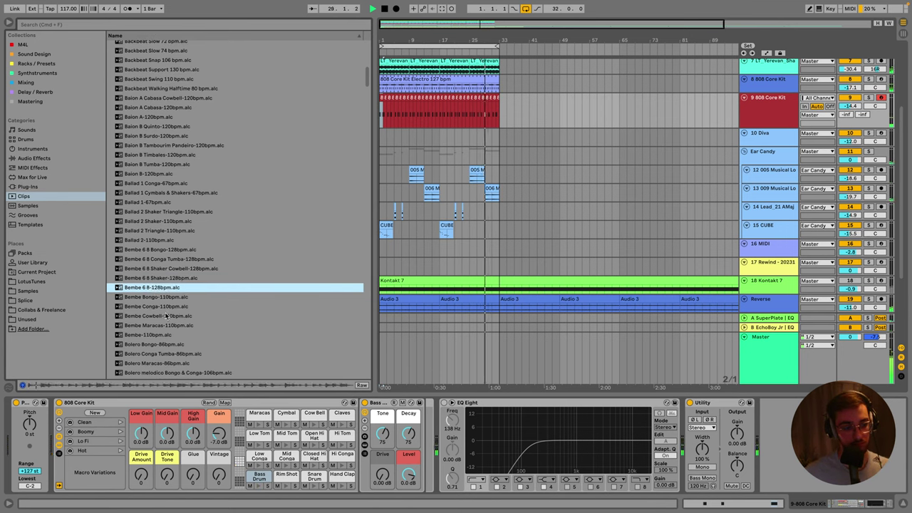
left_click(154, 307)
scroll(166, 321, "down", 2)
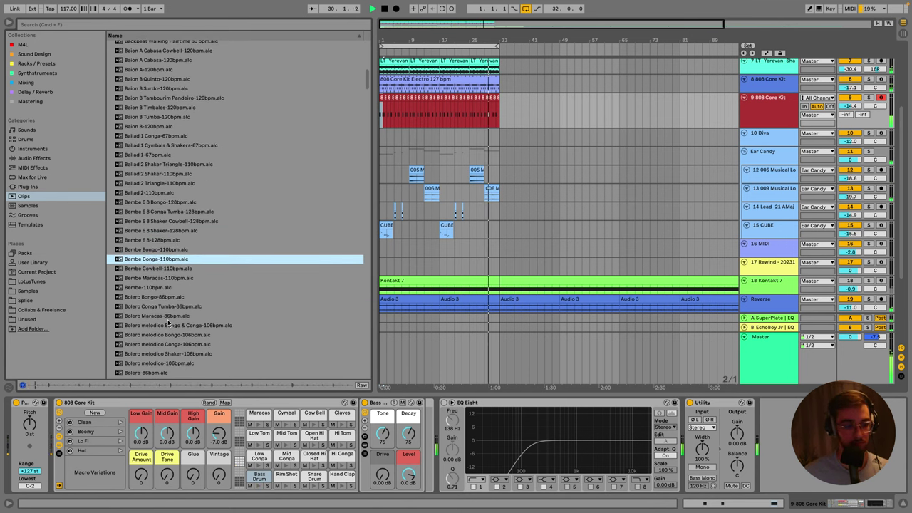
key("Down")
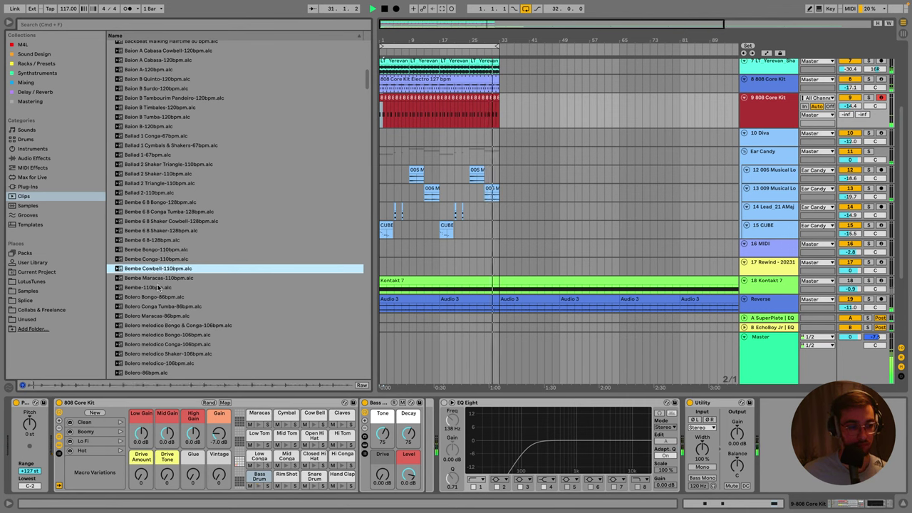
Audition the clips from Bembe Maracas-110bpm through Bolero Bongo-86bpm to Bolero Conga Tumba-86bpm.
left_click(162, 278)
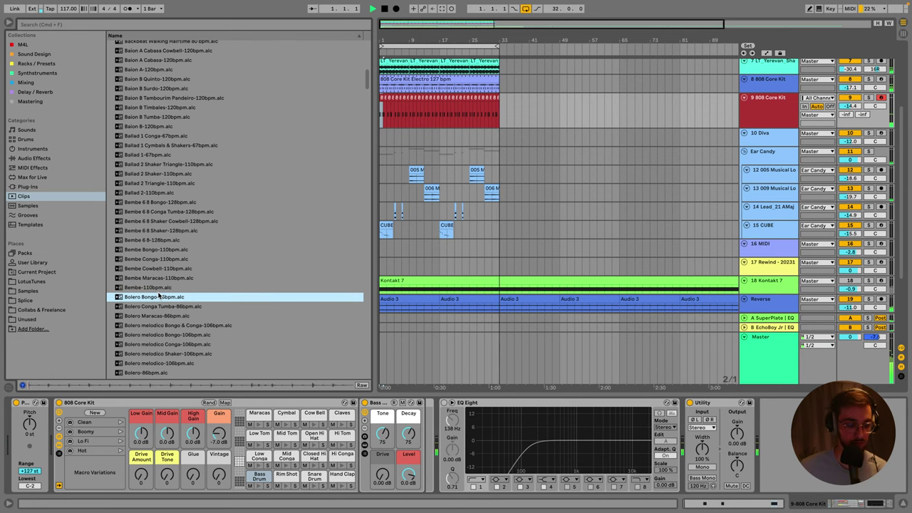
scroll(161, 294, "down", 2)
left_click(162, 263)
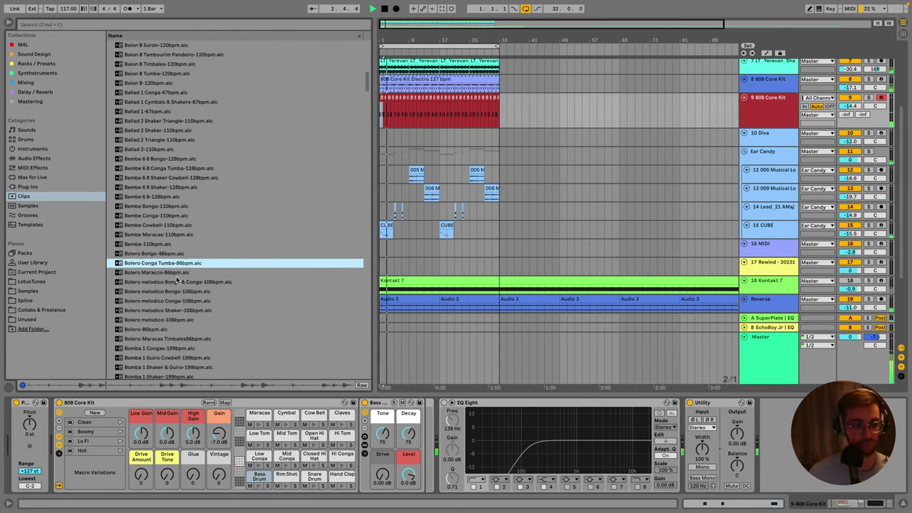
Insert an audio track directly below track 9, 808 Core Kit.
left_click(778, 108)
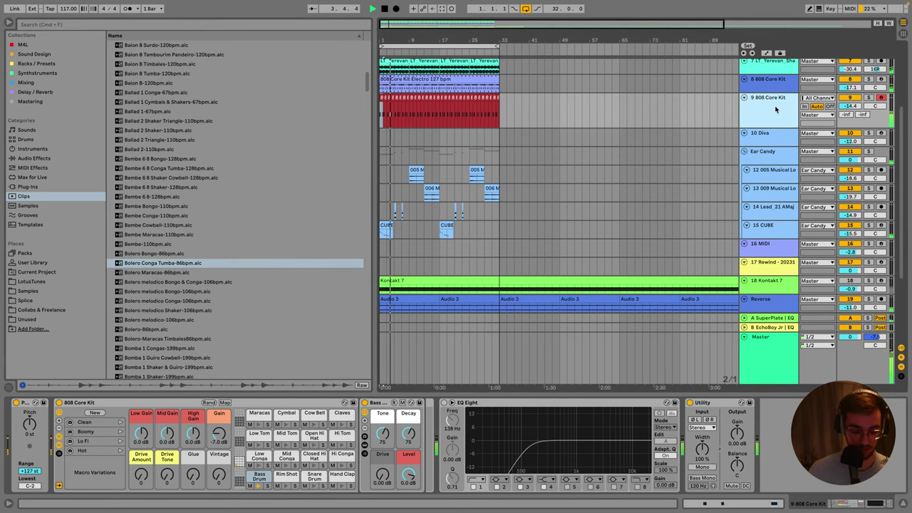
key("ctrl+t")
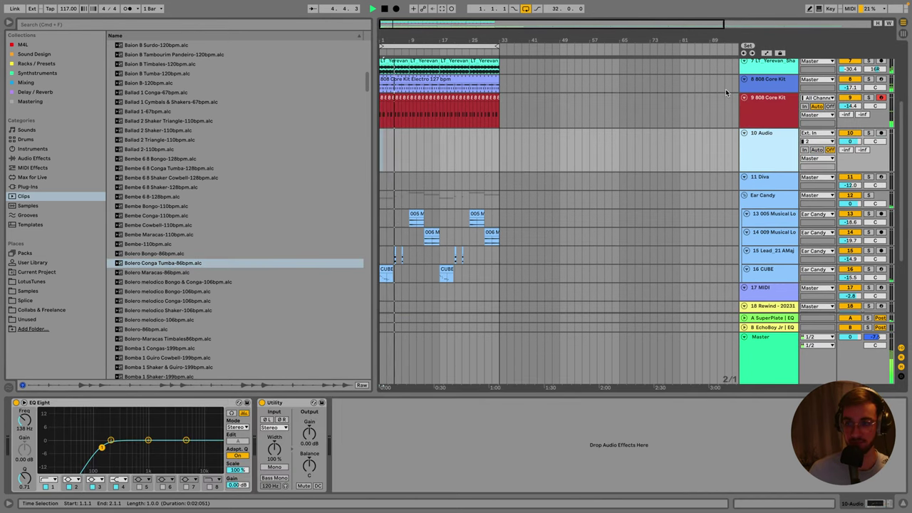
Insert a MIDI track directly below track 9, 808 Core Kit, and place the Bolero Conga Tumba-86bpm clip at its start.
left_click(760, 105)
key("ctrl+shift+t")
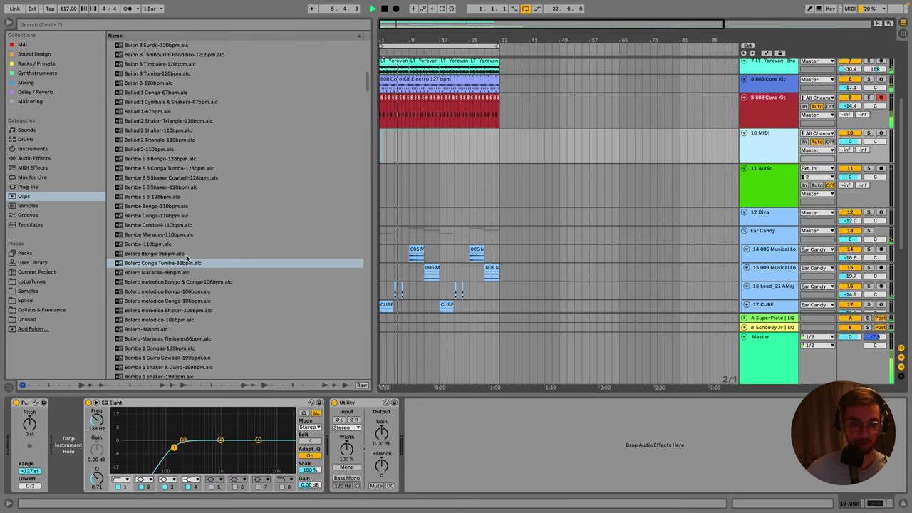
left_click_drag(171, 263, 387, 134)
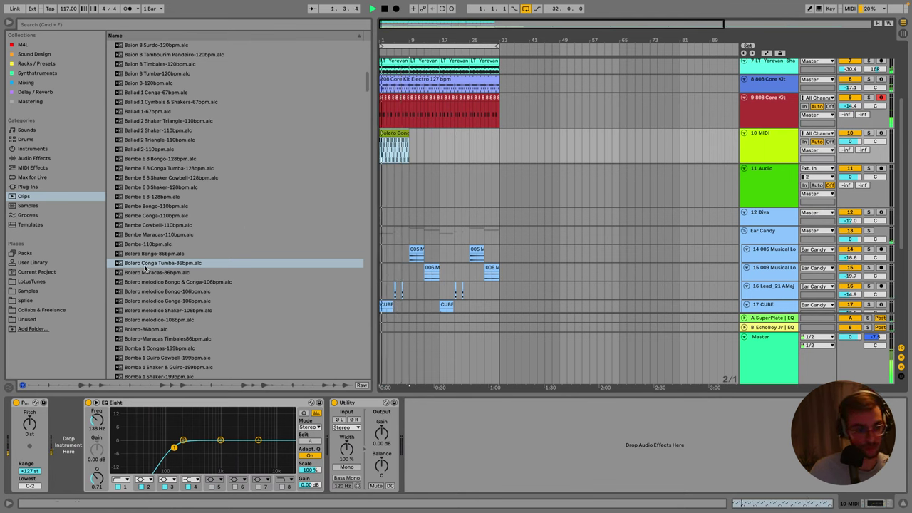
Search the Instruments and Drums categories for "bolero".
left_click(25, 139)
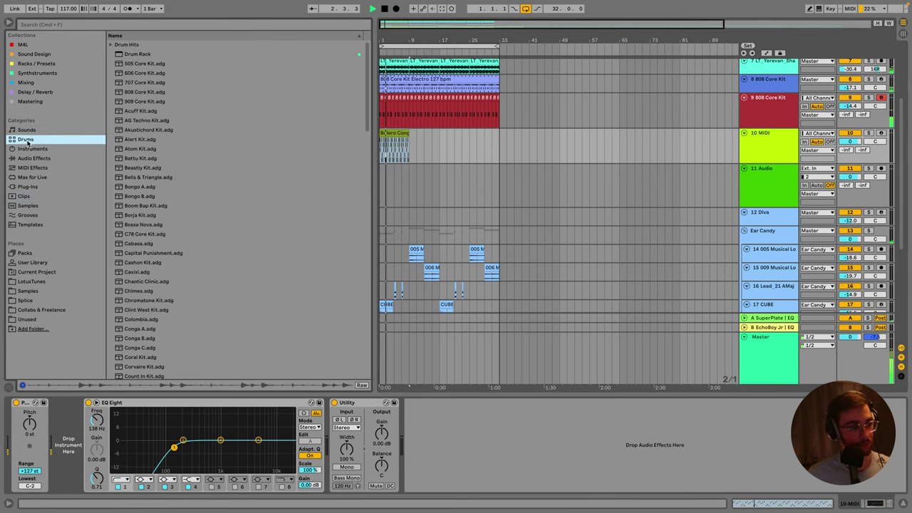
key("Down")
key("Down")
key("Down")
left_click(103, 25)
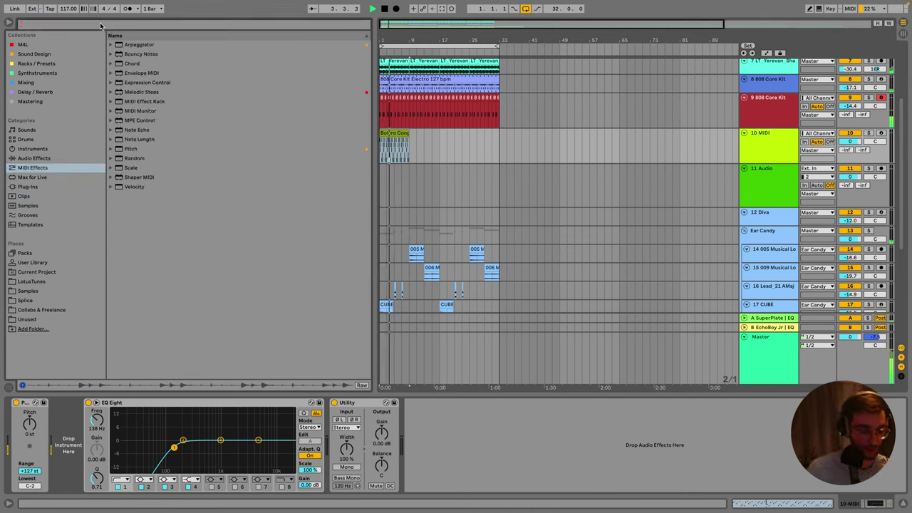
key("Up")
key("Up")
key("Up")
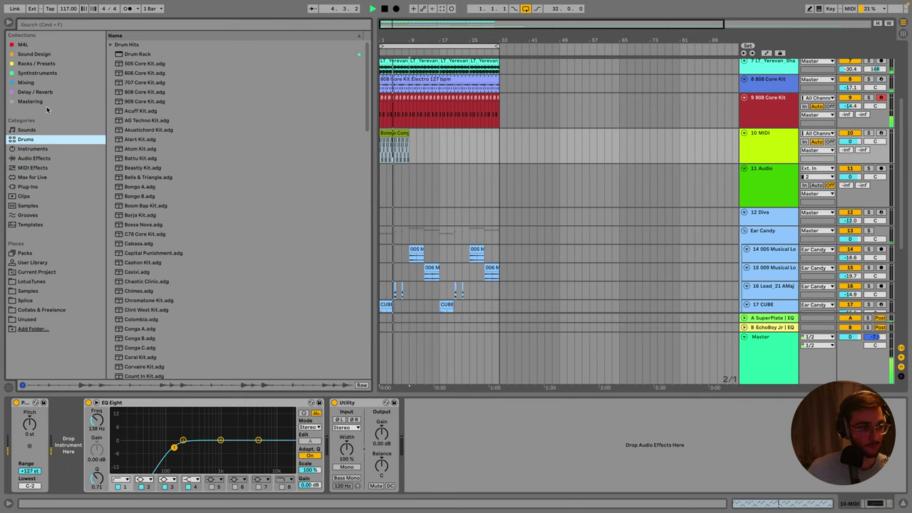
left_click(29, 149)
left_click(82, 27)
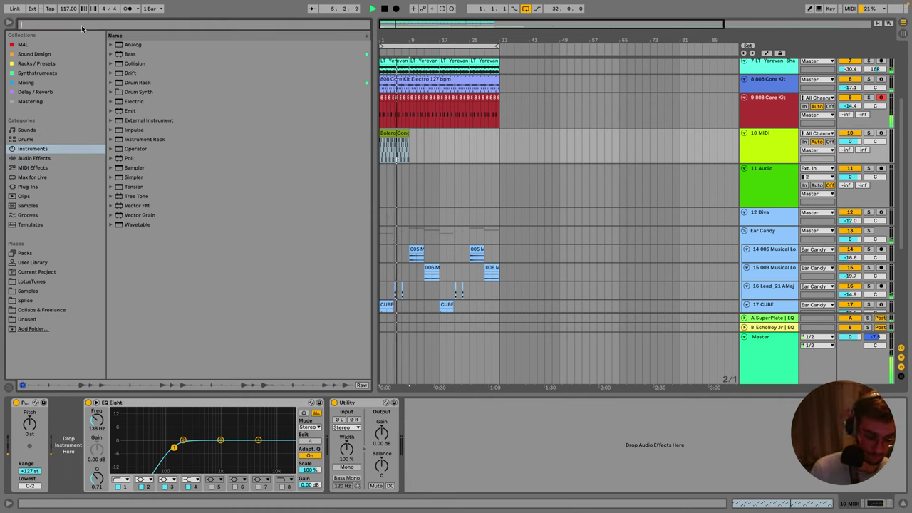
type("bolero")
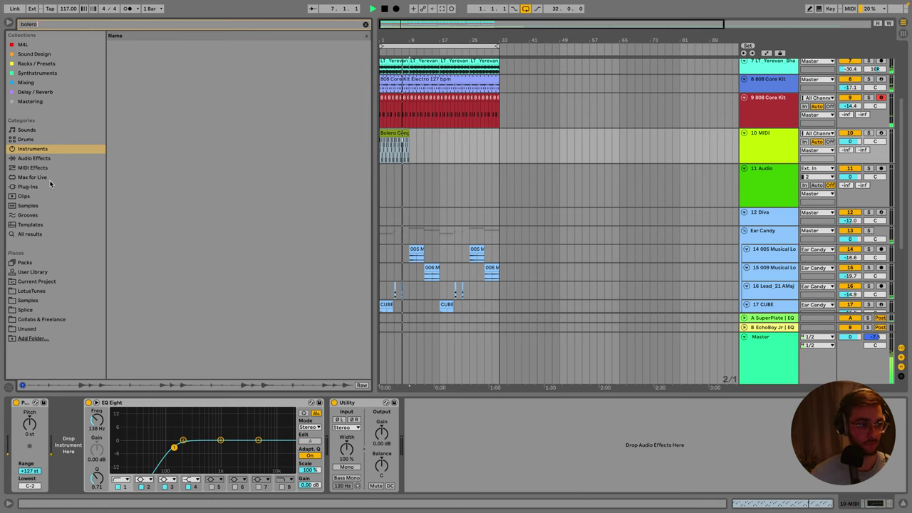
left_click(26, 139)
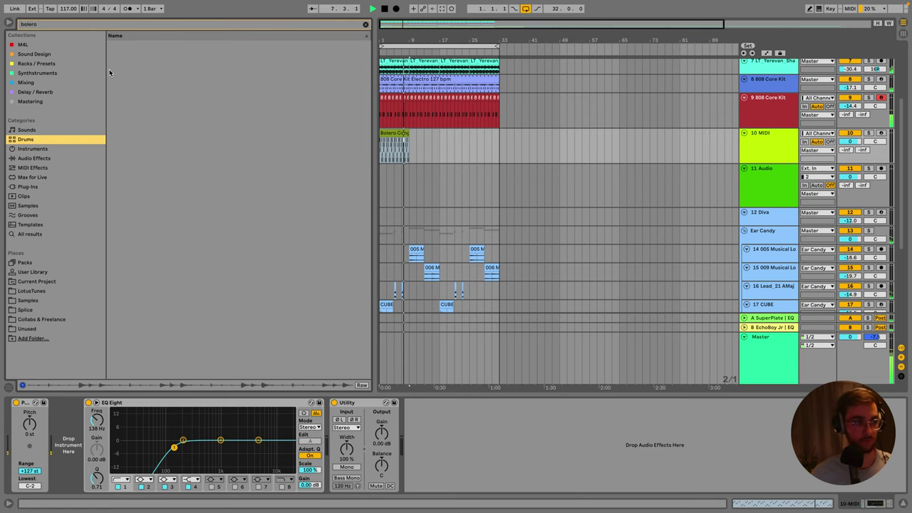
Search the Drums category for "conga" and audition Conga A.adg.
left_click(55, 24)
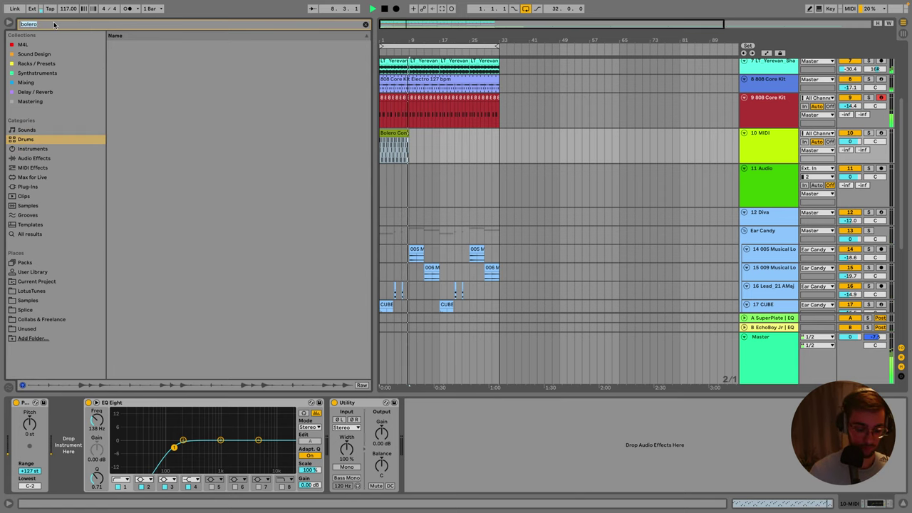
type("conga")
left_click(139, 55)
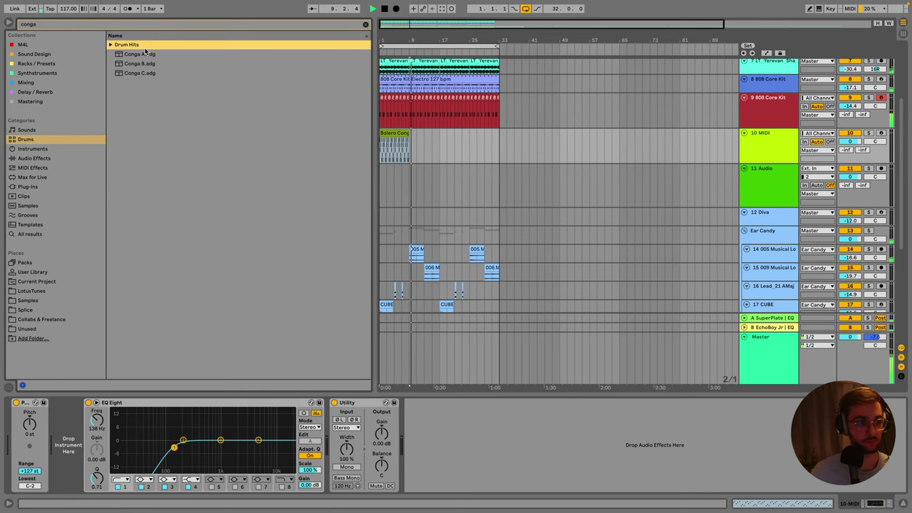
Search the Drums and Instruments categories for "latin", clear the search, and restart playback.
left_click(82, 27)
key("BackSpace")
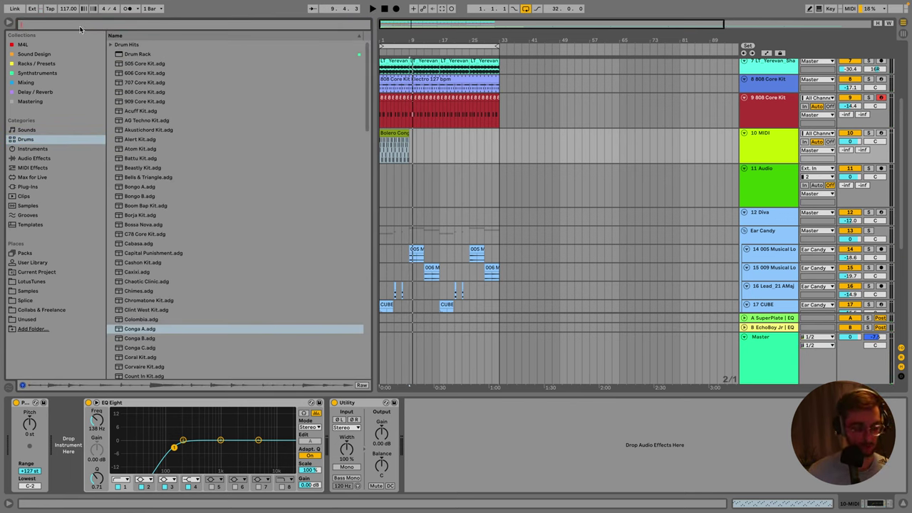
type("latin")
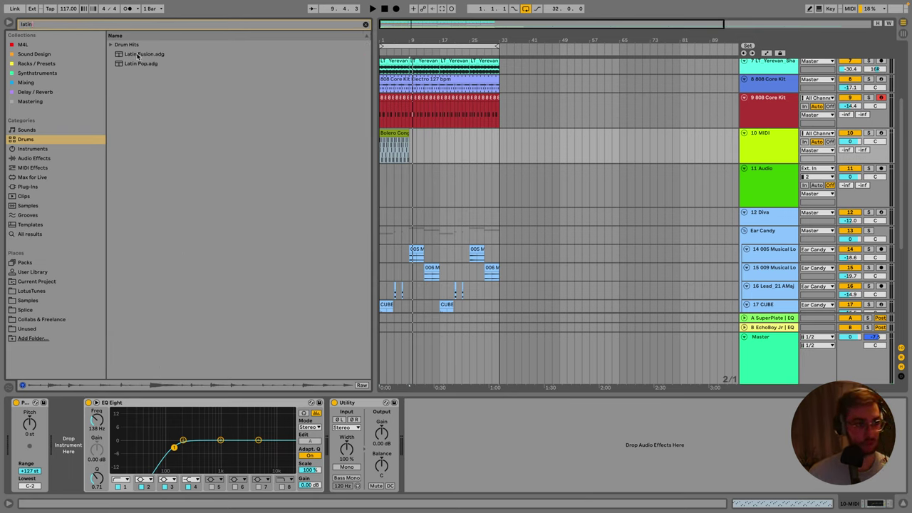
left_click(27, 149)
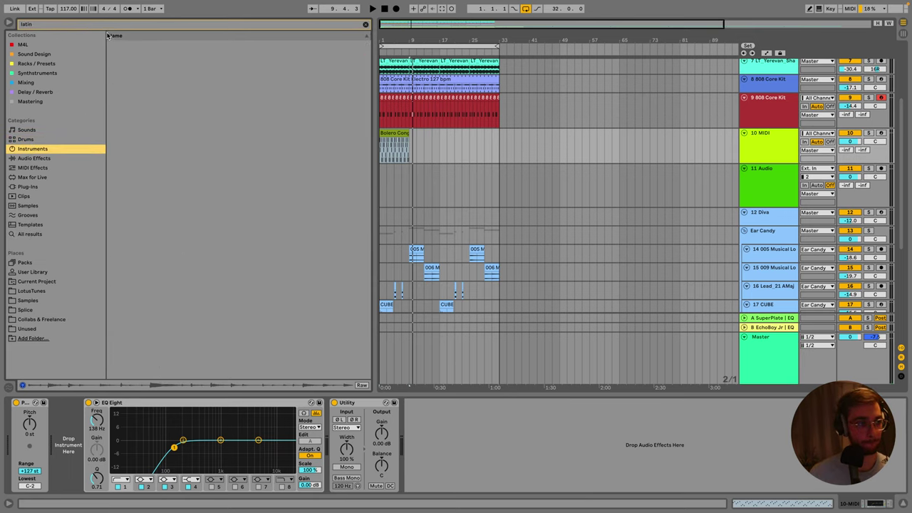
left_click(366, 25)
key("space")
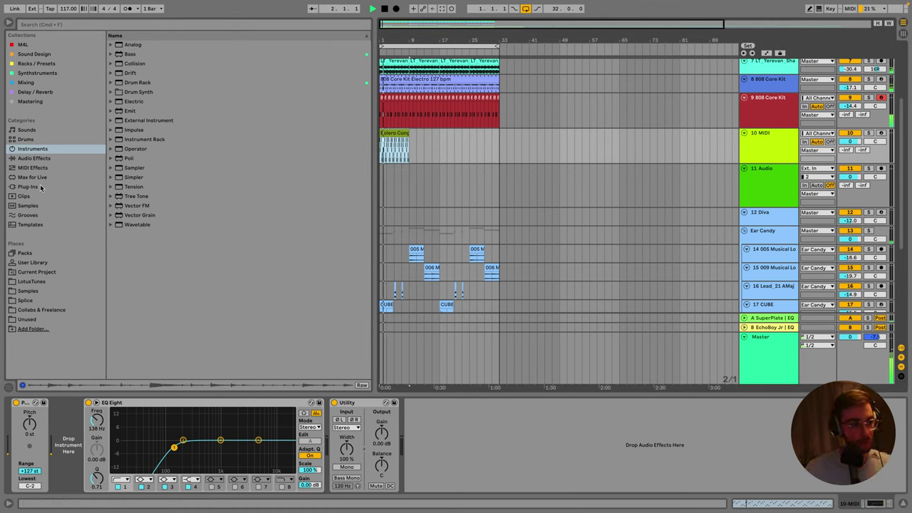
Expand the Latin Percussion pack among the installed packs and search them for "boler".
left_click(27, 253)
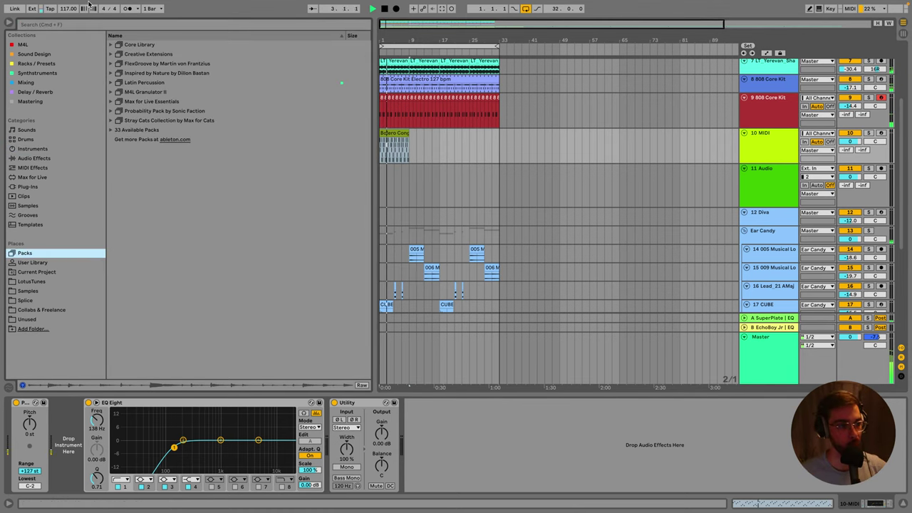
left_click(122, 83)
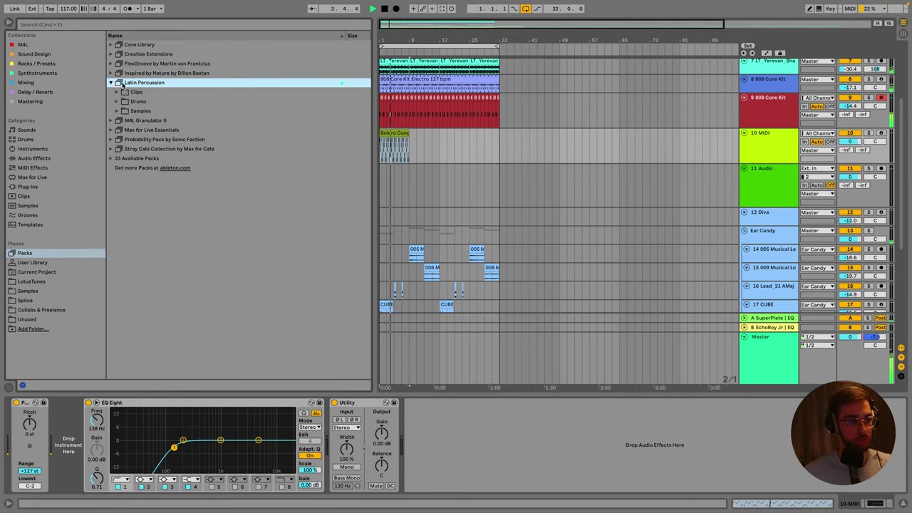
left_click(86, 27)
type("boler")
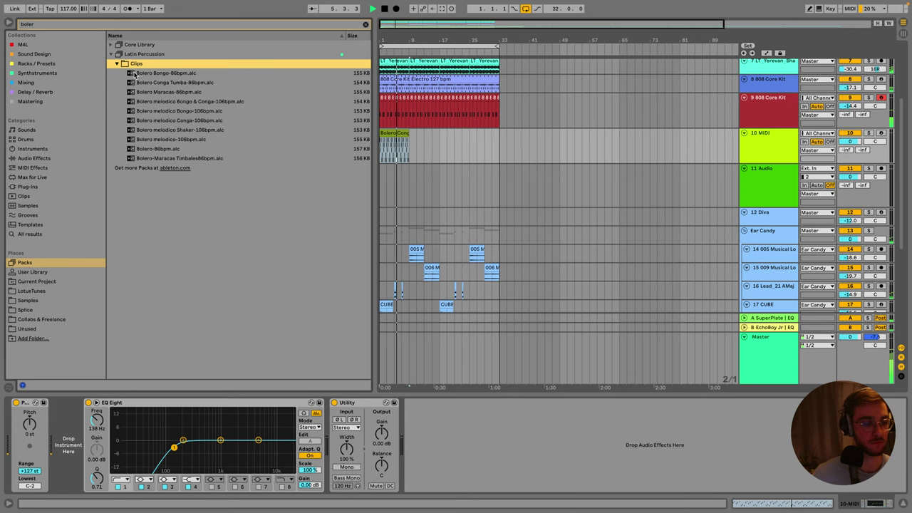
Audition the Bolero Bongo and Bolero melodico bongo, conga and shaker clips in the Latin Percussion pack.
left_click(154, 74)
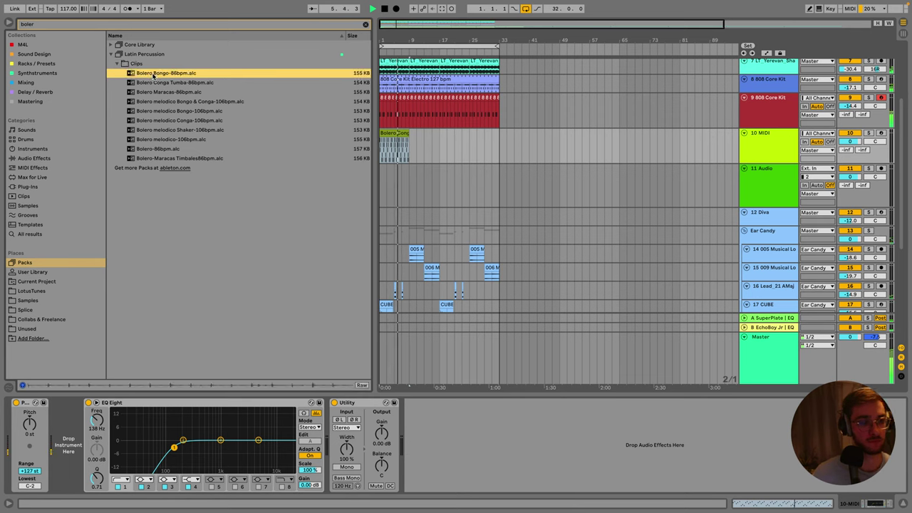
left_click(169, 111)
left_click(168, 120)
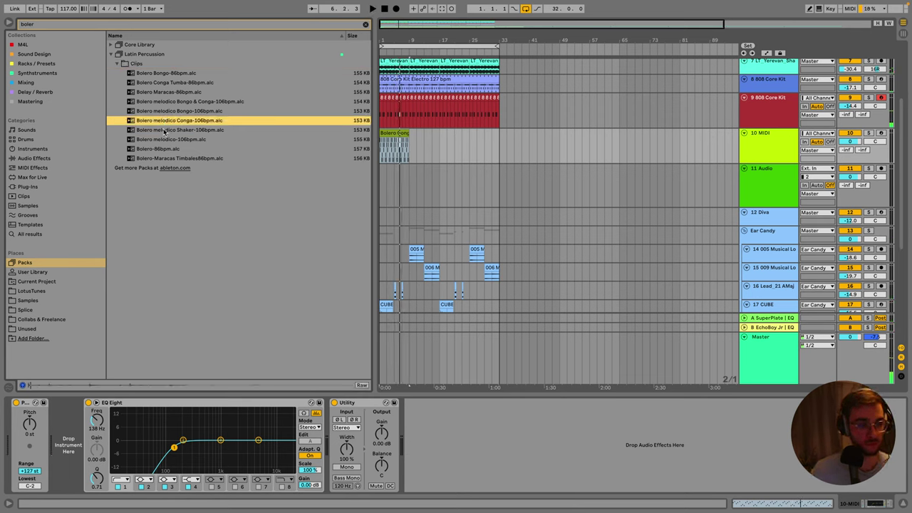
left_click(172, 132)
key("Up")
key("Up")
key("Up")
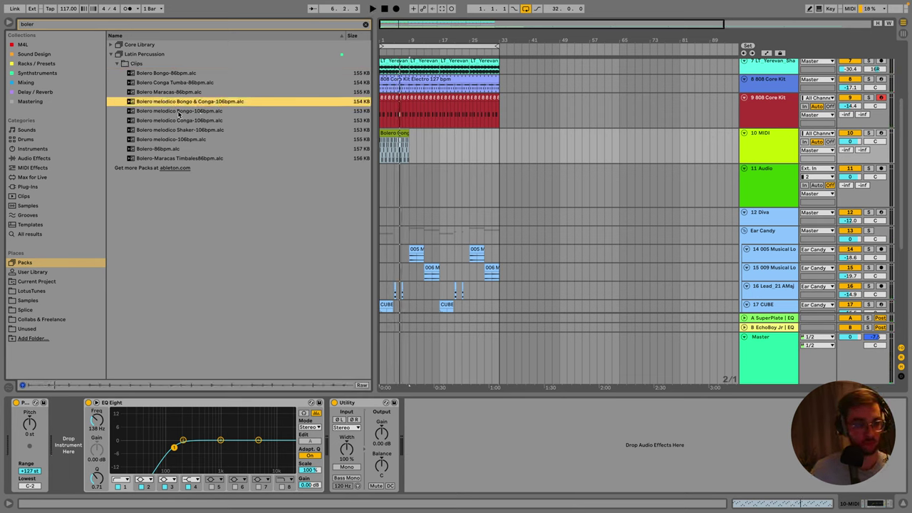
Clear the pack search to show the full contents of the Latin Percussion pack.
left_click(117, 64)
left_click(116, 55)
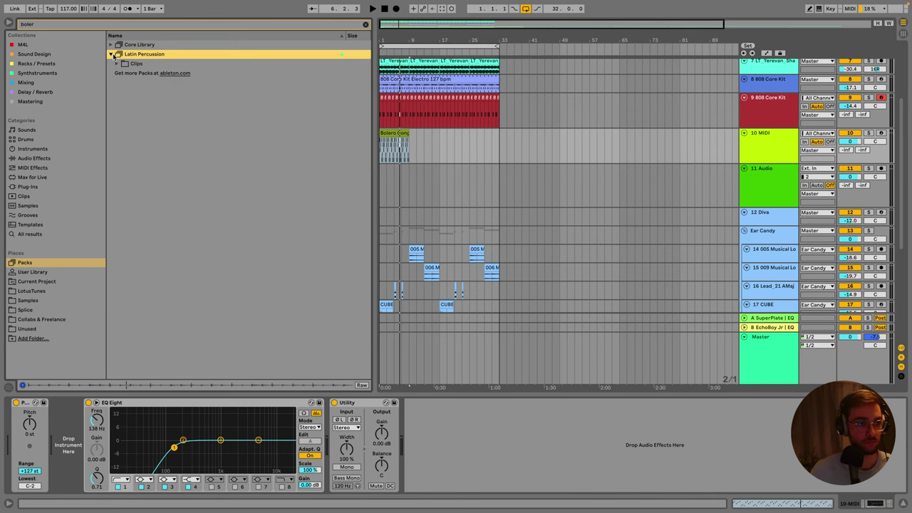
left_click(118, 64)
left_click(366, 24)
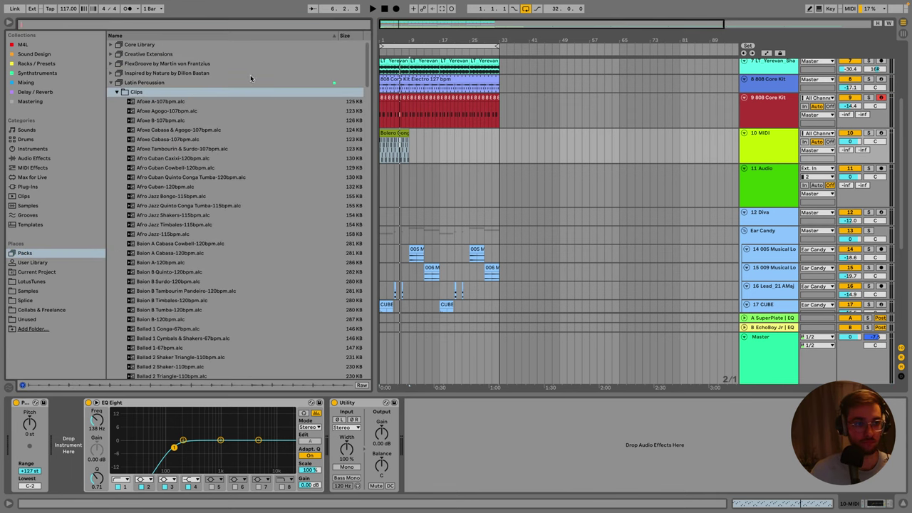
Open the Latin Percussion pack's Drums folder and load the Colombia.adg kit onto the new MIDI track.
left_click(153, 122)
left_click(125, 92)
left_click(117, 92)
left_click(117, 101)
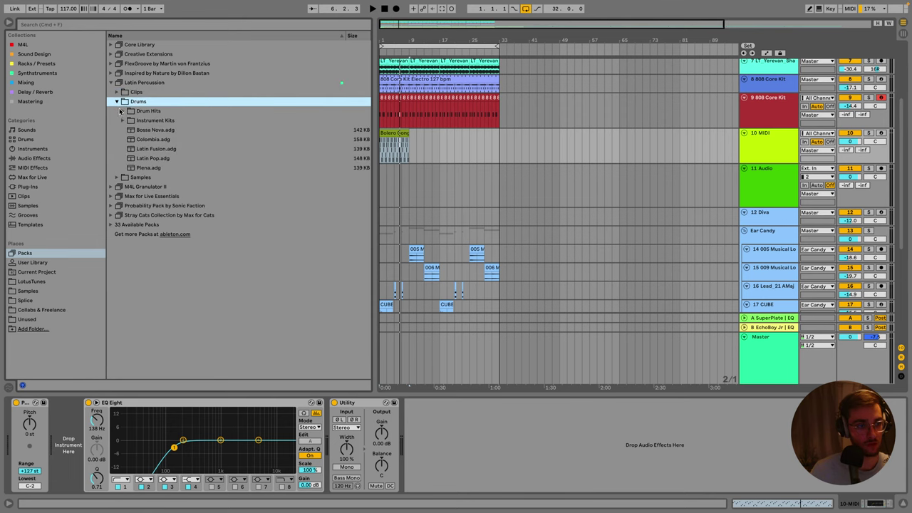
left_click(155, 140)
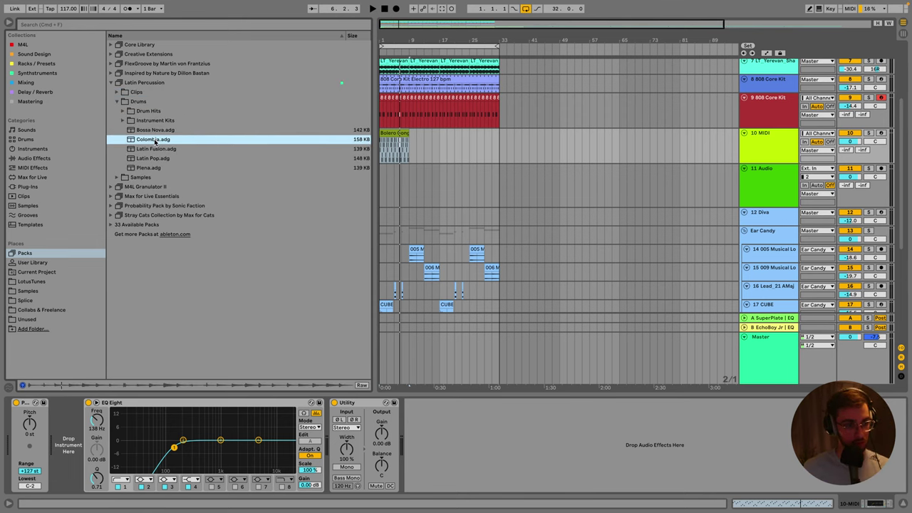
left_click_drag(152, 141, 75, 435)
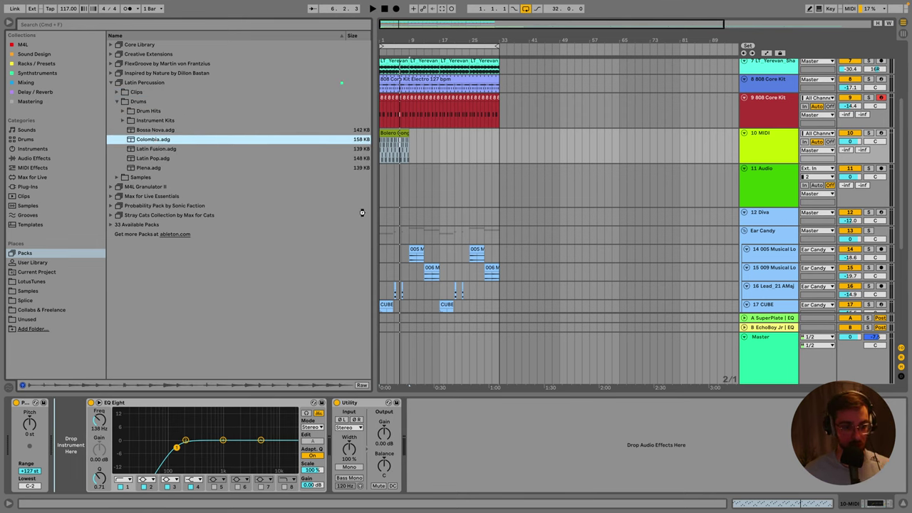
Play the arrangement with the Bolero conga clip and lower the Colombia track's volume to -9.9 dB.
left_click_drag(393, 140, 393, 140)
key("space")
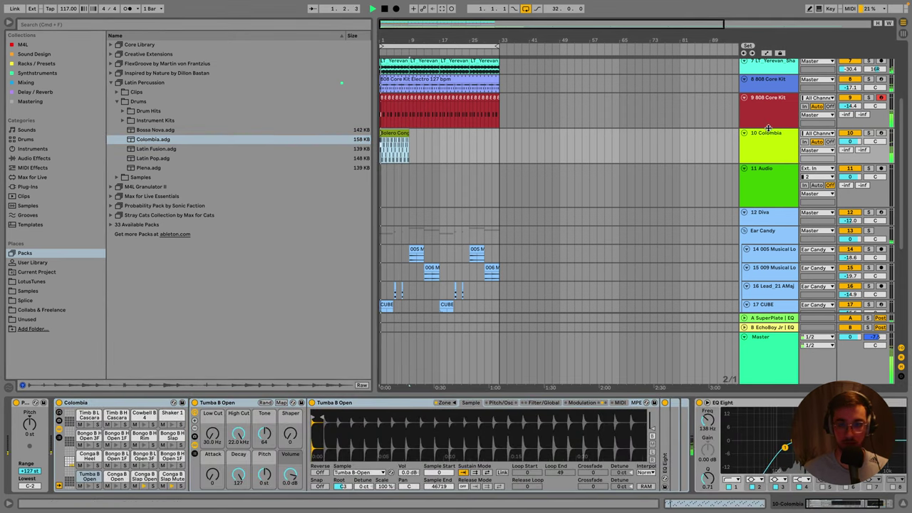
left_click_drag(848, 142, 849, 161)
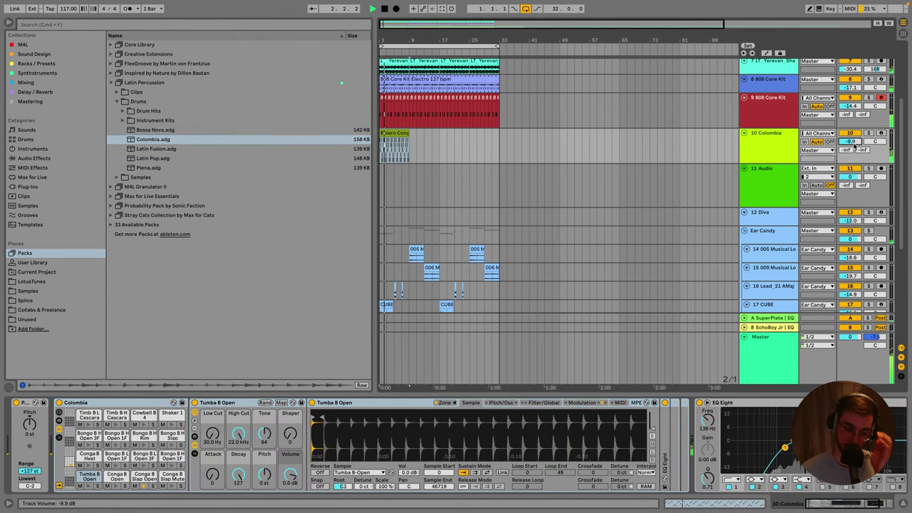
Open the notes of the Bolero Conga Tumba-86bpm clip and play its opening bar.
double_click(393, 136)
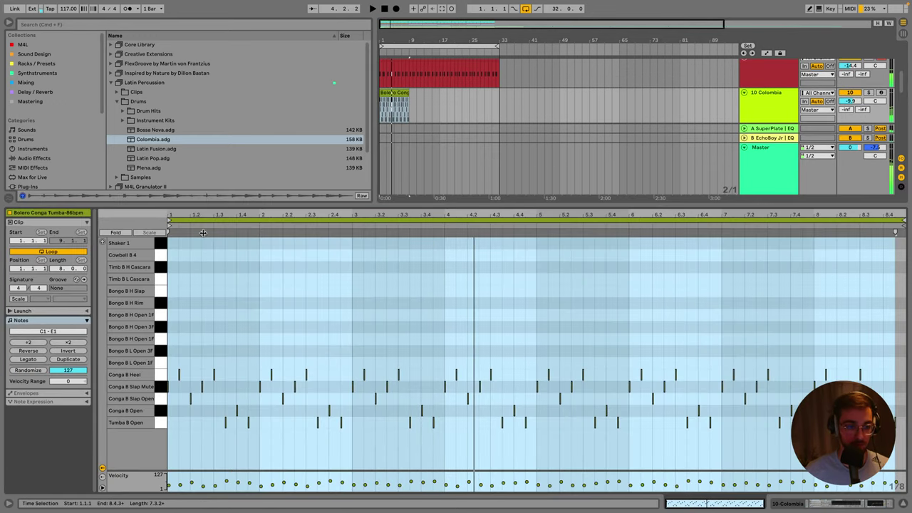
left_click_drag(203, 234, 163, 357)
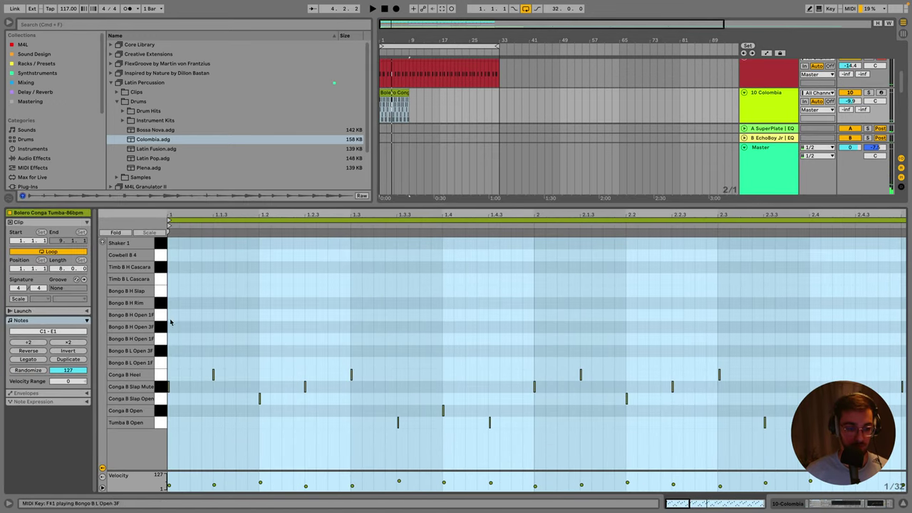
left_click_drag(196, 214, 221, 218)
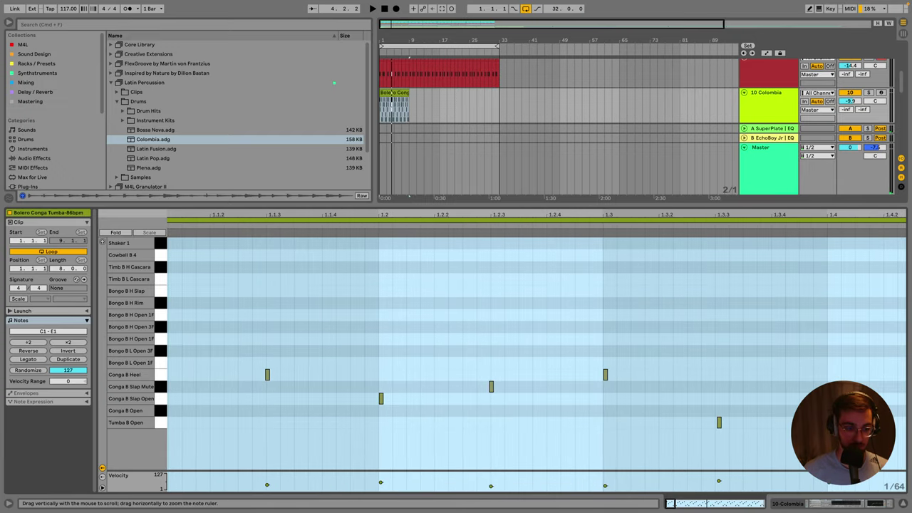
key("space")
key("minus")
key("minus")
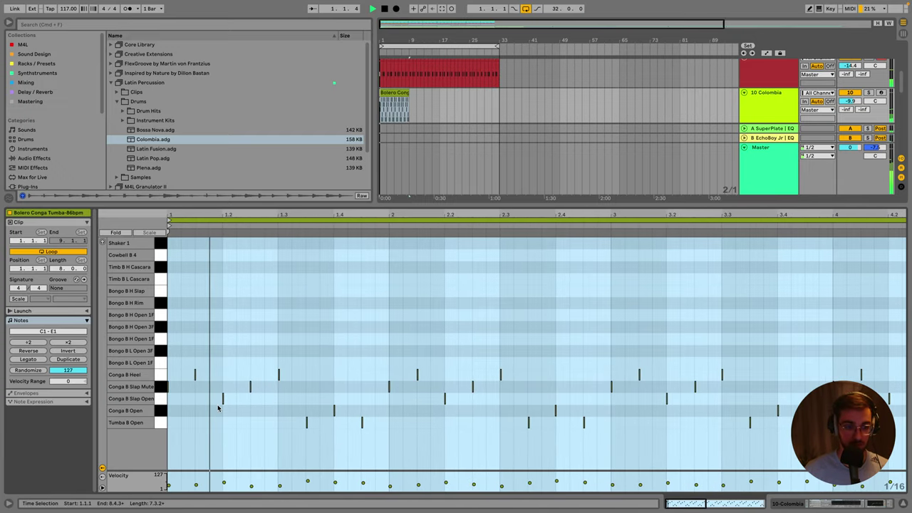
key("space")
Turn on note preview in the conga clip and play the pattern again.
left_click_drag(216, 400, 245, 398)
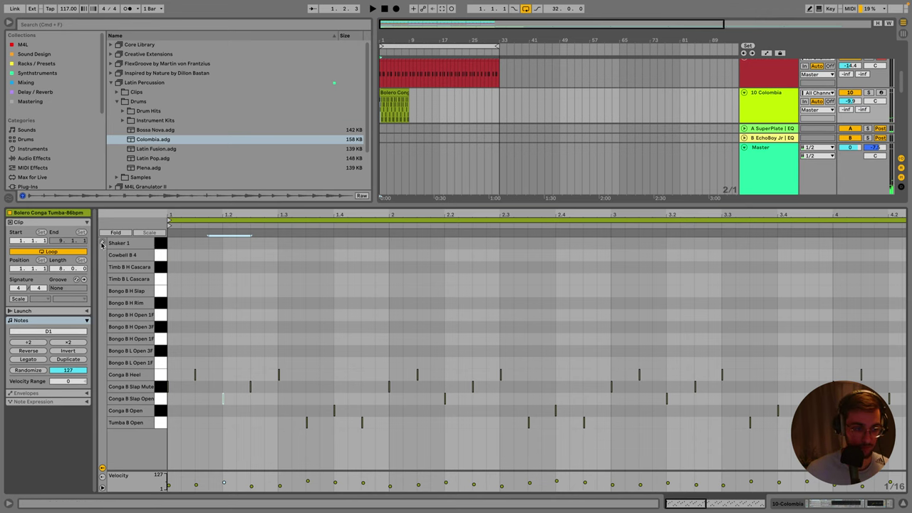
left_click(102, 244)
key("space")
key("plus")
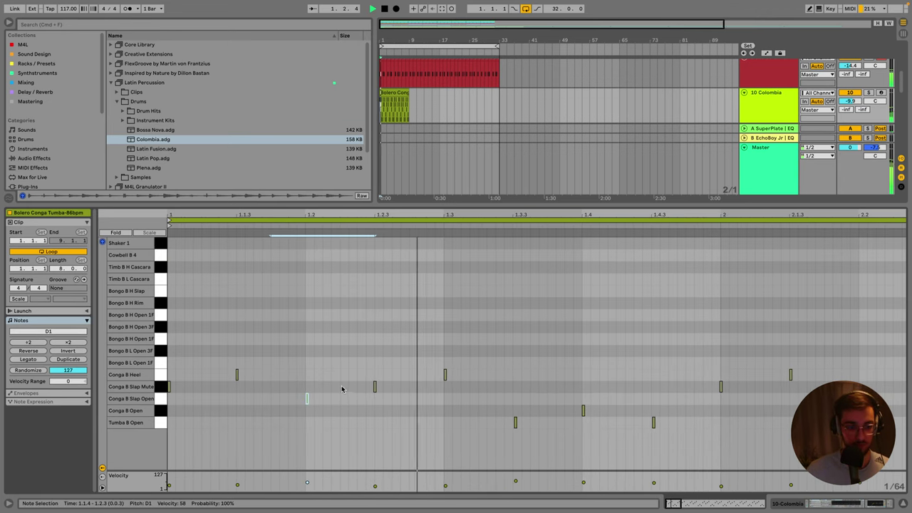
Delete the conga notes from bar 2 through bar 7 of the clip, keeping the first bar's pattern.
key("space")
left_click_drag(684, 408, 907, 332)
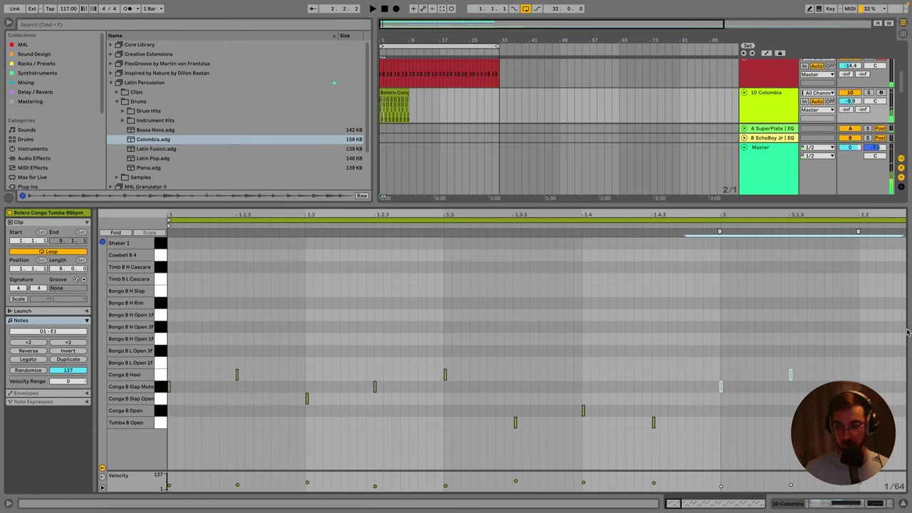
key("minus")
key("minus")
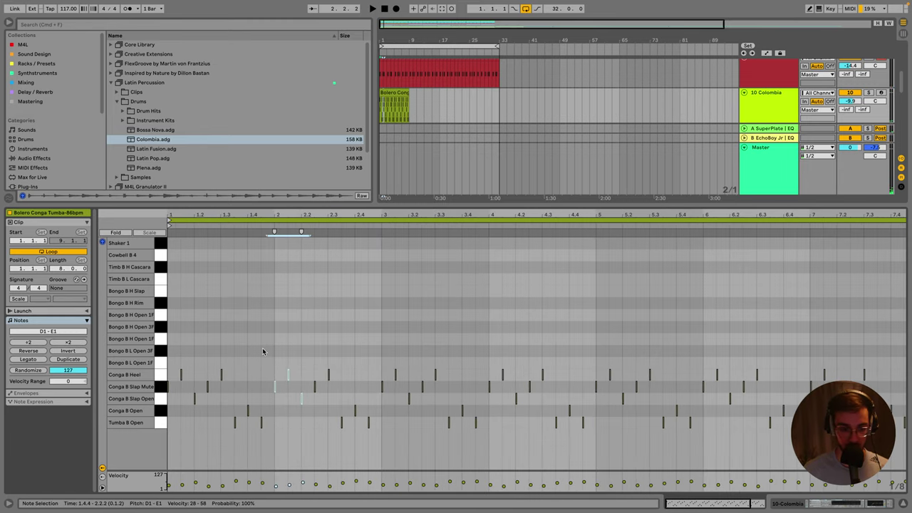
left_click_drag(262, 351, 505, 434)
left_click_drag(274, 331, 906, 470)
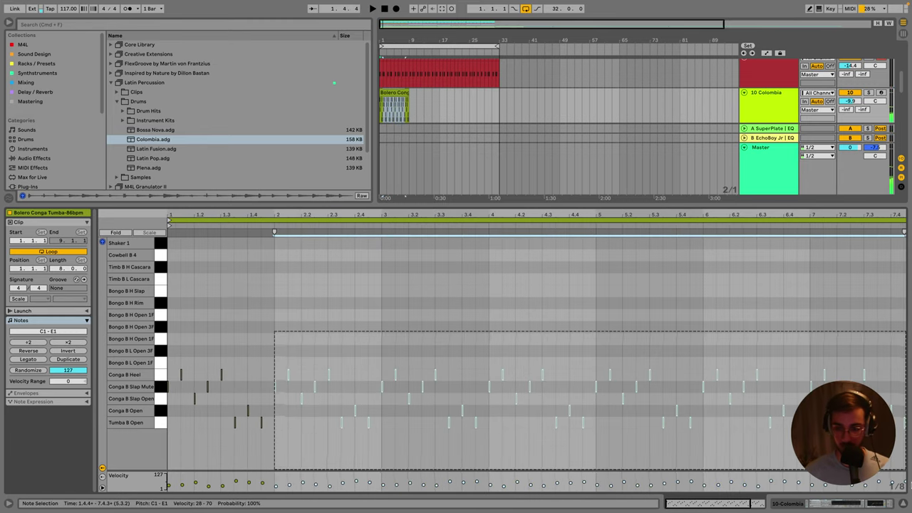
key("Delete")
Play the first bar and try its Conga B Slap Open note at beat 1.2 on the Tumba B Open pad.
key("space")
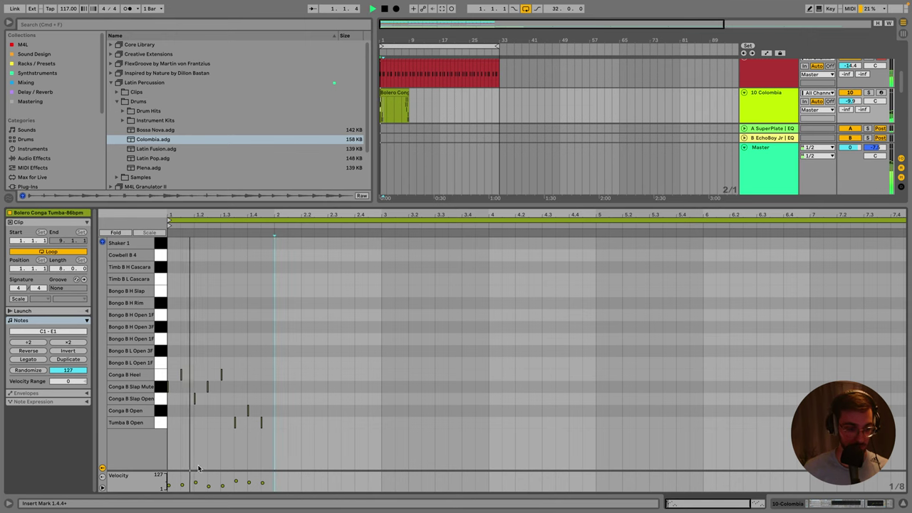
key("plus")
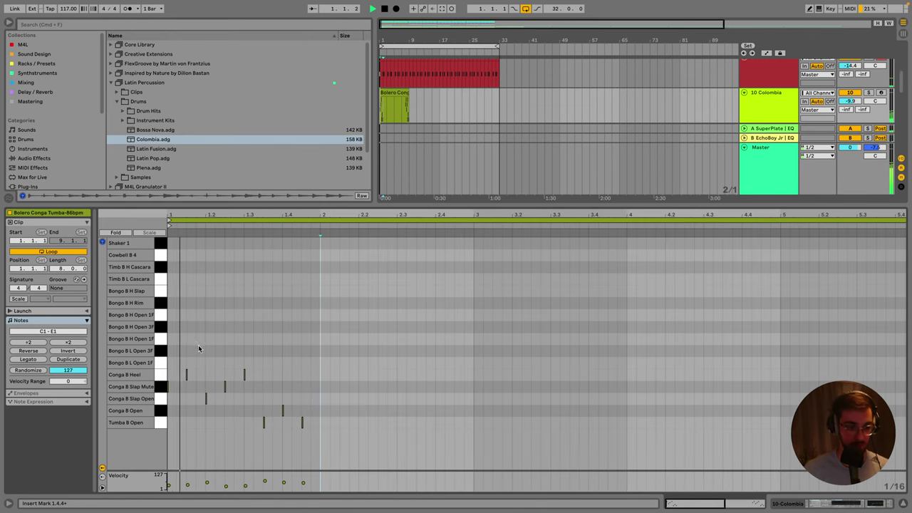
key("space")
left_click(206, 398)
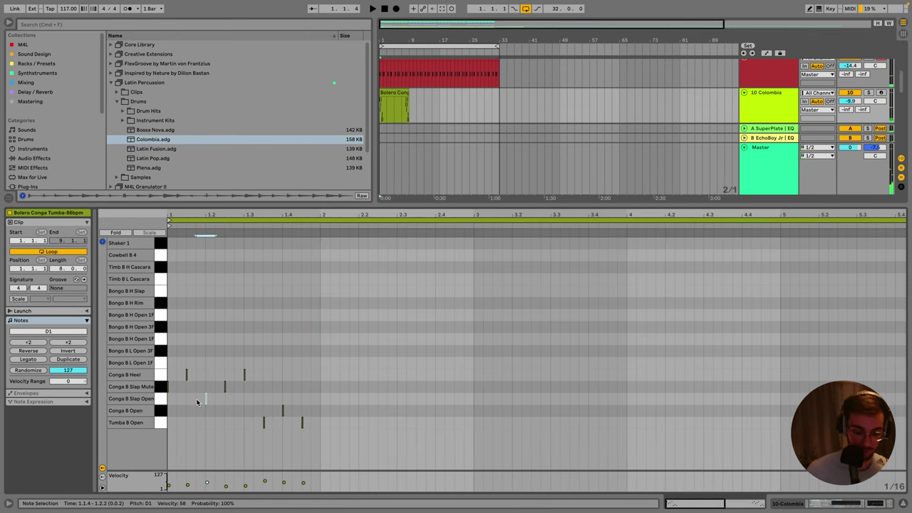
key("Down")
key("Down")
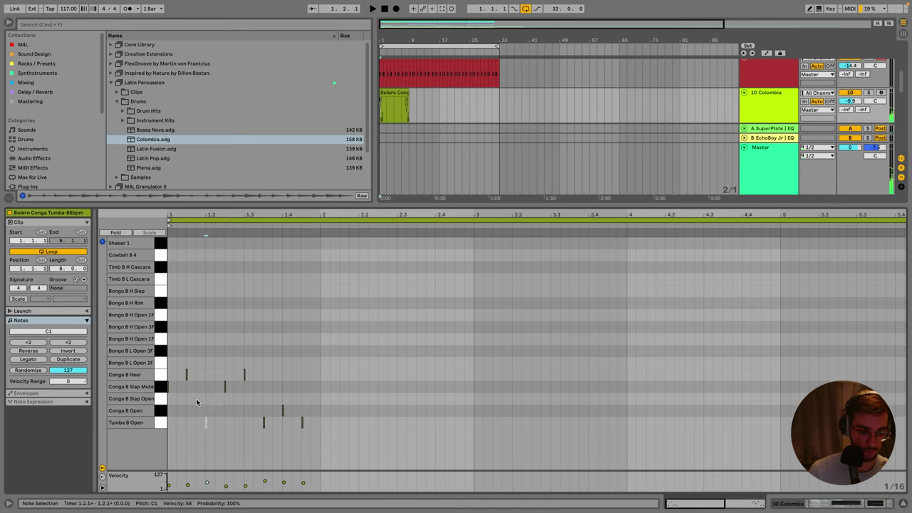
key("space")
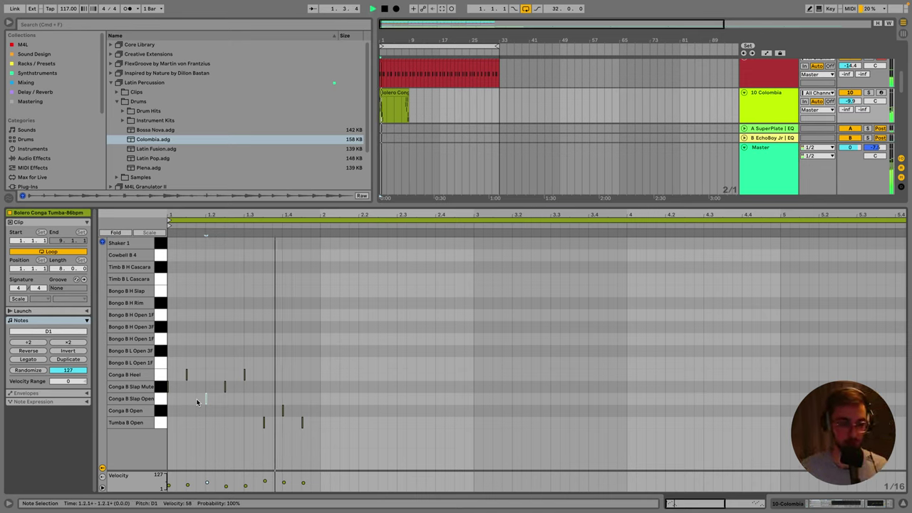
Try the beat 1.2 slap note on the Bongo B L Open pads and delete it from the pattern.
key("space")
key("Up")
key("Up")
key("Up")
key("Up")
key("Up")
key("Up")
key("Up")
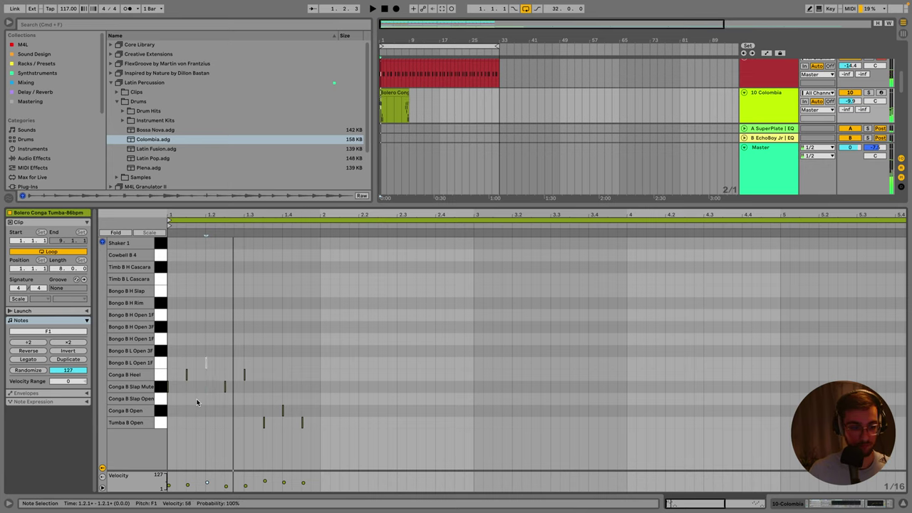
key("Down")
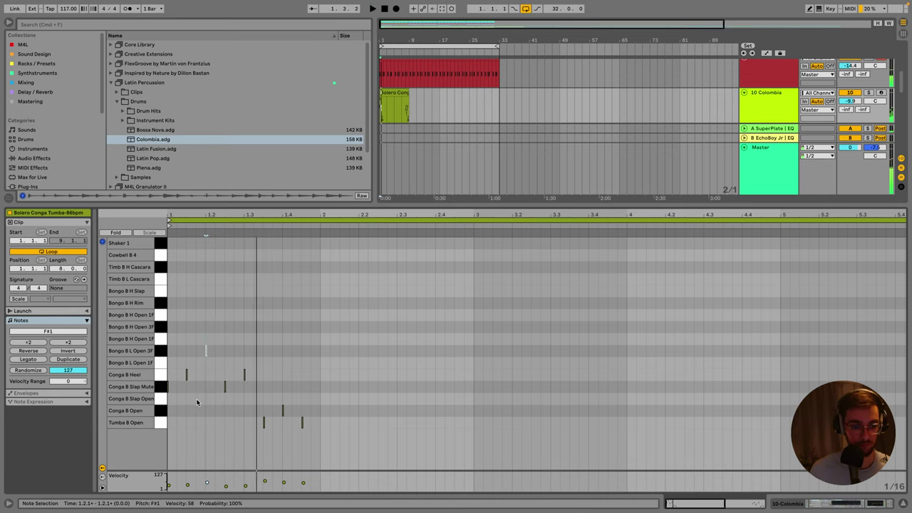
key("Delete")
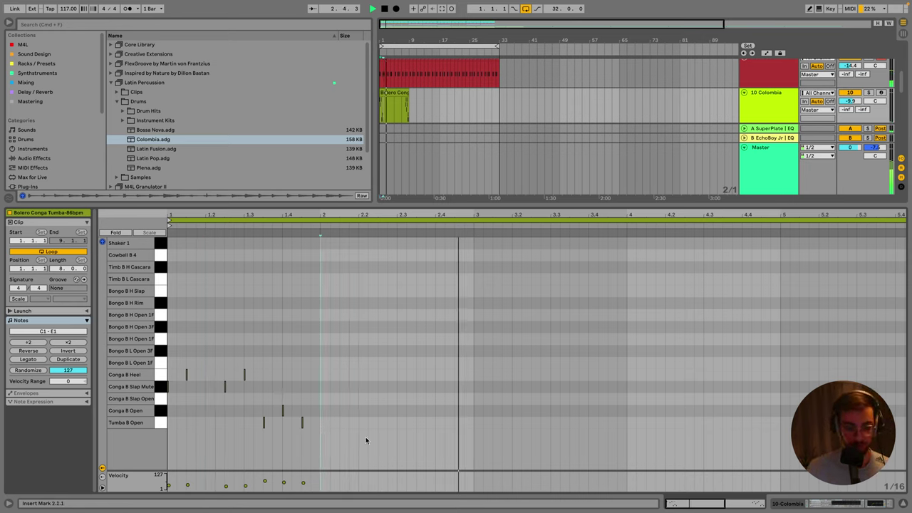
Duplicate the first two bars of the conga pattern to start again at bar 3.
left_click_drag(474, 423, 168, 236)
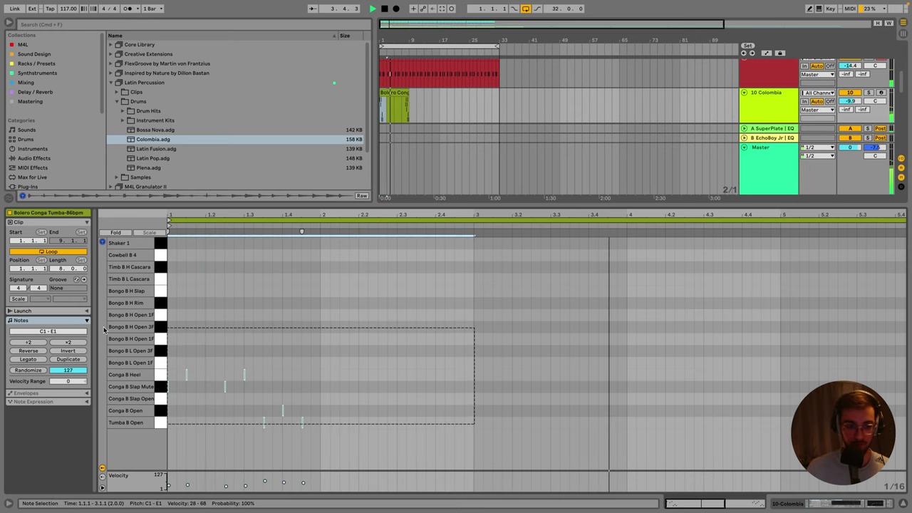
key("super+d")
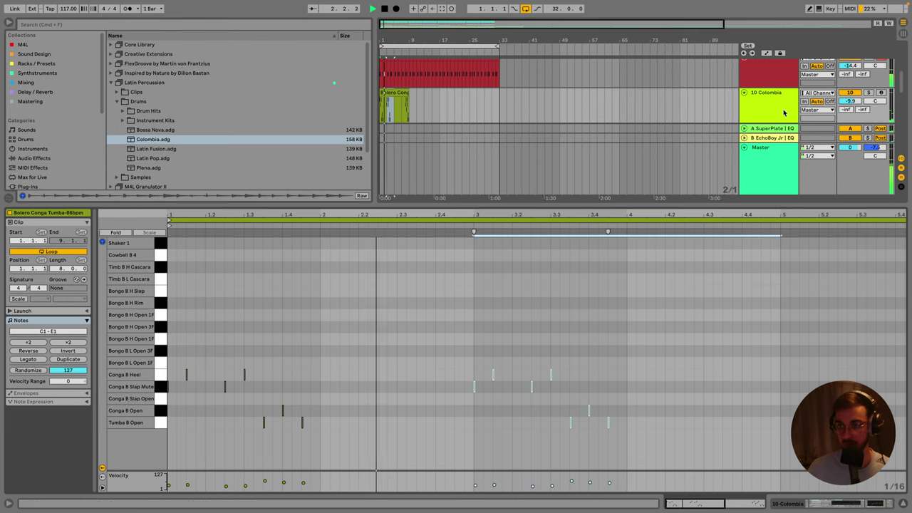
Lower the volume of track 9, 808 Core Kit, to -20.4 dB.
scroll(857, 98, "up", 2)
scroll(858, 98, "down", 3)
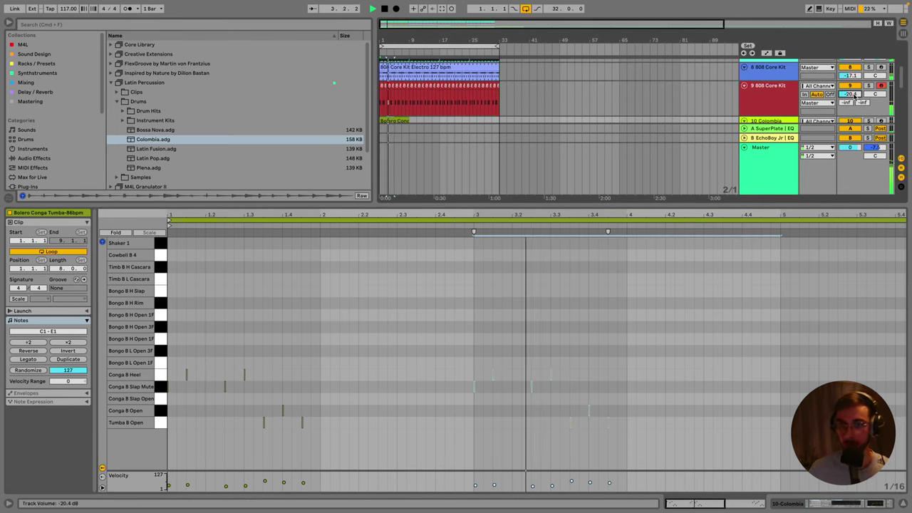
left_click(531, 338)
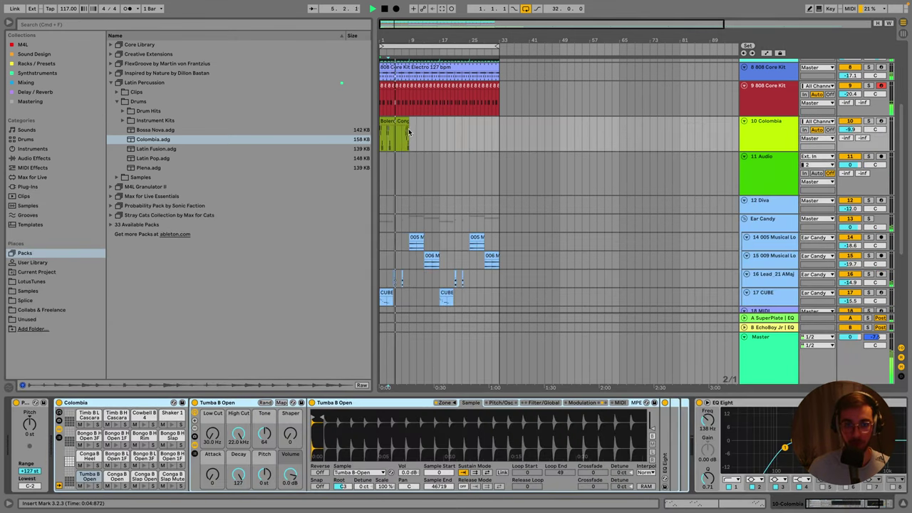
Shorten the Bolero conga clip in the arrangement to its first four bars and select the notes within them.
key("shift+Tab")
double_click(388, 127)
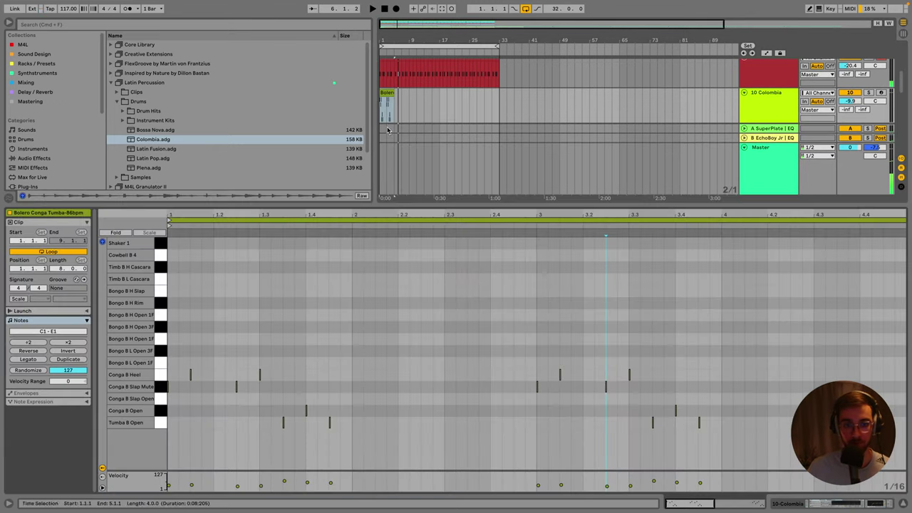
left_click(400, 223)
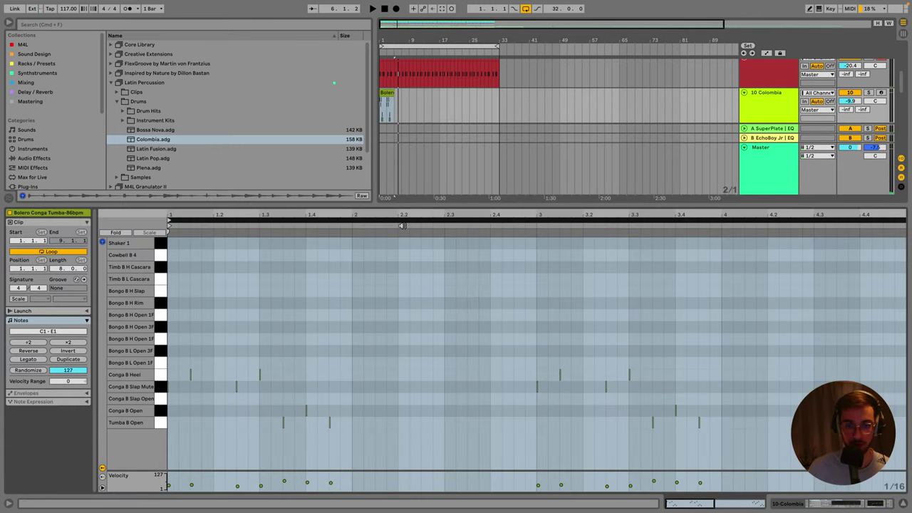
left_click_drag(412, 217, 412, 206)
left_click(374, 318)
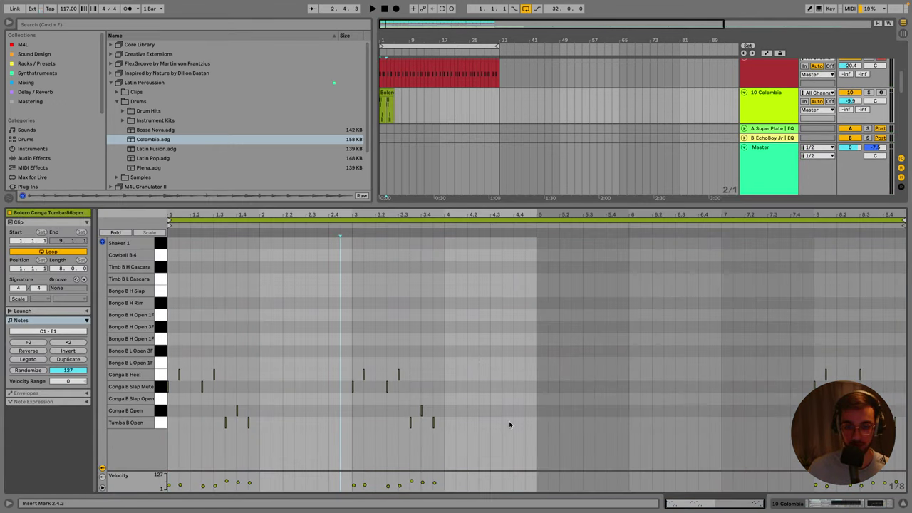
key("ctrl+a")
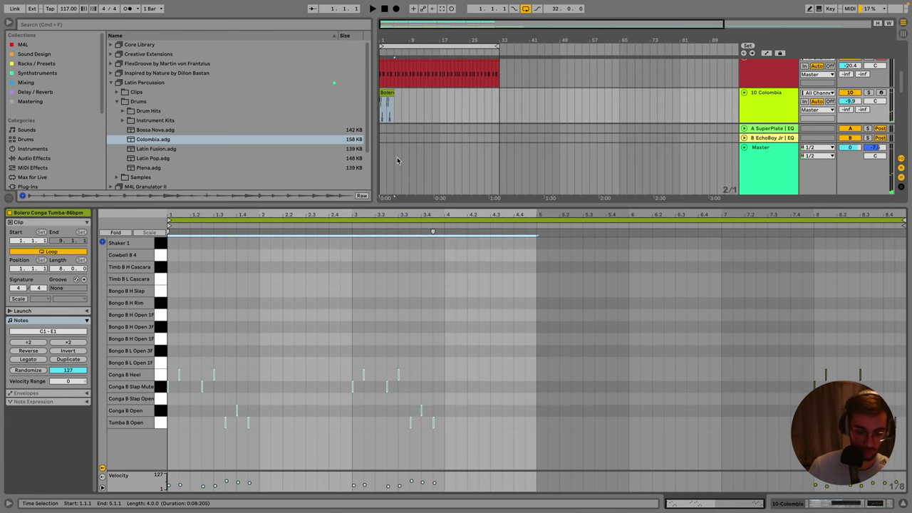
Loop the four-bar conga clip along the Colombia track up to bar 33 and play the arrangement.
key("space")
left_click_drag(393, 100, 499, 93)
left_click(504, 151)
left_click(423, 131)
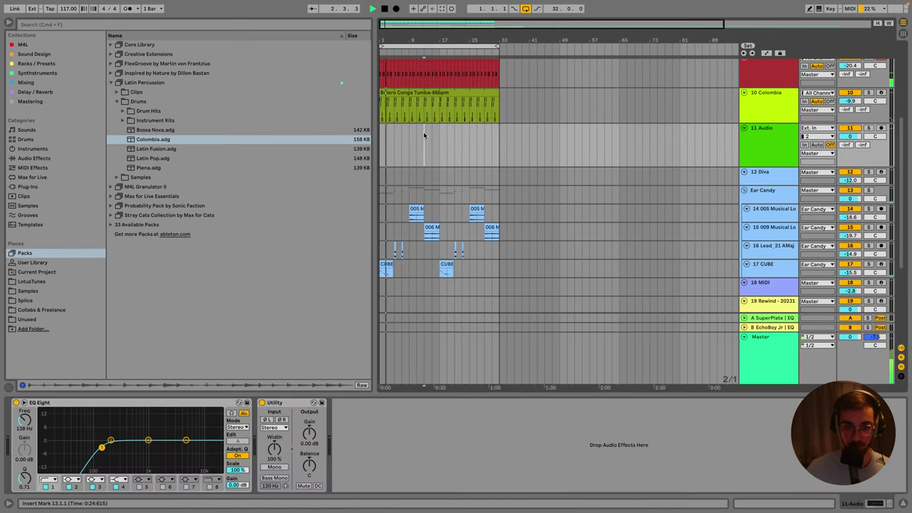
Reopen the conga clip's notes, move the Tumba B Open note at 3.4.3 to Conga B Slap Open, and play the result.
left_click(430, 93)
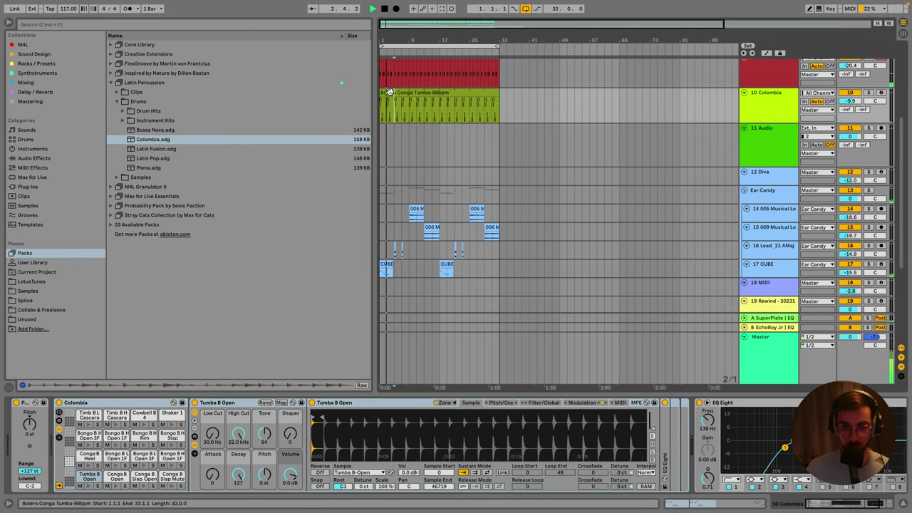
double_click(430, 94)
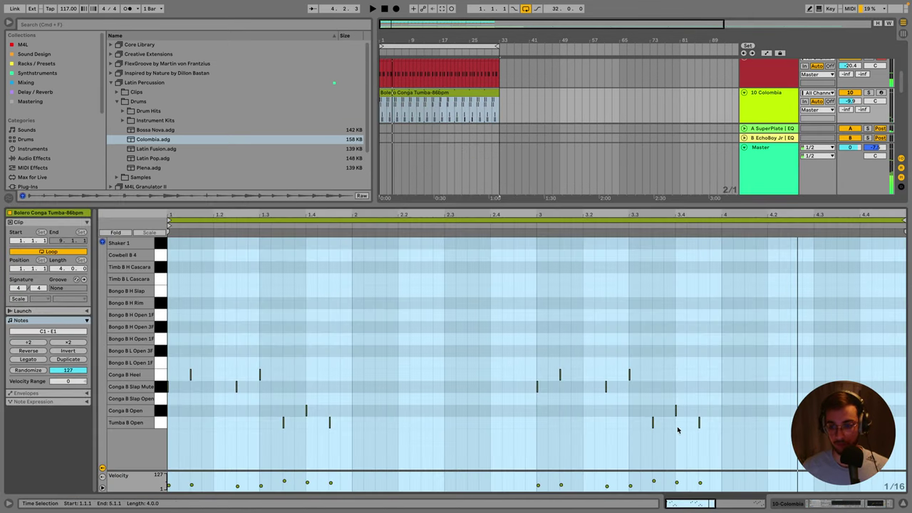
left_click(700, 422)
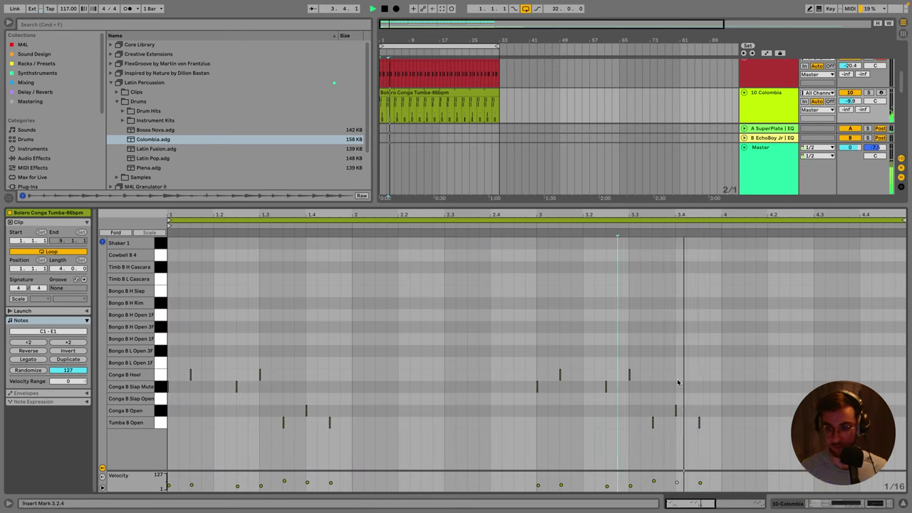
left_click(699, 423)
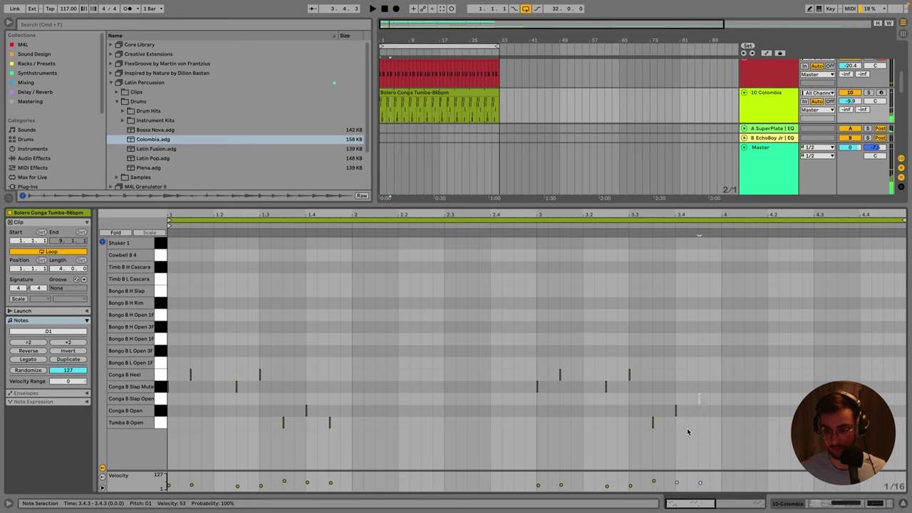
left_click(606, 320)
key("space")
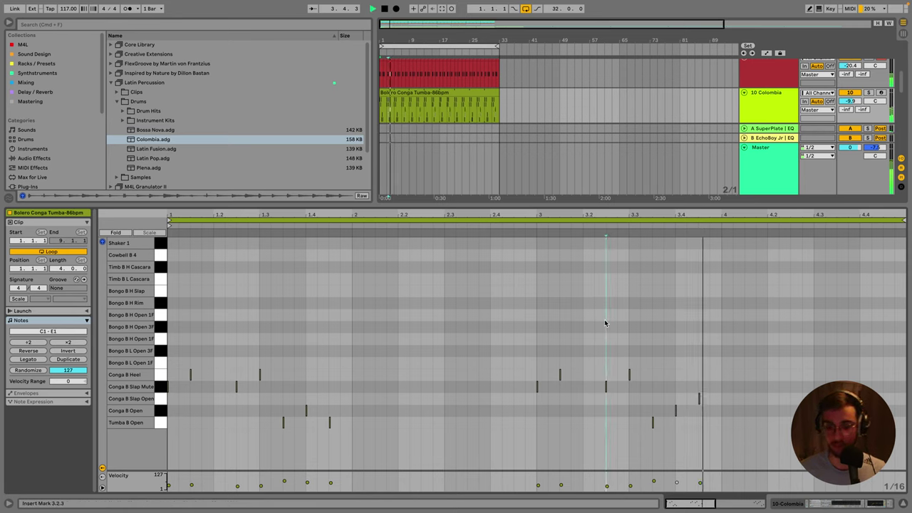
Move the last Conga B Slap Open note earlier onto beat 3.4 and play the pattern.
left_click(699, 399)
key("space")
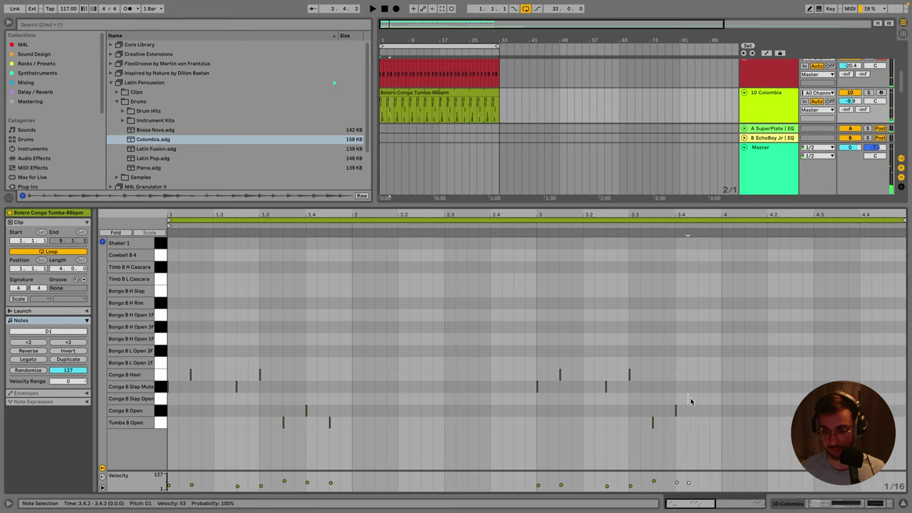
left_click(604, 343)
key("space")
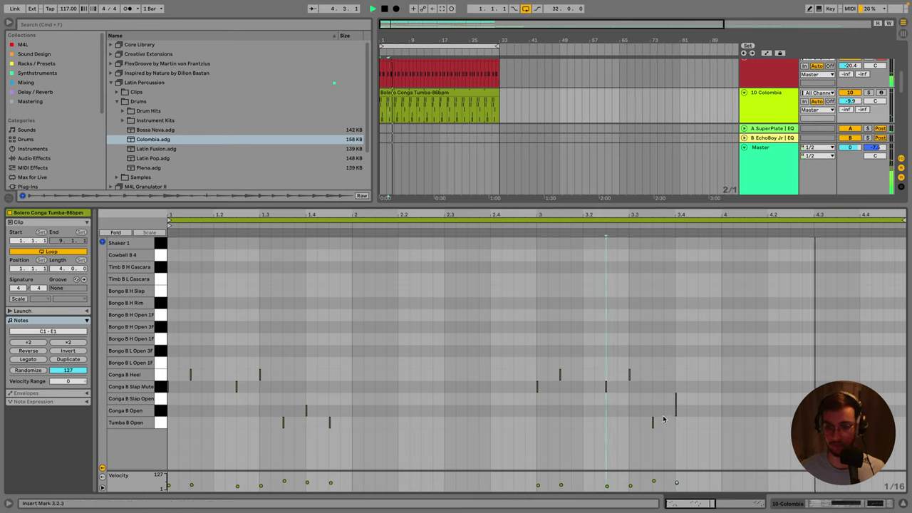
Return to the full arrangement and set the Colombia track's volume to -12.3 dB.
left_click(387, 106)
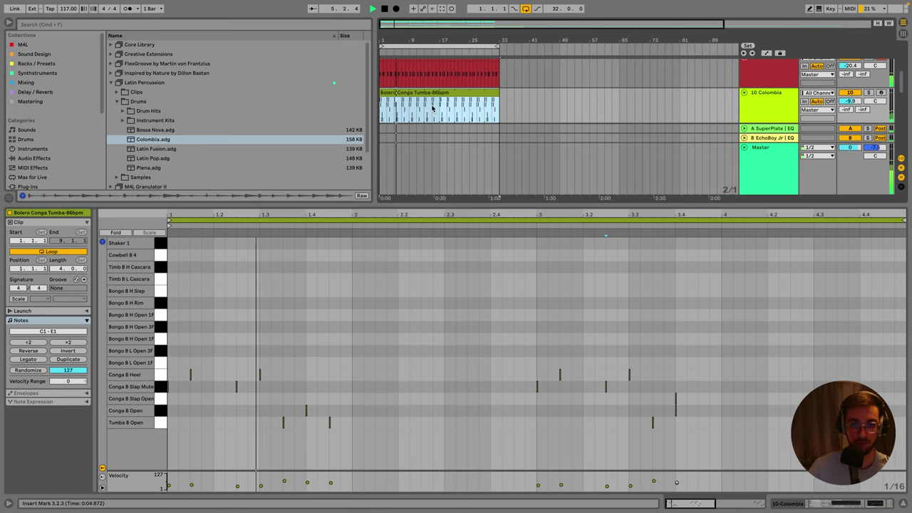
key("shift+Tab")
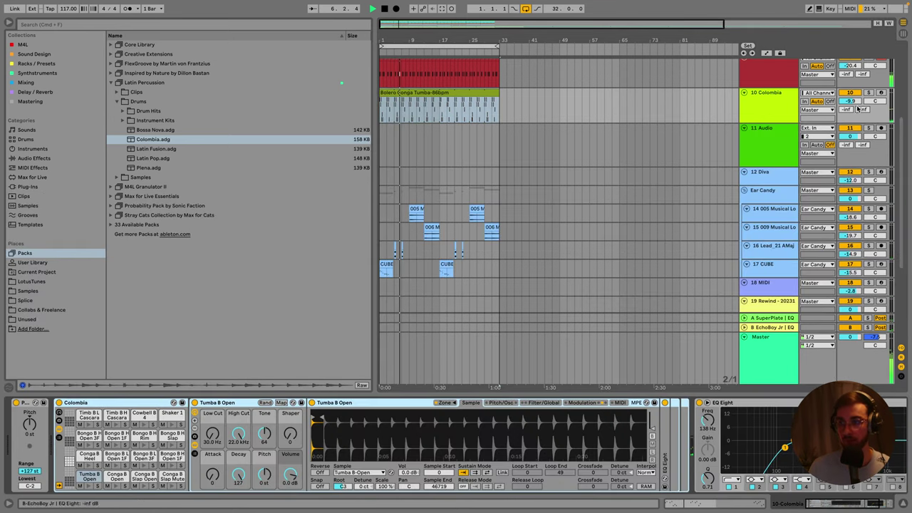
left_click_drag(844, 109, 845, 86)
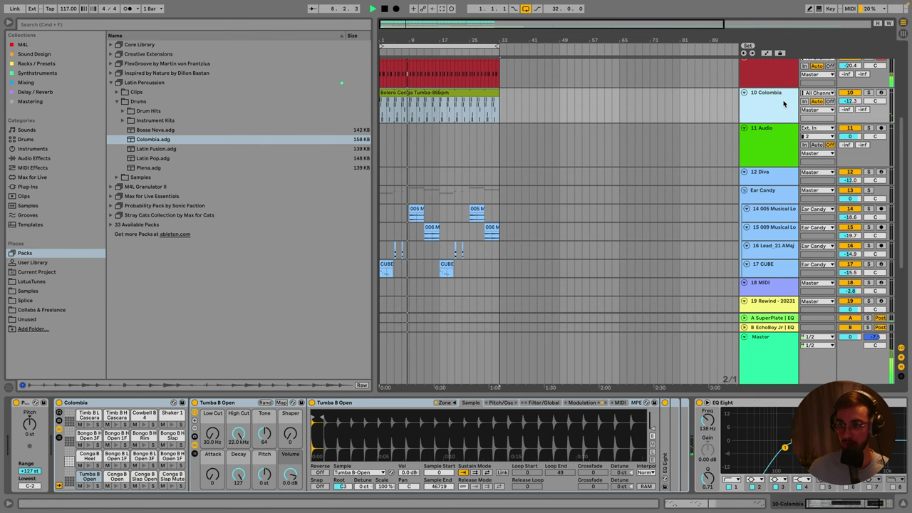
Collapse the Latin Percussion pack's Drums folder and look inside the FlexGroove by Martin von Frantzius pack.
left_click(771, 144)
scroll(421, 204, "up", 3)
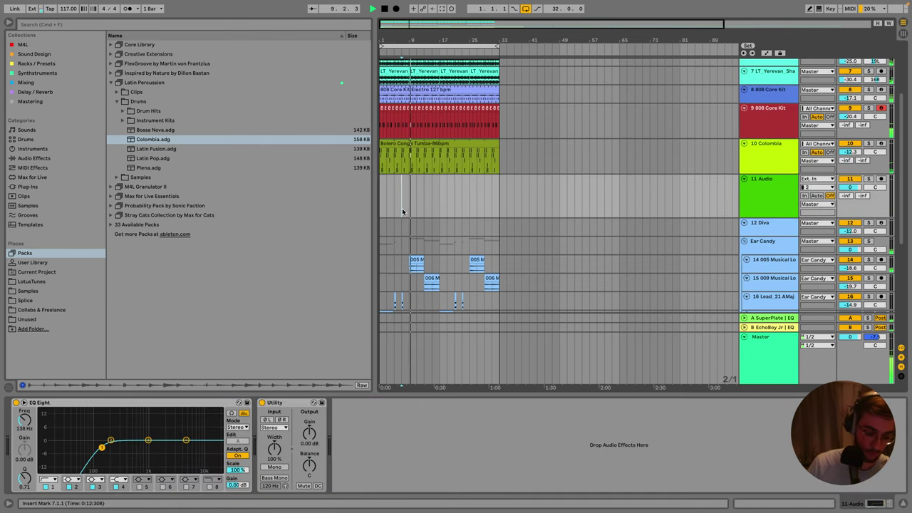
scroll(402, 208, "up", 1)
left_click(117, 101)
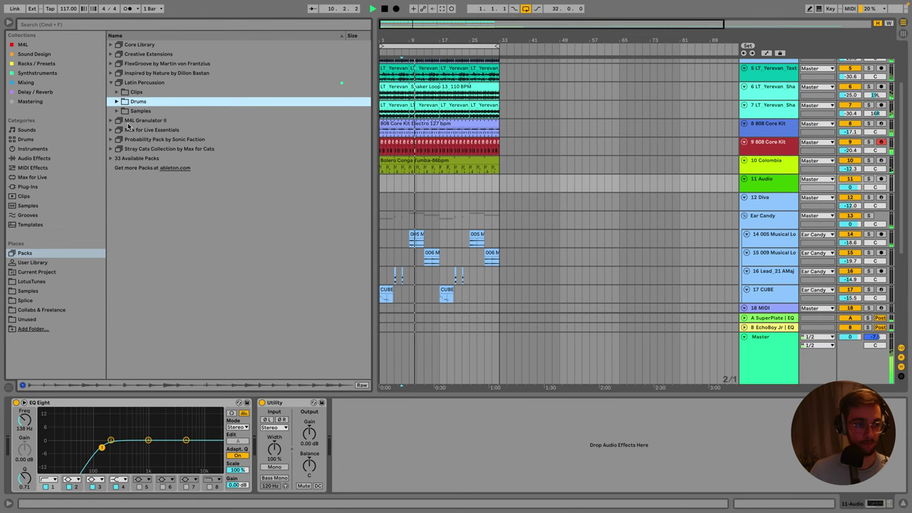
left_click(110, 63)
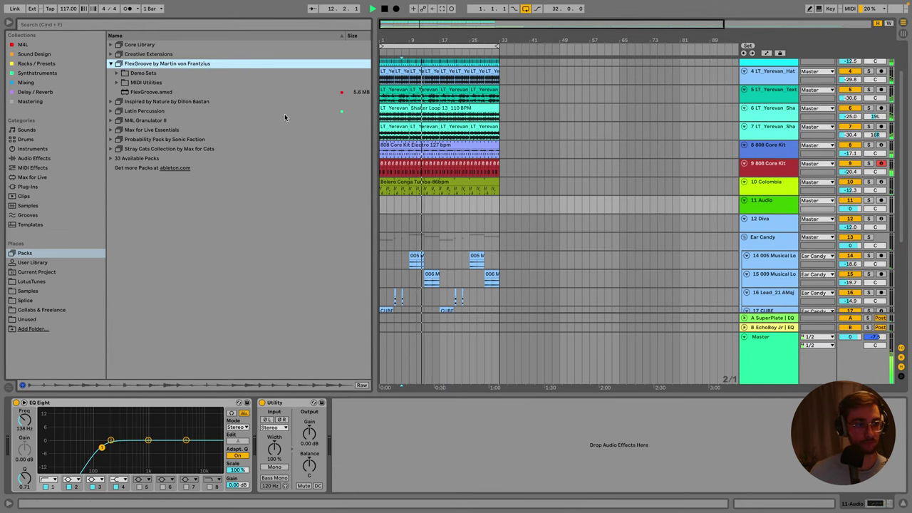
scroll(768, 258, "down", 5)
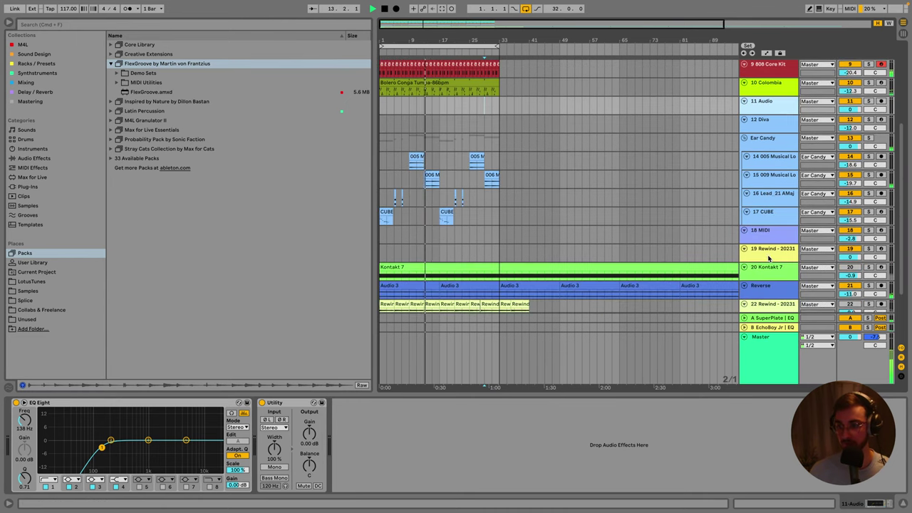
Turn on track 22 Rewind below the Reverse track and set its volume to -13.7 dB.
left_click(770, 236)
left_click(766, 220)
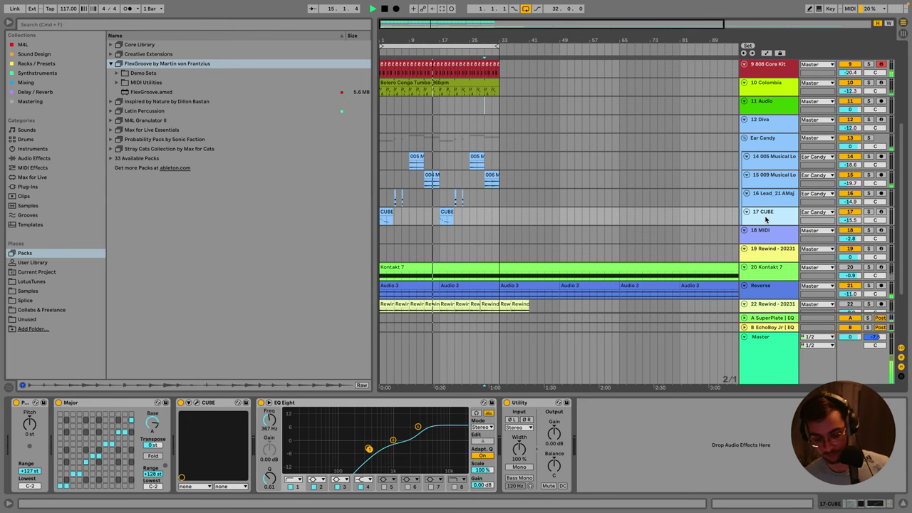
scroll(767, 220, "down", 2)
left_click(770, 242)
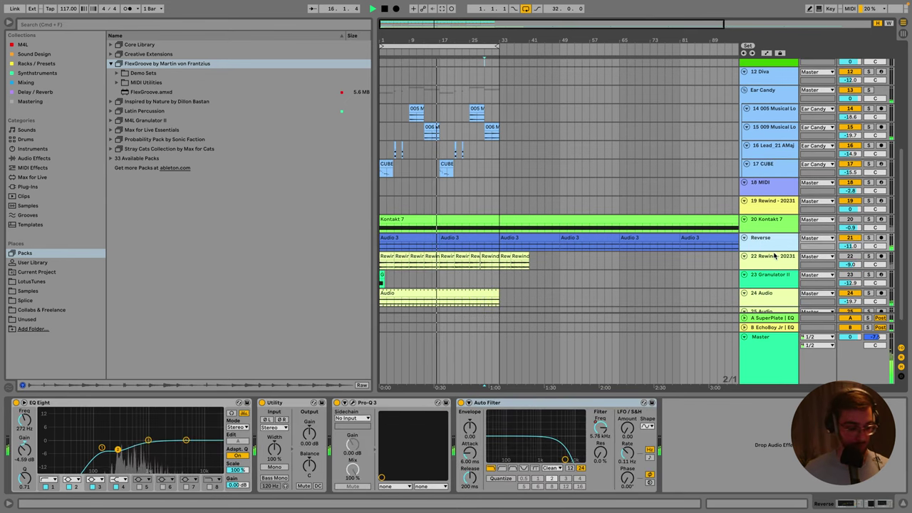
left_click(851, 257)
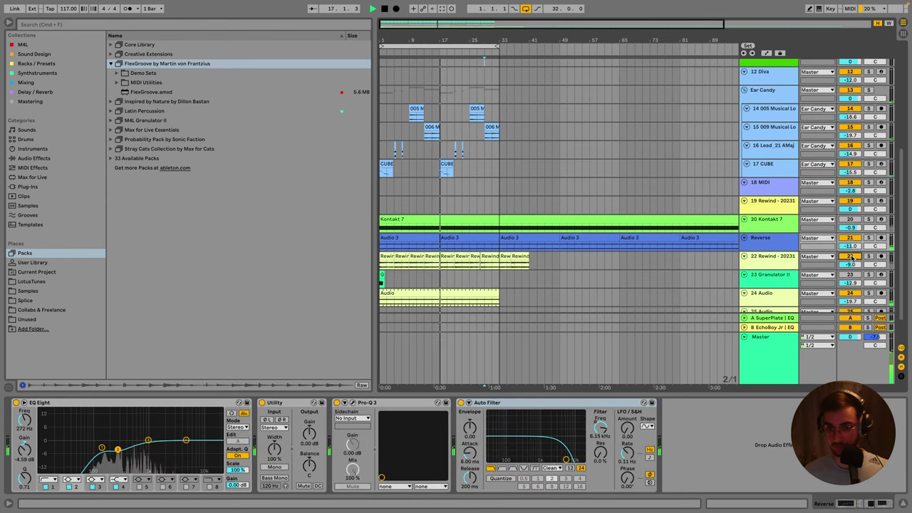
left_click_drag(850, 263, 849, 273)
left_click(763, 258)
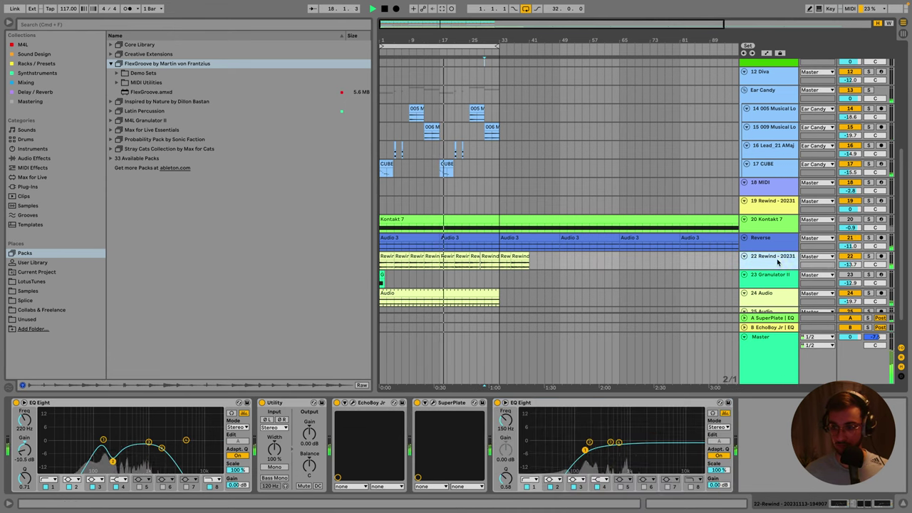
Review the Ear Candy, Reverse and Rewind clips against the drums during playback, and collapse the FlexGroove pack.
scroll(570, 214, "down", 2)
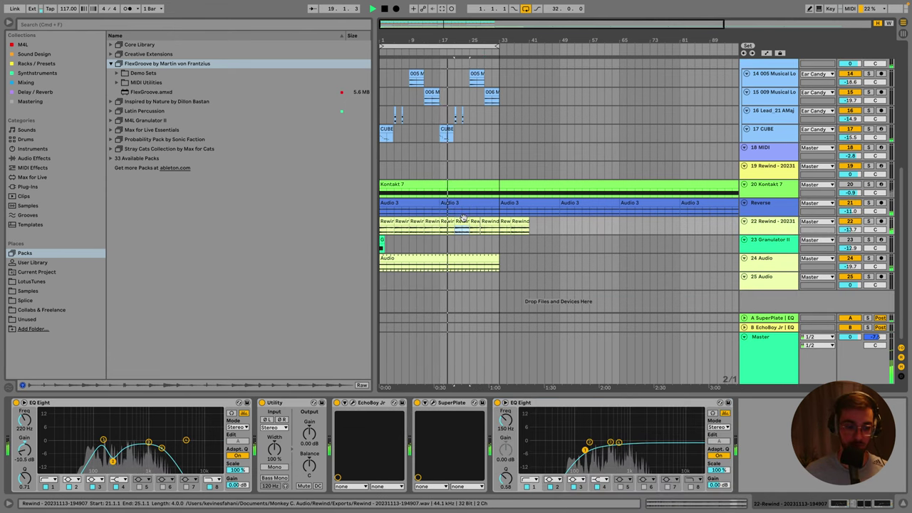
scroll(469, 219, "up", 8)
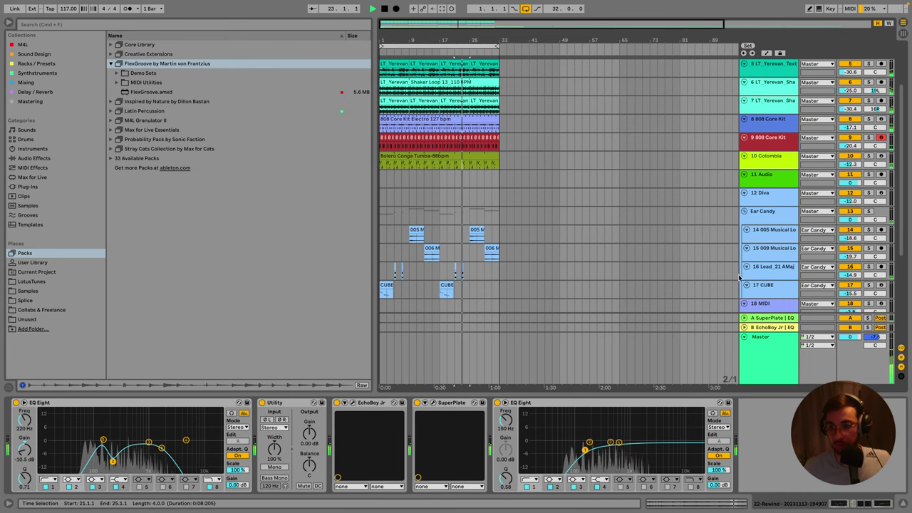
left_click(506, 259)
scroll(499, 235, "down", 5)
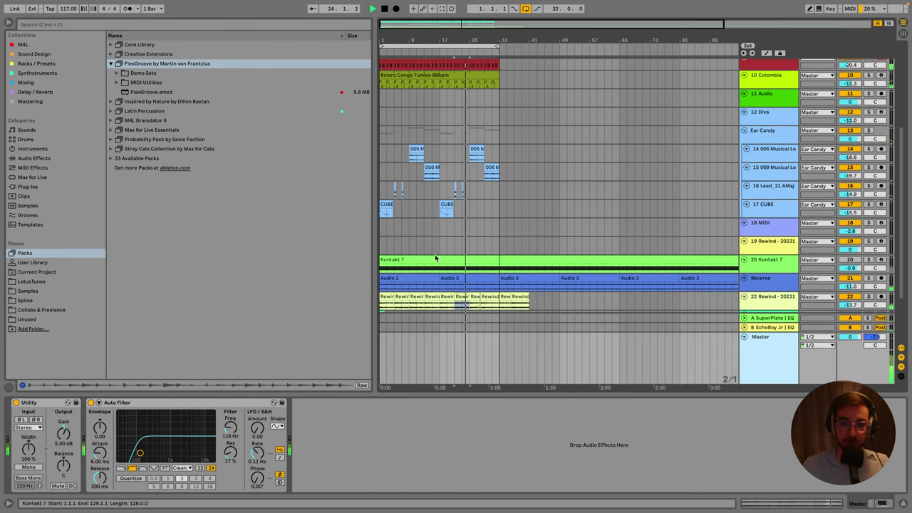
scroll(477, 171, "down", 3)
left_click(476, 169)
scroll(477, 171, "down", 2)
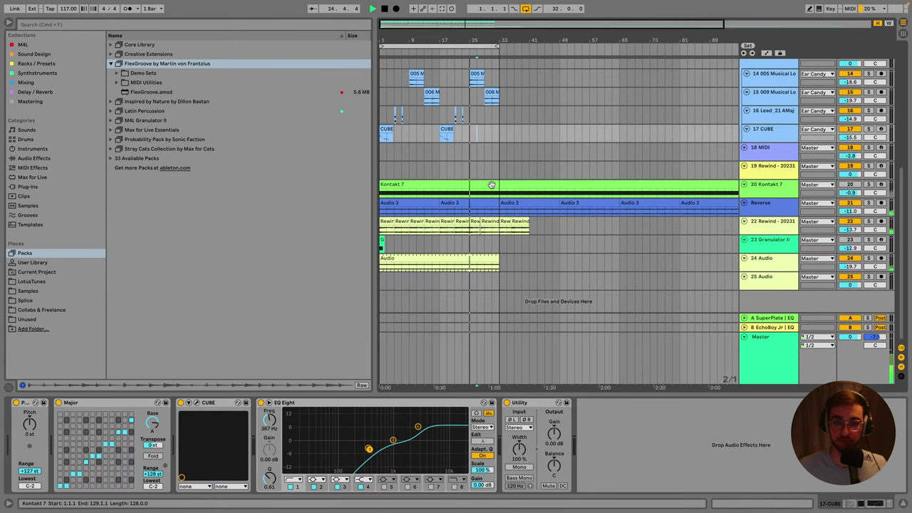
left_click(503, 203)
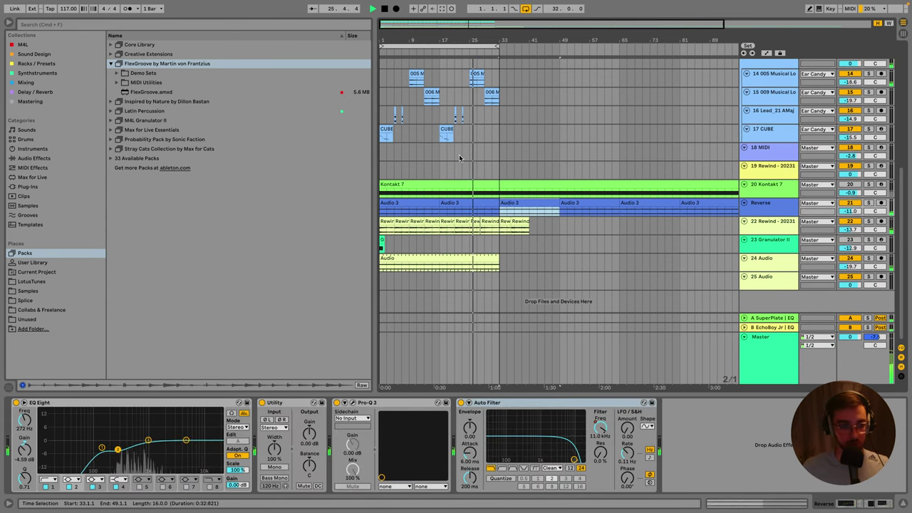
scroll(460, 159, "up", 10)
left_click(110, 65)
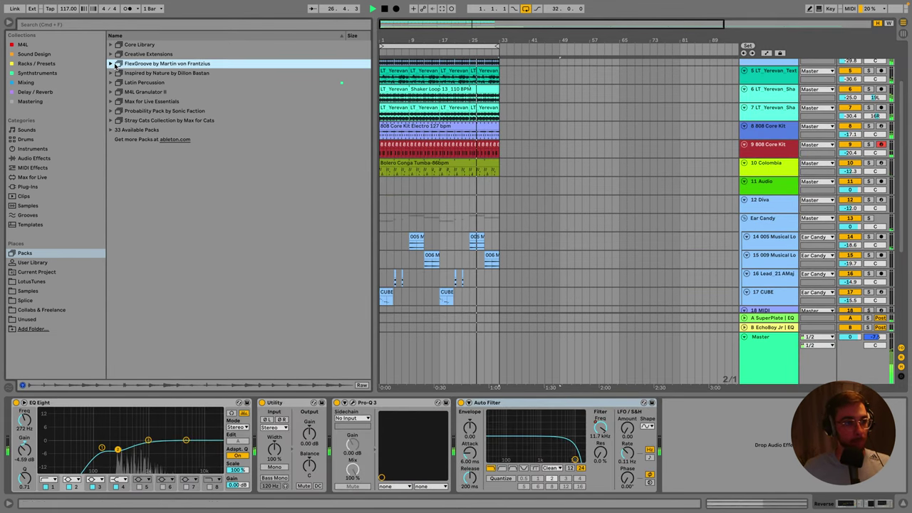
Delete the empty Kick track above the Drum Rack.
scroll(489, 158, "up", 4)
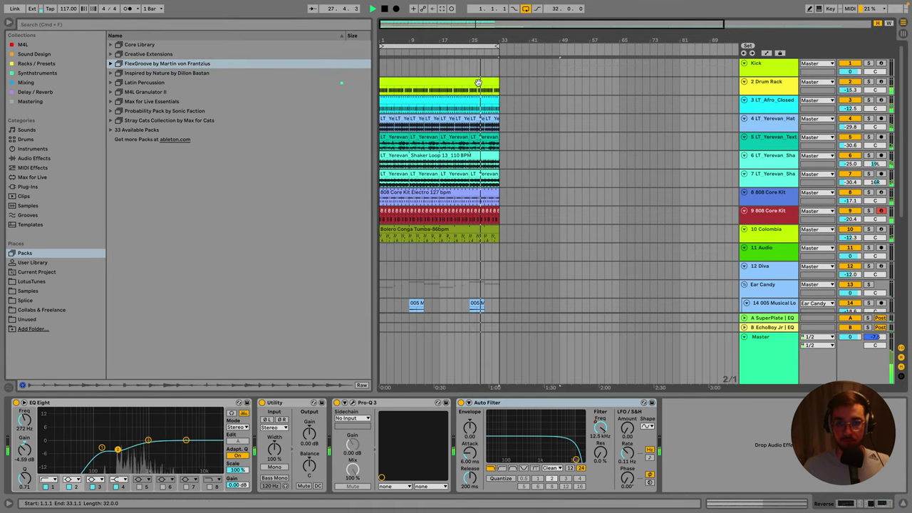
left_click(761, 84)
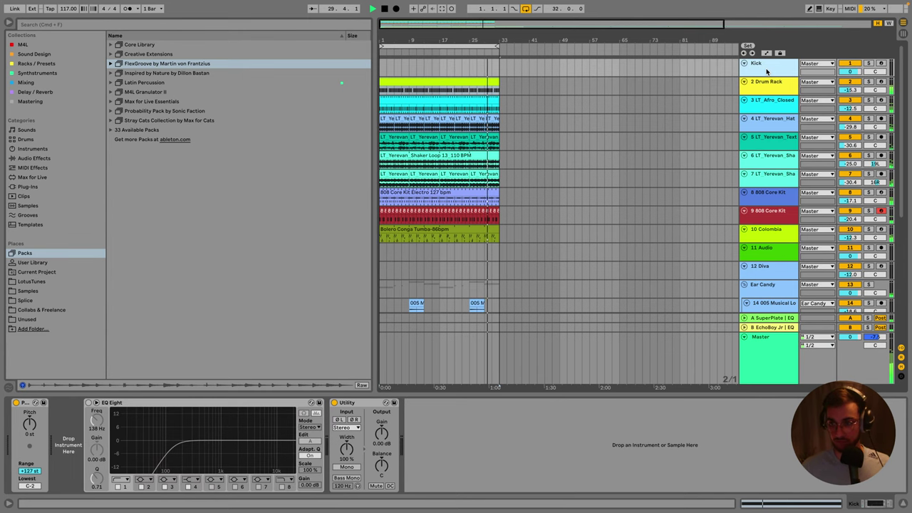
key("Delete")
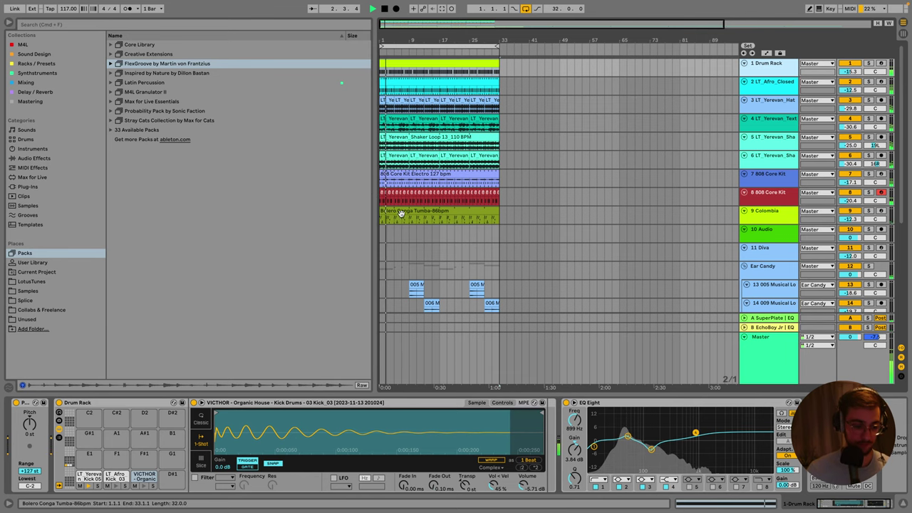
Browse the LotusTunes library to the 04 Vocals folder of the Yerevan - Deep Minimal Organic Production Suite.
scroll(549, 208, "down", 4)
scroll(549, 208, "down", 2)
left_click(770, 156)
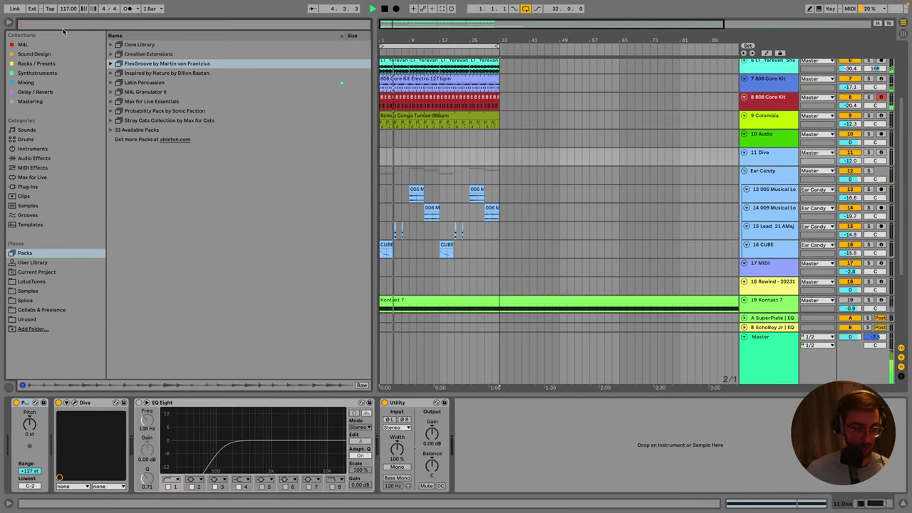
left_click(32, 150)
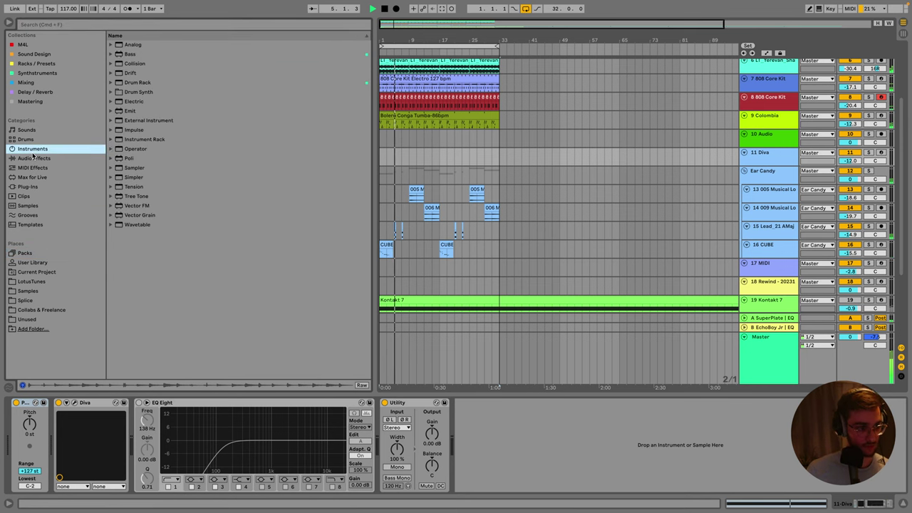
left_click(31, 282)
left_click(130, 149)
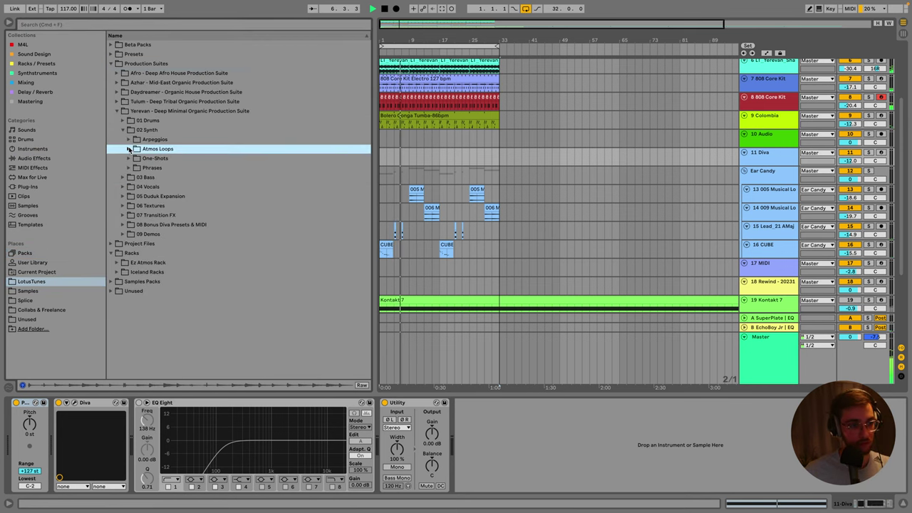
left_click(124, 130)
left_click(124, 149)
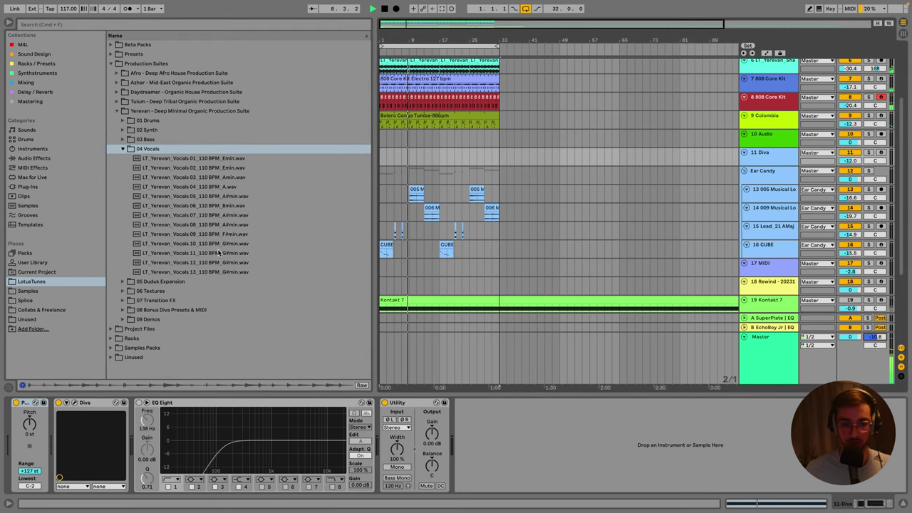
Audition the LT_Yerevan vocal loops 04, 03 and 08 against the playing arrangement.
left_click(206, 187)
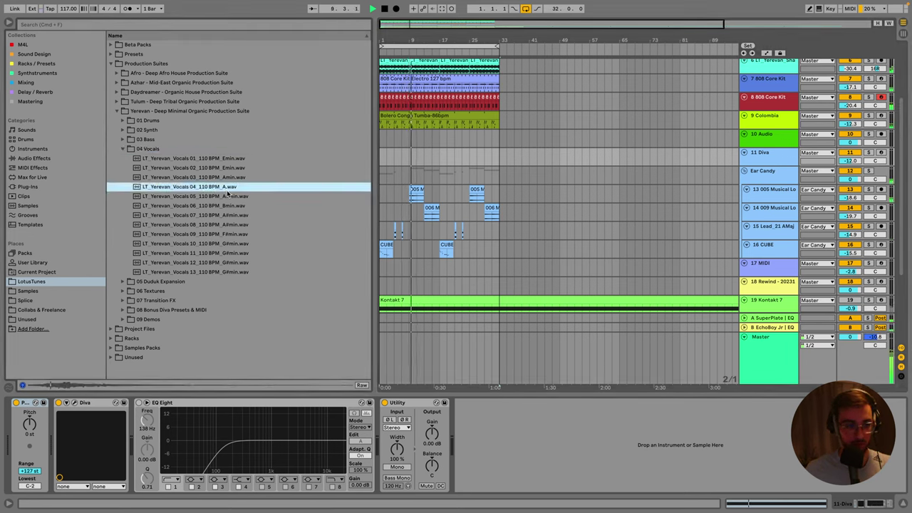
key("Up")
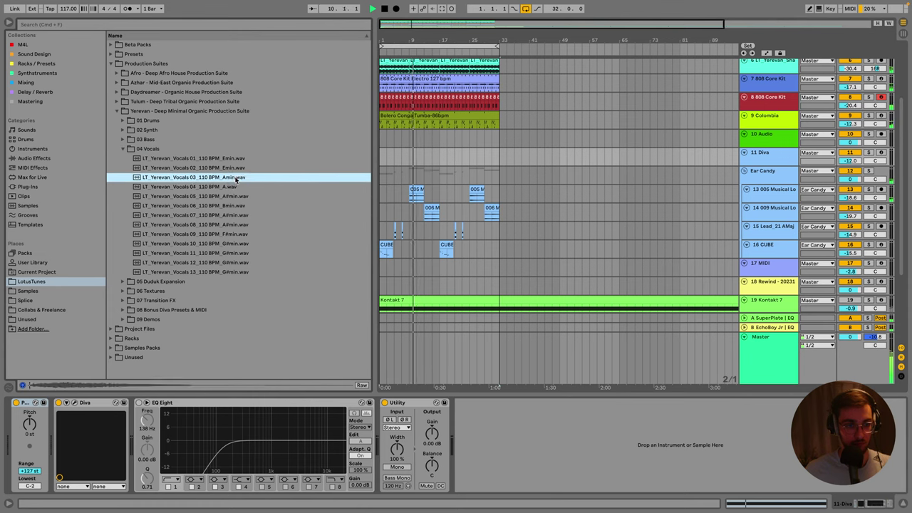
left_click(238, 227)
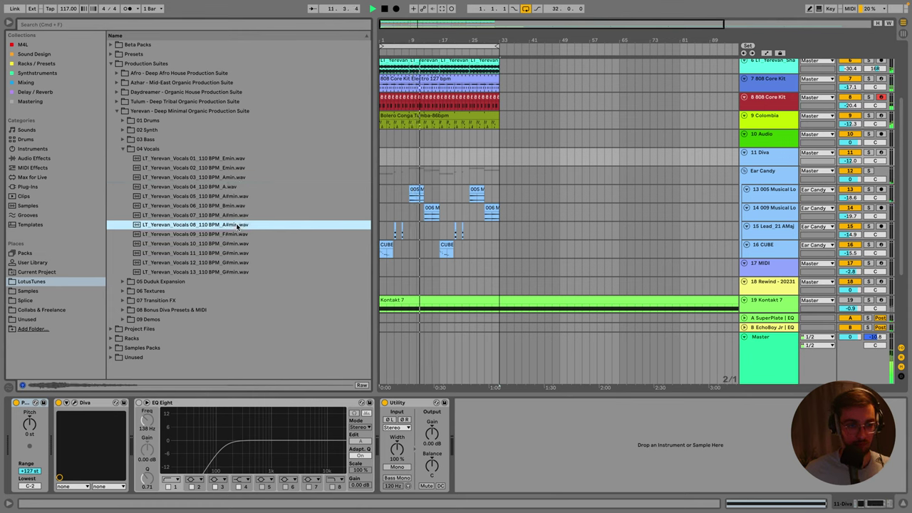
Insert a new MIDI track directly below the 10 Audio track.
left_click(417, 159)
scroll(436, 166, "up", 1)
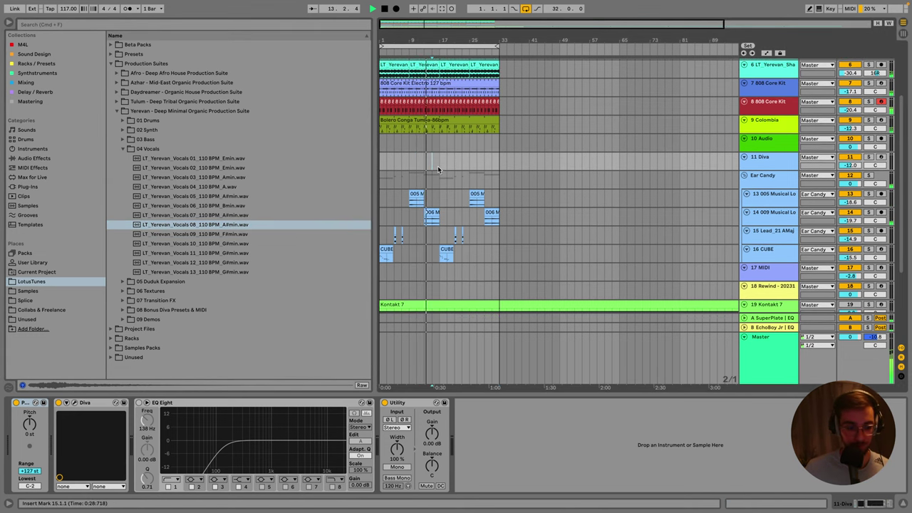
left_click(770, 146)
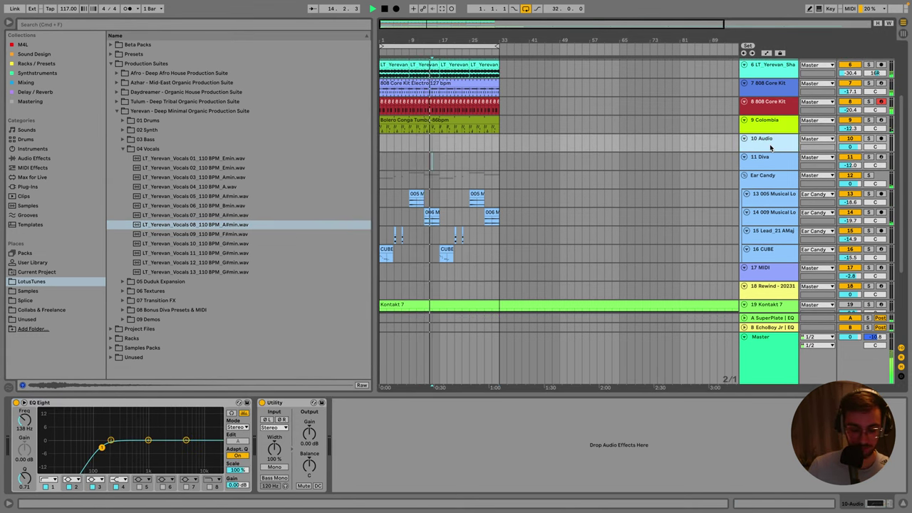
key("ctrl+shift+t")
Search the Synthstruments collection for "arcade" and load the Arcade plug-in on the new MIDI track.
left_click(111, 24)
type("arc")
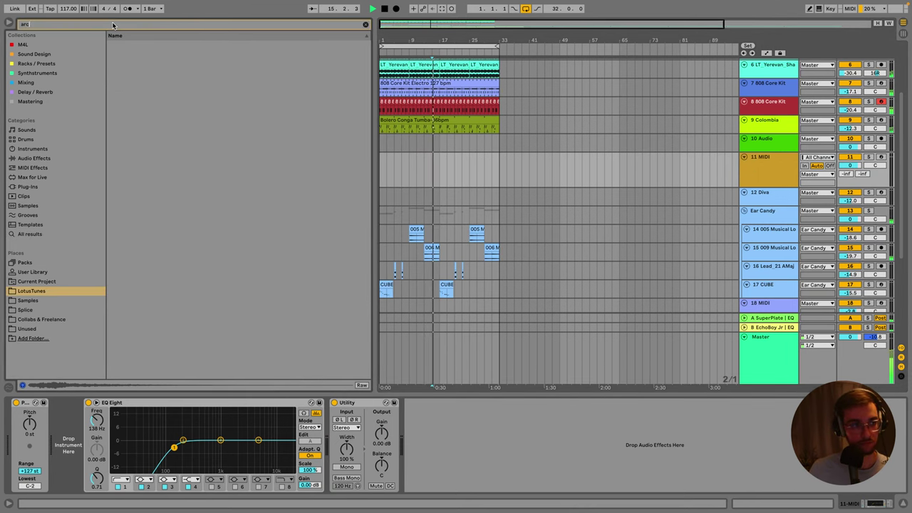
type("ade")
left_click(39, 73)
left_click(32, 82)
left_click(44, 74)
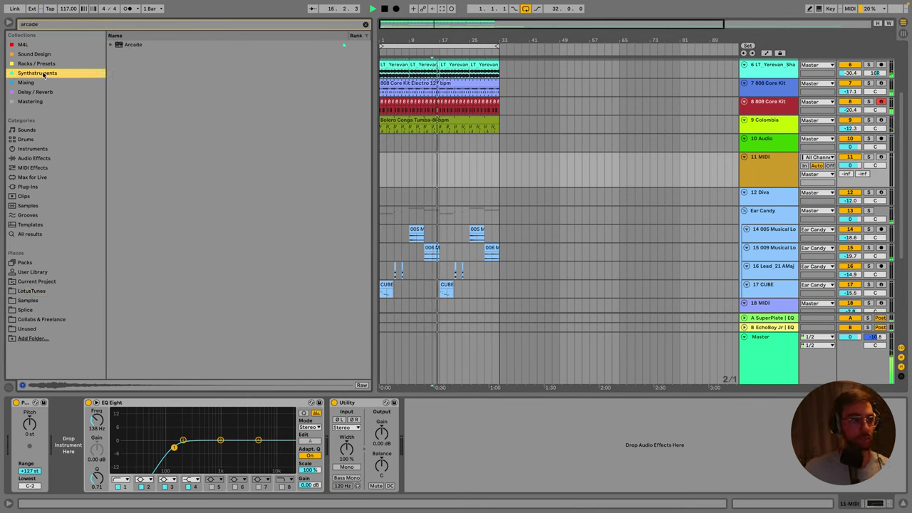
left_click(135, 45)
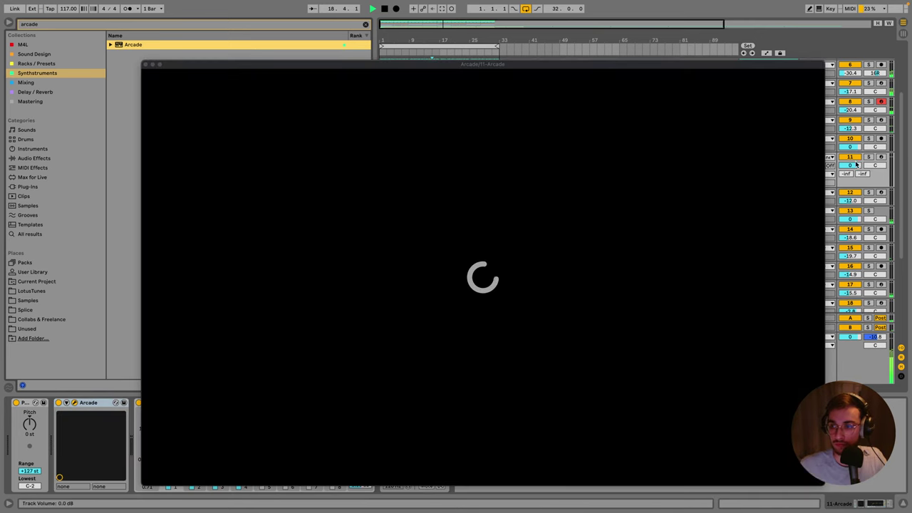
Arm the Arcade track for recording and set the plug-in's session key to A Maj.
left_click(881, 157)
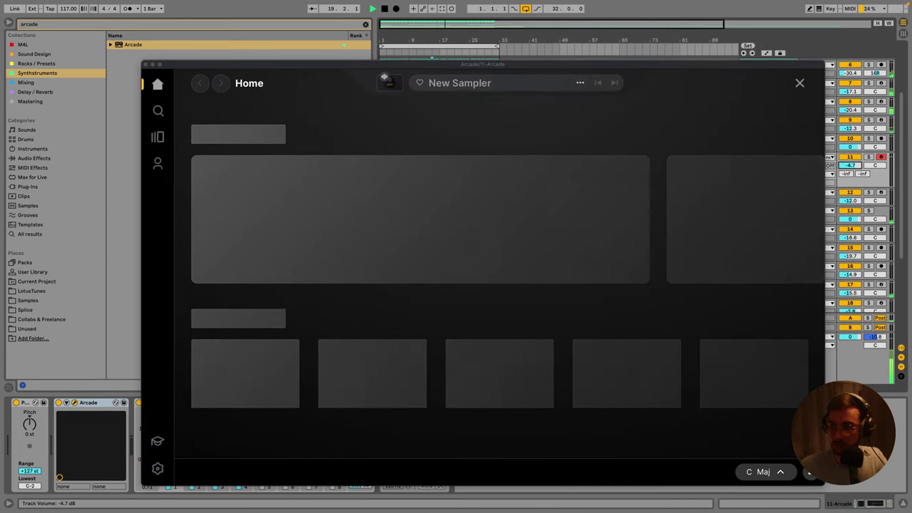
left_click_drag(742, 68, 635, 20)
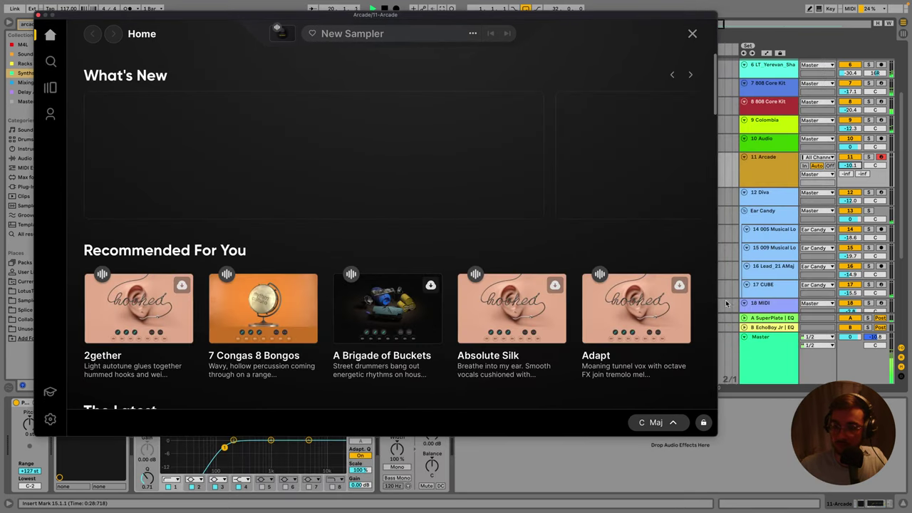
left_click(681, 427)
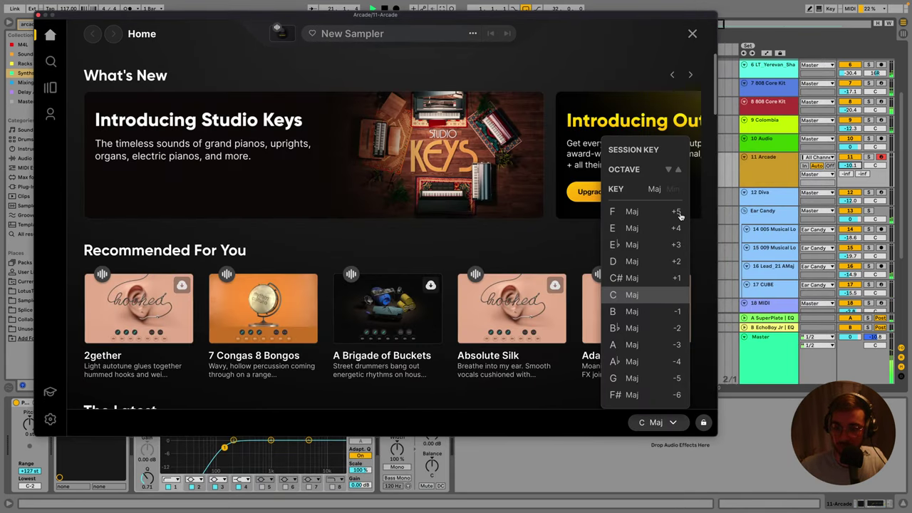
left_click(674, 189)
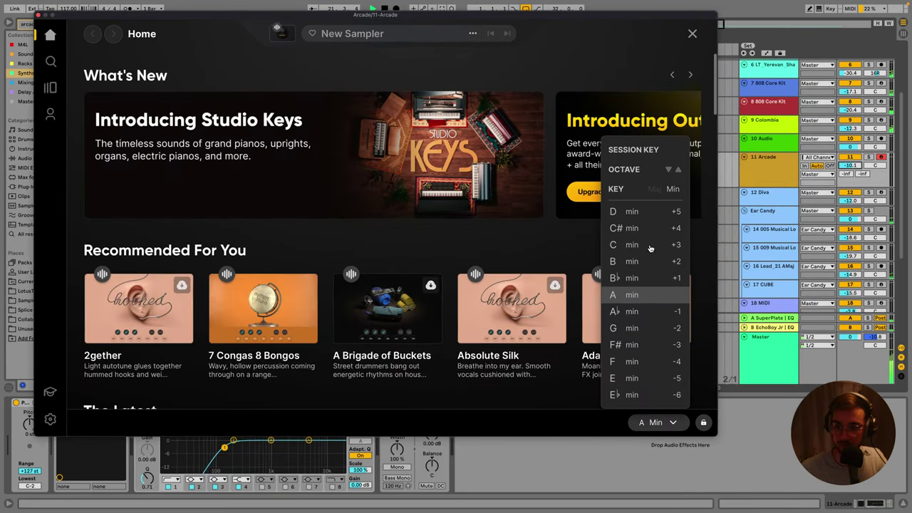
left_click(654, 191)
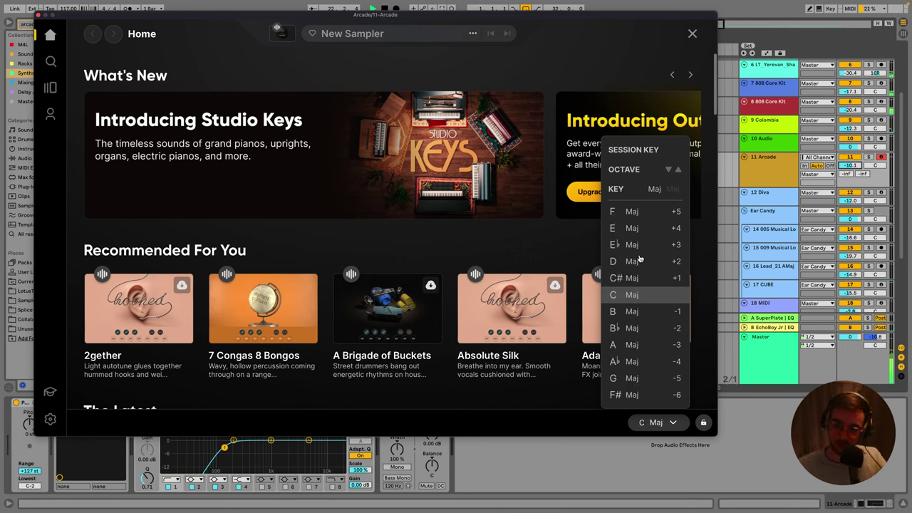
left_click(631, 345)
left_click(656, 422)
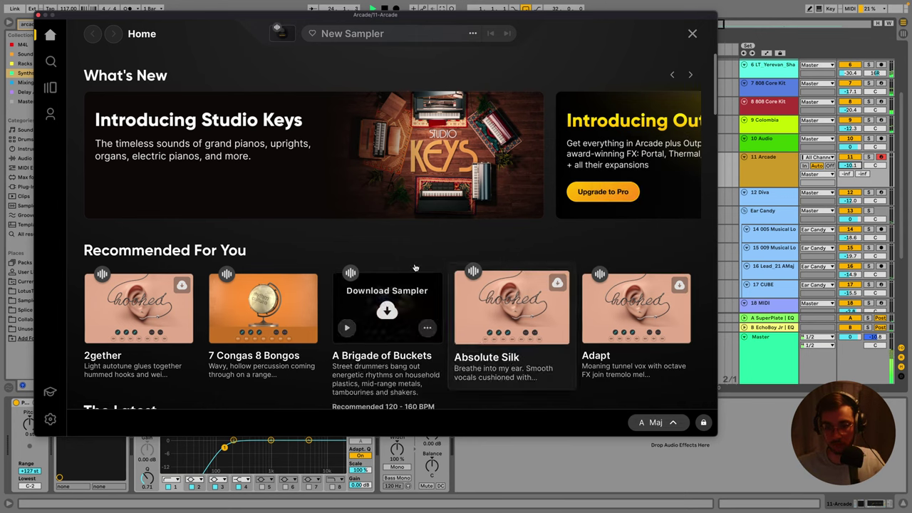
Find and open the Distant Voices line from Arcade's home page.
scroll(202, 305, "down", 5)
scroll(202, 305, "down", 2)
left_click(317, 306)
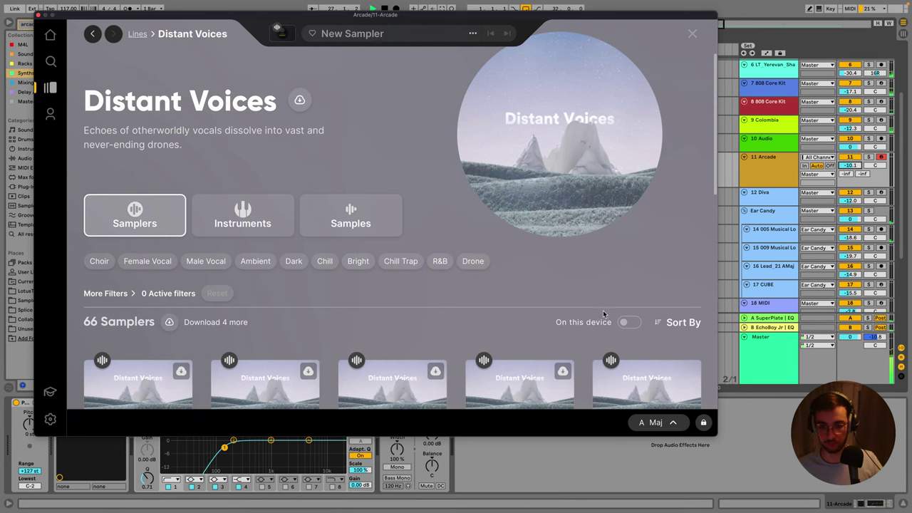
Limit the Distant Voices samplers to those on this device and load the Forevermore sampler.
scroll(715, 189, "down", 5)
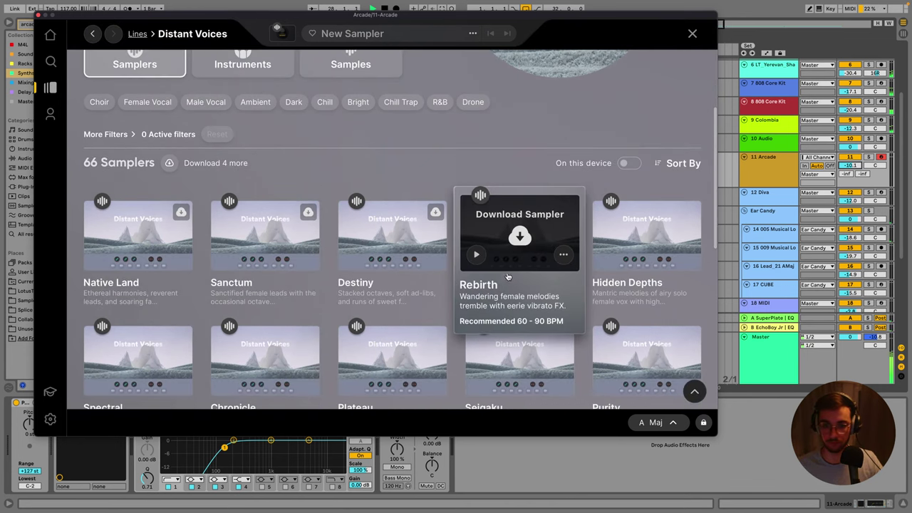
left_click_drag(851, 164, 850, 170)
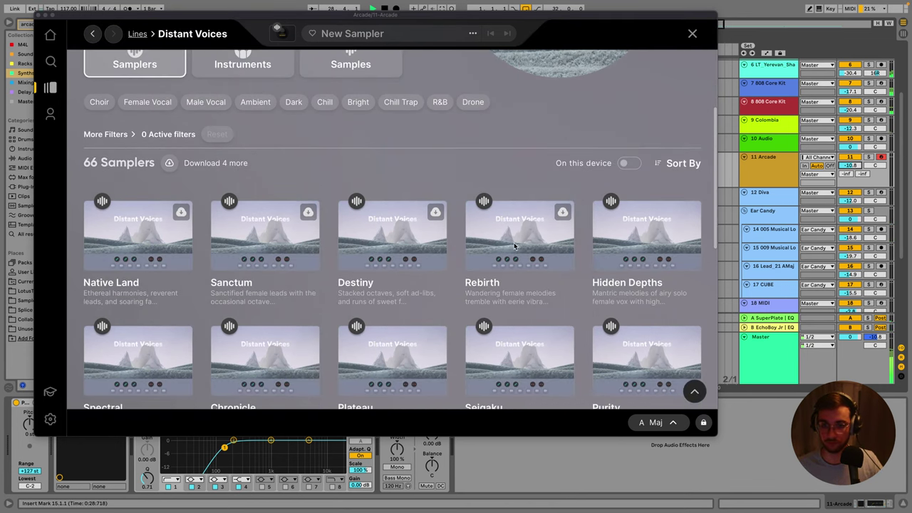
left_click(631, 163)
scroll(379, 243, "down", 2)
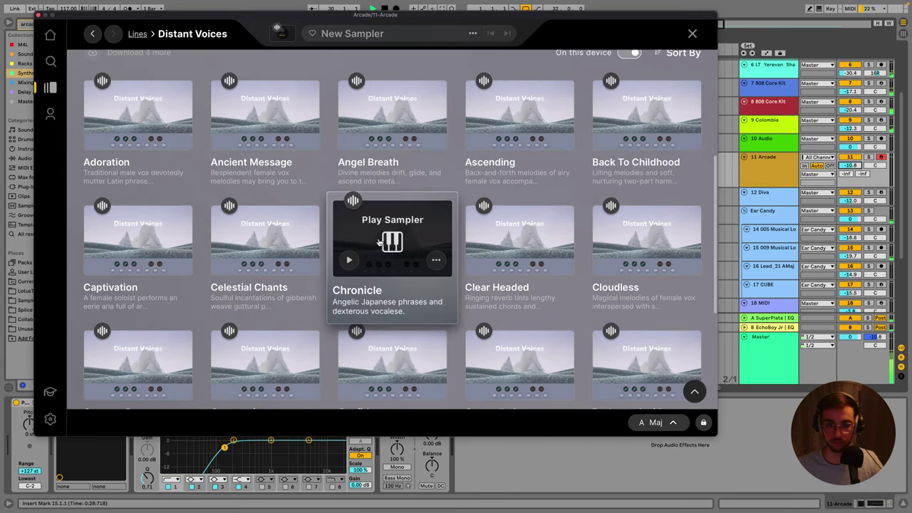
scroll(409, 268, "down", 5)
left_click(519, 299)
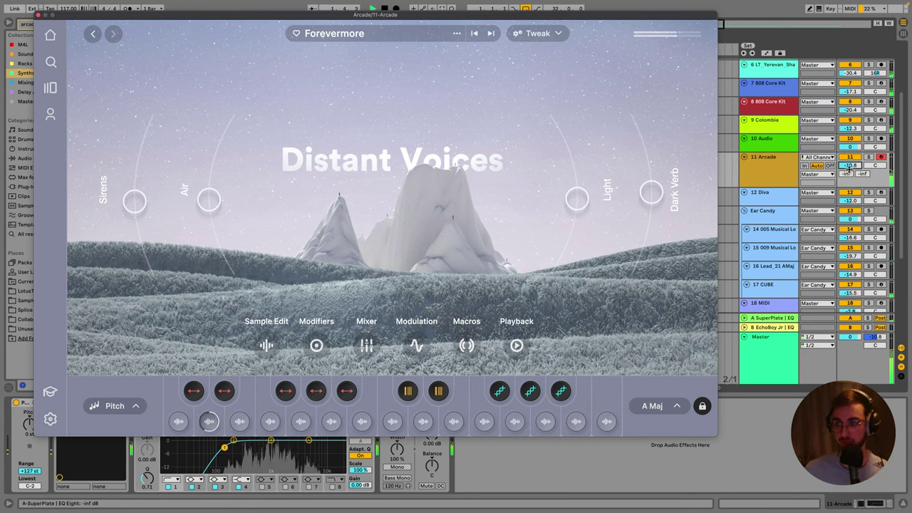
Load the Epiphanies sampler in place of Forevermore and set the Arcade track's volume to -15.6 dB.
left_click(849, 165)
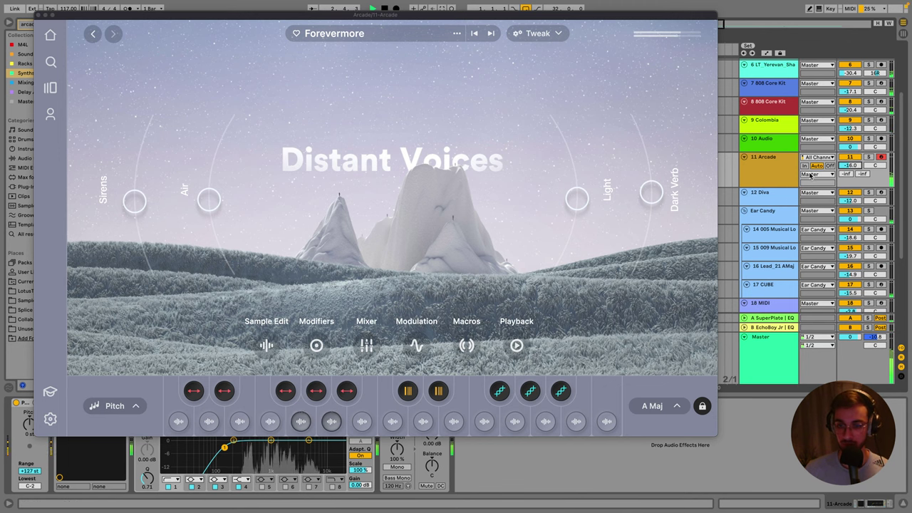
left_click(92, 33)
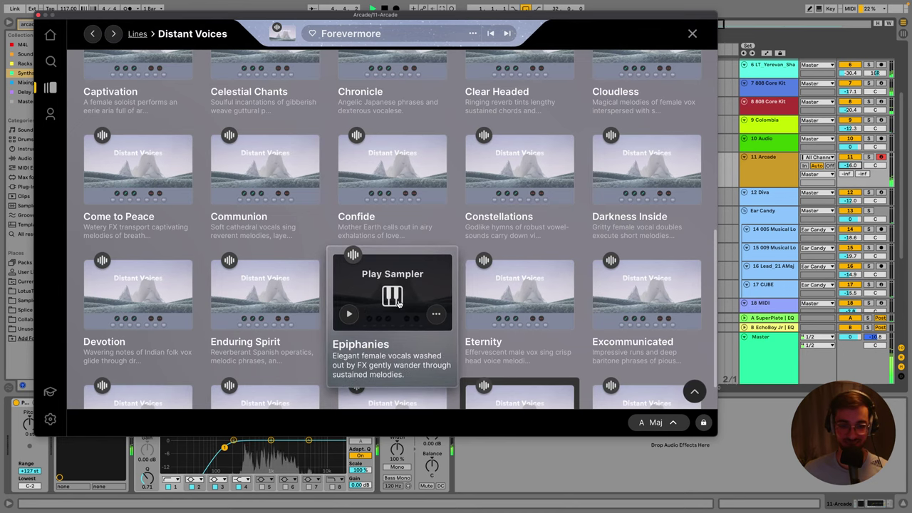
left_click(398, 302)
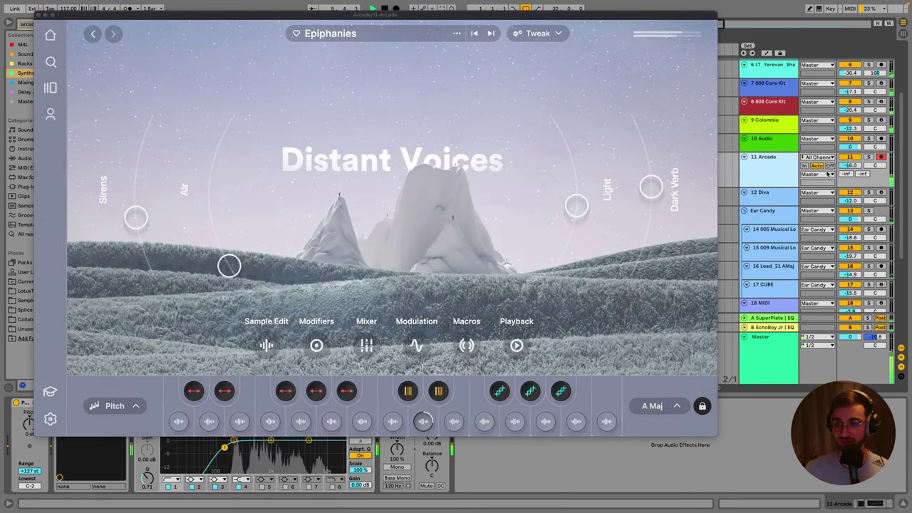
left_click_drag(850, 164, 850, 158)
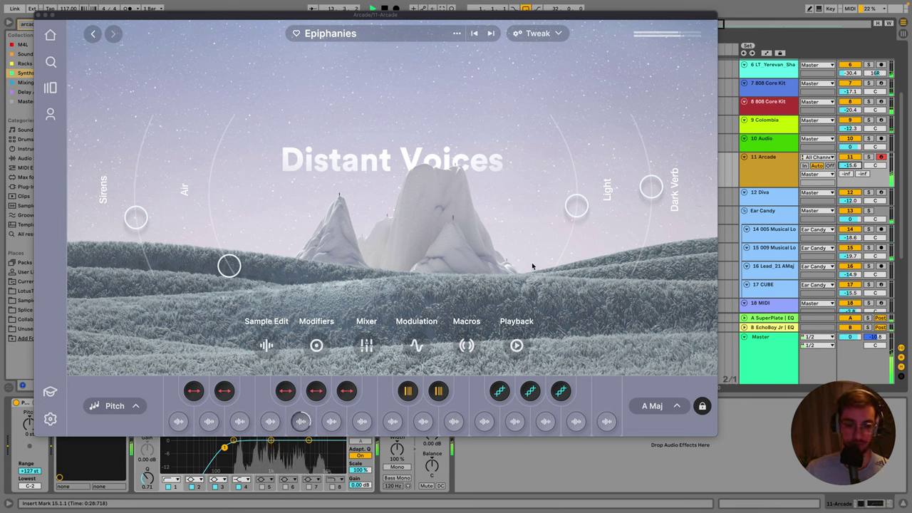
Close the Arcade window and record a MIDI vocal performance on the Arcade track over the looping arrangement.
left_click(776, 173)
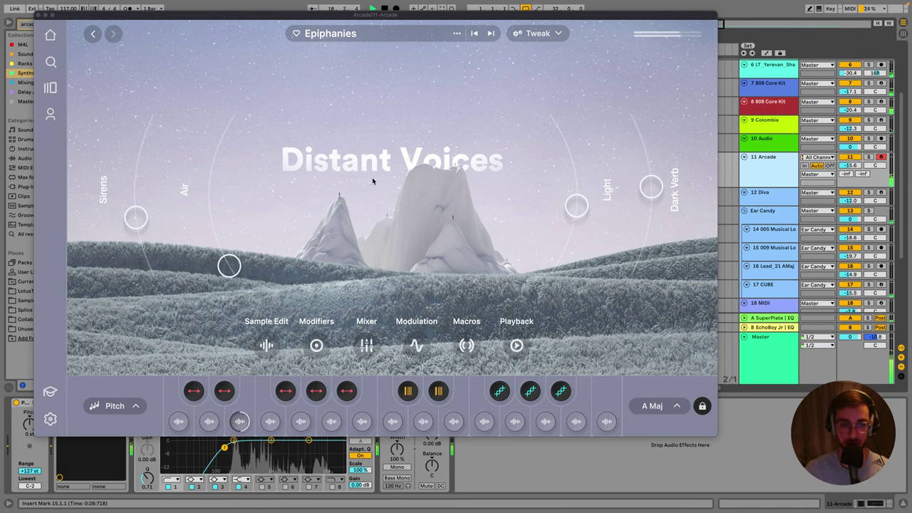
left_click(37, 14)
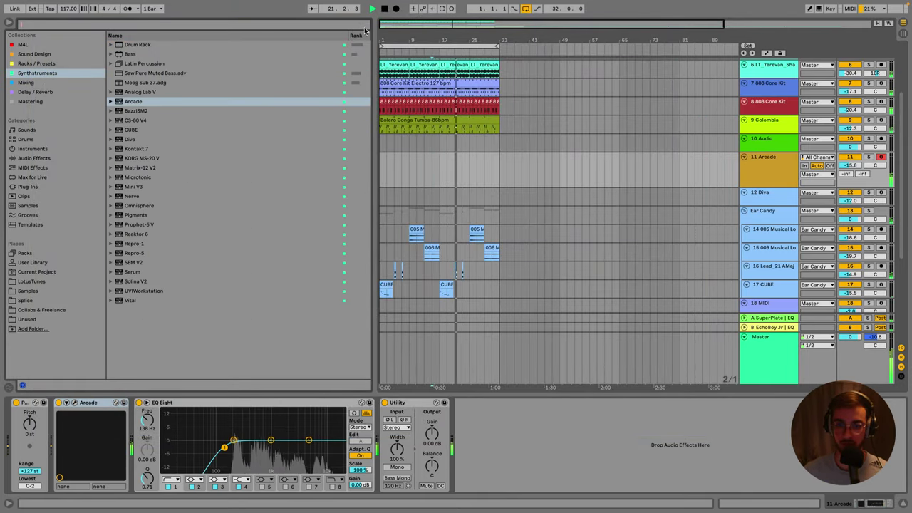
left_click(397, 8)
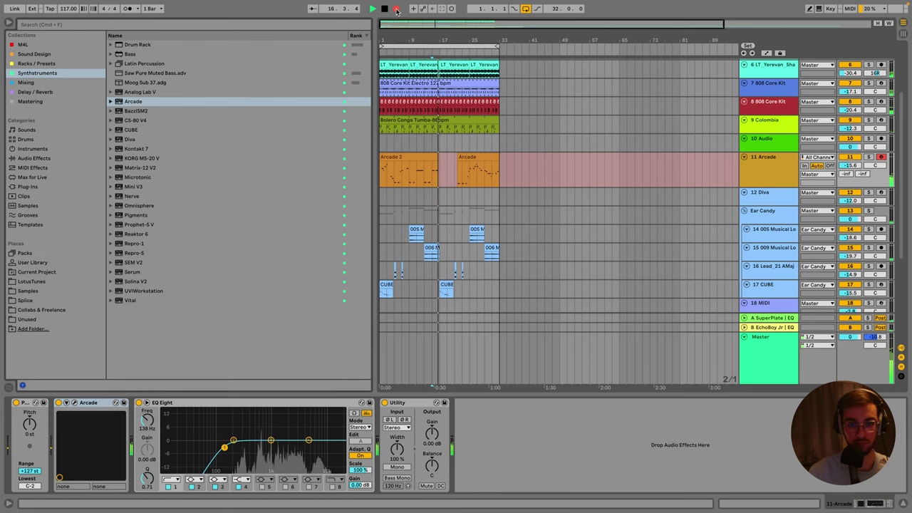
left_click(397, 8)
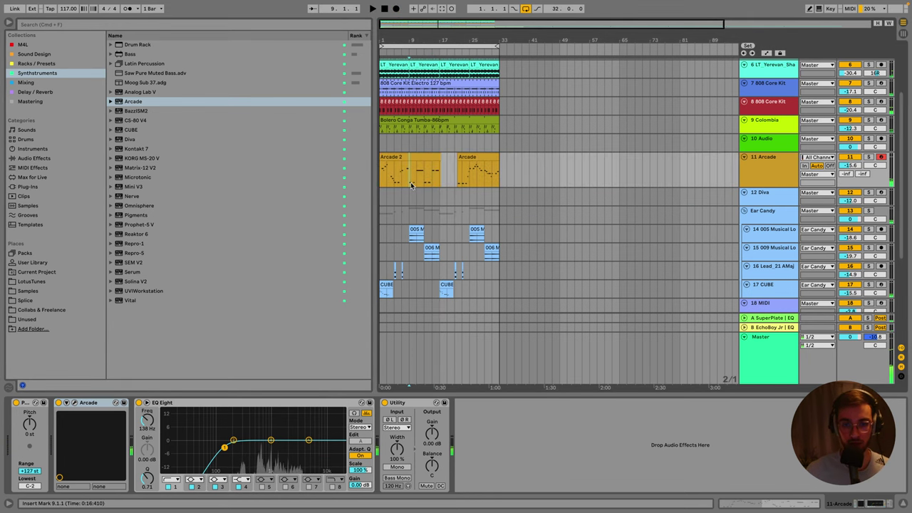
Move the section of the Arcade 2 recording starting at bar 9 to bar 1 and quantize all its notes.
left_click(402, 158)
mouse_move(400, 158)
left_mouse_down()
mouse_move(408, 158)
mouse_move(385, 157)
left_mouse_up()
double_click(391, 156)
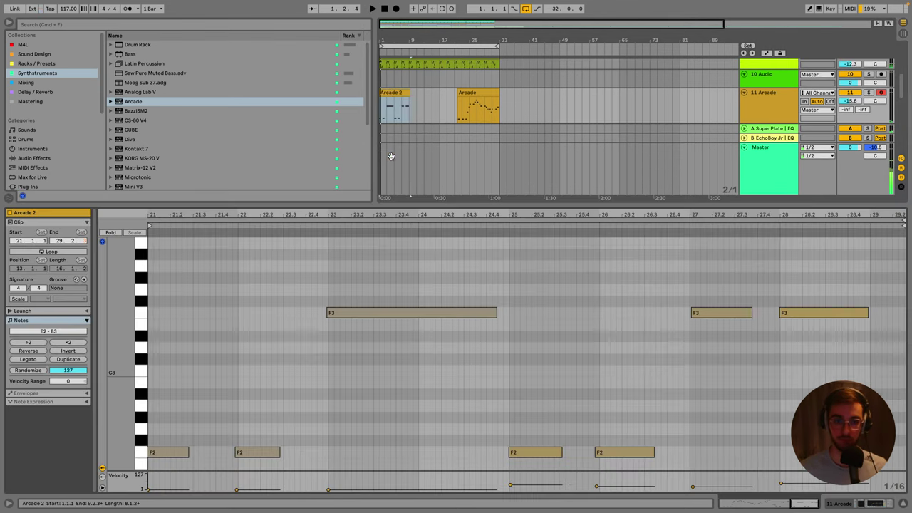
key("super+a")
key("space")
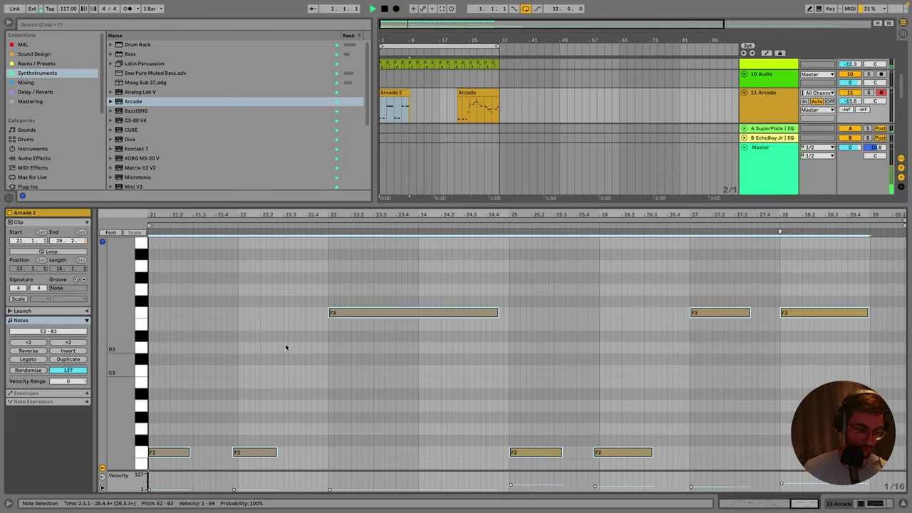
Examine the timing of the opening notes in the Arcade 2 clip during playback.
left_click_drag(780, 231, 780, 222)
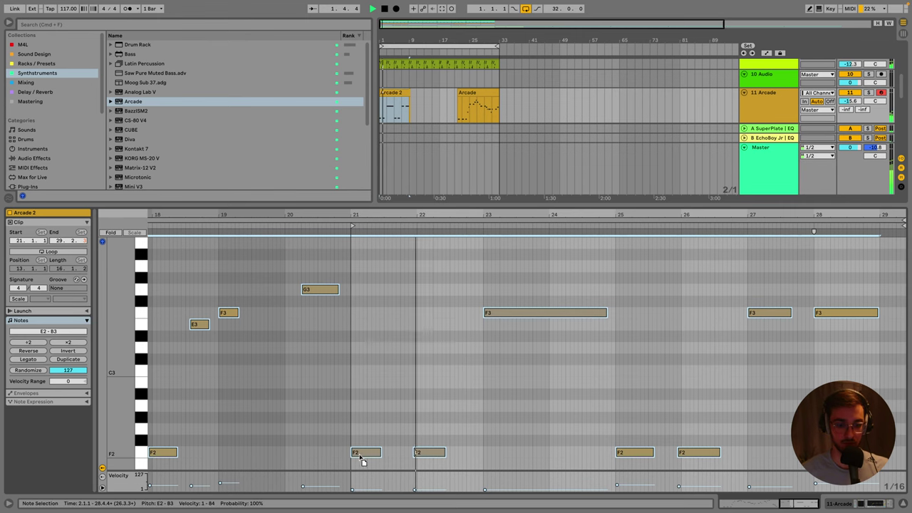
left_click(361, 432)
scroll(385, 399, "down", 3)
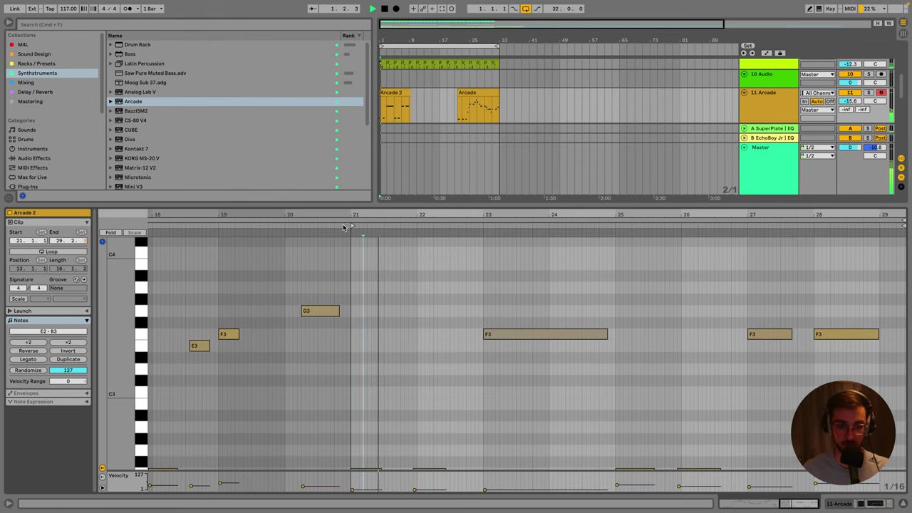
key("plus")
key("plus")
key("plus")
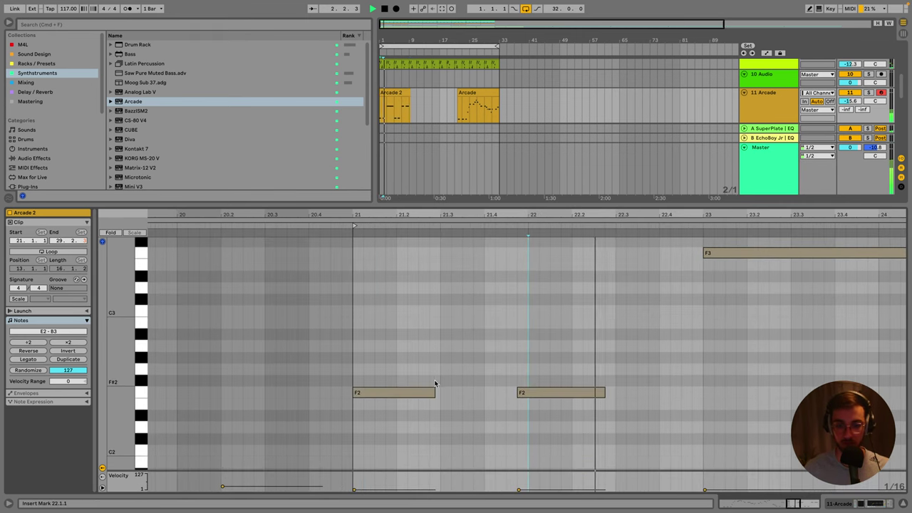
left_click(528, 333)
left_click_drag(694, 220, 695, 235)
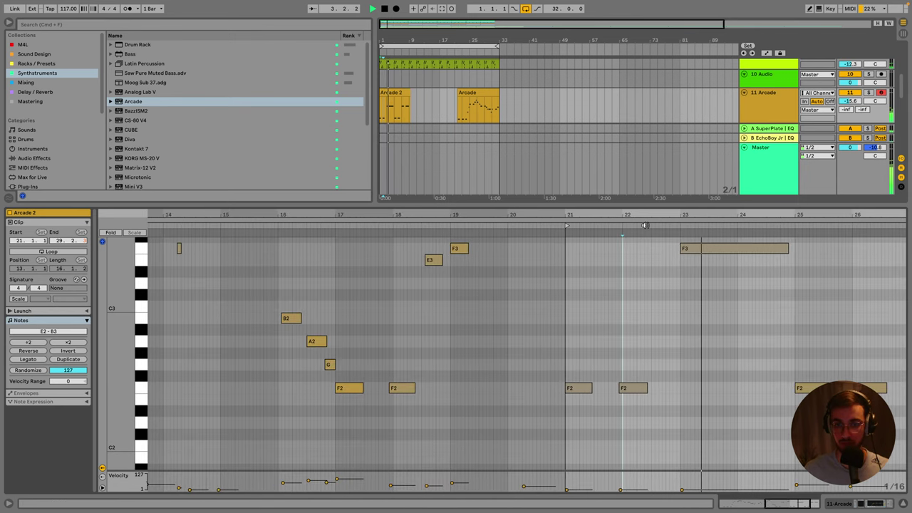
Delete the second Arcade clip near bar 21 and trim the Arcade 2 clip to end at bar 9.
key("shift+Tab")
left_click(468, 93)
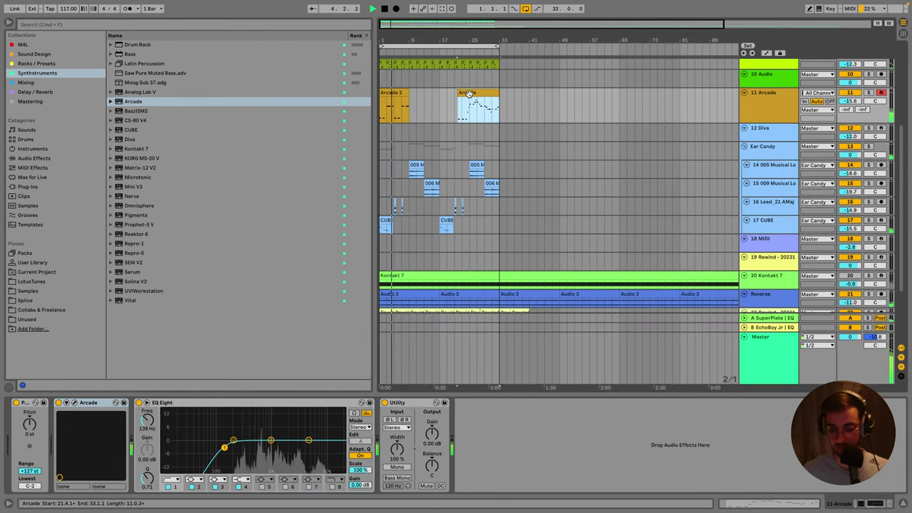
left_click(392, 90)
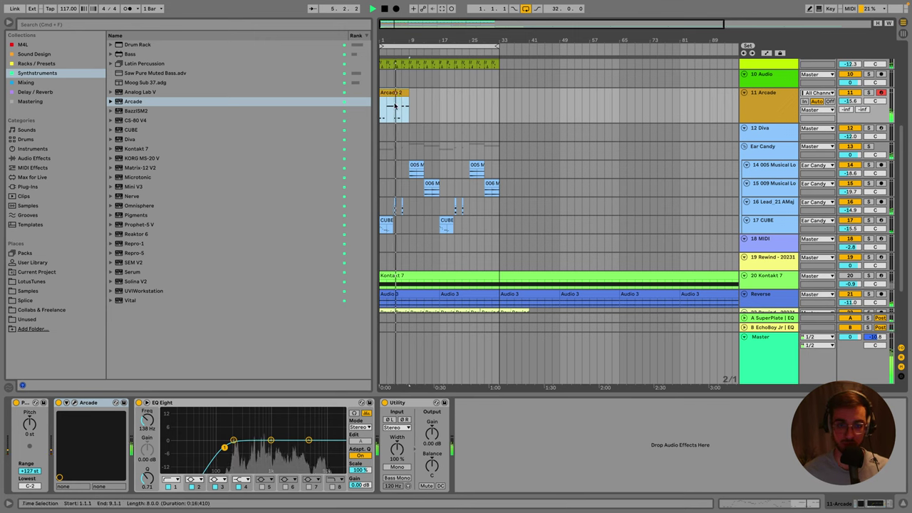
Cut 2.86 dB at 3.03 kHz and raise the low cut to 194 Hz in Arcade's EQ Eight, and lower the track volume to -20.8 dB.
left_click_drag(313, 443, 296, 455)
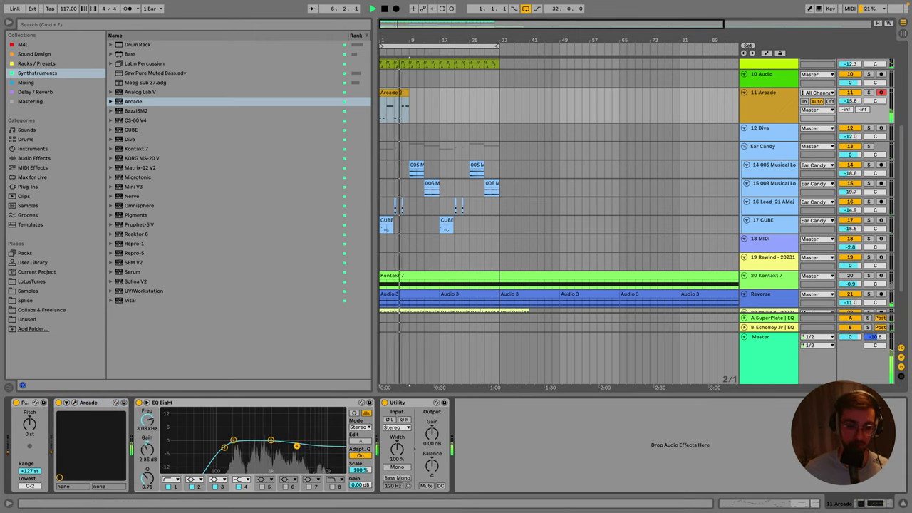
left_click_drag(225, 448, 232, 447)
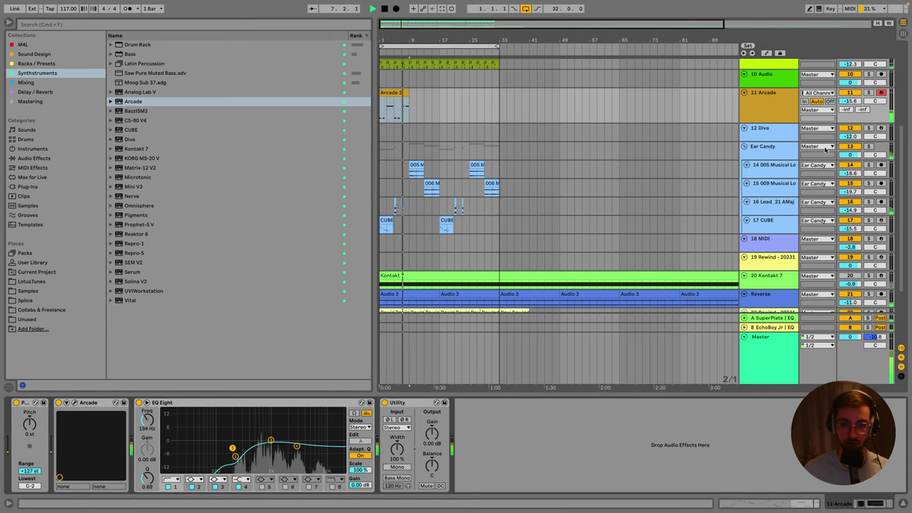
left_click_drag(849, 109, 849, 97)
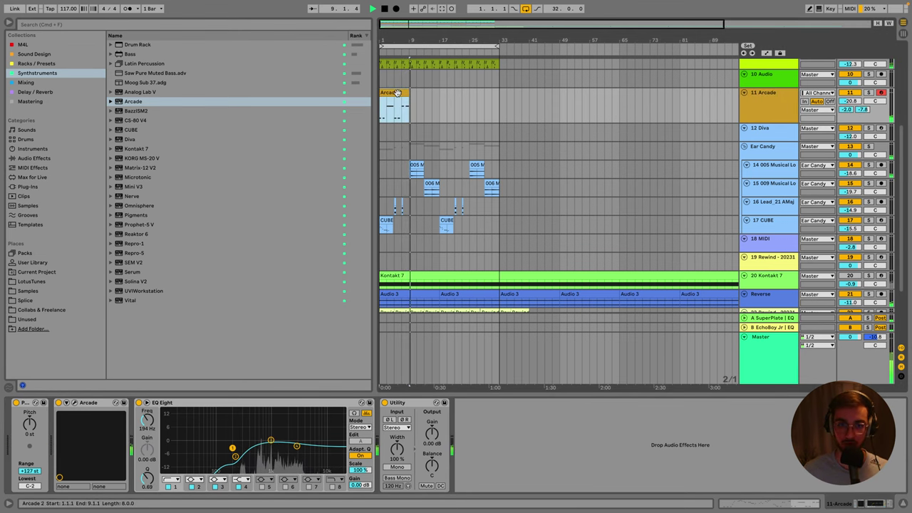
Replay the arrangement from bar 1 and mute the Reverse track.
key("space")
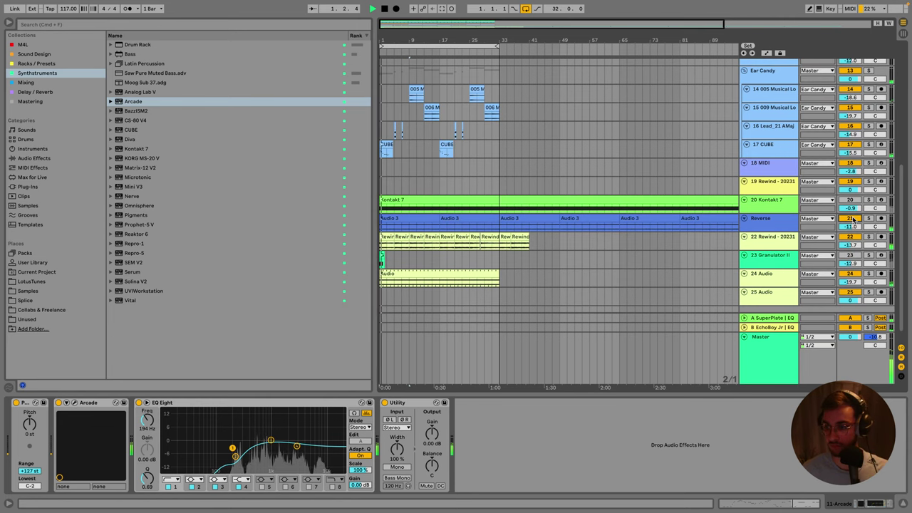
scroll(385, 214, "up", 5)
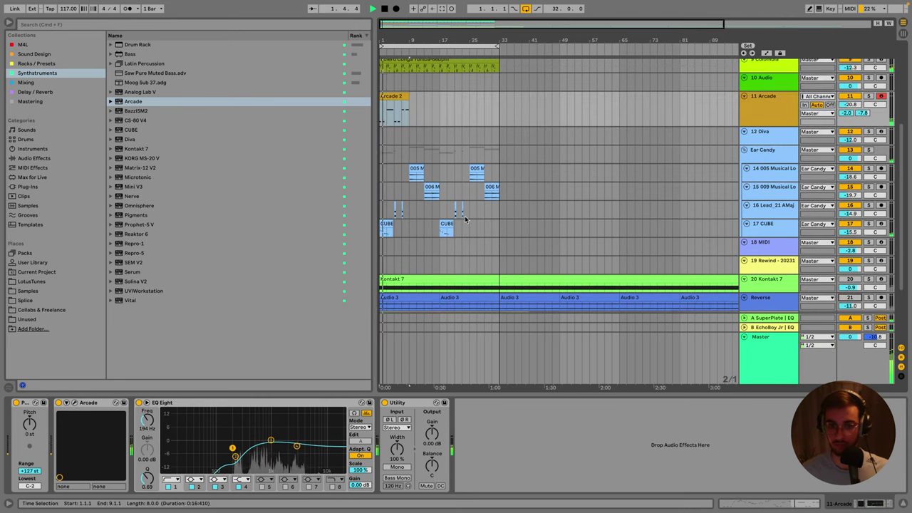
Move the second F2 note of the Arcade 2 clip onto bar 22 and save the set.
double_click(387, 94)
key("space")
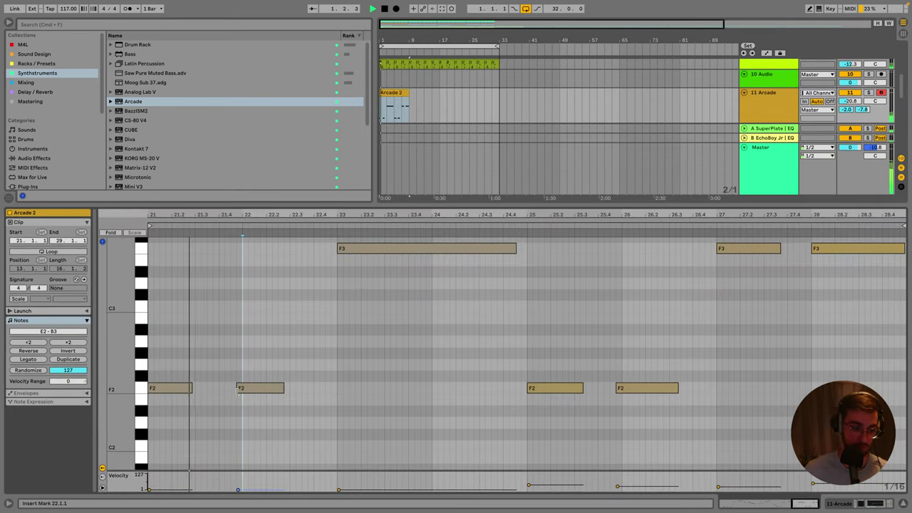
left_click_drag(239, 390, 245, 392)
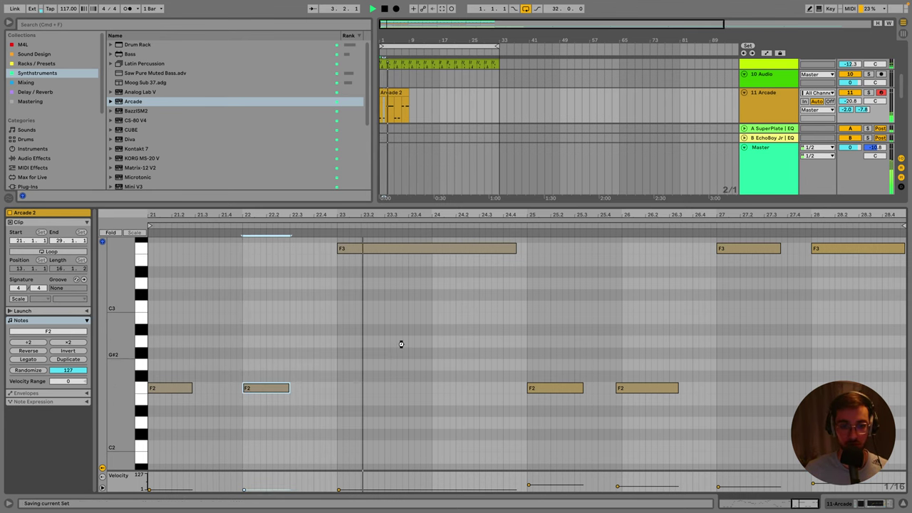
key("shift+Tab")
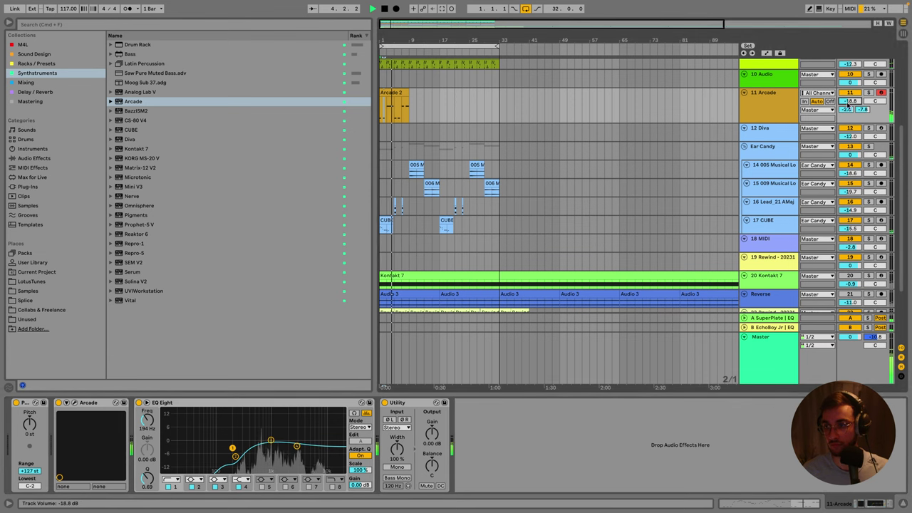
Duplicate the Arcade 2 clip three times so the Arcade track is filled up to bar 33.
scroll(397, 93, "up", 2)
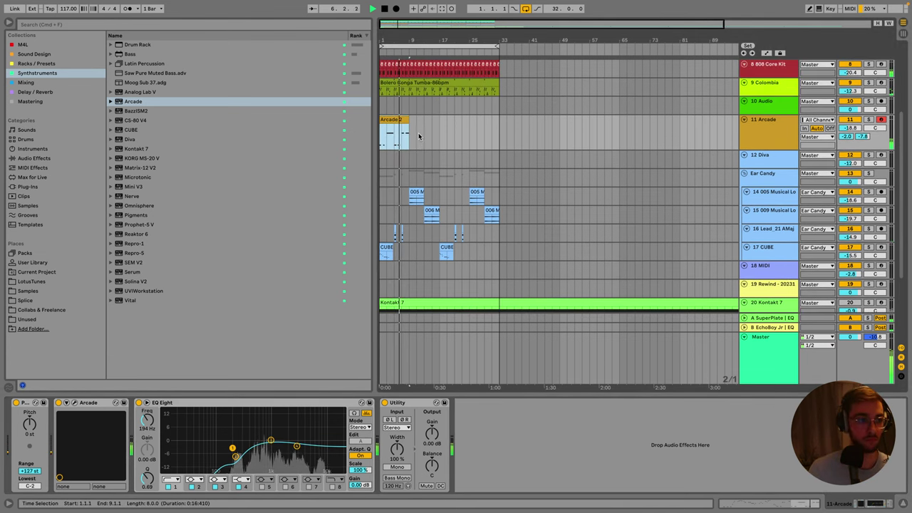
scroll(434, 143, "up", 2)
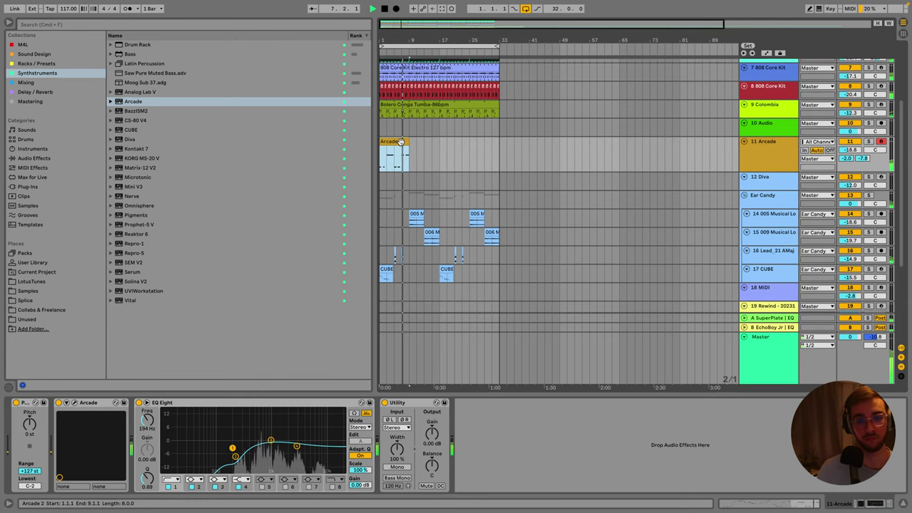
key("ctrl+d")
key("ctrl+d")
key("ctrl+d")
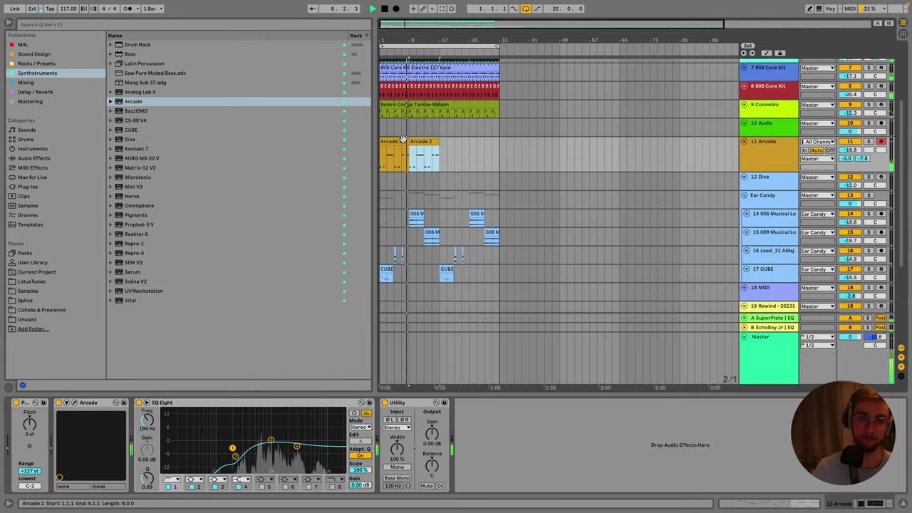
Search the Sound Design collection for "tantra" and load DS Tantra 2 onto the Arcade track.
left_click(785, 159)
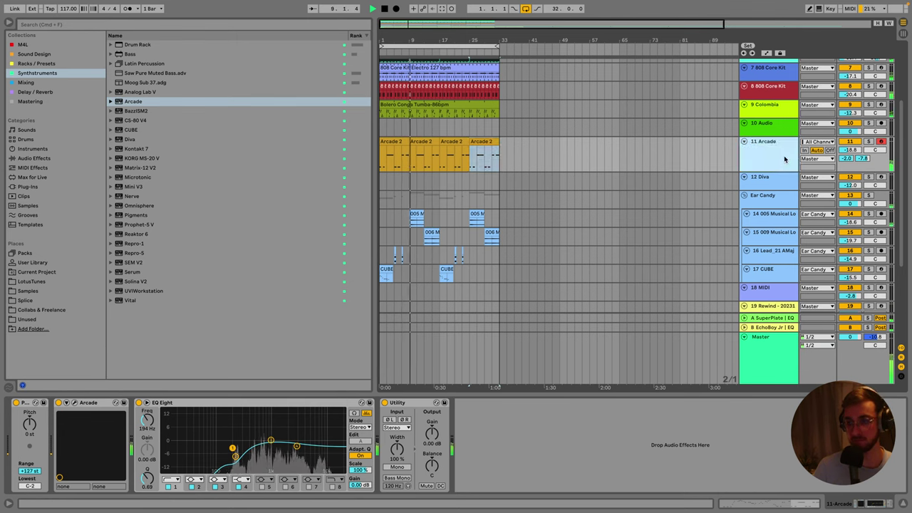
left_click(64, 26)
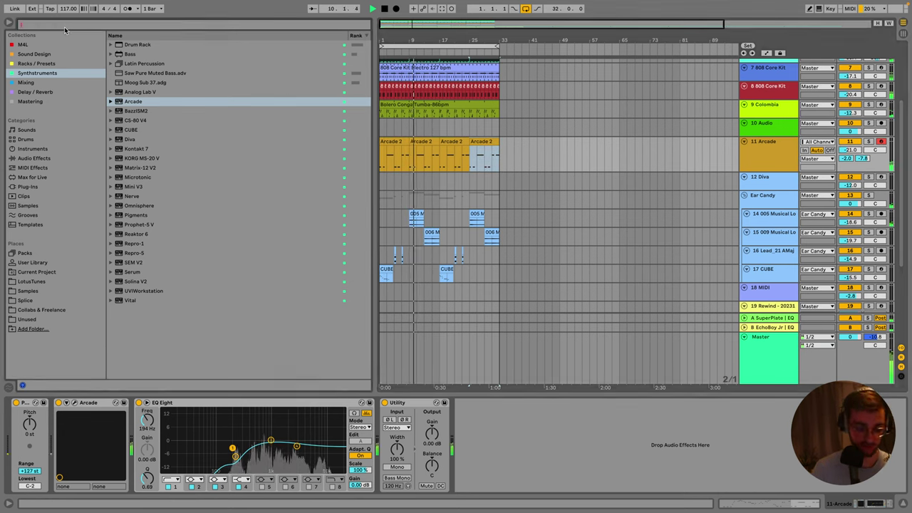
type("lantra")
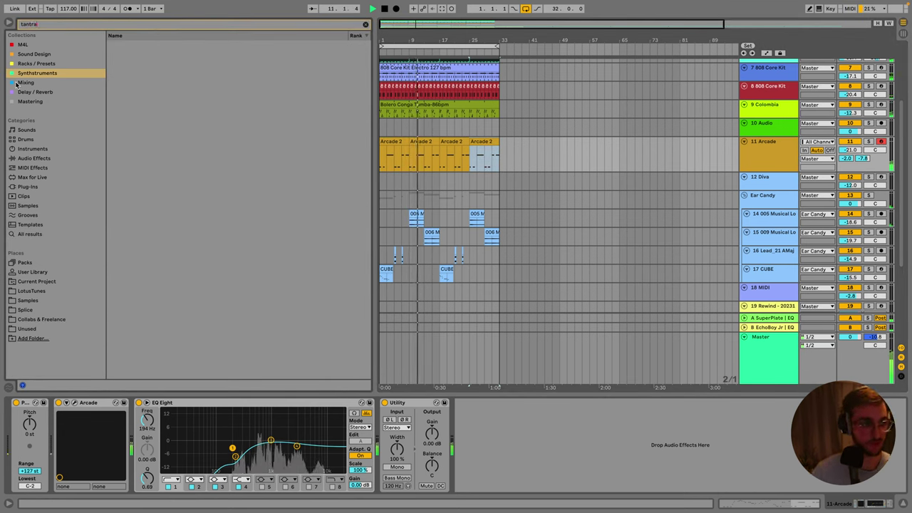
left_click(33, 82)
left_click(33, 54)
left_click(163, 45)
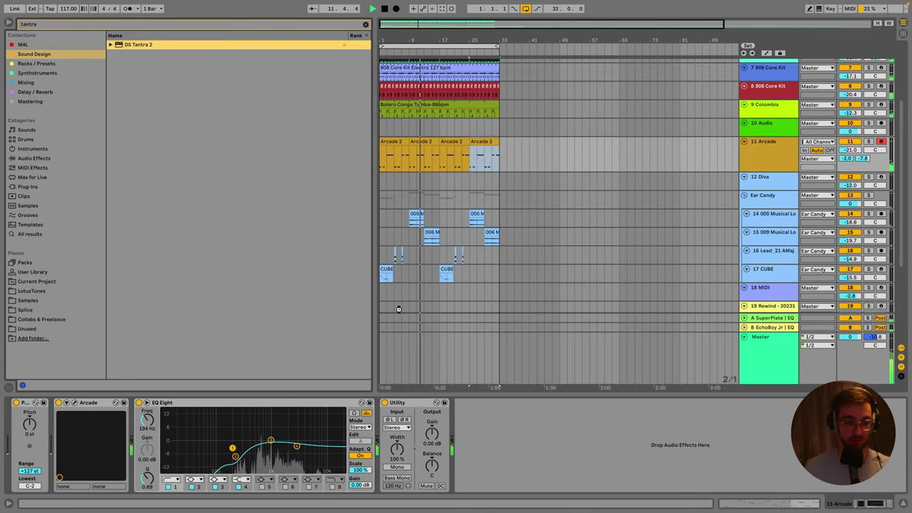
key("Return")
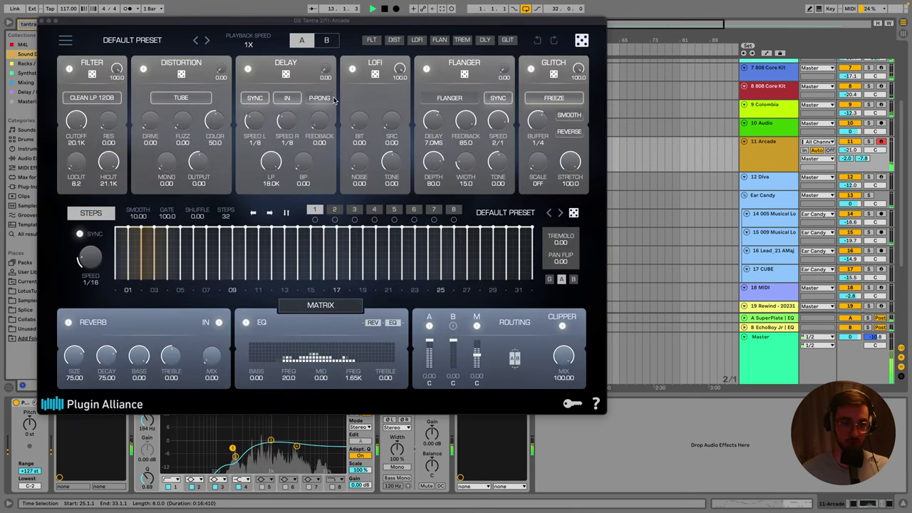
Audition DS Tantra 2's FLT AURORA and FLT CLOUDS presets with the Arcade track soloed, setting the track volume to -19.7 dB.
left_click(207, 41)
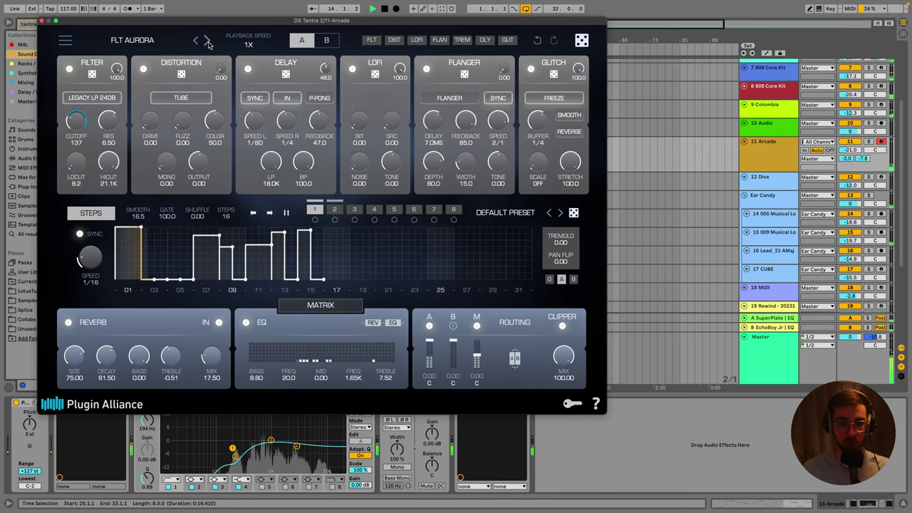
left_click(869, 141)
left_click_drag(852, 158, 852, 153)
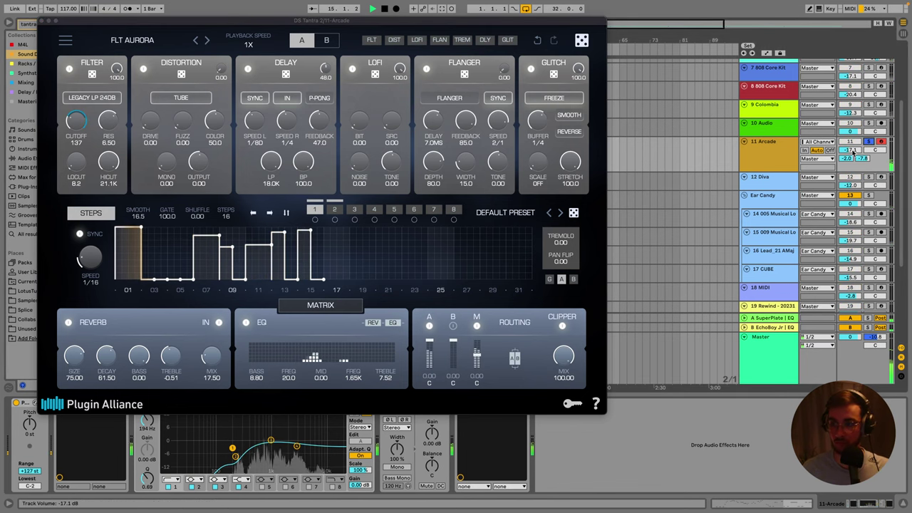
left_click(206, 41)
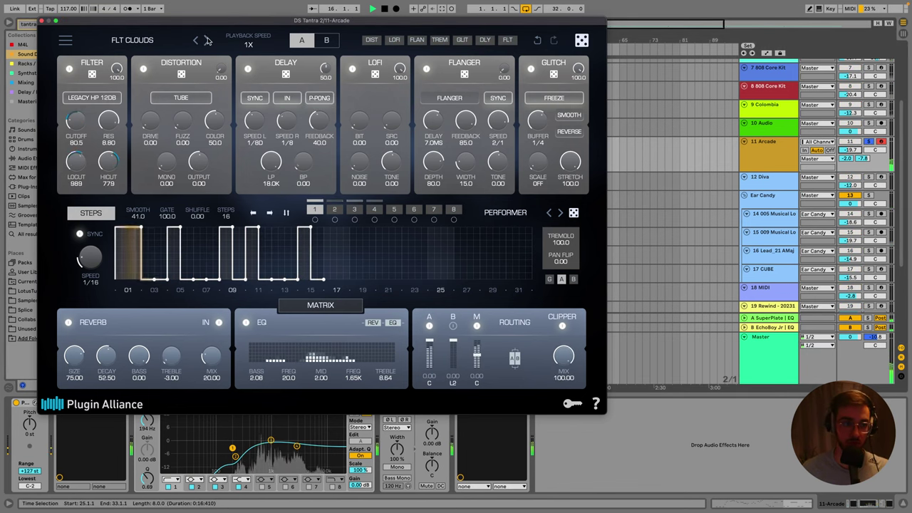
left_click(869, 141)
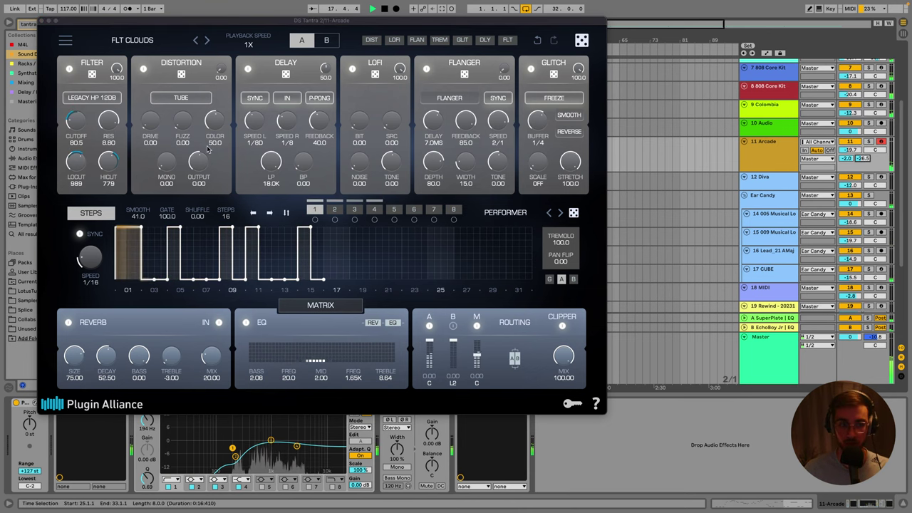
In FLT CLOUDS, set the filter low cut to 301, high cut to 437 and cutoff to 119, with Mod 3 depth 100 and Mod 4 depth 47.64.
left_click(101, 212)
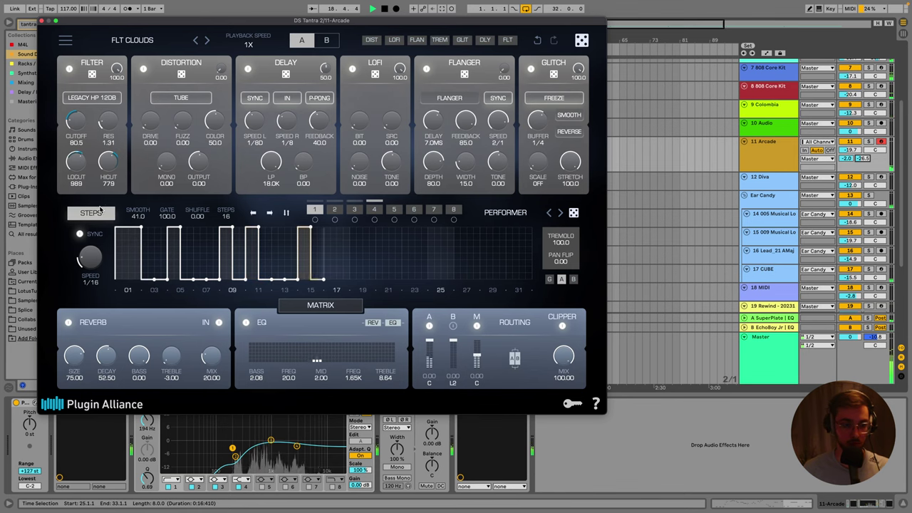
left_click_drag(77, 168, 107, 169)
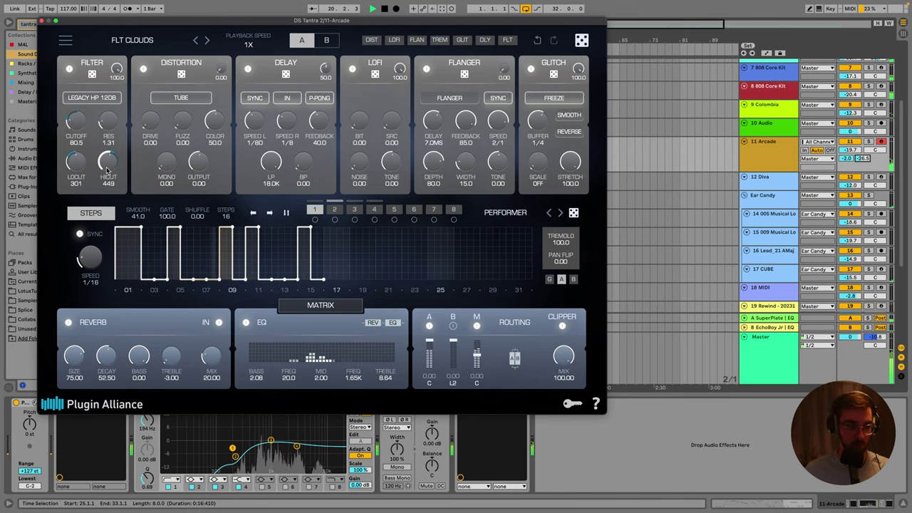
left_click(319, 307)
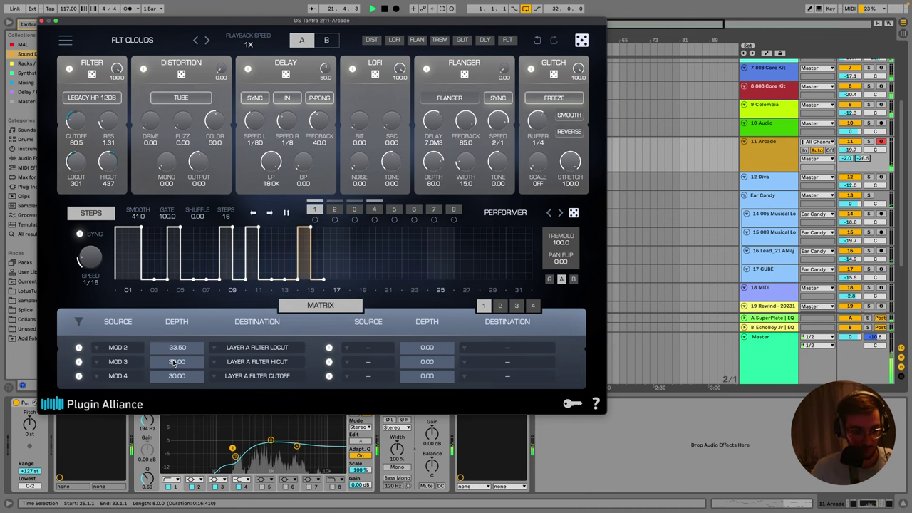
left_click_drag(174, 363, 186, 369)
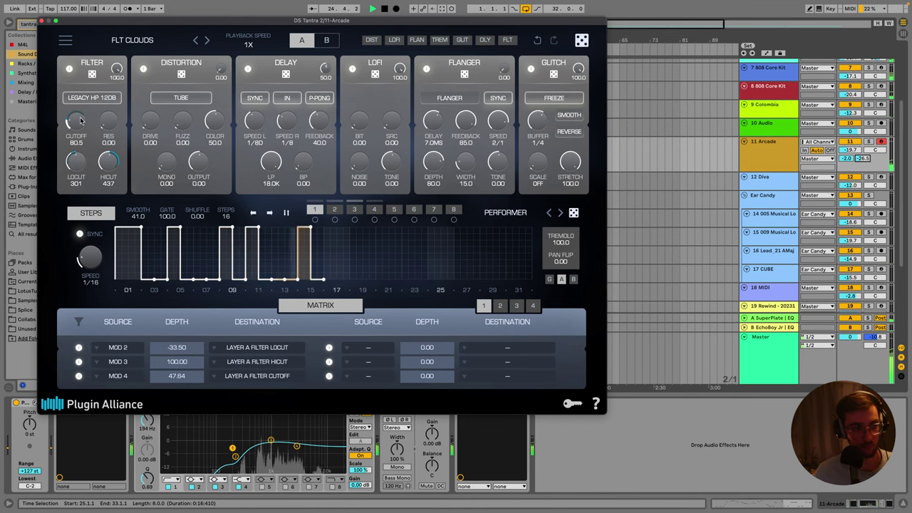
left_click_drag(80, 121, 81, 107)
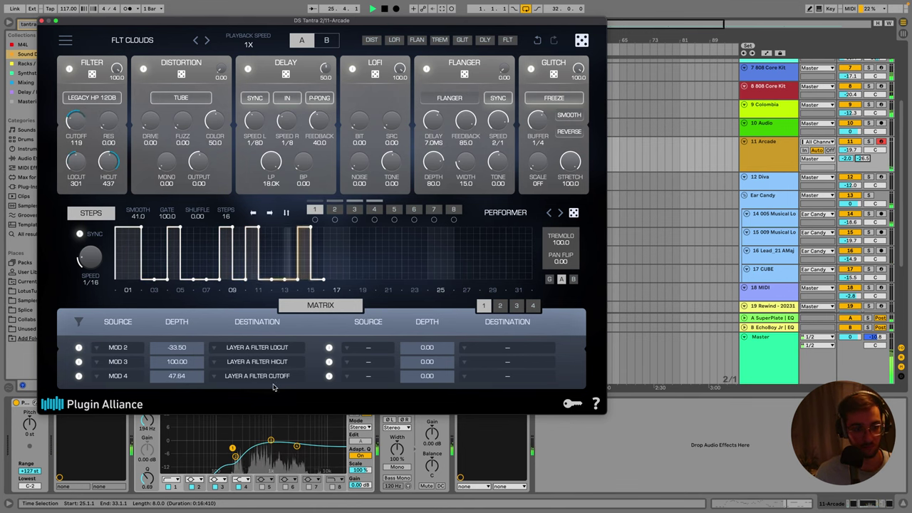
Load the GL BROKEN CHIP preset in DS Tantra 2, switch off its Lofi and Glitch modules and zero the filter resonance.
left_click(206, 40)
left_click(207, 41)
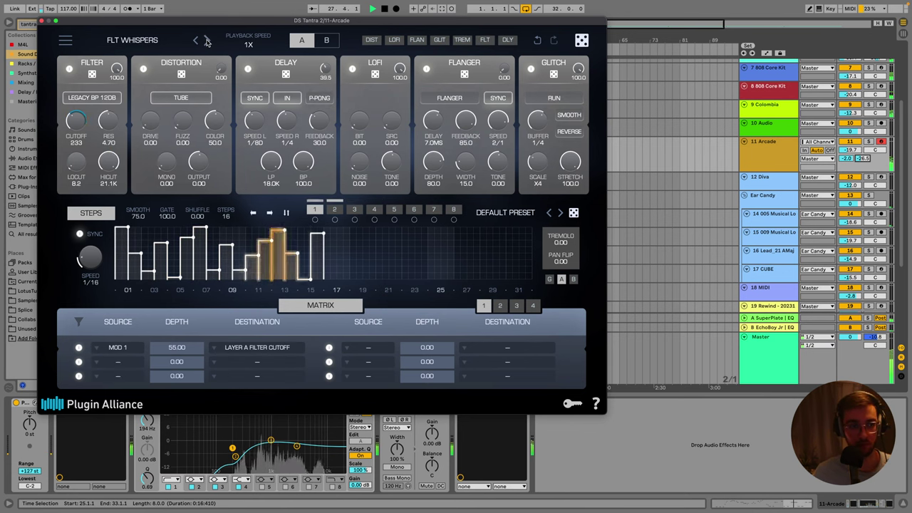
left_click(207, 41)
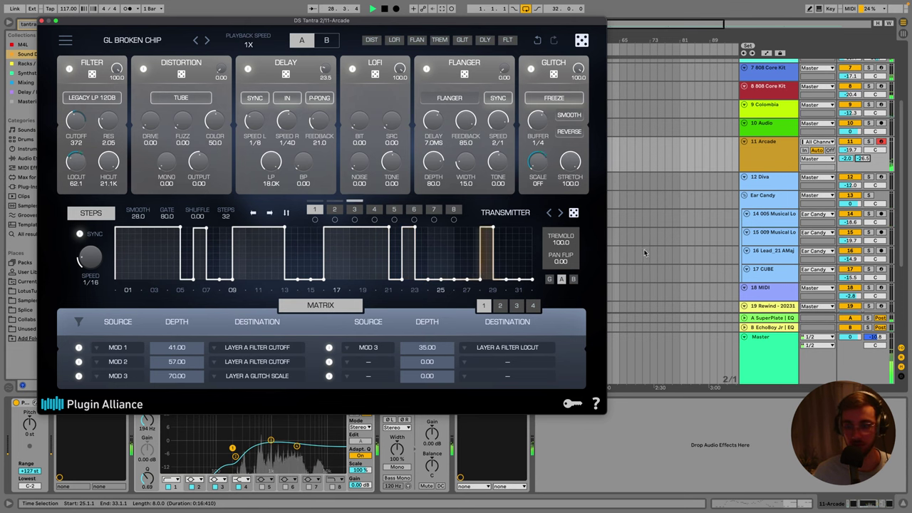
left_click(531, 69)
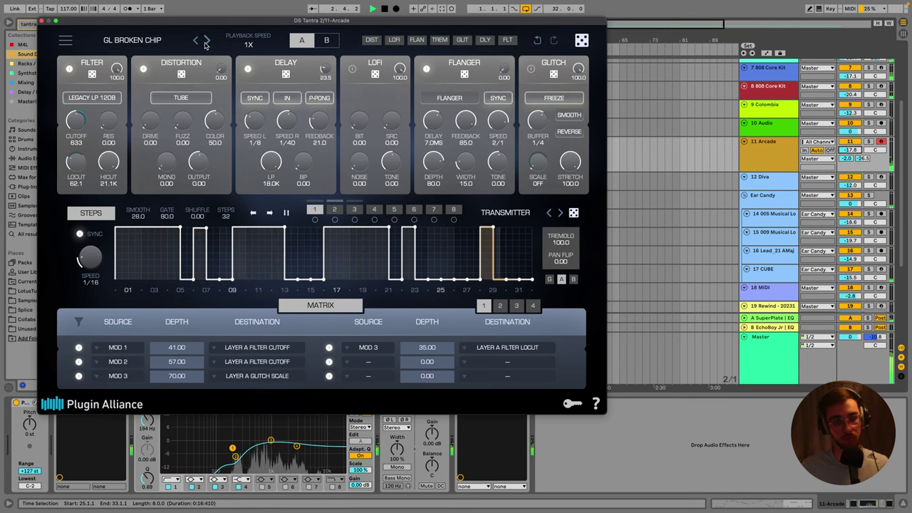
Lower the Arcade track's send A to -inf and send B to -63.0 dB, and turn on the Master track's Auto Filter.
left_click(850, 159)
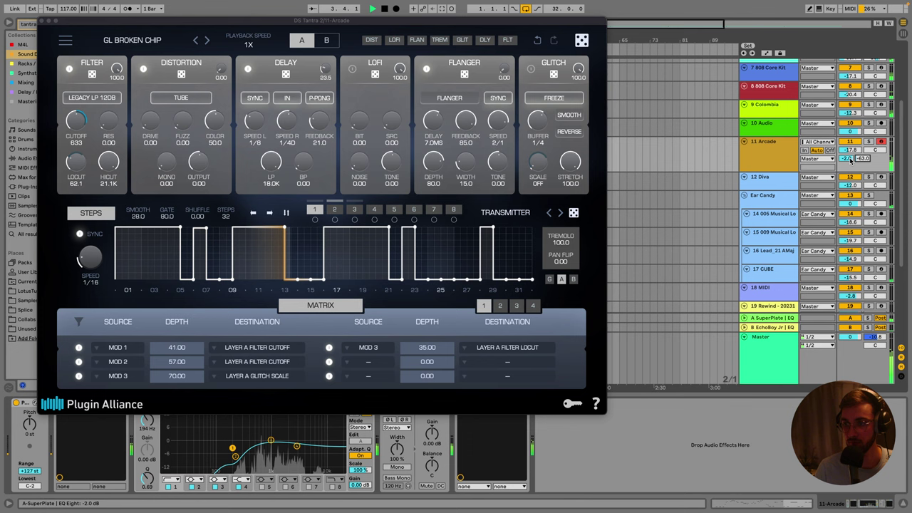
left_click(44, 22)
left_click(792, 150)
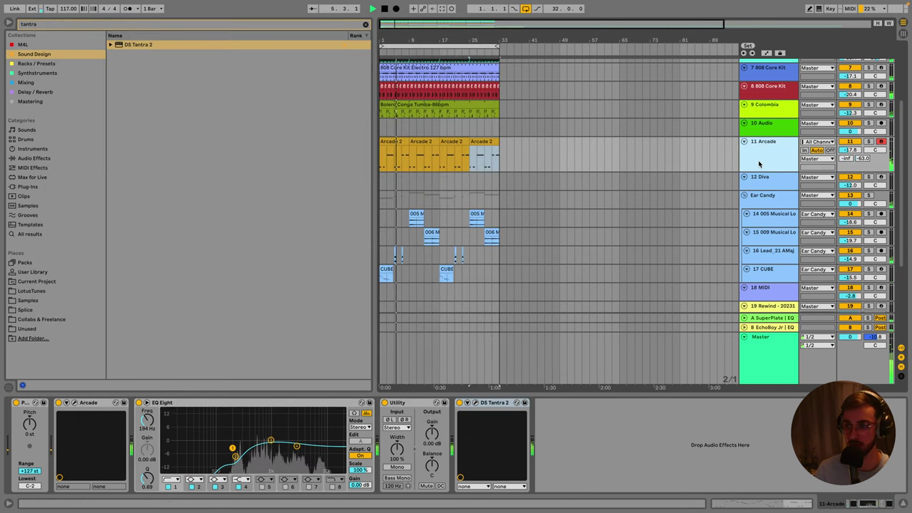
left_click(777, 356)
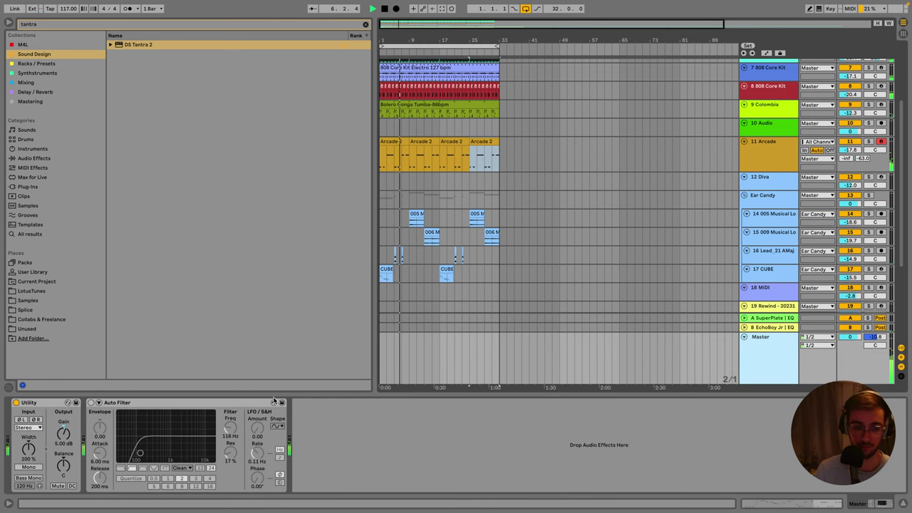
Copy EchoBoy Jr from return track B and paste it after DS Tantra 2 on the Arcade track.
scroll(537, 335, "down", 5)
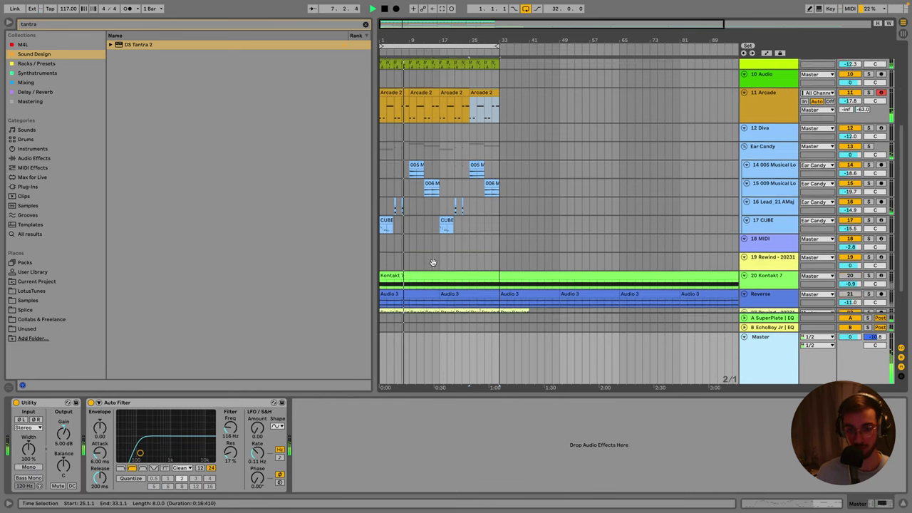
left_click(774, 328)
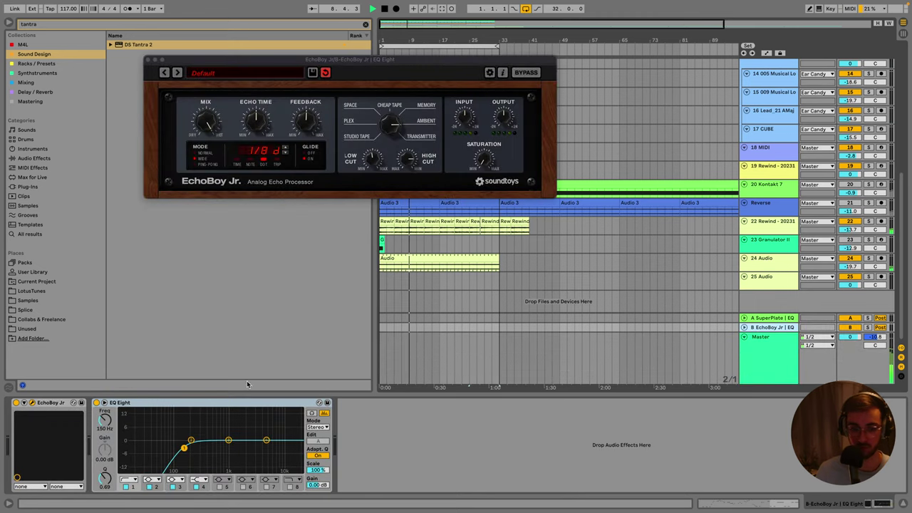
left_click(60, 404)
scroll(544, 247, "up", 10)
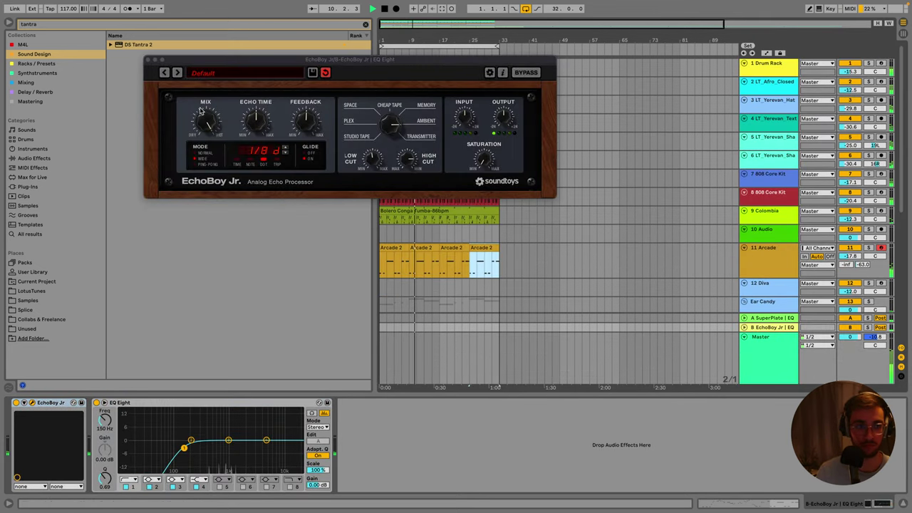
left_click(147, 61)
left_click(426, 263)
scroll(463, 285, "down", 4)
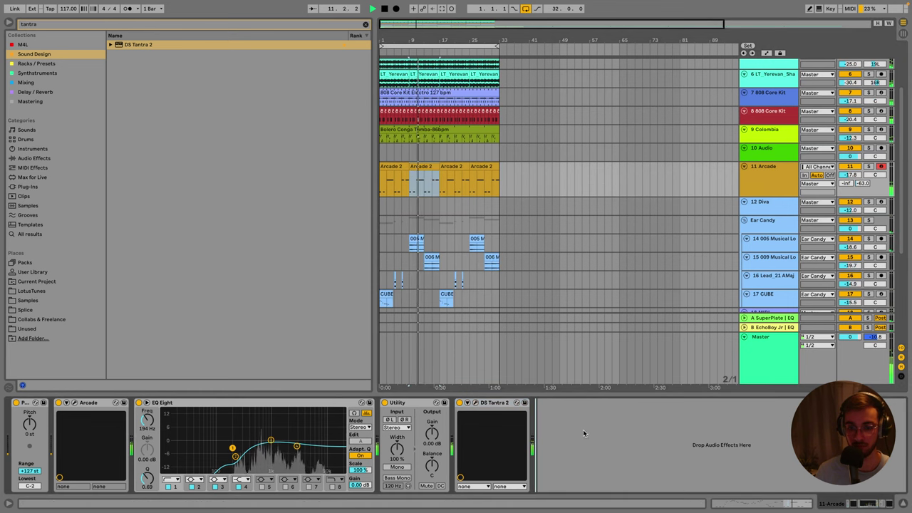
key("ctrl+v")
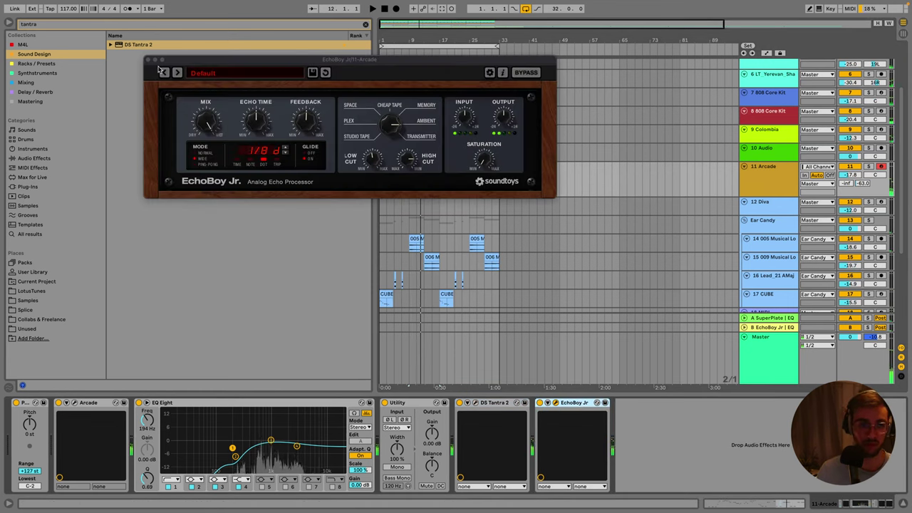
left_click(148, 60)
Replay the arrangement from the first Arcade 2 clip and bypass EchoBoy Jr on the Arcade track.
left_click(390, 166)
key("space")
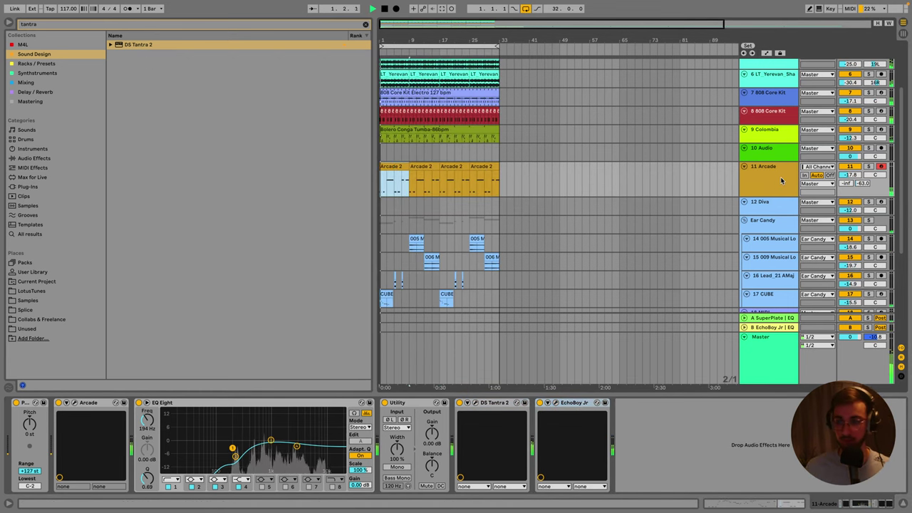
double_click(387, 166)
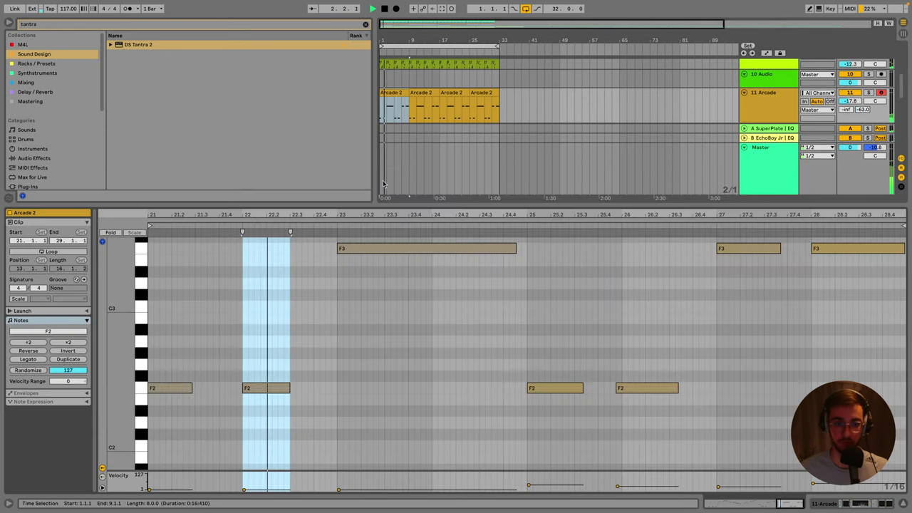
key("shift+Tab")
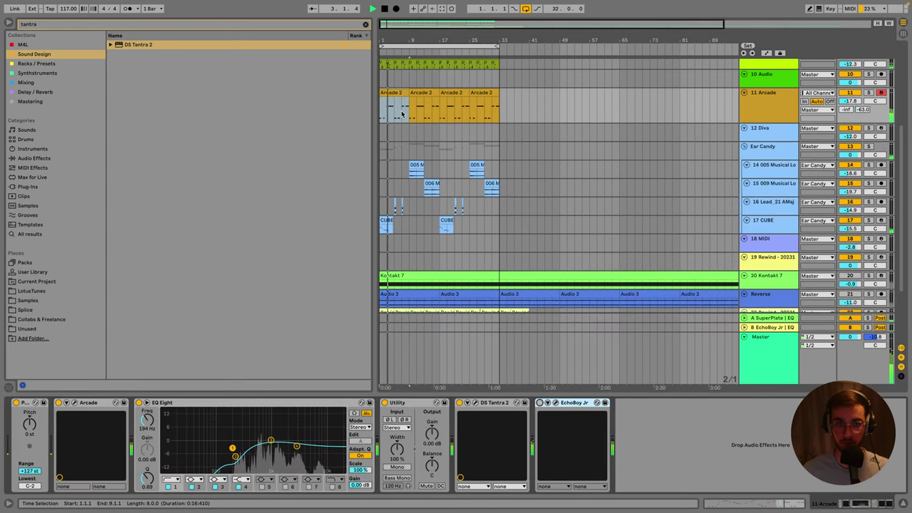
Transpose the long note at bar 23 of the first Arcade 2 clip to D3 and play from just before it.
key("shift+Tab")
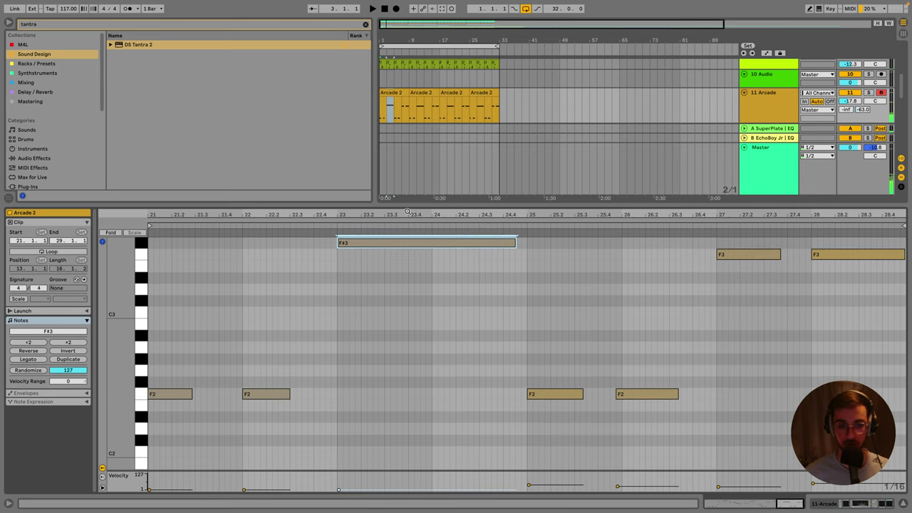
key("Down")
key("Down")
key("Down")
key("Down")
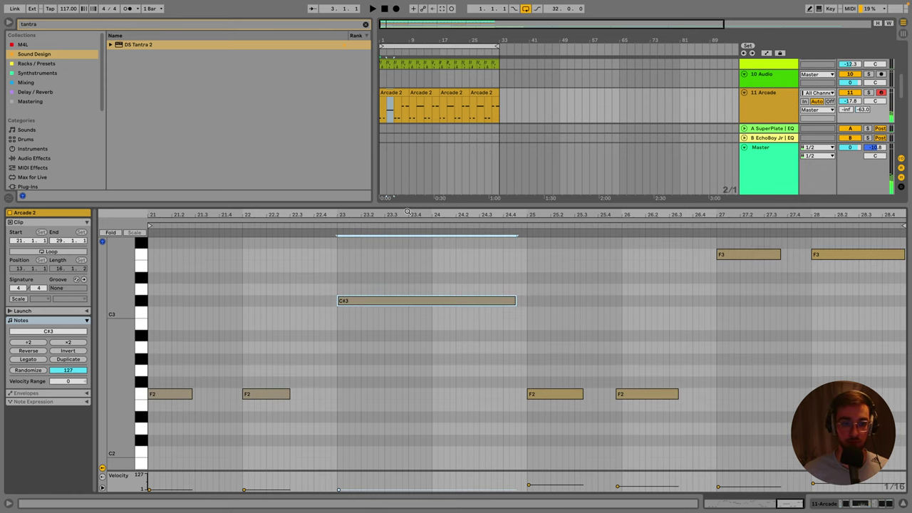
key("Up")
left_click(313, 349)
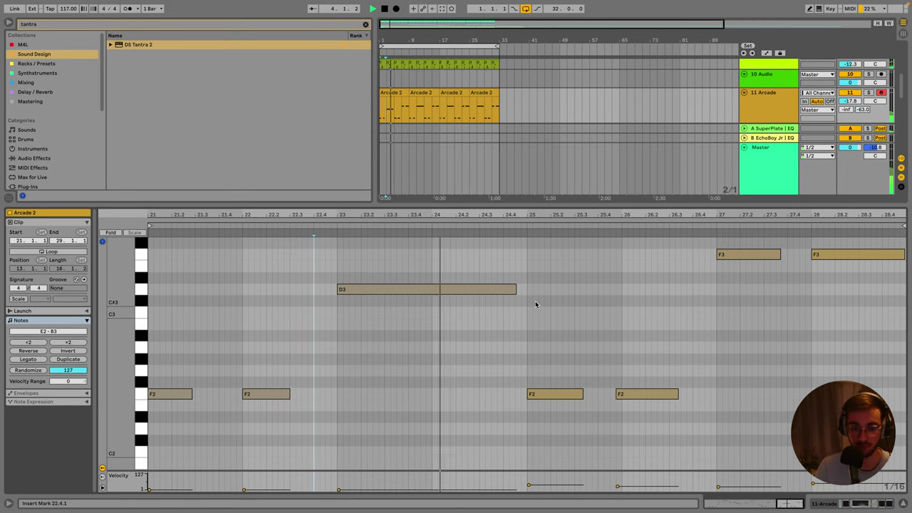
Transpose the two F3 notes at bars 27 and 28 of the Arcade 2 clip to B2 and play from just before them.
scroll(758, 299, "up", 1)
left_click_drag(744, 316, 869, 264)
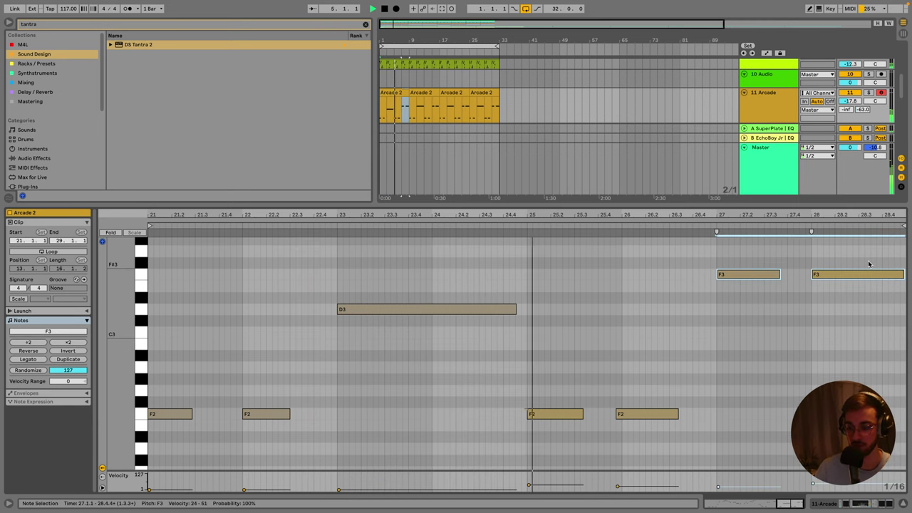
key("Down")
key("Down")
key("Down")
key("Down")
key("Down")
key("Down")
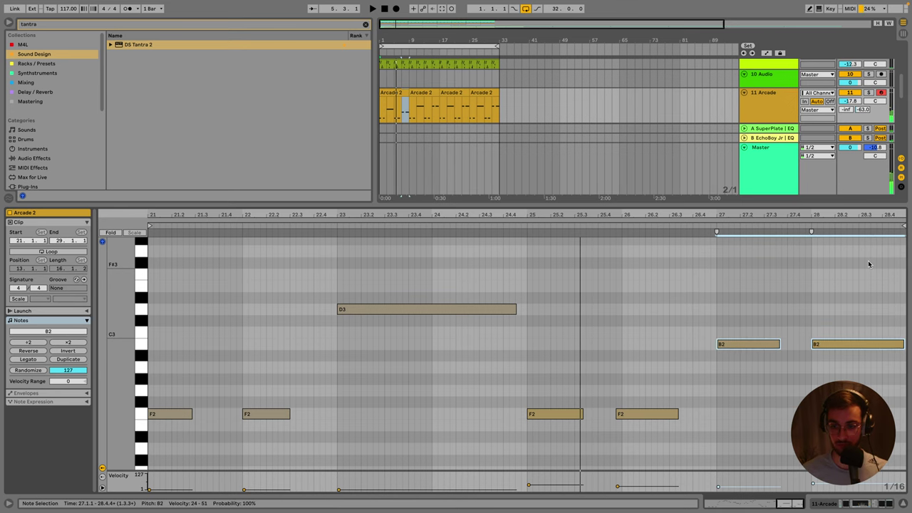
left_click(712, 297)
key("space")
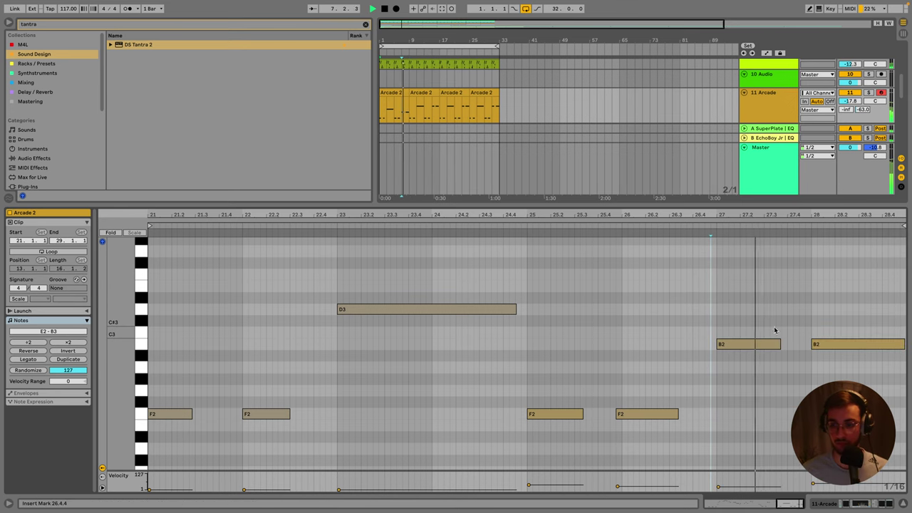
Duplicate the edited first Arcade 2 clip three times over the following clips up to bar 33.
key("shift+Tab")
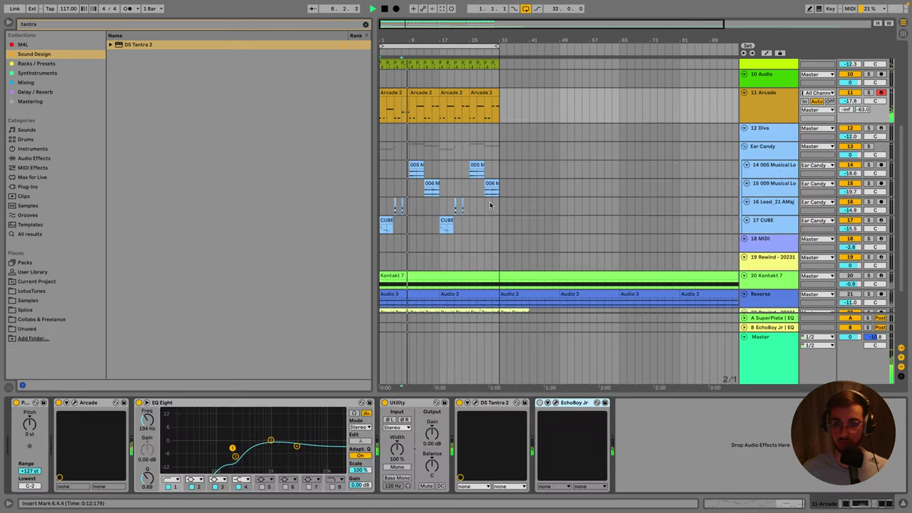
left_click(396, 90)
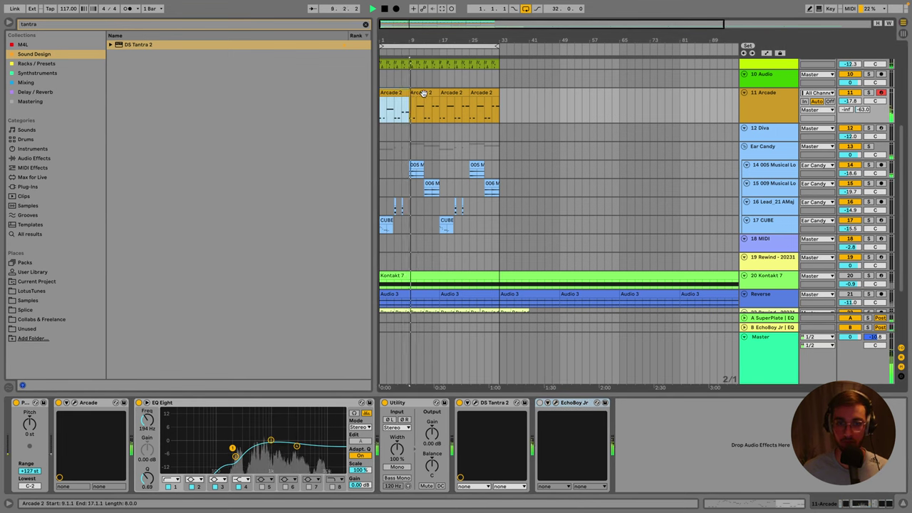
key("Right")
key("Right")
key("Right")
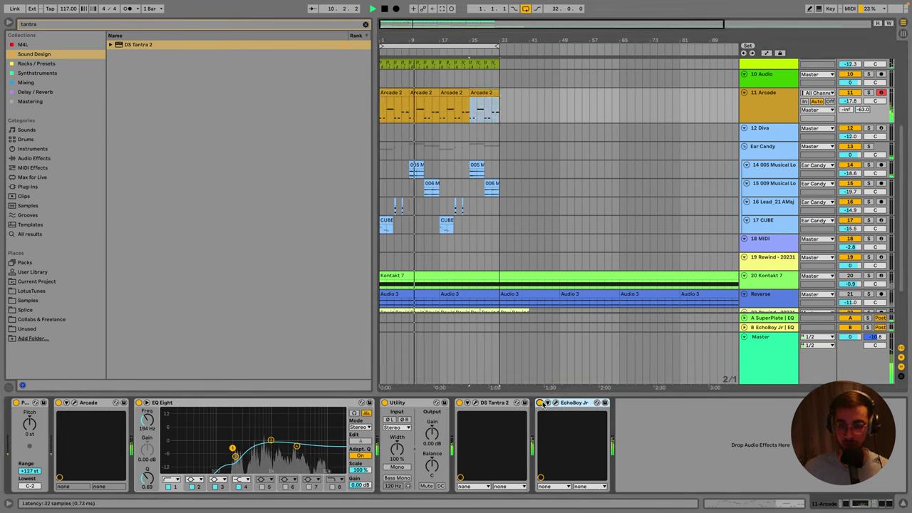
Turn EchoBoy Jr back on for the Arcade track and adjust its Mix amount.
left_click(568, 414)
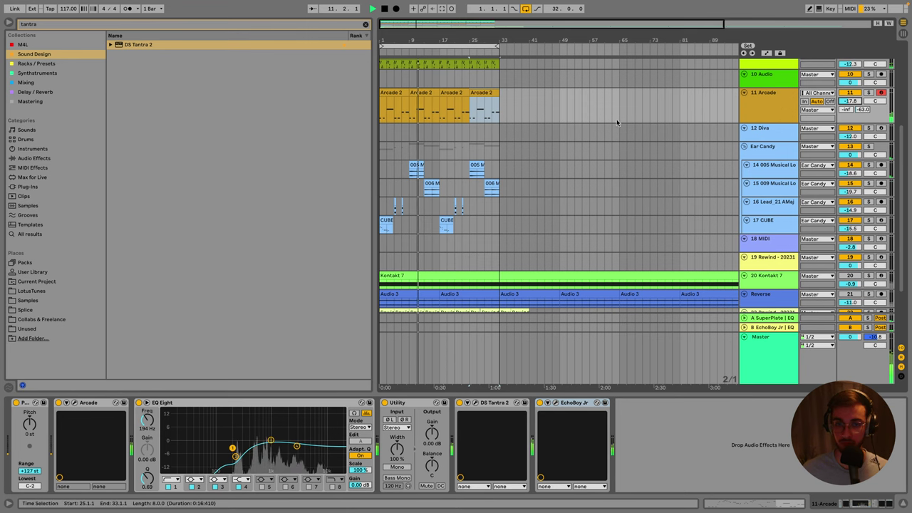
scroll(427, 257, "up", 3)
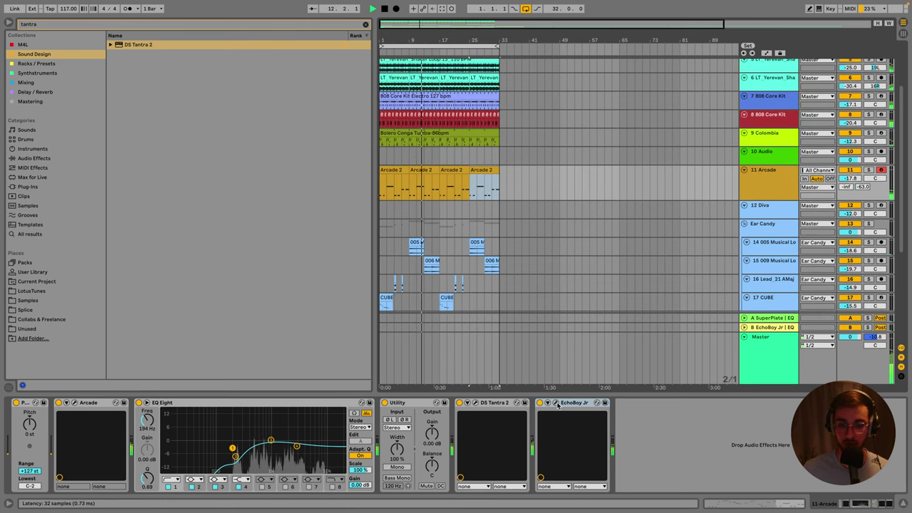
key("super+alt+p")
left_click(207, 126)
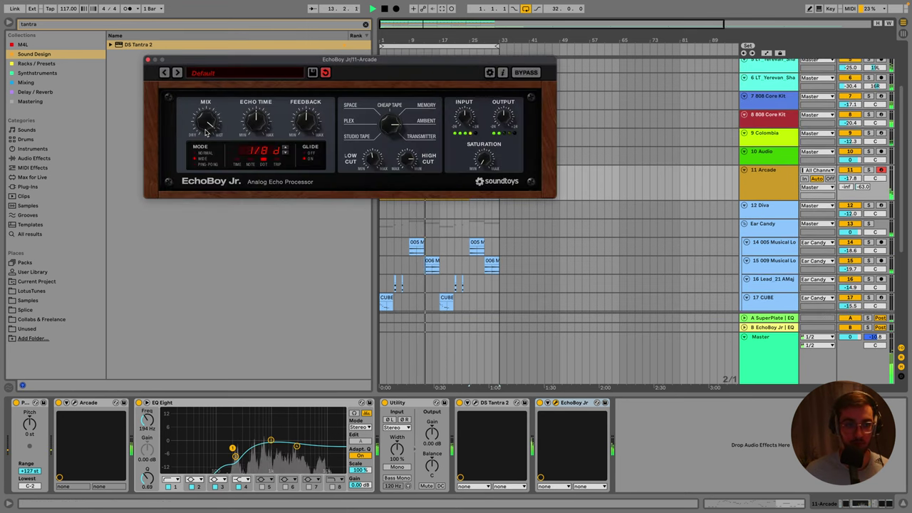
left_click(149, 59)
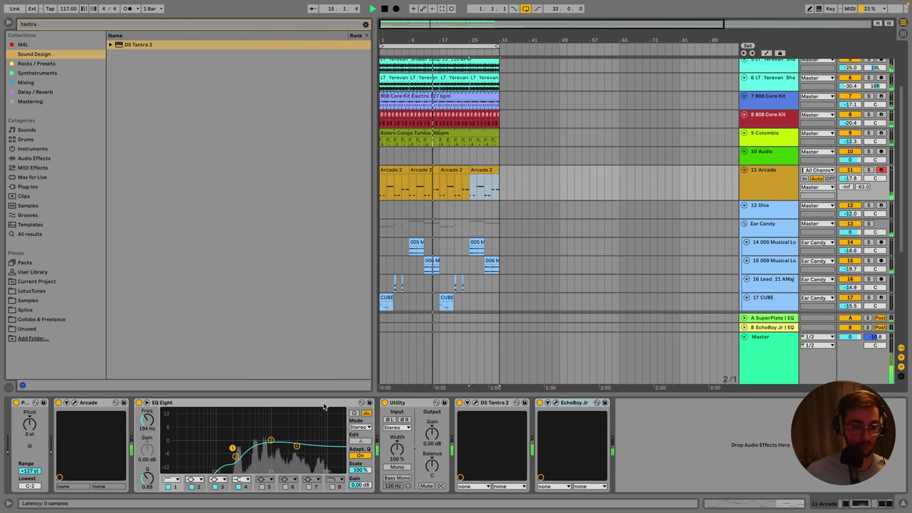
Try the OTT preset from the Mixing collection after EchoBoy Jr on the Arcade track and remove it.
left_click(63, 25)
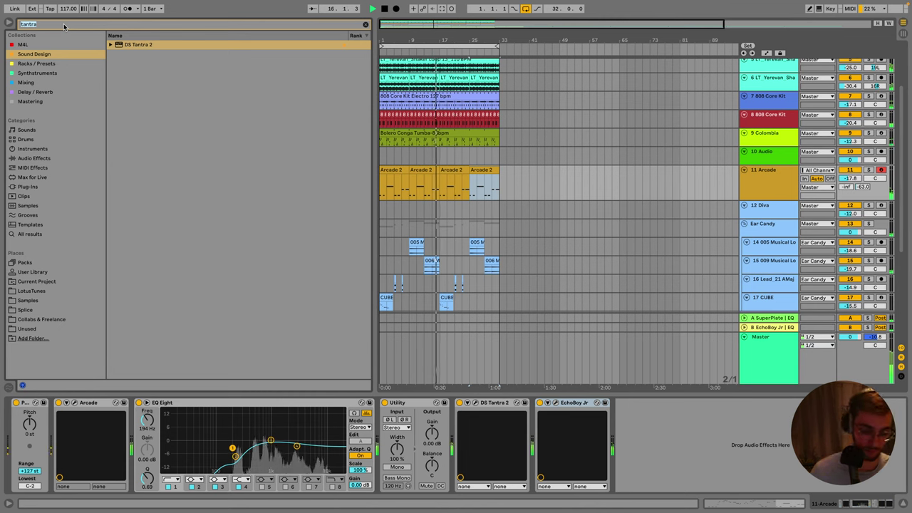
type("ott")
left_click(25, 82)
left_click(132, 45)
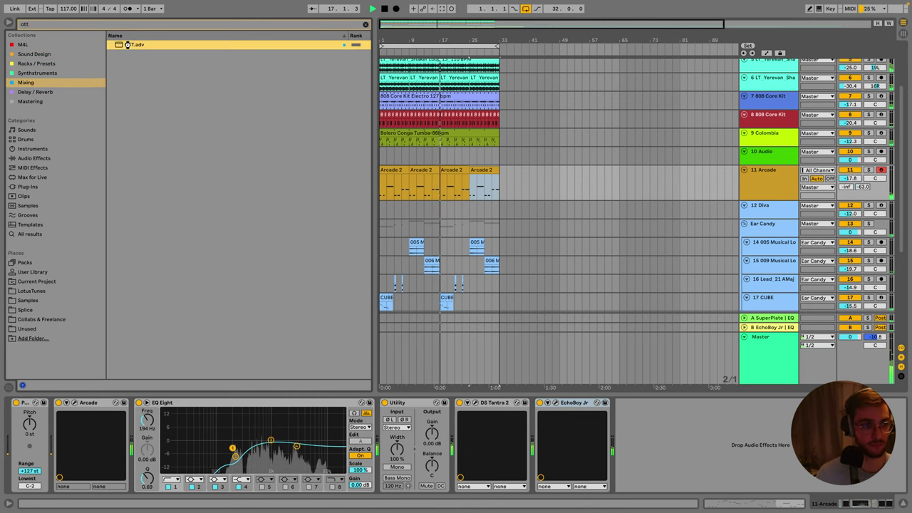
double_click(127, 45)
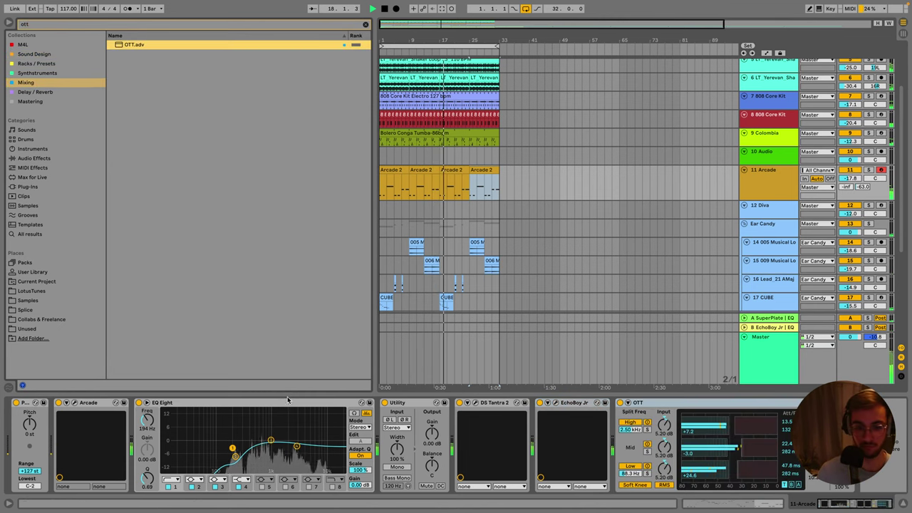
scroll(288, 400, "right", 5)
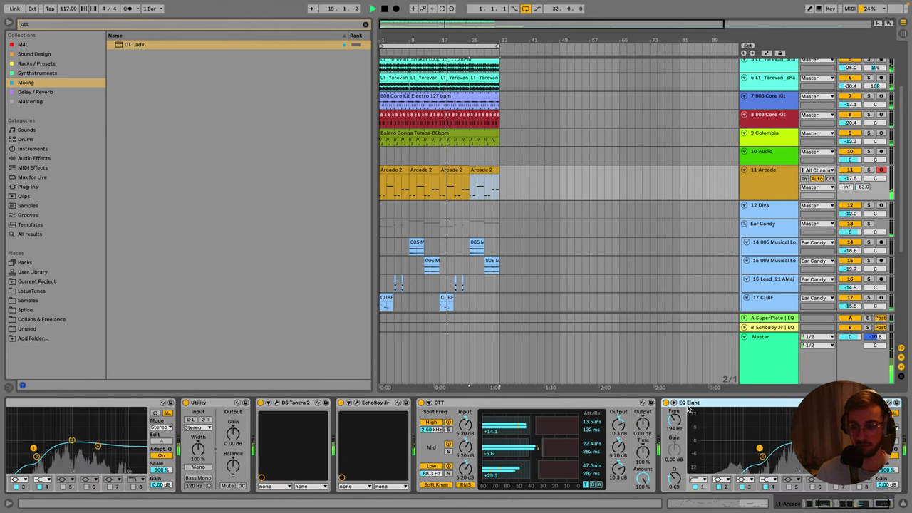
left_click(439, 403, "shift")
key("Delete")
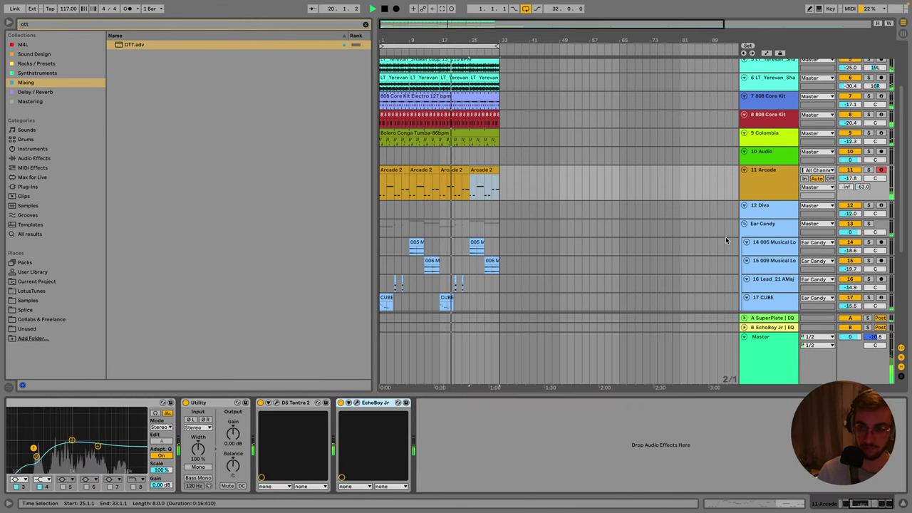
Set the Arcade track's volume to -16.2 dB and its EQ Eight band at 2.50 kHz to -5.08 dB.
left_click(774, 176)
left_click(852, 178)
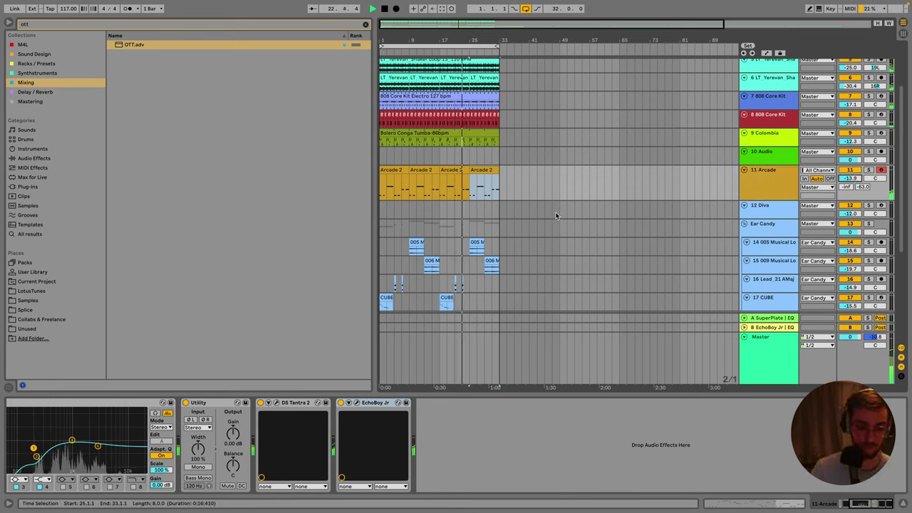
scroll(456, 206, "up", 3)
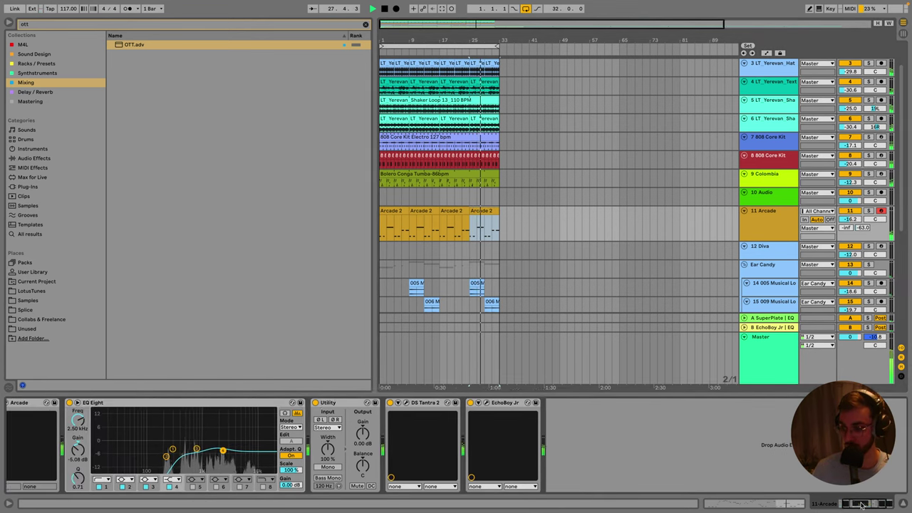
Select the first Arcade 2 clip and save the set.
scroll(206, 446, "up", 3)
left_click(389, 214)
key("ctrl+s")
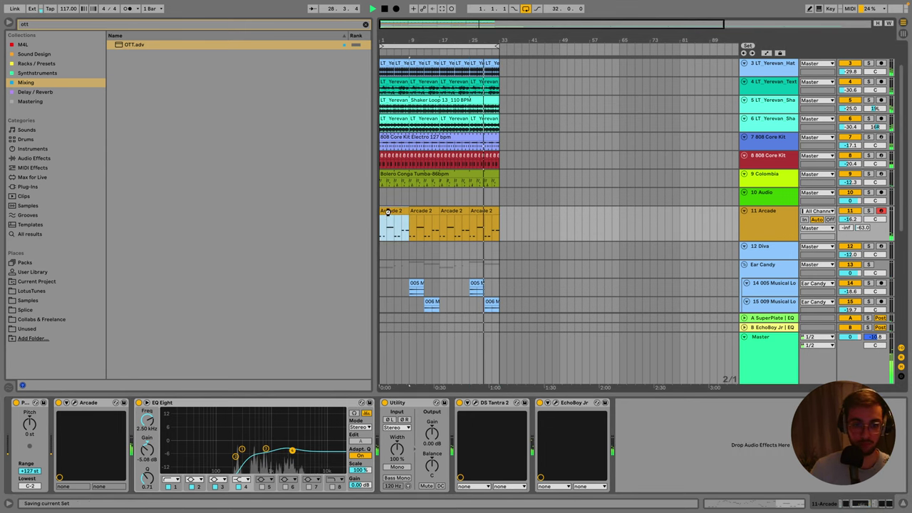
Find LT_Yerevan_Clap 03.wav in the Claps one-shots of LotusTunes' Yerevan - Deep Minimal Organic Production Suite and preview it.
key("a")
left_click(762, 230)
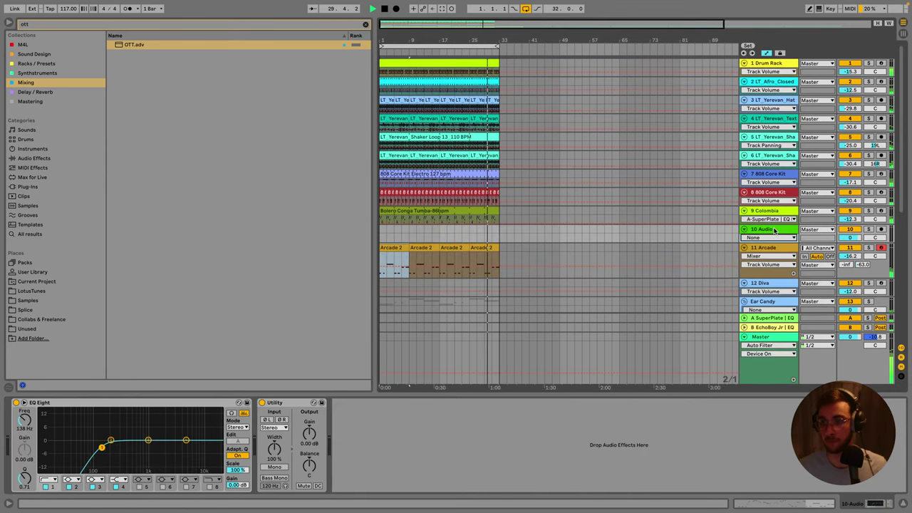
left_click(366, 26)
key("a")
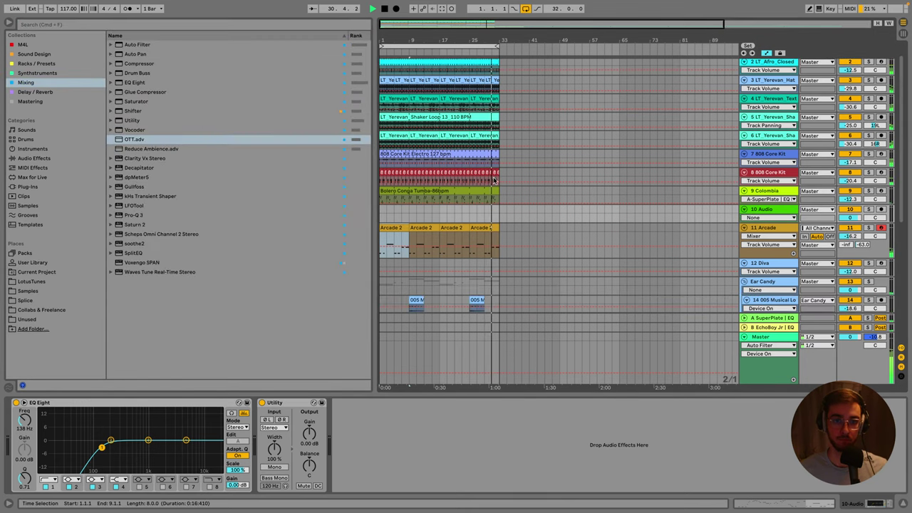
left_click(26, 281)
left_click(125, 148)
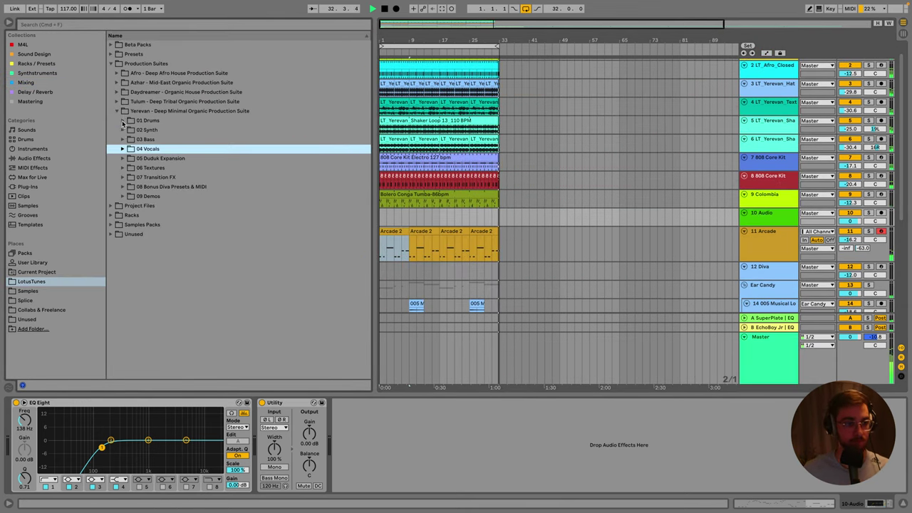
left_click(123, 120)
left_click(131, 139)
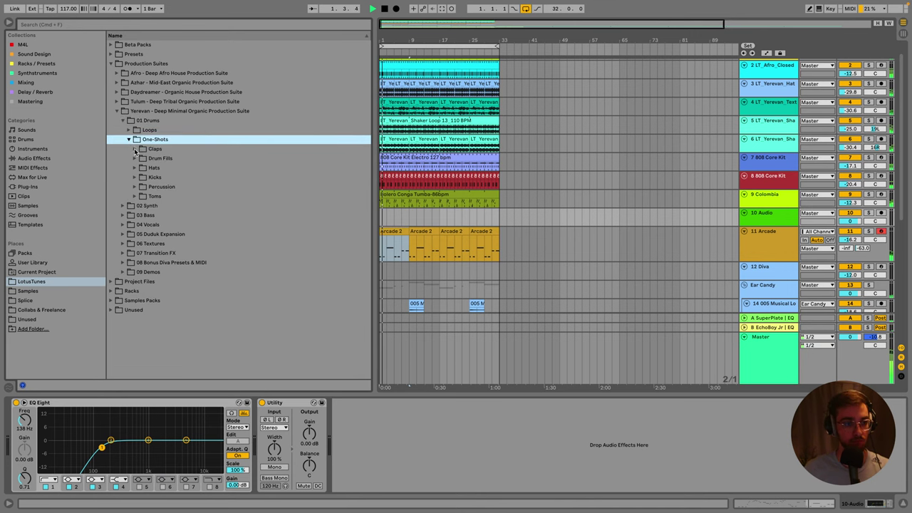
left_click(136, 151)
left_click(152, 169)
Add a MIDI track loaded with LT_Yerevan_Clap 03.wav above the Audio track and create a two-bar clip on it at bar 1.
left_click(766, 221)
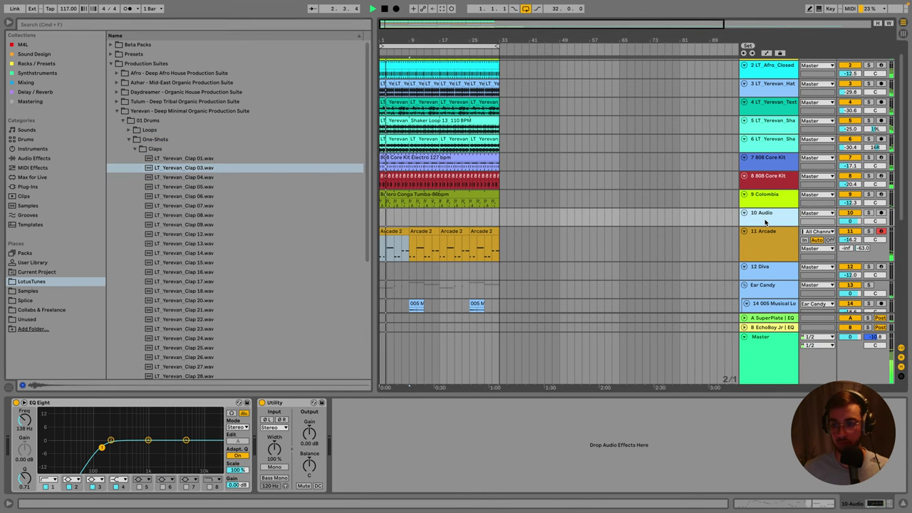
key("ctrl+shift+t")
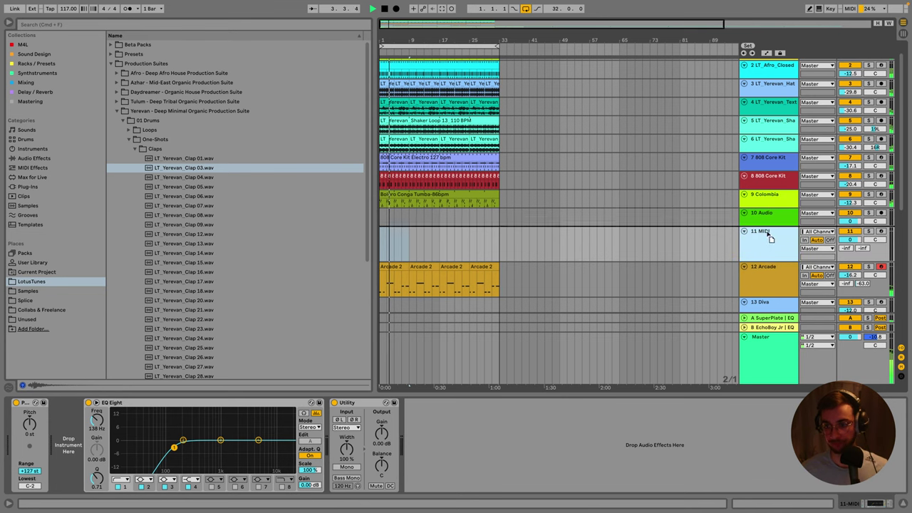
left_click_drag(184, 168, 380, 230)
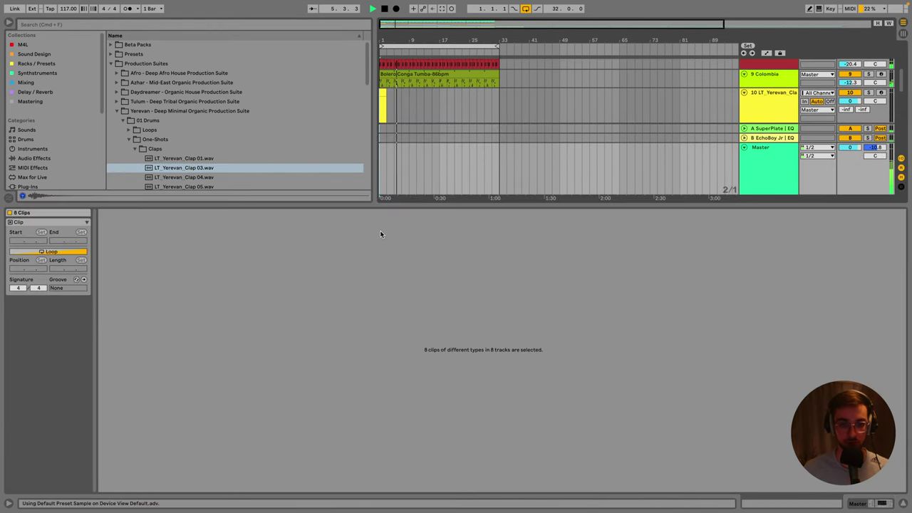
scroll(379, 230, "down", 5)
left_click_drag(383, 38, 383, 114)
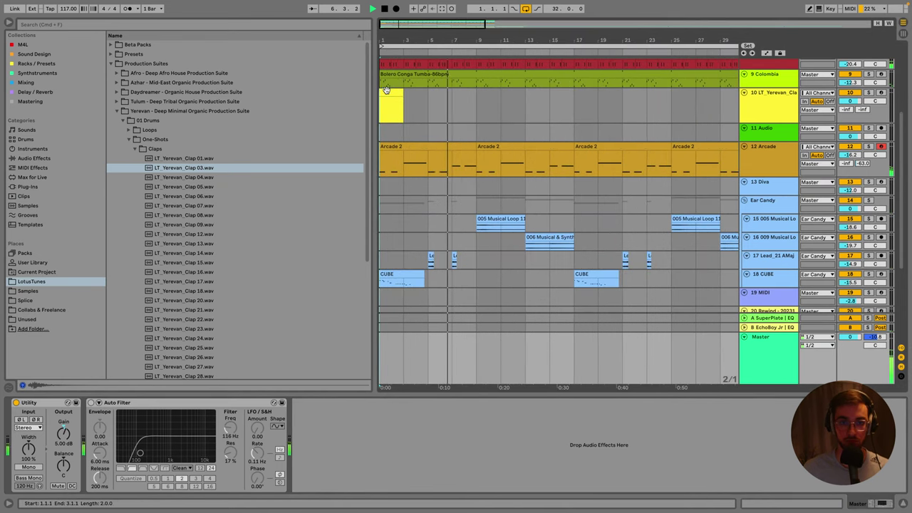
Place a C3 note on beat 1.2 of the clap clip and set the clap track's volume to -19.6 dB.
double_click(382, 118)
double_click(191, 391)
left_click_drag(189, 394, 183, 429)
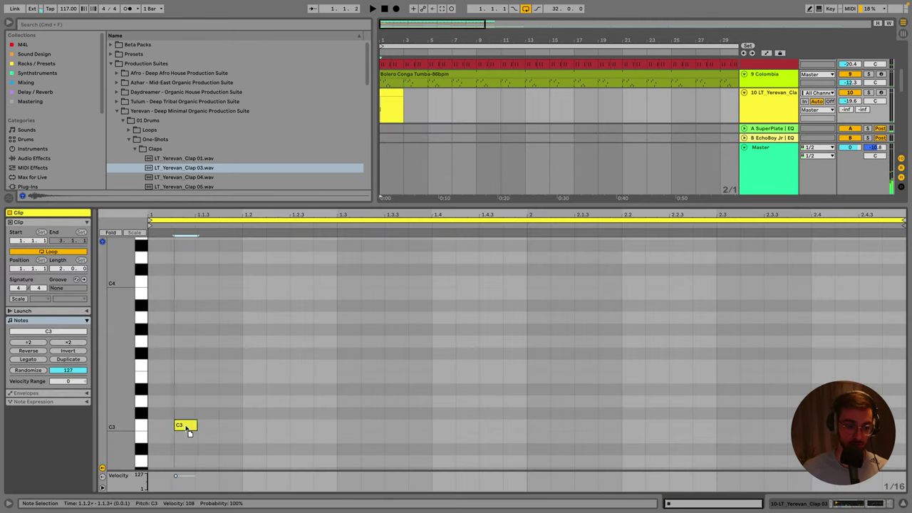
left_click_drag(183, 428, 247, 428)
key("space")
scroll(257, 421, "down", 2)
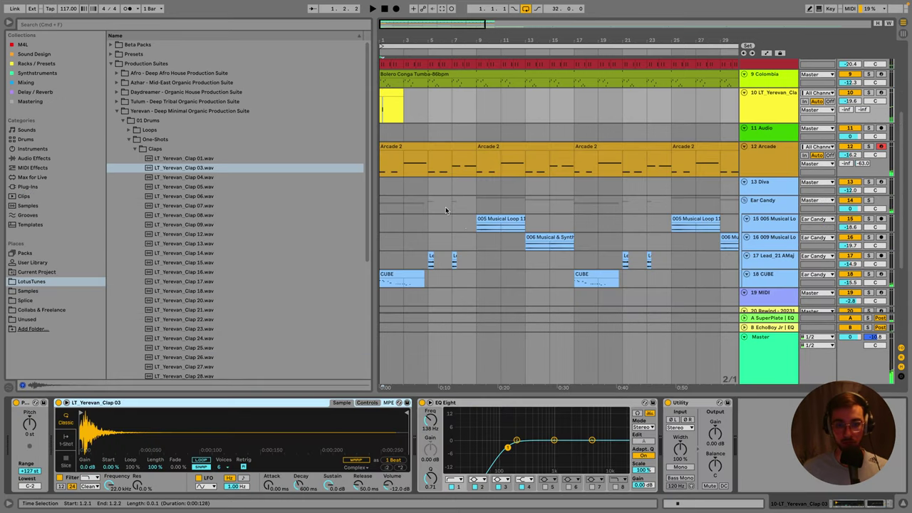
Raise the Arcade track's volume to -12.6 dB and load the Confide sampler from the Distant Voices line in Arcade.
left_click(443, 148)
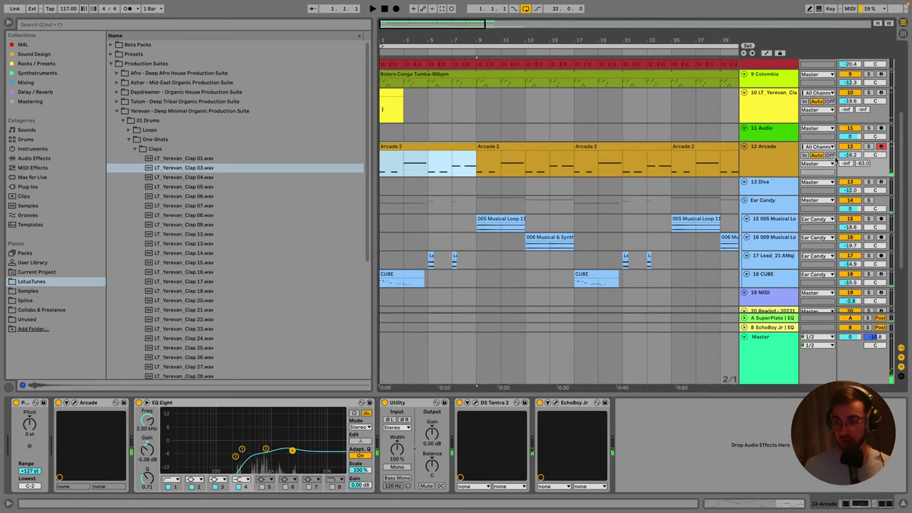
left_click_drag(850, 155, 850, 150)
left_click(76, 402)
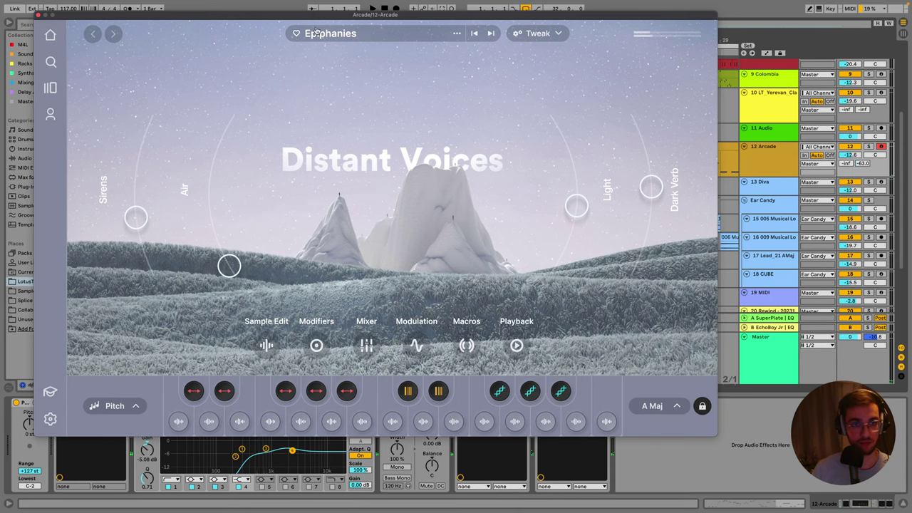
left_click(430, 42)
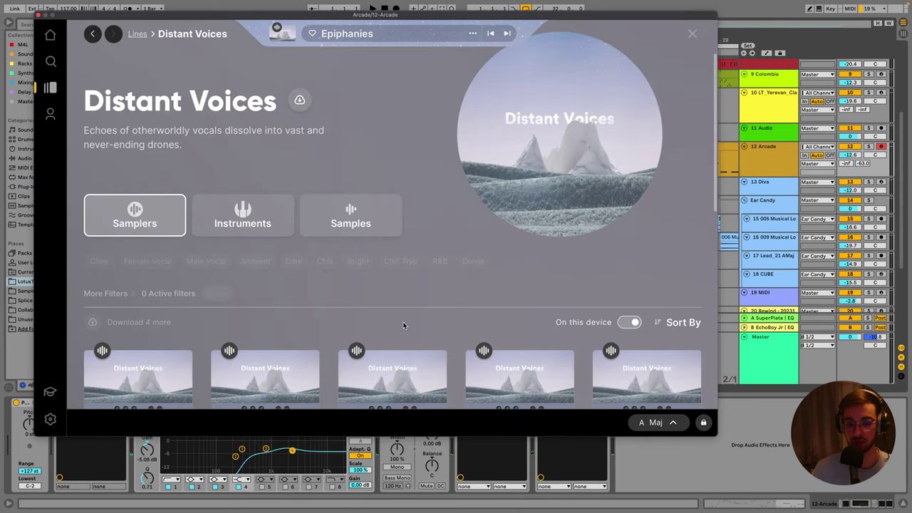
scroll(403, 326, "down", 5)
left_click(394, 186)
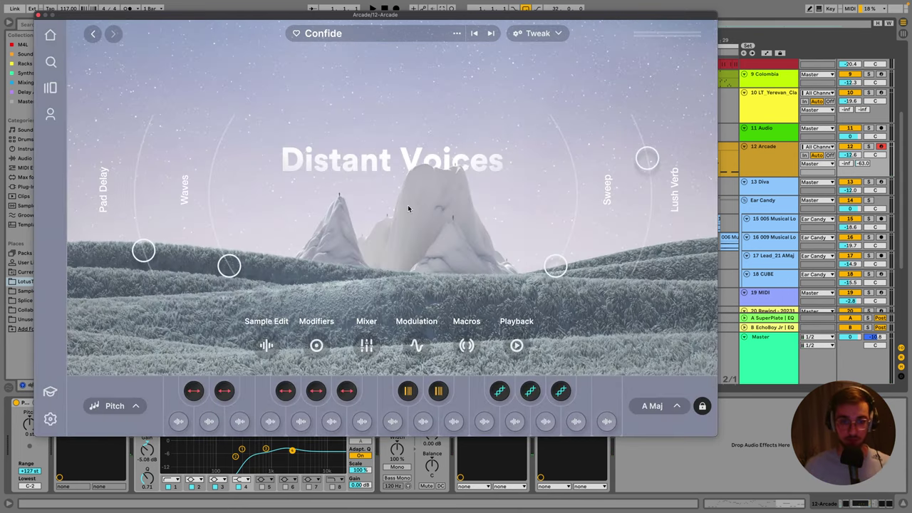
Audition the Confide sampler soloed and in the mix, and lower the Arcade track's volume to -13.2 dB.
left_click(869, 147)
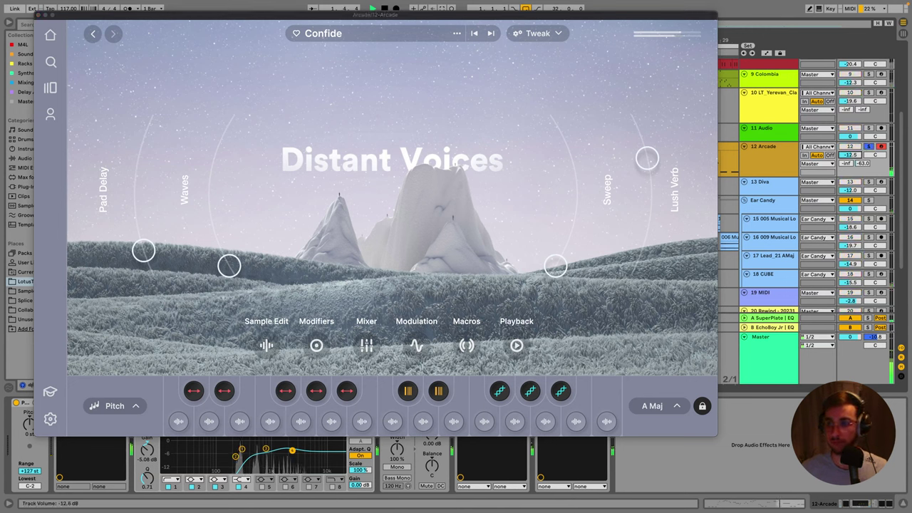
left_click(869, 147)
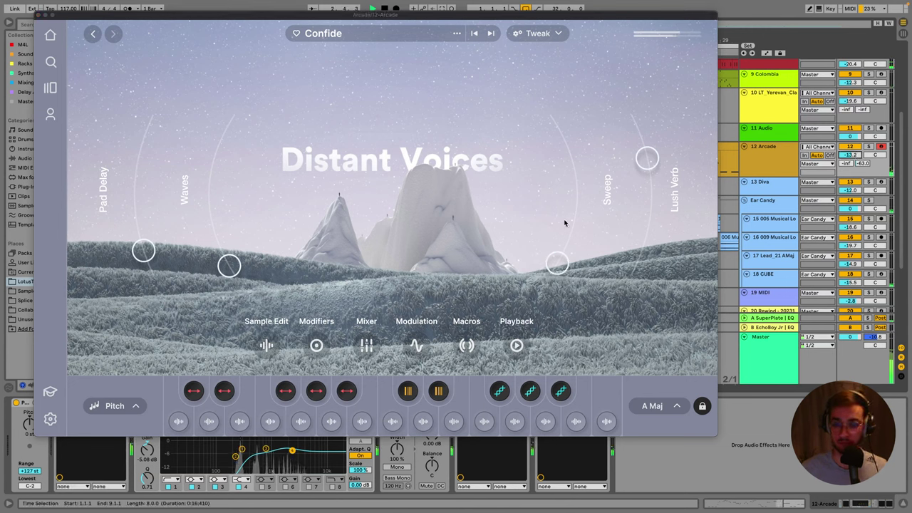
Lower the Arcade track's volume to -14.0 dB, load the Eternity sampler from the Distant Voices line, and save the set.
left_click(320, 41)
left_click(93, 34)
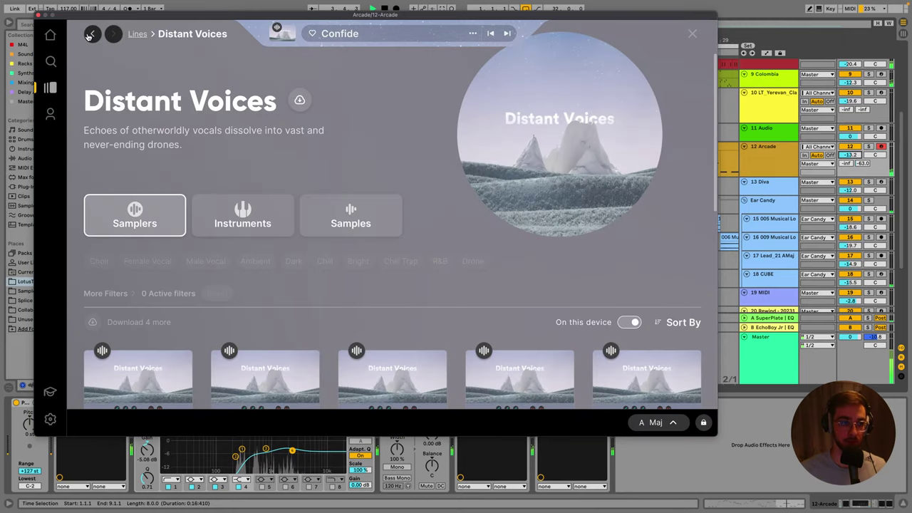
scroll(392, 250, "down", 10)
scroll(473, 274, "down", 2)
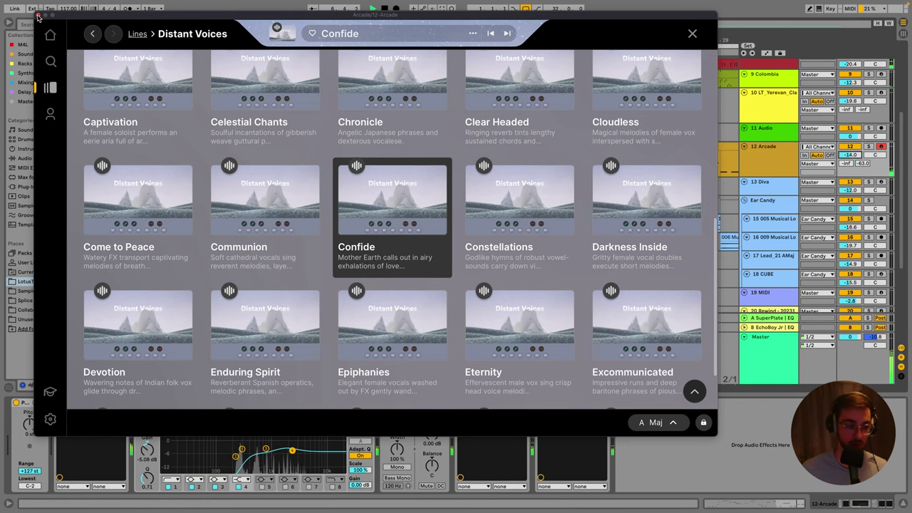
scroll(158, 175, "down", 2)
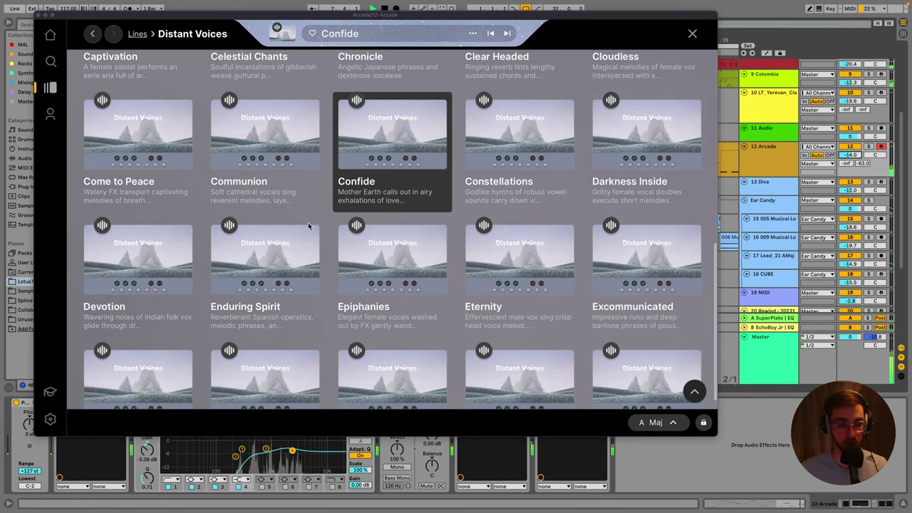
scroll(356, 246, "down", 1)
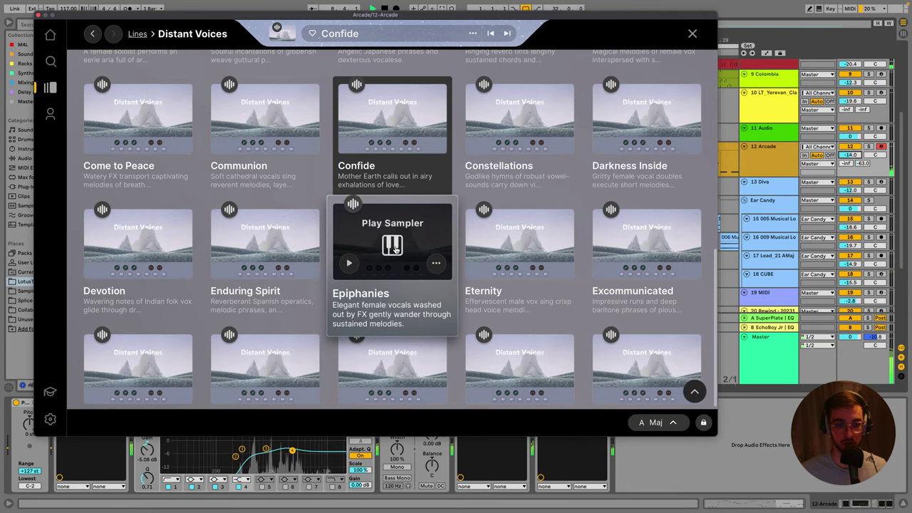
left_click(521, 256)
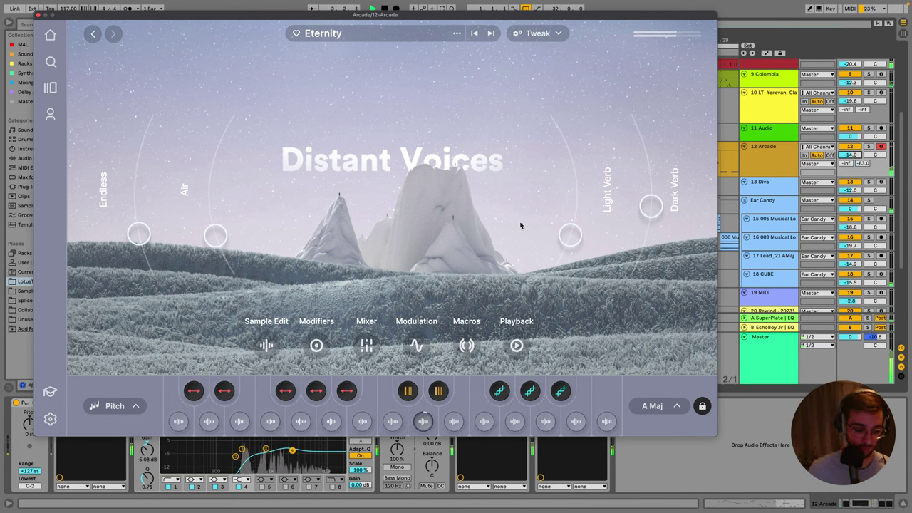
left_click(38, 14)
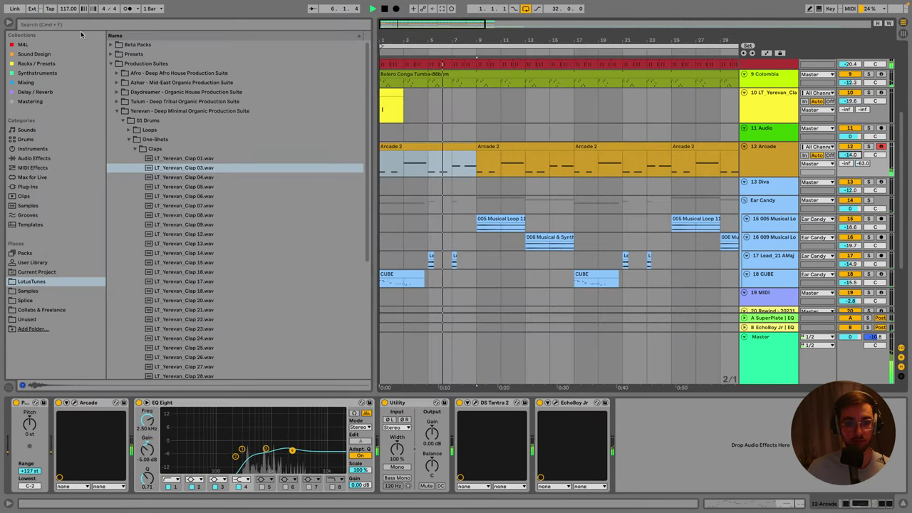
key("super+s")
left_click(463, 150)
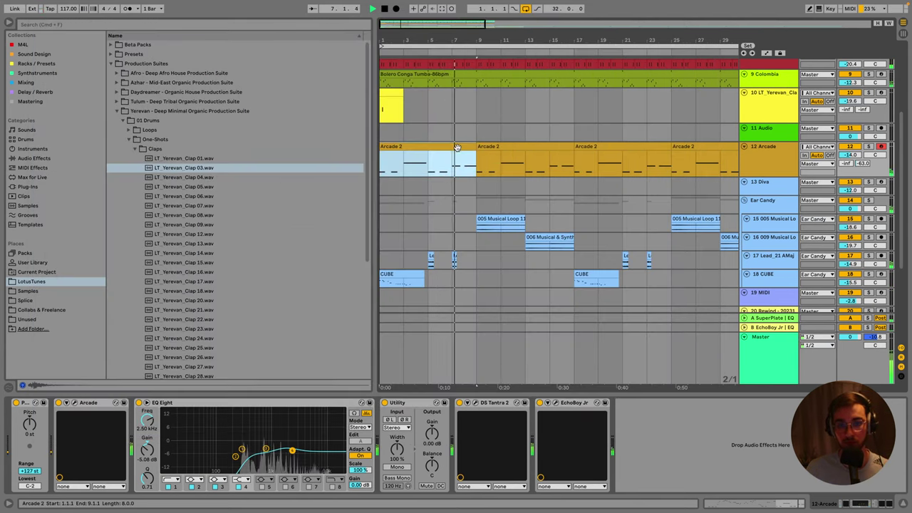
Audition more Yerevan clap one-shots and group the clap track's LT_Yerevan_Clap 03 sampler into an Instrument Rack.
scroll(385, 114, "up", 1)
left_click(385, 117)
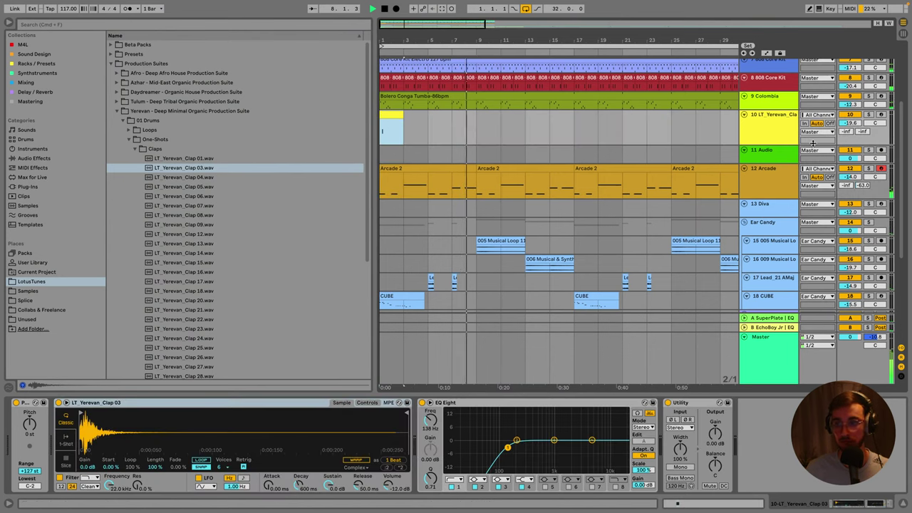
left_click(193, 177)
left_click(196, 186)
left_click(201, 195)
scroll(201, 203, "down", 1)
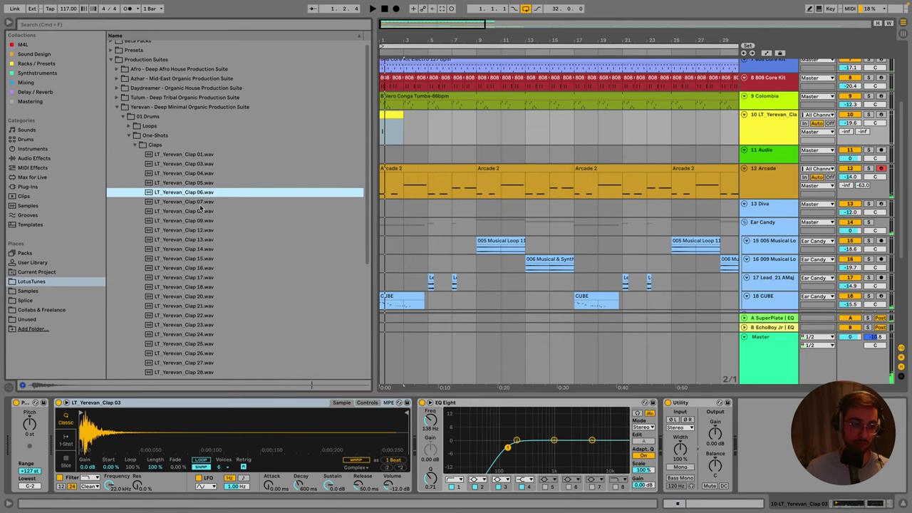
left_click(202, 208)
left_click(197, 227)
left_click(116, 404)
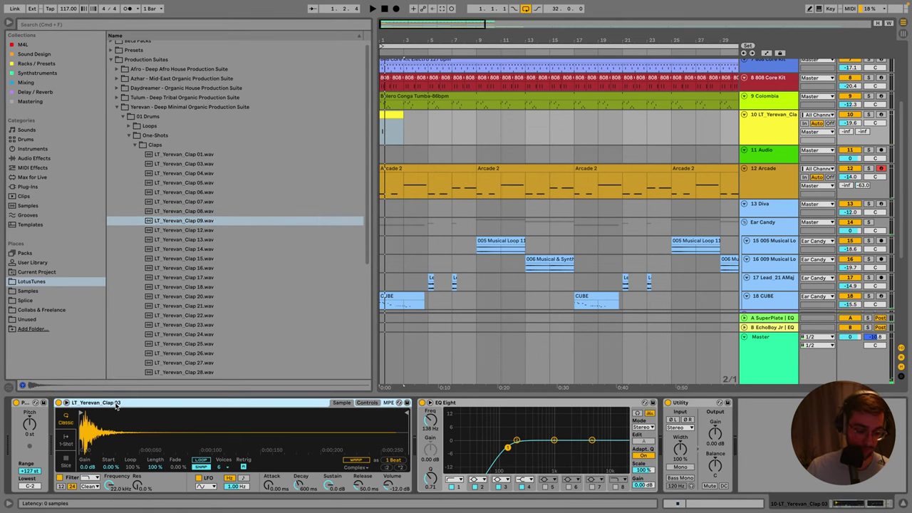
key("ctrl+g")
Audition further claps and add LT_Yerevan_Clap 18.wav and LT_Yerevan_Clap 23.wav as extra chains in the Instrument Rack.
left_click(169, 269)
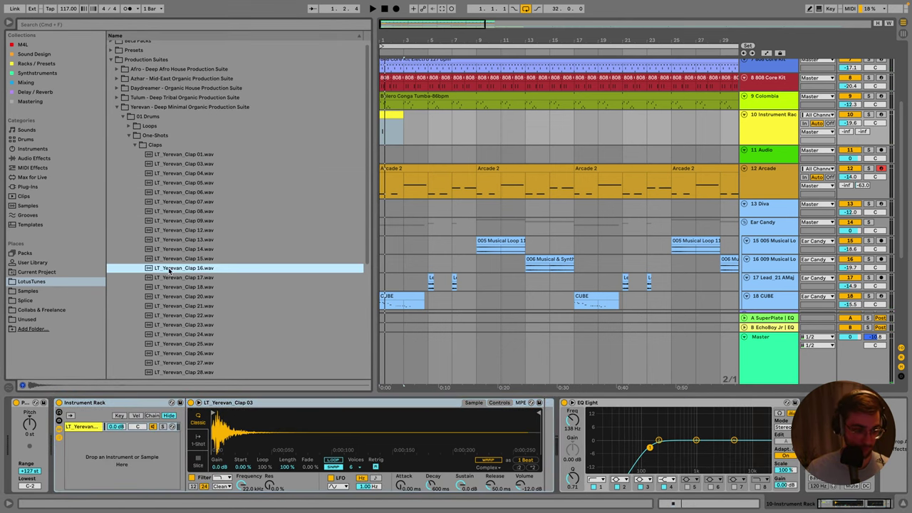
left_click(194, 278)
left_click(193, 285)
scroll(194, 292, "down", 1)
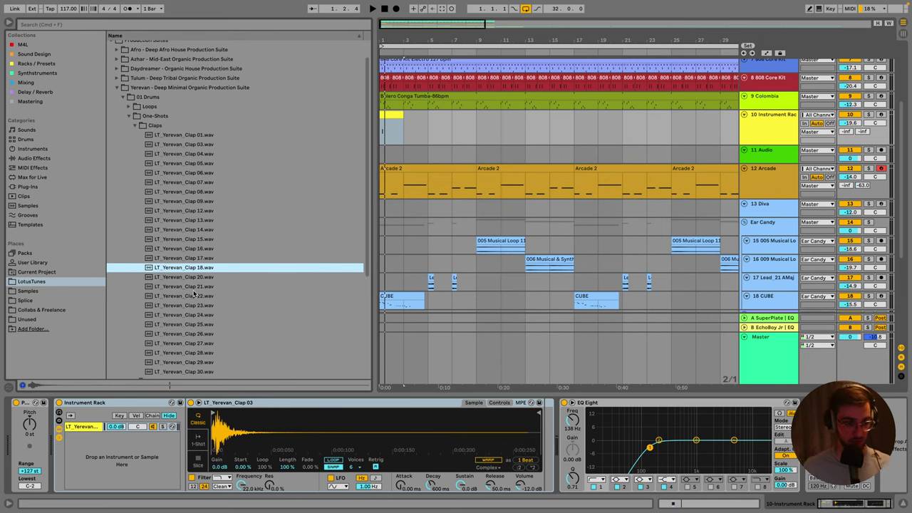
left_click_drag(194, 271, 87, 487)
left_click(224, 305)
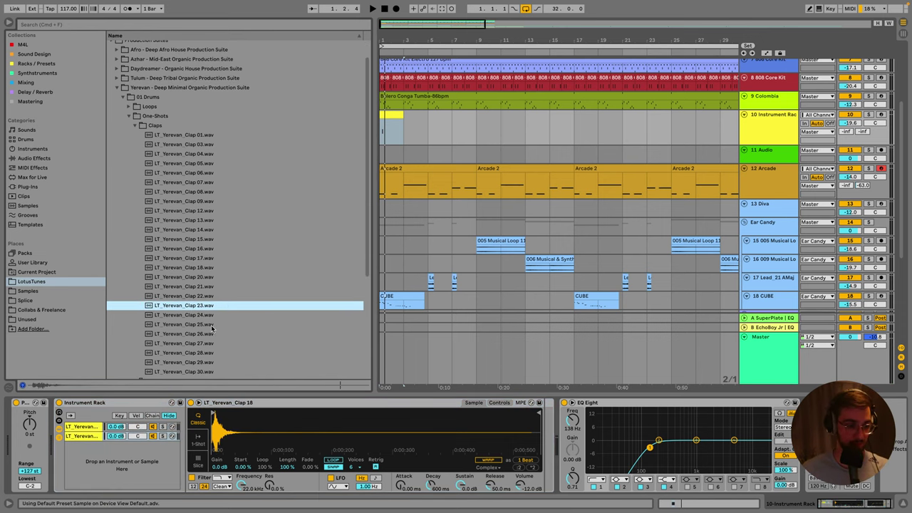
left_click_drag(192, 306, 124, 470)
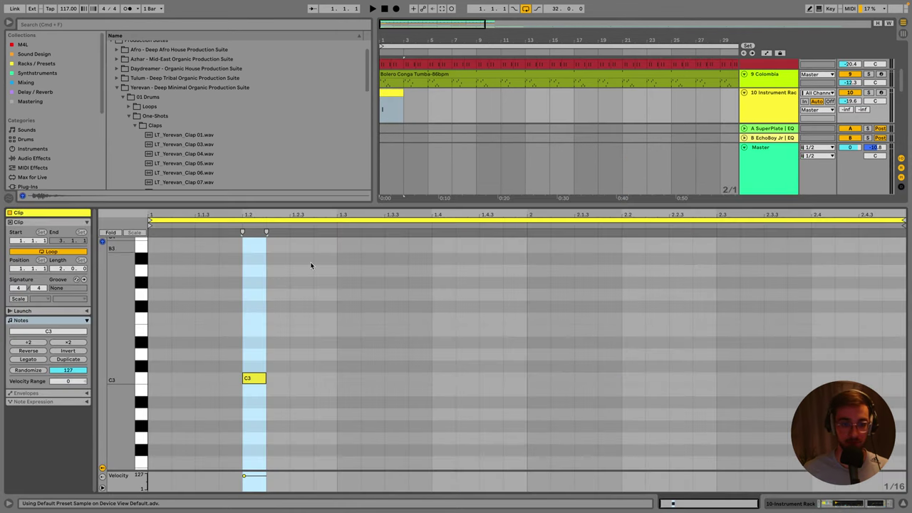
Add a C#3 note above the C3 note on beat 1.2 of the clap clip and nudge it slightly earlier.
double_click(398, 125)
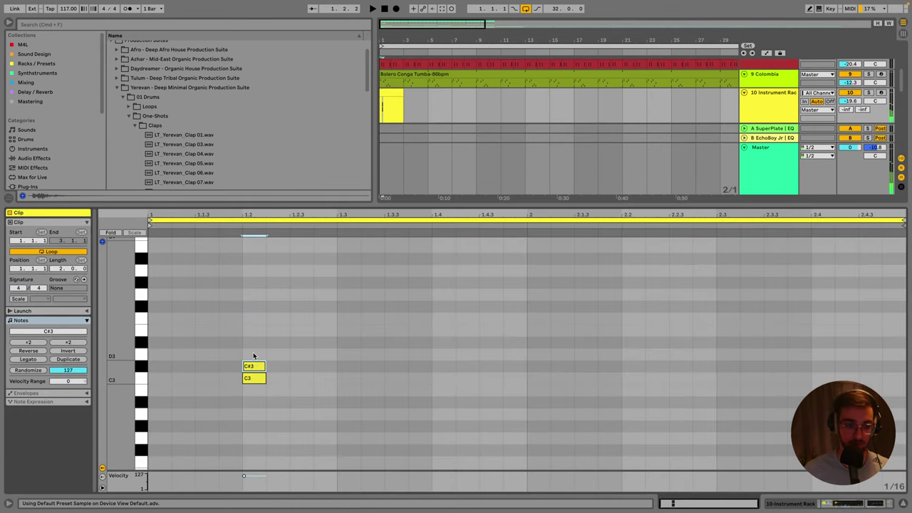
double_click(253, 355)
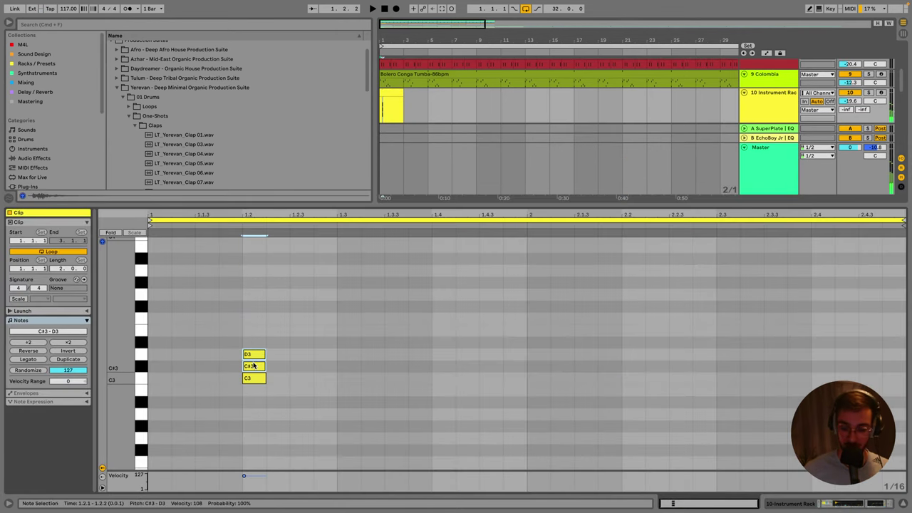
key("Delete")
double_click(251, 367)
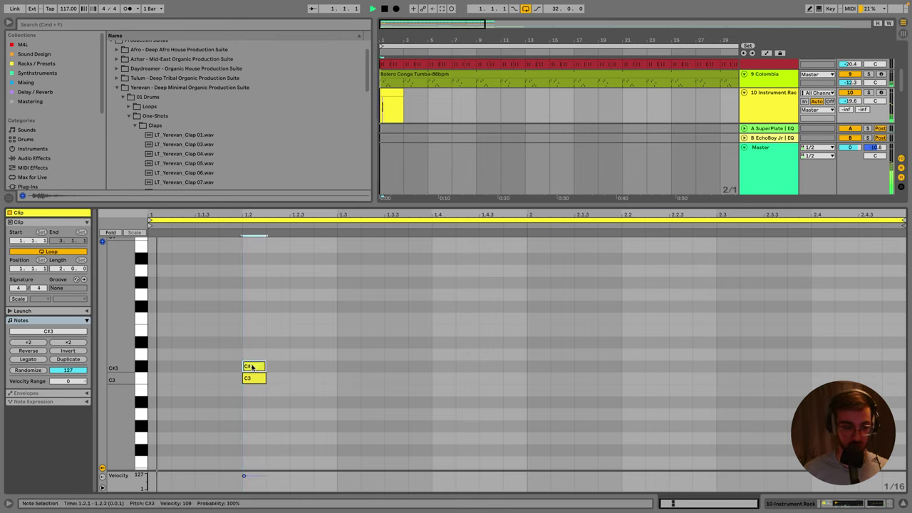
left_click_drag(253, 367, 251, 365)
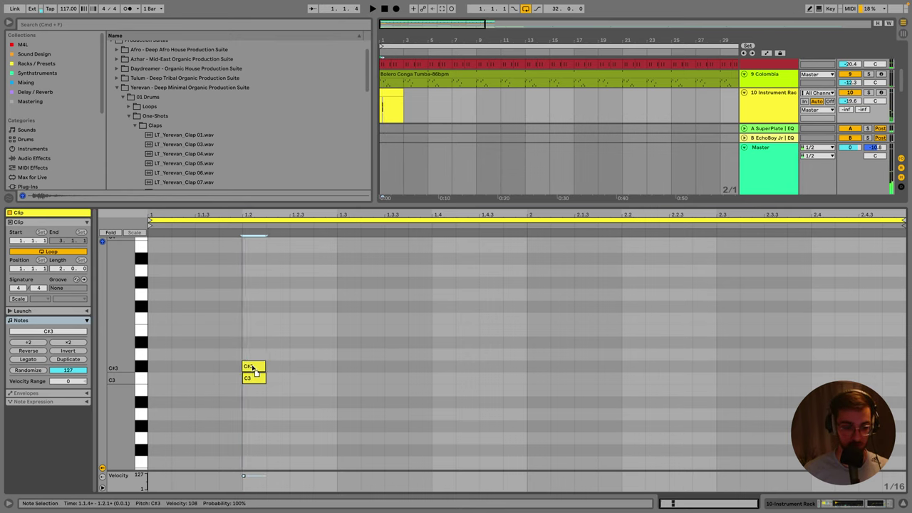
key("space")
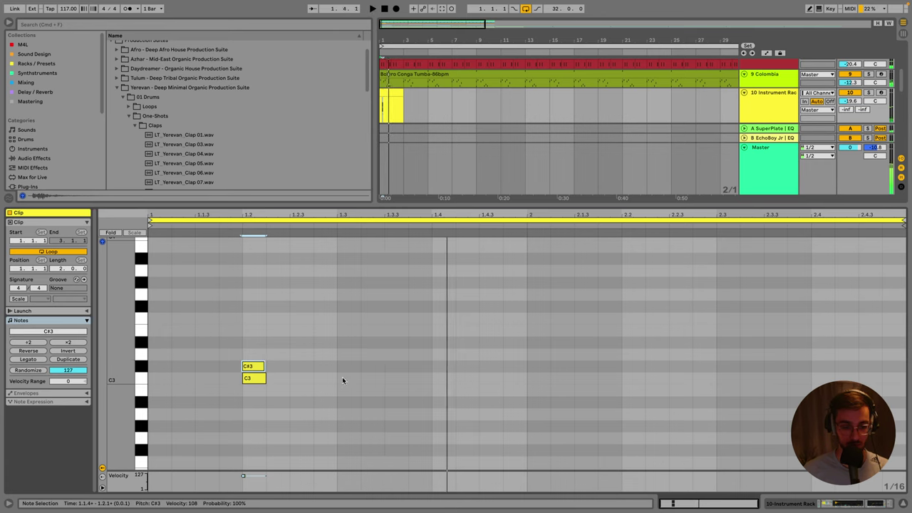
Loop the first two beats of the clap clip and realign the C#3 note exactly to beat 1.2.
left_click_drag(341, 385, 239, 301)
key("space")
key("ctrl+l")
key("space")
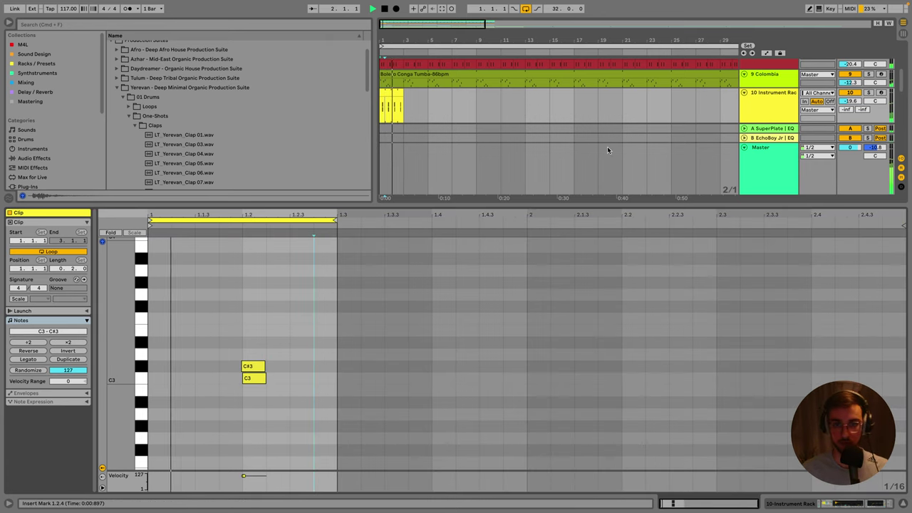
left_click(258, 367)
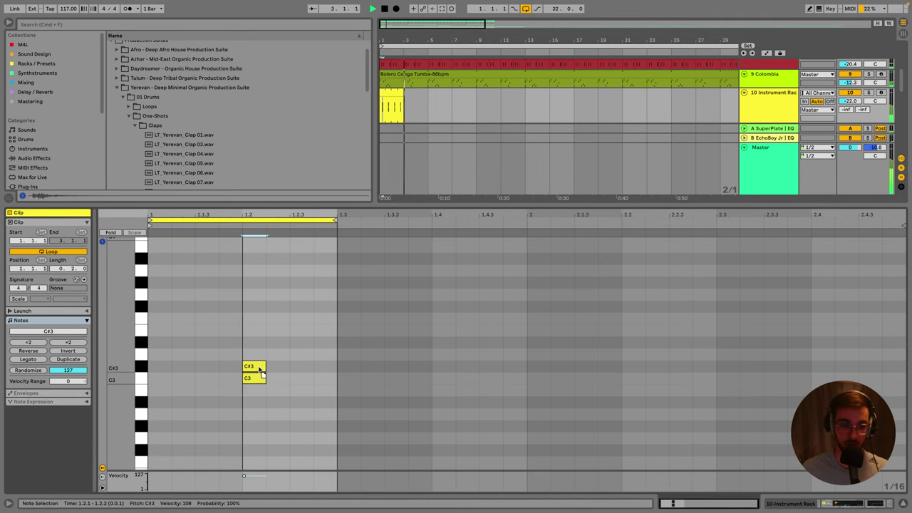
left_click(391, 92)
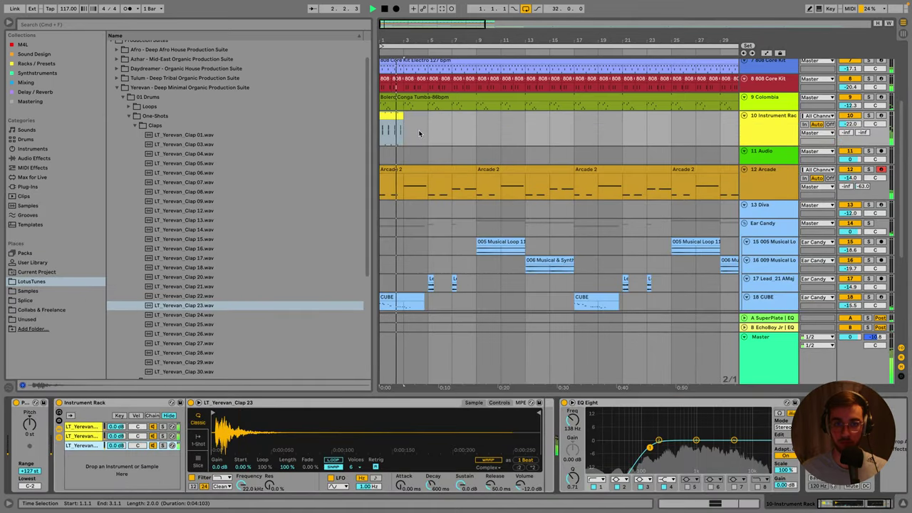
In the 808 Core Kit clip on track 7, set the velocity of the Hand Clap notes on beats 1.2 and 1.4 to 9.
scroll(499, 142, "up", 3)
left_click(405, 112)
double_click(405, 113)
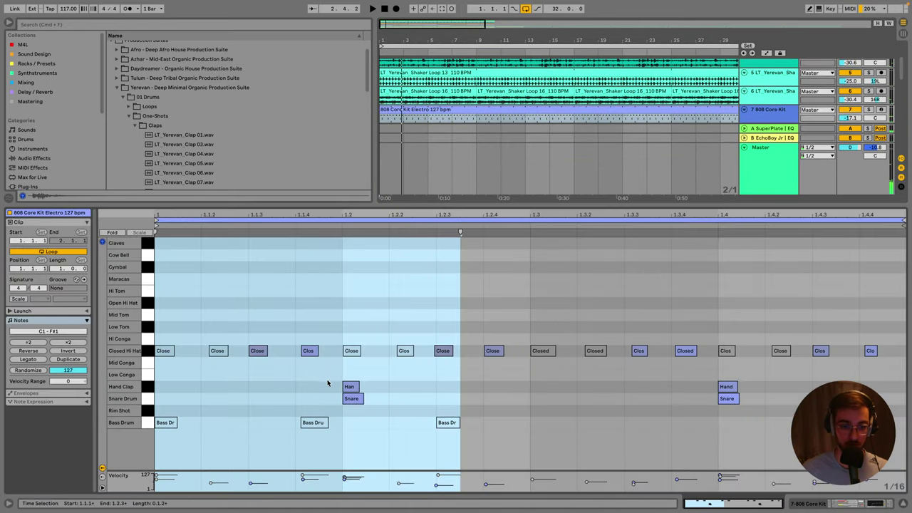
left_click_drag(338, 375, 776, 384)
key("super+l")
key("space")
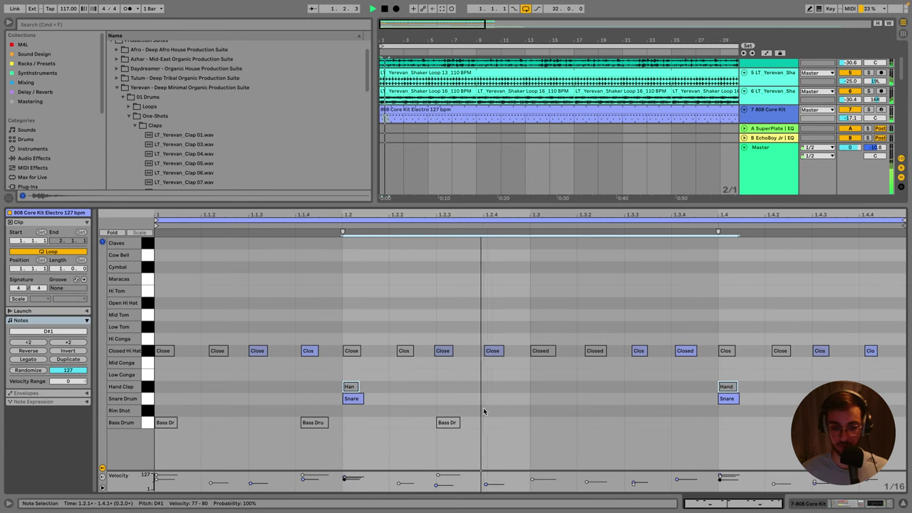
left_click(737, 378)
key("super+l")
key("space")
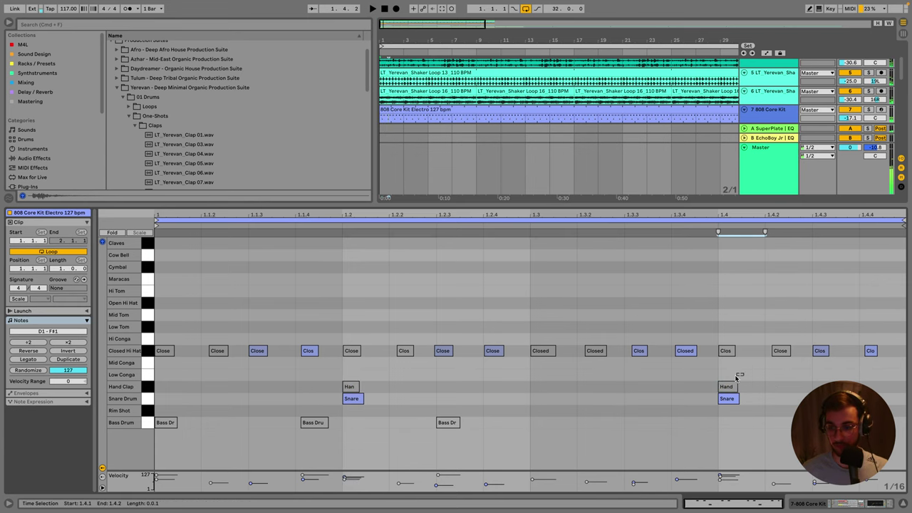
left_click_drag(738, 378, 345, 386)
key("super+l")
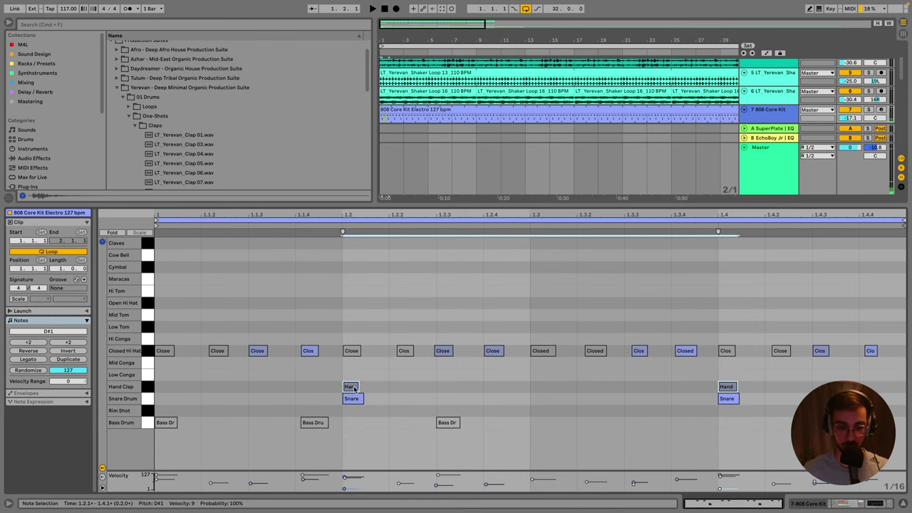
key("space")
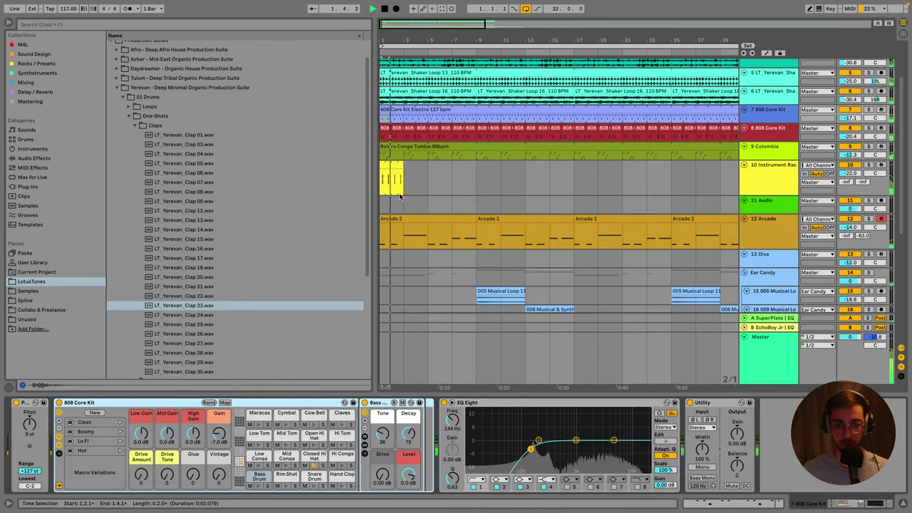
Extend the layered clap clip to bar 33 and lower its track volume to -24.2 dB.
left_click(401, 189)
left_click_drag(403, 187, 525, 187)
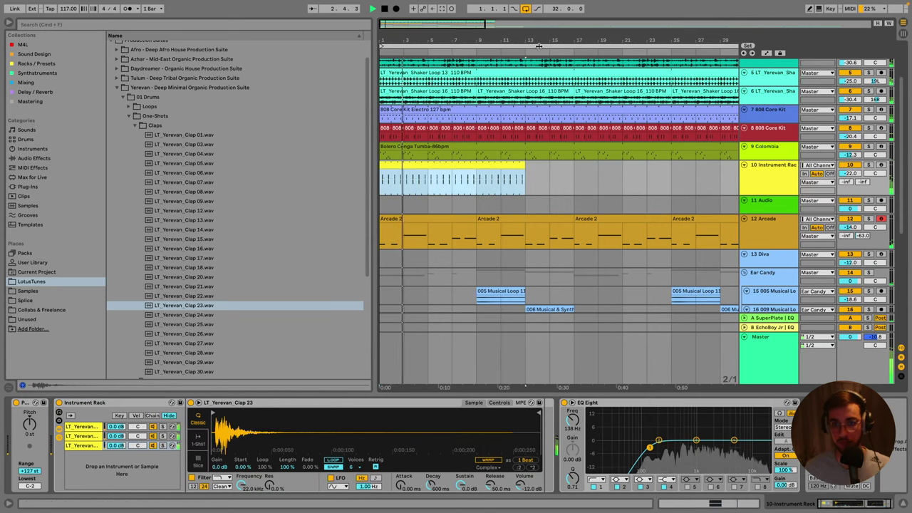
key("minus")
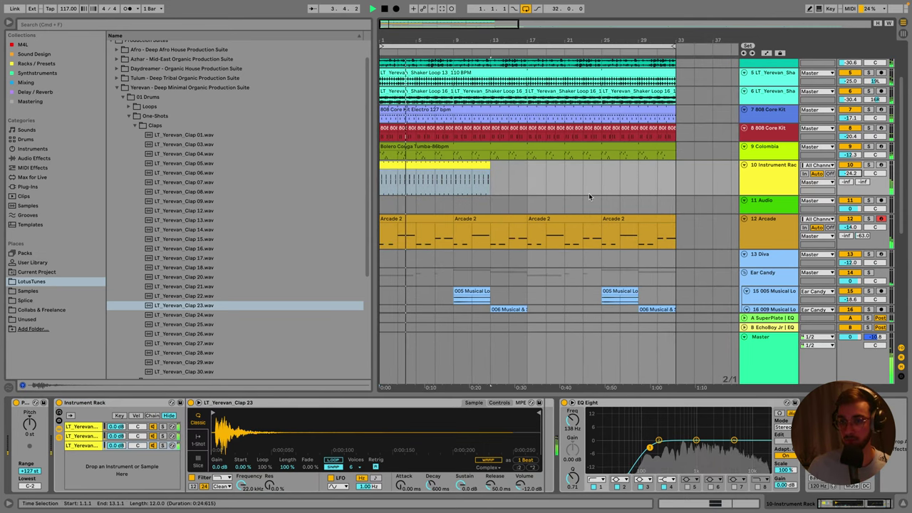
left_click_drag(489, 166, 676, 165)
Review the DS Tantra 2 settings on the Arcade track and reduce the mix of its EchoBoy Jr delay.
left_click(820, 228)
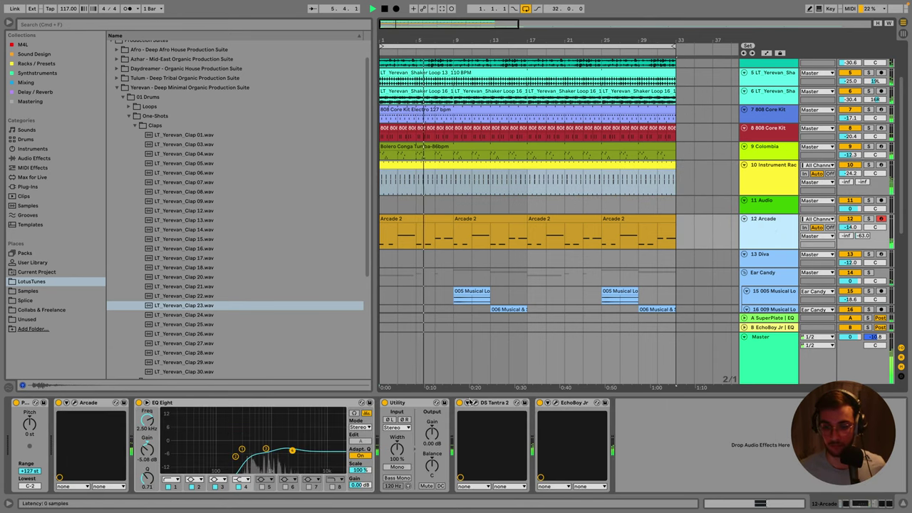
left_click(469, 403)
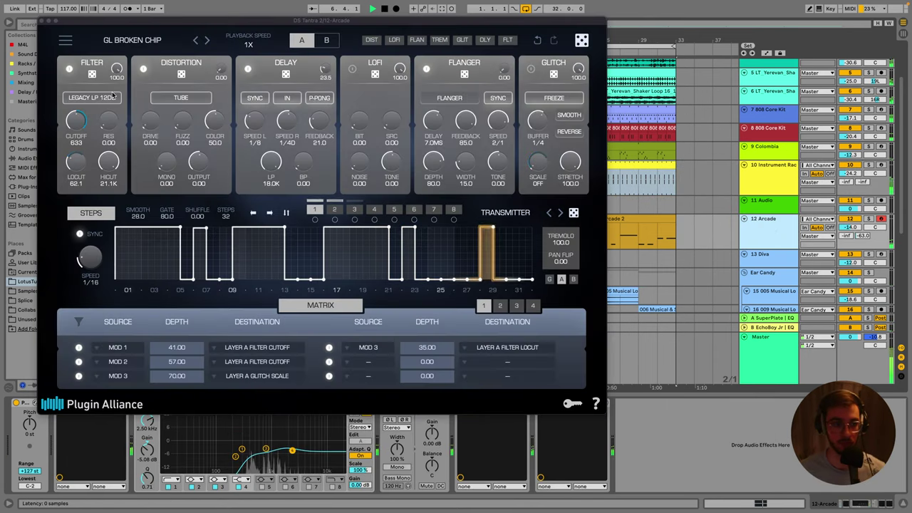
left_click(41, 22)
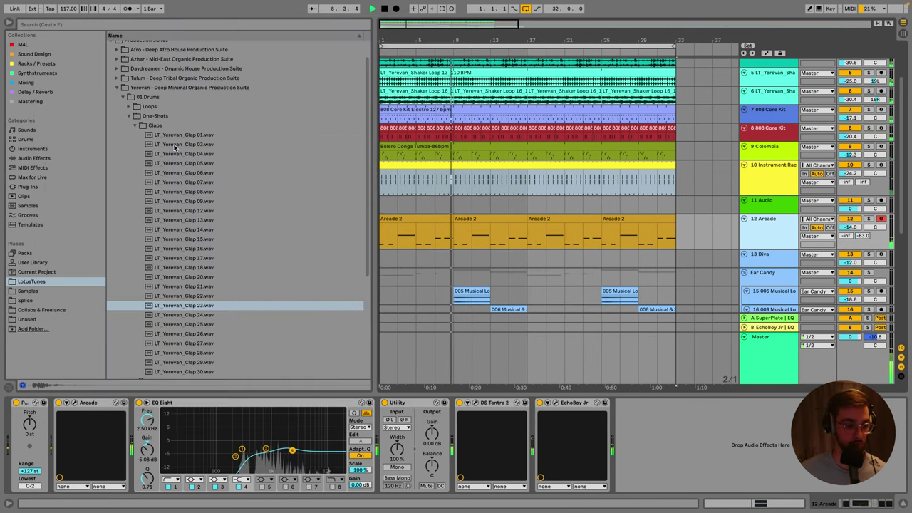
left_click(556, 403)
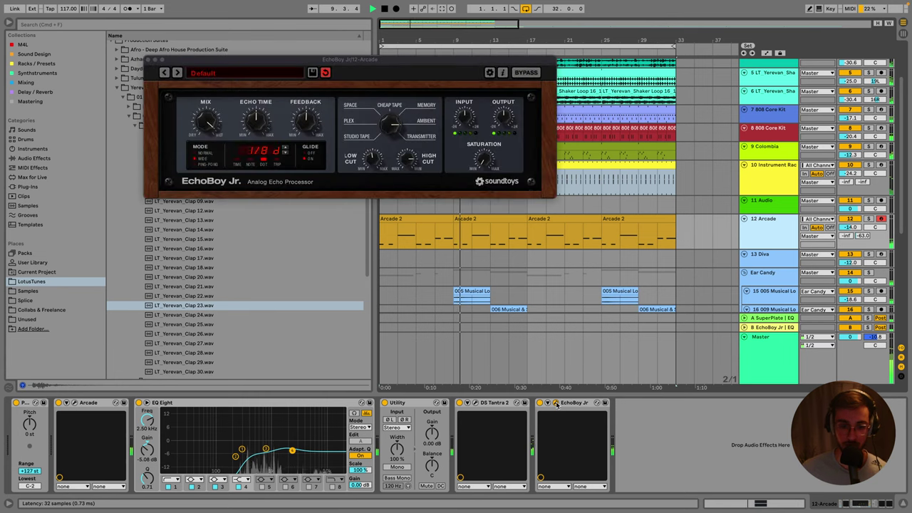
left_click(209, 166)
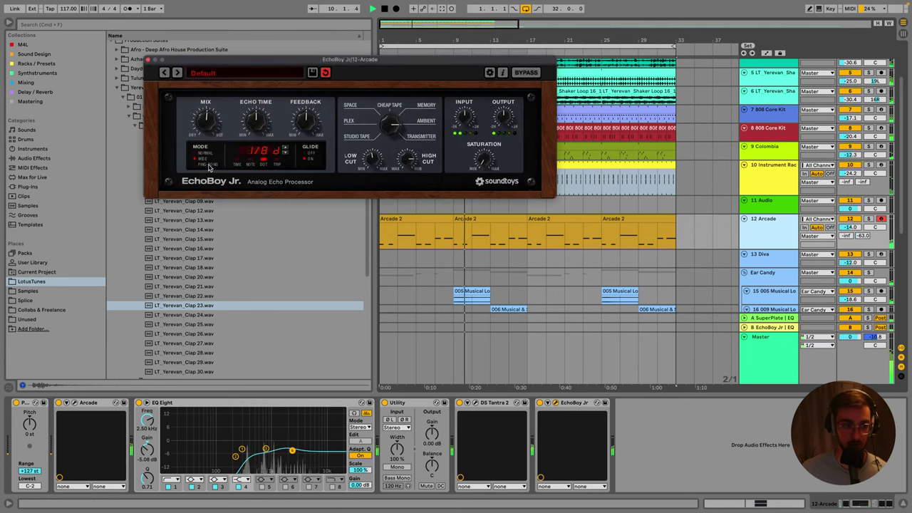
left_click(149, 60)
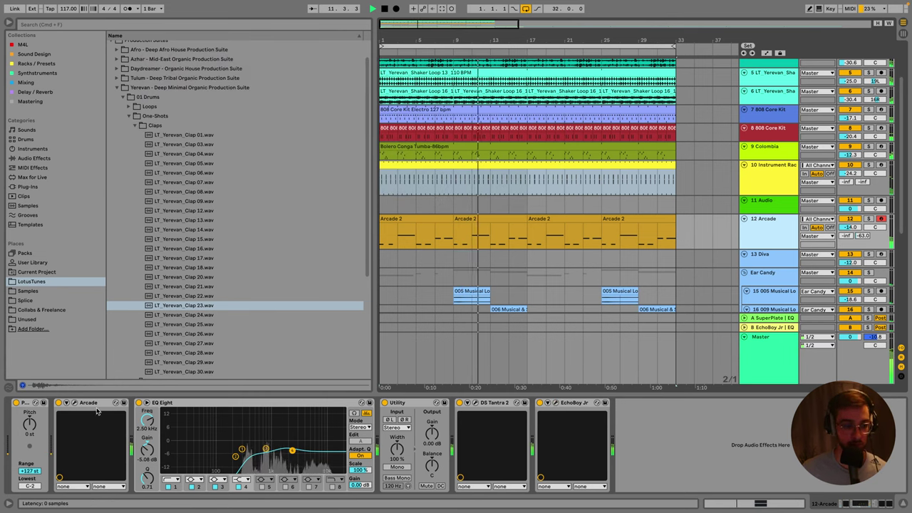
Inspect the modulation matrix, reverb, EQ and routing sections of DS Tantra 2 on the Arcade track.
left_click(475, 403)
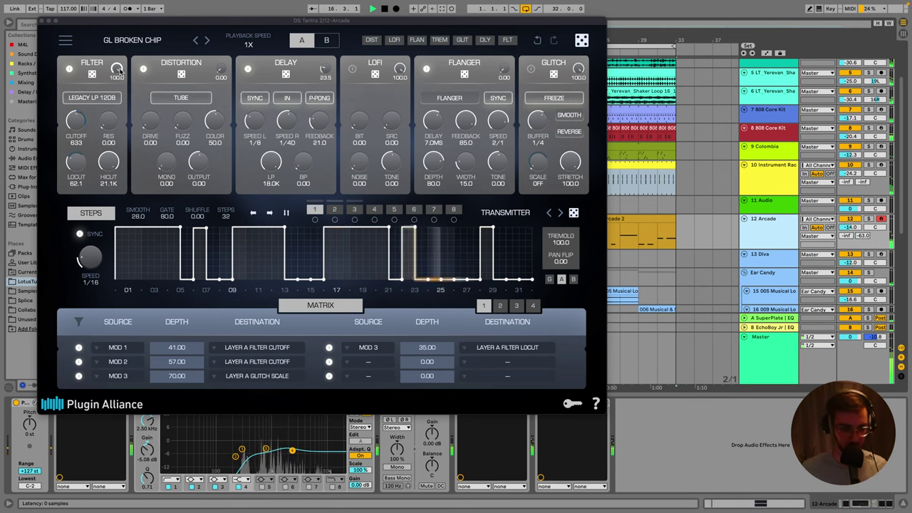
left_click(321, 305)
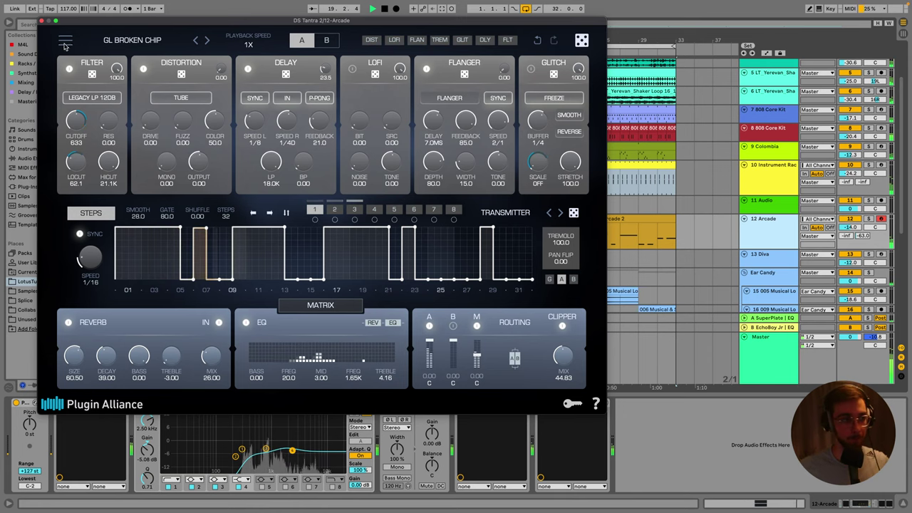
left_click(41, 20)
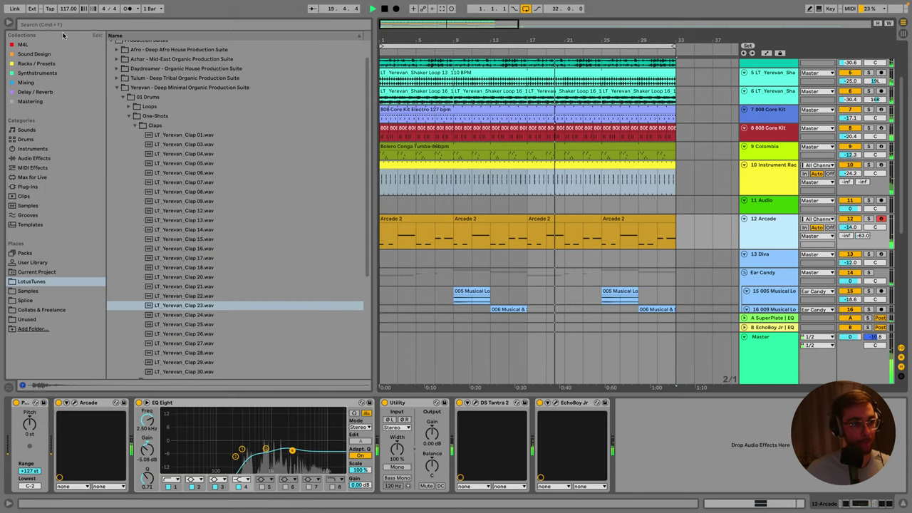
Find the Yerevan Percussion Loops folder and audition Percussion Loop 03 and Percussion Loop 19 against the track.
left_click(130, 116)
left_click(131, 131)
left_click(135, 168)
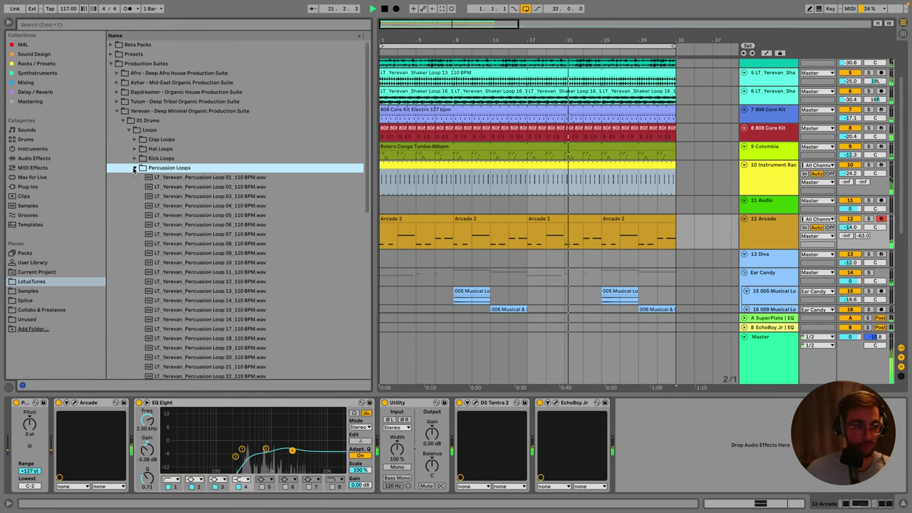
left_click(184, 196)
scroll(179, 223, "down", 2)
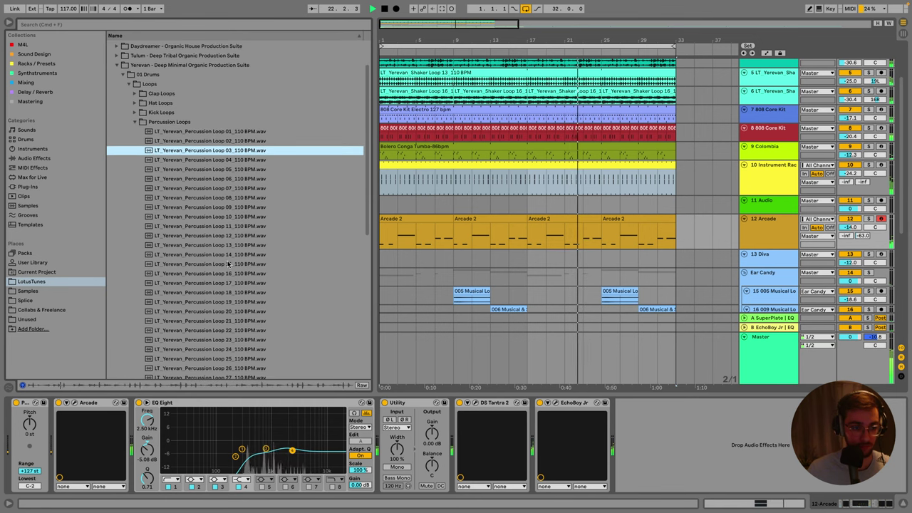
left_click(246, 302)
scroll(238, 317, "down", 2)
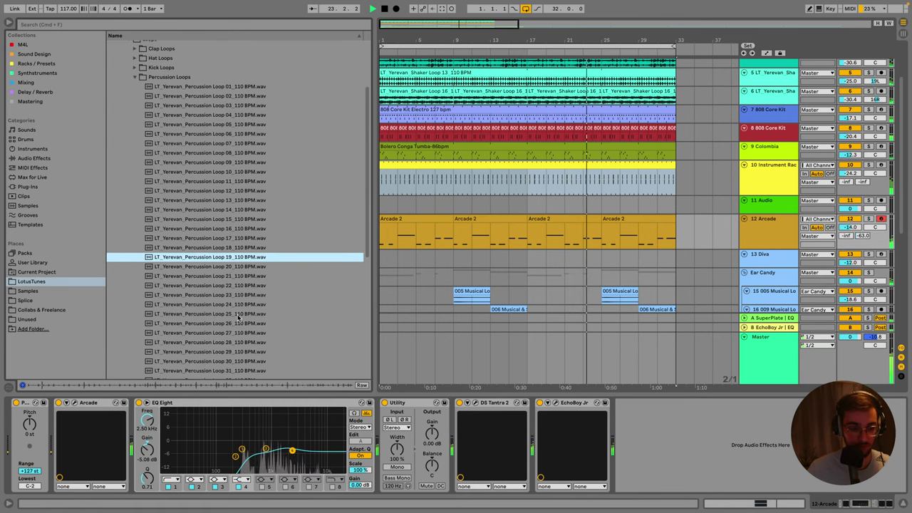
Audition Yerevan Percussion Loops 24, 31, 36, 40 and 41 against the playing arrangement.
left_click(228, 305)
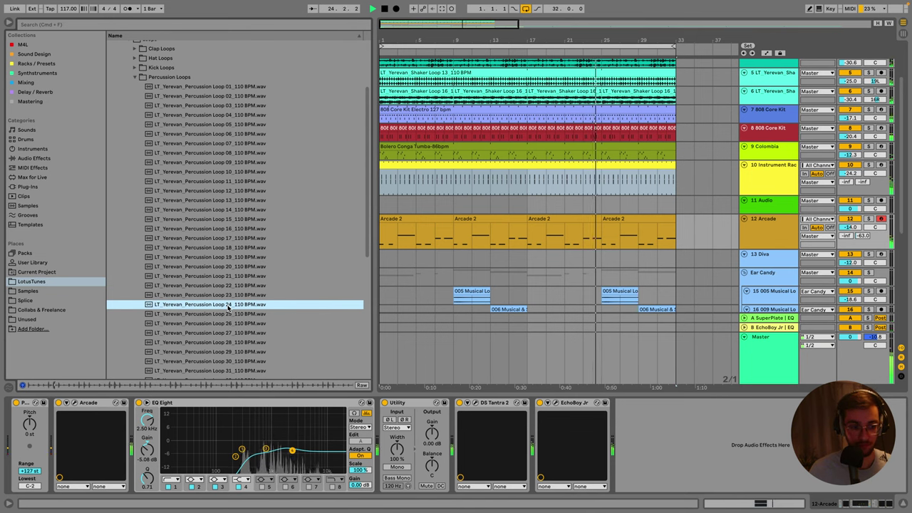
scroll(228, 306, "down", 2)
left_click(231, 325)
scroll(231, 327, "down", 2)
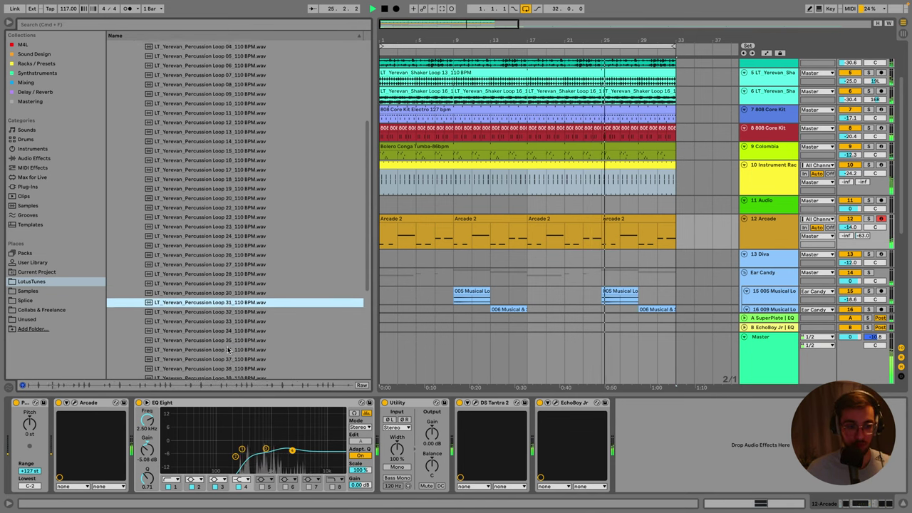
left_click(231, 329)
scroll(231, 335, "down", 2)
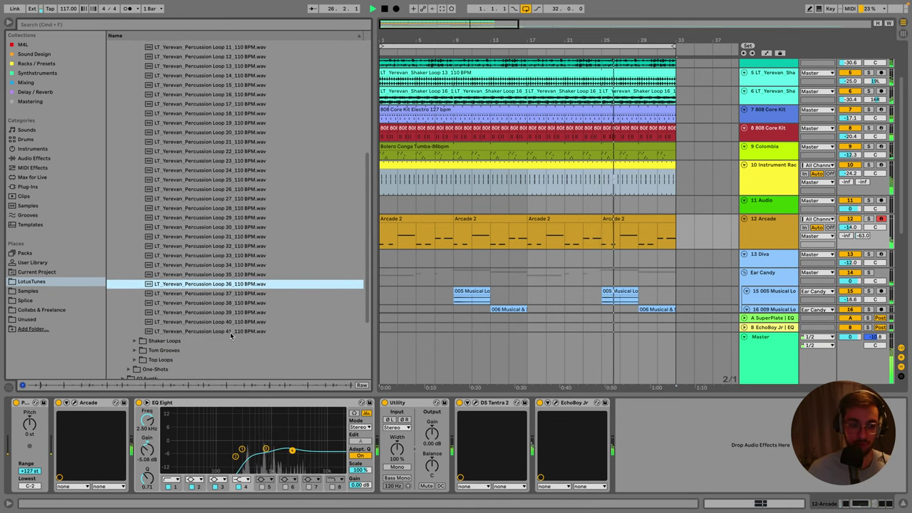
left_click(223, 323)
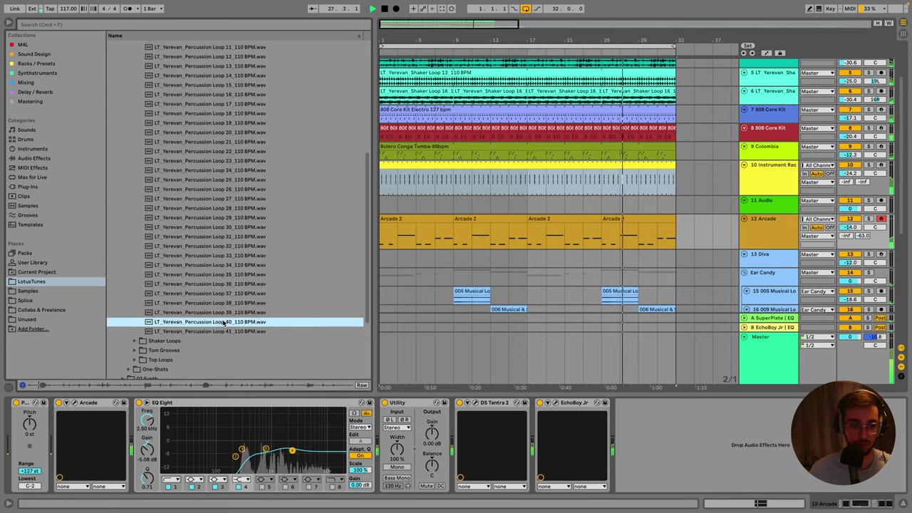
left_click(221, 331)
scroll(228, 235, "down", 1)
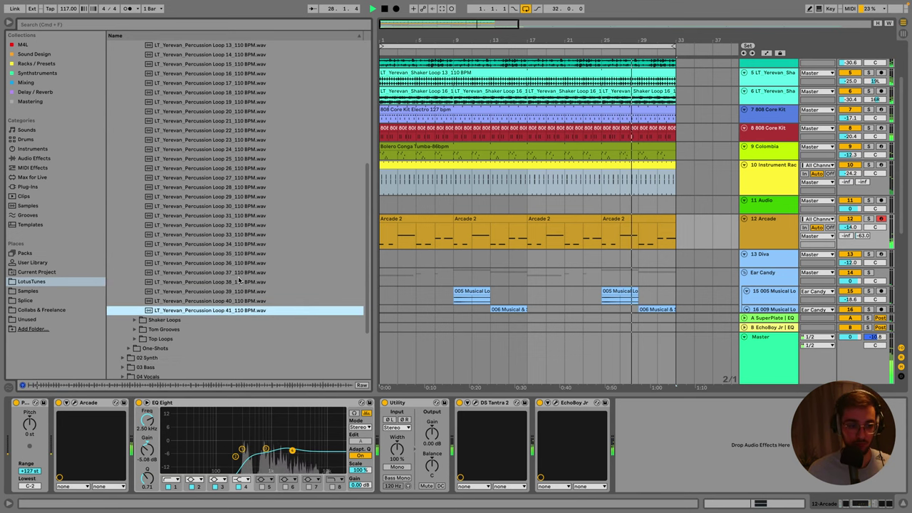
Go back through the Yerevan percussion loops and audition Loops 28 and 23.
left_click(235, 187)
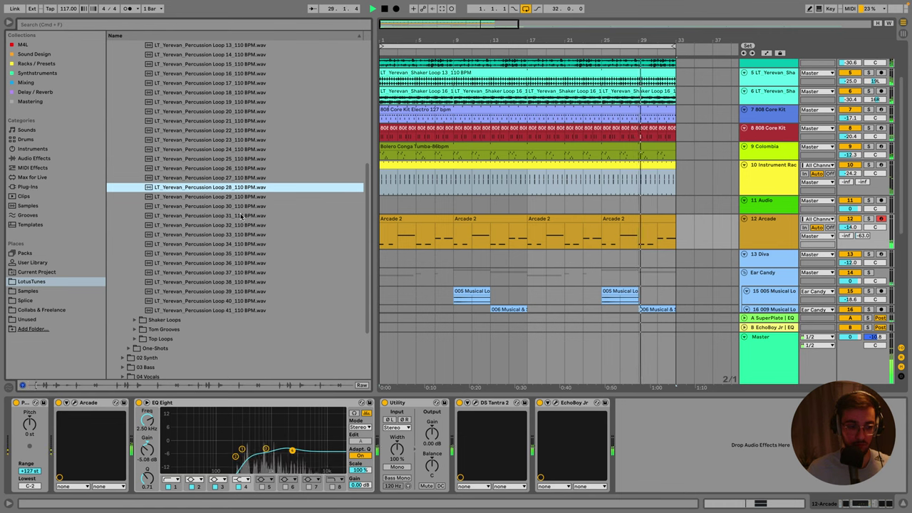
scroll(242, 216, "up", 3)
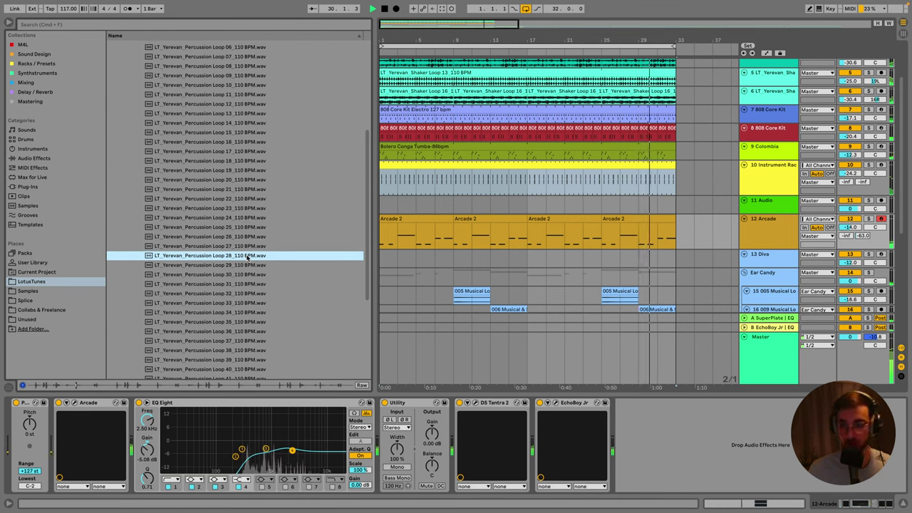
left_click(246, 208)
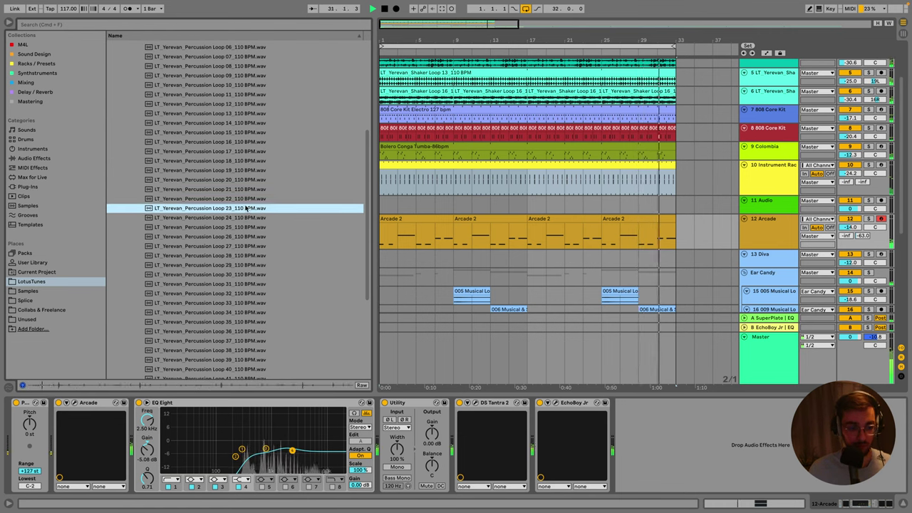
scroll(246, 208, "up", 1)
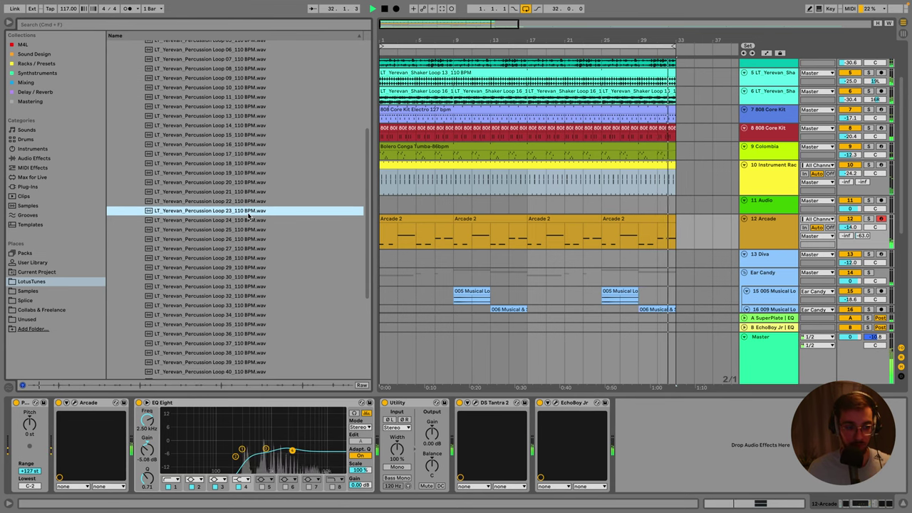
Add an audio track below the Instrument Rack, place Percussion Loop 23 at bar 1 and lower its volume to -24.4 dB.
left_click(769, 178)
scroll(769, 130, "down", 3)
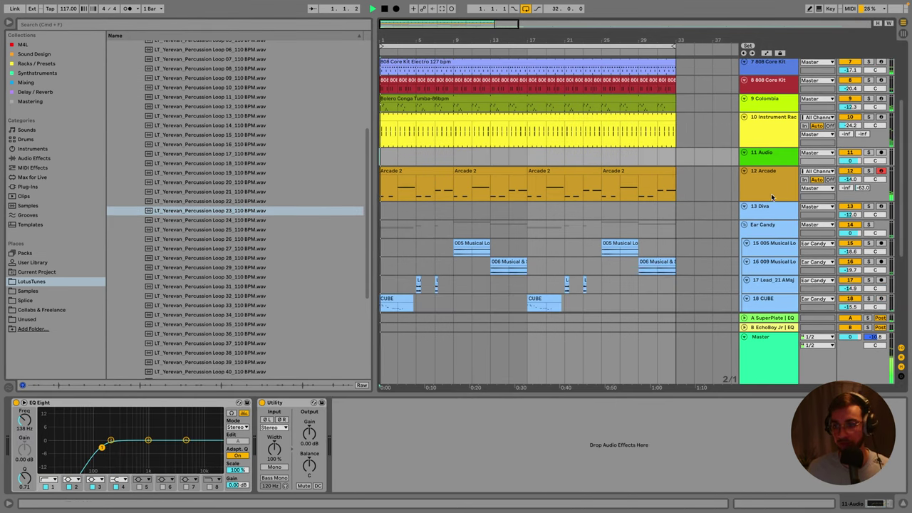
key("super+t")
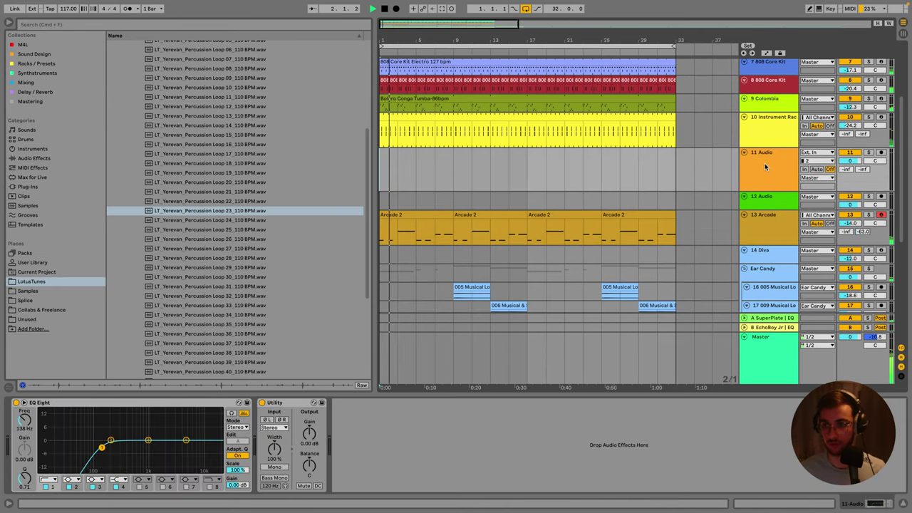
left_click_drag(195, 207, 388, 164)
left_click_drag(850, 160, 850, 207)
Cut the percussion loop's highs by 8.55 dB from 1.50 kHz in EQ Eight and add Shifter after Utility.
left_click_drag(185, 439, 157, 457)
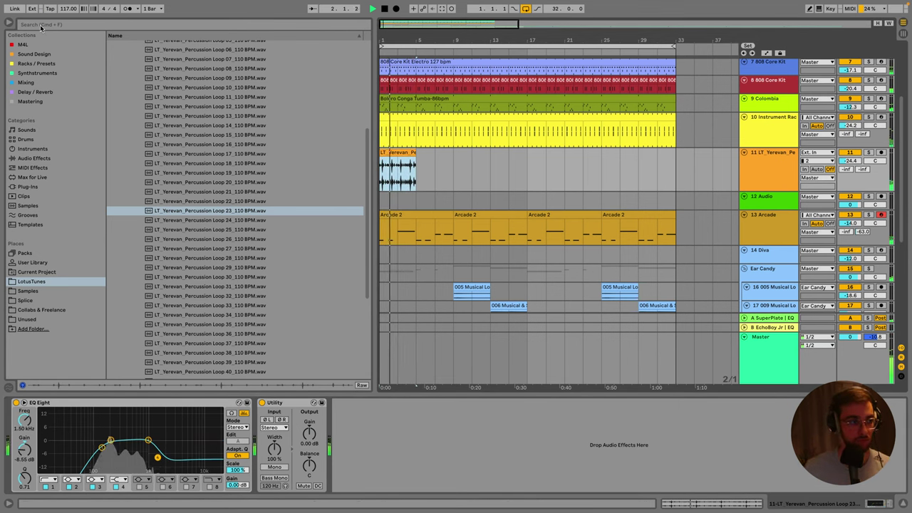
left_click(26, 82)
left_click(77, 26)
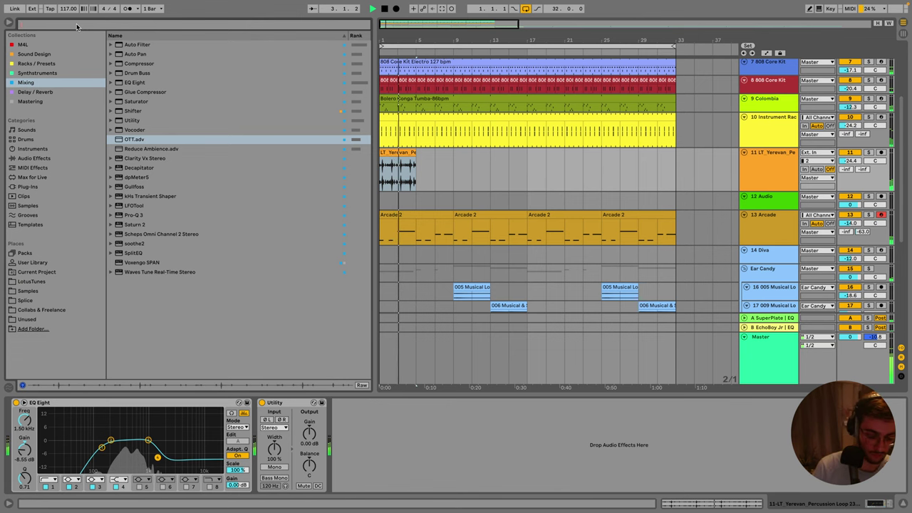
type("shifter")
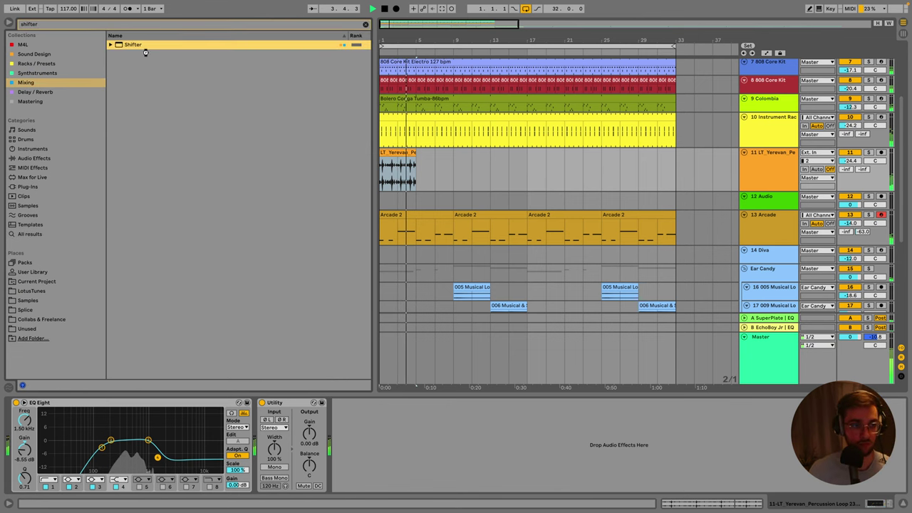
left_click_drag(146, 52, 367, 456)
Raise the percussion loop track to -15.3 dB and try Shifter Fine shifts of -500 Hz in solo and 8.79 Hz in the mix.
key("space")
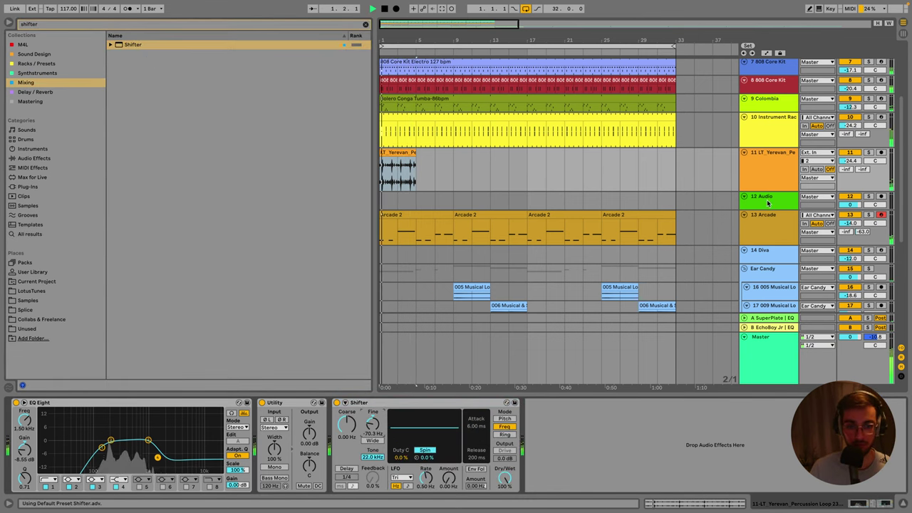
left_click(869, 152)
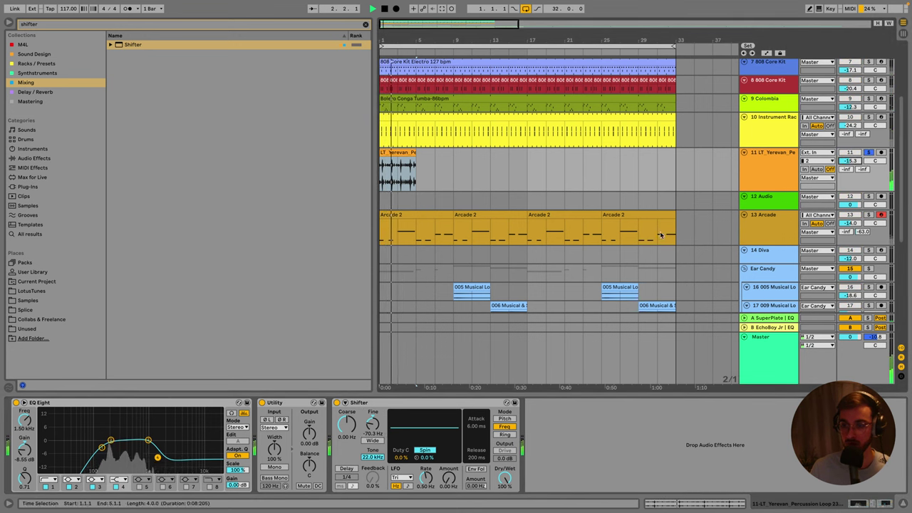
left_click_drag(372, 425, 372, 456)
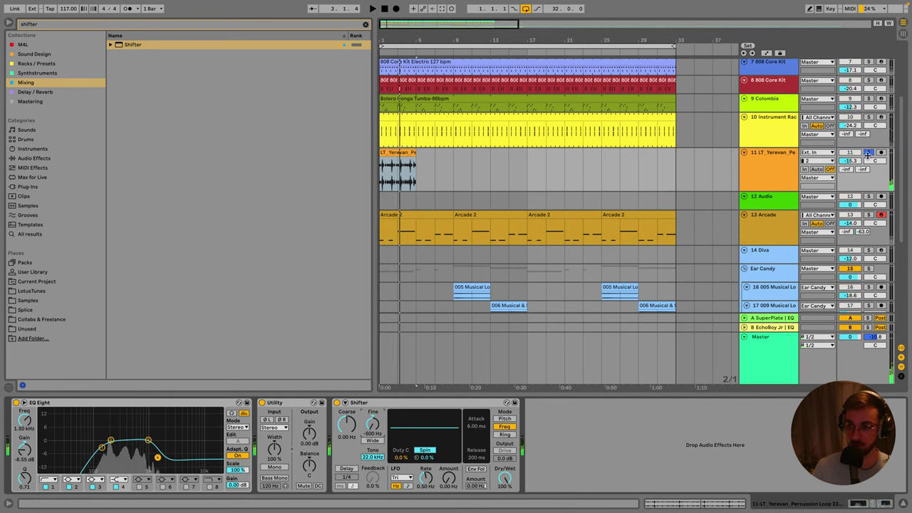
left_click(869, 153)
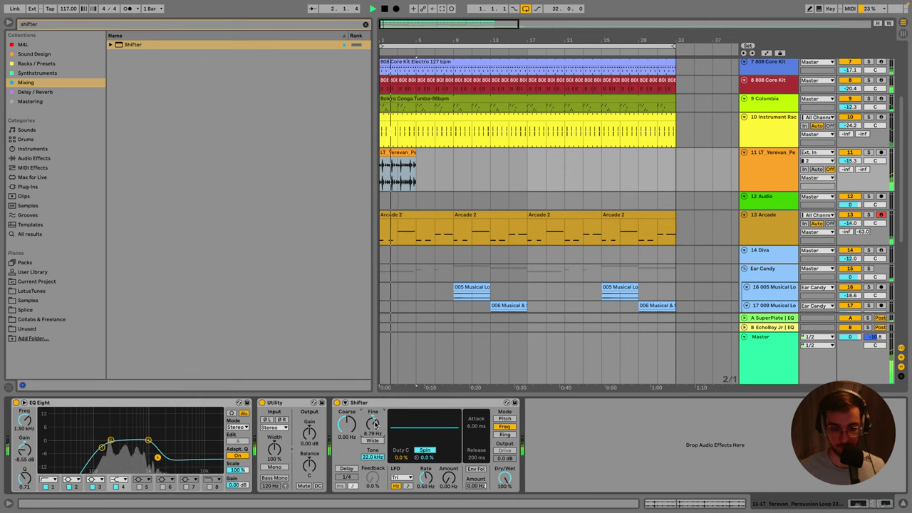
Delete the Yerevan percussion loop track.
left_click(760, 169)
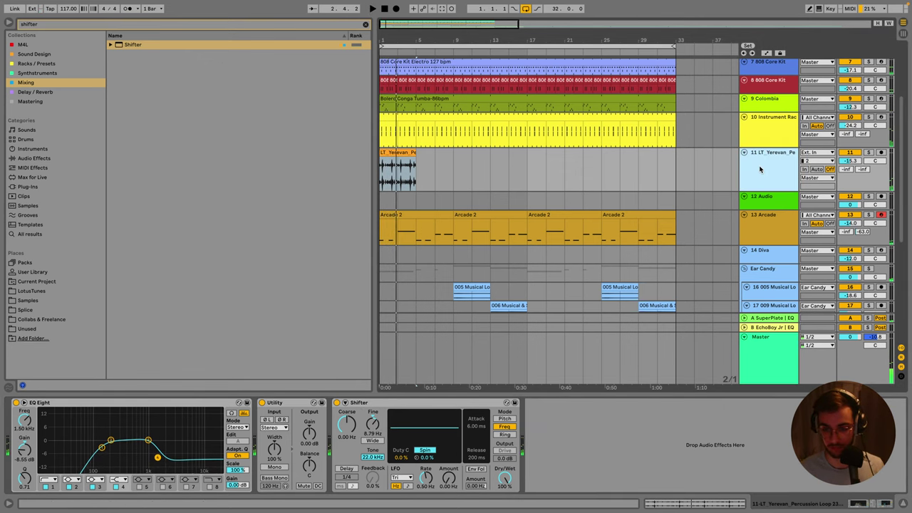
key("Delete")
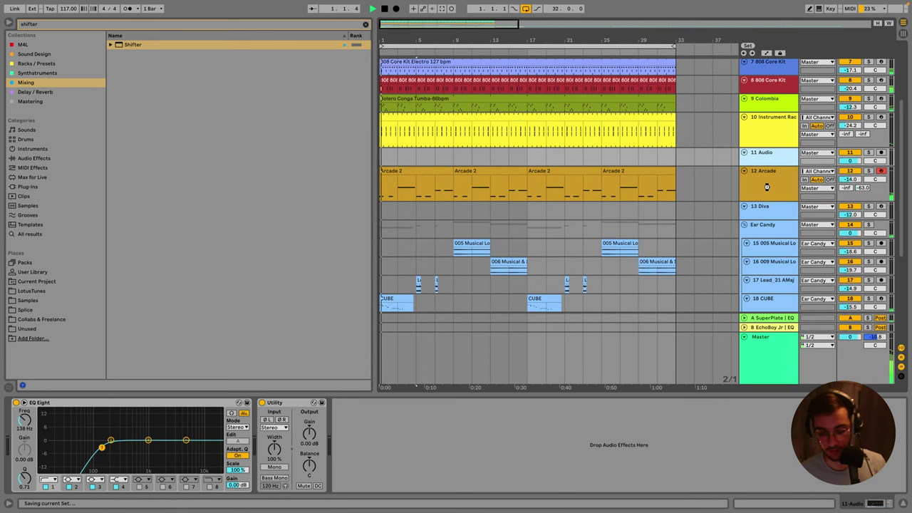
Insert a new MIDI track below Arcade, armed for recording, with its volume at -4.7 dB.
left_click(767, 187)
key("ctrl+shift+t")
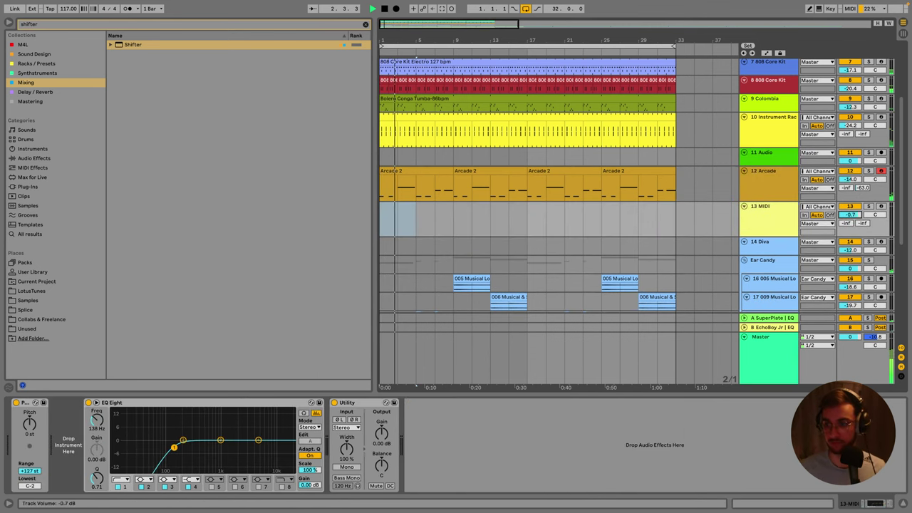
scroll(784, 226, "down", 2)
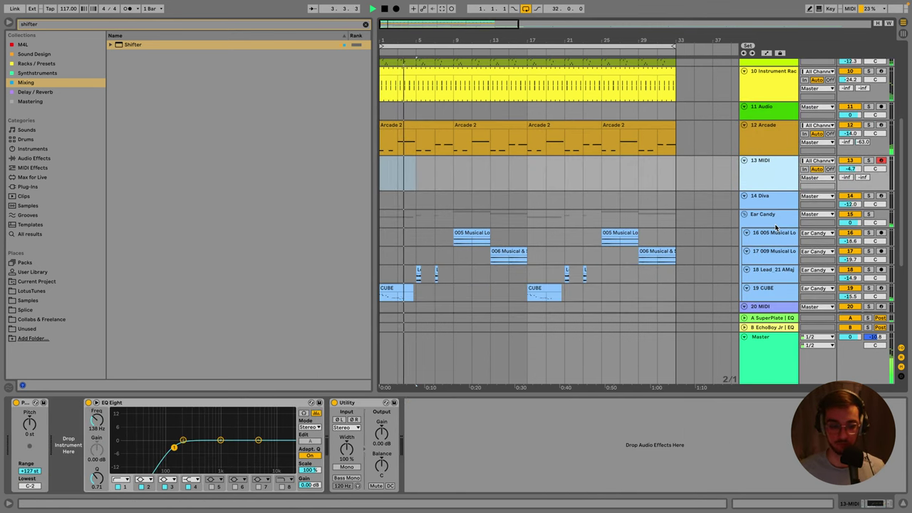
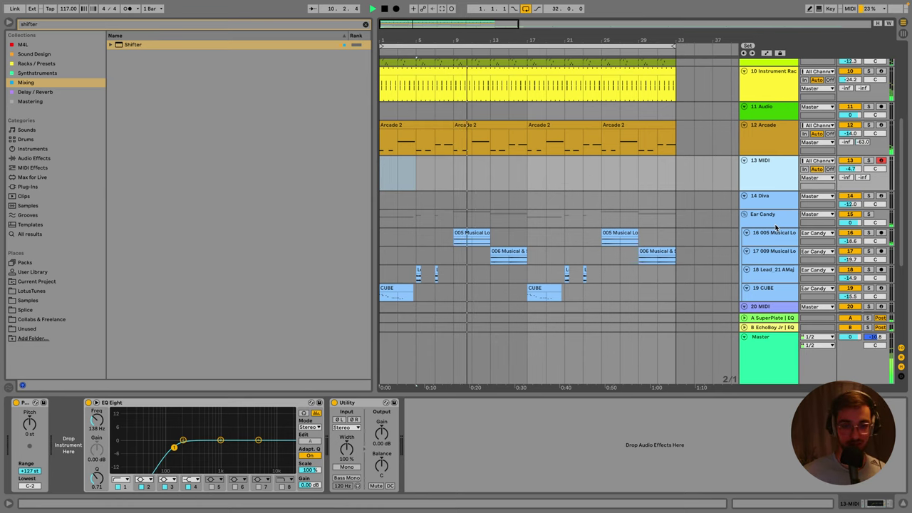
Search the browser for kontakt, and inspect the Drum Rack devices, the clap Instrument Rack and the lower tracks of the arrangement.
left_click(55, 24)
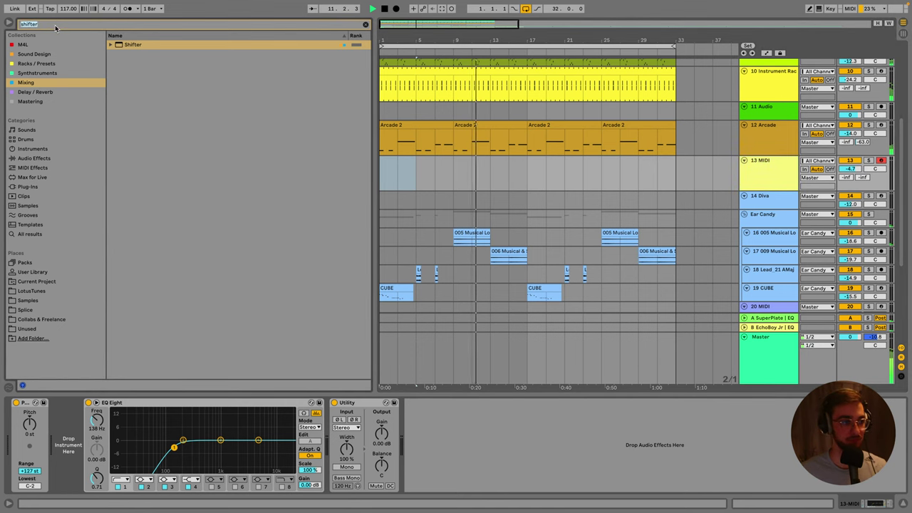
type("kontakt")
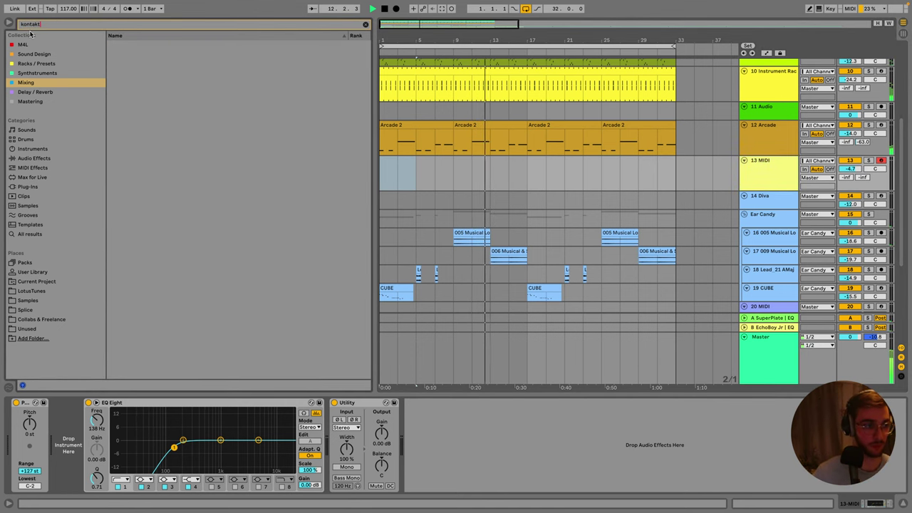
scroll(590, 86, "up", 5)
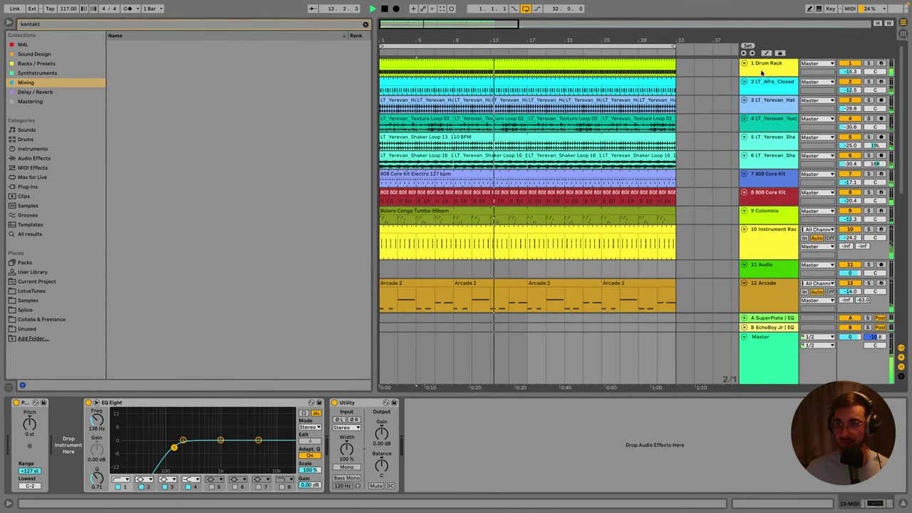
left_click(396, 65)
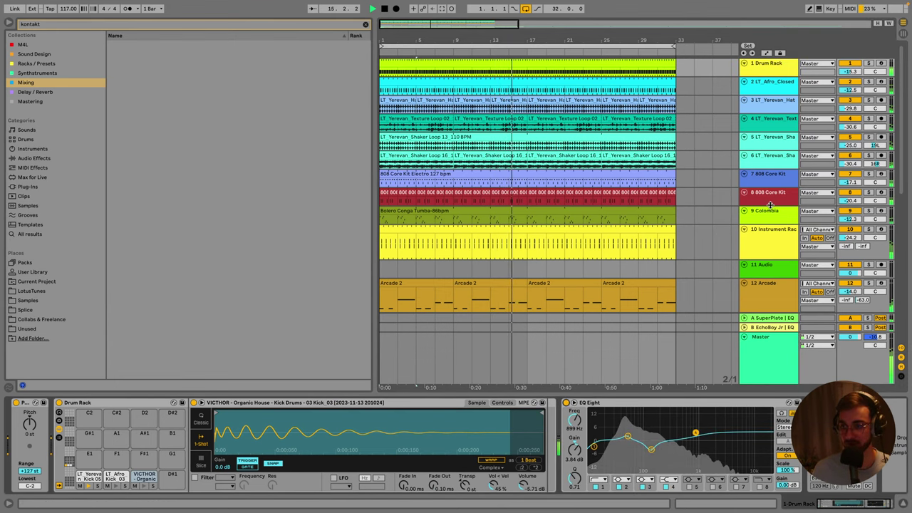
left_click(761, 243)
scroll(761, 243, "down", 3)
scroll(563, 191, "down", 1)
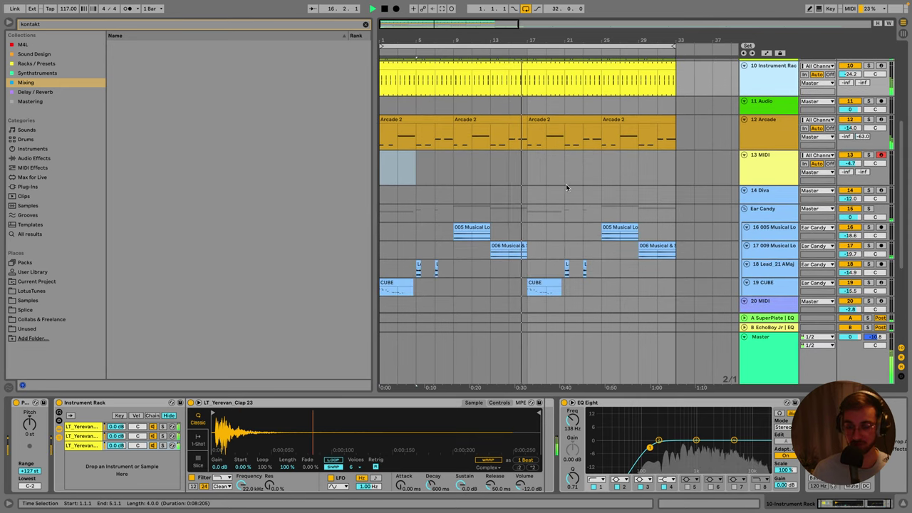
scroll(566, 188, "down", 4)
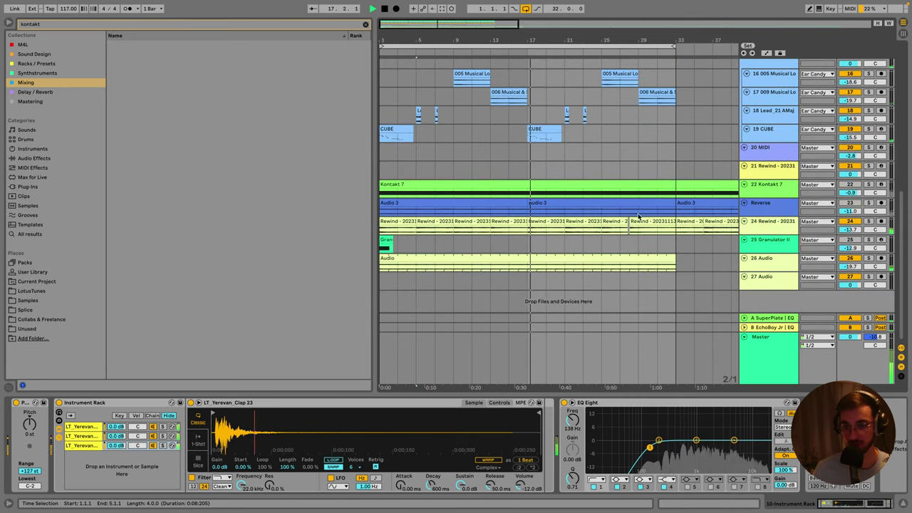
Clear the kontakt search, review the device chains of the Rewind, new MIDI and Diva tracks, and save the set.
left_click(784, 226)
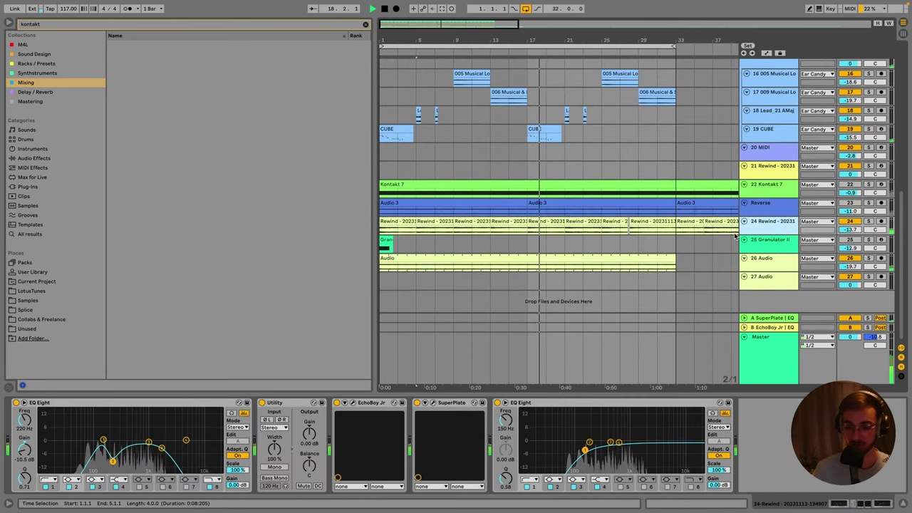
scroll(539, 280, "up", 5)
scroll(539, 280, "up", 4)
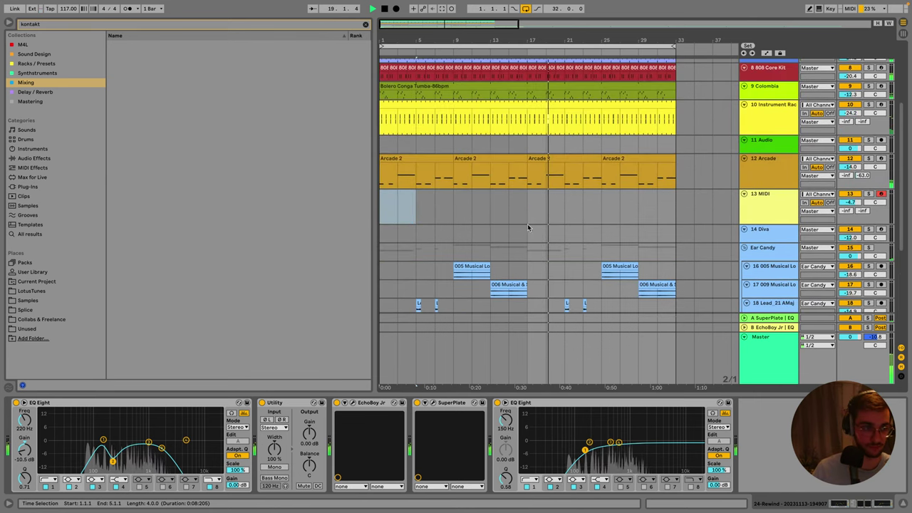
key("Escape")
scroll(529, 209, "down", 2)
scroll(530, 209, "up", 4)
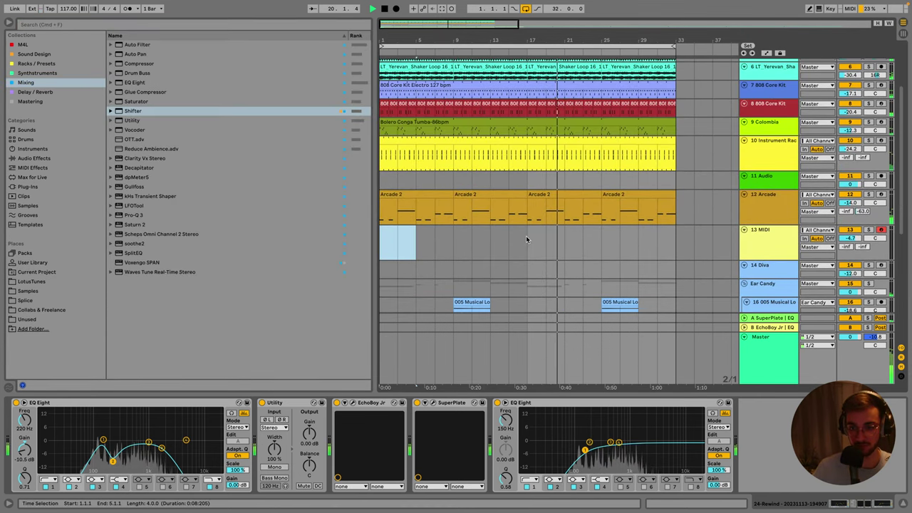
left_click(558, 214)
scroll(559, 228, "up", 3)
scroll(568, 224, "down", 3)
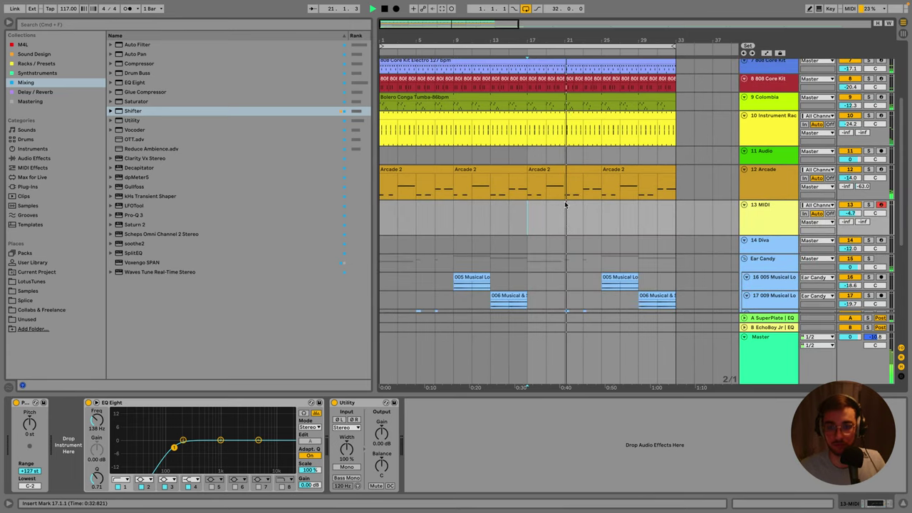
scroll(549, 217, "down", 1)
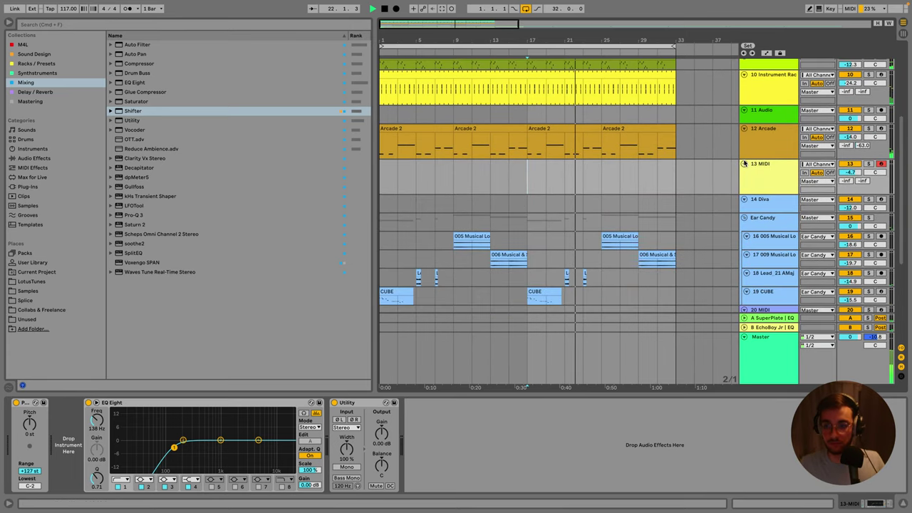
left_click(761, 205)
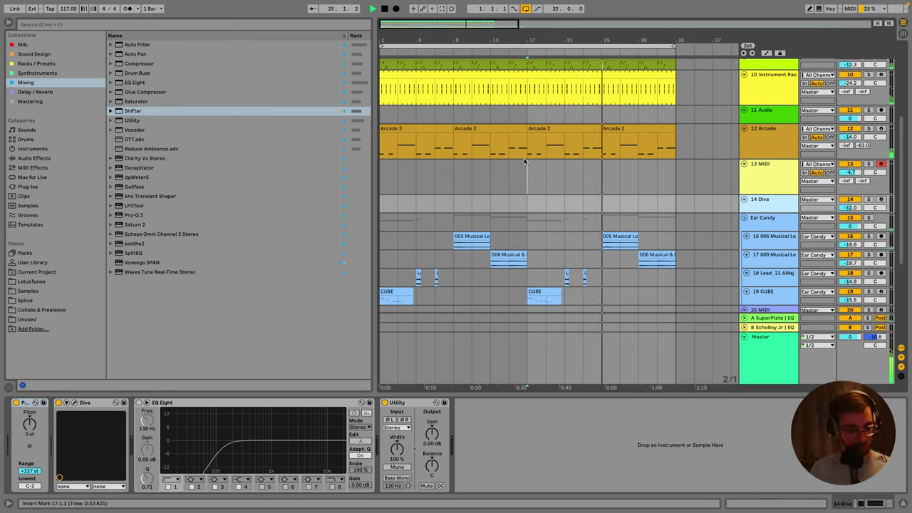
key("super+s")
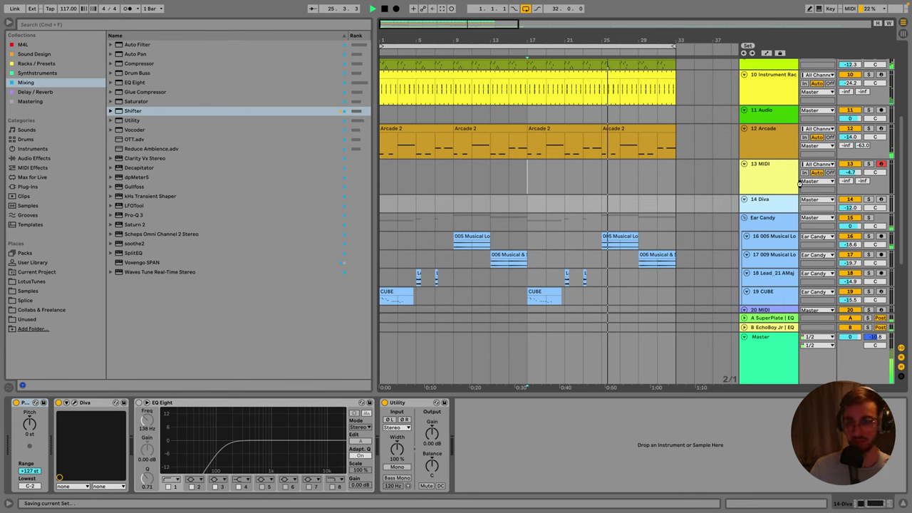
Search the plug-ins for kontakt and load the VST3 version of Kontakt 7 onto the new MIDI track below Arcade.
left_click(760, 175)
left_click(80, 25)
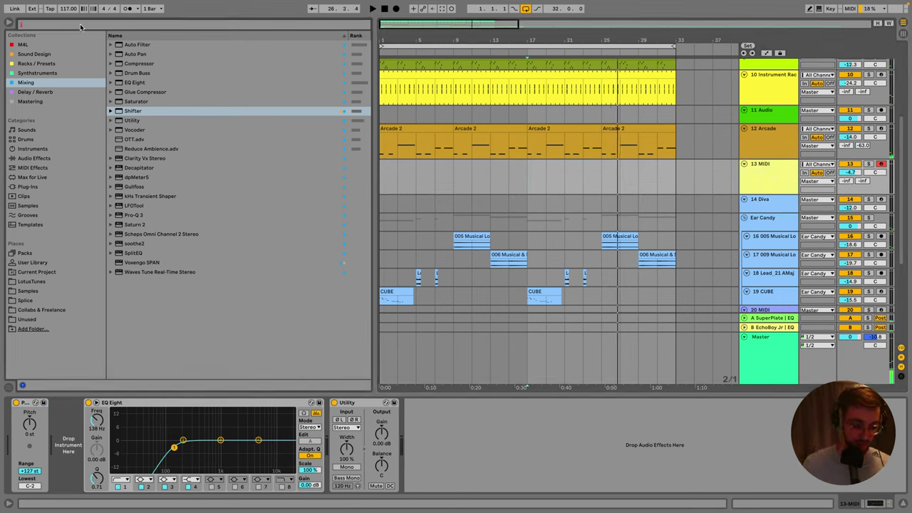
type("kontakt")
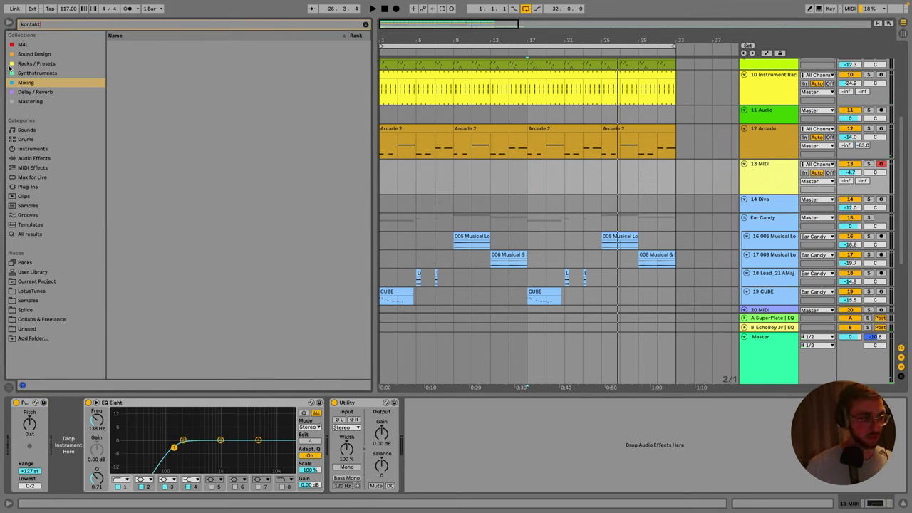
left_click(27, 186)
left_click(148, 84)
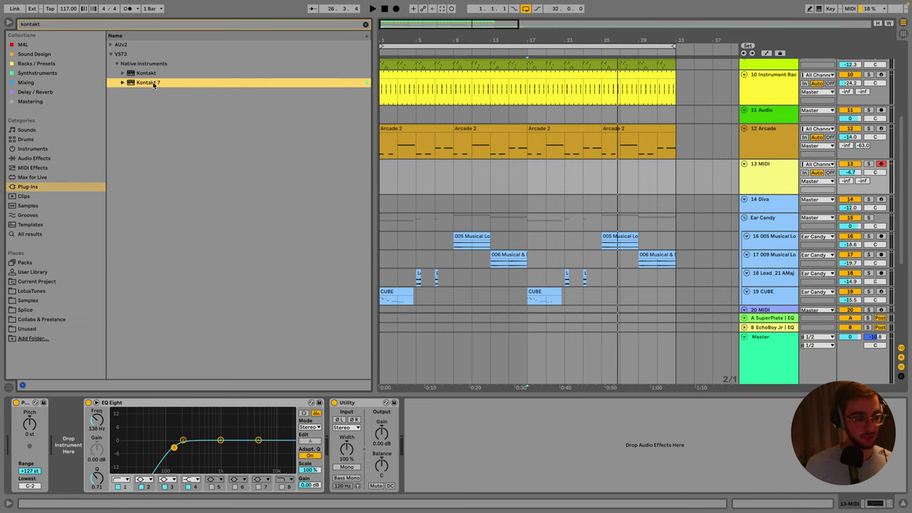
double_click(151, 83)
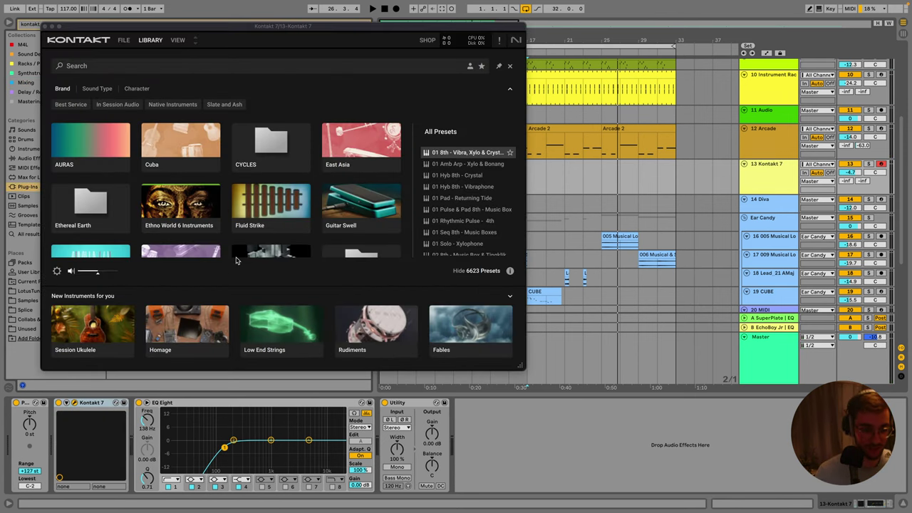
Collapse the new instruments suggestions and look through the Kontakt library's instrument brands for a suitable sound.
left_click(510, 296)
scroll(328, 242, "down", 5)
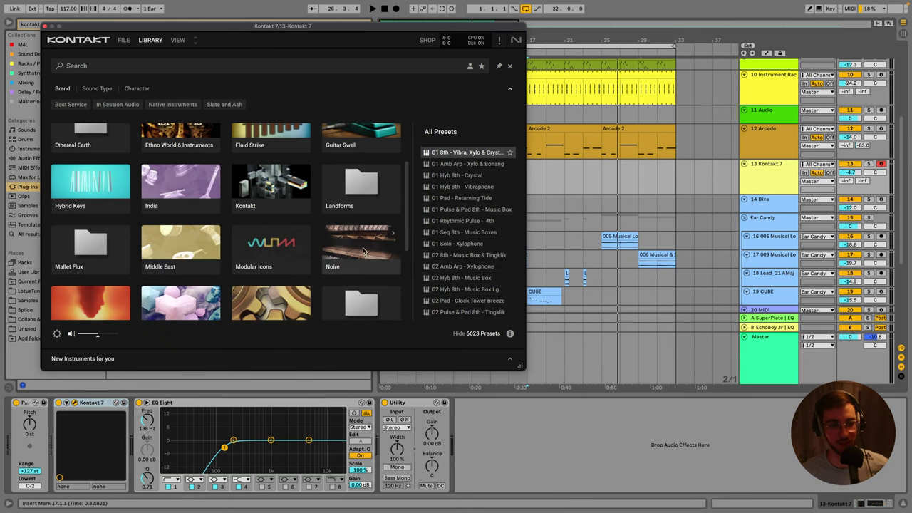
scroll(249, 242, "up", 3)
scroll(199, 246, "down", 3)
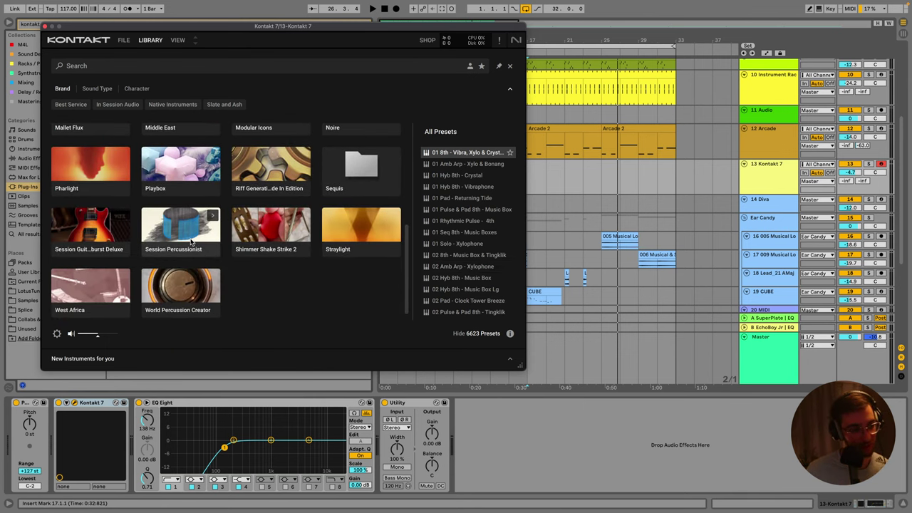
scroll(196, 241, "up", 3)
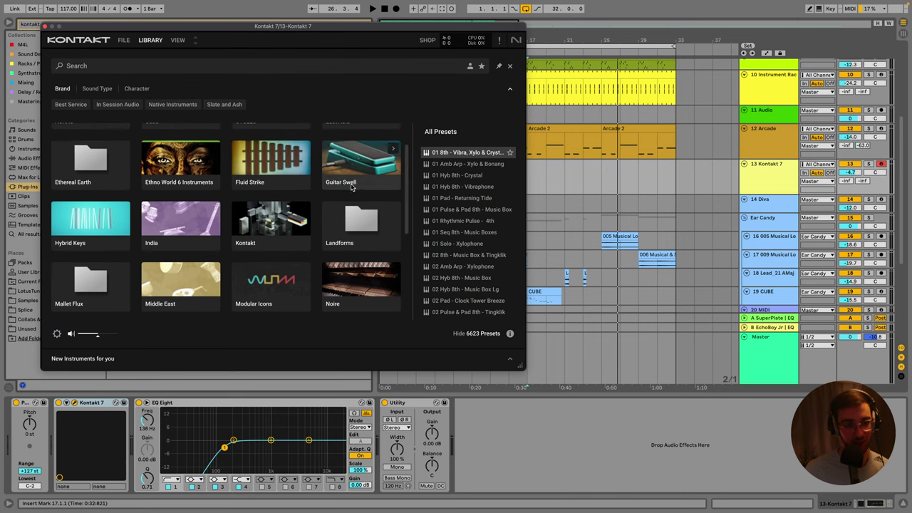
scroll(174, 201, "up", 1)
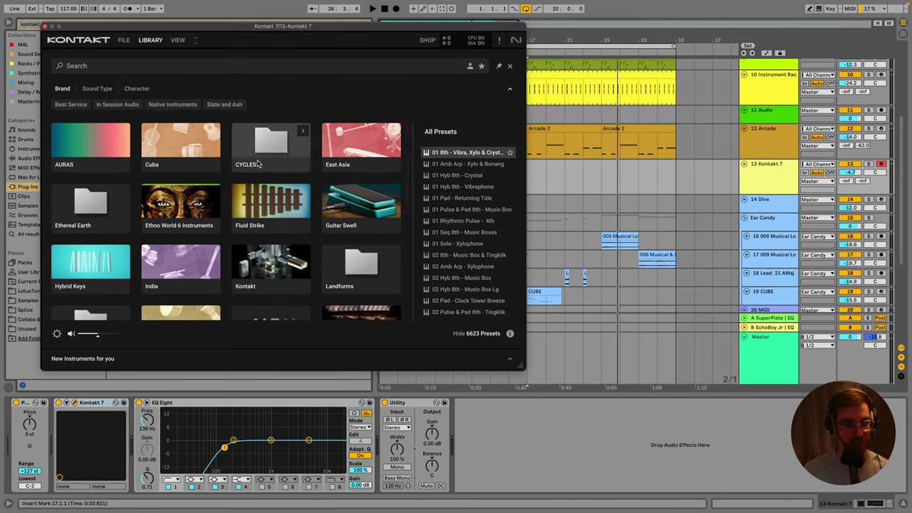
scroll(187, 254, "down", 2)
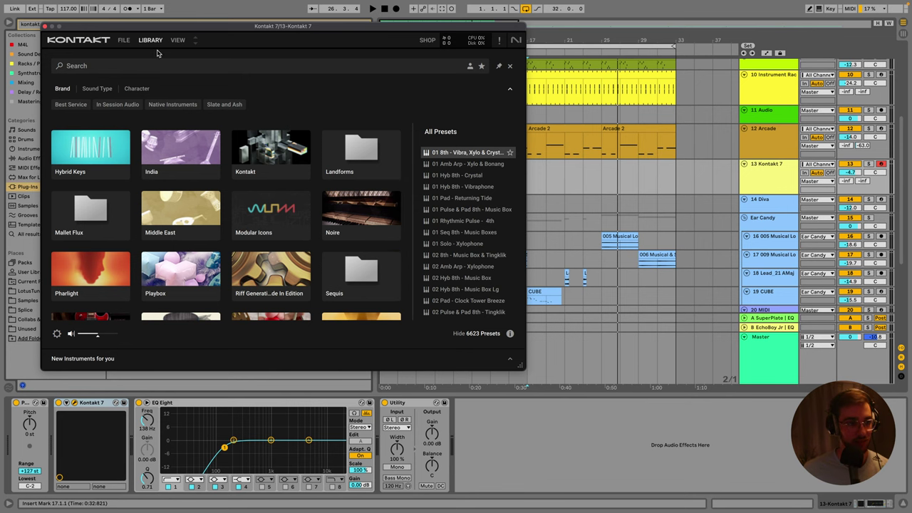
Check Kontakt's recently loaded instruments, switch the plug-in to Rack View and reopen its library.
left_click(178, 41)
left_click(153, 40)
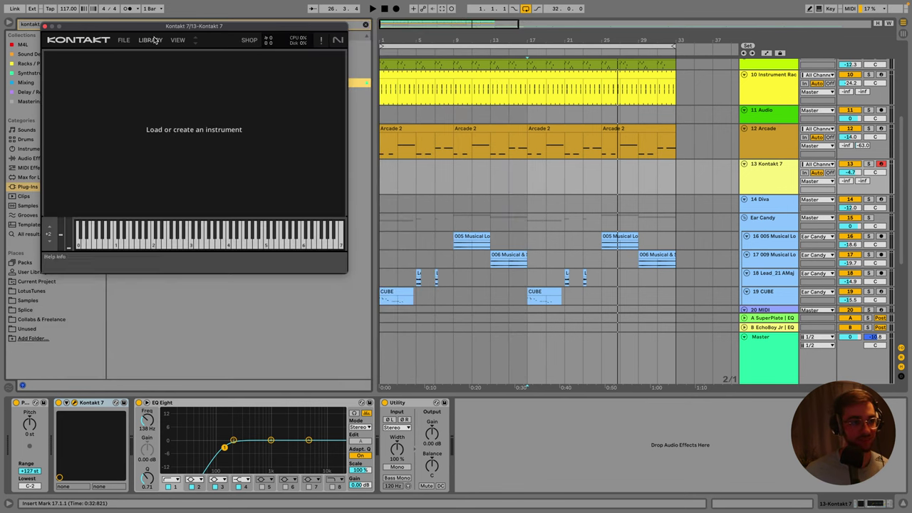
left_click(152, 41)
left_click(124, 41)
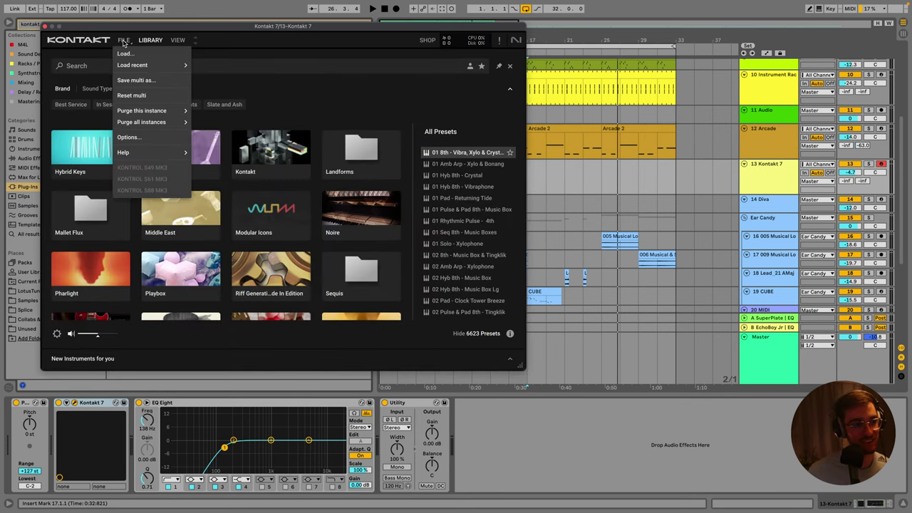
mouse_move(132, 65)
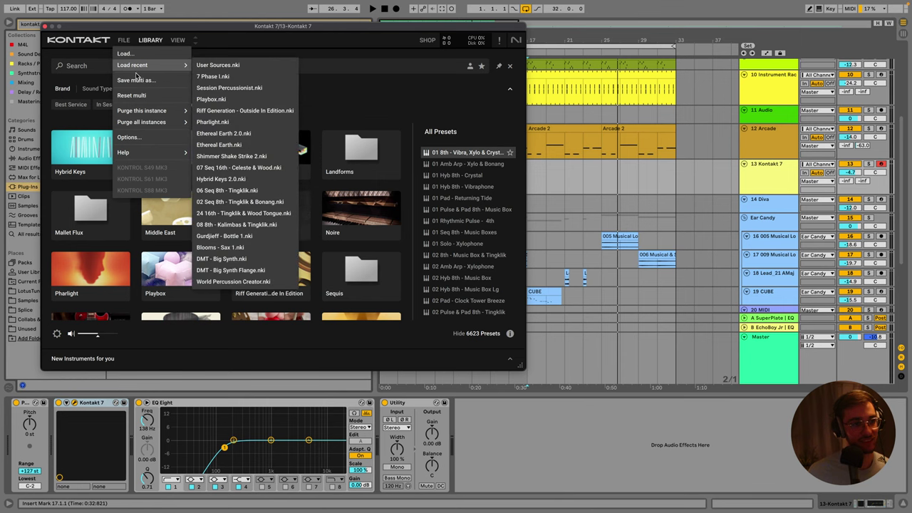
left_click(214, 48)
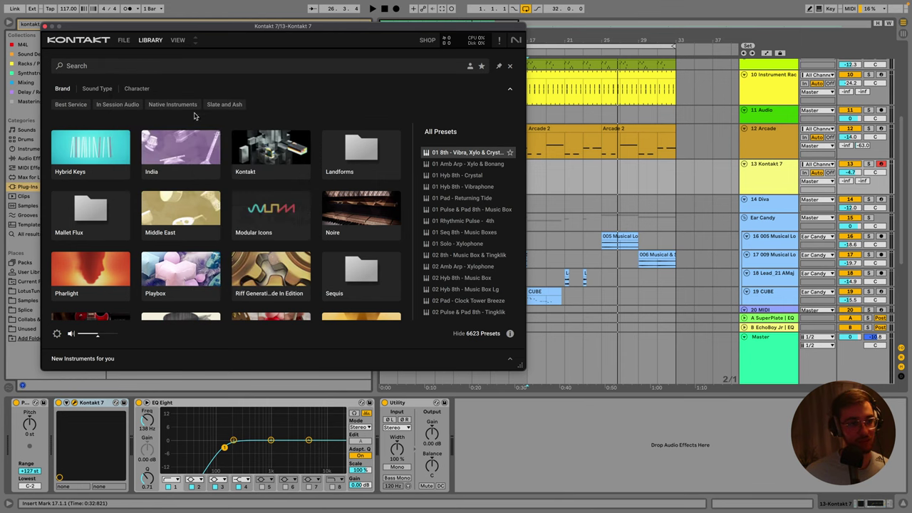
left_click(510, 67)
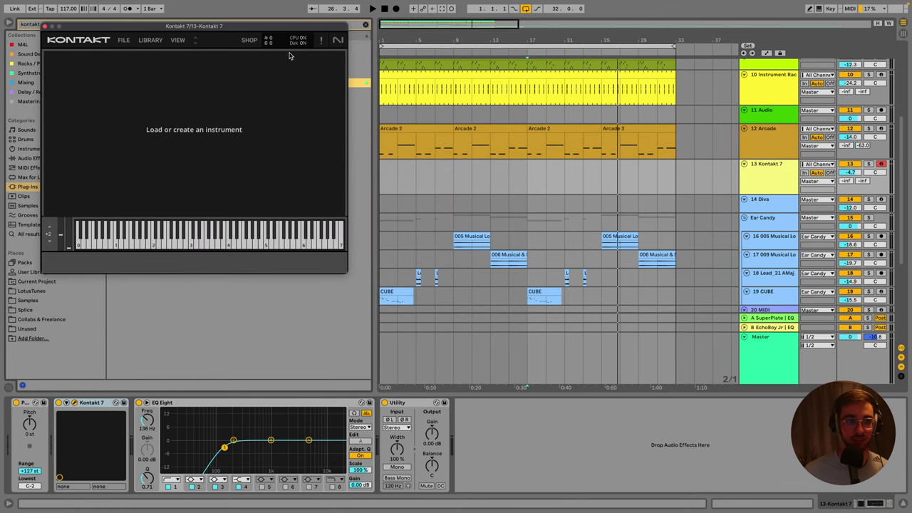
left_click(151, 40)
left_click(178, 41)
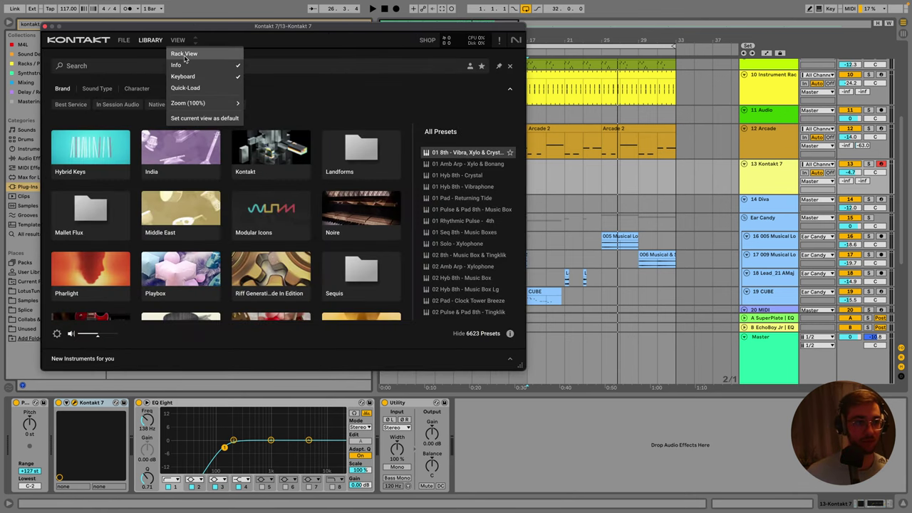
left_click(183, 53)
left_click(151, 42)
left_click(145, 42)
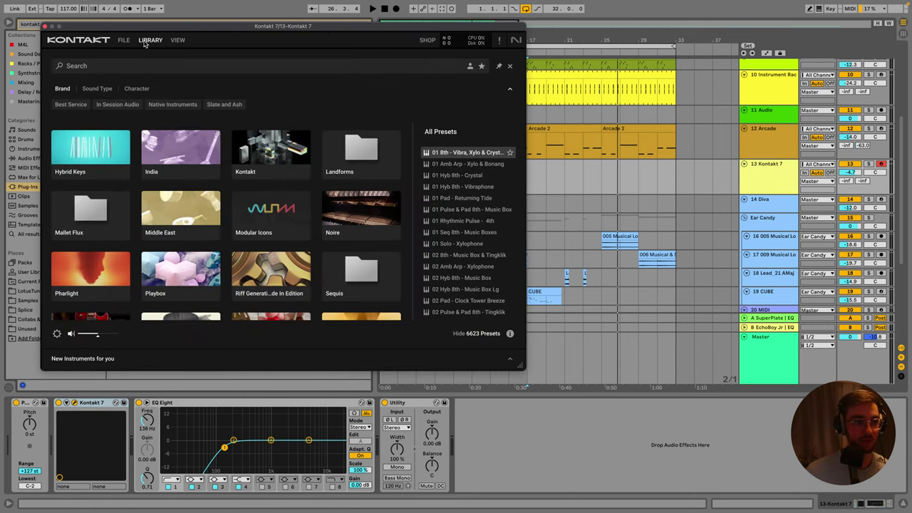
Load a preset from the Modular Icons library into Kontakt 7 and close the plug-in window.
scroll(214, 214, "down", 4)
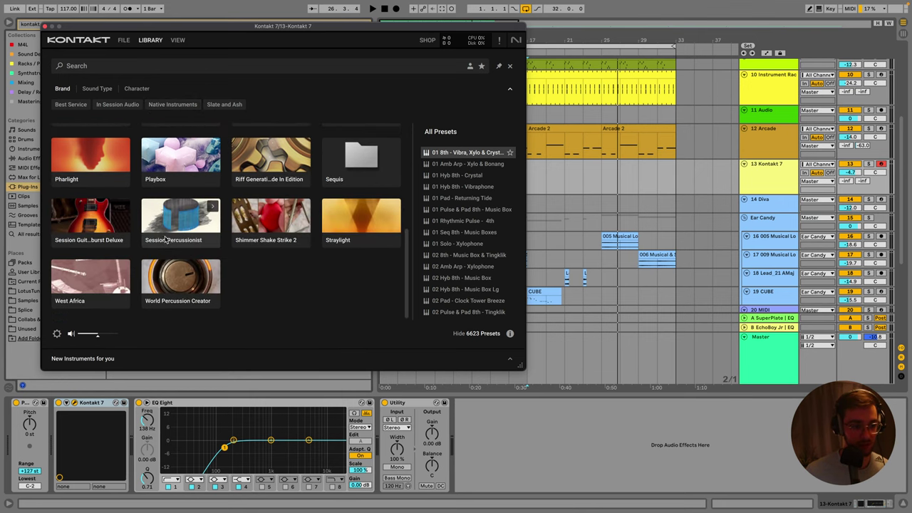
scroll(235, 245, "up", 2)
scroll(235, 245, "up", 1)
left_click(281, 199)
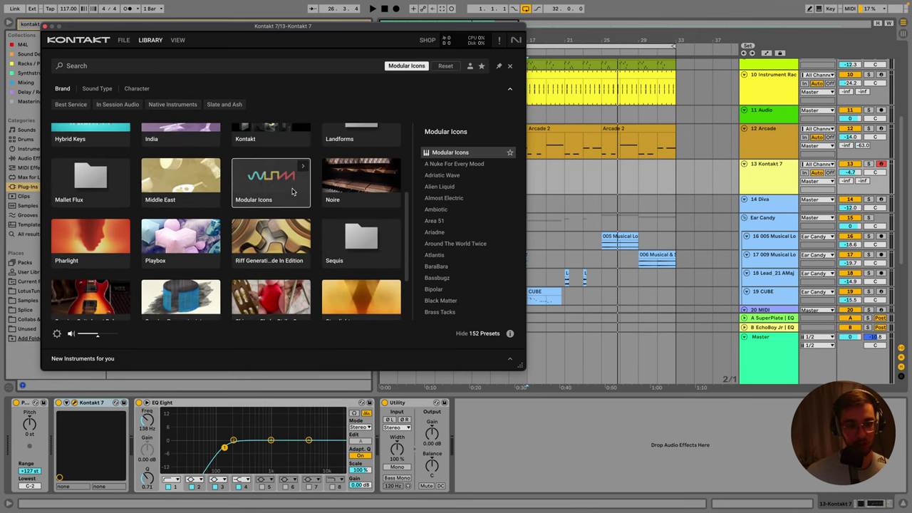
double_click(445, 164)
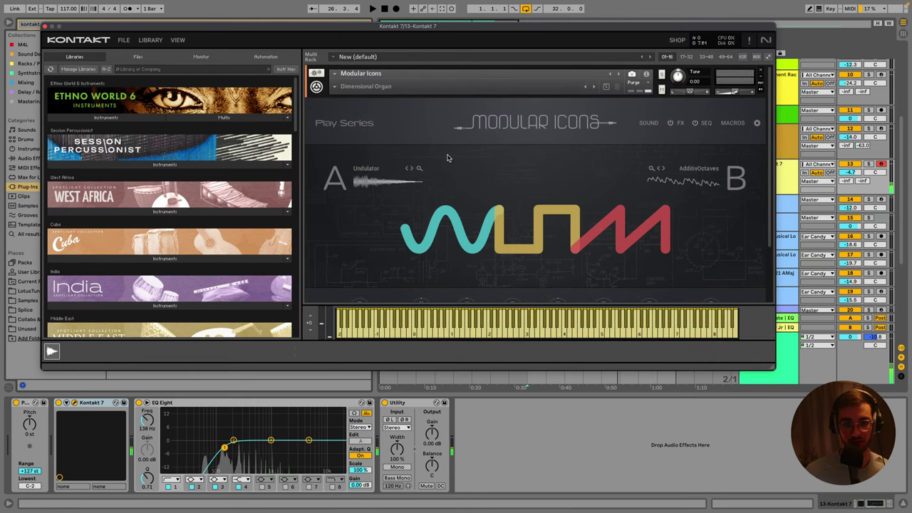
left_click(45, 26)
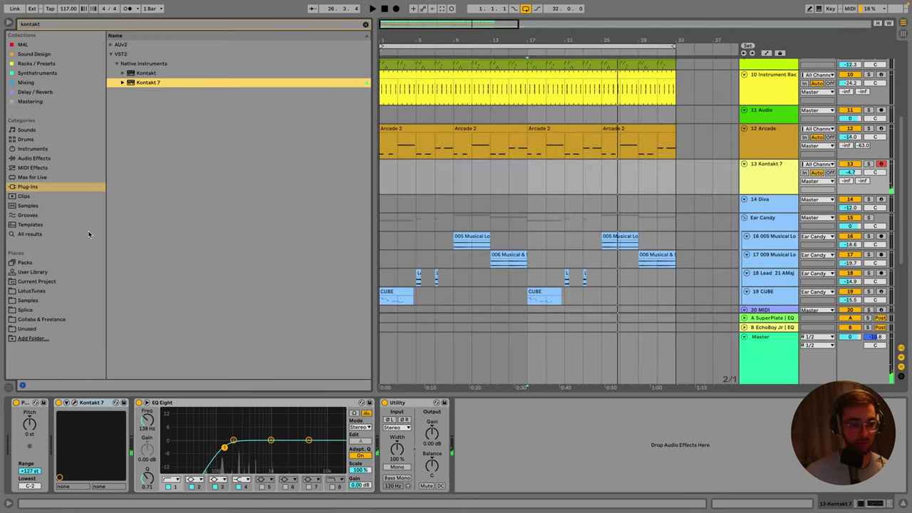
Replace Kontakt 7 on the MIDI track with the Modular Icons Sub-Bass.adg rack, found by searching Racks / Presets for sub.
left_click(84, 404)
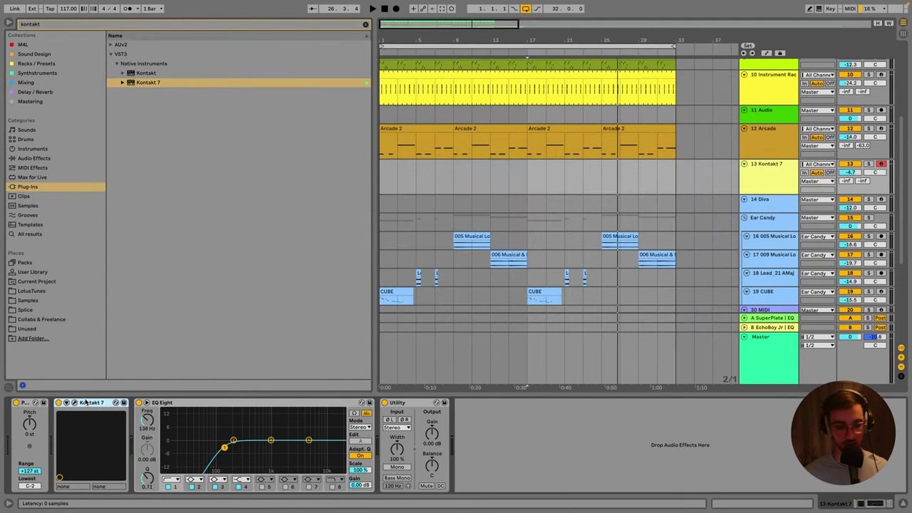
key("Delete")
left_click(53, 25)
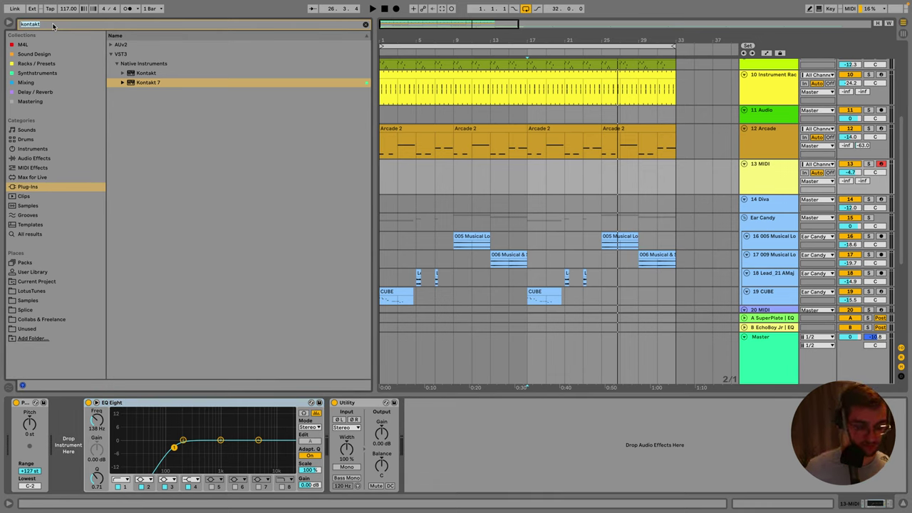
type("sub")
left_click(35, 53)
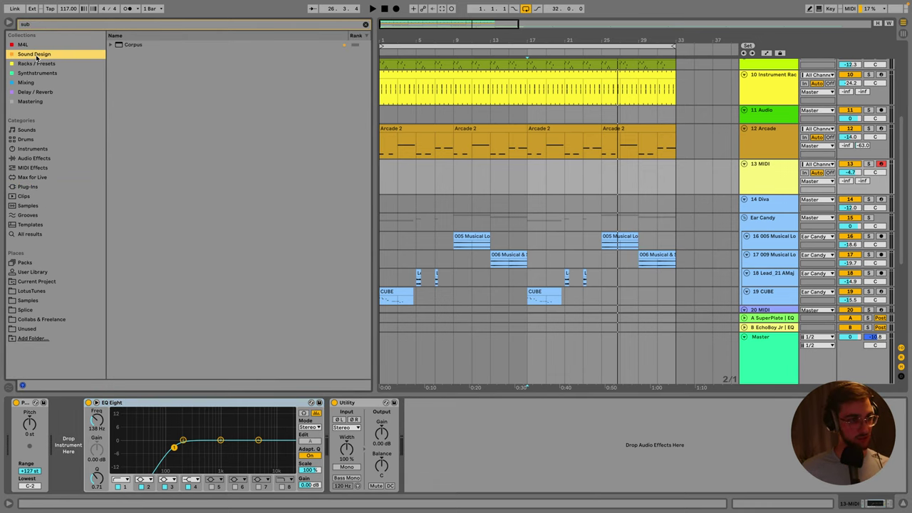
left_click(36, 72)
key("Up")
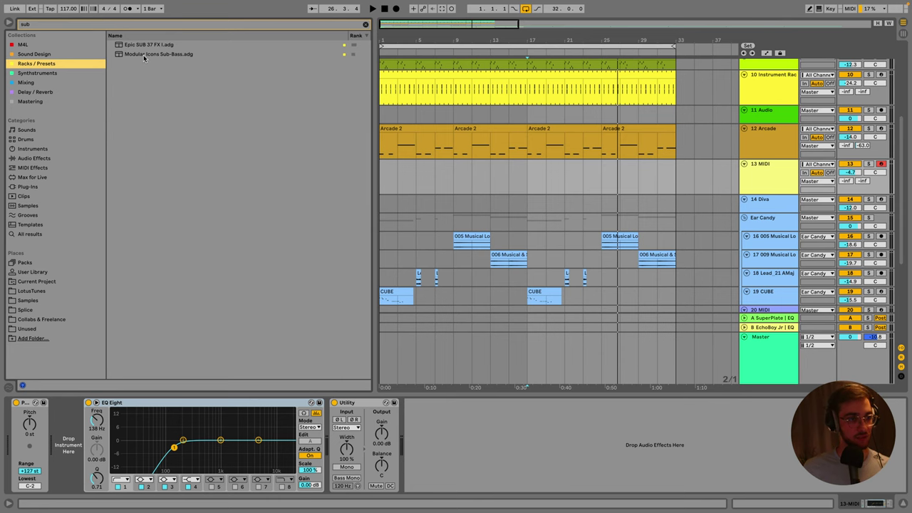
left_click_drag(144, 55, 102, 403)
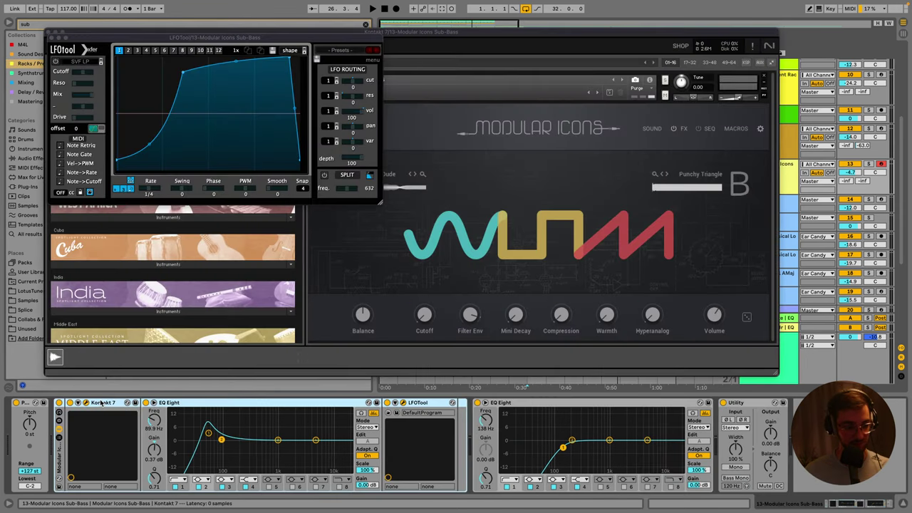
Switch off the EQ Eight after the sub-bass rack, close the plug-in windows and set the start position to bar 3.
left_click(477, 403)
left_click(432, 405)
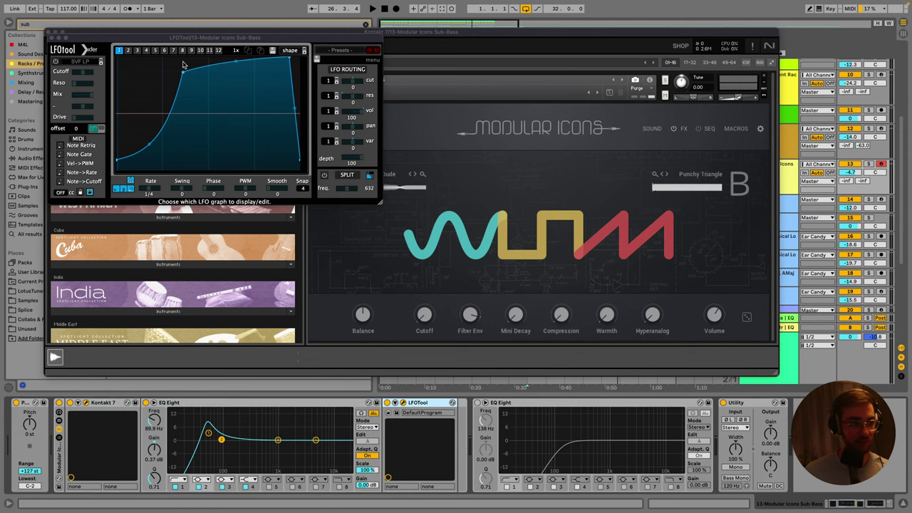
left_click(48, 33)
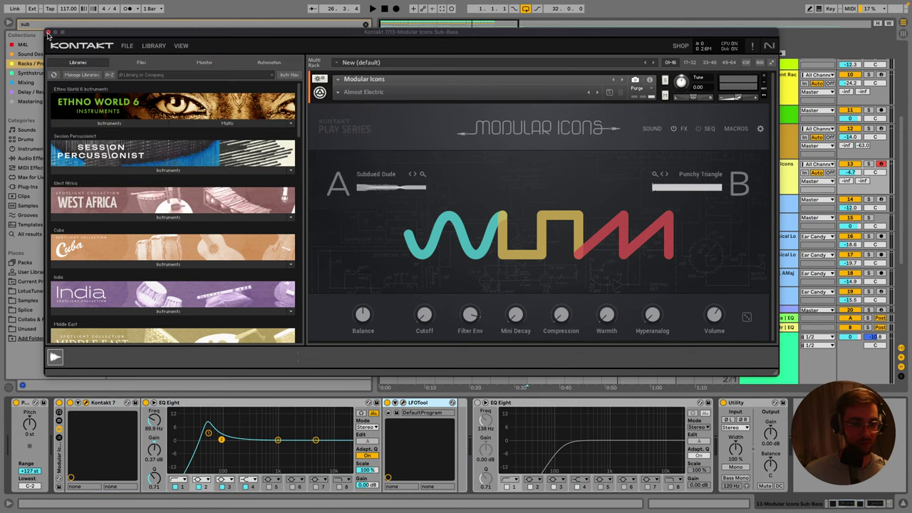
left_click(48, 33)
left_click(391, 181)
key("space")
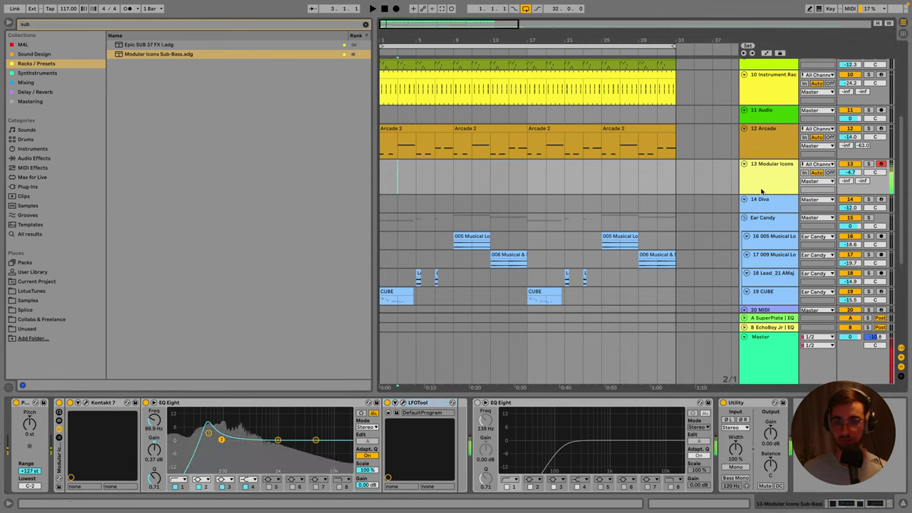
Lower the Modular Icons track's volume to -20.4 dB, stop playback and set the start position to bar 3.
left_click_drag(850, 172, 849, 174)
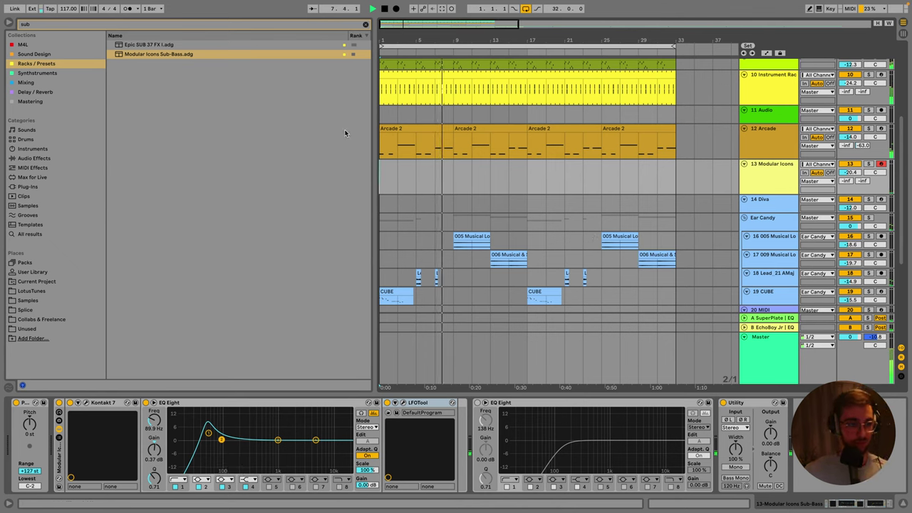
key("Escape")
left_click(384, 9)
left_click(397, 179)
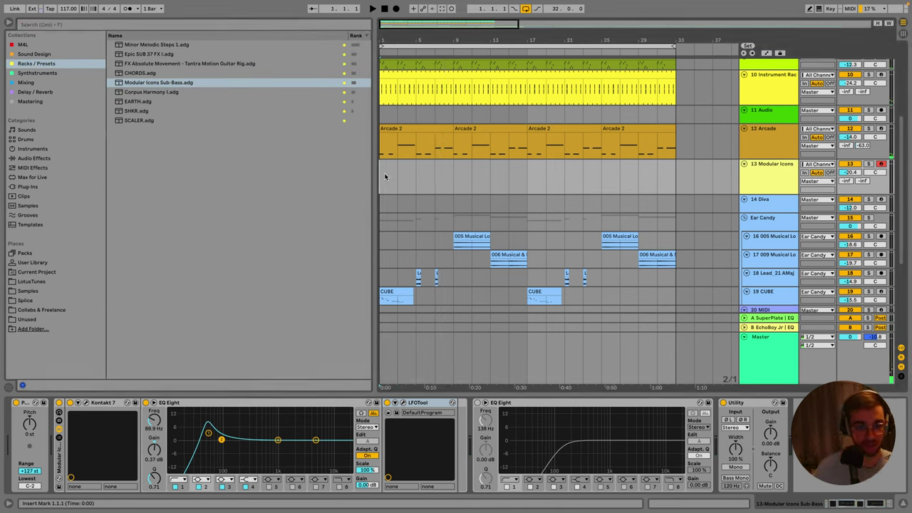
Find Sting 2022 by Iftah 1.6.adv by searching the M4L collection for sting, and insert it ahead of the sub-bass rack.
left_click(57, 25)
type("s")
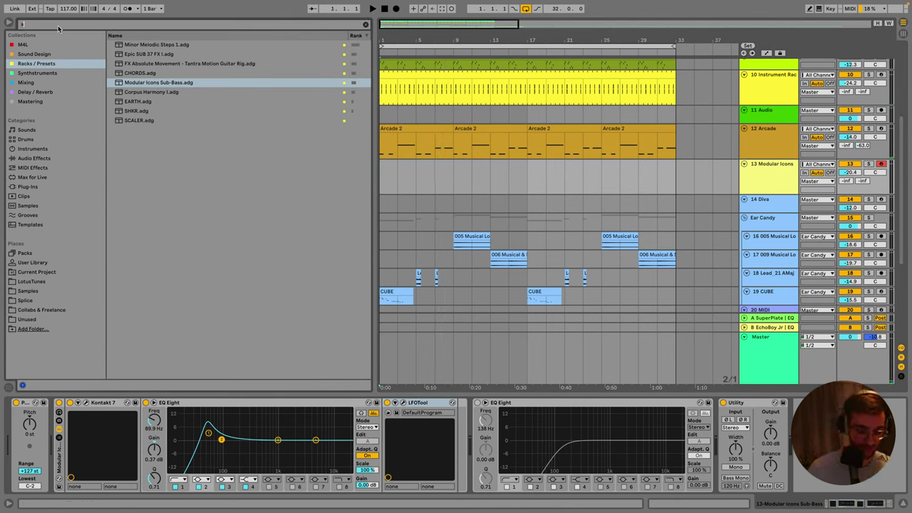
type("ting")
left_click(30, 83)
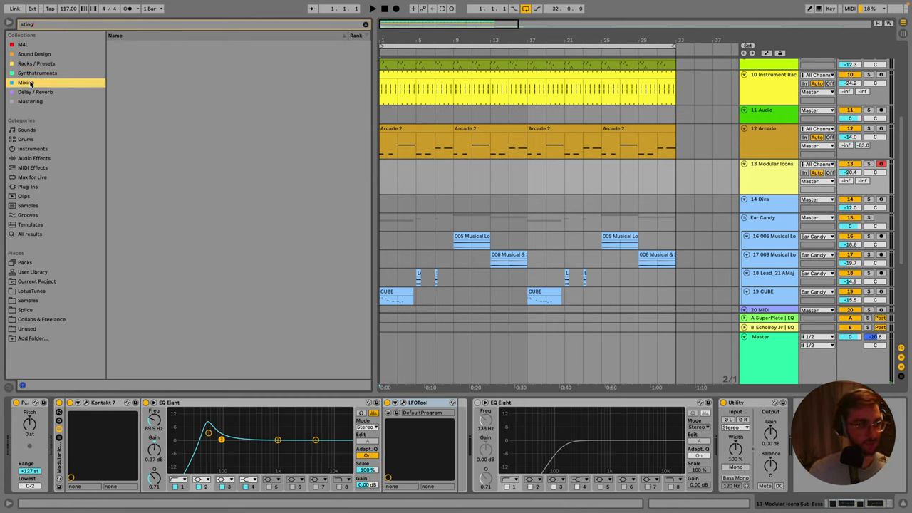
left_click(30, 46)
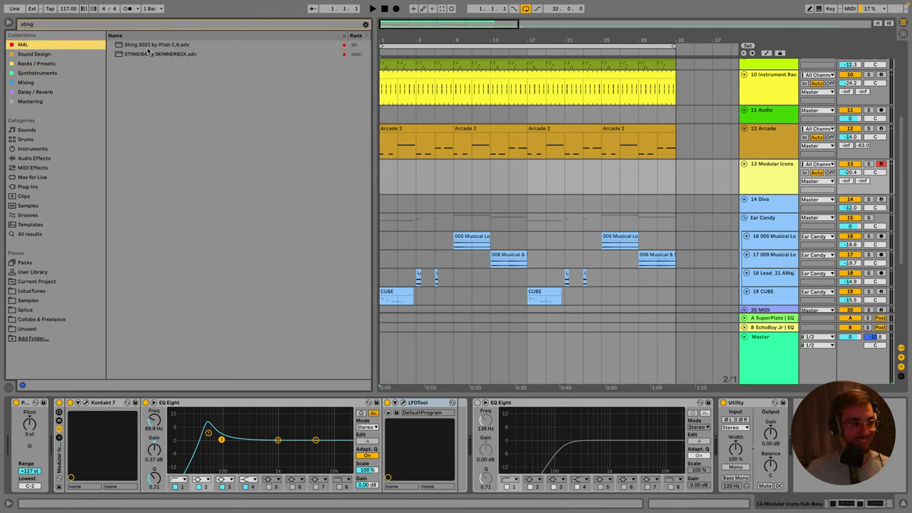
left_click_drag(145, 46, 41, 456)
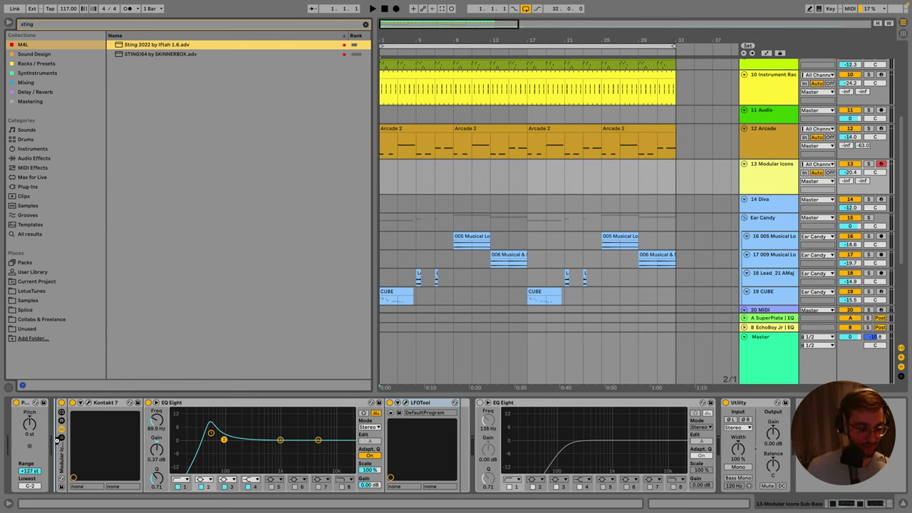
left_click_drag(58, 440, 60, 444)
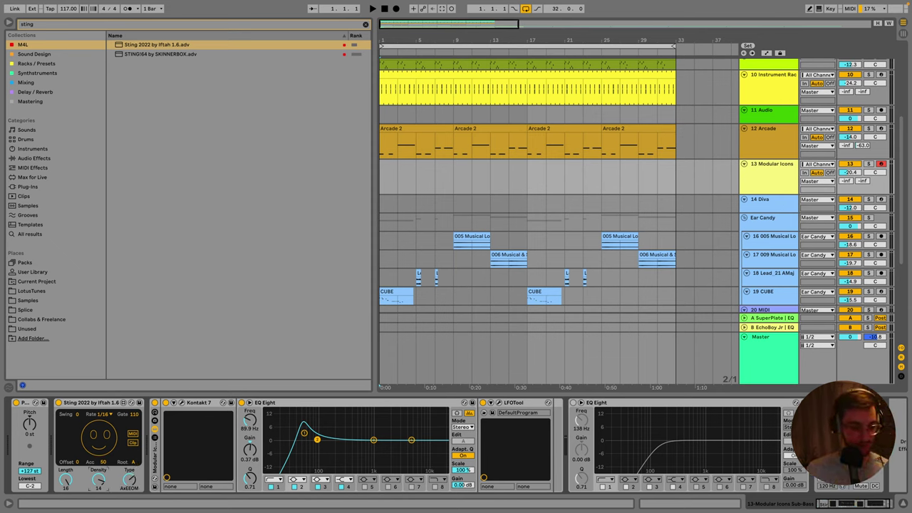
Set the Modular Icons track's volume to -24.4 dB while auditioning from bar 3, and save the set.
left_click(398, 177)
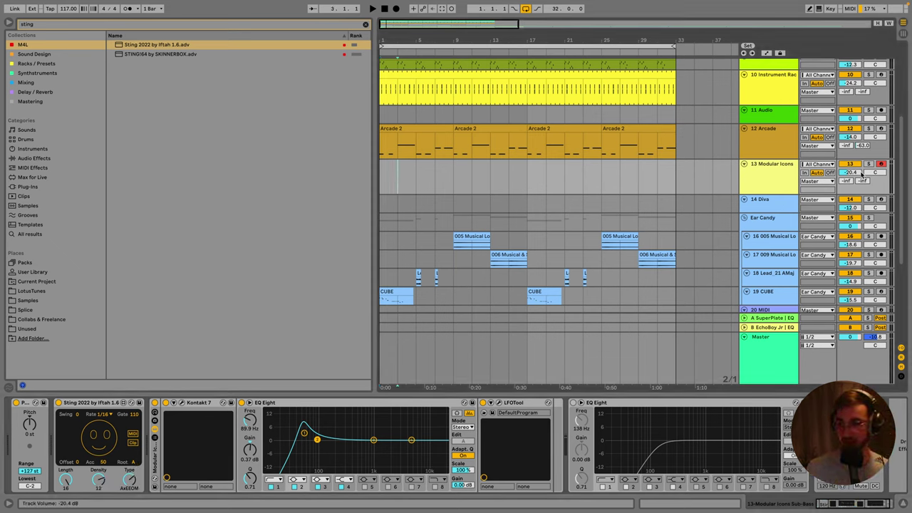
left_click_drag(862, 173, 862, 178)
key("space")
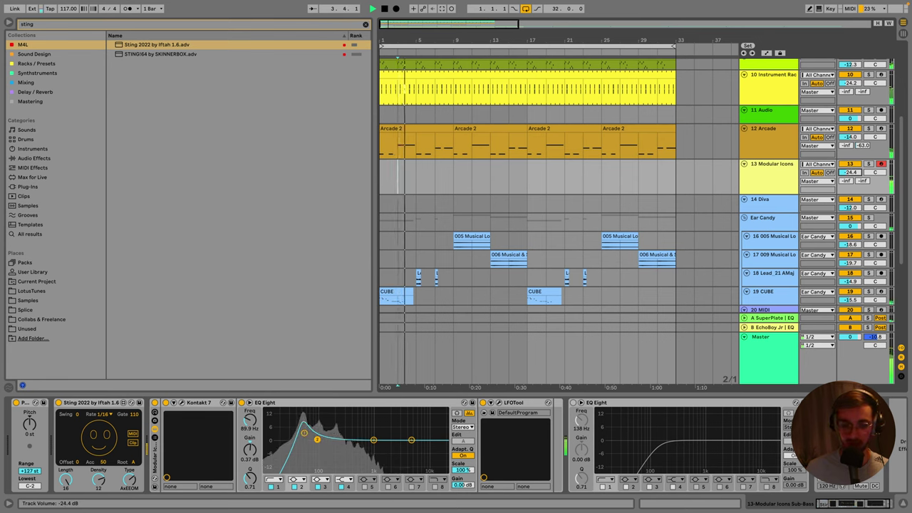
key("ctrl+s")
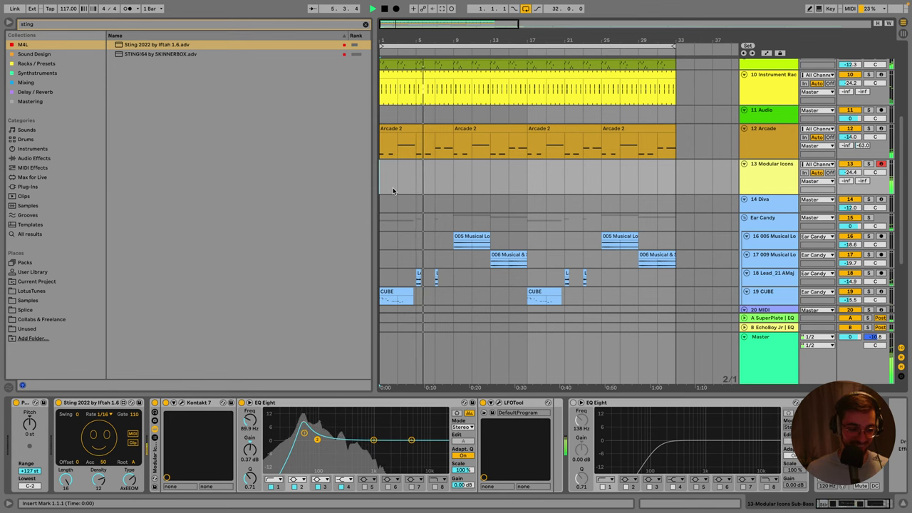
Search the Sound Design collection for scale and insert Major.adv between Sting and the sub-bass rack.
left_click(63, 25)
key("BackSpace")
type("scale")
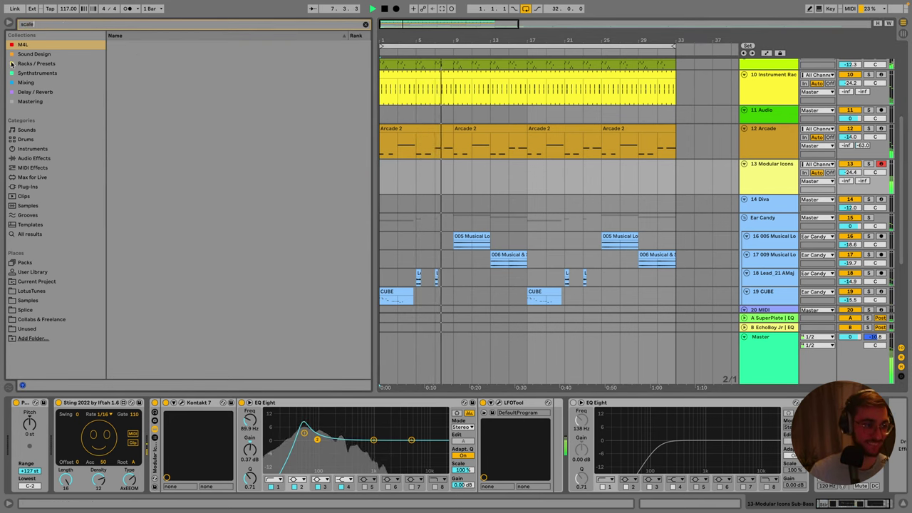
left_click(33, 81)
left_click(33, 63)
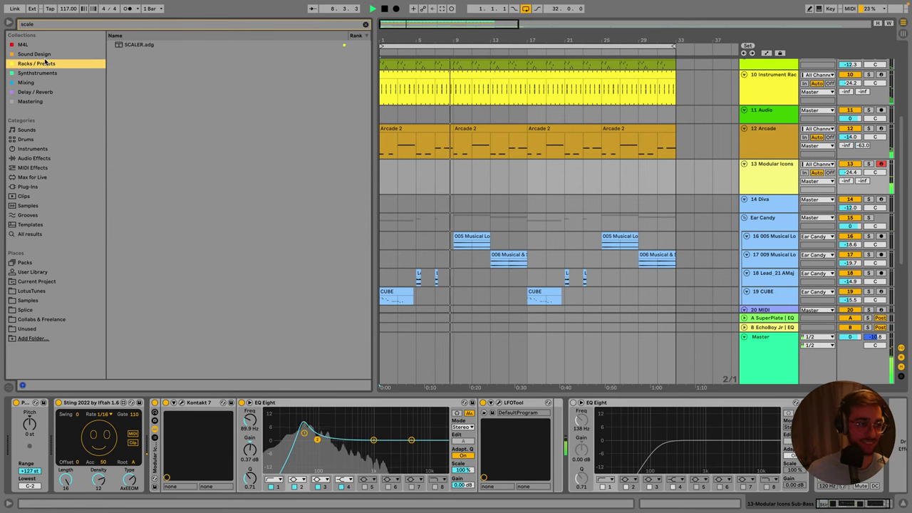
left_click(44, 54)
left_click_drag(137, 53, 154, 437)
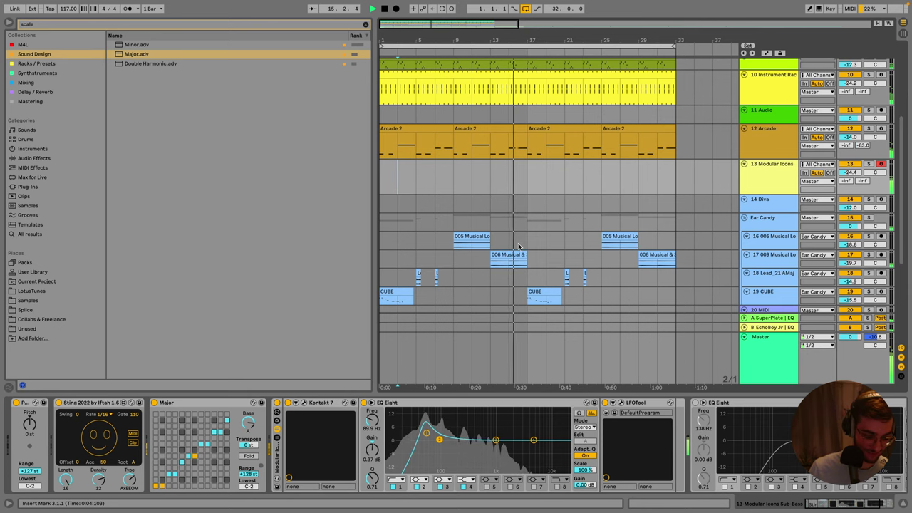
During playback, lower the track 6 shaker loop to -37.2 dB and the track 7 808 Core Kit to -22.6 dB.
scroll(521, 251, "up", 5)
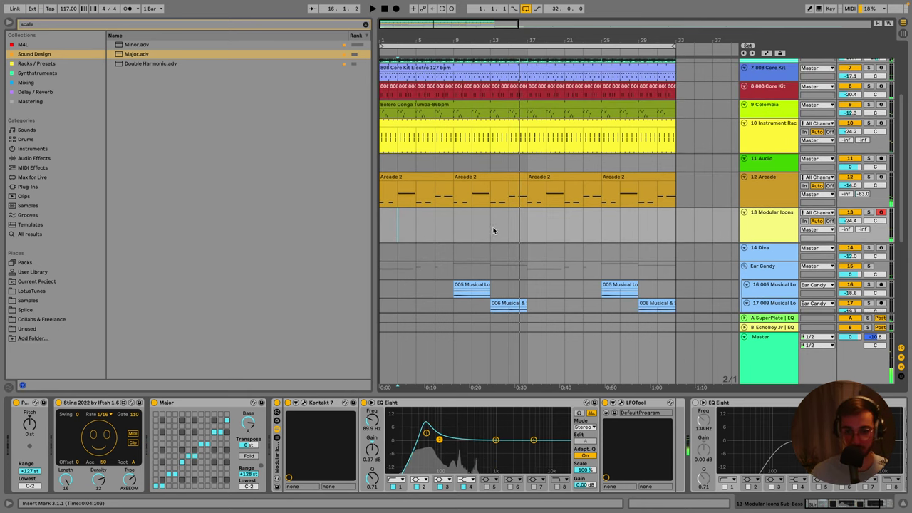
key("space")
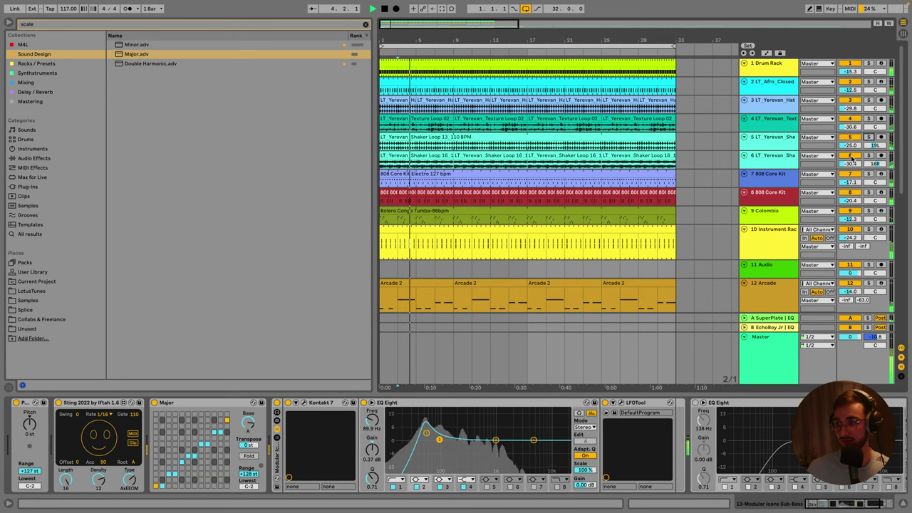
left_click_drag(850, 159, 850, 164)
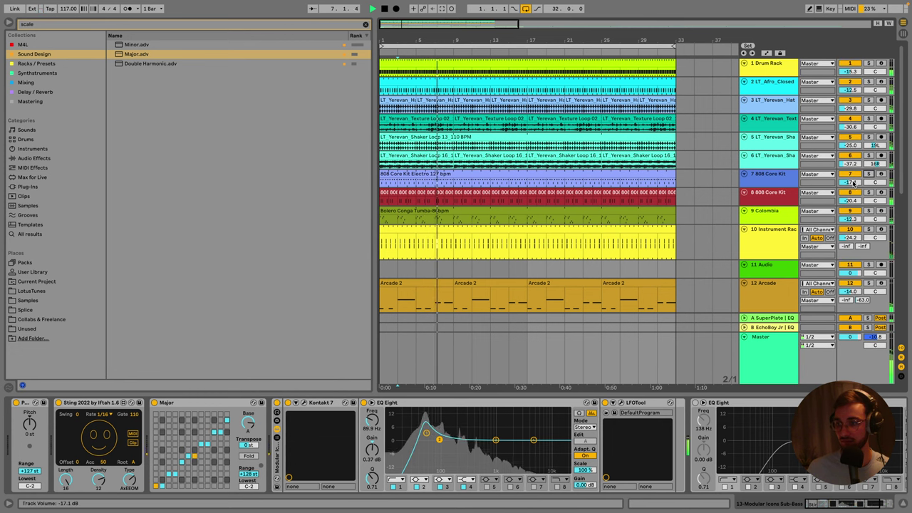
left_click_drag(853, 182, 853, 187)
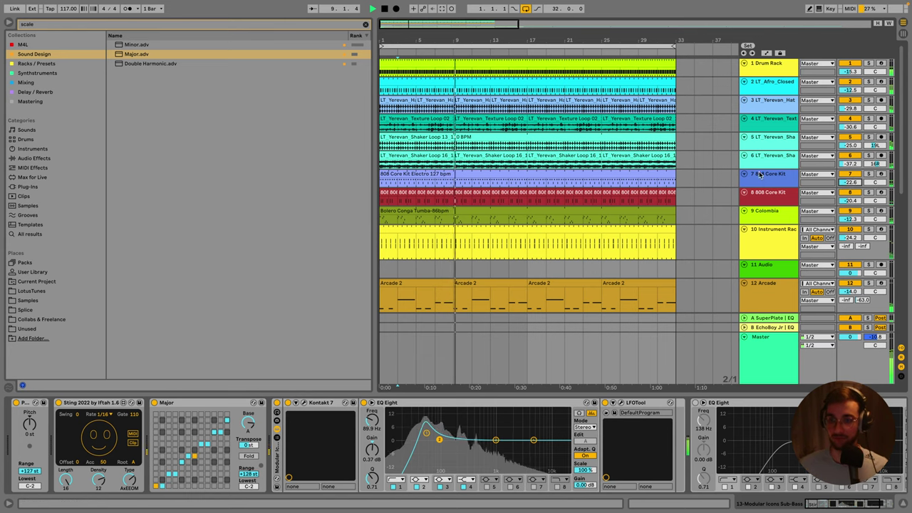
Check the device chains of the percussion, hat and loop tracks, soloing the texture and shaker loops in turn, and save the set.
left_click(771, 197)
left_click(768, 213)
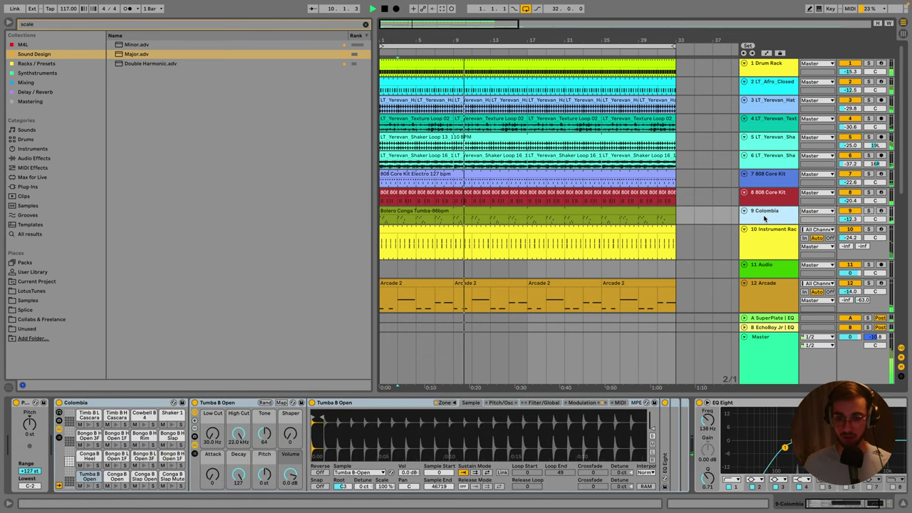
left_click(769, 231)
left_click(770, 83)
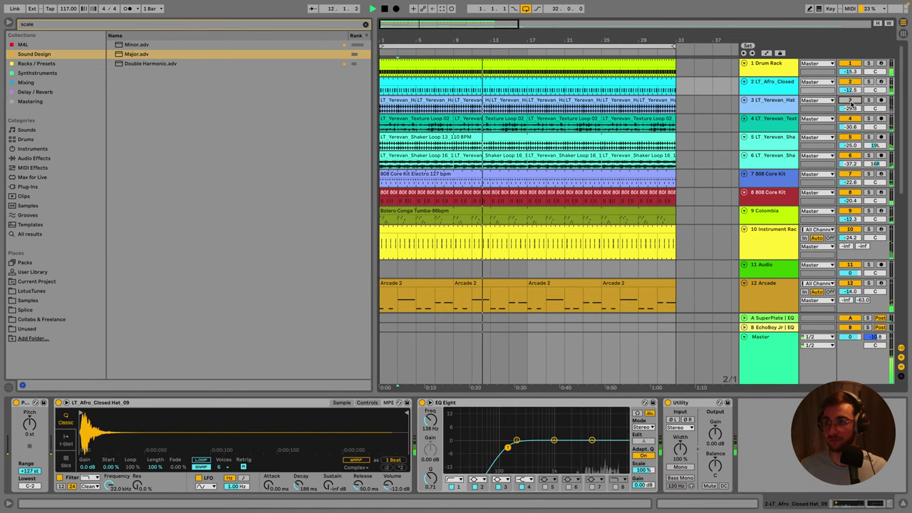
left_click(851, 106)
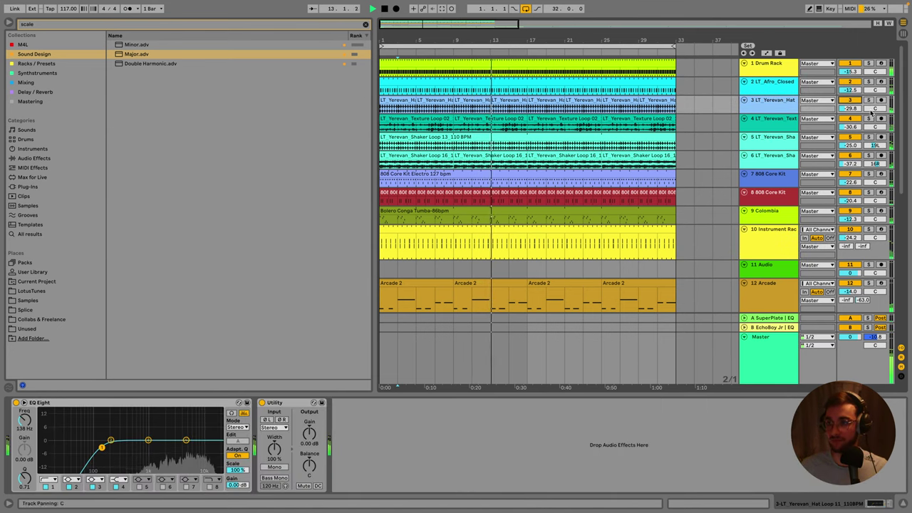
left_click(797, 126)
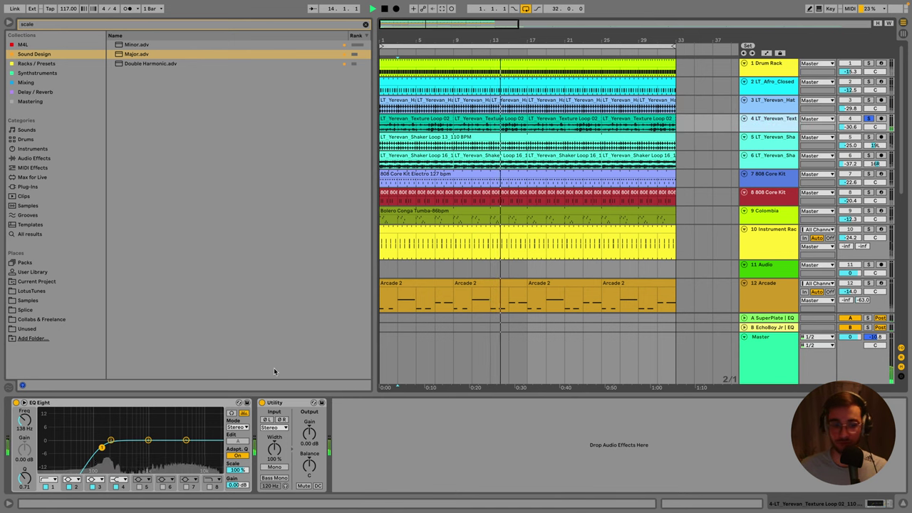
left_click(869, 137)
left_click(869, 137)
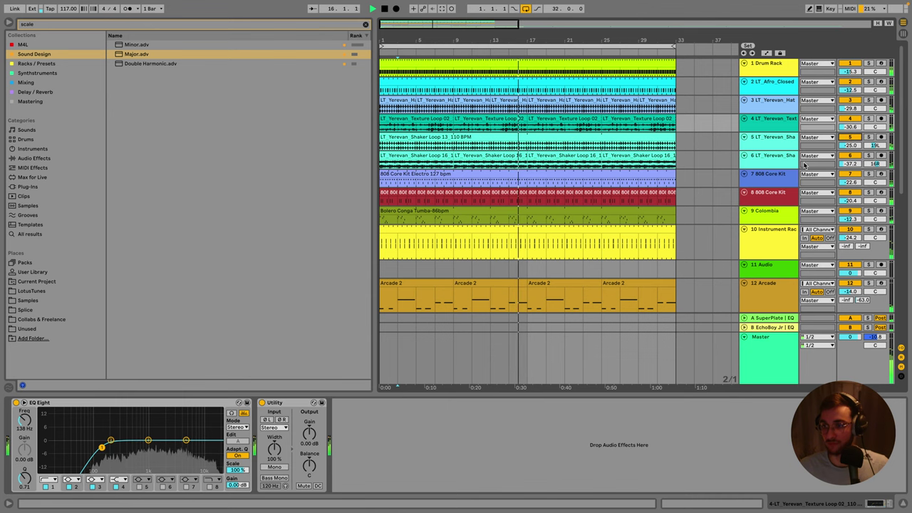
left_click(730, 164)
key("ctrl+s")
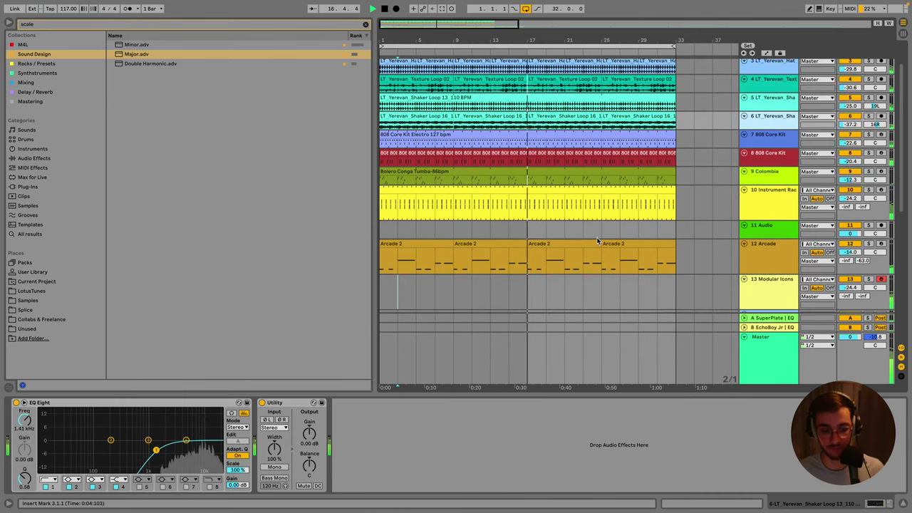
Review the lower tracks during playback, checking the CUBE clip's devices and the Reverse track's effects.
scroll(596, 237, "down", 5)
scroll(596, 236, "down", 5)
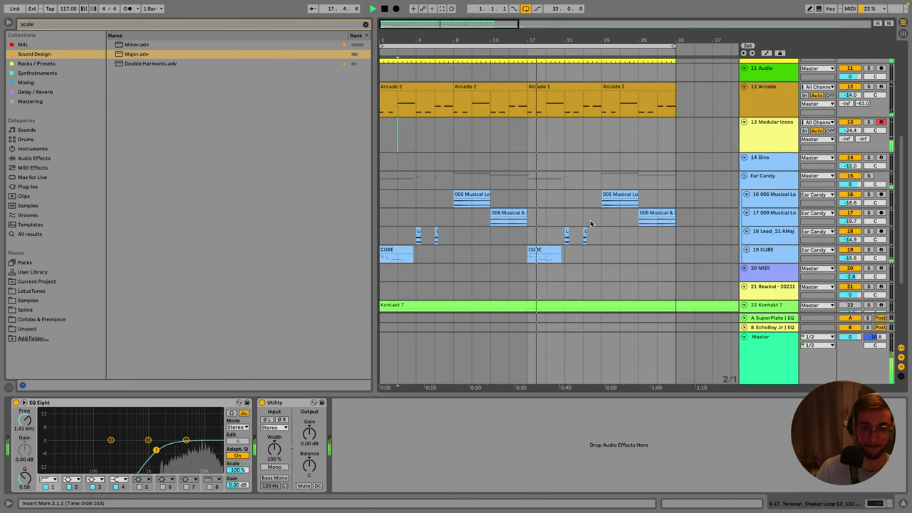
left_click(545, 134)
scroll(613, 178, "up", 6)
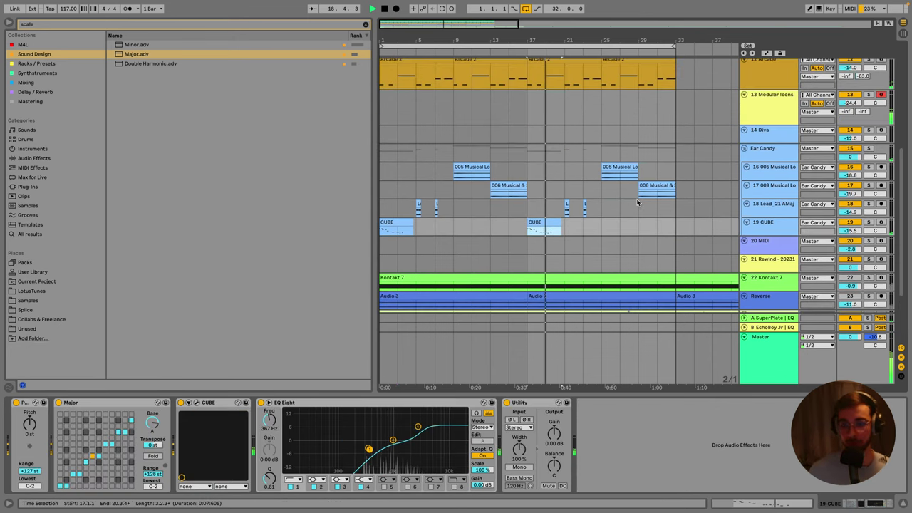
scroll(622, 183, "down", 5)
left_click(766, 212)
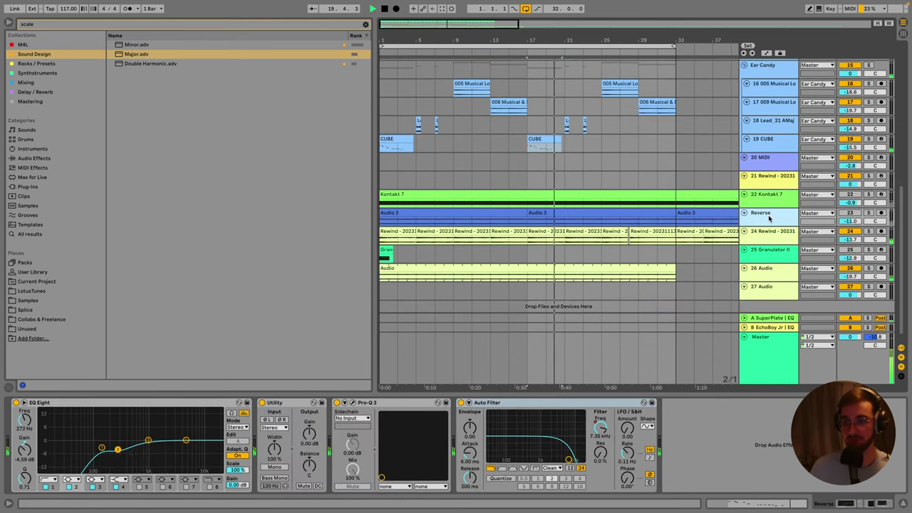
scroll(770, 192, "down", 1)
scroll(771, 241, "up", 8)
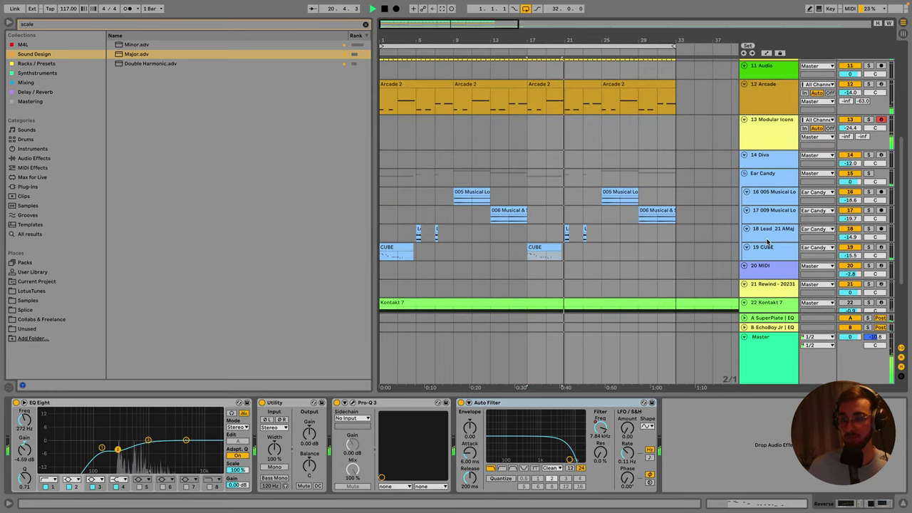
left_click(770, 147)
Insert a new MIDI track directly below the Modular Icons track and enlarge its height.
left_click(772, 178)
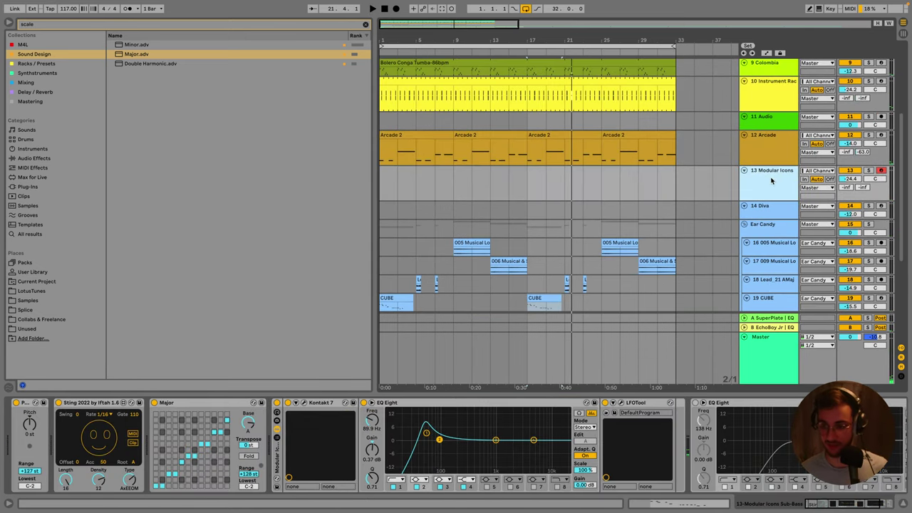
key("ctrl+shift+t")
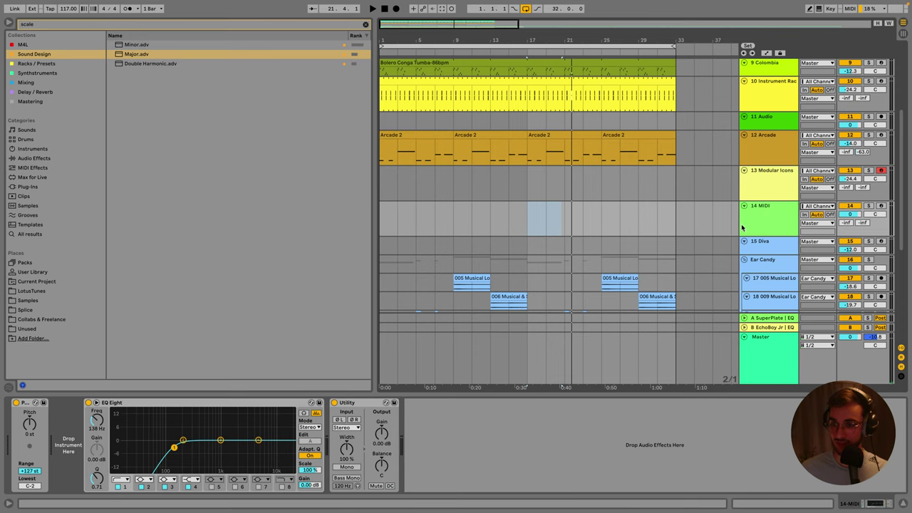
left_click_drag(760, 234, 760, 251)
Set the new track's MIDI input to 13-Modular Icons Sub-Bass, Post FX, with the Modular Icons track soloed and the start at bar 3.
left_click(818, 207)
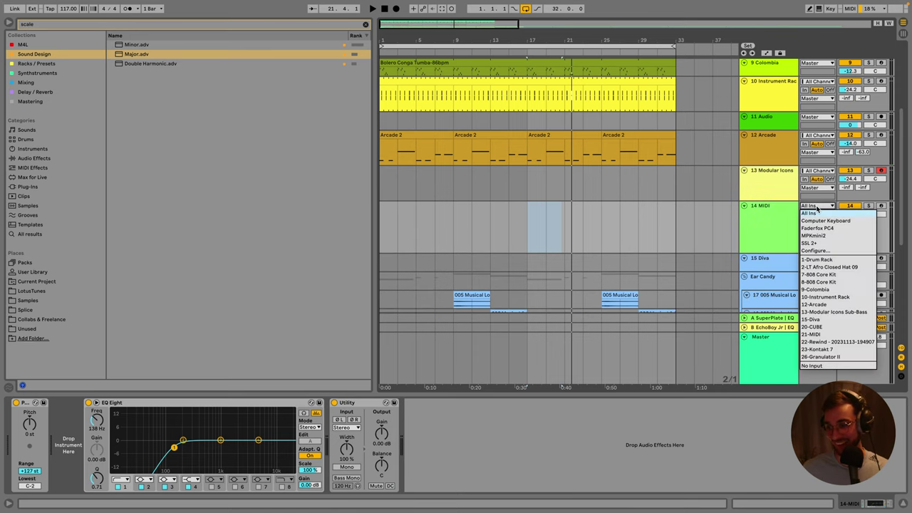
left_click(818, 214)
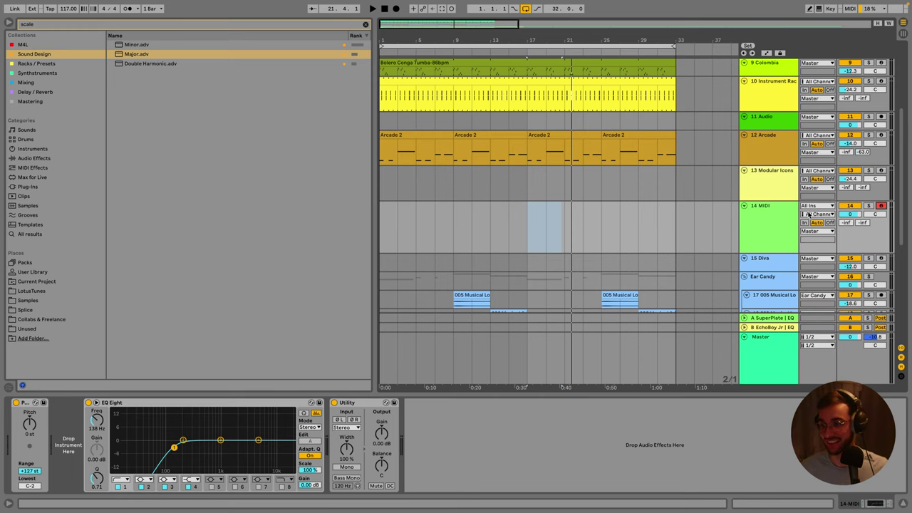
left_click(822, 205)
left_click(810, 213)
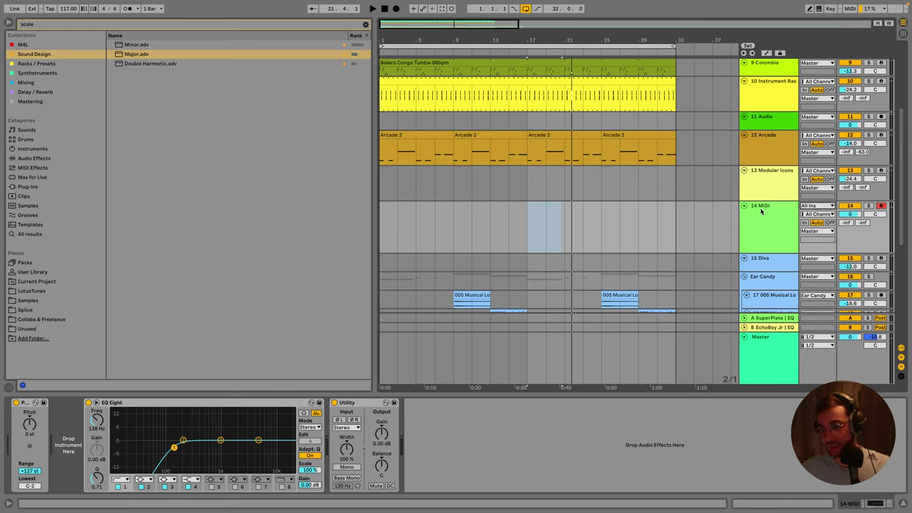
left_click(821, 206)
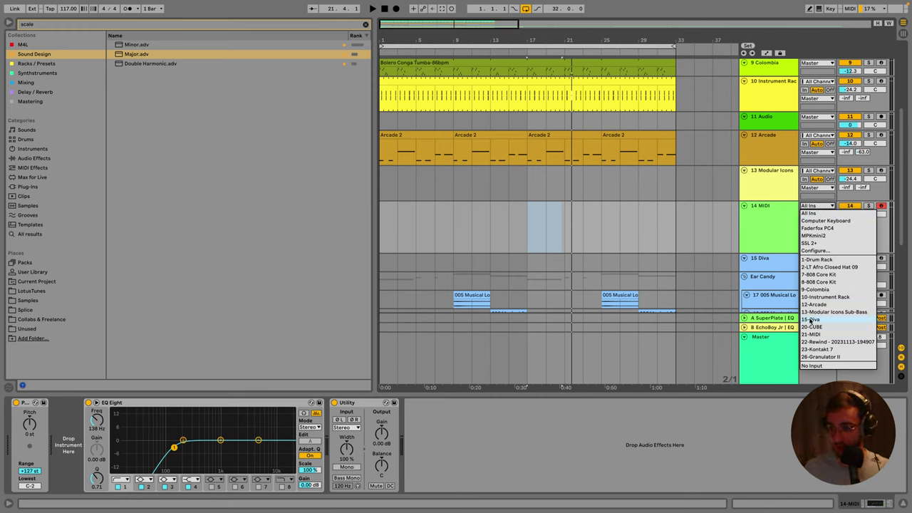
key("Return")
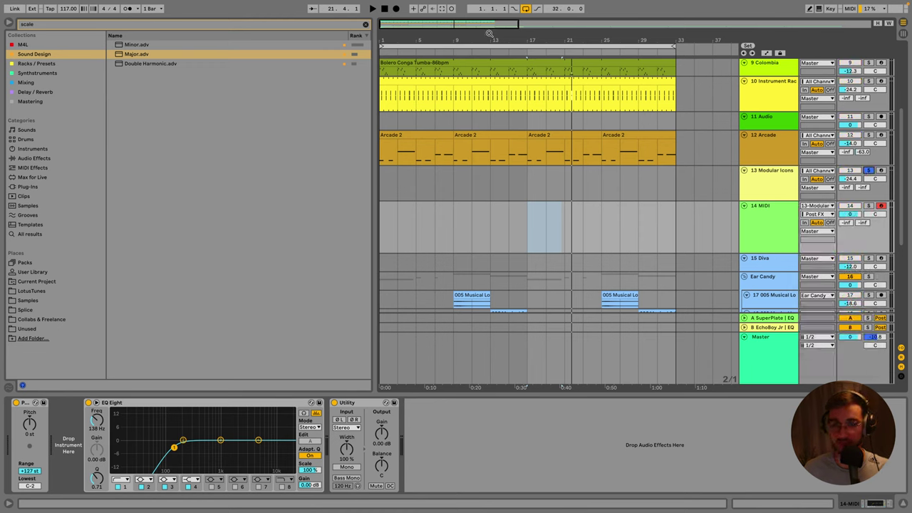
left_click(384, 8)
left_click(397, 229)
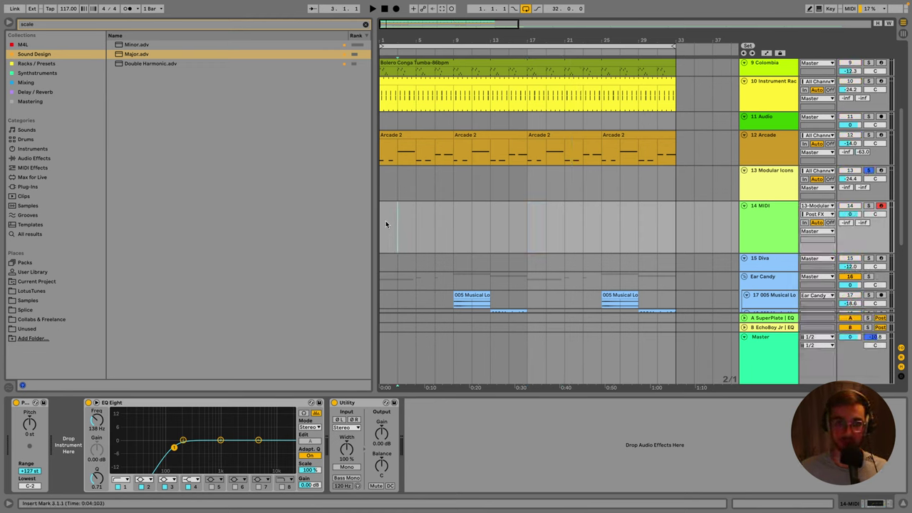
Record the Modular Icons MIDI output onto the 14 MIDI track from bar 1 and trim the take to four bars.
left_click(396, 9)
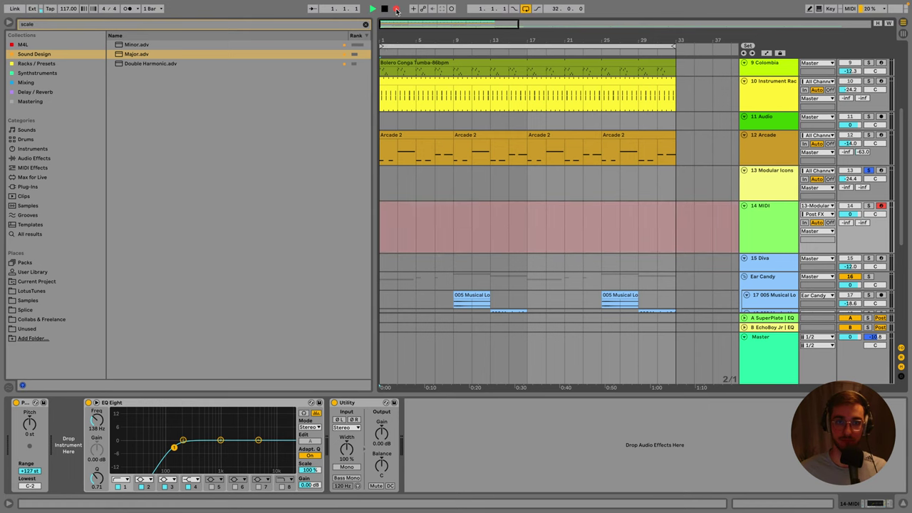
left_click_drag(391, 53, 460, 238)
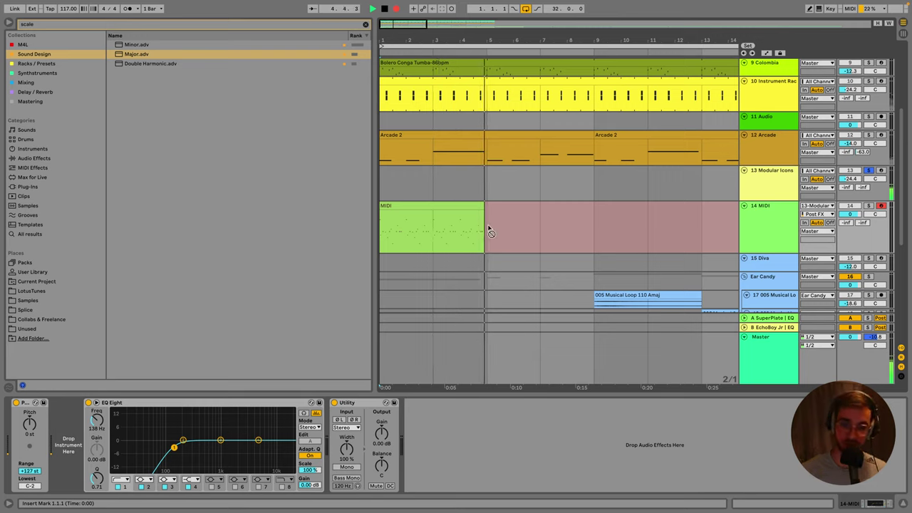
key("space")
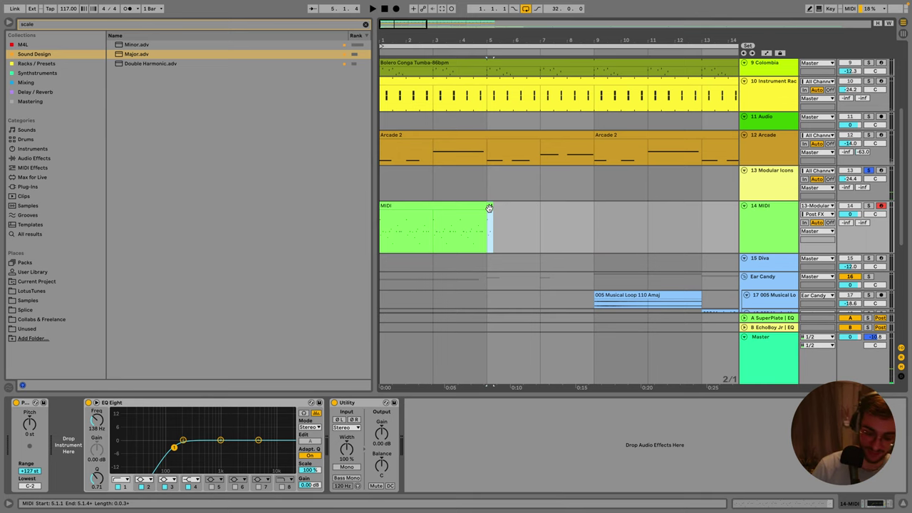
left_click(489, 207)
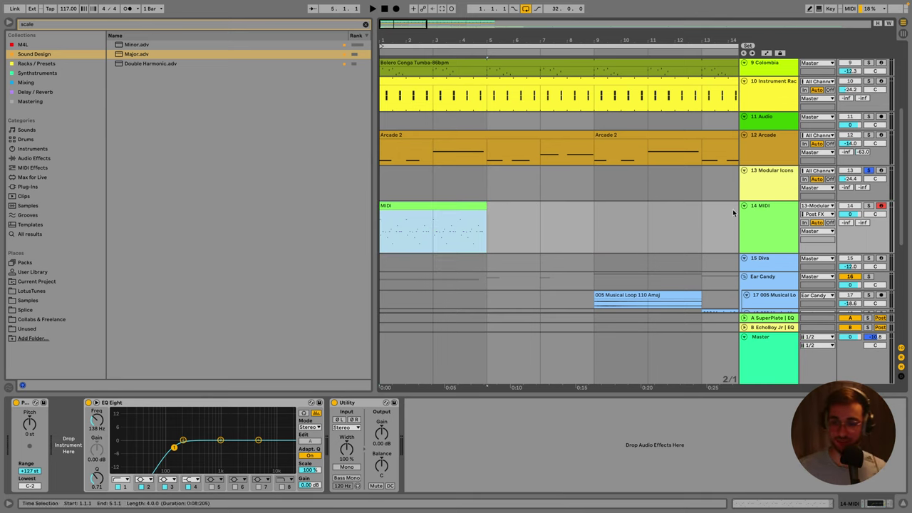
Unsolo the Modular Icons track and move the recorded four-bar clip on the 14 MIDI track to bar 33.
left_click(882, 207)
left_click(784, 224)
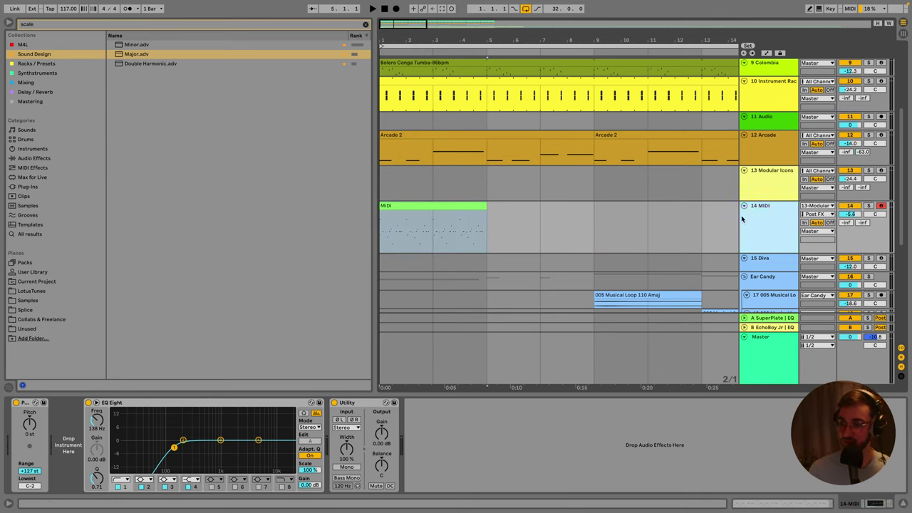
left_click_drag(509, 54, 510, 29)
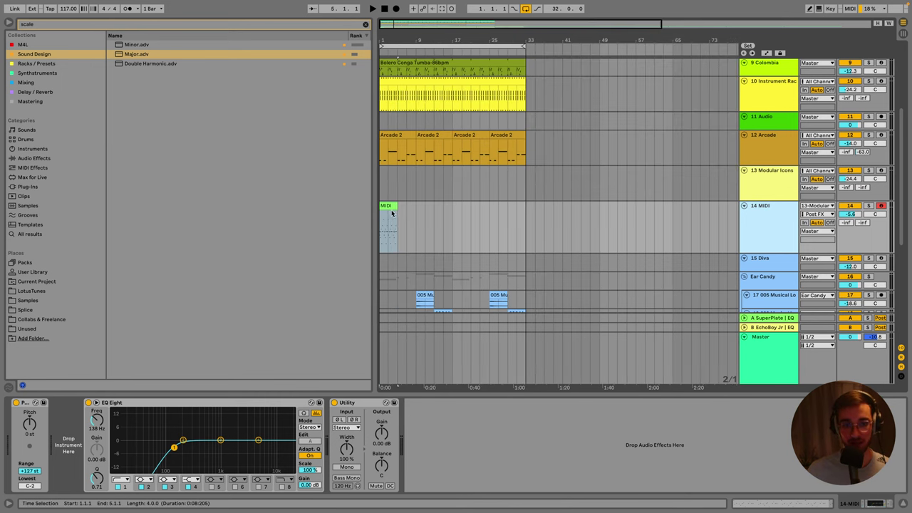
left_click_drag(391, 213, 538, 208)
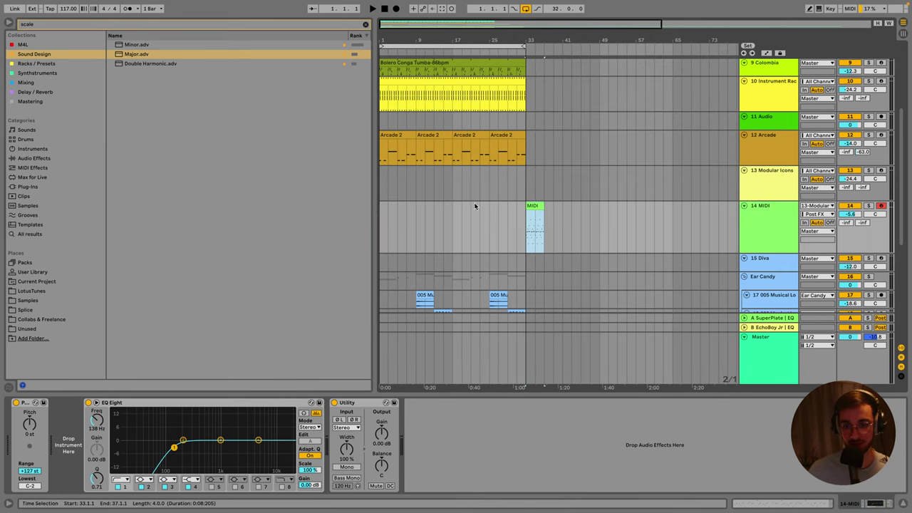
Set Sting's Density to 8 on the Modular Icons track, play the pattern and save the set.
left_click(383, 186)
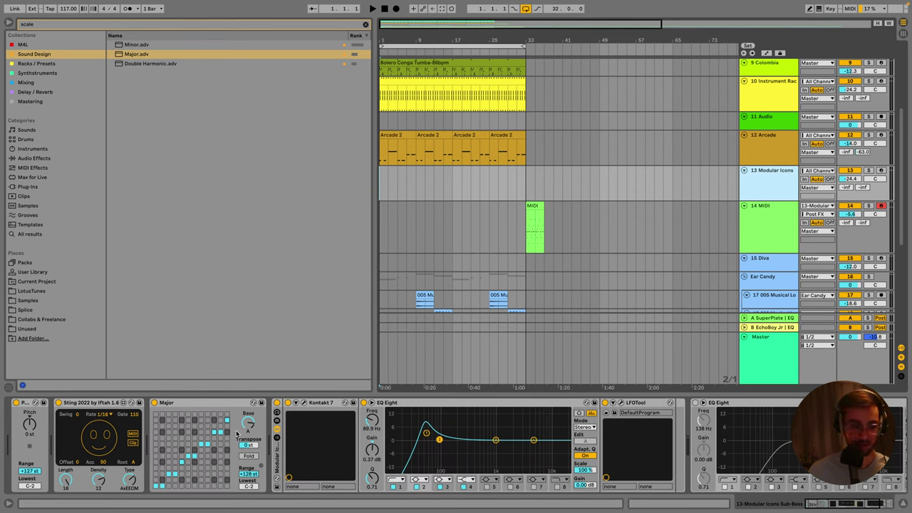
left_click_drag(100, 482, 100, 485)
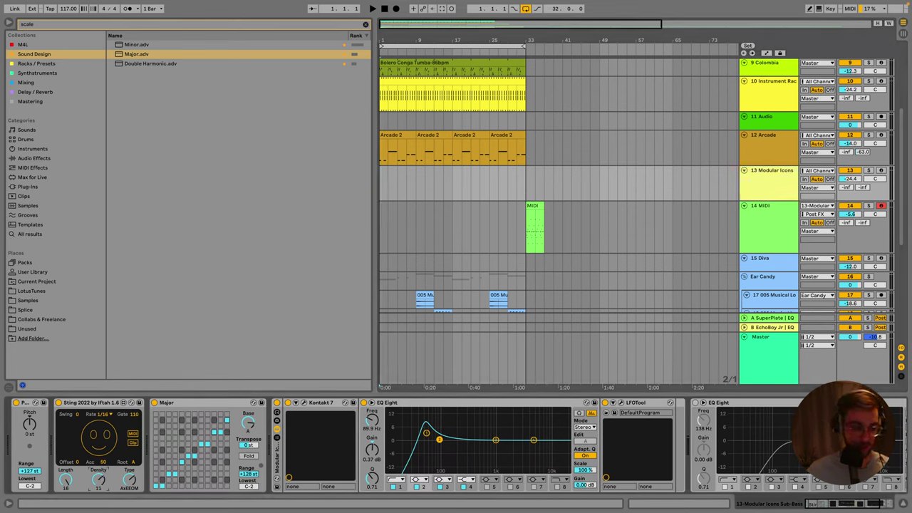
key("space")
left_click(392, 190)
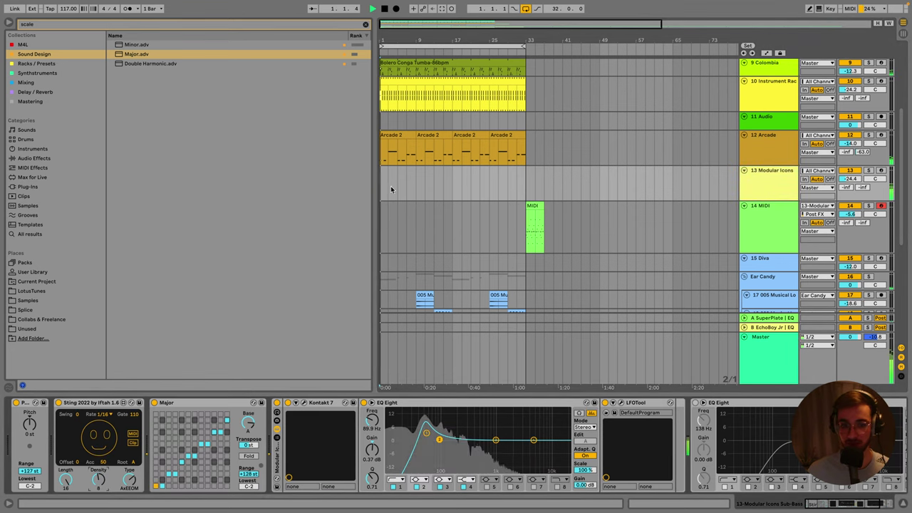
left_click(777, 218)
key("ctrl+s")
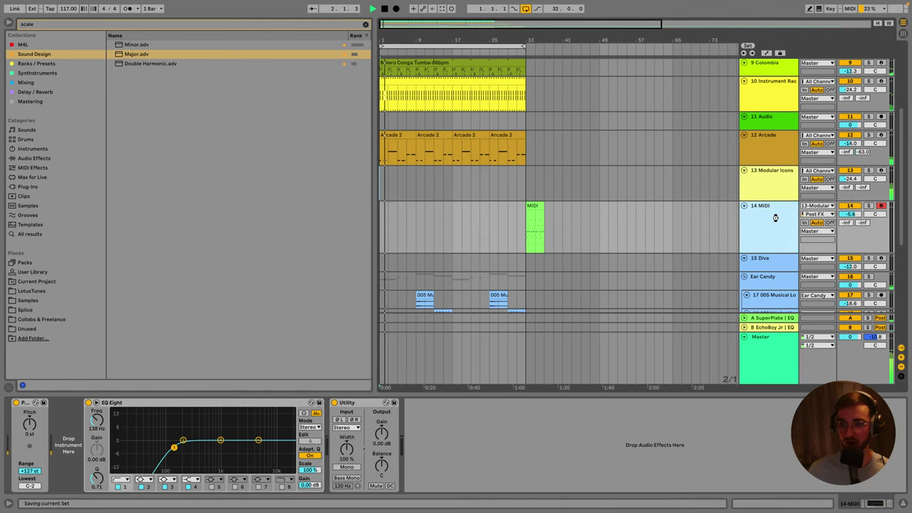
left_click(764, 185)
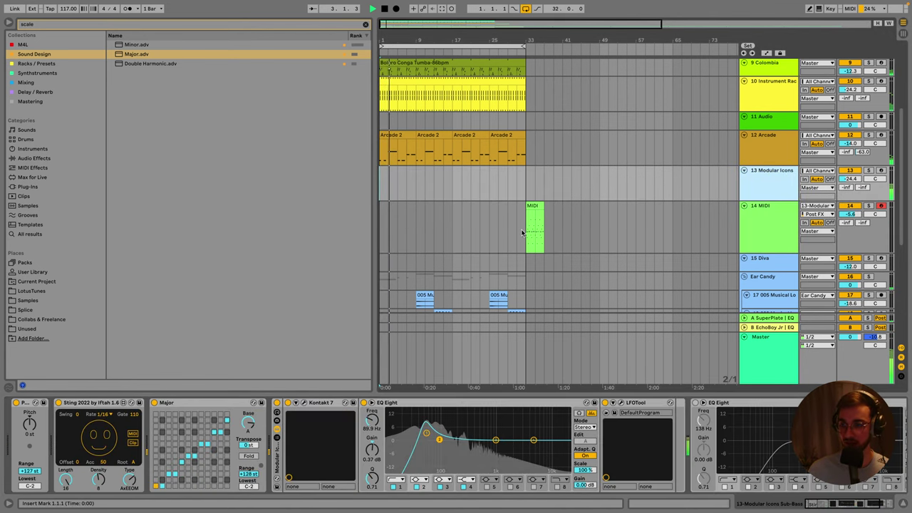
Record a second take of the Sting pattern on the 14 MIDI track from bar 1, keeping only the first four bars.
left_click(380, 218)
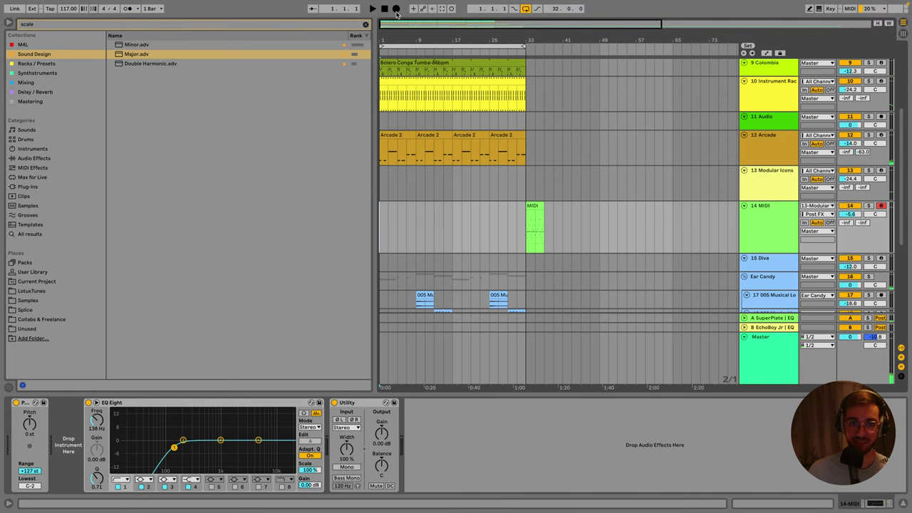
left_click(396, 8)
key("plus")
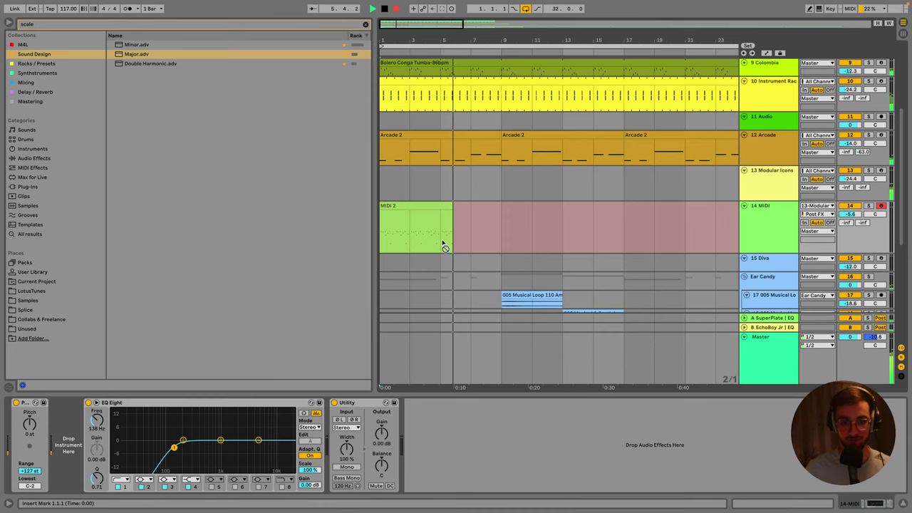
key("space")
left_click(444, 207)
key("Delete")
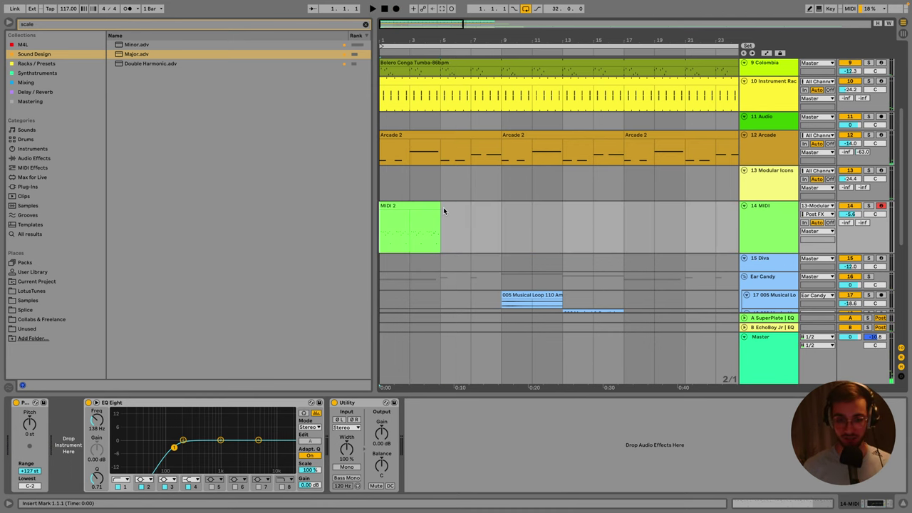
Move the new clip onto the Modular Icons track at bar 1, disable Sting and duplicate the clip through bar 32.
left_click_drag(442, 28, 442, 15)
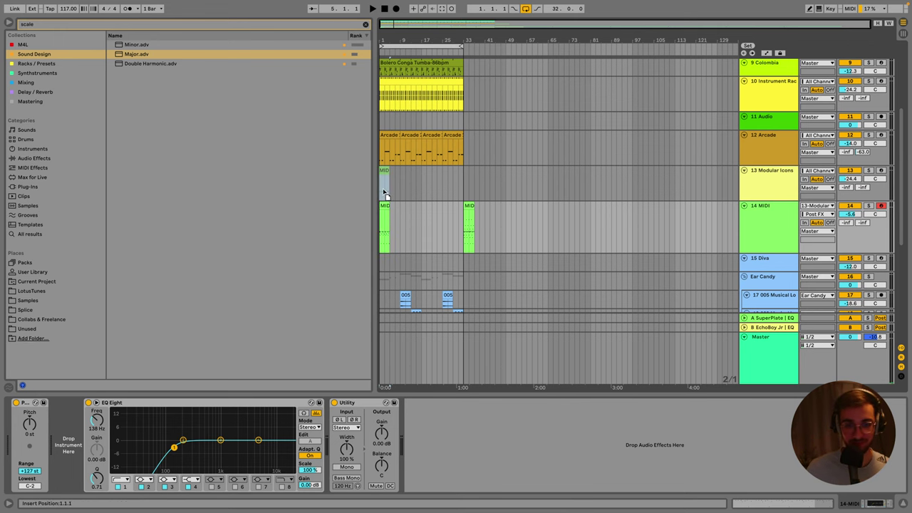
left_click_drag(383, 204, 383, 168)
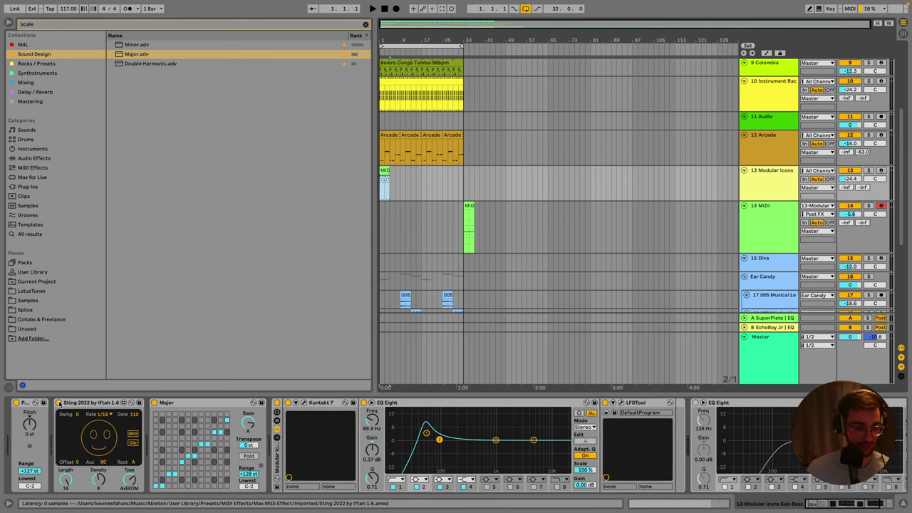
key("space")
key("ctrl+d")
key("ctrl+d")
key("ctrl+d")
key("ctrl+d")
key("ctrl+d")
key("ctrl+d")
key("ctrl+d")
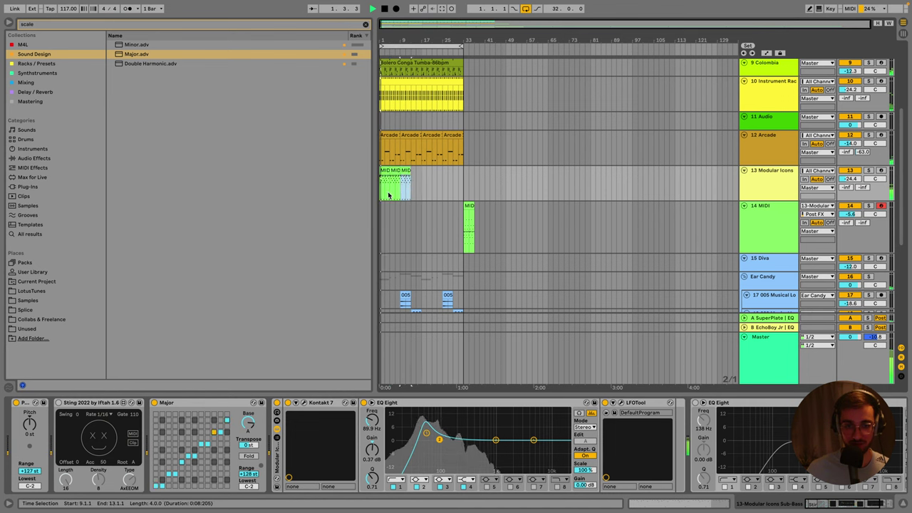
Toggle the Modular Icons solo on and off during playback and save the set.
left_click(869, 171)
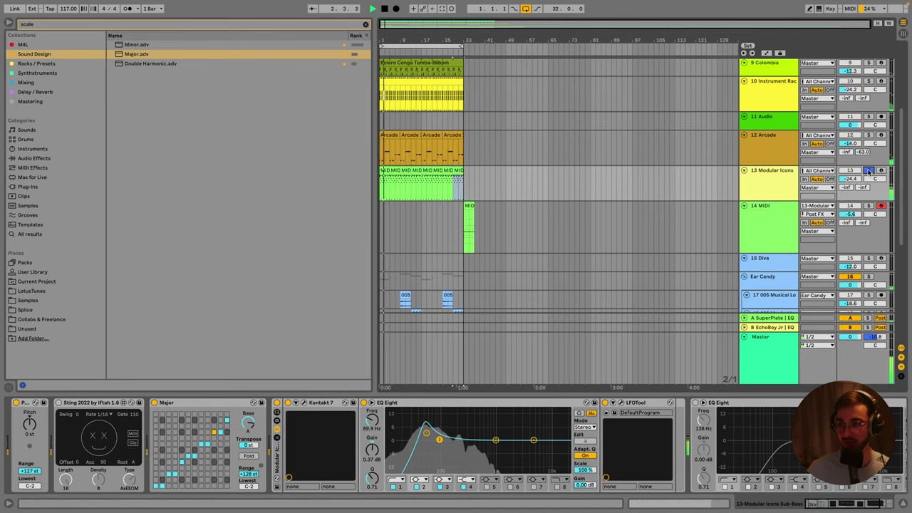
left_click(868, 171)
key("ctrl+s")
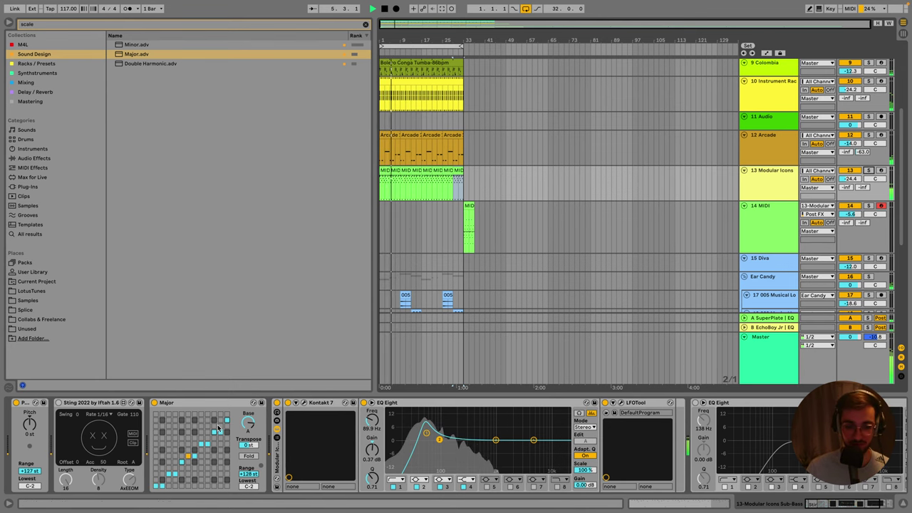
left_click(153, 403)
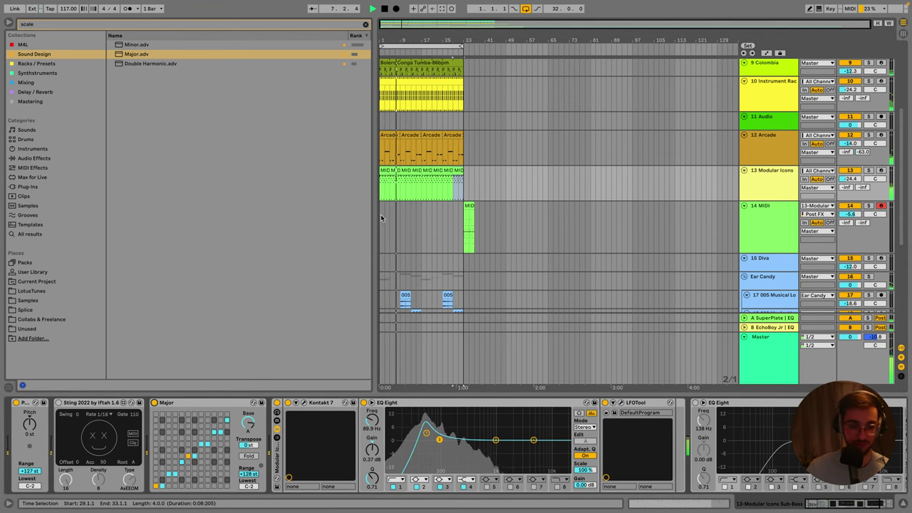
Open the first Modular Icons clip and raise the long A1 note after 1.2.3 to C#2.
double_click(383, 171)
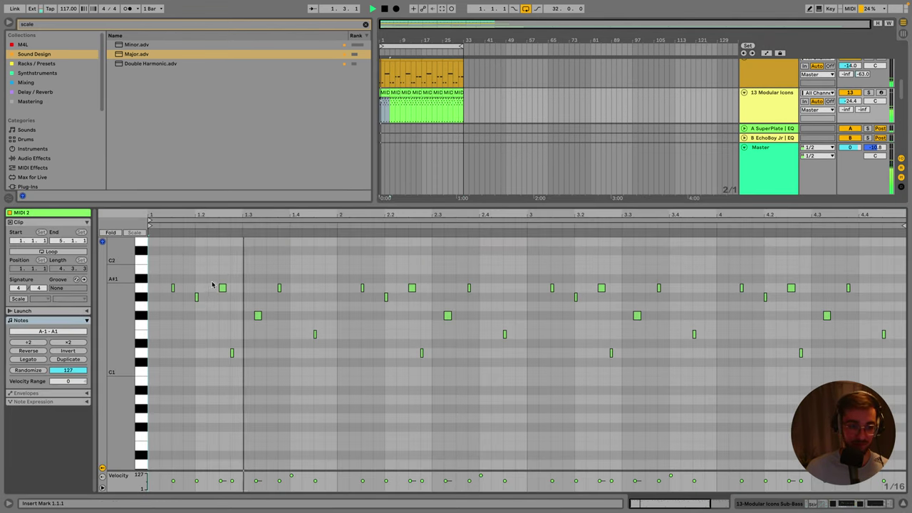
left_click(223, 288)
key("Up")
key("Up")
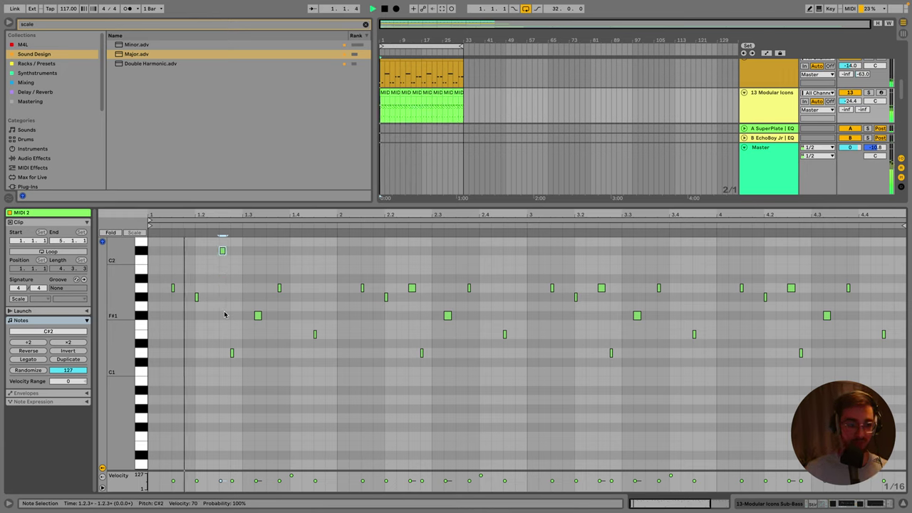
Raise the long note after 3.2.3 to F#2 and play the clip from 3.1.4.
scroll(343, 320, "up", 2)
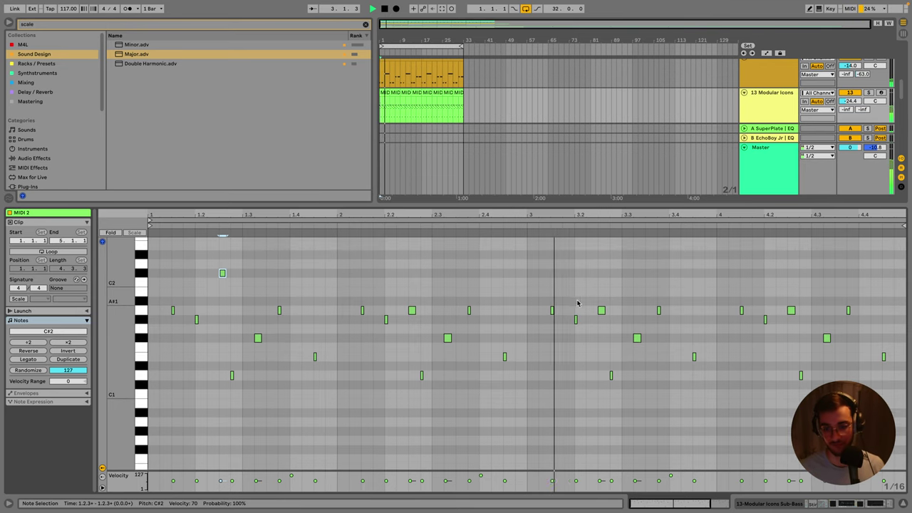
left_click_drag(626, 305, 593, 316)
key("shift+Up")
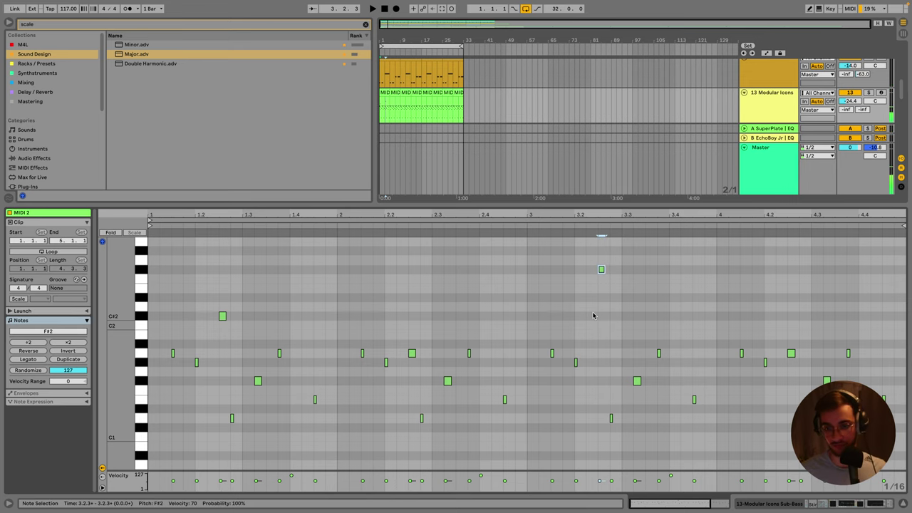
left_click(563, 291)
key("space")
scroll(623, 305, "down", 1)
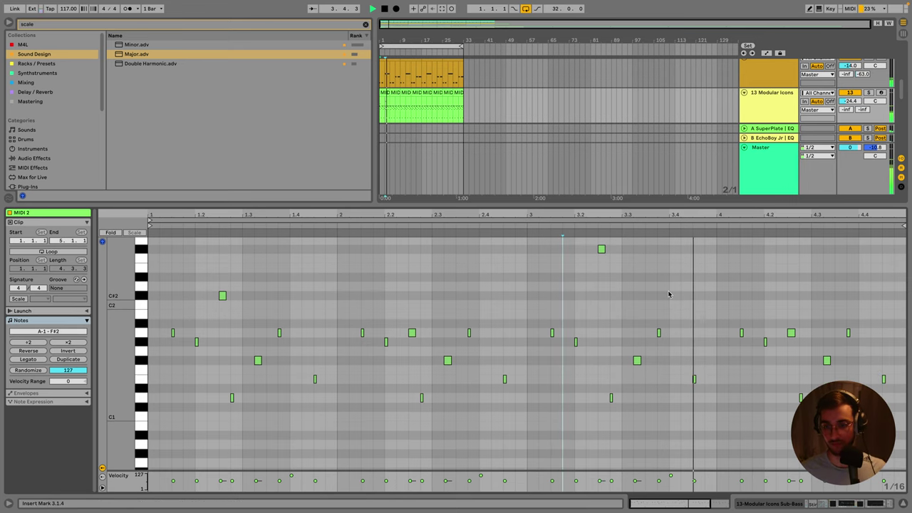
Raise the clip's last note to E2, lengthen it, and play from 4.3.4.
scroll(663, 314, "up", 1)
scroll(798, 357, "up", 1)
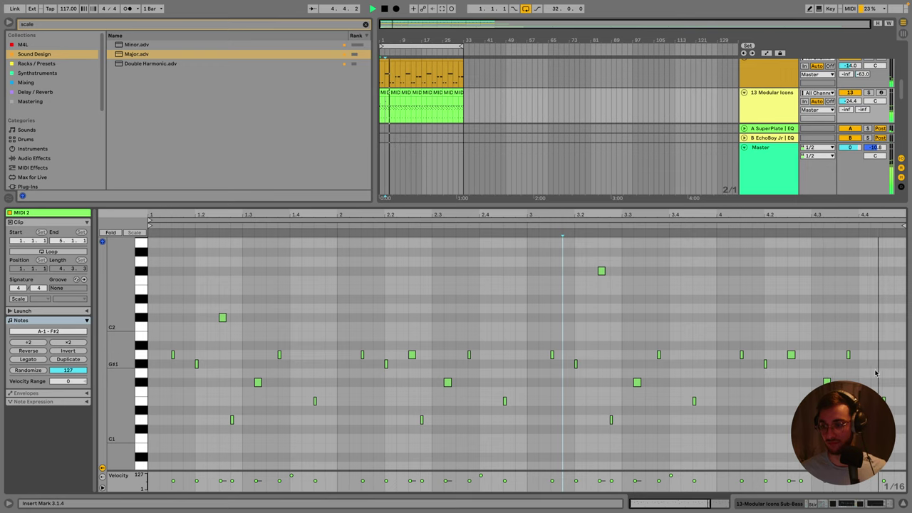
left_click(884, 399)
key("space")
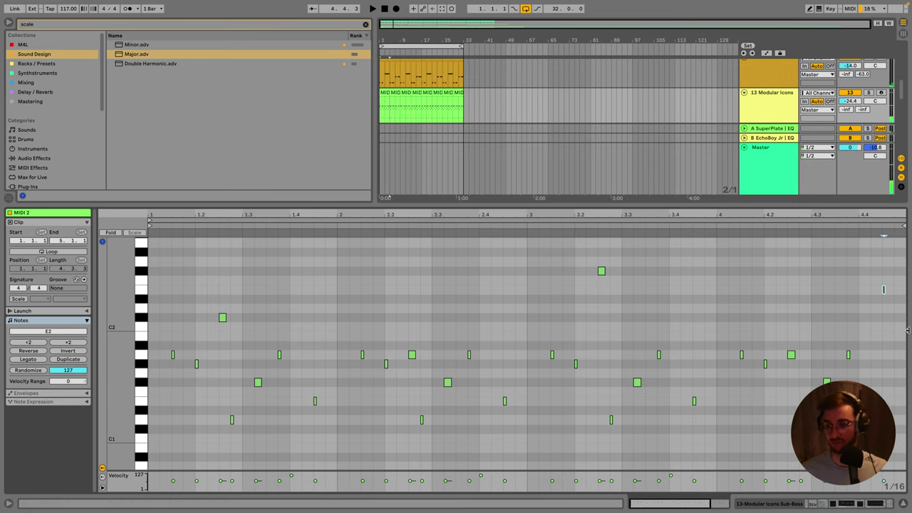
left_click(852, 289)
key("space")
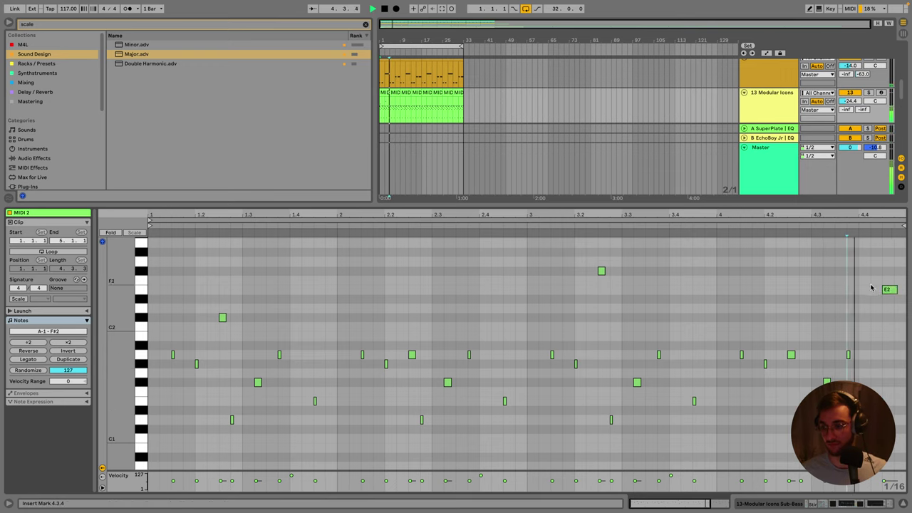
Loop the first four-bar MIDI 2 clip on the Modular Icons track and extend it as one clip to bar 33.
key("shift+Tab")
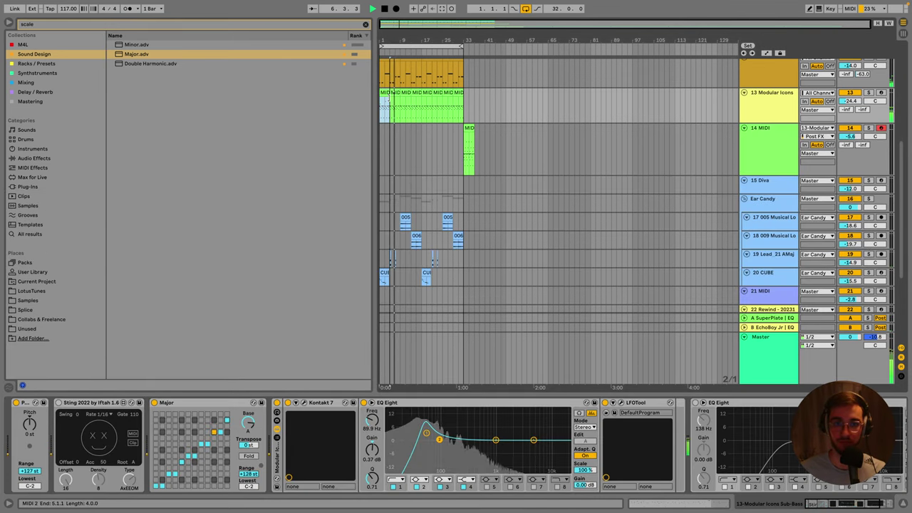
key("space")
key("plus")
key("space")
key("plus")
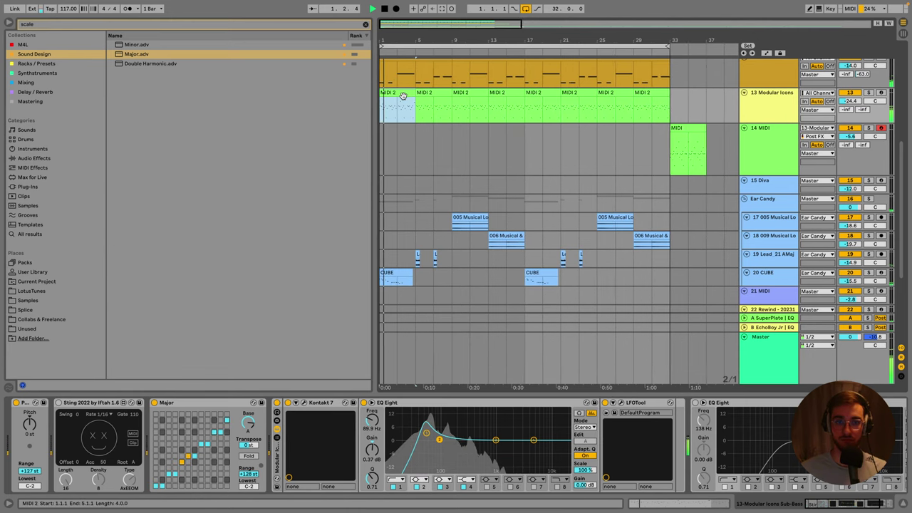
key("ctrl+s")
double_click(408, 94)
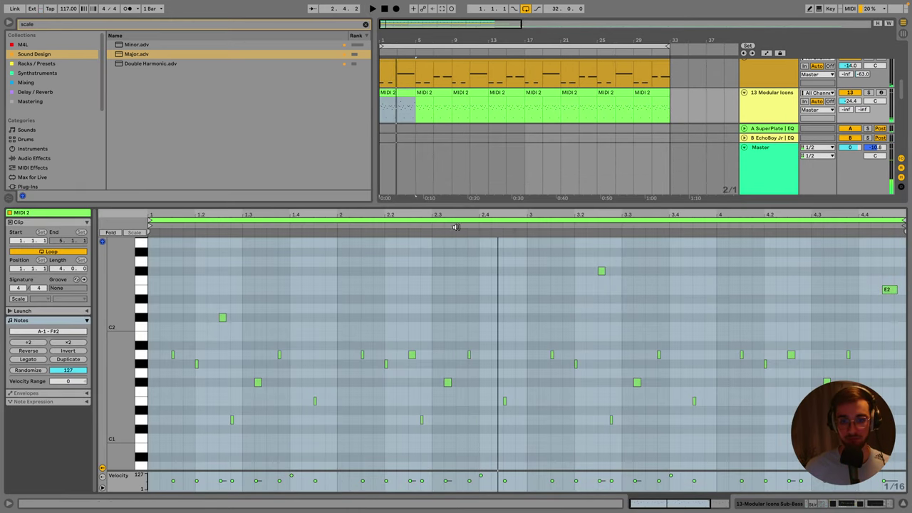
left_click(456, 226)
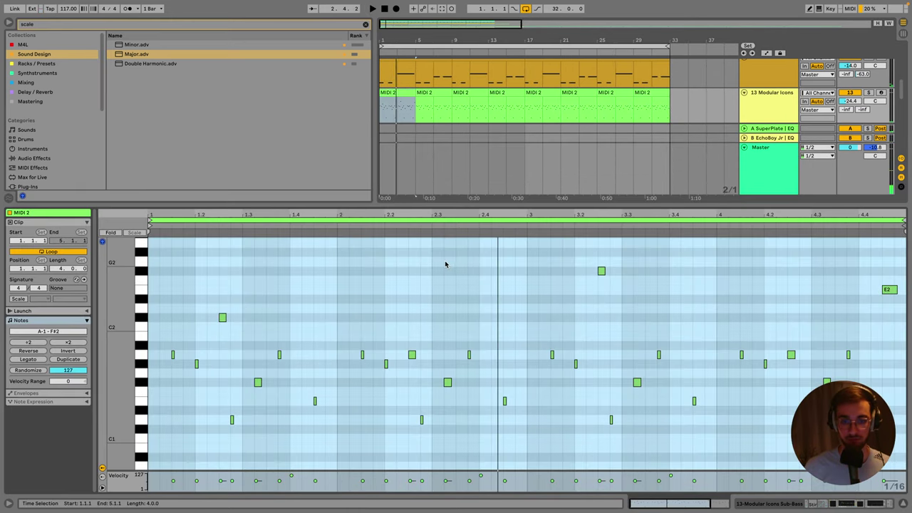
key("shift+Tab")
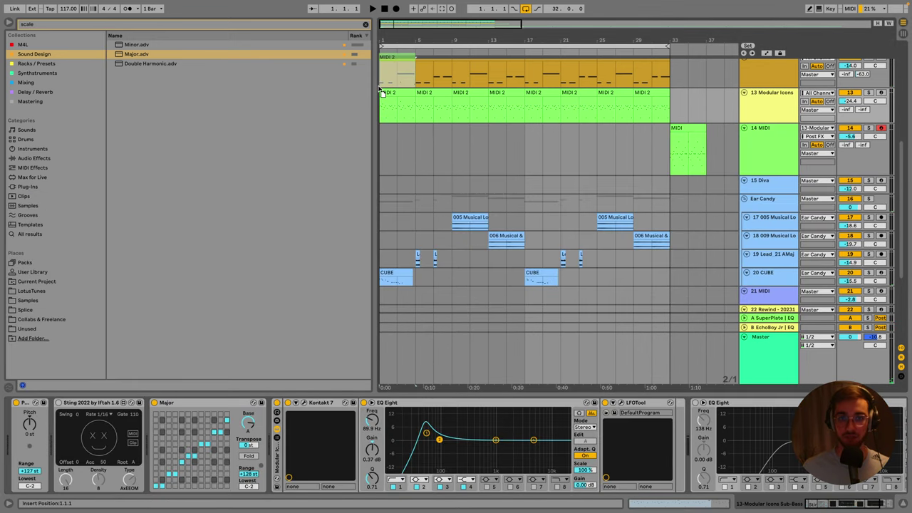
left_click_drag(412, 93, 656, 102)
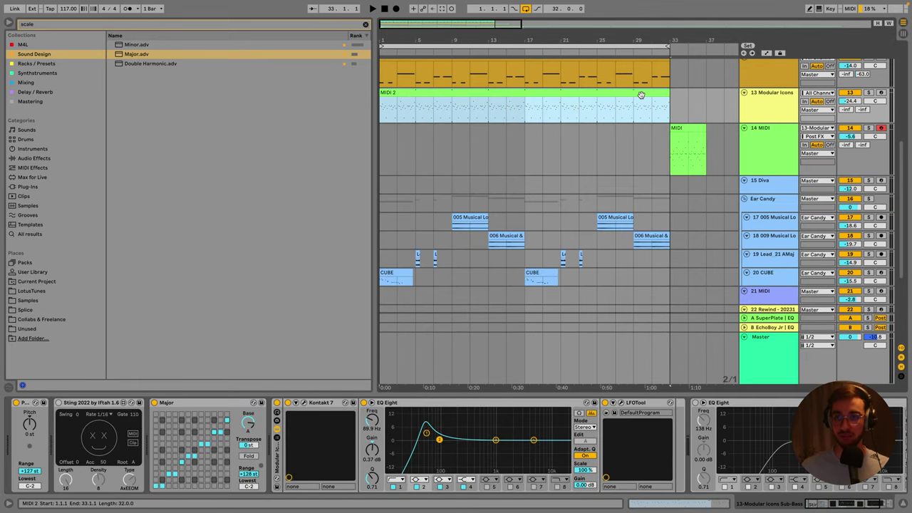
Select the empty 14 MIDI track and fit the heights of all arrangement tracks to the view.
left_click(385, 149)
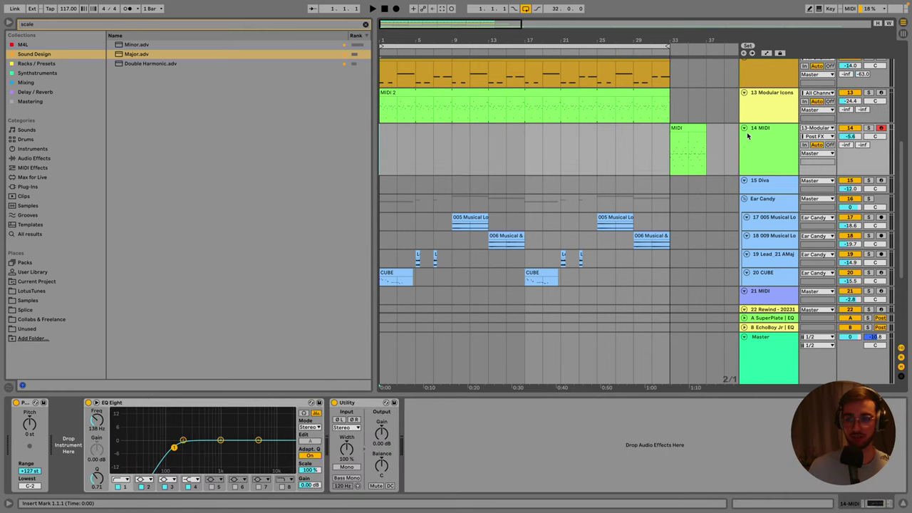
left_click(749, 134)
key("alt+u")
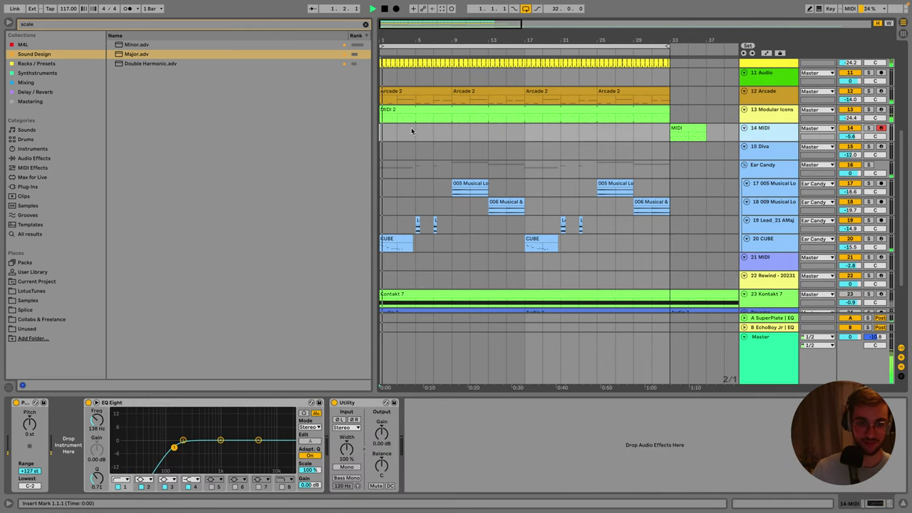
Clear the browser search, collapse Percussion Loops and expand the Yerevan suite's Top Loops folder in LotusTunes.
key("ctrl+f")
key("BackSpace")
left_click(32, 281)
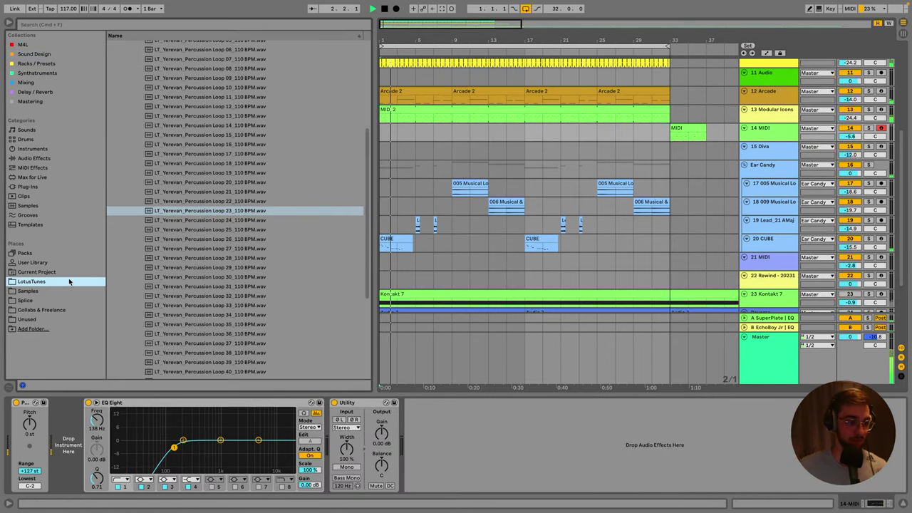
scroll(213, 214, "up", 3)
left_click(134, 168)
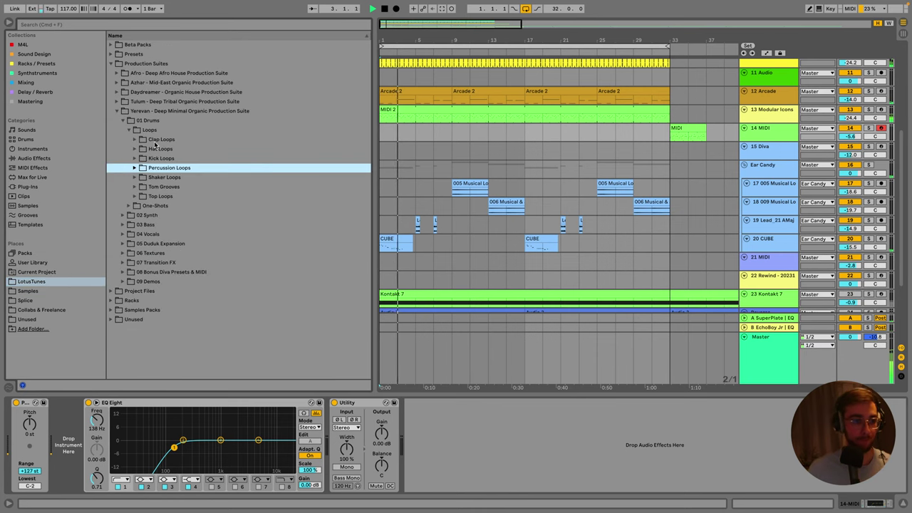
left_click(131, 197)
left_click(135, 197)
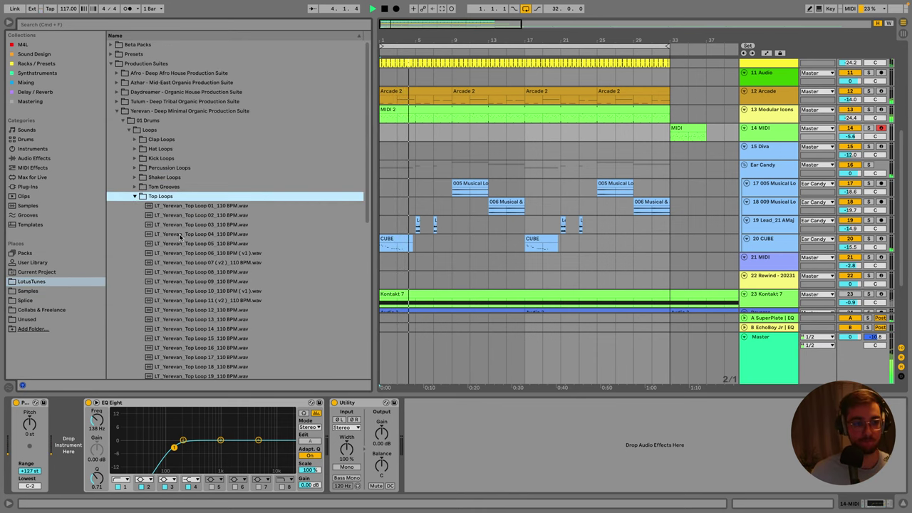
Audition the Yerevan hat loop and texture loop tracks in solo, and mute the hat loop track.
scroll(799, 116, "up", 8)
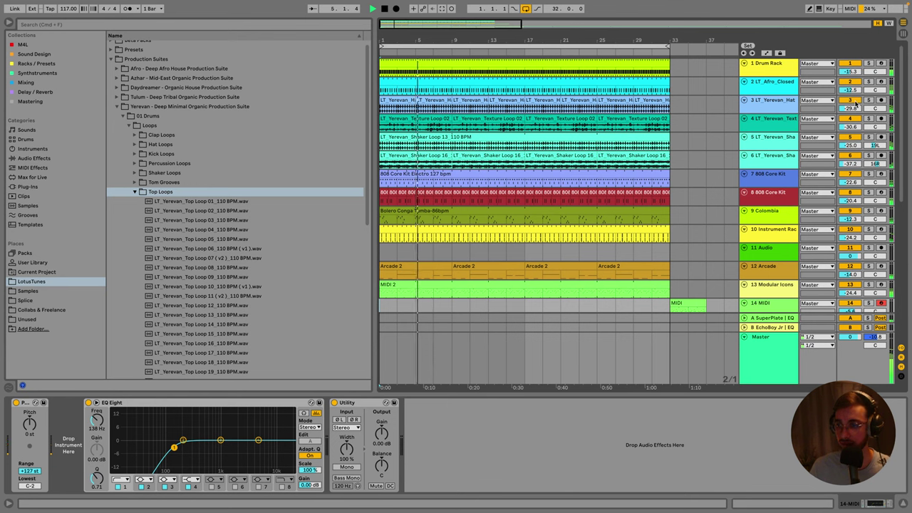
left_click(868, 101)
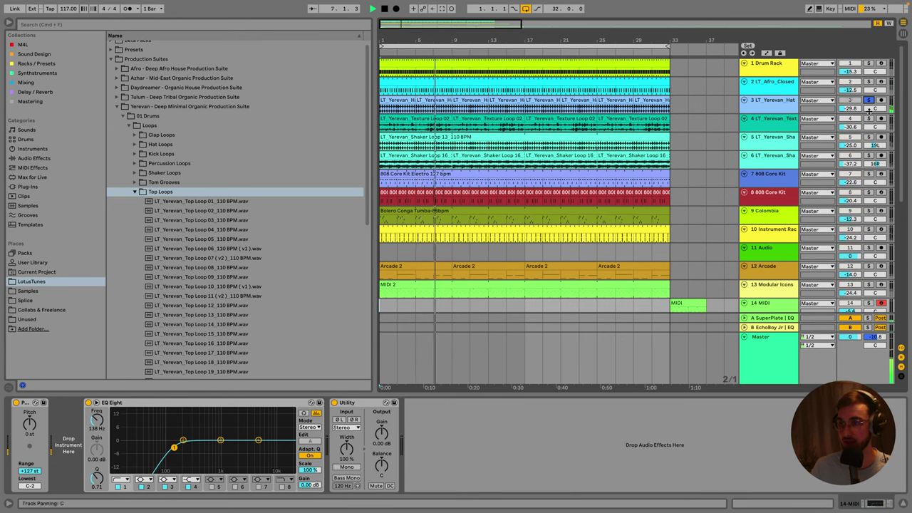
left_click(869, 119)
left_click(864, 119)
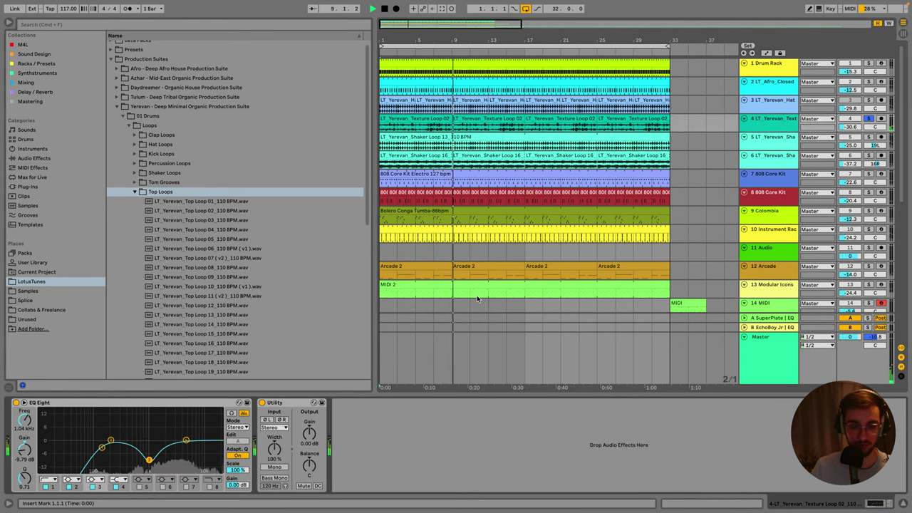
left_click(869, 119)
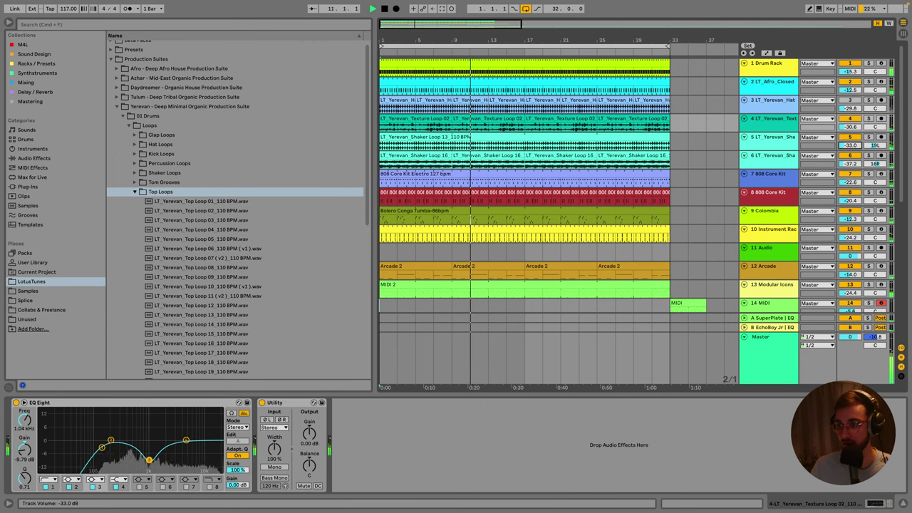
Set the Shaker Loop 13 track's volume to -22.0 dB and solo the track.
left_click(847, 139)
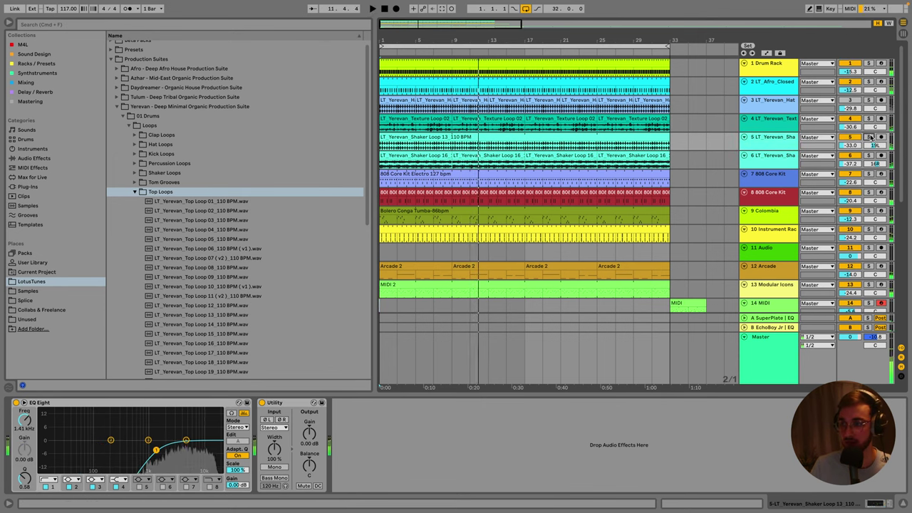
left_click(869, 137)
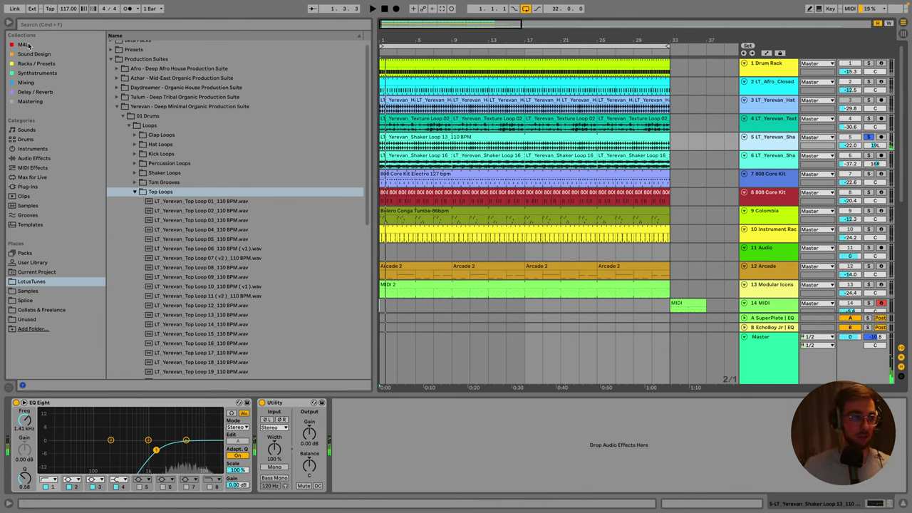
Search for "erosion" in the Mixing, Sound Design, Racks / Presets and M4L collections.
left_click(27, 83)
left_click(101, 25)
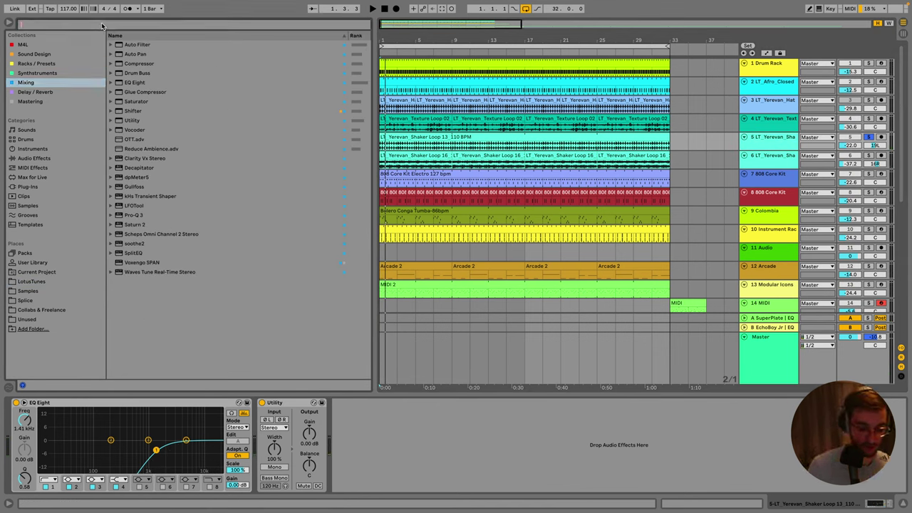
type("erosion")
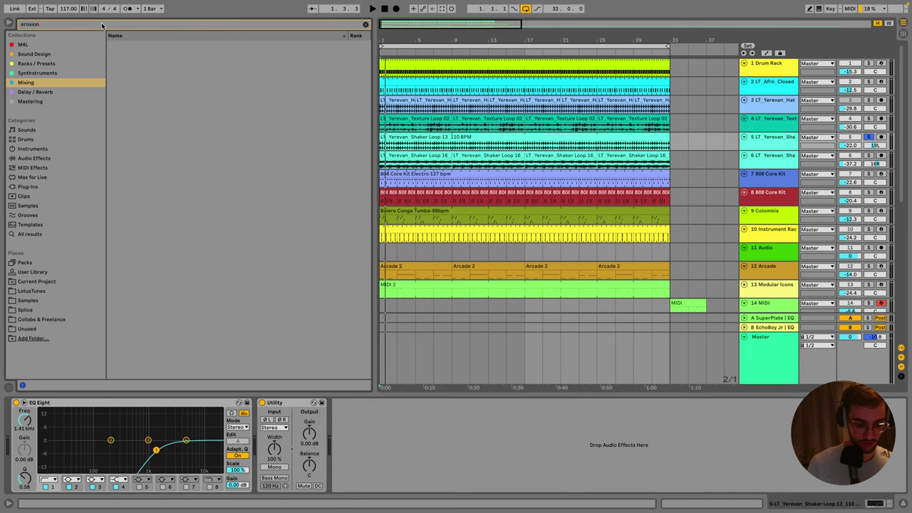
left_click(33, 54)
left_click(35, 64)
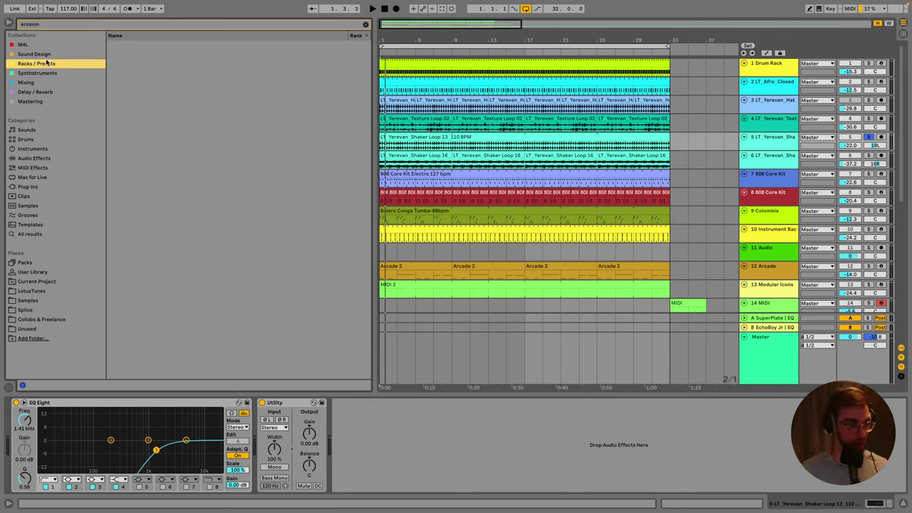
left_click(33, 54)
left_click(31, 45)
Look through the browser categories for Erosion and load it from the Drive & Color audio effects onto the Shaker Loop 13 track.
left_click(33, 158)
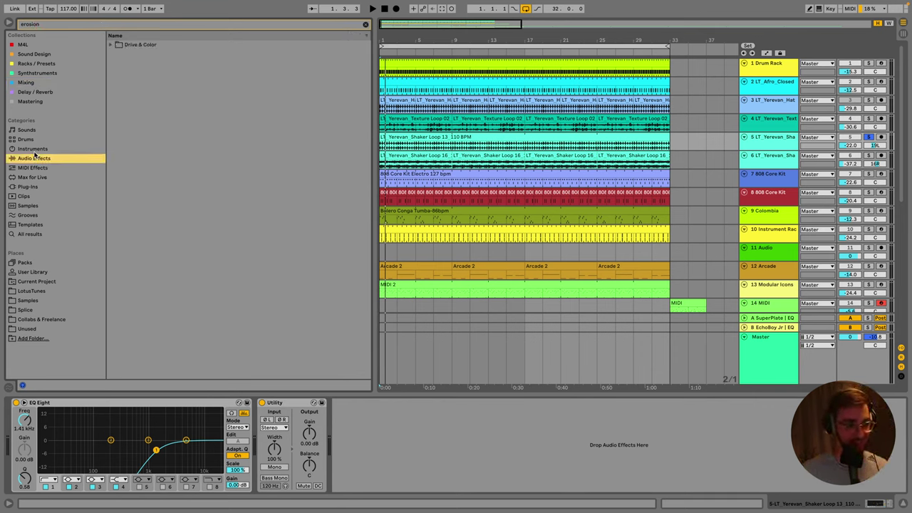
left_click(31, 140)
left_click(32, 130)
left_click(36, 177)
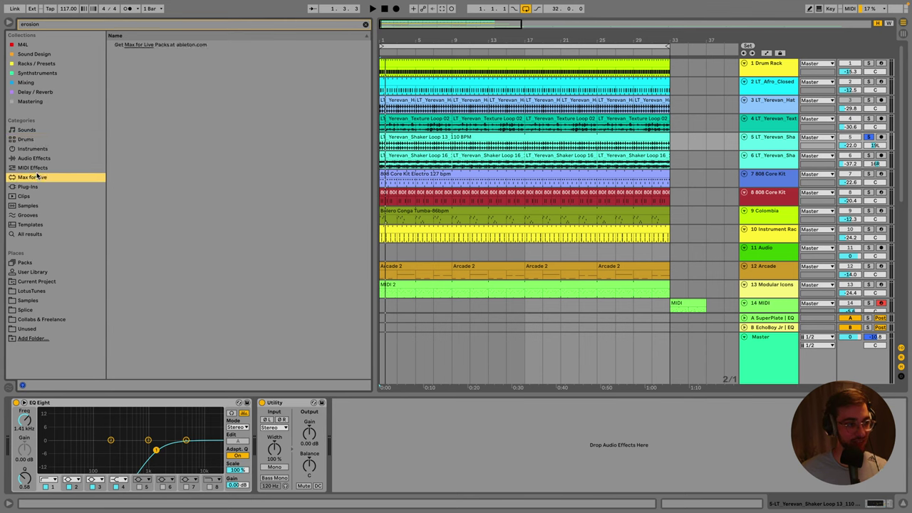
left_click(32, 168)
left_click(33, 158)
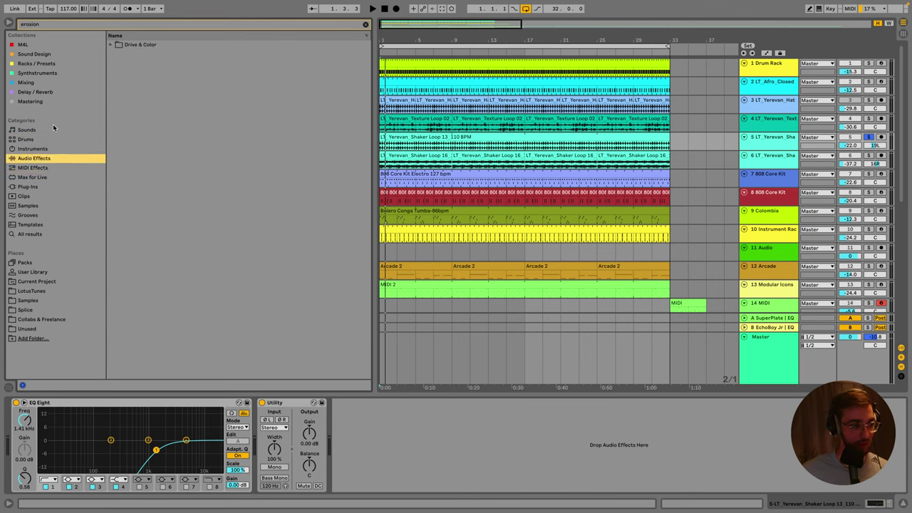
left_click(111, 45)
double_click(139, 54)
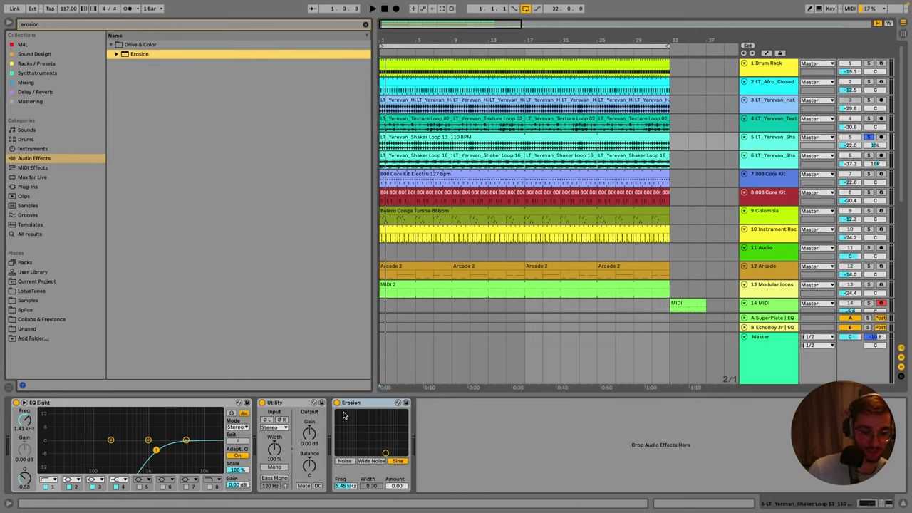
Compare Erosion's modes during playback and set it to Noise at 18.0 kHz with an amount of about 93.3.
left_click_drag(343, 416, 349, 388)
key("space")
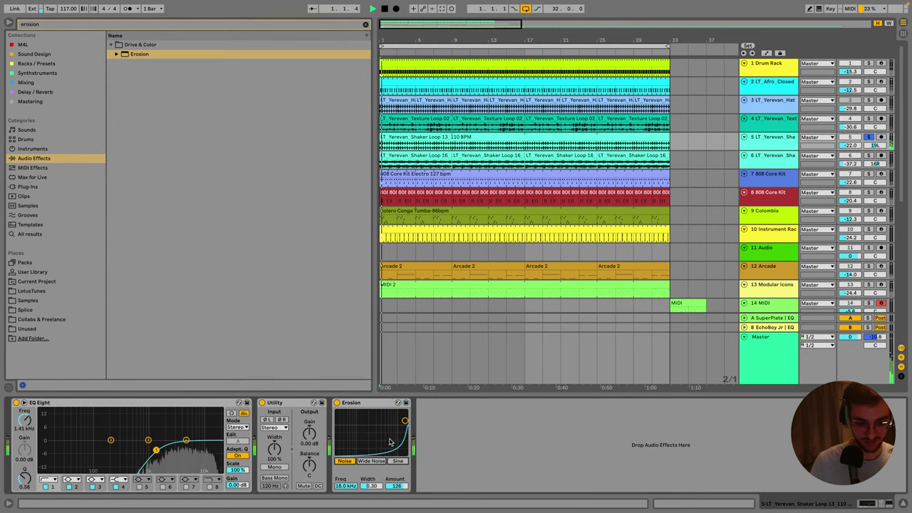
left_click_drag(406, 438, 387, 453)
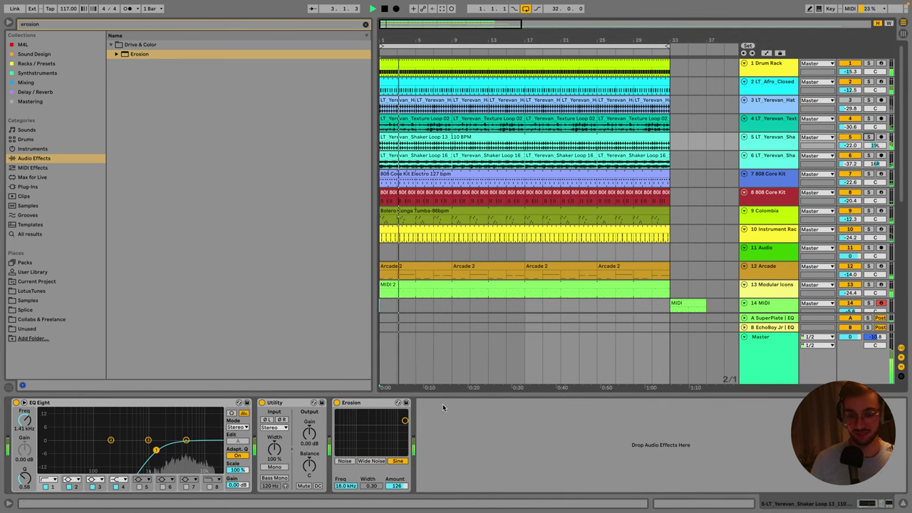
left_click(368, 461)
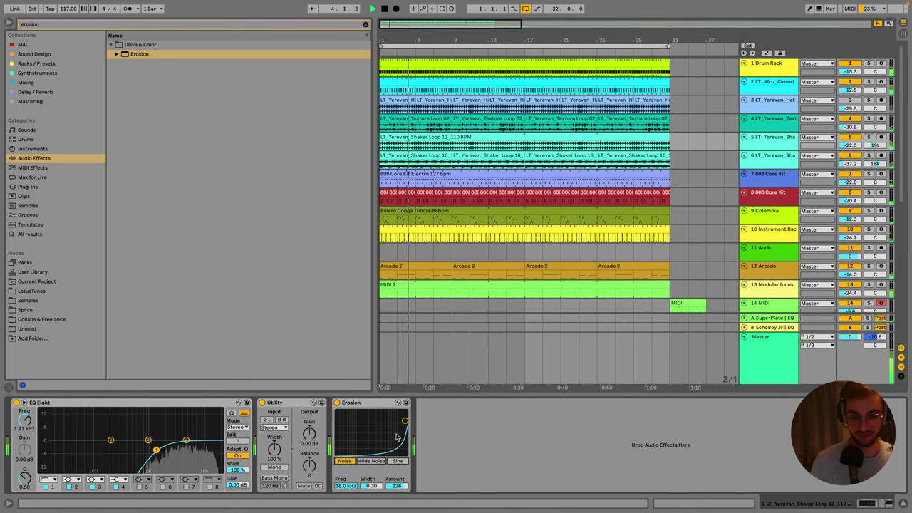
left_click_drag(397, 438, 405, 414)
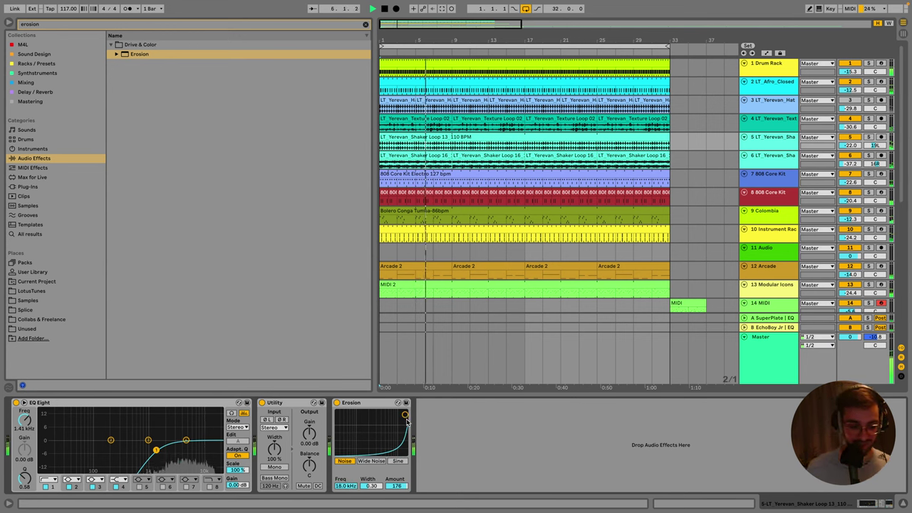
mouse_move(404, 428)
left_mouse_down()
mouse_move(393, 425)
mouse_move(404, 425)
left_mouse_up()
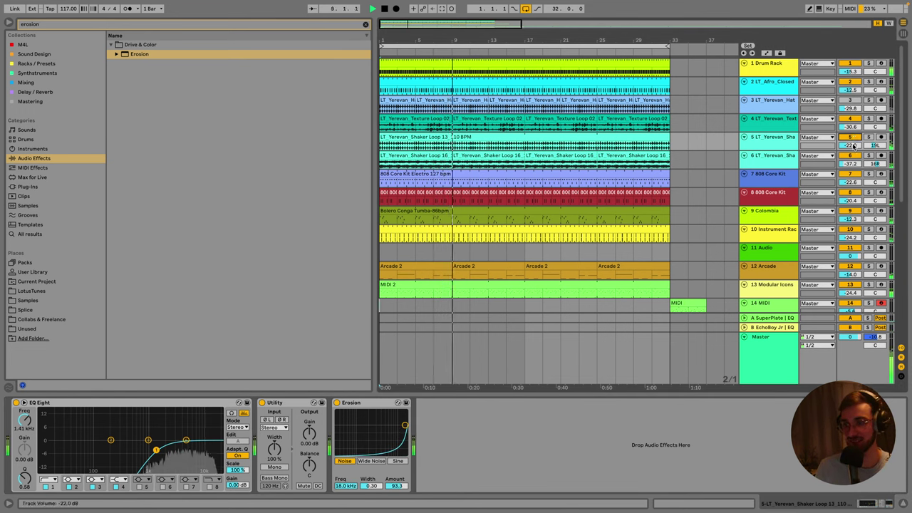
Try the Shaker Loop 13 track at -24.2 dB with Erosion bypassed, and delete the track.
left_click(780, 147)
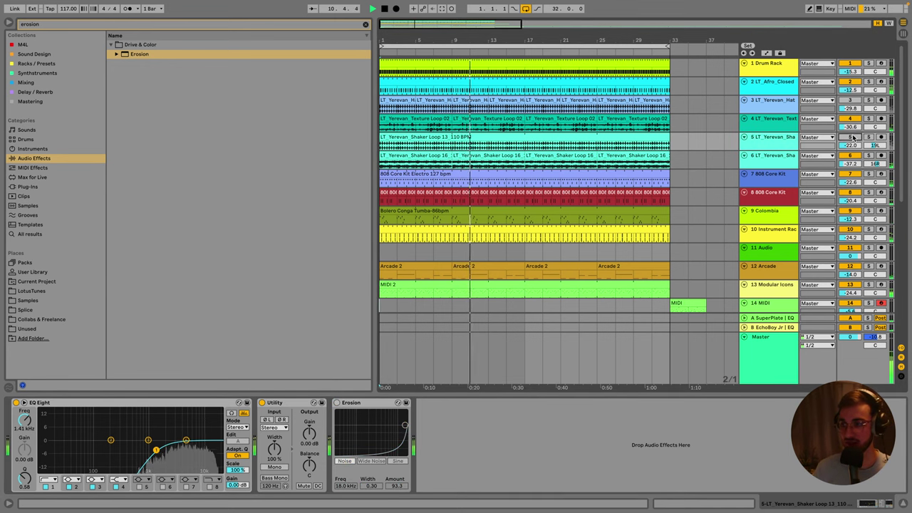
left_click_drag(850, 145, 850, 150)
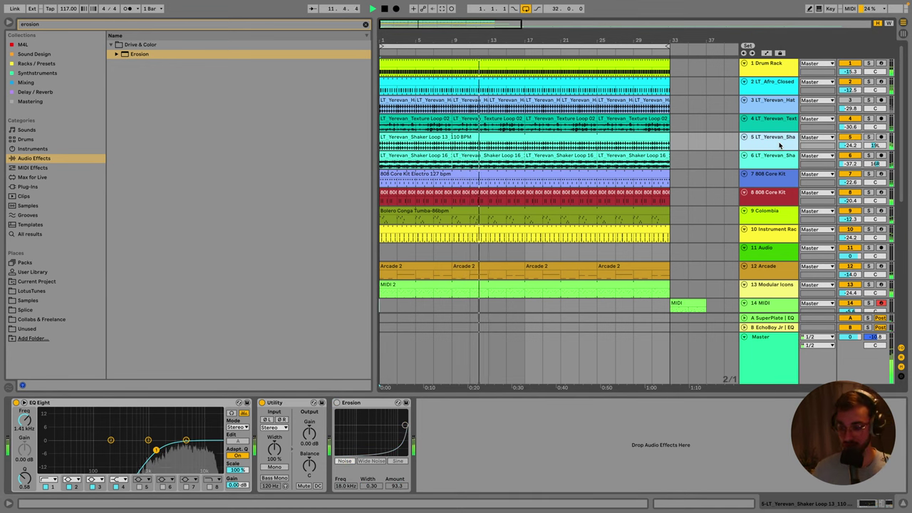
key("Delete")
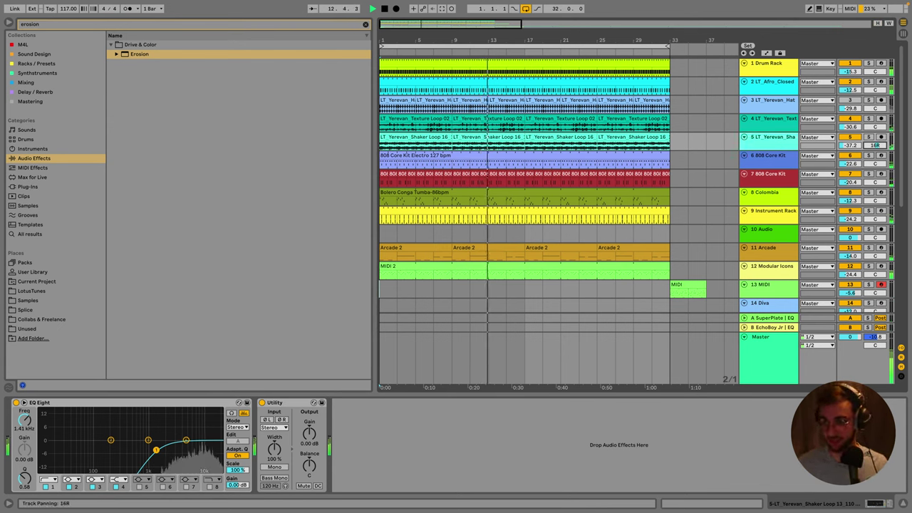
Center the panning of the remaining Shaker Loop 16 track and save the set.
left_click_drag(875, 145, 851, 141)
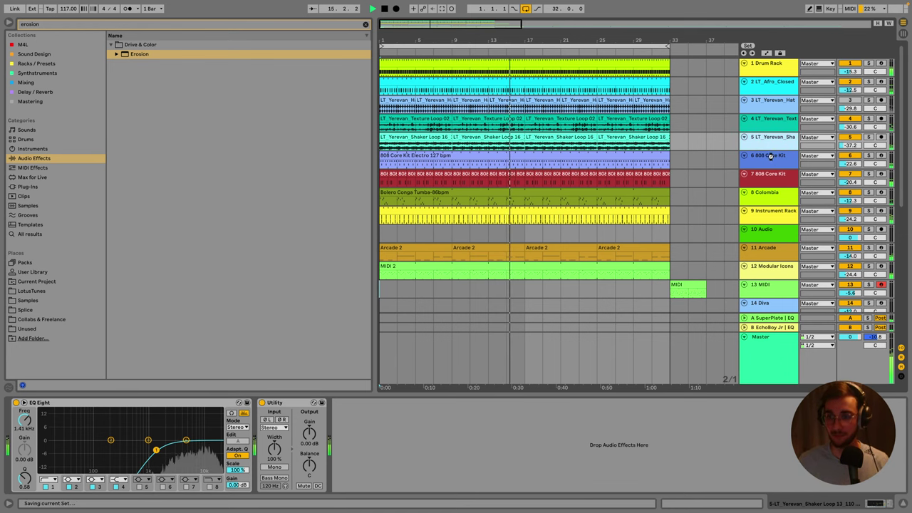
scroll(771, 156, "down", 3)
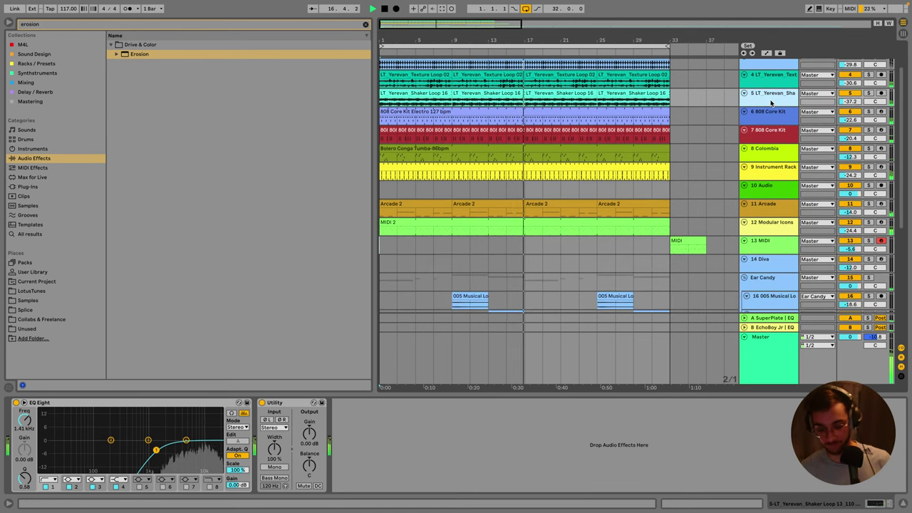
scroll(774, 105, "down", 6)
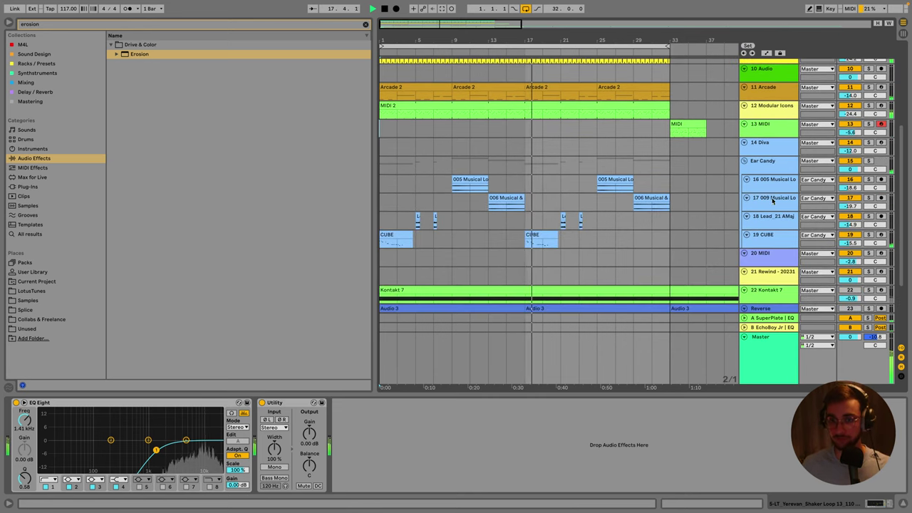
Check the device chains of the Modular Icons and Reverse tracks during playback, and save the set.
scroll(772, 202, "up", 6)
left_click(767, 229)
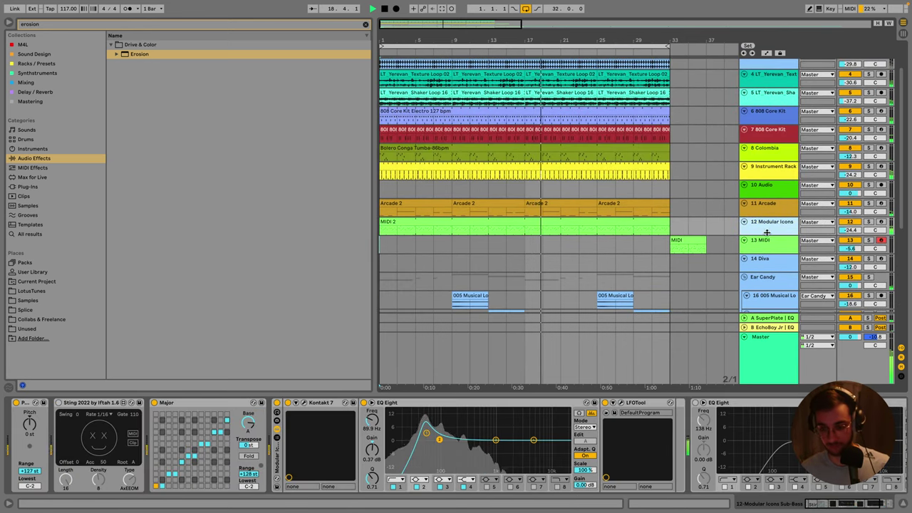
scroll(773, 232, "down", 10)
left_click(783, 234)
scroll(784, 232, "down", 1)
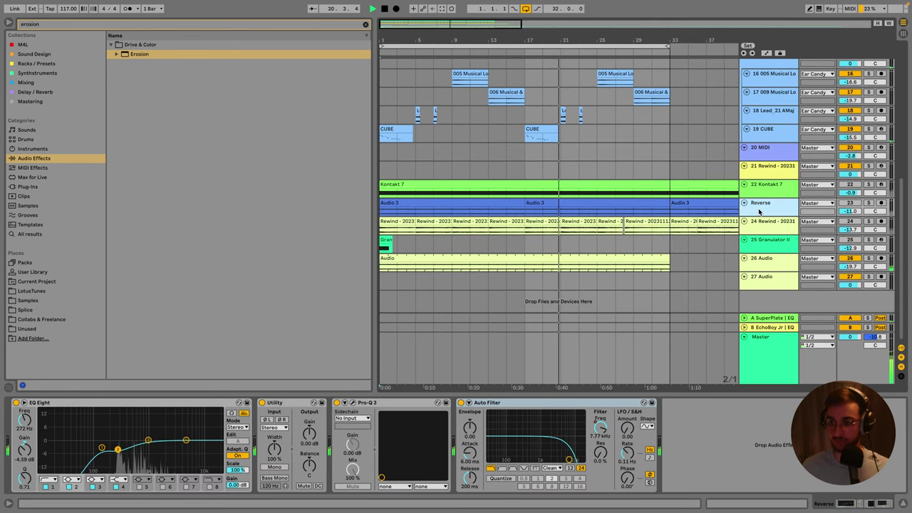
key("super+s")
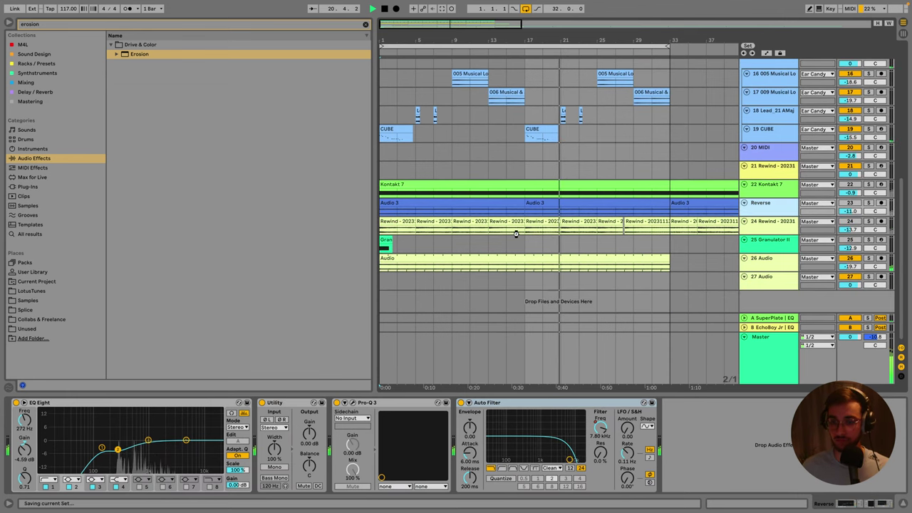
Review the first Reverse clip, the Modular Icons track and the Ear Candy group's loop and lead tracks during playback.
left_click(454, 208)
scroll(448, 208, "up", 3)
scroll(508, 213, "up", 4)
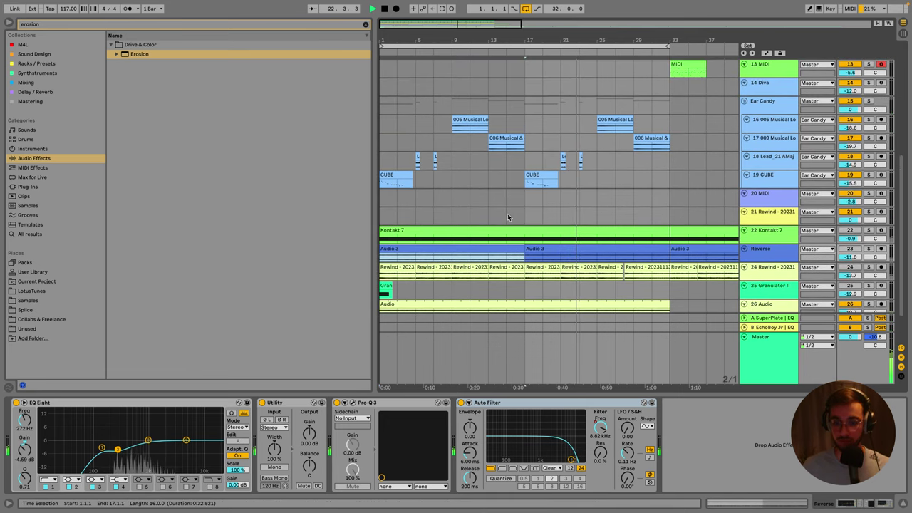
left_click(763, 127)
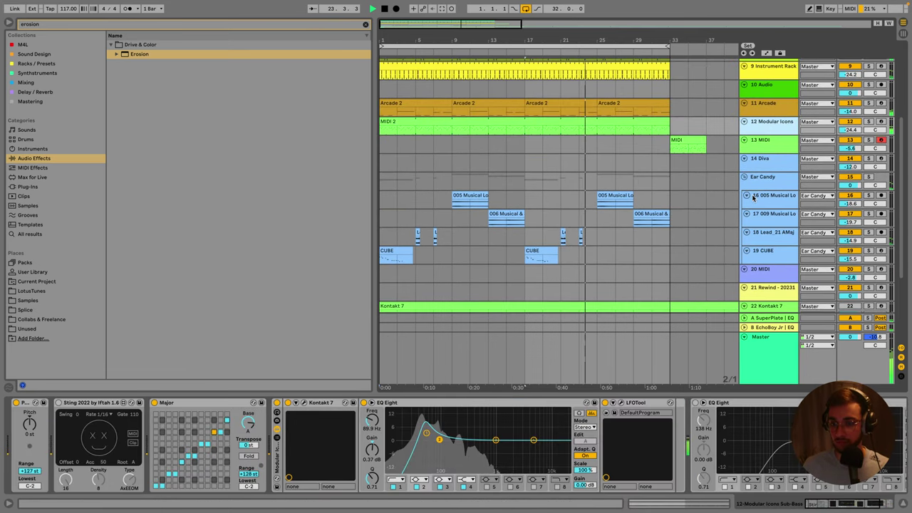
left_click(761, 175)
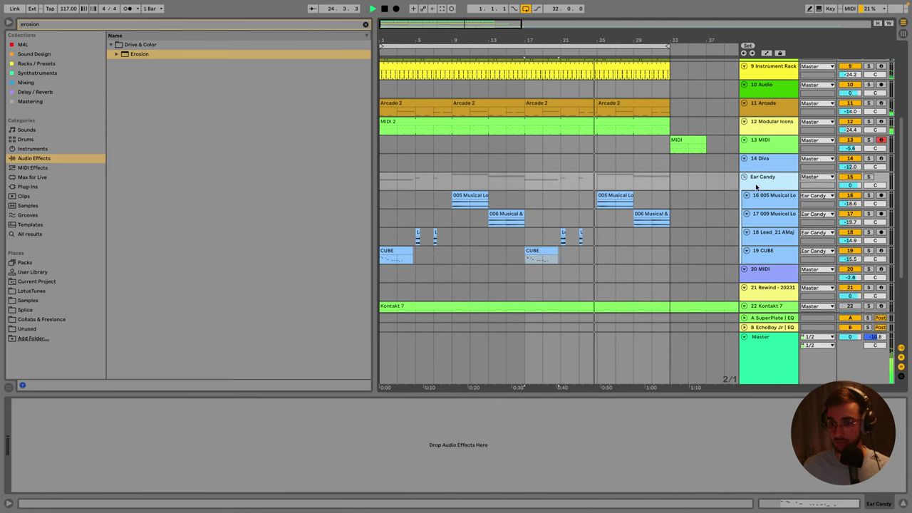
scroll(581, 206, "down", 3)
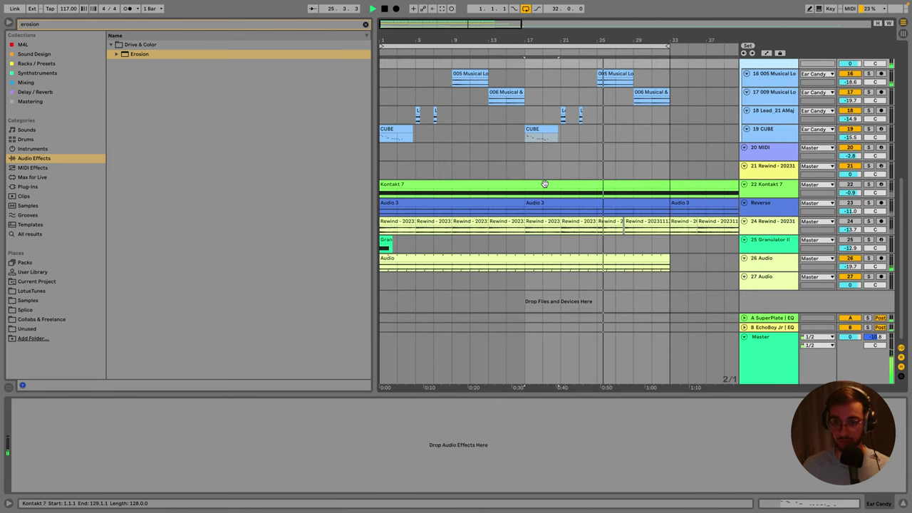
scroll(542, 171, "up", 2)
left_click(543, 159)
scroll(772, 235, "up", 2)
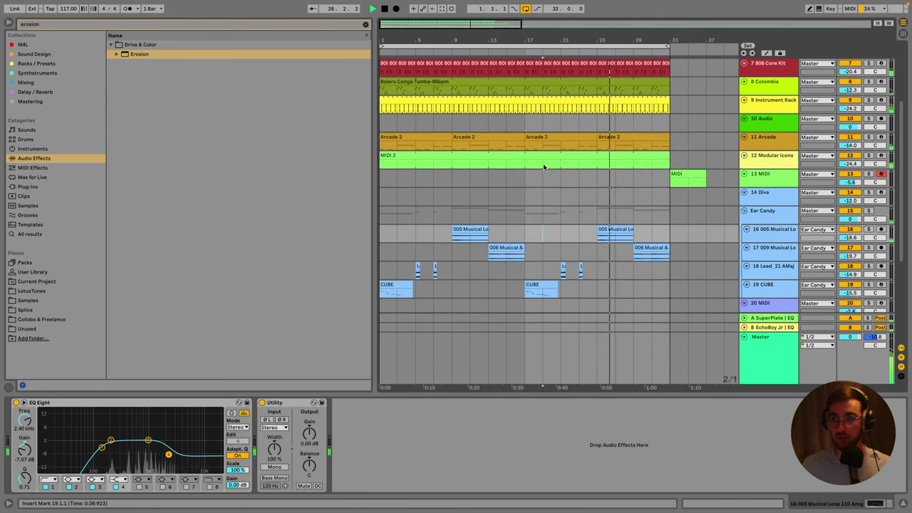
left_click(771, 233)
scroll(771, 259, "up", 1)
scroll(771, 260, "down", 4)
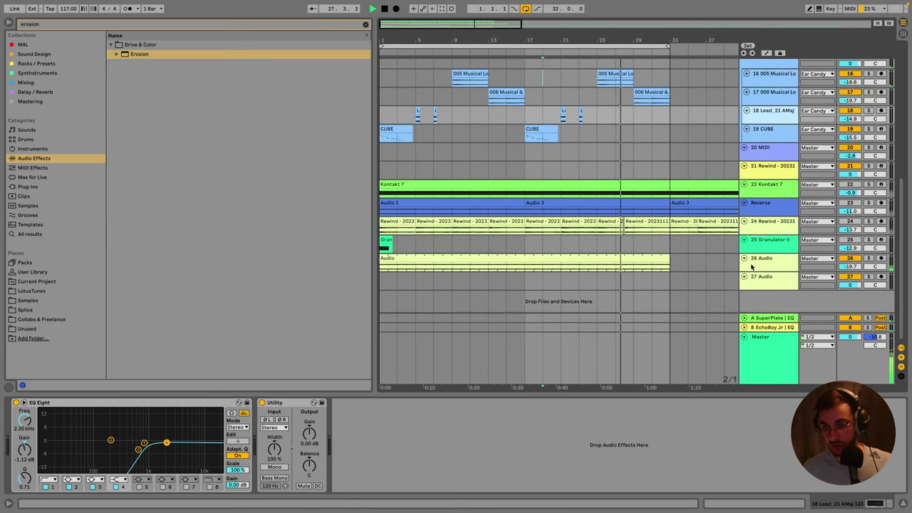
scroll(635, 202, "up", 8)
Move the Arcade track into the Ear Candy group as its first track and save the set.
left_click(770, 229)
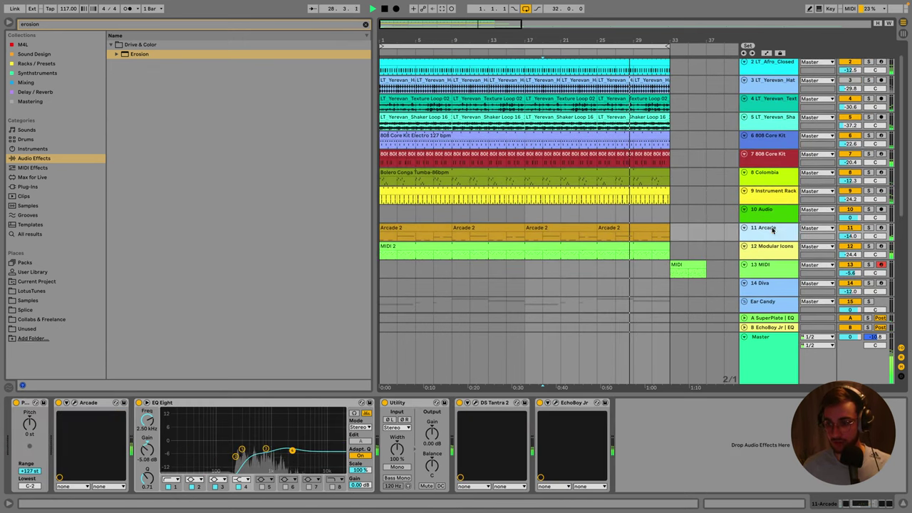
scroll(770, 213, "down", 3)
left_click_drag(770, 182, 767, 265)
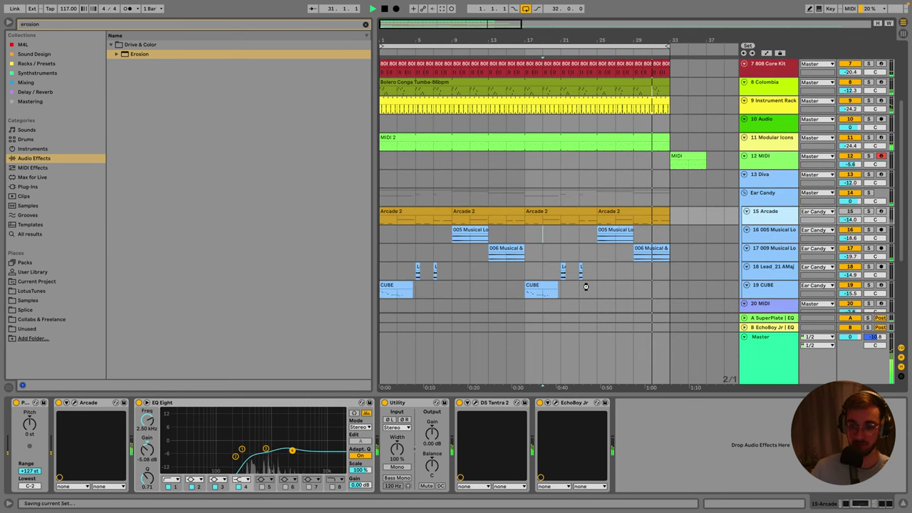
Enlarge the 26 Audio track to inspect its Auto Filter frequency automation, and save the set.
scroll(586, 287, "down", 5)
left_click(544, 258)
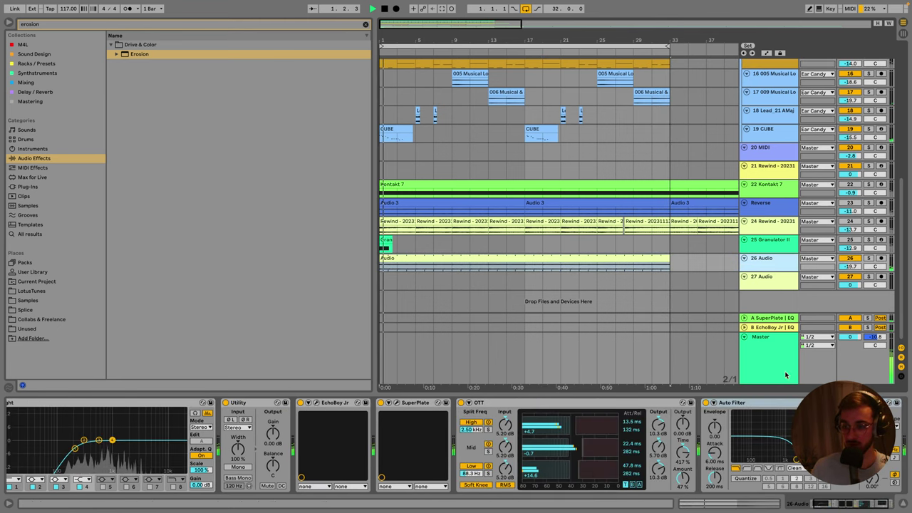
key("a")
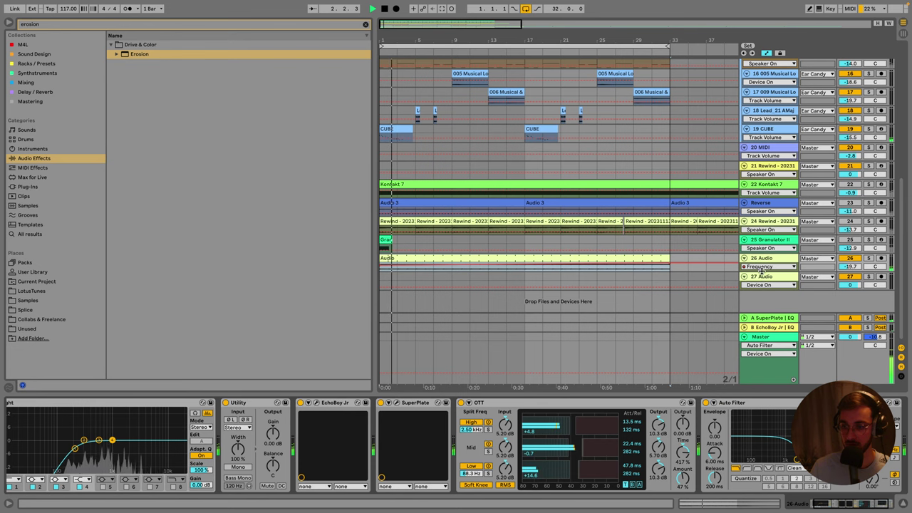
left_click_drag(762, 271, 762, 309)
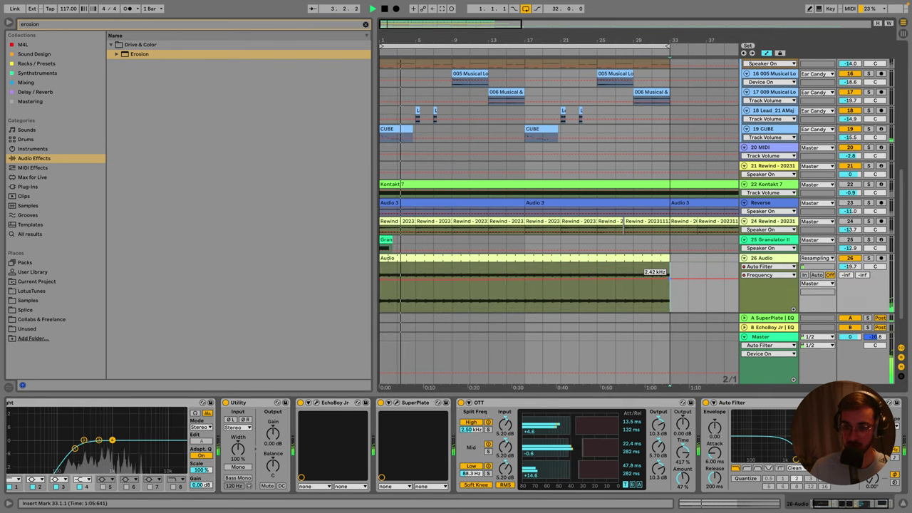
key("a")
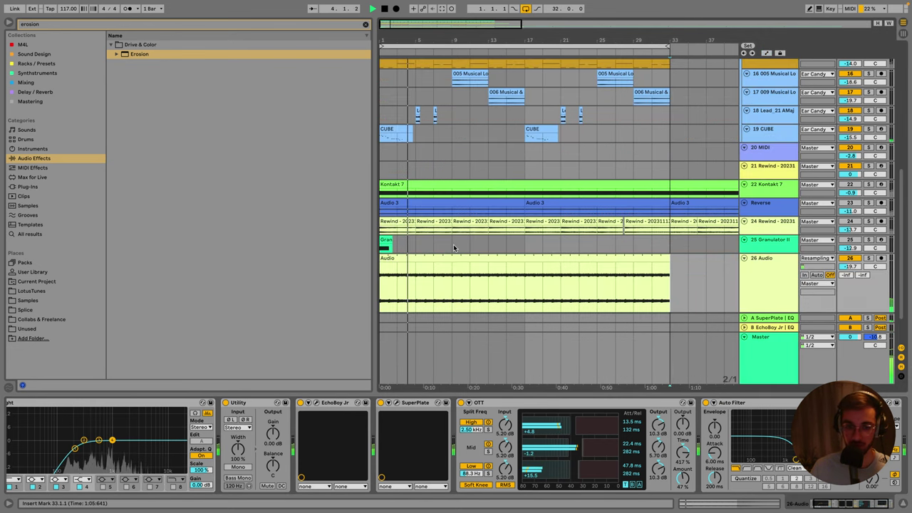
left_click(385, 239)
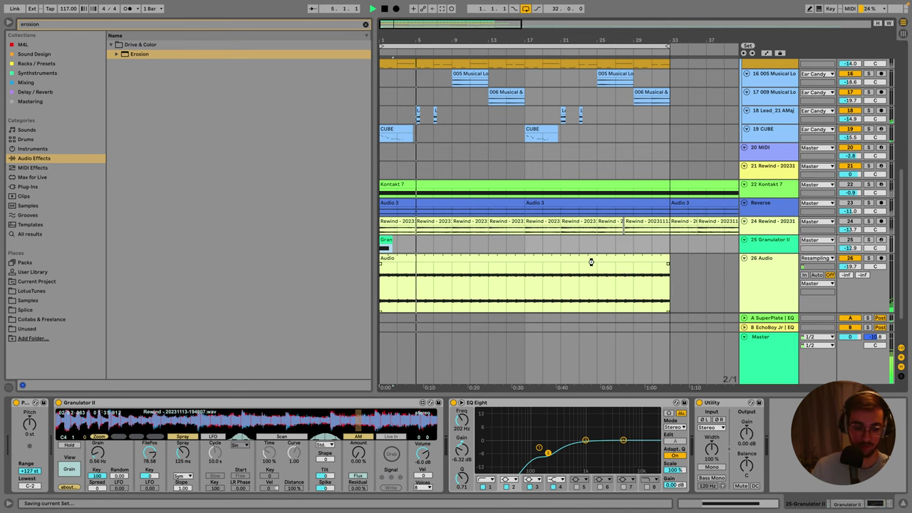
scroll(506, 266, "up", 3)
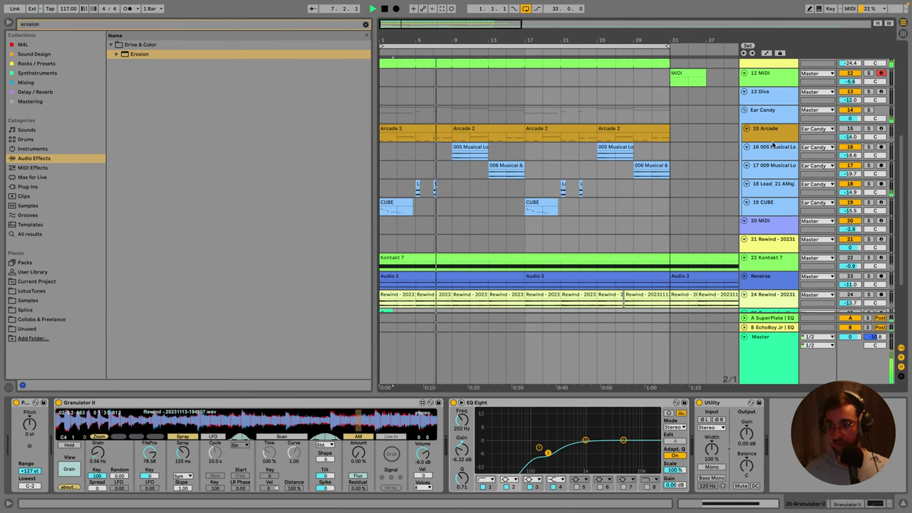
Lower the Arcade track's volume to -14.9 dB and save the set.
left_click(774, 115)
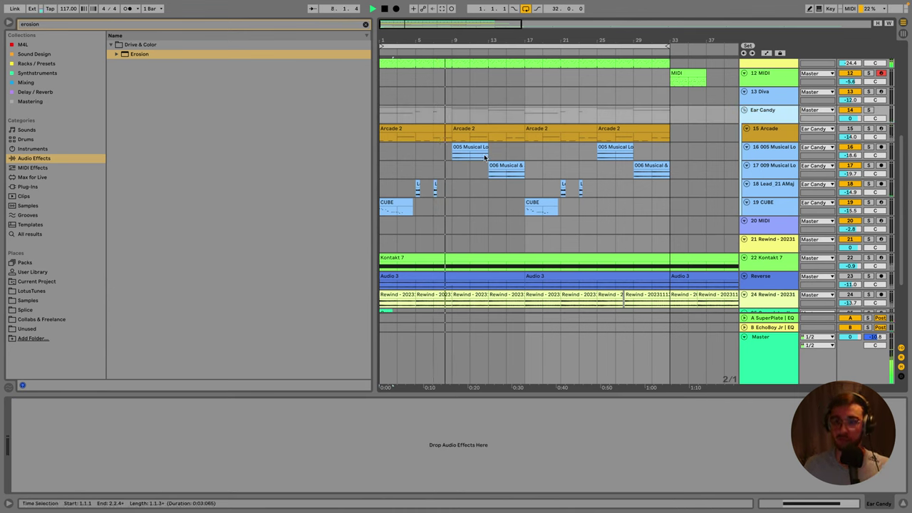
left_click(848, 136)
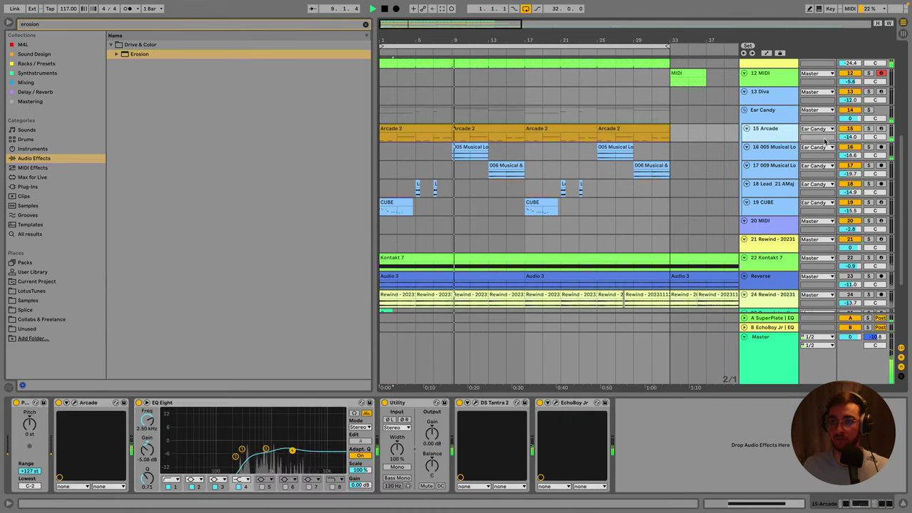
scroll(651, 164, "down", 4)
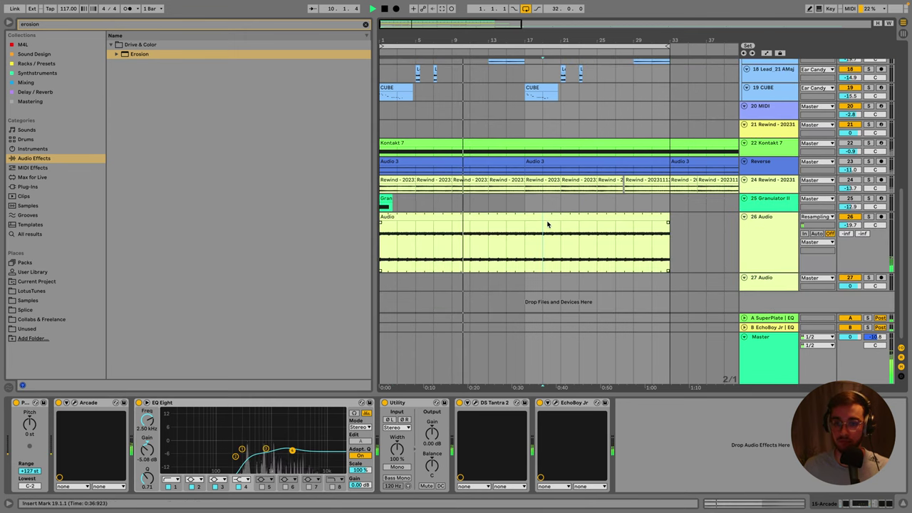
left_click(547, 221)
key("ctrl+s")
left_click(597, 181)
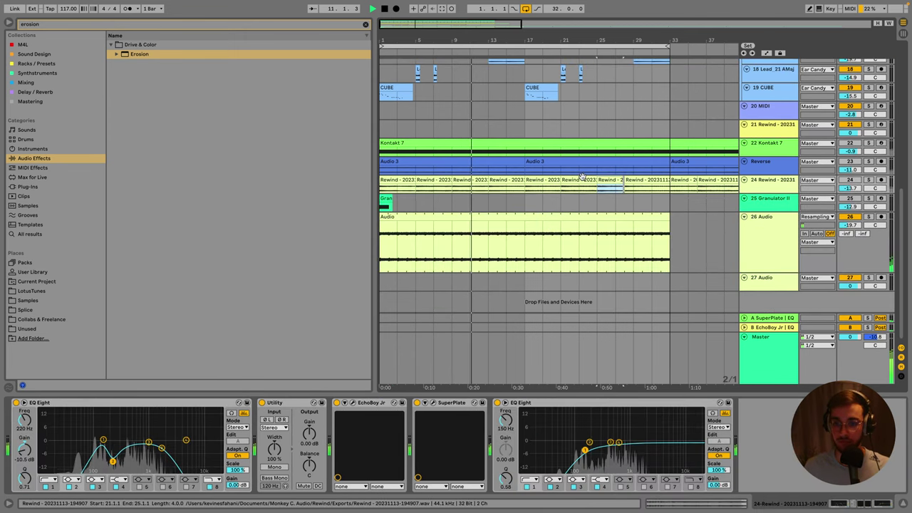
Assign the Ear Candy group's color to all of its grouped tracks and clips.
scroll(617, 164, "up", 3)
scroll(618, 164, "up", 1)
left_click(561, 143)
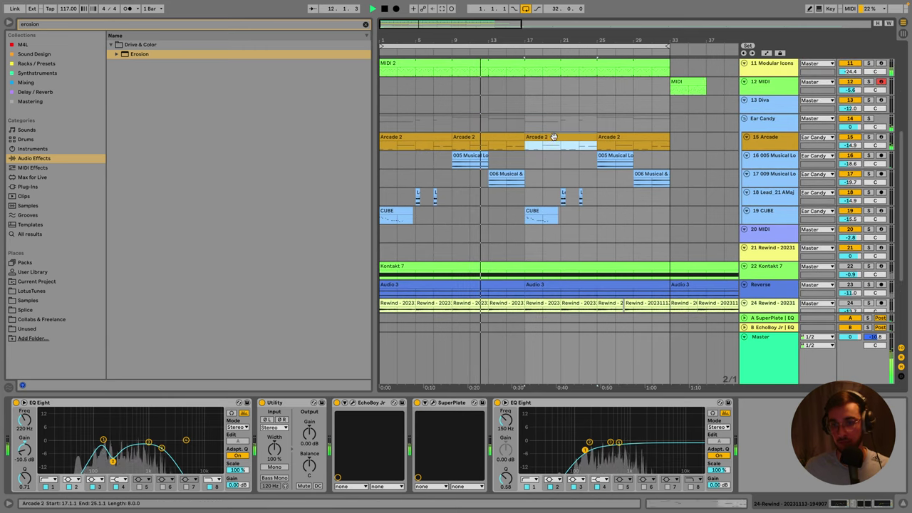
left_click(779, 146)
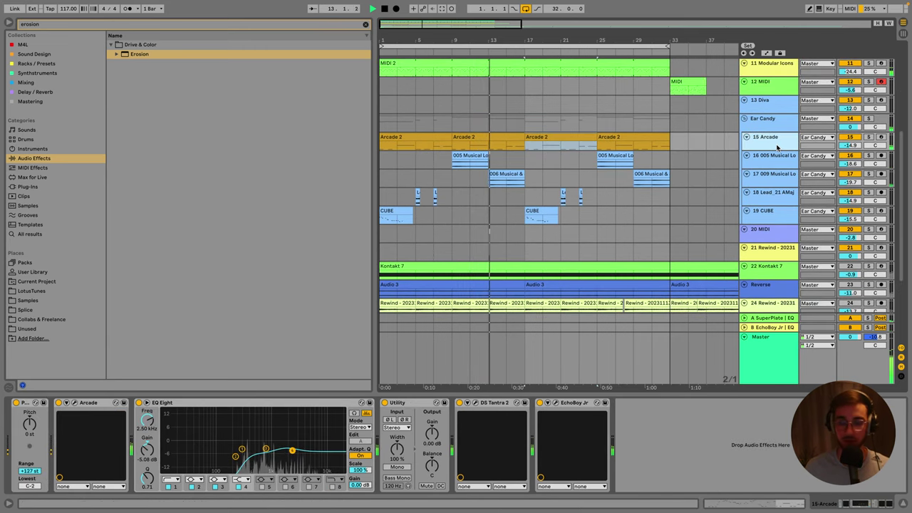
right_click(773, 136)
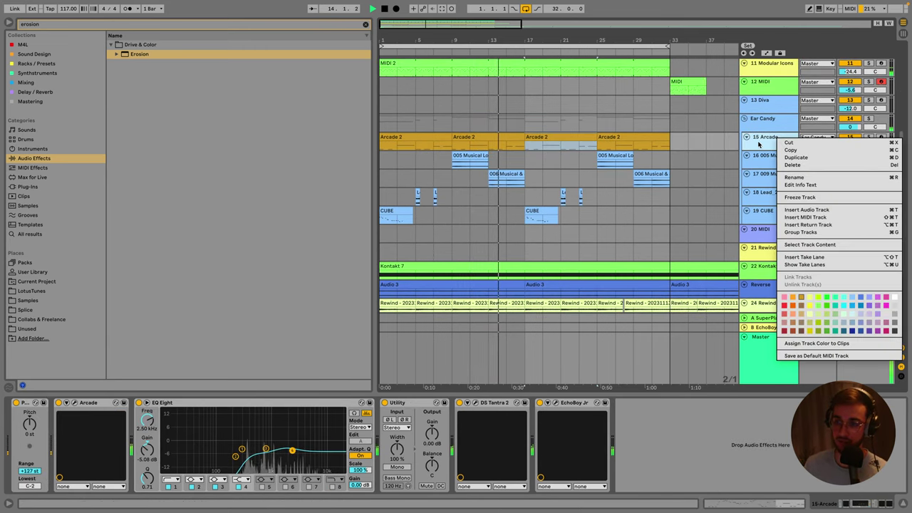
left_click(769, 128)
right_click(770, 131)
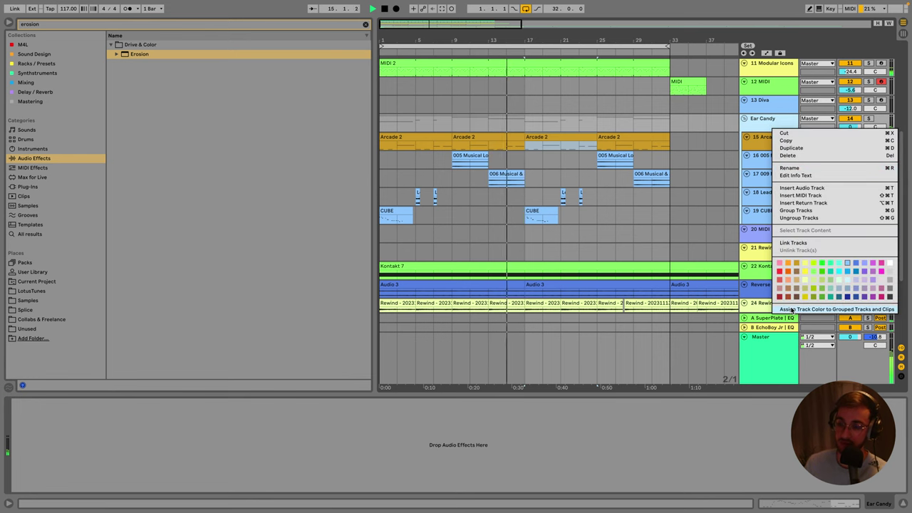
left_click(791, 310)
Inspect the device chains of the Arcade, CUBE and 009 Musical Loop tracks and the MIDI 2 clip during playback.
left_click(764, 143)
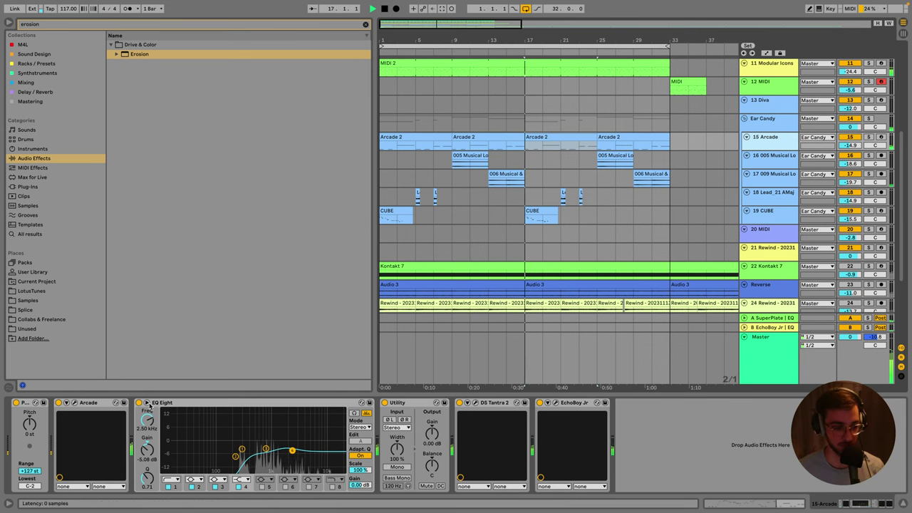
left_click(509, 173)
left_click(540, 208)
scroll(539, 208, "up", 2)
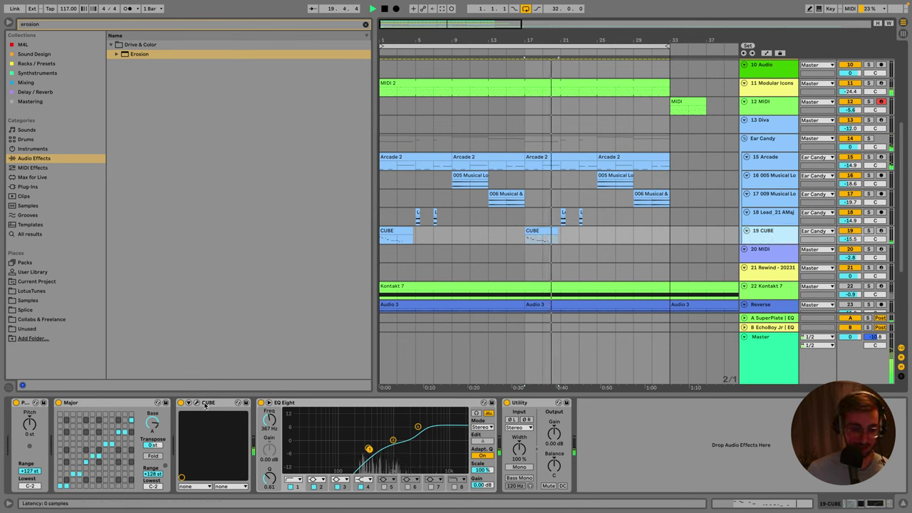
left_click(130, 405)
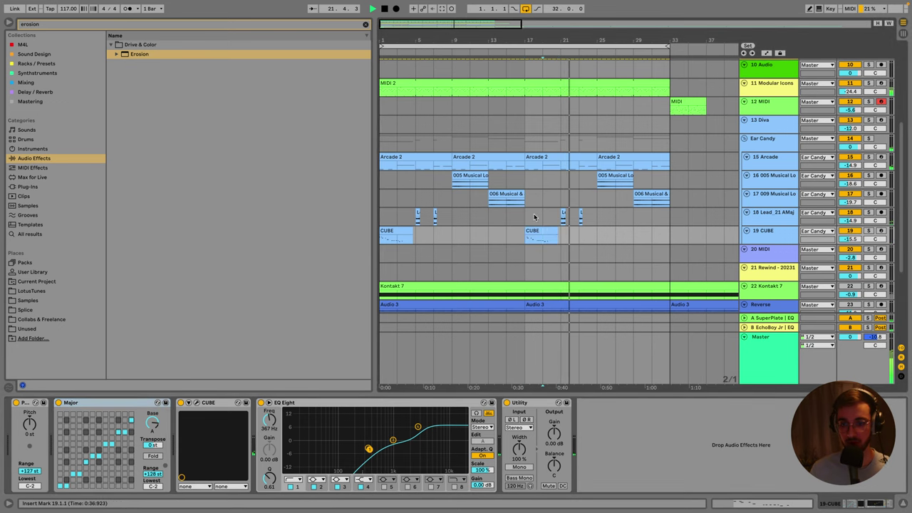
left_click(506, 199)
scroll(469, 228, "up", 5)
left_click(469, 229)
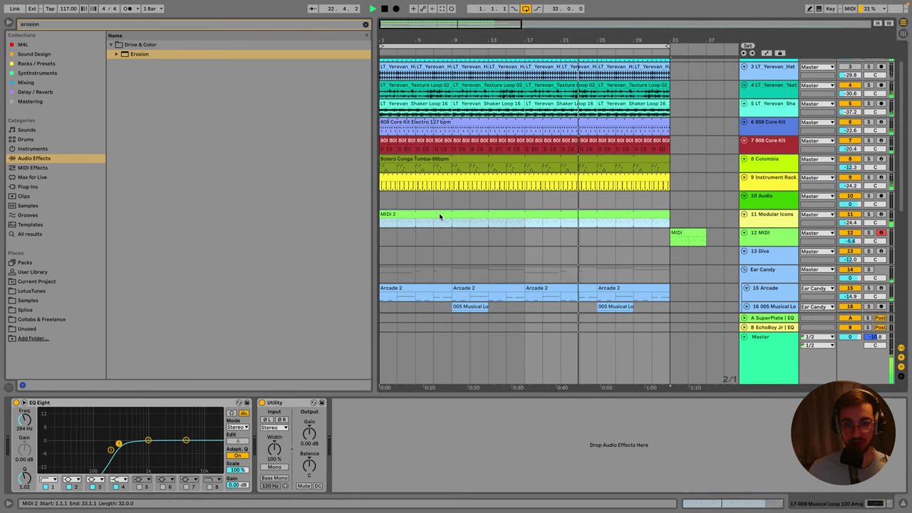
Audition the Instrument Rack track and track 7 (808 Core Kit) one after the other in solo.
left_click(437, 185)
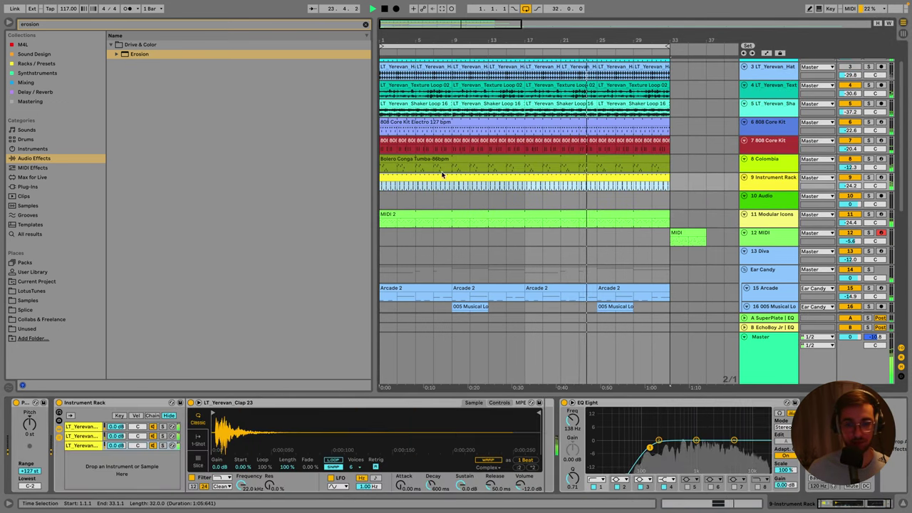
left_click(869, 177)
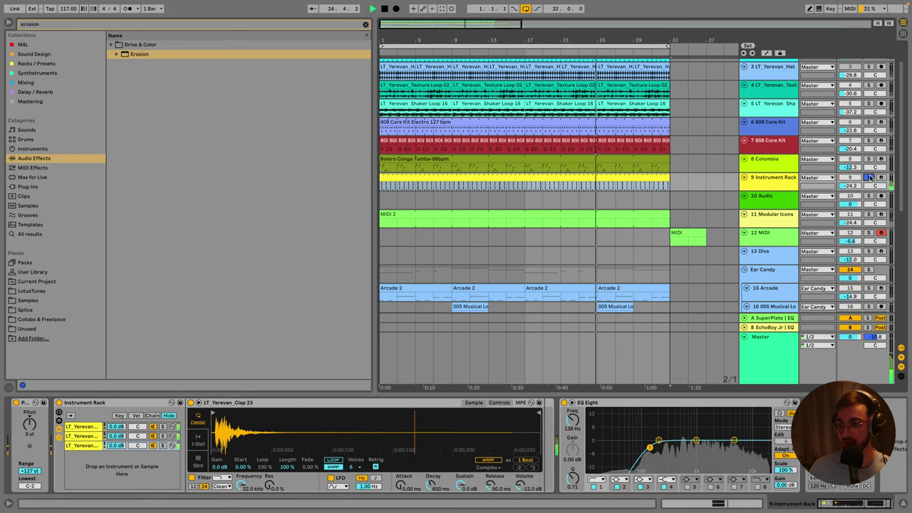
left_click(869, 177)
scroll(791, 169, "up", 1)
left_click(791, 169)
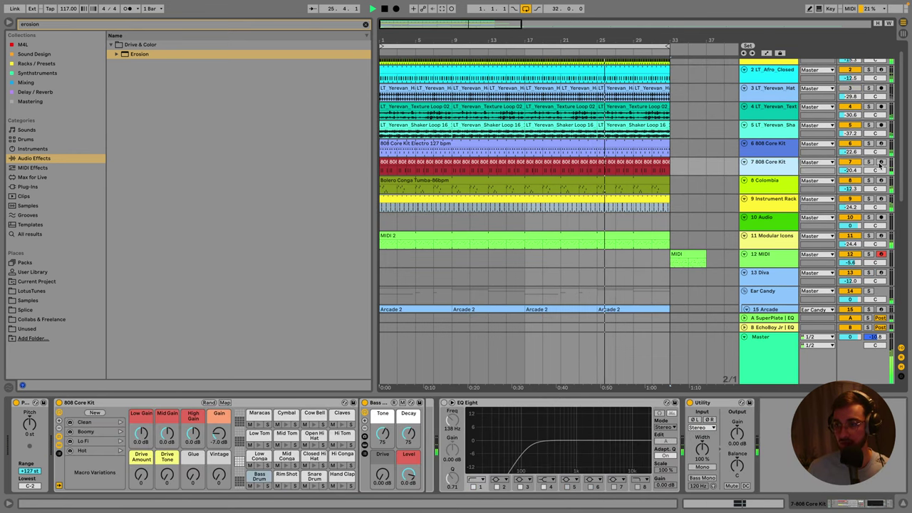
left_click(868, 162)
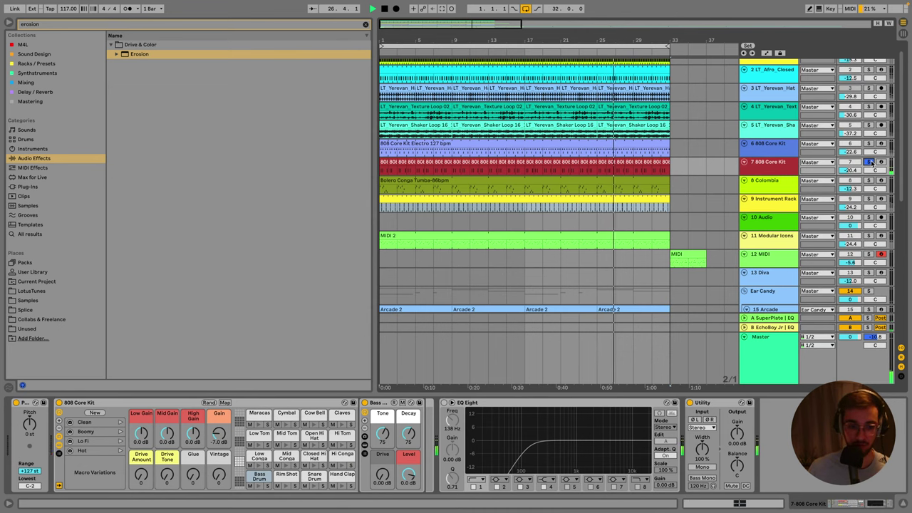
left_click(869, 163)
Check the device chain of the Shaker Loop 16 track and select the CUBE clip at bar 17.
scroll(860, 174, "up", 1)
left_click(789, 143)
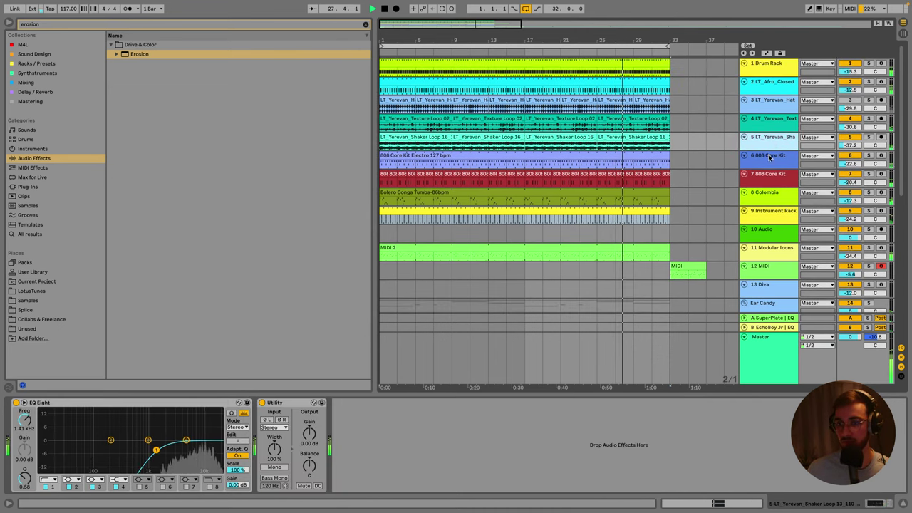
scroll(504, 219, "down", 8)
left_click(503, 219)
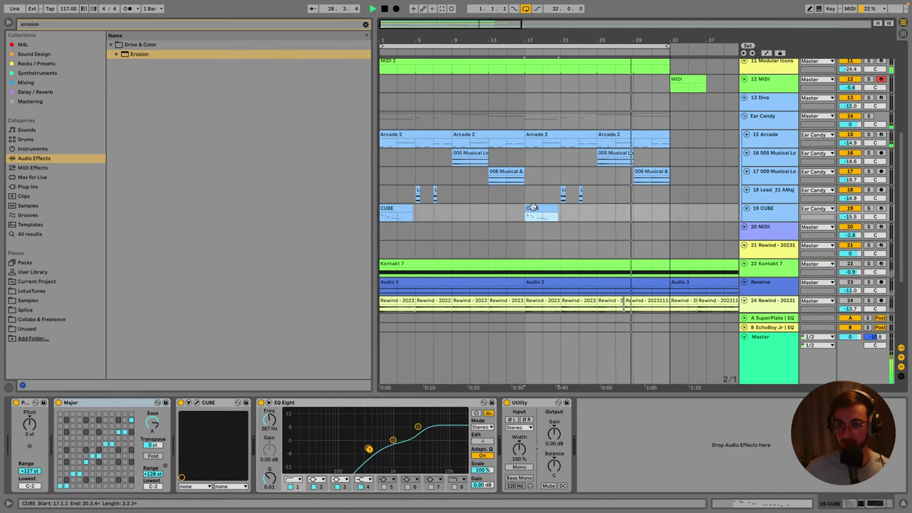
Audition the CUBE track in solo, starting playback from its clip at bar 17.
left_click(868, 208)
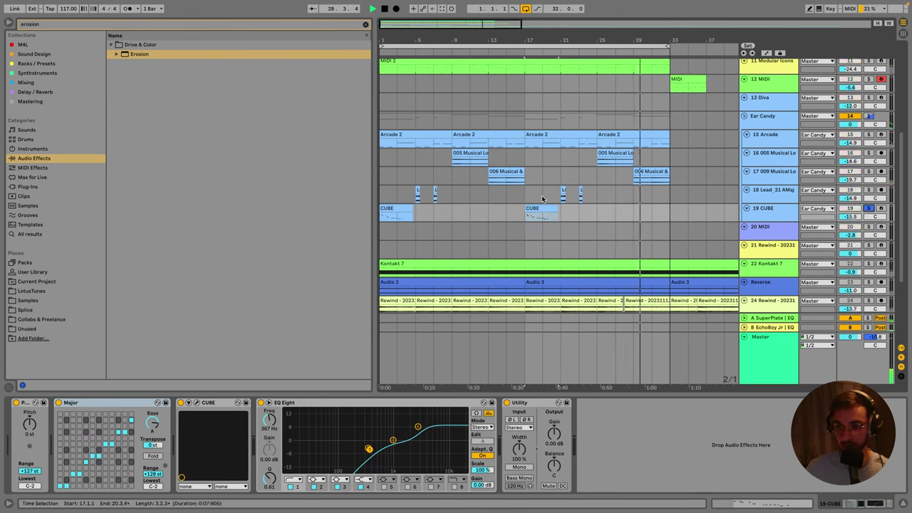
key("space")
key("space")
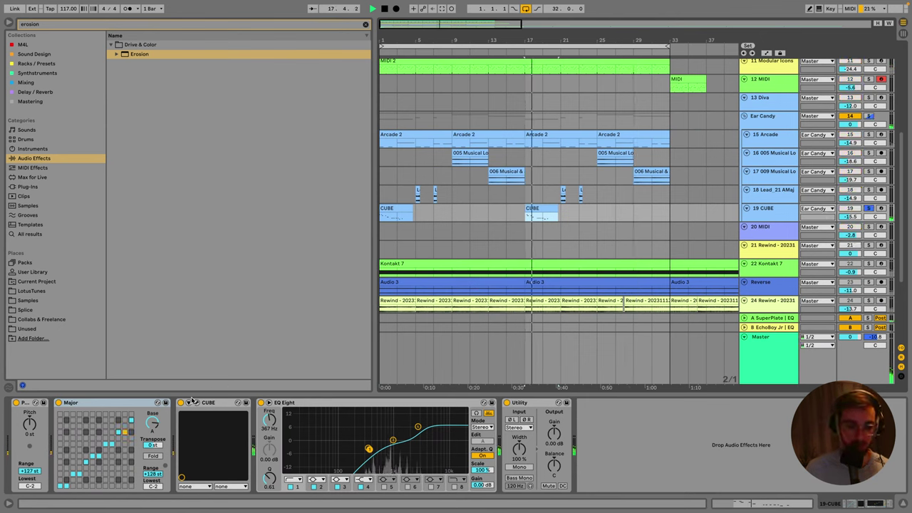
Group the CUBE track's devices into an Instrument Rack and save it as the preset "Sparkley Major Cube (Ambient)".
left_click(227, 423)
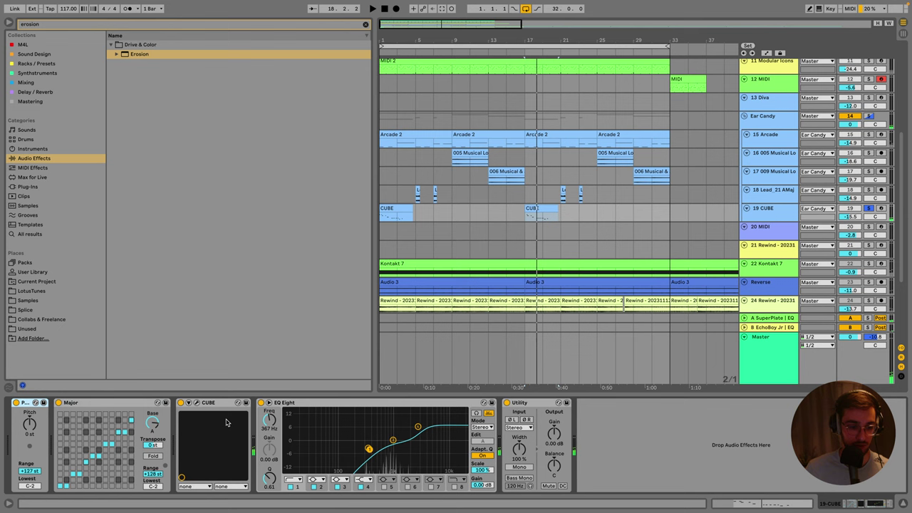
left_click(416, 404)
key("ctrl+g")
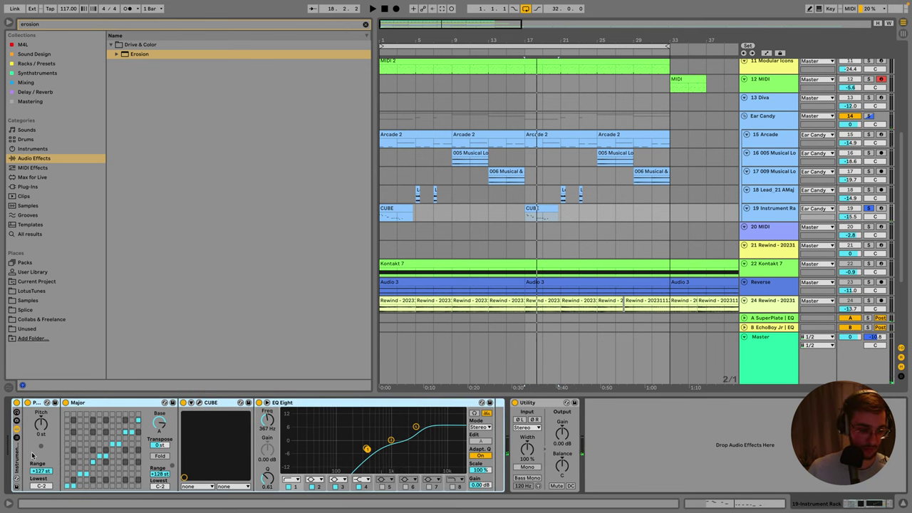
left_click(18, 486)
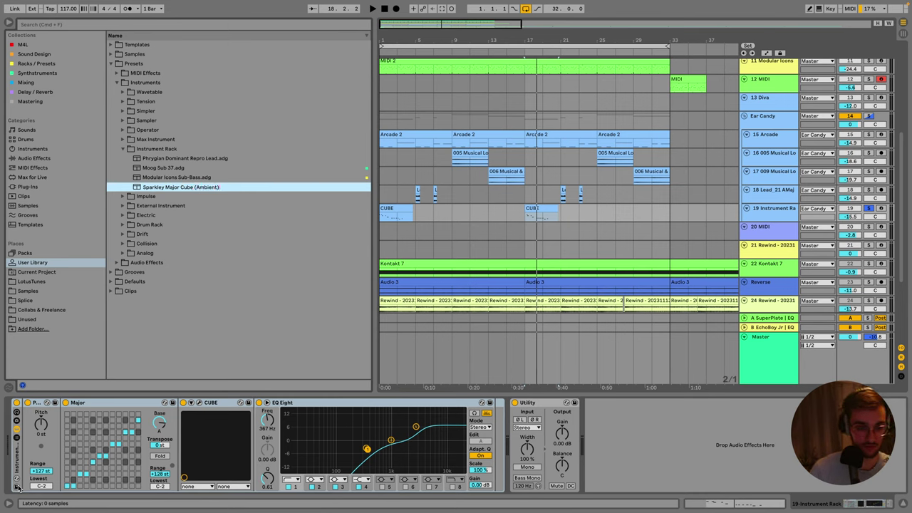
key("Return")
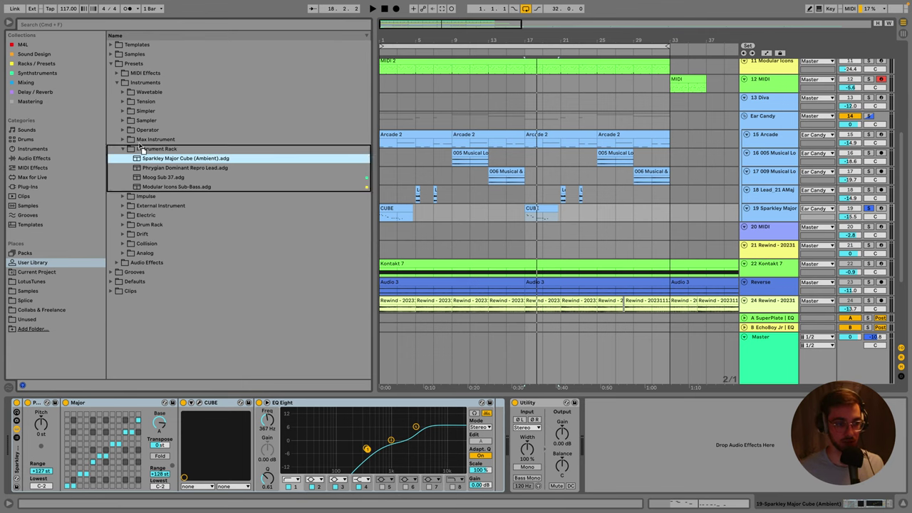
Add the Sparkley Major Cube (Ambient) preset to the Racks / Presets collection and resume playback.
left_click_drag(140, 145, 34, 65)
left_click(34, 65)
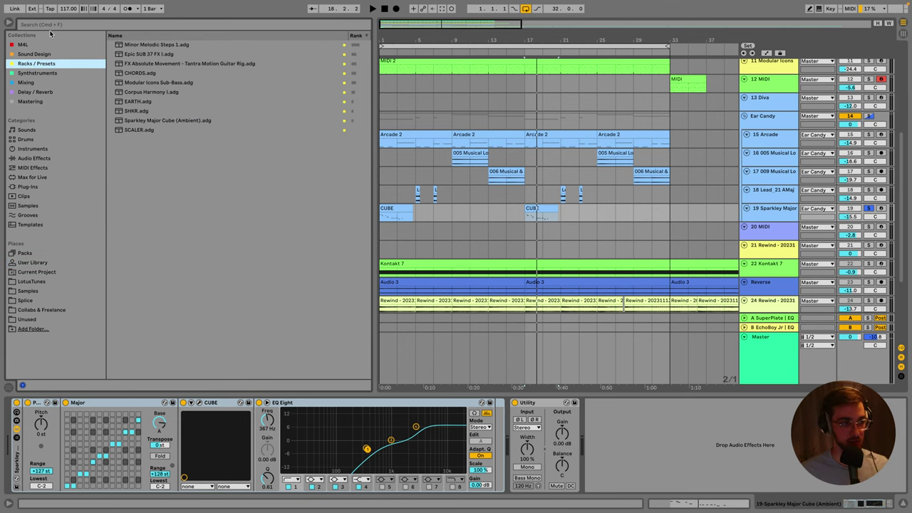
key("space")
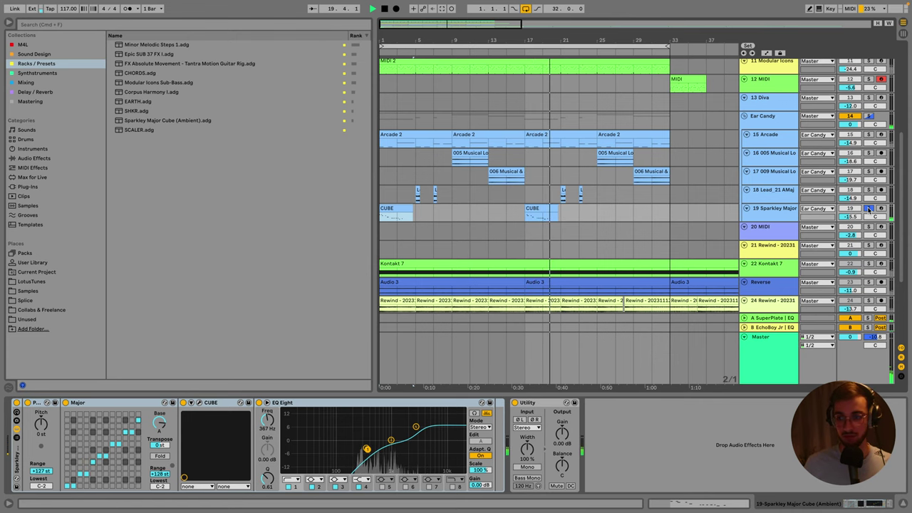
Remove the C3 note from the CUBE clips at bar 17 and bar 1.
double_click(541, 213)
key("space")
left_click_drag(621, 387, 606, 429)
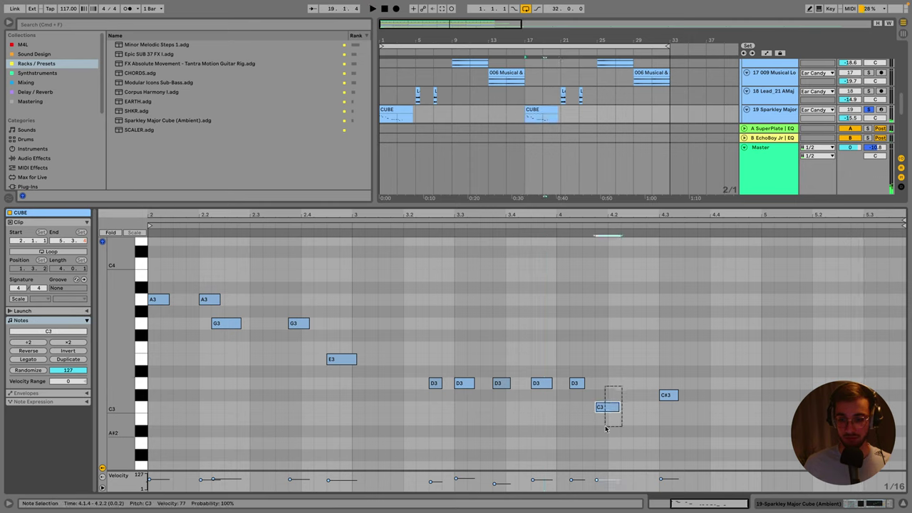
double_click(598, 412)
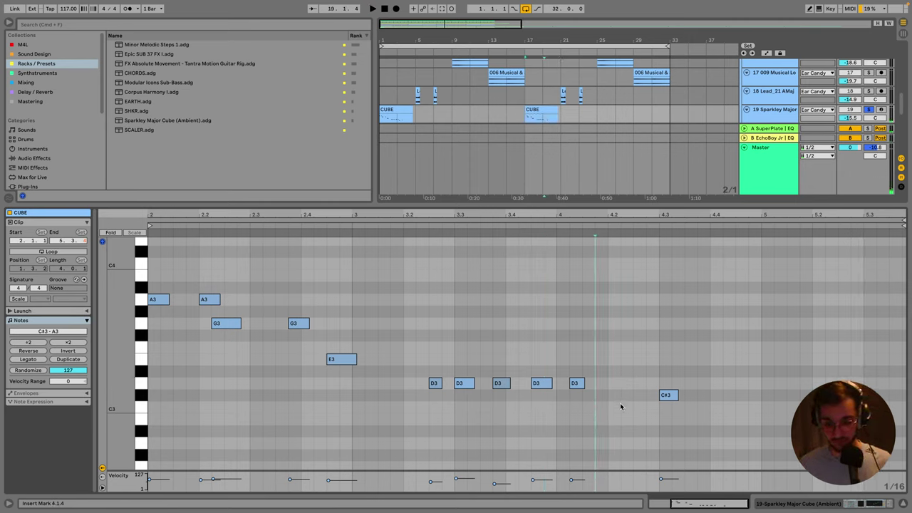
key("space")
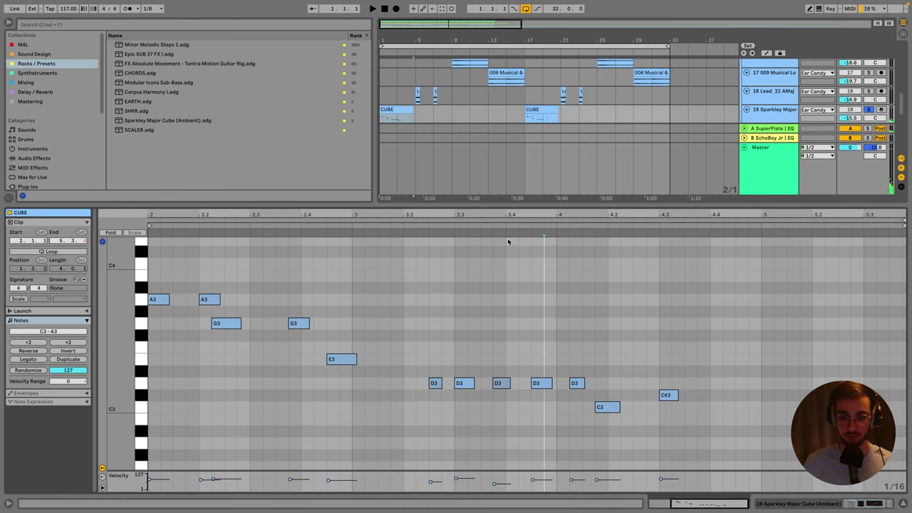
left_click_drag(594, 376, 606, 428)
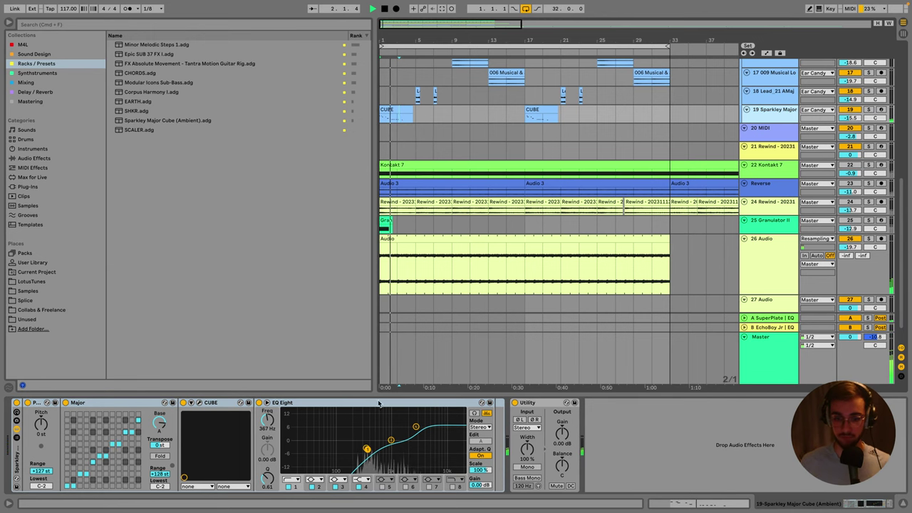
In the bar 1 CUBE clip, delete the last D3 note and transpose the remaining four D3 notes up to E3.
double_click(397, 108)
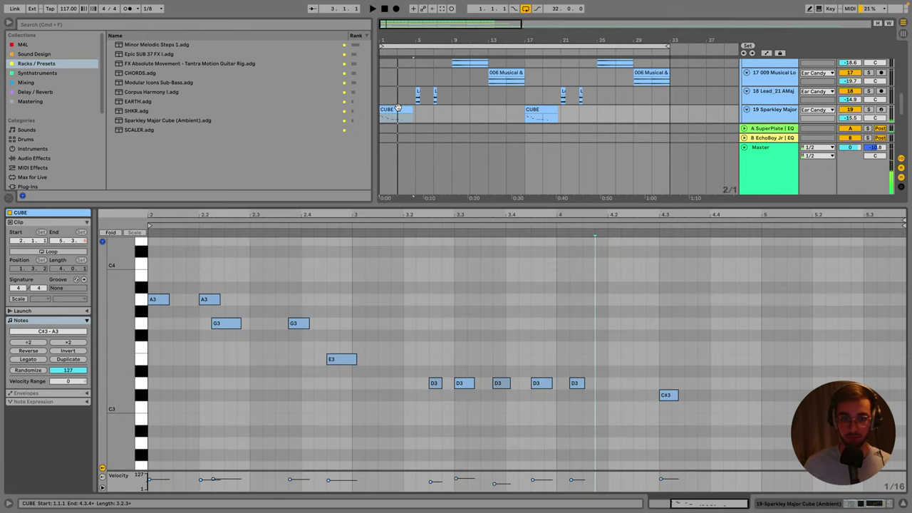
left_click(576, 382)
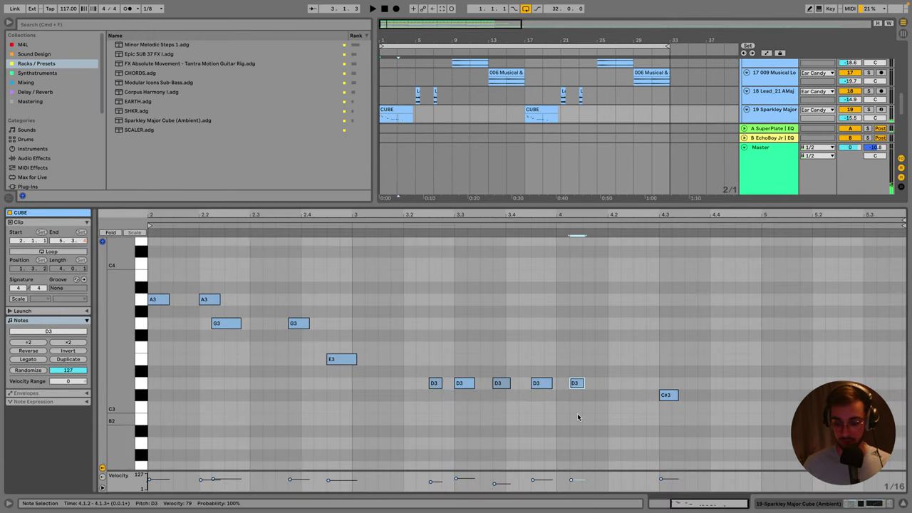
key("Delete")
left_click_drag(434, 346, 550, 419)
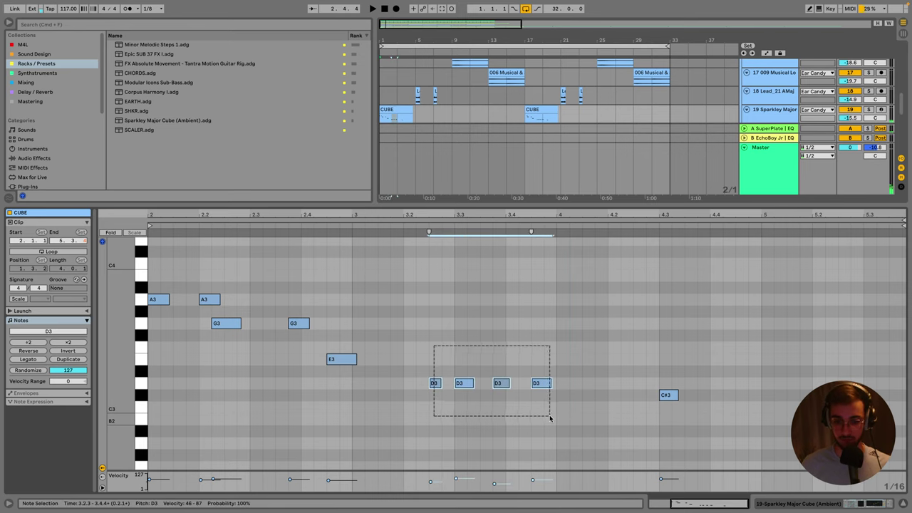
key("Up")
key("Up")
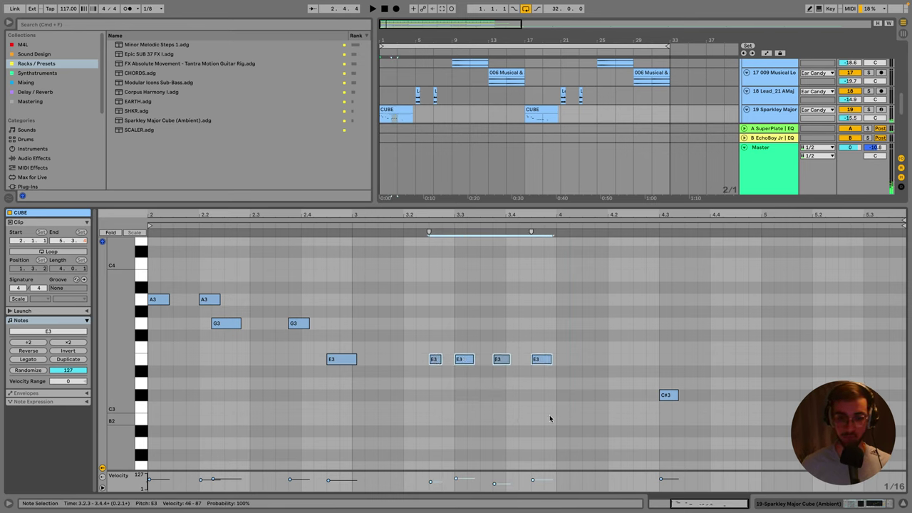
Save the set and play the loop to check the edited CUBE clip in context.
key("space")
key("super+s")
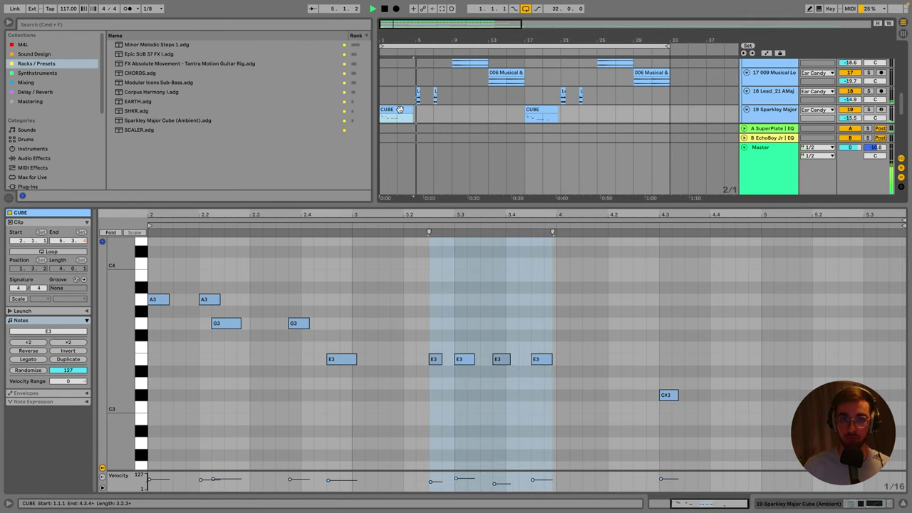
left_click(389, 111)
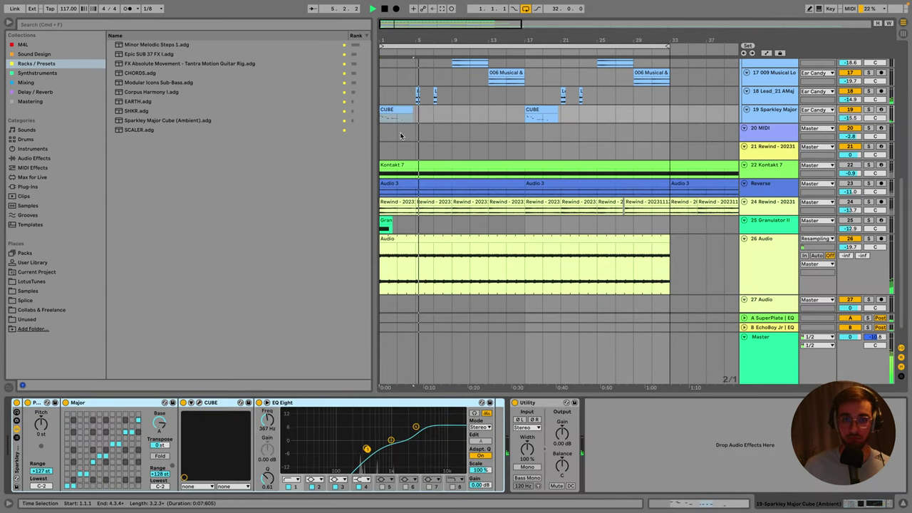
scroll(539, 136, "up", 5)
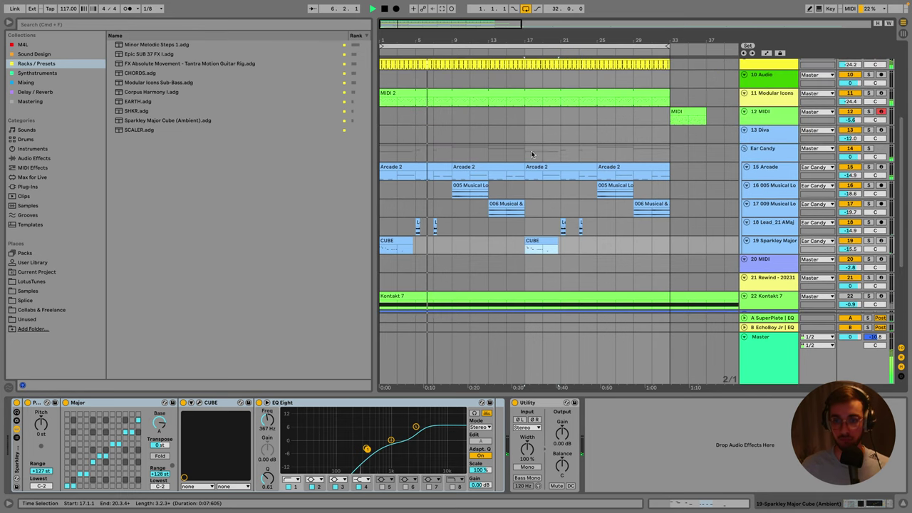
Add a second EQ Eight from the Mixing collection to the end of the Arcade track's device chain.
left_click(515, 177)
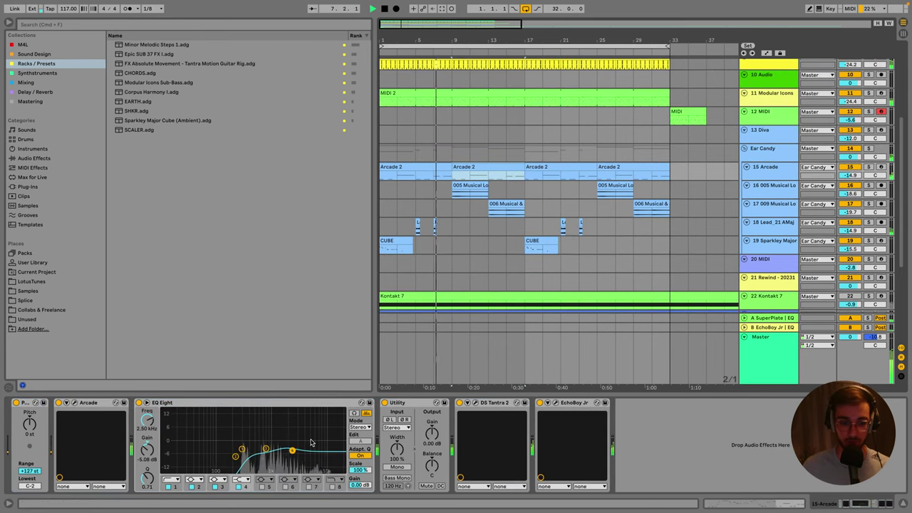
left_click(97, 24)
type("eq")
left_click(25, 82)
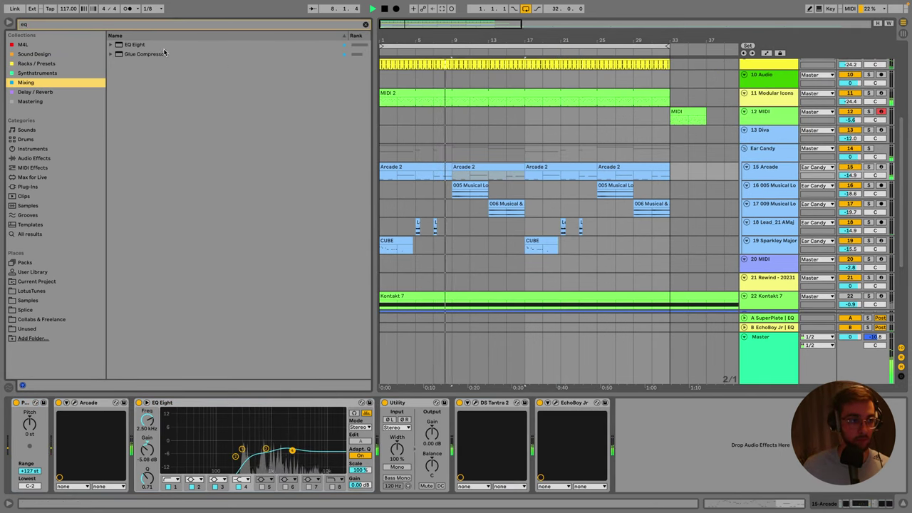
left_click(160, 44)
double_click(160, 44)
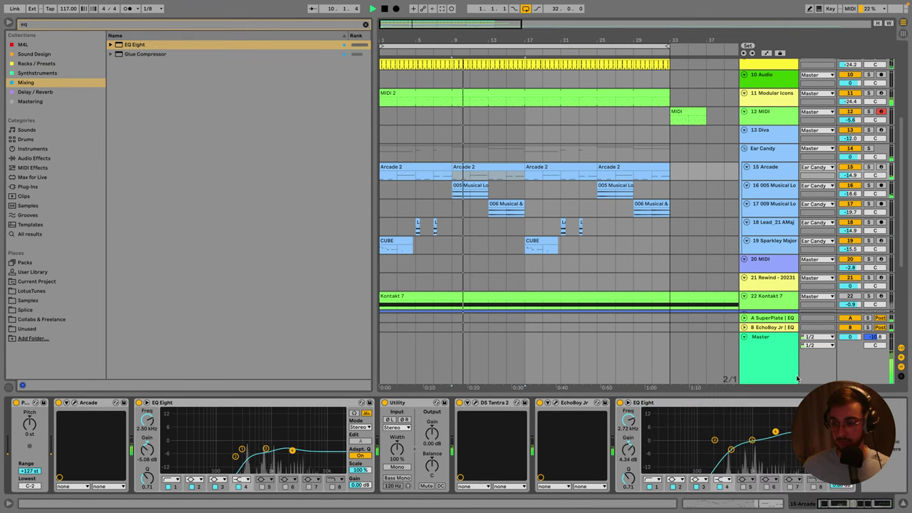
Raise the Utility gain on the Master track to 7 dB and switch on its Auto Filter.
left_click(400, 356)
left_click(63, 433)
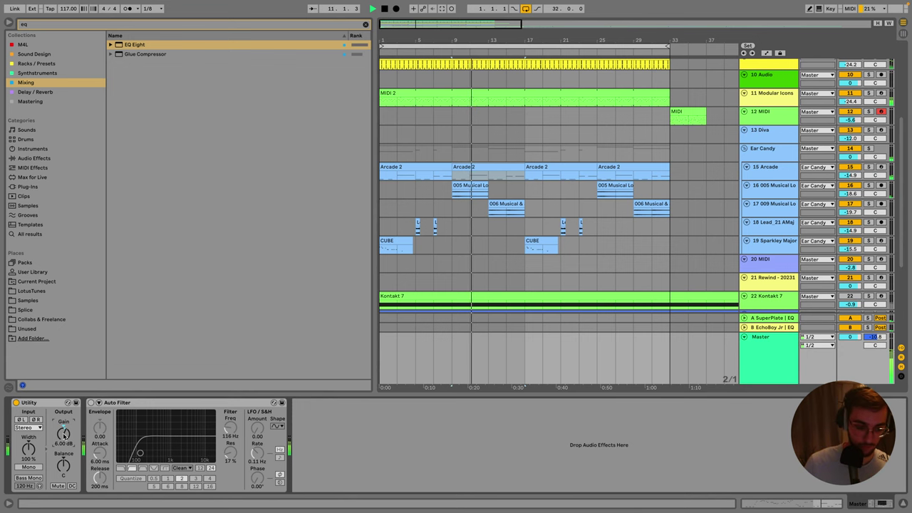
key("Up")
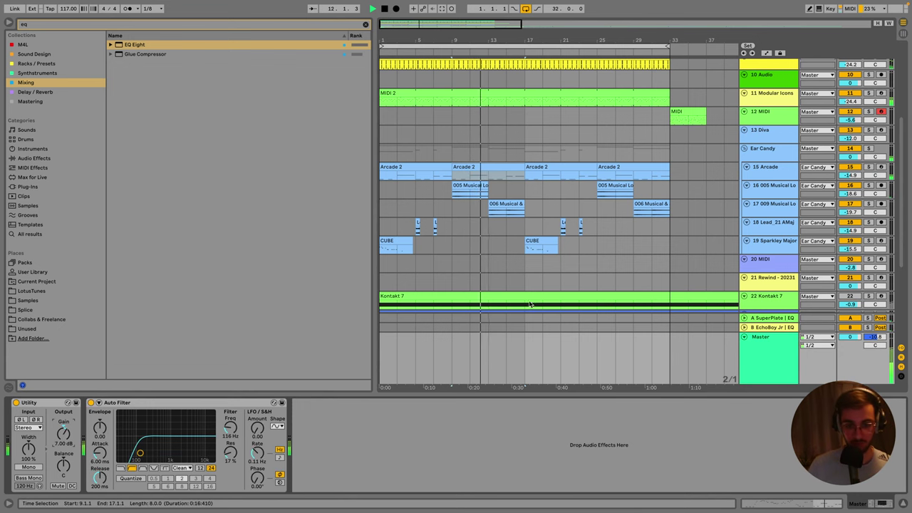
Check the device chains of the Master and Granulator II tracks while the loop plays.
left_click(581, 262)
scroll(587, 260, "down", 3)
left_click(769, 370)
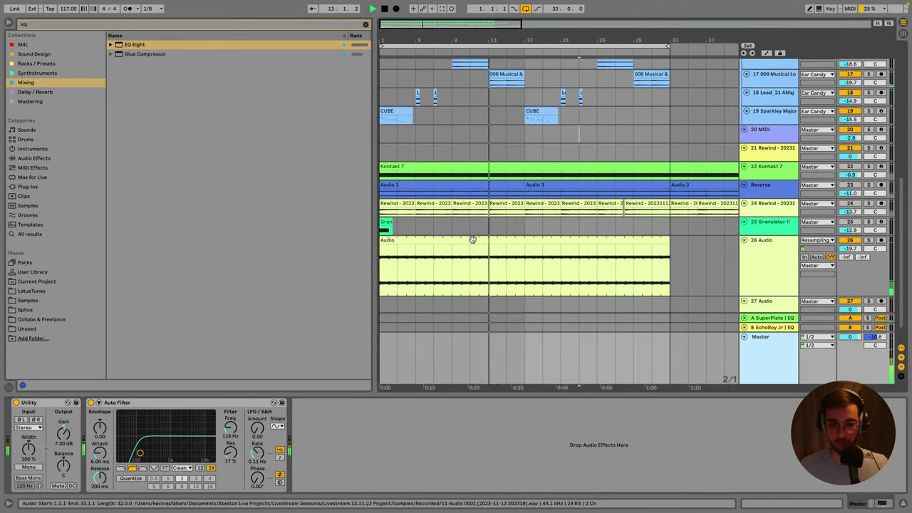
left_click(526, 201)
scroll(515, 213, "up", 3)
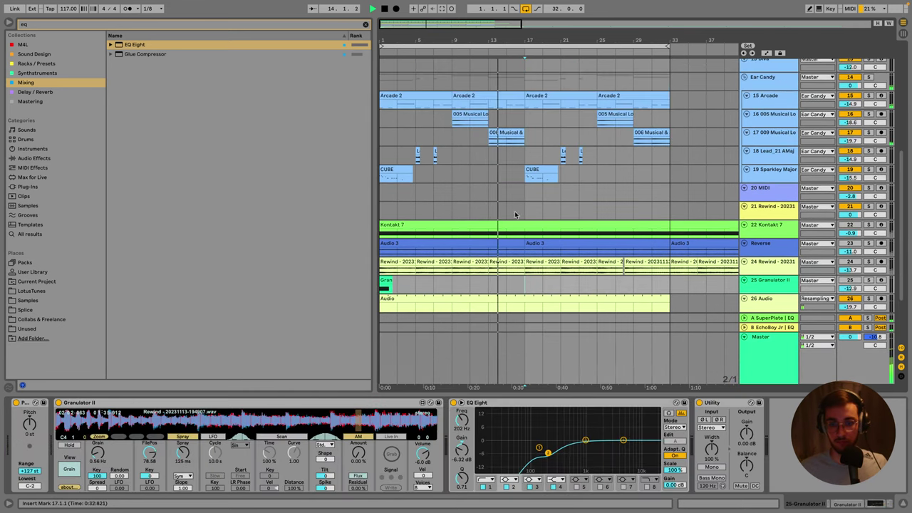
scroll(525, 279, "up", 1)
key("ctrl+z")
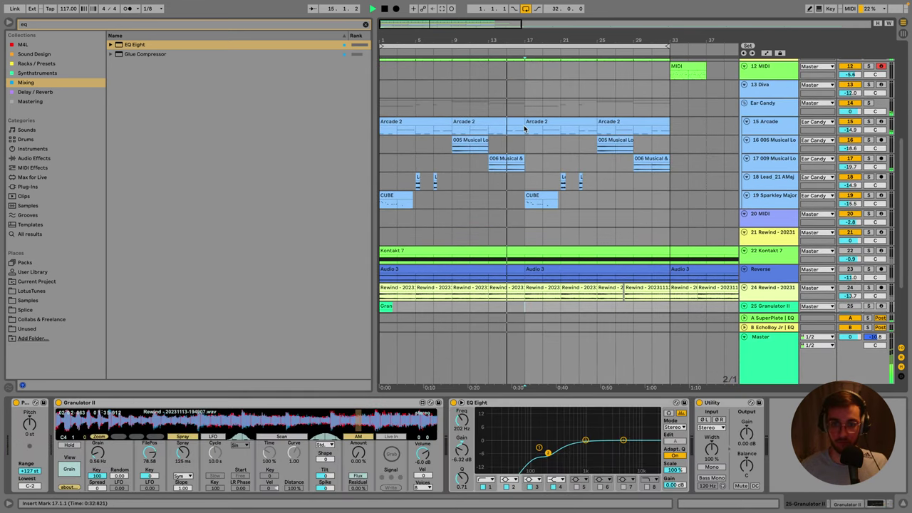
Lower the volume of track 24 (Rewind) to -15.8 dB and save the set.
left_click(528, 123)
key("ctrl+shift+z")
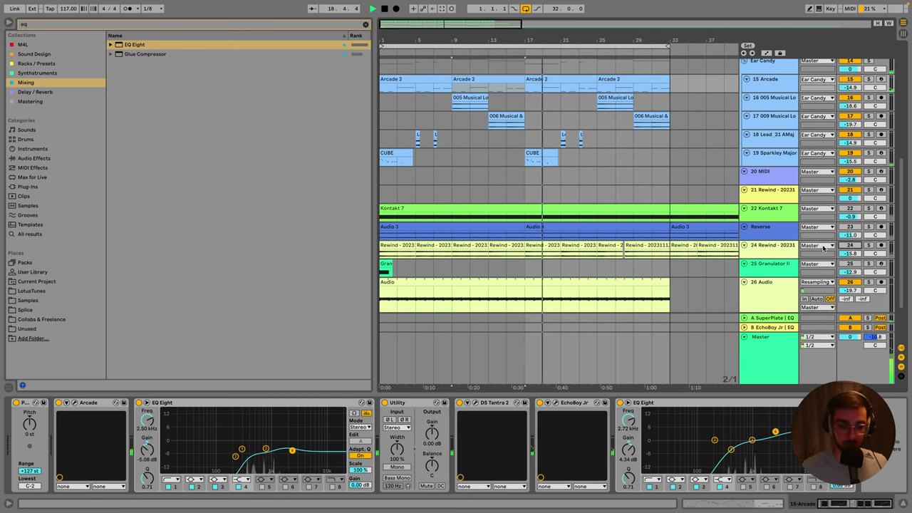
key("ctrl+s")
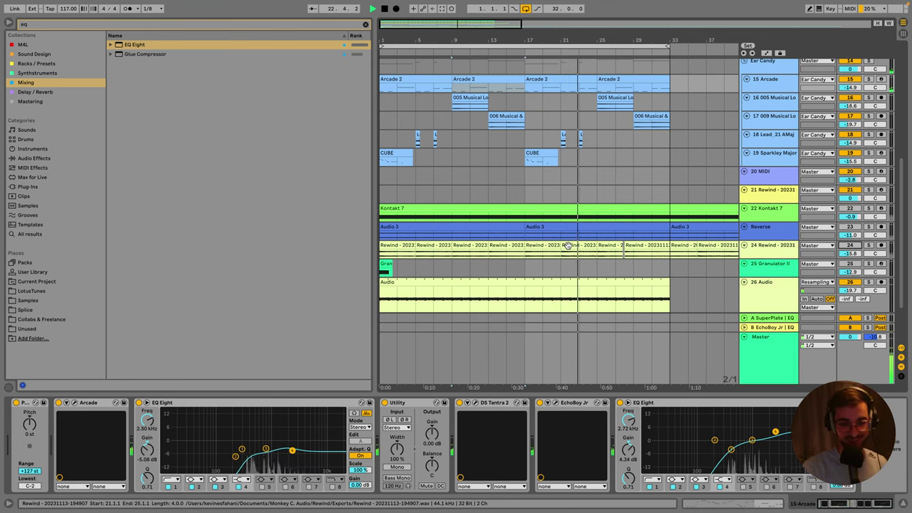
Examine the device chain of the Colombia percussion track during playback.
scroll(568, 246, "up", 4)
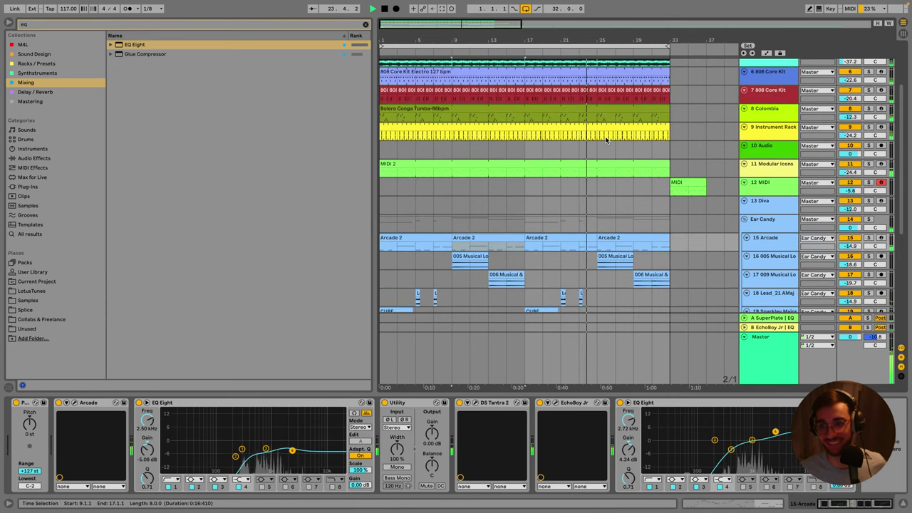
left_click(779, 118)
scroll(573, 155, "up", 3)
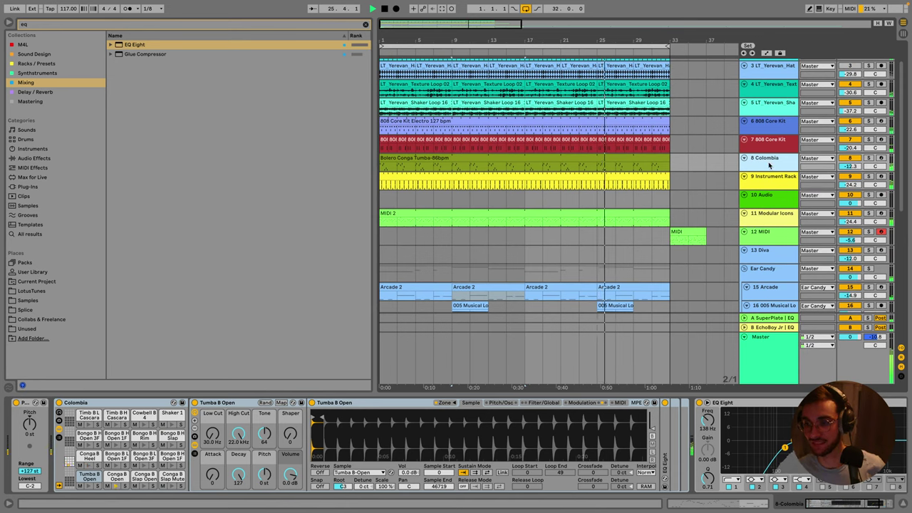
Add LFOTool to the end of track 7 (808 Core Kit) and pull the start point of its volume curve down.
left_click(769, 143)
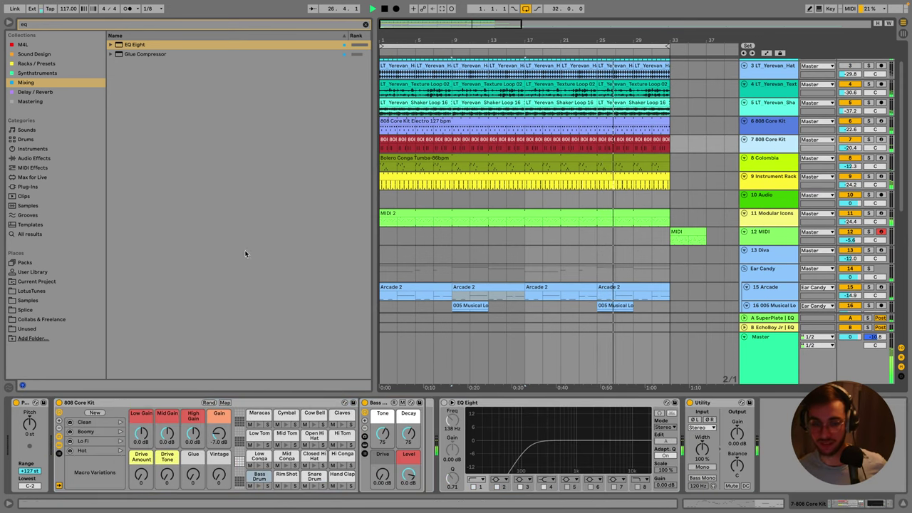
left_click(68, 25)
type("lfo")
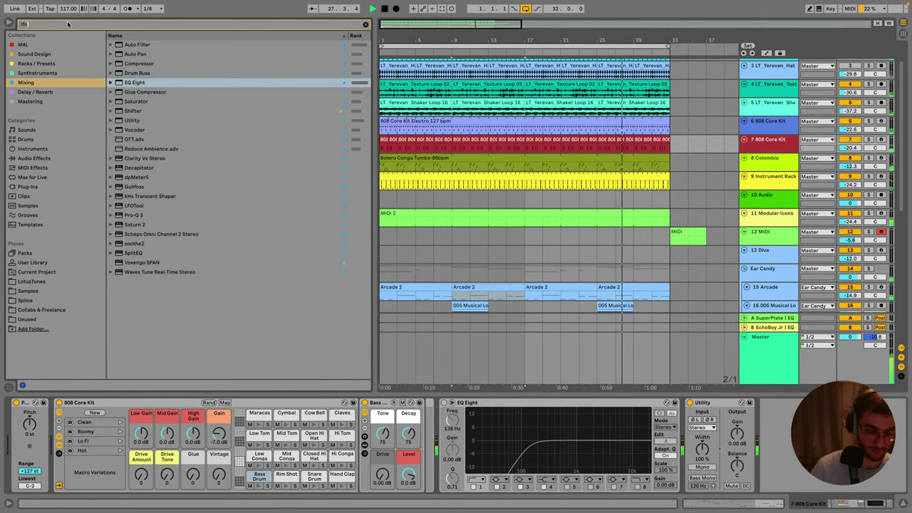
double_click(134, 44)
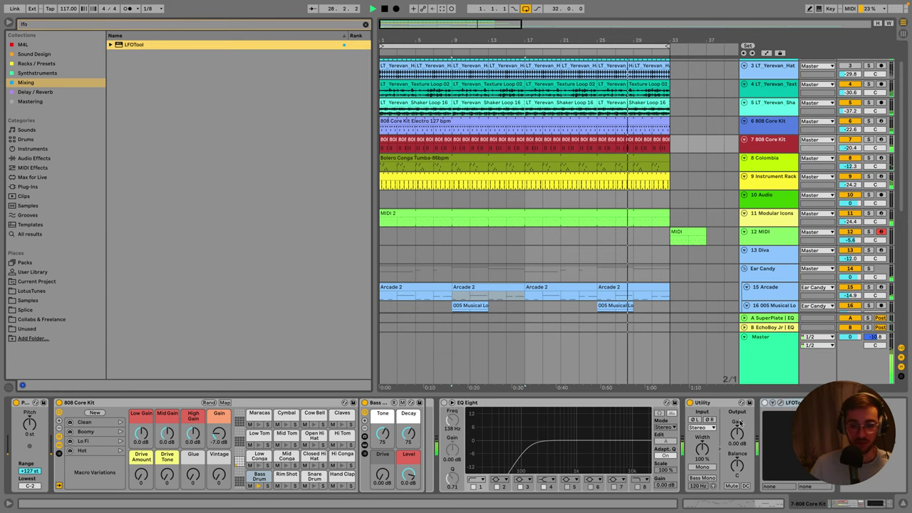
left_click_drag(117, 136, 120, 163)
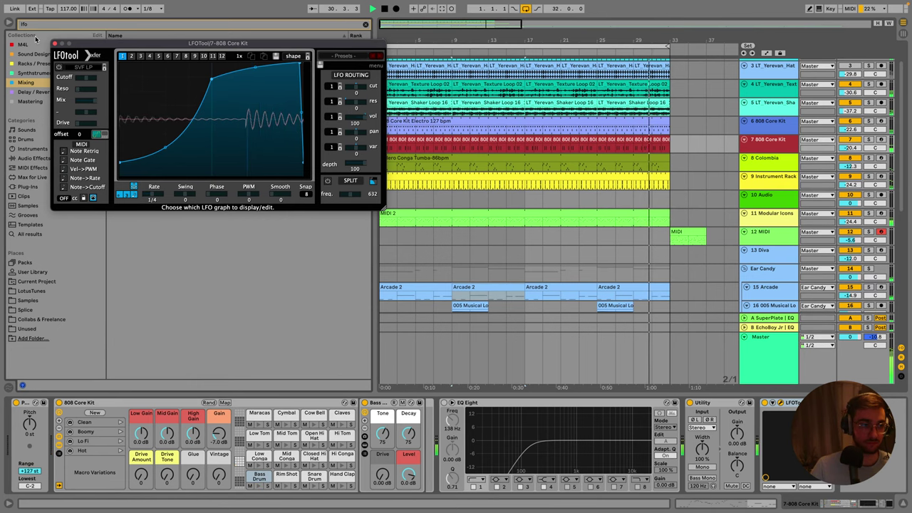
Group the Arcade instrument on track 15 into an Instrument Rack.
key("super+alt+p")
scroll(605, 283, "down", 3)
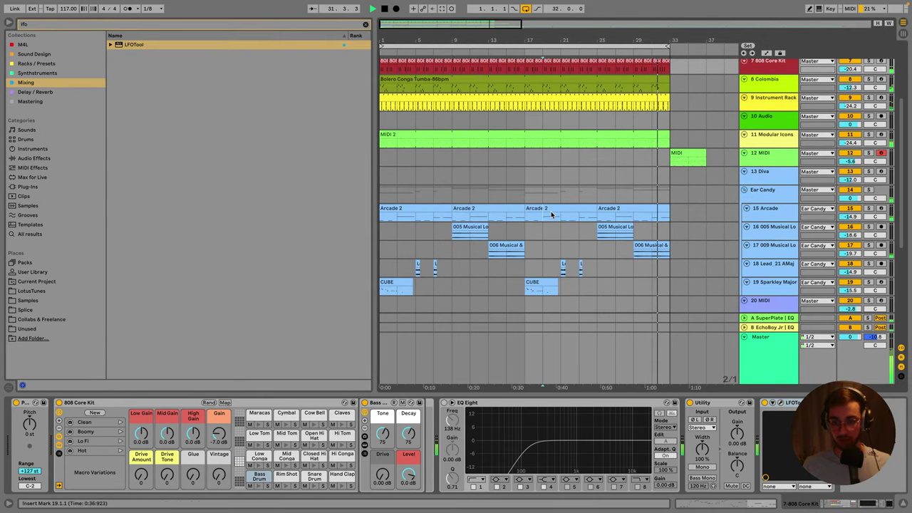
left_click(806, 223)
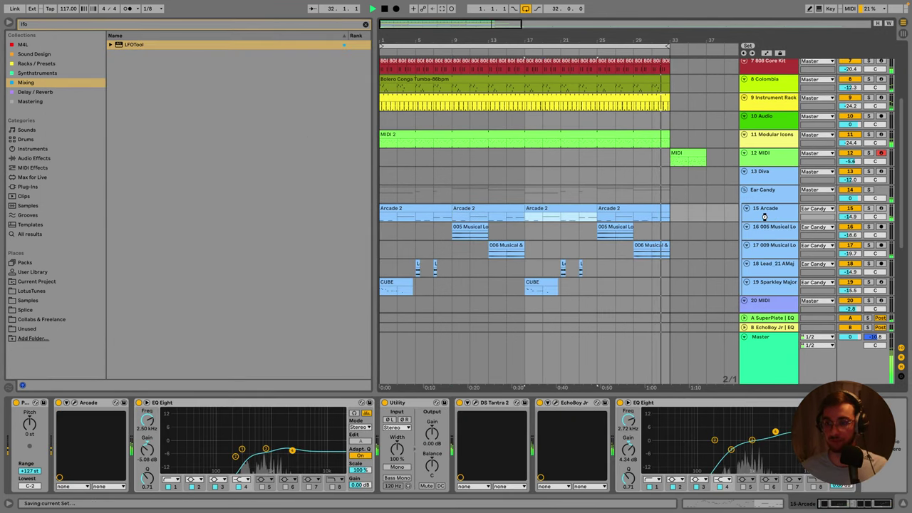
left_click(100, 408)
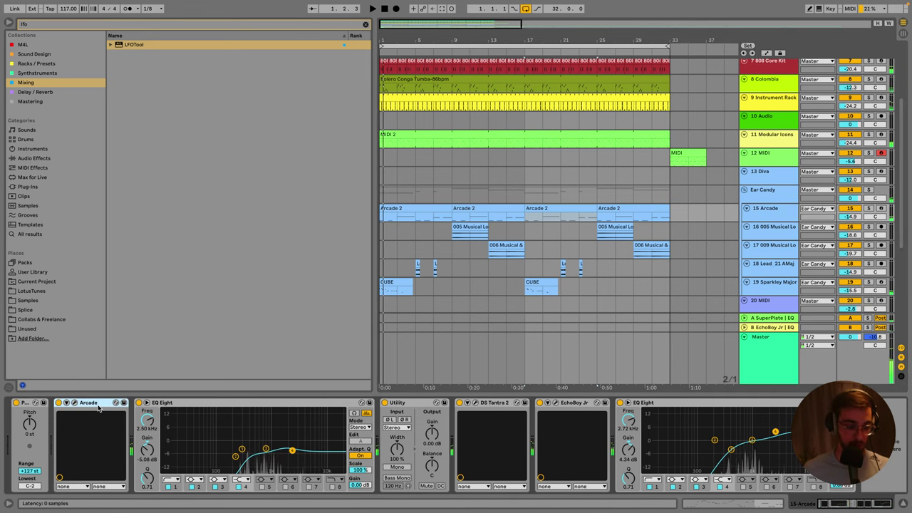
key("super+g")
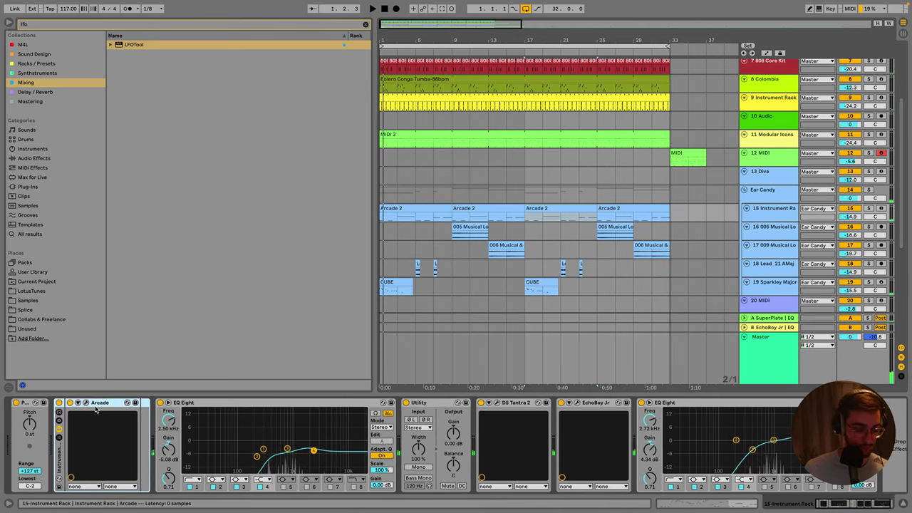
Duplicate the Arcade chain inside the Instrument Rack and deactivate the original chain.
left_click(59, 439)
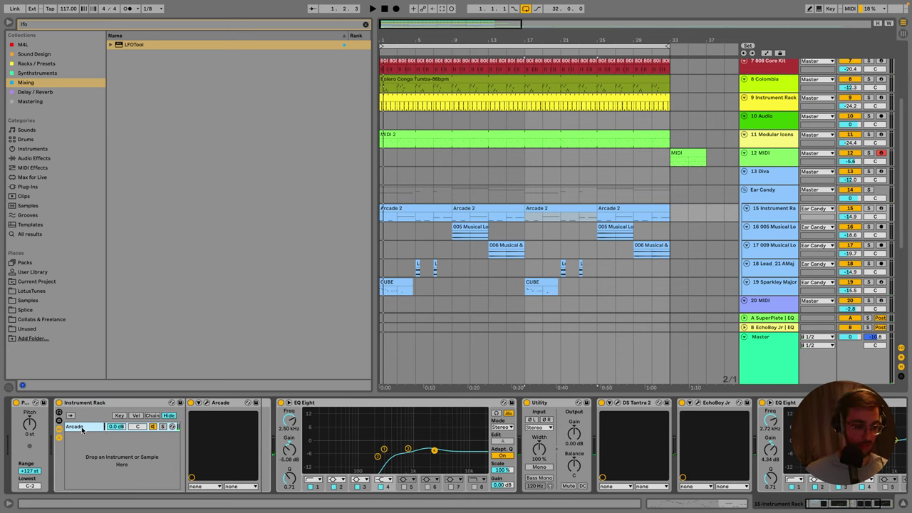
key("ctrl+d")
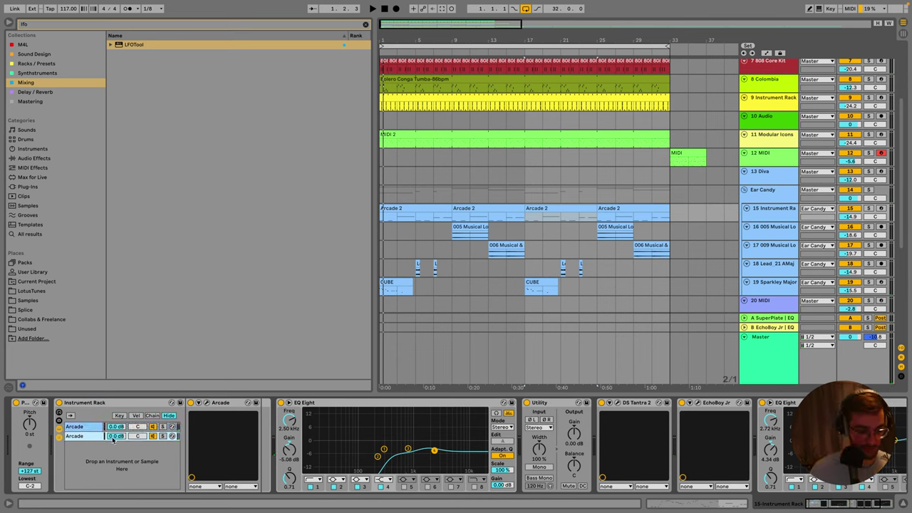
left_click(154, 438)
left_click(75, 438)
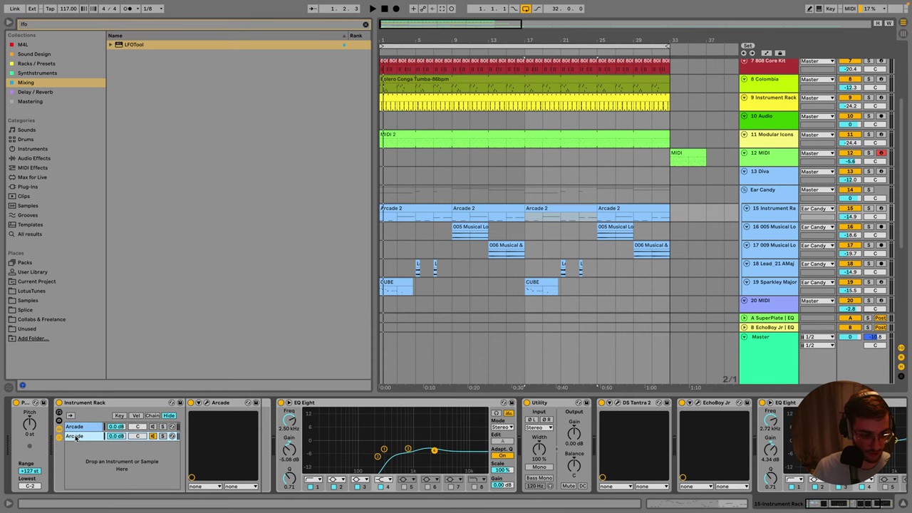
Load the Excommunicated sampler from the Distant Voices line into the Arcade instance of the duplicated chain.
left_click(208, 404)
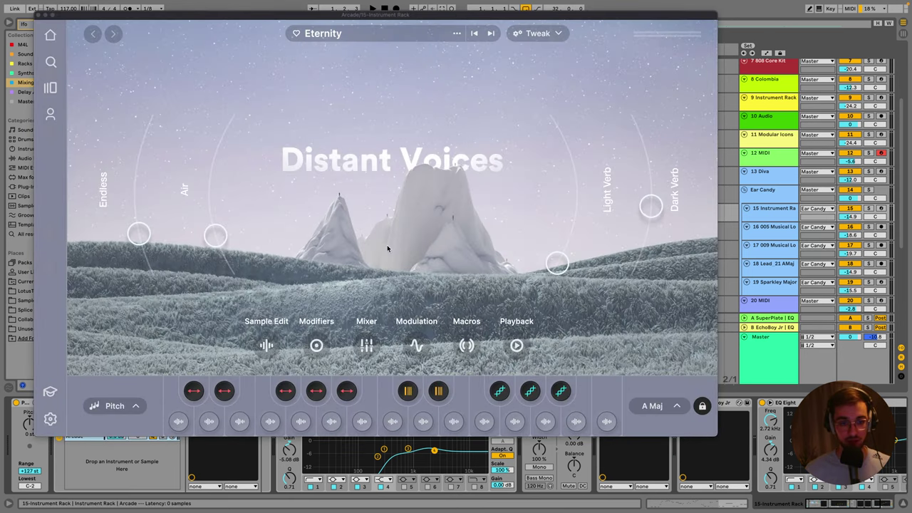
left_click(327, 157)
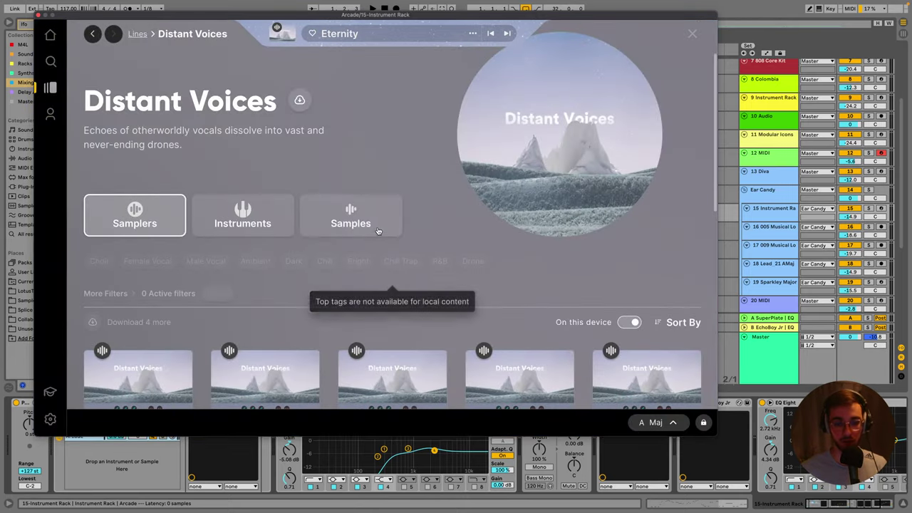
scroll(385, 299, "down", 5)
mouse_move(383, 306)
scroll(391, 323, "down", 3)
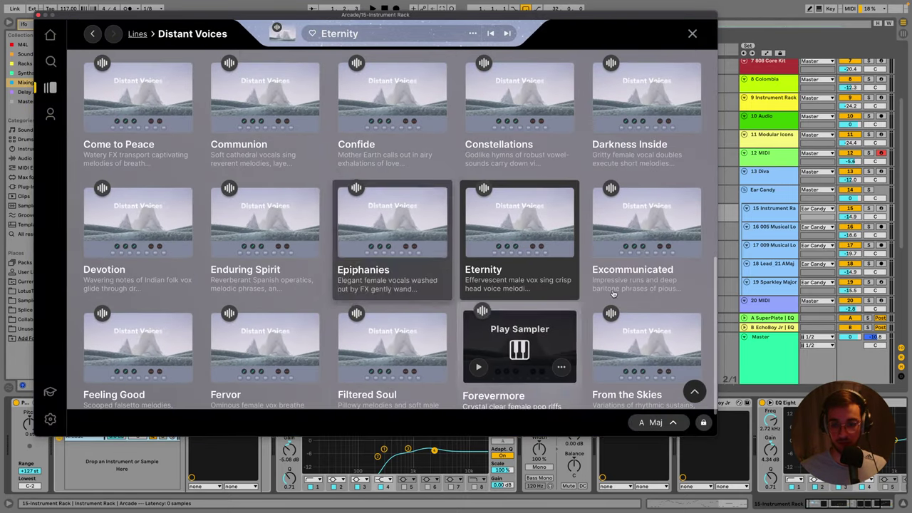
left_click(653, 230)
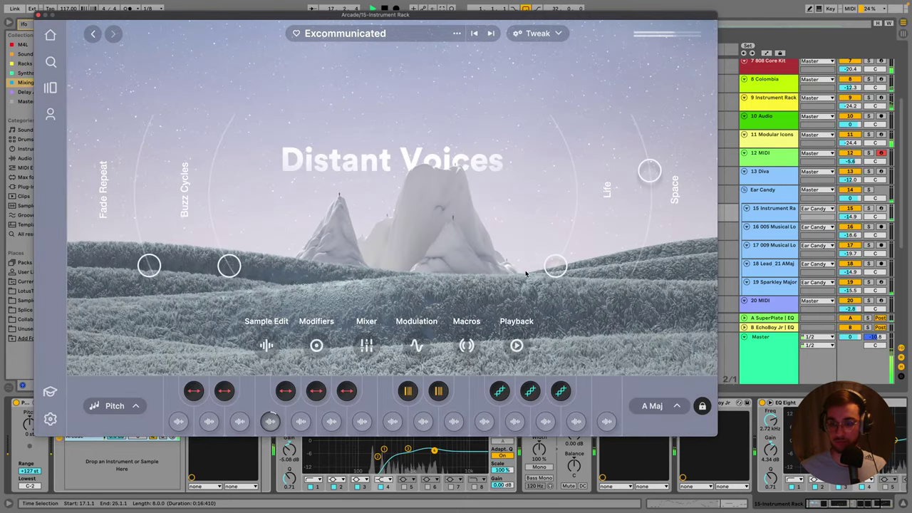
Browse the other Distant Voices samplers during playback and close the Arcade window.
left_click(93, 33)
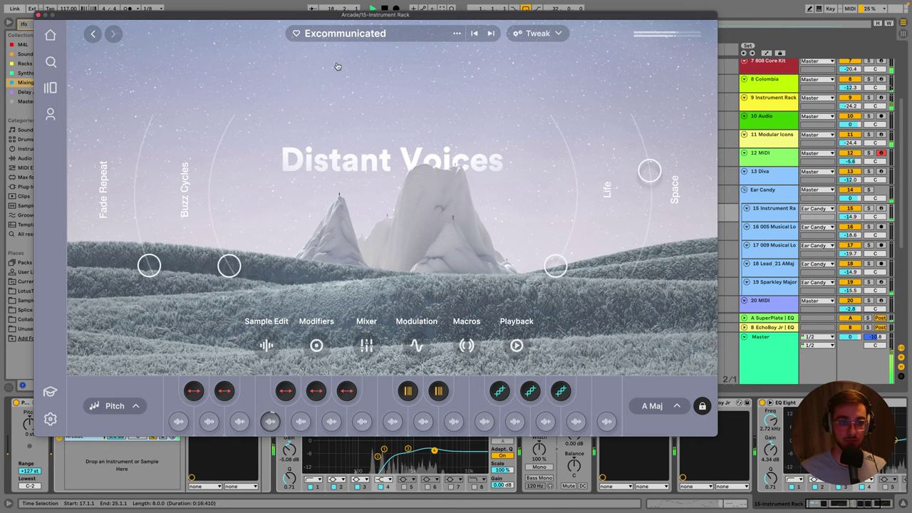
scroll(271, 214, "down", 10)
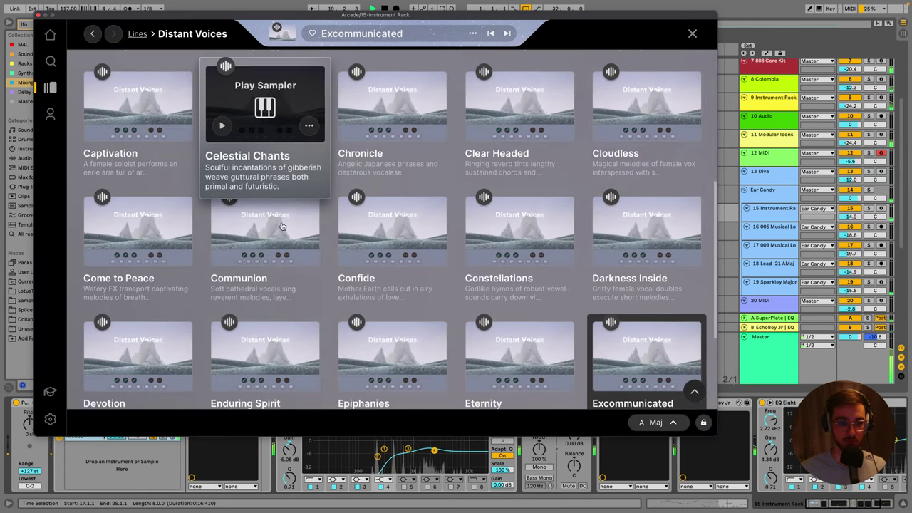
scroll(258, 238, "down", 5)
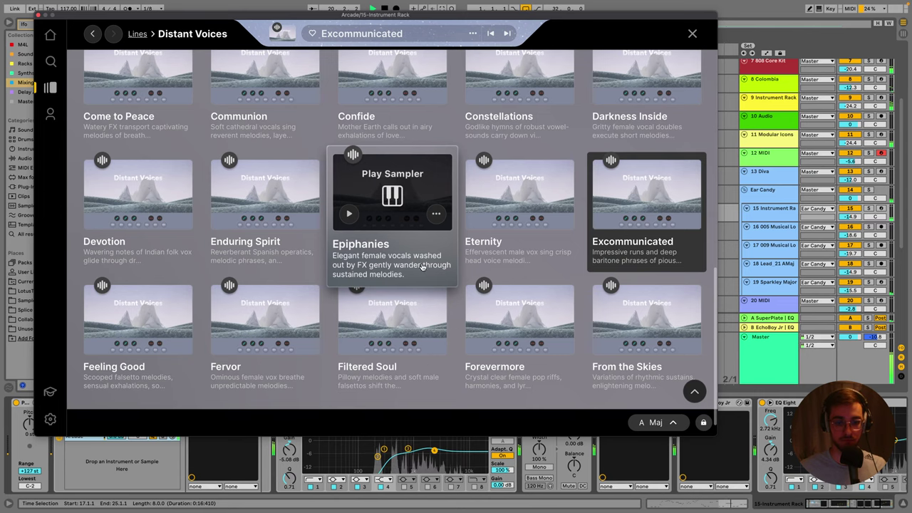
left_click(38, 16)
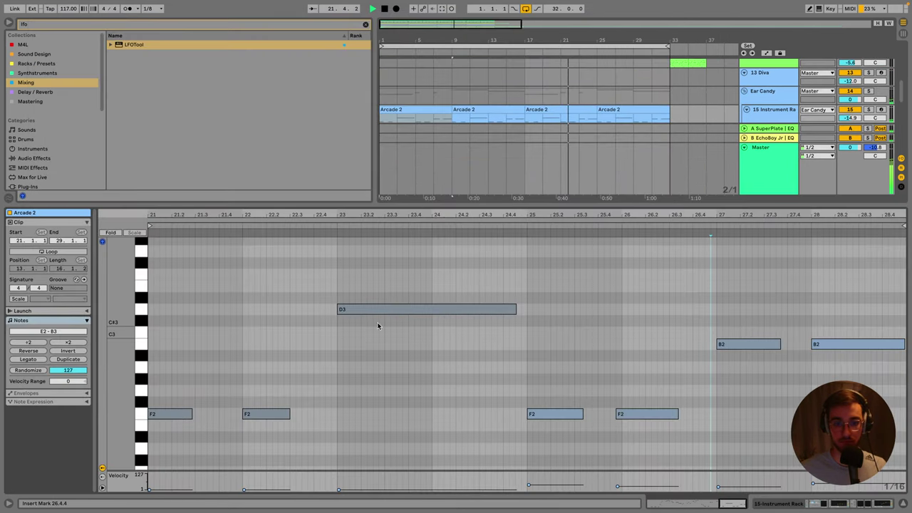
Transpose the two F2 notes at bars 21 and 22 of the Arcade 2 clip to A2 and play the result.
key("space")
left_click_drag(301, 368, 252, 414)
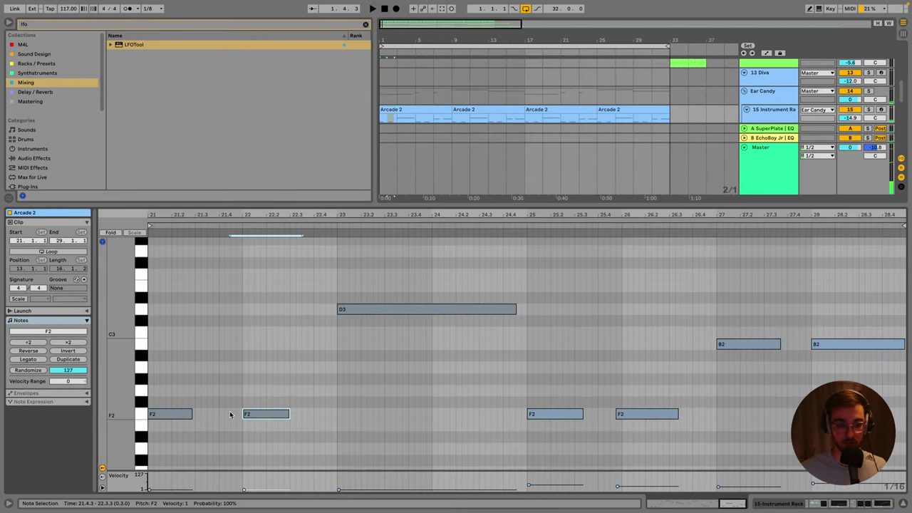
left_click_drag(204, 373, 179, 413)
left_click_drag(198, 382, 357, 466)
key("Up")
key("Up")
key("Up")
key("Up")
key("Up")
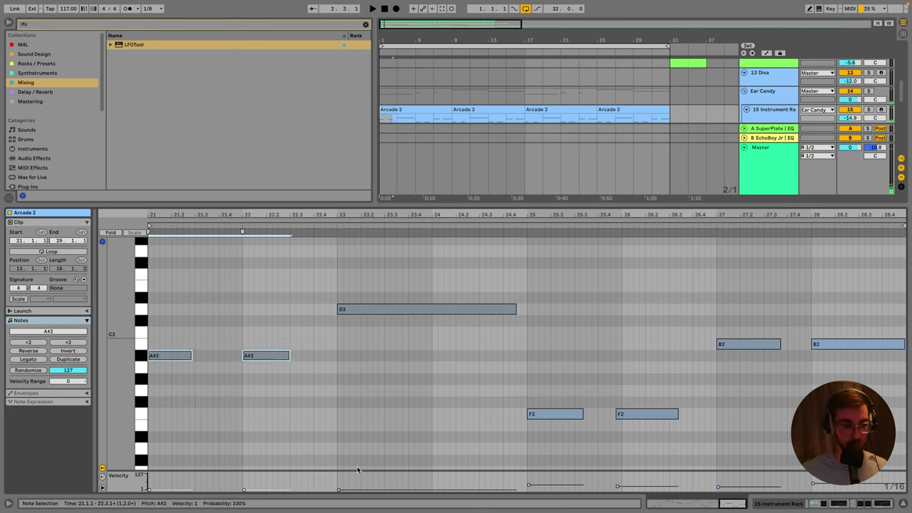
key("Down")
key("space")
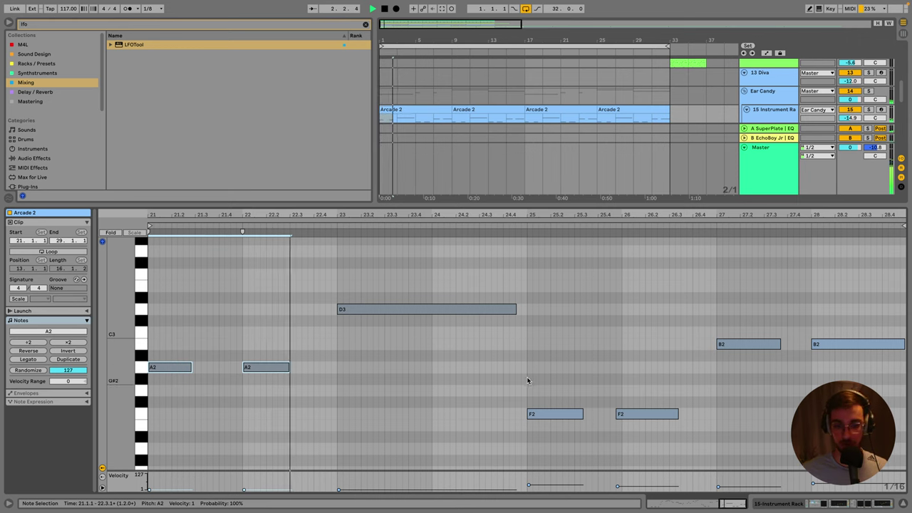
Transpose the two F2 notes in bars 25 and 26 of the Arcade 2 clip to A2 and save the set.
left_click_drag(527, 381, 664, 433)
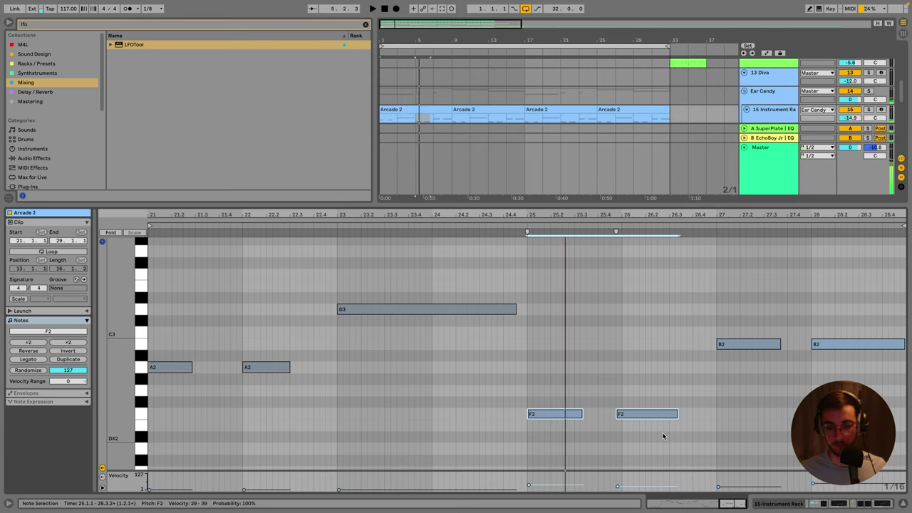
key("Up")
key("Up")
key("Up")
key("Up")
left_click_drag(750, 294, 839, 377)
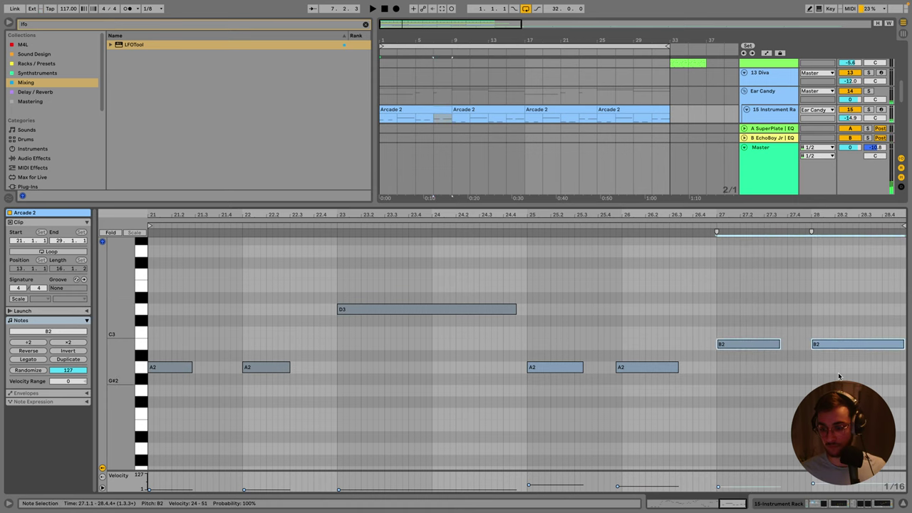
key("ctrl+s")
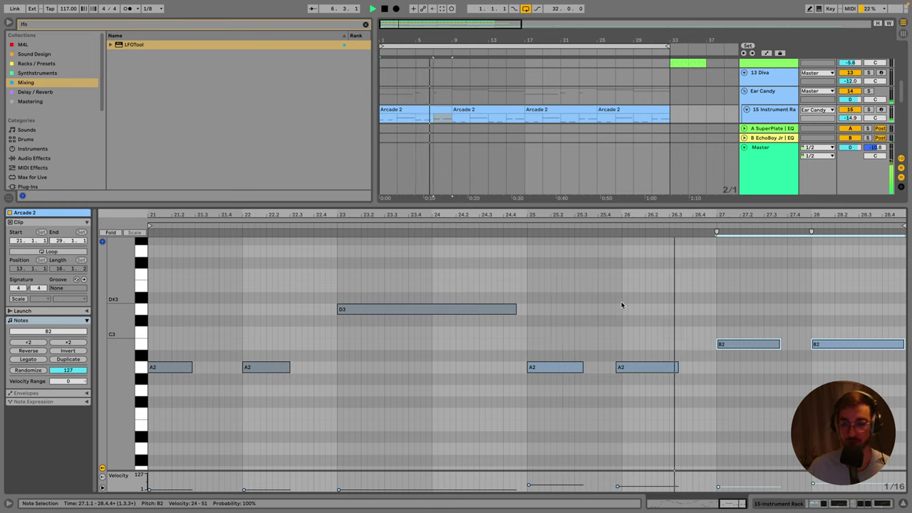
left_click(817, 326)
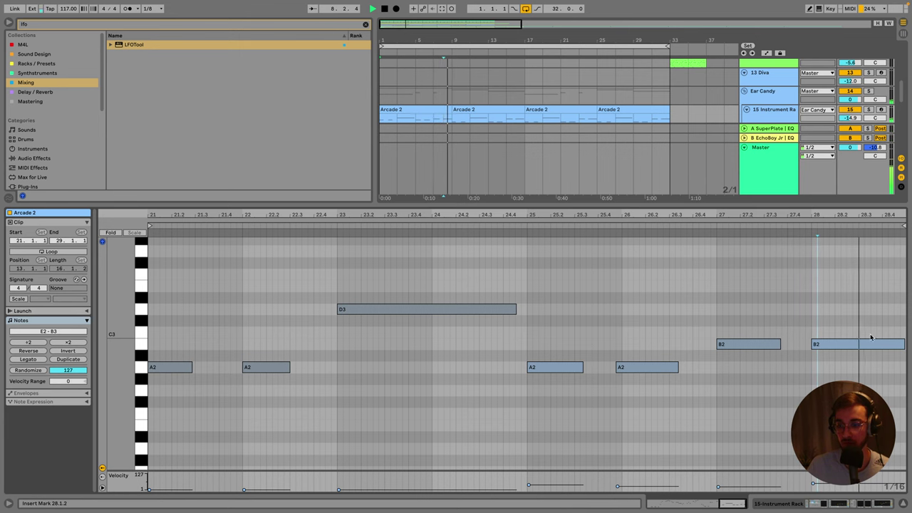
Review the device chains of the Arcade and Sparkley Major tracks during playback and save the set.
key("shift+Tab")
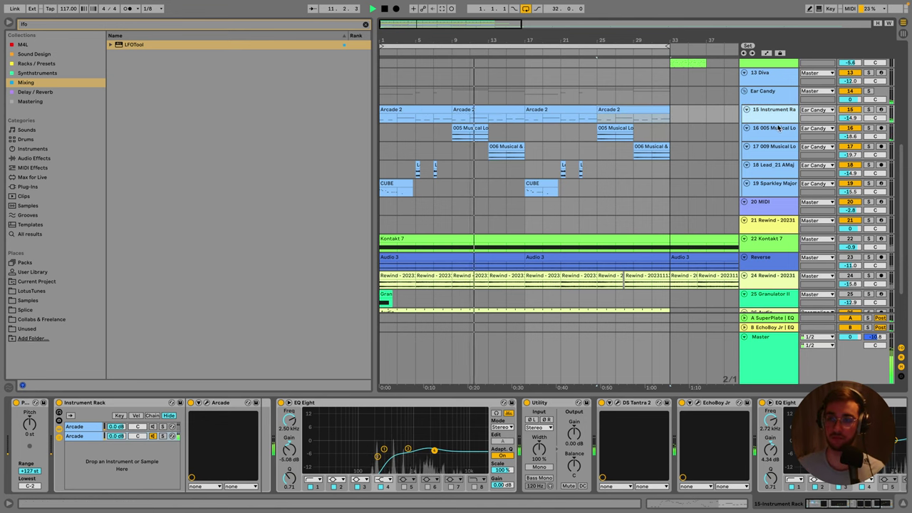
scroll(494, 191, "up", 3)
left_click(494, 191)
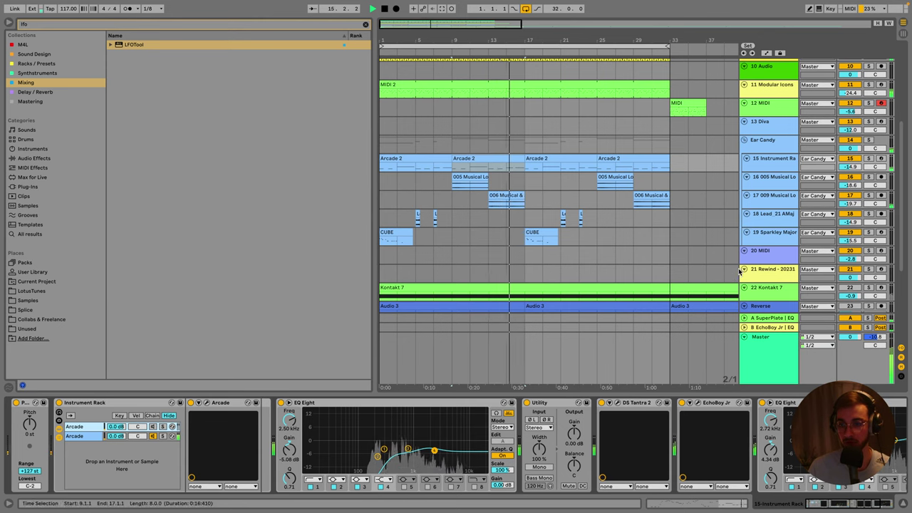
left_click(549, 236)
scroll(768, 242, "down", 3)
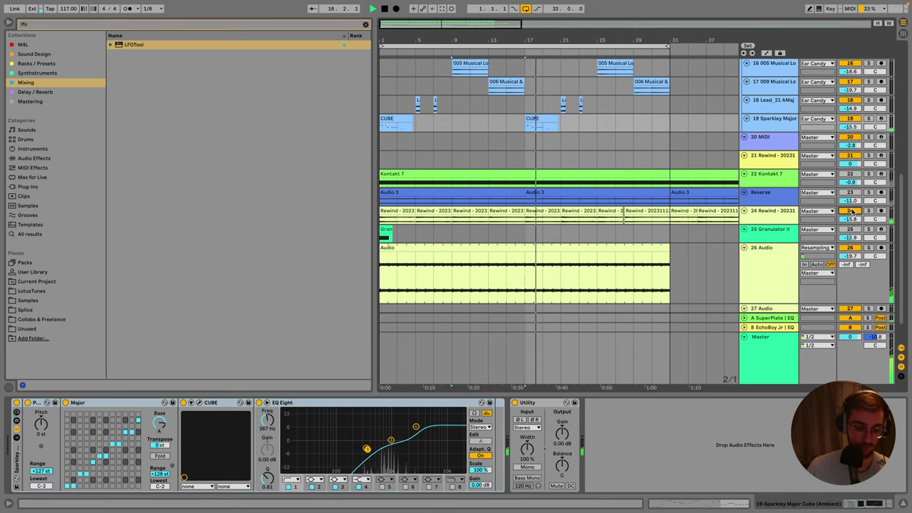
key("ctrl+s")
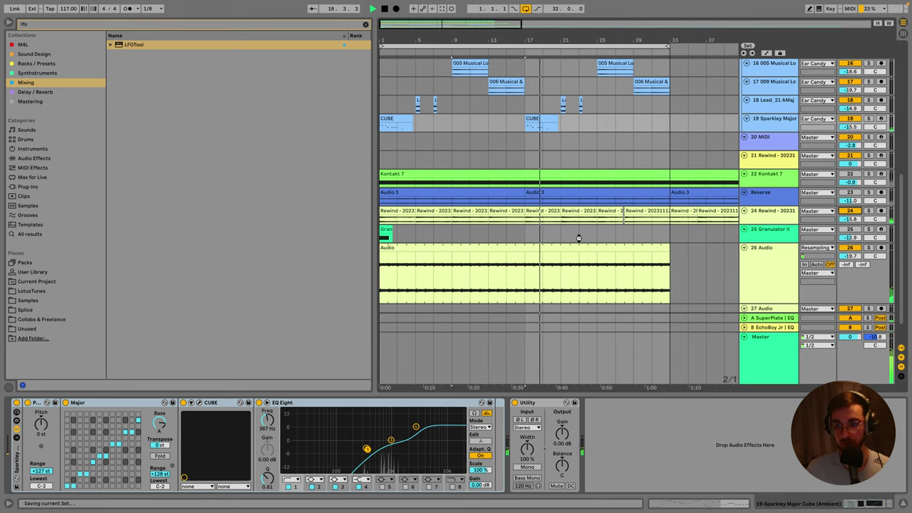
Add a MIDI track below track 19 (Sparkley Major) in the Ear Candy group and search the browser for "diva".
scroll(523, 228, "down", 2)
scroll(526, 226, "up", 10)
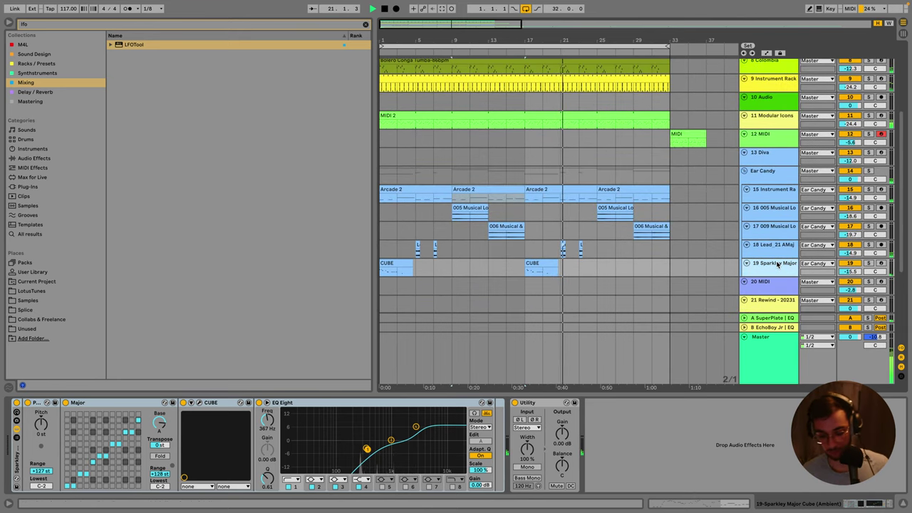
key("ctrl+shift+t")
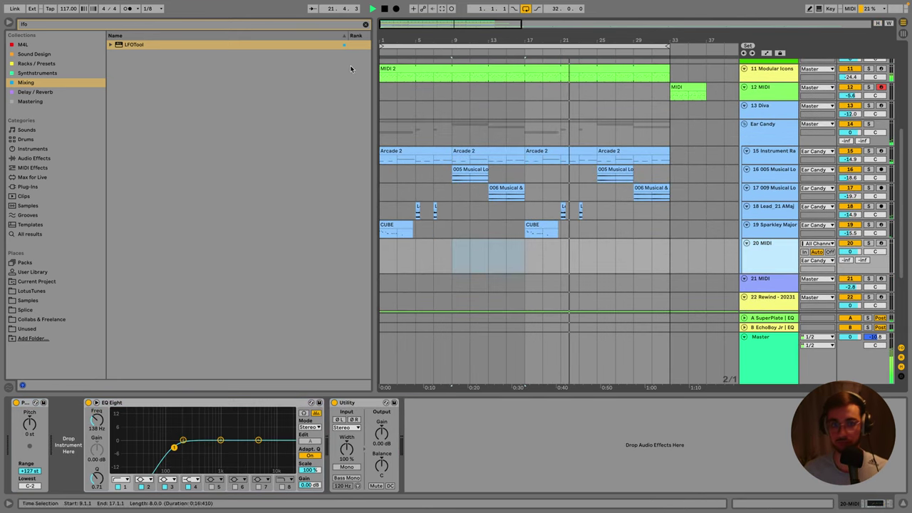
left_click(141, 25)
type("diva")
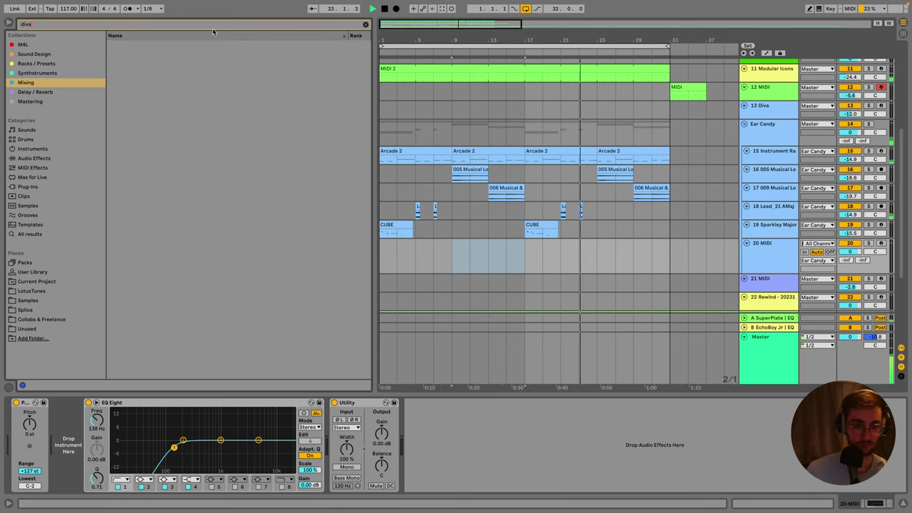
Lower the volume of track 11 (Modular Icons) to -27.8 dB and rename the track SUB.
scroll(837, 160, "up", 5)
left_click(838, 160)
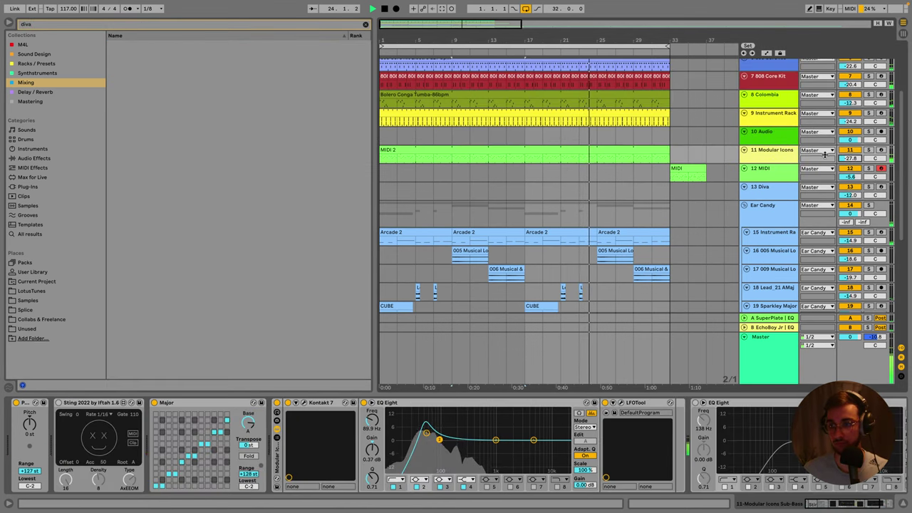
key("ctrl+r")
type("SUB")
key("Return")
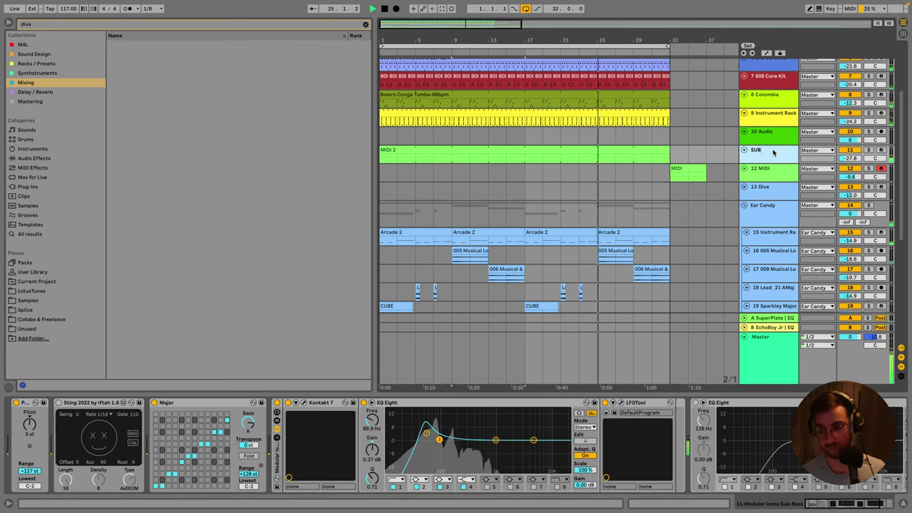
Color the SUB track dark red, assign the track color to its clips and save the set.
right_click(775, 151)
left_click(796, 341)
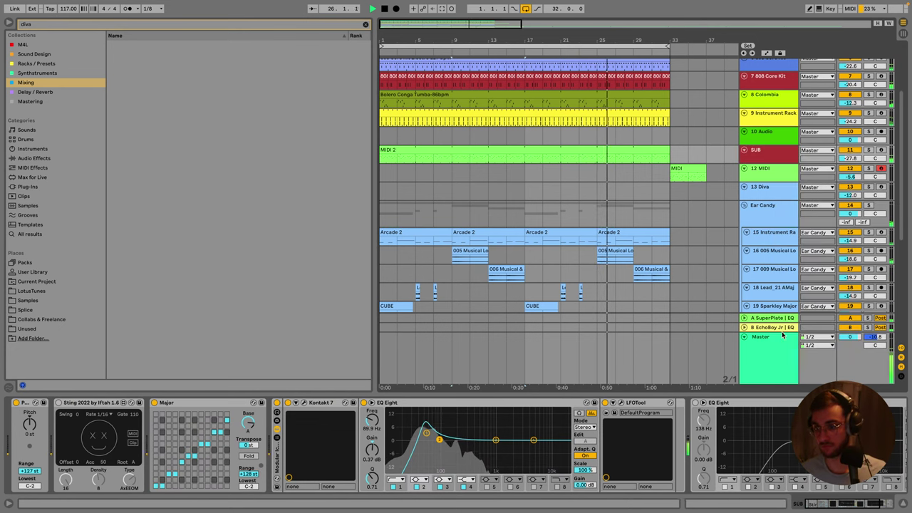
right_click(770, 151)
left_click(786, 370)
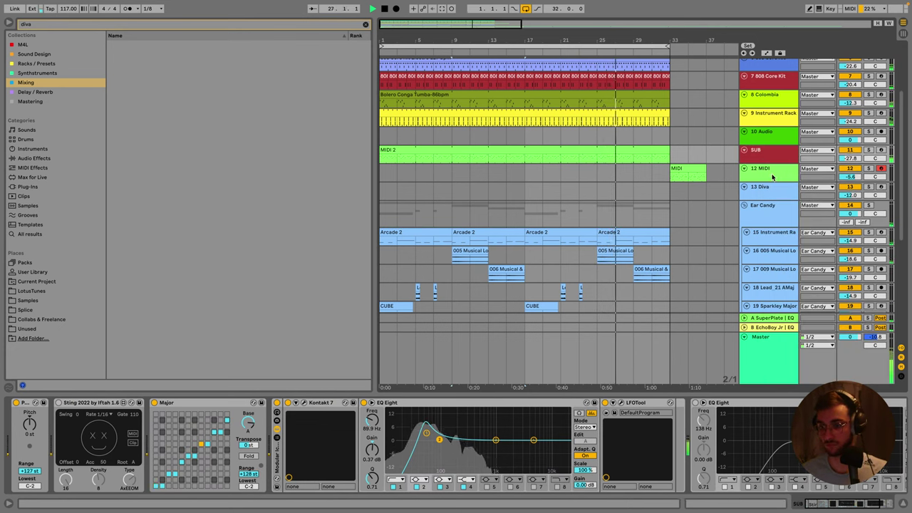
right_click(768, 150)
left_click(792, 354)
key("super+s")
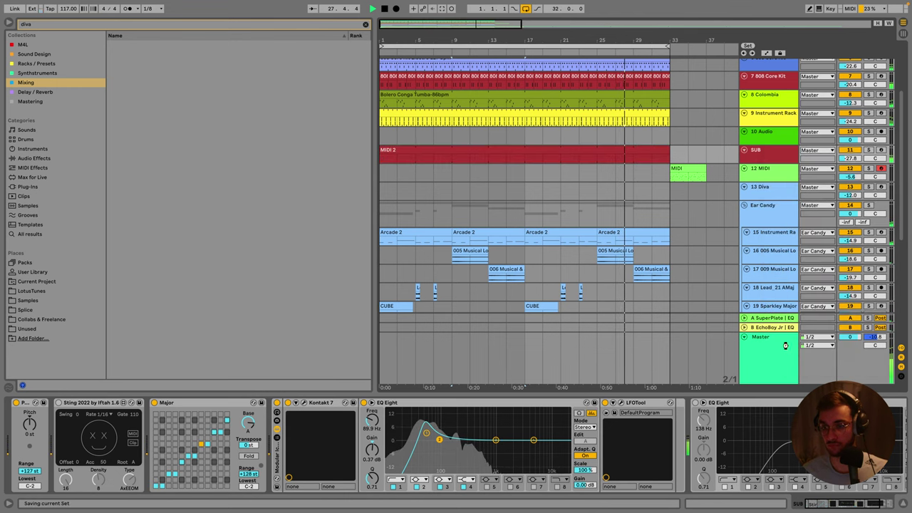
scroll(683, 183, "down", 5)
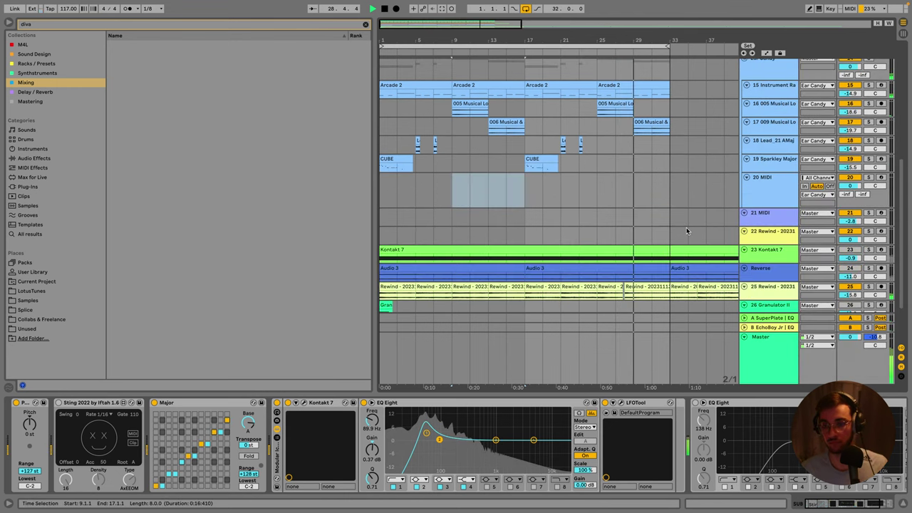
Stop playback, select MIDI track 20 in the Ear Candy group and add an Arpeggiator MIDI effect to it.
key("space")
left_click(672, 250)
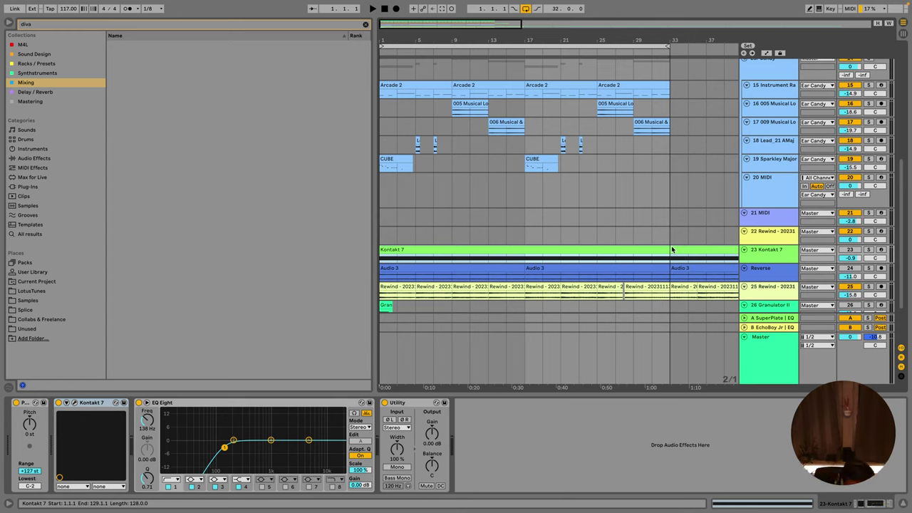
left_click(387, 305)
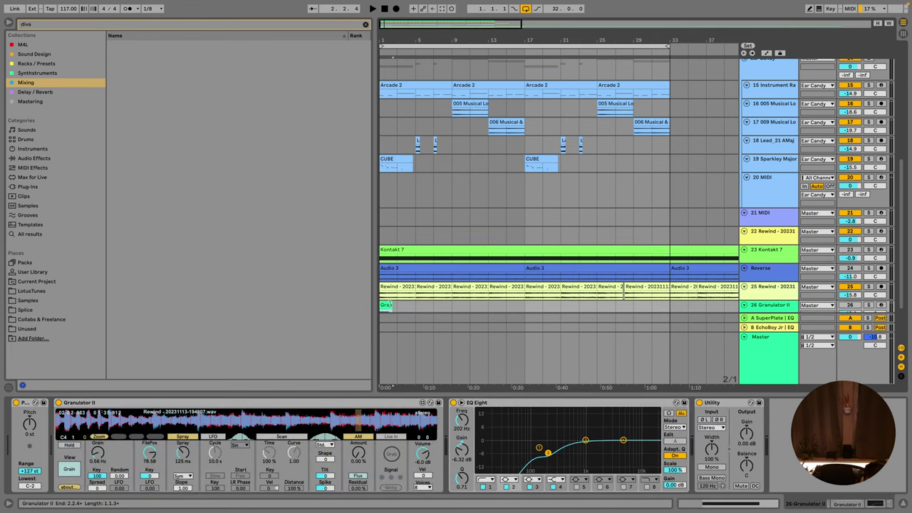
left_click(713, 204)
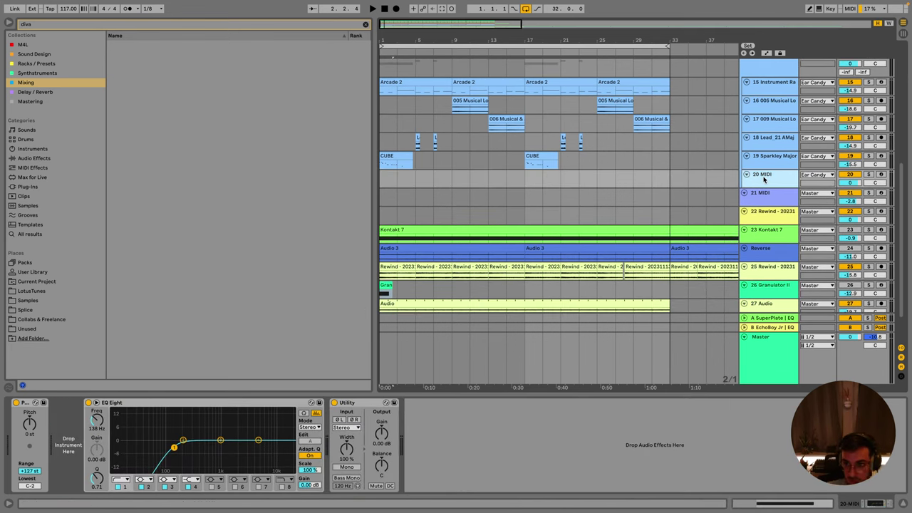
left_click(66, 26)
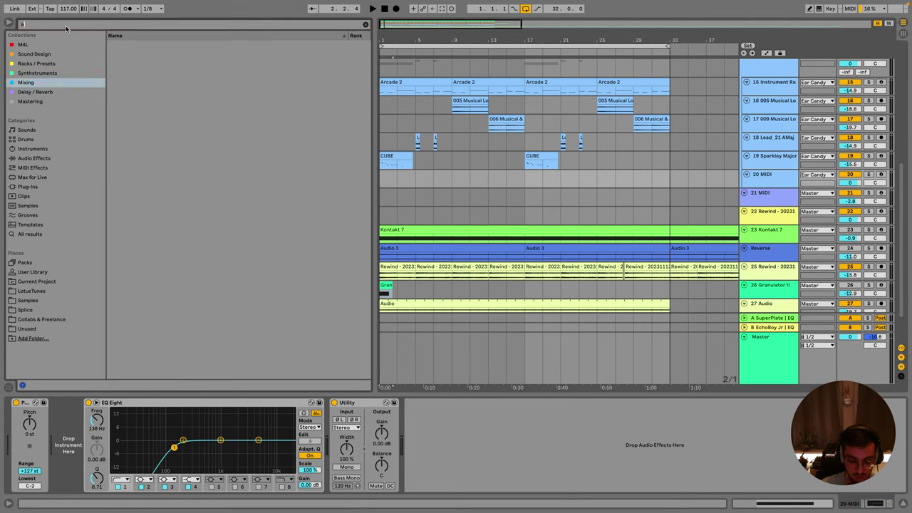
type("arp")
left_click(39, 168)
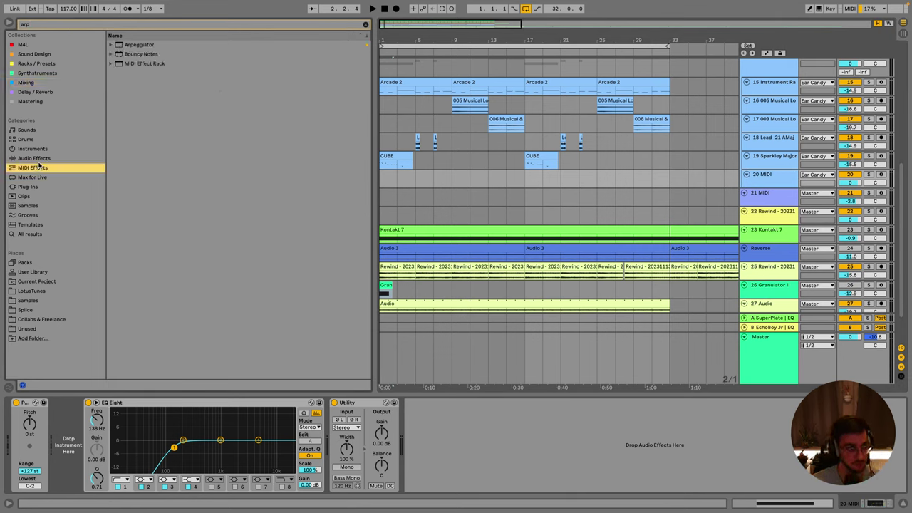
double_click(131, 45)
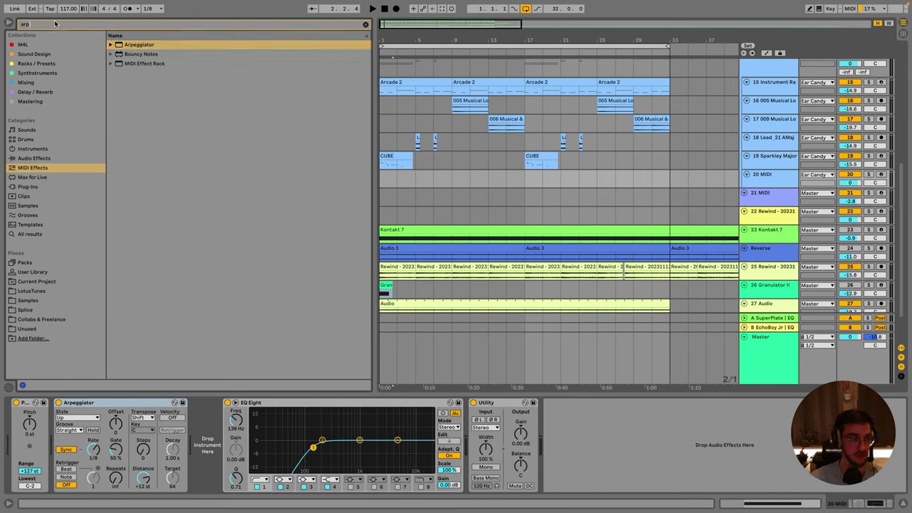
Find the VST3 version of u-he Diva in the browser and load it on track 20 after the Arpeggiator.
type("diva")
left_click(54, 73)
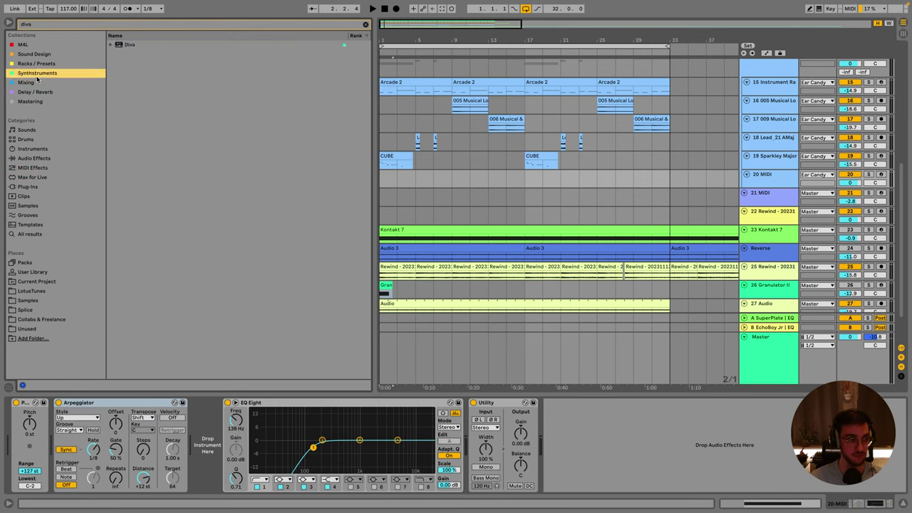
left_click(35, 83)
left_click(38, 64)
left_click(35, 82)
left_click(32, 92)
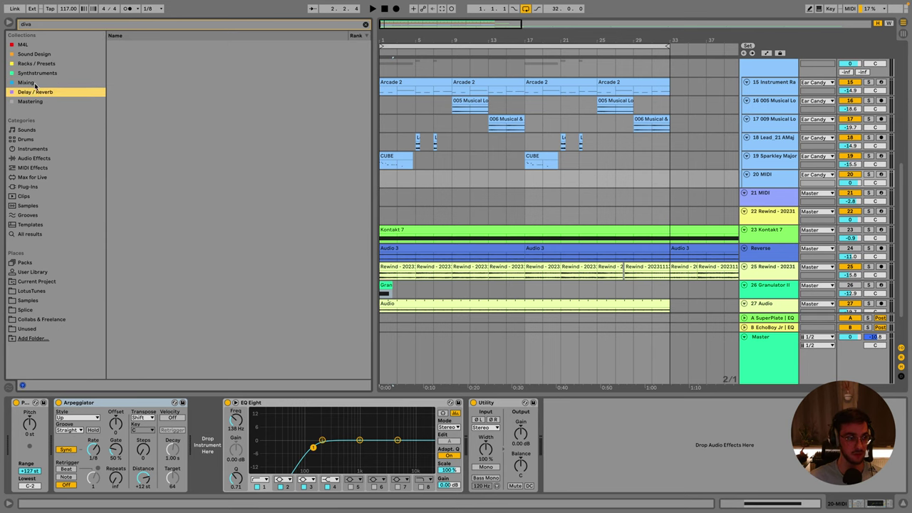
left_click(35, 82)
left_click(43, 73)
left_click(26, 187)
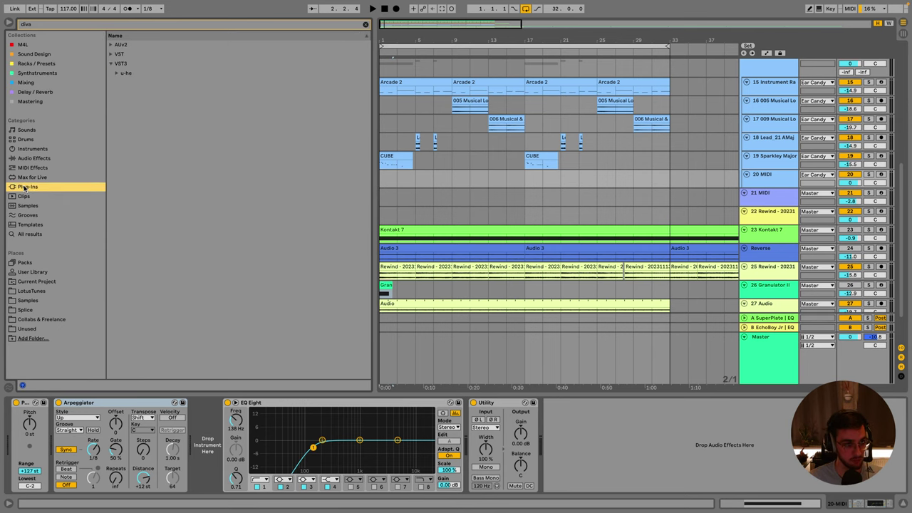
left_click(123, 72)
left_click(134, 82)
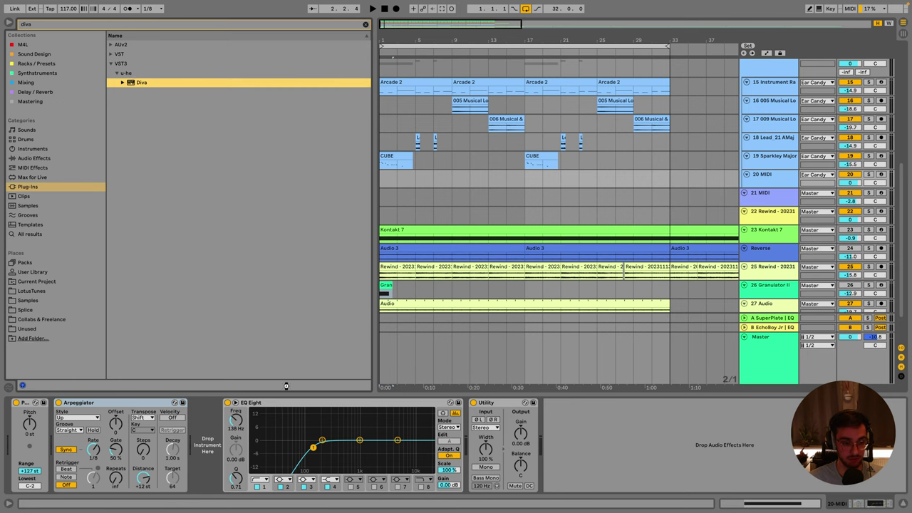
left_click_drag(286, 385, 288, 405)
Show Diva's preset browser, lower track 20's volume to -14.8 dB and close the plug-in window.
left_click(418, 332)
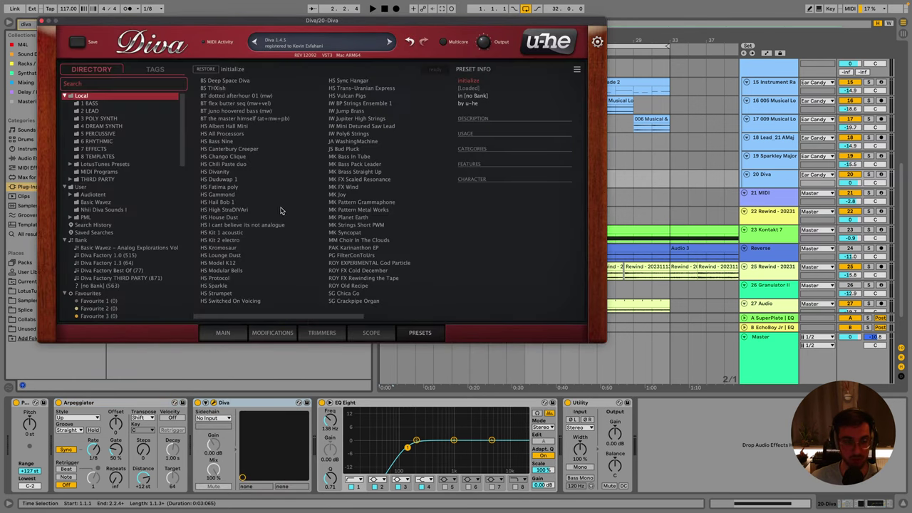
left_click(851, 182)
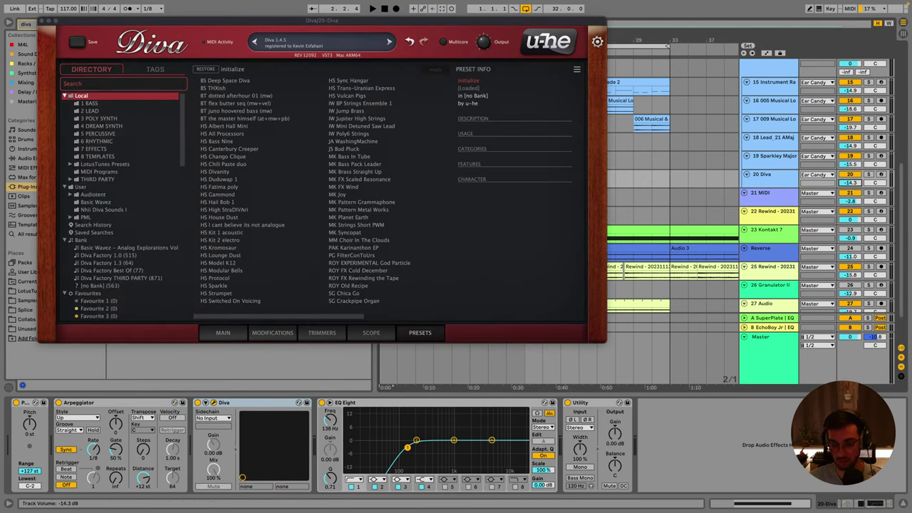
left_click(42, 20)
Add the Major.adv scale preset between the Arpeggiator and Diva with its base set to A, and arm the Diva track for recording.
double_click(40, 24)
type("majo")
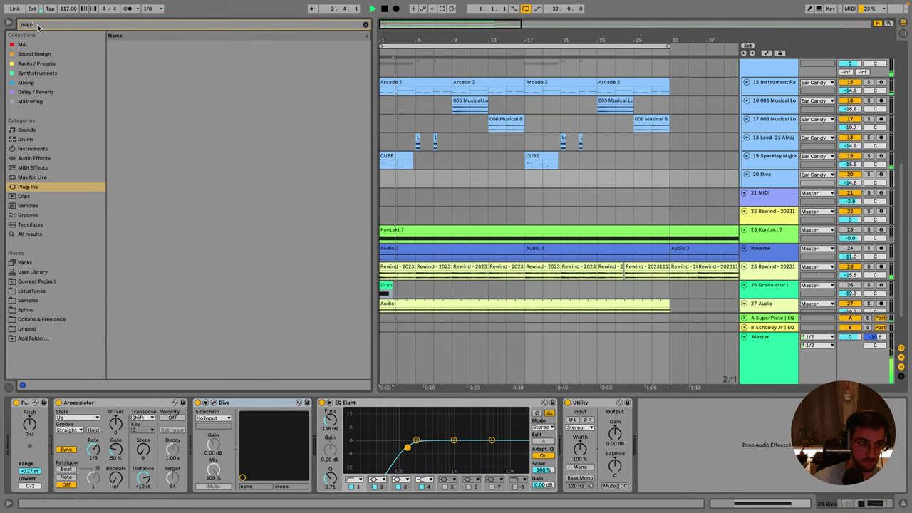
type("r")
left_click(33, 54)
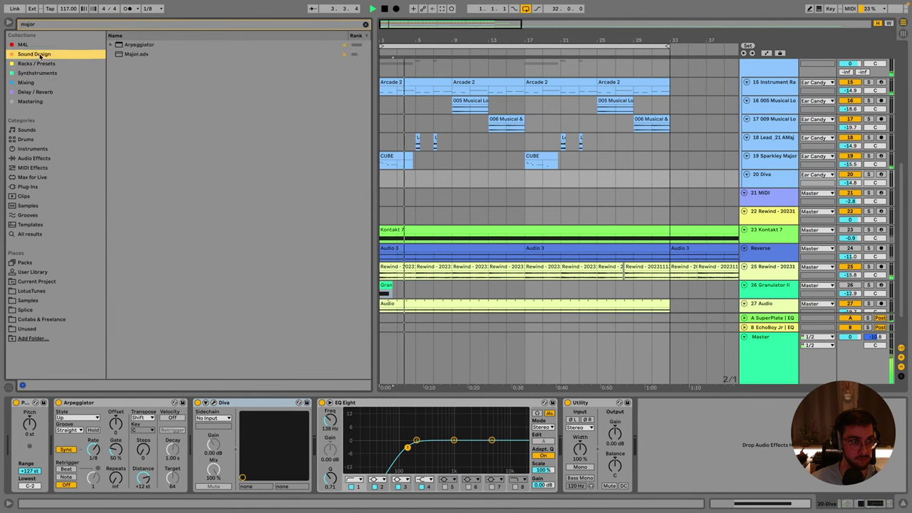
left_click(132, 56)
double_click(132, 56)
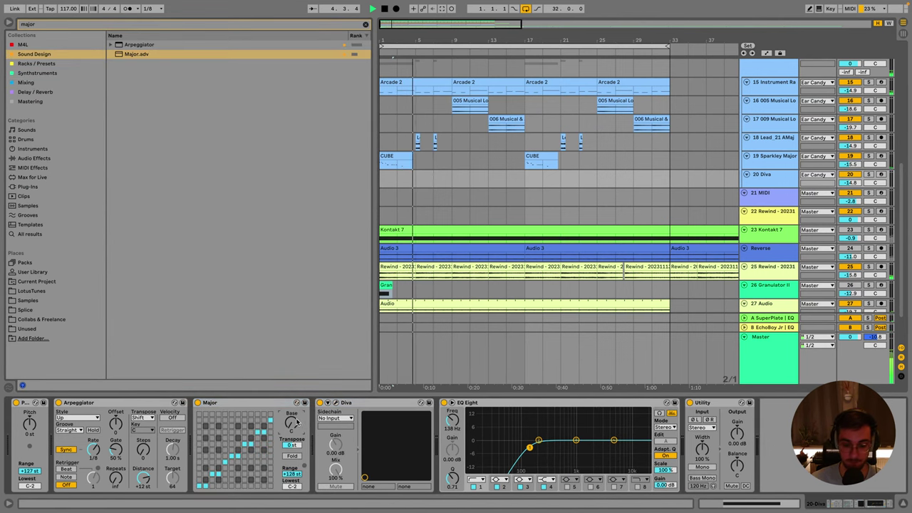
scroll(292, 422, "up", 6)
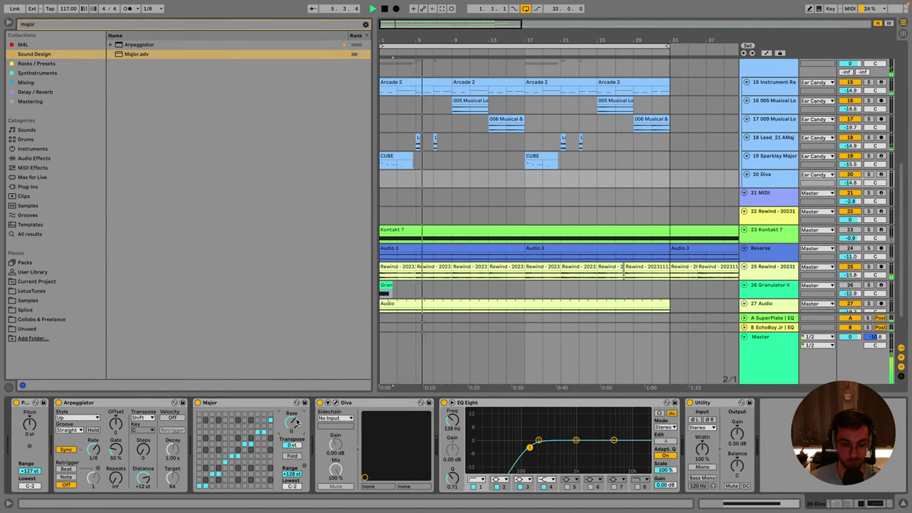
left_click(881, 175)
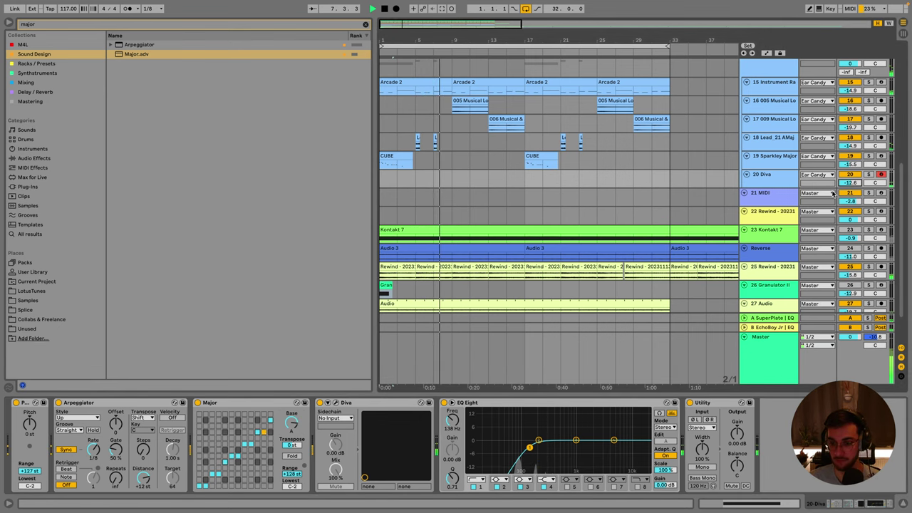
Audition Fav Pluck SUB, Blissful Chimes, Sustained Grit and Neverending from Diva's LotusTunes Yerevan presets, with the track volume raised to -10.0 dB.
left_click(327, 403)
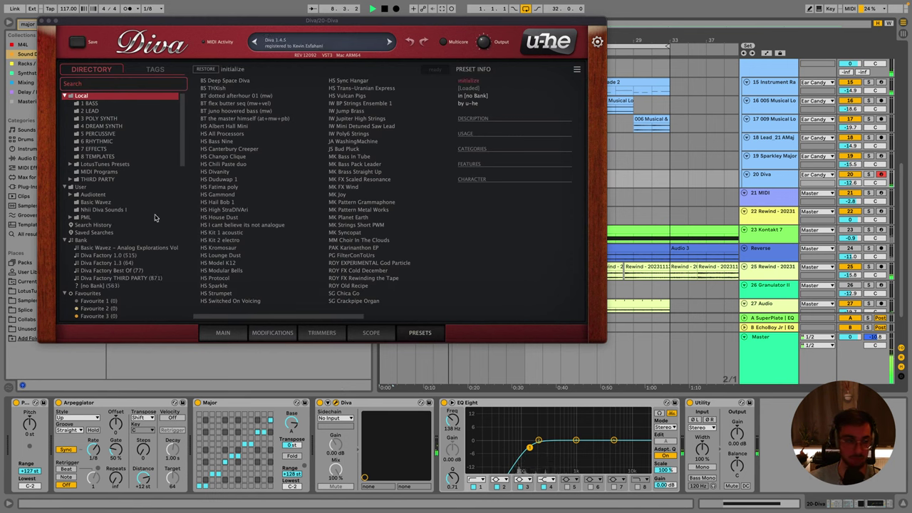
left_click(69, 164)
left_click(93, 186)
left_click(242, 126)
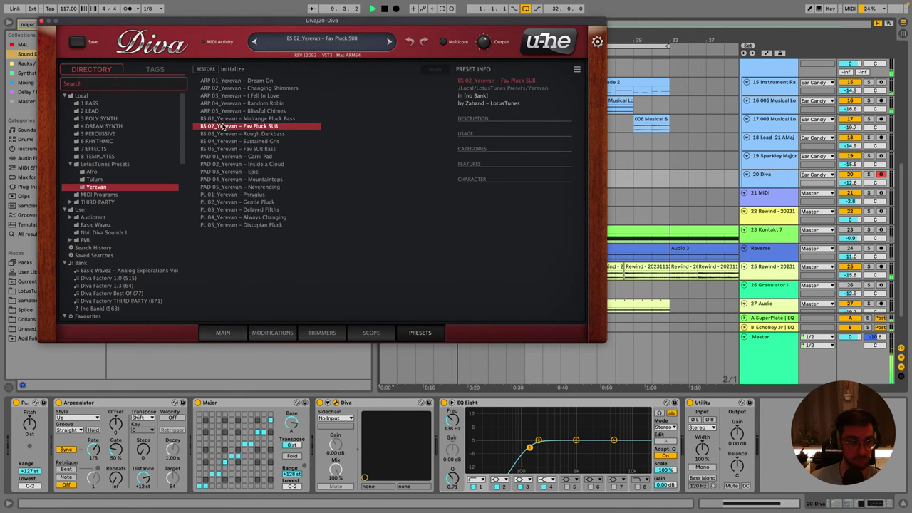
left_click(261, 111)
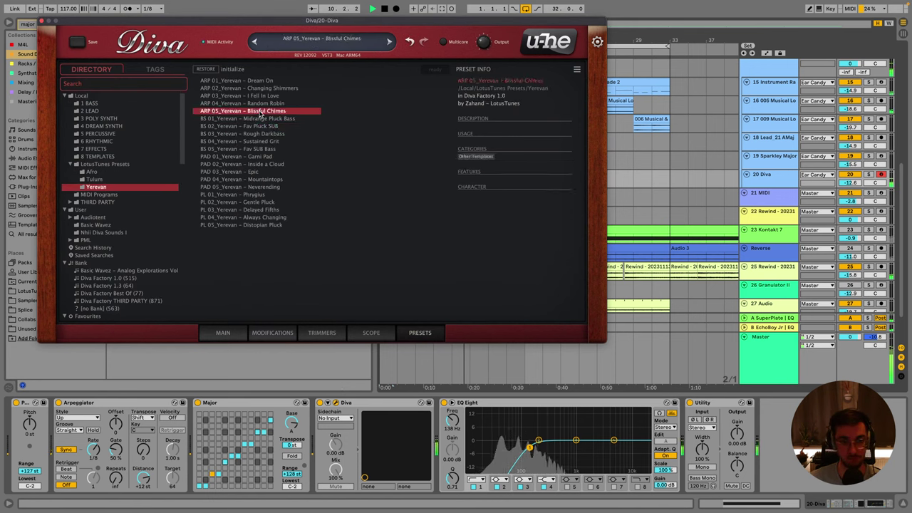
left_click(260, 141)
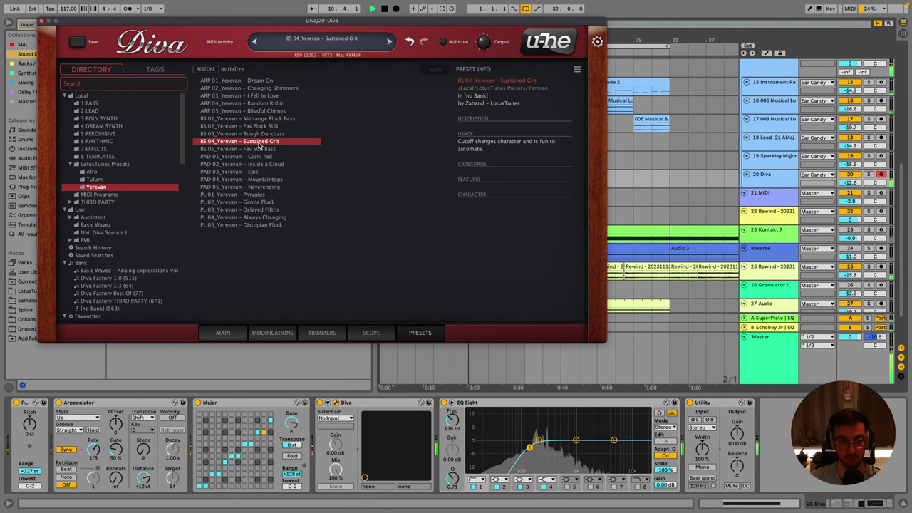
left_click(297, 187)
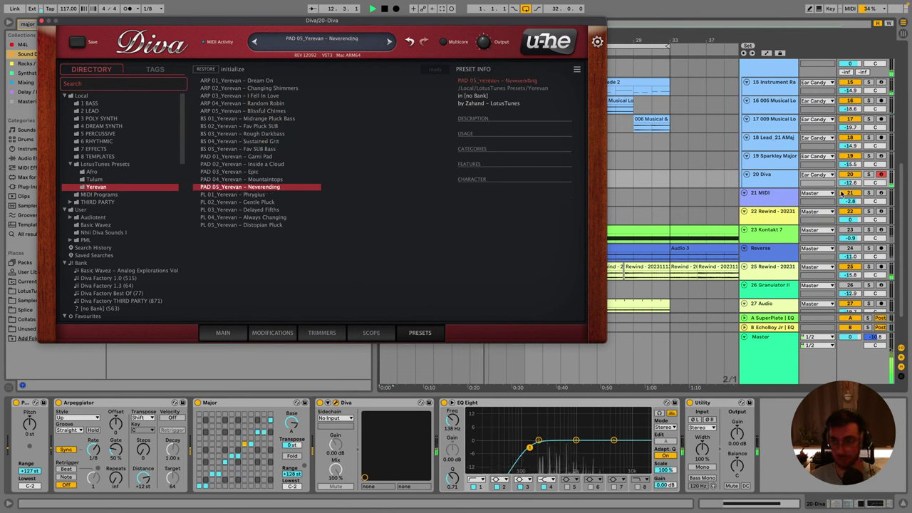
left_click_drag(851, 182, 850, 174)
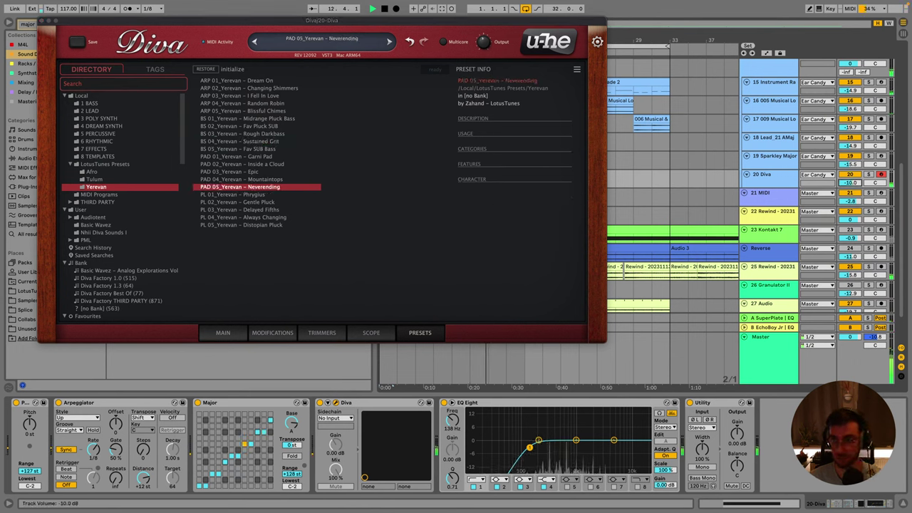
Load the PL 01_Yerevan – Phrygius preset, lower the Diva track to -16.8 dB and set its sends to -4.4 and -2.8 dB.
left_click(257, 196)
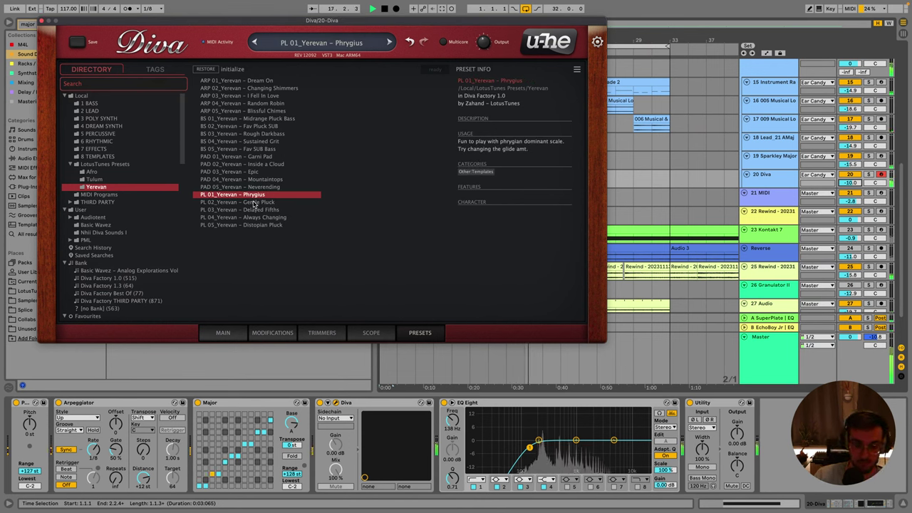
left_click_drag(850, 182, 851, 187)
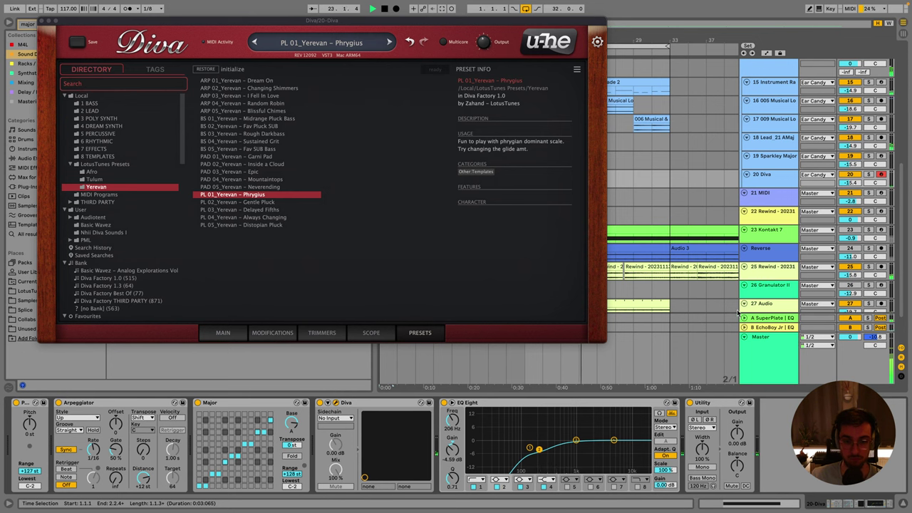
left_click_drag(777, 187, 777, 210)
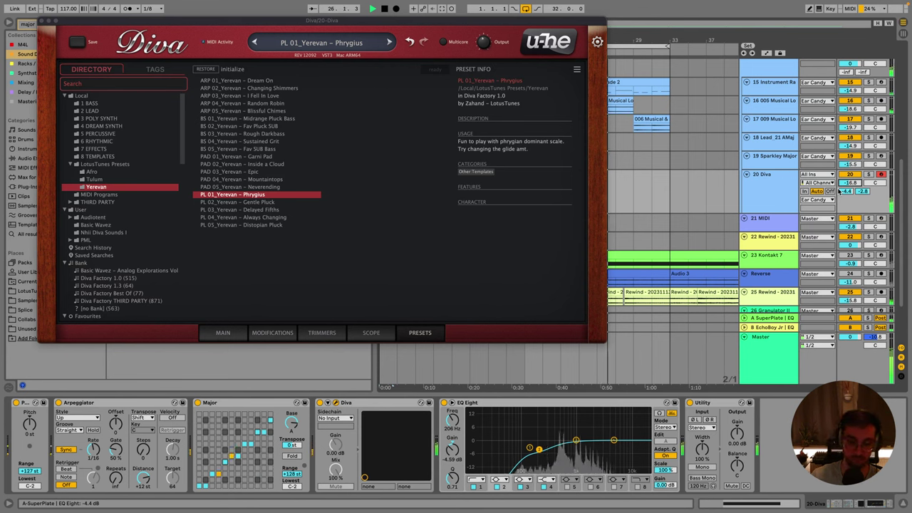
Audition the Gentle Pluck, Delayed Fifths, Always Changing and Distopian Pluck presets, and return to PL 01_Yerevan – Phrygius.
left_click(257, 202)
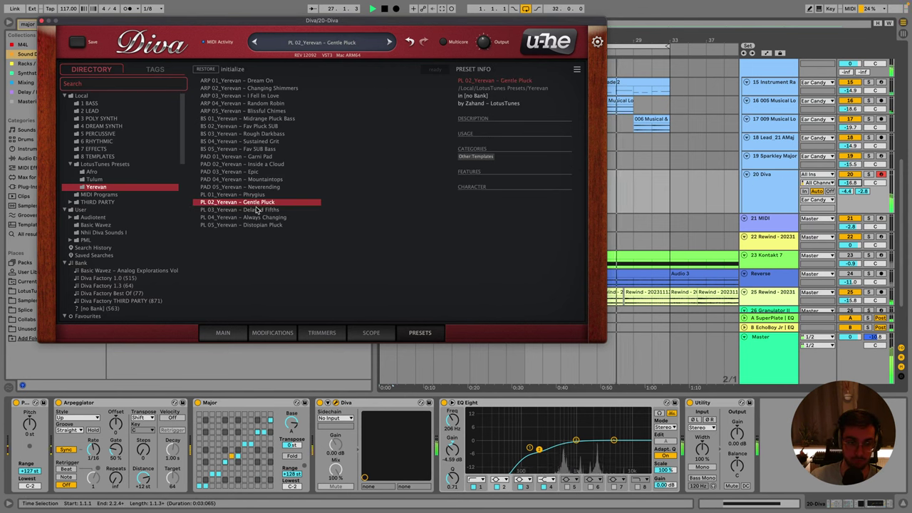
left_click(256, 210)
left_click(262, 218)
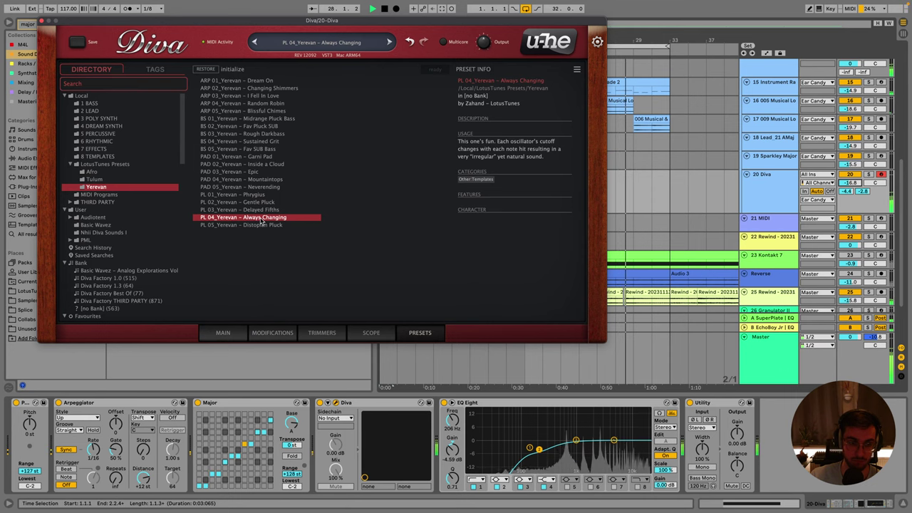
left_click(262, 224)
left_click(235, 194)
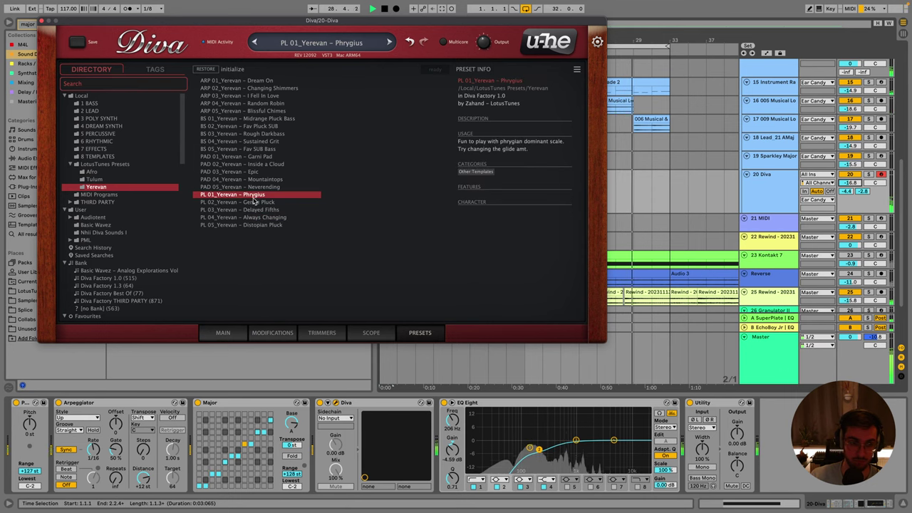
Disable the Arpeggiator device and use Diva's built-in arpeggiator with a 1/16 clock, up+dn 1 mode and 2 octaves.
left_click(223, 333)
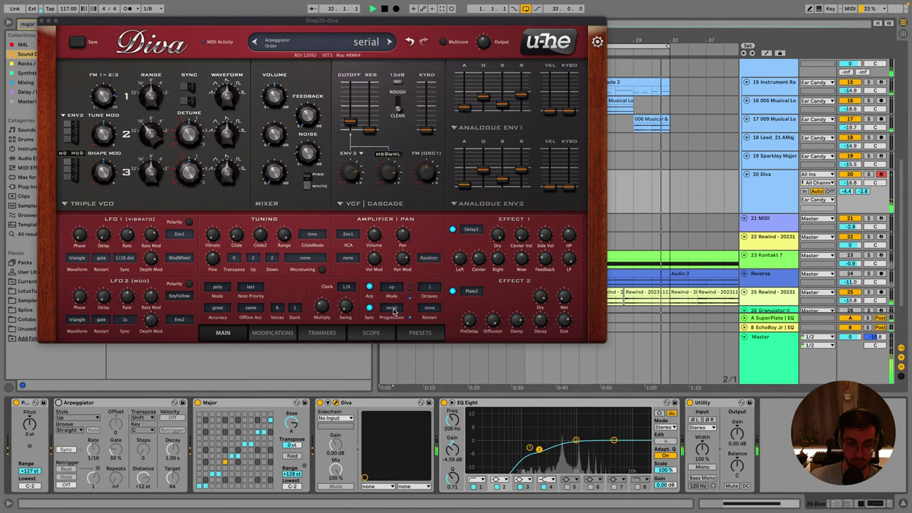
left_click(425, 290)
left_click(432, 305)
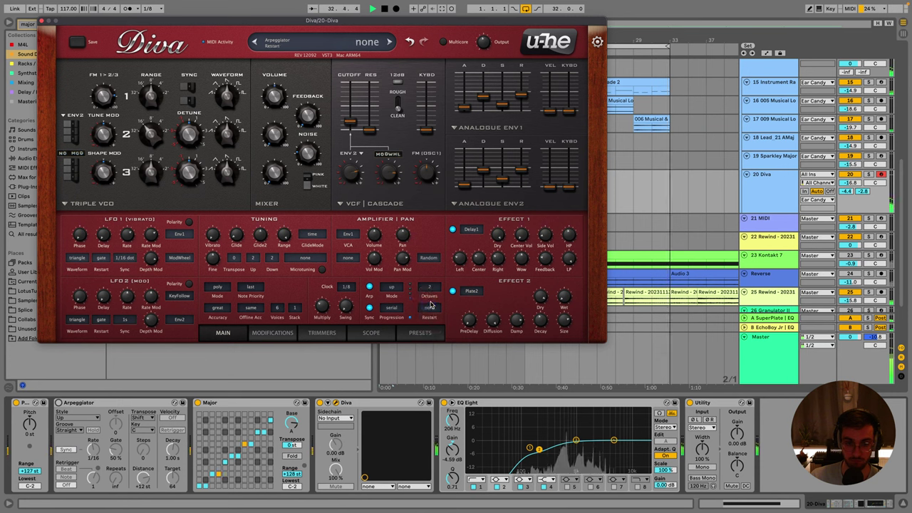
left_click(391, 289)
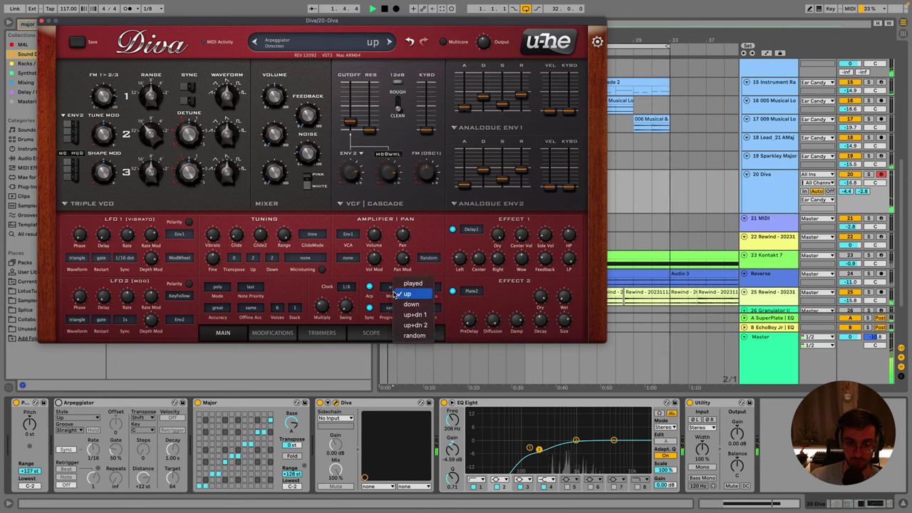
left_click(414, 315)
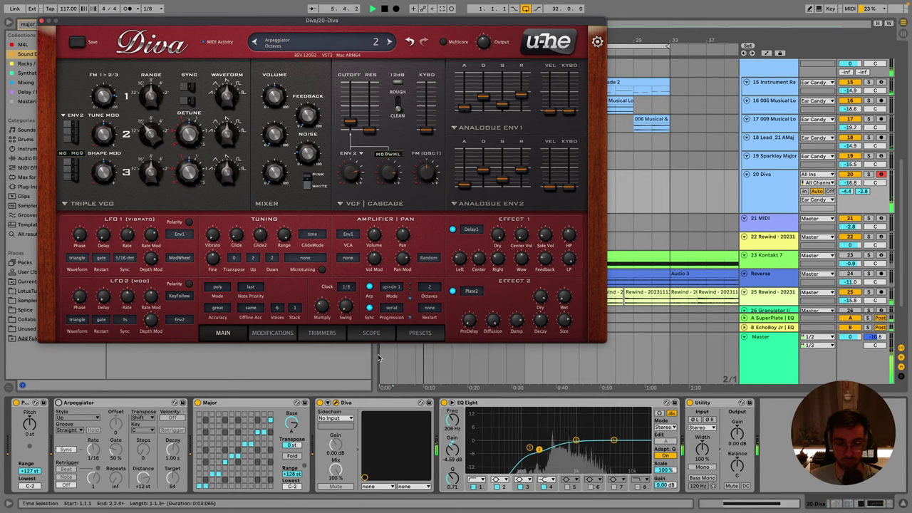
left_click(429, 289)
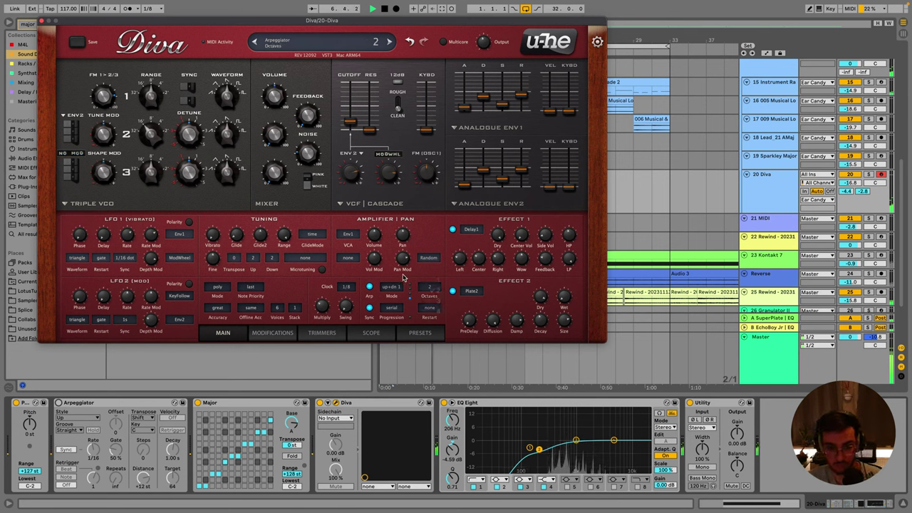
left_click(345, 288)
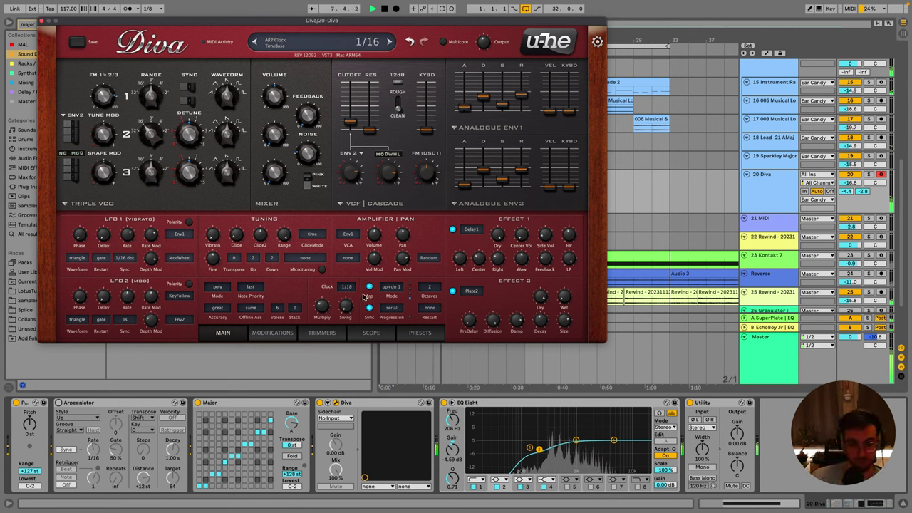
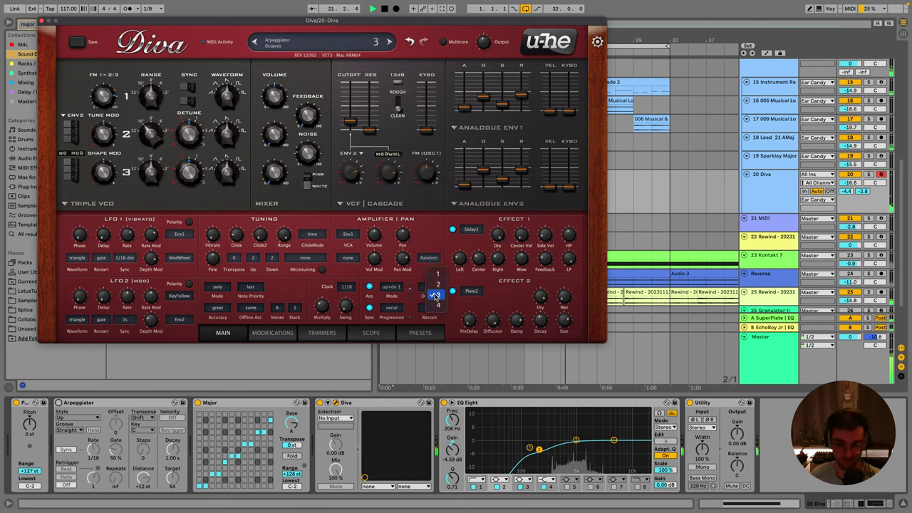
Set Diva's arpeggiator mode to down with 2 octaves and close the plug-in window.
left_click(396, 286)
left_click(424, 283)
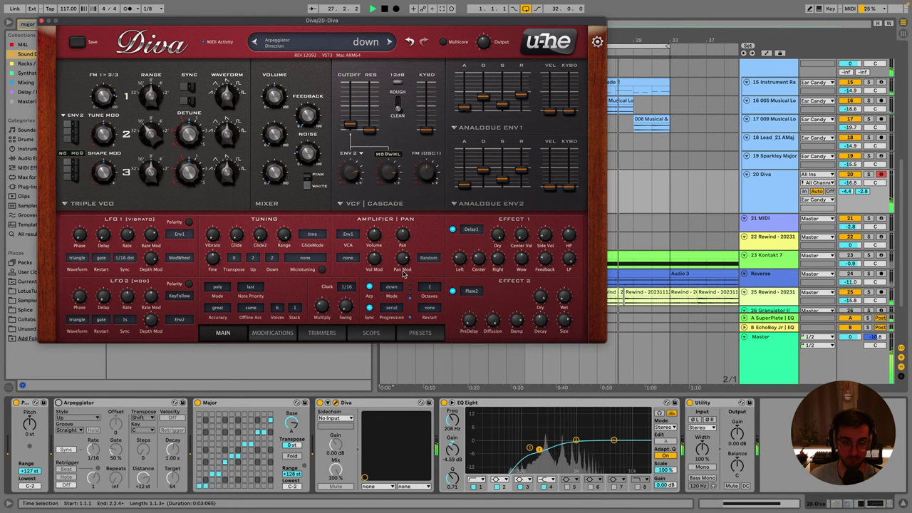
left_click(42, 22)
Search the M4L collection for "euclide" and insert euclidean sequencer Pro before the Major scale device on the Diva track.
left_click(45, 25)
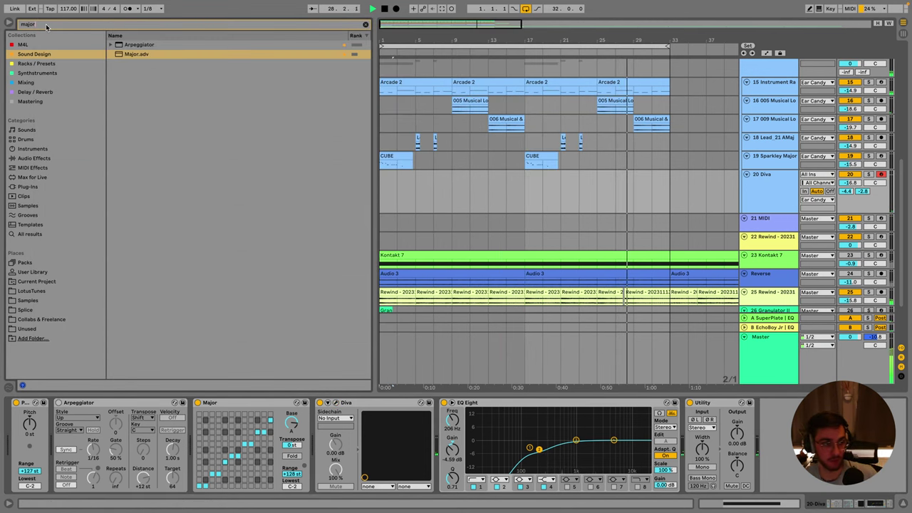
type("eu")
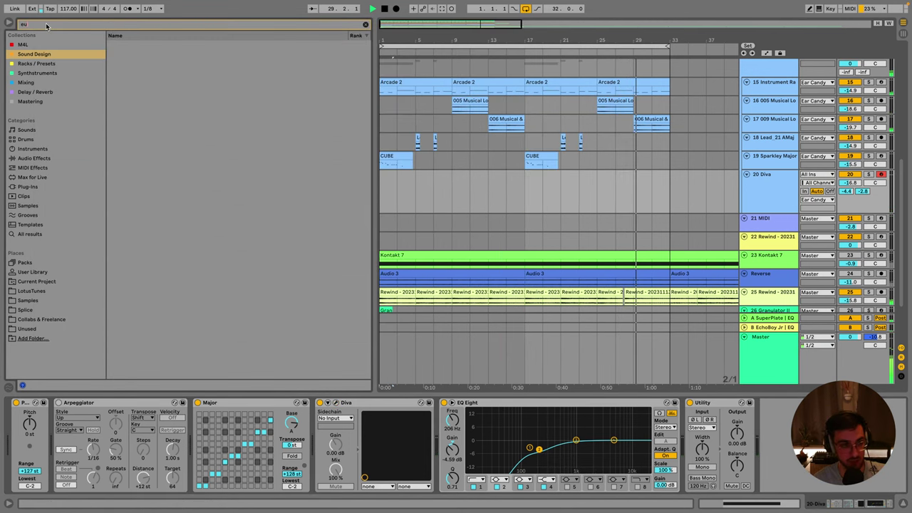
type("clide")
left_click(39, 92)
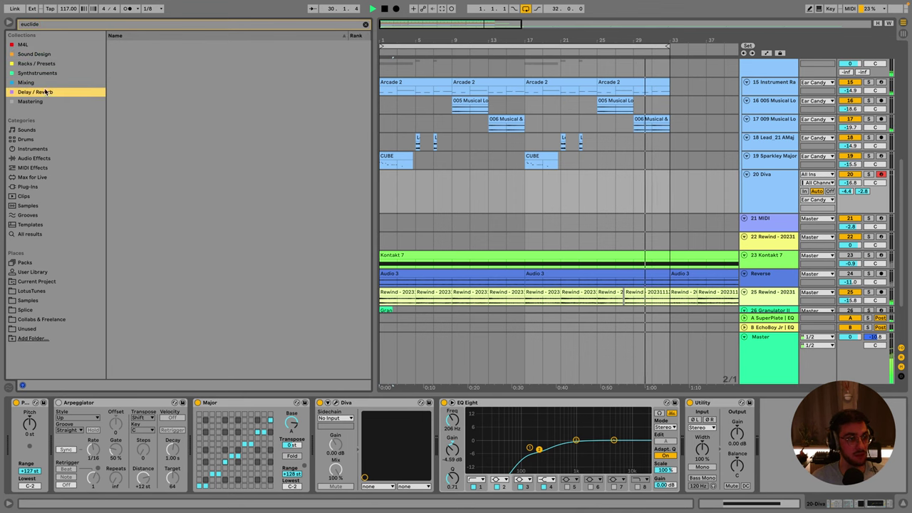
left_click(43, 101)
left_click(41, 83)
left_click(39, 64)
left_click(36, 54)
left_click(29, 44)
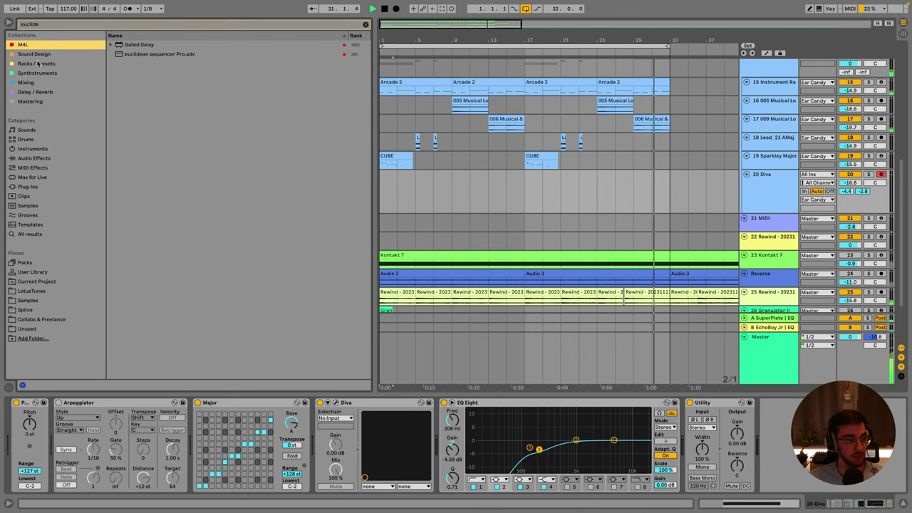
left_click_drag(142, 54, 341, 426)
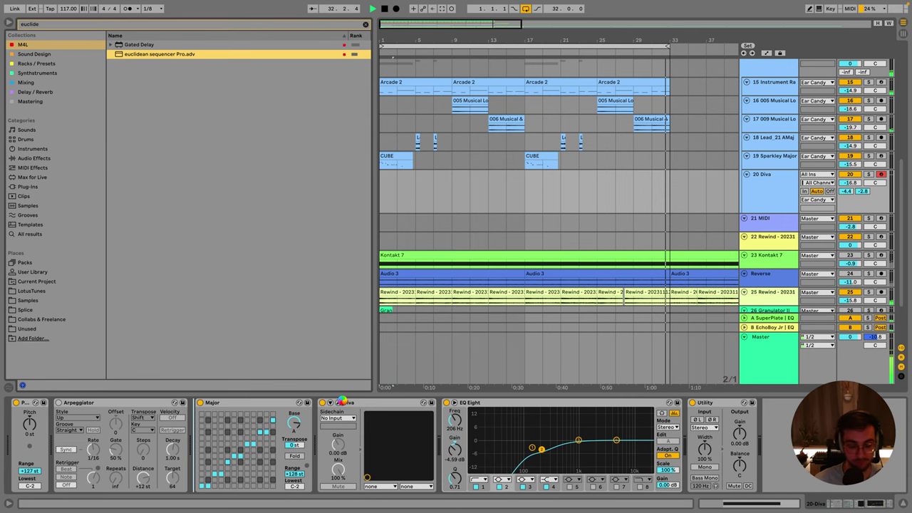
left_click_drag(343, 403, 343, 403)
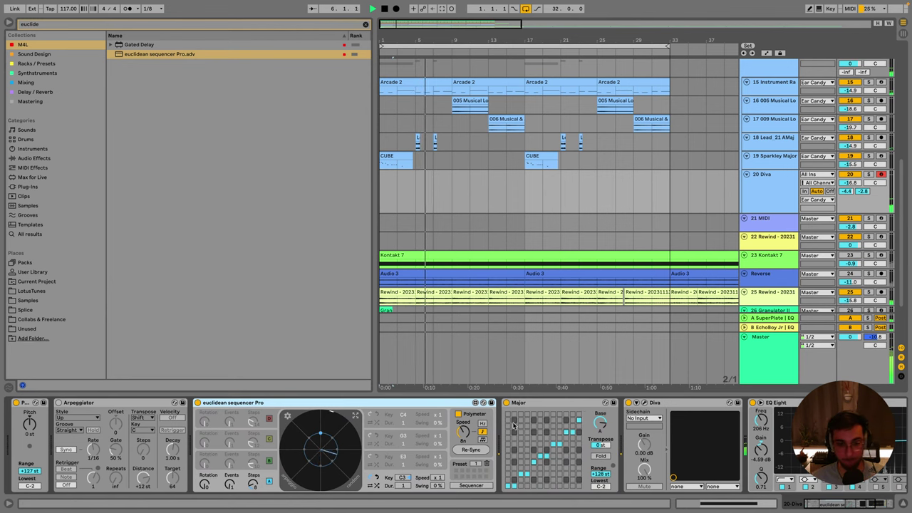
Set the euclidean sequencer's first voice to A3 and enable the other three voices with keys E3, G3 and C#4.
left_click_drag(407, 482, 407, 479)
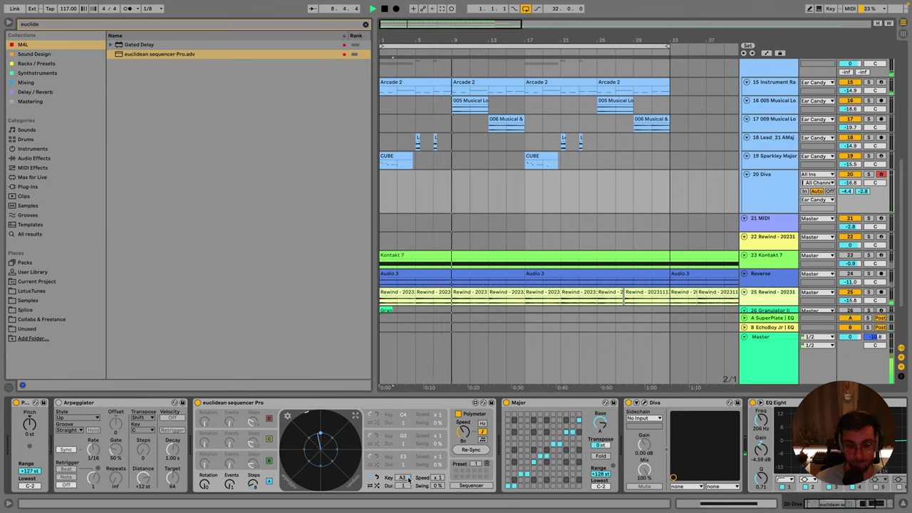
left_click(268, 461)
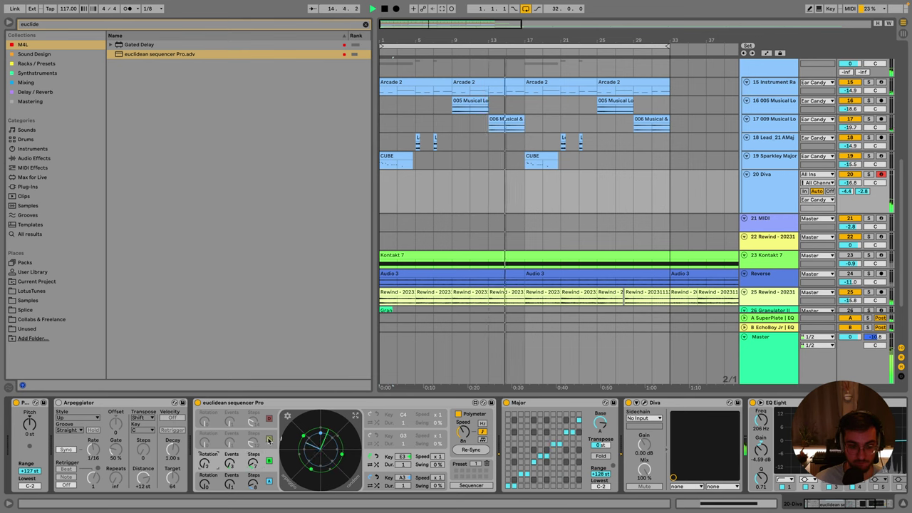
left_click(370, 436)
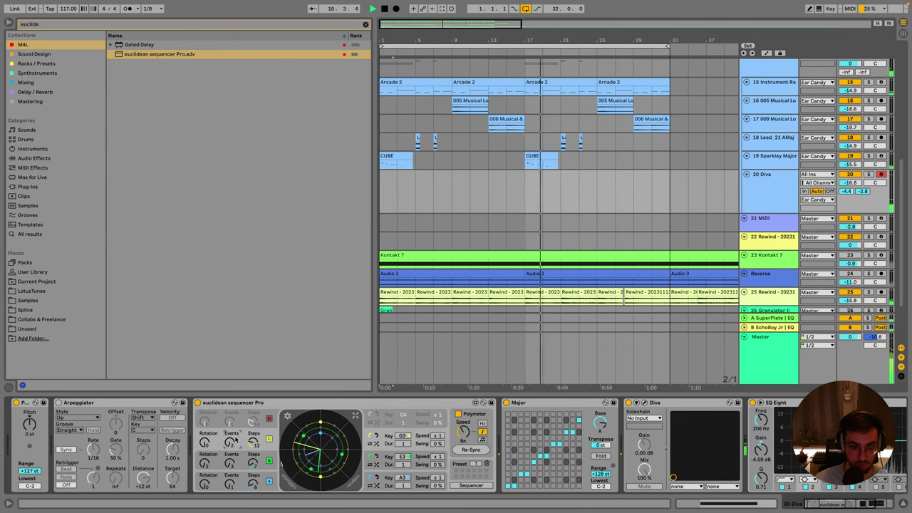
left_click(269, 419)
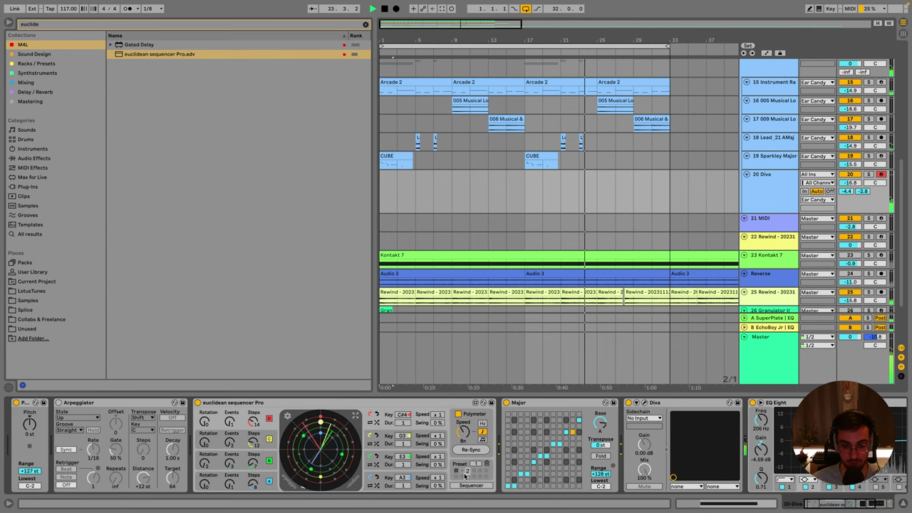
Audition Diva's arpeggiator with 3 octaves and 1 octave over the euclidean pattern.
left_click(645, 404)
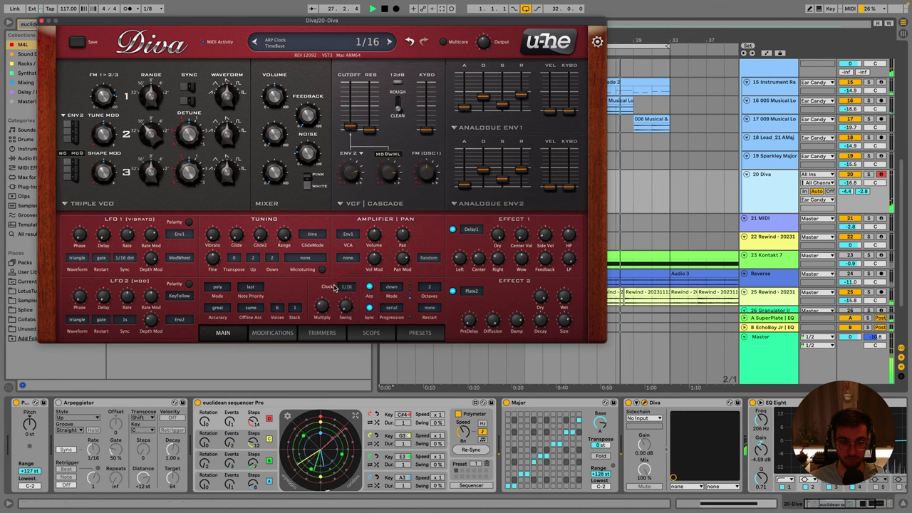
left_click(422, 290)
left_click(431, 297)
left_click(429, 290)
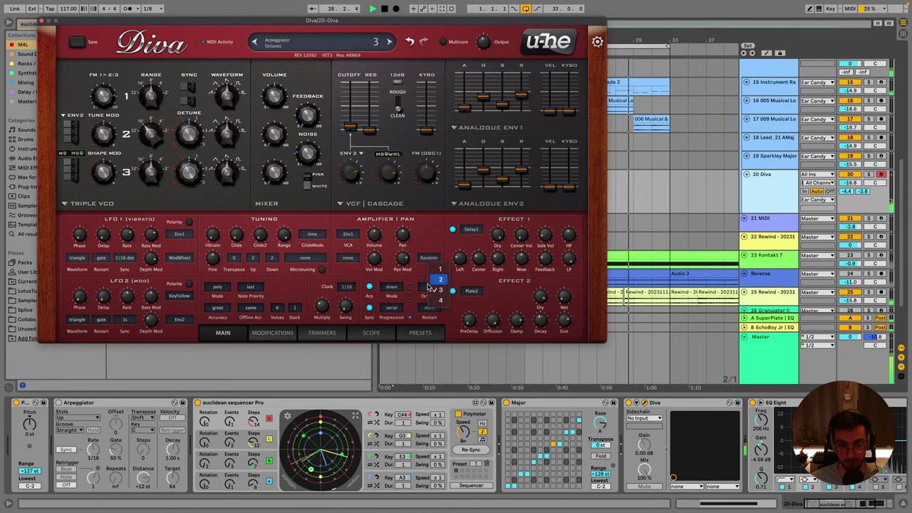
left_click(439, 272)
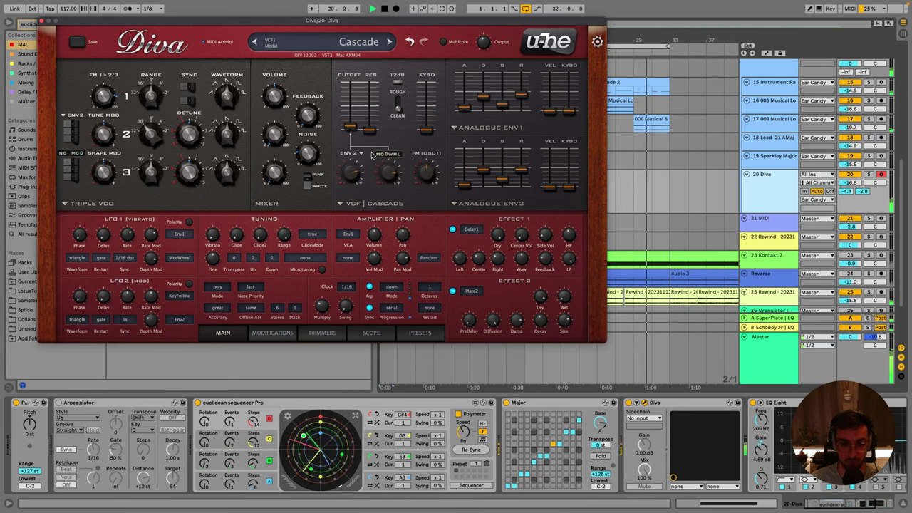
Set Diva's filter cutoff to 40.00 and its arpeggiator to 3 octaves, with the track volume raised to -13.9 dB.
mouse_move(351, 118)
left_mouse_down()
mouse_move(350, 84)
mouse_move(351, 130)
left_mouse_up()
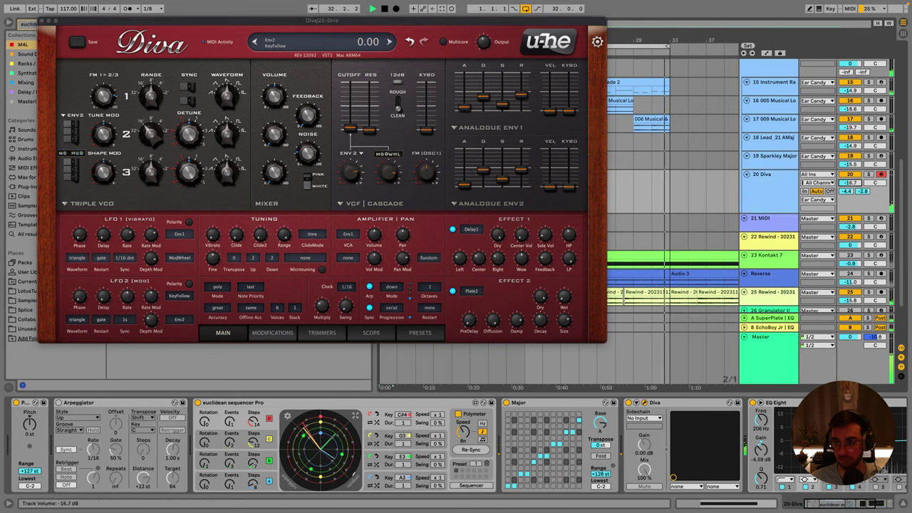
left_click(428, 288)
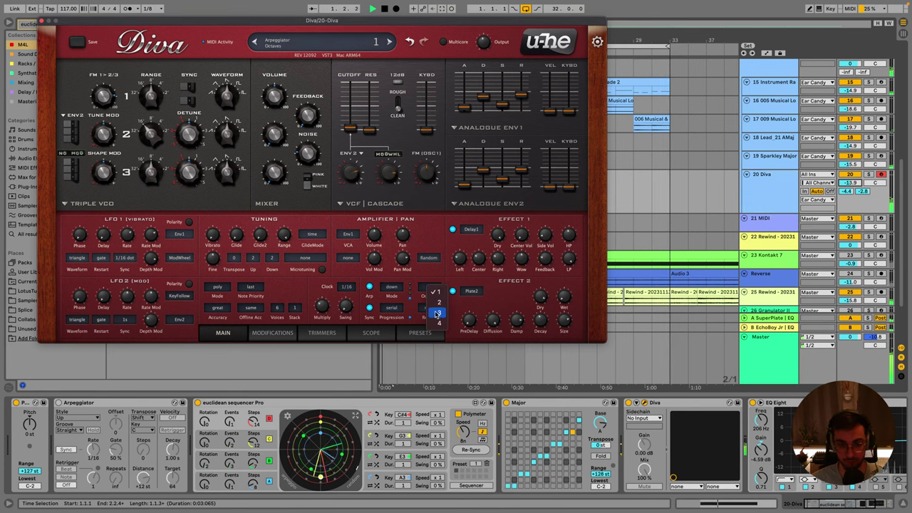
left_click(434, 288)
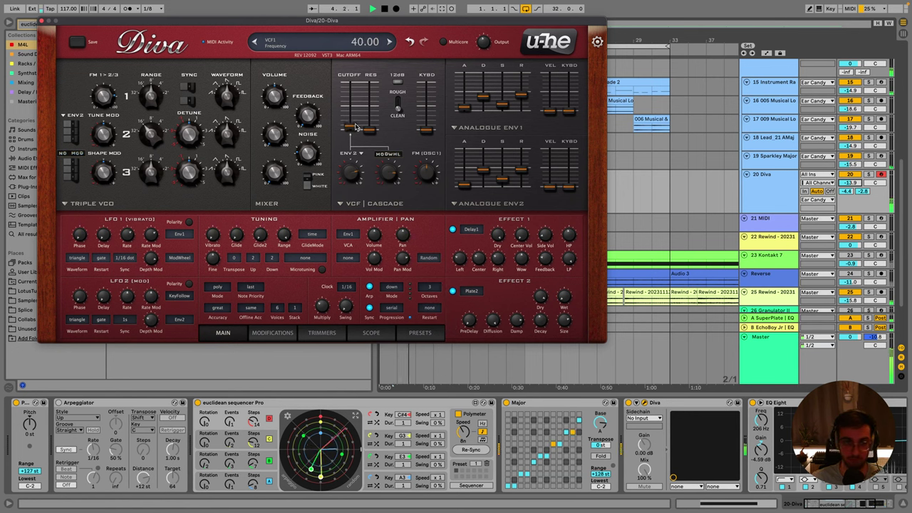
left_click(41, 21)
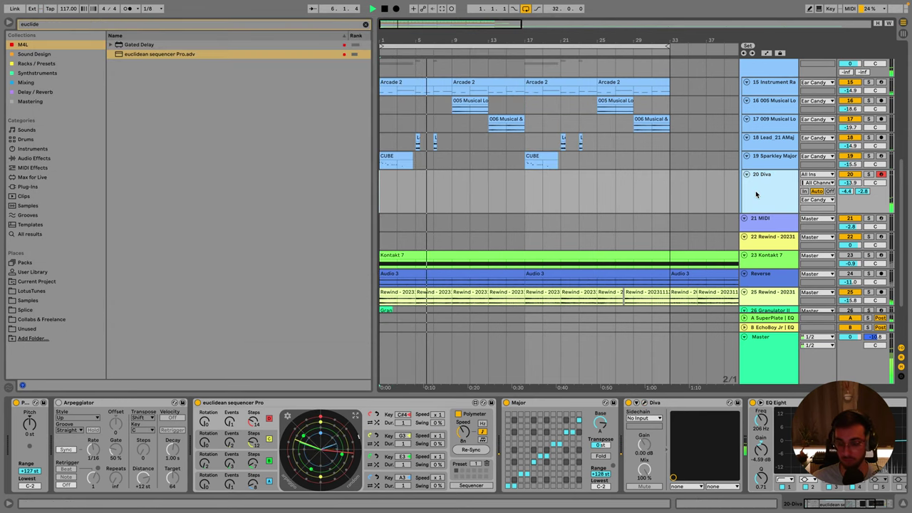
Insert a MIDI track below Diva, armed and receiving its input from 20-Diva, and solo the Diva track.
key("ctrl+shift+t")
scroll(770, 235, "up", 3)
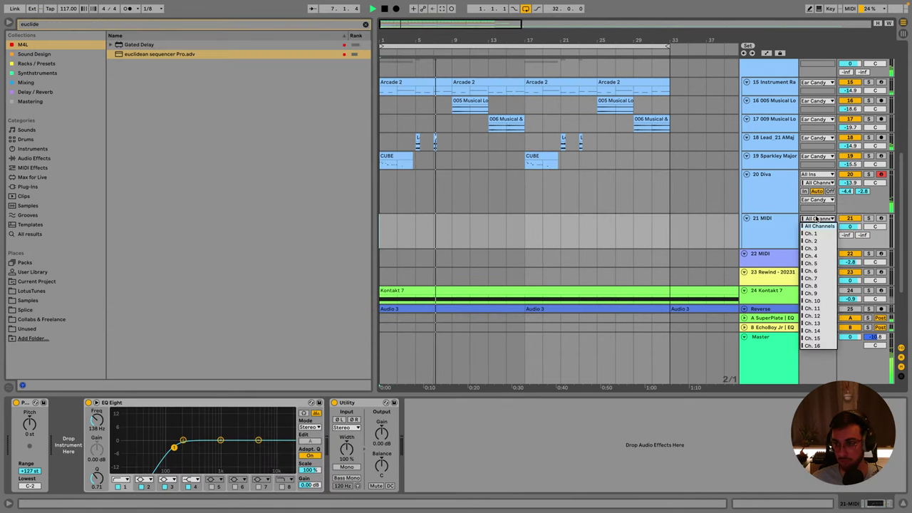
left_click(817, 218)
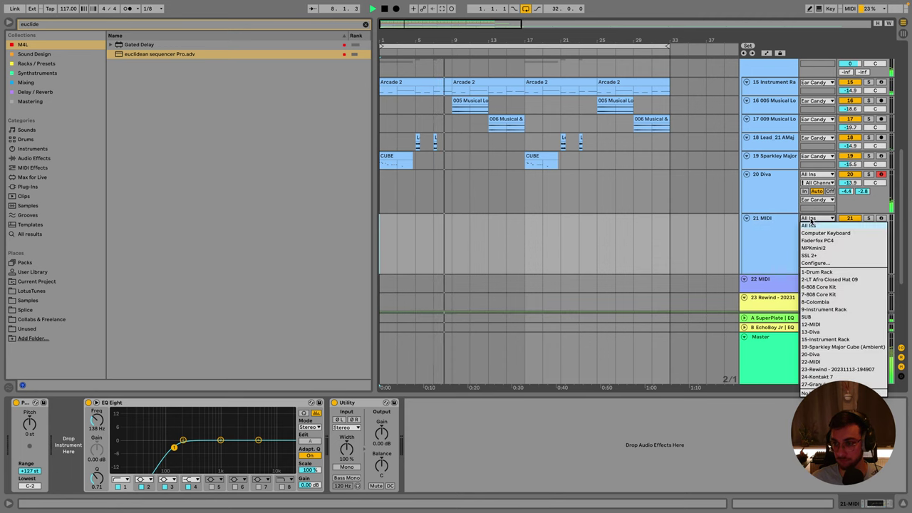
left_click(811, 354)
left_click(869, 174)
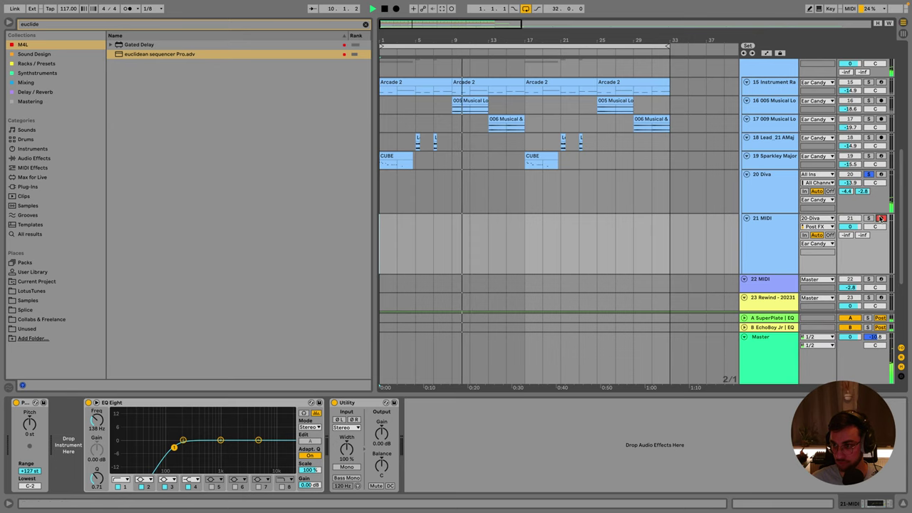
Record the sequencer's MIDI output onto the new track from bar 1 and delete the excess clip after bar 5.
left_click(407, 247)
left_click(396, 9)
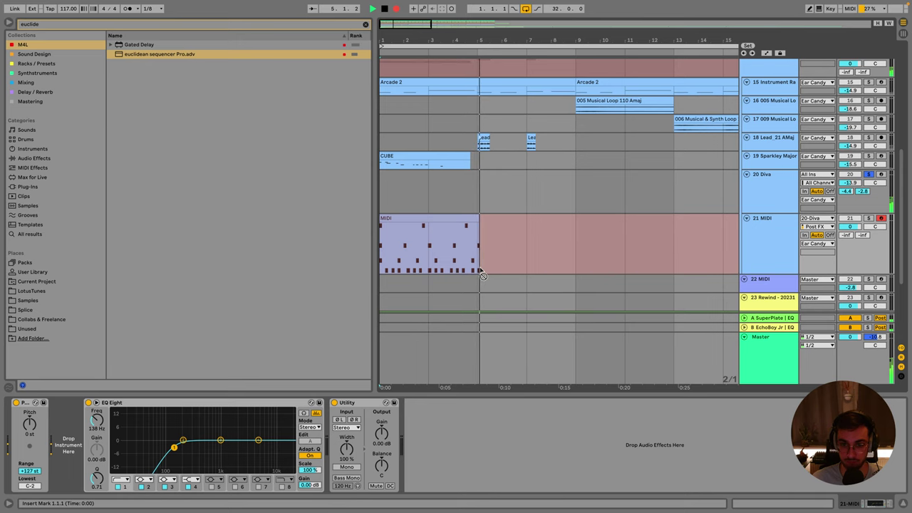
key("space")
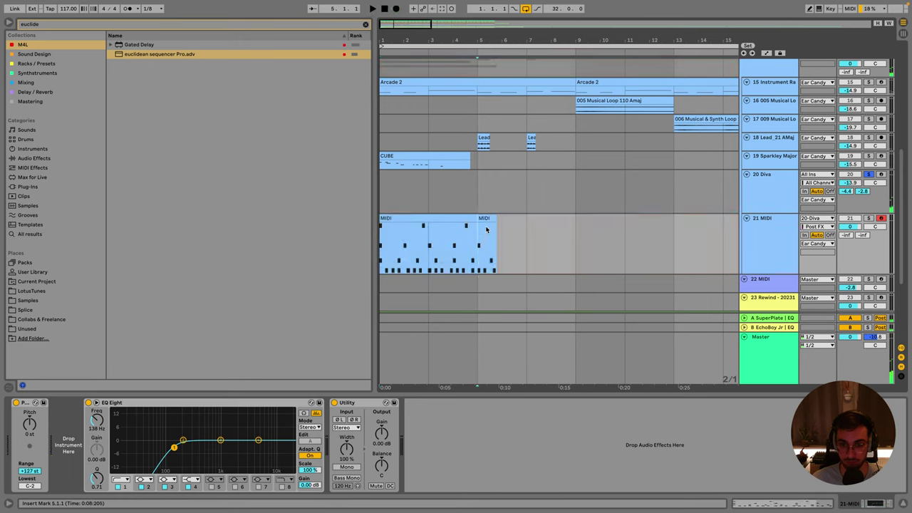
left_click(487, 228)
key("Delete")
Move the recorded four-bar clip onto the Diva track, disable the euclidean sequencer and play from the start.
left_click_drag(457, 213, 458, 168)
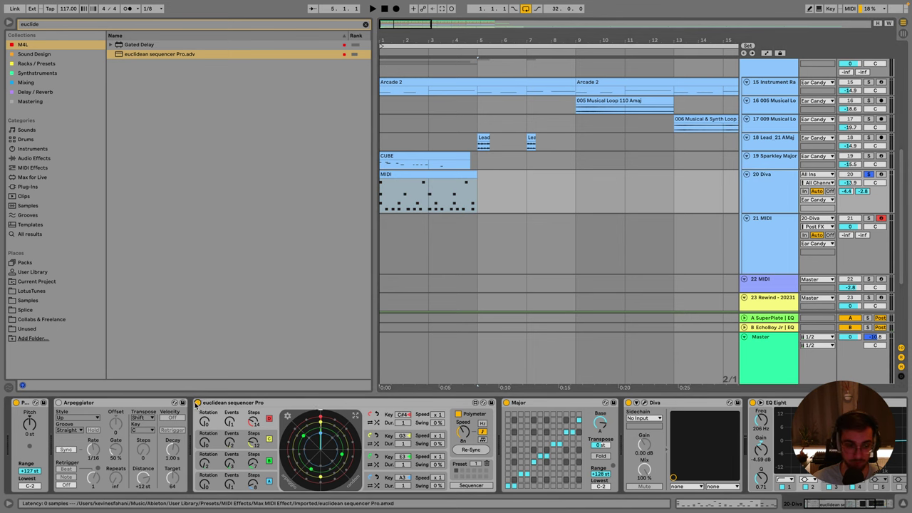
left_click(380, 197)
key("space")
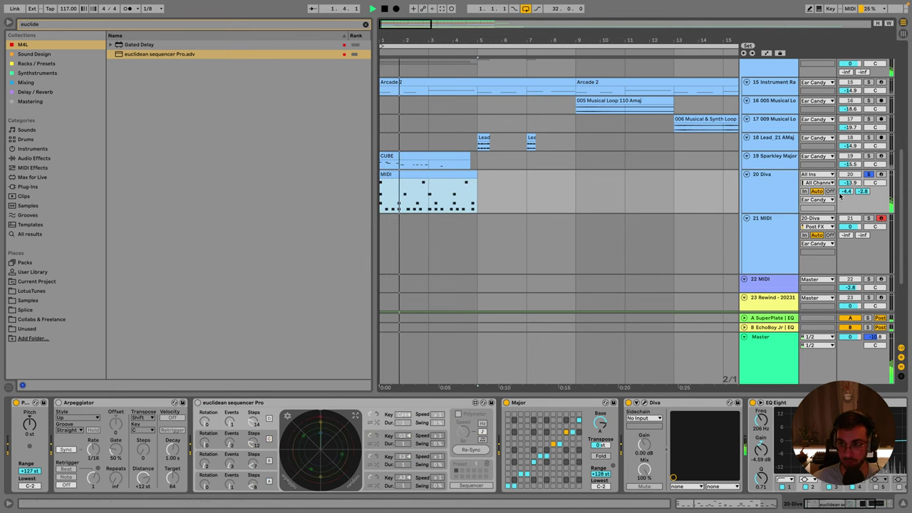
Unsolo the Diva track at -16.3 dB, set Diva's filter cutoff to 42.00 and save the set.
left_click(470, 178)
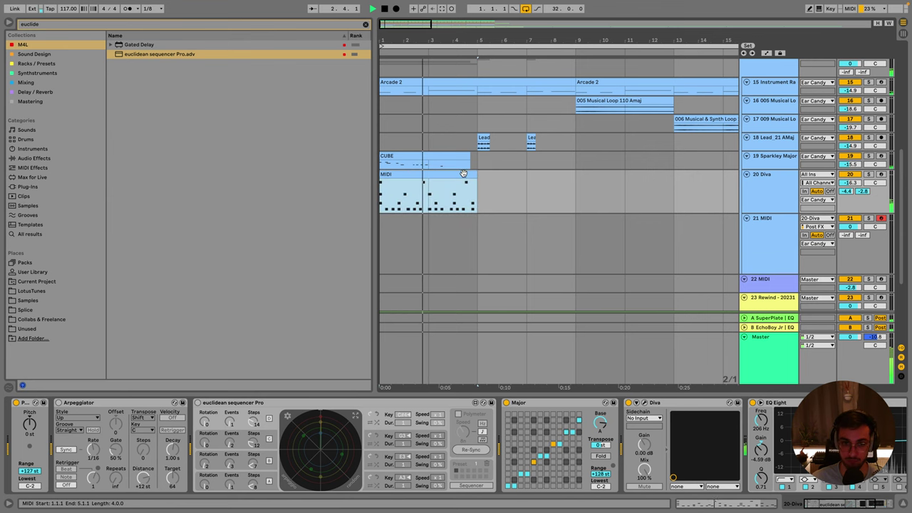
left_click(303, 478)
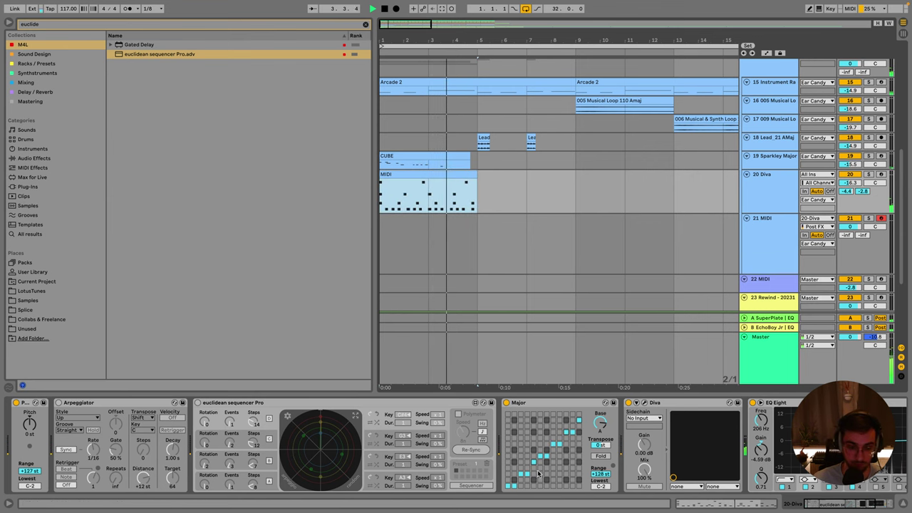
left_click(645, 403)
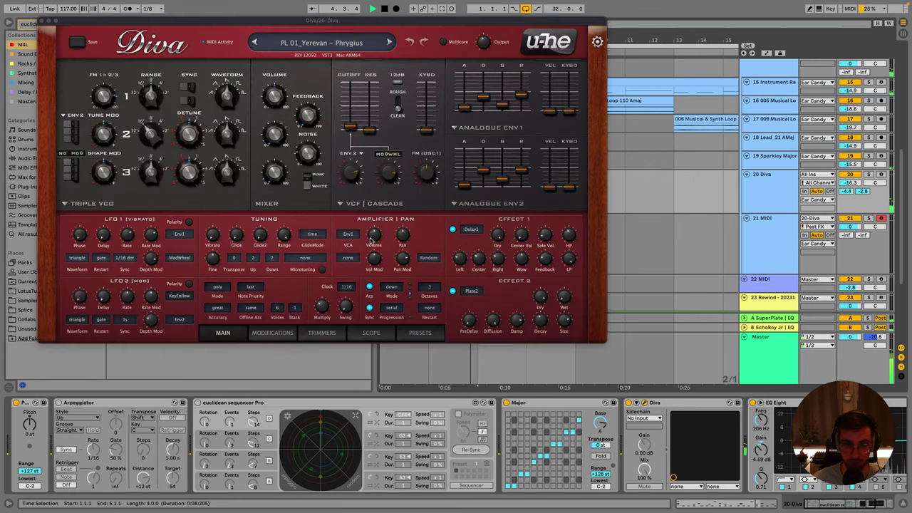
key("space")
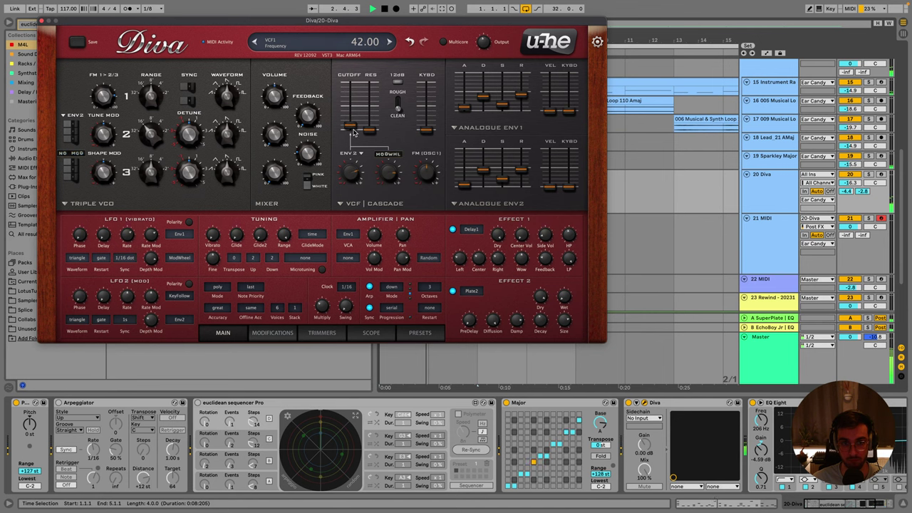
key("super+alt+p")
key("super+s")
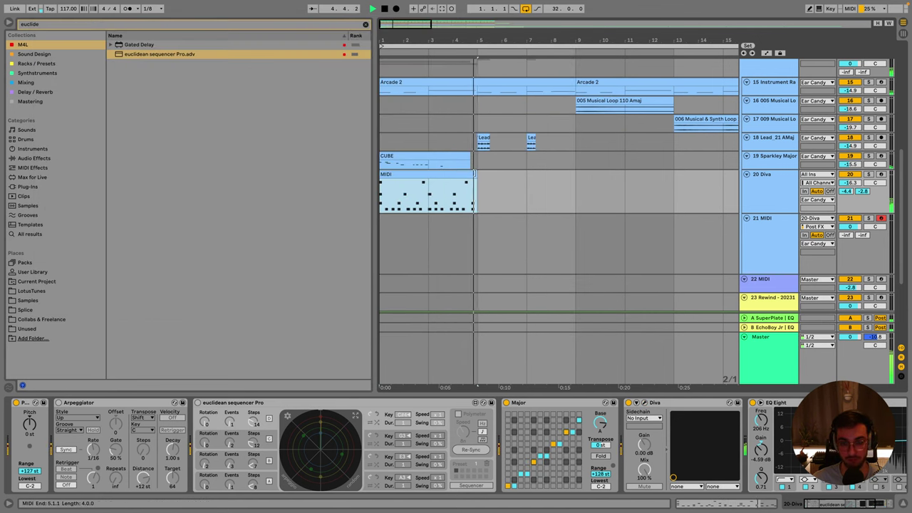
Loop the Diva clip over its first four bars and extend it to bar 33.
key("minus")
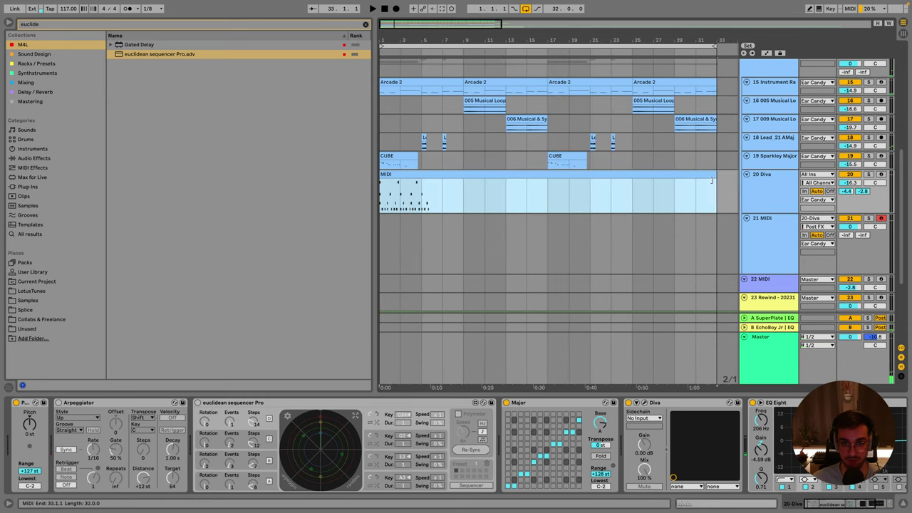
scroll(421, 181, "right", 2)
double_click(399, 184)
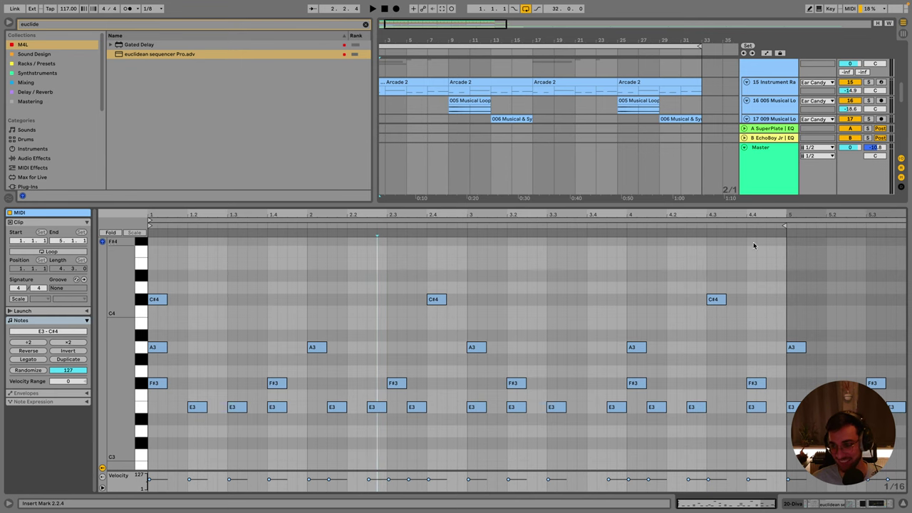
left_click_drag(779, 236, 147, 235)
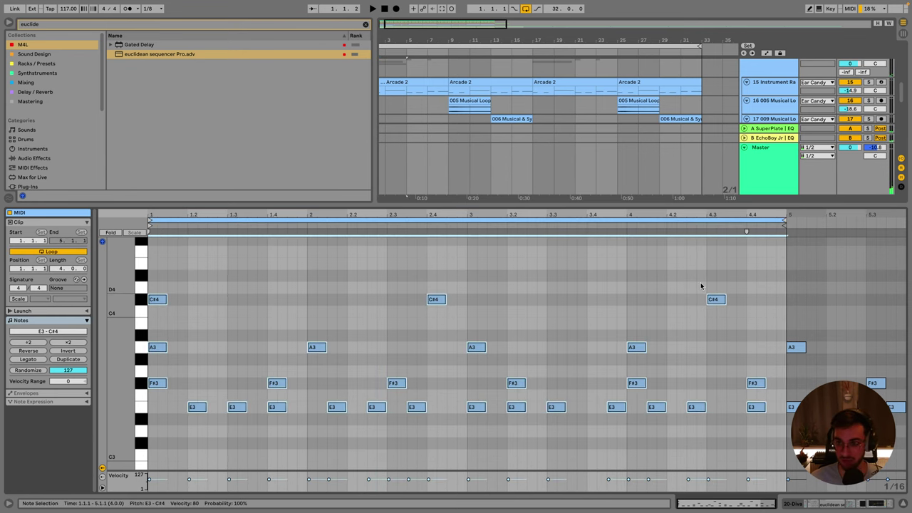
key("shift+Tab")
left_click_drag(401, 174, 701, 174)
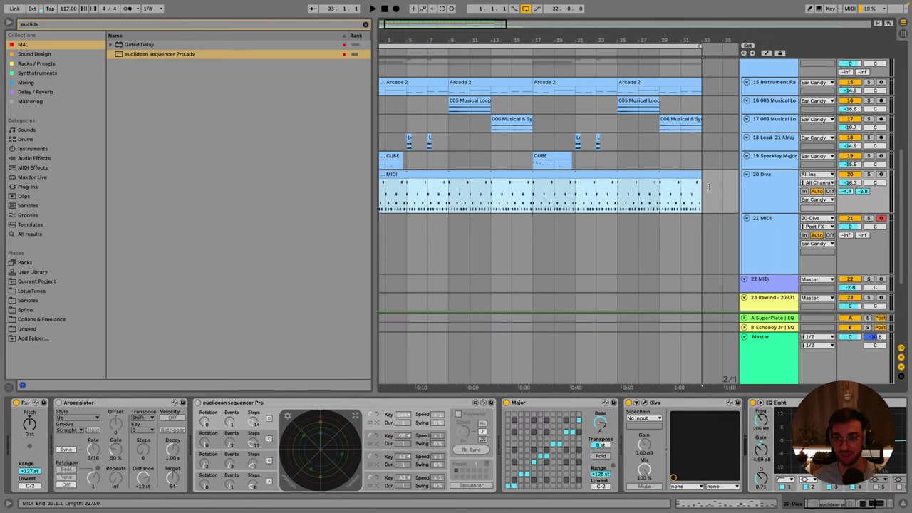
Play the arrangement from the start and group the Diva device into an Instrument Rack.
key("space")
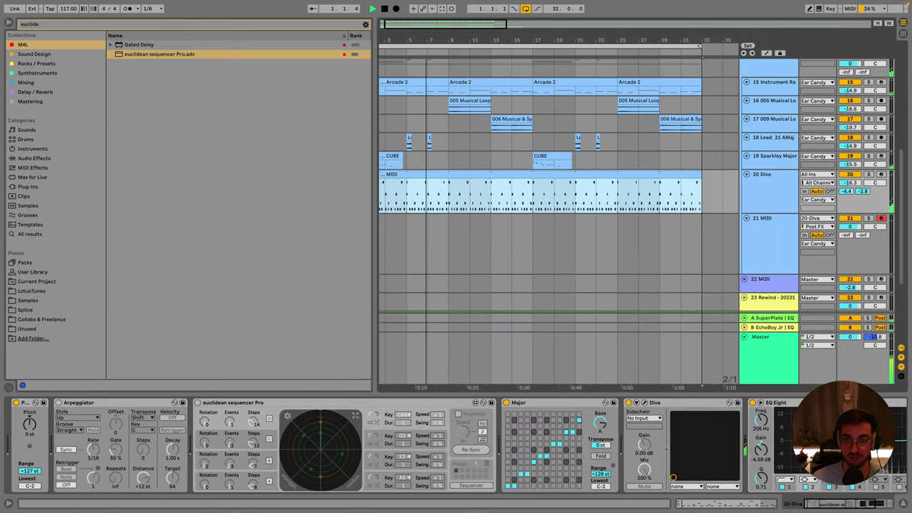
key("minus")
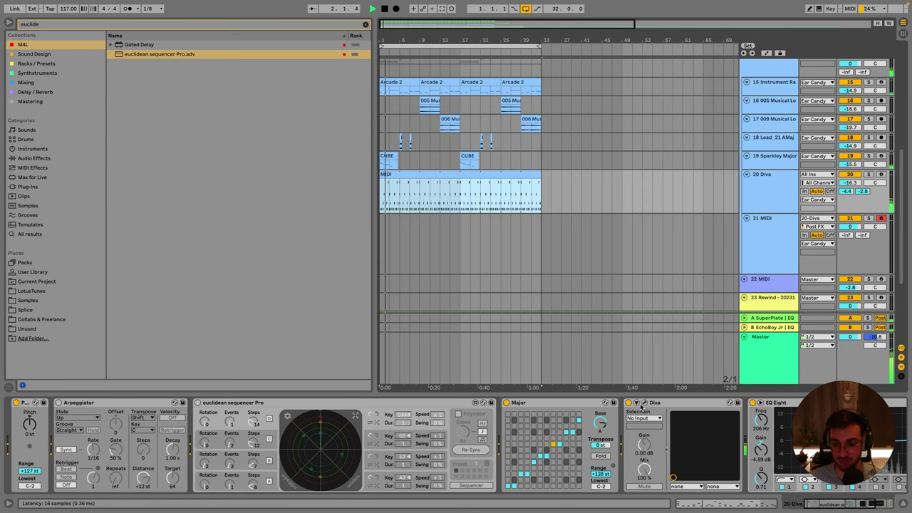
left_click(646, 406)
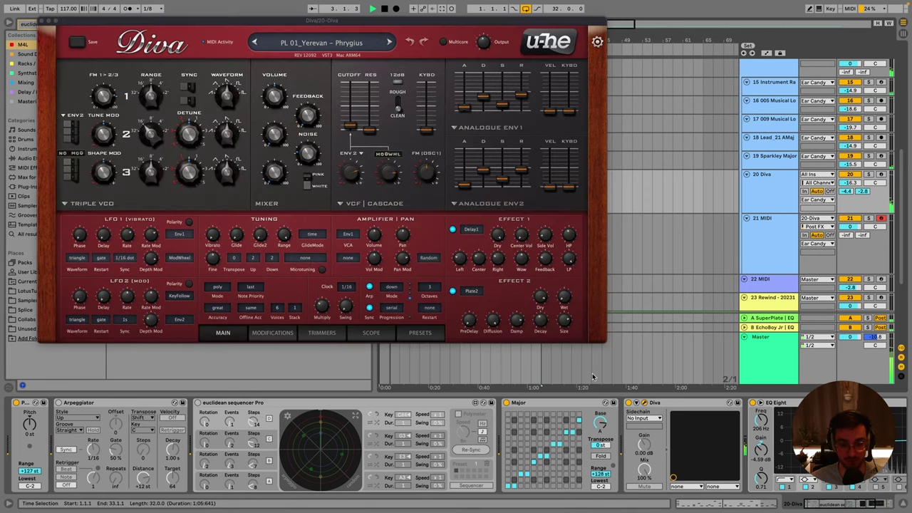
left_click(661, 408)
key("super+g")
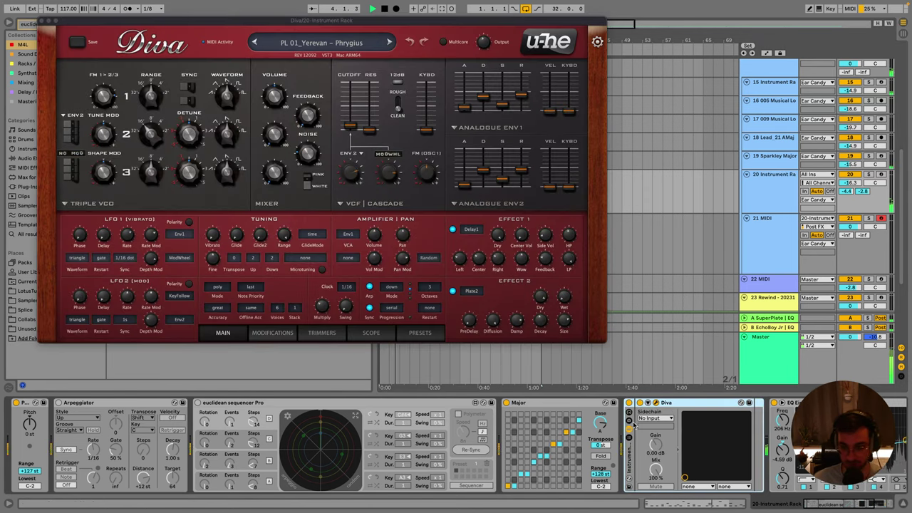
Duplicate the rack's Diva chain, deactivating the original chain and keeping only the copy's plug-in window open.
left_click(628, 437)
key("super+d")
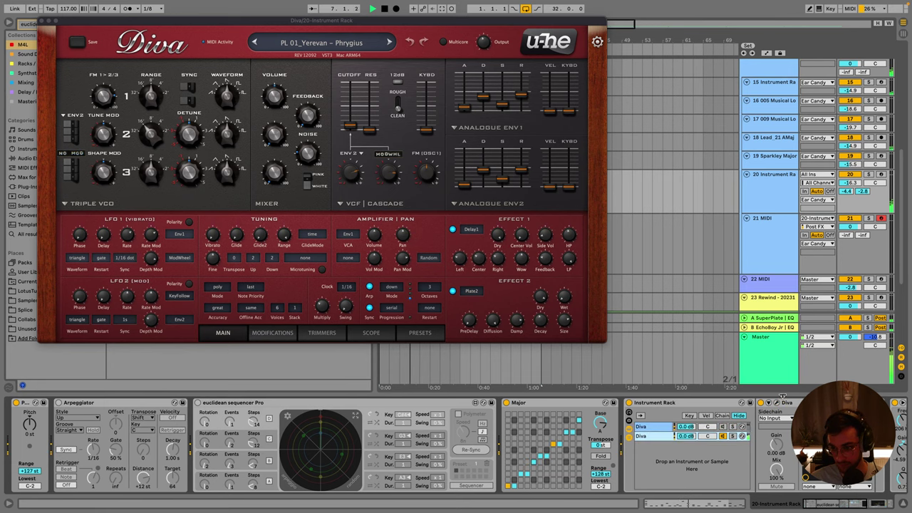
key("super+alt+p")
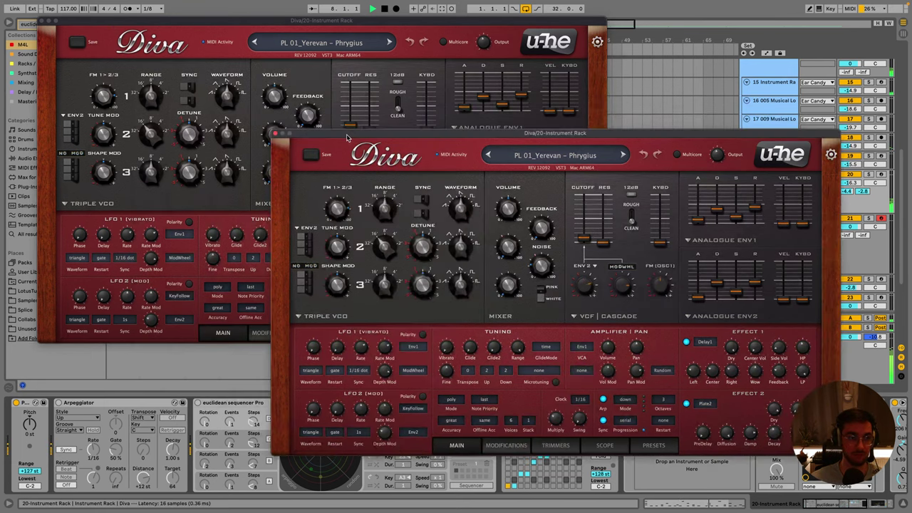
left_click(208, 93)
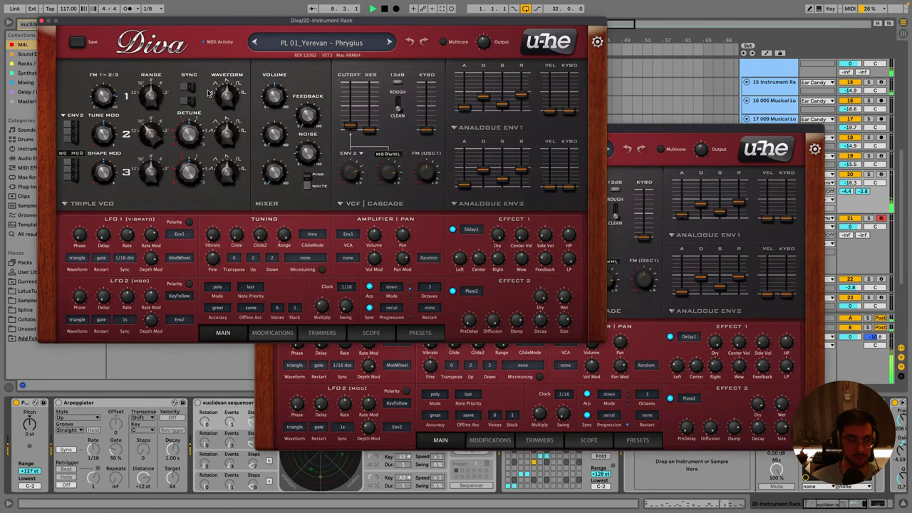
left_click(42, 23)
left_click_drag(508, 137, 358, 125)
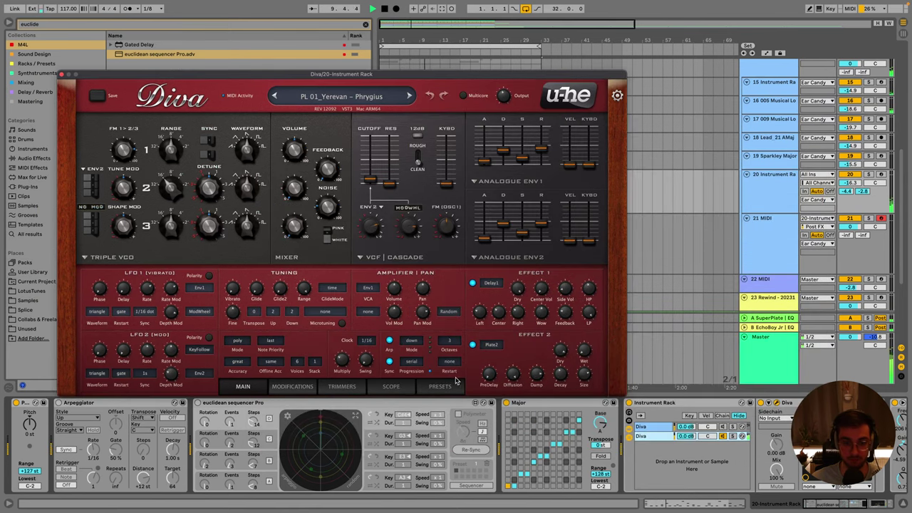
Audition Yerevan presets in the duplicated Diva, load ARP 05_Yerevan – Blissful Chimes and restart playback.
left_click(456, 383)
left_click(288, 218)
left_click(278, 188)
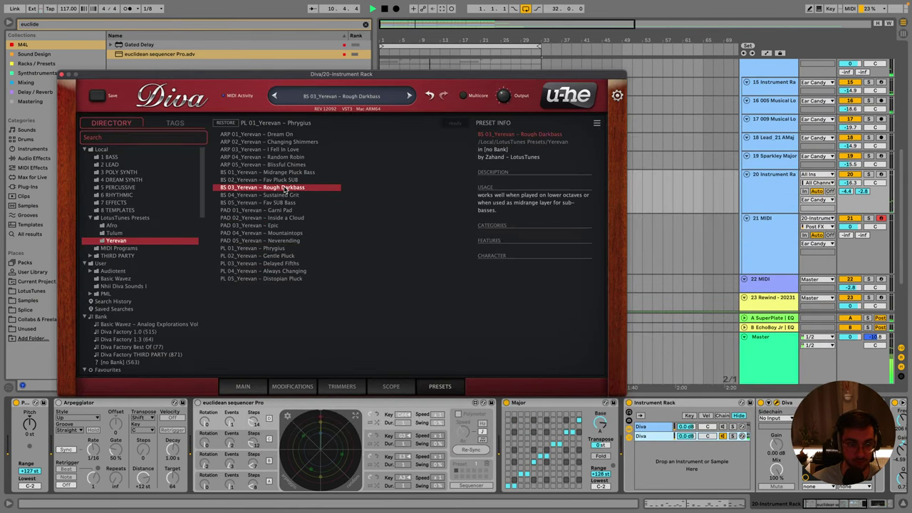
left_click(283, 179)
left_click(289, 165)
key("space")
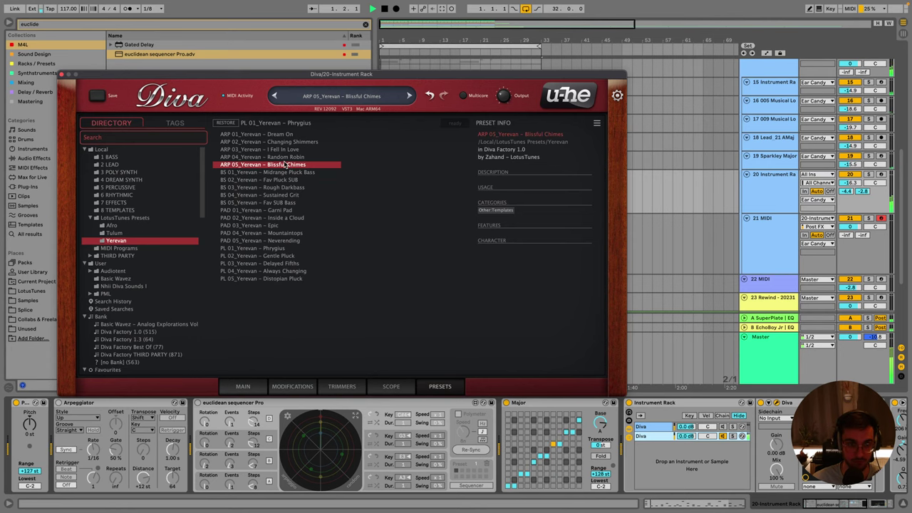
Set MIDI track 21 to -9.2 dB and the Instrument Rack track to -21.0 dB, and close Diva's window.
left_click(246, 387)
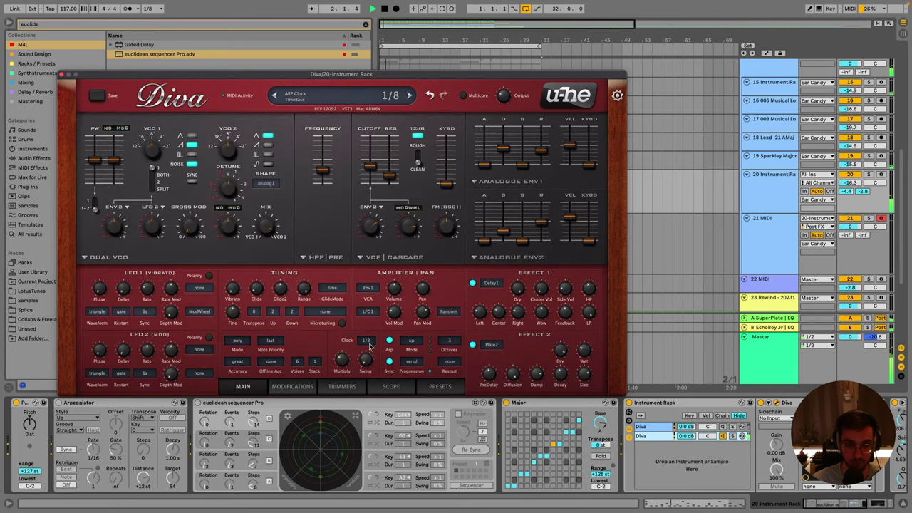
left_click_drag(850, 226, 850, 227)
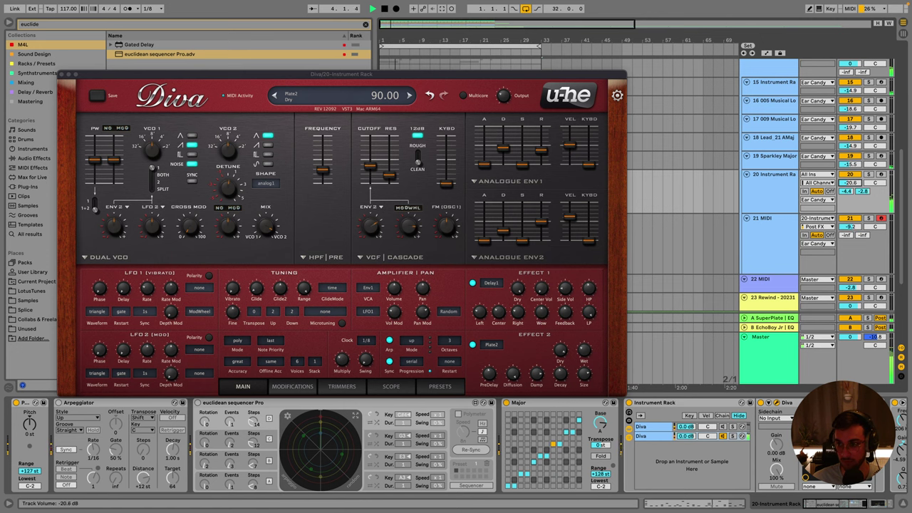
left_click(761, 186)
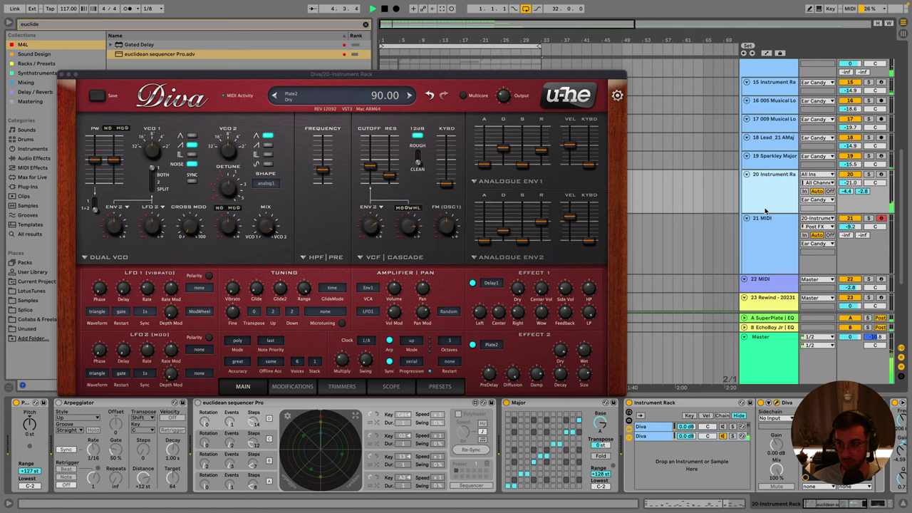
left_click(62, 75)
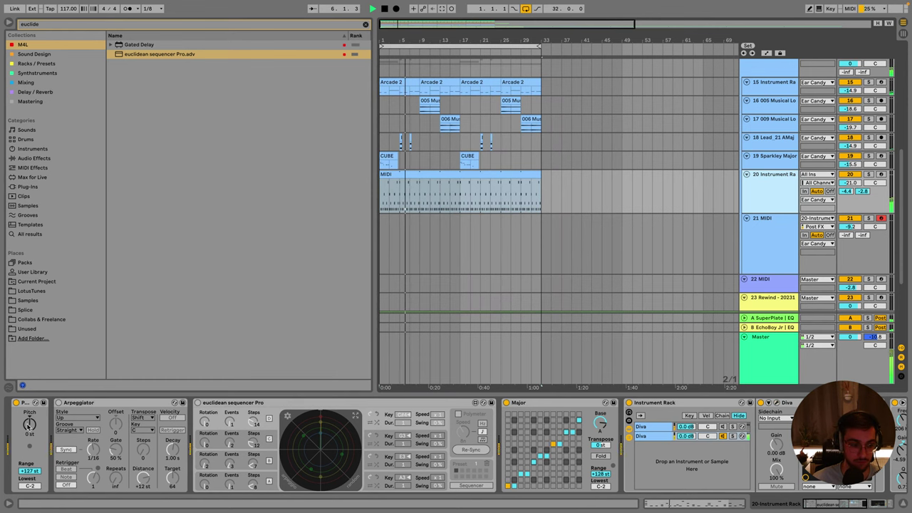
Set the rack track's Pitch device to +12 st, lower the track's volume to -25.7 dB and save the set.
left_click_drag(29, 425, 30, 419)
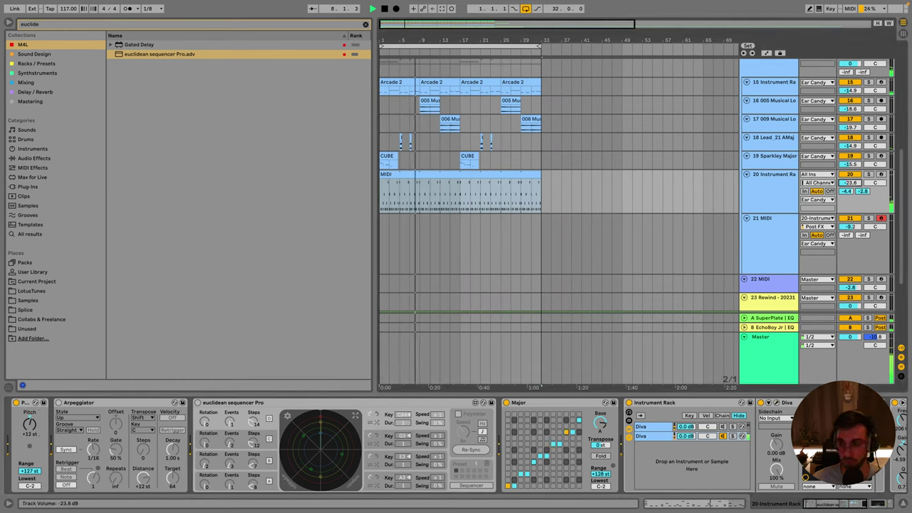
left_click_drag(850, 182, 852, 187)
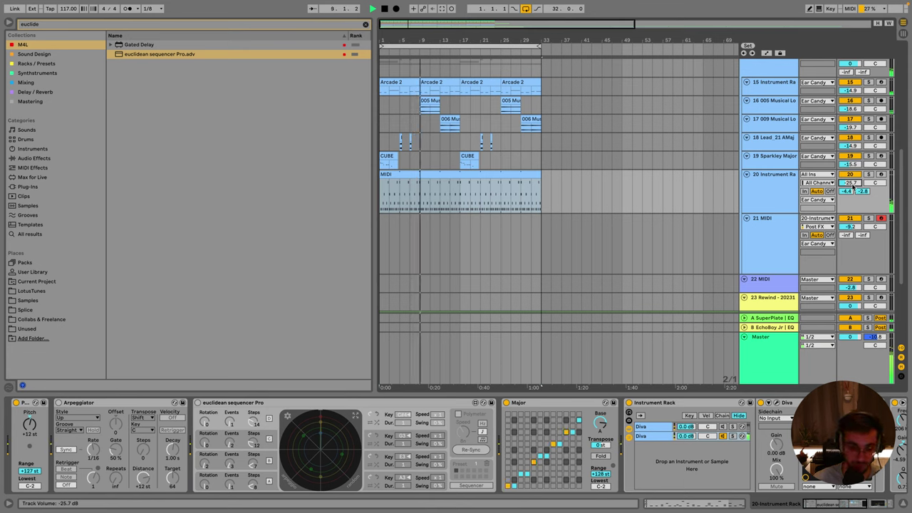
key("super+s")
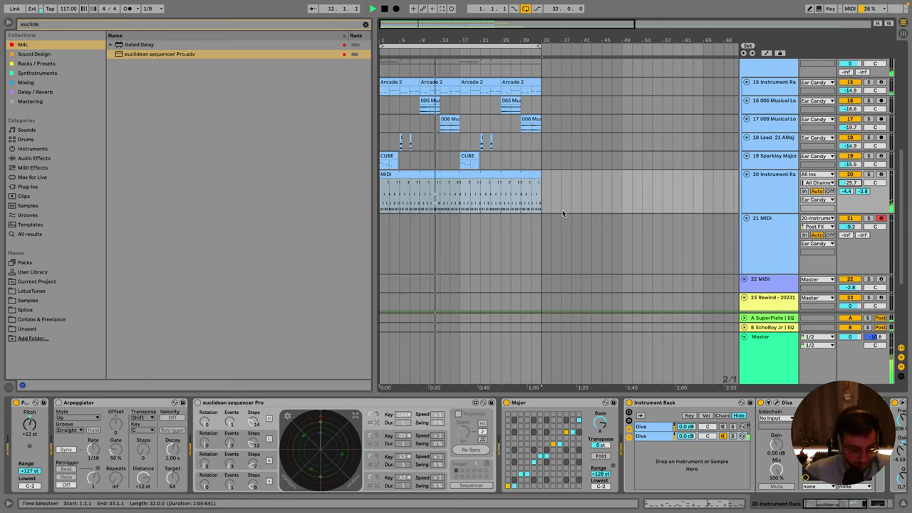
left_click(777, 184)
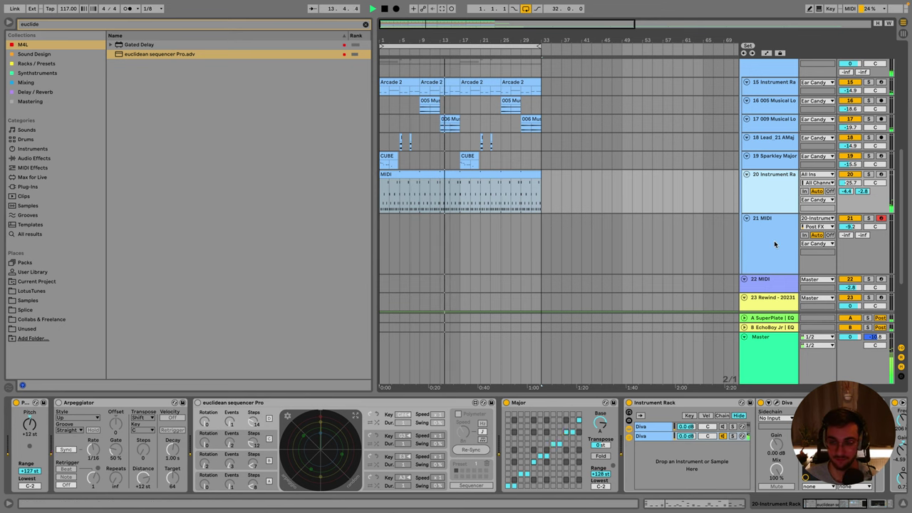
left_click(717, 242)
mouse_move(317, 505)
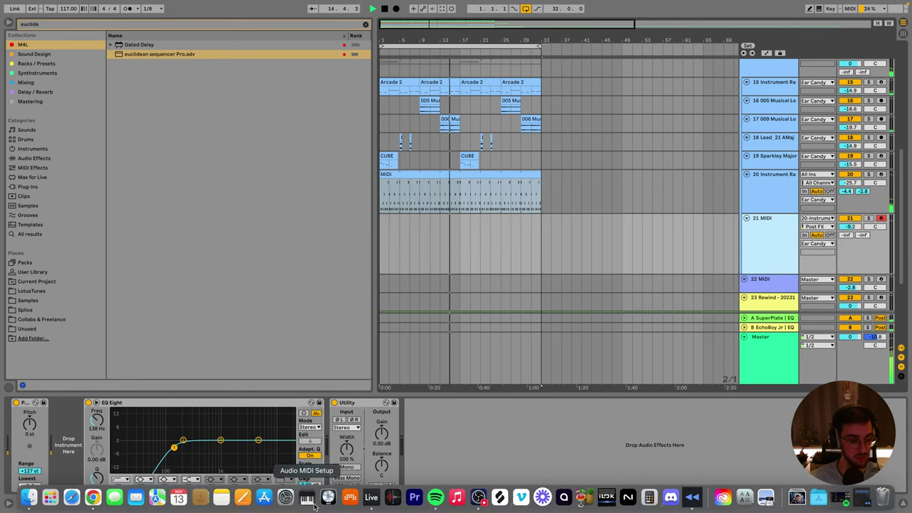
left_click(458, 226)
scroll(458, 226, "up", 1)
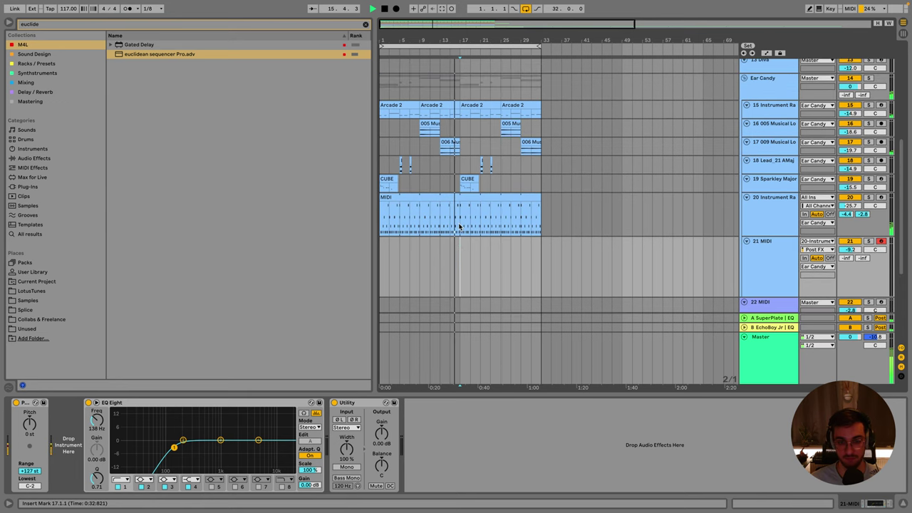
Switch the rack's active chain to the first Diva and raise its filter cutoff slightly.
left_click(461, 214)
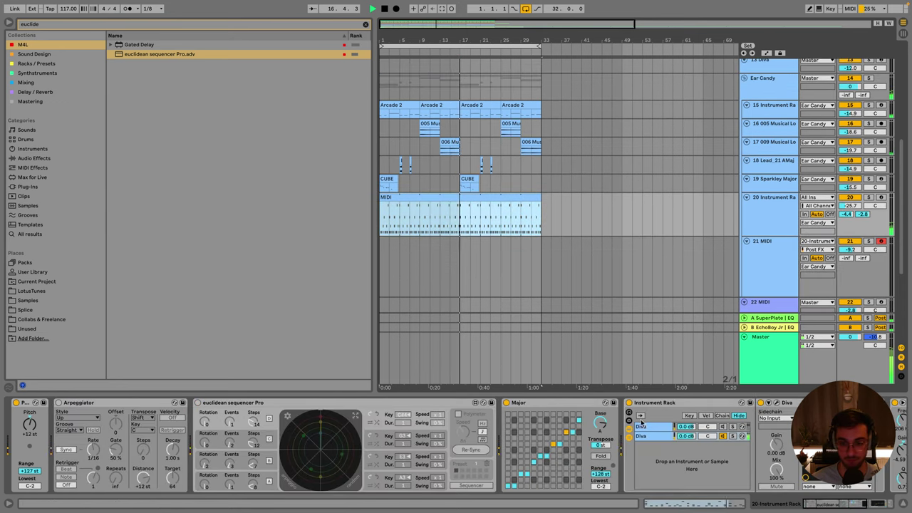
left_click(723, 426)
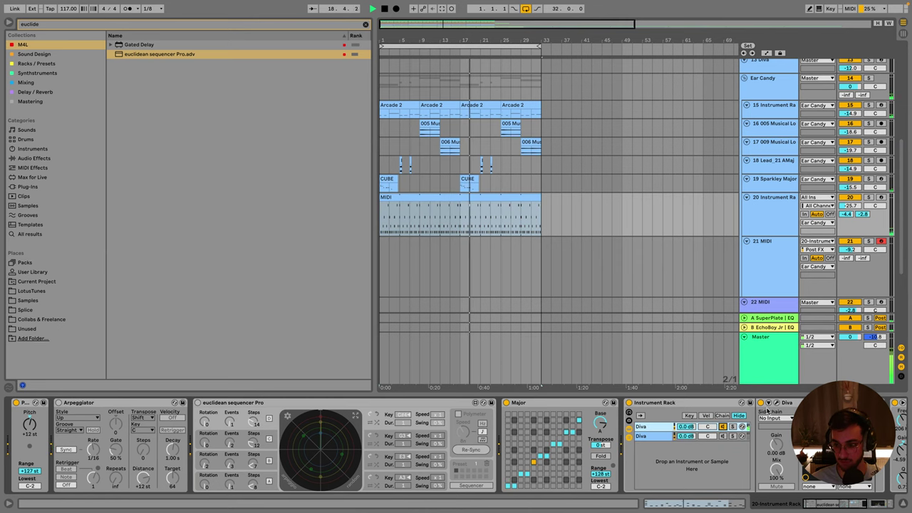
key("super+alt+p")
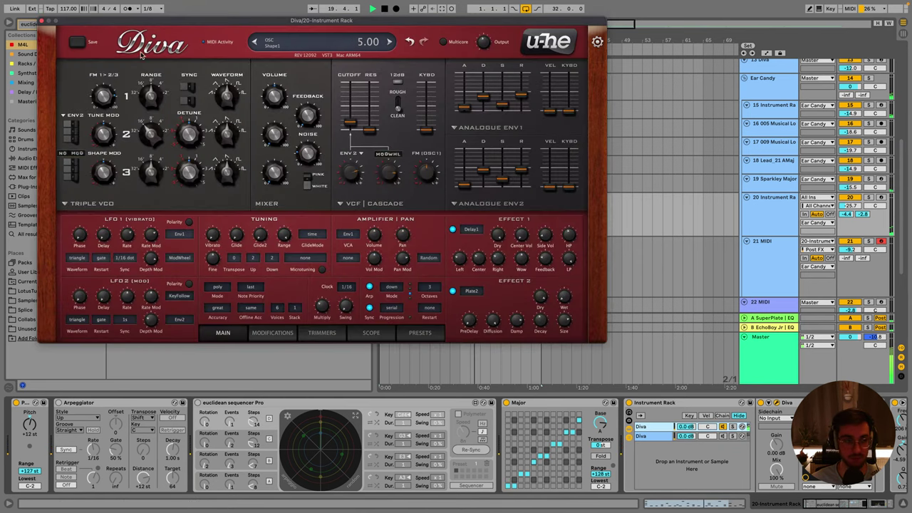
left_click(41, 22)
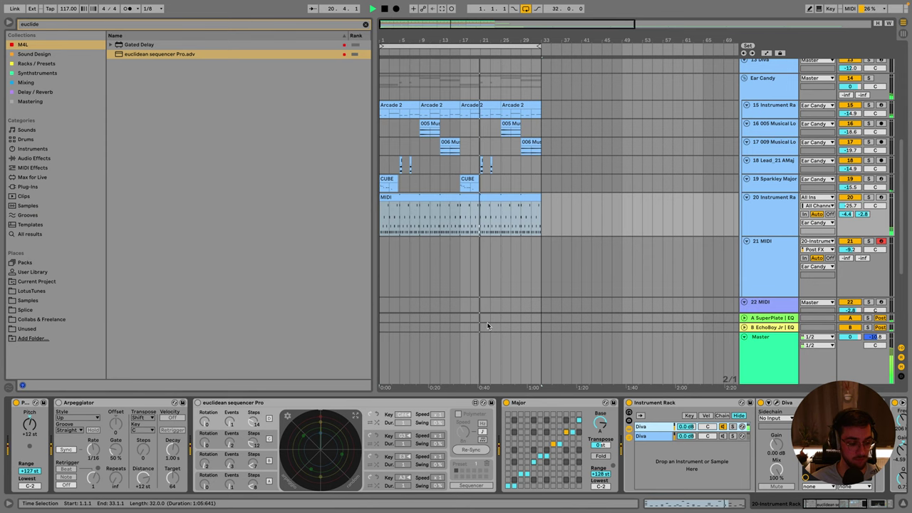
Look over the Reverse and Rewind tracks, stop playback, return to bar 1 and save the set.
scroll(557, 276, "down", 5)
left_click(777, 208)
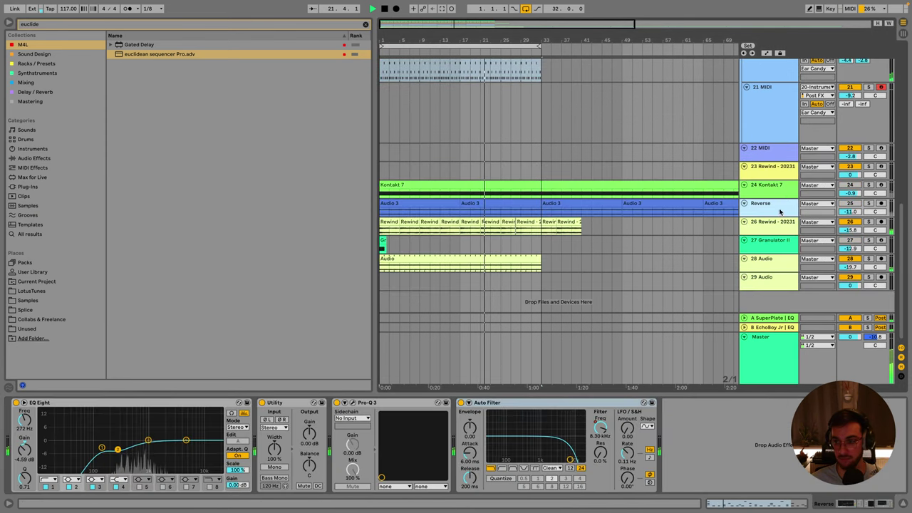
left_click(837, 225)
key("space")
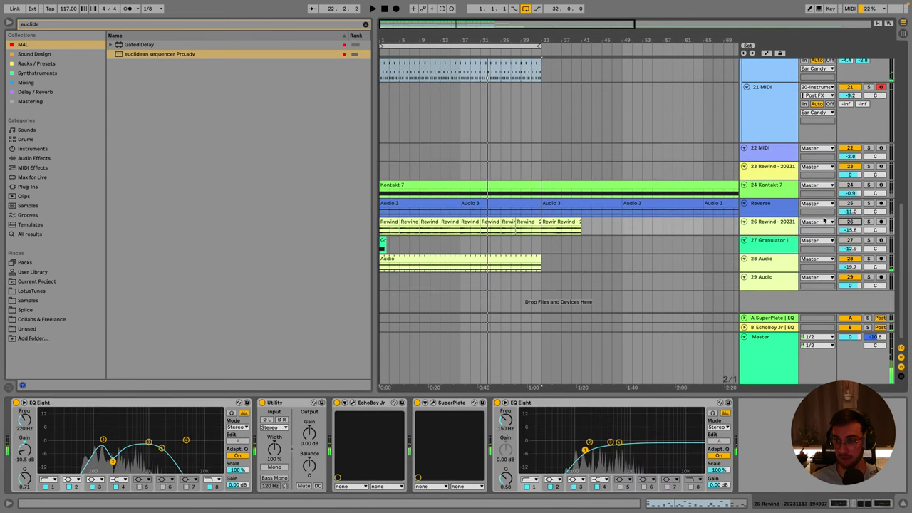
left_click(378, 173)
key("ctrl+s")
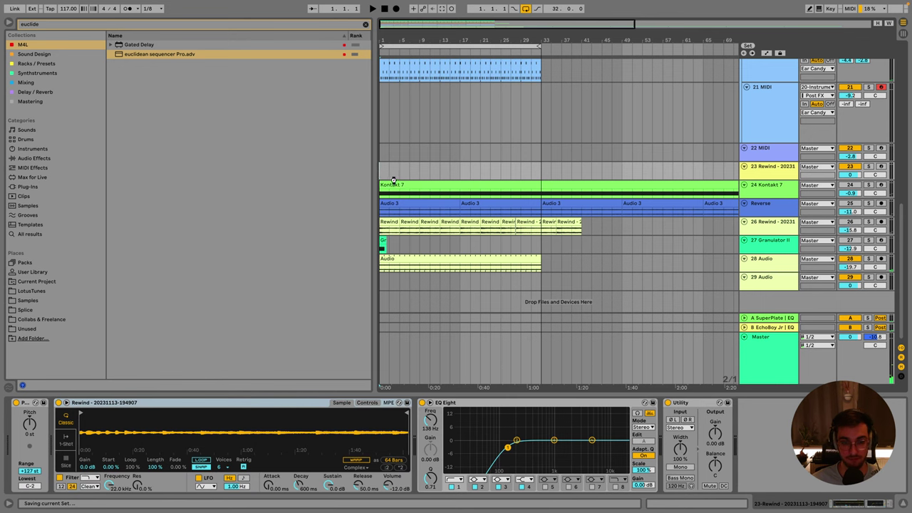
Play from bar 1 and listen to the Instrument Rack track soloed, restoring the full mix at the end.
key("space")
scroll(457, 211, "up", 4)
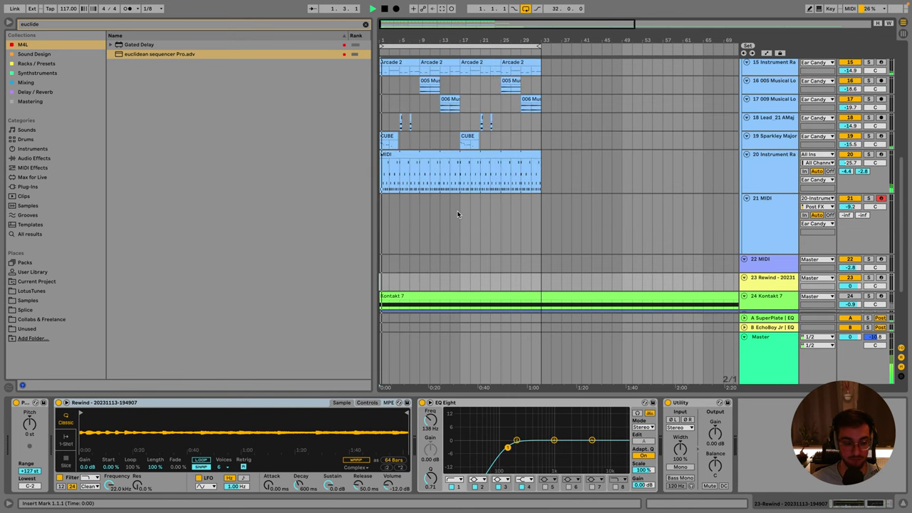
left_click(438, 168)
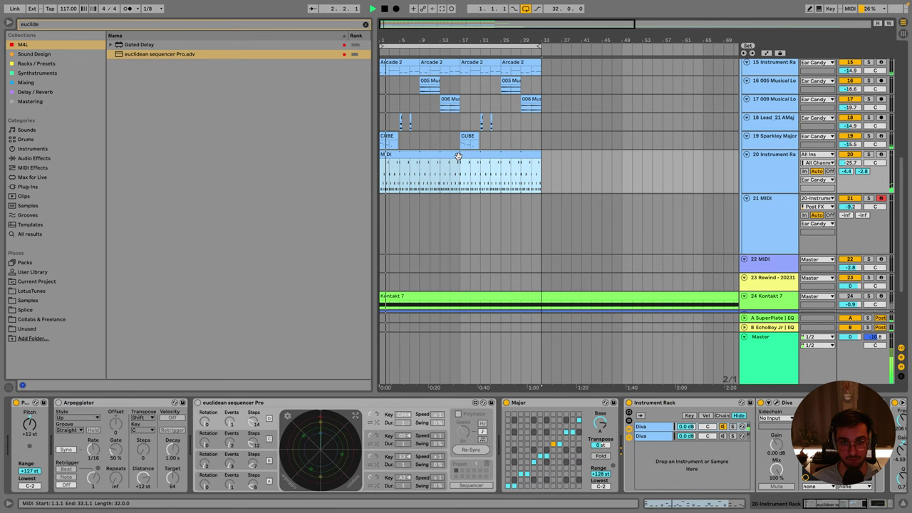
left_click(869, 155)
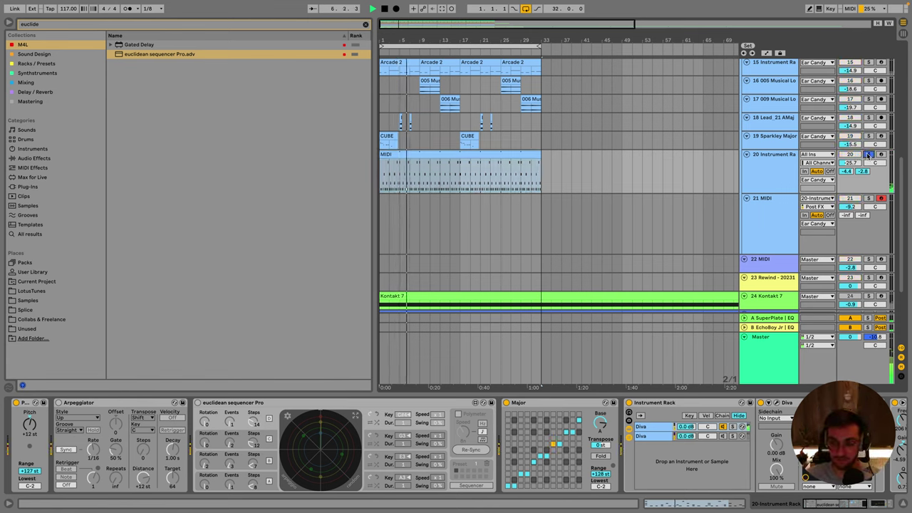
left_click(869, 154)
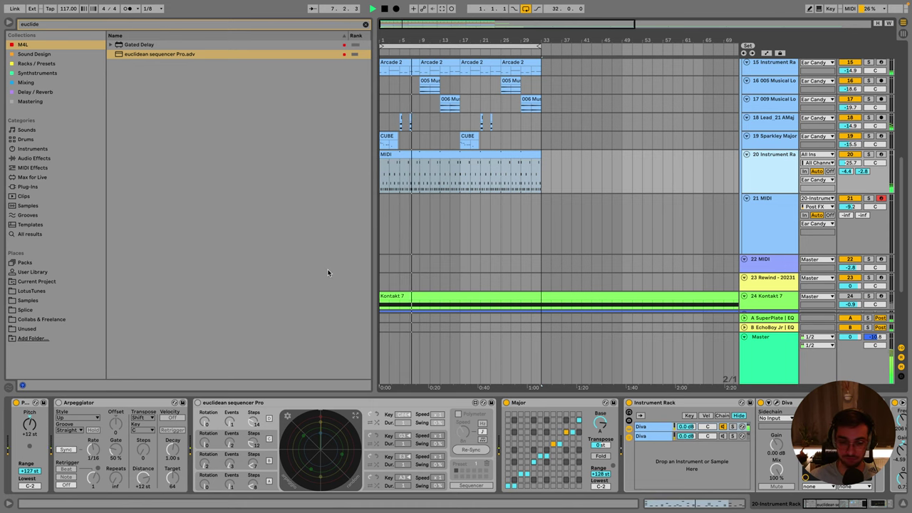
Switch the rack's active chain to the second Diva and open that Diva's preset browser.
left_click(723, 436)
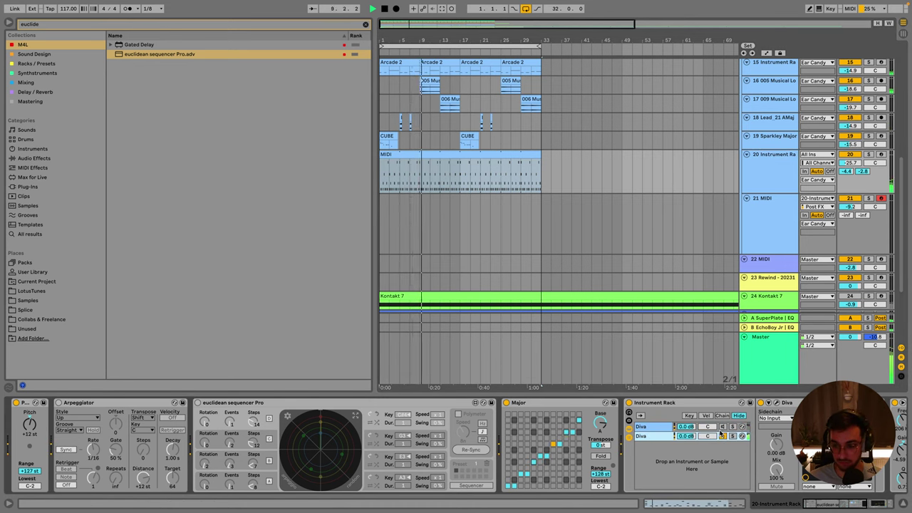
left_click(777, 403)
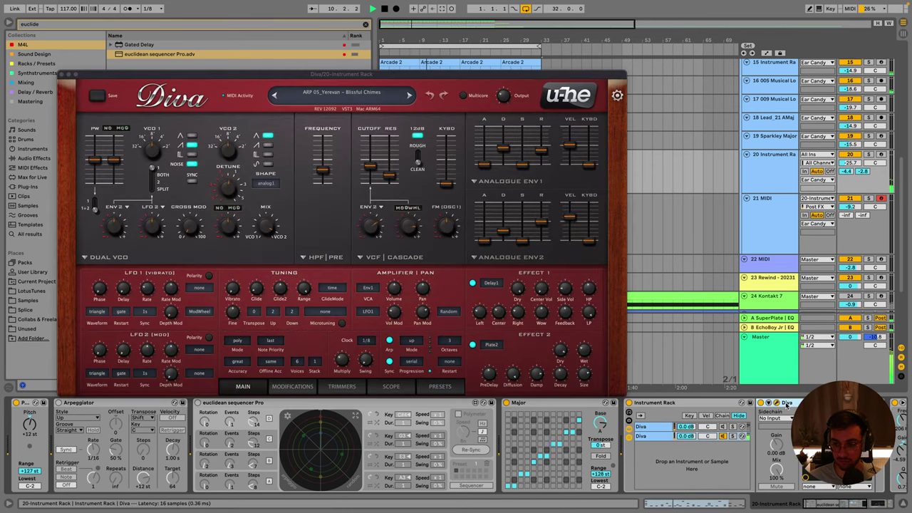
left_click(439, 385)
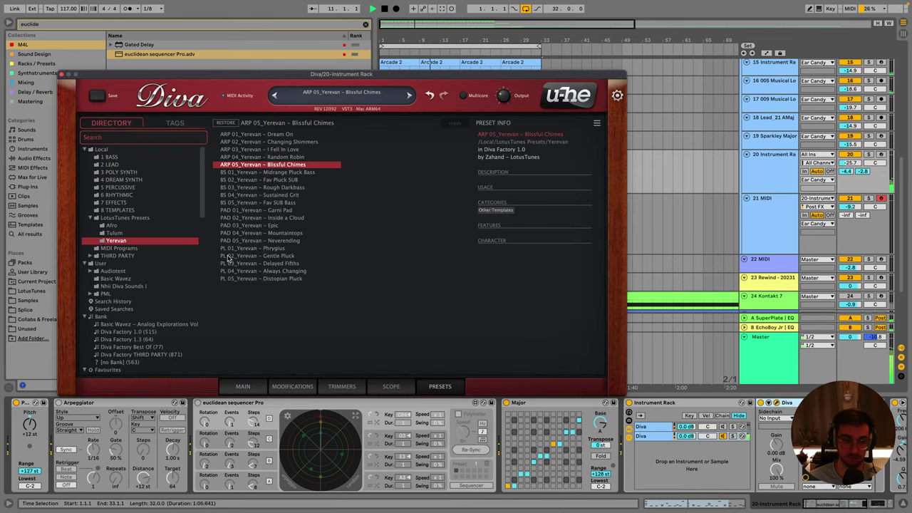
Audition the Yerevan ARP presets on the second Diva, from Random Robin up to Dream On.
left_click(279, 157)
left_click(281, 150)
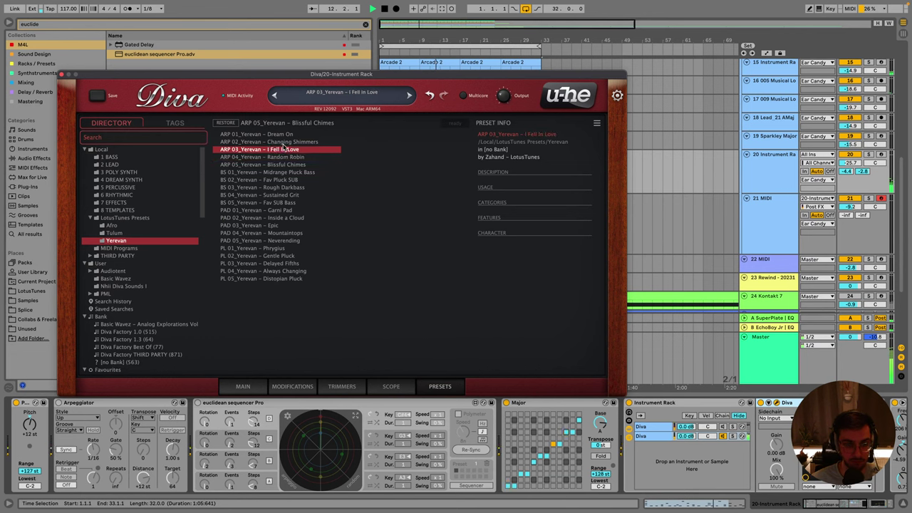
left_click(283, 143)
left_click(278, 135)
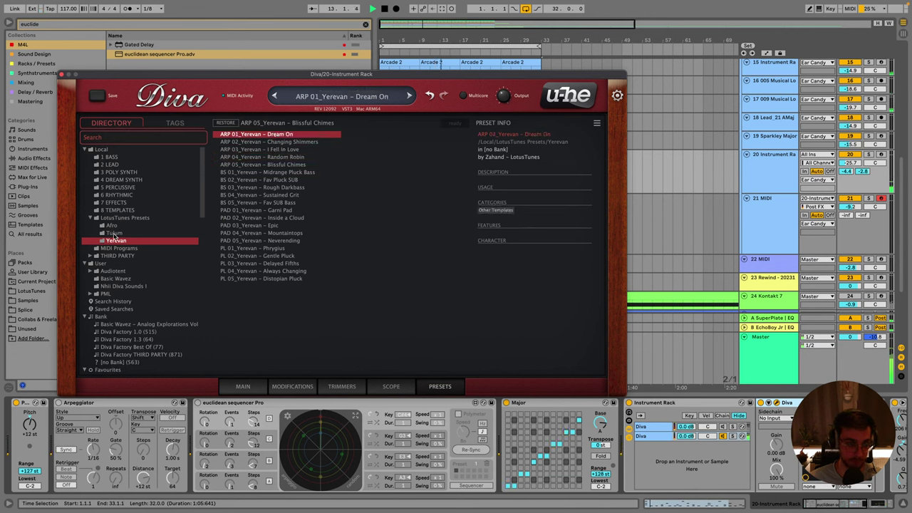
Audition chord, bass and arp presets from Diva's Tulum folder, load ARP - Songstarter 35, close the plugin window and save the set.
left_click(114, 233)
left_click(258, 210)
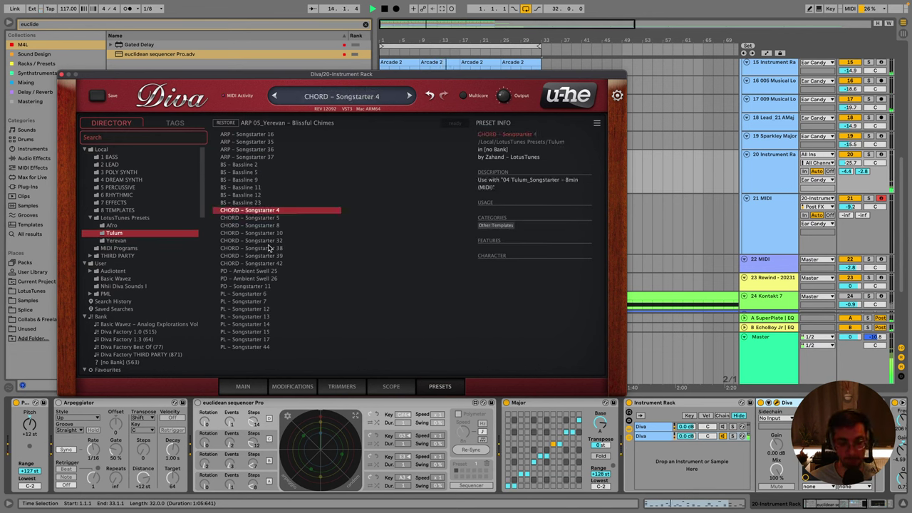
left_click(258, 249)
left_click(258, 256)
left_click(258, 264)
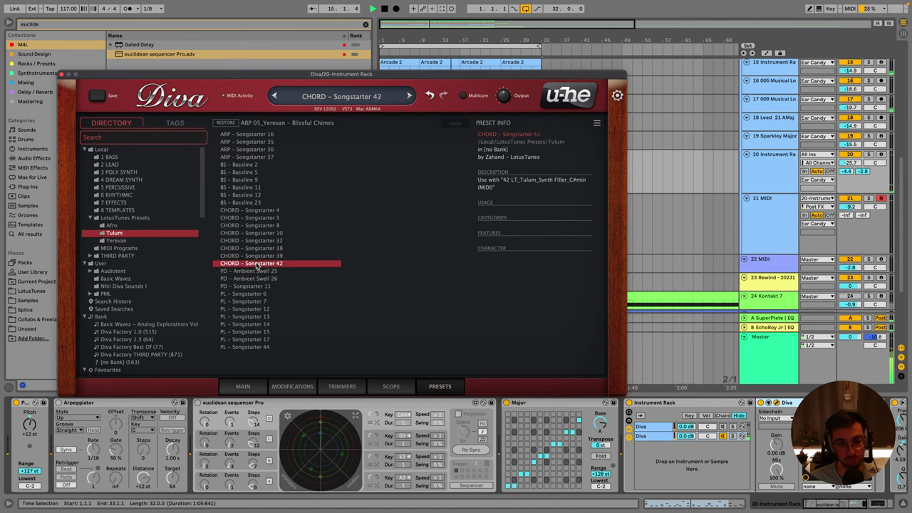
left_click(253, 203)
left_click(255, 149)
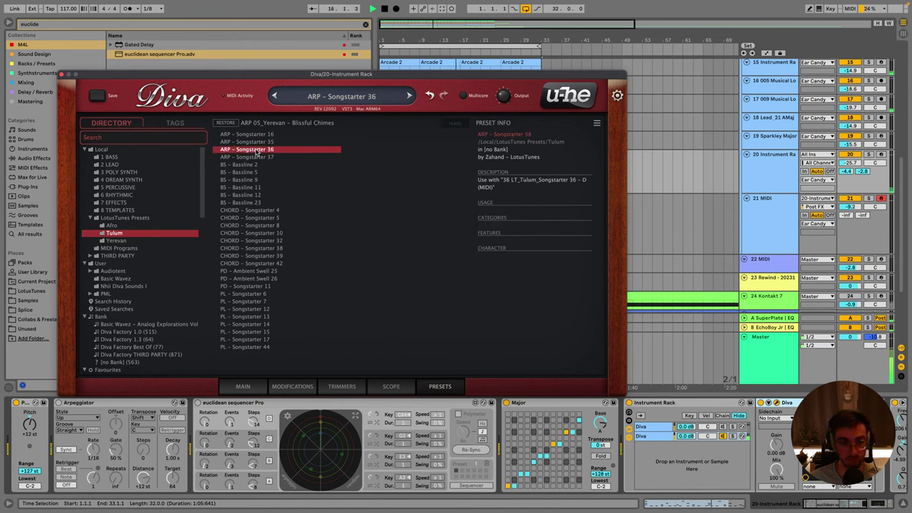
left_click(255, 141)
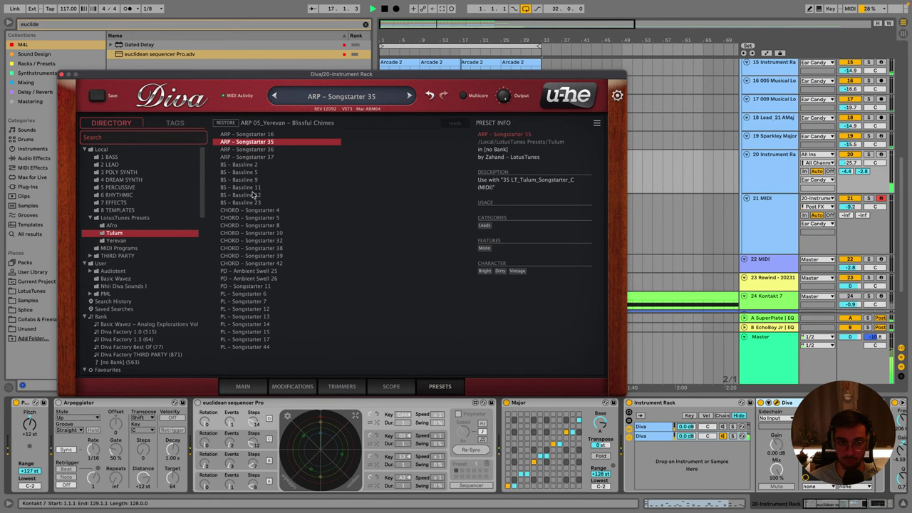
left_click(62, 75)
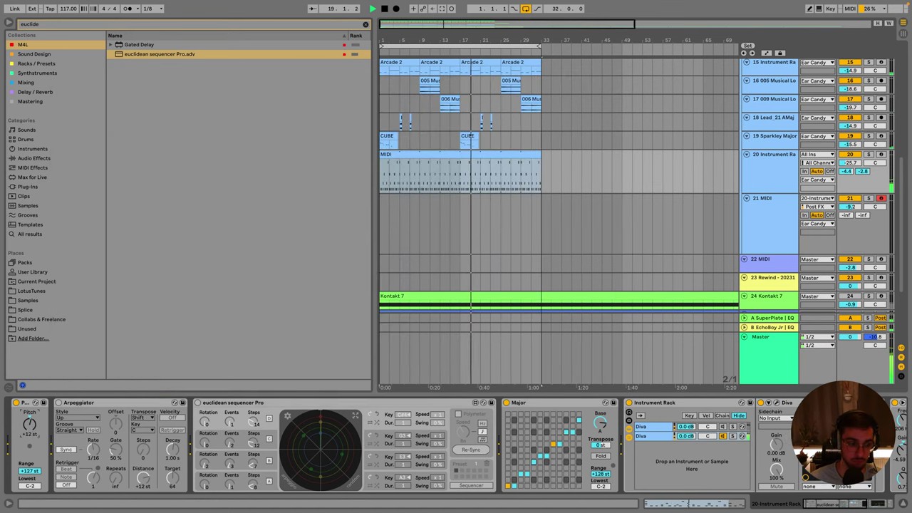
key("ctrl+s")
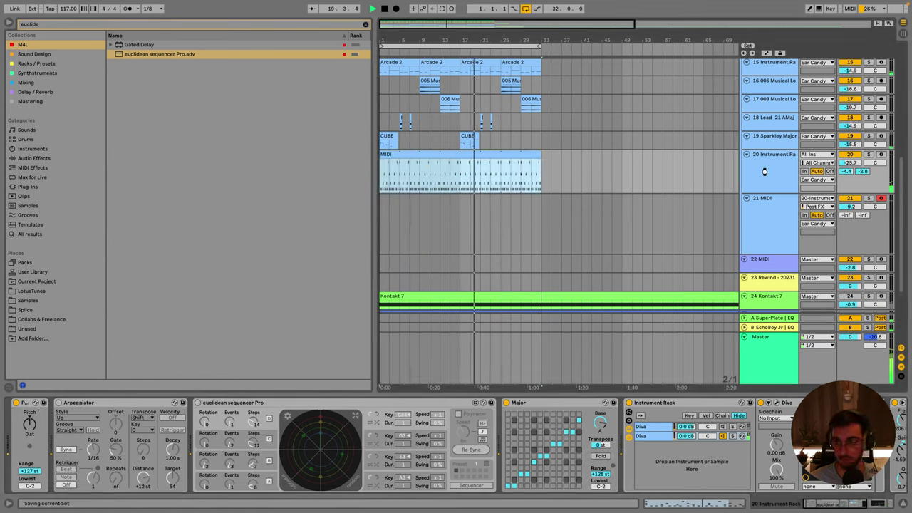
Reset the enlarged Instrument Rack and MIDI tracks to the compact track height and bring the Ear Candy group into view.
left_click(770, 178)
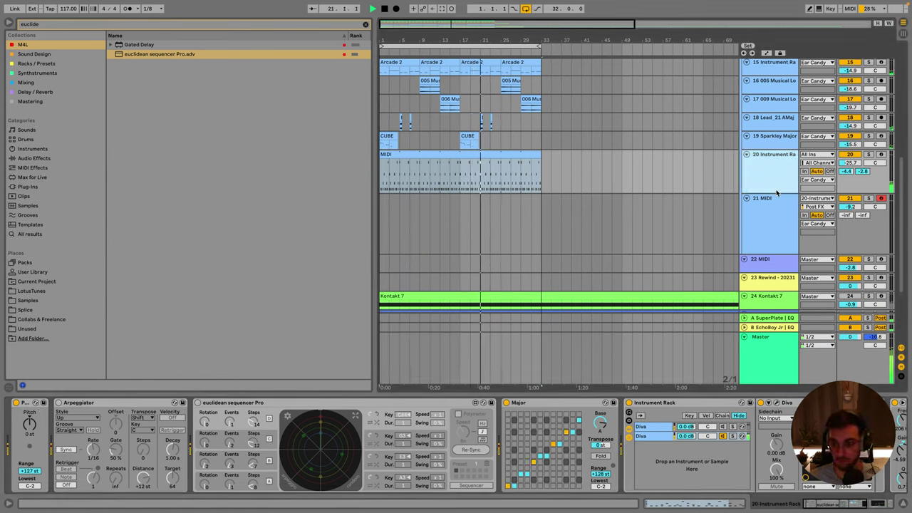
key("u")
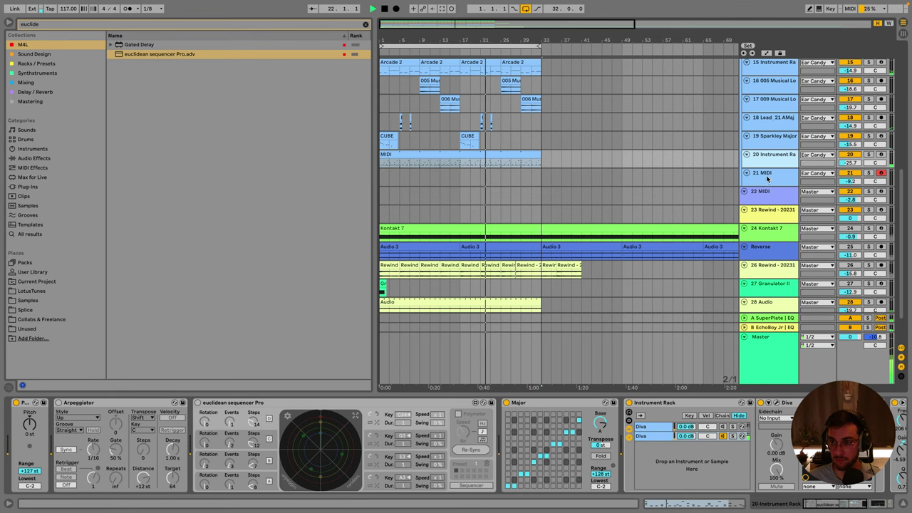
scroll(784, 158, "up", 3)
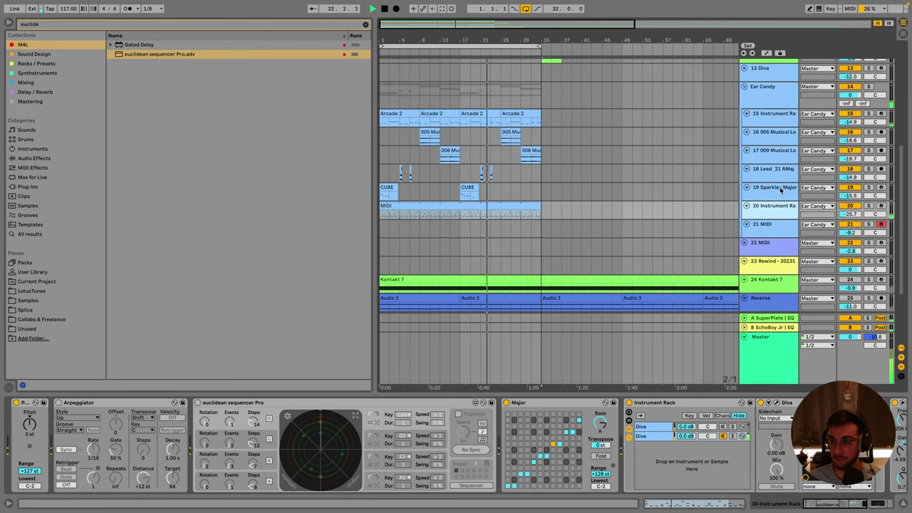
Clear the browser search and collapse the expanded Production Suites folders in the LotusTunes place.
left_click(83, 26)
key("BackSpace")
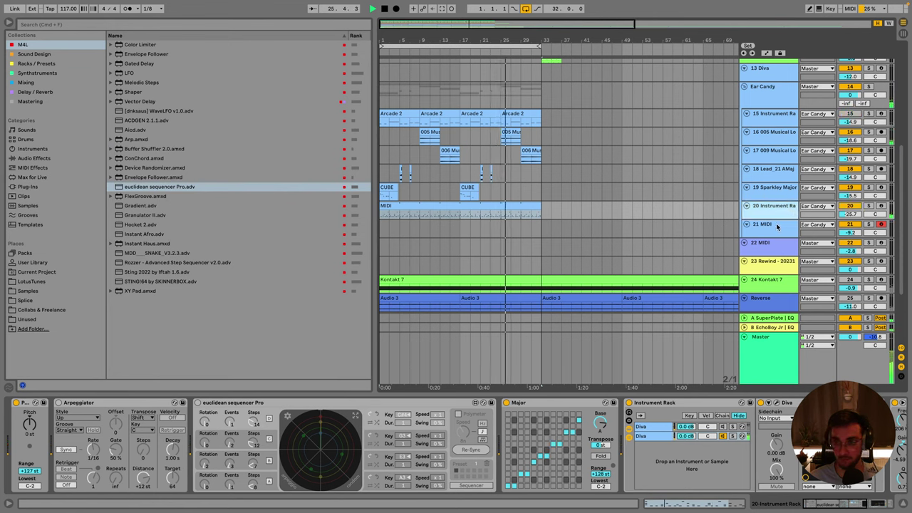
left_click(32, 282)
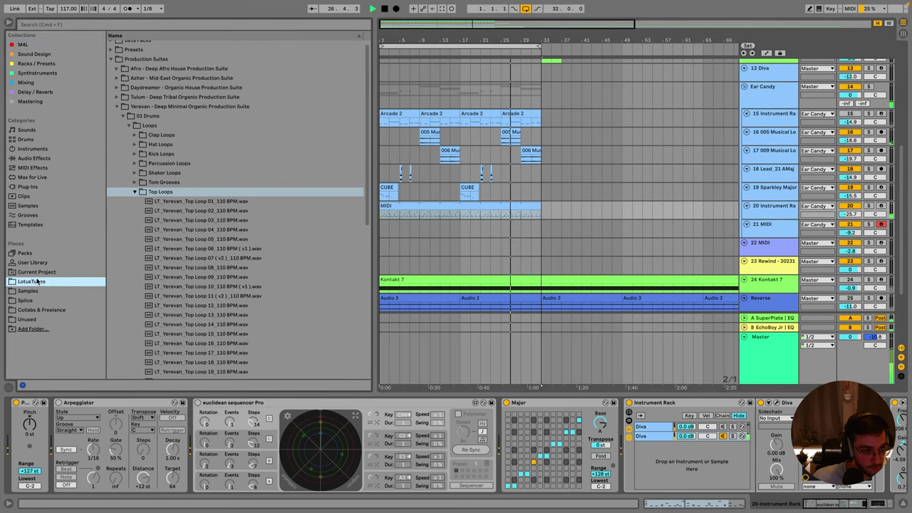
left_click(135, 191)
left_click(123, 116)
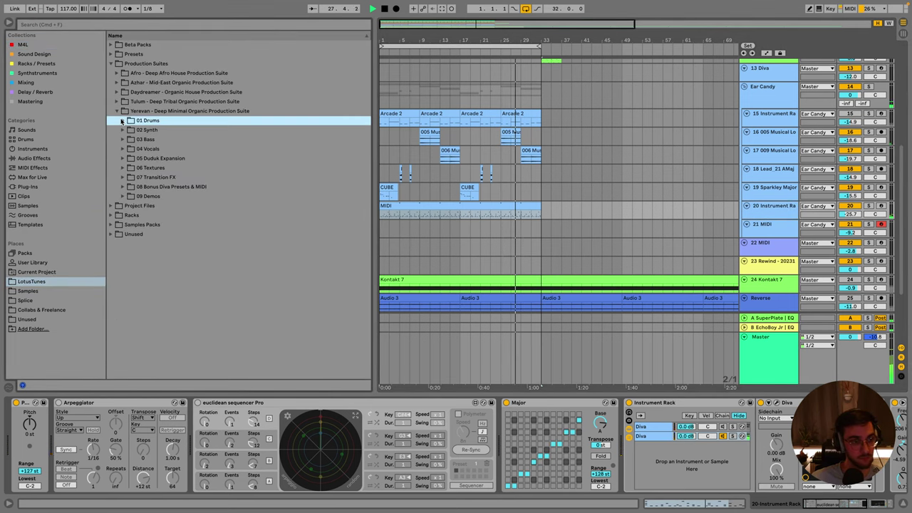
left_click(116, 111)
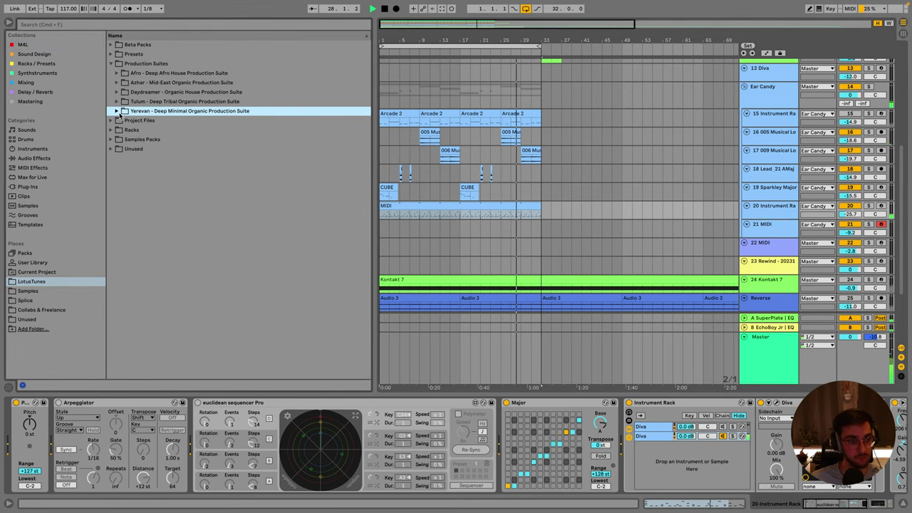
left_click(110, 64)
Search the Samples place for "vocal" and expand the Distilled Noise pack down to its DN2_Vocal Phrases folder.
left_click(28, 291)
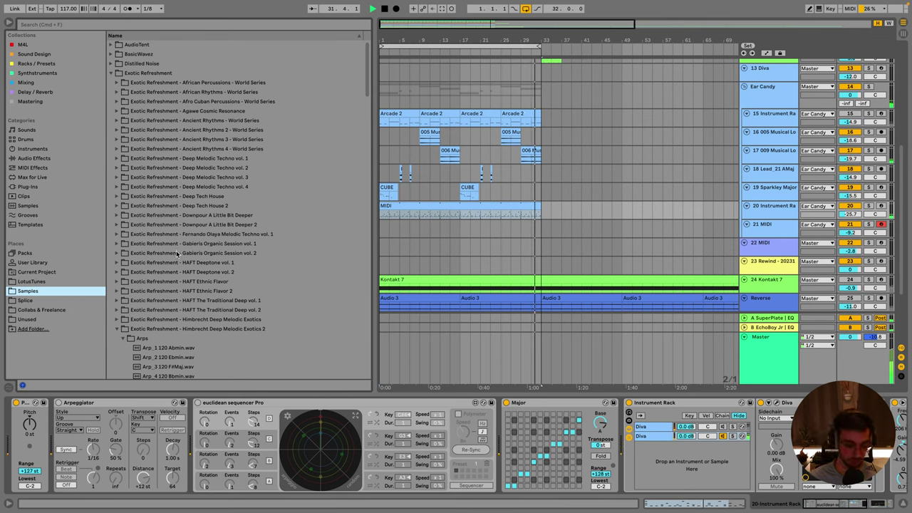
left_click(80, 25)
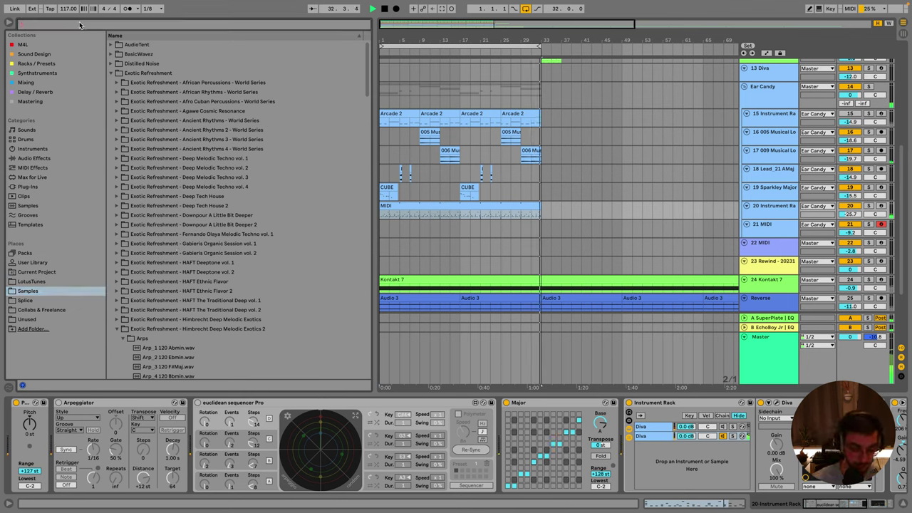
type("vocal")
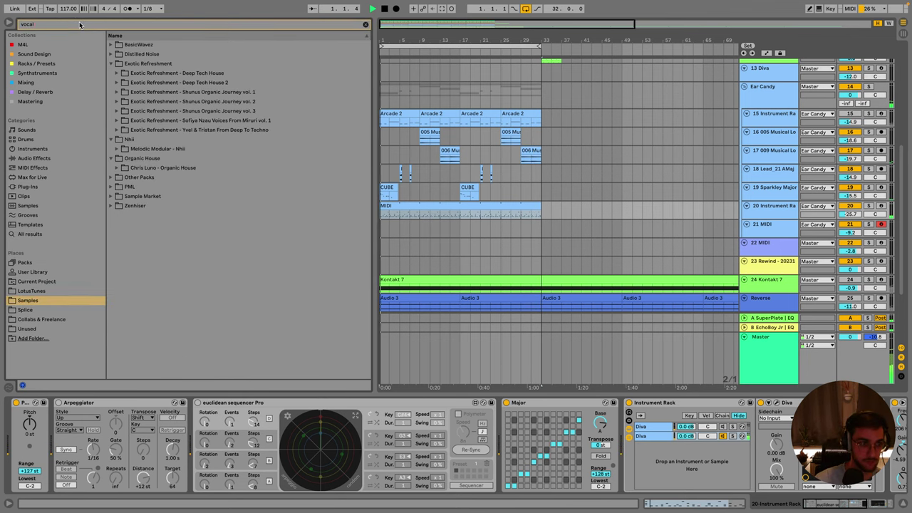
left_click(112, 54)
left_click(118, 64)
left_click(123, 74)
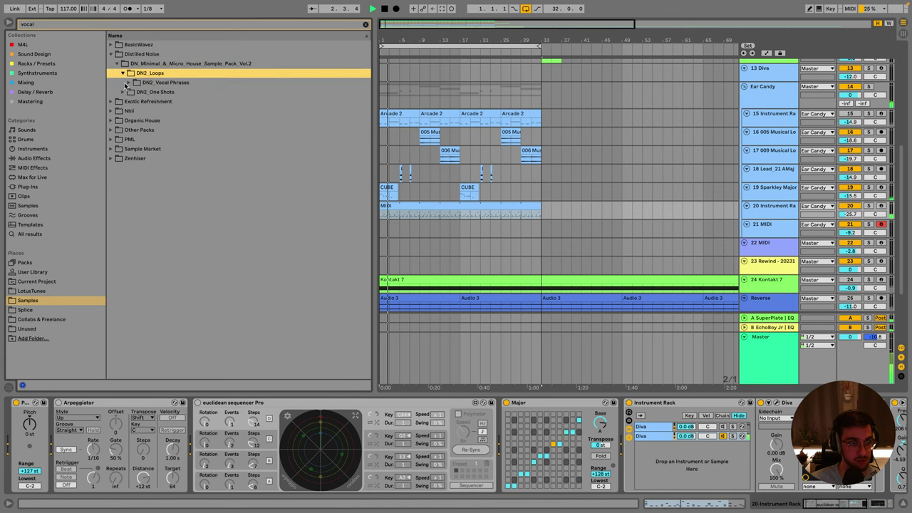
left_click(130, 83)
Preview the three 126 bpm vocal phrase loops in the DN2_Vocal Phrases folder against the playing loop.
left_click(185, 92)
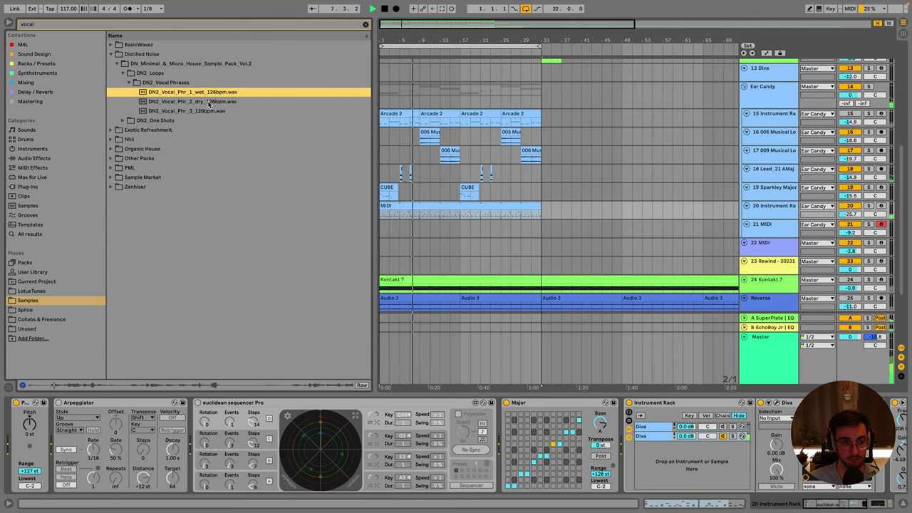
left_click(209, 102)
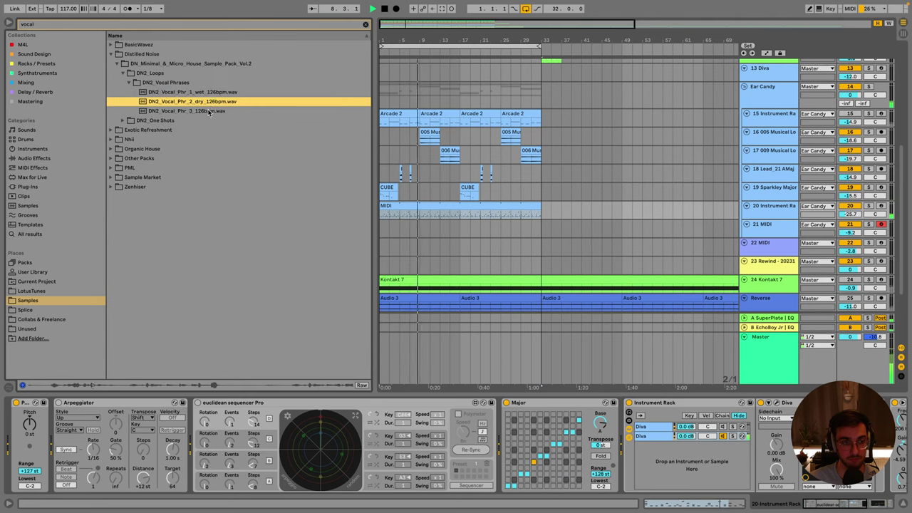
left_click(208, 111)
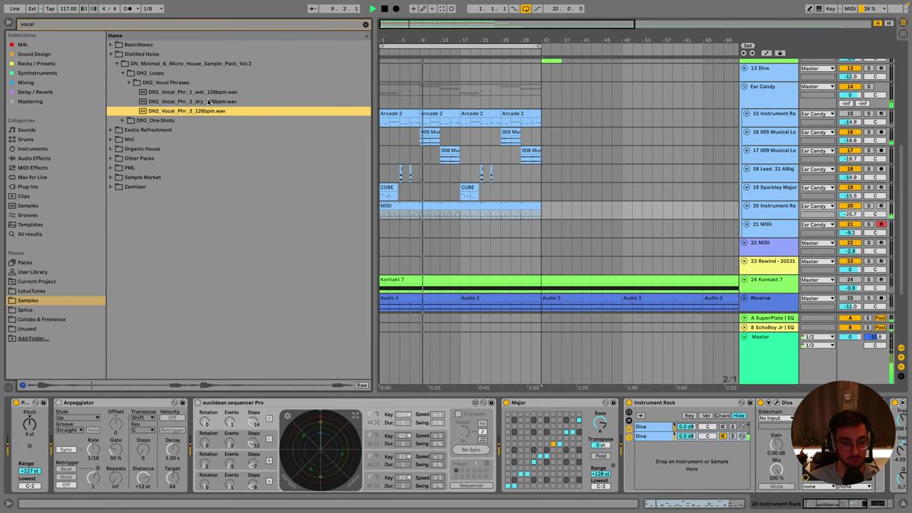
left_click(208, 102)
left_click(211, 92)
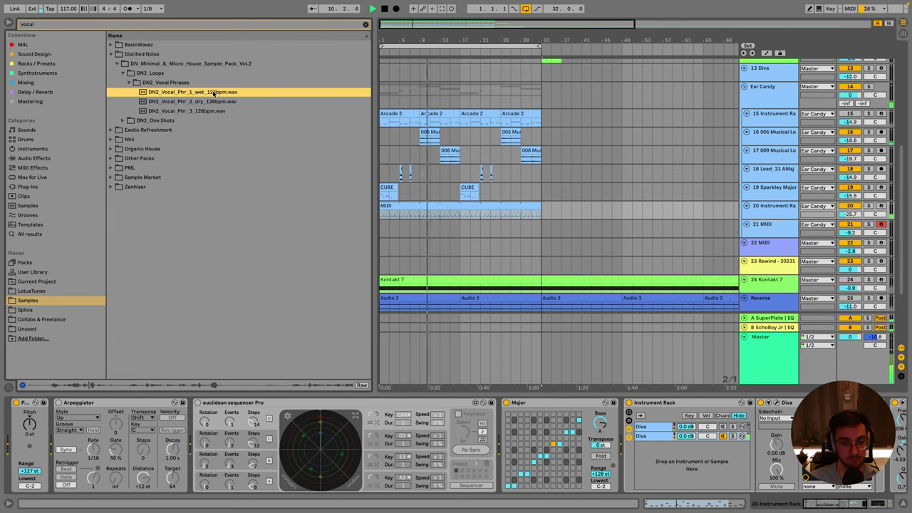
Switch to Splice and dismiss the new-features notice and the Companion tip.
left_click(489, 346)
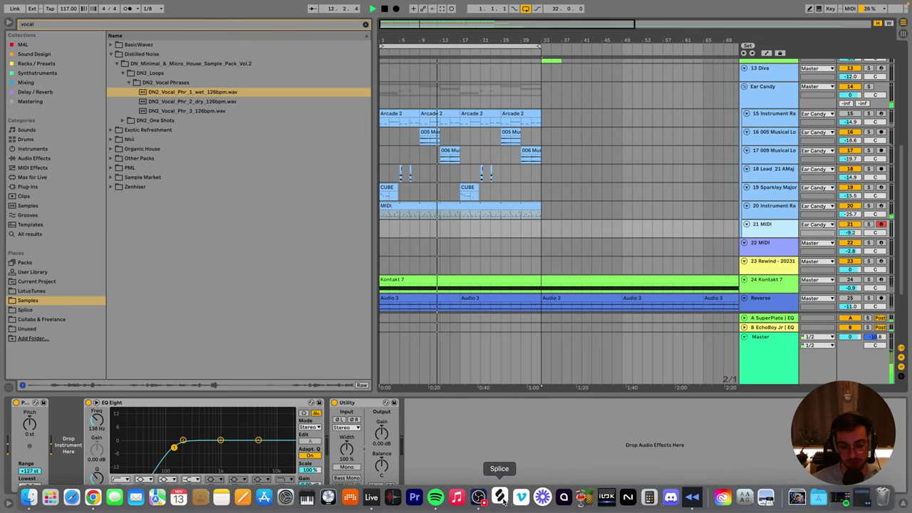
left_click(501, 497)
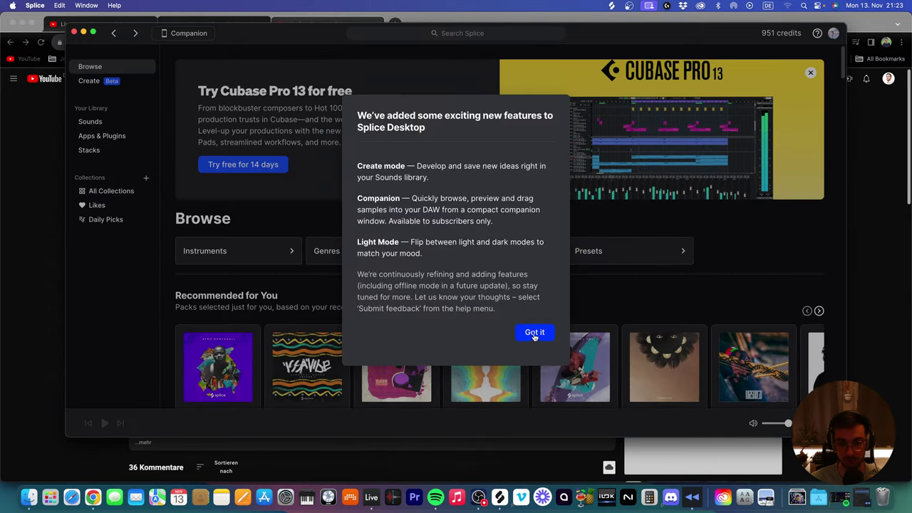
left_click(535, 332)
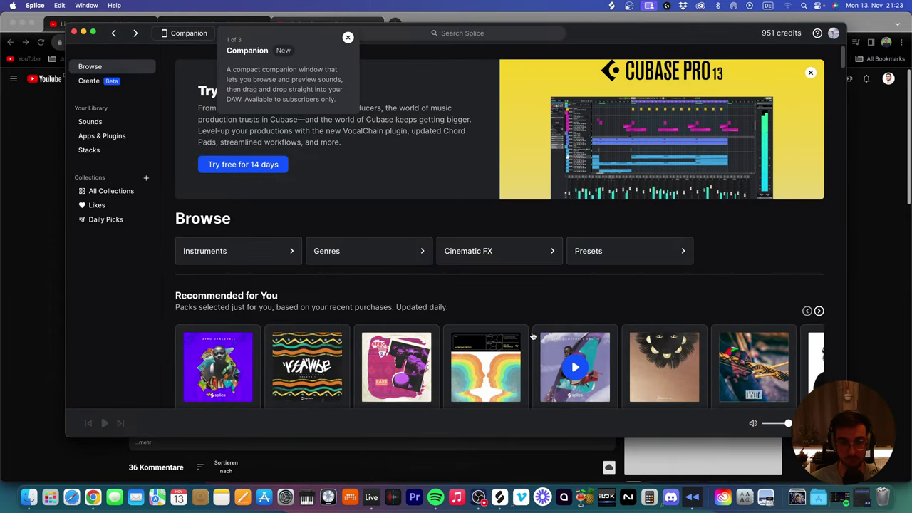
left_click(347, 39)
Search Splice samples for "movie vocal", correcting the misspelled "movie volca" query.
left_click(394, 34)
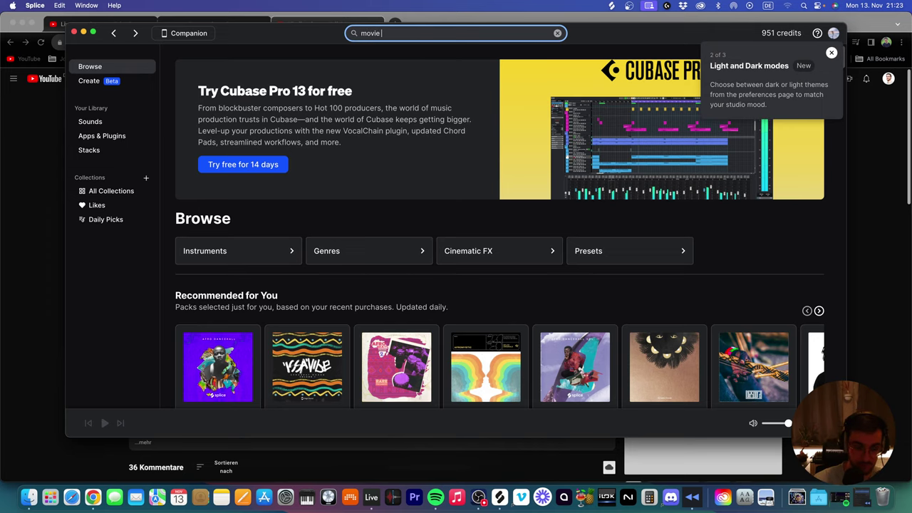
type("movie volc")
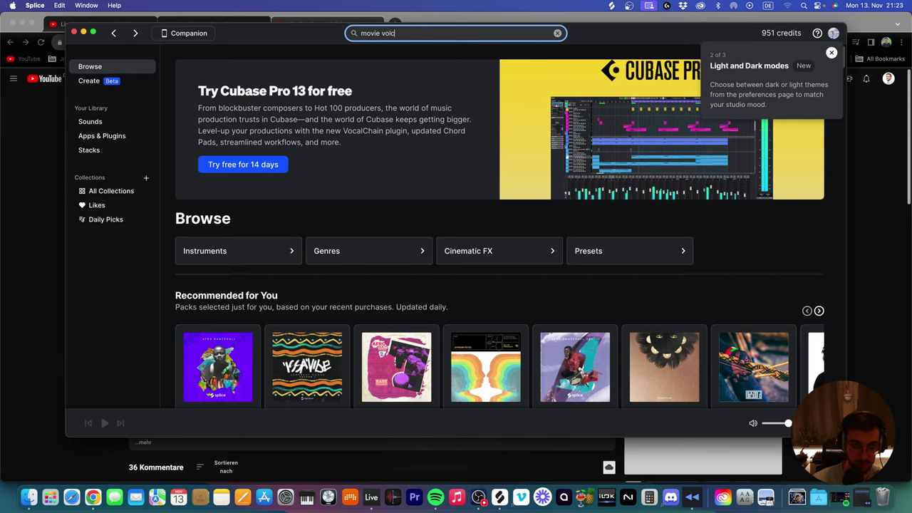
type("a")
key("Return")
left_click(506, 33)
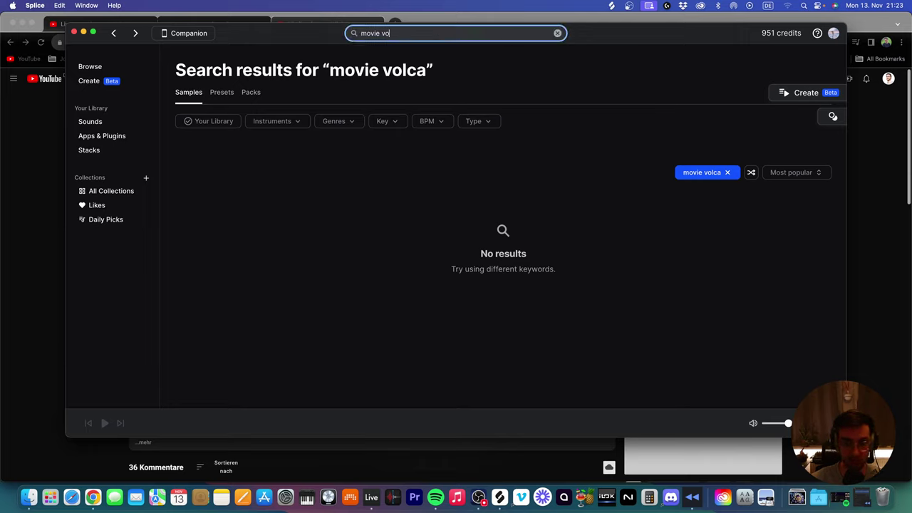
key("Return")
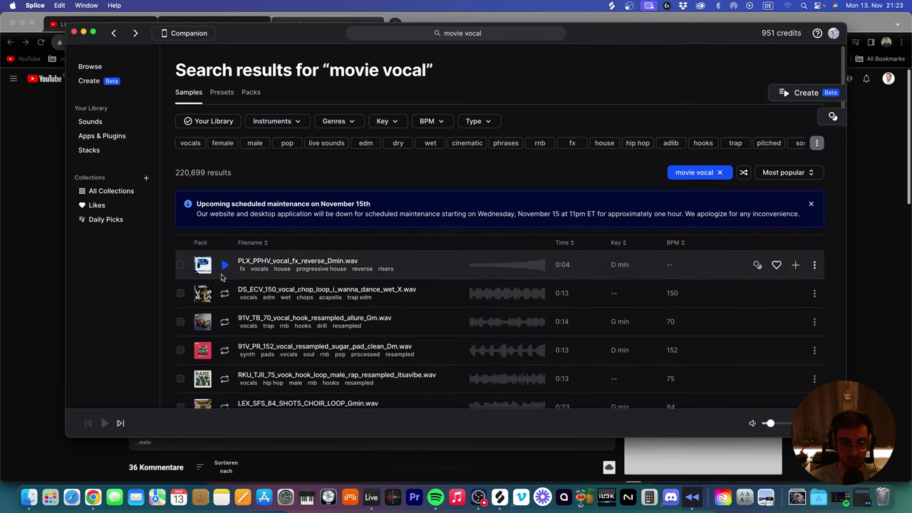
Preview the first five samples in the "movie vocal" results, from PLX_PPHV_vocal_fx_reverse_Dmin.wav to the RKU male rap hook loop.
left_click(224, 265)
left_click(223, 292)
scroll(224, 295, "down", 1)
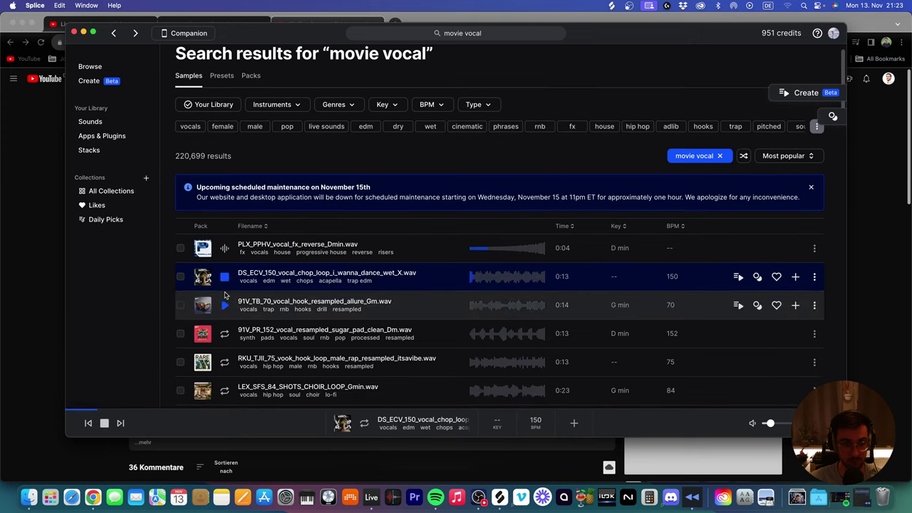
scroll(224, 296, "down", 1)
left_click(224, 291)
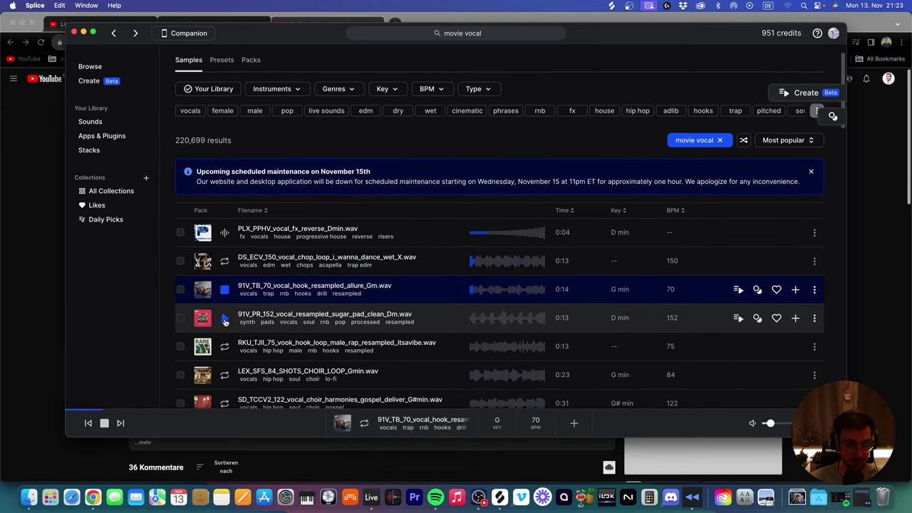
left_click(226, 320)
scroll(225, 322, "down", 1)
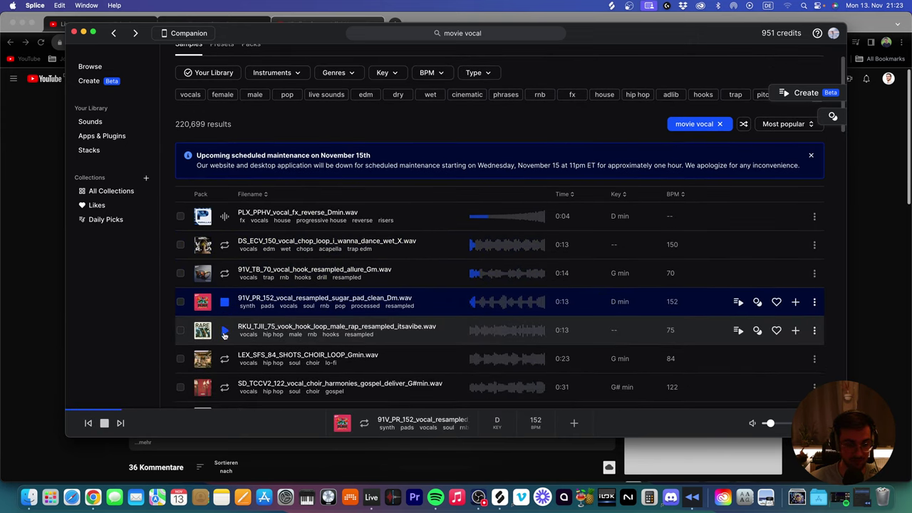
left_click(226, 334)
left_click(224, 330)
scroll(224, 338, "up", 3)
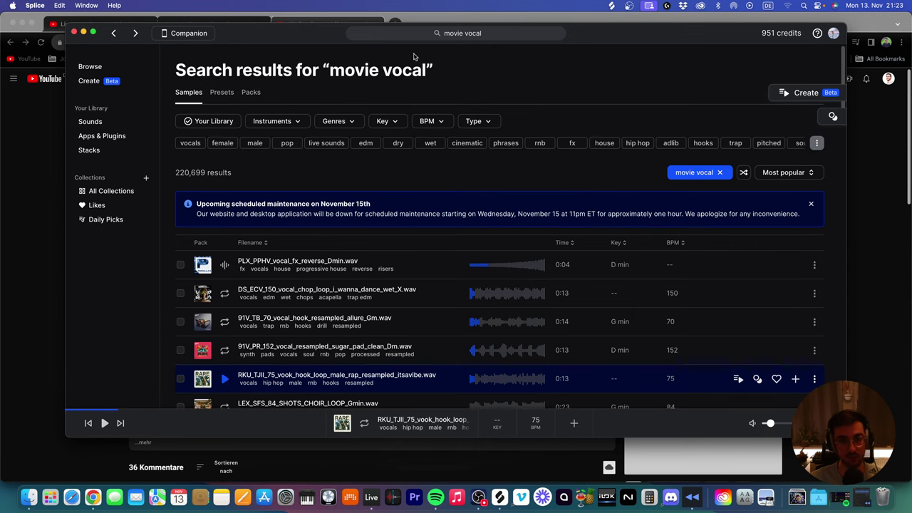
Search Splice samples for "quote" and preview the first three results: SomethingInTheSounds, BobMarley_OneGoodThingAboutMusic and the JanisJoplin quote.
left_click(449, 34)
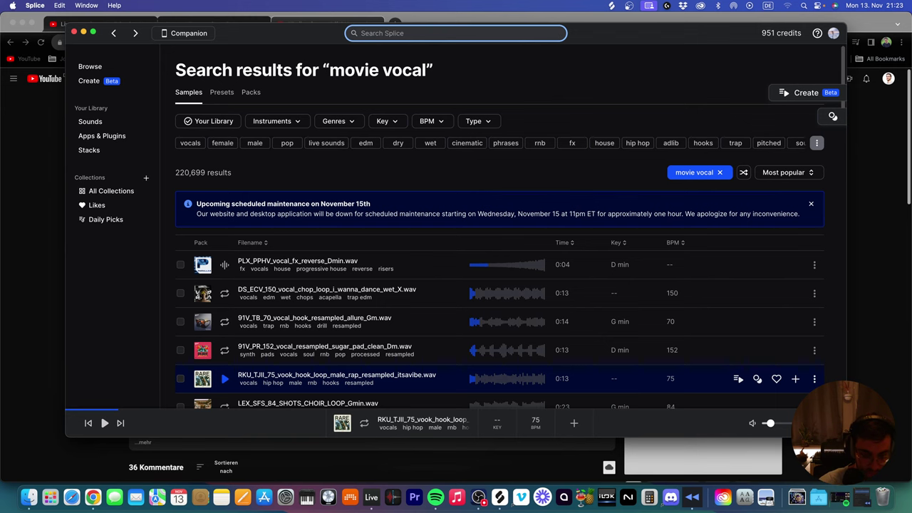
type("quote")
key("Return")
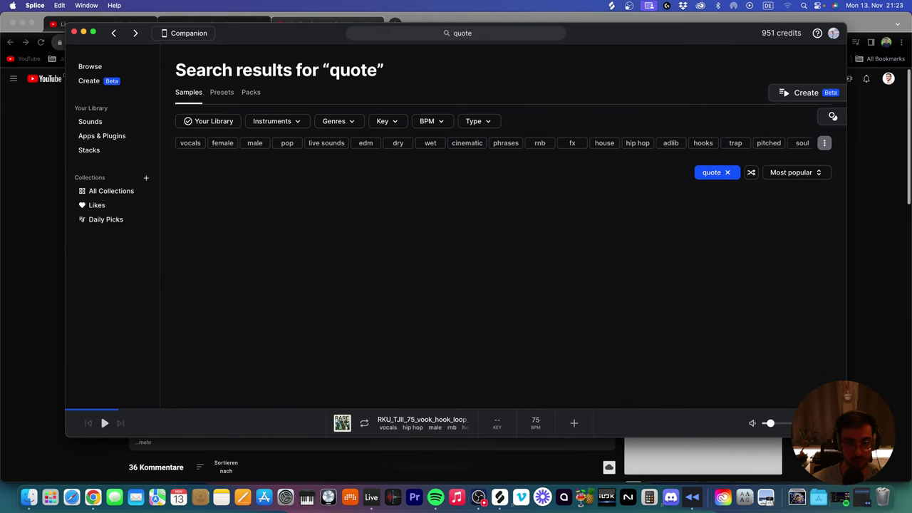
left_click(227, 270)
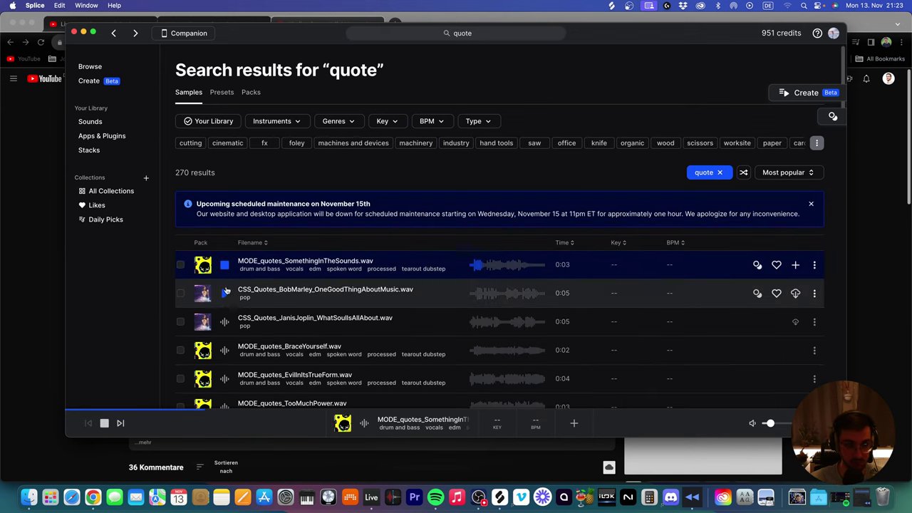
scroll(227, 278, "down", 1)
left_click(227, 282)
scroll(227, 283, "down", 2)
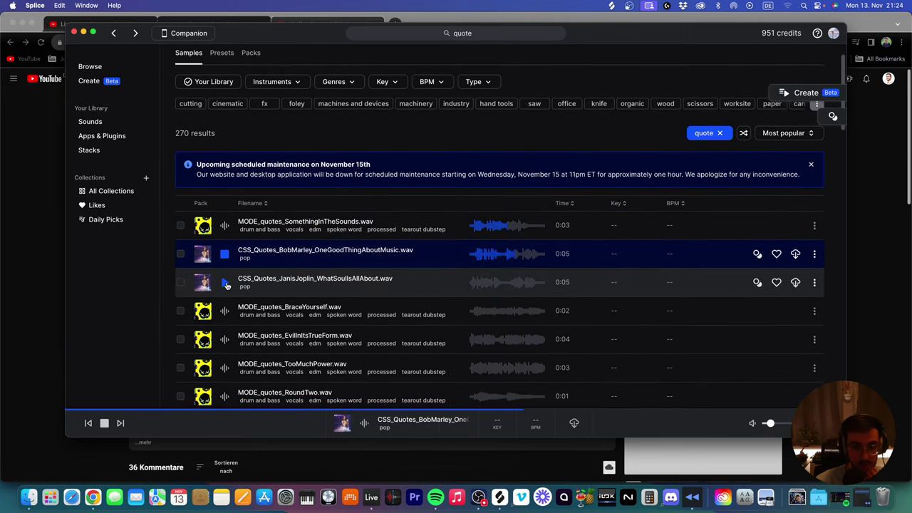
left_click(227, 285)
scroll(227, 285, "down", 1)
scroll(230, 276, "down", 5)
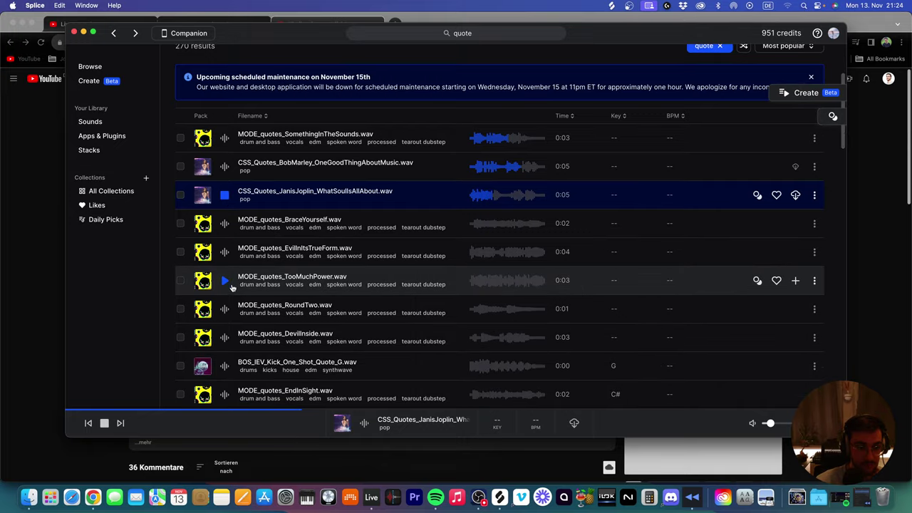
Preview more "quote" results further down, including the DaliLama_TheWorldDoesntBelong, JohnLennon, NinaSimone_ThisIsTheWorld and BobMarley samples.
left_click(225, 312)
scroll(223, 342, "down", 1)
left_click(225, 378)
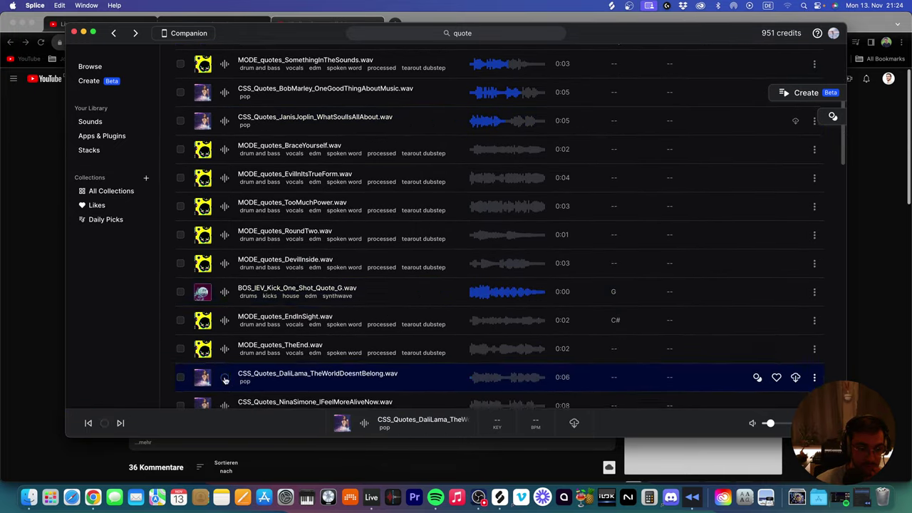
scroll(225, 356, "down", 5)
left_click(225, 309)
scroll(225, 314, "down", 1)
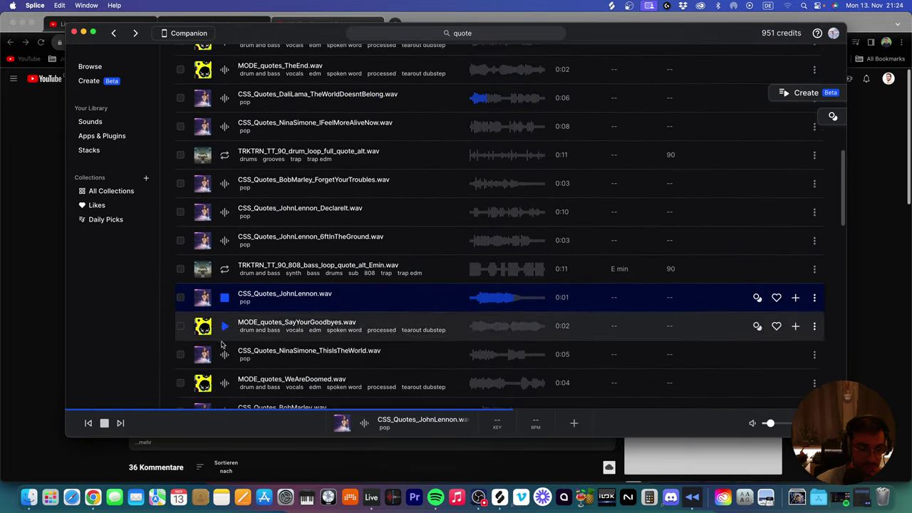
left_click(225, 354)
scroll(224, 352, "down", 2)
left_click(224, 340)
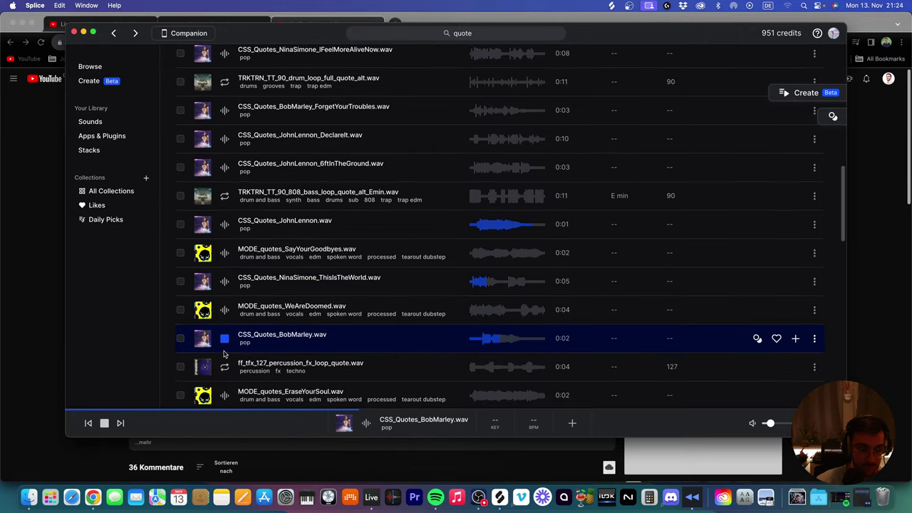
Preview the 127 bpm percussion fx loop, DaliLama_MyReligionIsKindness, the Quote Song Starter, the pluck lead loop and the G# piano loop.
left_click(225, 367)
scroll(225, 349, "down", 3)
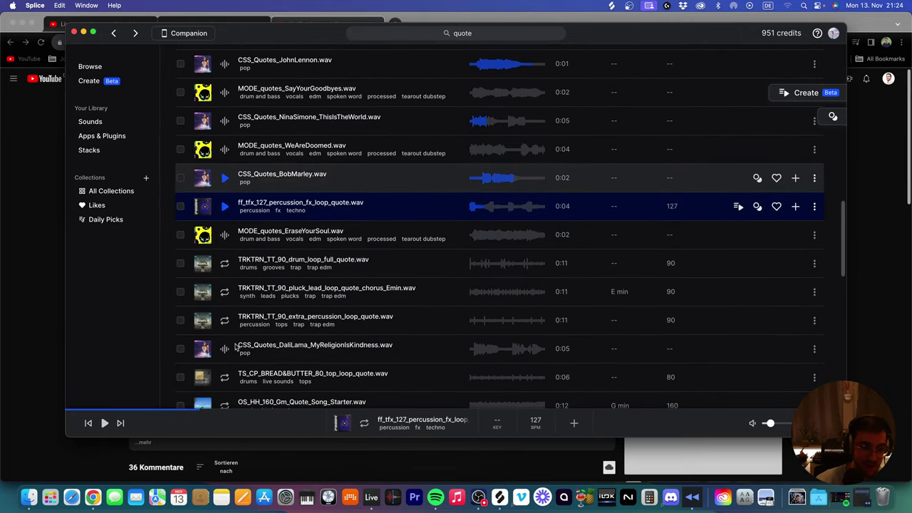
left_click(225, 350)
scroll(225, 353, "down", 3)
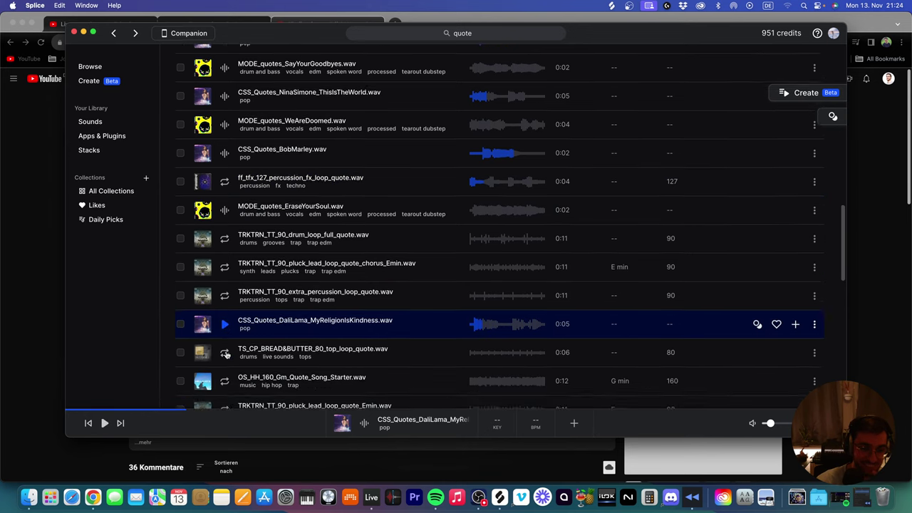
left_click(224, 327)
left_click(224, 355)
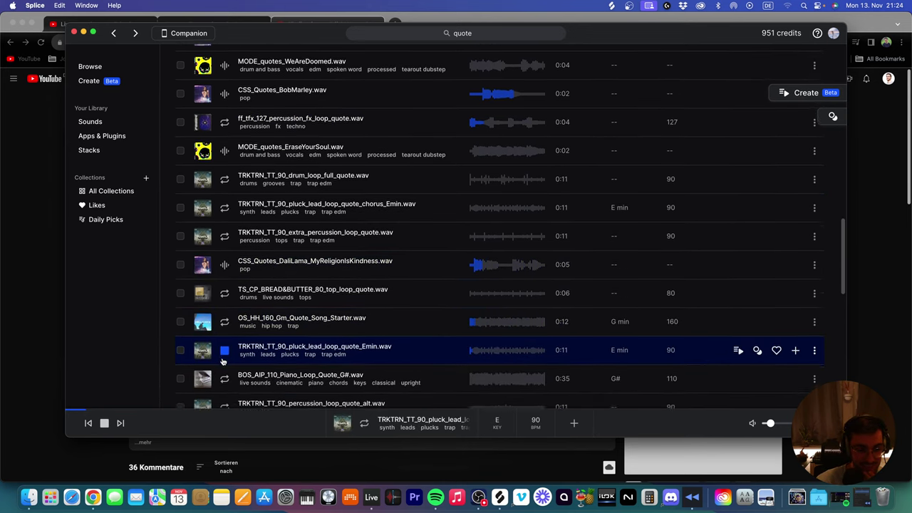
scroll(224, 360, "down", 1)
left_click(224, 365)
scroll(224, 335, "down", 3)
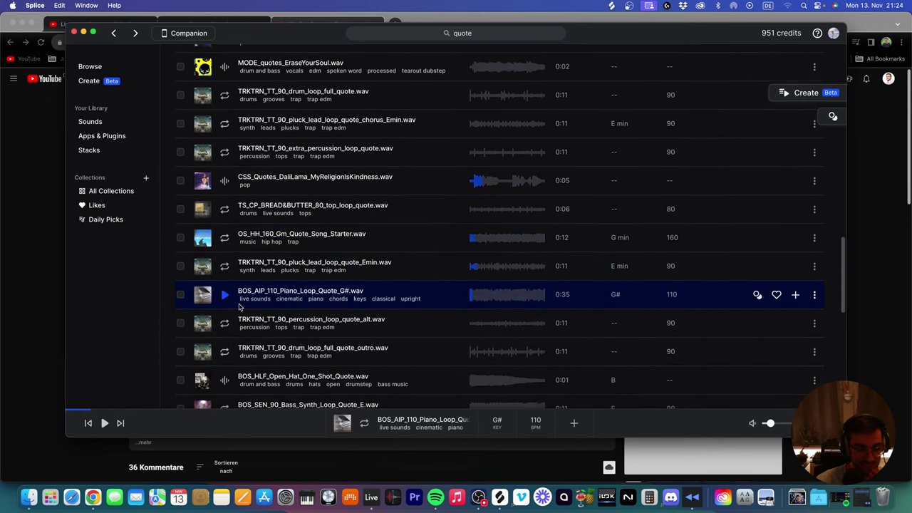
scroll(285, 313, "up", 10)
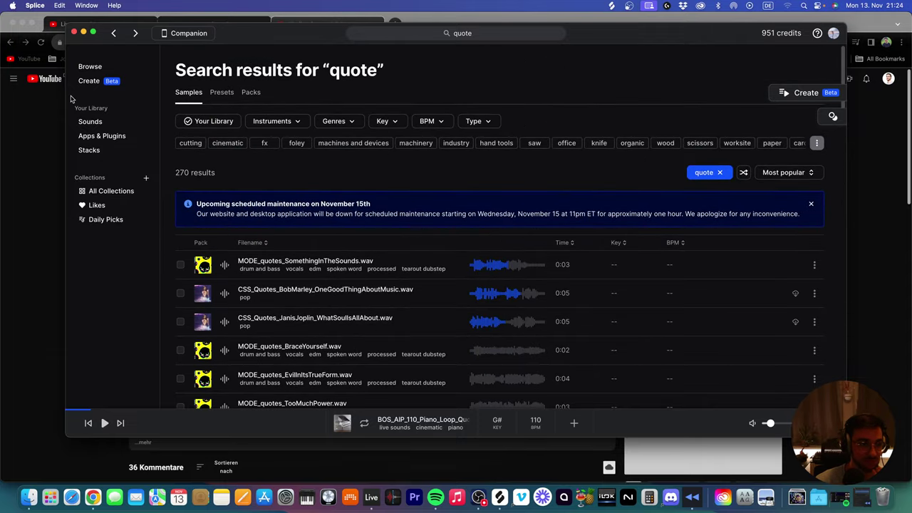
Switch to Chrome and open the YouTube home page in a new tab.
left_click(38, 131)
left_click(50, 87, "super")
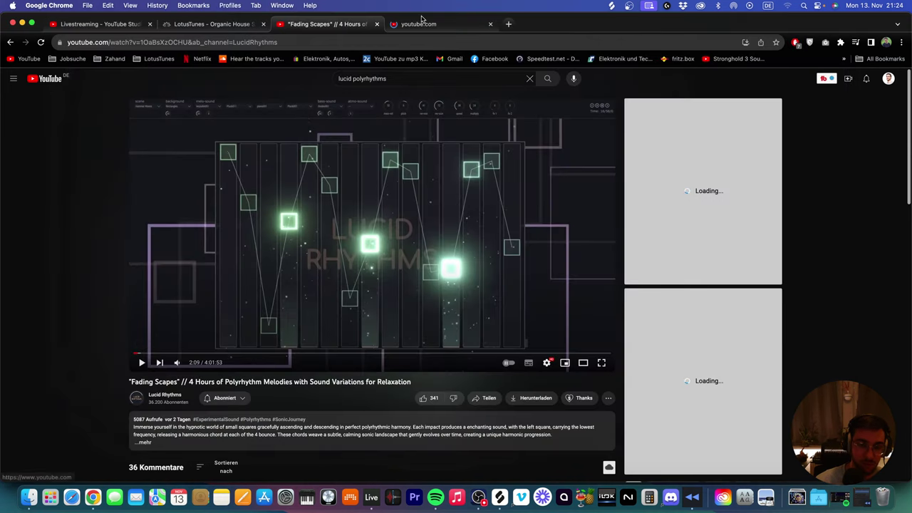
left_click(418, 24)
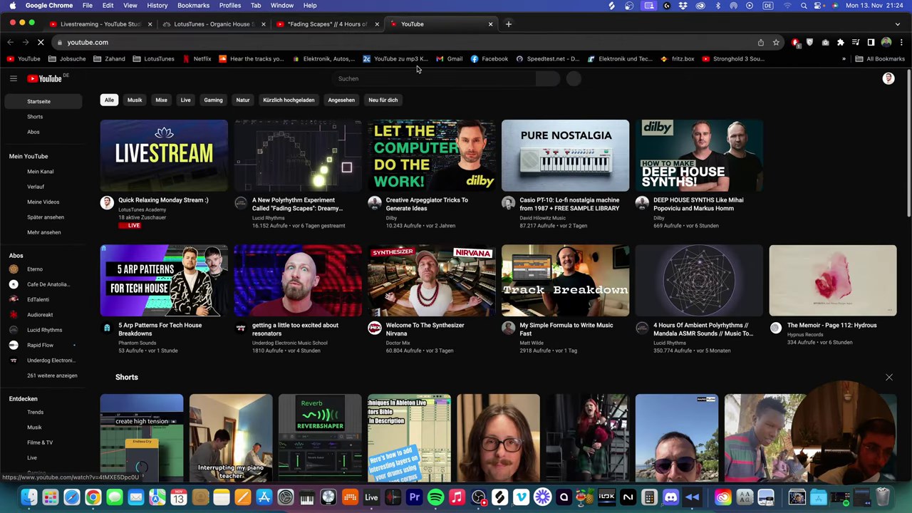
left_click(402, 77)
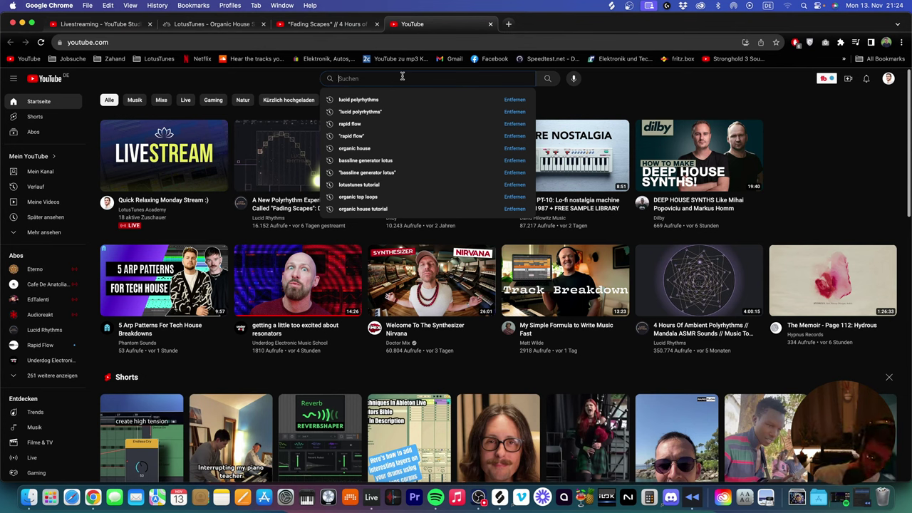
type("its")
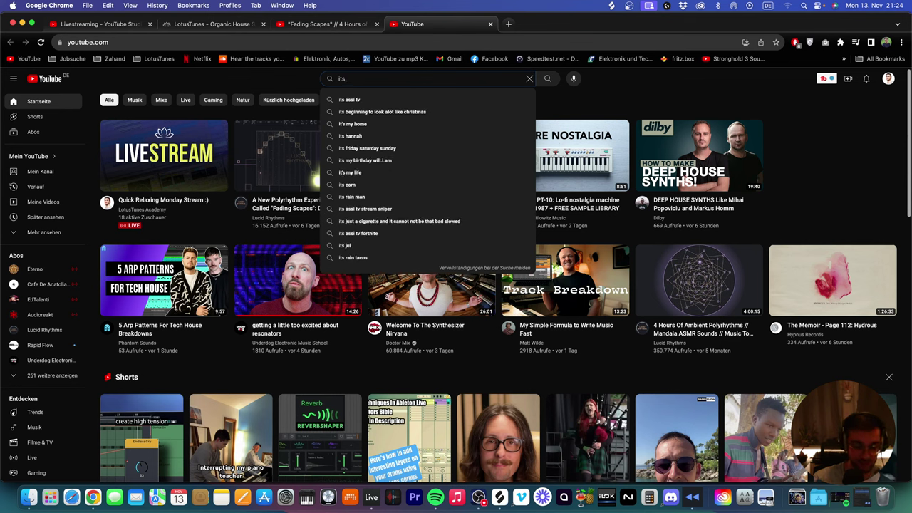
type(" great to")
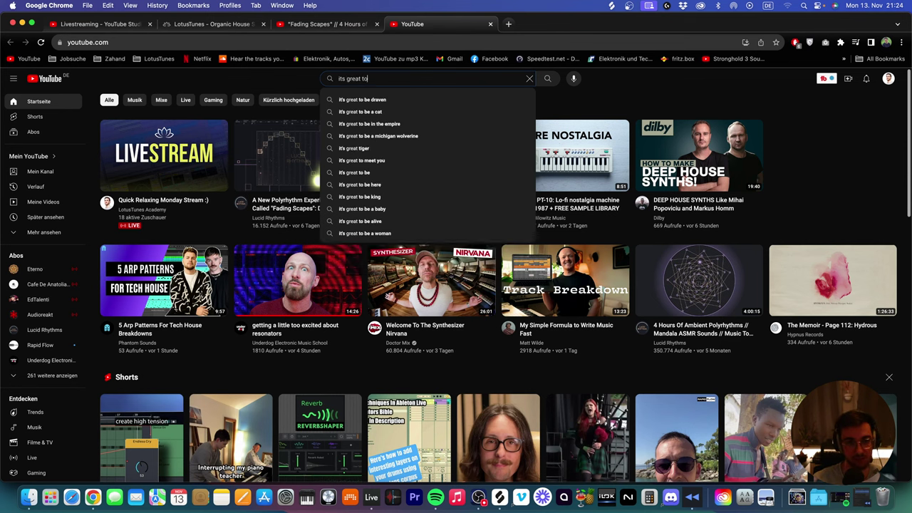
key("BackSpace")
key("BackSpace")
key("BackSpace")
key("BackSpace")
key("BackSpace")
key("BackSpace")
key("BackSpace")
key("BackSpace")
key("BackSpace")
key("BackSpace")
key("BackSpace")
key("BackSpace")
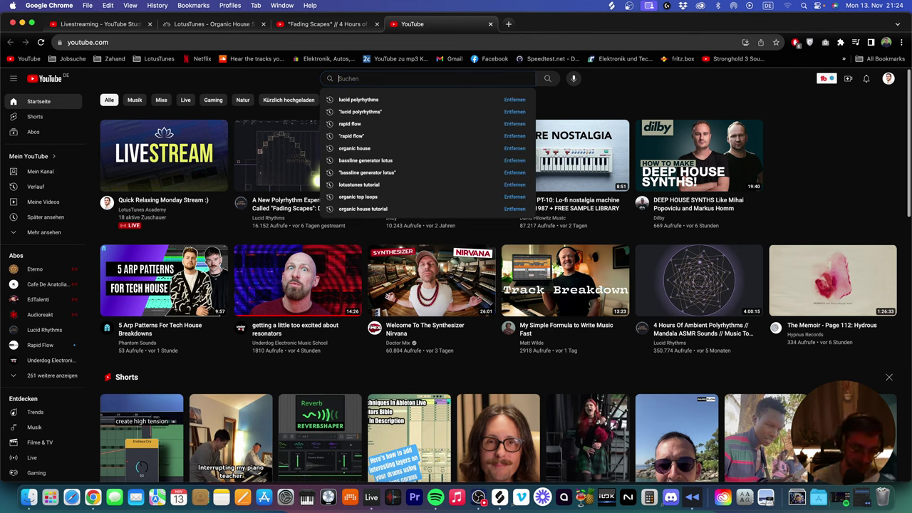
Search YouTube for "nice to meet you quite surreal", look over the results and close that tab.
type("nic")
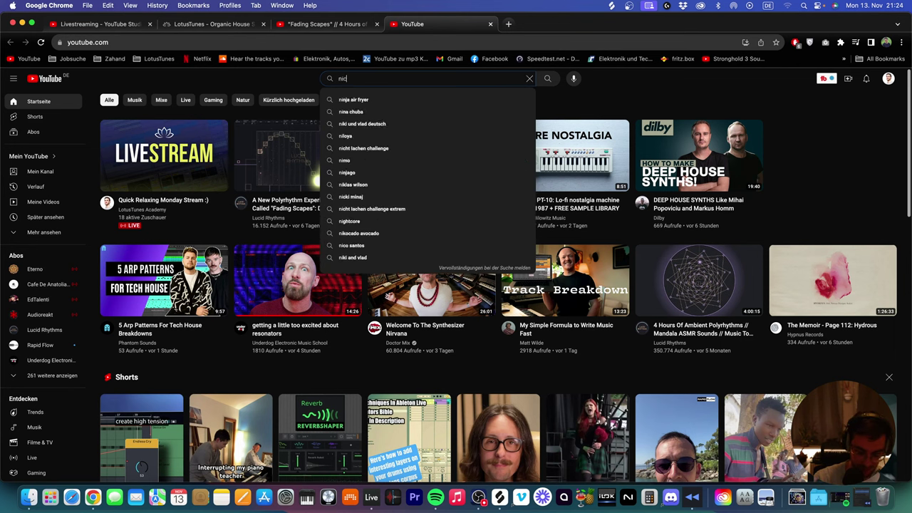
type("e to meet you q")
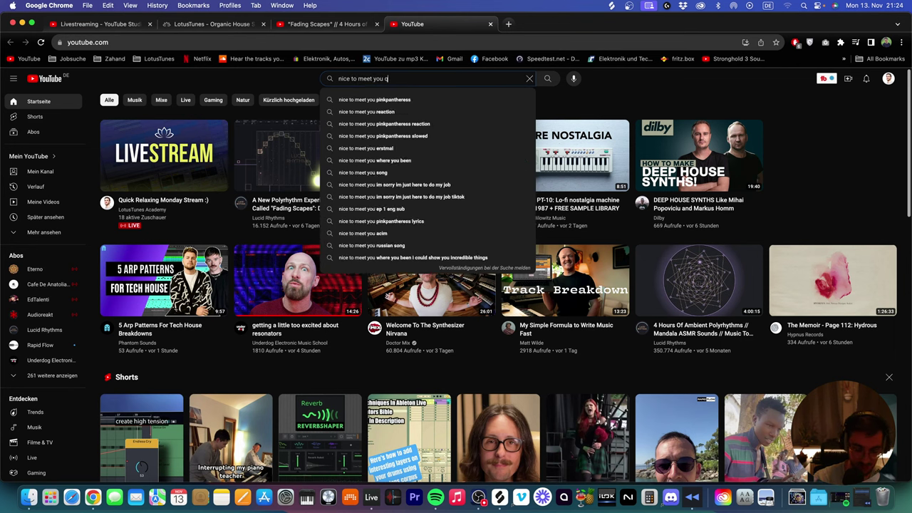
type("uite surra")
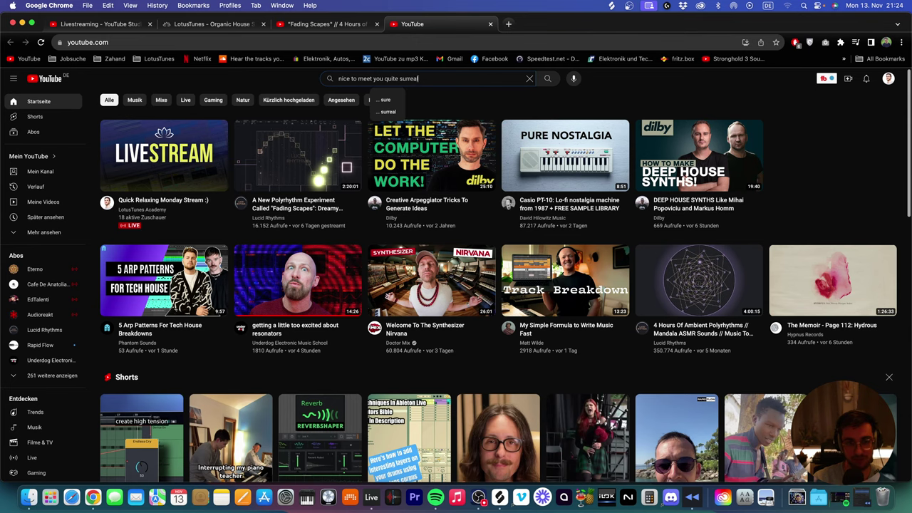
key("Return")
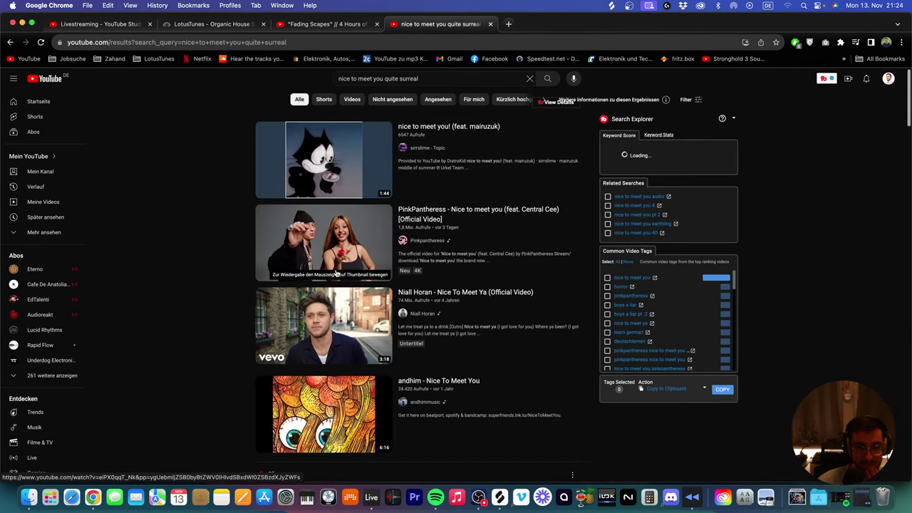
left_click(434, 78)
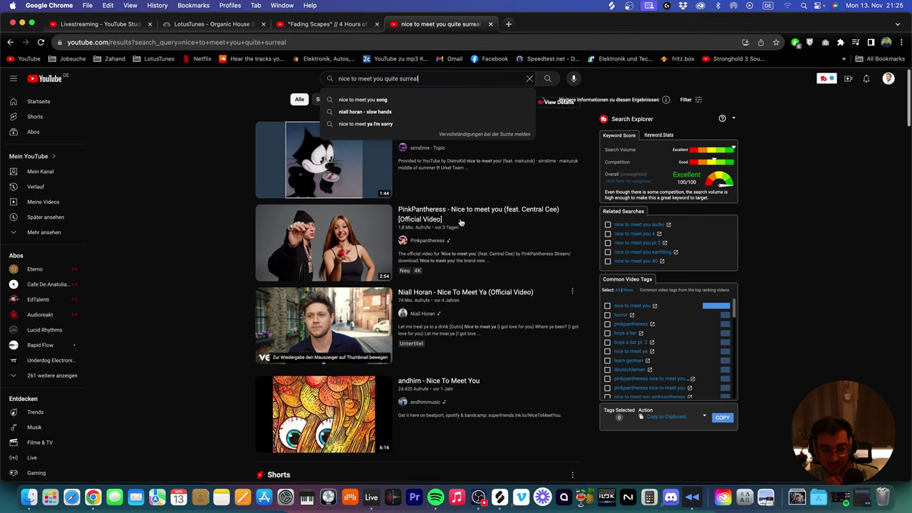
middle_click(455, 24)
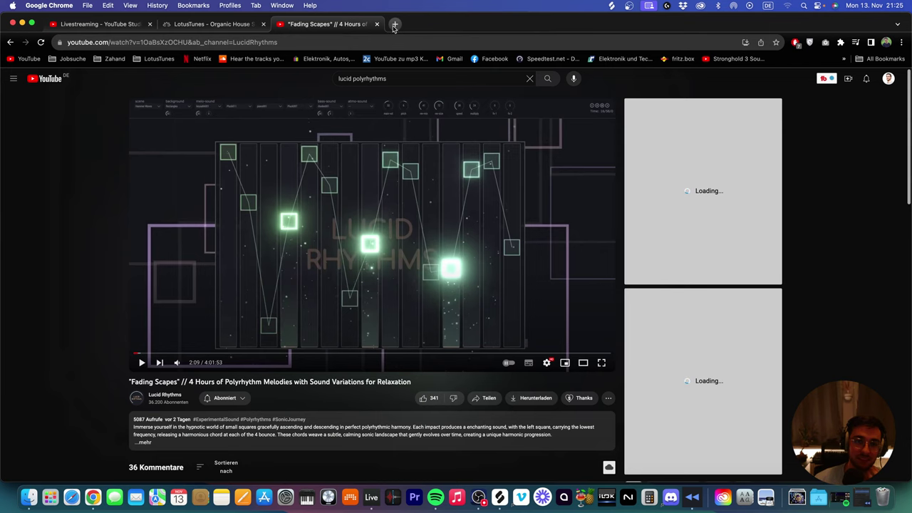
Switch to Ableton Live, search the Samples and LotusTunes places for "vintage movie", and toggle the activator of Rewind track 26.
left_click(371, 497)
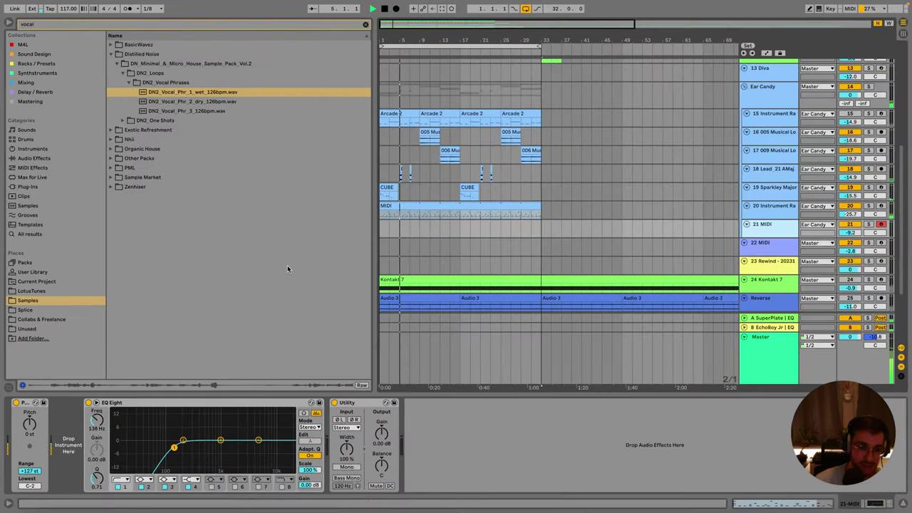
left_click(72, 24)
type("vintage movie")
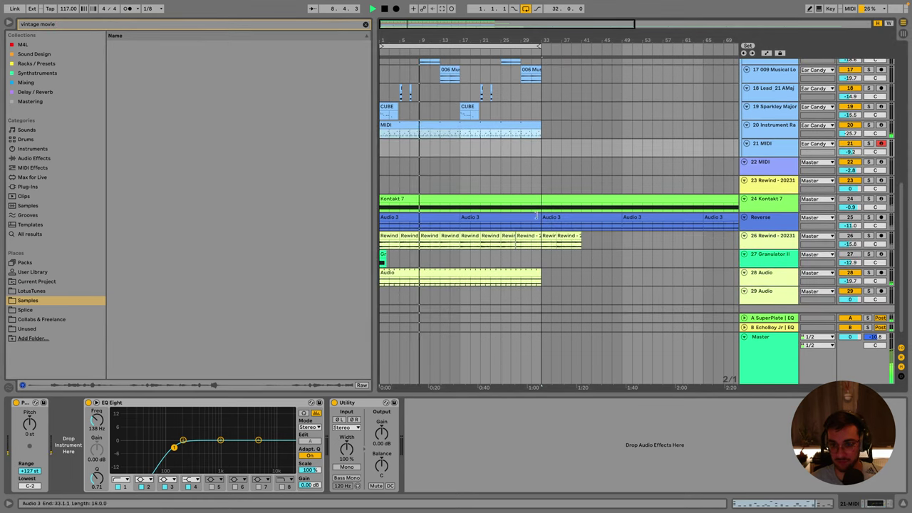
scroll(784, 249, "down", 3)
left_click(850, 236)
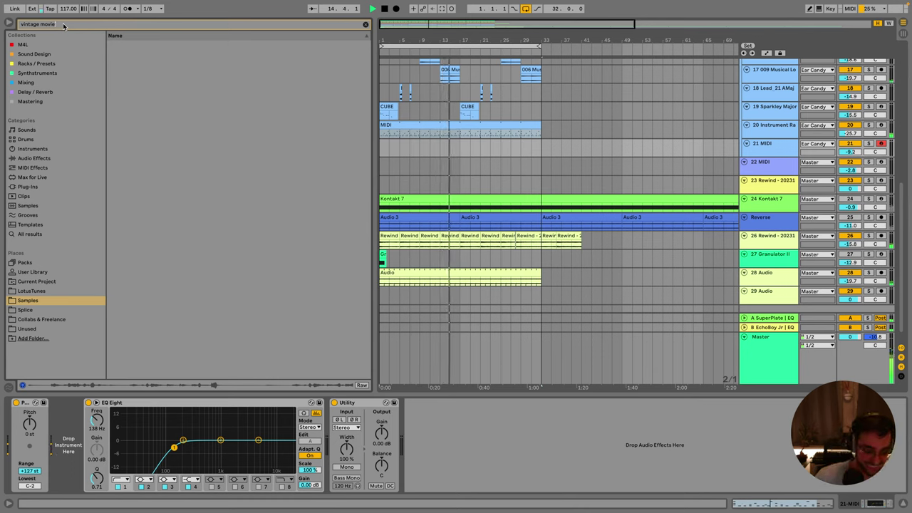
left_click(46, 291)
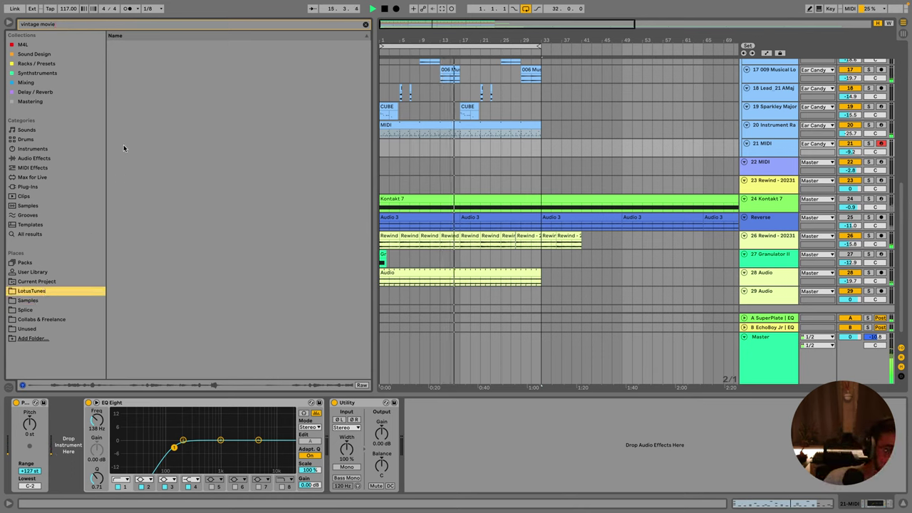
left_click(392, 165)
Switch to Spotify and open the Liked Songs playlist to look through its tracks.
left_click(435, 497)
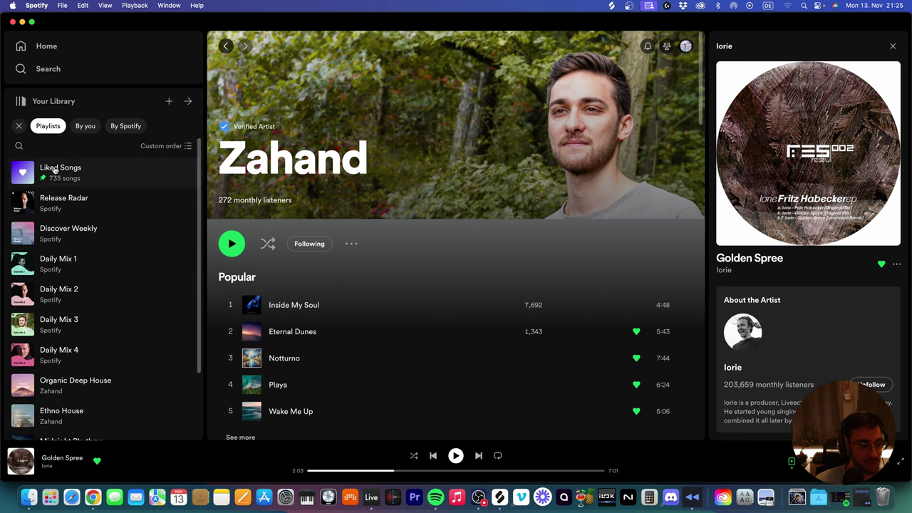
left_click(75, 171)
scroll(314, 307, "down", 1)
scroll(311, 313, "up", 1)
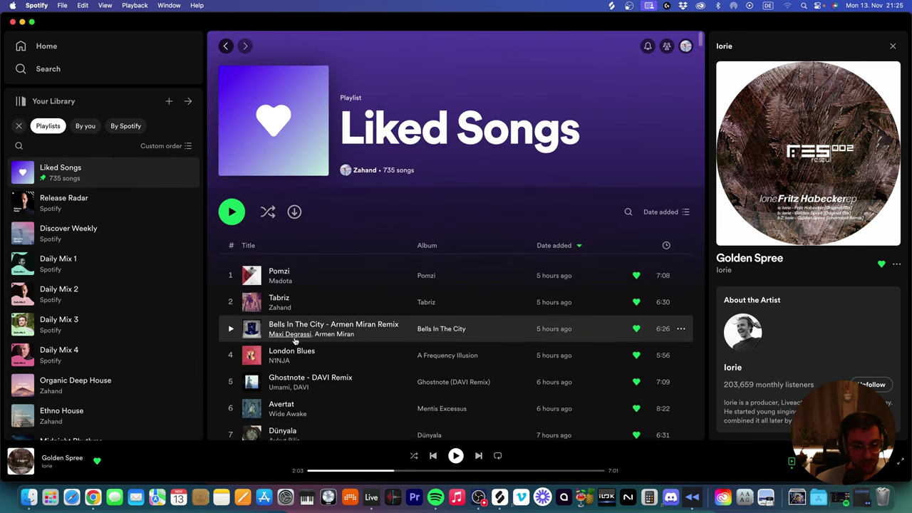
Look through the Liked Songs tracks and play Cielo Azul from close to its end.
scroll(300, 320, "down", 2)
scroll(299, 320, "up", 3)
scroll(278, 317, "down", 3)
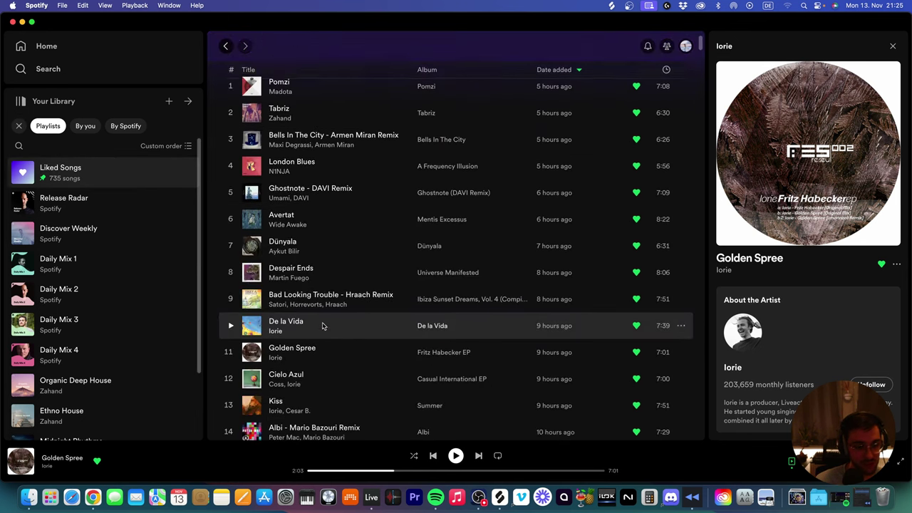
scroll(278, 314, "down", 1)
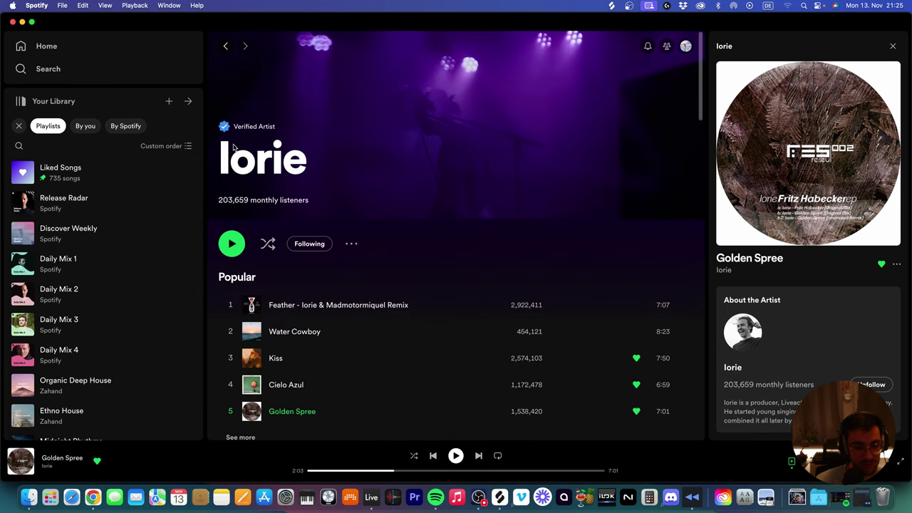
left_click(224, 47)
double_click(311, 358)
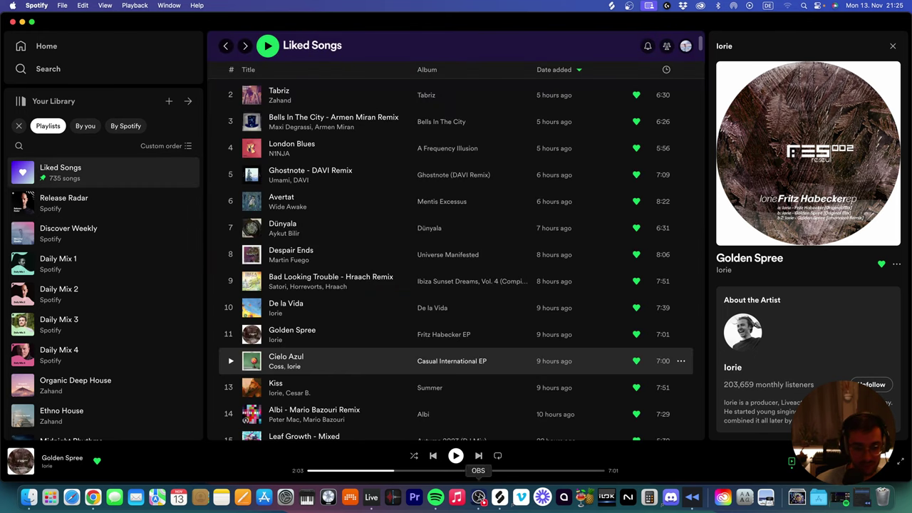
scroll(428, 399, "down", 1)
left_click(578, 471)
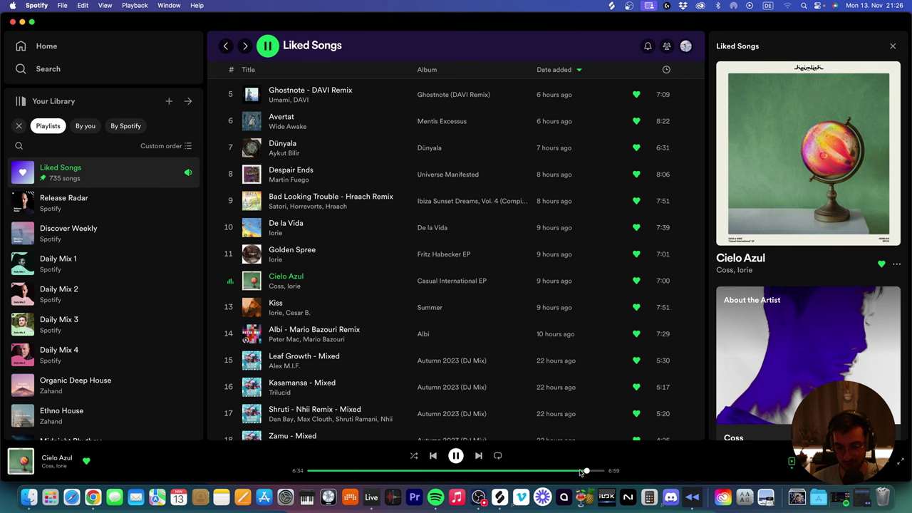
Listen to the closing seconds of Golden Spree and Kiss.
double_click(320, 253)
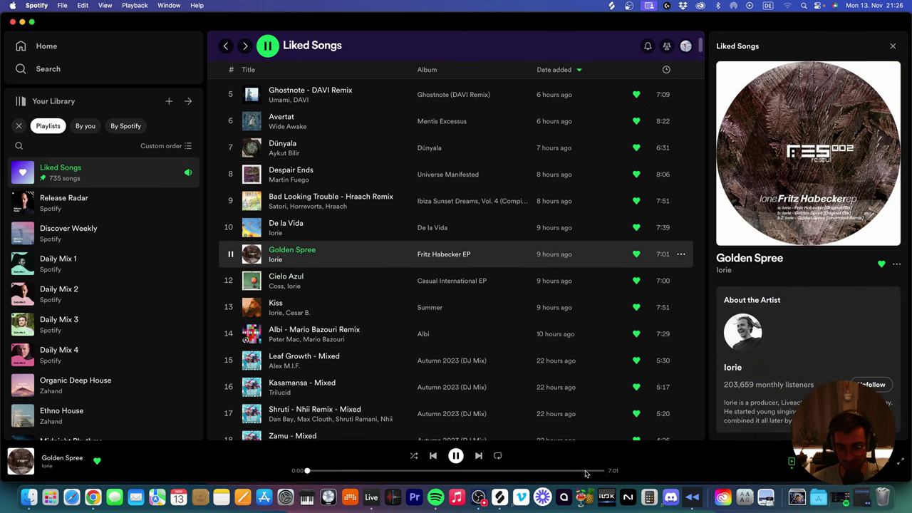
left_click(586, 472)
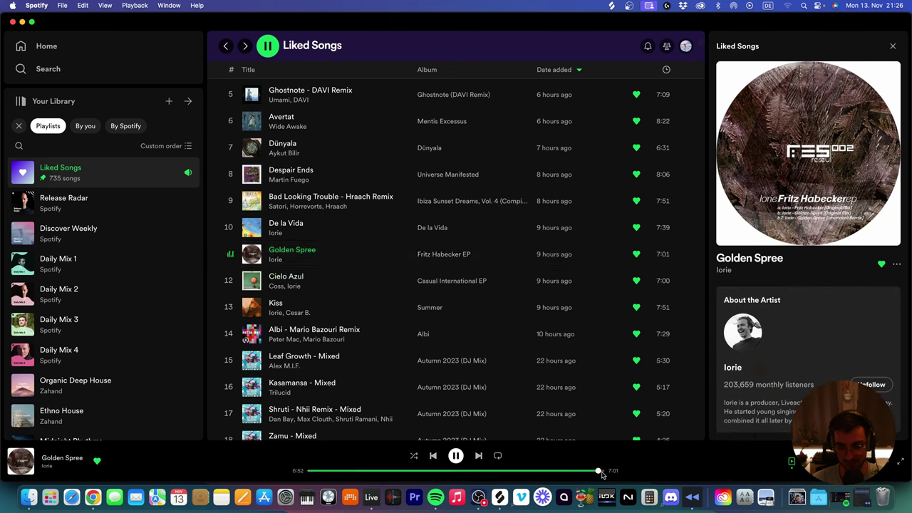
double_click(320, 307)
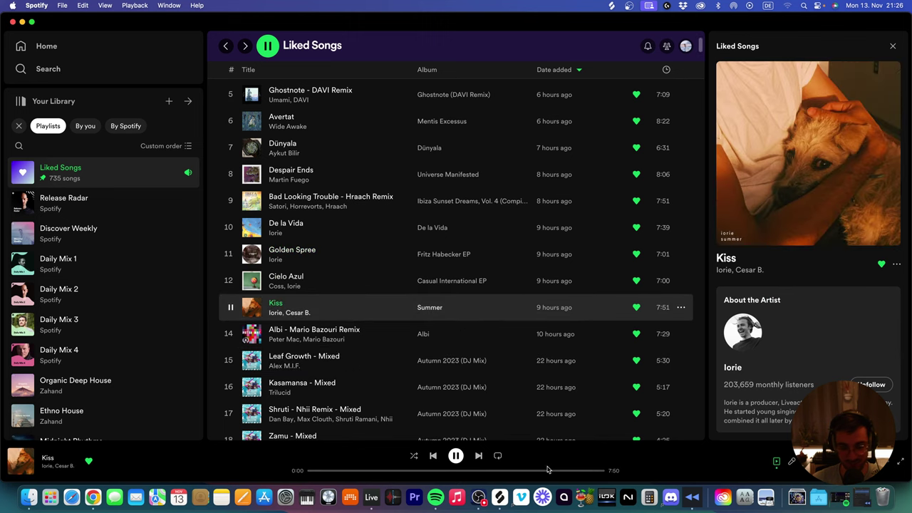
left_click(592, 471)
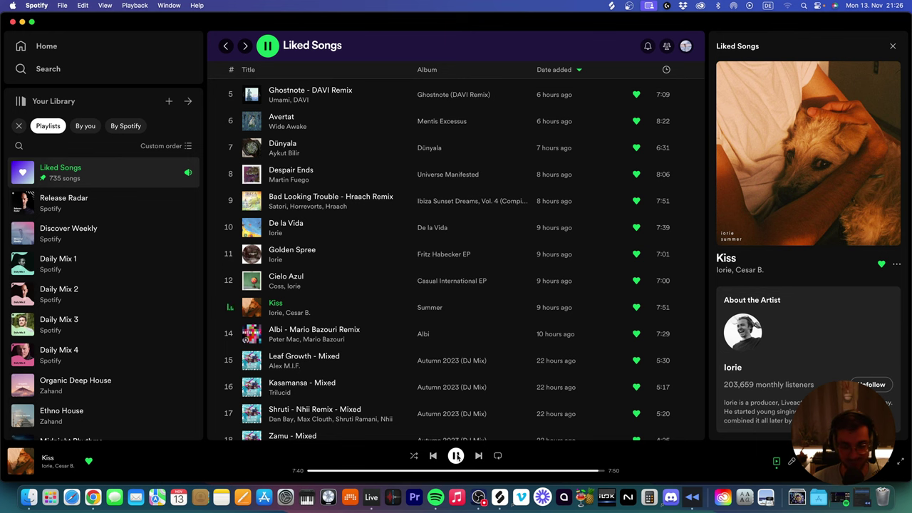
Switch to Chrome, search YouTube for "nice to meet you surreal but nice" and open the "notting hill (will & anna)" video at its start.
left_click(93, 497)
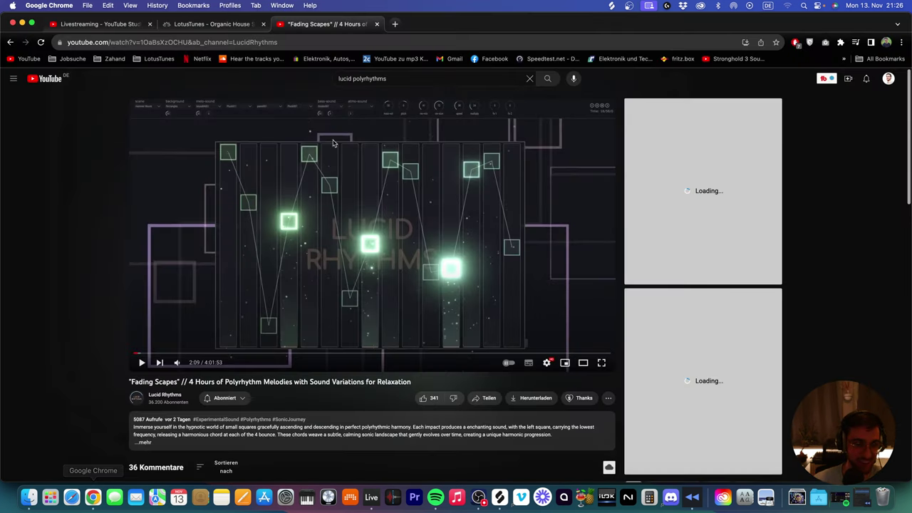
left_click(395, 79)
key("super+a")
type("n")
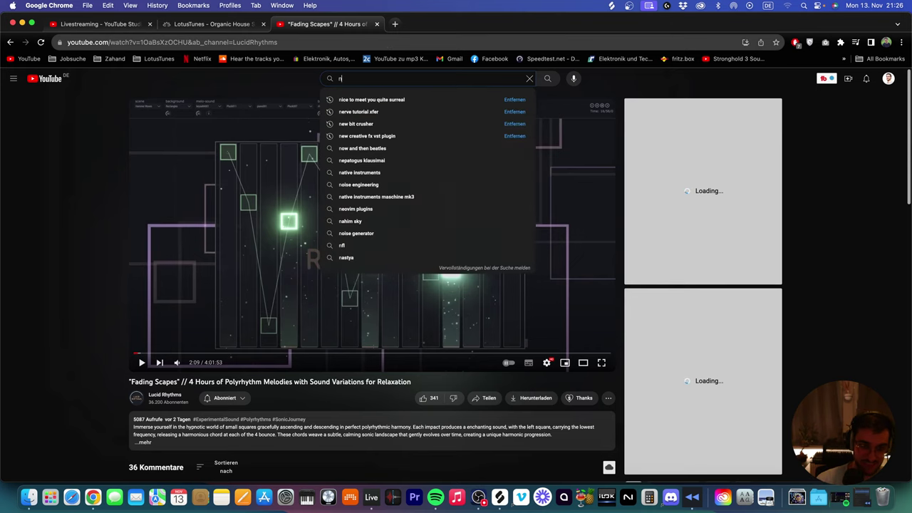
type("ice to meet you su")
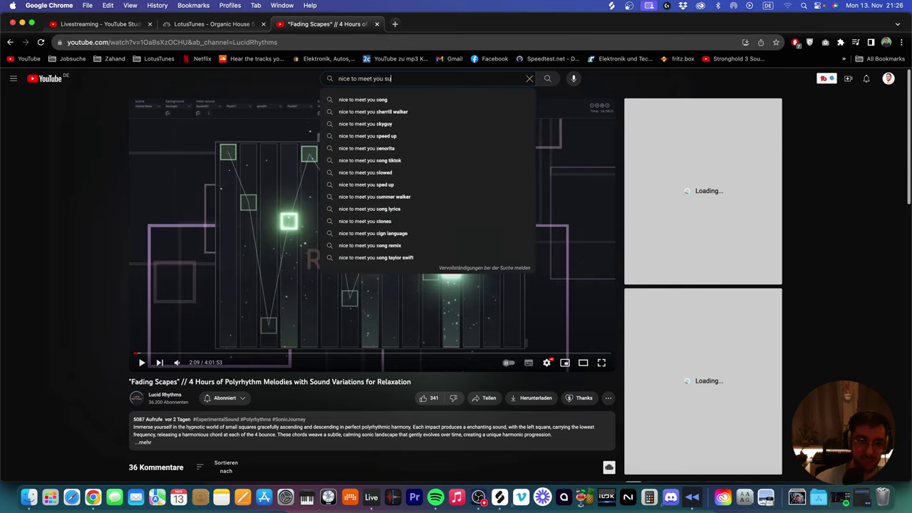
type("rreal but nice")
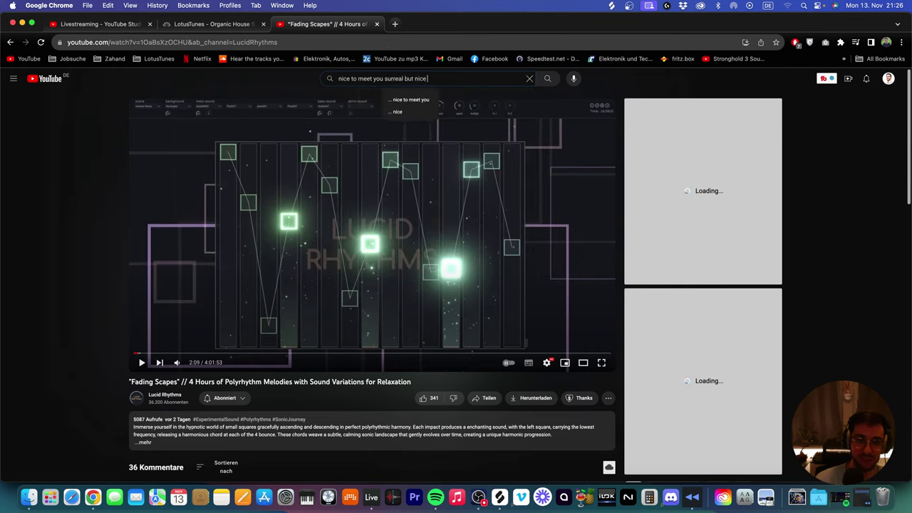
key("Return")
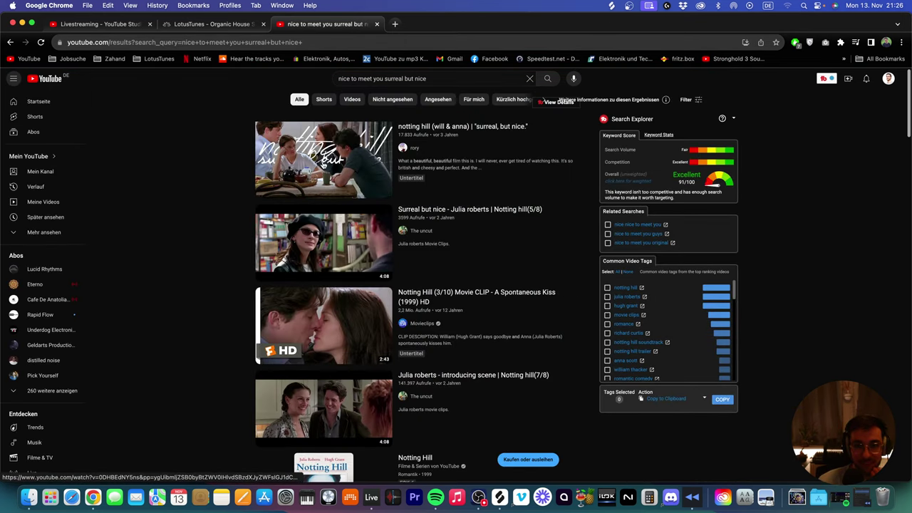
left_click(333, 154)
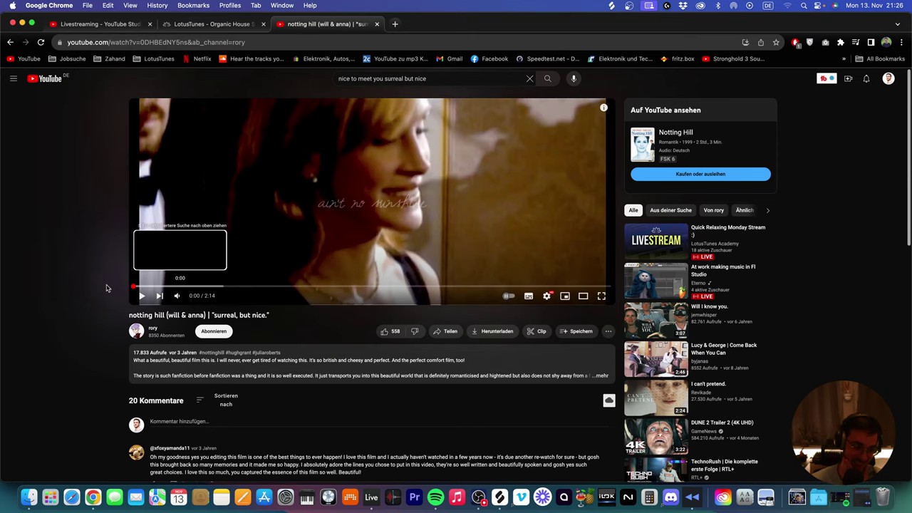
left_click(136, 287)
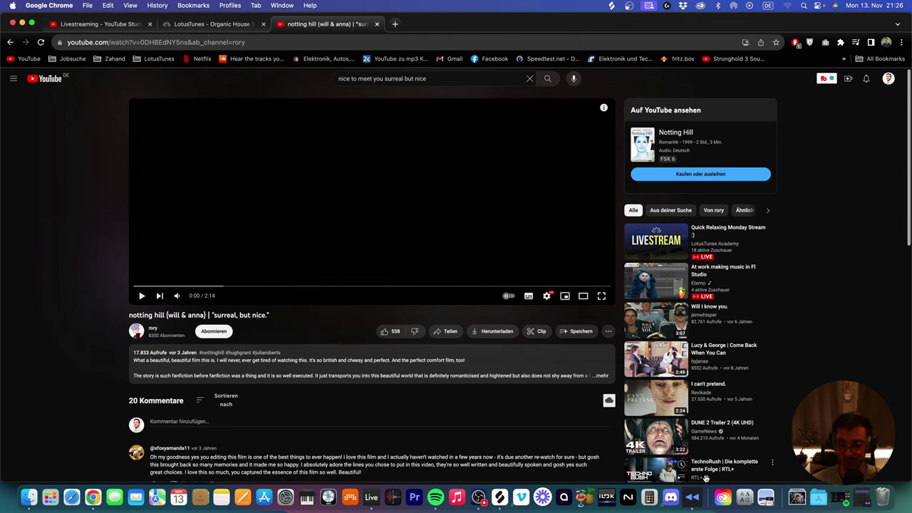
Switch to Rewind, record the system audio while the Notting Hill video plays from the start, and pause the recording.
left_click(693, 497)
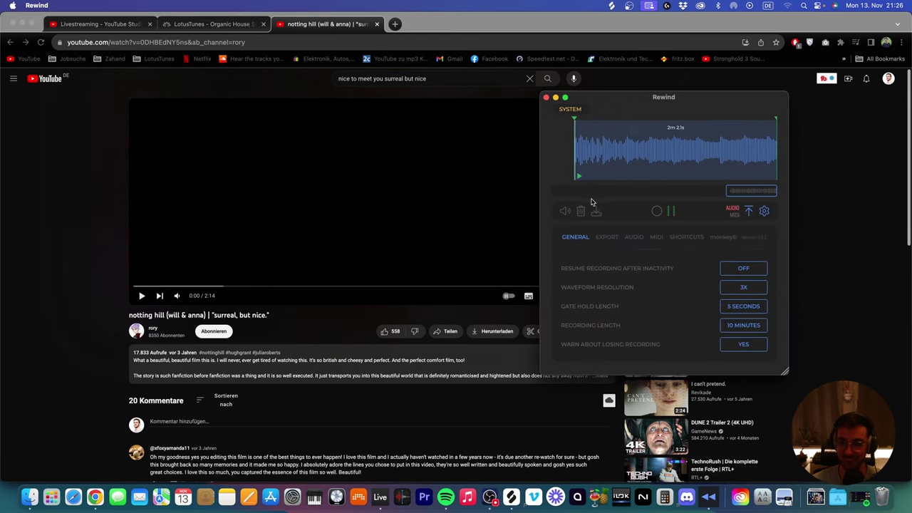
left_click(655, 211)
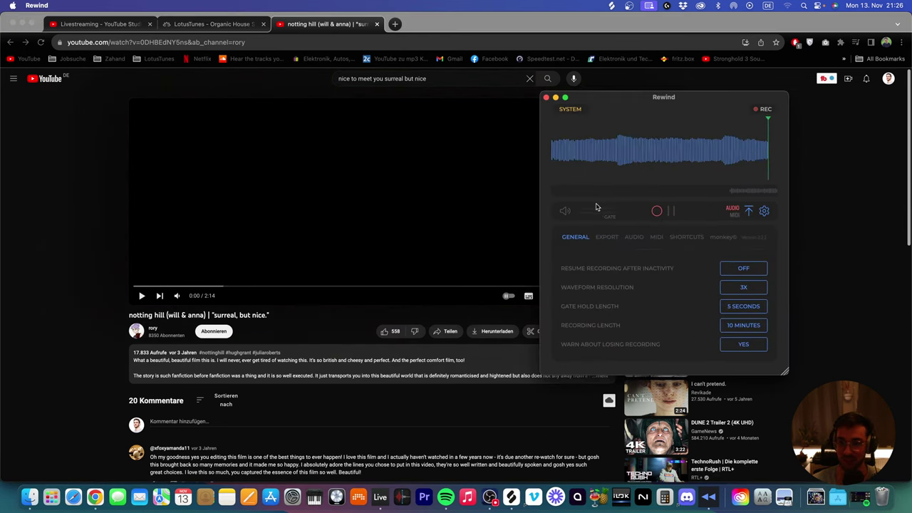
left_click(306, 242)
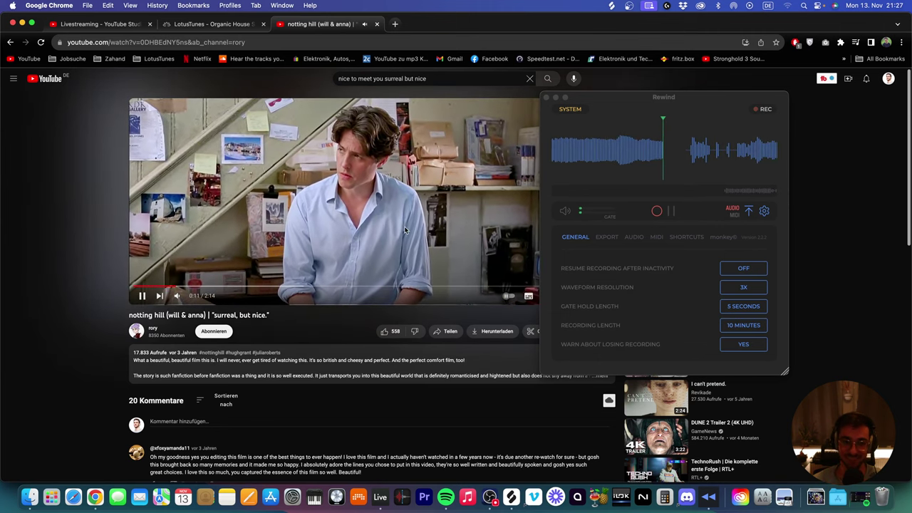
left_click(674, 237)
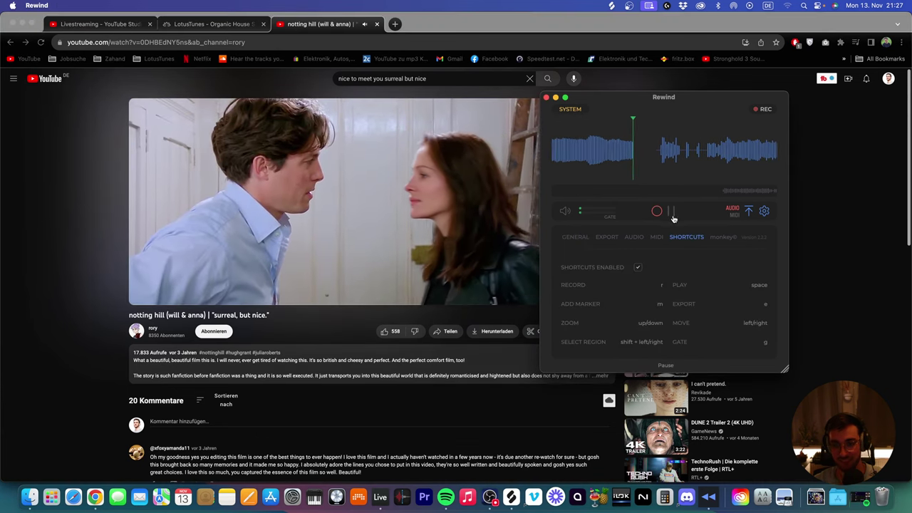
left_click(576, 236)
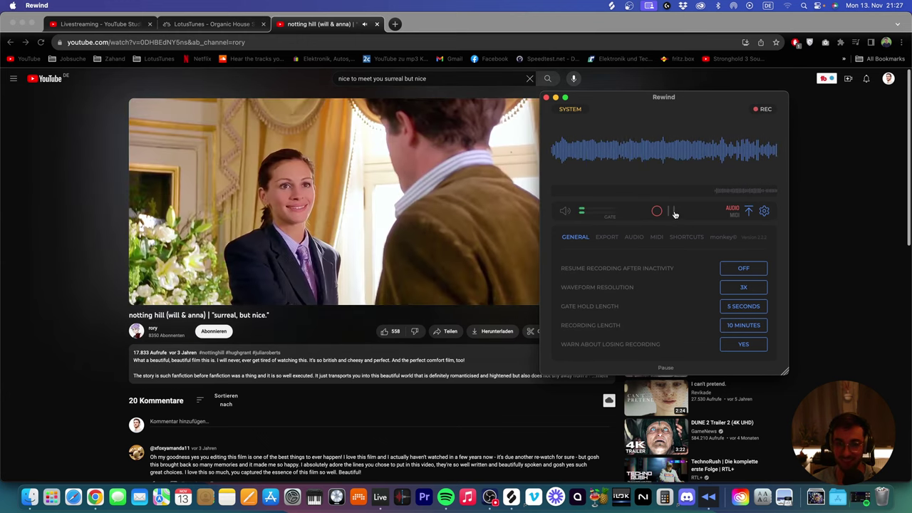
left_click(675, 214)
left_click(383, 243)
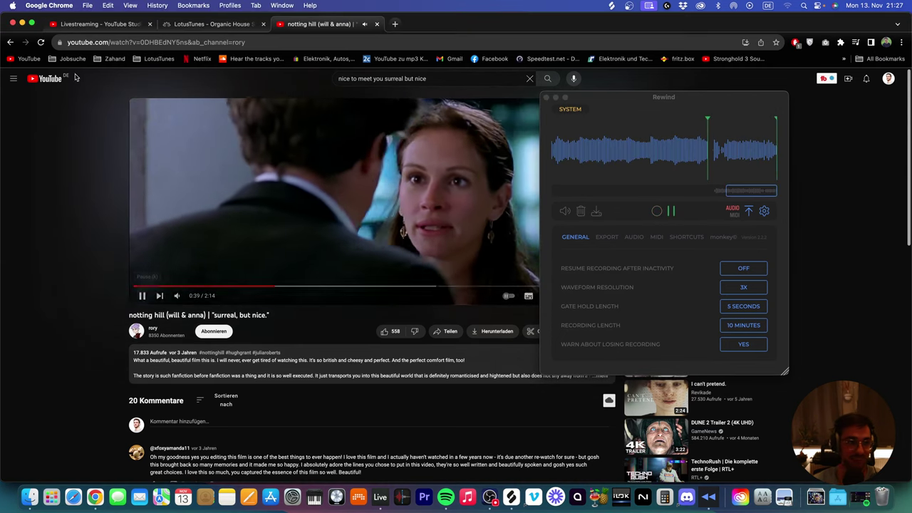
Return to the search results, open "Surreal but nice - Julia roberts | Notting hill(5/8)" and skim its dialogue up to about 2:36.
left_click(10, 42)
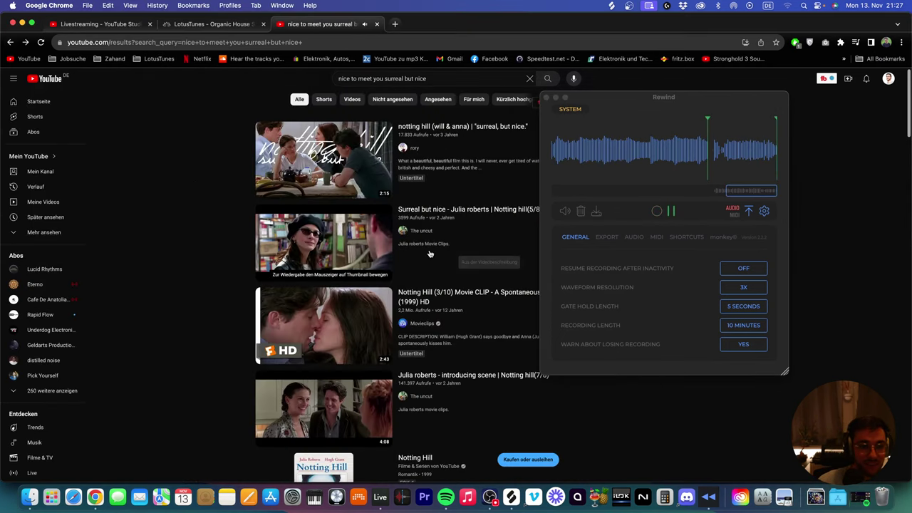
left_click(330, 243)
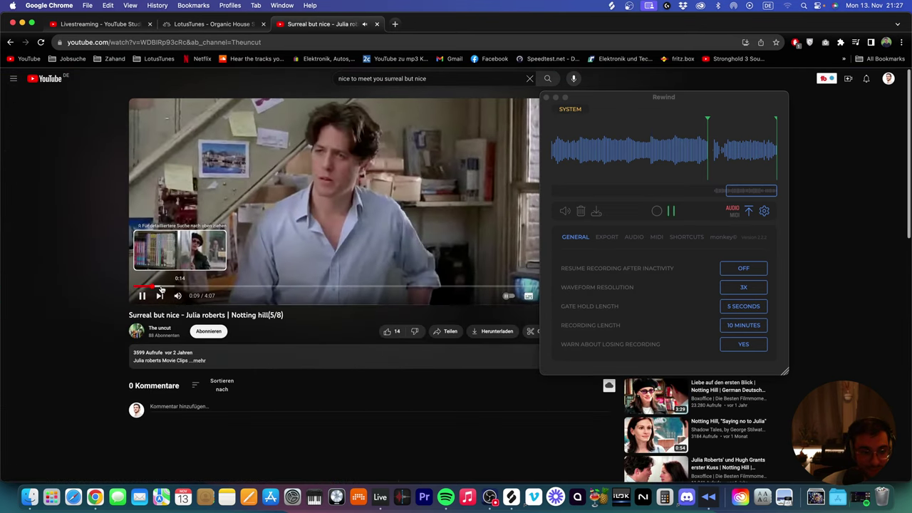
left_click(165, 287)
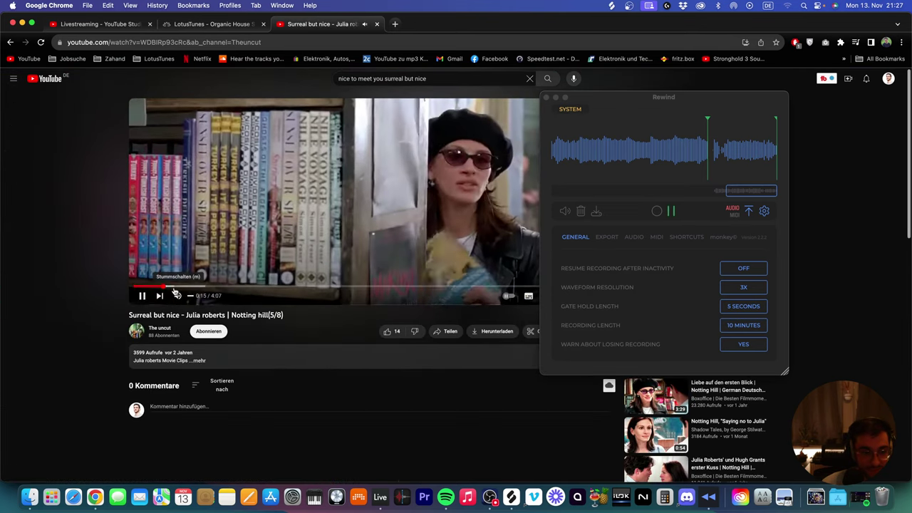
left_click(203, 286)
left_click(192, 287)
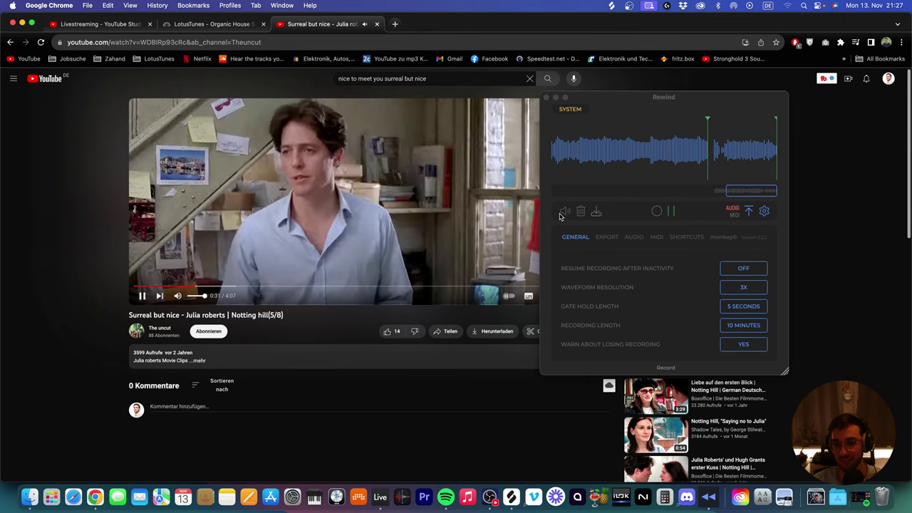
left_click(186, 287)
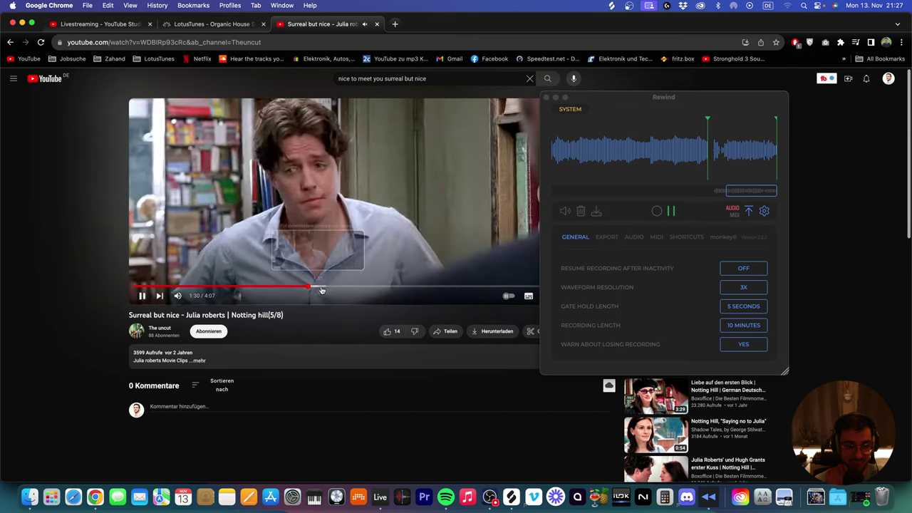
left_click_drag(329, 289, 370, 294)
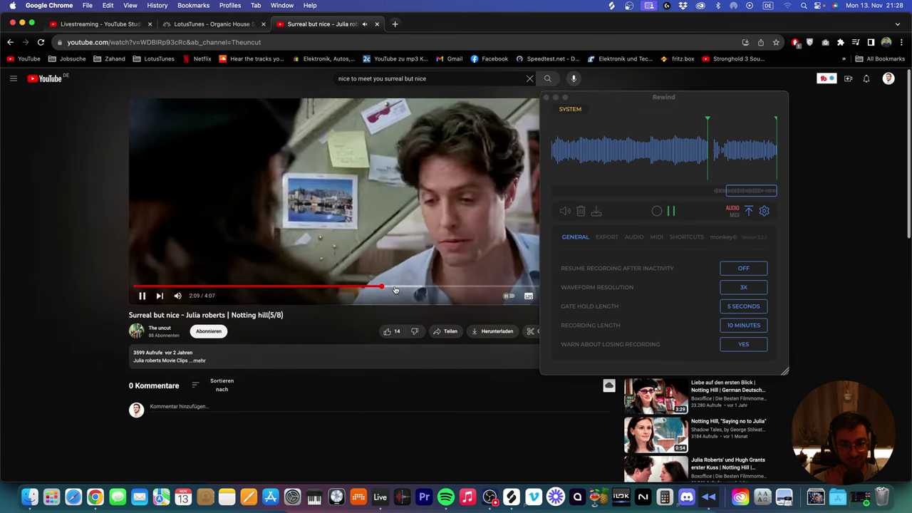
left_click(398, 289)
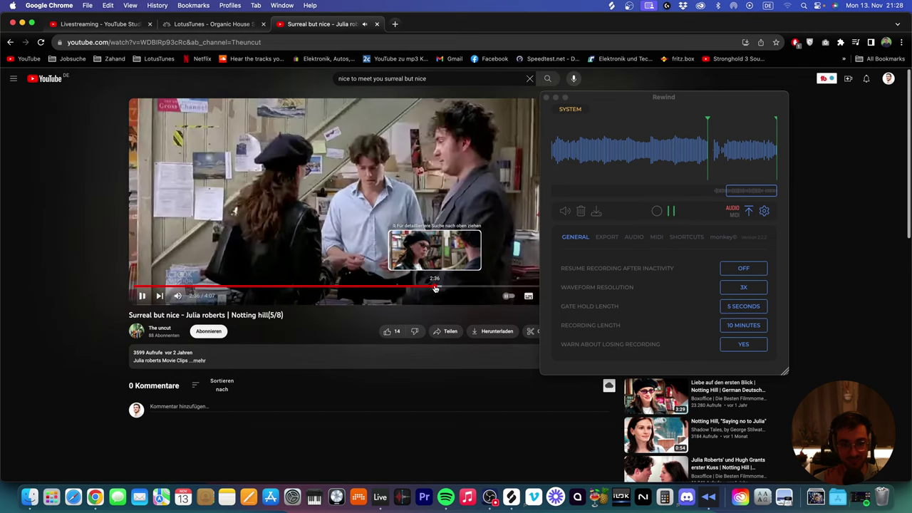
left_click(436, 288)
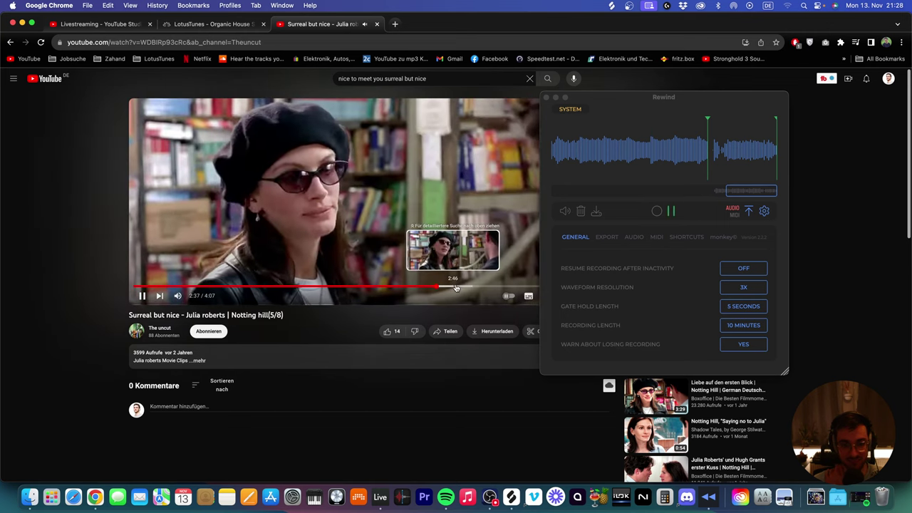
Move the Rewind window off the video, skim the remaining dialogue to the end, and pause back at about 2:06.
left_click_drag(603, 92, 694, 91)
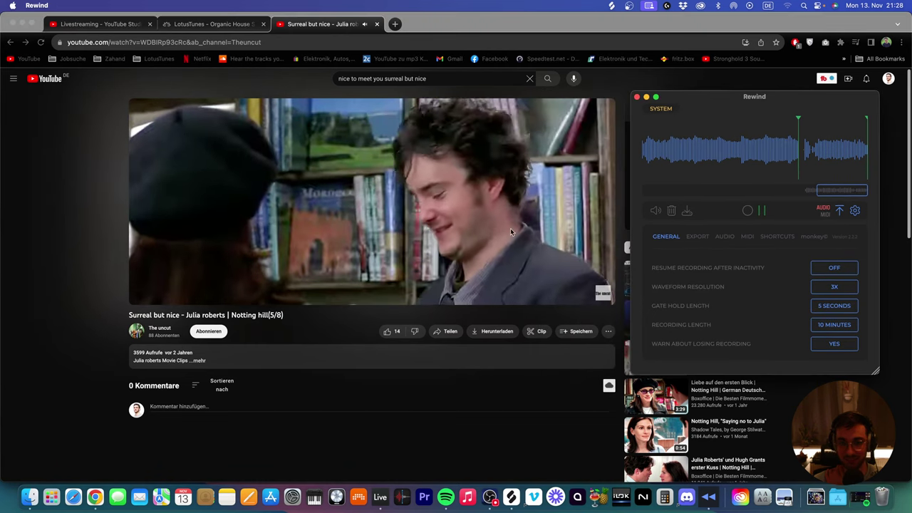
left_click(540, 295)
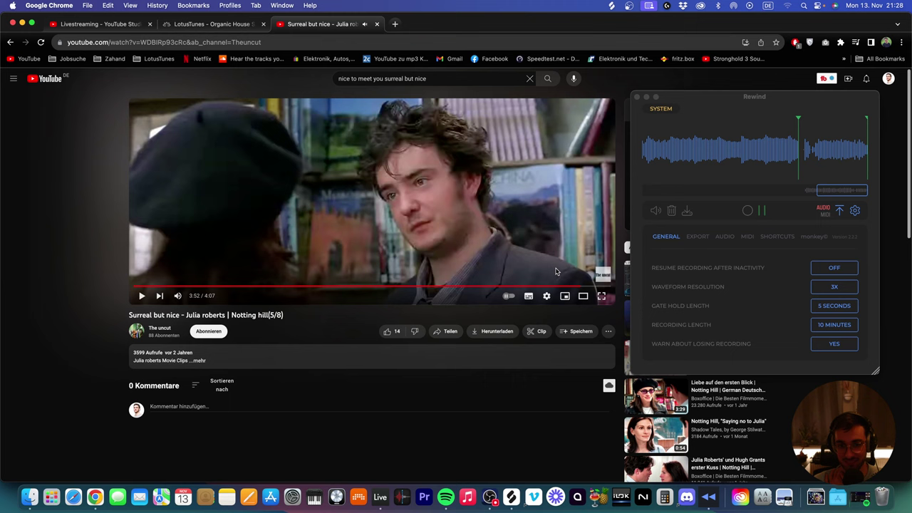
left_click(580, 286)
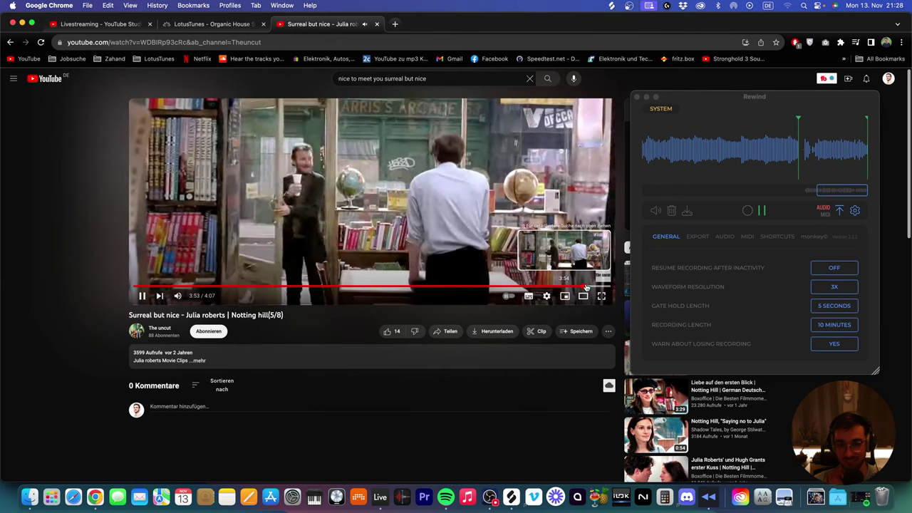
left_click(605, 285)
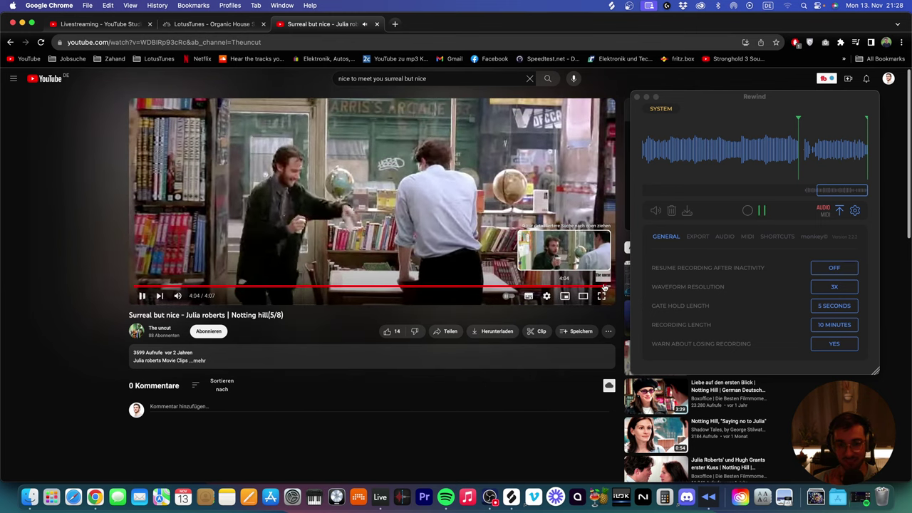
left_click_drag(563, 286, 430, 289)
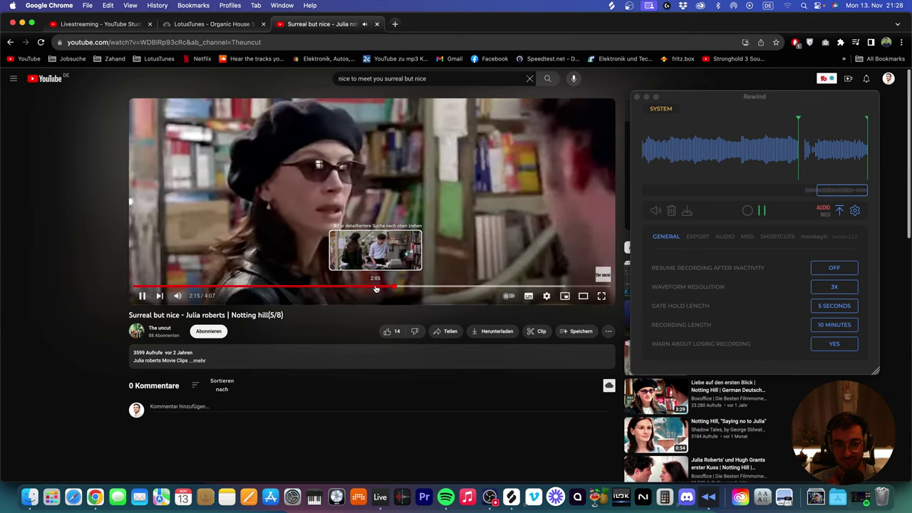
left_click(376, 288)
key("space")
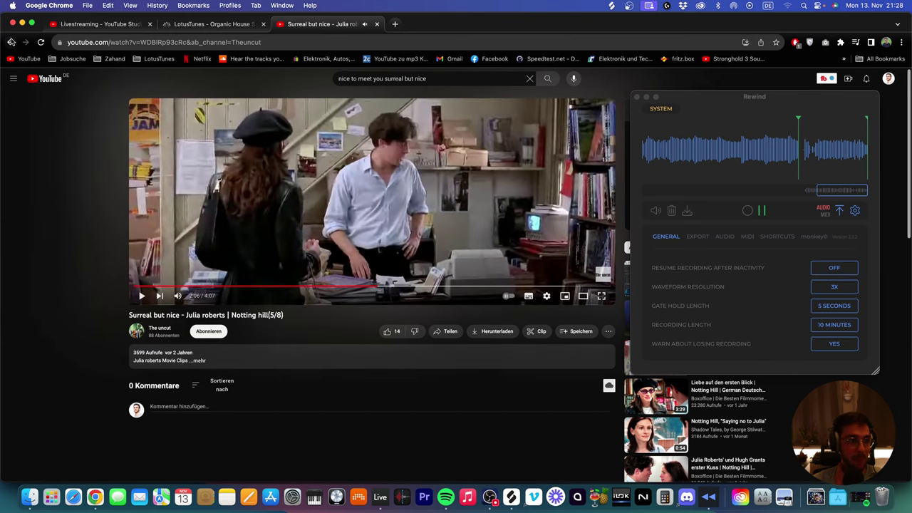
Leave the video for the search results, open a new browser tab, and switch to Ableton Live with the empty 29 Audio track selected.
left_click(11, 42)
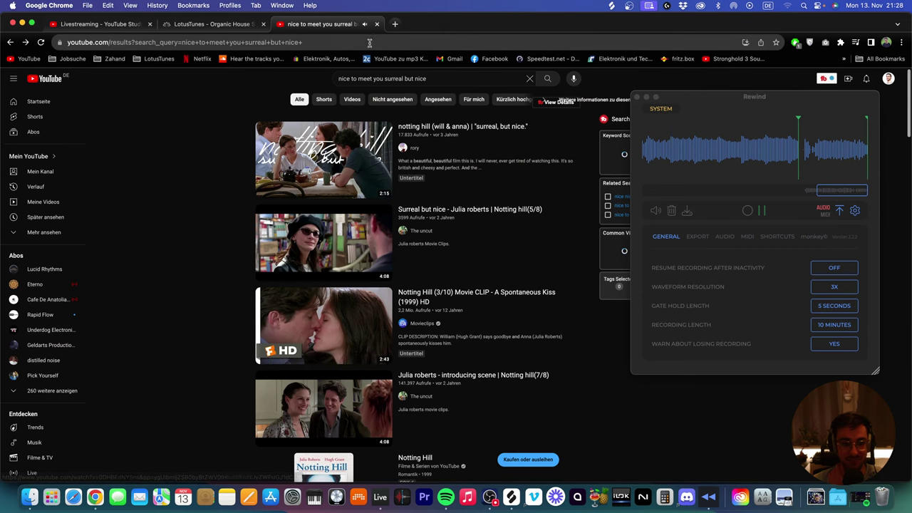
key("super+t")
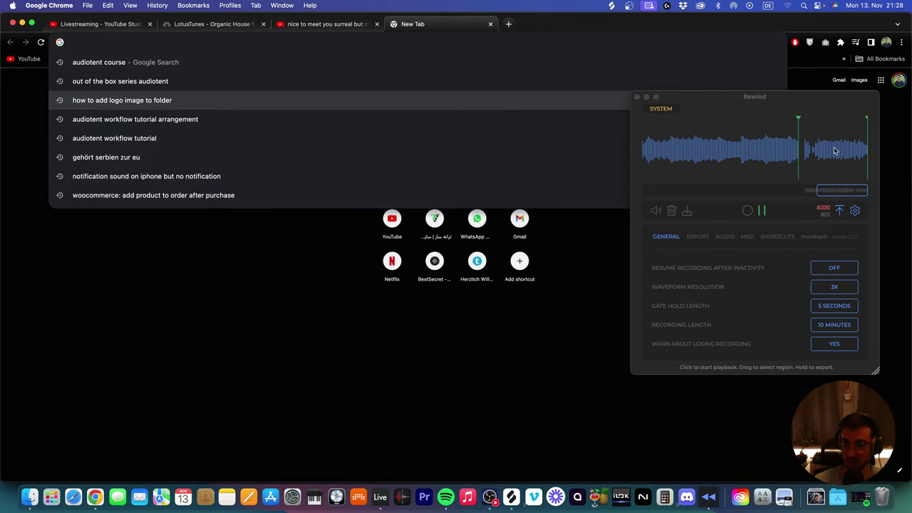
left_click(380, 497)
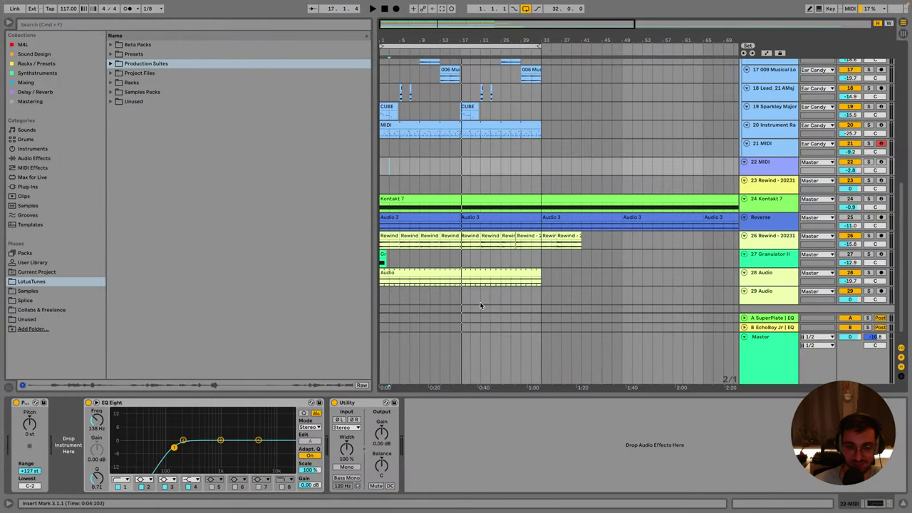
left_click(766, 291)
scroll(767, 291, "down", 1)
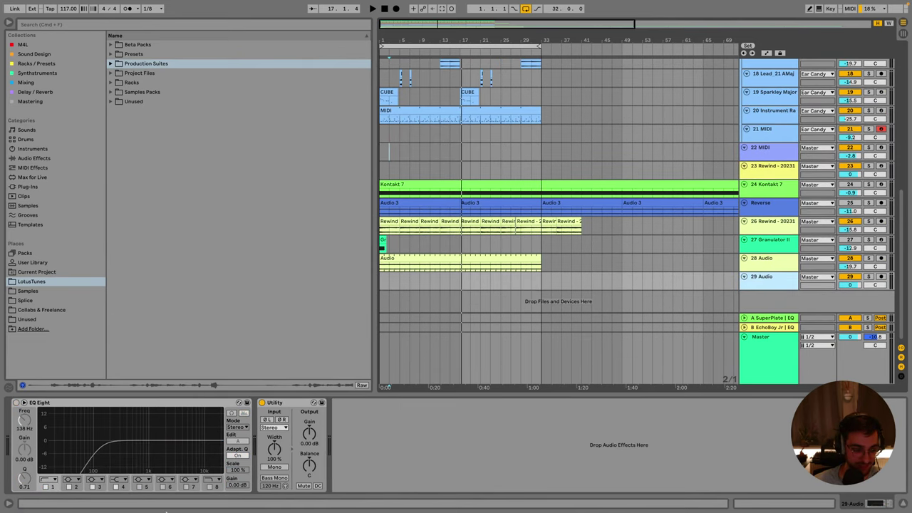
Take the Ableton Live window out of full screen and place the Rewind window over its browser area, clear of the arrangement.
mouse_move(166, 511)
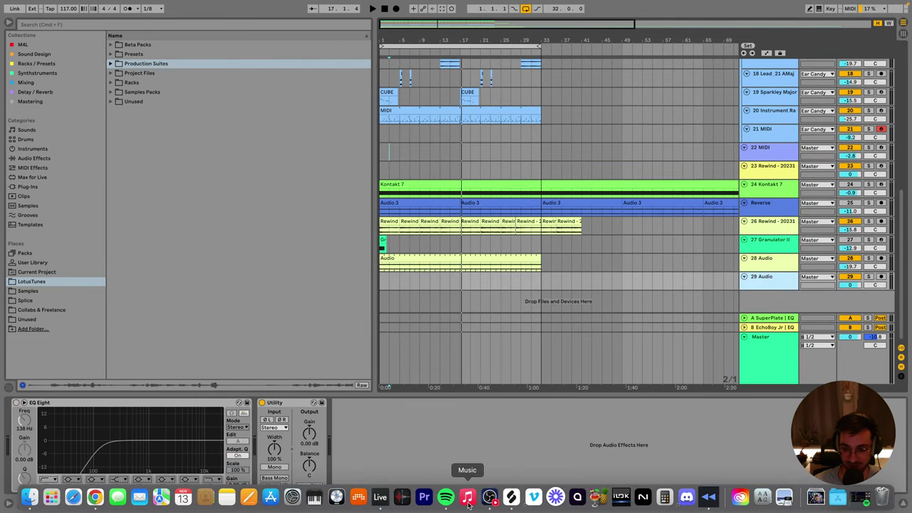
left_click(707, 497)
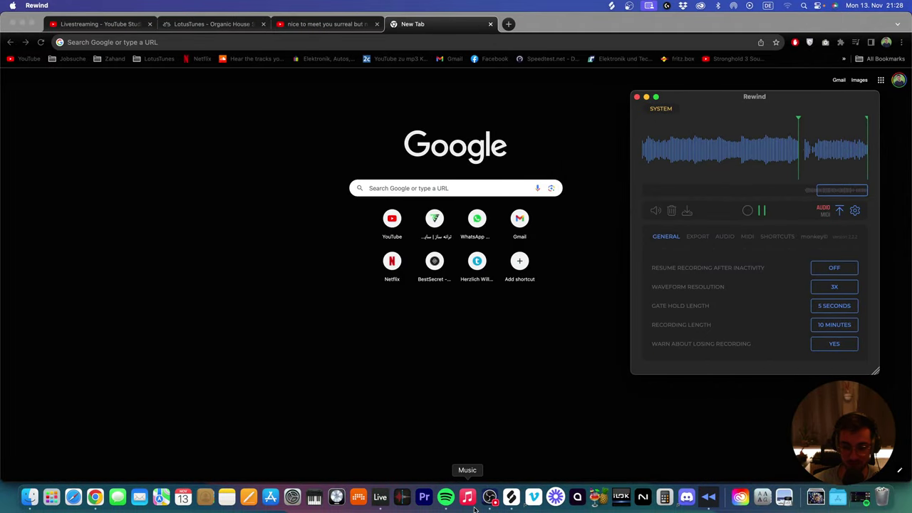
left_click(380, 497)
mouse_move(54, 4)
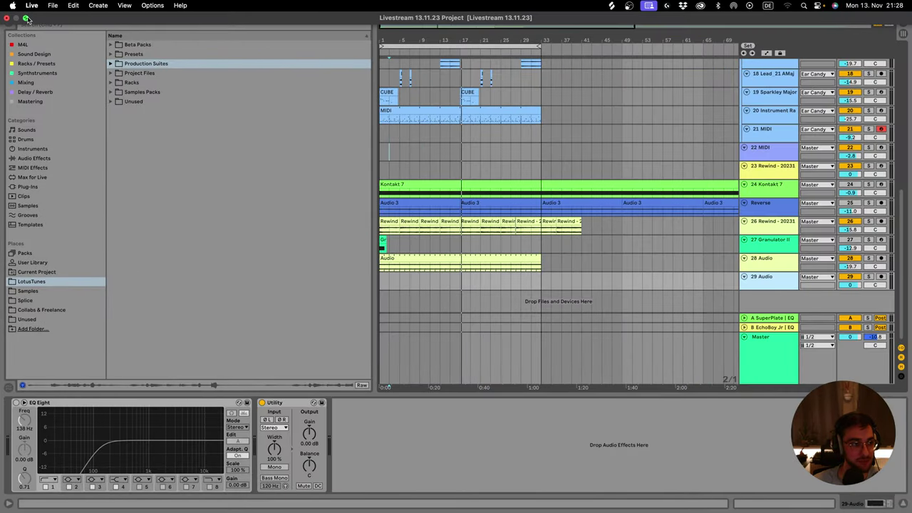
left_click(27, 18)
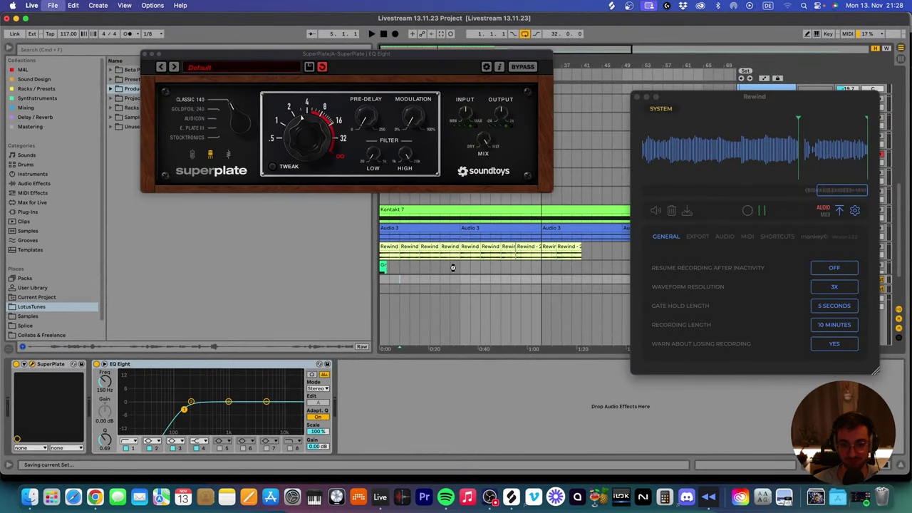
left_click(547, 298)
left_click_drag(755, 96, 329, 69)
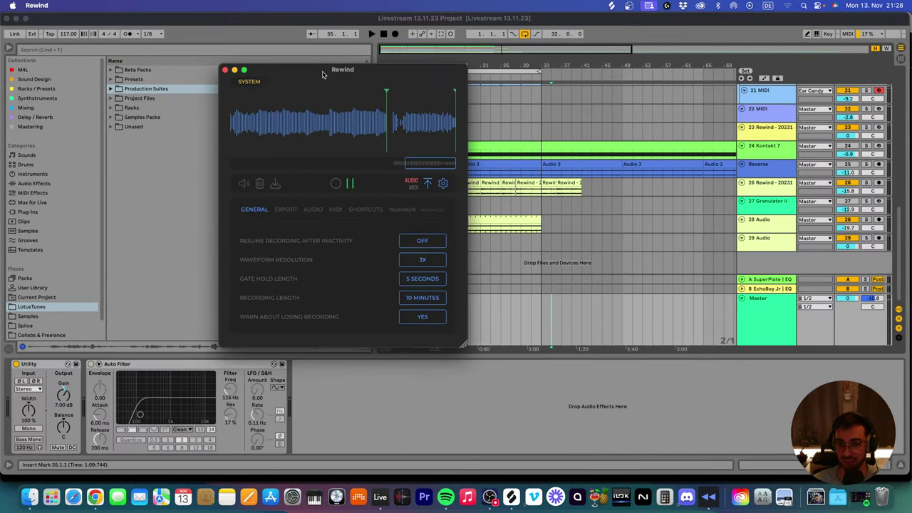
Select the last 40.1 s of the Rewind recording, place it on track 29, and move the clip to bar 1.
left_click_drag(376, 125, 481, 142)
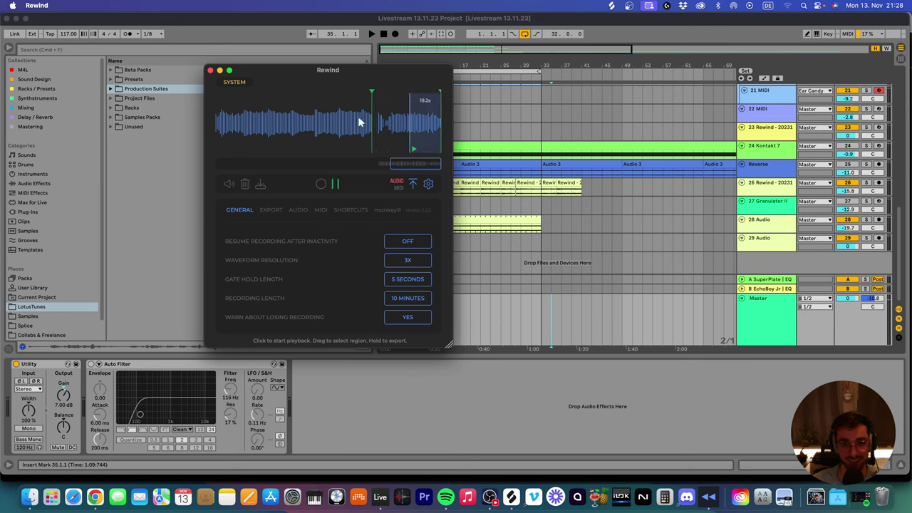
left_click_drag(406, 127, 605, 244)
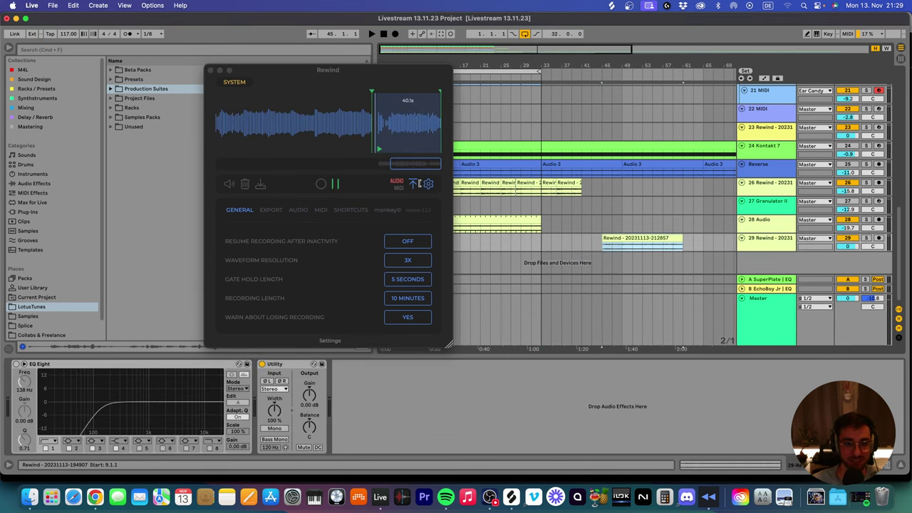
left_click(220, 71)
left_click_drag(620, 248, 394, 245)
Audition the soloed dialogue clip on track 29 and turn off its Warp setting.
key("space")
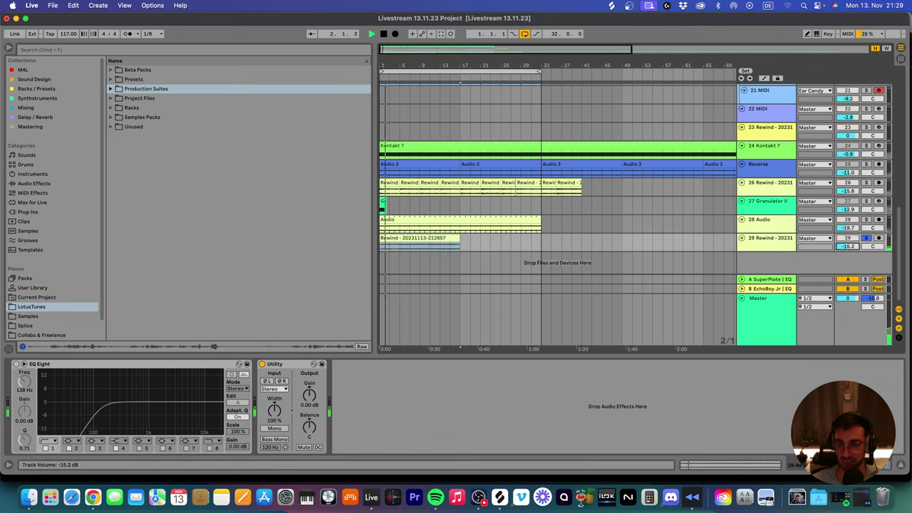
double_click(424, 241)
key("space")
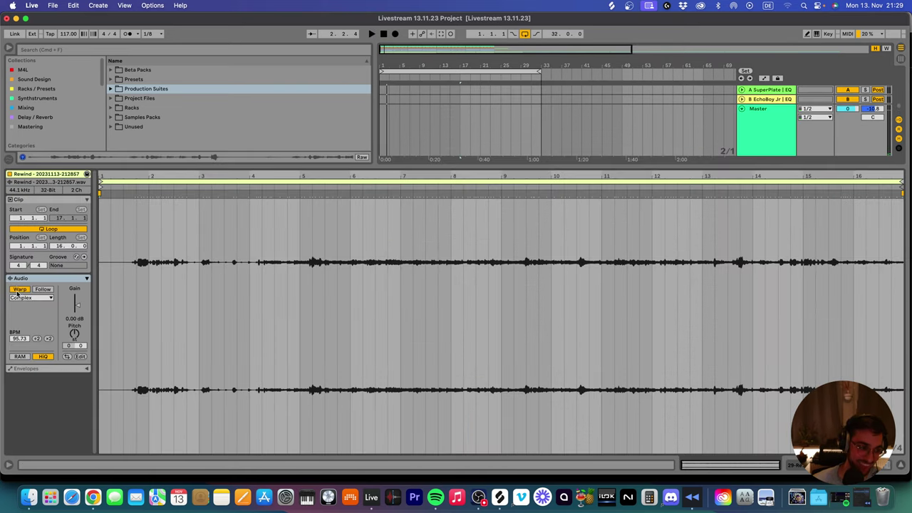
left_click(478, 107)
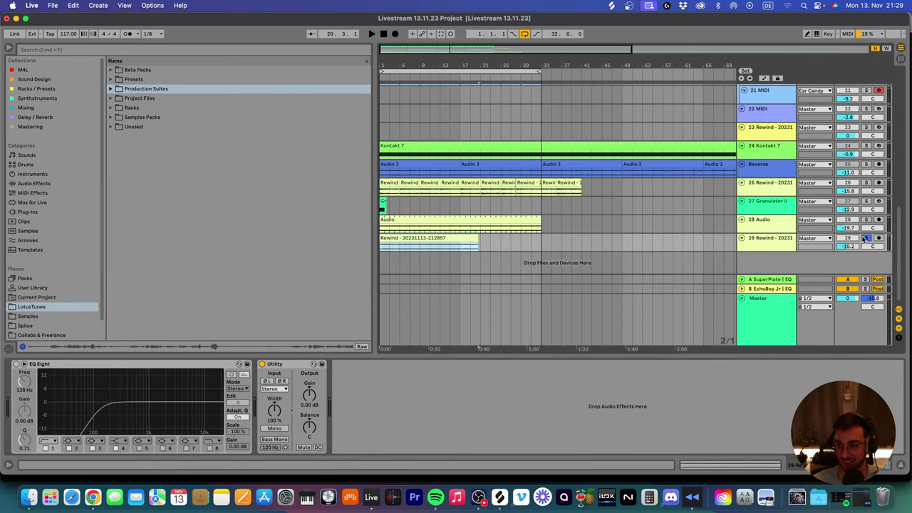
Enlarge track 29, set its sends to A -8.4 dB and B -14.7 dB, and set its volume to -9.2 dB during playback.
left_click_drag(761, 249, 762, 273)
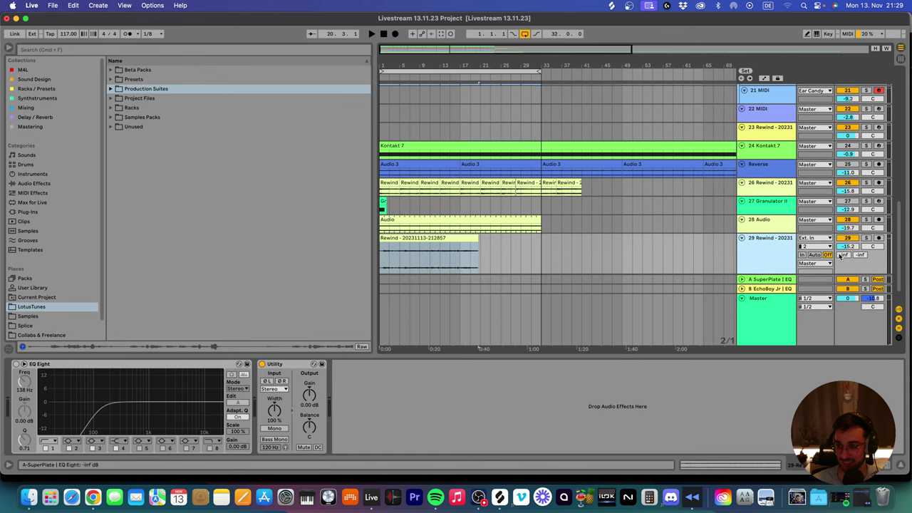
left_click_drag(840, 256, 840, 243)
key("space")
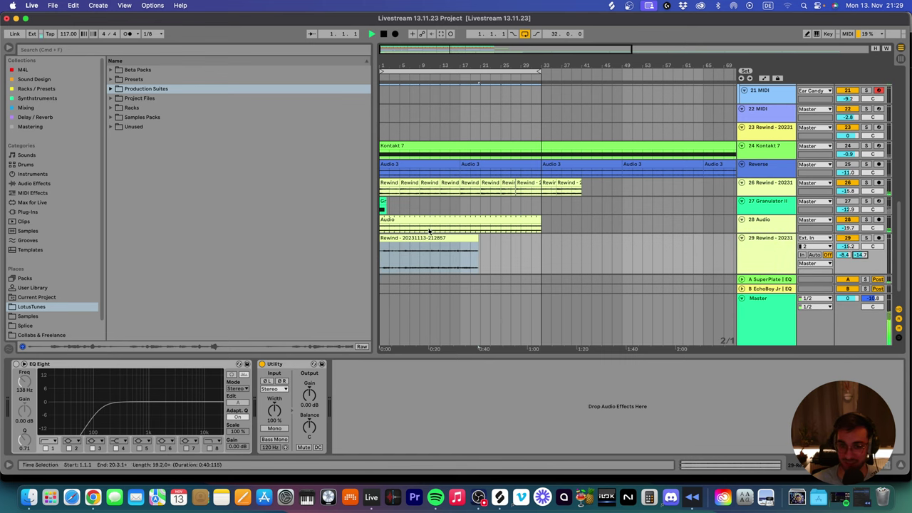
left_click(399, 250)
scroll(406, 243, "down", 1)
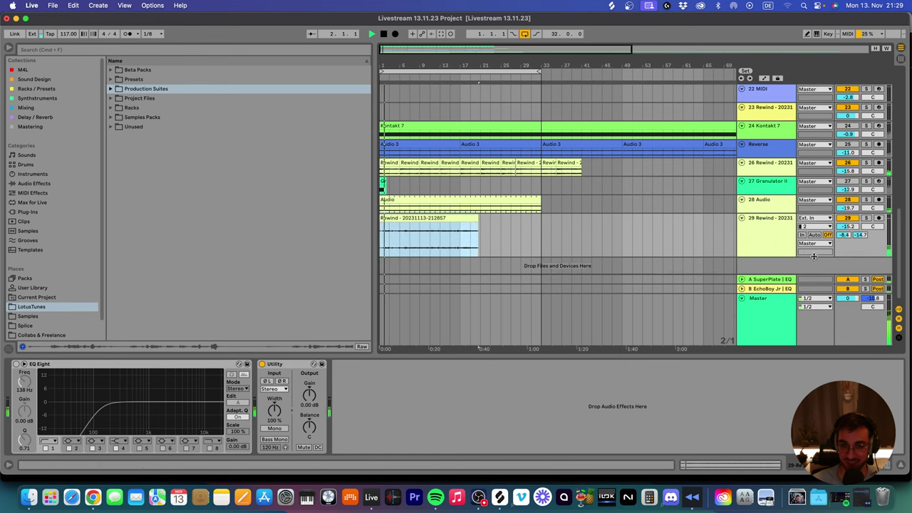
left_click_drag(848, 226, 845, 238)
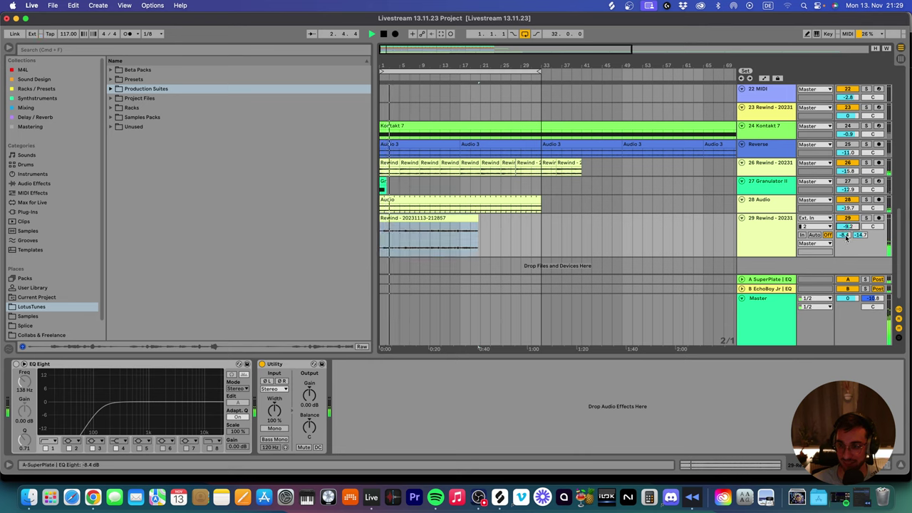
left_click(784, 233)
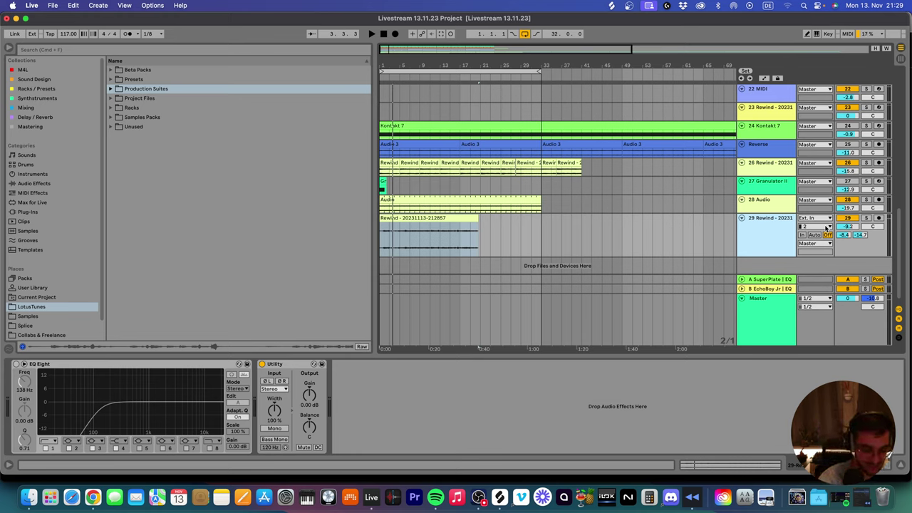
Save the Live set, then solo track 29 and select its dialogue clip.
left_click(463, 218)
key("super+s")
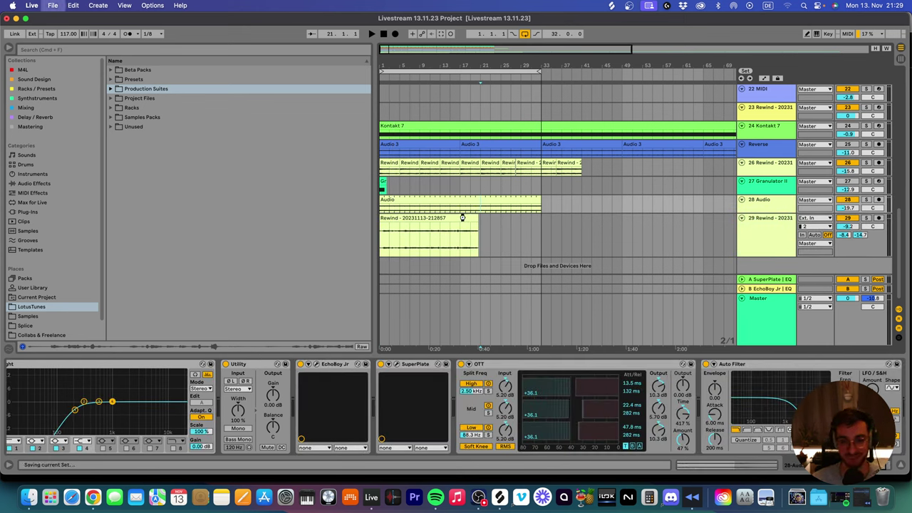
left_click(464, 219)
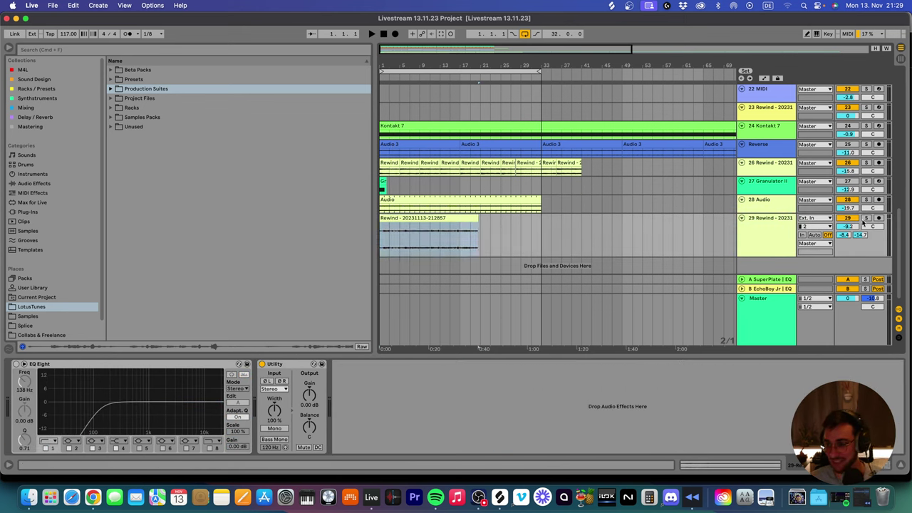
left_click(866, 218)
left_click(421, 226)
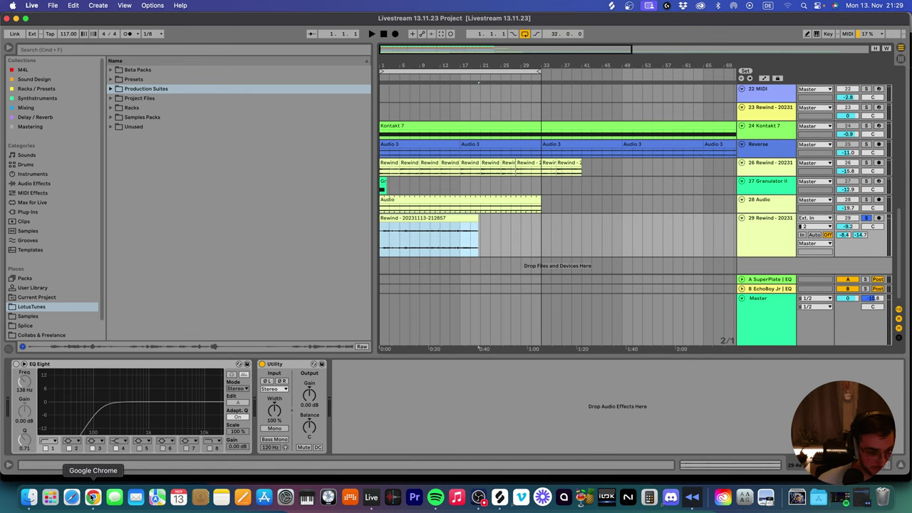
Switch to Chrome, search Google for "lalalai", open the LALAL.AI website, and dismiss its Google sign-in and cookie prompts.
left_click(92, 497)
left_click(288, 44)
type("lala")
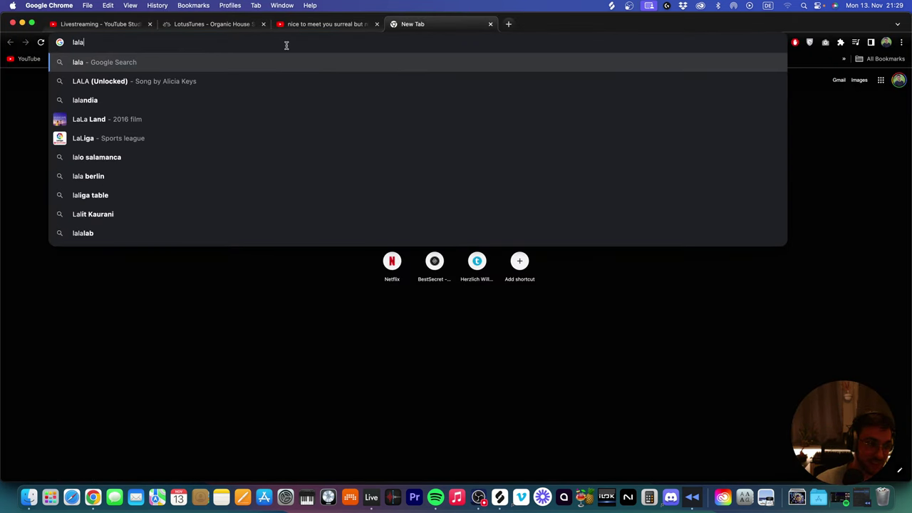
type("lai")
key("Return")
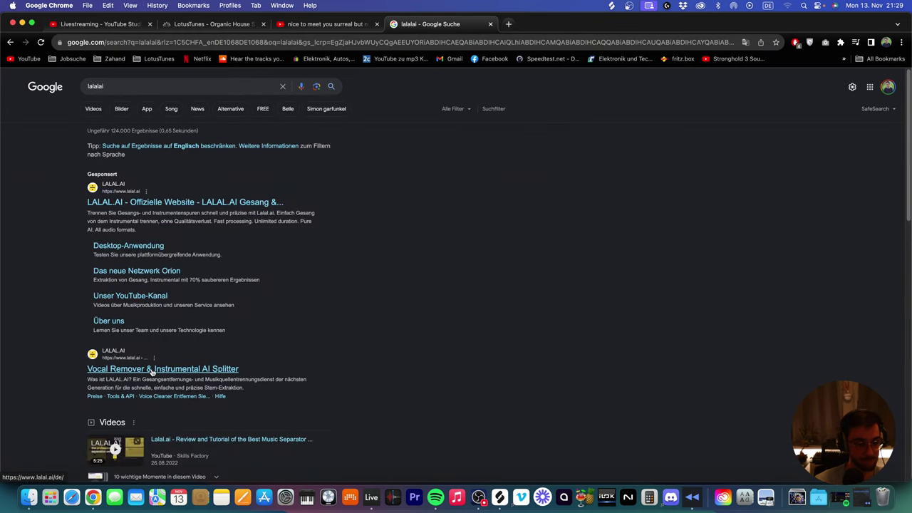
key("super+alt+space")
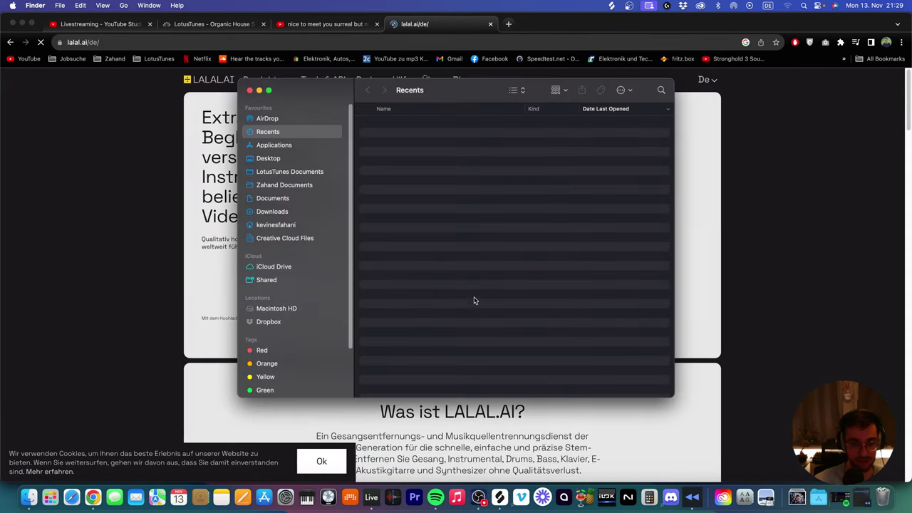
left_click(161, 202)
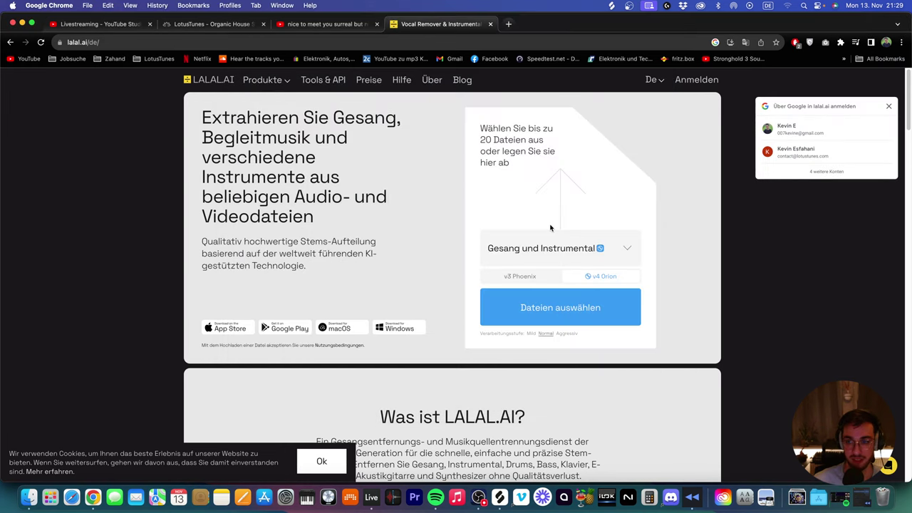
left_click(889, 106)
left_click(321, 461)
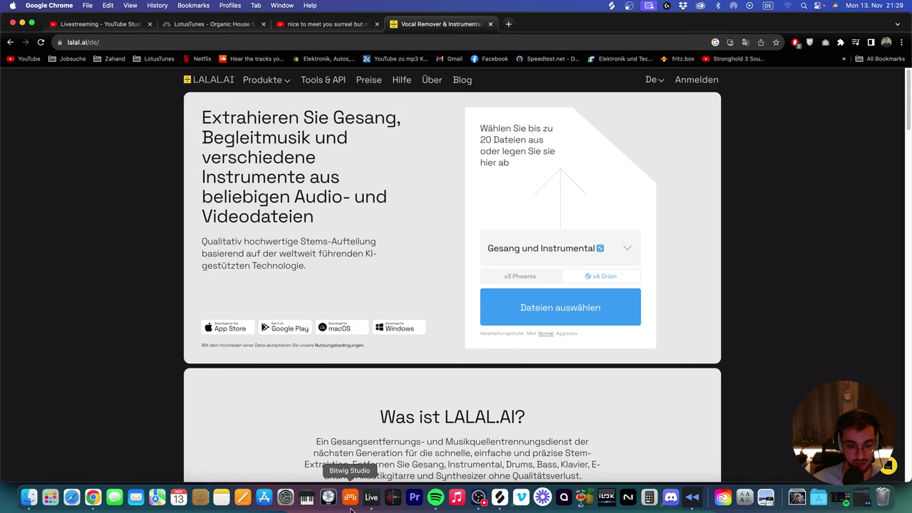
Switch to Ableton Live and move its window aside to expose the LALAL.AI page for uploading the dialogue clip.
left_click(374, 503)
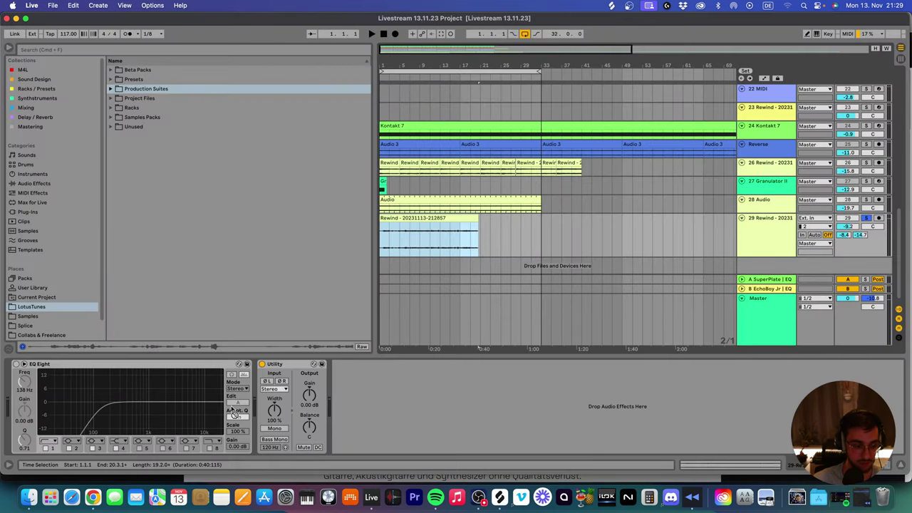
left_click_drag(73, 21, 543, 36)
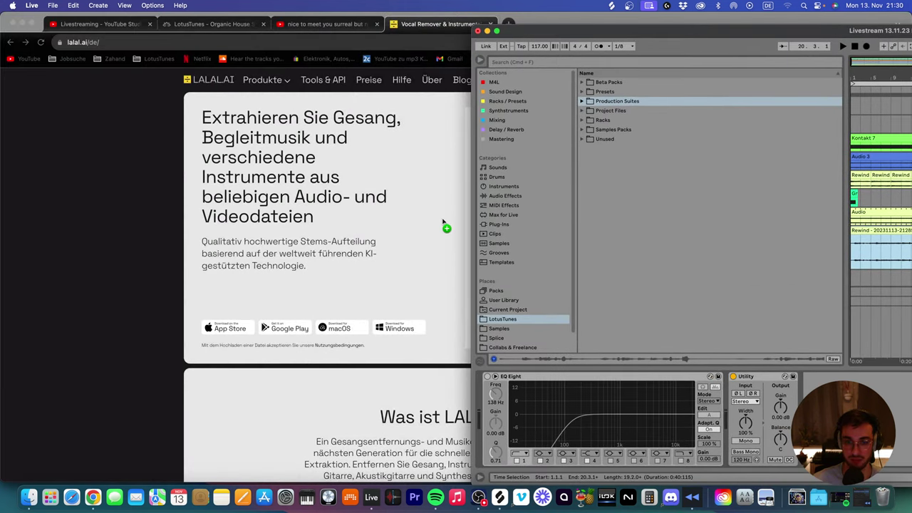
left_click_drag(443, 221, 443, 221)
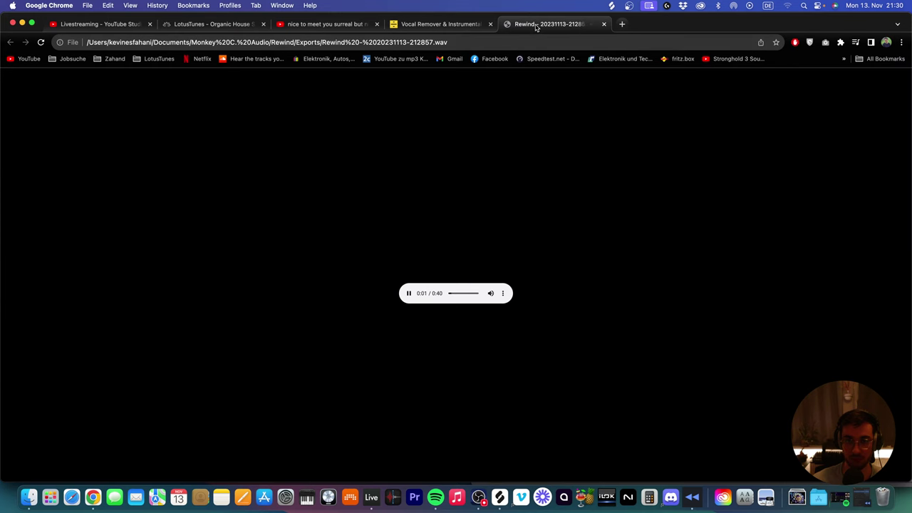
key("super+w")
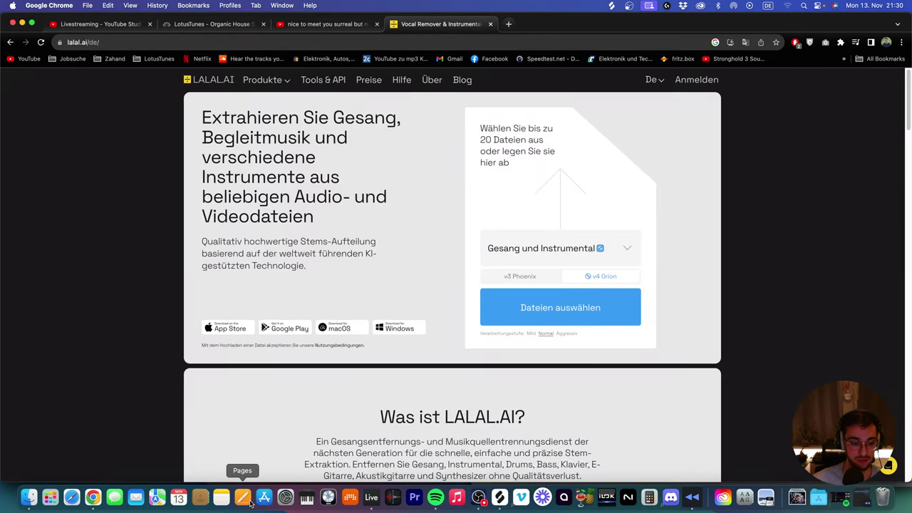
left_click(372, 497)
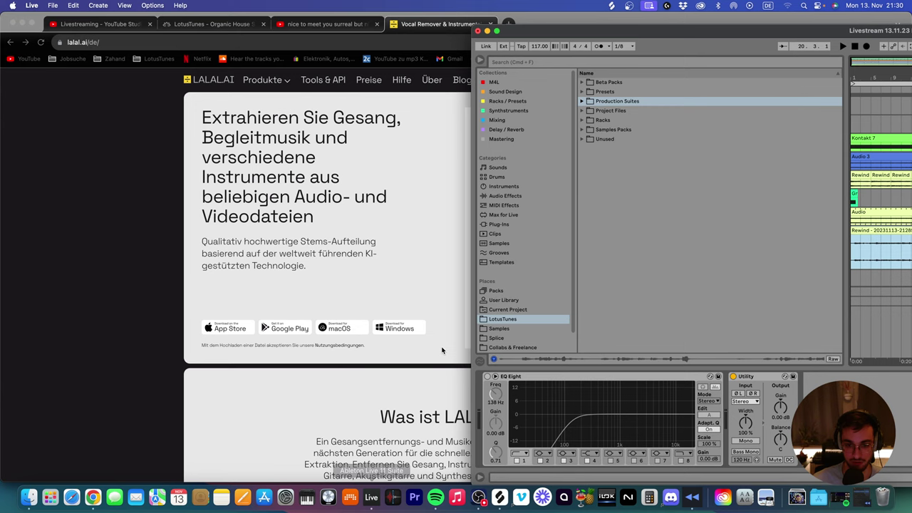
Maximize the Live set's window, then trim the start of the Rewind clip on track 29 and align it with bar 1.
double_click(528, 34)
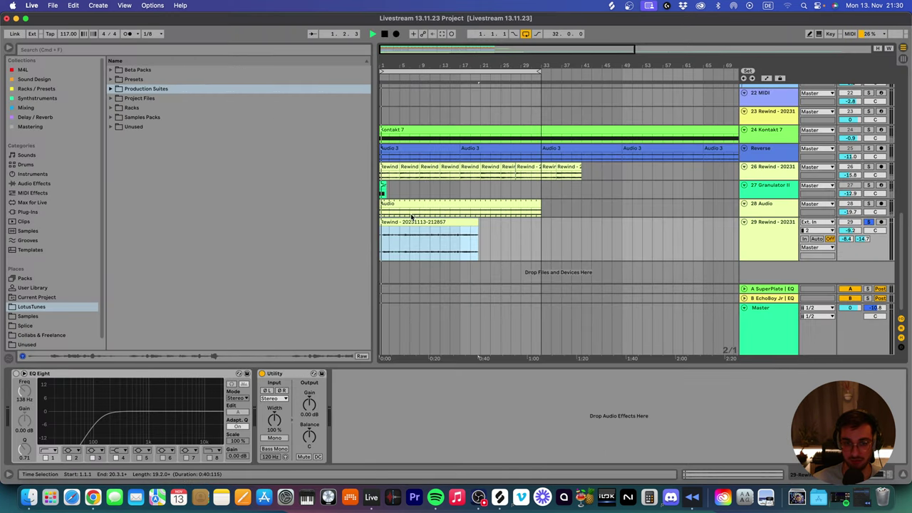
scroll(388, 217, "up", 3)
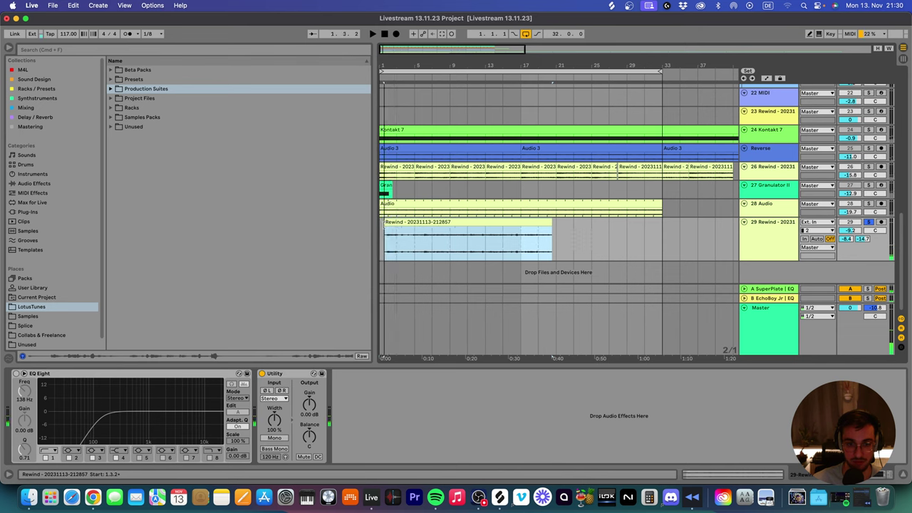
left_click_drag(565, 225, 560, 225)
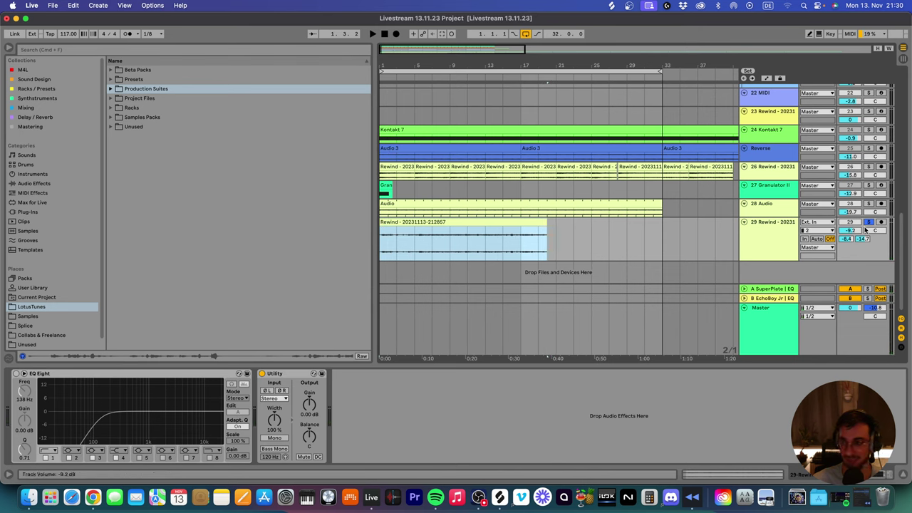
Set track 29's volume to 0 dB and raise the Rewind clip's gain, checking the louder level in playback.
left_click_drag(862, 239, 862, 299)
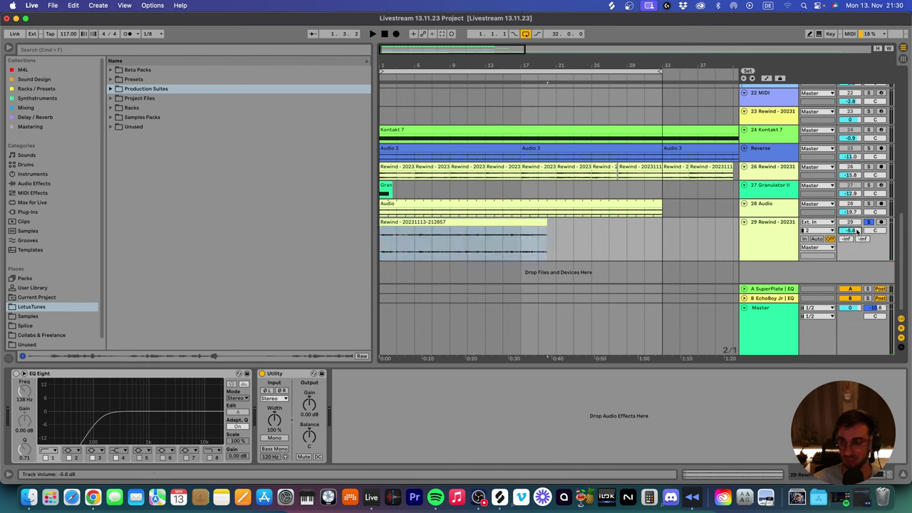
double_click(427, 239)
left_click_drag(70, 326, 70, 306)
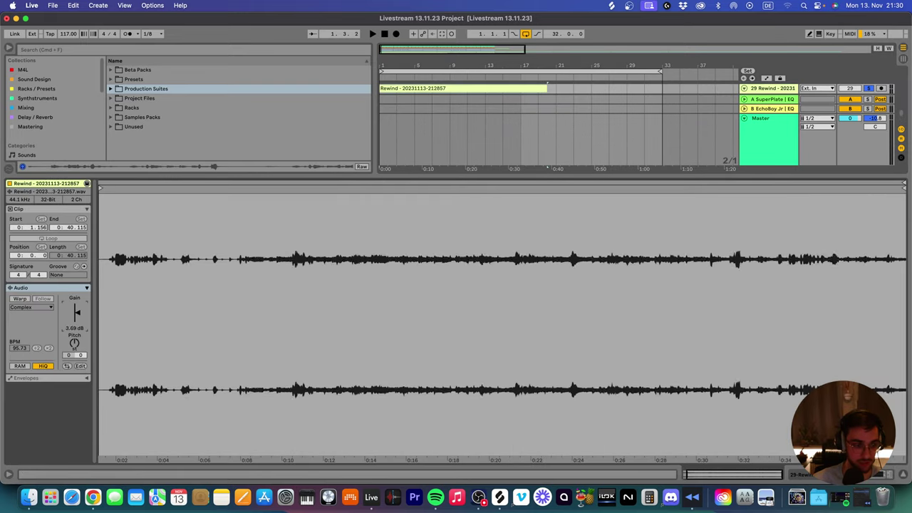
key("space")
key("shift+Tab")
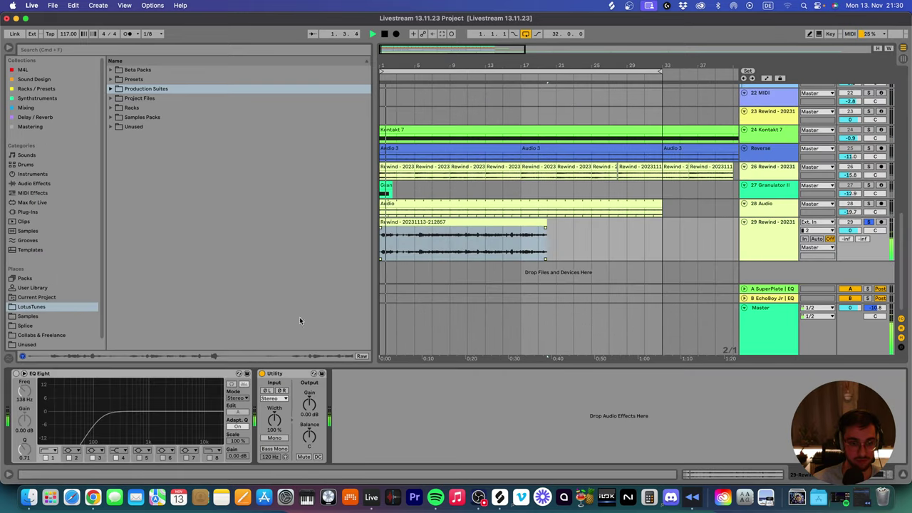
key("space")
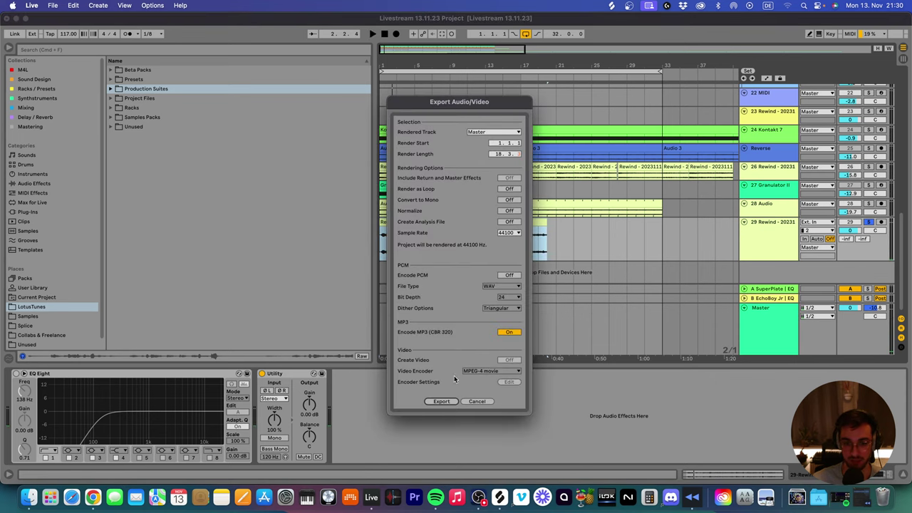
Export the selected range from the Master as an MP3 named "Its surreal vocal" on the Desktop.
left_click(447, 402)
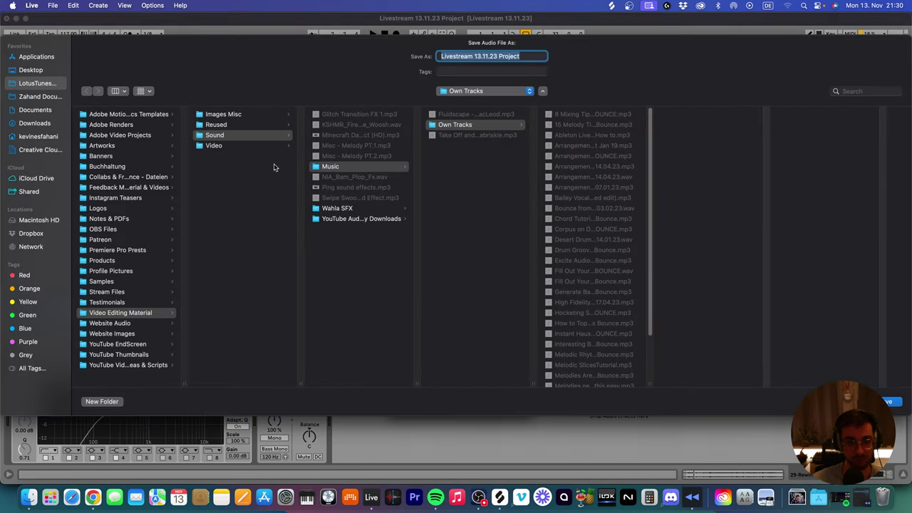
left_click(33, 70)
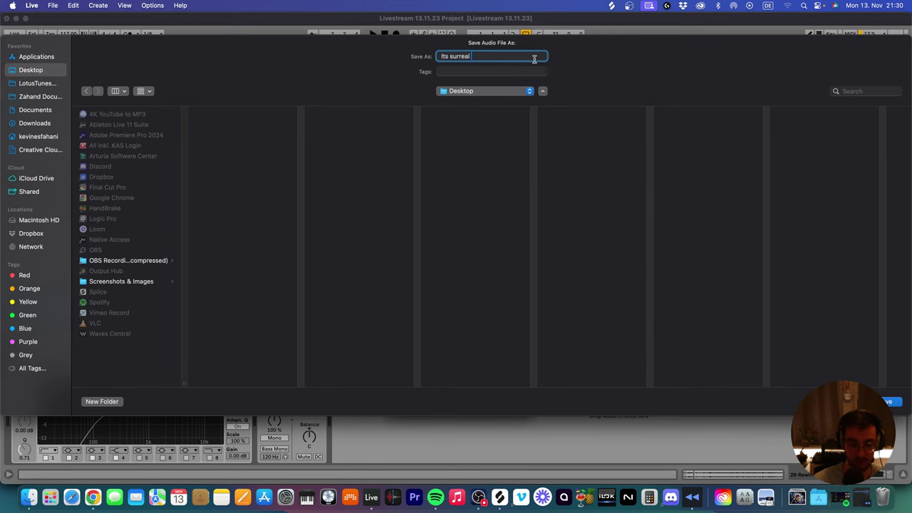
key("Return")
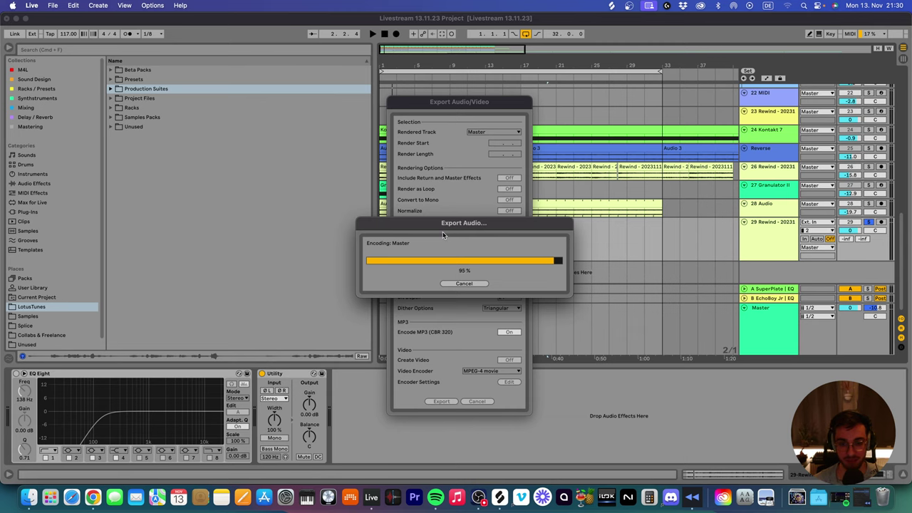
Upload Its surreal vocal.mp3 from the Desktop to the LALAL.AI page in Chrome for vocal and instrumental separation.
left_click(93, 497)
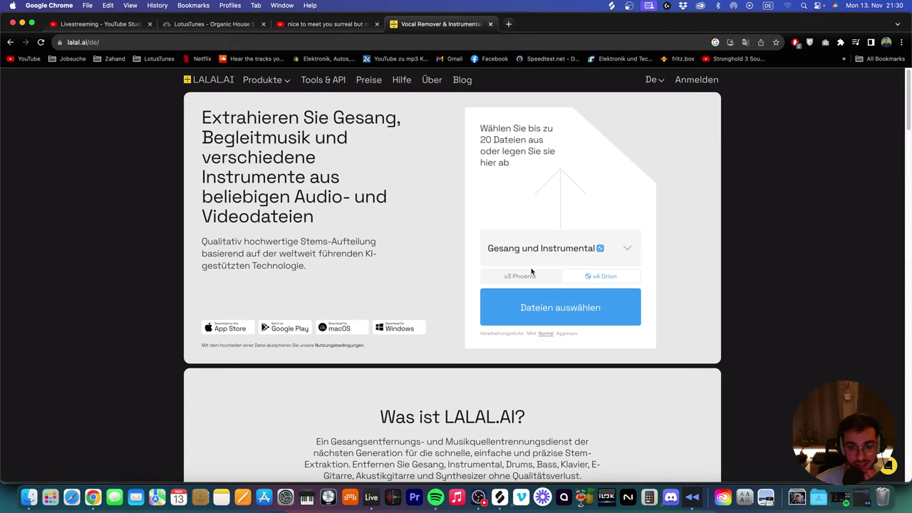
left_click(28, 497)
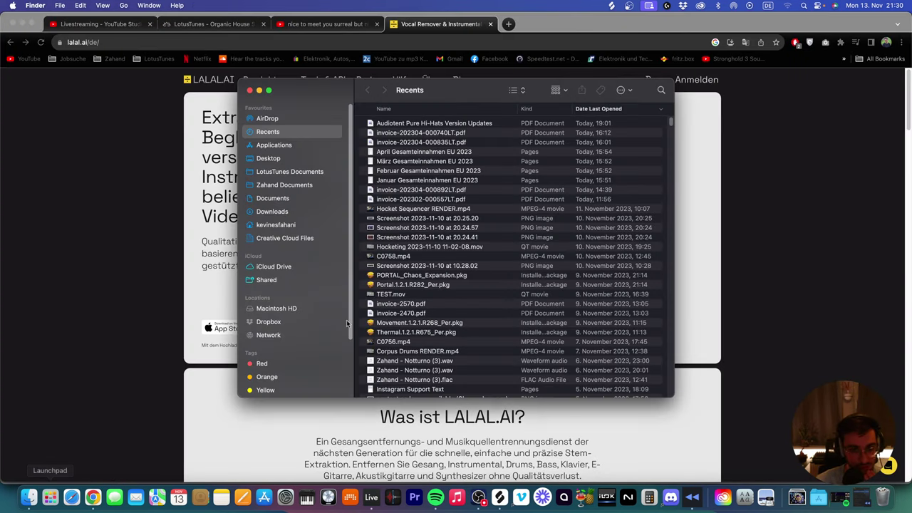
left_click(271, 158)
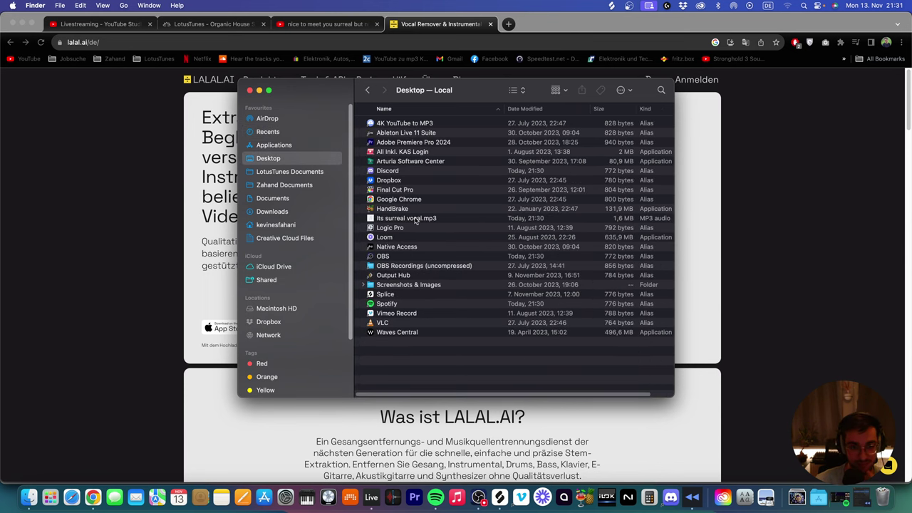
left_click_drag(490, 95, 281, 72)
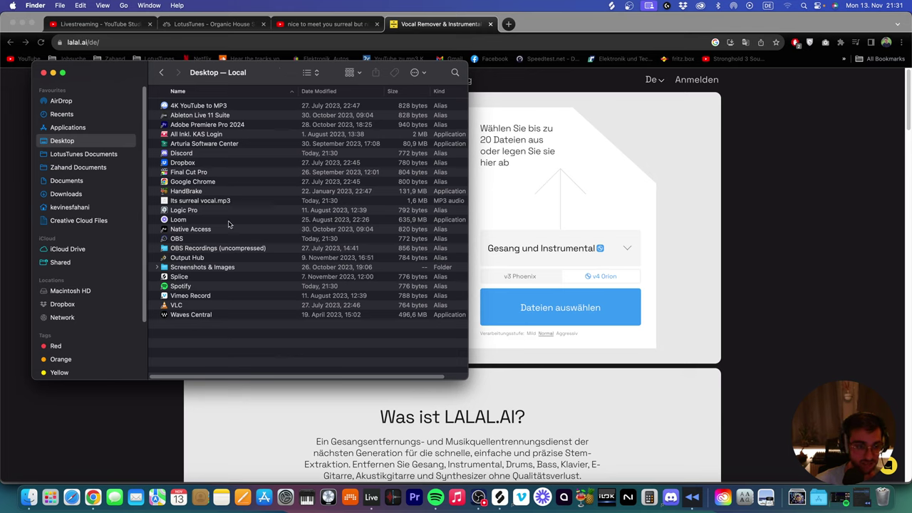
left_click(185, 239)
left_click(186, 210)
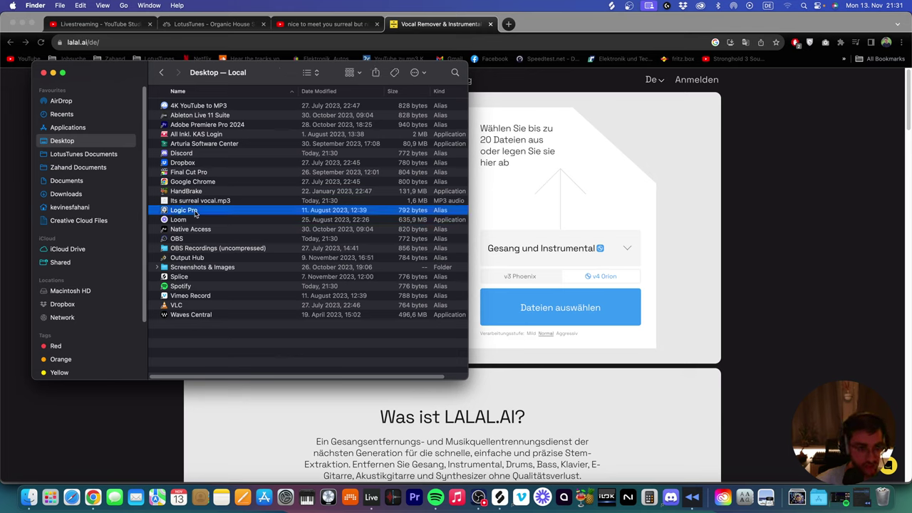
left_click_drag(189, 201, 527, 218)
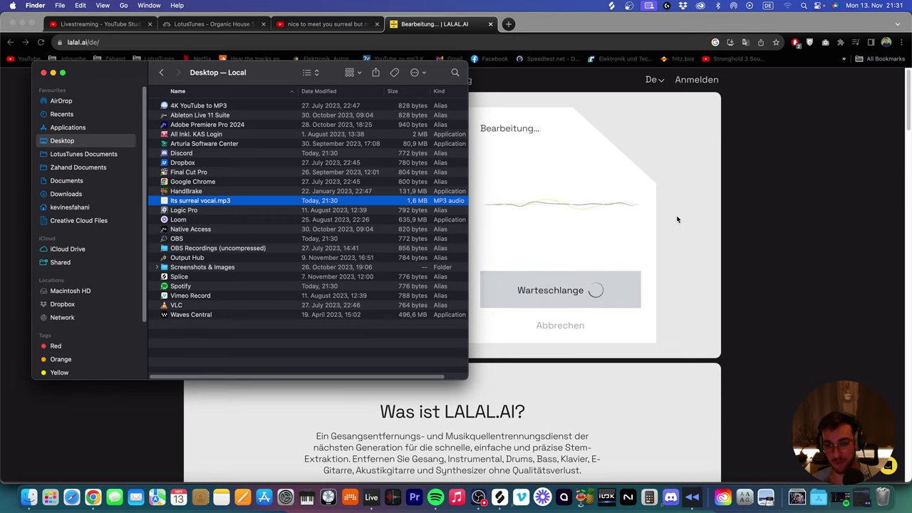
left_click(597, 232)
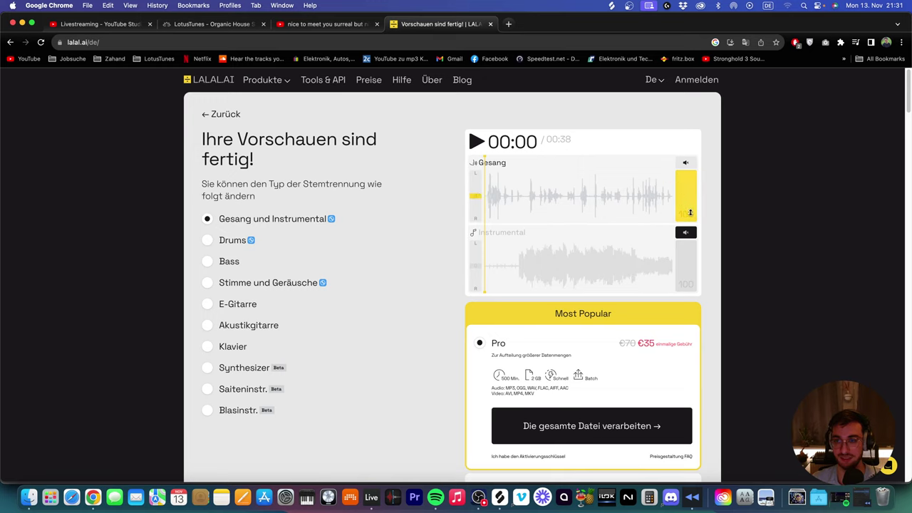
Listen to the separated vocal preview with the instrumental stem muted, and look through the pricing plans.
left_click(688, 235)
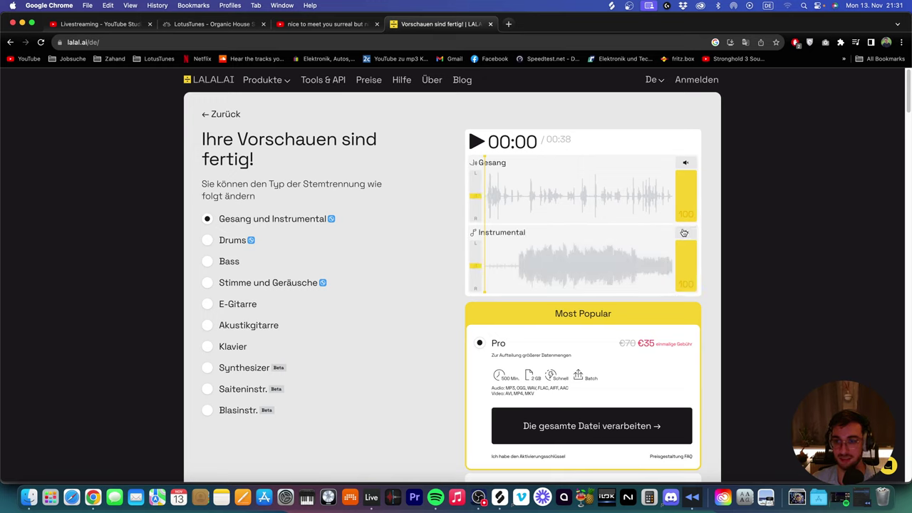
left_click(685, 233)
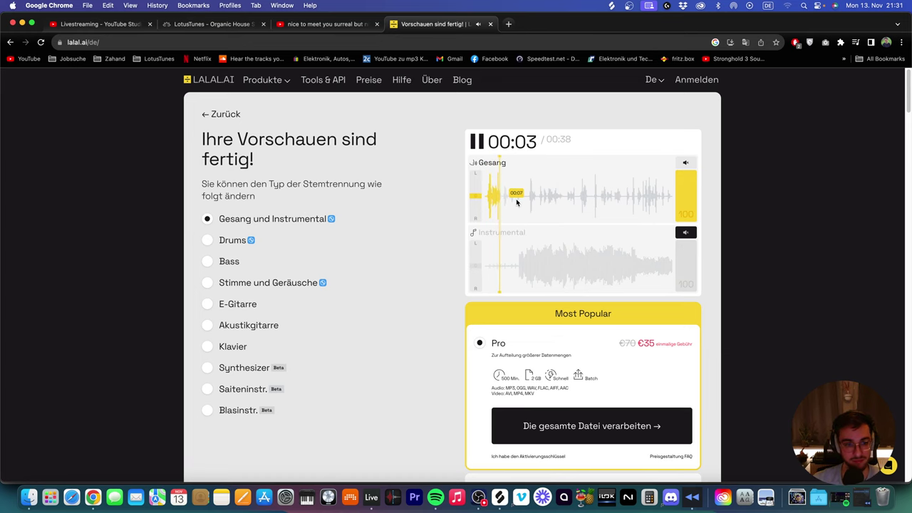
scroll(519, 205, "down", 3)
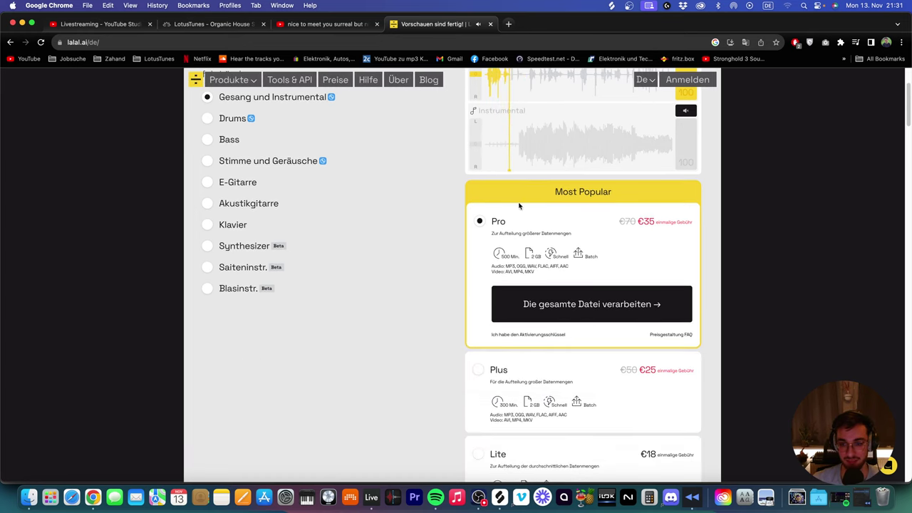
scroll(560, 271, "up", 3)
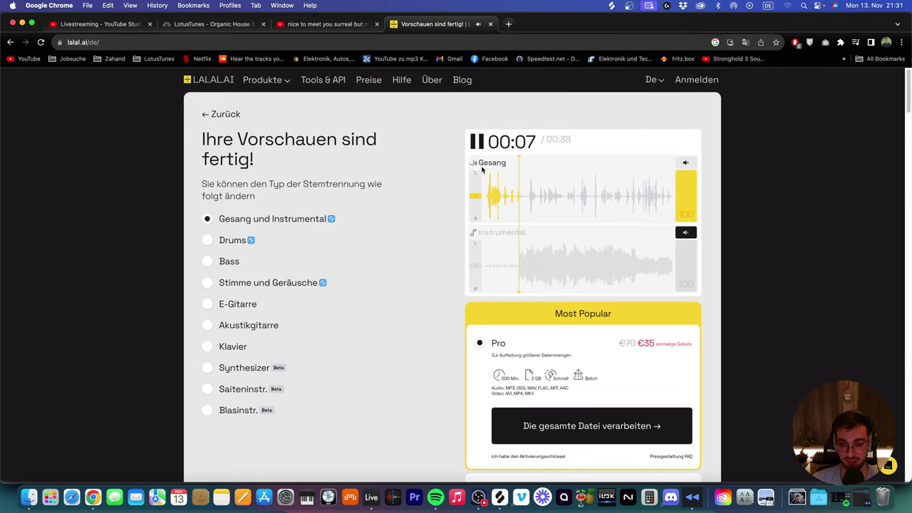
left_click(477, 142)
scroll(515, 228, "down", 7)
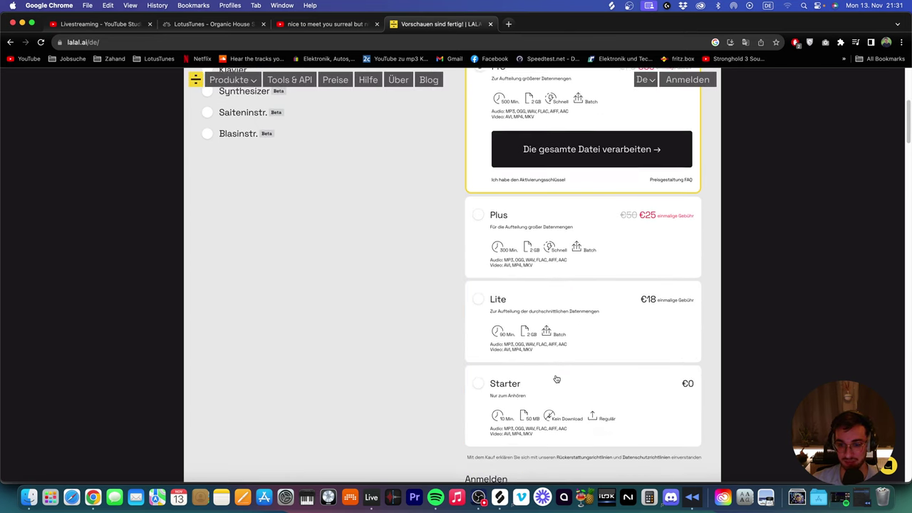
scroll(557, 380, "up", 7)
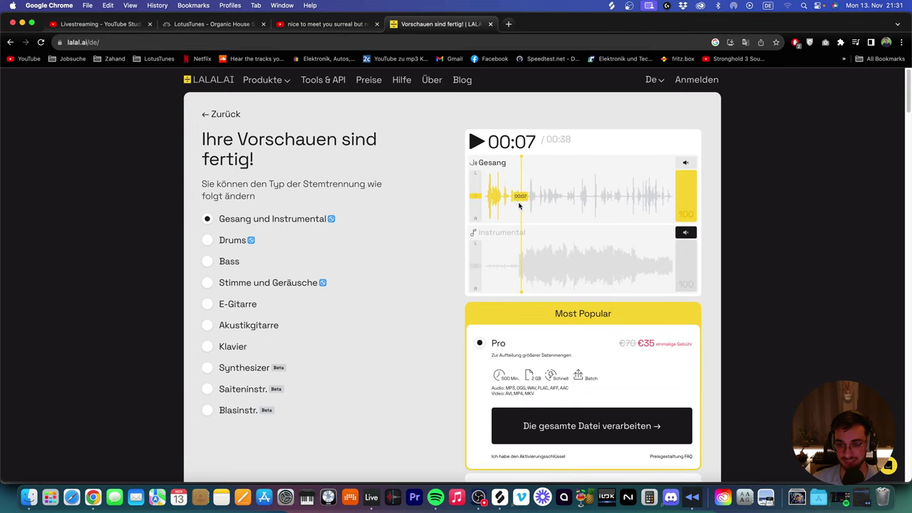
Reset the vocal preview to 00:00, start recording system audio in Rewind, and play the preview.
left_click(487, 194)
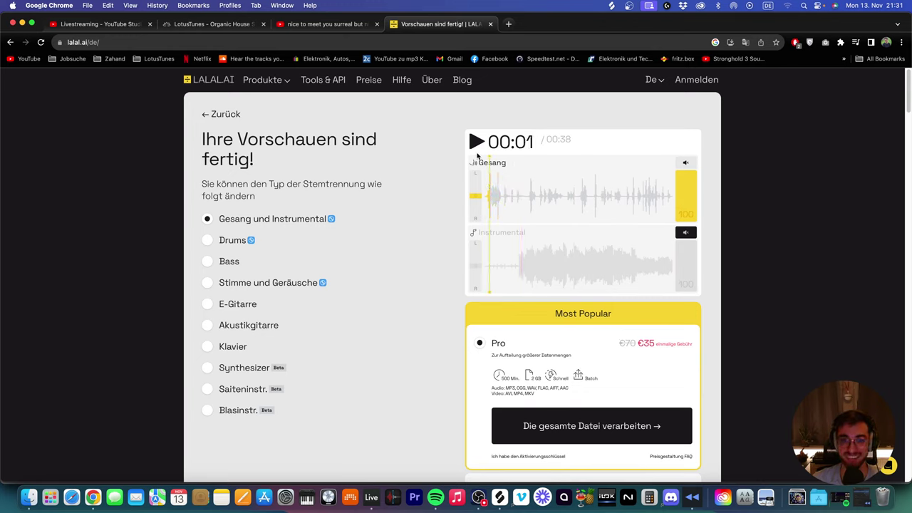
left_click(484, 202)
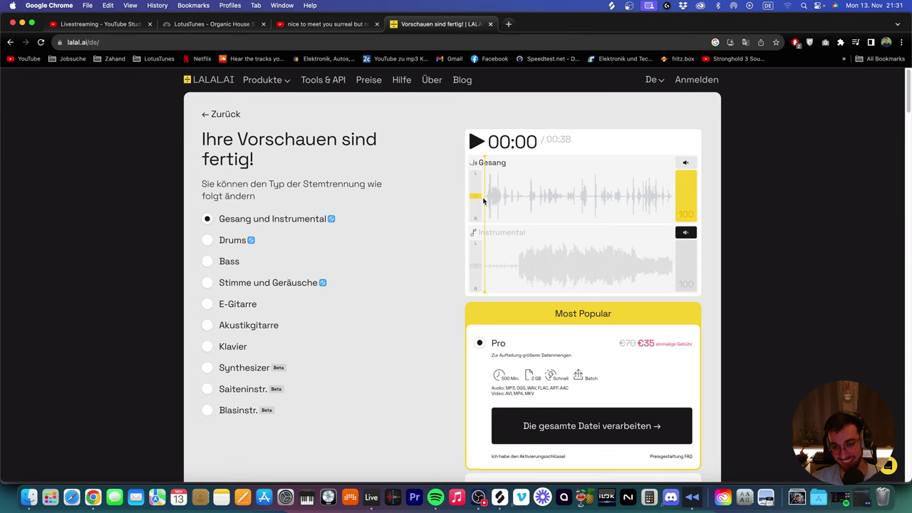
left_click(692, 497)
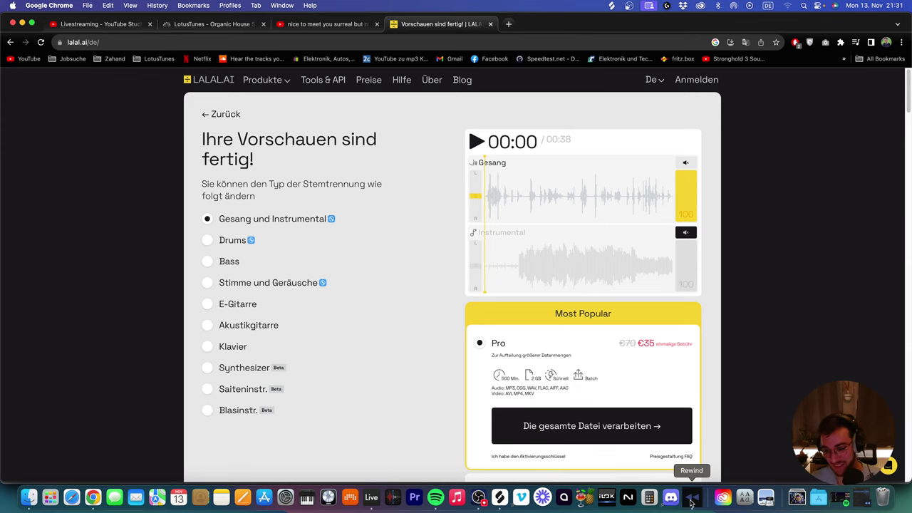
left_click(425, 127)
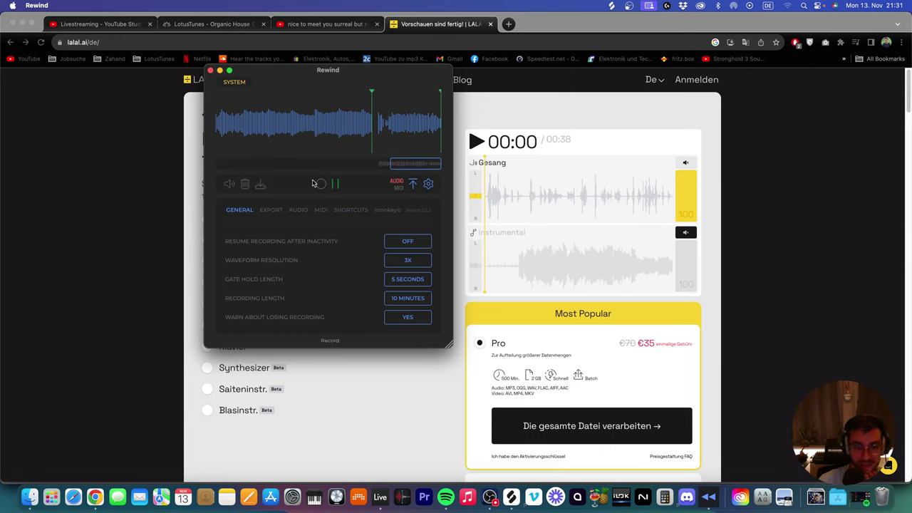
left_click(322, 185)
left_click(478, 146)
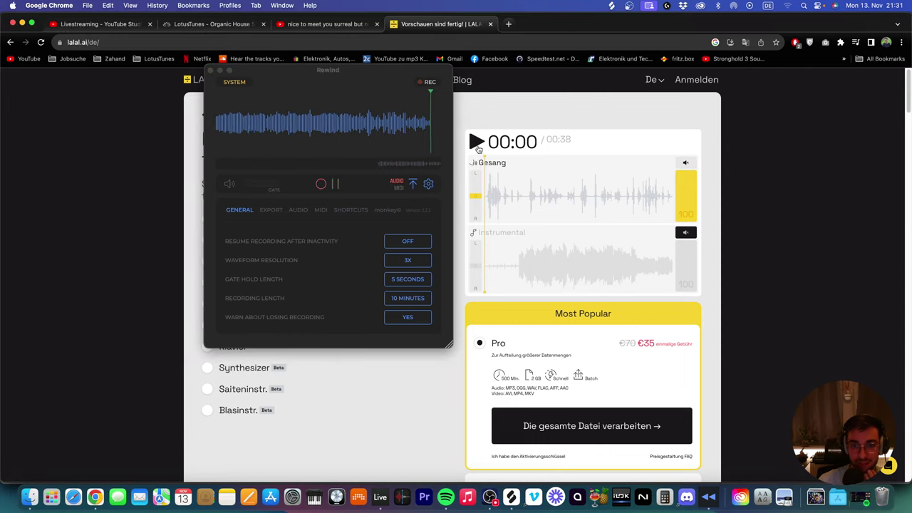
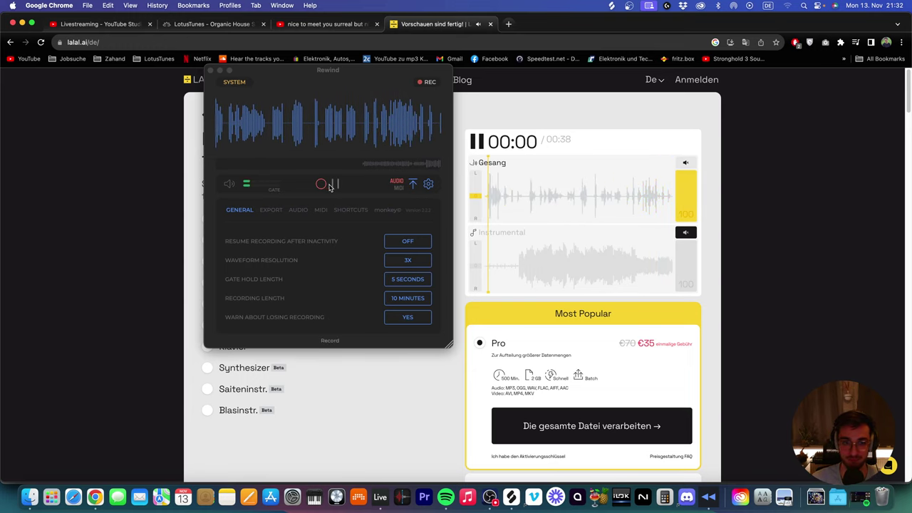
Stop the Rewind recording and the vocal preview, then select the newly recorded section in Rewind's waveform.
left_click(335, 184)
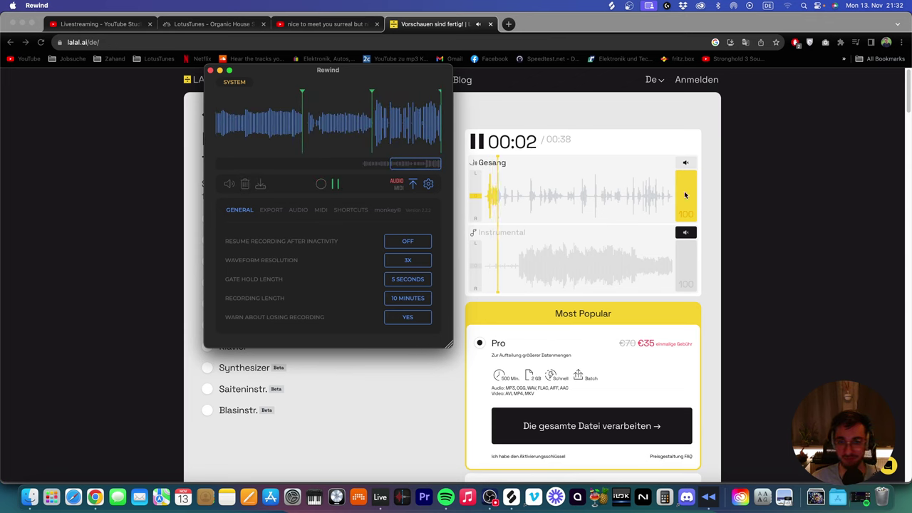
left_click(546, 190)
left_click(484, 144)
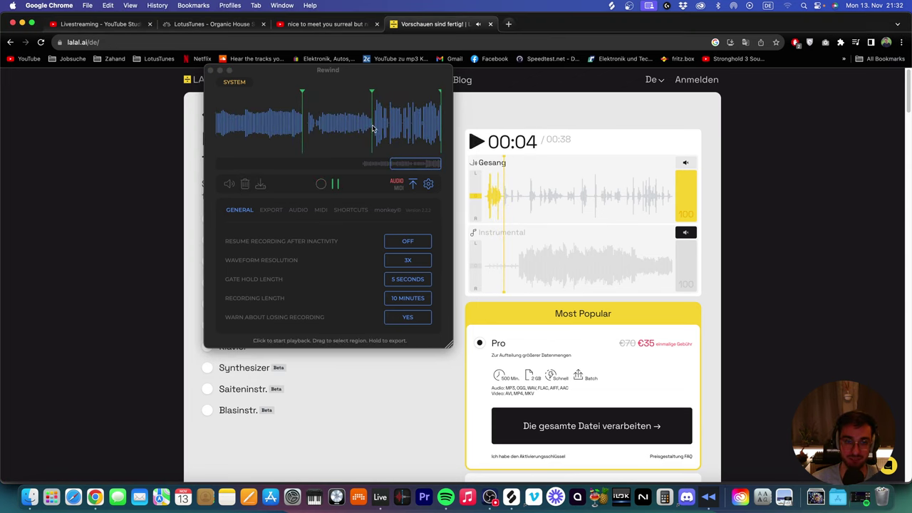
left_click_drag(373, 129, 444, 129)
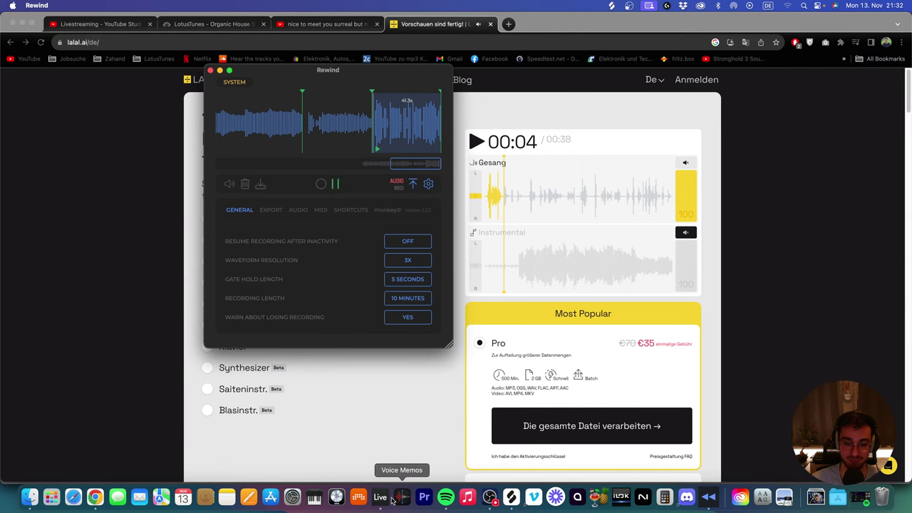
Bring the selected Rewind recording onto track 29 in Ableton Live, placed at bar 1, with the older Rewind clip moved to about bar 74.
left_click(380, 497)
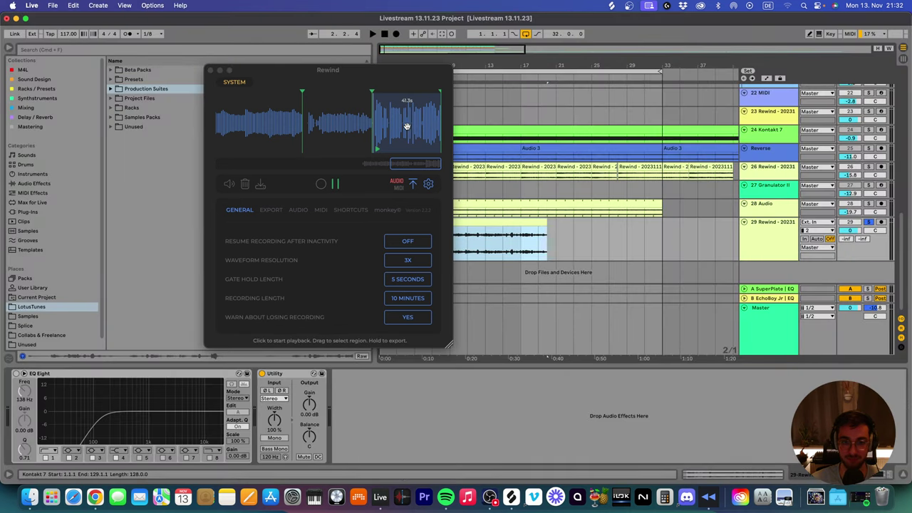
left_click_drag(406, 124, 560, 235)
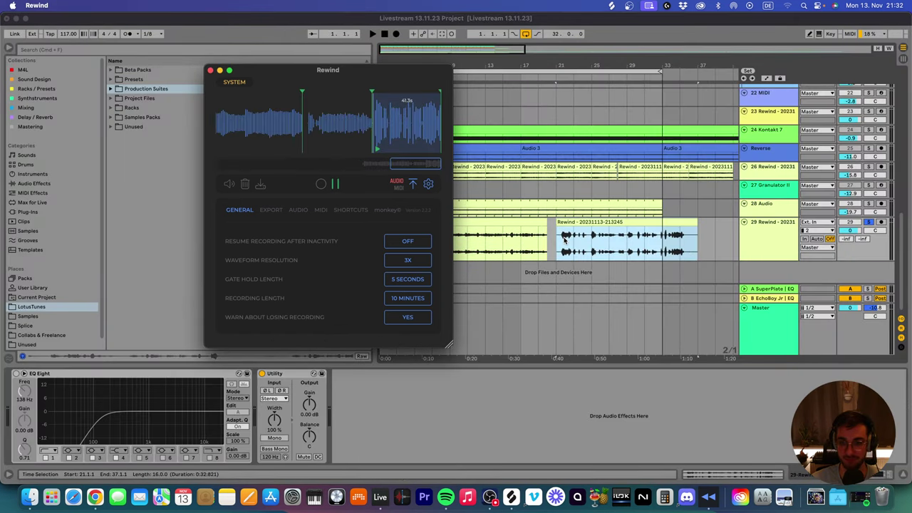
left_click(211, 70)
key("minus")
key("minus")
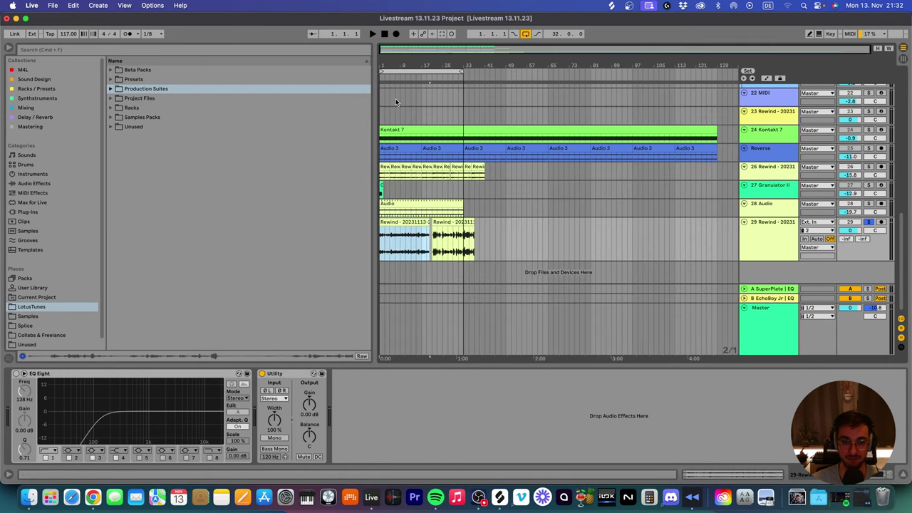
key("super+z")
key("super+z")
key("super+z")
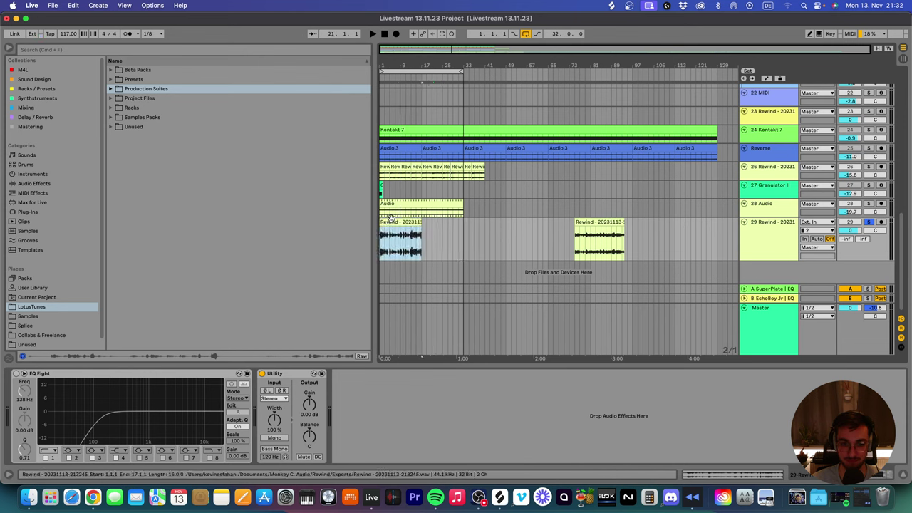
Turn off solo on track 29, set its volume to -21.2 dB, and briefly check the recording in Rewind.
left_click_drag(857, 233, 856, 235)
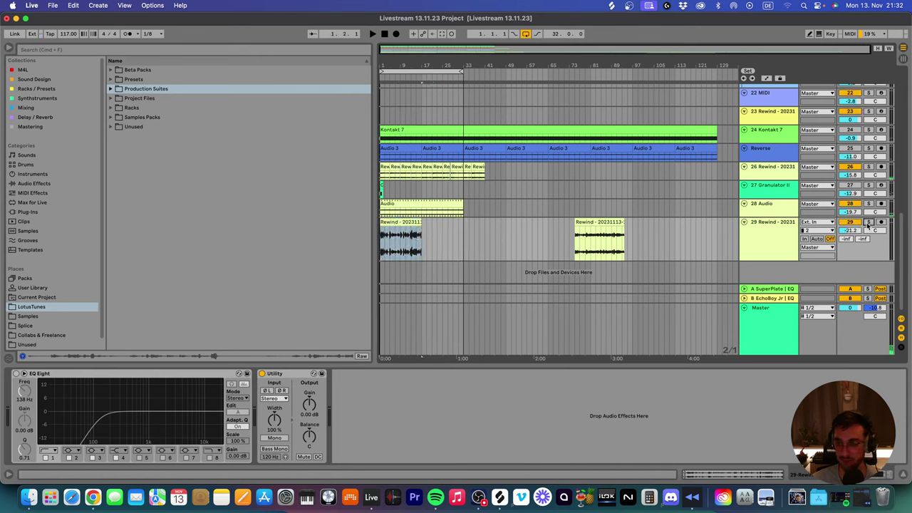
left_click(692, 497)
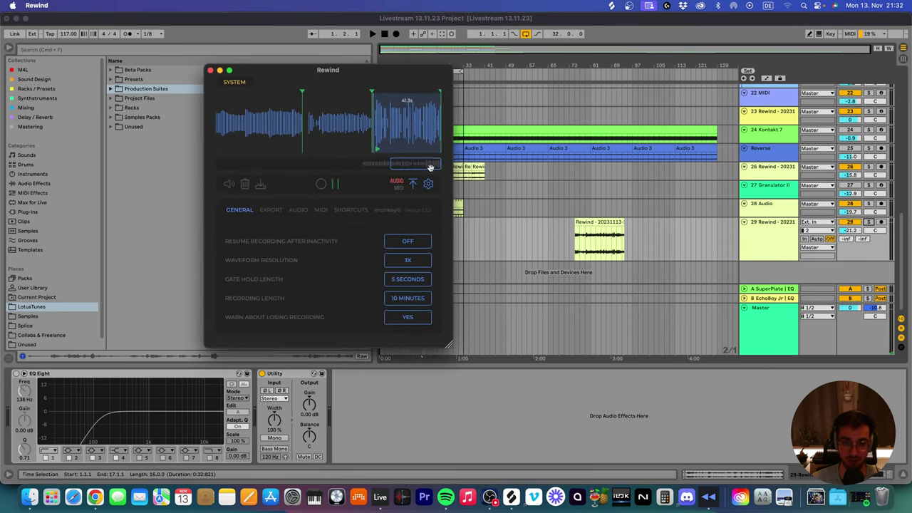
left_click(485, 239)
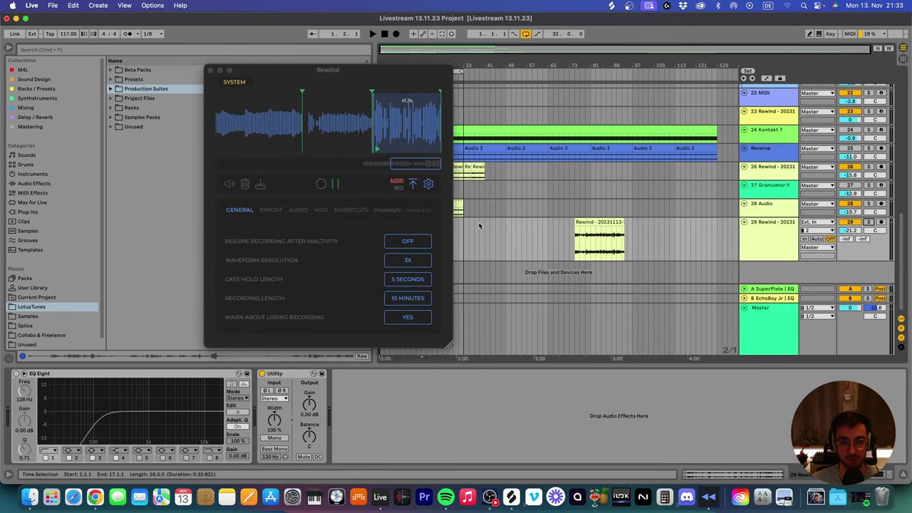
left_click(220, 70)
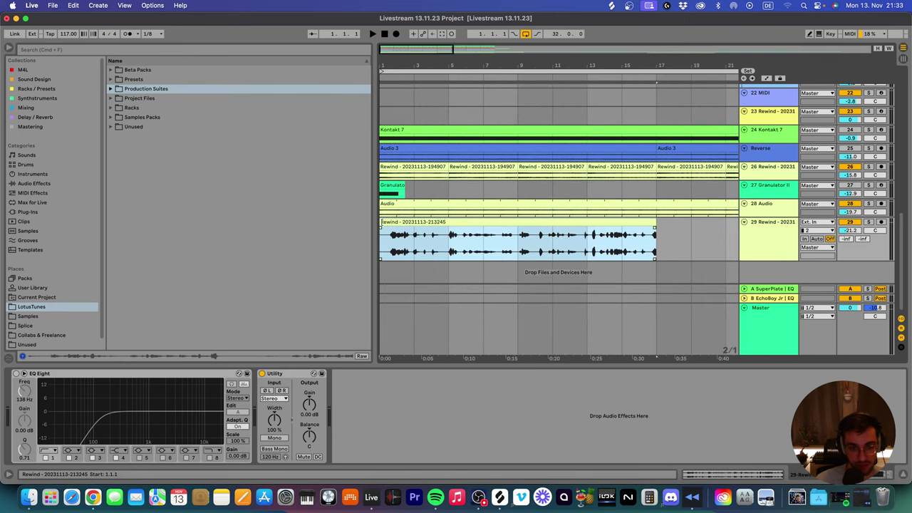
Trim the vocal clip's start to 1.3.1, keep the clip at bar 1, and check its waveform in the clip view.
left_click_drag(391, 222, 399, 221)
double_click(392, 223)
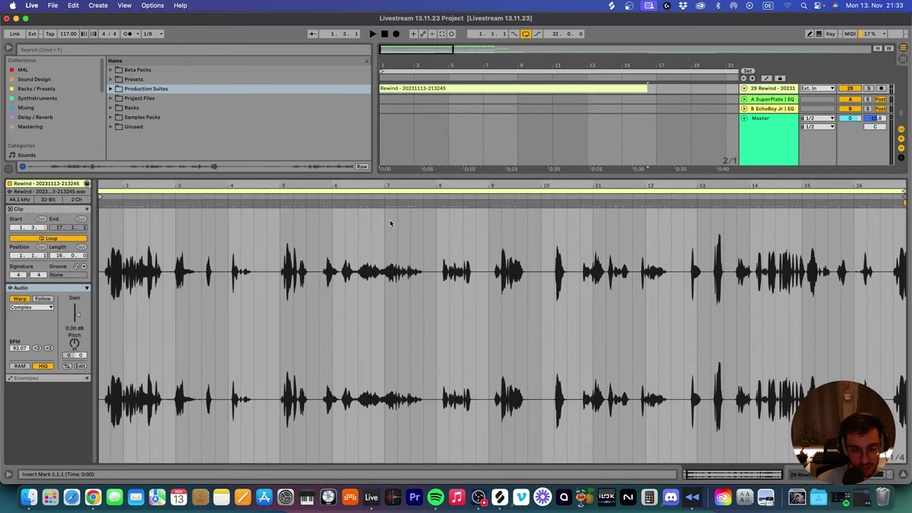
key("shift+Tab")
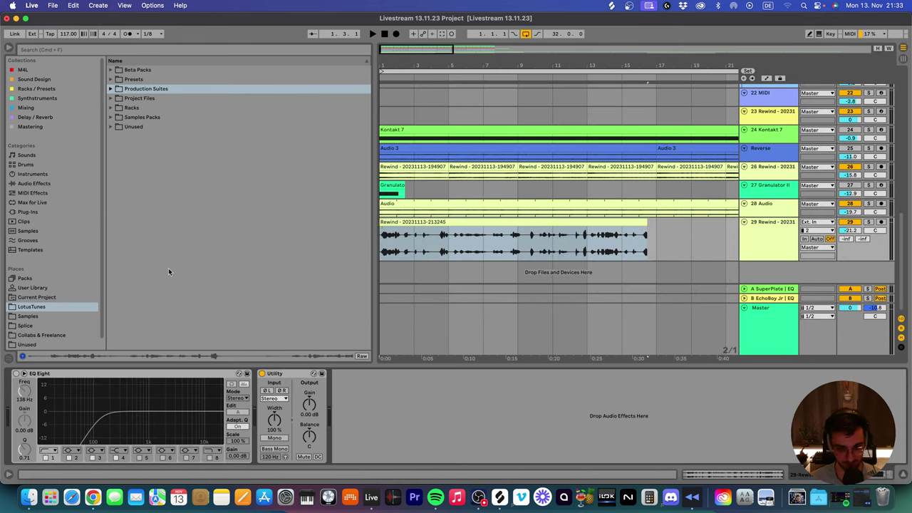
Try to extend the end of the vocal clip on track 29 to bar 17.
left_click(471, 222)
key("minus")
key("minus")
left_click(519, 187)
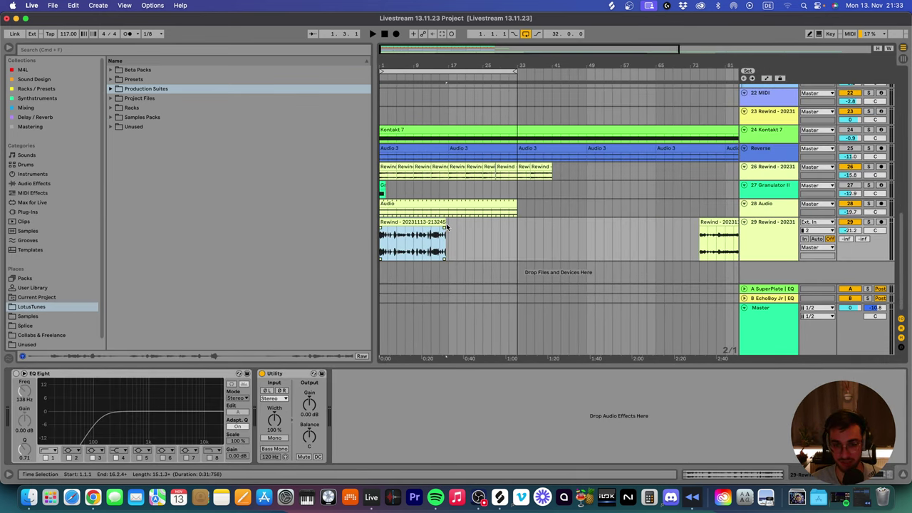
left_click(447, 227)
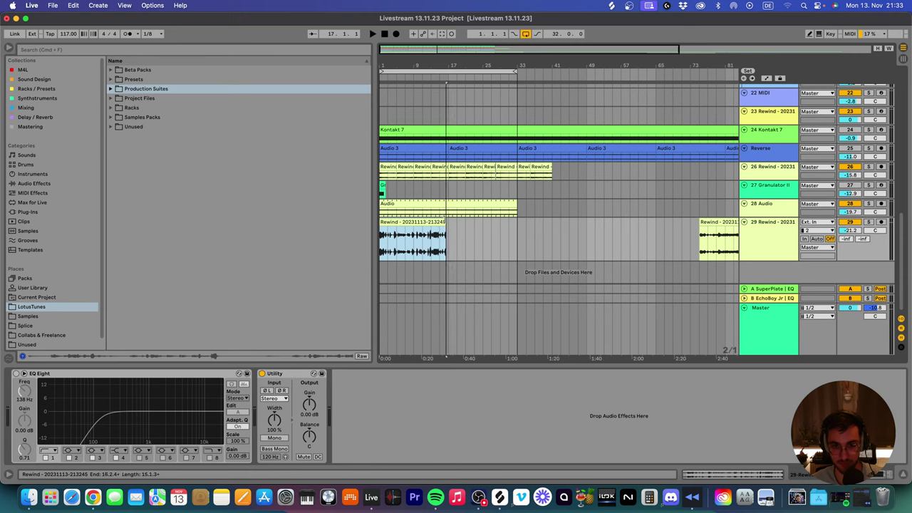
left_click(620, 271)
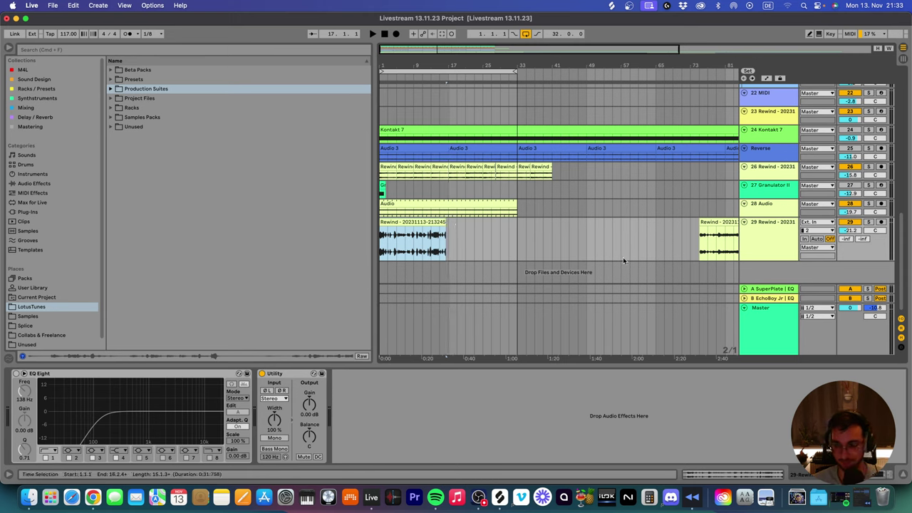
Set track 29's volume to -22.0 dB and audition the vocal with solo on and off.
left_click(853, 230)
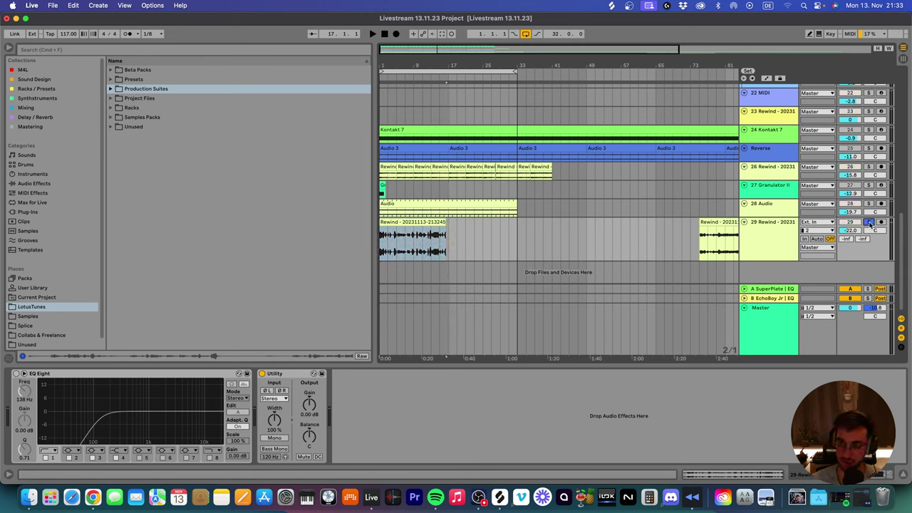
key("space")
left_click(783, 252)
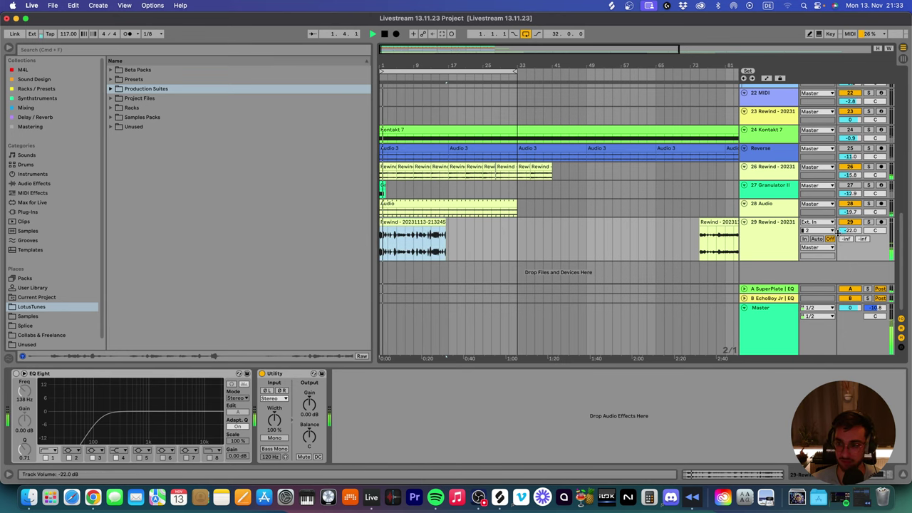
Turn off Warp for the vocal clip on track 29 and return to its device chain.
double_click(413, 243)
key("space")
left_click(20, 298)
key("shift+Tab")
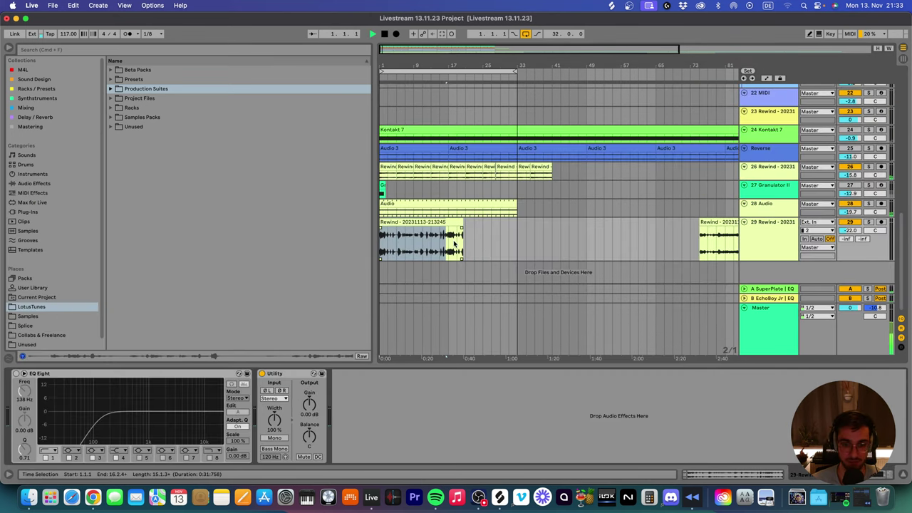
Enable EQ Eight on the vocal, with the low cut at about 230 Hz and band 8 as a high cut at 3.37 kHz.
left_click(15, 375)
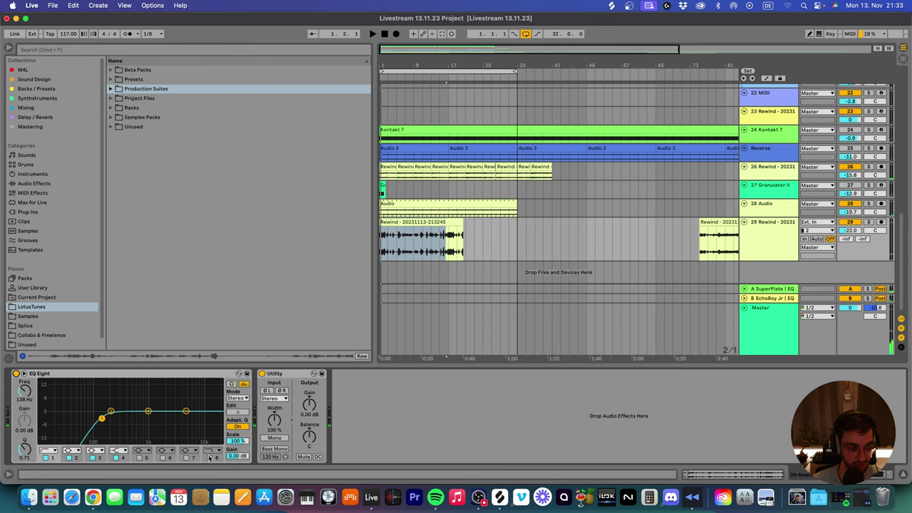
left_click(208, 457)
left_click_drag(104, 419, 115, 414)
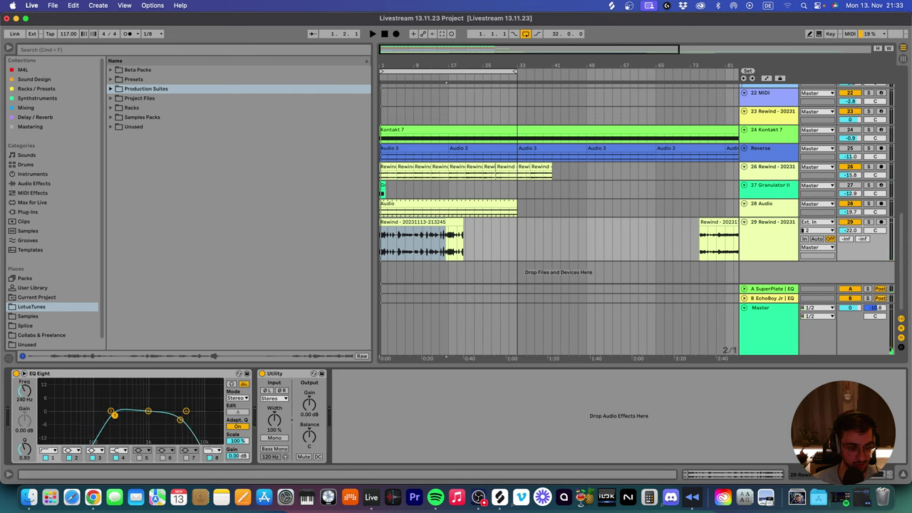
left_click(181, 420)
key("space")
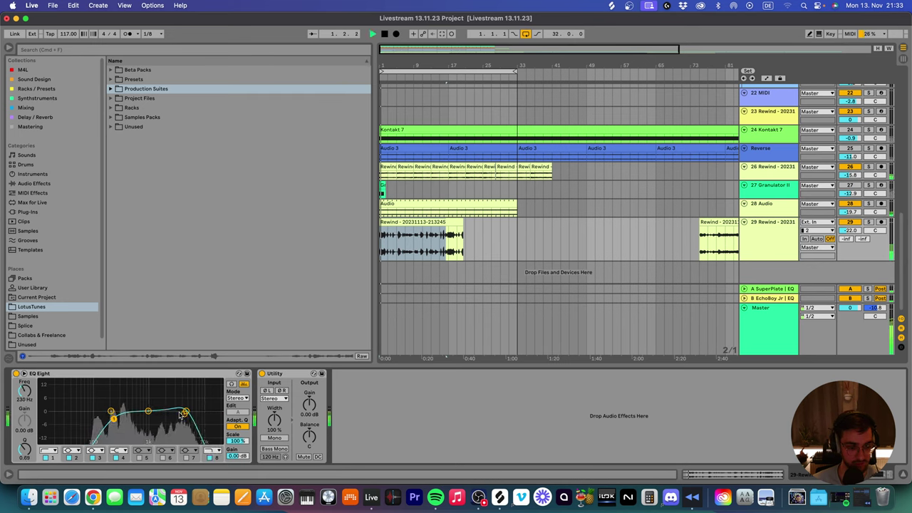
left_click_drag(180, 419, 176, 416)
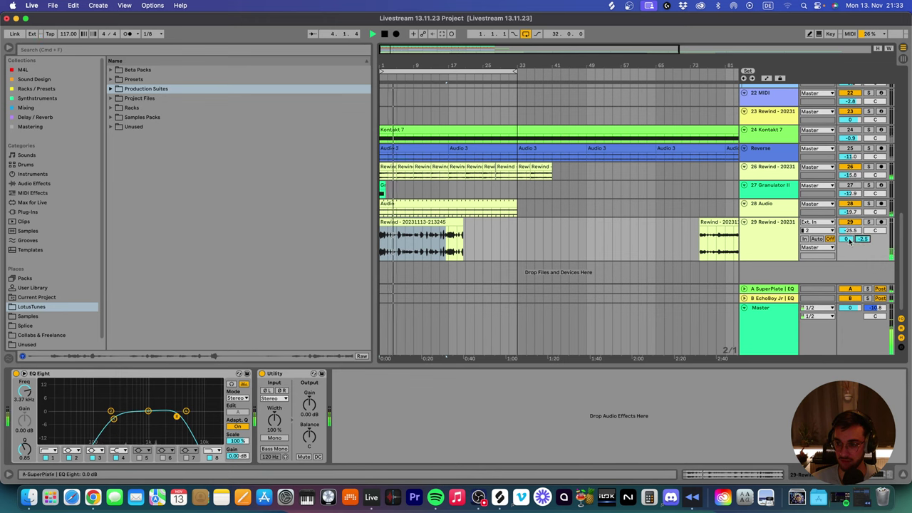
Save the Live Set and adjust track 29's levels: volume -23.4 dB, send A -16.2 dB, send B -2.5 dB.
left_click(436, 223)
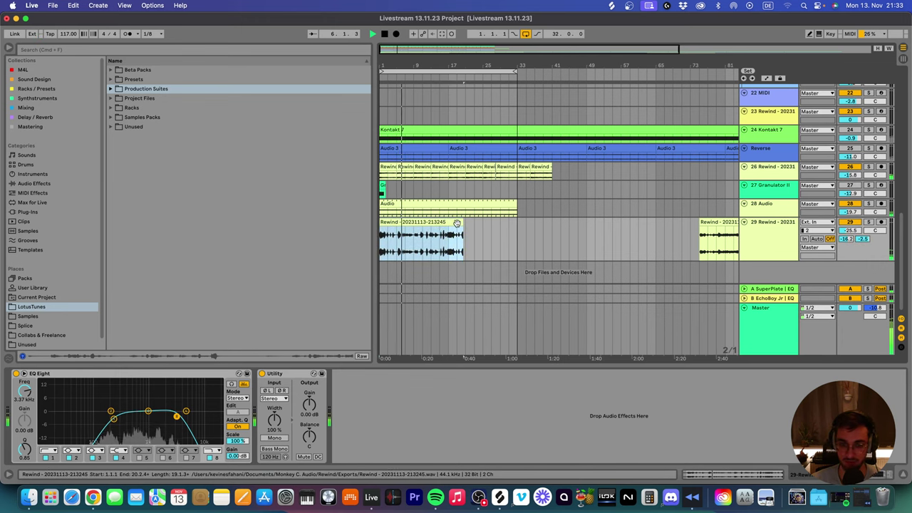
key("super+s")
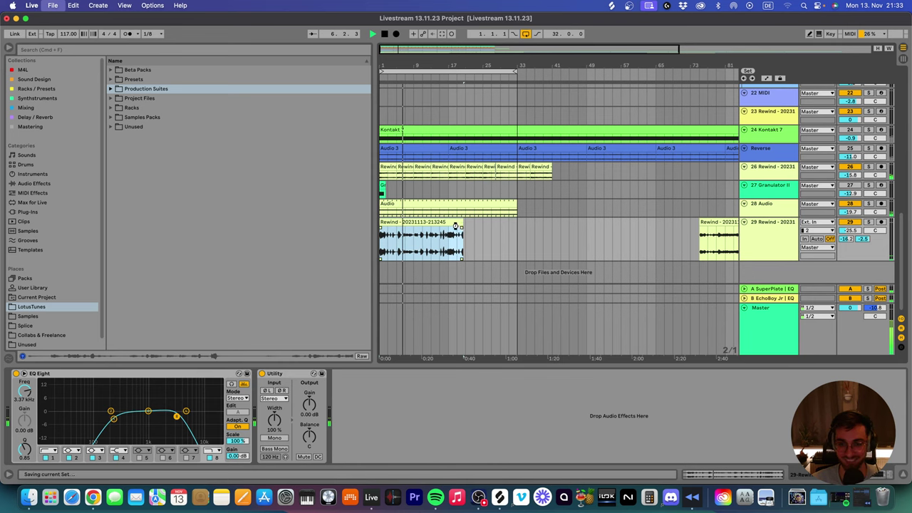
left_click(804, 240)
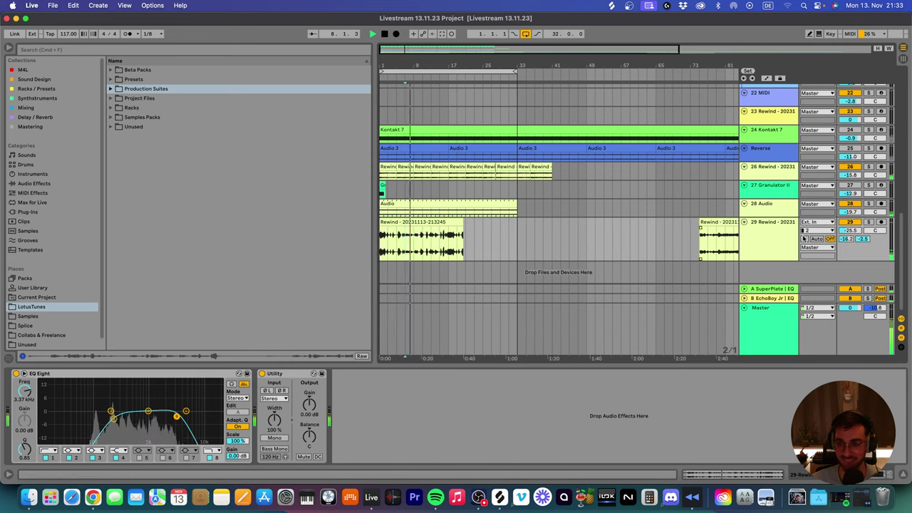
Search the browser for "ott" and "color", and look through the collections for a matching effect.
left_click(90, 49)
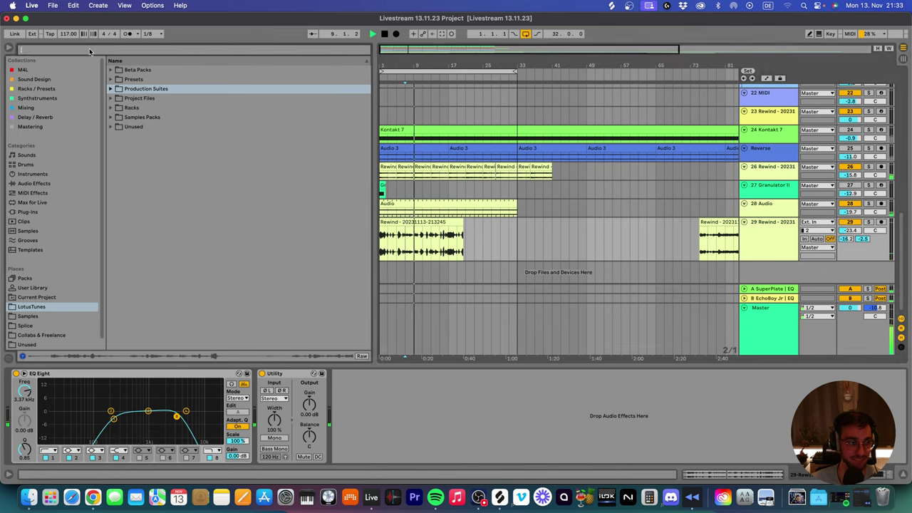
type("ott")
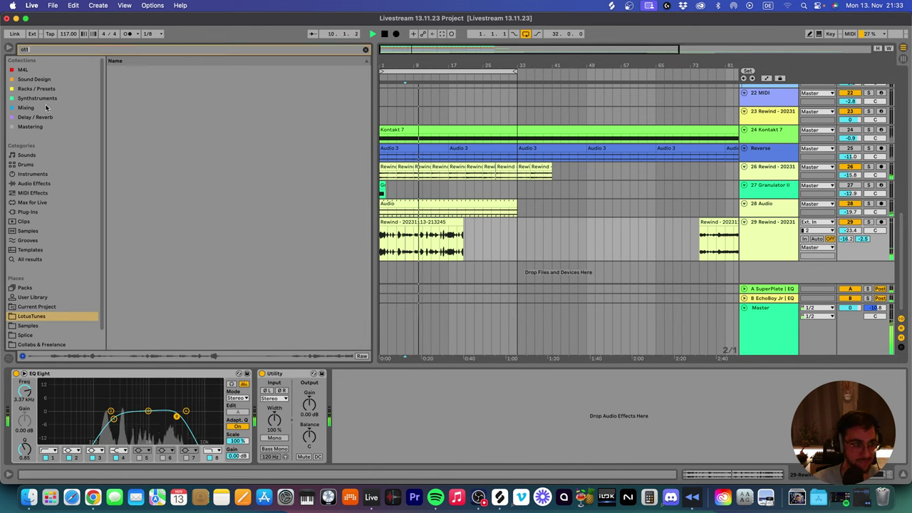
key("BackSpace")
key("BackSpace")
key("BackSpace")
type("ca")
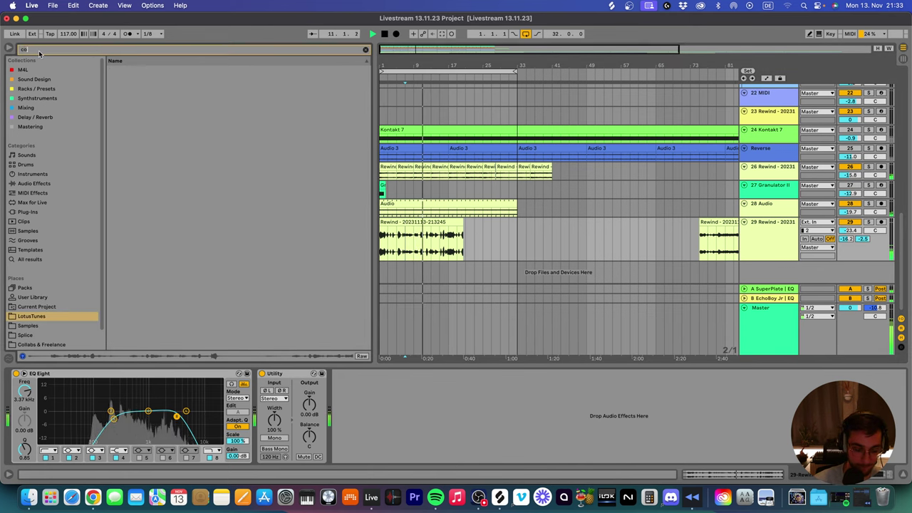
type("lor")
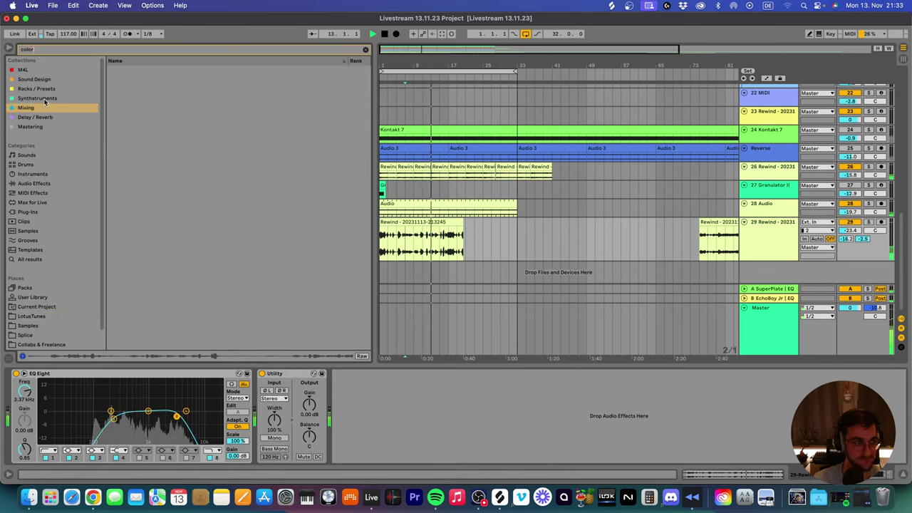
key("Up")
key("Up")
key("Up")
Set the arrangement's fixed grid to 1/16 for editing the end of the vocal clip.
left_click(448, 223)
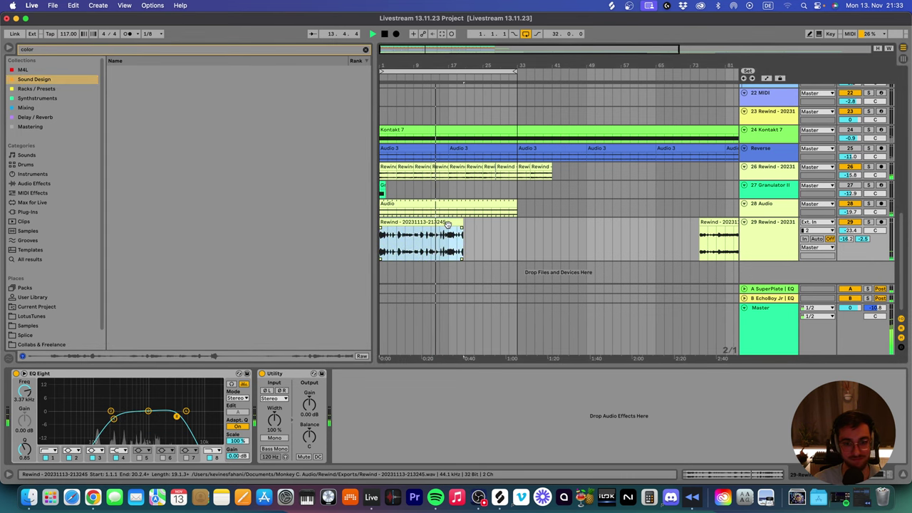
scroll(531, 261, "up", 5)
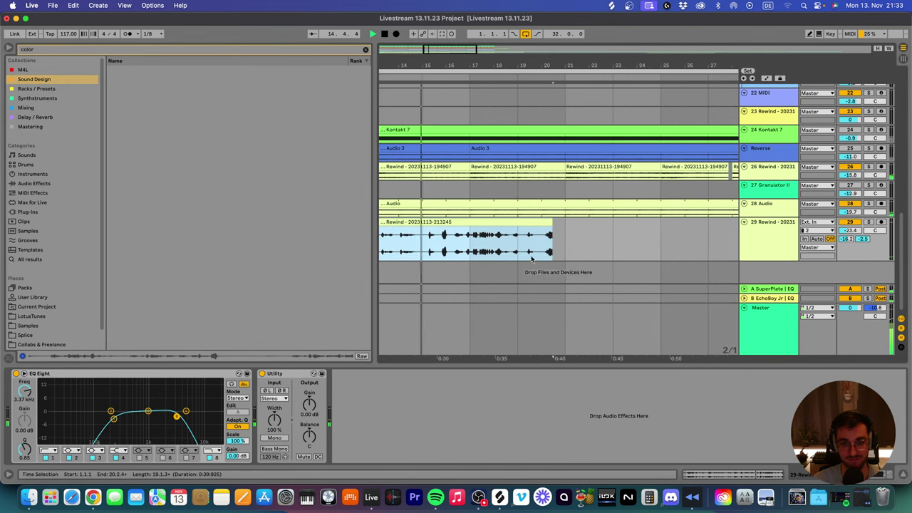
right_click(631, 235)
left_click(794, 241)
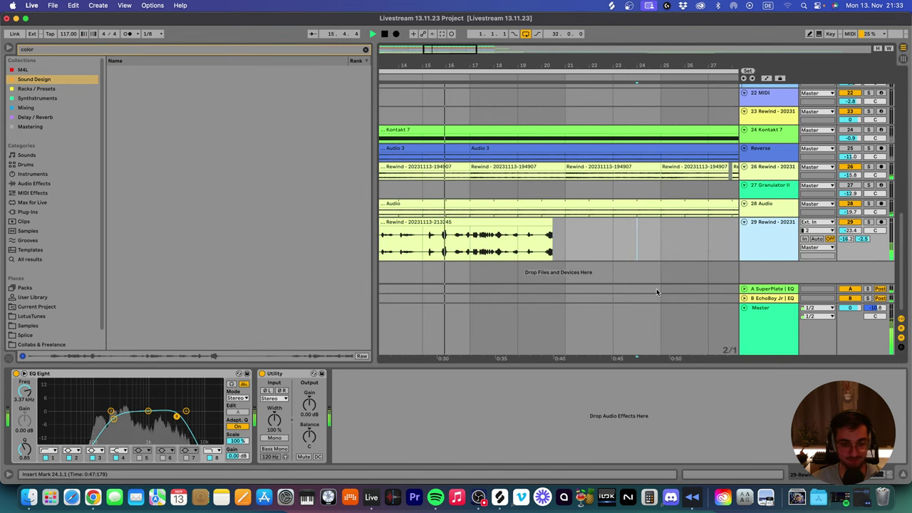
left_click(470, 244)
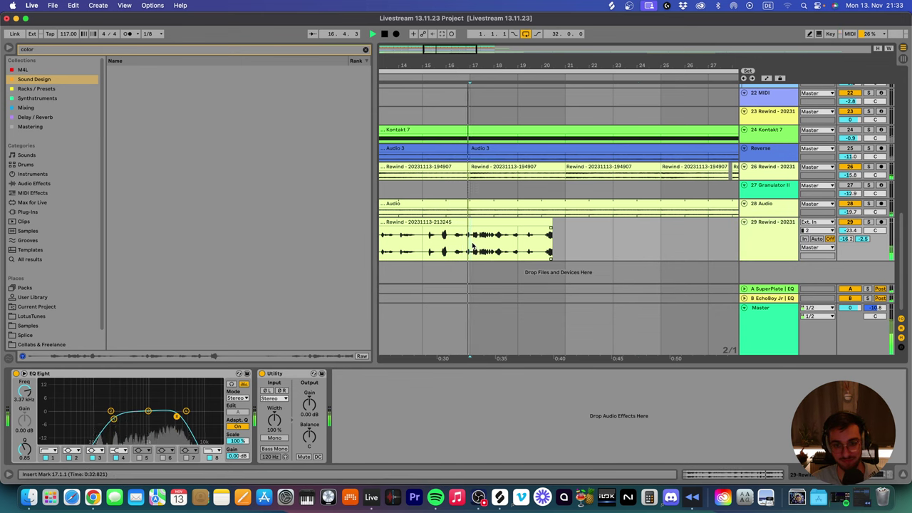
right_click(612, 249)
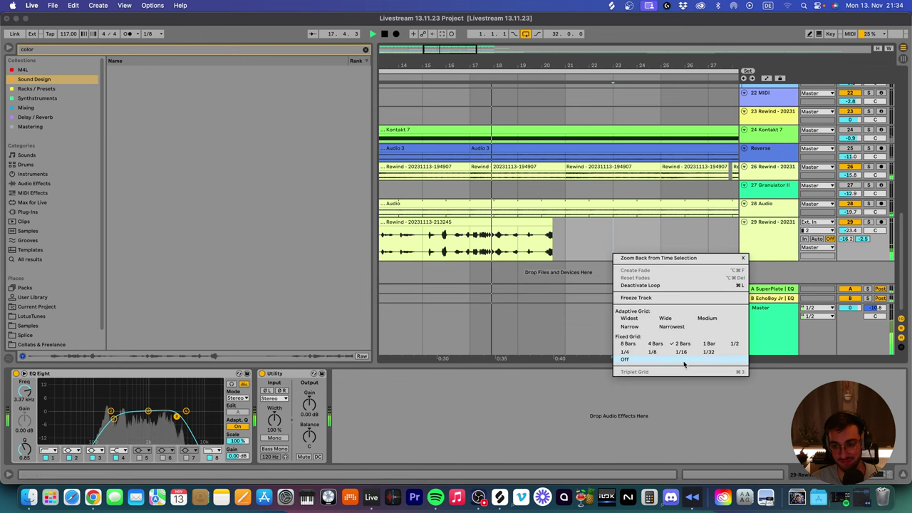
left_click(641, 312)
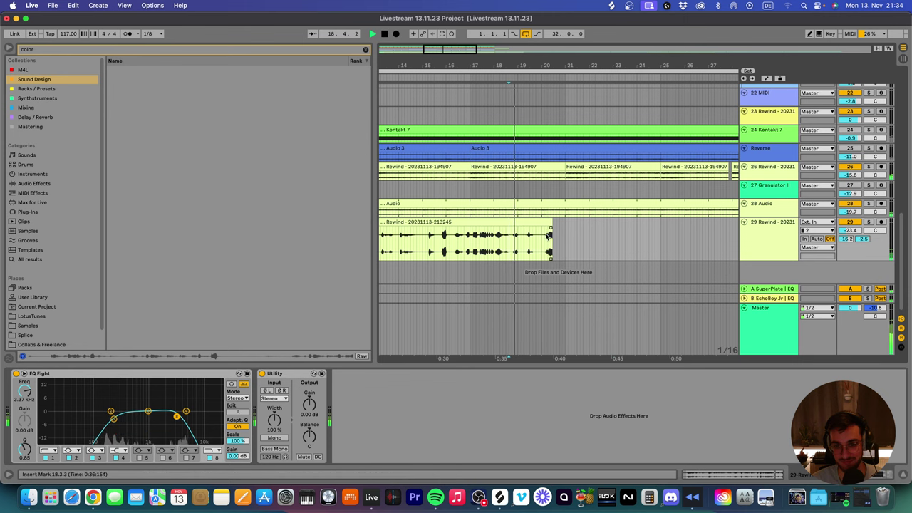
Trim the vocal clip's end to about bar 20 and set the fixed grid to 2 Bars.
scroll(543, 231, "down", 2)
left_click_drag(545, 231, 541, 224)
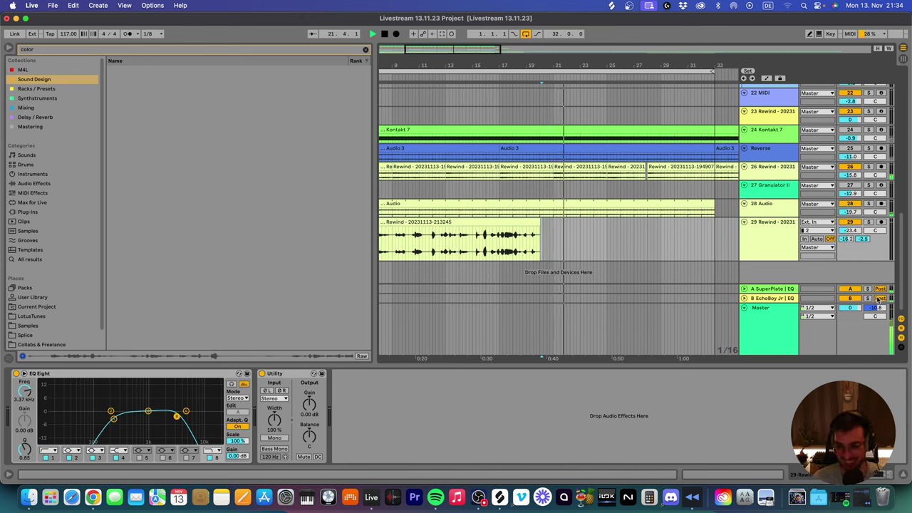
right_click(628, 226)
left_click(684, 293)
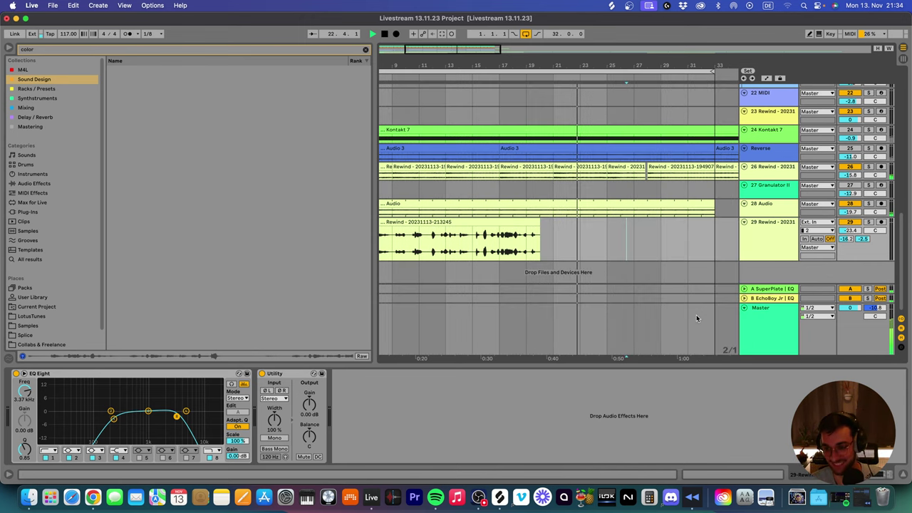
Save the Live Set while checking track 23's device chain and activation and the instruments on track 20.
key("super+s")
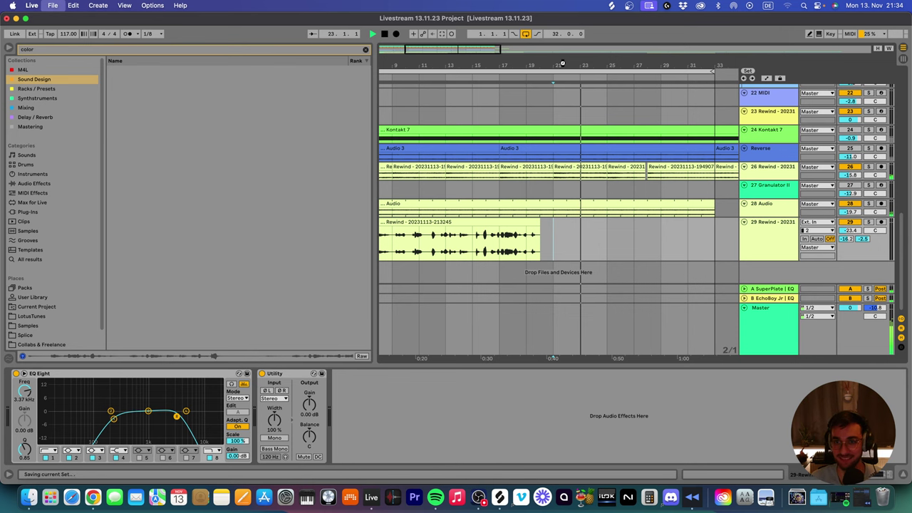
scroll(561, 65, "down", 3)
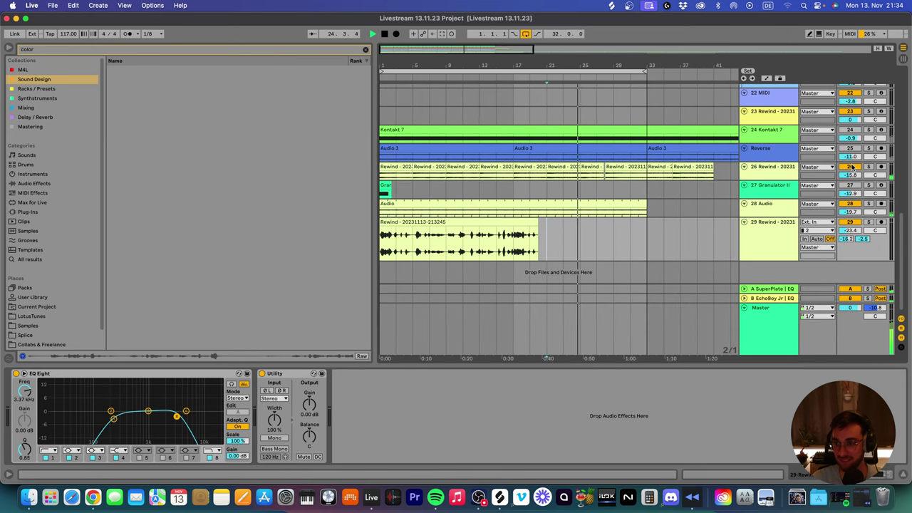
scroll(776, 180, "up", 3)
left_click(775, 189)
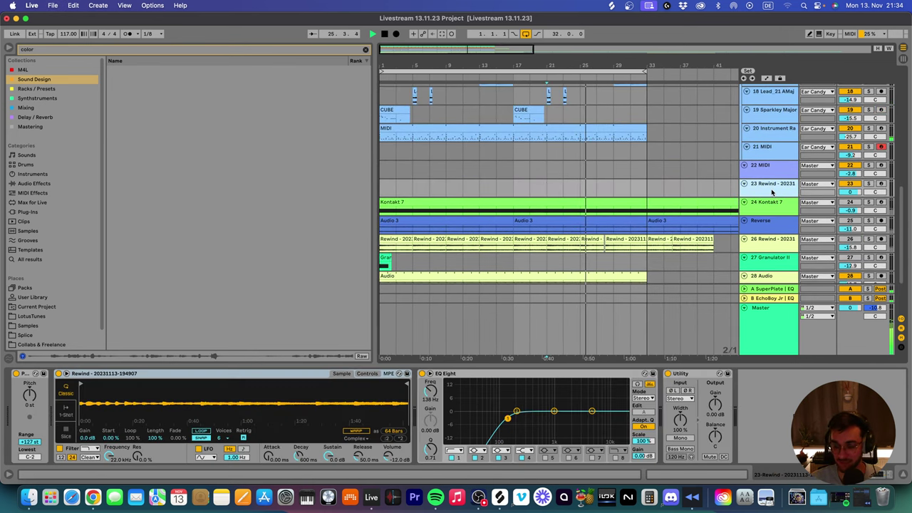
scroll(775, 191, "up", 1)
left_click(850, 189)
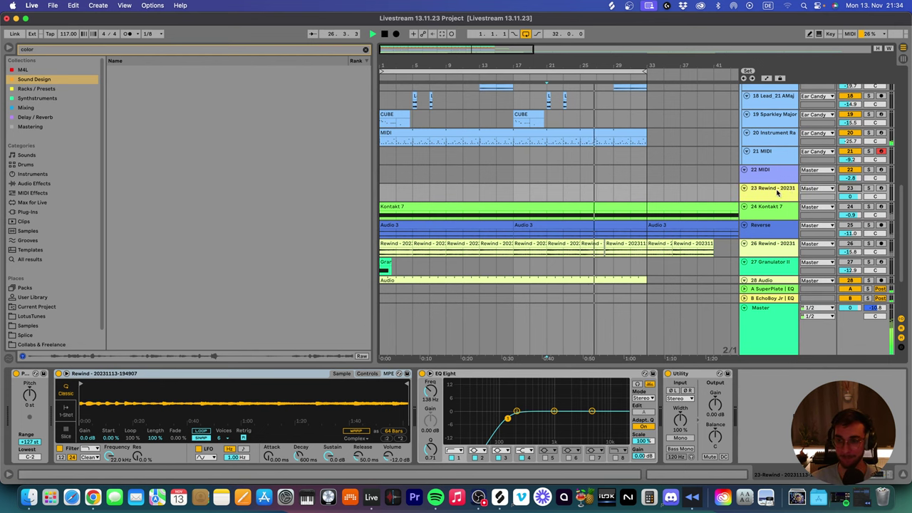
scroll(756, 190, "up", 2)
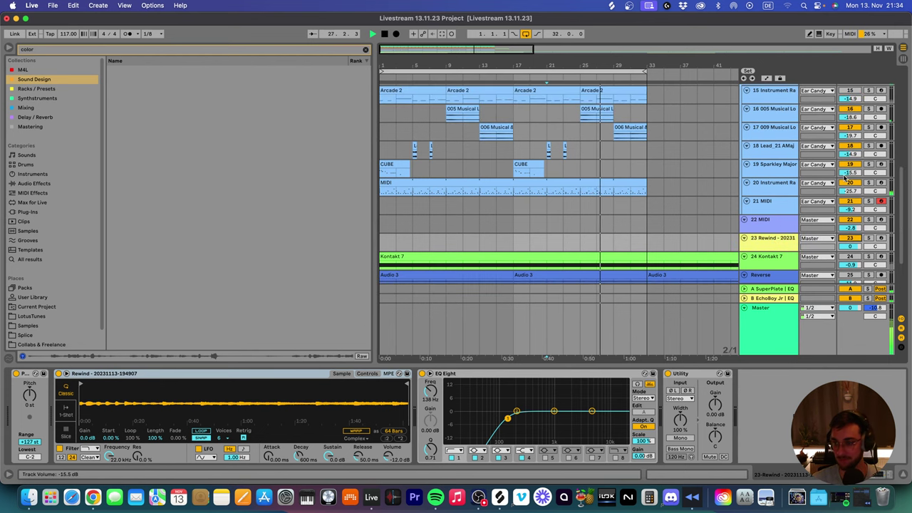
left_click(752, 188)
key("super+s")
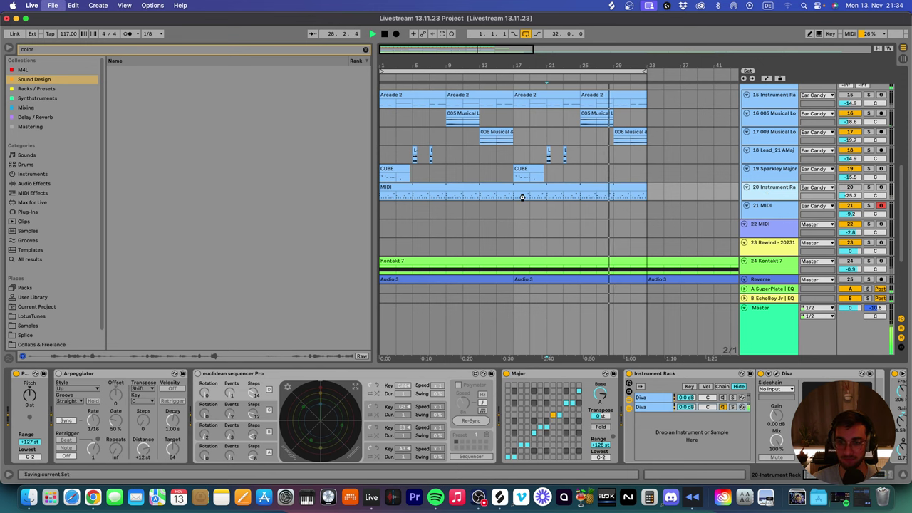
Examine the MIDI clip on track 20, the CUBE clip on track 19 and the devices of both tracks.
left_click(390, 186)
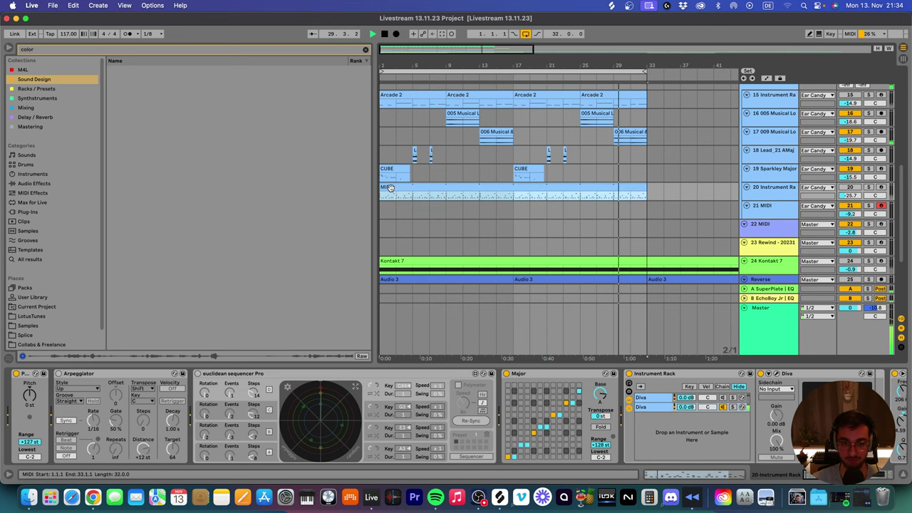
scroll(427, 193, "down", 5)
scroll(456, 204, "up", 5)
left_click(422, 180)
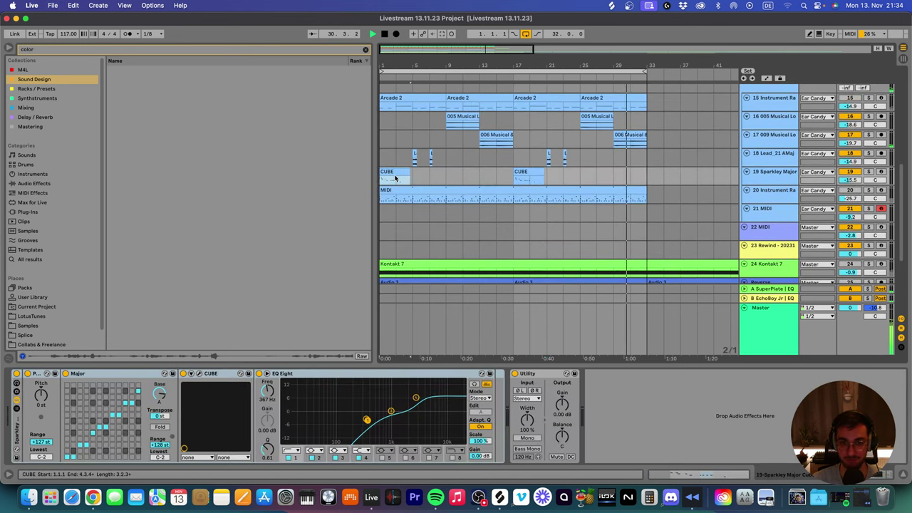
left_click(770, 194)
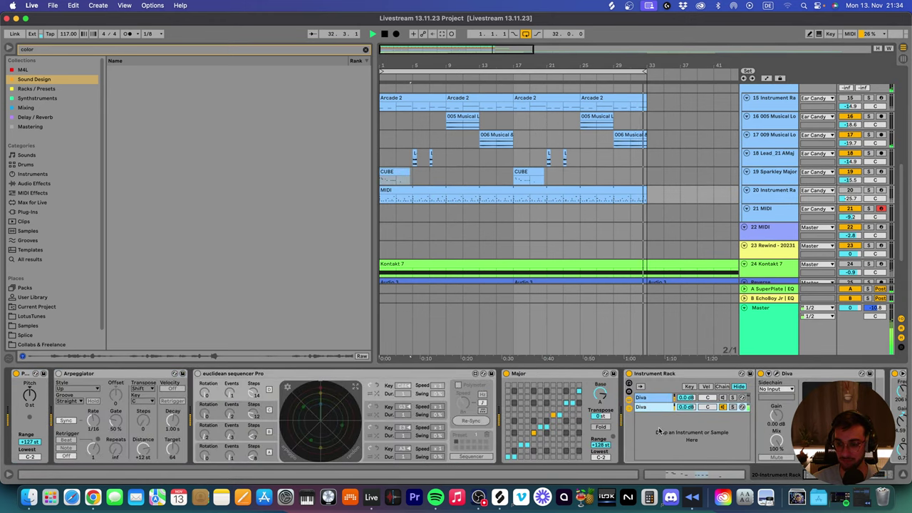
Select the vocal clip on track 29 and set its EQ Eight high cut to 6.81 kHz with Q 0.78.
scroll(456, 214, "down", 5)
left_click(403, 222)
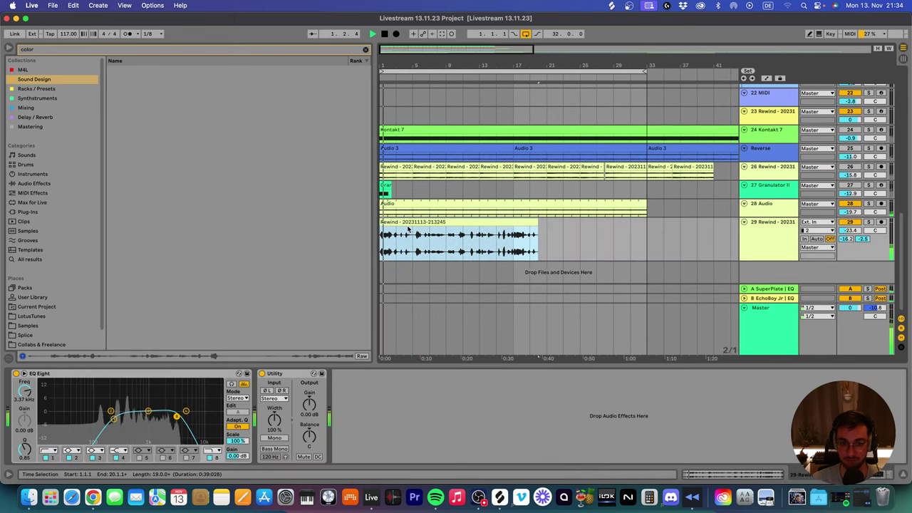
left_click_drag(390, 243, 538, 243)
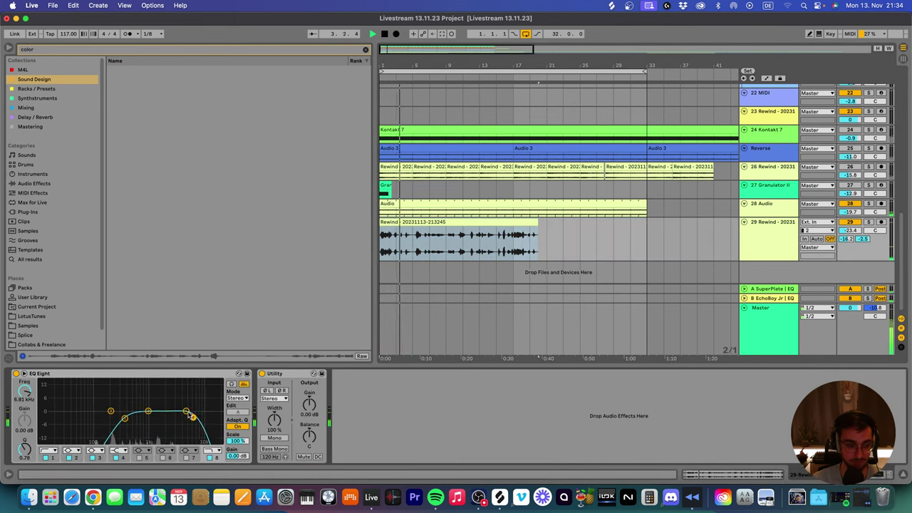
View the vocal clip's waveform and set the arrangement's fixed grid to 1 Bar.
double_click(425, 230)
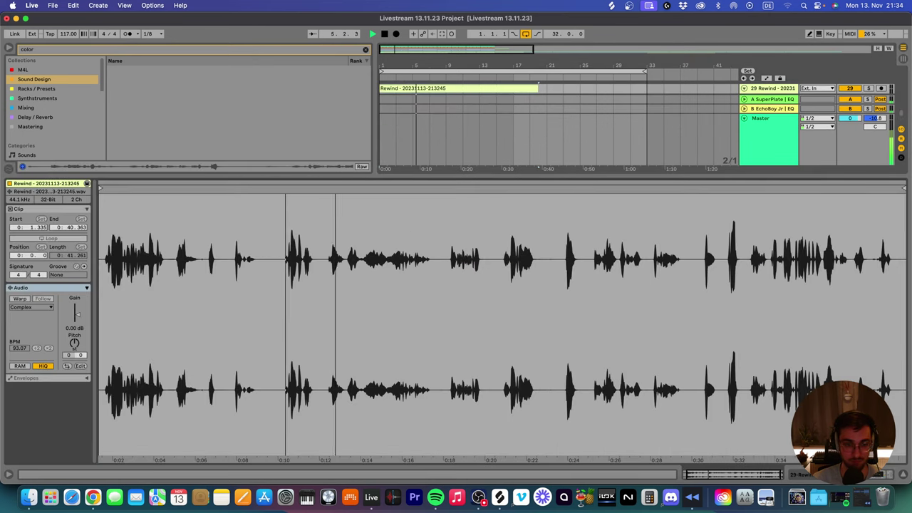
double_click(445, 239)
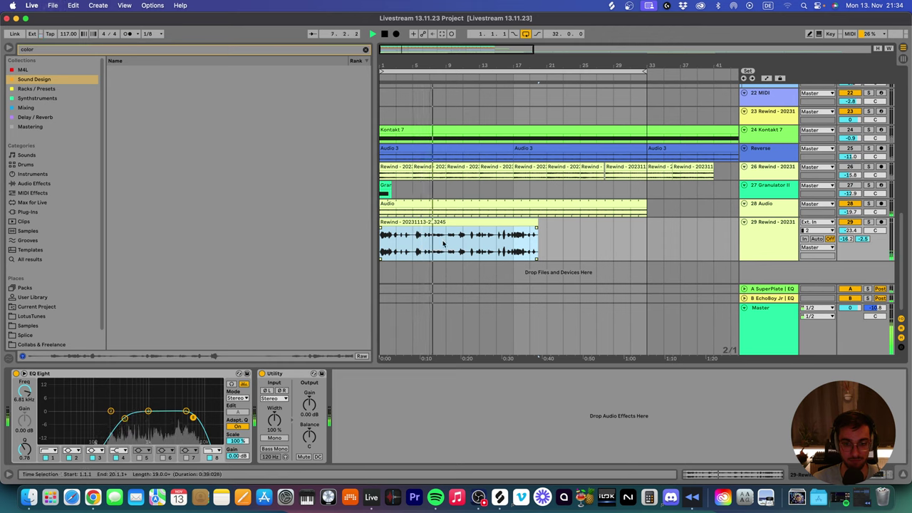
right_click(447, 269)
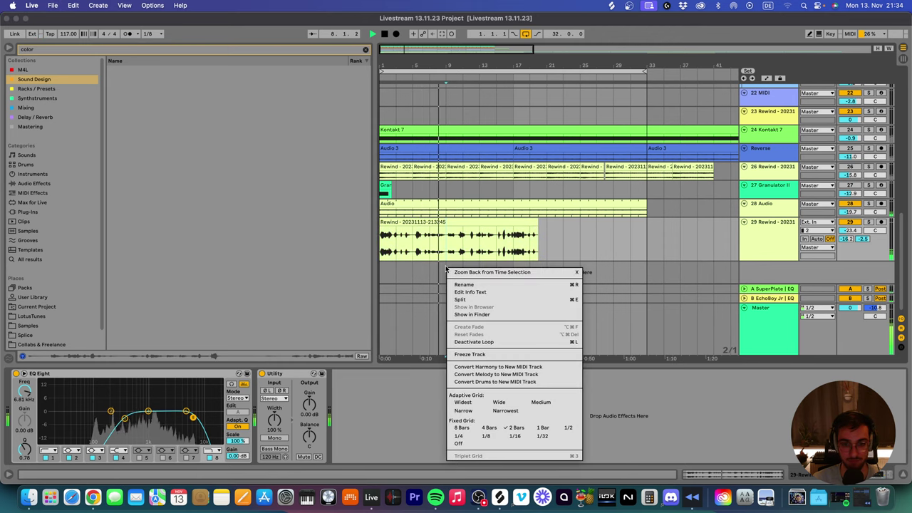
left_click(543, 428)
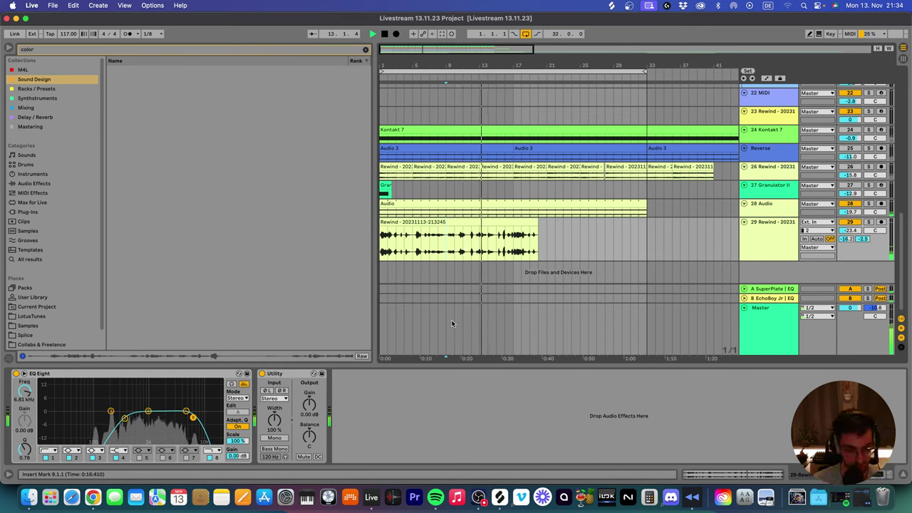
Switch to Chrome, search the web for "acon digital remix" in a new tab and read the Remix product page.
left_click(93, 496)
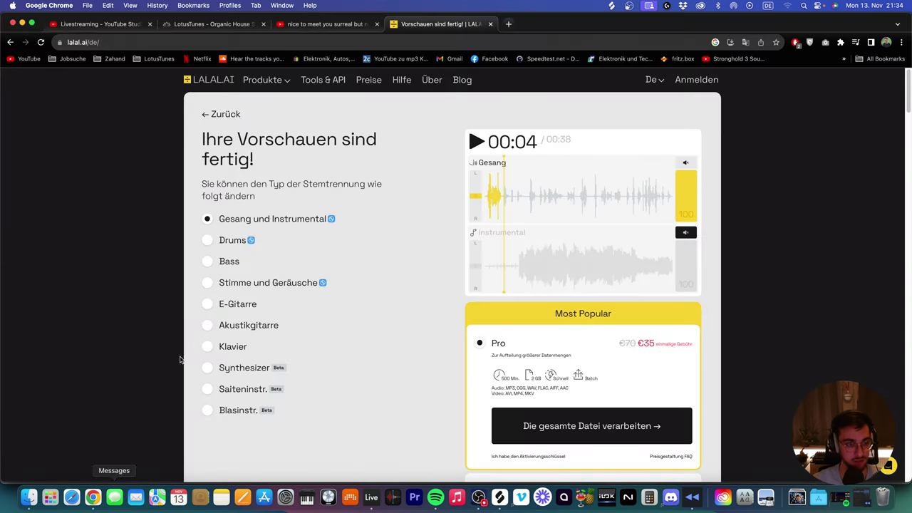
key("super+t")
type("aco")
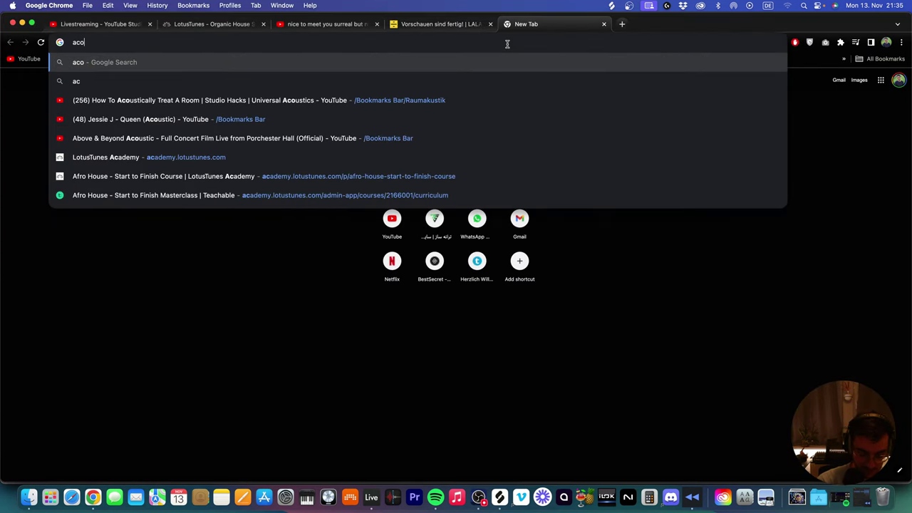
type("n digital remix")
key("Return")
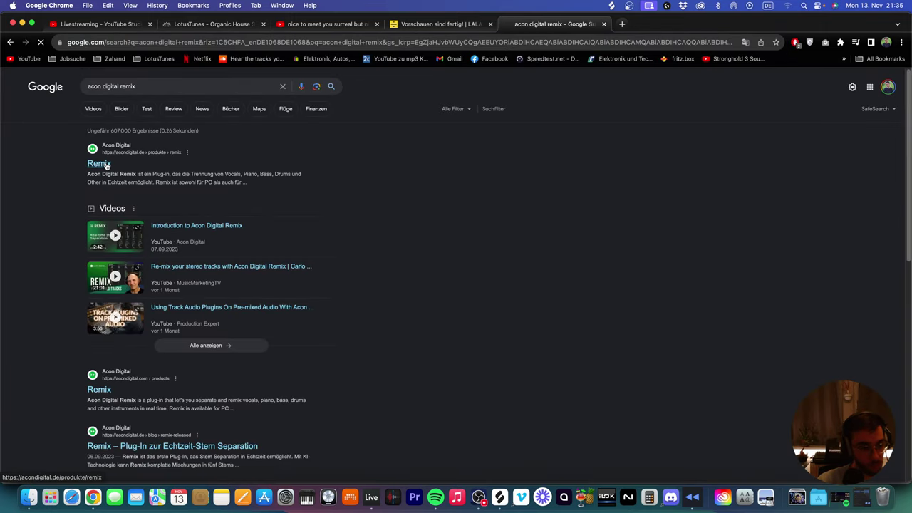
left_click(99, 163)
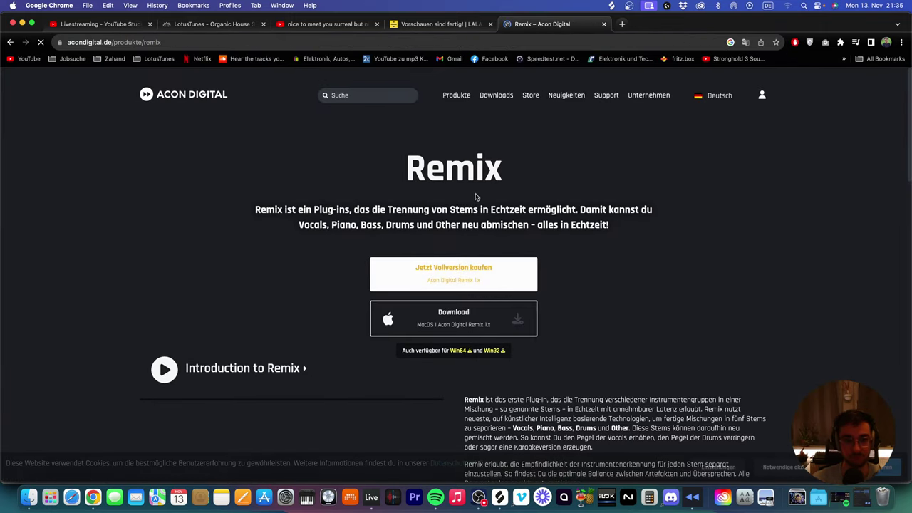
scroll(520, 213, "down", 2)
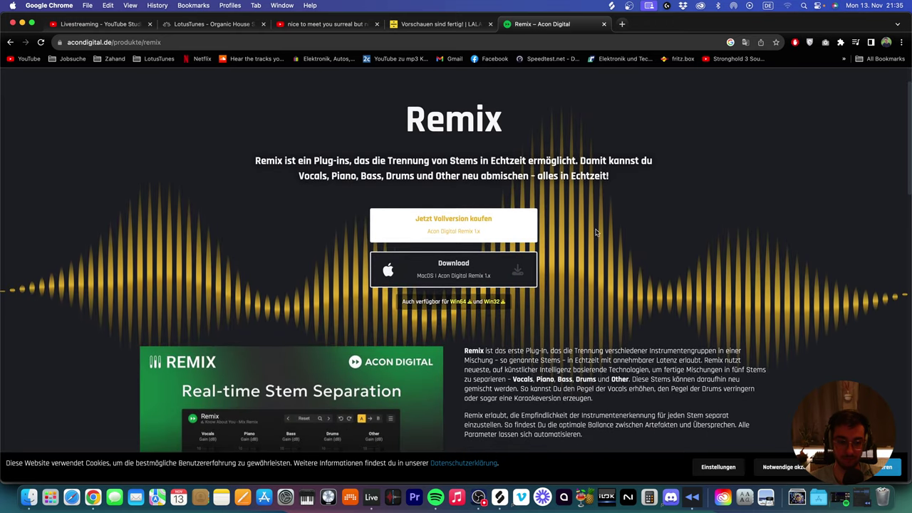
scroll(599, 235, "down", 5)
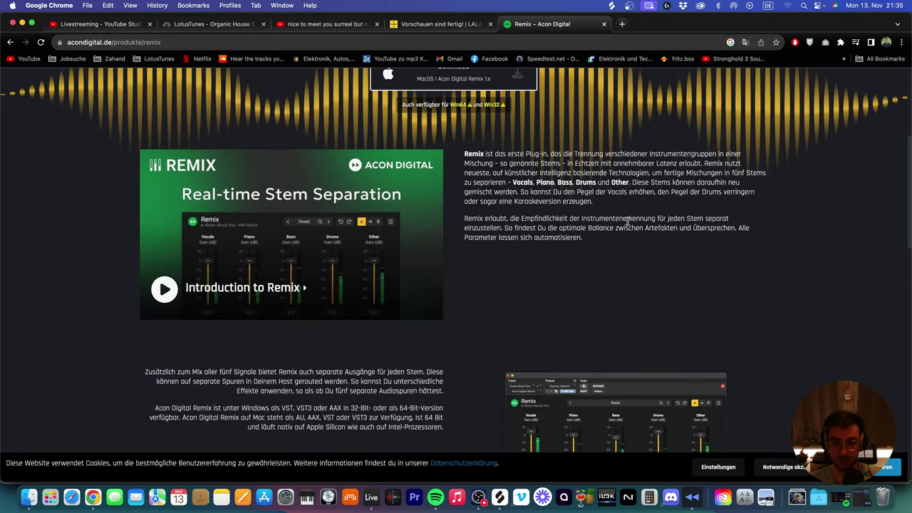
Bookmark the Acon Digital Remix page in the "Plugins / Libraries / Samples (i like)" folder.
left_click(776, 42)
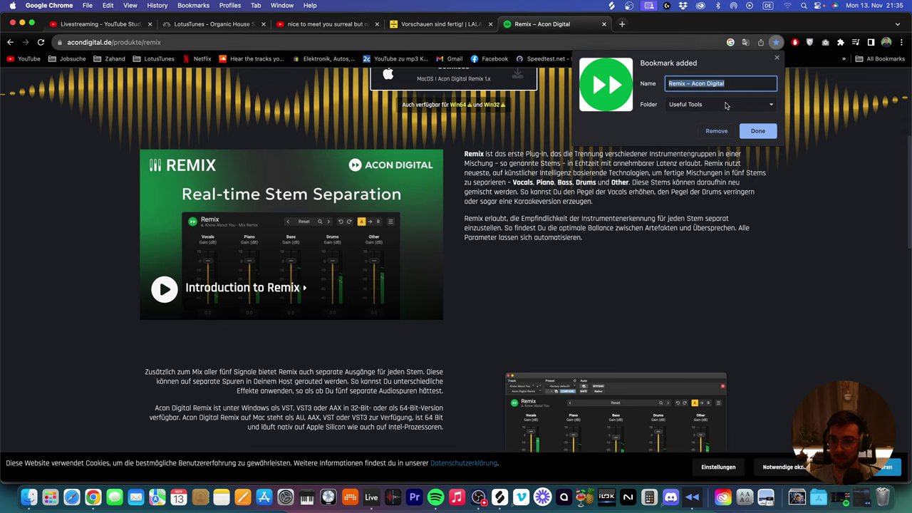
left_click(726, 105)
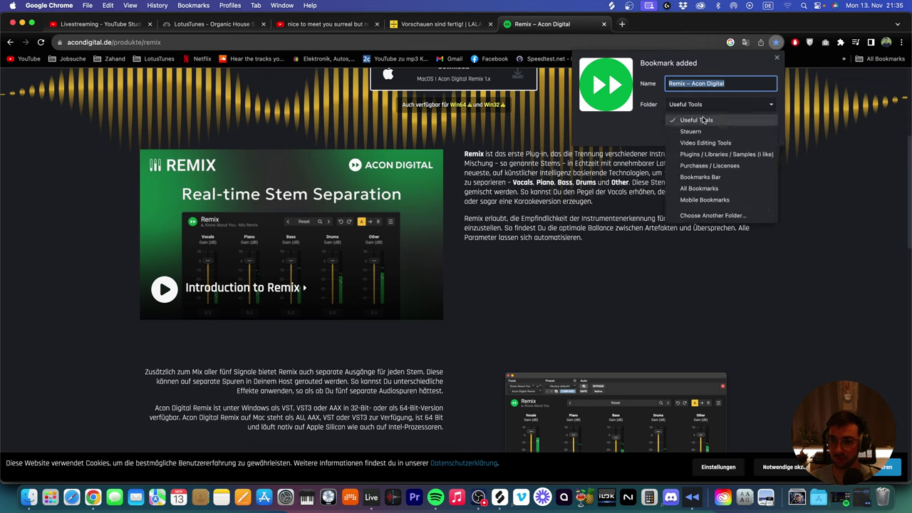
left_click(713, 155)
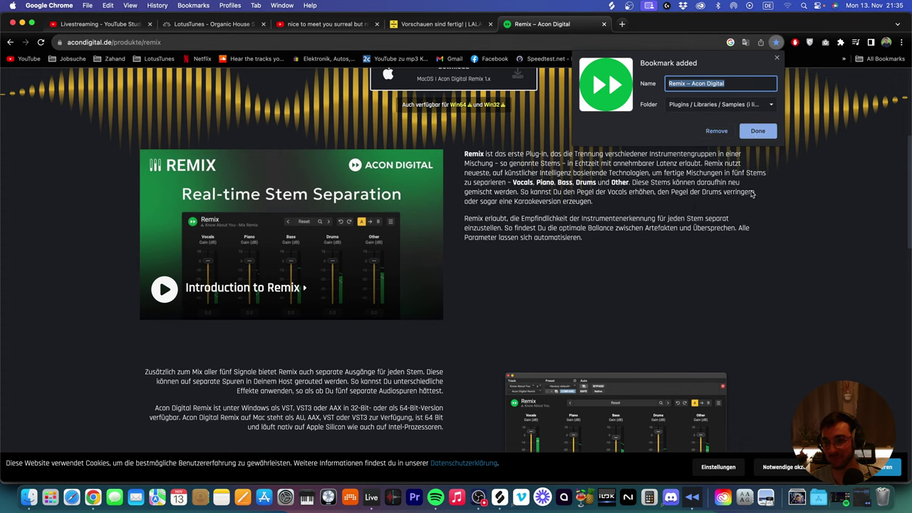
left_click(757, 131)
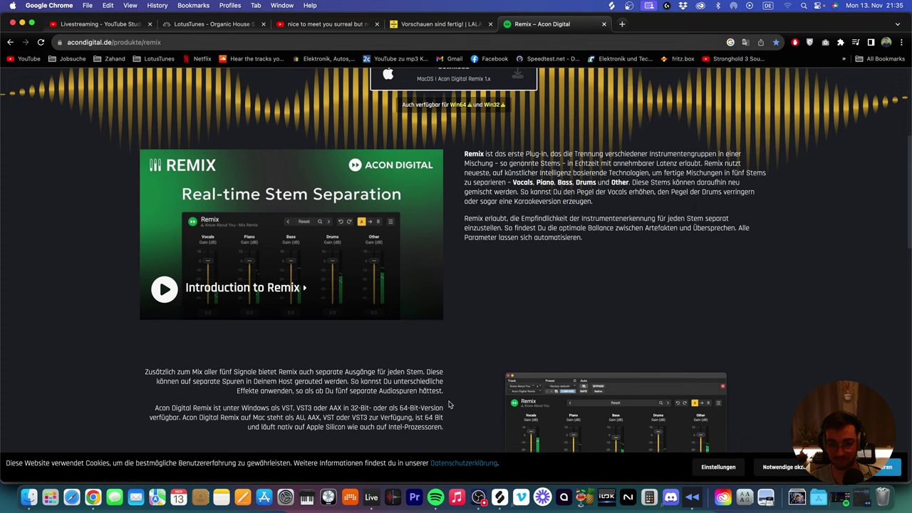
Switch back to Ableton Live and set track 29's volume to -18.4 dB.
left_click(372, 497)
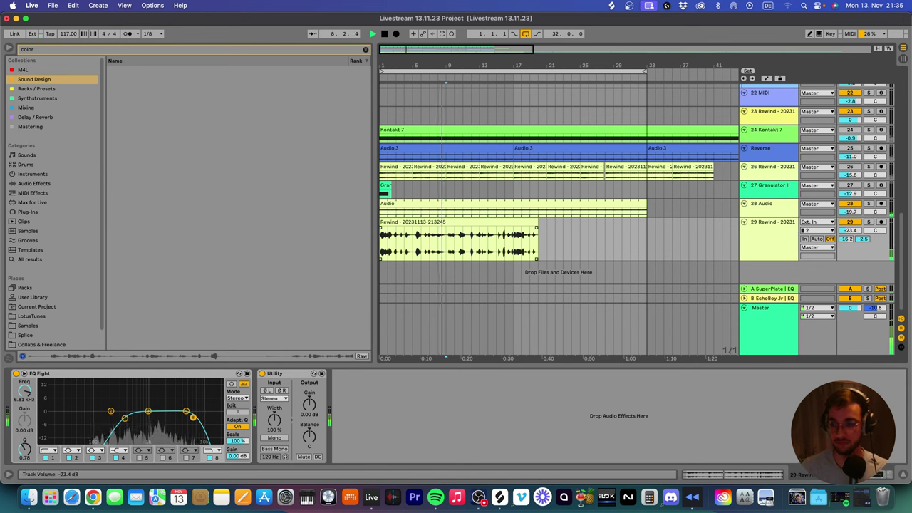
Try the OTT preset from the Mixing collection on the vocal track and remove it again.
left_click(87, 51)
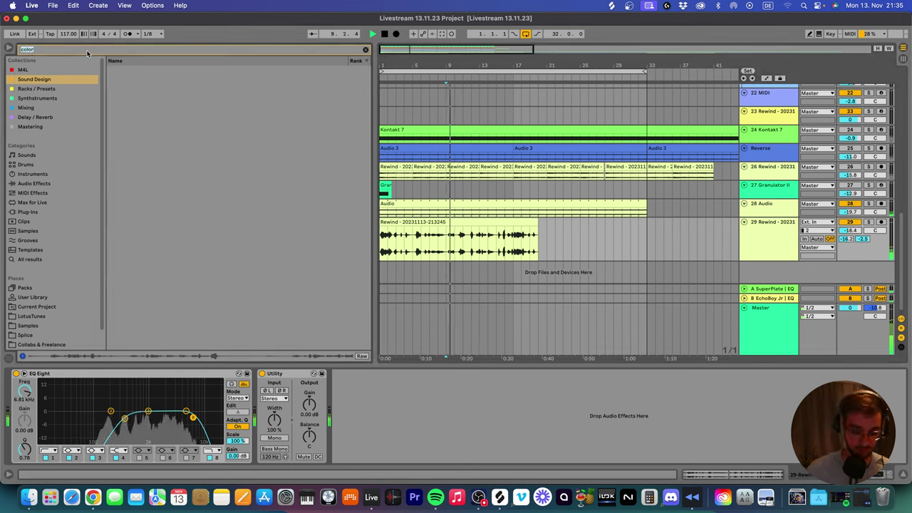
type("ott")
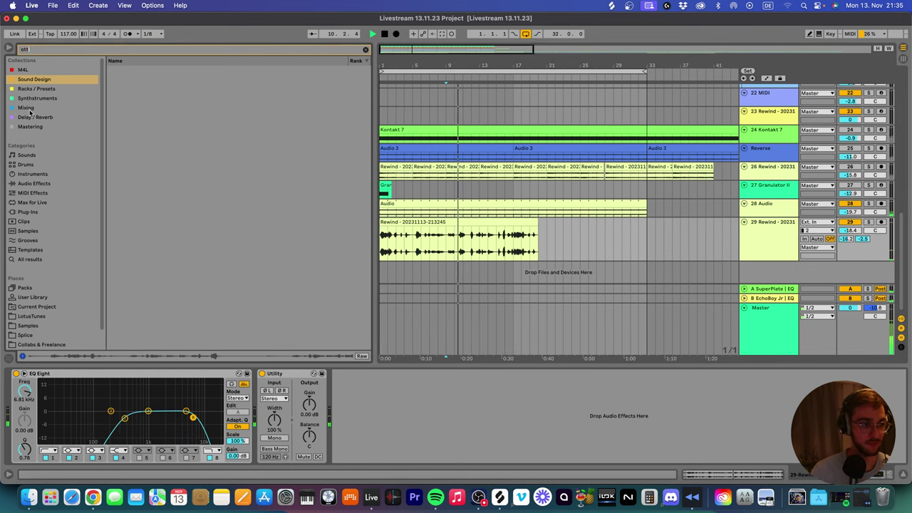
left_click(28, 108)
double_click(159, 69)
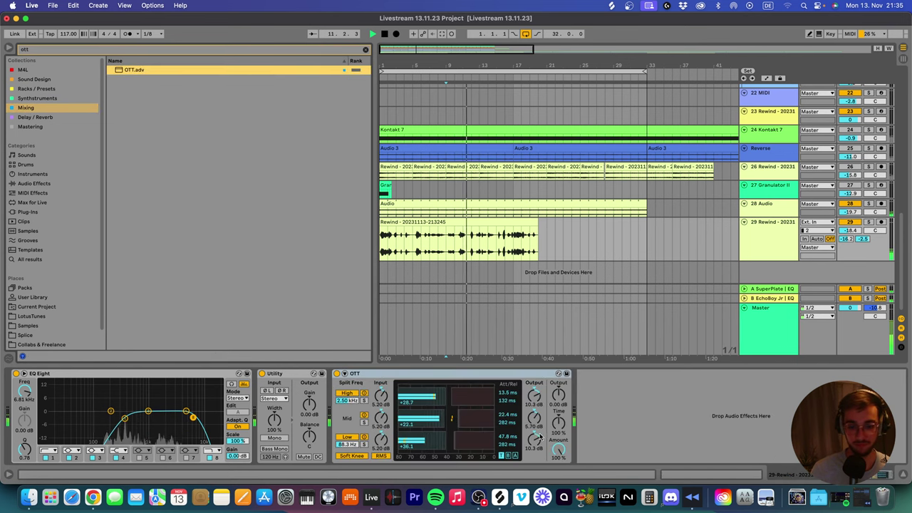
left_click(530, 373)
key("Delete")
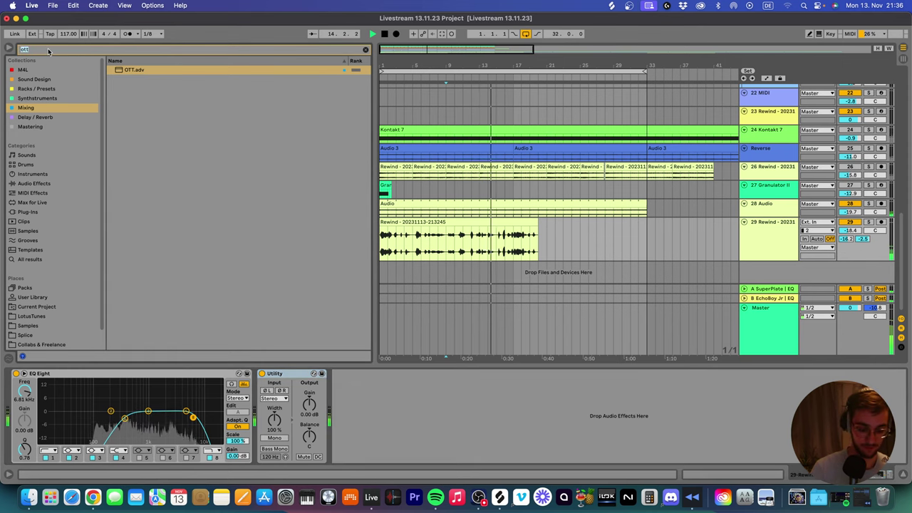
Search the Mixing collection for "over", check the end of the vocal clip and save the Live Set.
type("over")
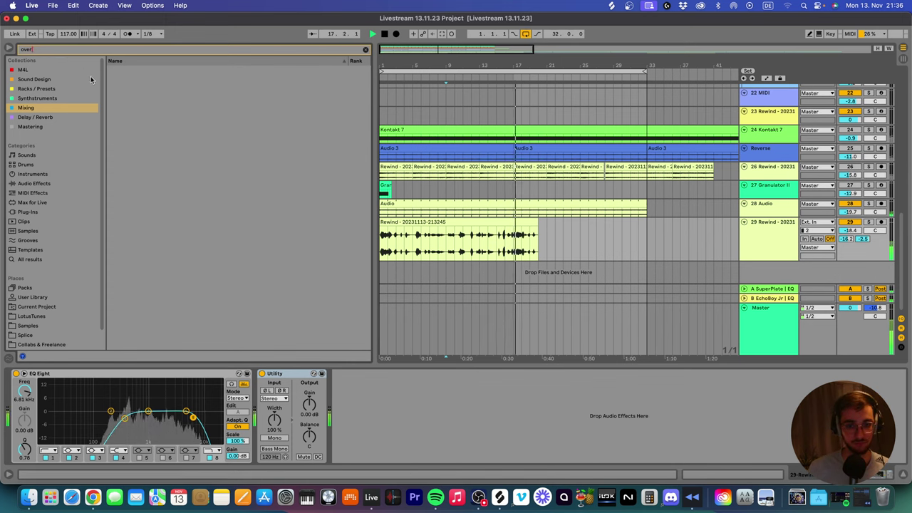
key("plus")
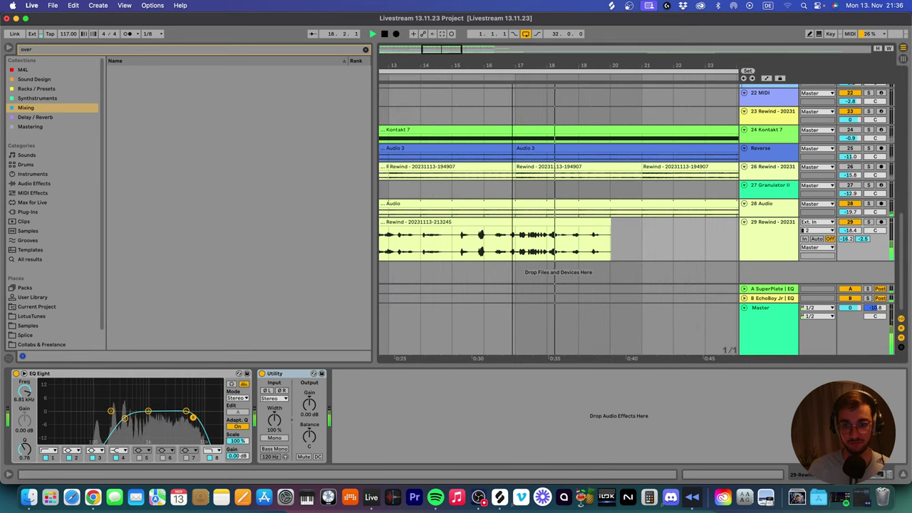
key("minus")
key("minus")
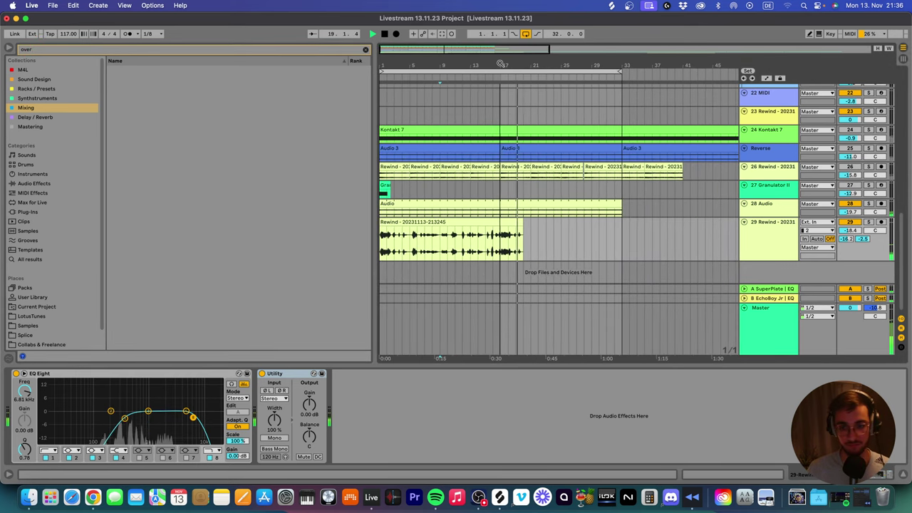
left_click(527, 225)
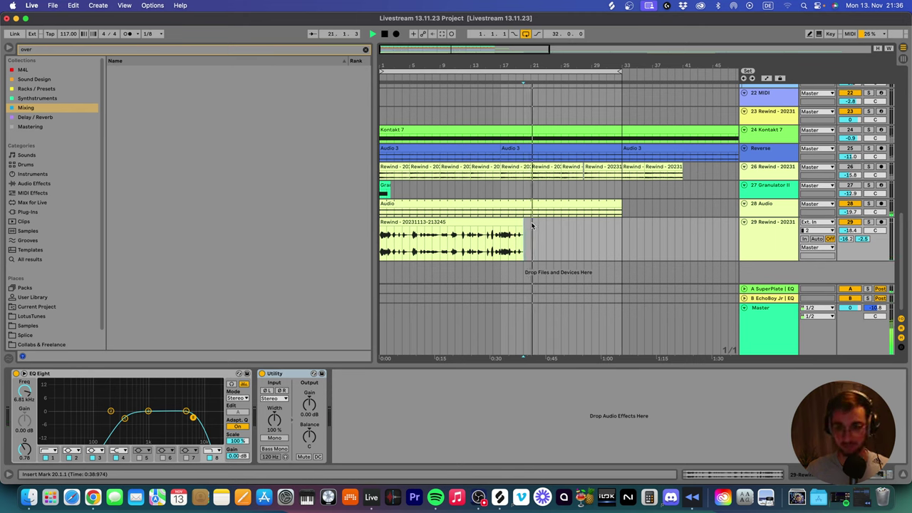
key("super+s")
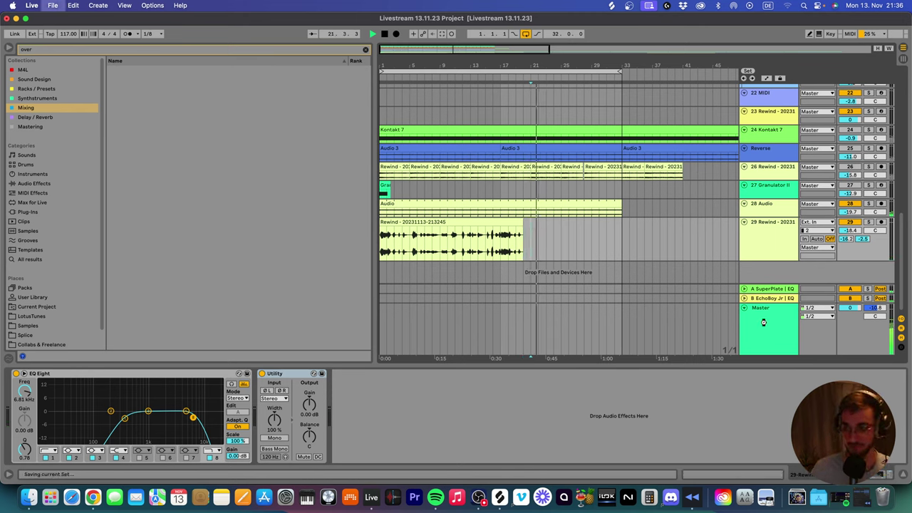
Search the audio effects for "overdrive" in the full-screen arrangement.
left_click(399, 262)
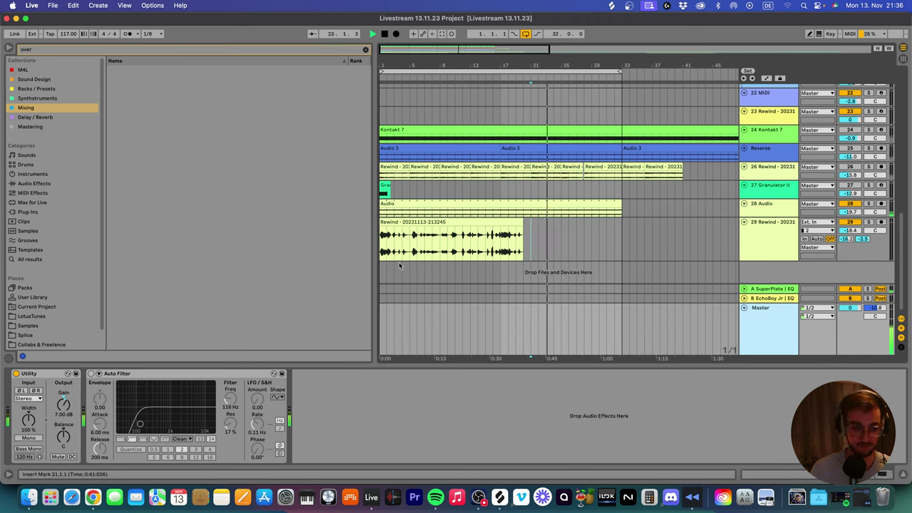
left_click(70, 50)
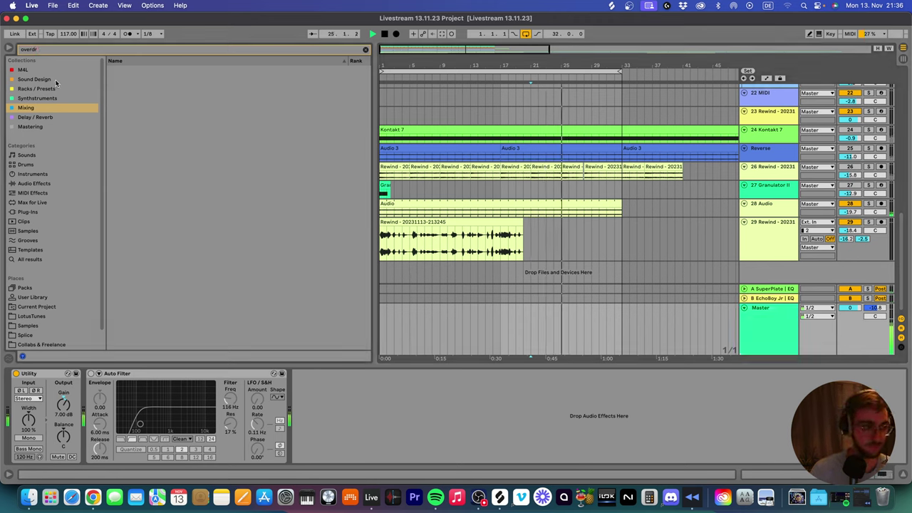
left_click(40, 88)
left_click(33, 192)
left_click(32, 183)
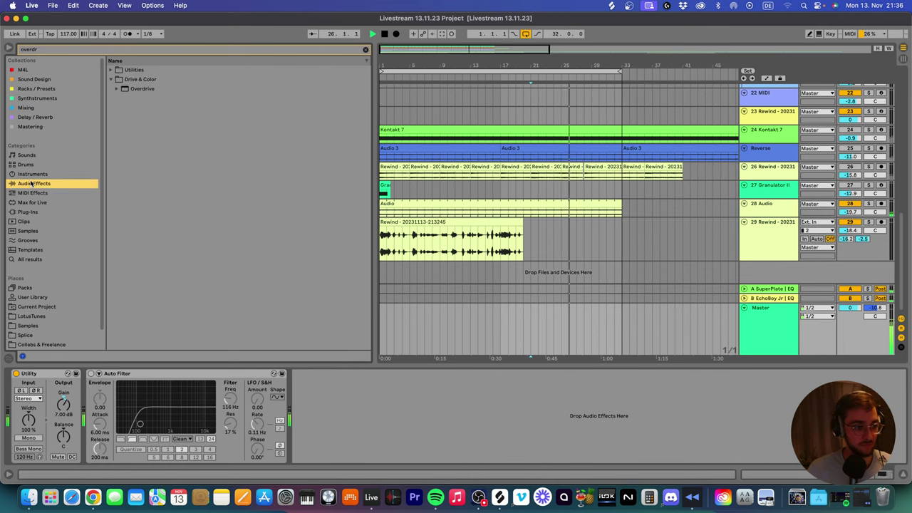
key("ctrl+super+f")
left_click(33, 148)
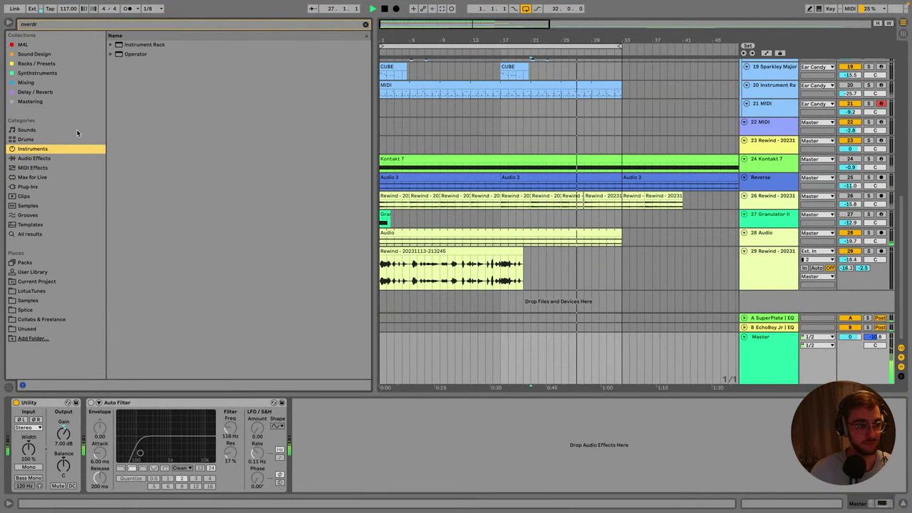
left_click(44, 25)
type("ive")
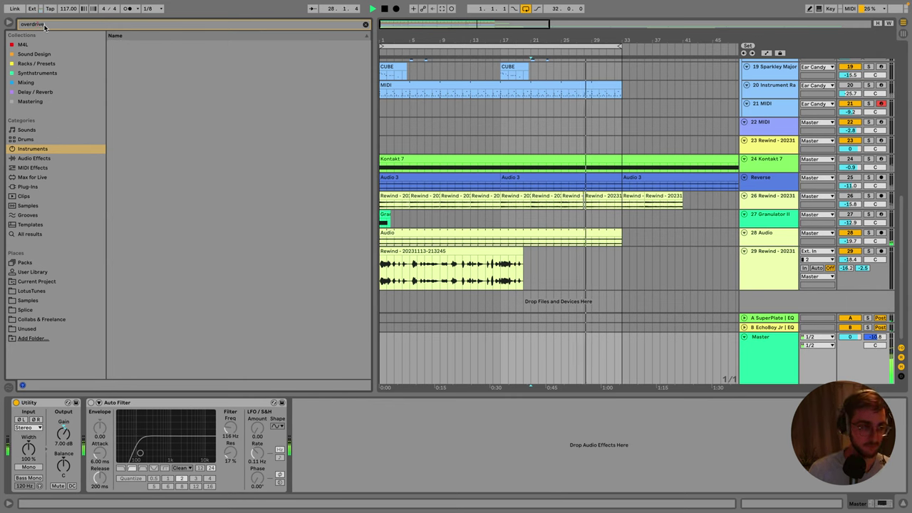
left_click(36, 73)
left_click(33, 53)
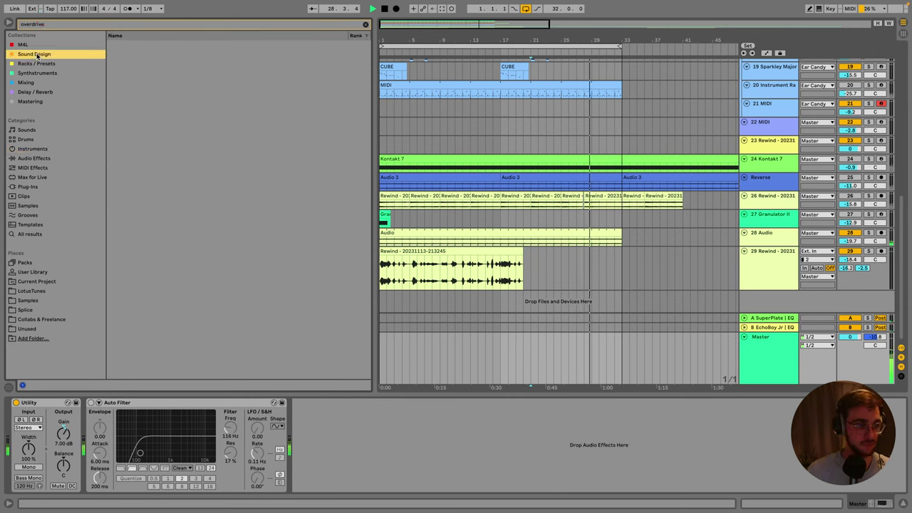
left_click(31, 150)
left_click(32, 157)
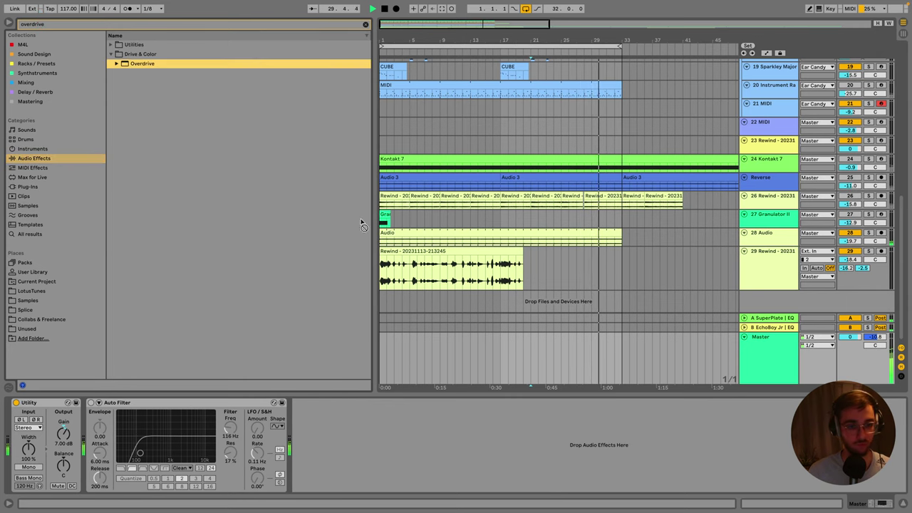
Add the Overdrive effect to vocal track 29 after Utility and play the arrangement from the vocal clip's start.
key("Down")
left_click(414, 265)
key("space")
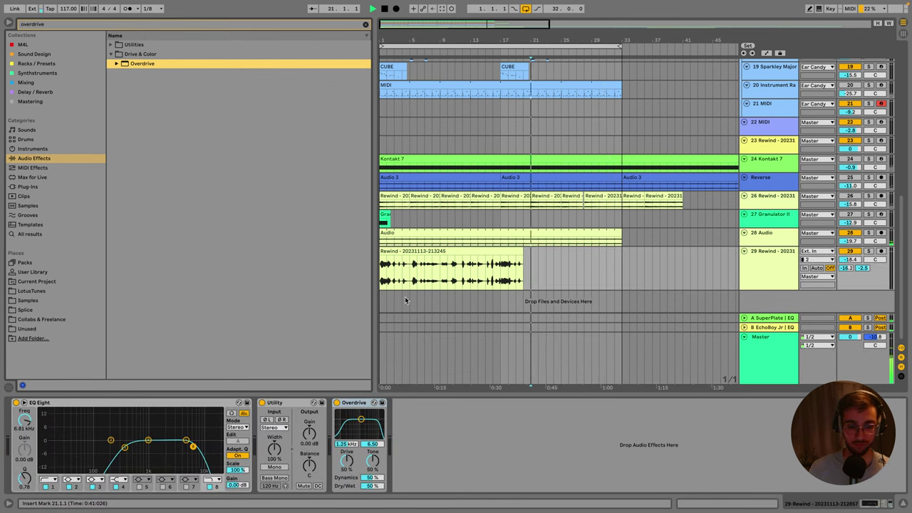
key("space")
left_click(413, 251)
key("space")
key("space")
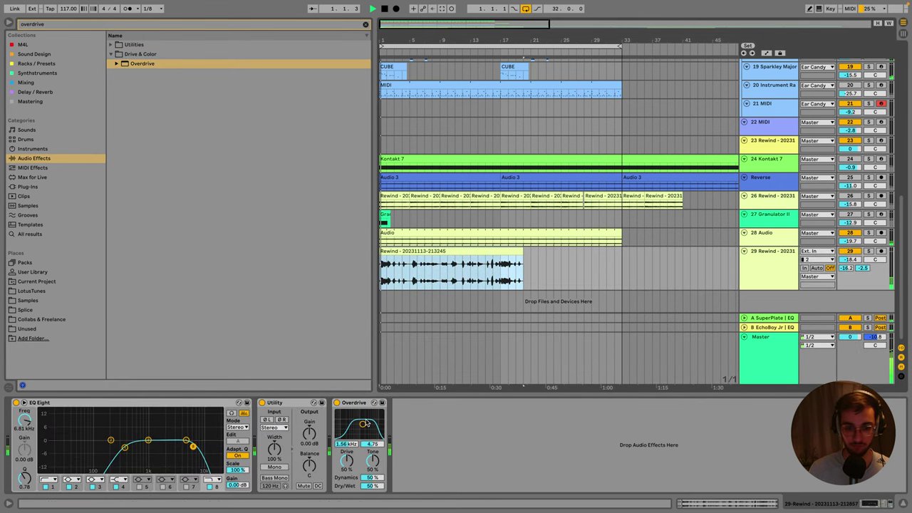
Set Overdrive to 1.56 kHz, bandwidth 3.16, Drive 27 %, Tone 21 %, Dynamics 42 % and Dry/Wet 12 %.
mouse_move(365, 428)
left_mouse_down()
mouse_move(342, 433)
mouse_move(369, 430)
left_mouse_up()
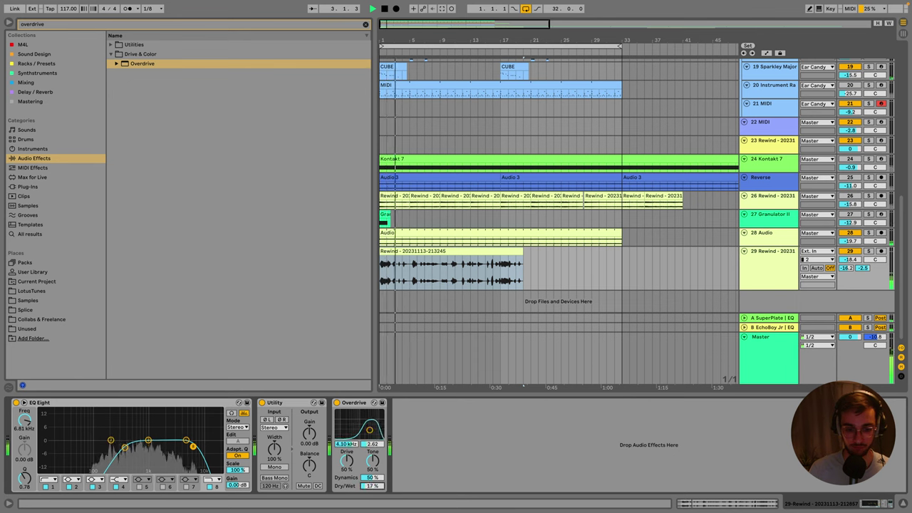
left_click_drag(371, 485, 376, 484)
left_click_drag(369, 430, 362, 428)
left_click_drag(346, 459, 371, 471)
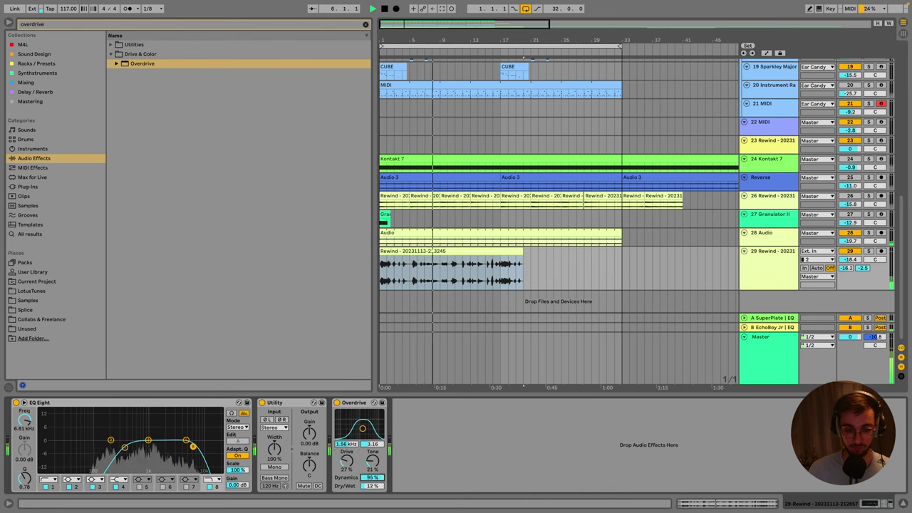
key("ctrl+s")
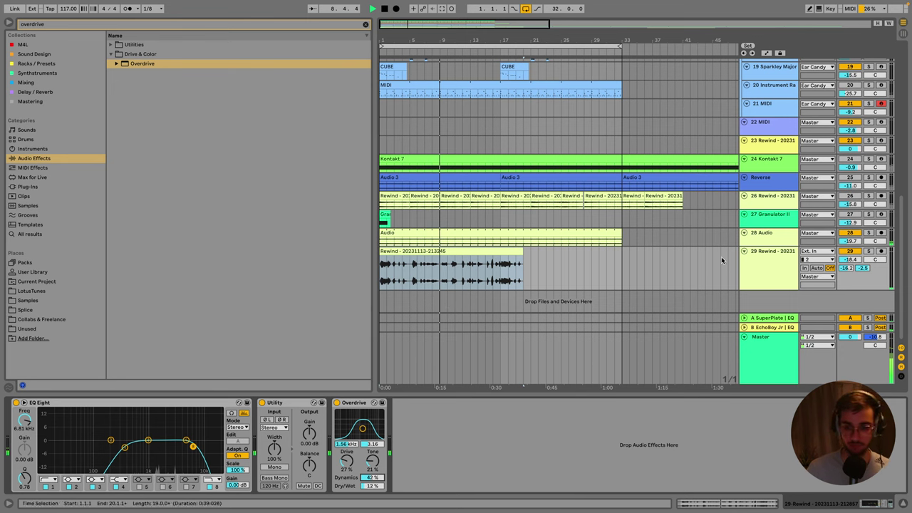
Set track 29's volume to -20.9 dB, clear the browser search and collapse the Drive & Color folder.
key("a")
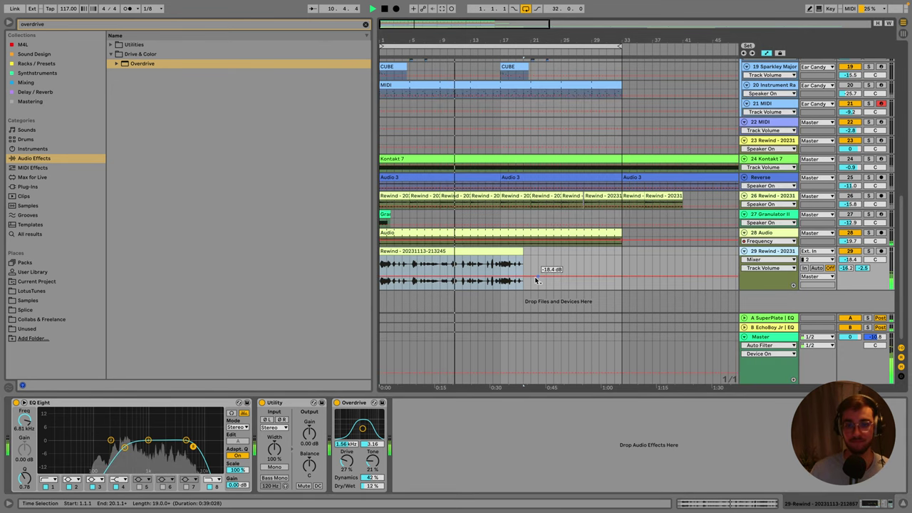
key("a")
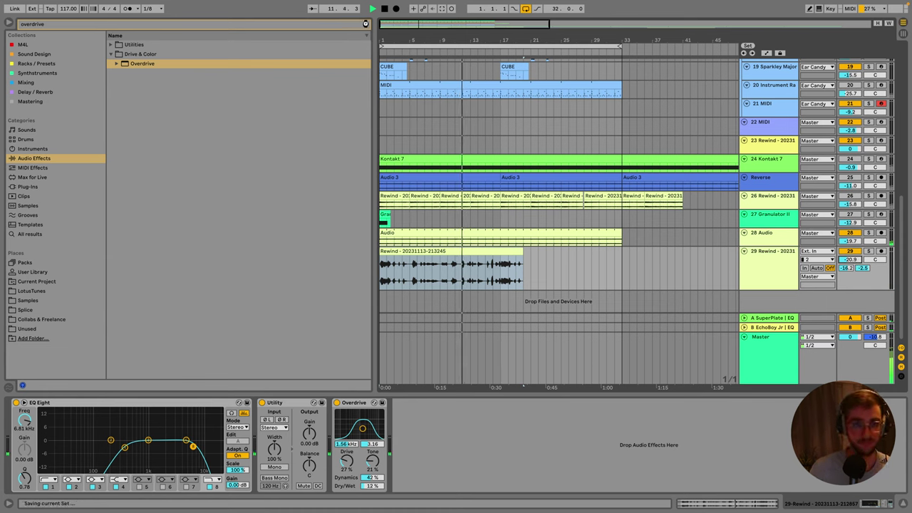
key("Escape")
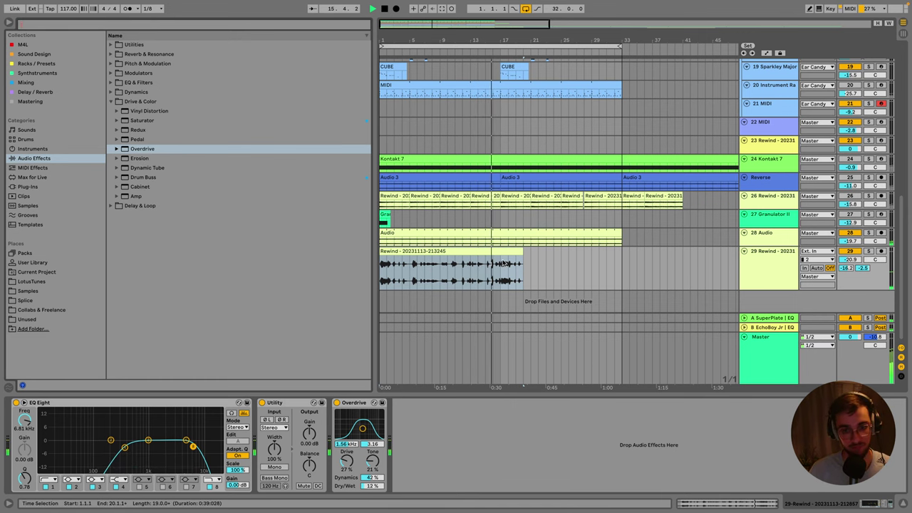
left_click(111, 105)
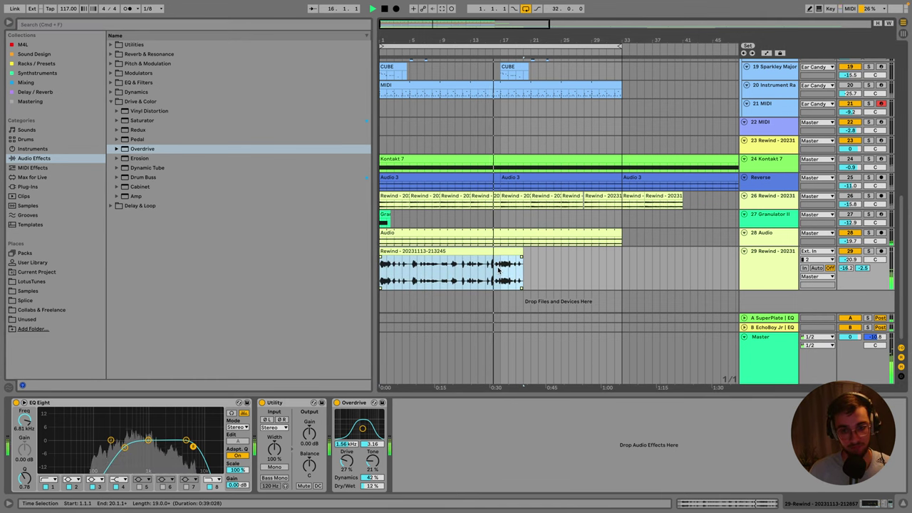
left_click(110, 102)
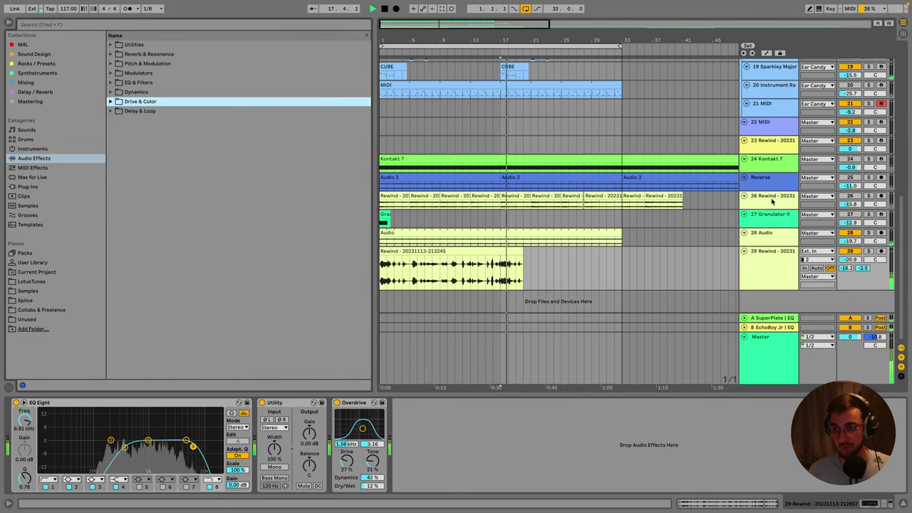
Go through the device chains of the tracks above the vocal during playback, ending on track 20 Instrument Rack.
key("Up")
key("Up")
key("Up")
key("Up")
key("Up")
key("Up")
scroll(772, 201, "up", 5)
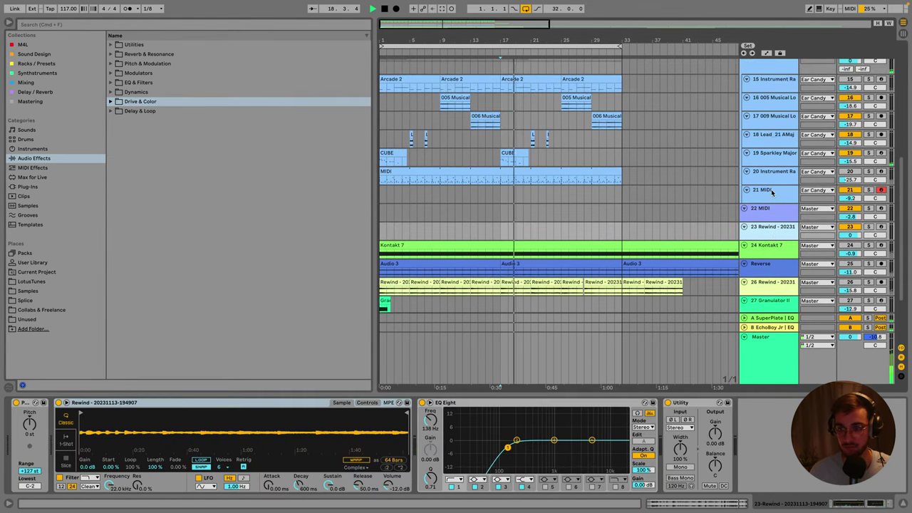
key("Up")
key("Up")
key("Up")
key("Up")
scroll(774, 187, "up", 1)
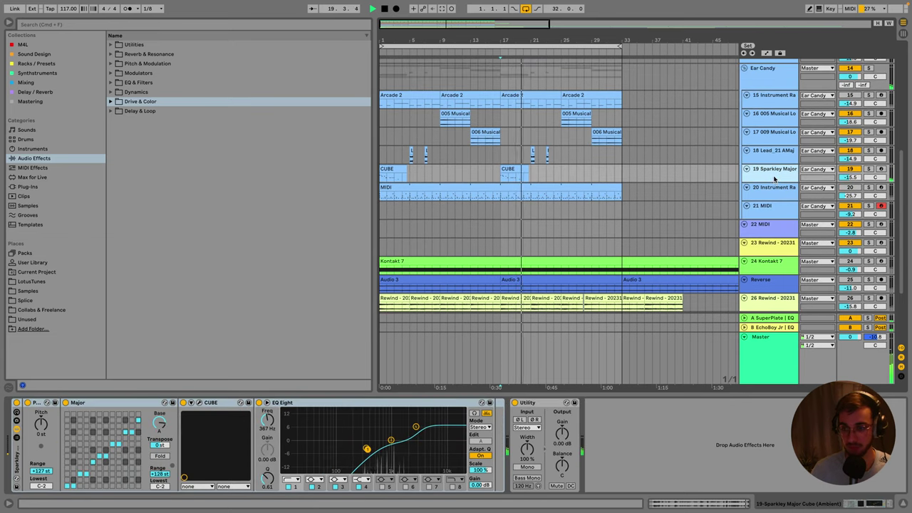
key("Down")
scroll(586, 233, "down", 5)
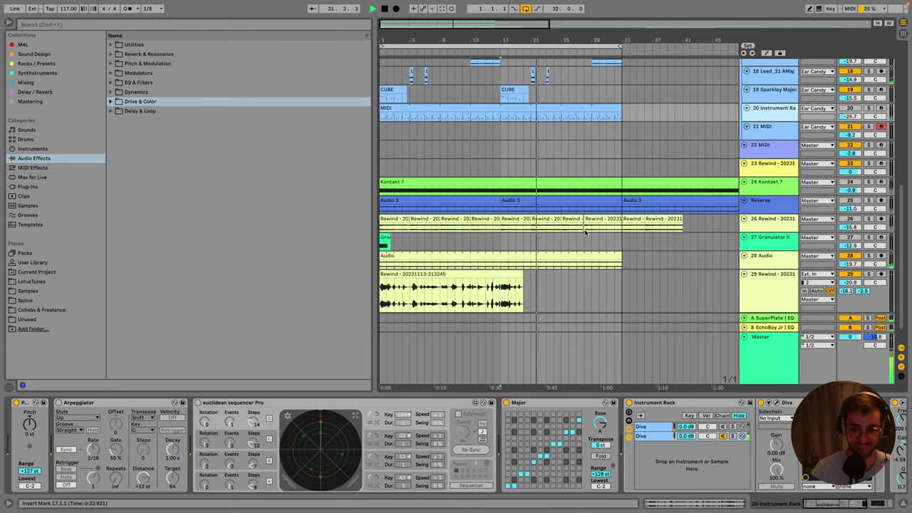
Deactivate track 20 to hear the mix without it and save the Live Set.
left_click(850, 109)
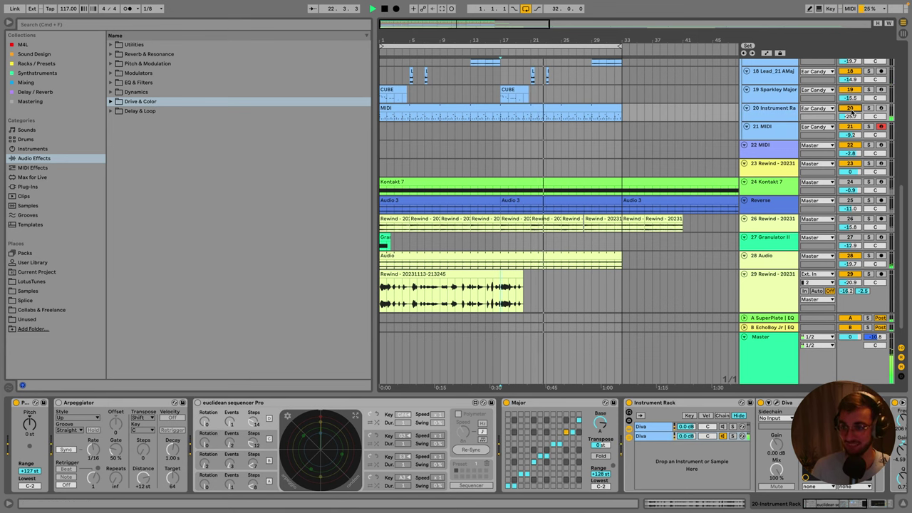
scroll(556, 158, "up", 1)
key("ctrl+s")
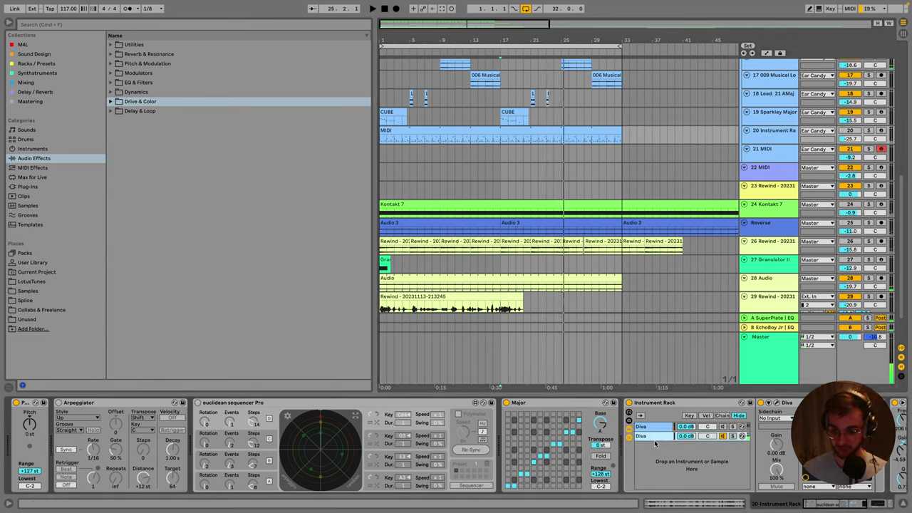
Duplicate the second Diva chain in track 20's Instrument Rack and replace the copy's instrument with the Omnisphere VST3 plug-in.
key("ctrl+d")
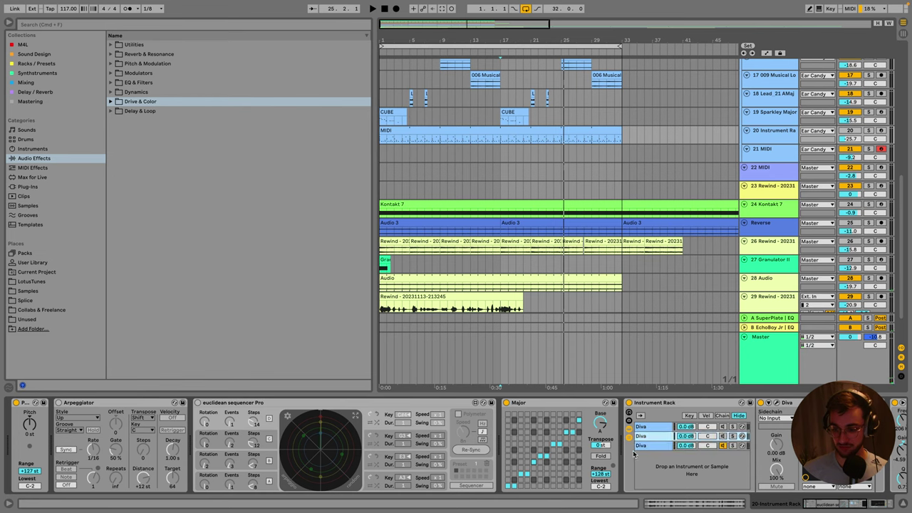
left_click(130, 30)
type("o")
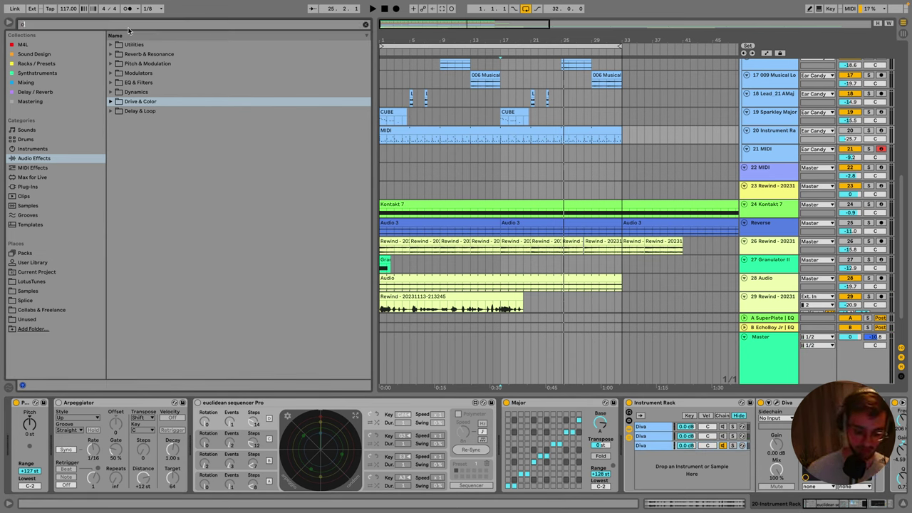
type("mnisphere")
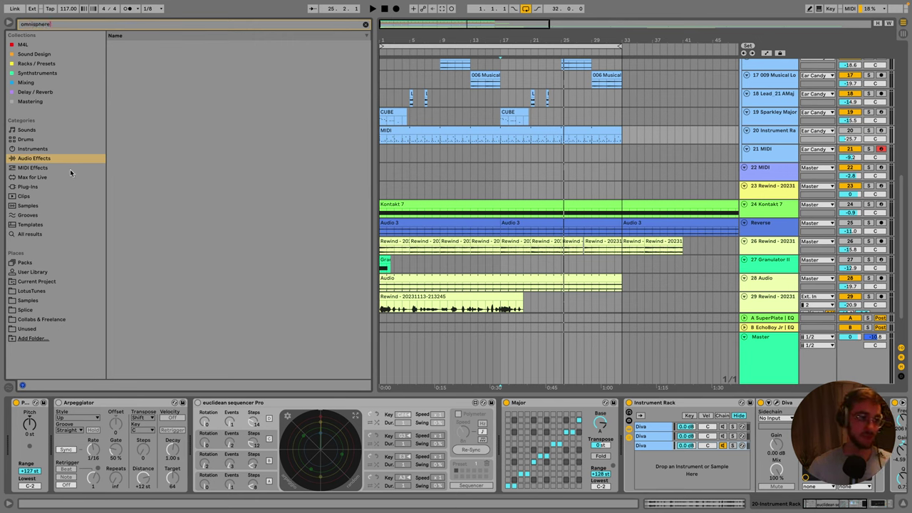
left_click(44, 187)
double_click(132, 72)
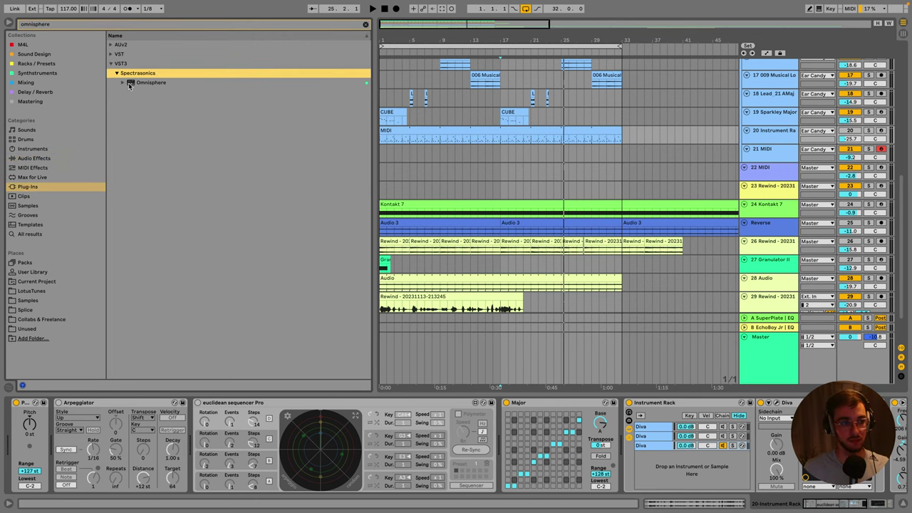
left_click_drag(149, 82, 676, 451)
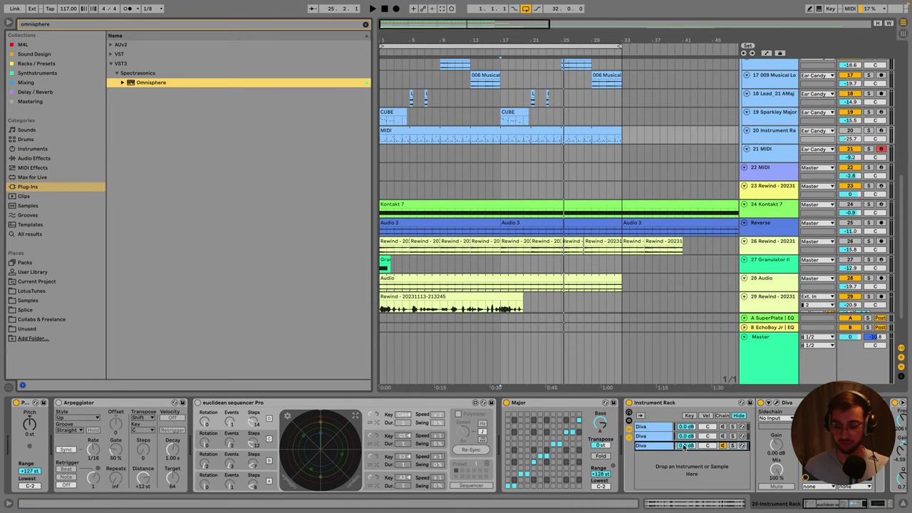
left_click_drag(683, 446, 662, 450)
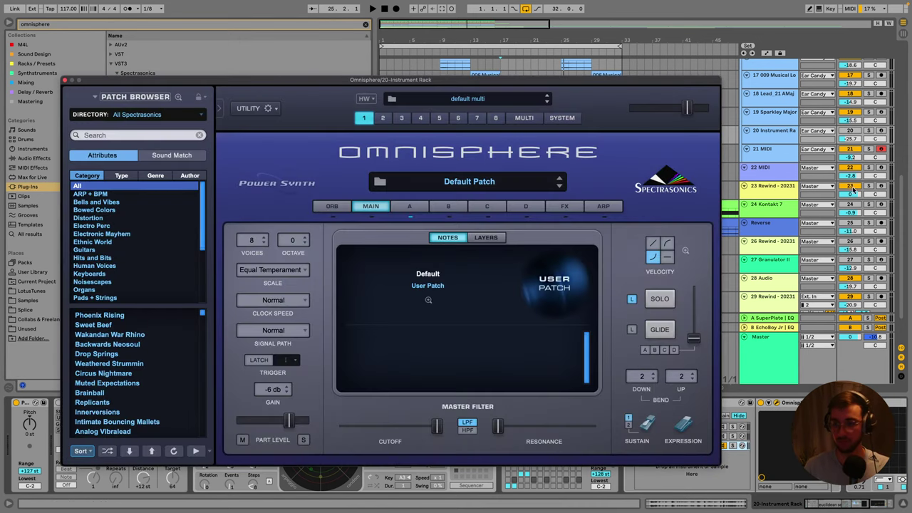
Reactivate track 20 and set its volume to -28.8 dB.
left_click(854, 189)
left_click(782, 139)
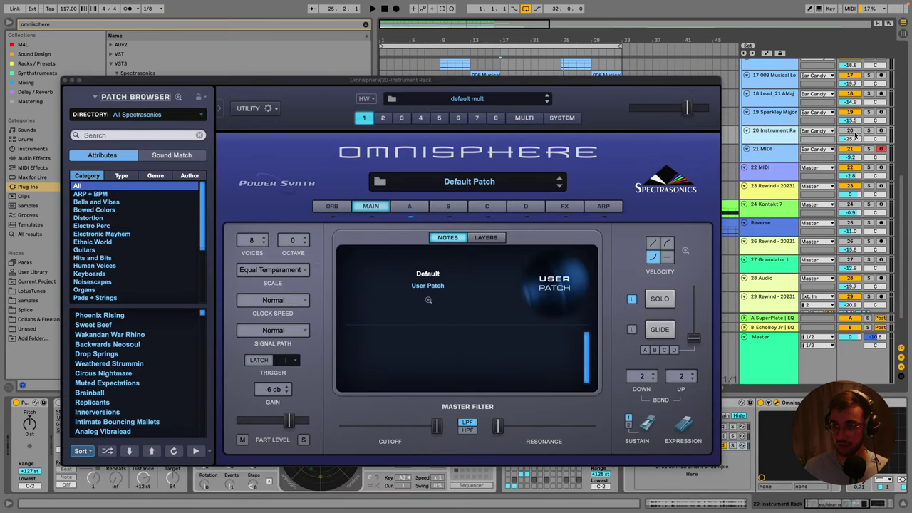
left_click_drag(856, 135, 856, 140)
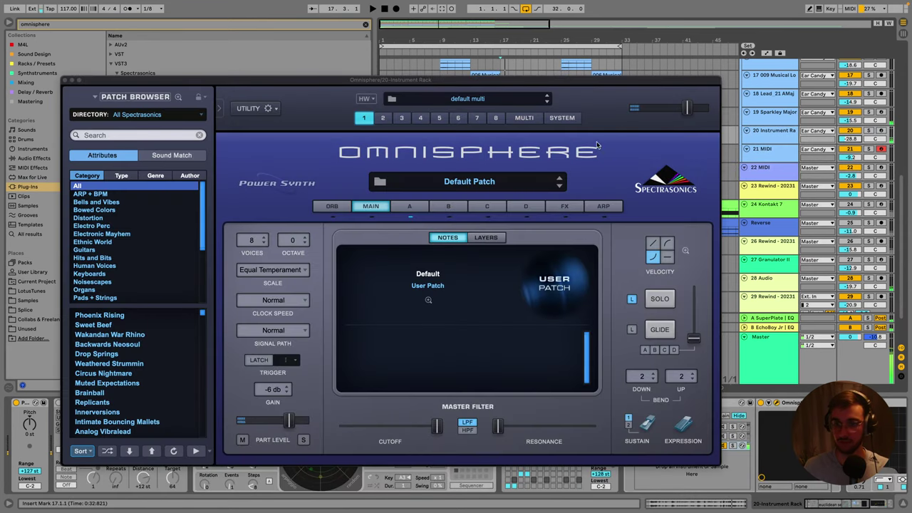
Reposition the Omnisphere window clear of the rack's chain list and filter its patches by the Synth Poly category.
left_click_drag(584, 81, 391, 39)
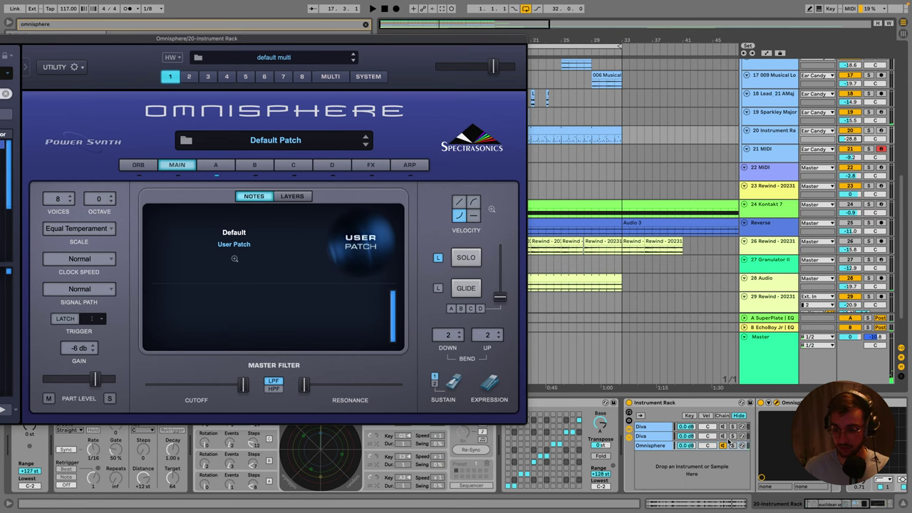
double_click(190, 36)
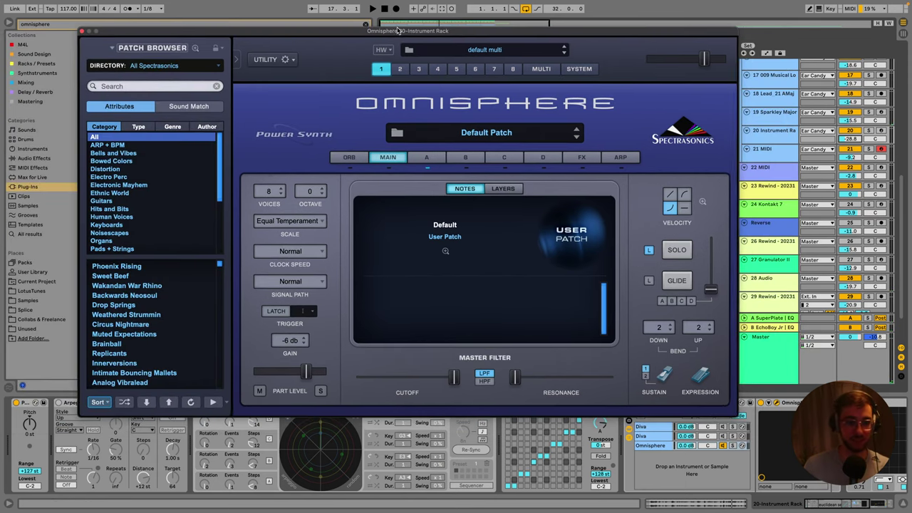
scroll(119, 235, "down", 3)
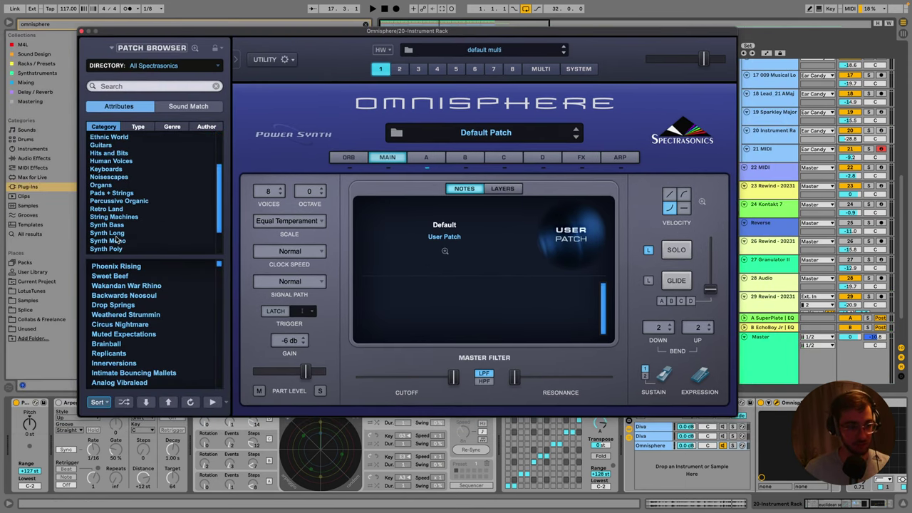
left_click(119, 247)
scroll(120, 242, "down", 1)
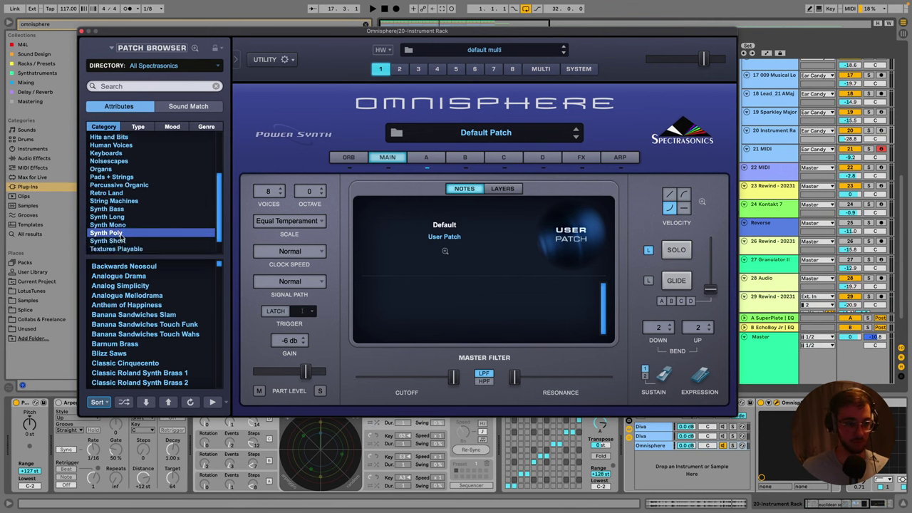
left_click(122, 225)
left_click(120, 237)
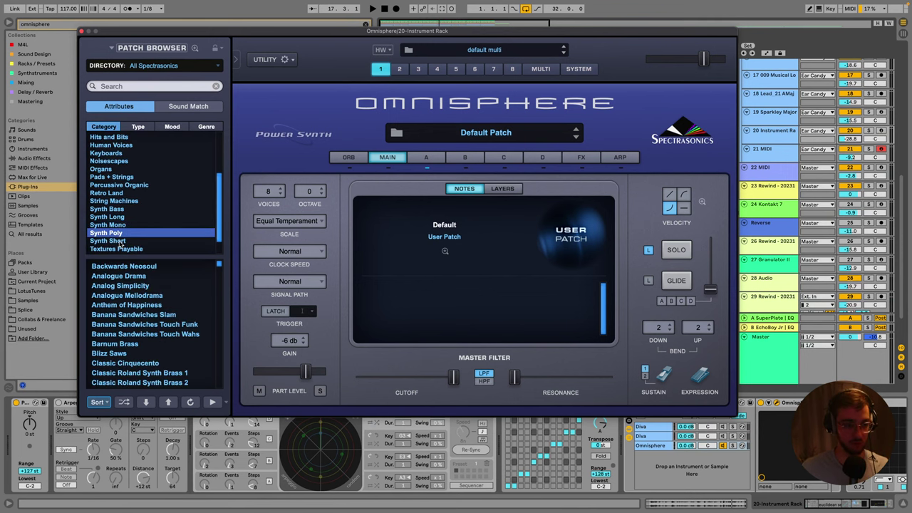
Filter Omnisphere's patches by the Synth Short category, load Beyond Pluck, and play the arrangement with track 20 soloed.
left_click(107, 241)
left_click(114, 285)
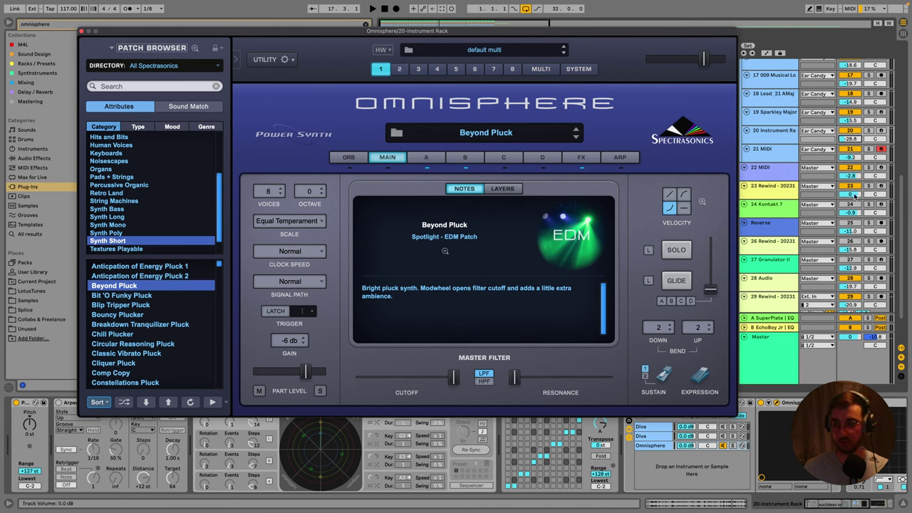
key("space")
left_click(868, 131)
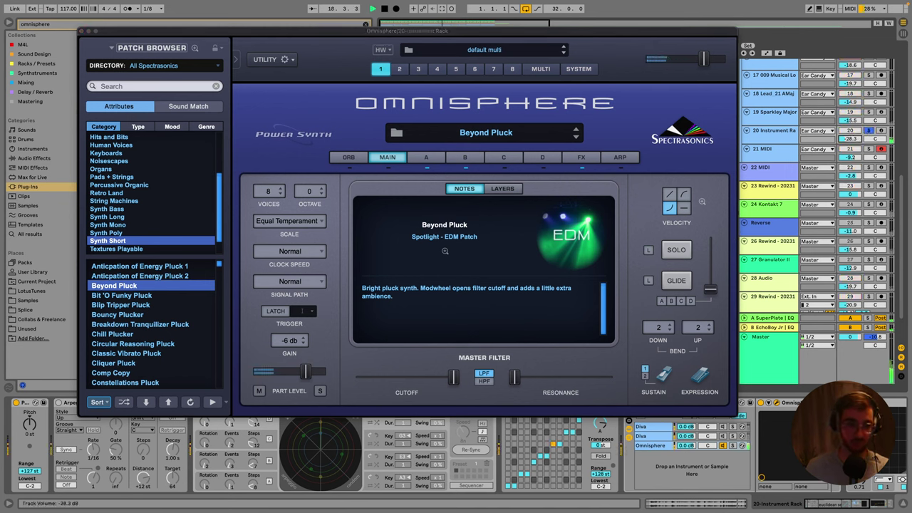
Audition the Synth Short plucks, including Blip Tripper, Breakdown Tranquilizer and Classic Vibrato, and load Dancing Cedars Pluck.
left_click(151, 305)
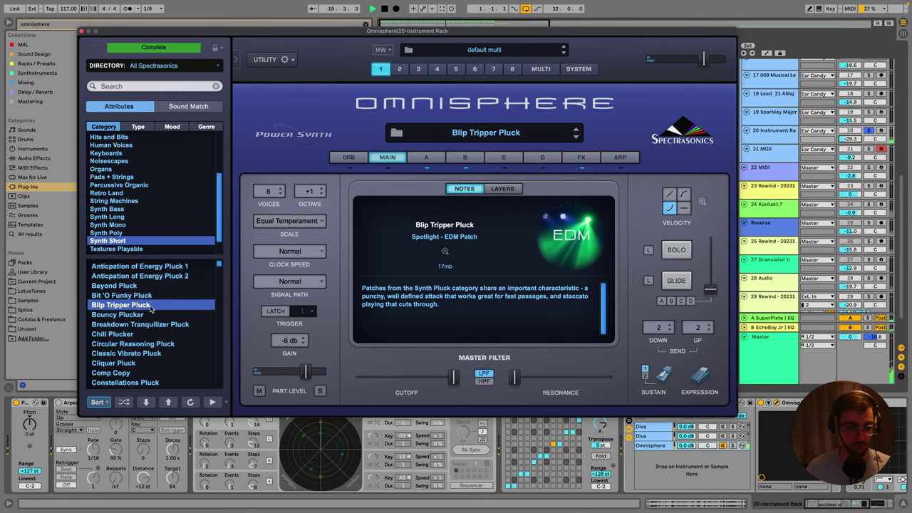
left_click(139, 316)
left_click(140, 326)
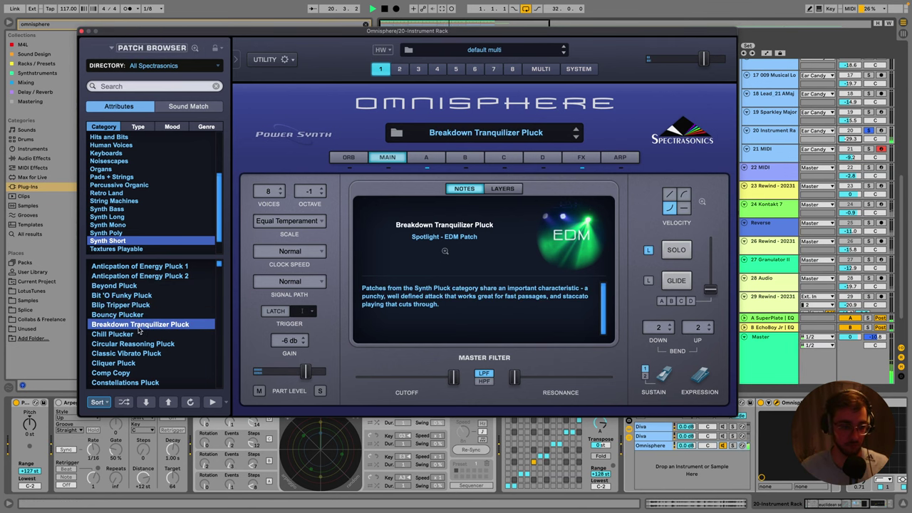
left_click(139, 334)
scroll(139, 333, "down", 1)
left_click(135, 334)
scroll(136, 334, "down", 1)
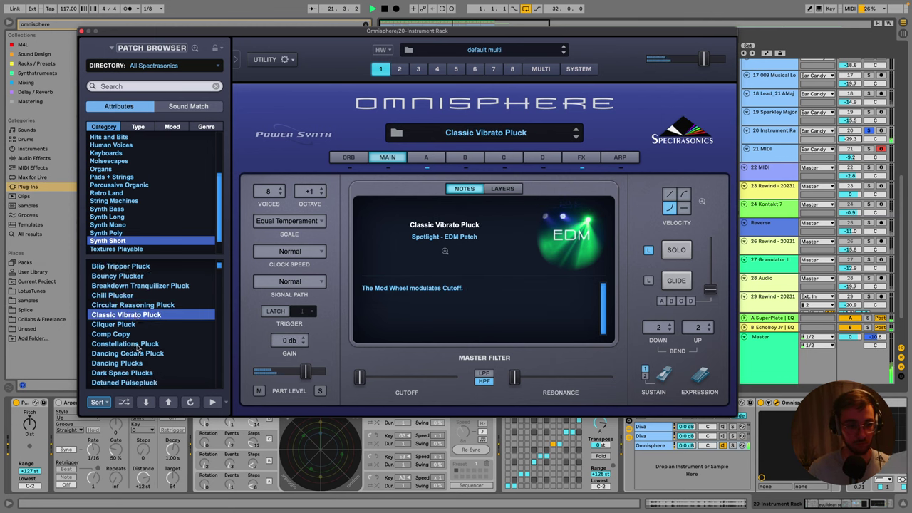
scroll(134, 332, "down", 1)
left_click(131, 334)
left_click(131, 344)
scroll(130, 346, "down", 3)
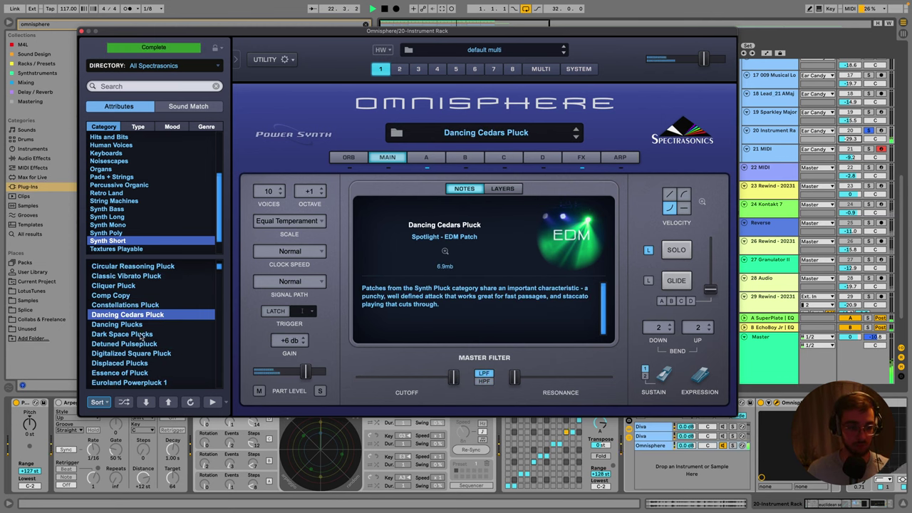
Unsolo track 20 to hear the pluck in the full mix, close the Omnisphere window and stop playback.
left_click(868, 131)
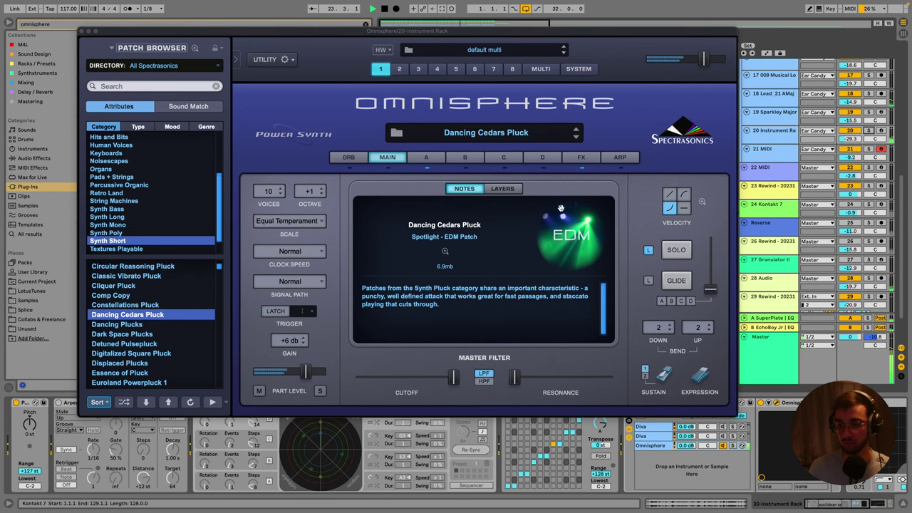
left_click(82, 34)
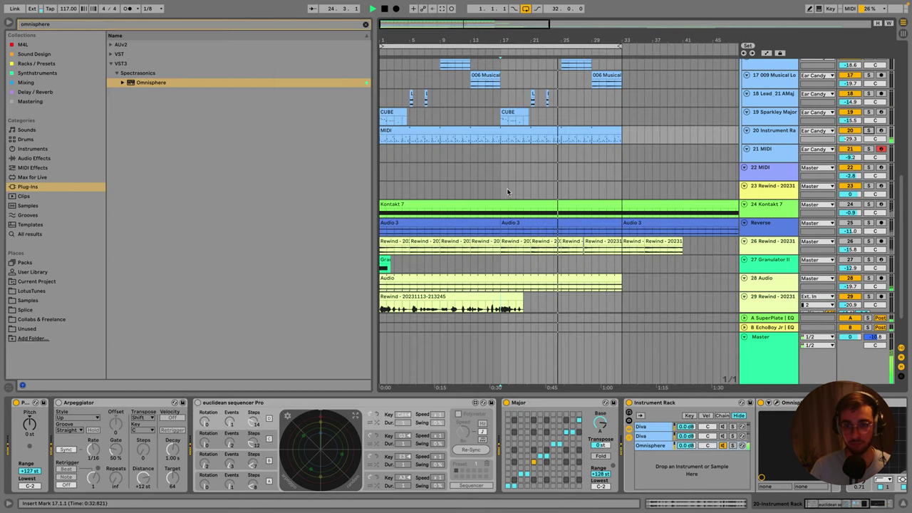
scroll(393, 153, "up", 2)
left_click(393, 154)
scroll(393, 153, "up", 3)
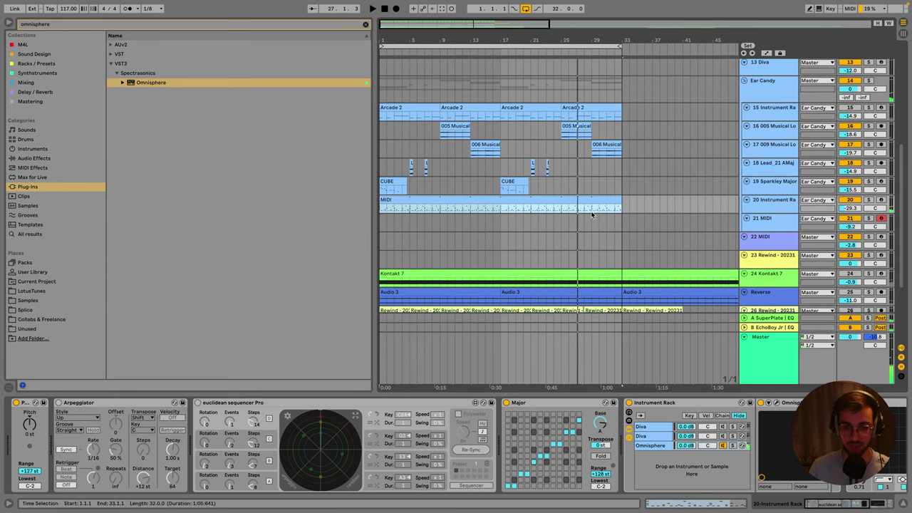
Deactivate track 20 and save the Live Set.
left_click(521, 208)
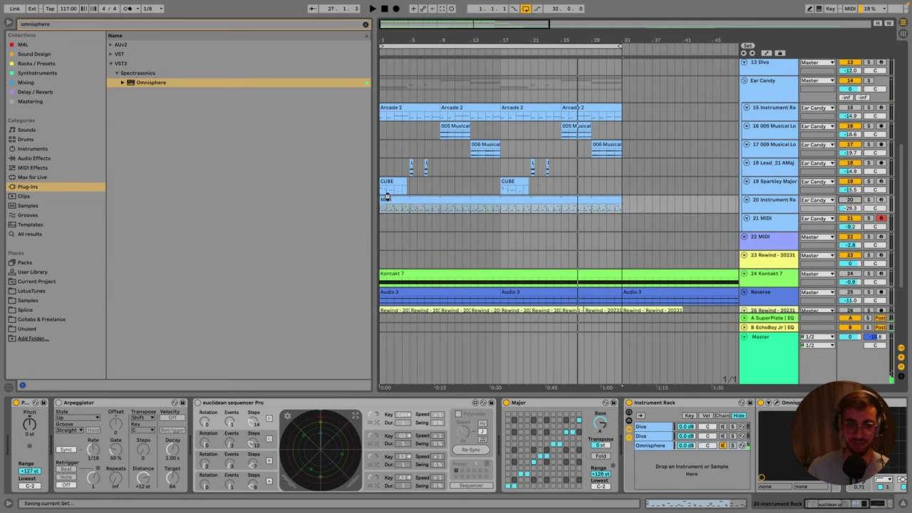
left_click(768, 204)
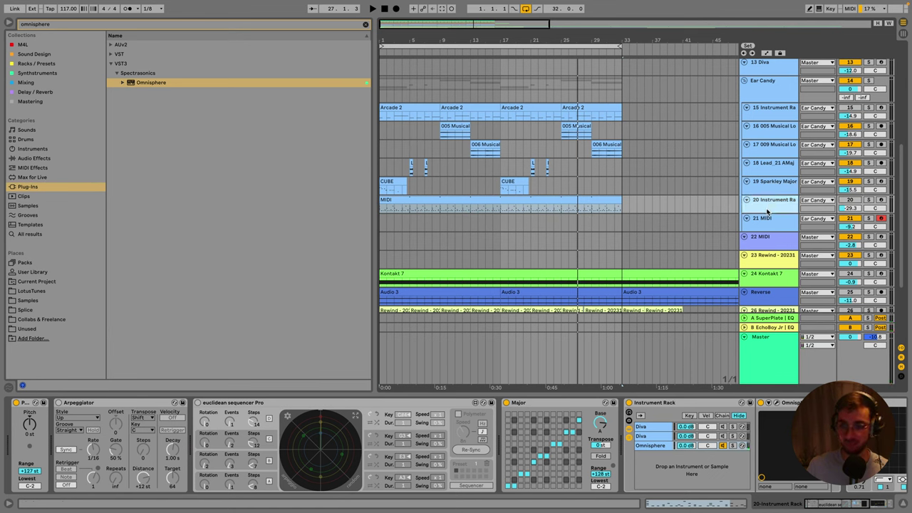
left_click(770, 223)
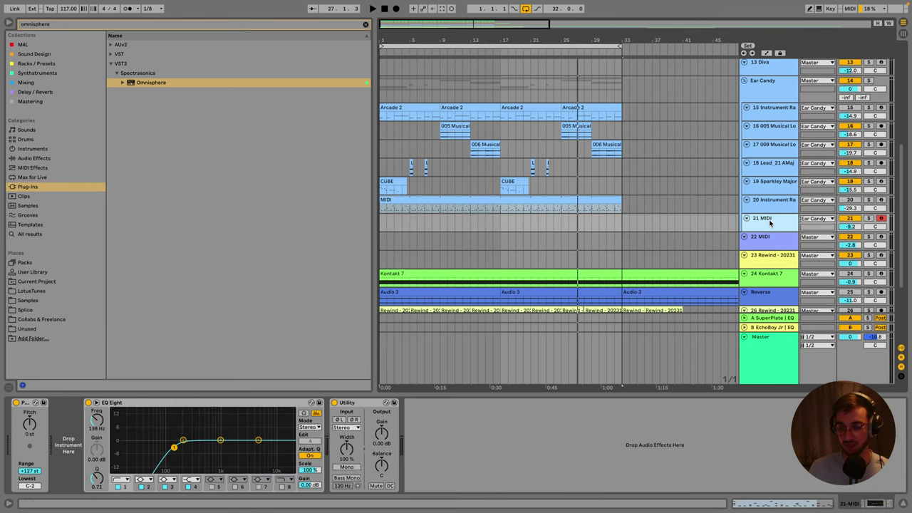
Move the 32-bar MIDI clip on track 20 to start at bar 33, outside the loop.
left_click(419, 199)
left_click(748, 227)
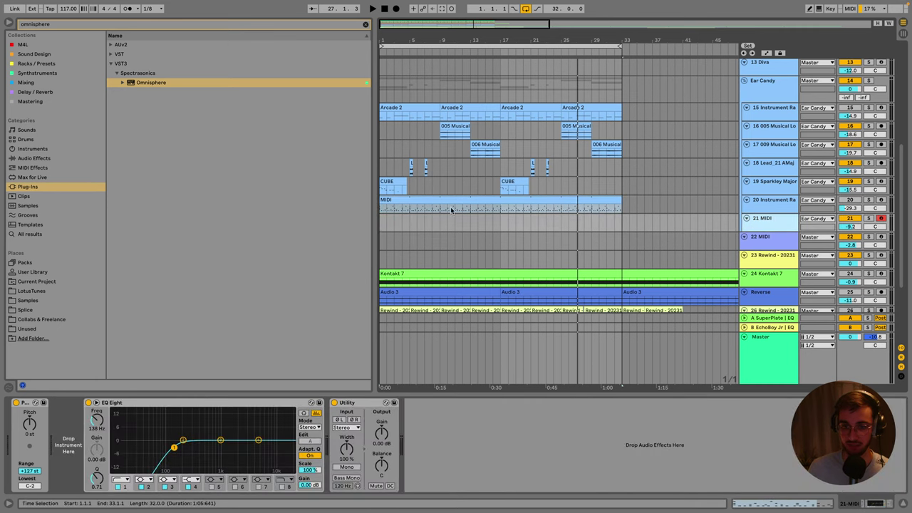
left_click(403, 198)
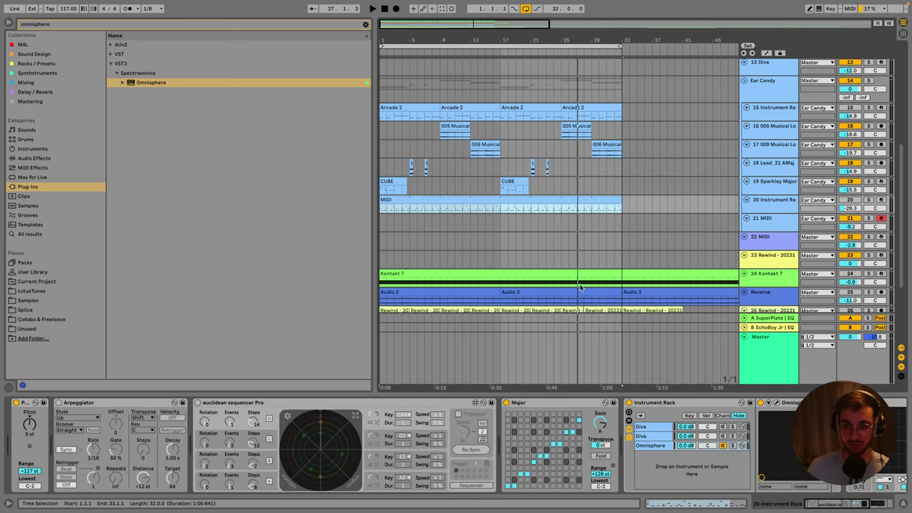
left_click_drag(431, 195, 672, 210)
Insert a one-bar MIDI clip at bar 4 on track 20 and move it to bar 18.
left_click(399, 203)
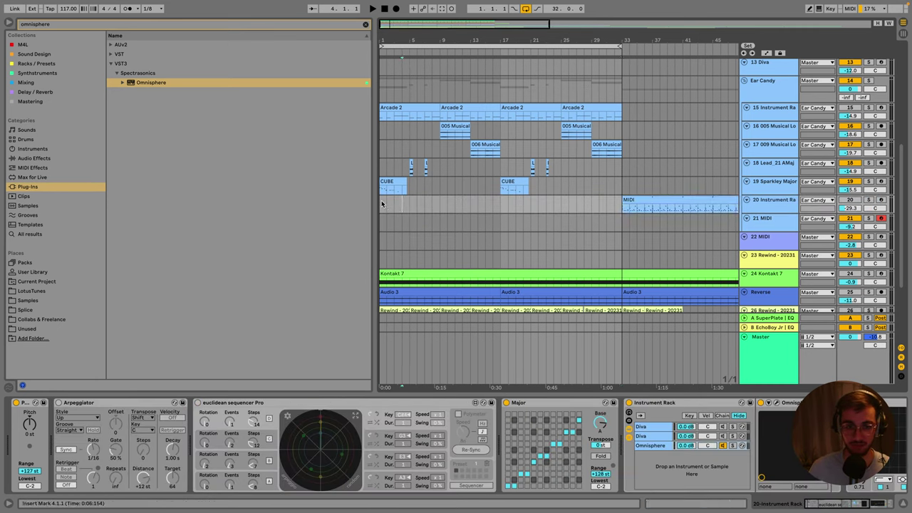
left_click_drag(399, 203, 401, 204)
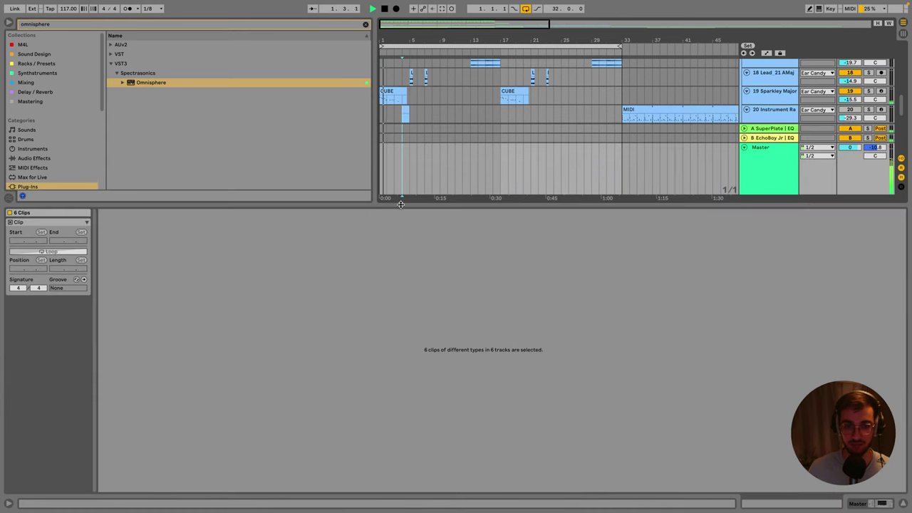
left_click(407, 116)
left_click(410, 120)
left_click(521, 117)
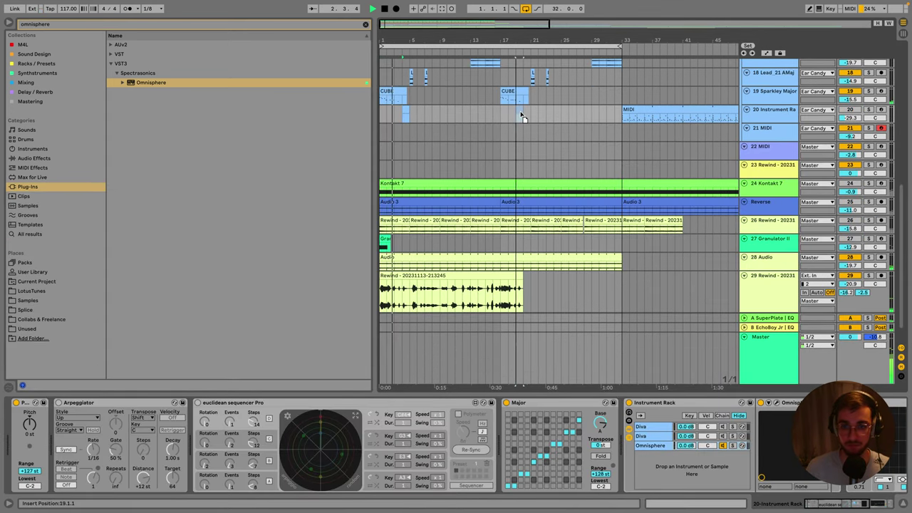
left_click_drag(514, 32, 515, 35)
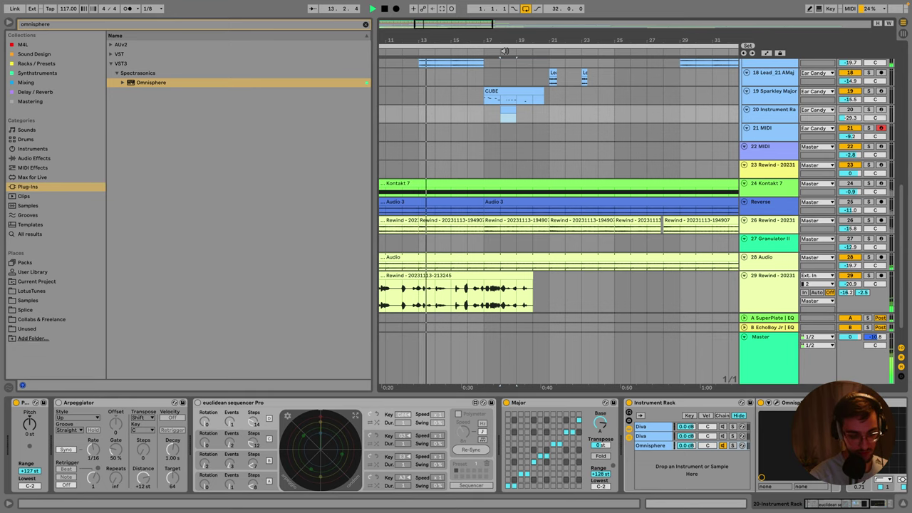
Switch to Chrome, search Google for "birds rolling sampler" in a new tab and open the birdsthings.com Rolling Sampler page.
key("ctrl+Left")
left_click(622, 23)
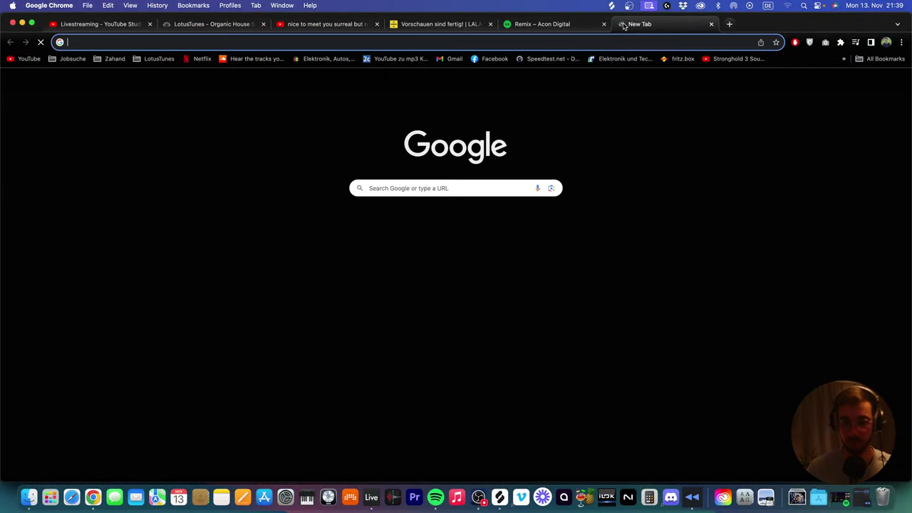
type("birds rolling sam")
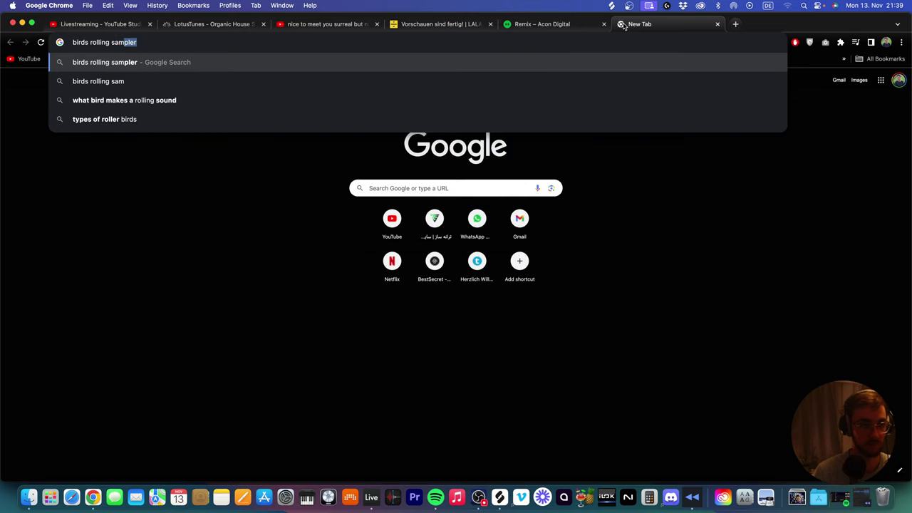
key("Return")
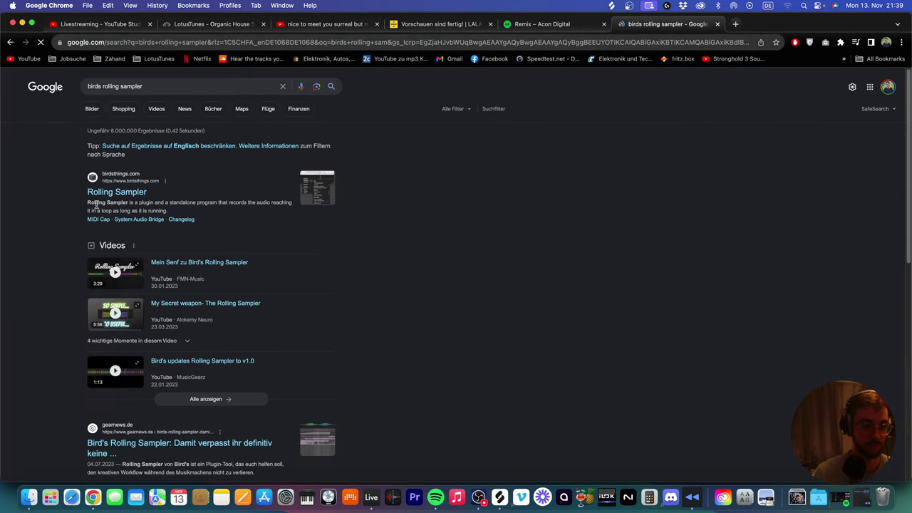
left_click(107, 193)
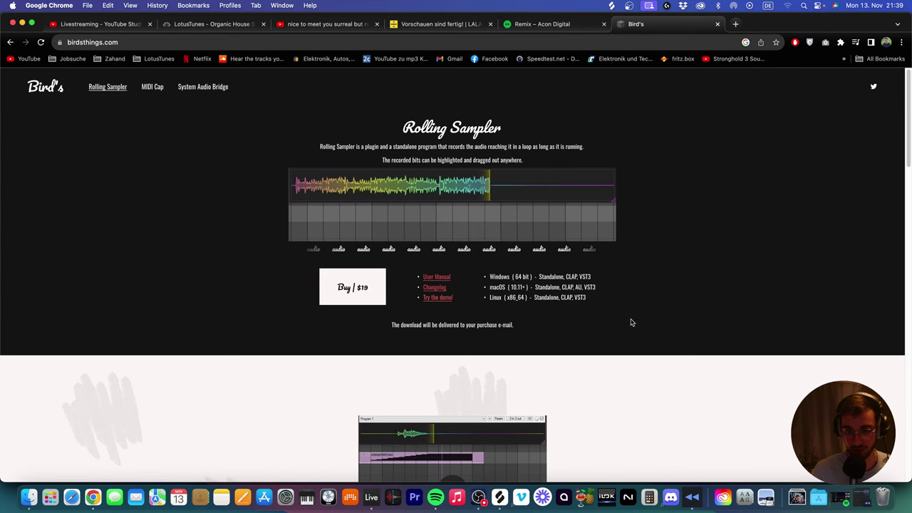
Read through the Rolling Sampler page's supported platforms, plug-in formats and description, and bookmark the page.
scroll(517, 208, "down", 2)
left_click_drag(525, 204, 570, 205)
left_click(564, 205)
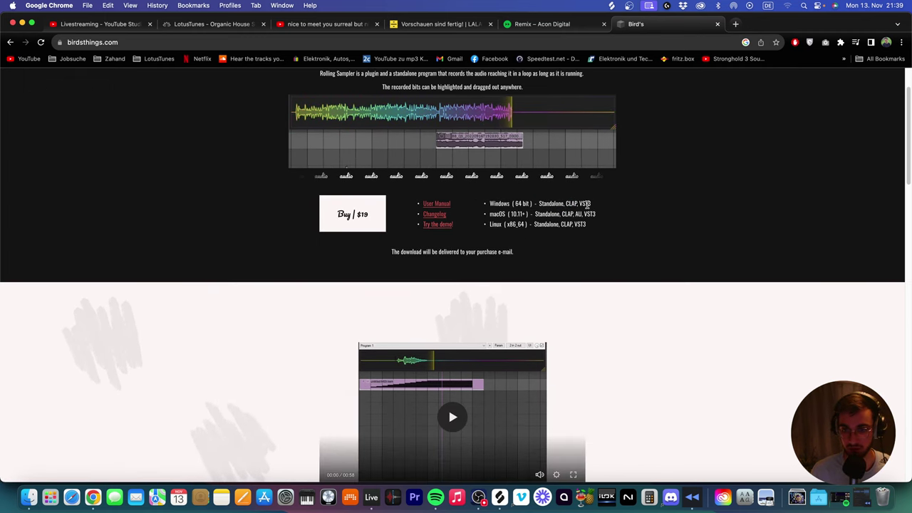
scroll(599, 242, "down", 5)
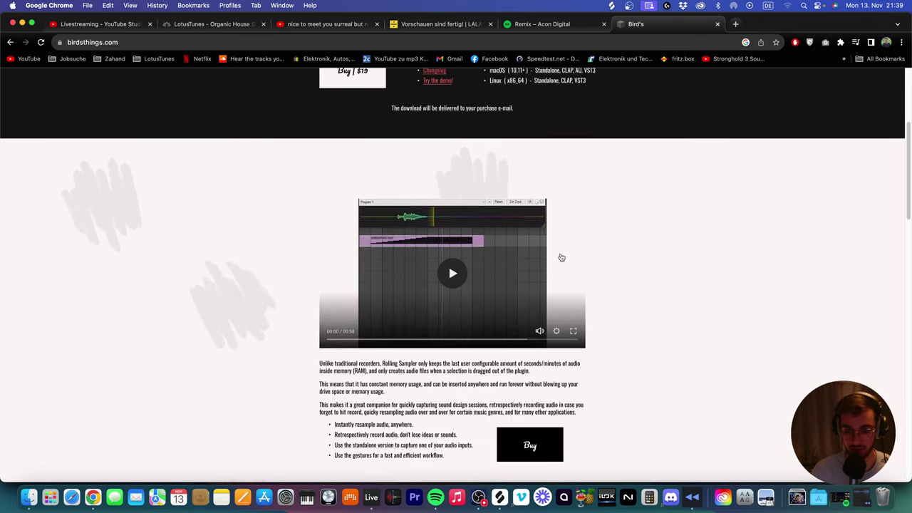
scroll(610, 252, "up", 3)
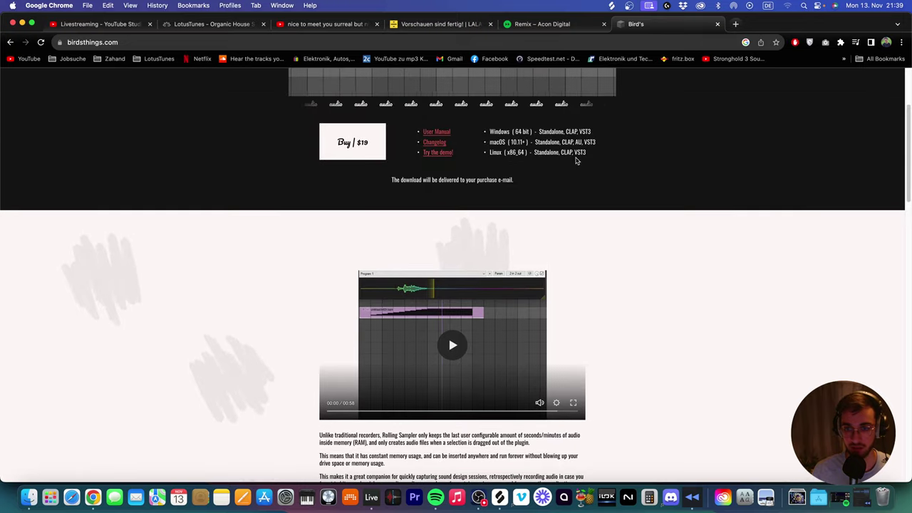
left_click(776, 42)
left_click(752, 133)
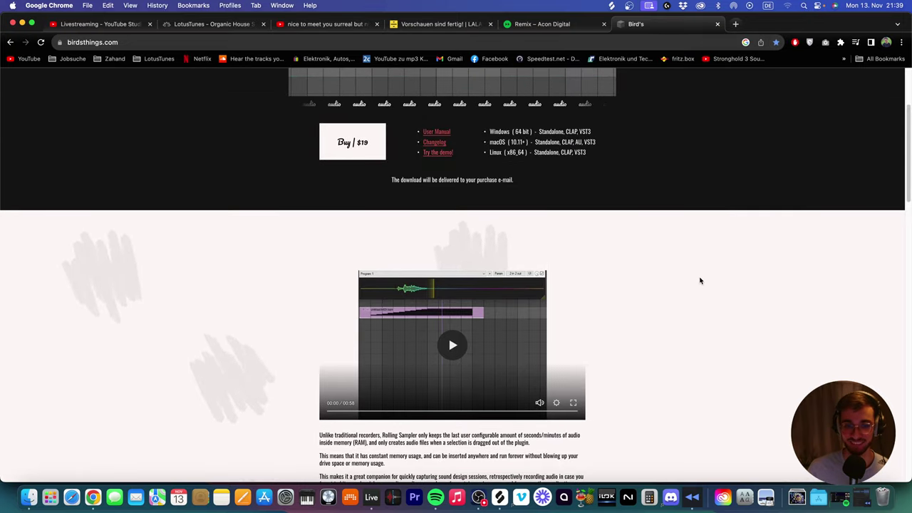
scroll(695, 283, "down", 5)
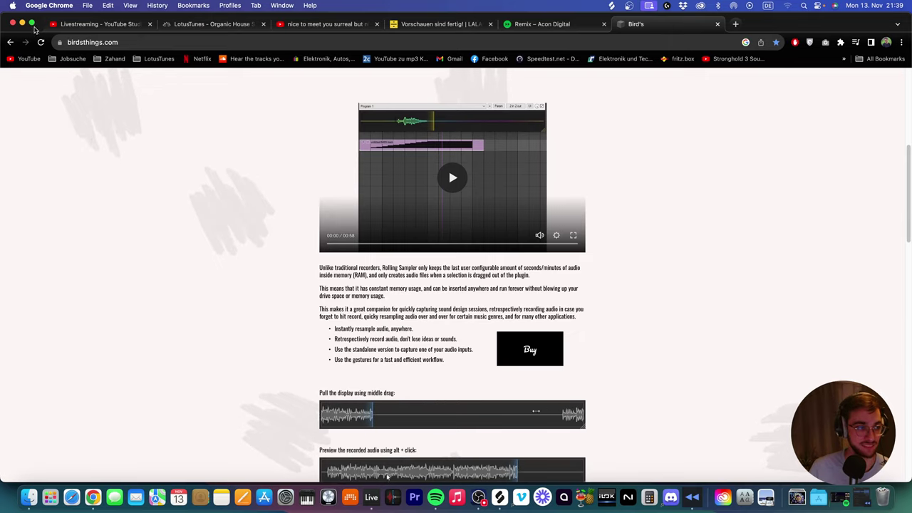
Minimize the browser window, switch back to Ableton Live and save the Live Set.
left_click(23, 23)
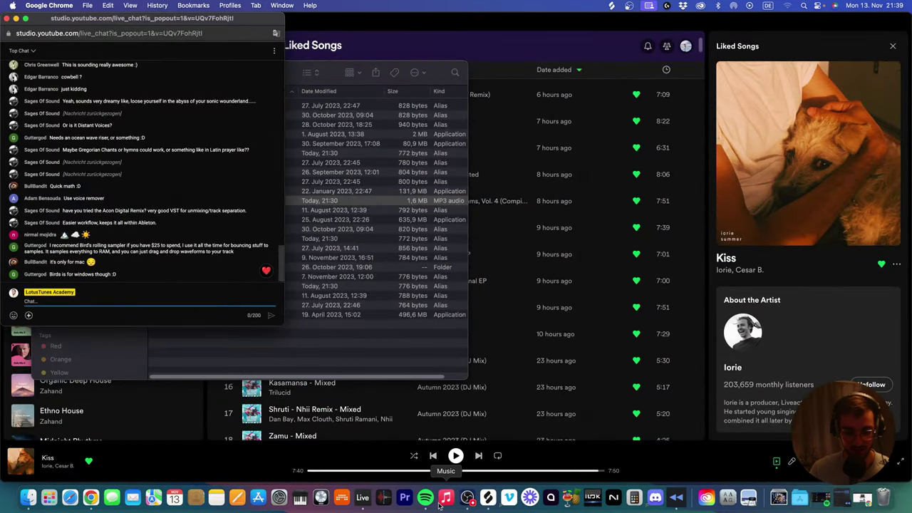
left_click(467, 499)
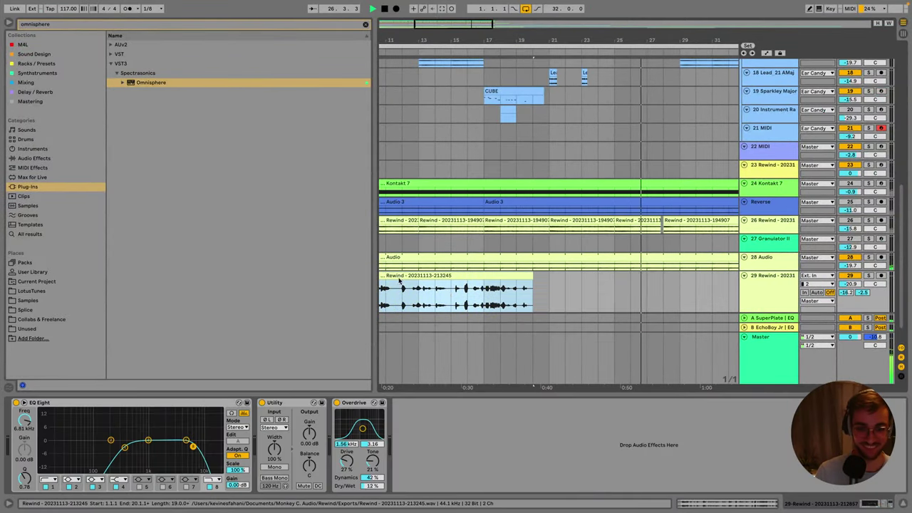
key("super+s")
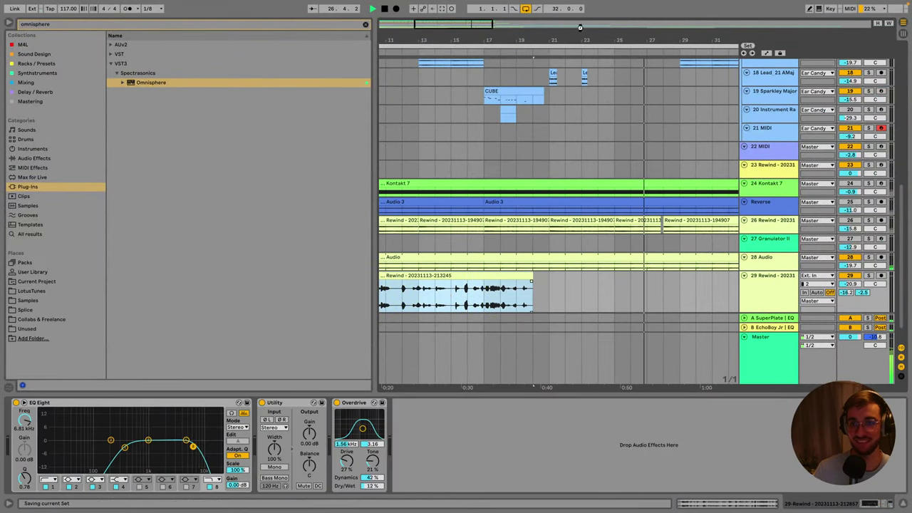
Examine the whole arrangement, from the sub and ear candy tracks down to the recorded audio on track 29.
key("minus")
key("minus")
key("minus")
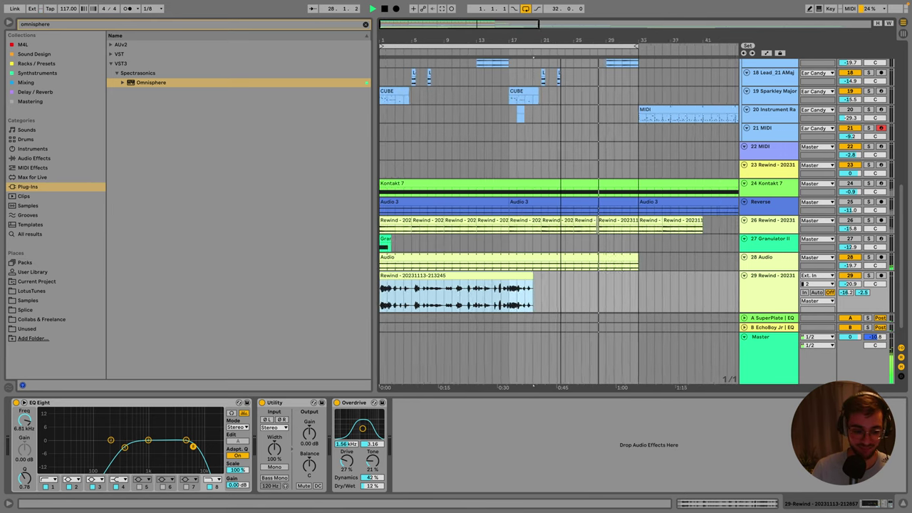
left_click(466, 154)
scroll(587, 153, "up", 5)
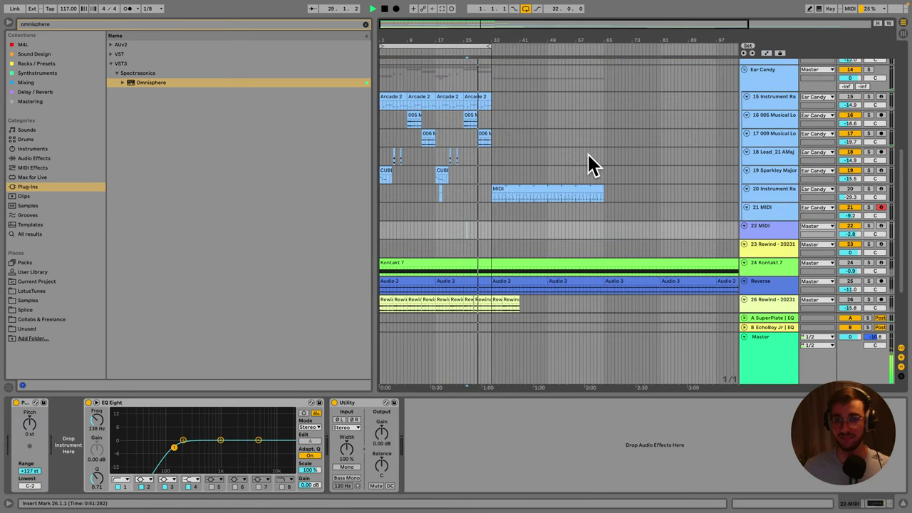
left_click(472, 151)
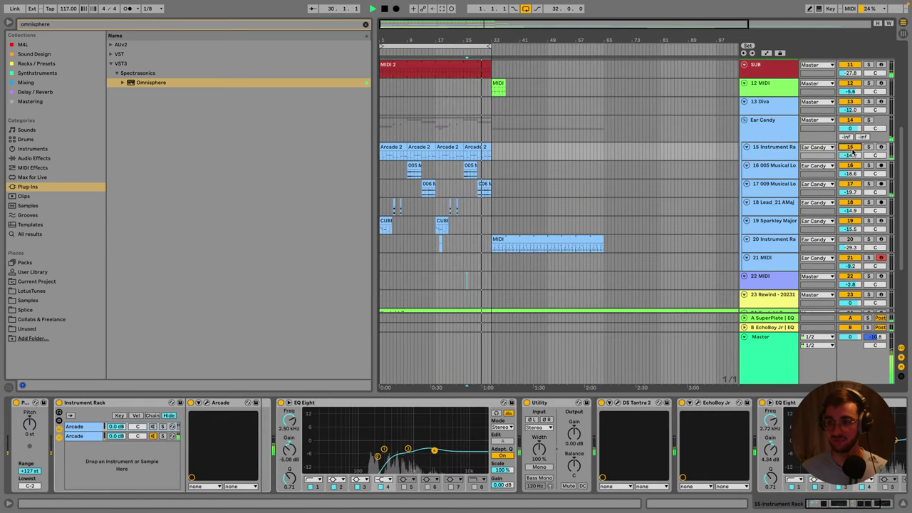
scroll(471, 189, "down", 1)
left_click(402, 137)
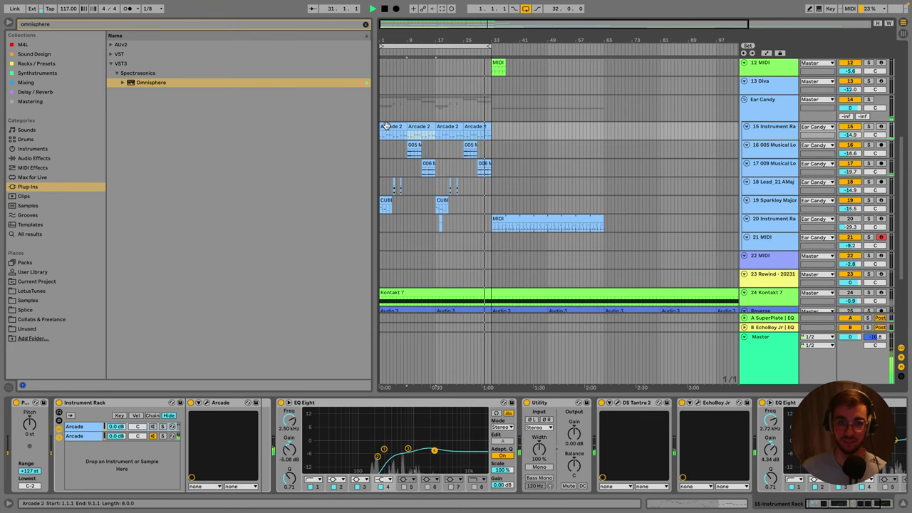
scroll(428, 138, "down", 3)
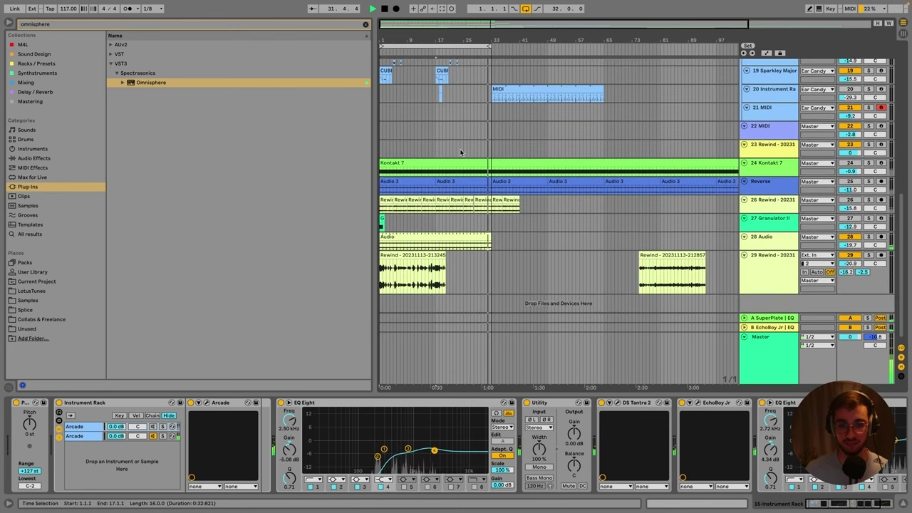
Save the Live Set and clear the "omnisphere" search from the browser.
scroll(460, 152, "down", 4)
scroll(566, 211, "up", 7)
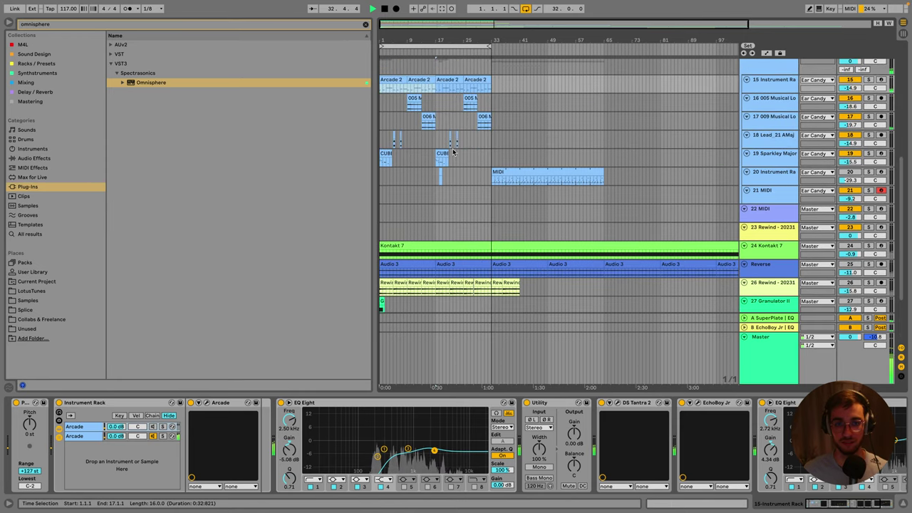
key("ctrl+s")
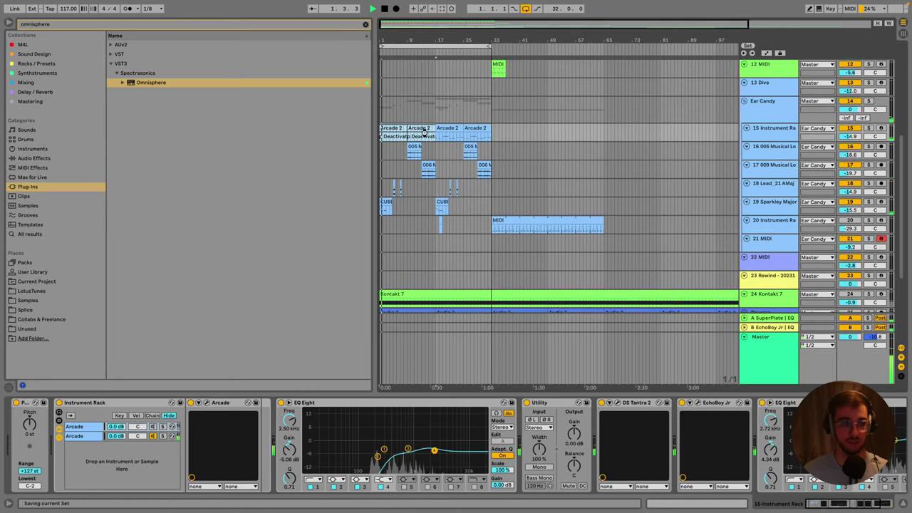
left_click(366, 26)
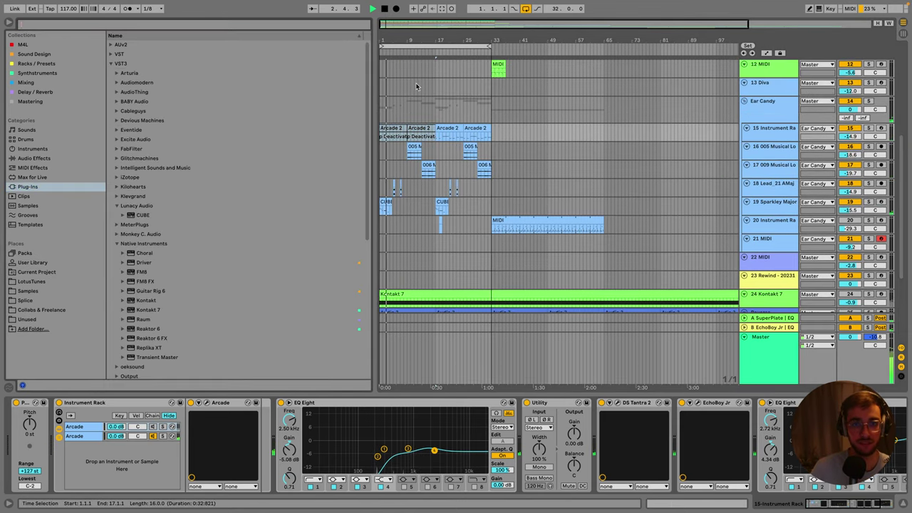
scroll(498, 184, "up", 6)
scroll(706, 235, "down", 7)
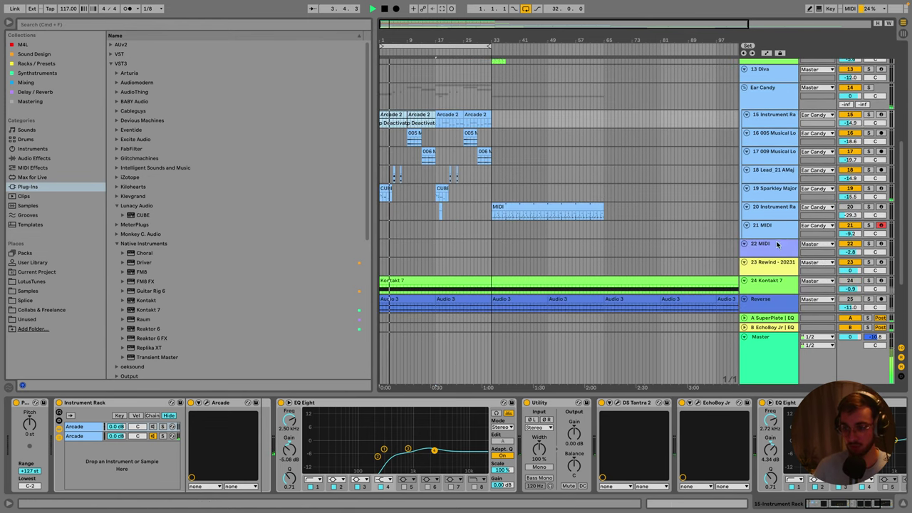
Try to copy the Omnisphere instrument from track 20's rack onto the empty MIDI track 22.
left_click(775, 228)
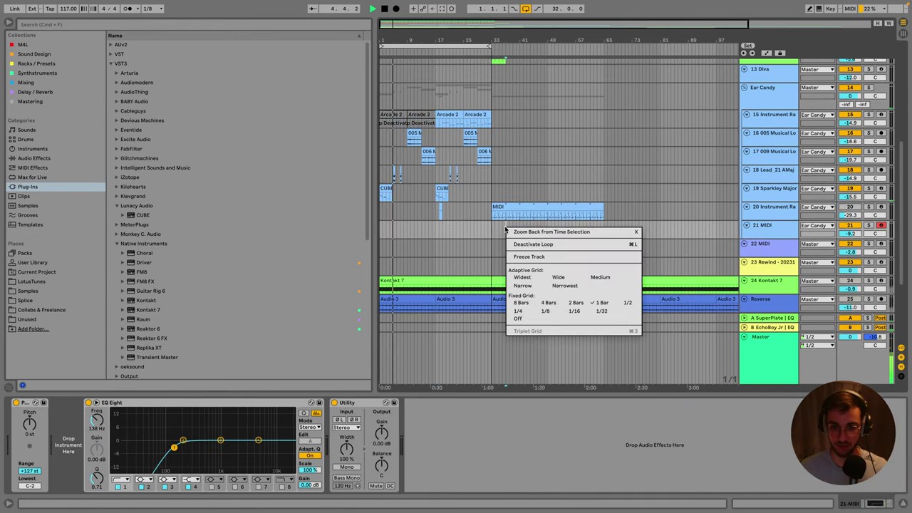
left_click(450, 237)
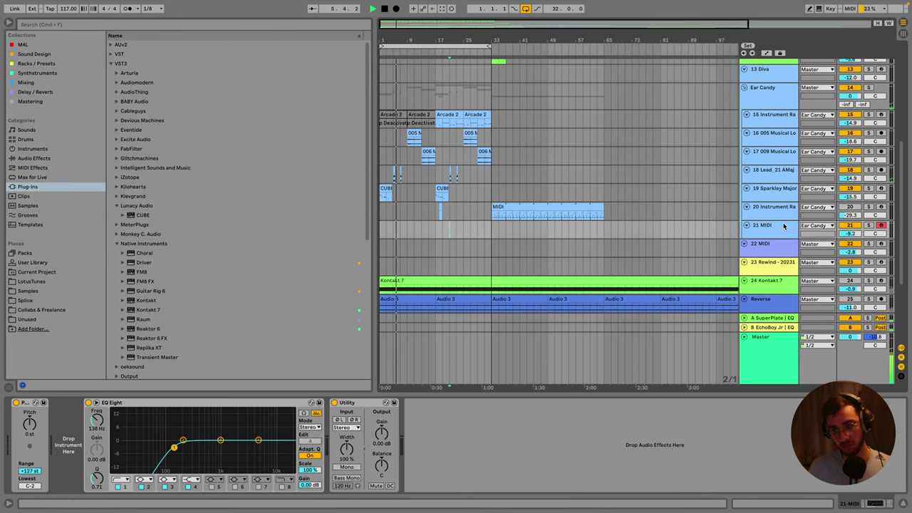
scroll(499, 192, "down", 6)
left_click(497, 105)
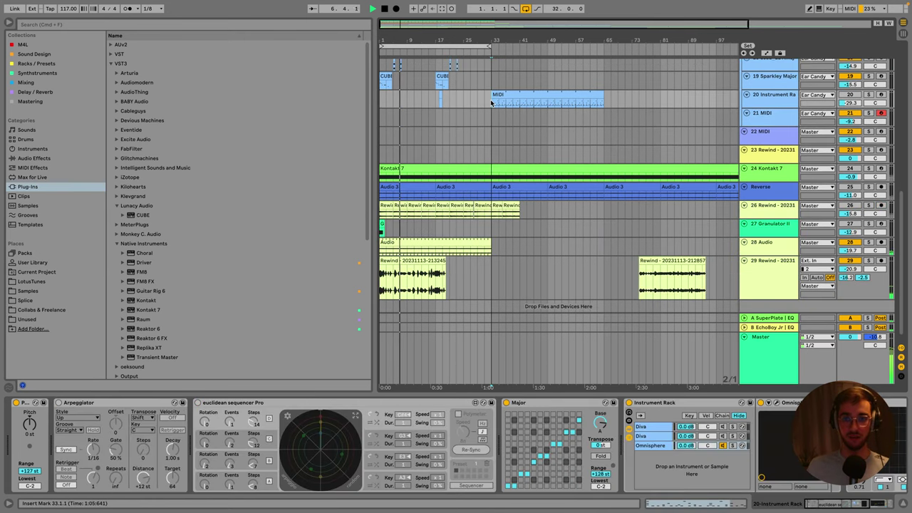
left_click(421, 118)
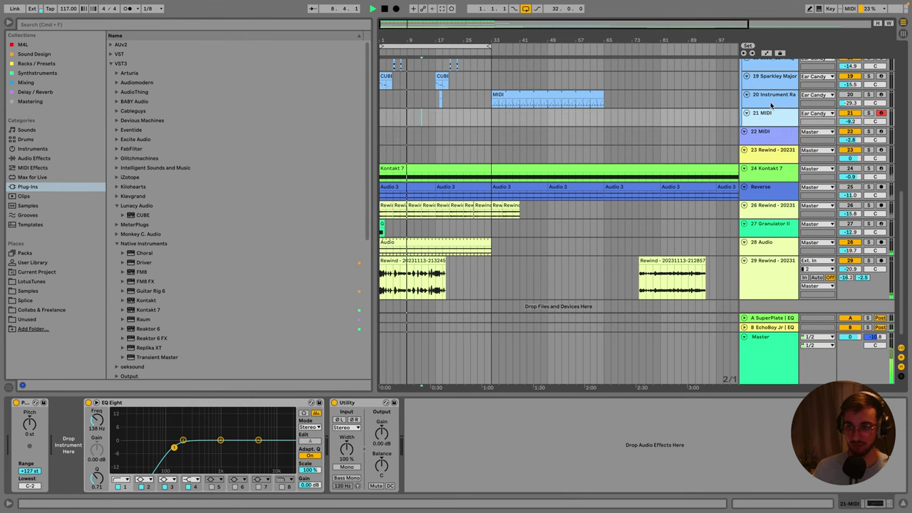
key("Up")
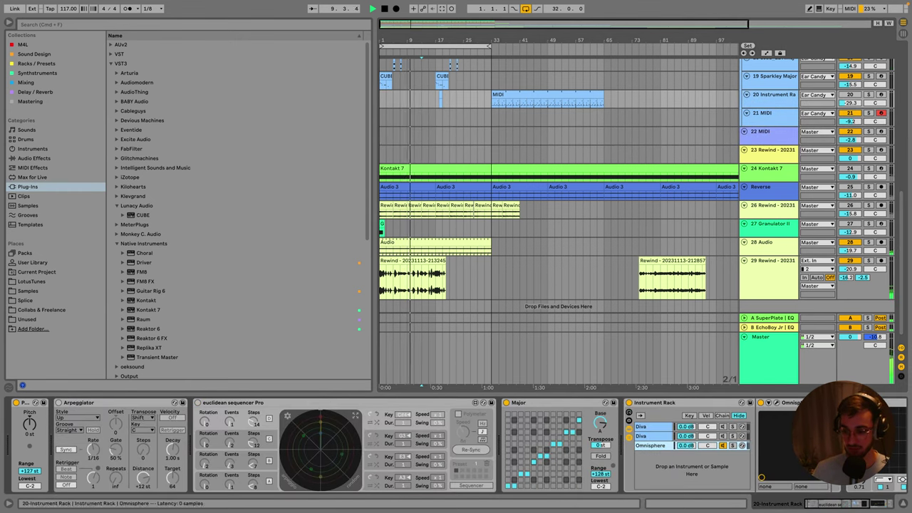
left_click(761, 132)
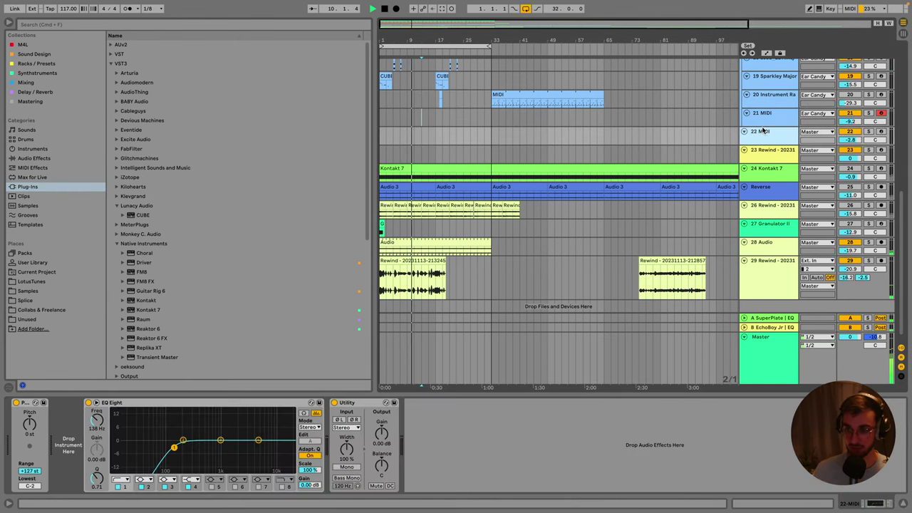
left_click(417, 462)
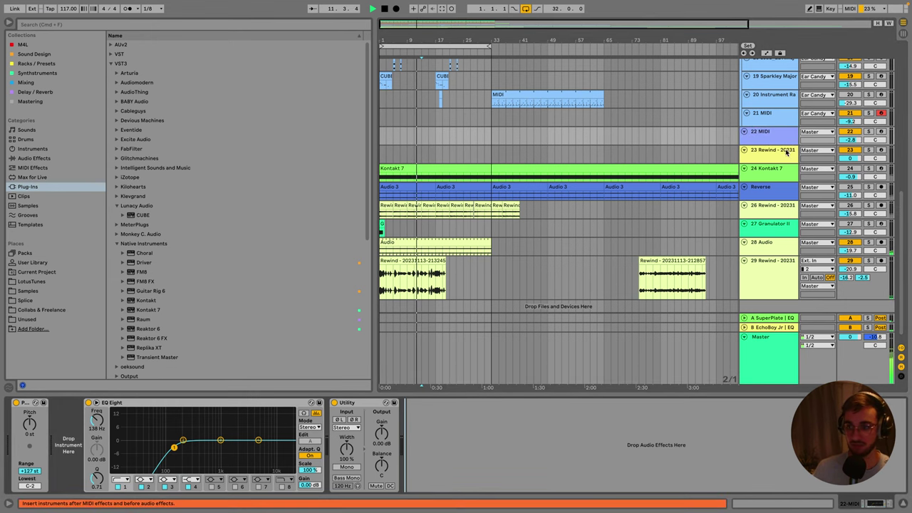
Set track 29's EchoBoy Jr send to -17.0 dB and its volume to -20.8 dB.
left_click(769, 274)
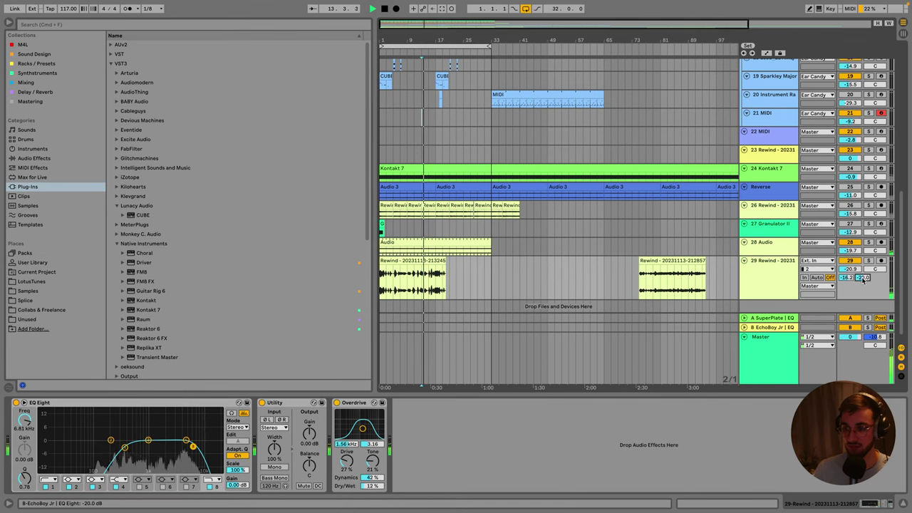
left_click_drag(850, 268, 849, 264)
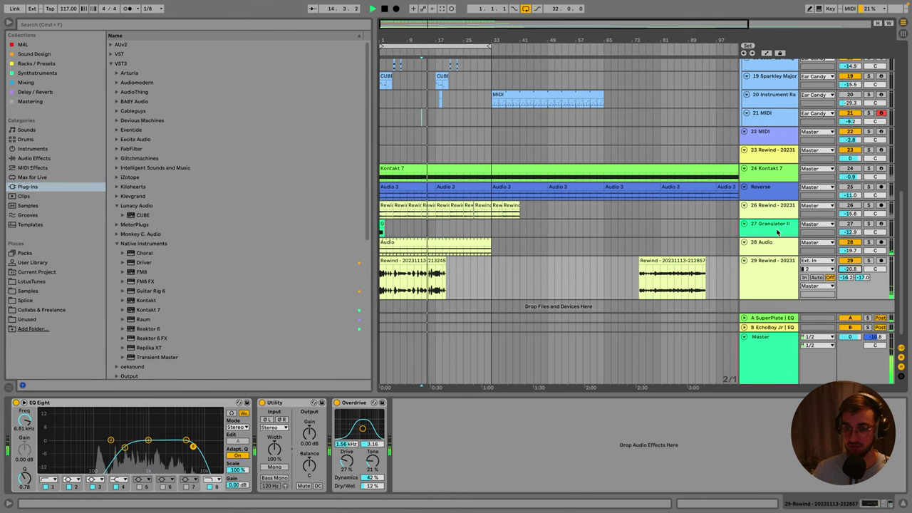
Copy the Omnisphere instrument from track 20's rack onto MIDI track 21, ahead of its EQ Eight.
key("Left")
left_click(463, 150)
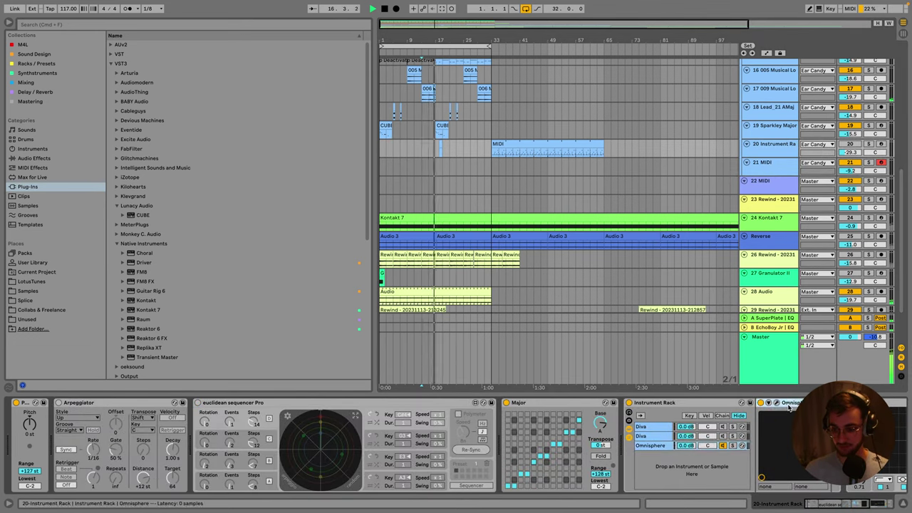
left_click(776, 290)
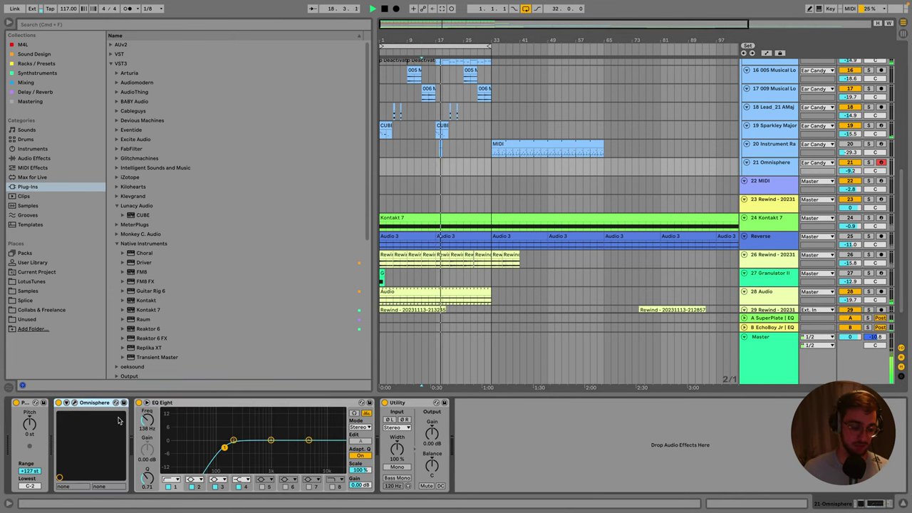
Move the first four bars of track 20's MIDI clip to bar 21 on the Omnisphere track and set that track's volume to -24.0 dB.
left_click(501, 146)
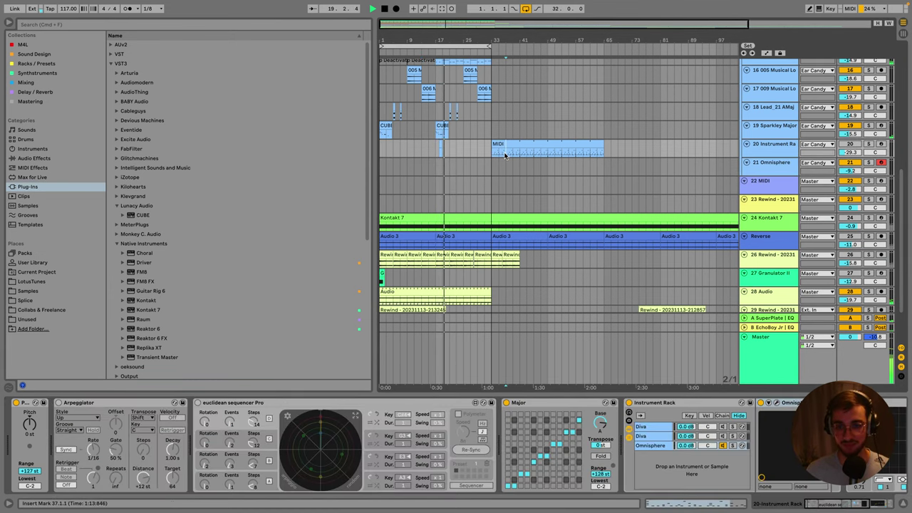
left_click_drag(501, 146, 457, 164)
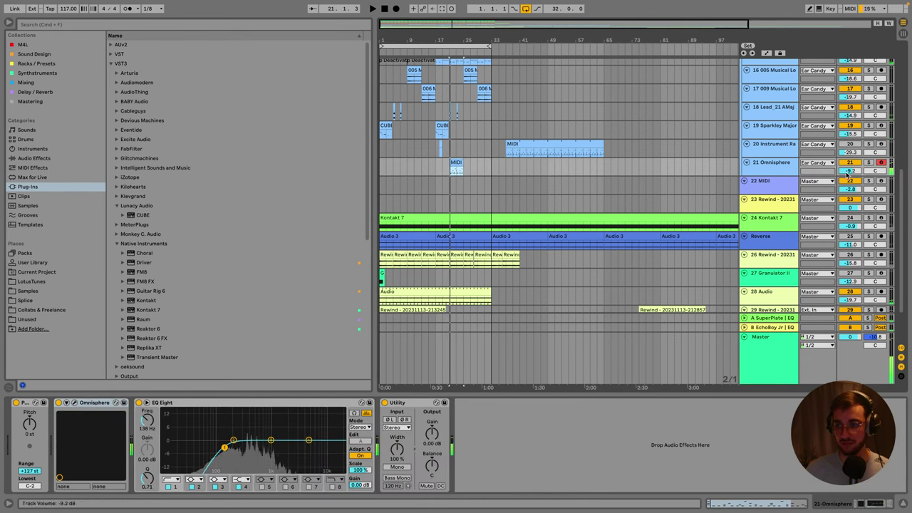
left_click_drag(851, 171, 851, 186)
key("space")
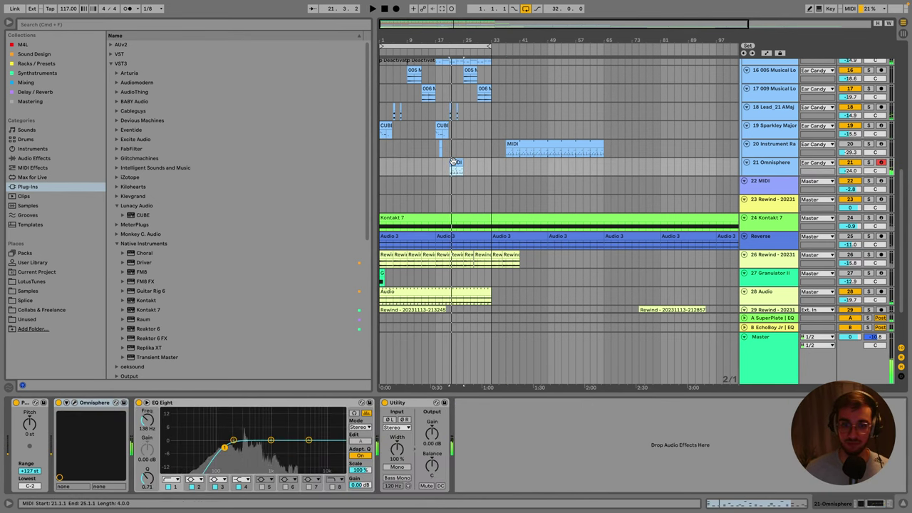
Delete the moved four-bar clip and copy the Major scale device from track 20 onto the Omnisphere track, before the instrument.
key("Delete")
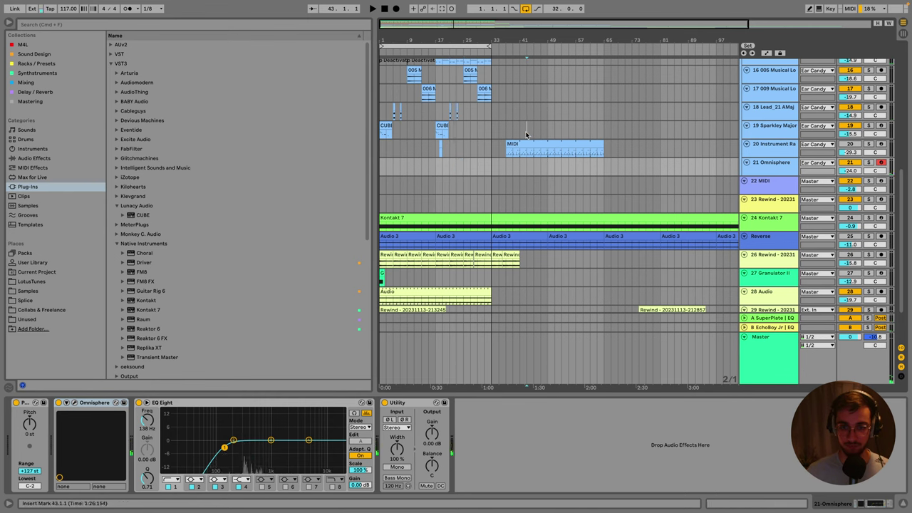
left_click(525, 142)
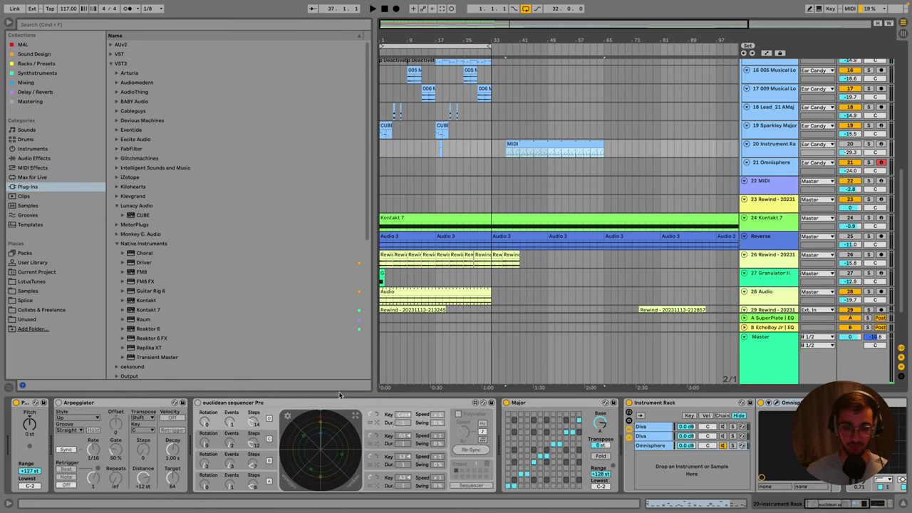
left_click(457, 264)
left_click(501, 151)
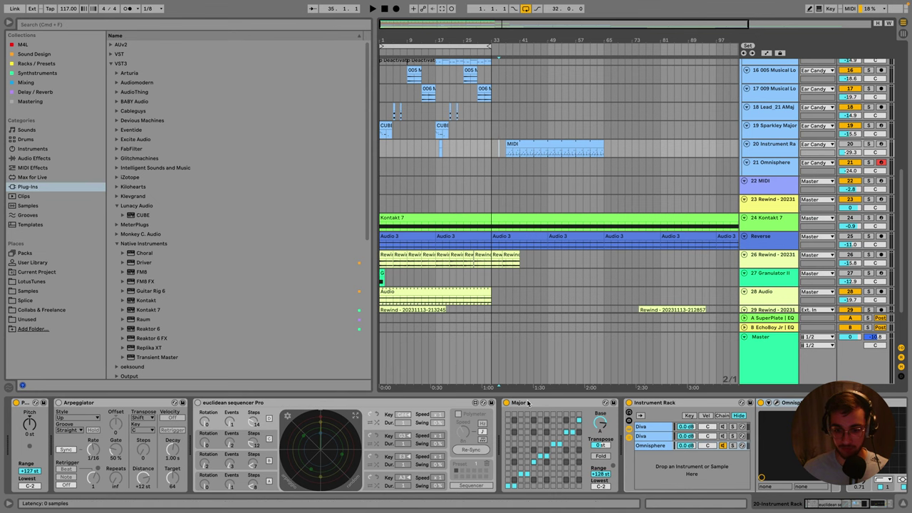
left_click(443, 167)
key("super+v")
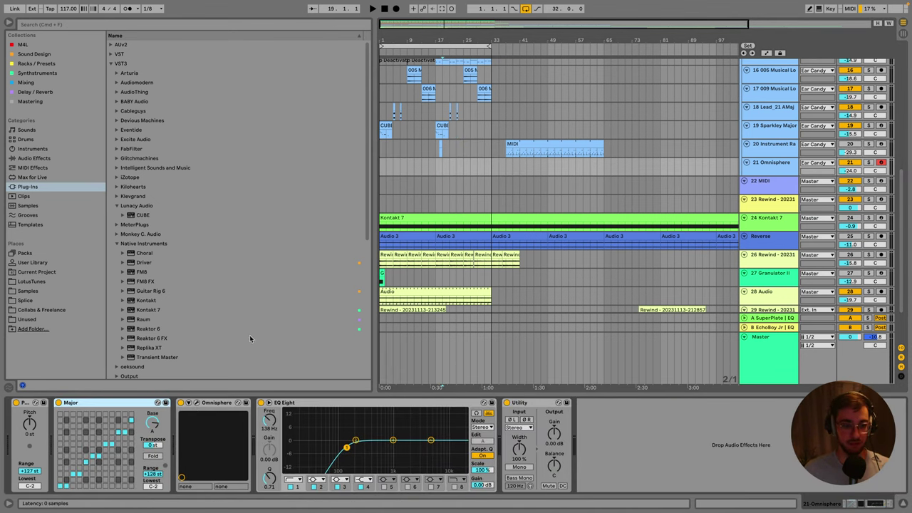
Check the patch loaded in Omnisphere on track 21 and set the track's MIDI input to All Ins.
key("super+alt+p")
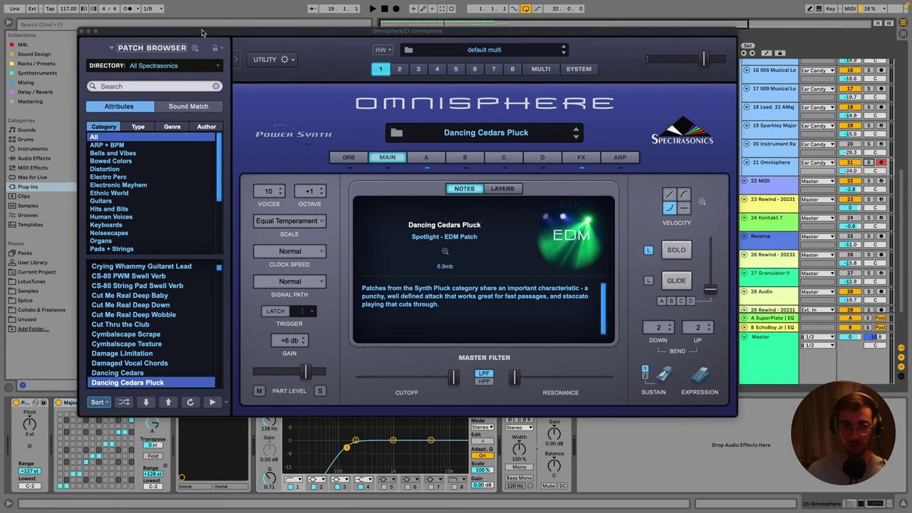
left_click(83, 32)
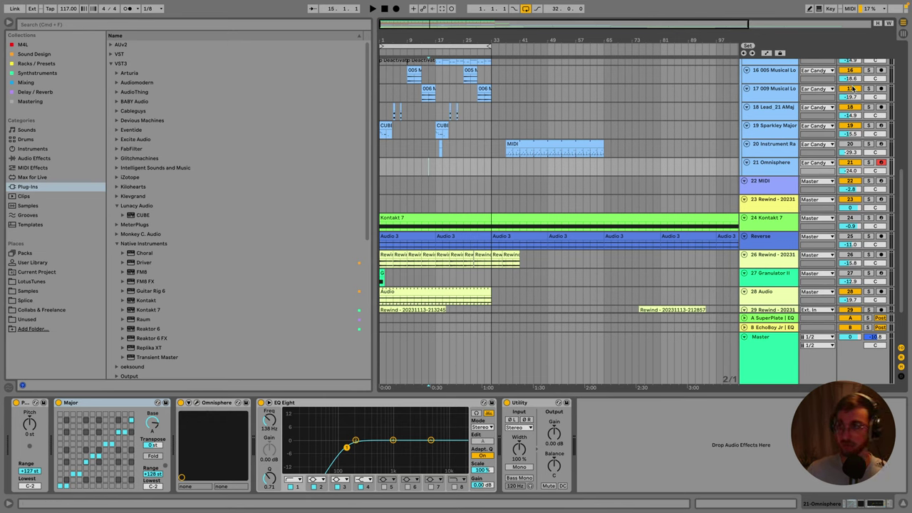
key("space")
left_click(811, 166)
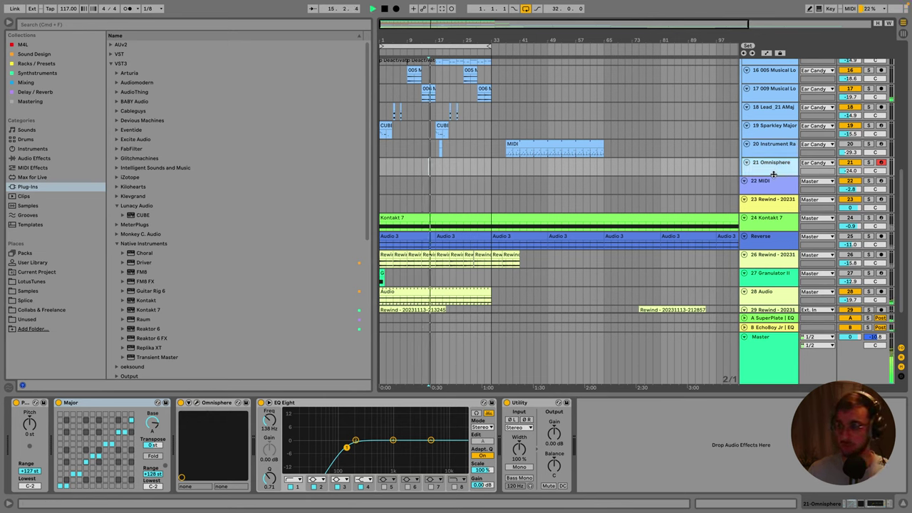
left_click(817, 163)
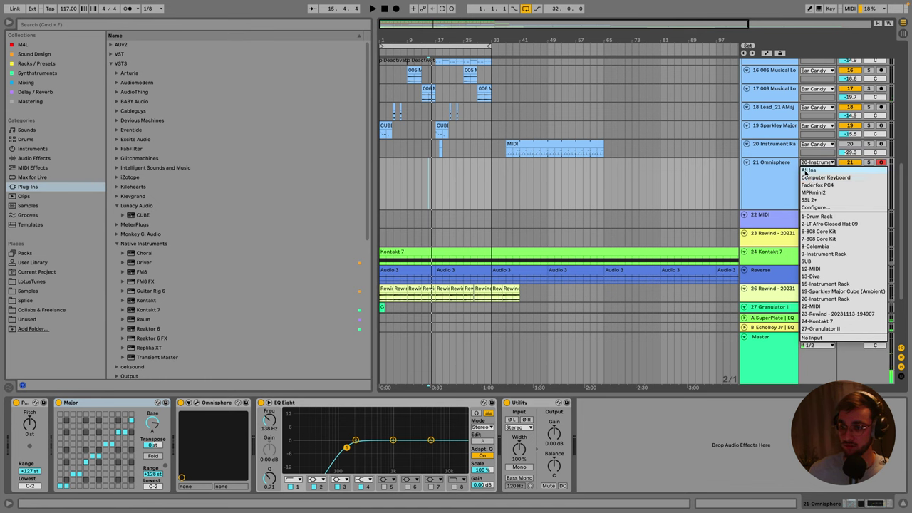
left_click(806, 170)
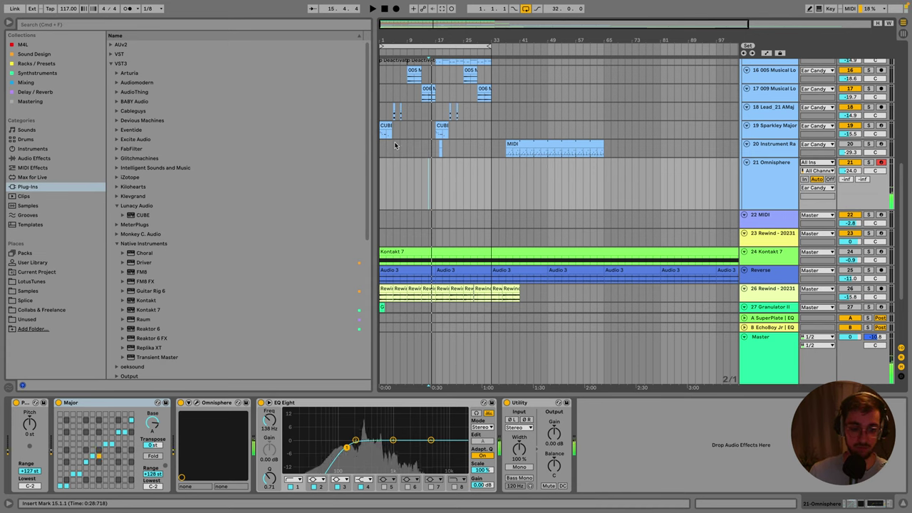
Record a MIDI melody on the Omnisphere track from about bar 5 to bar 9 and copy the clip to about bar 17.
left_click(383, 9)
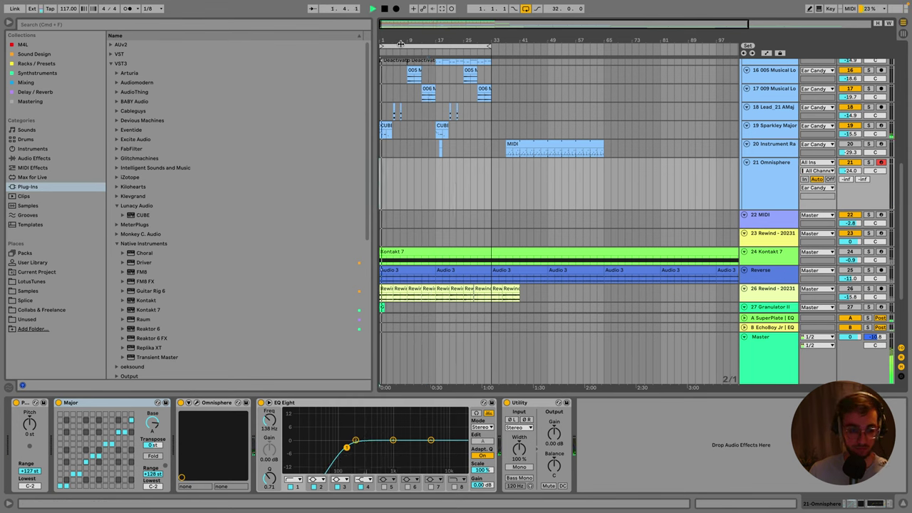
left_click(396, 8)
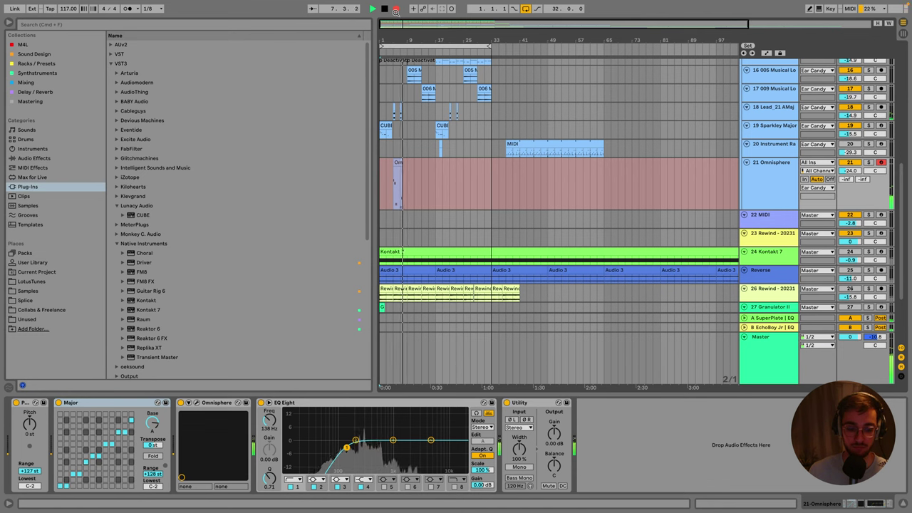
left_click(396, 9)
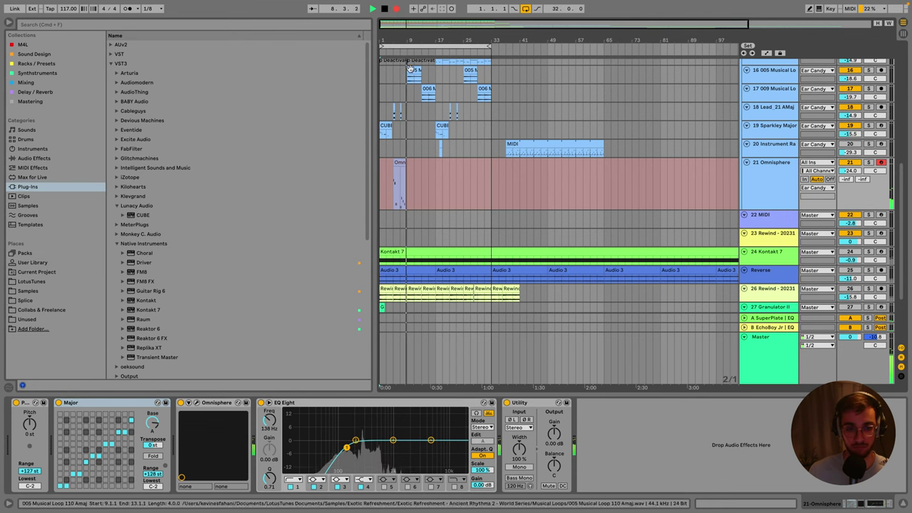
left_click(399, 163)
left_click(435, 179)
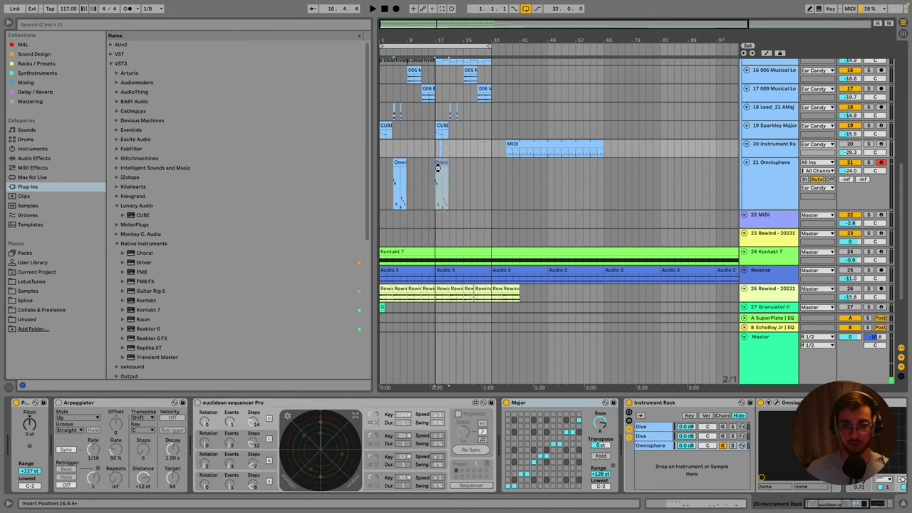
Transpose all notes of the copied Omnisphere clip near bar 17 up one octave and play the result.
scroll(438, 175, "up", 5)
scroll(438, 174, "left", 3)
double_click(499, 185)
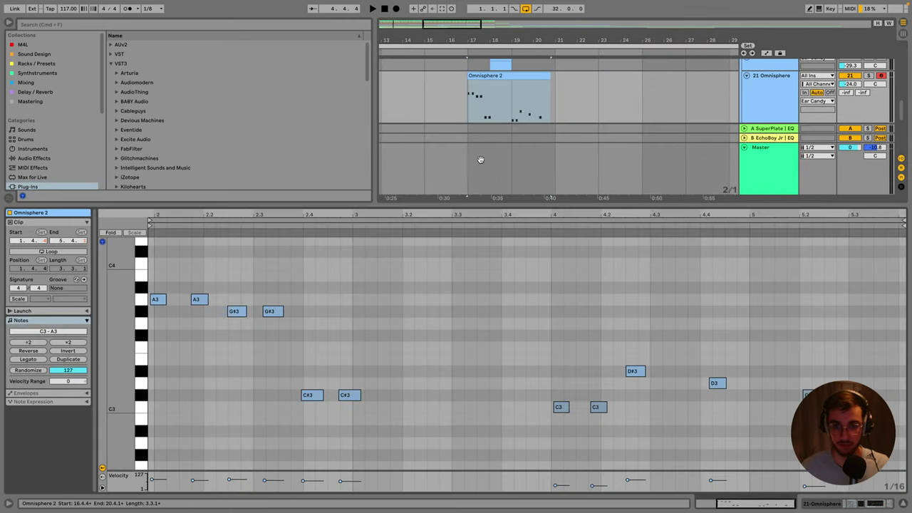
key("shift+Up")
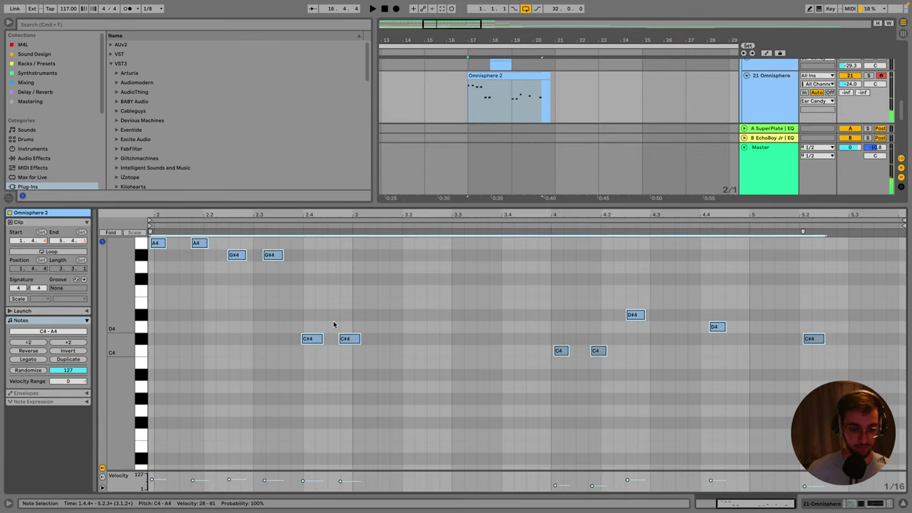
key("space")
scroll(314, 282, "up", 2)
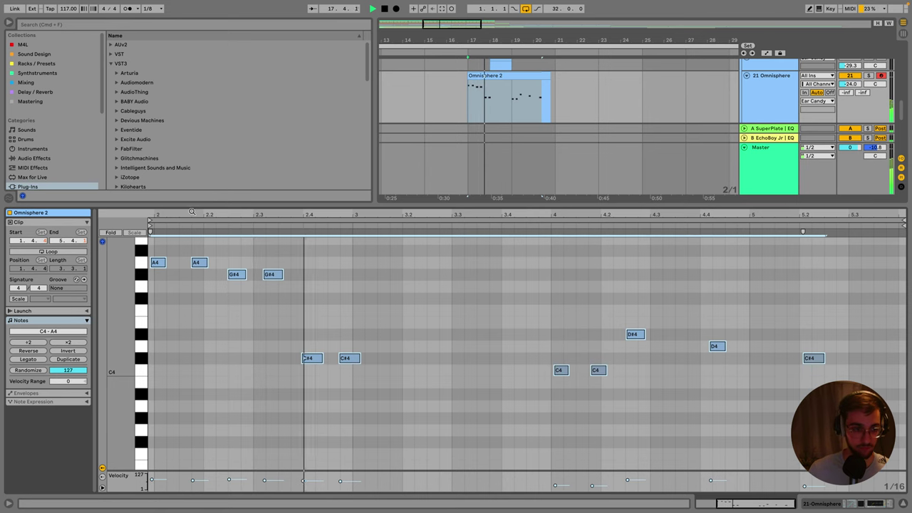
left_click_drag(192, 212, 281, 217)
key("space")
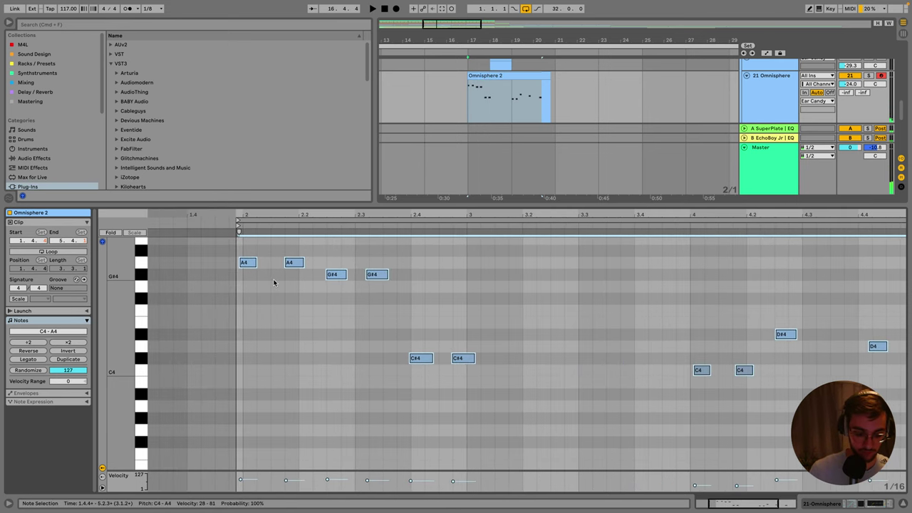
Add a short E4 note at about 3.1.3 in the Omnisphere clip and play the phrase around it.
left_click(290, 290)
key("space")
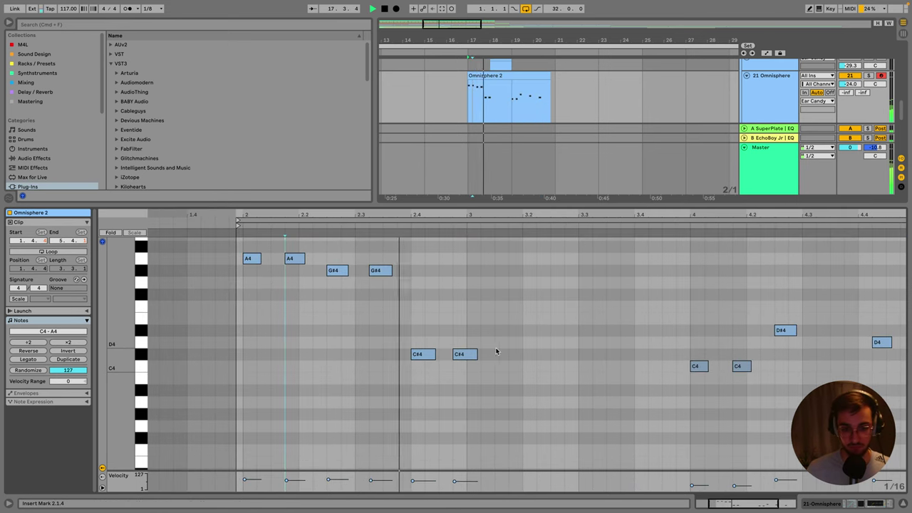
key("space")
scroll(497, 351, "down", 3)
double_click(489, 331)
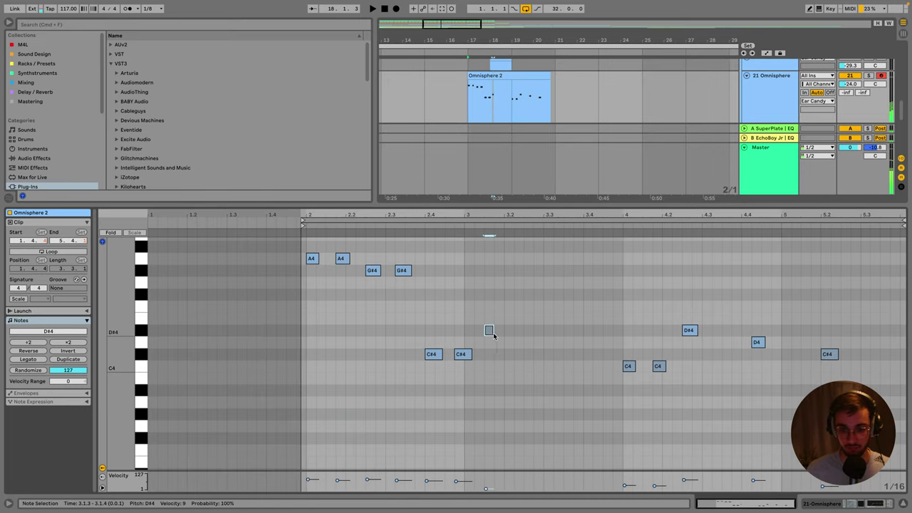
key("Up")
left_click(414, 332)
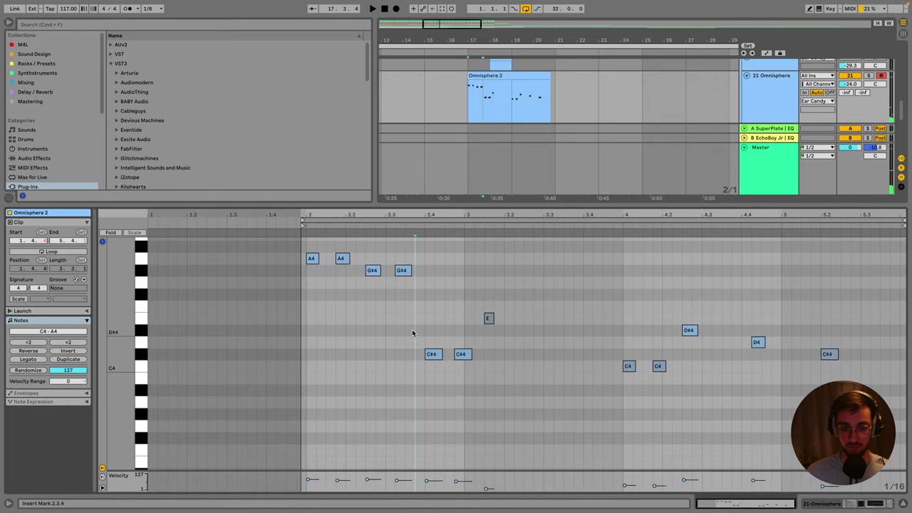
key("space")
Lower the D#4 note in bar 4 of the clip to C#4, delete the last two notes and play the ending.
left_click(642, 335)
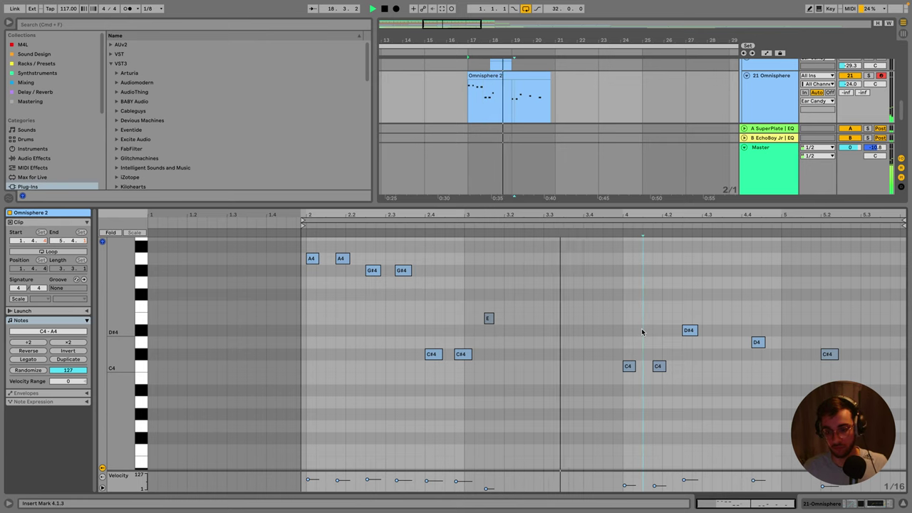
scroll(644, 332, "up", 1)
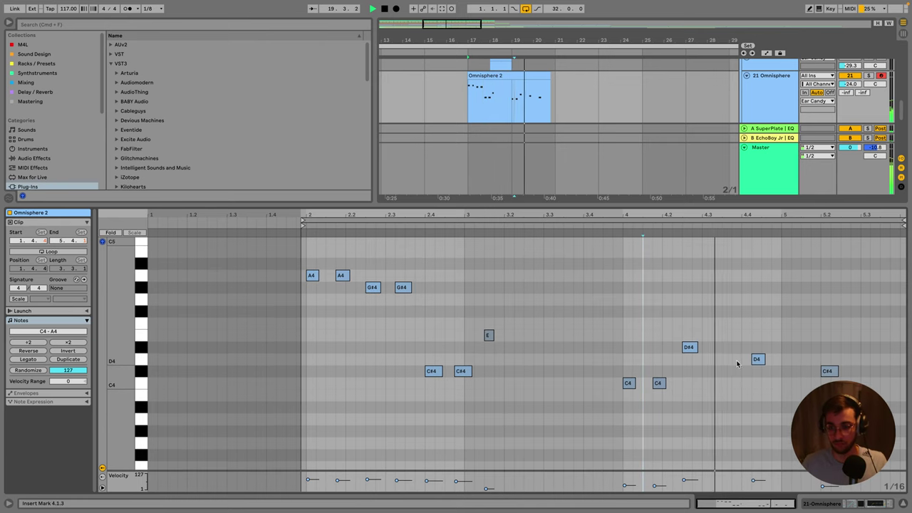
key("space")
left_click_drag(687, 348, 689, 371)
left_click_drag(764, 329, 820, 381)
key("Delete")
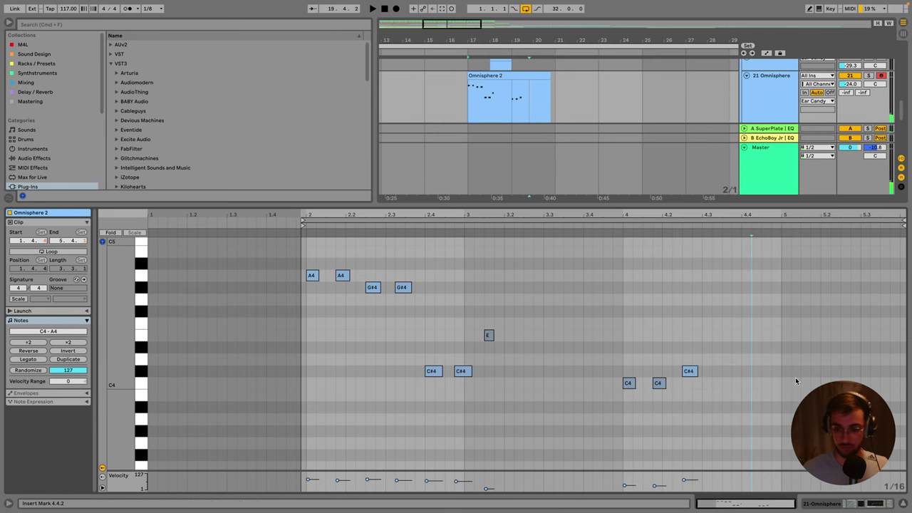
left_click(572, 332)
key("space")
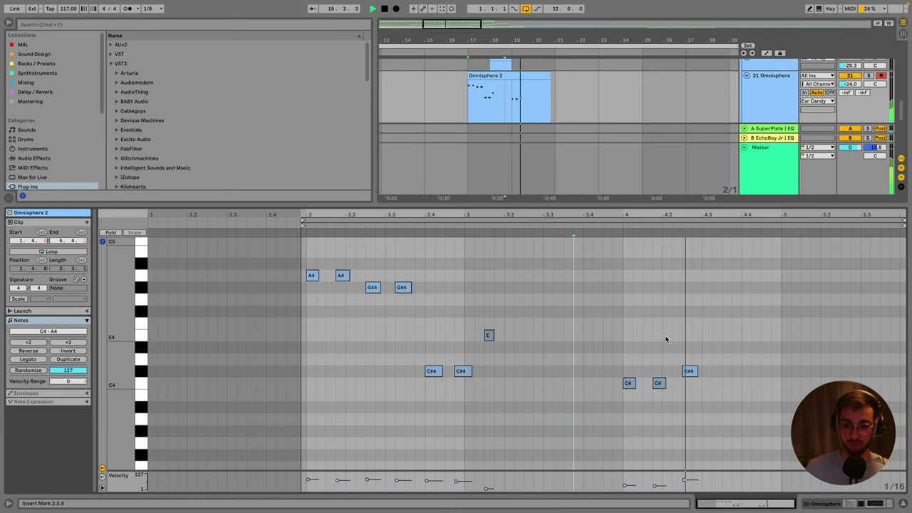
Set the Omnisphere track's volume to -27.5 dB and its sends to -21.6 dB and -17.2 dB, and save the project.
key("shift+Tab")
left_click_drag(525, 47, 525, 40)
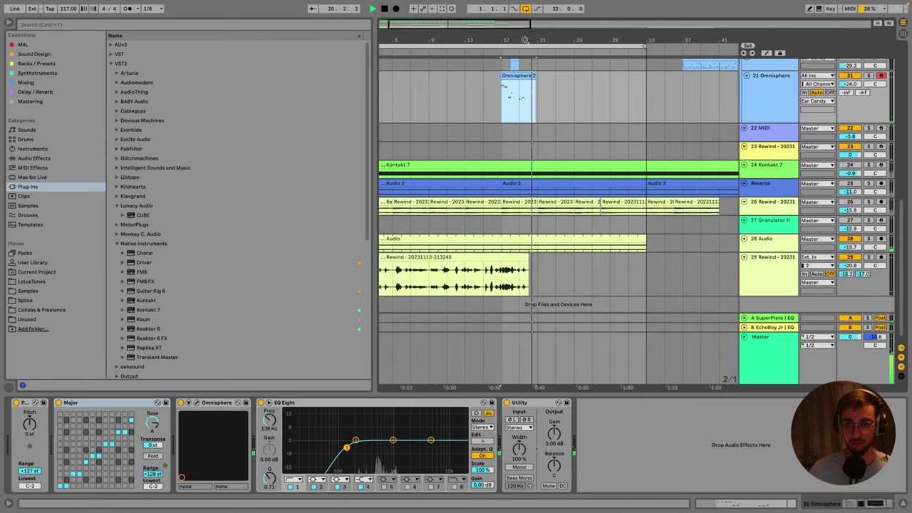
left_click_drag(848, 92, 848, 90)
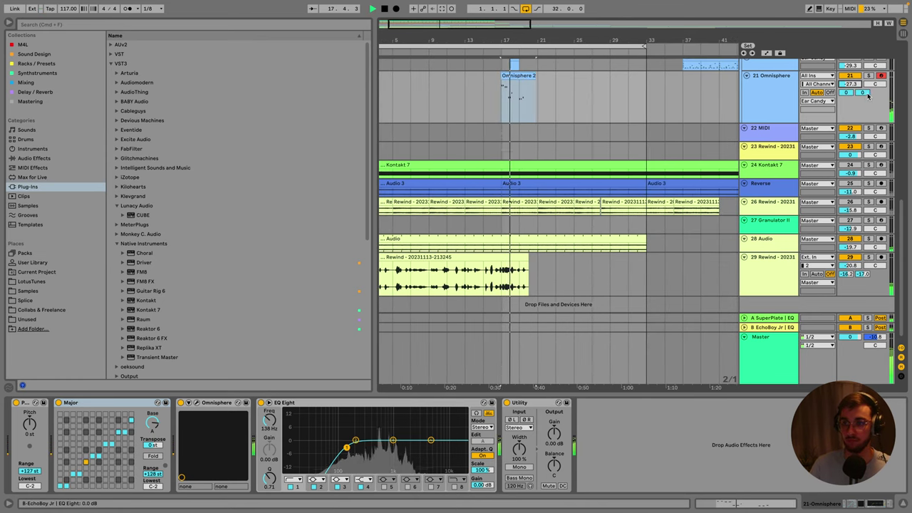
left_click_drag(849, 92, 849, 92)
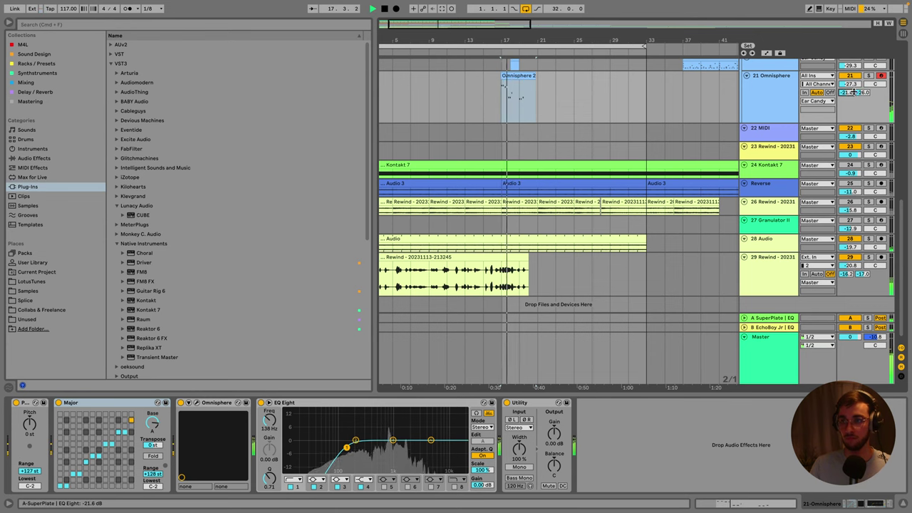
scroll(522, 143, "up", 4)
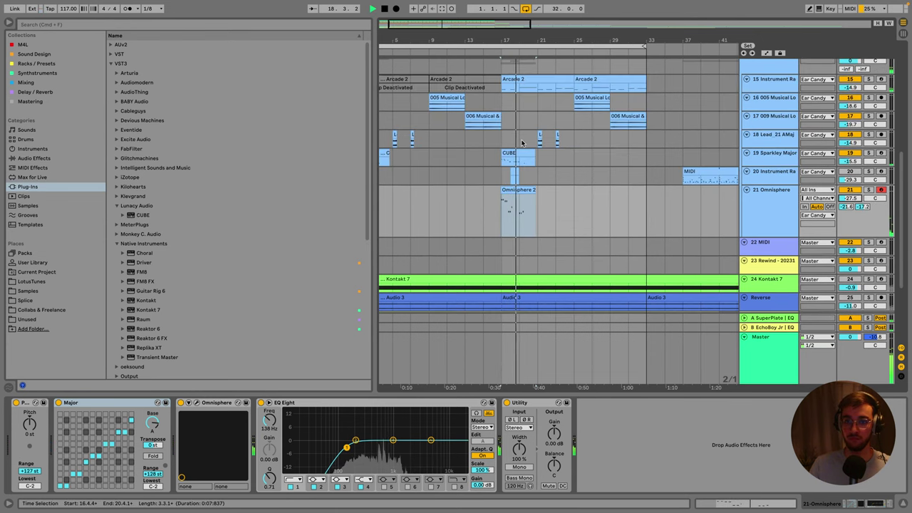
key("super+z")
key("super+s")
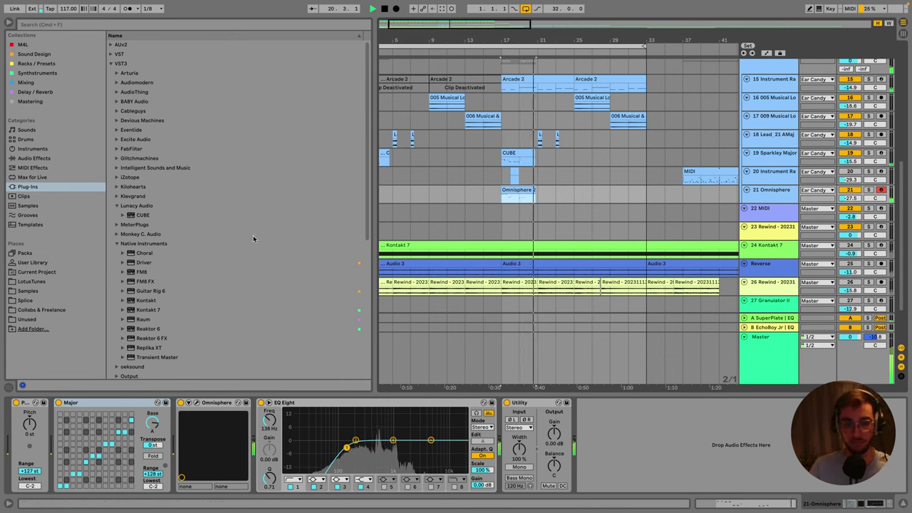
Add Guitar Rig 6 to the Omnisphere track, load the Chord Chaser preset from the Sequence/Loop input sources and play it.
left_click(152, 292)
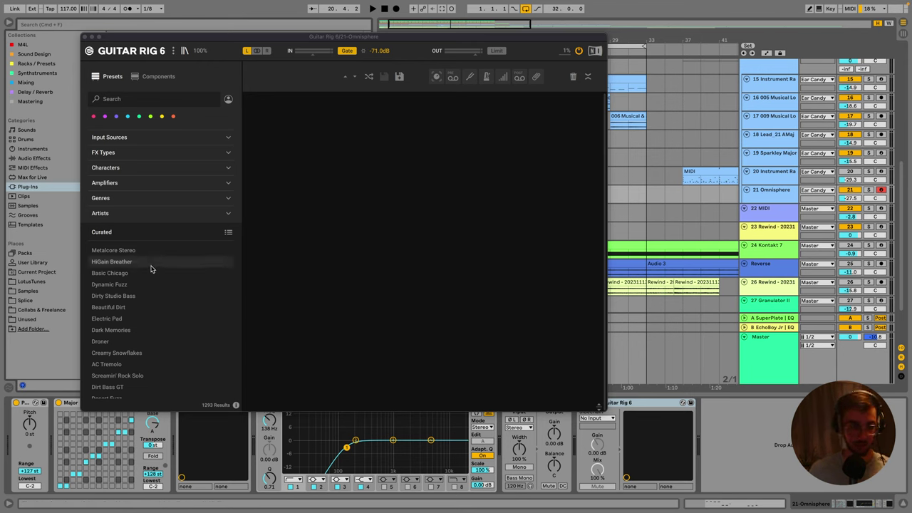
left_click(110, 139)
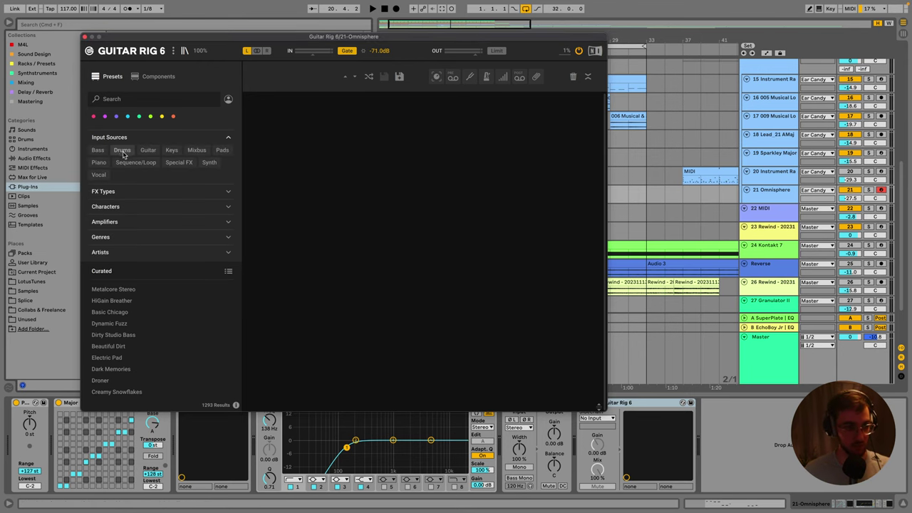
left_click(136, 162)
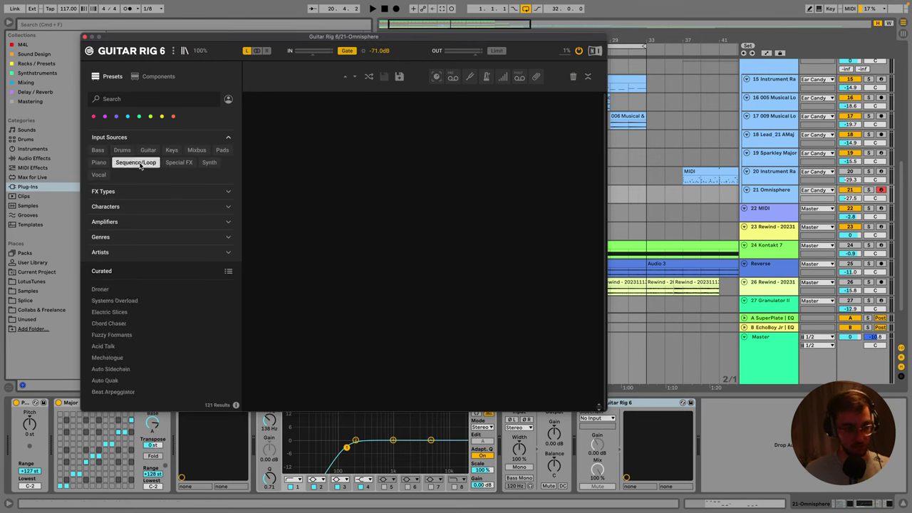
left_click(126, 322)
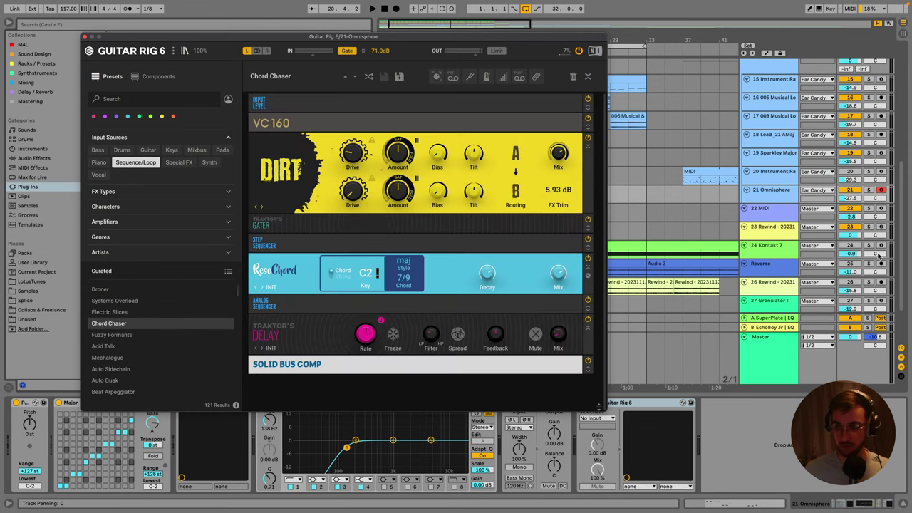
left_click(878, 255)
key("space")
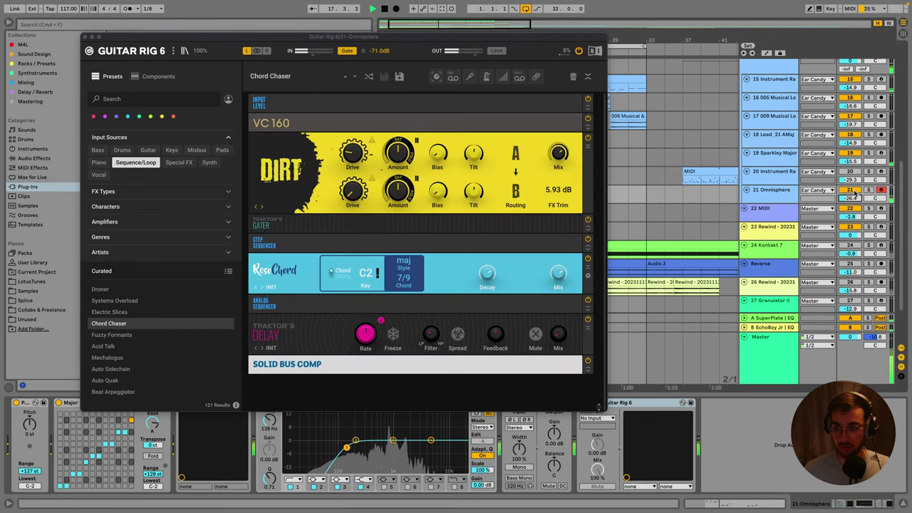
Audition the Fuzzy Formants, Mechalogue and Beat Arpeggiator presets and set the Omnisphere track's volume to -26.1 dB.
left_click(143, 336)
left_click(129, 357)
scroll(129, 352, "down", 2)
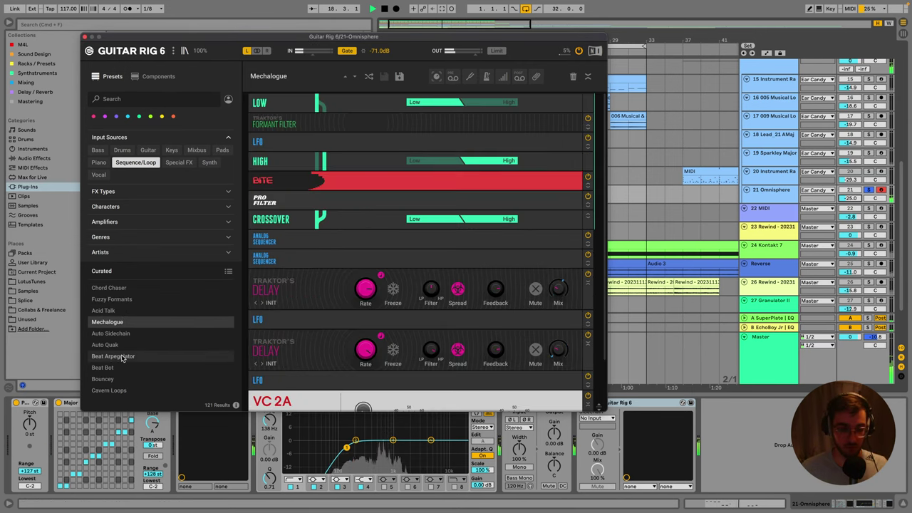
scroll(122, 356, "down", 2)
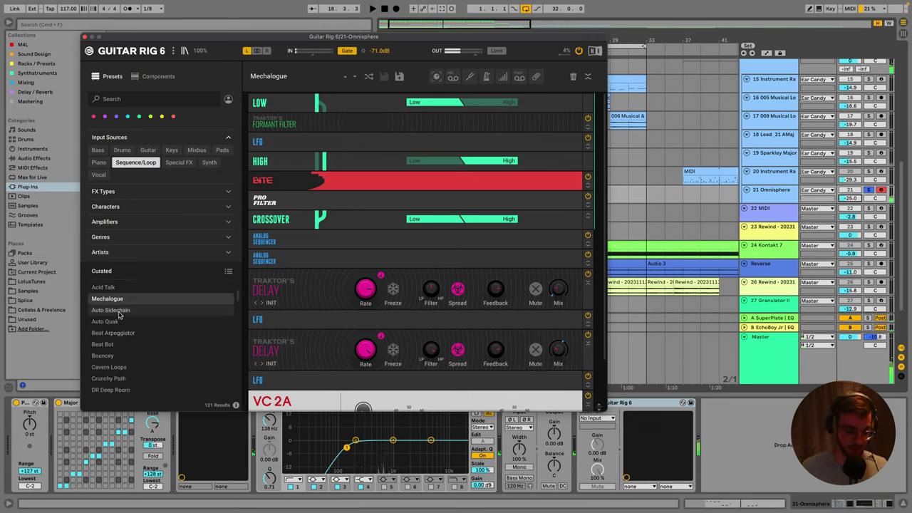
left_click(114, 333)
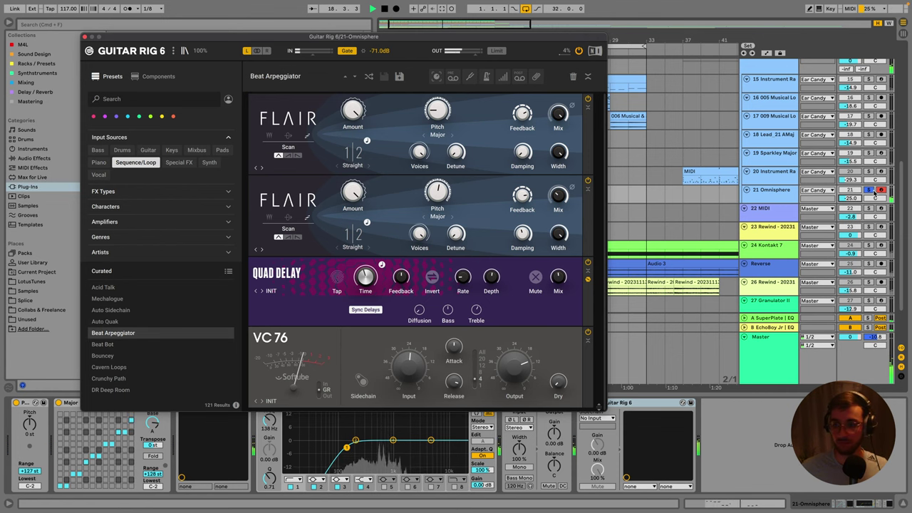
left_click(855, 198)
Audition the Guitar Rig presets from Beat Bot through DR Soundmixer with the Omnisphere track soloed.
scroll(120, 316, "down", 3)
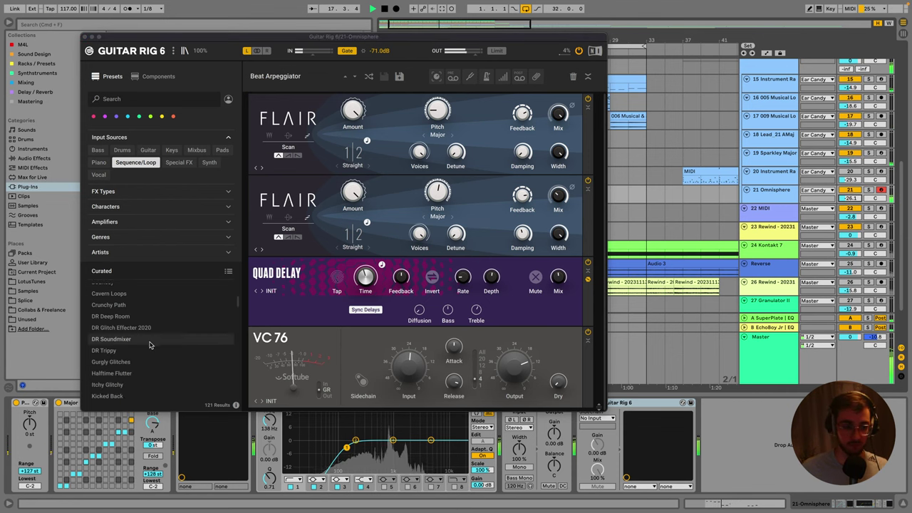
left_click(121, 308)
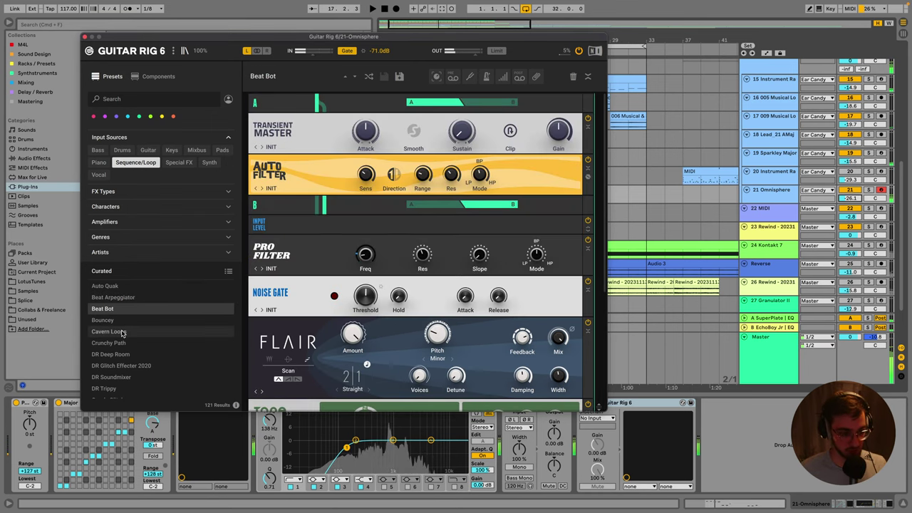
left_click(868, 191)
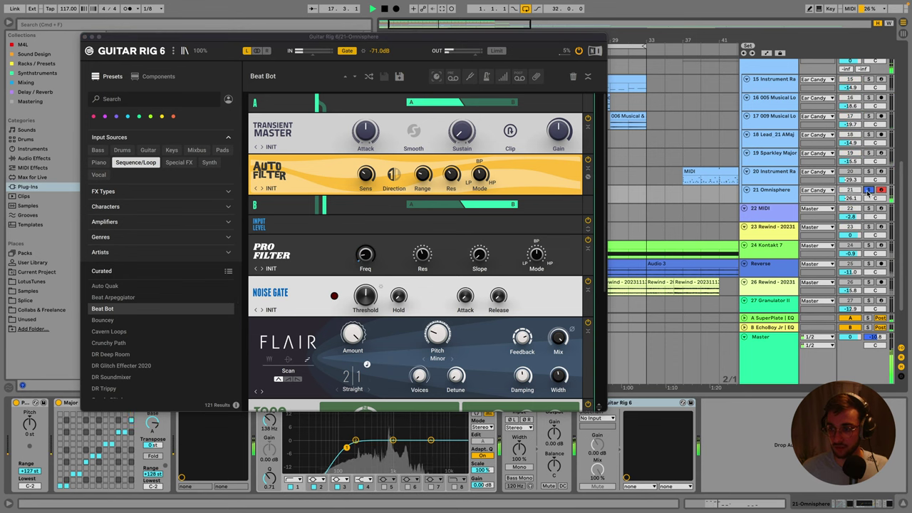
left_click(130, 321)
left_click(125, 332)
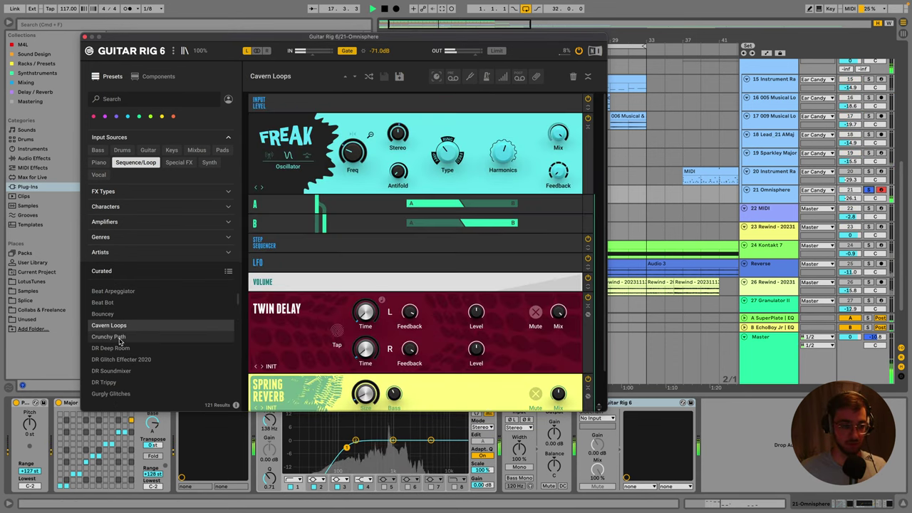
left_click(126, 343)
left_click(124, 342)
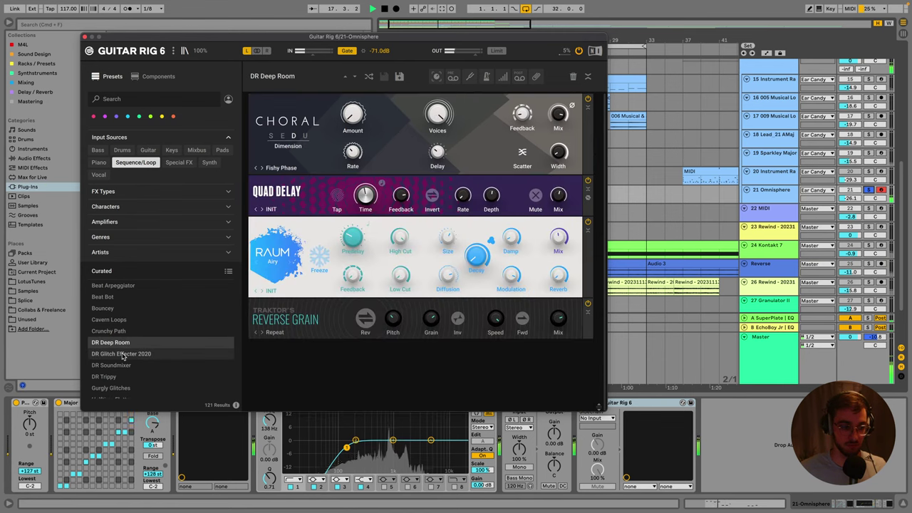
left_click(122, 354)
left_click(126, 365)
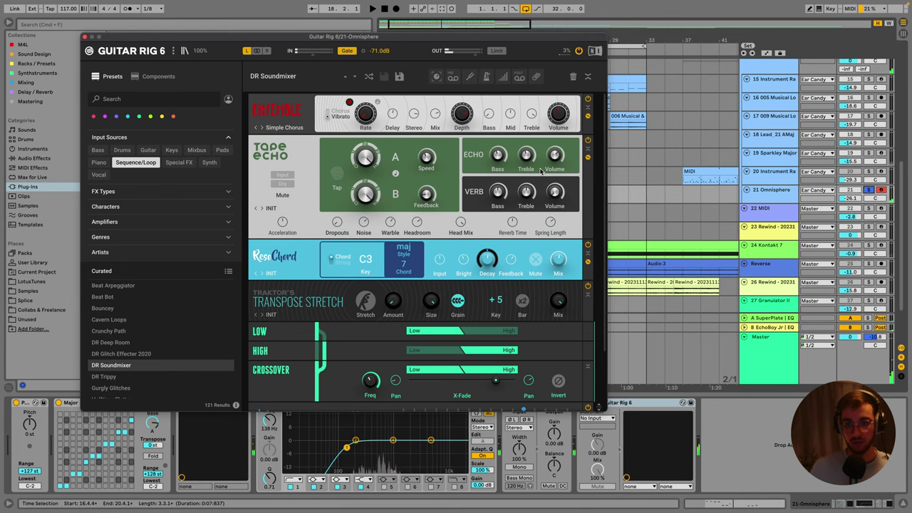
Look through the DR Soundmixer rack and bypass its ResoChord module while playing.
scroll(525, 174, "down", 3)
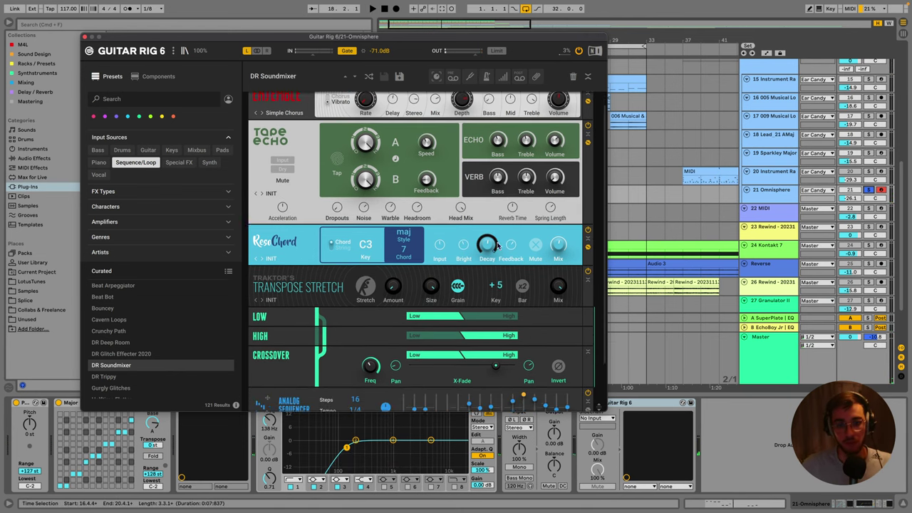
scroll(426, 284, "down", 2)
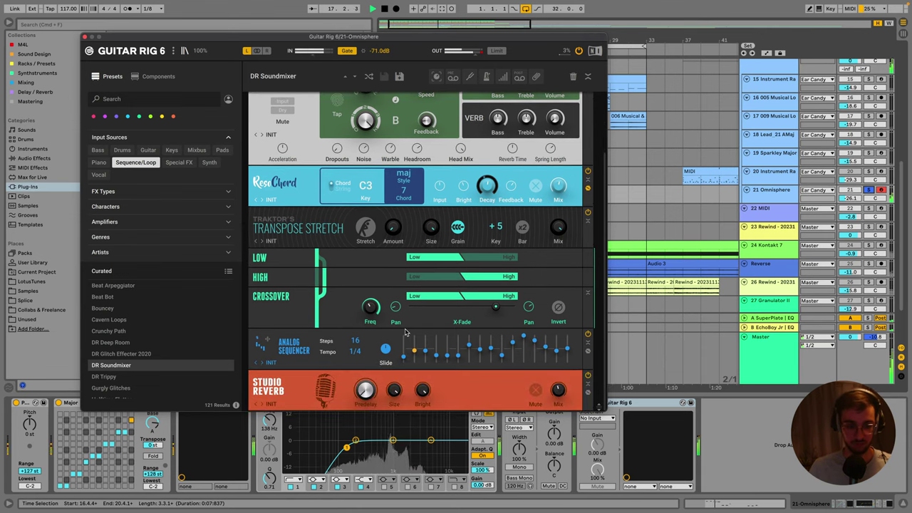
scroll(486, 282, "up", 4)
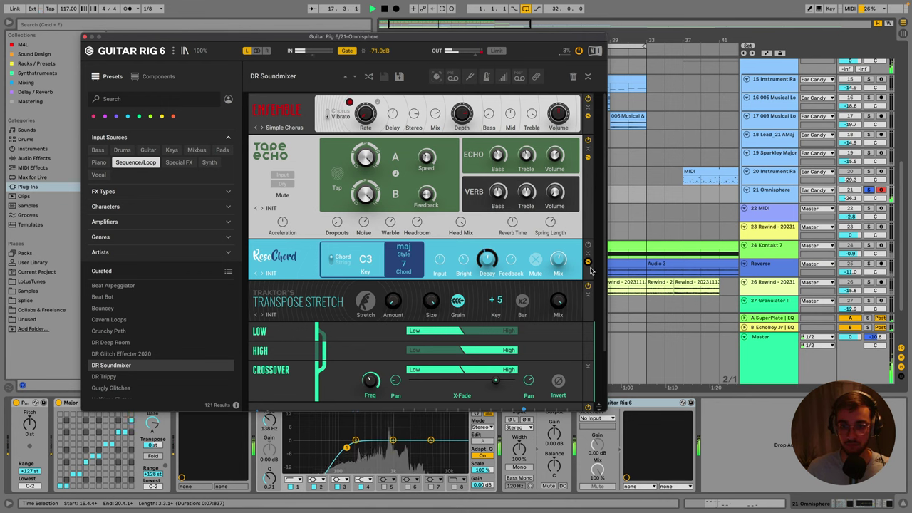
scroll(588, 289, "down", 3)
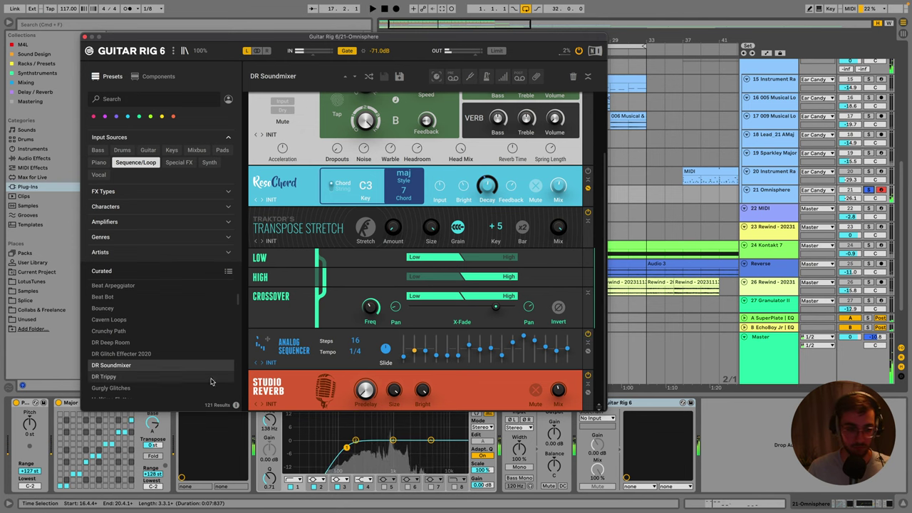
Try the DR Trippy preset, load Gurgly Glitches instead and close the Guitar Rig 6 window.
left_click(100, 377)
scroll(136, 383, "down", 2)
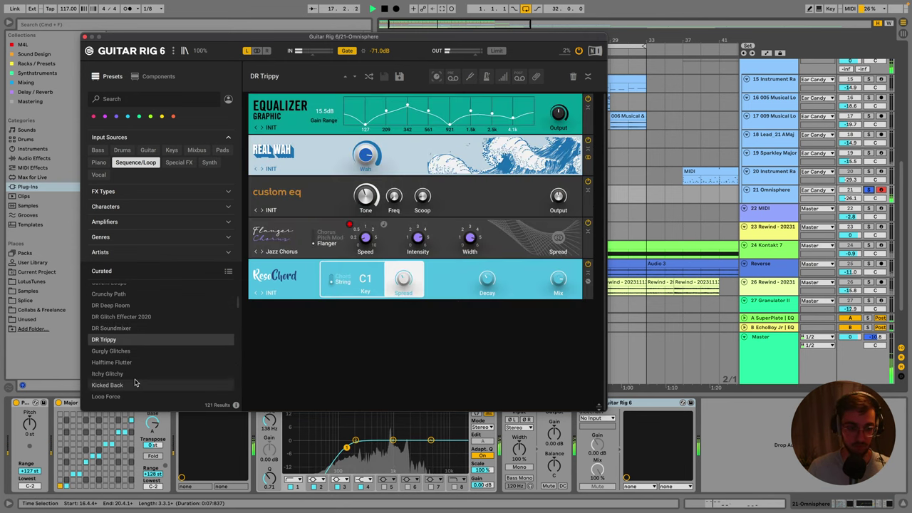
left_click(116, 351)
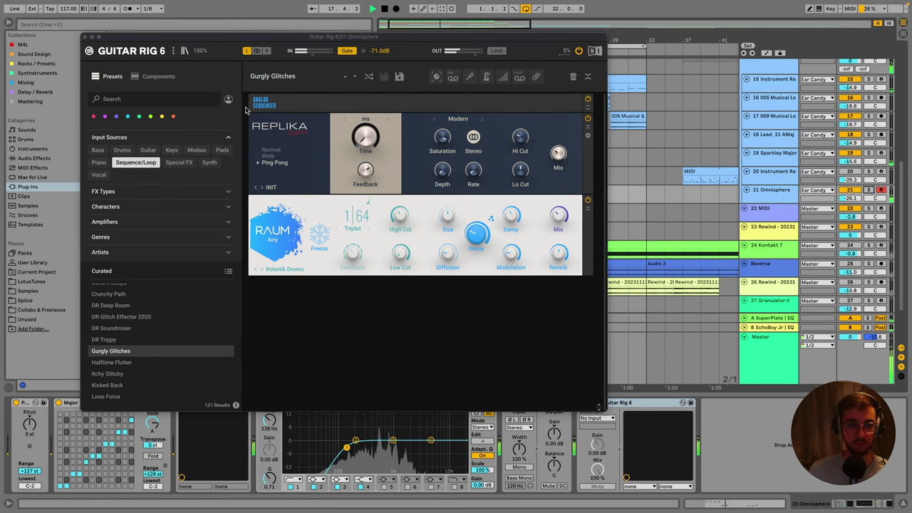
left_click(85, 36)
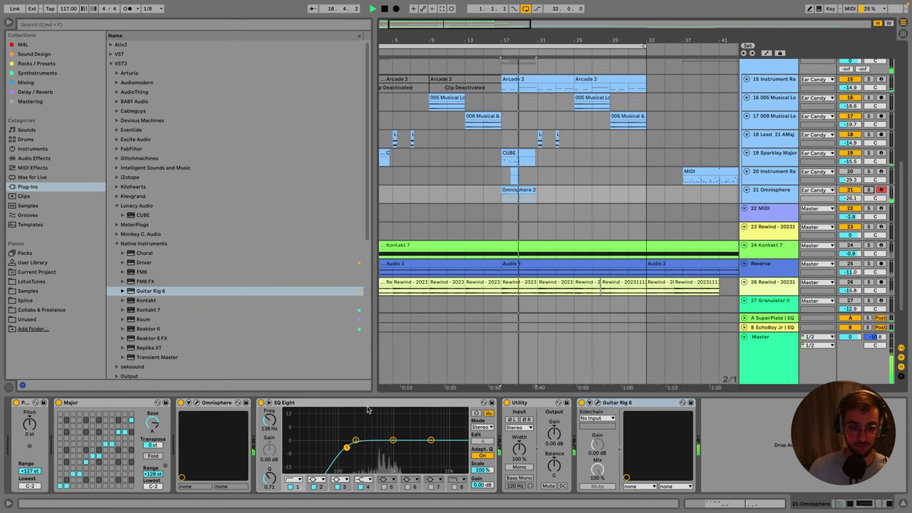
Place EQ Eight after Guitar Rig 6 with band 2 at 202 Hz and -1.61 dB, and enlarge the Omnisphere track.
left_click_drag(719, 445, 717, 446)
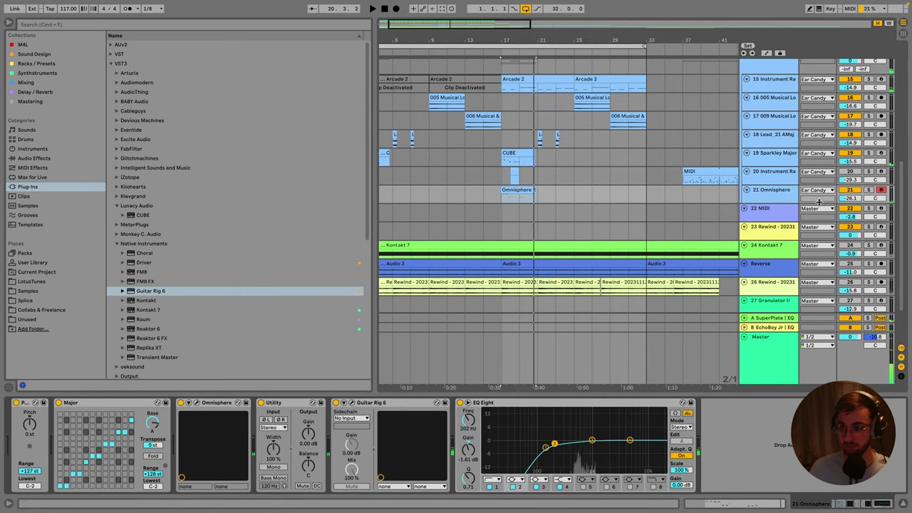
left_click(772, 206)
left_click_drag(772, 205, 772, 231)
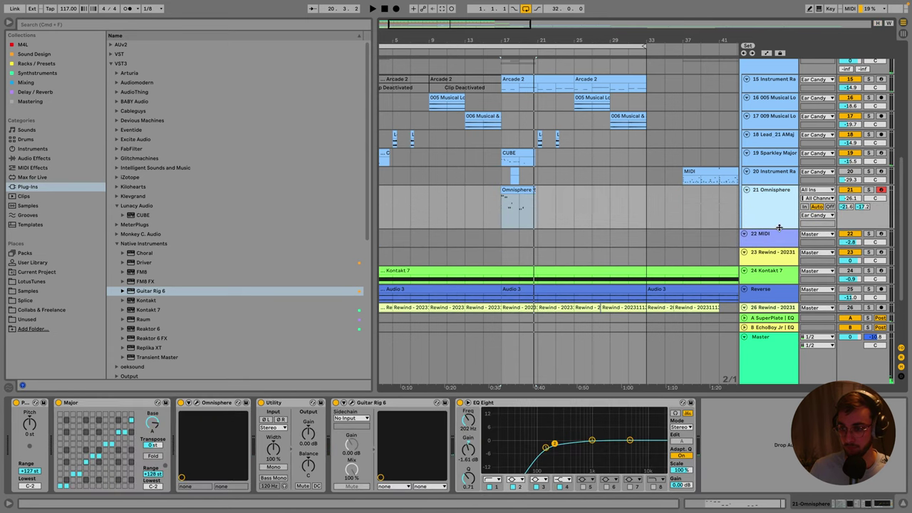
Open the Omnisphere 2 clip's notes, add a B4 note at 4.3.1 and play the passage.
key("space")
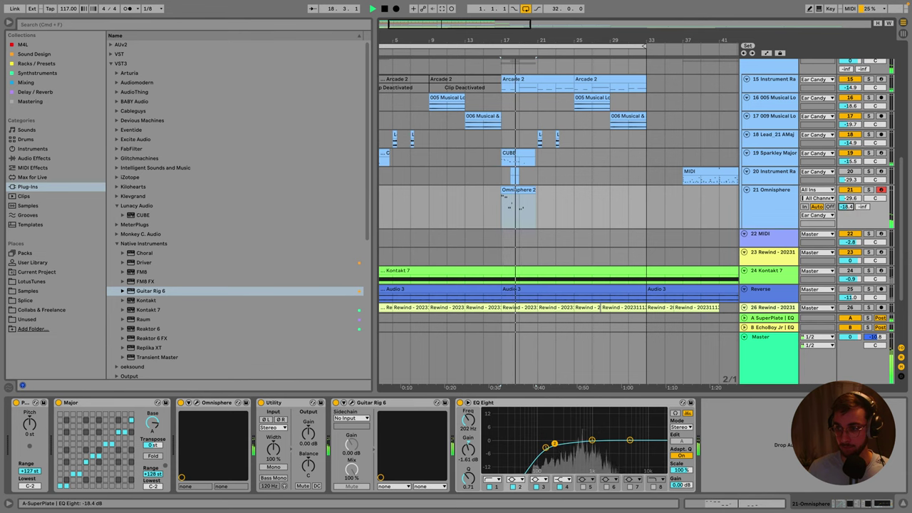
left_click(511, 189)
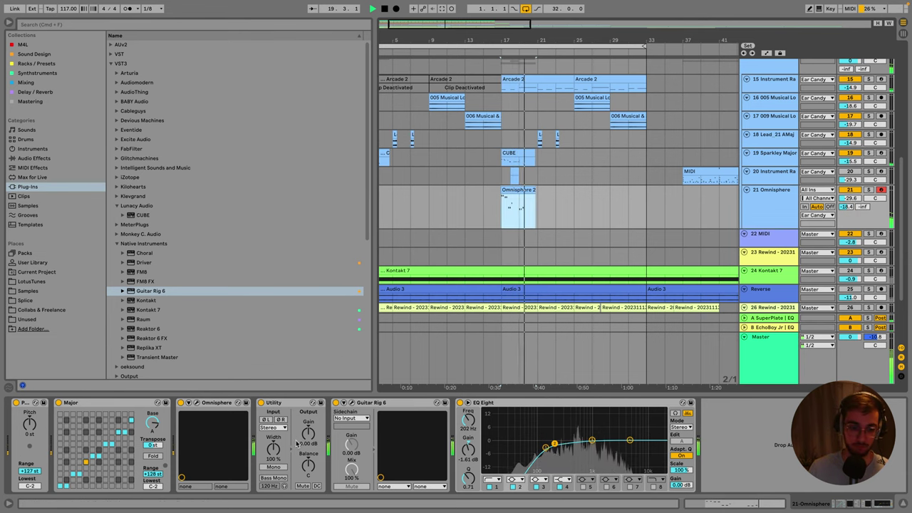
double_click(526, 205)
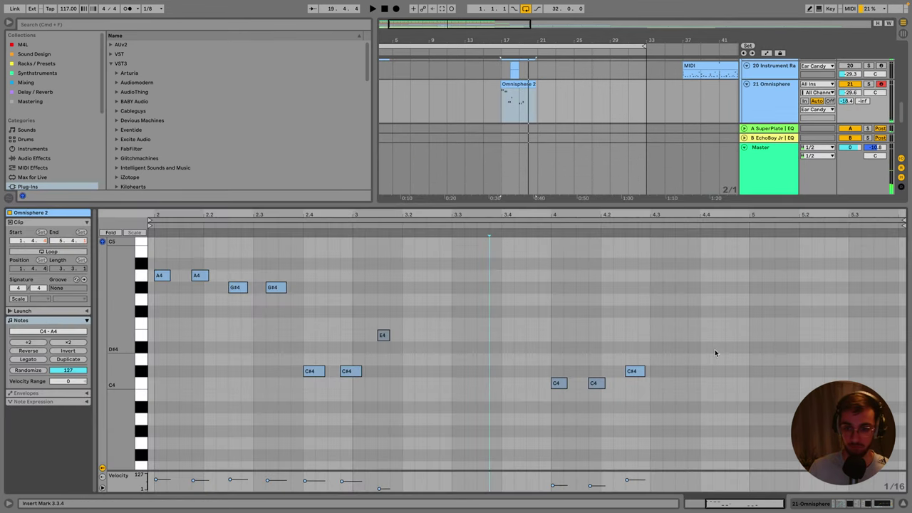
double_click(672, 302)
left_click_drag(672, 301, 666, 262)
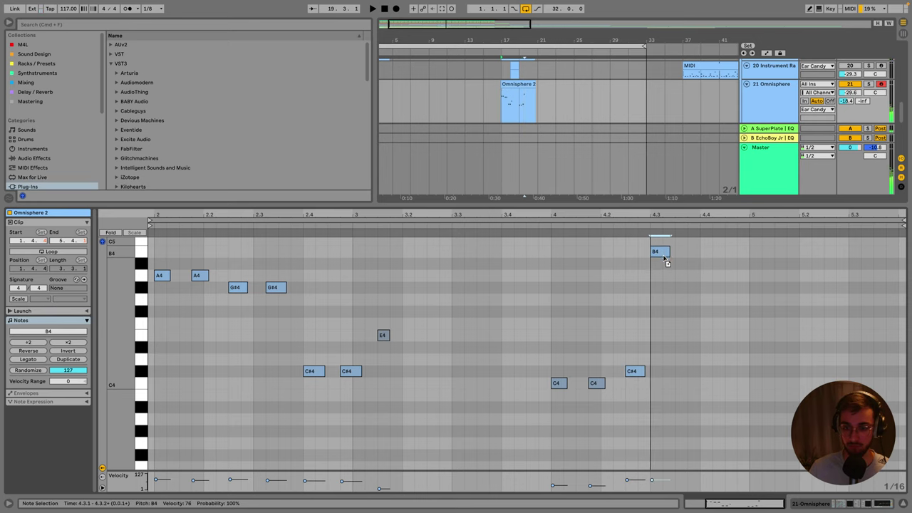
left_click(543, 265)
scroll(620, 317, "up", 2)
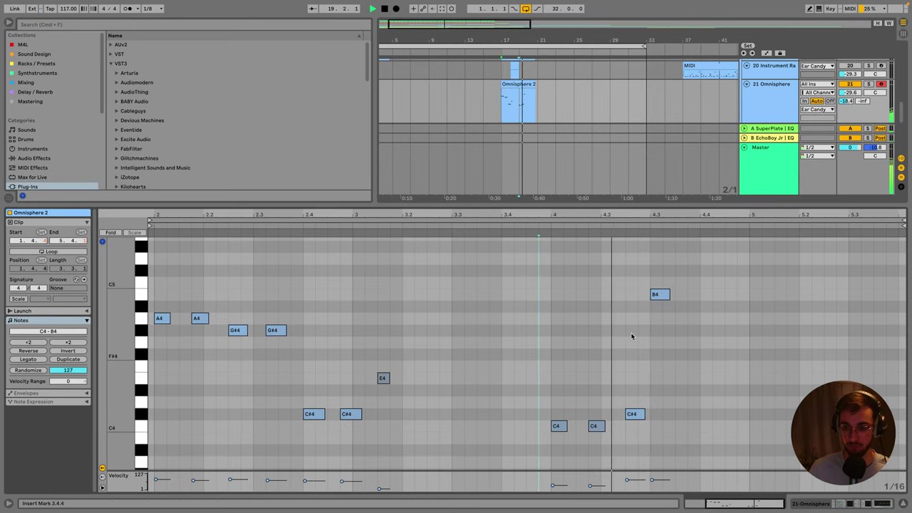
Add a G#4 note at 4.3.3 in the Omnisphere 2 clip and audition the phrase.
double_click(686, 307)
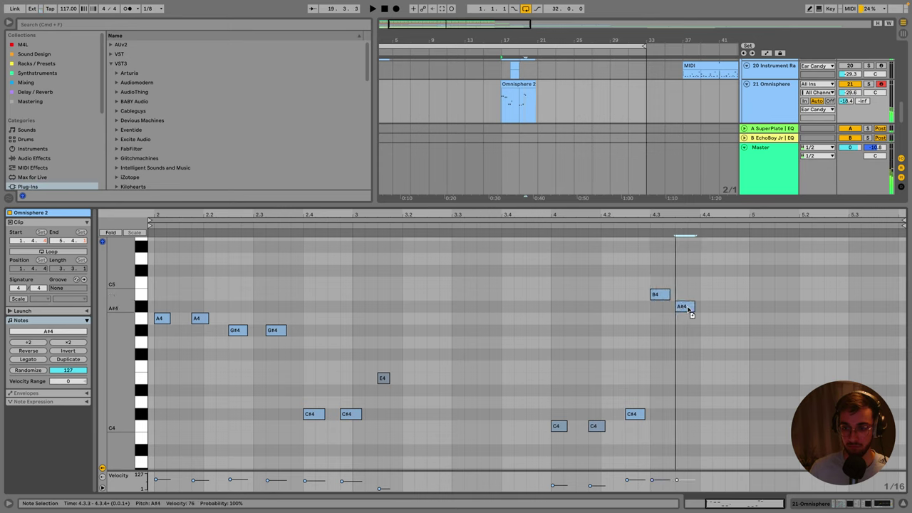
left_click_drag(686, 306, 689, 329)
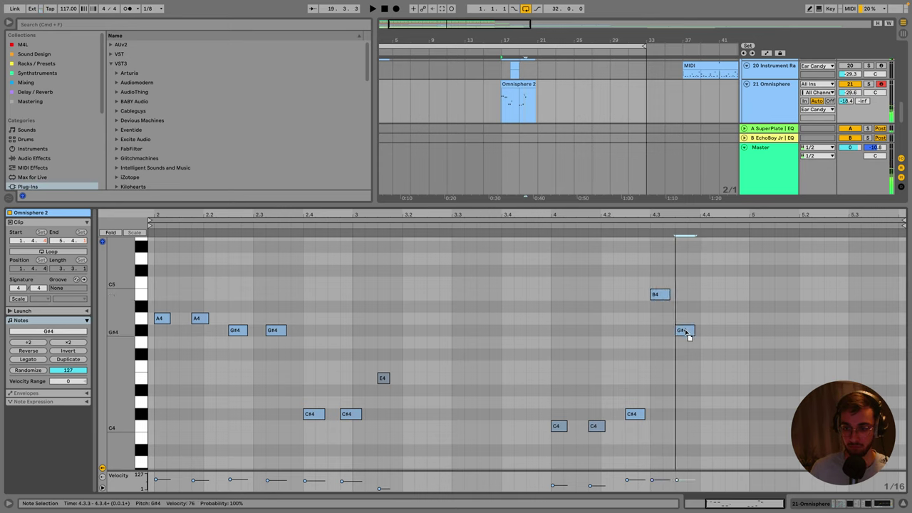
left_click(521, 320)
key("space")
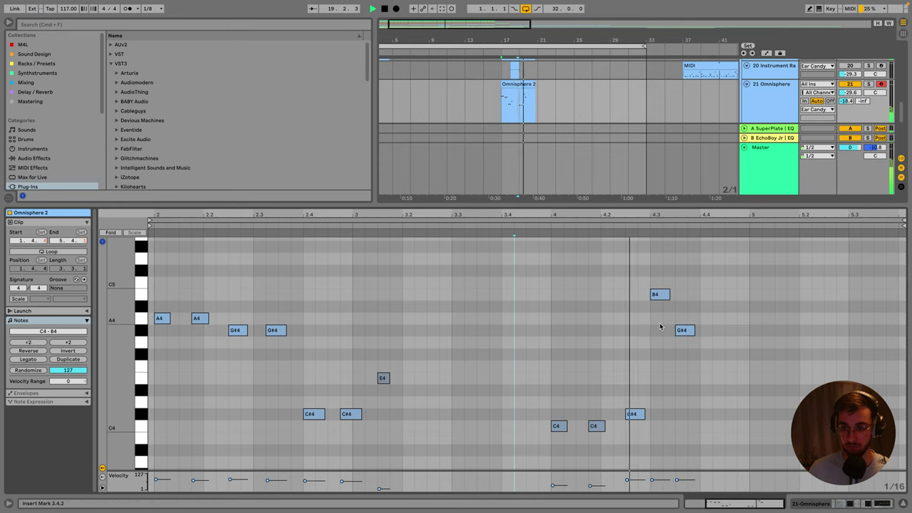
key("space")
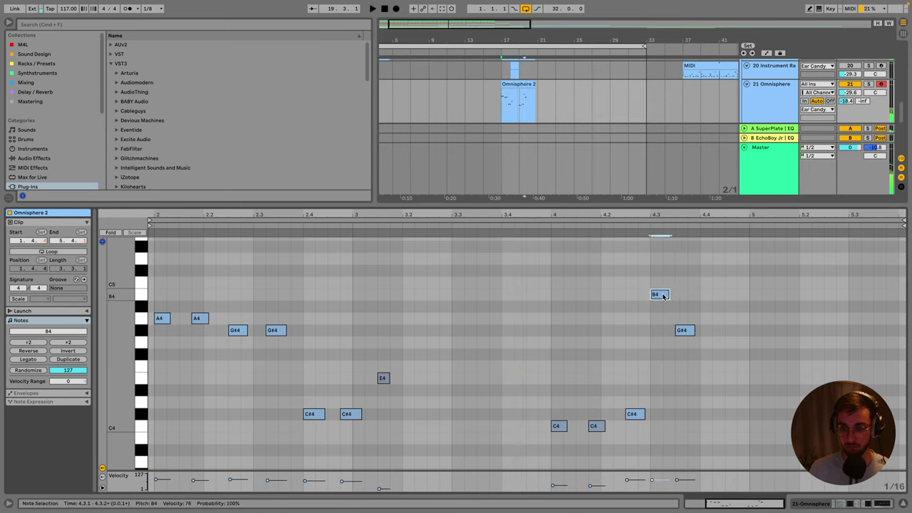
Lower the B4 note at 4.3.1 to A#4 and listen to the phrase ending.
double_click(661, 307)
left_click(615, 290)
key("space")
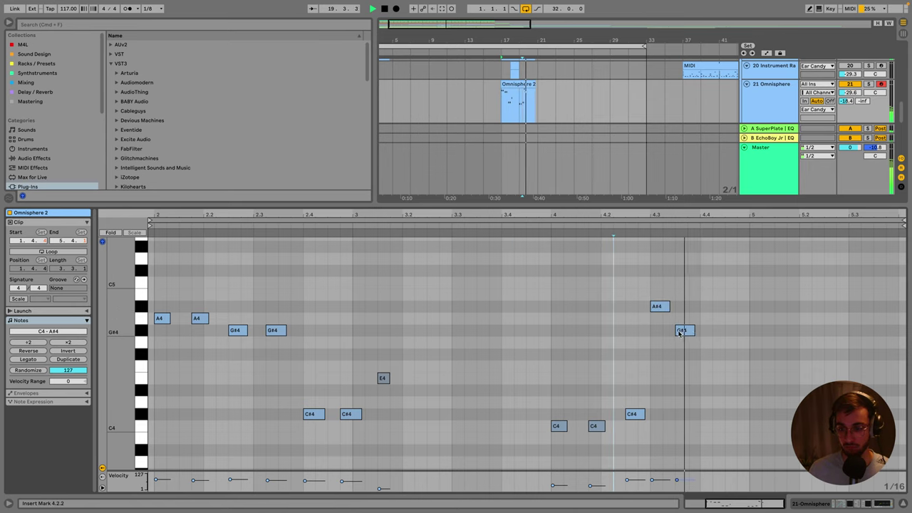
key("space")
Add a short note at 4.4.1, shift its pitch to C#5 and play the phrase.
double_click(706, 366)
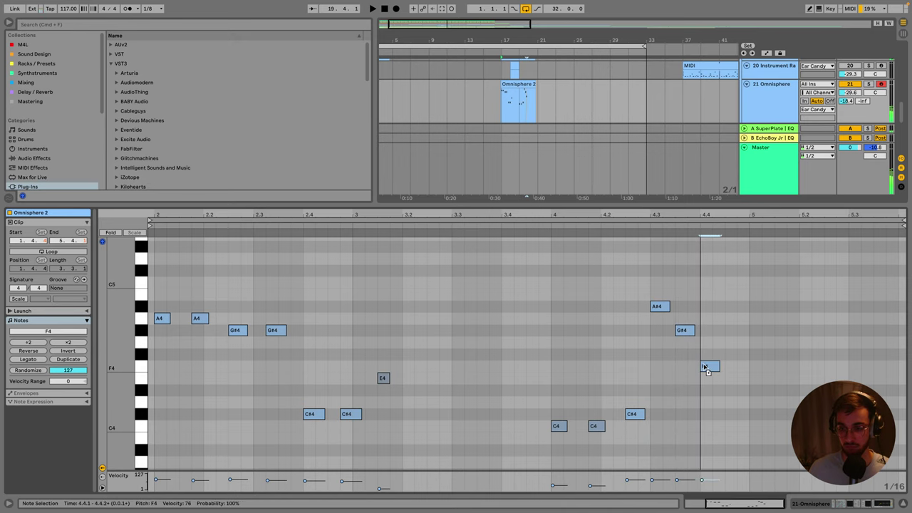
key("shift+Down")
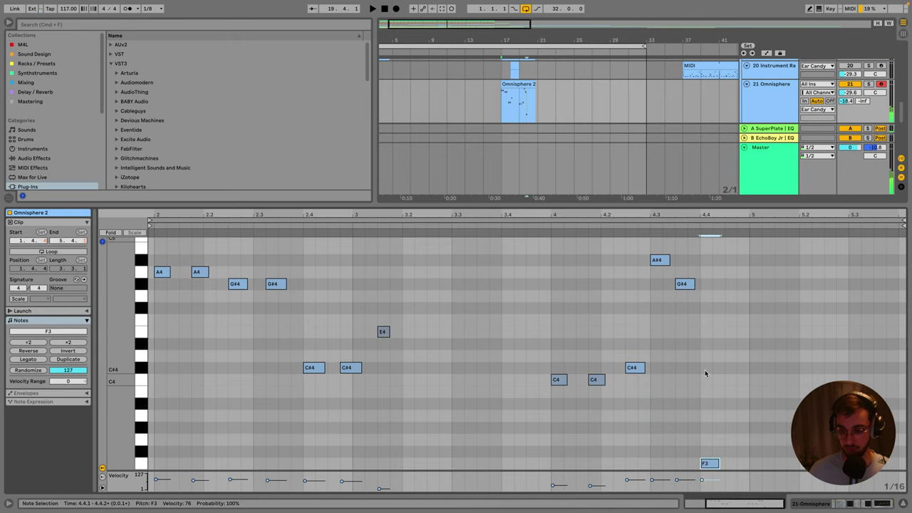
key("shift+Up")
key("Up")
key("Up")
key("Up")
key("Up")
key("Up")
key("Up")
key("Up")
key("Up")
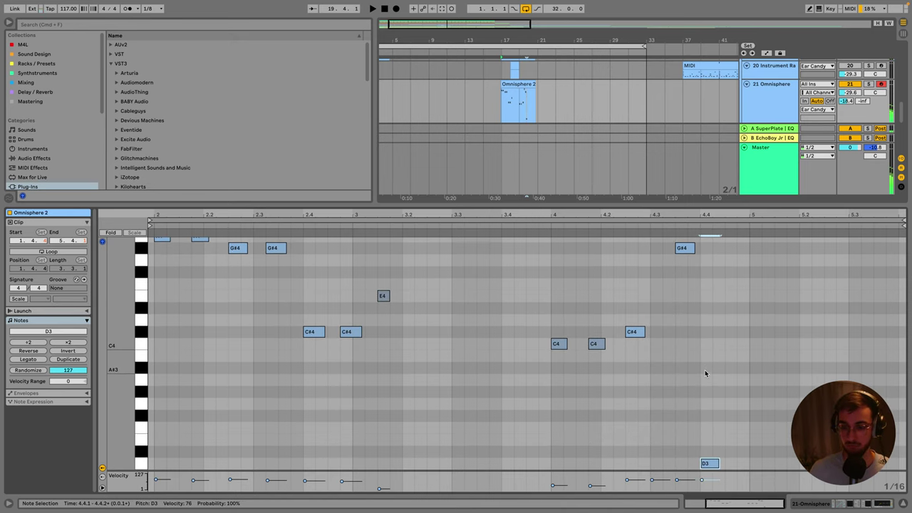
left_click(522, 349)
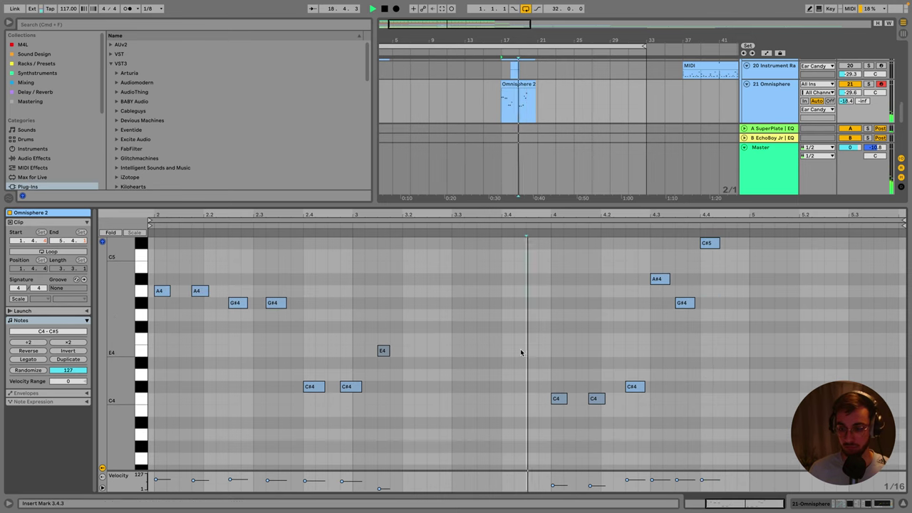
key("space")
scroll(609, 338, "up", 3)
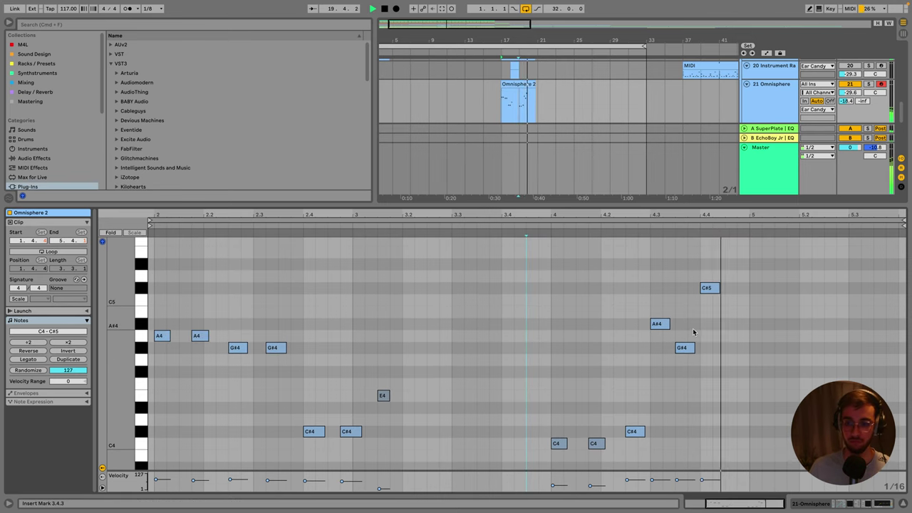
Lower the note at 4.4.1 to A3 while auditioning and set the Omnisphere track volume to -33.8 dB.
left_click(710, 287)
key("space")
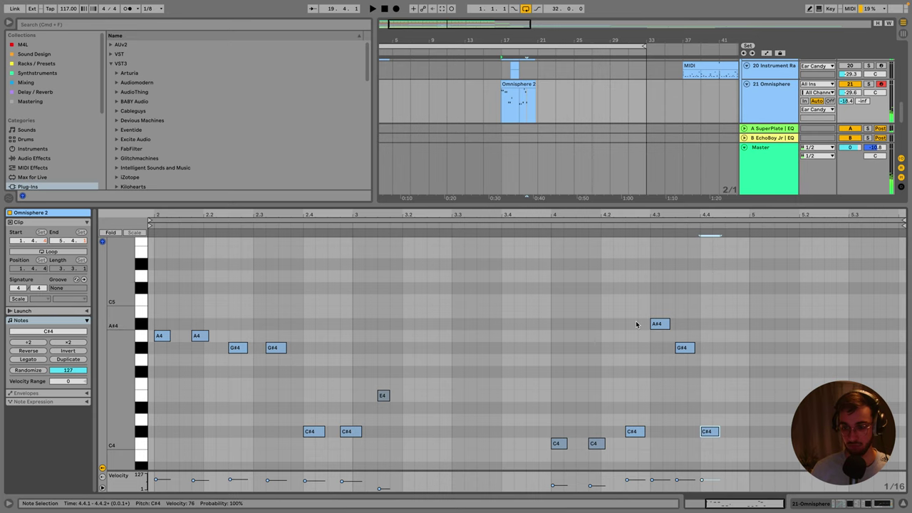
key("Down")
key("Down")
left_click(579, 315)
key("space")
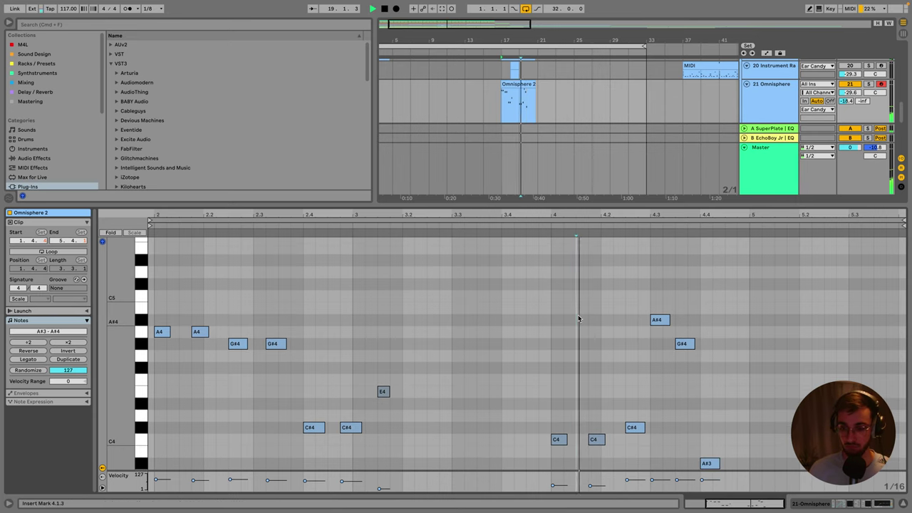
scroll(613, 331, "down", 3)
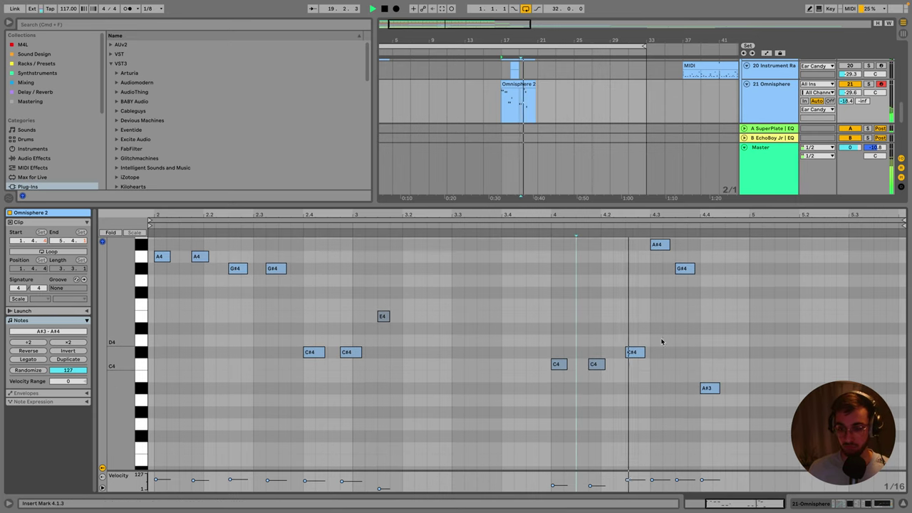
left_click(705, 389)
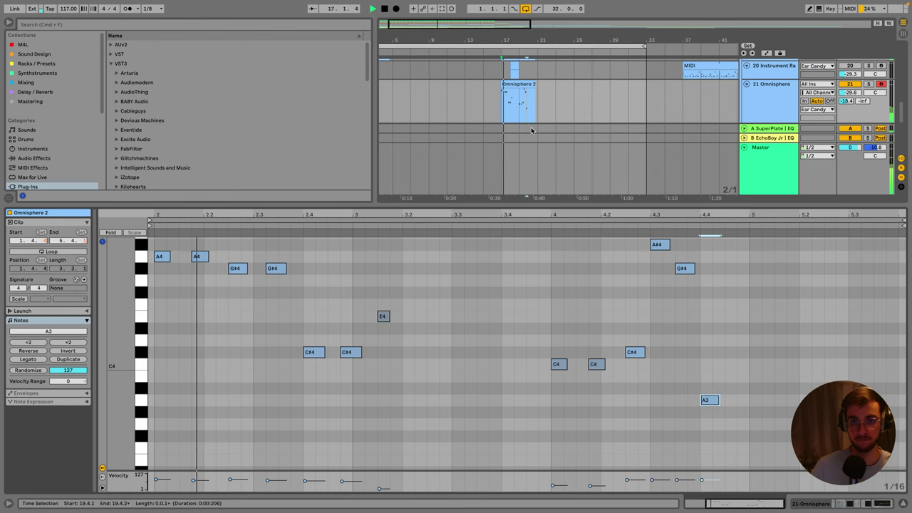
key("shift+Tab")
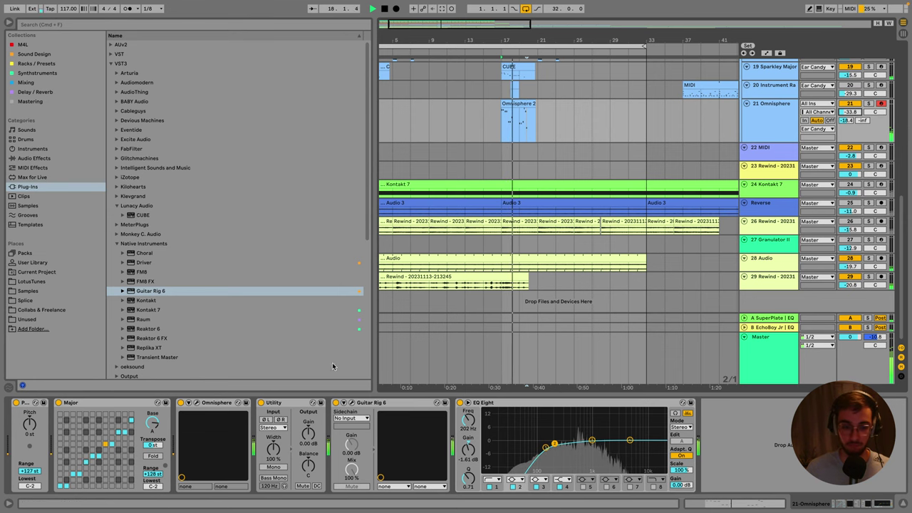
Try the whole Omnisphere 2 melody one octave higher and transpose it back down.
double_click(515, 109)
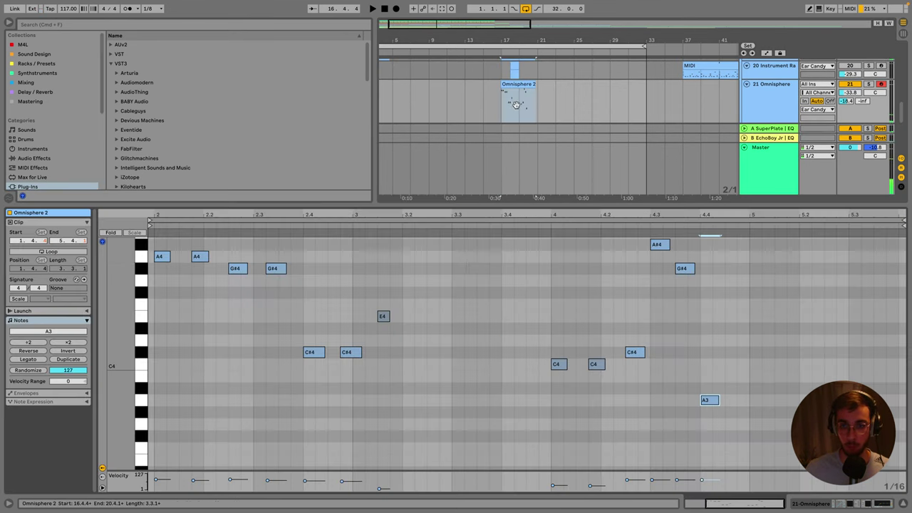
key("space")
key("ctrl+a")
key("space")
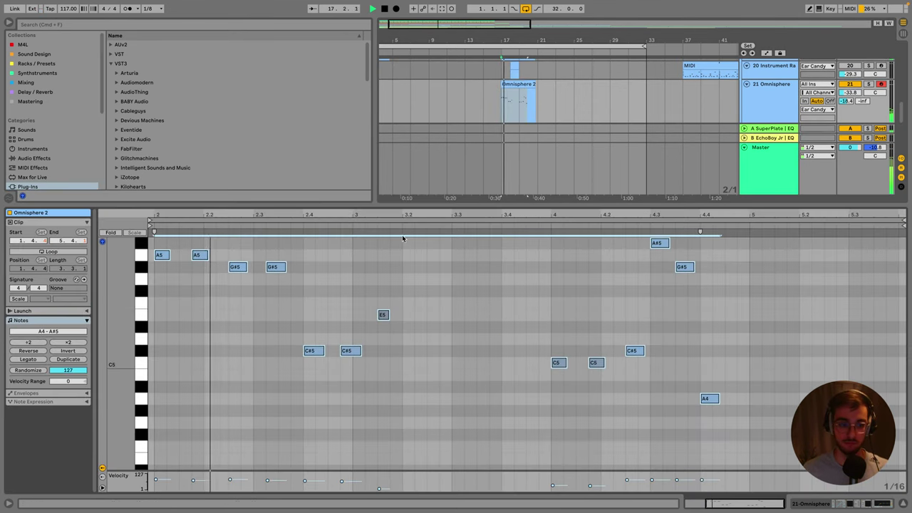
scroll(390, 285, "up", 1)
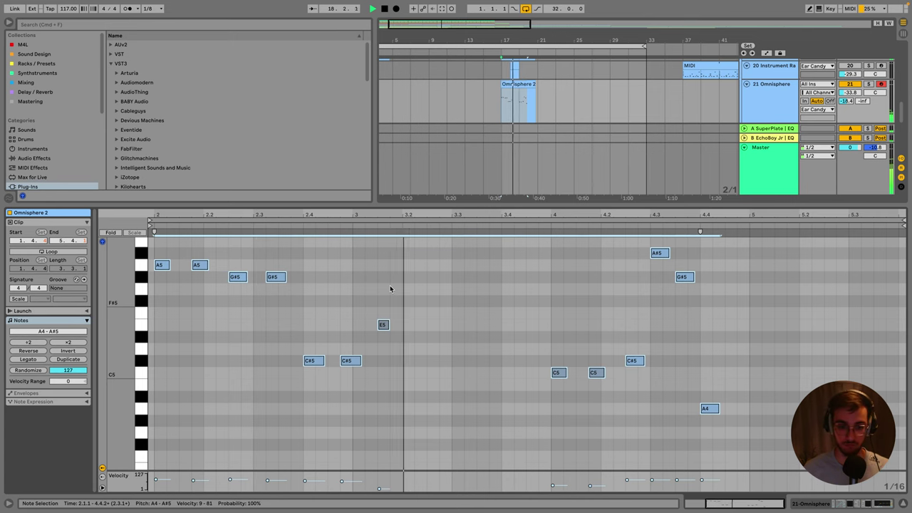
key("shift+Down")
key("shift+Tab")
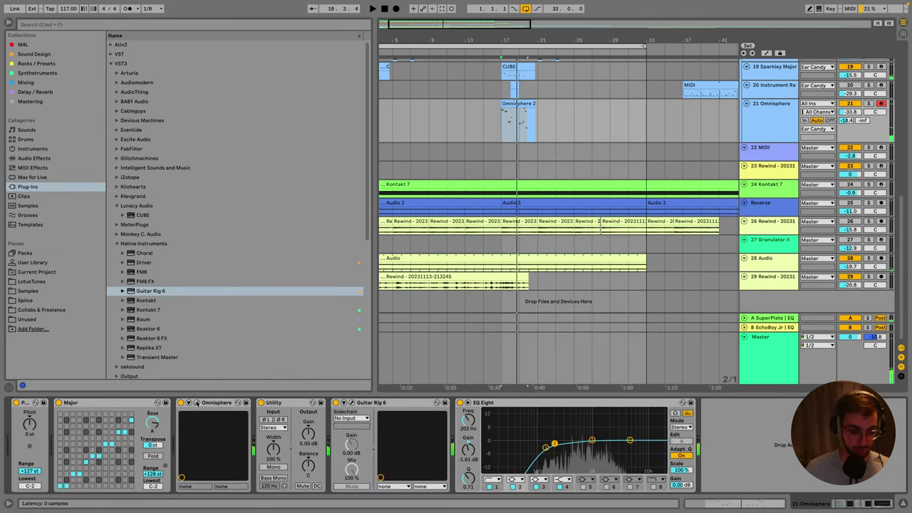
Audition Omnisphere patches from Dancing Microchips through Dark Circuits, load Dark Space Pluckers and close the plug-in window.
left_click(197, 403)
scroll(150, 368, "down", 1)
left_click(150, 373)
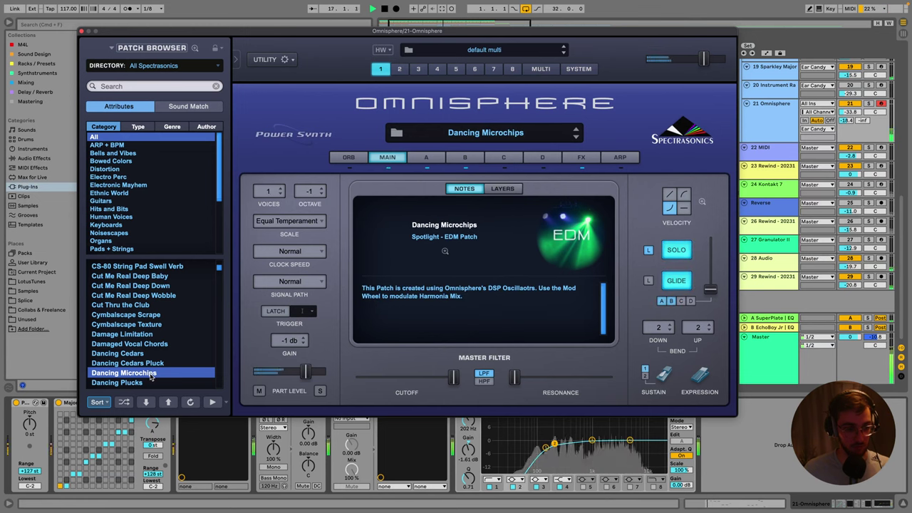
scroll(150, 374, "down", 2)
left_click(146, 363)
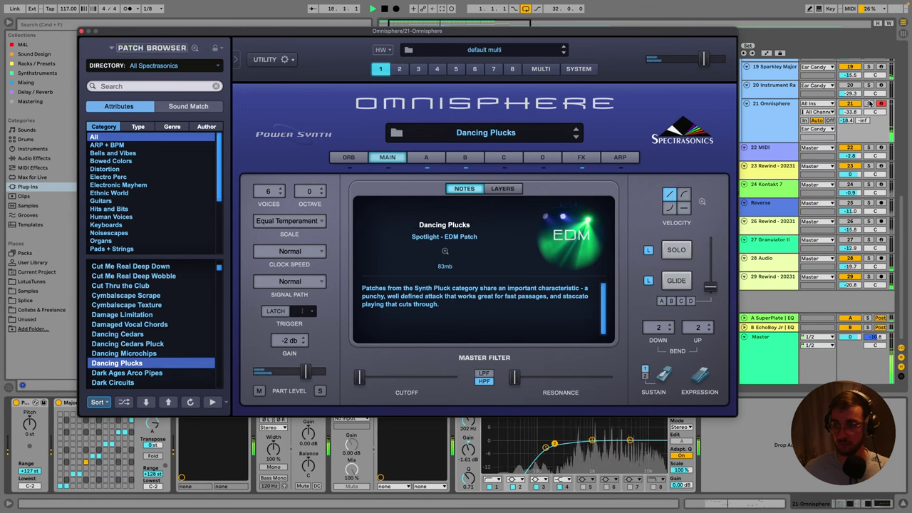
scroll(146, 357, "down", 2)
left_click(143, 354)
left_click(137, 364)
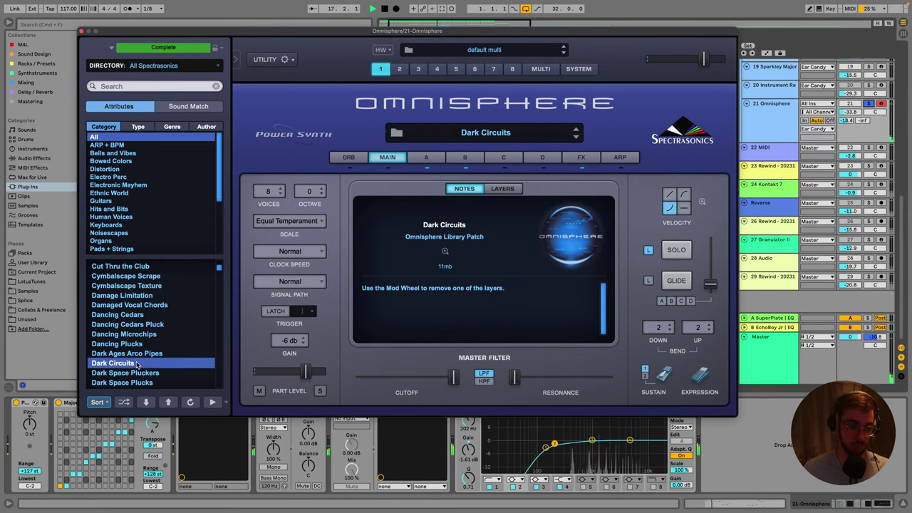
scroll(139, 365, "down", 1)
left_click(142, 363)
scroll(143, 365, "down", 1)
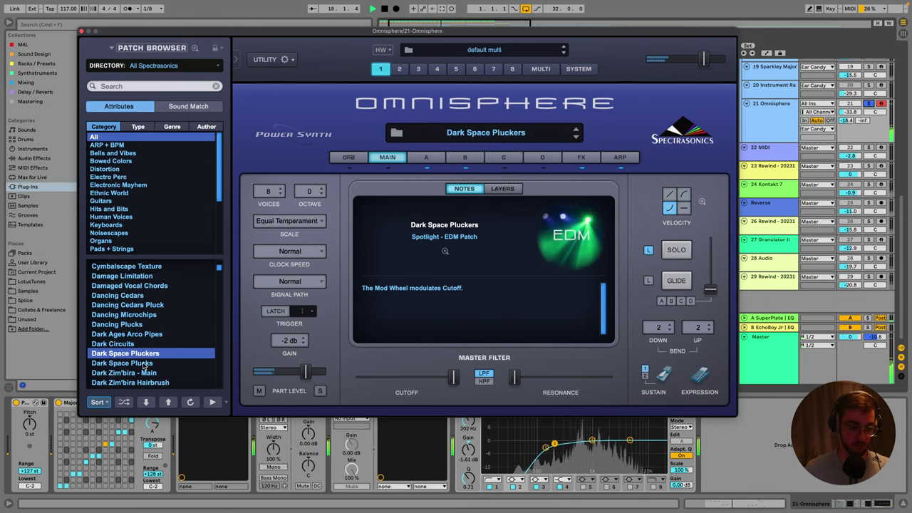
left_click(850, 112)
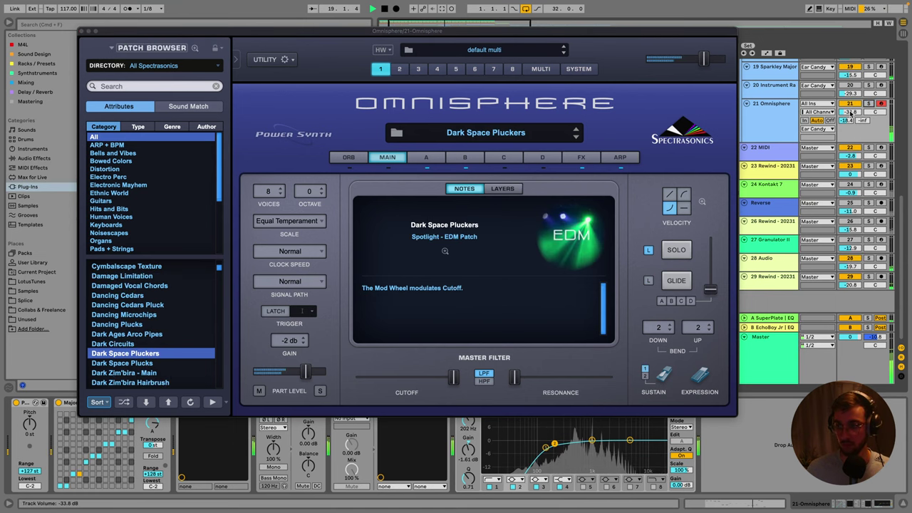
left_click(83, 32)
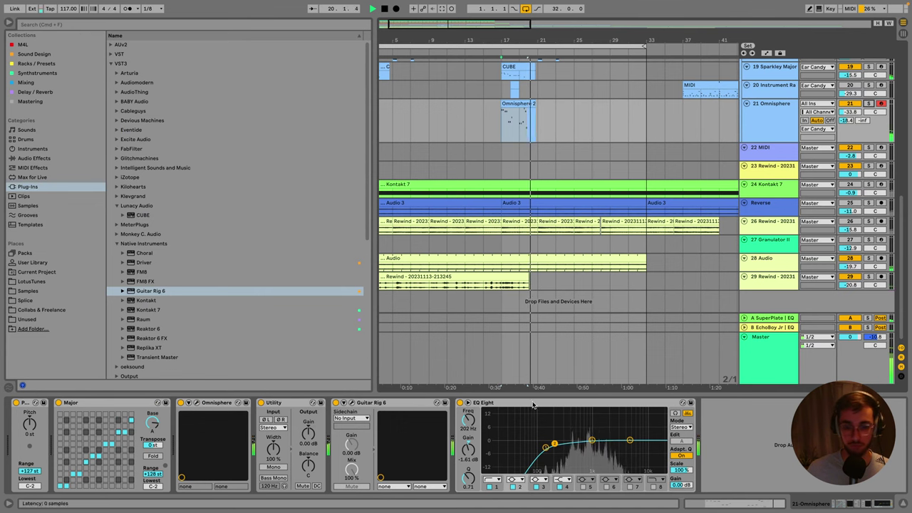
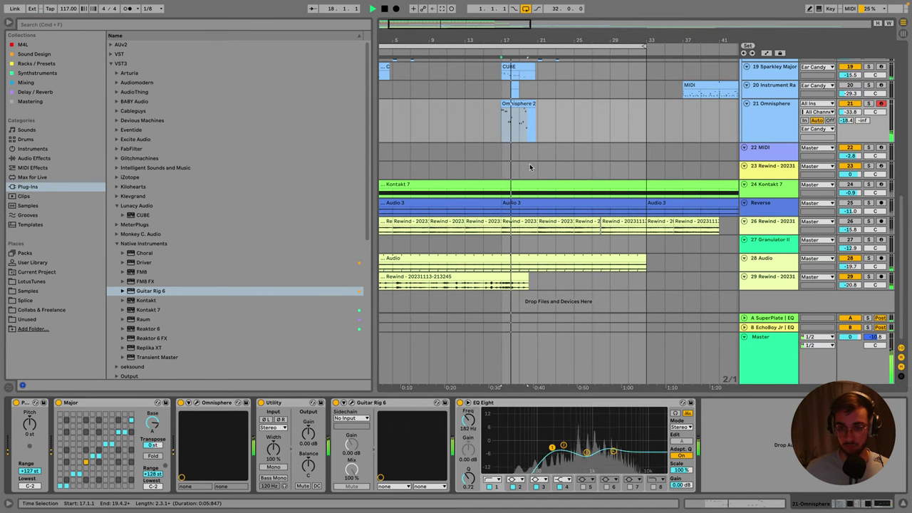
Select the Omnisphere 2 clip, reduce its track to the height of its neighbours and save the project.
left_click(513, 121)
scroll(502, 136, "up", 2)
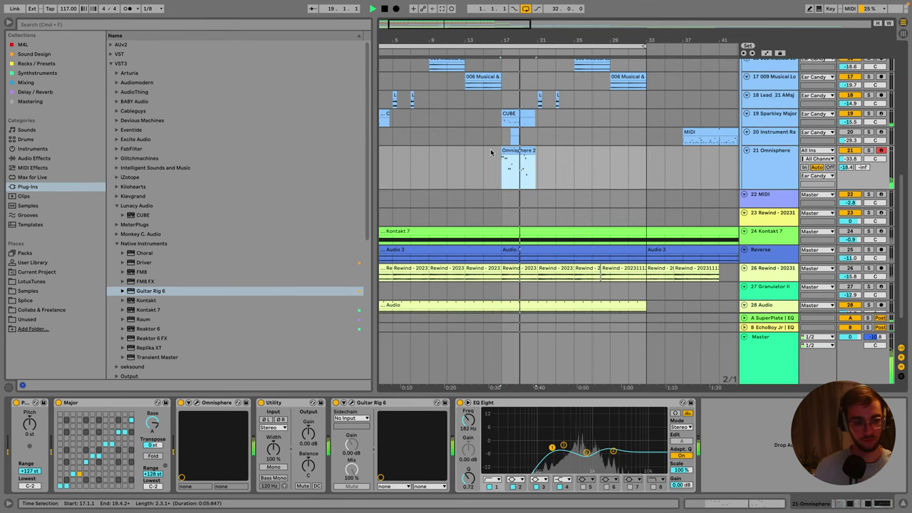
left_click(510, 151)
key("ctrl+s")
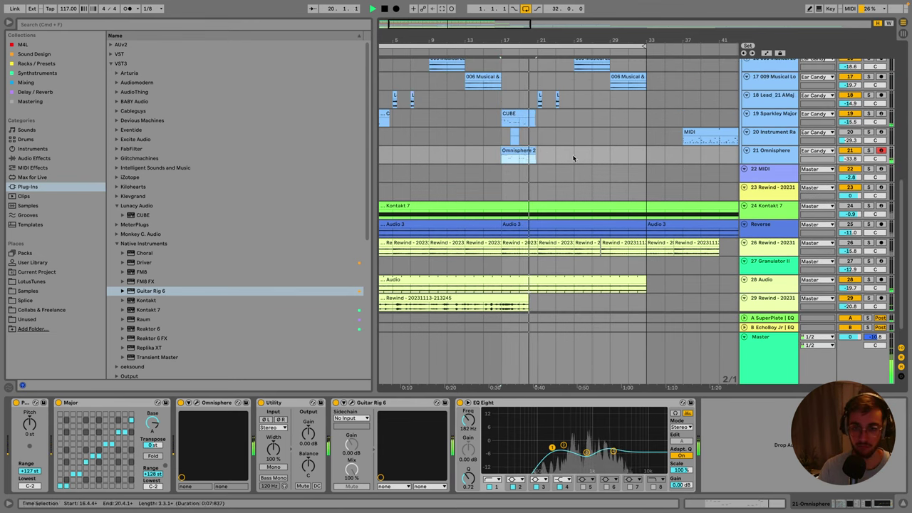
left_click(520, 161)
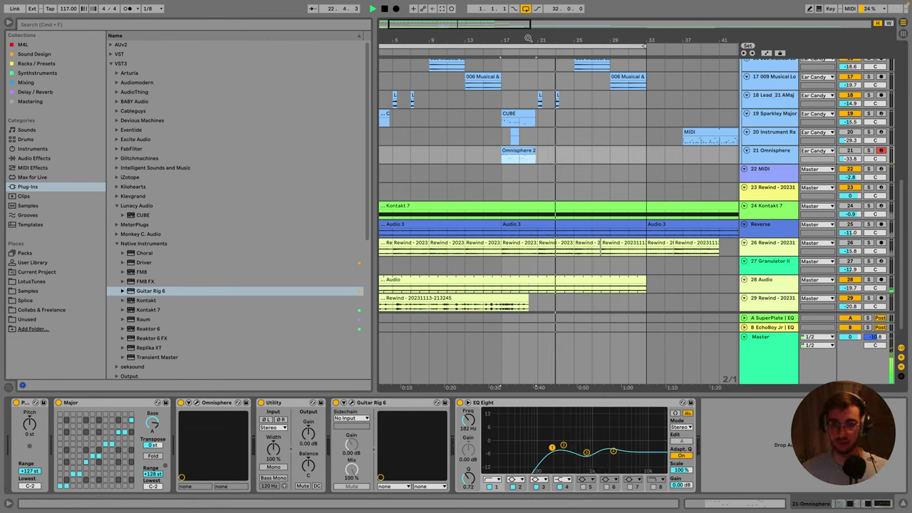
key("minus")
key("a")
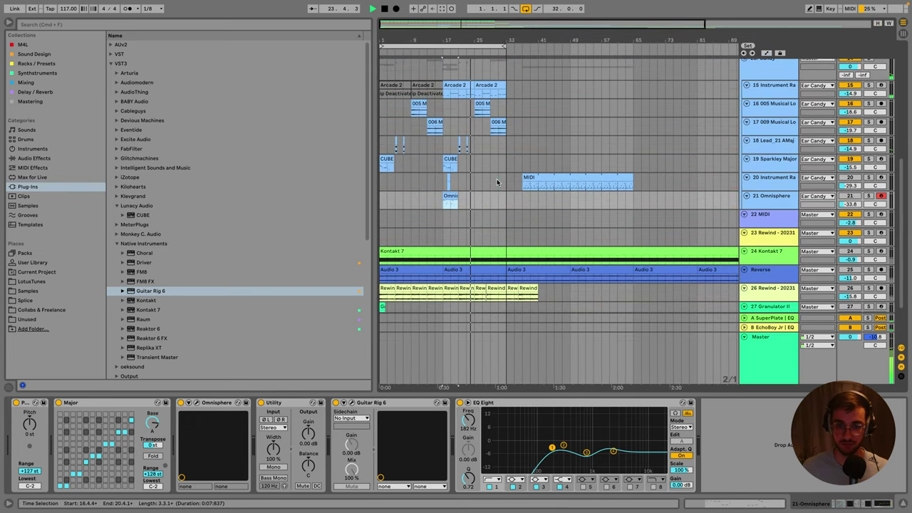
Move the MIDI clip on the 20 Instrument Rack track to bar 1, make it span 32 bars and save the project.
left_click(527, 182)
key("a")
scroll(519, 207, "up", 2)
mouse_move(531, 282)
left_mouse_down()
mouse_move(596, 280)
mouse_move(514, 280)
mouse_move(638, 280)
left_mouse_up()
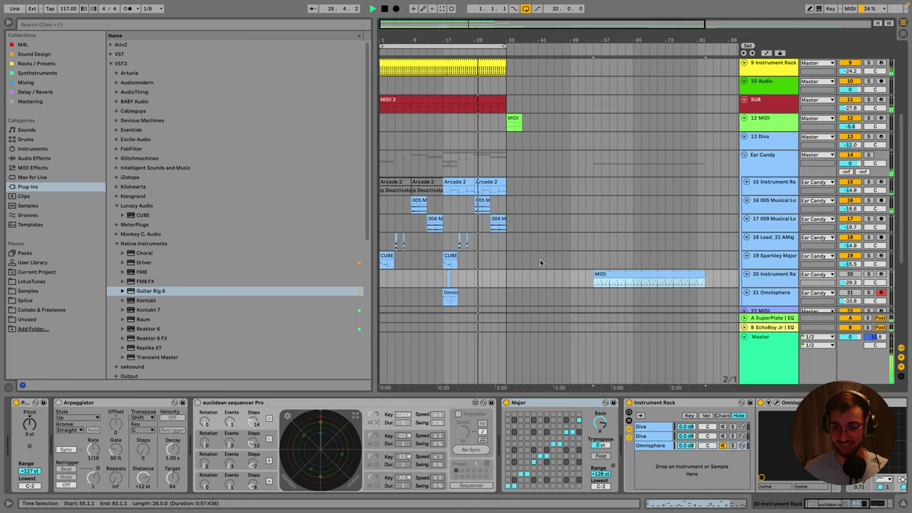
scroll(540, 259, "down", 4)
left_click_drag(591, 38, 585, 160)
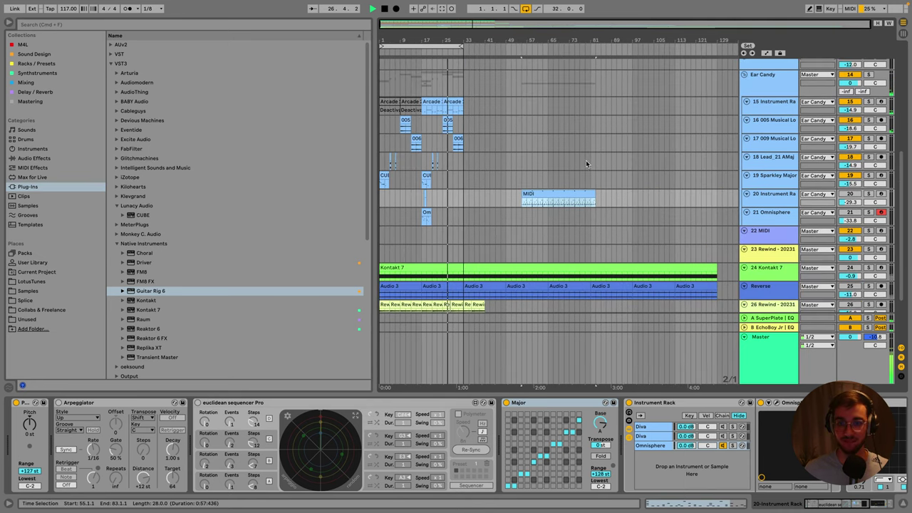
left_click_drag(546, 196, 394, 199)
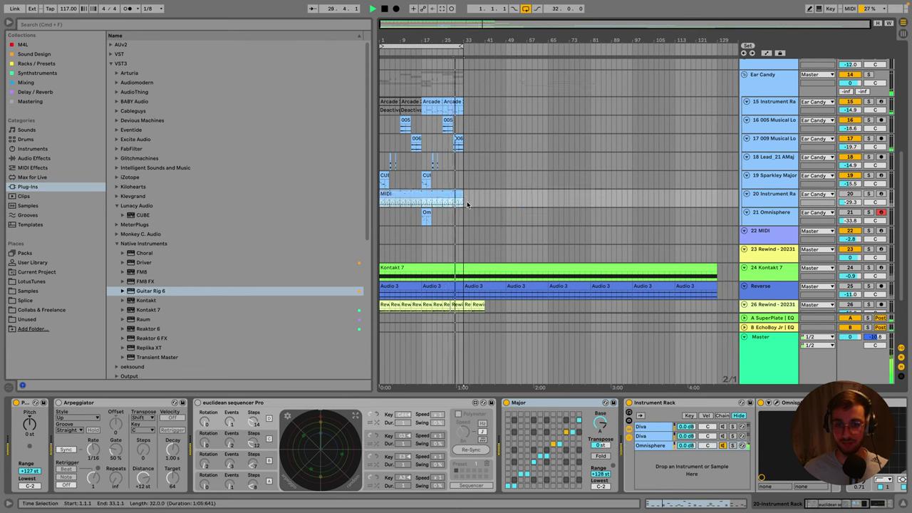
key("super+s")
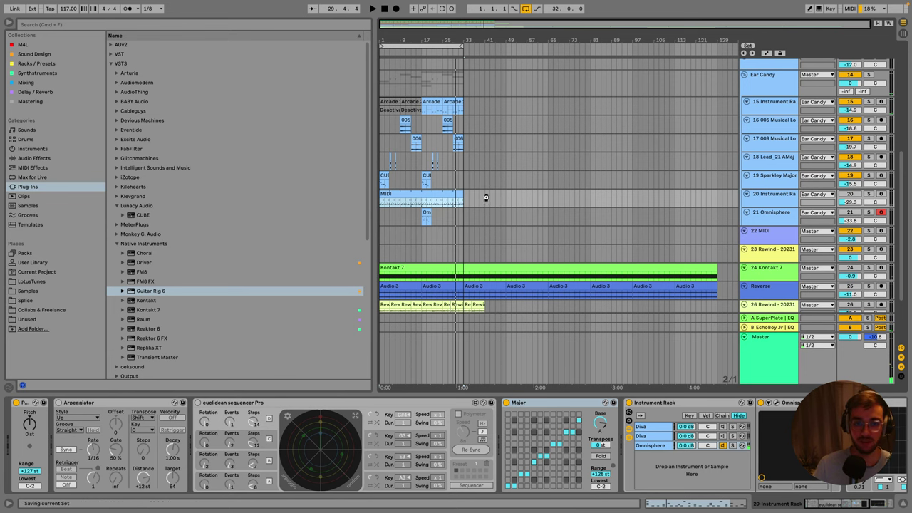
Move the Rewind clip at bar 75 to bar 1 on a duplicate of track 29 directly below and save the project.
scroll(474, 285, "down", 4)
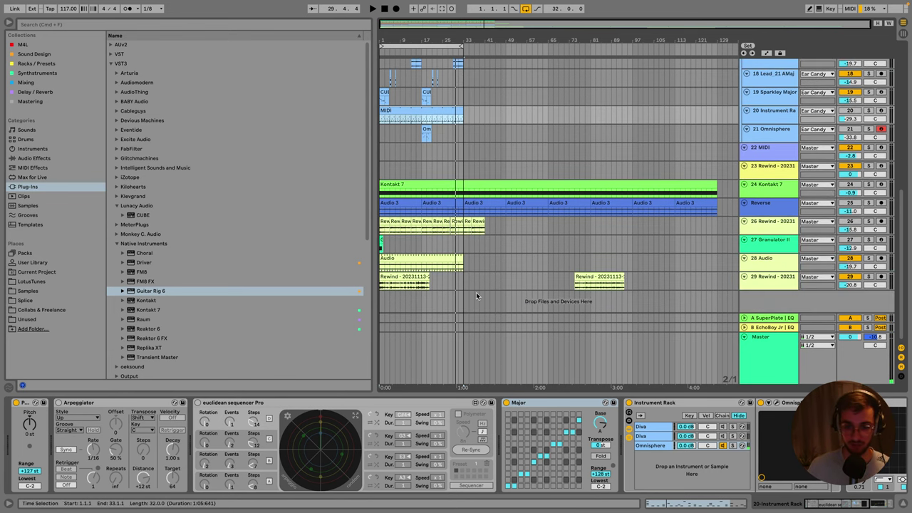
left_click(595, 276)
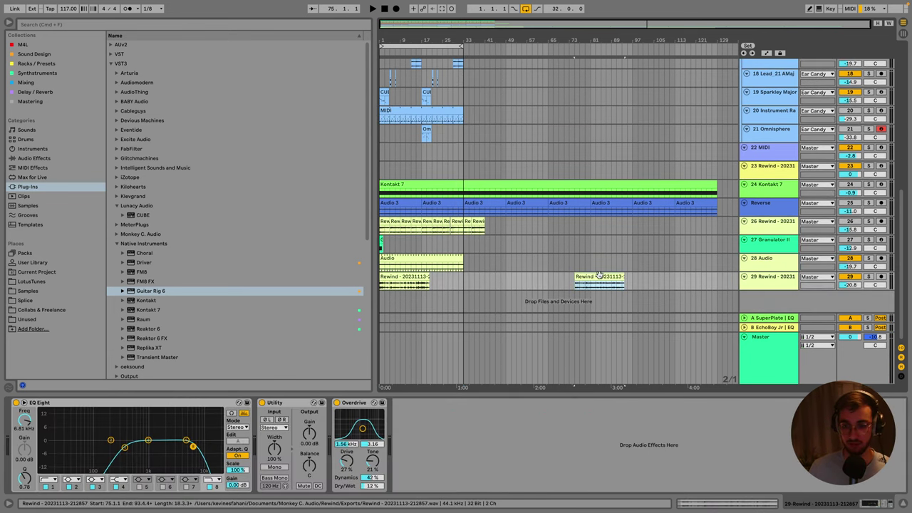
left_click_drag(598, 276, 392, 305)
left_click_drag(772, 290, 772, 288)
scroll(775, 277, "down", 1)
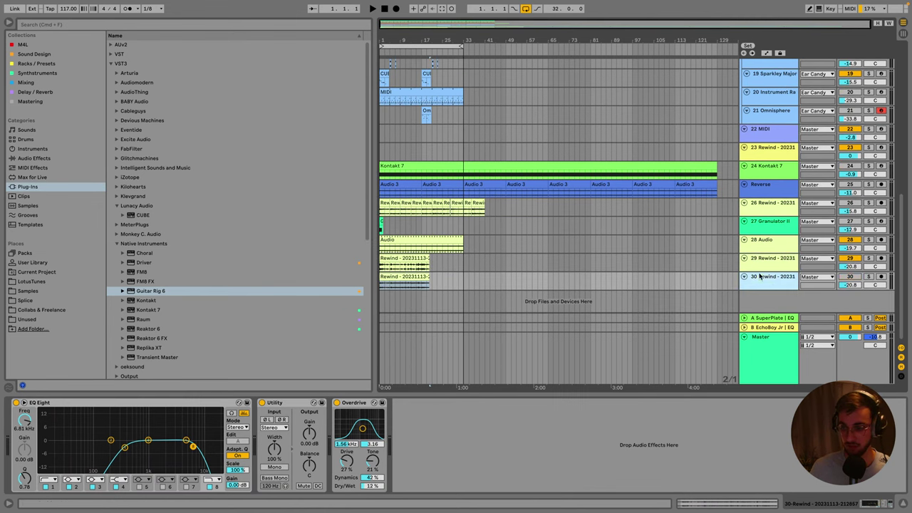
left_click(400, 276)
left_click(401, 276)
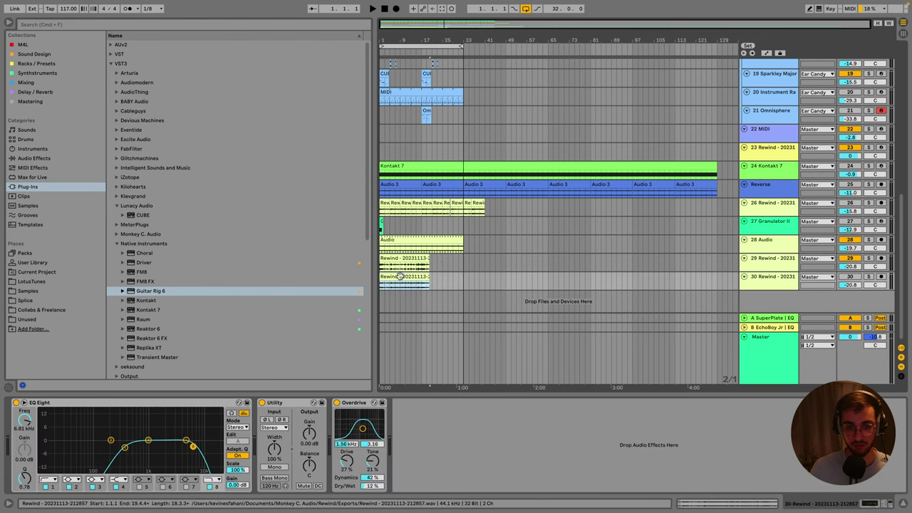
key("super+s")
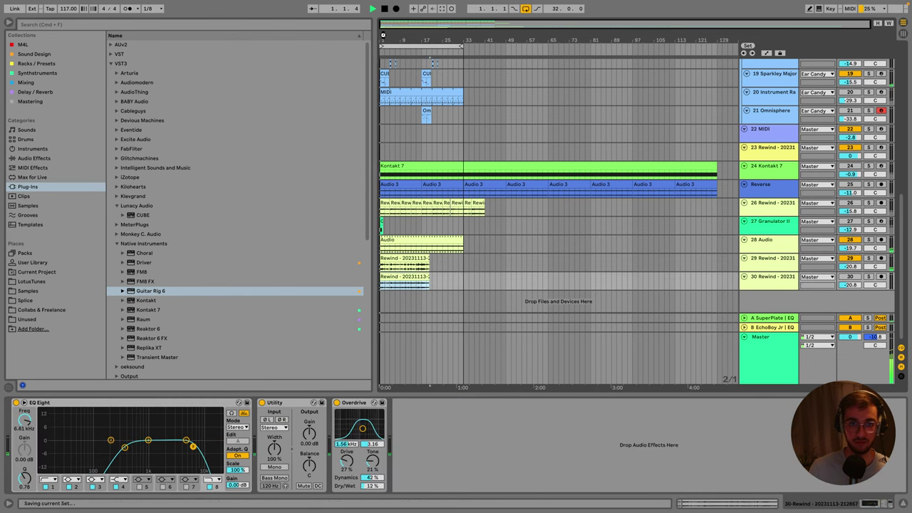
Audition the Granulator II track in the mix and set its volume to -18.1 dB.
key("plus")
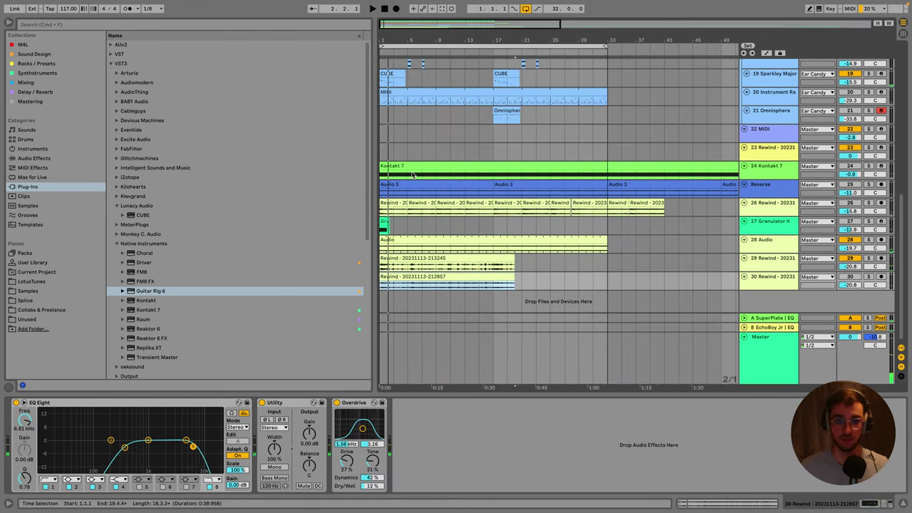
left_click(405, 165)
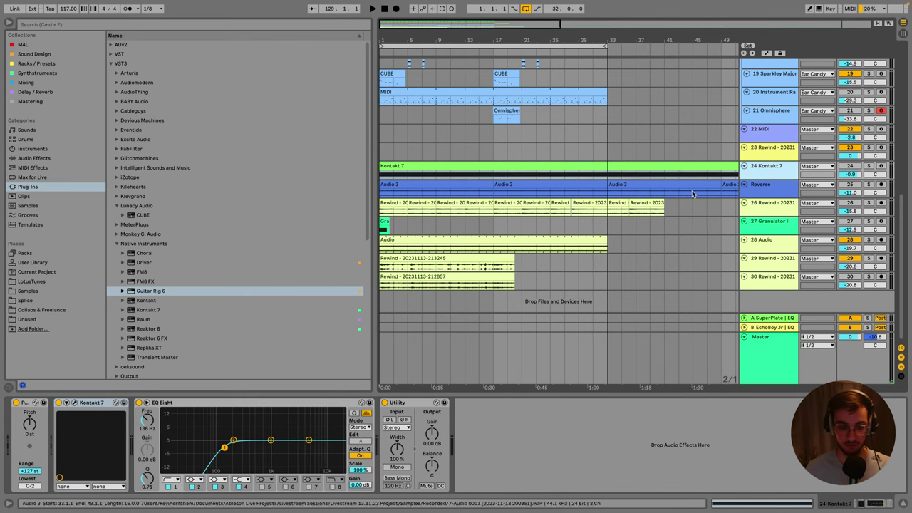
key("space")
left_click(408, 223)
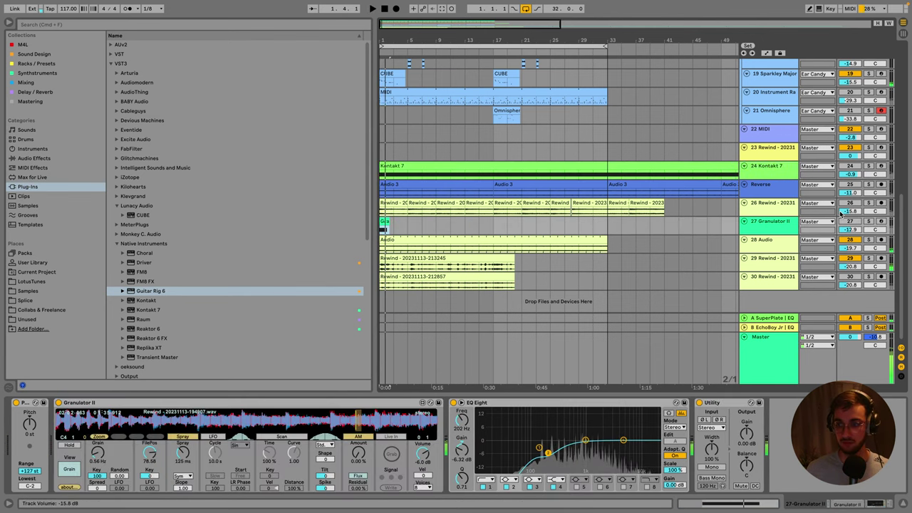
left_click(852, 219)
left_click(853, 213)
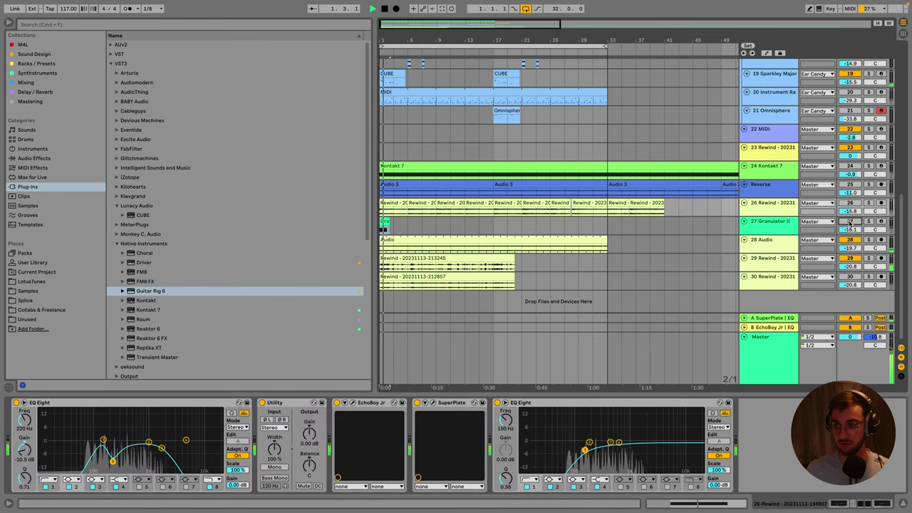
Rename the 29 Rewind track Vocal, colour it blue and assign the track colour to its clip.
left_click(405, 261)
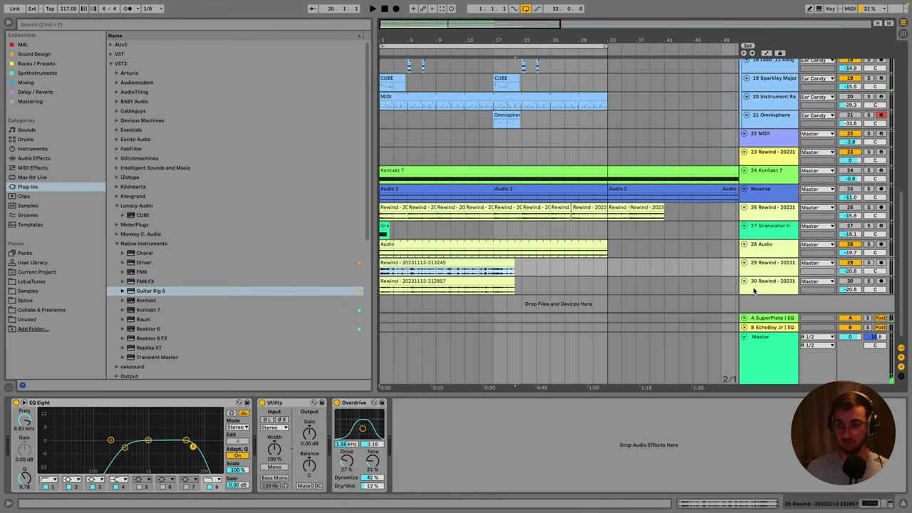
right_click(770, 265)
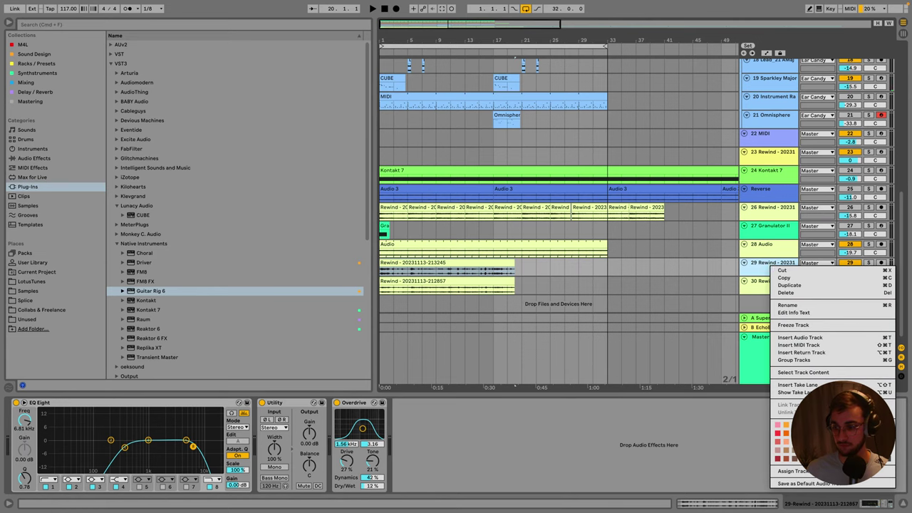
key("super+r")
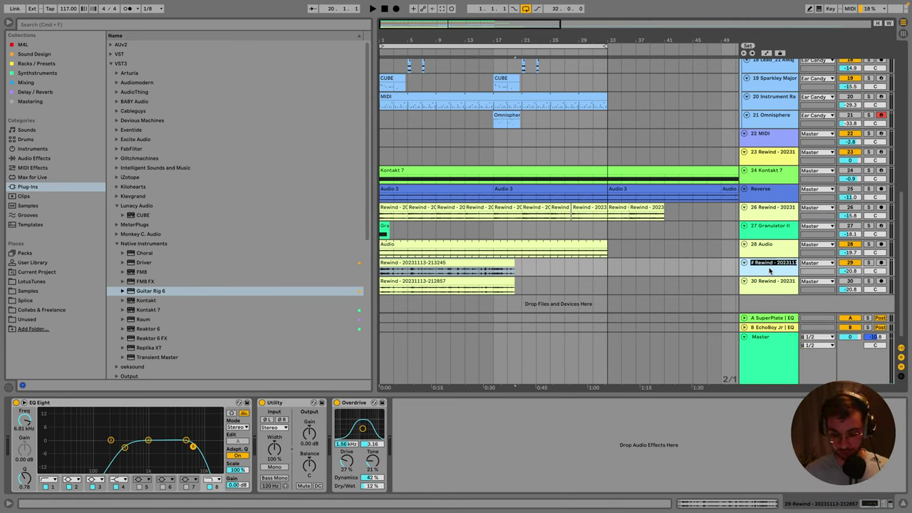
type("Vocal")
right_click(770, 270)
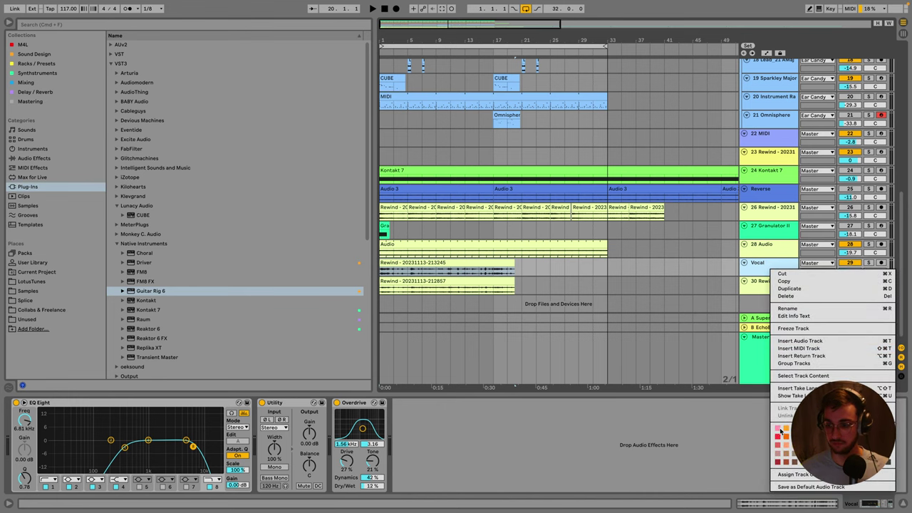
left_click(789, 476)
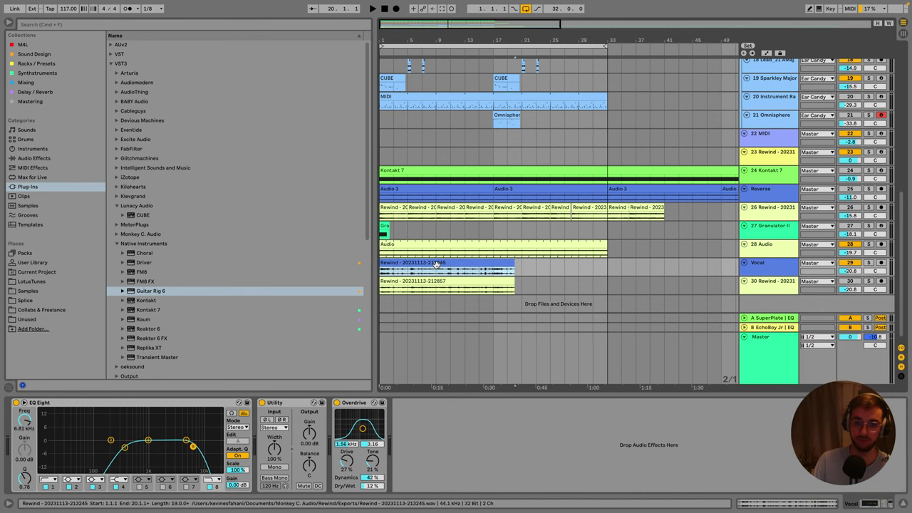
Select the 28 Audio track during playback and colour it blue to match the Vocal track.
key("minus")
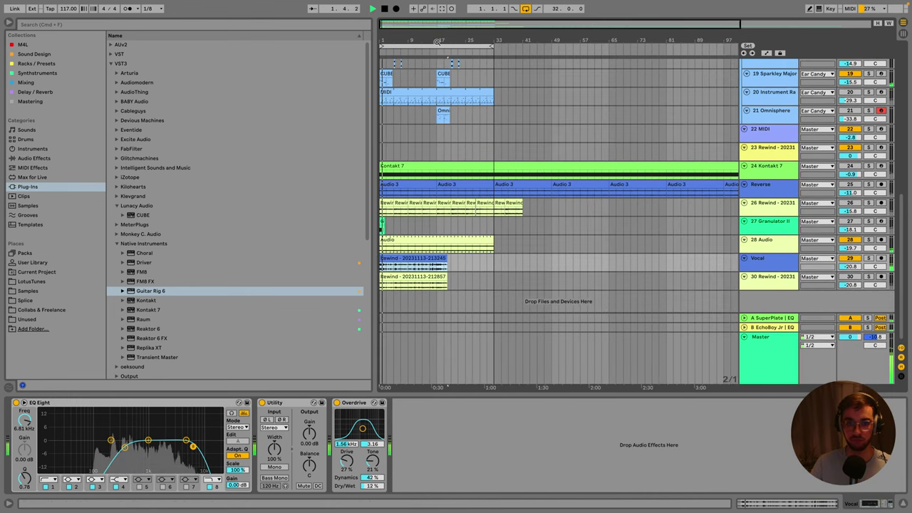
left_click(866, 243)
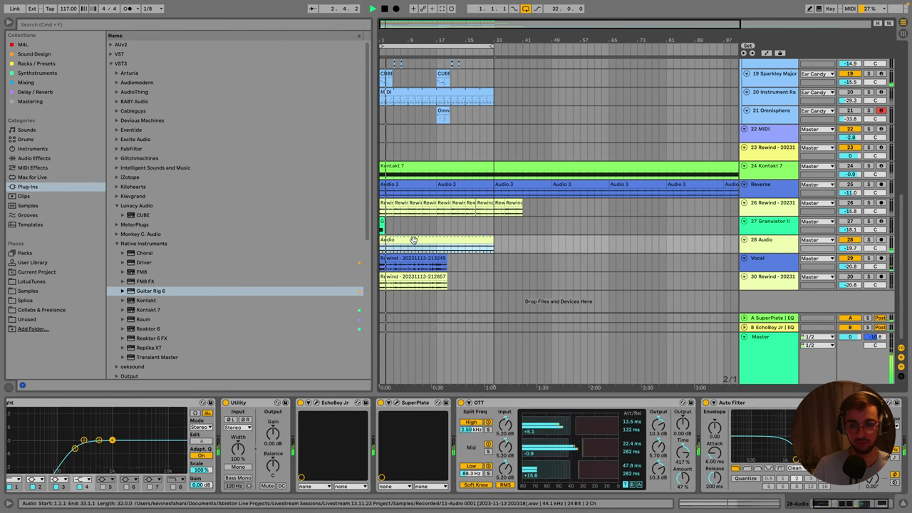
right_click(780, 241)
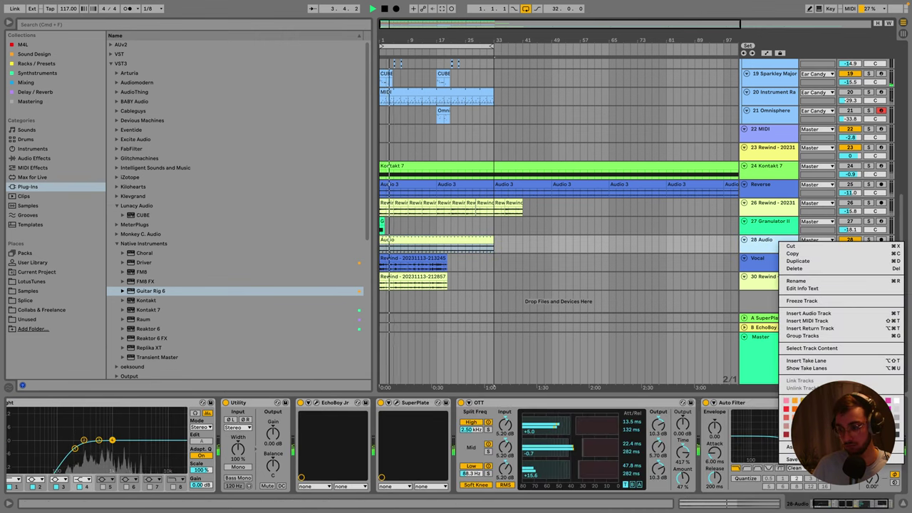
left_click(774, 242)
right_click(774, 243)
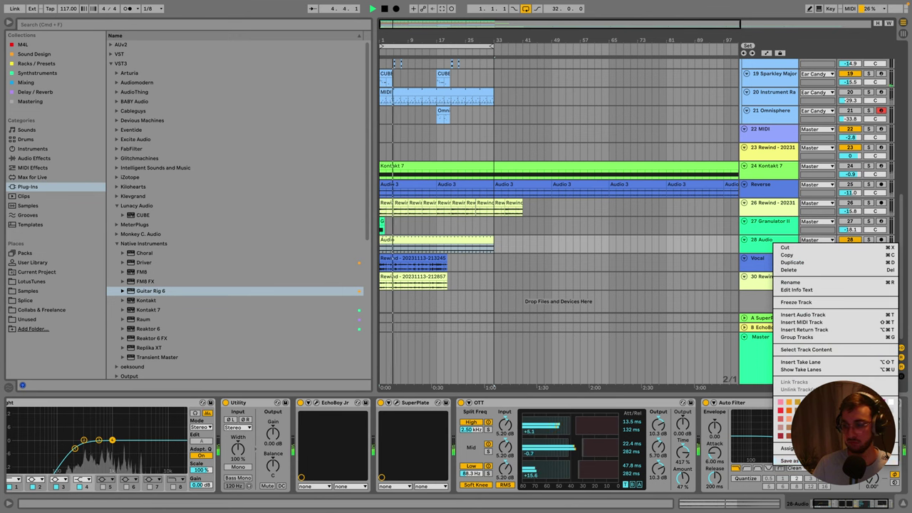
left_click(774, 245)
right_click(771, 247)
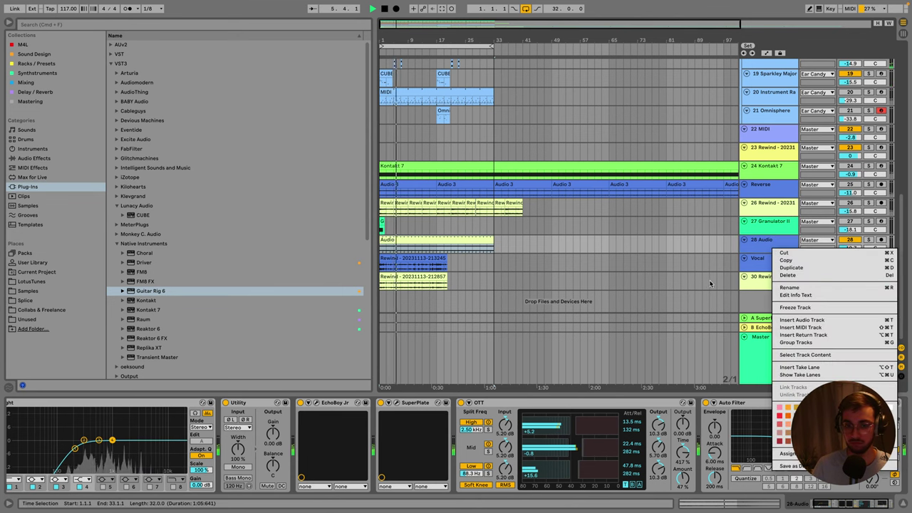
Rename the 28 Audio track Pad, assign its colour to its clip and save the project.
left_click(761, 245)
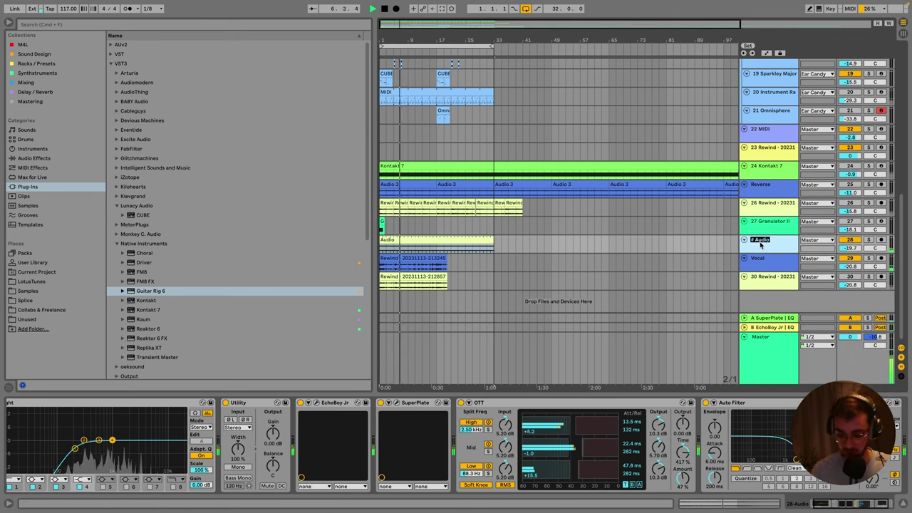
type("Pad")
key("Return")
right_click(761, 243)
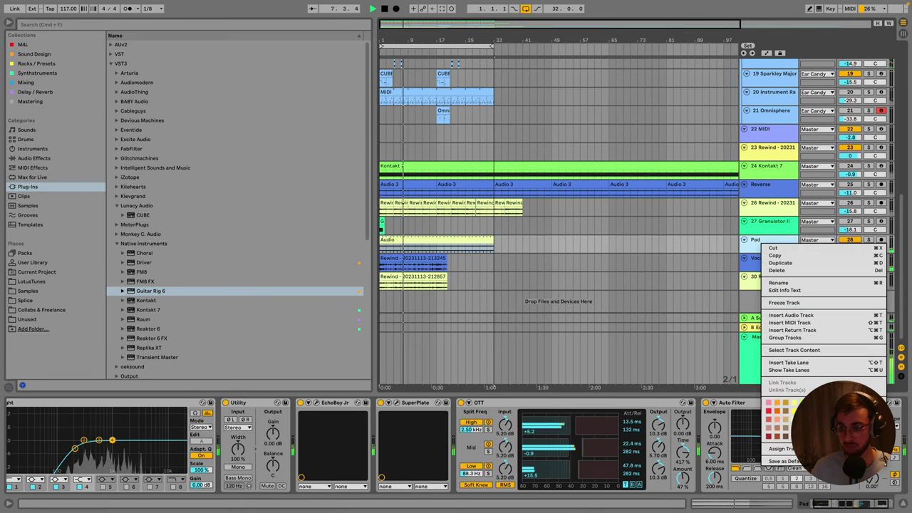
left_click(843, 405)
key("ctrl+s")
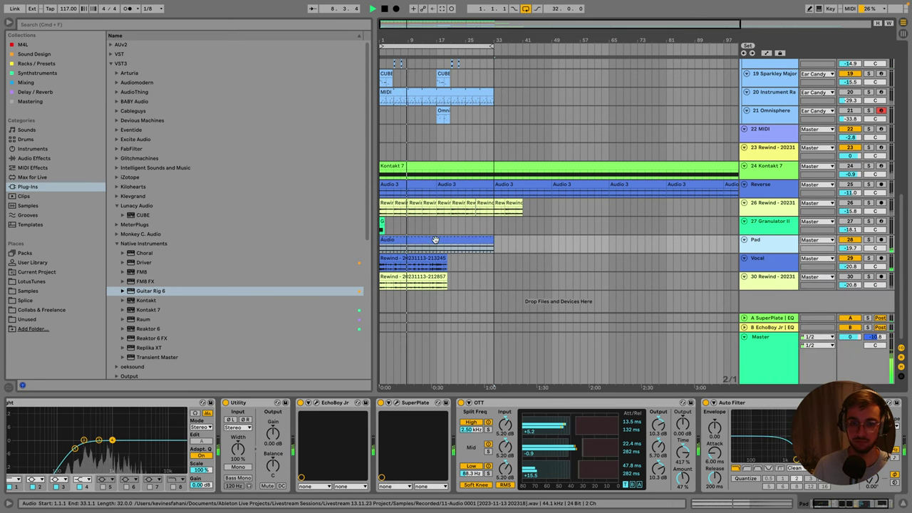
left_click(434, 239)
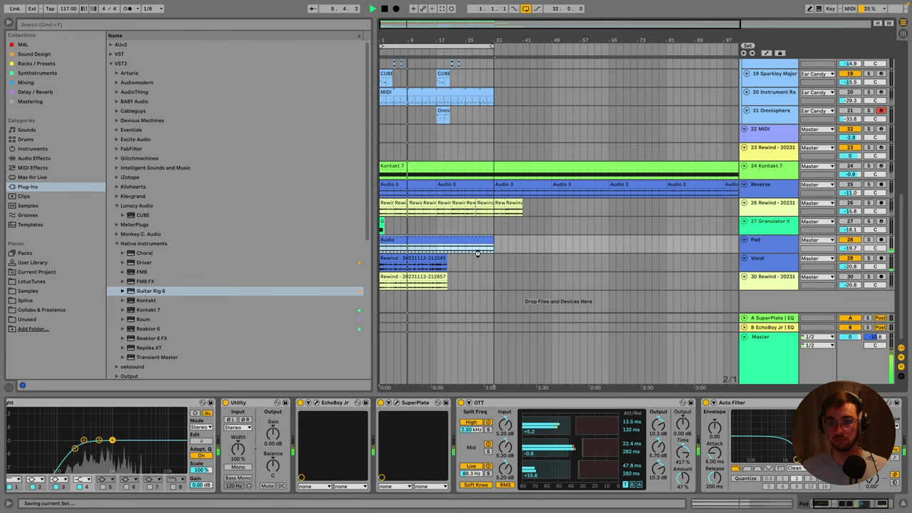
Deactivate the Rewind clip on the Vocal track and save the project.
scroll(477, 254, "up", 3)
scroll(426, 285, "down", 1)
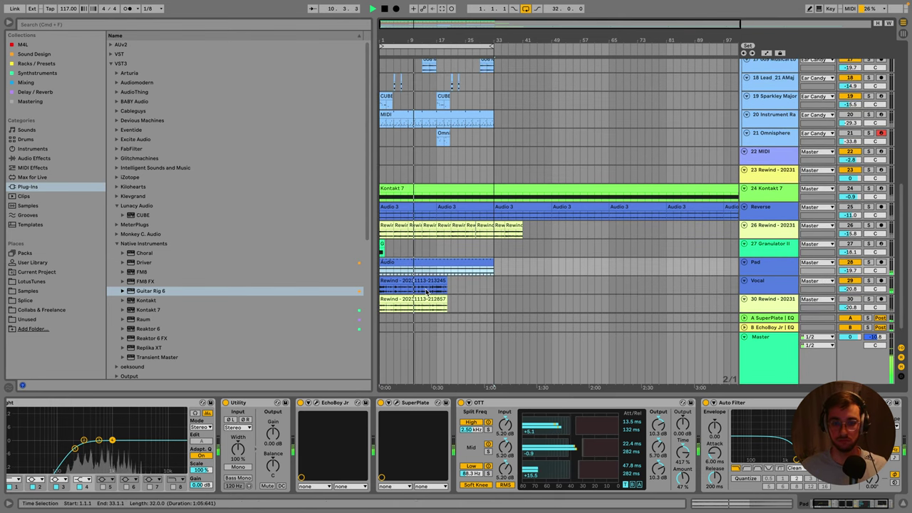
left_click(423, 282)
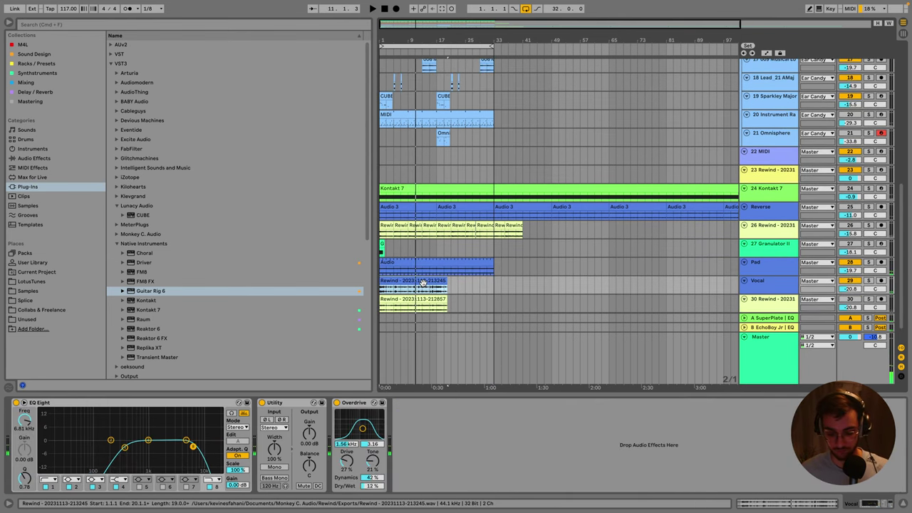
key("ctrl+s")
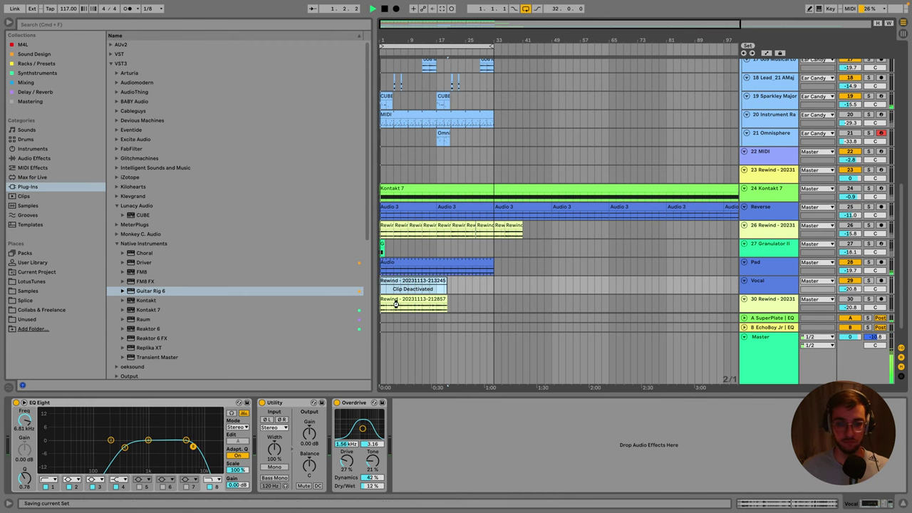
Search the Mixing collection for "eq" and add EQ Eight to the end of the 1 Drum Rack track's device chain.
scroll(473, 237, "up", 10)
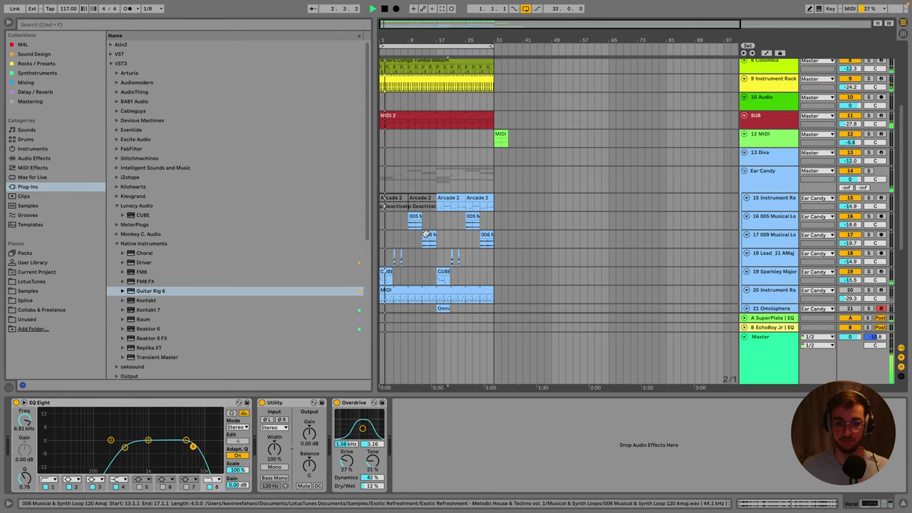
scroll(481, 207, "down", 8)
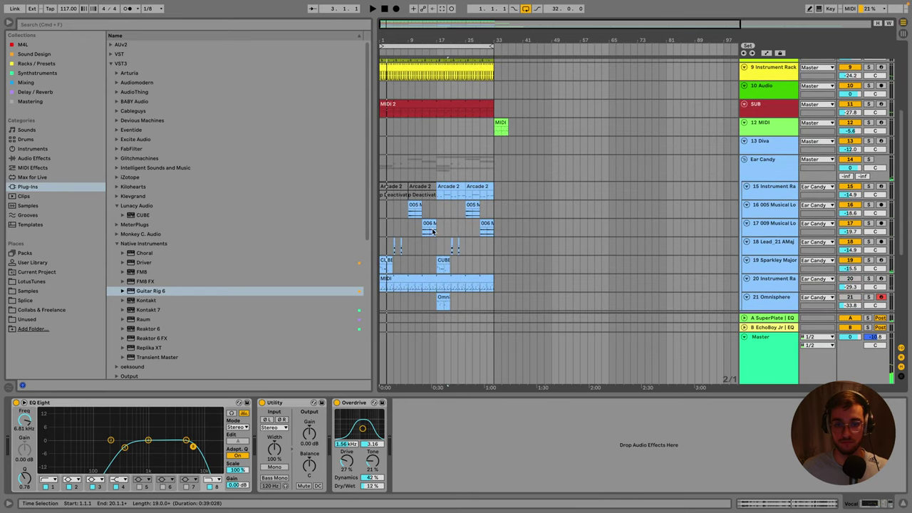
left_click(403, 211)
scroll(403, 209, "up", 7)
scroll(402, 209, "up", 2)
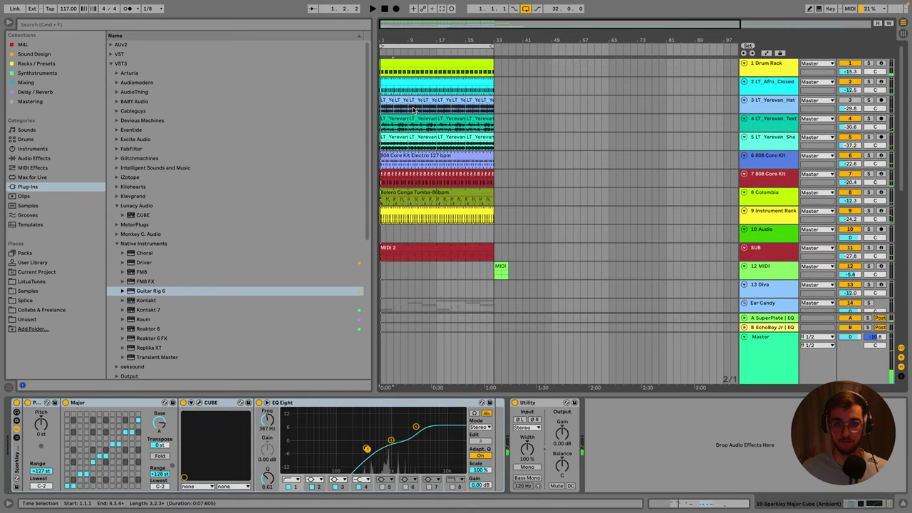
key("ctrl+a")
left_click(772, 72)
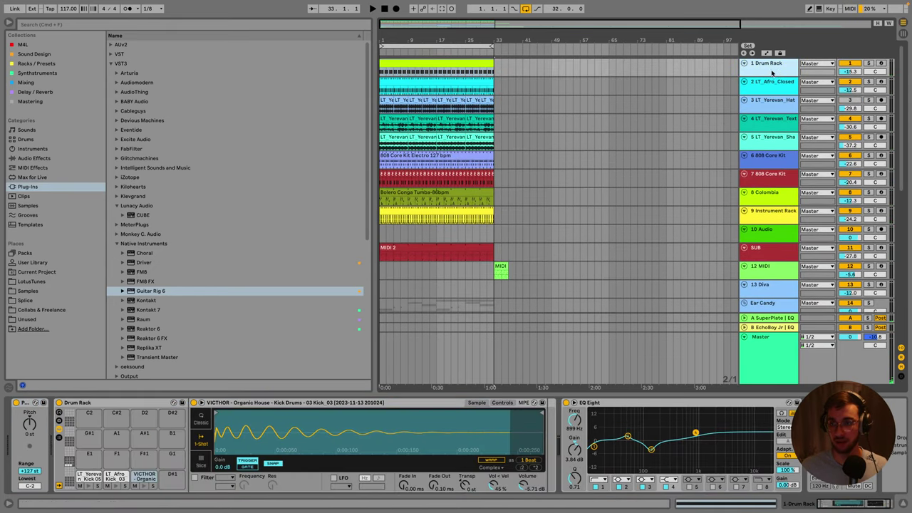
key("super+f")
type("eq")
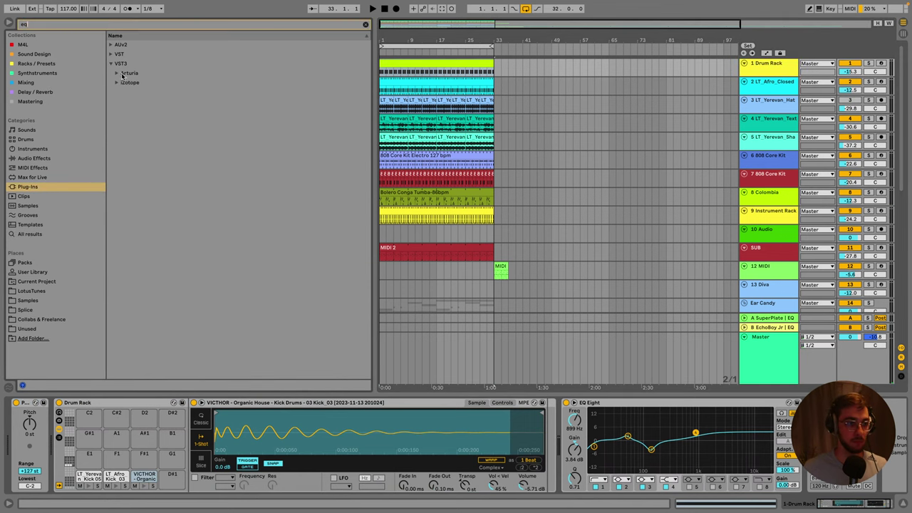
left_click(63, 82)
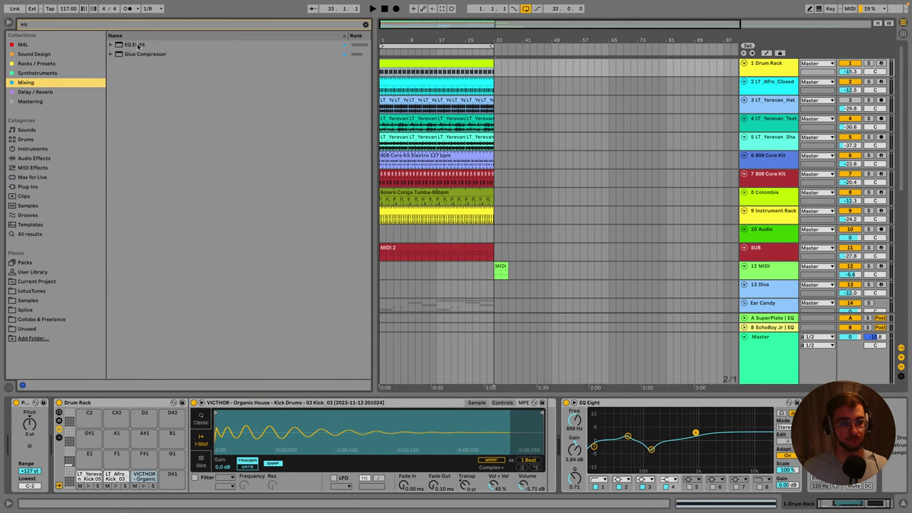
left_click_drag(138, 46, 659, 400)
key("space")
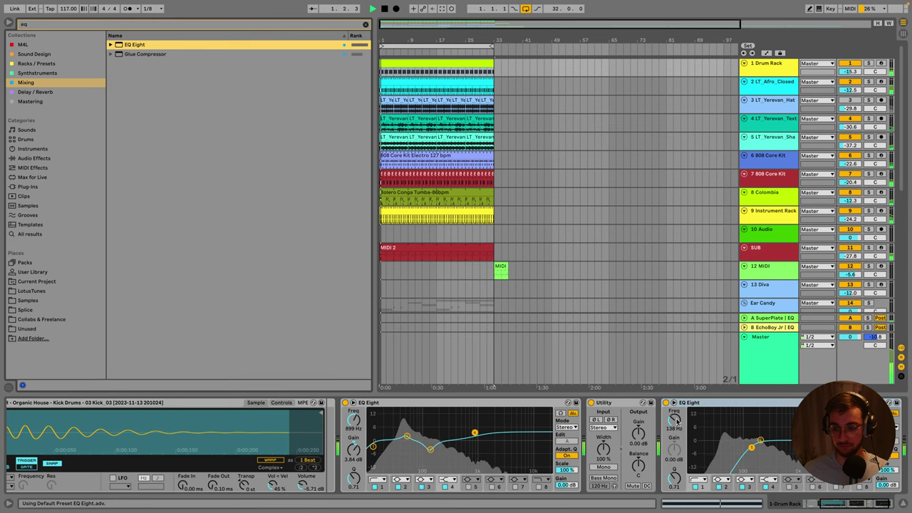
Unfold the Ear Candy group and shorten the MIDI 2 clip on the SUB track so that it starts at bar 17.
left_click(744, 303)
scroll(571, 214, "down", 3)
left_click(380, 132)
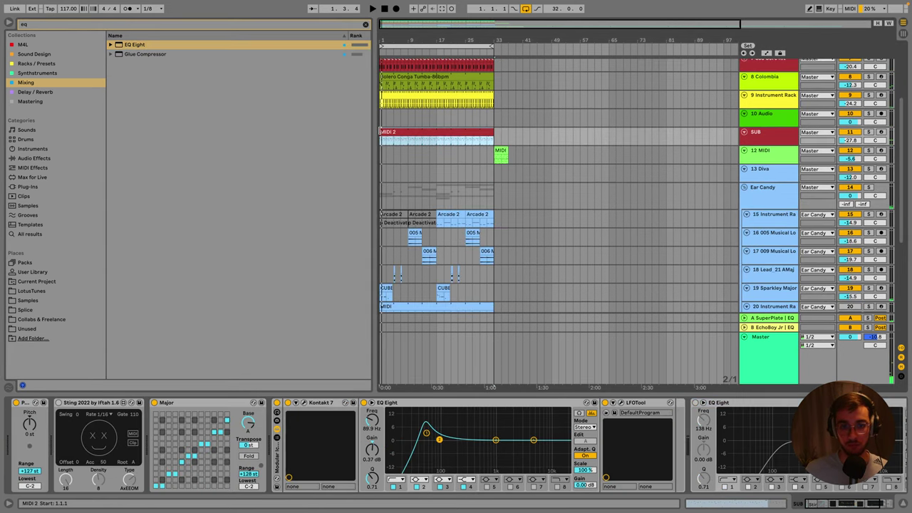
left_click_drag(380, 132, 436, 132)
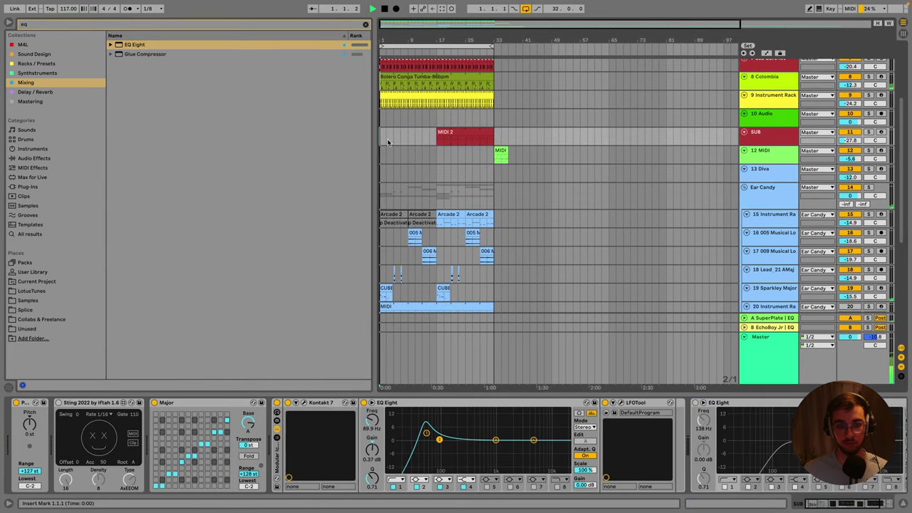
left_click(381, 137)
Move the SUB track directly below the 7 808 Core Kit track.
scroll(381, 137, "up", 4)
scroll(499, 143, "down", 1)
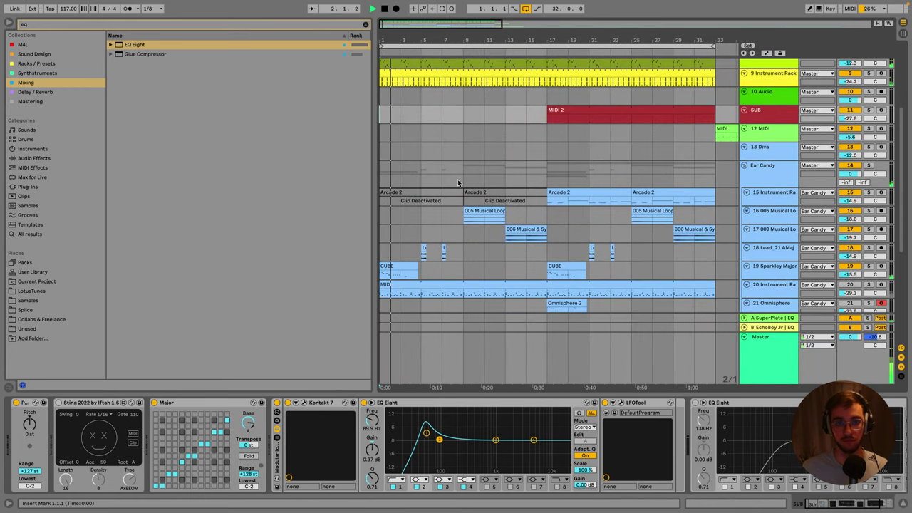
scroll(498, 142, "up", 4)
left_click(498, 129)
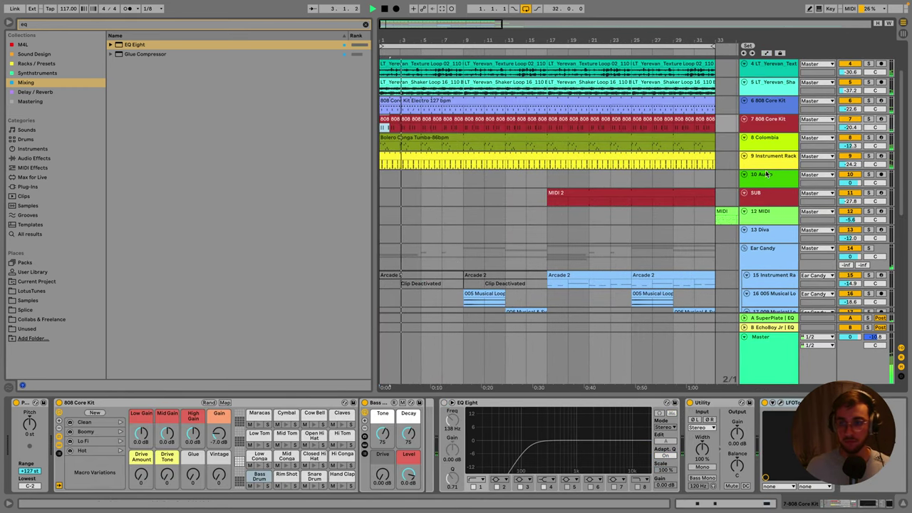
left_click_drag(756, 193, 770, 134)
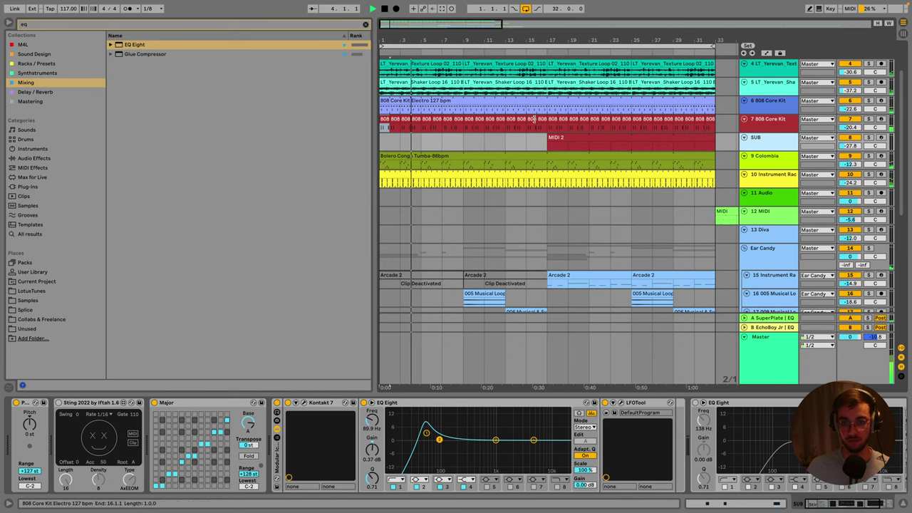
Deactivate the 7 808 Core Kit clips from bar 1 to bar 17 and save the project.
left_click_drag(536, 130, 382, 122)
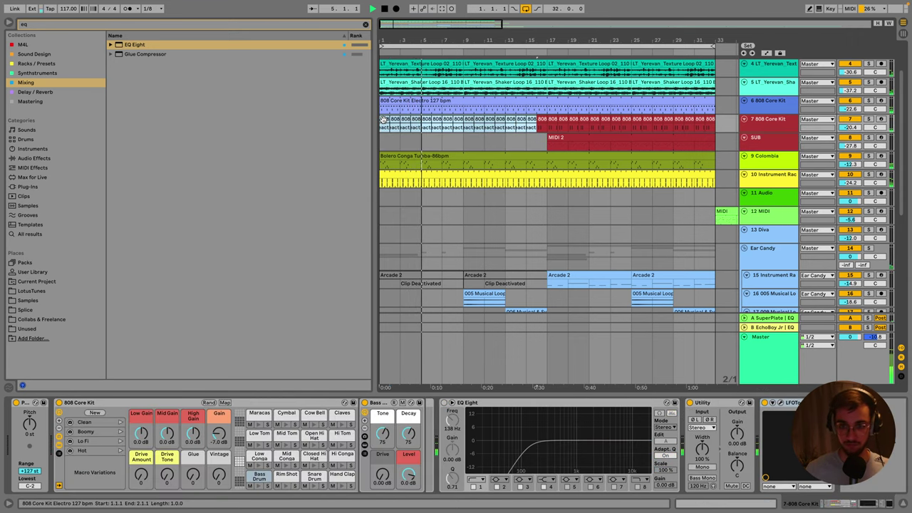
key("0")
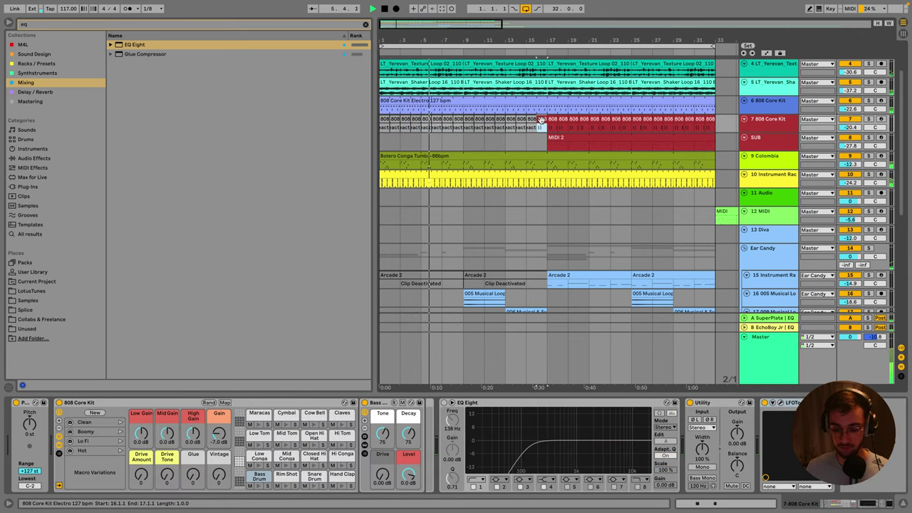
left_click(506, 143)
scroll(512, 144, "down", 2)
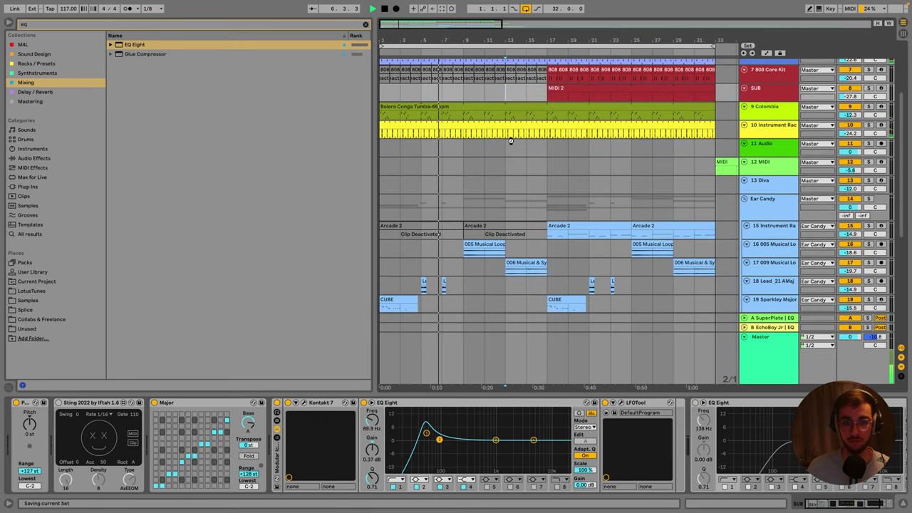
Deactivate the clips on tracks 16 to 19 of the Ear Candy group between bars 1 and 17.
scroll(492, 284, "down", 3)
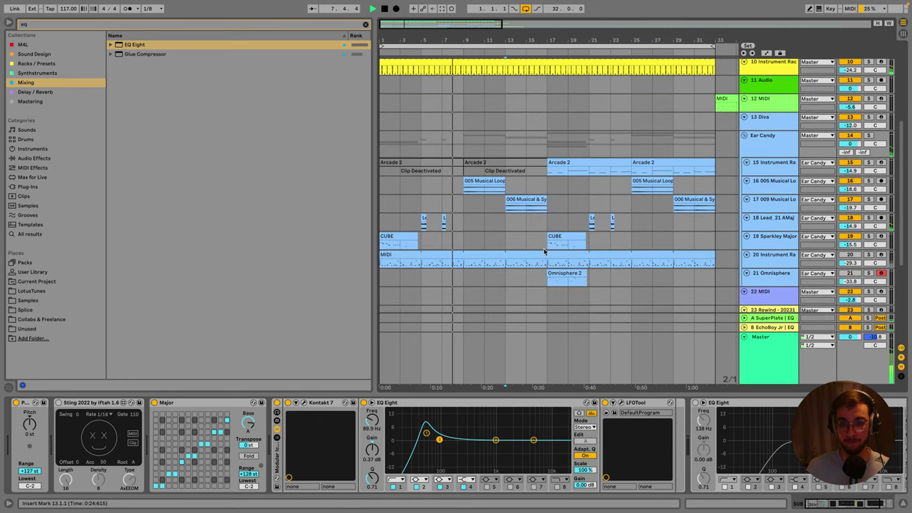
left_click_drag(548, 242, 342, 193)
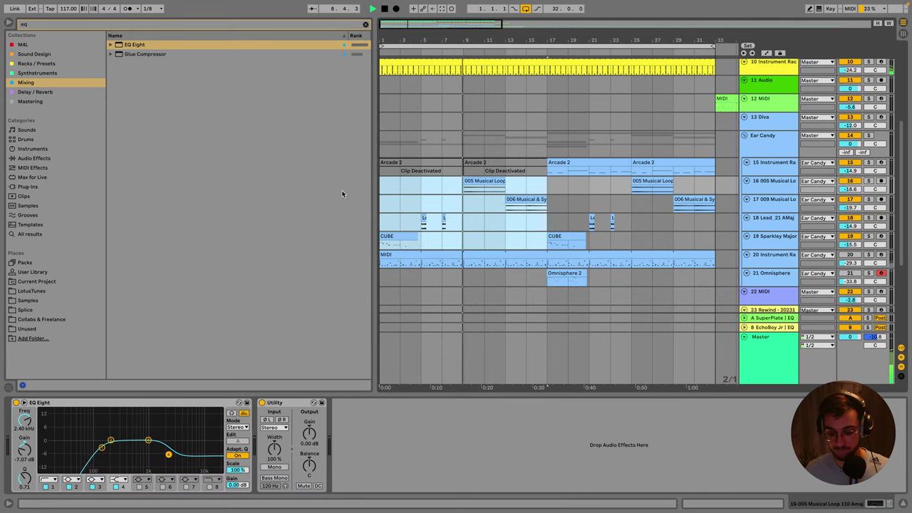
scroll(470, 214, "down", 2)
key("0")
left_click(461, 206)
Solo the Pad track to audition it on its own during playback.
scroll(490, 233, "down", 5)
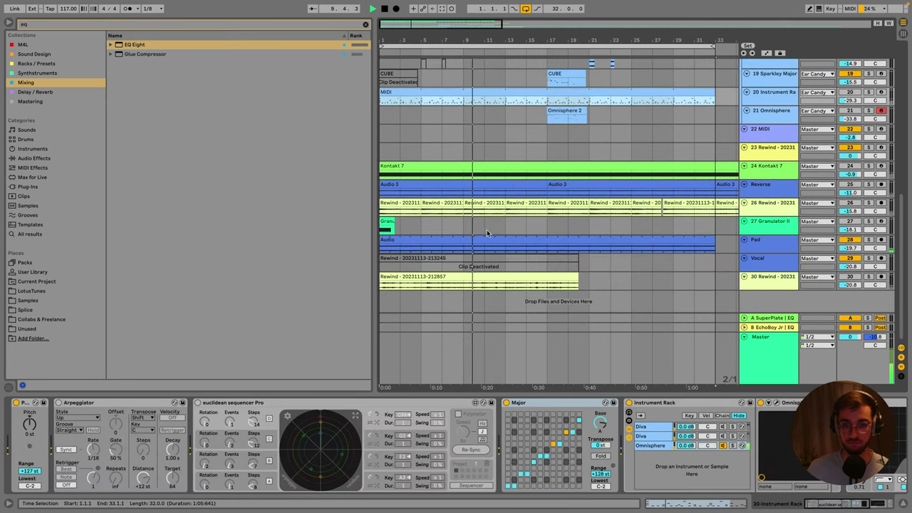
left_click(460, 251)
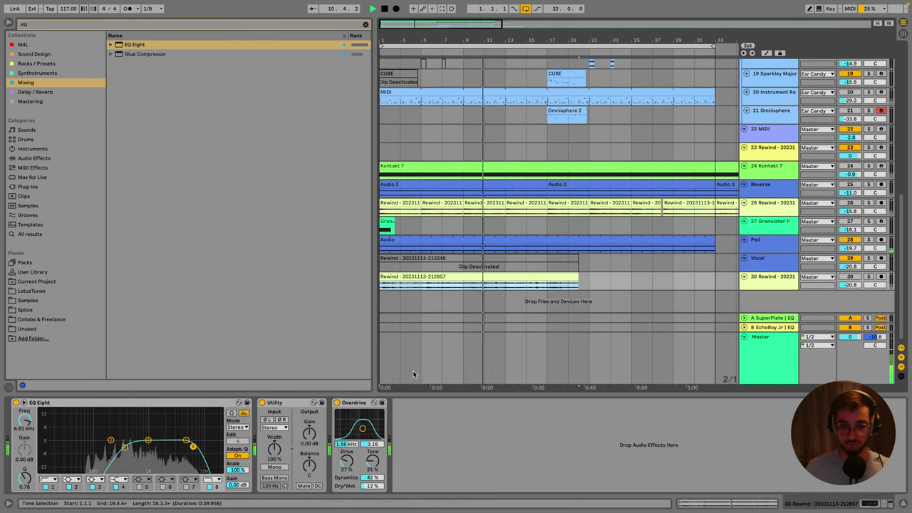
left_click(806, 235)
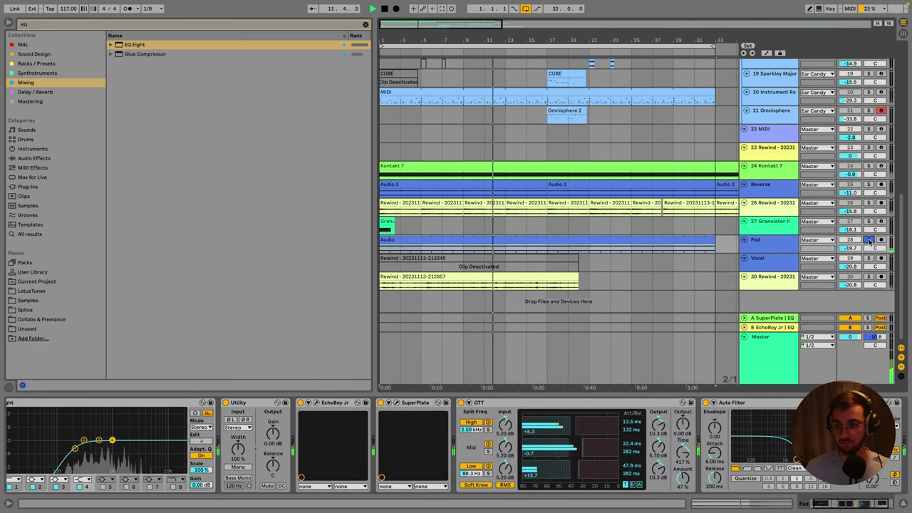
Show the automation and raise the starting value of the Pad track's Auto Filter frequency ramp, auditioning it from bar 1.
key("a")
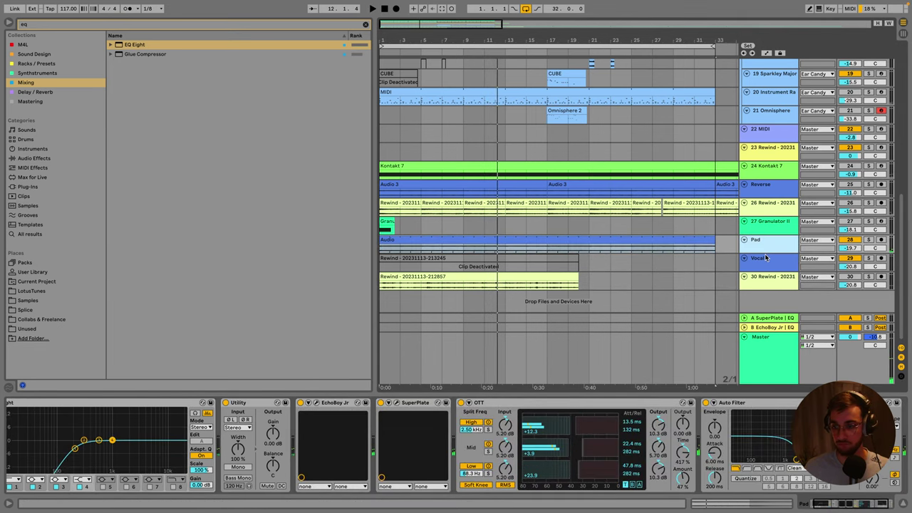
left_click(528, 287)
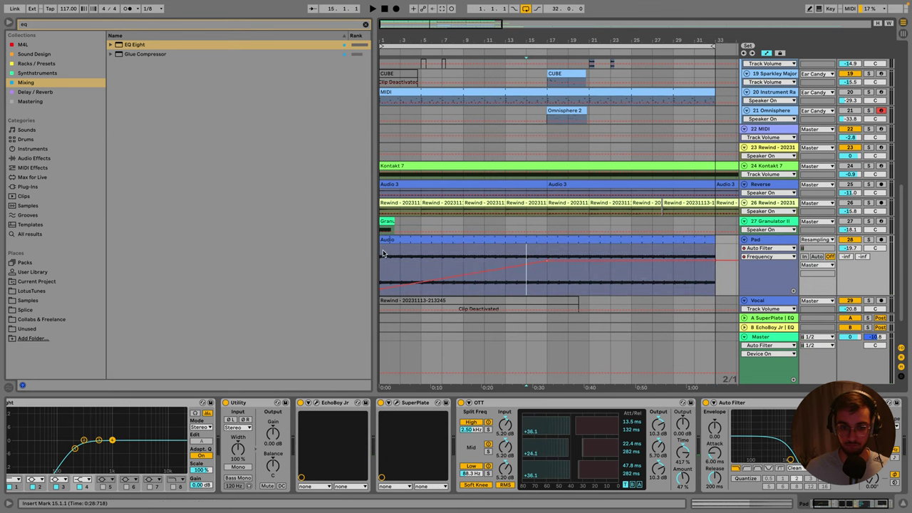
scroll(383, 256, "down", 1)
left_click(442, 246)
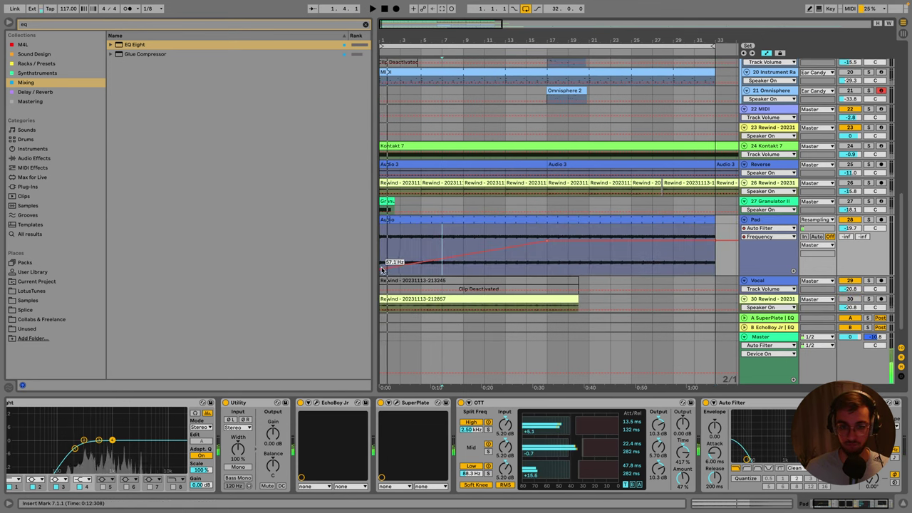
left_click(392, 239)
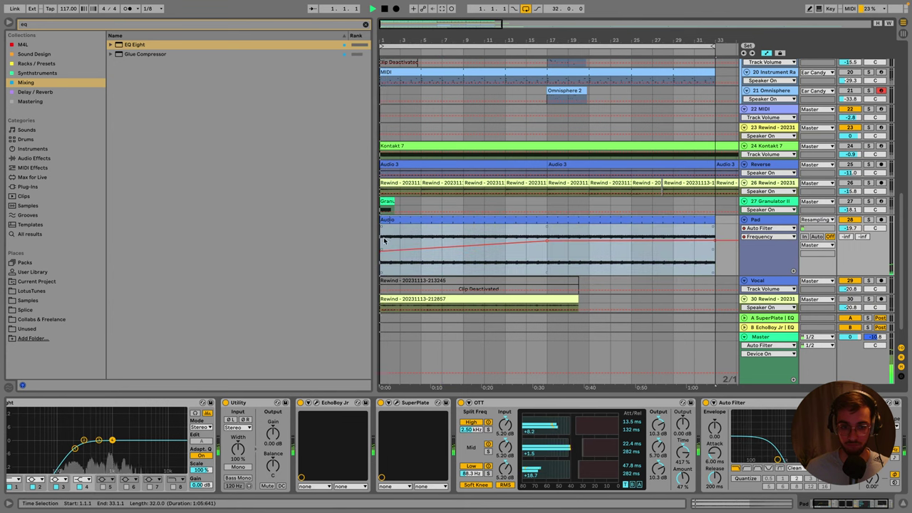
key("space")
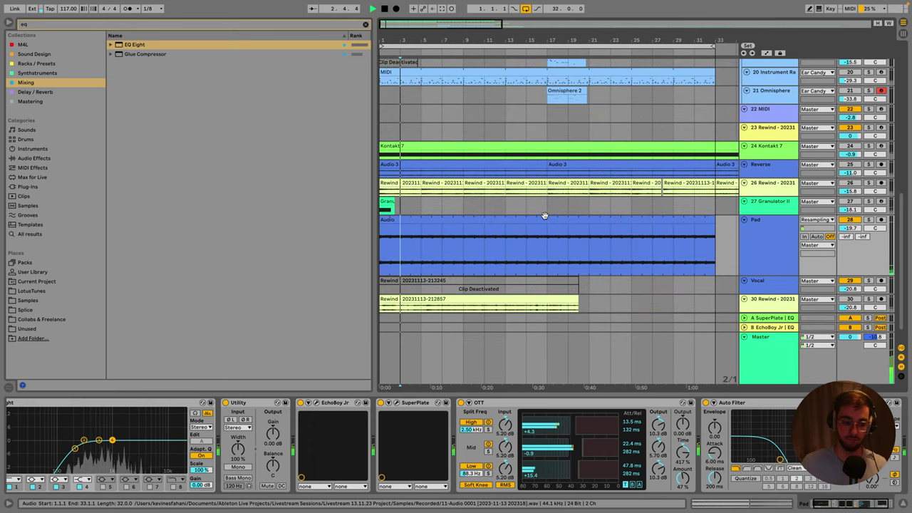
Set the arrangement to a fixed grid of 8 bars.
scroll(545, 225, "up", 4)
scroll(541, 225, "up", 1)
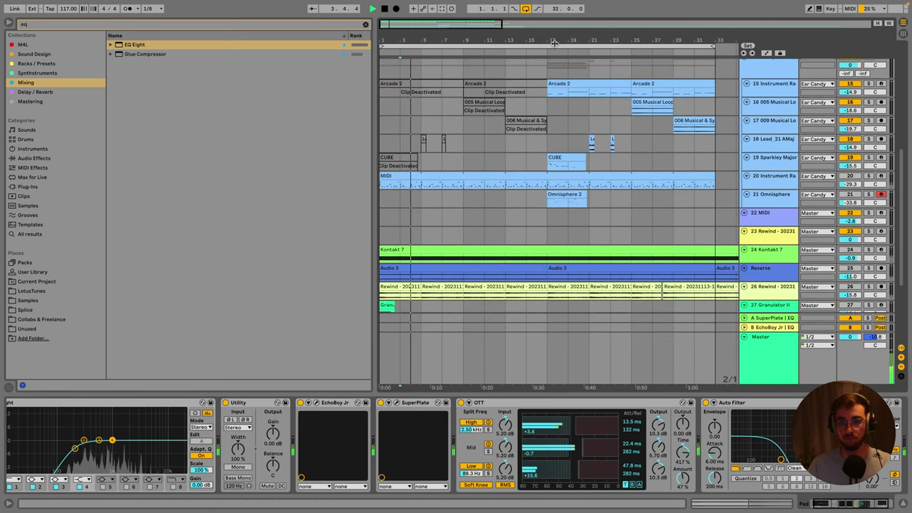
scroll(505, 209, "down", 4)
right_click(463, 223)
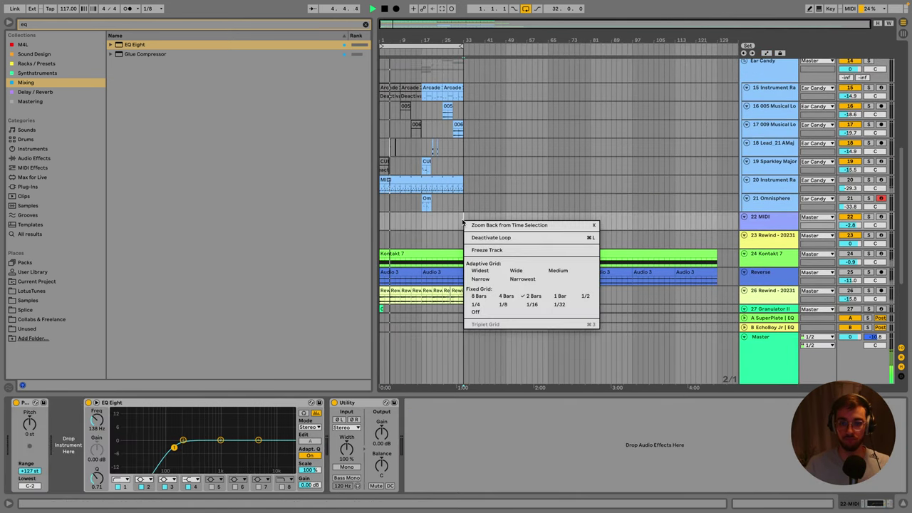
left_click(482, 297)
left_click(454, 207)
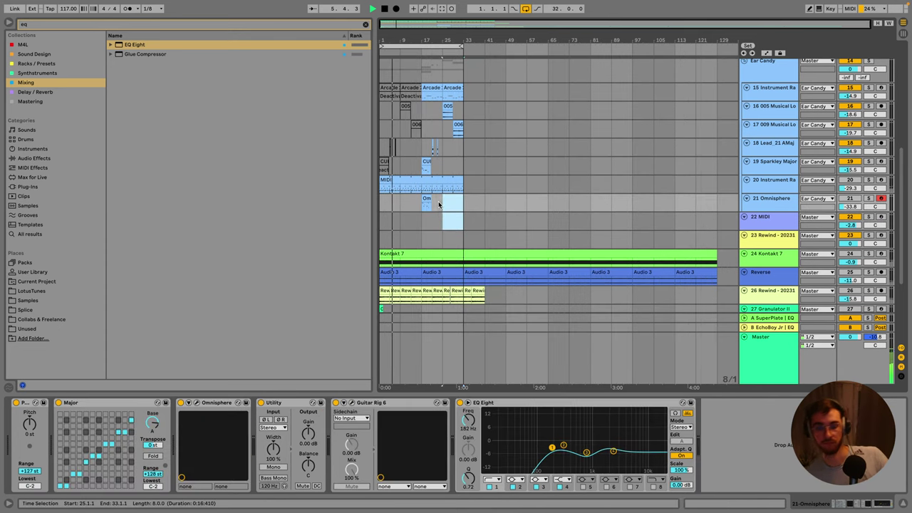
scroll(432, 213, "up", 3)
scroll(432, 213, "up", 10)
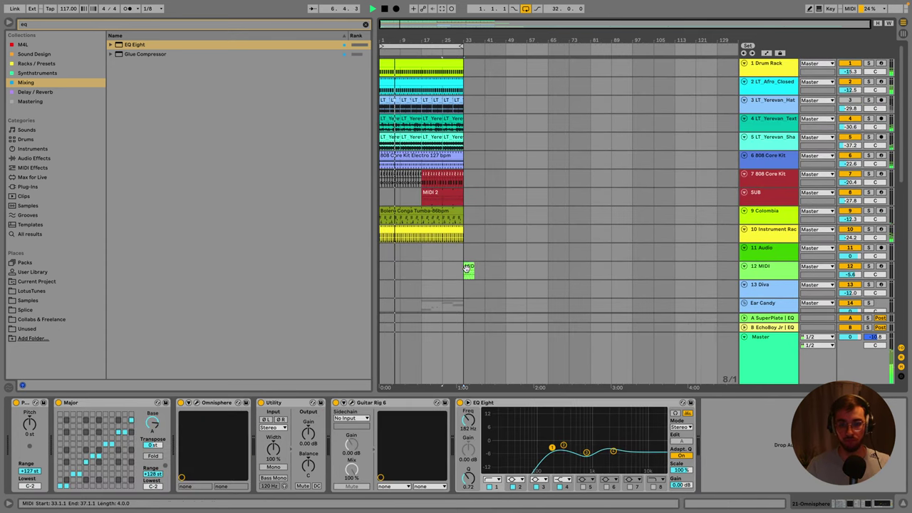
left_click(466, 268)
scroll(467, 269, "down", 4)
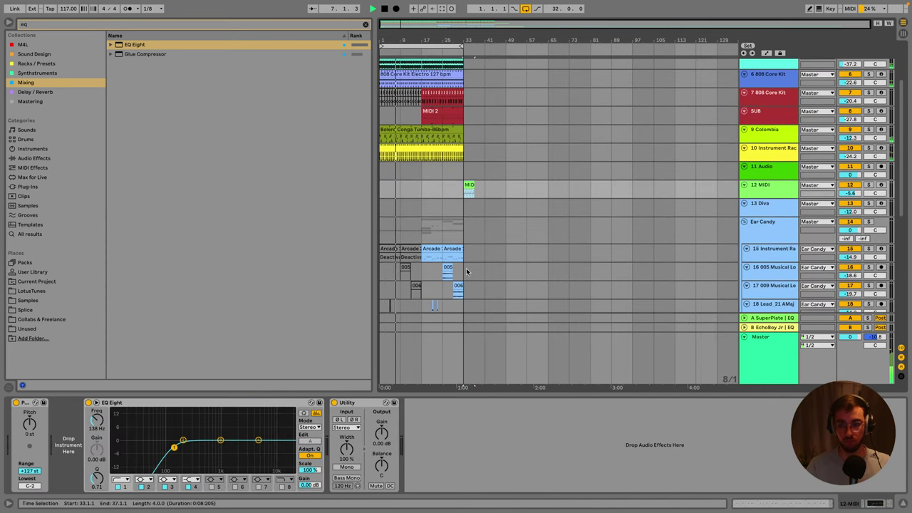
left_click(427, 205)
scroll(435, 212, "down", 10)
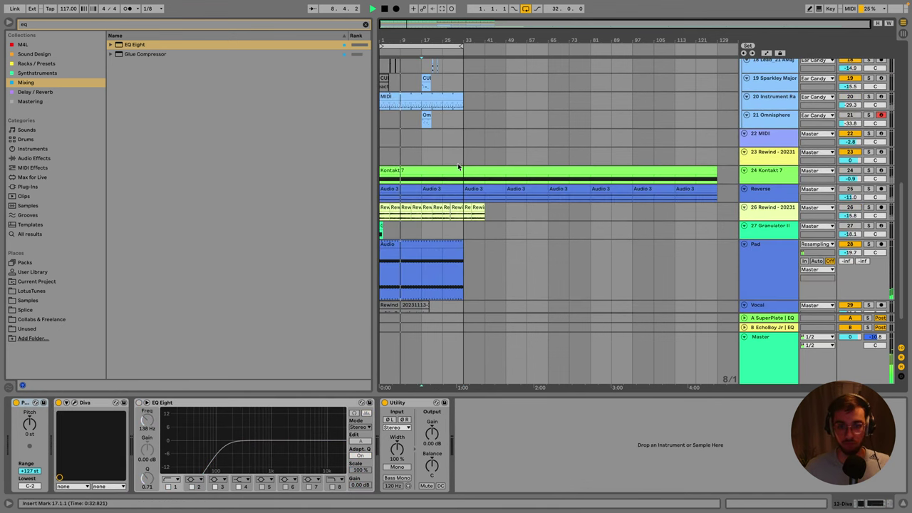
left_click_drag(465, 158, 437, 144)
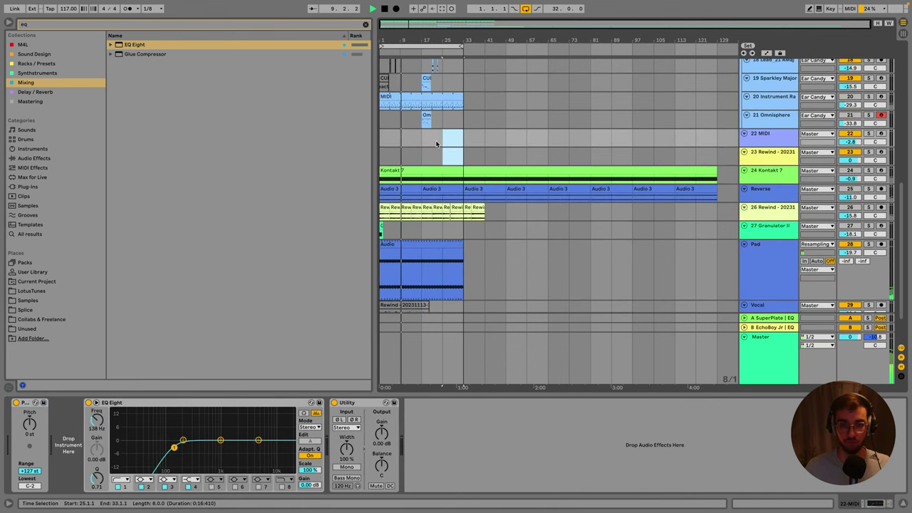
Shorten the last Audio 3 clip on the Reverse track by eight bars and set the track's volume to -15.9 dB using solo.
left_click(690, 190)
left_click(474, 192)
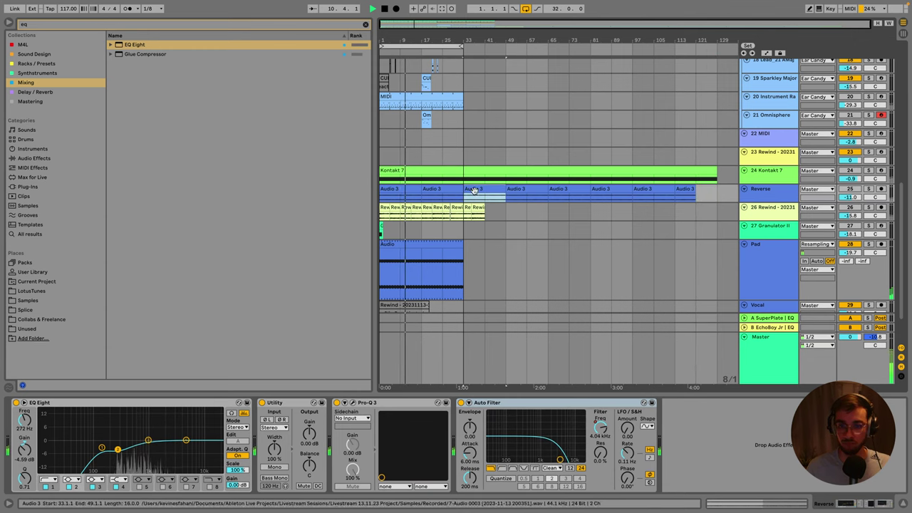
left_click(869, 189)
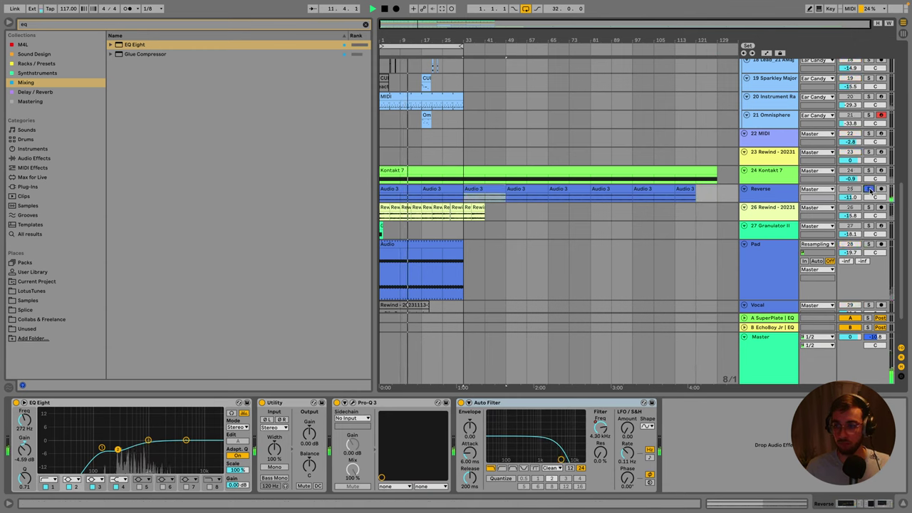
left_click(870, 190)
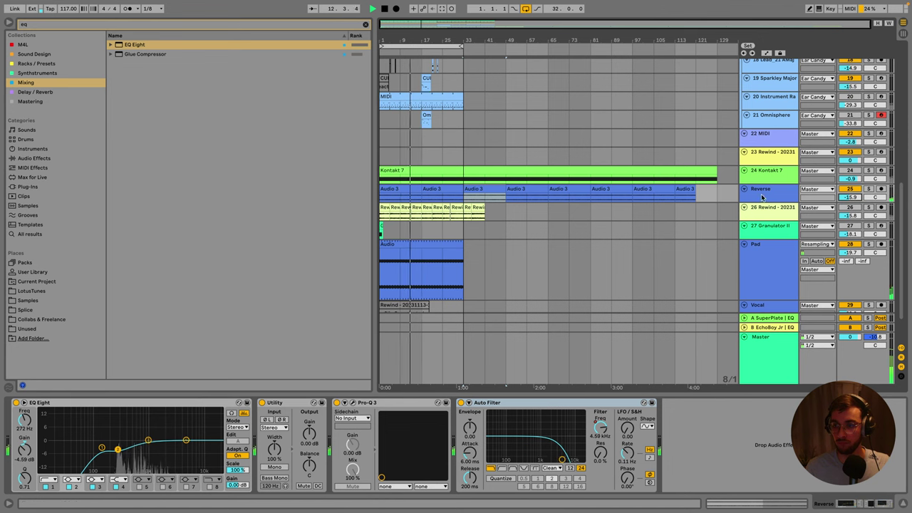
Reshape the Reverse track's Auto Filter frequency automation into a steeper rise from bar 1 to about 11.8 kHz at bar 33, and save the set.
key("a")
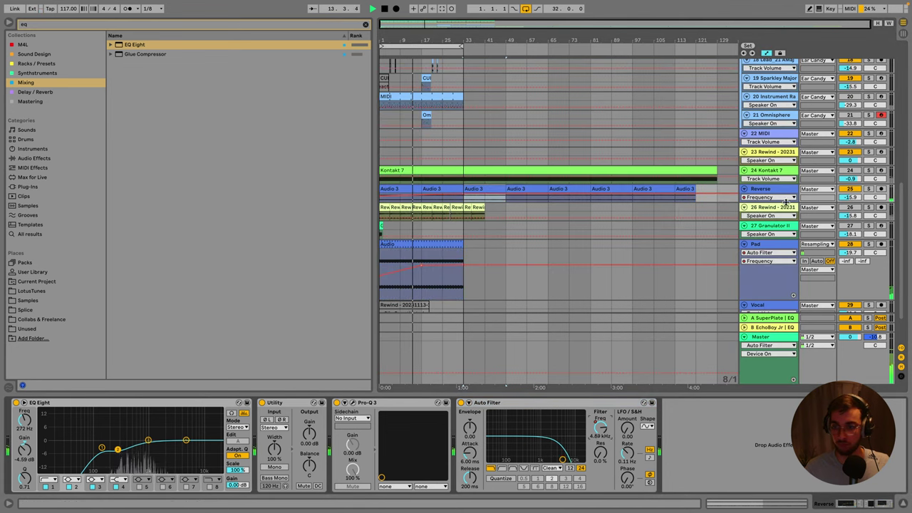
left_click_drag(786, 202, 787, 278)
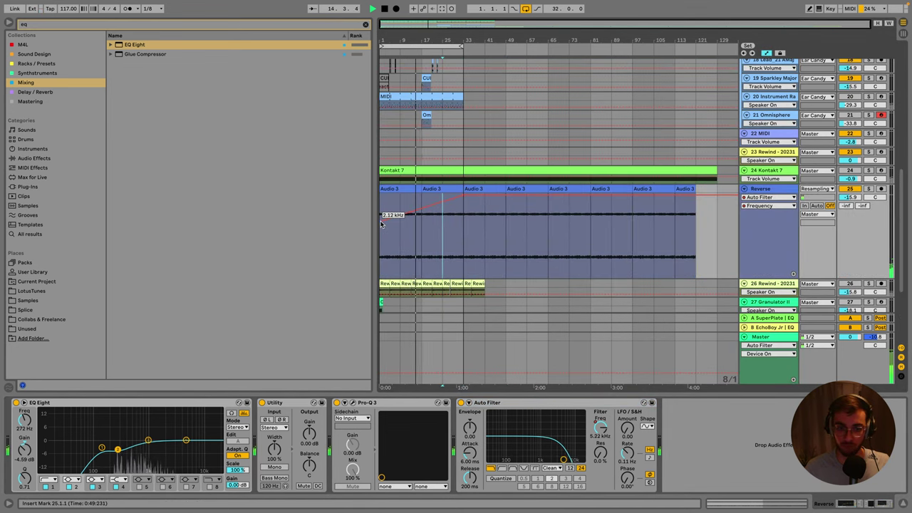
left_click_drag(381, 225, 464, 201)
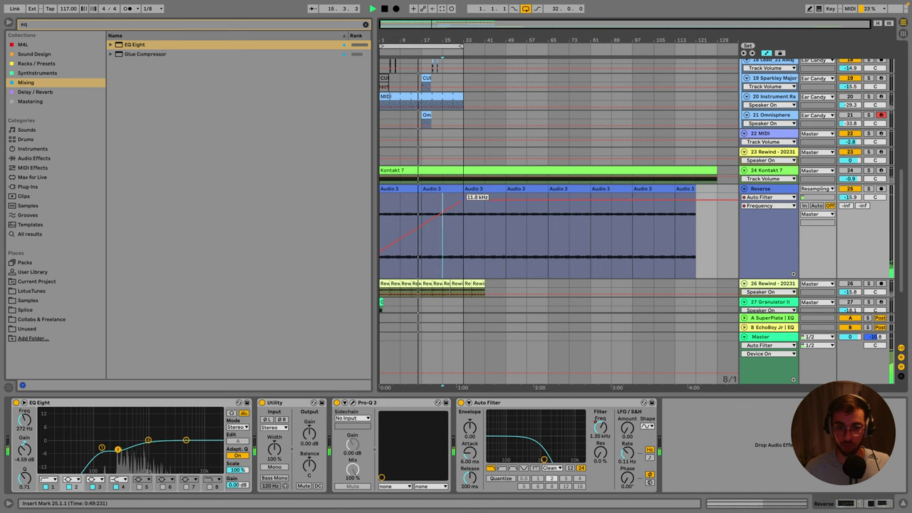
left_click(465, 187)
key("u")
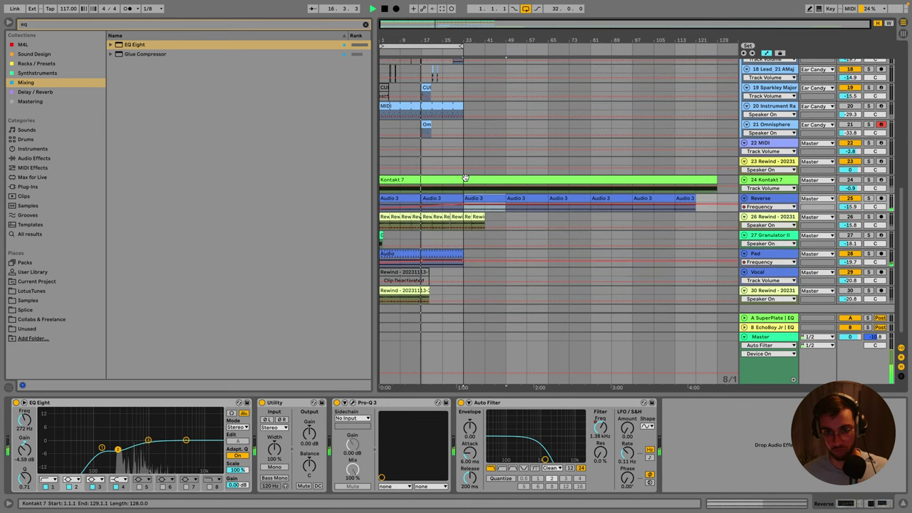
key("super+s")
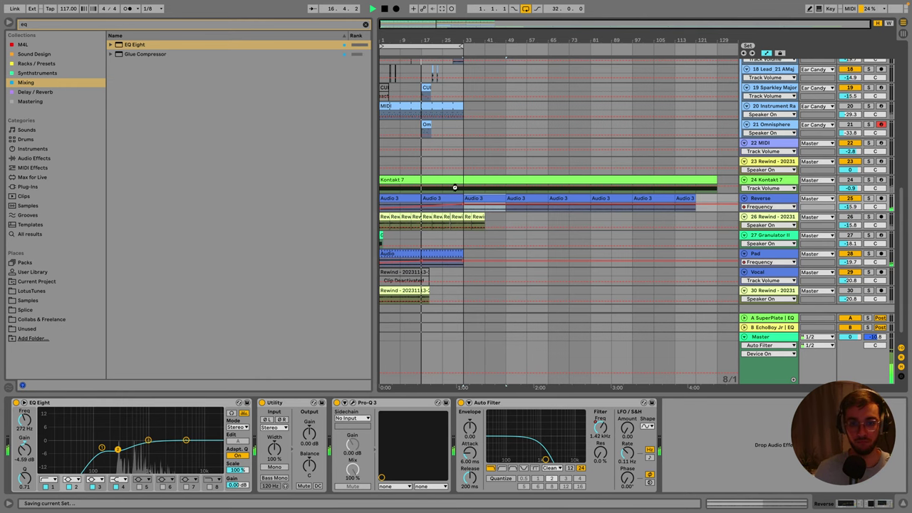
Duplicate the 16-bar section from bar 17 to bar 33 across all tracks, inserting the copy at bar 33.
scroll(436, 178, "up", 10)
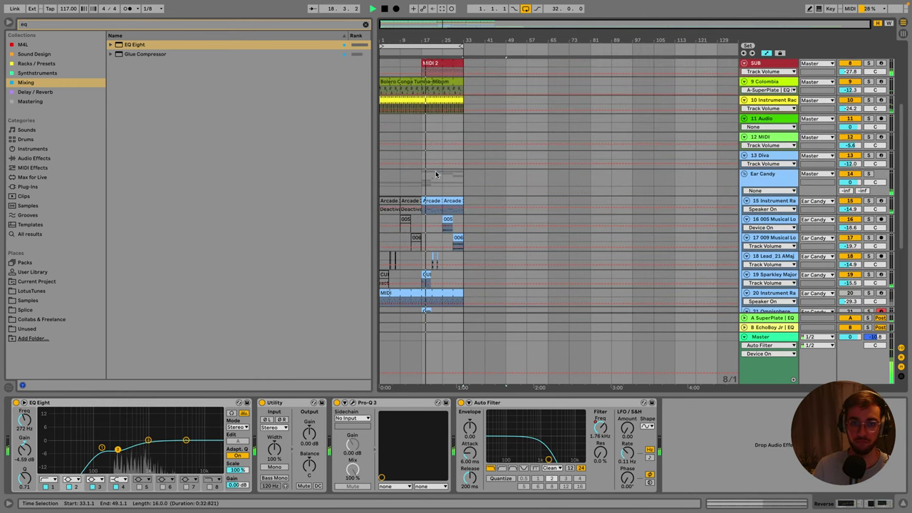
left_click(431, 145)
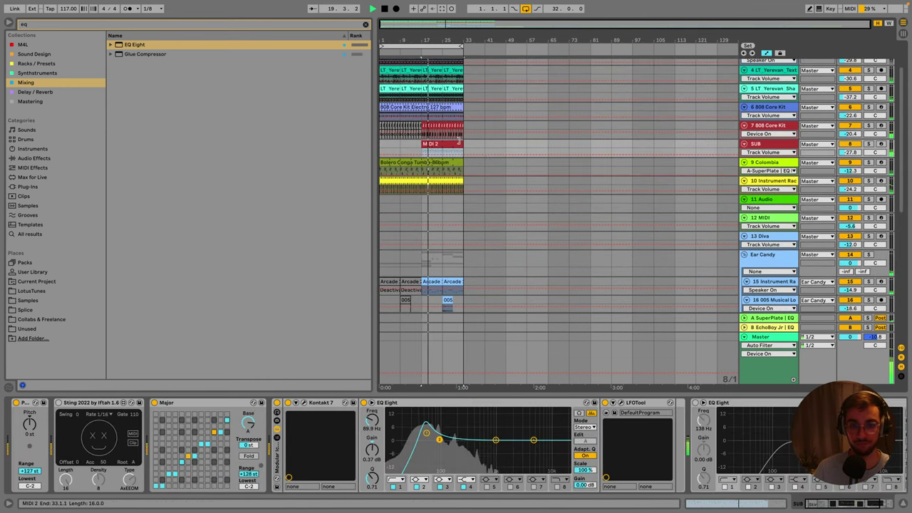
key("ctrl+d")
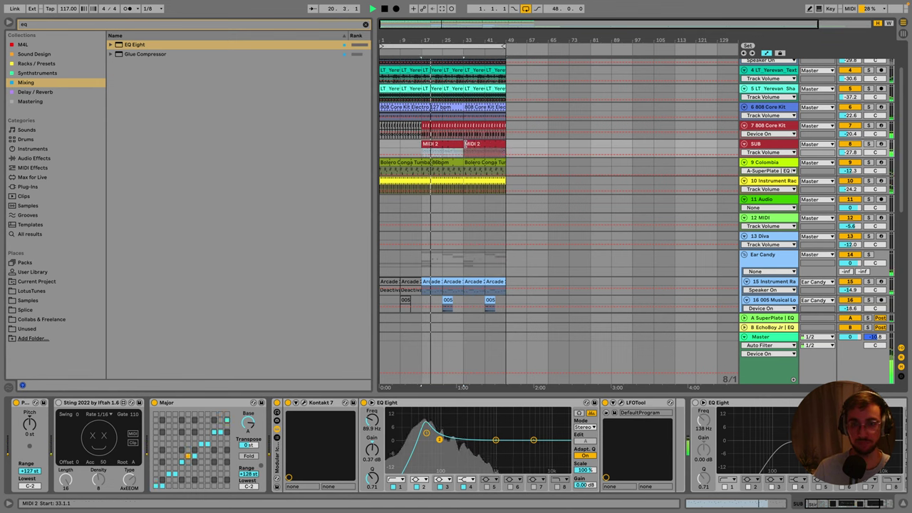
Deactivate the SUB clip and the red 808 Core Kit clips between bars 17 and 33.
left_click(443, 143)
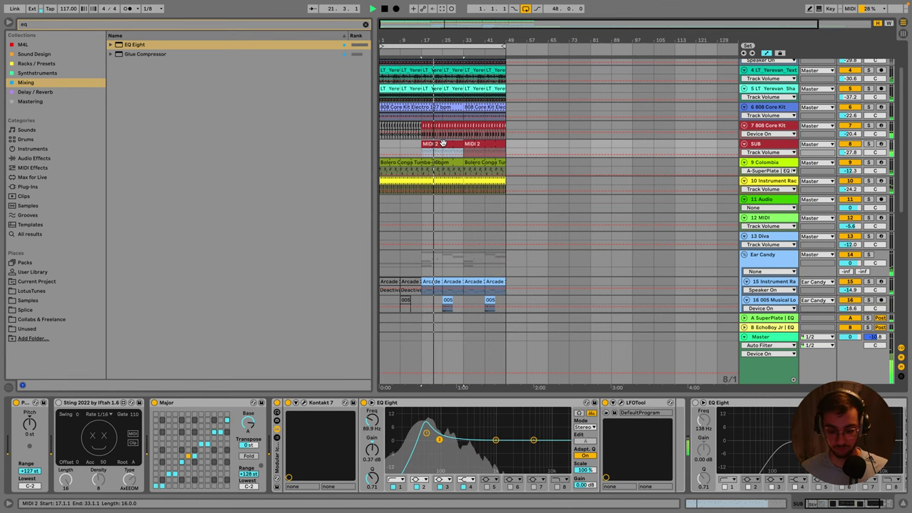
key("0")
scroll(426, 123, "up", 5)
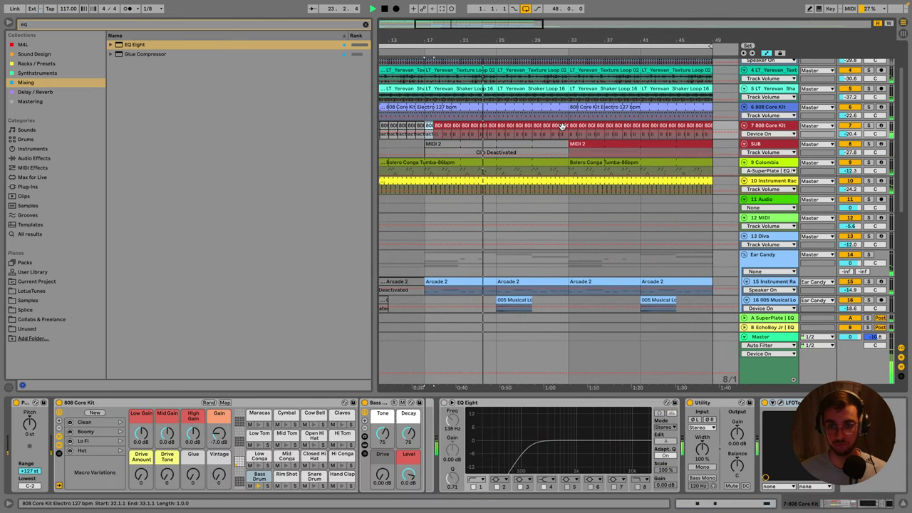
left_click(563, 126)
left_click_drag(563, 126, 428, 70)
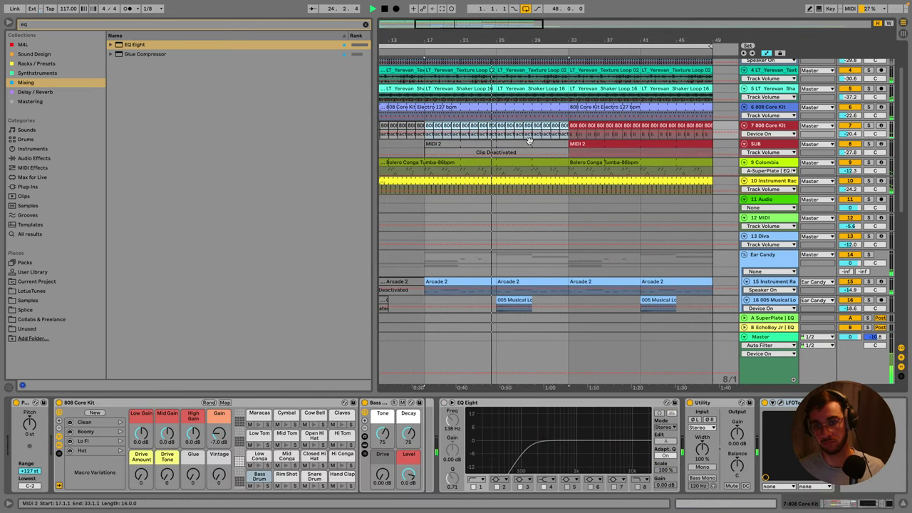
Remove the Drum Rack part between bars 25 and 33.
scroll(516, 257, "down", 5)
scroll(503, 239, "down", 1)
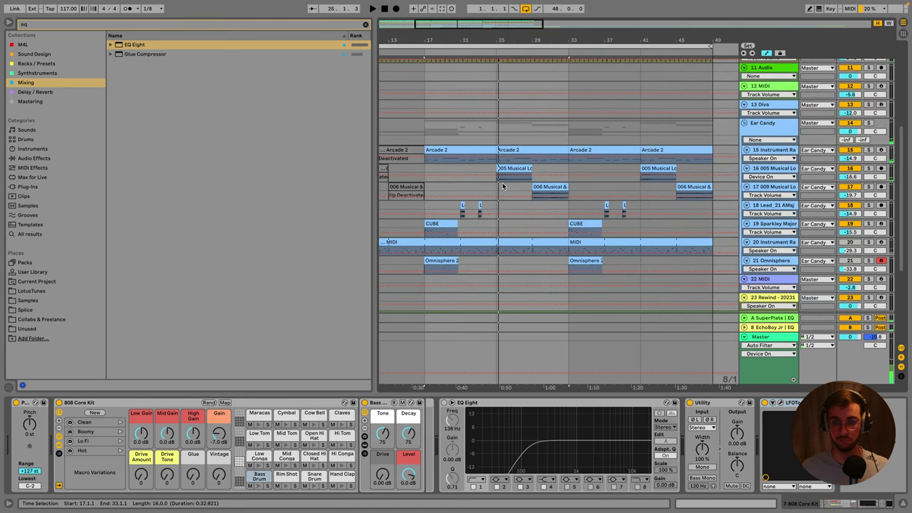
scroll(502, 186, "up", 8)
left_click(568, 63)
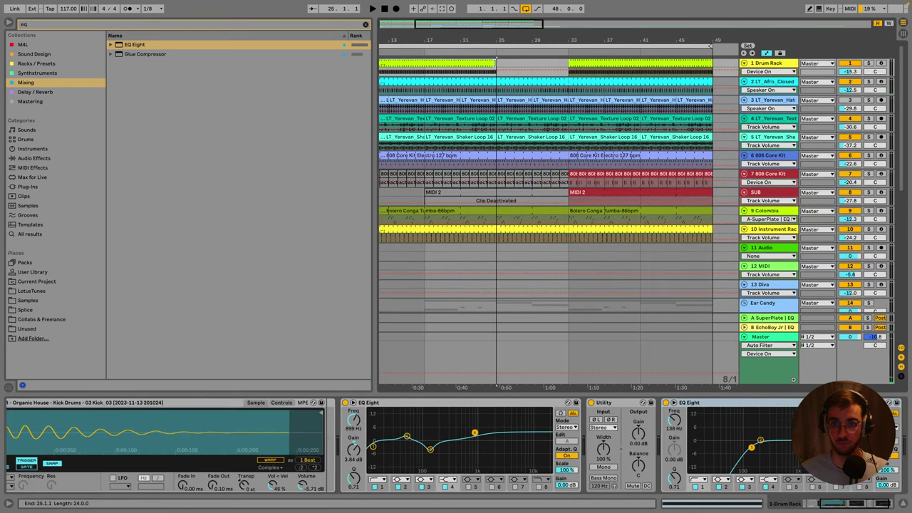
Lower the volume of Rewind track 26 to -16.9 dB while auditioning from bar 25, and enlarge its lane.
scroll(495, 228, "down", 15)
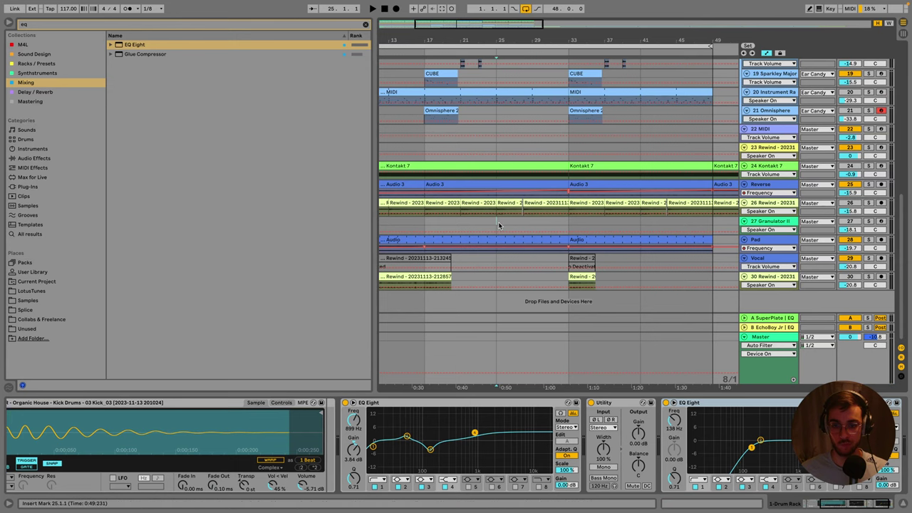
left_click_drag(501, 211, 524, 211)
key("space")
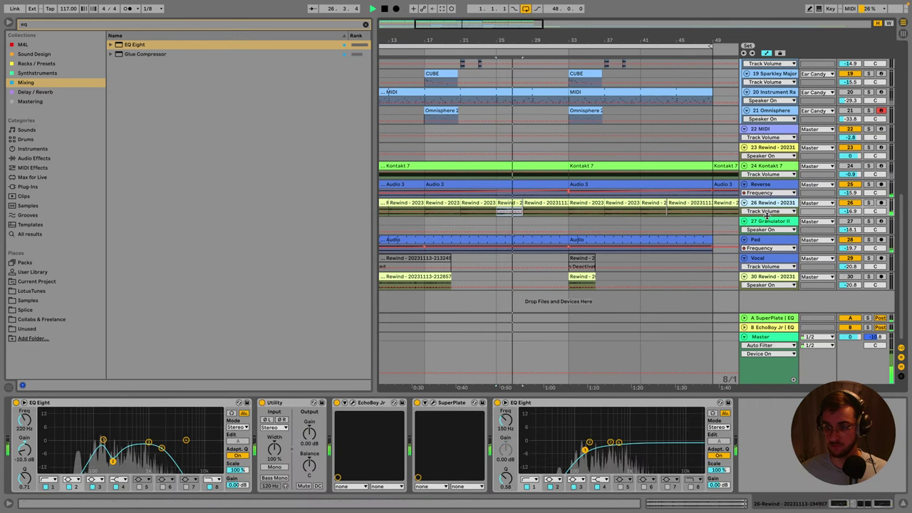
left_click_drag(773, 215, 774, 249)
Search the browser for "auto", add Auto Filter at the end of Rewind track 26's device chain, and play from bar 25.
left_click(90, 25)
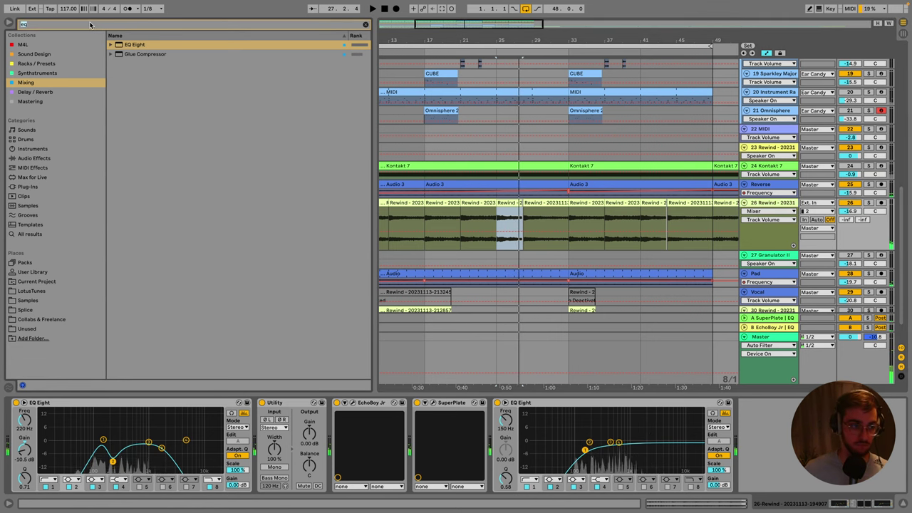
type("auto")
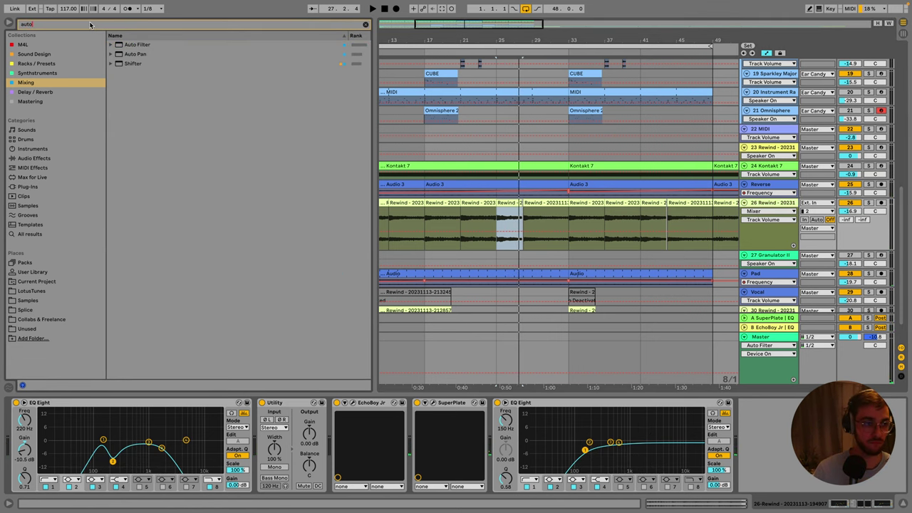
left_click(153, 48)
left_click_drag(674, 332, 729, 215)
key("space")
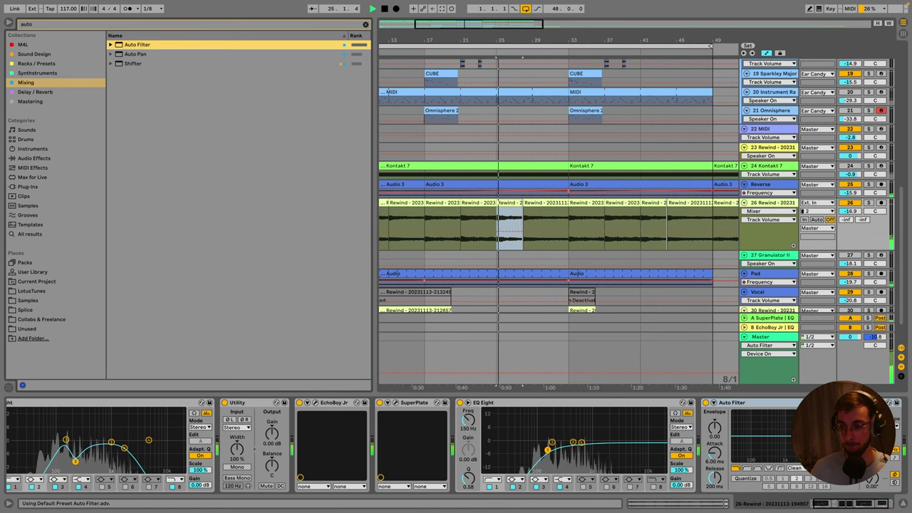
Draw an Auto Filter frequency ramp on Rewind track 26 that rises from a low value at bar 25 to bar 33.
left_click(571, 206)
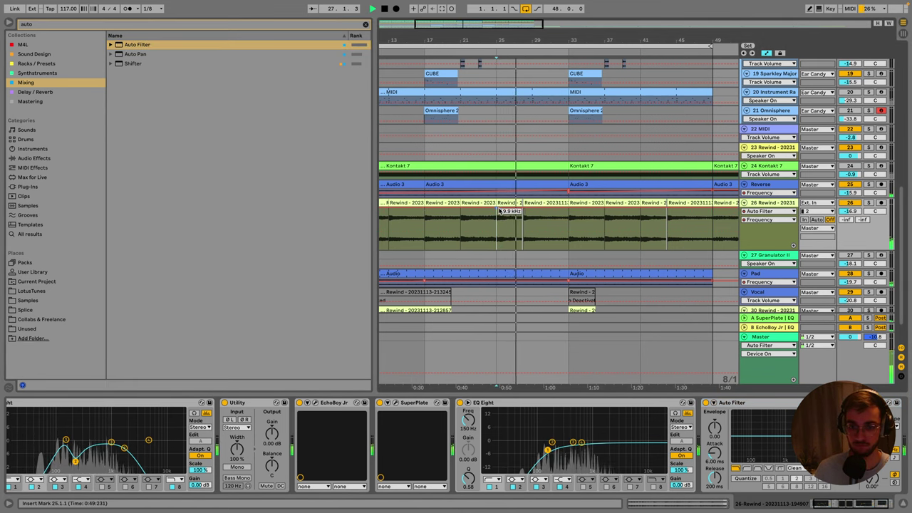
left_click_drag(499, 211, 568, 217)
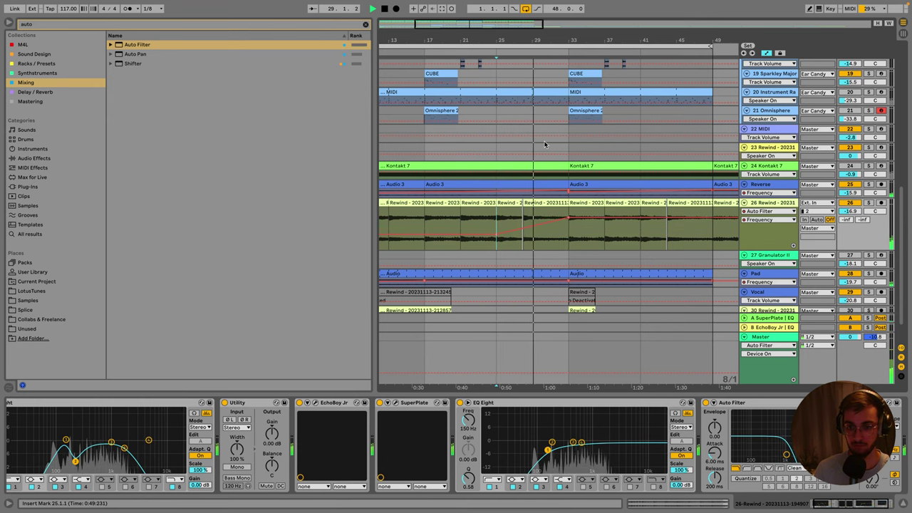
scroll(504, 208, "down", 3)
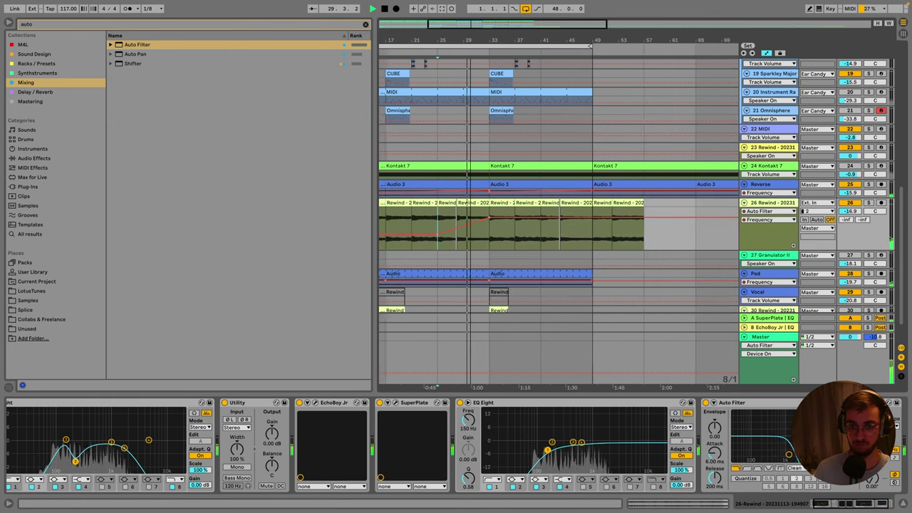
left_click(497, 210)
scroll(497, 207, "down", 1)
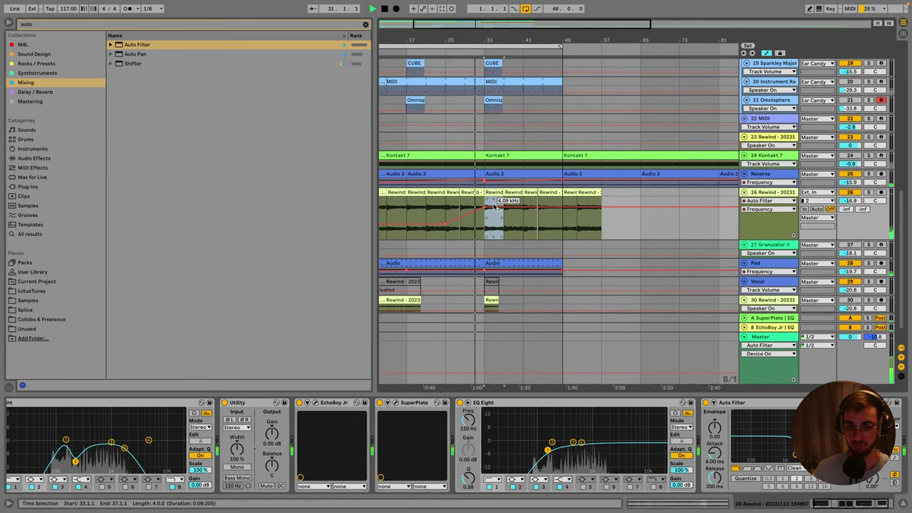
Duplicate the 16-bar section from bar 33 to bar 49 across all tracks, extending the arrangement to bar 65.
scroll(496, 207, "up", 3)
scroll(489, 258, "up", 1)
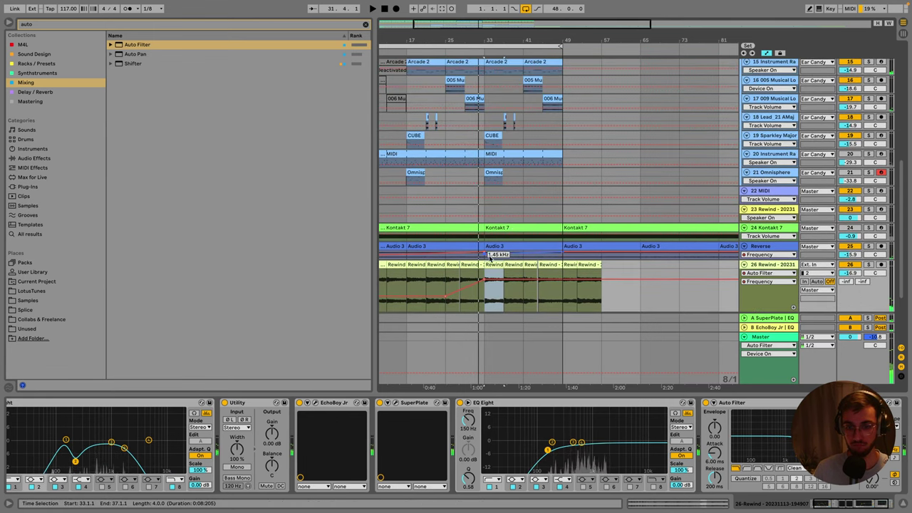
left_click(489, 257)
scroll(504, 202, "up", 5)
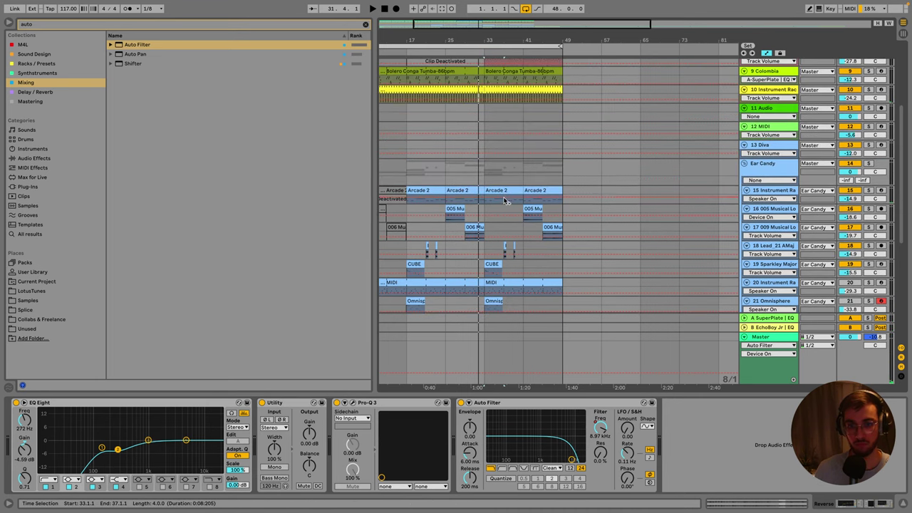
scroll(505, 202, "up", 5)
left_click(556, 174)
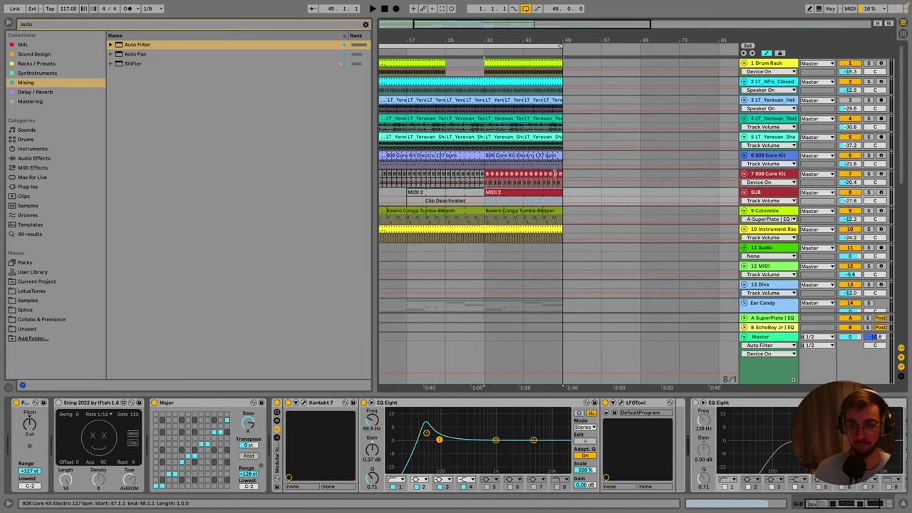
left_click(559, 174)
key("ctrl+d")
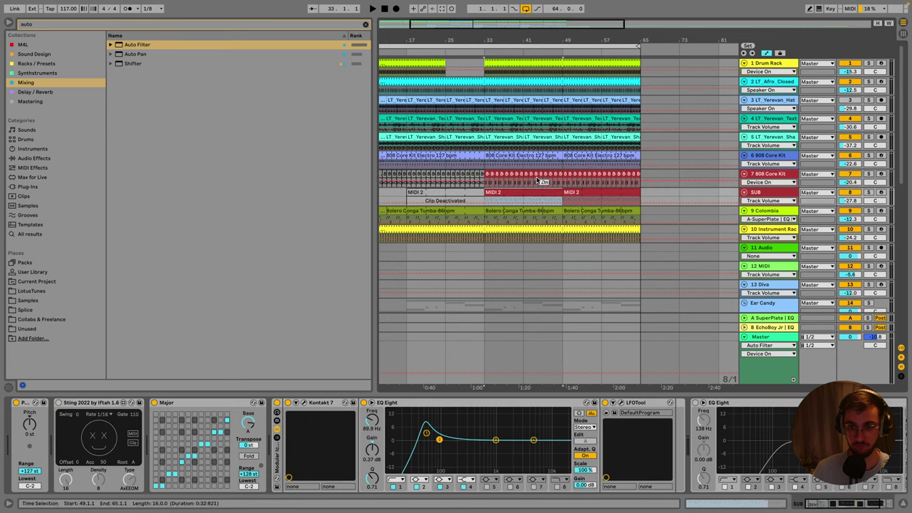
Deactivate the red 808 Core Kit and SUB clips between bars 33 and 49 and remove the Drum Rack part there during playback.
left_click(561, 174)
key("space")
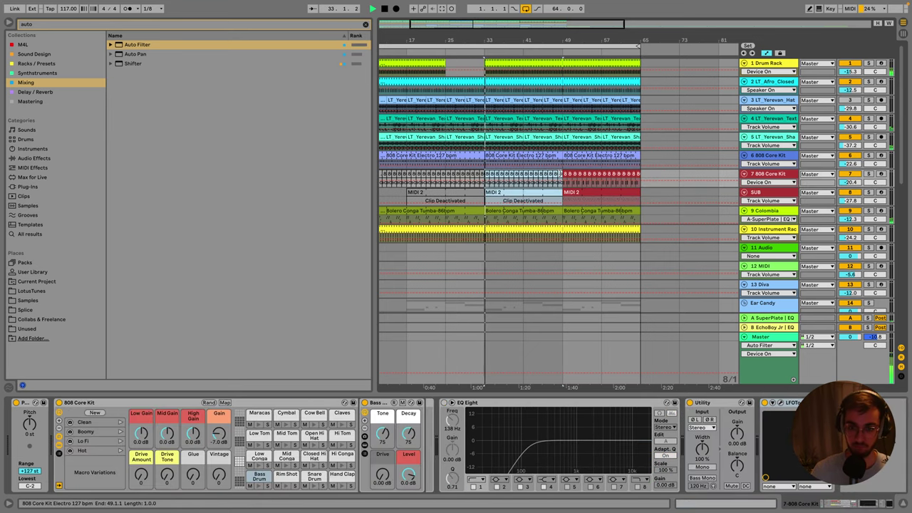
left_click(586, 66)
left_click(529, 61)
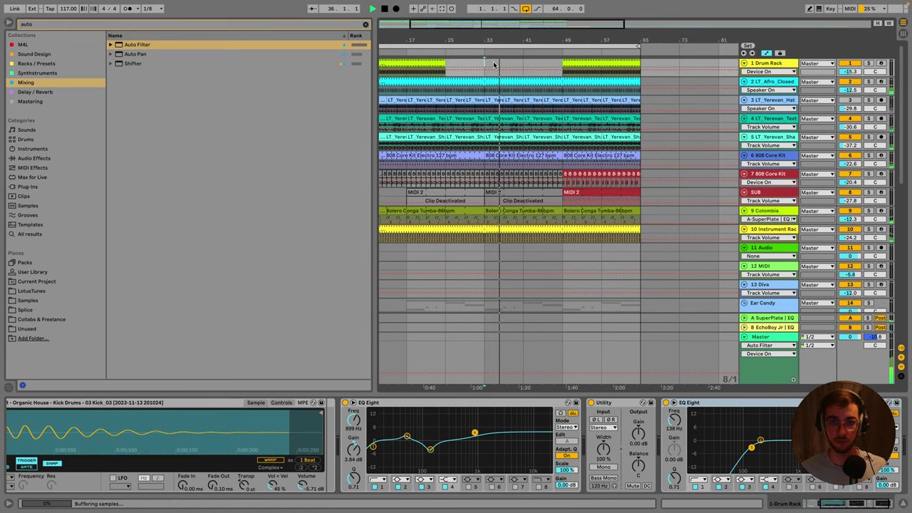
Deactivate the two Arcade 2 clips between bars 33 and 49 on track 15.
scroll(503, 72, "down", 1)
scroll(529, 219, "down", 10)
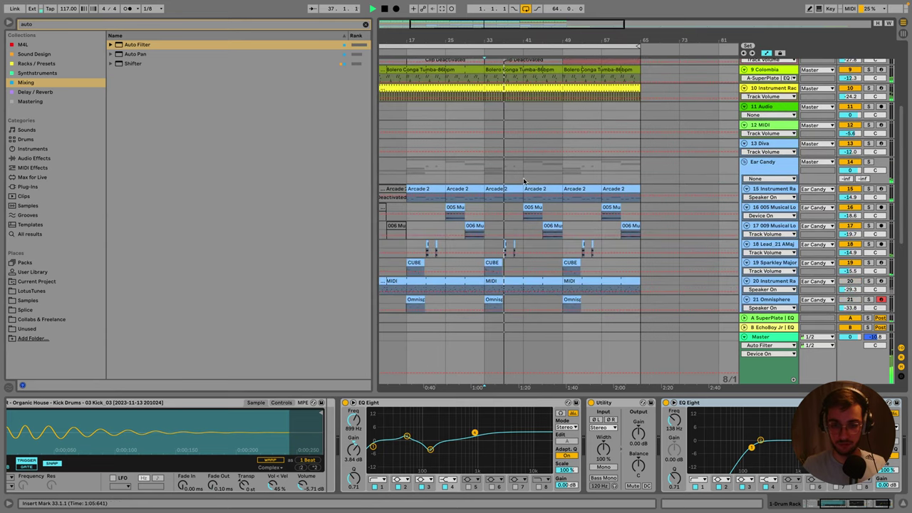
scroll(529, 220, "down", 2)
left_click(528, 222)
scroll(527, 226, "down", 1)
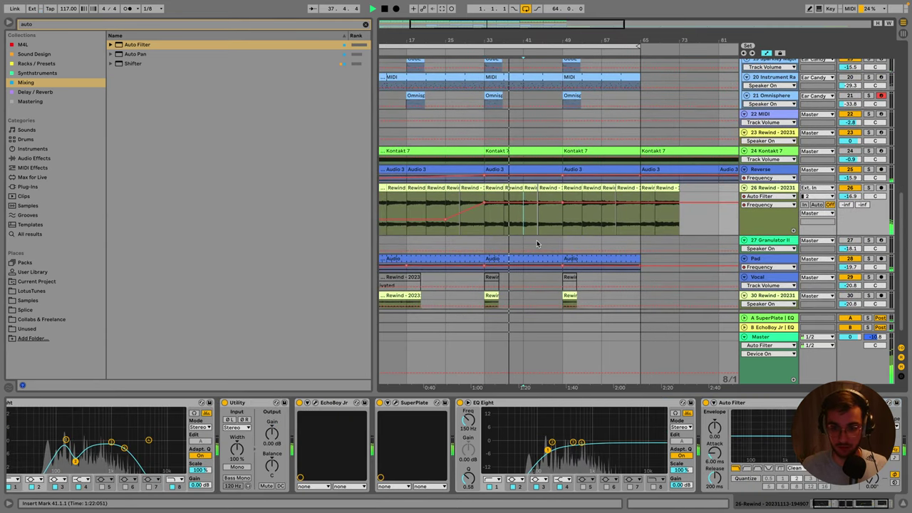
scroll(524, 214, "up", 6)
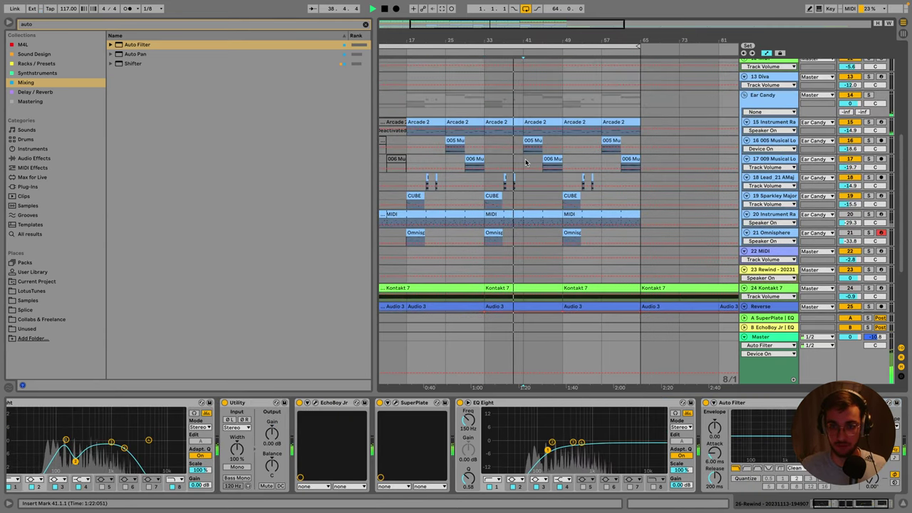
left_click(510, 119)
left_click(541, 122, "shift")
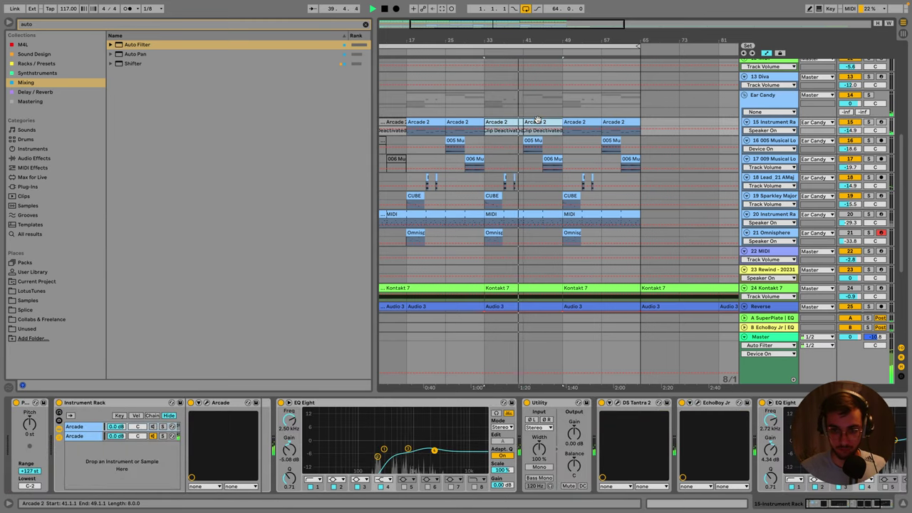
Ramp the Auto Filter frequency automation on the track 26 Rewind recording up to 19.9 kHz by bar 49.
scroll(541, 168, "down", 1)
left_click(540, 306)
scroll(541, 286, "down", 3)
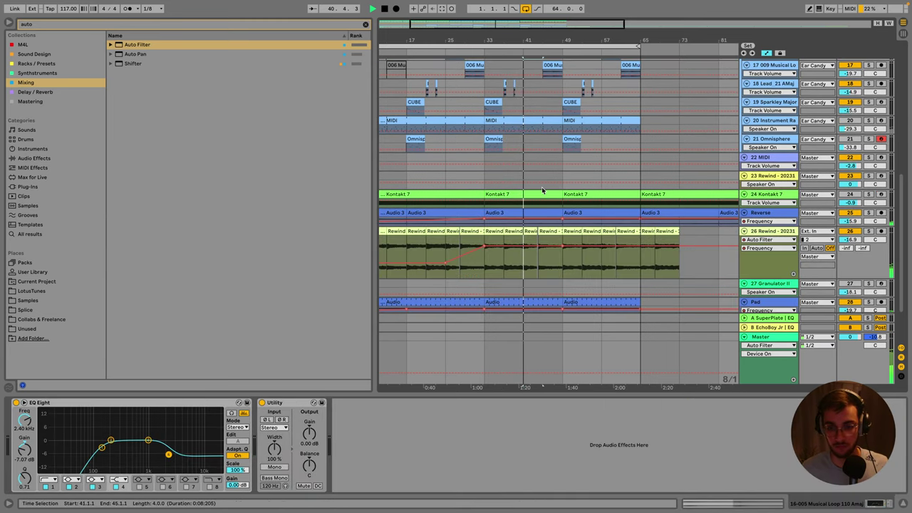
left_click(540, 273)
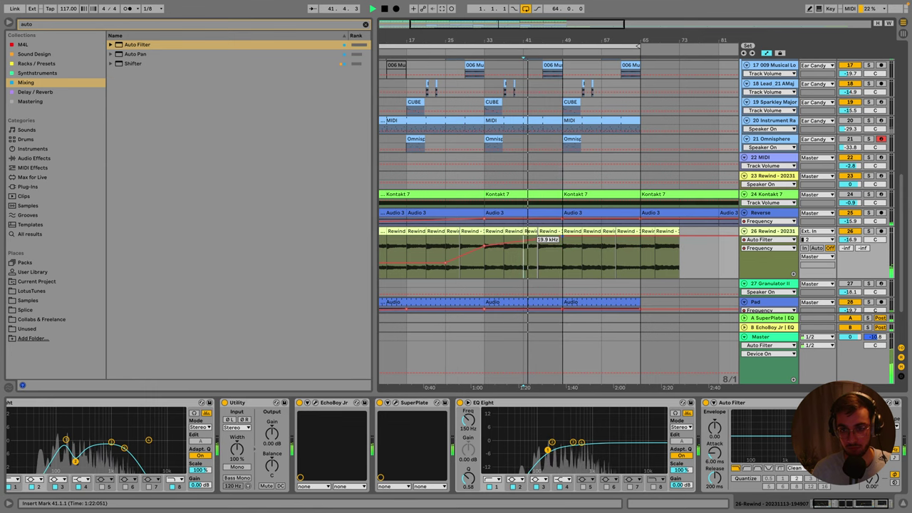
Deactivate the 005 Musical Loop clip at bar 41 on track 16.
scroll(549, 213, "up", 3)
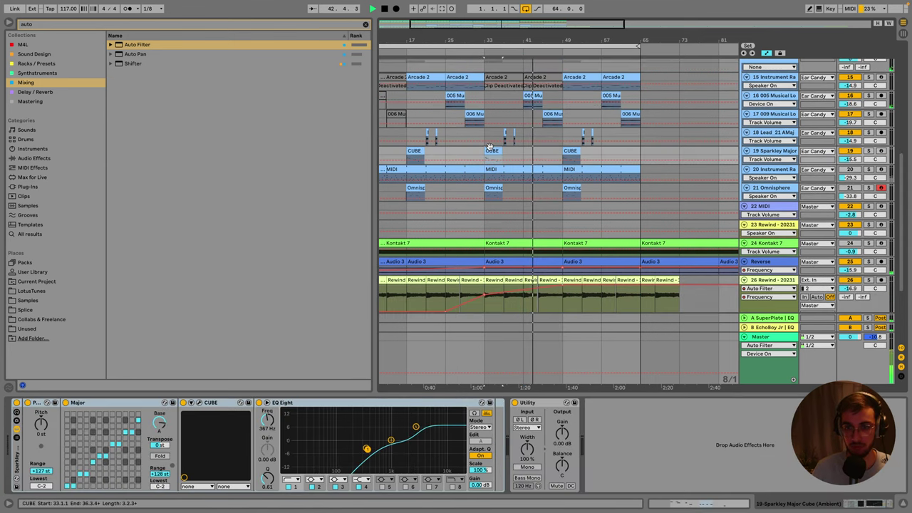
left_click(533, 139)
scroll(534, 140, "up", 1)
left_click(529, 116)
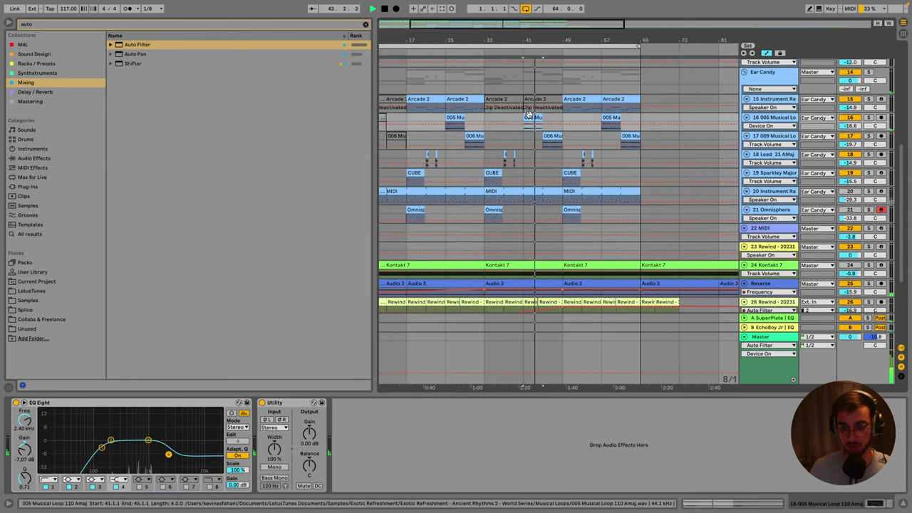
left_click(550, 141)
scroll(534, 254, "down", 2)
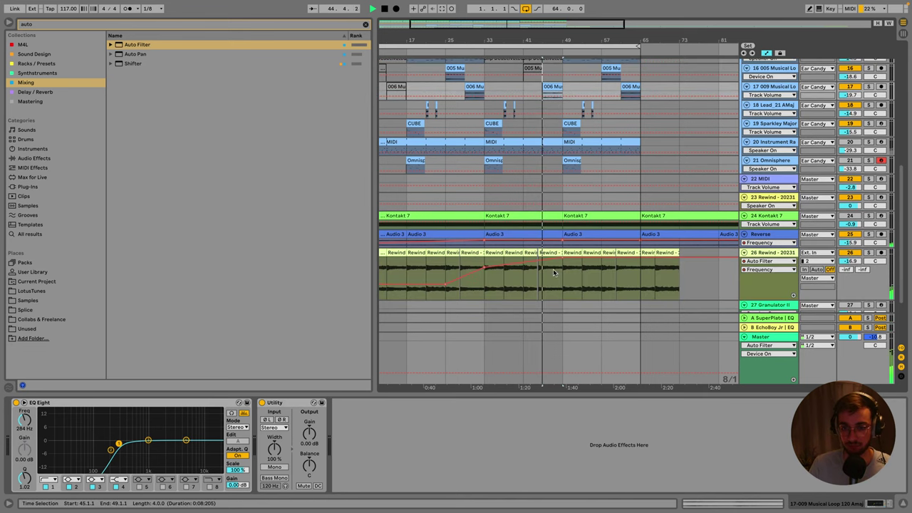
Duplicate the 16-bar section from bar 49 to bar 65 across all tracks.
left_click(563, 253)
scroll(563, 253, "down", 3)
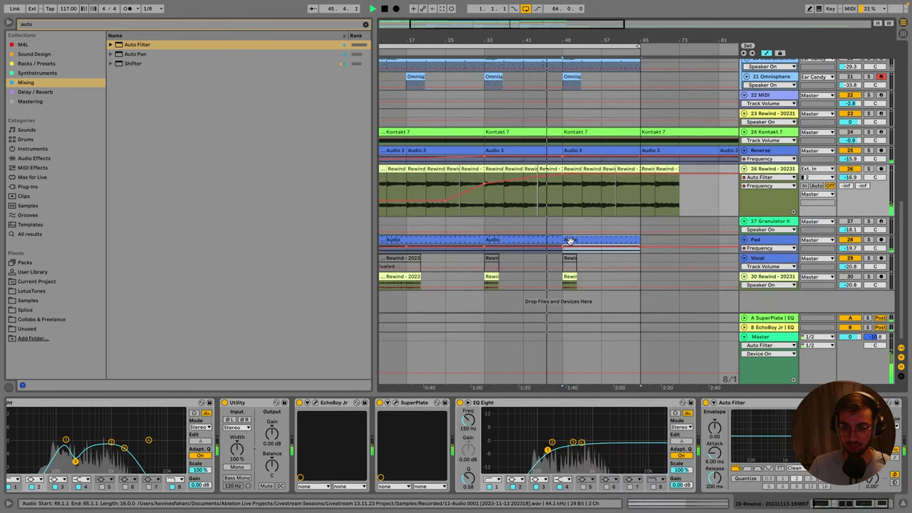
left_click(550, 208)
scroll(551, 215, "up", 5)
scroll(552, 214, "up", 6)
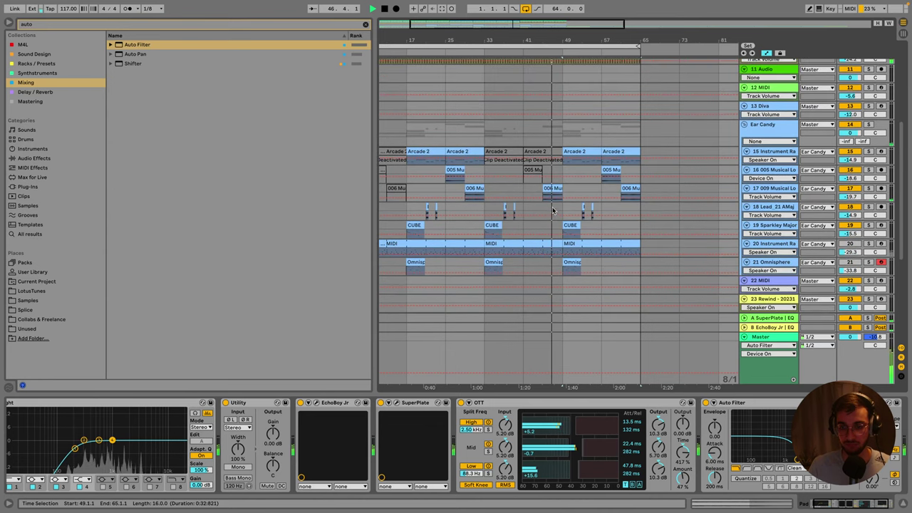
left_click(579, 76)
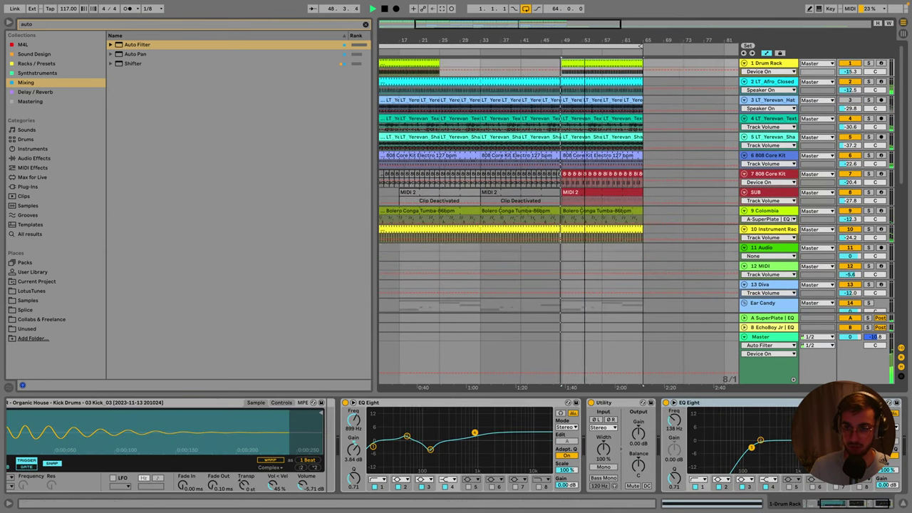
left_click_drag(510, 35, 510, 39)
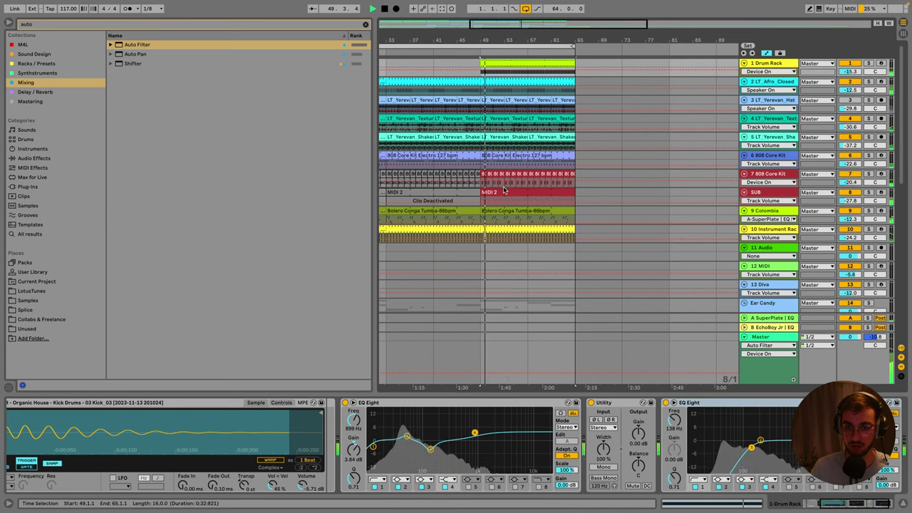
left_click(572, 175)
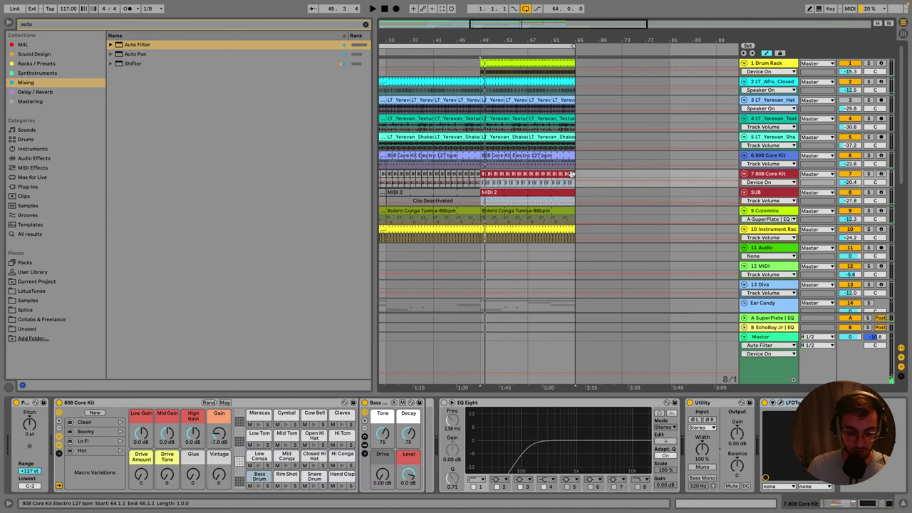
key("ctrl+d")
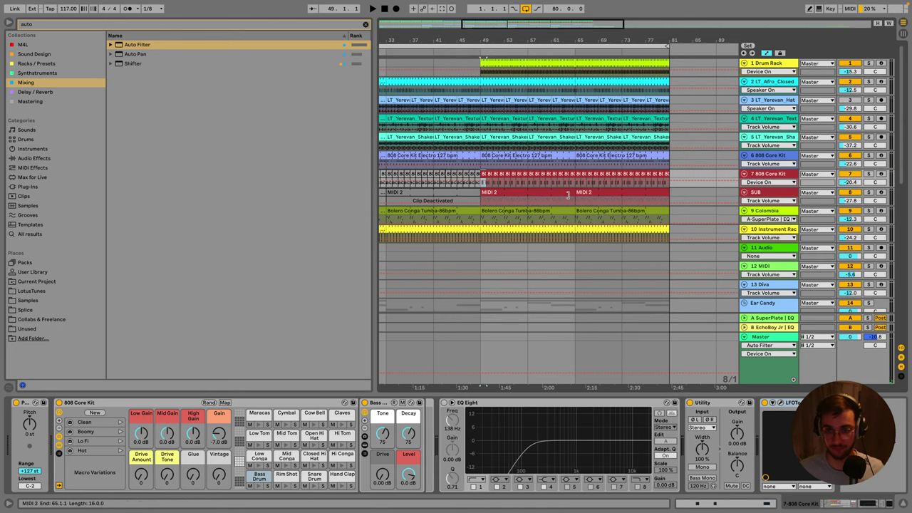
Deactivate the SUB and red 808 Core Kit clips between bars 49 and 65 and briefly play from bar 49.
left_click(566, 193)
key("0")
key("space")
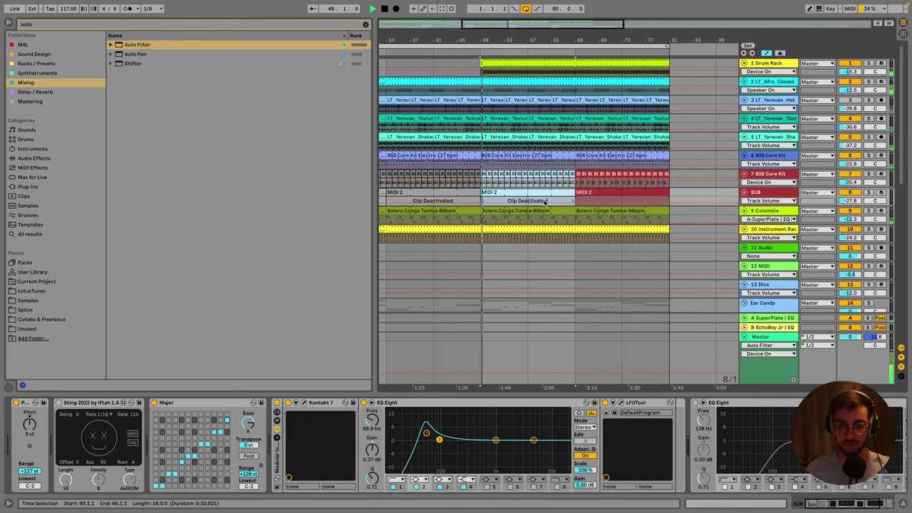
scroll(566, 194, "left", 5)
key("space")
key("minus")
Hide the automation lanes, move Colombia and Instrument Rack above the red 808 Core Kit track, and group tracks 2 through 8.
left_click(467, 80)
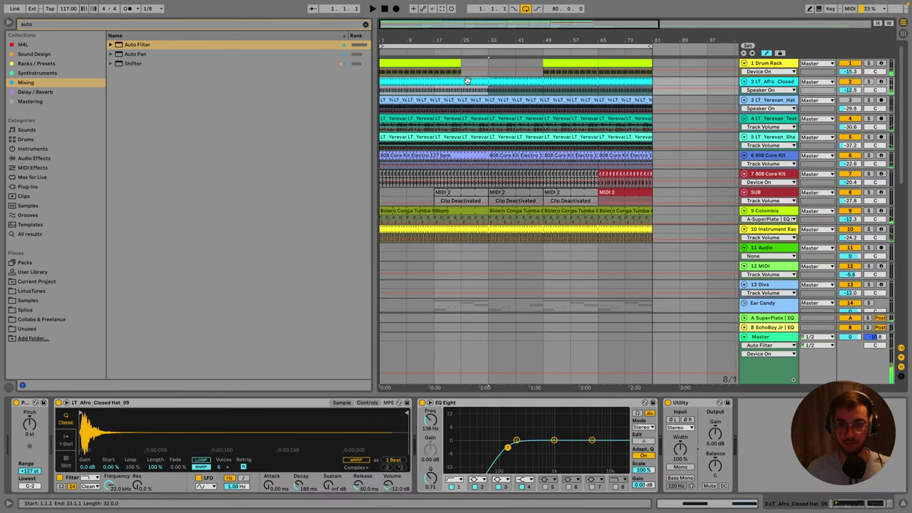
key("a")
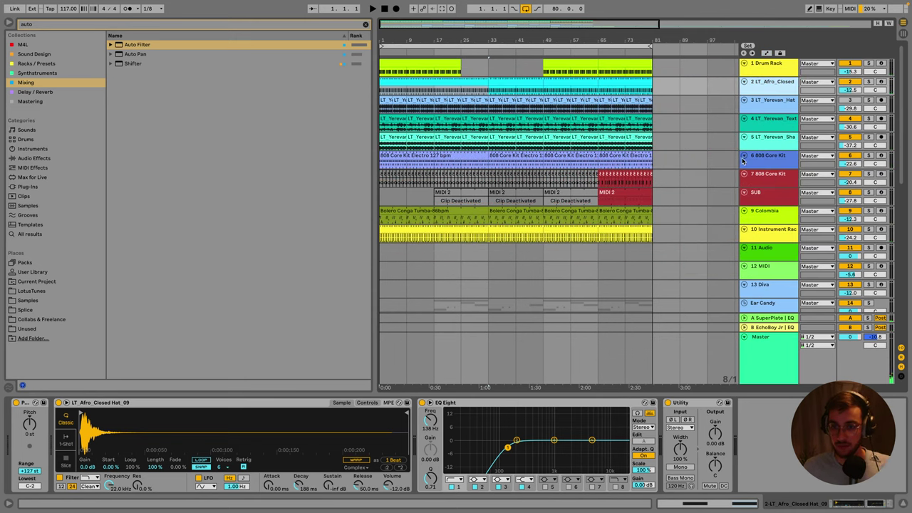
left_click(764, 213)
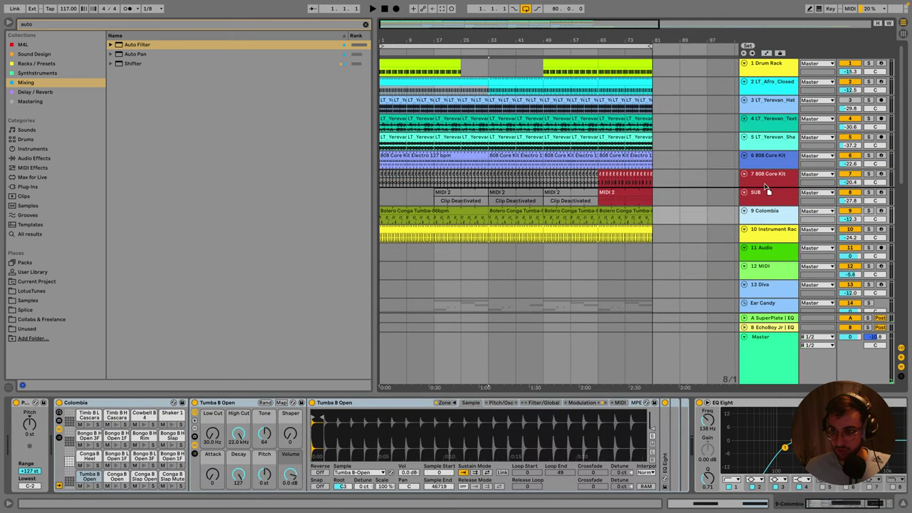
left_click_drag(766, 241, 760, 201)
left_click(768, 90)
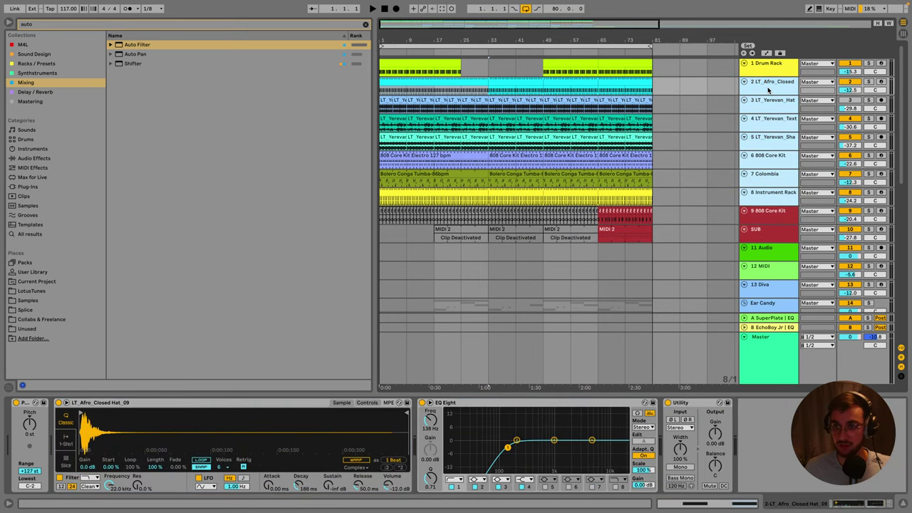
key("ctrl+g")
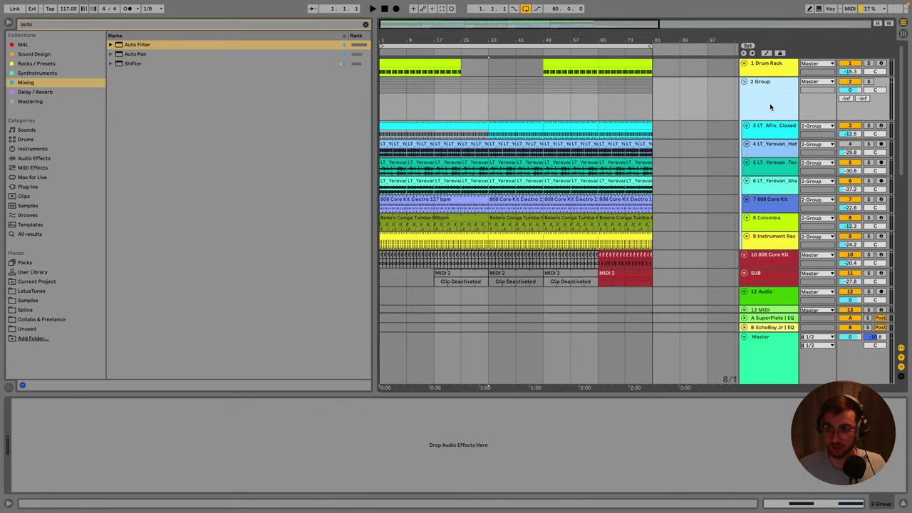
Give the new group with all its tracks and clips a pale yellow color and rename the group Tops.
right_click(770, 107)
left_click(804, 249)
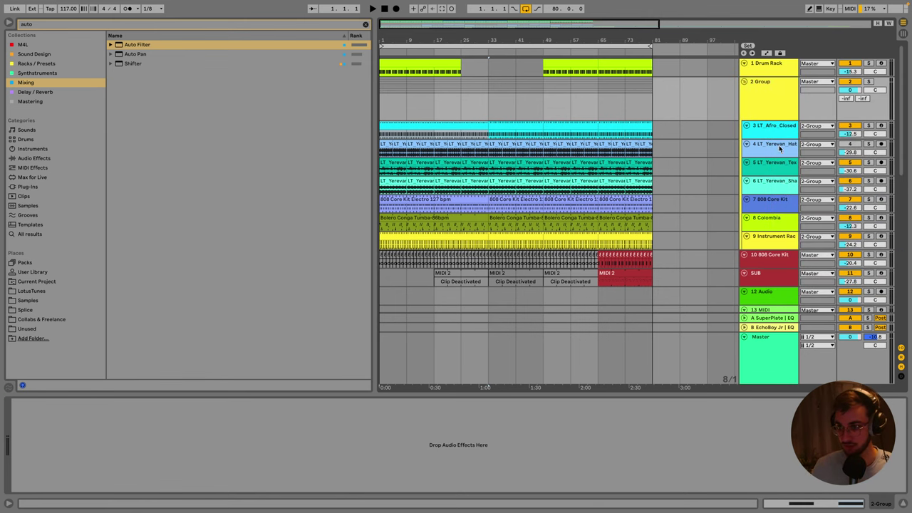
right_click(766, 95)
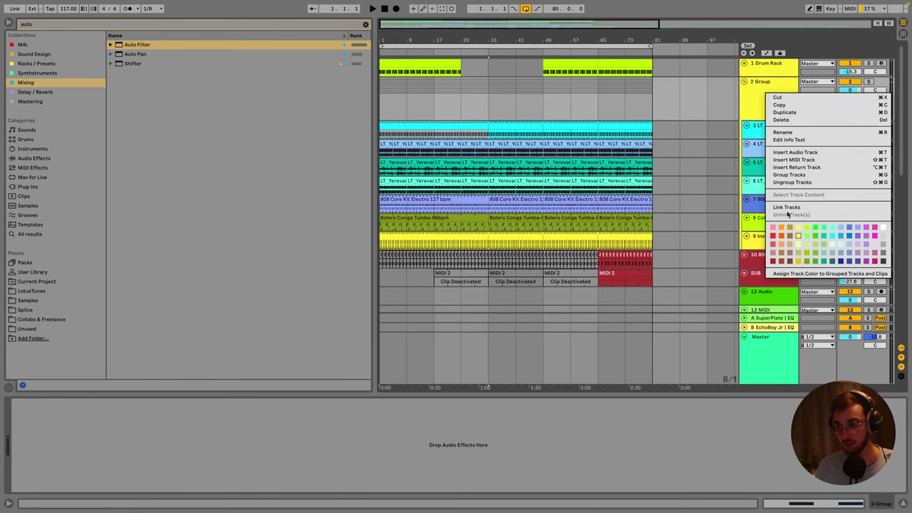
left_click(799, 245)
right_click(772, 86)
left_click(797, 264)
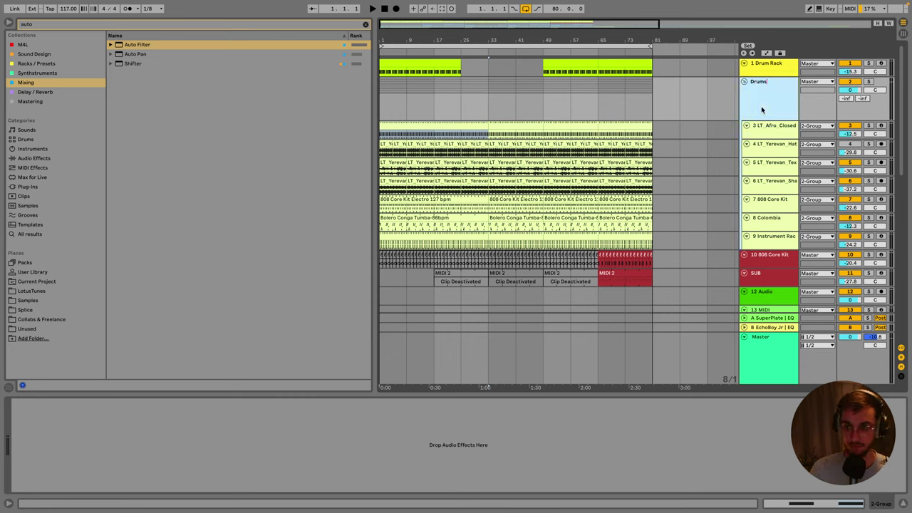
type("Tops")
key("Return")
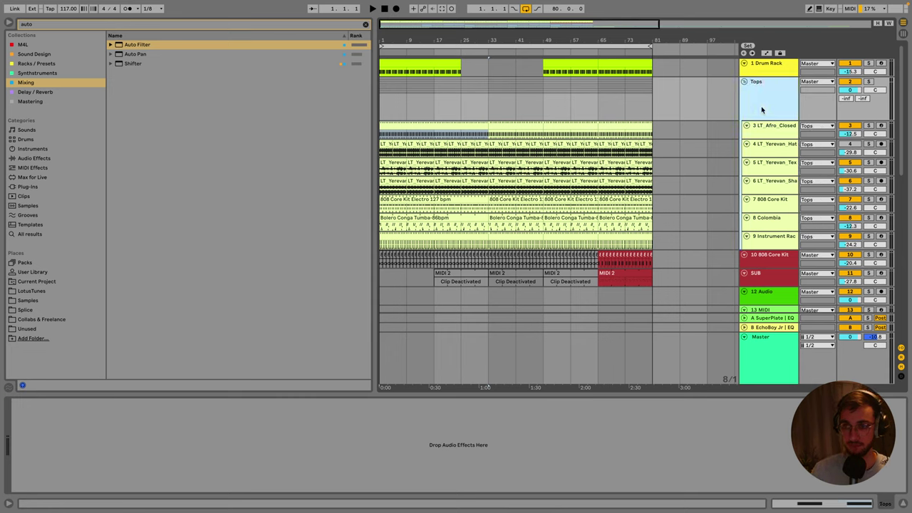
Solo the Tops group, play from bar 25, and add an Auto Filter with frequency 19.9 kHz and resonance 0 %.
left_click(869, 81)
left_click(458, 101)
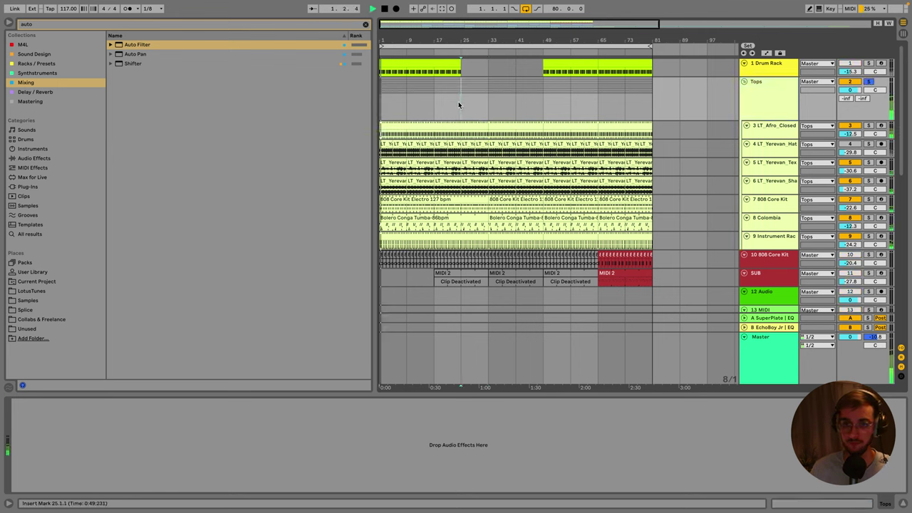
key("space")
double_click(136, 44)
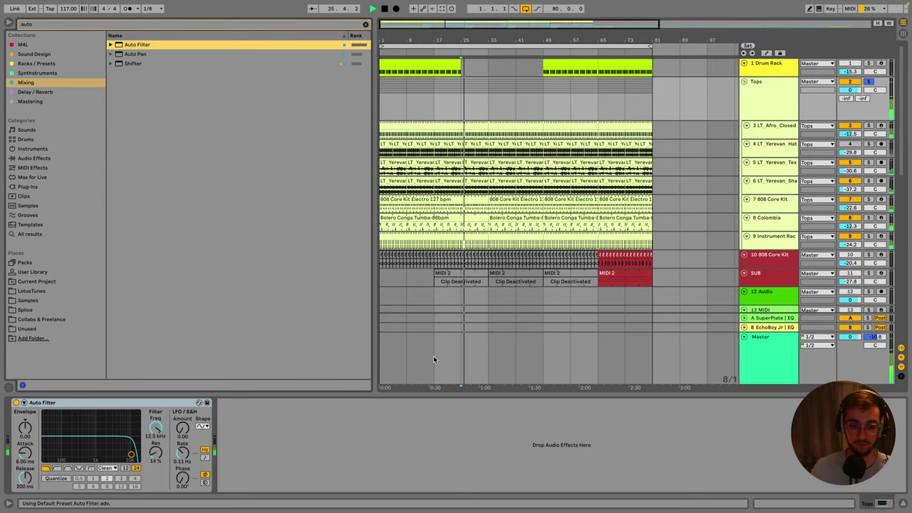
Automate the Tops Auto Filter frequency to fall from 19.9 kHz at bar 25 to 167 Hz at bar 41.
left_click(458, 106)
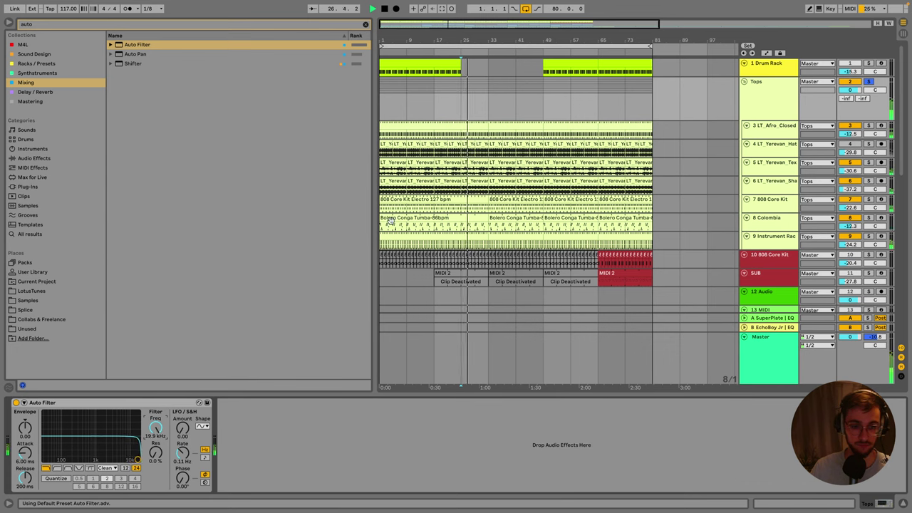
key("a")
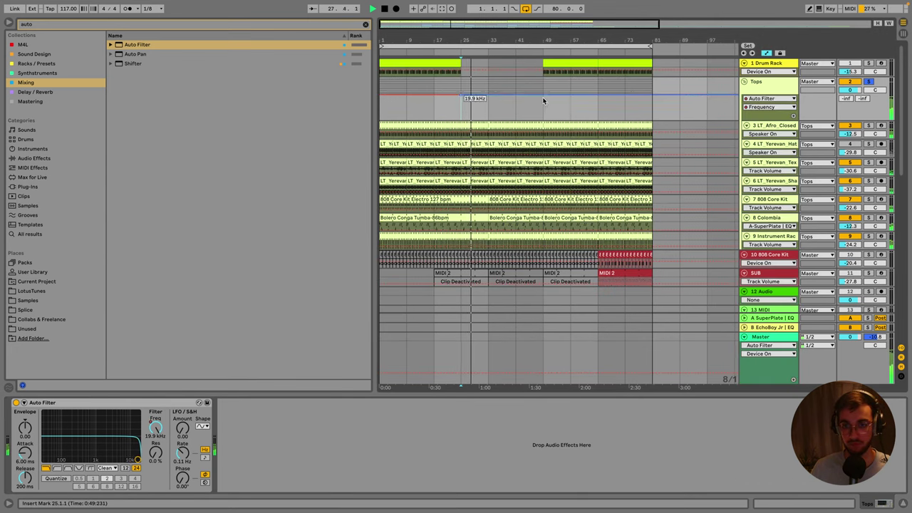
right_click(494, 112)
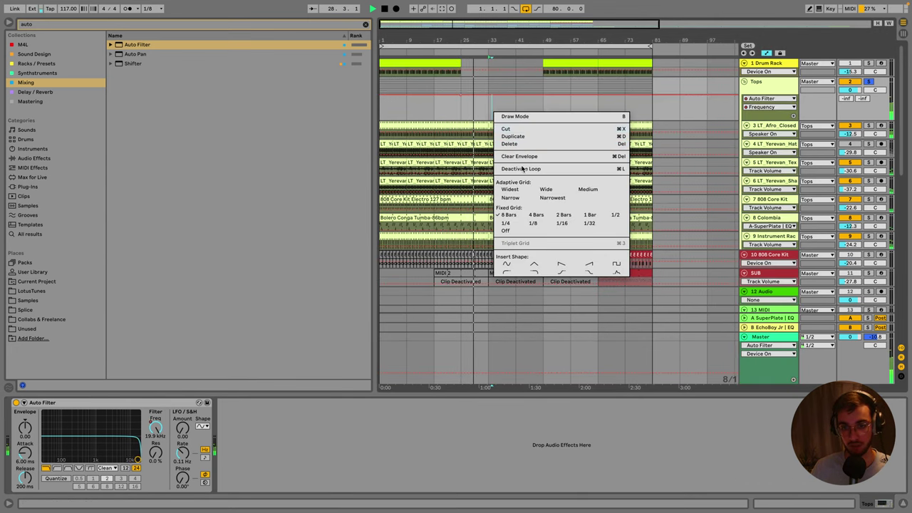
left_click(513, 216)
left_click_drag(495, 112, 529, 114)
Extend the second Drum Rack clip back to bar 41, ramp the Tops filter frequency to 19.9 kHz at bar 65, and unsolo Tops.
left_click(518, 100)
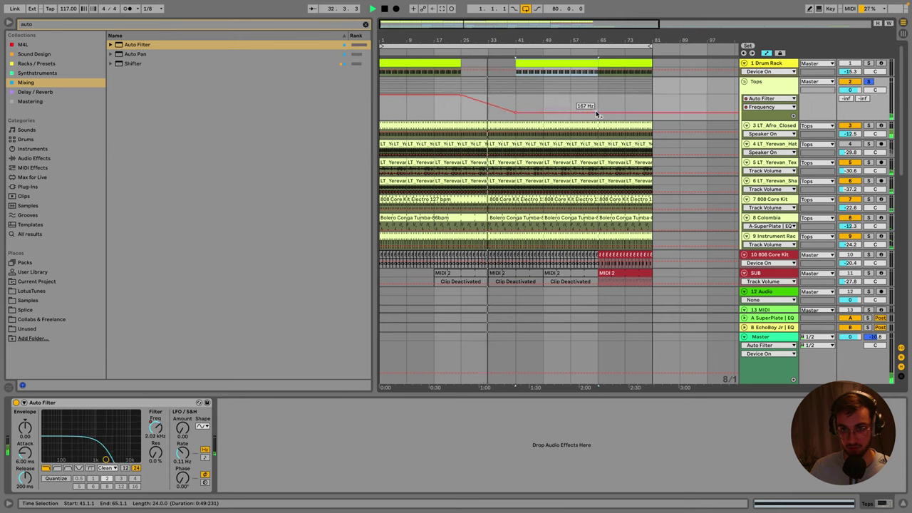
left_click_drag(599, 114, 599, 96)
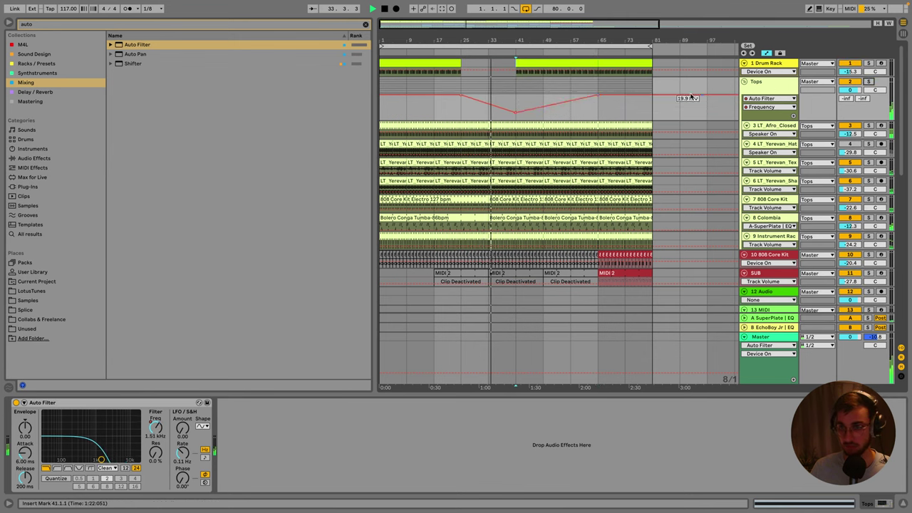
left_click(461, 111)
scroll(476, 115, "down", 1)
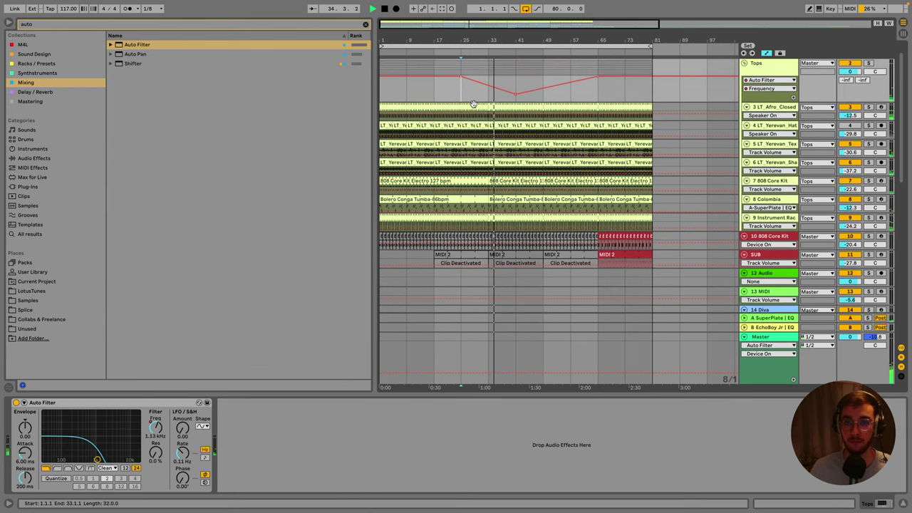
scroll(473, 104, "up", 1)
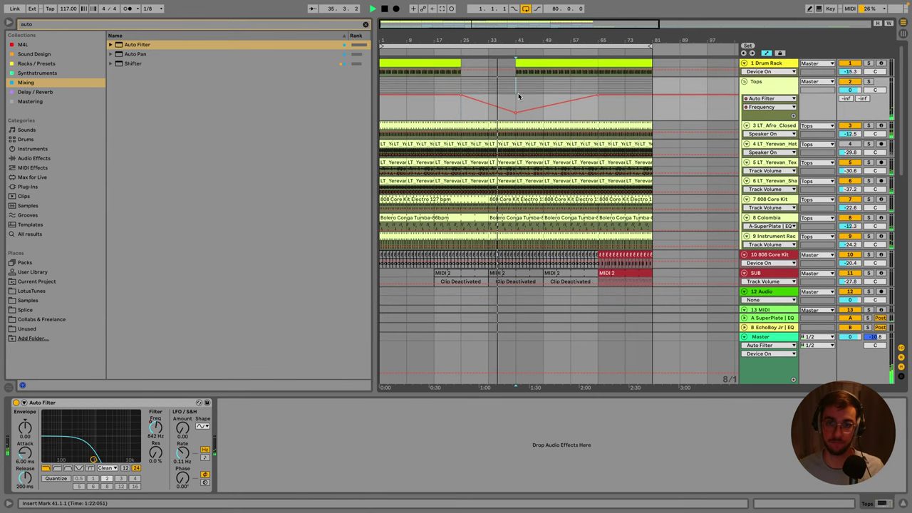
left_click(517, 113)
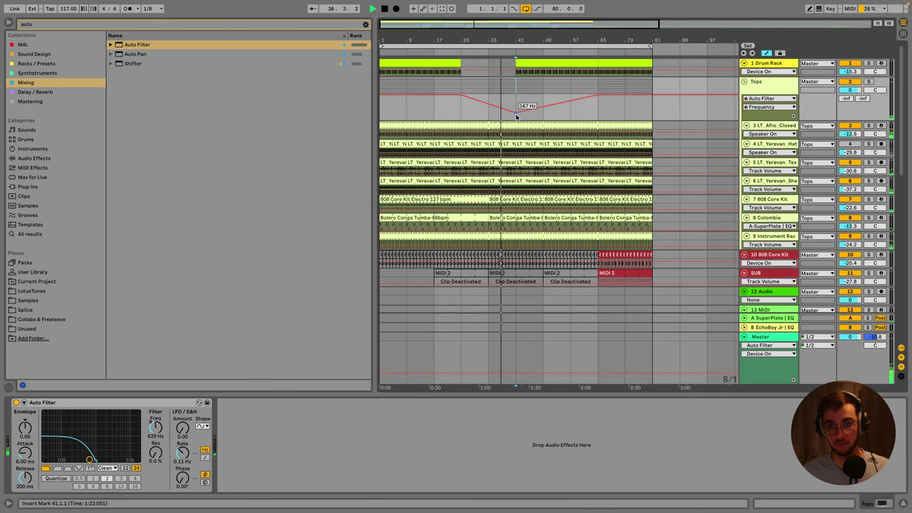
Lower the Tops filter frequency at bar 41 to its lowest point, with a ramp back up to 19.9 kHz at bar 65.
left_click_drag(517, 116, 516, 121)
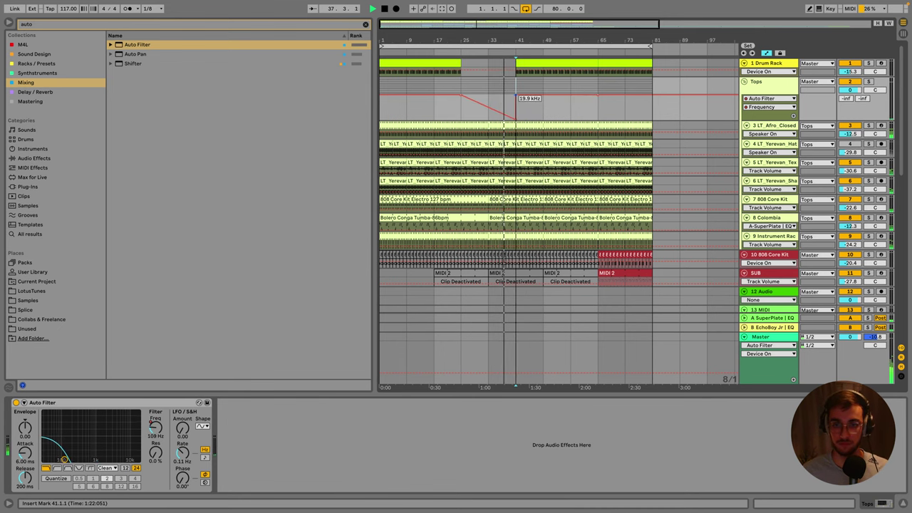
left_click_drag(519, 69, 599, 69)
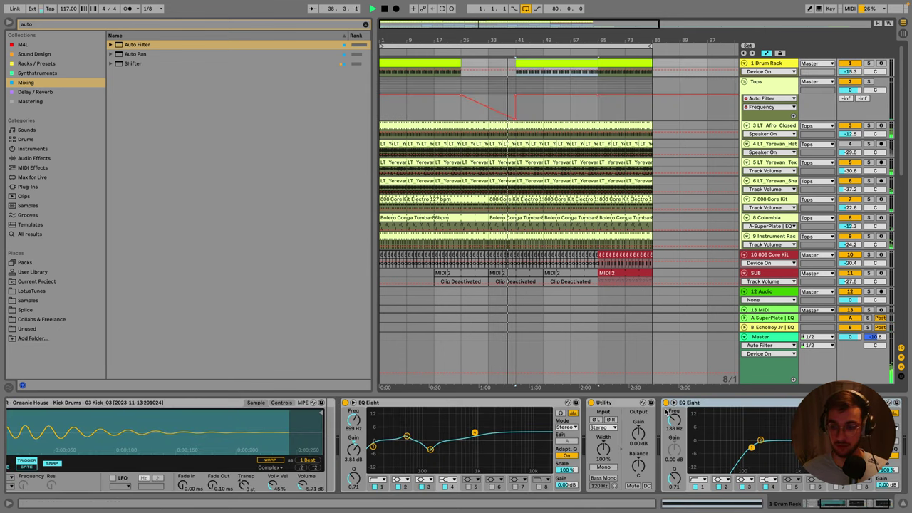
scroll(657, 366, "down", 2)
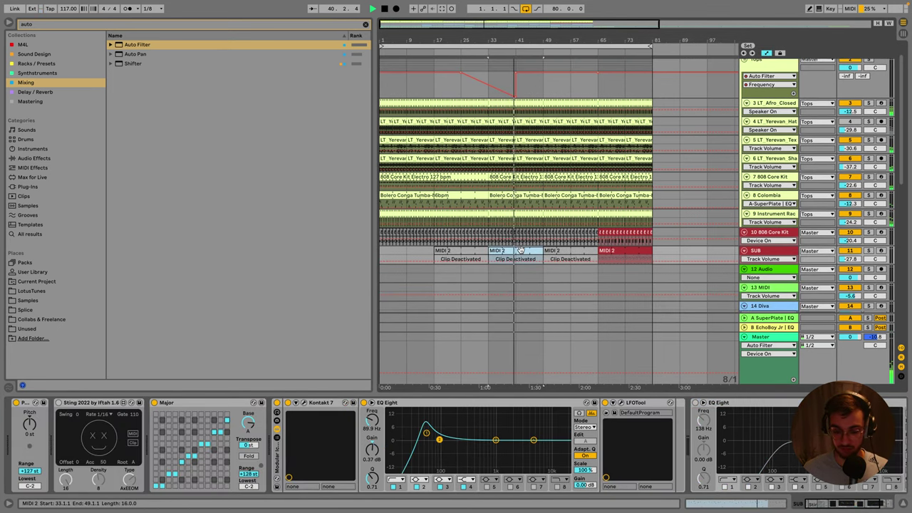
scroll(522, 251, "up", 2)
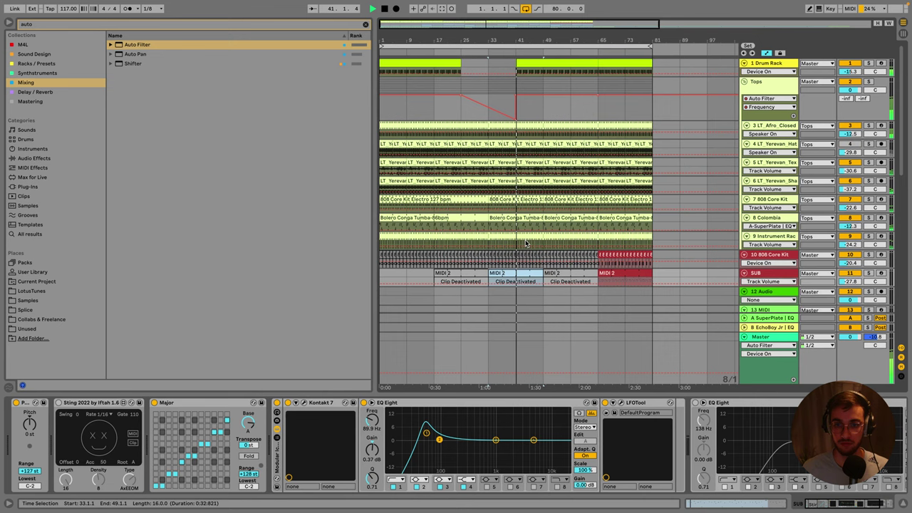
left_click(518, 95)
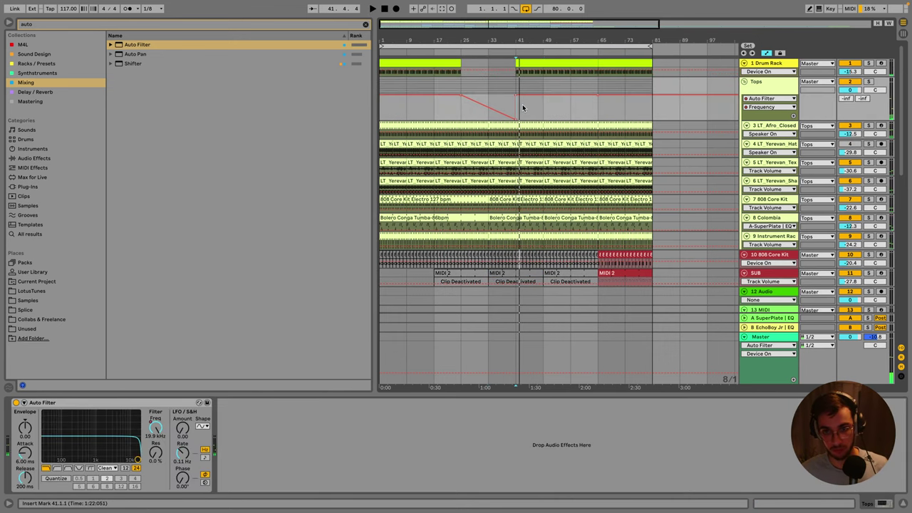
left_click(520, 63)
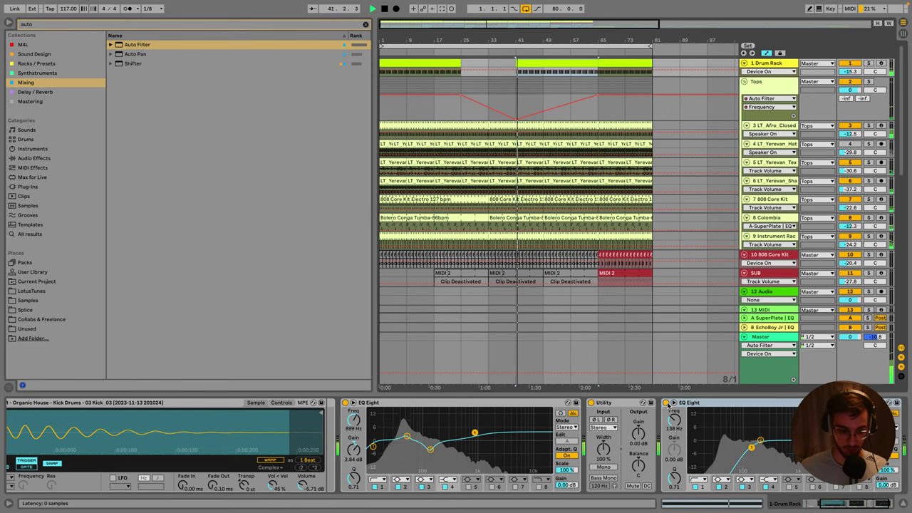
Play the build-up from bar 41 while reviewing the percussion, SUB and Master tracks up to bar 65.
scroll(513, 209, "down", 5)
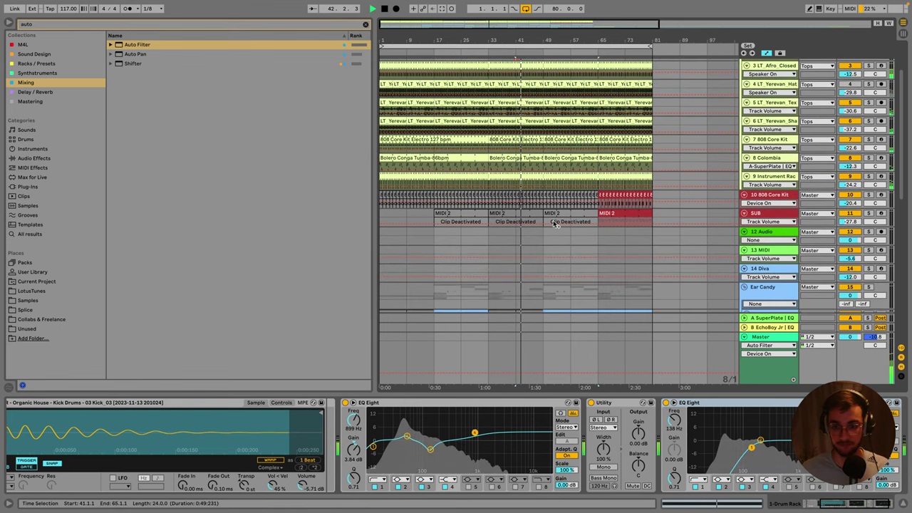
scroll(602, 260, "up", 5)
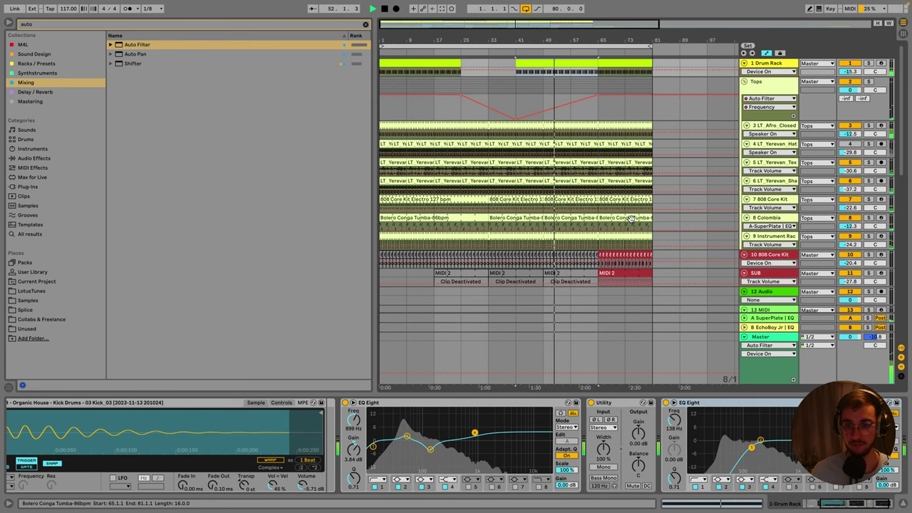
scroll(772, 361, "down", 3)
left_click(767, 336)
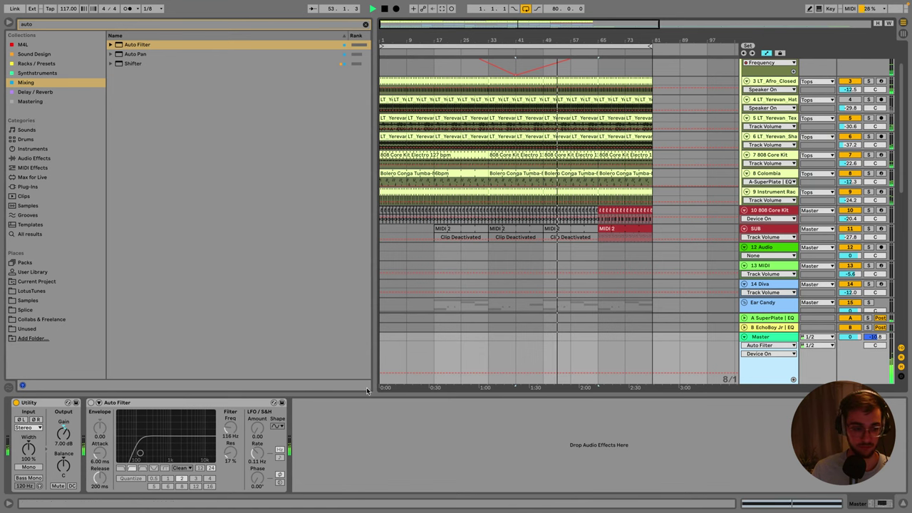
scroll(546, 289, "up", 3)
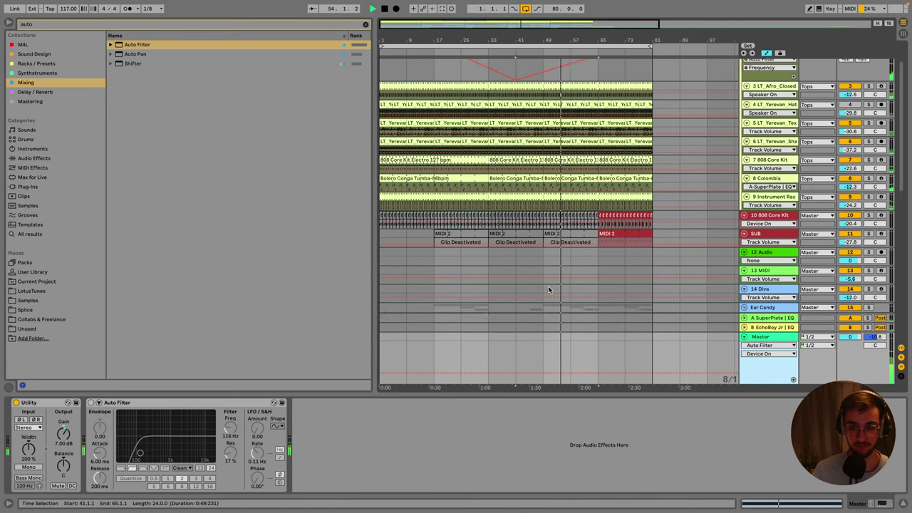
left_click(599, 116)
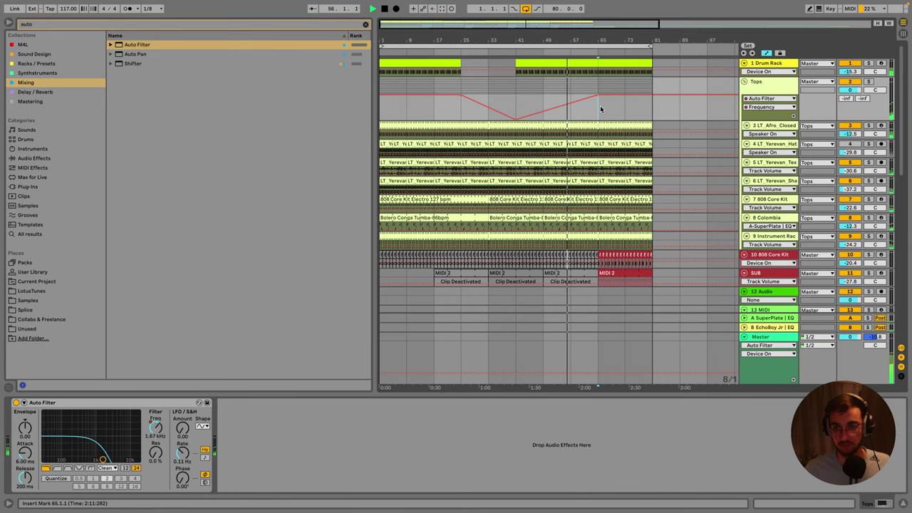
left_click_drag(602, 36, 592, 43)
left_click(471, 68, "shift")
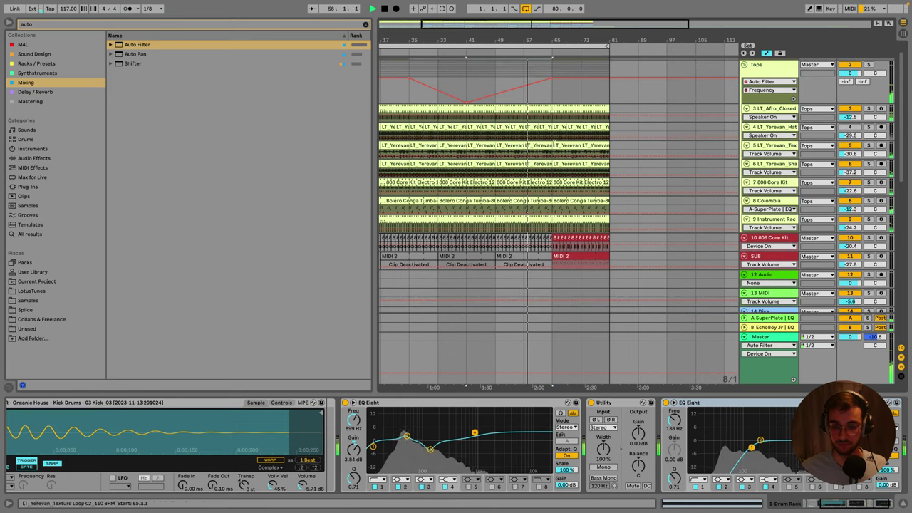
Deactivate the clips on track 27 Rewind between bars 65 and 81, and select the section from bar 65 to 69.
scroll(552, 156, "down", 3)
left_click(561, 214)
scroll(561, 209, "down", 3)
scroll(561, 209, "down", 3)
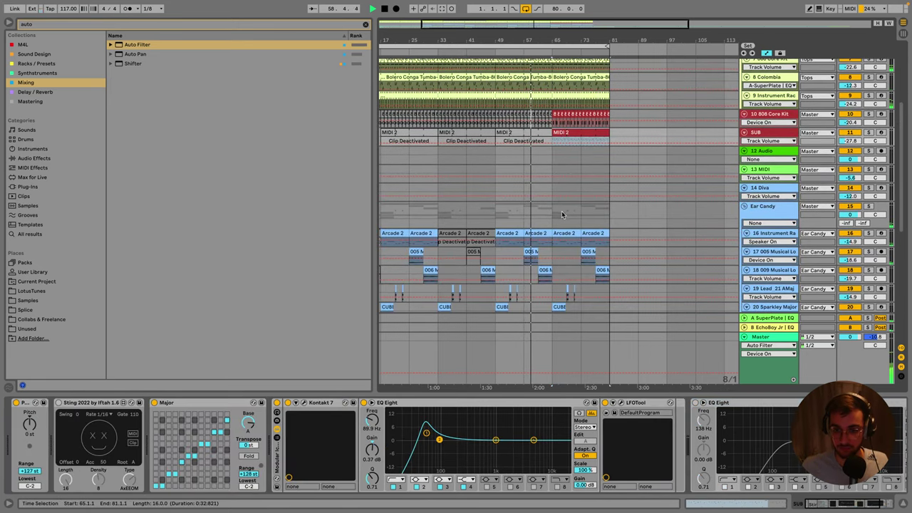
scroll(561, 209, "down", 3)
left_click(558, 142)
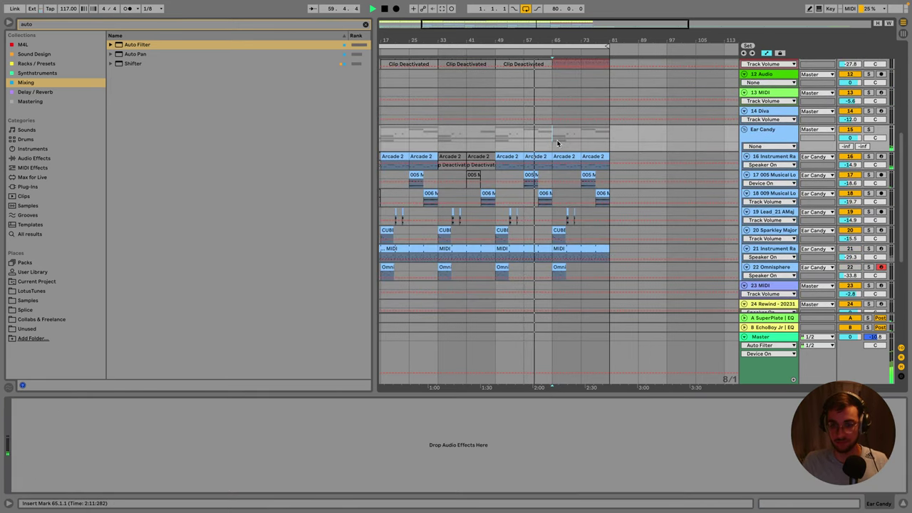
scroll(567, 238, "down", 3)
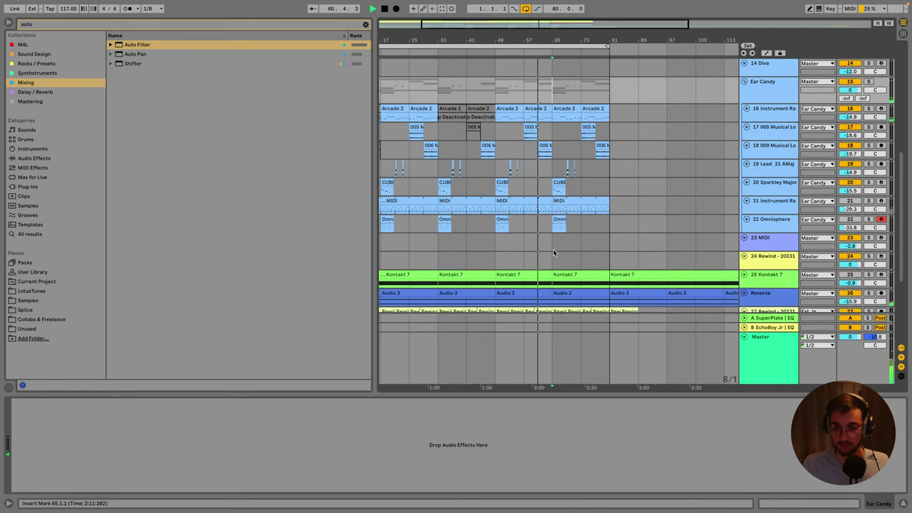
scroll(553, 243, "down", 3)
left_click(553, 206)
scroll(556, 185, "down", 6)
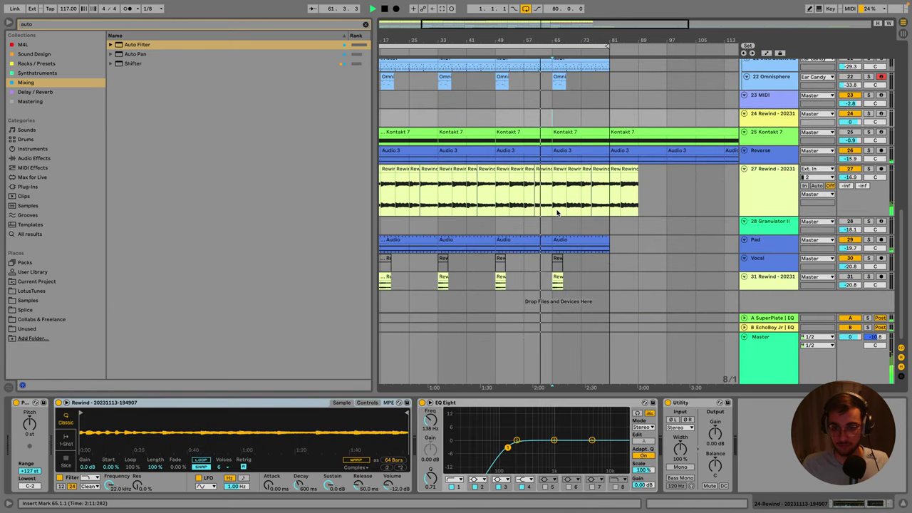
left_click(559, 171)
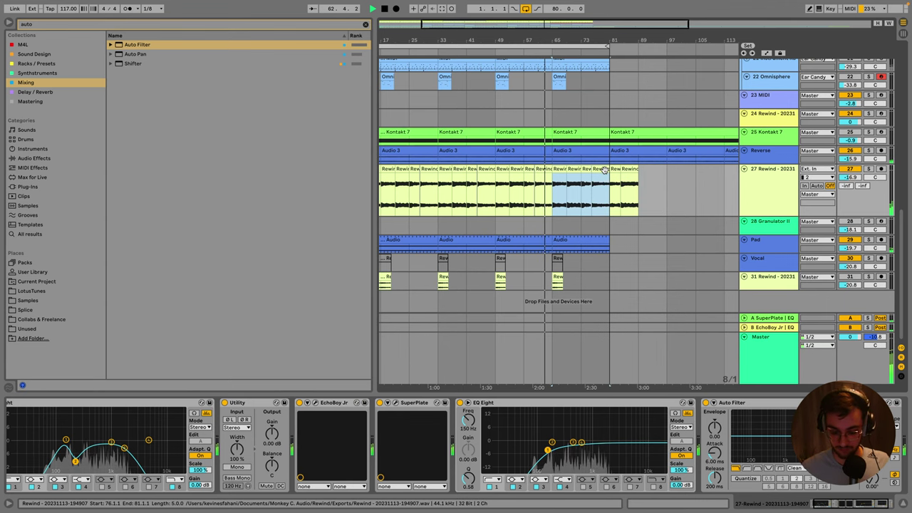
scroll(591, 178, "up", 5)
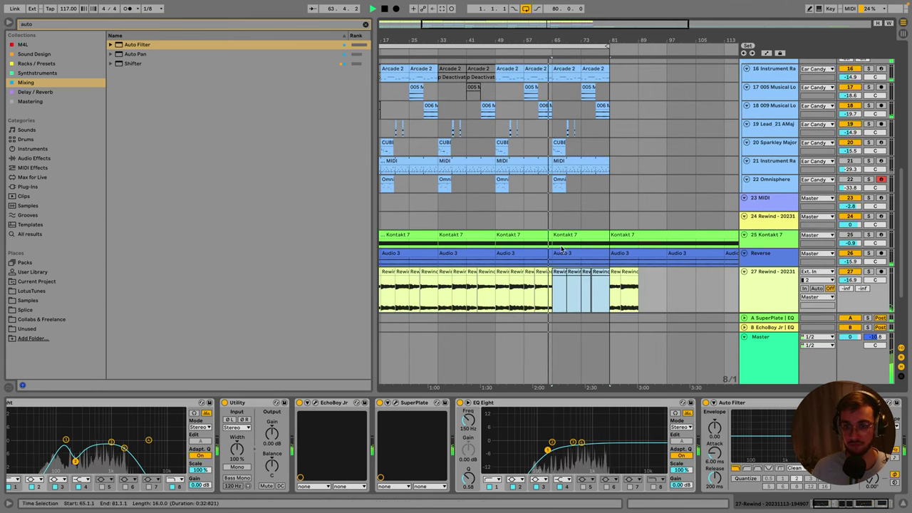
scroll(556, 214, "down", 5)
left_click_drag(553, 223, 567, 218)
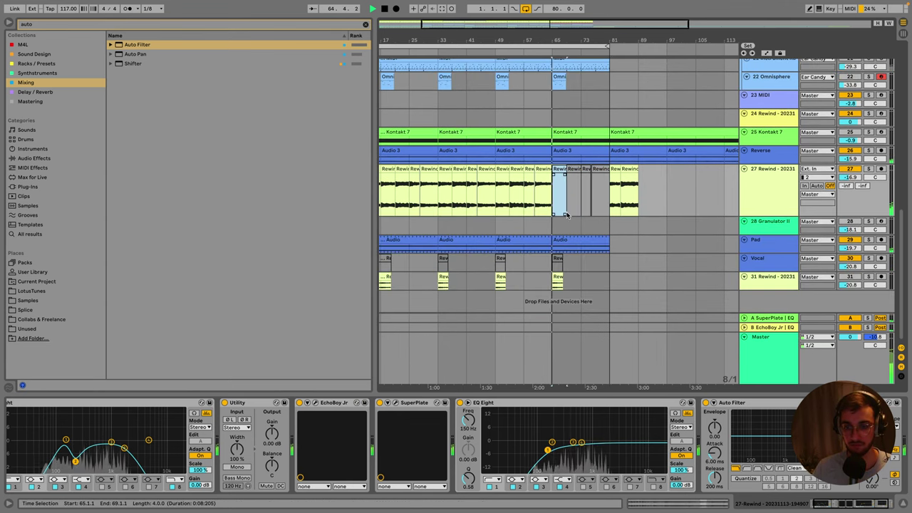
Automate the Drum Rack's second EQ Eight to switch off at bar 65, and play from there.
scroll(563, 218, "up", 8)
scroll(570, 178, "up", 8)
key("a")
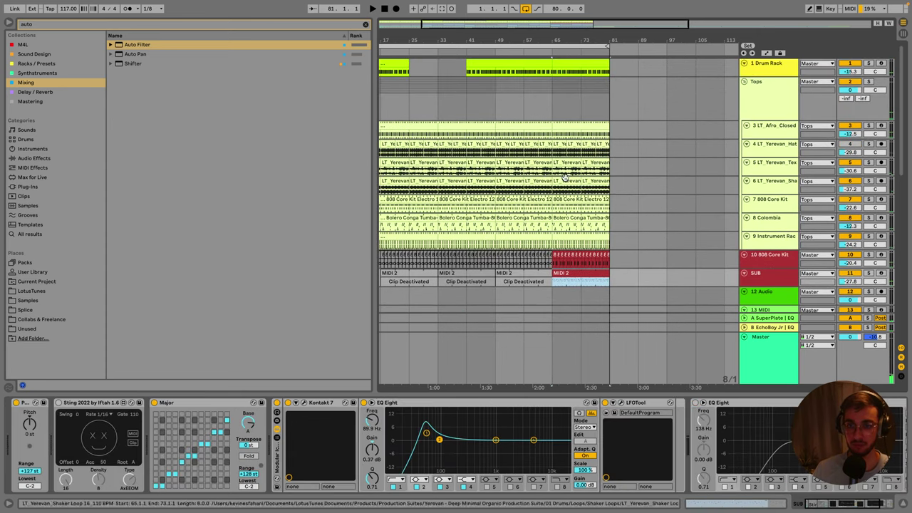
left_click(578, 133)
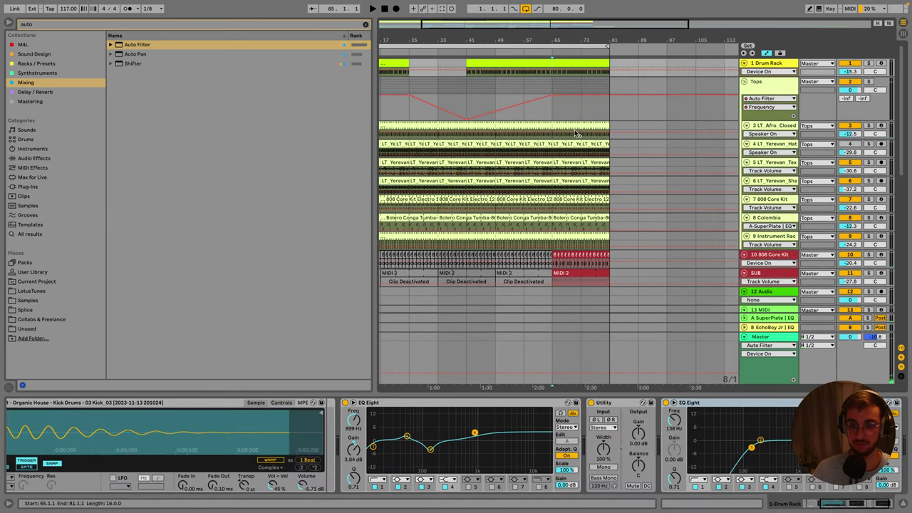
right_click(674, 405)
left_click(695, 409)
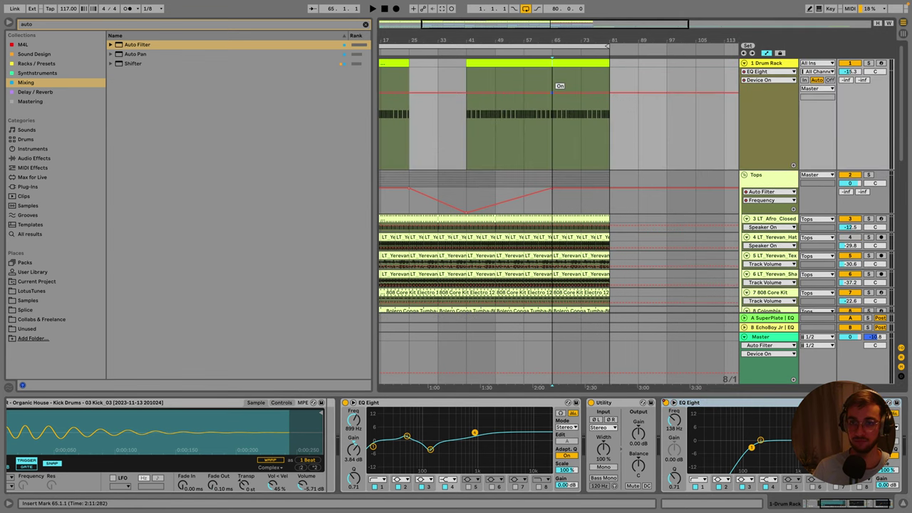
left_click_drag(555, 93, 554, 143)
key("space")
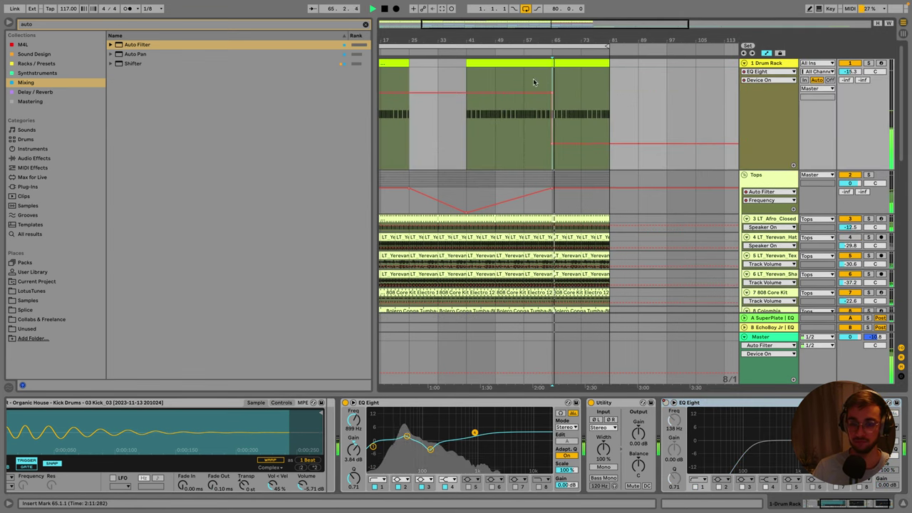
Play the arrangement from bar 1 and save the set.
left_click(467, 79)
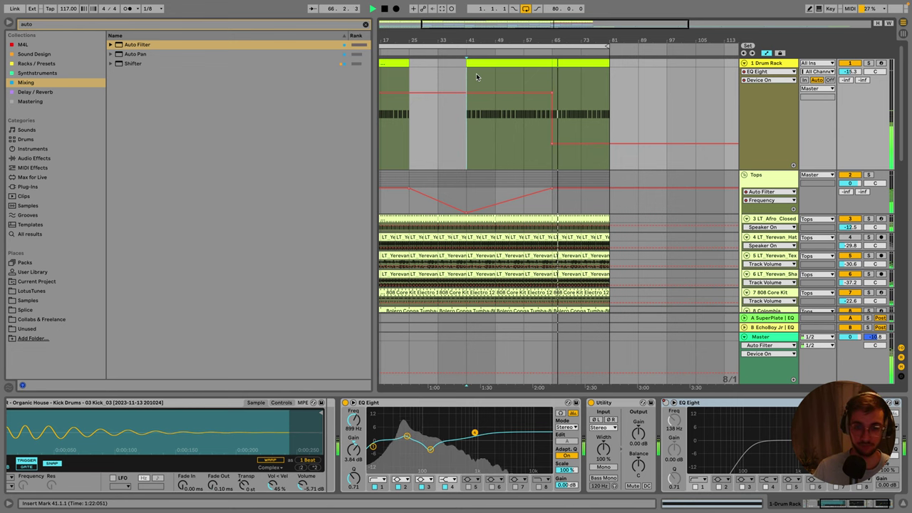
key("Home")
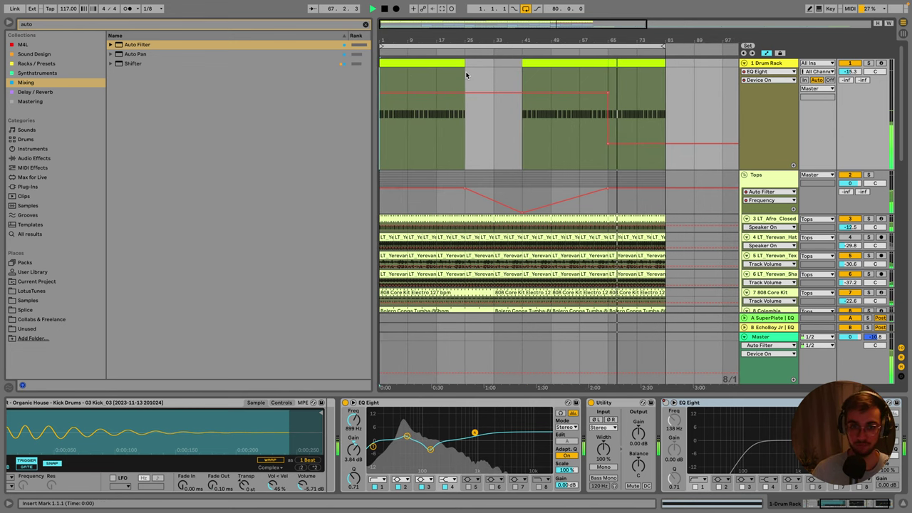
key("space")
key("space")
key("ctrl+s")
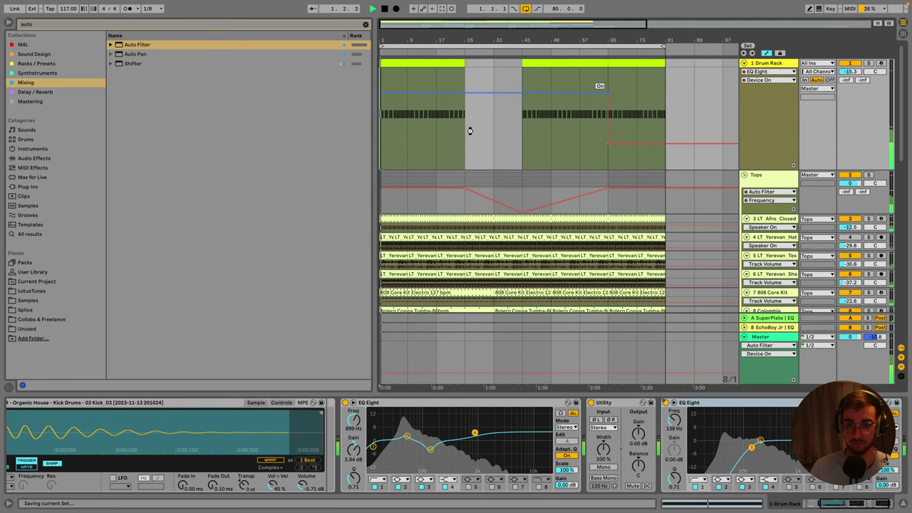
Move the end of the Tops filter's upward ramp and the Drum Rack EQ Eight's switch-off point to bar 57.
left_click(520, 138)
scroll(522, 149, "down", 2)
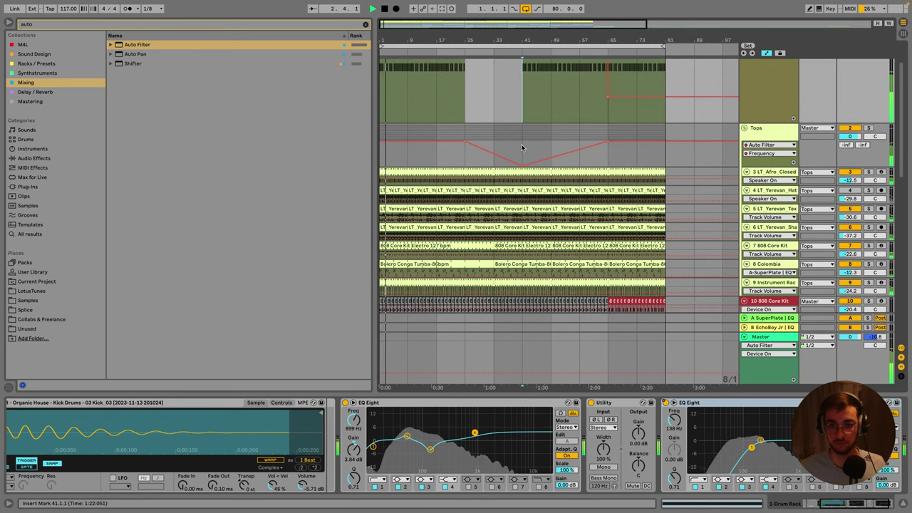
scroll(541, 114, "up", 2)
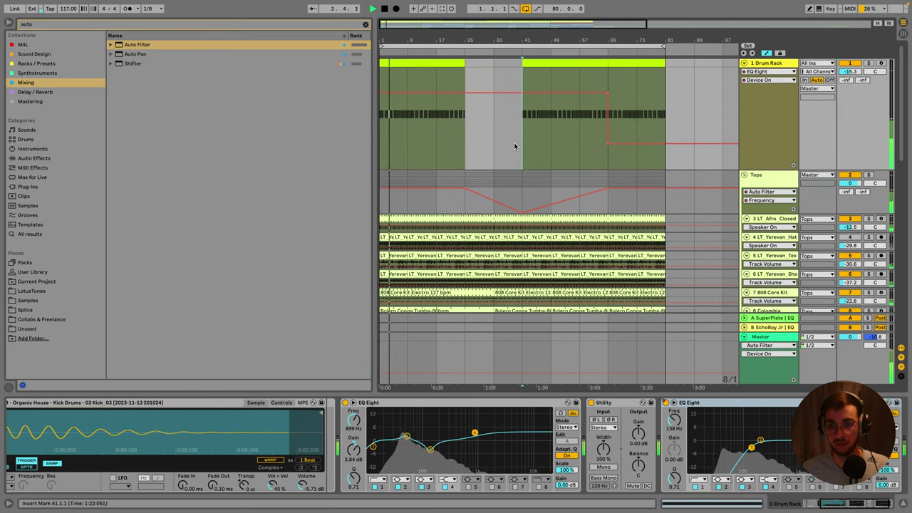
left_click(570, 201)
left_click_drag(580, 197, 580, 189)
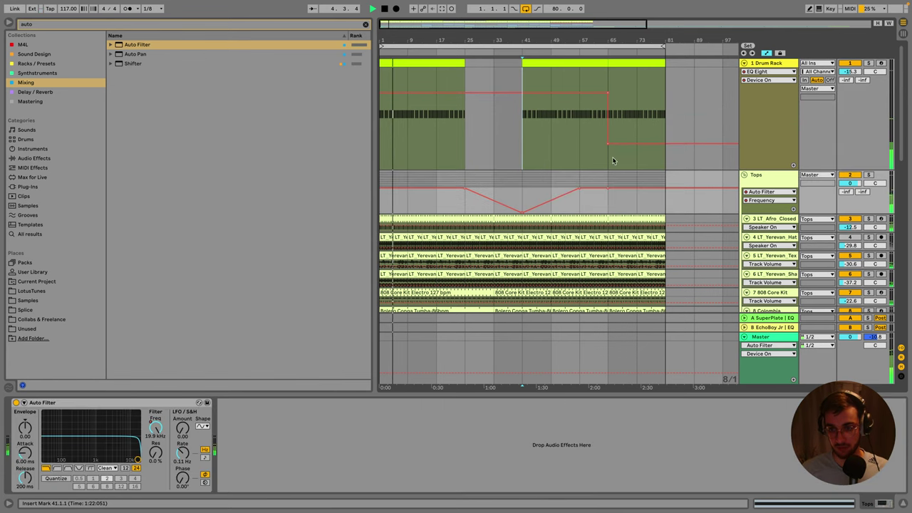
left_click(580, 94)
left_click_drag(605, 150, 580, 148)
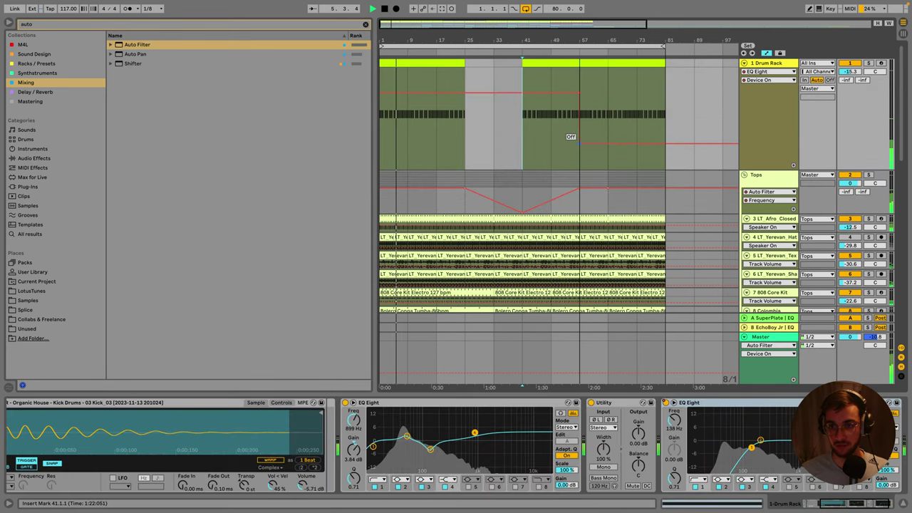
right_click(463, 142)
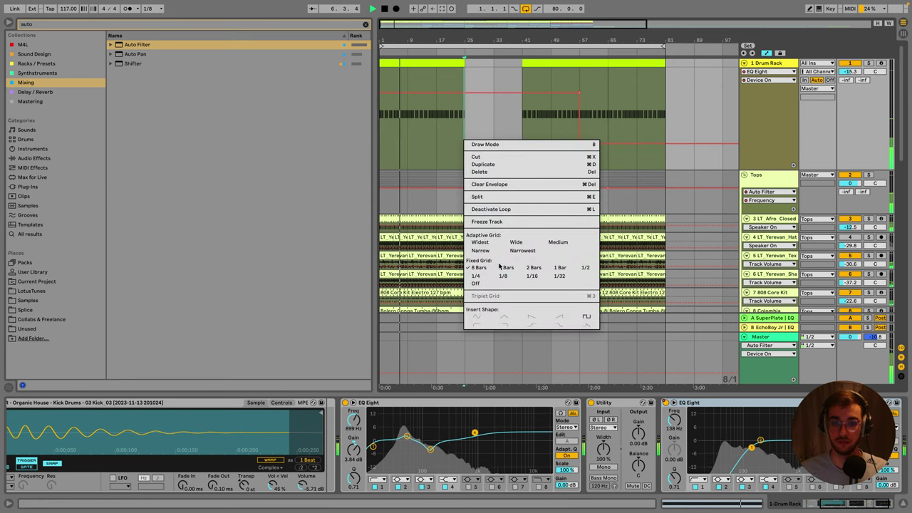
key("Escape")
left_click_drag(427, 138, 385, 136)
left_click(464, 136)
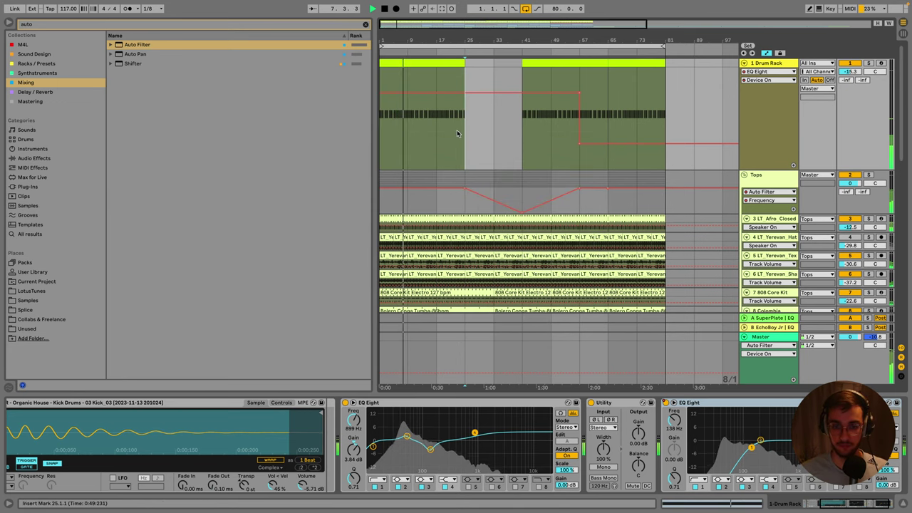
scroll(460, 148, "down", 1)
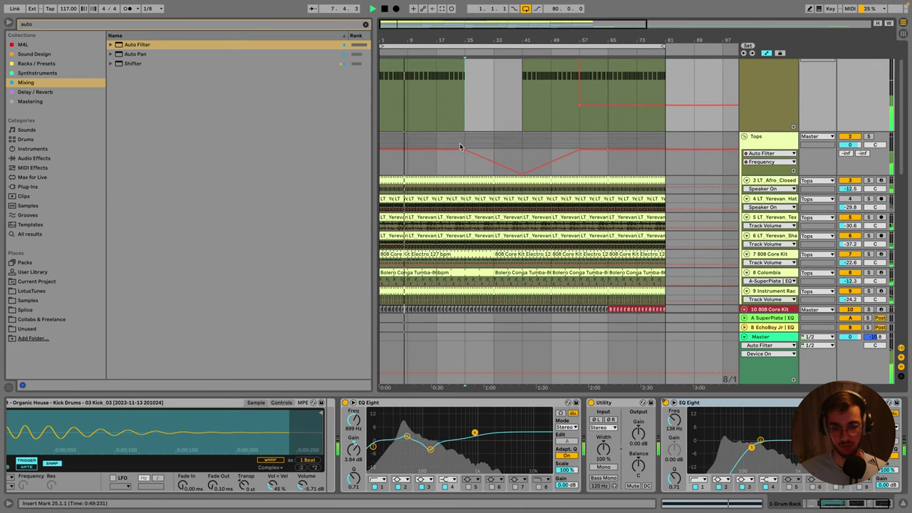
left_click_drag(403, 120, 494, 119)
left_click(494, 119)
scroll(463, 132, "up", 1)
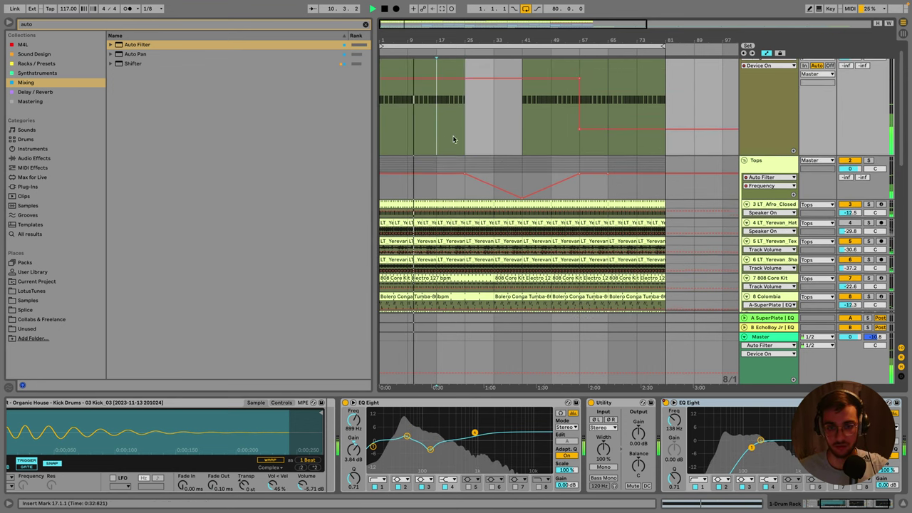
left_click(474, 150)
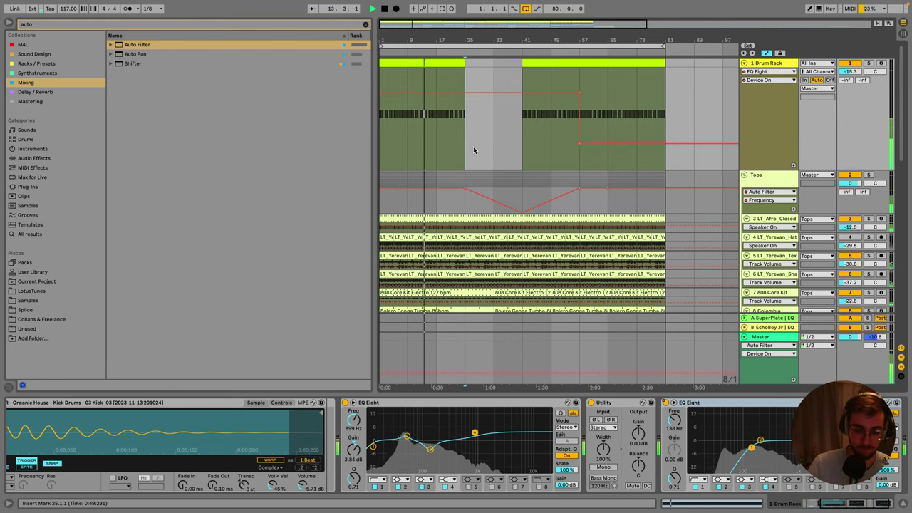
Raise the Utility gain on the Master track to 8.89 dB.
left_click(768, 335)
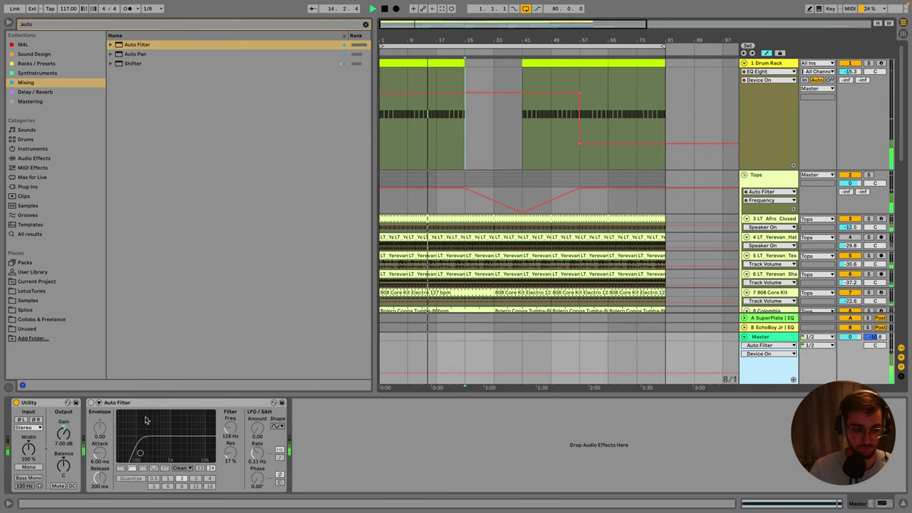
left_click(64, 433)
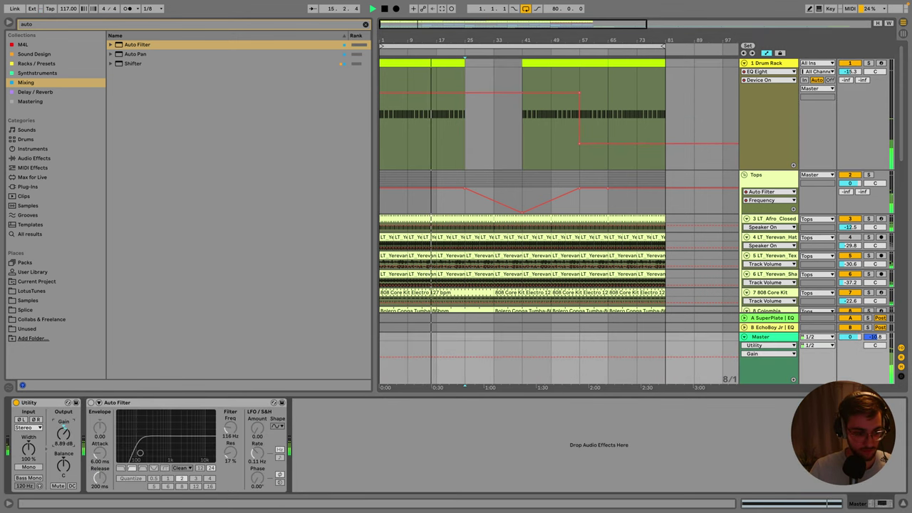
Set the arrangement grid to 1 bar and shorten the first Drum Rack clip so it ends at bar 24.
left_click(451, 147)
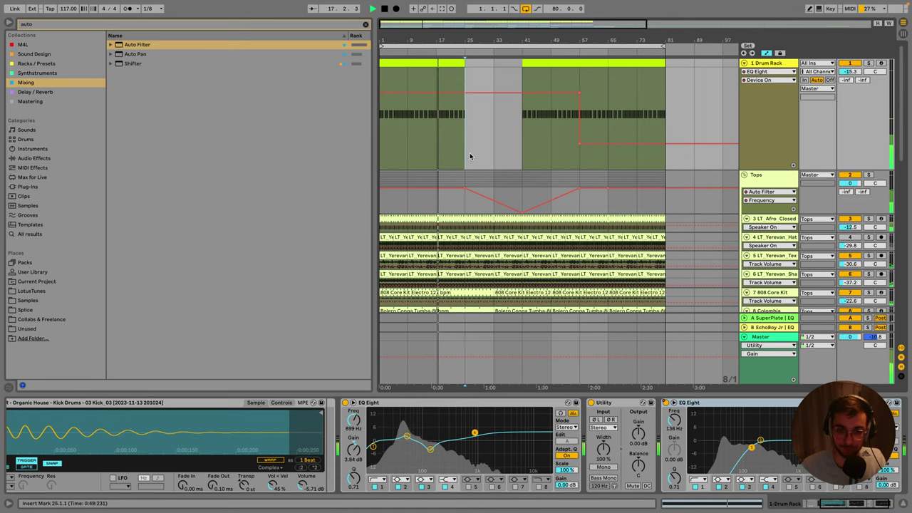
scroll(470, 156, "down", 2)
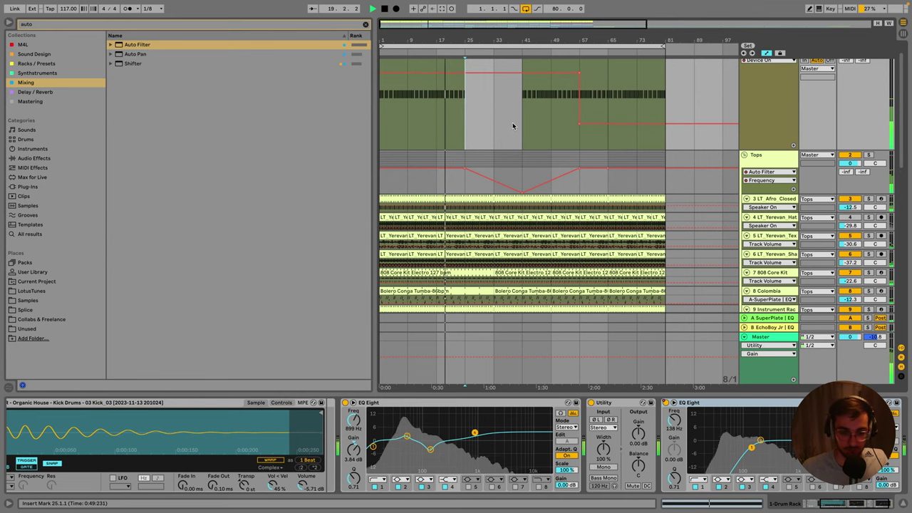
scroll(499, 125, "down", 1)
scroll(468, 133, "up", 2)
scroll(466, 154, "up", 1)
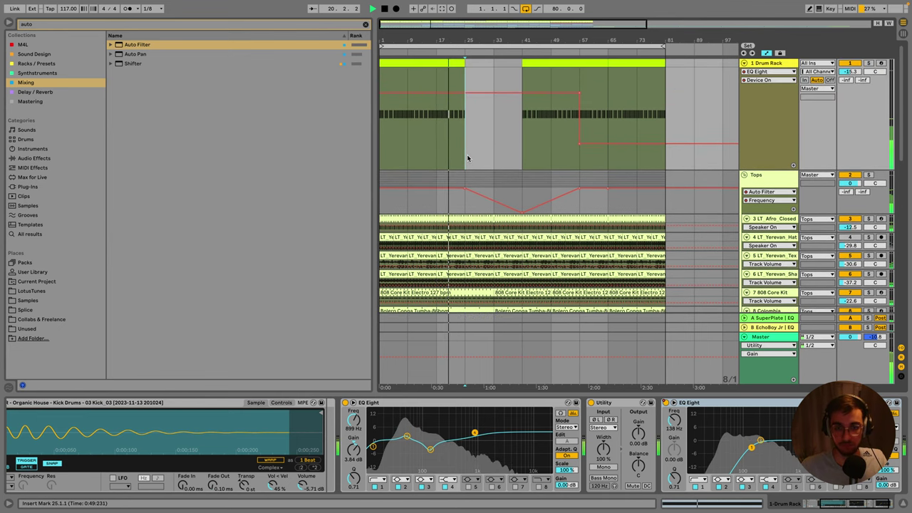
scroll(502, 119, "up", 3)
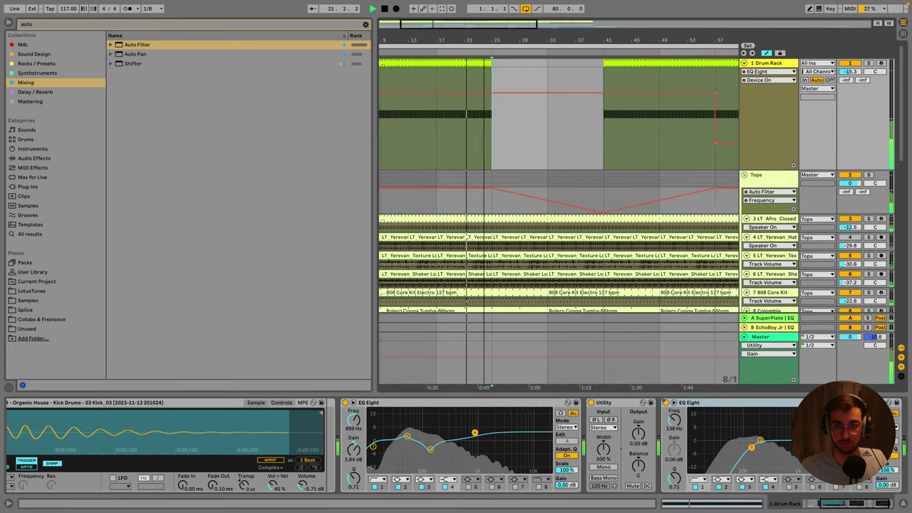
right_click(508, 128)
left_click(604, 241)
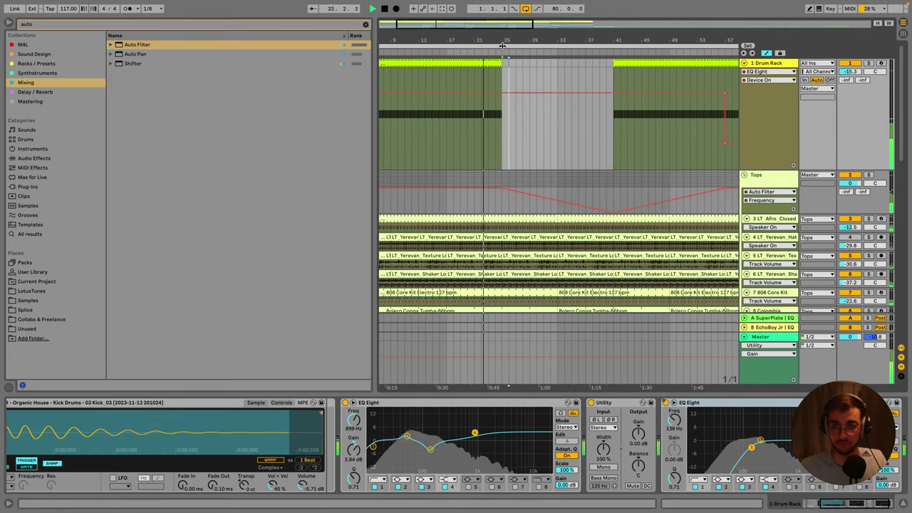
scroll(504, 121, "up", 5)
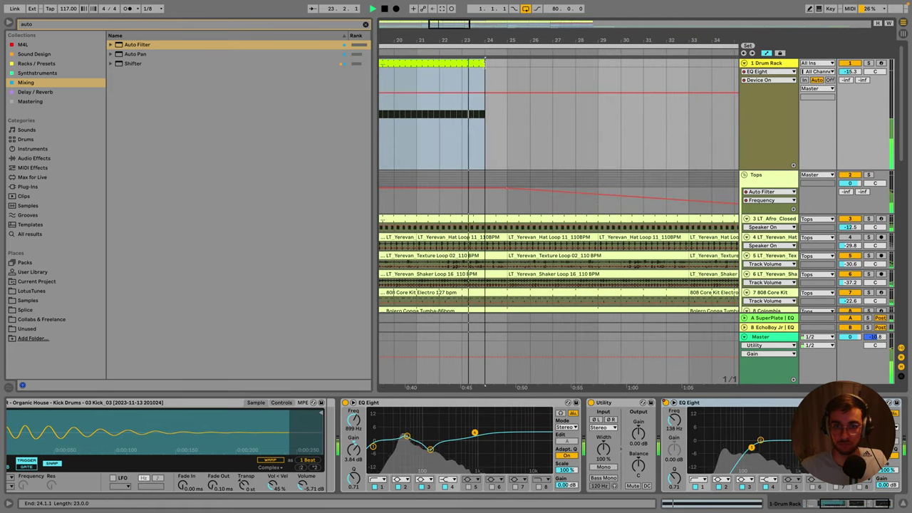
Extend the deactivated Vocal clip at bar 33 to span bars 25 to 44 and activate it.
scroll(509, 214, "down", 10)
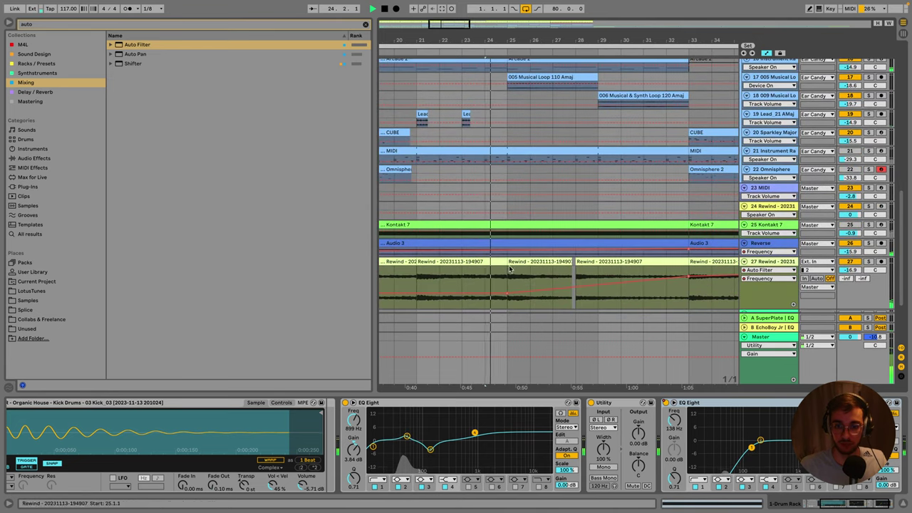
left_click(508, 269)
scroll(528, 264, "down", 3)
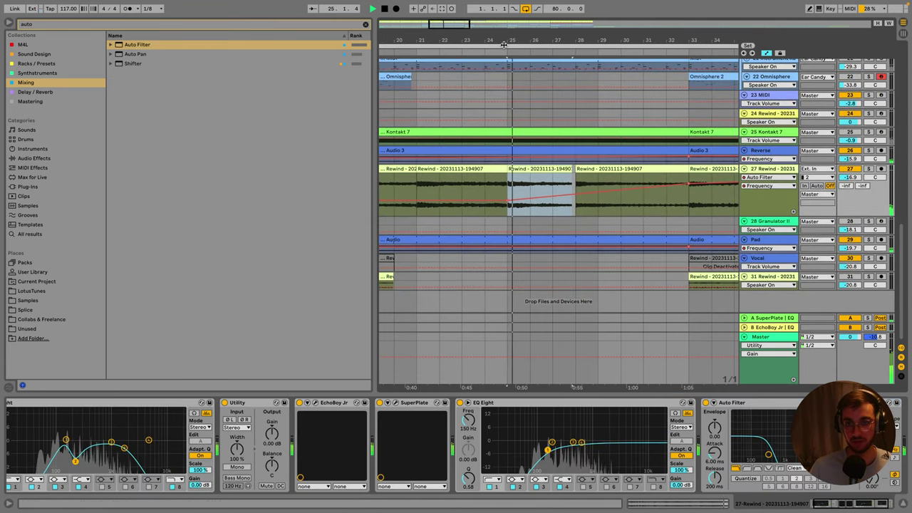
scroll(504, 45, "down", 4)
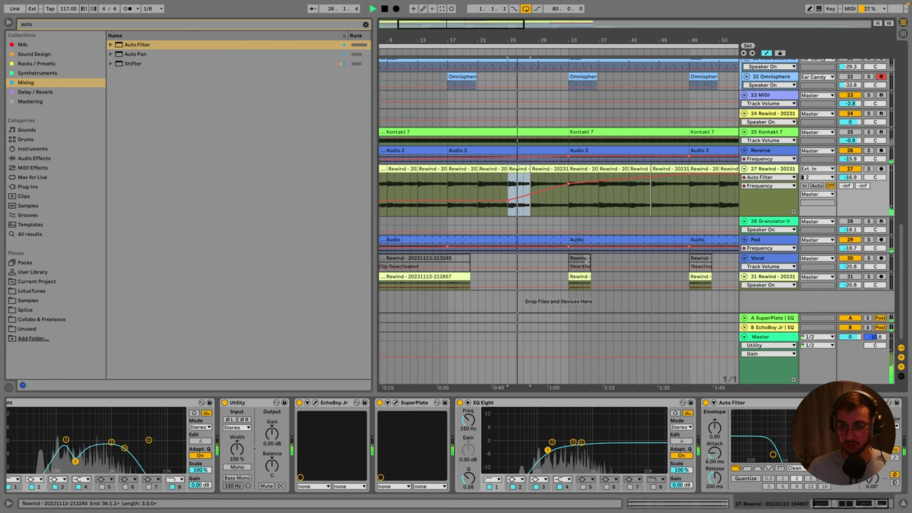
left_click_drag(586, 259, 623, 270)
key("0")
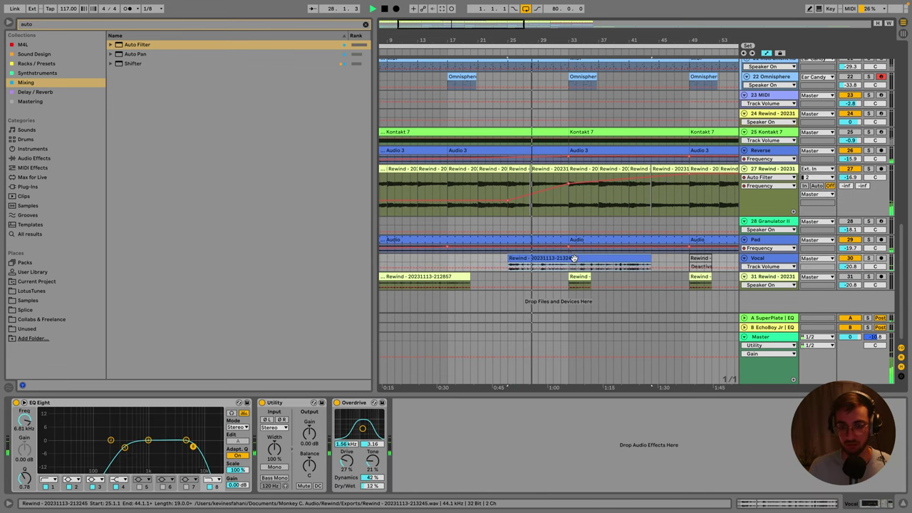
Remove the bar 33 breakpoint from the Auto Filter frequency automation on track 27 Rewind.
scroll(535, 228, "right", 3)
scroll(493, 205, "up", 1)
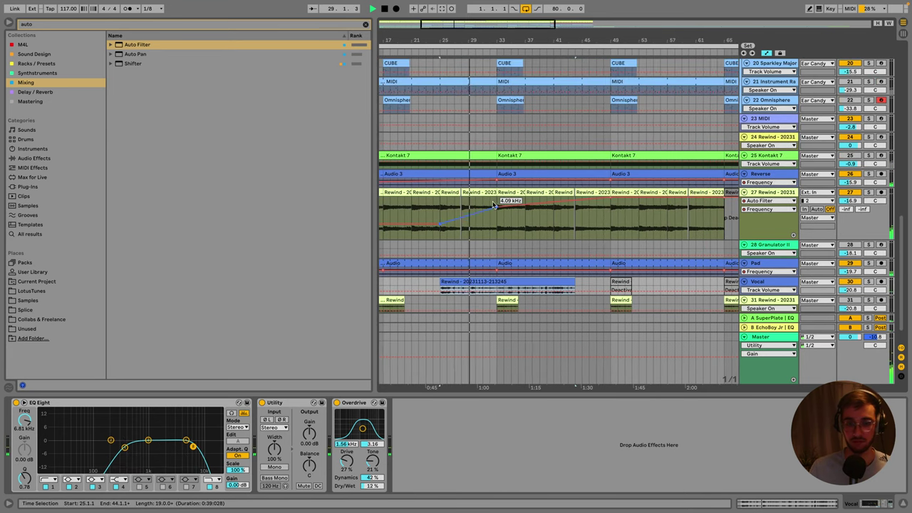
scroll(494, 258, "up", 4)
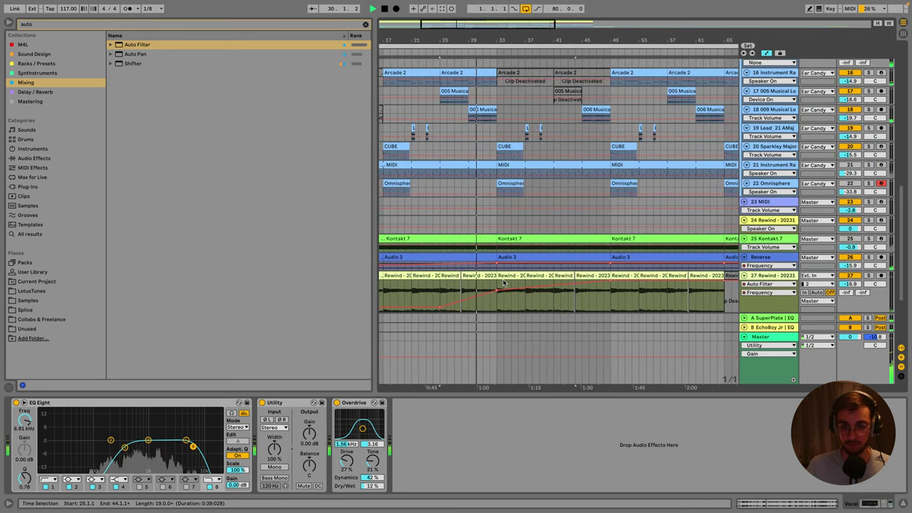
left_click(498, 283)
Hide the automation, deactivate the track 18 musical loop at bars 29 to 33, and end the preceding Arcade 2 clip at bar 29.
scroll(497, 214, "up", 10)
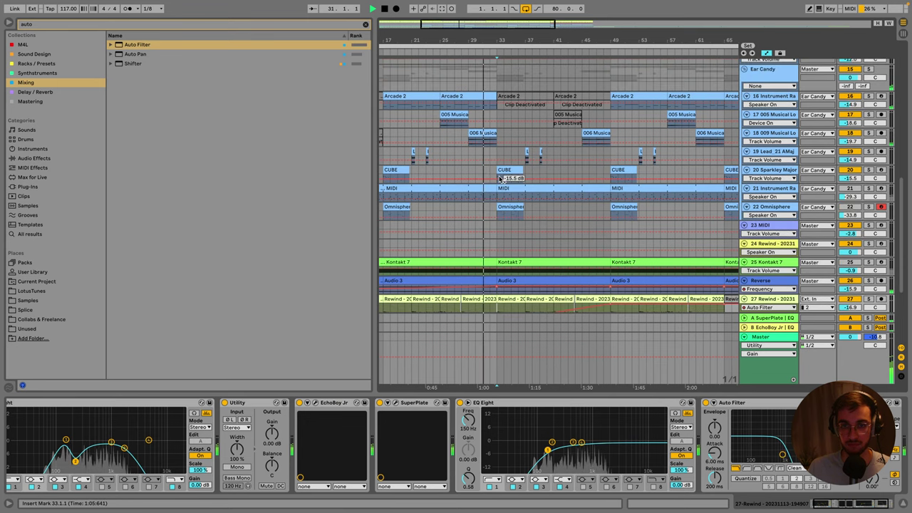
scroll(500, 195, "down", 10)
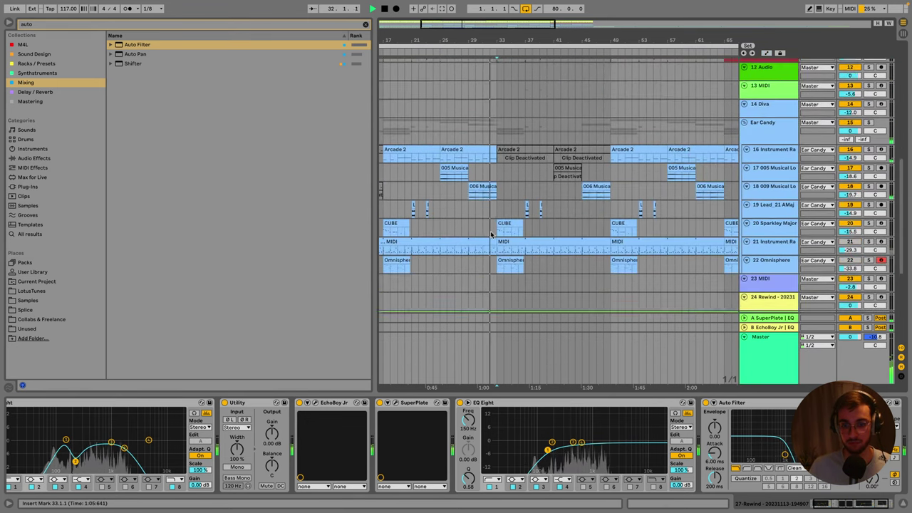
left_click(489, 150)
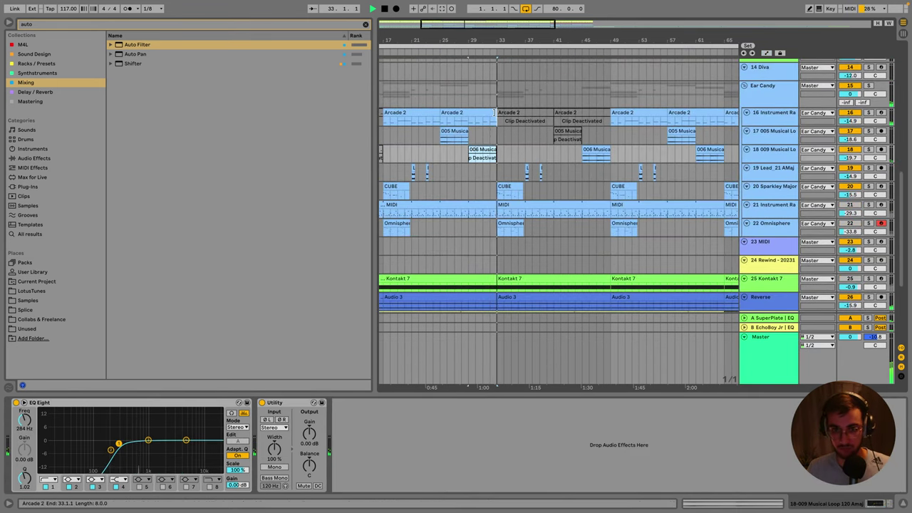
scroll(511, 207, "down", 3)
left_click(511, 207)
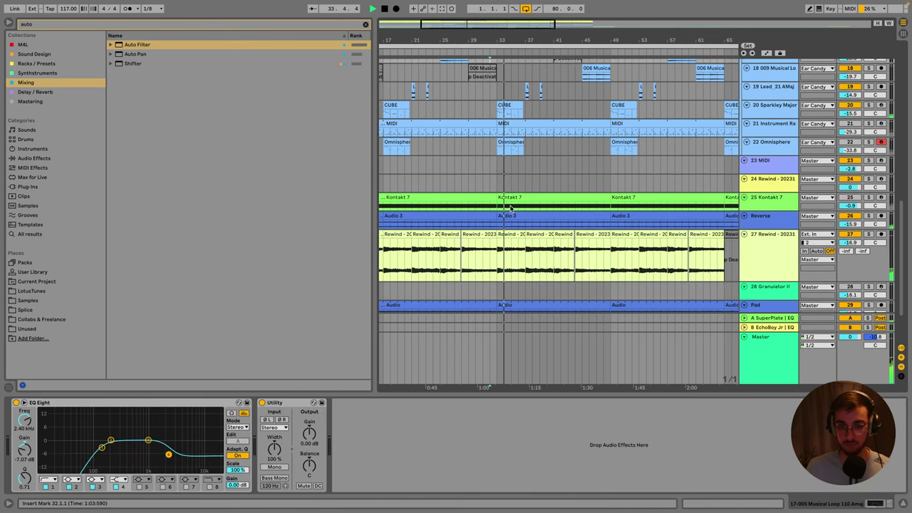
Set the arrangement grid to a fixed 8 bars.
scroll(511, 207, "down", 3)
scroll(559, 207, "up", 8)
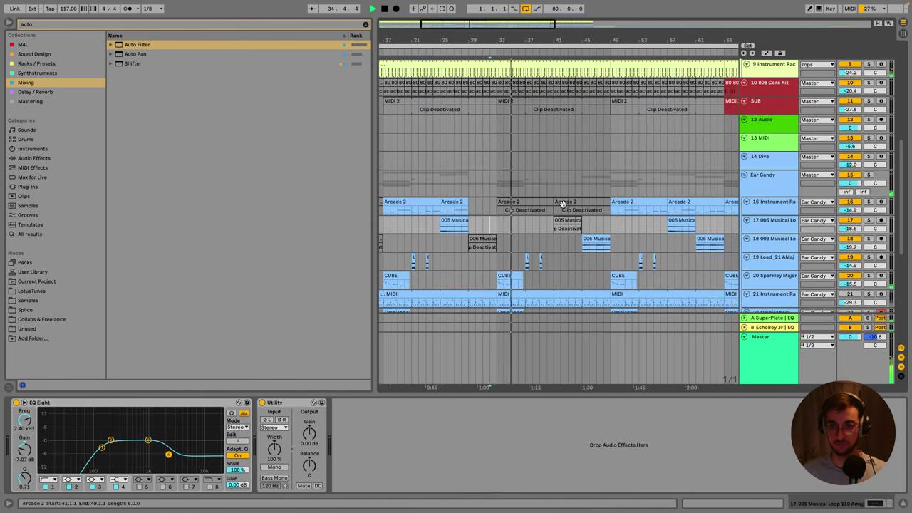
scroll(559, 186, "up", 10)
left_click(551, 142)
scroll(551, 152, "down", 10)
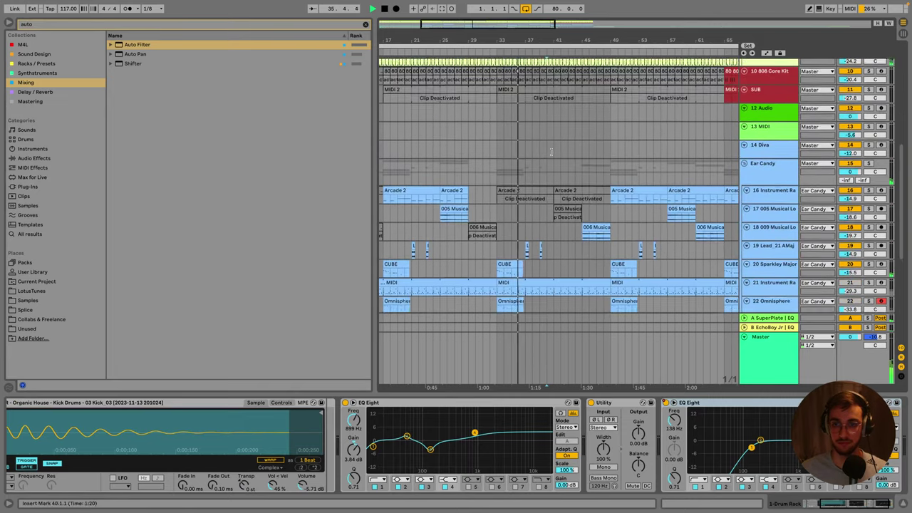
scroll(551, 152, "down", 8)
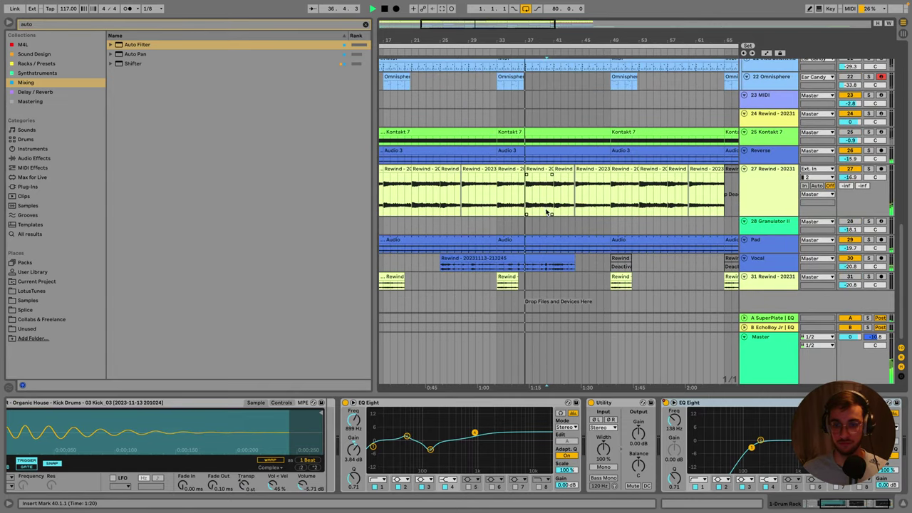
left_click_drag(561, 45, 509, 110)
right_click(509, 110)
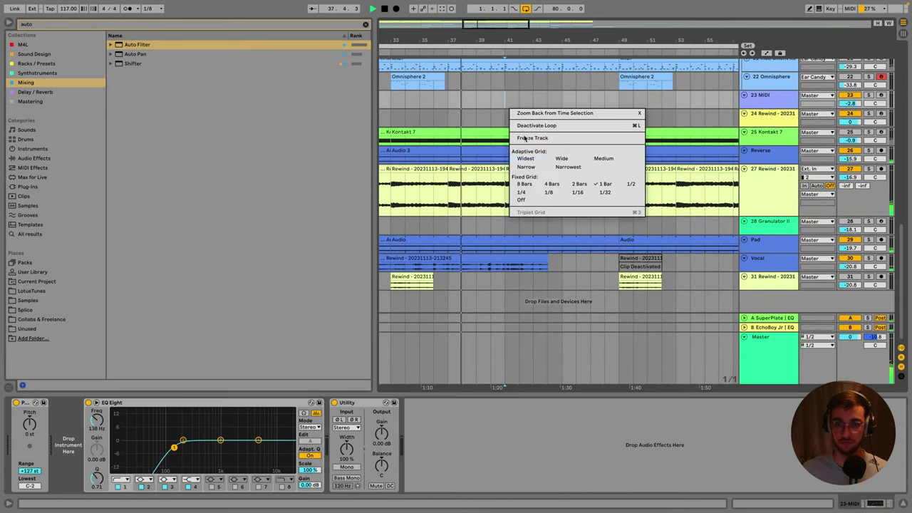
left_click(521, 184)
Check the clips around bar 41, then show the automation and examine the Vocal clips between bars 25 and 52.
left_click(517, 221)
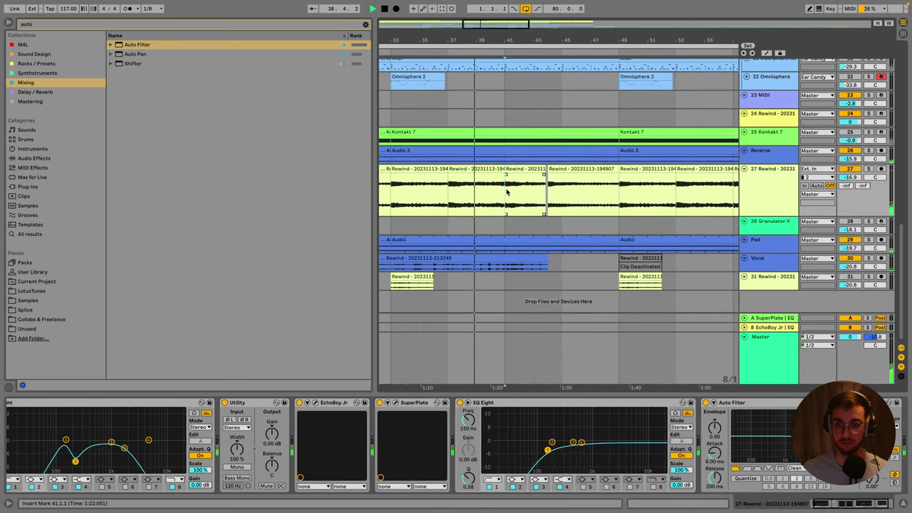
left_click(511, 267)
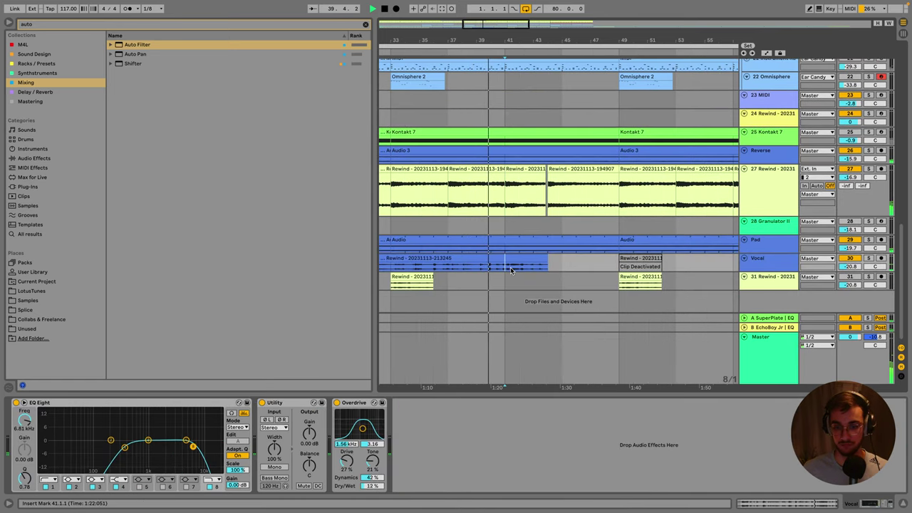
scroll(512, 267, "up", 15)
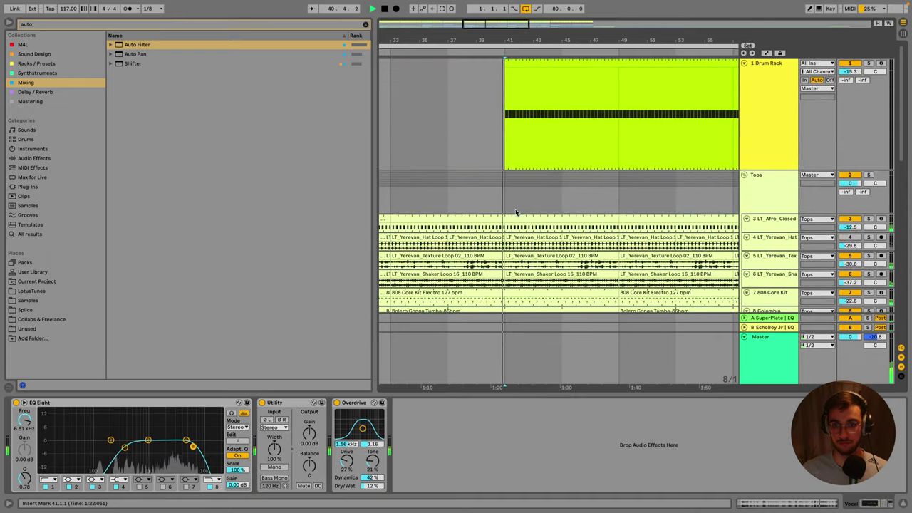
key("minus")
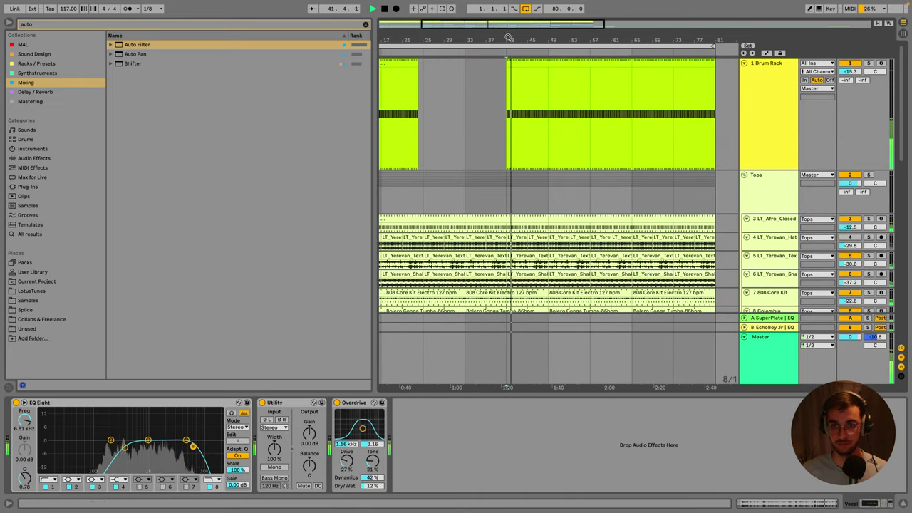
scroll(517, 252, "down", 5)
scroll(516, 253, "down", 10)
left_click_drag(424, 265, 518, 265)
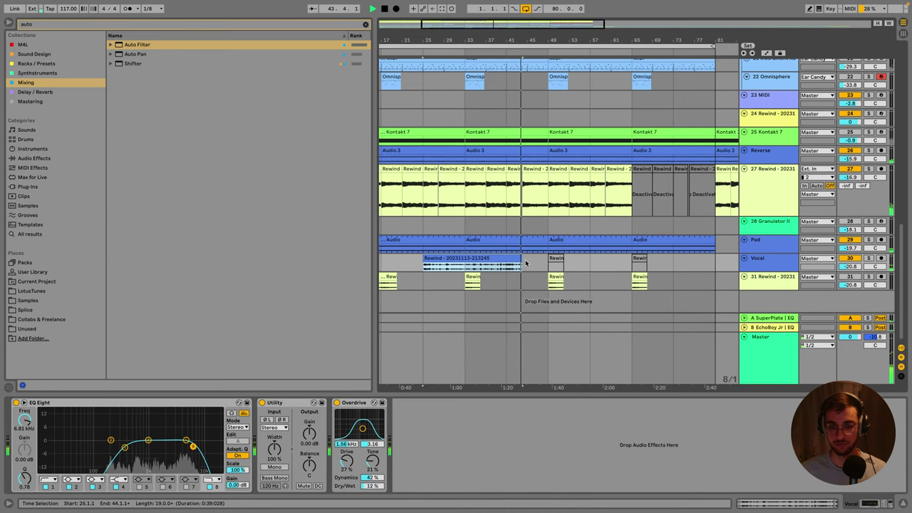
key("a")
left_click(531, 246)
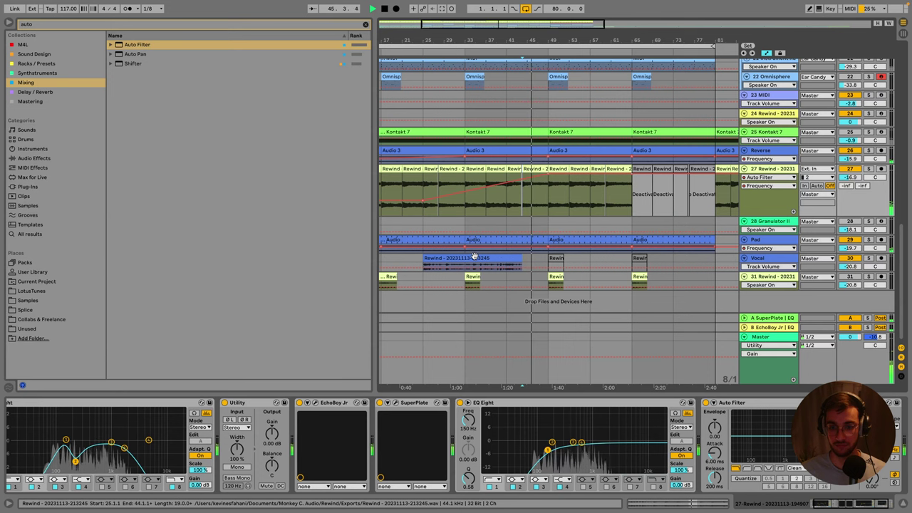
mouse_move(467, 265)
left_mouse_down()
mouse_move(513, 264)
mouse_move(470, 264)
left_mouse_up()
left_click(554, 261)
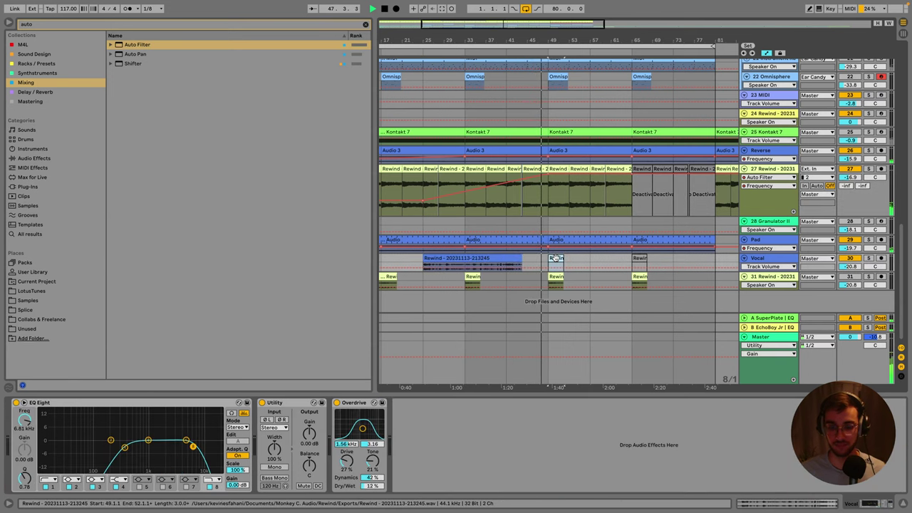
Try starting the Tops filter's upward frequency ramp at 262 Hz at bar 41.
scroll(556, 249, "up", 5)
scroll(556, 246, "up", 10)
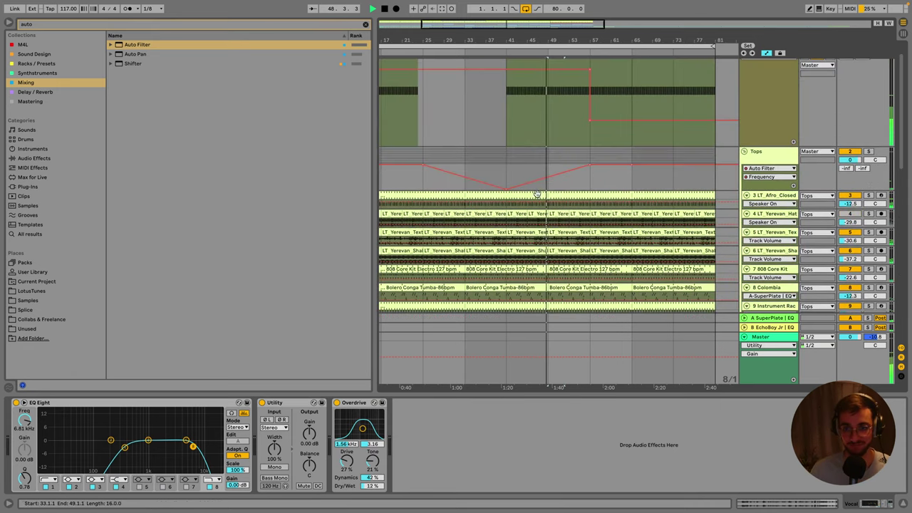
left_click(514, 189)
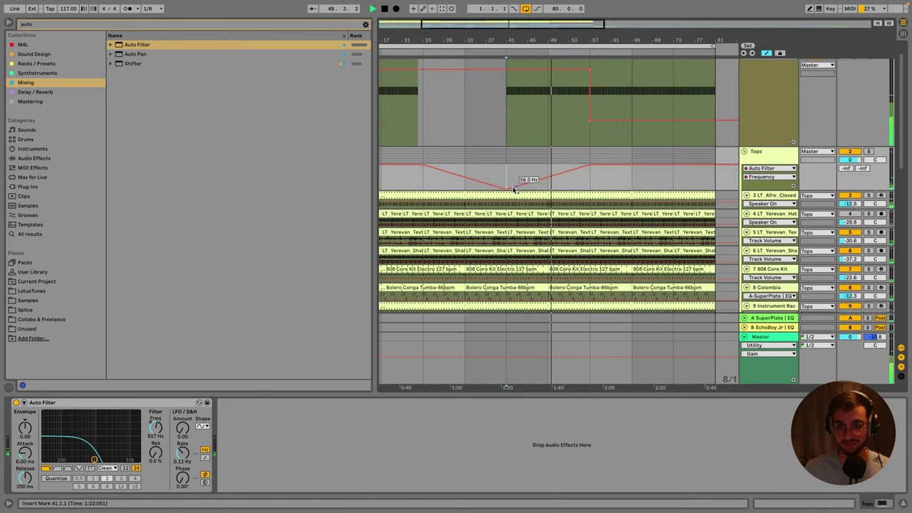
scroll(518, 185, "up", 1)
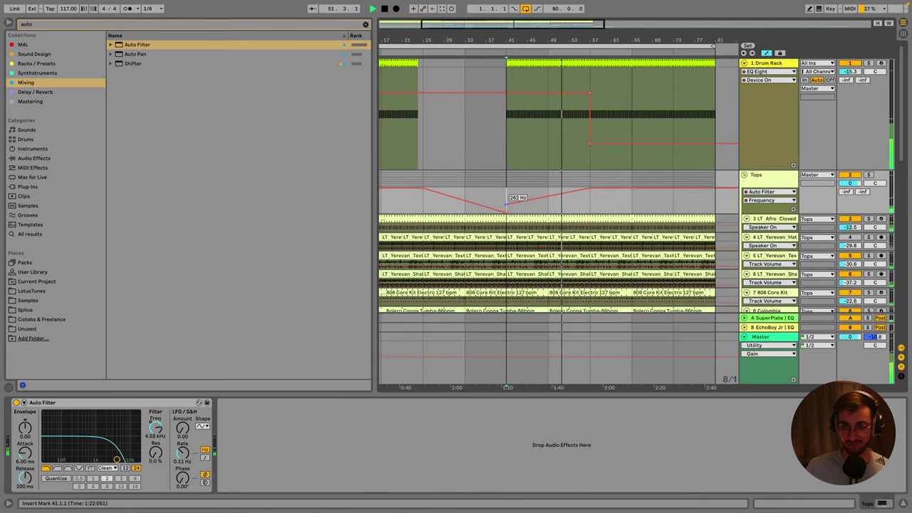
Show the Drum Rack EQ Eight's 1 Frequency A automation, and raise the Tops filter's low point at bar 41 to 493 Hz.
left_click(559, 114)
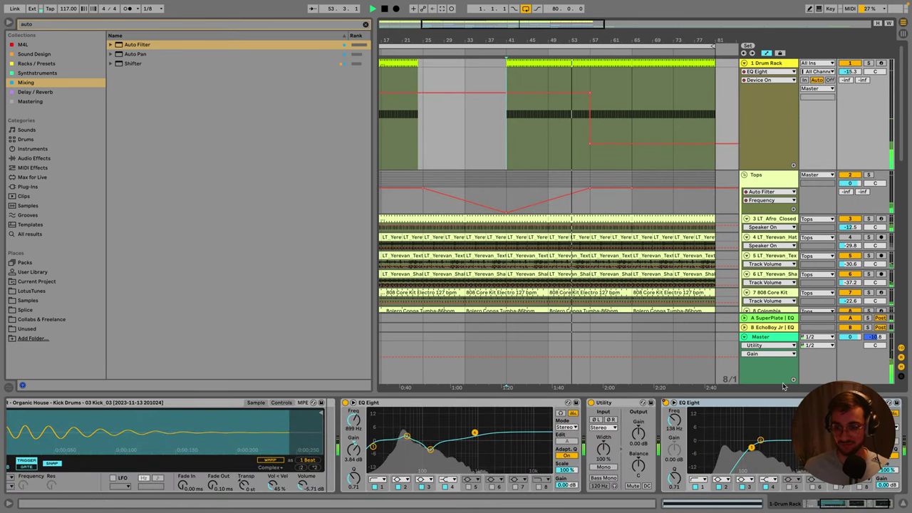
left_click(674, 421)
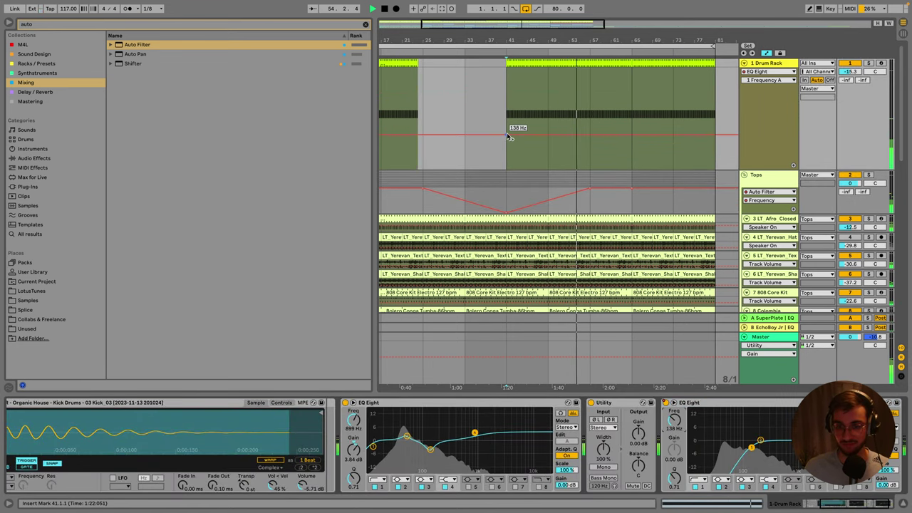
left_click(506, 202)
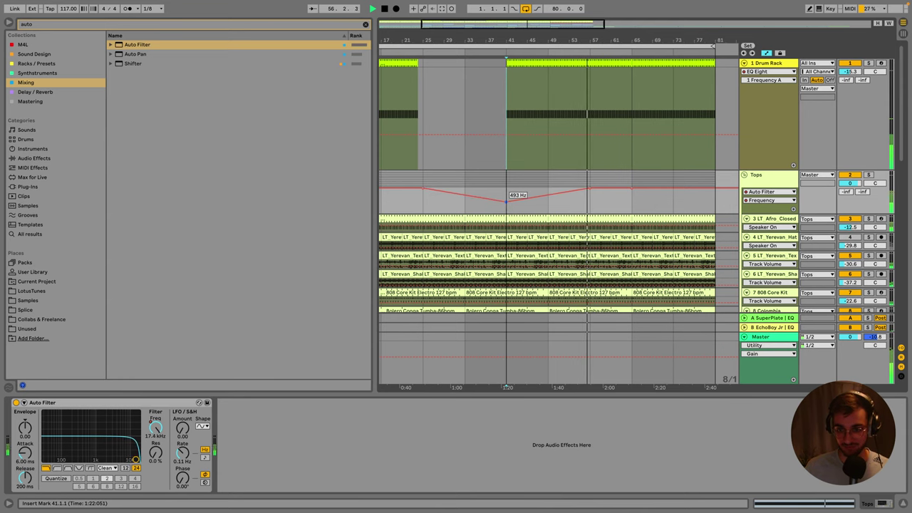
Play the arrangement from bar 49 and examine the Ear Candy, Rewind and Vocal clips that follow.
left_click(501, 98)
scroll(542, 185, "down", 10)
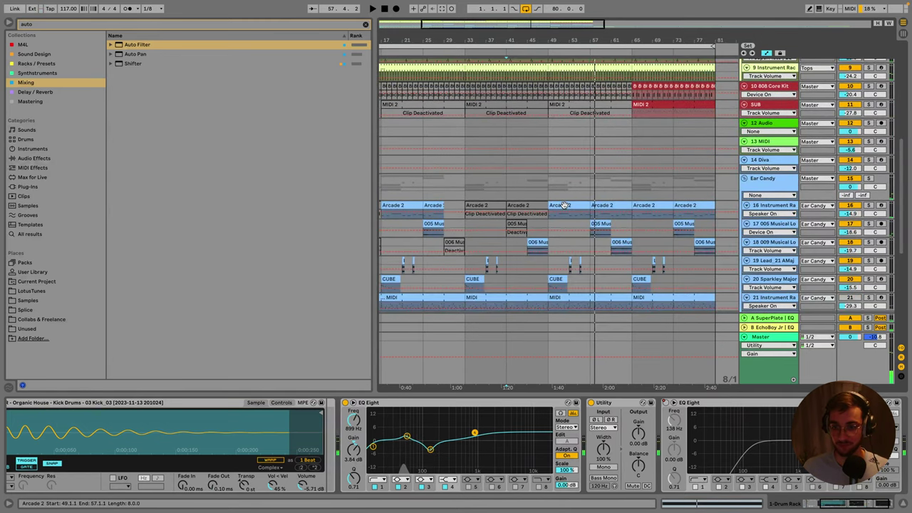
left_click(563, 205)
scroll(571, 214, "down", 4)
left_click(575, 229)
scroll(574, 226, "down", 2)
key("space")
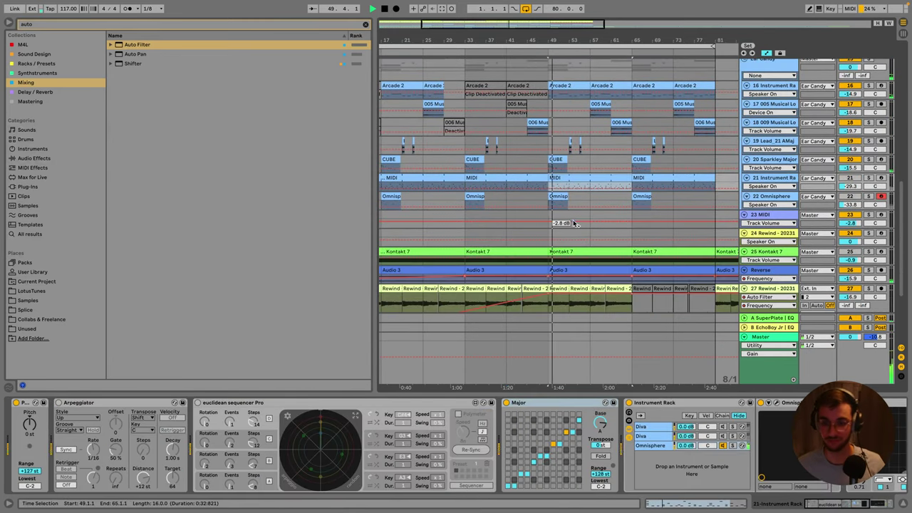
scroll(597, 320, "down", 4)
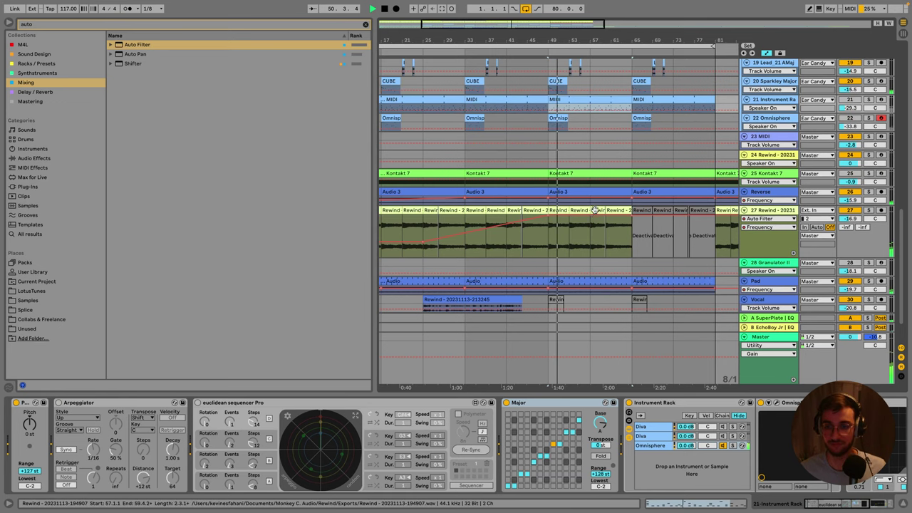
Deactivate the clips between bars 57 and 65 on track 27 Rewind.
left_click(598, 236)
scroll(581, 186, "down", 3)
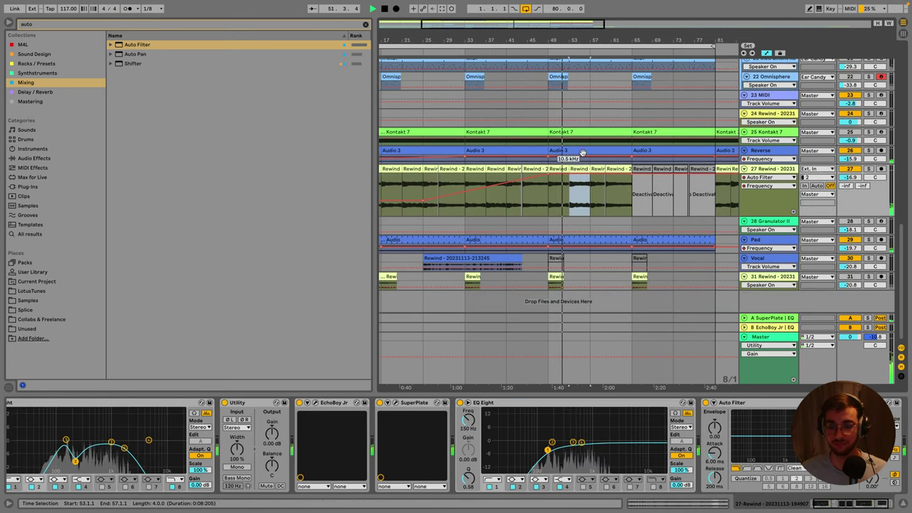
scroll(581, 176, "up", 3)
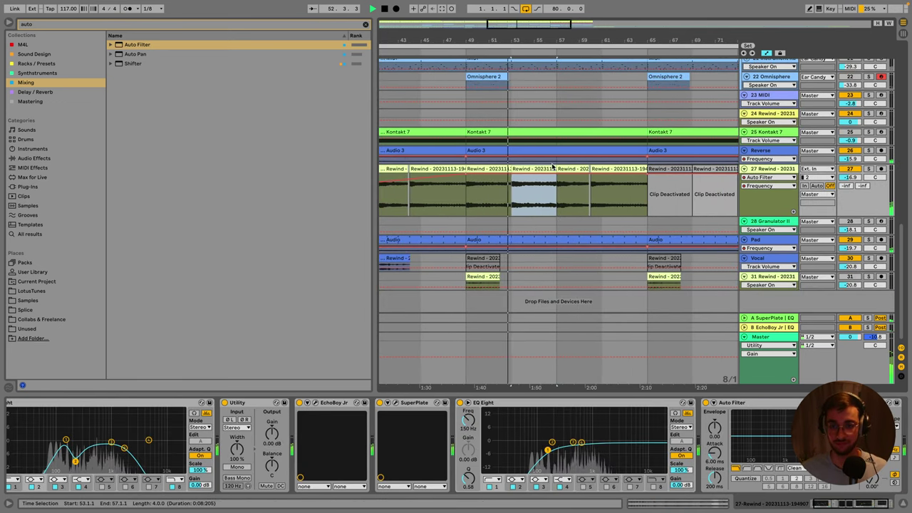
left_click(625, 174, "shift")
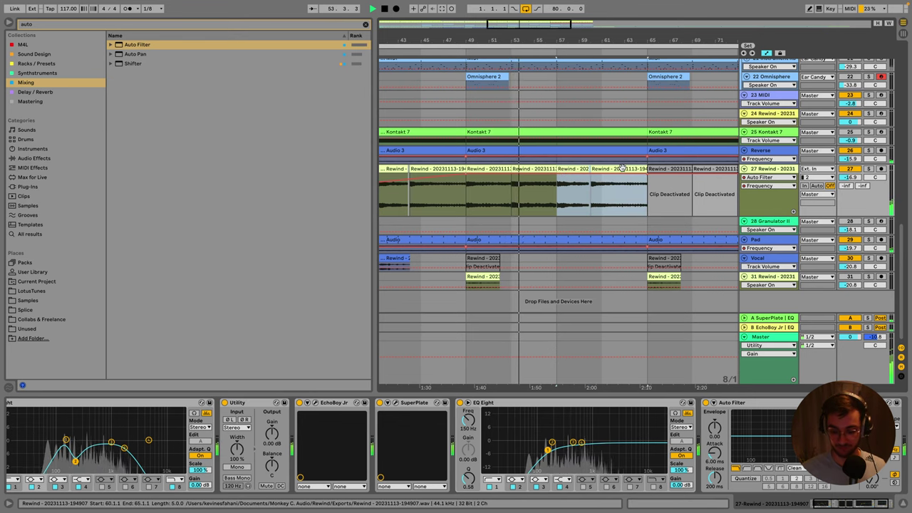
key("0")
Deactivate the Arcade 2 clip between bars 49 and 57 and check the Rewind clip at bar 53.
scroll(581, 178, "up", 5)
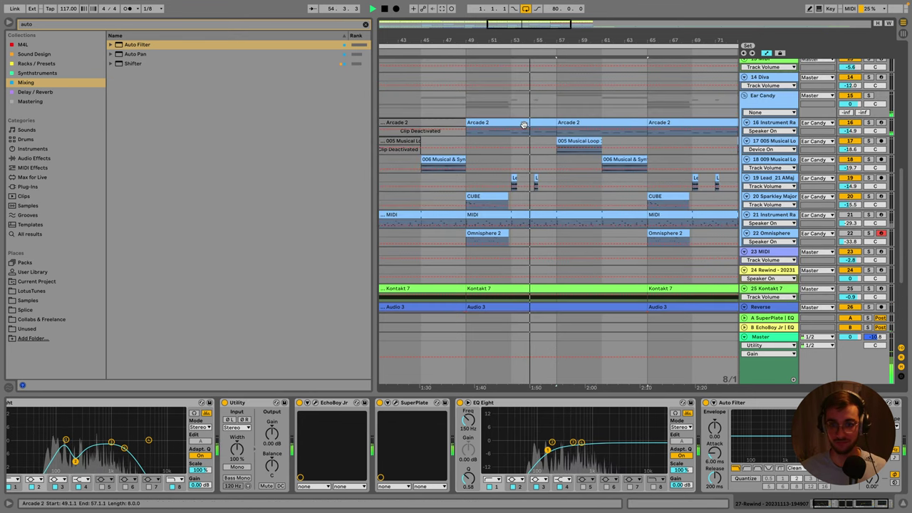
left_click(523, 124)
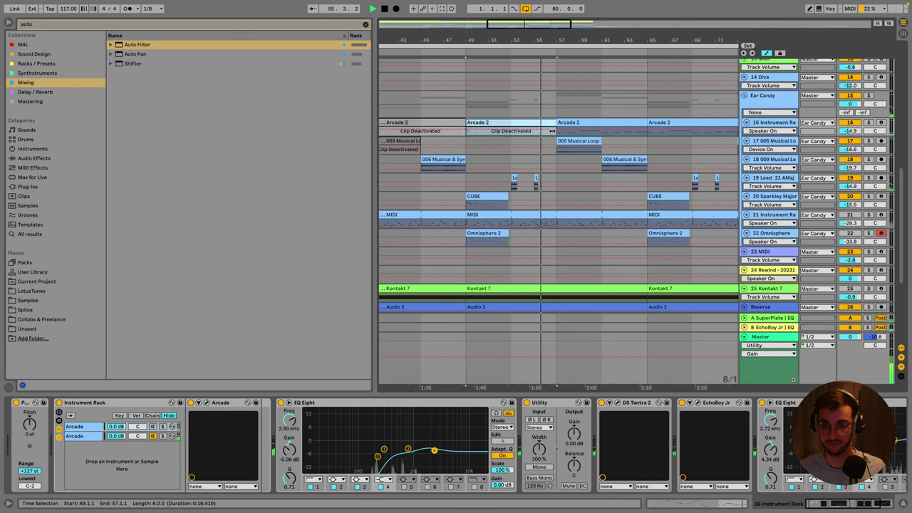
scroll(550, 236, "down", 5)
left_click(549, 191)
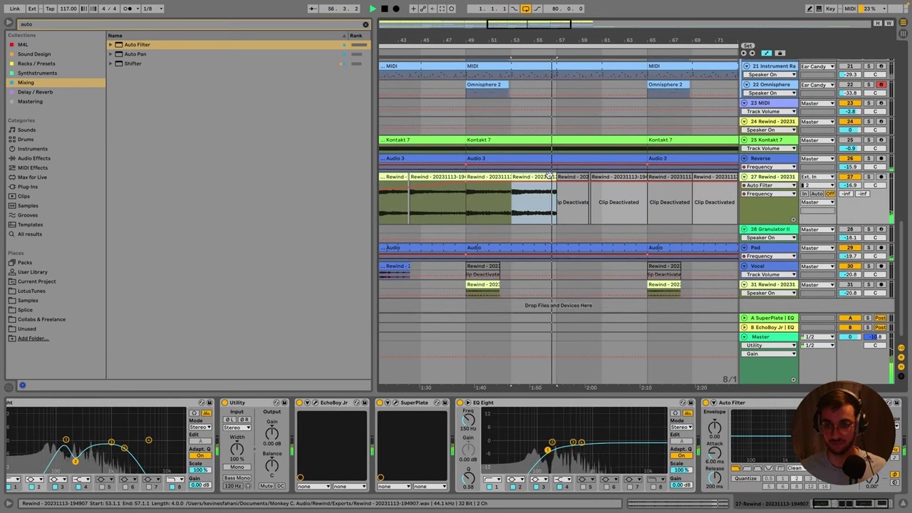
scroll(593, 189, "up", 3)
scroll(591, 189, "up", 4)
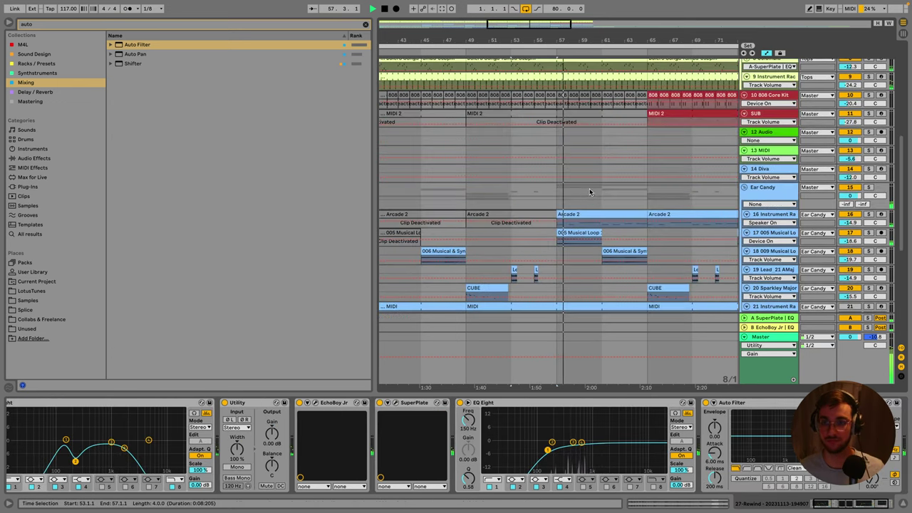
Move the active 808 Core Kit and SUB clips eight bars earlier so they start at bar 57.
left_click(684, 120)
scroll(605, 121, "down", 3)
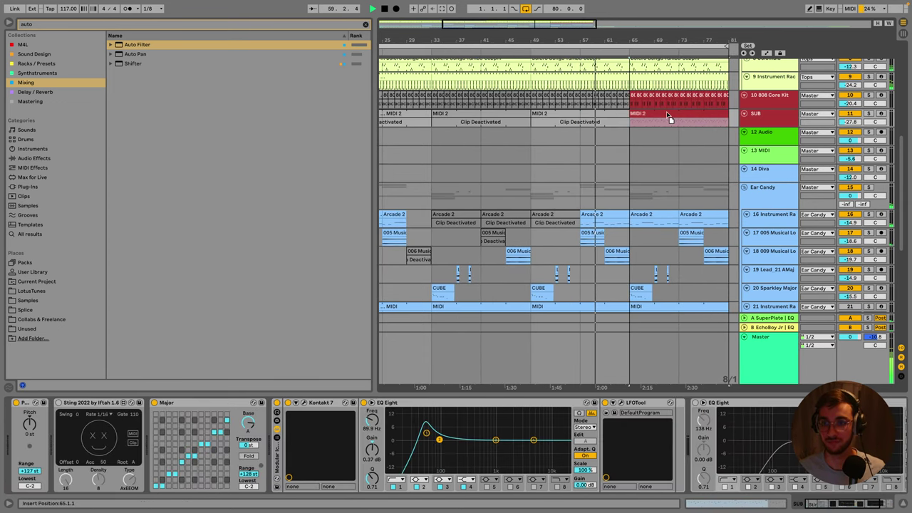
left_click_drag(721, 95, 652, 107)
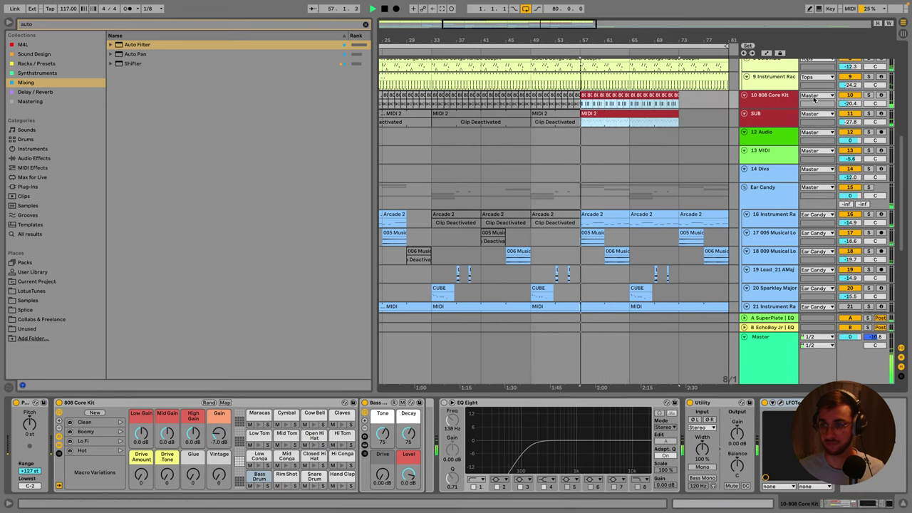
scroll(642, 178, "up", 5)
Save the set and restart playback from the beginning with the whole arrangement in view.
key("a")
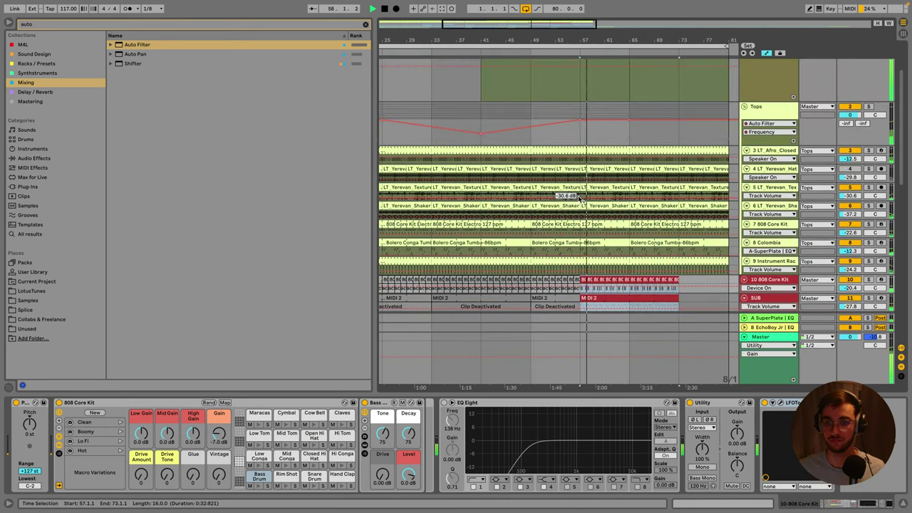
scroll(572, 183, "up", 2)
left_click(475, 165)
key("ctrl+s")
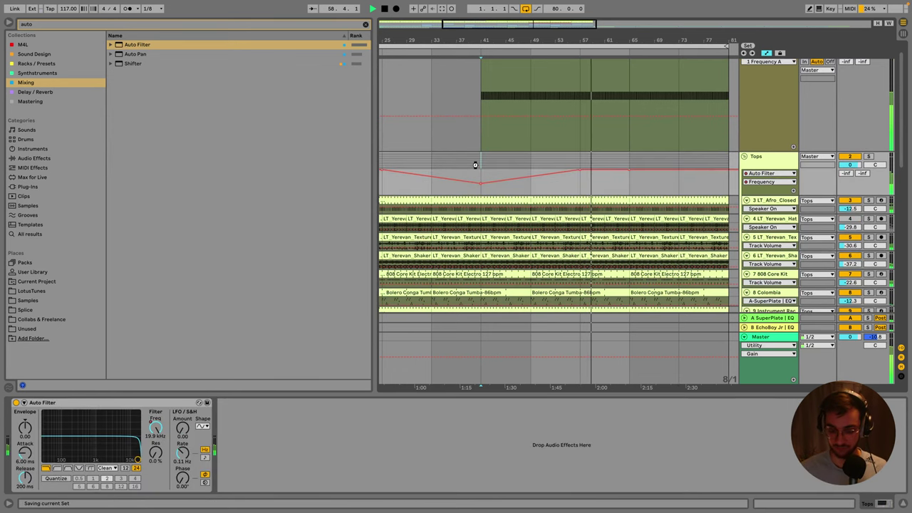
key("space")
key("Home")
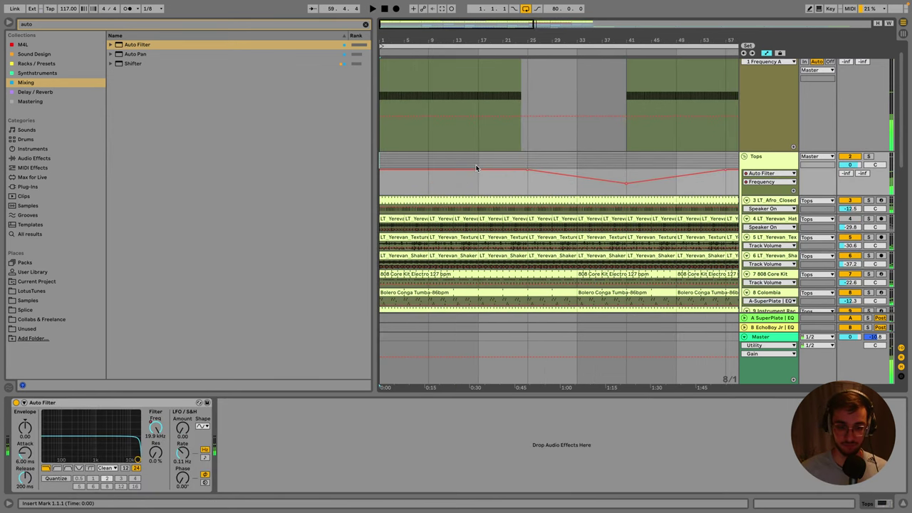
key("minus")
key("minus")
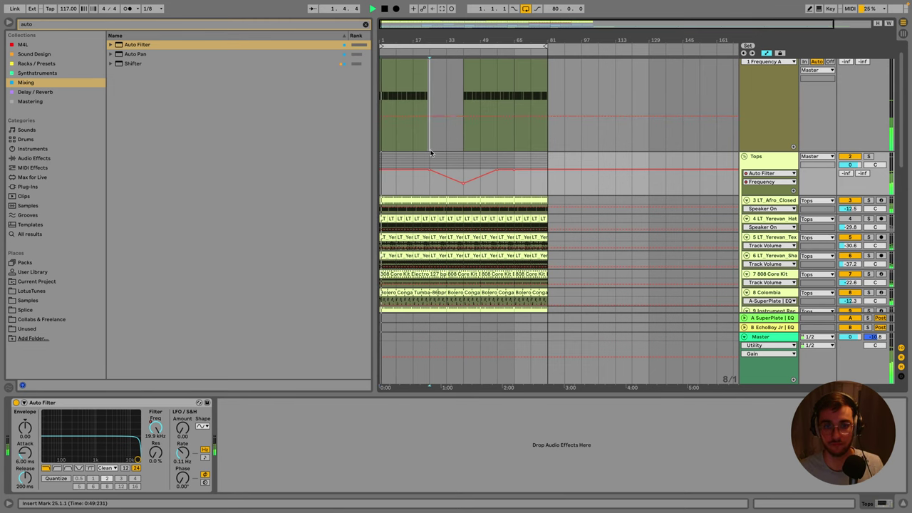
Duplicate eight bars of the active 808 Core Kit and SUB clips to fill bars 73 to 81, and save the set.
left_click(430, 146)
key("a")
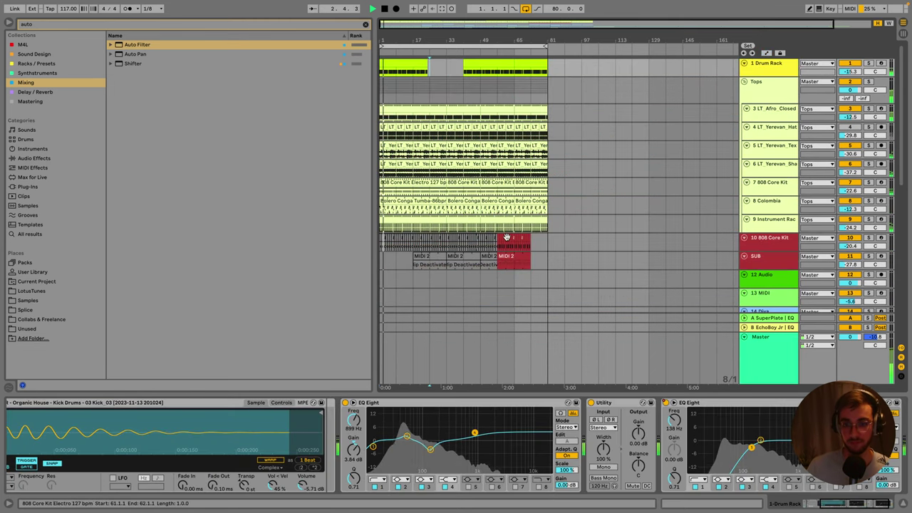
key("plus")
key("plus")
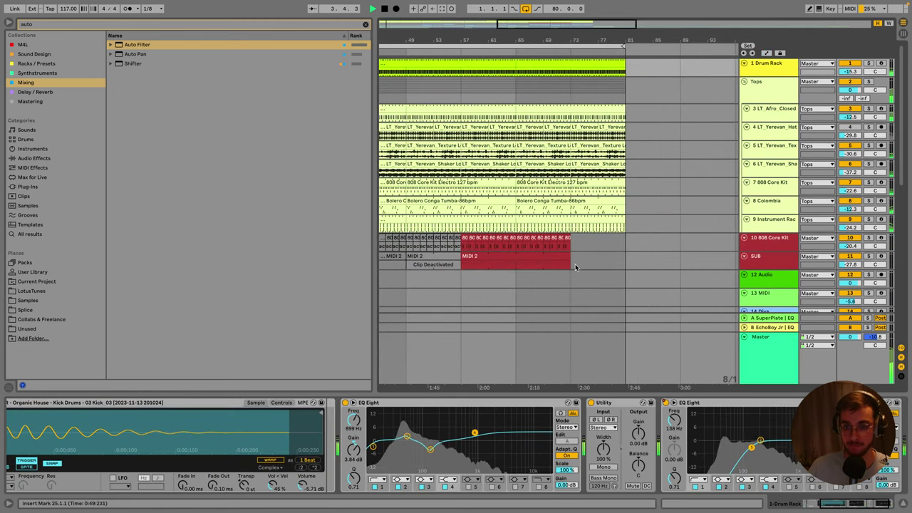
left_click_drag(576, 267, 515, 239)
key("ctrl+d")
scroll(566, 247, "down", 3)
key("ctrl+s")
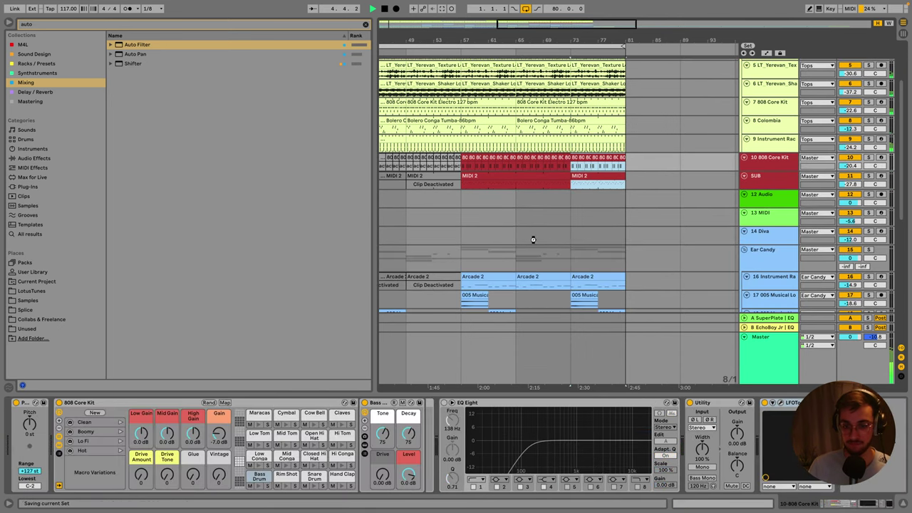
Move the long Vocal clip so it starts at bar 33, and save the set.
scroll(481, 236, "down", 8)
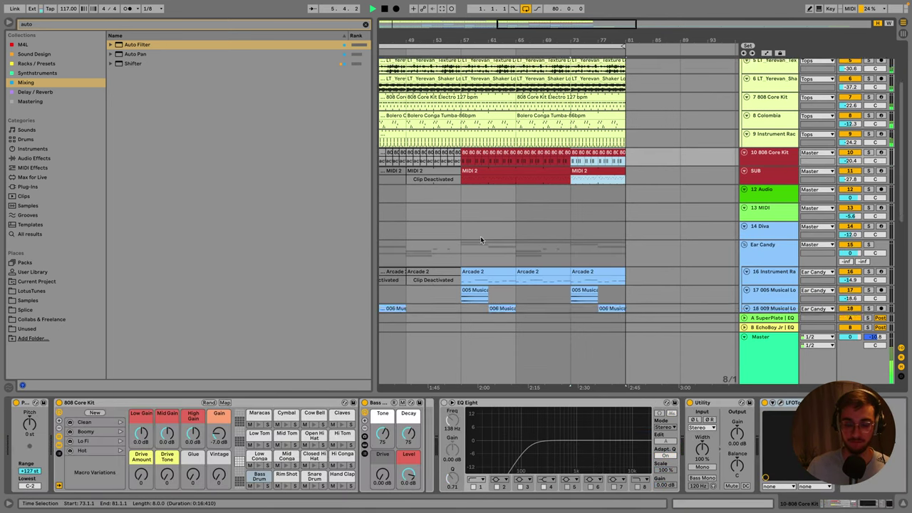
left_click(460, 224)
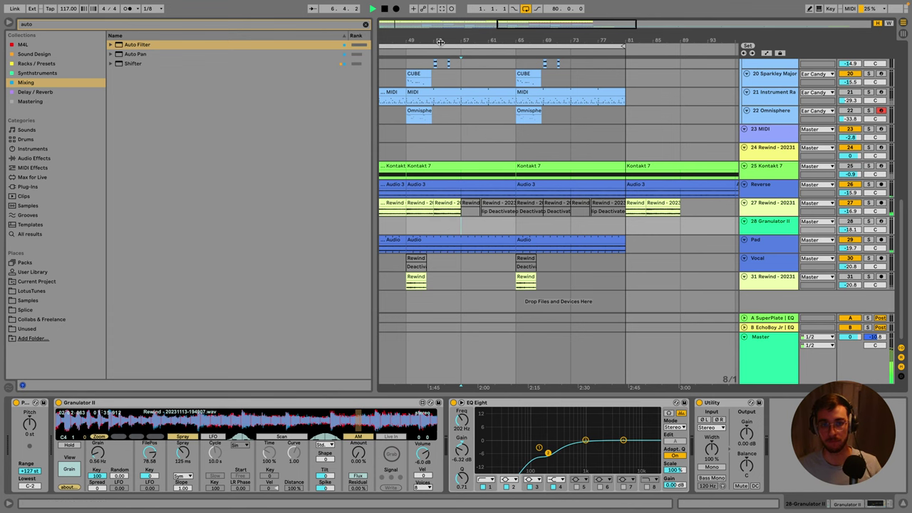
left_click_drag(440, 42, 440, 32)
mouse_move(531, 262)
left_mouse_down()
mouse_move(472, 261)
mouse_move(547, 267)
left_mouse_up()
key("ctrl+s")
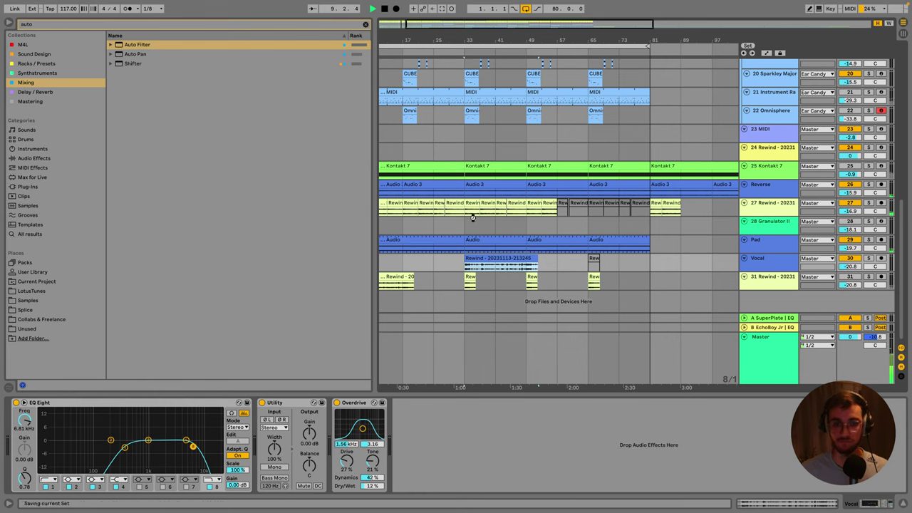
left_click(551, 206)
key("ctrl+f")
type("eq")
double_click(134, 45)
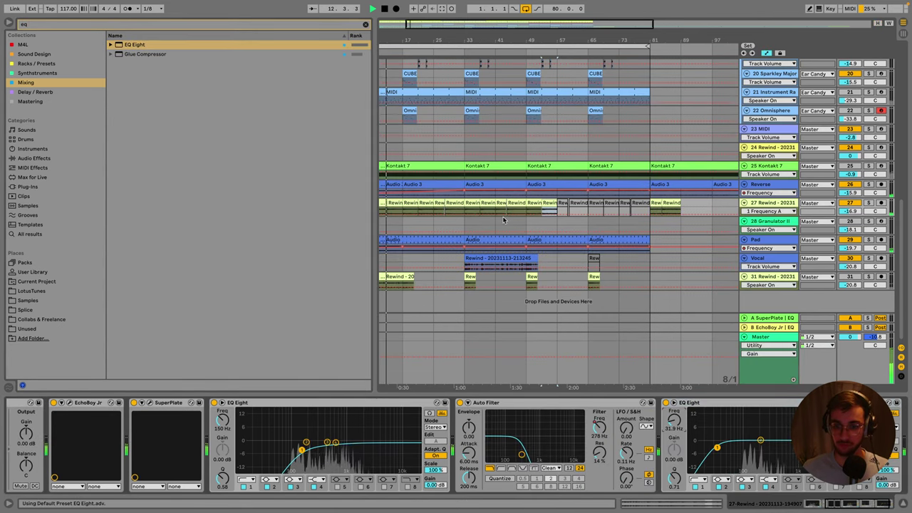
Shape the new Rewind EQ Eight's 1 Frequency A automation into a curved rise from bar 33 to bar 57, and save the set.
key("a")
left_click_drag(467, 230, 470, 249)
left_click_drag(563, 248, 553, 221)
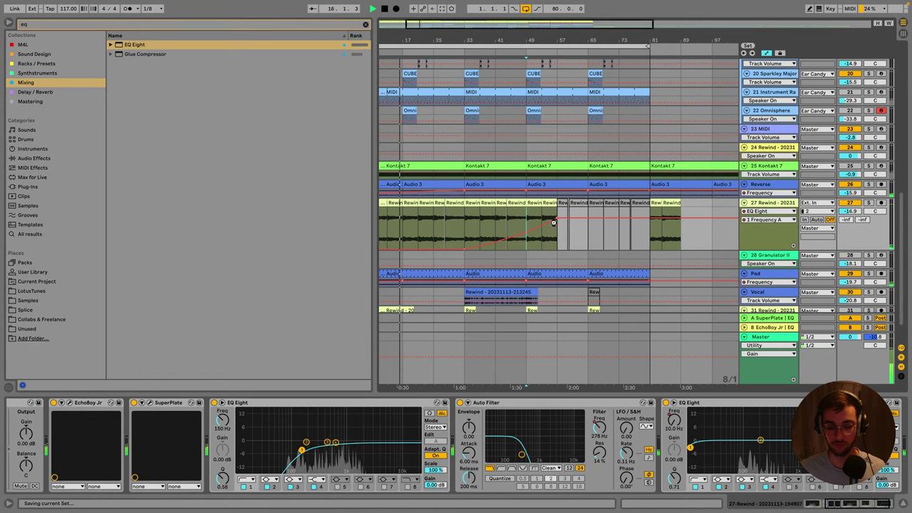
key("a")
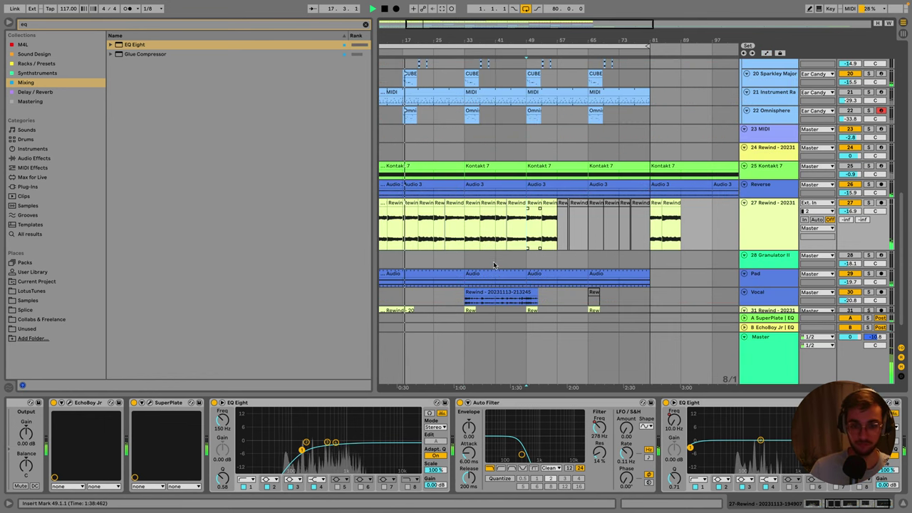
Examine the Ear Candy clips, Tops filter automation and lower Rewind and Vocal tracks between bars 17 and 33.
scroll(463, 196, "up", 5)
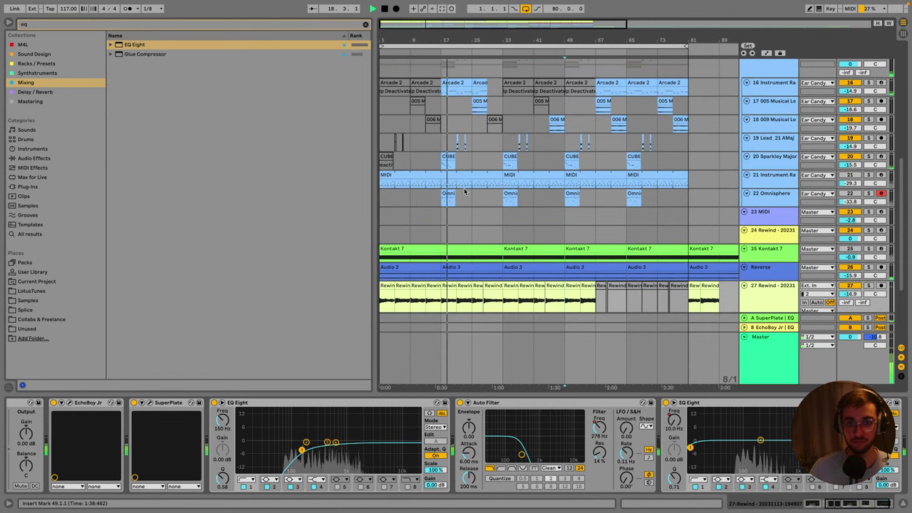
left_click_drag(445, 198, 461, 198)
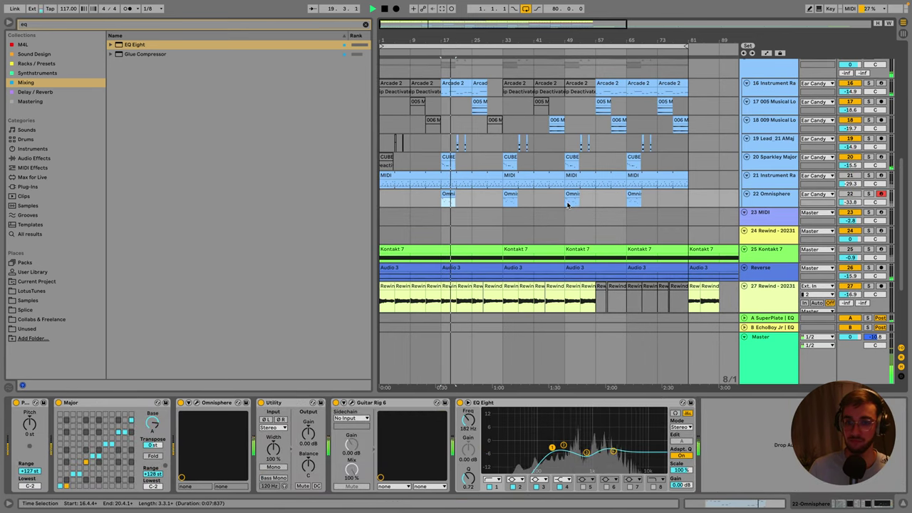
scroll(494, 196, "up", 3)
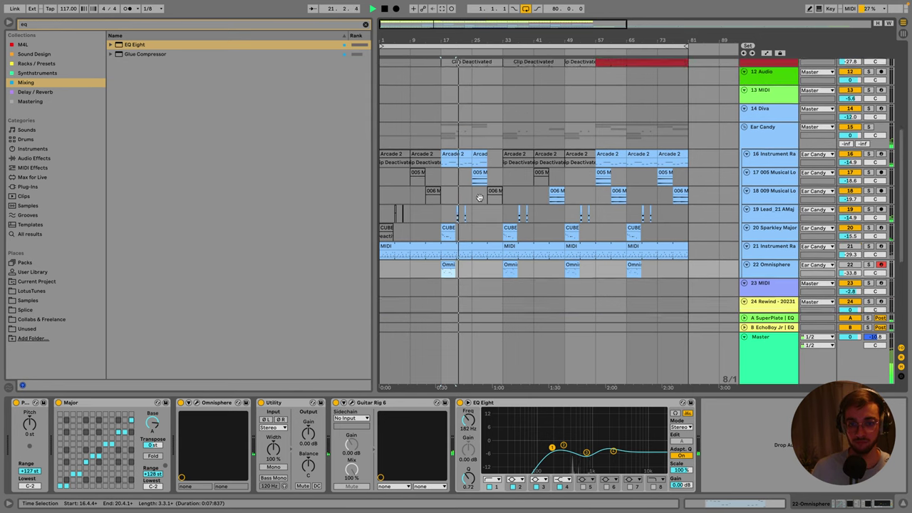
scroll(467, 205, "up", 5)
left_click(477, 216)
scroll(505, 216, "up", 5)
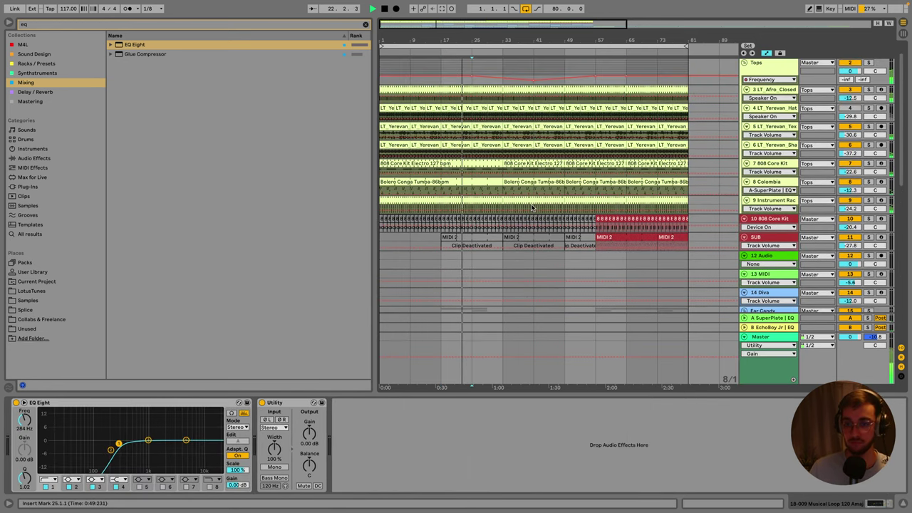
left_click(472, 82)
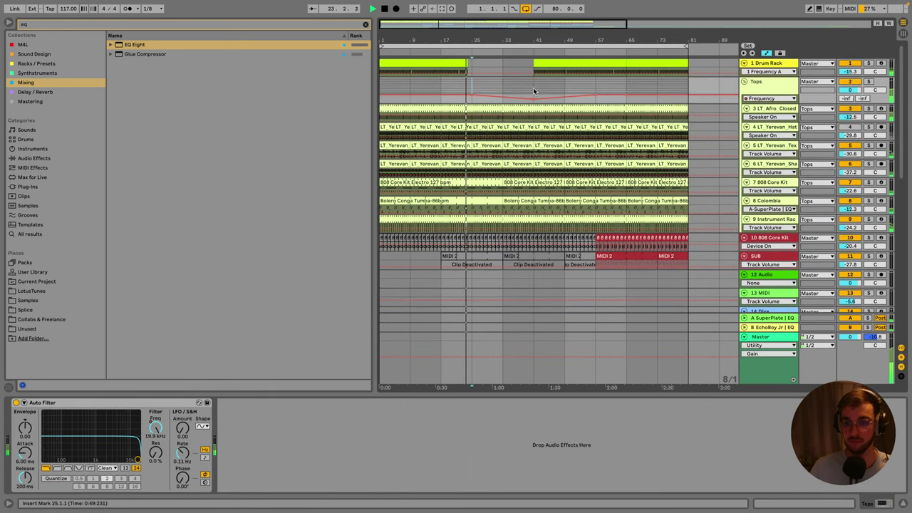
scroll(534, 90, "down", 10)
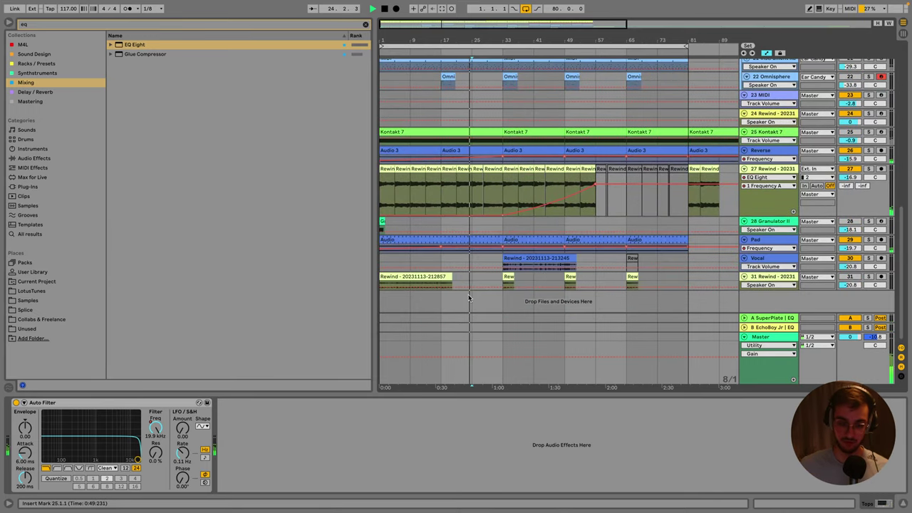
left_click(471, 296)
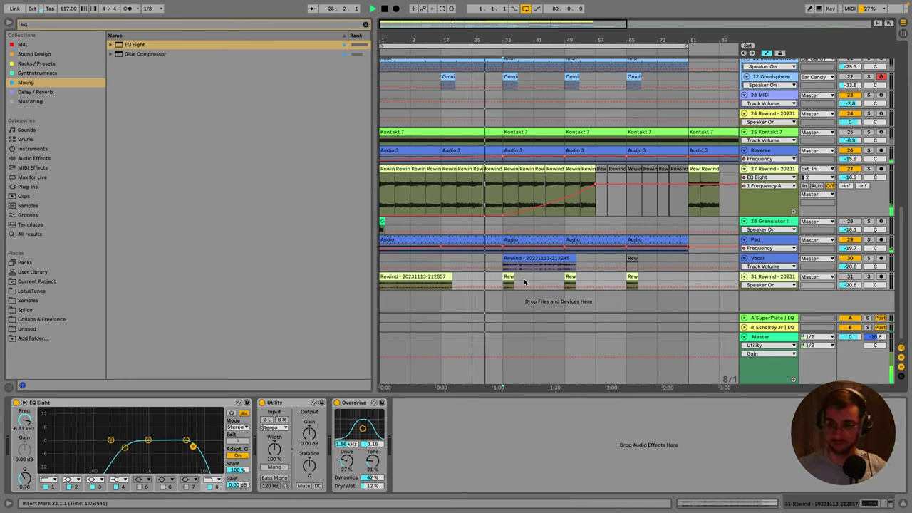
left_click_drag(503, 280, 522, 283)
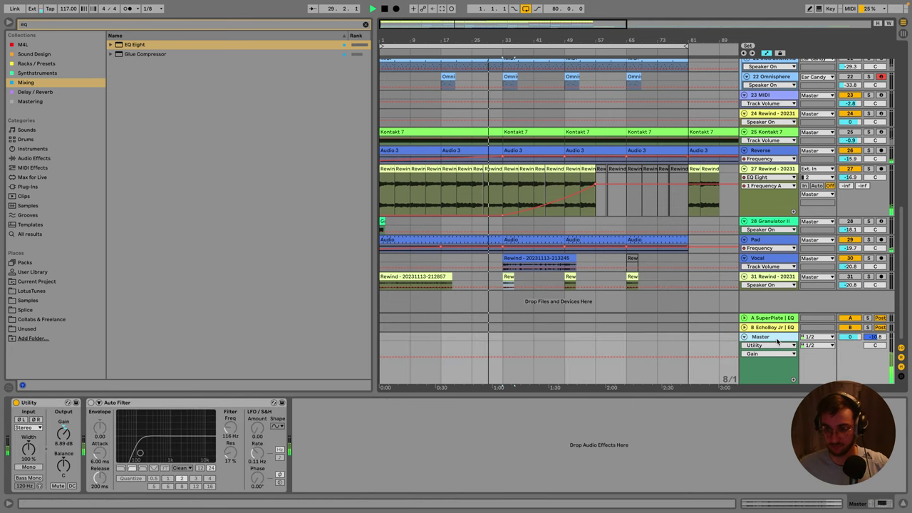
left_click(504, 198)
Extend the Arcade 2 clip that starts at bar 25 so it runs to bar 33.
scroll(504, 198, "up", 5)
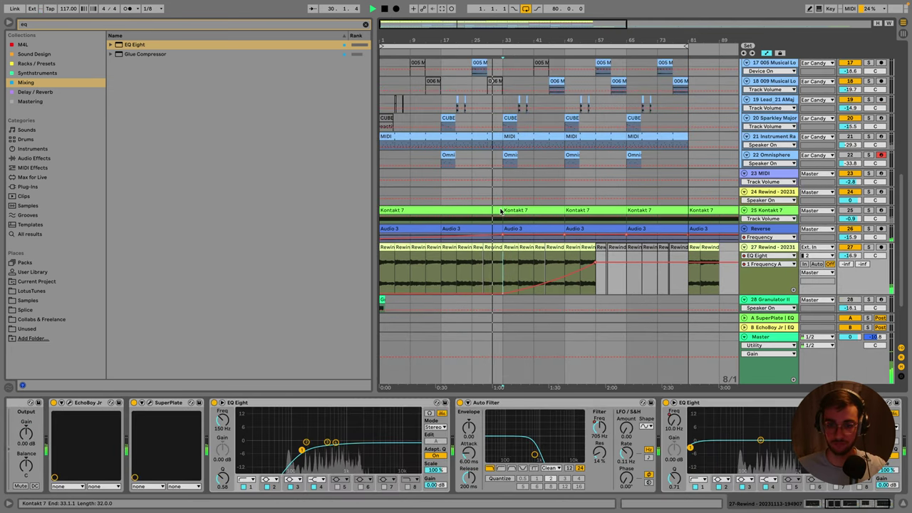
left_click(499, 141)
scroll(499, 141, "down", 10)
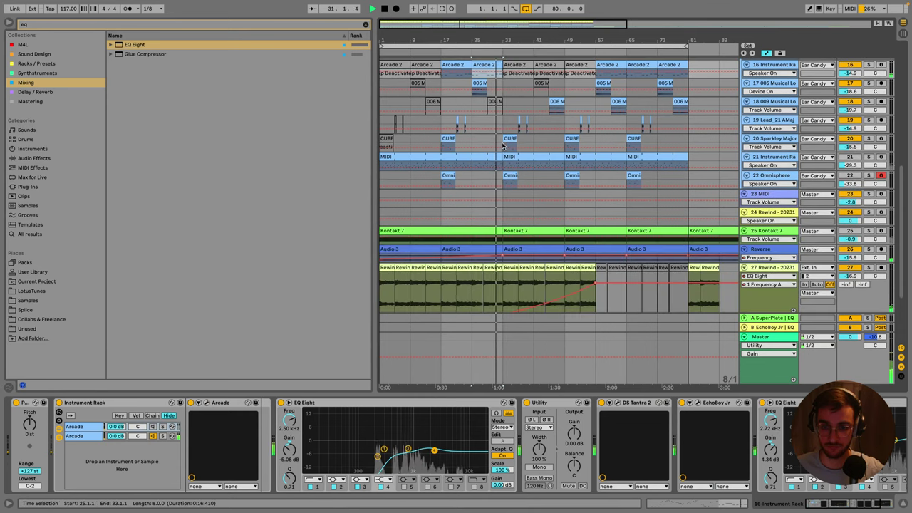
Examine the Ear Candy, Rewind and Vocal tracks around bar 33.
scroll(493, 215, "up", 4)
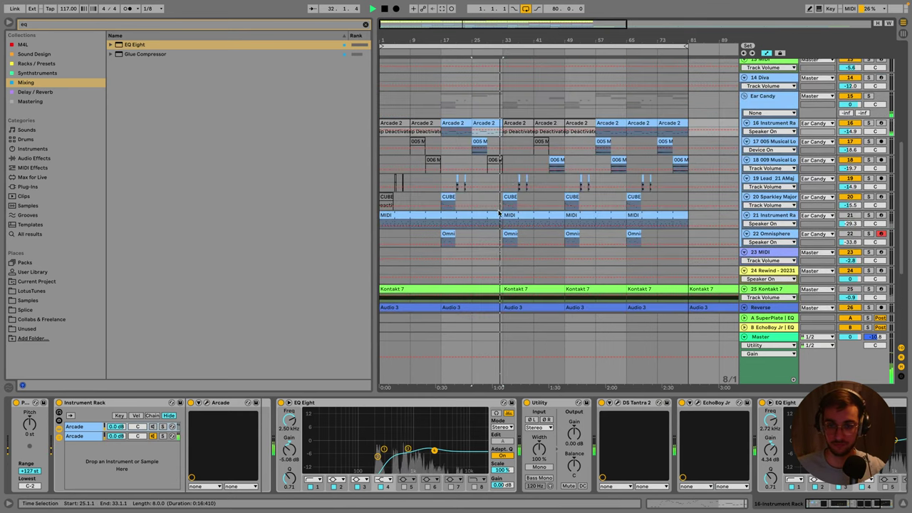
scroll(538, 208, "down", 4)
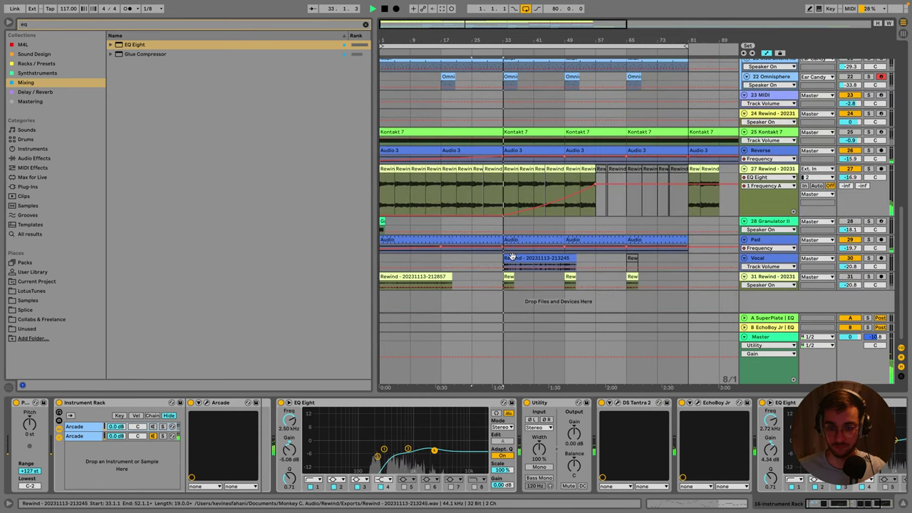
left_click(513, 199)
left_click(501, 191)
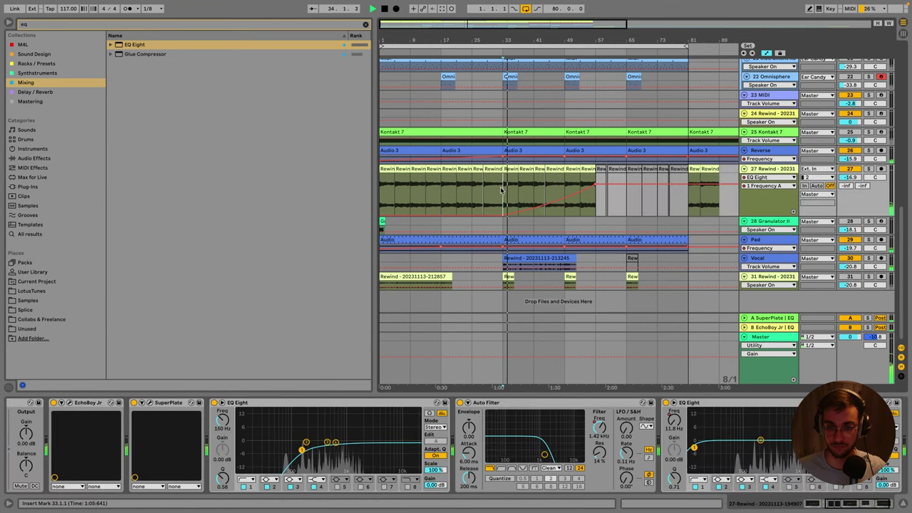
left_click(518, 268)
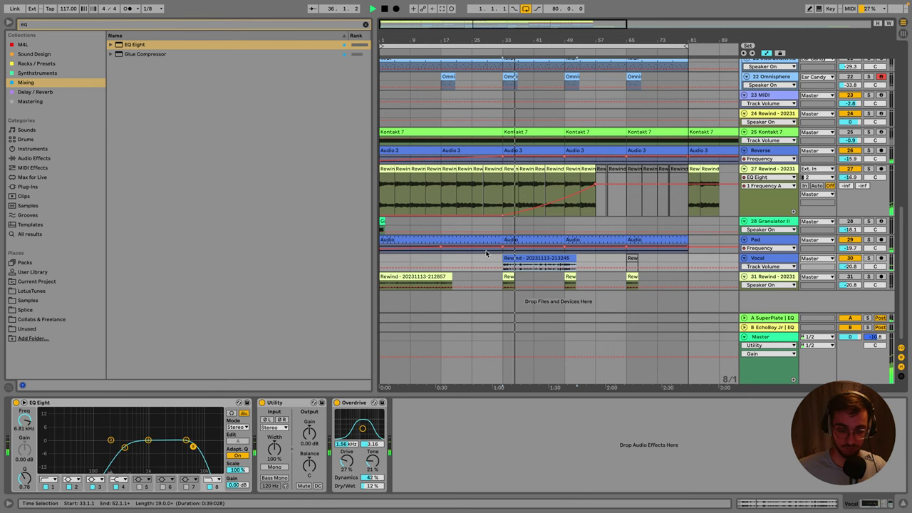
Set the grid to 1 bar and reshape the Tops filter Frequency automation with its lowest point at bar 38 and a partial rise at bar 41.
scroll(546, 191, "up", 8)
scroll(546, 191, "up", 5)
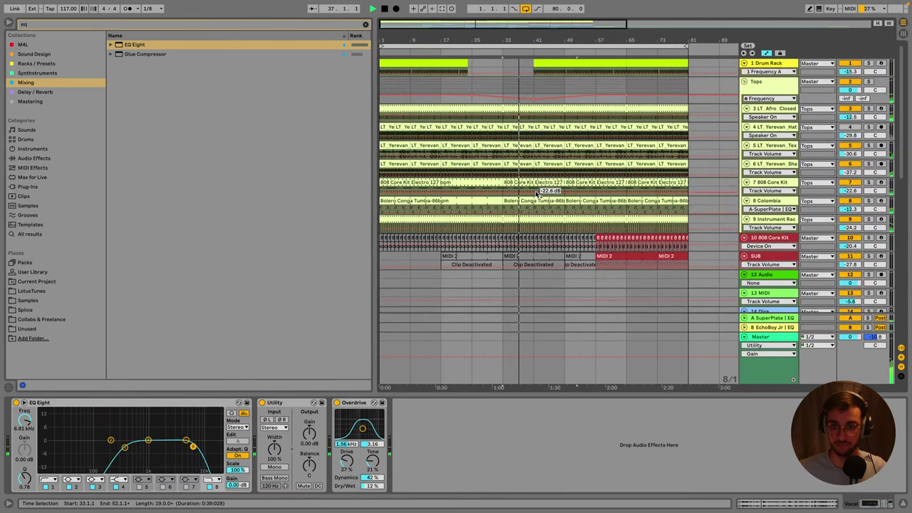
left_click_drag(754, 105, 755, 145)
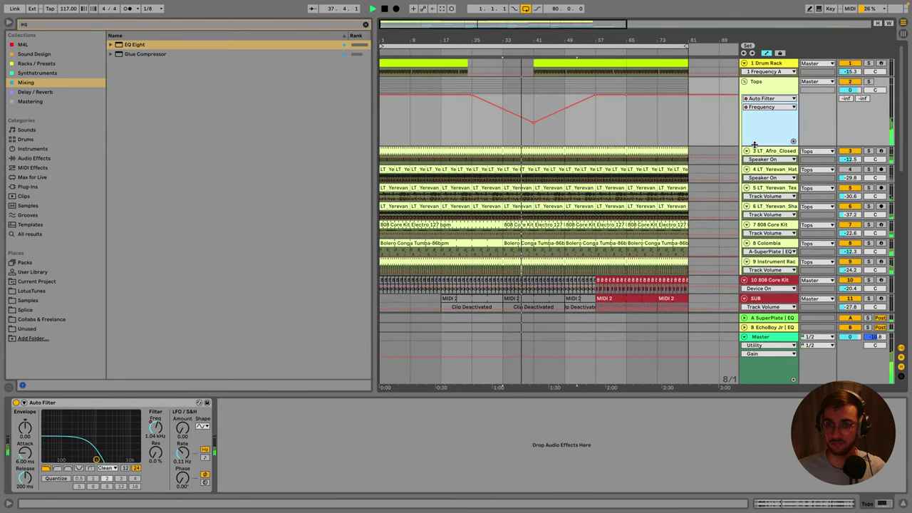
left_click_drag(532, 124, 534, 126)
right_click(527, 107)
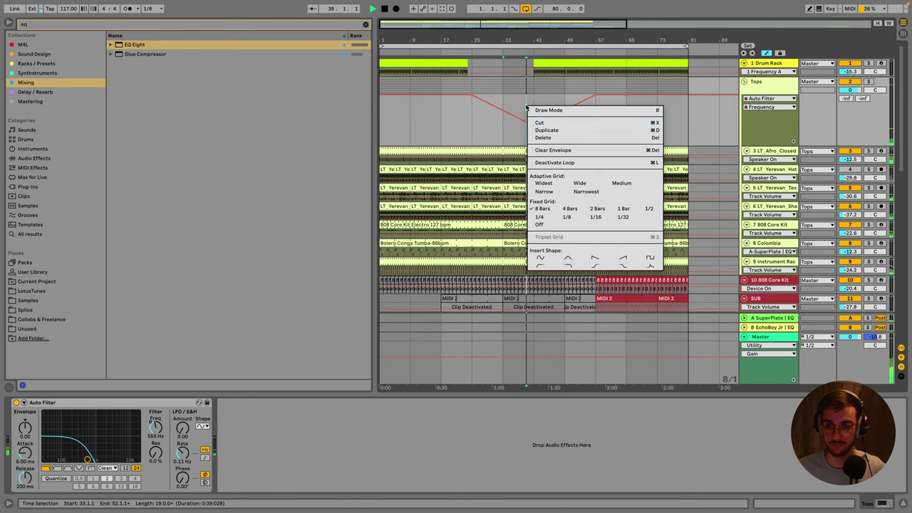
left_click(599, 208)
left_click_drag(535, 126, 523, 124)
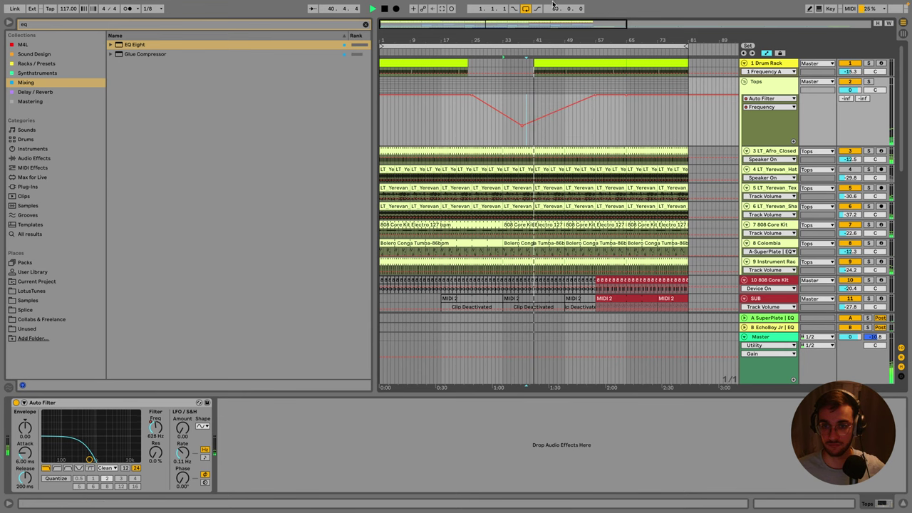
left_click_drag(538, 37, 522, 106)
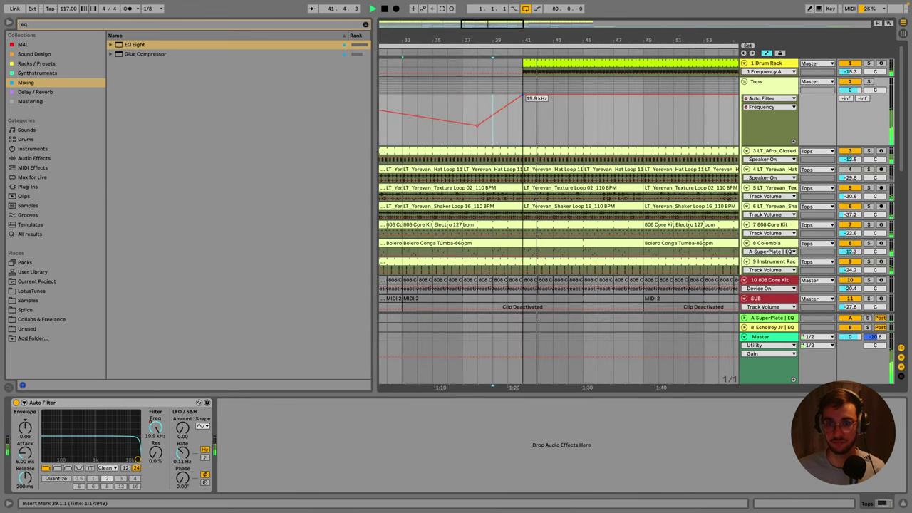
Try raising the low-cut frequency of the Drum Rack's last EQ Eight to 288 Hz, and undo the change.
left_click(541, 64)
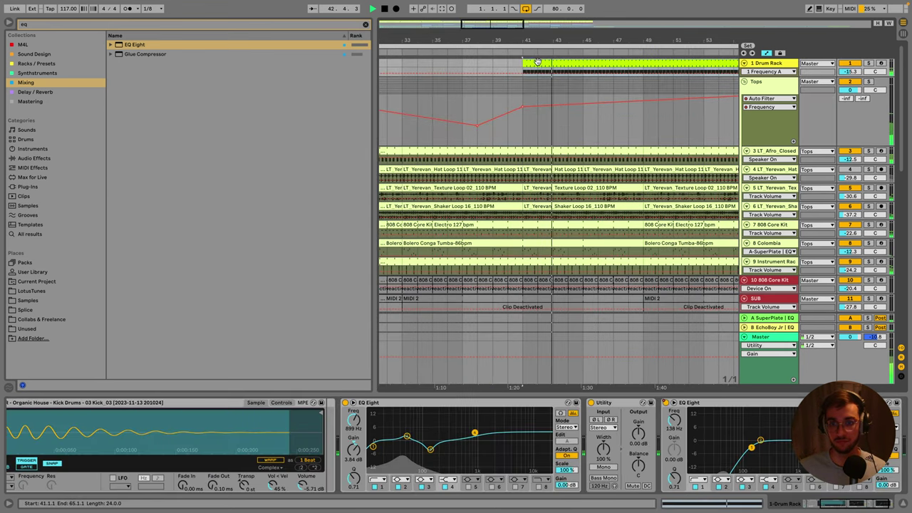
left_click_drag(682, 426, 683, 414)
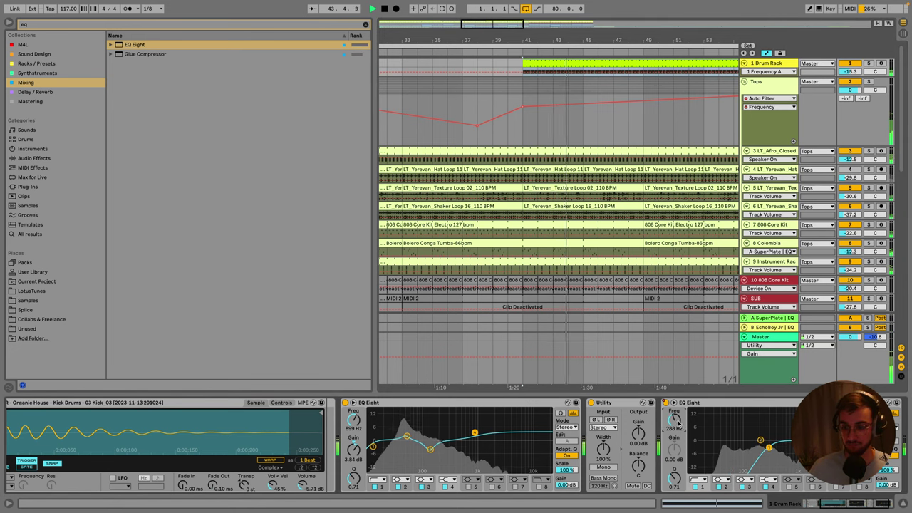
key("minus")
key("minus")
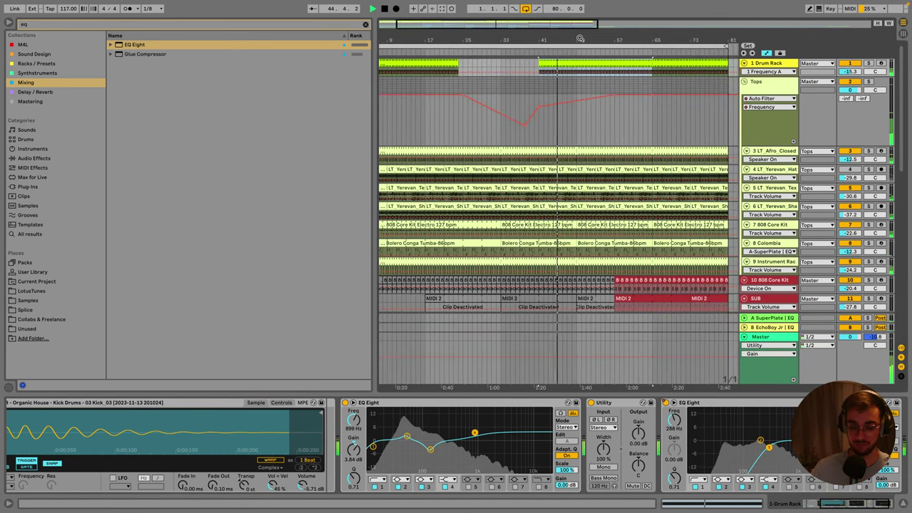
key("ctrl+z")
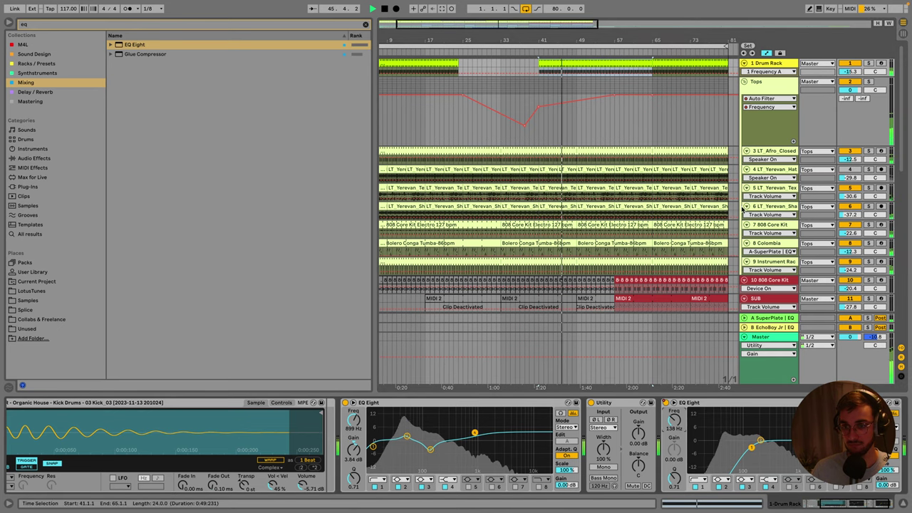
Enlarge the Drum Rack's automation lane and raise its EQ Eight 1 Frequency A automation to 325 Hz from bar 41.
left_click_drag(758, 77, 758, 137)
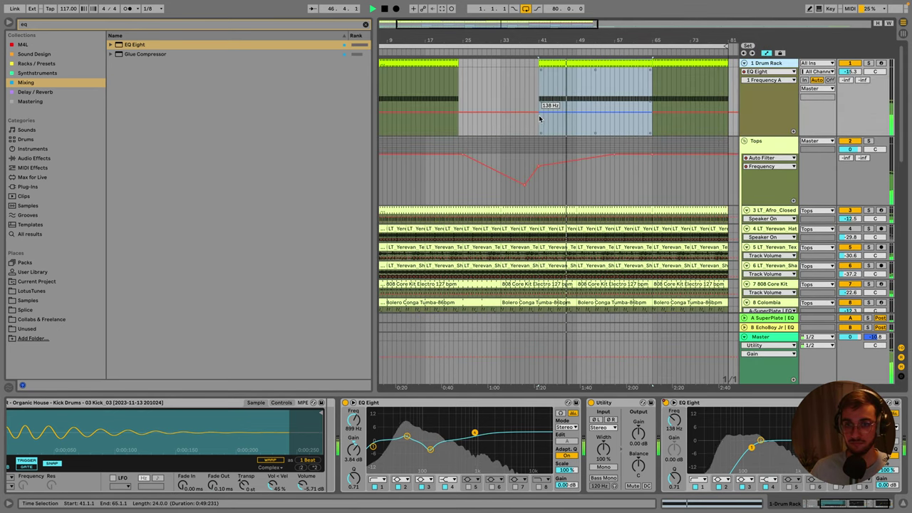
left_click(546, 116)
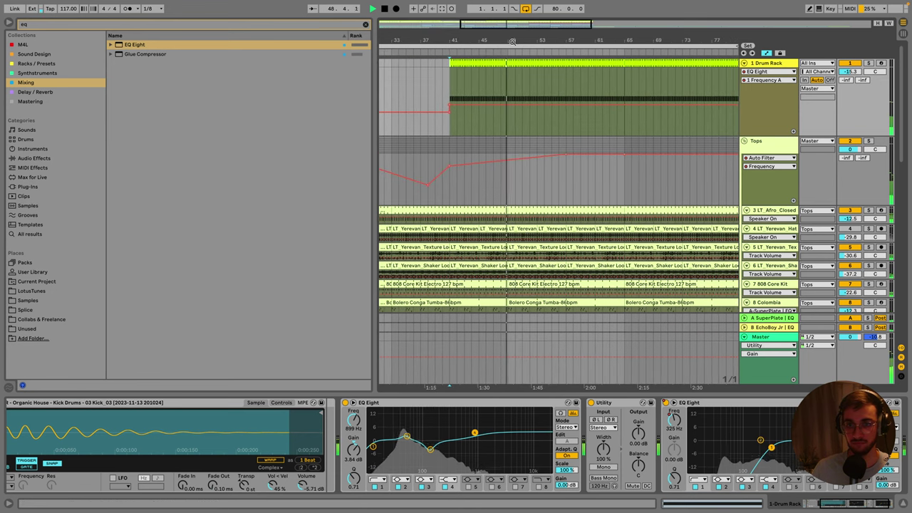
Automate track 27 Rewind's sends to A SuperPlate and B EchoBoy Jr so both rise from bar 53 to bar 57.
scroll(528, 232, "down", 10)
scroll(528, 232, "down", 8)
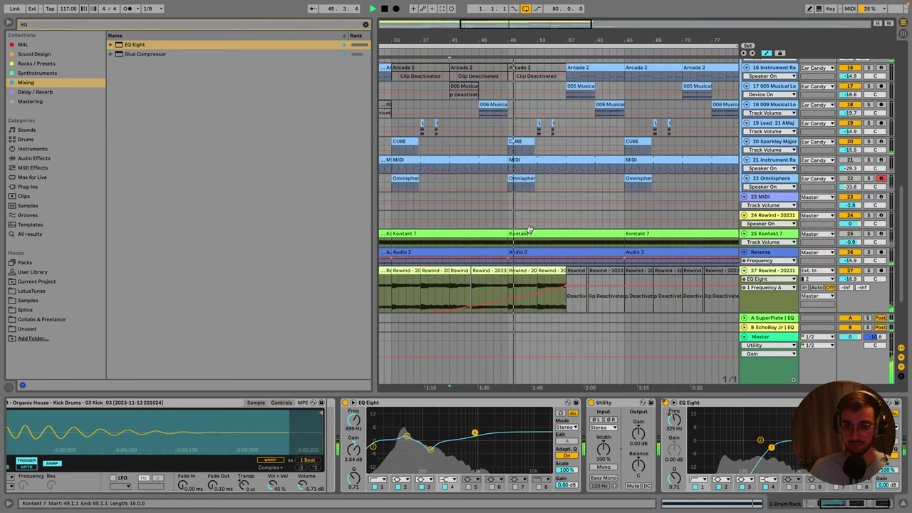
left_click_drag(862, 207, 862, 193)
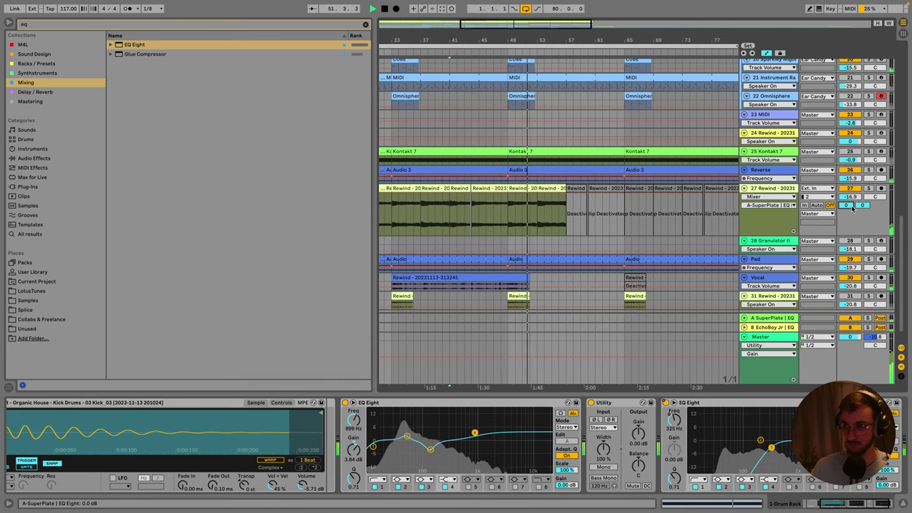
left_click(774, 214)
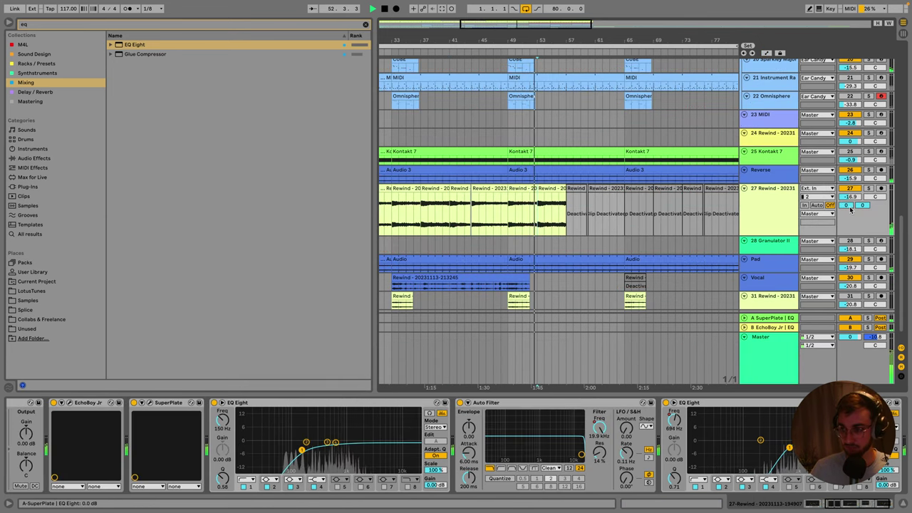
key("a")
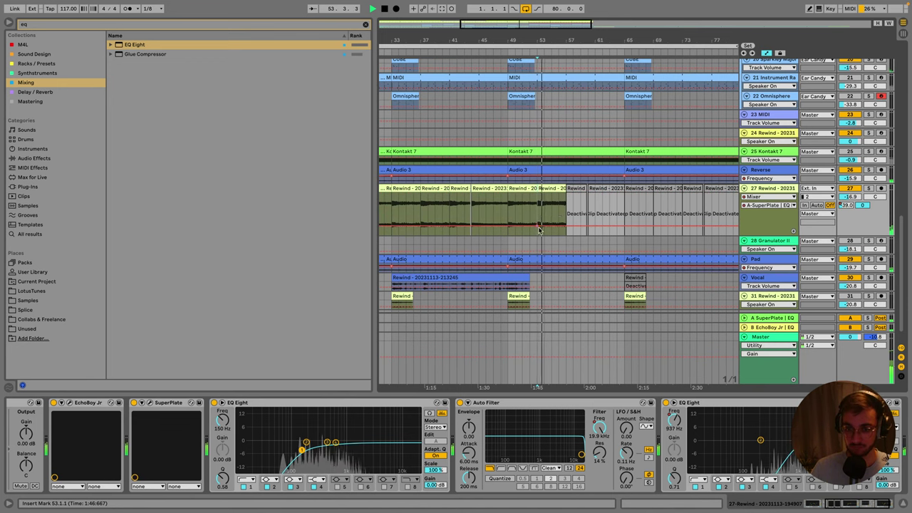
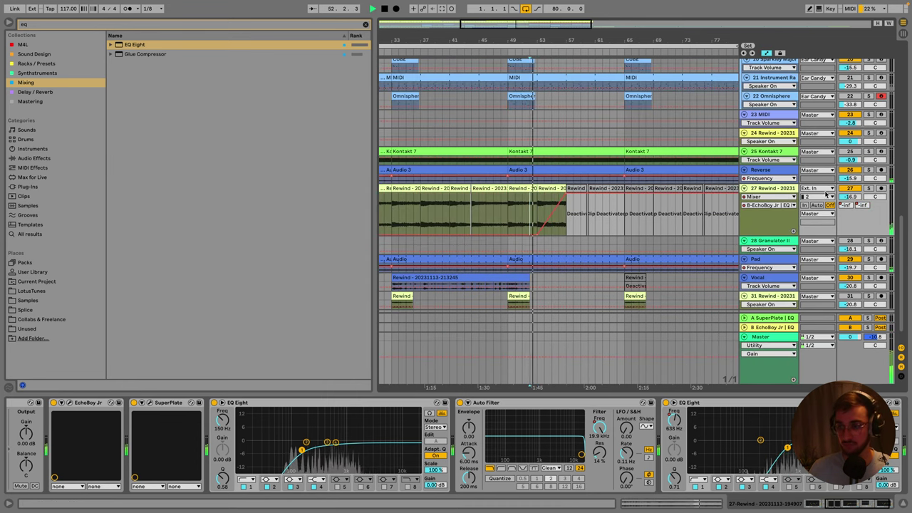
left_click(551, 191)
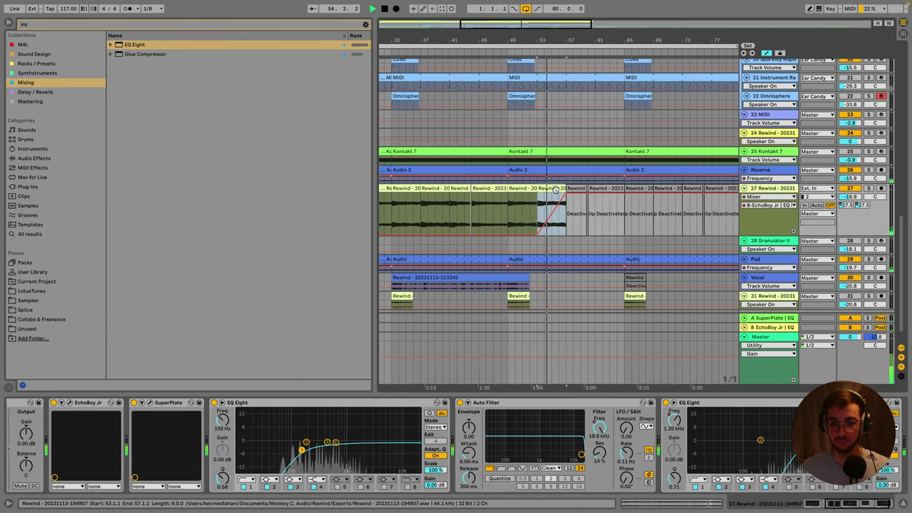
Replay the transition into bar 57 from bar 55 and examine the Drum Rack and Tops tracks there.
scroll(563, 207, "up", 5)
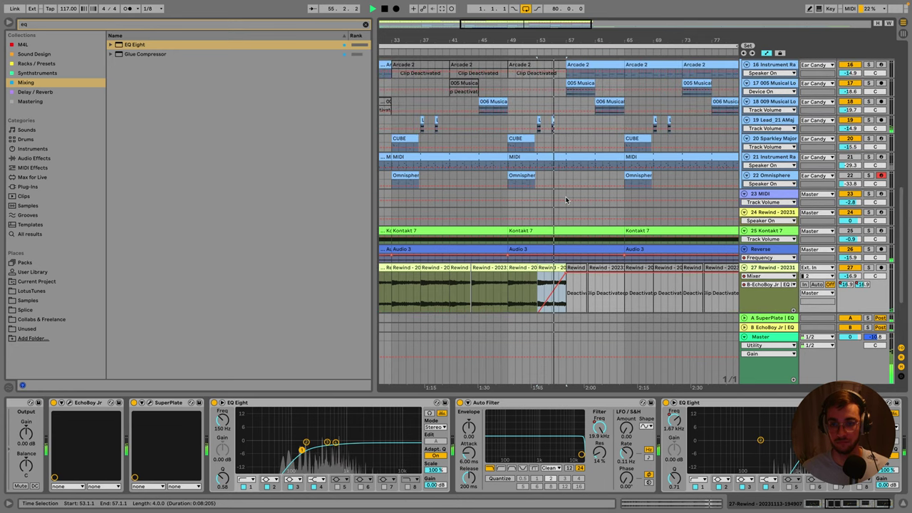
scroll(571, 196, "up", 2)
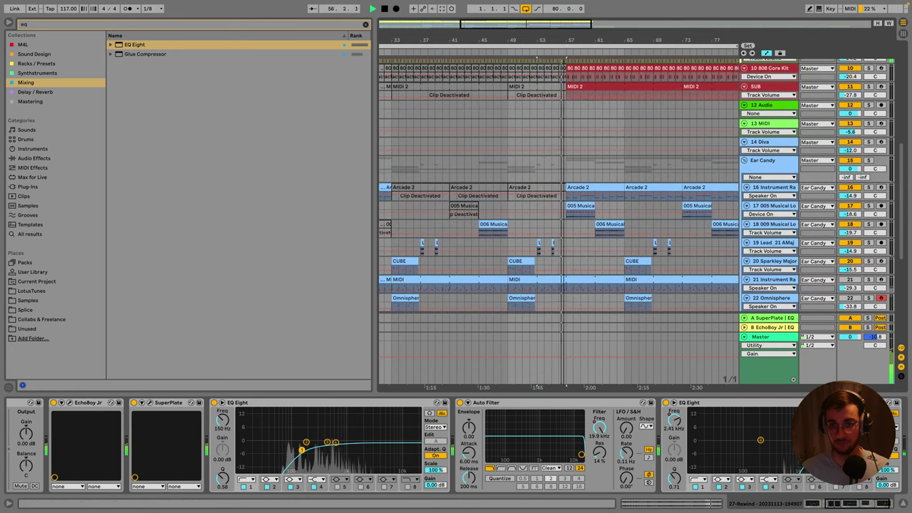
scroll(566, 127, "up", 10)
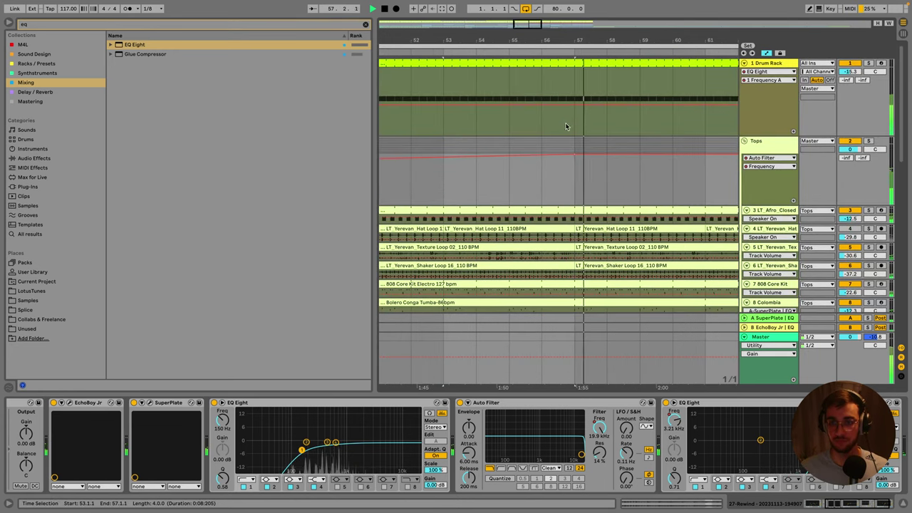
right_click(570, 143)
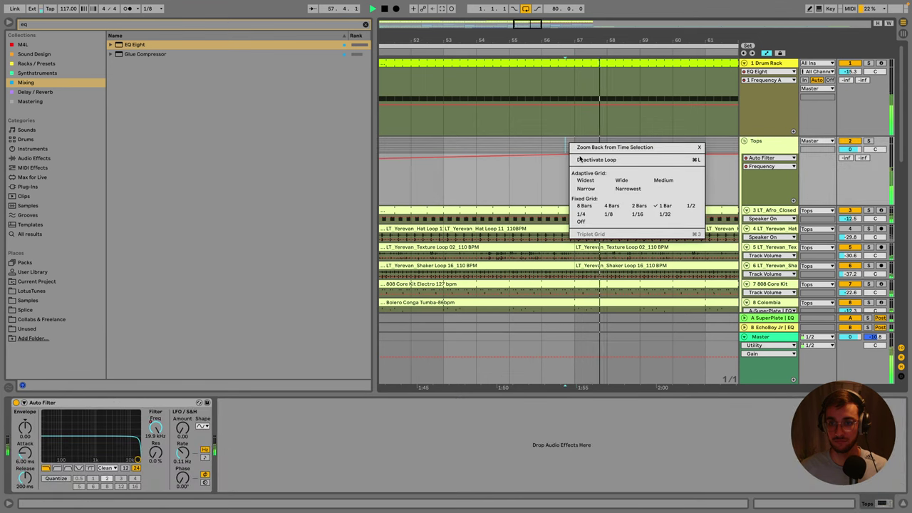
left_click(619, 190)
scroll(516, 145, "down", 1)
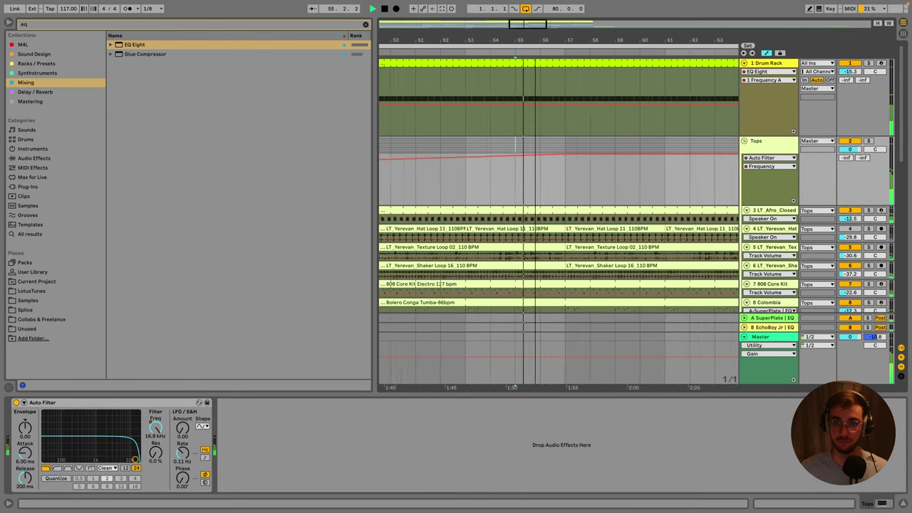
Deactivate the 005 Musical Loop clip at bar 57 on track 17.
scroll(540, 89, "down", 15)
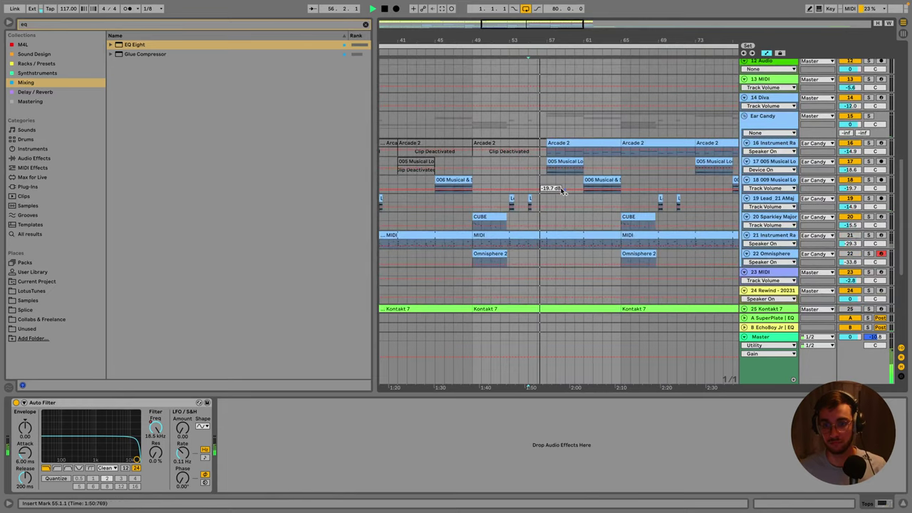
scroll(561, 191, "down", 6)
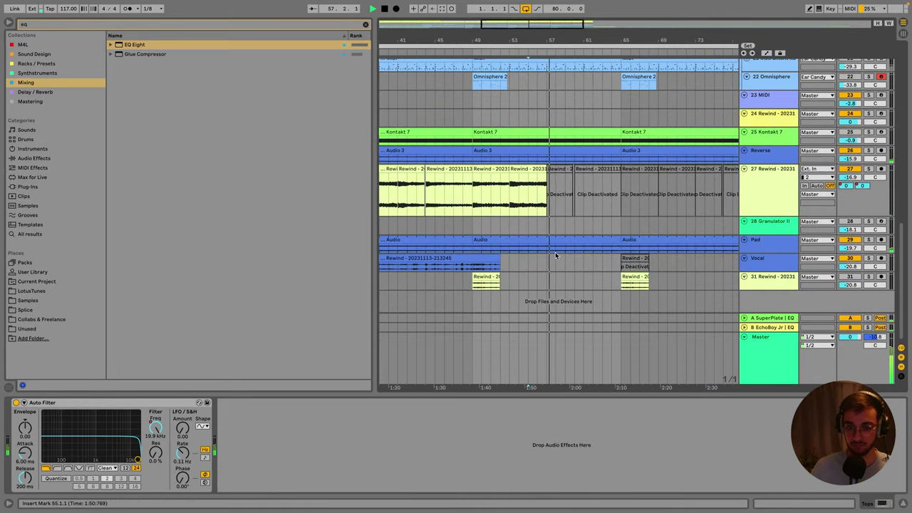
scroll(556, 255, "up", 5)
left_click(567, 147)
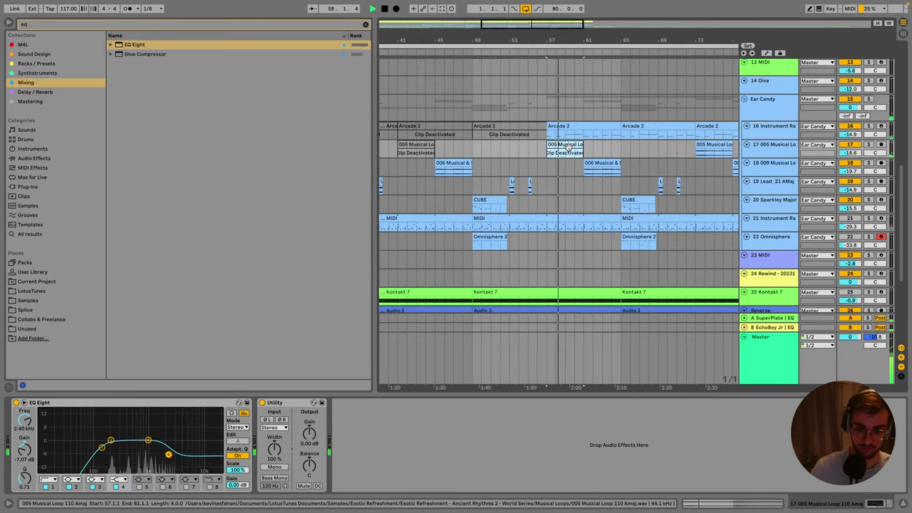
Play the build-up from bar 45 and examine the drum, bass and Ear Candy clips around the drop at bar 57.
scroll(556, 129, "down", 5)
left_click(516, 111)
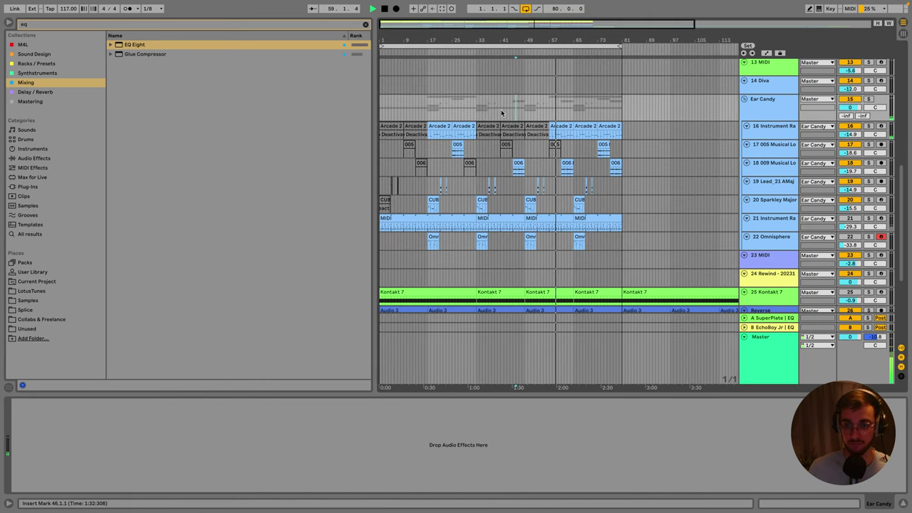
left_click(512, 249)
scroll(513, 254, "up", 10)
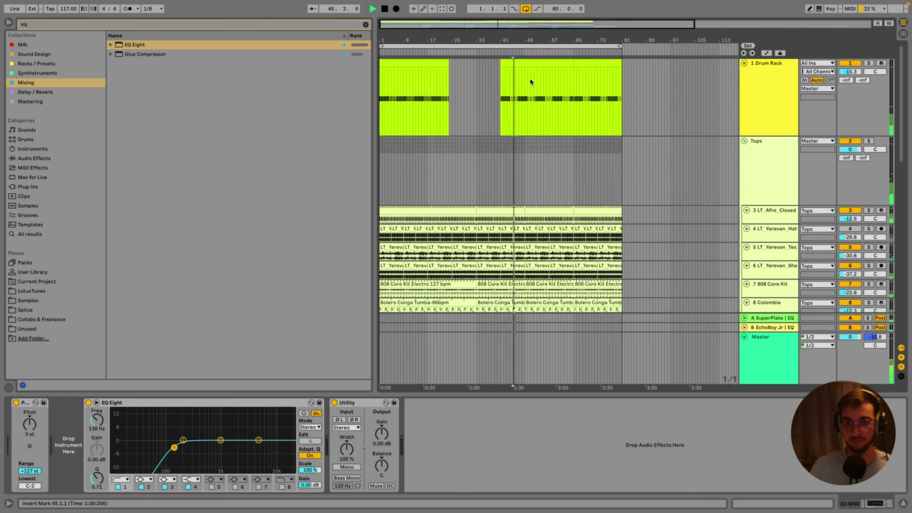
scroll(530, 86, "up", 5)
scroll(565, 236, "down", 8)
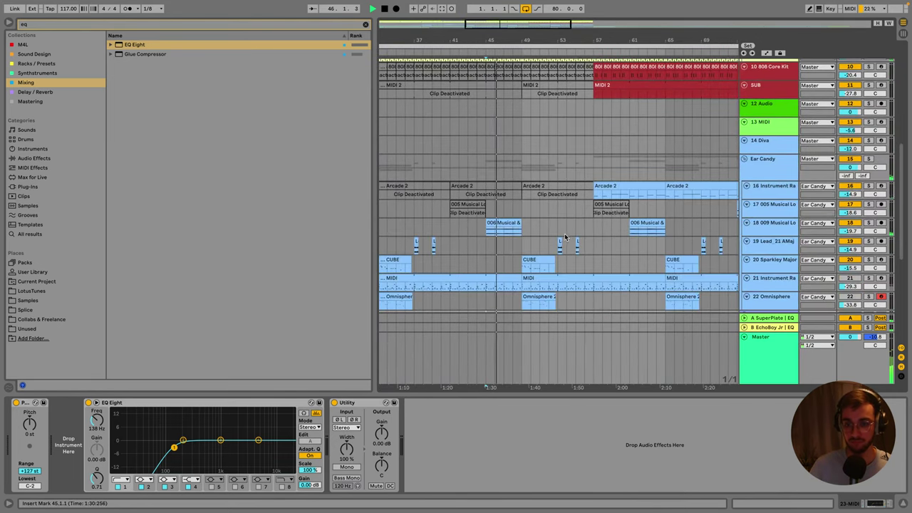
left_click(573, 158)
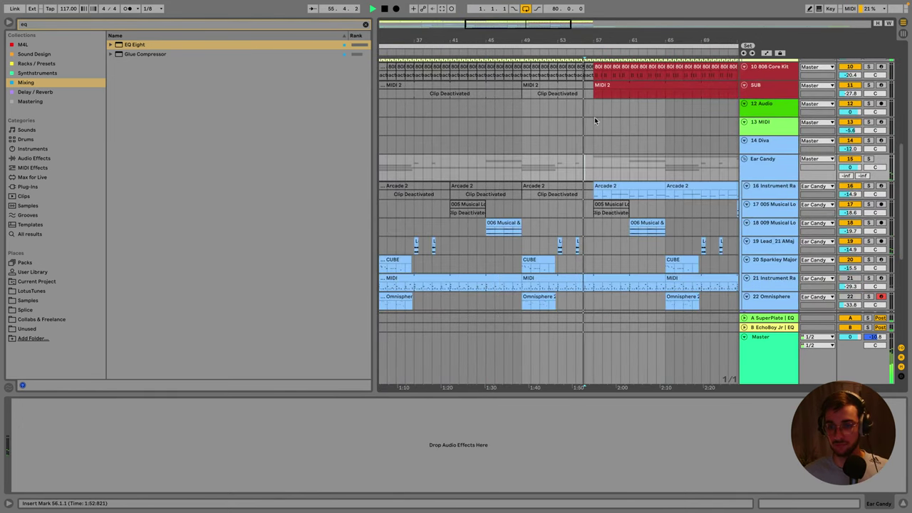
scroll(590, 144, "up", 8)
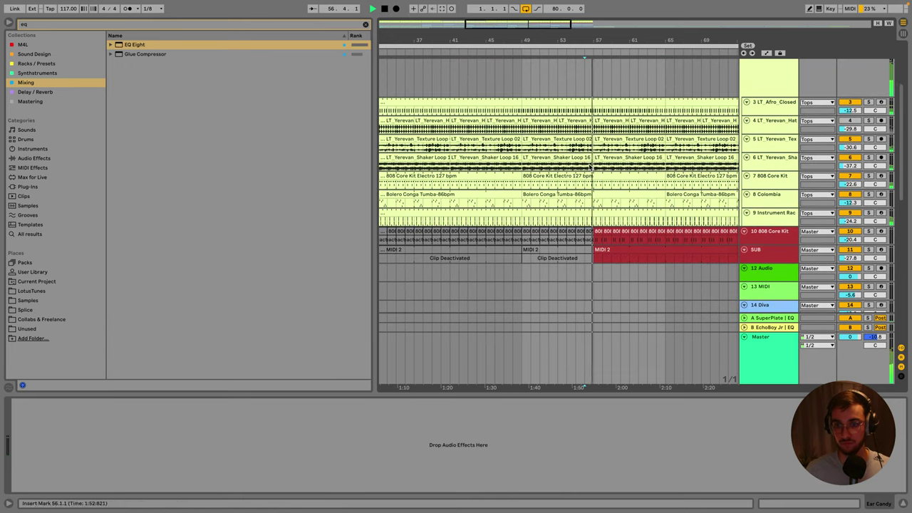
scroll(590, 144, "up", 2)
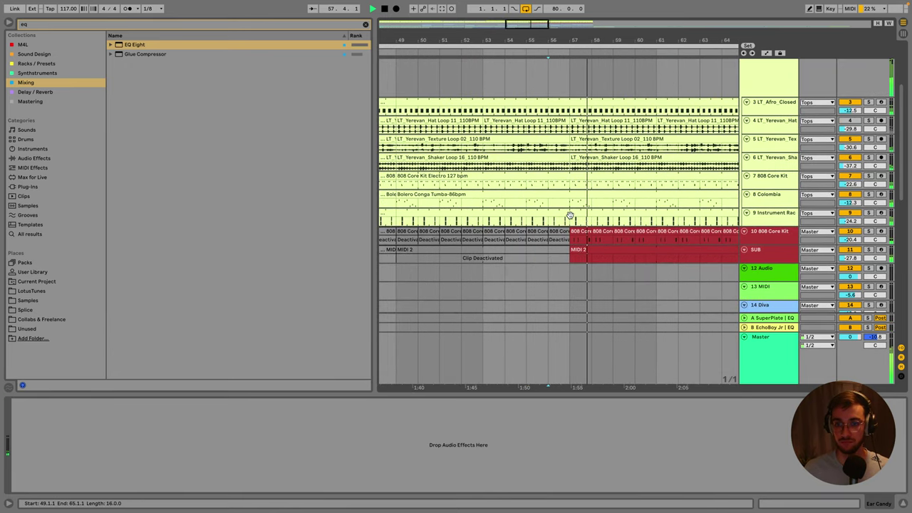
Play the breakdown from around bar 49 and bring up the Vocal track's device chain.
left_click(570, 219)
scroll(570, 220, "up", 2)
left_click(511, 271)
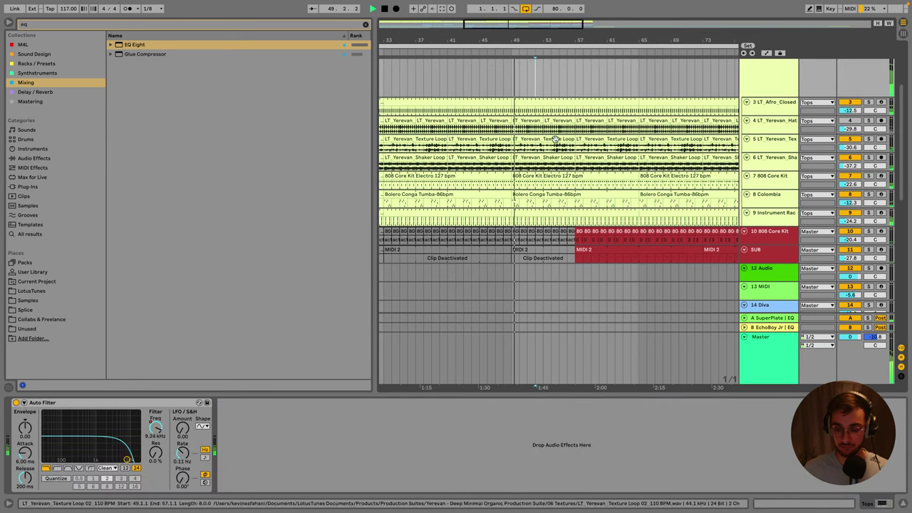
scroll(552, 292, "down", 10)
scroll(552, 293, "down", 3)
scroll(552, 292, "down", 1)
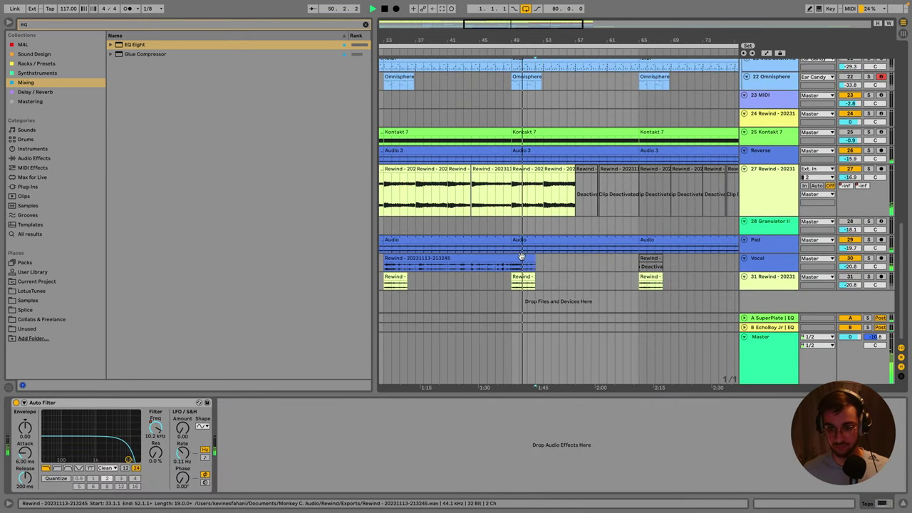
left_click(549, 263)
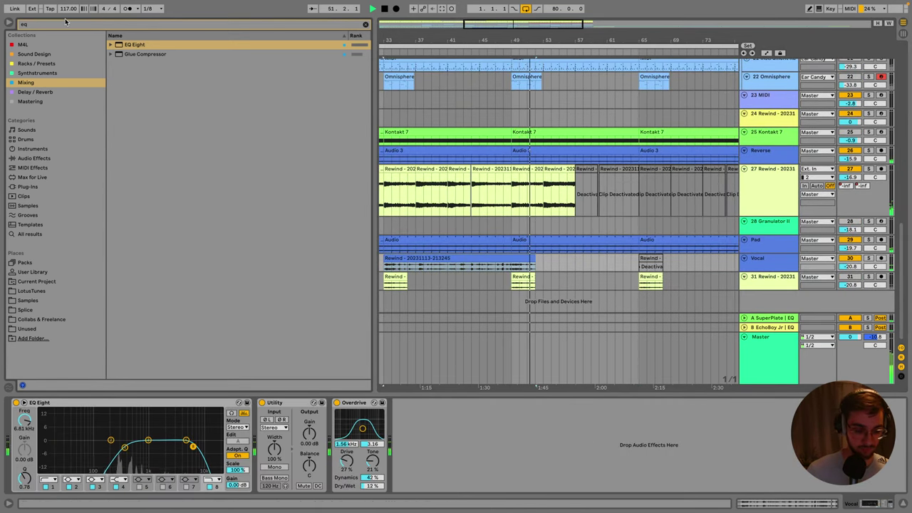
Find the Echo audio effect by searching for echo and add it after Overdrive on the Vocal track.
left_click(41, 26)
type("echo")
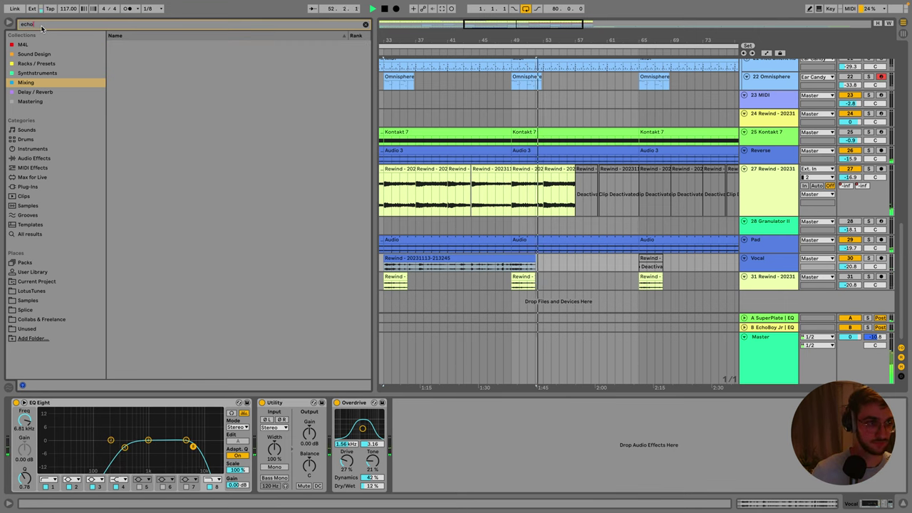
left_click(29, 53)
left_click(32, 46)
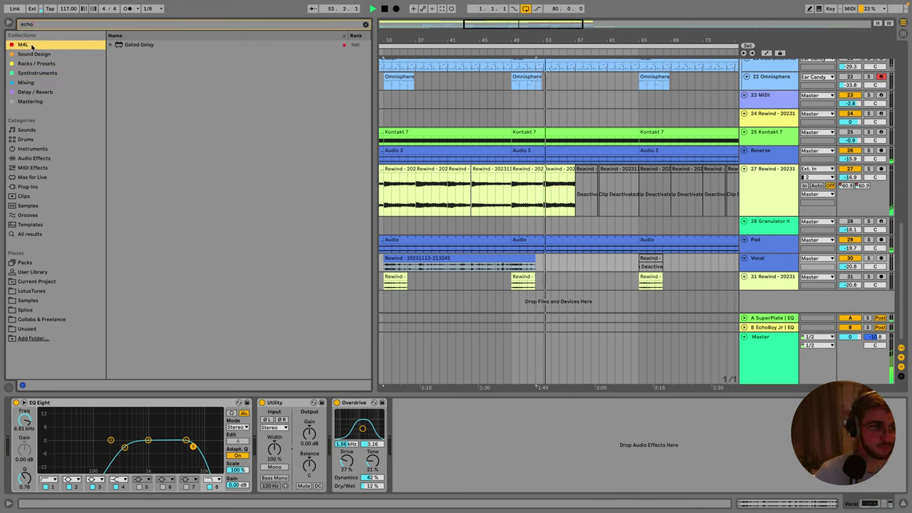
left_click(36, 83)
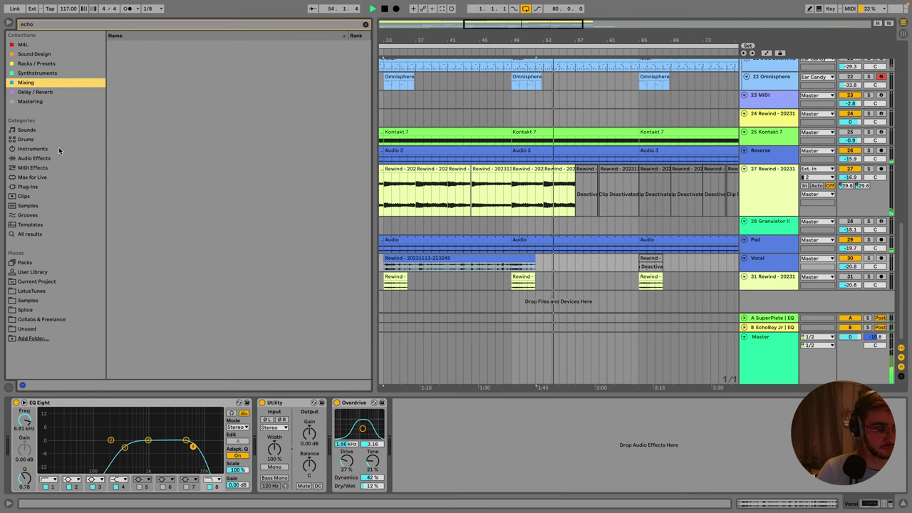
left_click(36, 159)
left_click(29, 139)
left_click(32, 148)
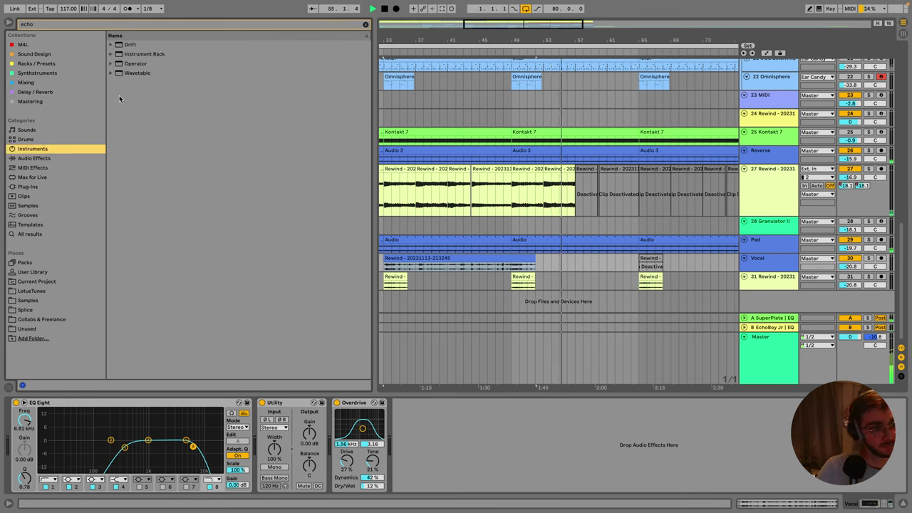
left_click(34, 158)
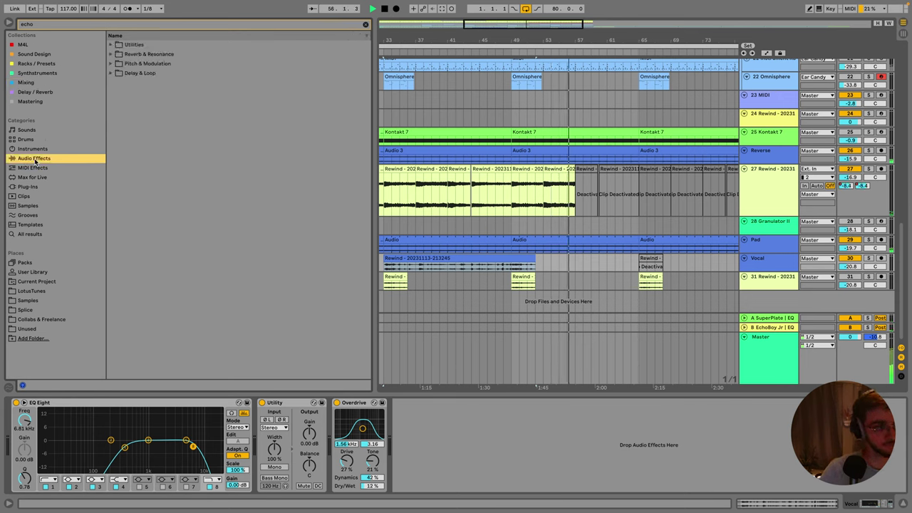
left_click(111, 73)
left_click(135, 93)
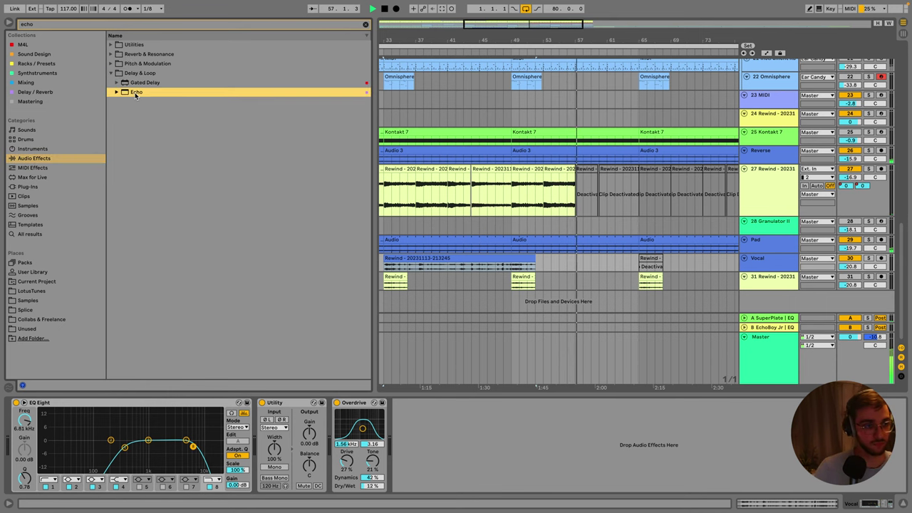
left_click_drag(420, 458, 479, 463)
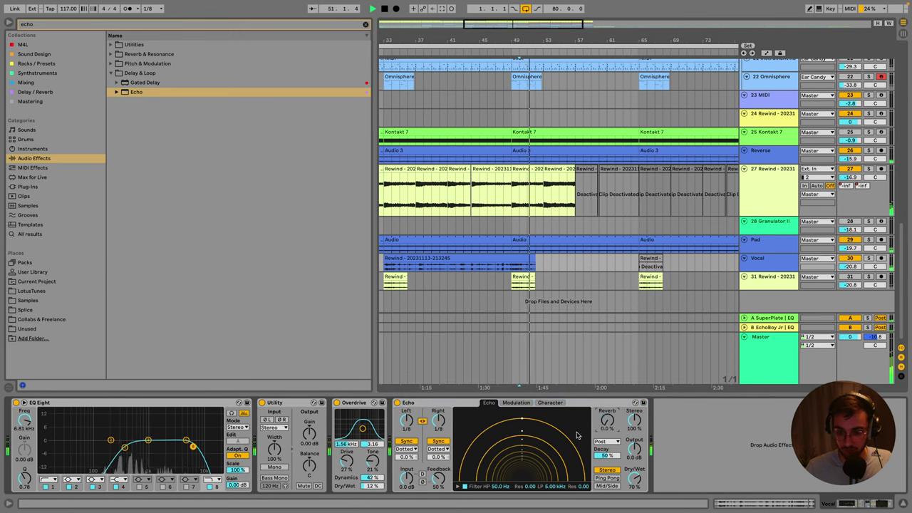
Set Echo's feedback to 65% and its filter to HP 98.1 Hz and LP 16.7 kHz.
mouse_move(492, 484)
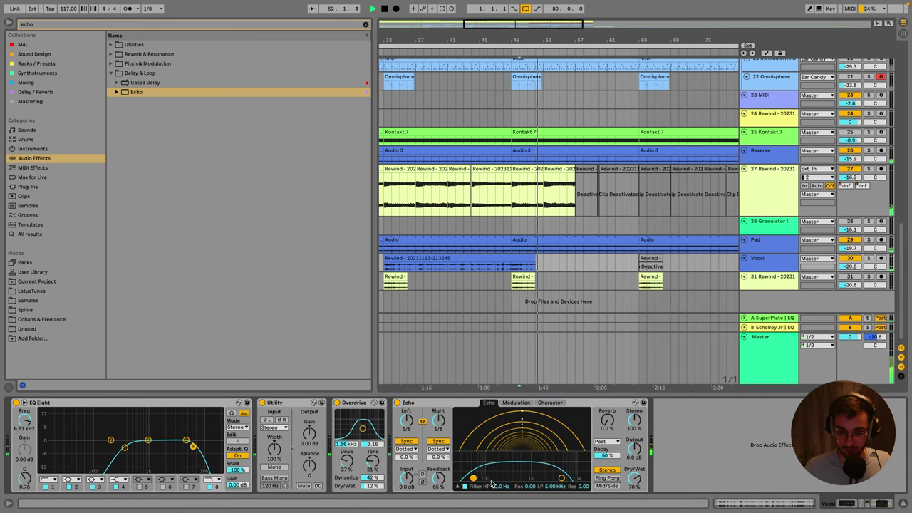
left_click_drag(562, 477, 602, 481)
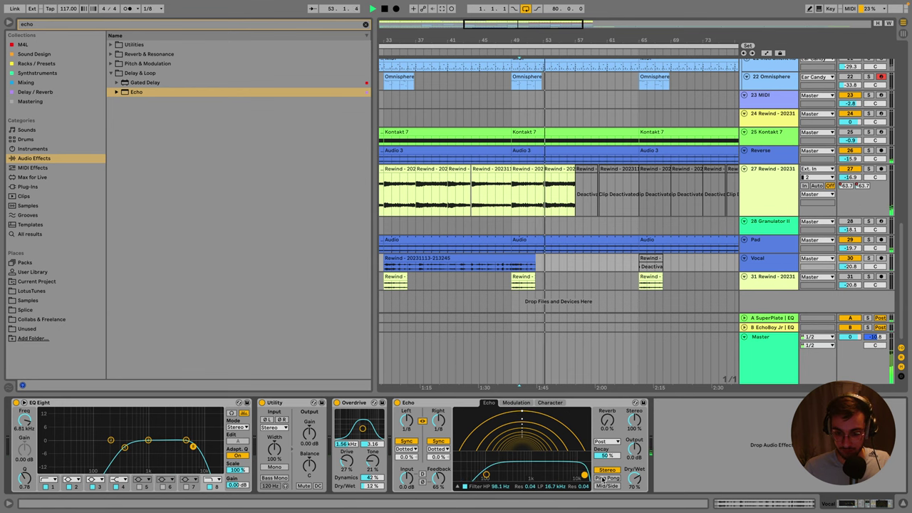
Enlarge the Vocal track and automate Echo's Dry/Wet to rise from about bar 50 to 73% at the vocal clip's end.
left_click(779, 192)
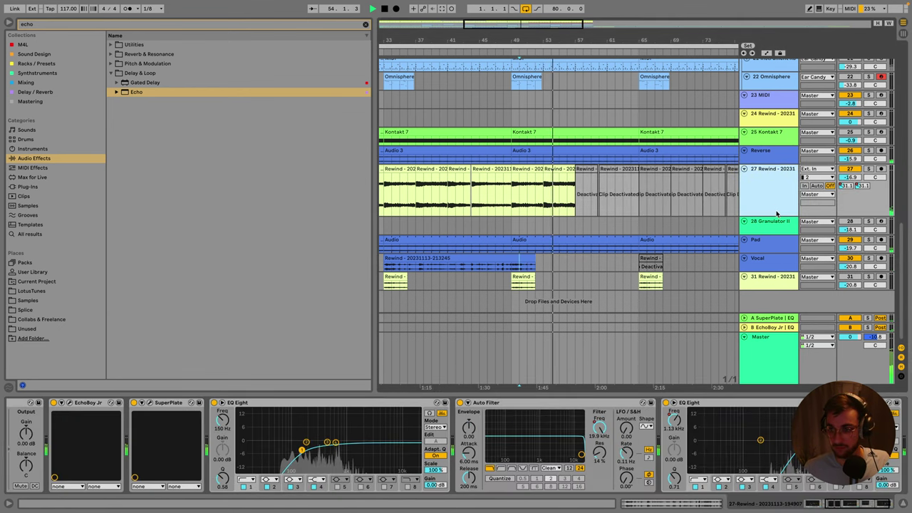
left_click(771, 268)
left_click_drag(770, 275, 770, 300)
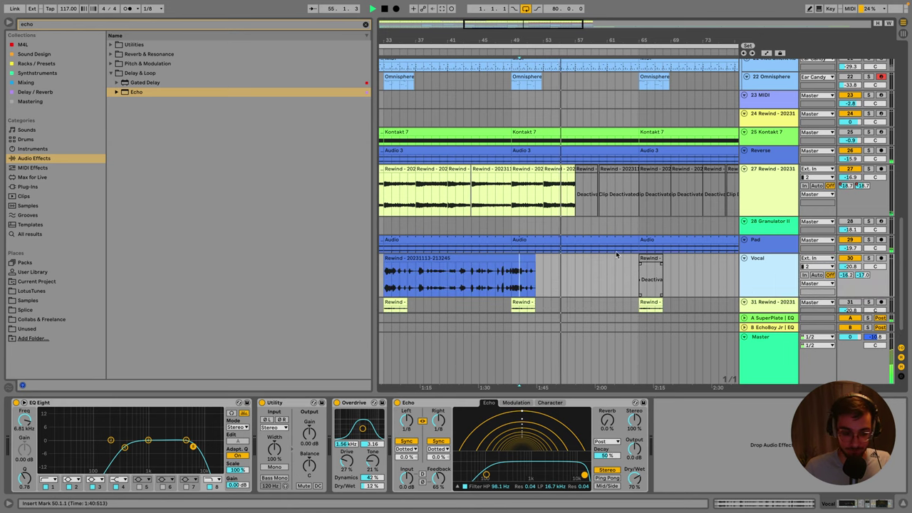
key("a")
mouse_move(522, 249)
left_mouse_down()
mouse_move(524, 261)
mouse_move(529, 250)
left_mouse_up()
key("space")
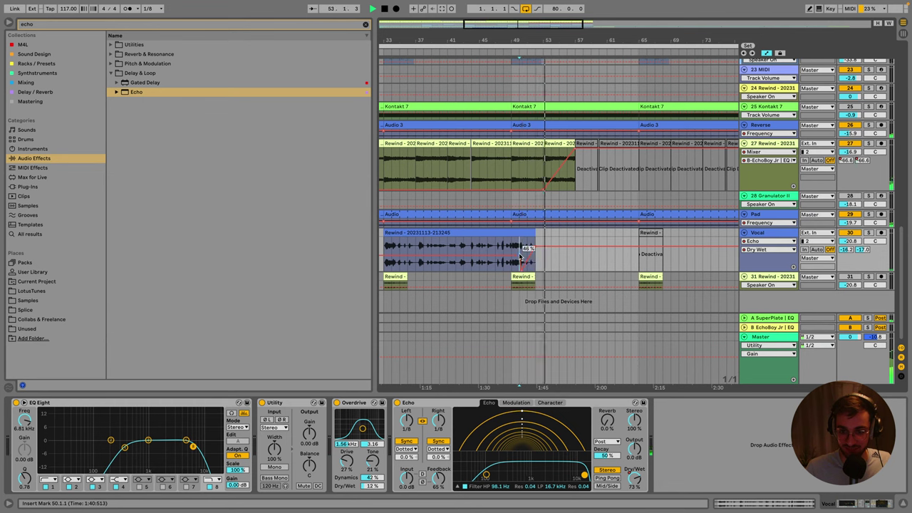
key("space")
key("space")
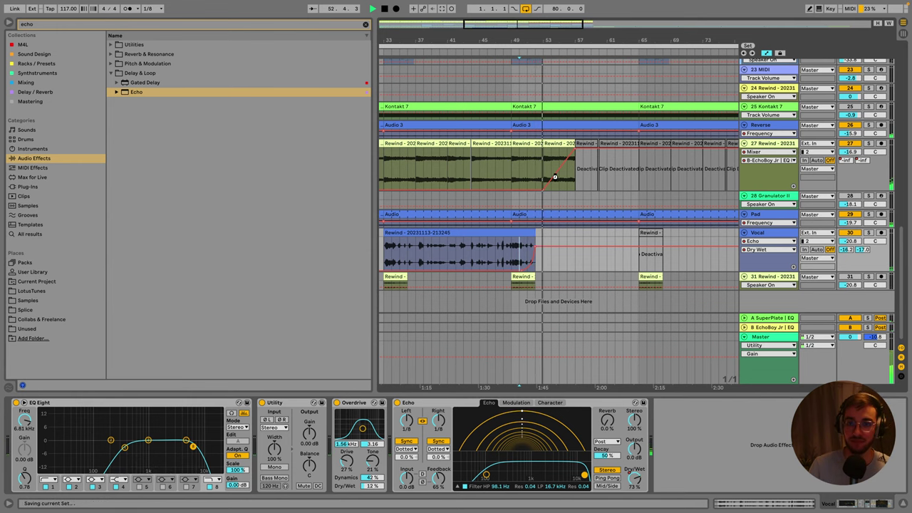
Play the transition into bar 57 and examine the Ear Candy, drum and Tops tracks, including the Tops Auto Filter frequency automation.
key("a")
key("plus")
key("plus")
key("plus")
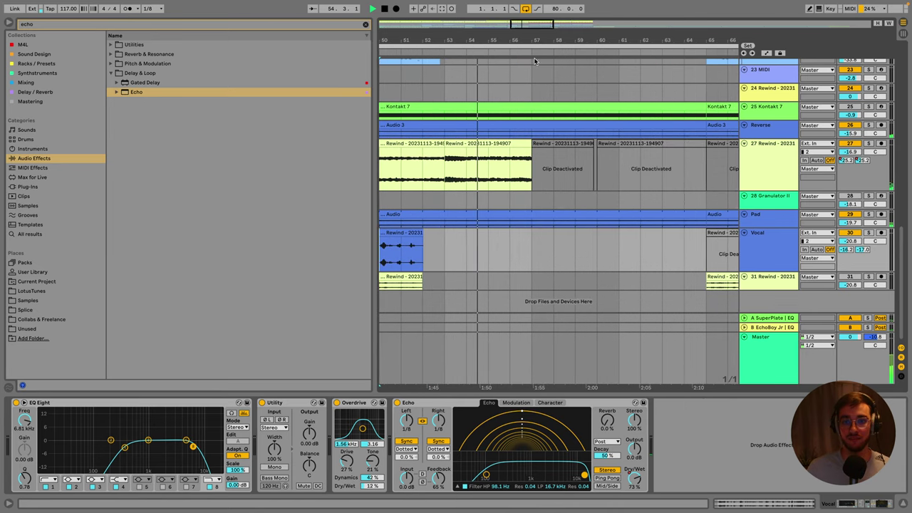
scroll(527, 226, "up", 5)
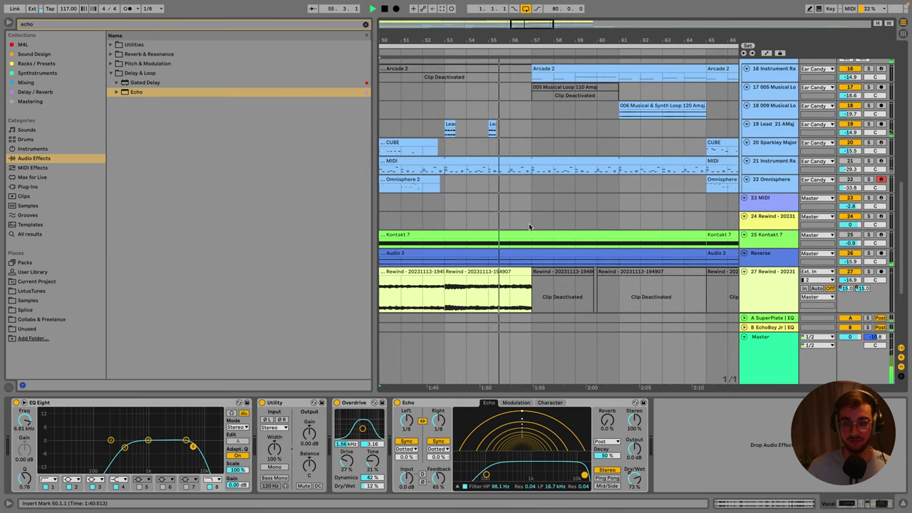
left_click(533, 238)
scroll(534, 238, "up", 10)
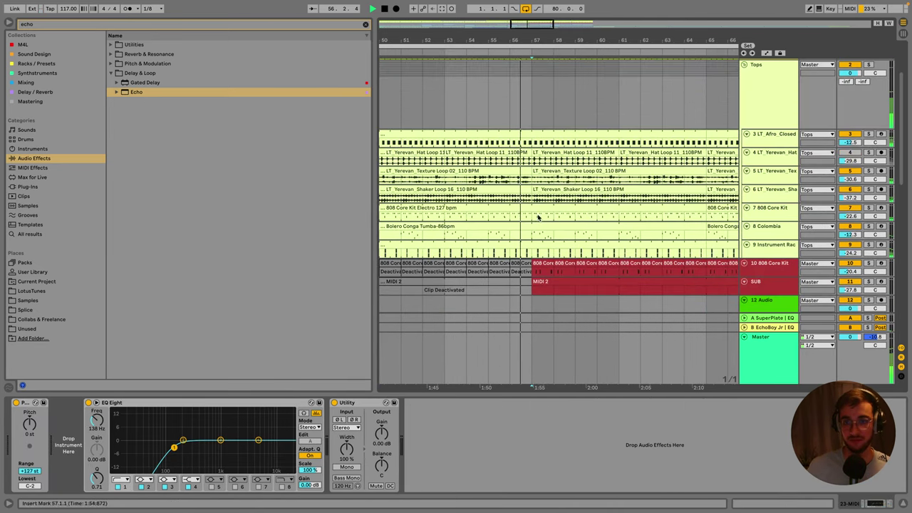
scroll(541, 148, "up", 3)
left_click(540, 149)
key("a")
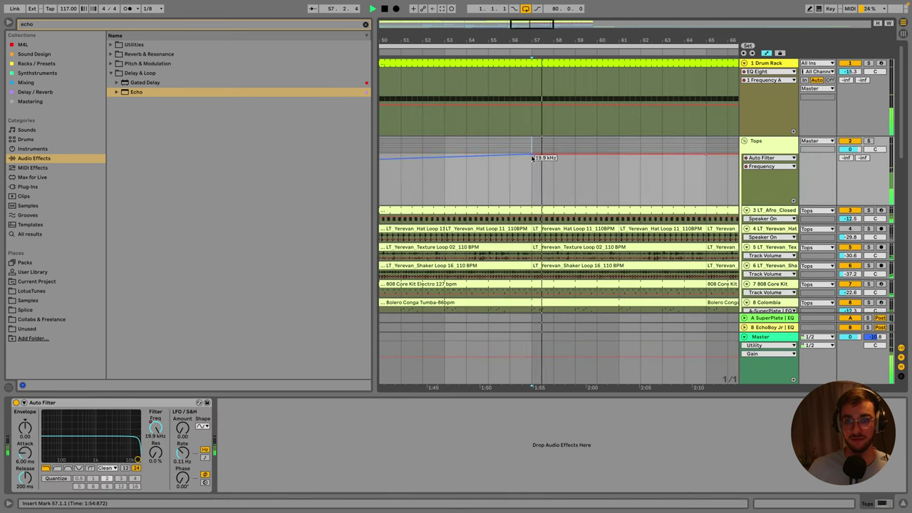
Deactivate the Arcade 2 clip from bar 57 to bar 65 on track 16.
left_click_drag(543, 36, 542, 27)
scroll(531, 188, "down", 10)
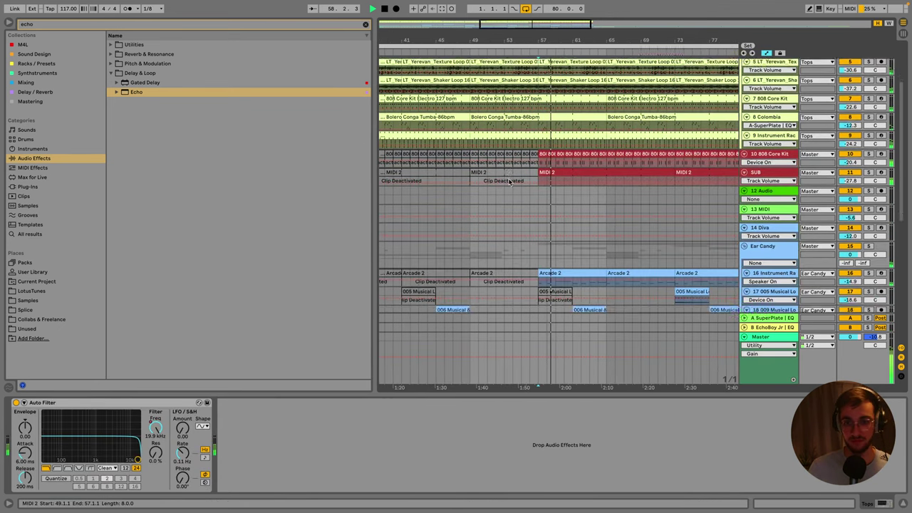
left_click(531, 187)
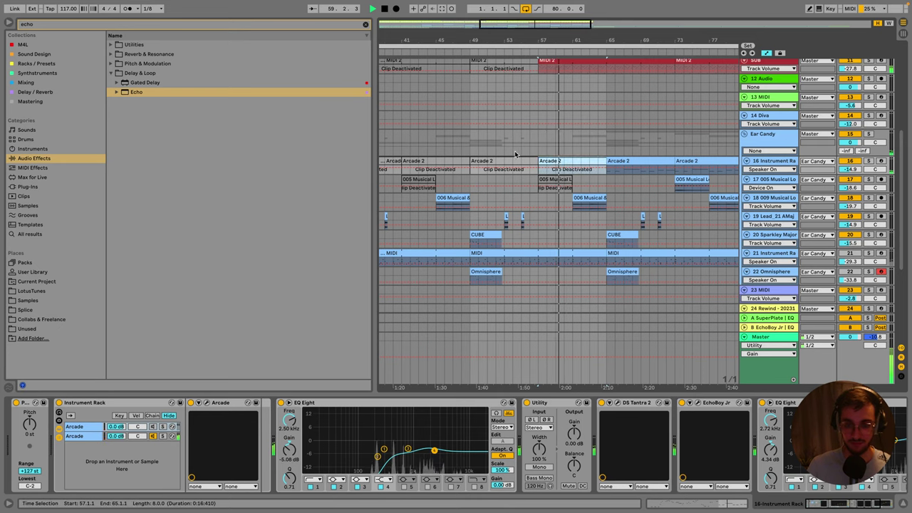
Play from bar 45 and reactivate the two Rewind clips from bar 57 to bar 65 on track 27.
left_click(512, 145)
scroll(512, 145, "down", 5)
left_click(449, 206)
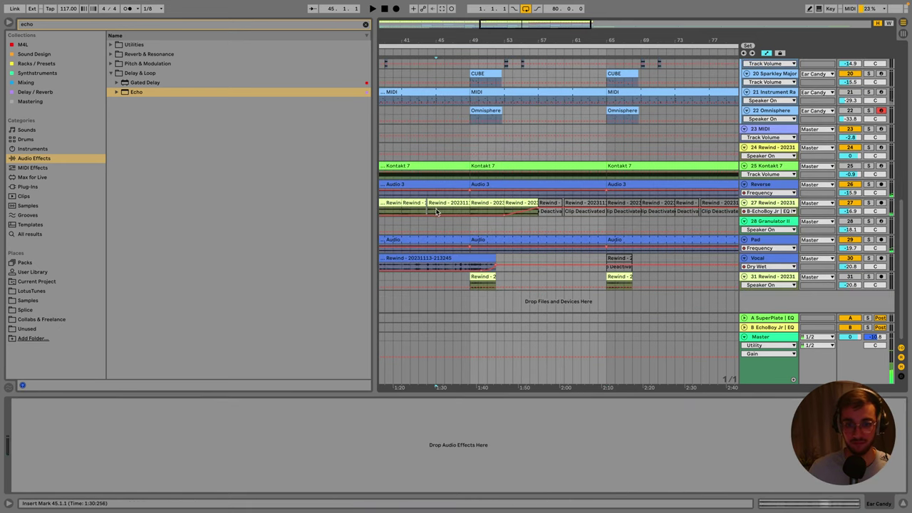
left_click(583, 205)
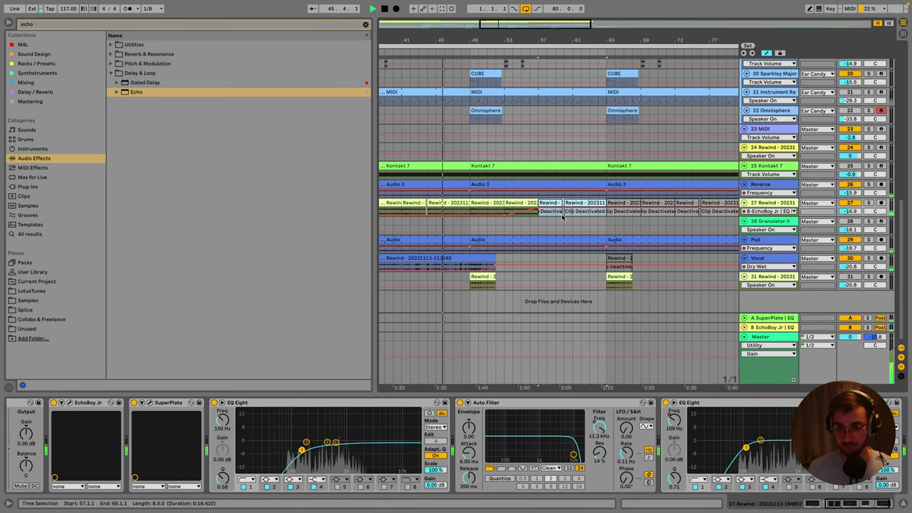
left_click(544, 213)
left_click(546, 204)
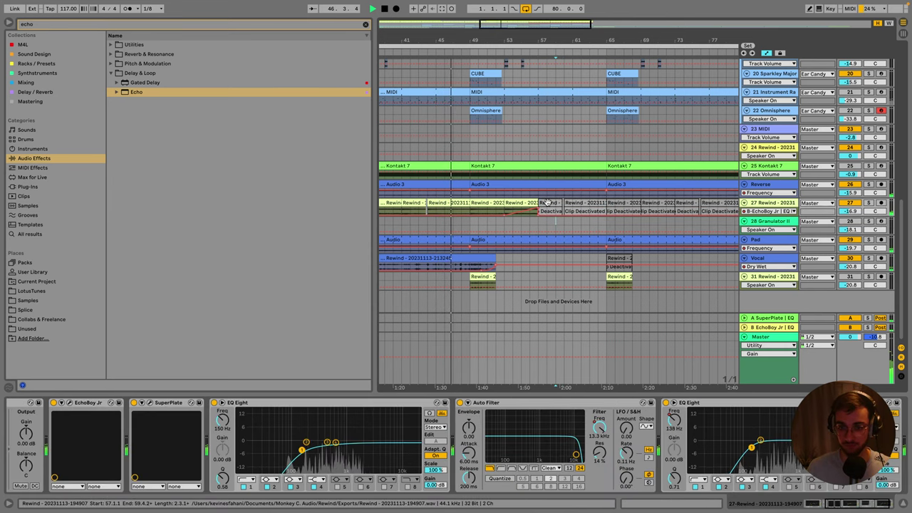
left_click(591, 204, "shift")
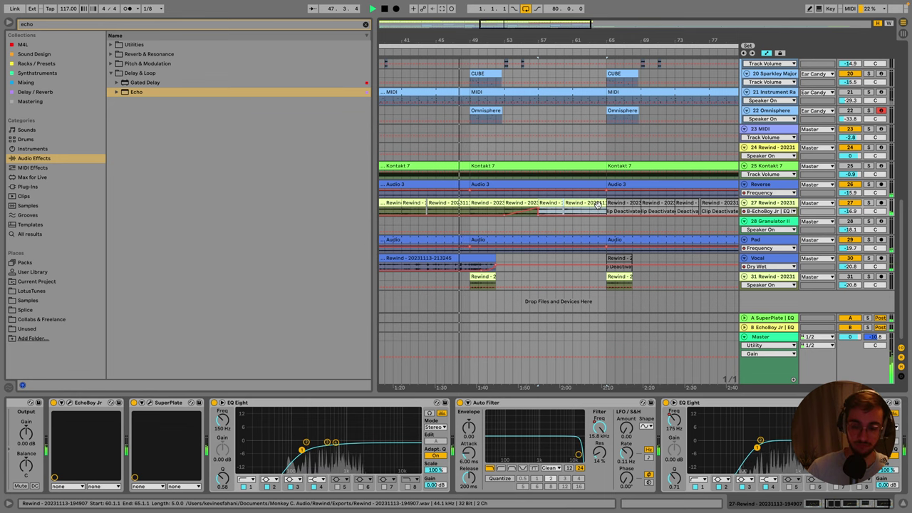
Examine the clips around bar 57 during the build-up, checking the Vocal and Rewind tracks.
scroll(567, 221, "up", 8)
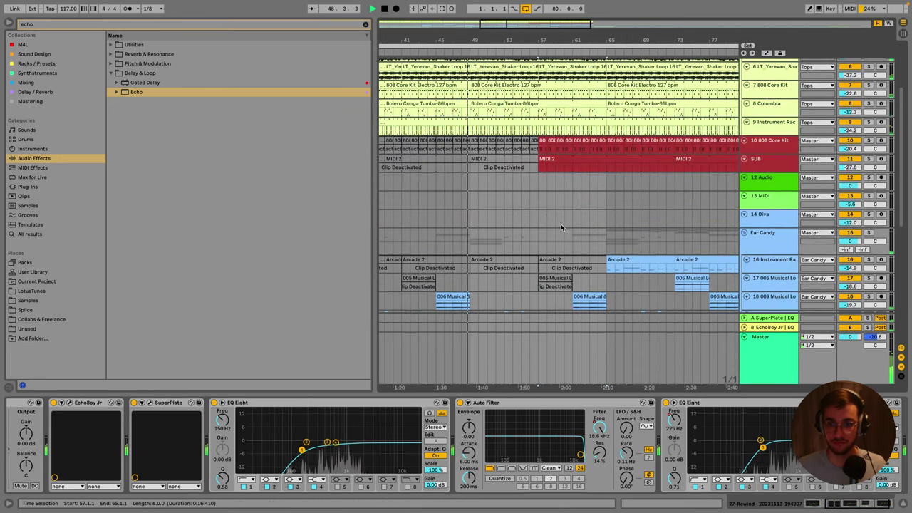
scroll(561, 223, "down", 8)
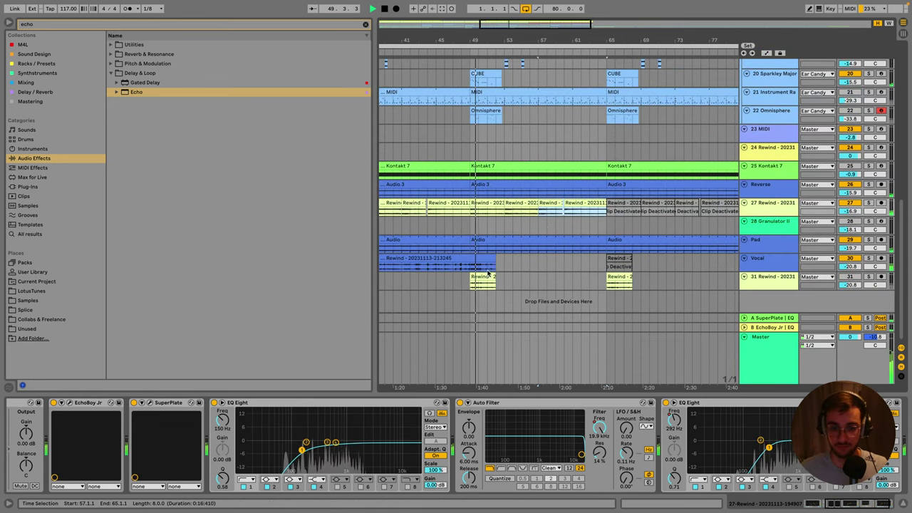
left_click(490, 265)
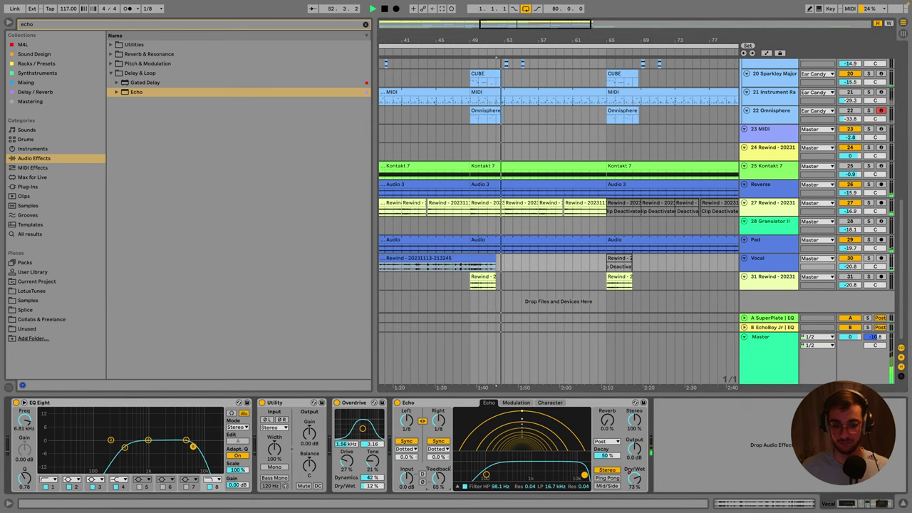
left_click(523, 208)
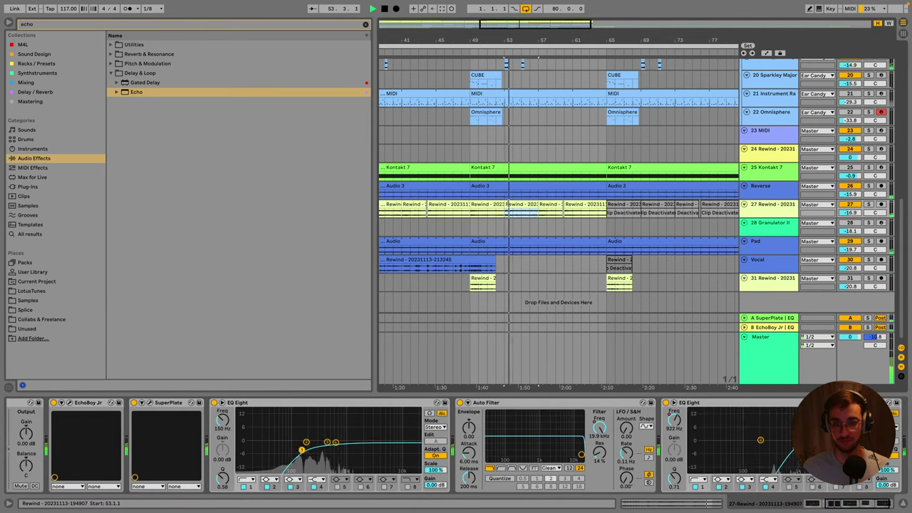
Show track 27 Rewind's EQ Eight 1 Frequency A automation in an enlarged lane around bar 57, and save the Set.
key("a")
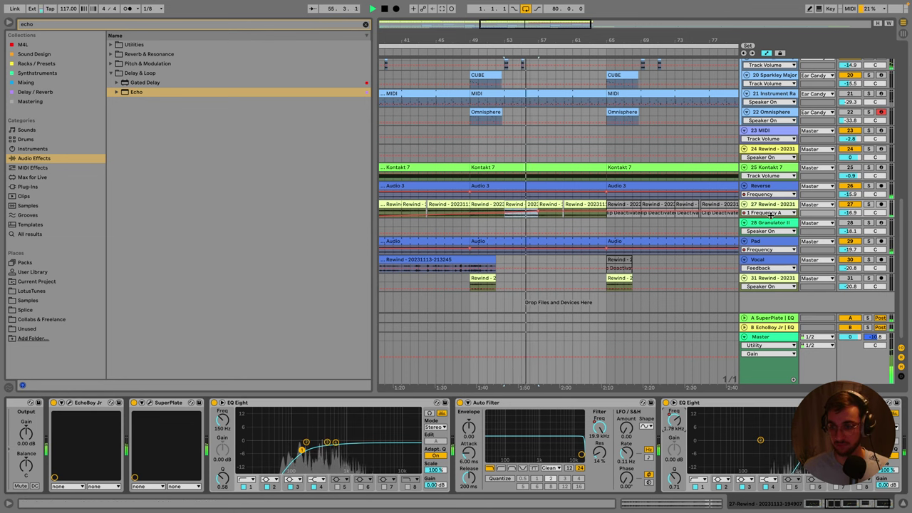
left_click_drag(770, 216, 770, 257)
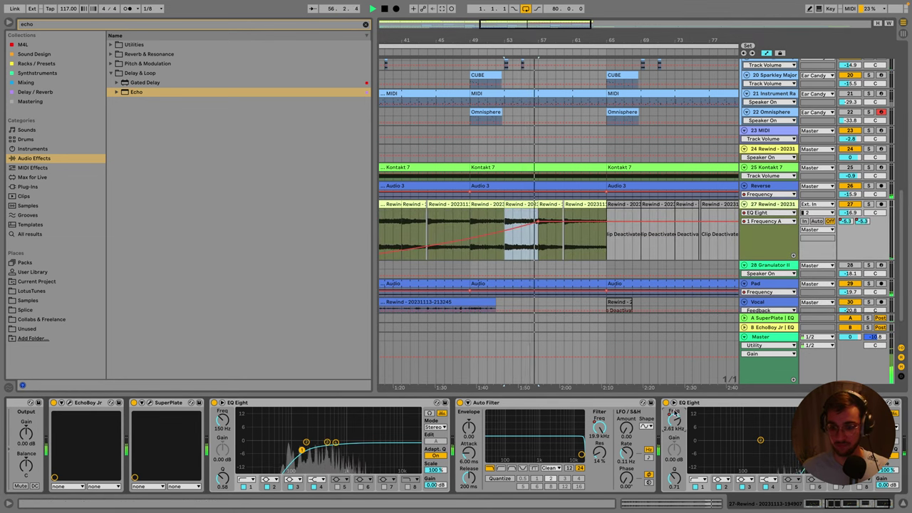
left_click(535, 233)
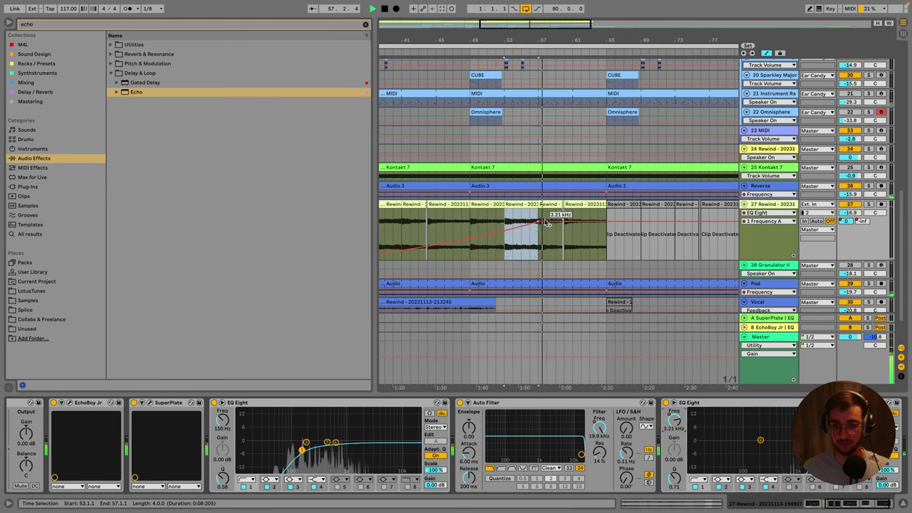
left_click_drag(519, 229, 539, 235)
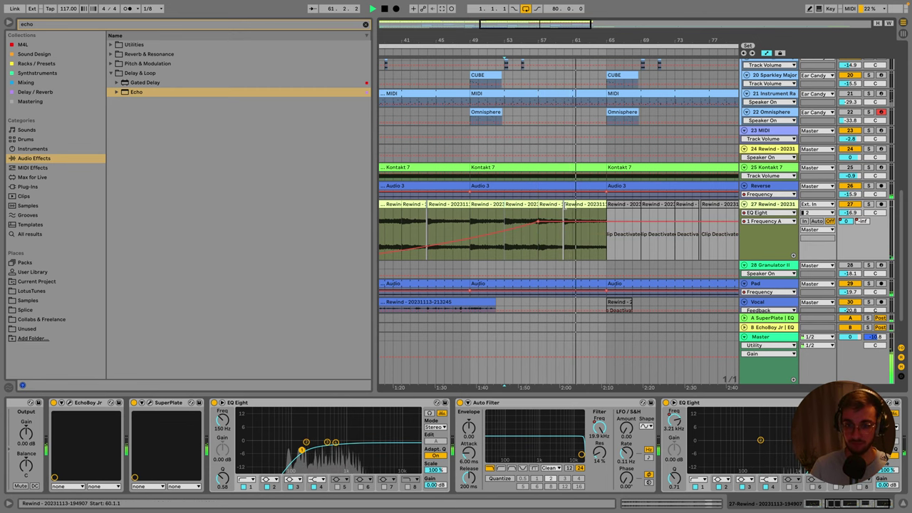
left_click(471, 228)
key("ctrl+s")
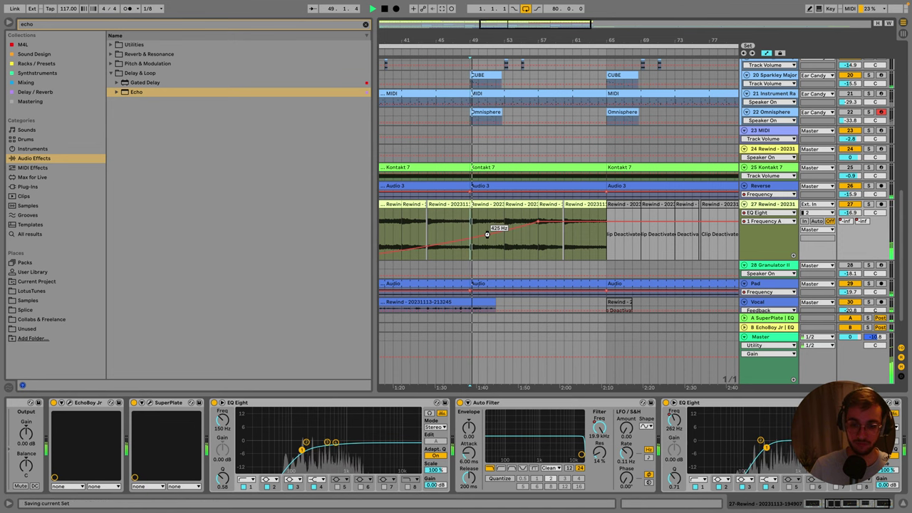
Hide the automation lanes and set the arrangement's fixed grid to 8 bars.
key("a")
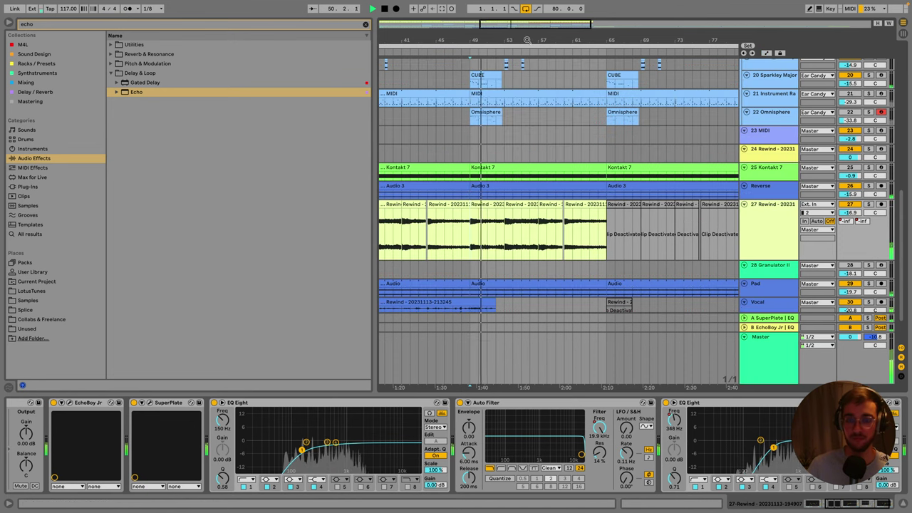
key("minus")
key("minus")
right_click(502, 153)
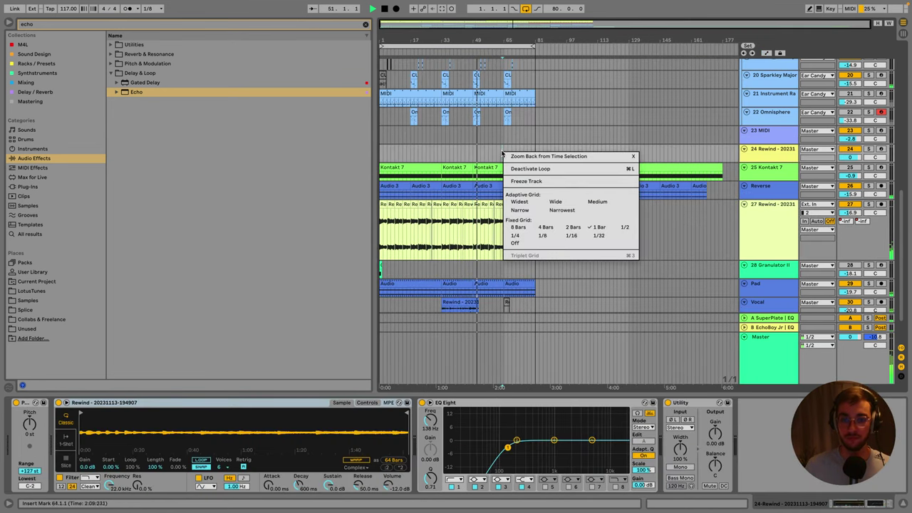
left_click(521, 227)
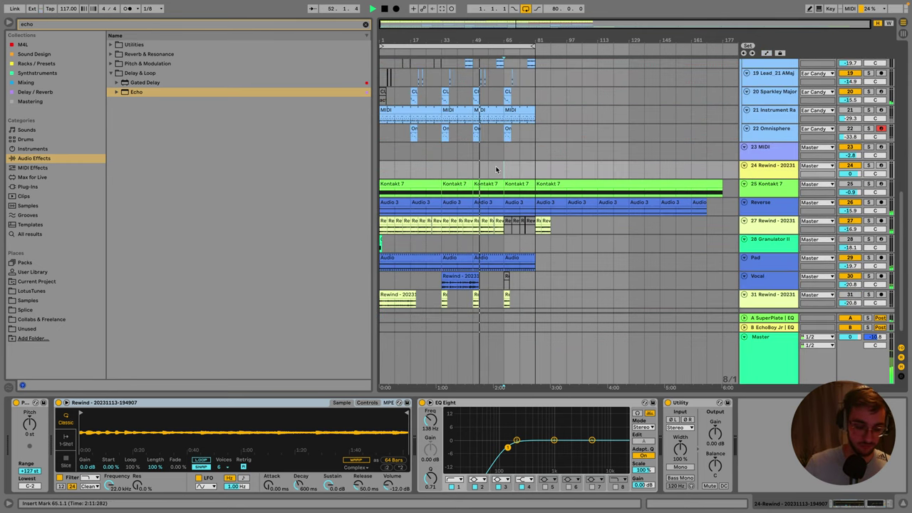
Show the automation with track 27 Rewind's lane enlarged, and extend the EQ Eight 1 Frequency A rise so it ends at bar 65.
scroll(504, 187, "up", 1)
scroll(498, 186, "down", 2)
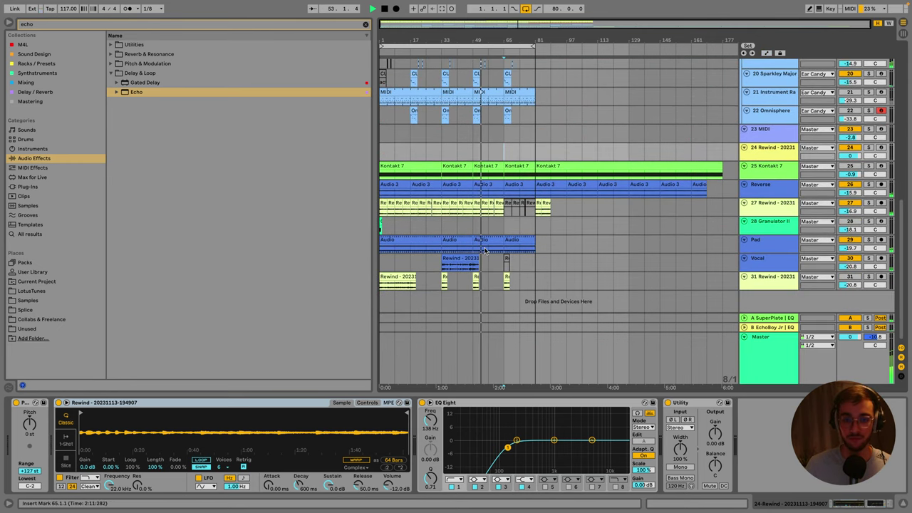
left_click(484, 212)
key("a")
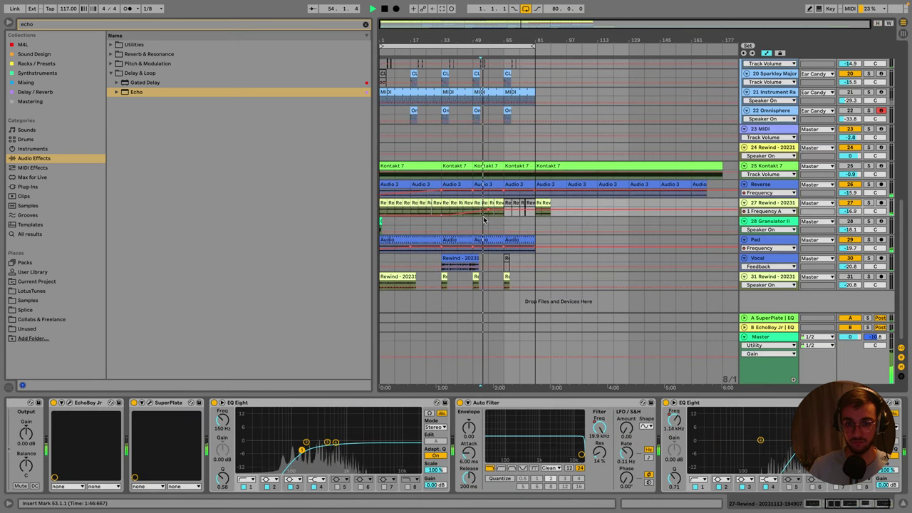
left_click_drag(775, 213, 761, 253)
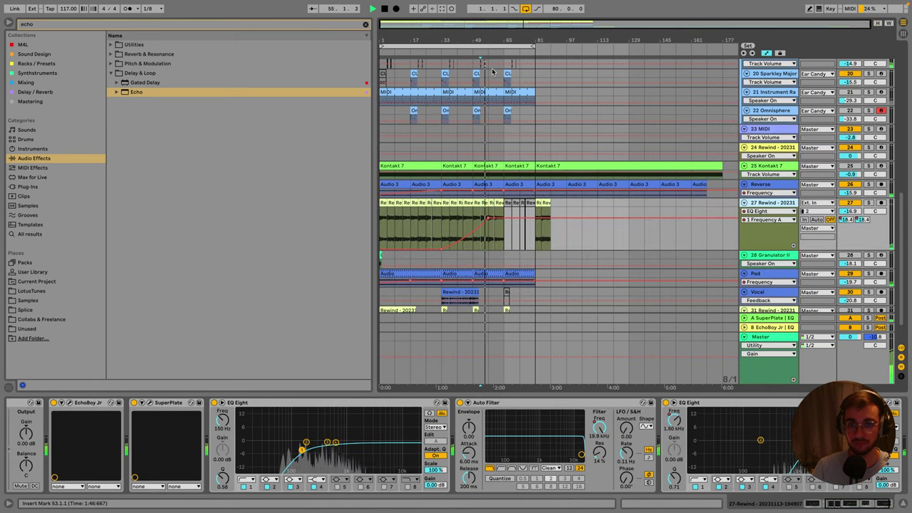
scroll(484, 143, "up", 3)
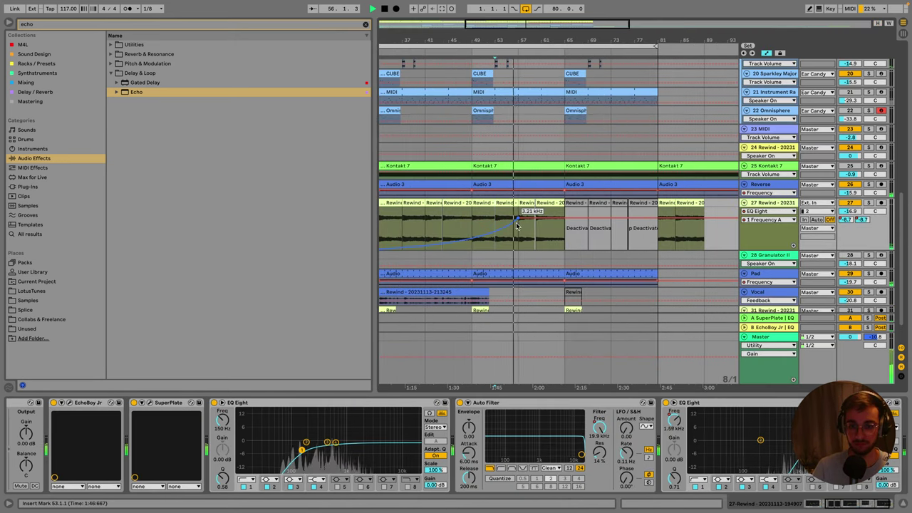
left_click_drag(517, 227, 541, 227)
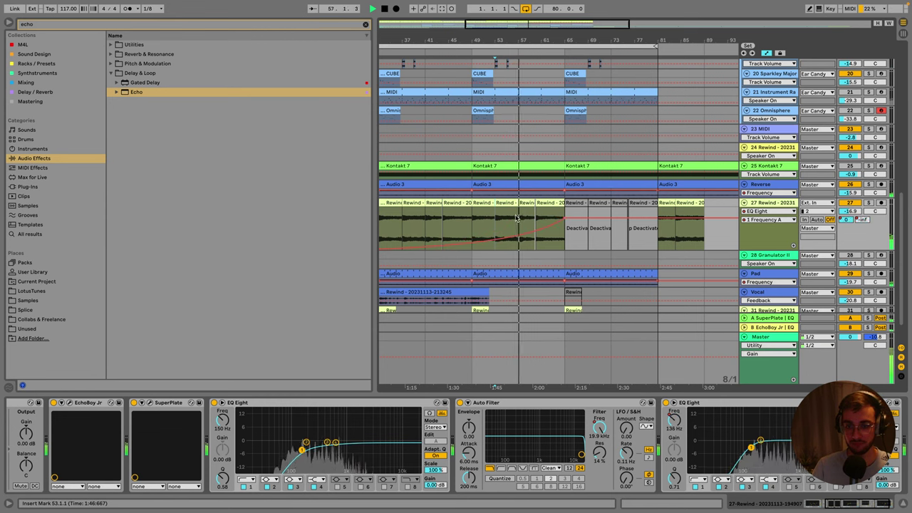
Set the fixed grid to 2 bars, play from bar 51 and save the Set.
right_click(519, 219)
left_click(592, 362)
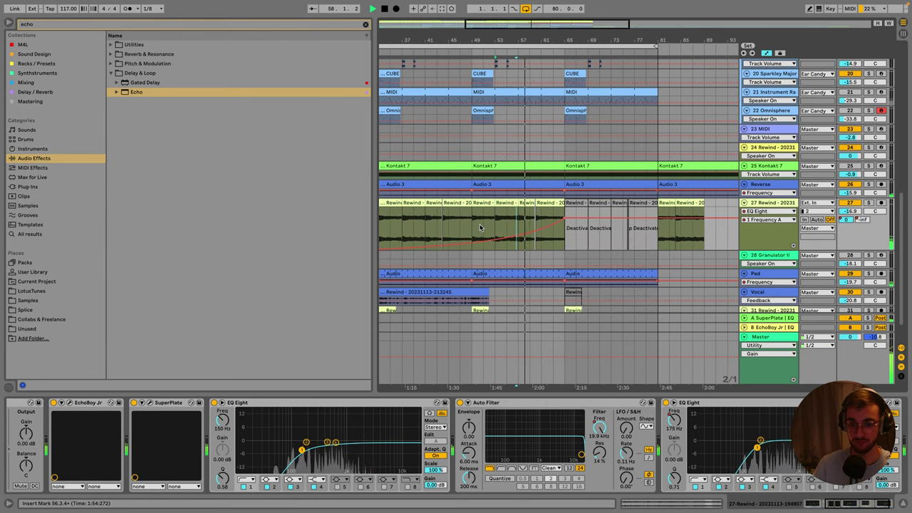
left_click(492, 223)
key("ctrl+s")
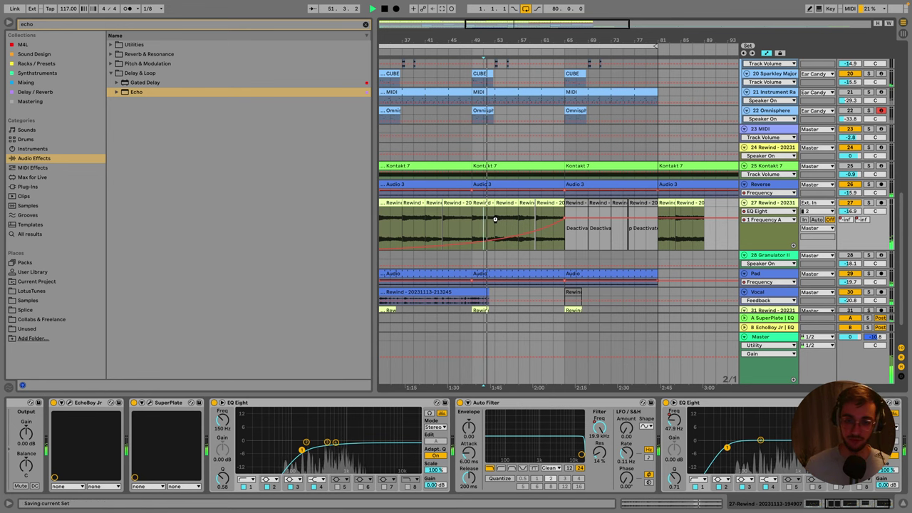
Set the grid to 1 bar, deactivate bar 56 of the Tops clips on tracks 3 to 9, and play from bar 54.
scroll(518, 207, "up", 10)
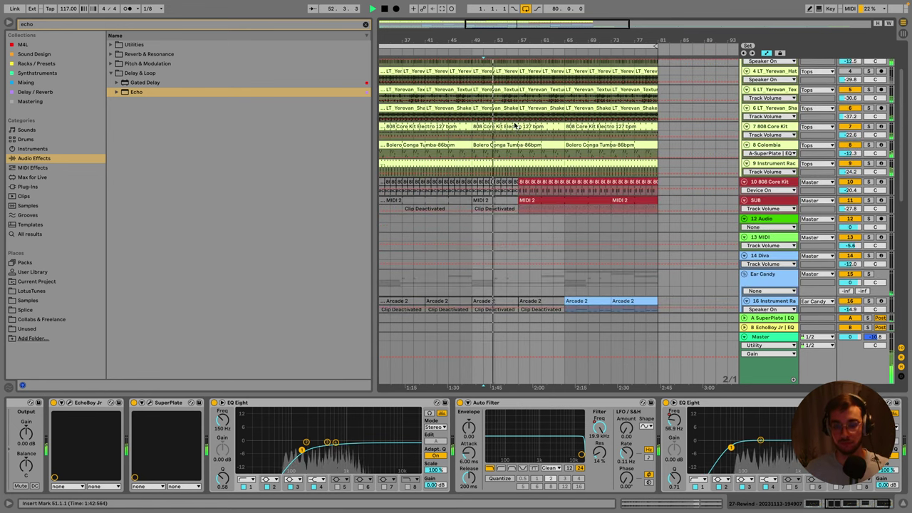
left_click_drag(560, 40, 561, 47)
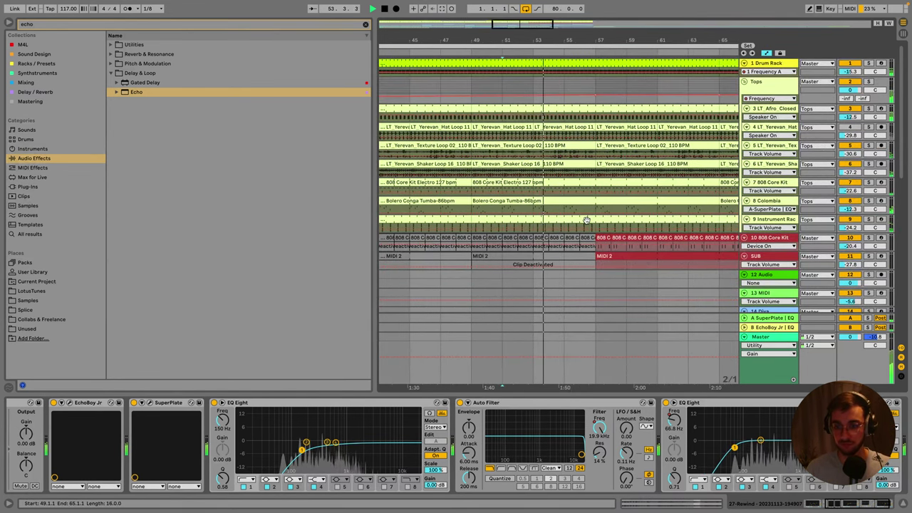
left_click(595, 114)
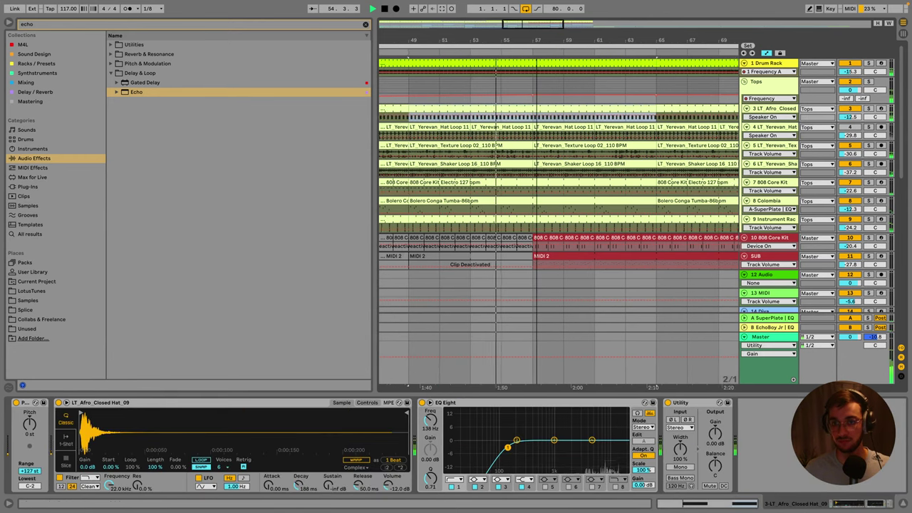
scroll(563, 100, "right", 3)
left_click(530, 130)
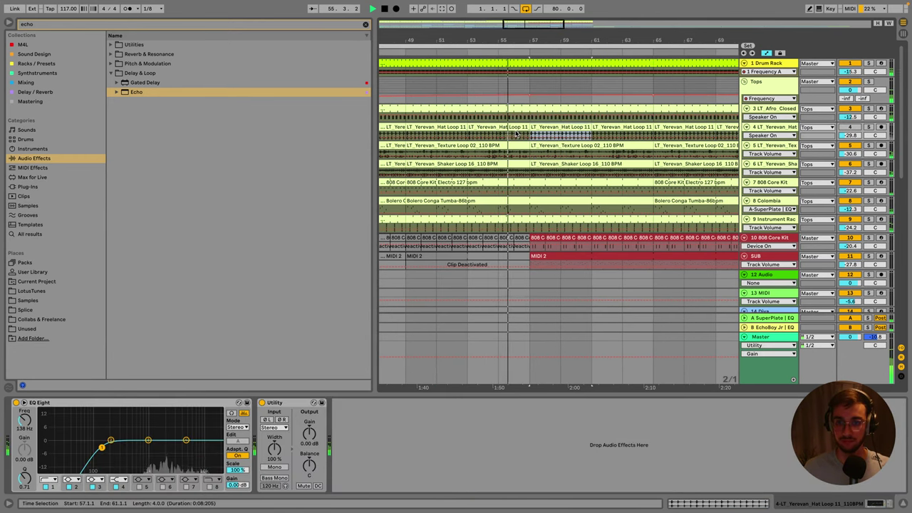
right_click(522, 133)
left_click(614, 271)
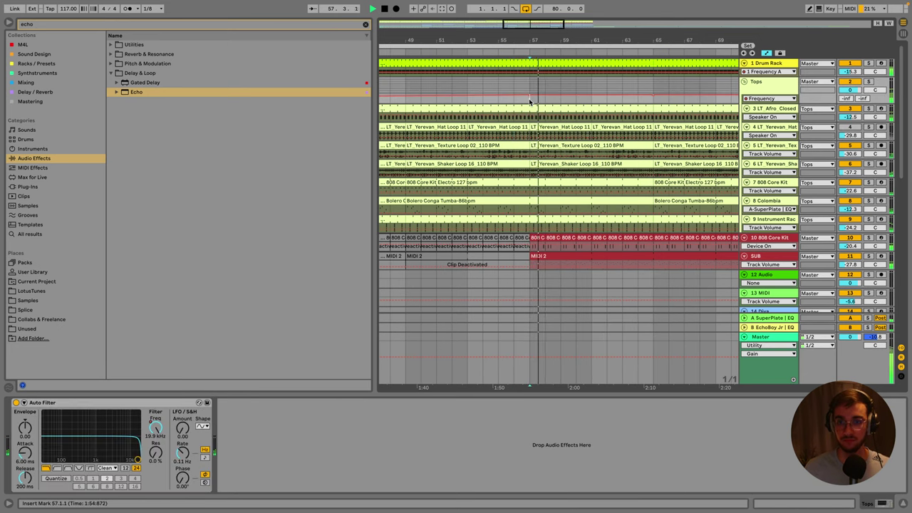
left_click_drag(529, 108, 513, 222)
key("0")
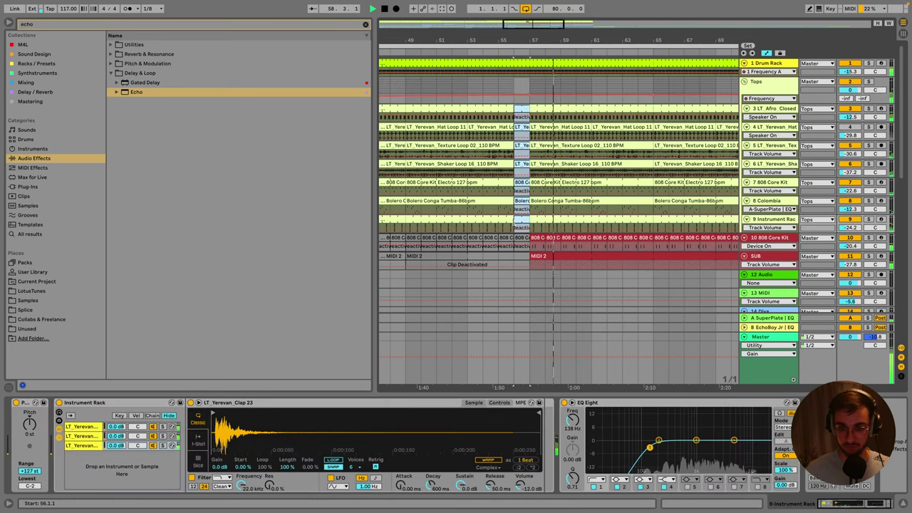
left_click(489, 97)
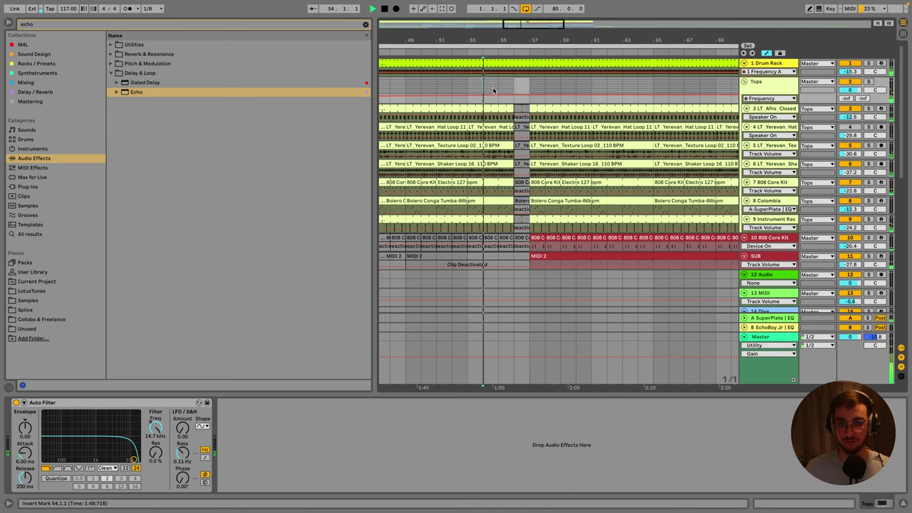
Deactivate bar 56 of the Drum Rack clip on track 1 and save the Set.
left_click(526, 63)
key("0")
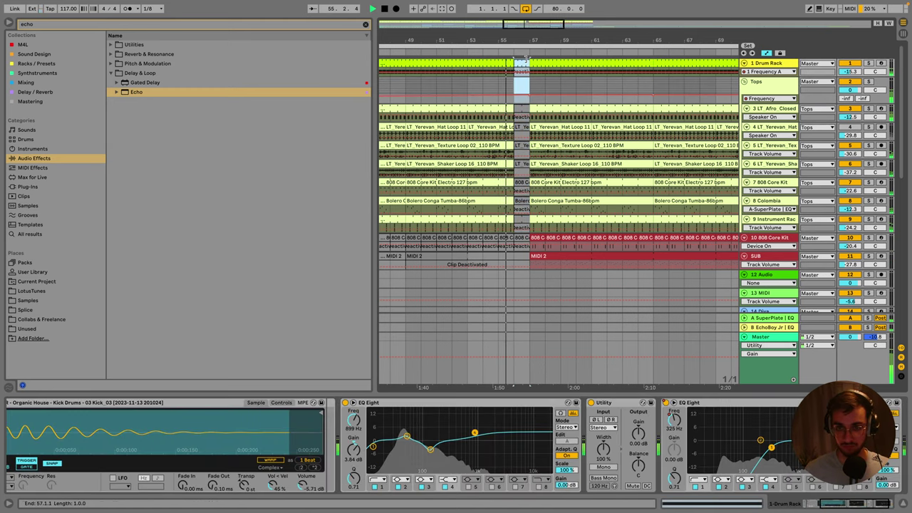
left_click(515, 79)
left_click(514, 78)
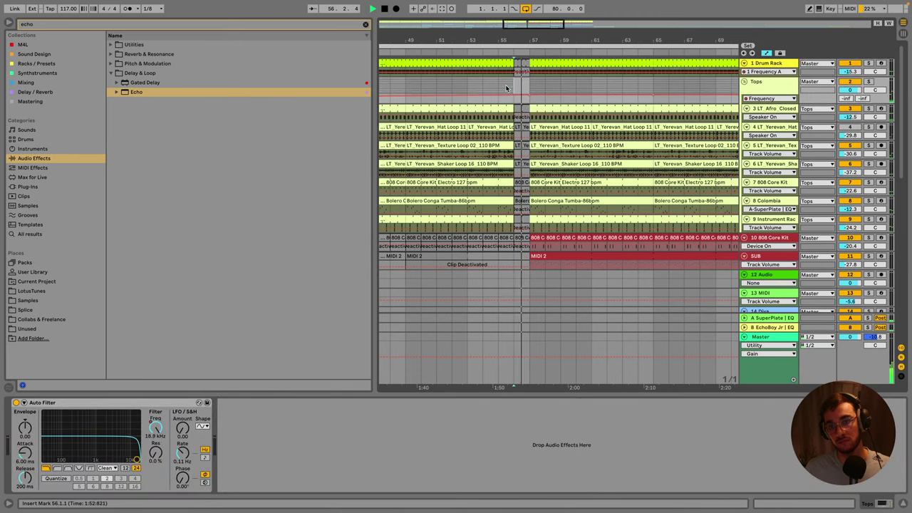
scroll(518, 164, "down", 1)
key("ctrl+s")
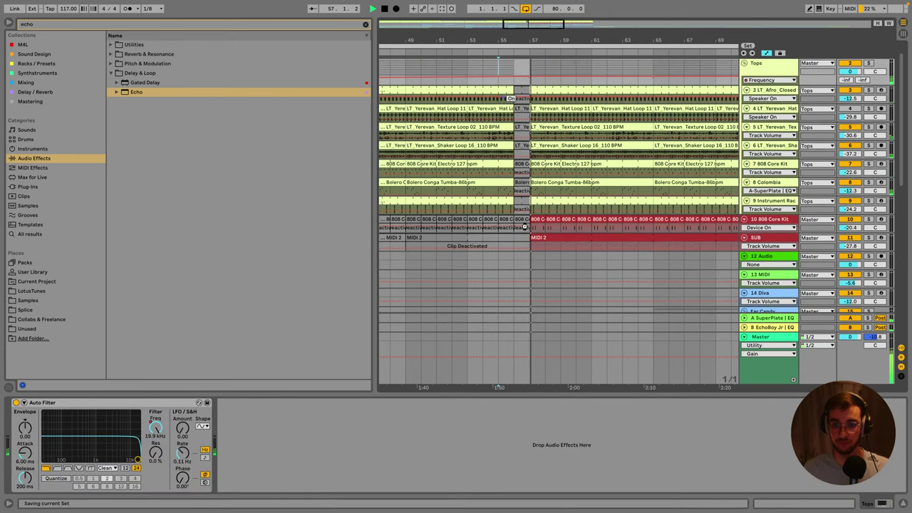
Hide the automation lanes and search the browser's Audio Effects for "tansition".
scroll(526, 240, "down", 10)
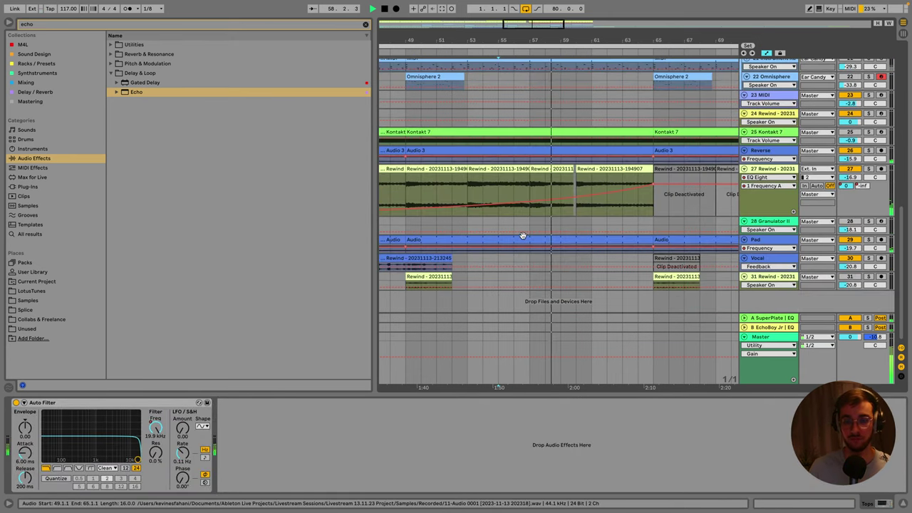
key("minus")
key("minus")
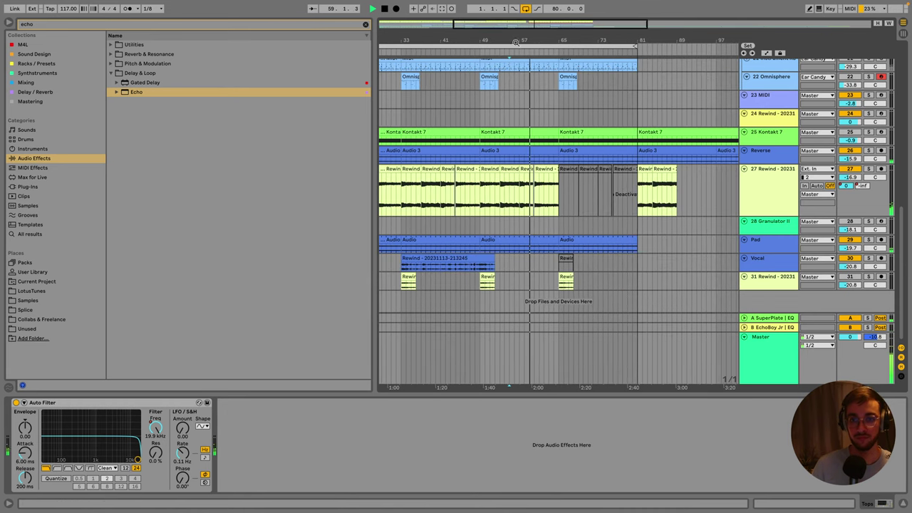
left_click(515, 225)
left_click(92, 25)
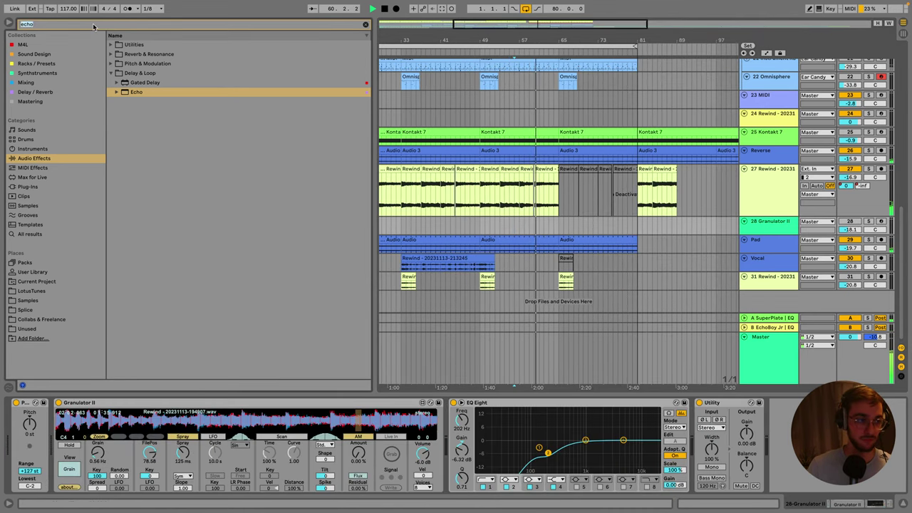
type("tansition")
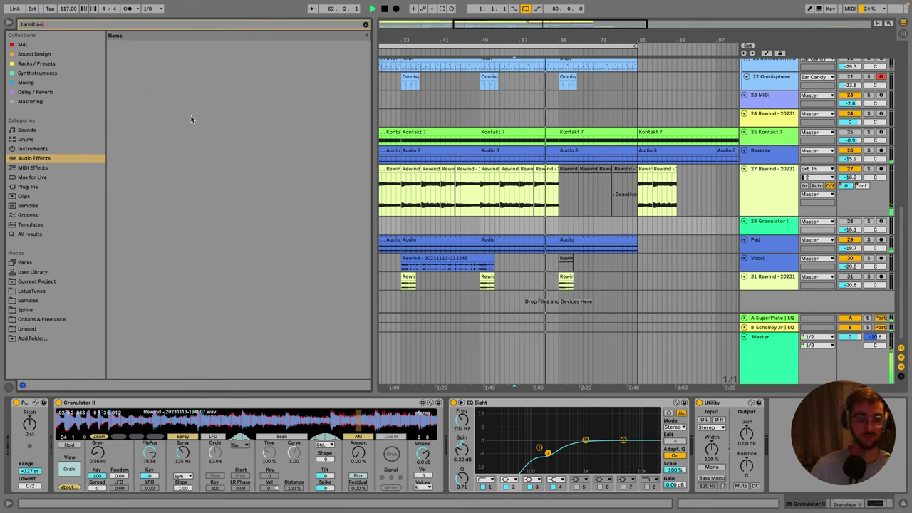
left_click(434, 223)
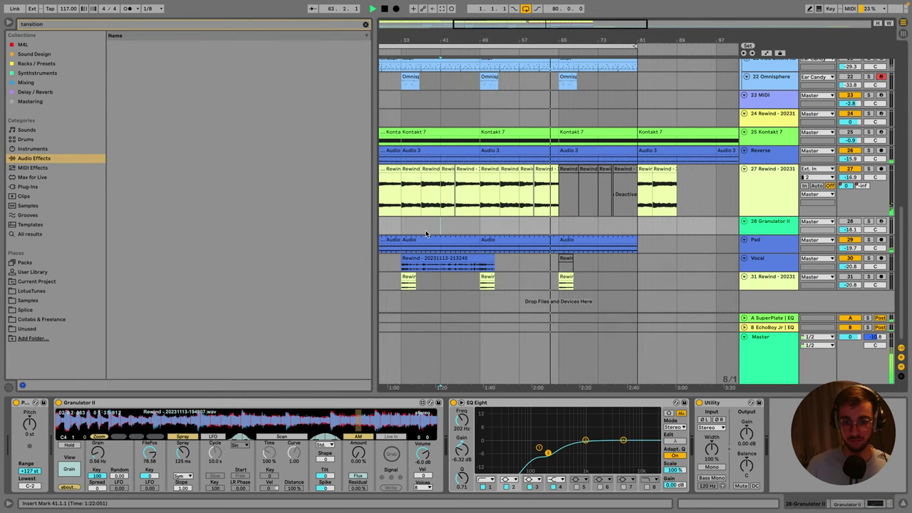
Reactivate the Rewind clips from bar 65 to bar 81 on track 27 and save the Set.
key("Home")
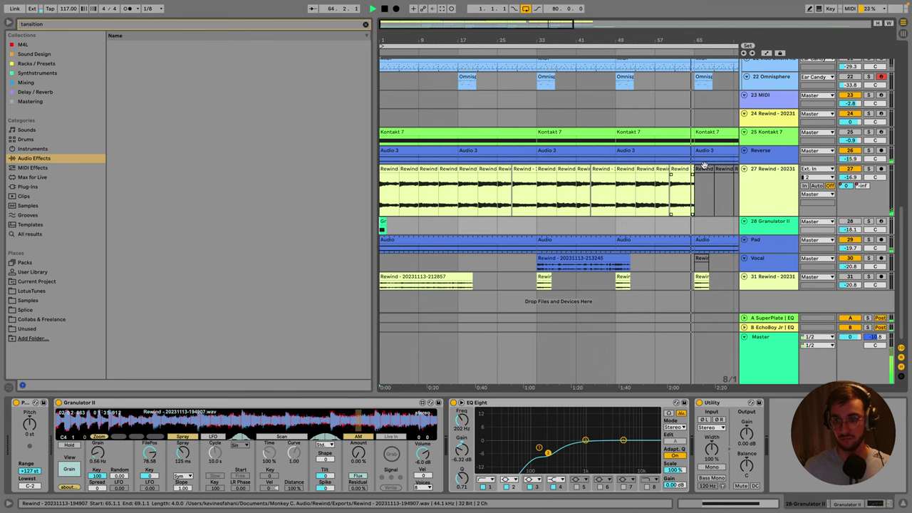
left_click(704, 187)
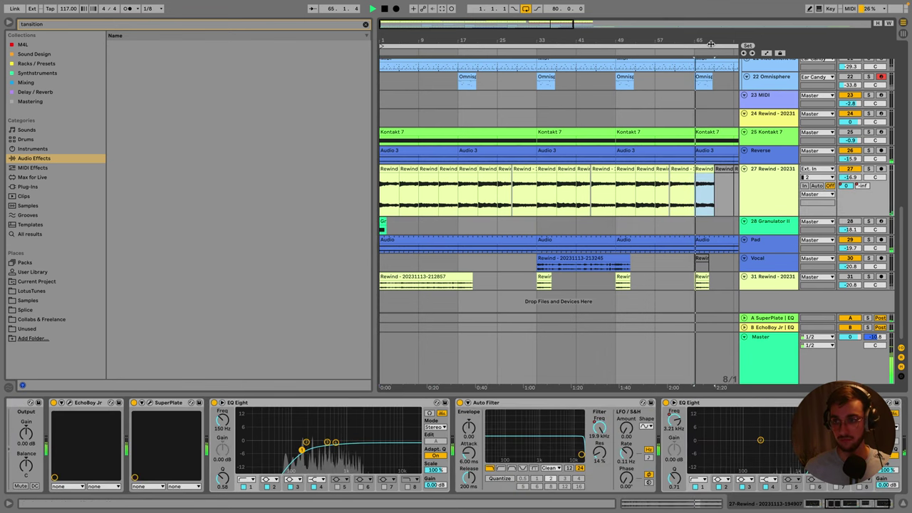
key("minus")
key("minus")
left_click(587, 194, "shift")
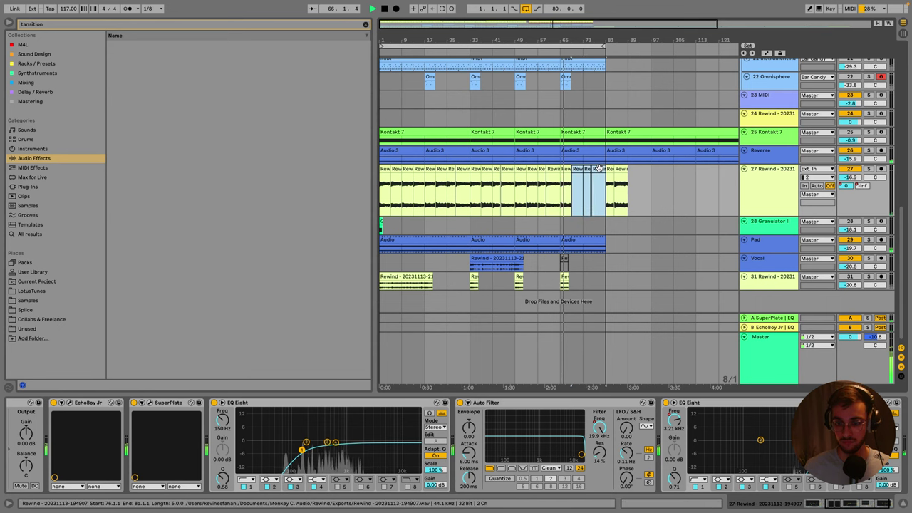
key("ctrl+s")
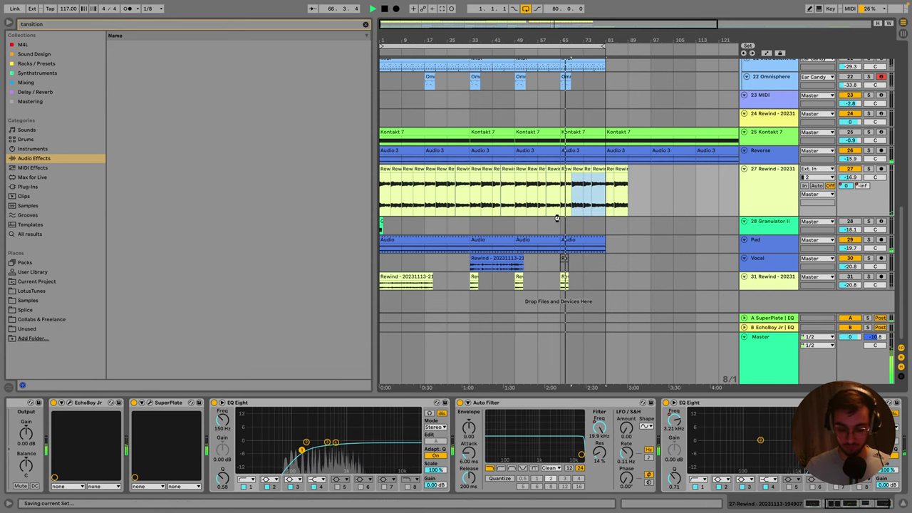
Optimize the arrangement's track heights, play from bar 1 and save the Set.
left_click_drag(506, 214, 514, 235)
left_click(513, 236)
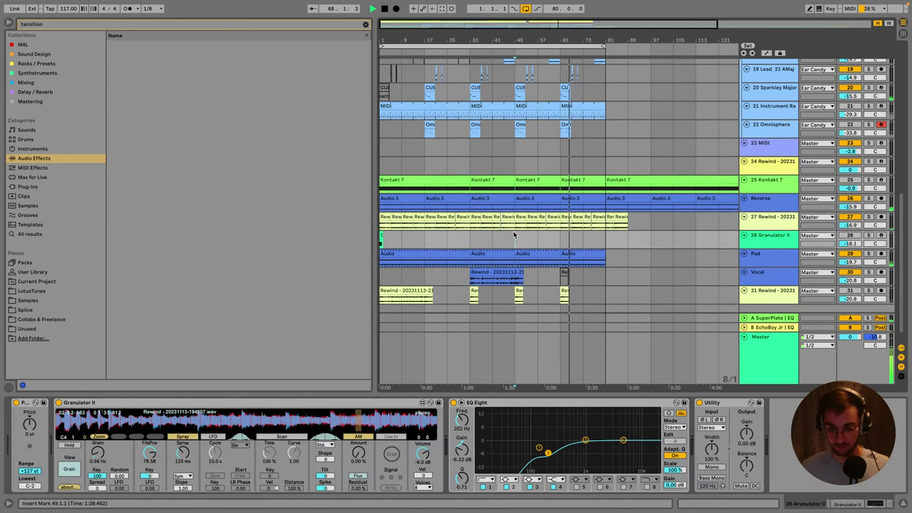
key("ctrl+s")
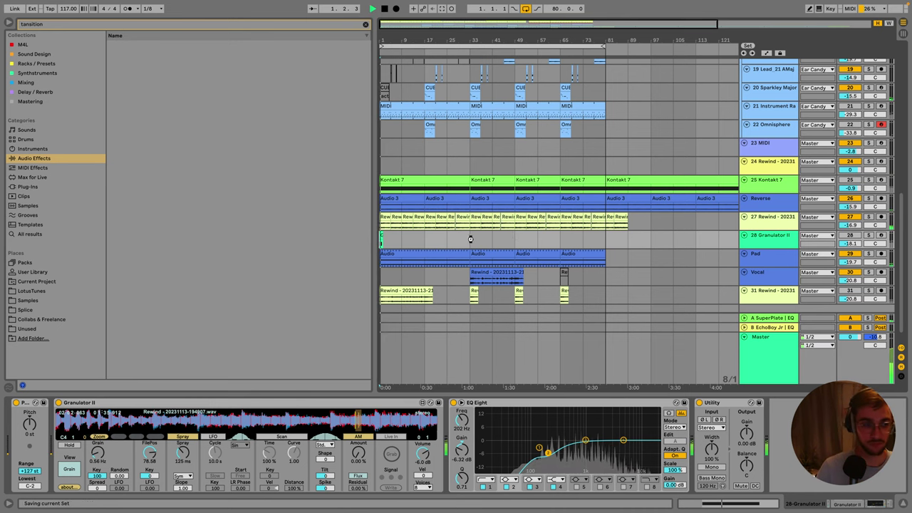
Deactivate the Rewind clips from bar 1 to bar 33 on track 27 and save the Set.
left_click(385, 218)
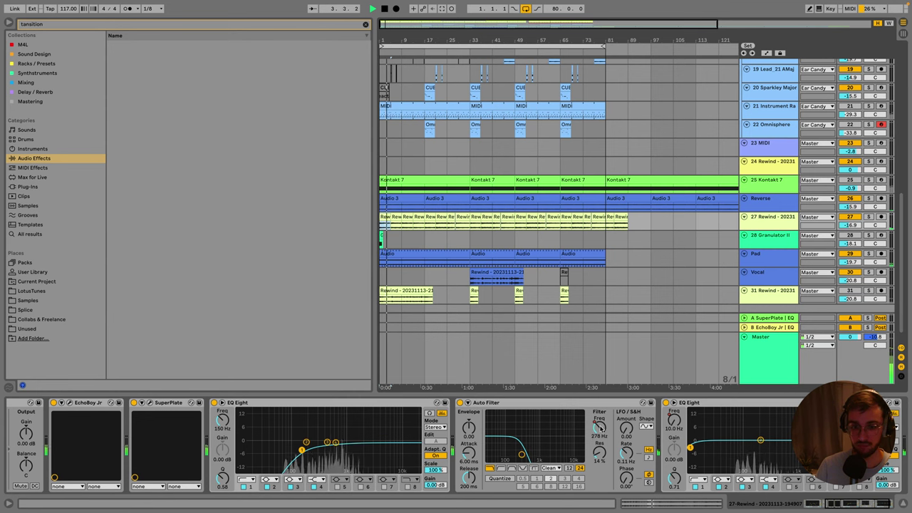
left_click(465, 215, "shift")
key("0")
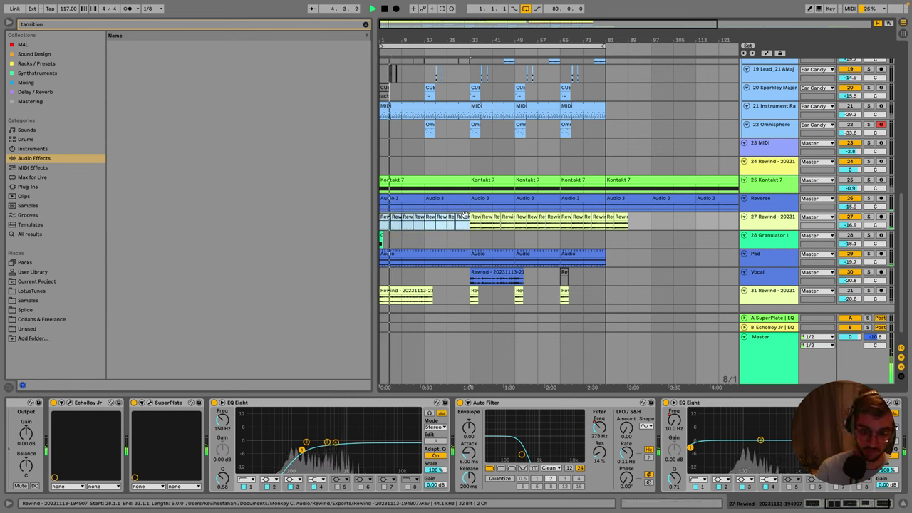
key("ctrl+s")
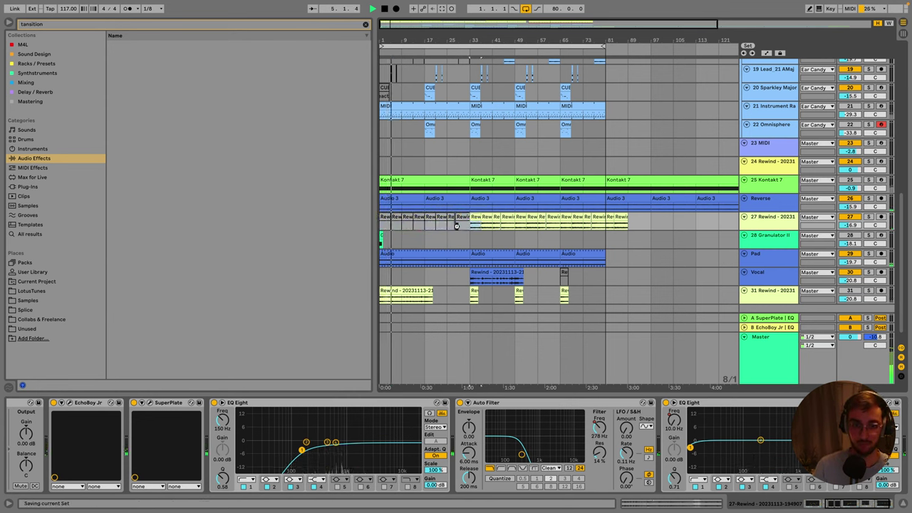
scroll(485, 203, "down", 2)
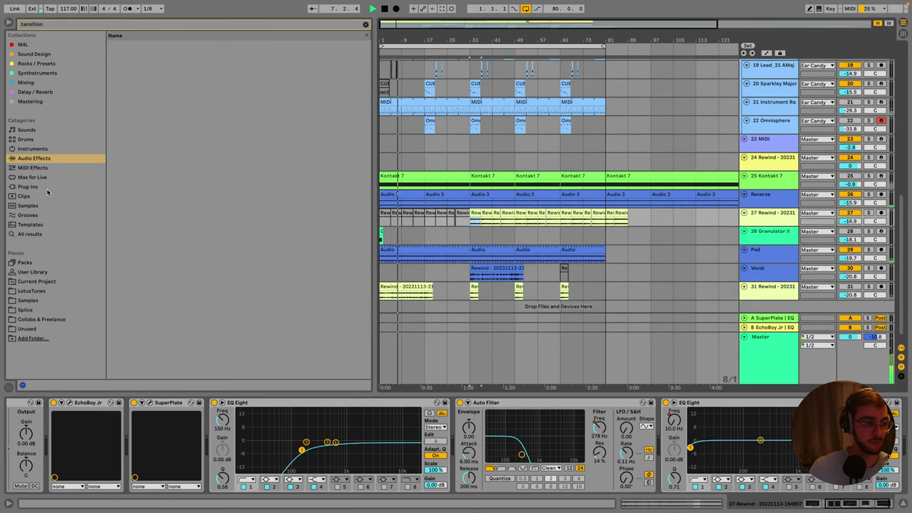
Clear the browser search and look through the Tulum production suite's Synth folder in LotusTunes.
left_click(32, 290)
left_click(366, 25)
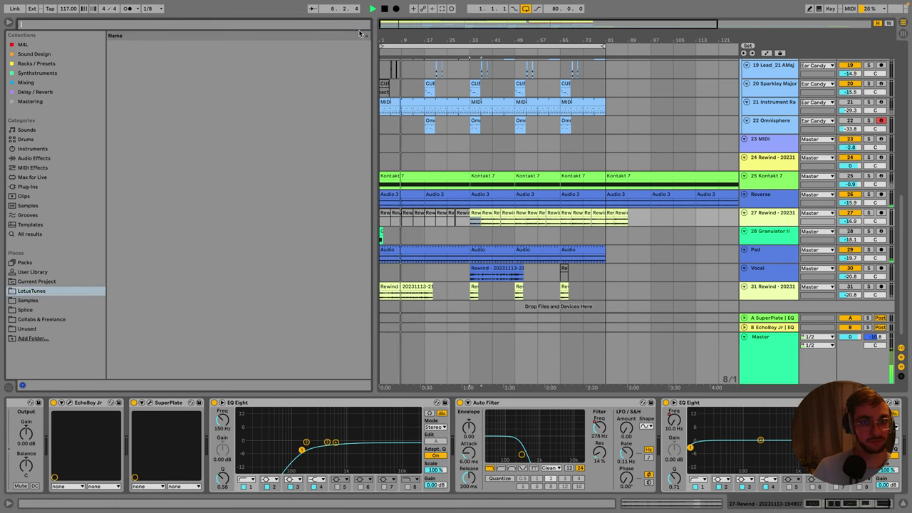
left_click(113, 65)
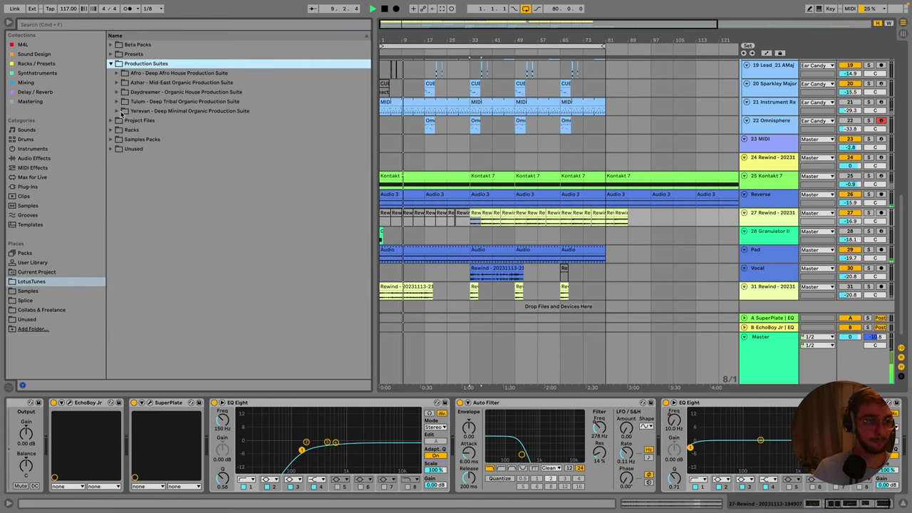
left_click(117, 101)
left_click(124, 122)
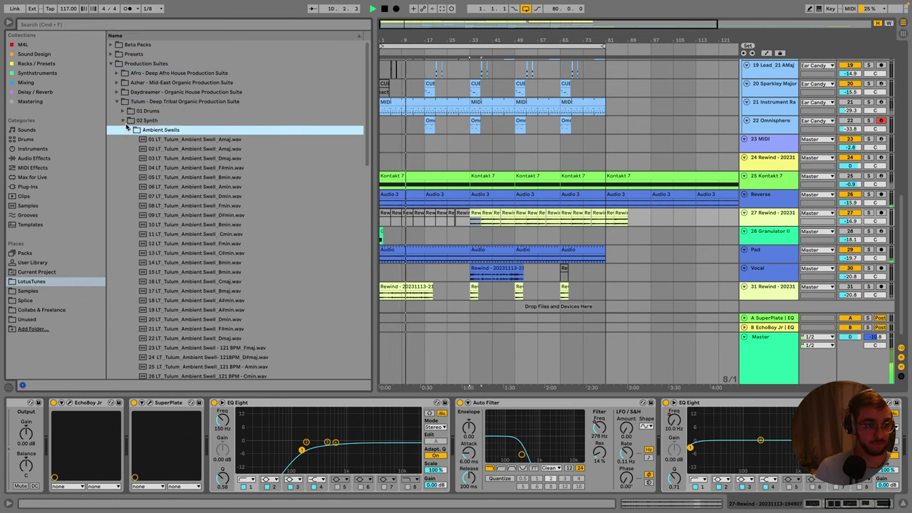
Look through the Ear Candy and Vocal folders in the Daydreamer production suite's Fills & FX.
left_click(123, 97)
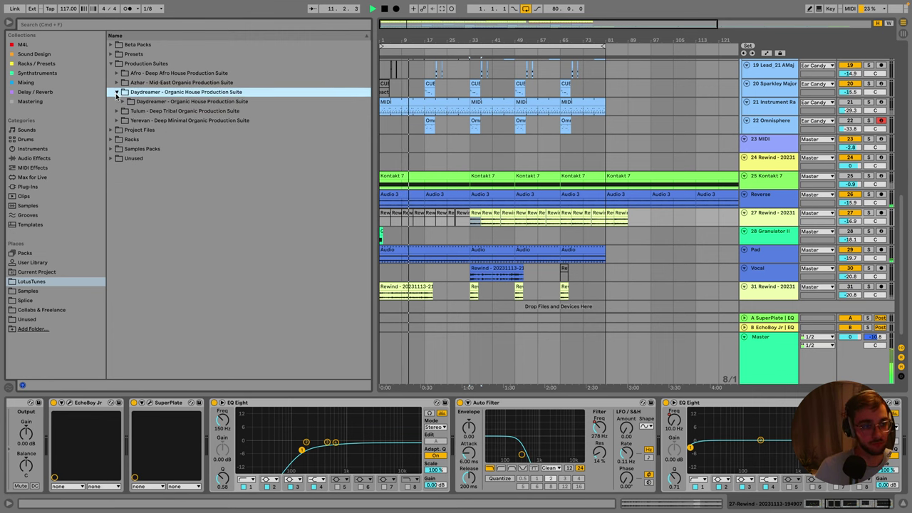
left_click(121, 101)
left_click(128, 158)
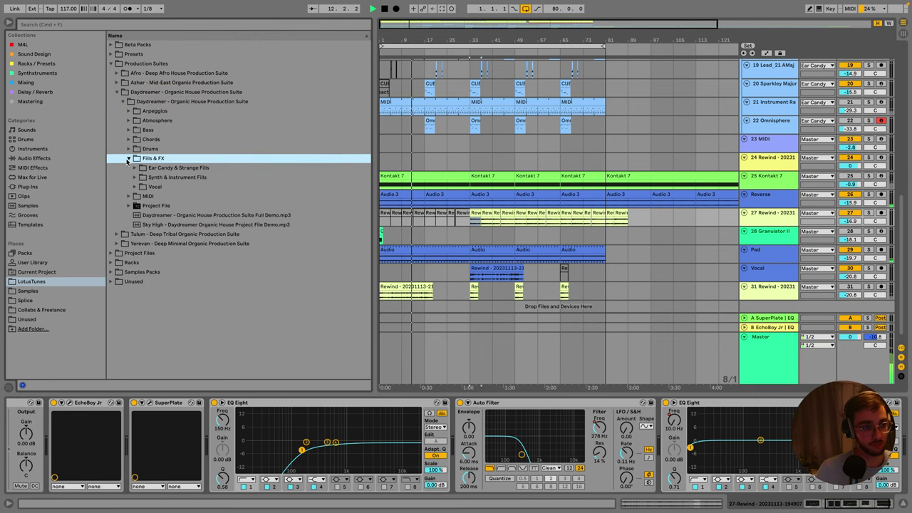
left_click(135, 169)
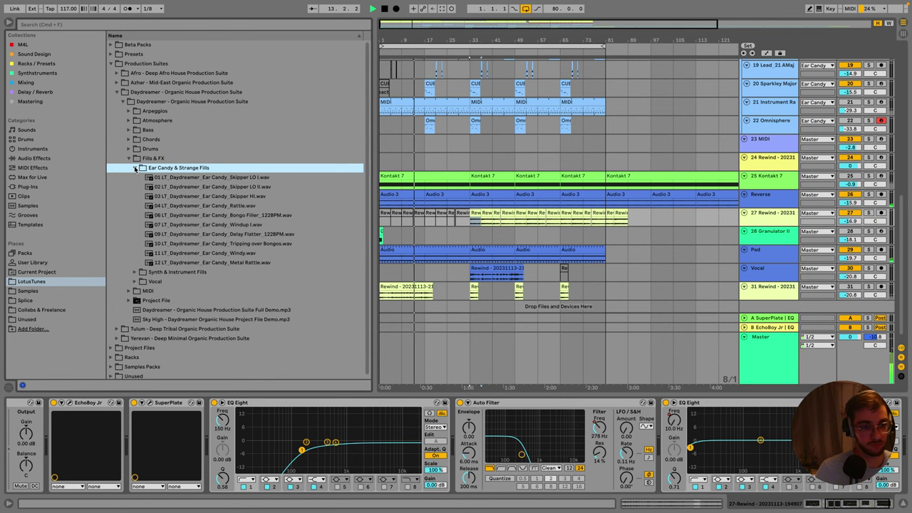
left_click(135, 169)
left_click(137, 187)
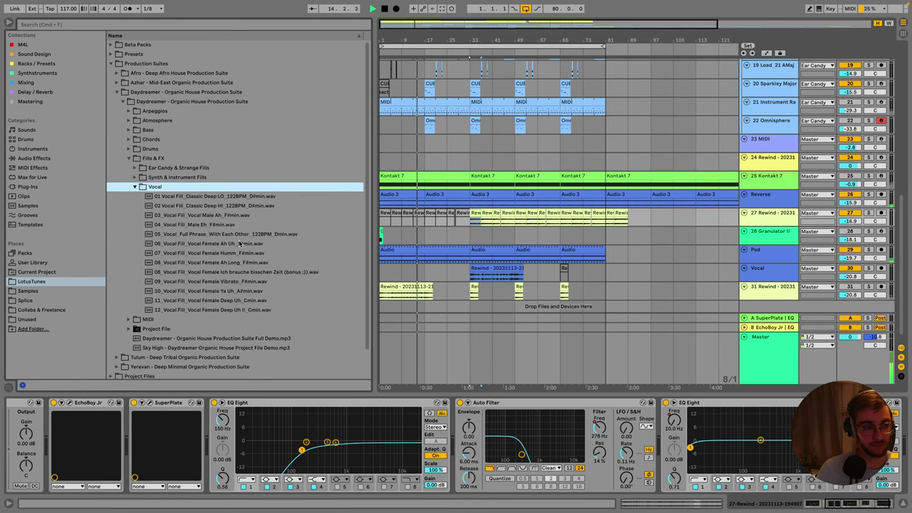
left_click(131, 158)
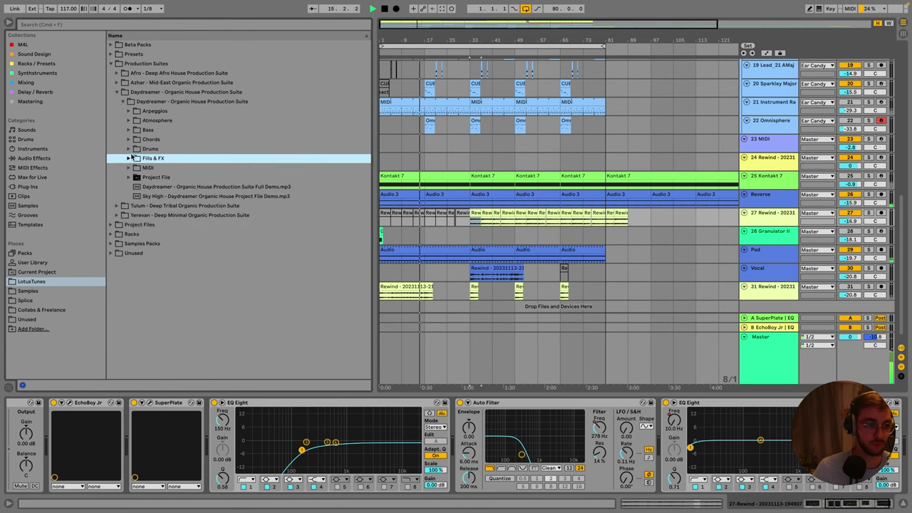
Open the 07 Transition FX folder of the Yerevan - Deep Minimal Organic Production Suite.
left_click(118, 91)
left_click(117, 111)
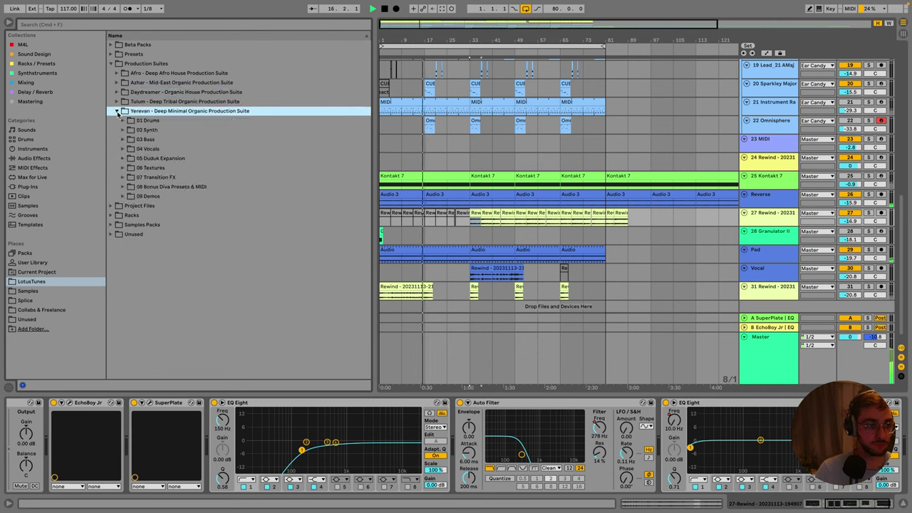
left_click(123, 177)
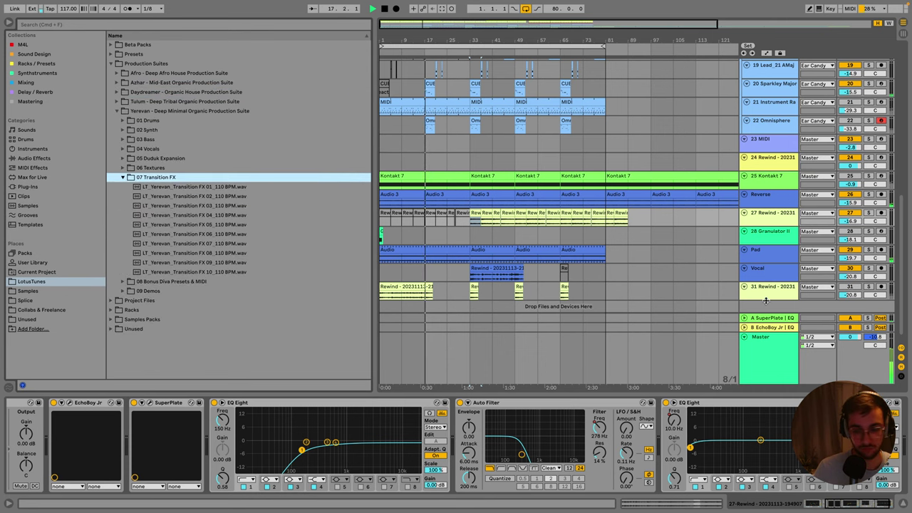
Lower the preview cue volume to -13.6 dB and audition Yerevan Transition FX 07, 09 and 10.
left_click(874, 338)
left_click(191, 244)
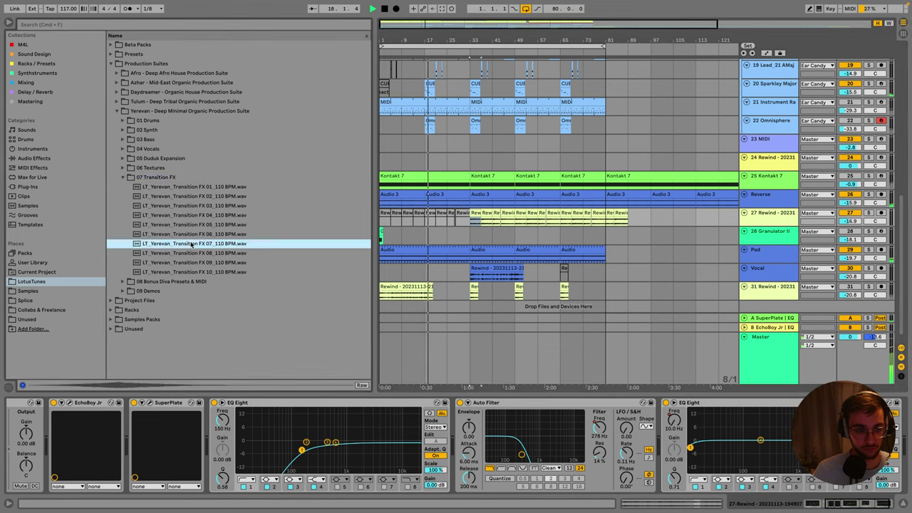
left_click(193, 263)
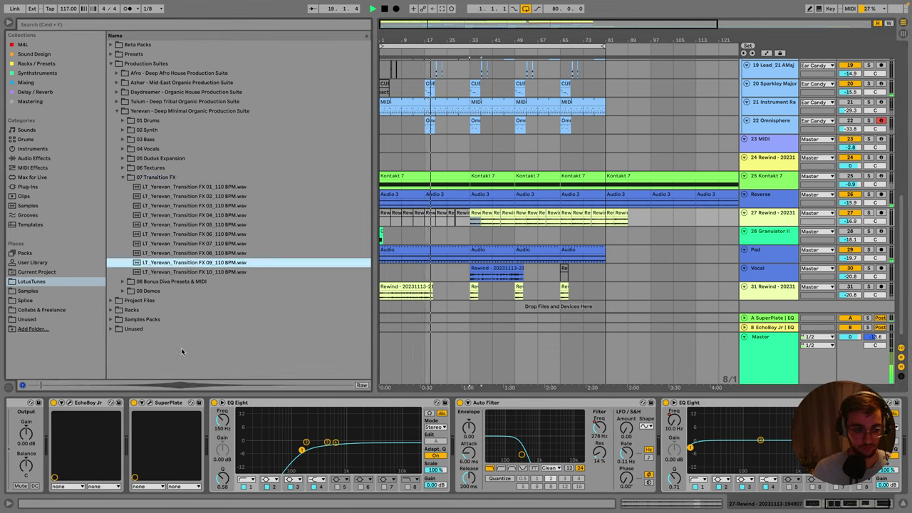
key("Down")
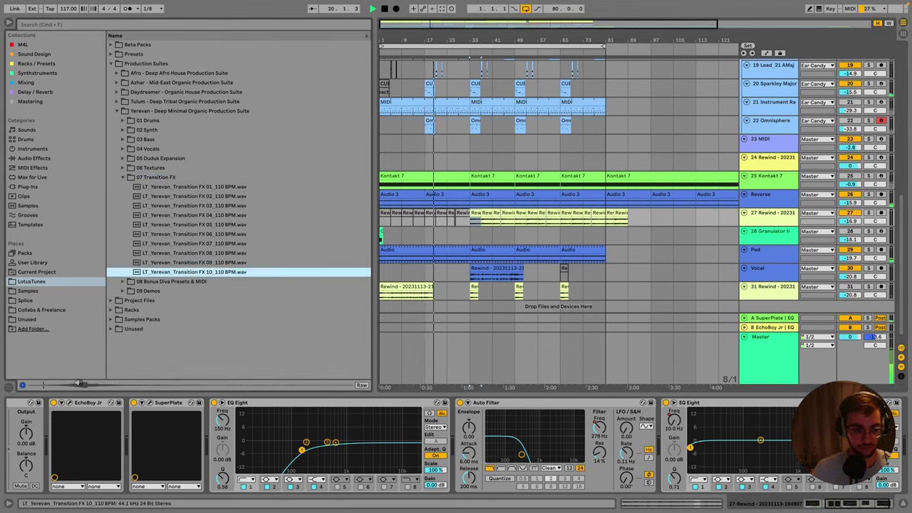
Place LT_Yerevan_Transition FX 10 at bar 49 on a new audio track and set the track's volume to -12.8 dB.
left_click(544, 293)
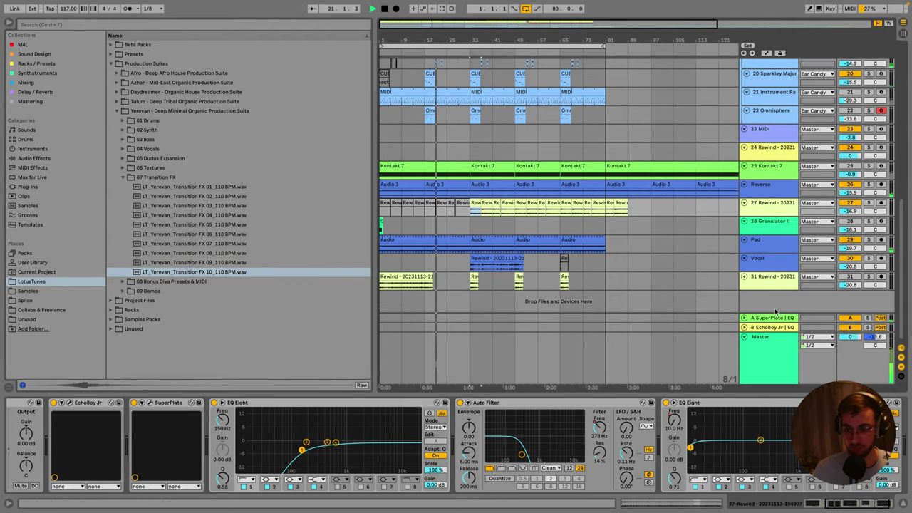
left_click(482, 317)
left_click_drag(192, 277, 522, 305)
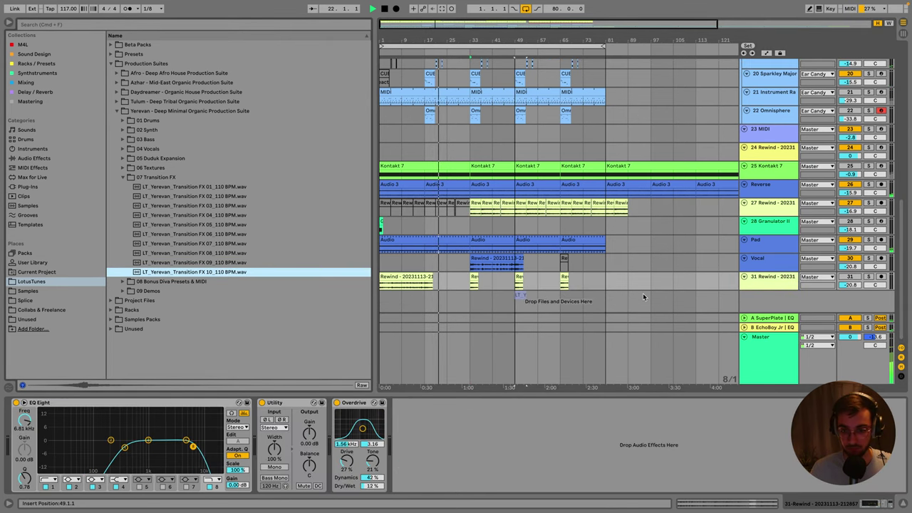
left_click_drag(643, 293, 643, 295)
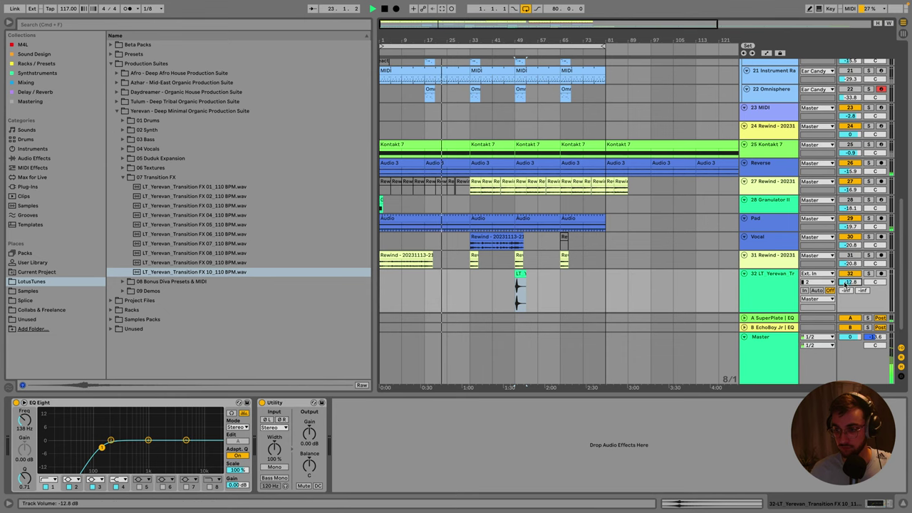
Turn off warping for the Transition FX 10 clip and return to the track's device view.
double_click(520, 291)
left_click(19, 328)
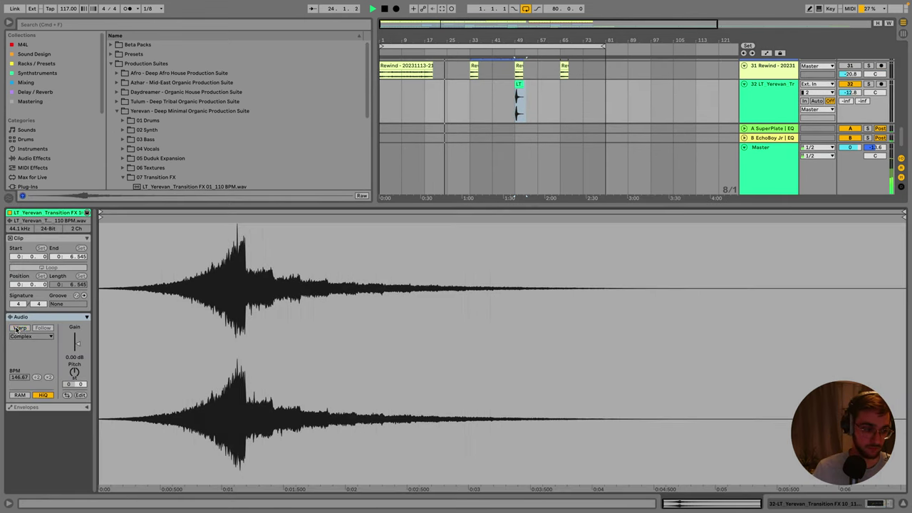
key("shift+Tab")
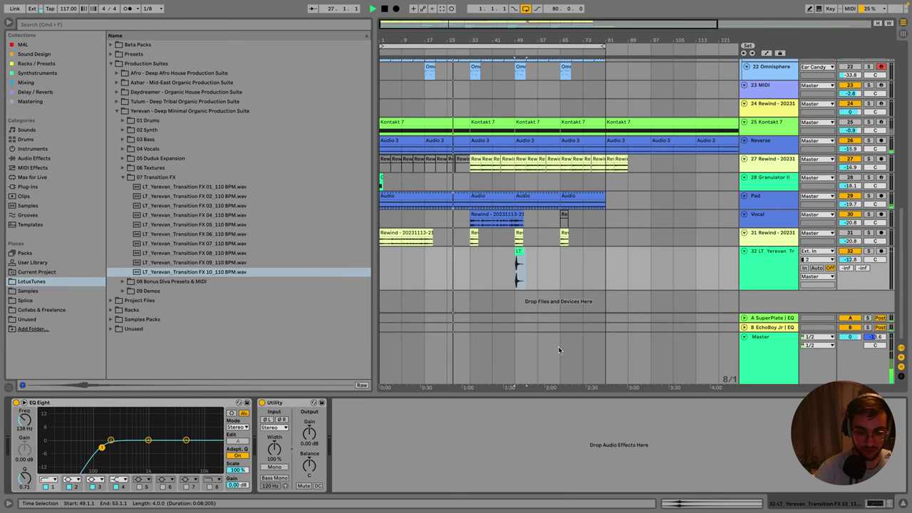
Shift the Transition FX 10 clip earlier so its peak lands on bar 49.
left_click_drag(526, 40, 552, 57)
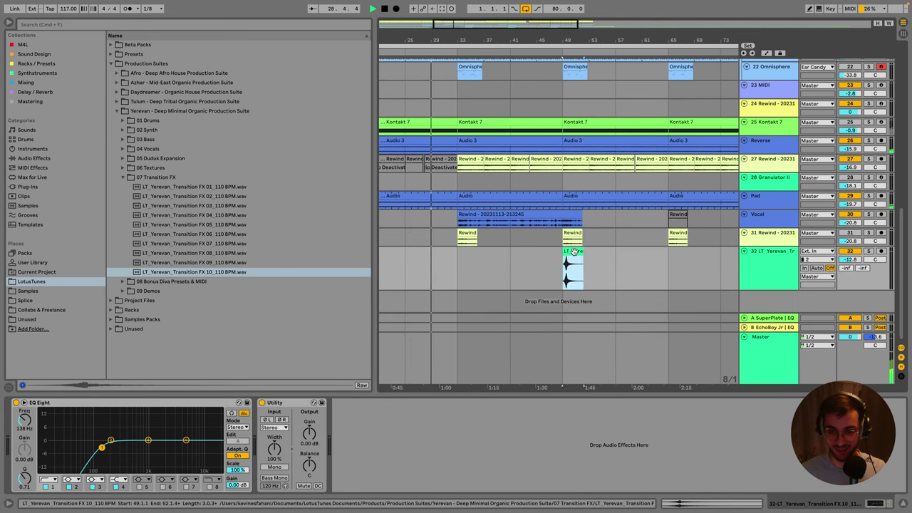
mouse_move(566, 265)
left_mouse_down()
mouse_move(467, 265)
mouse_move(563, 262)
left_mouse_up()
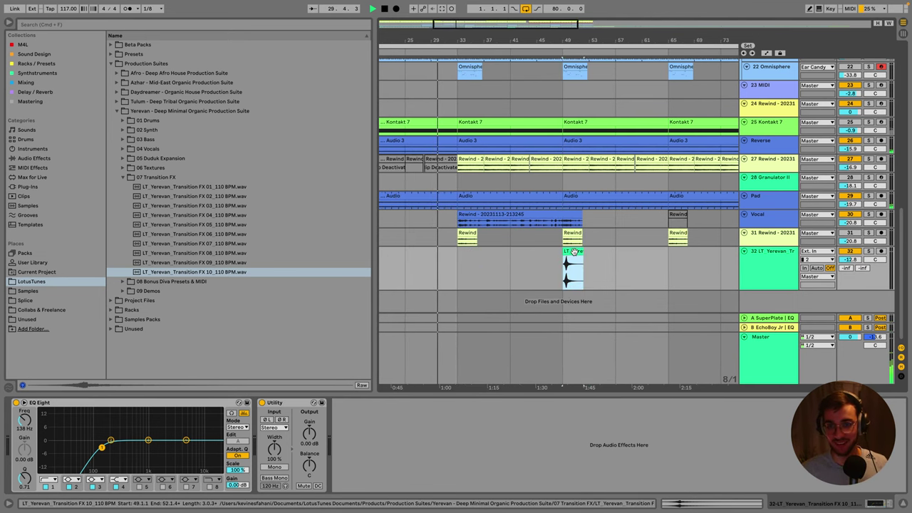
scroll(567, 264, "up", 3)
scroll(514, 265, "right", 2)
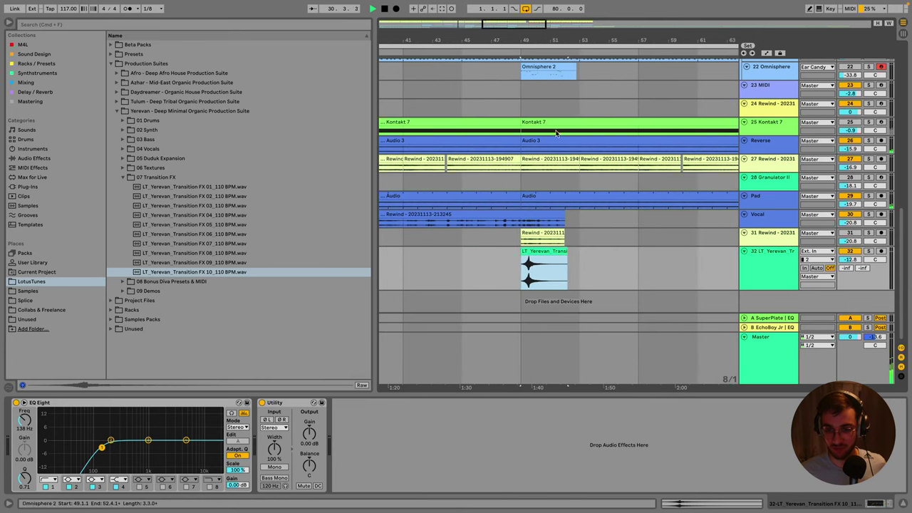
left_click(530, 254)
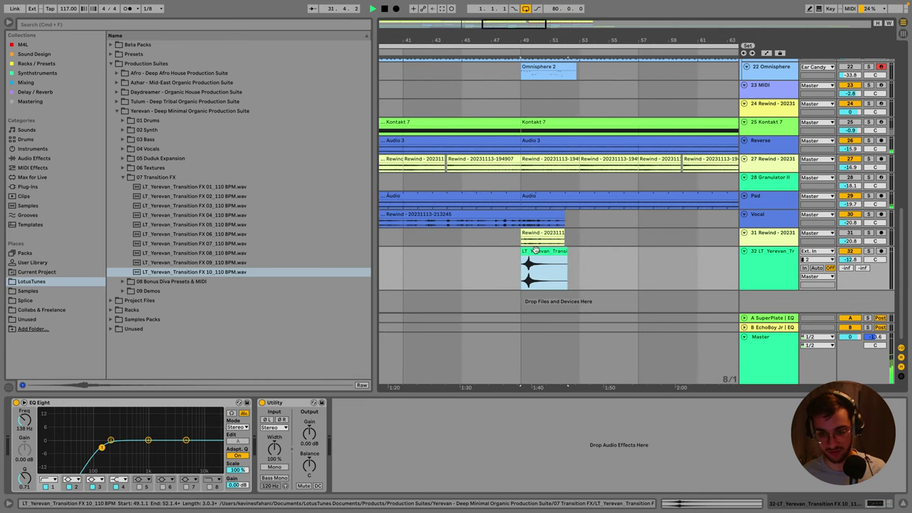
left_click_drag(535, 251, 528, 251)
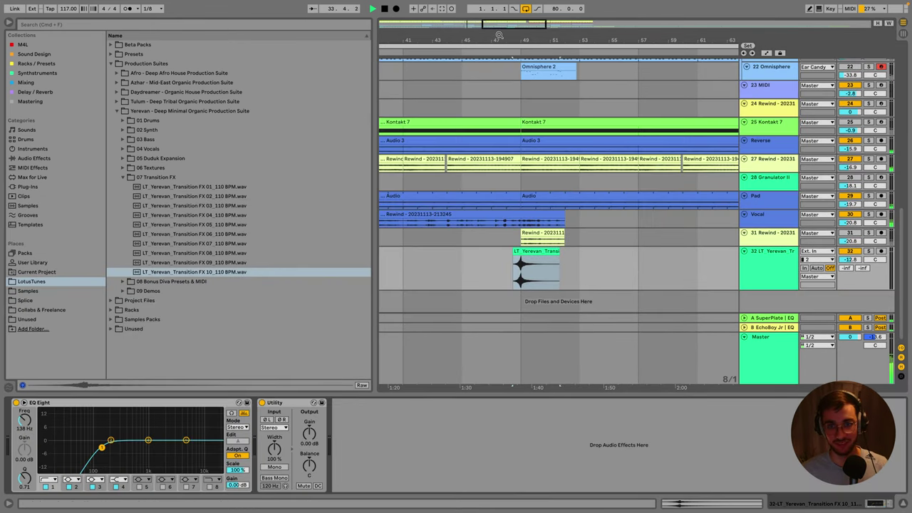
Move the Transition FX 10 clip to 40.2.4 so its peak lands on bar 41, where the Drum Rack re-enters.
left_click_drag(634, 44, 659, 36)
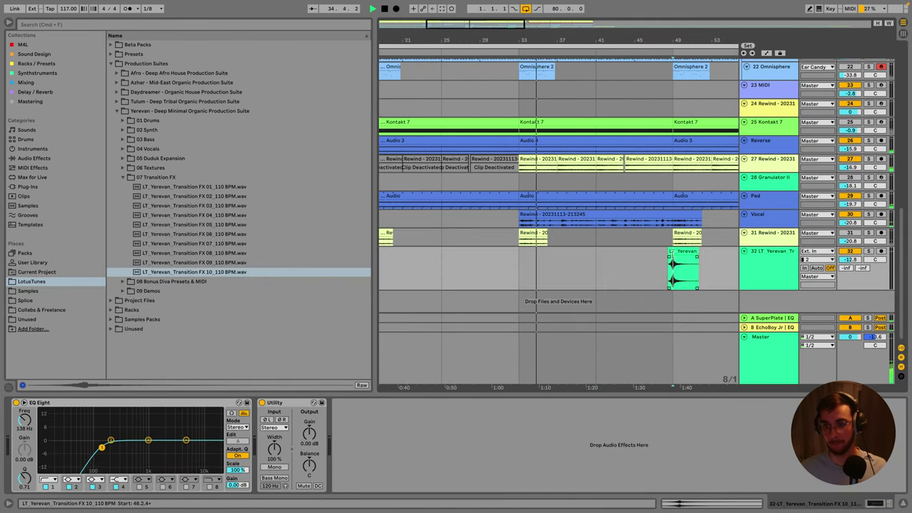
scroll(675, 246, "up", 3)
scroll(670, 250, "up", 10)
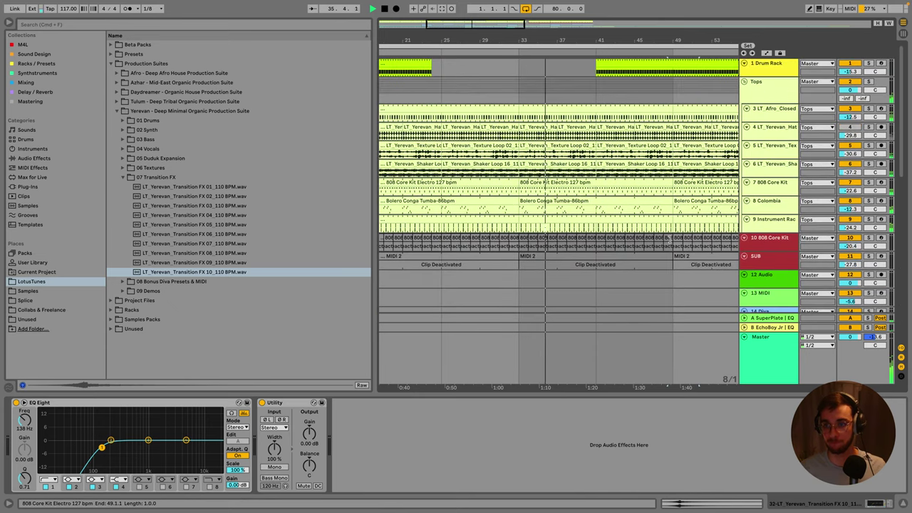
scroll(651, 270, "down", 4)
scroll(651, 270, "down", 5)
left_click_drag(673, 278, 599, 266)
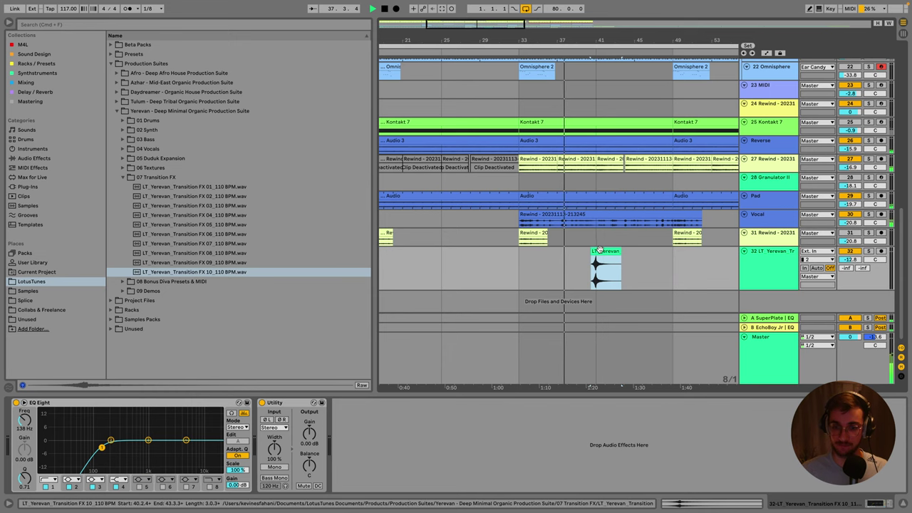
Try the Transition FX 10 clip at 48.2.4 and at 64.2.4, with its peak on bar 65.
scroll(597, 266, "up", 6)
scroll(598, 267, "up", 3)
scroll(602, 256, "down", 9)
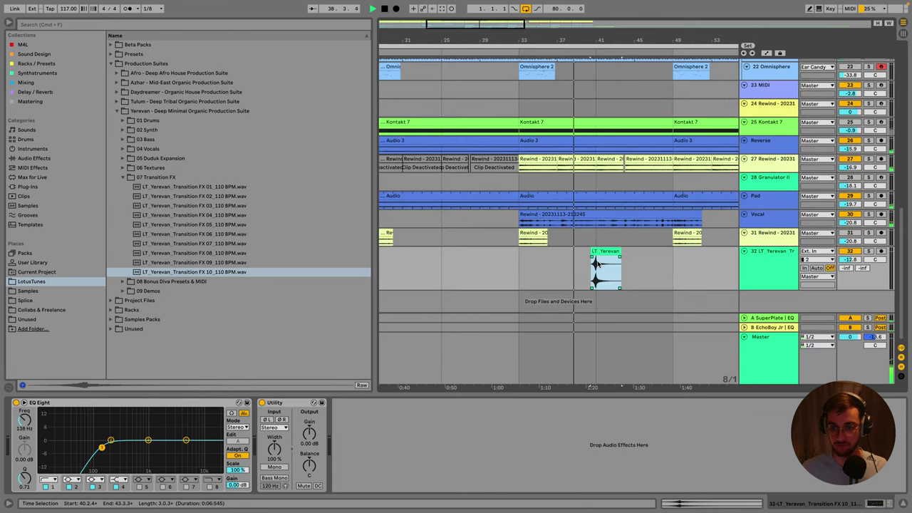
left_click_drag(604, 251, 681, 253)
scroll(680, 253, "right", 10)
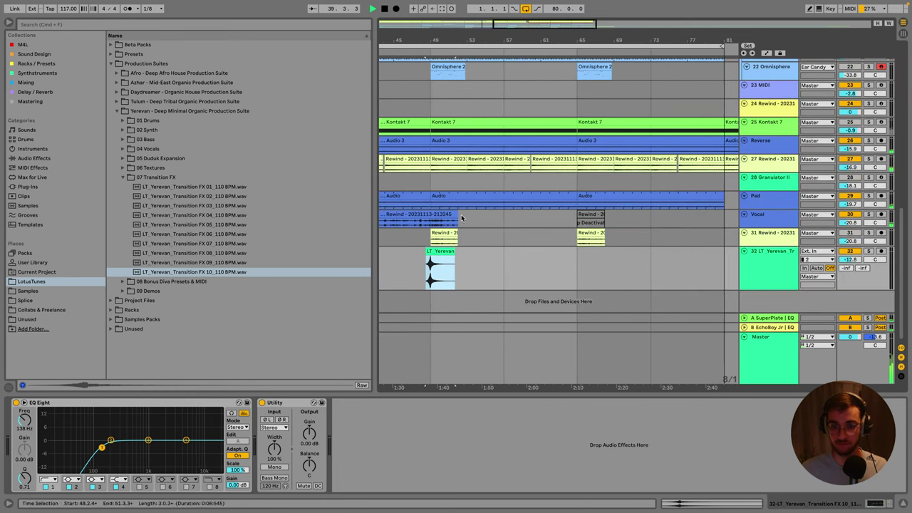
left_click_drag(442, 252, 588, 253)
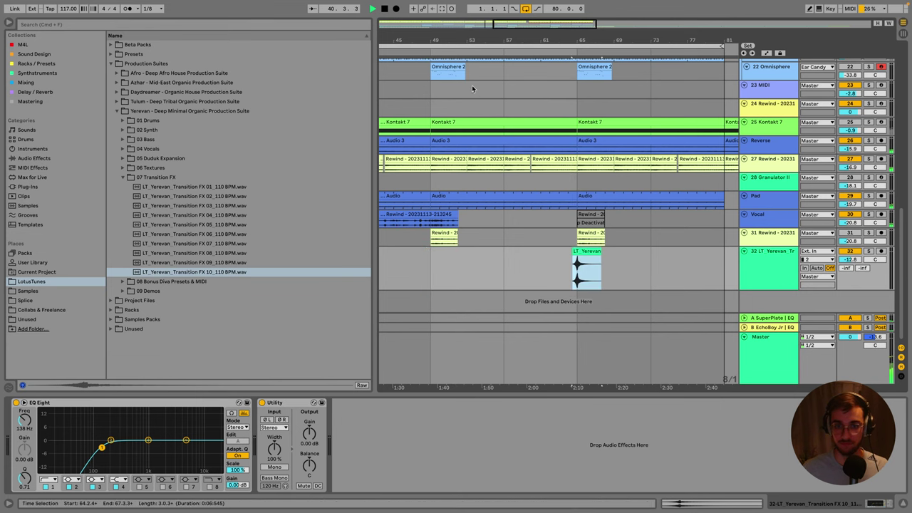
Raise the Vocal track's volume to -18.3 dB.
scroll(588, 253, "left", 3)
scroll(739, 223, "down", 2)
left_click_drag(847, 223, 847, 215)
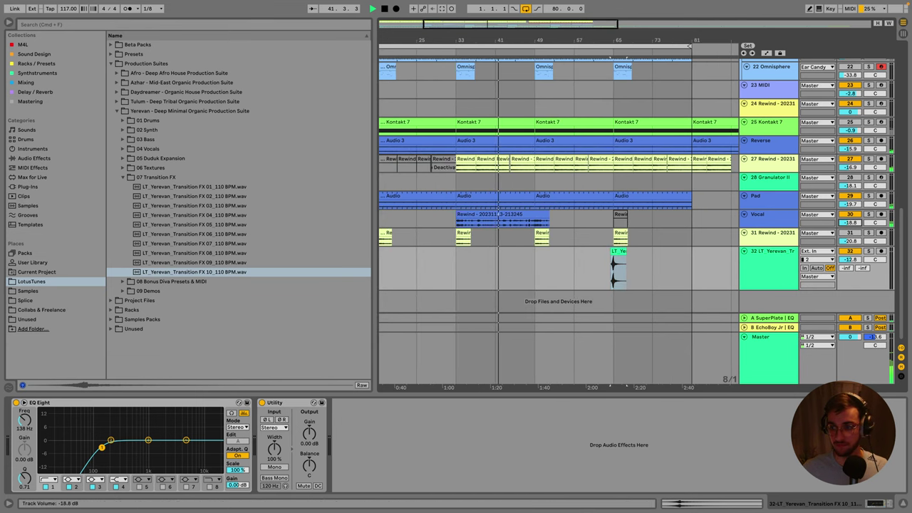
left_click(553, 218)
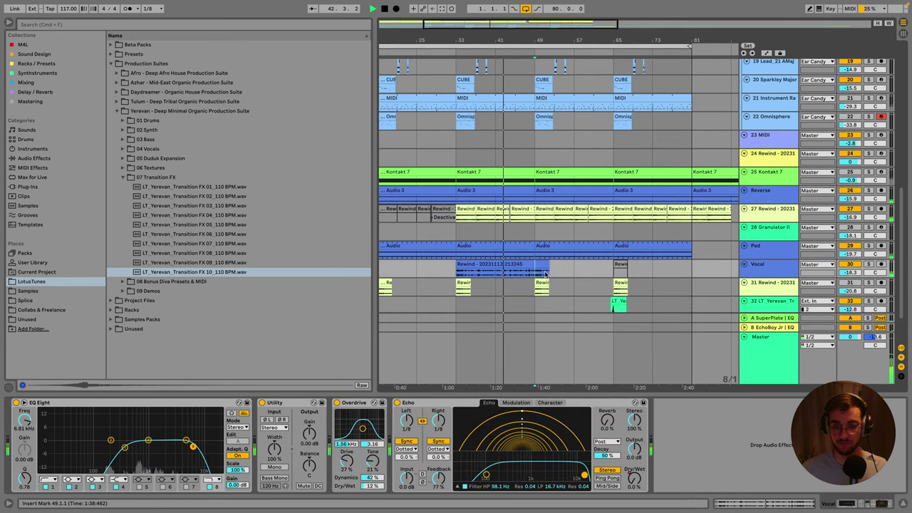
Move the Transition FX 10 clip to 56.2.4 so its peak lands on the bar 57 drop, and save the Set.
scroll(578, 257, "up", 5)
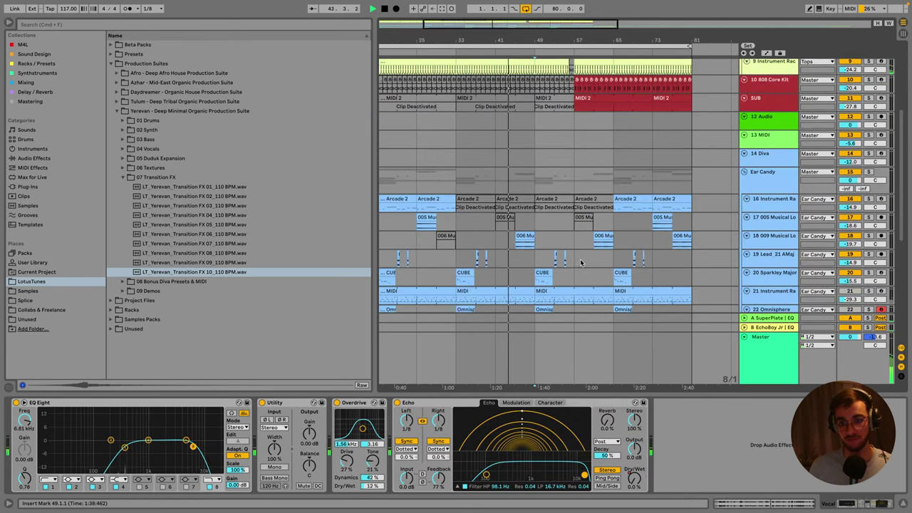
scroll(578, 262, "down", 3)
mouse_move(578, 262)
left_mouse_down()
mouse_move(617, 263)
mouse_move(572, 266)
left_mouse_up()
key("super+s")
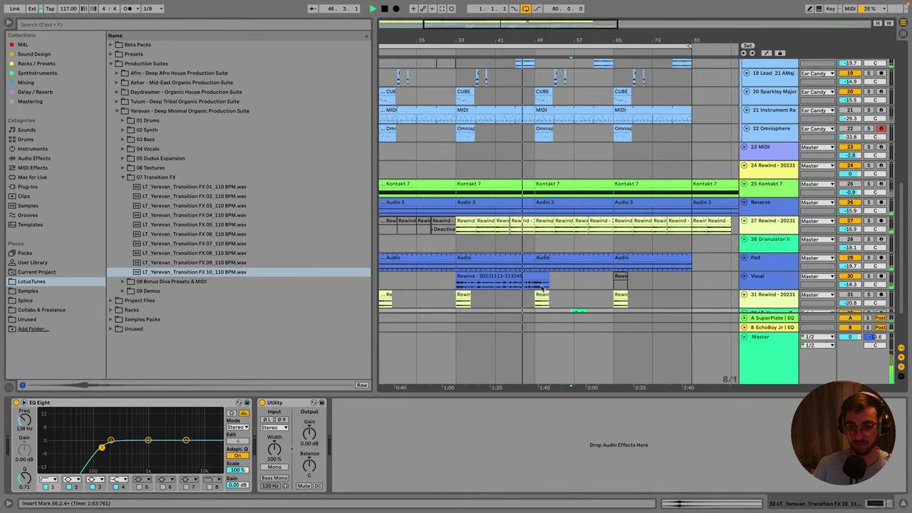
Play back the end of the Vocal clip up to bar 52 and check the Echo's Dry/Wet movement there.
left_click(543, 238)
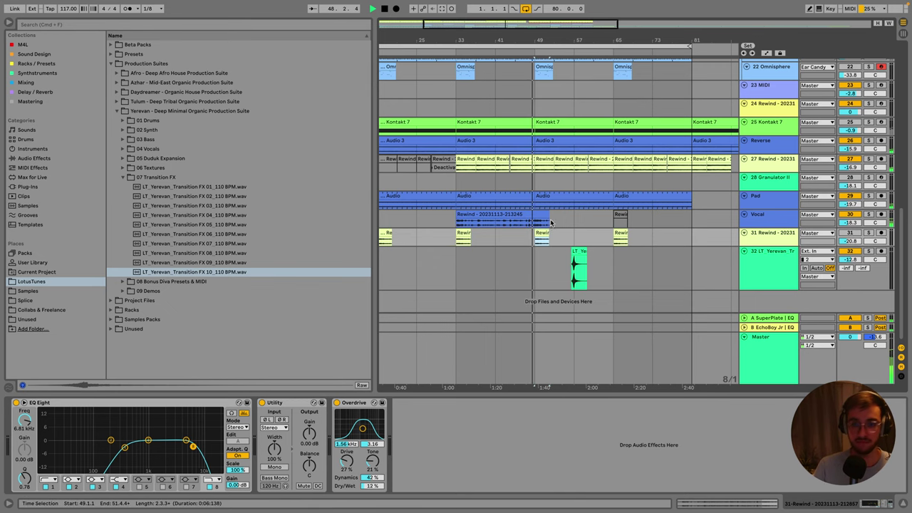
scroll(561, 228, "up", 5)
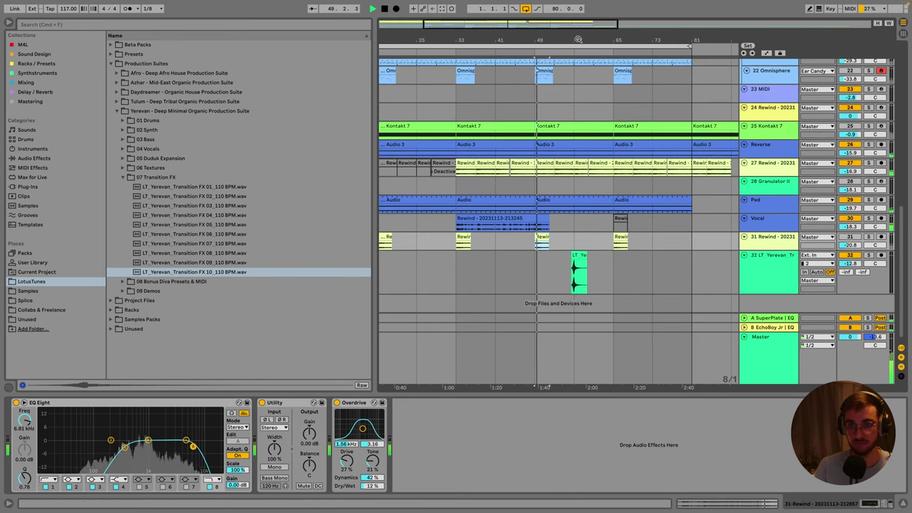
key("ctrl+z")
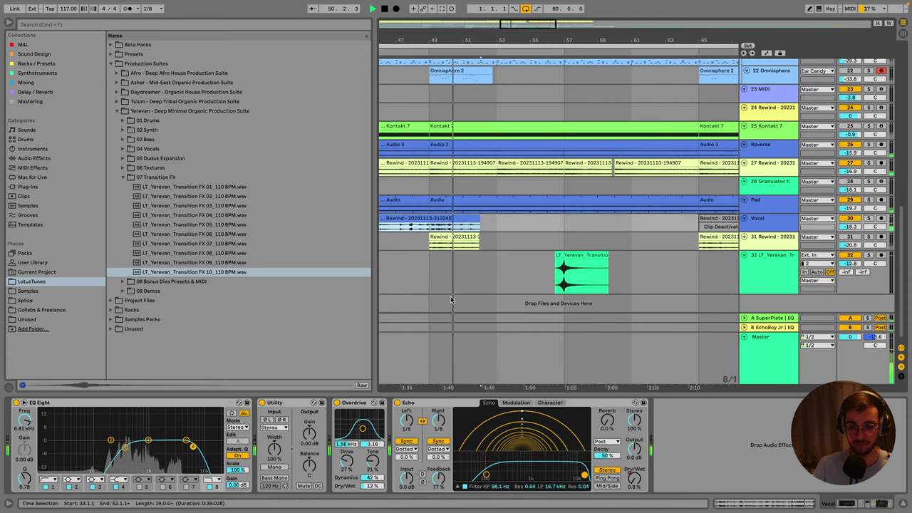
left_click_drag(634, 479, 634, 456)
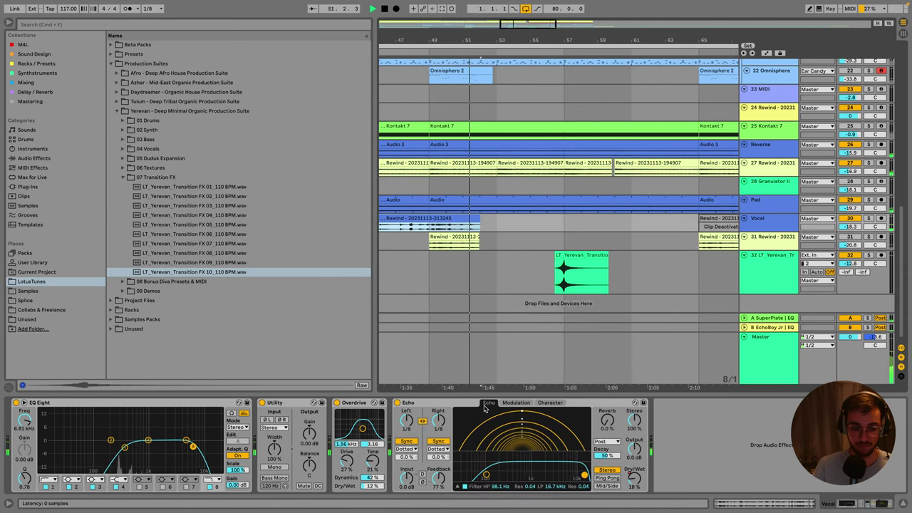
key("a")
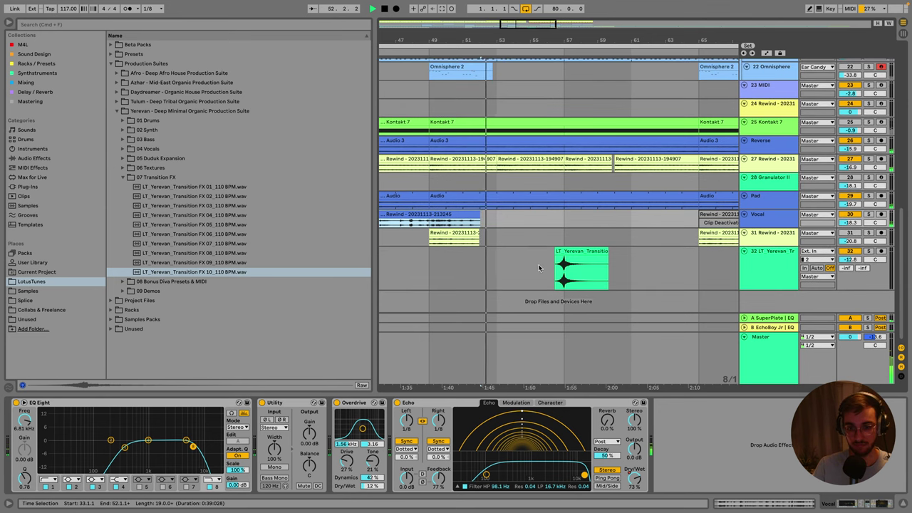
Lower the Transition FX 10 track's volume to -23.0 dB while auditioning the clip's peak at bar 57.
left_click(567, 250)
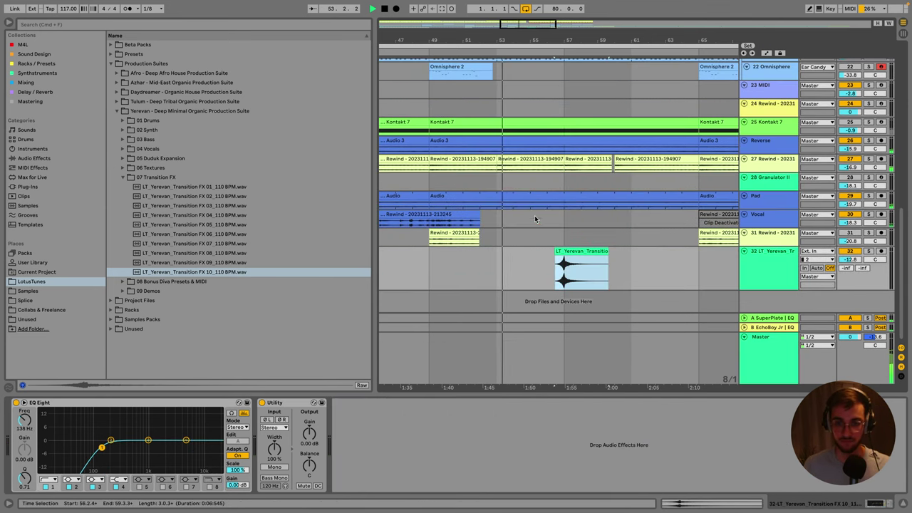
scroll(536, 223, "up", 2)
scroll(577, 231, "down", 3)
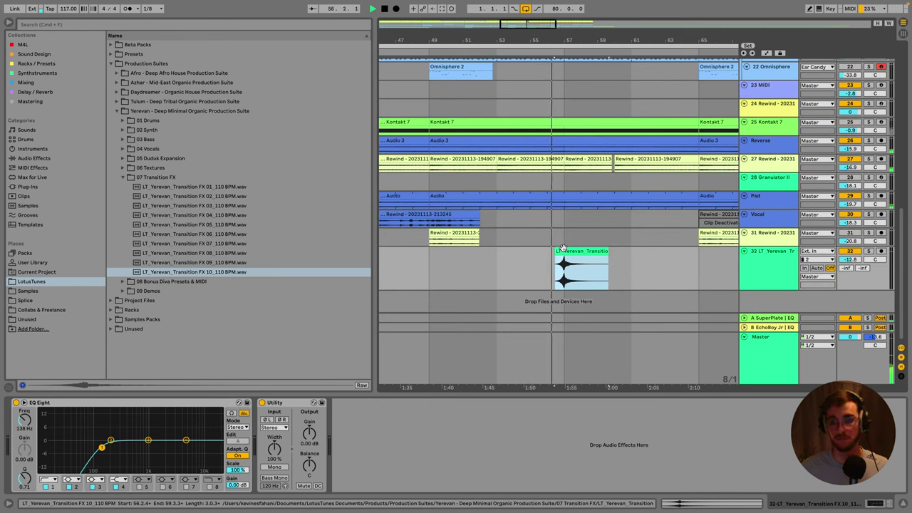
left_click_drag(851, 260, 851, 265)
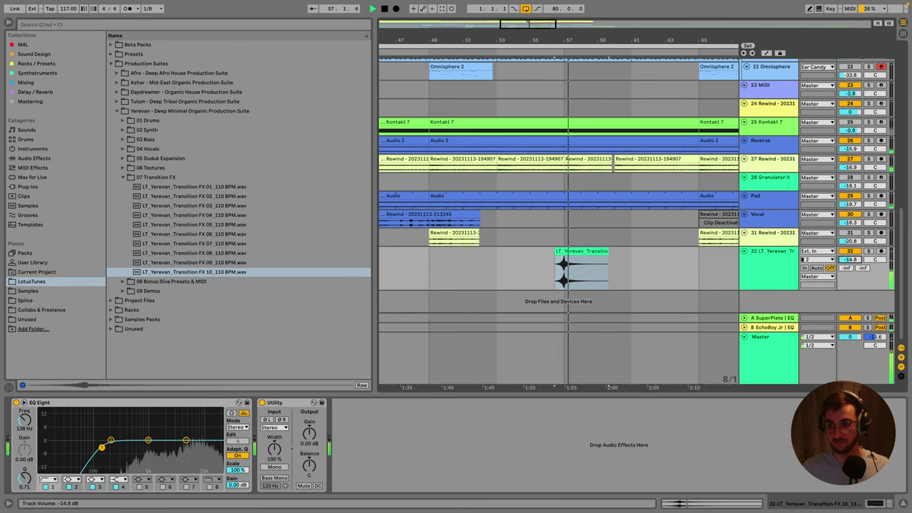
double_click(574, 270)
left_click(540, 252)
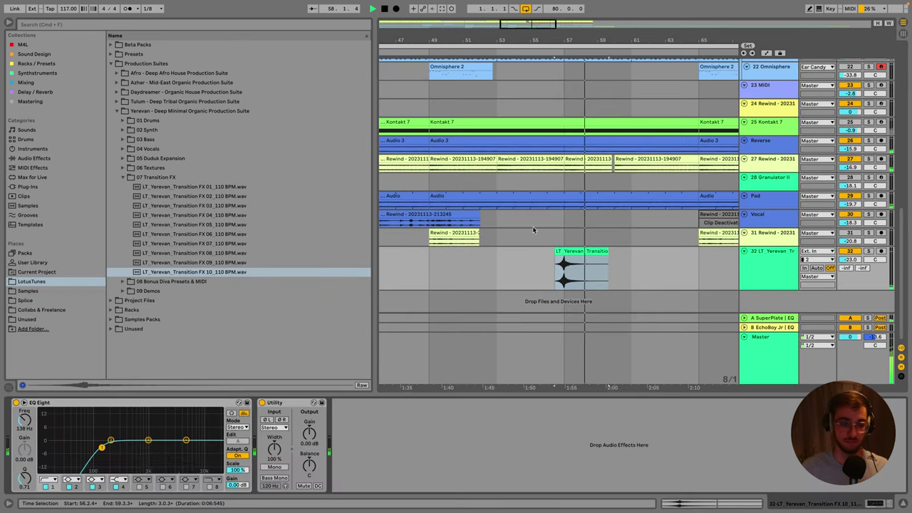
Set the grid to 1 bar and extend the closed hat, hat loop, texture loop and shaker loop clips to bar 57.
right_click(530, 270)
left_click(621, 360)
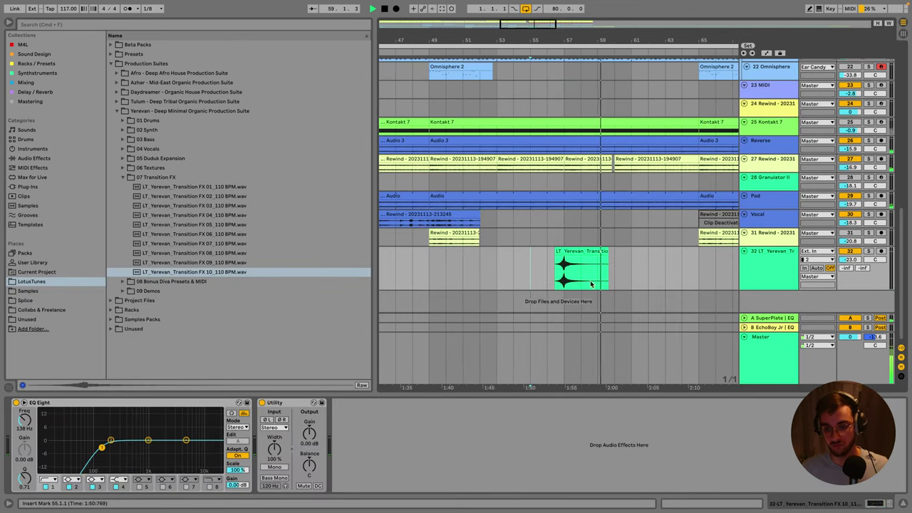
left_click(529, 261)
scroll(542, 214, "up", 10)
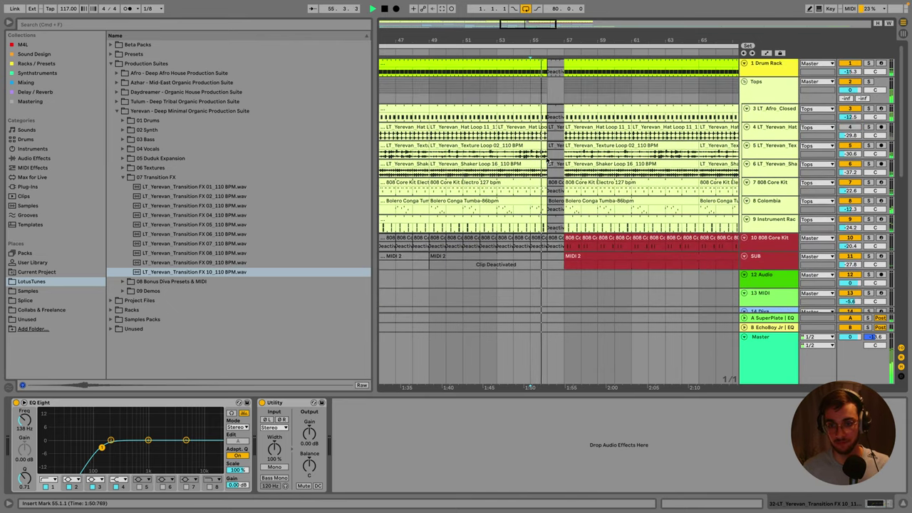
left_click(551, 132)
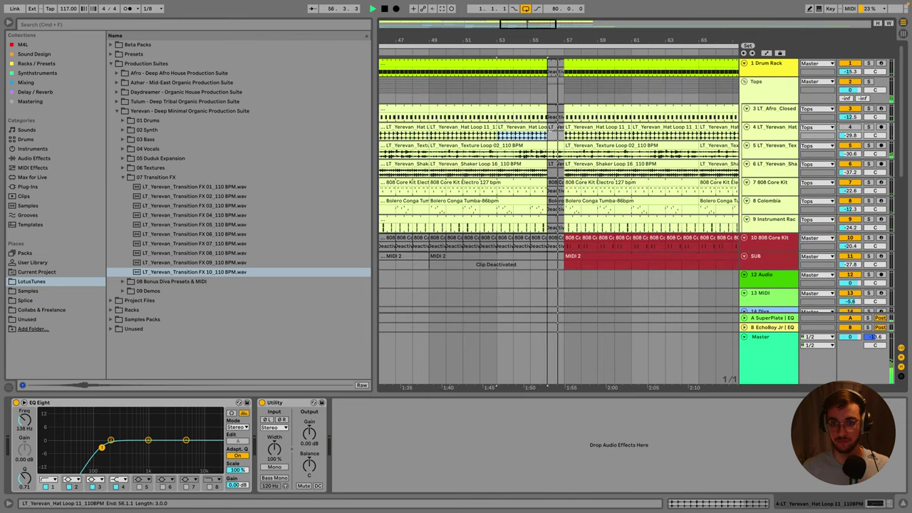
left_click(560, 113)
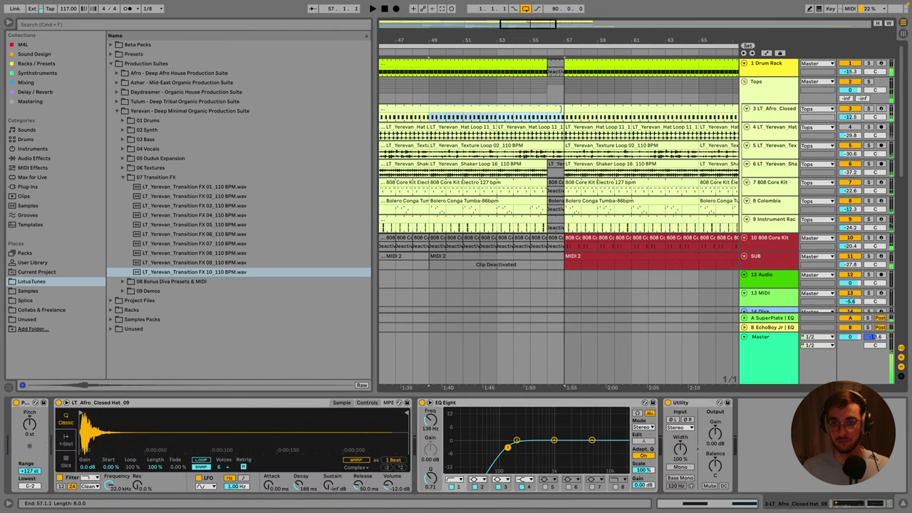
left_click(562, 150)
left_click(563, 163)
key("space")
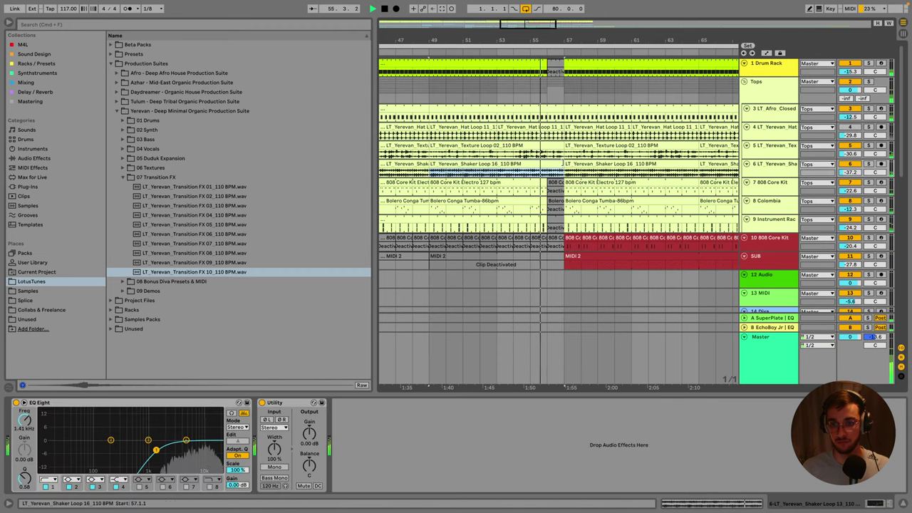
Clear the deactivated bar 56 clip on the 808 Core Kit track in the Tops group, save the Set, and replay from bar 55.
left_click(556, 186)
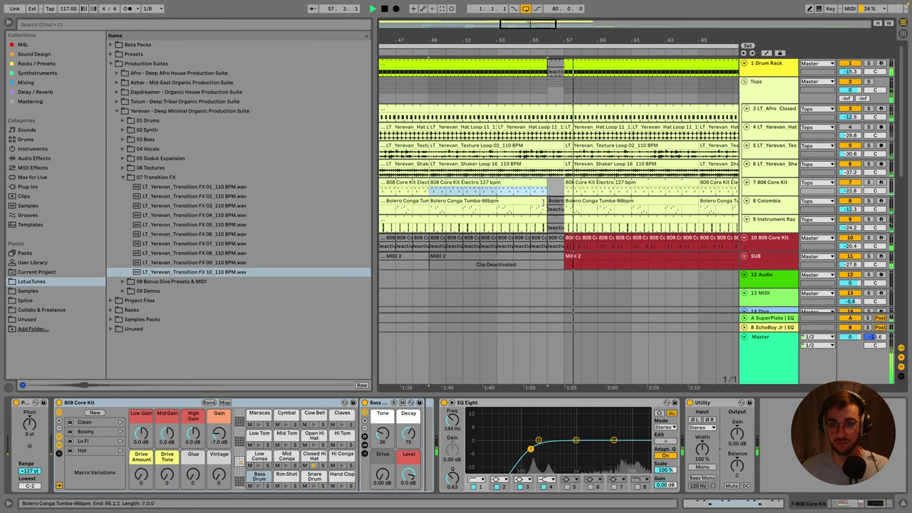
left_click(545, 204)
key("ctrl+s")
left_click(531, 228)
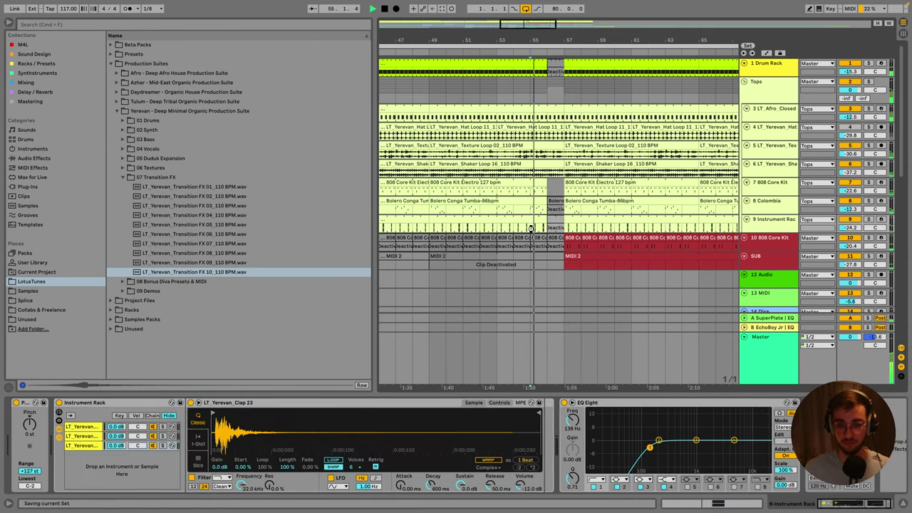
Set the Transition FX 10 track's volume to -36.3 dB and its EchoBoy Jr send to 0 dB.
left_click_drag(192, 271, 558, 282)
left_click(560, 201)
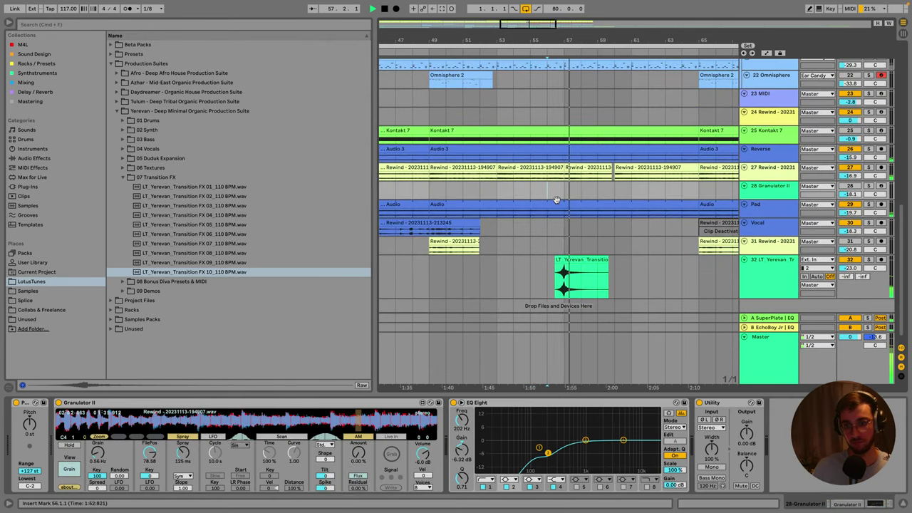
left_click(571, 266)
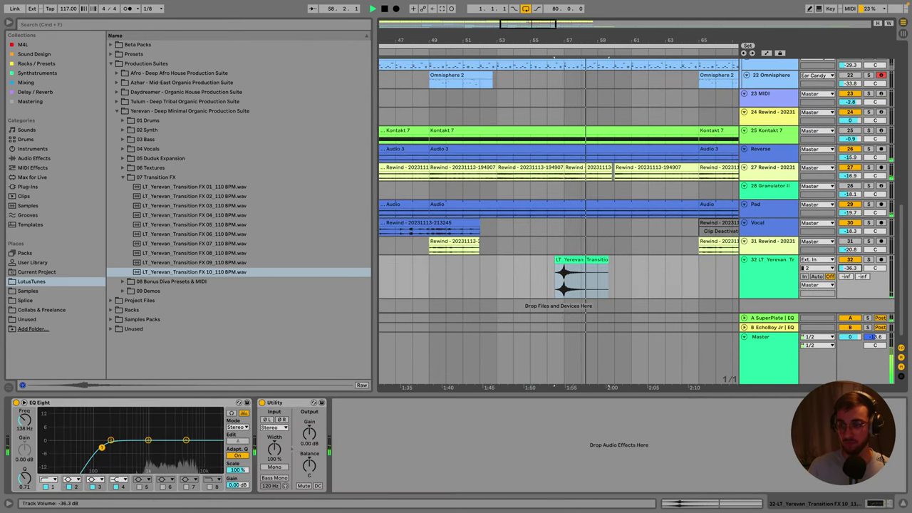
left_click_drag(846, 271, 849, 280)
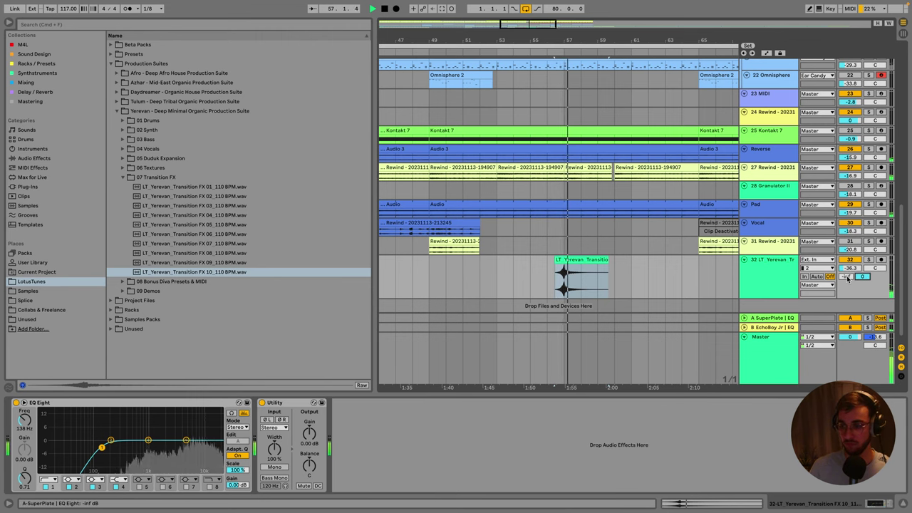
left_click(568, 269)
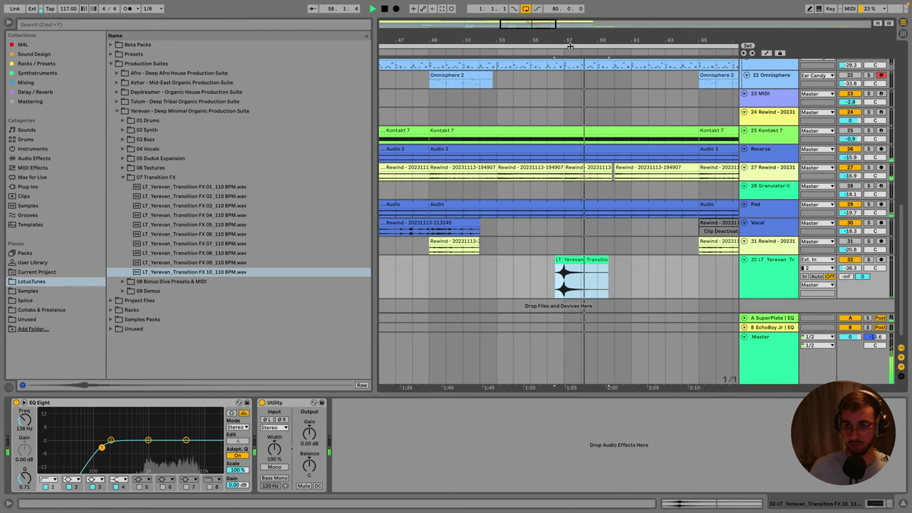
Lower the volume of track 27, the Rewind audio track, to -18.4 dB and save the Set.
key("minus")
key("minus")
key("a")
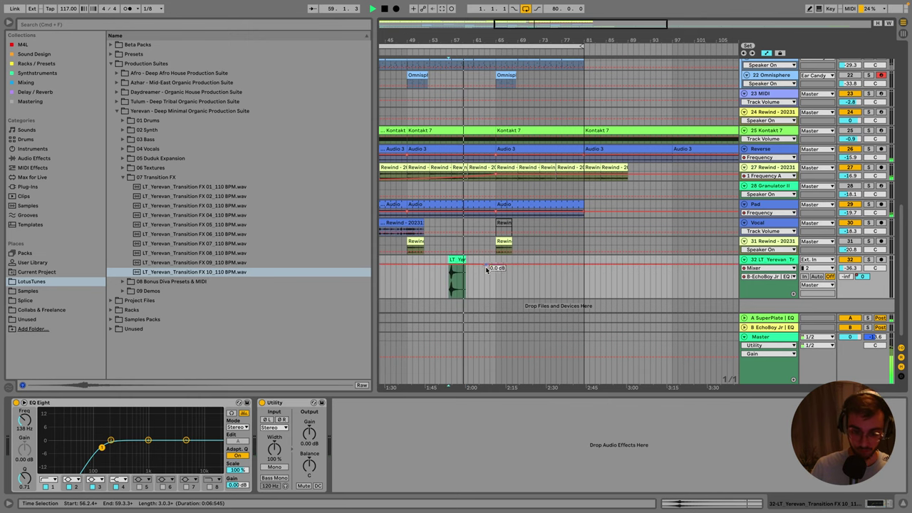
scroll(484, 280, "up", 2)
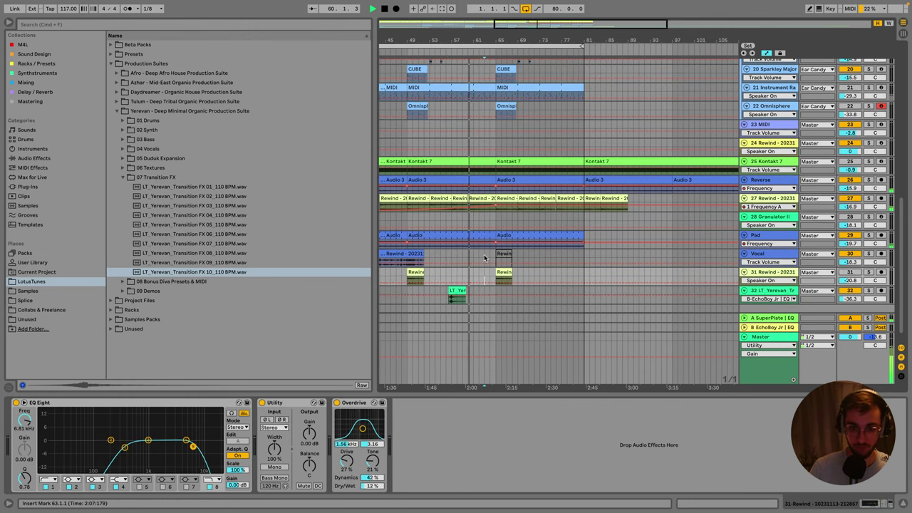
left_click(483, 202)
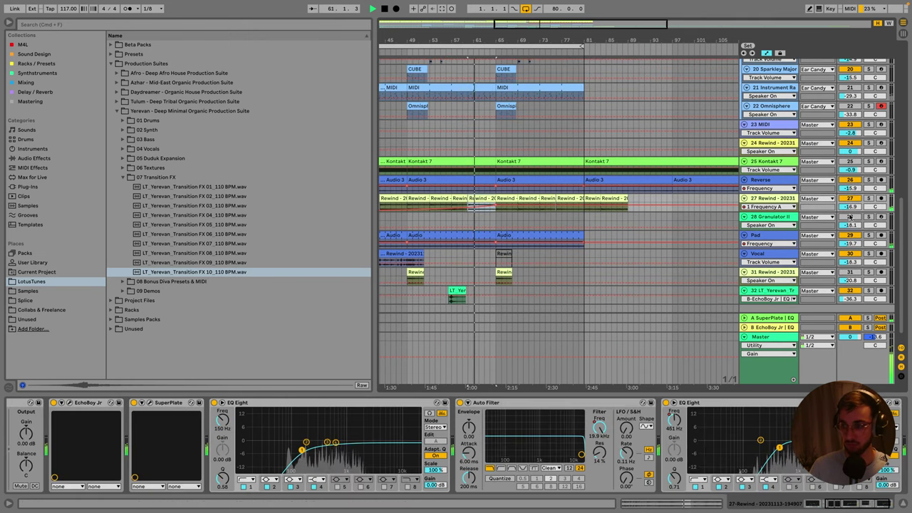
left_click_drag(851, 204, 853, 207)
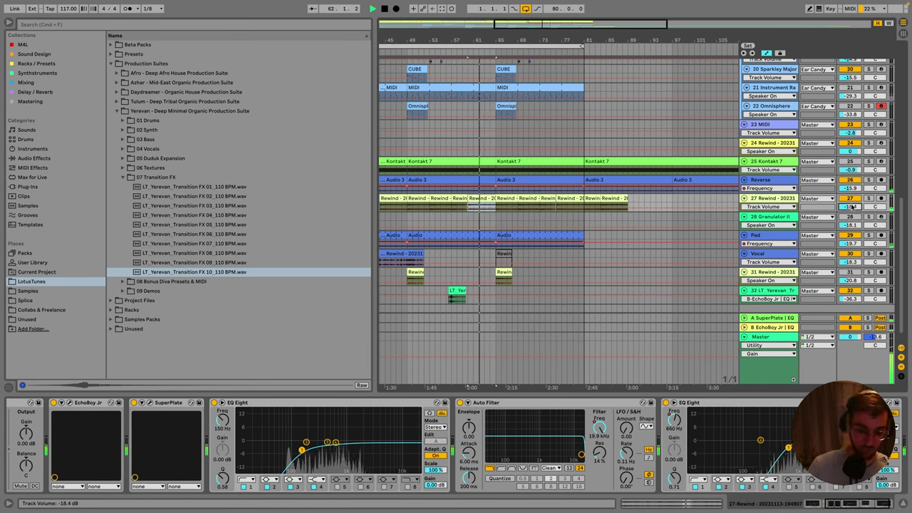
key("super+s")
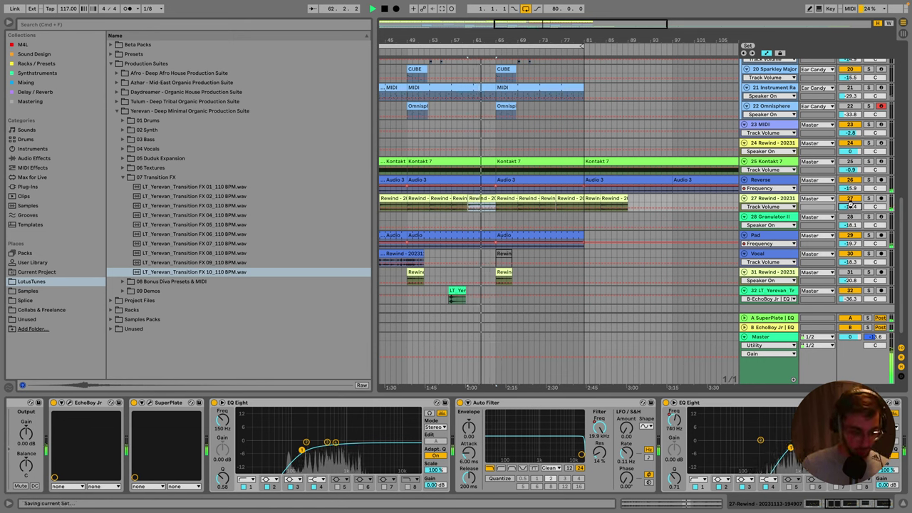
Replay the section from bar 65 and compare the Rewind, Reverse and Ear Candy layers to judge their balance.
left_click(506, 198)
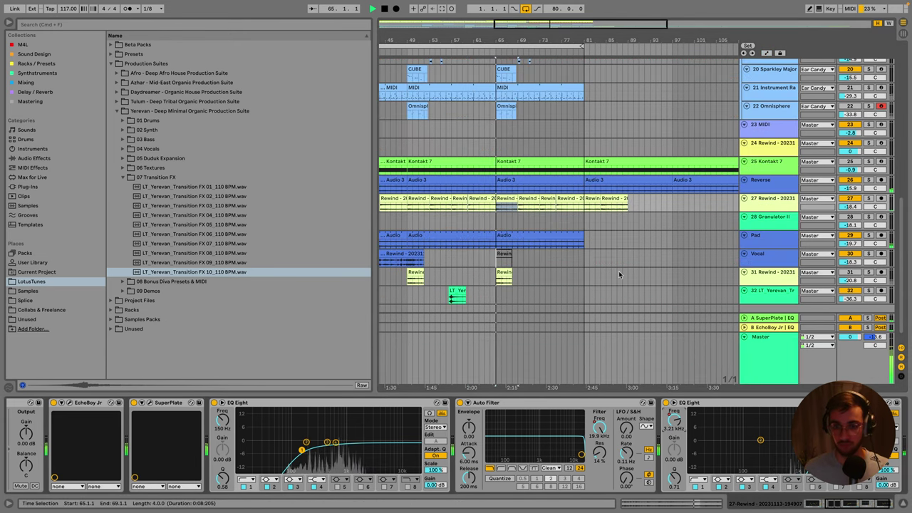
left_click(514, 207)
left_click(509, 204)
left_click(511, 214)
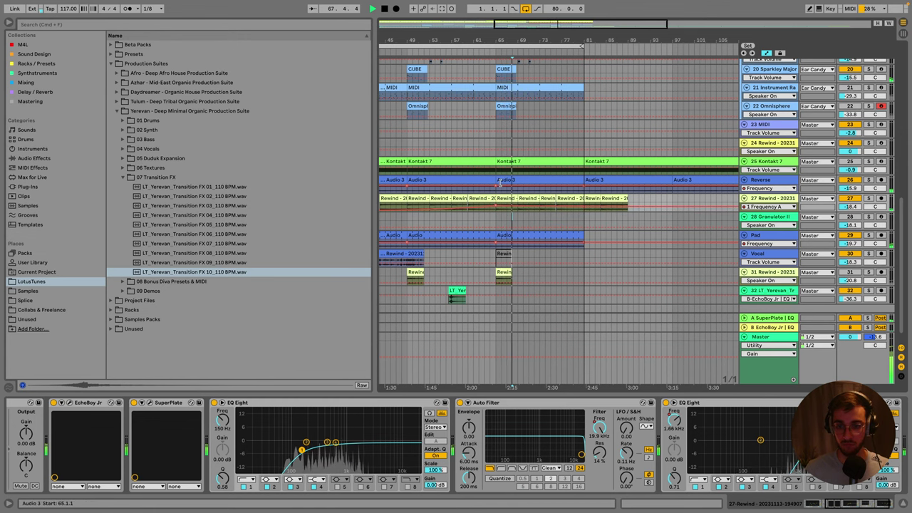
left_click(815, 173)
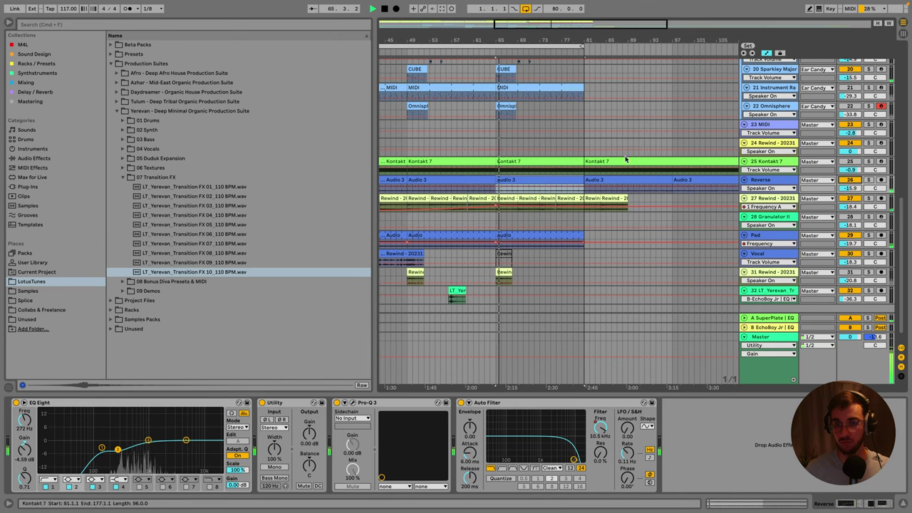
left_click_drag(585, 150, 489, 148)
left_click(485, 148)
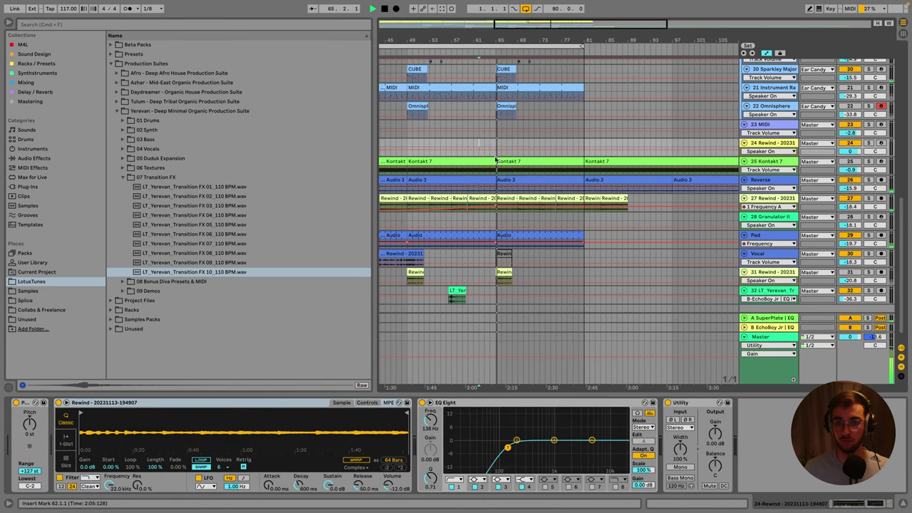
left_click(478, 219)
scroll(499, 219, "up", 10)
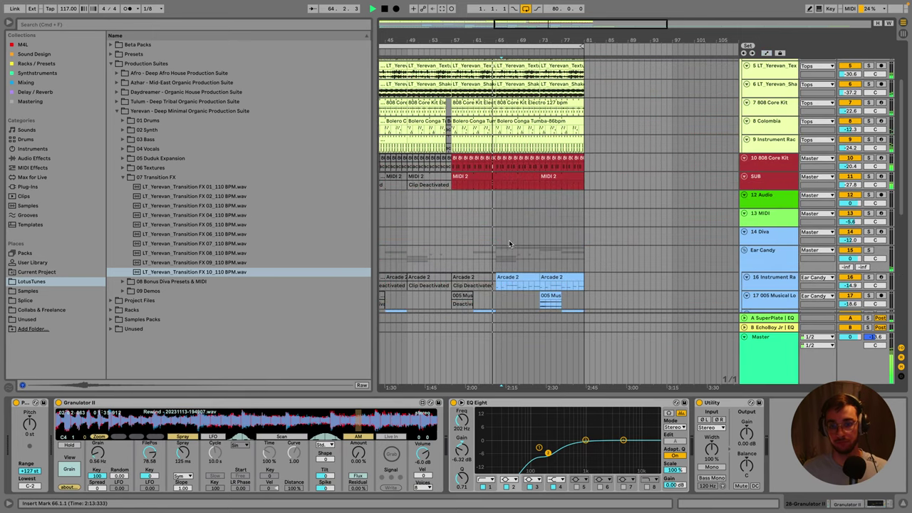
scroll(509, 243, "down", 5)
Raise track 21's volume to -25.3 dB, toggle its Instrument Rack's Diva chains, and save the Set.
left_click(506, 227)
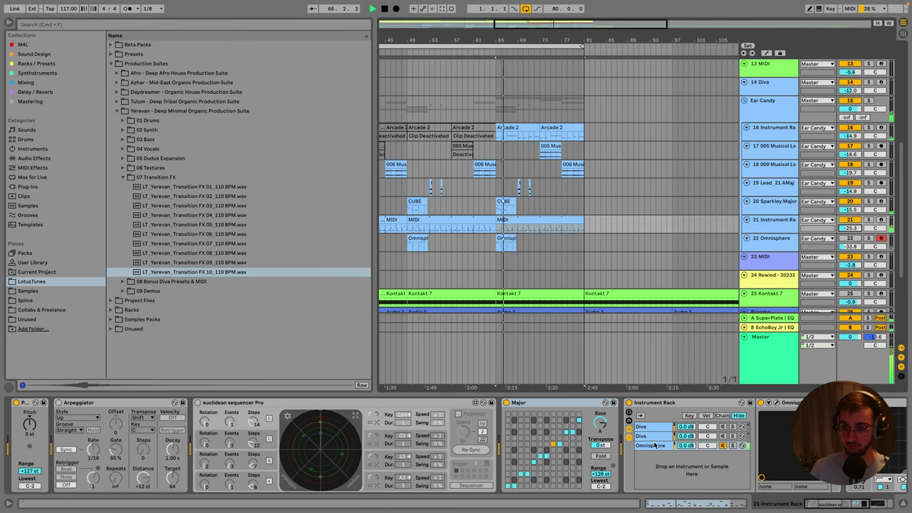
left_click(723, 436)
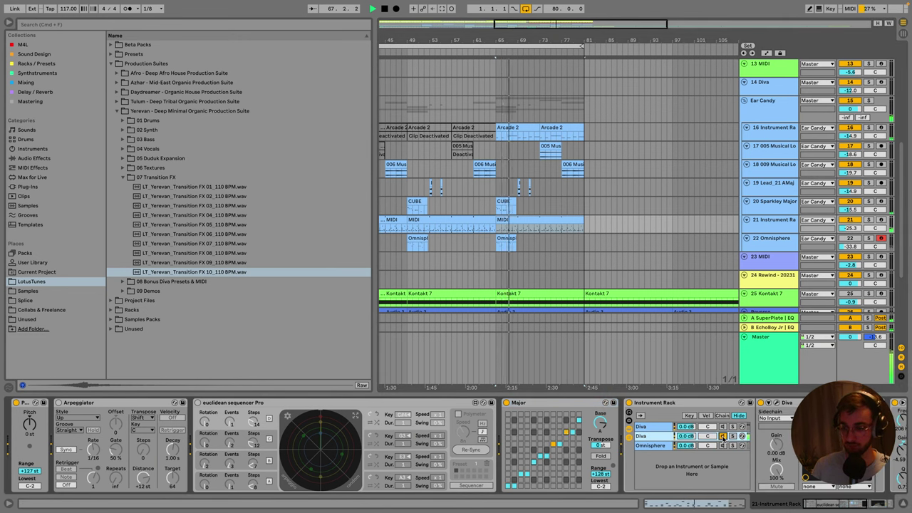
left_click(724, 427)
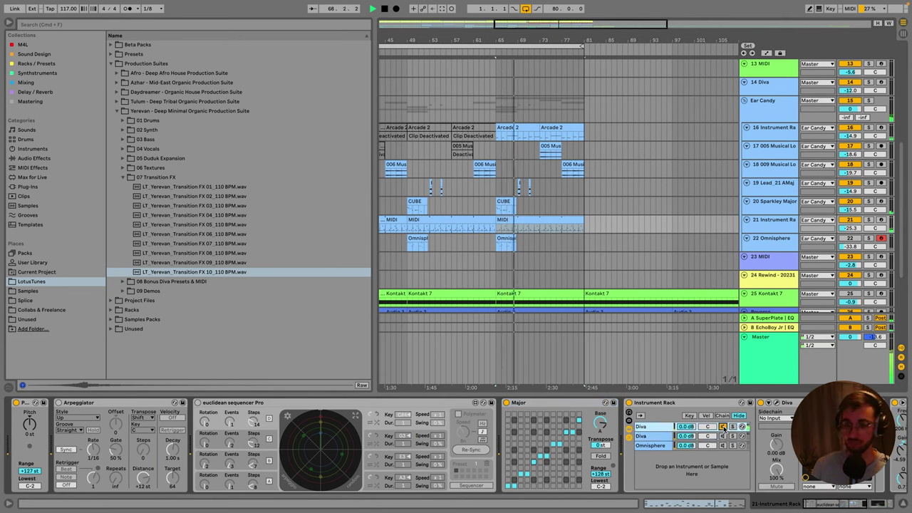
key("super+s")
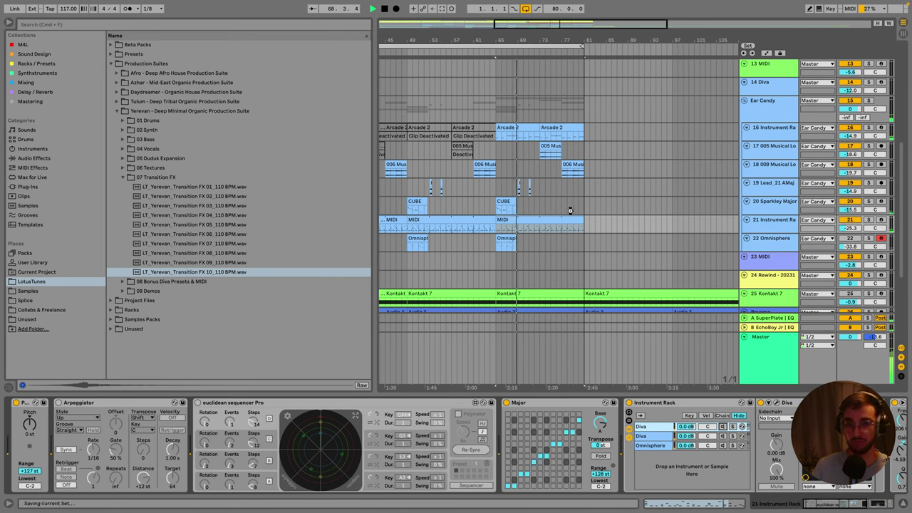
key("a")
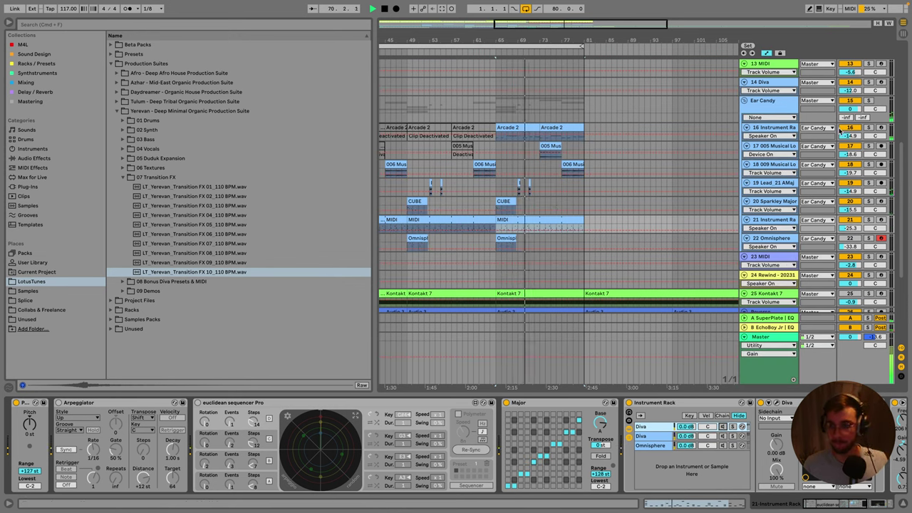
Try track 27's EQ Eight low-cut frequency at 138 Hz, re-enable automation and show the frequency envelope up to bar 81.
key("a")
key("minus")
key("minus")
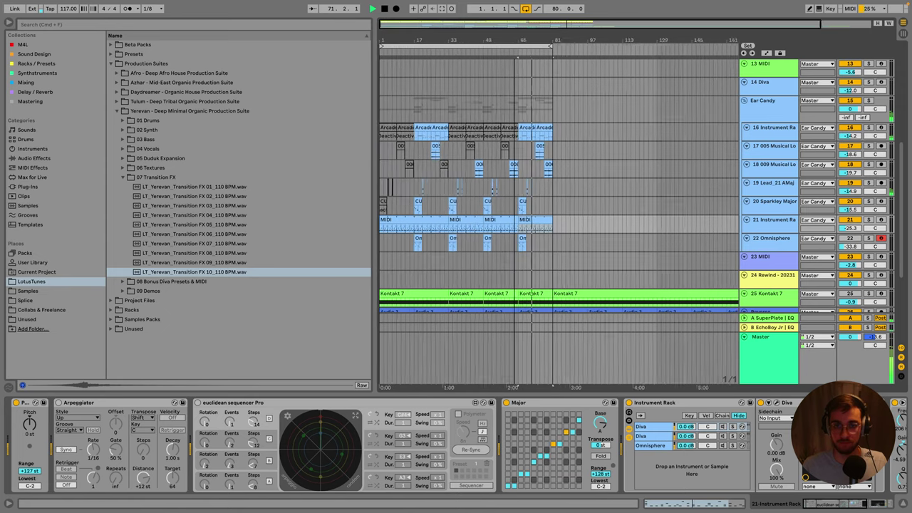
right_click(487, 101)
left_click(501, 164)
scroll(519, 278, "down", 5)
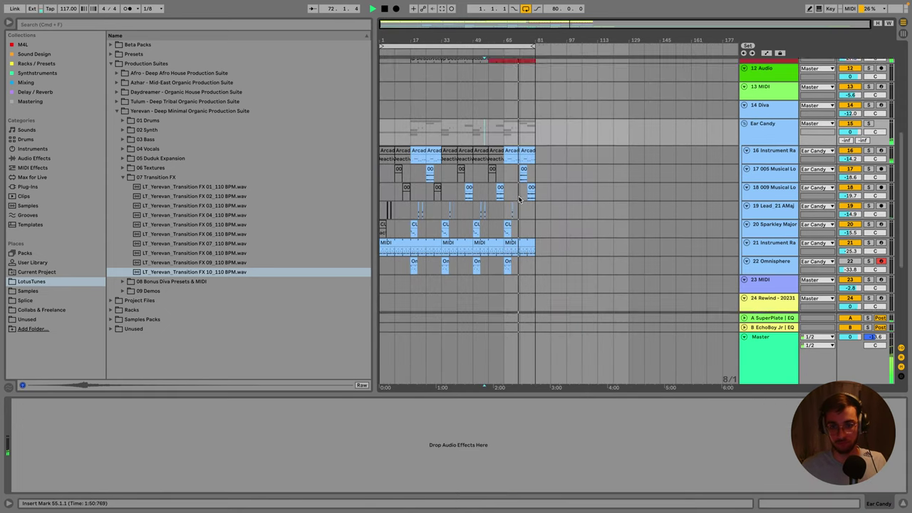
left_click(523, 221)
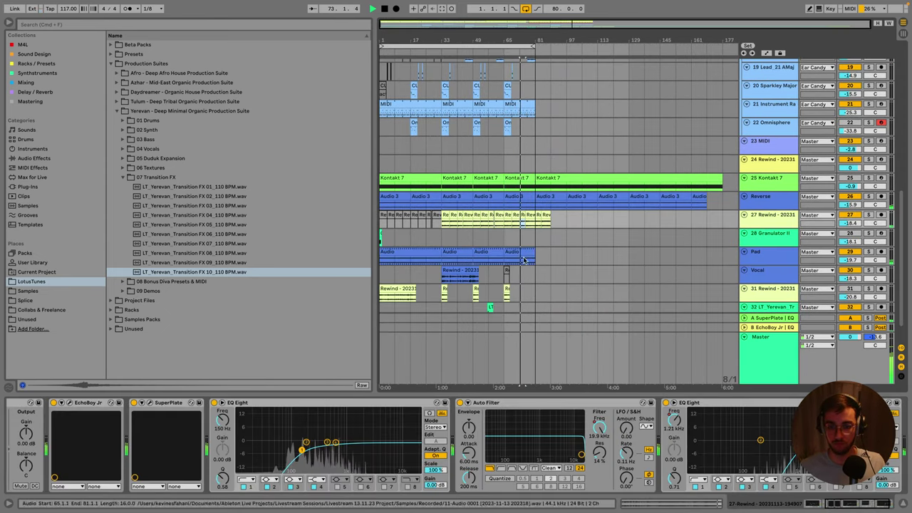
left_click_drag(677, 422, 677, 464)
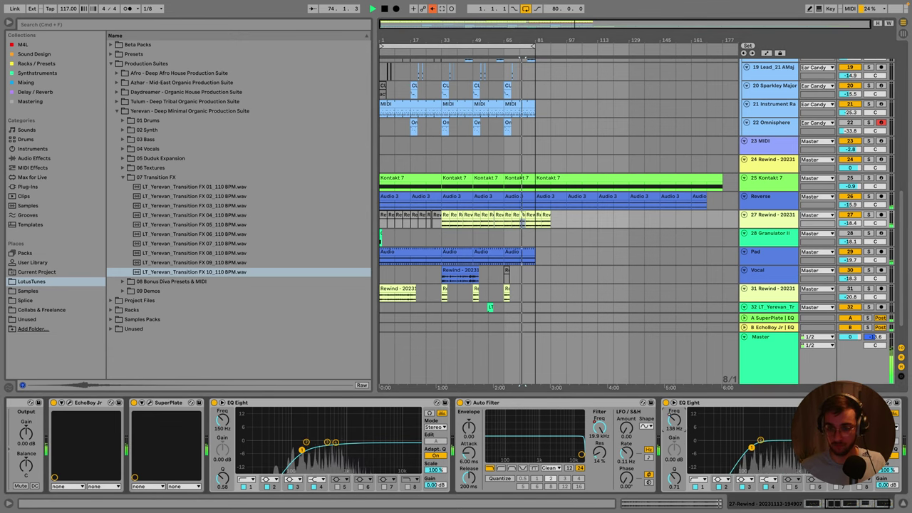
key("a")
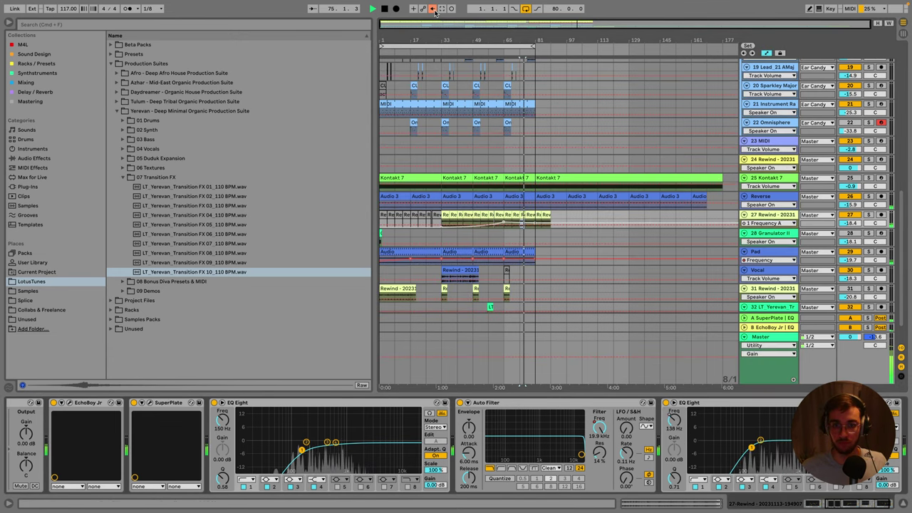
left_click(531, 218)
left_click(536, 226)
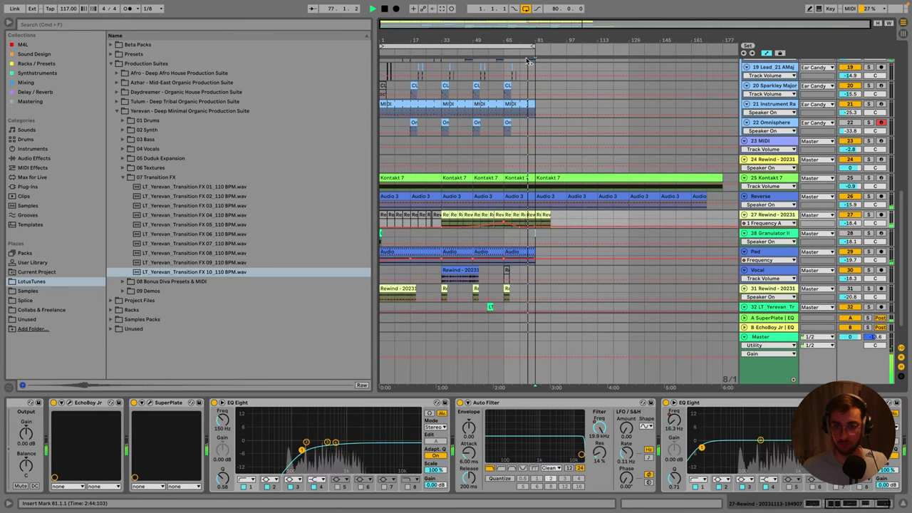
Extend the arrangement loop to 144 bars, inspect track 27's Rewind clips from bar 81 to bar 89, and save the Set.
left_click(528, 251)
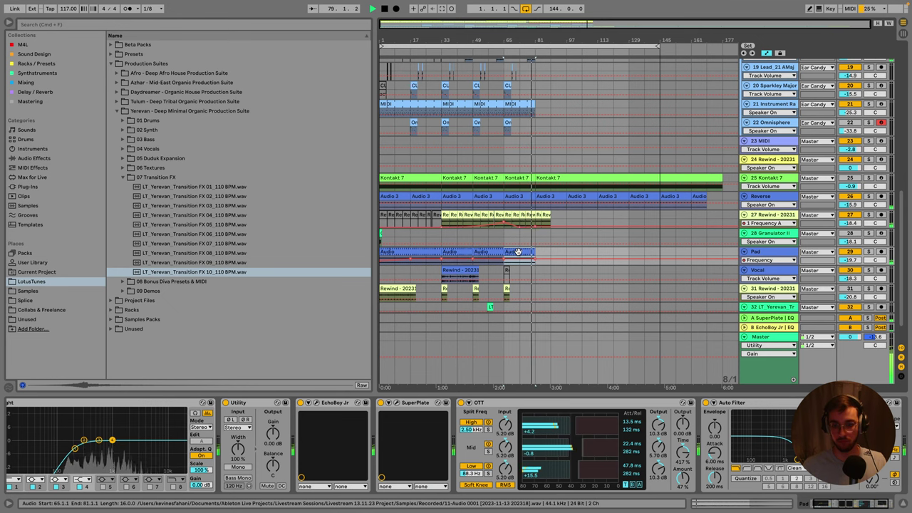
left_click(539, 214)
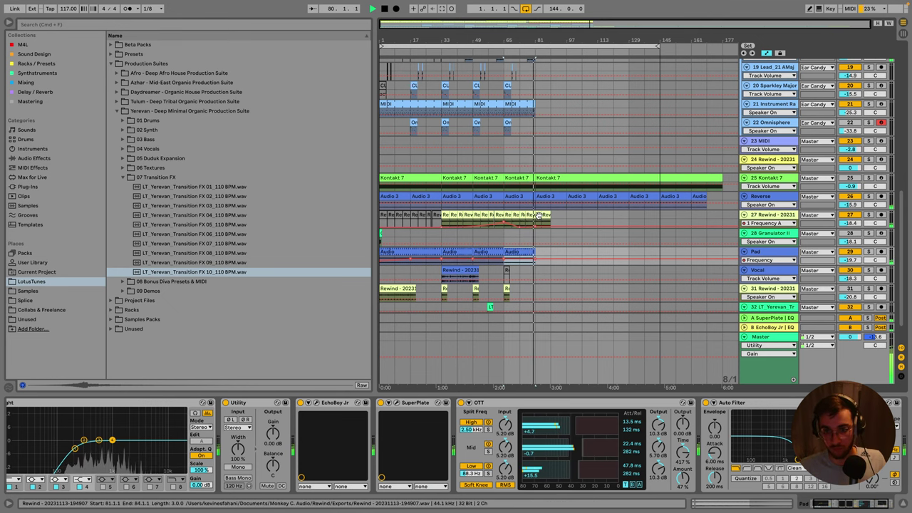
key("Up")
key("Up")
key("plus")
key("plus")
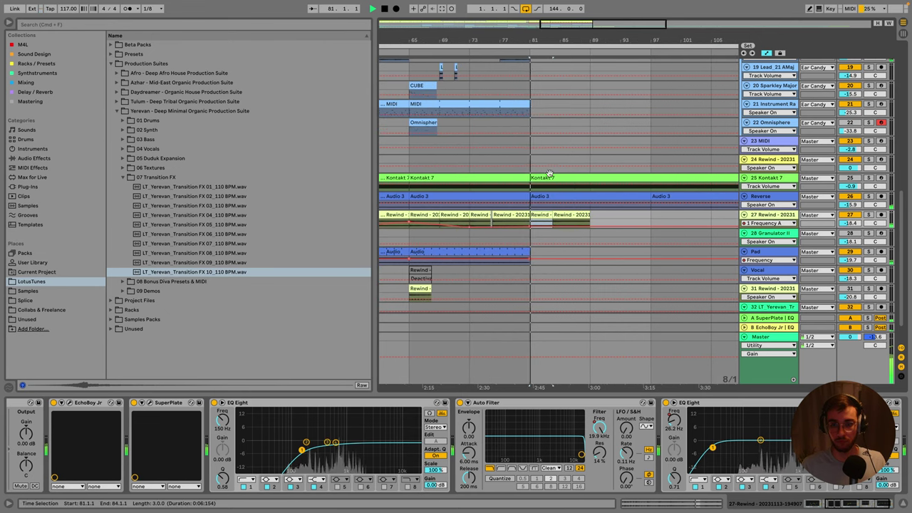
key("super+s")
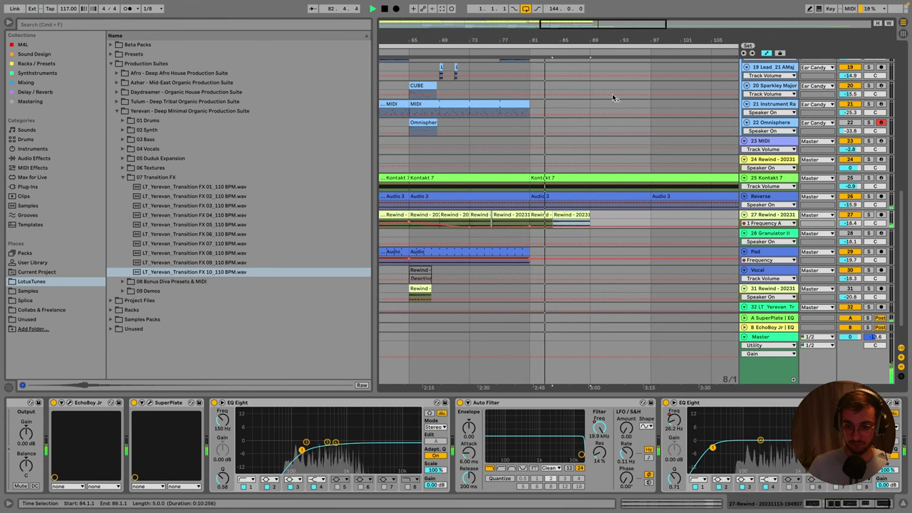
Restart playback from the beginning of the arrangement and shorten the loop to 112 bars.
key("minus")
key("minus")
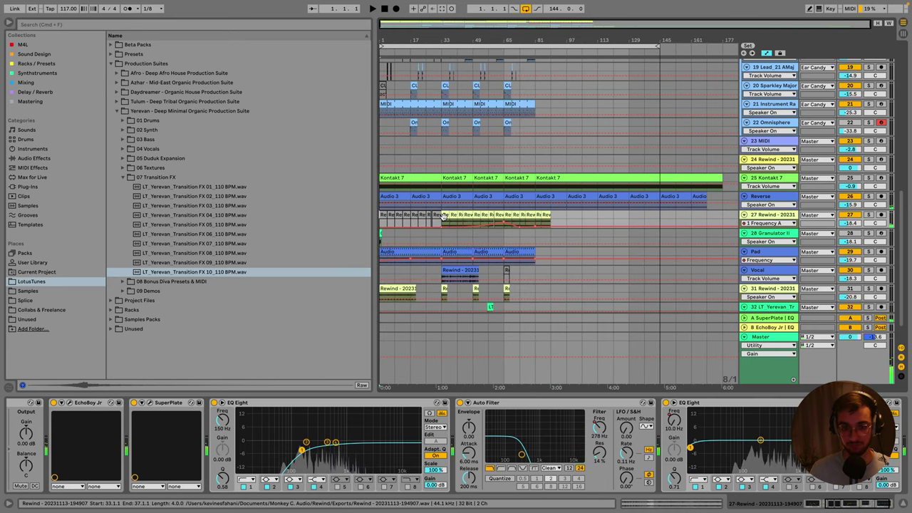
key("space")
key("Home")
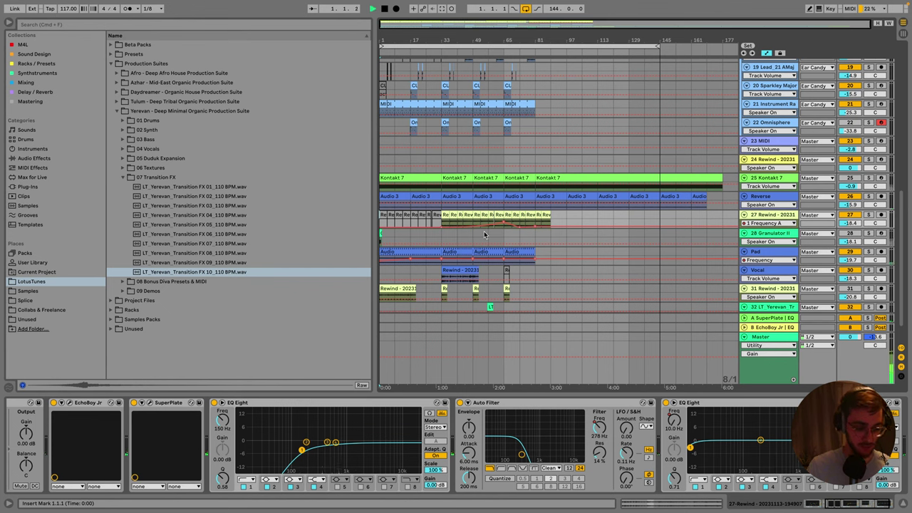
left_click_drag(671, 50, 598, 48)
Review the device chains of the Rewind, Instrument Rack, Pad, Granulator II and Master tracks while the intro plays.
left_click(562, 162)
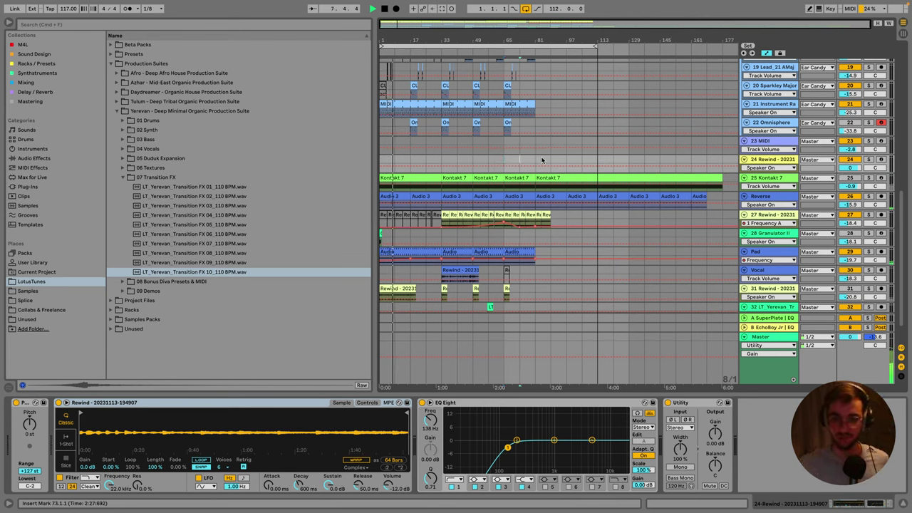
scroll(531, 162, "up", 5)
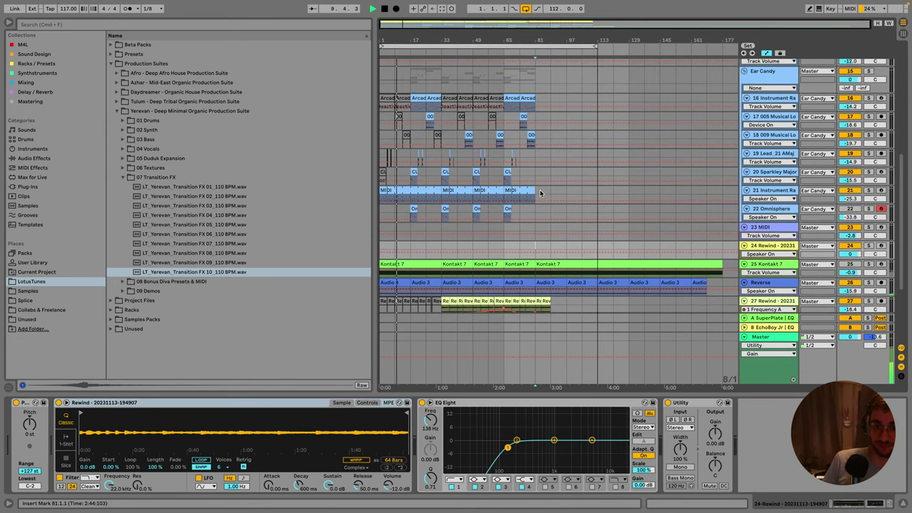
left_click(541, 191)
scroll(540, 199, "down", 6)
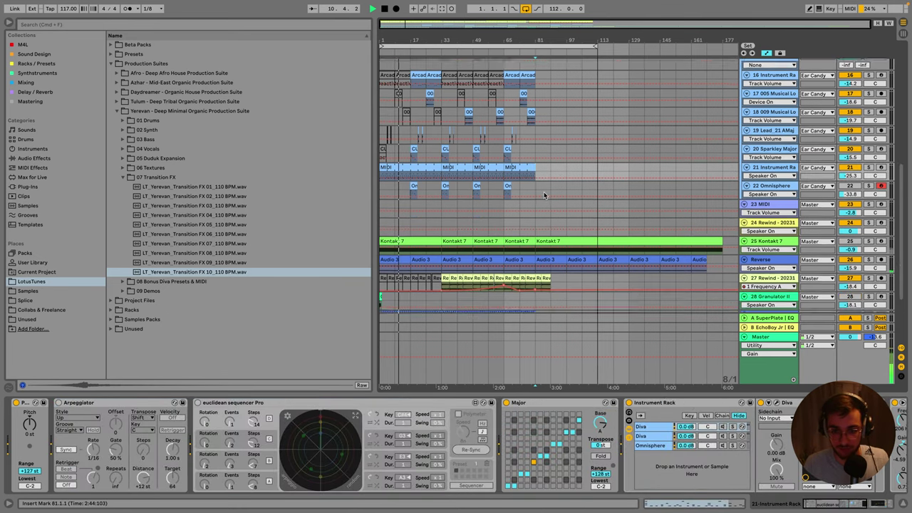
left_click(536, 224)
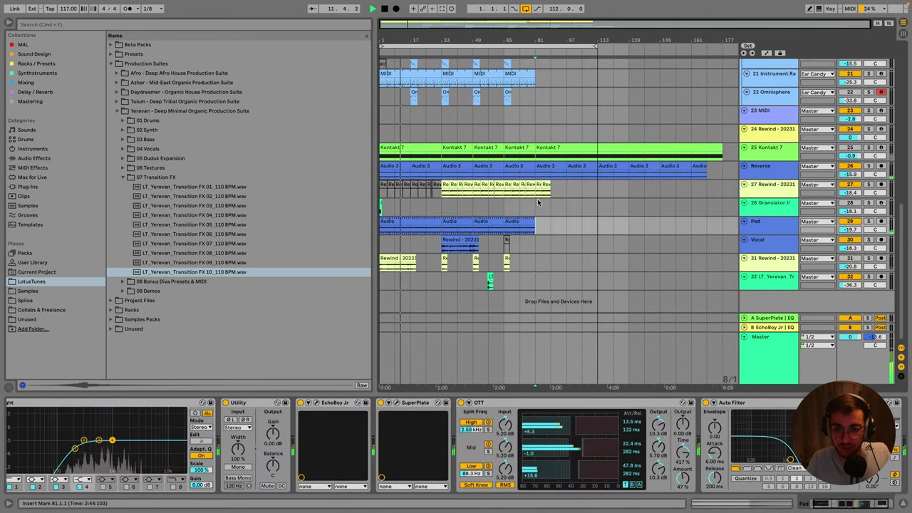
left_click(527, 212)
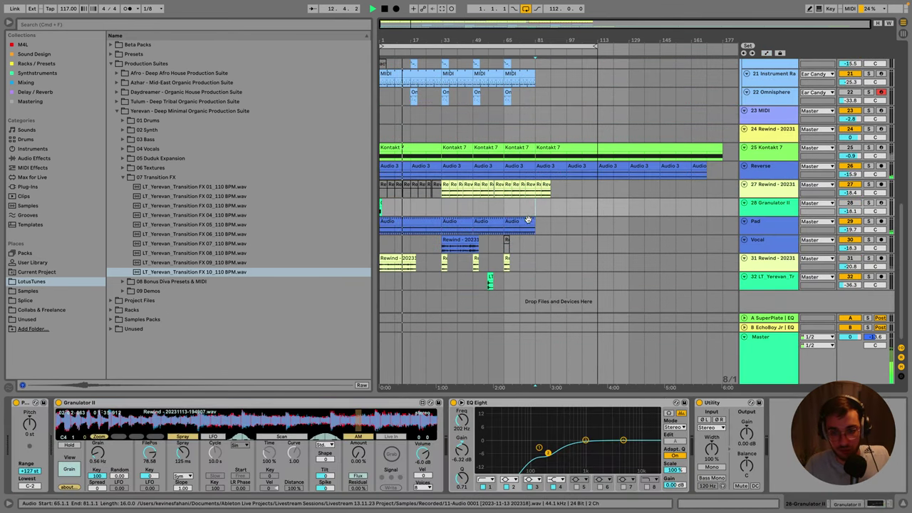
left_click(774, 340)
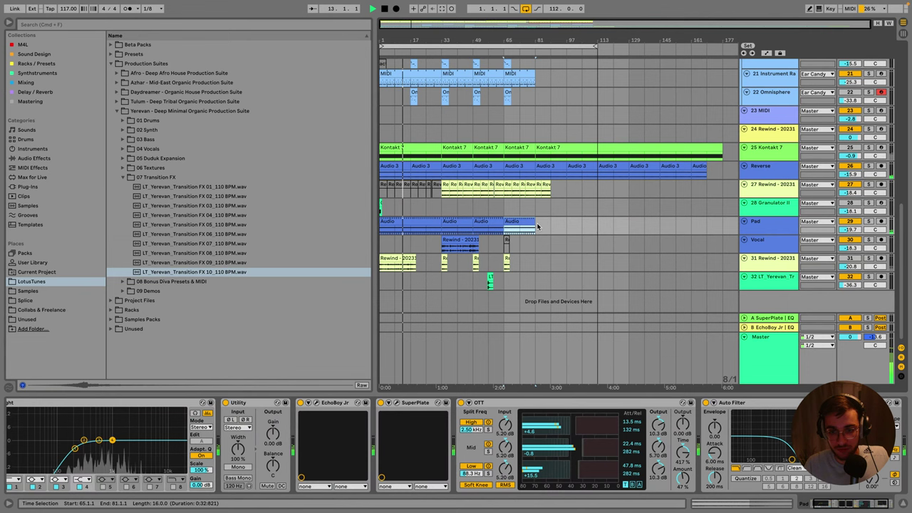
left_click(772, 328)
left_click(518, 257)
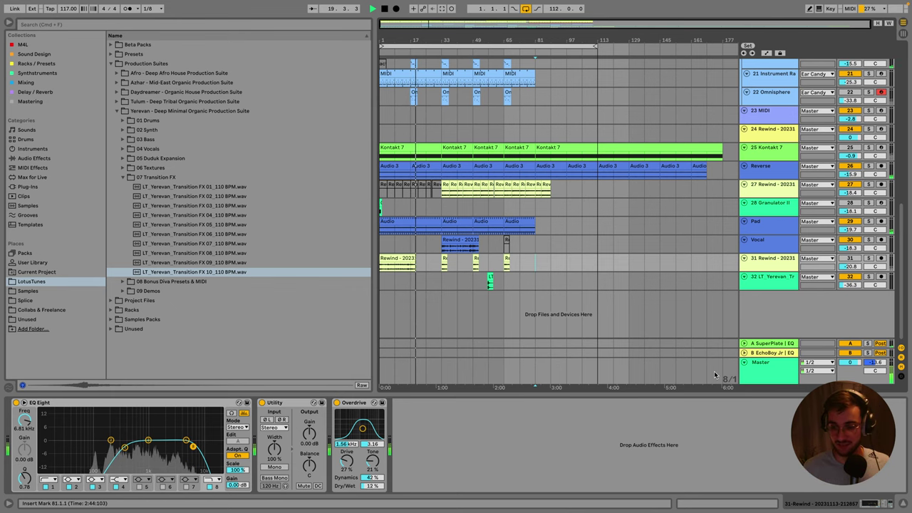
left_click(772, 377)
left_click(69, 435)
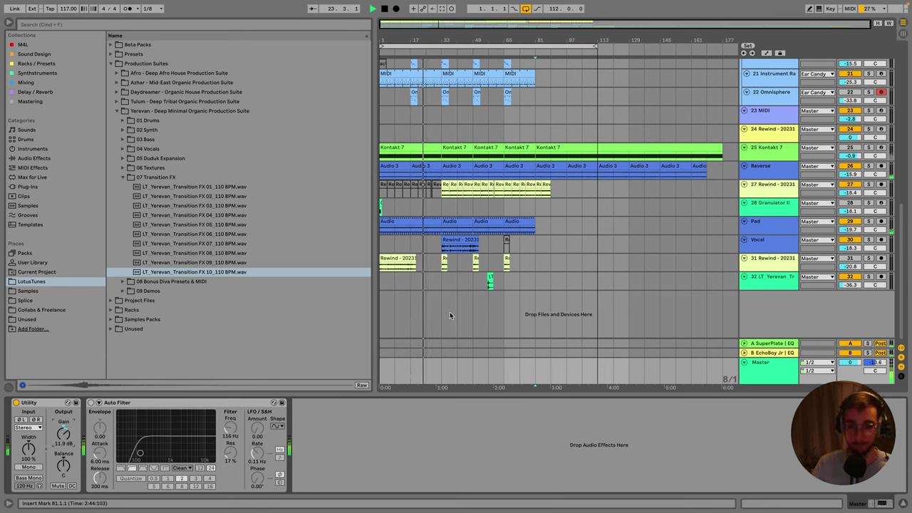
Save the Set and examine the clips and automation lanes around the section change at bar 33 during playback.
left_click(442, 281)
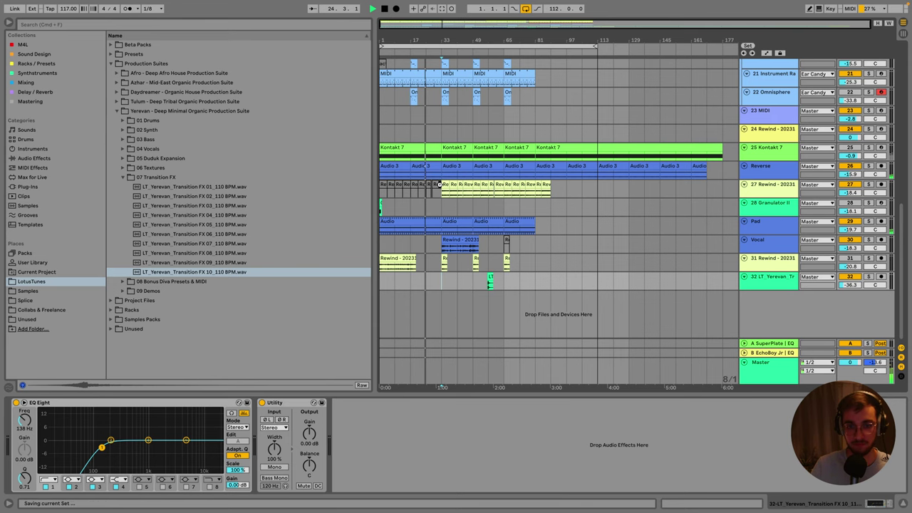
left_click(432, 186)
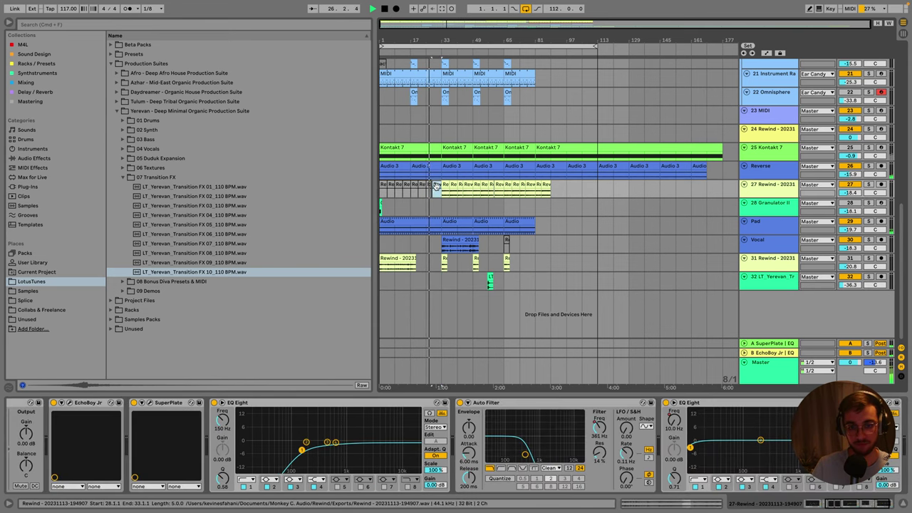
scroll(443, 285, "up", 4)
left_click(444, 286)
scroll(445, 278, "up", 5)
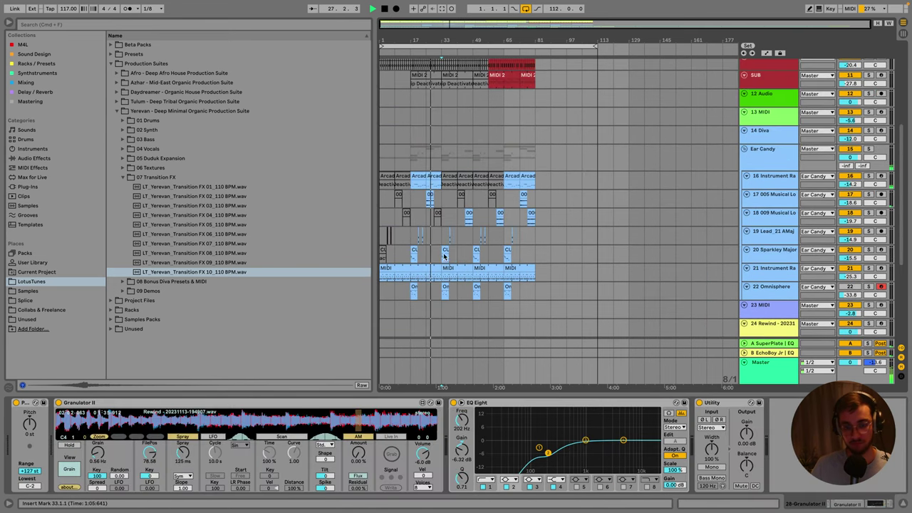
key("a")
scroll(445, 214, "down", 6)
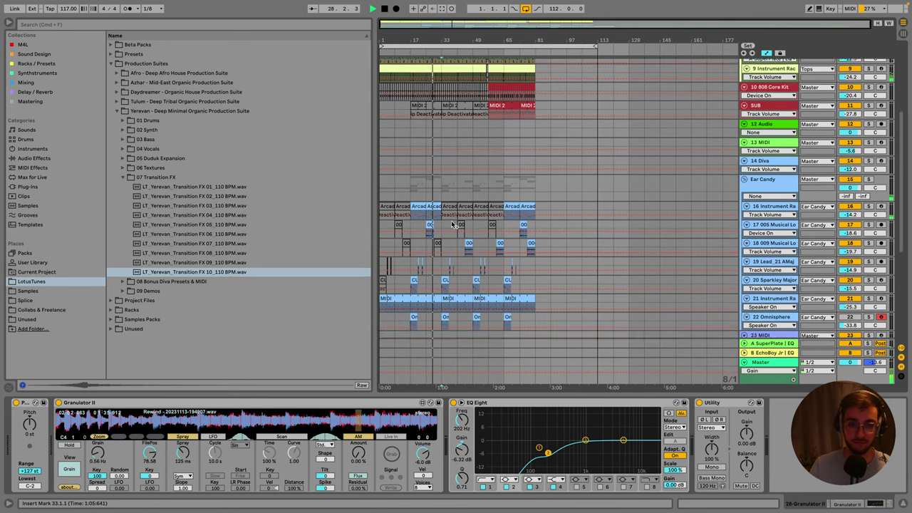
scroll(445, 233, "down", 2)
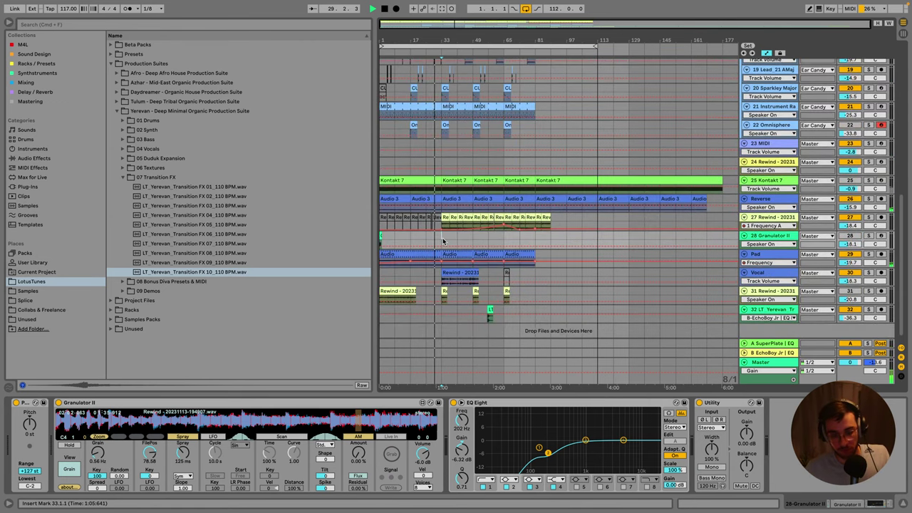
scroll(443, 242, "down", 1)
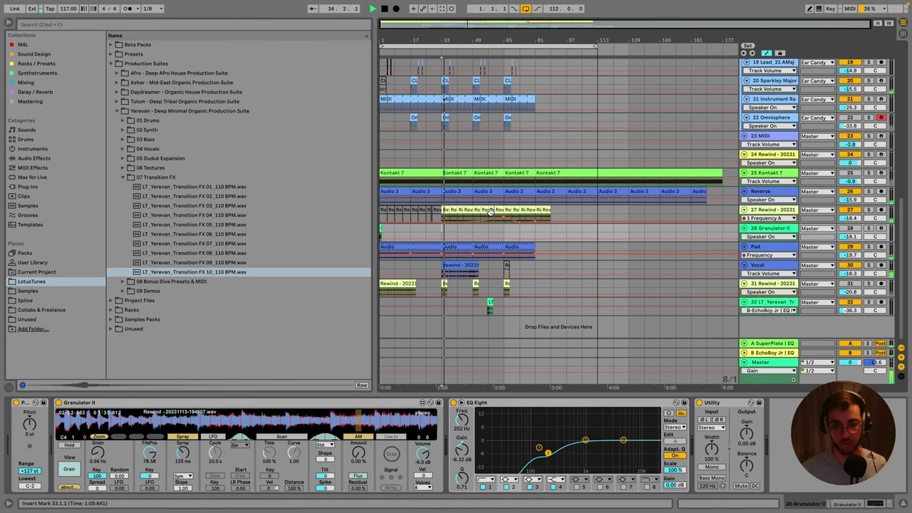
Enlarge track 27's lane, reshape its Auto Filter frequency automation to dip at bar 33 and rise to bar 49, and save.
left_click(507, 208)
left_click(599, 430)
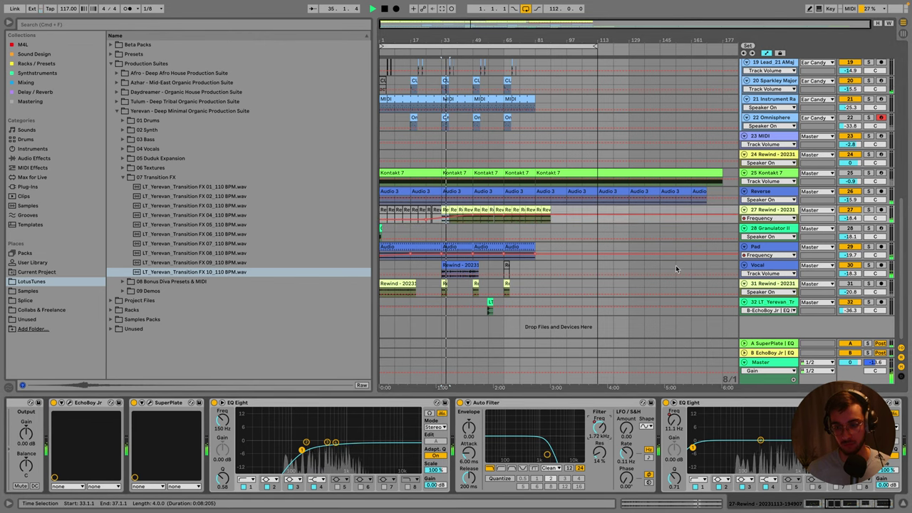
left_click_drag(734, 225, 732, 278)
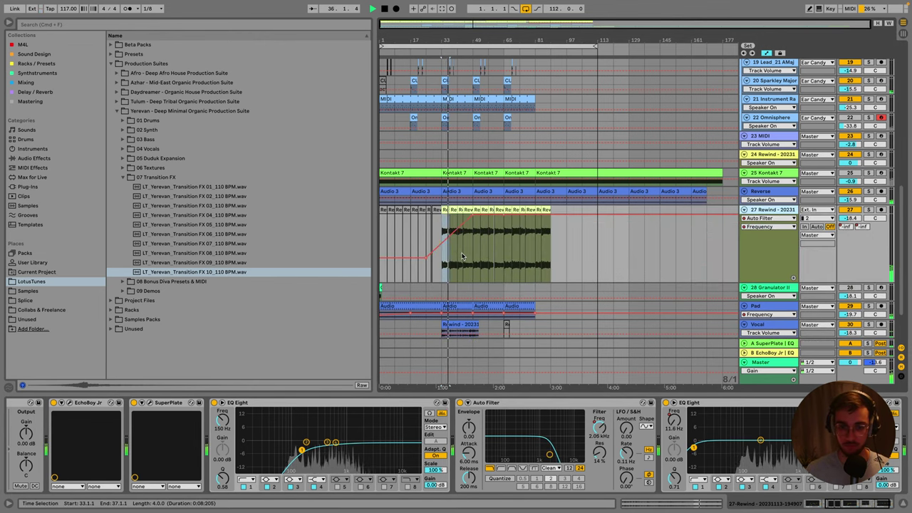
left_click_drag(426, 259, 443, 266)
key("ctrl+s")
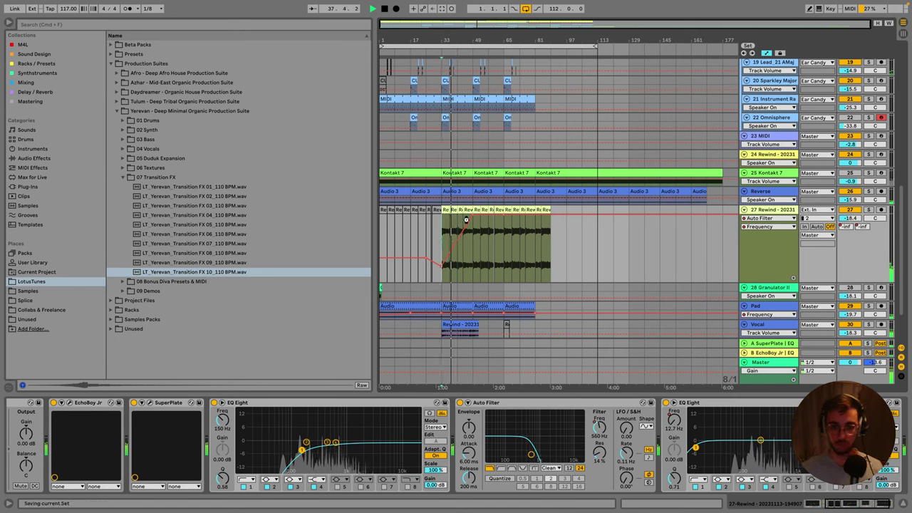
Enlarge the Reverse track's lane, move its Auto Filter frequency dip from bar 57 to bar 49, and save the Set.
left_click(461, 193)
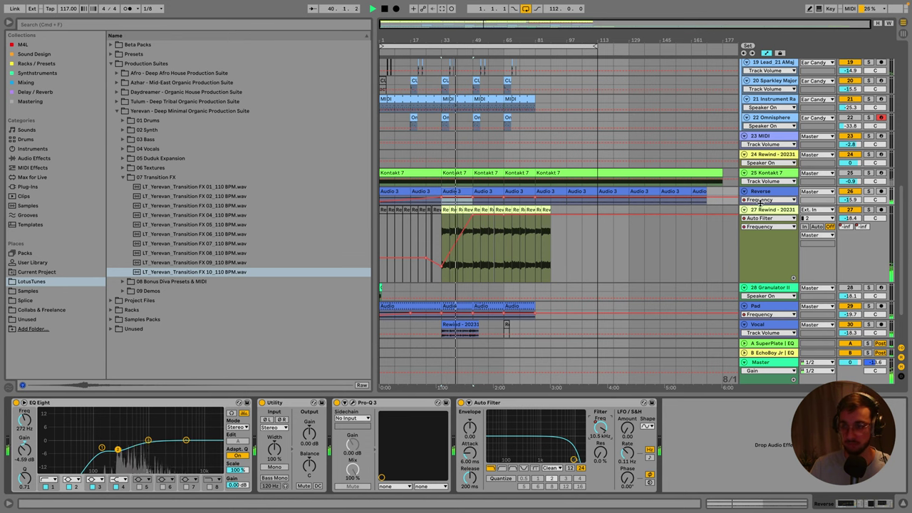
left_click_drag(761, 205, 761, 246)
left_click(489, 207)
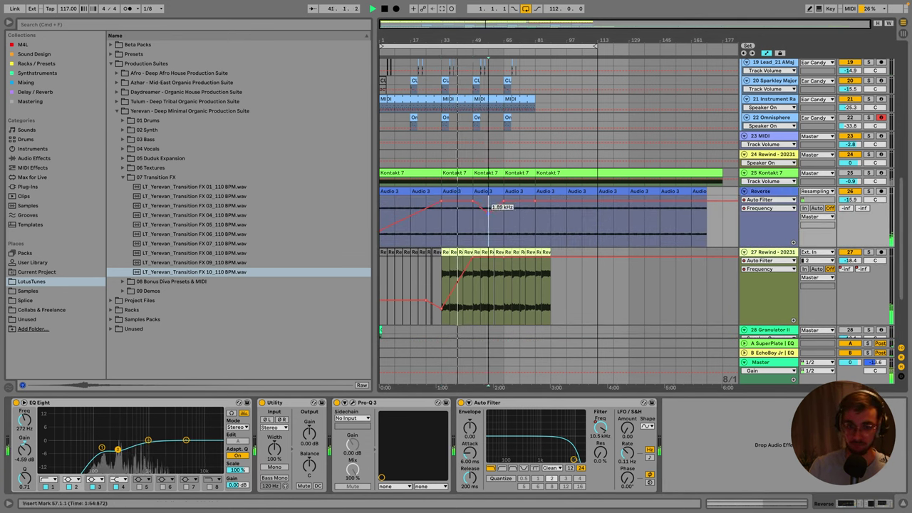
left_click_drag(489, 208, 472, 227)
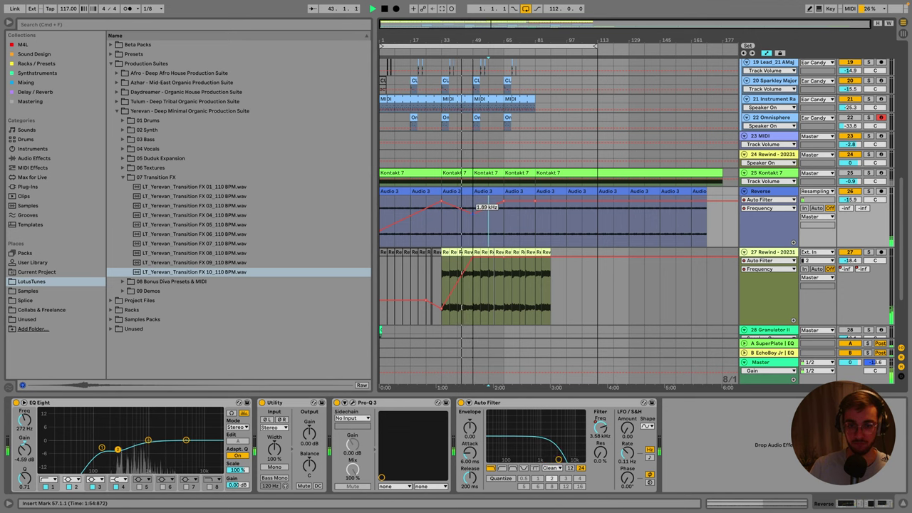
key("ctrl+s")
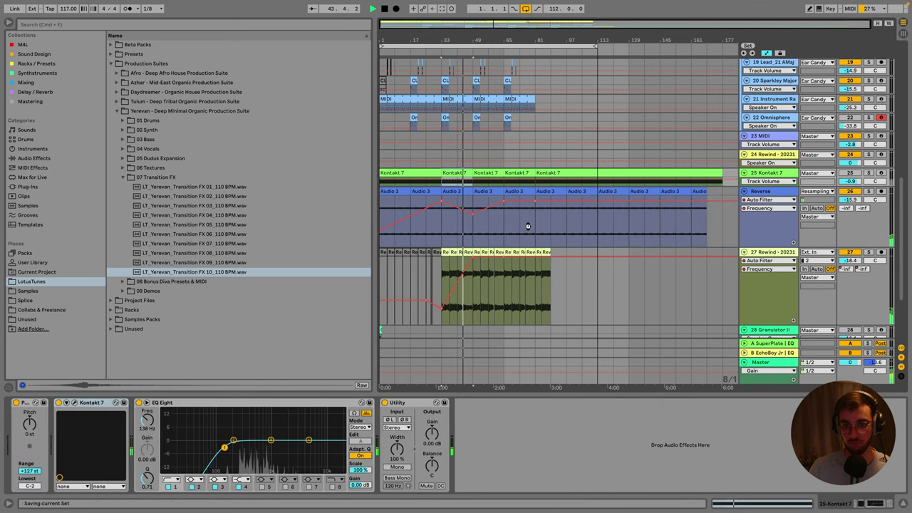
Enlarge the Pad track's lane and set the Reverse track's Auto Filter frequency dip at bar 49 to about 2.46 kHz.
scroll(636, 282, "down", 3)
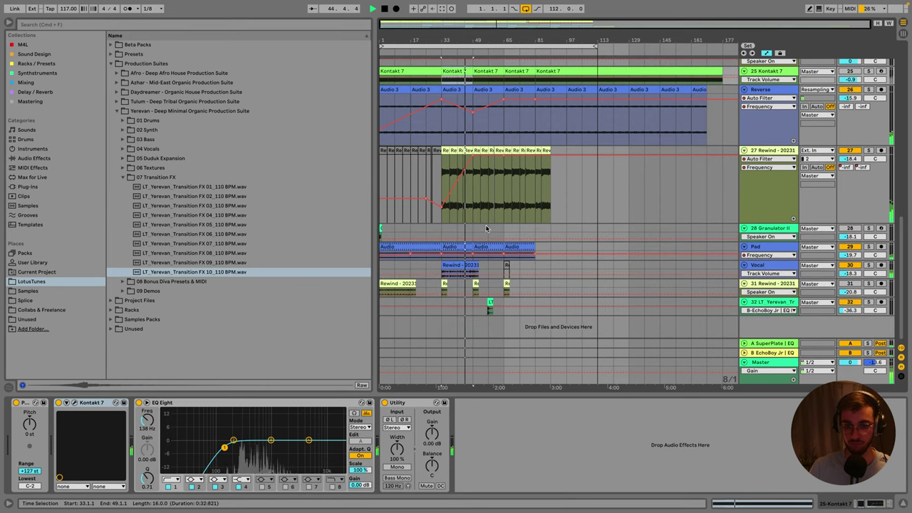
left_click(470, 265)
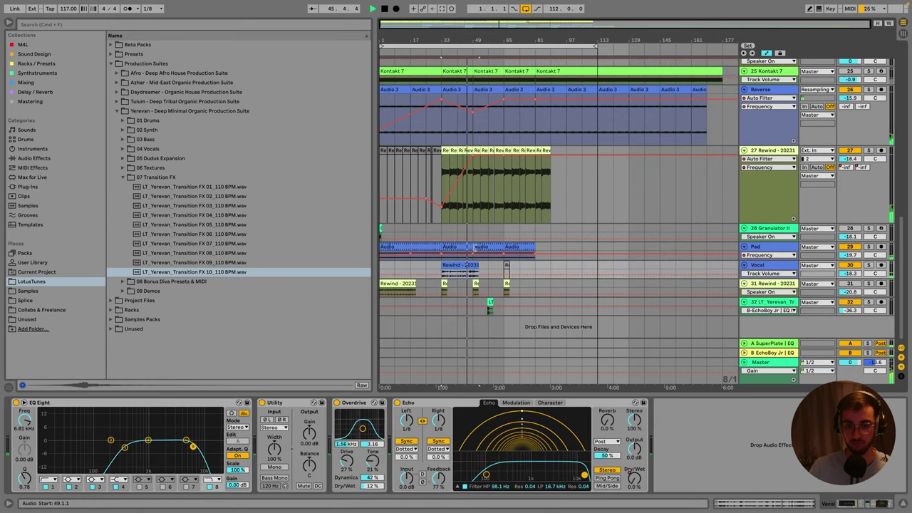
left_click(771, 262)
left_click_drag(770, 261, 770, 302)
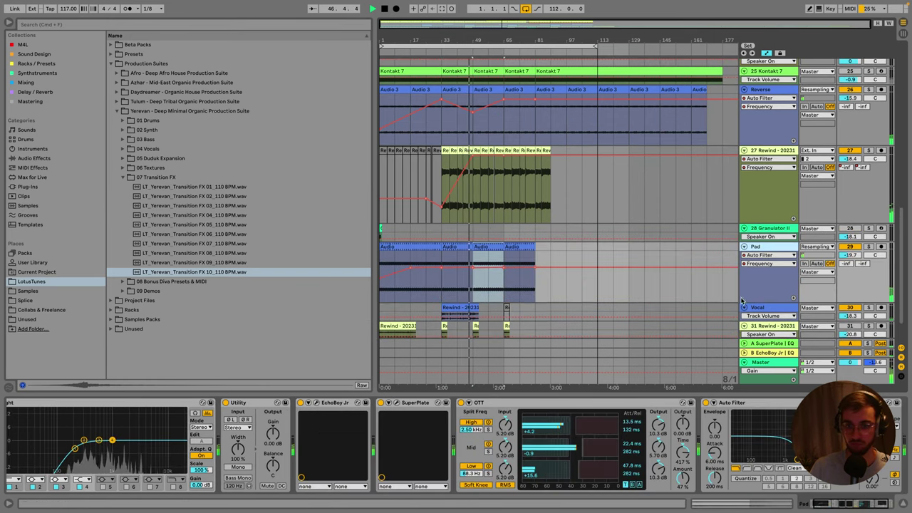
left_click(472, 116)
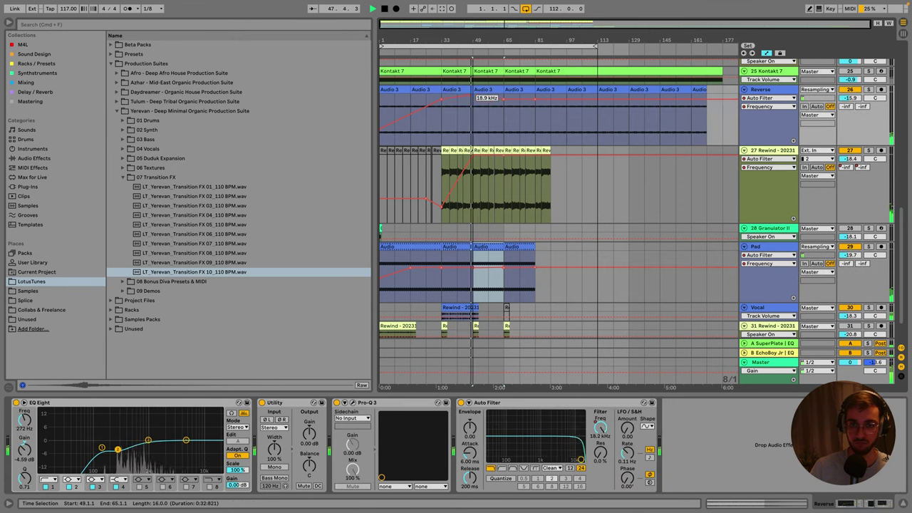
left_click_drag(473, 95, 472, 106)
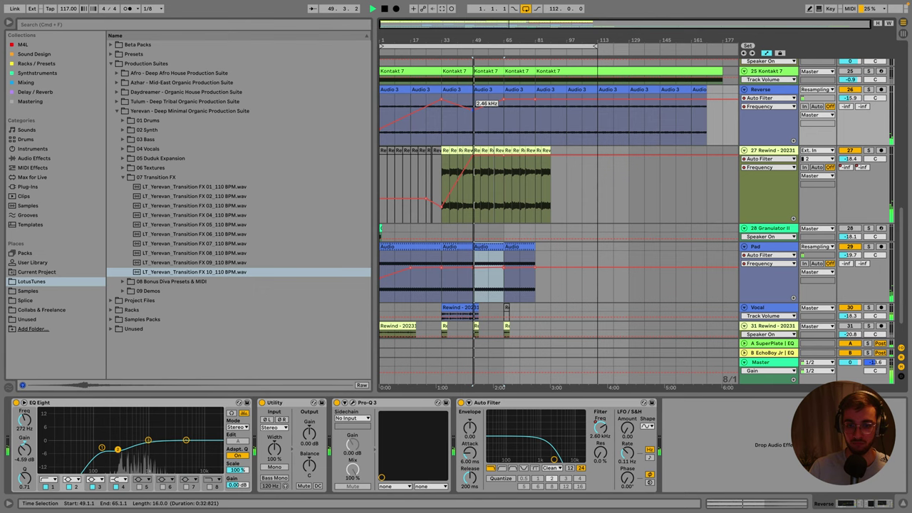
Raise the Pad track's Auto Filter frequency automation after bar 49 to a peak of about 4.10 kHz between bars 57 and 65.
left_click(492, 266)
mouse_move(502, 263)
left_mouse_down()
mouse_move(473, 268)
mouse_move(503, 271)
left_mouse_up()
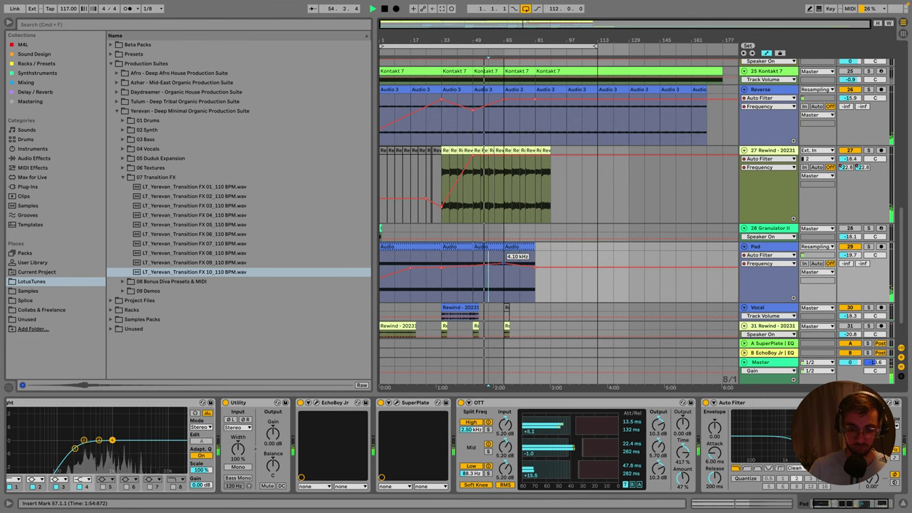
left_click_drag(503, 266, 489, 255)
left_click(488, 256)
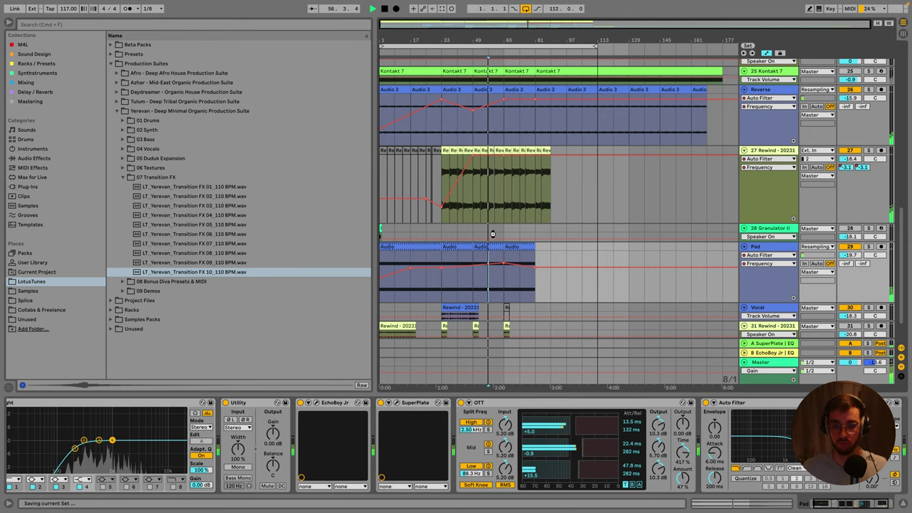
Hide the automation and return the enlarged lanes to compact height, saving the Set.
left_click(503, 229)
key("a")
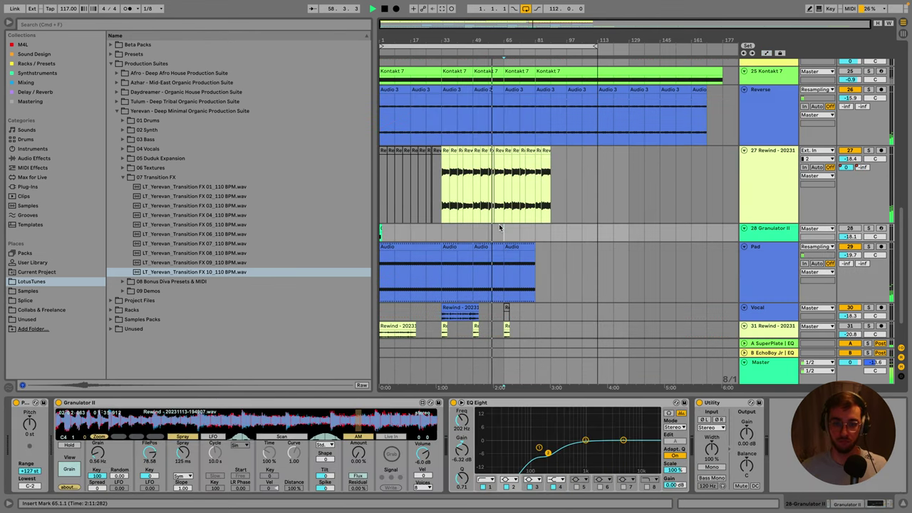
key("Return")
key("ctrl+s")
left_click(496, 223)
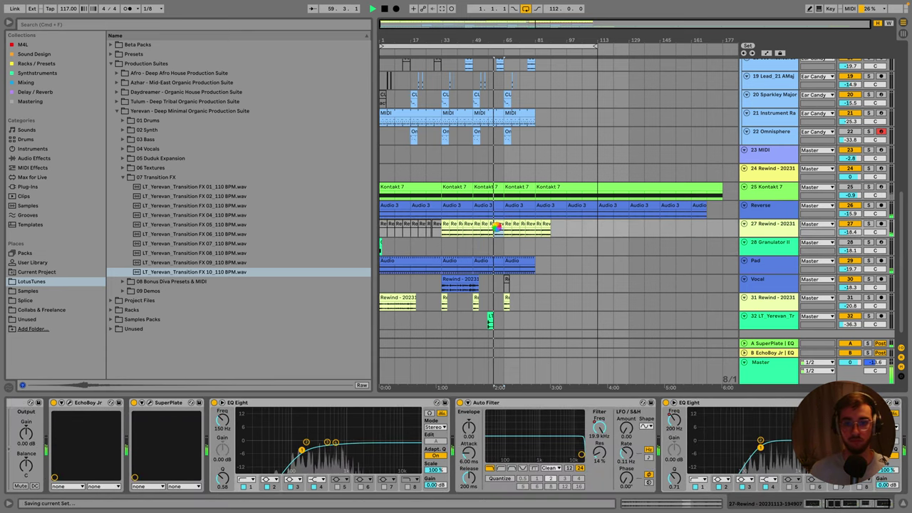
Examine the Ear Candy, Rewind, Pad and Vocal clips around the section change at bar 65 during playback.
scroll(497, 227, "up", 4)
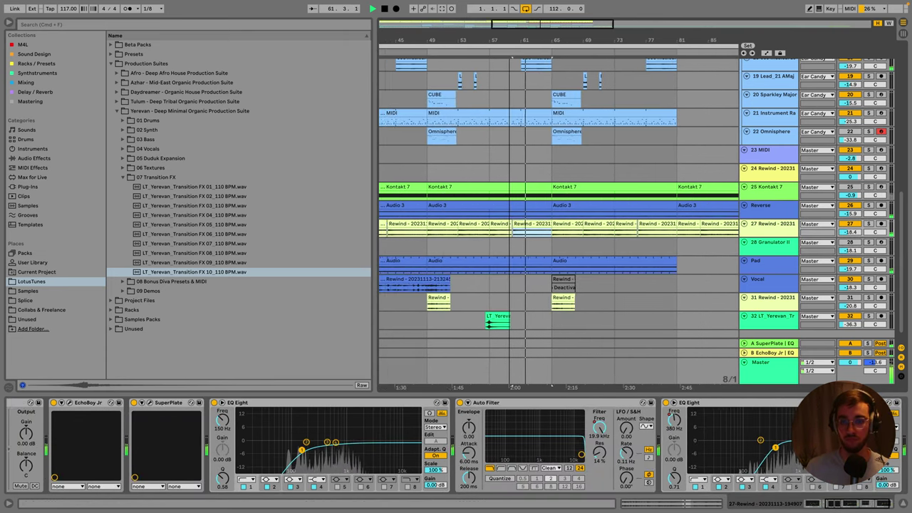
left_click(575, 173)
scroll(575, 229, "up", 3)
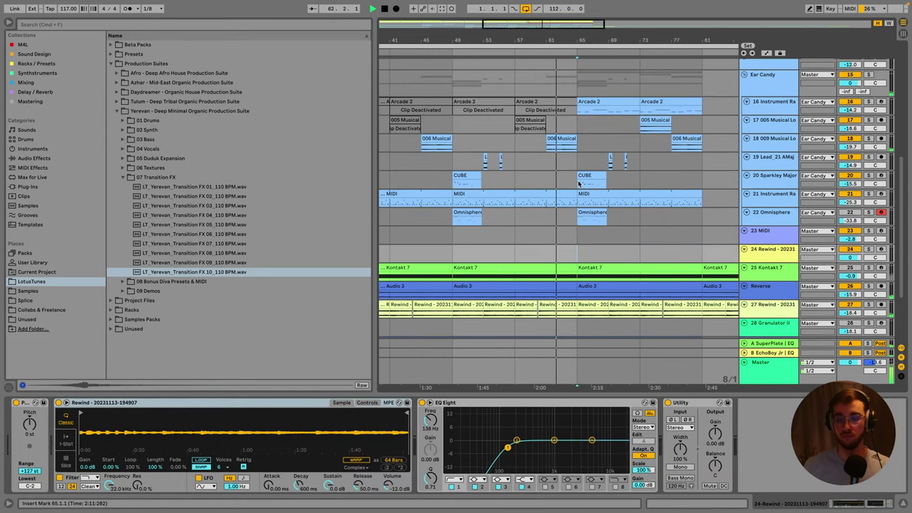
left_click(575, 229)
left_click(577, 221)
scroll(577, 222, "up", 1)
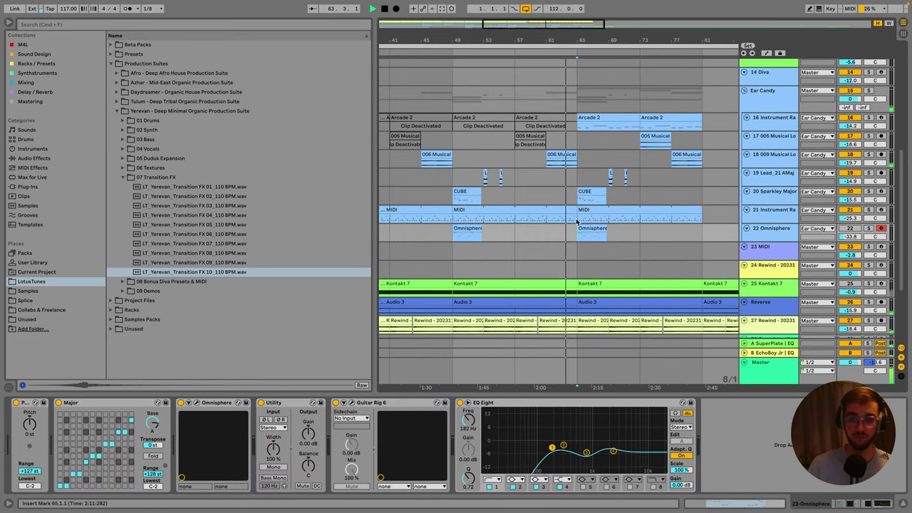
scroll(579, 228, "down", 5)
left_click(578, 232)
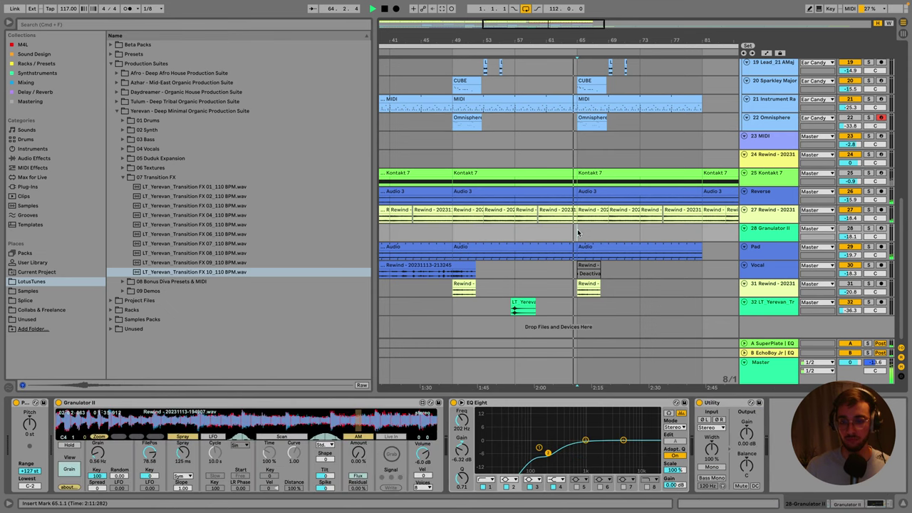
scroll(506, 212, "right", 5)
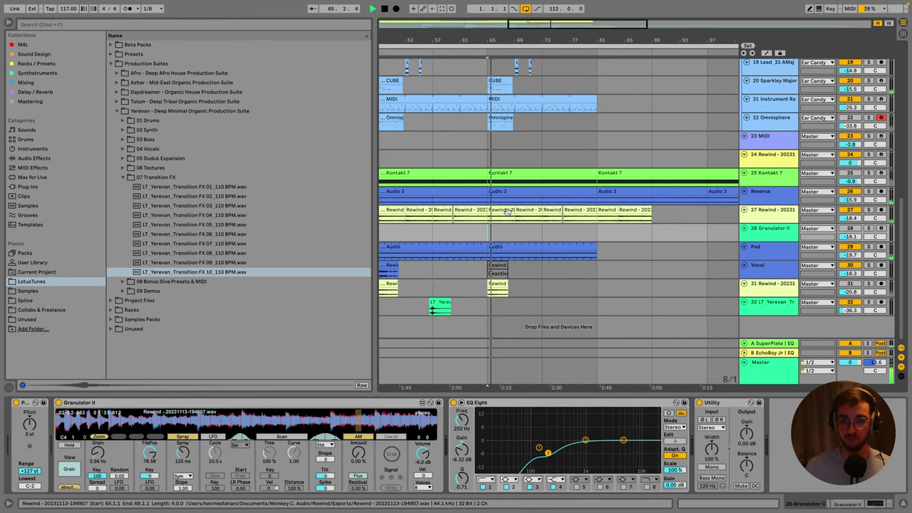
Stretch track 27's EQ Eight 1 Frequency A automation rise so it ends at bar 89, save, and collapse the lane.
left_click(506, 213)
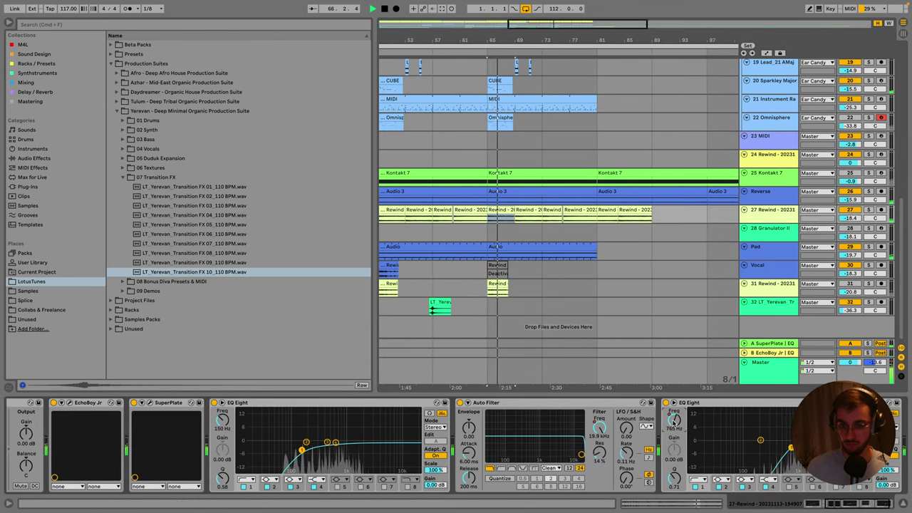
key("a")
left_click(775, 235)
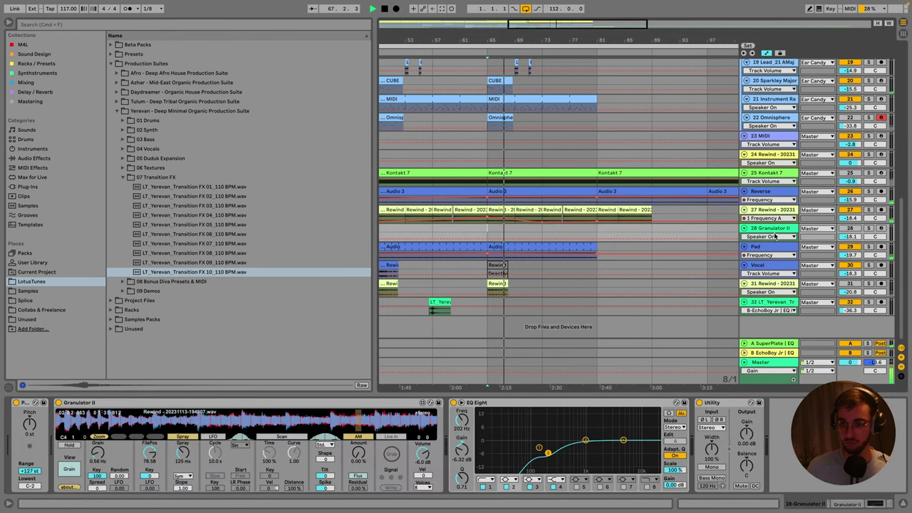
left_click(489, 211)
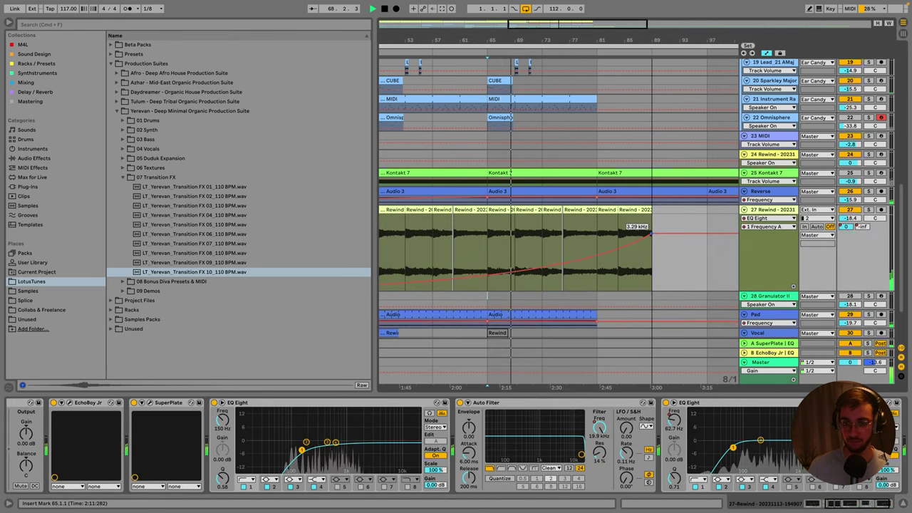
key("ctrl+z")
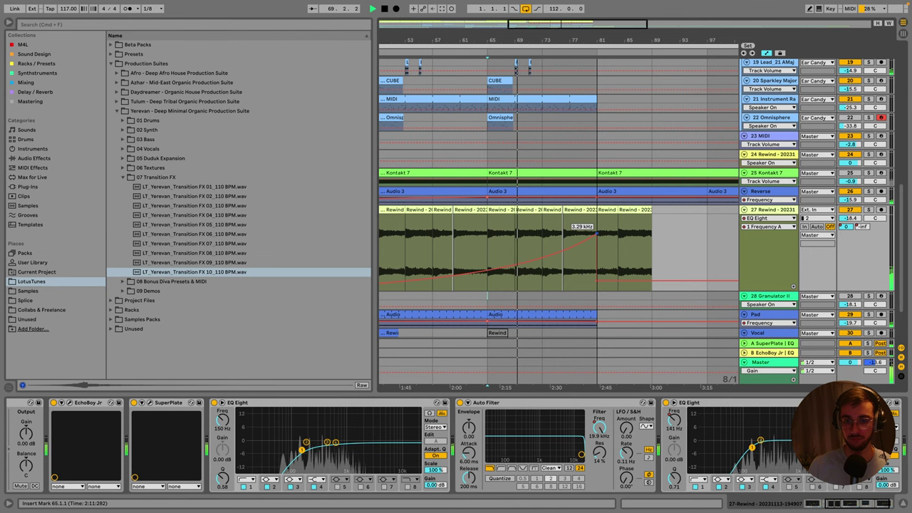
right_click(489, 230)
left_click(513, 271)
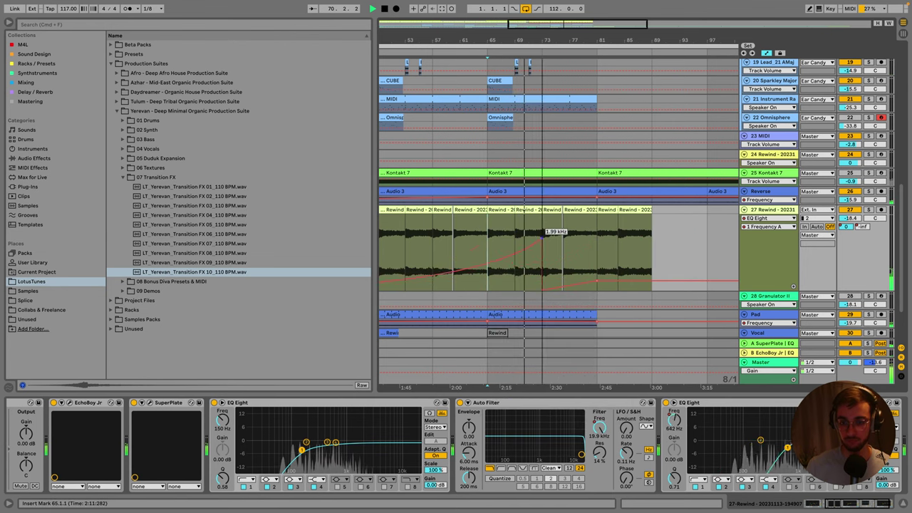
key("super+s")
key("minus")
key("minus")
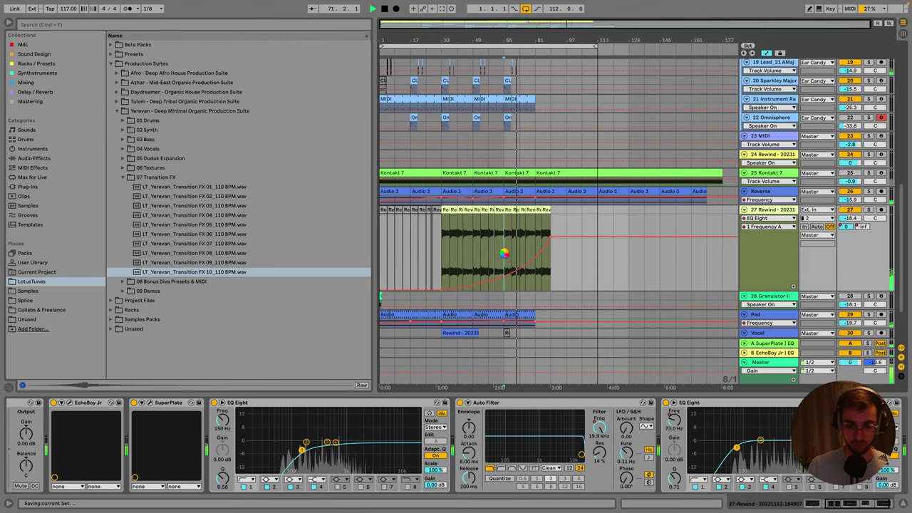
scroll(509, 252, "down", 5, "alt")
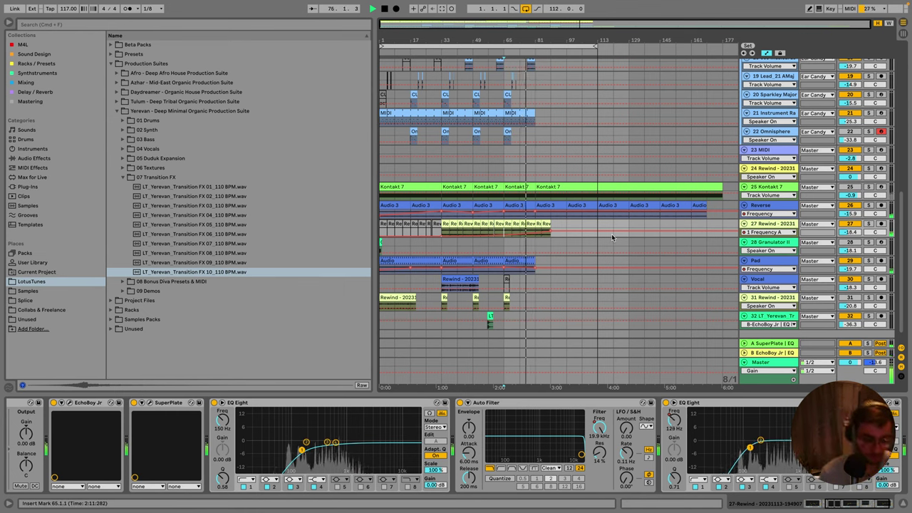
Review the Granulator II and Master device chains and the clips on all tracks up to bar 81 during playback.
left_click(776, 253)
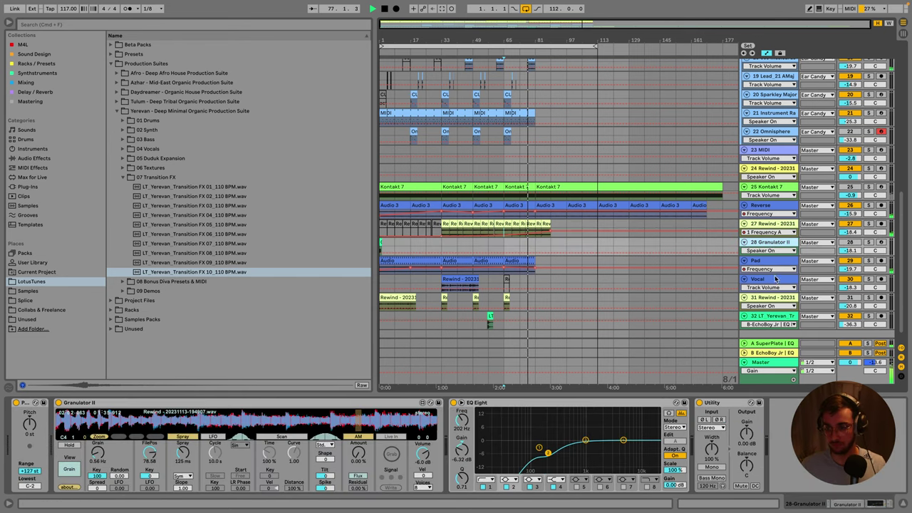
left_click(770, 367)
scroll(544, 229, "up", 5)
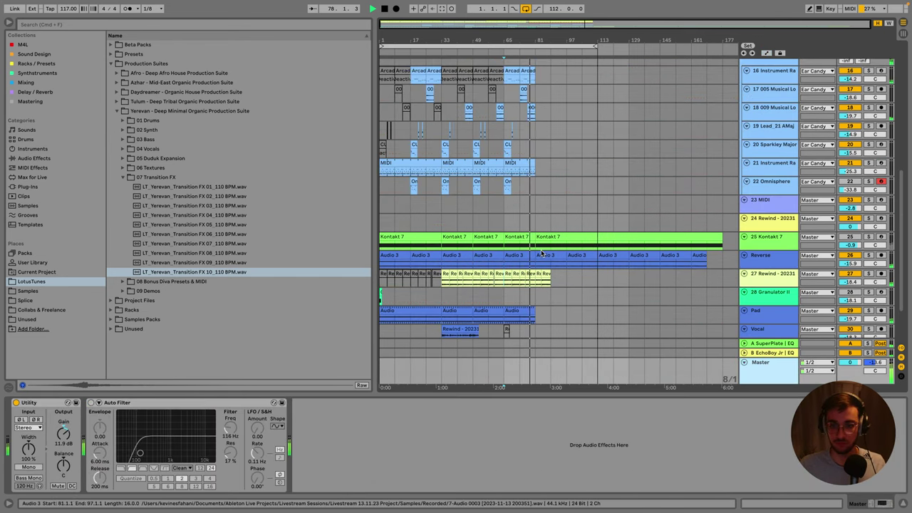
scroll(543, 228, "up", 3)
left_click(542, 241)
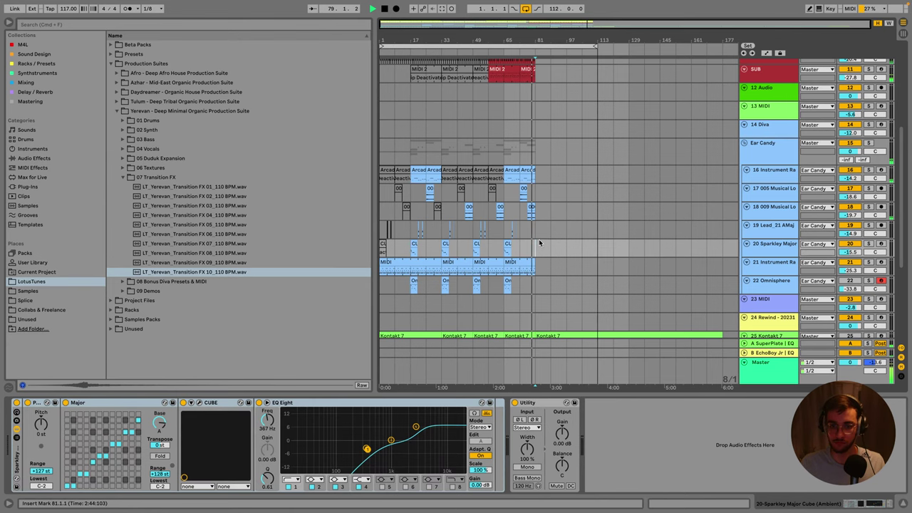
scroll(542, 240, "down", 5)
left_click(537, 230)
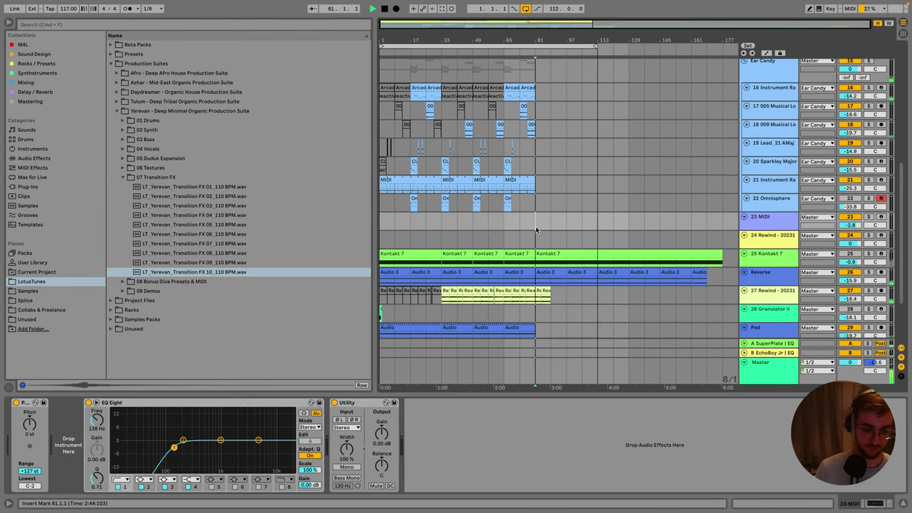
scroll(546, 216, "down", 3)
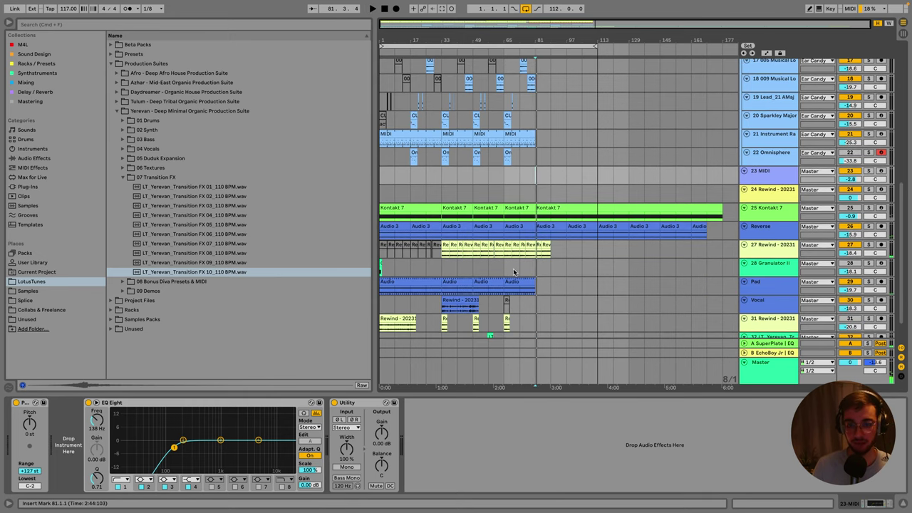
left_click(424, 285)
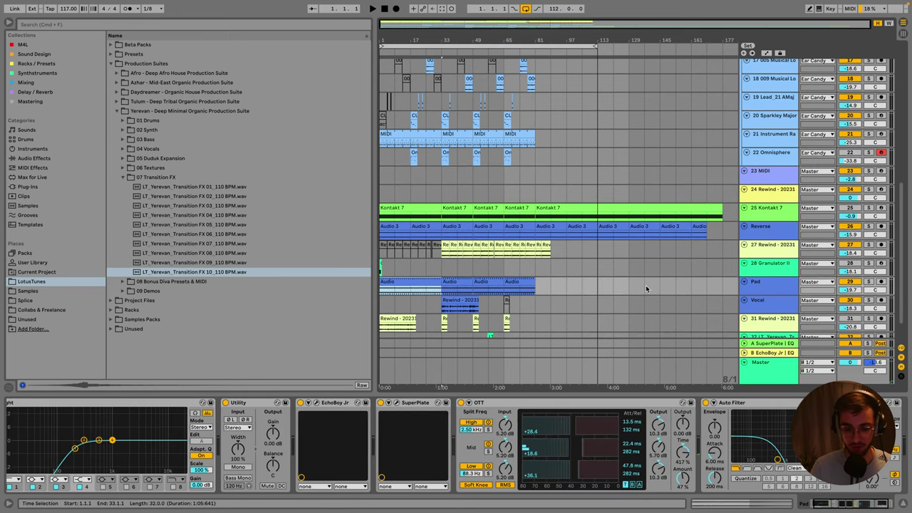